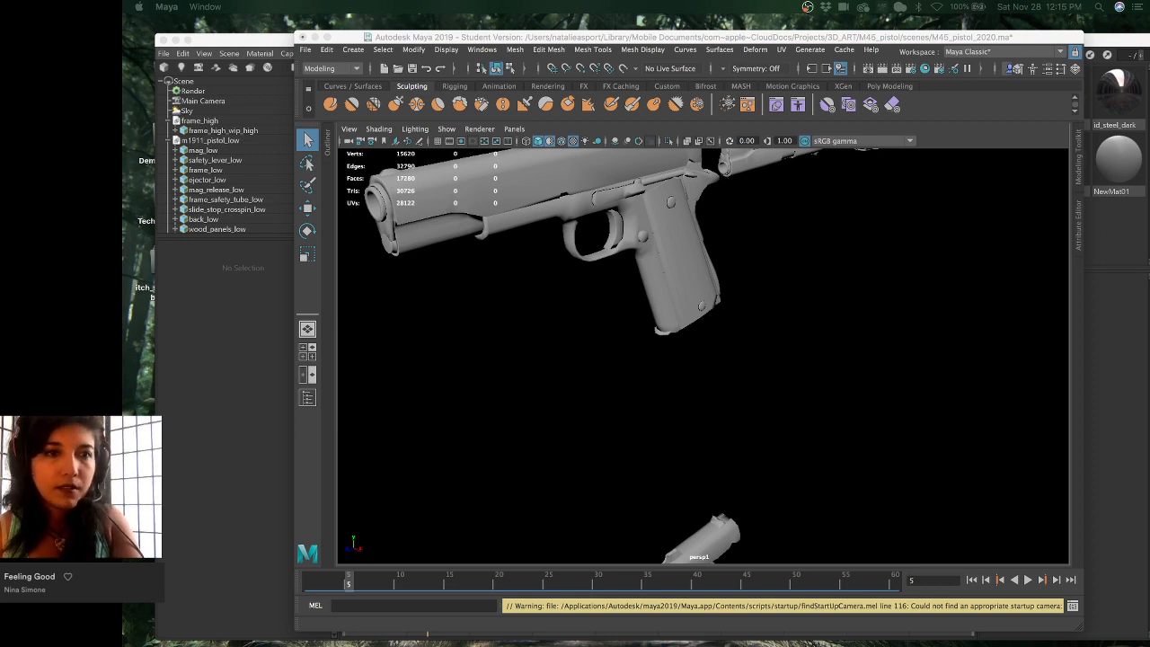
- Switch from Maya to the textured m45_pistol_01.tbscene pistol scene in Marmoset Toolbag
left_click(266, 46)
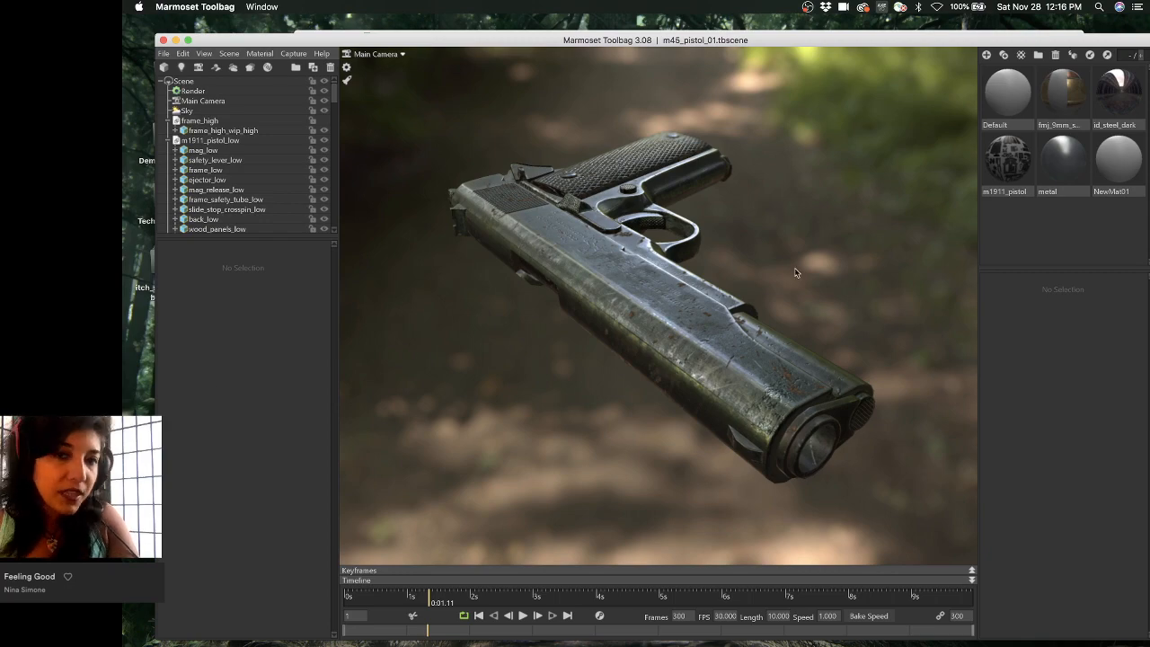
- Orbit and zoom around the textured pistol to an upright view of the grip
left_click_drag(794, 272, 676, 301)
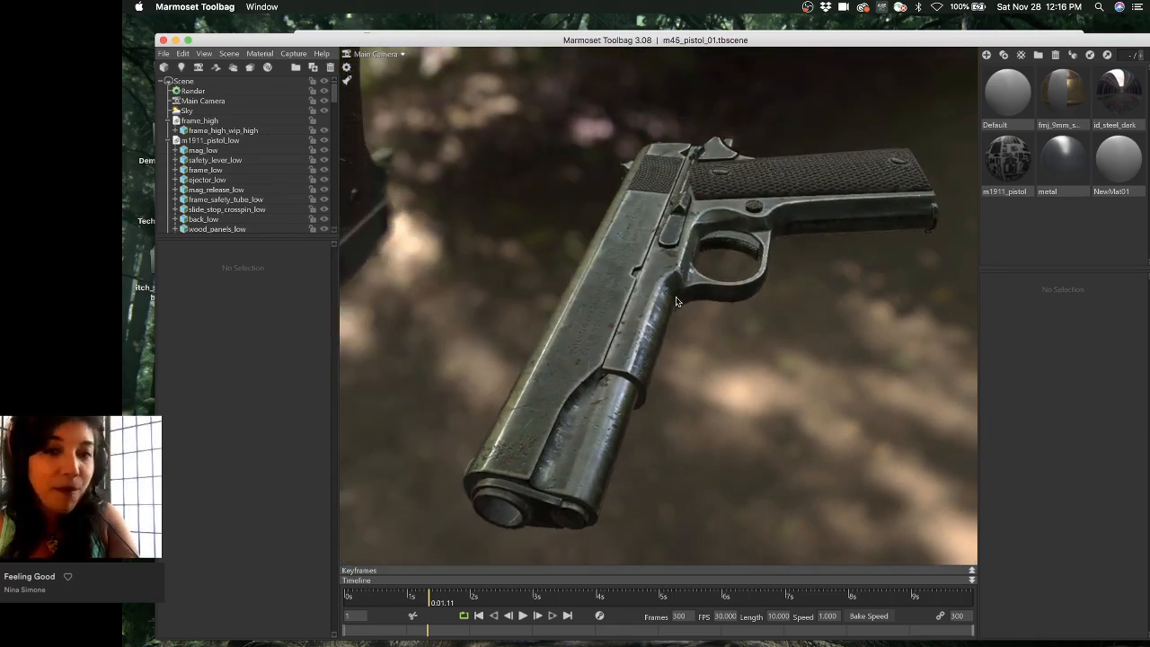
right_click_drag(675, 302, 723, 321)
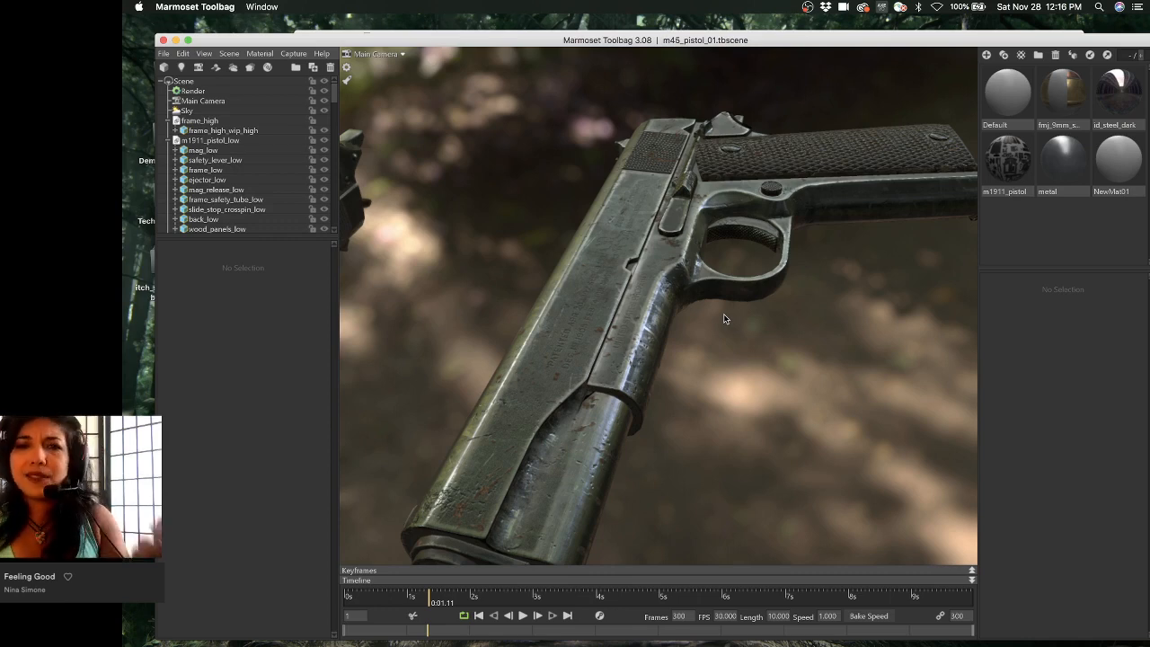
mouse_move(729, 318)
left_mouse_down()
mouse_move(687, 316)
mouse_move(644, 334)
mouse_move(629, 302)
mouse_move(642, 289)
mouse_move(745, 319)
left_mouse_up()
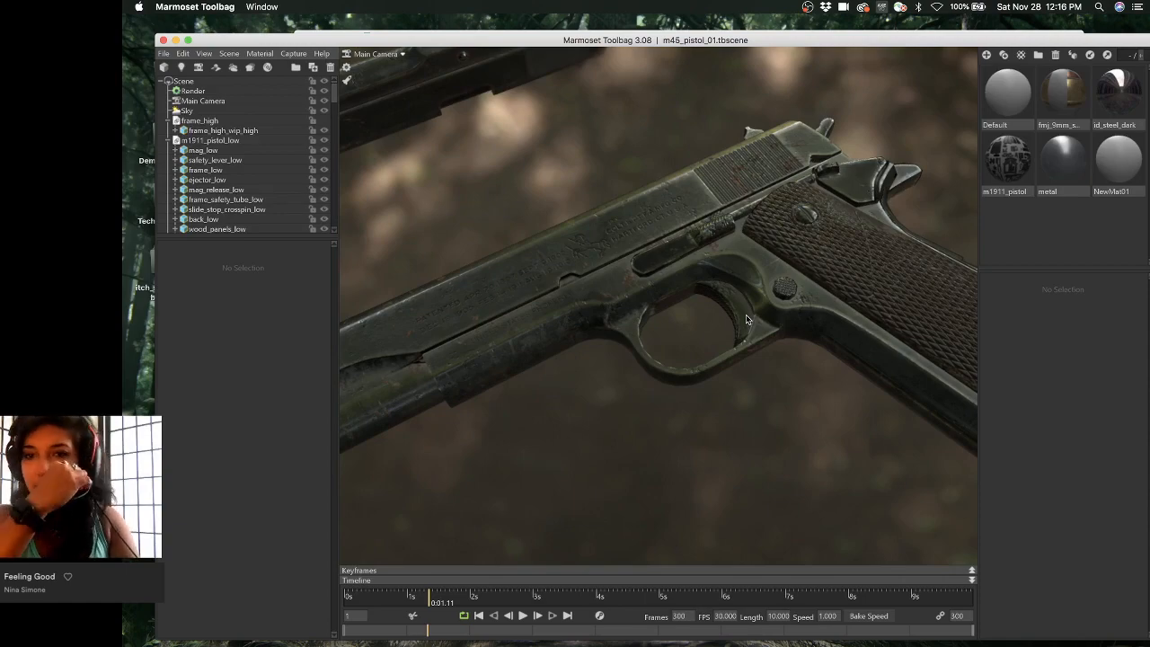
left_click_drag(745, 319, 606, 277)
left_click_drag(778, 292, 674, 272)
right_click_drag(674, 272, 576, 278)
- Pull back to a low edge-on view, then close in on the checkered grip
mouse_move(754, 376)
left_mouse_down()
mouse_move(733, 339)
mouse_move(811, 302)
mouse_move(877, 334)
mouse_move(854, 373)
mouse_move(767, 368)
left_mouse_up()
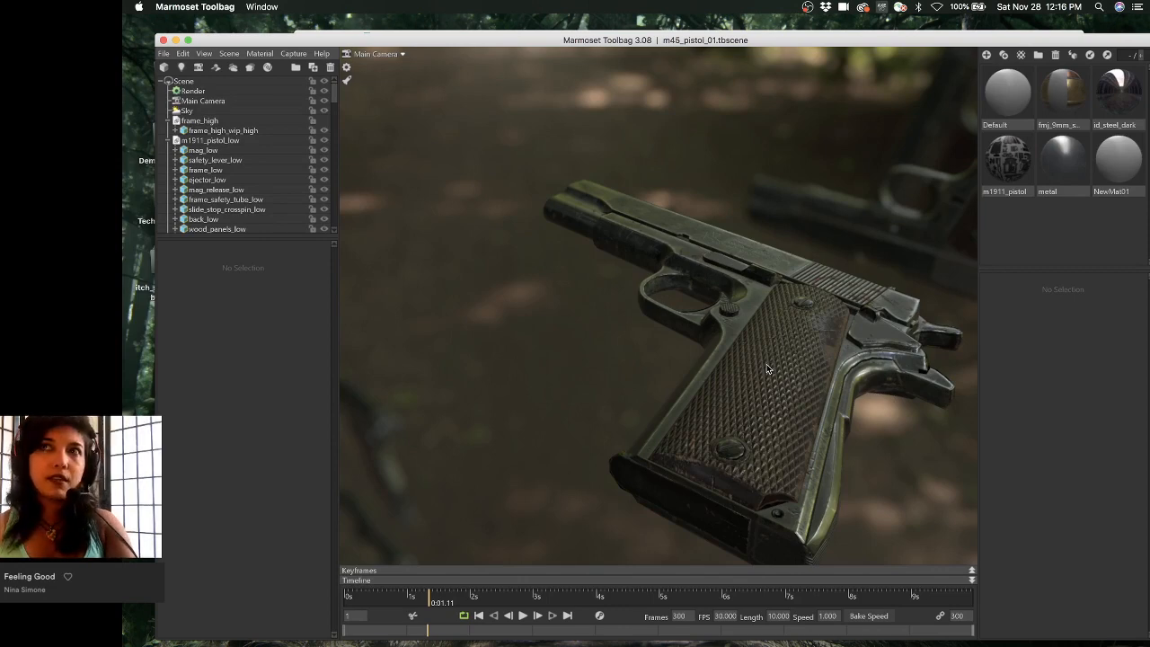
left_click_drag(784, 354, 796, 413)
scroll(705, 395, "up", 3)
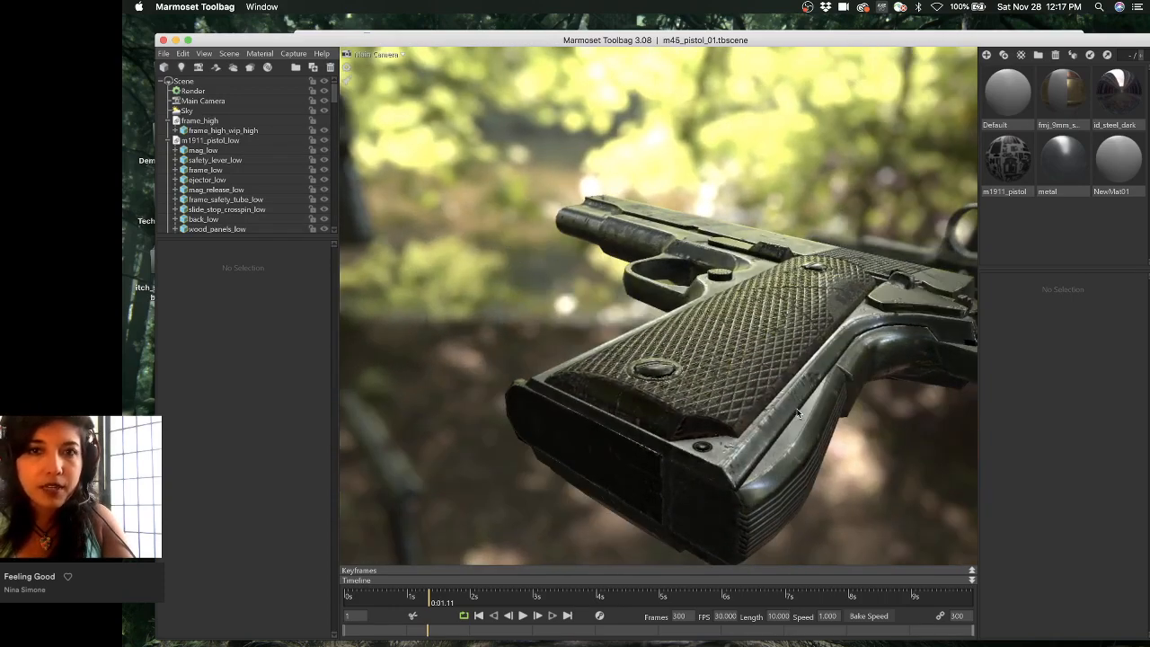
left_click_drag(726, 41, 701, 21)
scroll(645, 275, "up", 3)
left_click_drag(703, 247, 767, 256)
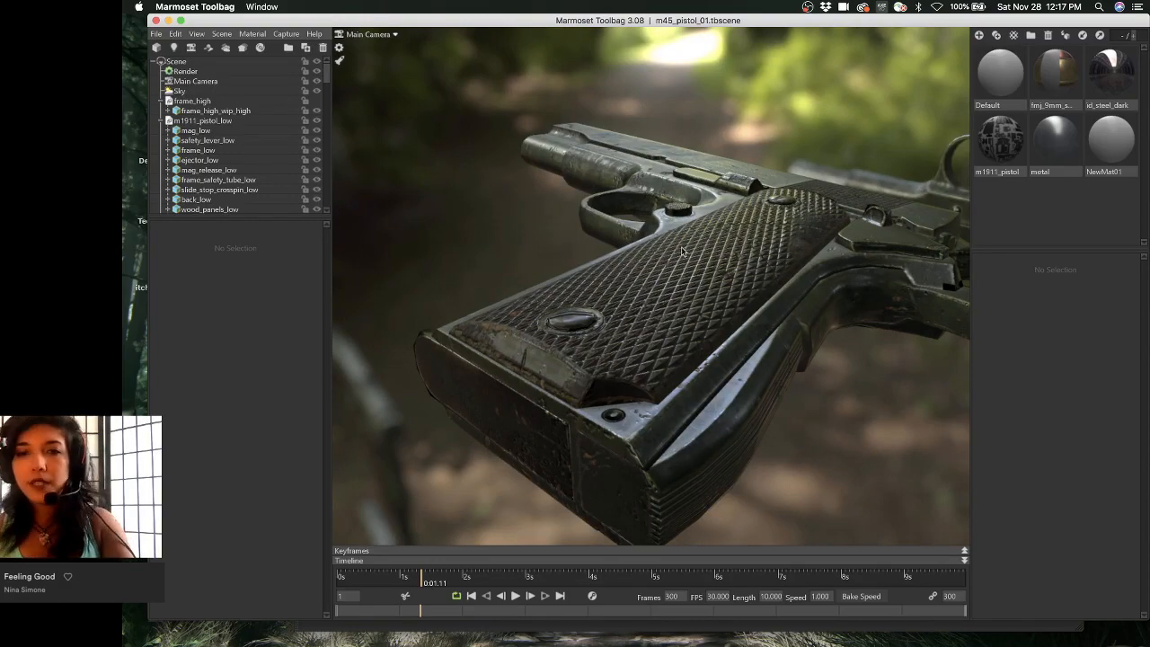
- Turn the pistol's muzzle toward the camera and dolly in close on the barrel and slide
left_click_drag(681, 247, 637, 256, "alt")
middle_click_drag(636, 256, 584, 260, "alt")
left_click_drag(583, 260, 646, 269, "alt")
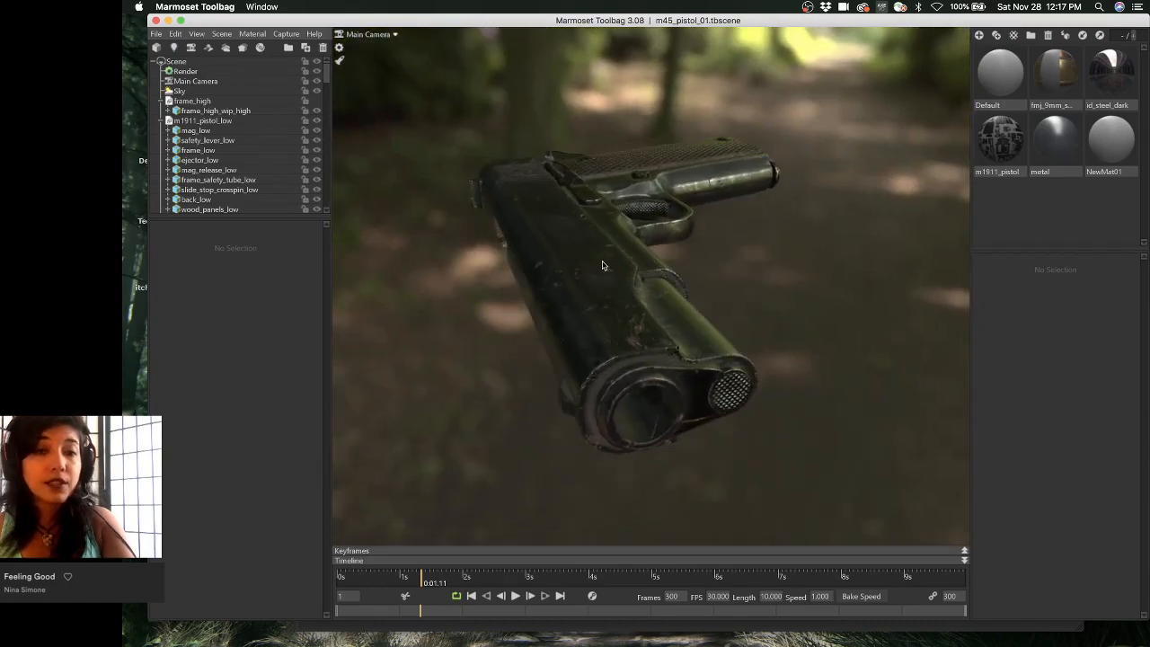
right_click_drag(602, 264, 643, 284, "alt")
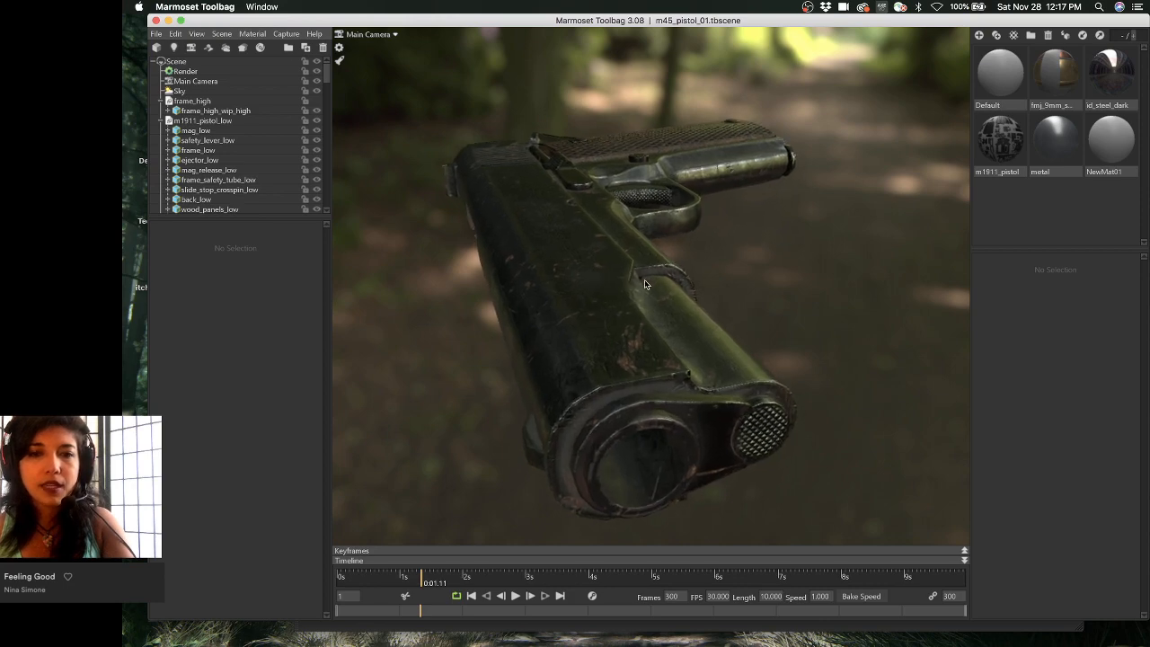
left_click_drag(644, 277, 613, 229, "alt")
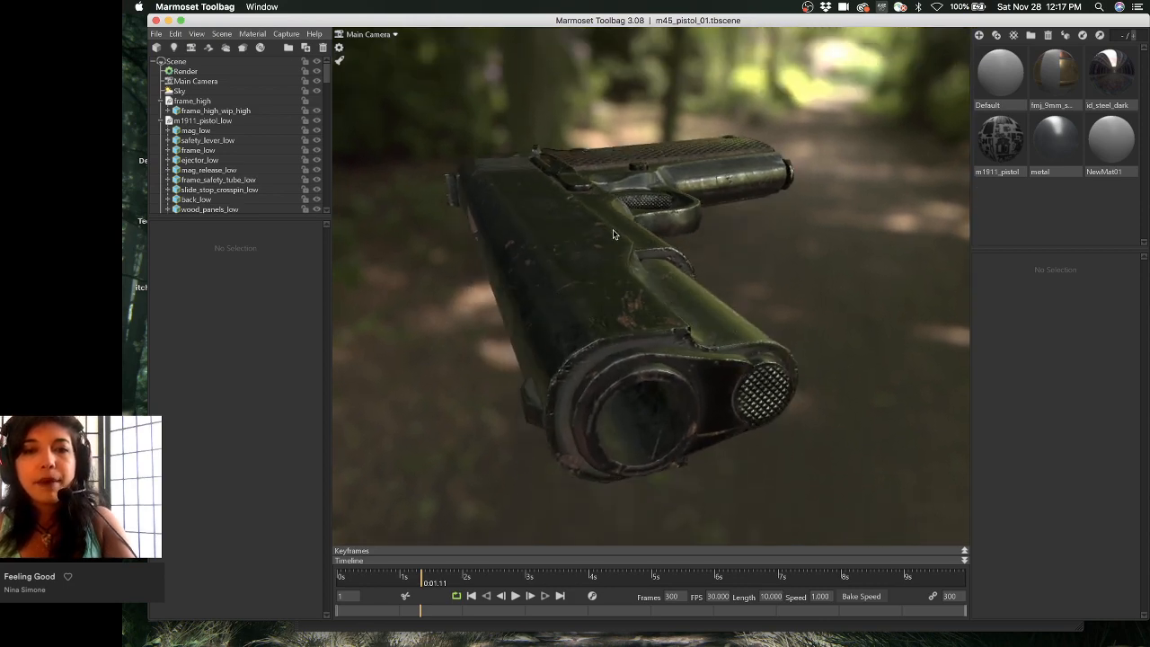
right_click_drag(612, 229, 612, 266, "alt")
middle_click_drag(614, 270, 616, 260, "alt")
left_click_drag(616, 259, 615, 272, "alt")
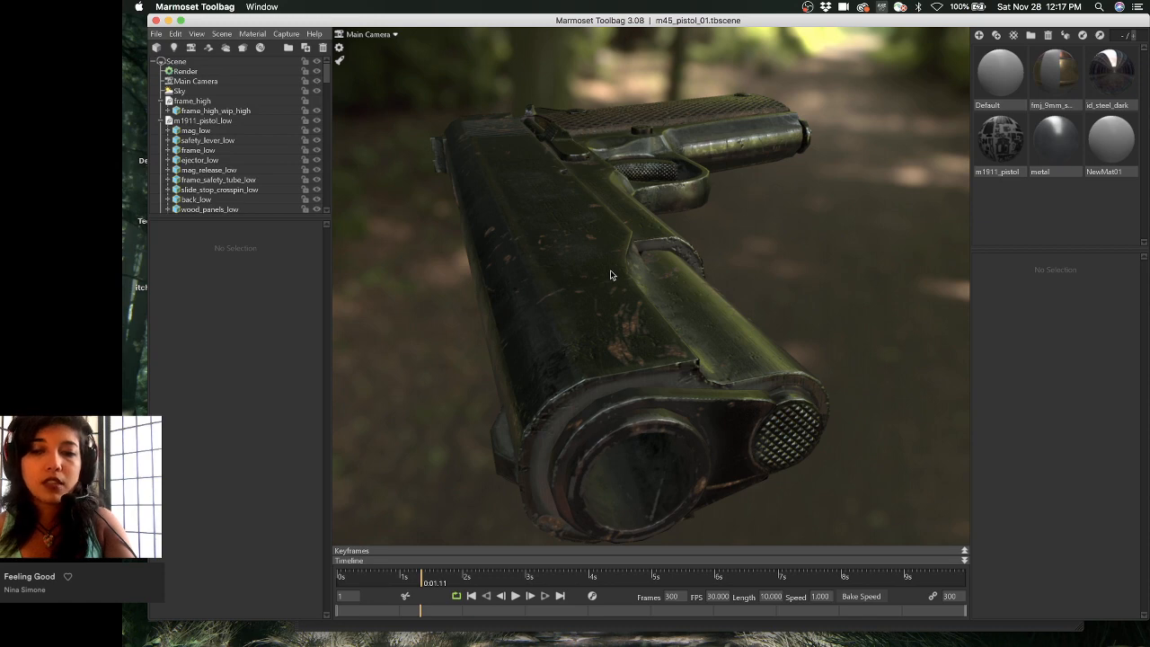
left_click_drag(615, 271, 681, 220)
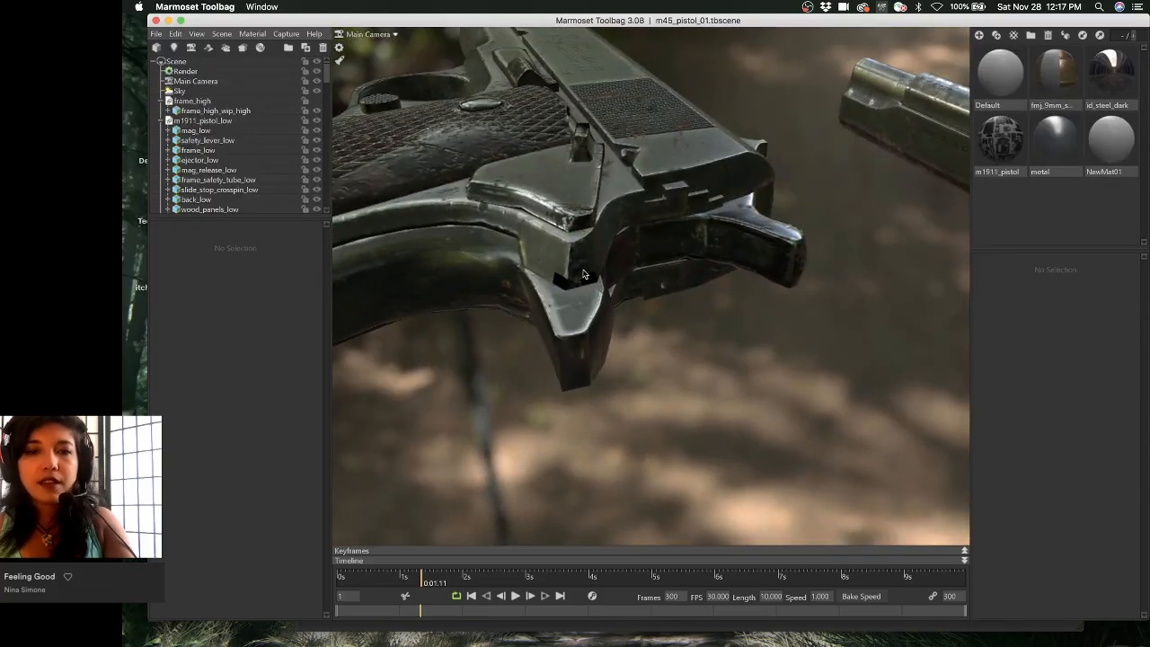
- Inspect the frame, trigger area and slide engravings, then frame the whole pistol side-on
left_click_drag(571, 279, 630, 277)
left_click_drag(749, 257, 517, 216)
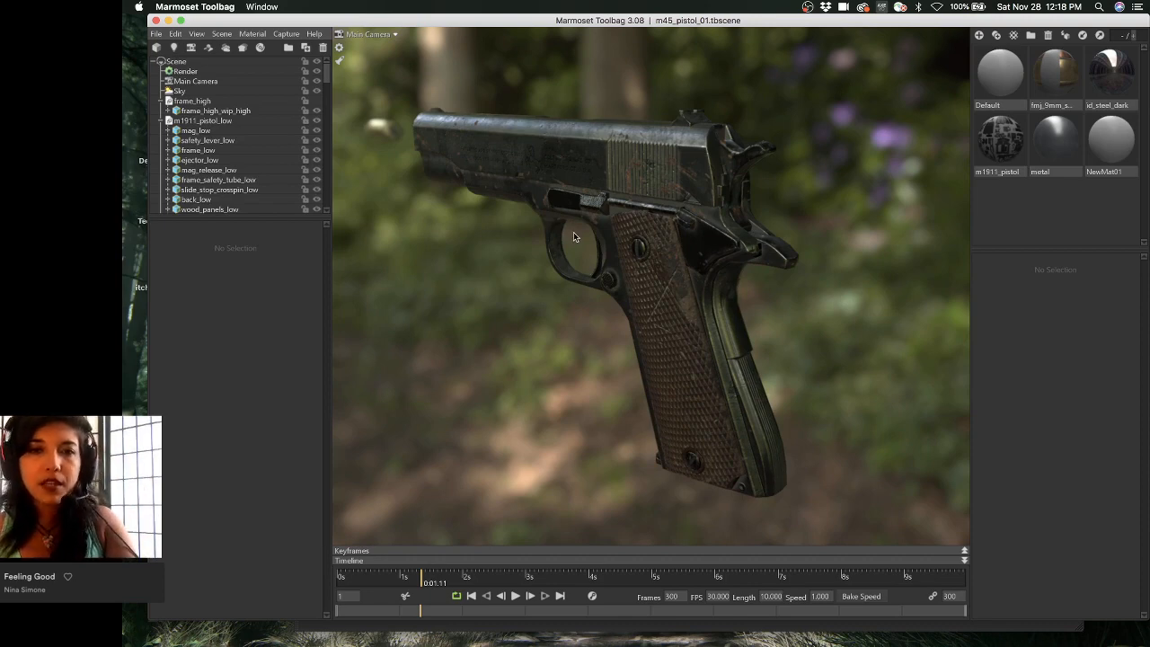
left_click_drag(571, 234, 739, 312)
left_click_drag(648, 305, 735, 235)
middle_click_drag(735, 235, 591, 201)
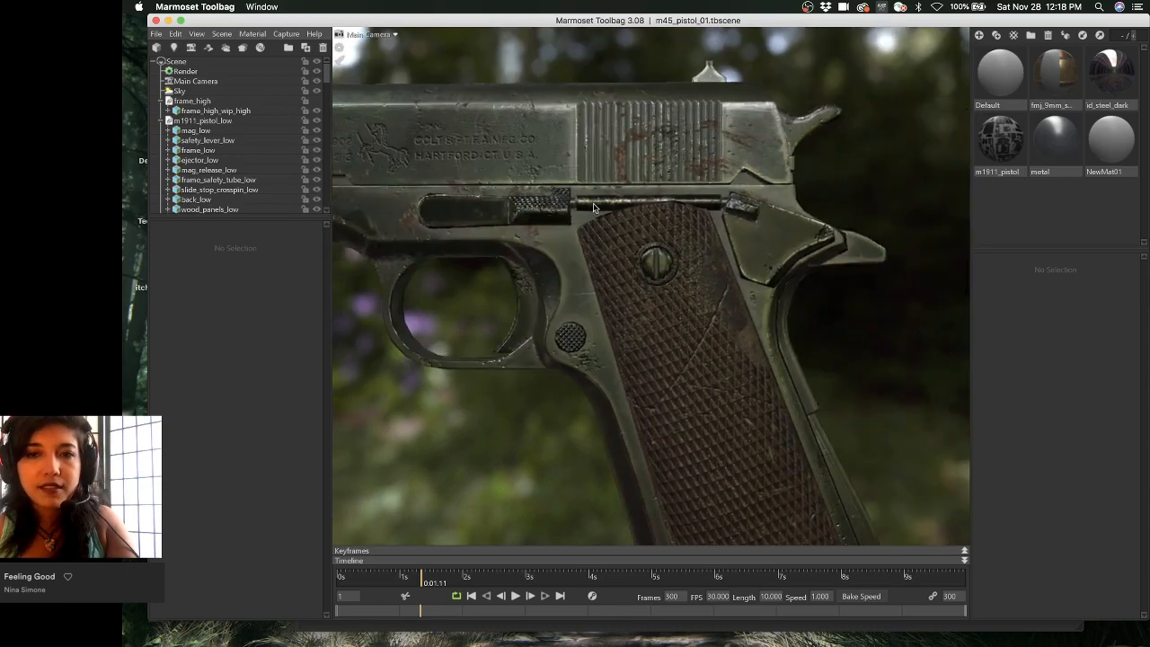
middle_click_drag(626, 246, 645, 272)
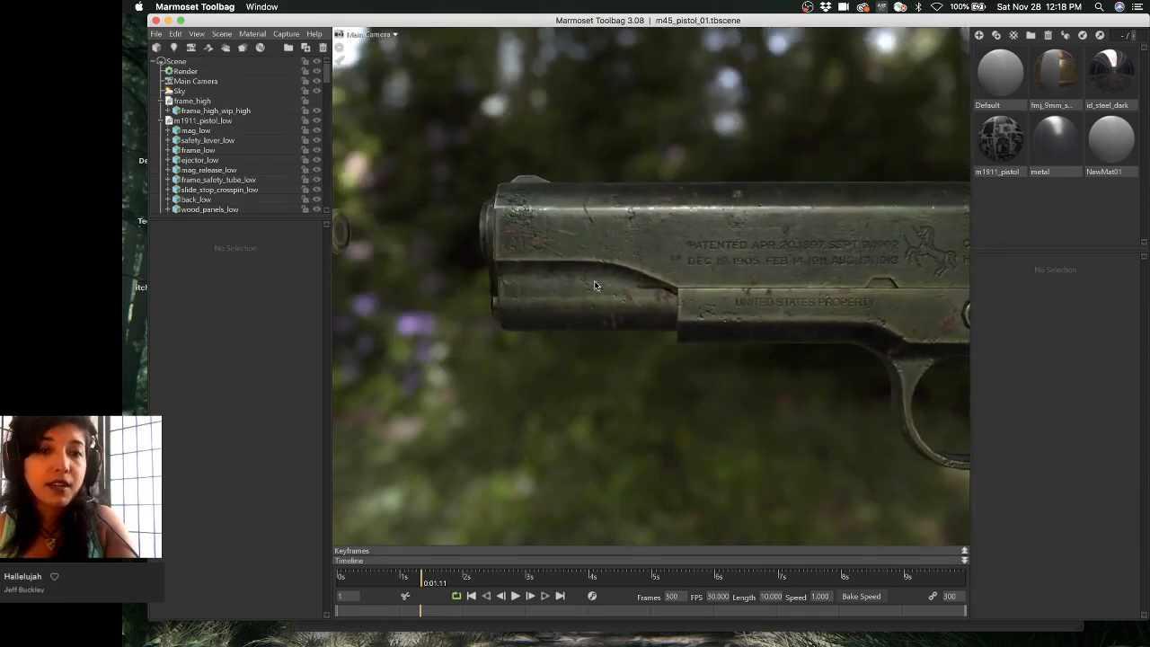
middle_click_drag(524, 234, 663, 241)
left_click_drag(616, 253, 622, 256)
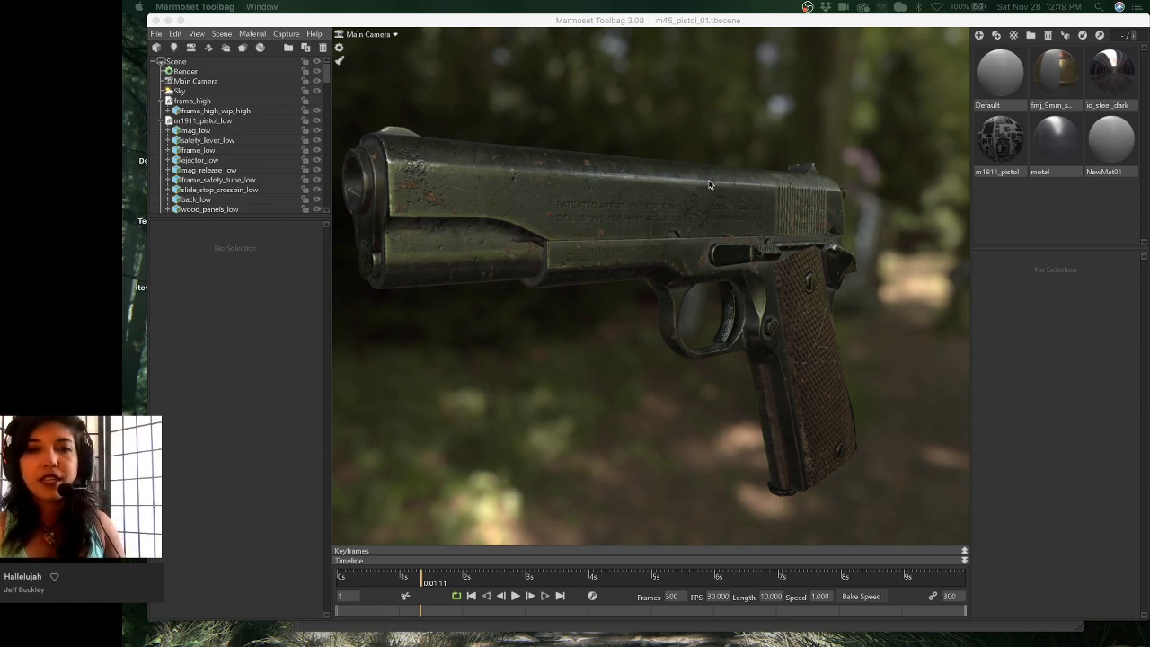
- Orbit around the pistol from the side, top and muzzle, ending close on the grip and trigger guard
left_click(724, 20)
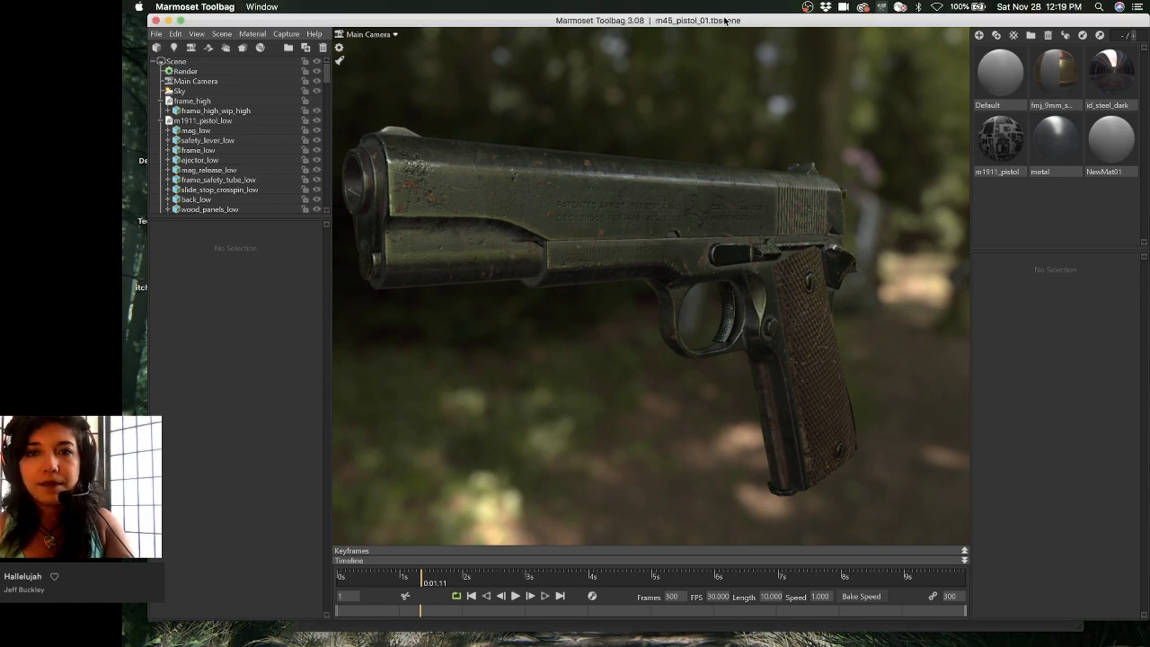
left_click_drag(827, 216, 734, 220, "alt")
middle_click_drag(761, 220, 903, 272, "alt")
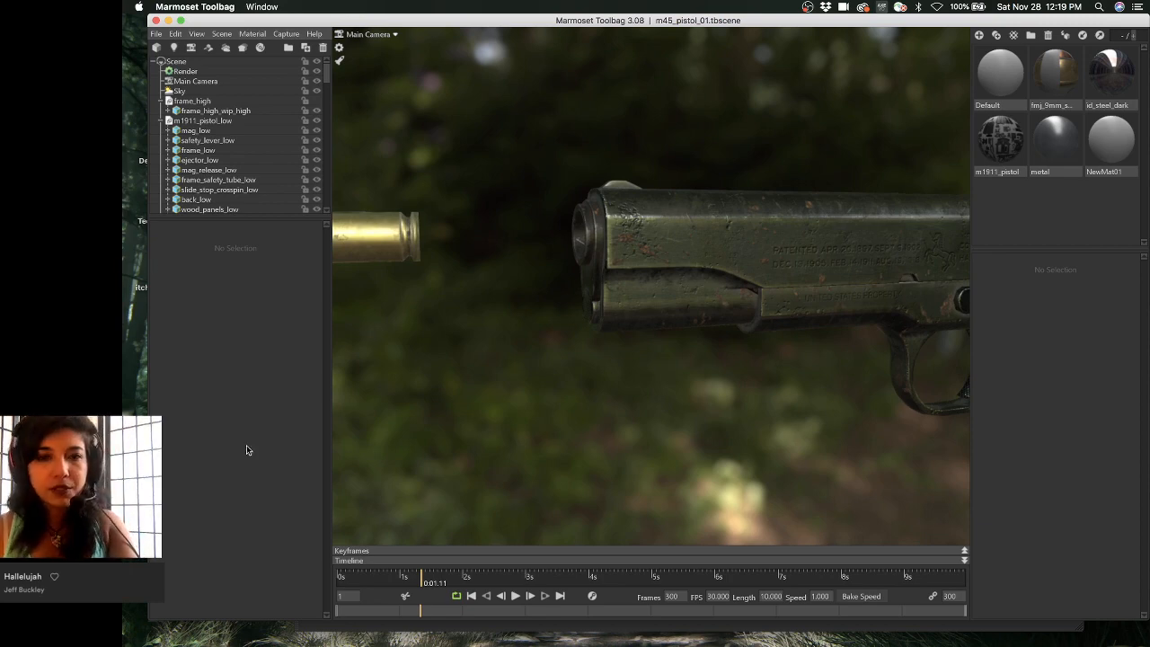
left_click_drag(683, 341, 754, 410, "alt")
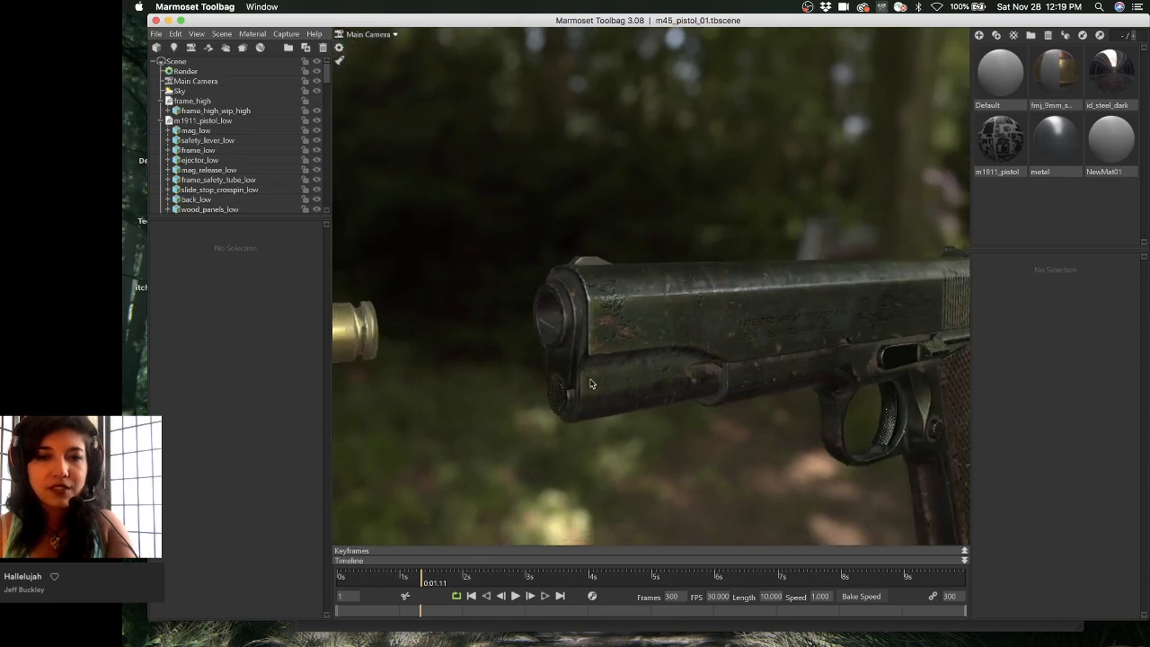
left_click_drag(469, 314, 569, 351, "alt")
left_click_drag(763, 451, 635, 245, "alt")
- Zoom out and back in to frame the whole pistol, and move the playhead near the start
right_click_drag(635, 245, 631, 324, "alt")
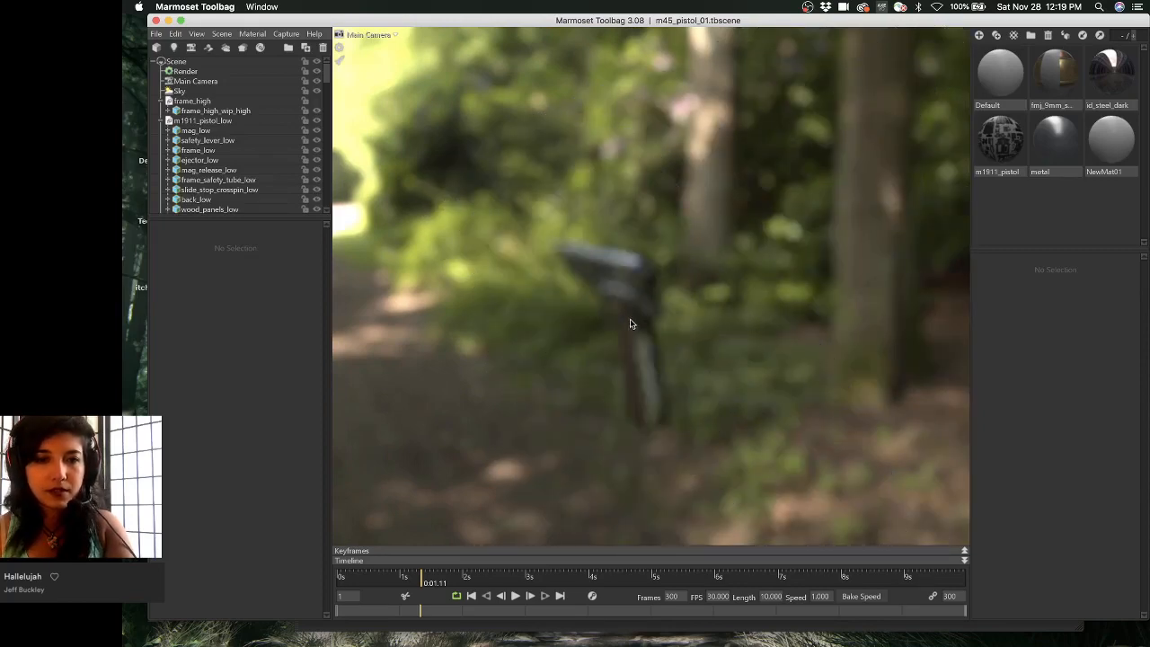
middle_click_drag(632, 323, 705, 314, "alt")
right_click_drag(705, 309, 697, 288, "alt")
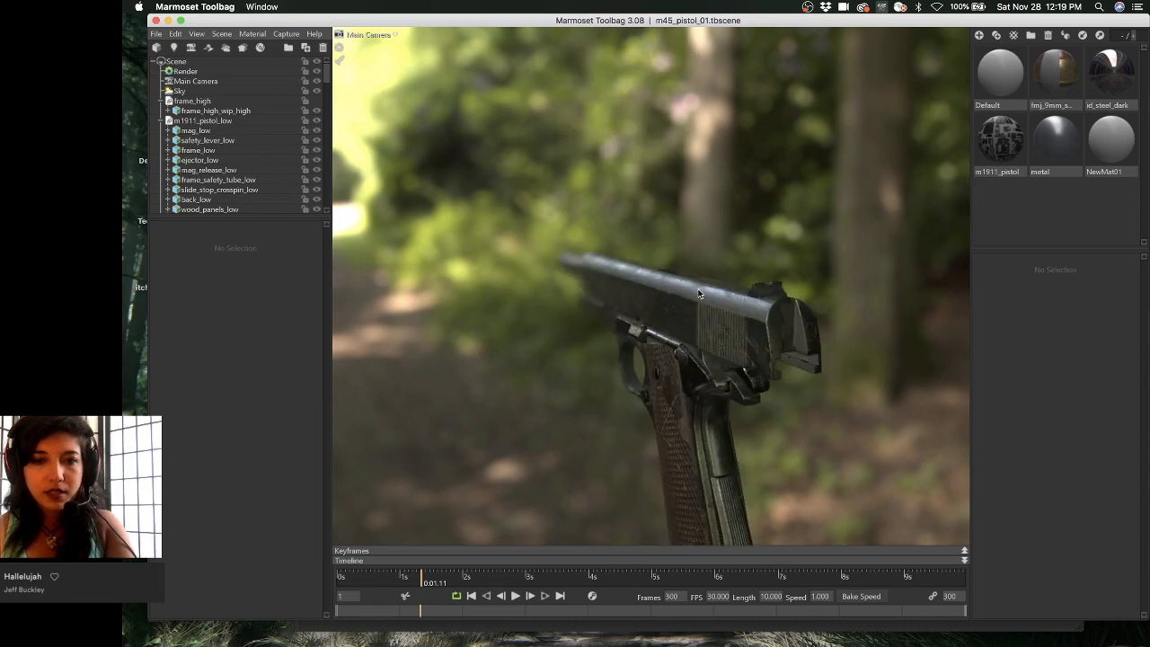
middle_click_drag(697, 288, 727, 318, "alt")
left_click_drag(727, 318, 613, 303, "alt")
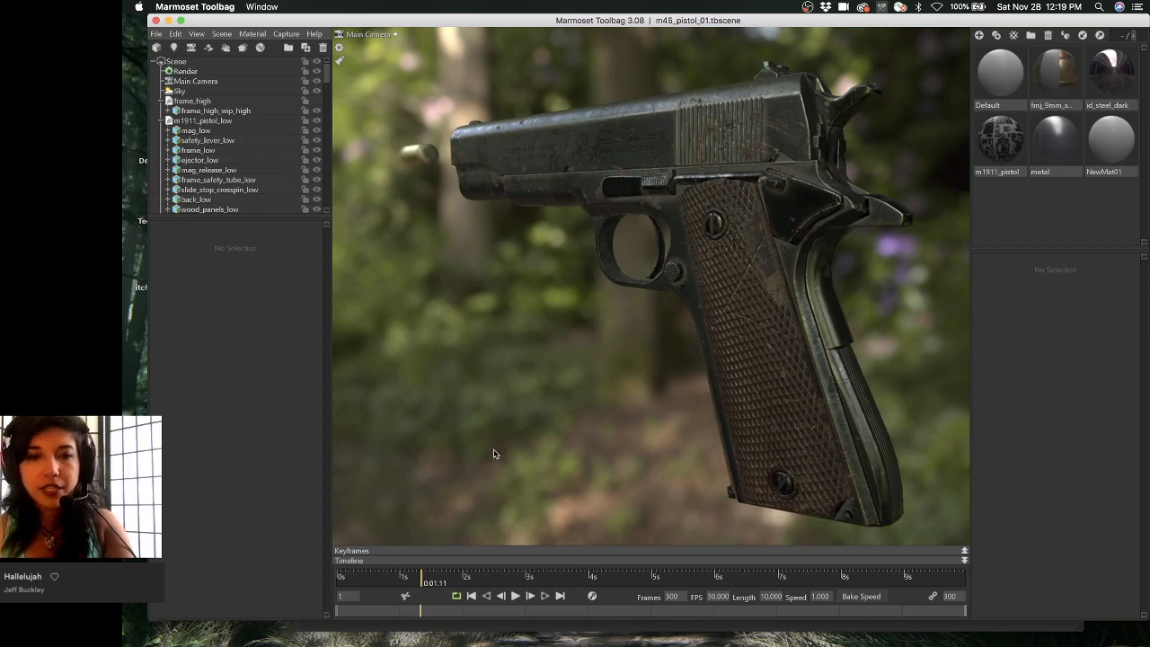
left_click_drag(423, 579, 368, 576)
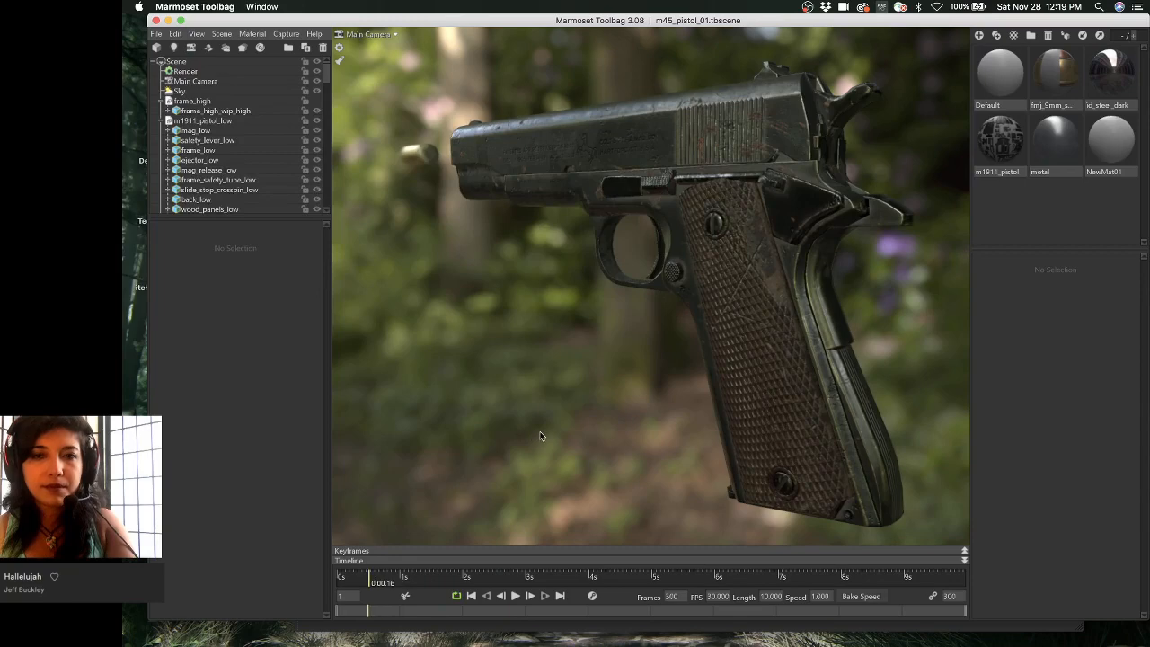
- Play the pistol animation from a flatter side view, then bring ArtStation's Create New Artwork page over Toolbag
left_click_drag(547, 434, 584, 404)
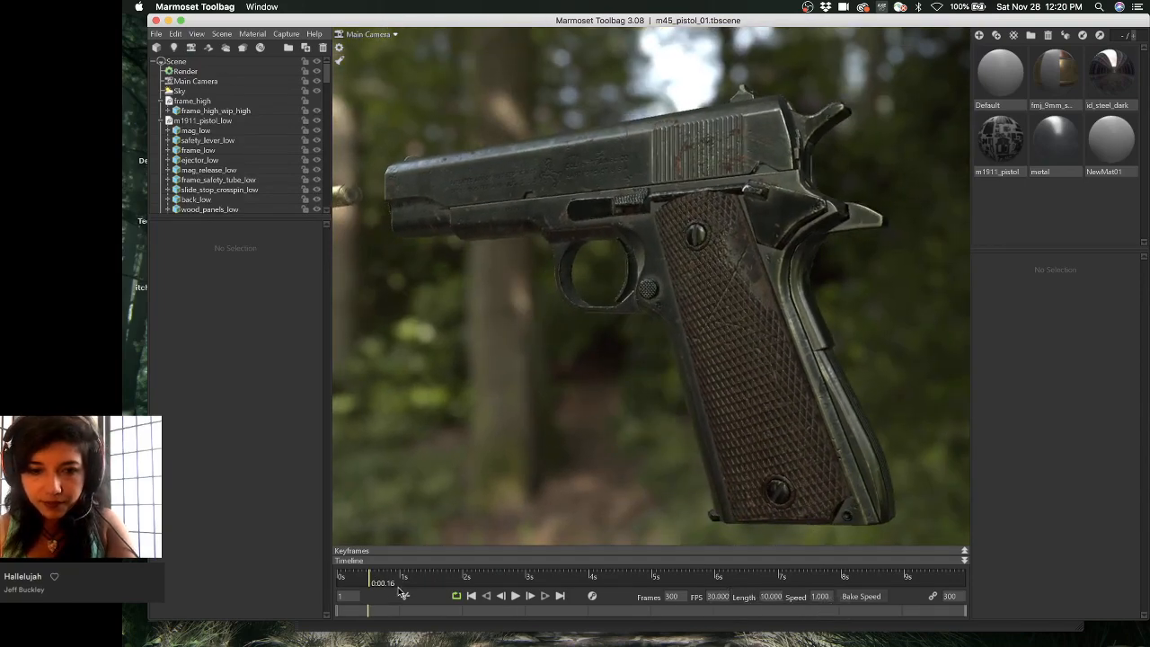
left_click(515, 595)
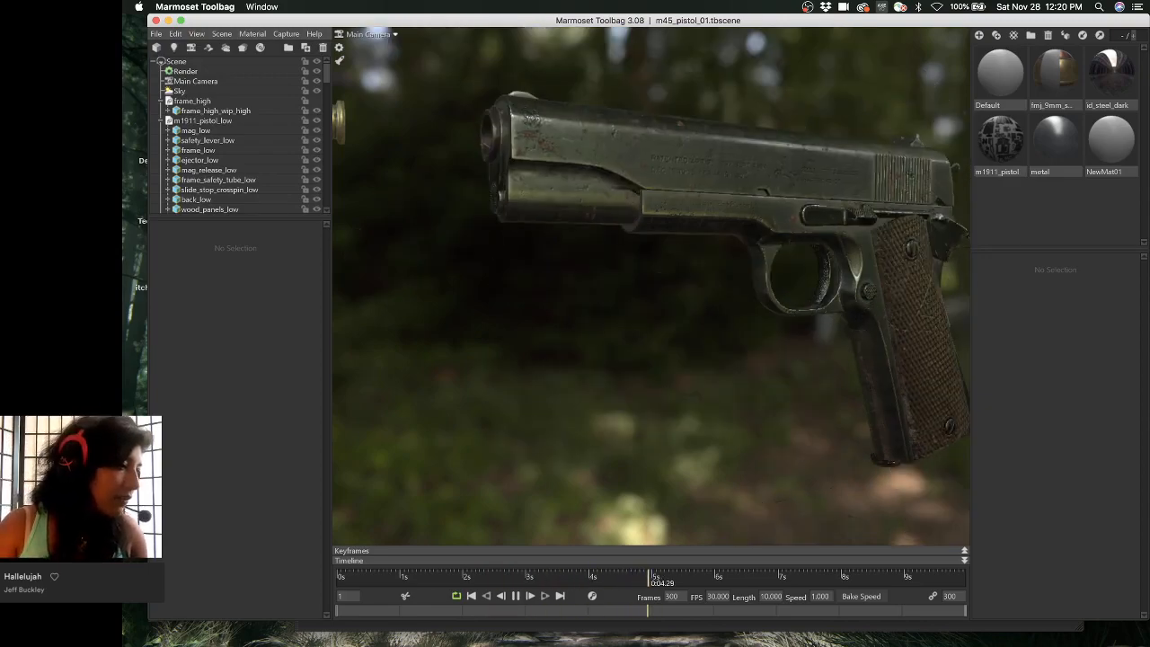
left_click_drag(231, 53, 728, 8)
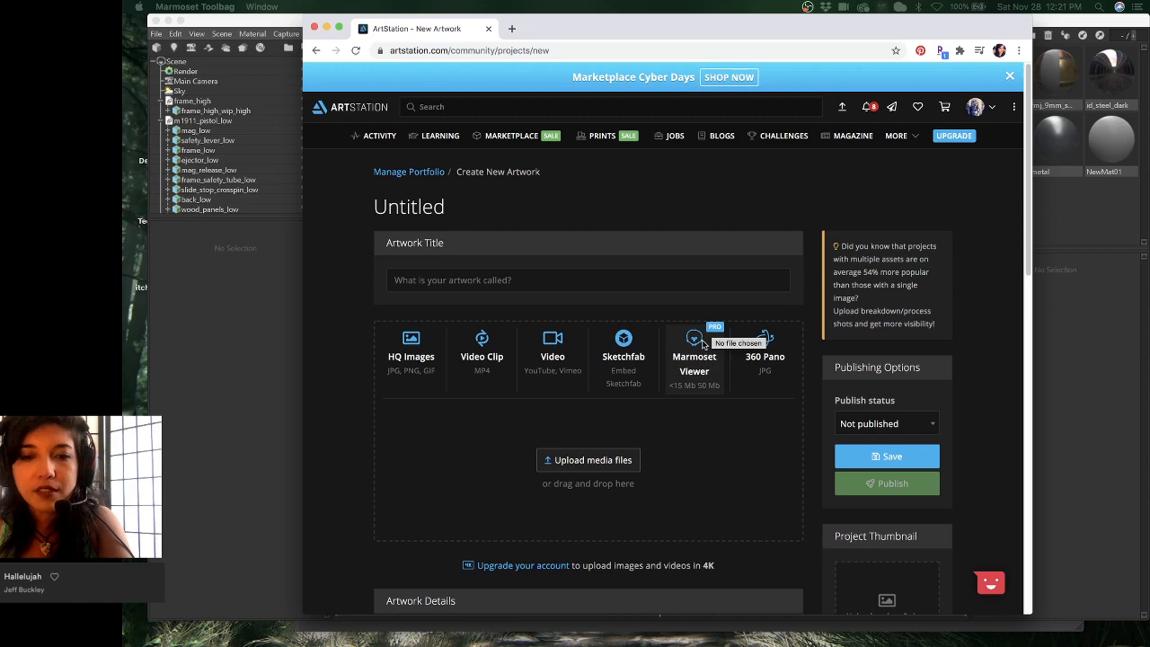
- Choose the Marmoset Viewer upload on ArtStation, cancel the file picker, and return to the Toolbag pistol scene
scroll(703, 344, "down", 10)
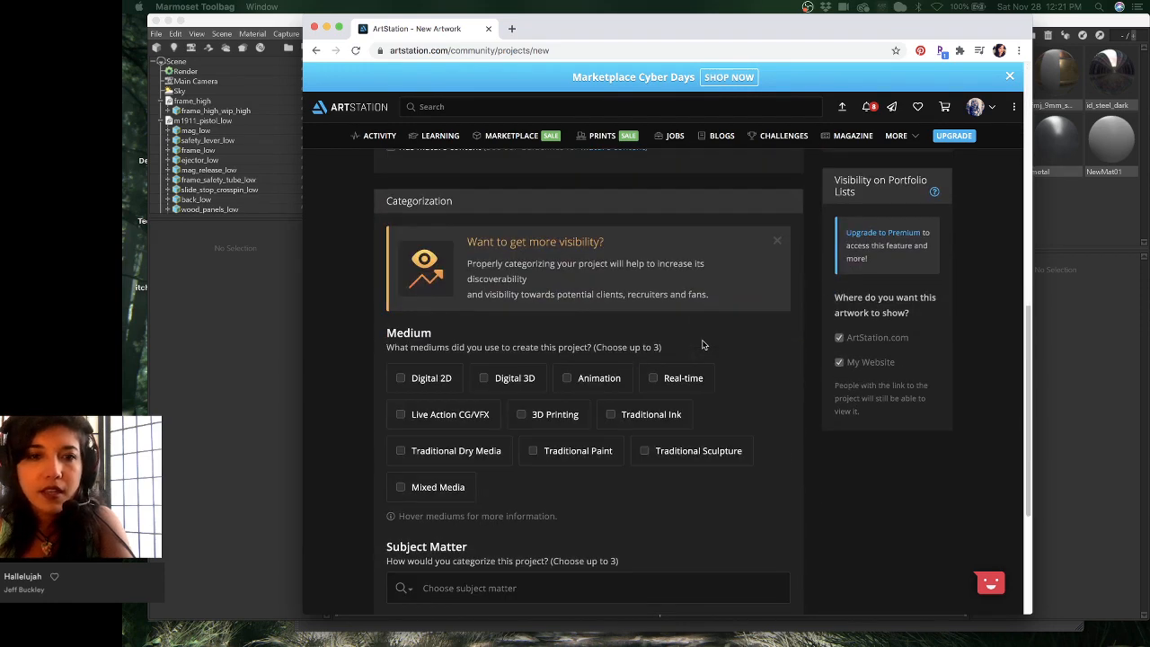
scroll(703, 345, "up", 10)
left_click(693, 359)
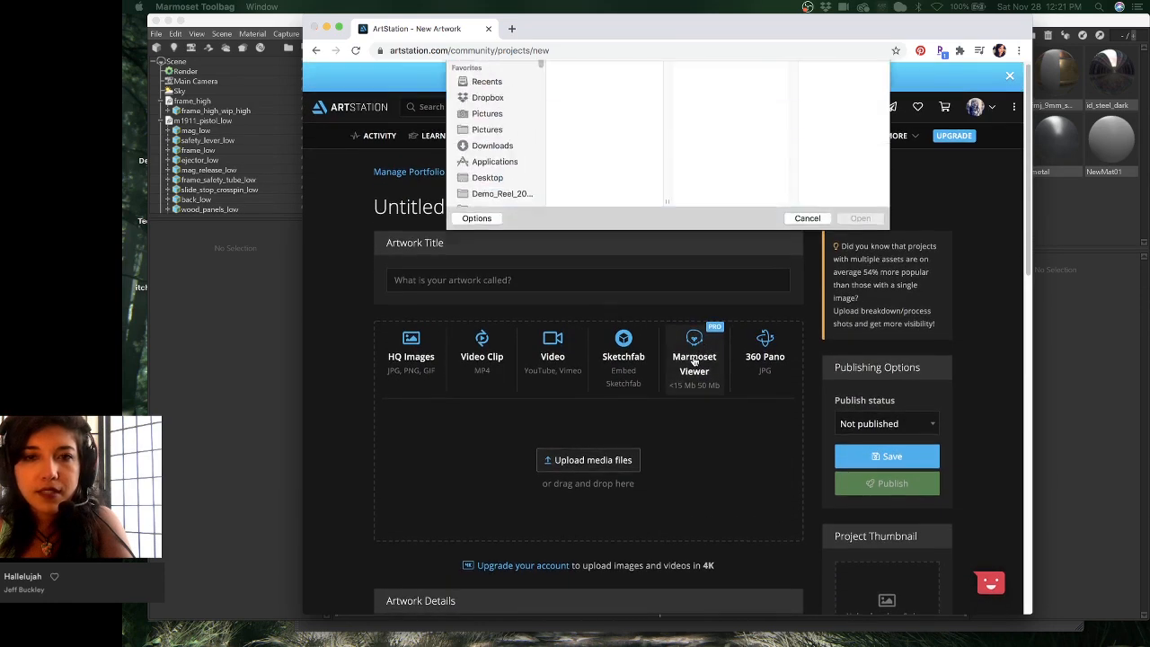
left_click(806, 324)
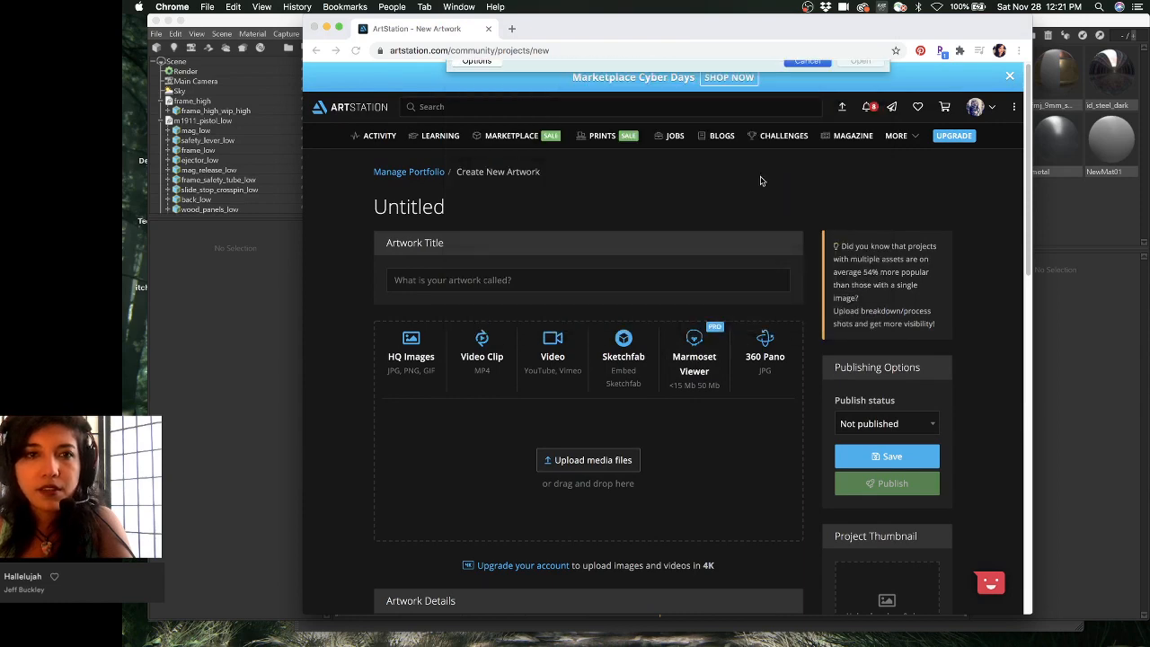
key("super+Tab")
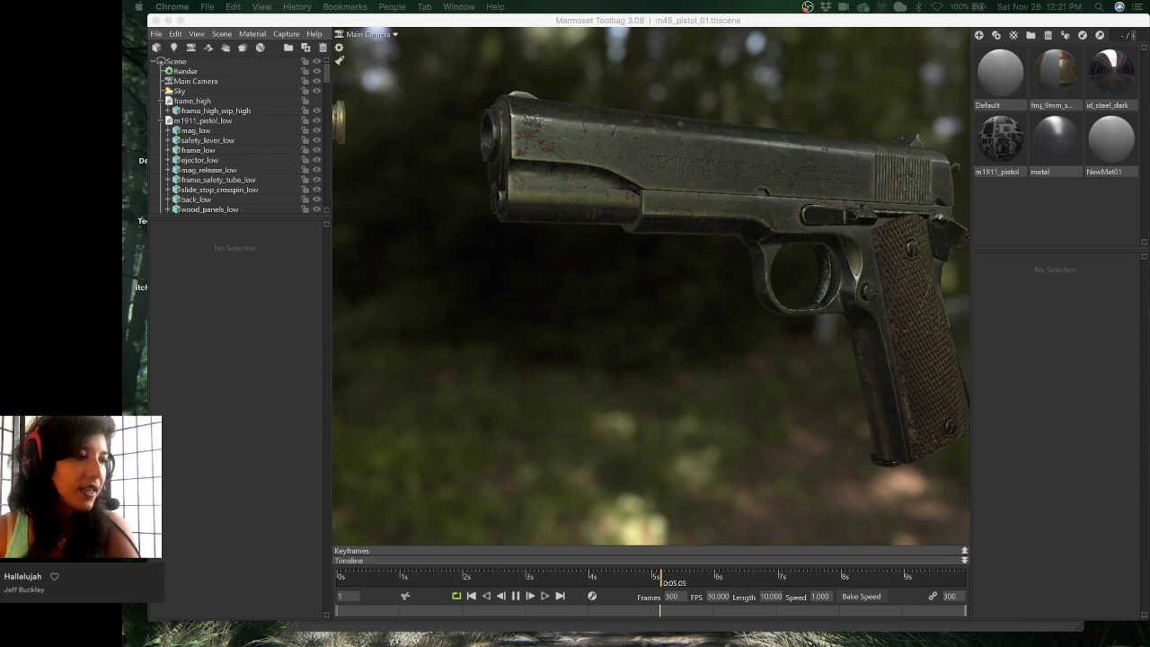
- Scroll Marmoset's Getting Started With Viewer article to its three-step ArtStation upload section
left_click_drag(122, 26, 418, 32)
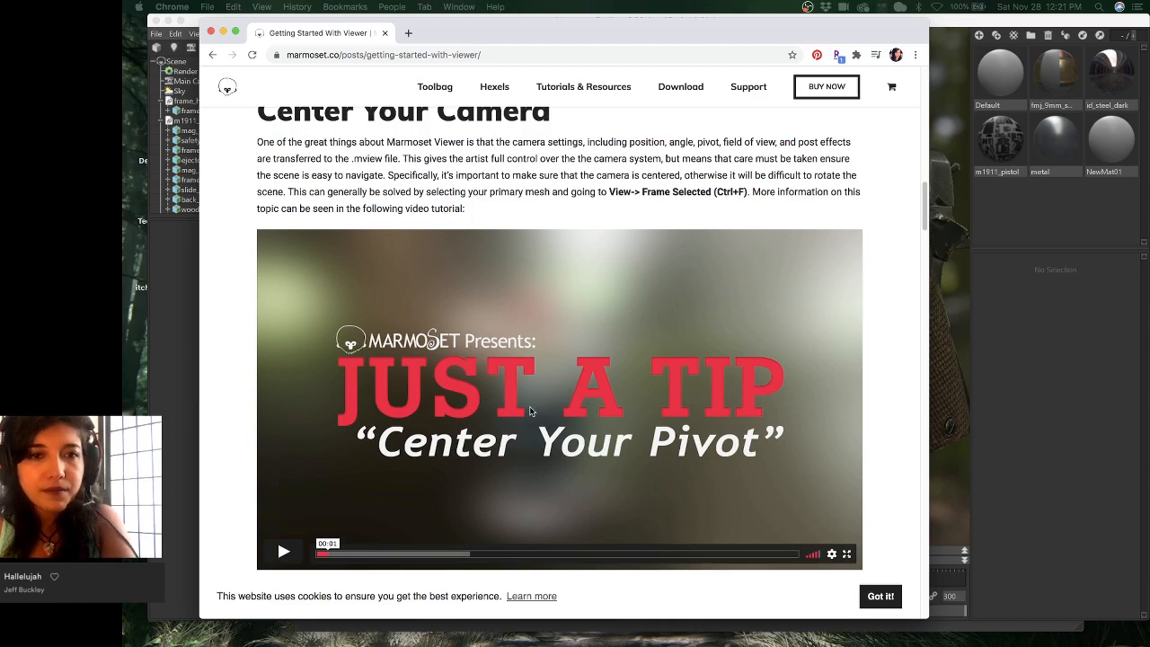
scroll(529, 406, "up", 2)
scroll(529, 410, "down", 4)
scroll(529, 410, "down", 10)
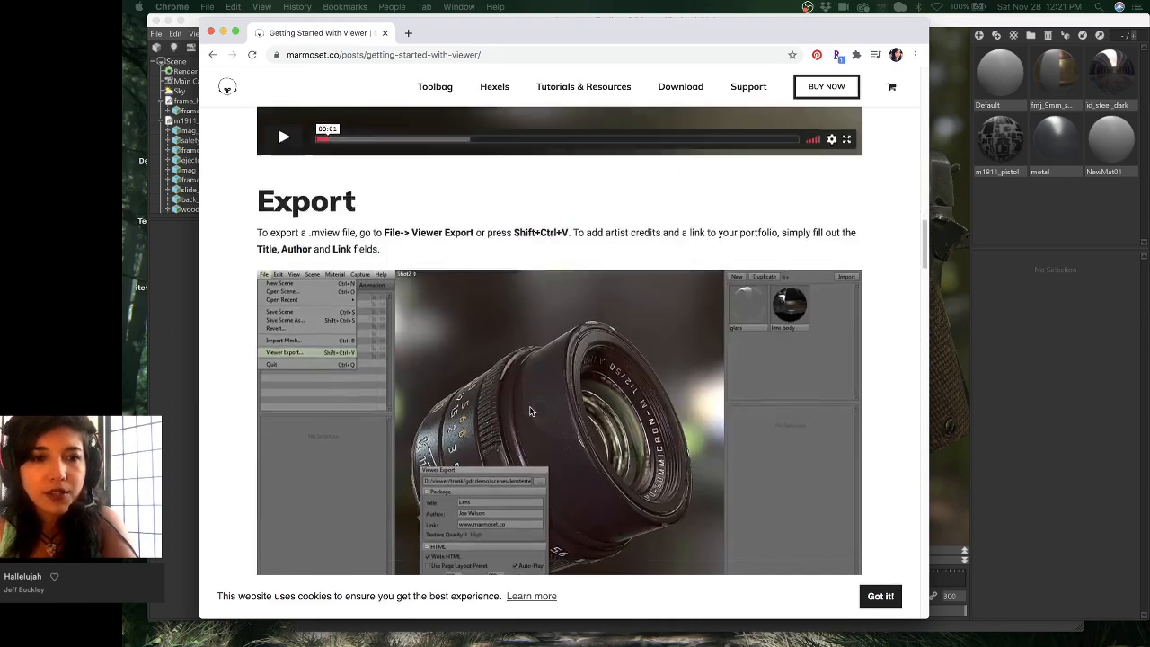
scroll(530, 411, "down", 5)
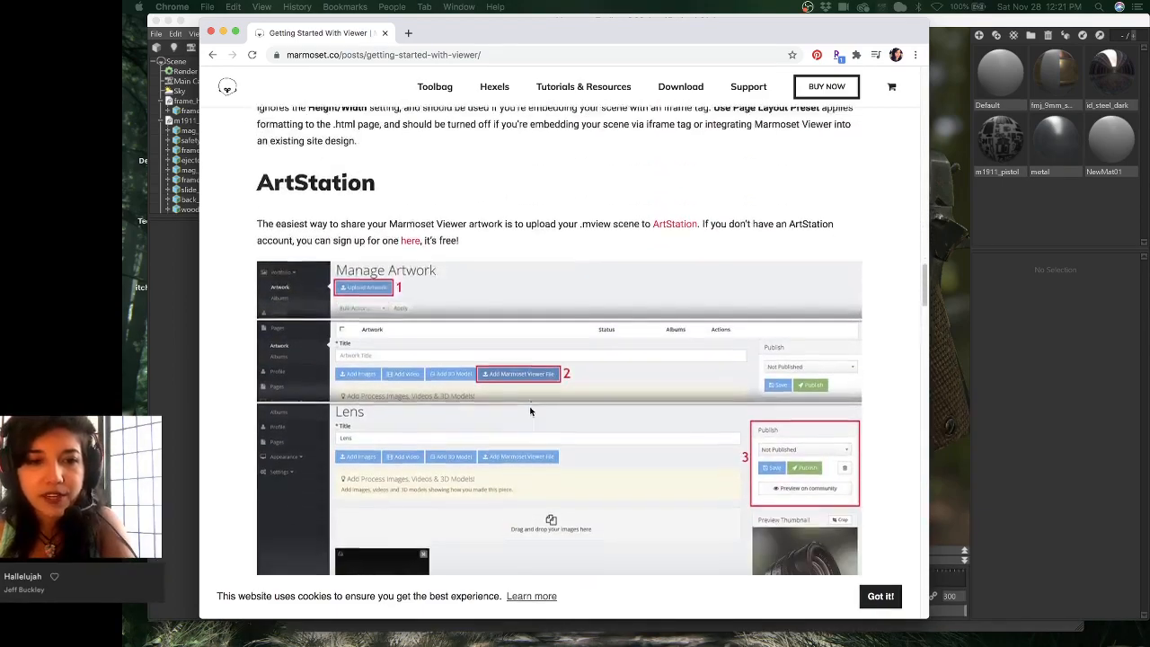
scroll(530, 410, "down", 1)
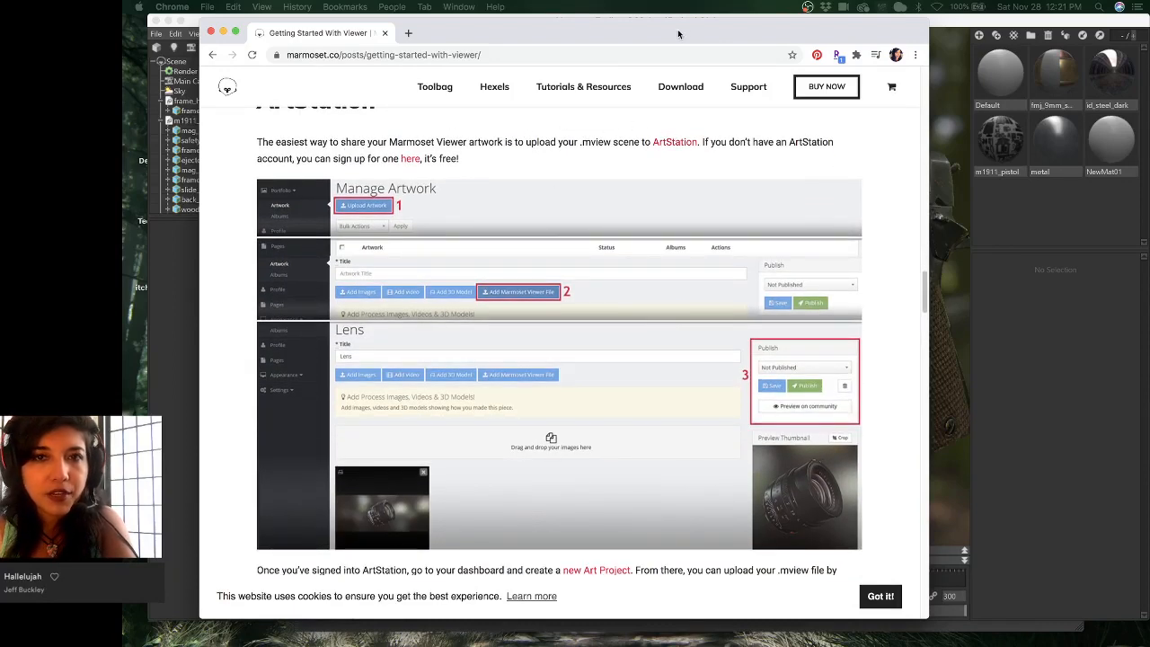
- Move the browser and Toolbag windows aside so Maya's pistol scene is in front
left_click_drag(683, 30, 624, 97)
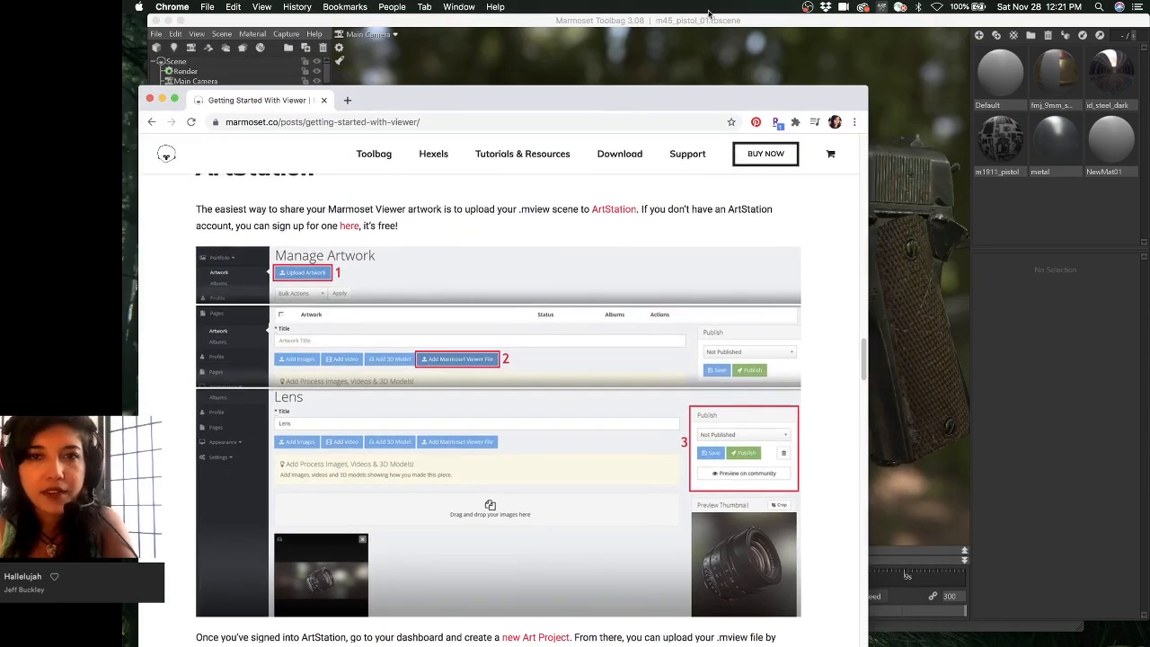
left_click_drag(708, 14, 694, 191)
left_click_drag(865, 40, 857, 115)
key("ctrl+Up")
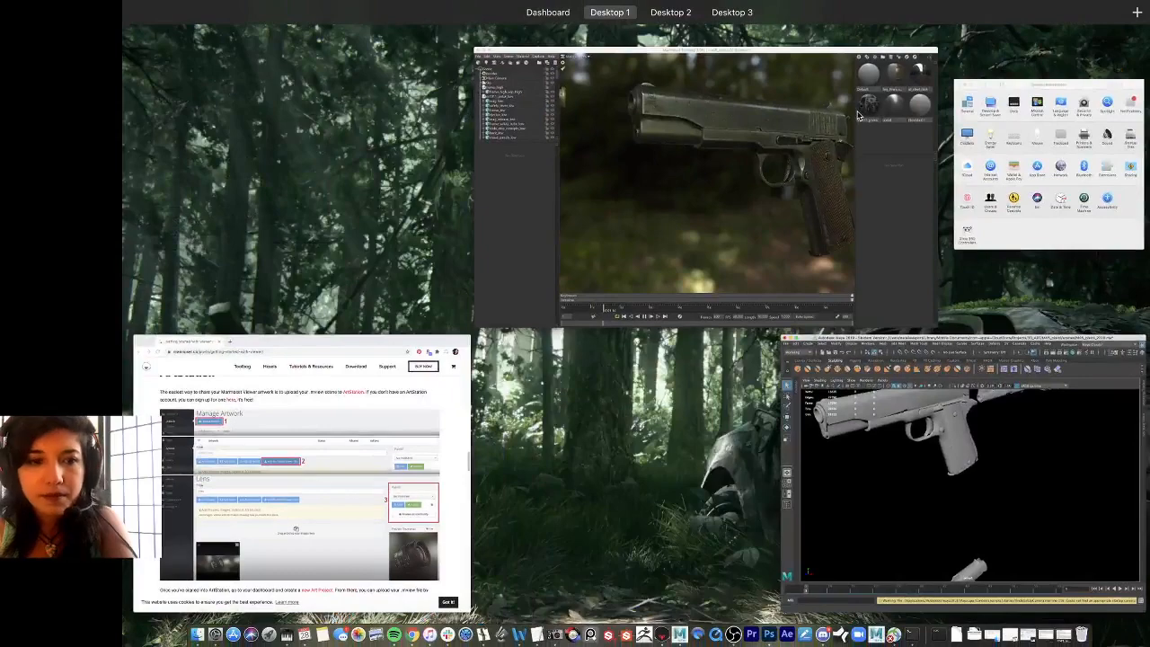
key("ctrl+Up")
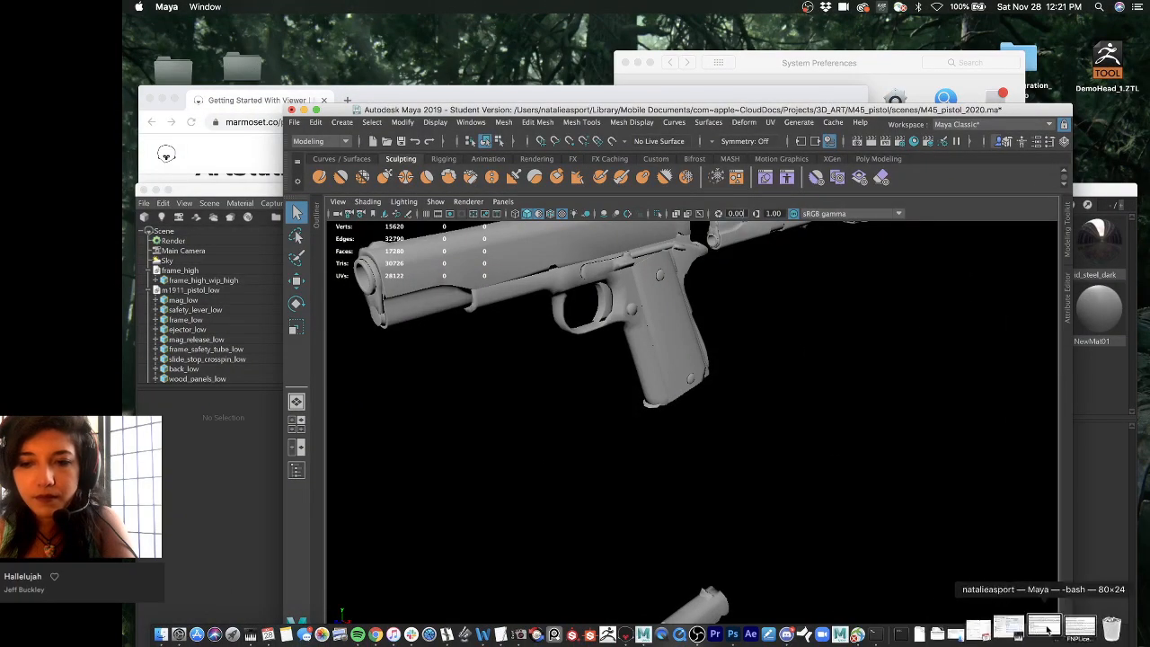
left_click(521, 50)
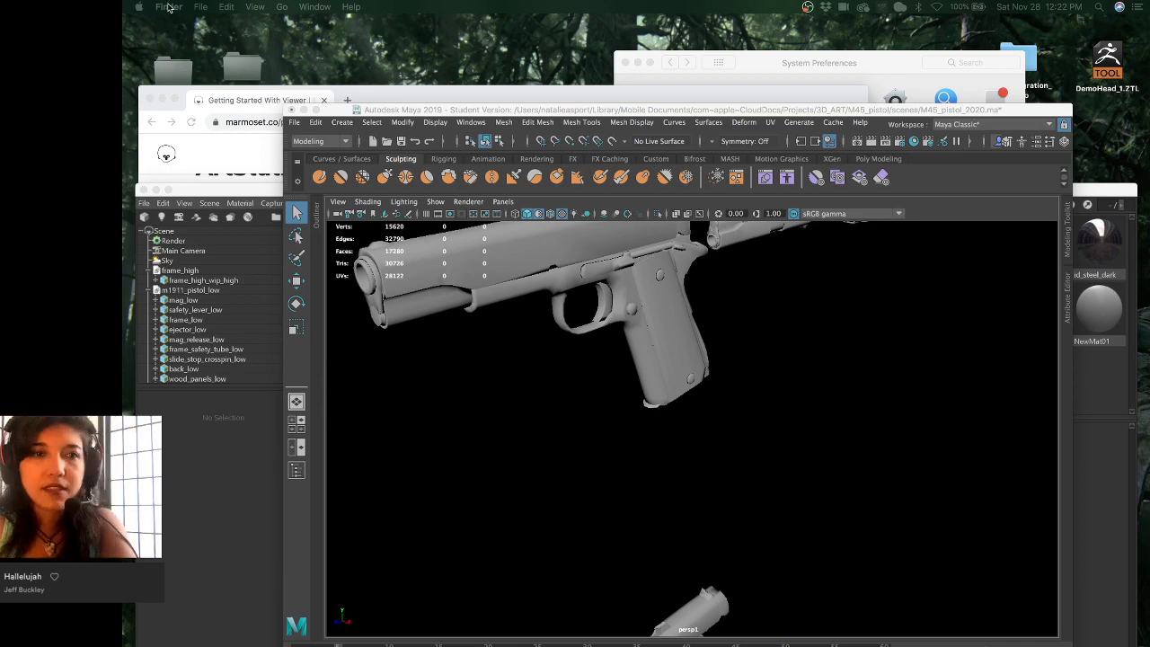
left_click(424, 96)
- Scroll through the Viewer guide's Set Up Your Scene and ArtStation sections in Chrome
left_click_drag(425, 96, 452, 24)
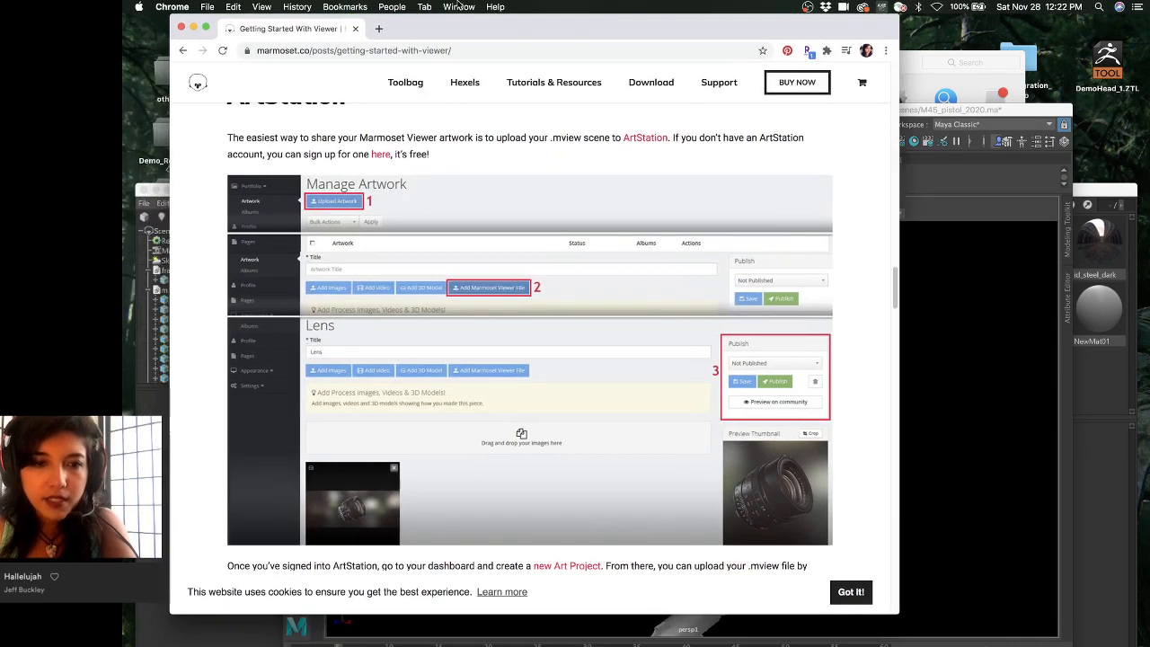
scroll(451, 276, "down", 3)
scroll(451, 275, "down", 3)
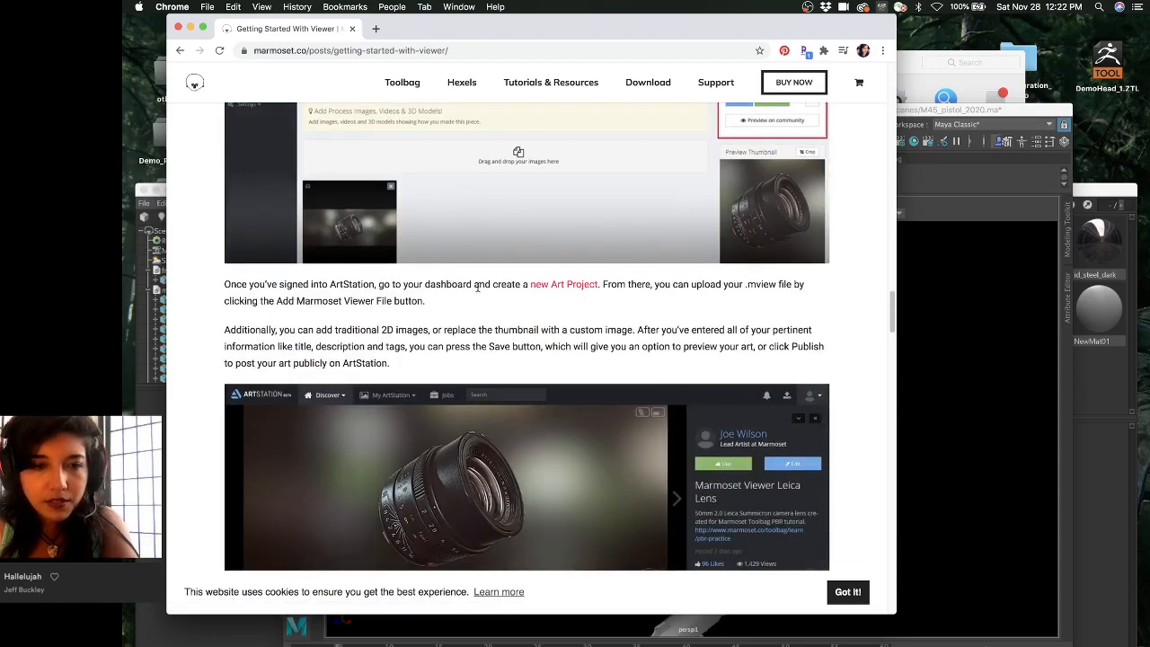
scroll(477, 287, "down", 3)
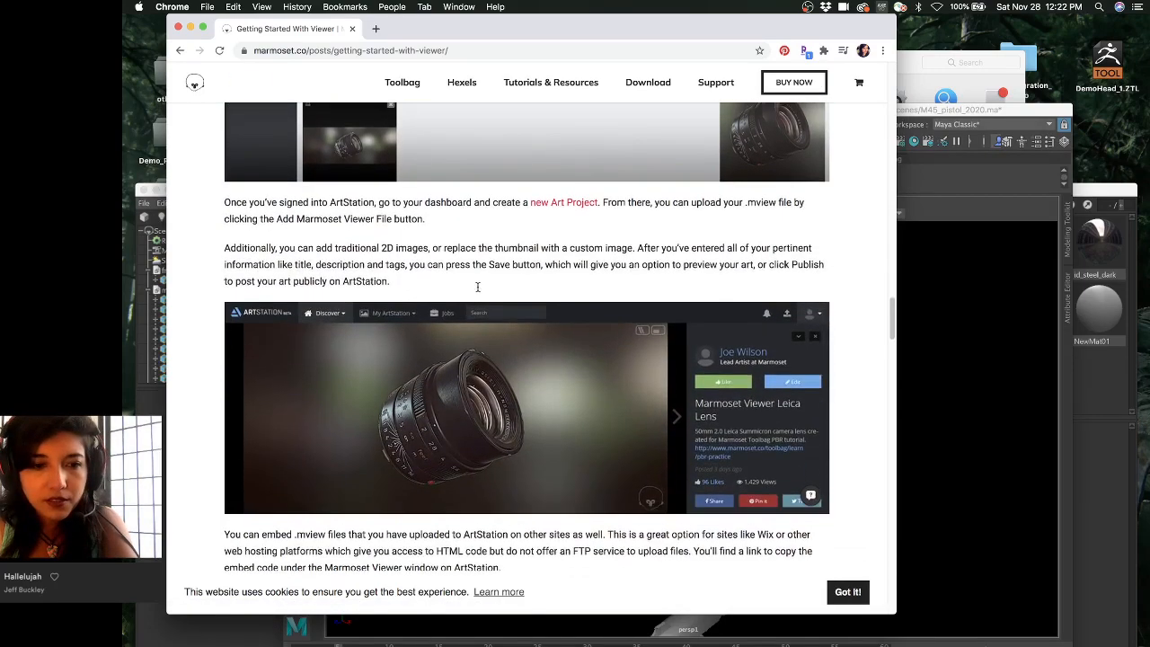
scroll(451, 258, "down", 3)
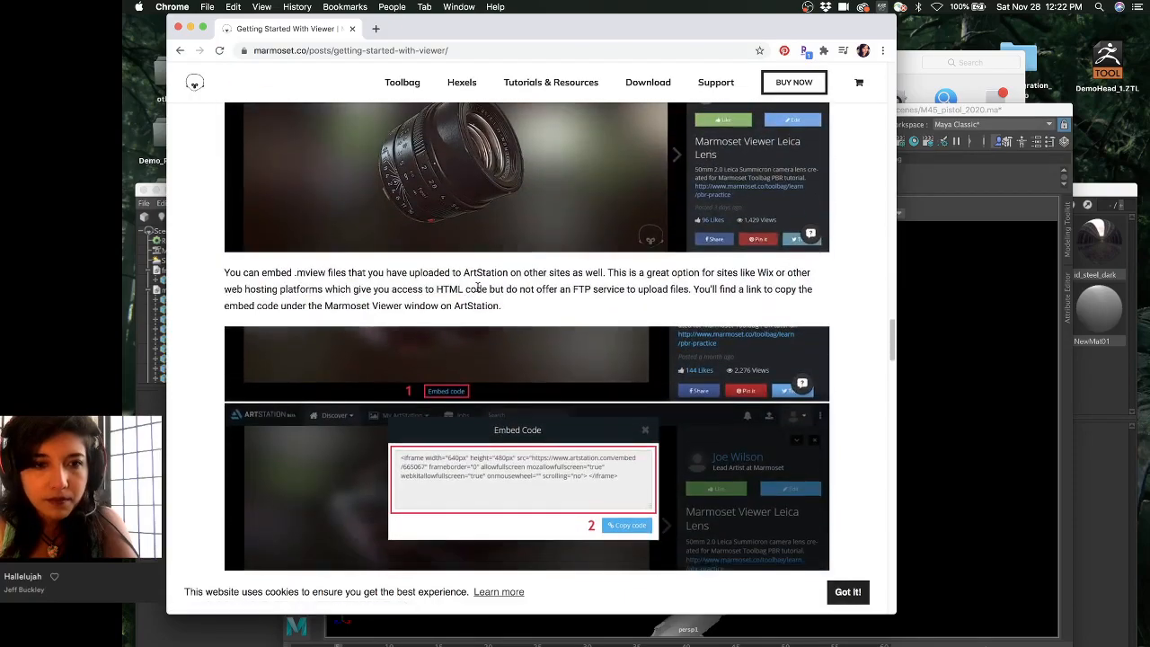
scroll(451, 258, "up", 12)
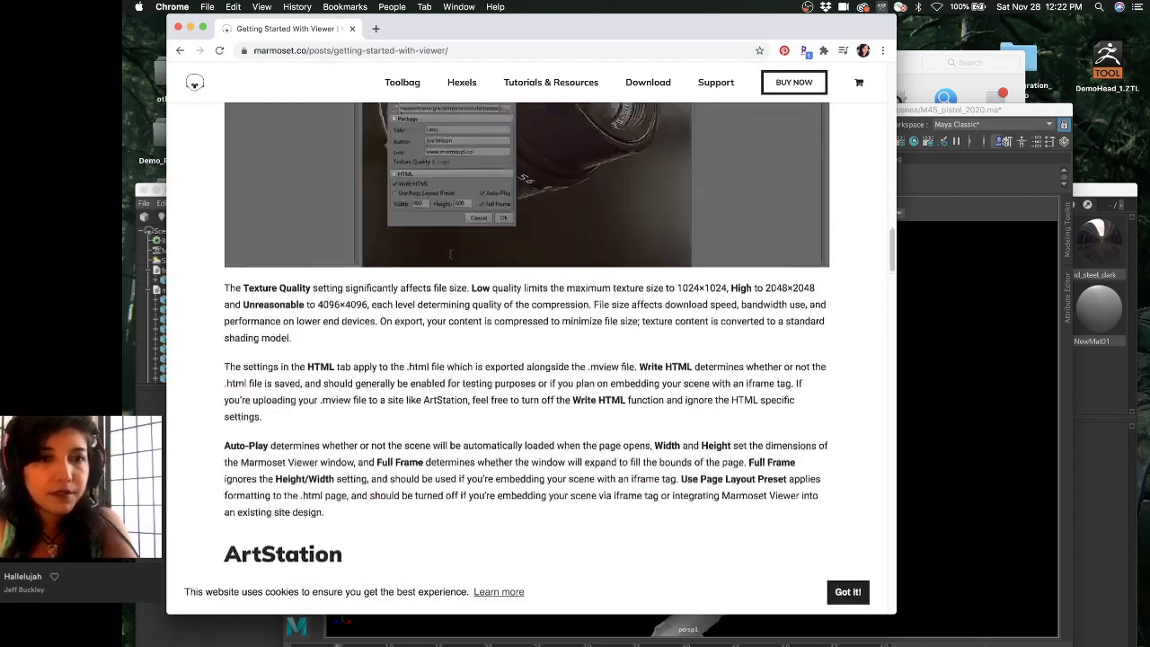
scroll(450, 257, "up", 10)
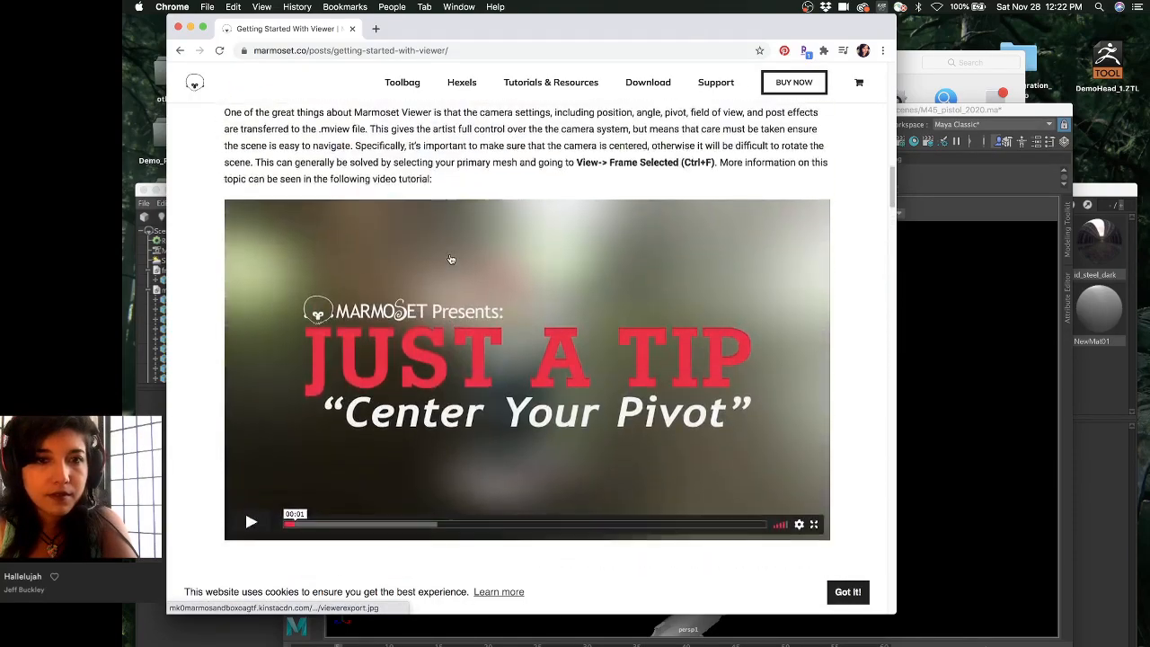
scroll(450, 256, "up", 10)
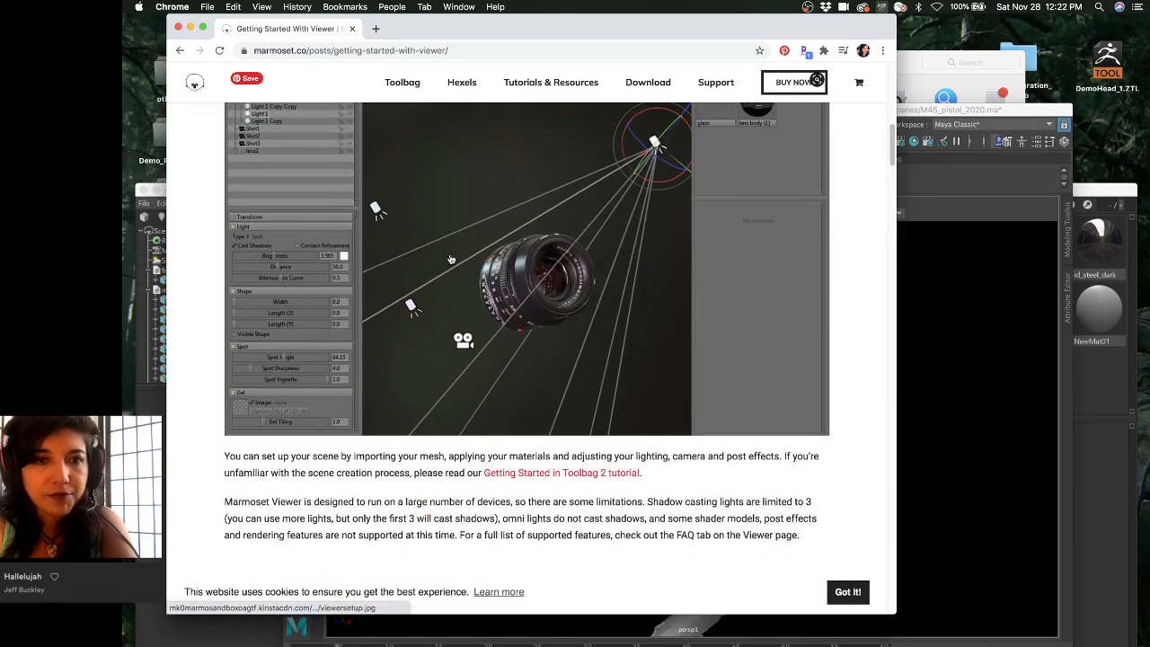
scroll(451, 259, "up", 2)
scroll(451, 260, "down", 6)
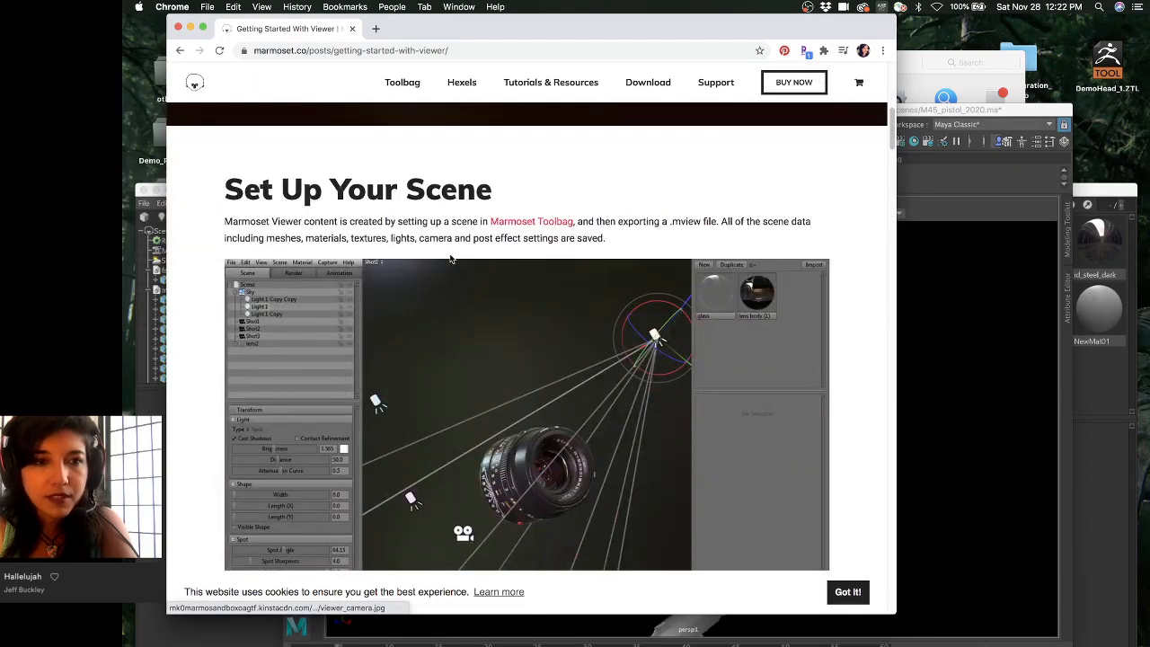
- Highlight the sentence about exporting a .mview file, then bring Toolbag's pistol scene forward
left_click_drag(389, 220, 734, 221)
left_click(599, 220)
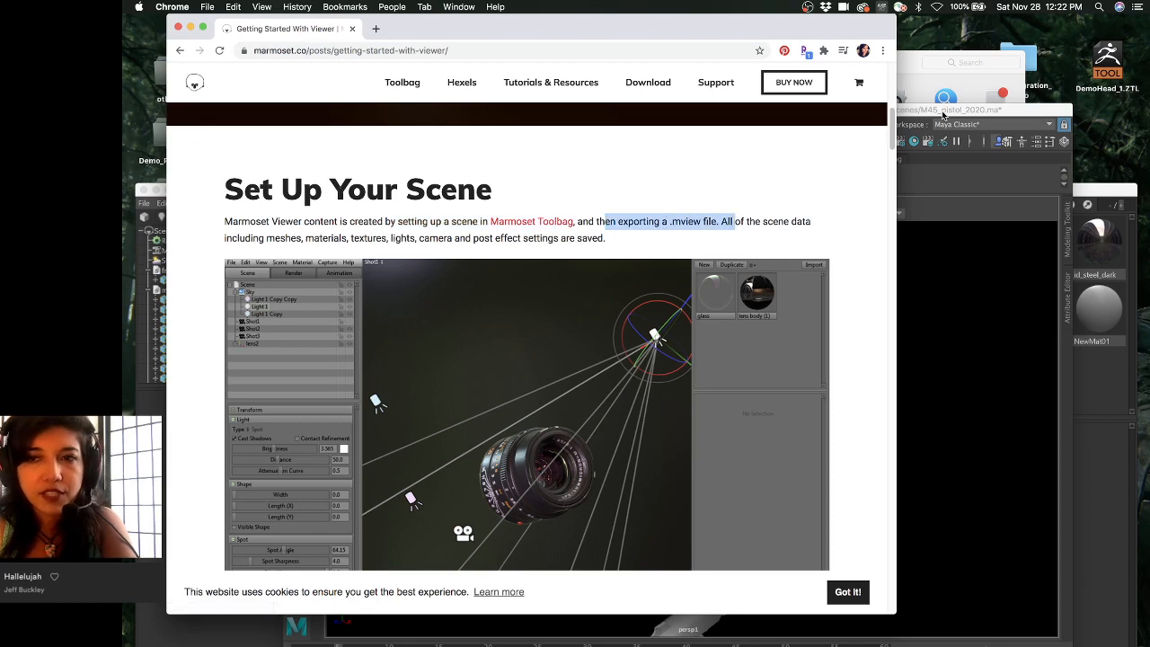
left_click_drag(1094, 196, 1114, 34)
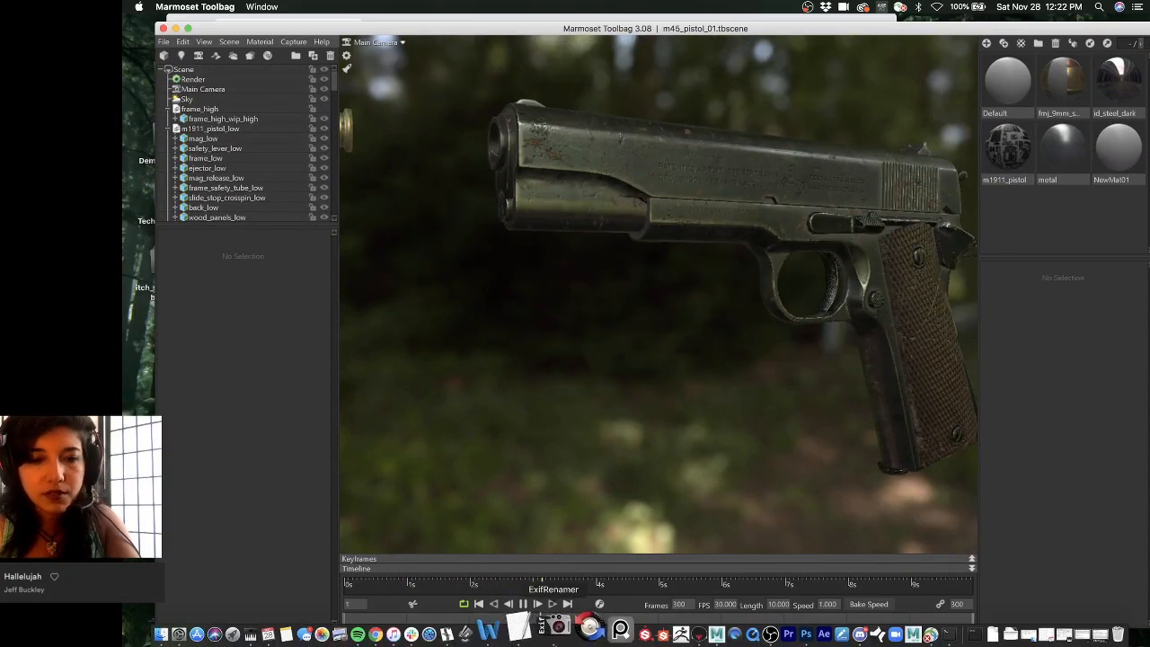
- Pause the animation near 4 s and open File > Export > Marmoset Viewer, leaving Lossless Normals off
left_click(527, 604)
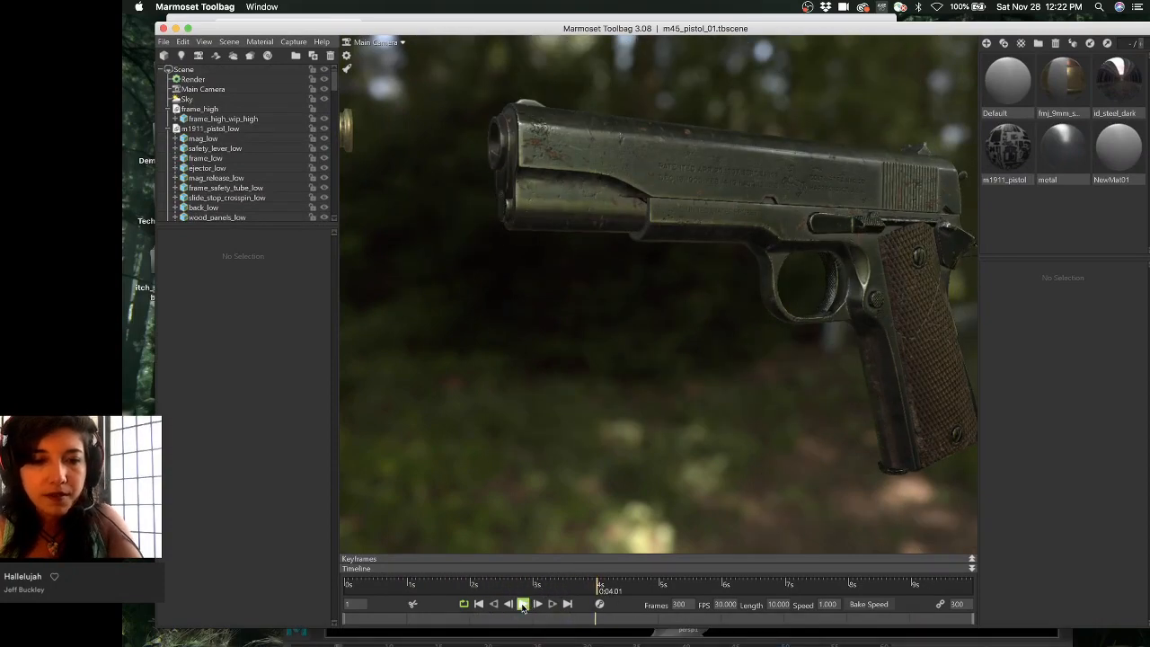
left_click(163, 42)
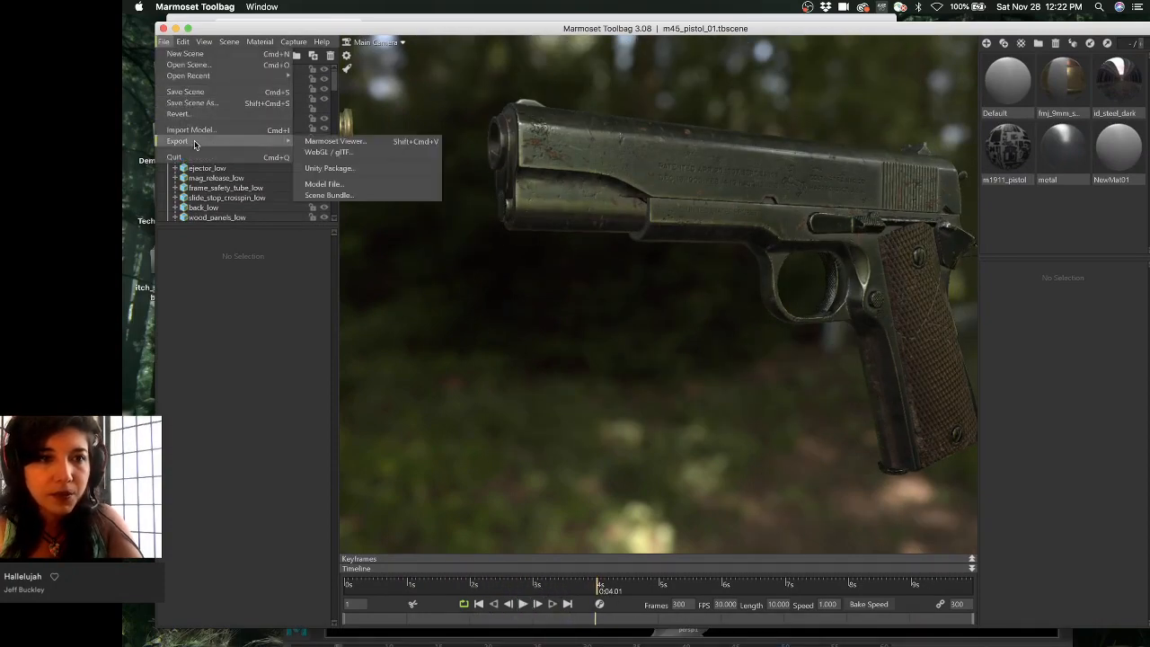
mouse_move(287, 141)
left_click(339, 138)
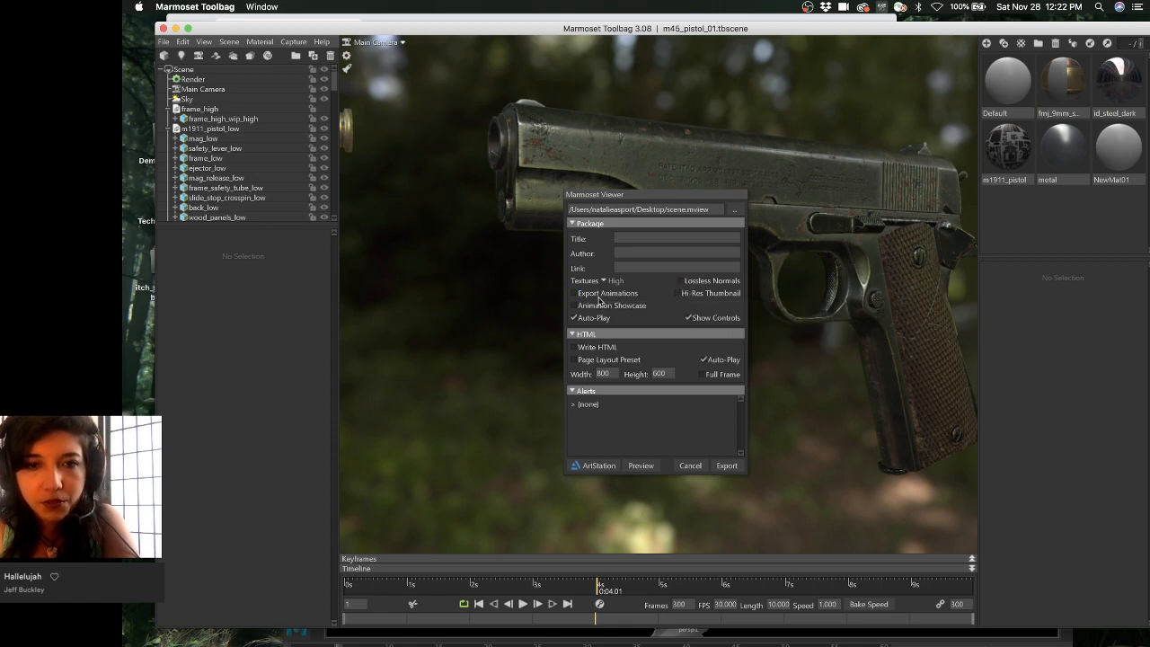
left_click(707, 284)
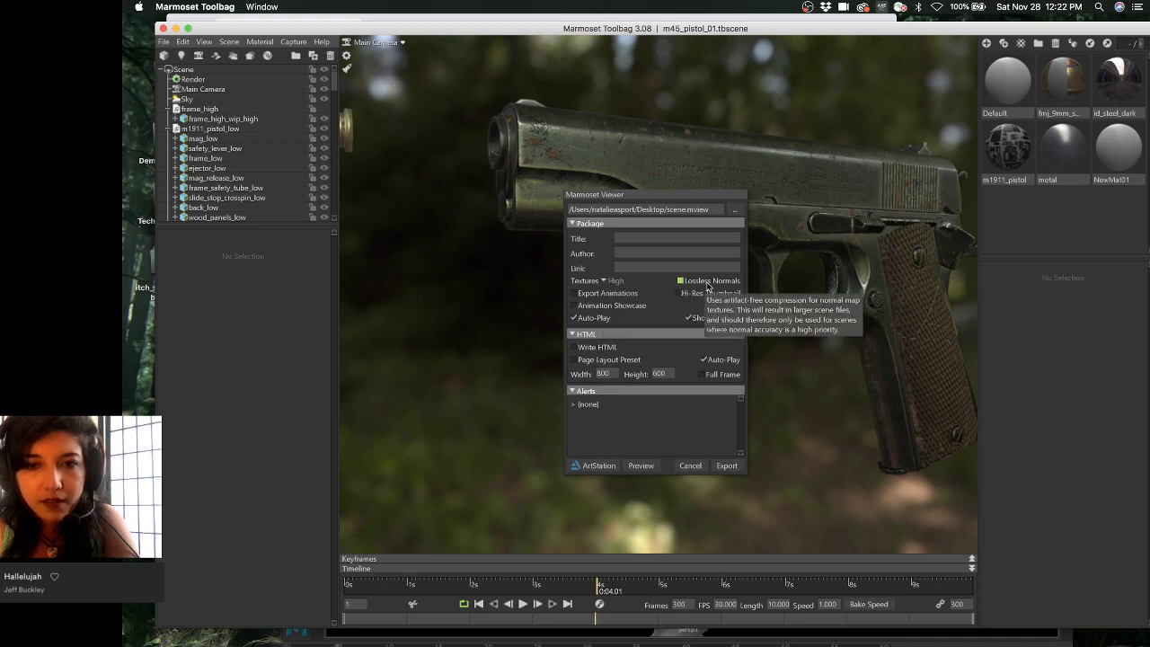
left_click(692, 284)
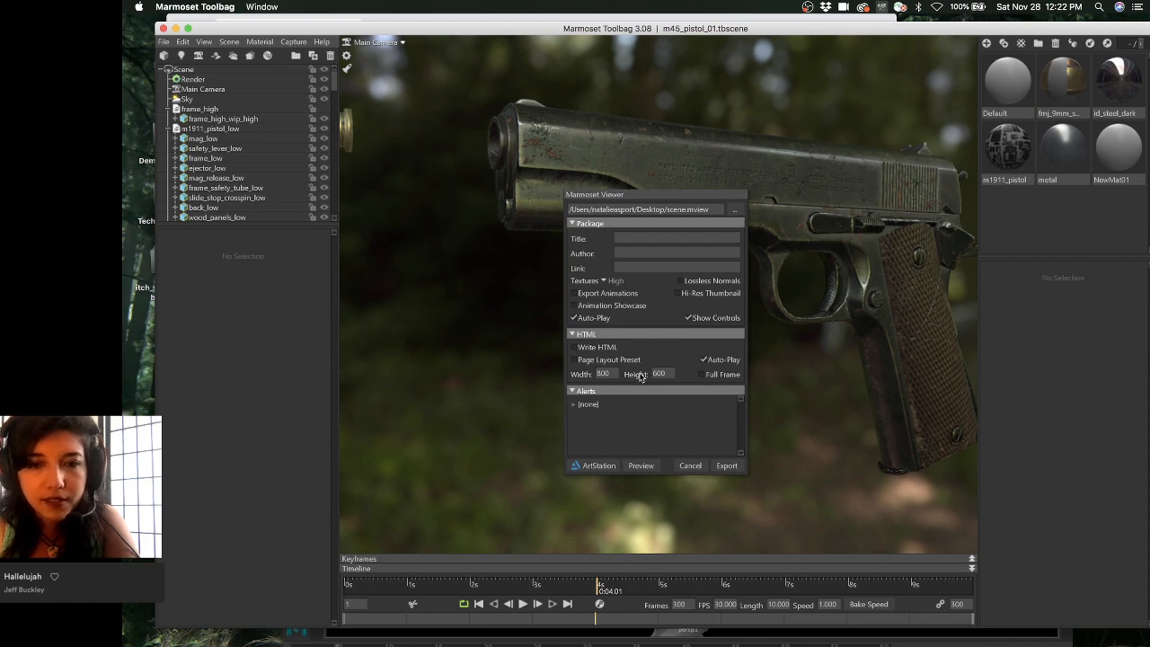
- Export scene.mview with the ArtStation button and move the ArtStation sign-in window into view
left_click(590, 466)
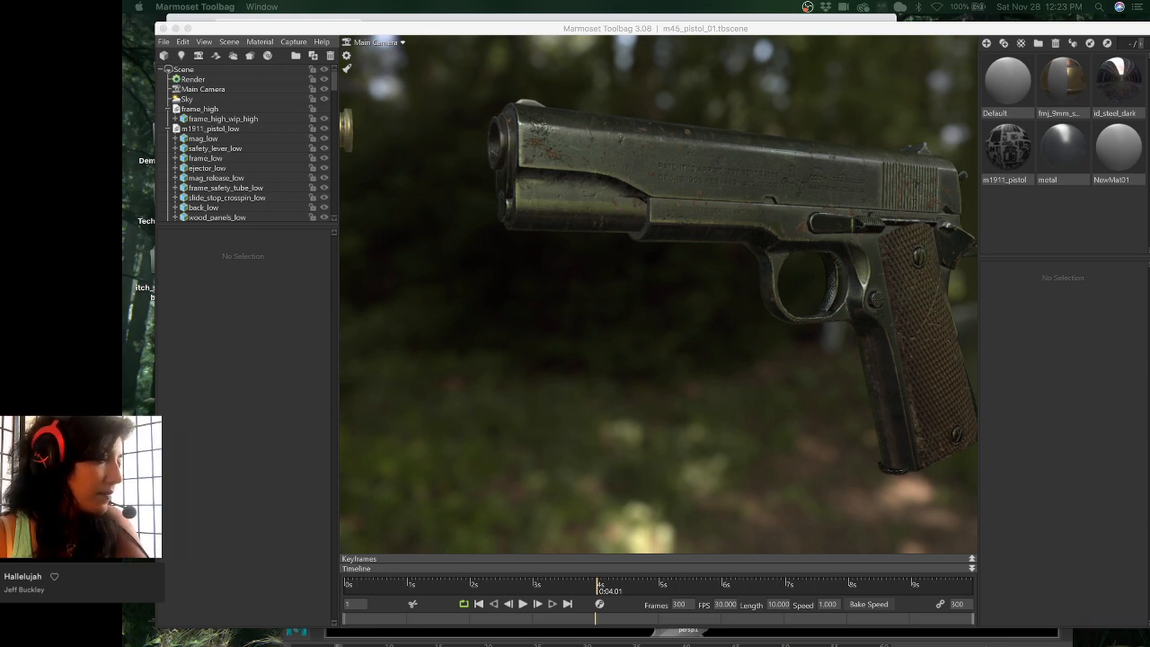
left_click_drag(123, 28, 405, 46)
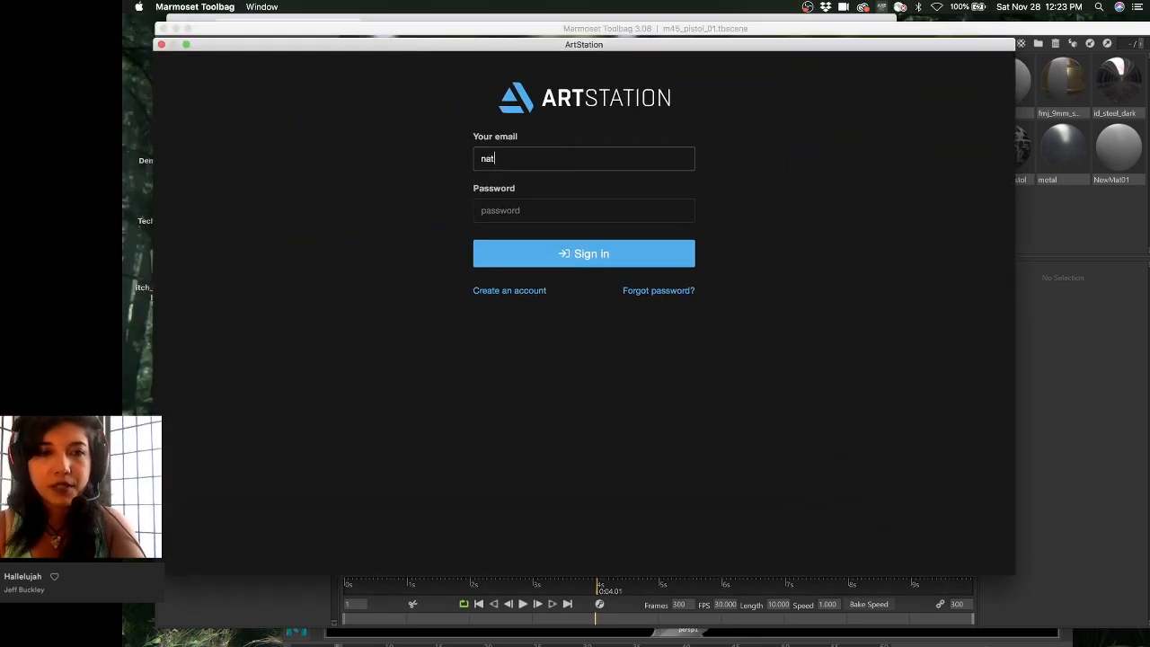
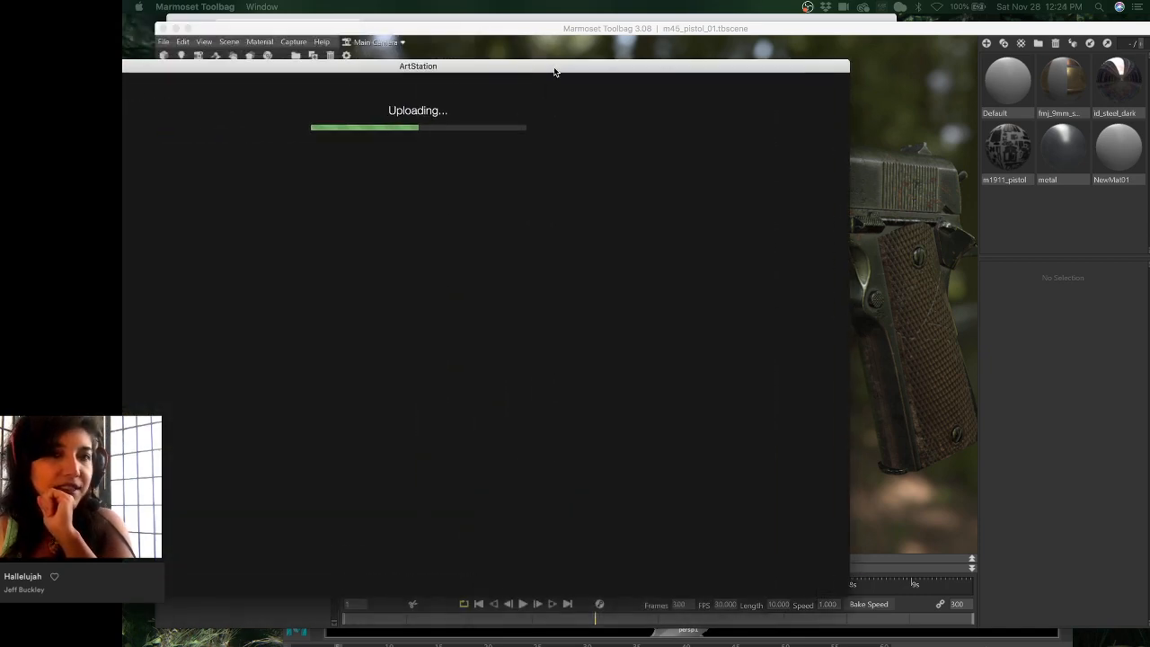
- Enlarge the upload window and create a new ArtStation project holding the uploaded pistol viewer scene
left_click_drag(554, 72, 728, 31)
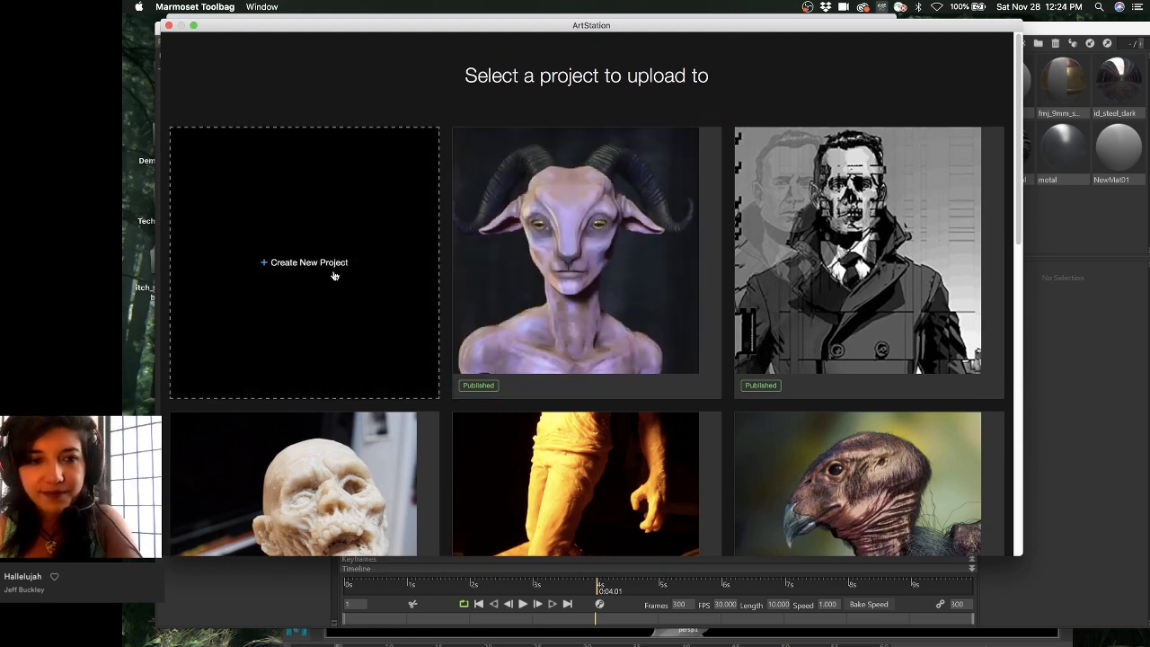
scroll(332, 275, "down", 5)
scroll(334, 275, "up", 4)
scroll(314, 256, "up", 2)
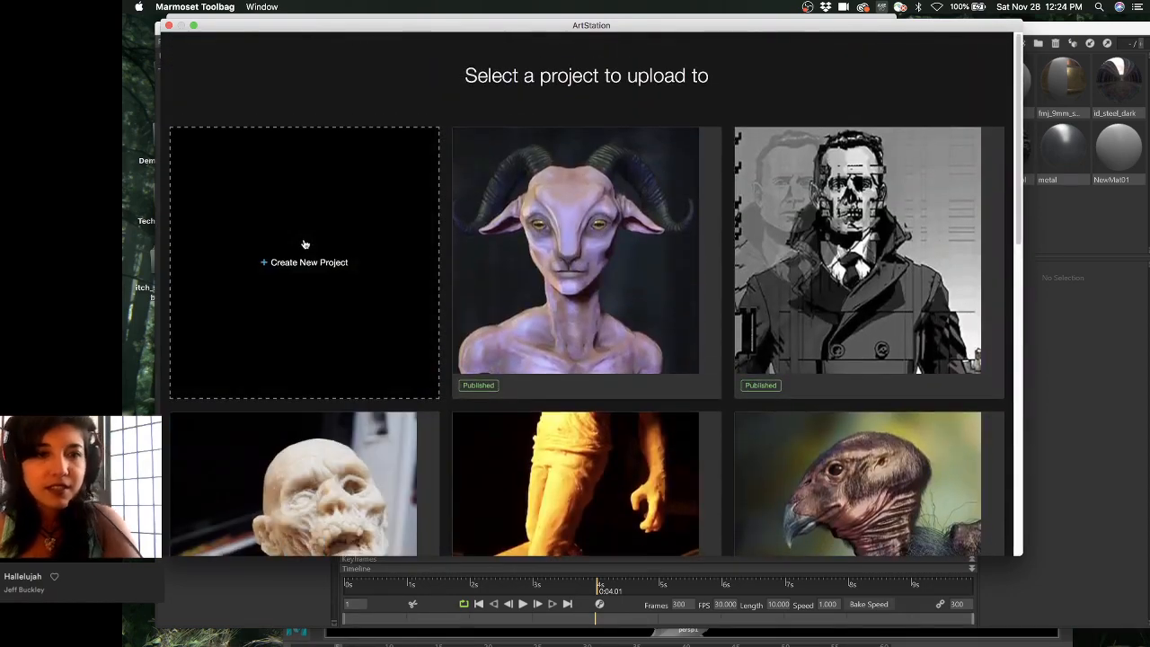
left_click(305, 244)
scroll(574, 216, "up", 3)
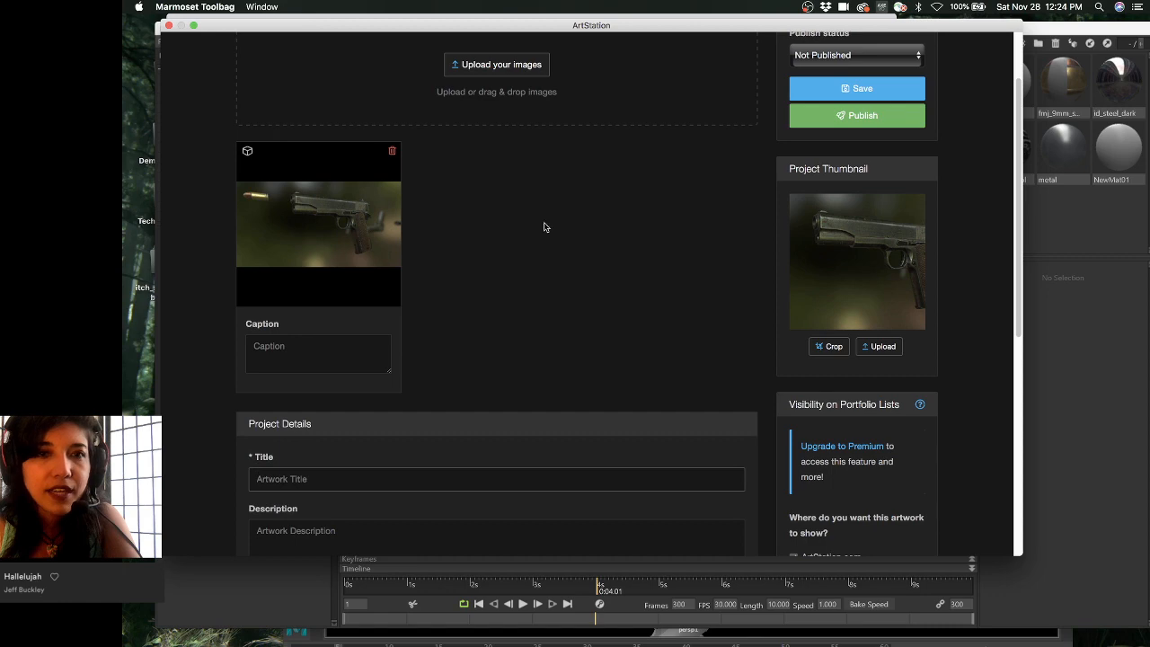
- Review the project form, set publish status to Not Published, and save, triggering the empty-Title warning
scroll(544, 226, "up", 2)
scroll(564, 244, "down", 5)
scroll(564, 244, "up", 4)
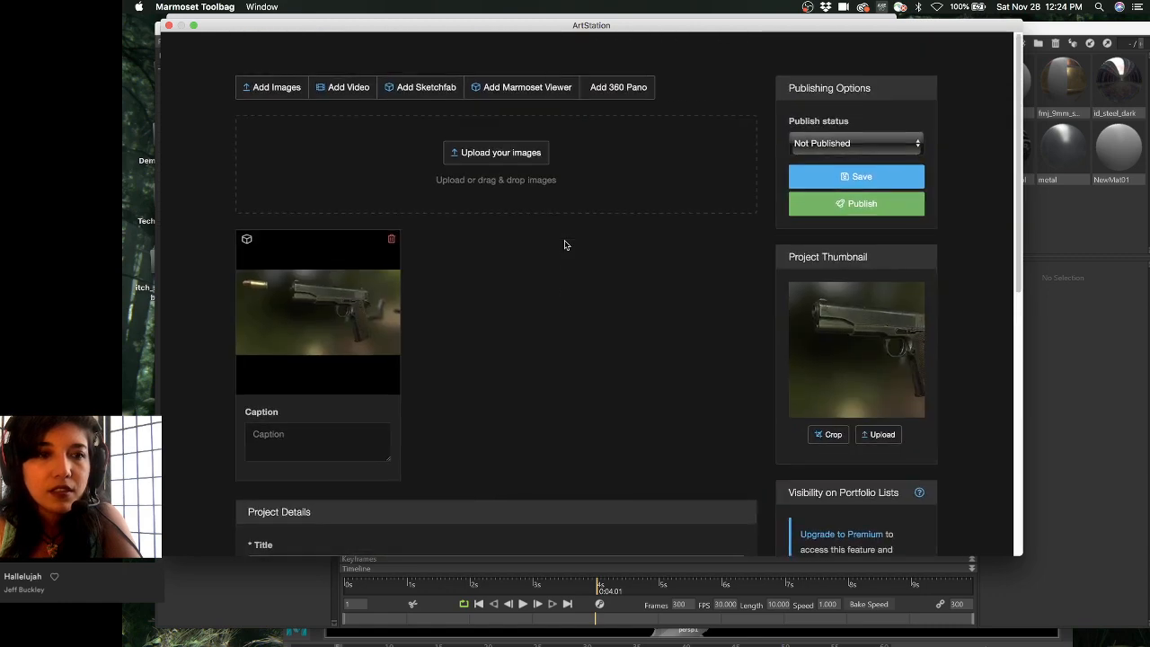
scroll(564, 245, "down", 2)
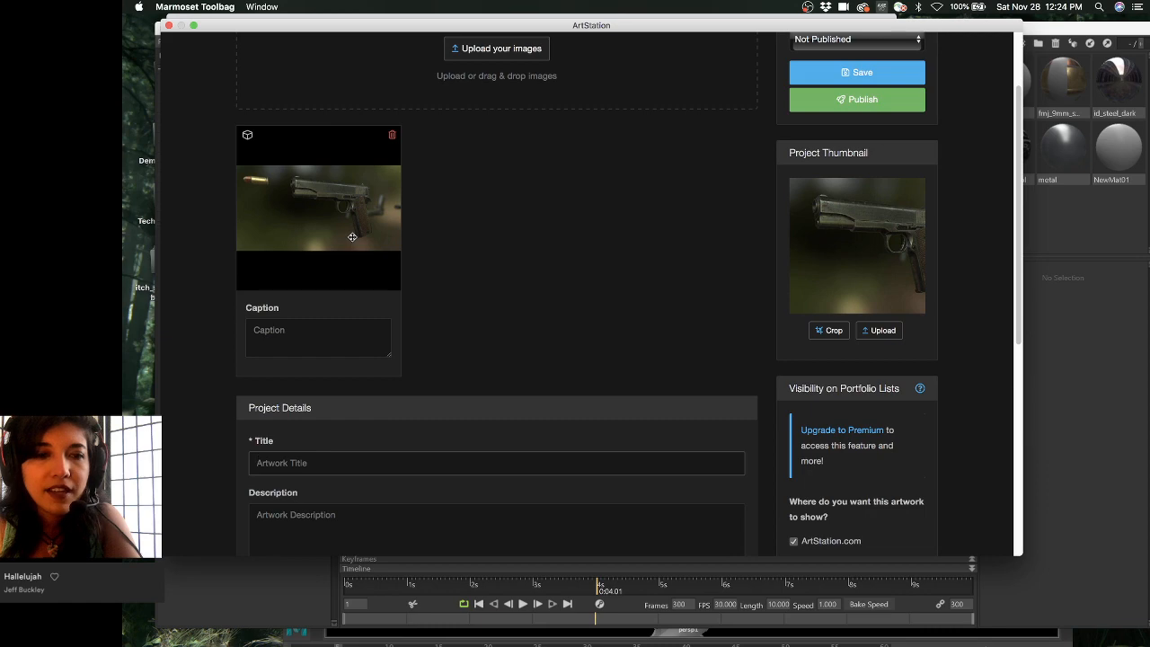
scroll(636, 377, "down", 4)
scroll(635, 377, "down", 2)
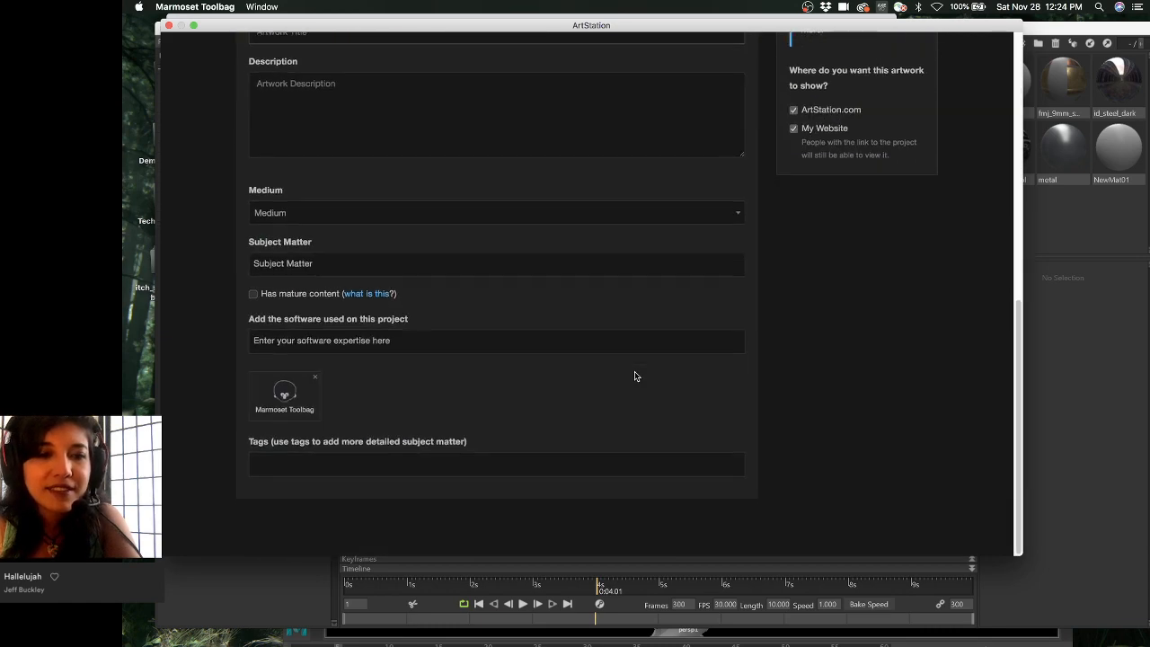
scroll(634, 377, "up", 7)
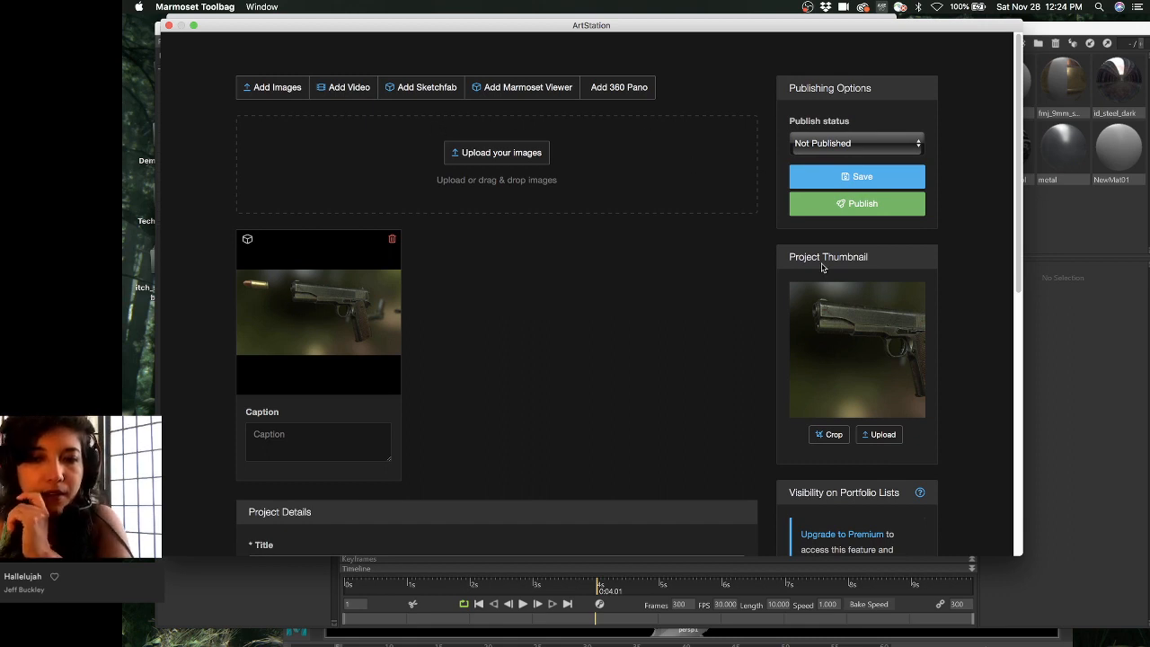
scroll(821, 269, "down", 2)
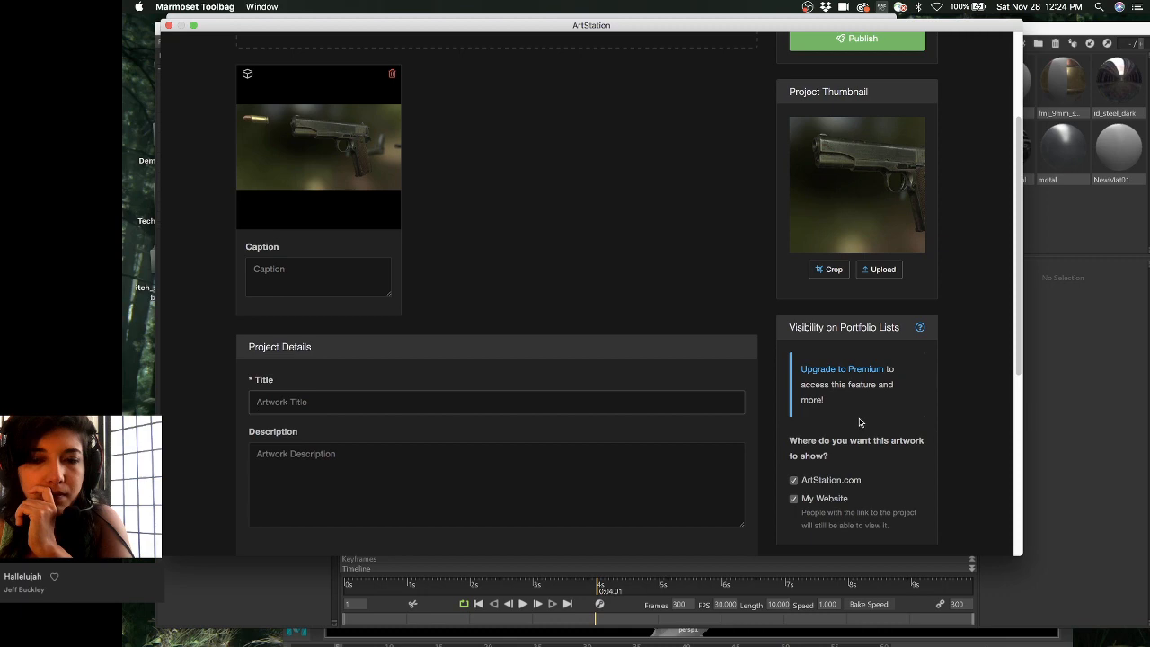
scroll(858, 423, "down", 4)
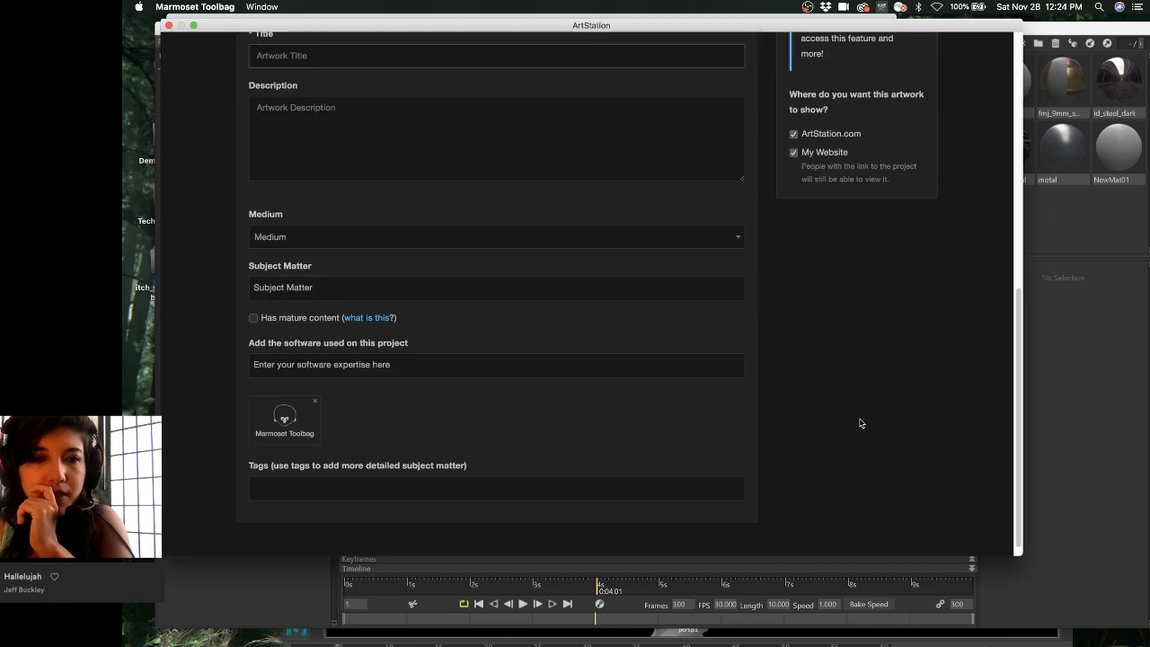
scroll(859, 422, "up", 6)
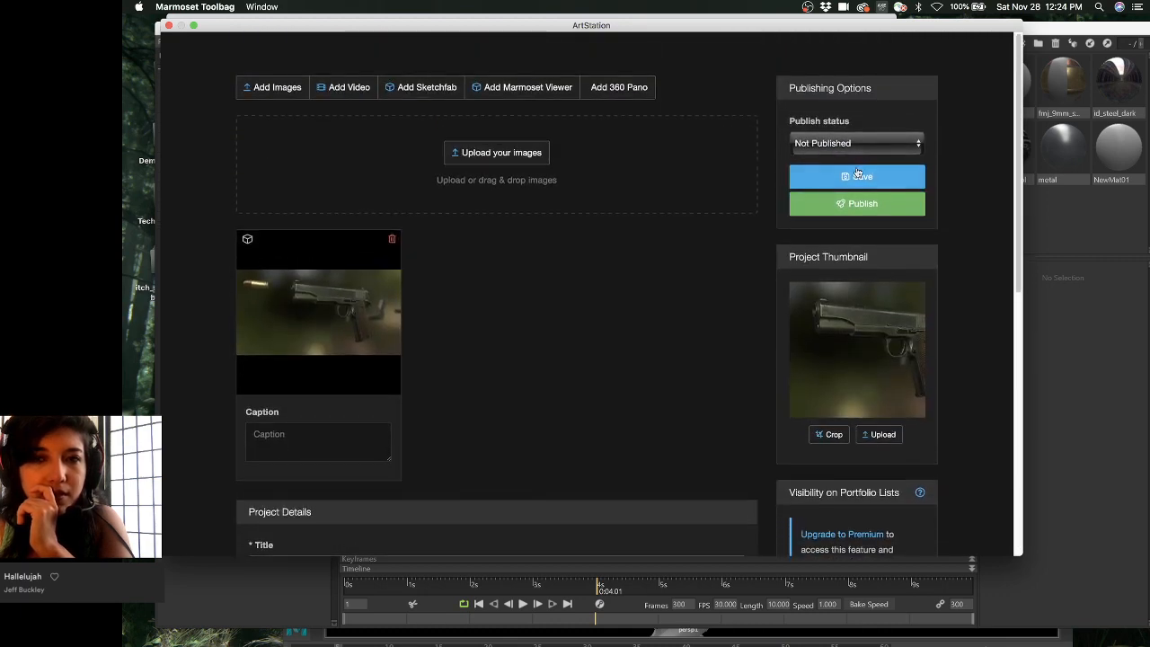
left_click(858, 146)
left_click(859, 145)
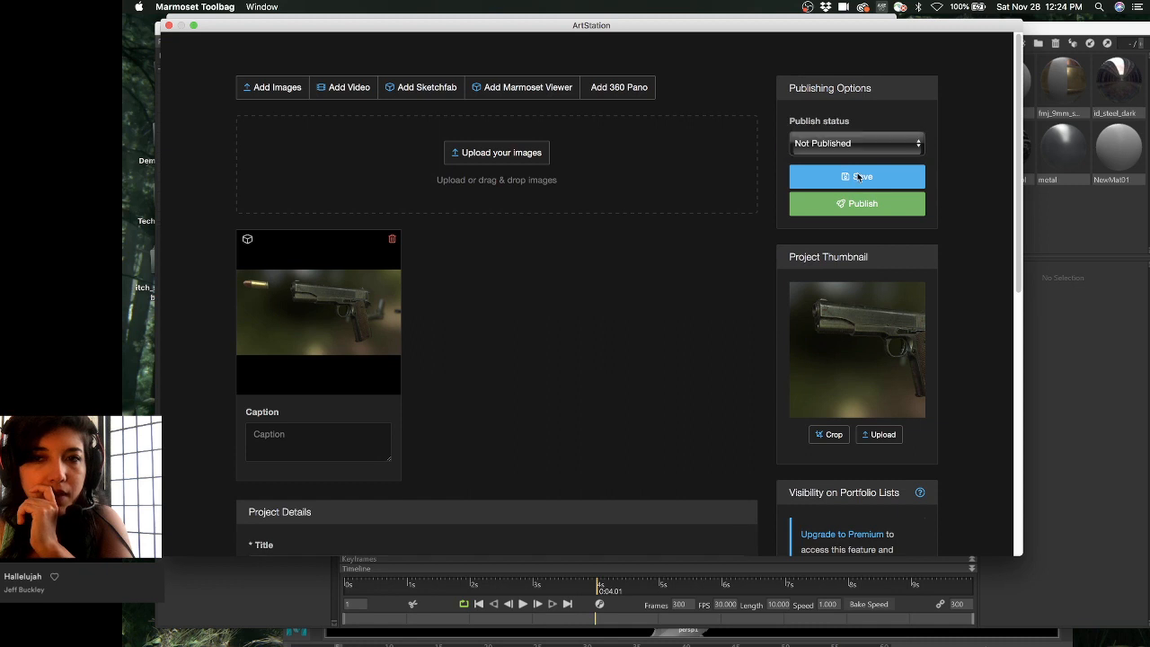
left_click(857, 177)
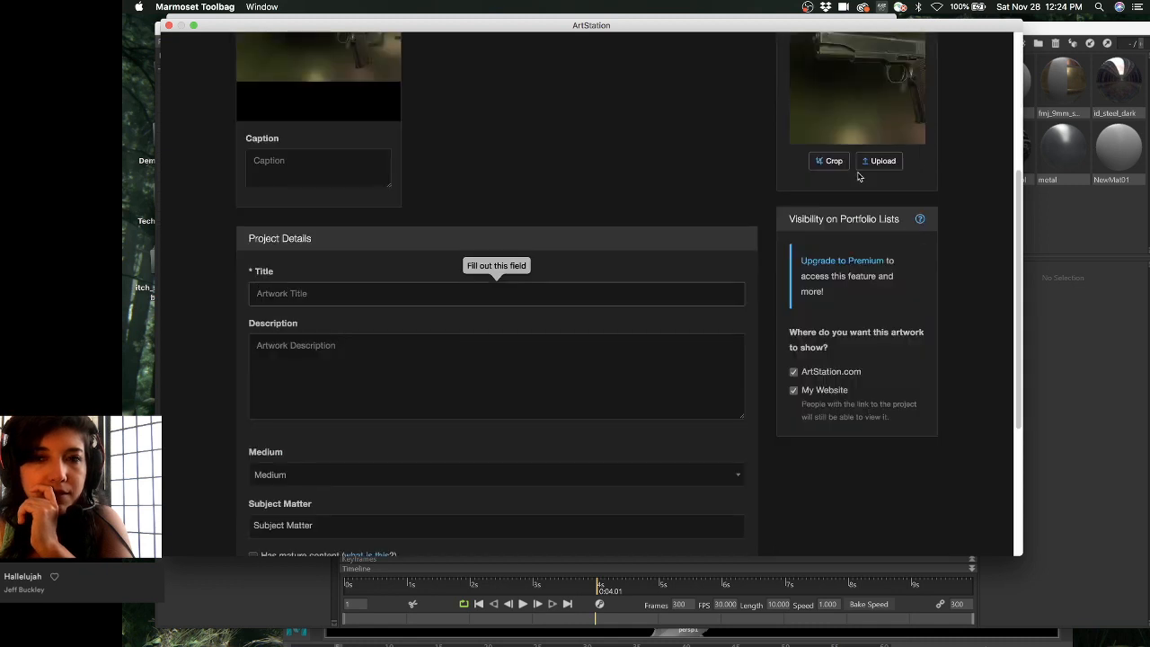
- Title the project 'M1911A1 Pistol' and save it
left_click(697, 293)
type("M1")
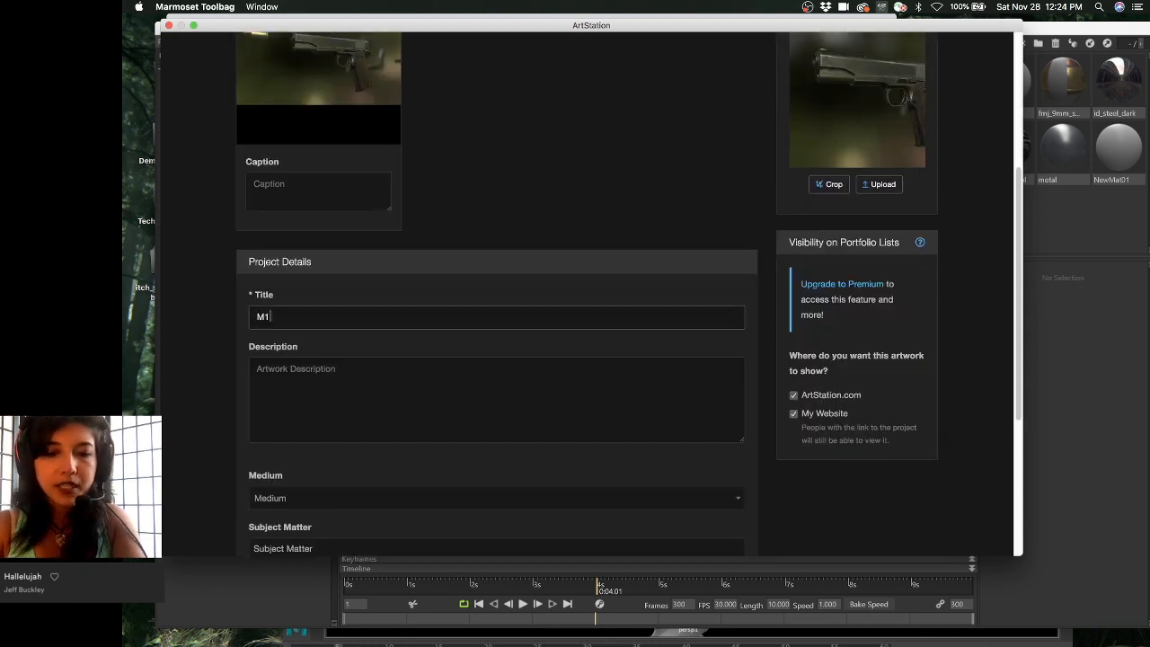
type("911A1")
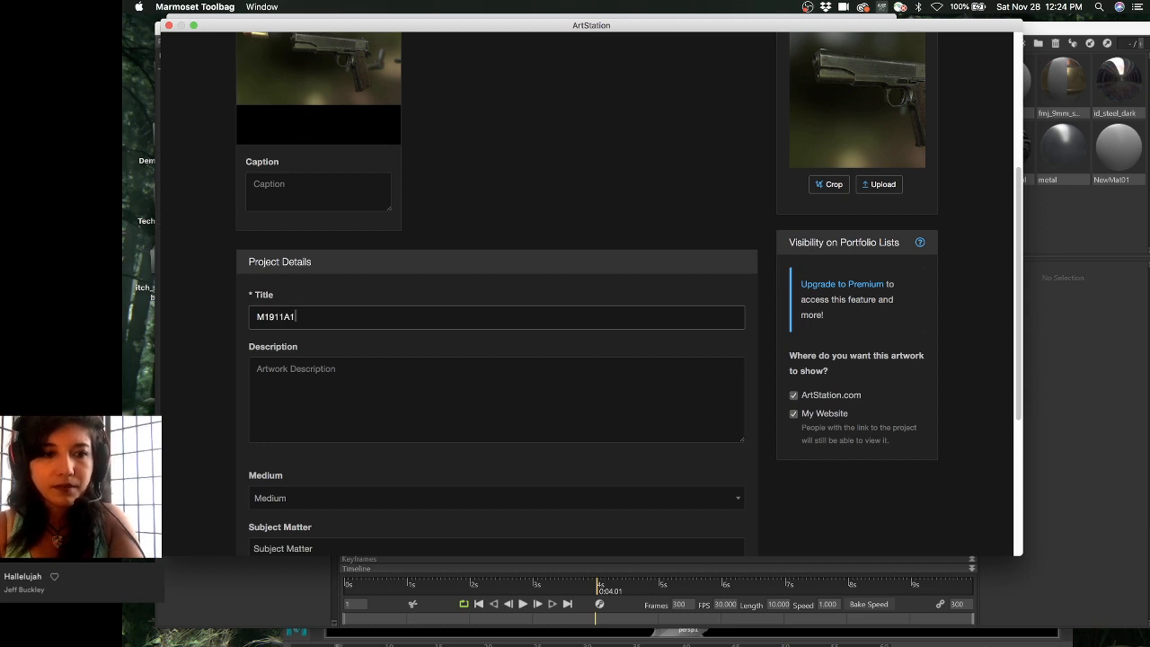
left_click(580, 381)
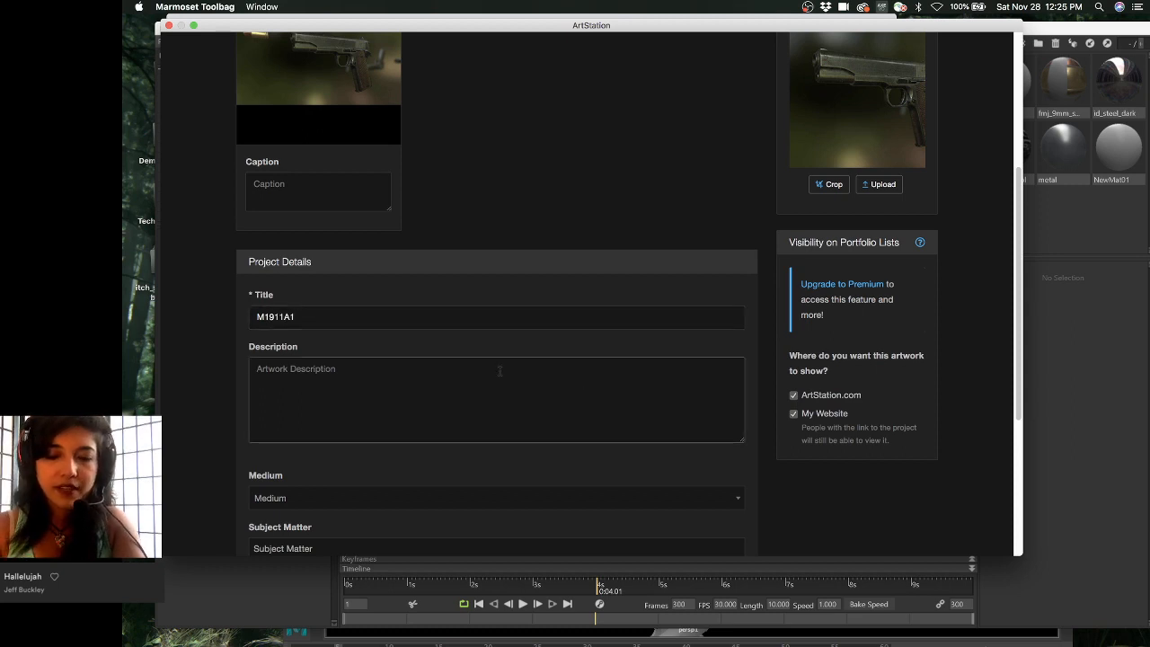
left_click(504, 317)
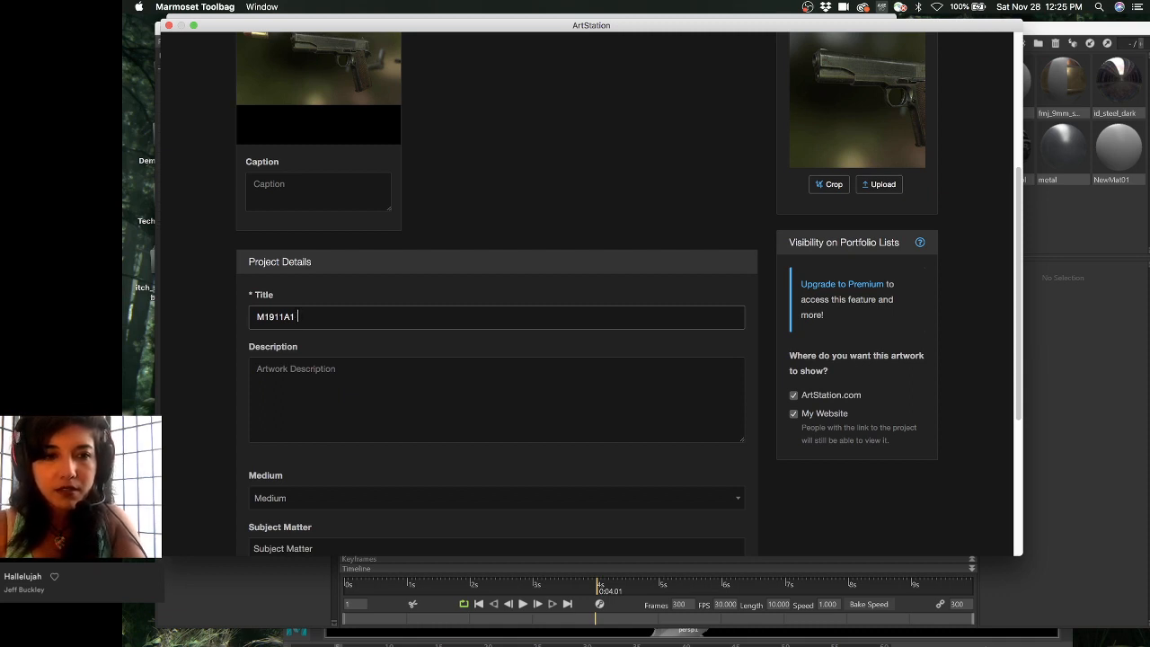
type("Pistol")
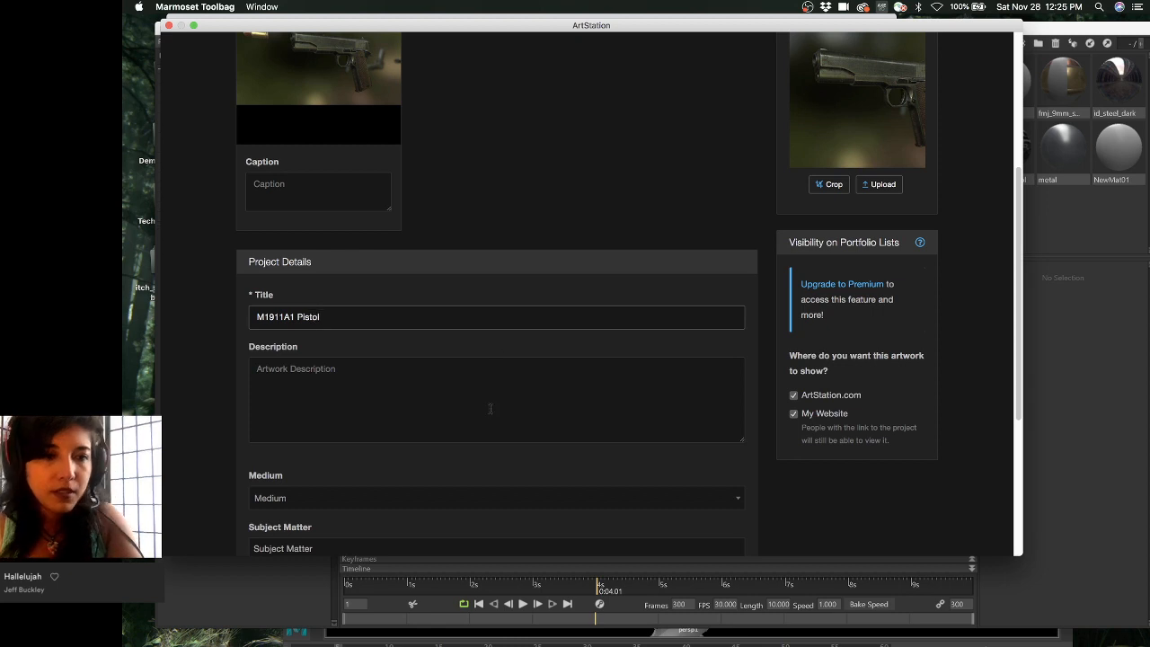
left_click(490, 409)
scroll(750, 190, "up", 5)
left_click(903, 211)
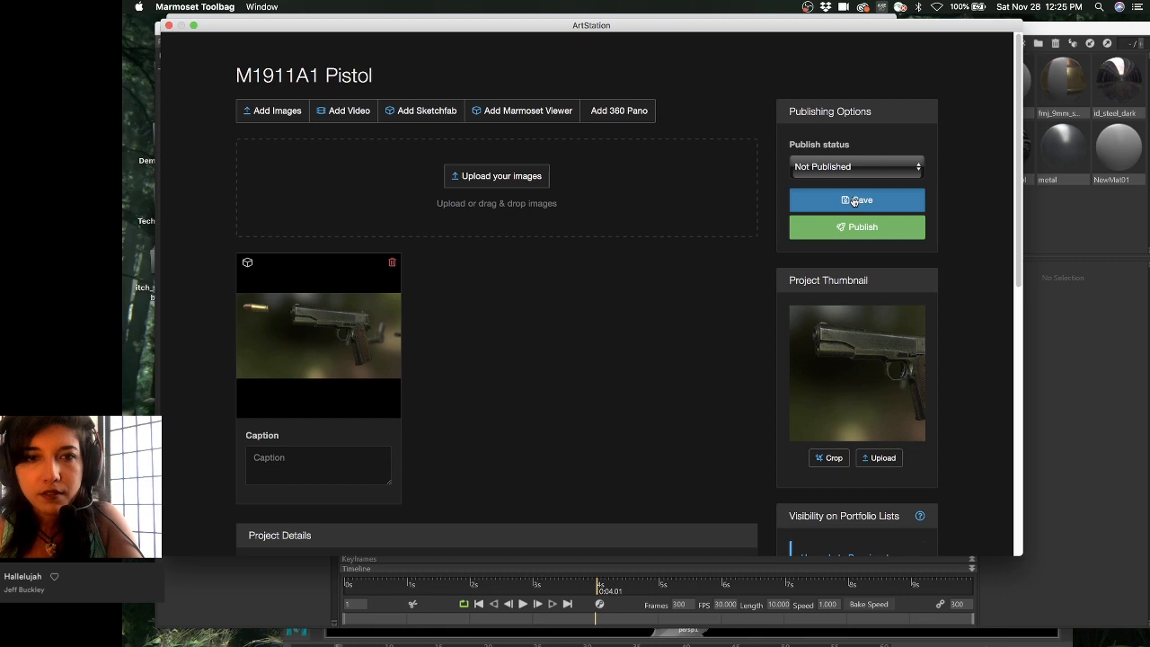
- Publish the project and open the live artwork page on ArtStation
scroll(646, 344, "down", 5)
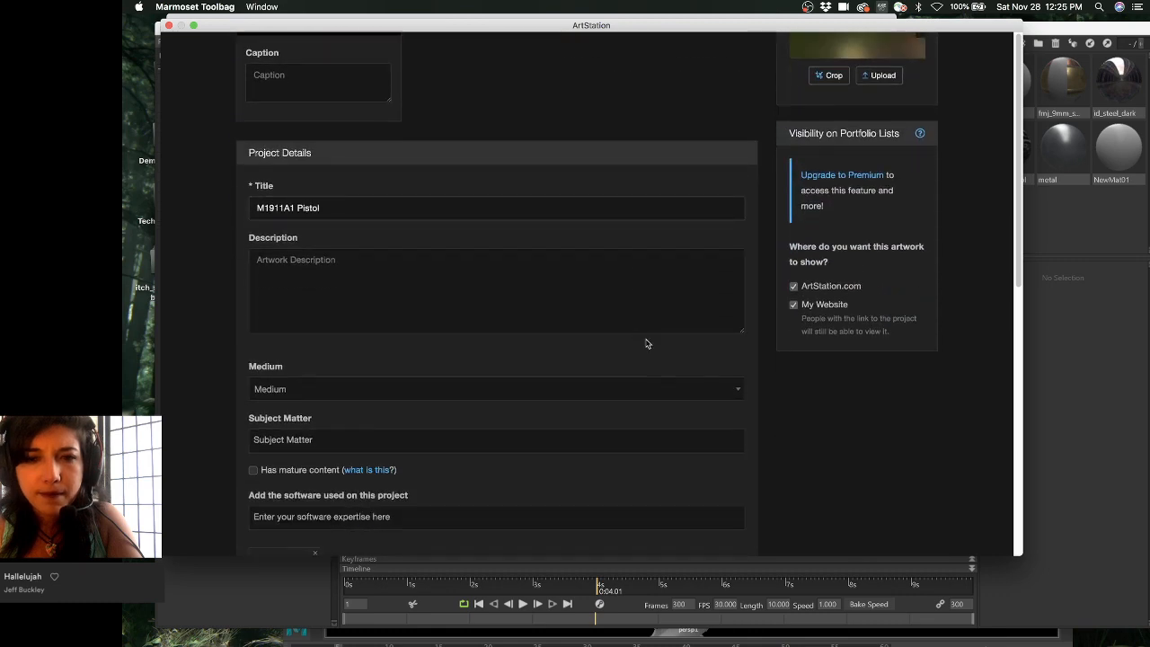
scroll(646, 343, "down", 2)
scroll(645, 340, "up", 7)
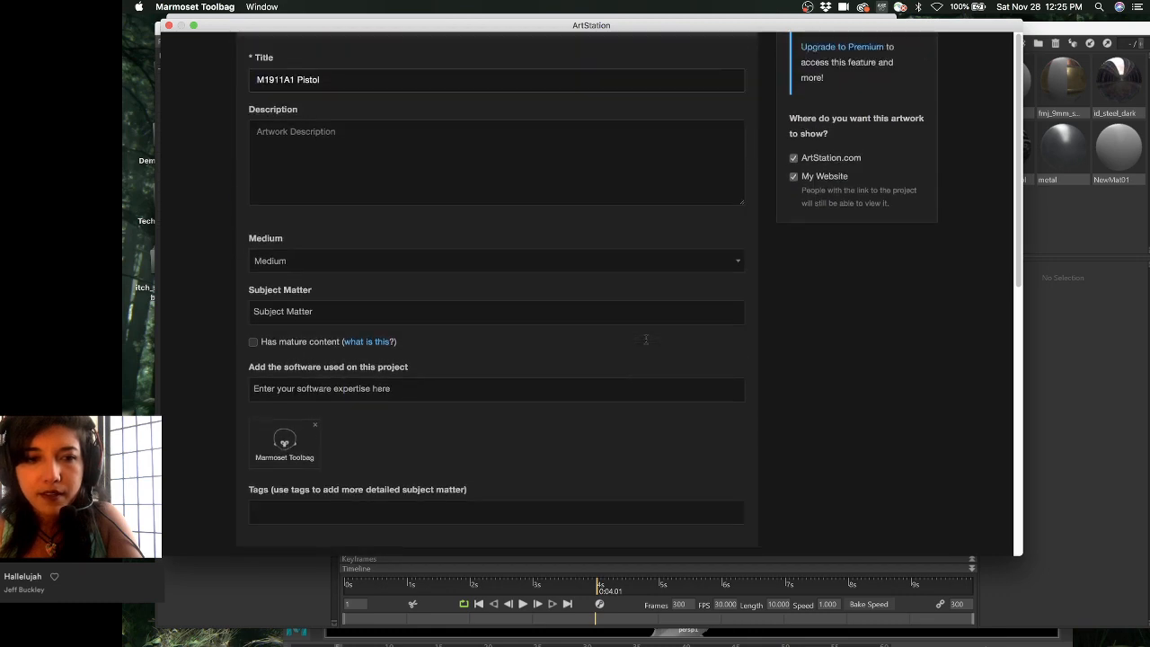
scroll(896, 195, "down", 4)
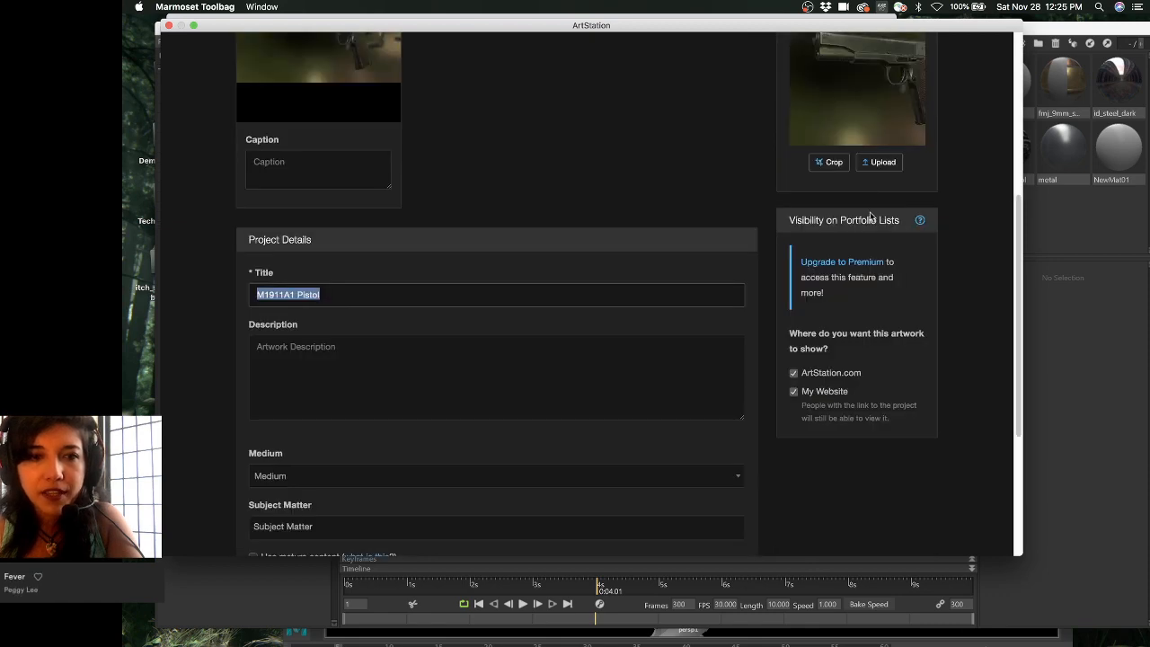
scroll(531, 254, "down", 3)
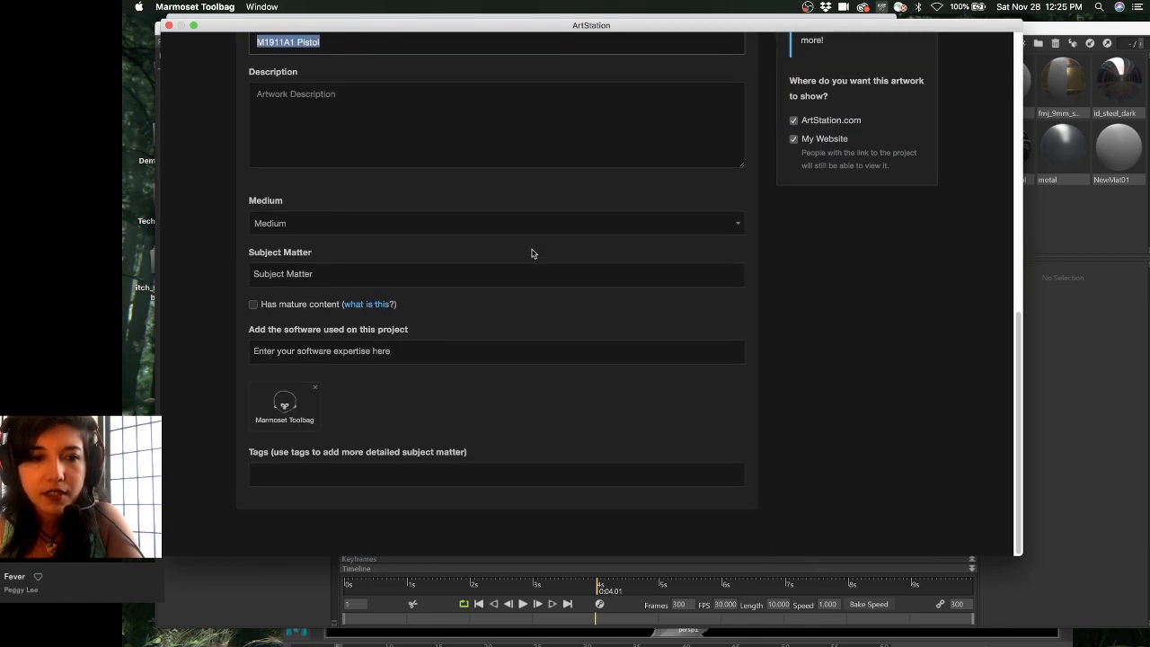
scroll(531, 253, "up", 7)
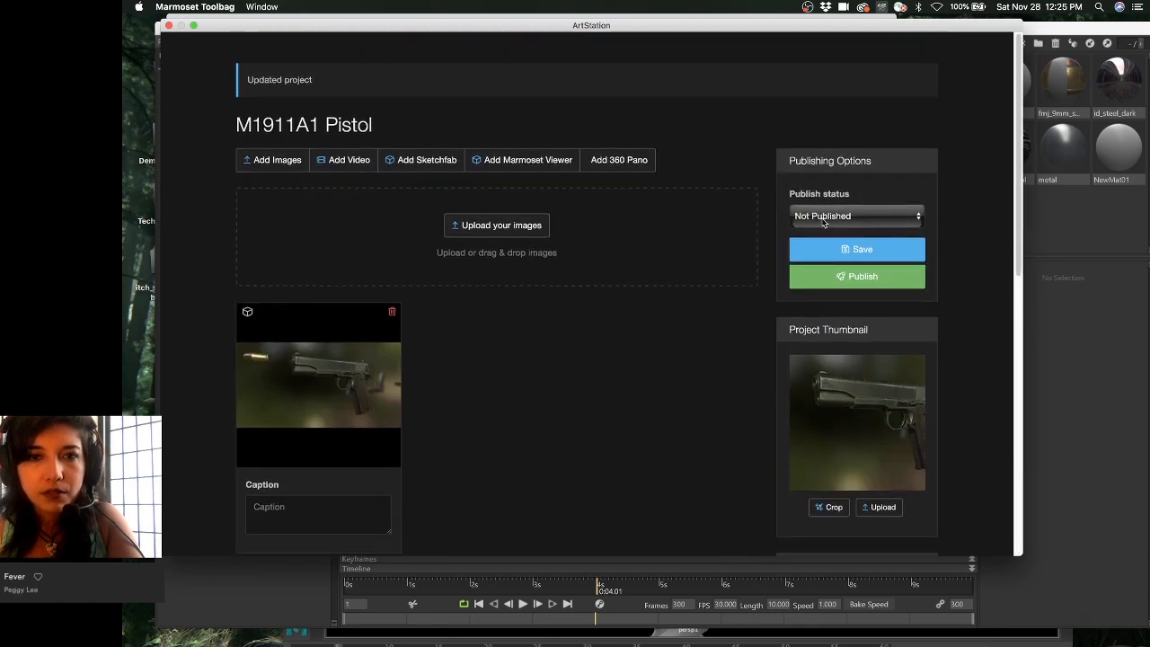
left_click(857, 280)
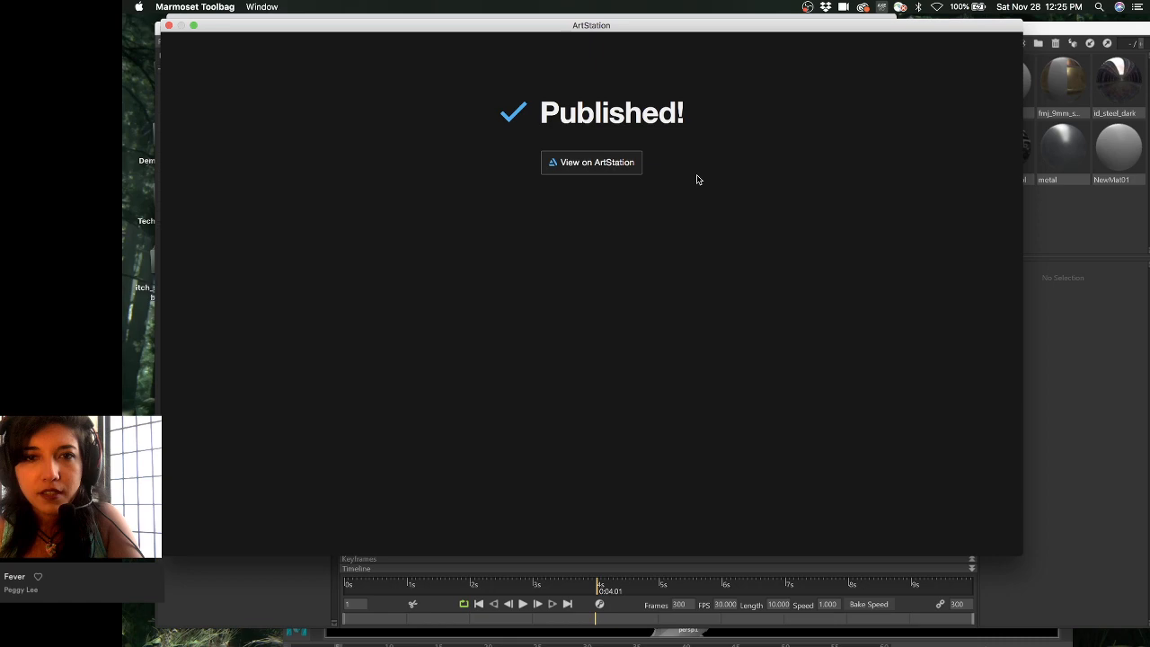
left_click(619, 162)
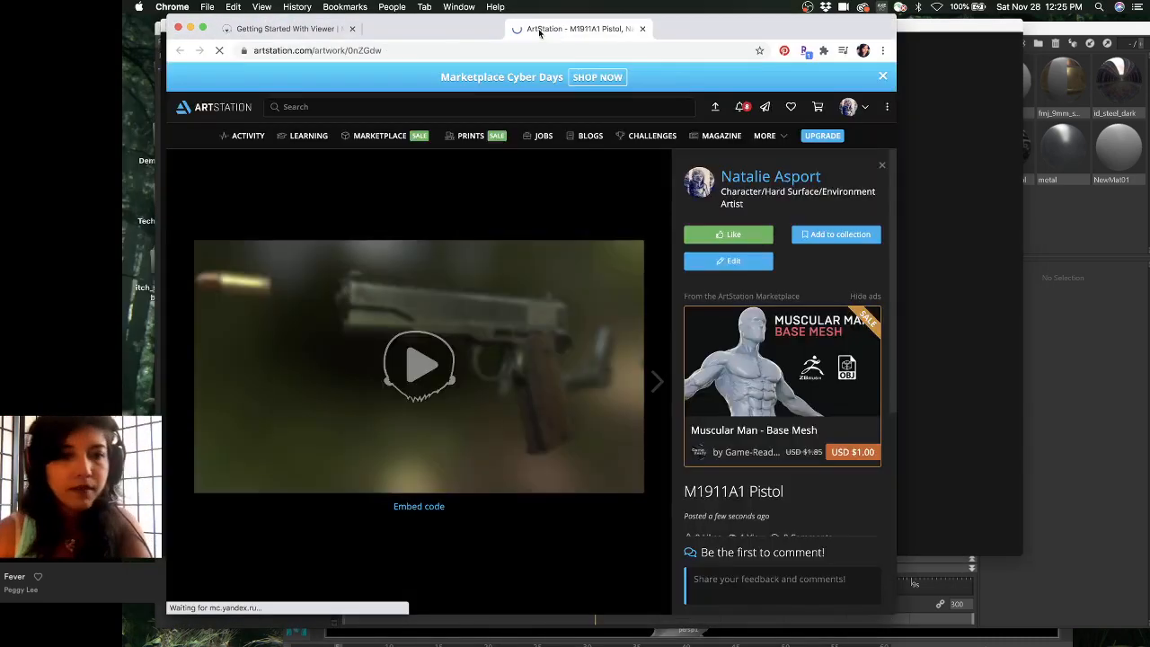
- Start the 3D viewer and orbit the pistol through side, grip-edge, slide-top and rear three-quarter views
left_click(423, 376)
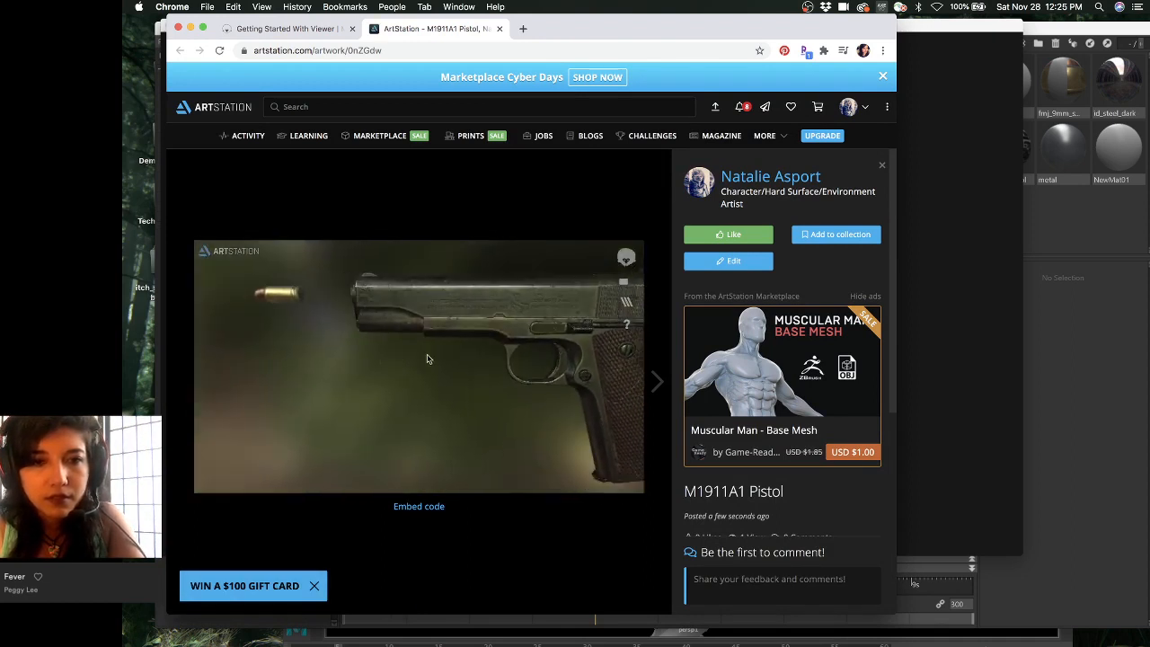
scroll(487, 352, "down", 3)
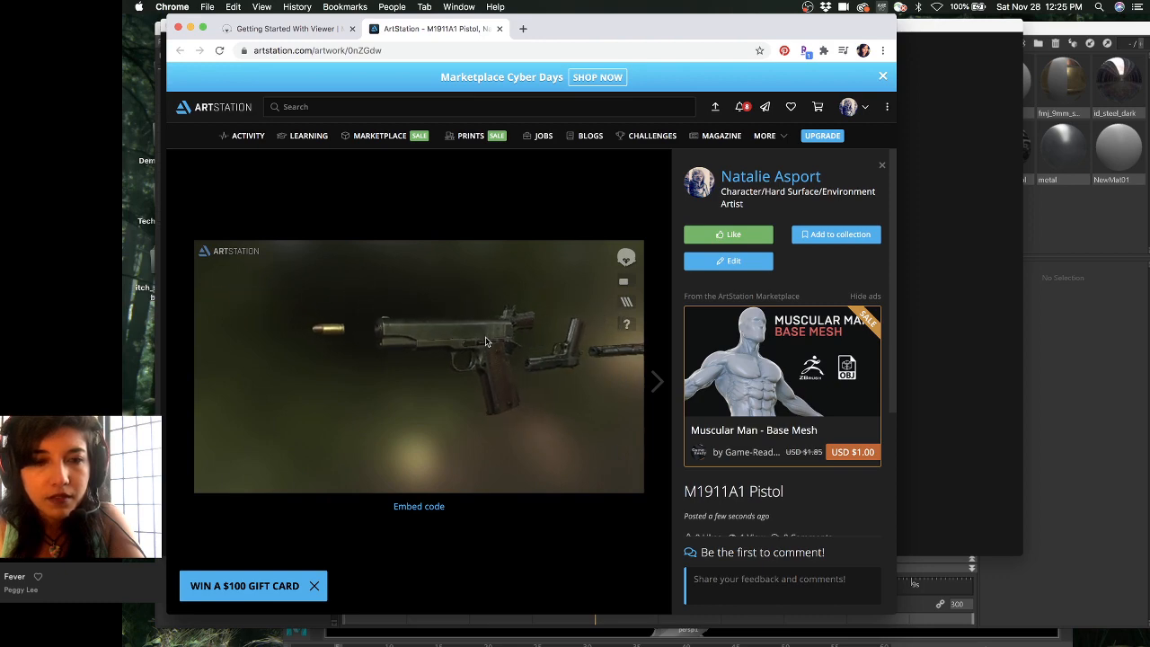
left_click_drag(484, 338, 682, 340)
left_click_drag(348, 367, 437, 351)
scroll(436, 351, "up", 3)
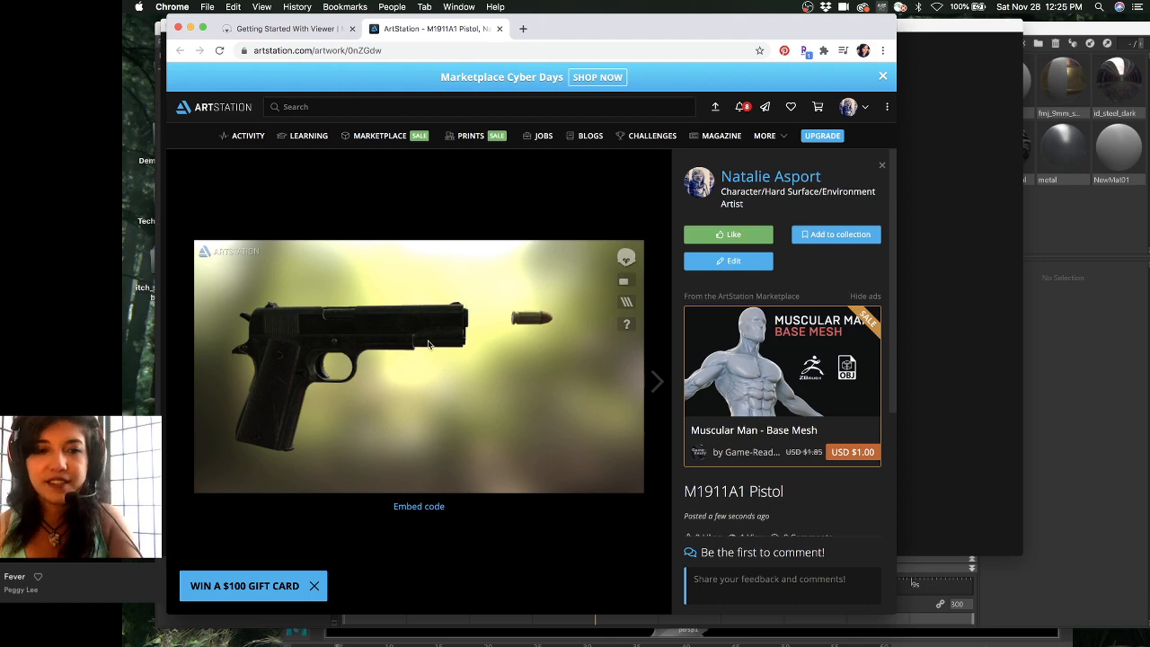
left_click_drag(474, 308, 386, 304)
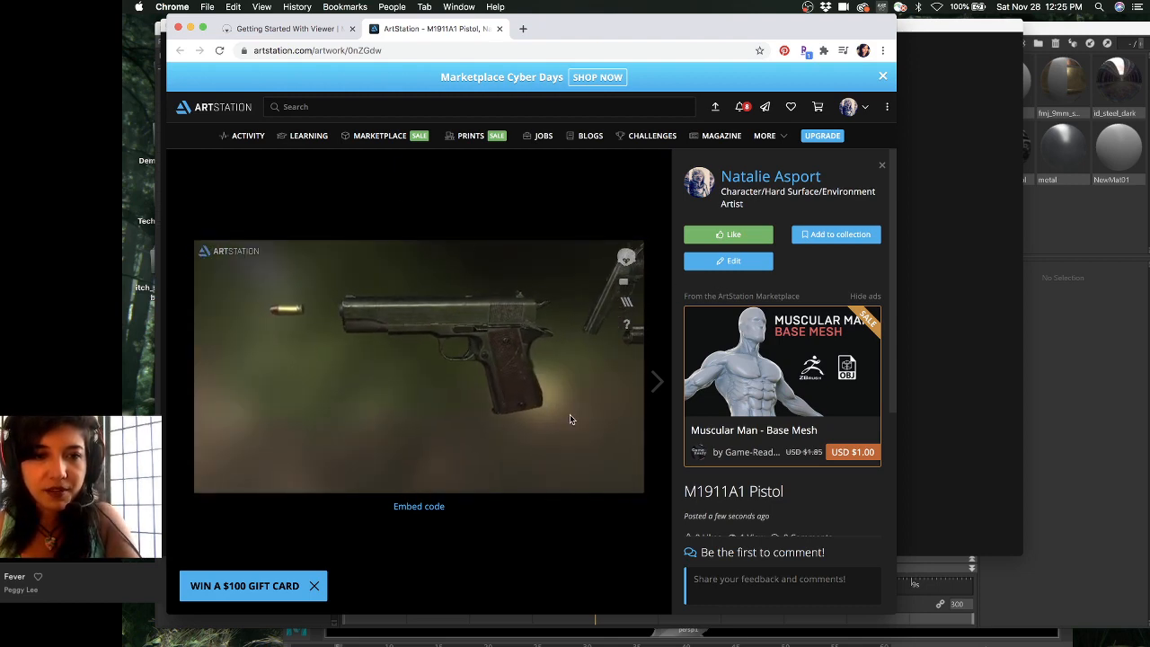
scroll(464, 364, "up", 5)
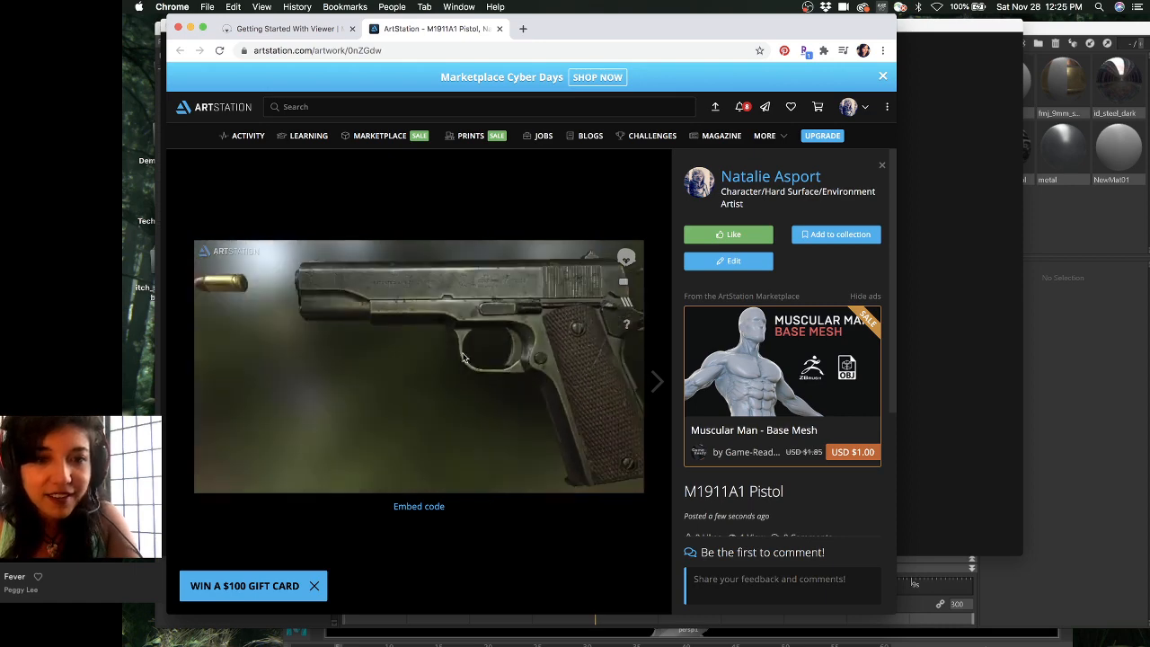
left_click_drag(463, 358, 343, 342)
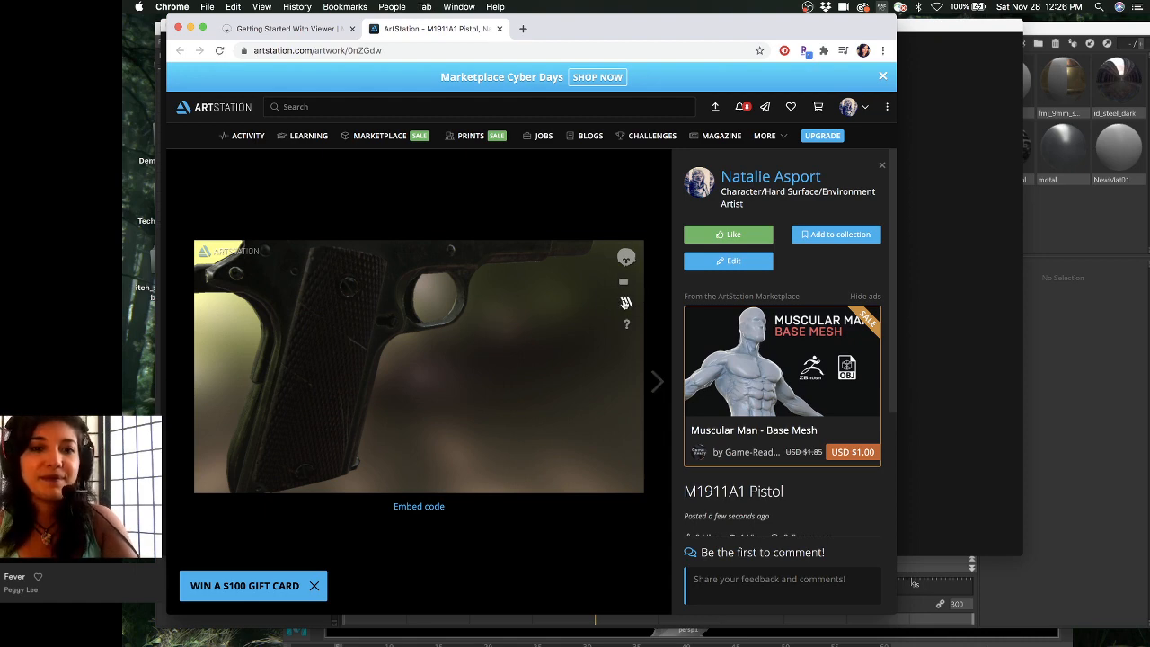
left_click_drag(388, 333, 432, 317)
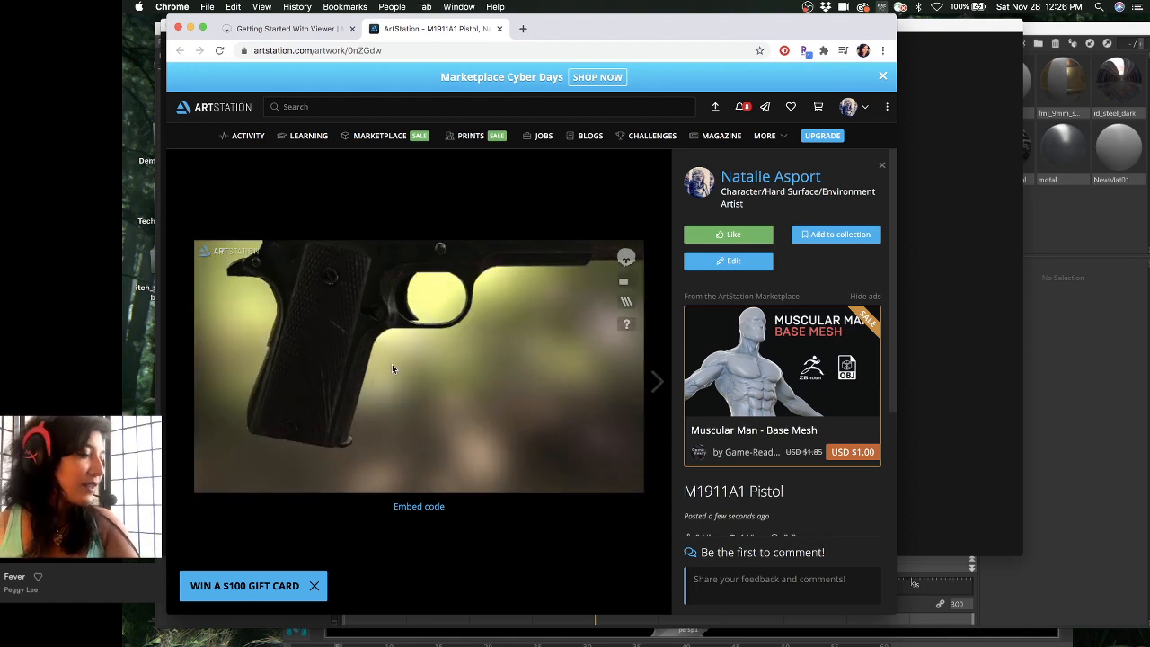
left_click_drag(519, 326, 435, 339)
left_click_drag(507, 325, 356, 299)
- Show the material channel breakdown, widen the browser, orbit the parts, then turn the breakdown off
left_click(625, 303)
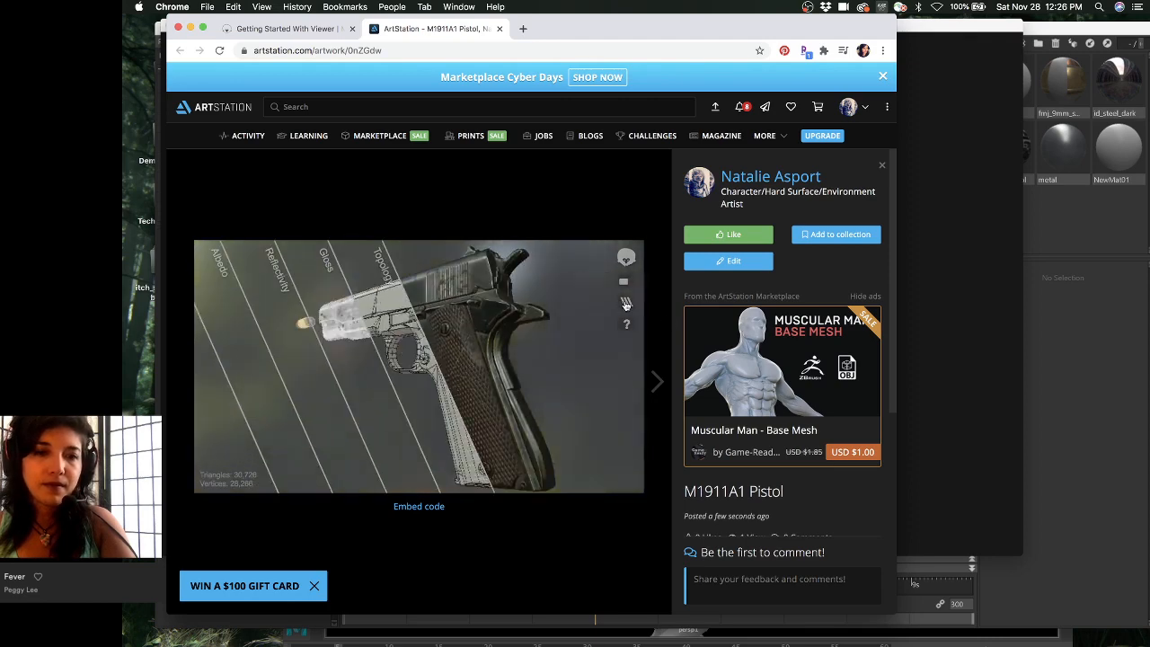
left_click_drag(639, 331, 481, 333)
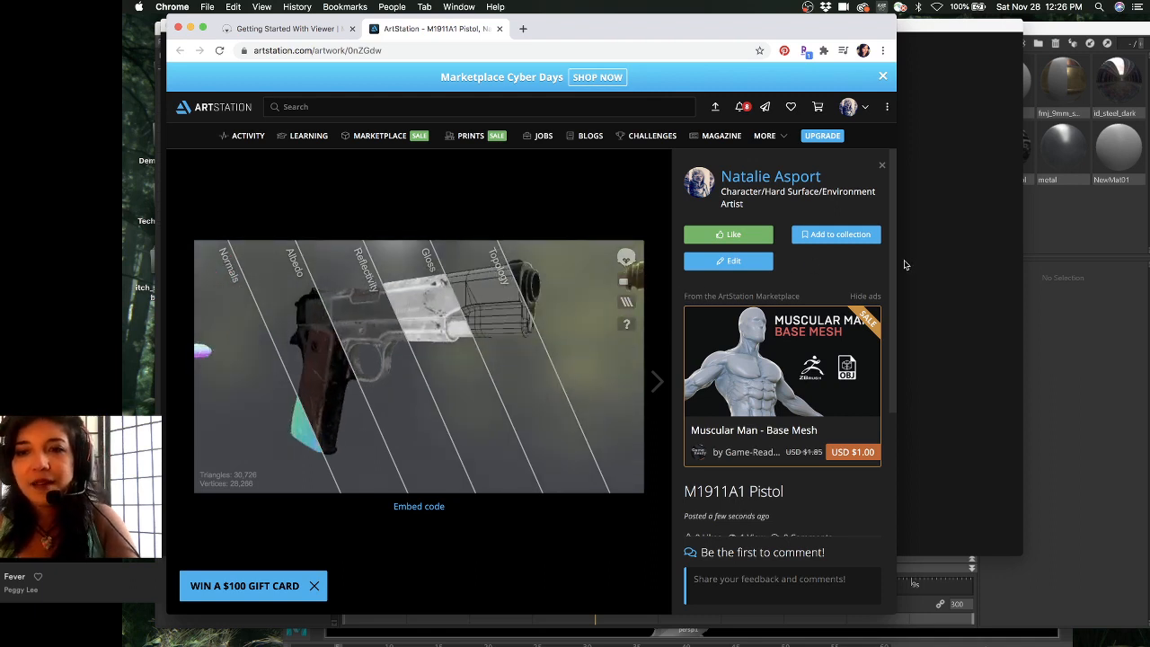
left_click_drag(898, 258, 1074, 259)
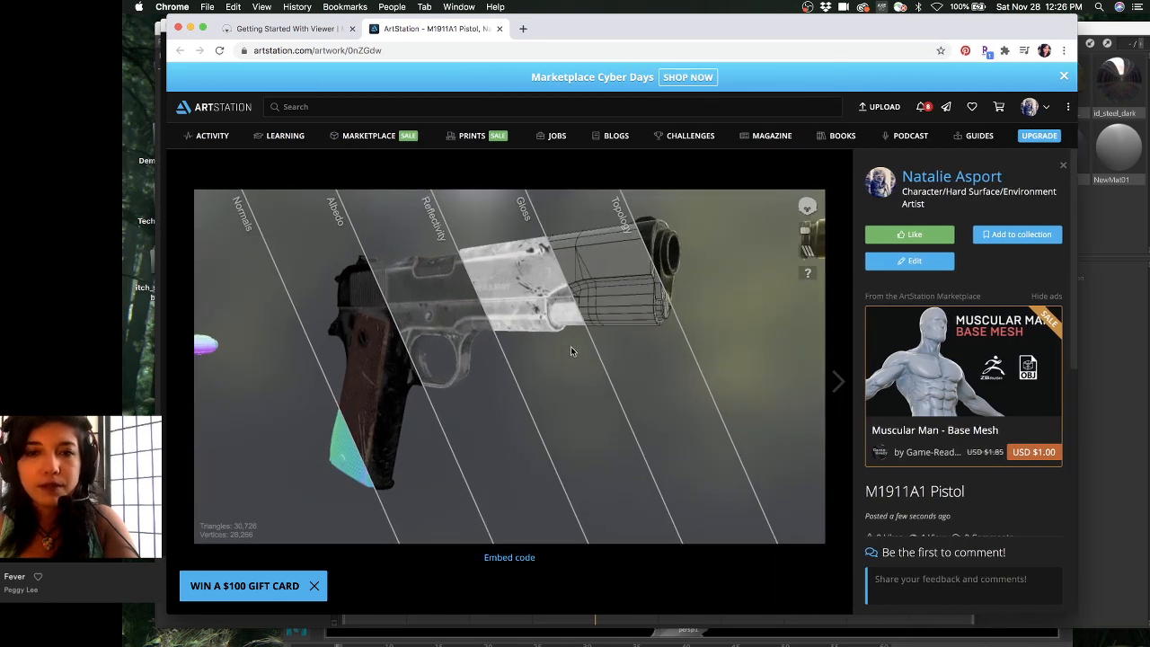
left_click_drag(571, 349, 581, 317)
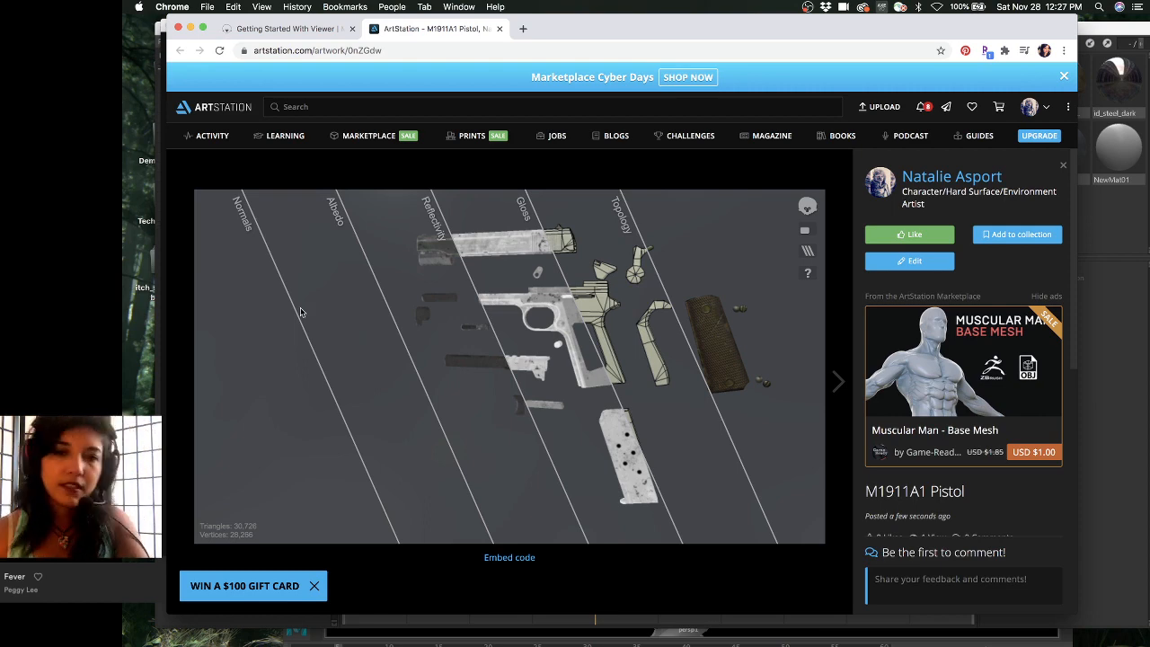
left_click_drag(301, 311, 652, 343)
left_click(805, 252)
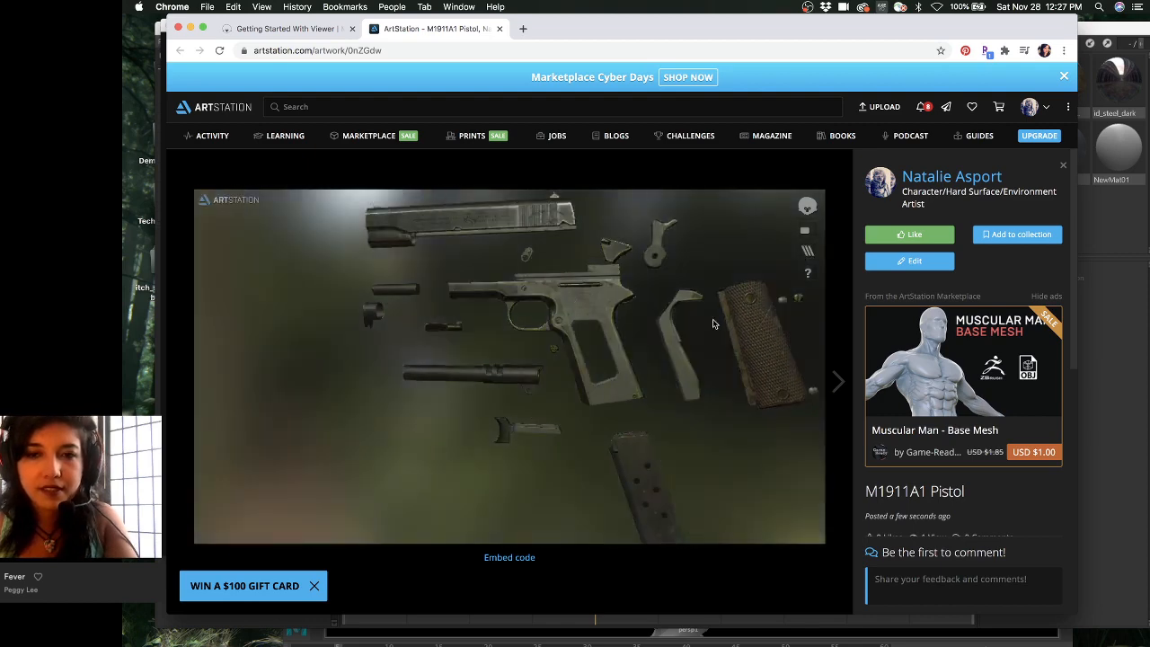
left_click_drag(713, 323, 492, 319)
key("F2")
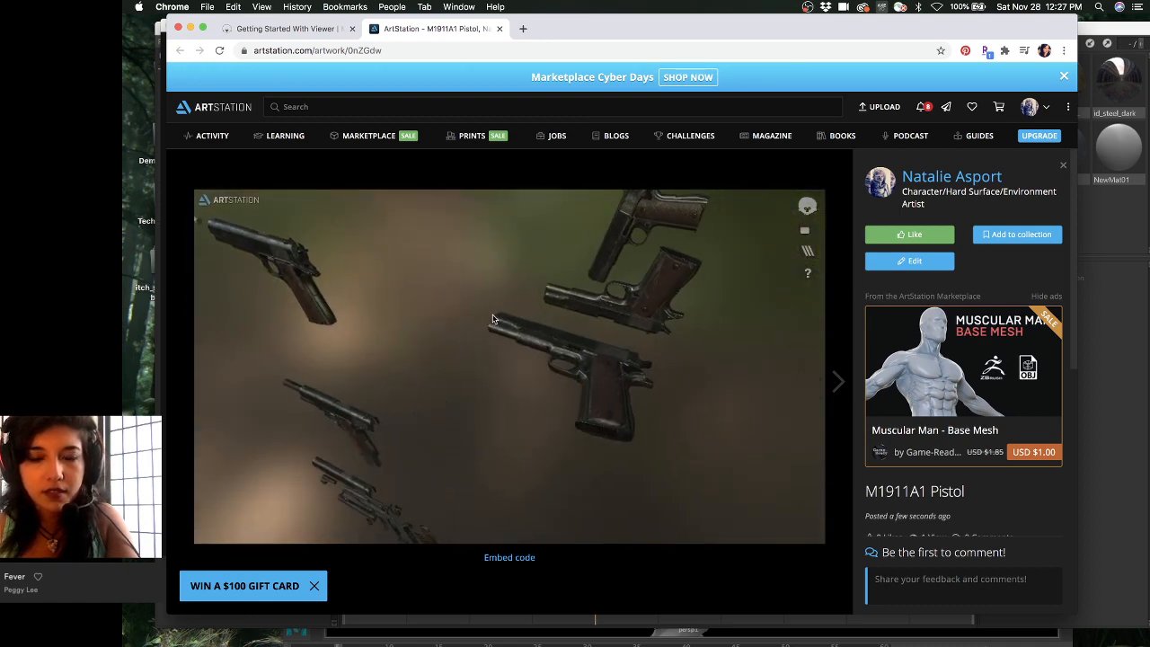
scroll(608, 349, "up", 5)
left_click_drag(607, 349, 466, 313)
left_click_drag(542, 329, 616, 354)
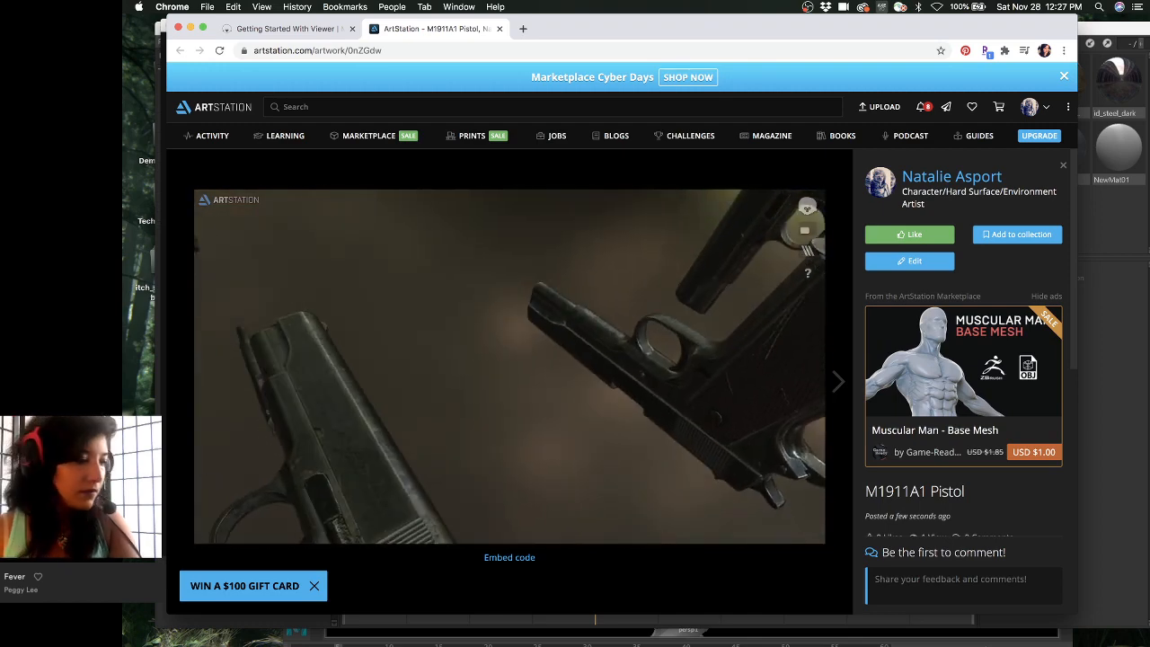
left_click_drag(442, 305, 414, 359)
scroll(476, 380, "down", 5)
middle_click_drag(414, 359, 530, 282)
middle_click_drag(530, 387, 511, 285)
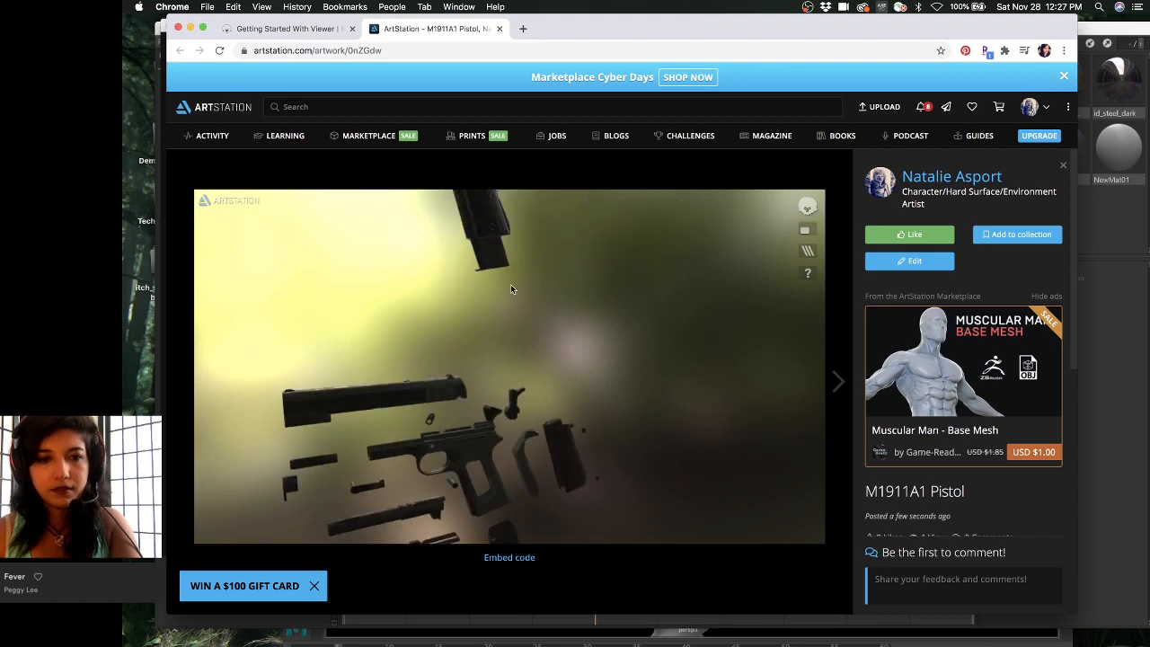
left_click_drag(510, 285, 494, 375)
double_click(456, 288)
middle_click_drag(442, 316, 499, 296)
scroll(515, 372, "up", 4)
scroll(499, 296, "down", 3)
scroll(500, 296, "up", 4)
left_click_drag(499, 306, 520, 402)
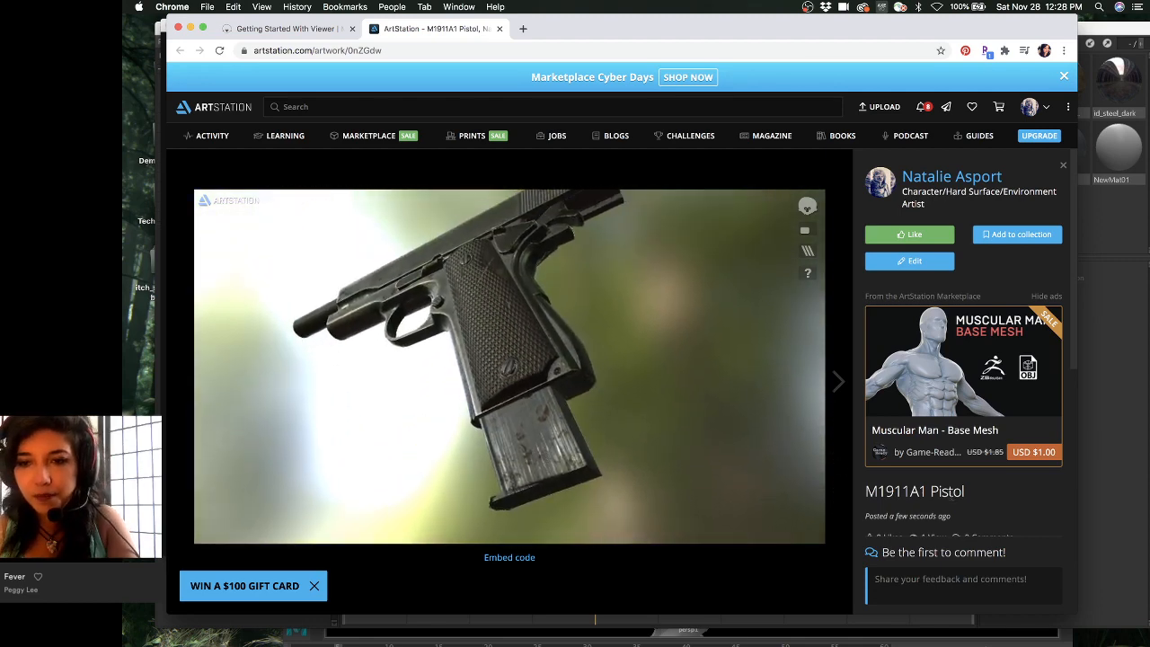
scroll(957, 484, "down", 5)
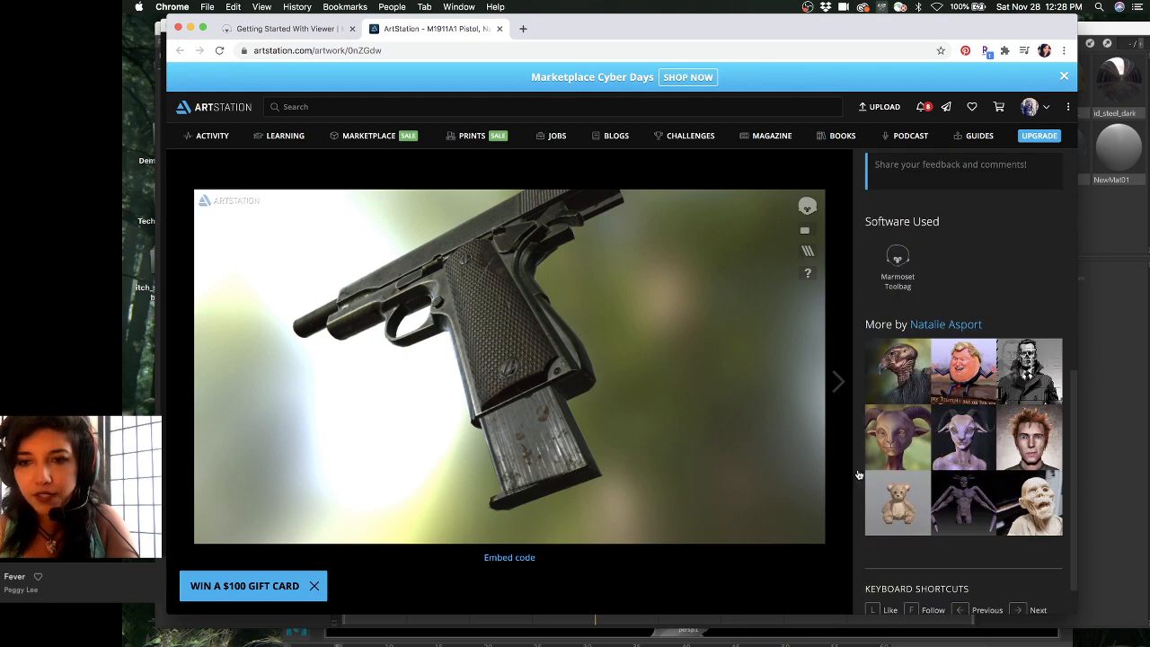
left_click_drag(629, 456, 603, 454)
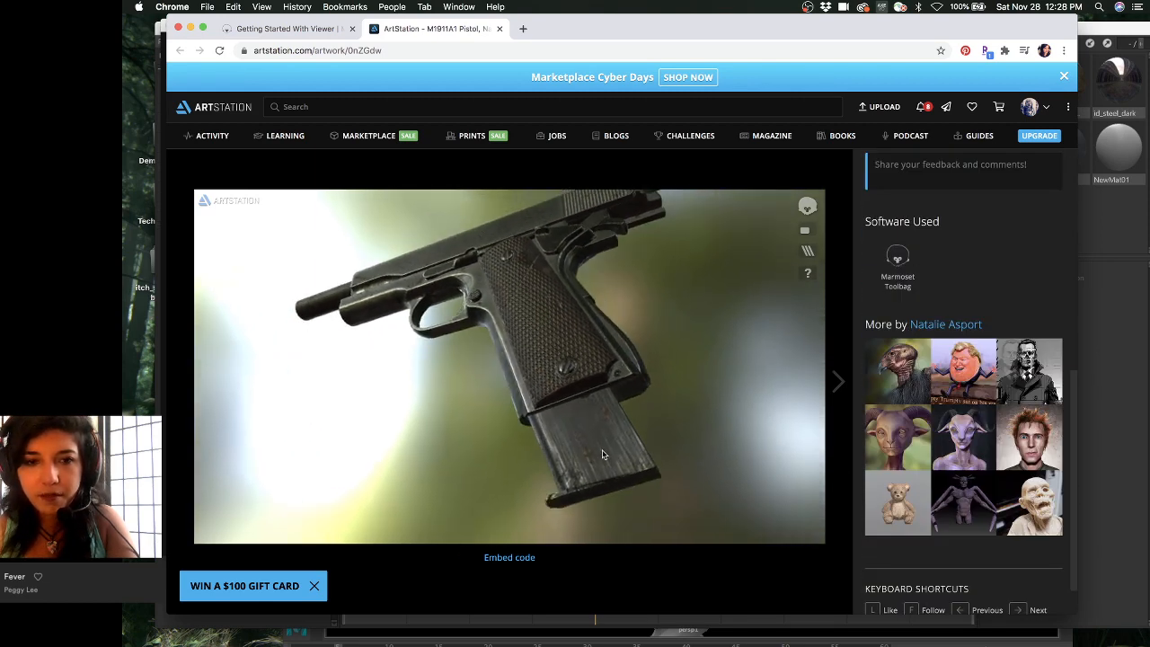
scroll(606, 462, "down", 3)
middle_click_drag(606, 460, 592, 354)
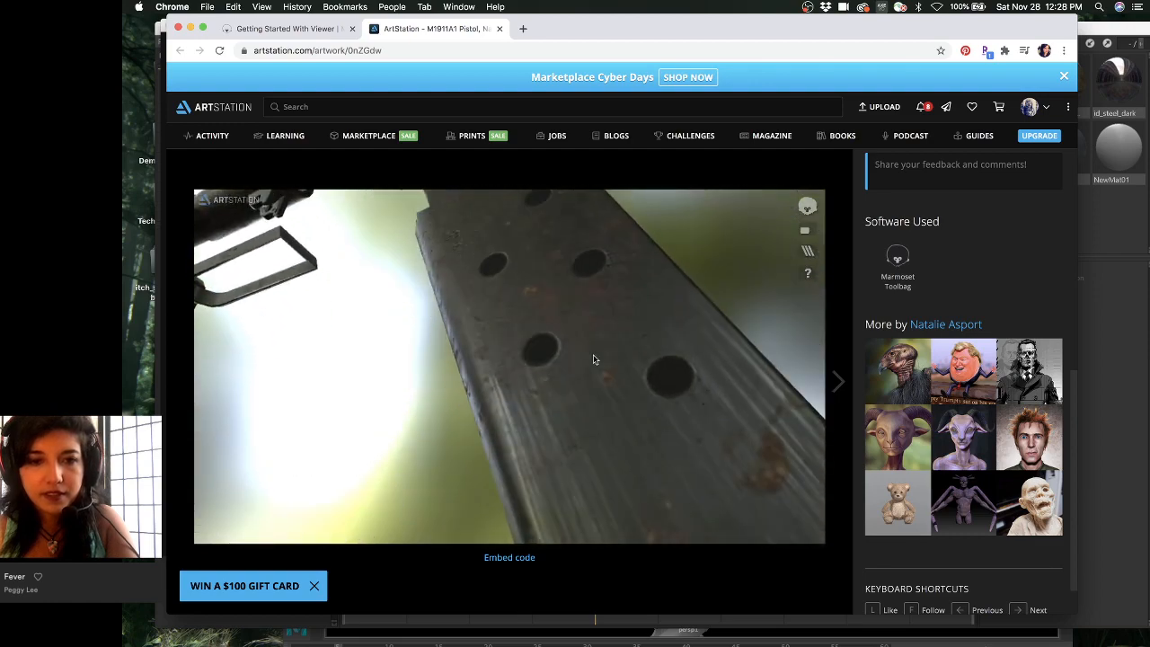
scroll(593, 363, "down", 4)
left_click_drag(596, 389, 600, 390)
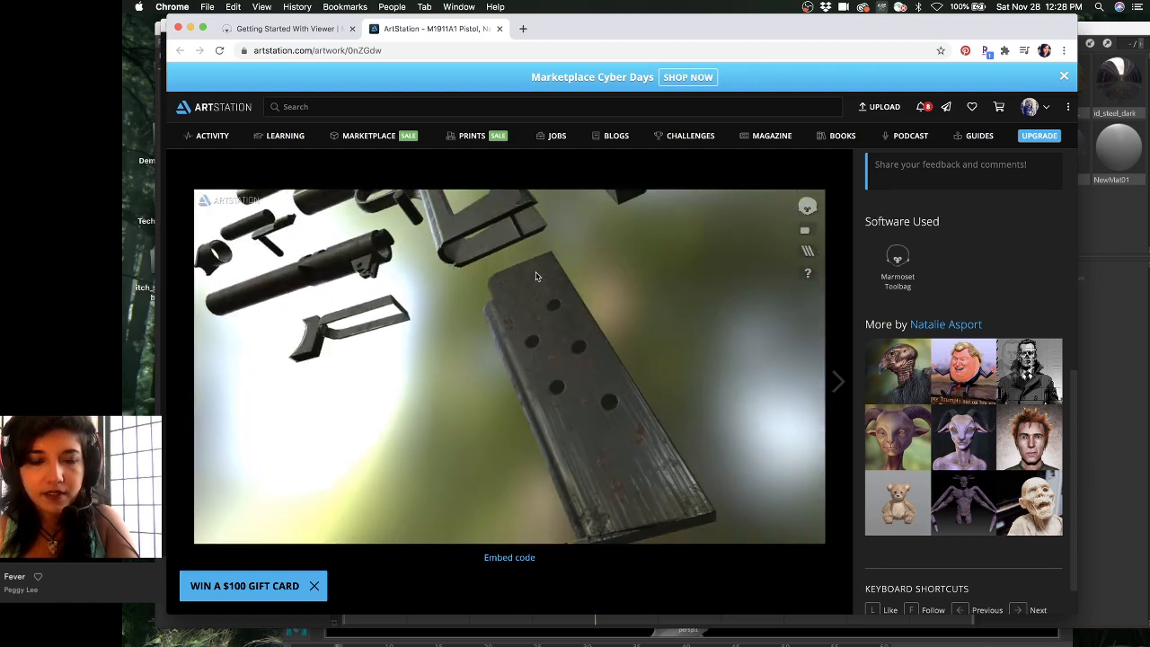
left_click_drag(536, 275, 561, 322)
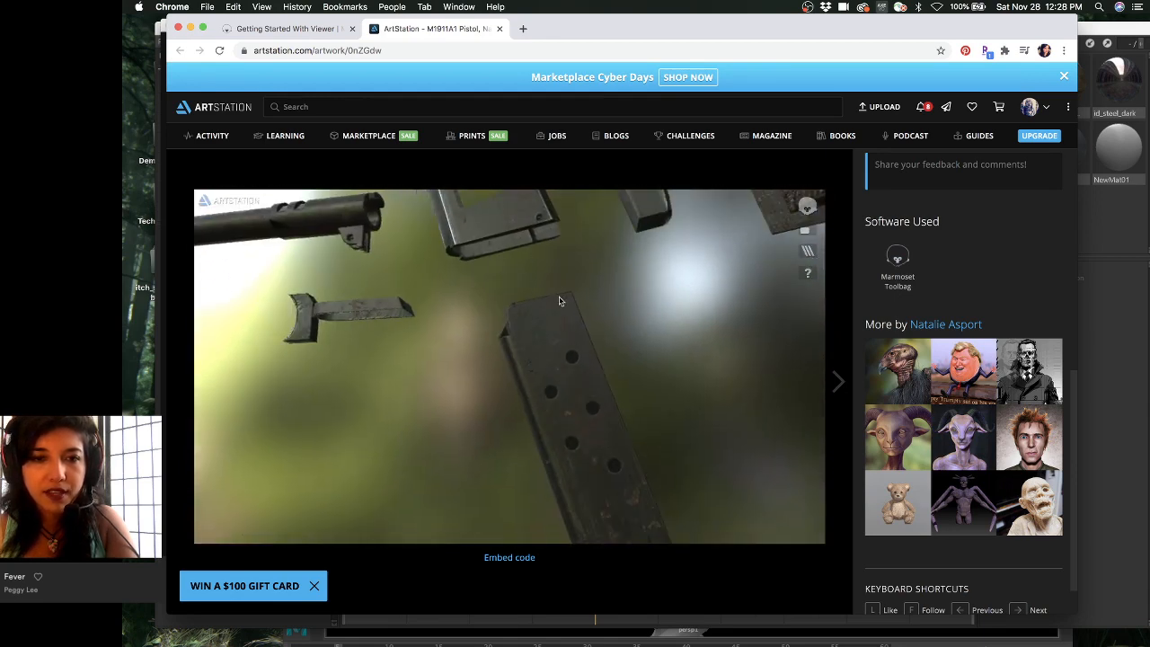
left_click_drag(550, 388, 623, 418)
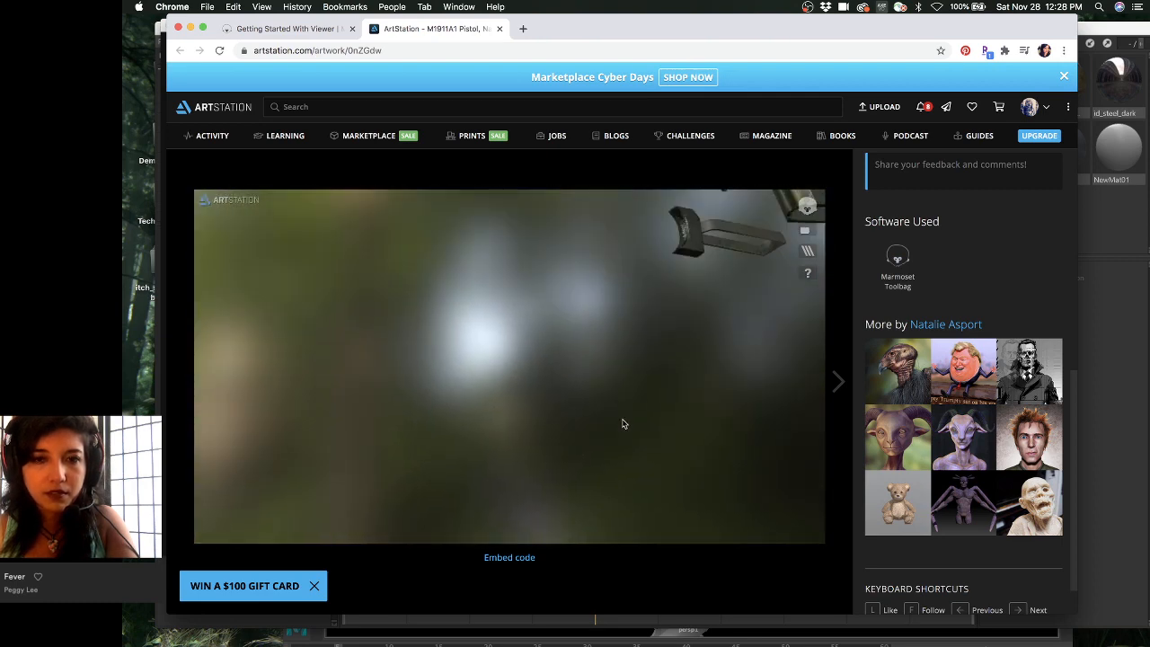
middle_click_drag(585, 325, 580, 356)
middle_click_drag(557, 295, 566, 330)
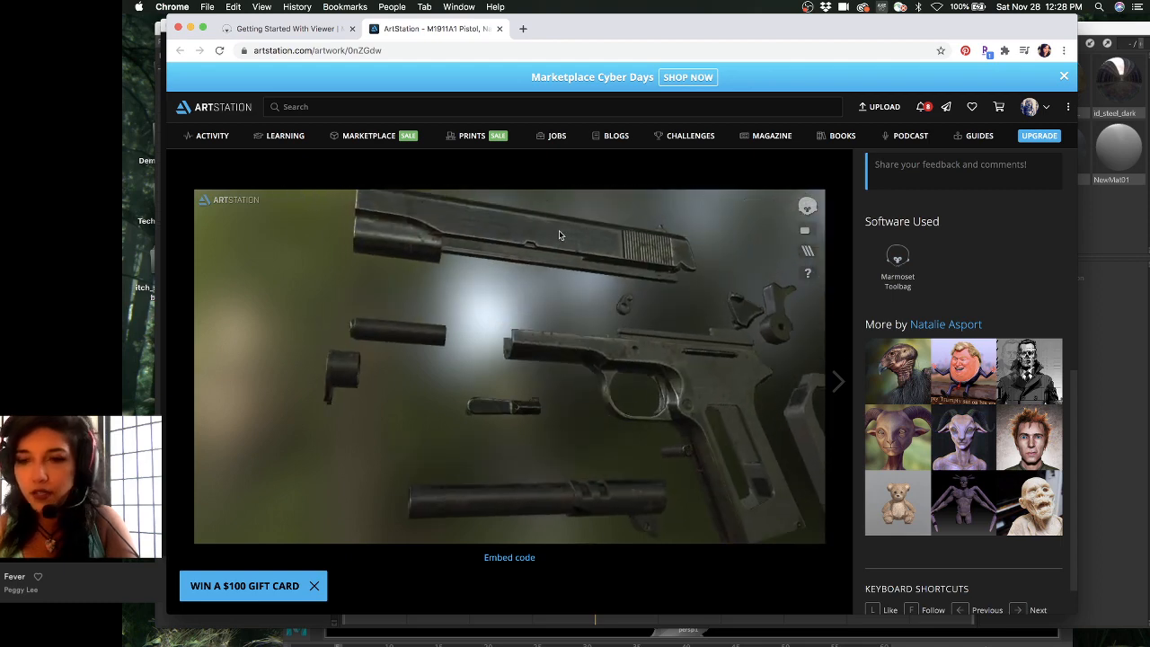
scroll(697, 343, "up", 5)
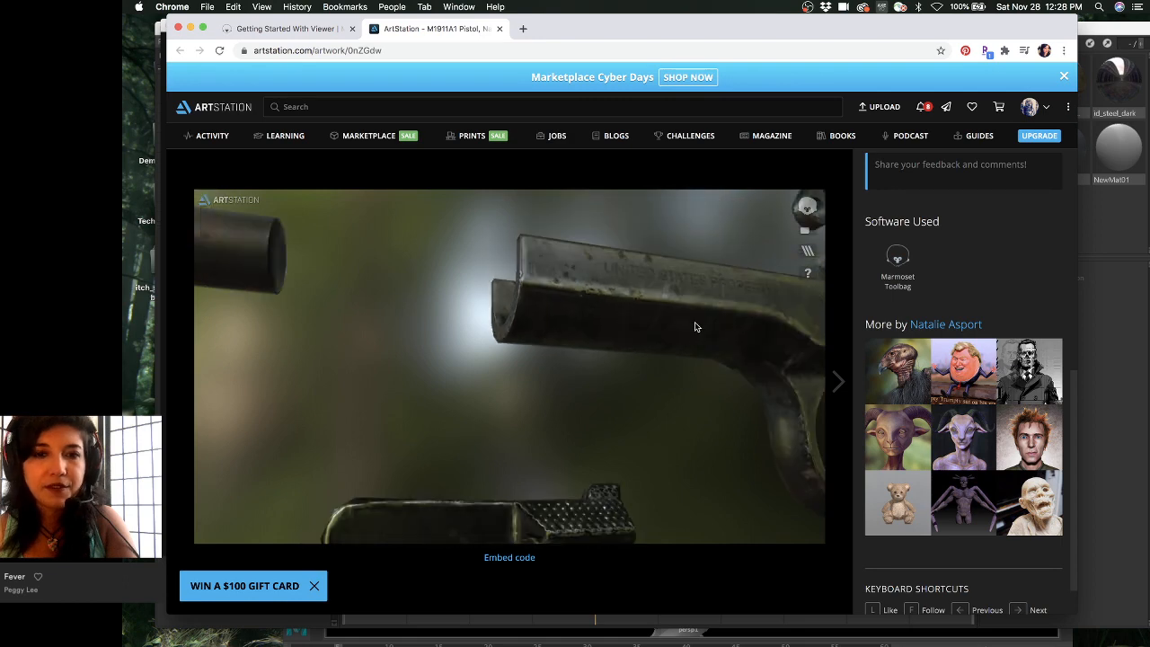
left_click_drag(695, 327, 684, 325)
left_click_drag(587, 325, 604, 362)
scroll(620, 356, "up", 4)
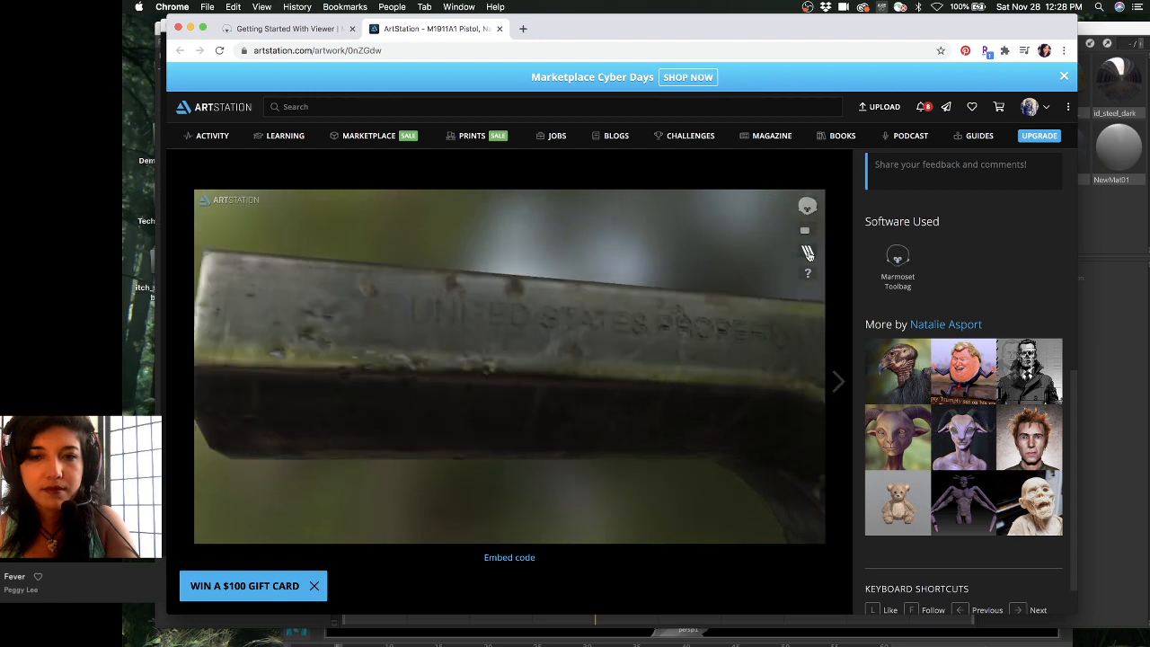
left_click(808, 255)
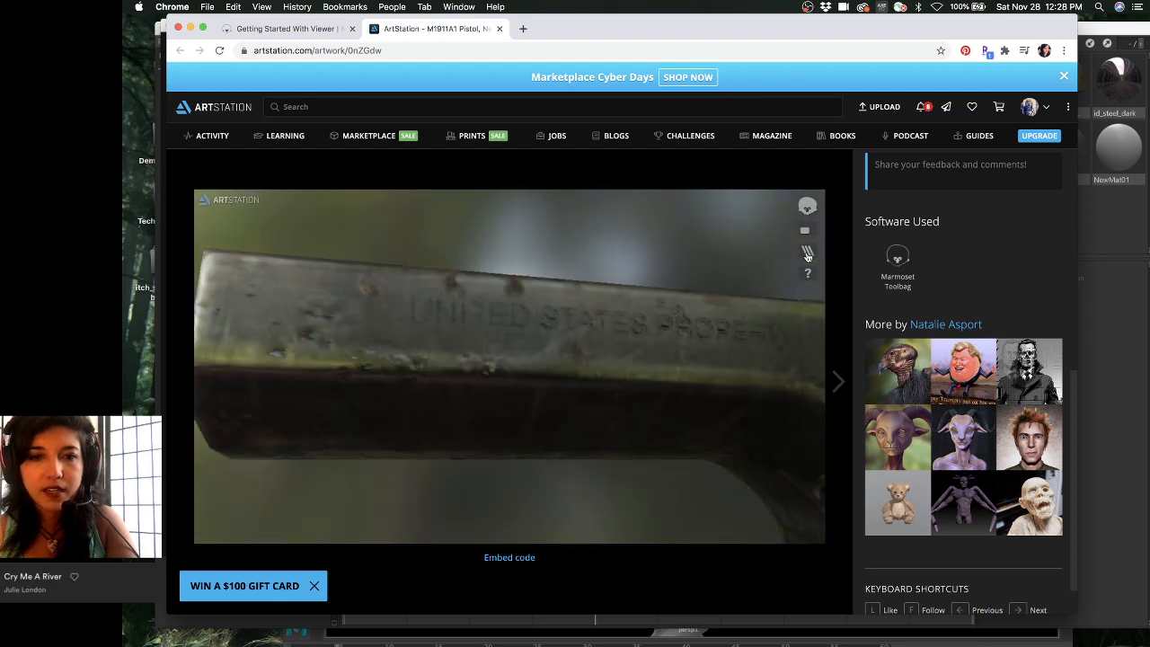
left_click_drag(697, 298, 704, 298)
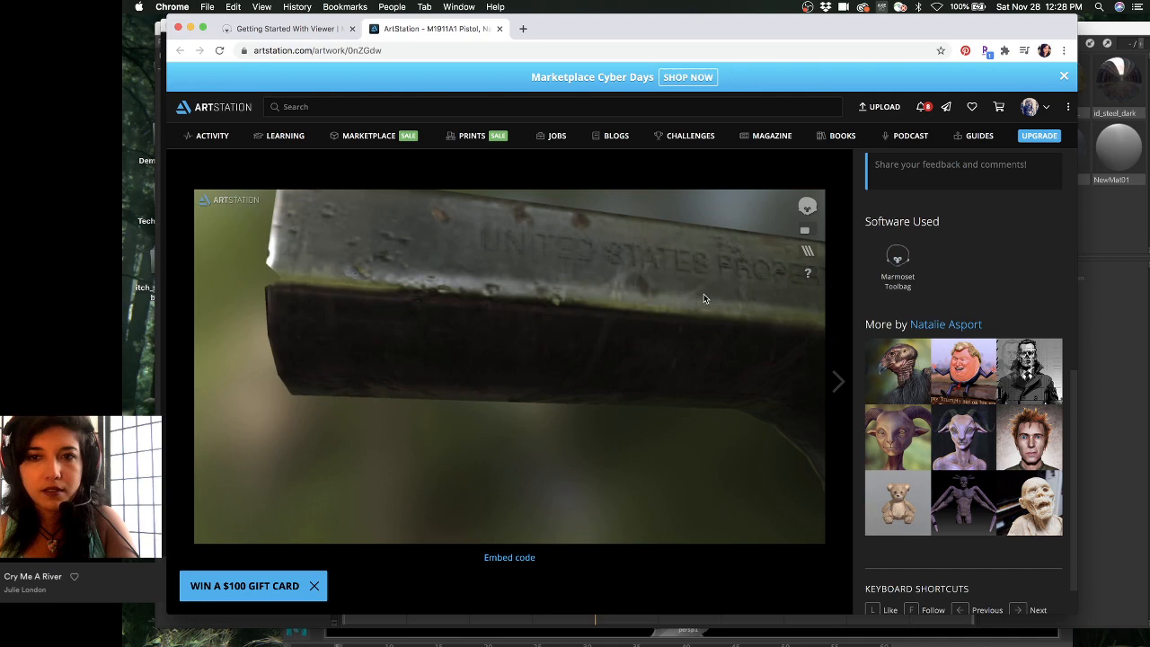
left_click(805, 230)
left_click_drag(804, 238, 746, 228)
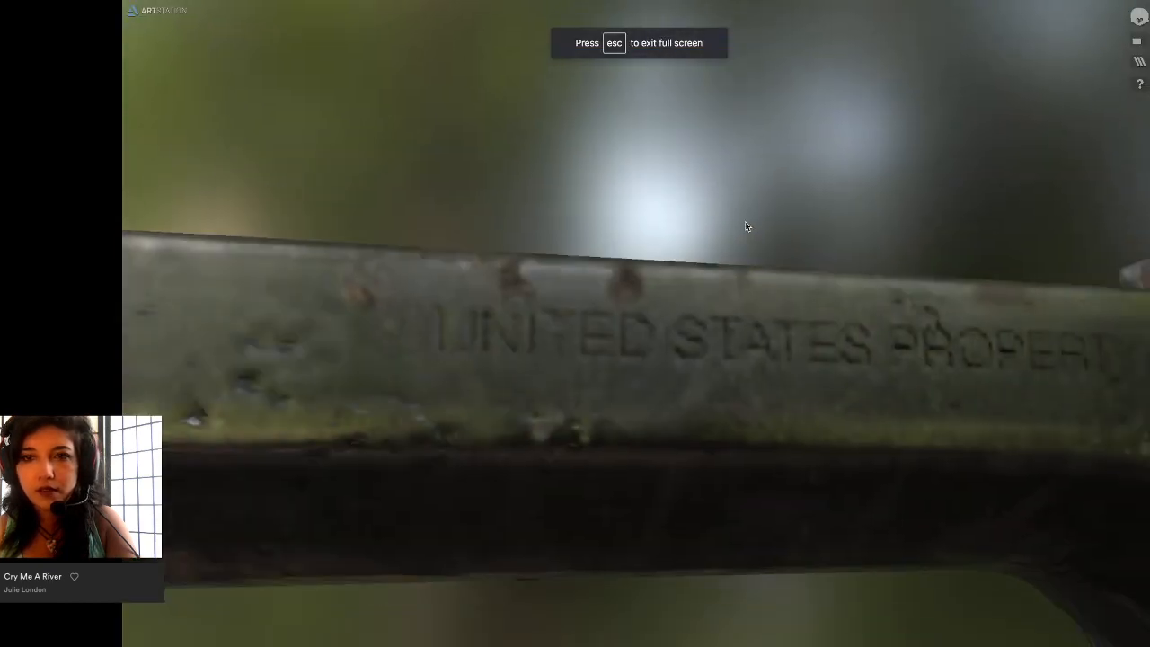
key("Escape")
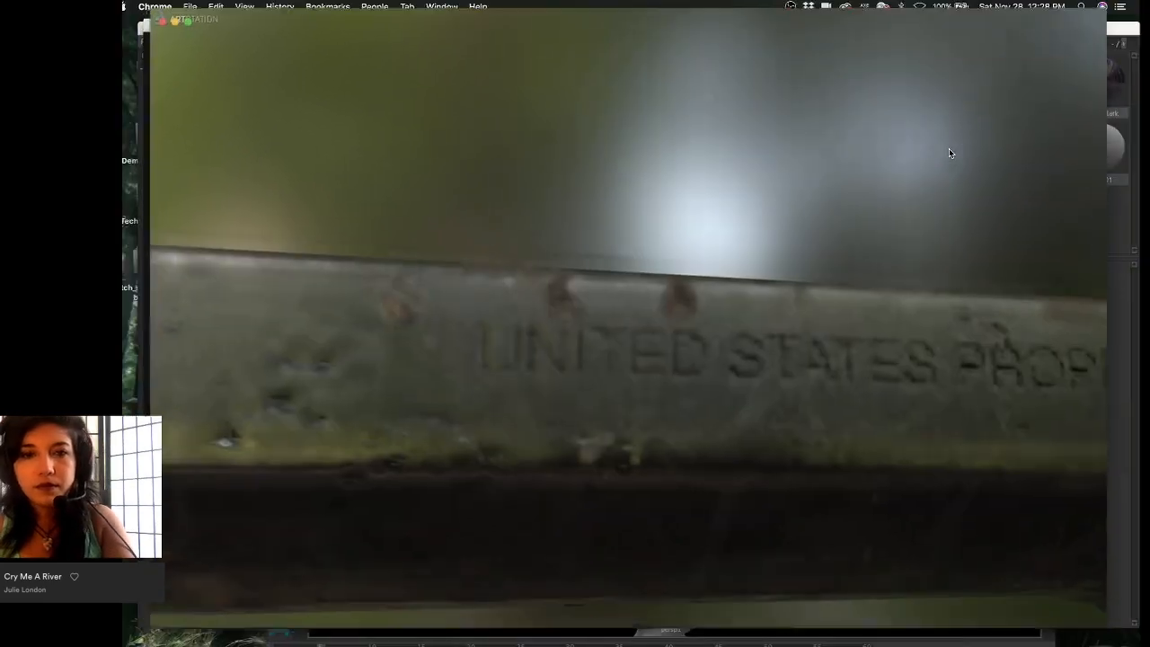
scroll(709, 293, "down", 3)
scroll(710, 293, "up", 2)
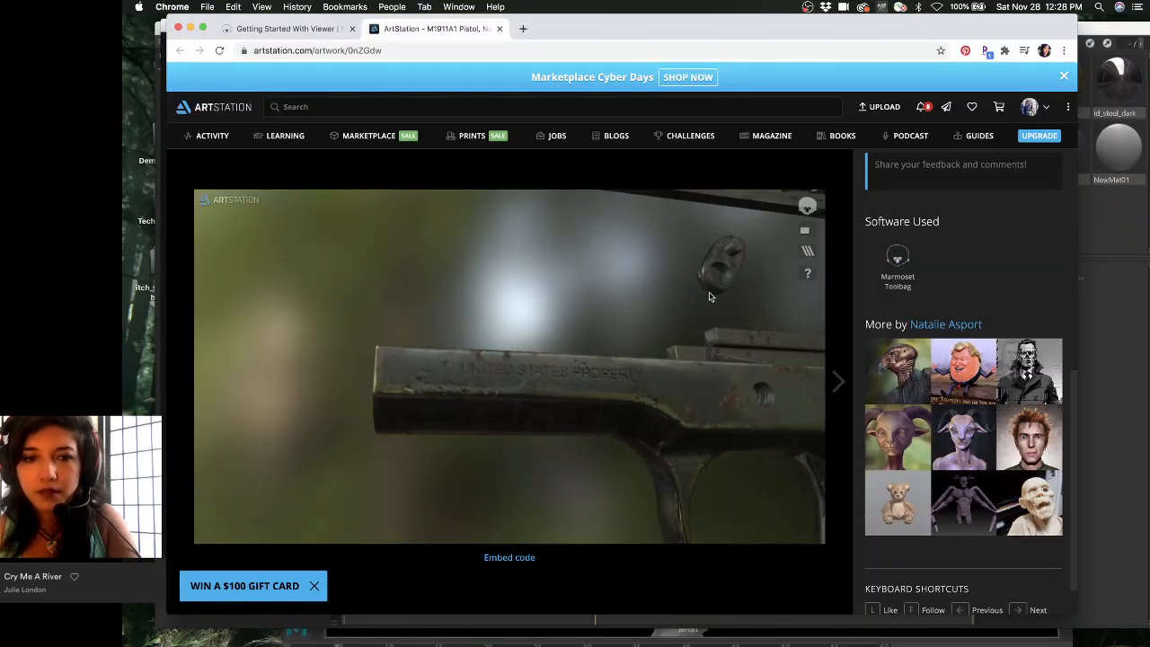
mouse_move(709, 293)
left_mouse_down()
mouse_move(669, 296)
mouse_move(680, 242)
mouse_move(641, 251)
mouse_move(647, 265)
mouse_move(688, 254)
mouse_move(712, 287)
left_mouse_up()
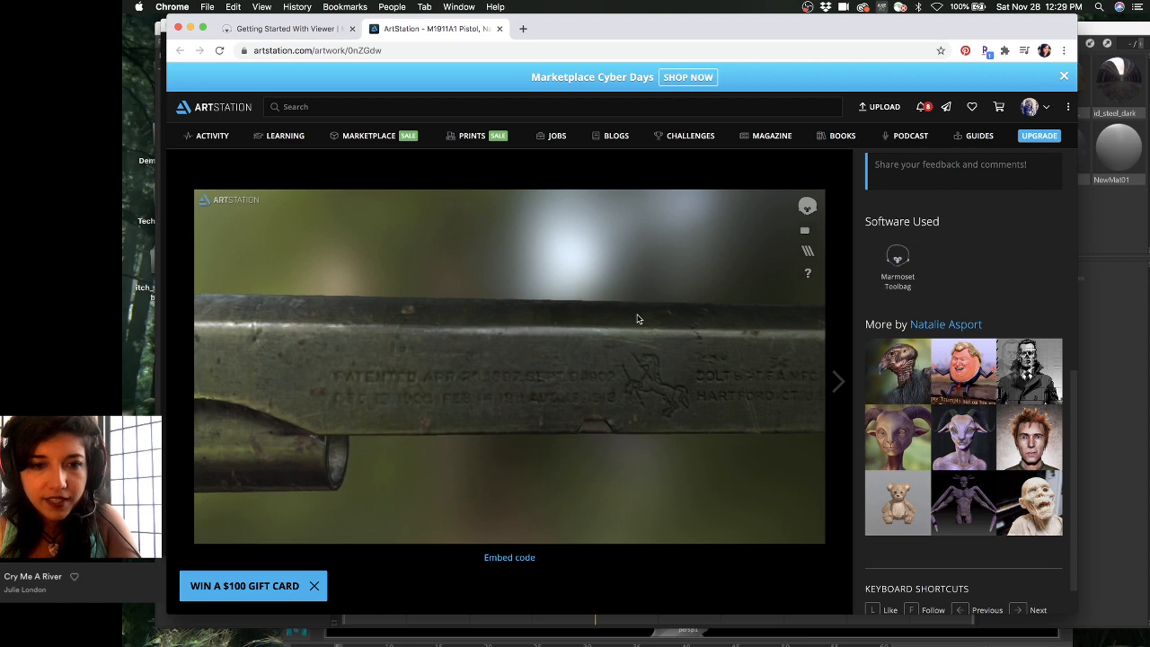
scroll(639, 318, "up", 2)
scroll(640, 317, "down", 3)
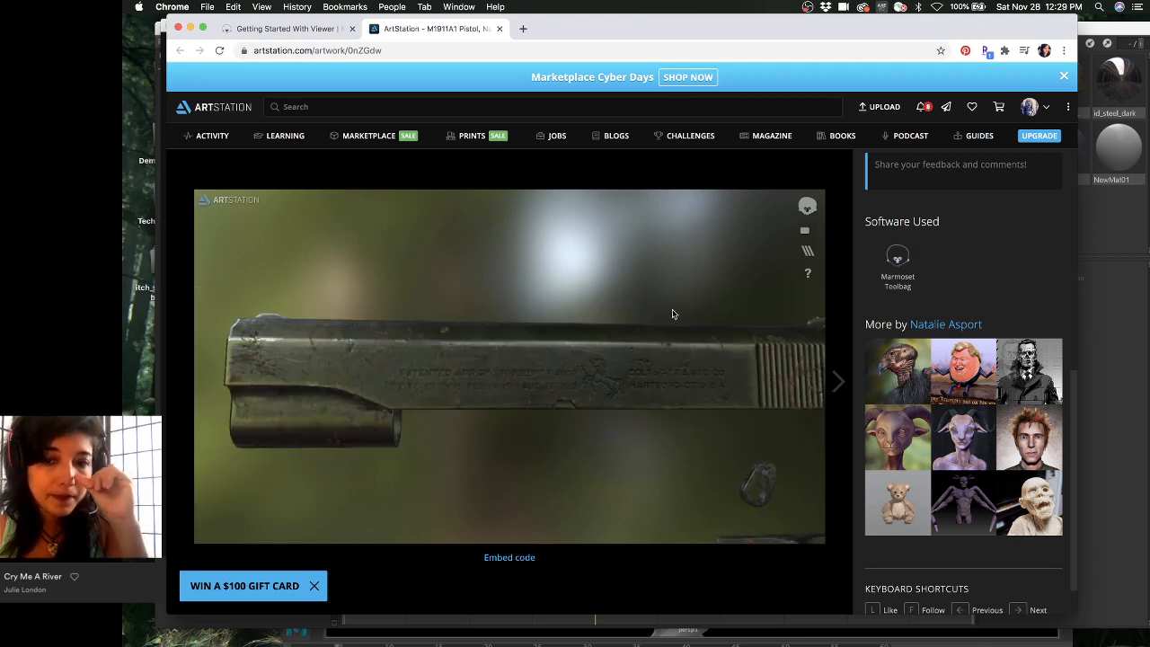
scroll(938, 334, "up", 4)
scroll(937, 334, "up", 2)
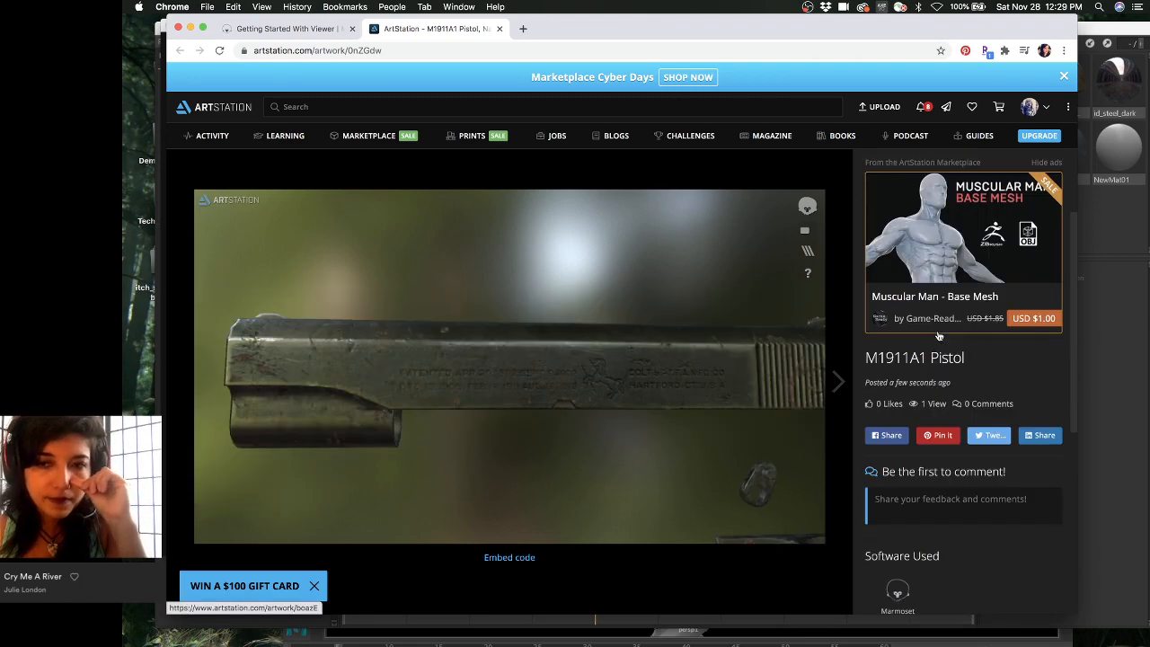
scroll(759, 330, "down", 2)
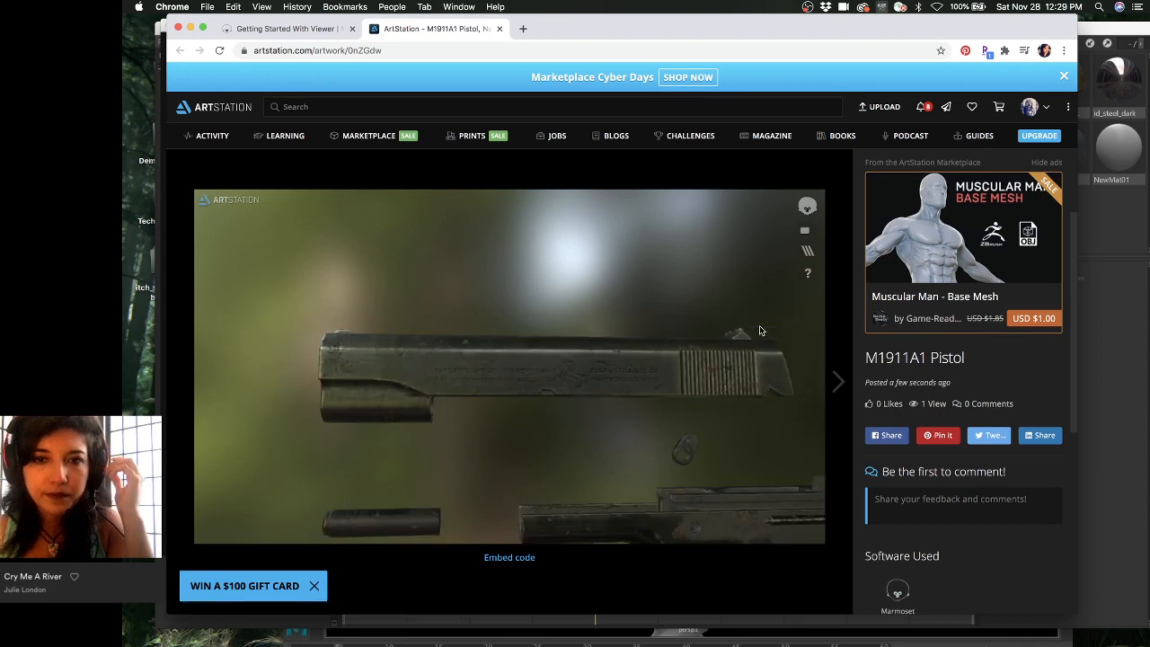
left_click_drag(759, 331, 704, 354)
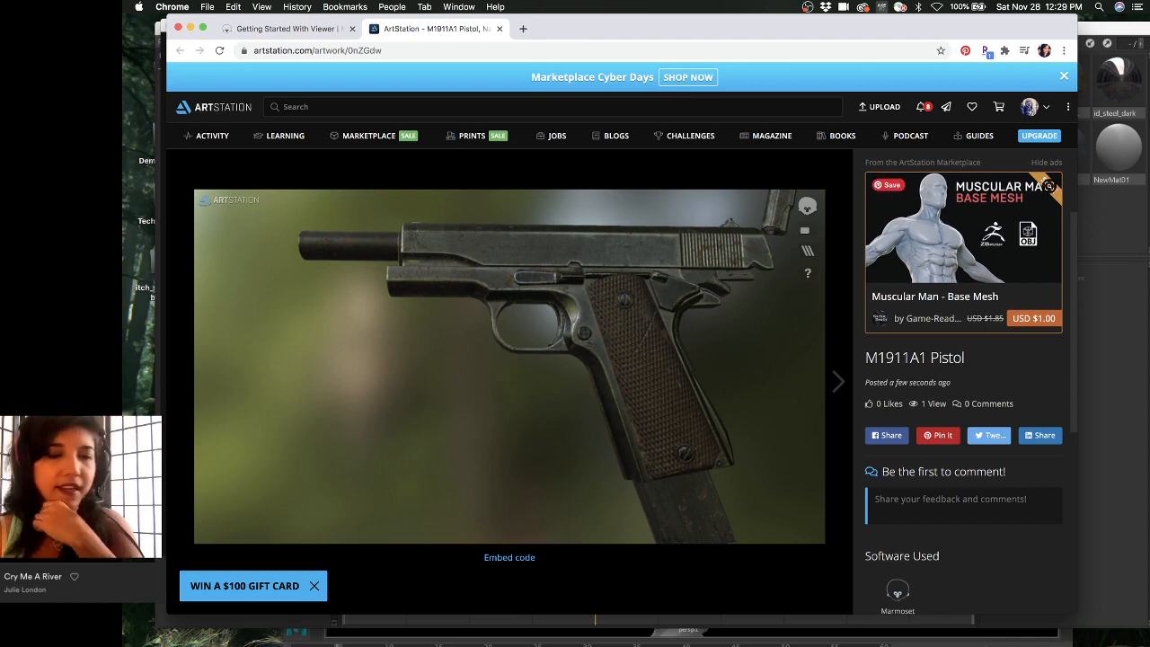
left_click_drag(745, 325, 728, 300)
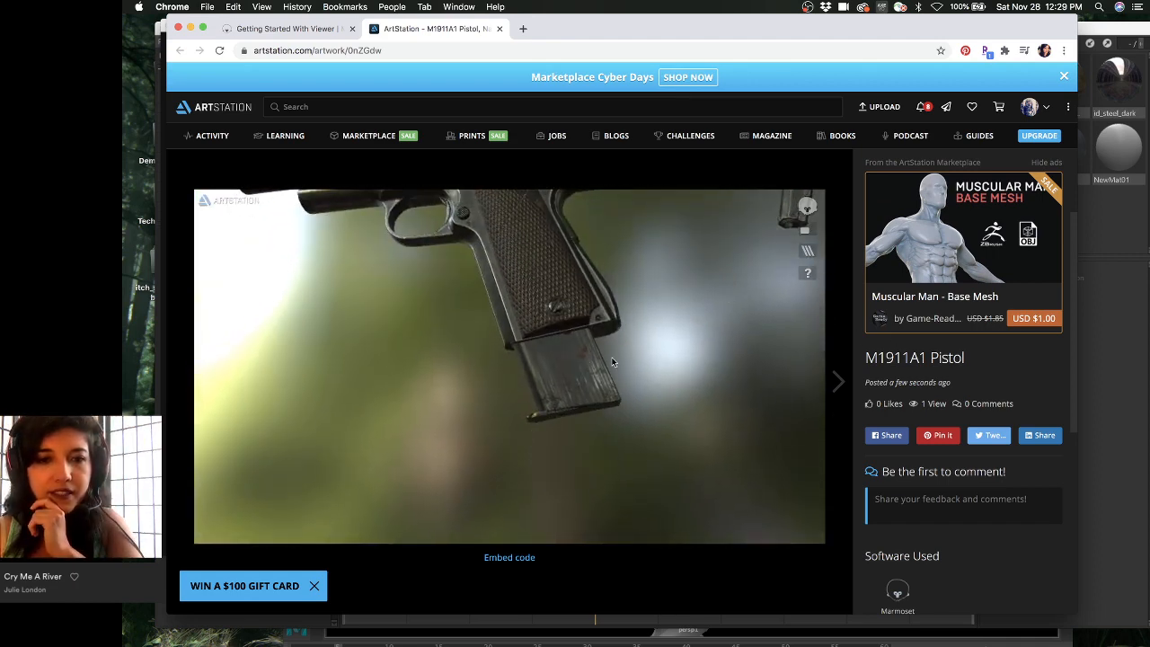
middle_click_drag(611, 360, 666, 388)
middle_click_drag(631, 263, 624, 367)
middle_click_drag(652, 307, 540, 385)
scroll(575, 377, "up", 3)
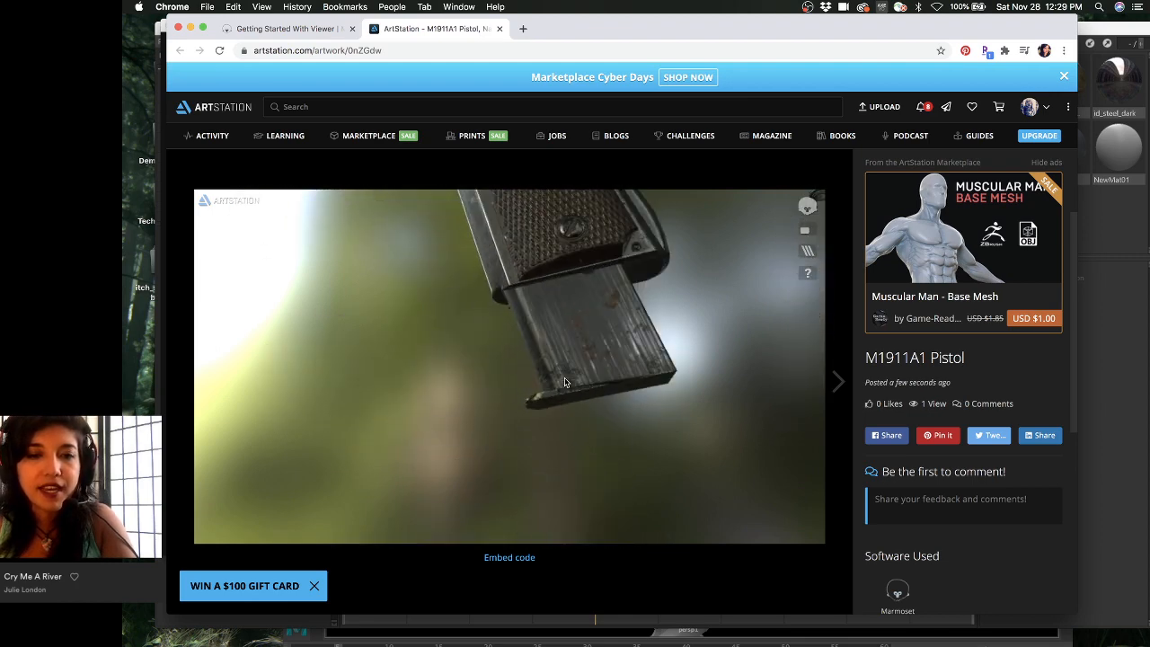
scroll(578, 367, "down", 1)
left_click_drag(577, 367, 612, 402)
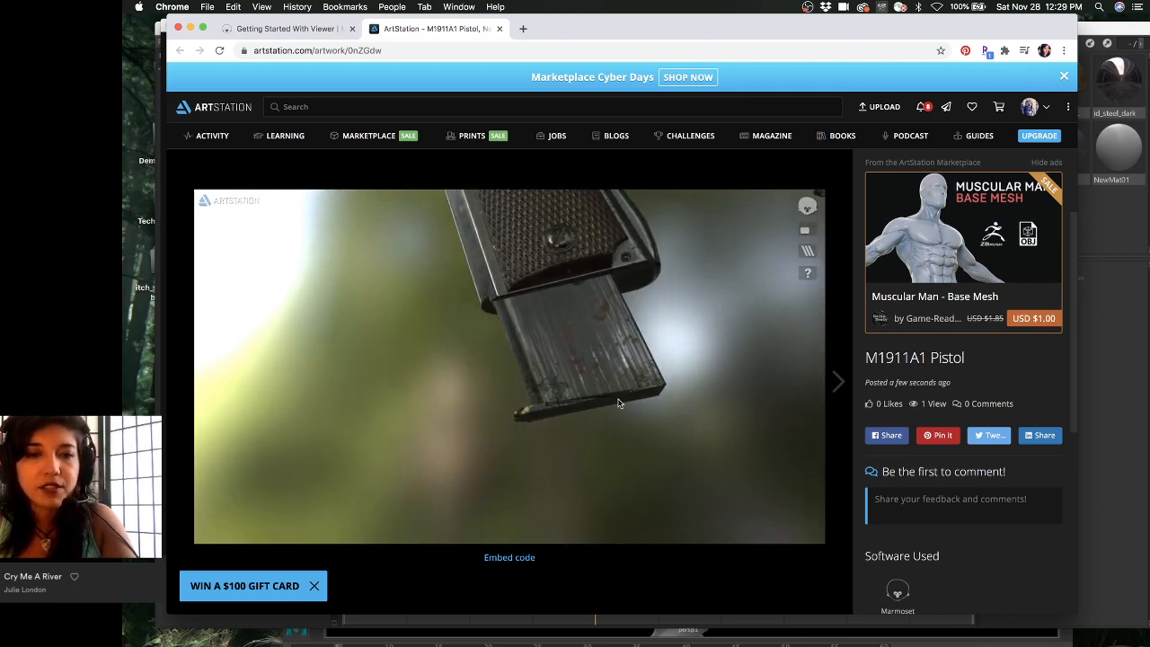
middle_click_drag(604, 314, 602, 351)
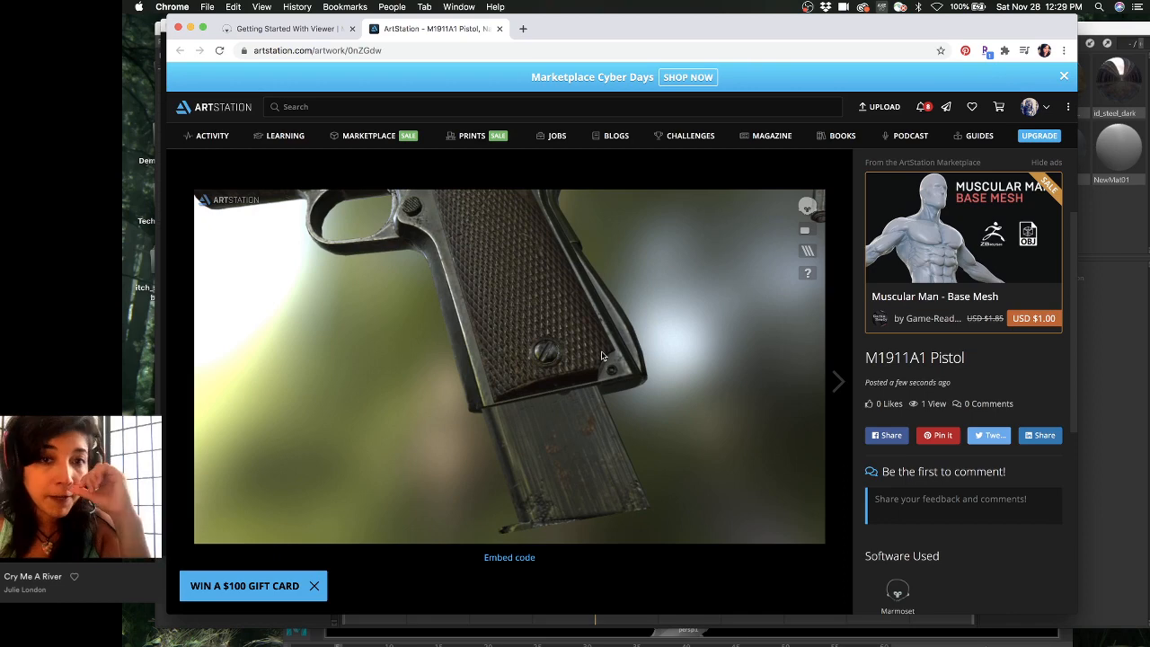
scroll(590, 346, "down", 5)
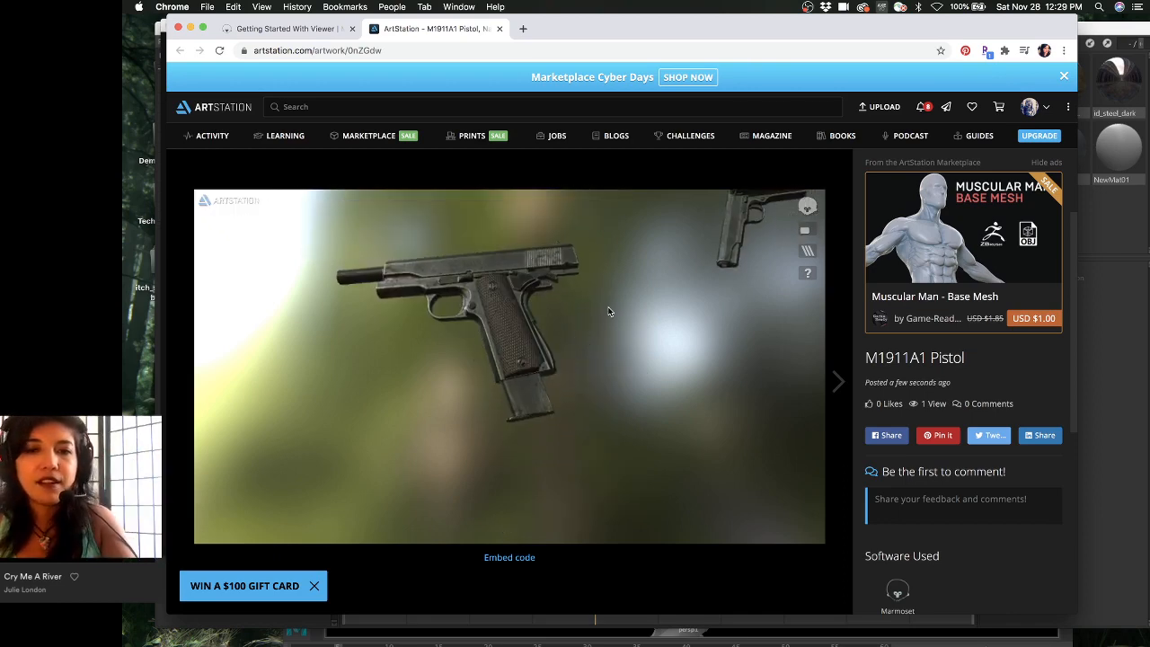
middle_click_drag(608, 310, 602, 379)
middle_click_drag(674, 322, 653, 354)
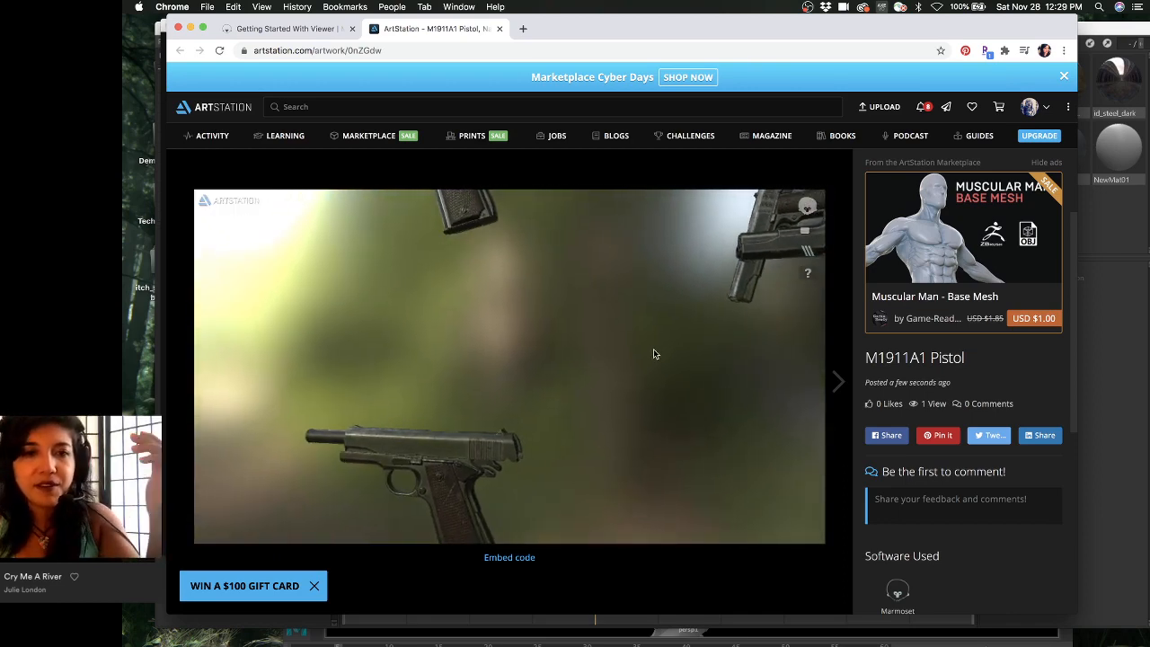
left_click_drag(715, 263, 745, 270)
middle_click_drag(745, 271, 669, 355)
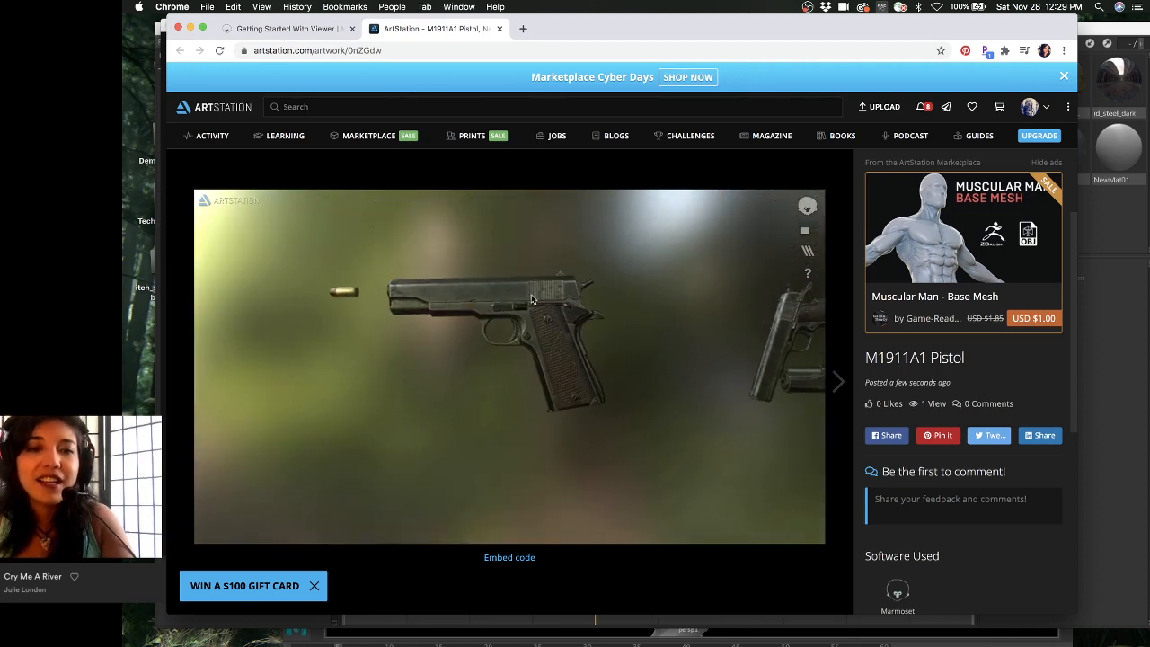
scroll(487, 289, "down", 2)
scroll(489, 290, "up", 8)
scroll(489, 290, "down", 4)
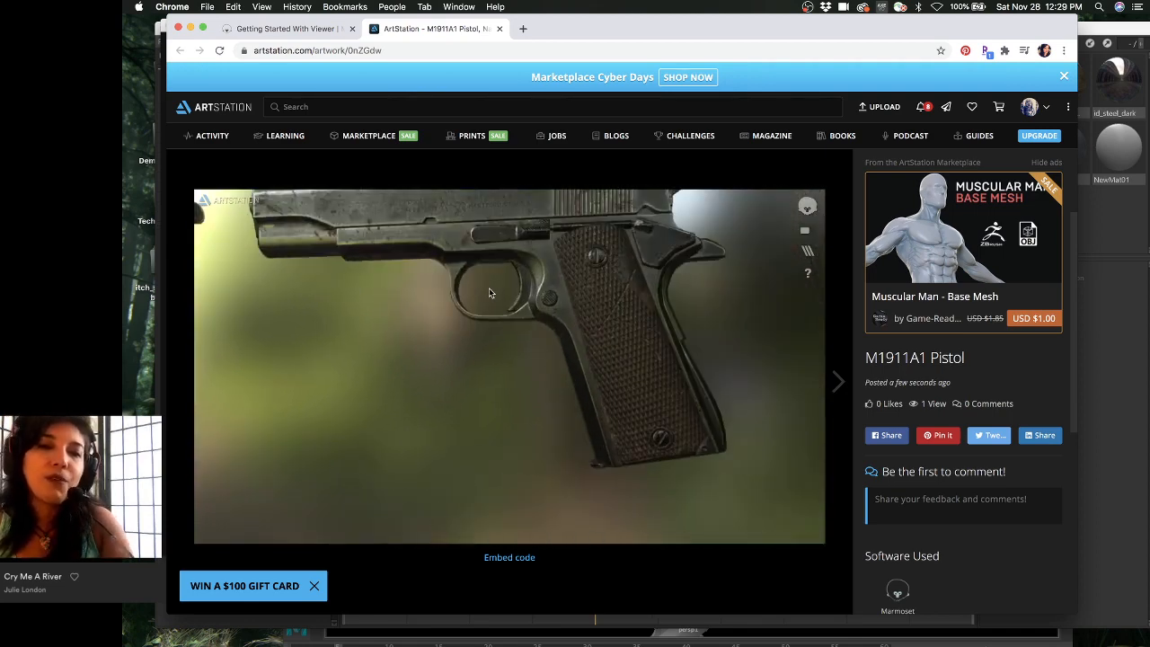
left_click_drag(489, 289, 537, 284)
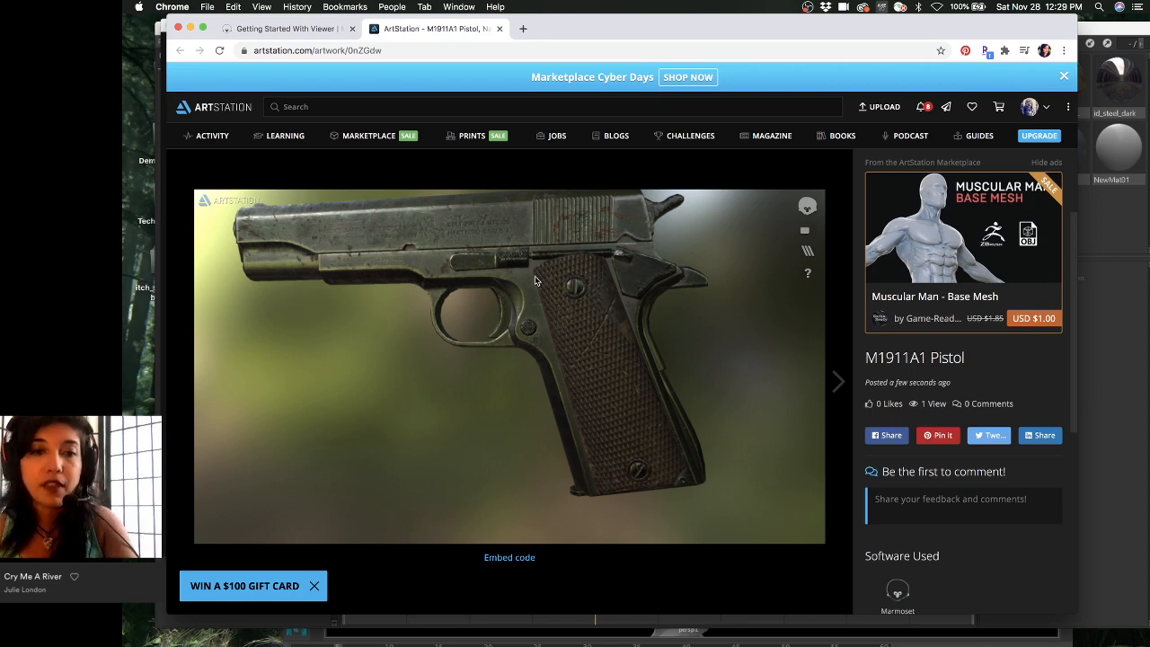
middle_click_drag(535, 276, 551, 310)
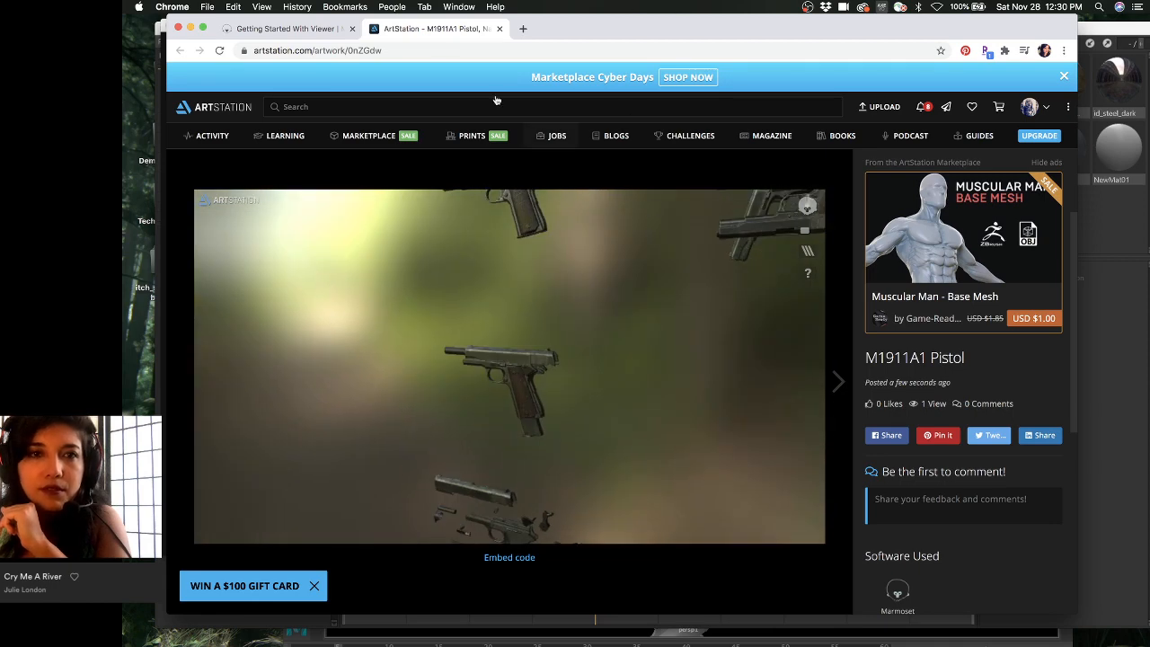
- Scroll through the Marmoset Viewer getting-started guide, briefly checking the ArtStation tab
left_click(309, 34)
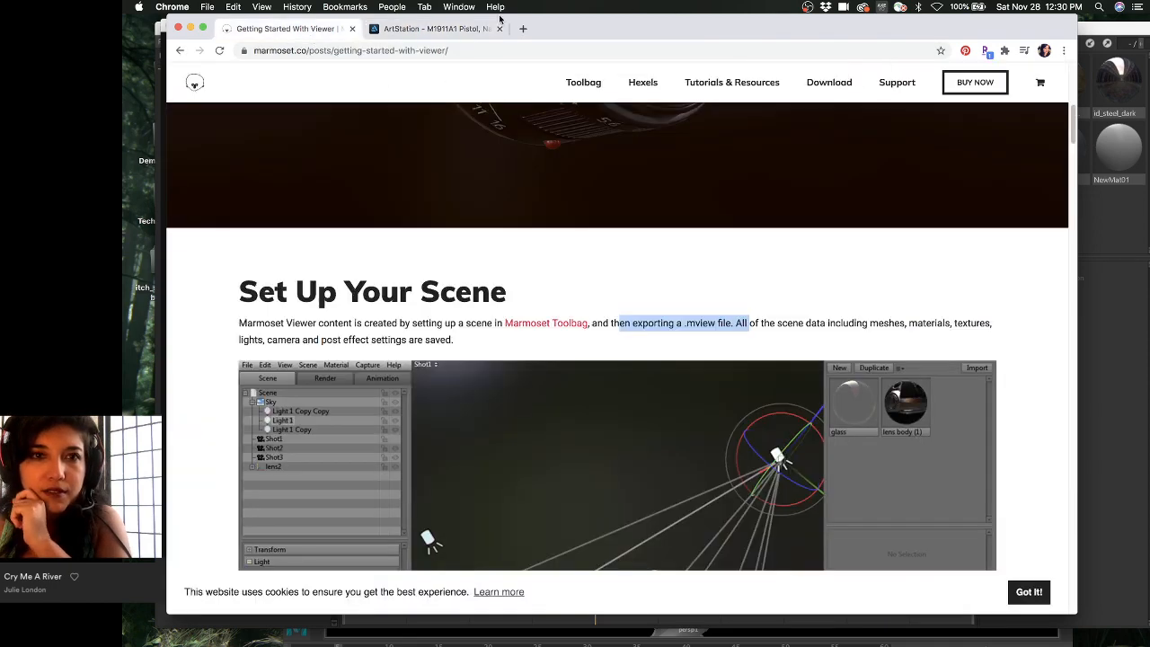
scroll(597, 262, "down", 10)
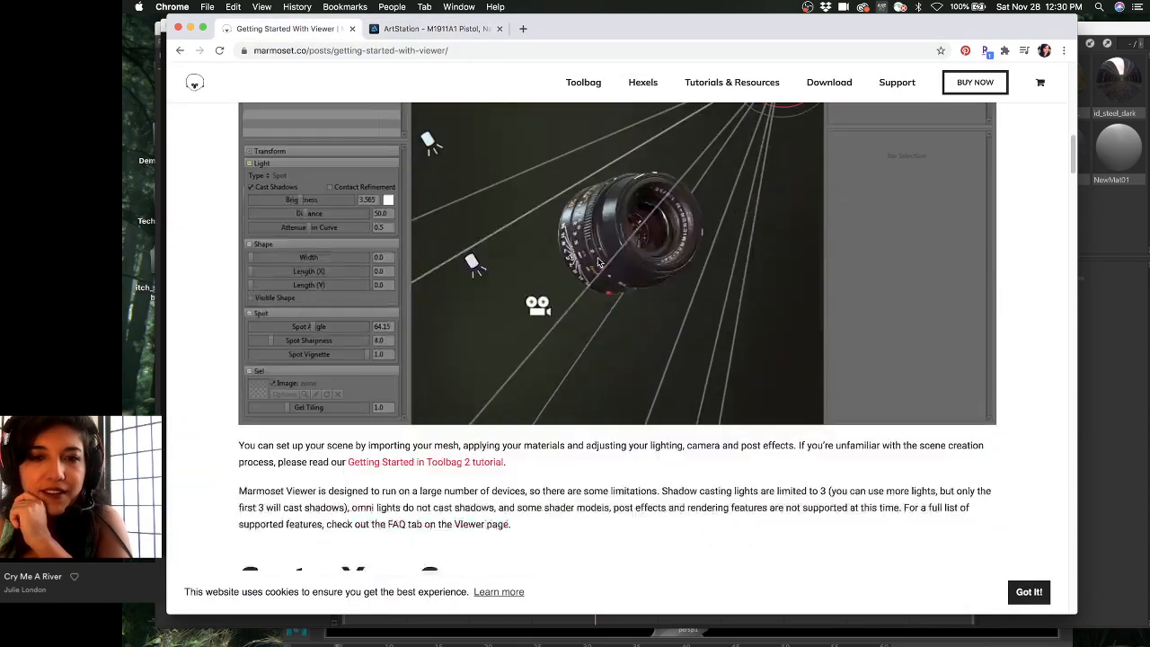
scroll(598, 260, "down", 4)
scroll(598, 260, "up", 6)
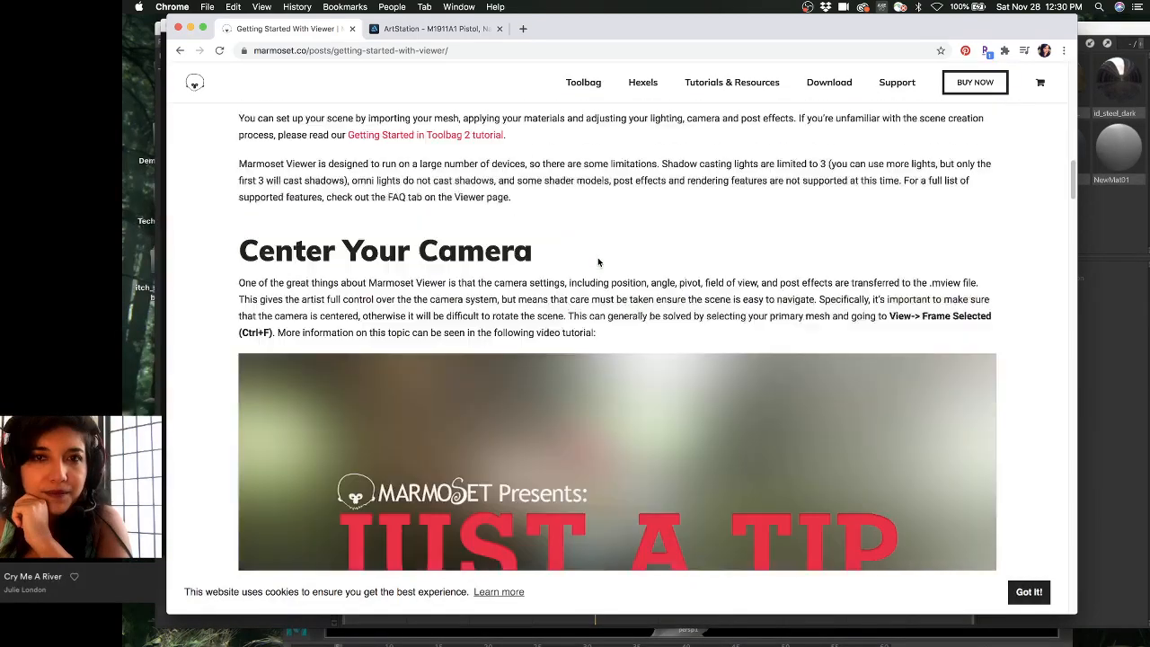
left_click(453, 30)
left_click(289, 32)
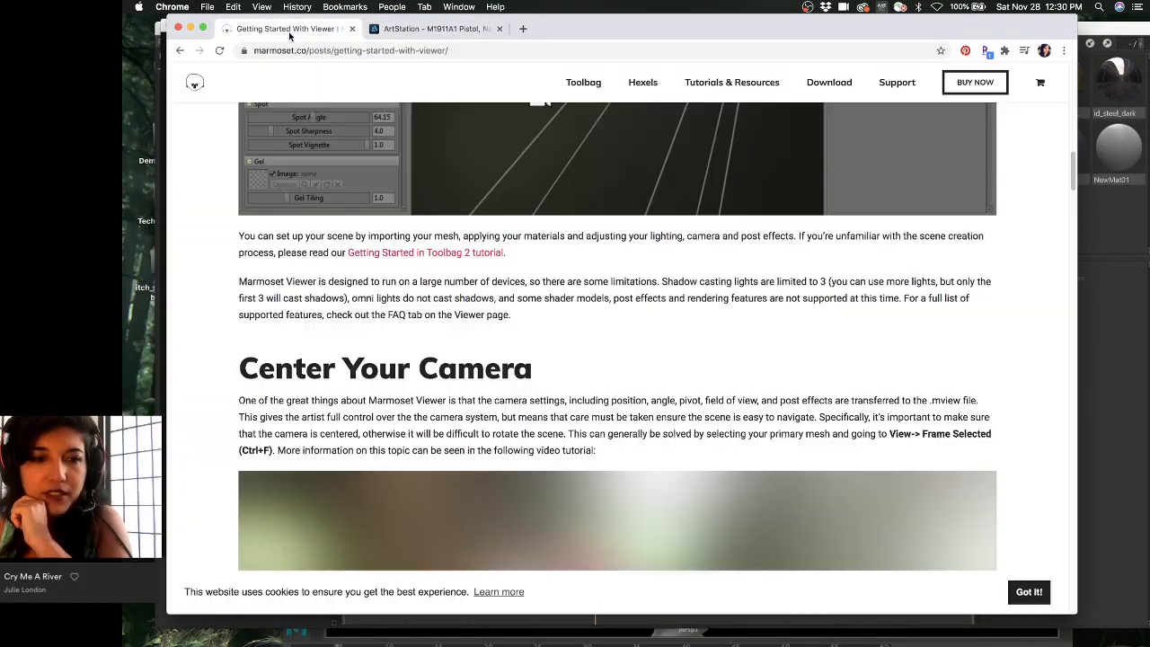
- Skip through the Center Your Pivot video, then return to the M1911A1 Pistol page
scroll(463, 363, "down", 3)
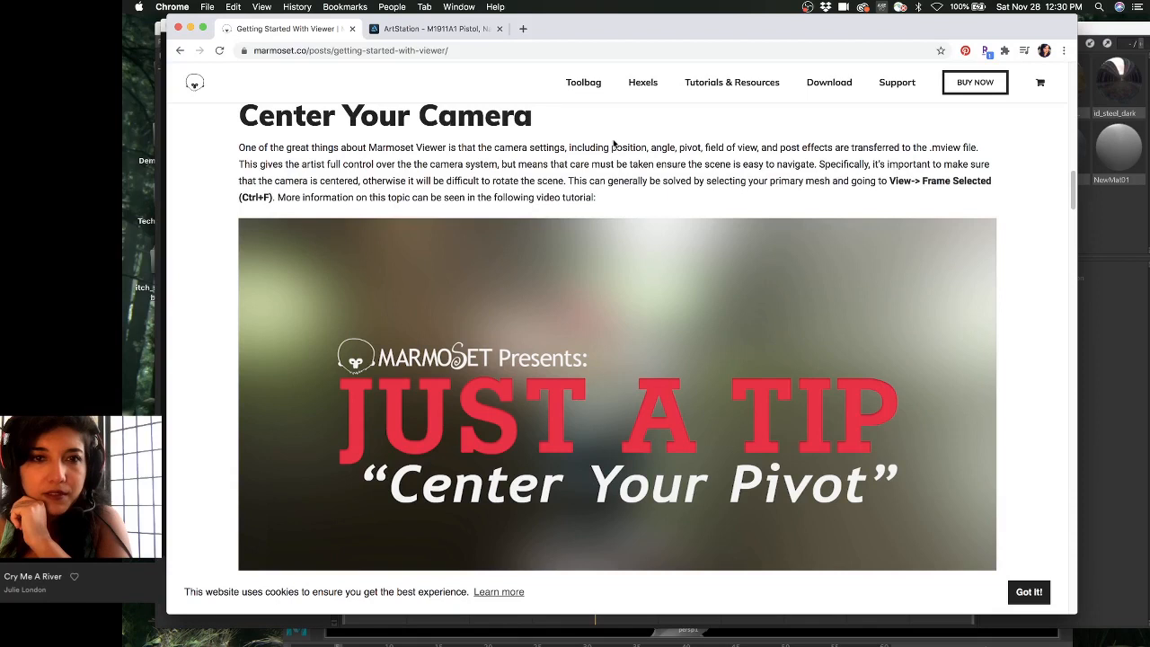
scroll(564, 303, "down", 1)
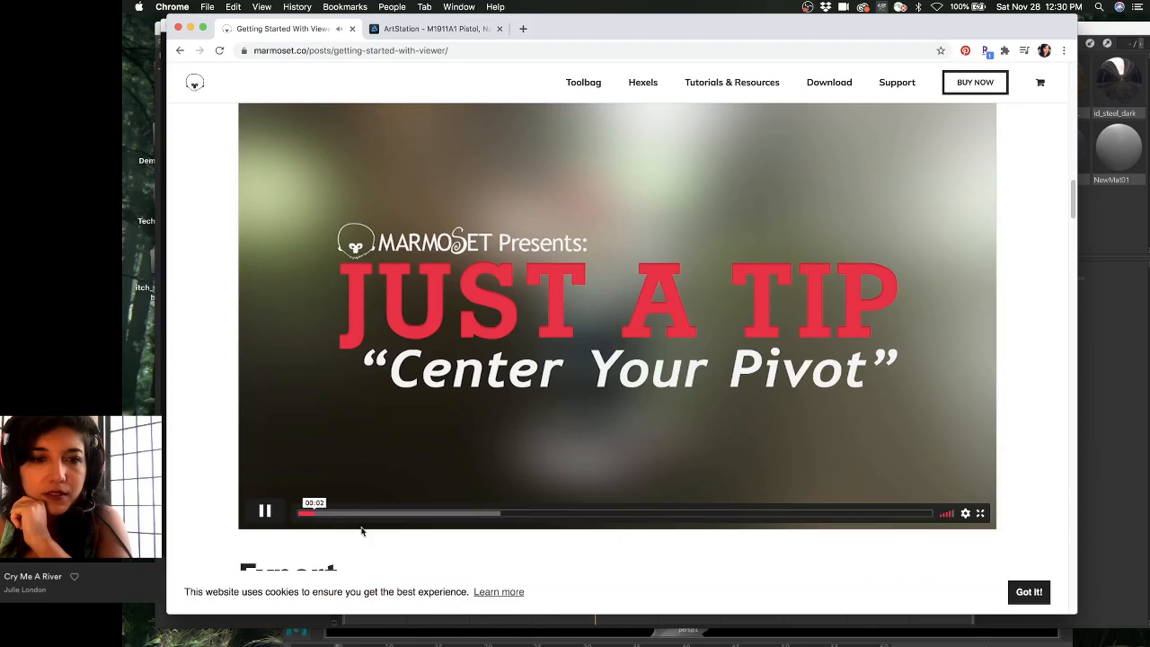
left_click(452, 514)
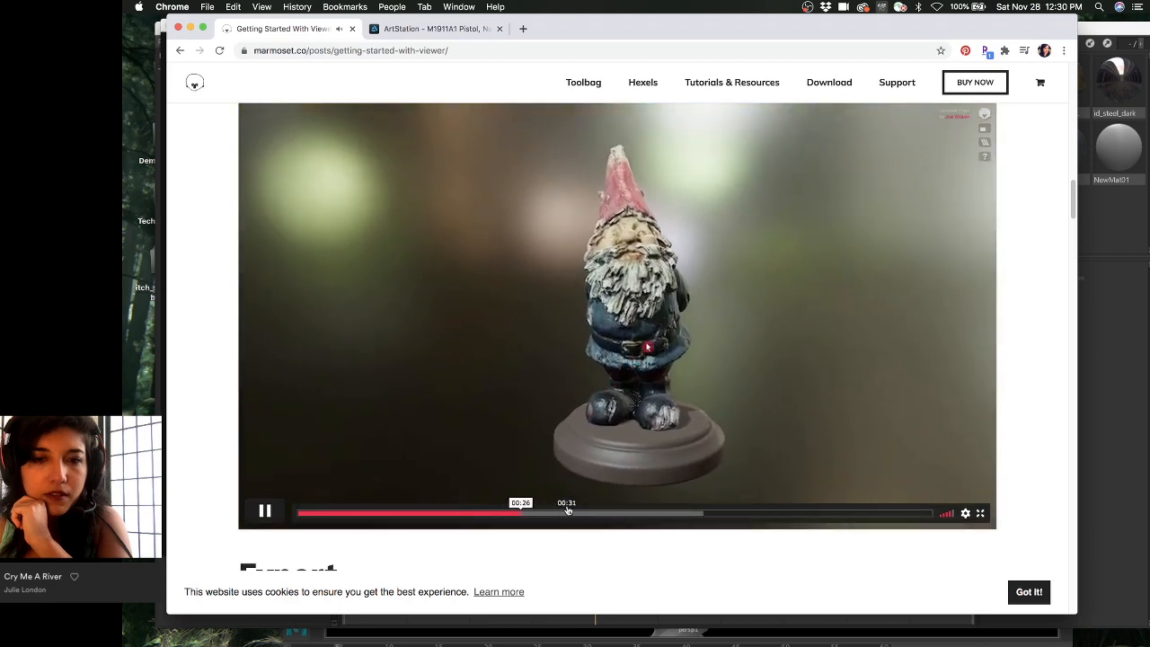
left_click(608, 513)
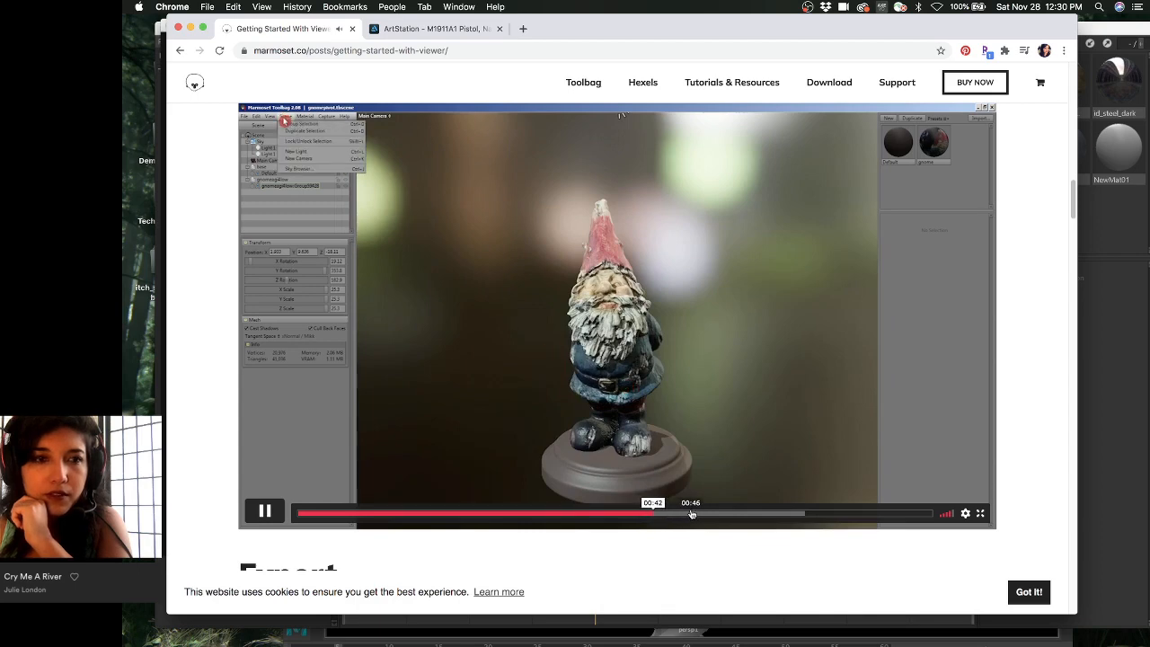
left_click(745, 513)
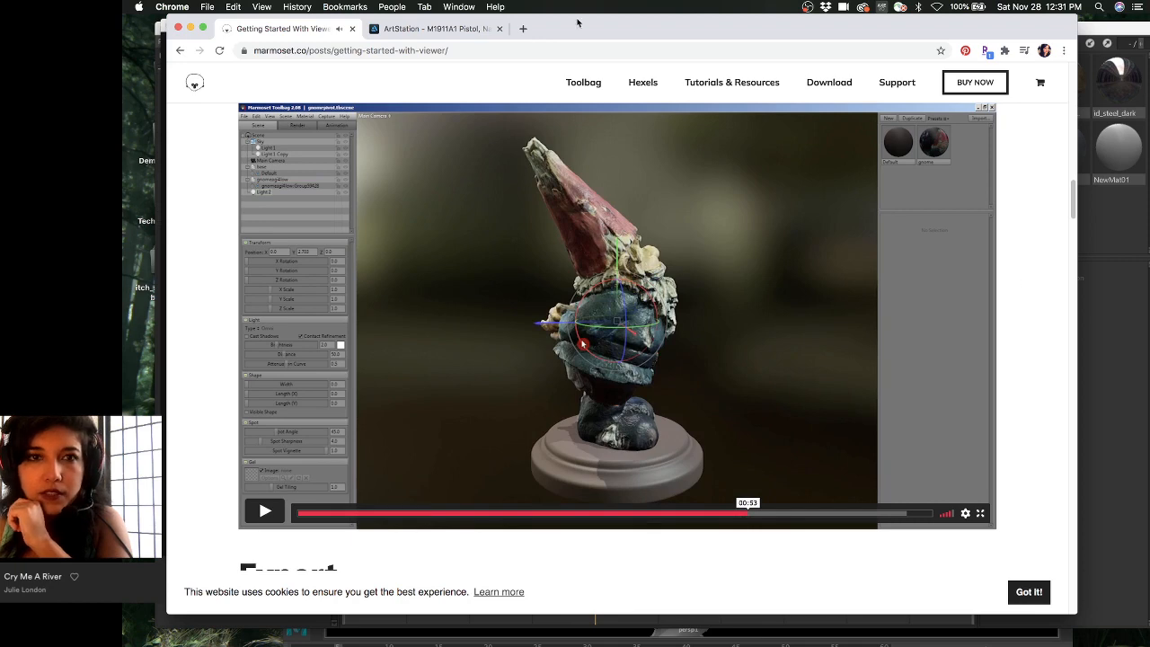
left_click(414, 33)
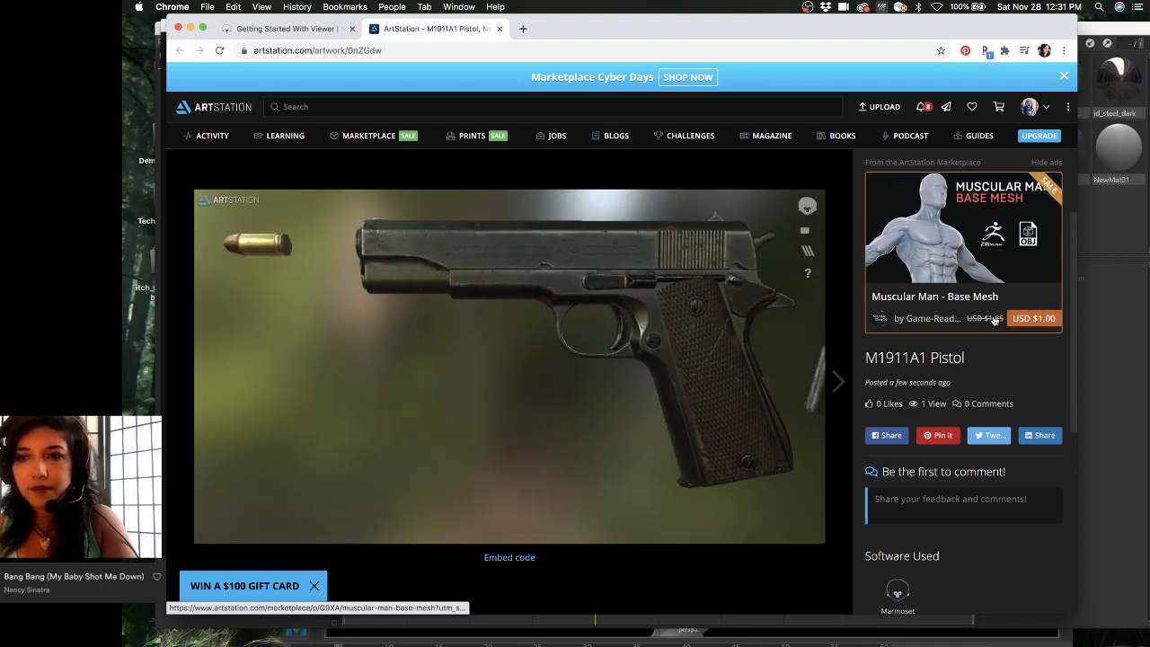
- Shift the Toolbag window down and bring back the Getting Started With Viewer guide in Chrome
left_click(1138, 300)
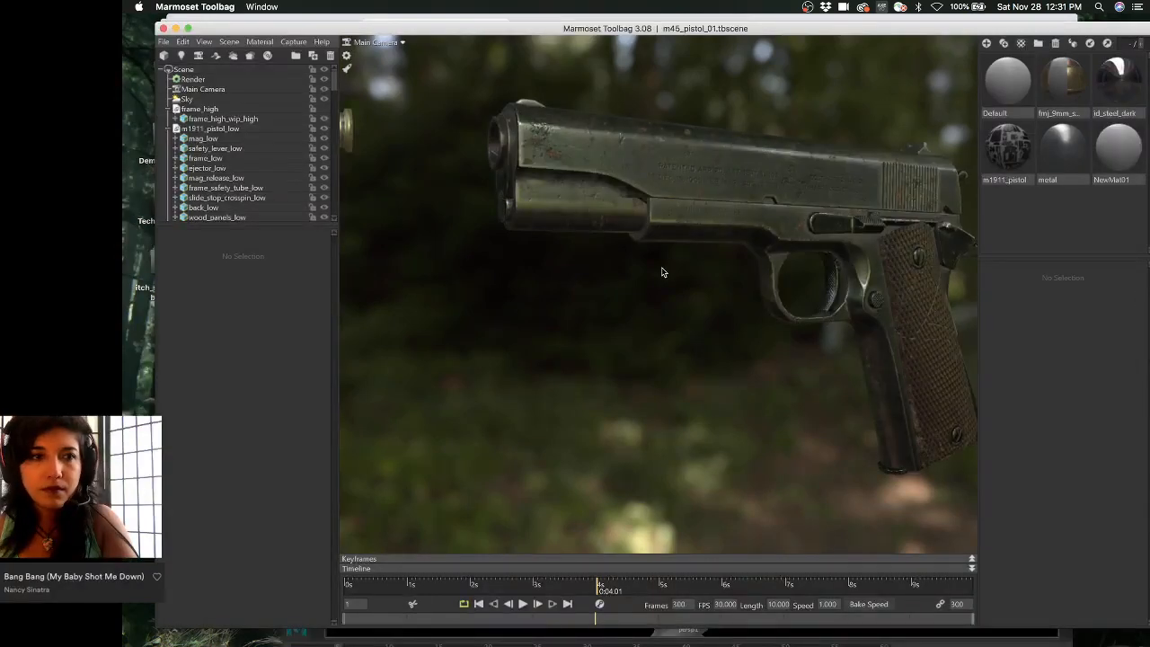
left_click_drag(649, 28, 649, 74)
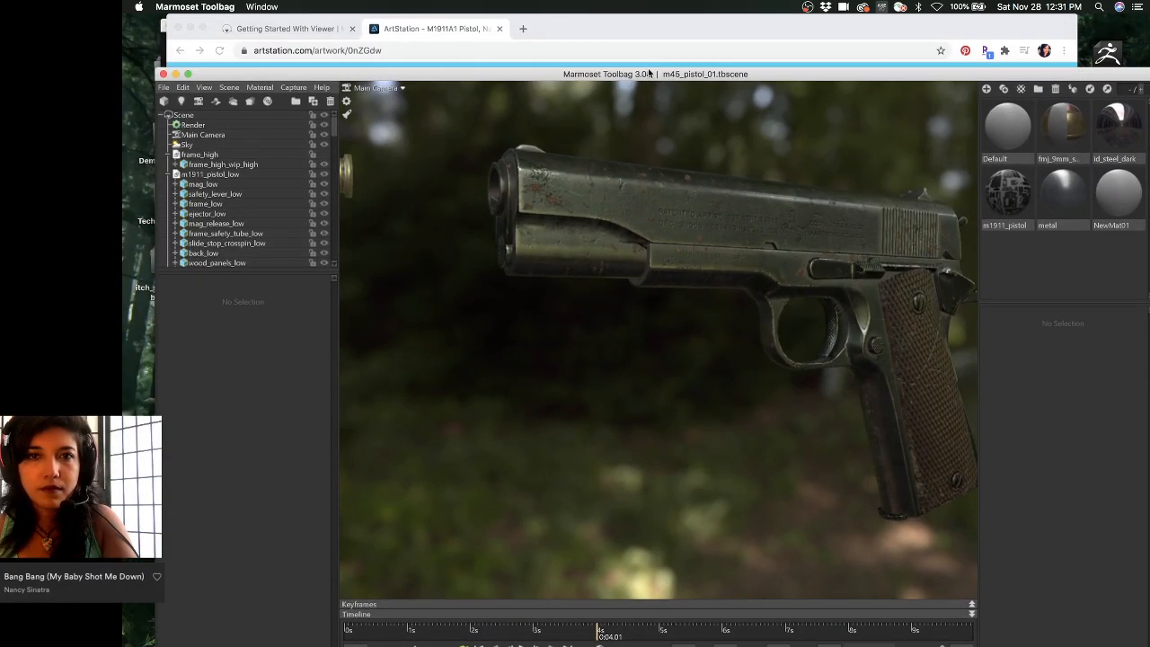
left_click(647, 15)
left_click(284, 28)
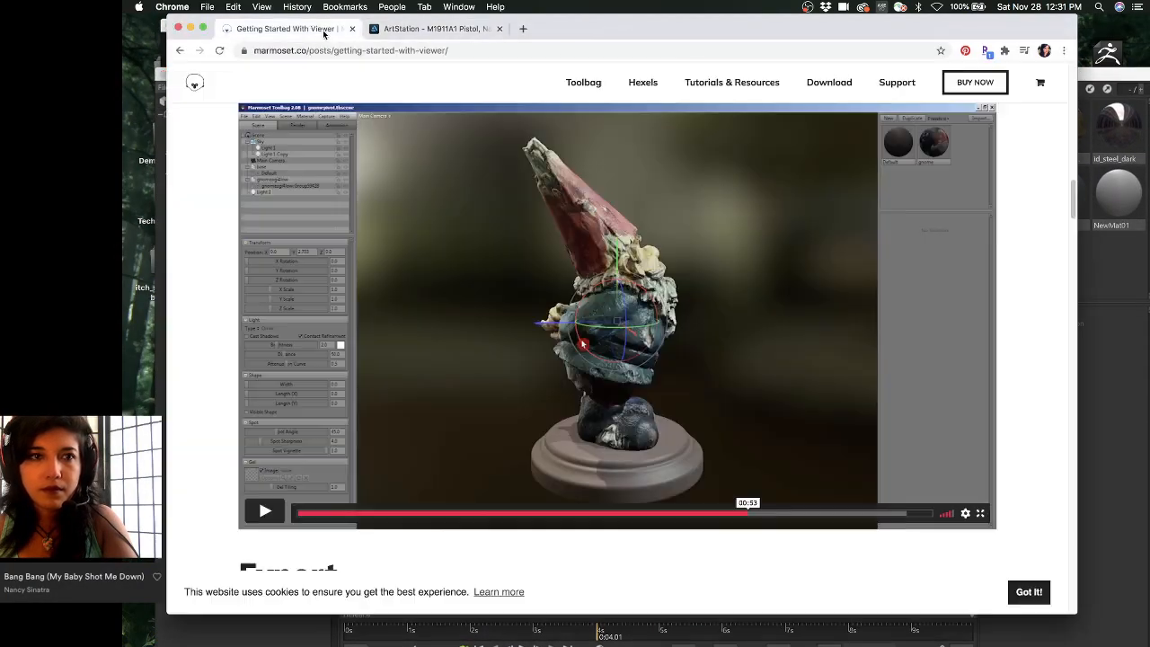
- Rewind the pivot tip video to around 00:30, pause it, and switch back to Toolbag
left_click(608, 513)
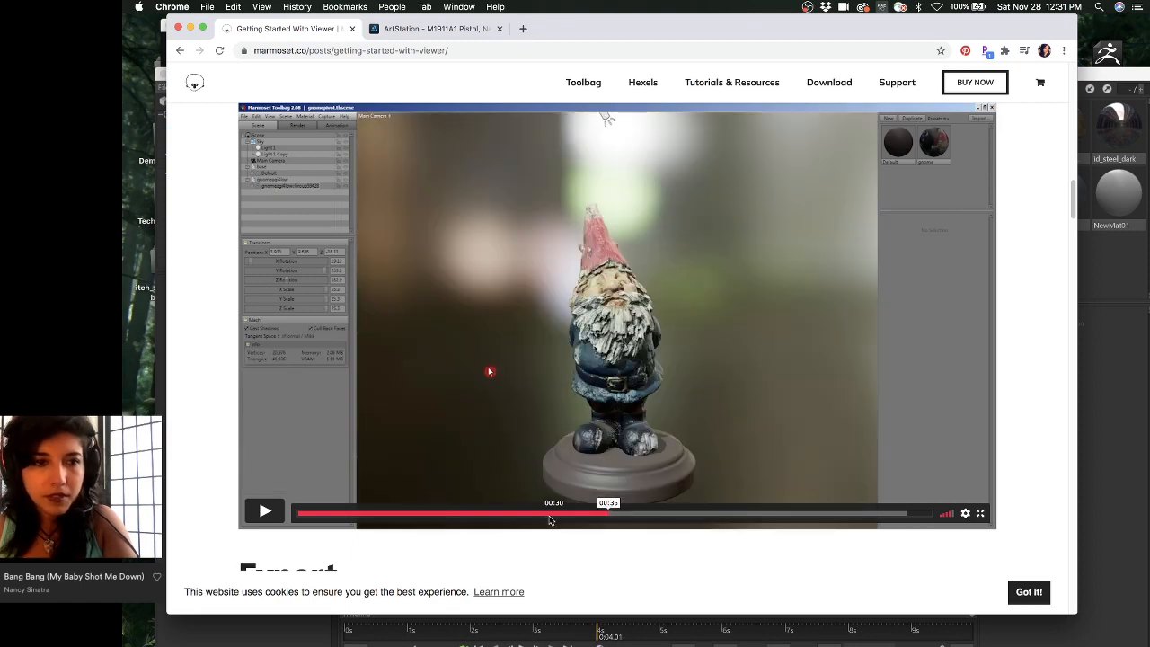
left_click(524, 514)
left_click(559, 516)
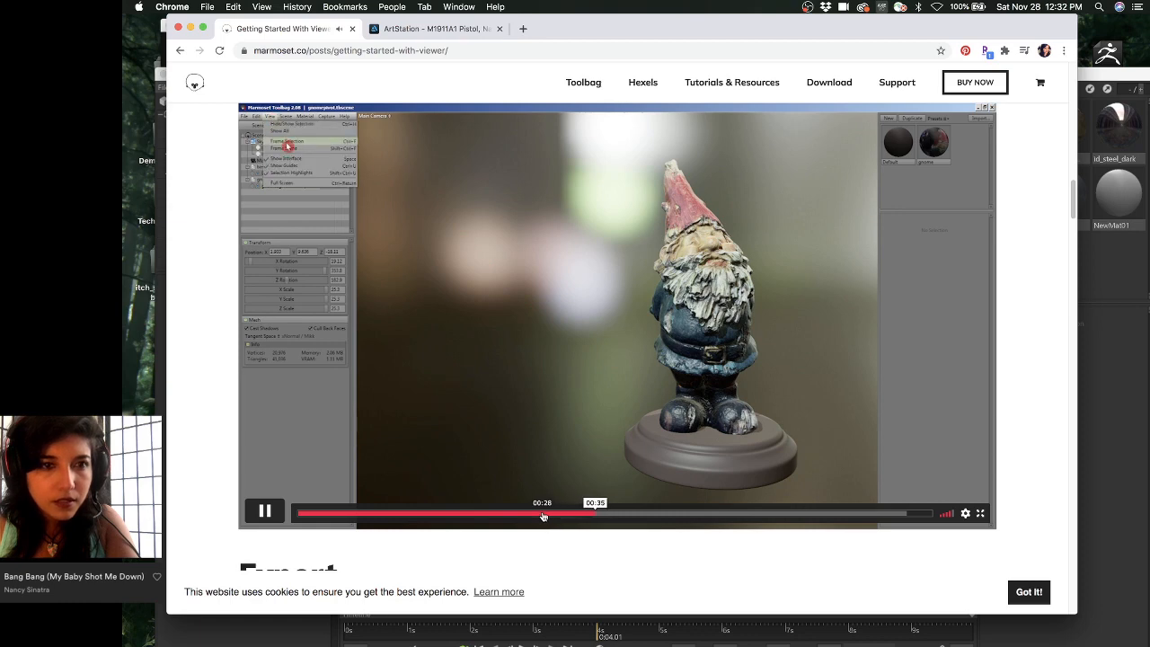
left_click(594, 327)
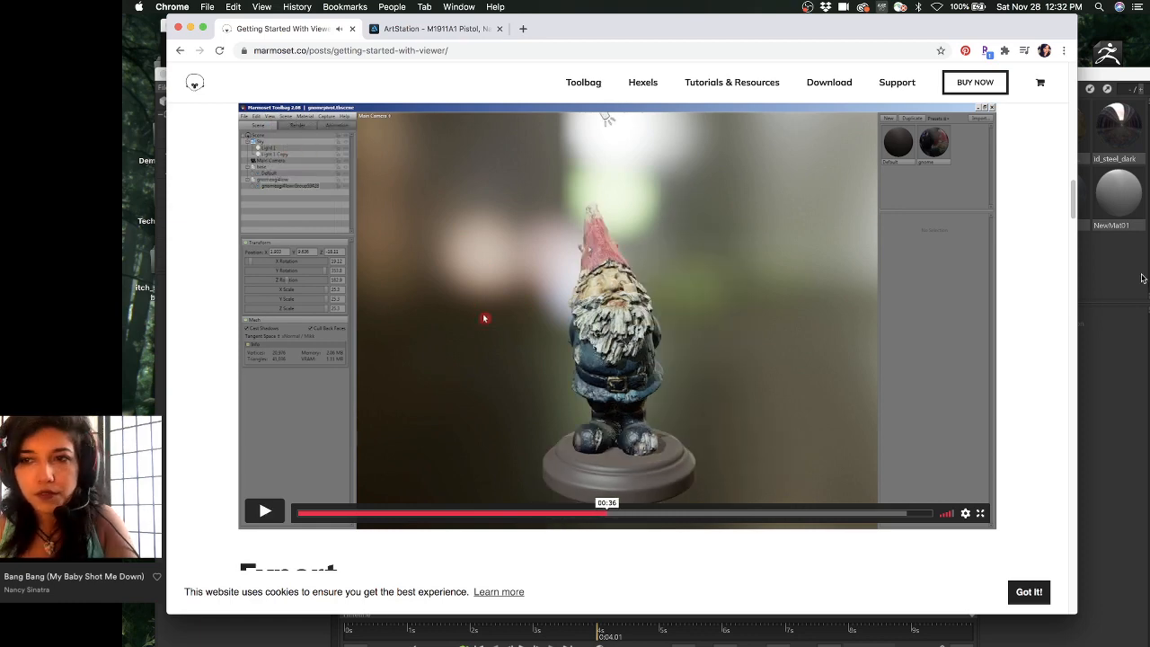
key("super+Tab")
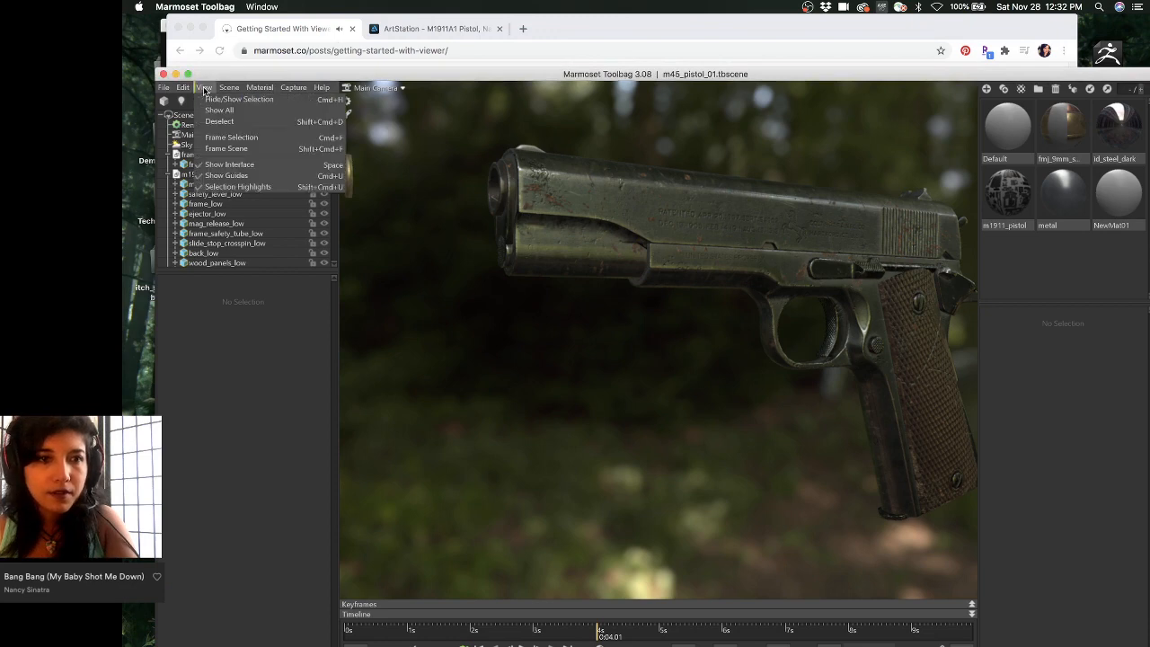
- Select the pistol's slide mesh in the viewport after browsing the View menu
left_click(205, 88)
left_click(230, 139)
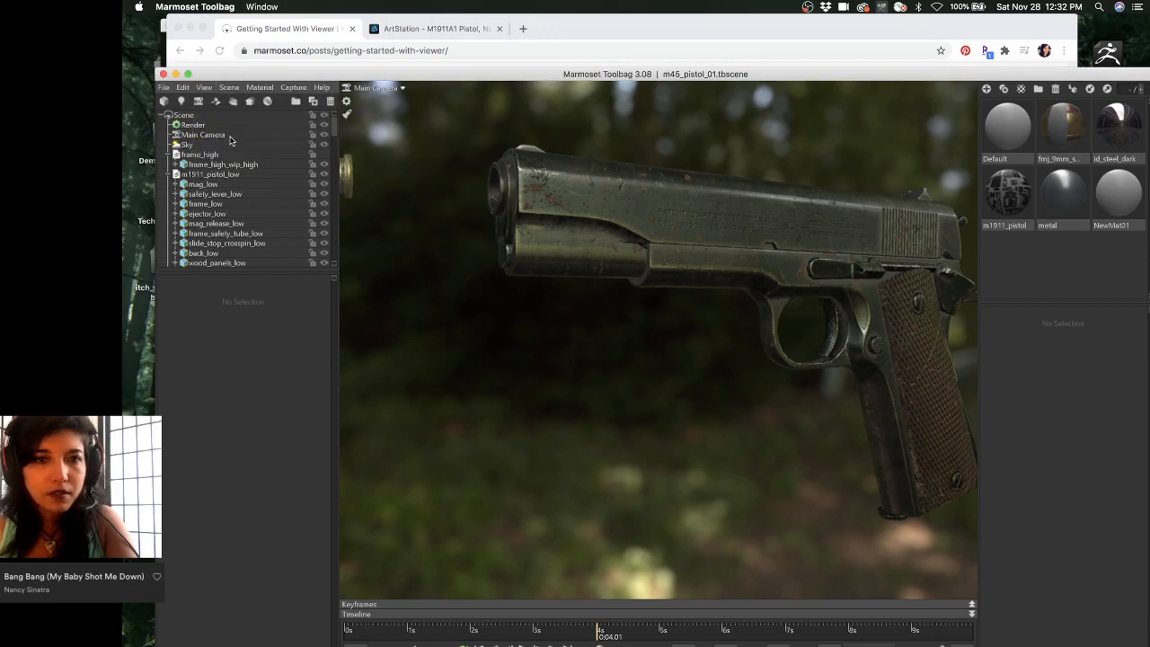
left_click(637, 227)
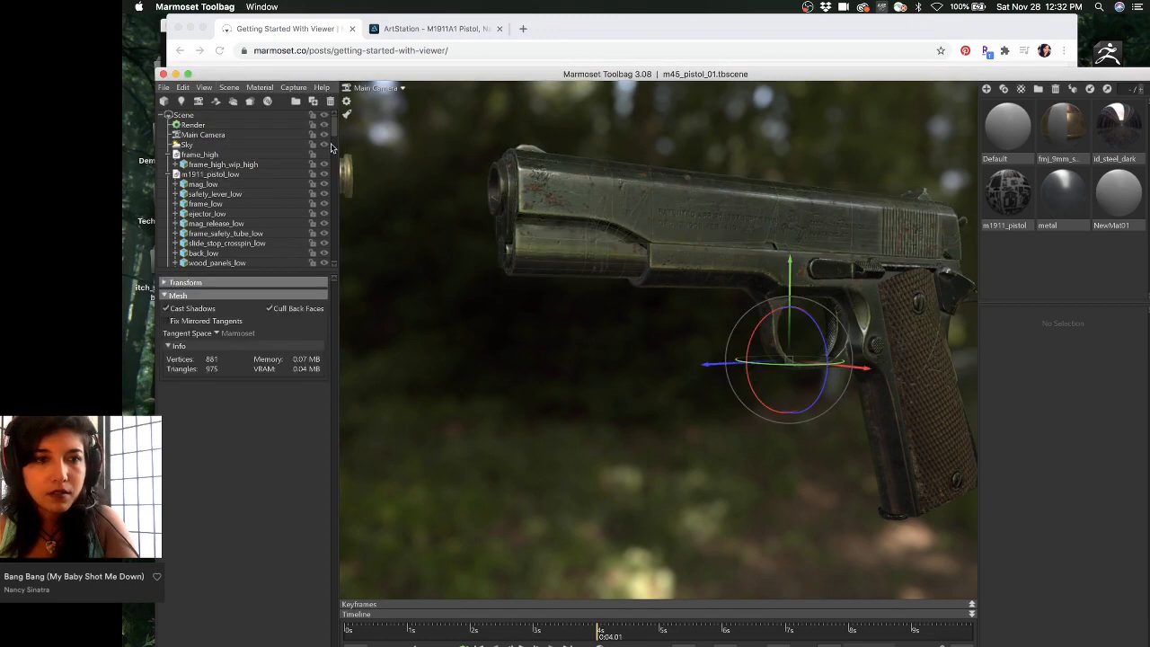
left_click(191, 88)
left_click(201, 88)
left_click(577, 187)
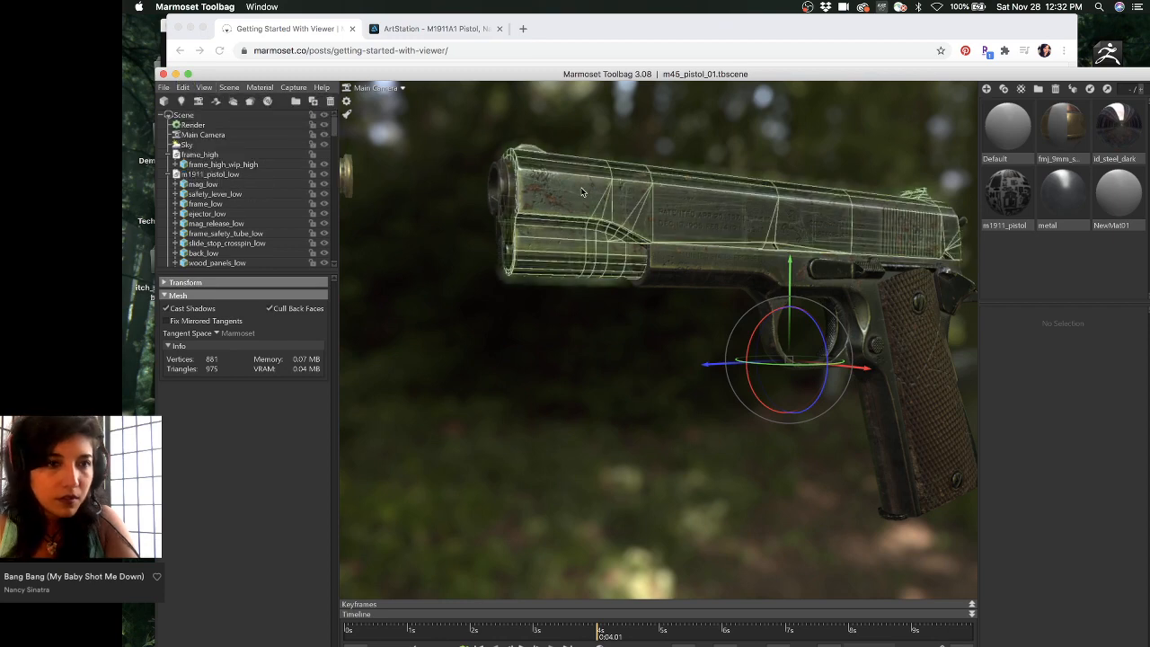
scroll(219, 182, "down", 2)
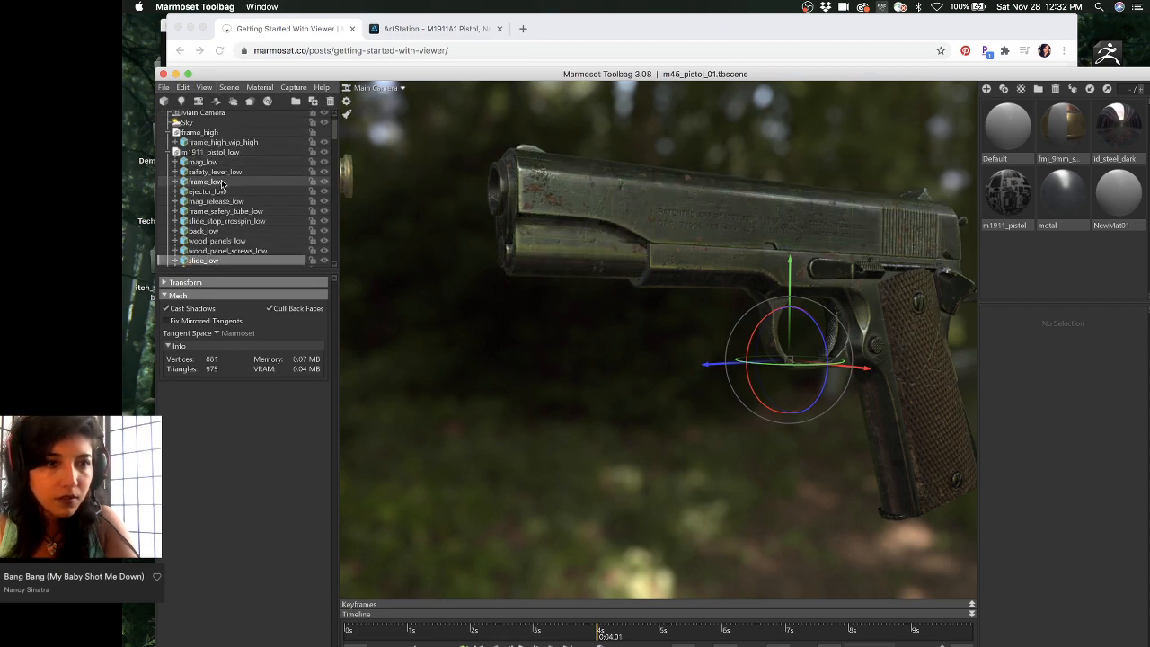
scroll(222, 184, "down", 4)
scroll(225, 192, "down", 10)
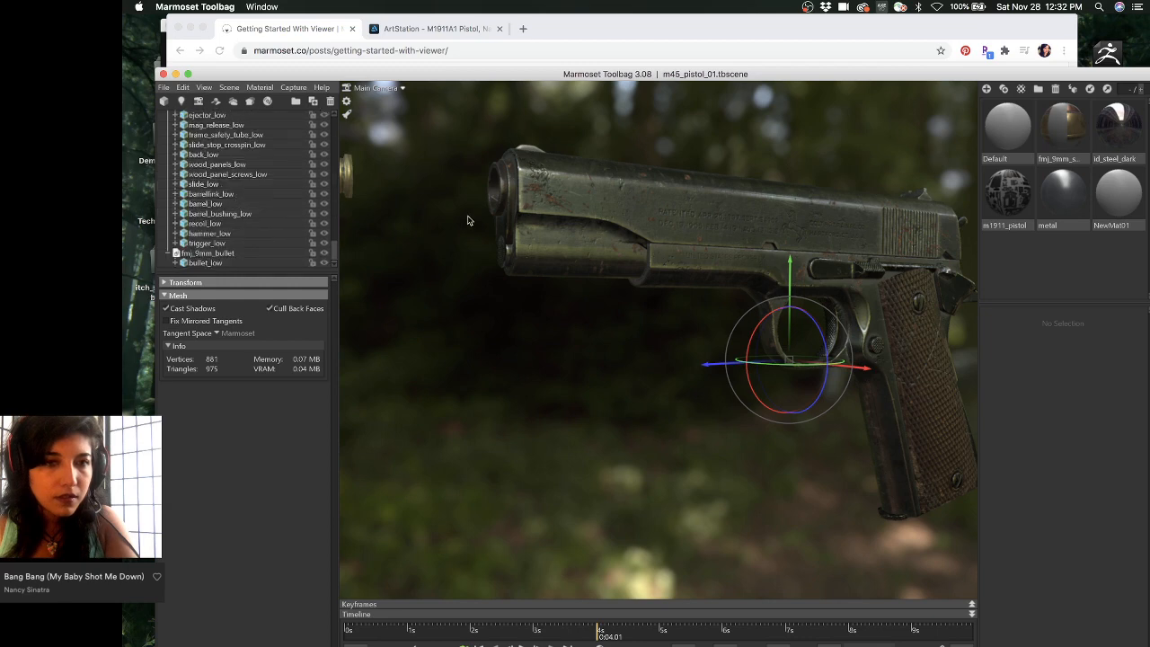
- Frame the selected pistol with View > Frame Selection, orbit side-on, and return to Chrome
left_click(561, 174)
left_click(204, 87)
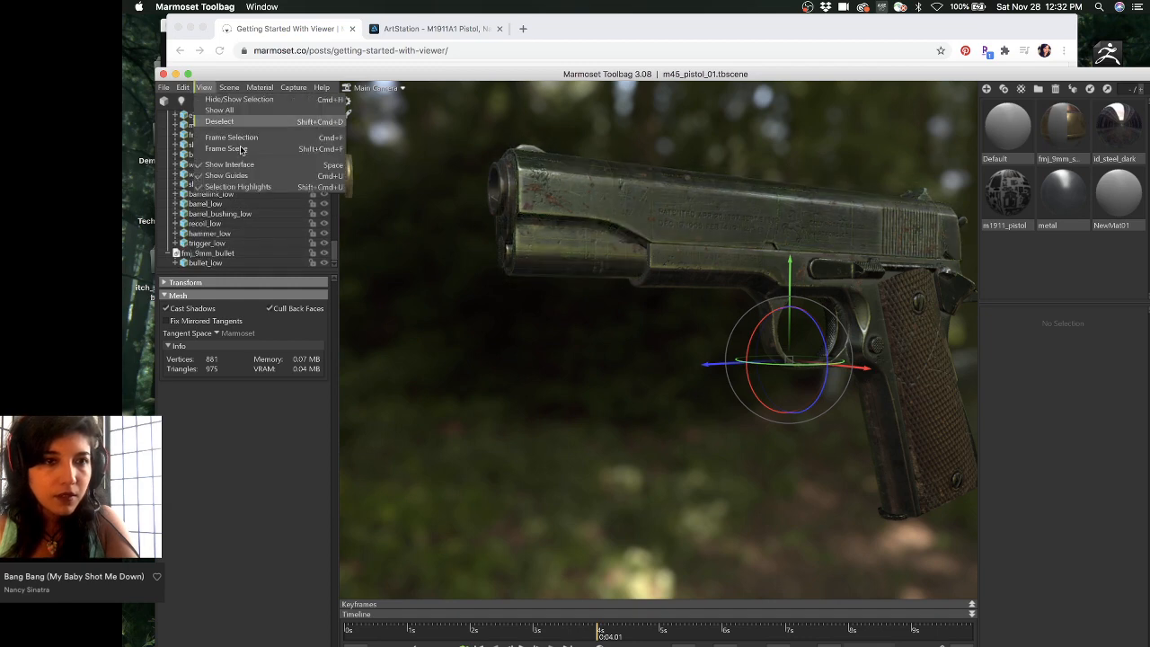
left_click(249, 138)
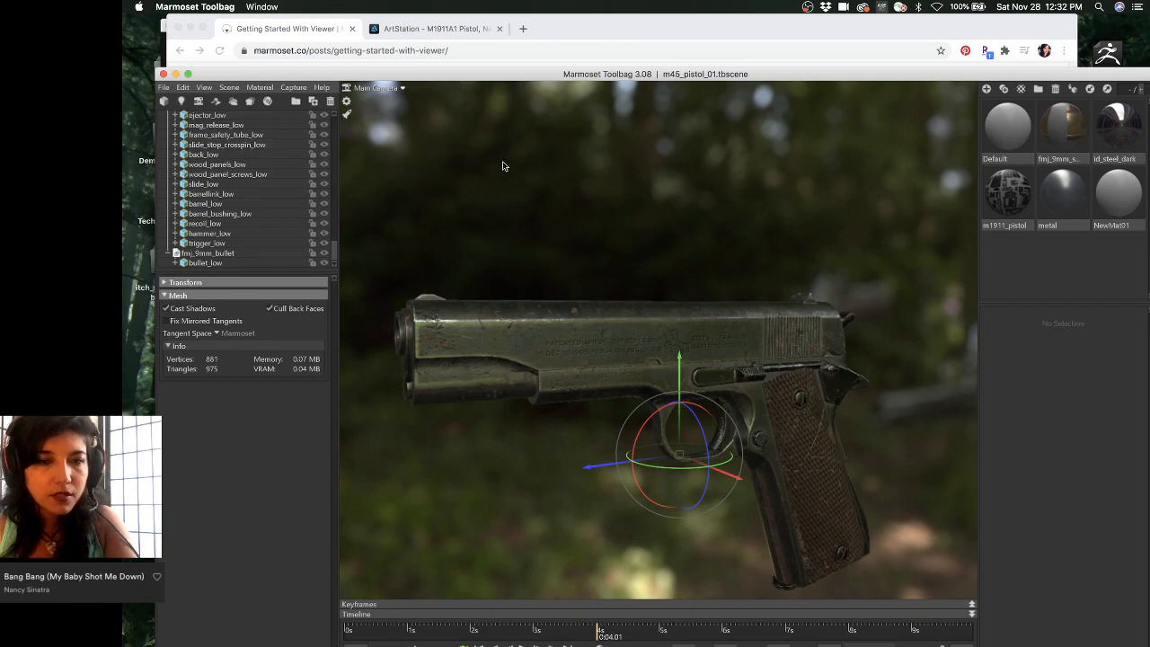
left_click(476, 162)
mouse_move(503, 172)
left_mouse_down()
mouse_move(461, 169)
mouse_move(513, 168)
left_mouse_up()
left_click(565, 20)
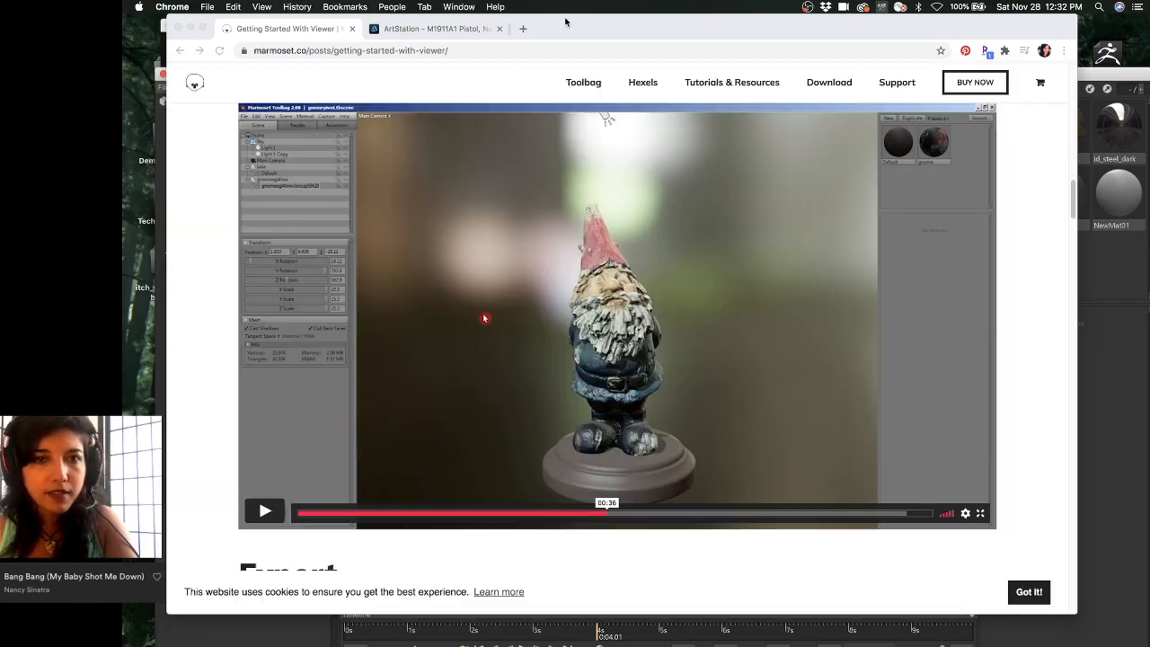
- Play the pivot tip video and pause it at 01:07
left_click(523, 261)
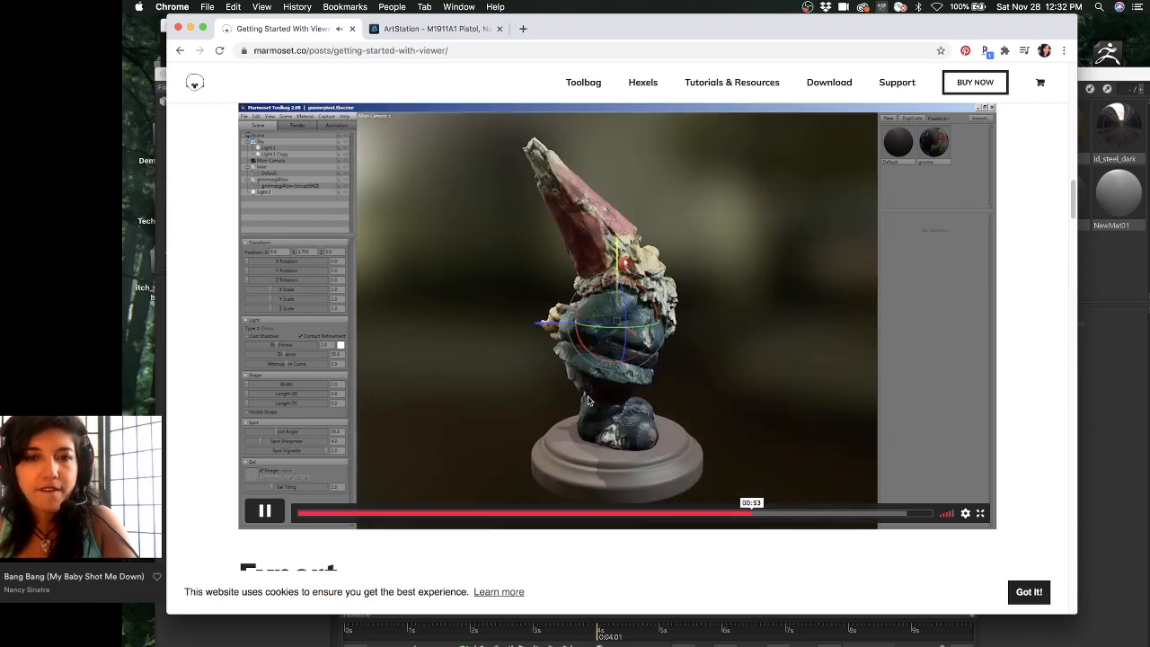
scroll(661, 345, "down", 5)
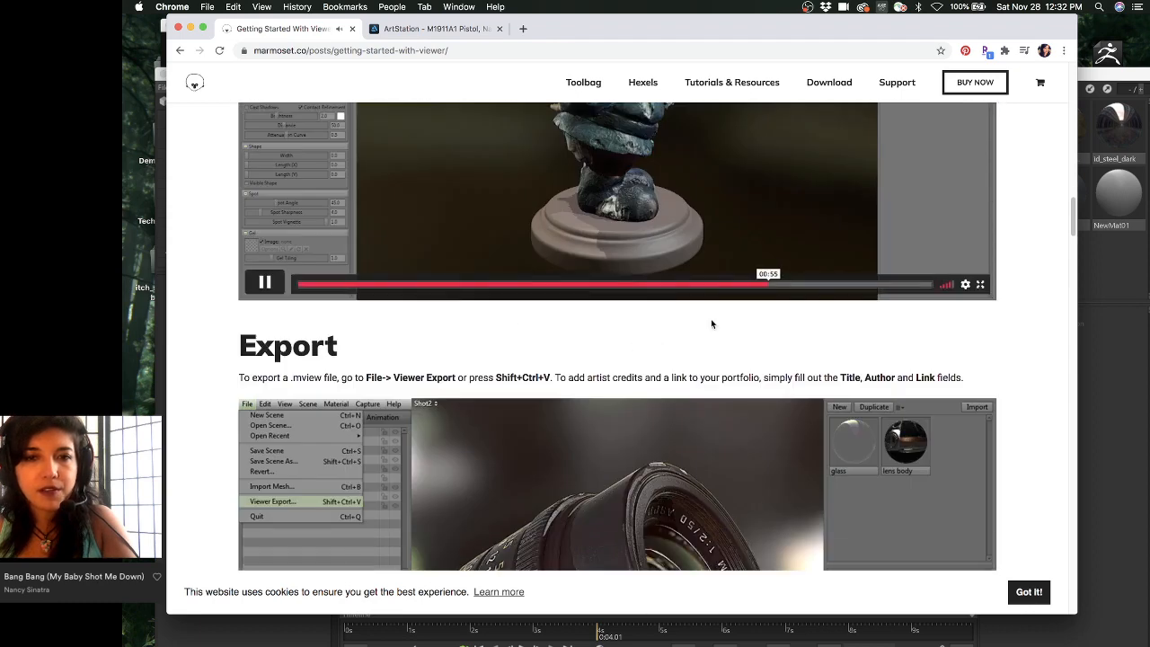
scroll(661, 304, "up", 5)
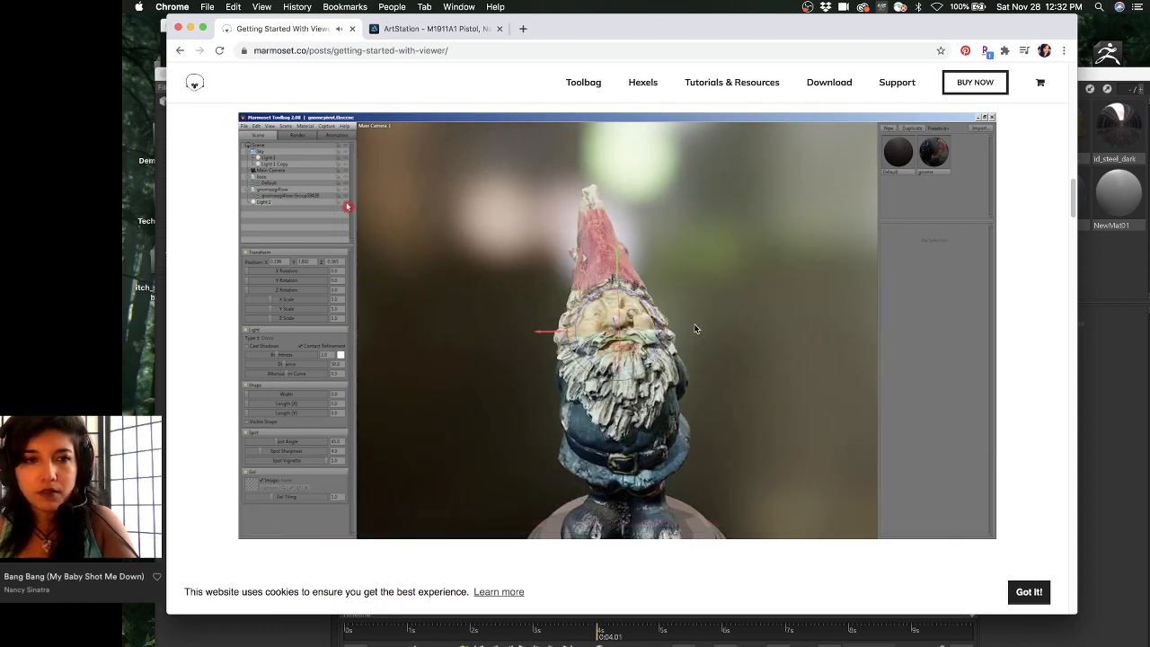
left_click(695, 328)
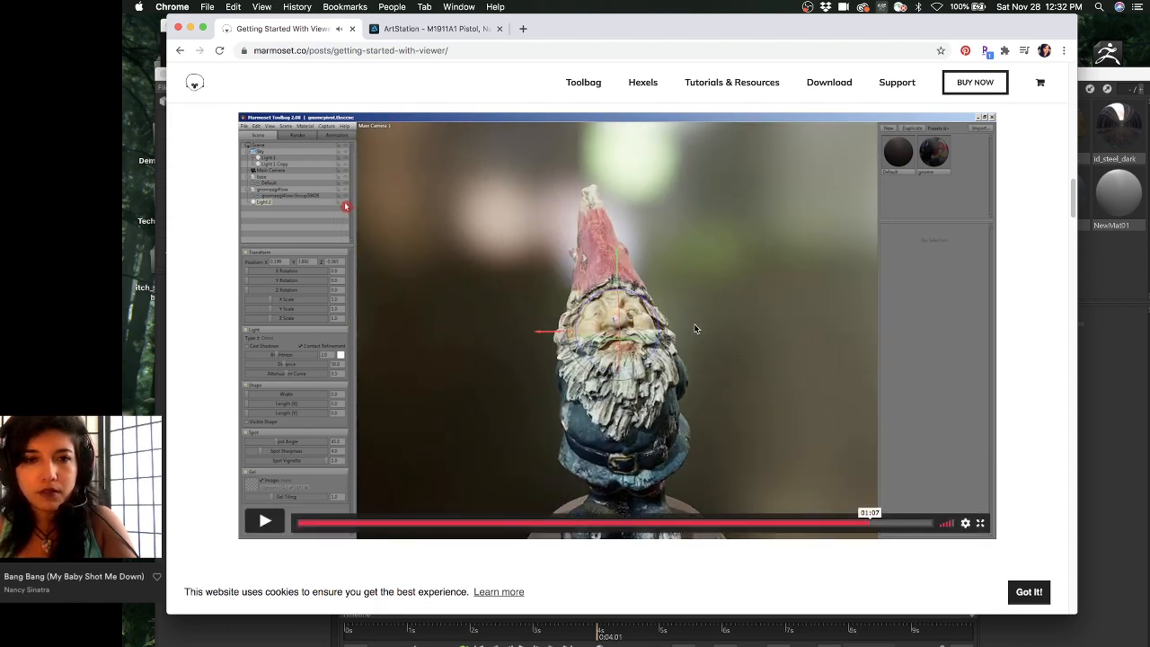
- Scroll down to the ArtStation embedding section with the sample viewer and 15MB limit note
scroll(819, 301, "down", 10)
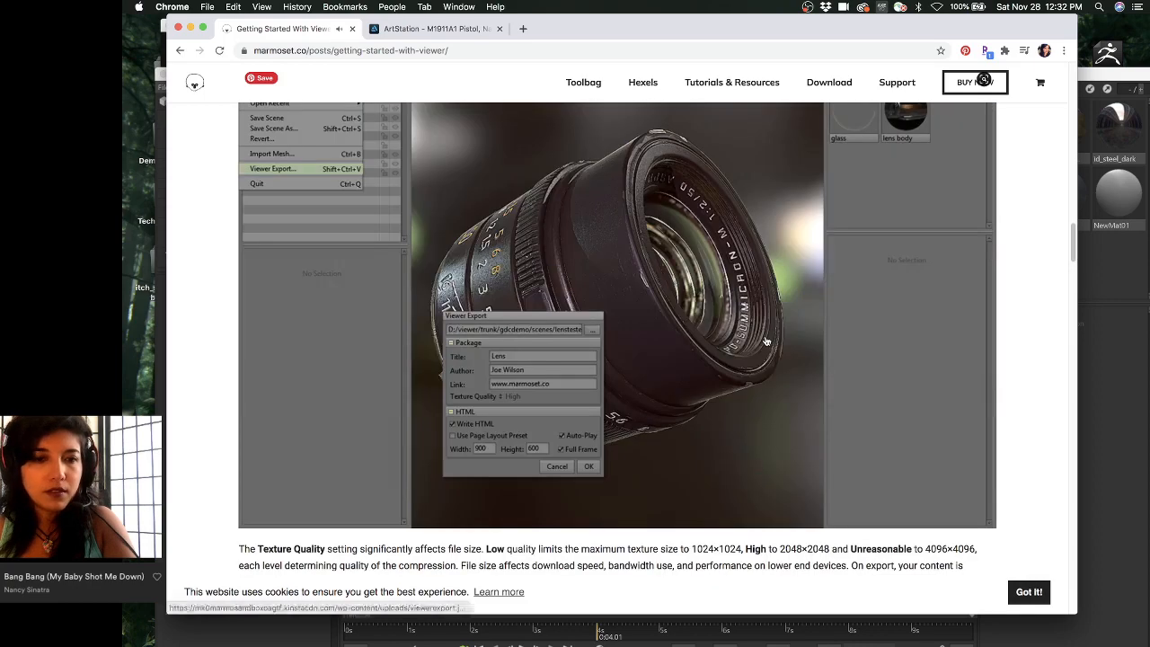
scroll(766, 341, "up", 2)
scroll(766, 342, "down", 12)
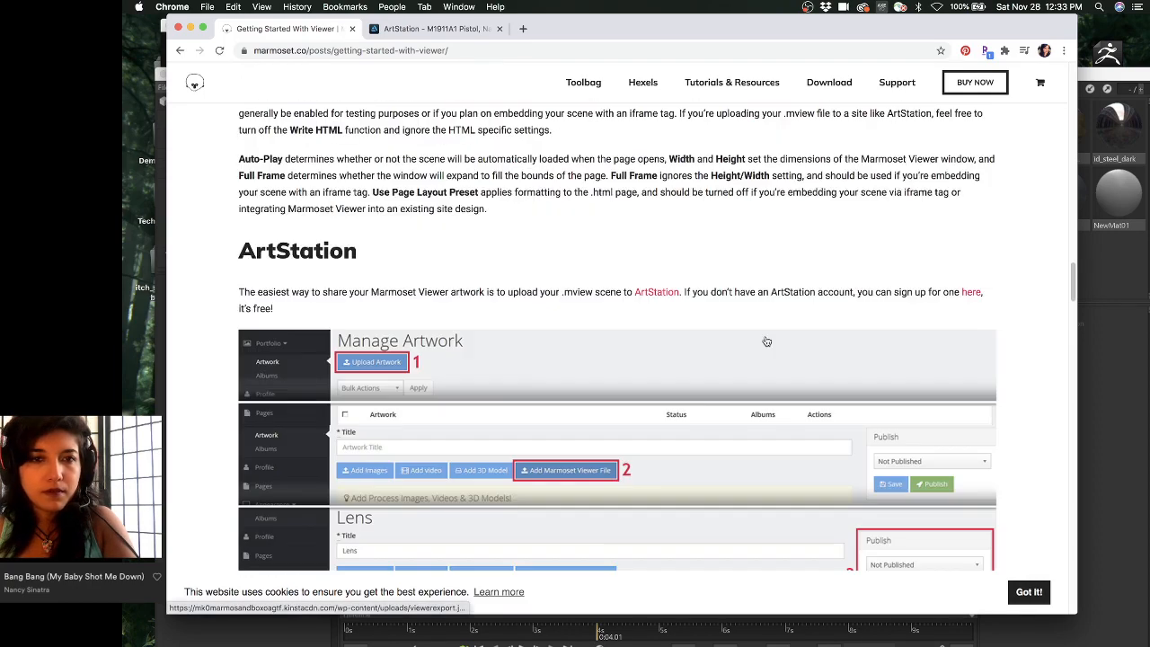
scroll(766, 341, "down", 15)
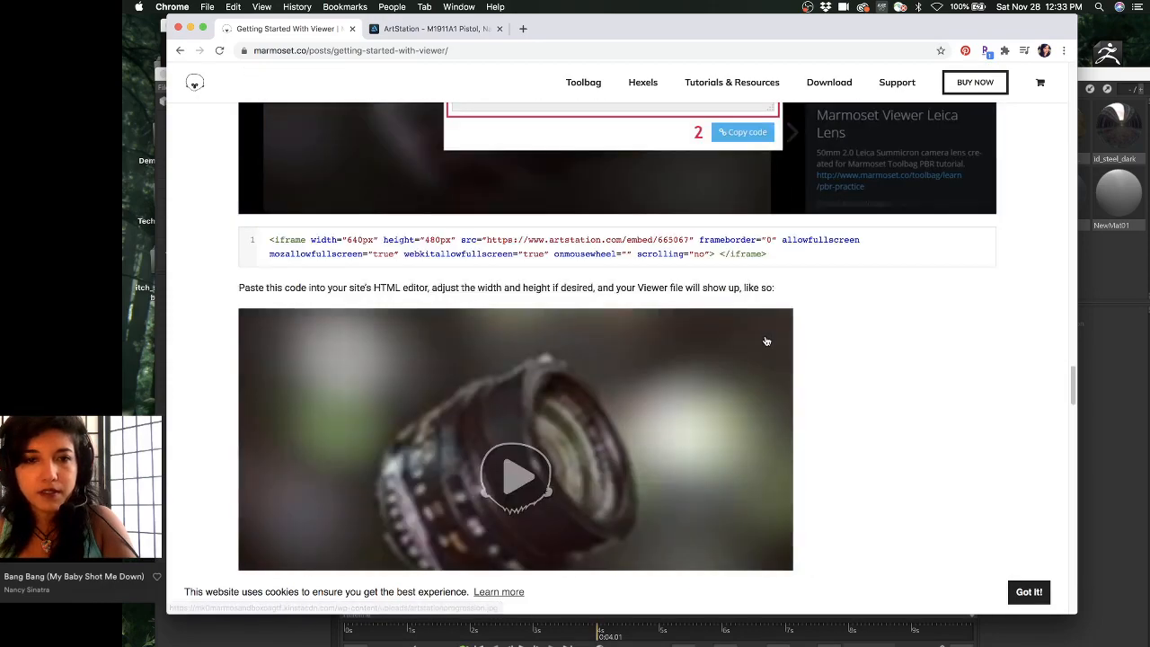
scroll(766, 342, "up", 5)
scroll(766, 341, "down", 7)
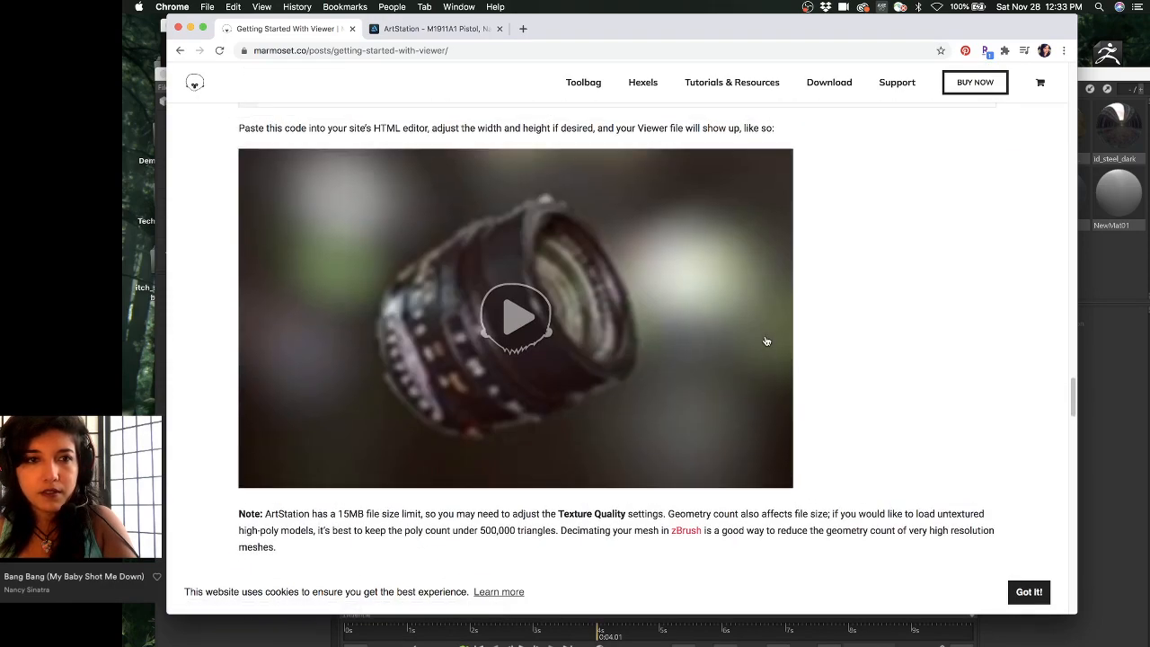
scroll(766, 341, "down", 5)
- Bring the Marmoset Toolbag pistol scene forward and pan so the whole grip shows
scroll(766, 340, "down", 7)
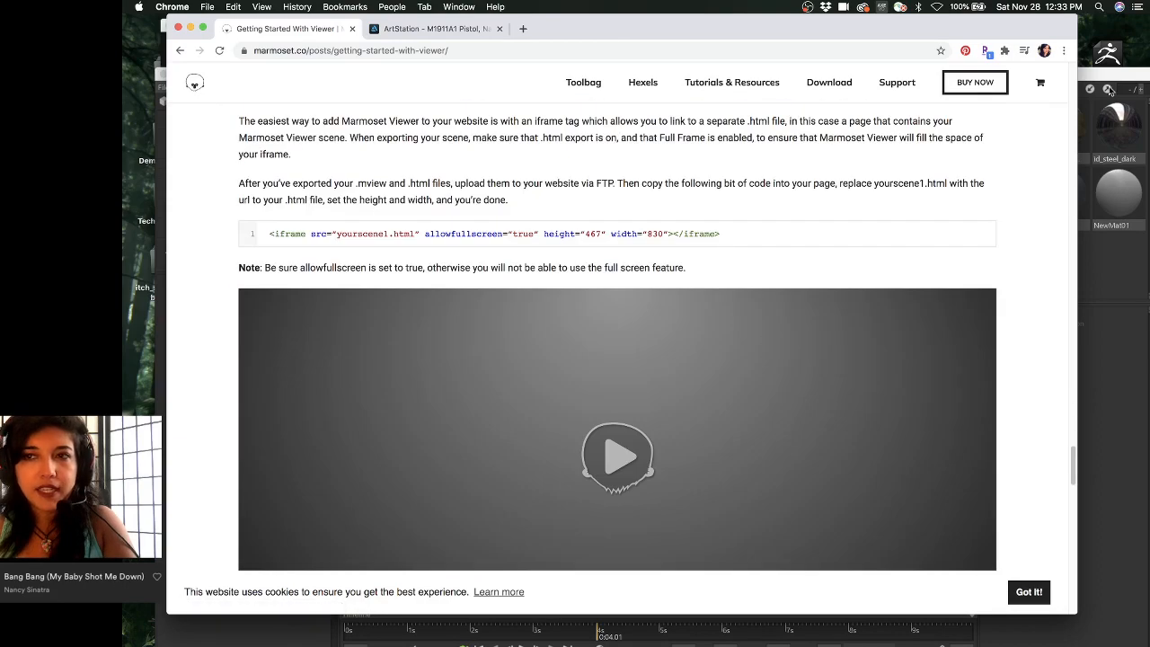
left_click(1108, 90)
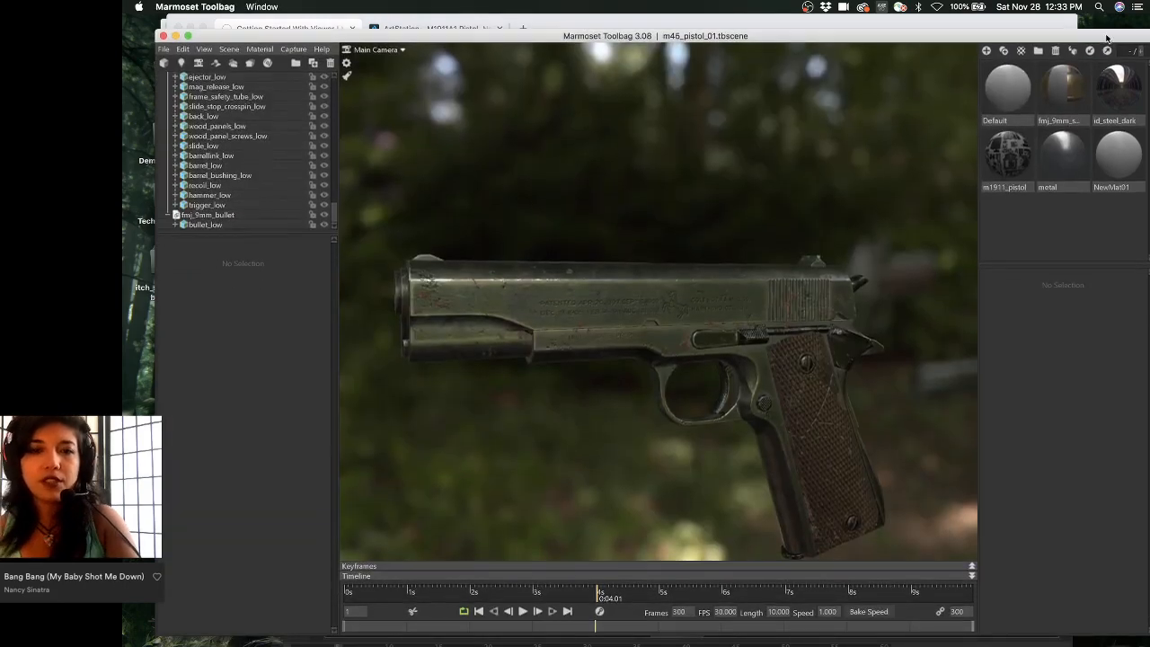
middle_click_drag(733, 295, 722, 262)
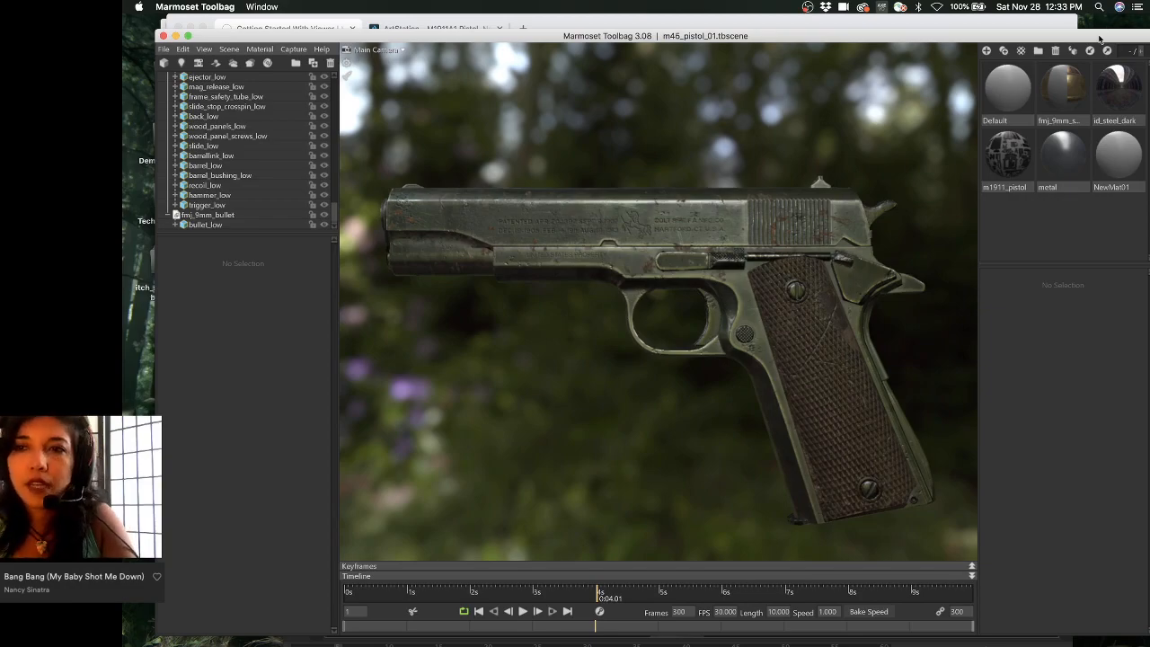
- Shift the Toolbag and browser windows slightly, then show all open windows in Mission Control
left_click_drag(1099, 38, 1063, 42)
left_click_drag(992, 31, 1009, 88)
key("ctrl+Up")
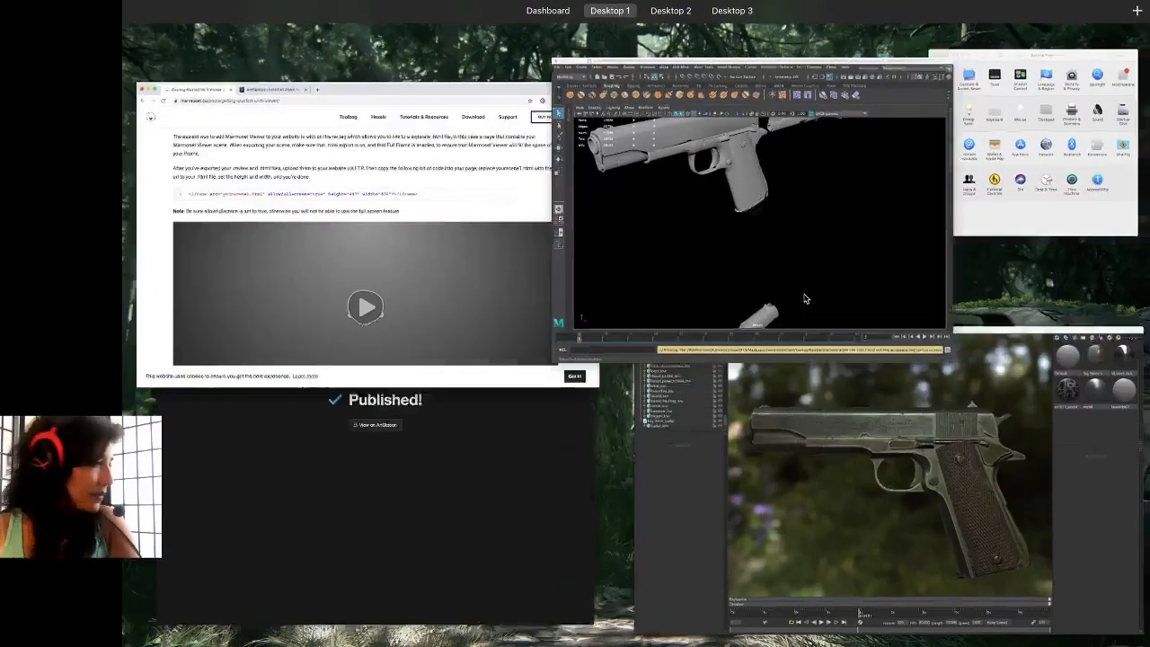
- Pick the grey Maya pistol window in Mission Control and return to the desktop with it in front
left_click(763, 198)
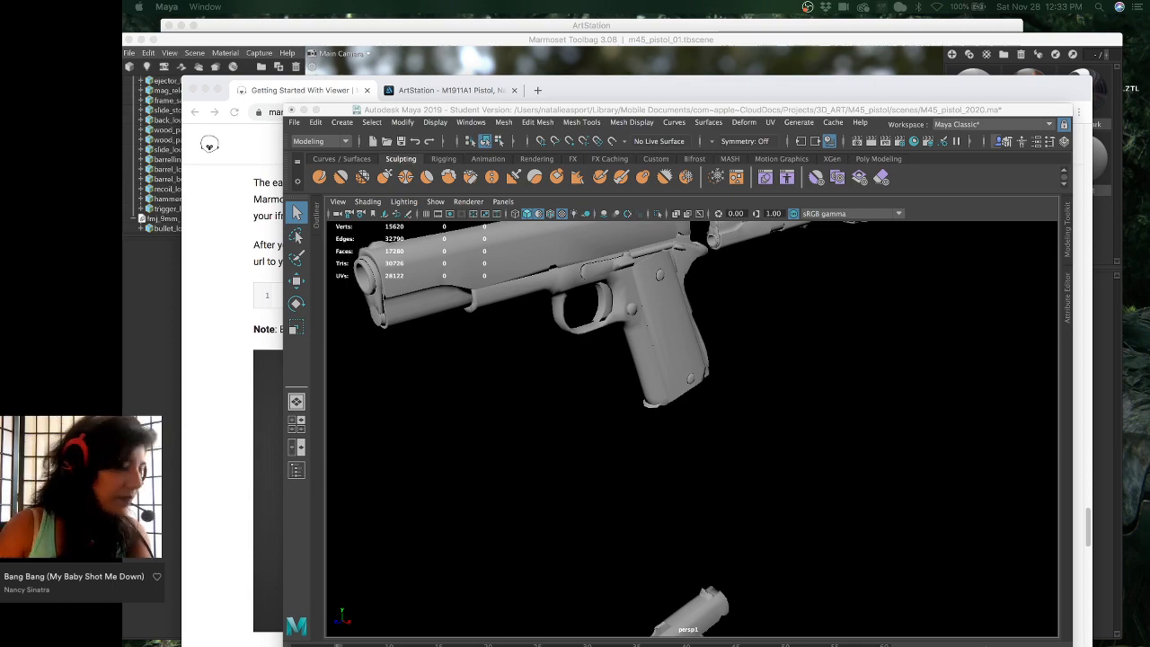
scroll(596, 235, "right", 3)
scroll(595, 235, "left", 3)
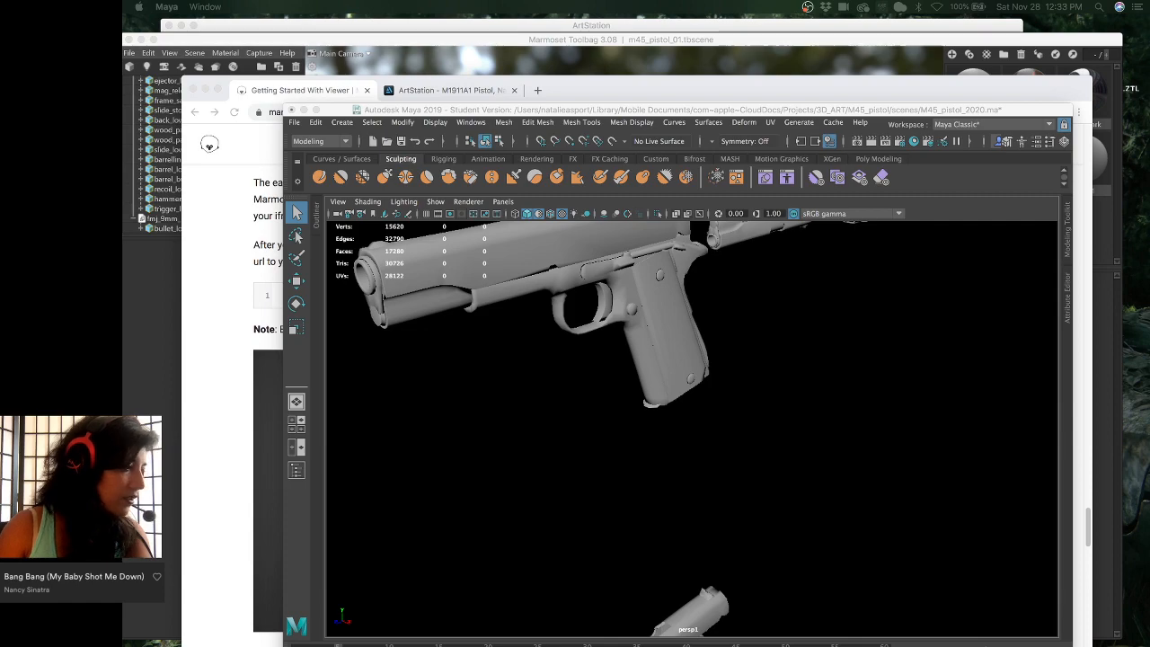
key("ctrl+Up")
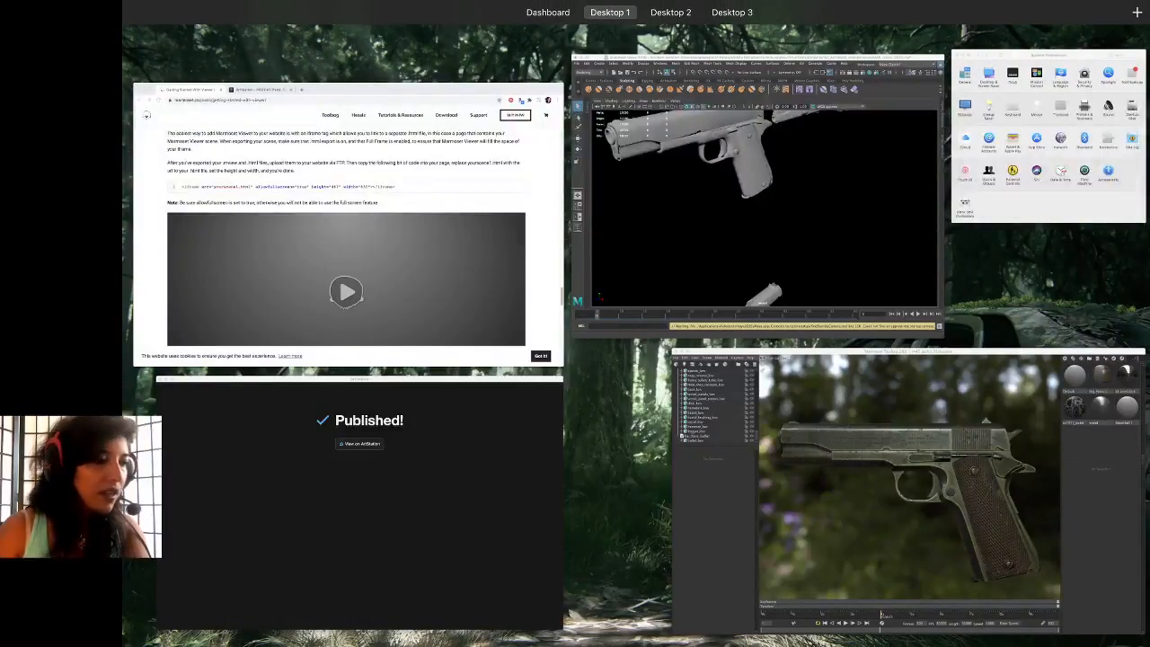
key("ctrl+Up")
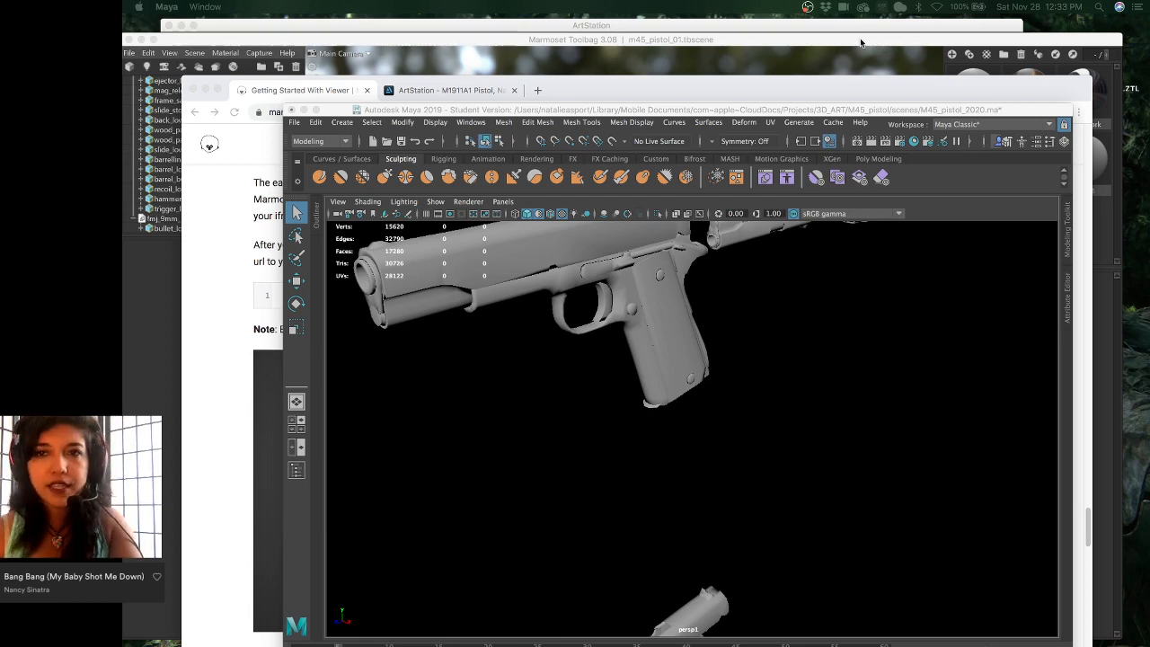
- Bring the Toolbag window forward, orbit close on the slide, then zoom out to the whole pistol
left_click_drag(861, 43, 903, 29)
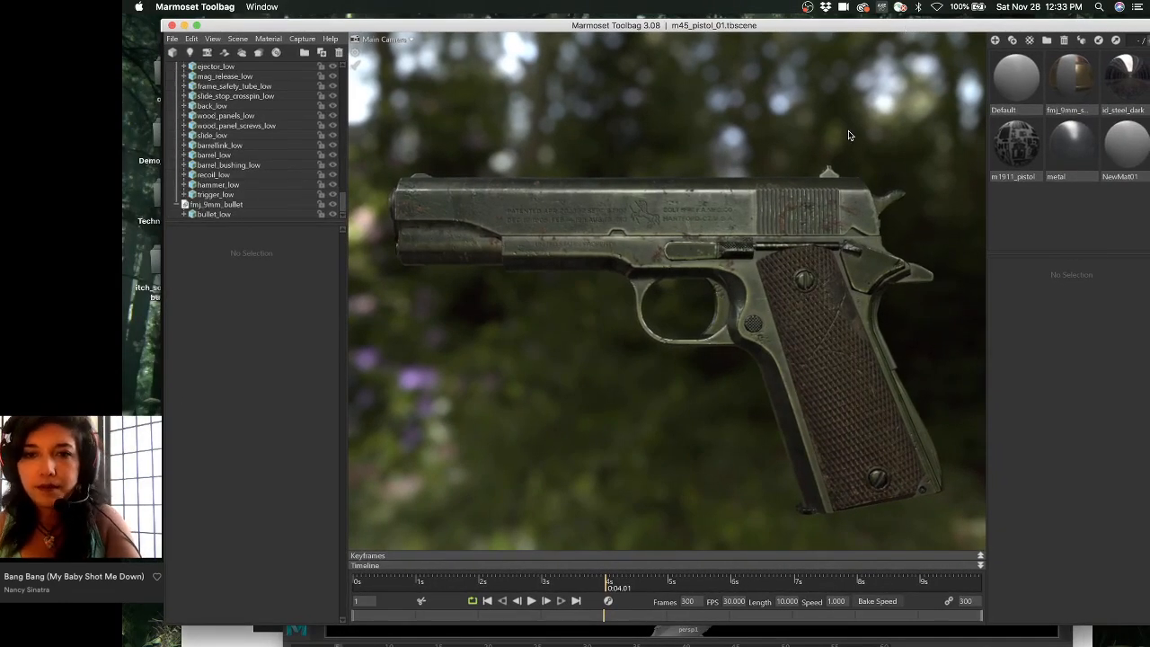
left_click_drag(838, 197, 790, 193, "alt")
middle_click_drag(790, 171, 797, 269, "alt")
right_click_drag(767, 190, 700, 138, "alt")
middle_click_drag(746, 157, 755, 240, "alt")
middle_click_drag(811, 263, 803, 132, "alt")
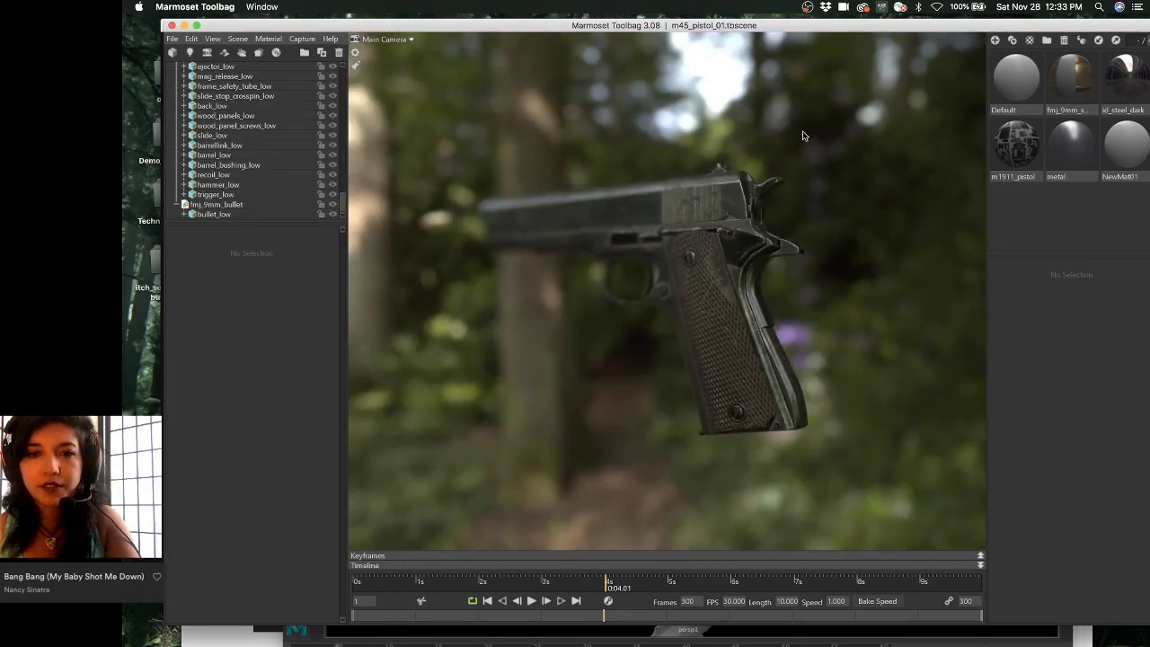
middle_click_drag(809, 205, 816, 172, "alt")
right_click_drag(790, 180, 808, 260, "alt")
middle_click_drag(791, 261, 755, 74, "alt")
middle_click_drag(747, 179, 740, 123, "alt")
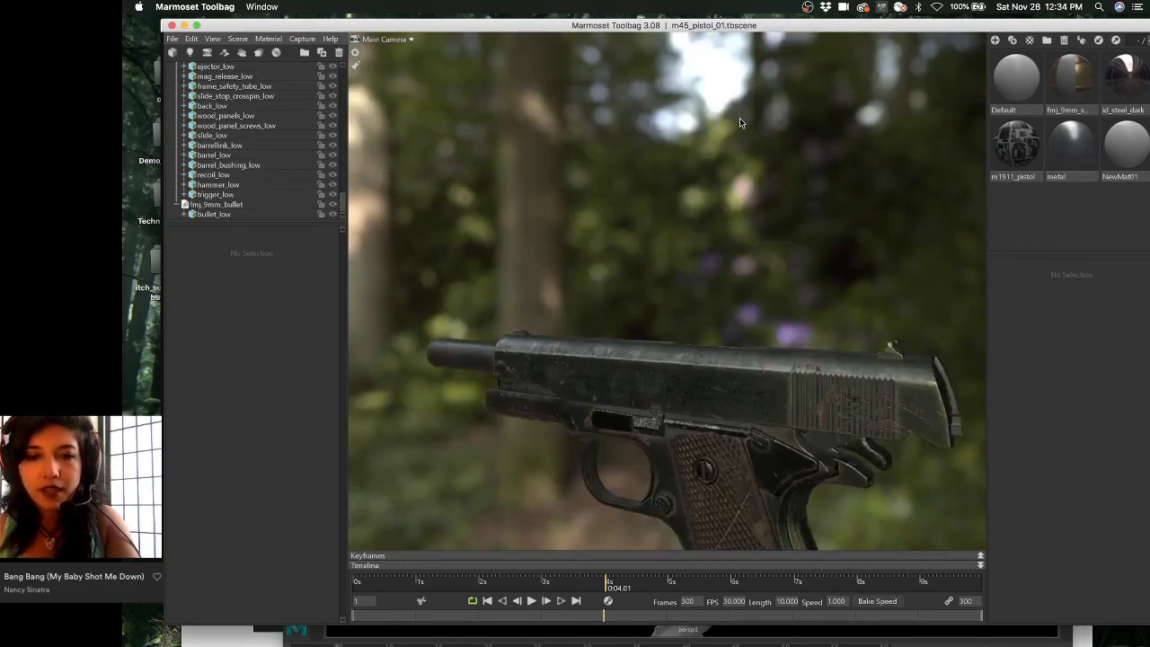
- Orbit from a barrel-on view to close and angled rear views of the pistol, then back toward the front
left_click_drag(739, 123, 591, 191, "alt")
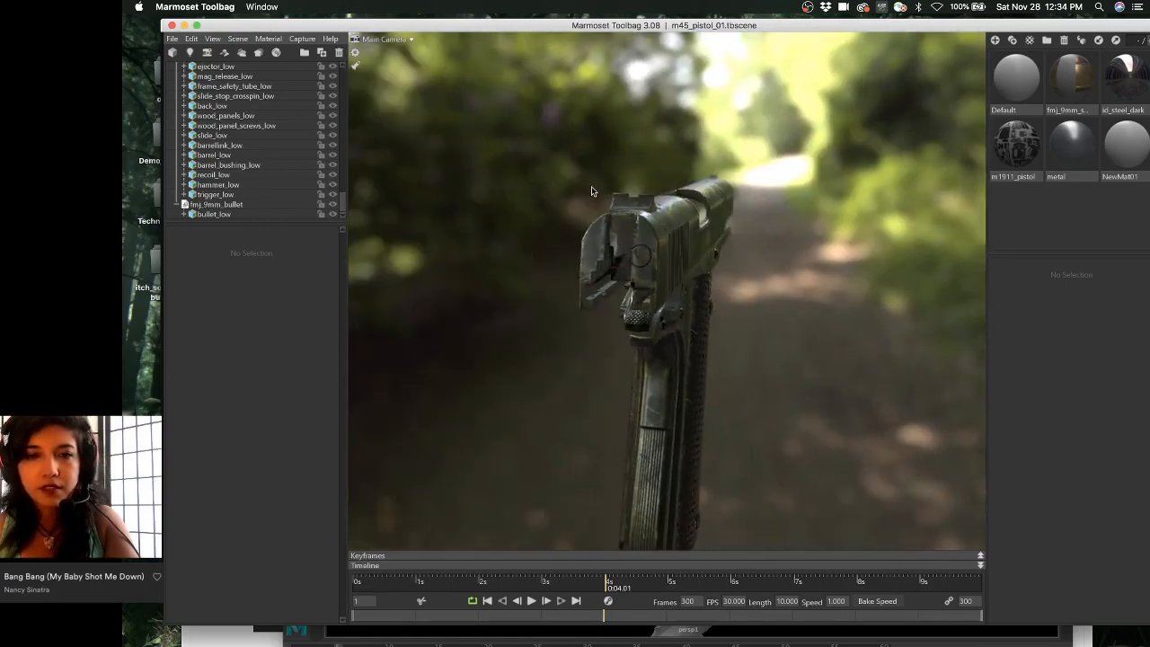
right_click_drag(591, 190, 654, 234, "alt")
middle_click_drag(629, 171, 676, 216, "alt")
left_click_drag(675, 216, 710, 200, "alt")
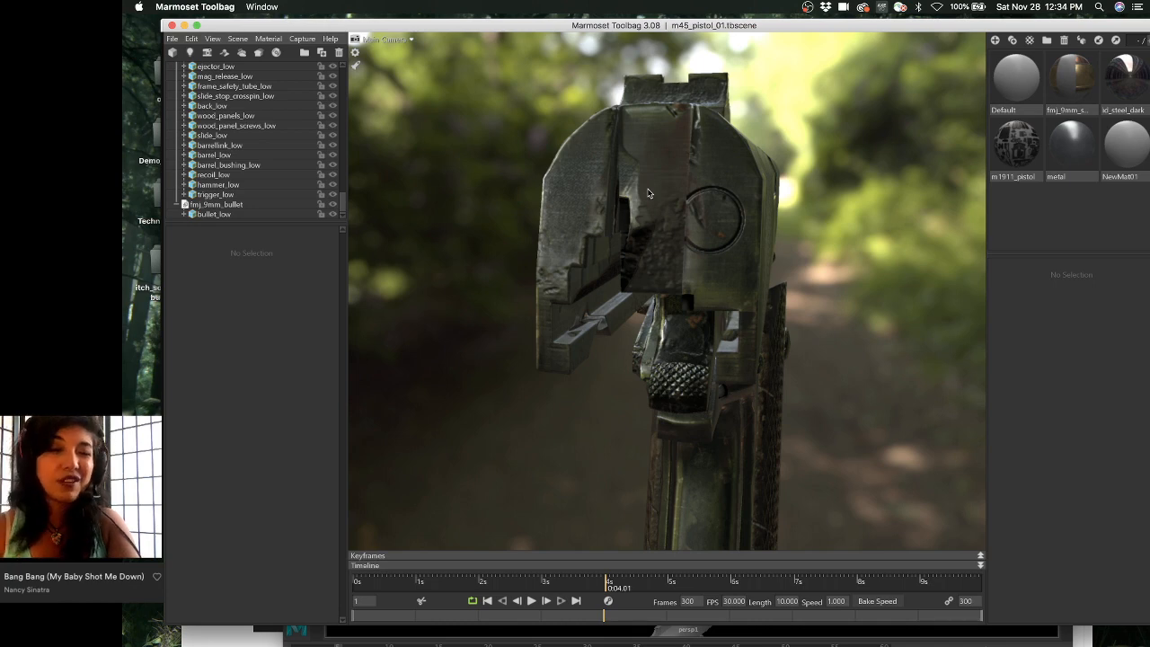
left_click_drag(687, 189, 698, 191, "alt")
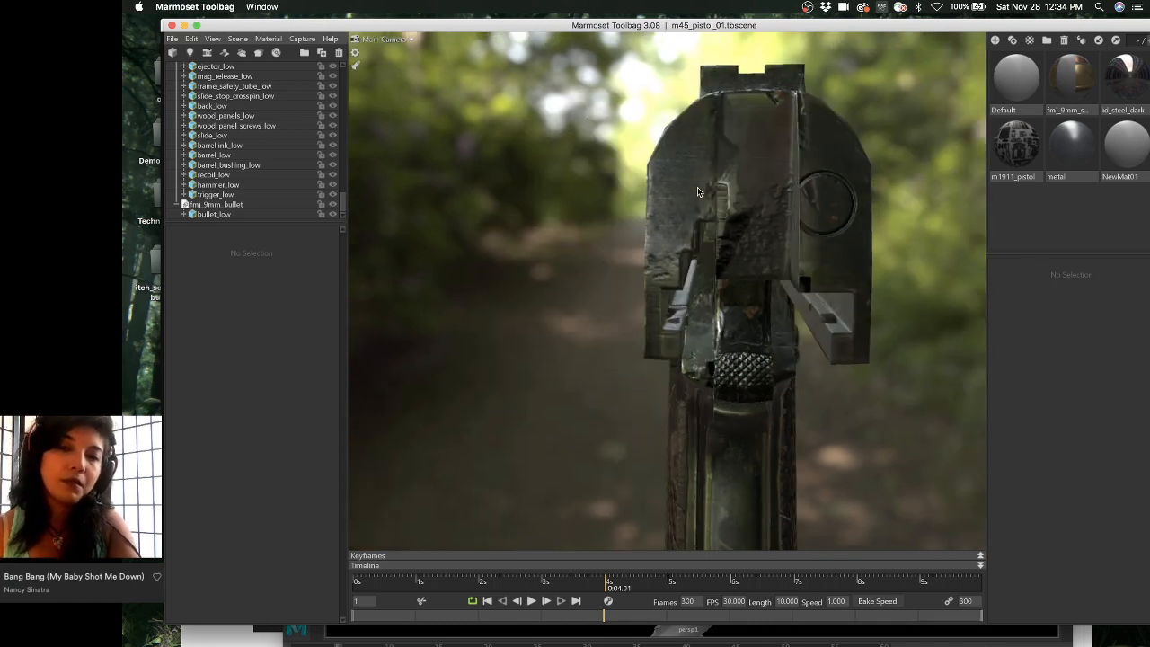
left_click_drag(763, 177, 679, 107, "alt")
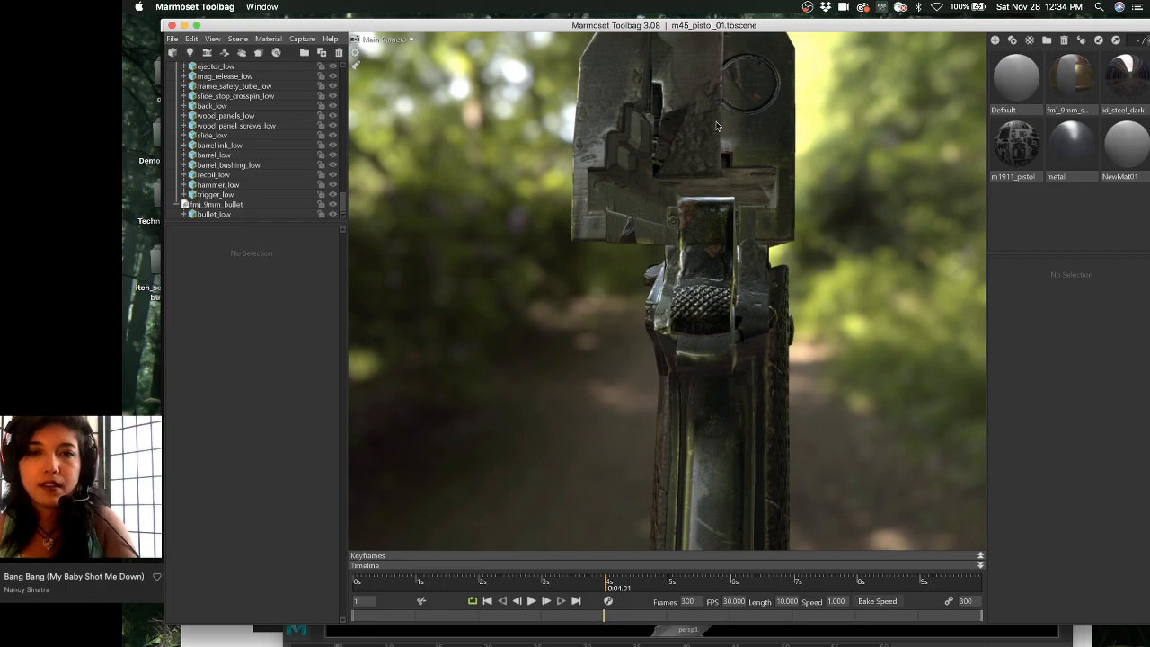
left_click_drag(717, 126, 682, 194)
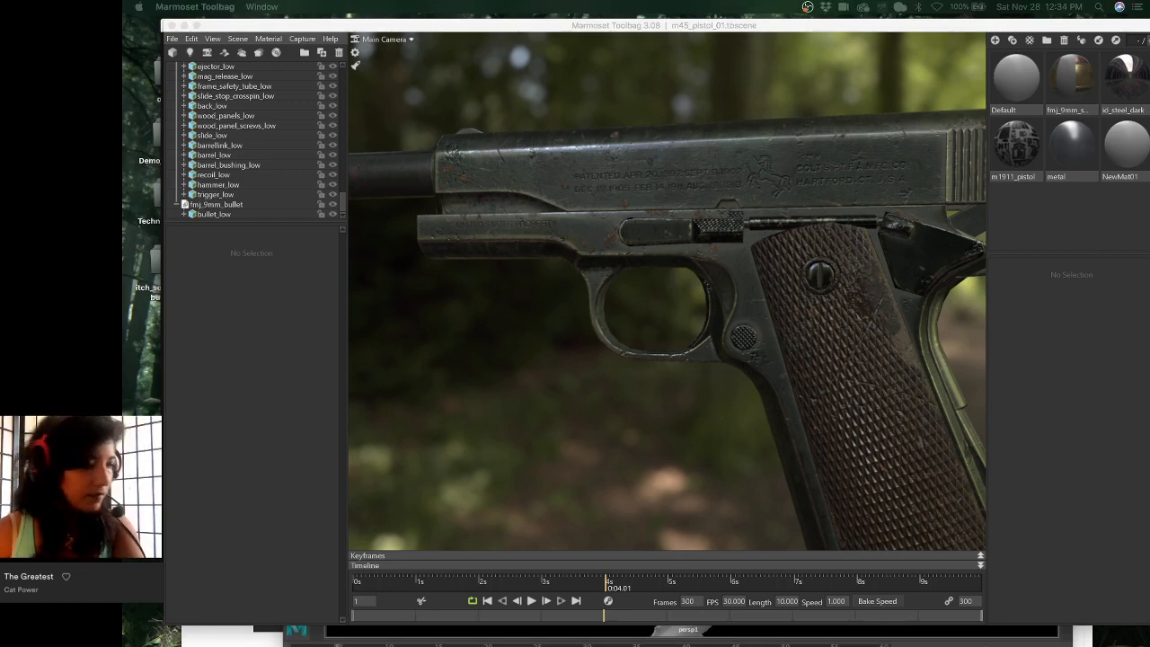
- Move the Toolbag window aside, then minimise the pistol scene to the Dock
left_click(655, 25)
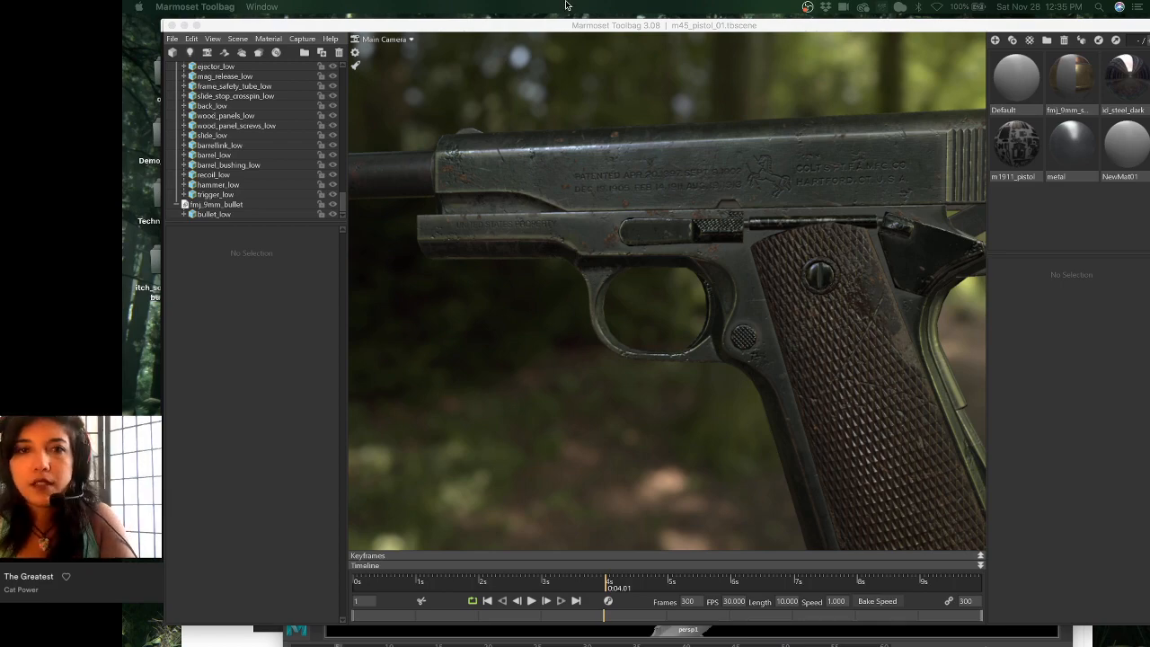
left_click_drag(570, 26, 581, 59)
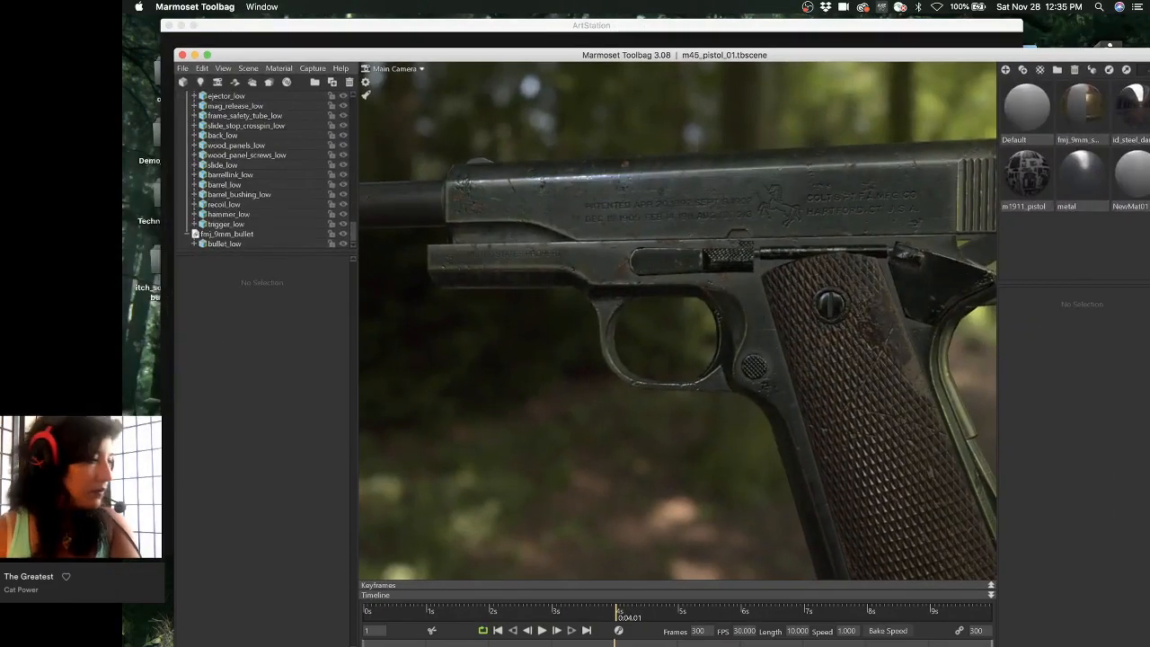
left_click(148, 384)
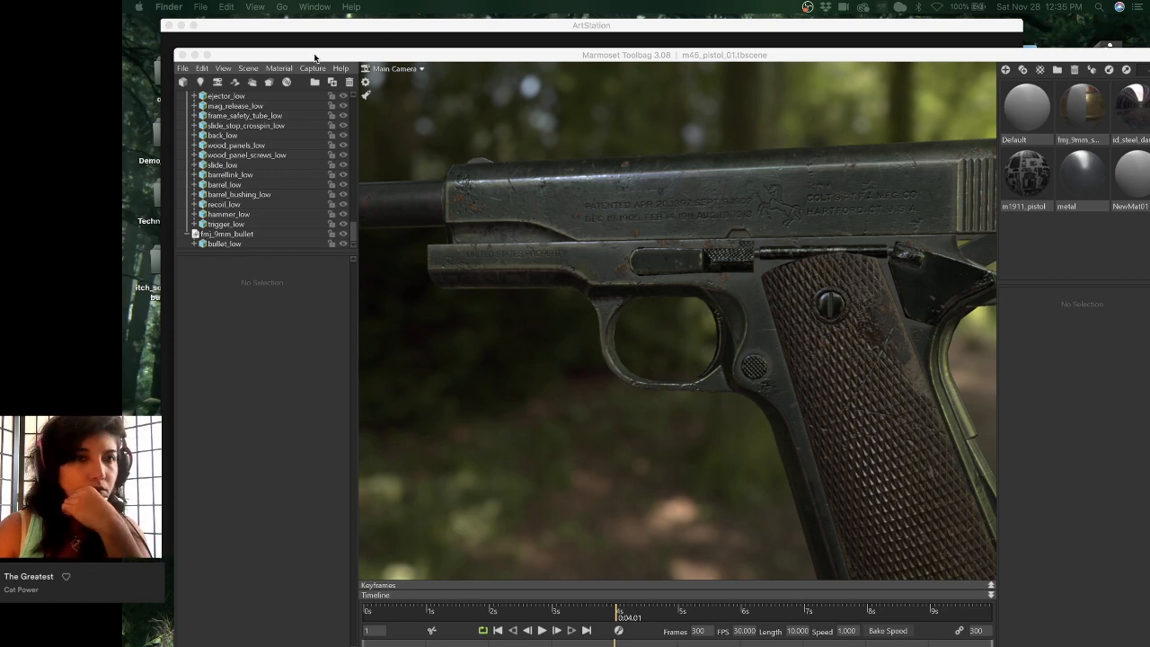
left_click_drag(315, 61, 279, 42)
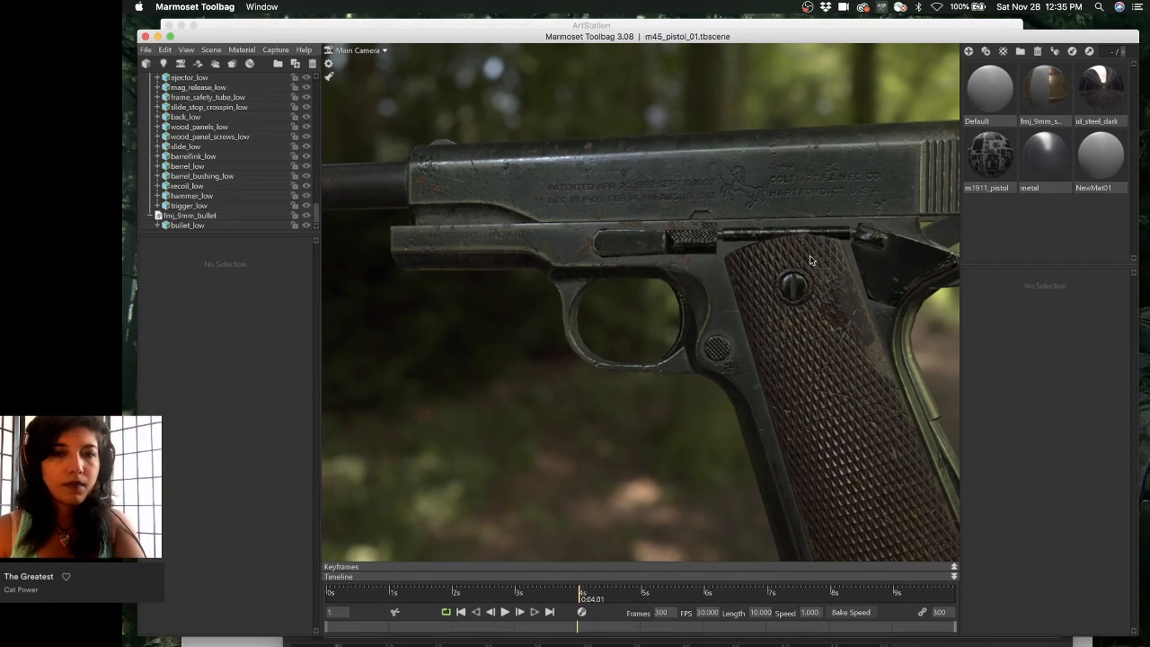
left_click_drag(1052, 40, 1052, 39)
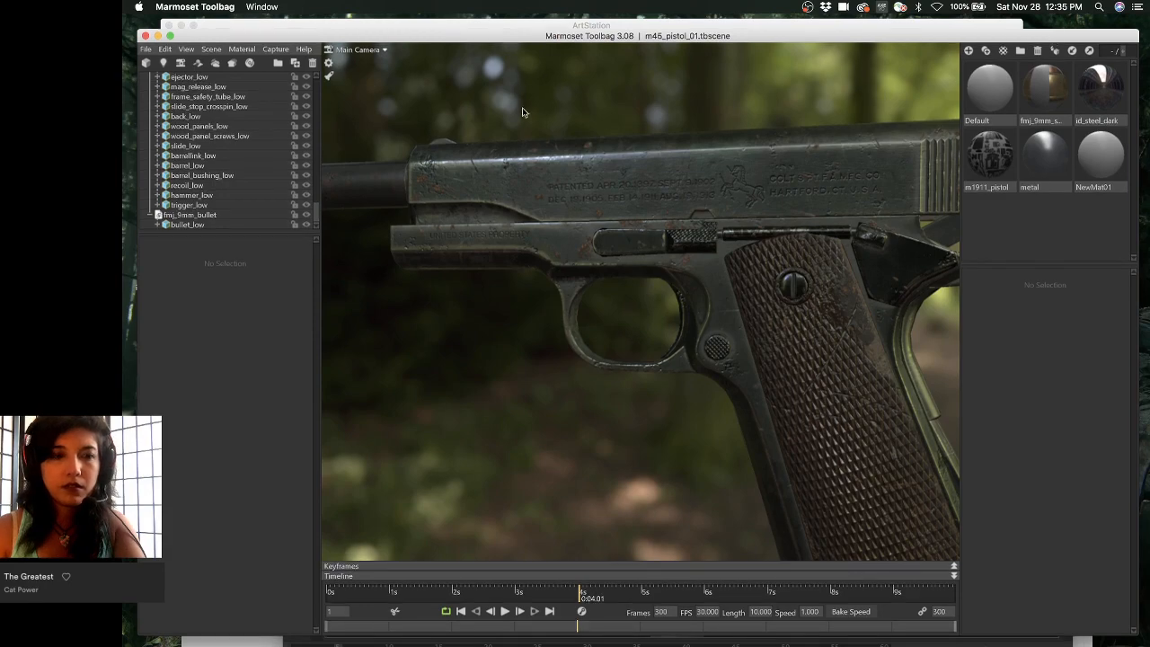
left_click(157, 35)
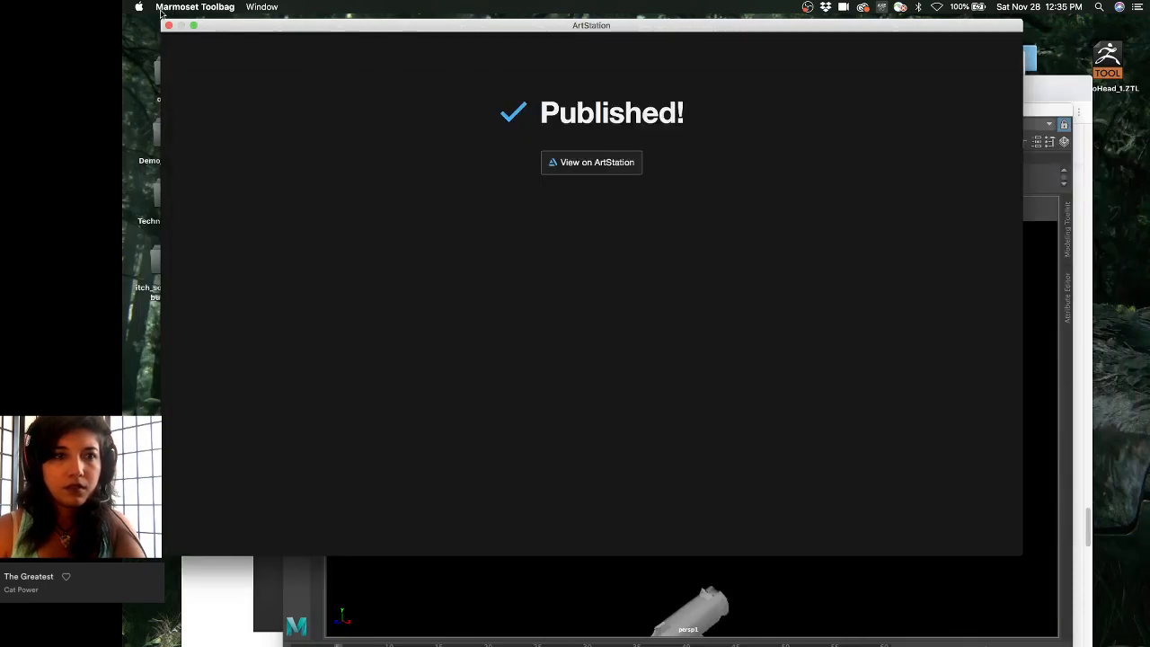
- Close the ArtStation Published window, bring Maya forward and dismiss its startup camera warning
left_click(168, 26)
left_click_drag(593, 109, 566, 22)
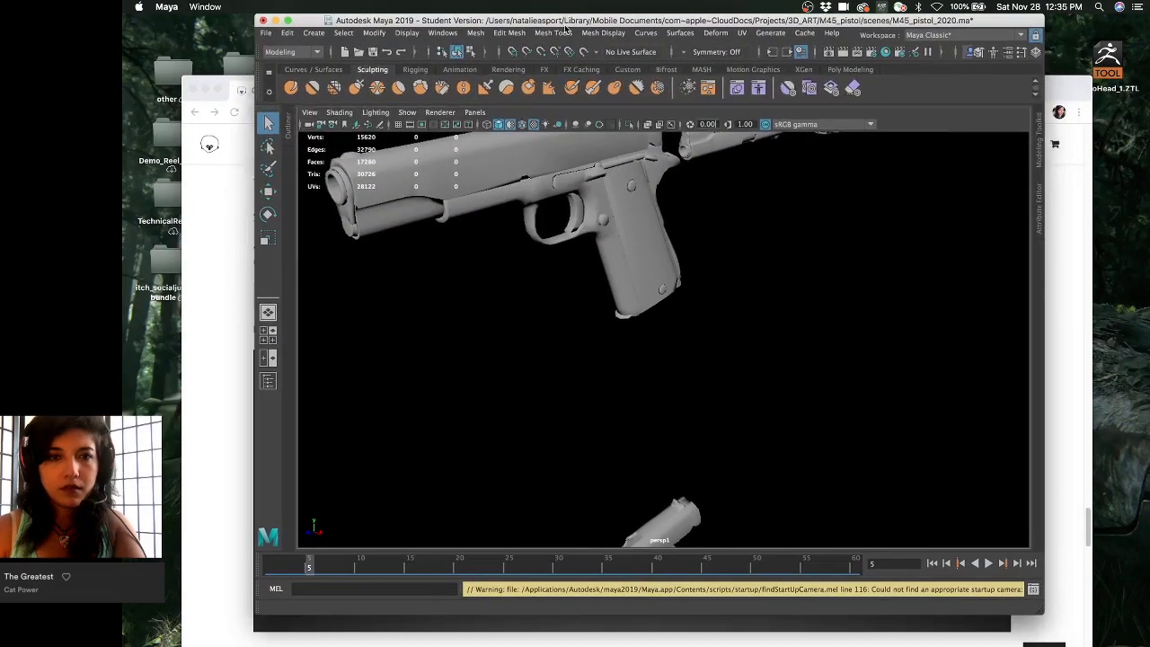
left_click(539, 252)
left_click_drag(604, 343, 627, 352, "alt")
scroll(627, 352, "up", 5)
scroll(639, 377, "down", 2)
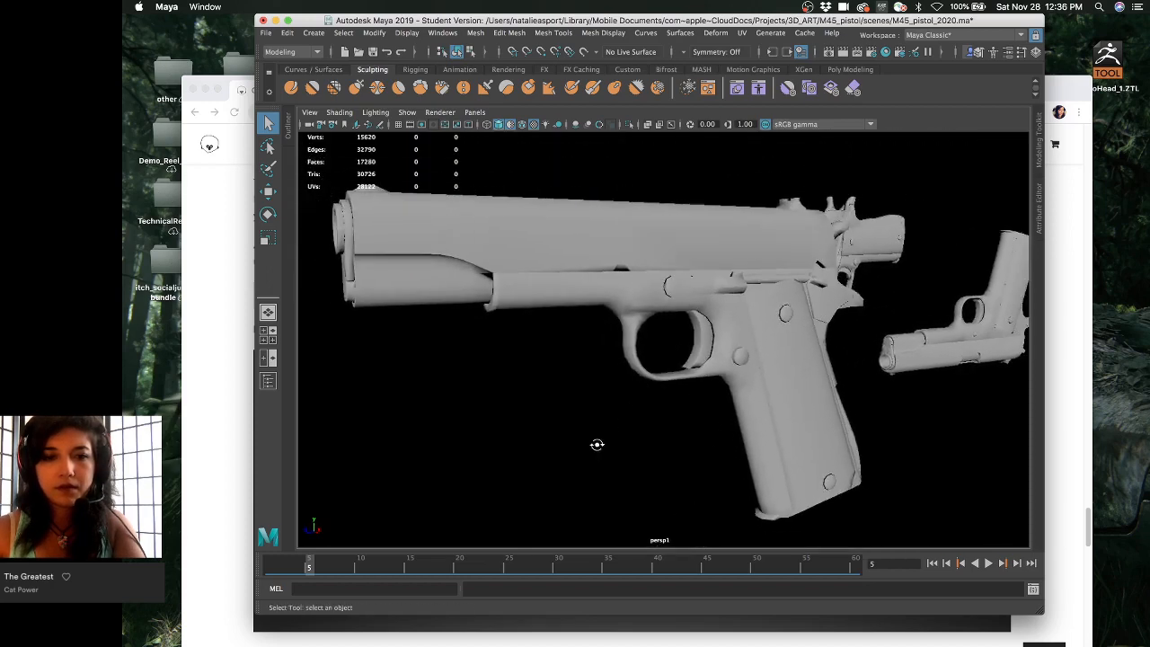
- Play the pistol animation with Alt+V, stopping at frame 10, then launch Substance Painter
key("alt+v")
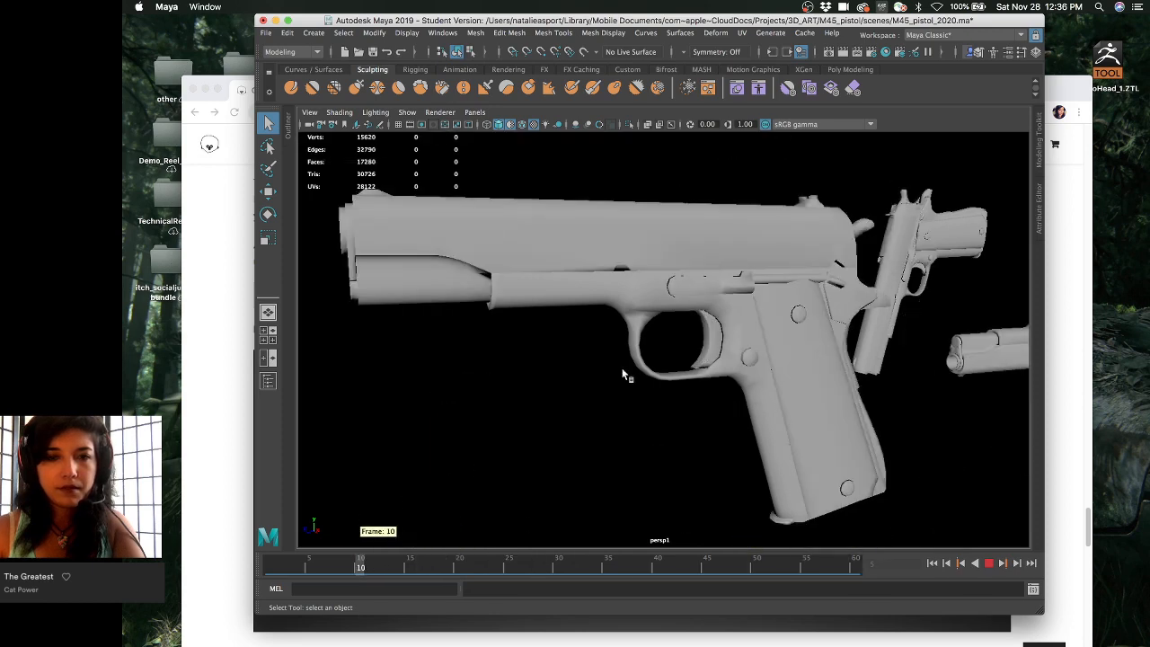
key("alt+v")
left_click_drag(626, 376, 718, 296, "alt")
mouse_move(732, 633)
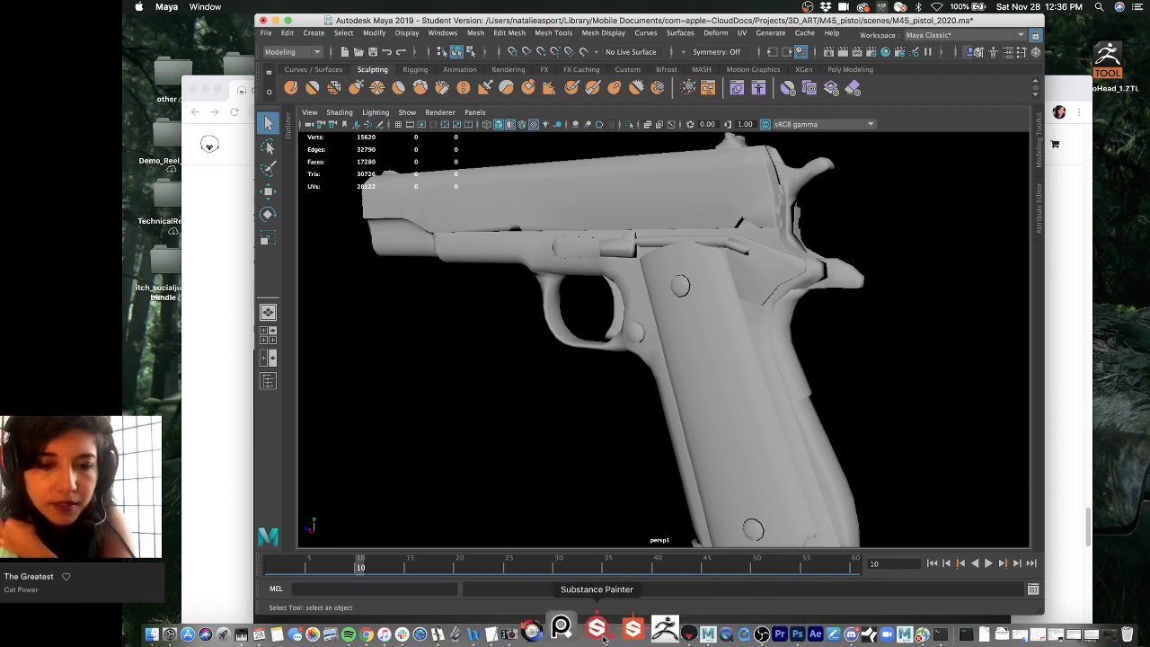
left_click(603, 638)
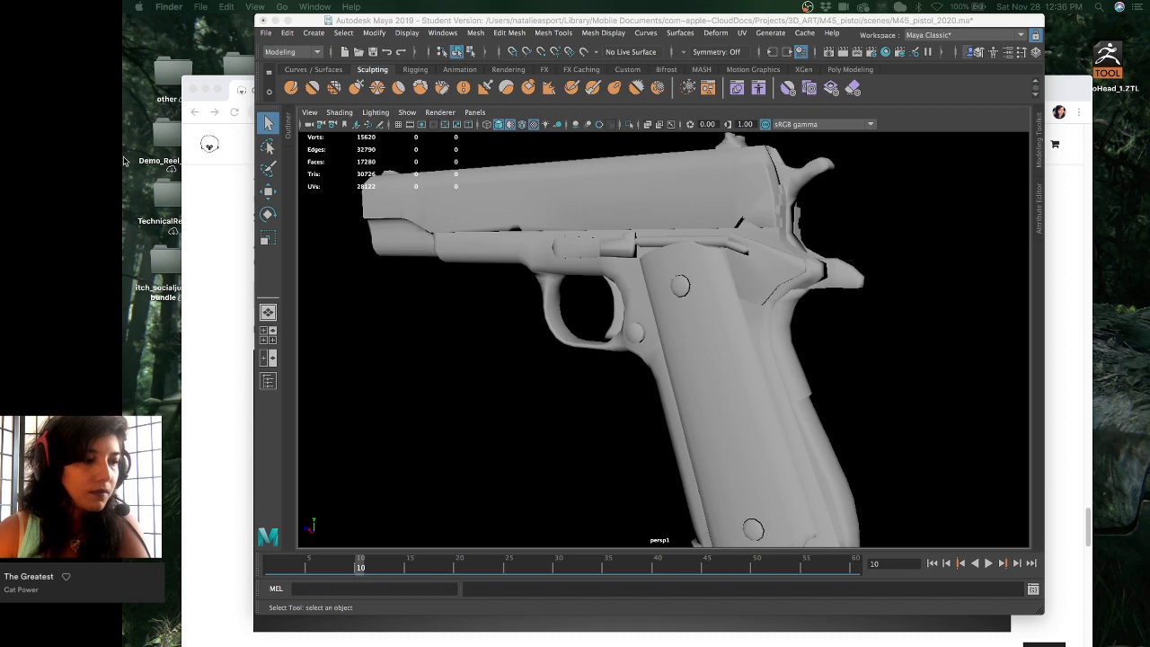
- Quick Look the M1911/M1911A1 comparison and barrel-bushing close-up photos, then close the preview
key("space")
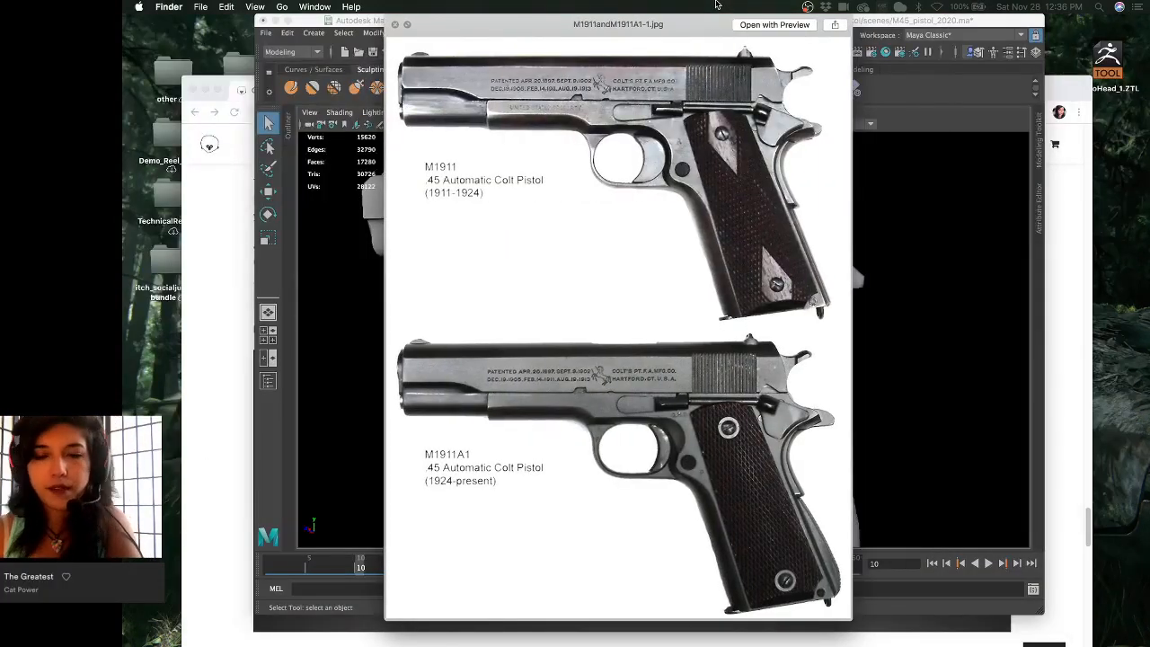
key("Down")
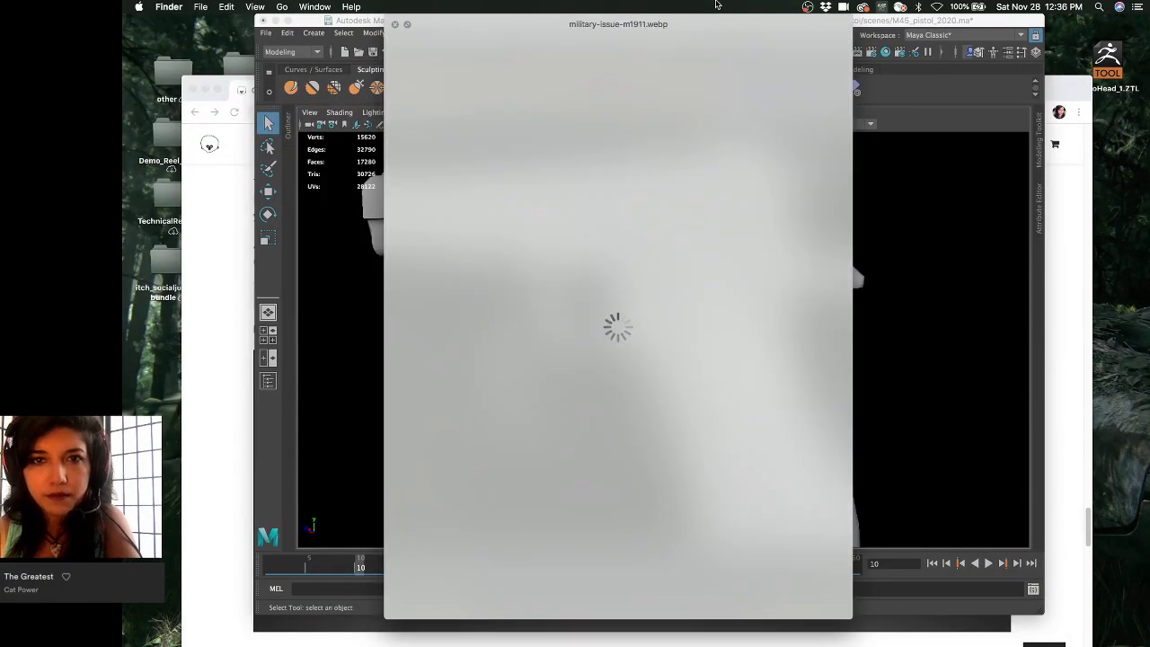
key("Down")
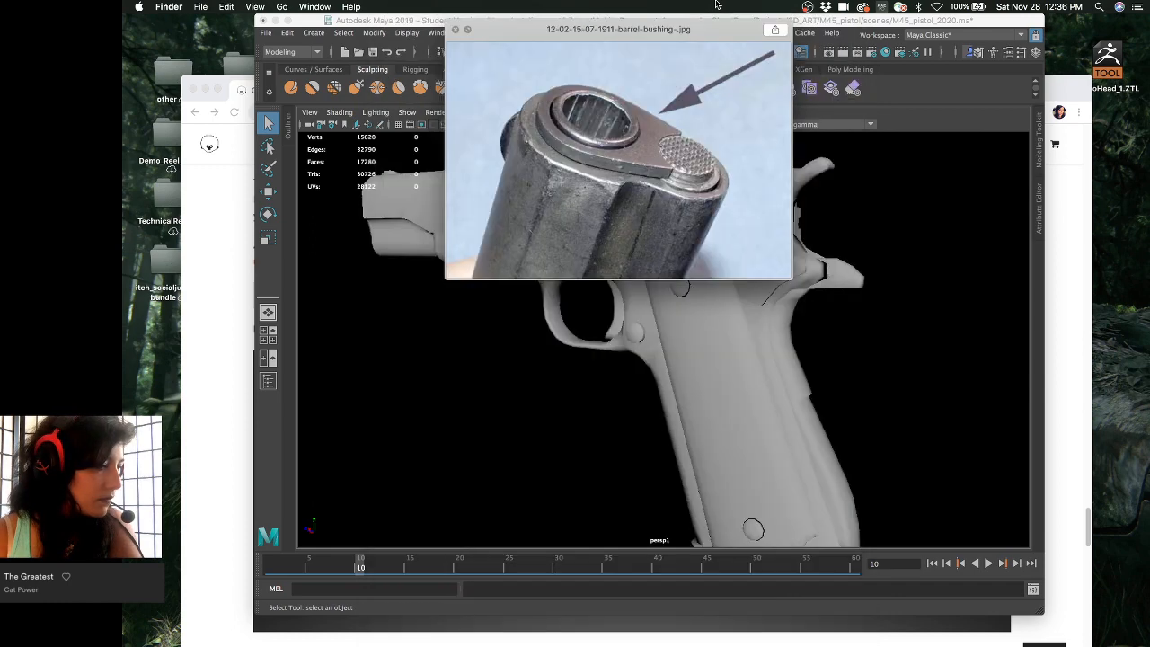
key("Up")
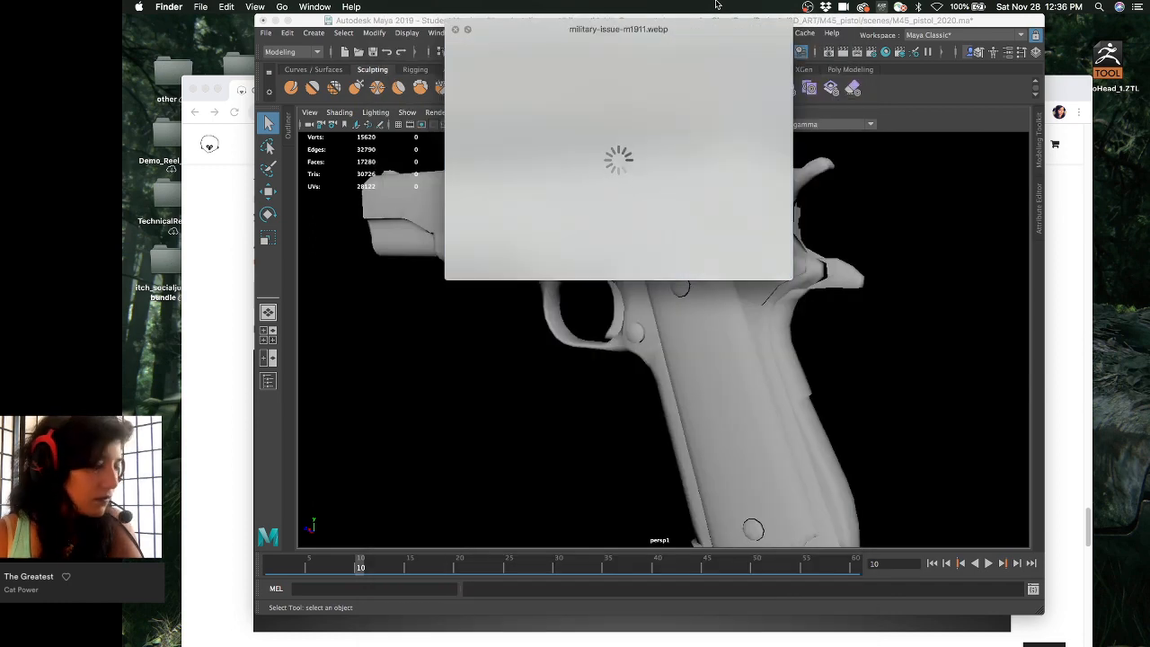
key("space")
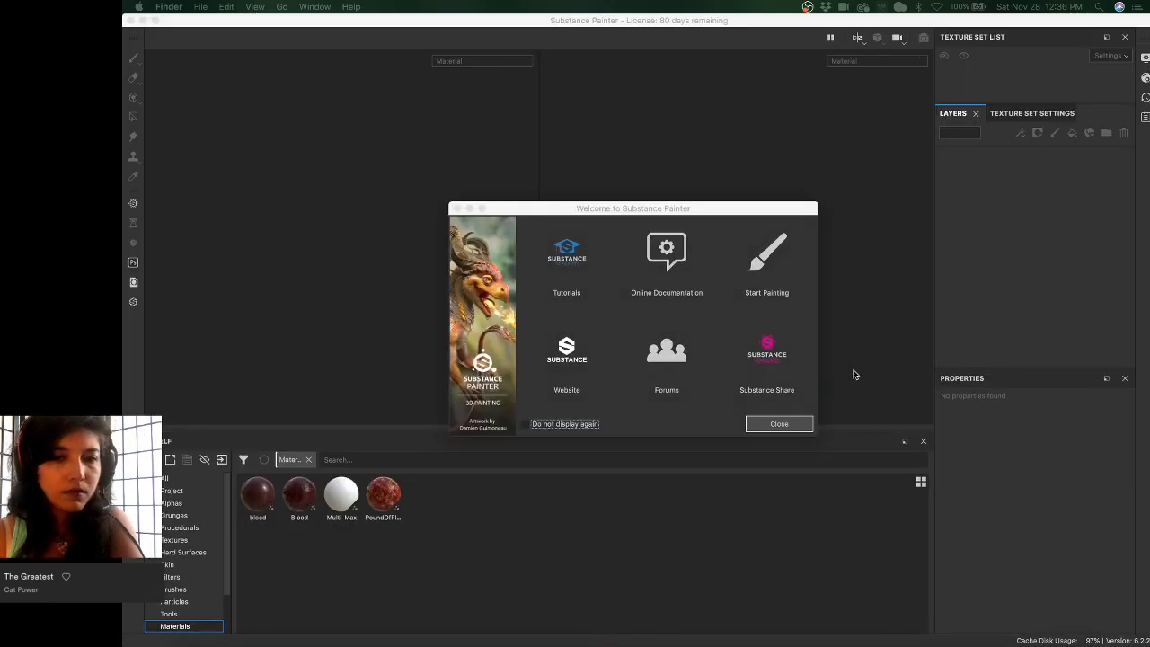
- Dismiss the welcome screen and open m1911_pistol_2020 from Recent Files, moving the photo preview aside
left_click(770, 423)
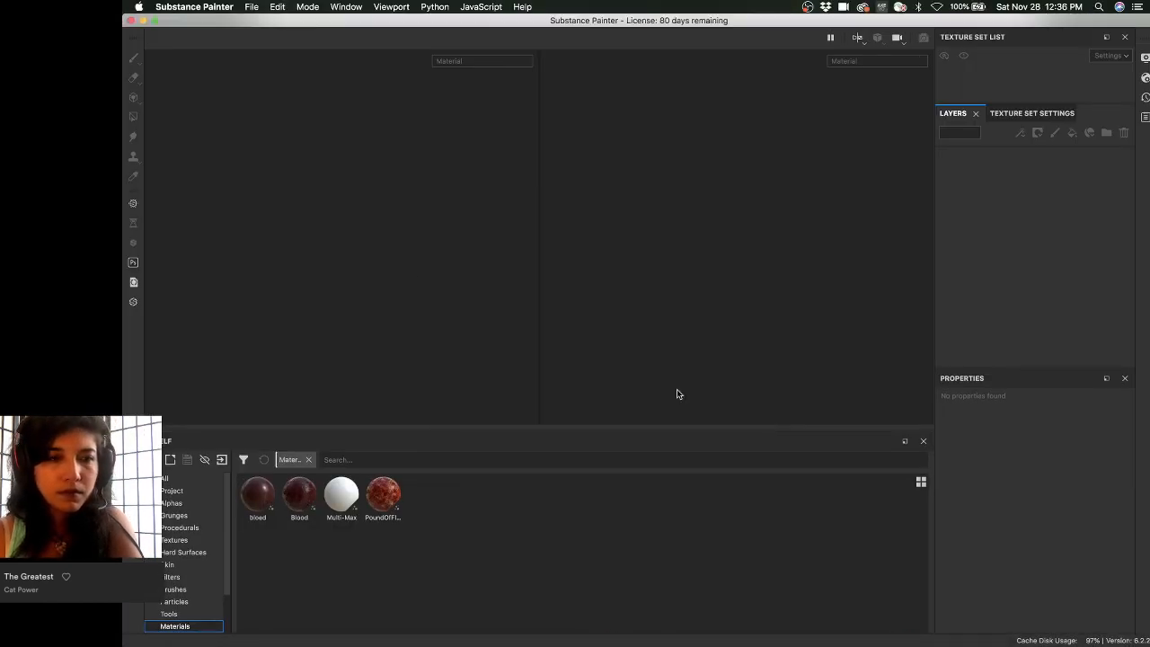
left_click(253, 6)
mouse_move(306, 45)
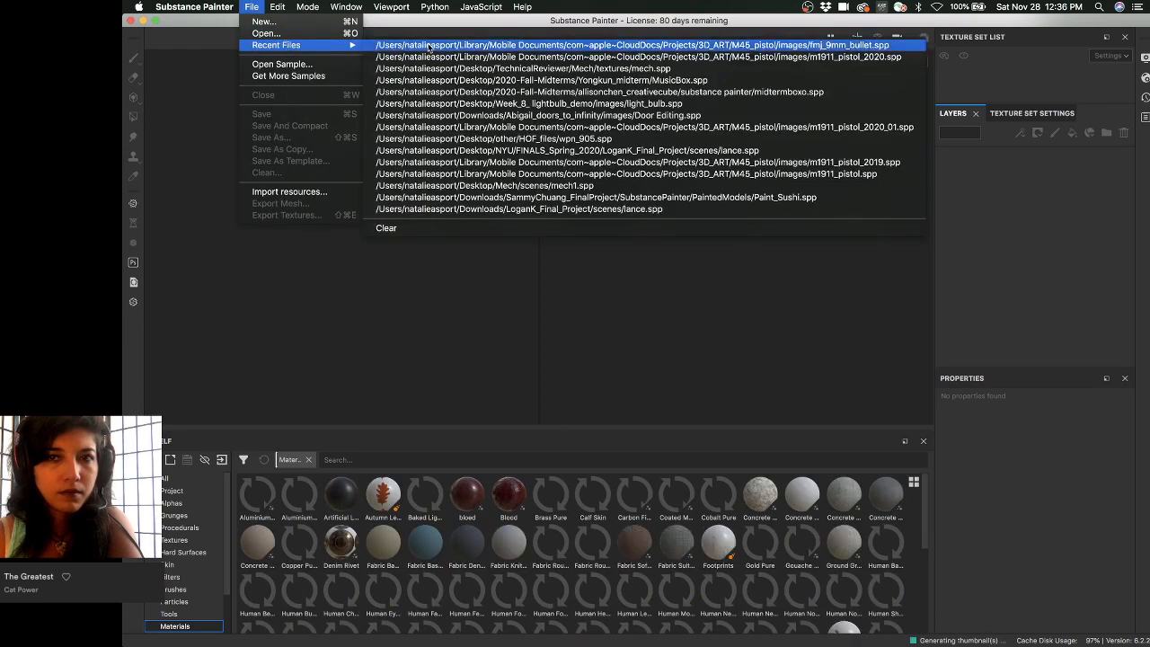
left_click(430, 57)
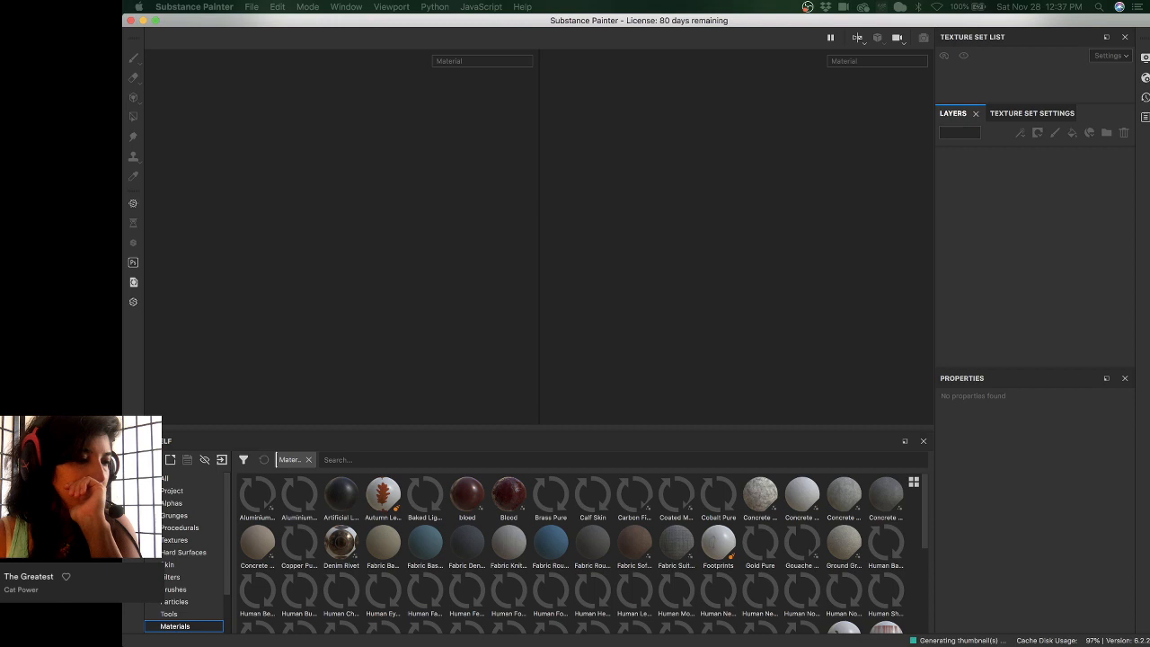
mouse_move(687, 2)
left_mouse_down()
mouse_move(687, 166)
mouse_move(712, 231)
left_mouse_up()
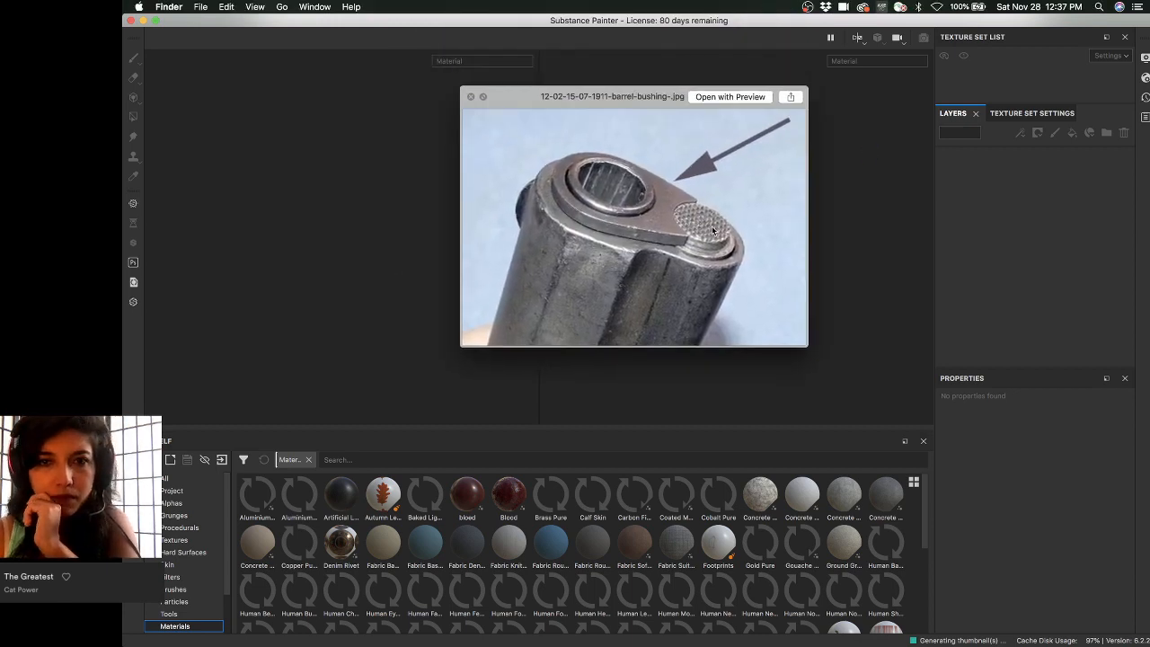
- Flip between the full handgun, labelled 1911A1 parts and slide close-up photos, zooming the parts photo
key("Down")
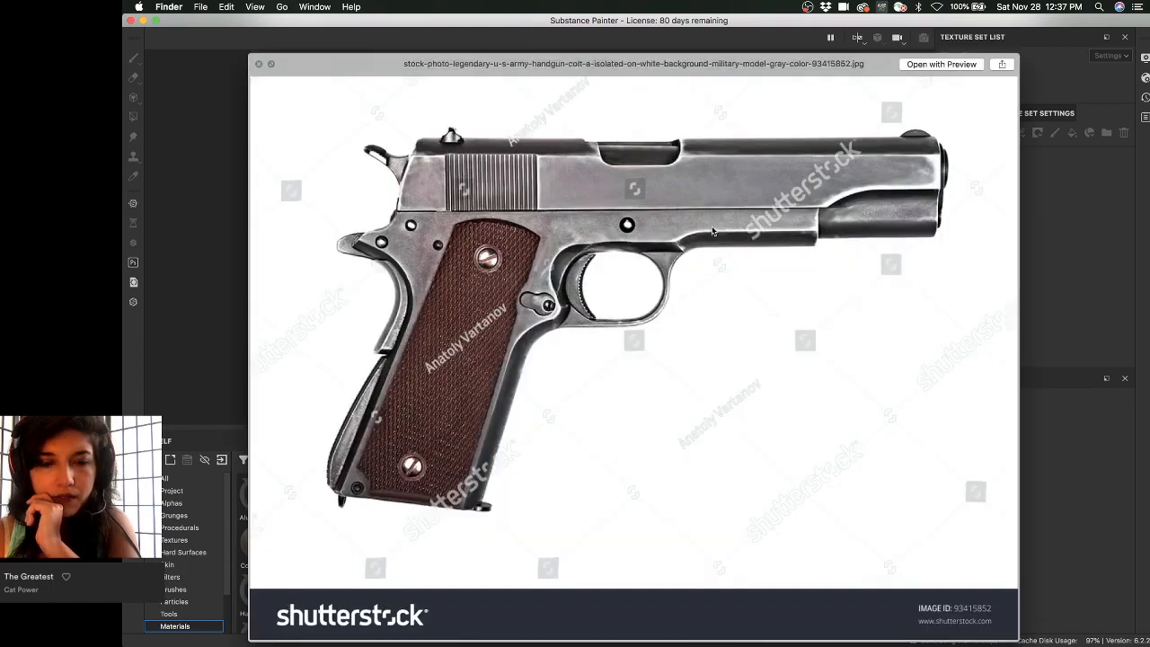
key("Down")
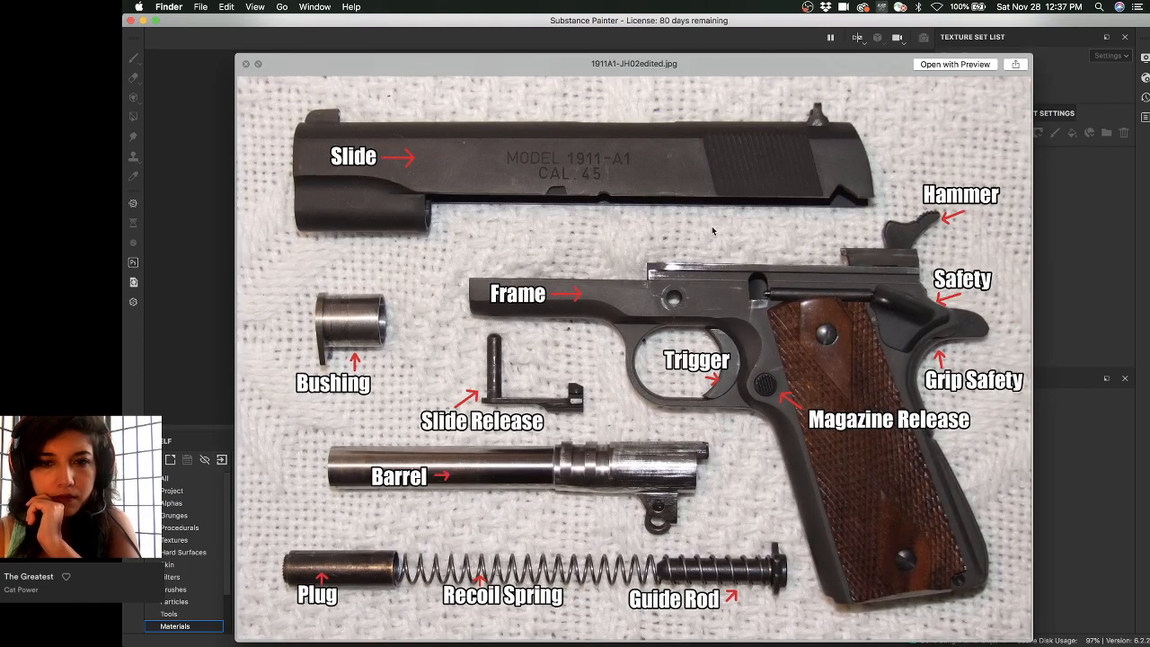
key("Down")
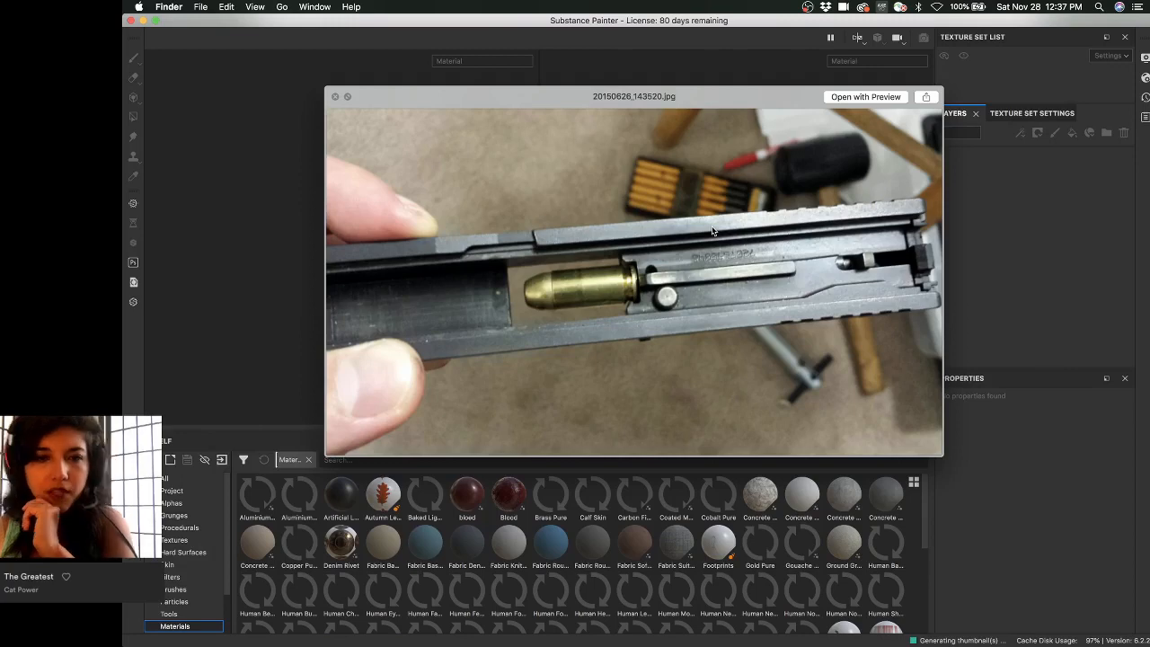
key("Up")
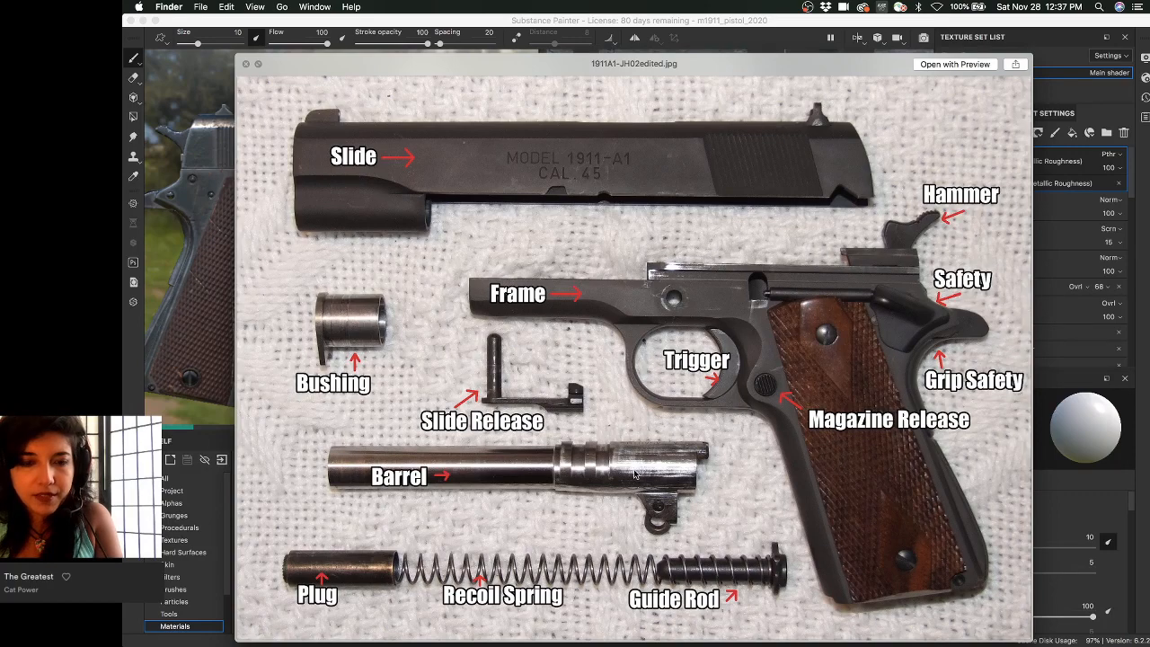
key("Down")
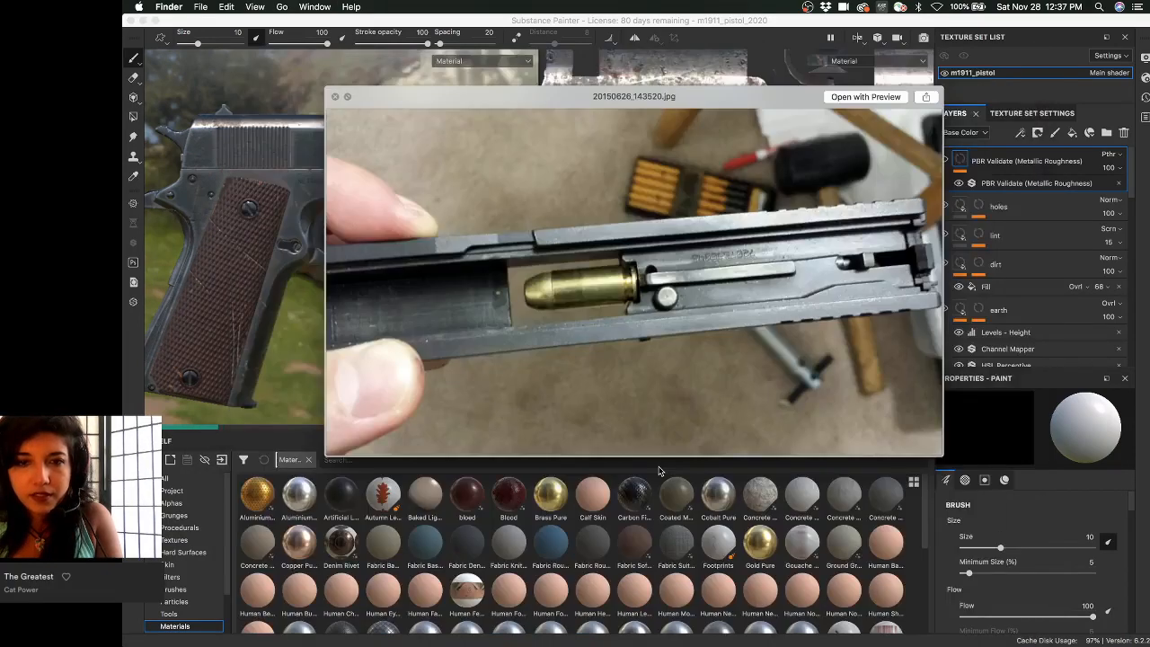
key("Up")
scroll(714, 270, "up", 5, "alt")
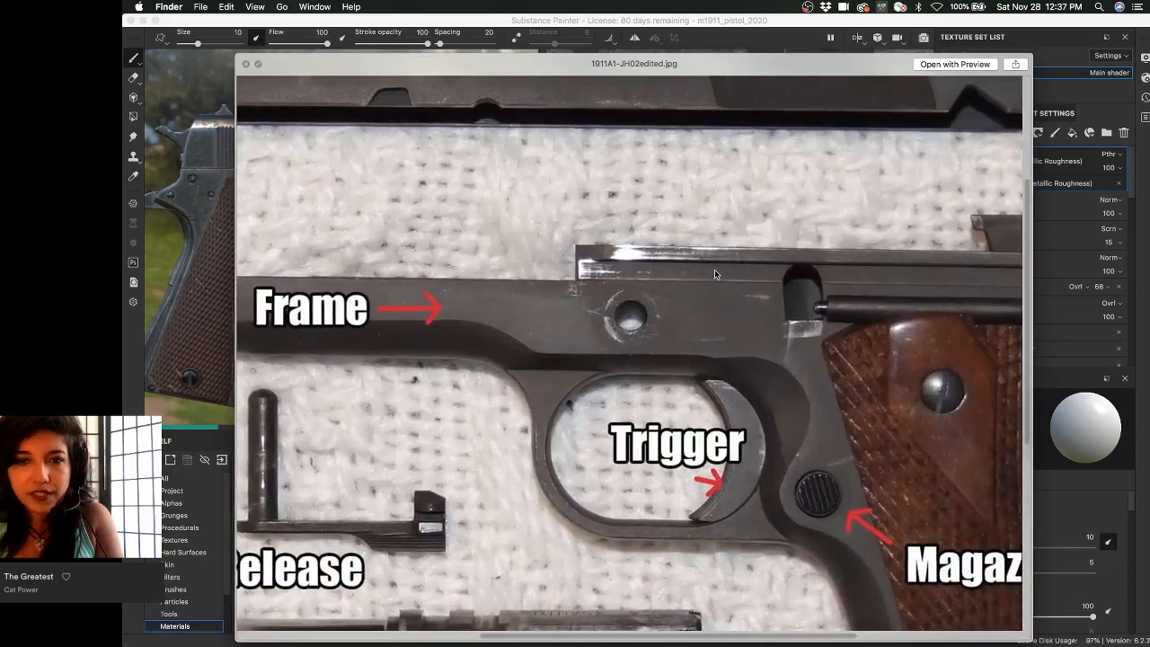
scroll(637, 255, "down", 3, "alt")
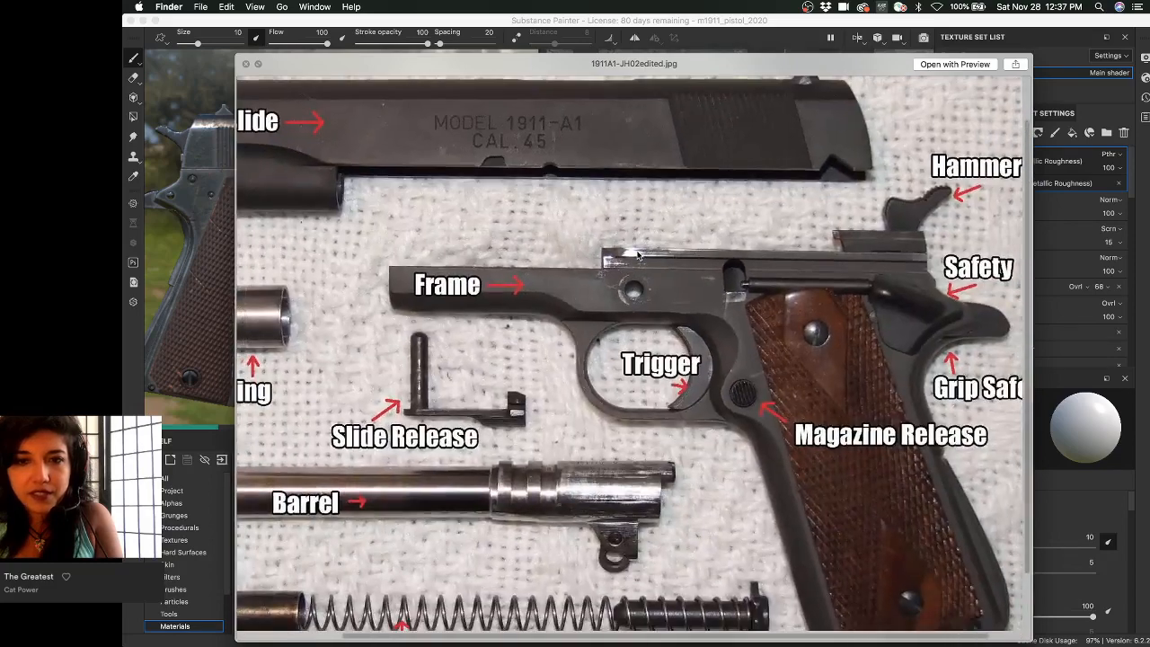
scroll(756, 372, "down", 2, "alt")
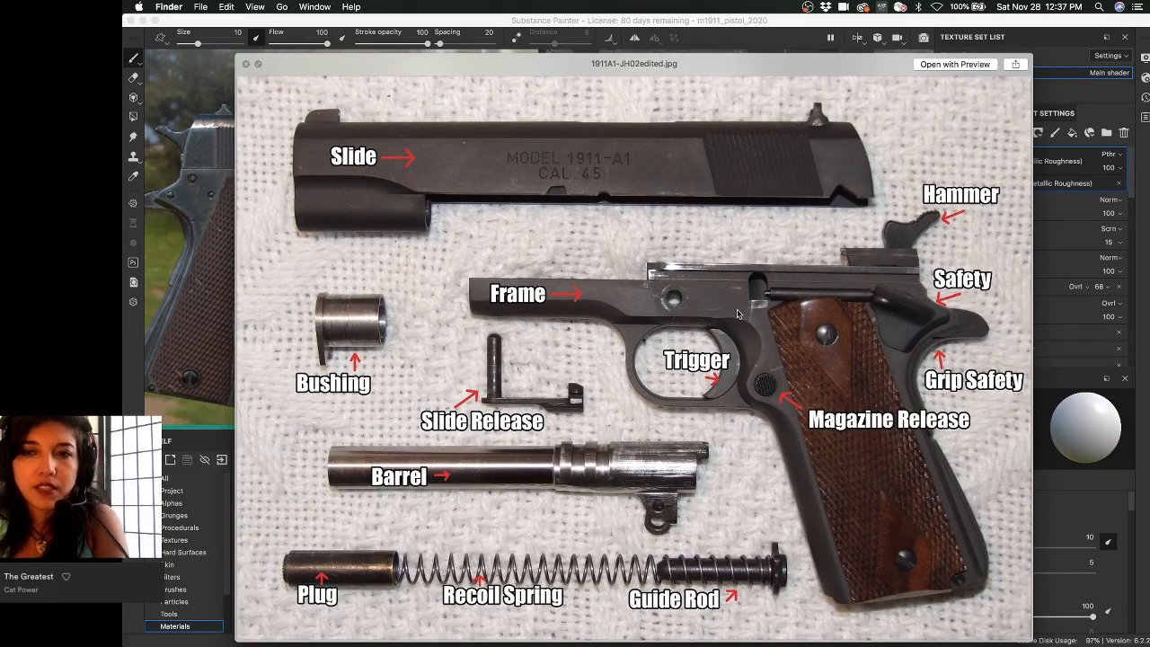
- Step through the exploded diagram, thumb-safety, magazine side, top and slide-machining photos
key("Right")
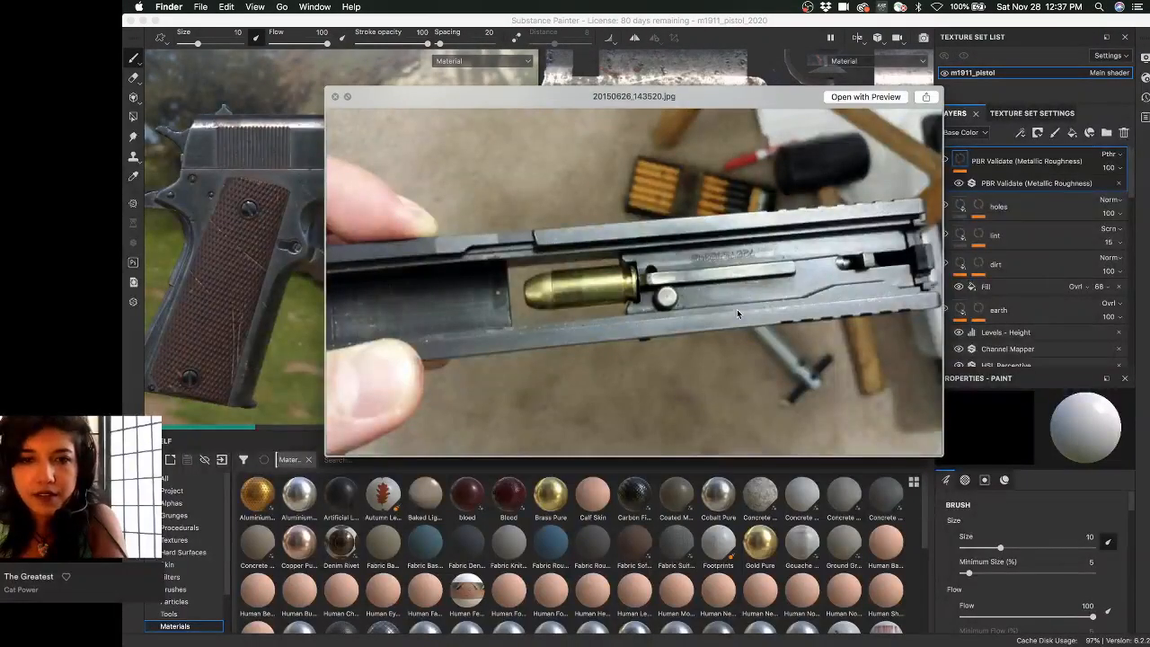
key("Right")
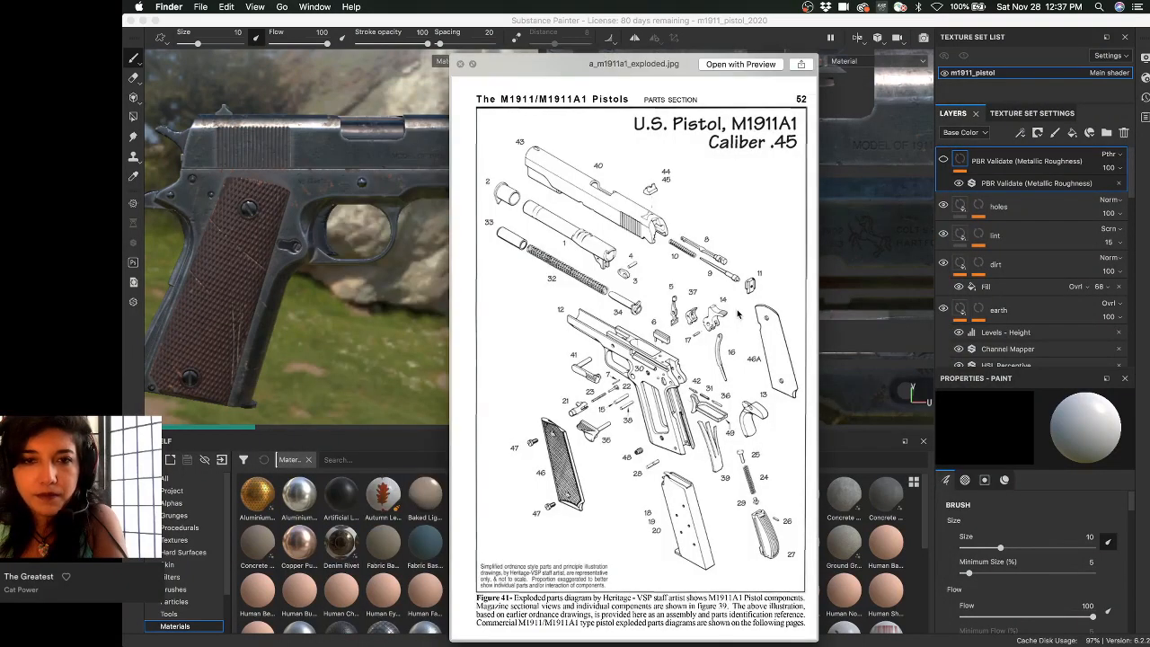
key("Right")
key("Right")
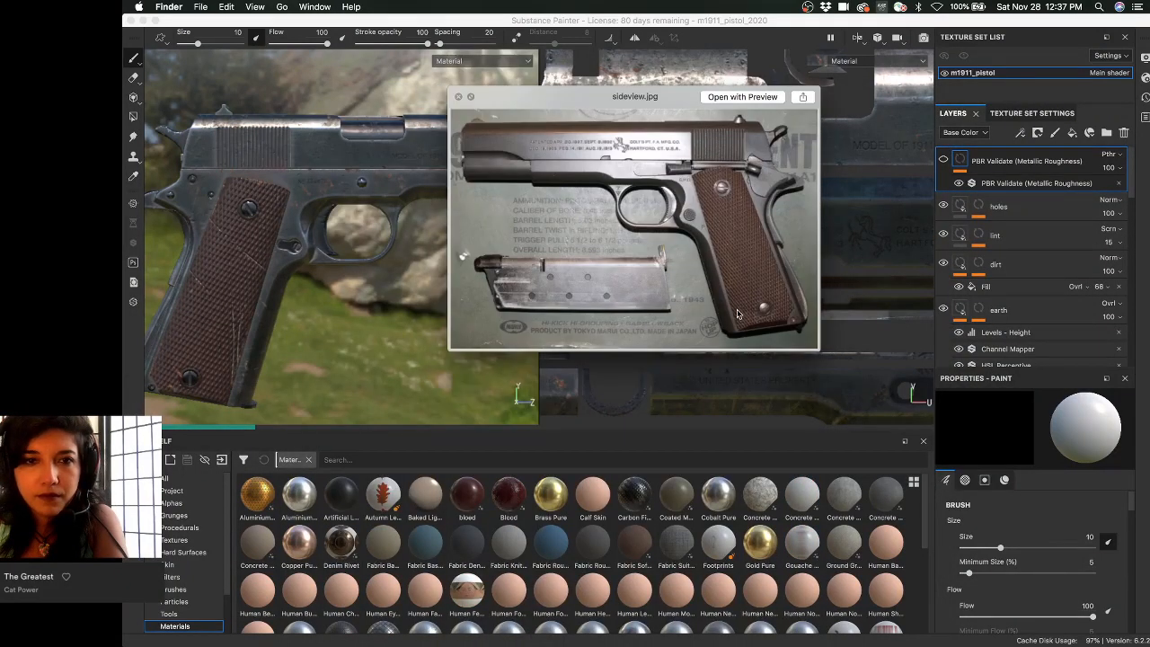
key("Left")
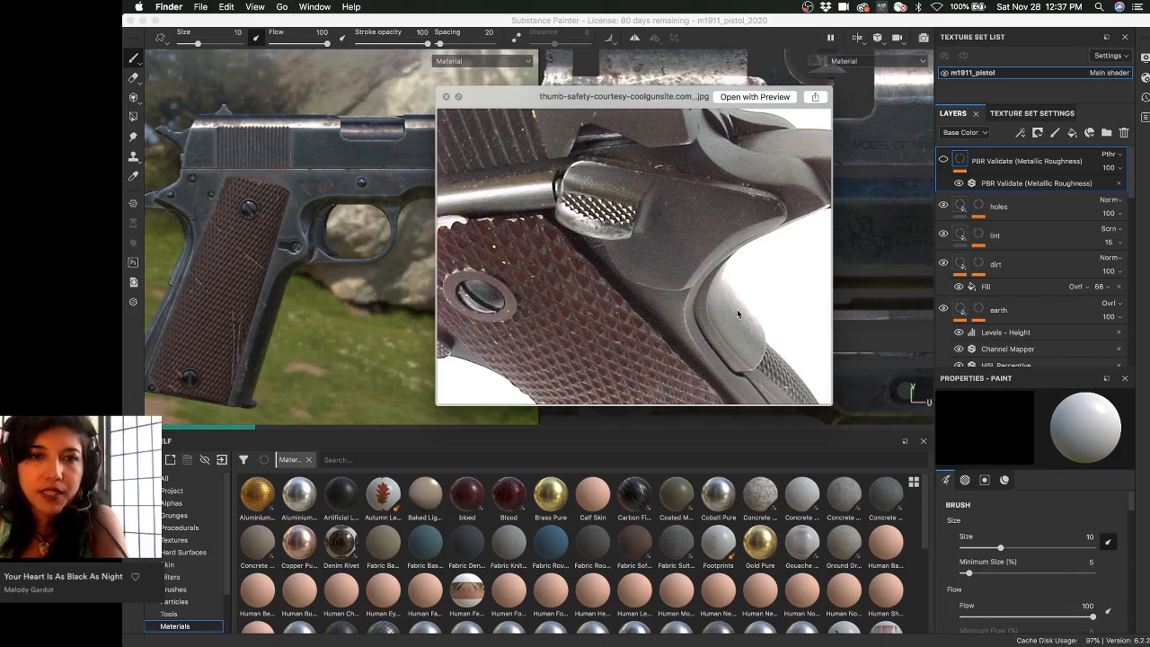
key("Right")
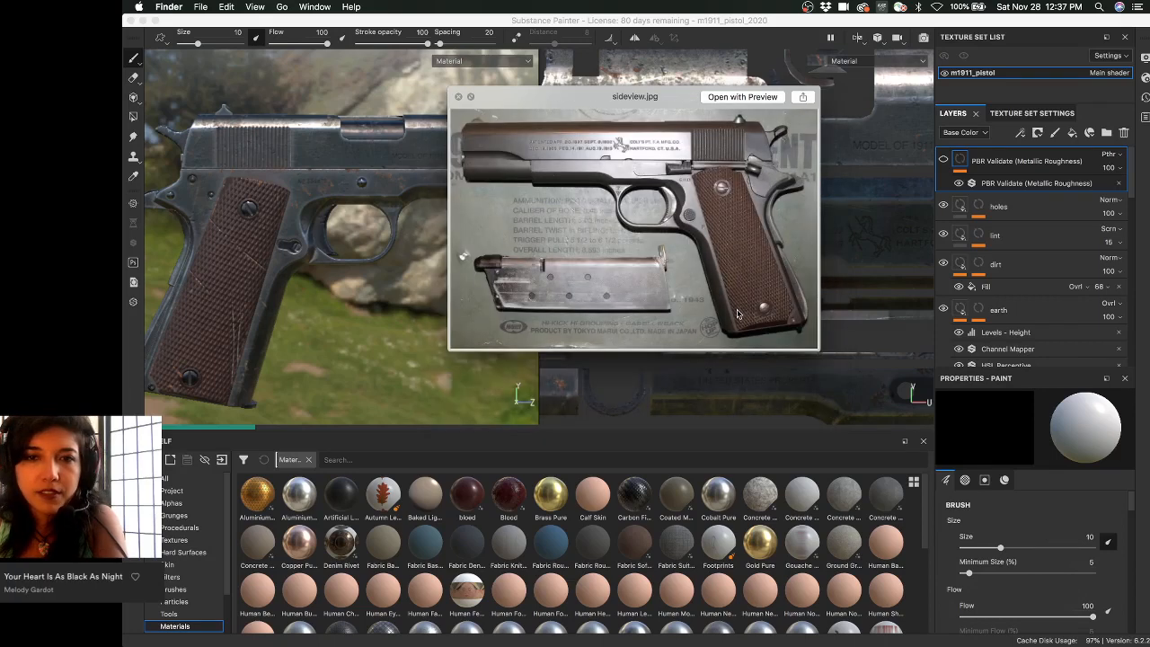
key("Right")
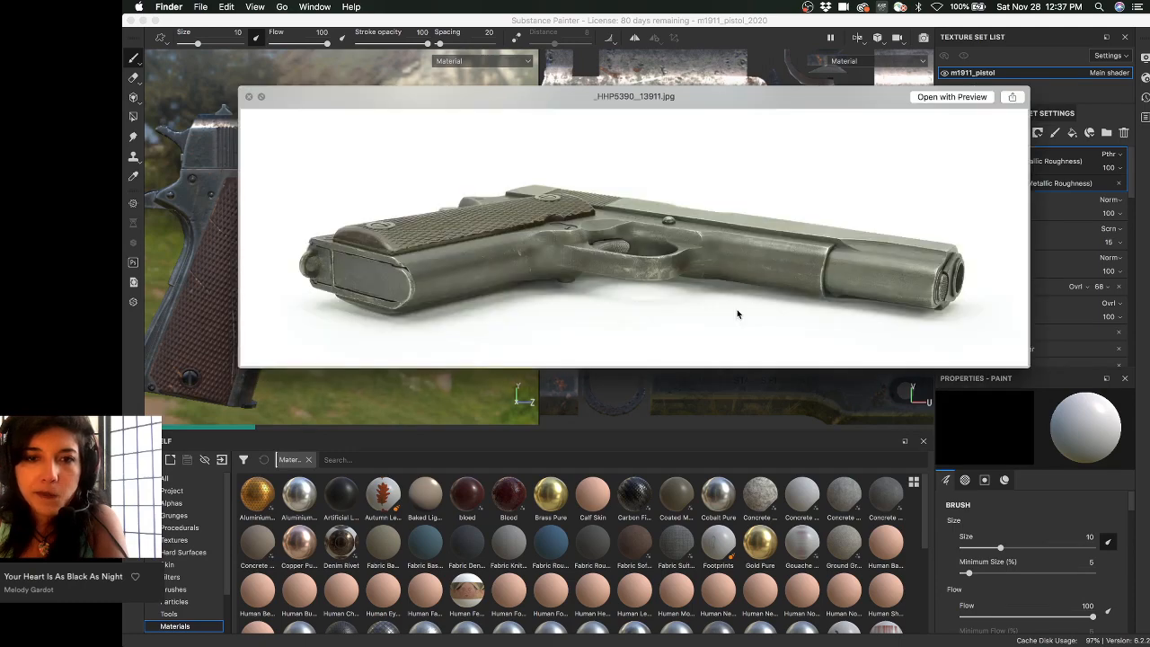
key("Right")
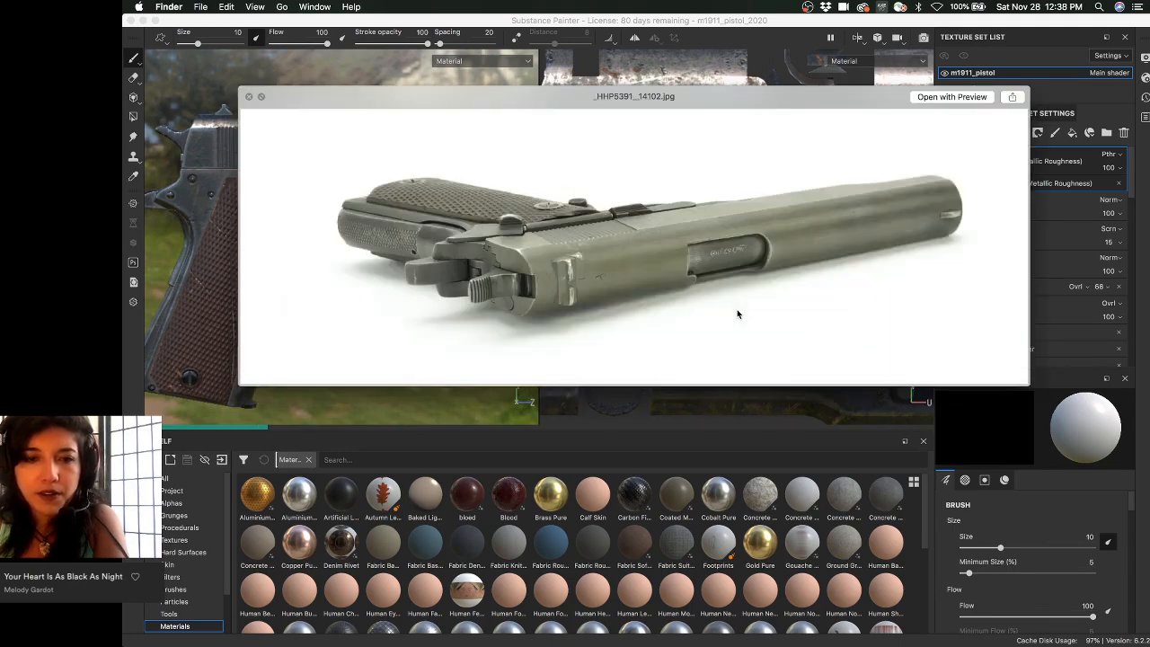
key("Right")
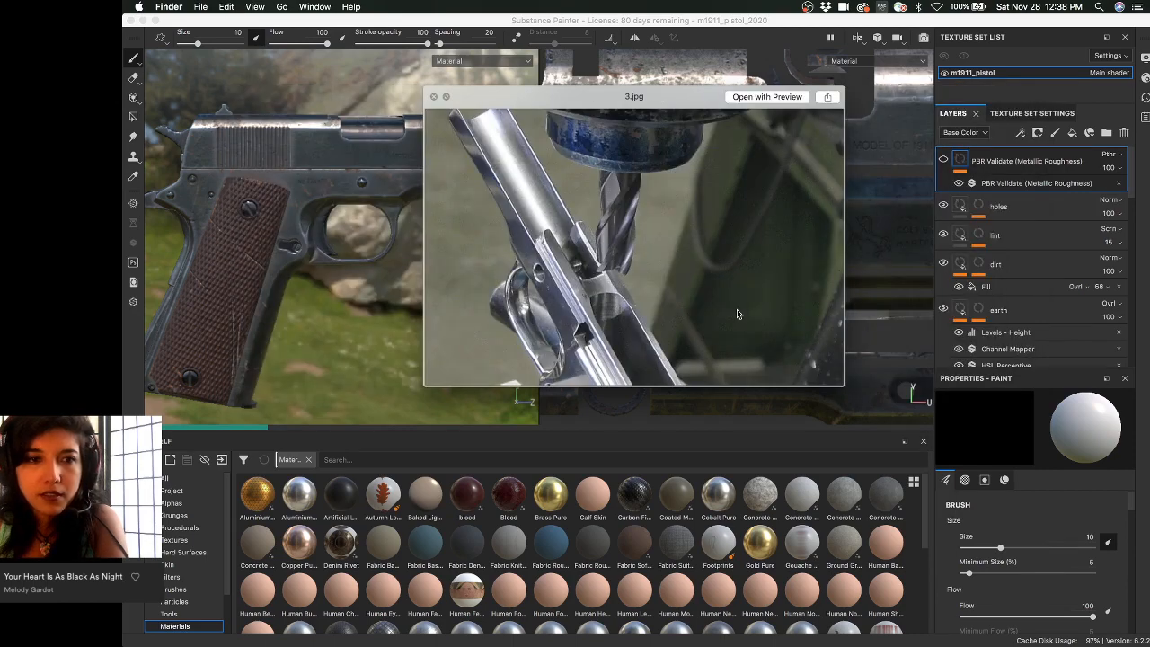
key("Right")
- Continue through the parts layouts, Model 1911-A1, grip, breech and bullets photos to the slide markings close-up
key("Right")
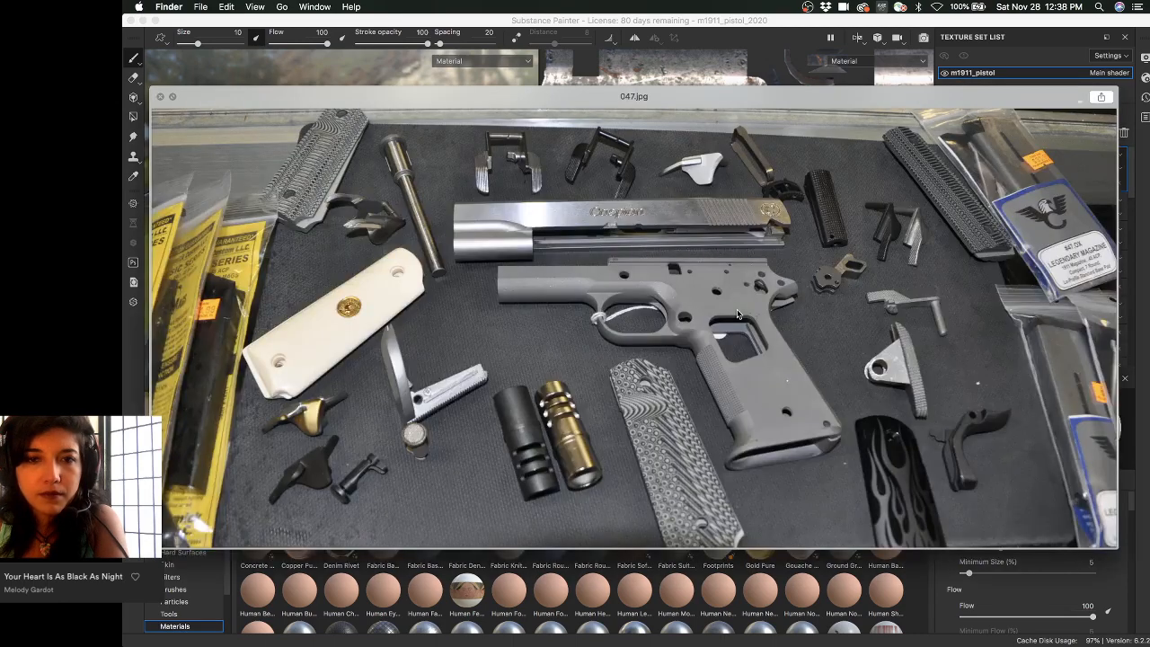
key("Right")
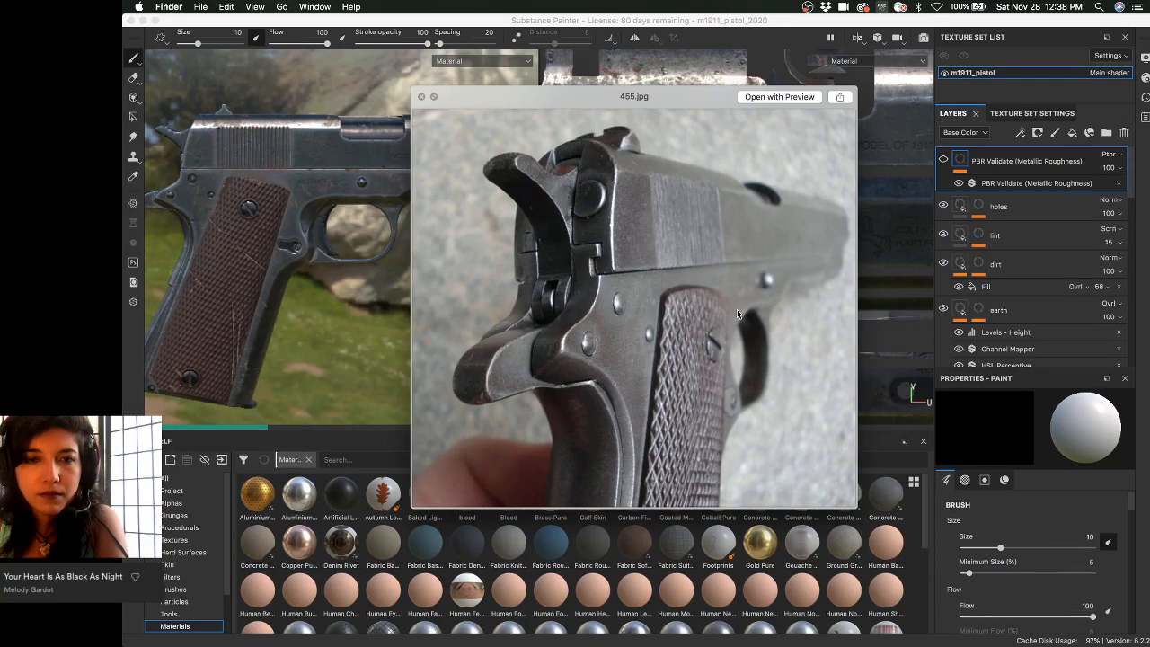
key("Right")
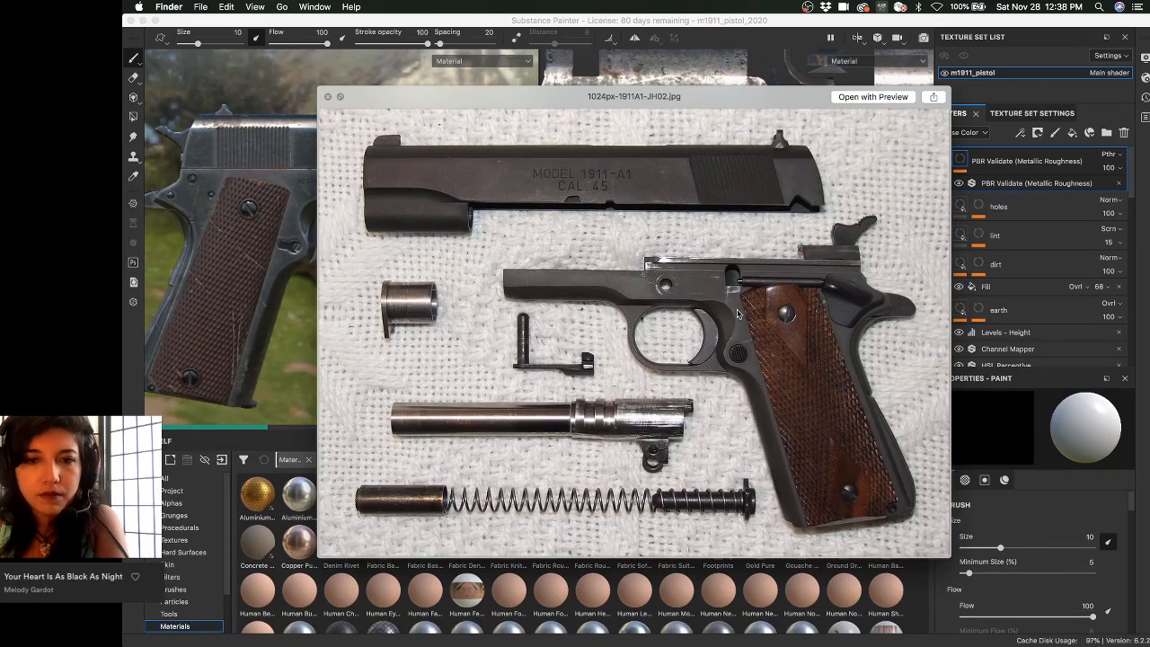
key("Right")
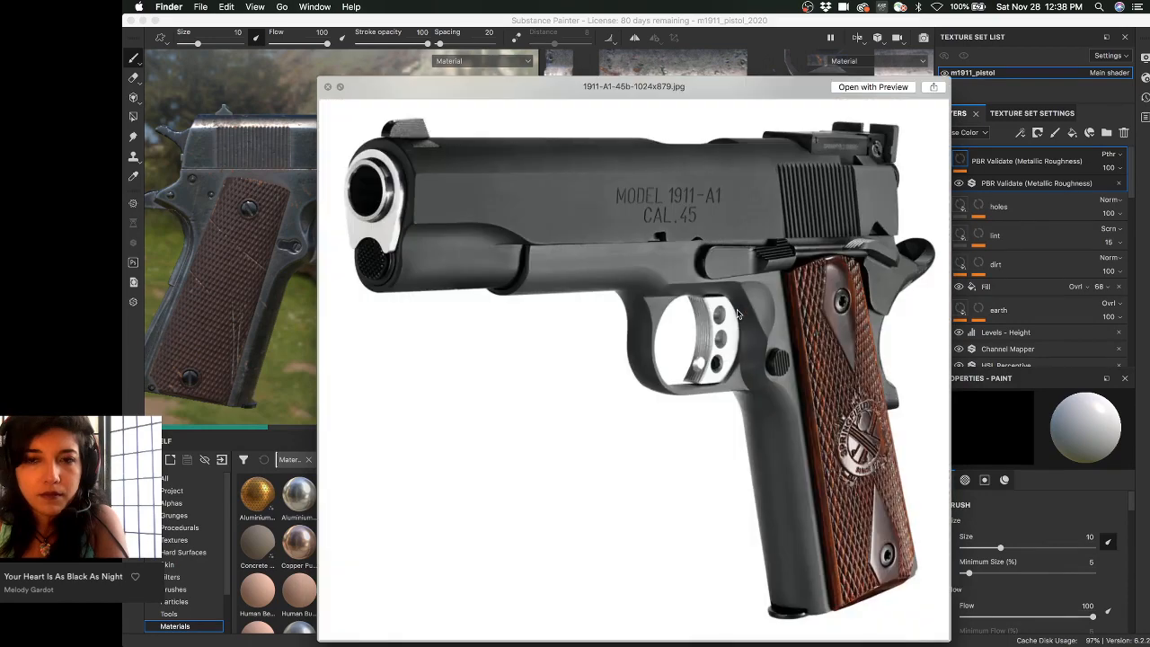
key("Right")
key("Right")
key("Right")
key("Right")
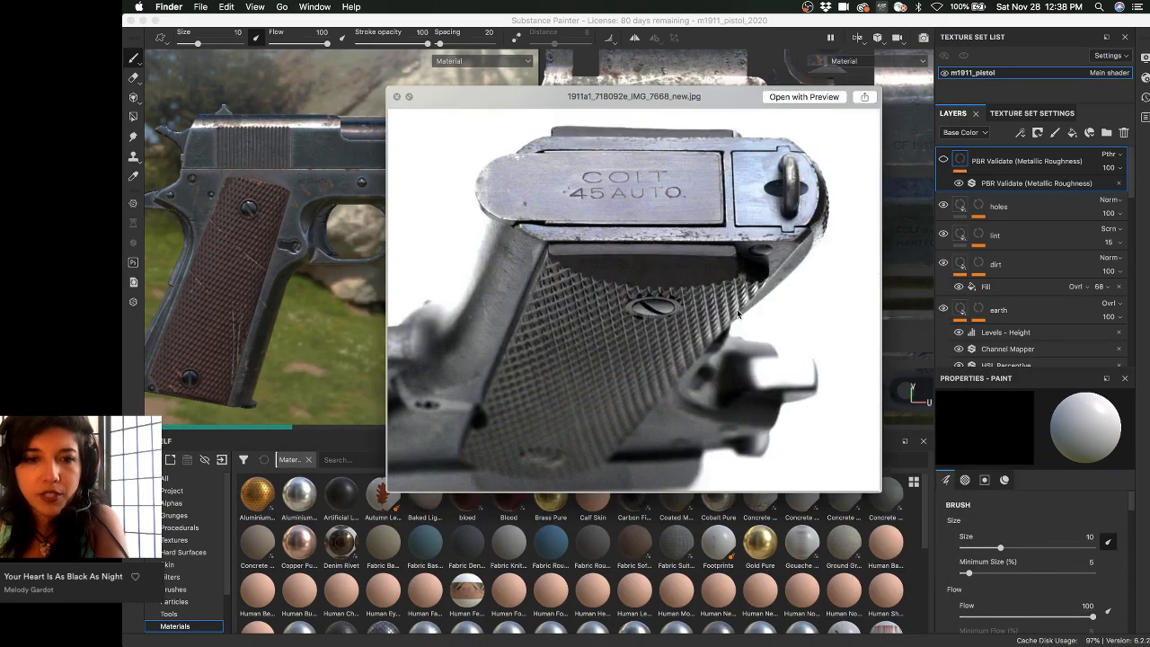
key("Right")
key("Right")
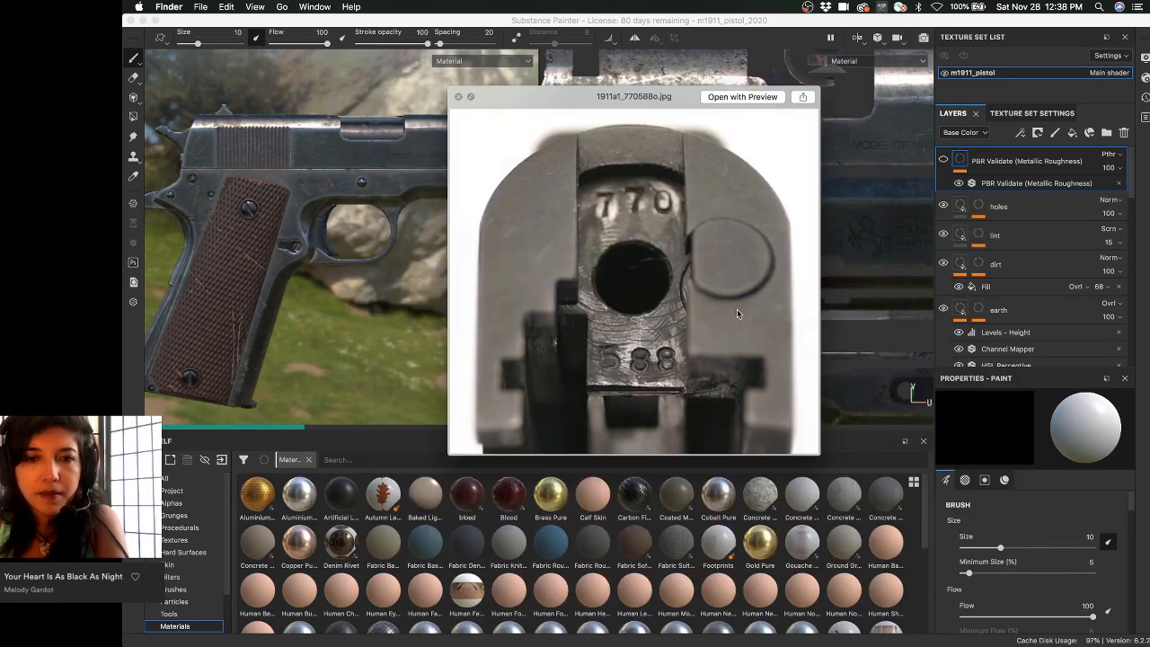
key("Right")
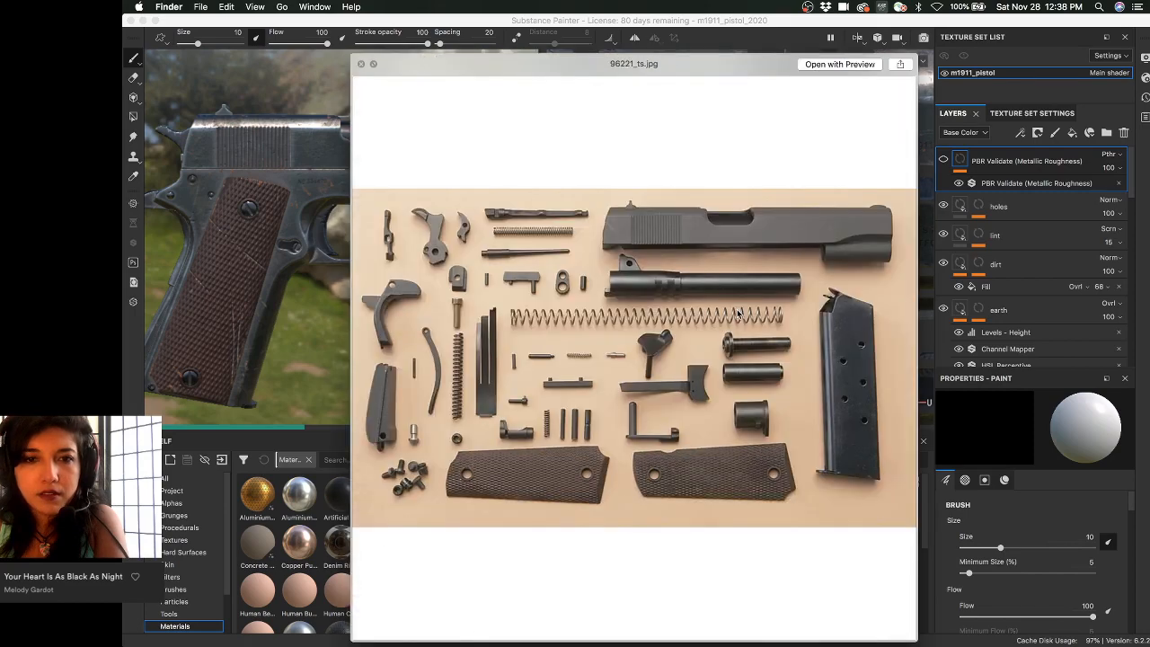
key("Right")
key("Right")
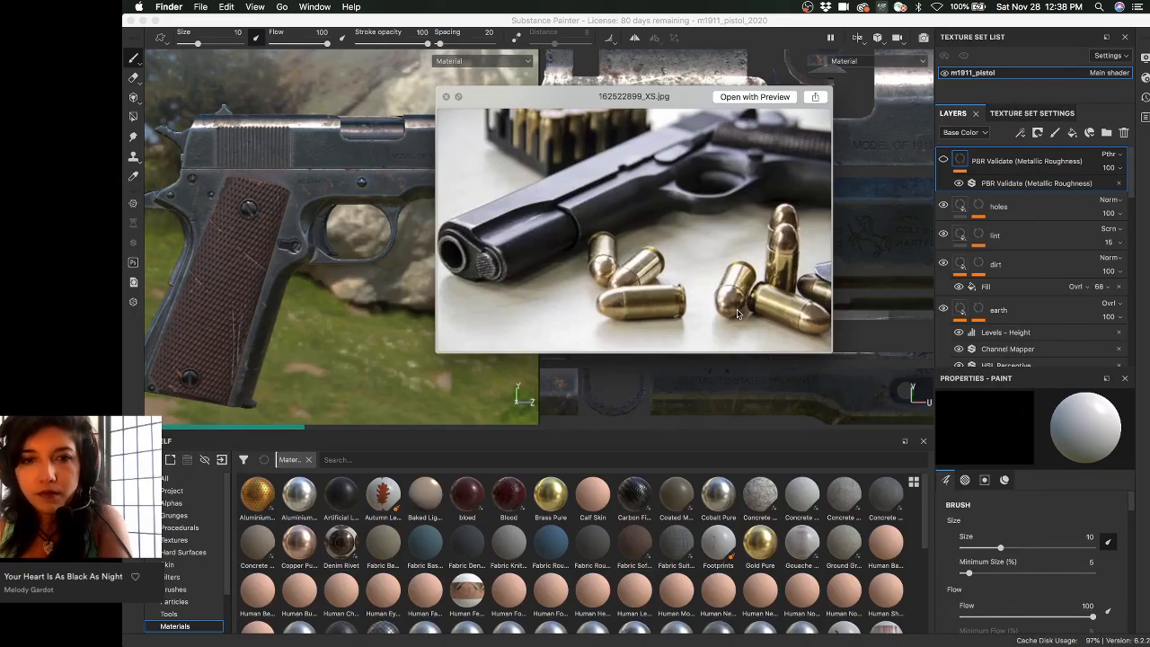
key("Right")
key("Right")
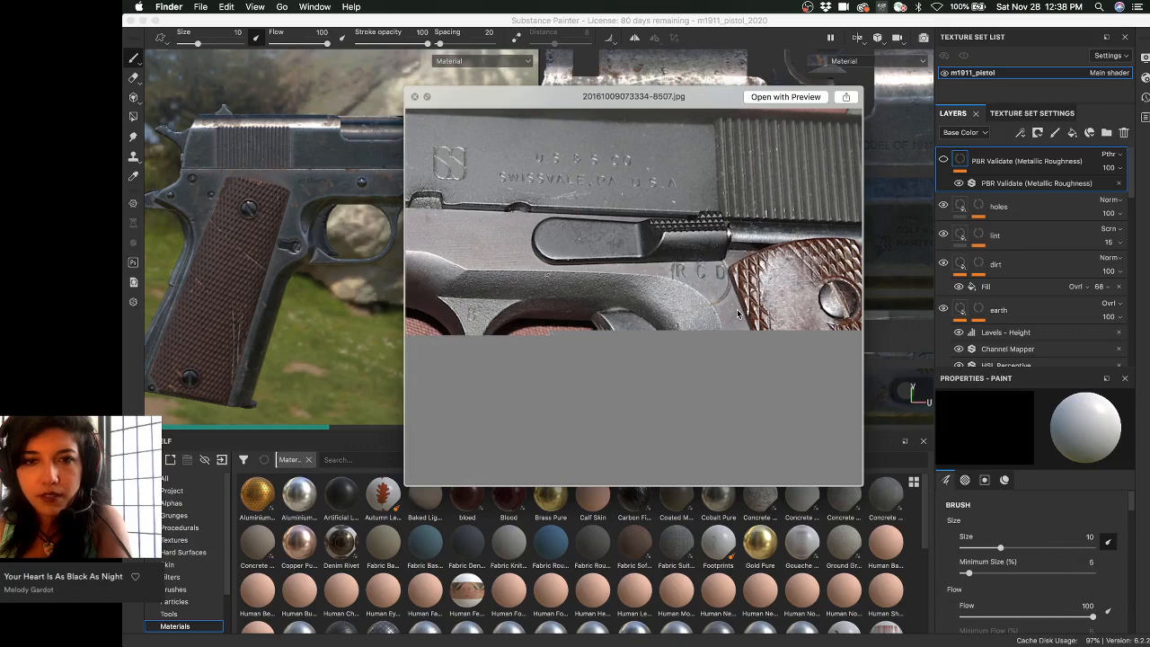
key("Right")
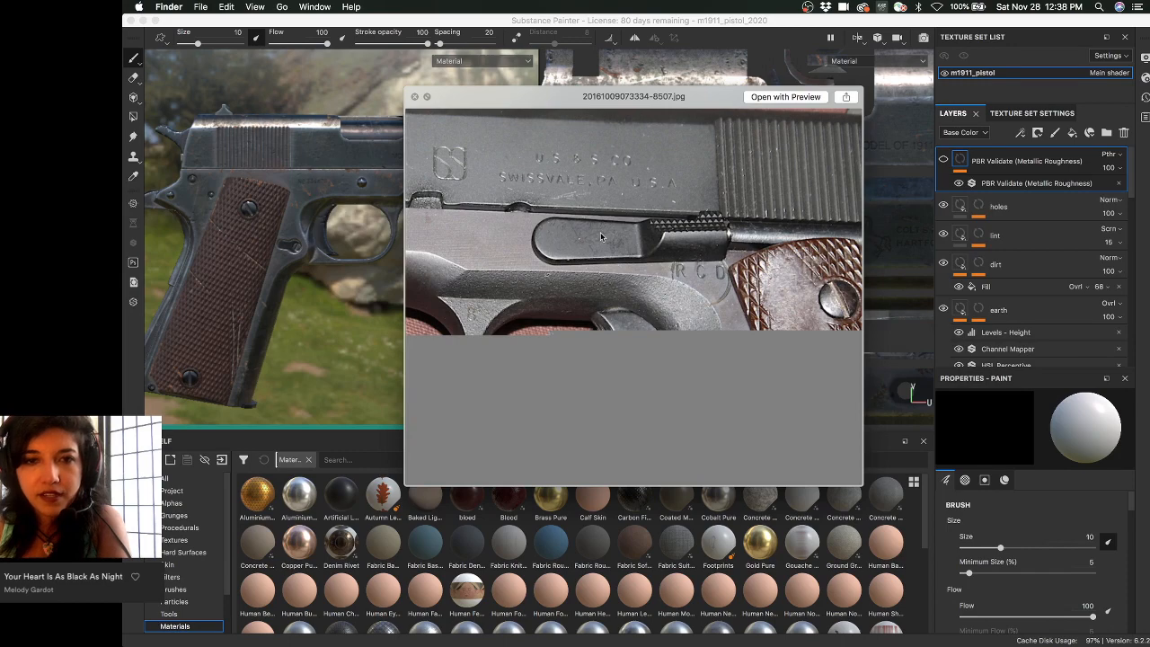
key("Right")
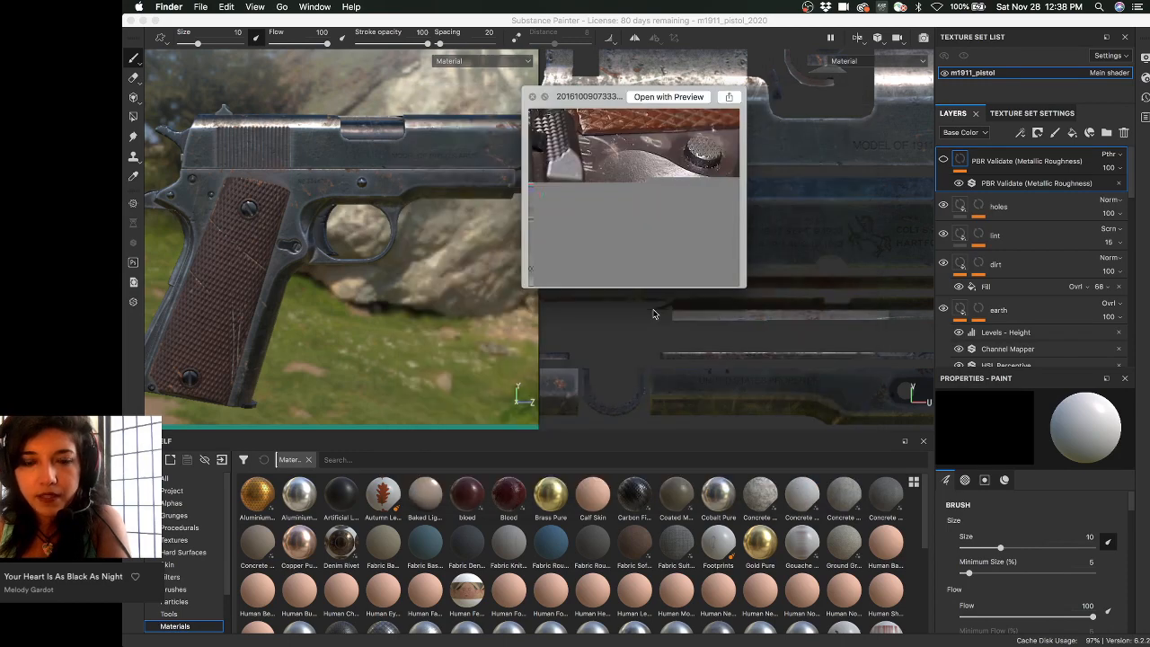
key("Left")
scroll(790, 333, "up", 3)
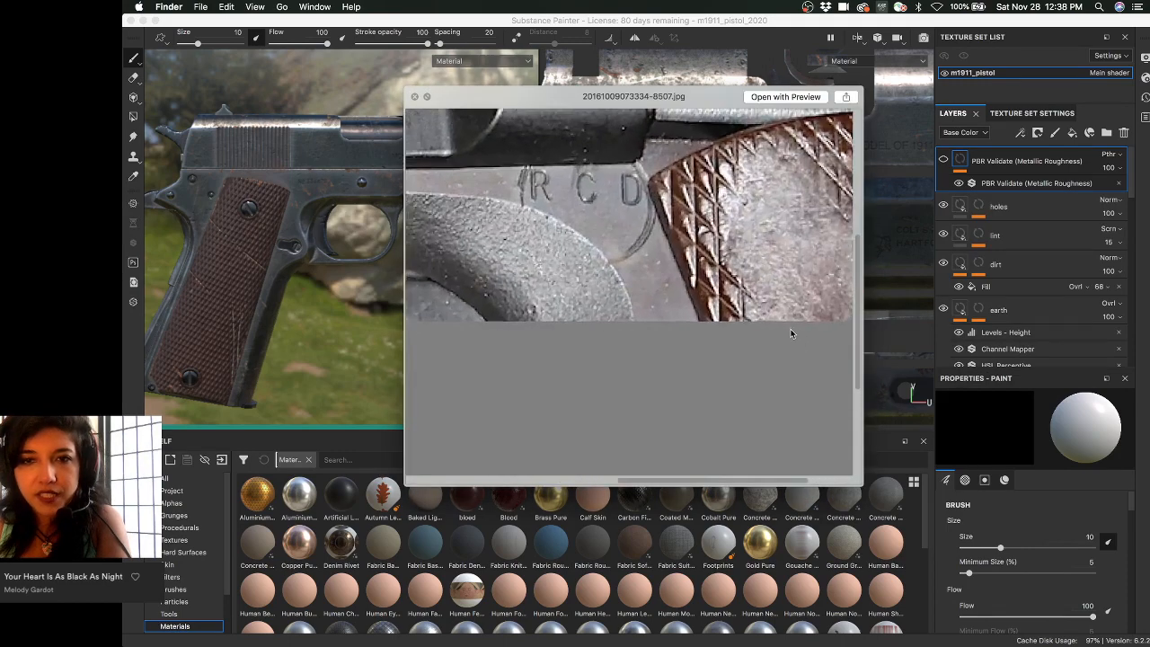
scroll(790, 334, "up", 2)
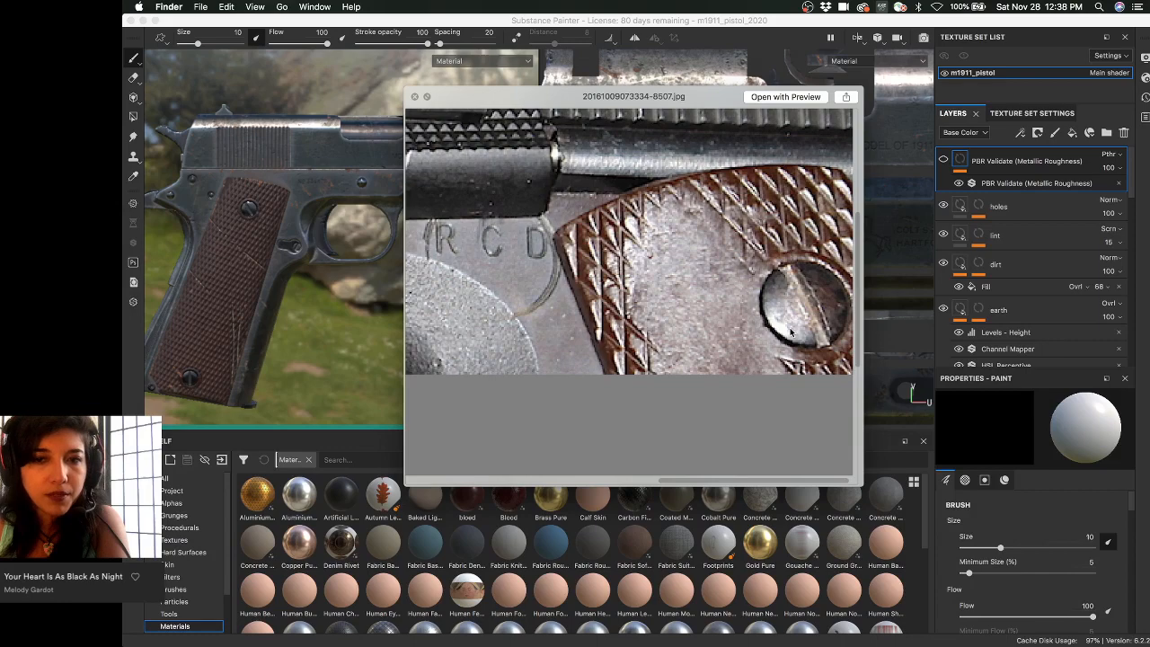
scroll(790, 331, "down", 4)
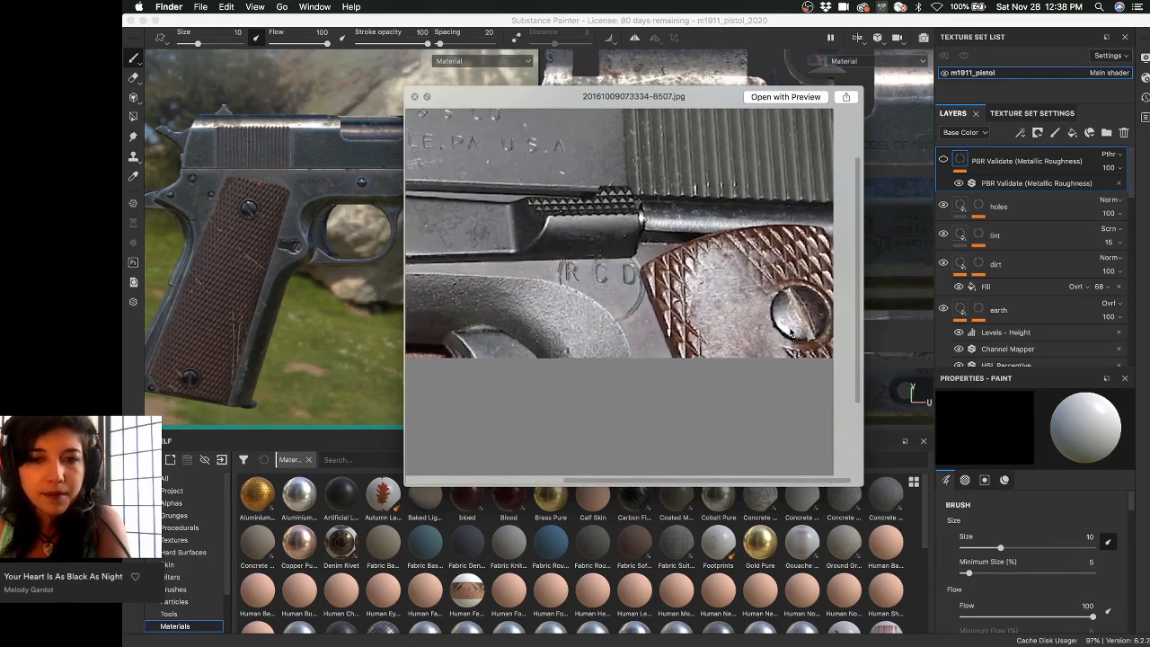
scroll(791, 332, "down", 5)
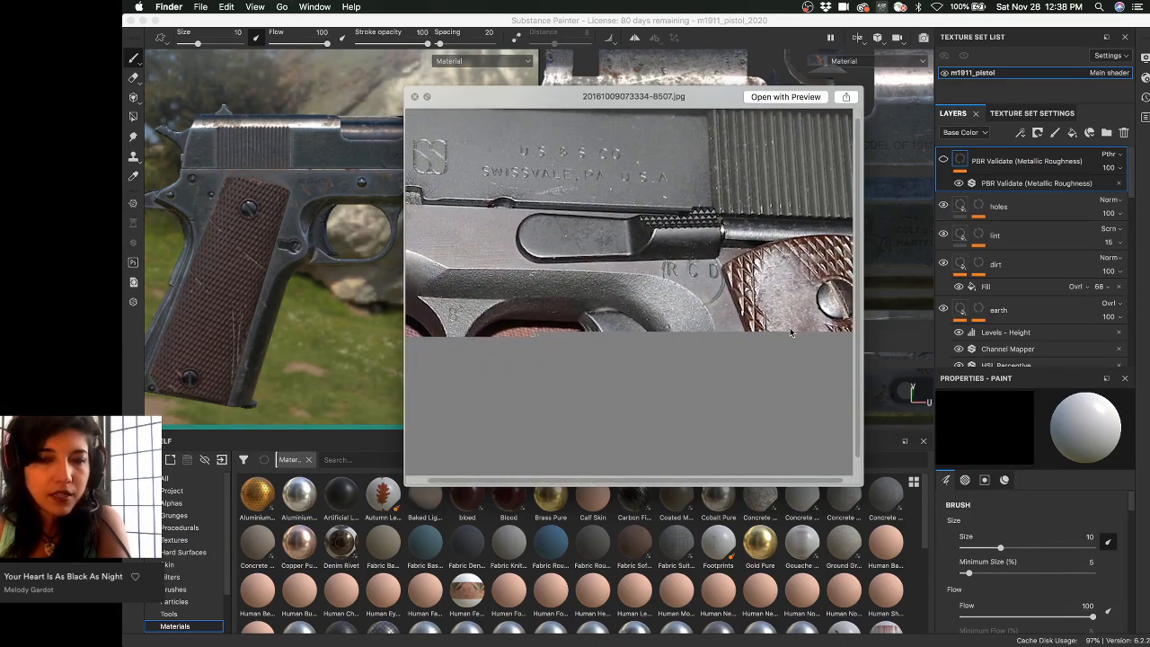
scroll(790, 332, "down", 2)
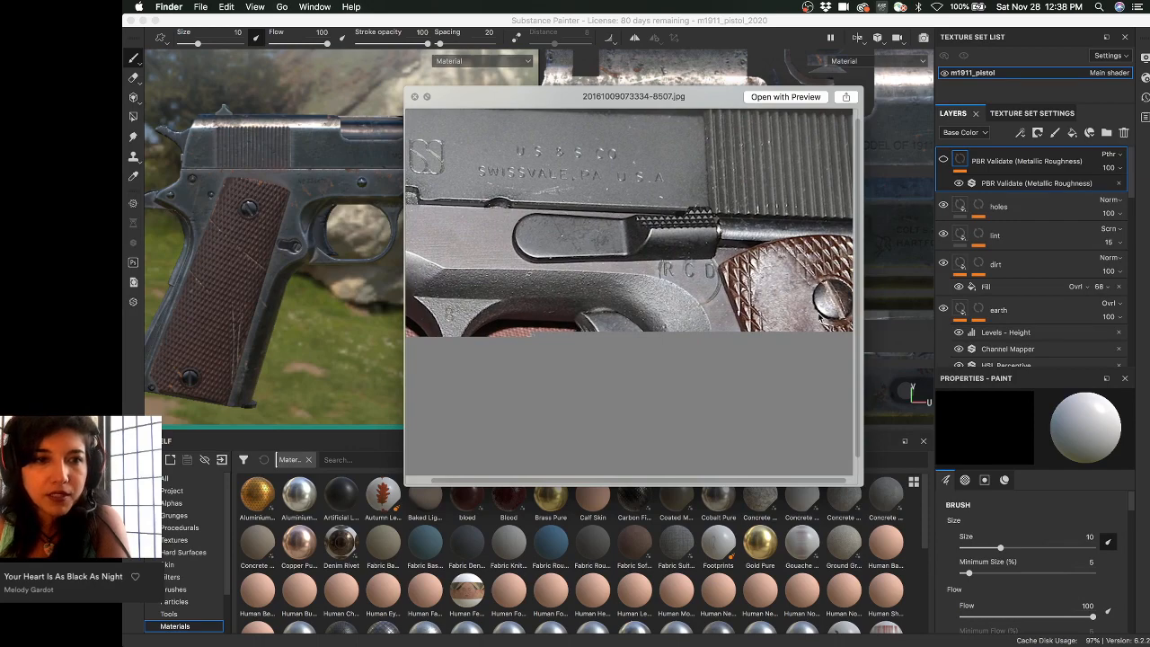
key("Right")
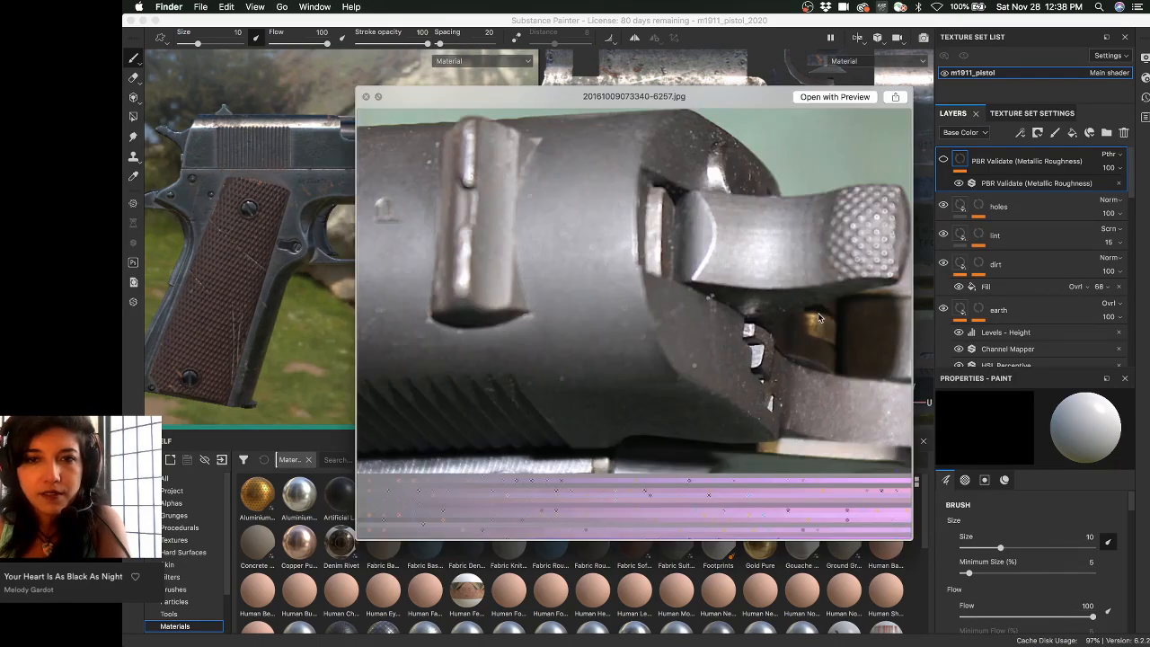
- Step through the grip close-up, C1.jpg render, colt-mk-iv-series-70-011.jpg and DSC_0150_35744.jpg photos
key("Right")
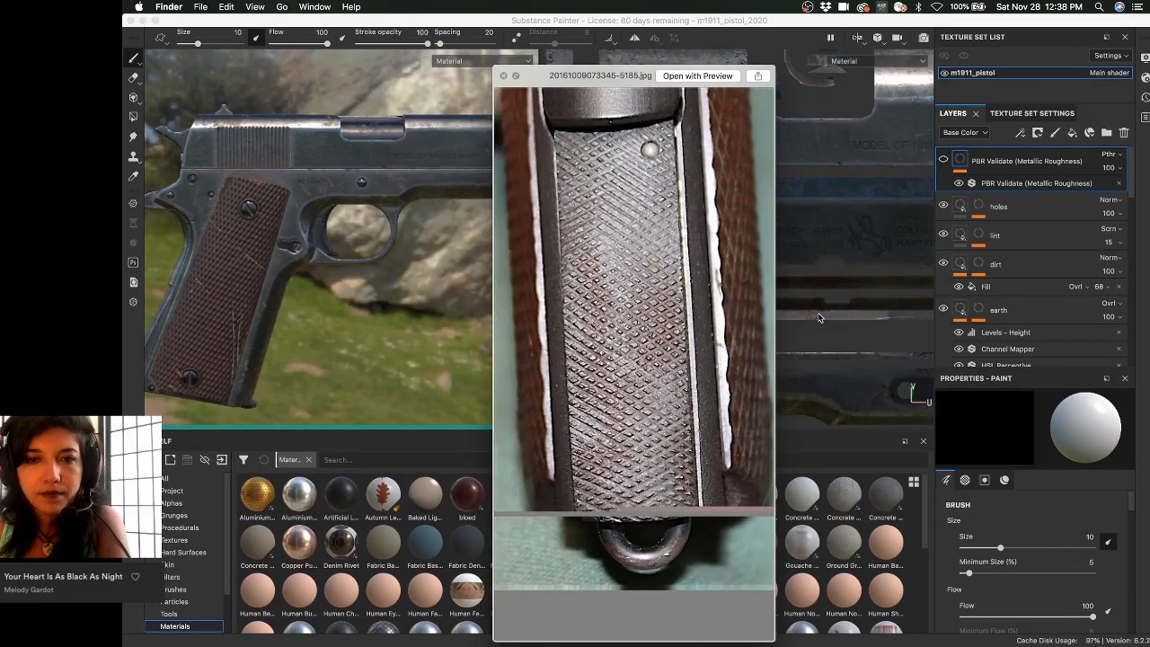
key("Left")
key("Right")
key("Right")
key("Right")
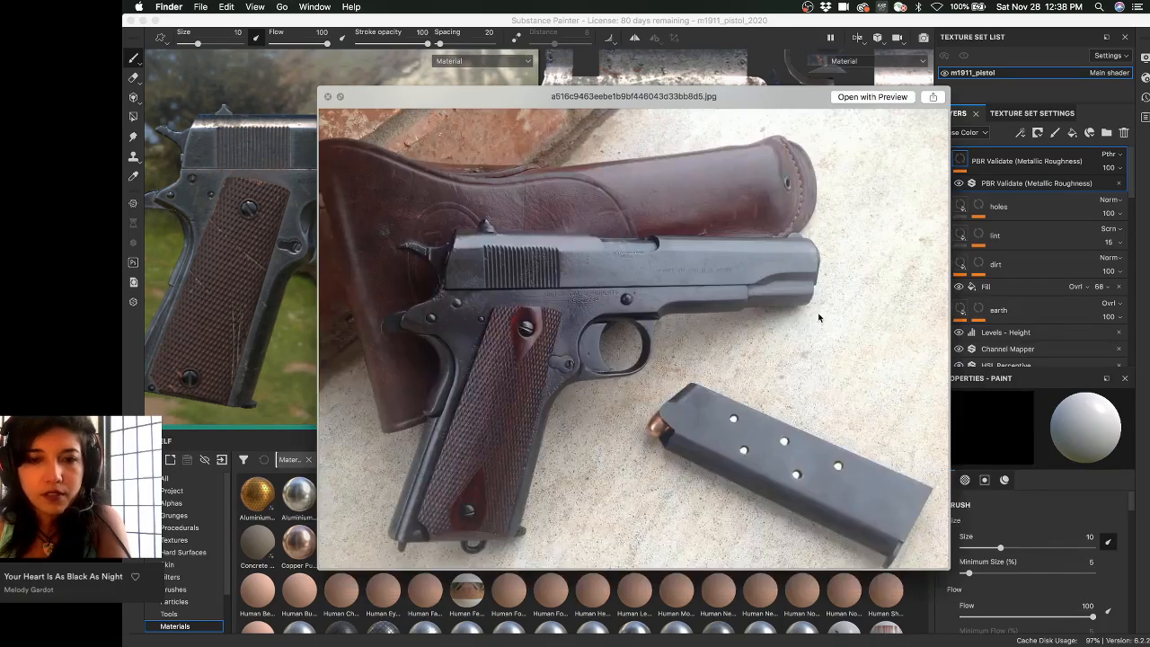
key("Right")
key("Right")
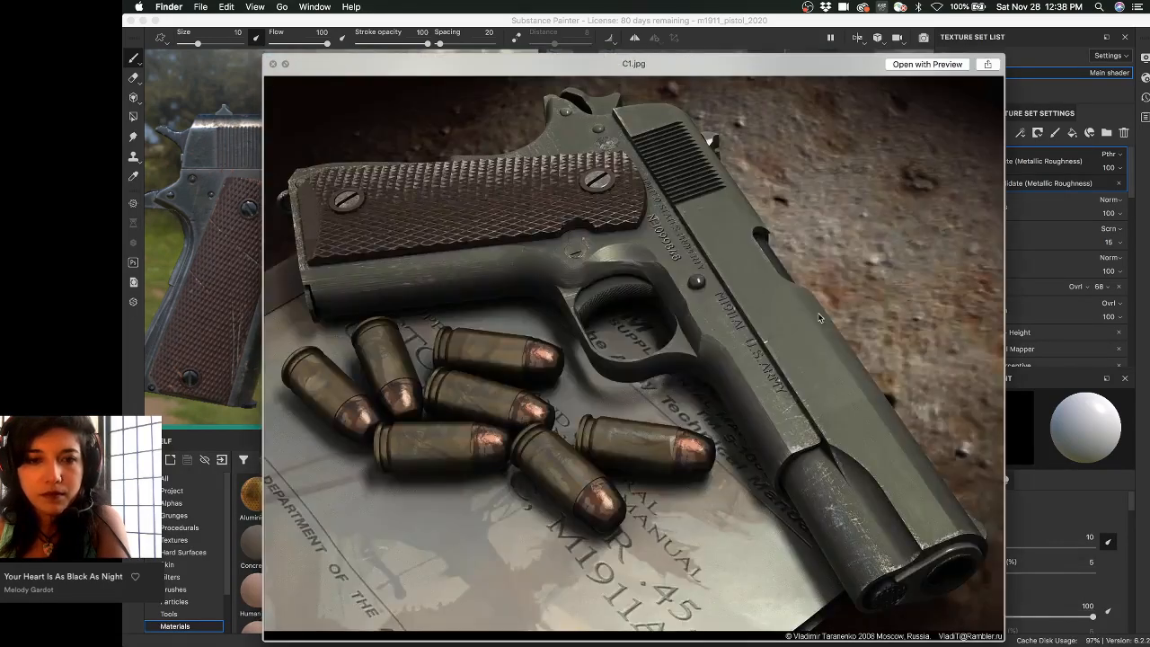
key("Right")
key("Right")
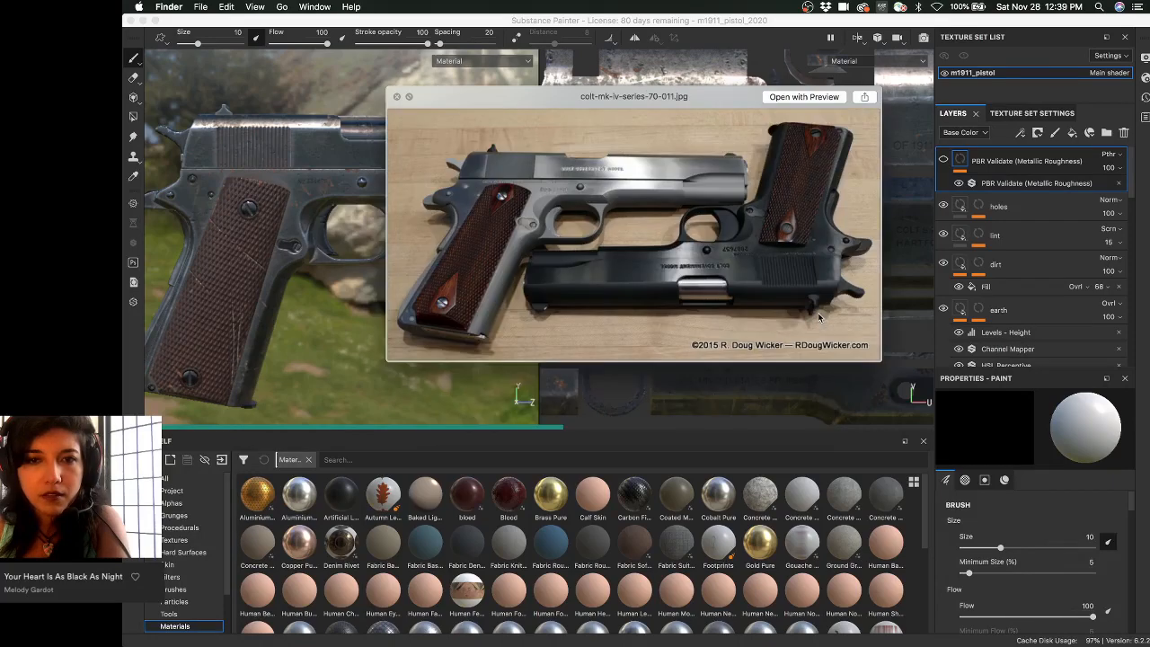
key("Right")
key("Right")
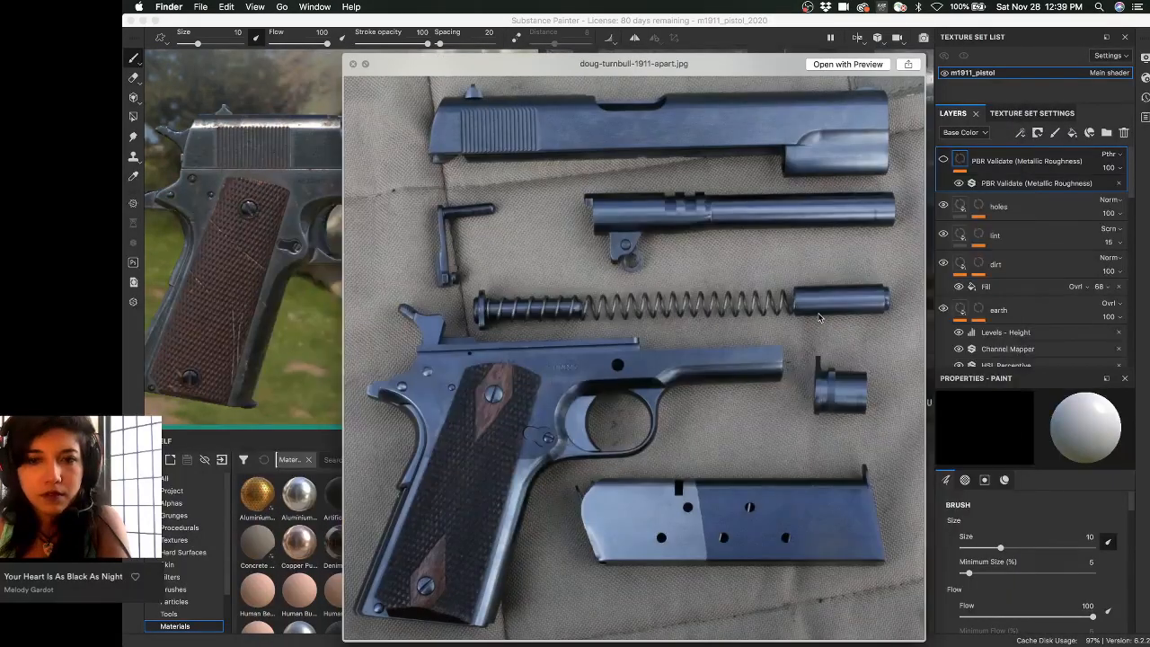
key("Right")
key("Right")
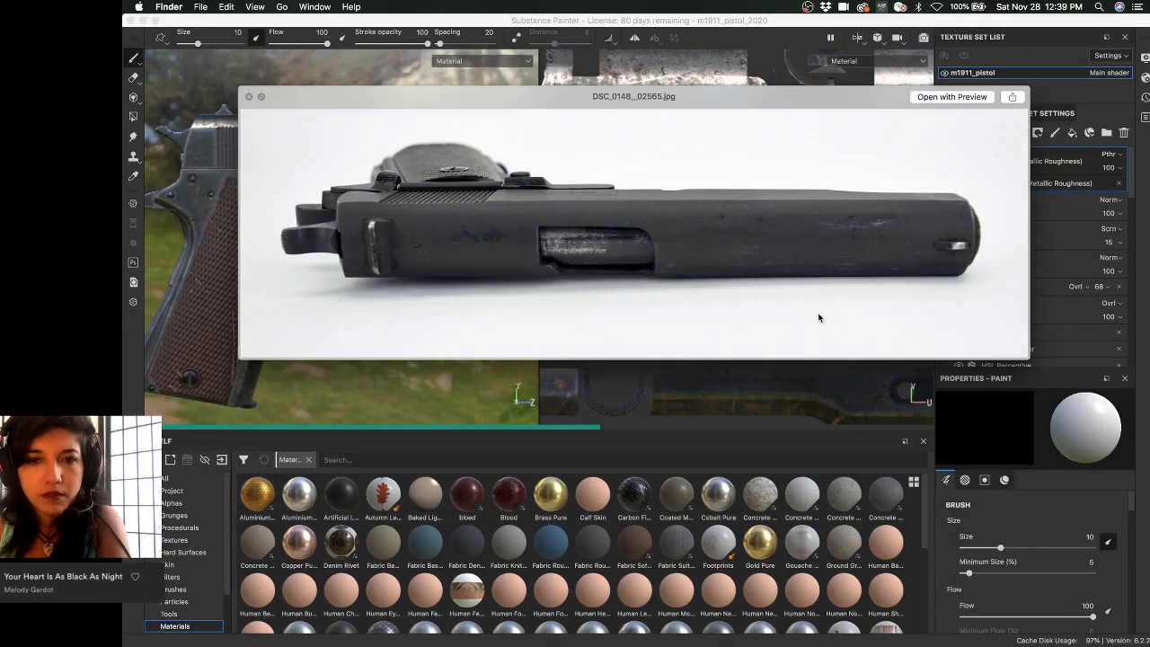
key("Right")
key("Left")
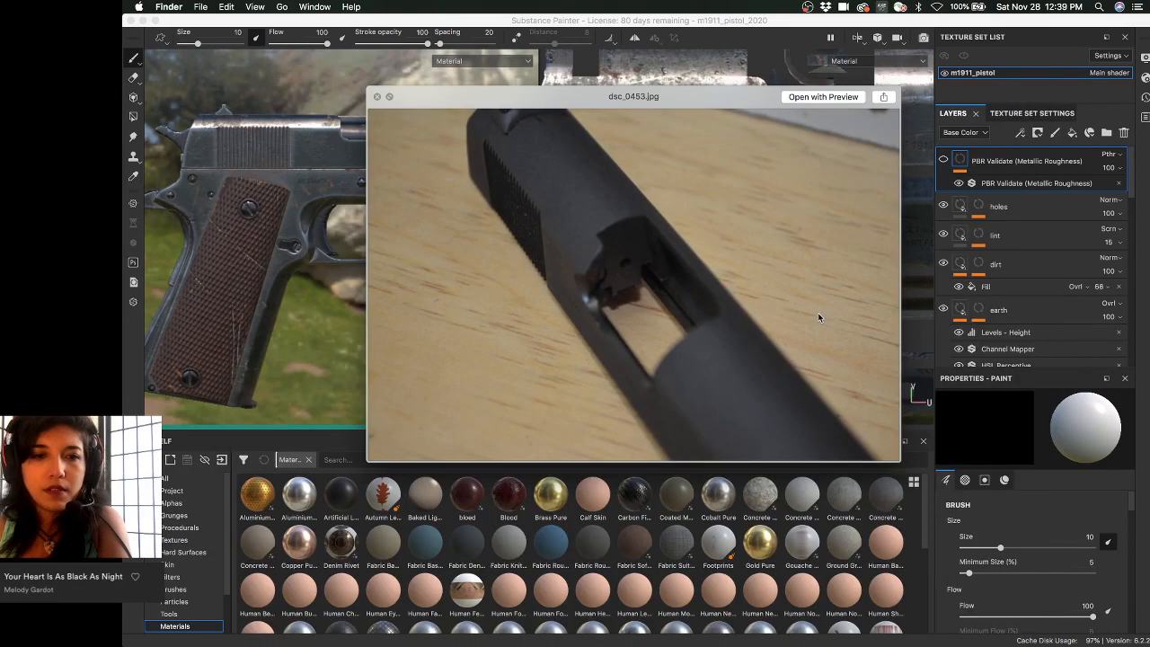
key("Right")
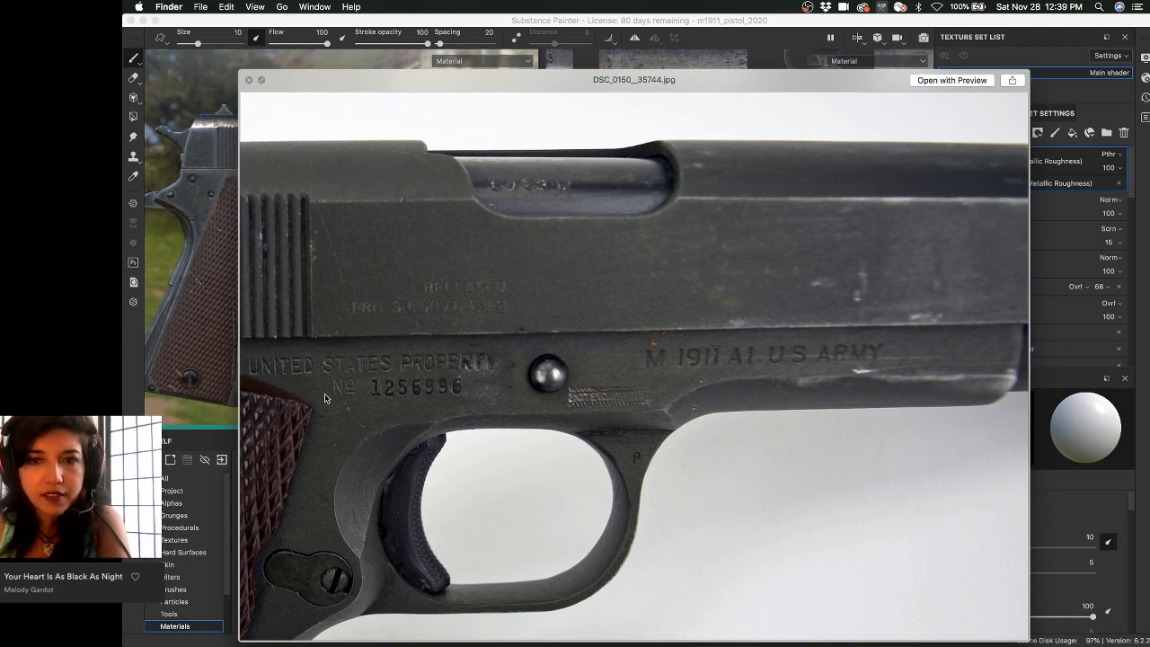
- Continue through dsc_0453.jpg, muzzle, United States Property, magazine, nra_museum and M1911A1_1.gif images
key("Right")
key("Right")
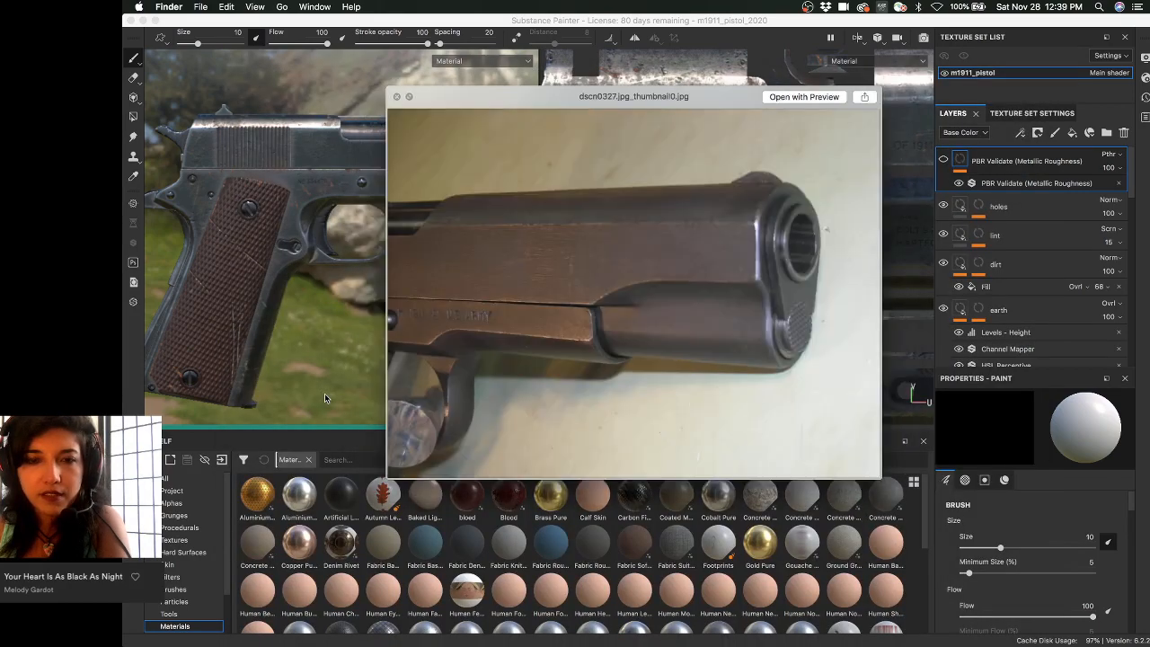
key("Right")
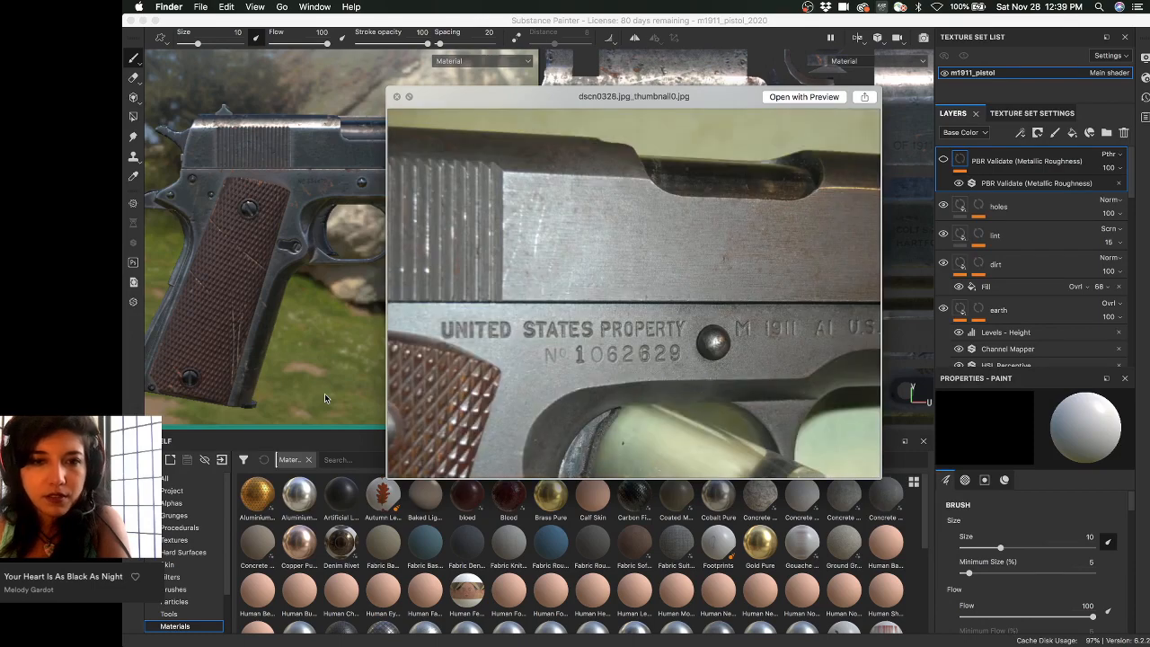
key("Right")
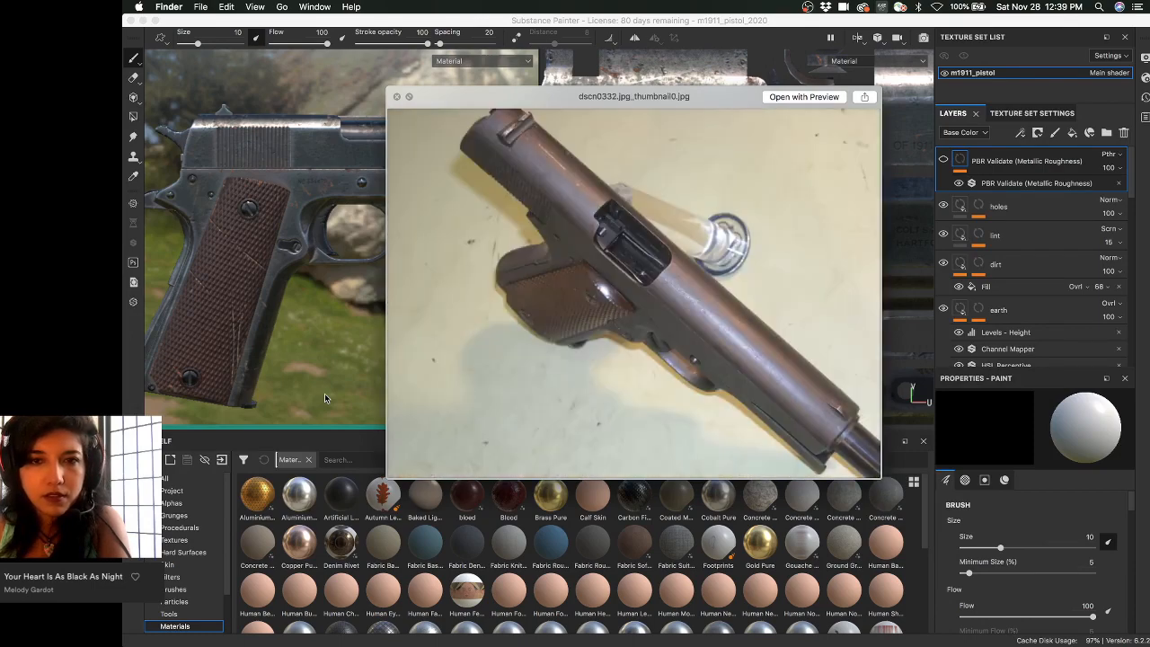
key("Right")
key("Right")
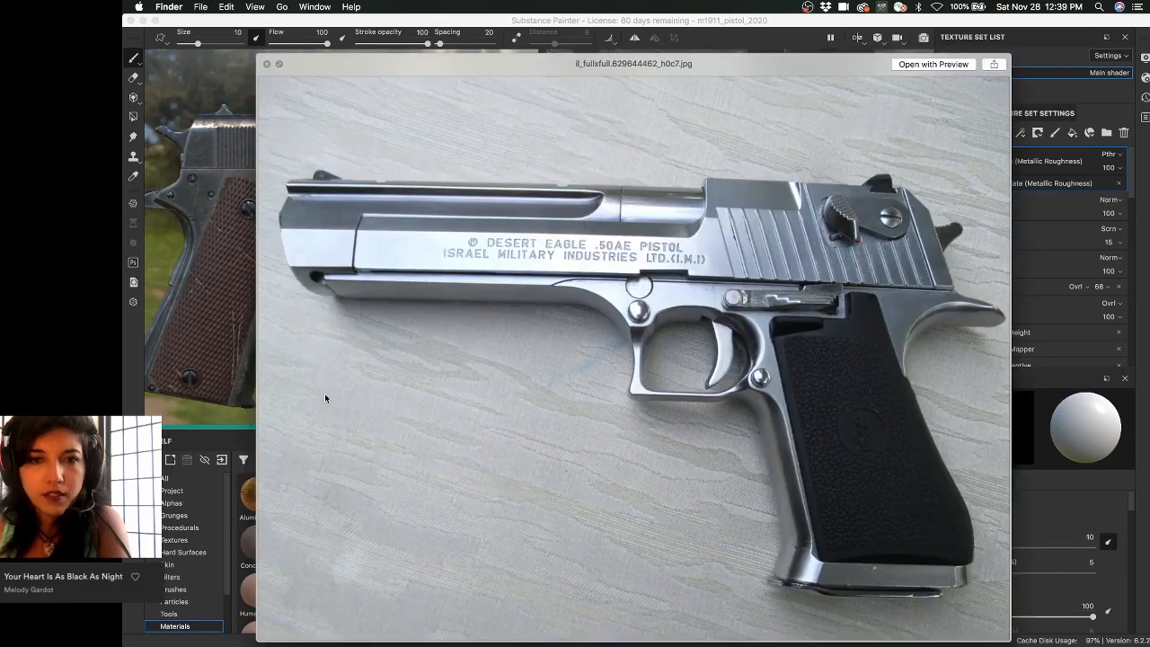
key("Right")
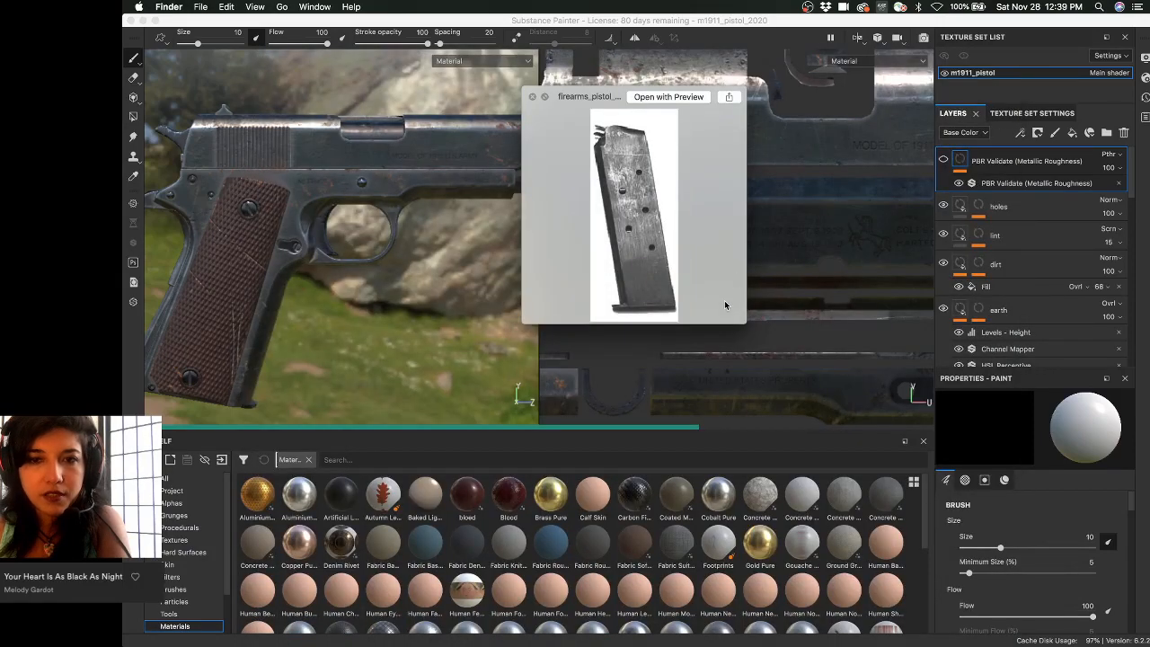
left_click_drag(724, 300, 753, 358)
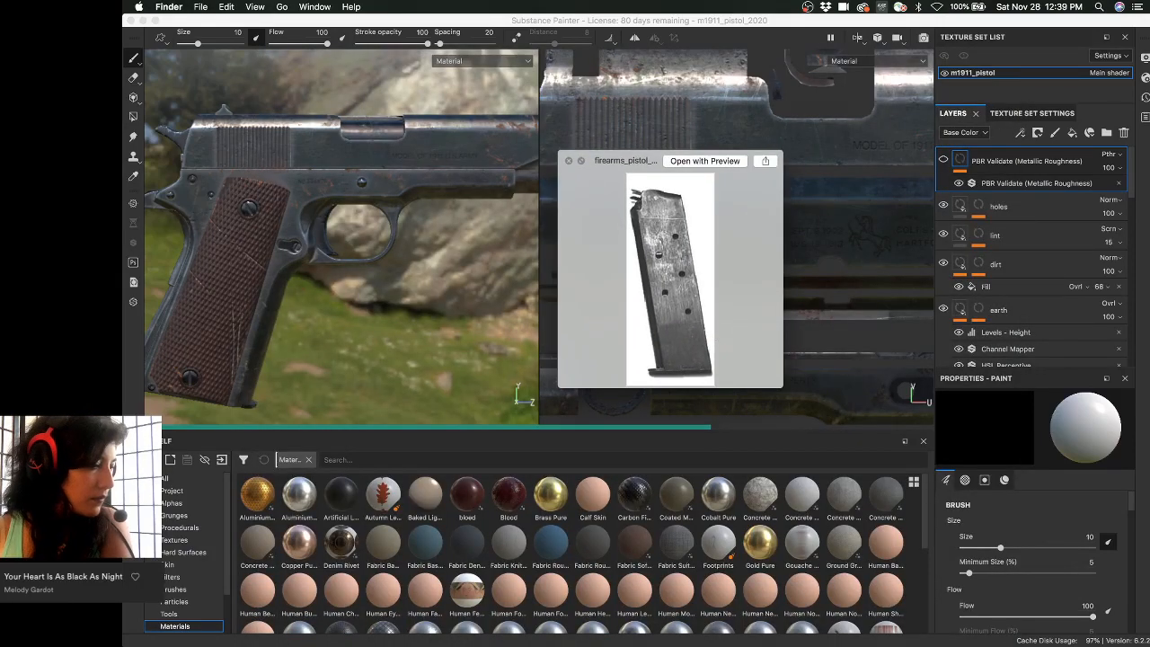
key("Left")
key("Left")
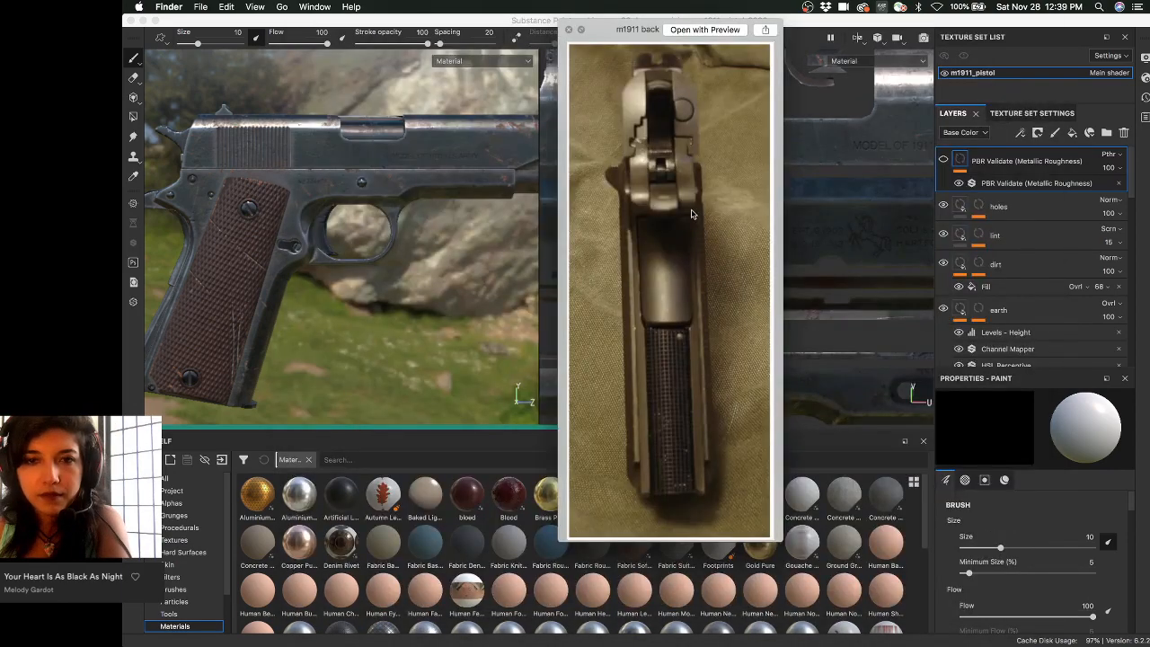
key("Left")
key("Left")
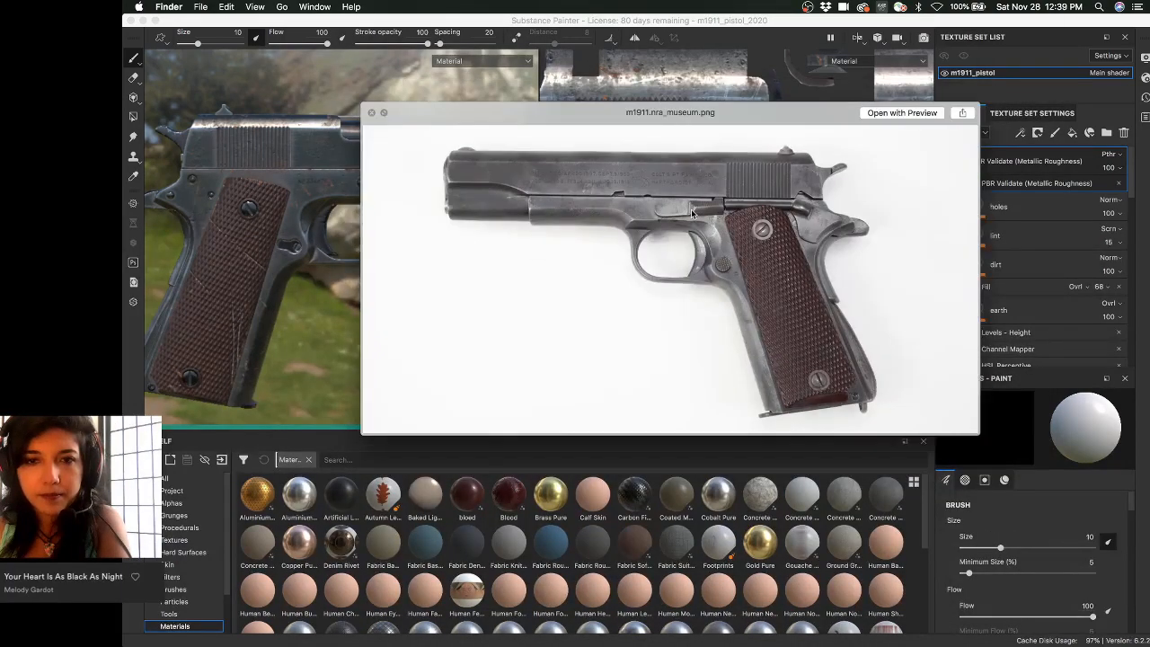
key("Left")
key("Left")
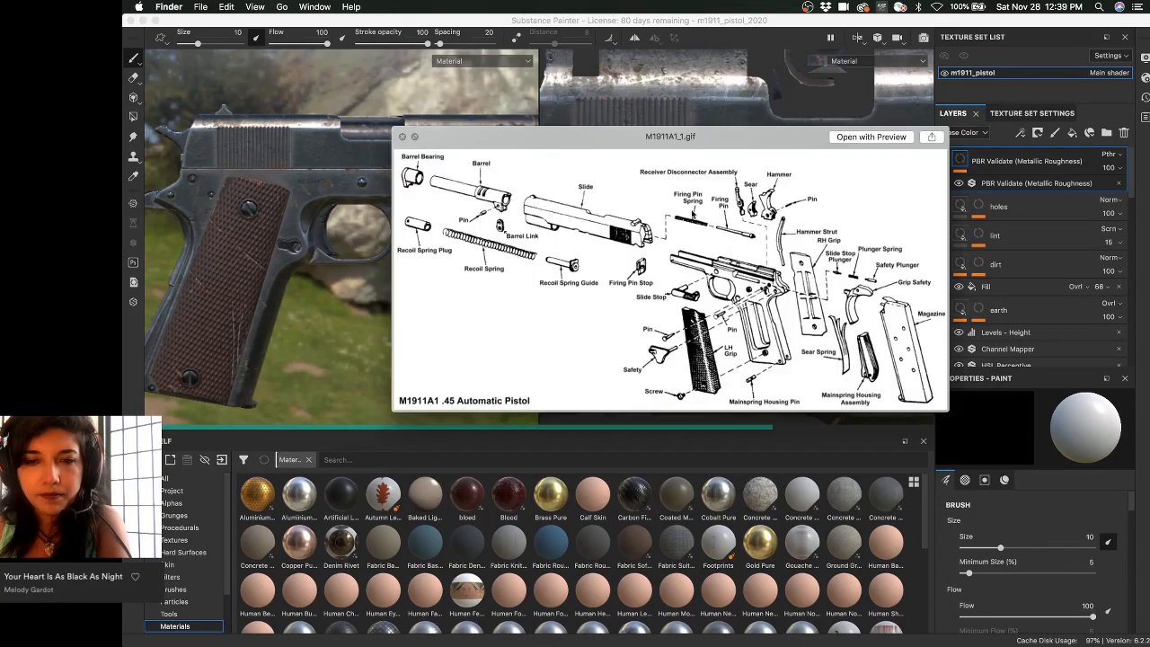
key("Left")
key("Left")
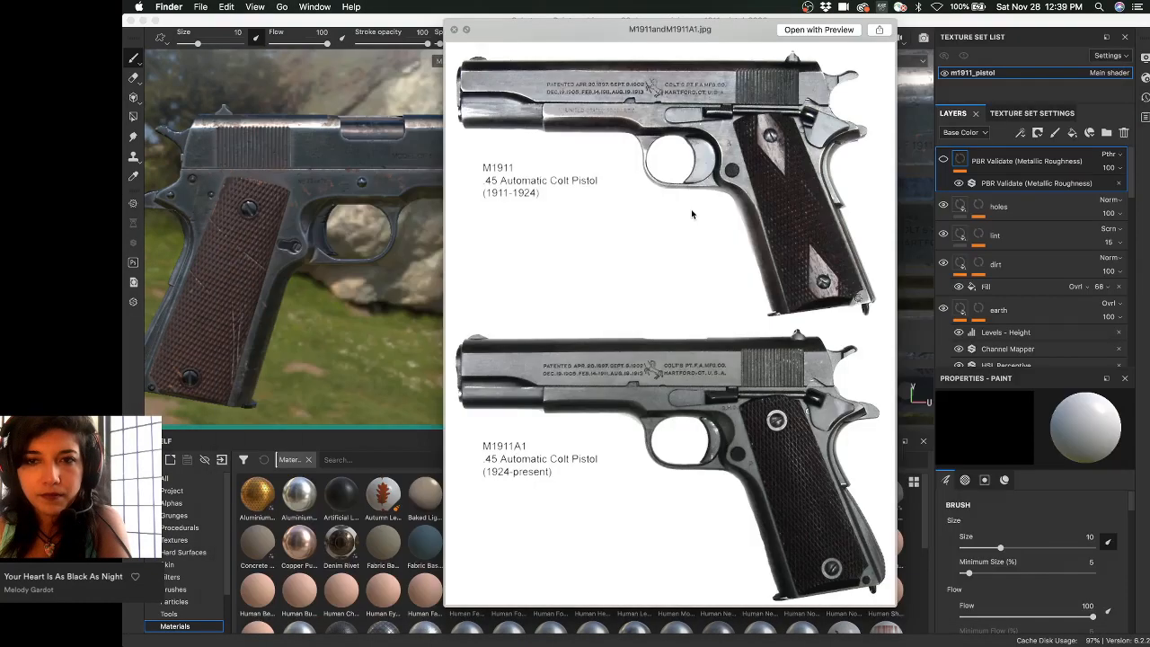
- Revisit the M1911A1.png render, magazine and MVC-874F.jpg muzzle view, landing on pistol-bullets-29095309.jpg
key("Right")
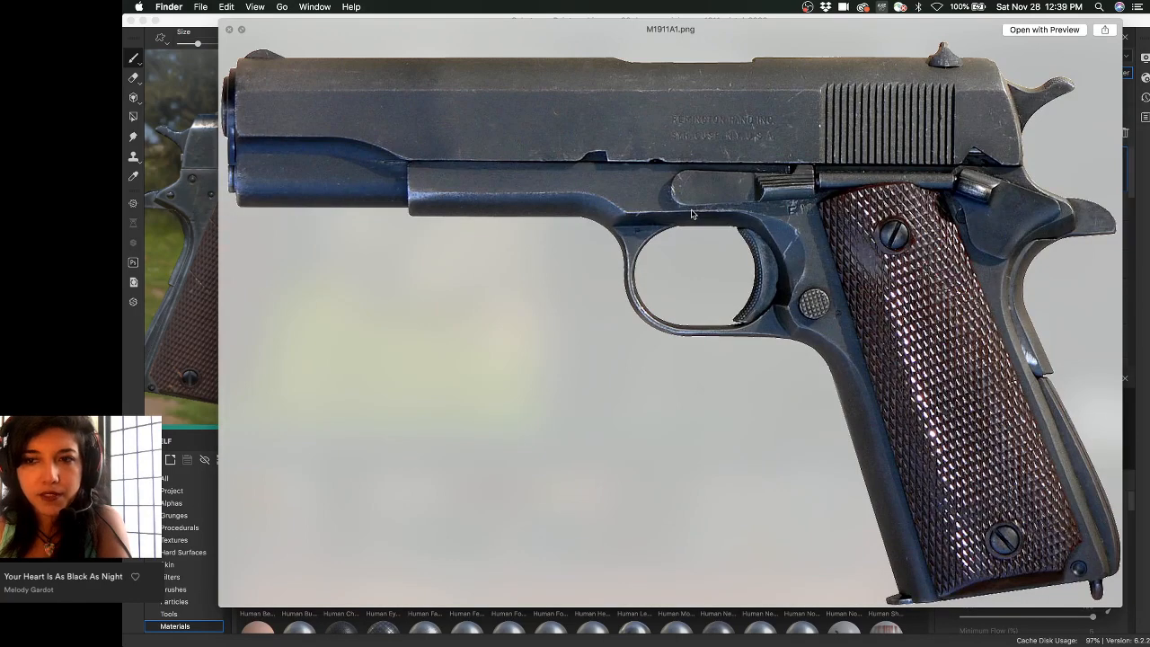
key("Left")
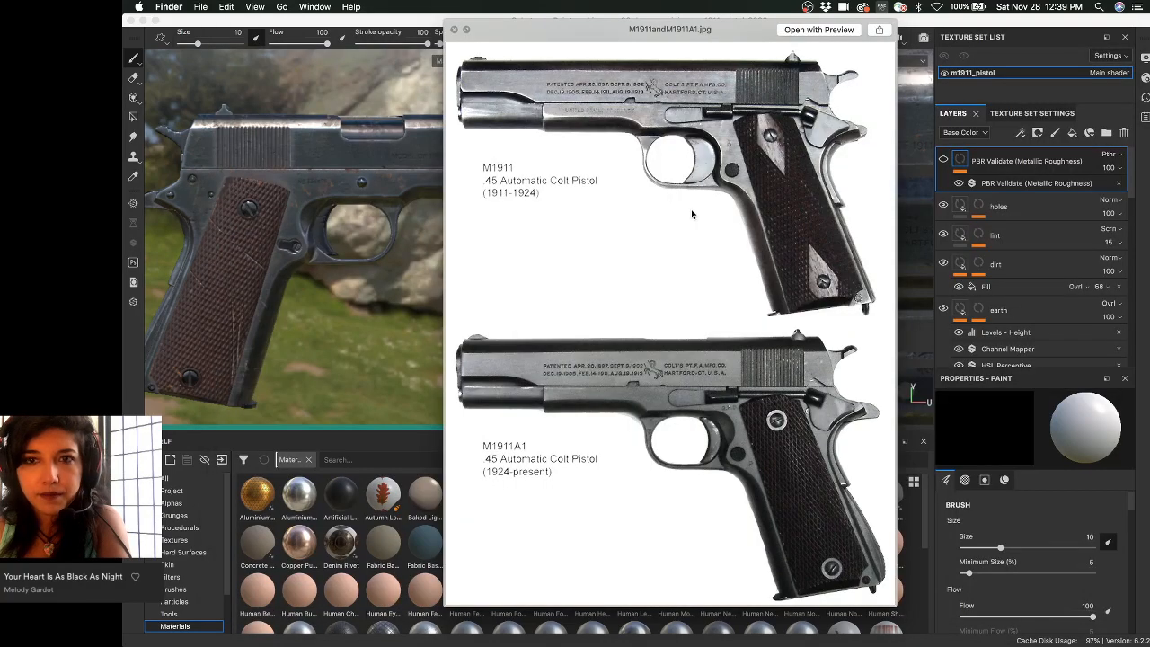
key("Left")
key("Left")
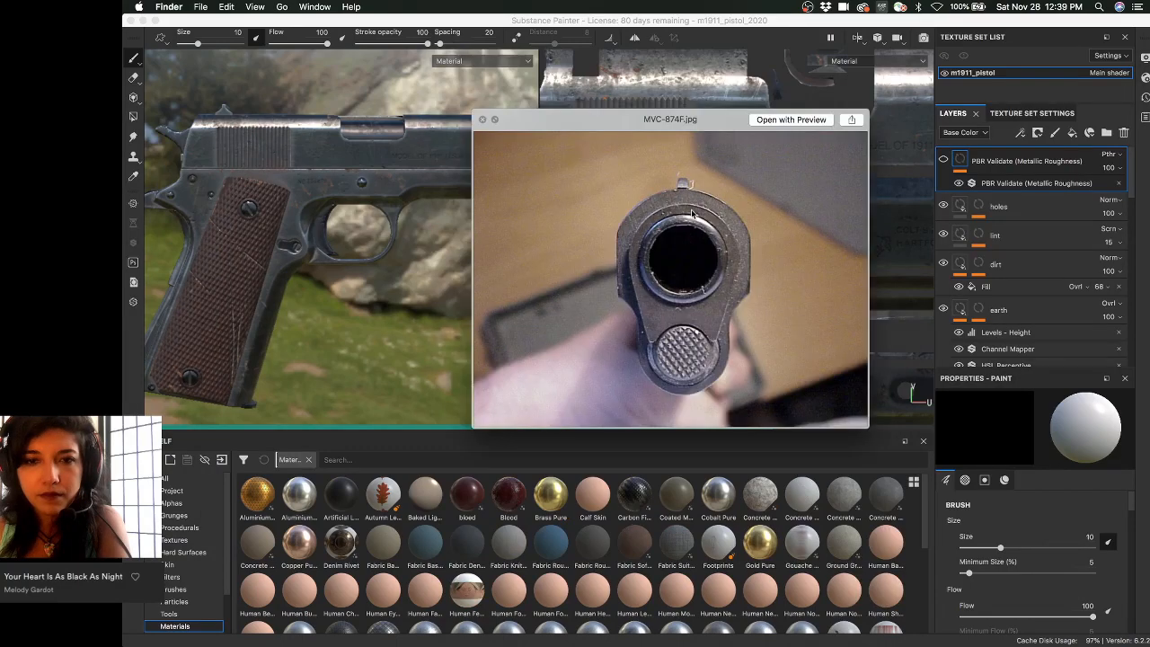
key("Left")
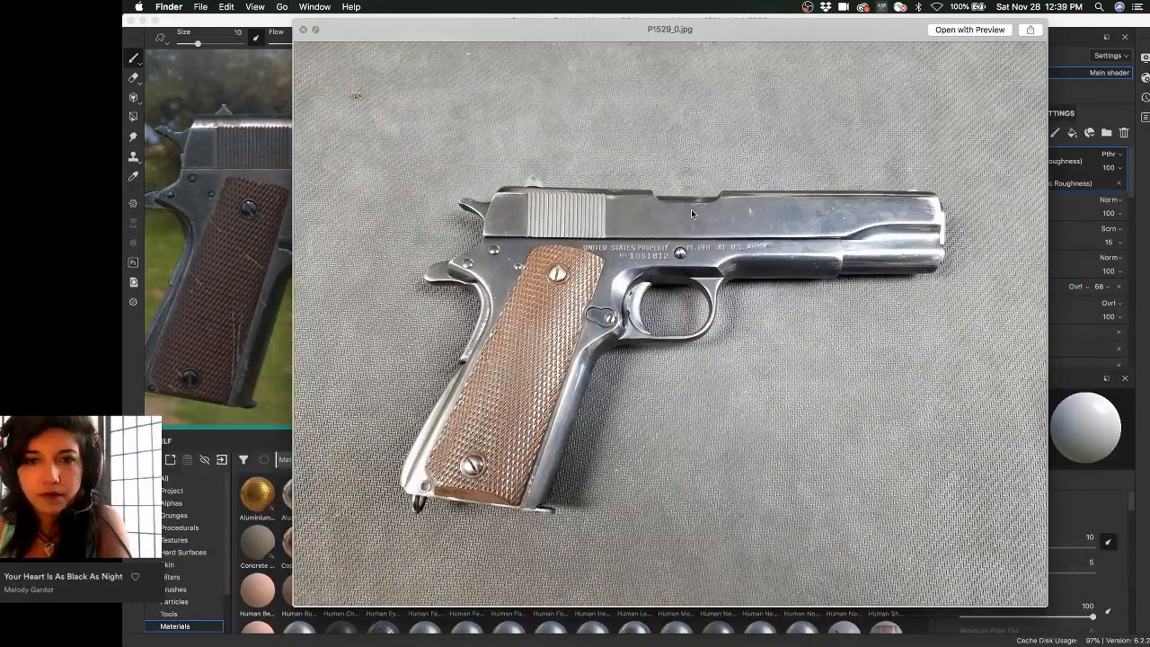
key("Left")
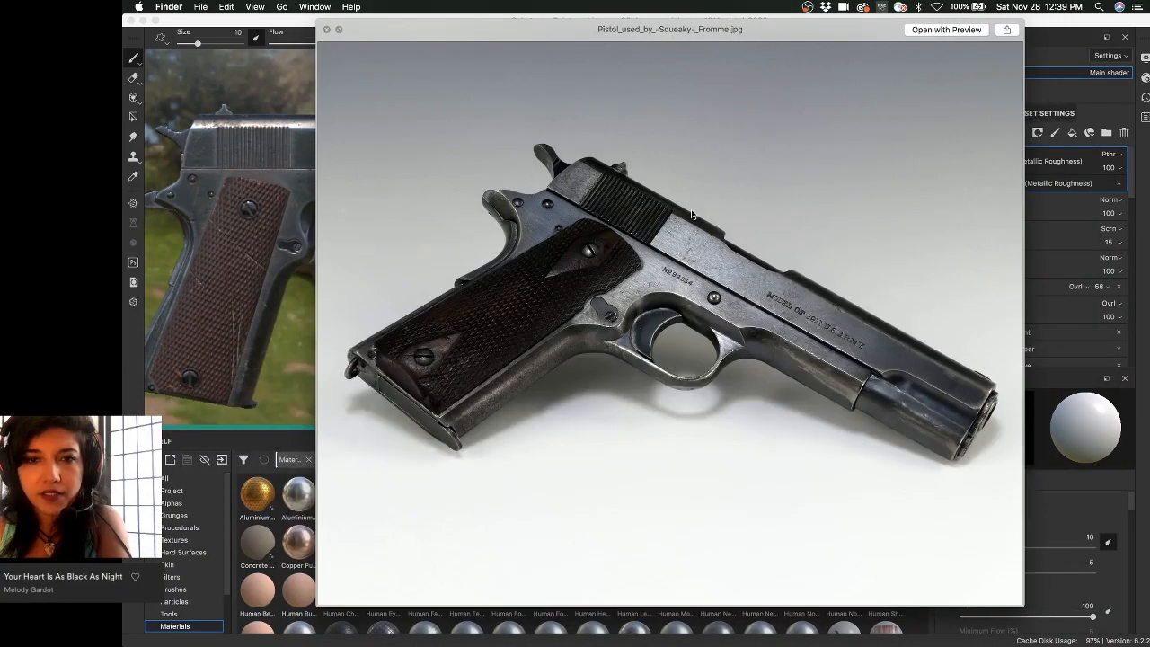
key("Left")
key("Left")
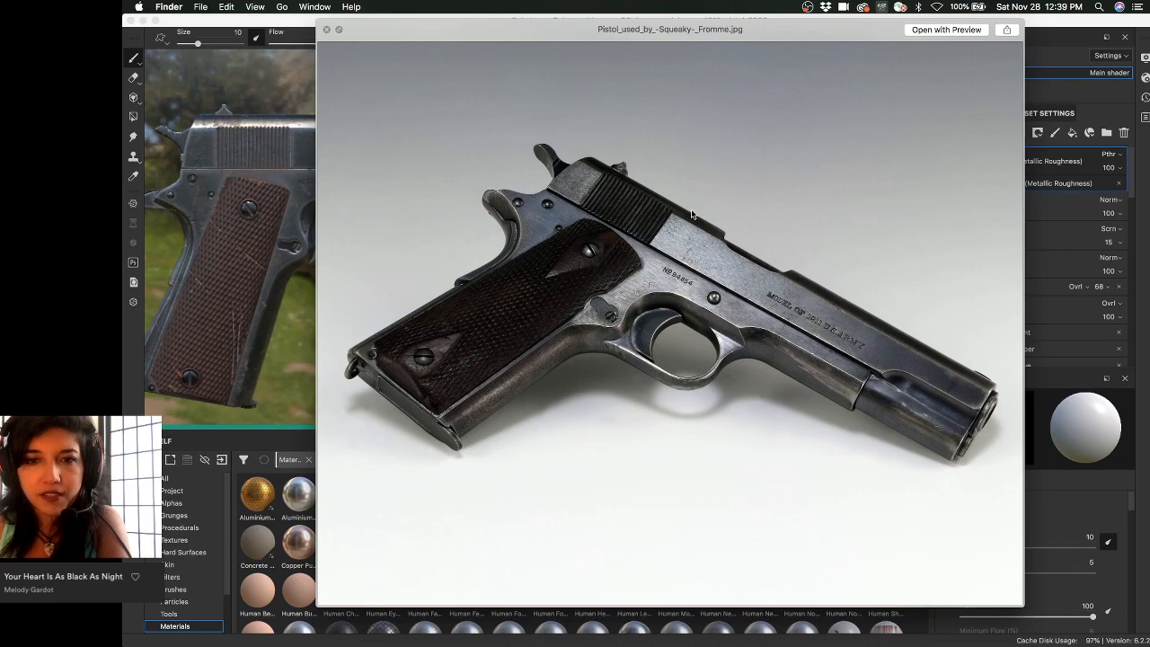
key("Right")
key("Left")
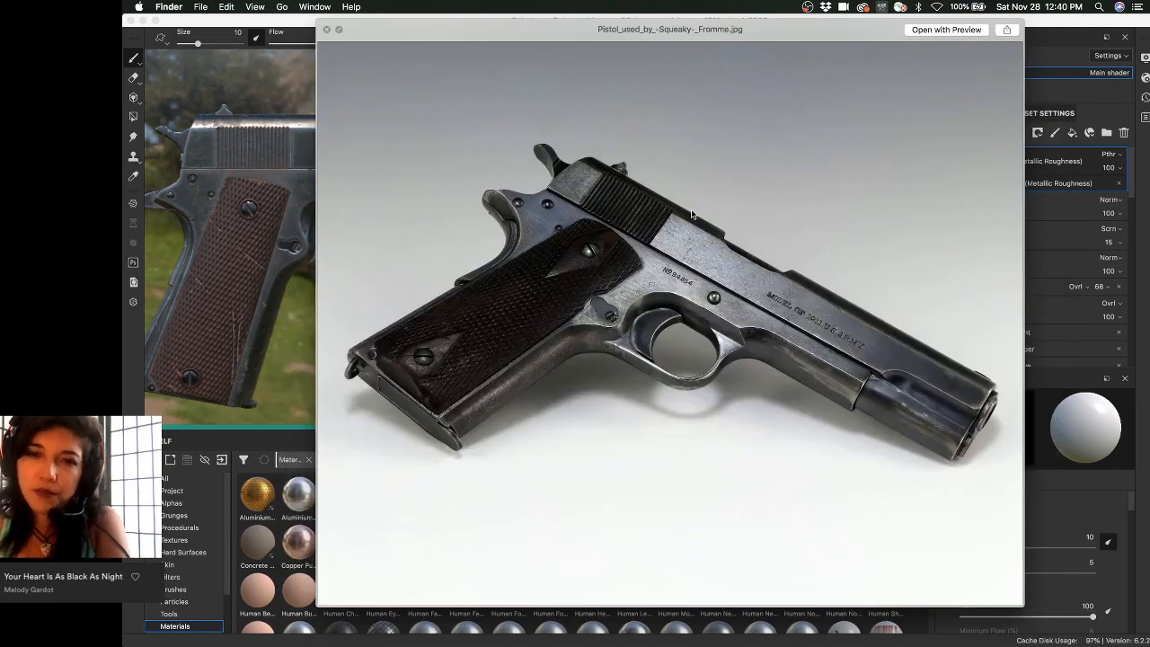
key("Right")
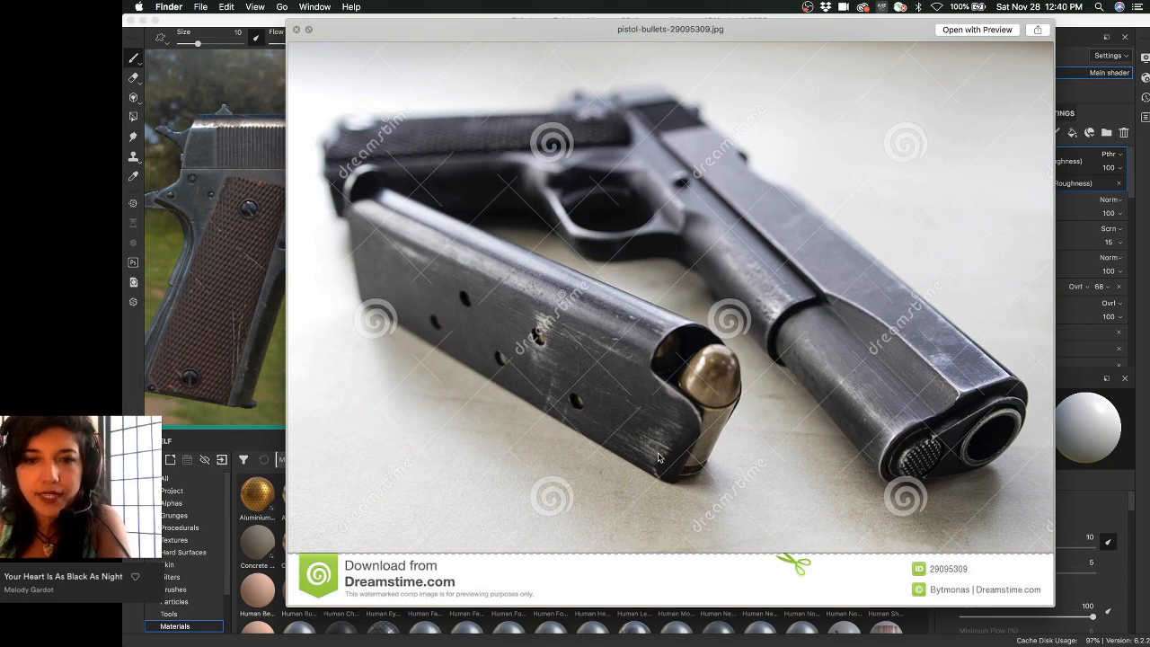
- View the back-of-grip, r921kx.jpg, Tanfoglio-Witness-1911 and magazine photos, then close Quick Look
key("Right")
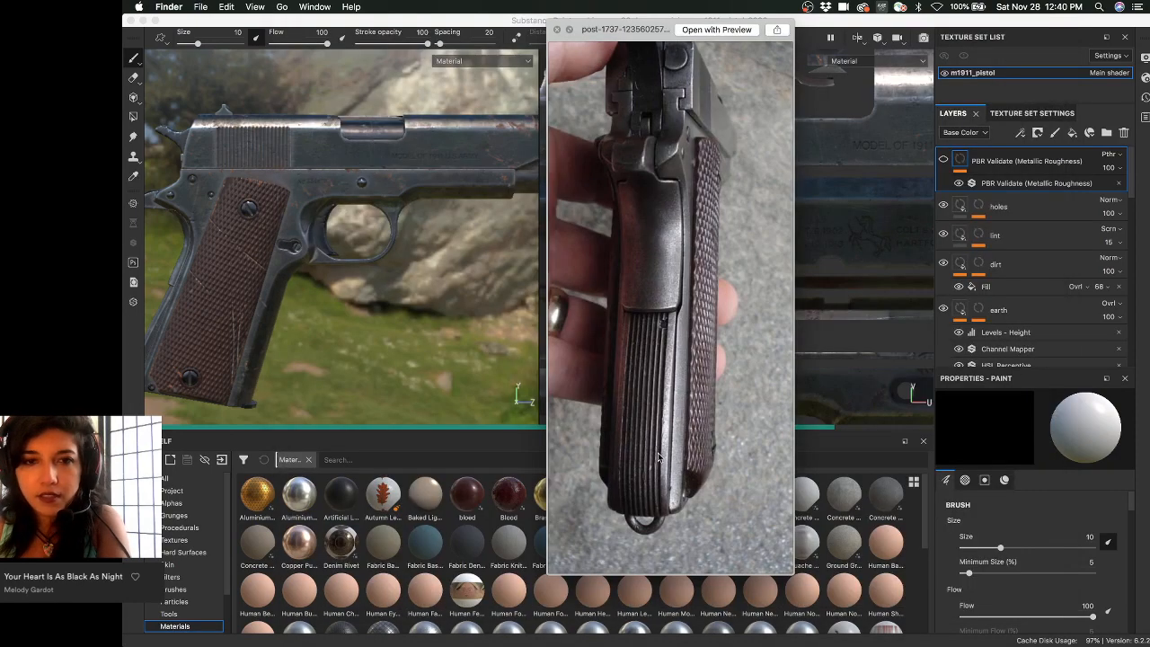
key("Right")
key("Left")
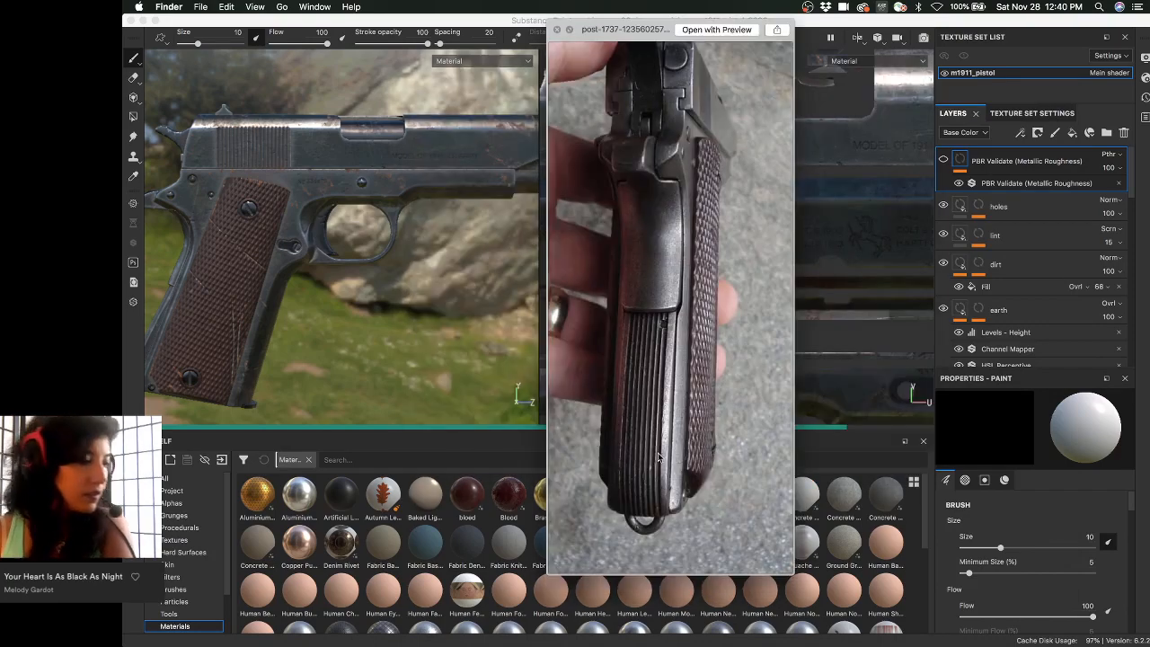
key("Left")
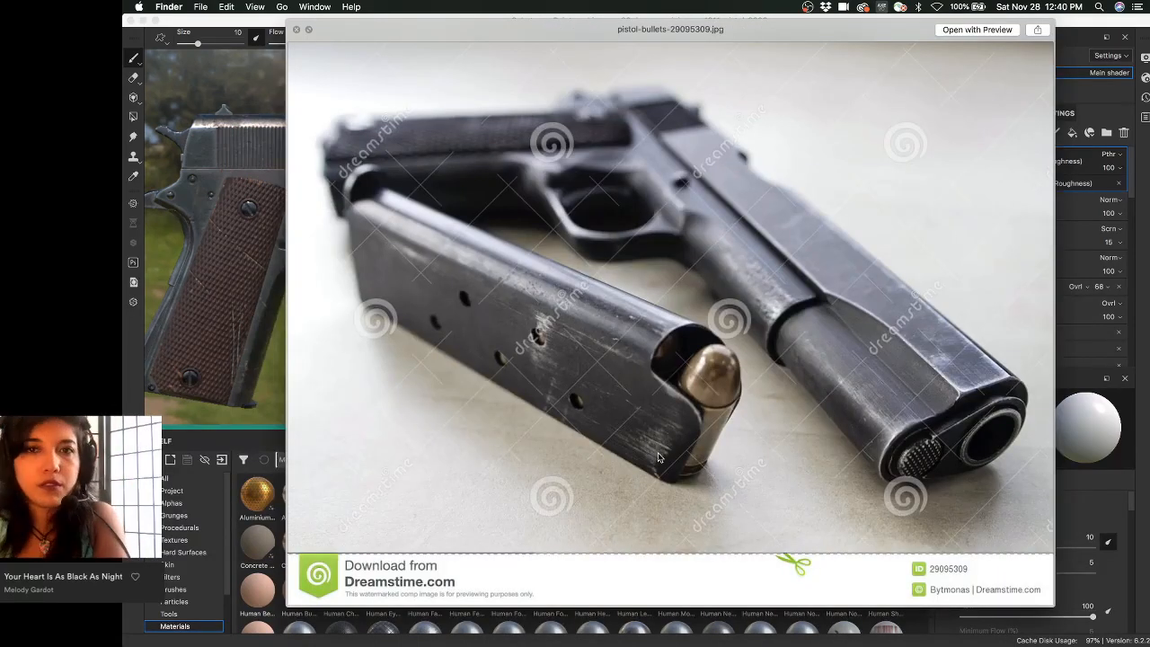
key("Right")
key("Right")
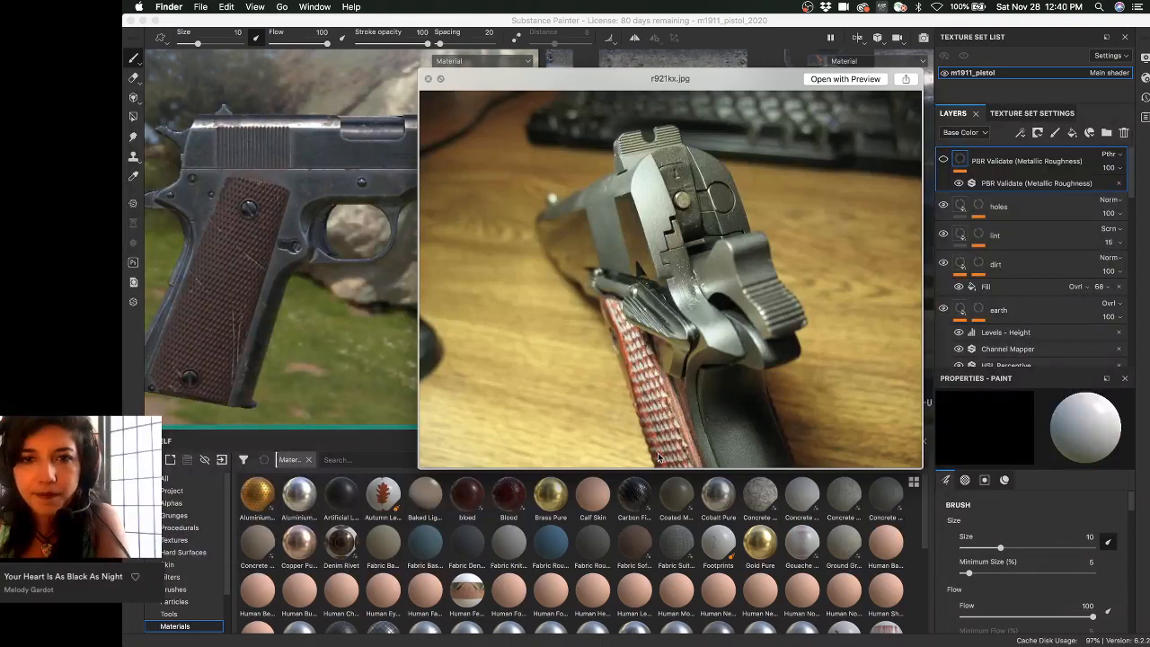
key("Right")
key("Right")
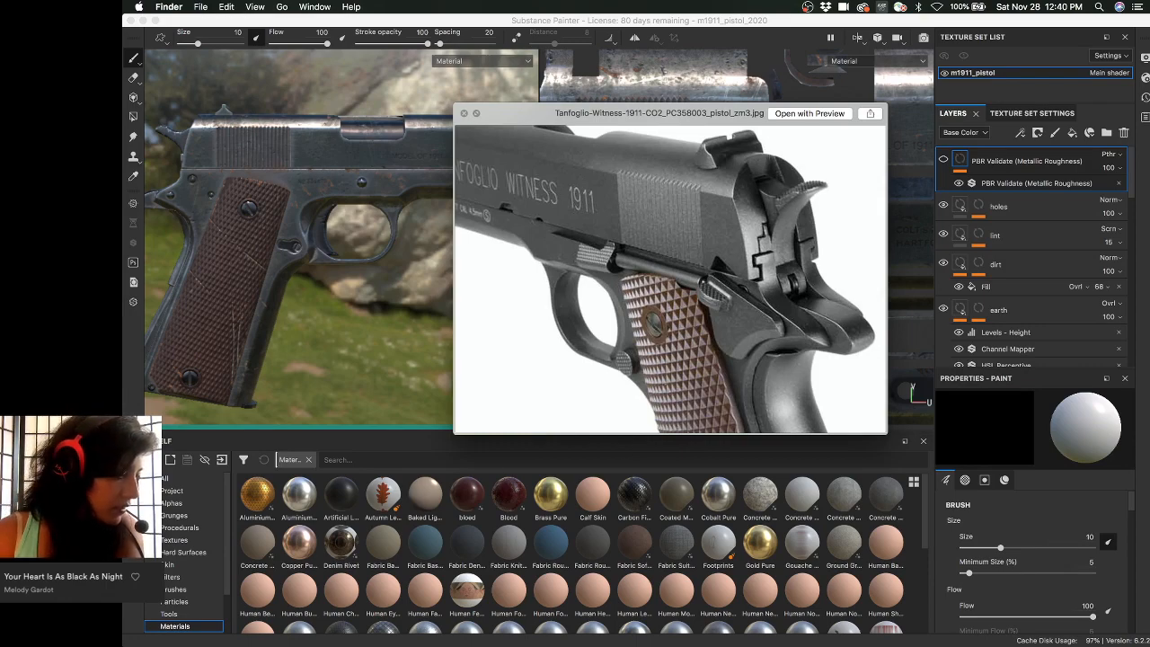
key("Right")
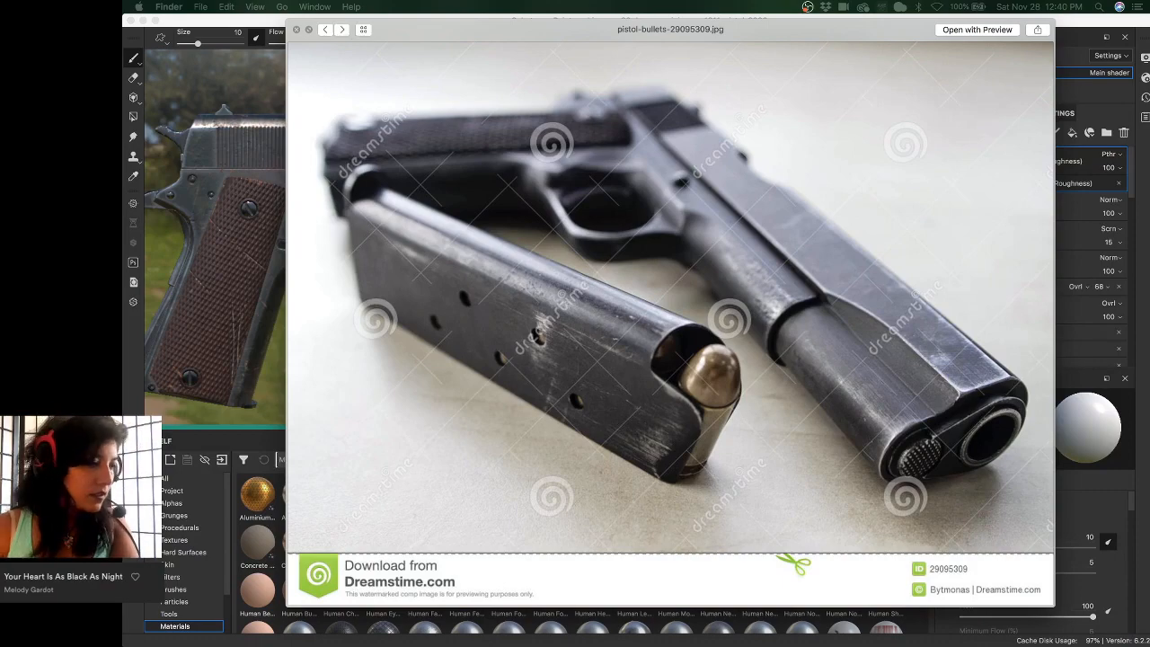
key("Right")
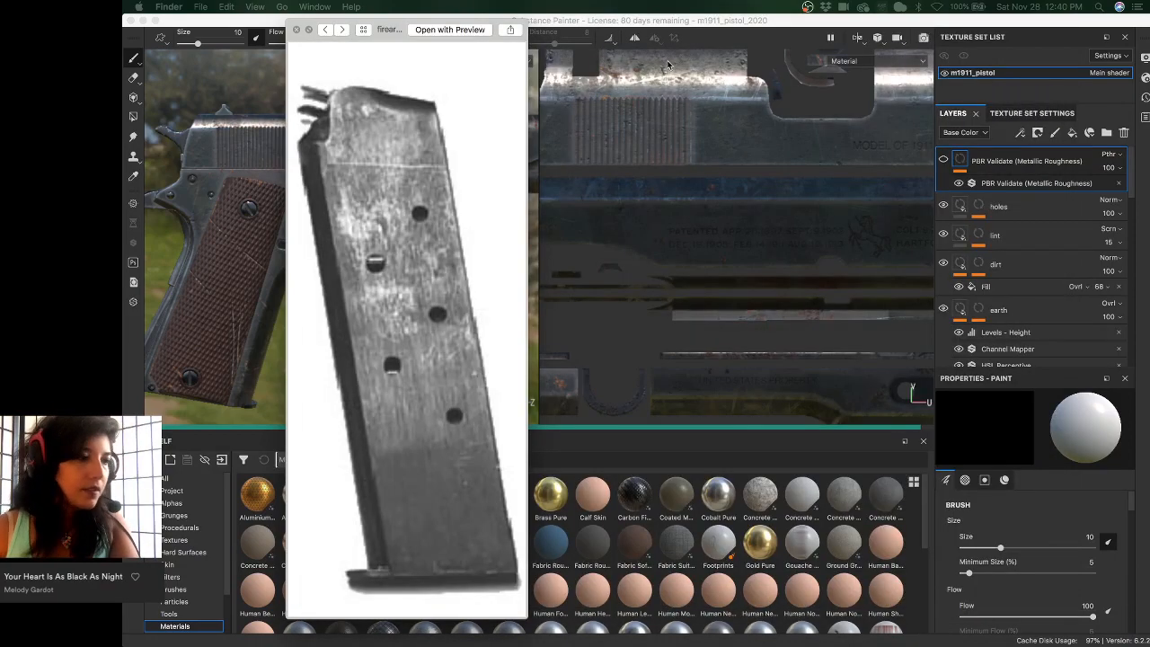
key("space")
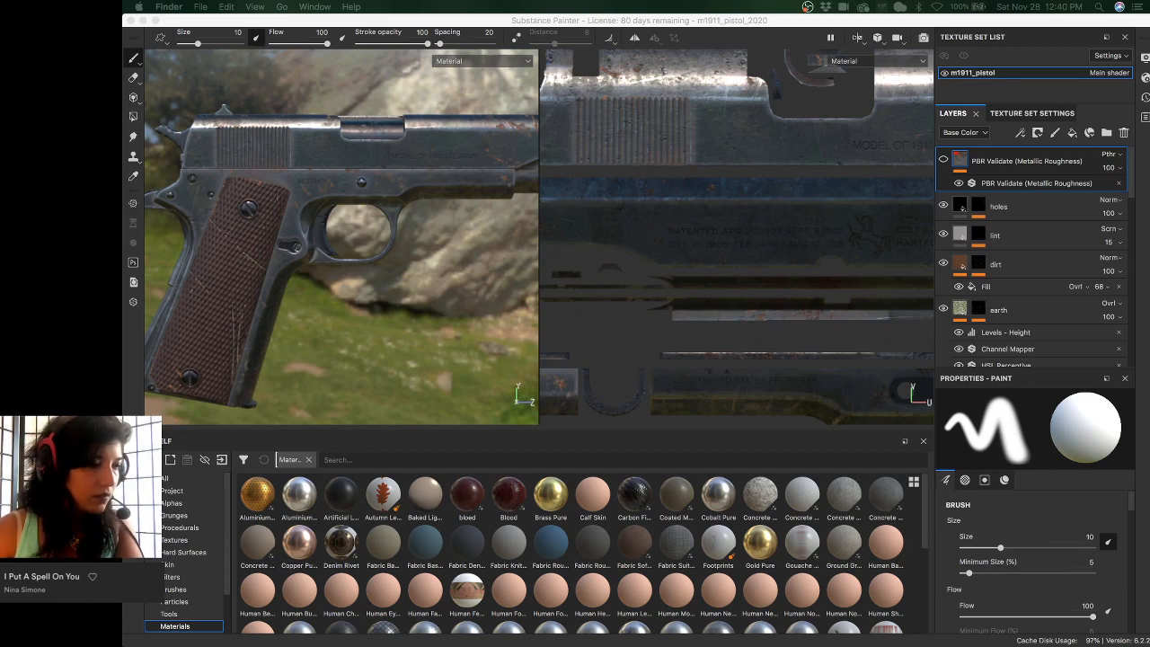
- Preview the magazine-2-colt-1911-a1-parkerized-5297.jpg reference photo in Quick Look
key("space")
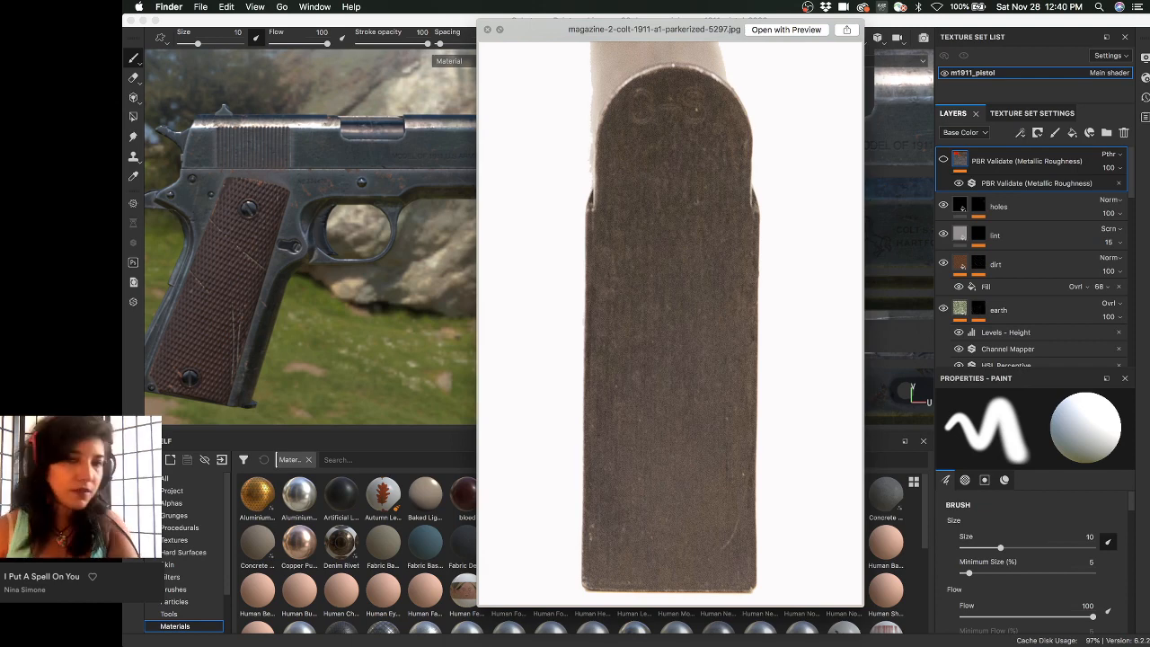
- Flip between the Colt magazine, grips close-up and full pistol/slide photos, ending on the side-view magazine
left_click_drag(621, 171, 636, 172)
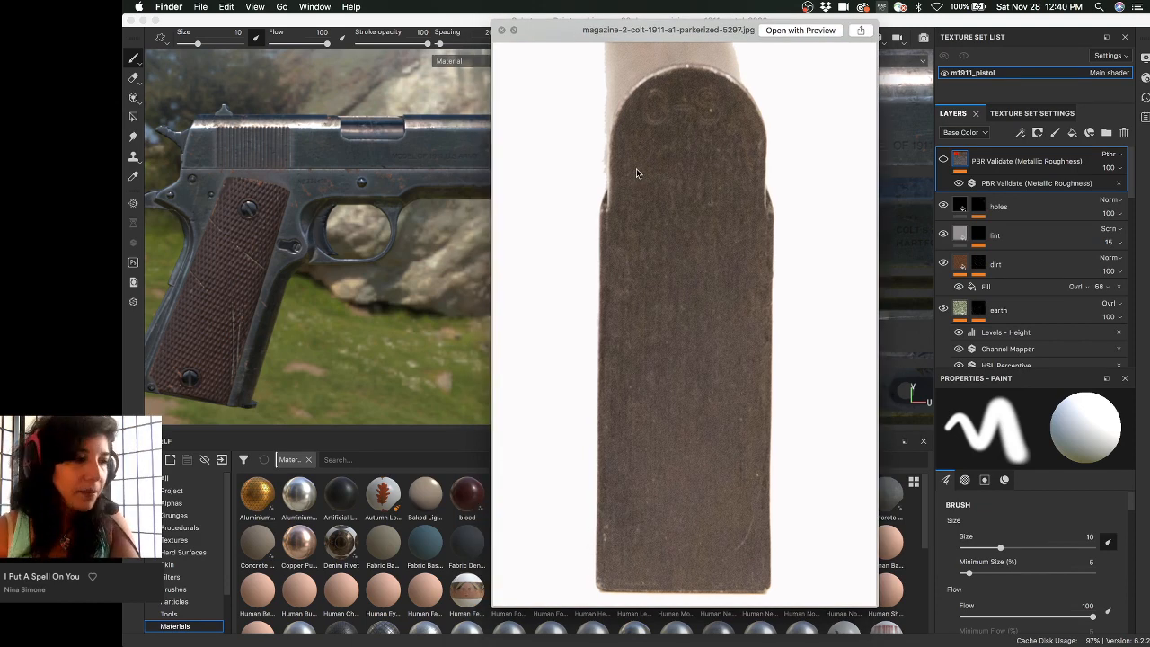
key("Down")
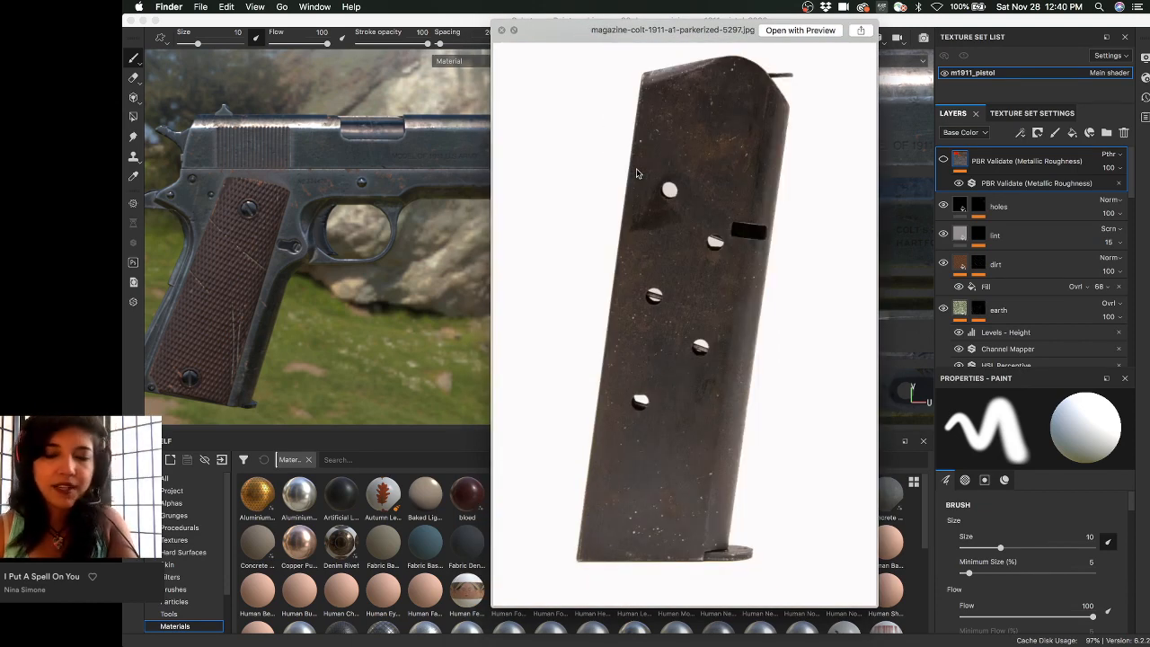
key("Down")
key("Down")
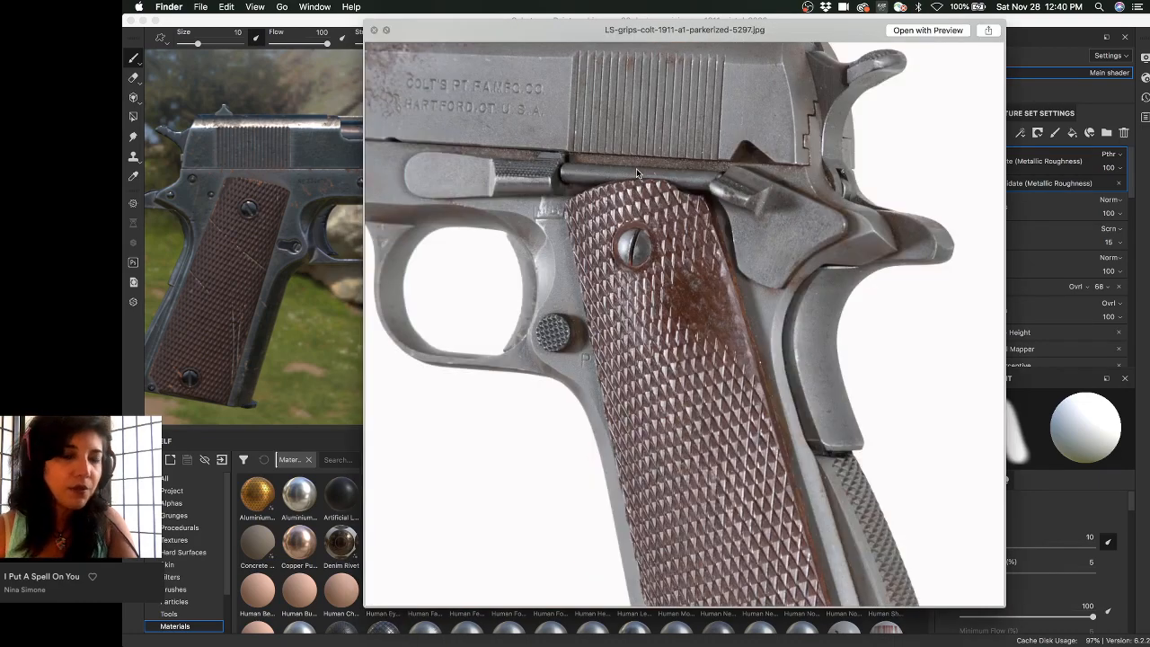
key("Up")
key("Up")
key("Up")
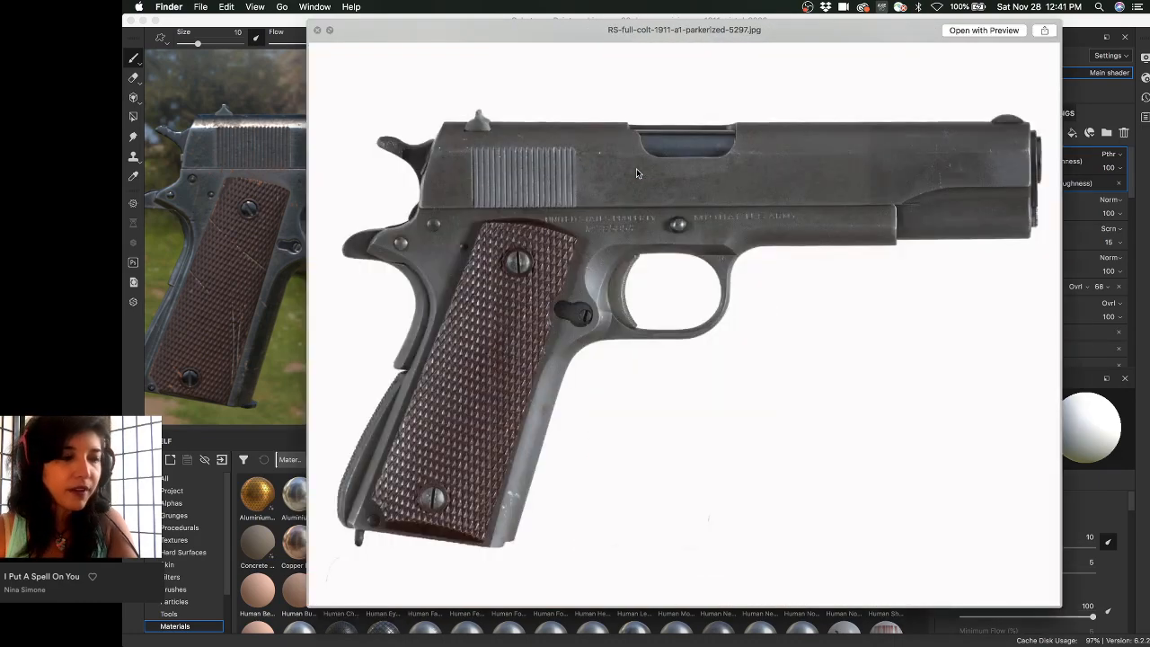
key("Down")
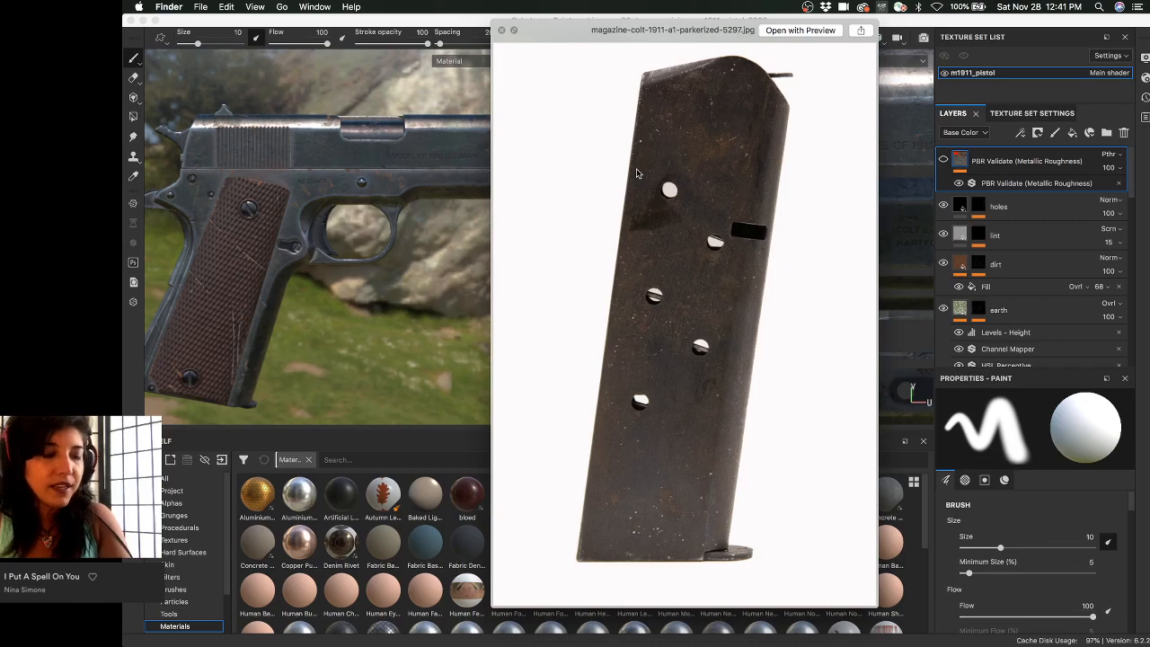
key("Down")
key("Down")
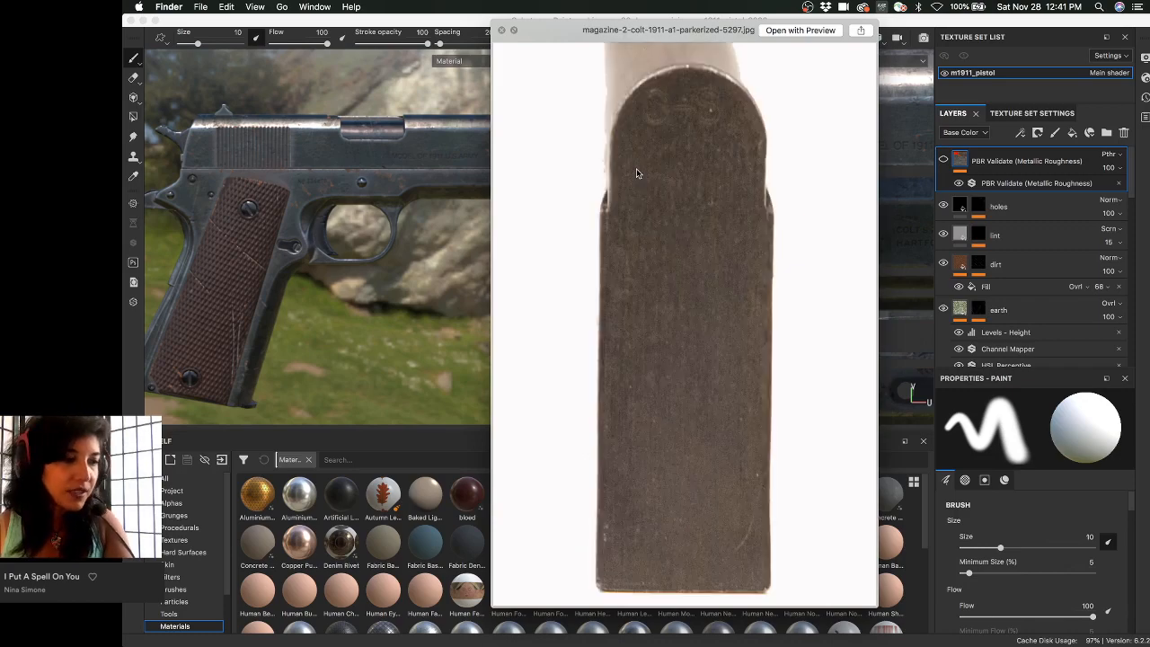
key("Down")
key("Down")
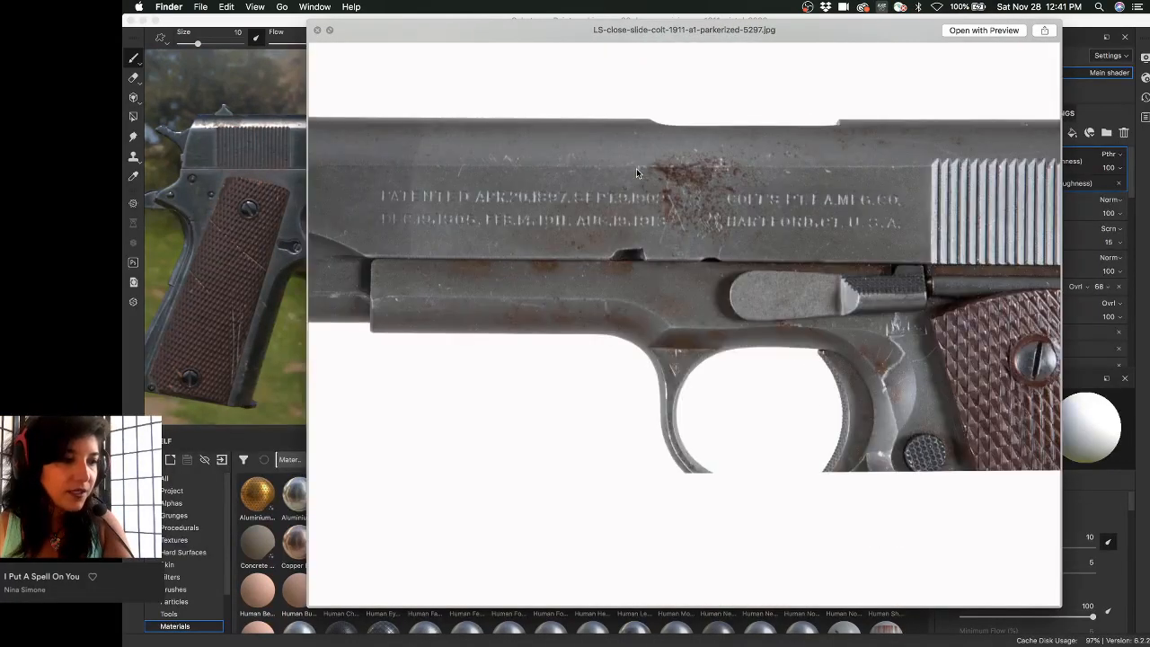
key("Up")
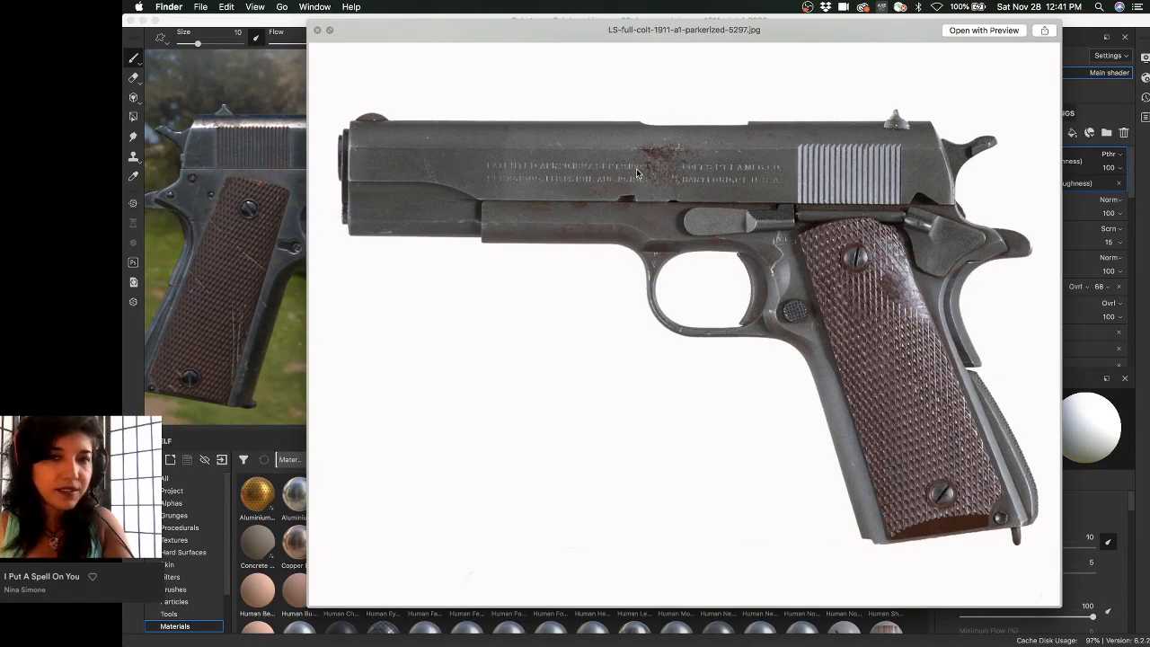
key("Up")
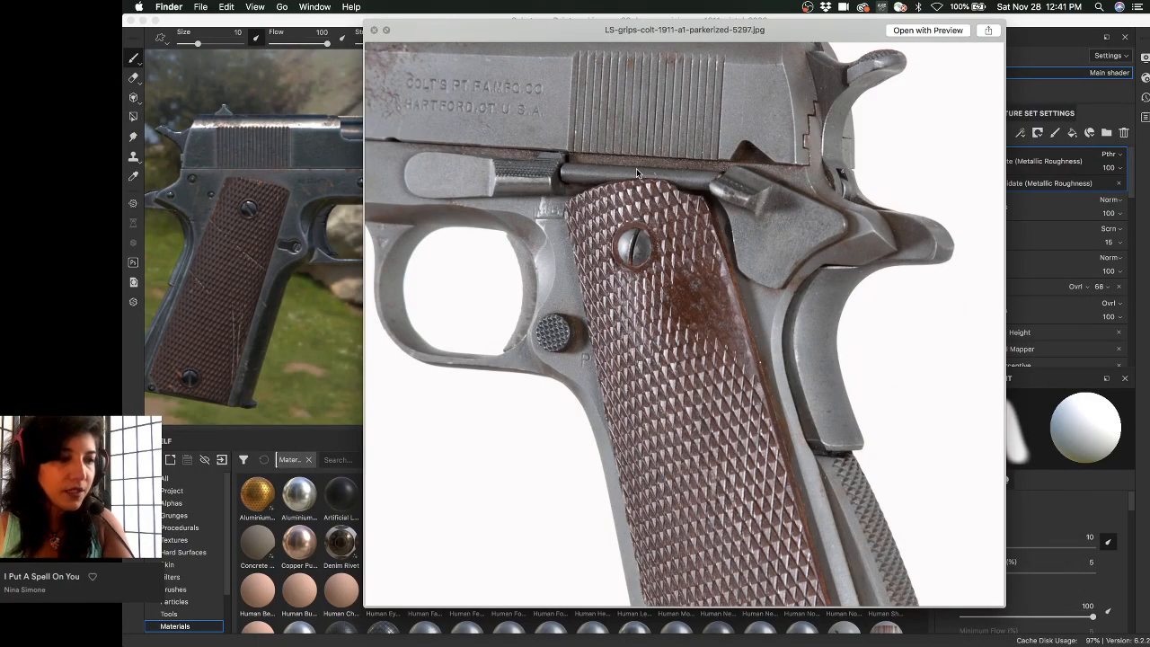
key("Up")
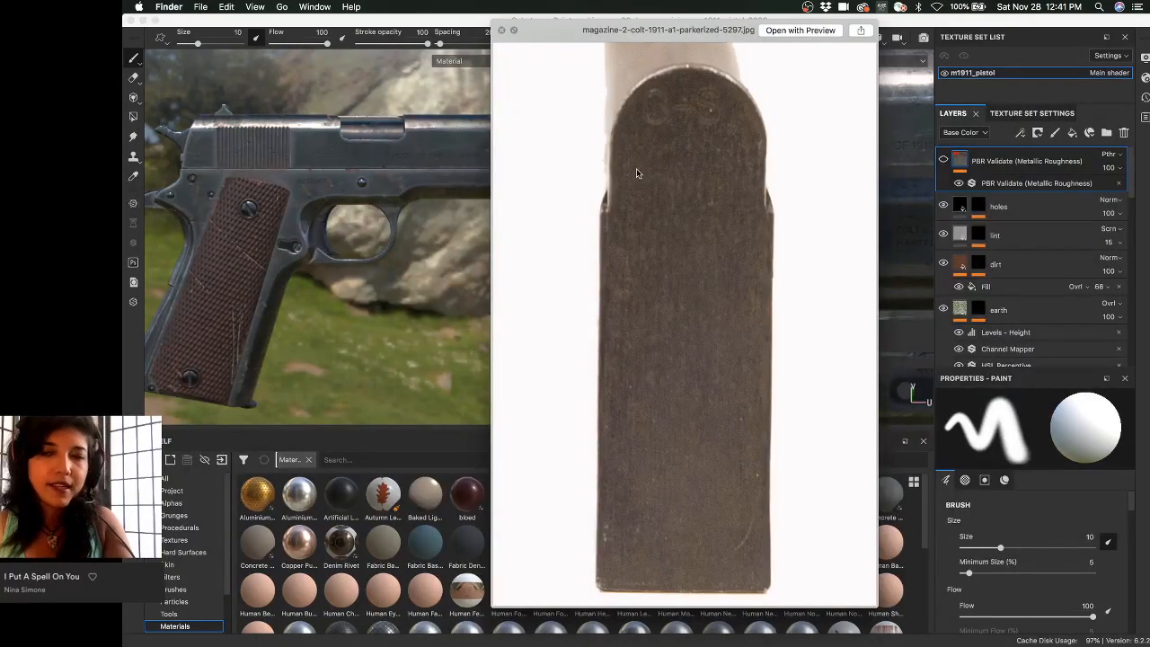
key("Up")
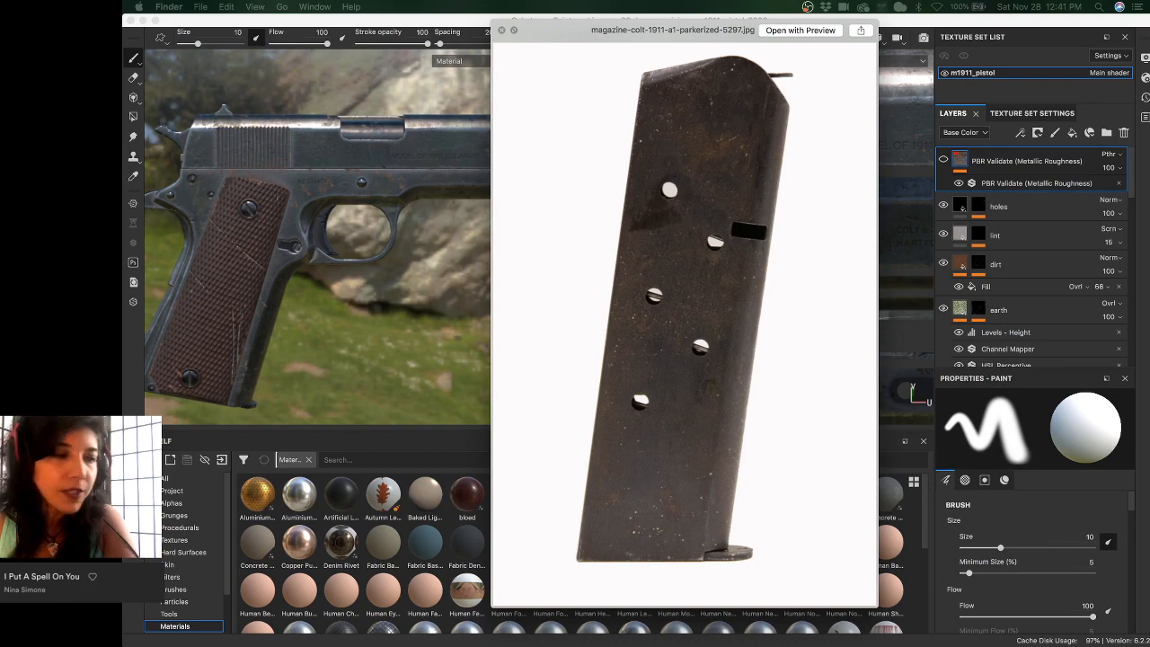
key("Down")
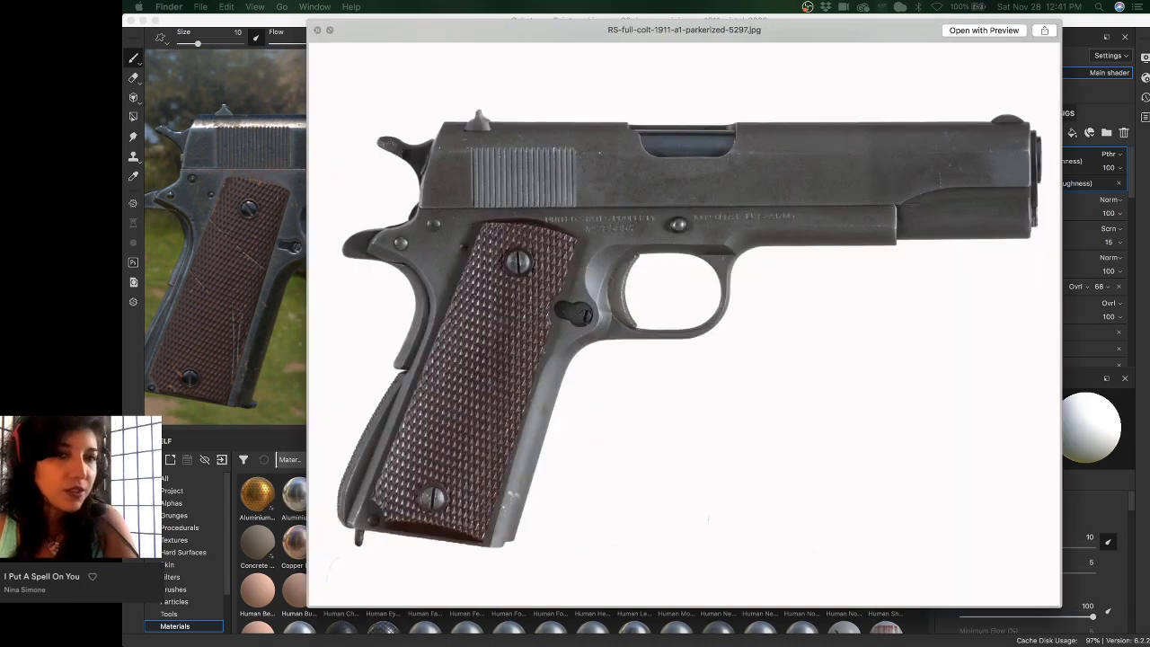
key("Up")
key("Up")
key("Up")
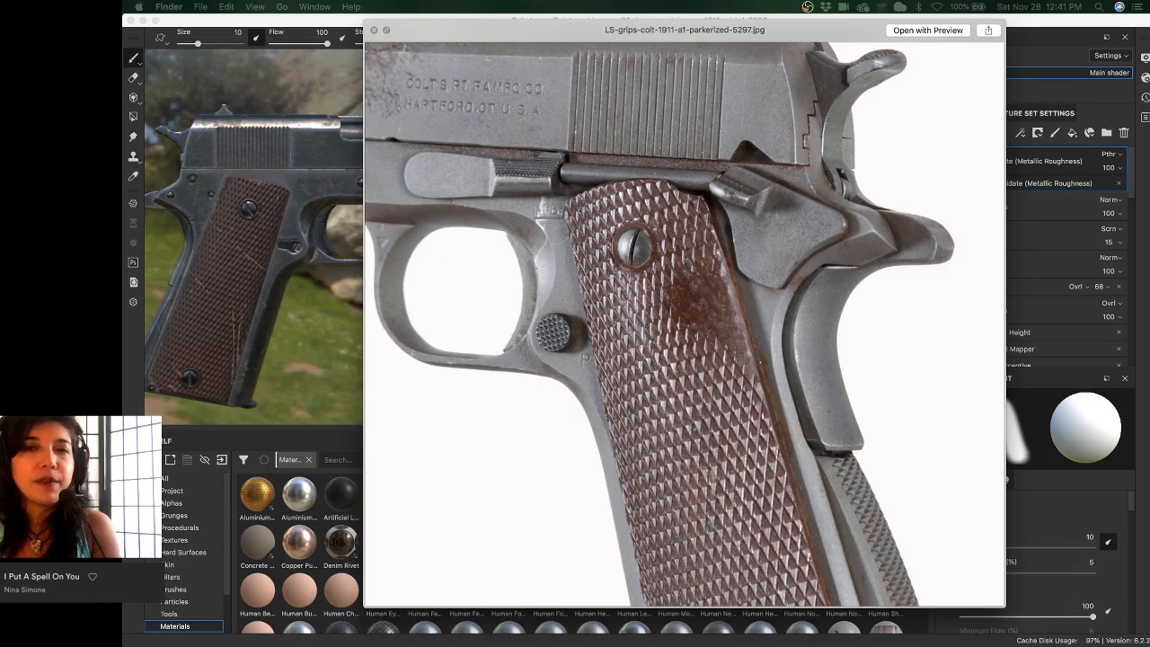
key("Left")
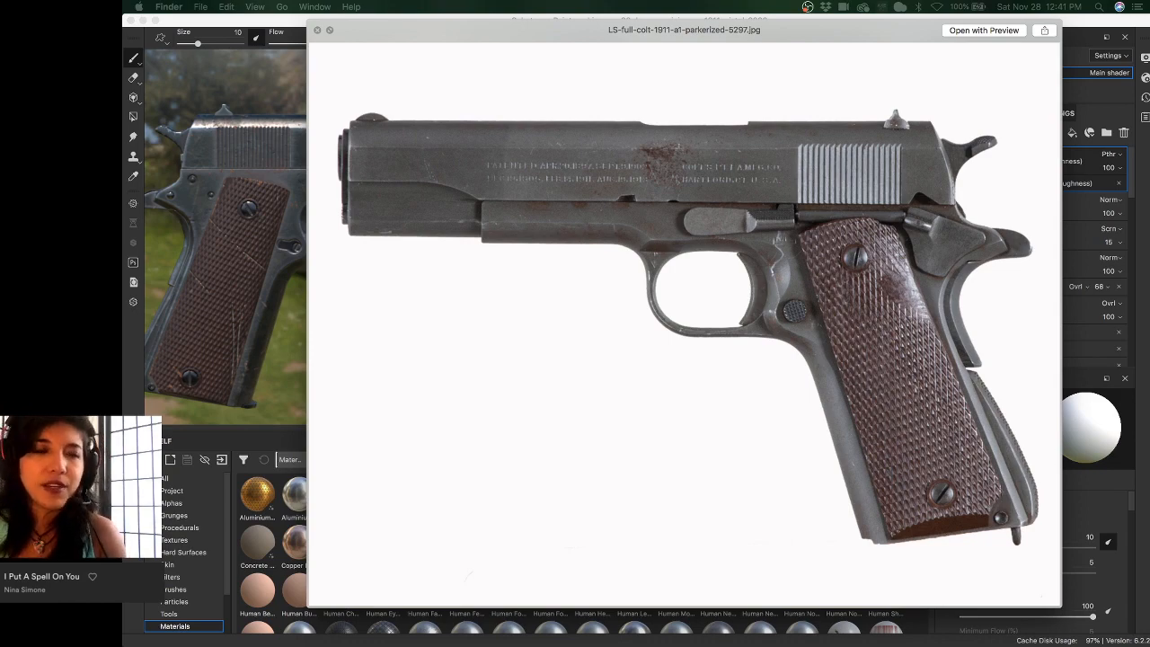
key("Left")
key("Right")
key("Right")
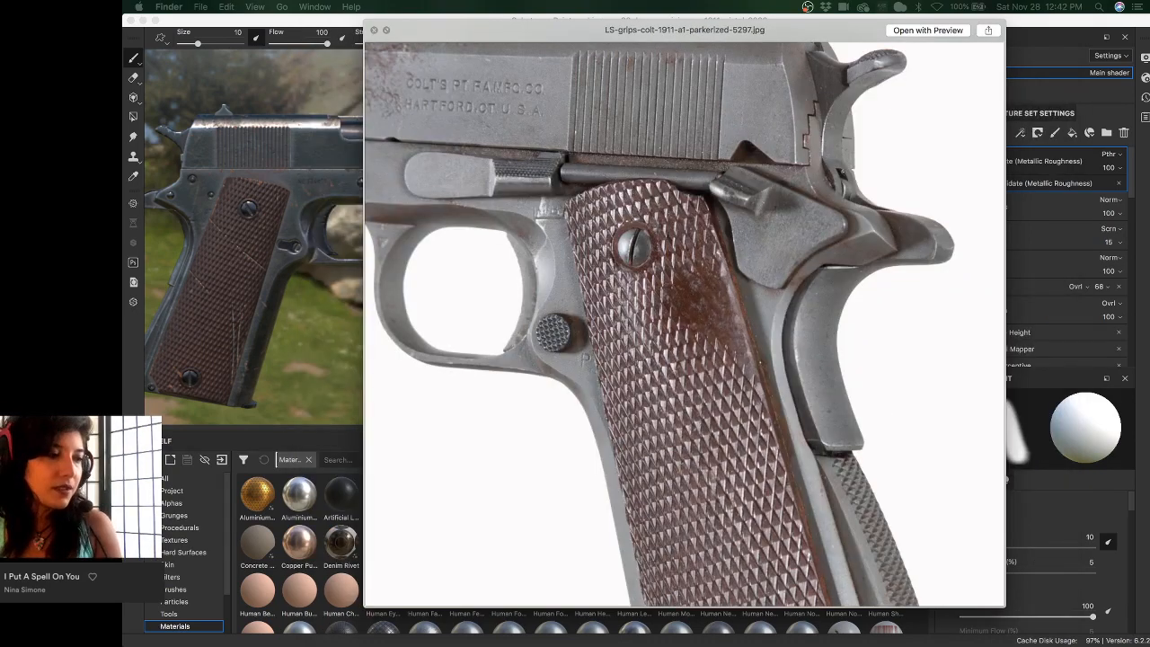
key("Right")
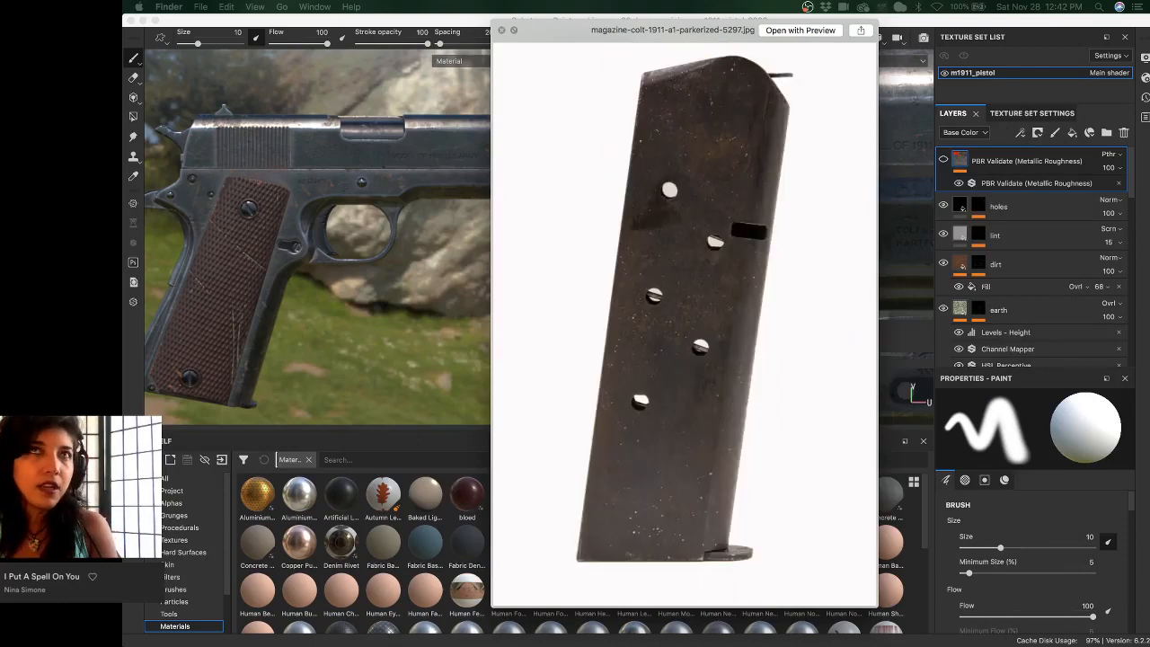
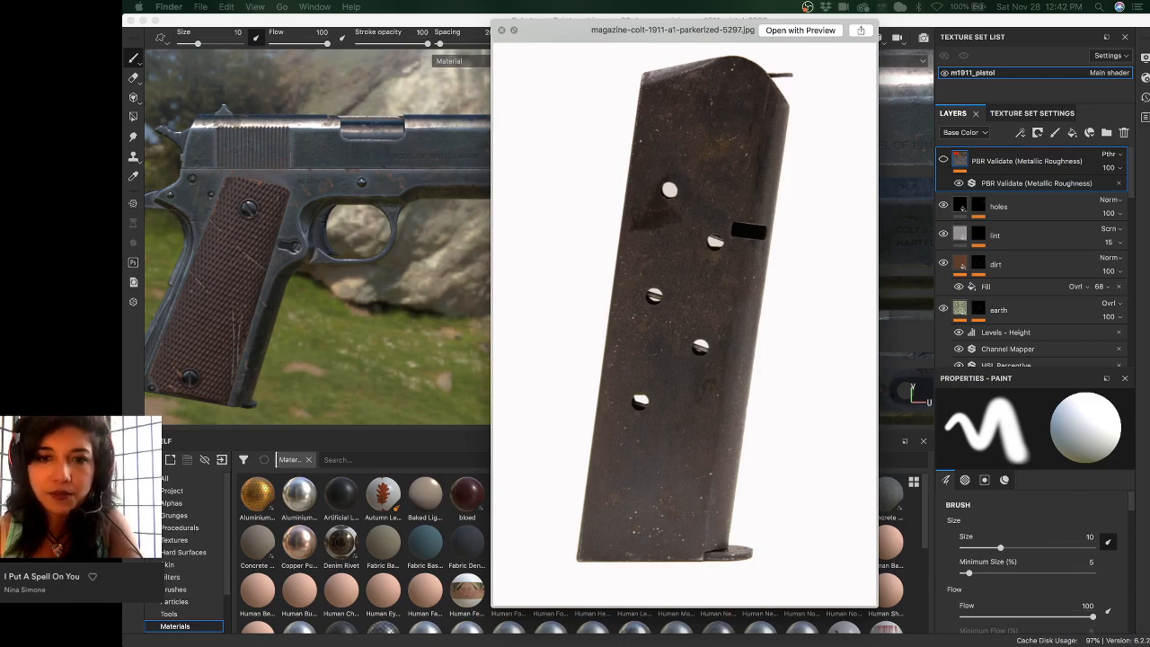
- Step through the remaining pistol and magazine reference photos and folders, then close Quick Look
key("Right")
key("Left")
key("Left")
key("Right")
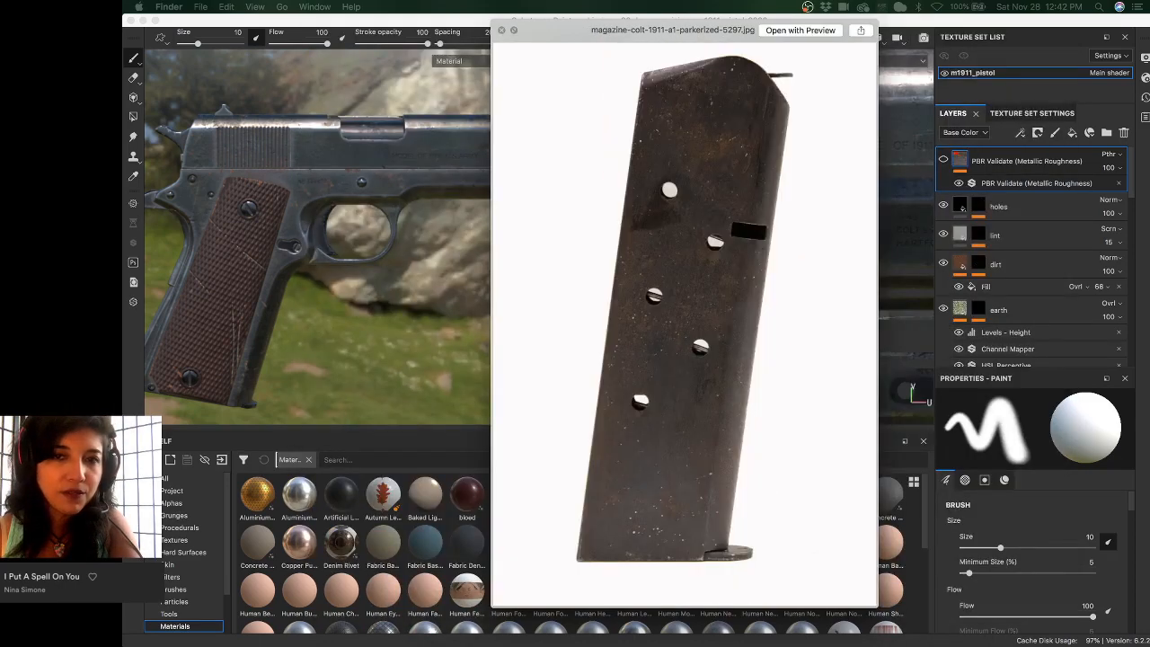
key("Right")
key("Right")
key("Right")
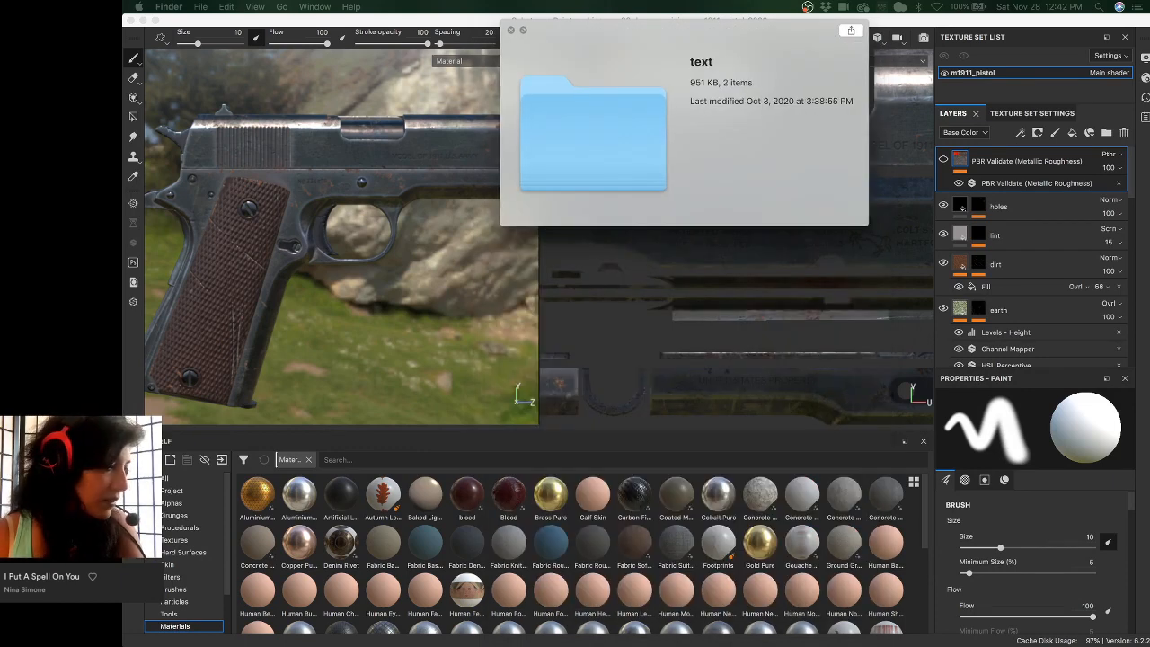
key("Right")
key("Right")
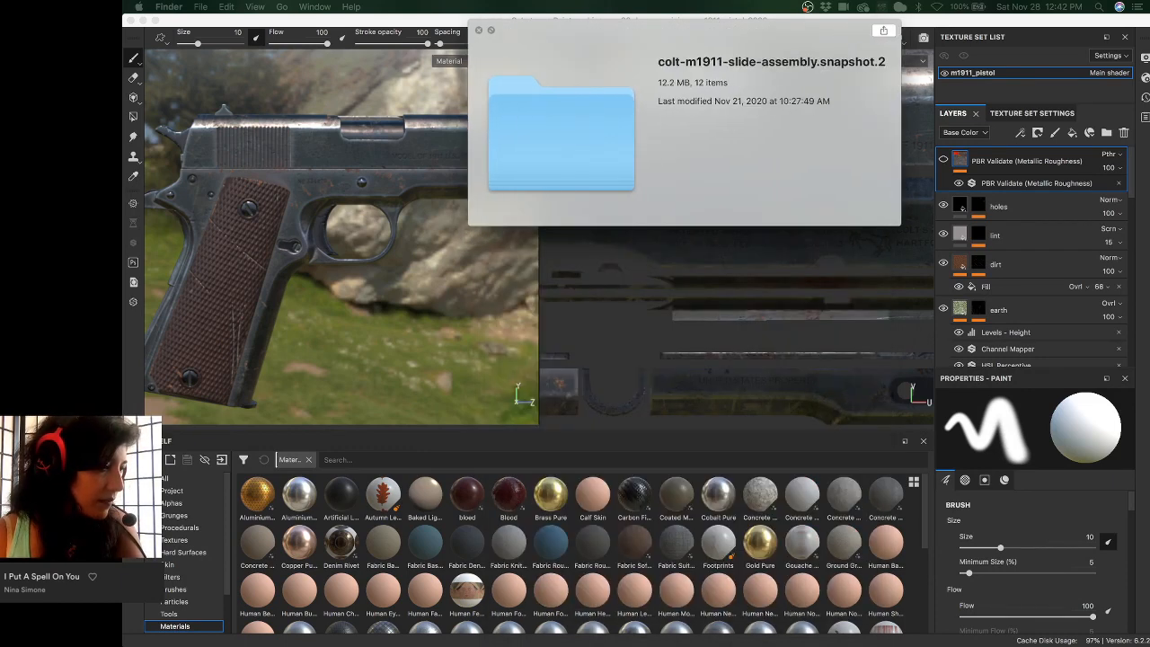
key("Right")
key("Right")
key("Right")
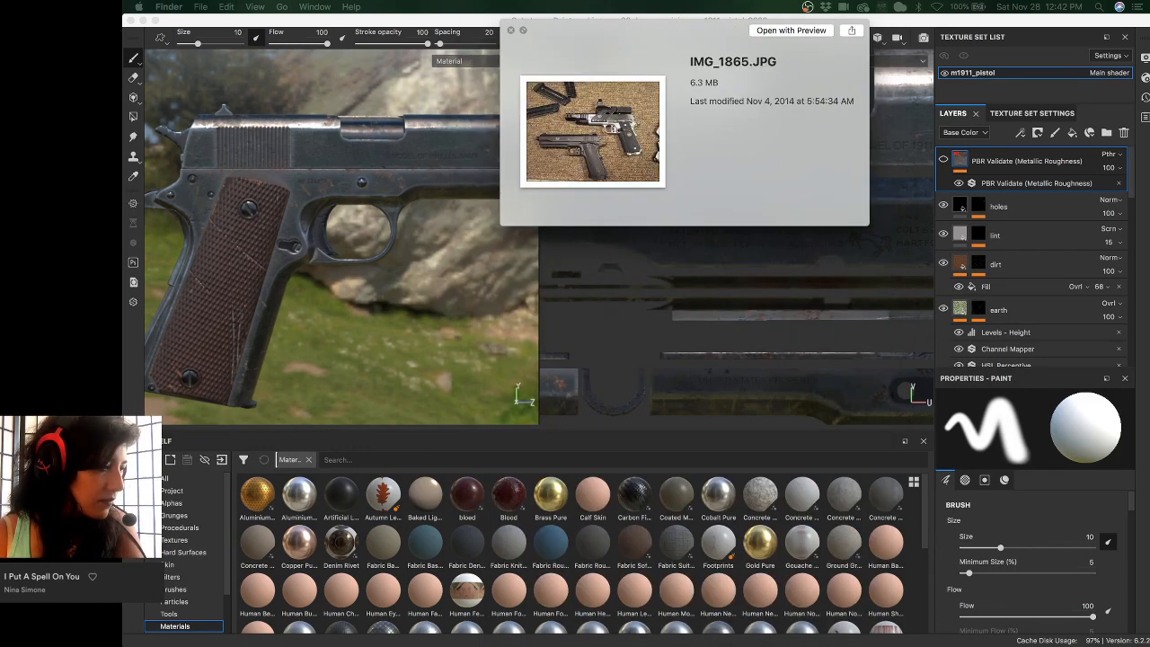
key("Right")
key("Right")
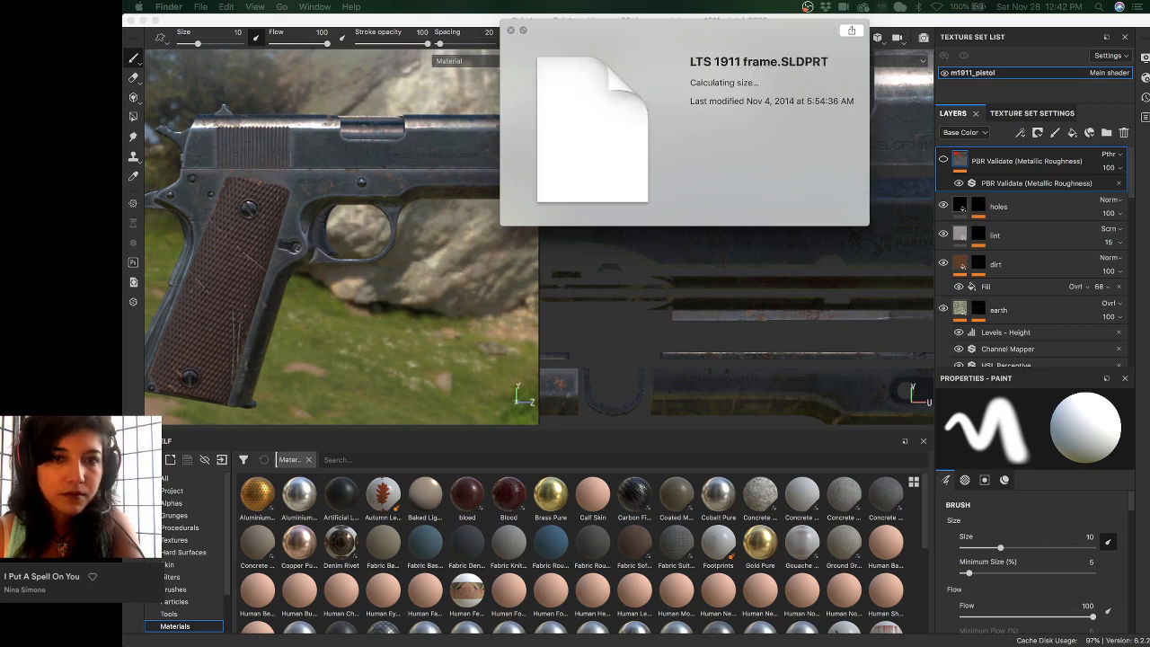
key("Up")
key("Up")
key("Up")
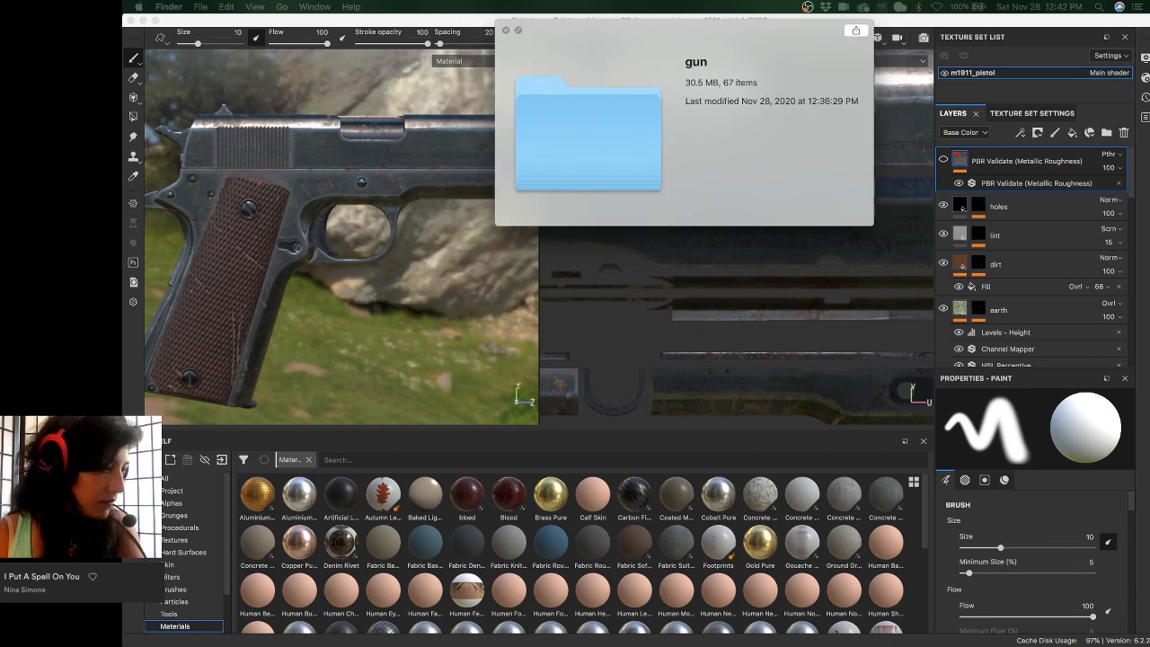
key("space")
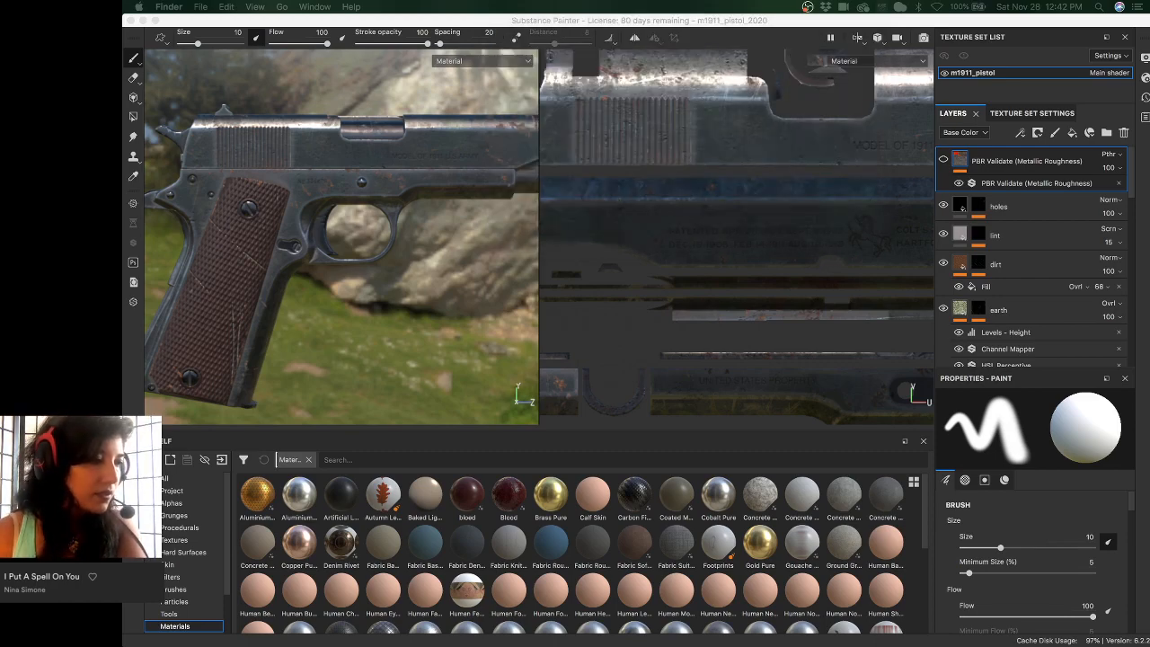
- Search Google Images for 'mag 1911a1' in a new Chrome window
left_click_drag(282, 24, 625, 8)
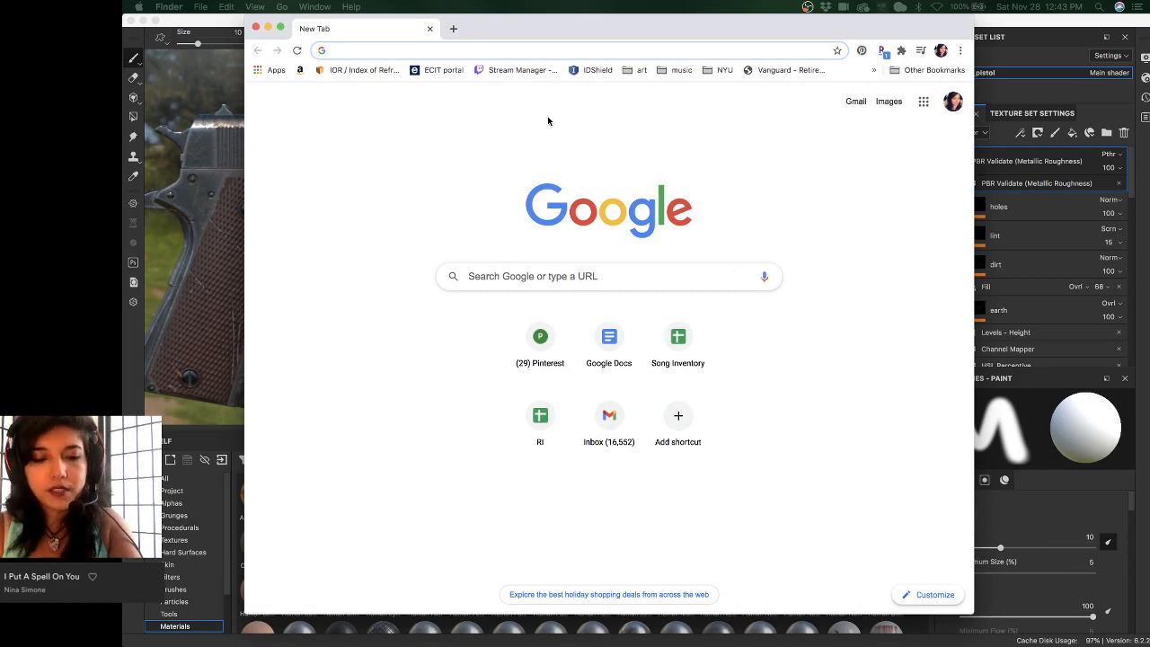
type("mag")
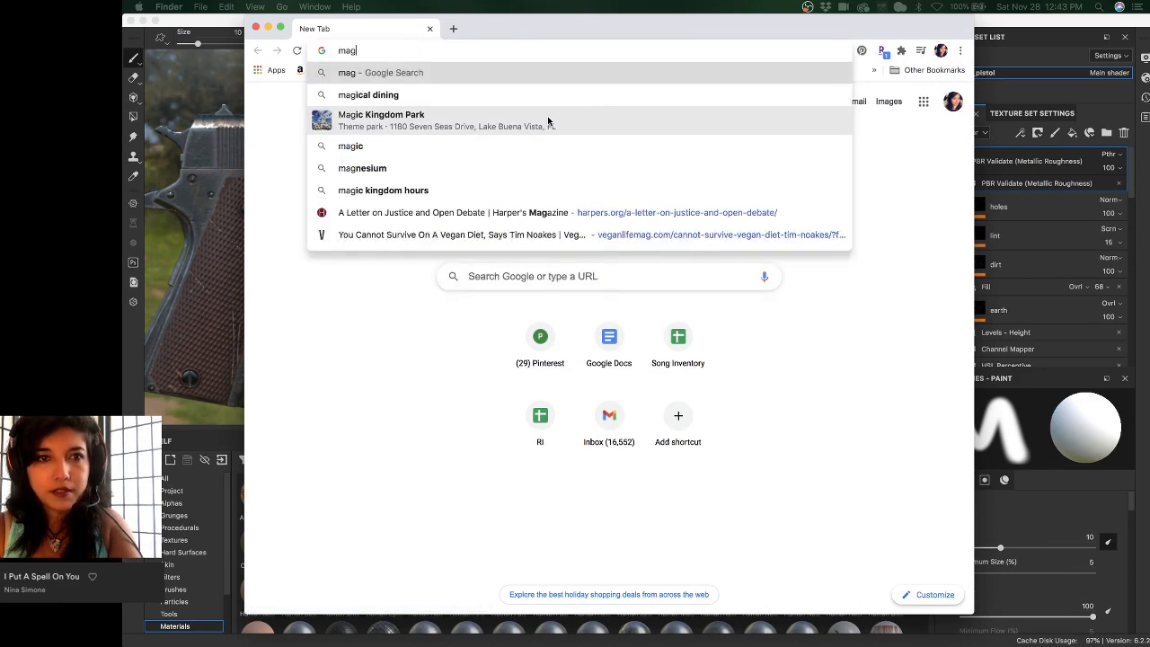
type(" 19")
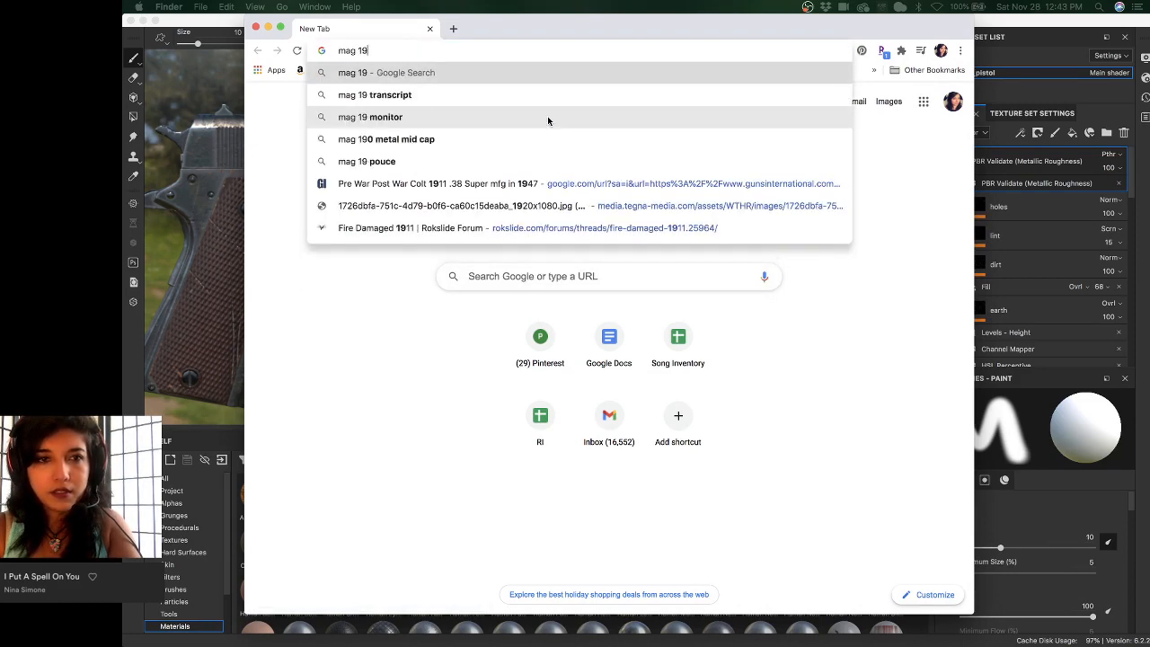
type("11a1")
key("Return")
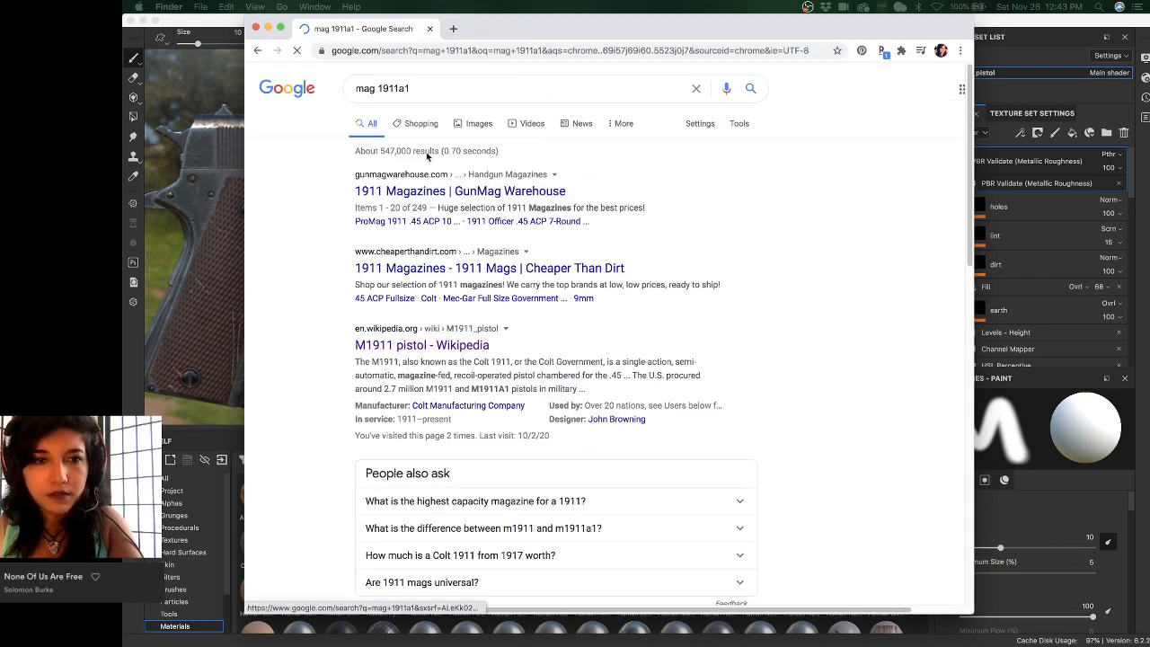
left_click(479, 125)
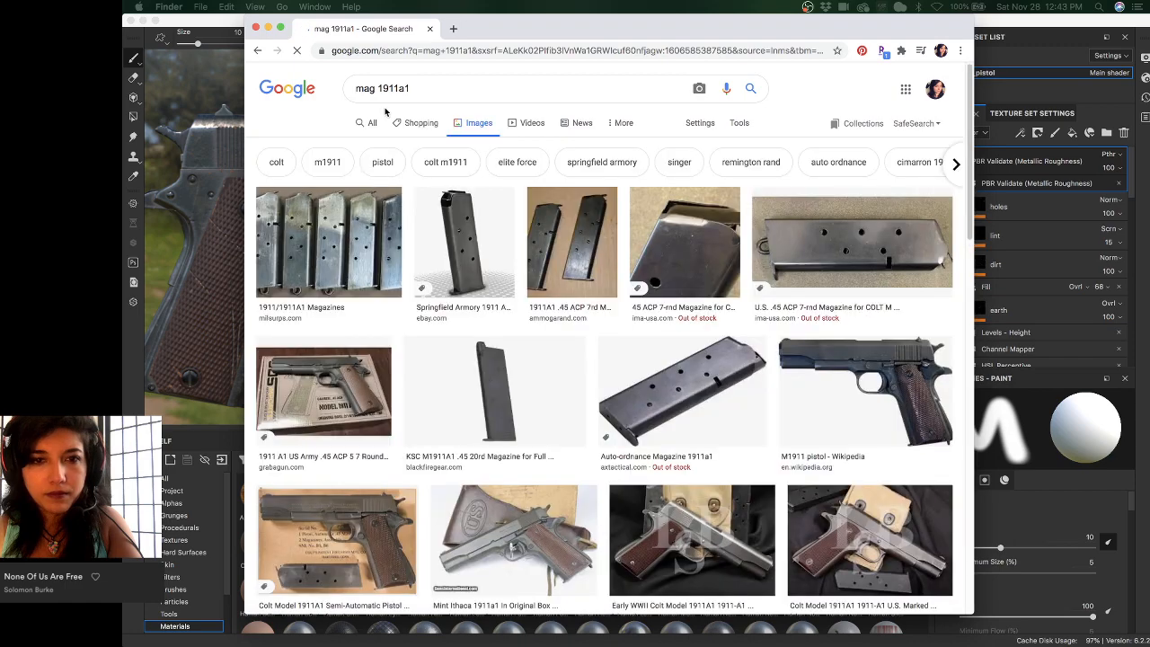
- Open the icollector.com auction page that is the source of the Colt Model 1911A1 photo
scroll(470, 264, "down", 2)
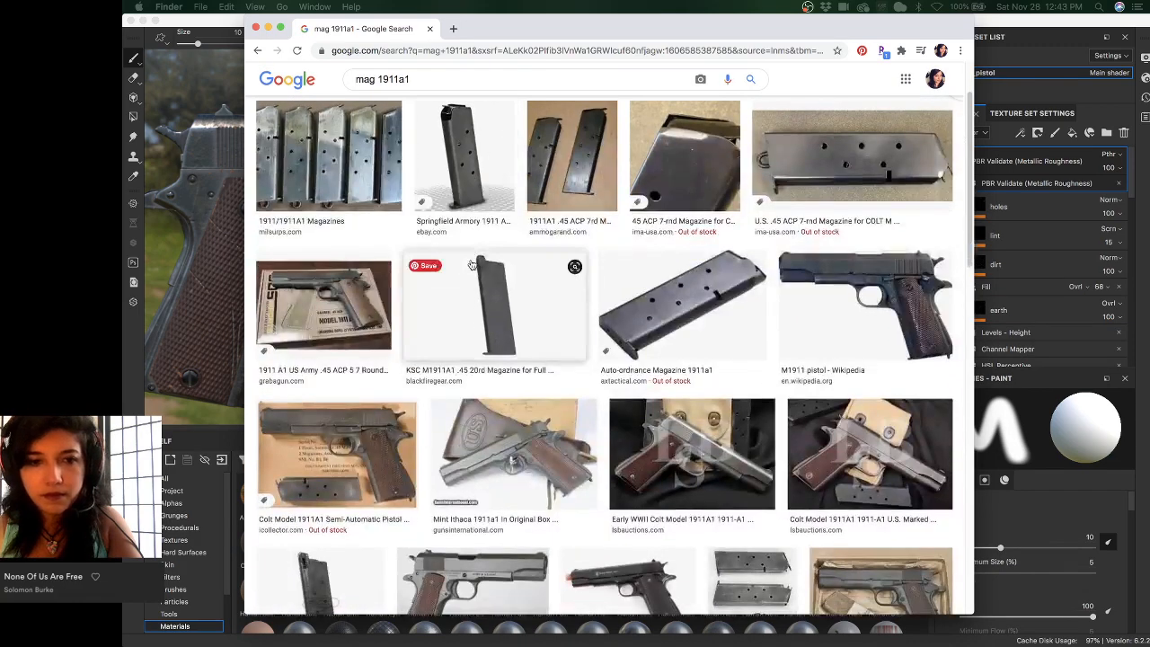
scroll(470, 263, "down", 5)
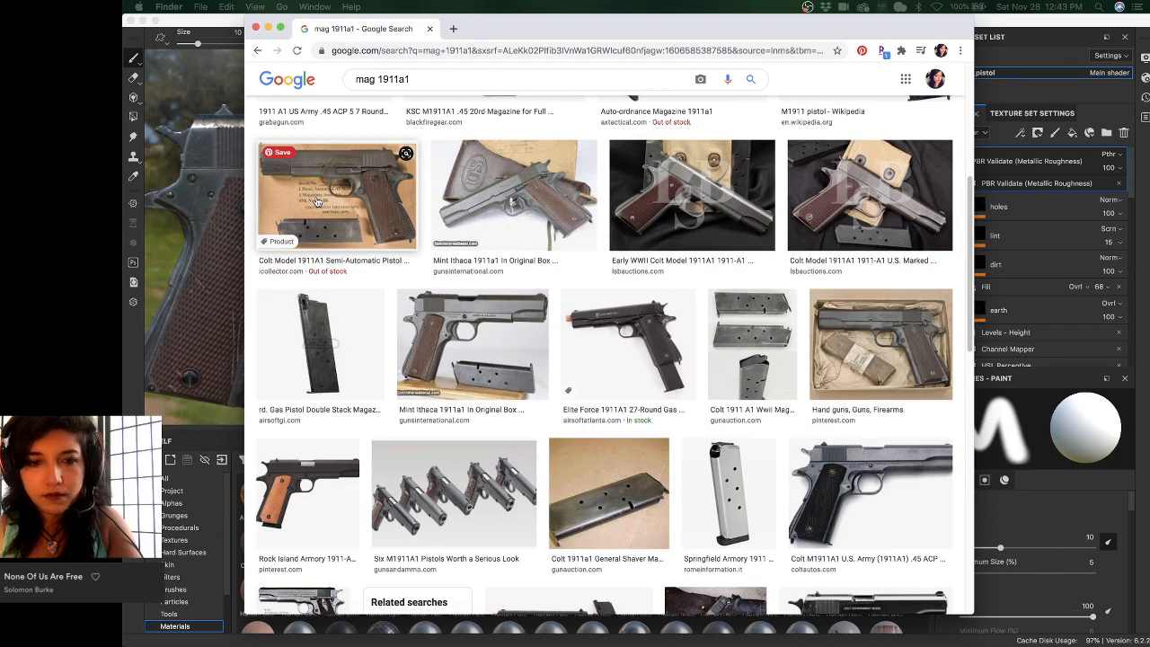
scroll(317, 201, "down", 5)
scroll(323, 216, "up", 6)
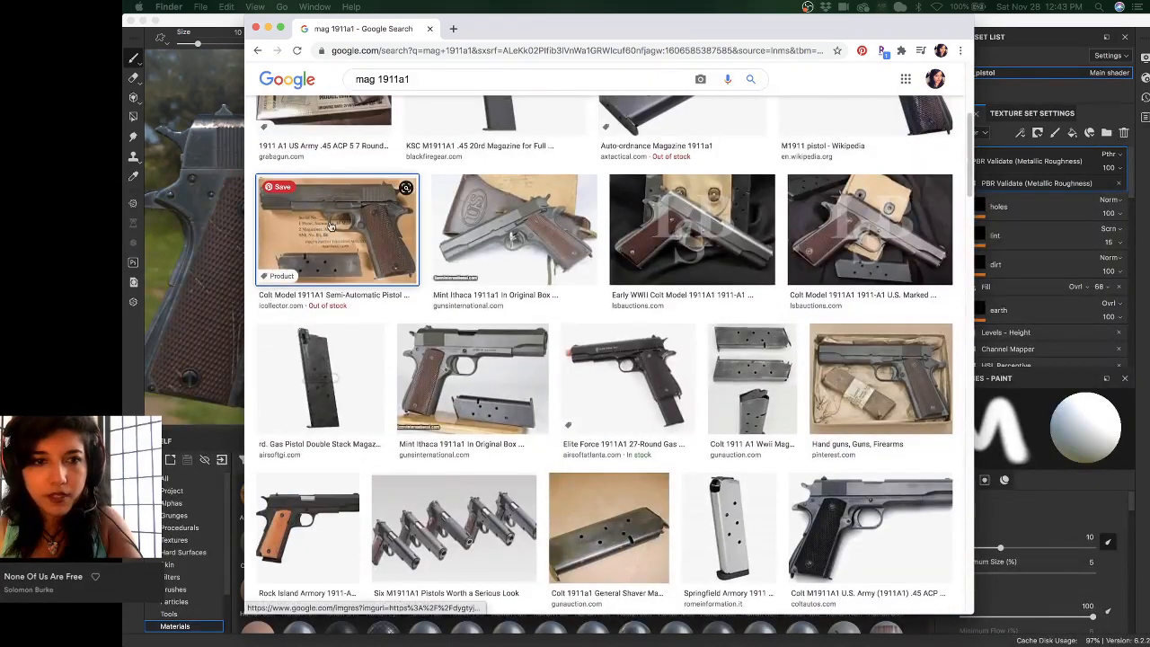
left_click(330, 225)
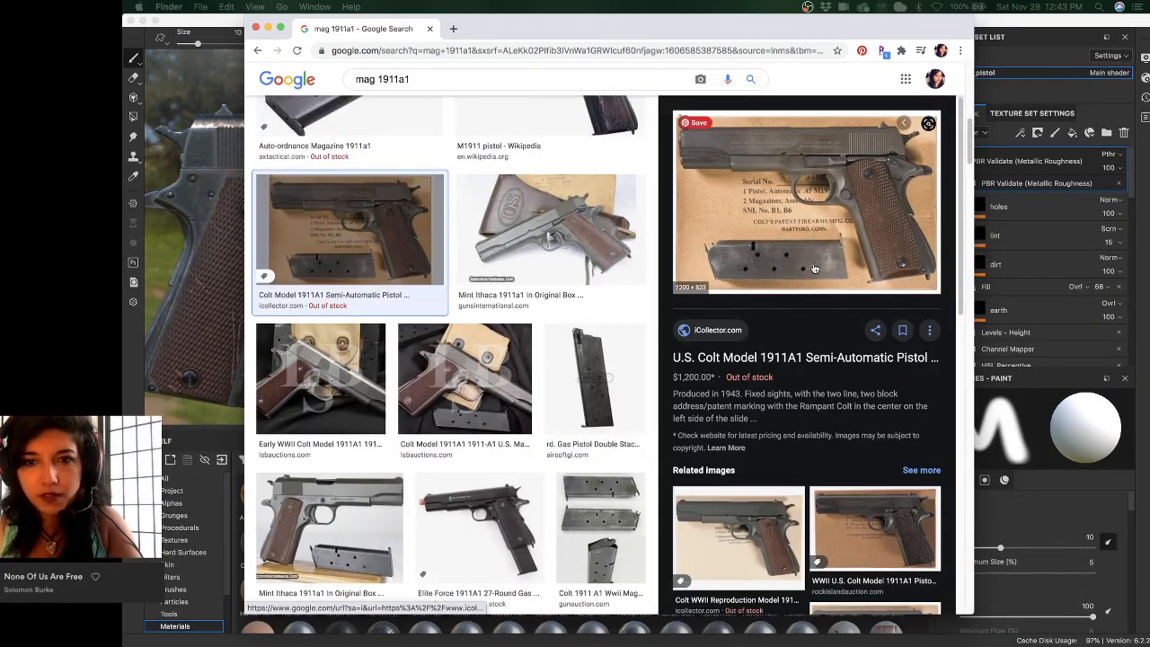
left_click(756, 261)
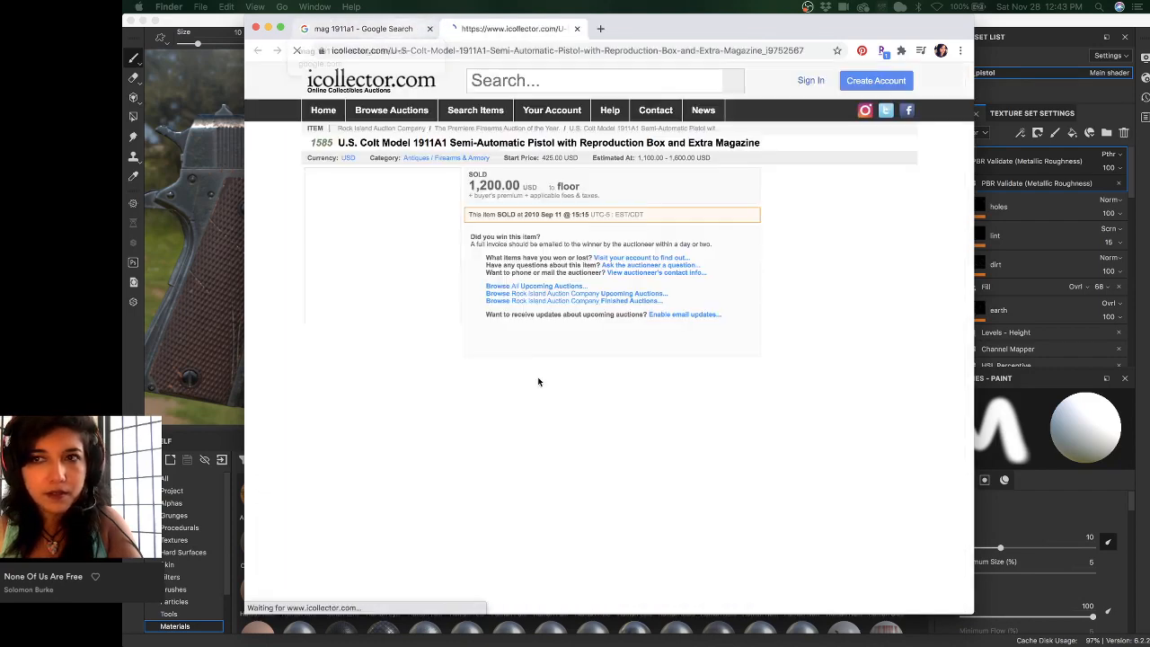
- Enlarge the auction photo of the Colt pistol and its magazine for a closer look
left_click(397, 276)
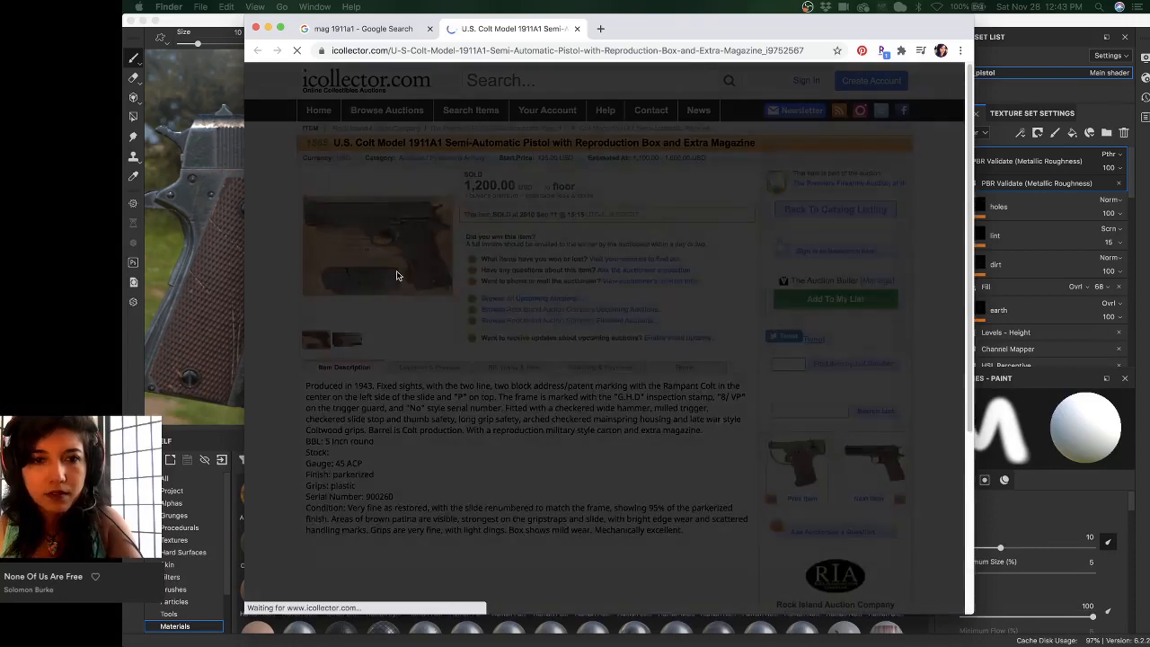
scroll(382, 411, "up", 3, "ctrl")
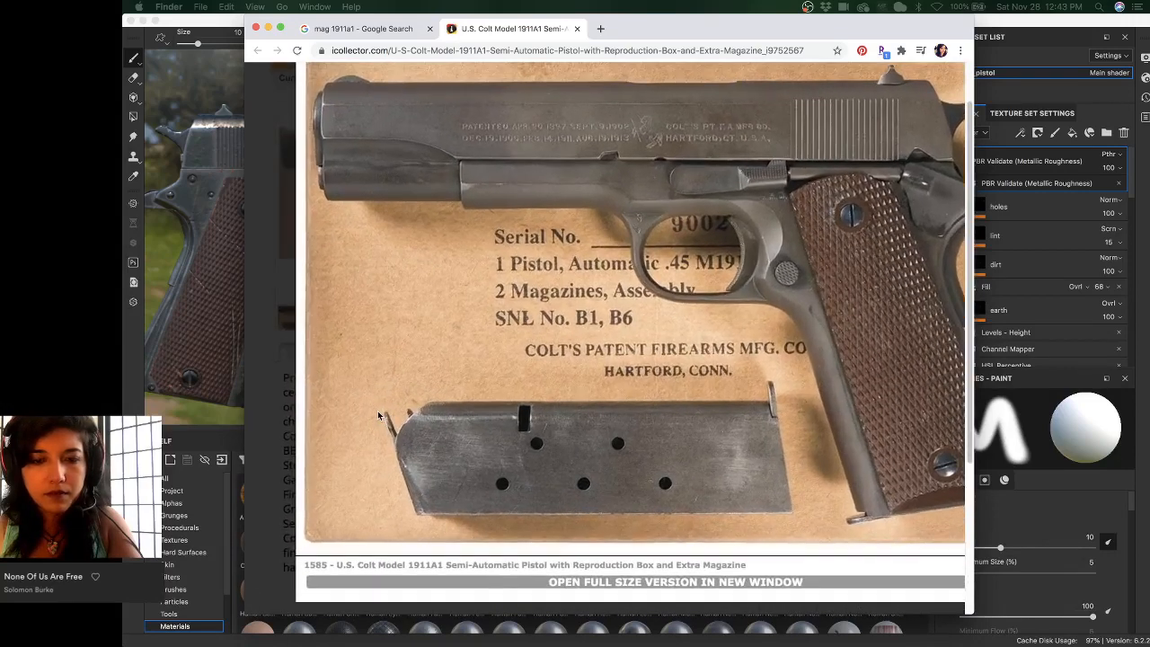
scroll(377, 411, "up", 4, "ctrl")
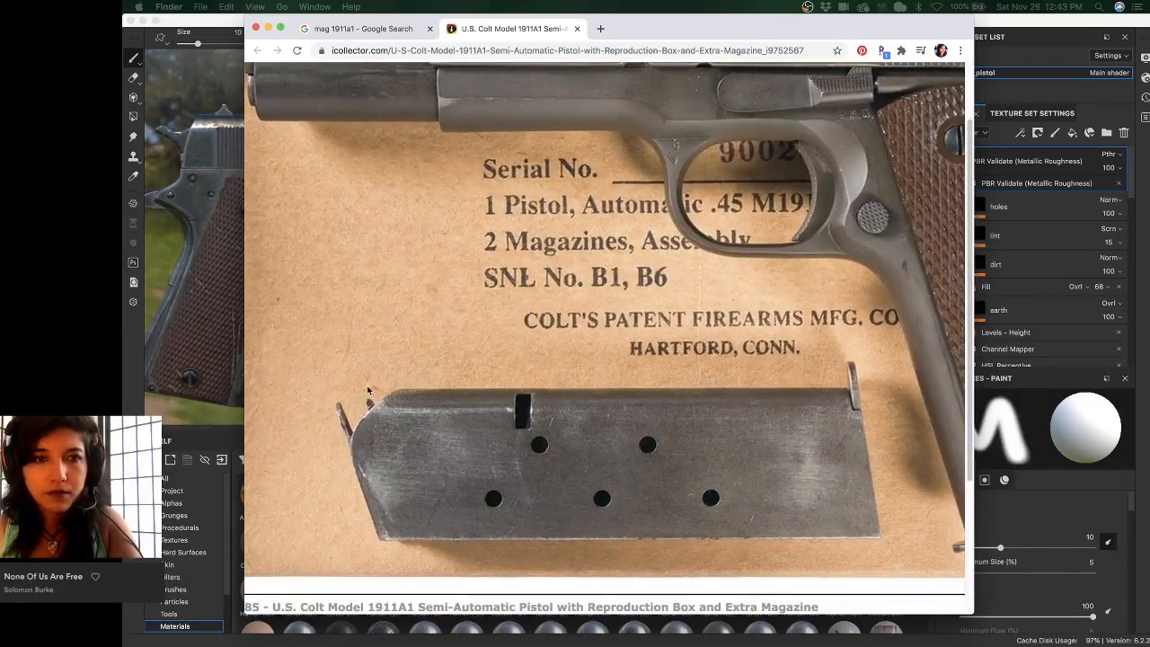
- Preview the 1911/1911A1 Magazines and worn Pinterest magazine photos, then move Chrome aside
left_click(371, 31)
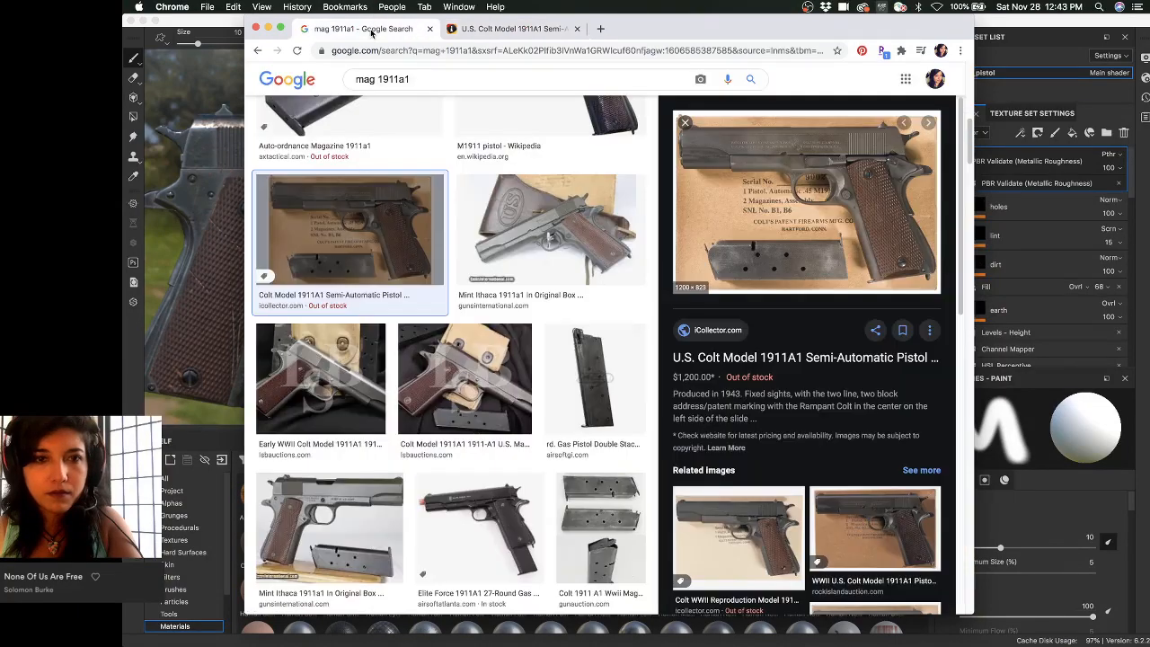
scroll(491, 226, "up", 10)
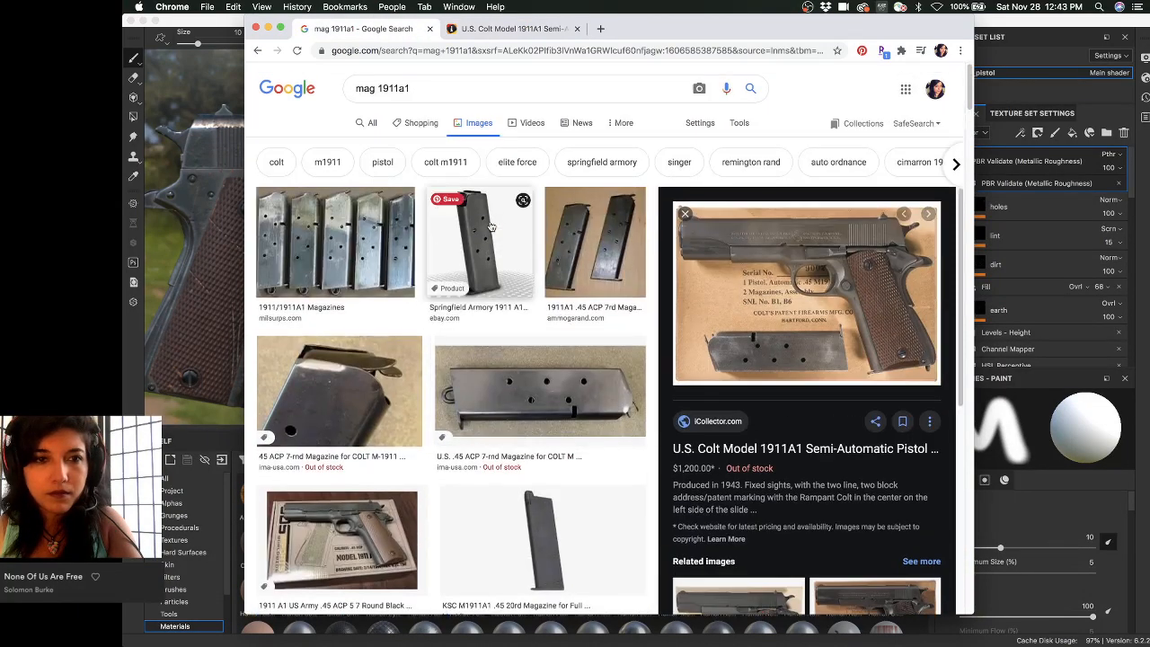
left_click(363, 238)
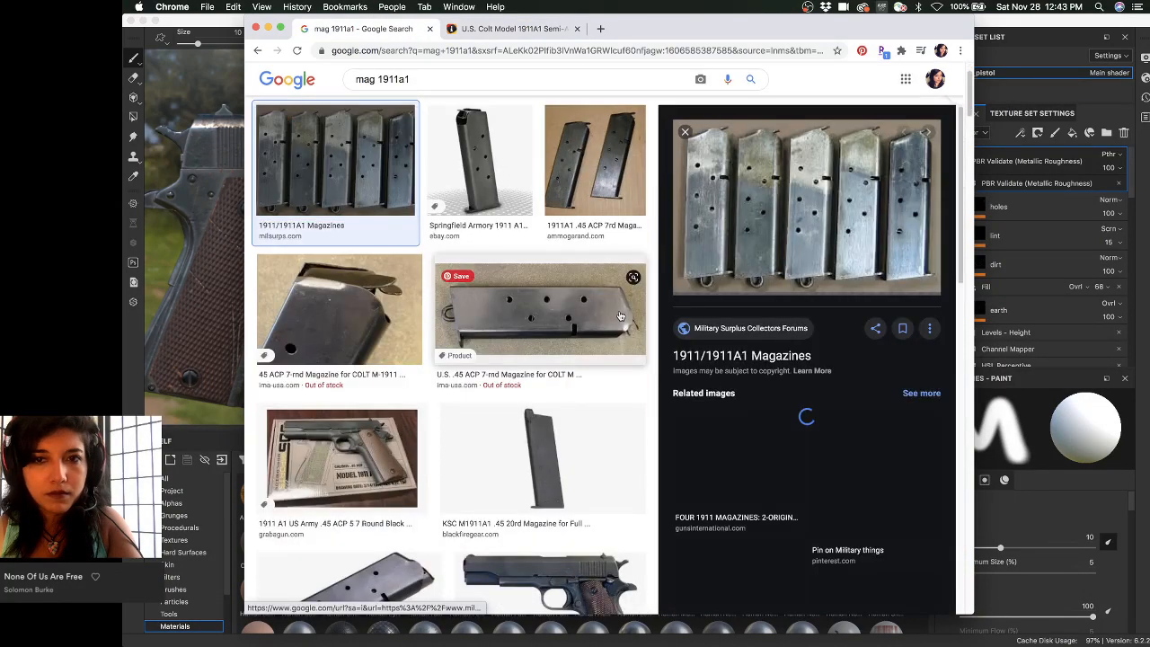
scroll(620, 317, "down", 4)
scroll(825, 399, "down", 4)
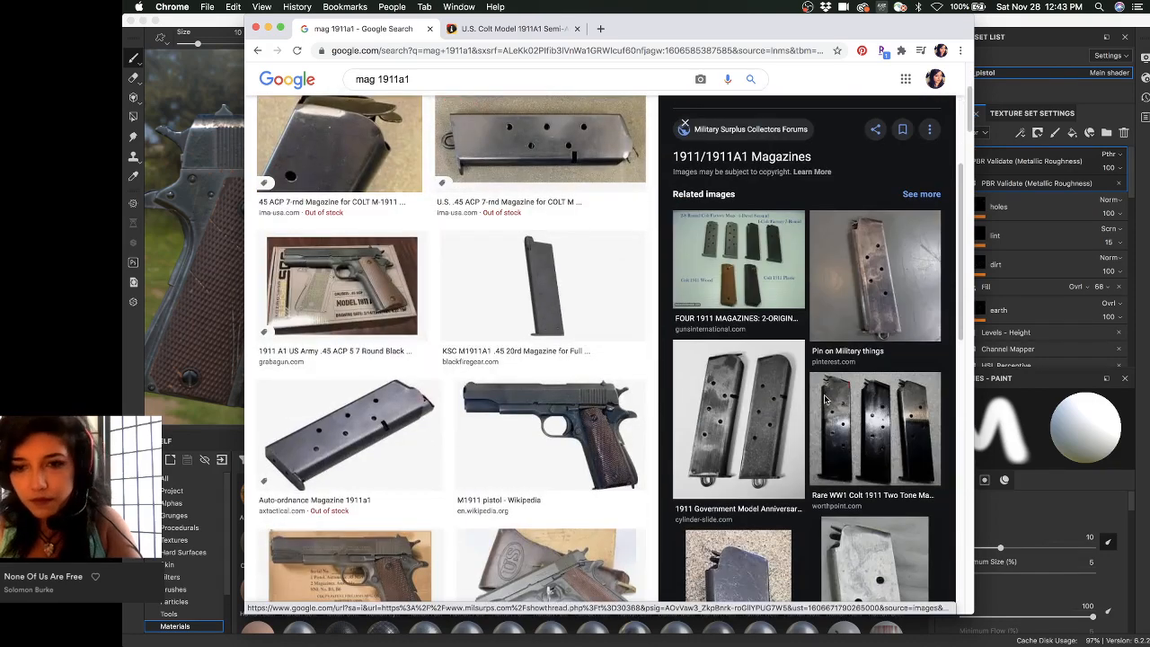
left_click(865, 270)
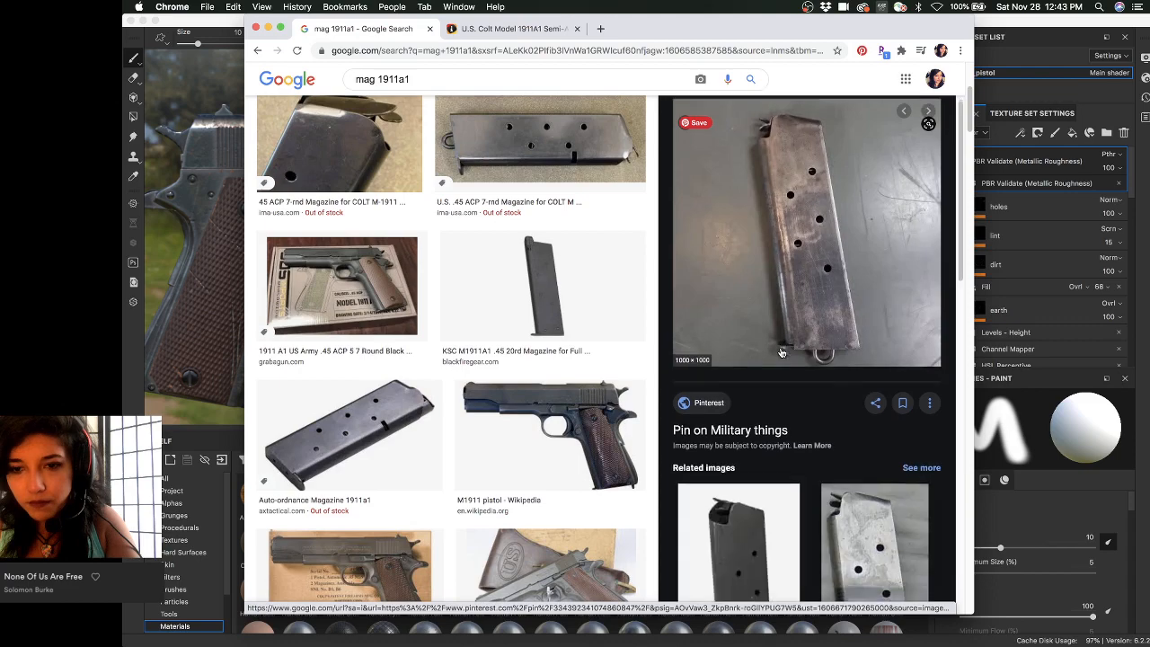
scroll(780, 352, "down", 5)
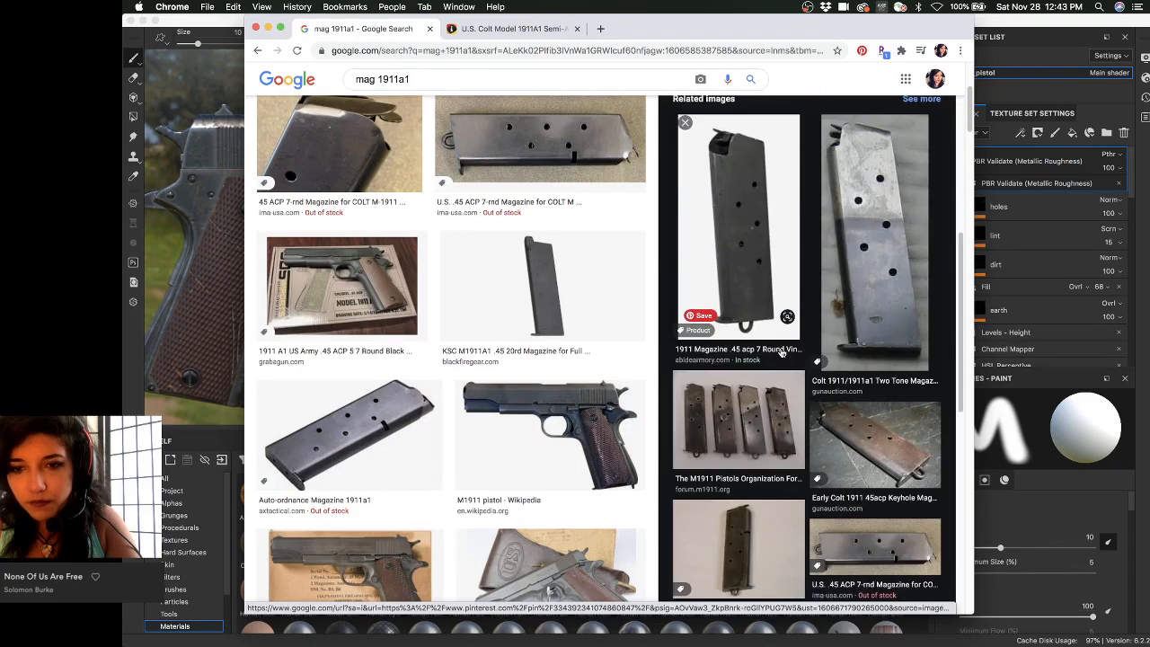
scroll(780, 352, "up", 5)
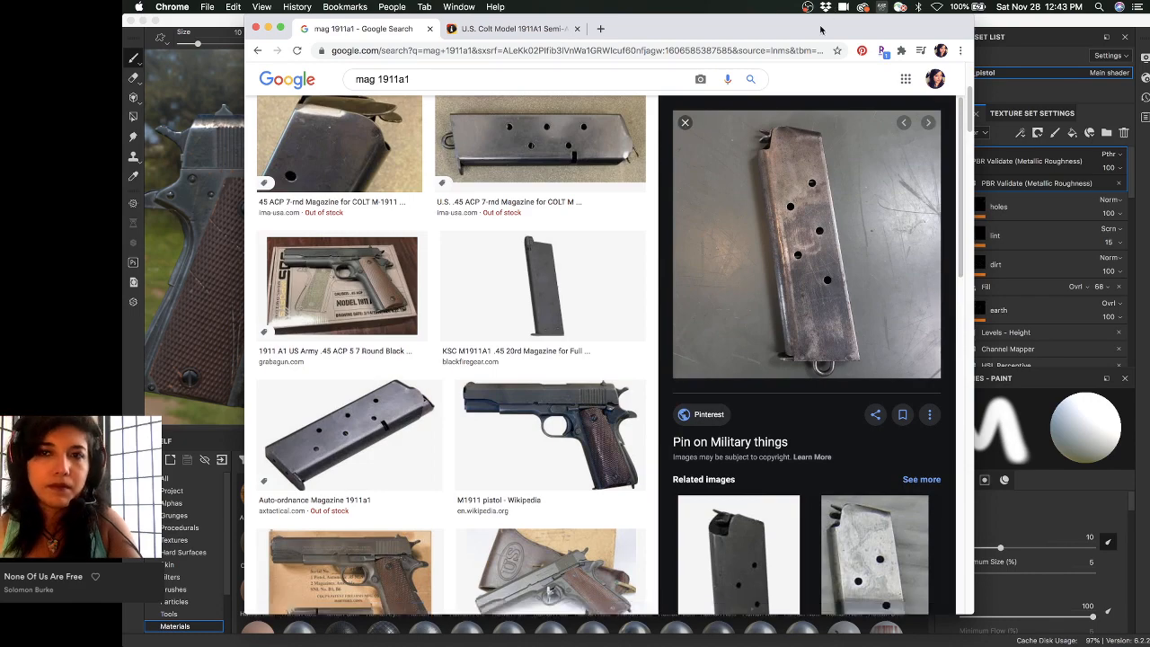
mouse_move(824, 28)
left_mouse_down()
mouse_move(633, 4)
mouse_move(122, 34)
left_mouse_up()
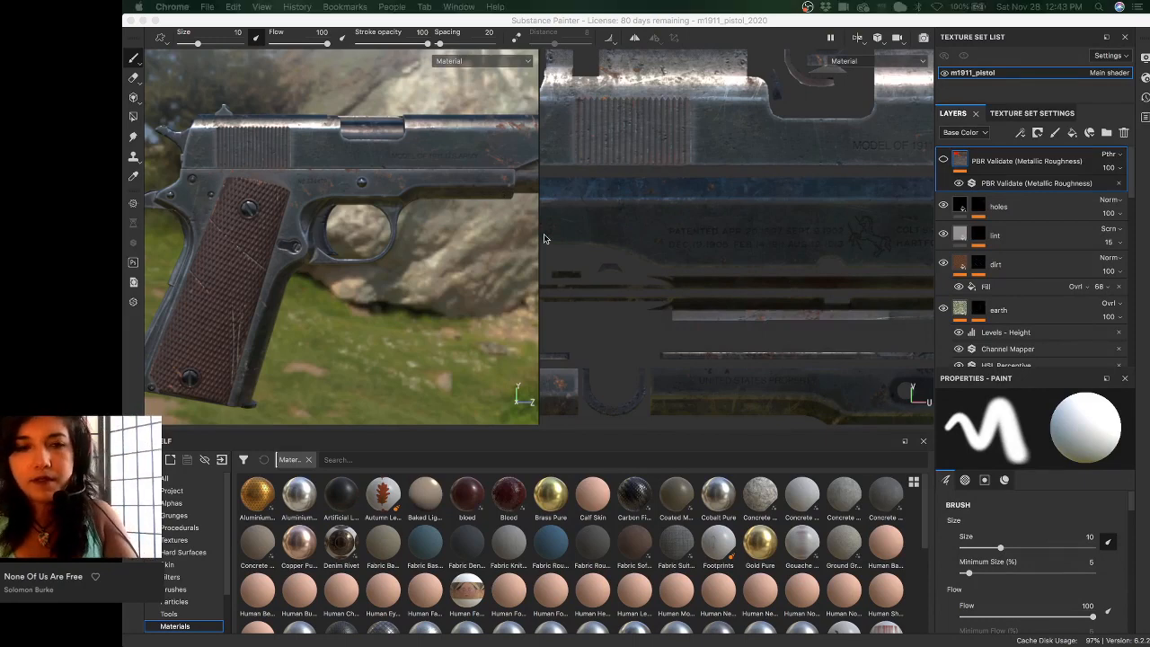
- Return to Substance Painter and orbit, pan and zoom until the magazine's holes fill the view
left_click(354, 25)
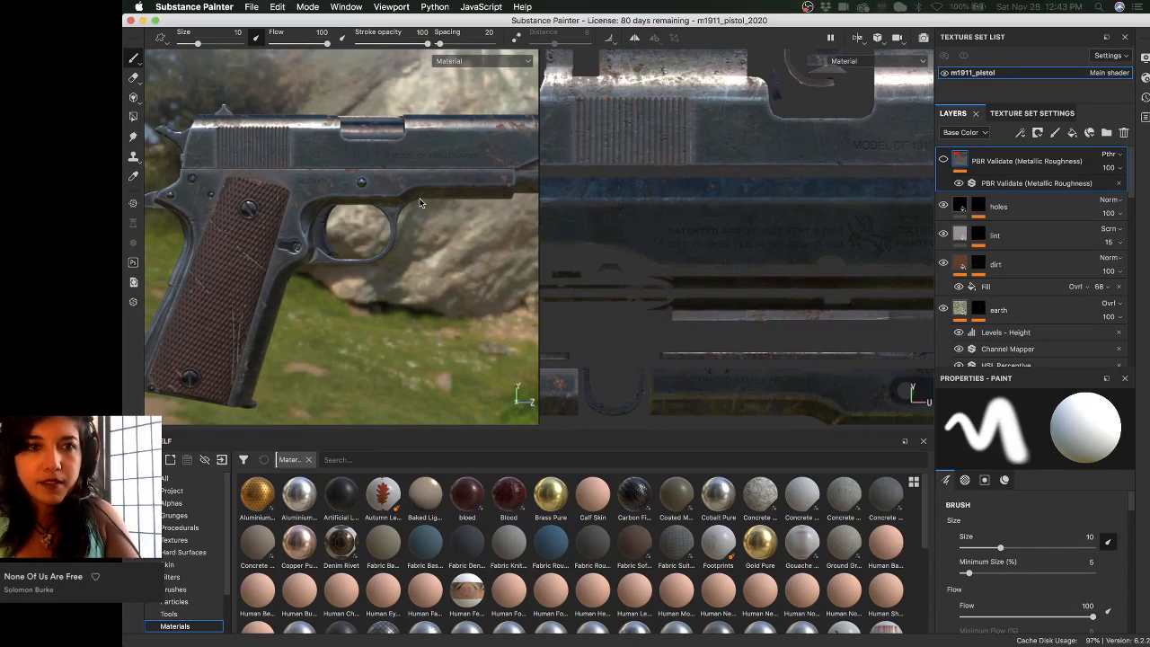
left_click_drag(305, 230, 378, 239, "alt+shift")
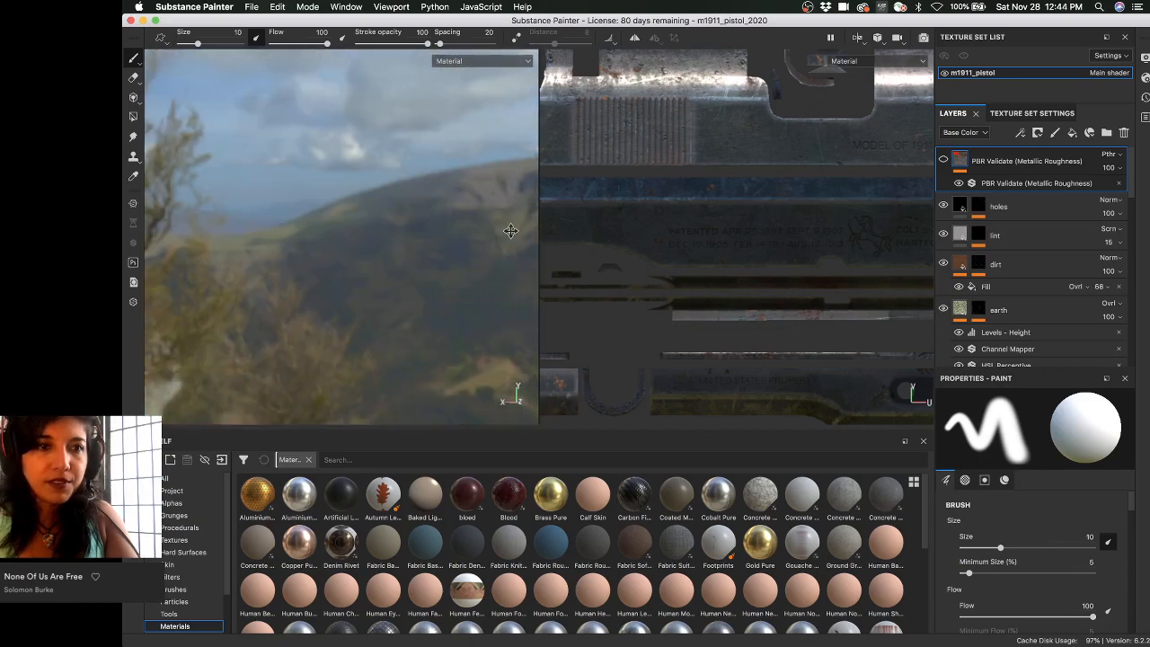
right_click_drag(439, 234, 416, 238, "alt")
left_click_drag(347, 224, 469, 229, "alt")
middle_click_drag(247, 115, 316, 177, "alt")
right_click_drag(315, 178, 331, 206, "alt")
middle_click_drag(331, 205, 386, 310, "alt")
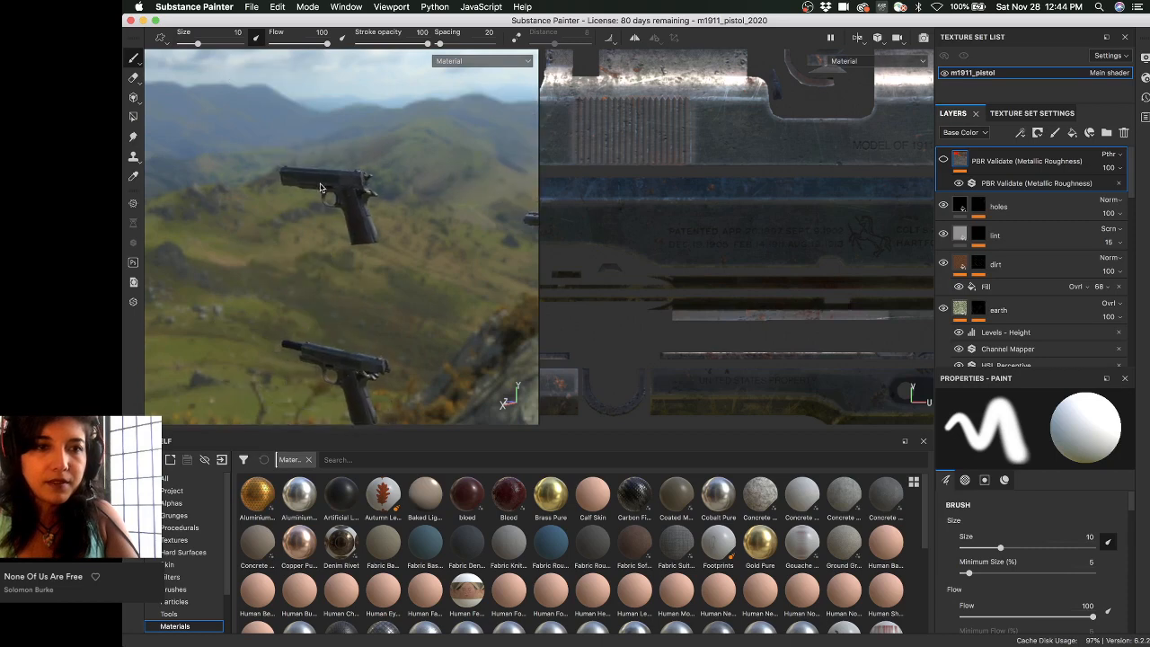
right_click_drag(315, 212, 342, 239, "alt")
middle_click_drag(342, 239, 338, 83, "alt")
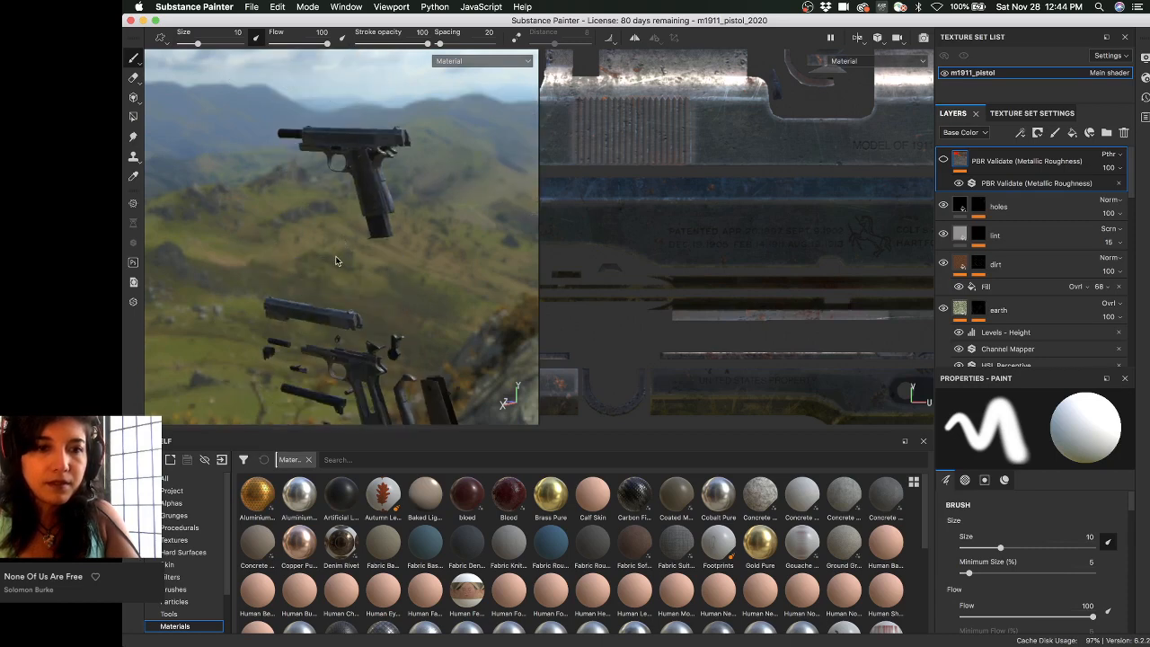
middle_click_drag(335, 260, 311, 176, "alt")
right_click_drag(312, 176, 441, 213, "alt")
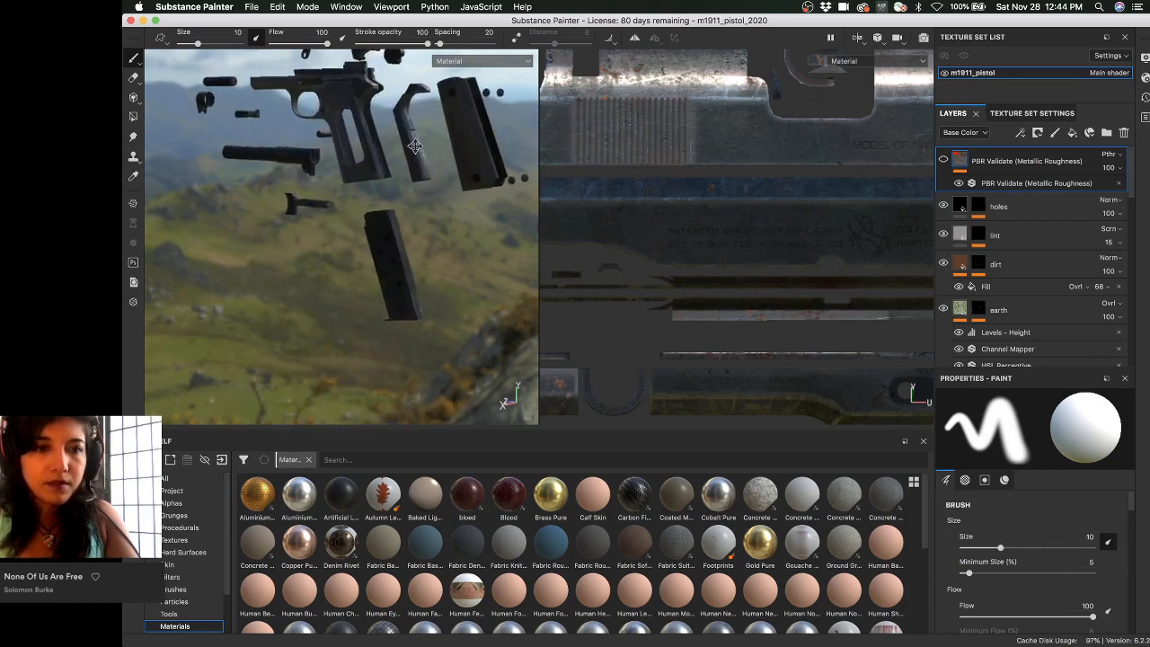
middle_click_drag(387, 260, 362, 206, "alt")
right_click_drag(362, 206, 378, 186, "alt")
left_click_drag(378, 186, 380, 197, "alt")
middle_click_drag(380, 198, 384, 235, "alt")
mouse_move(383, 235)
right_mouse_down("alt")
mouse_move(388, 225)
mouse_move(326, 188)
mouse_move(369, 190)
mouse_move(359, 169)
mouse_move(346, 190)
right_mouse_up("alt")
- Hide the gun metal layer folder, revealing the magazine's pale bare steel underneath
scroll(753, 146, "down", 5)
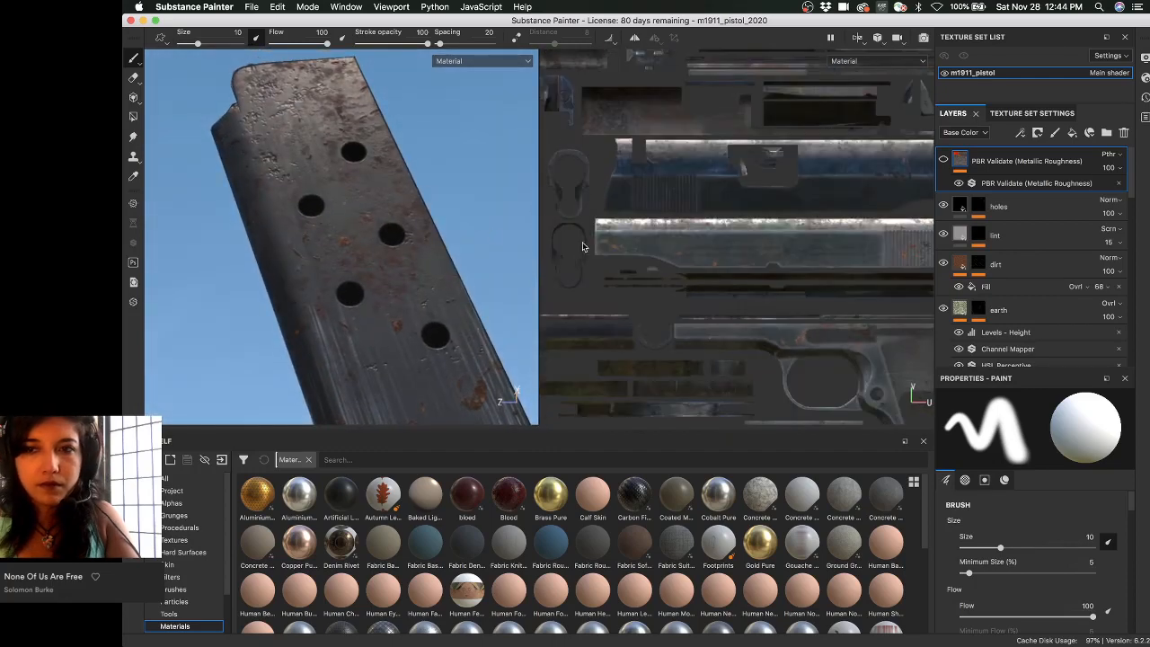
scroll(1004, 257, "down", 10)
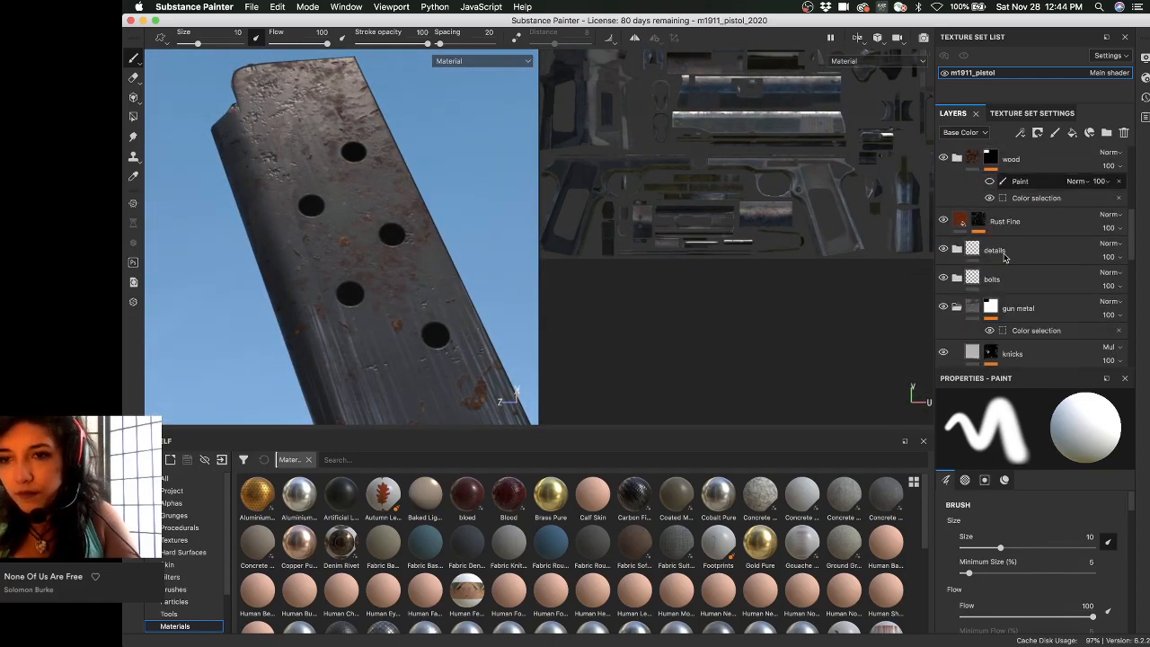
scroll(1004, 258, "up", 5)
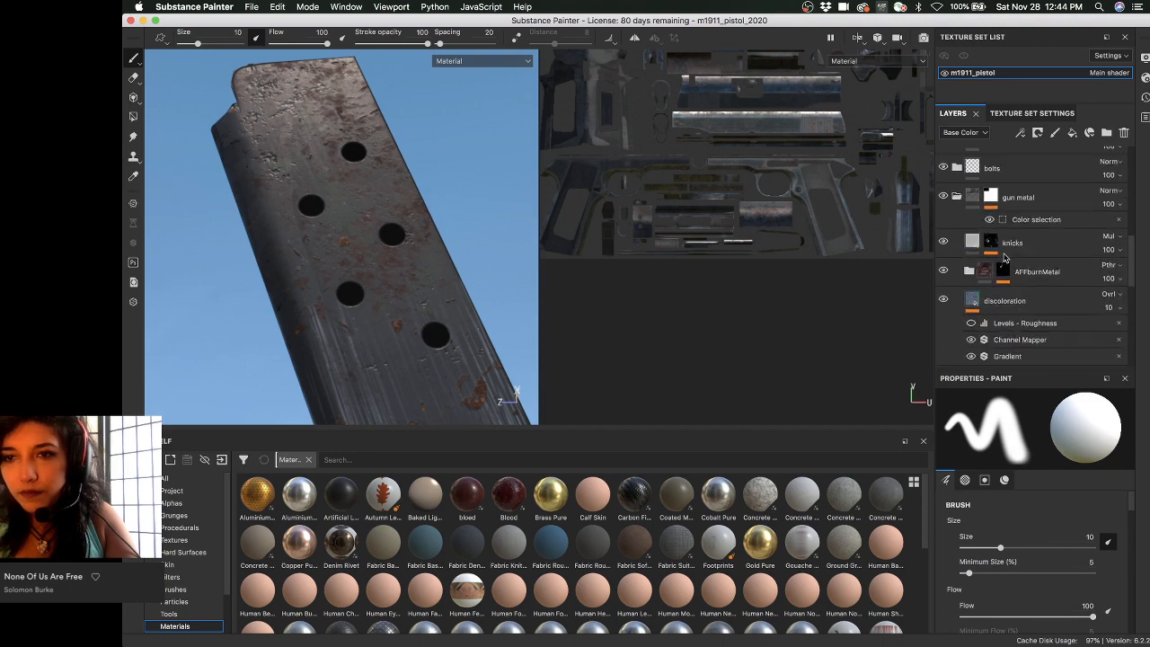
scroll(956, 199, "up", 3)
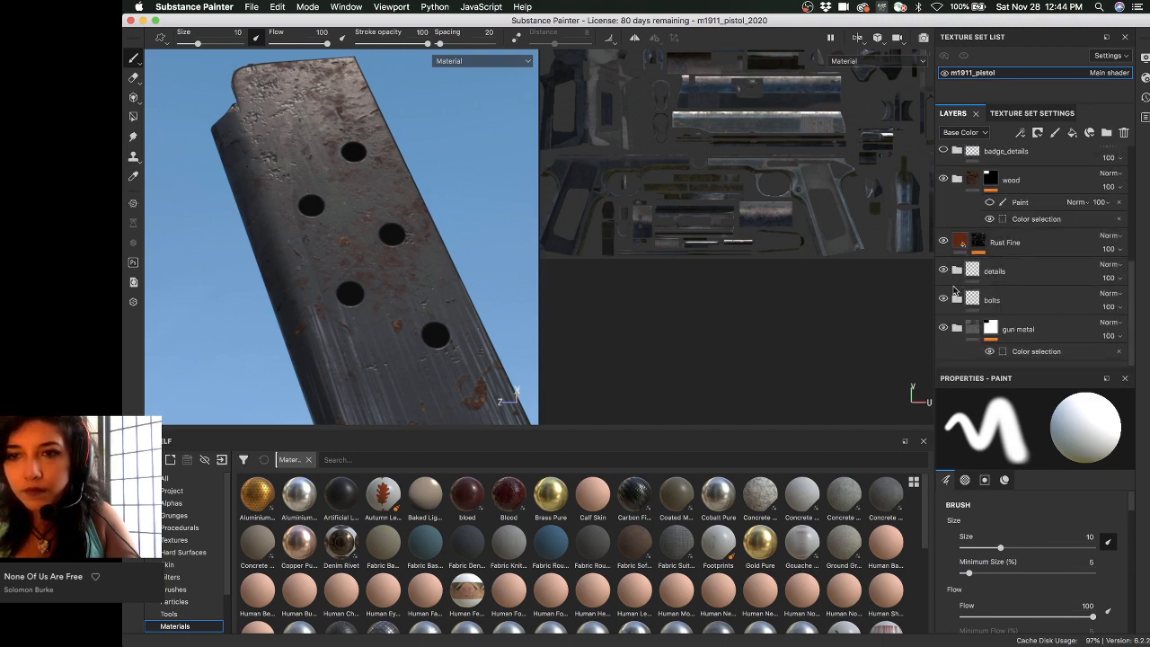
left_click(943, 329)
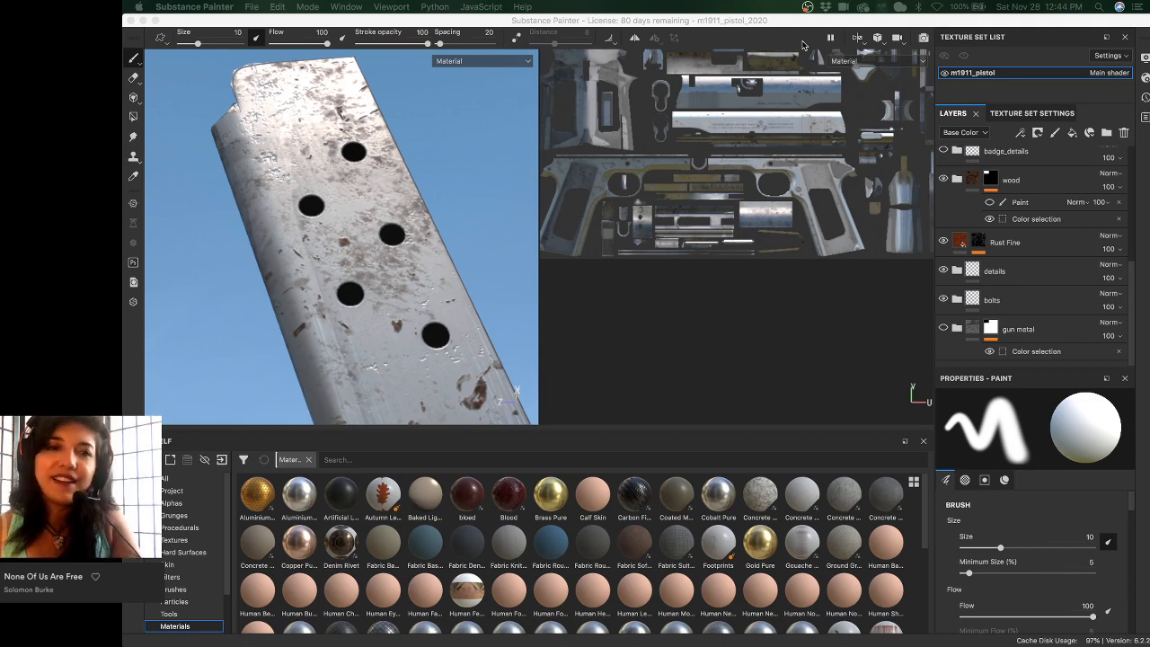
- Refocus Painter, turn the magazine toward the view and scroll the Layers panel back to gun metal
left_click(539, 22)
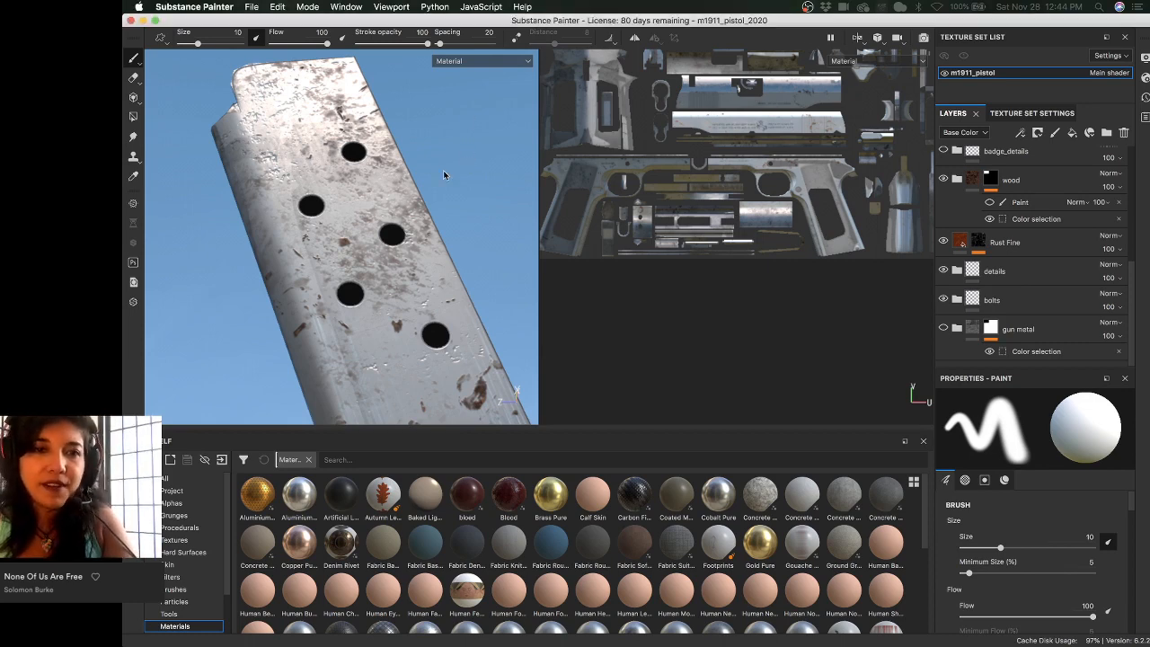
mouse_move(442, 170)
left_mouse_down("alt")
mouse_move(409, 173)
mouse_move(450, 164)
mouse_move(416, 142)
mouse_move(404, 184)
mouse_move(375, 186)
mouse_move(400, 216)
mouse_move(370, 236)
mouse_move(356, 225)
left_mouse_up("alt")
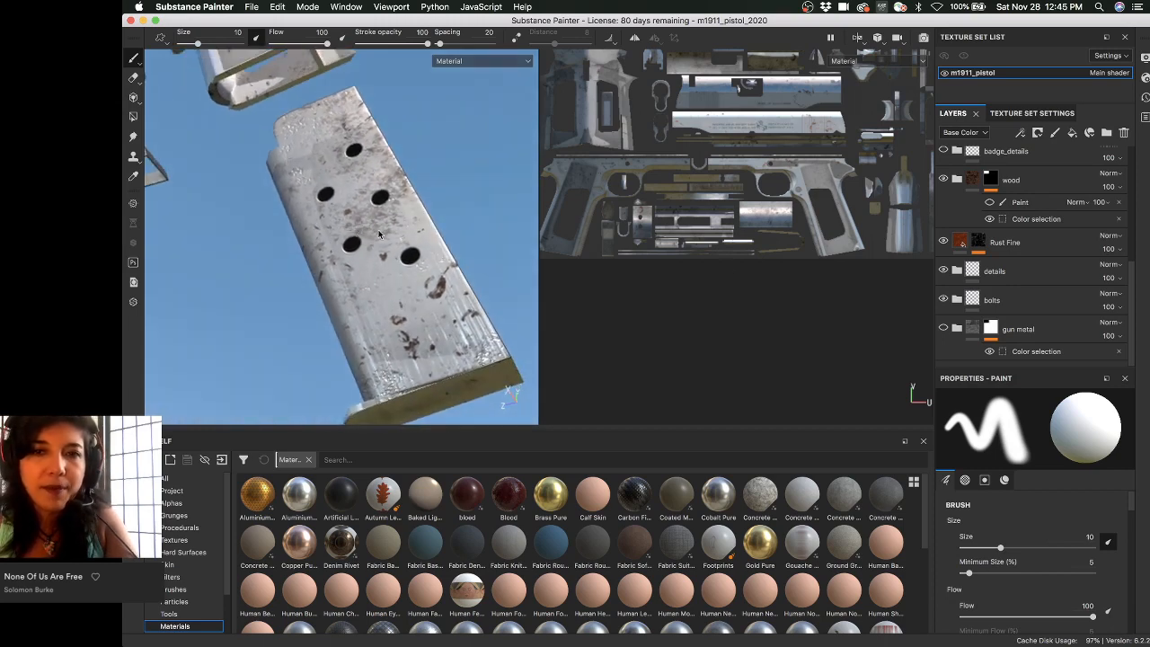
right_click_drag(822, 278, 777, 268, "alt")
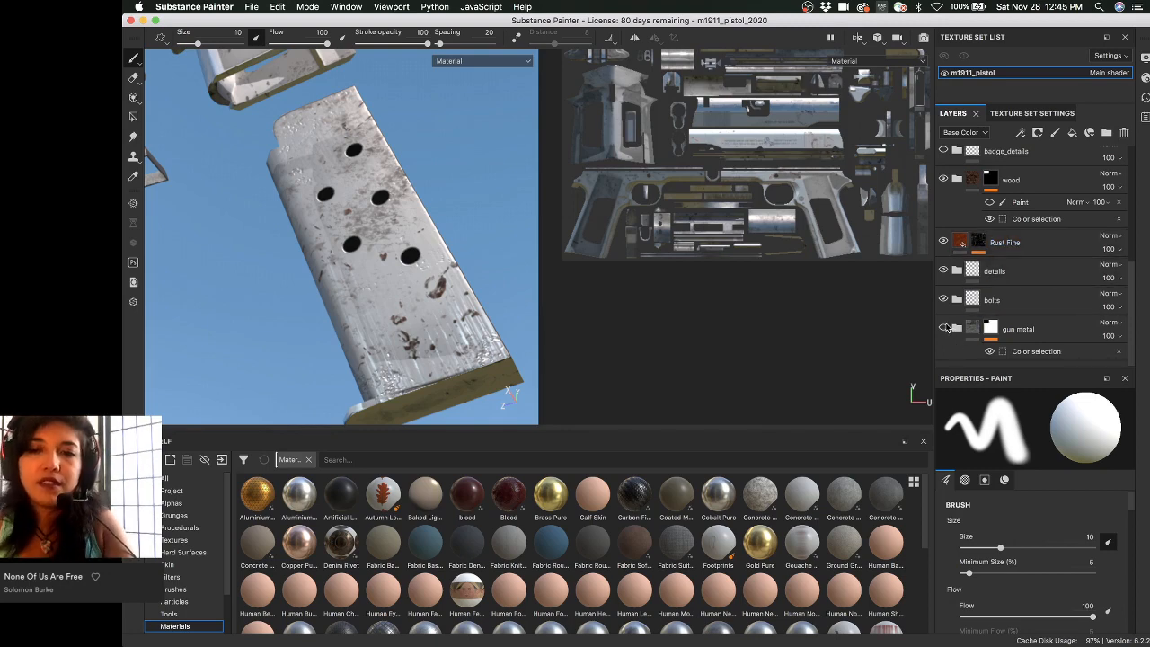
scroll(958, 337, "down", 2)
scroll(1015, 317, "down", 6)
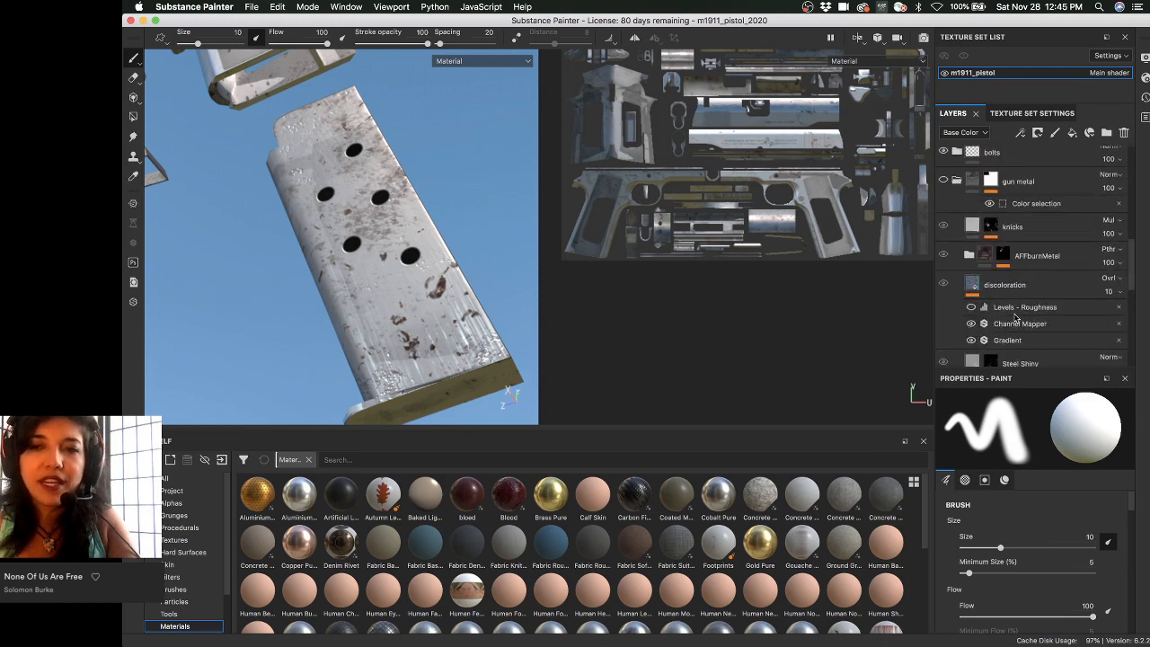
scroll(1130, 284, "down", 3)
scroll(1062, 301, "up", 3)
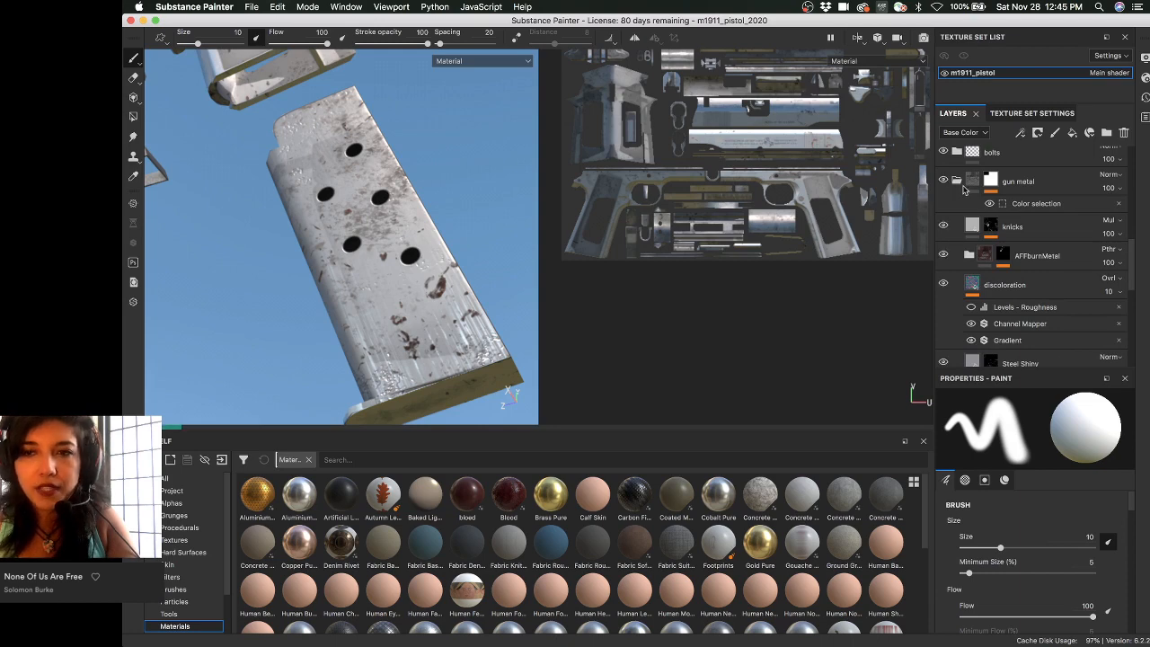
right_click_drag(375, 253, 429, 253, "shift")
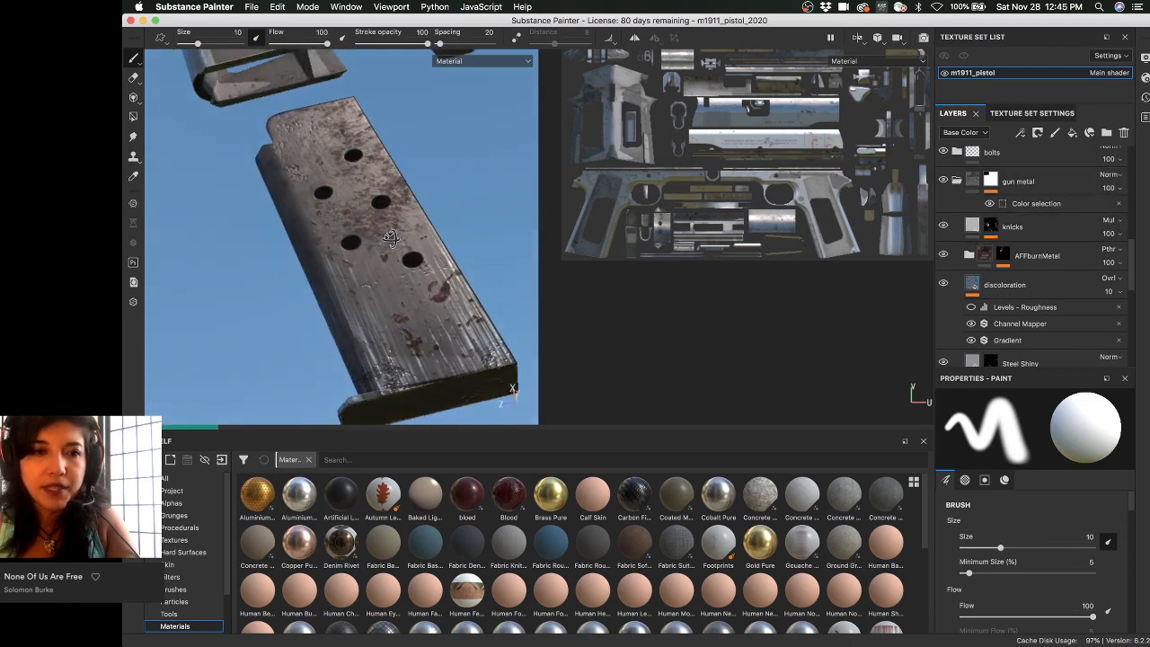
- Browse the Steel Scratched and Dirt layers while orbiting the exploded pistol around the worn magazine
left_click_drag(366, 247, 379, 242, "alt")
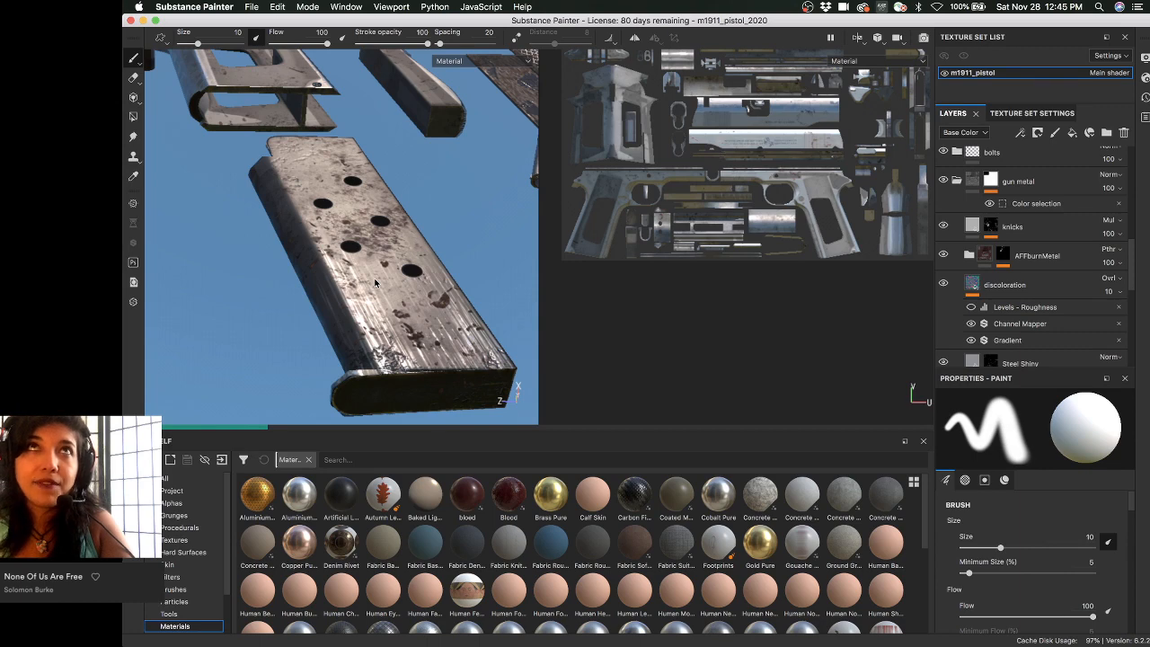
scroll(1032, 270, "up", 5)
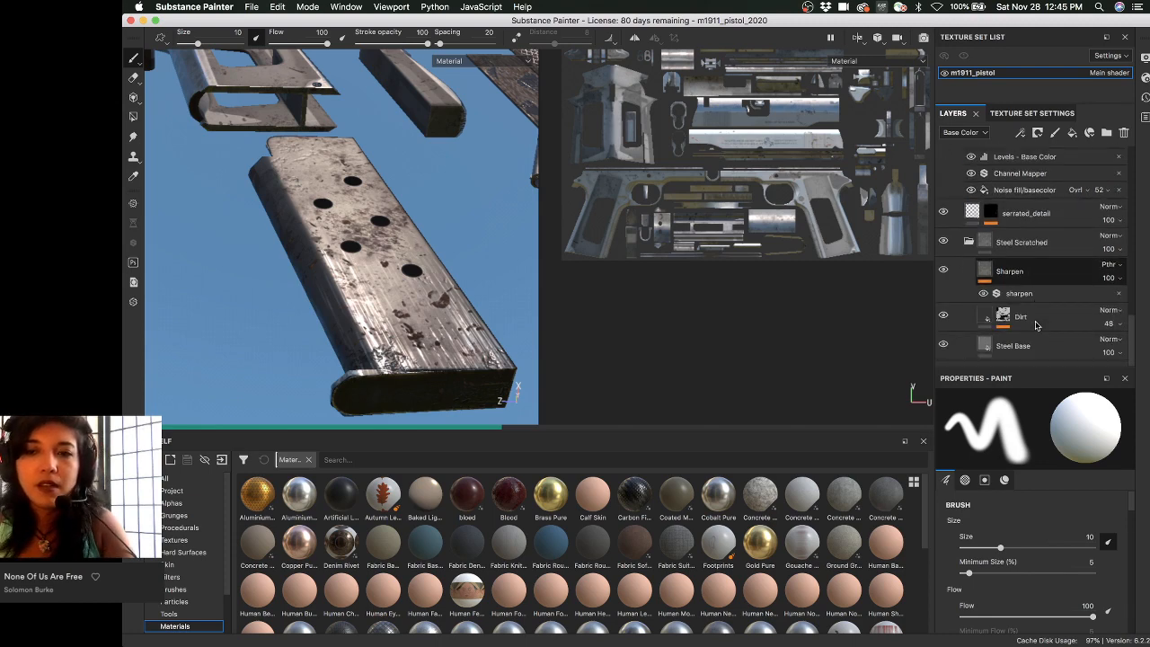
scroll(1041, 305, "up", 3)
scroll(1042, 335, "down", 5)
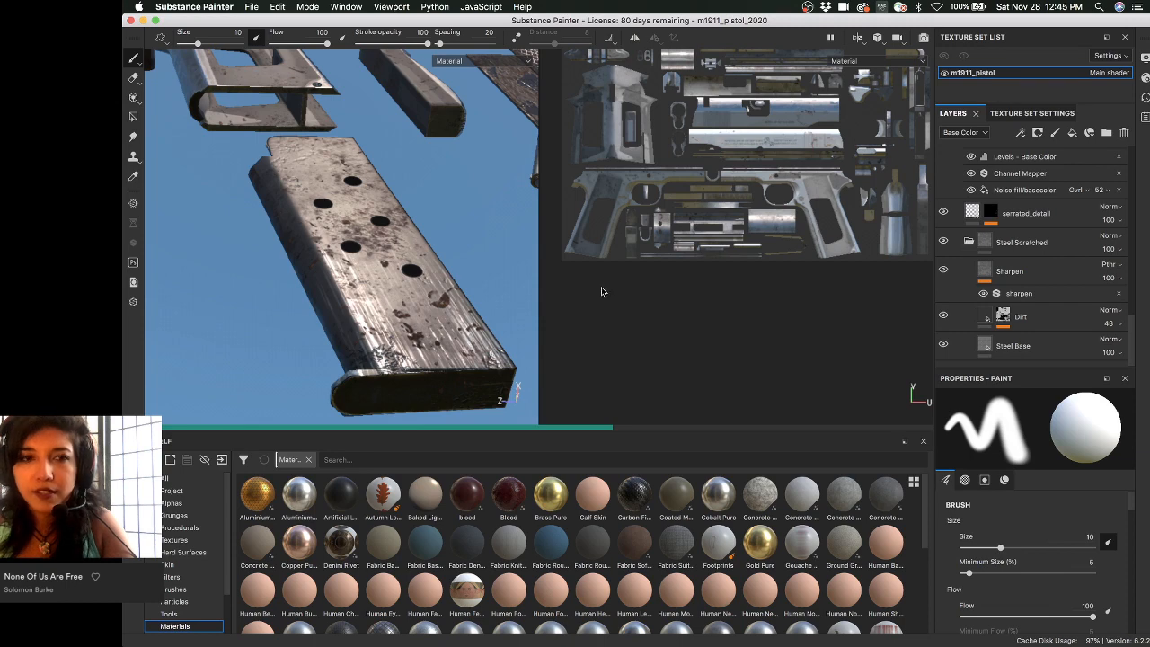
left_click_drag(380, 249, 399, 237, "alt")
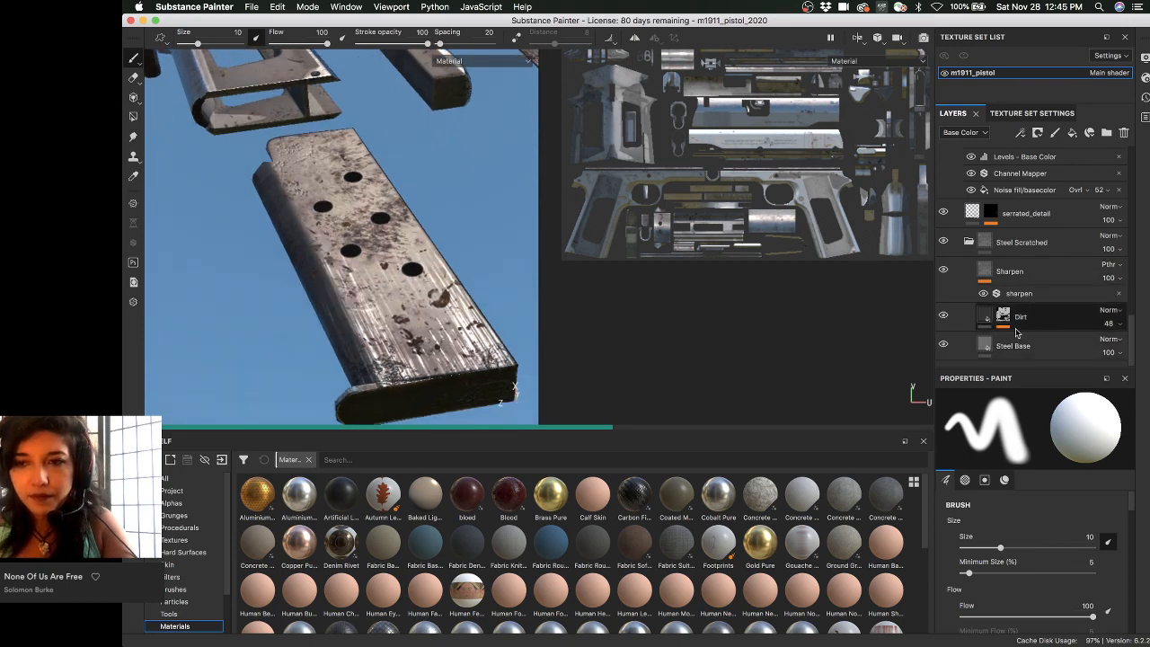
scroll(1020, 323, "up", 5)
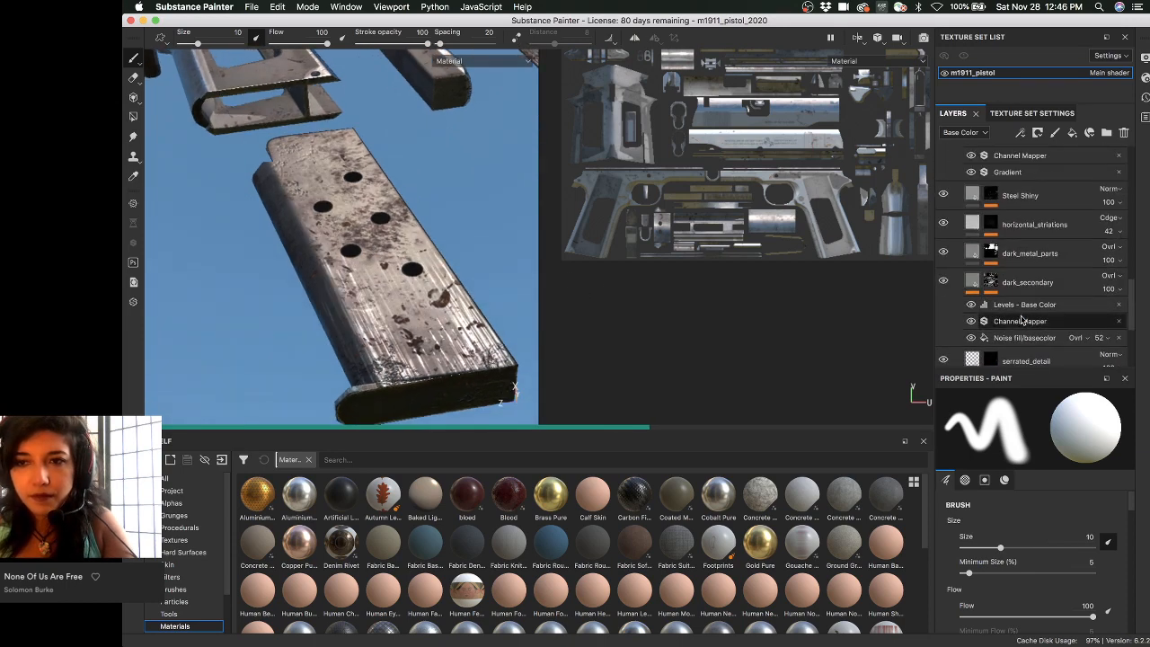
scroll(1019, 321, "up", 5)
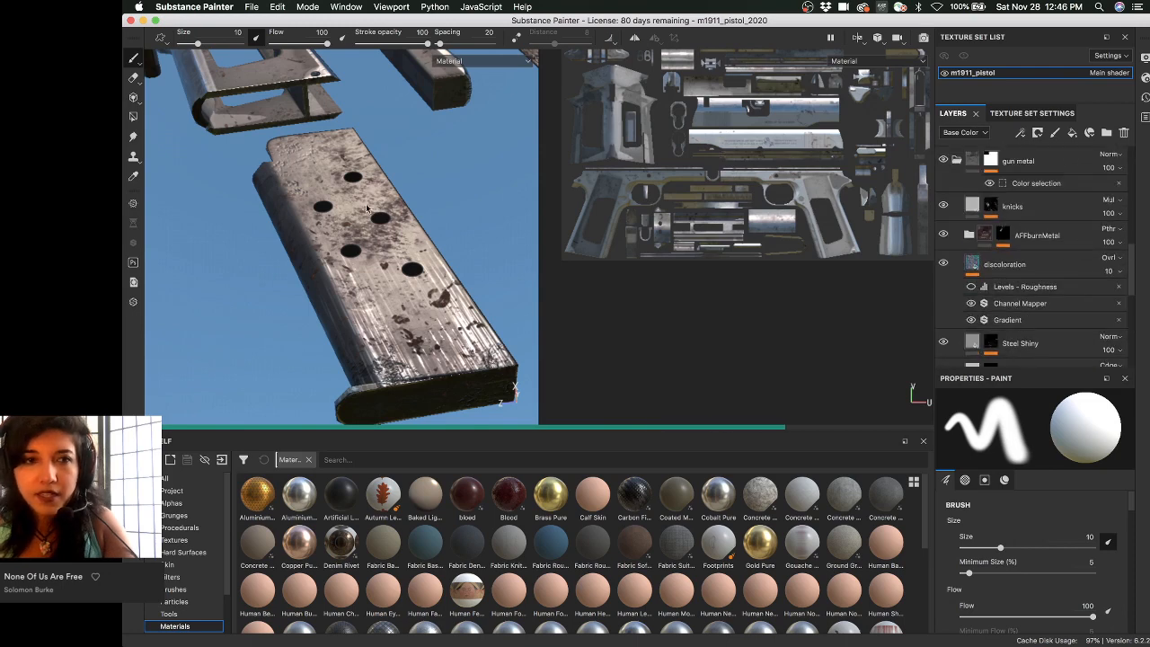
mouse_move(365, 203)
left_mouse_down("alt")
mouse_move(314, 184)
mouse_move(357, 196)
left_mouse_up("alt")
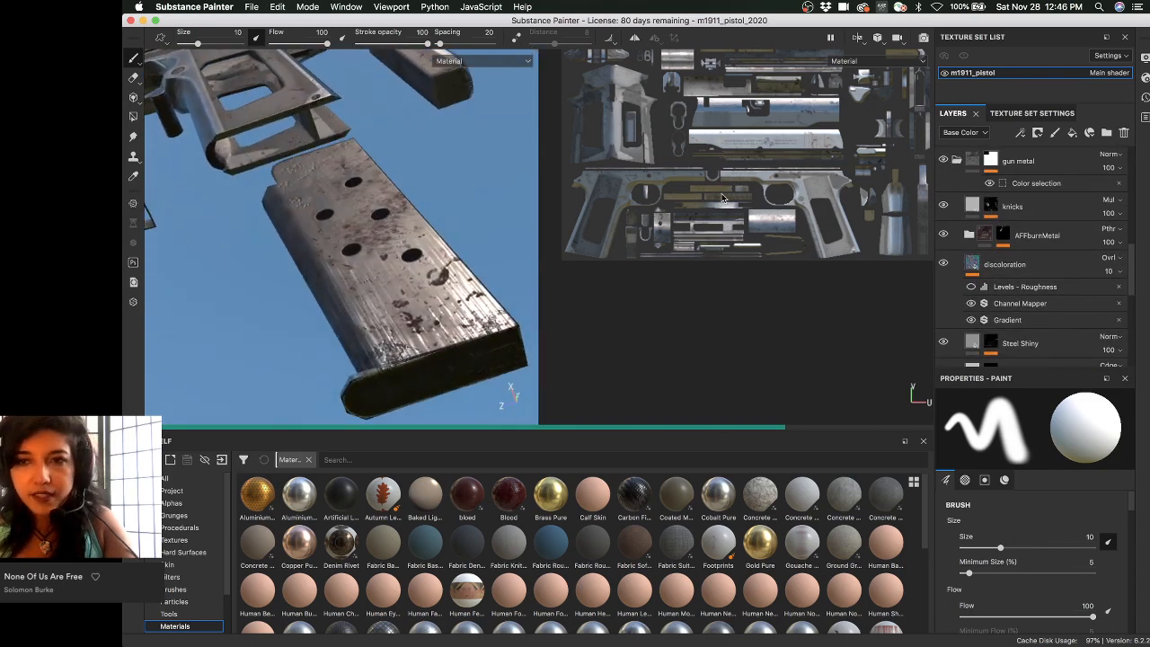
scroll(977, 179, "up", 2)
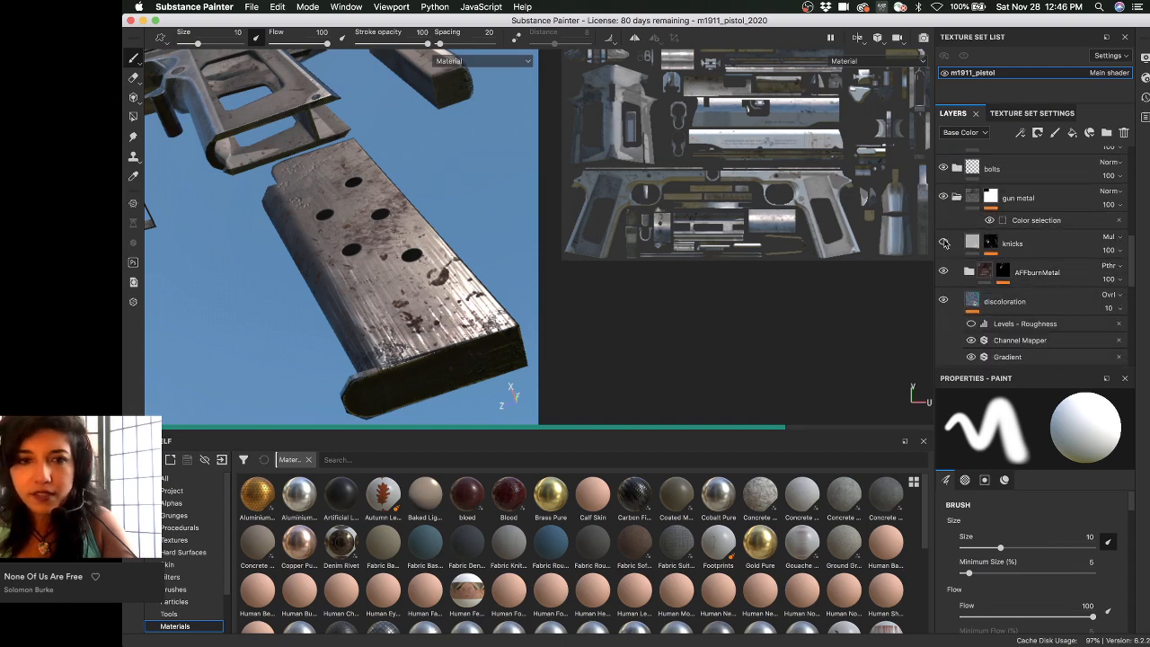
left_click_drag(425, 244, 381, 209, "alt")
left_click_drag(372, 252, 417, 238, "alt")
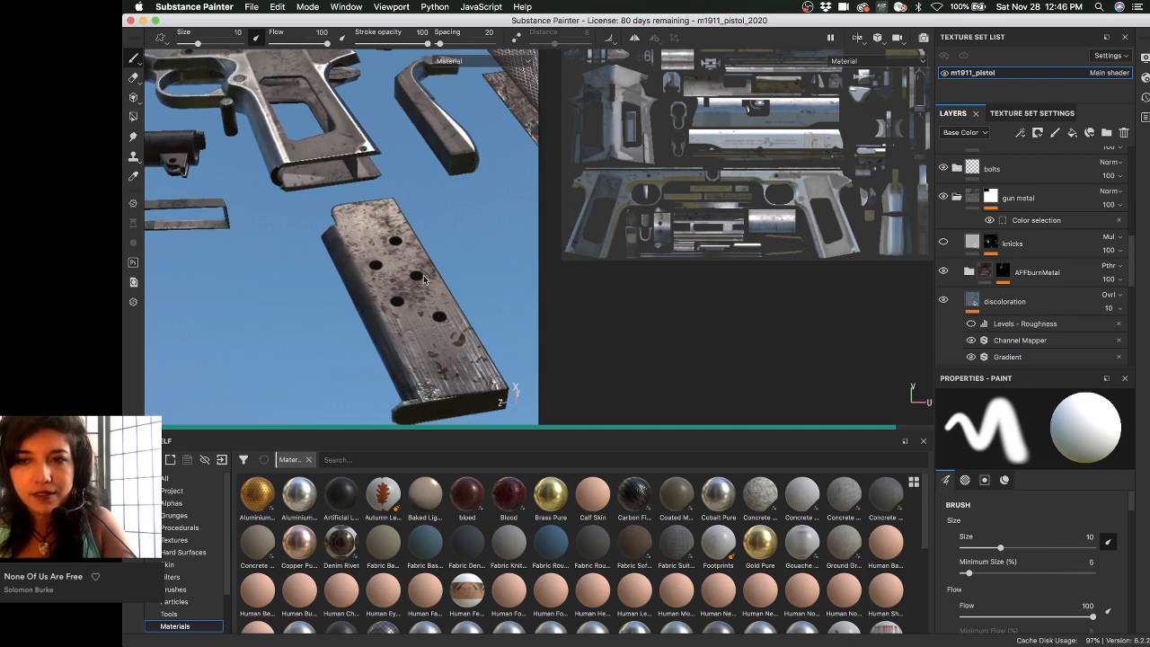
left_click_drag(425, 281, 422, 243, "alt")
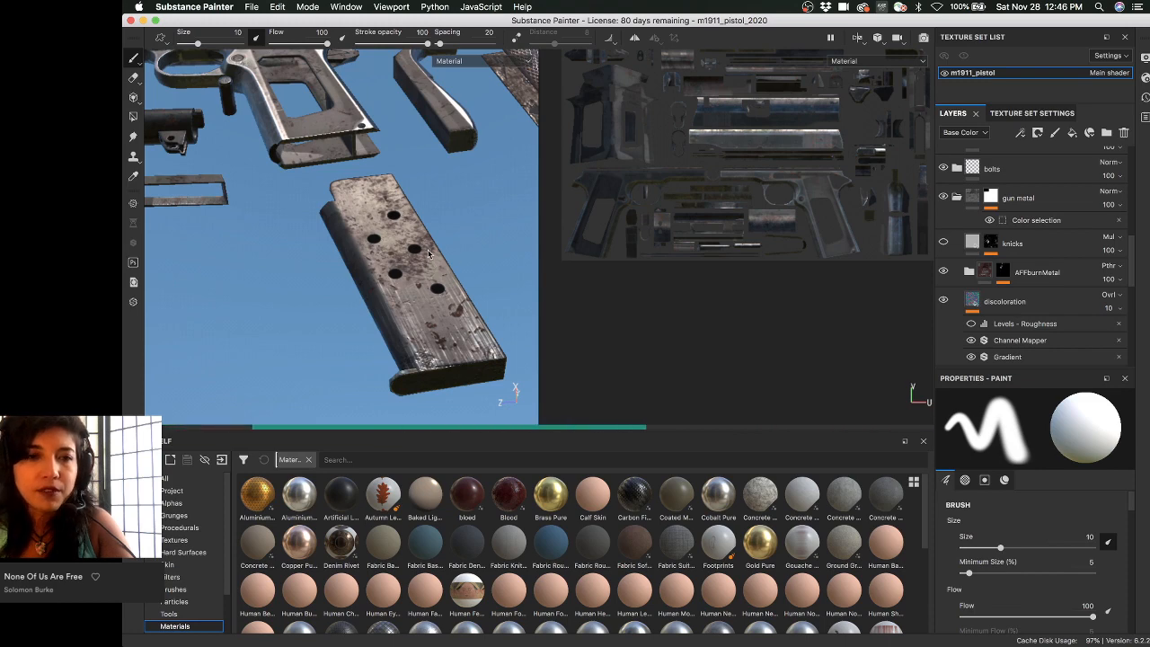
left_click_drag(431, 261, 388, 278, "alt")
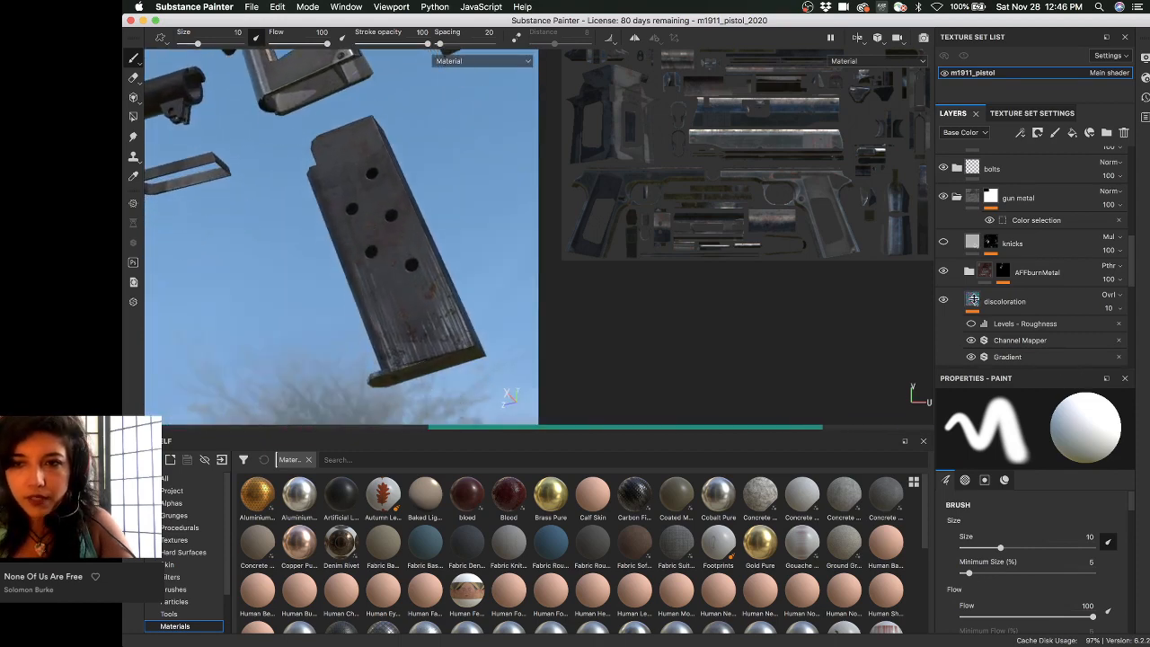
scroll(1033, 274, "up", 5)
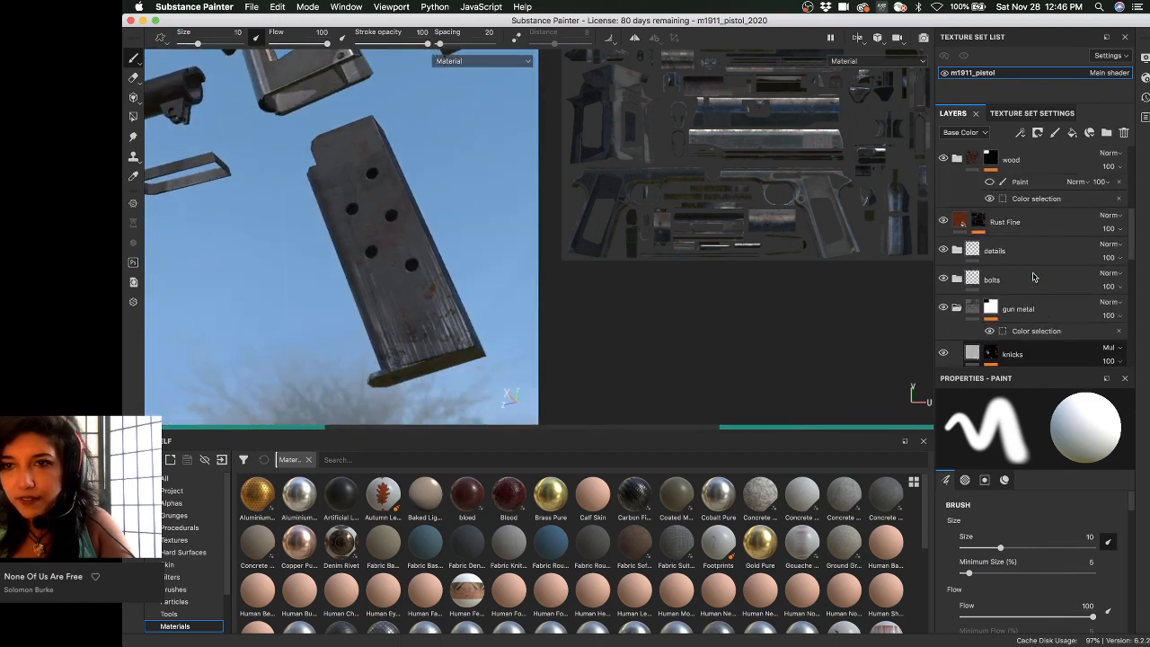
scroll(1032, 273, "up", 5)
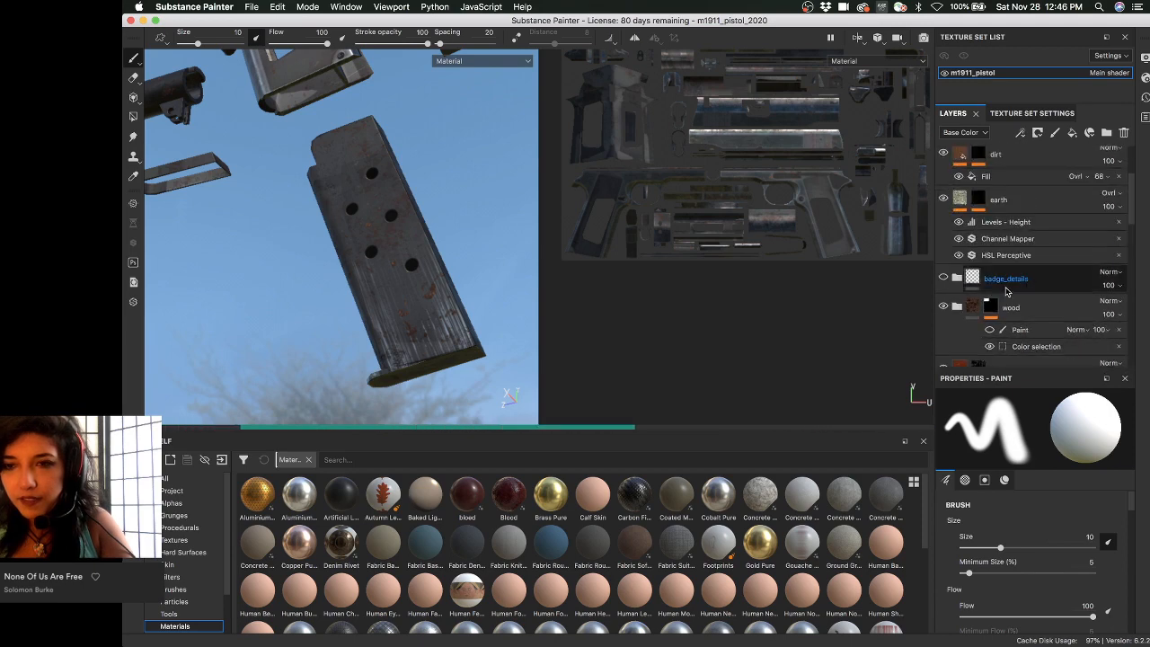
scroll(1015, 273, "up", 2)
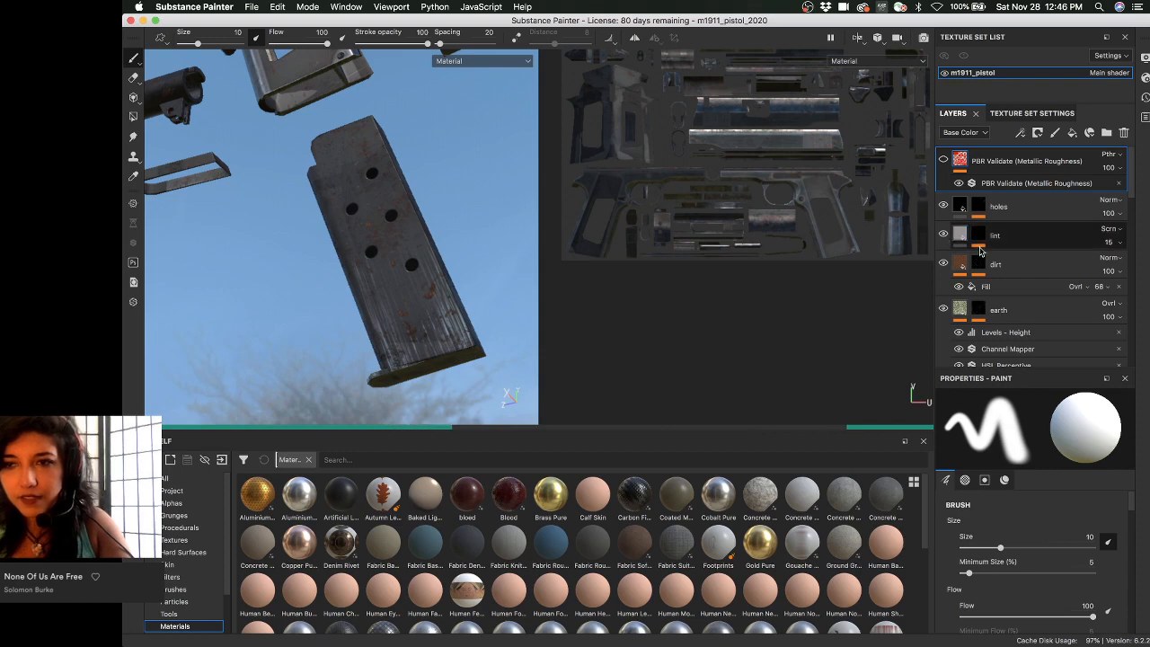
scroll(1003, 263, "down", 3)
scroll(1004, 263, "up", 3)
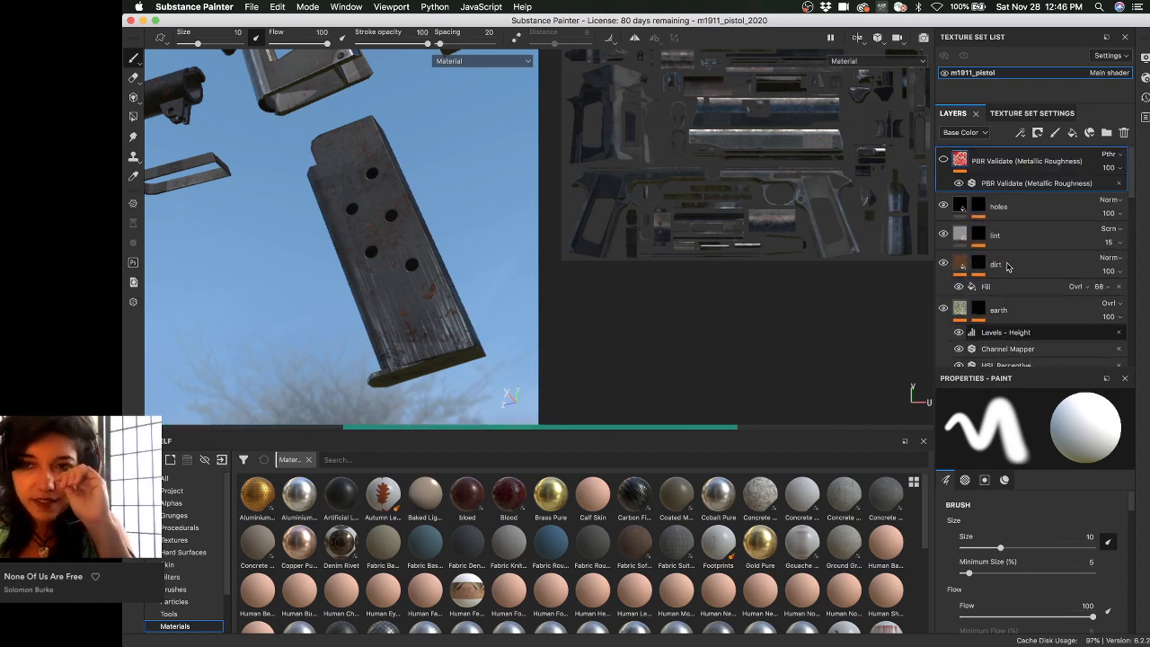
scroll(1006, 265, "down", 3)
scroll(1006, 266, "down", 5)
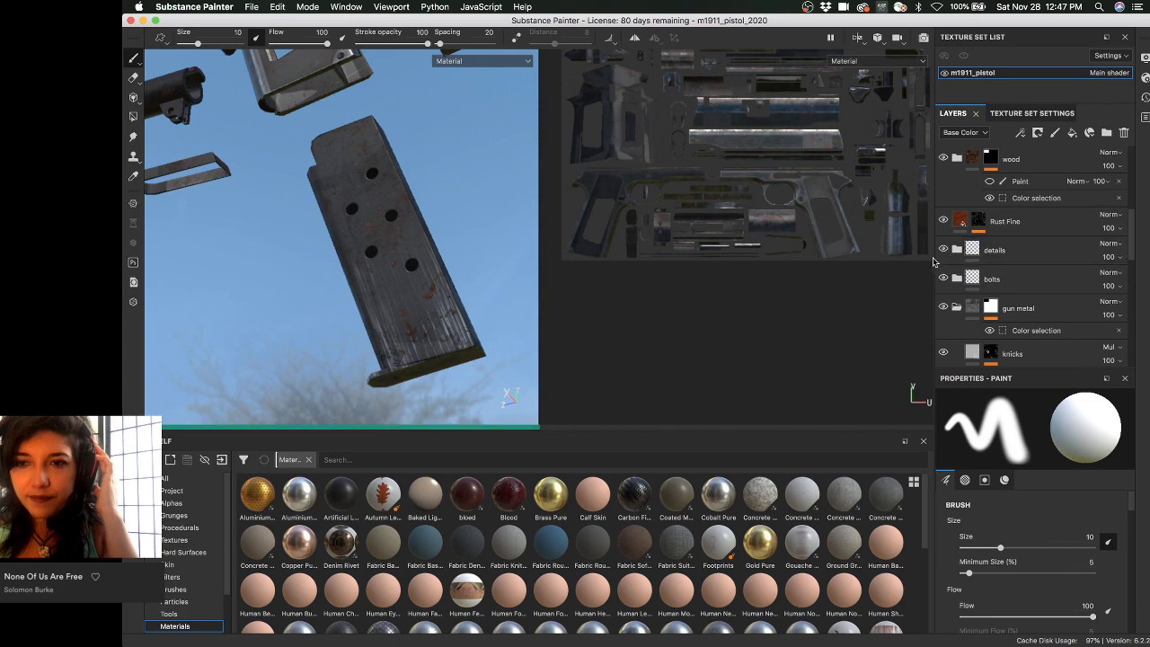
scroll(1042, 265, "down", 4)
scroll(1043, 266, "down", 4)
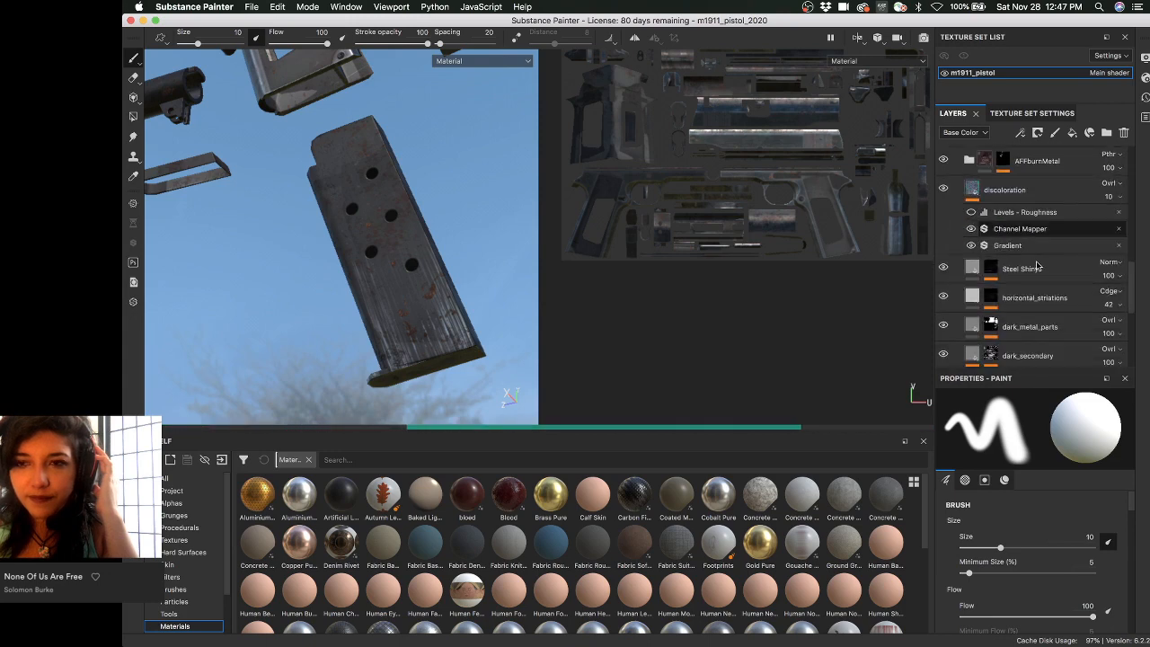
scroll(1038, 282, "down", 4)
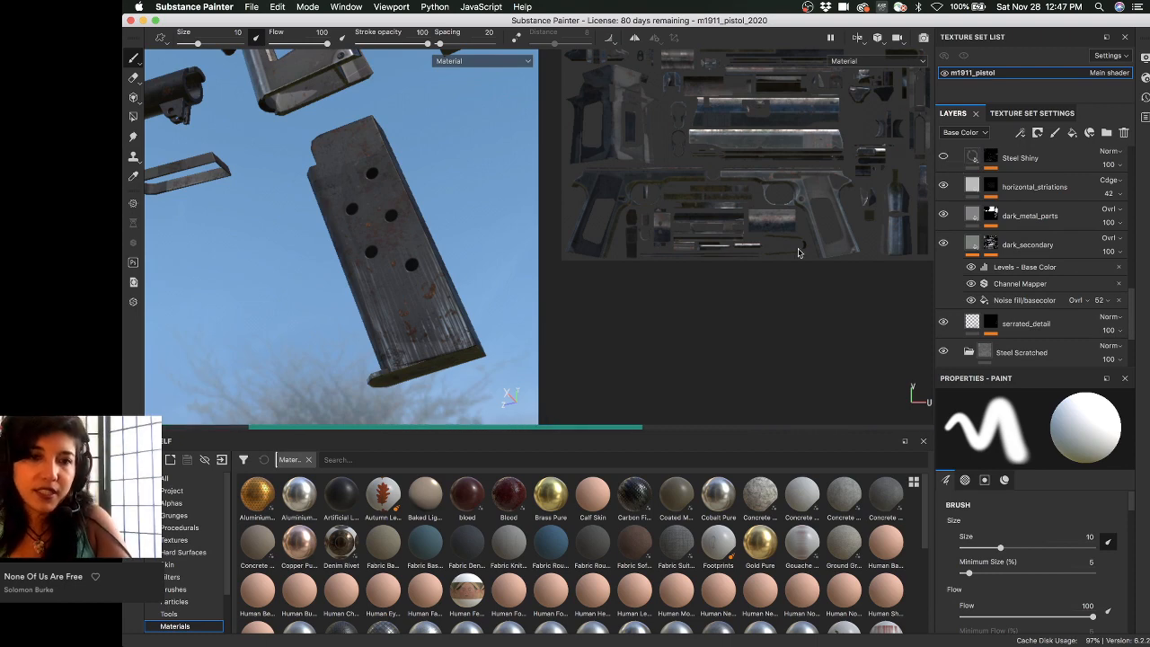
mouse_move(462, 306)
left_mouse_down("alt")
mouse_move(439, 316)
mouse_move(457, 312)
left_mouse_up("alt")
right_click_drag(456, 312, 428, 323, "alt")
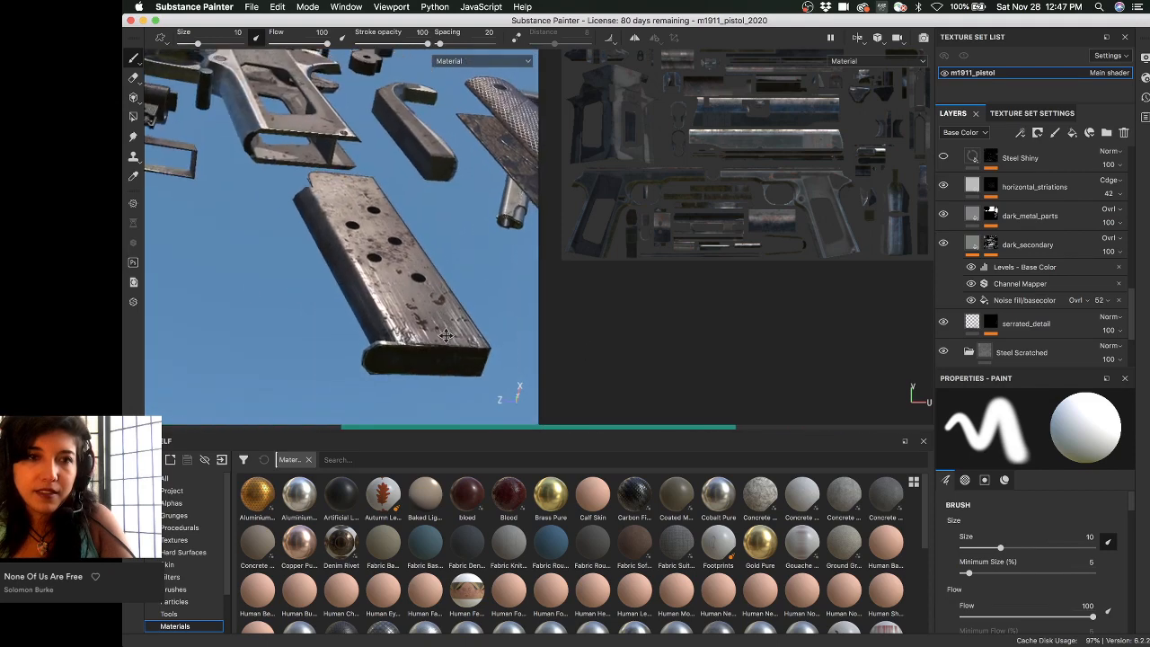
- Orbit past the grip panels to the magazine baseplate, then isolate the Steel Shiny layer's mask
left_click_drag(428, 323, 407, 302, "alt")
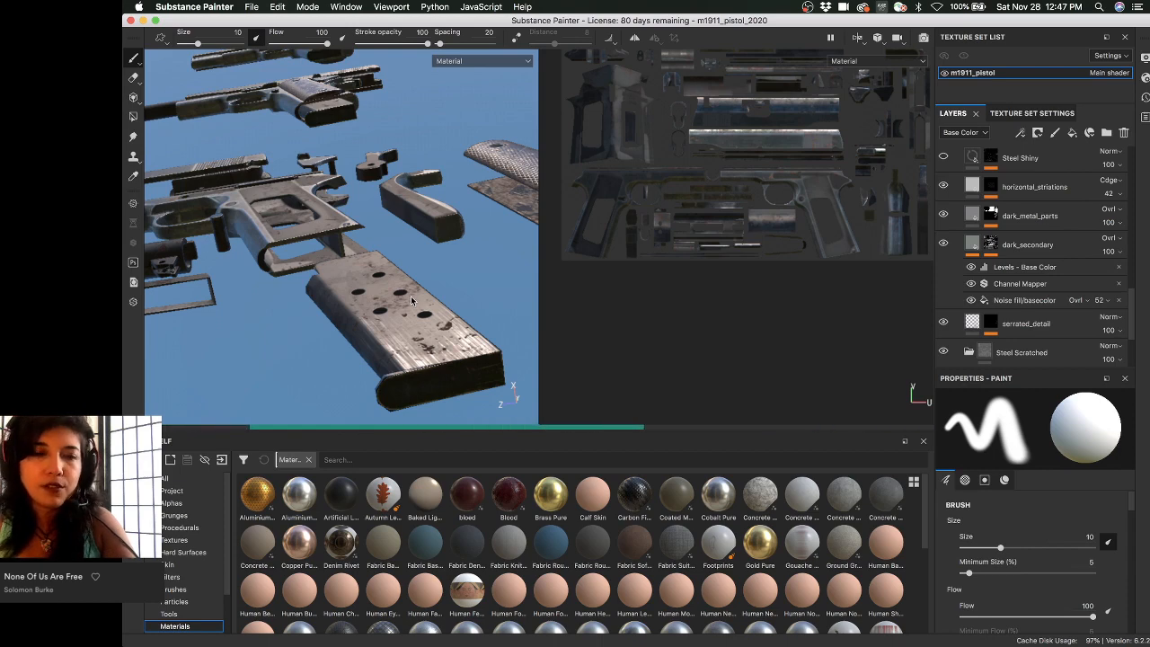
left_click_drag(386, 277, 485, 257, "alt")
right_click_drag(485, 258, 682, 327, "alt")
left_click_drag(420, 264, 391, 228, "alt")
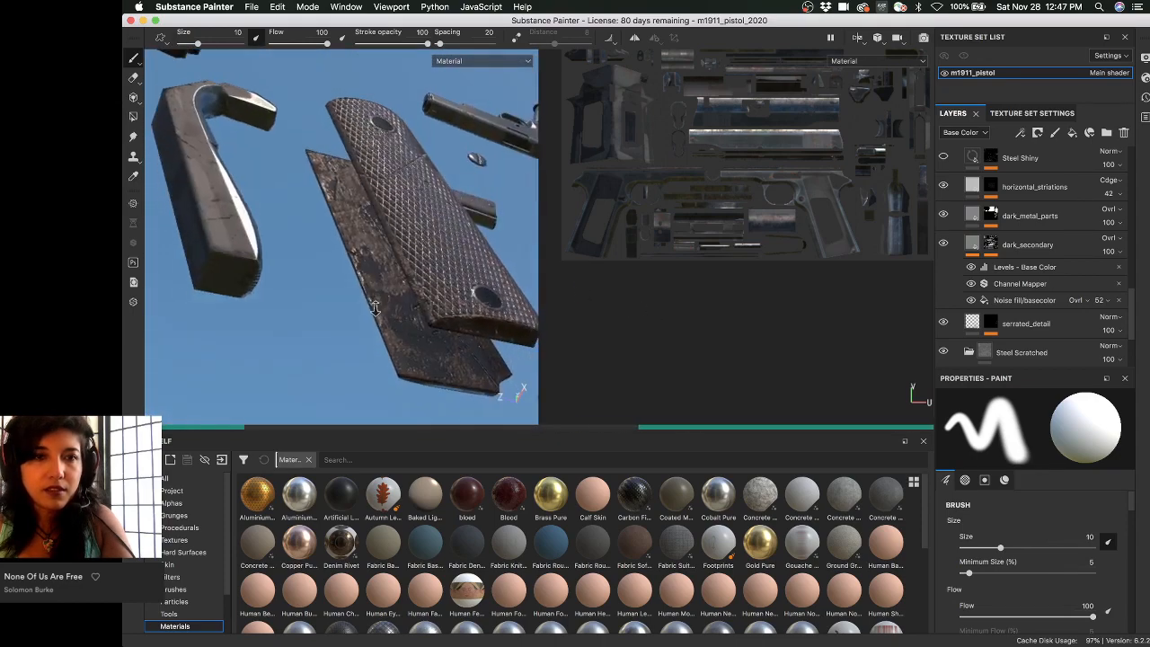
right_click_drag(381, 334, 326, 247, "alt")
left_click_drag(326, 246, 378, 335, "alt")
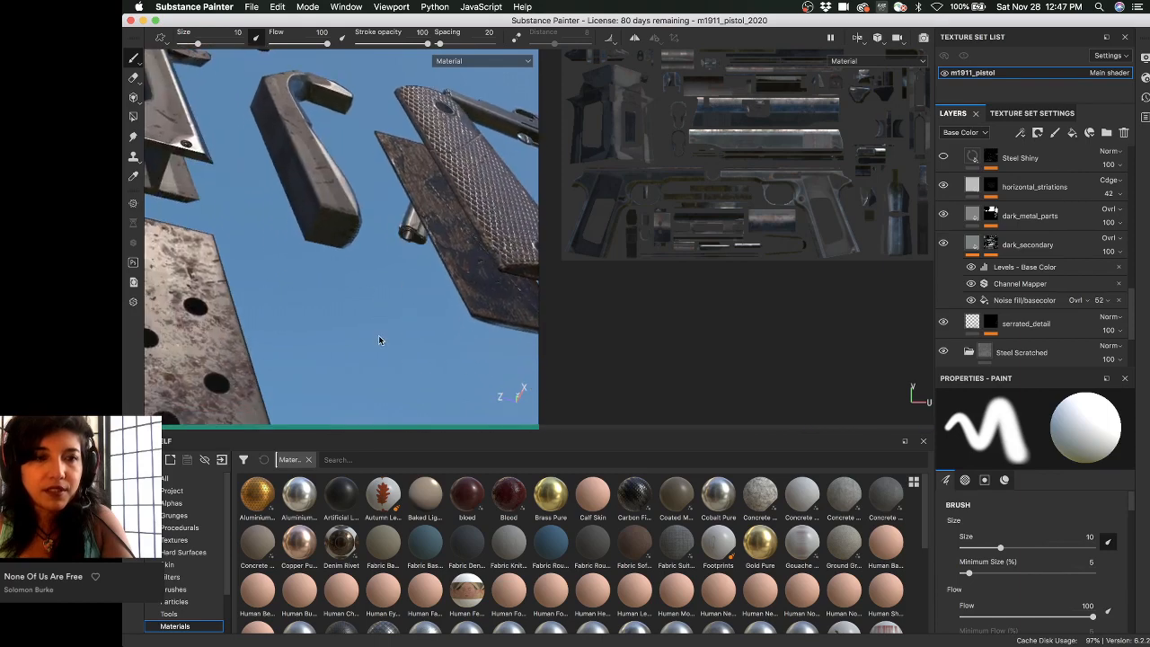
middle_click_drag(378, 335, 440, 210, "alt")
left_click_drag(440, 209, 361, 193, "alt")
middle_click_drag(362, 193, 372, 107, "alt")
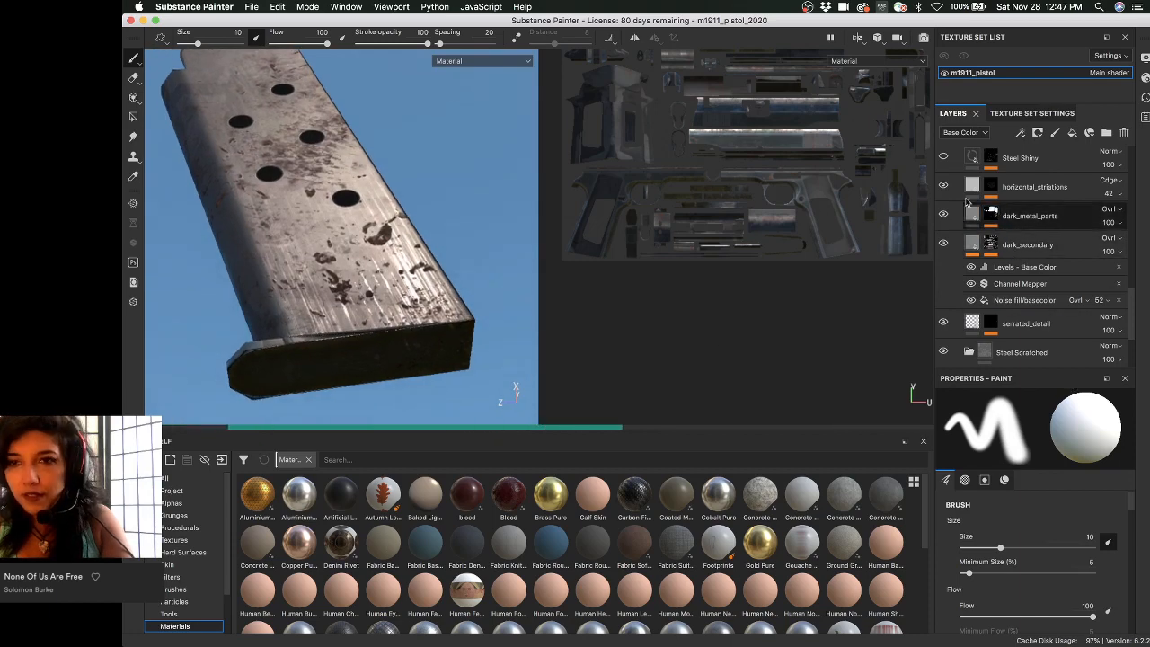
left_click(943, 156)
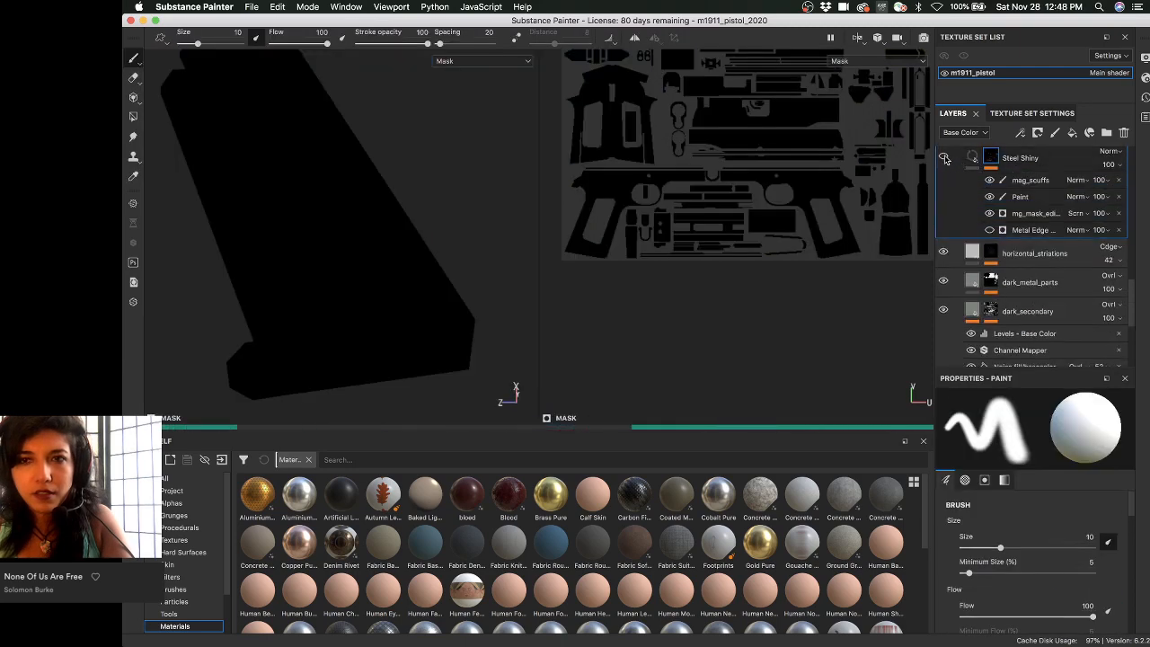
- Zoom out over the whole disassembled pistol and switch back to the textured material view
left_click_drag(363, 256, 331, 239, "alt")
right_click_drag(330, 240, 144, 240, "alt")
middle_click_drag(296, 198, 380, 282, "alt")
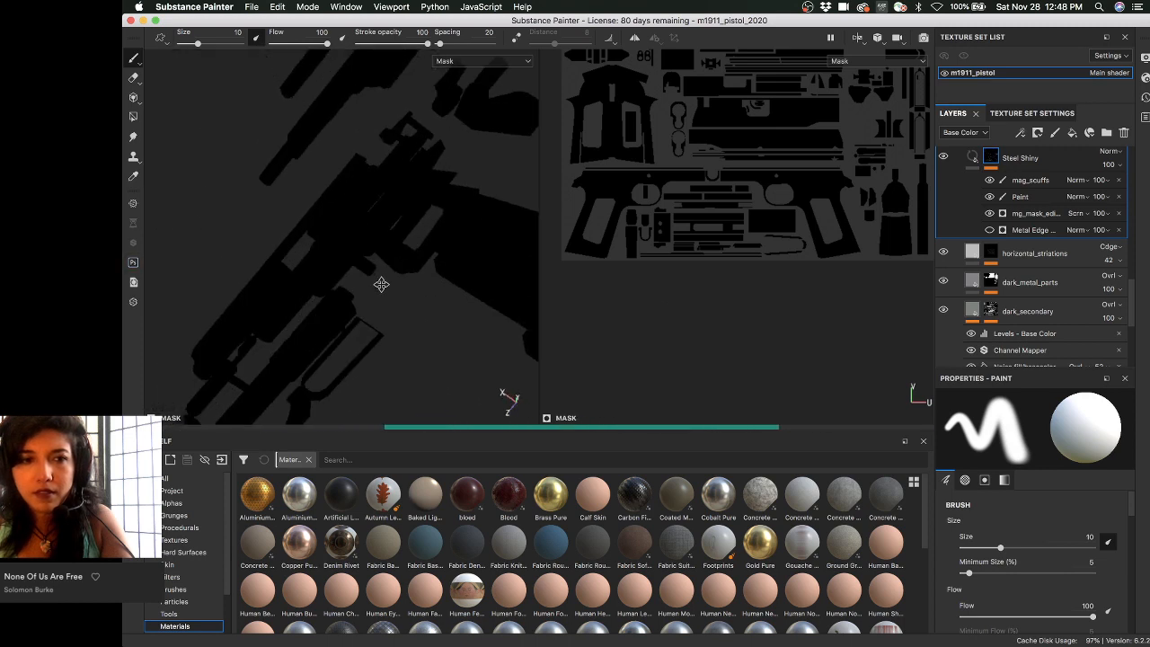
left_click_drag(380, 282, 296, 234, "alt")
right_click_drag(269, 220, 180, 218, "alt")
left_click_drag(180, 218, 521, 267, "alt")
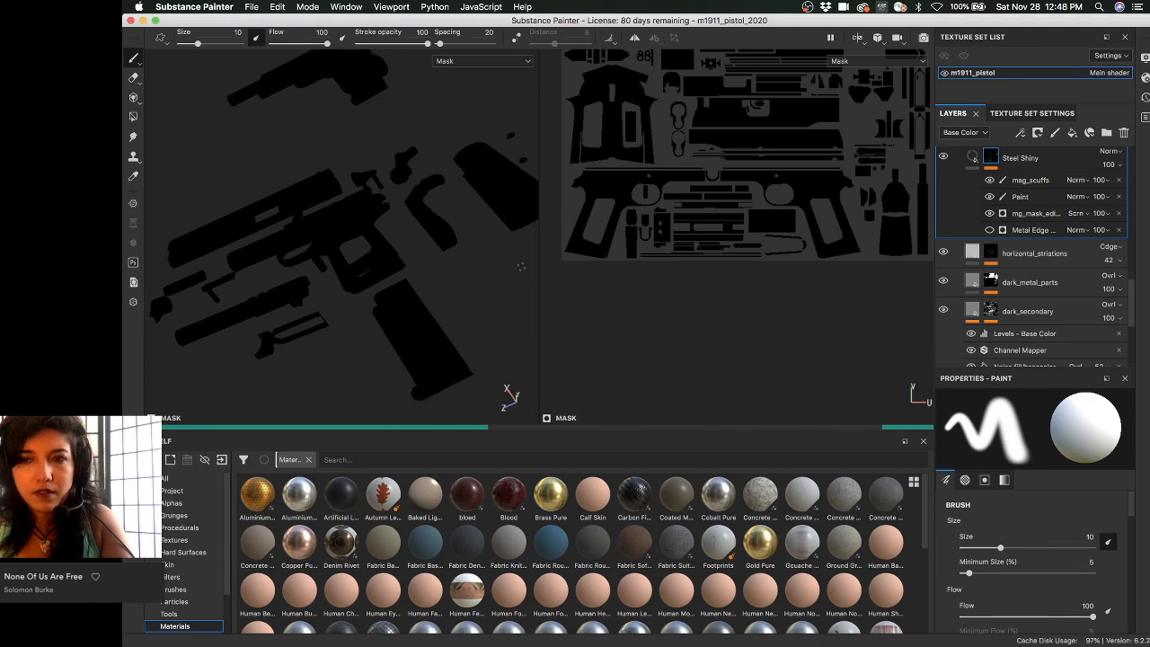
left_click(1011, 256)
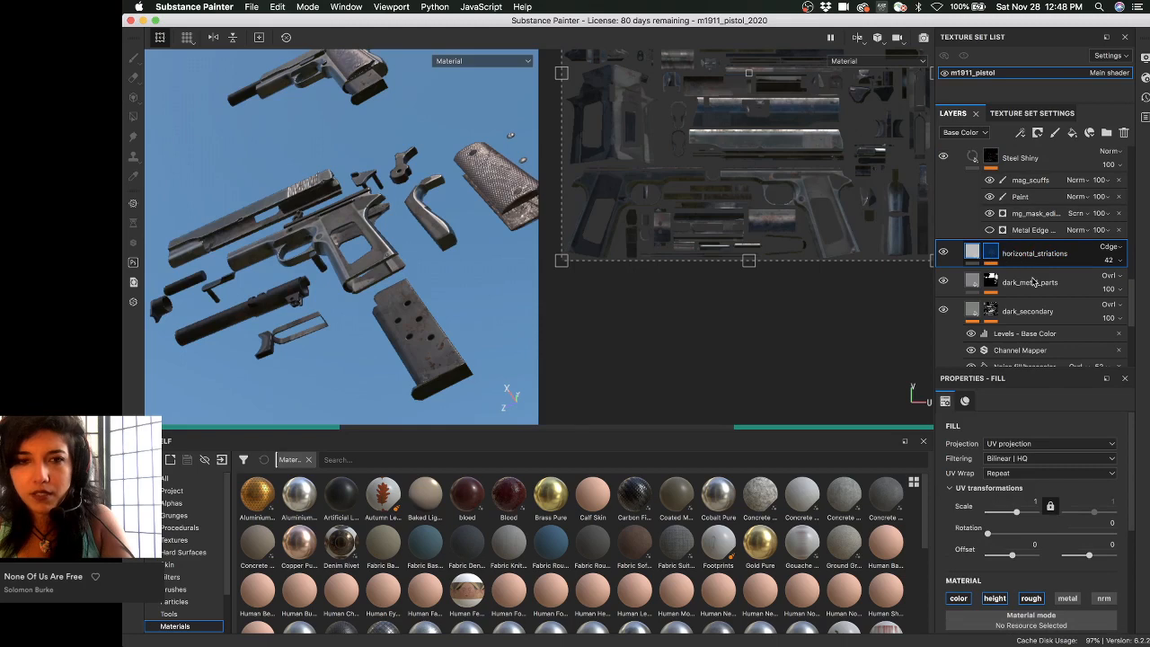
- Select the dark_metal_parts layer's mask and expand its mag, safety, trigger and rt_release effects
left_click(1031, 282)
scroll(1033, 288, "down", 4)
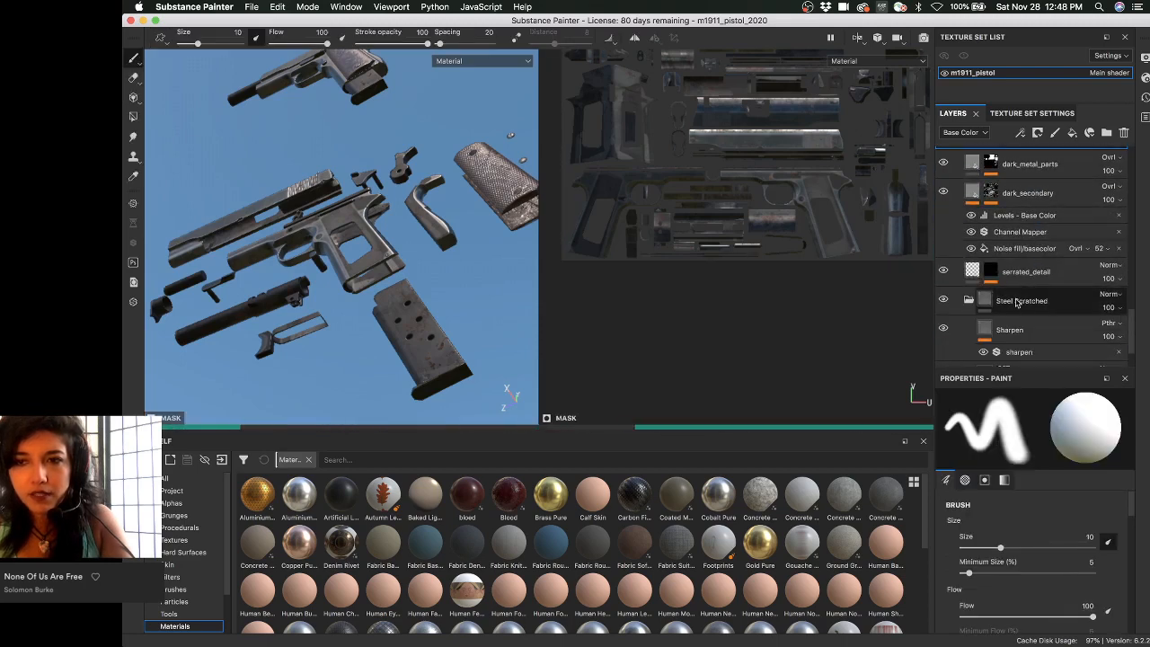
scroll(1032, 306, "up", 2)
scroll(1032, 315, "up", 6)
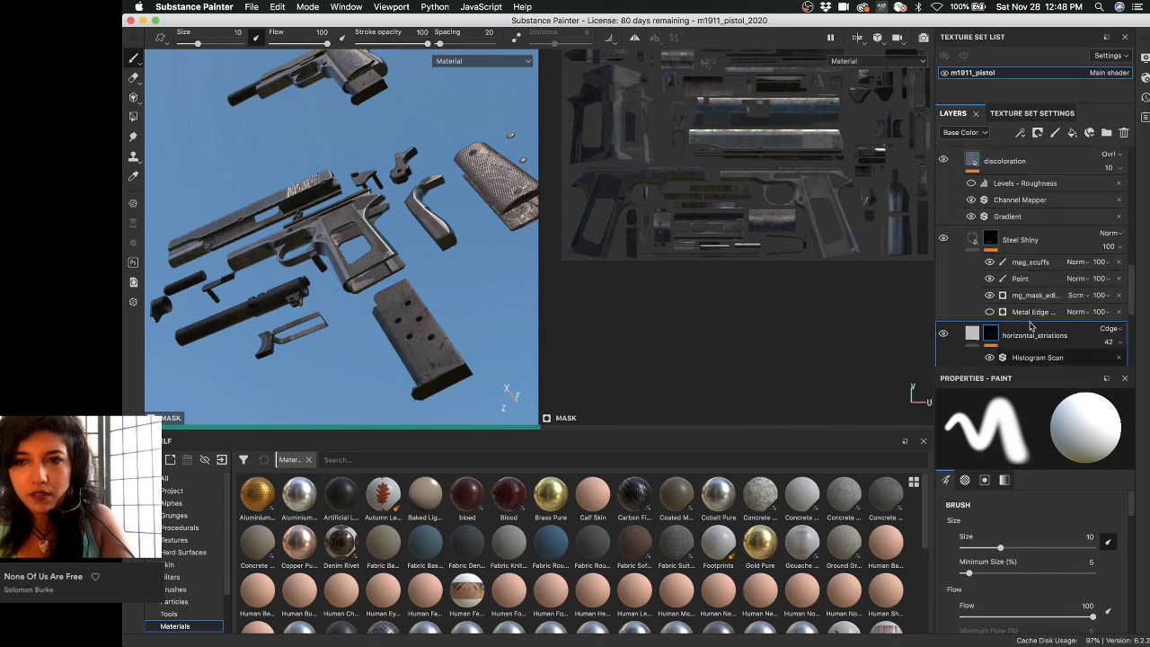
scroll(1031, 326, "down", 5)
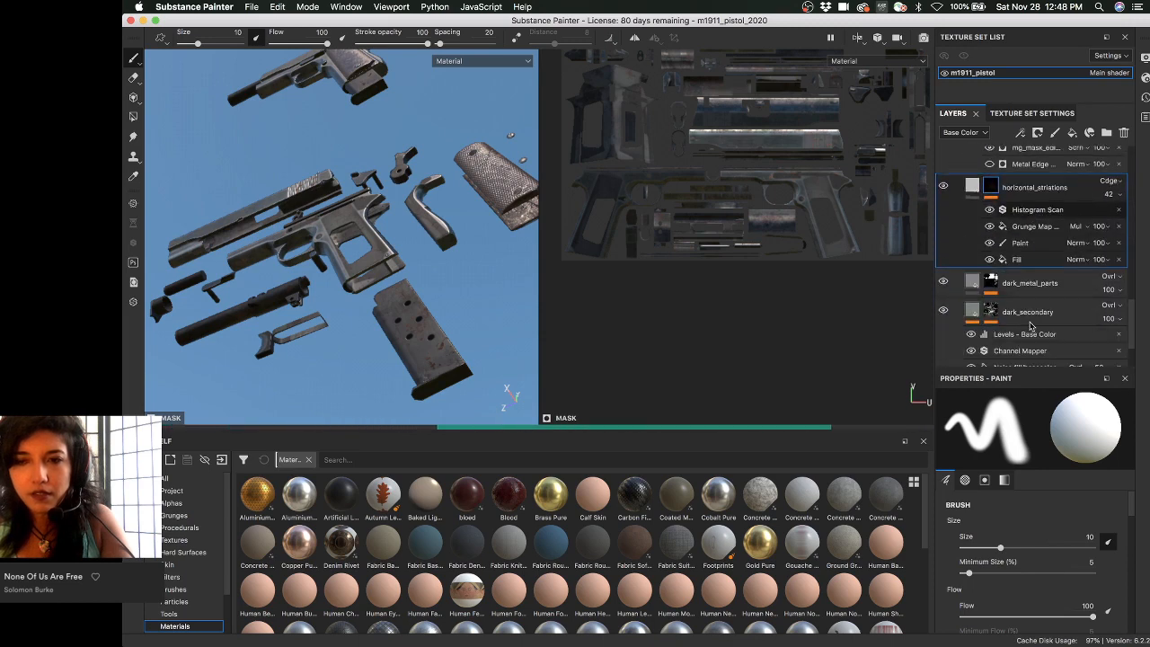
left_click(1028, 315)
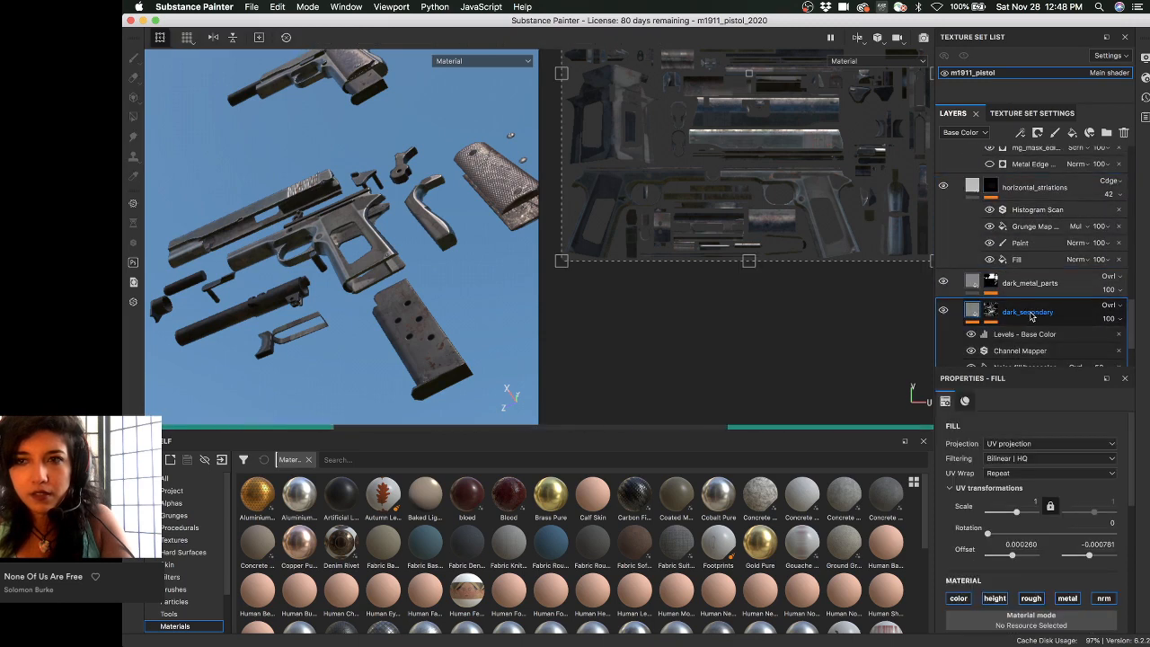
left_click(990, 284)
mouse_move(994, 286)
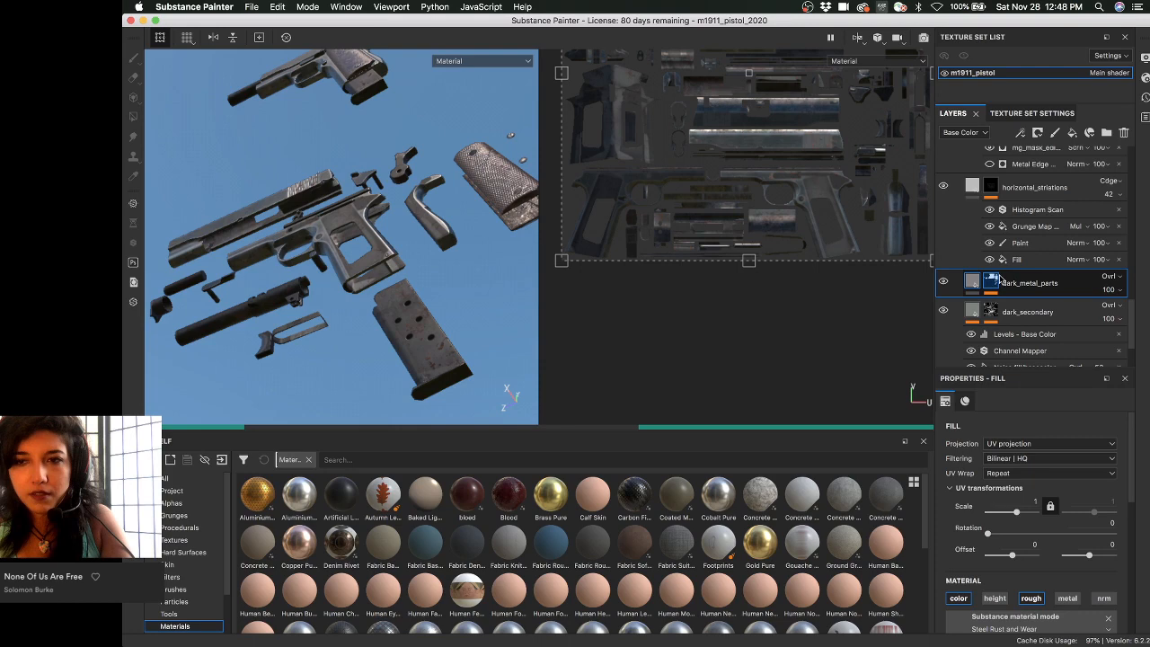
left_click(993, 281)
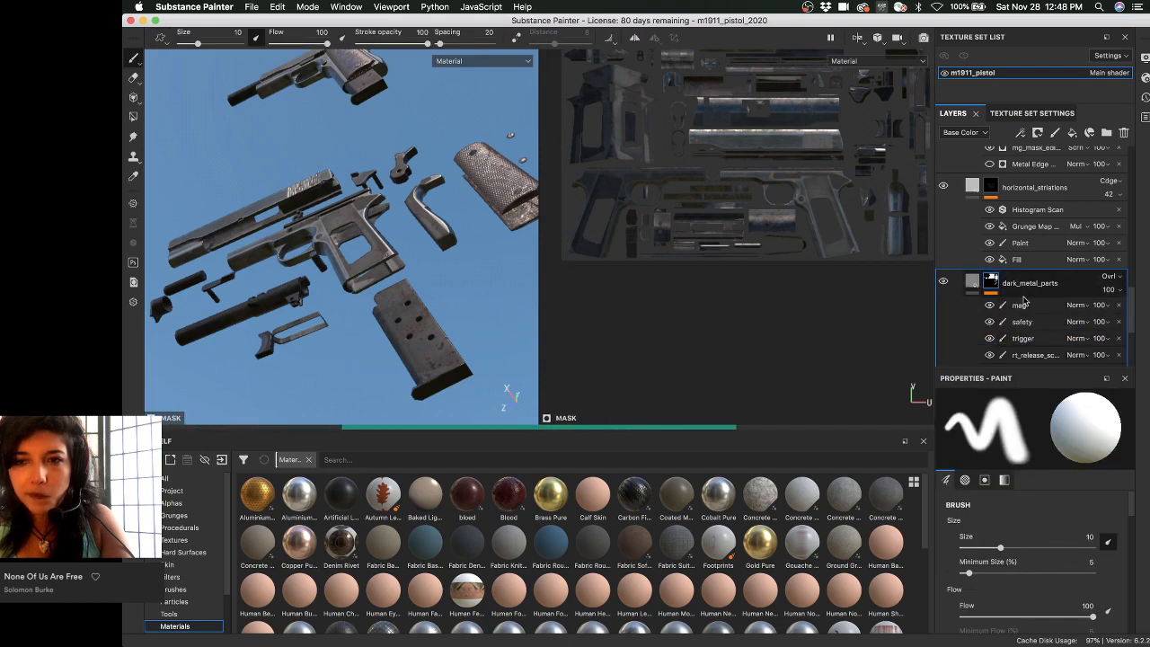
- Select the mag paint effect and zoom in close on the magazine
left_click(1030, 308)
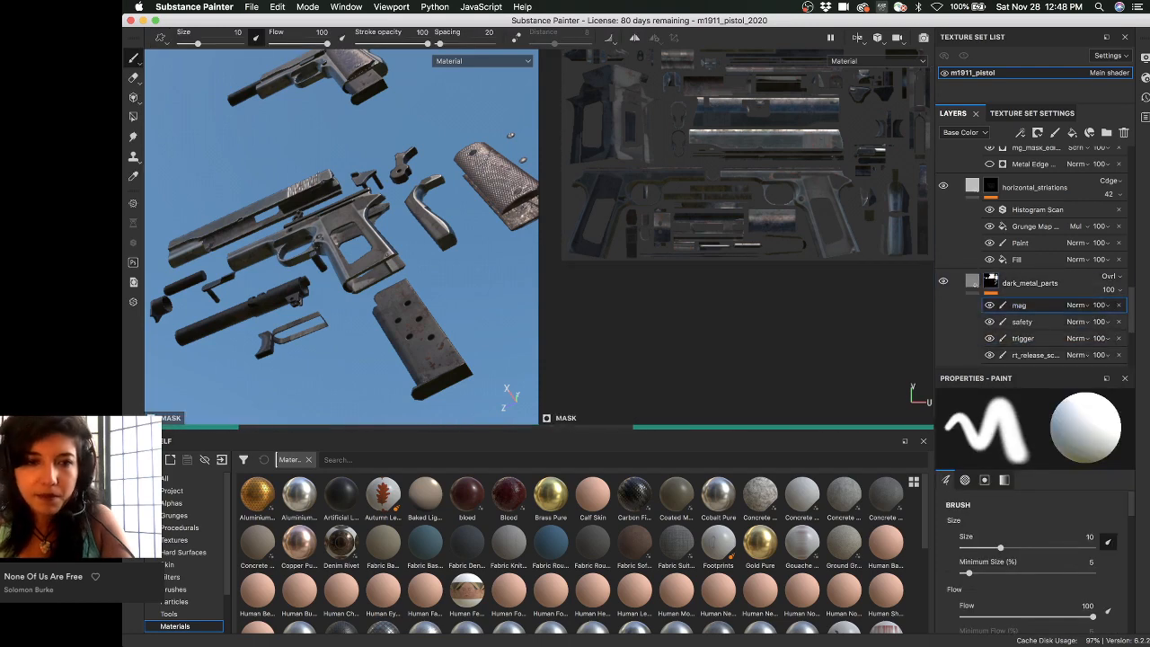
mouse_move(440, 269)
left_mouse_down("alt")
mouse_move(467, 273)
mouse_move(448, 282)
left_mouse_up("alt")
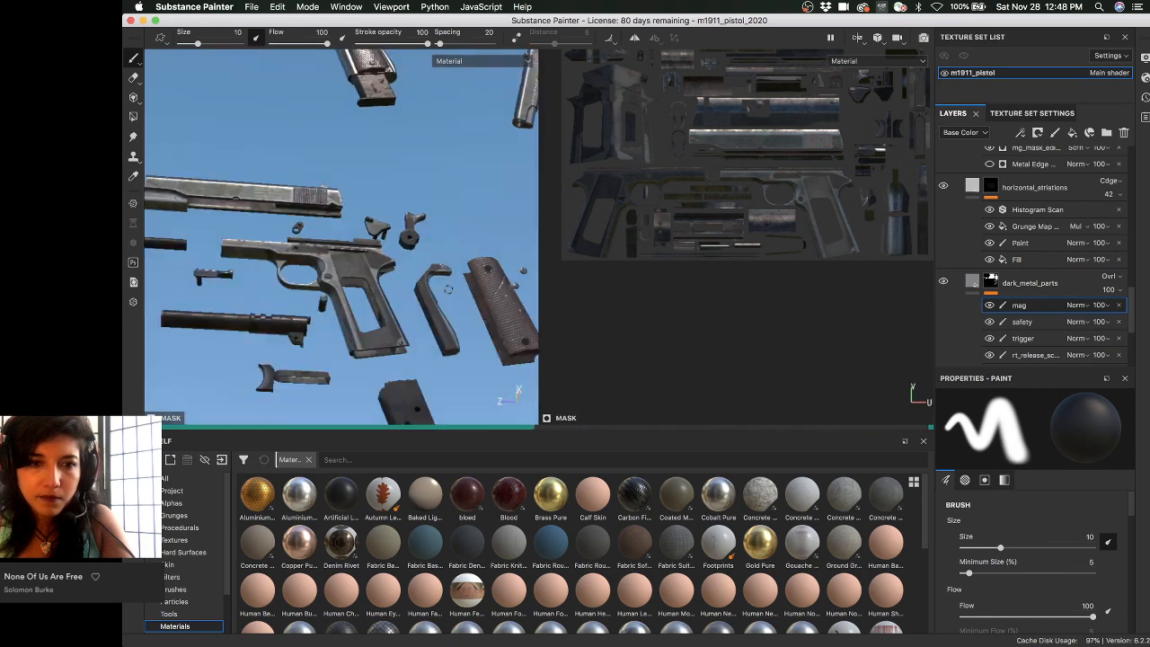
middle_click_drag(448, 282, 381, 169, "alt")
middle_click_drag(380, 269, 378, 198, "alt")
middle_click_drag(380, 301, 377, 238, "alt")
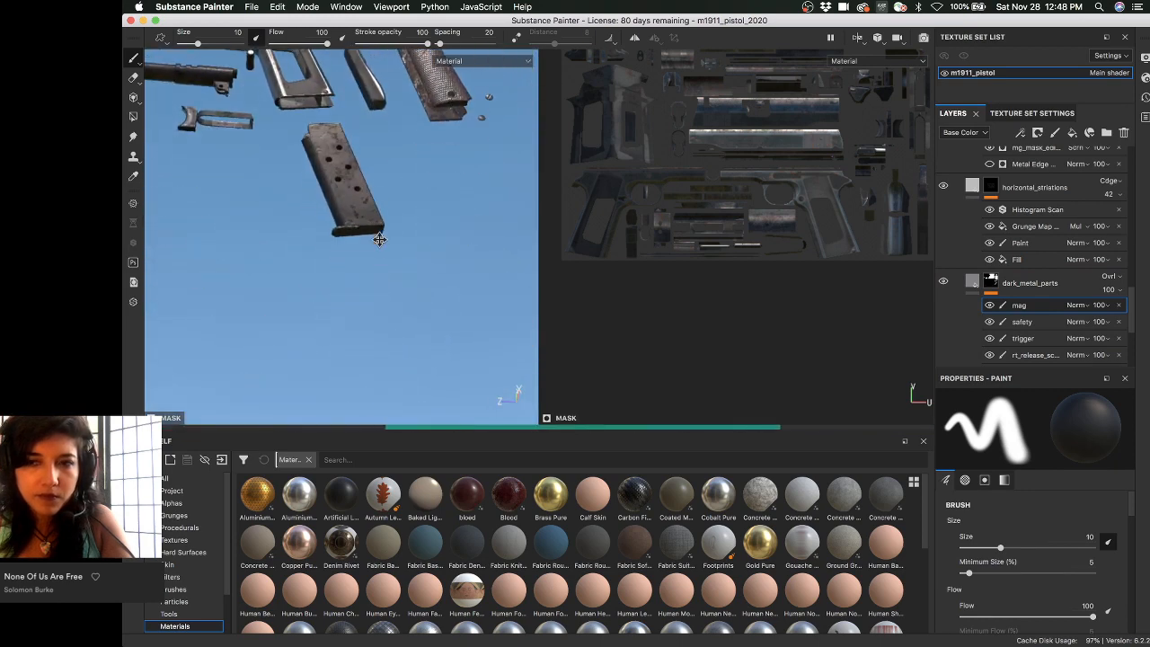
mouse_move(476, 297)
right_mouse_down("alt")
mouse_move(507, 309)
mouse_move(530, 378)
right_mouse_up("alt")
middle_click_drag(380, 263, 314, 197, "alt")
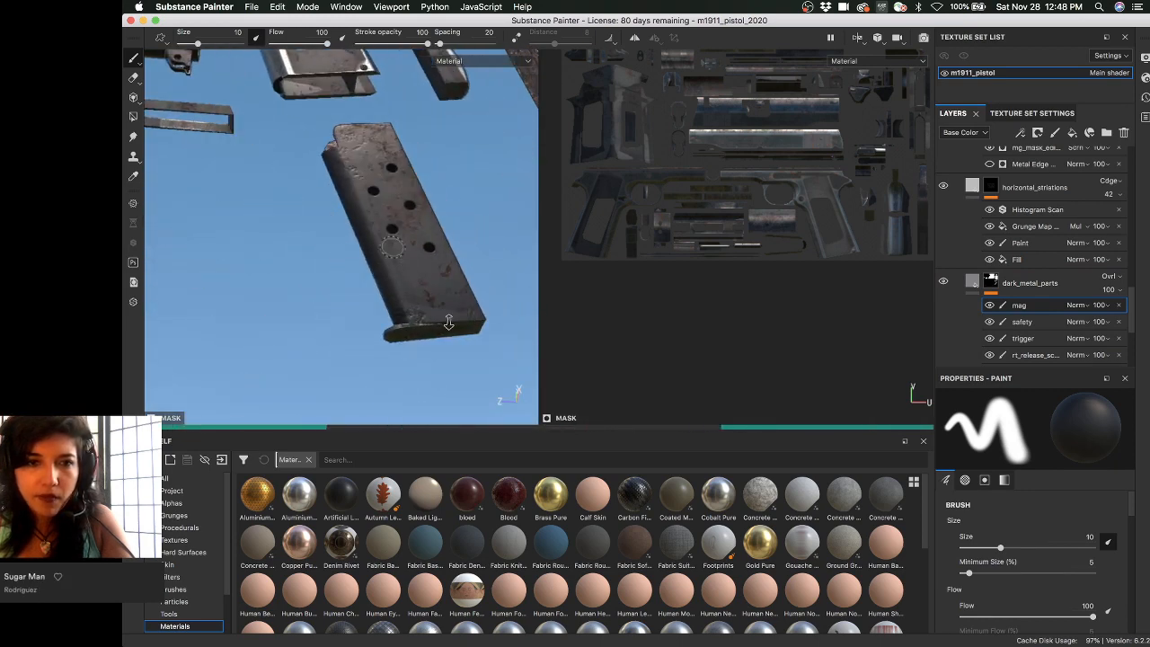
right_click_drag(392, 246, 460, 316, "alt")
left_click_drag(458, 316, 394, 322, "alt")
- Select the mag_scuffs effect, then bring Chrome's Marmoset 'Getting Started With Viewer' page forward
scroll(1001, 257, "up", 5)
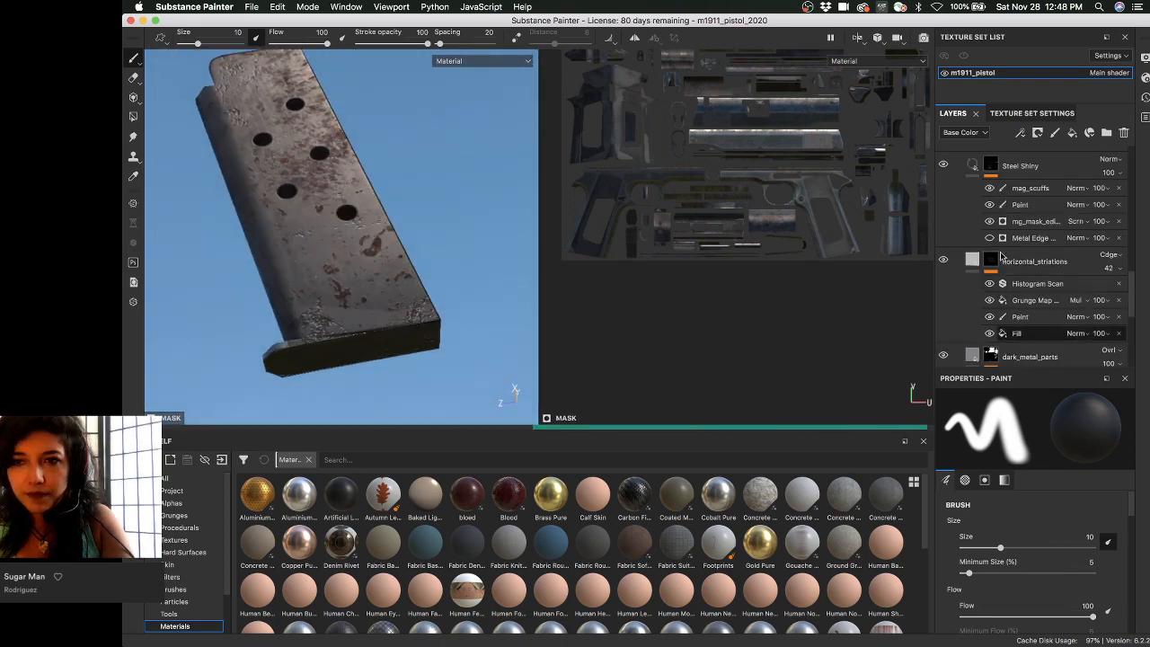
scroll(1001, 257, "up", 4)
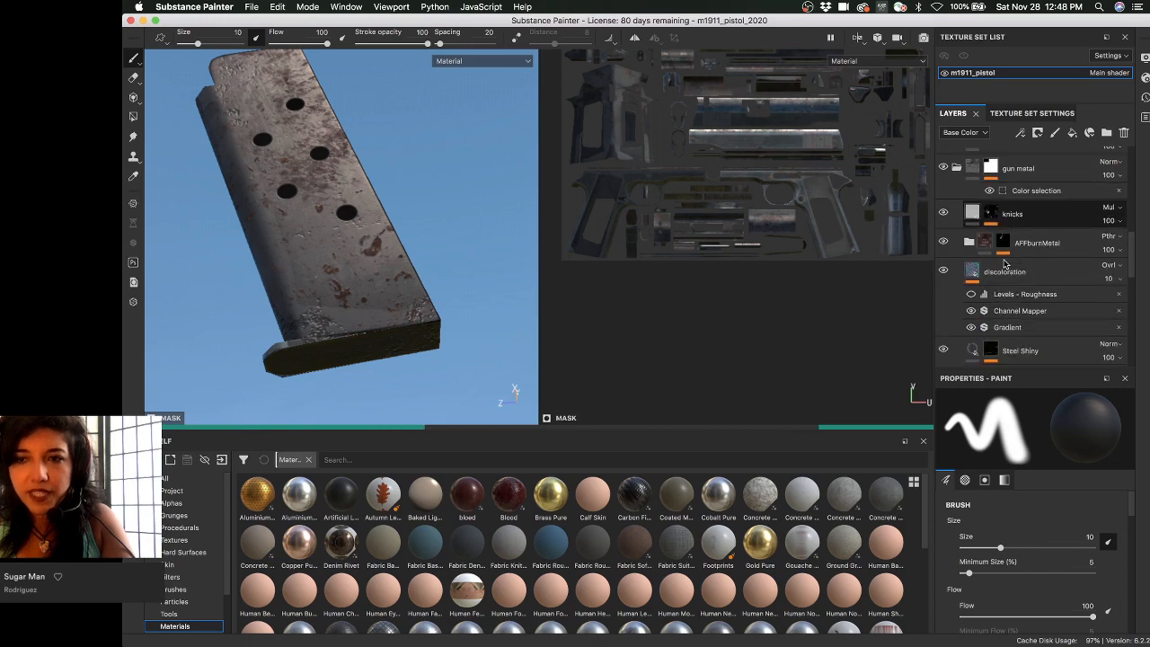
scroll(1004, 263, "down", 6)
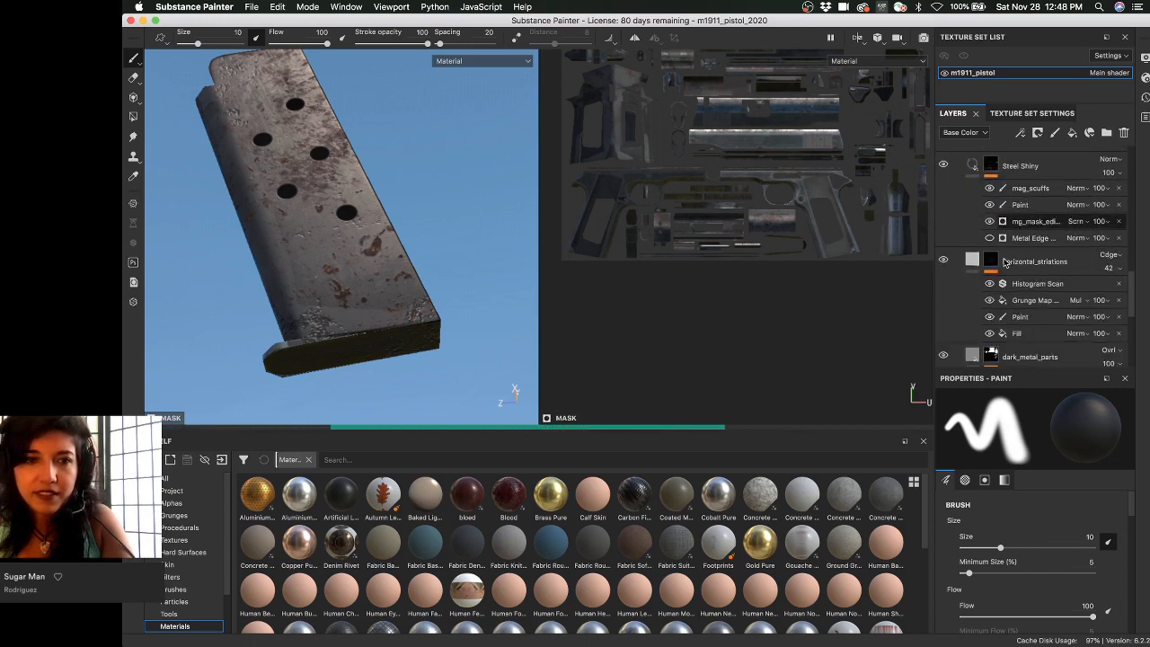
scroll(1004, 261, "up", 5)
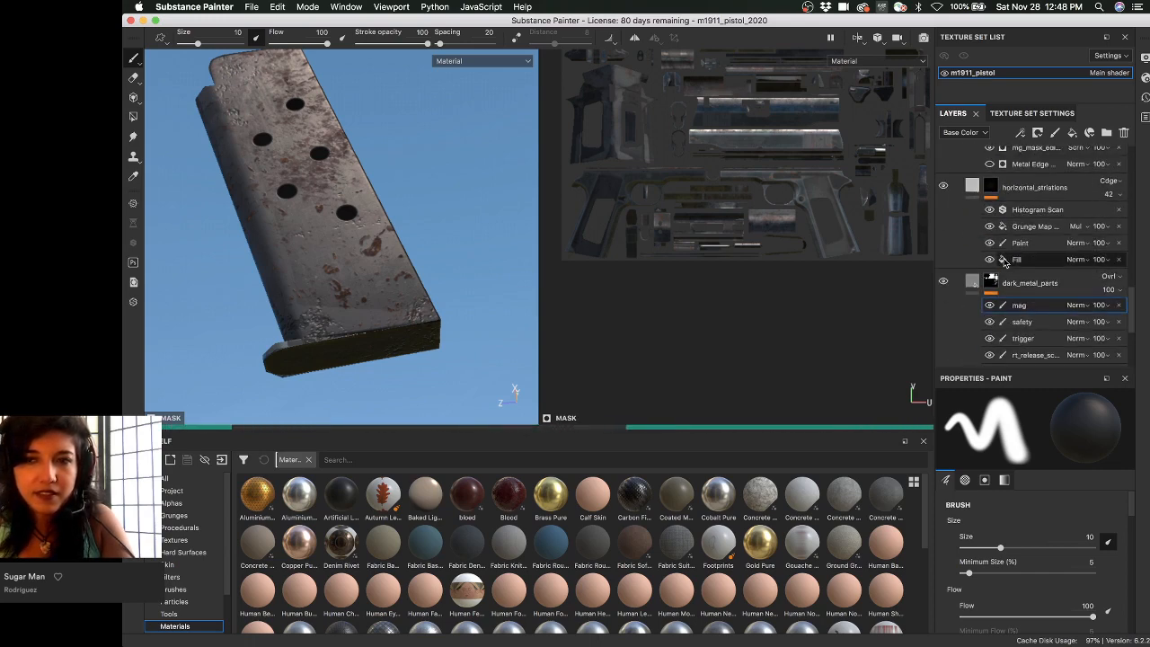
scroll(1004, 262, "up", 3)
scroll(1004, 261, "down", 3)
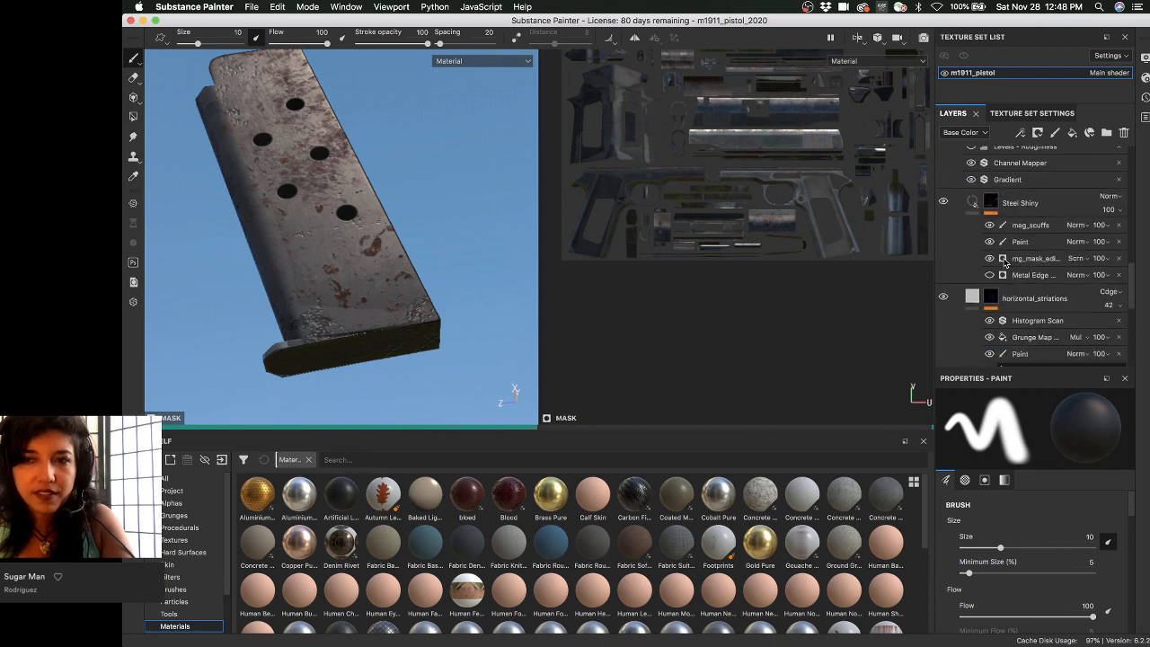
left_click(1028, 226)
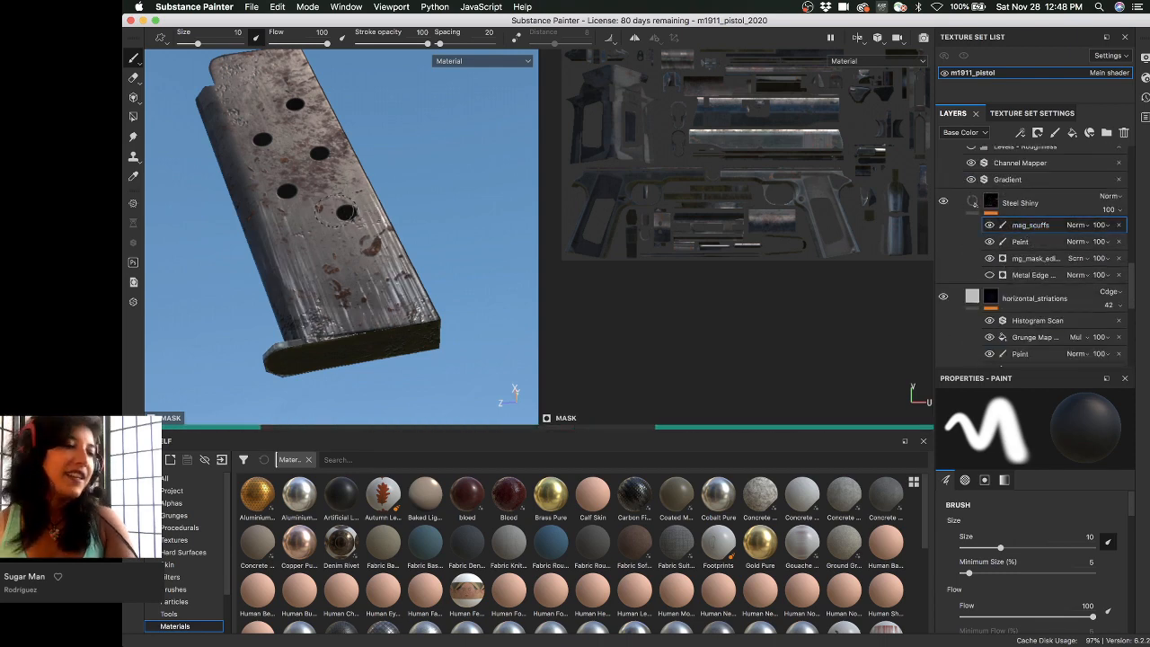
mouse_move(579, 22)
left_mouse_down()
mouse_move(846, 302)
mouse_move(632, 248)
mouse_move(631, 233)
left_mouse_up()
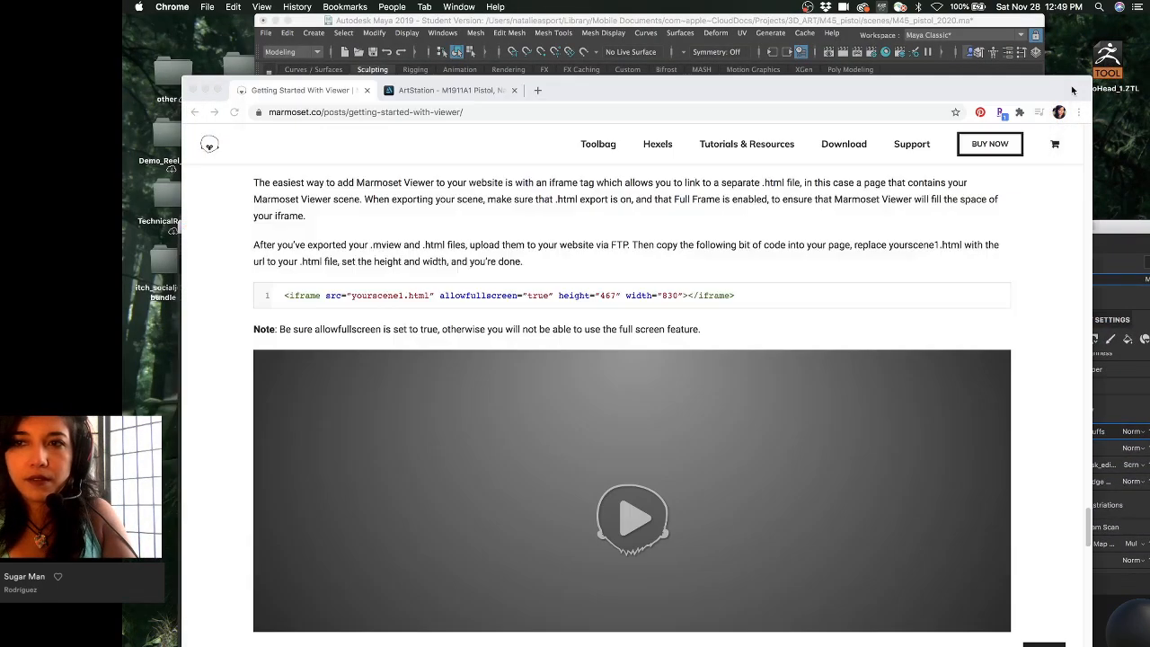
left_click(1072, 89)
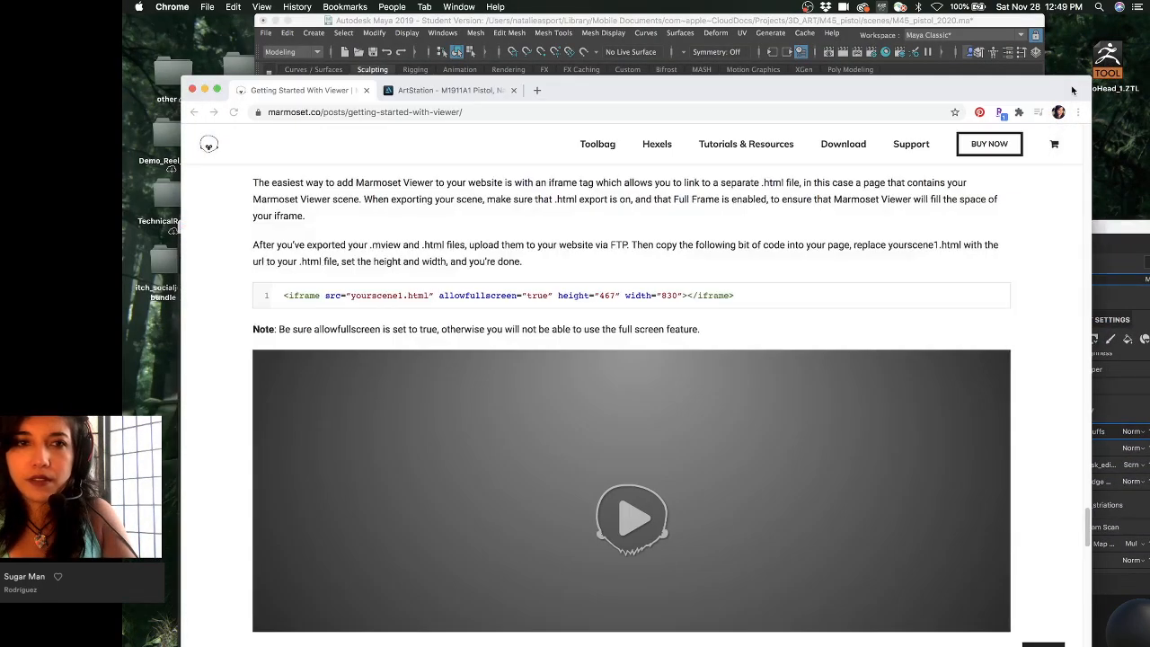
- Move the Chrome window up and left, then toggle the window overview to return to Chrome
left_click_drag(1072, 90, 957, 59)
key("ctrl+Up")
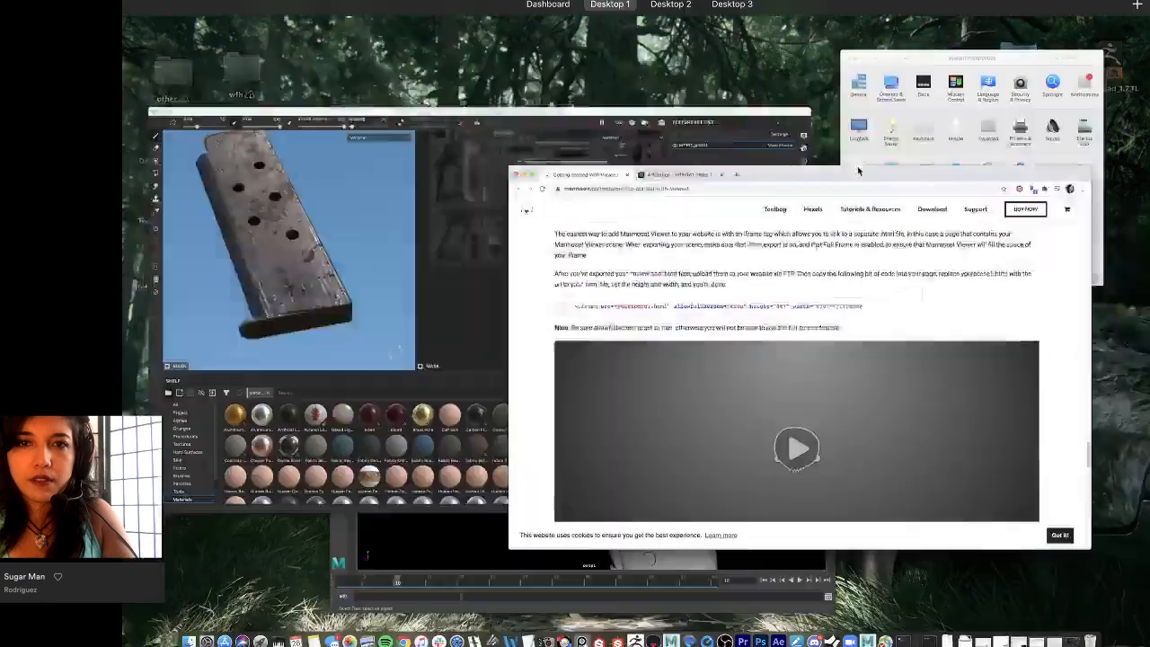
key("ctrl+Up")
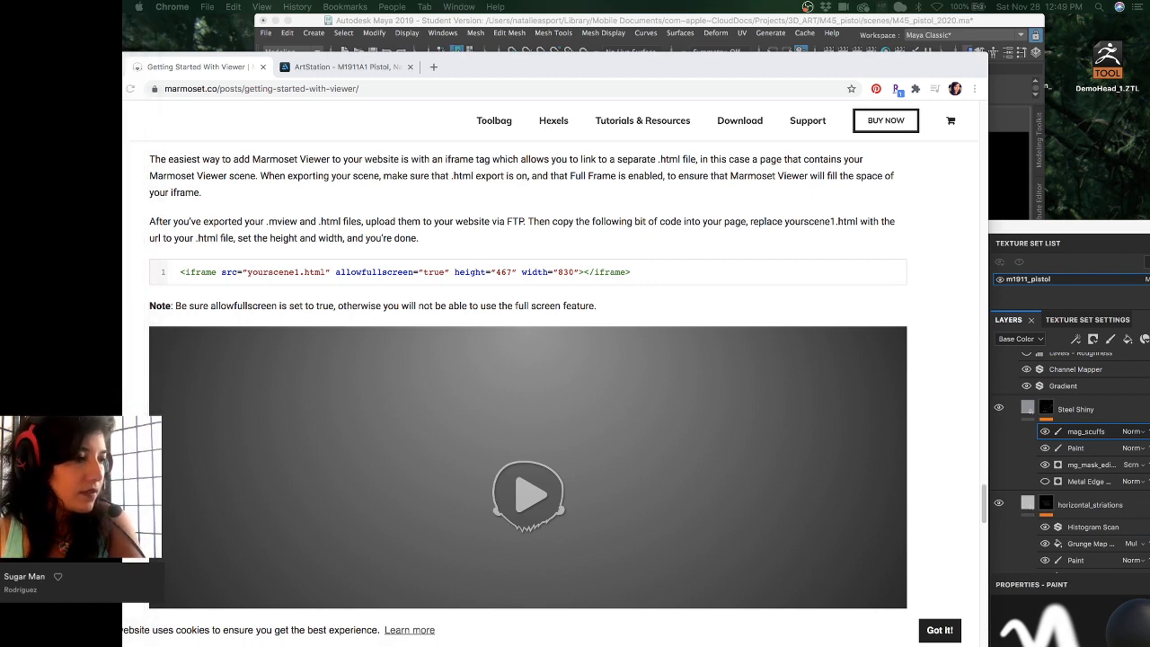
- Bring the magazine image results into view and preview the two-tone WW1 Colt magazines photo
left_click_drag(122, 6, 723, 5)
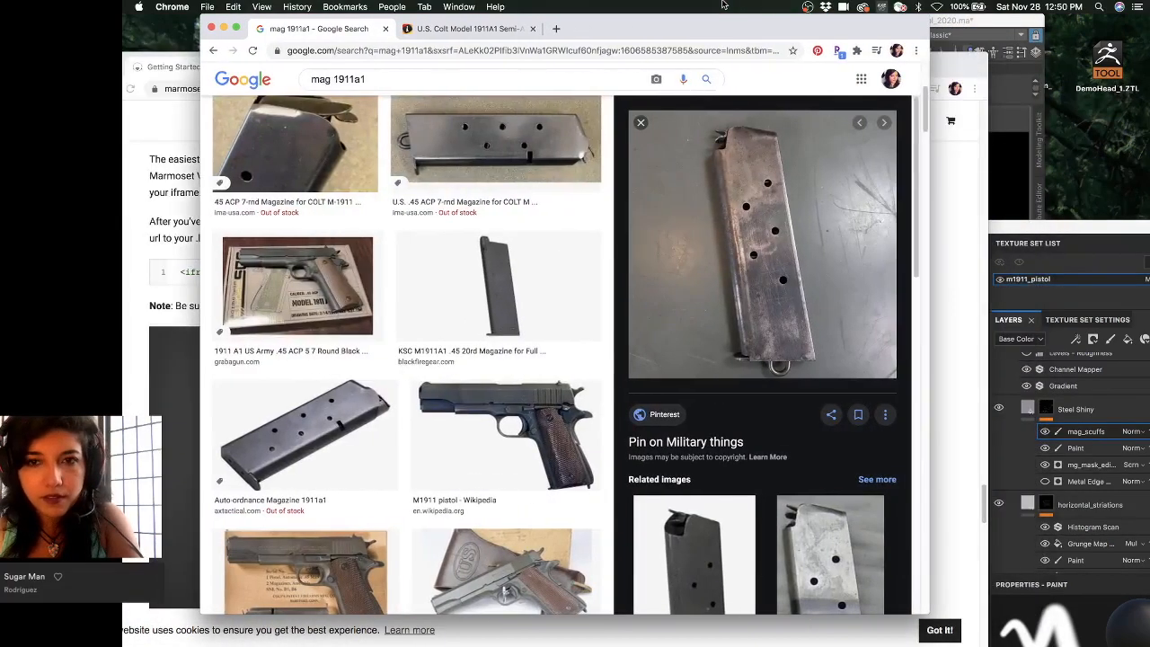
scroll(788, 239, "down", 5)
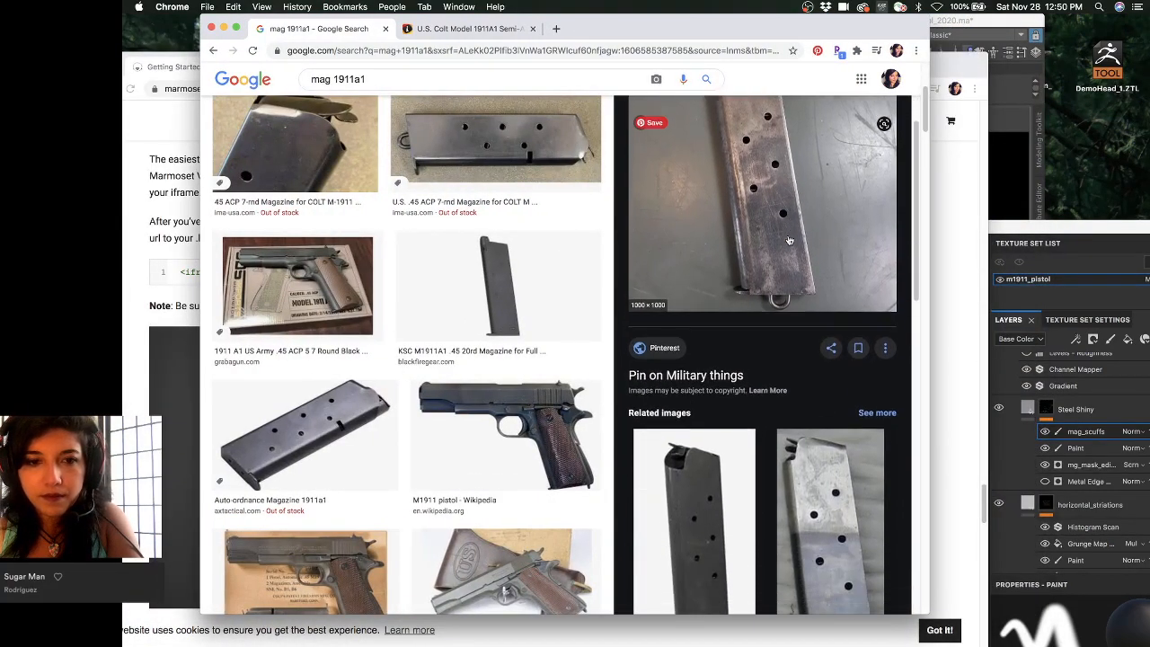
scroll(788, 239, "up", 4)
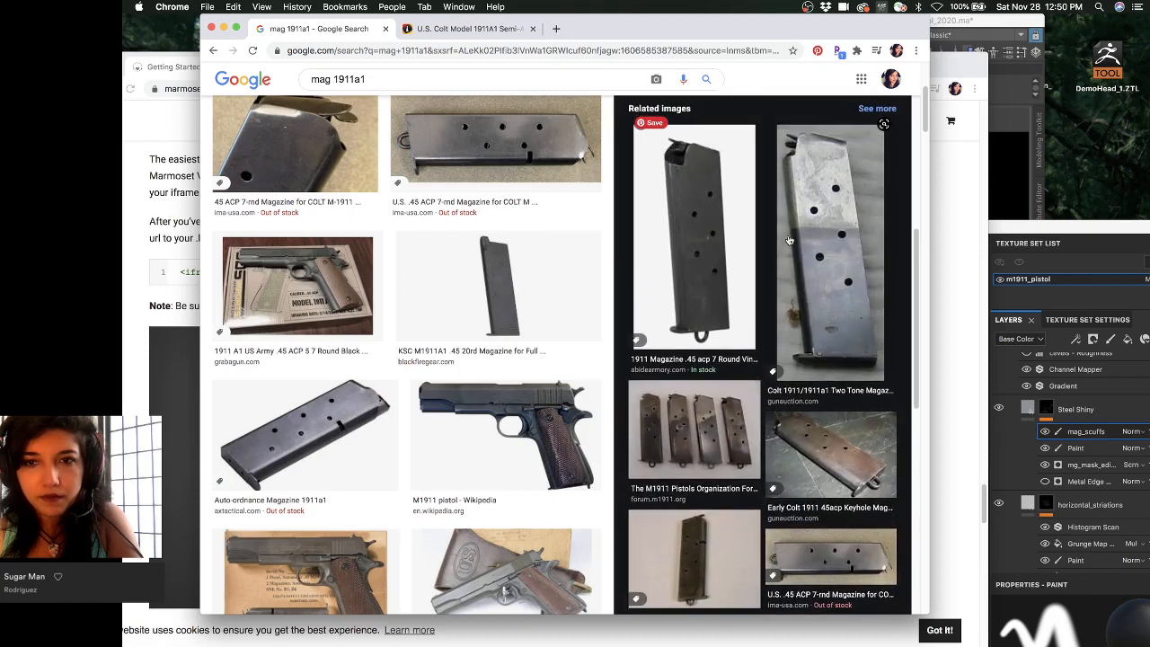
scroll(806, 498, "down", 5)
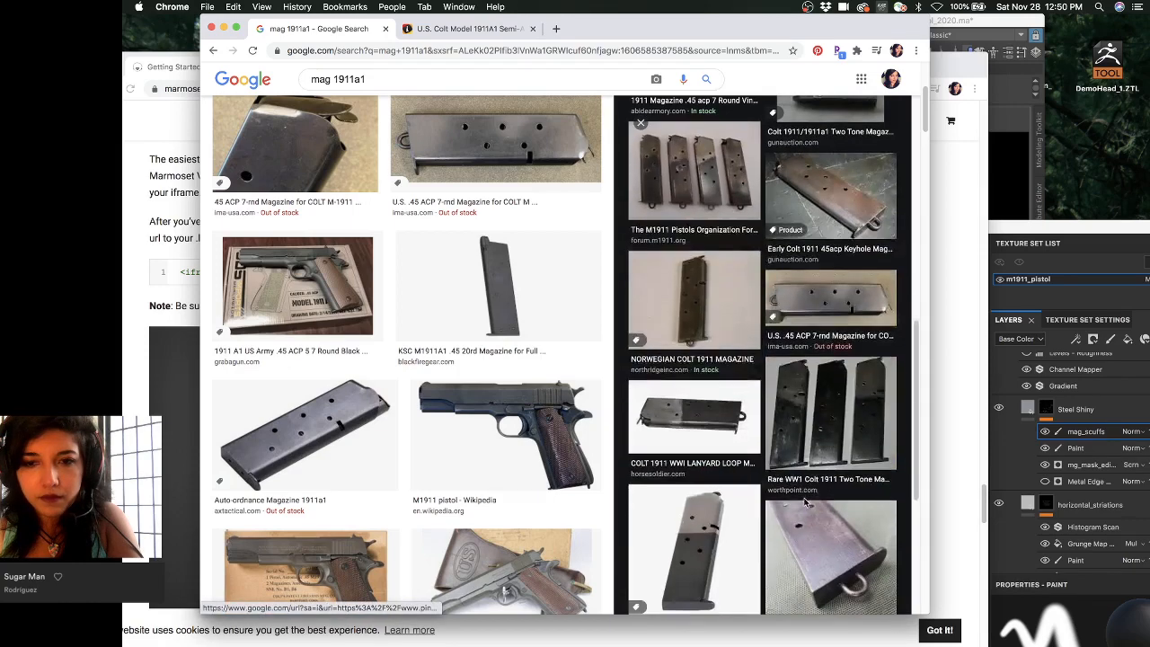
left_click(787, 434)
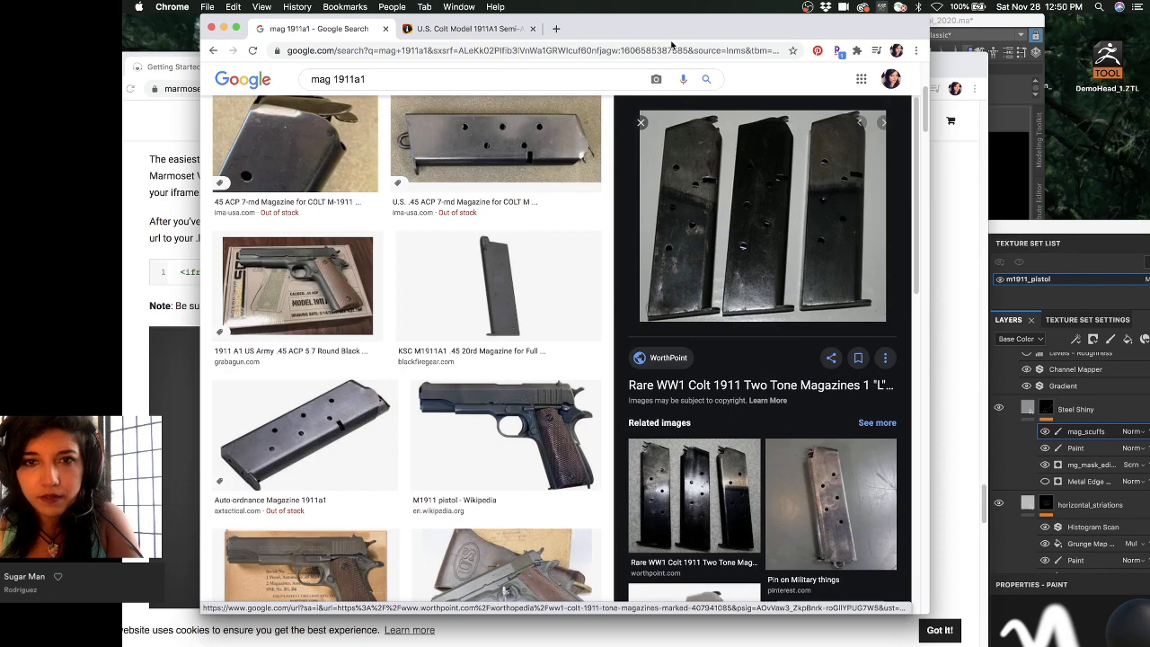
- Preview the 1911A1 .45 ACP 7rd magazine, Colt Model 1911A1 pistol and KWA M1911A1 magazine photos
scroll(671, 243, "up", 3)
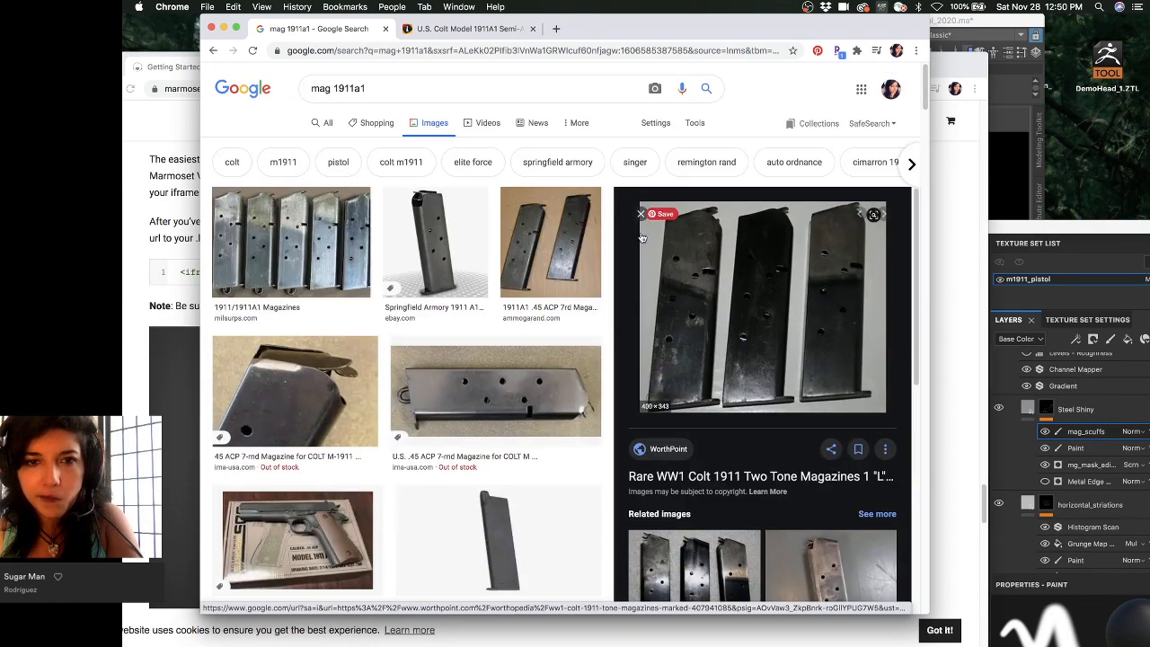
left_click(579, 235)
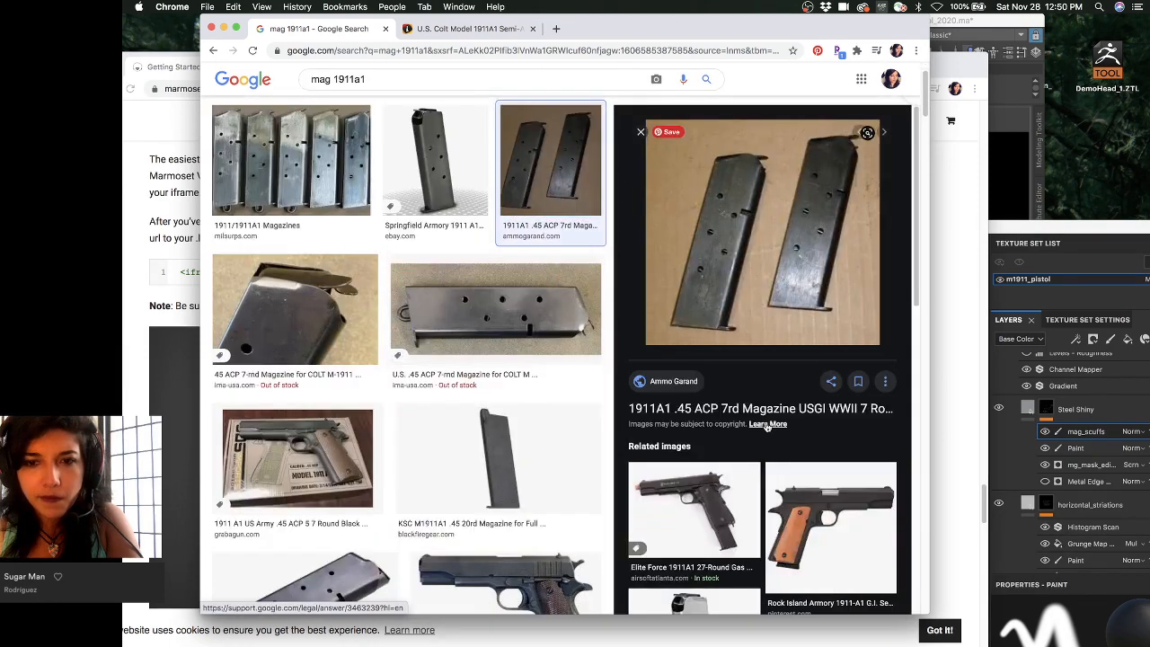
scroll(766, 426, "down", 3)
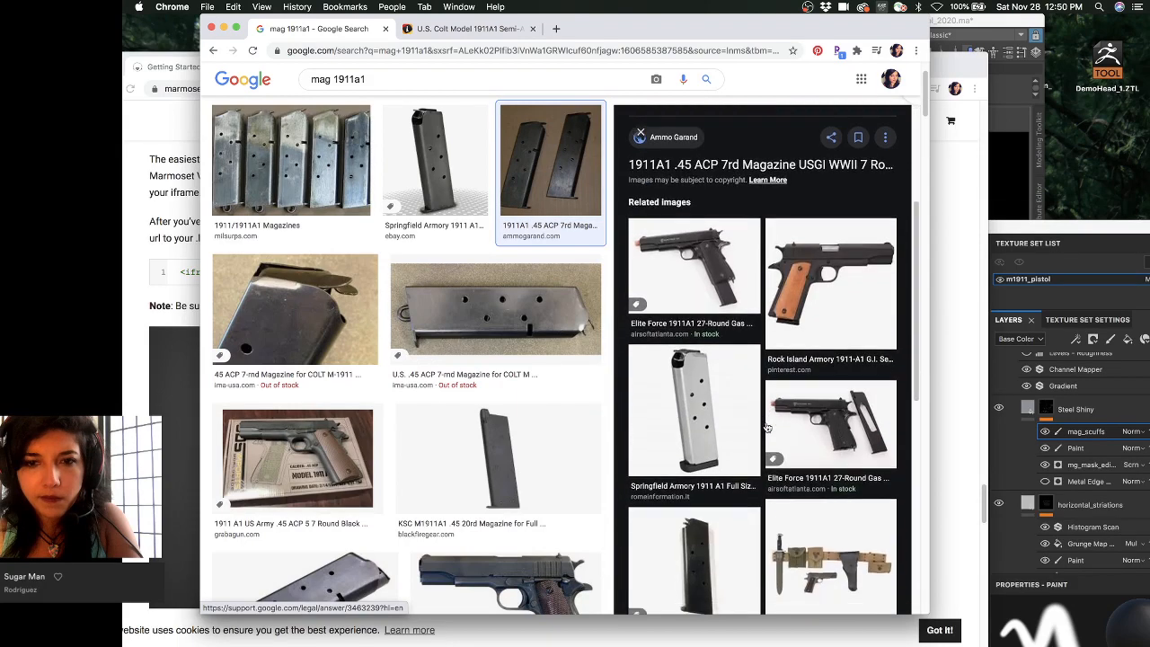
scroll(506, 418, "down", 3)
scroll(505, 418, "down", 2)
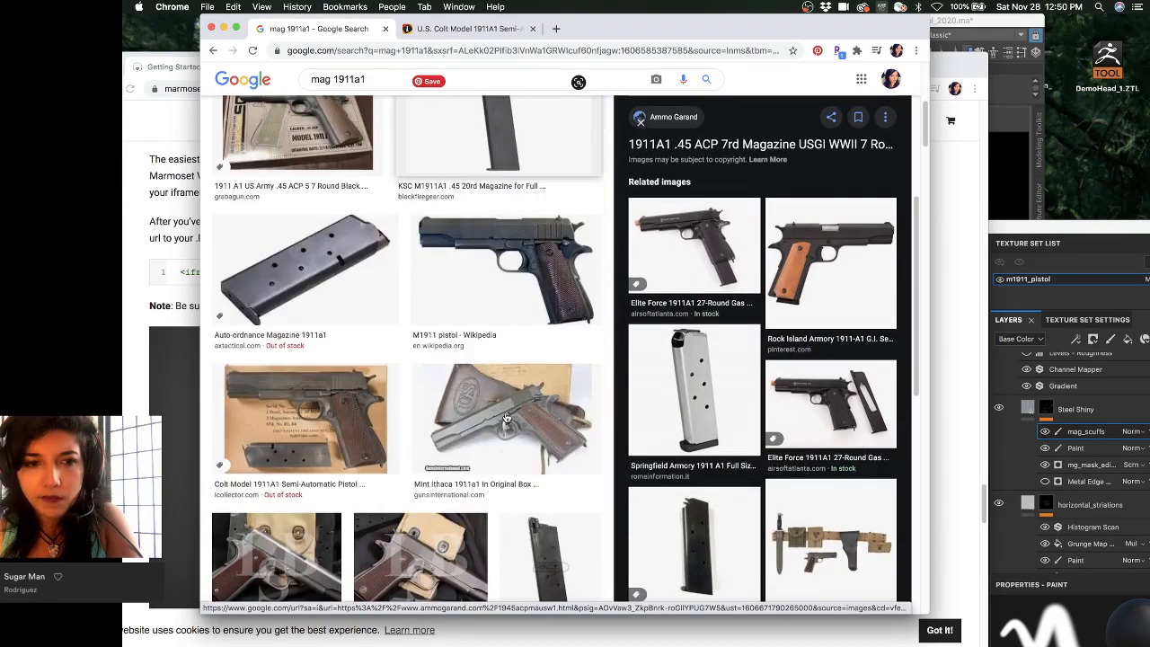
left_click(307, 424)
scroll(681, 379, "down", 2)
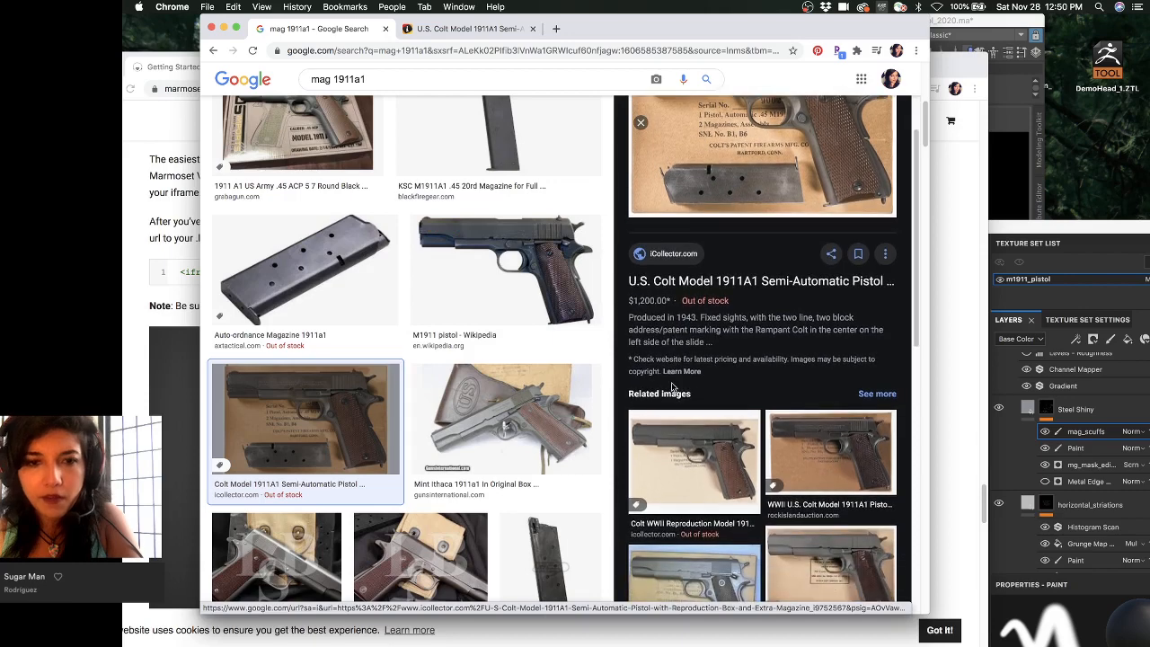
left_click(564, 557)
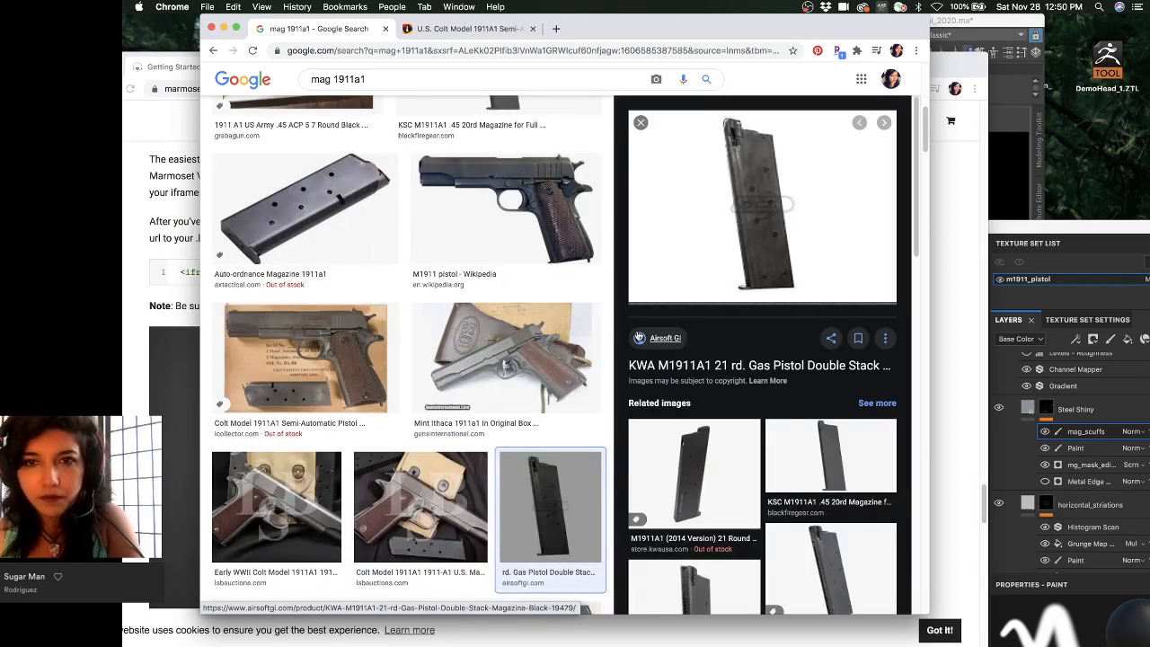
left_click(285, 431)
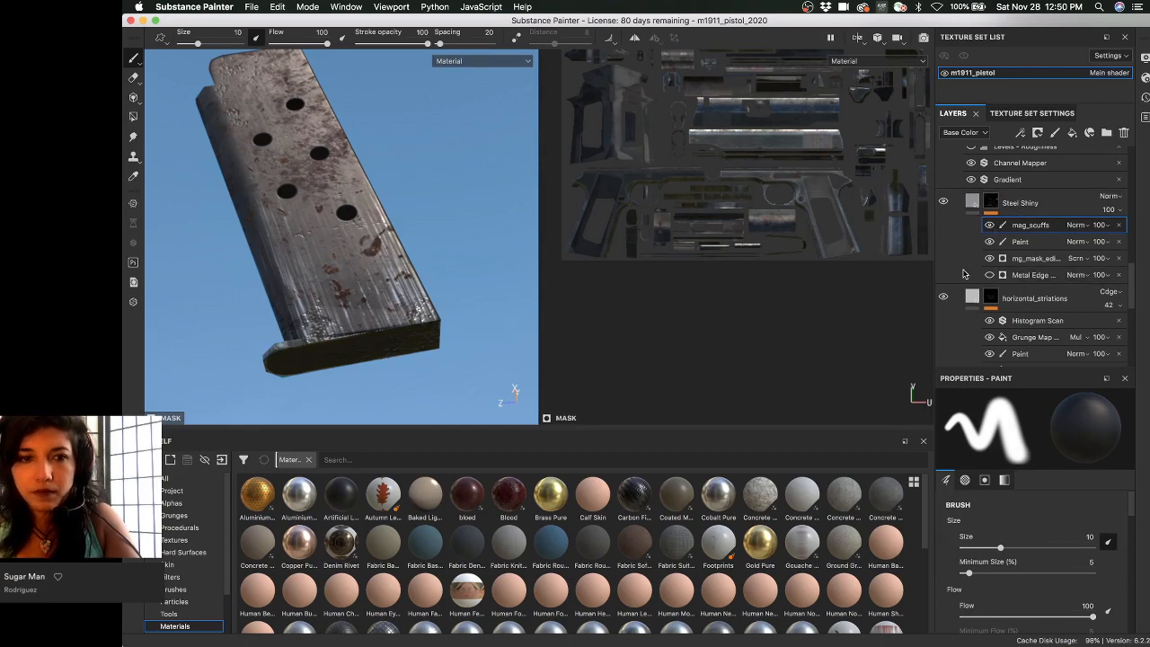
- Select the Steel Shiny layer's mask and display it in the viewport
left_click_drag(316, 250, 362, 185, "alt")
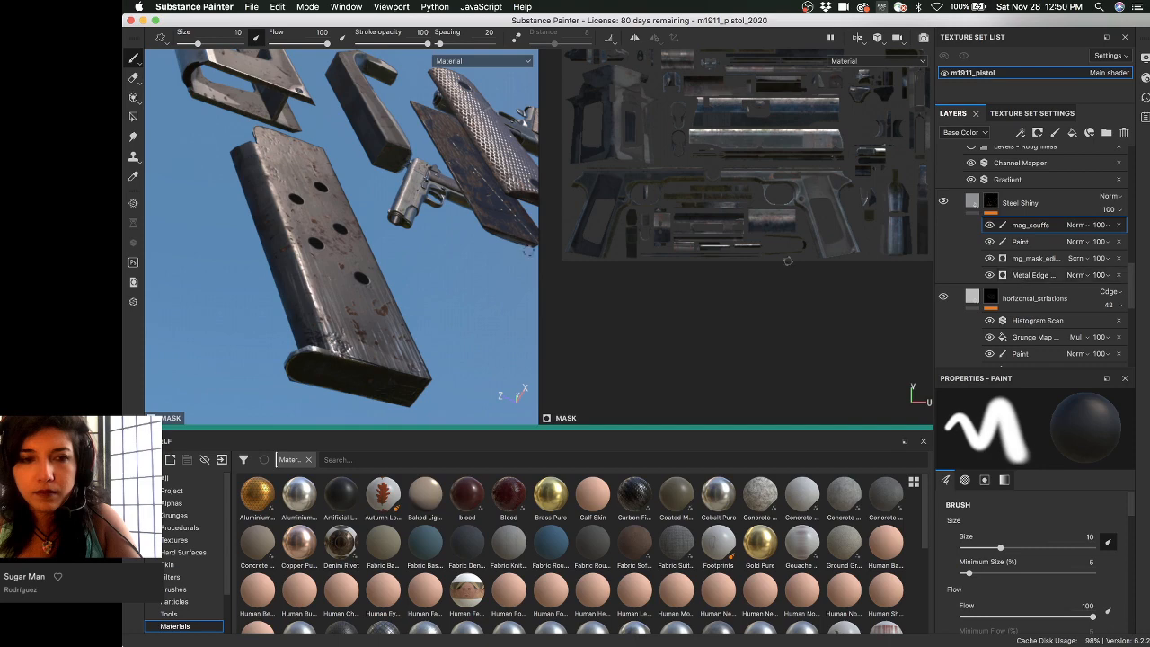
left_click_drag(472, 232, 436, 226, "alt")
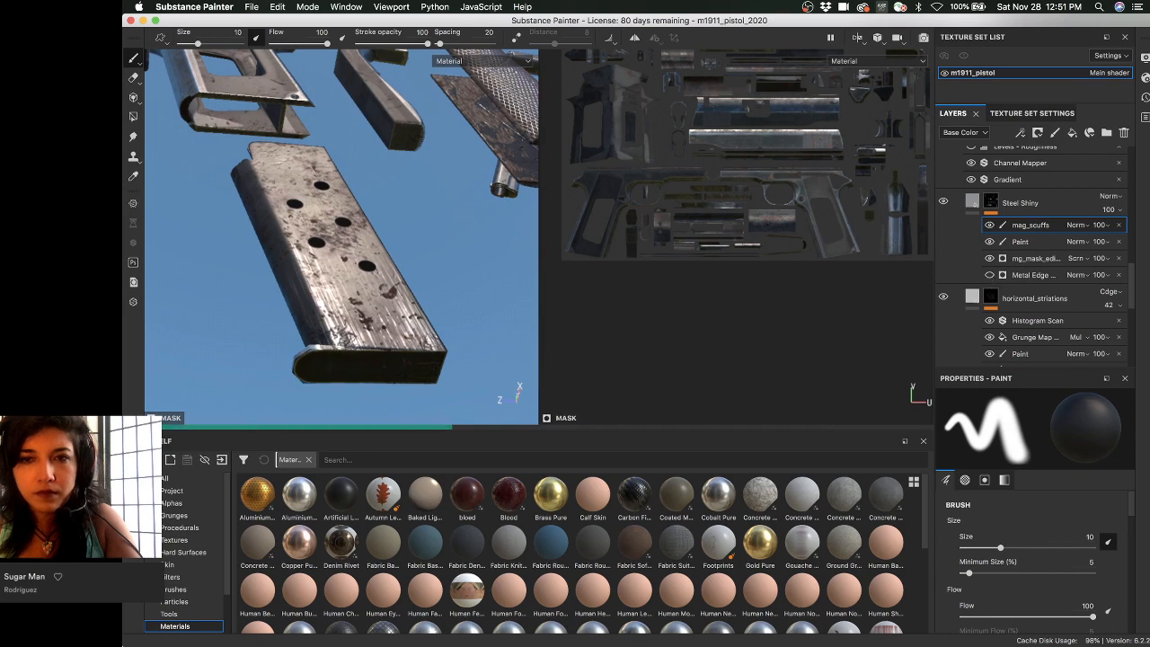
middle_click_drag(746, 202, 747, 307, "alt")
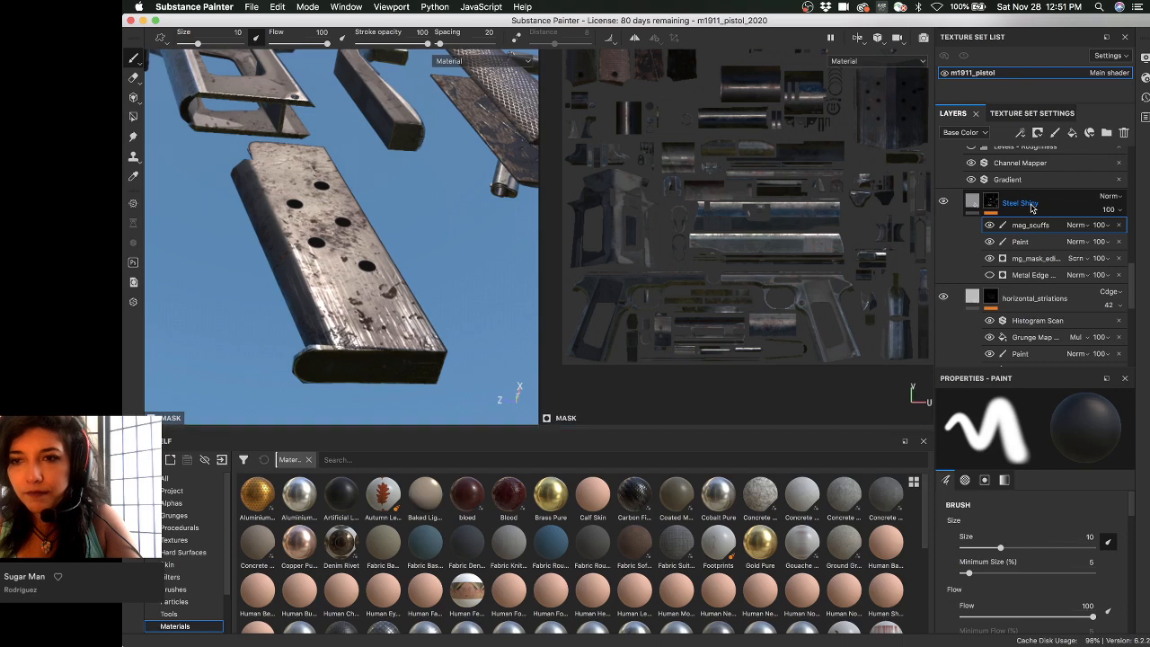
left_click(989, 202)
left_click(990, 202, "alt")
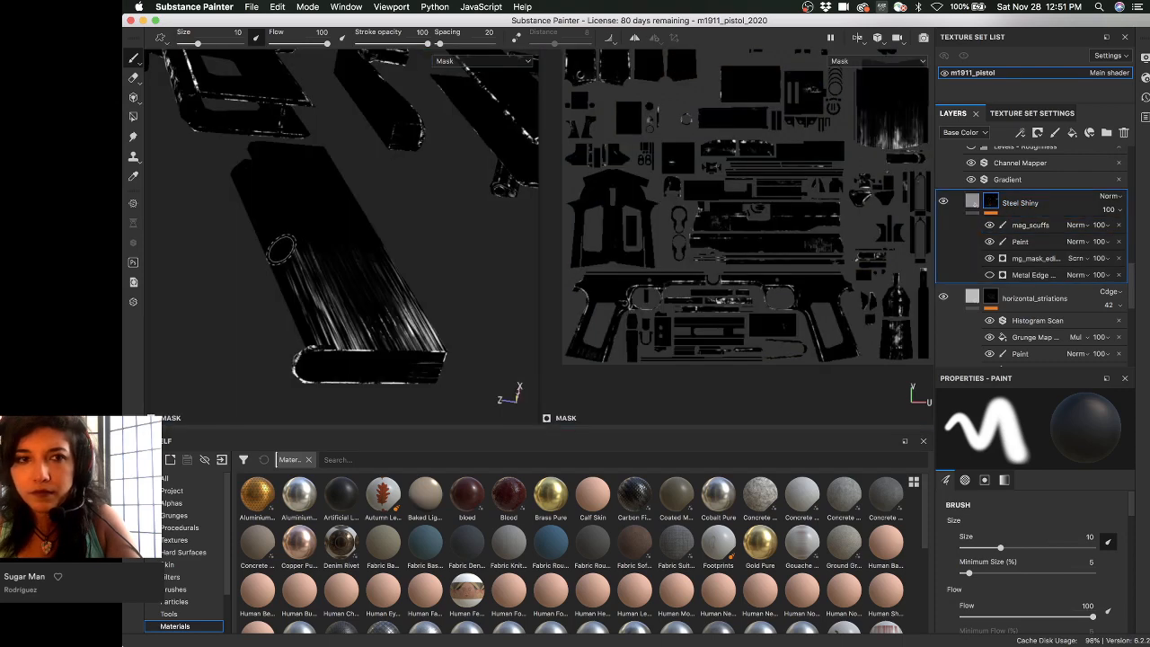
- Lower the mag_scuffs effect opacity to 33 while viewing the magazine's mask up close
mouse_move(314, 246)
left_mouse_down("alt")
mouse_move(328, 216)
mouse_move(295, 195)
mouse_move(318, 236)
mouse_move(186, 220)
mouse_move(317, 232)
left_mouse_up("alt")
mouse_move(318, 231)
right_mouse_down("alt")
mouse_move(300, 261)
mouse_move(413, 293)
right_mouse_up("alt")
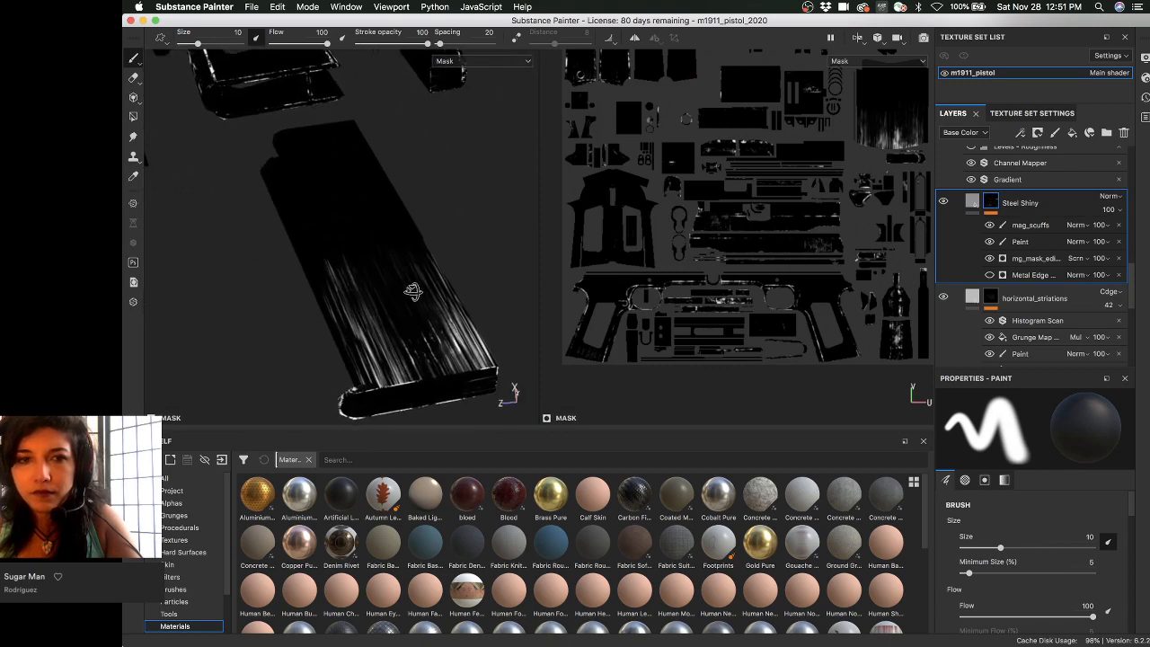
mouse_move(413, 293)
left_mouse_down("alt")
mouse_move(365, 320)
mouse_move(394, 296)
left_mouse_up("alt")
middle_click_drag(395, 296, 382, 255, "alt")
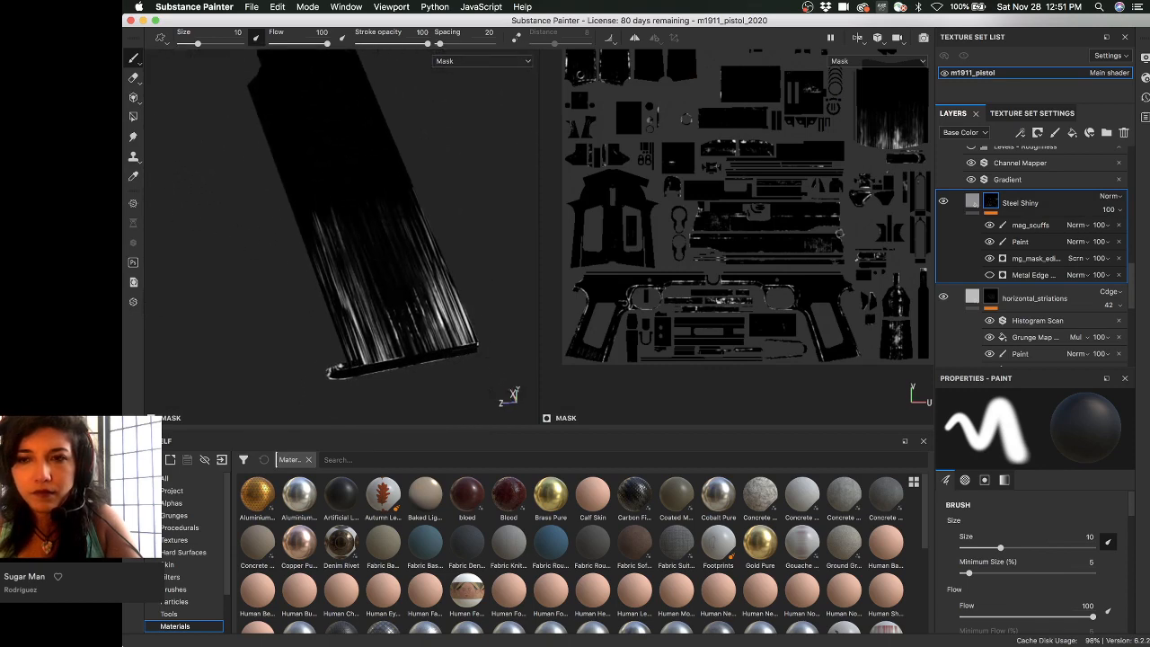
left_click(1100, 224)
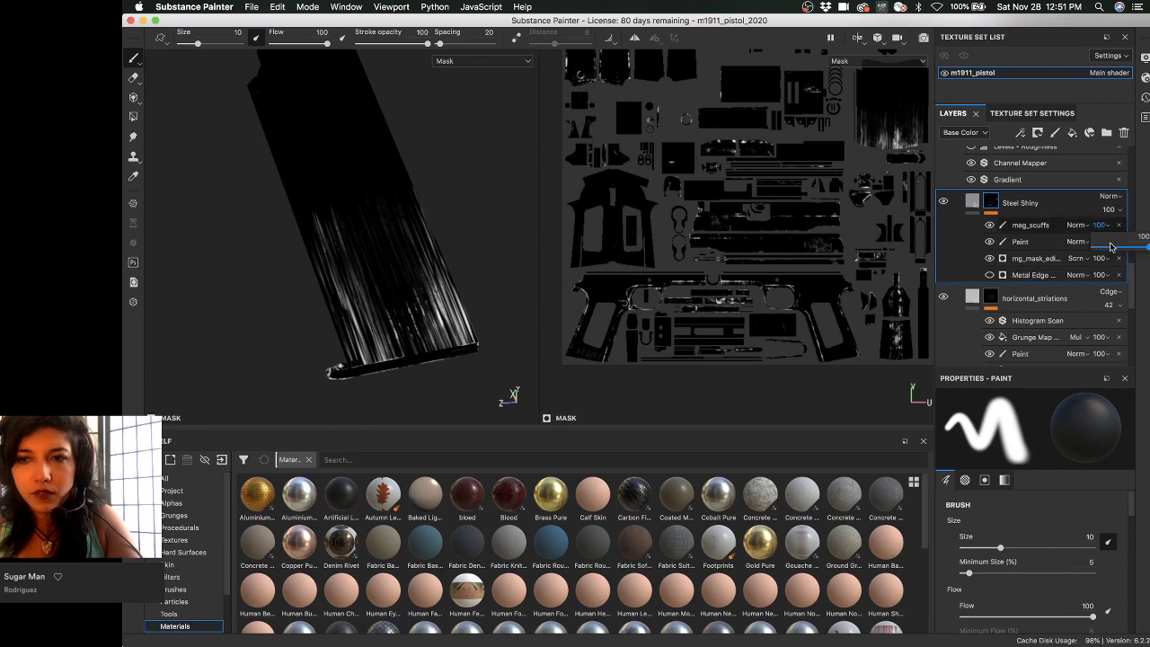
left_click(1110, 246)
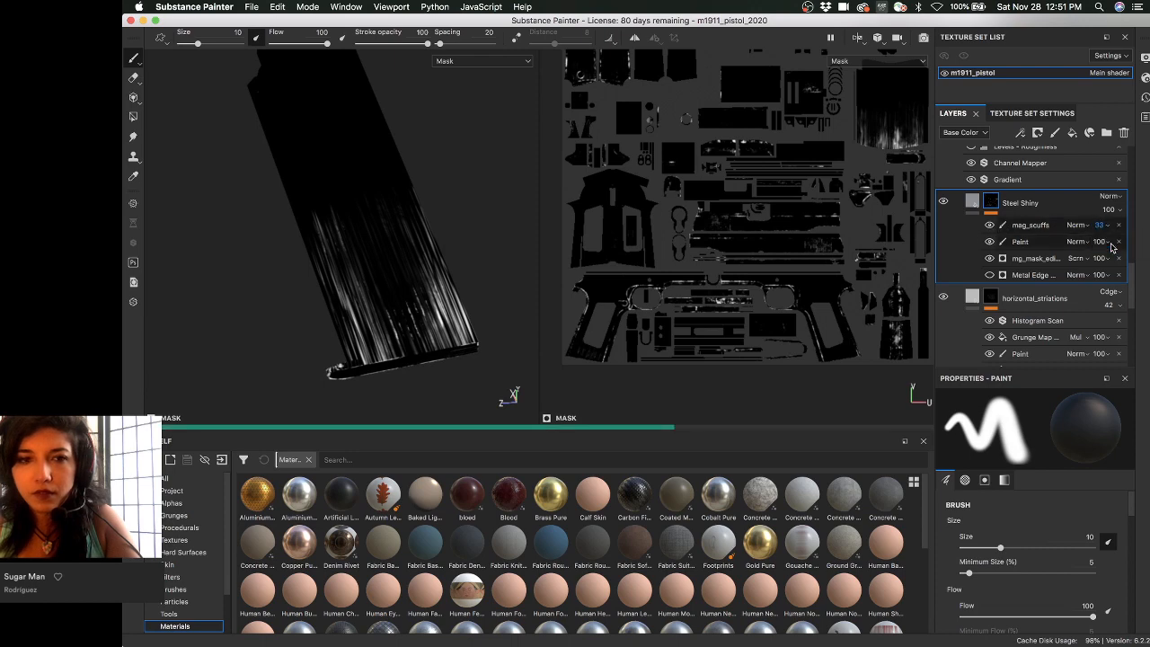
- Return to the material view and rotate the lighting to check the fainter scuffs
left_click_drag(405, 215, 421, 207, "alt")
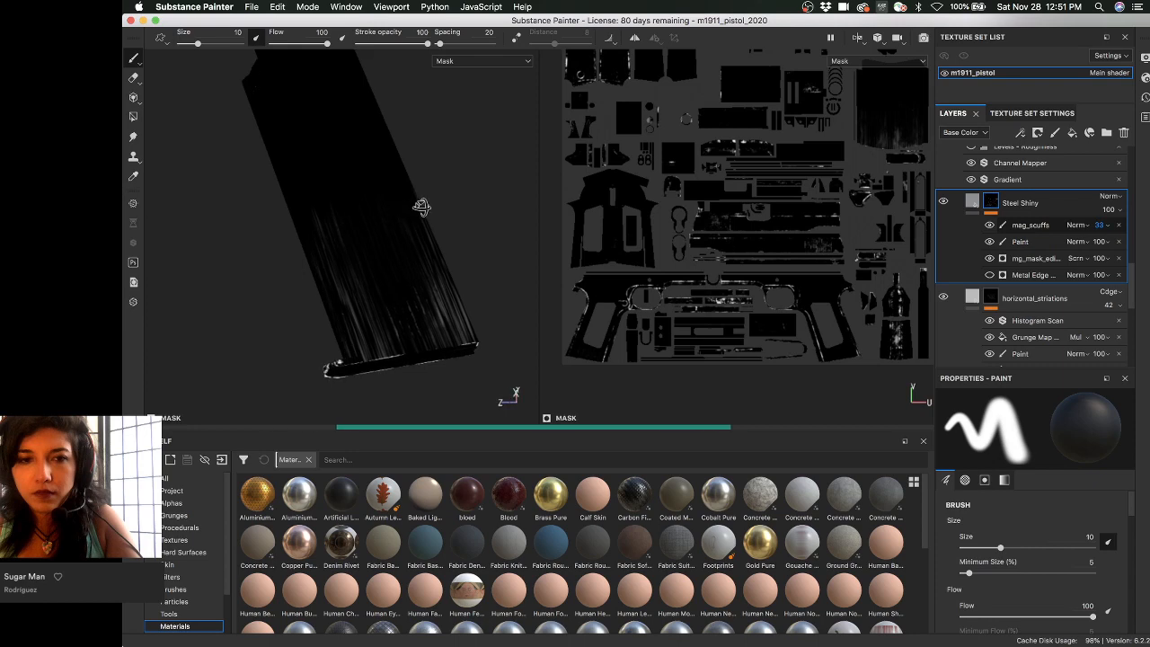
key("m")
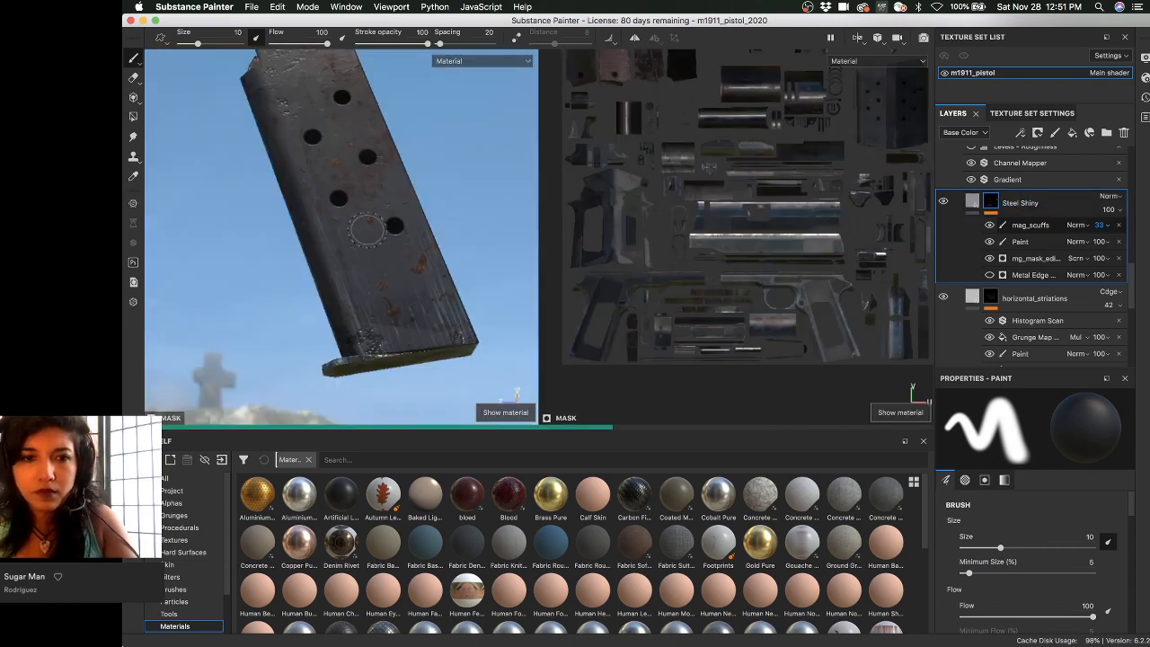
left_click_drag(366, 229, 310, 196, "alt")
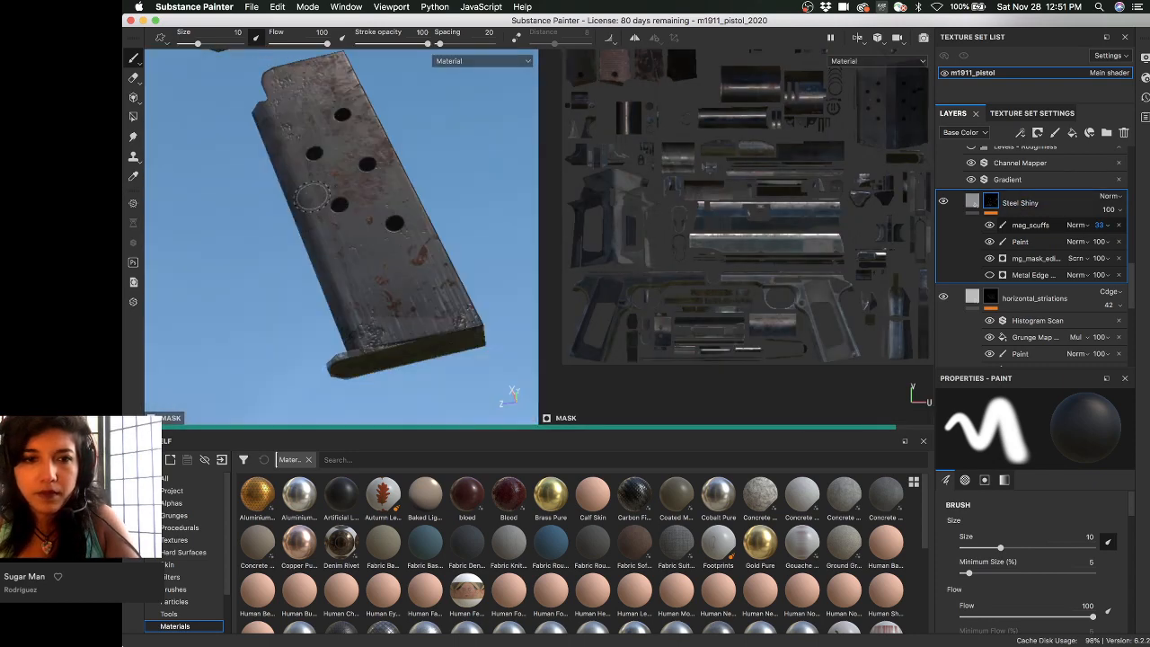
right_click_drag(310, 196, 410, 200, "shift")
left_click_drag(385, 185, 385, 207, "alt")
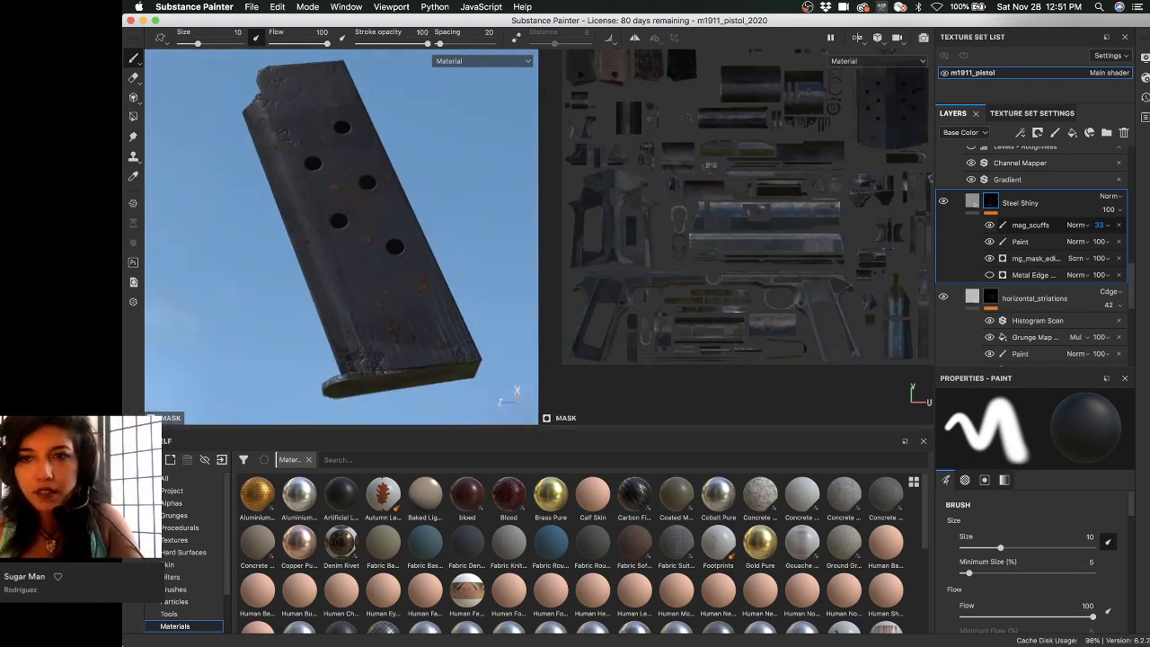
left_click(1012, 209)
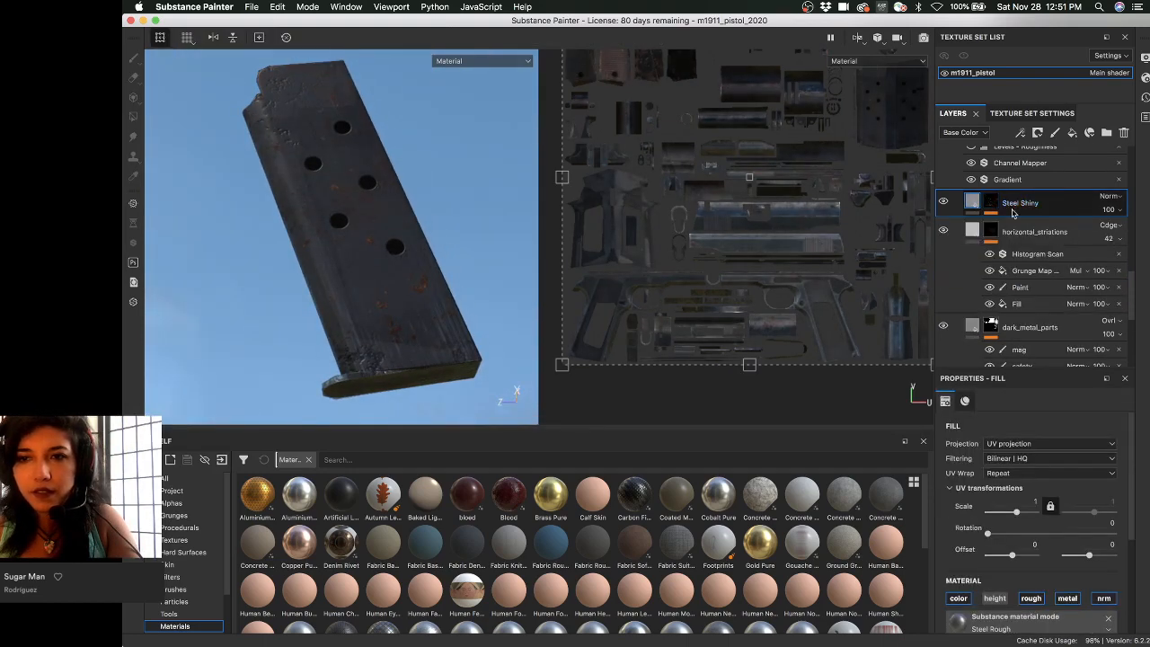
left_click_drag(972, 193, 973, 188)
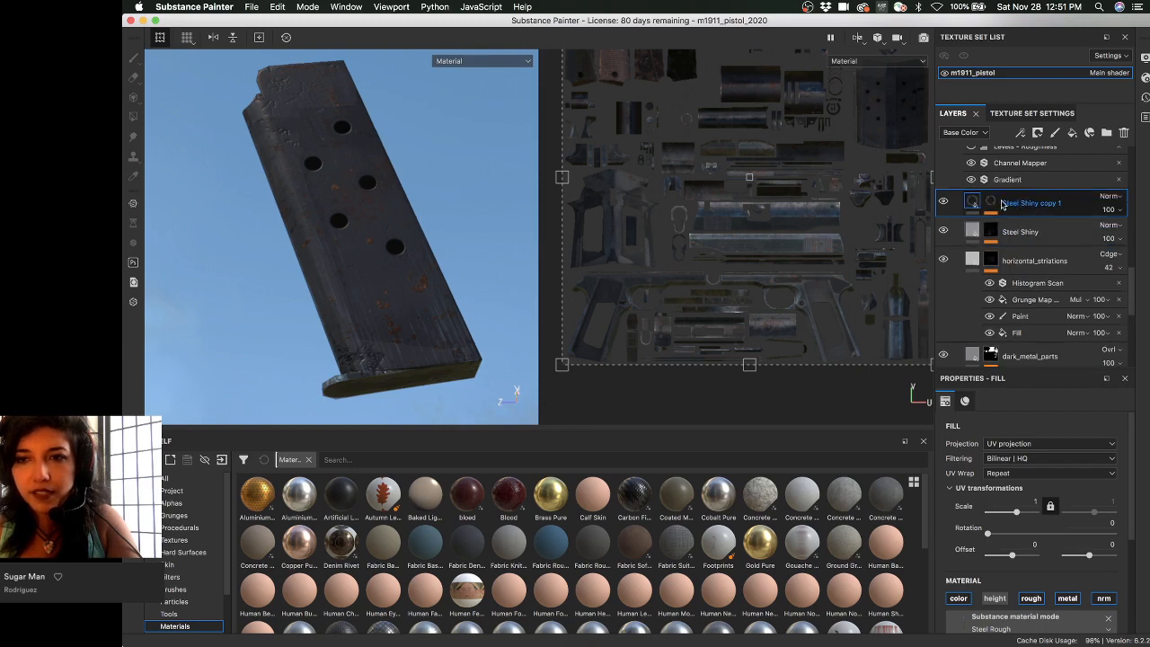
left_click(992, 201)
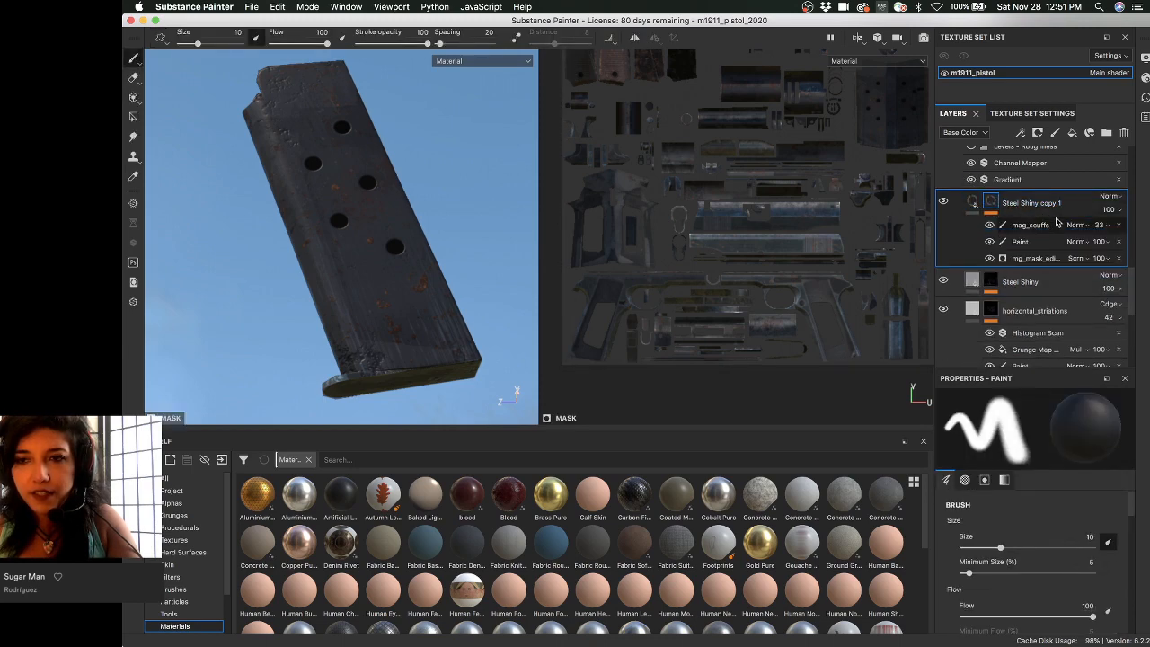
left_click(1118, 224)
left_click(1119, 225)
left_click(1119, 224)
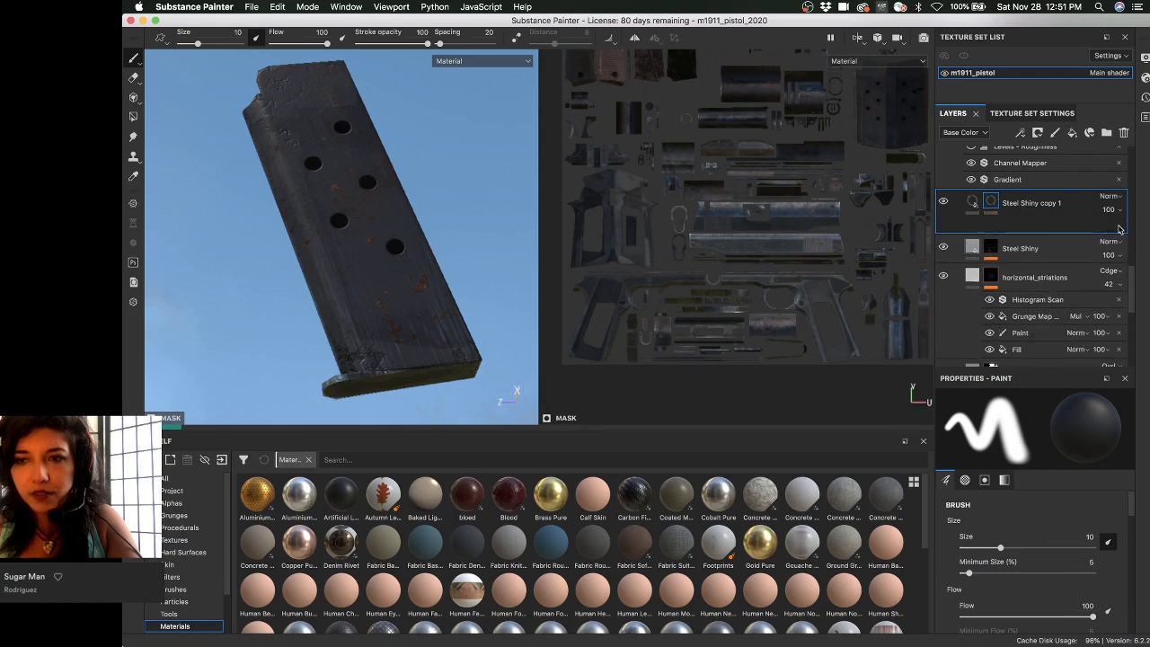
left_click(1118, 225)
right_click(992, 203)
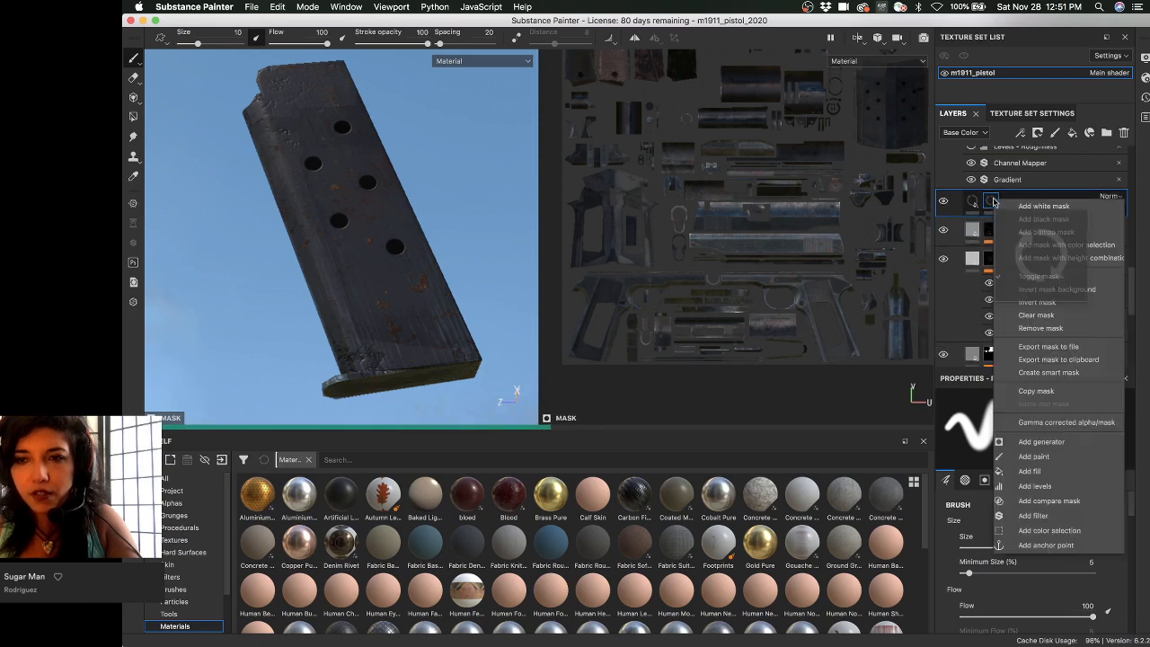
left_click(1034, 456)
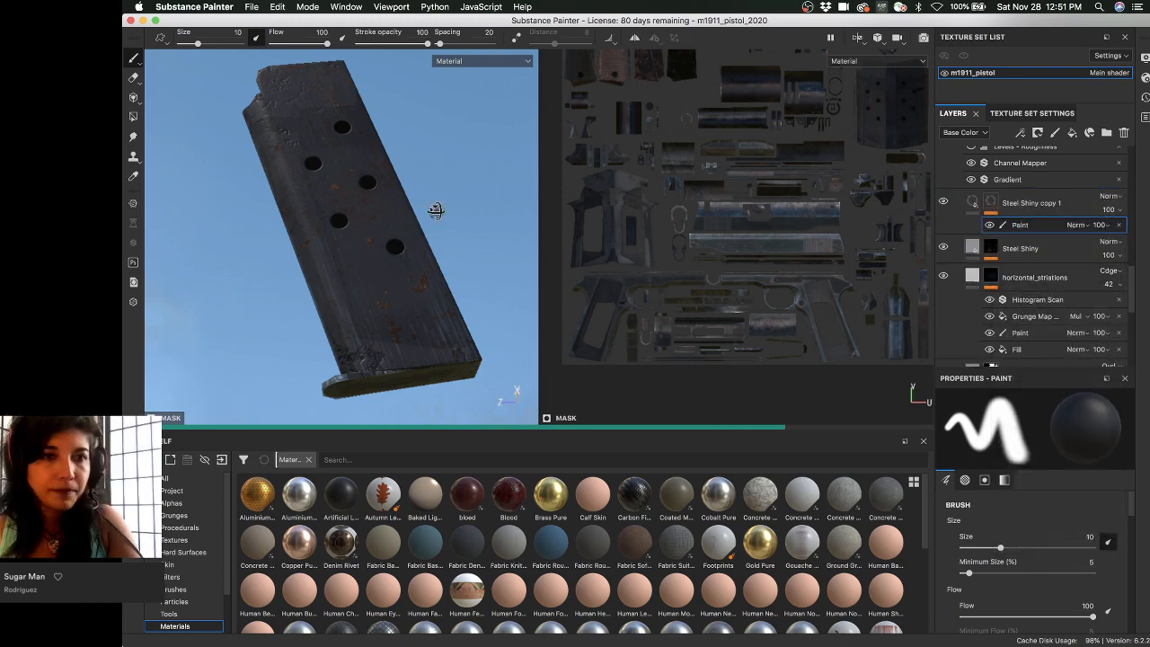
mouse_move(394, 209)
left_mouse_down("alt")
mouse_move(408, 189)
mouse_move(417, 207)
left_mouse_up("alt")
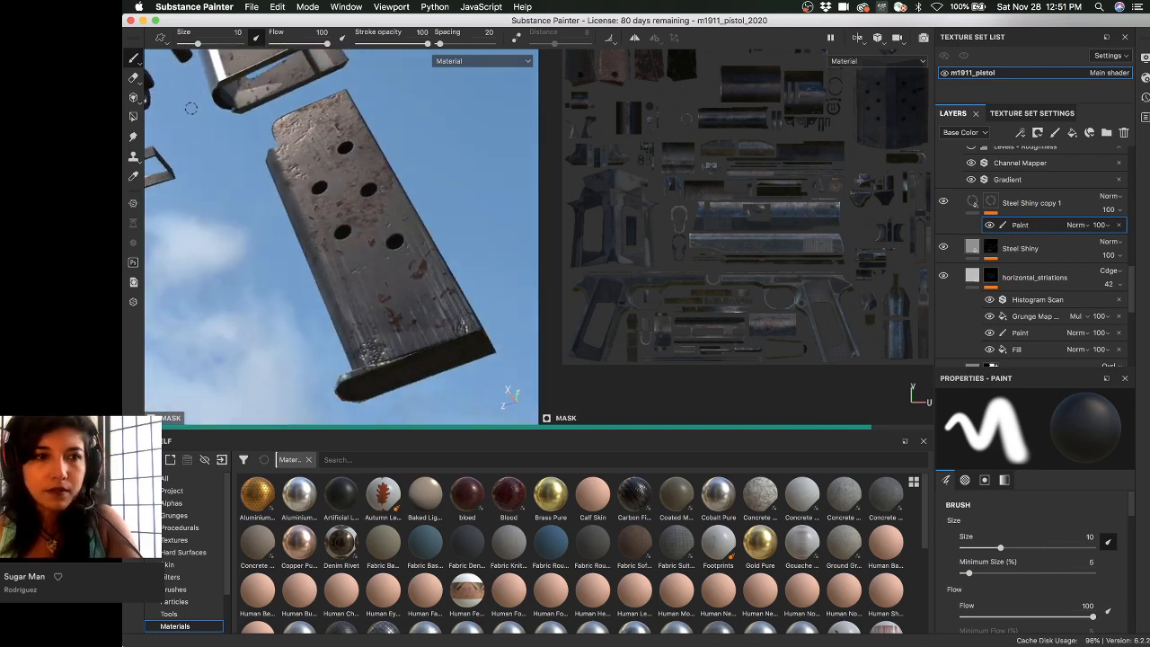
- Fill the magazine's UV islands in the Steel Shiny copy 1 mask using Polygon Fill, then return to the Paint brush
left_click(134, 116)
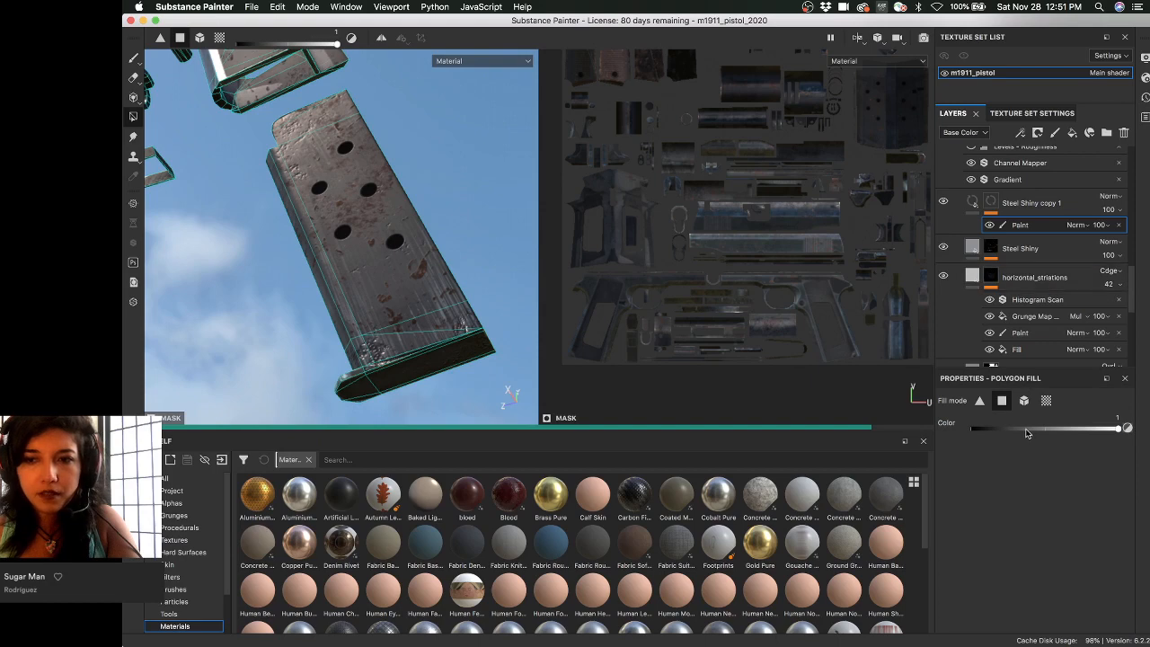
left_click(1024, 401)
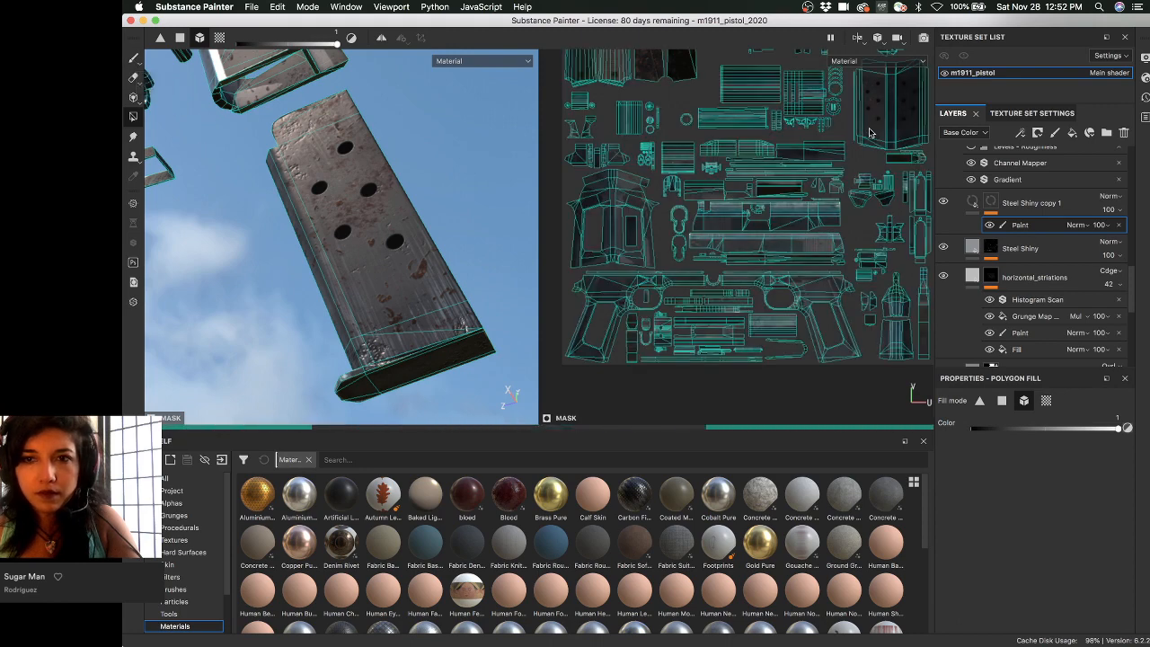
scroll(857, 165, "down", 1)
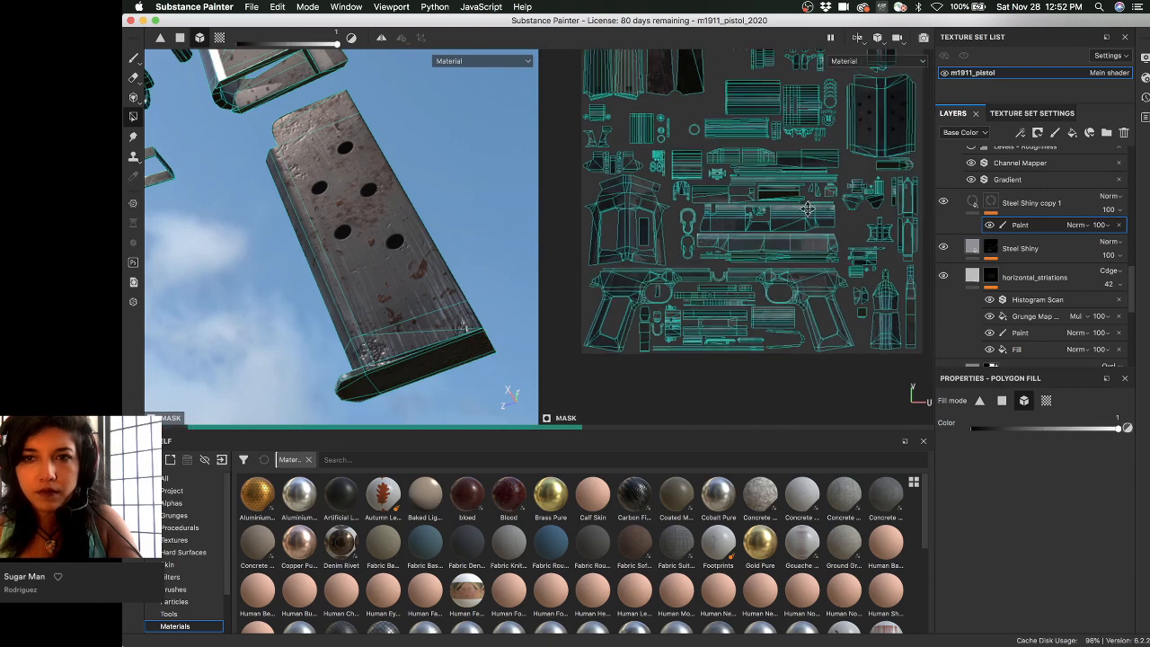
middle_click_drag(857, 165, 832, 214, "alt")
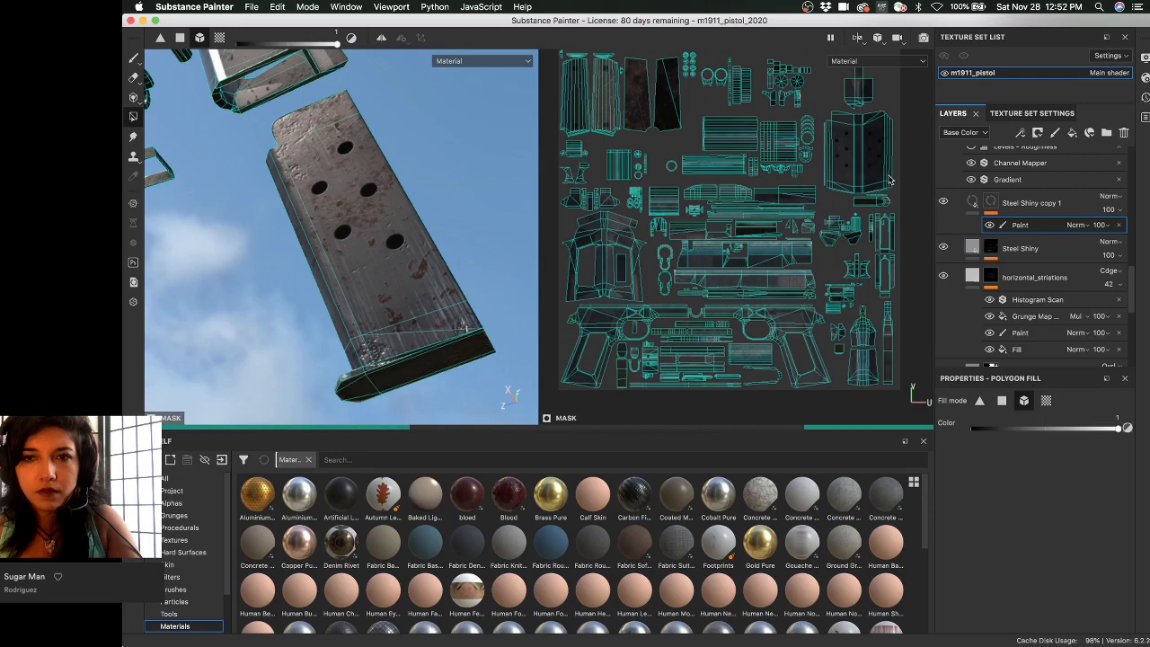
left_click(134, 59)
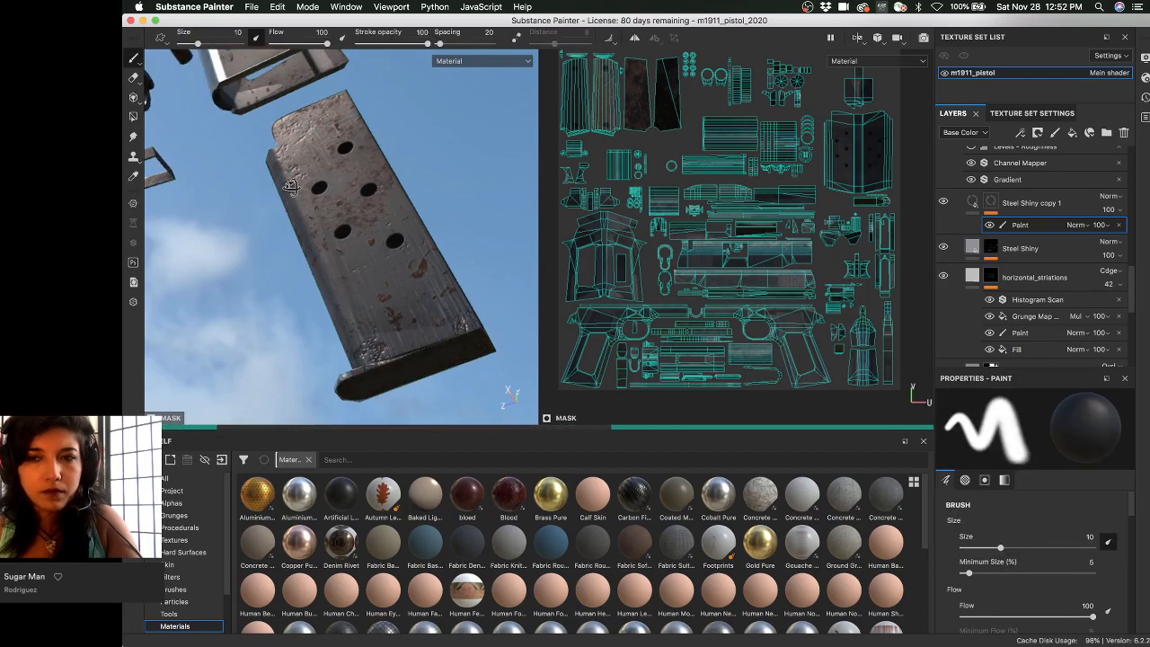
left_click_drag(395, 201, 404, 218, "alt")
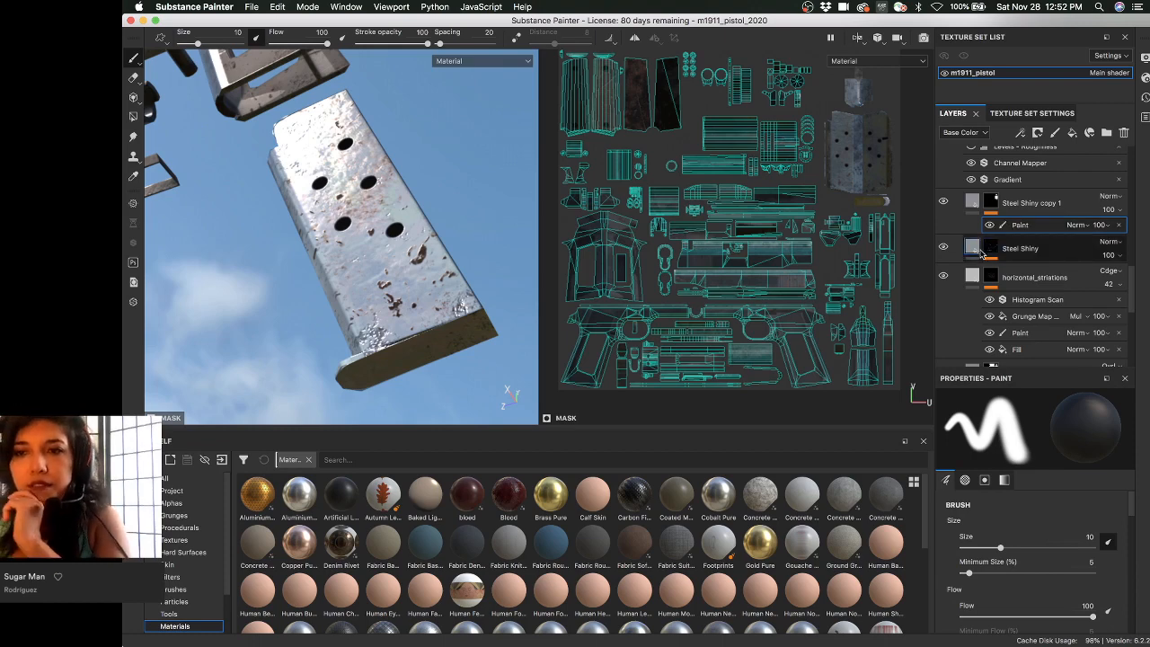
- Drop the Surface Worn smart mask from the Smart masks shelf onto Steel Shiny copy 1, adding a Mask Editor
right_click(1025, 231)
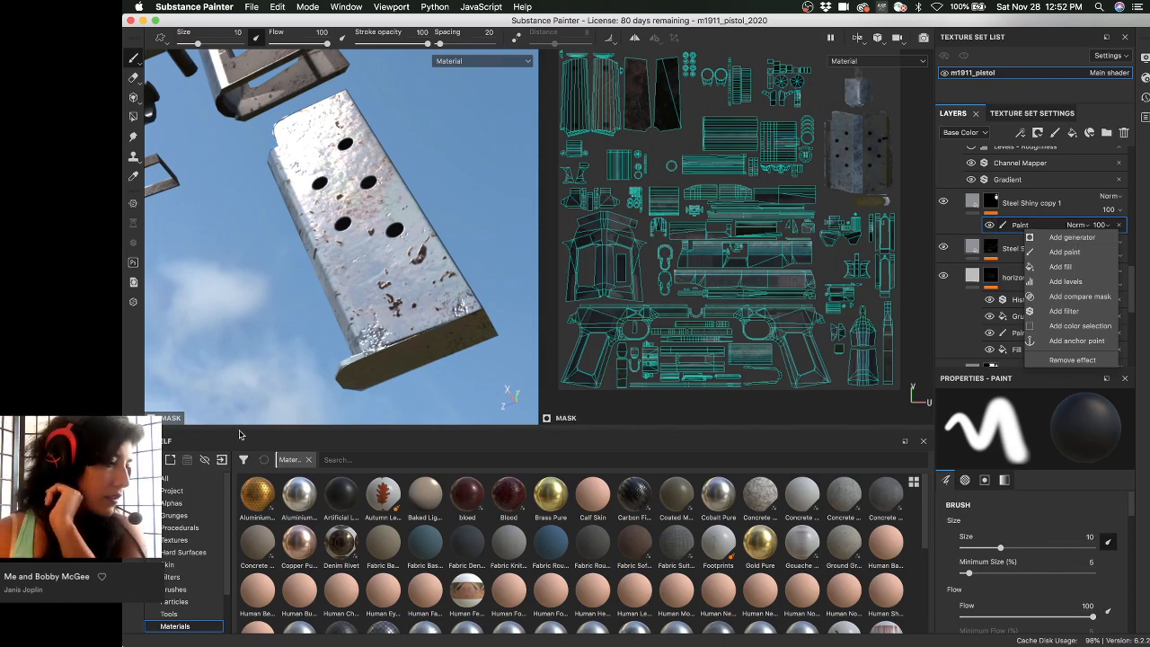
left_click(171, 579)
scroll(176, 576, "down", 3)
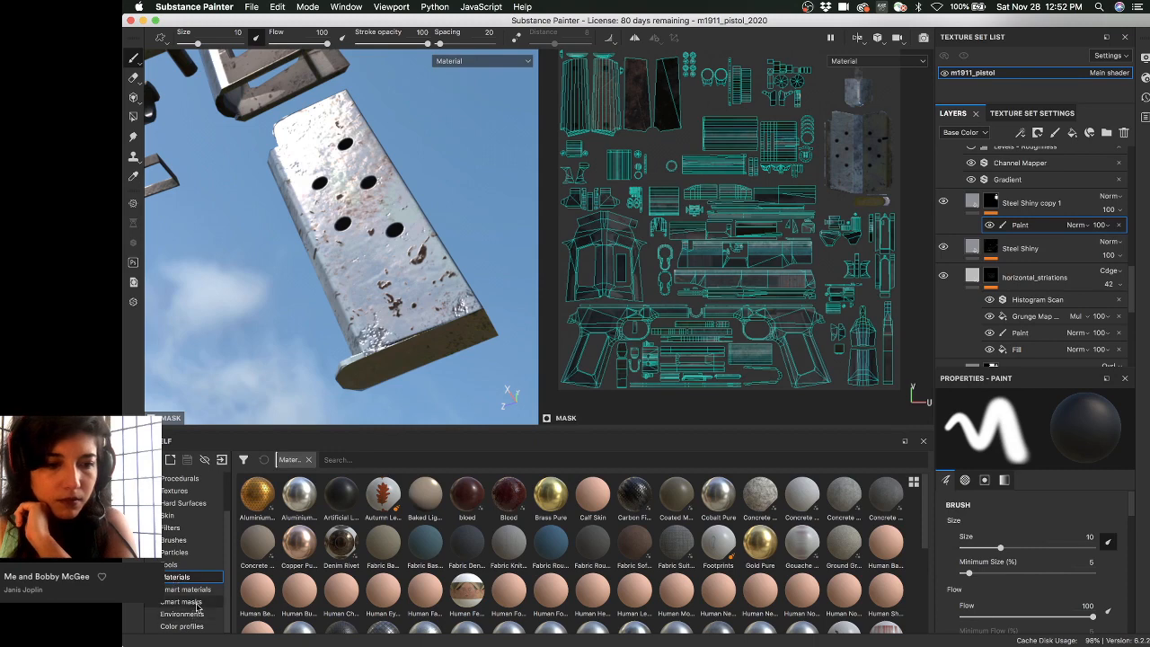
left_click(197, 600)
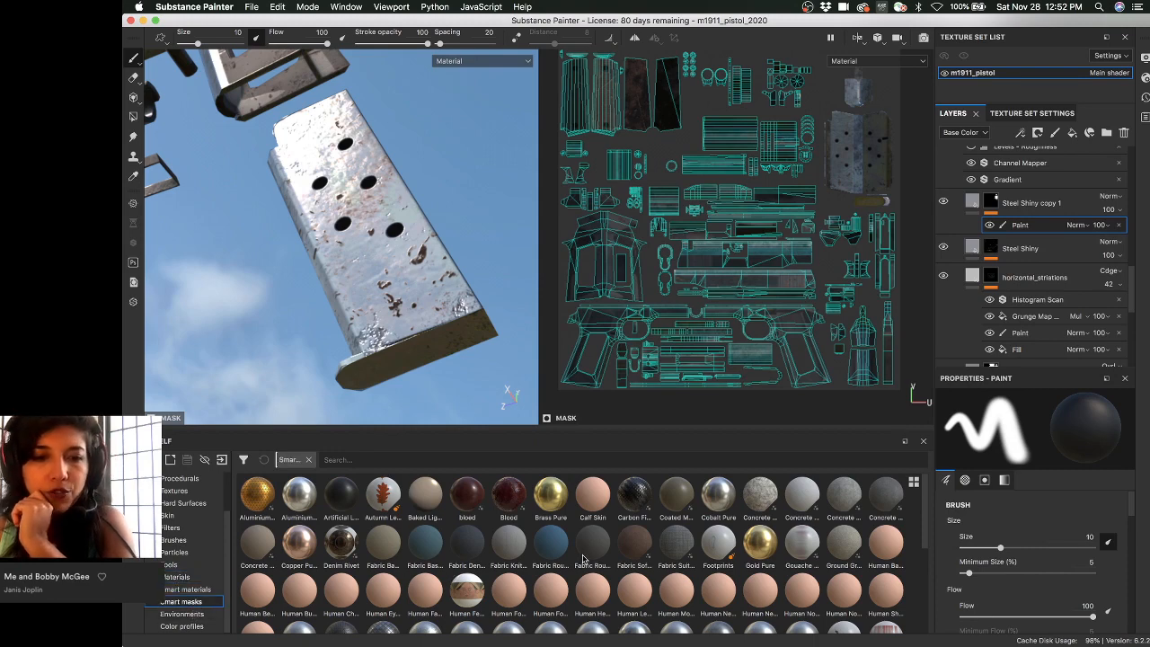
scroll(808, 535, "down", 3)
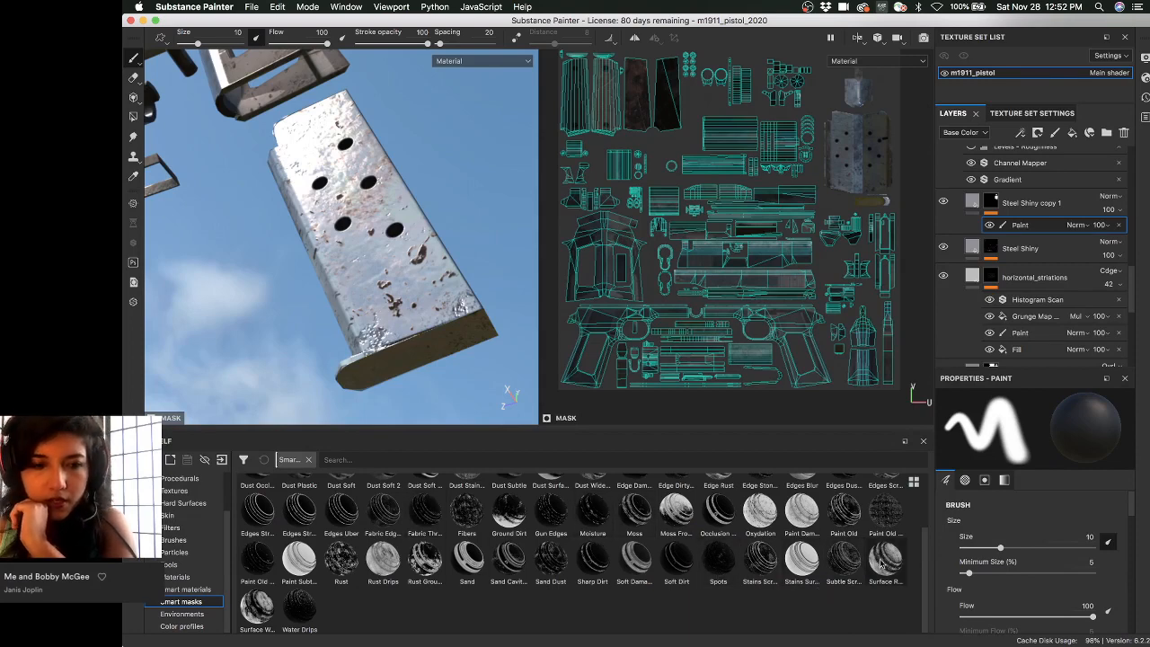
mouse_move(881, 562)
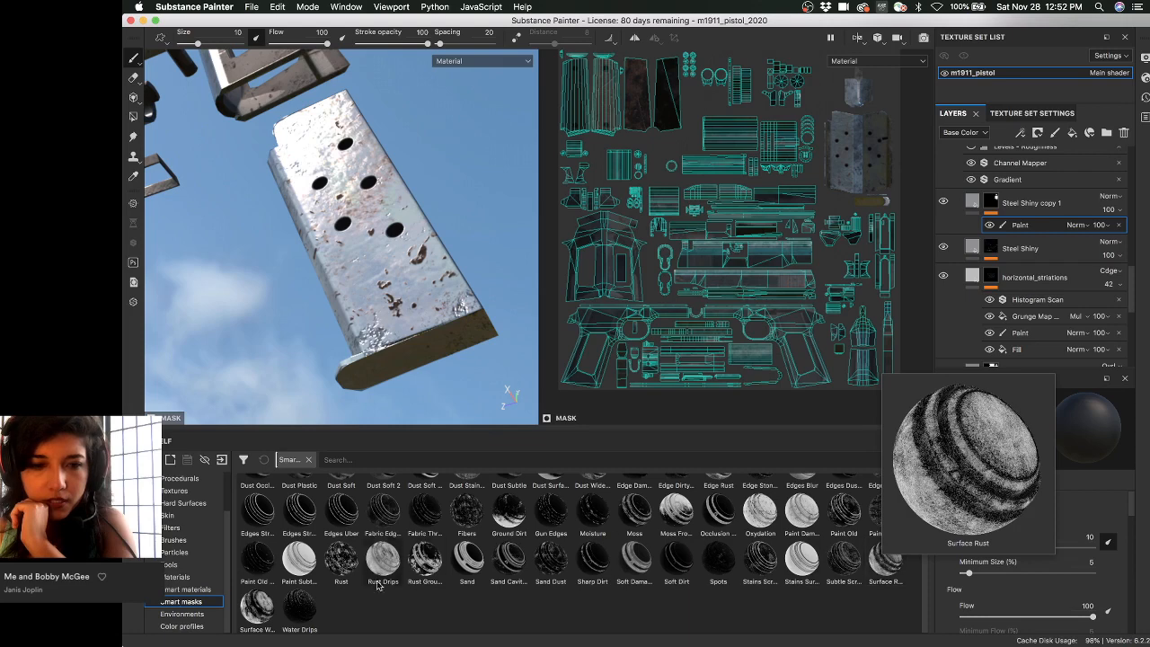
mouse_move(265, 602)
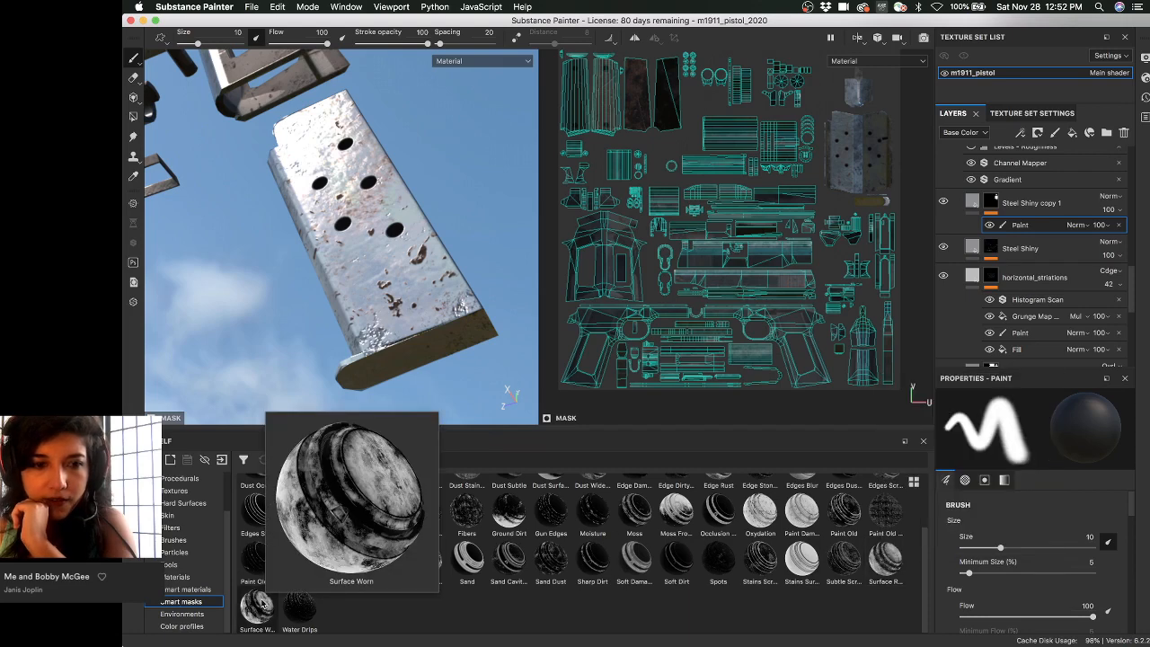
left_click_drag(260, 607, 991, 207)
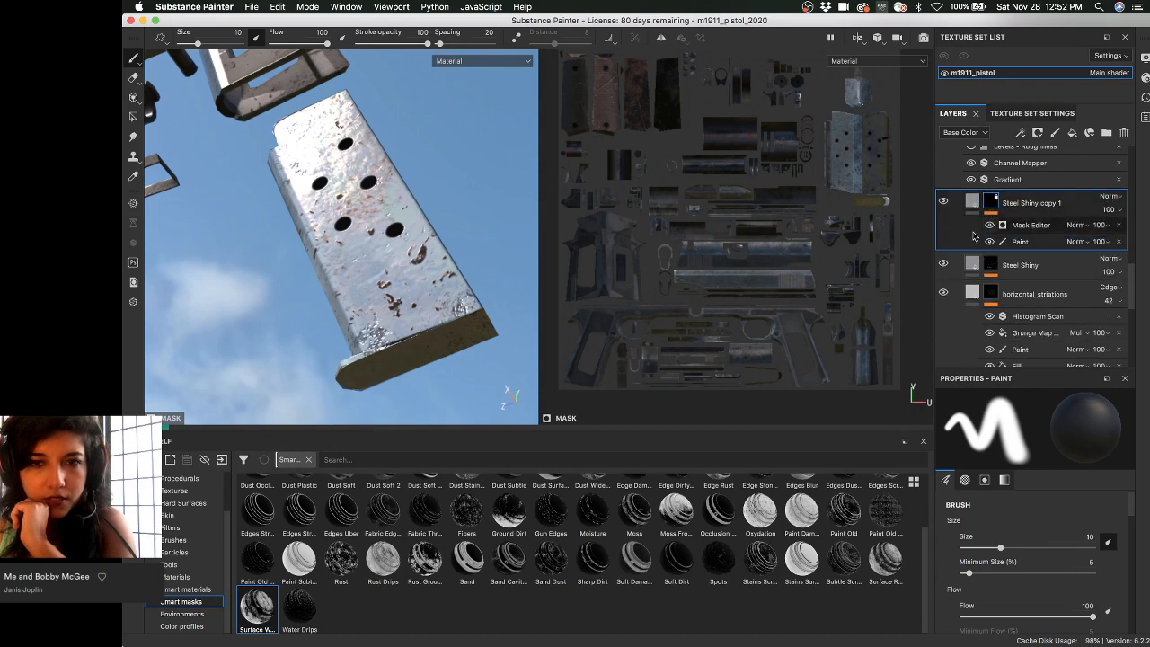
- Set the Mask Editor's blend mode to Multiply and orbit around the magazine
left_click(1075, 224)
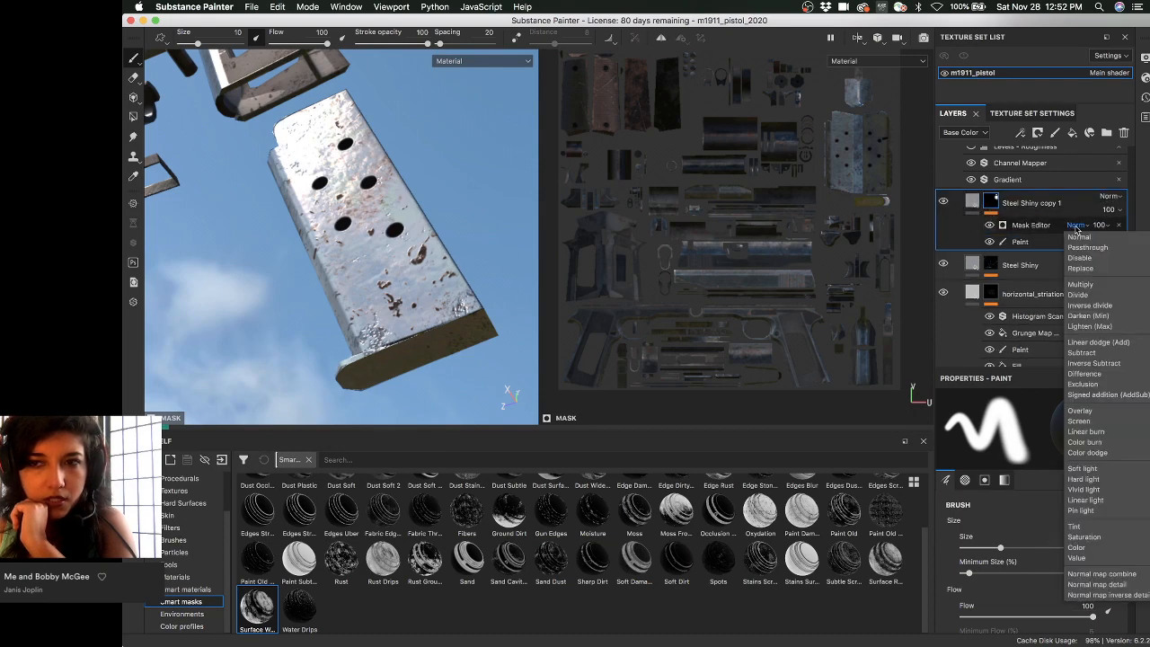
left_click(1097, 285)
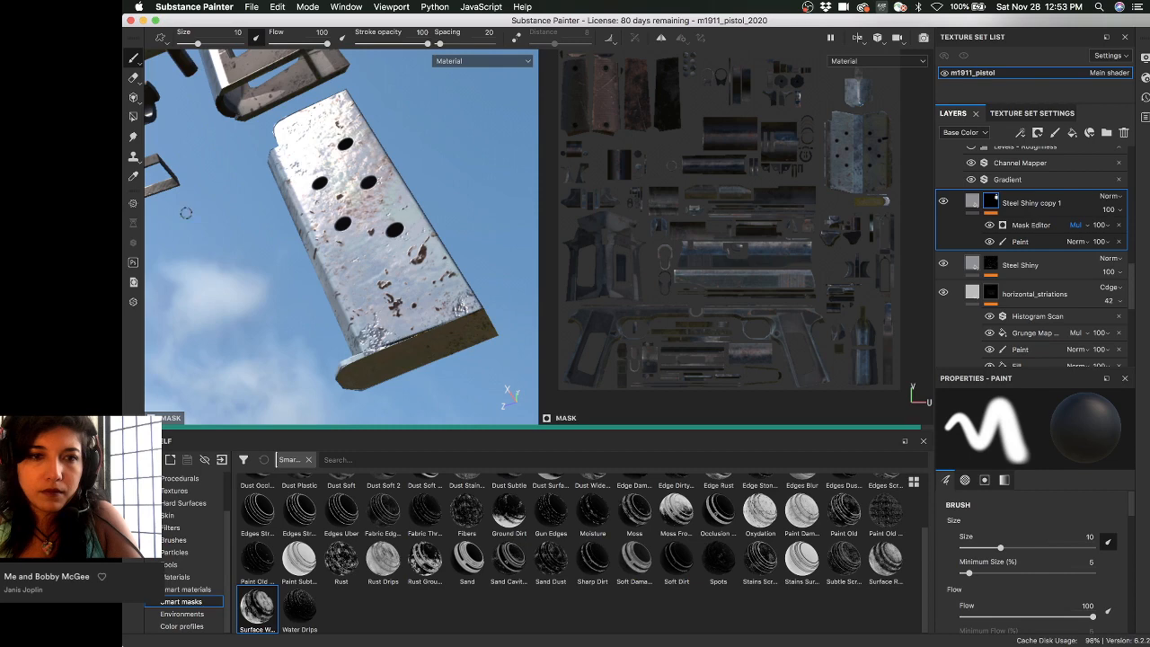
left_click_drag(191, 206, 362, 220, "alt")
right_click_drag(364, 220, 230, 203, "shift")
left_click_drag(230, 203, 290, 154, "alt")
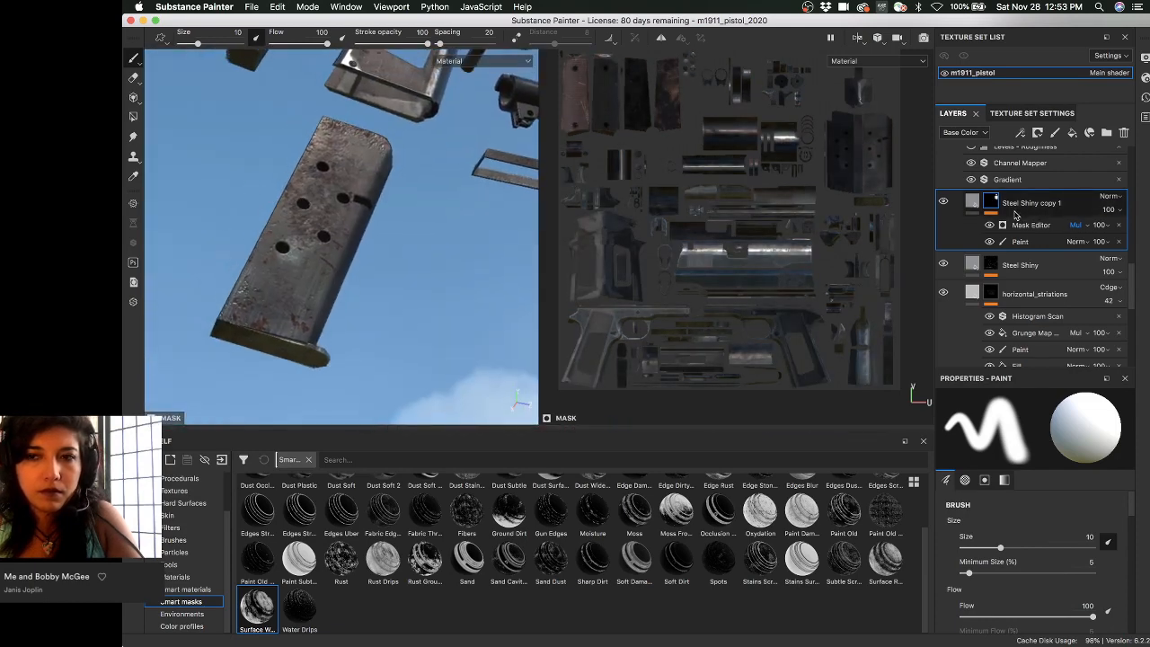
- View the Steel Shiny copy 1 mask alone, compare Normal and Multiply blending, keeping Multiply
left_click(996, 207, "alt")
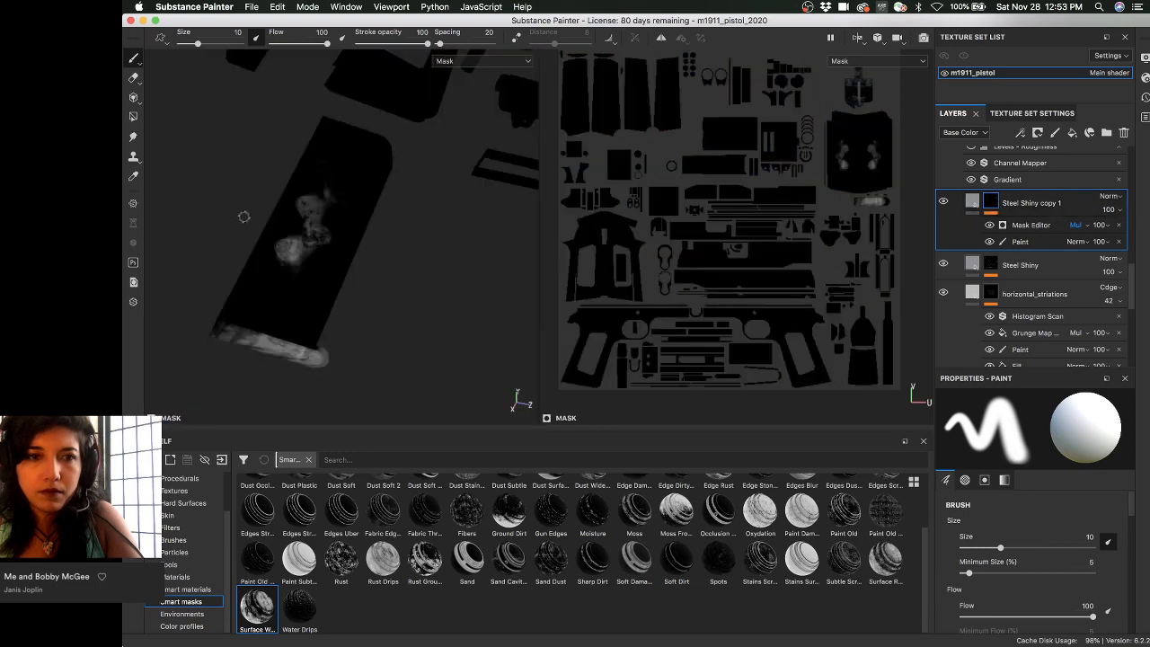
left_click_drag(243, 216, 342, 205, "alt")
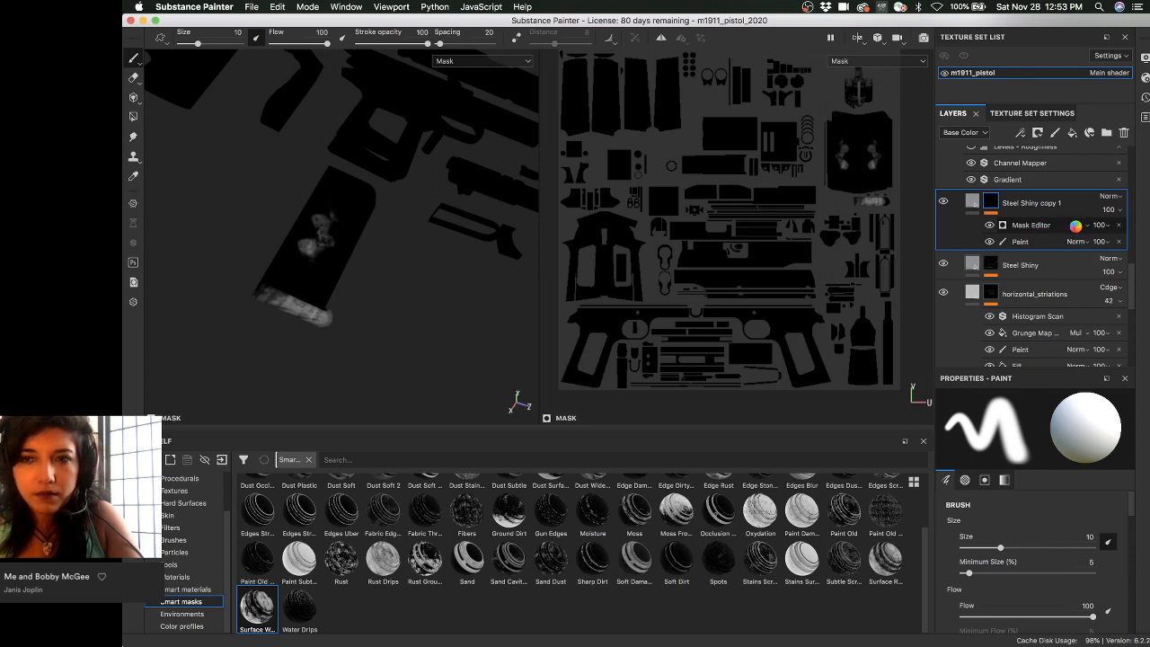
left_click(1075, 226)
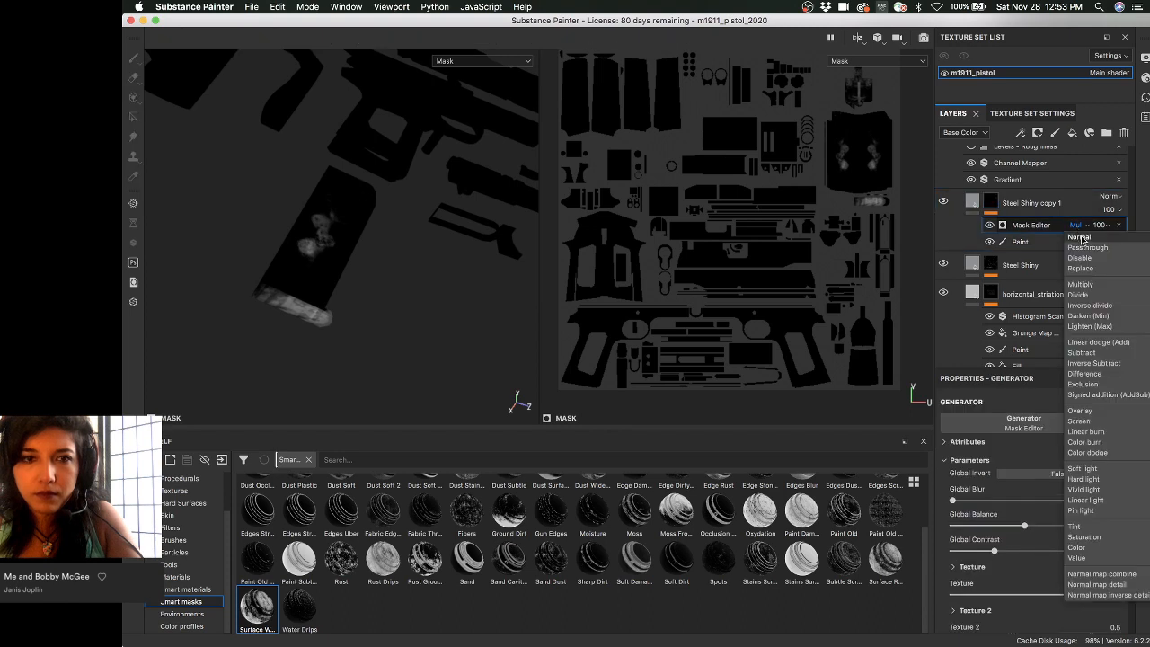
left_click(1081, 238)
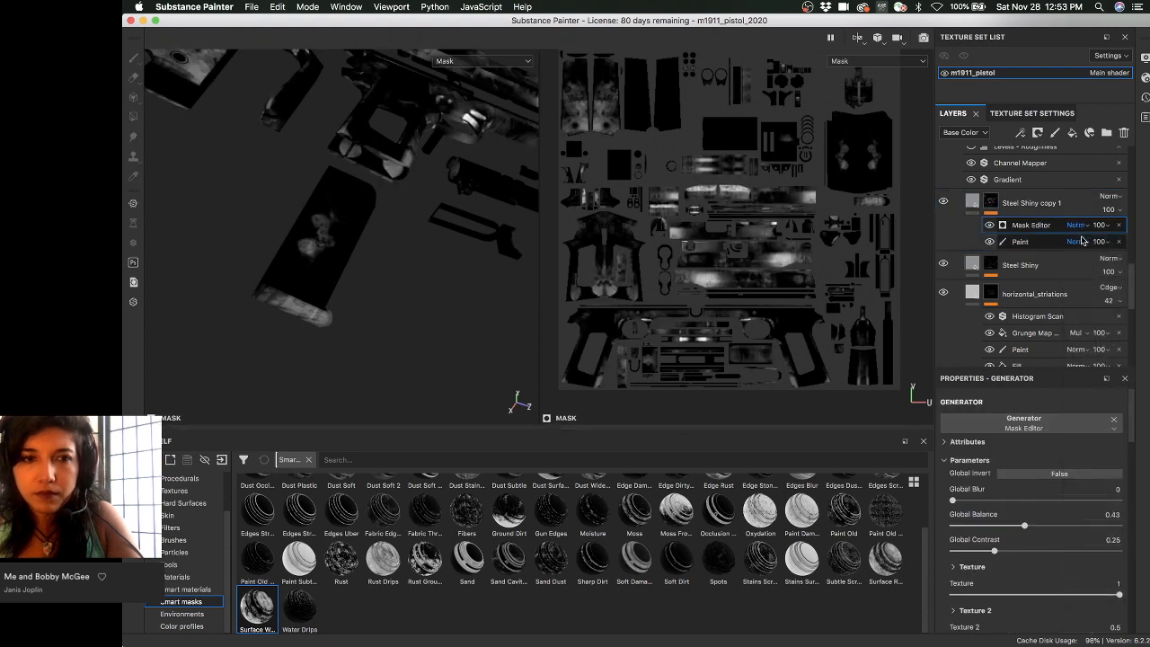
left_click(1082, 240)
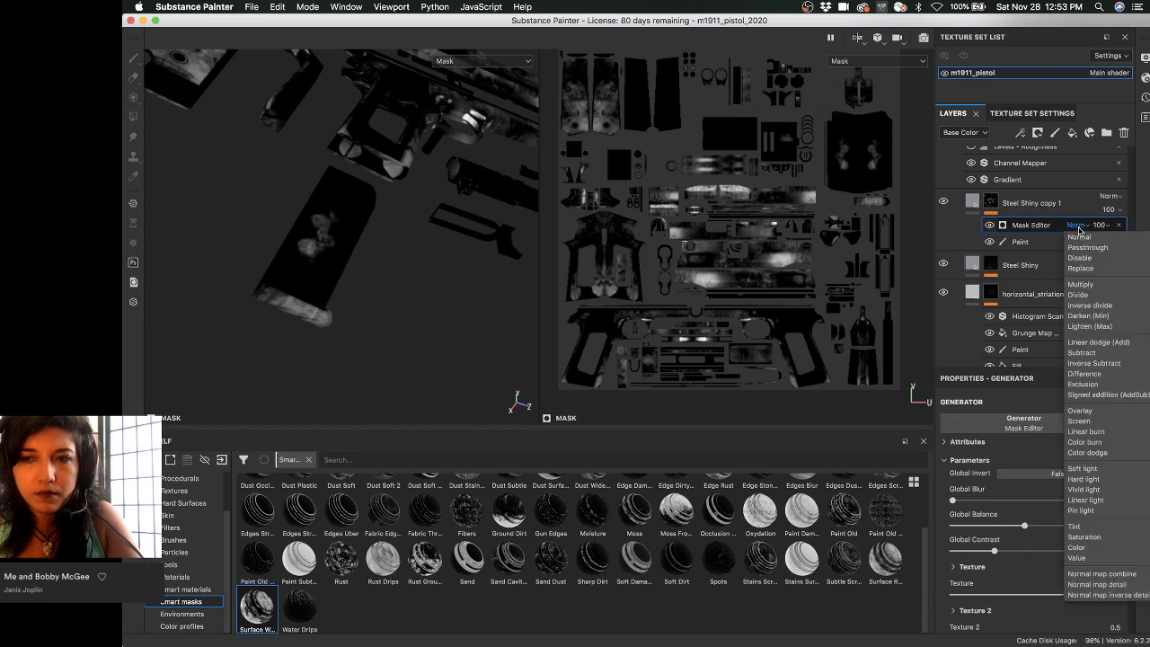
left_click(1081, 283)
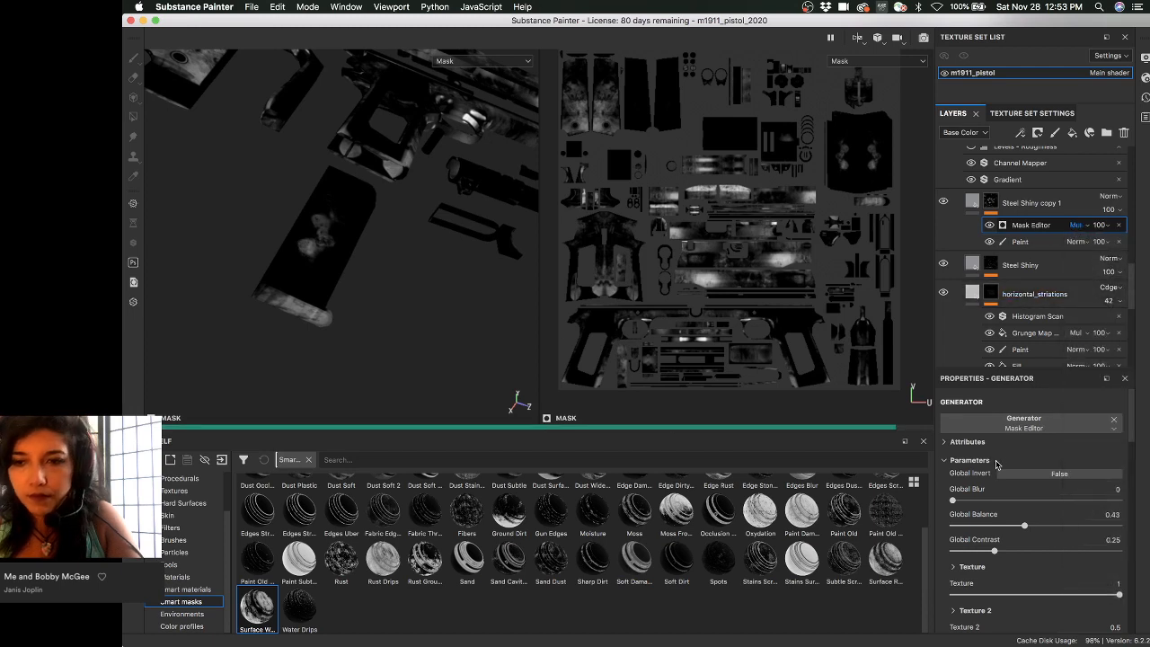
key("m")
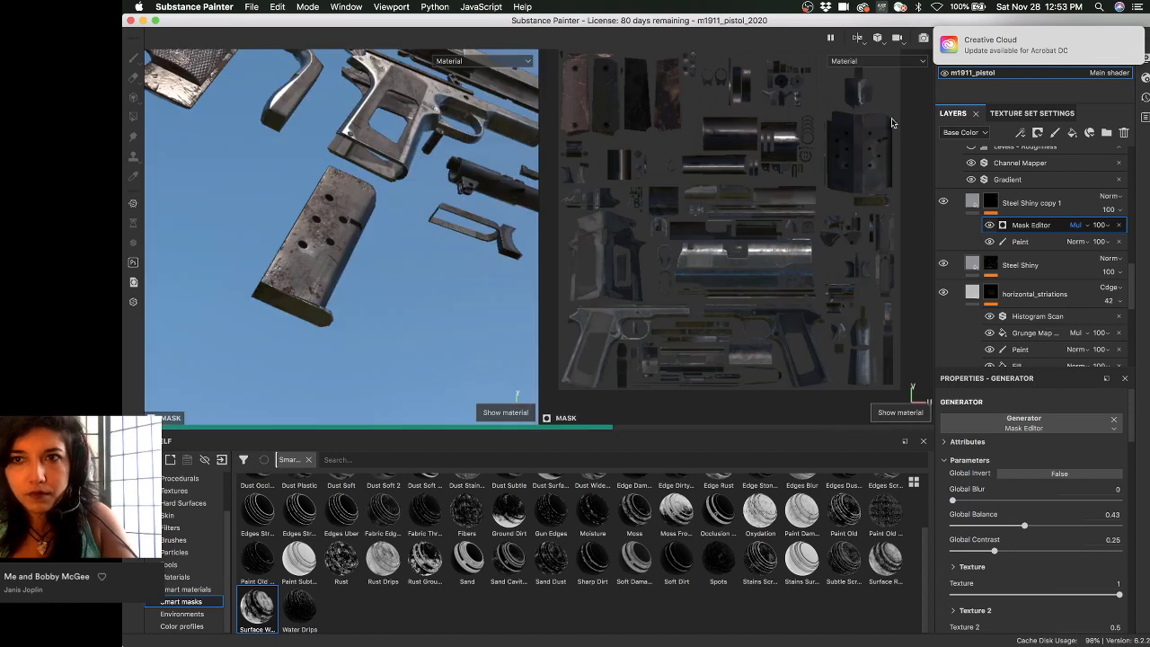
- Raise the mask's Global Balance to 0.67, then to 0.91
left_click_drag(1024, 525, 1063, 525)
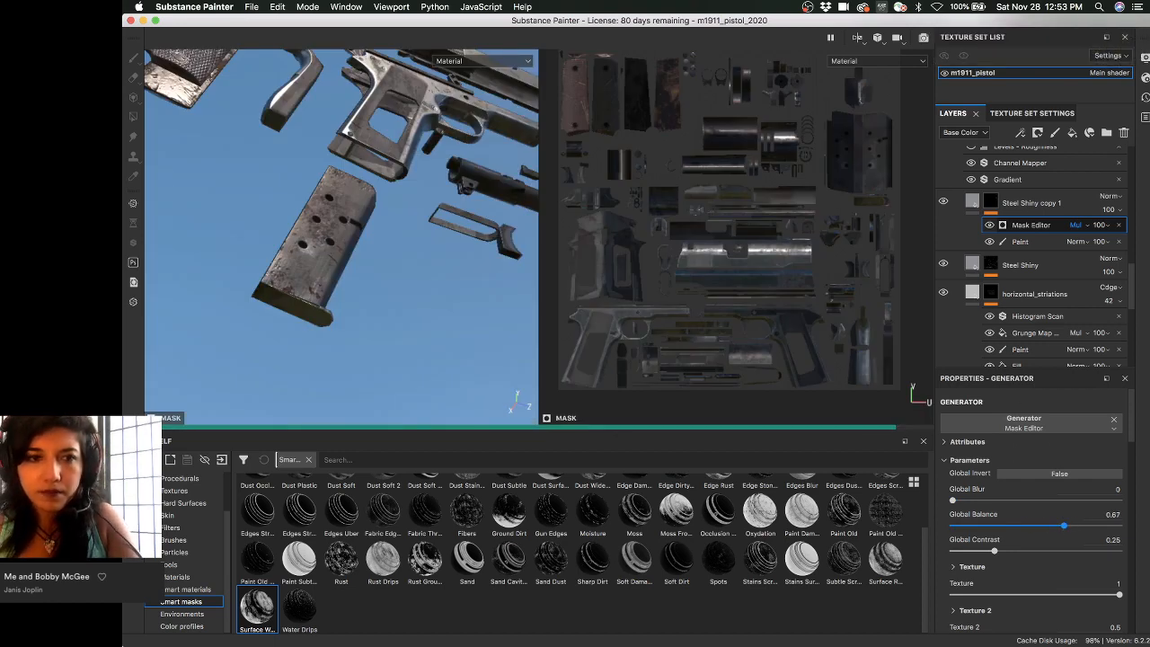
left_click_drag(182, 231, 360, 236, "alt")
middle_click_drag(359, 236, 400, 241, "alt")
right_click_drag(400, 241, 503, 287, "alt")
mouse_move(377, 285)
left_mouse_down("alt")
mouse_move(333, 270)
mouse_move(360, 288)
left_mouse_up("alt")
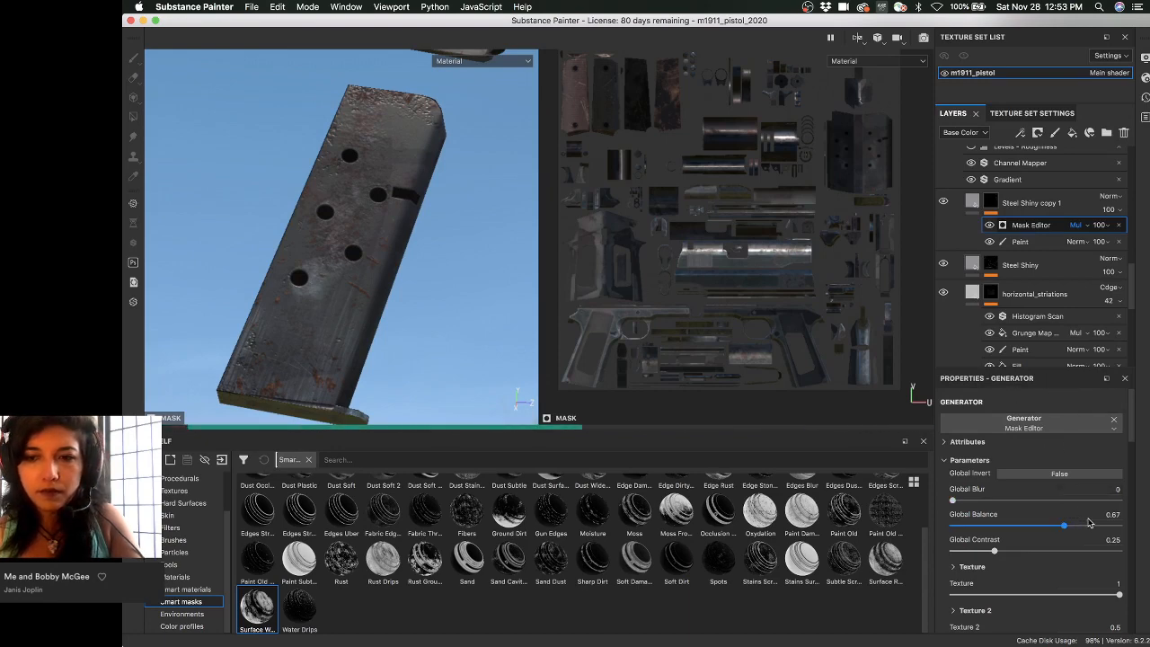
left_click_drag(1093, 528, 1104, 527)
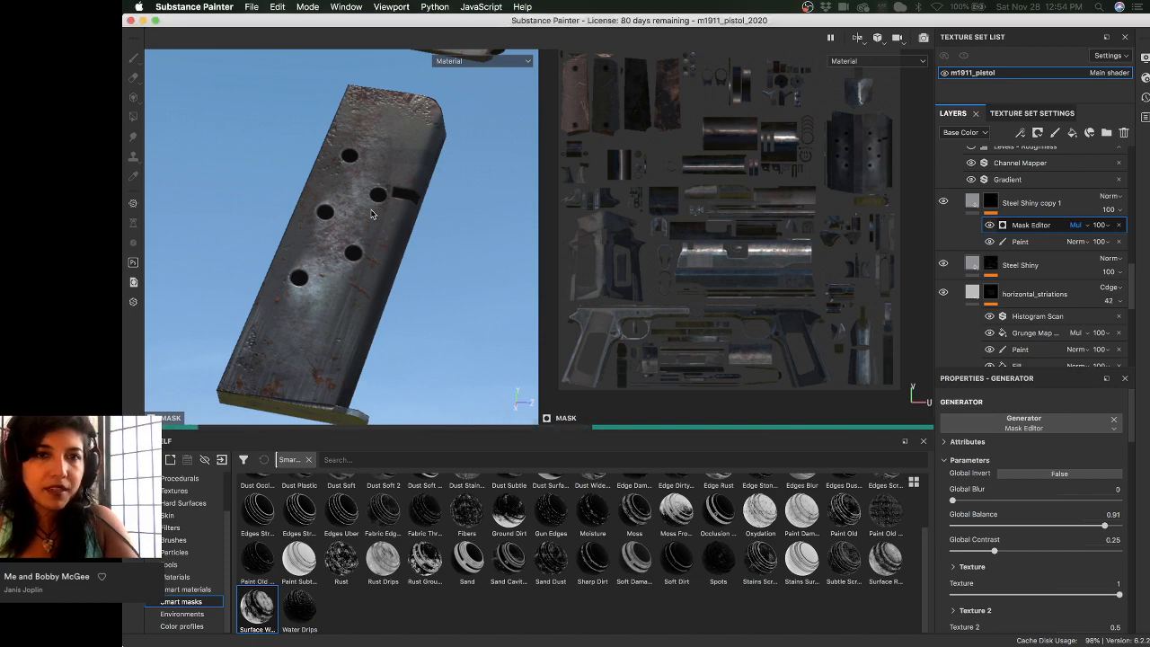
left_click_drag(372, 213, 404, 183, "alt")
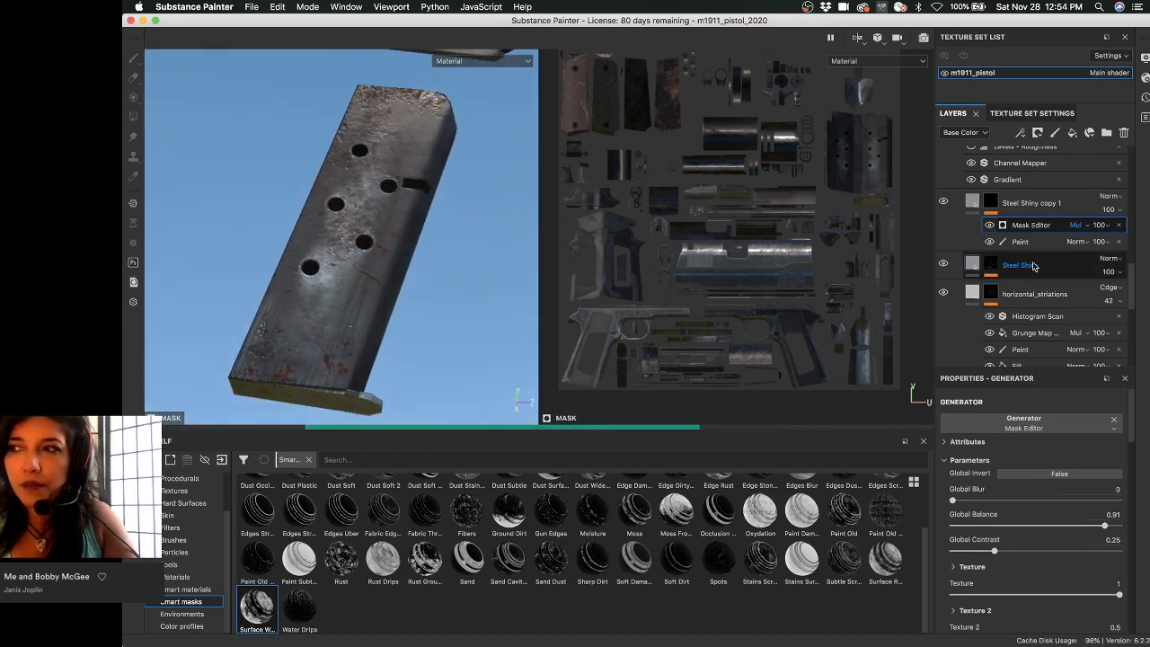
mouse_move(477, 225)
left_mouse_down("alt")
mouse_move(477, 192)
mouse_move(500, 241)
mouse_move(407, 220)
mouse_move(511, 221)
mouse_move(469, 215)
left_mouse_up("alt")
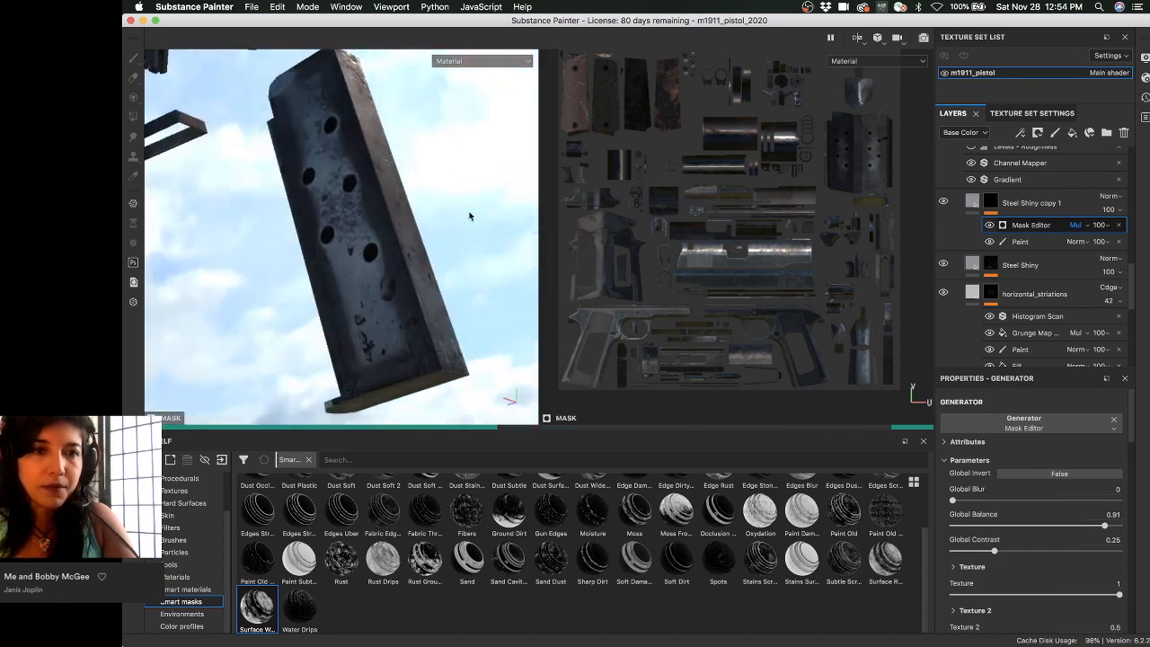
right_click_drag(469, 215, 382, 184, "shift")
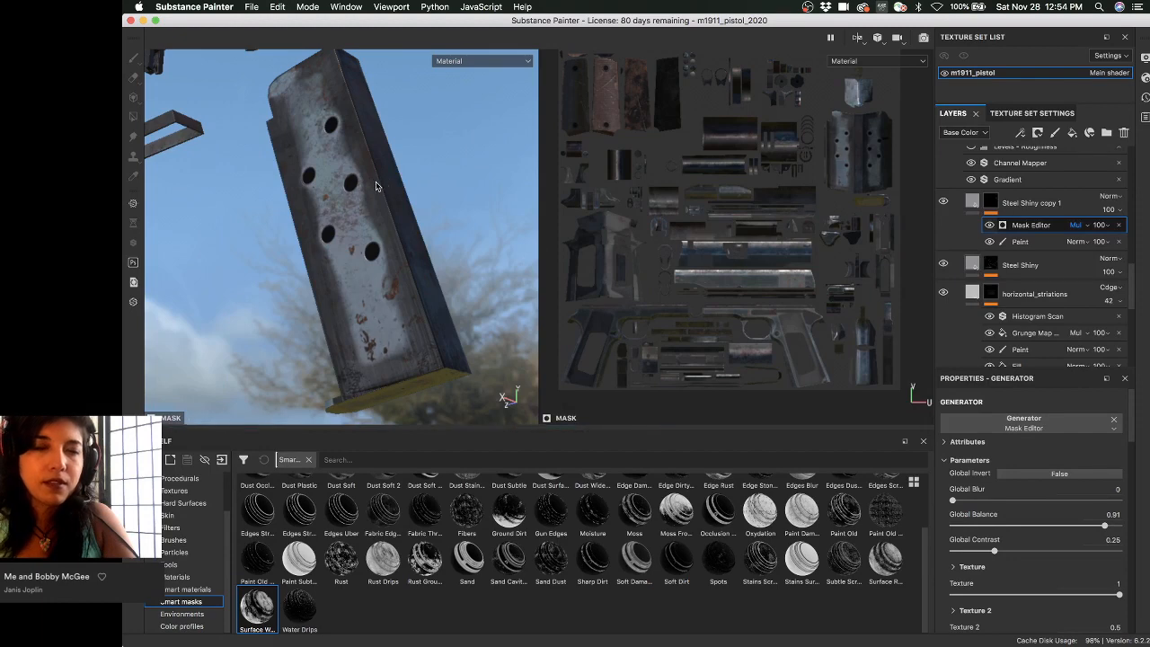
left_click_drag(372, 185, 281, 180, "alt")
right_click_drag(281, 180, 345, 187, "shift")
left_click_drag(345, 187, 375, 171, "alt")
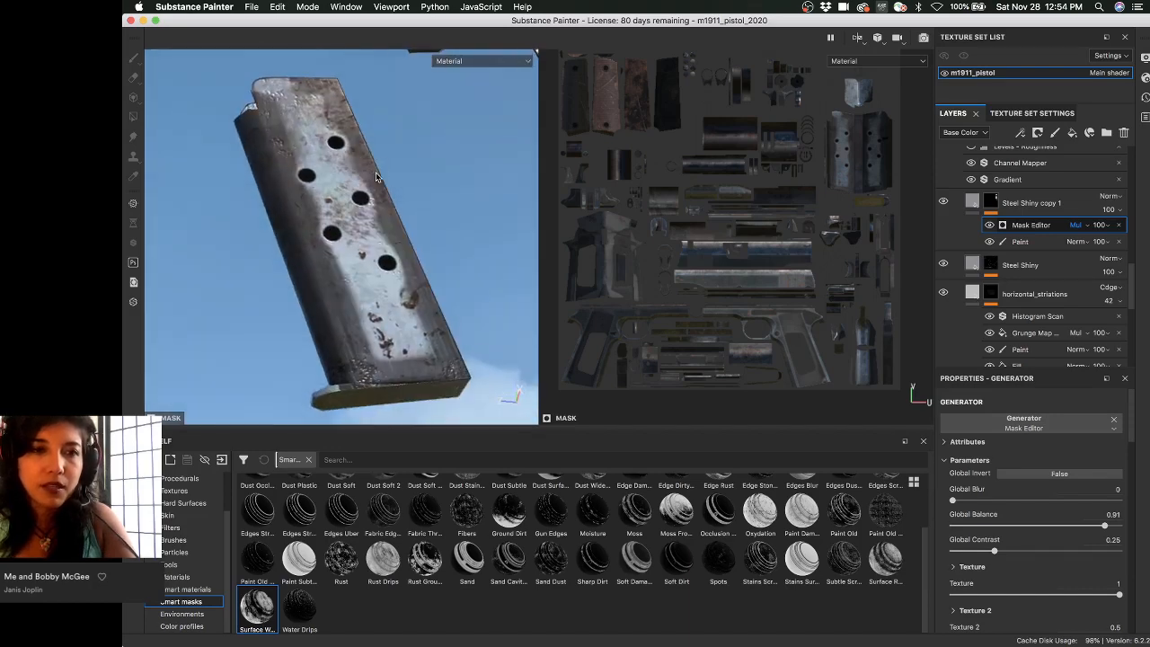
right_click_drag(375, 177, 417, 199, "shift")
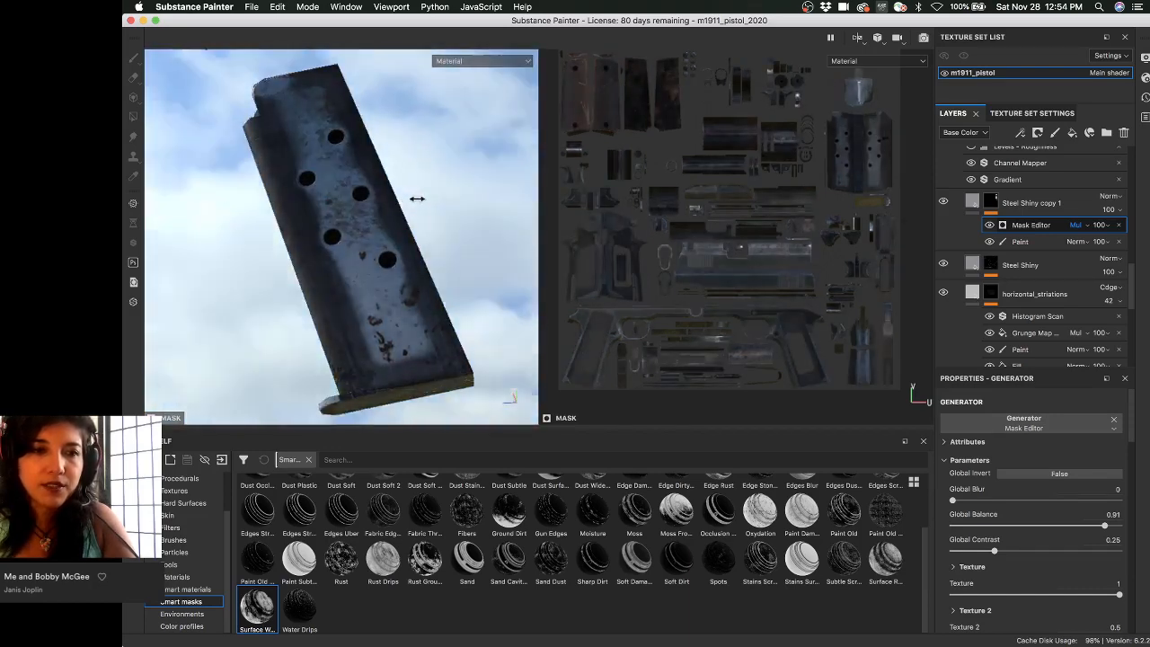
mouse_move(359, 197)
left_mouse_down("alt")
mouse_move(382, 200)
mouse_move(364, 205)
left_mouse_up("alt")
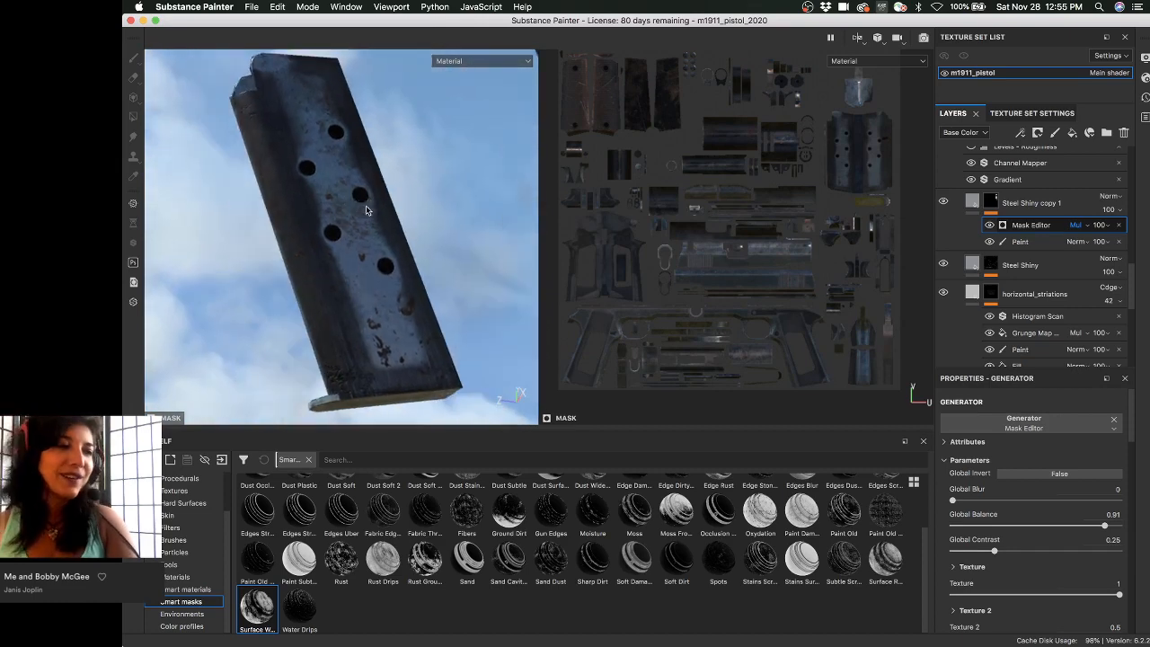
right_click_drag(365, 206, 477, 271, "shift")
left_click_drag(413, 243, 385, 225, "alt")
left_click_drag(459, 224, 367, 243, "alt")
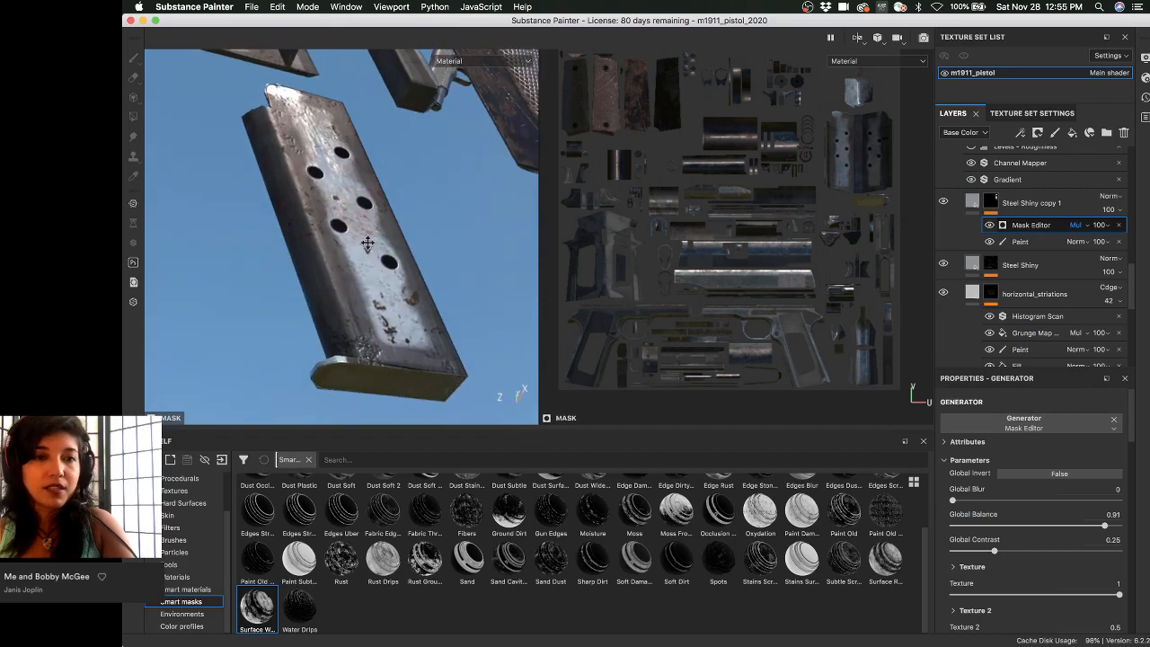
middle_click_drag(367, 244, 395, 226, "alt")
left_click_drag(396, 226, 385, 235, "alt")
right_click_drag(384, 235, 401, 263, "alt")
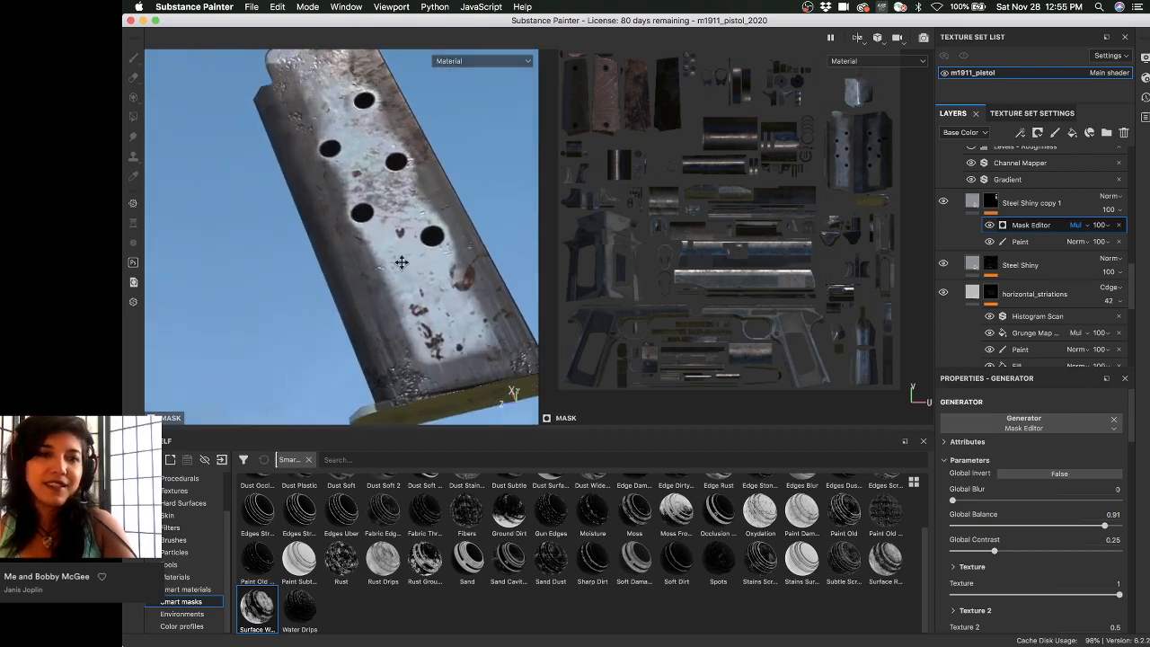
middle_click_drag(400, 263, 389, 265, "alt")
right_click_drag(390, 265, 336, 194, "alt")
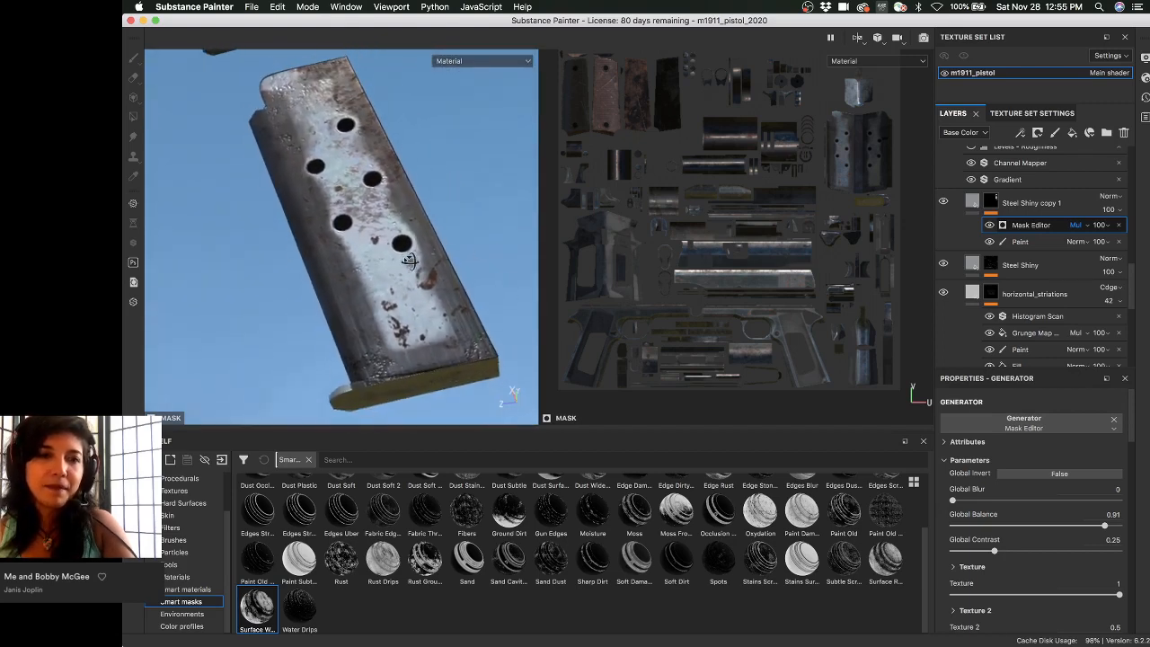
left_click_drag(409, 259, 386, 267, "alt")
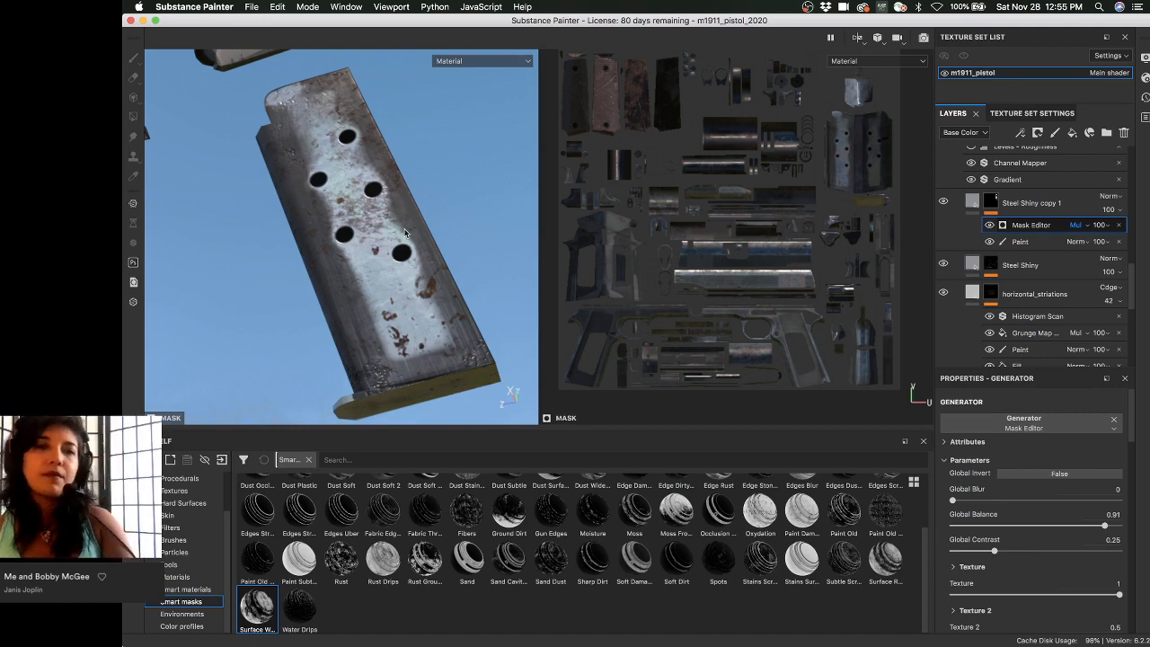
mouse_move(430, 209)
left_mouse_down("alt")
mouse_move(430, 225)
mouse_move(466, 190)
mouse_move(406, 212)
mouse_move(430, 194)
mouse_move(427, 215)
left_mouse_up("alt")
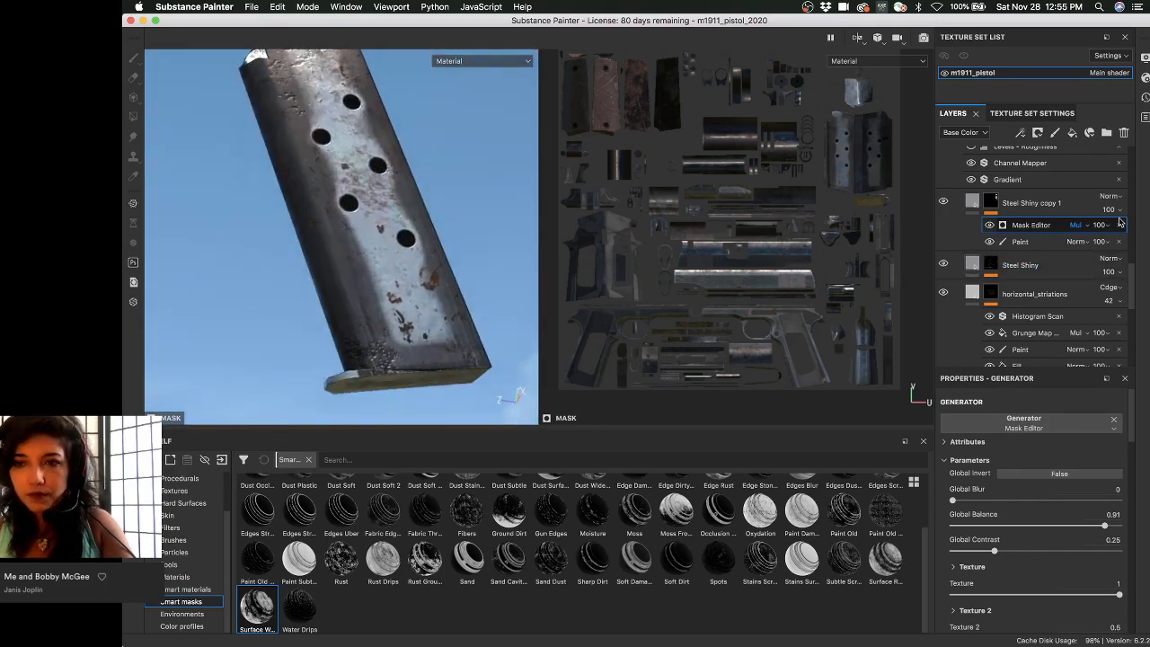
- Set the Mask Editor's Global Invert to True and lower its Global Balance to 0.56
left_click(1062, 475)
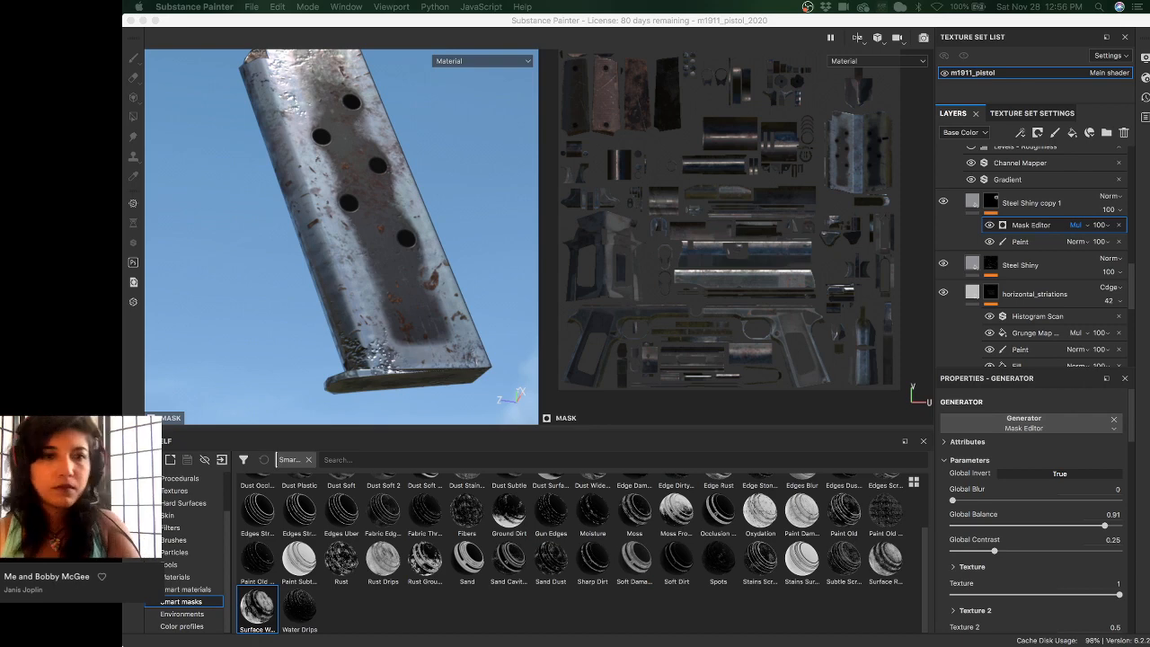
left_click(323, 29)
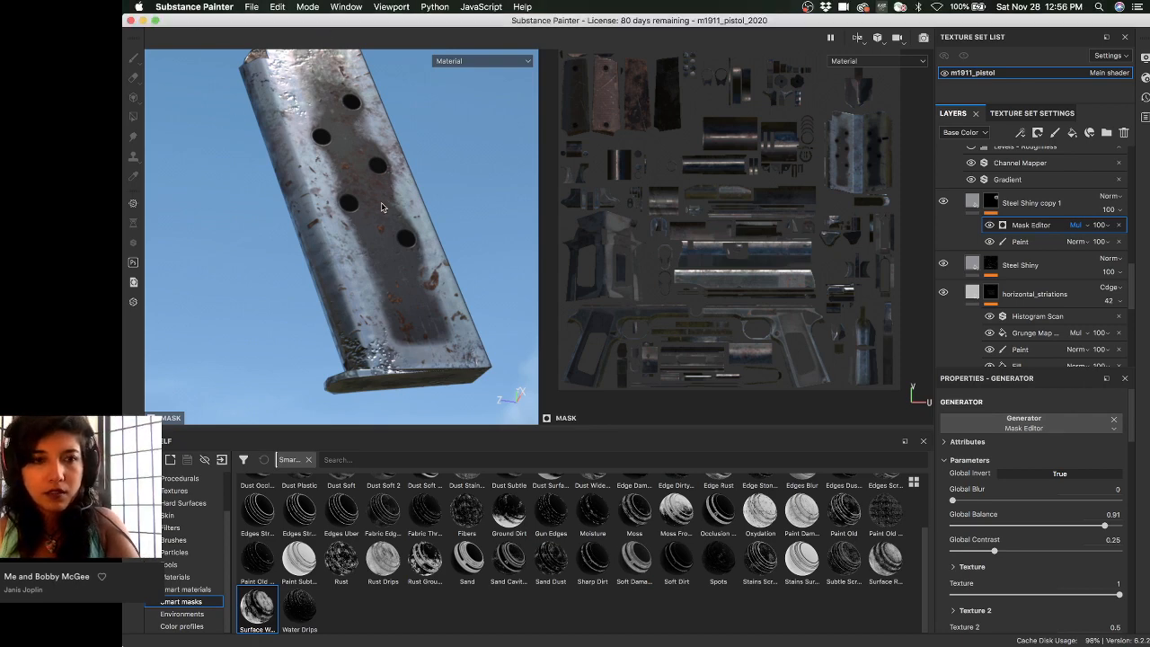
left_click_drag(338, 200, 449, 175, "alt")
middle_click_drag(395, 171, 409, 193, "alt")
right_click_drag(359, 175, 220, 95, "alt")
middle_click_drag(274, 139, 285, 178, "alt")
right_click_drag(292, 172, 377, 166, "shift")
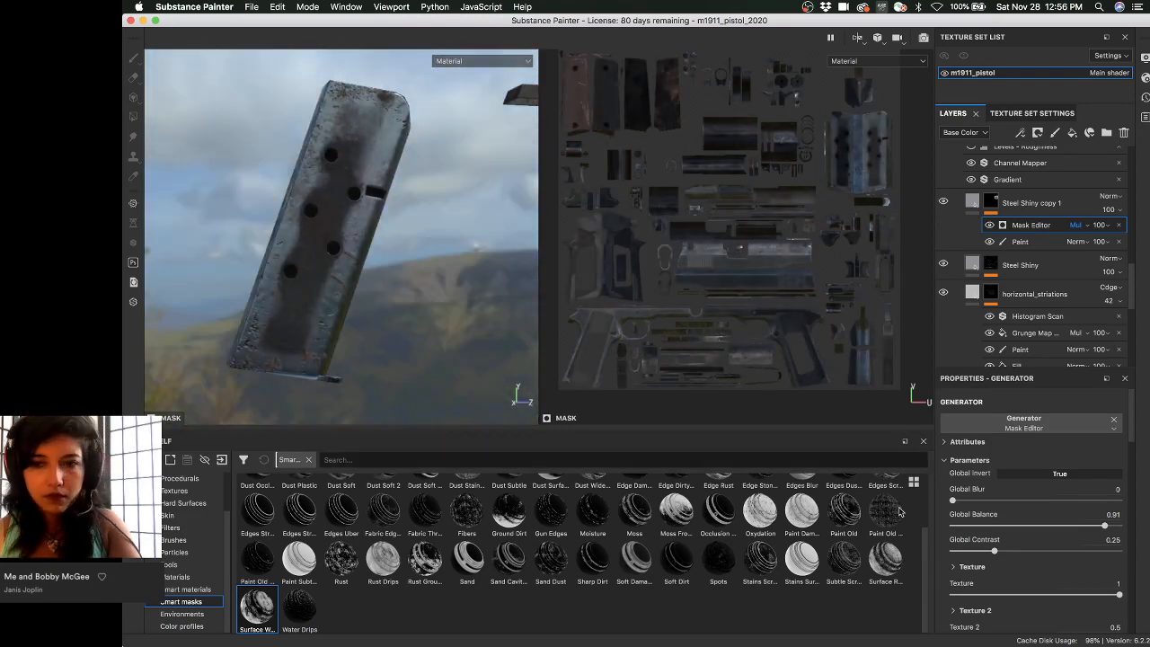
left_click_drag(1103, 525, 1044, 527)
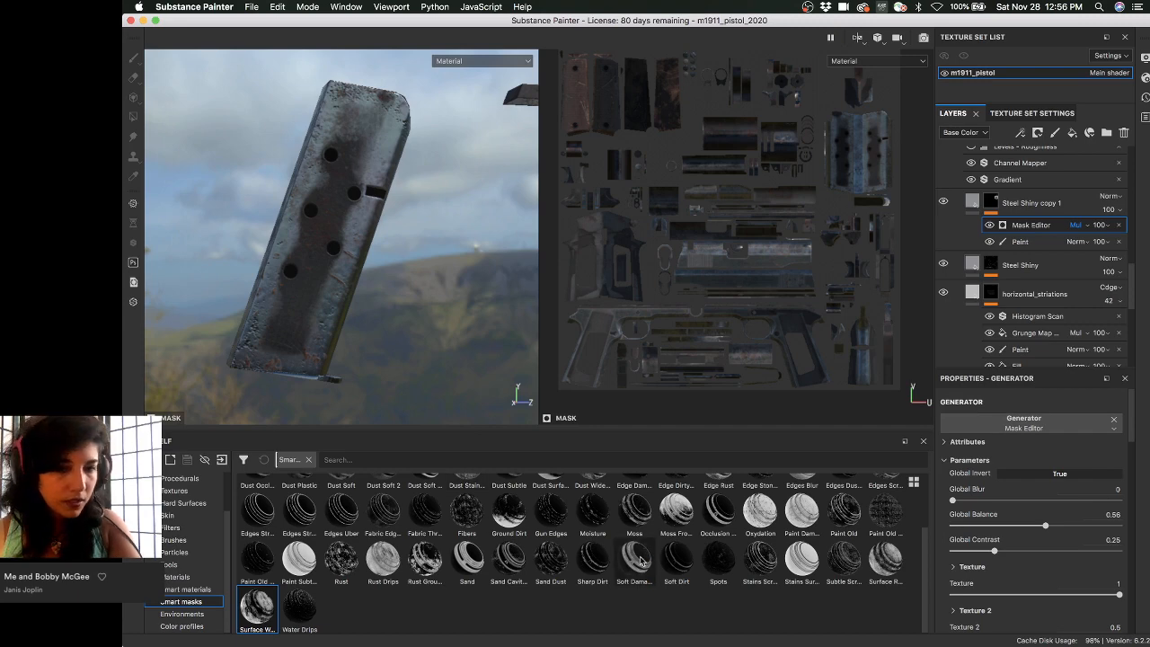
mouse_move(643, 557)
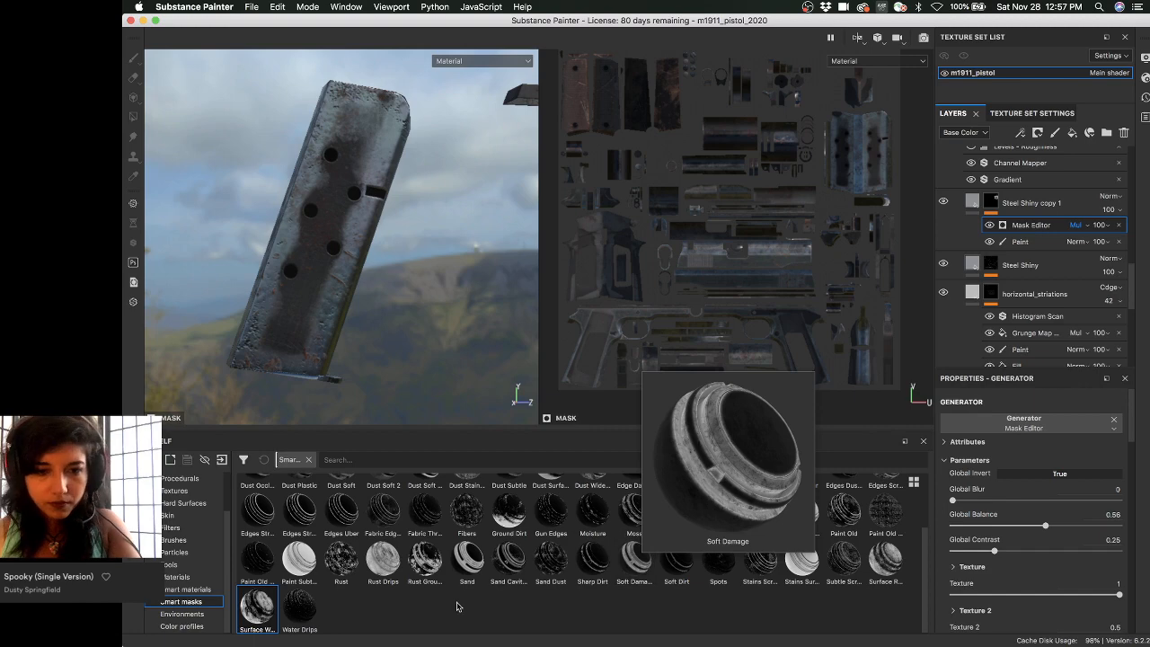
- Apply the Dust Wide Edges smart mask to Steel Shiny copy 1, adding Levels and Grunge Map effects
scroll(688, 589, "up", 2)
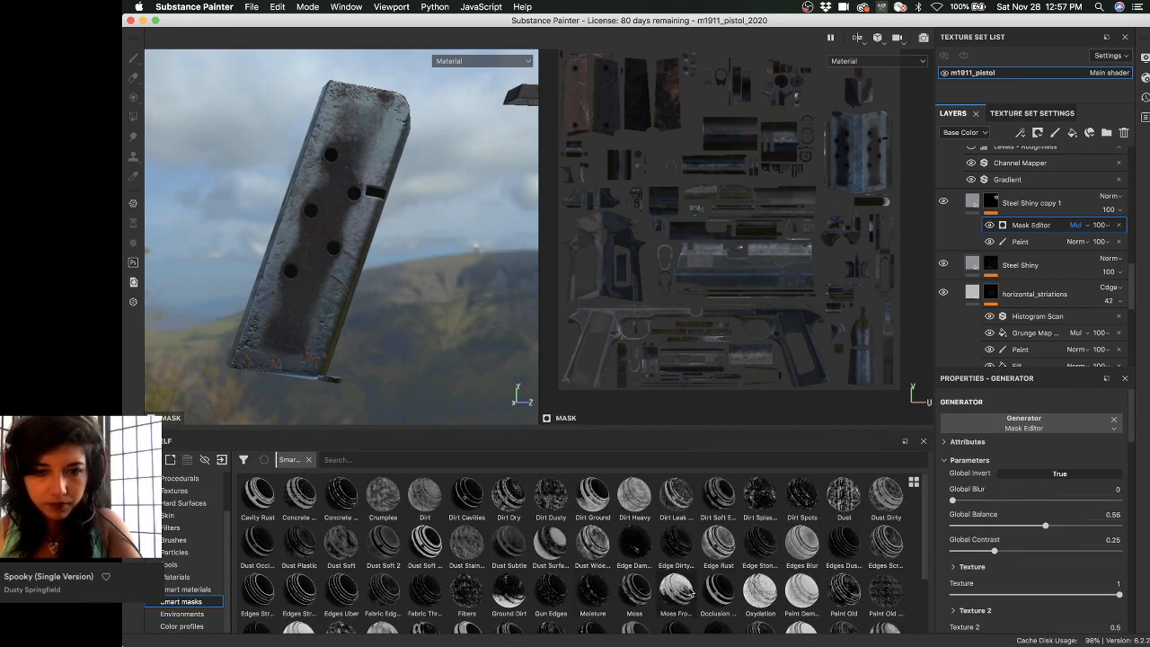
mouse_move(689, 589)
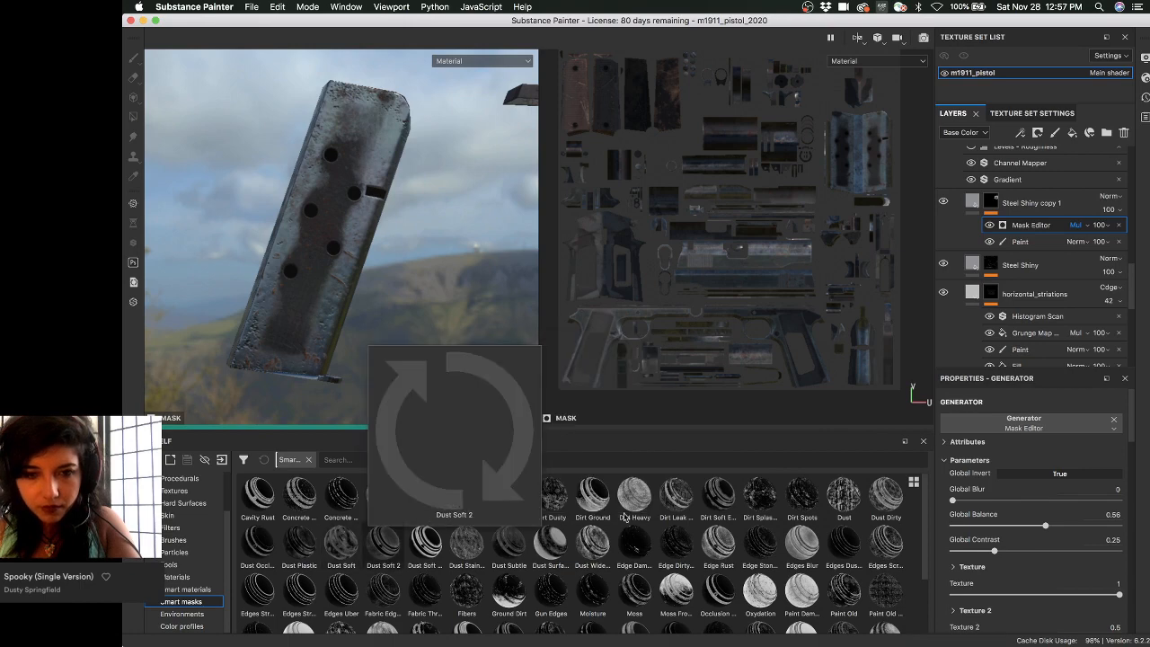
mouse_move(631, 507)
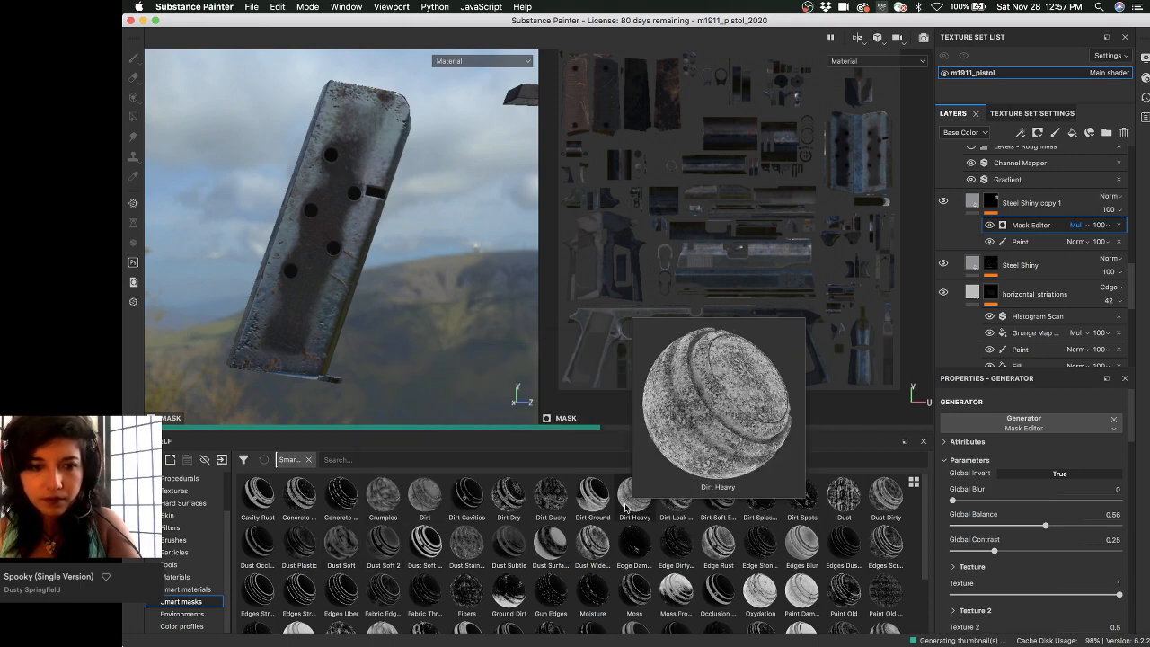
mouse_move(400, 552)
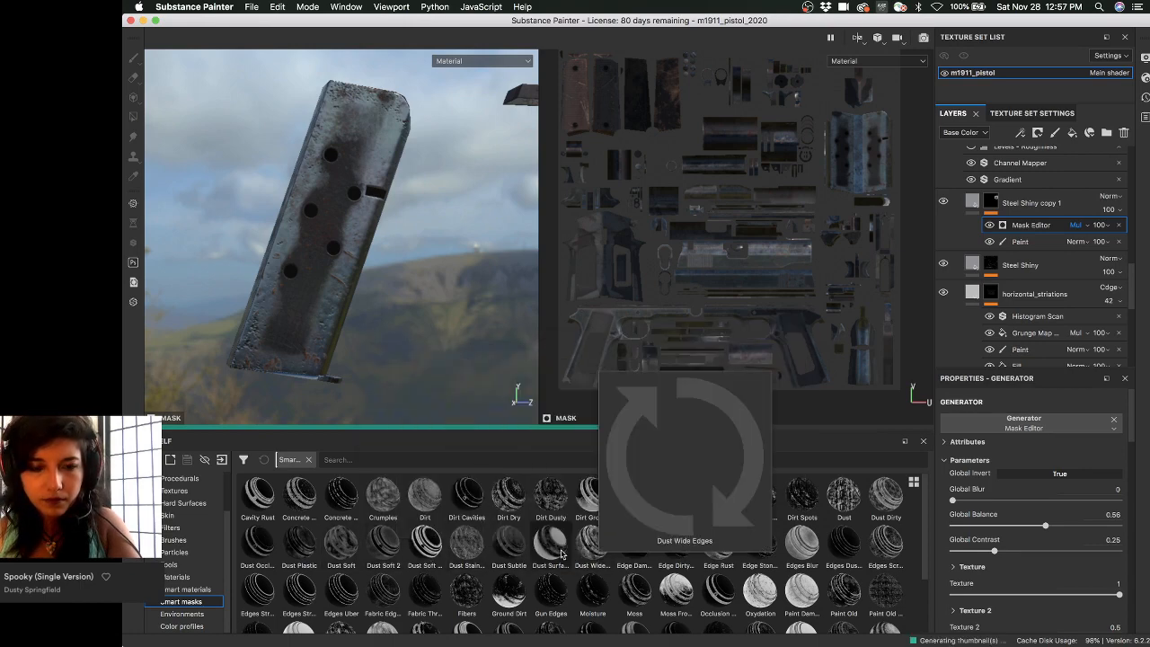
mouse_move(591, 554)
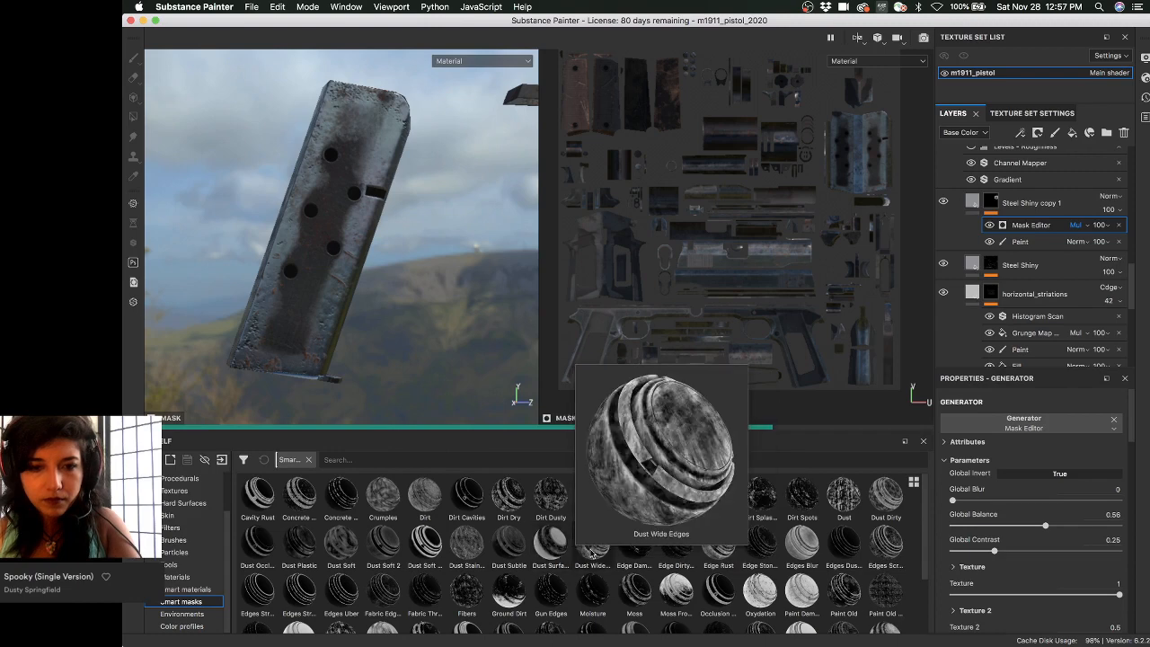
mouse_move(591, 554)
left_mouse_down()
mouse_move(939, 361)
mouse_move(970, 221)
mouse_move(997, 208)
left_mouse_up()
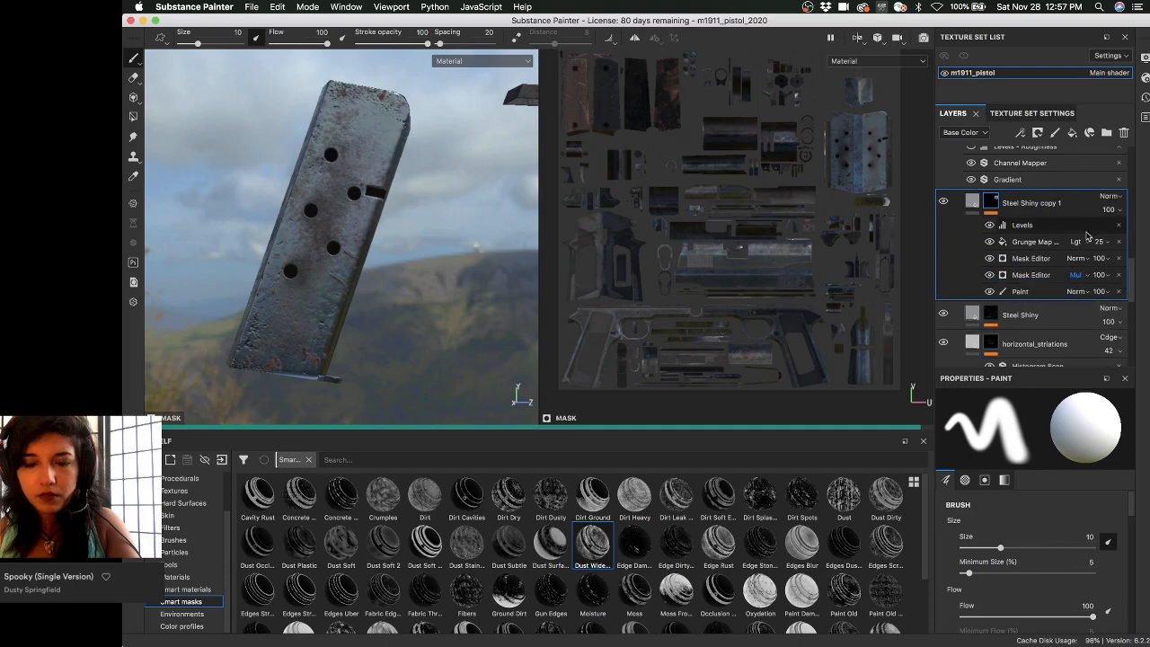
- Reapply Dust Wide Edges, hide the original Mask Editor, set the new one to Multiply, and view the mask
key("super+z")
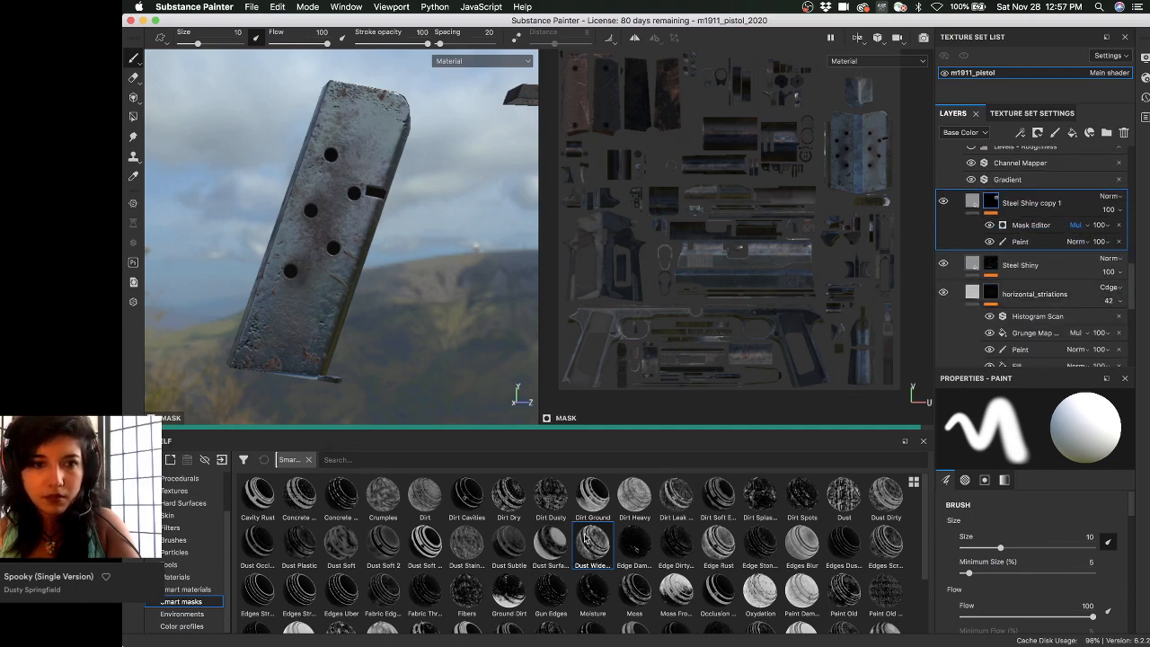
mouse_move(595, 552)
left_mouse_down()
mouse_move(949, 281)
mouse_move(972, 233)
mouse_move(1024, 226)
left_mouse_up()
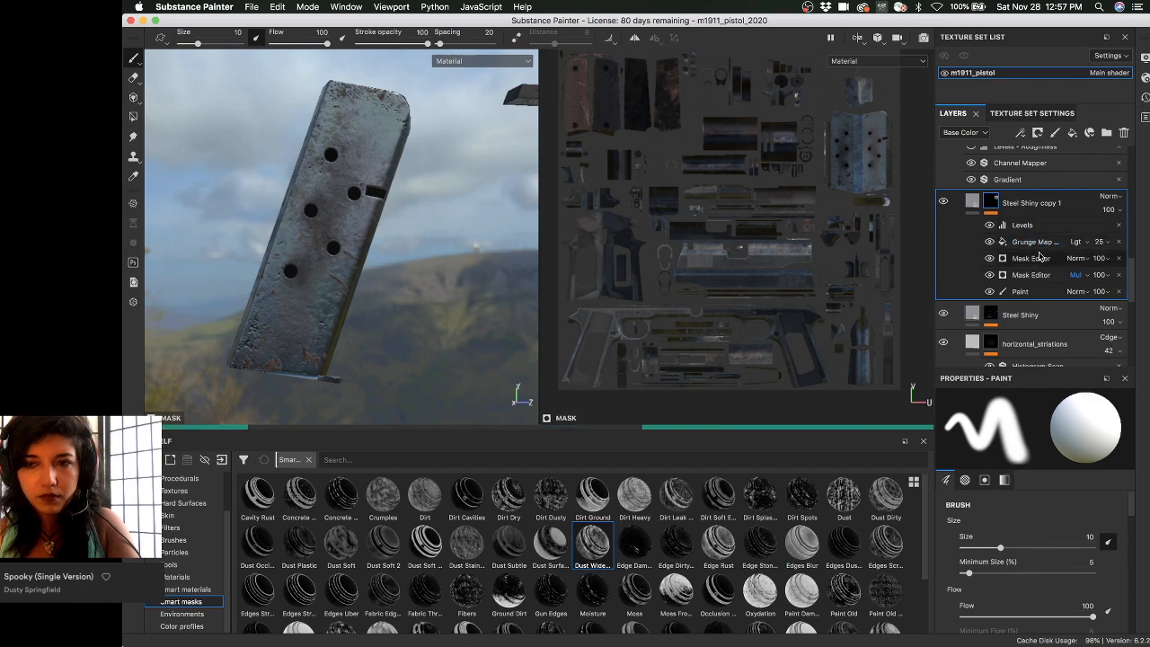
left_click(988, 275)
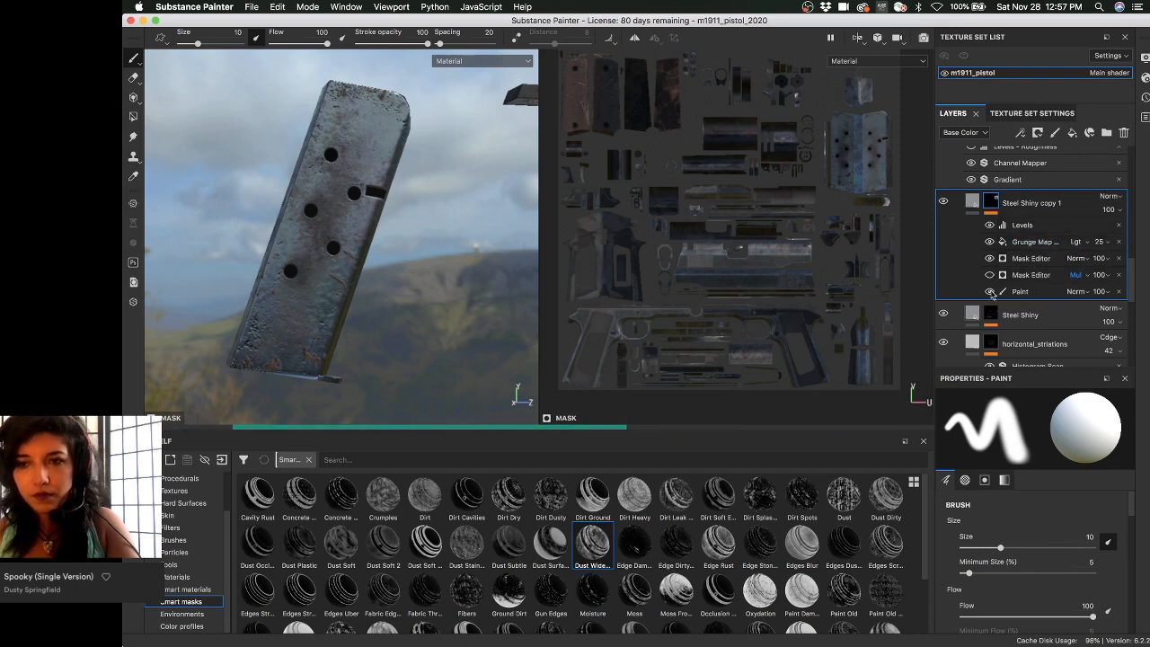
left_click(1076, 258)
left_click(1079, 317)
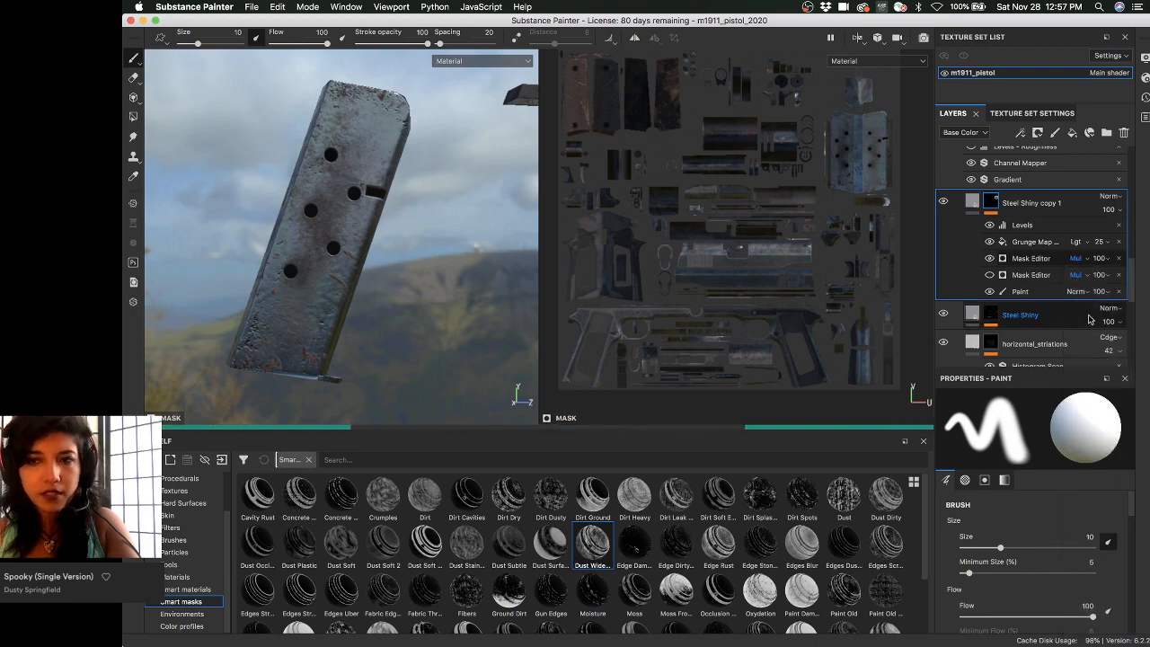
left_click_drag(421, 221, 328, 198, "alt")
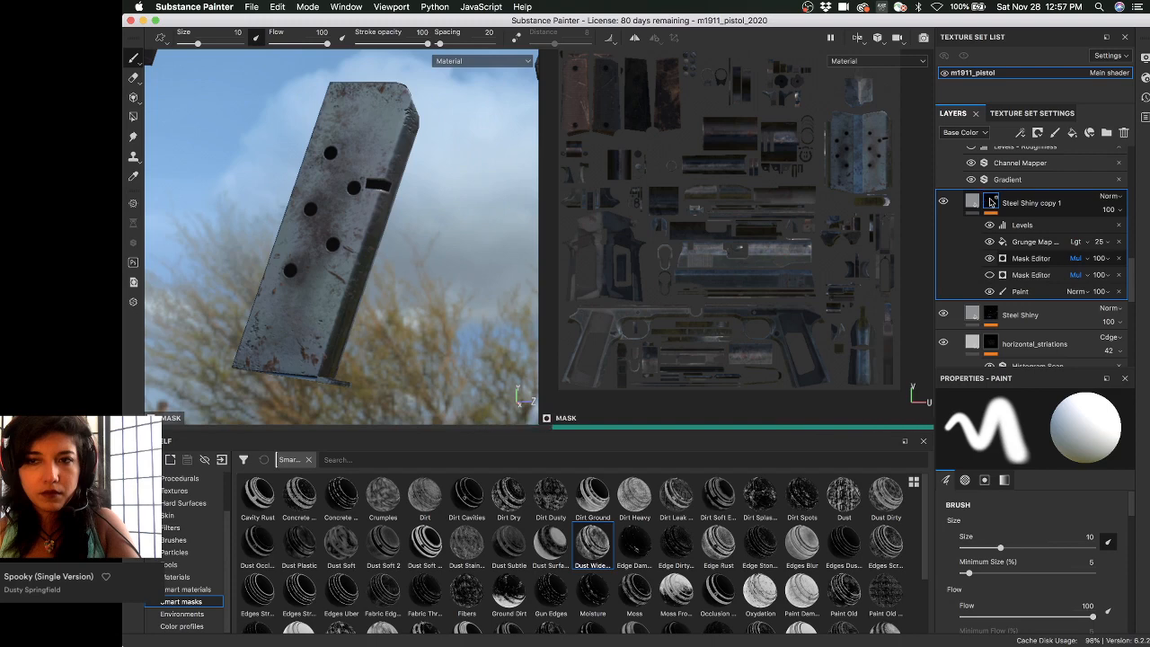
left_click(990, 202, "alt")
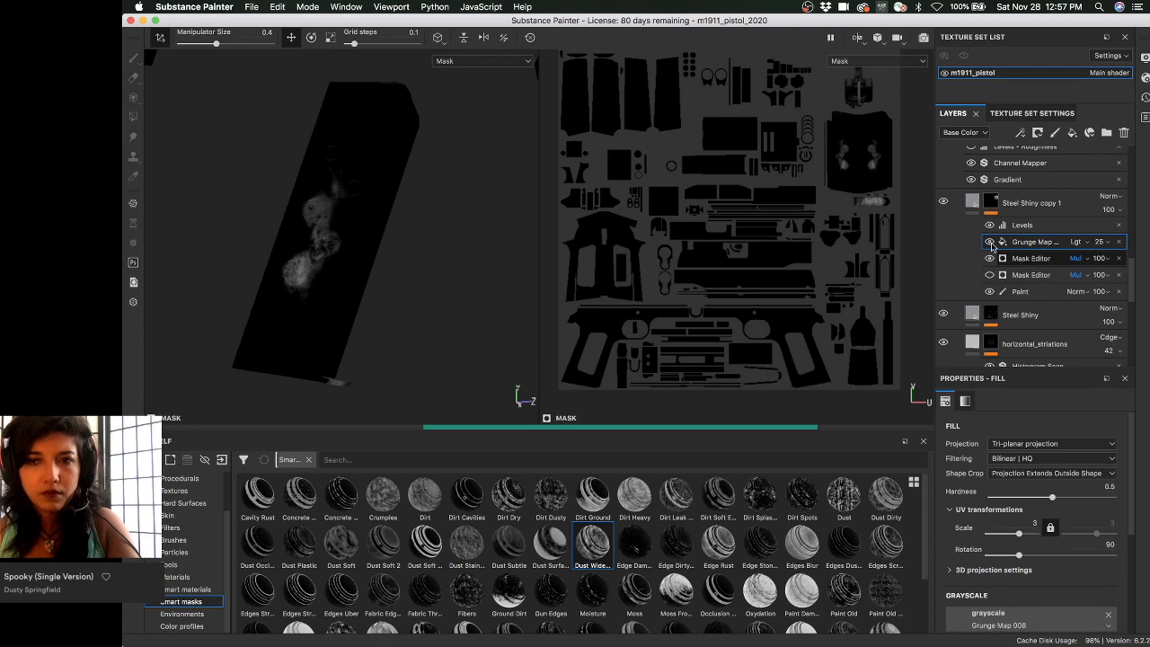
- Hide the grunge map's contribution to the mask and switch between material and mask views
left_click(989, 242)
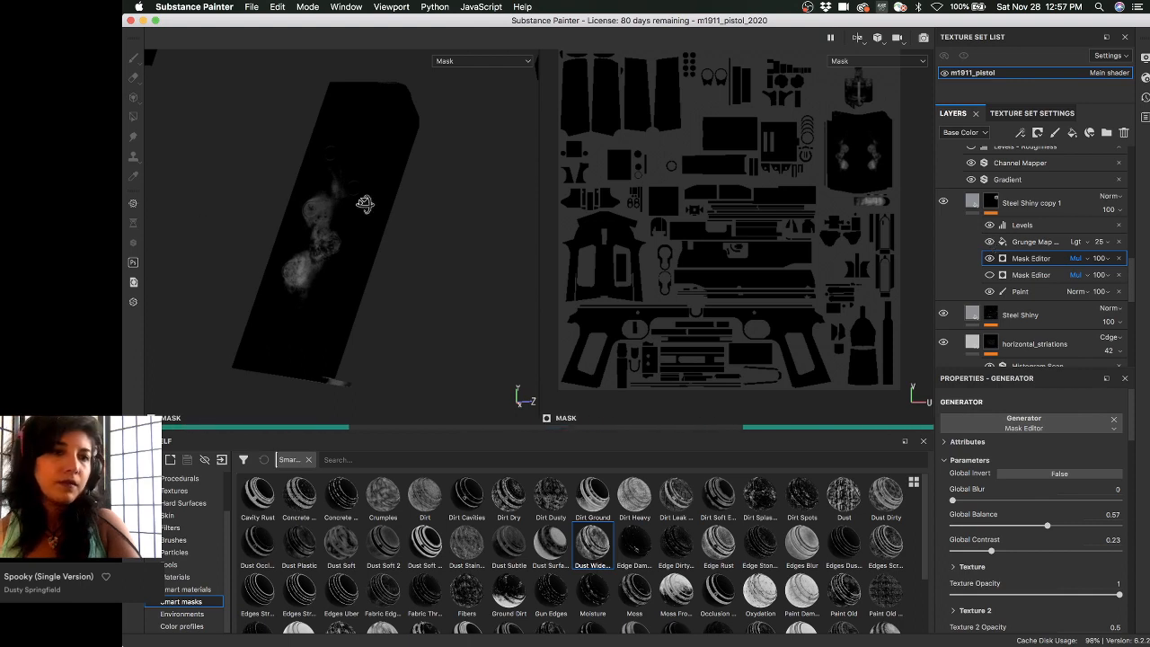
left_click_drag(446, 225, 395, 143, "alt")
key("m")
key("c")
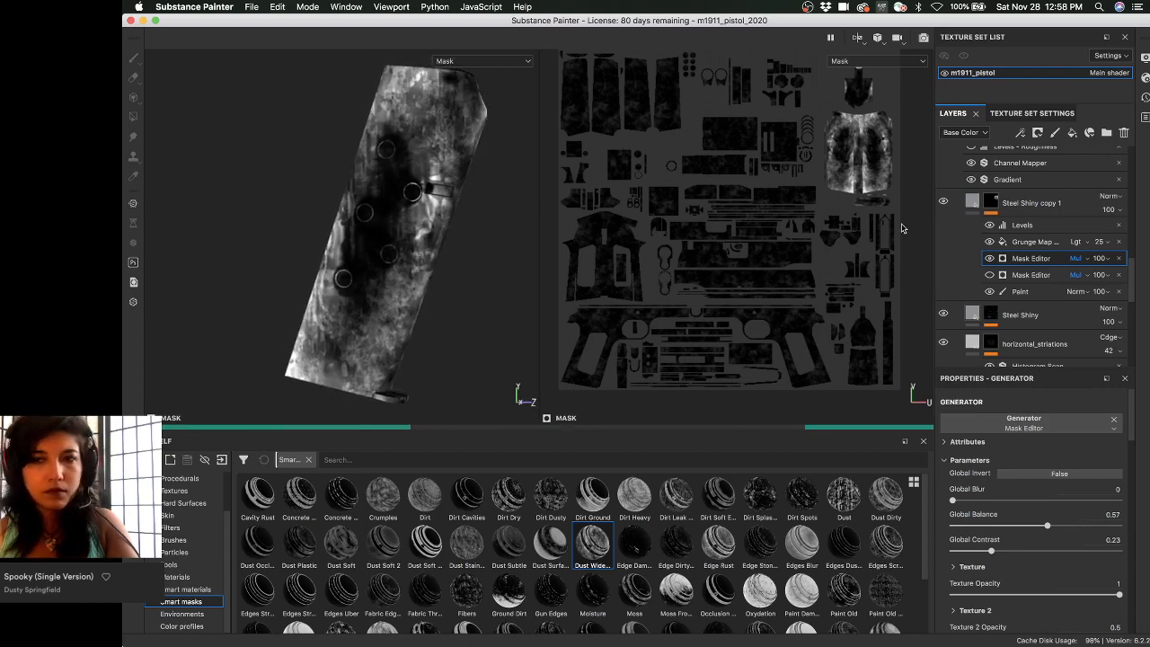
- Select the Grunge Map 008 fill and open the texture picker for its Grayscale input
scroll(981, 458, "down", 3)
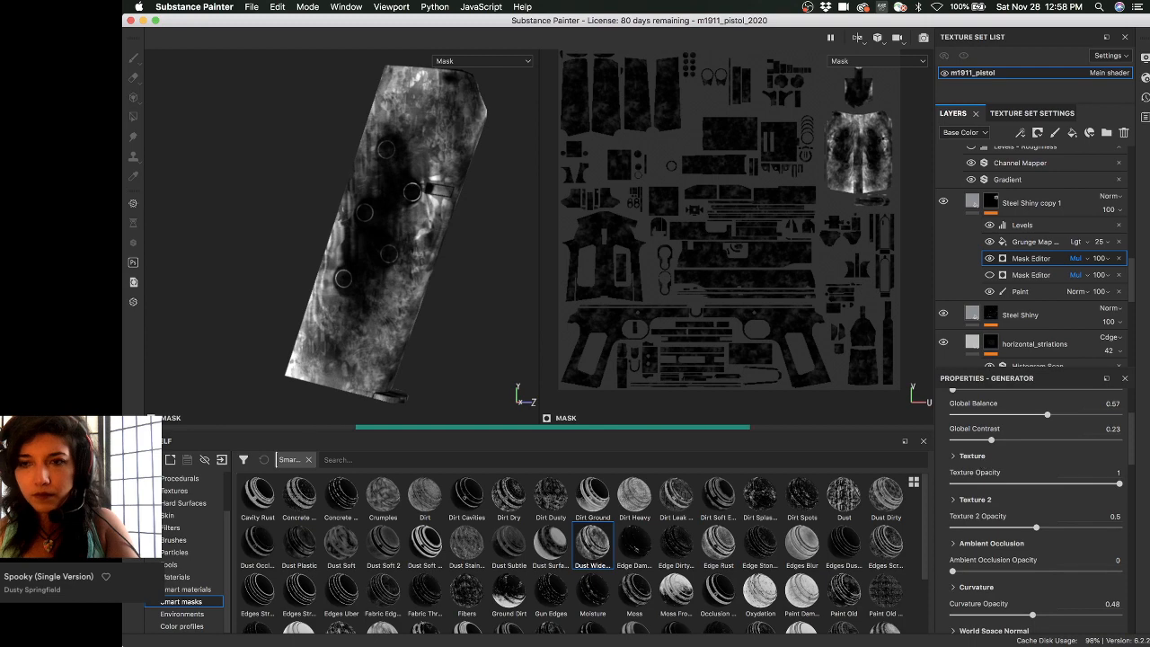
left_click(1032, 242)
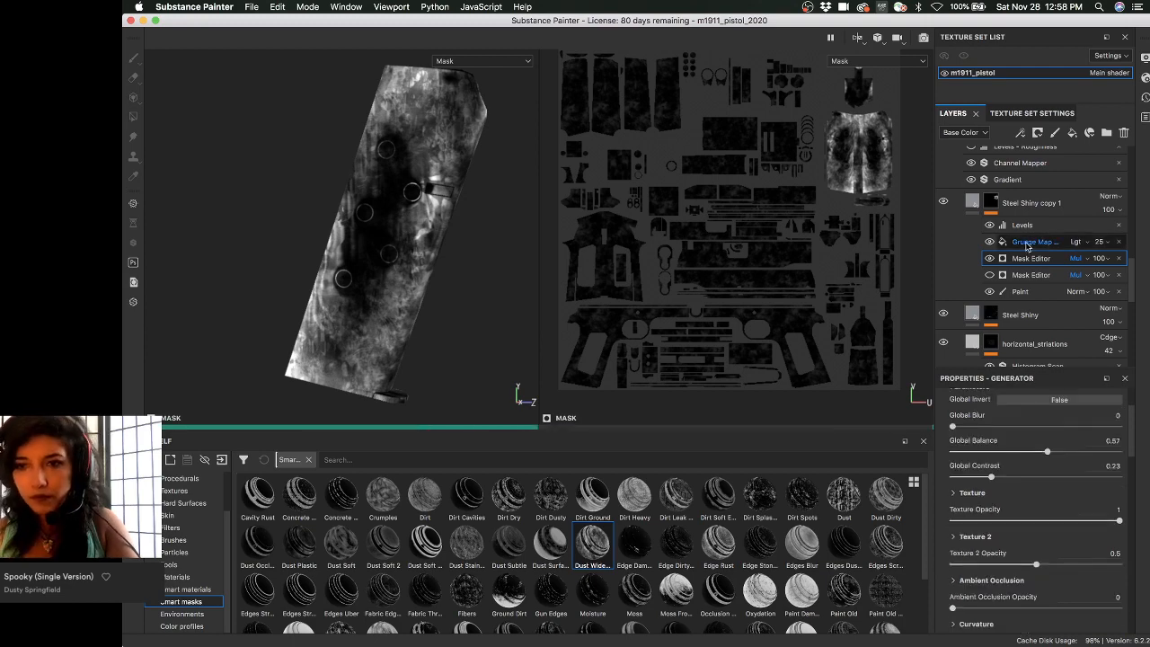
scroll(1003, 522, "down", 3)
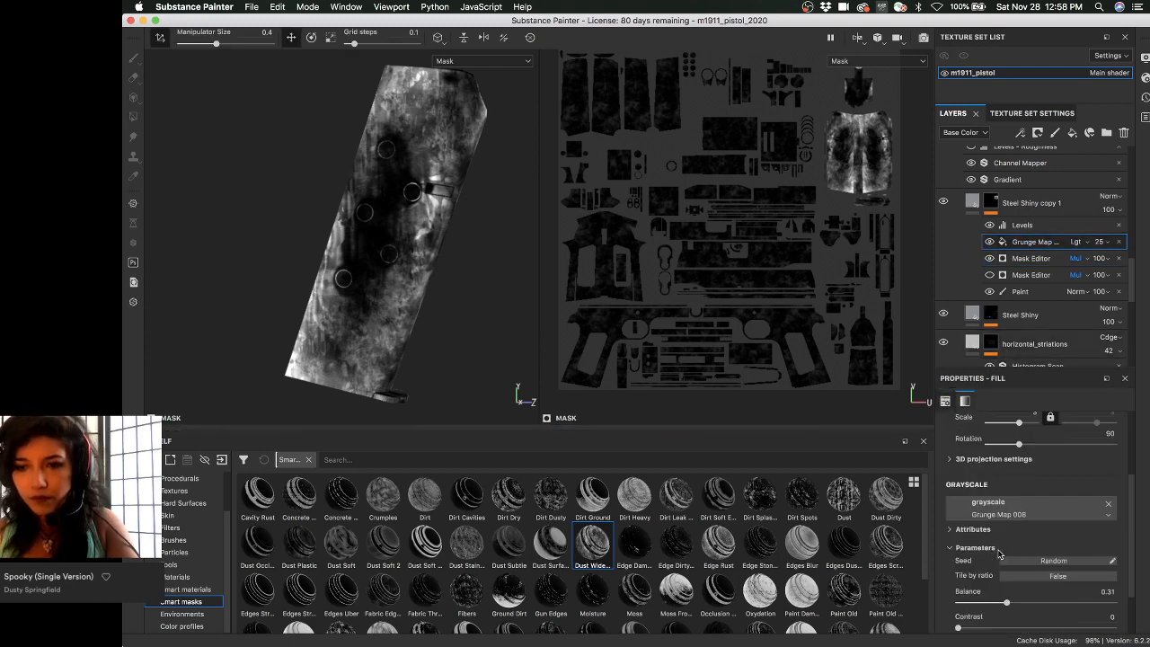
left_click(1003, 520)
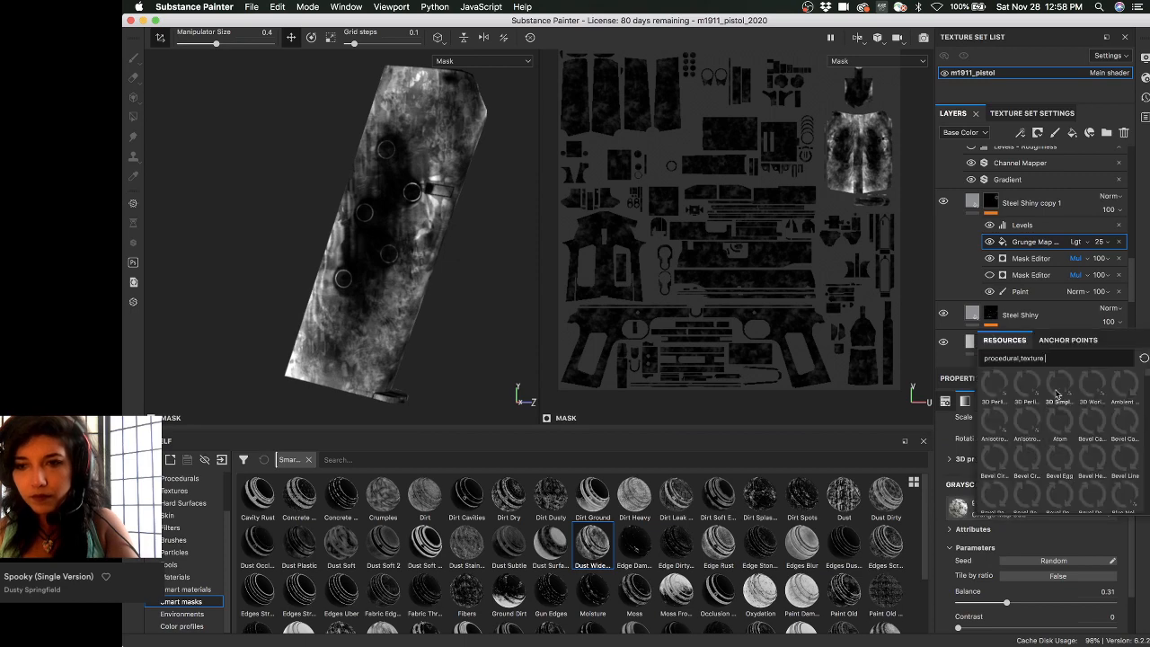
- Search the grunge textures and apply Grunge Brushed as the mask's grayscale input
type("grunge00")
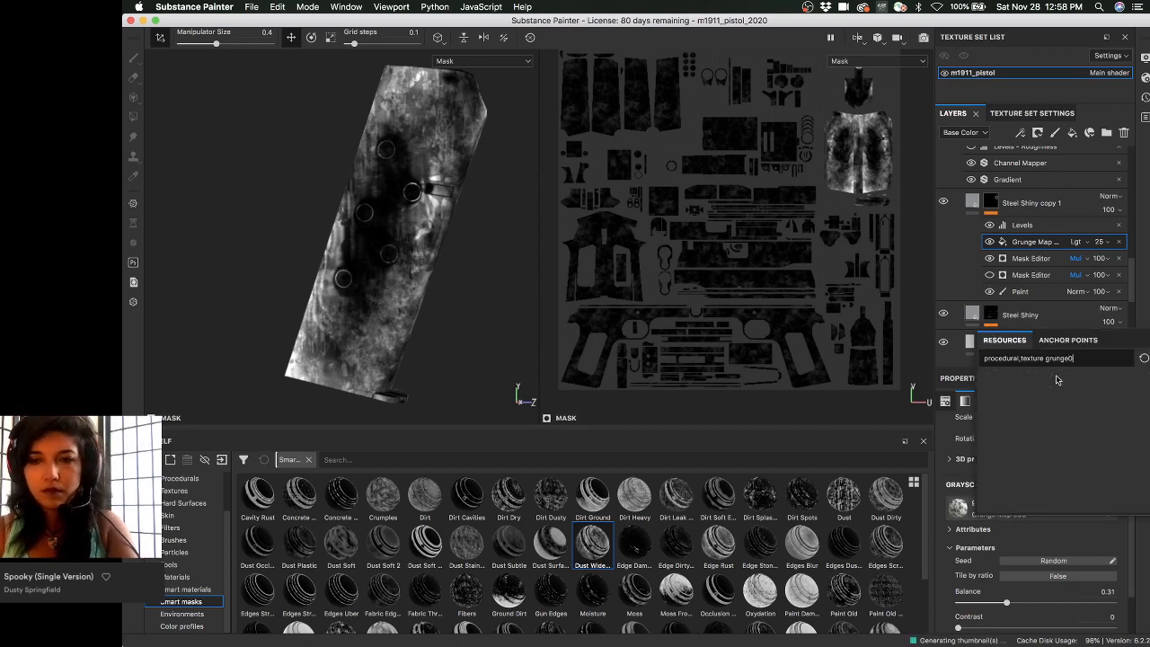
key("BackSpace")
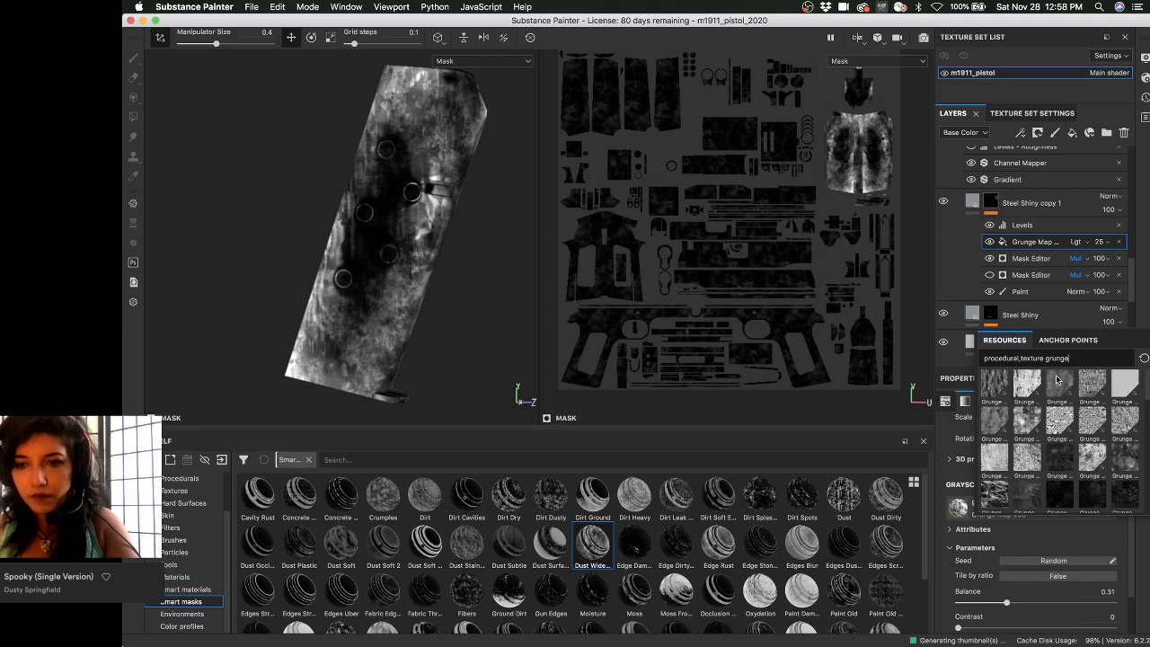
type("008")
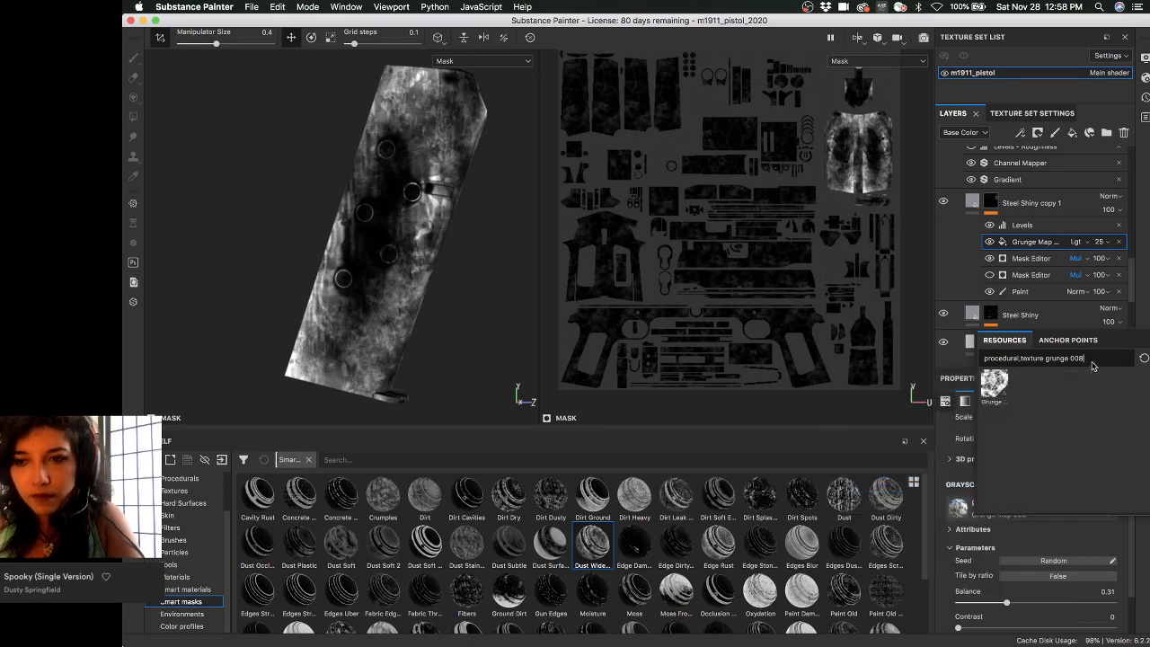
key("BackSpace")
key("BackSpace")
key("BackSpace")
key("BackSpace")
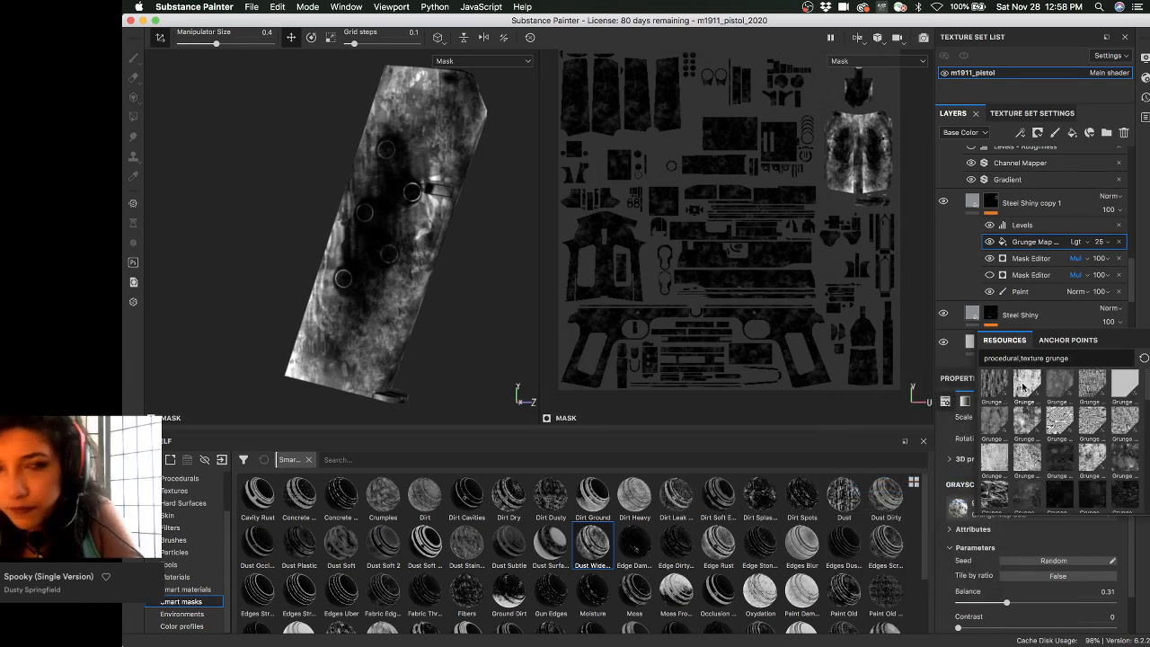
mouse_move(1022, 386)
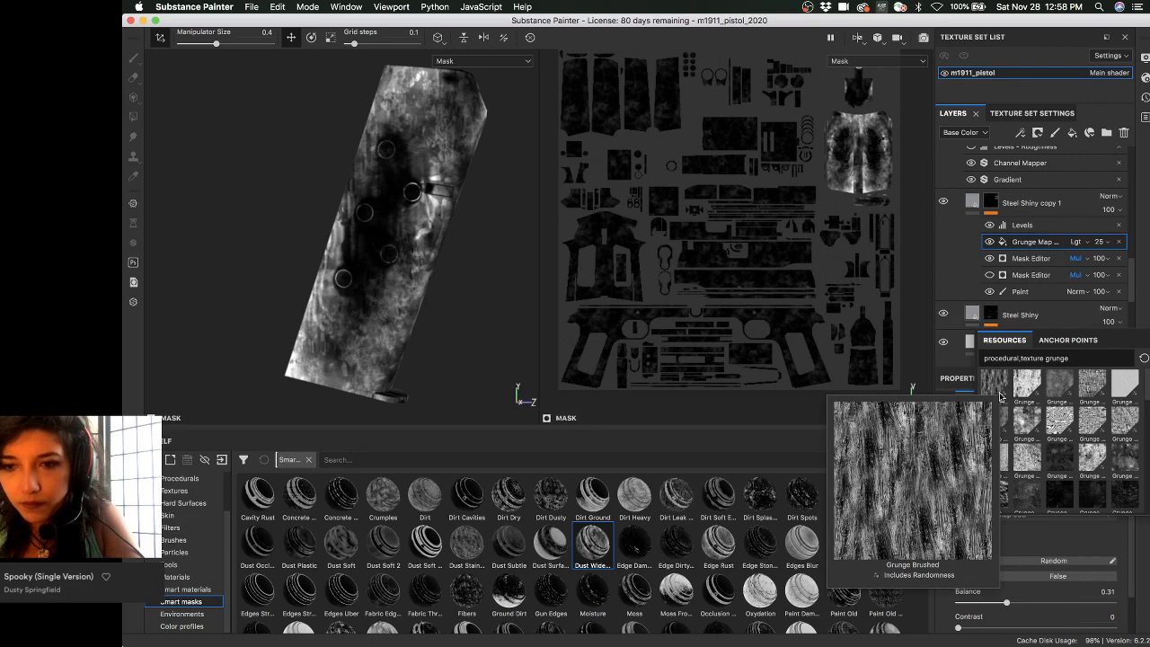
mouse_move(1001, 416)
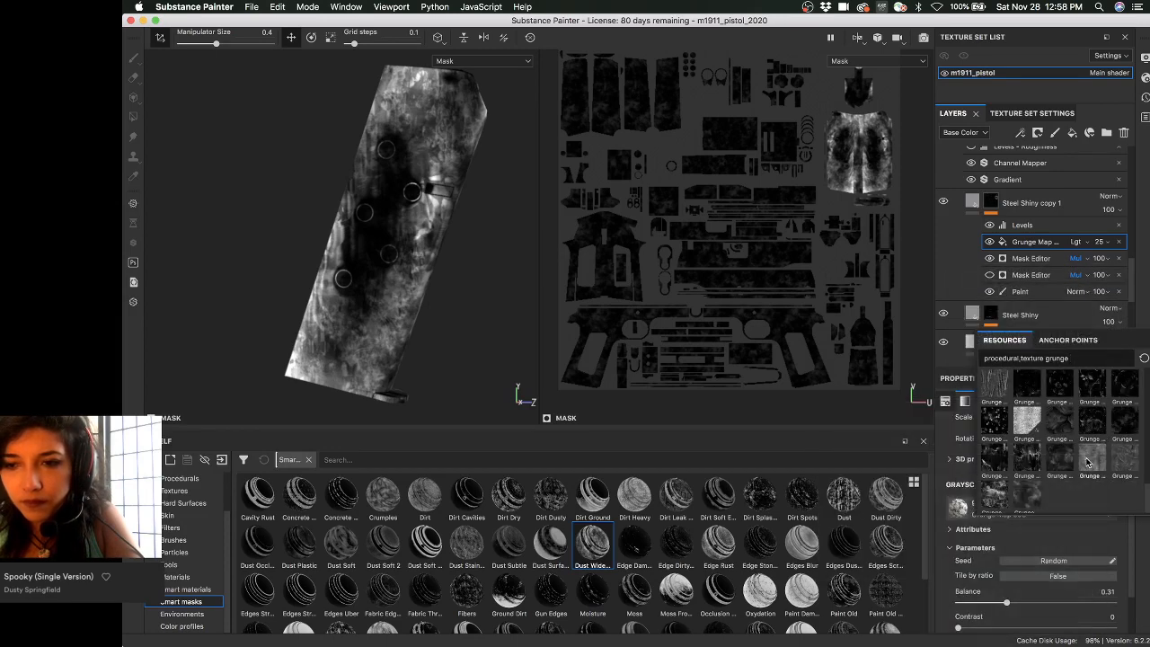
mouse_move(1093, 459)
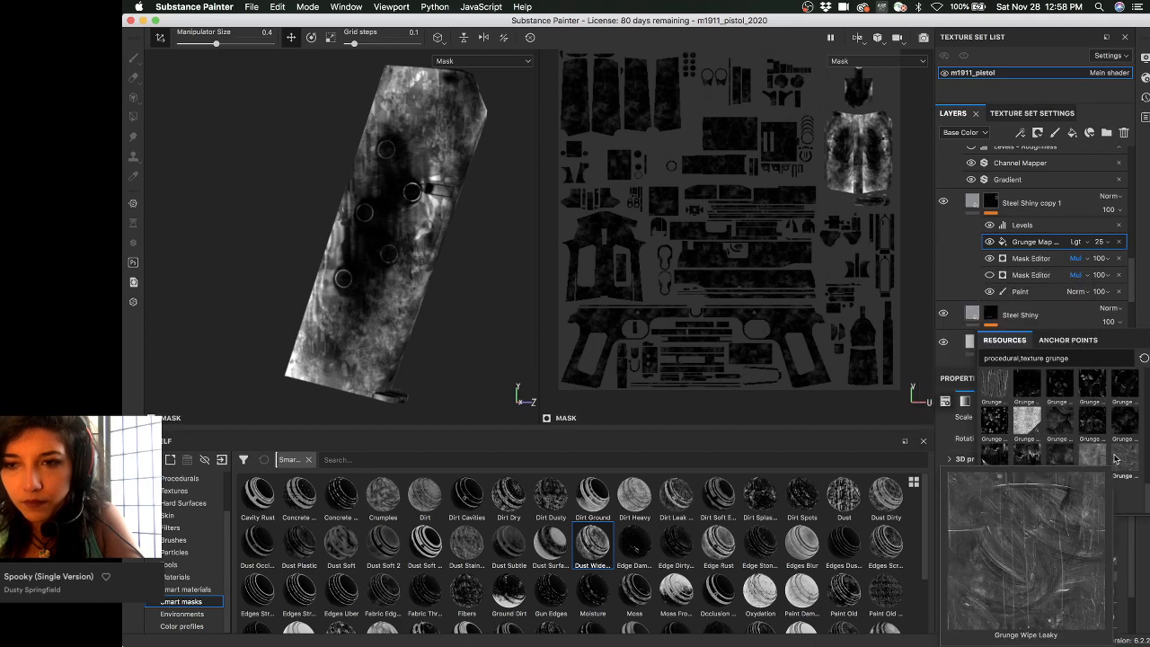
mouse_move(997, 471)
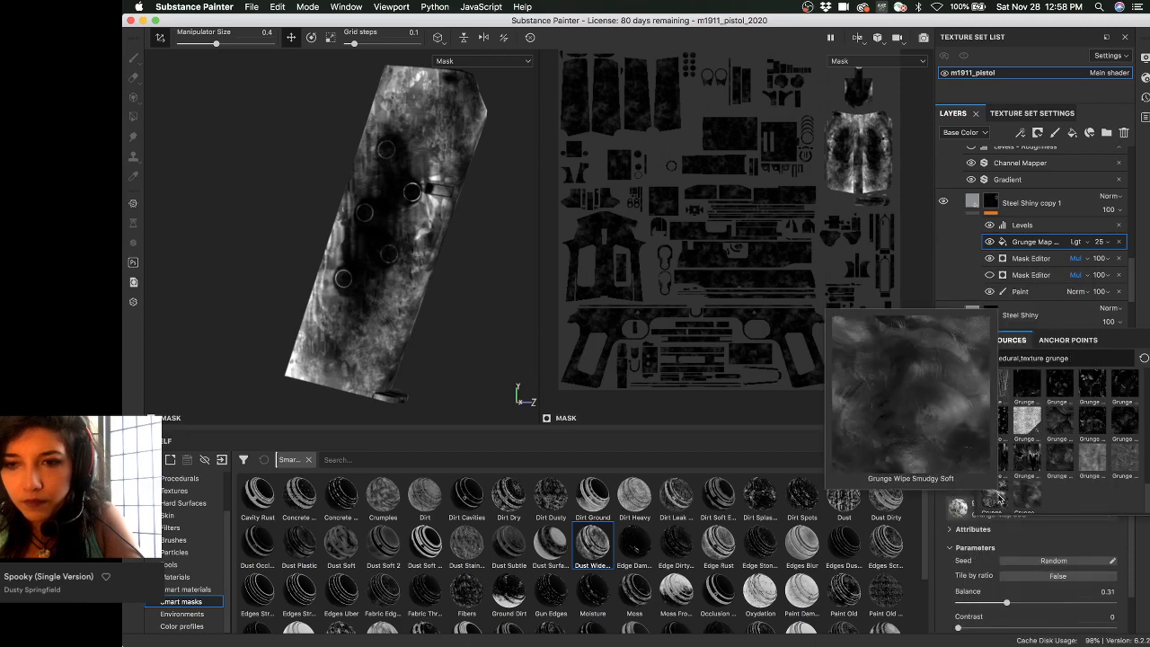
scroll(1048, 436, "up", 5)
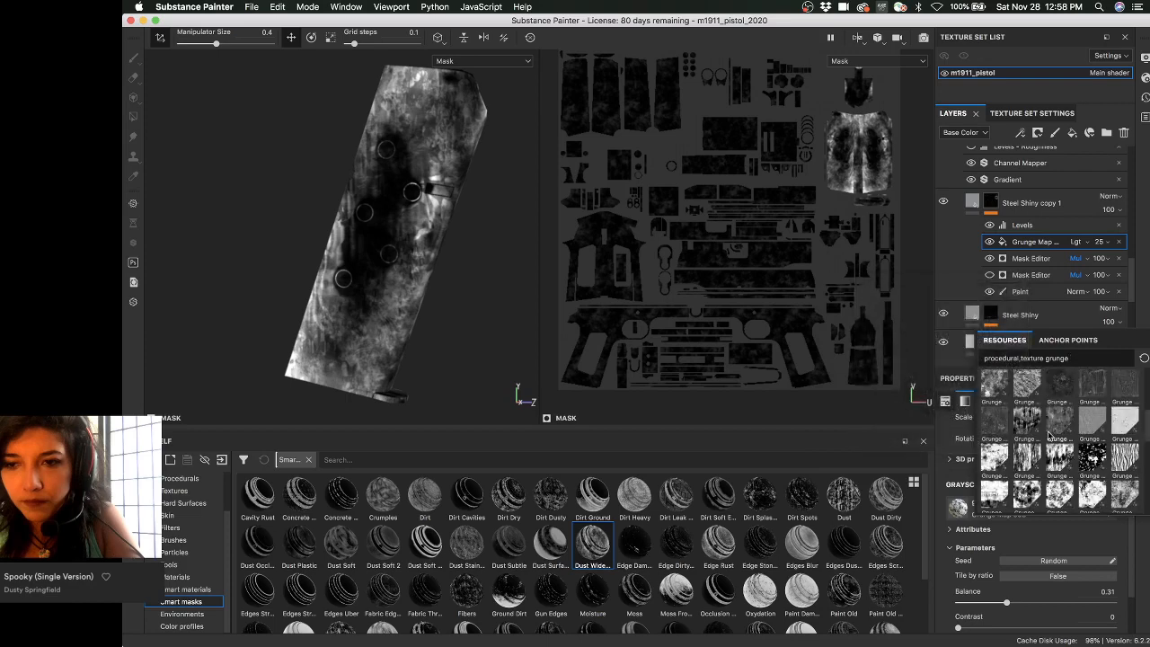
mouse_move(1086, 423)
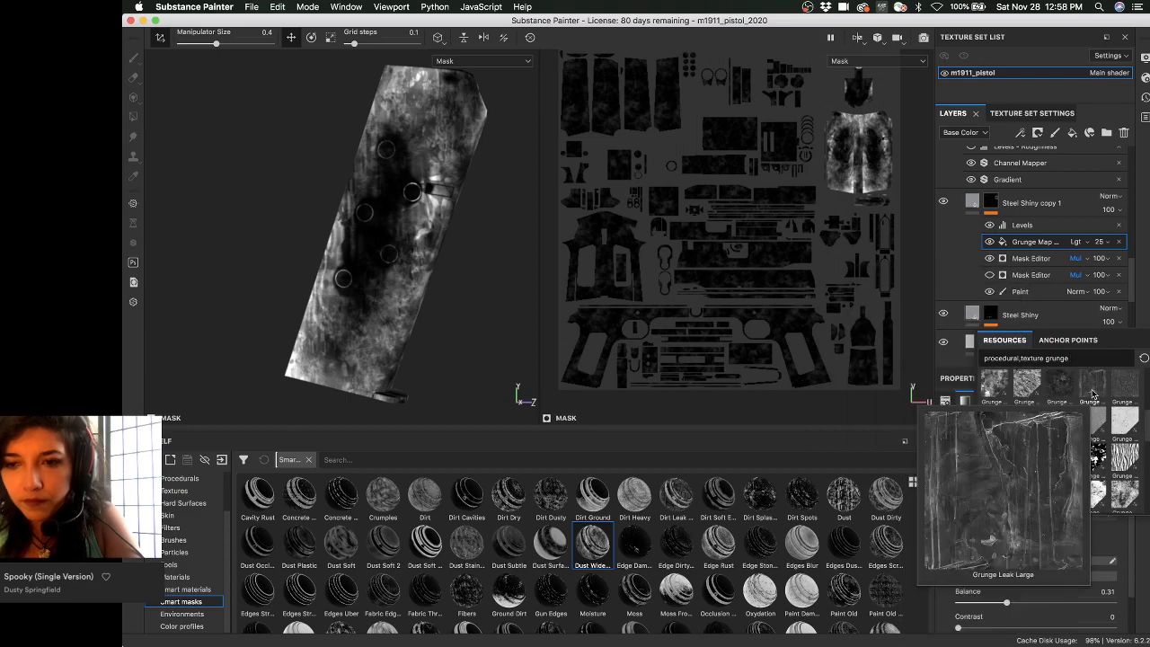
scroll(1000, 398, "up", 4)
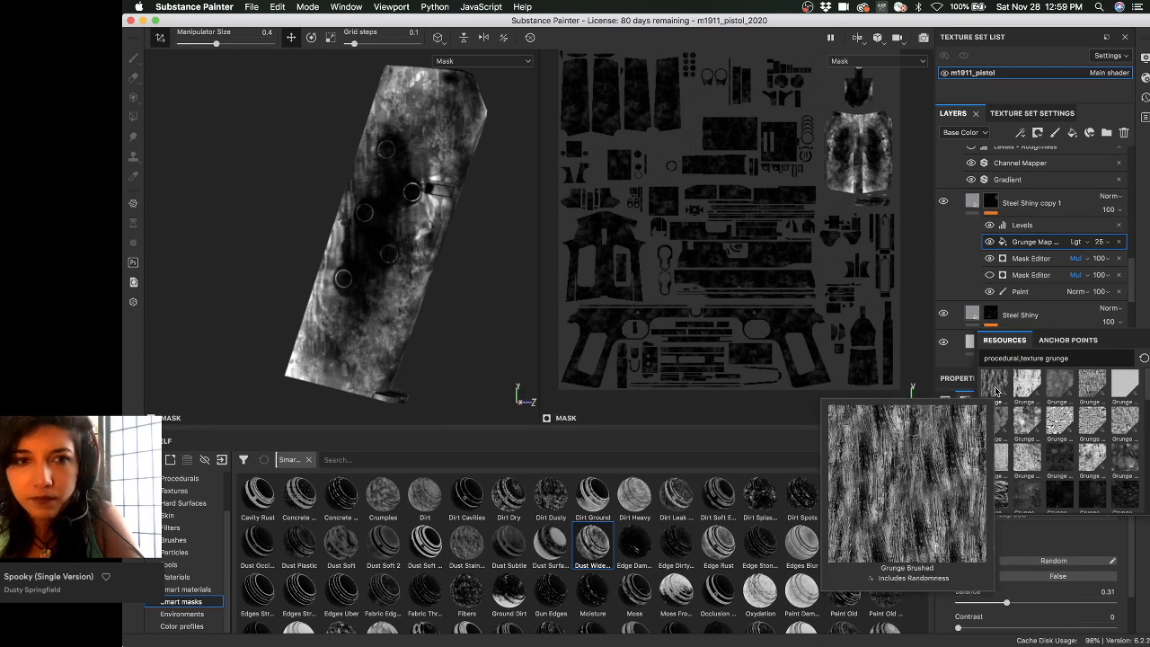
left_click(995, 391)
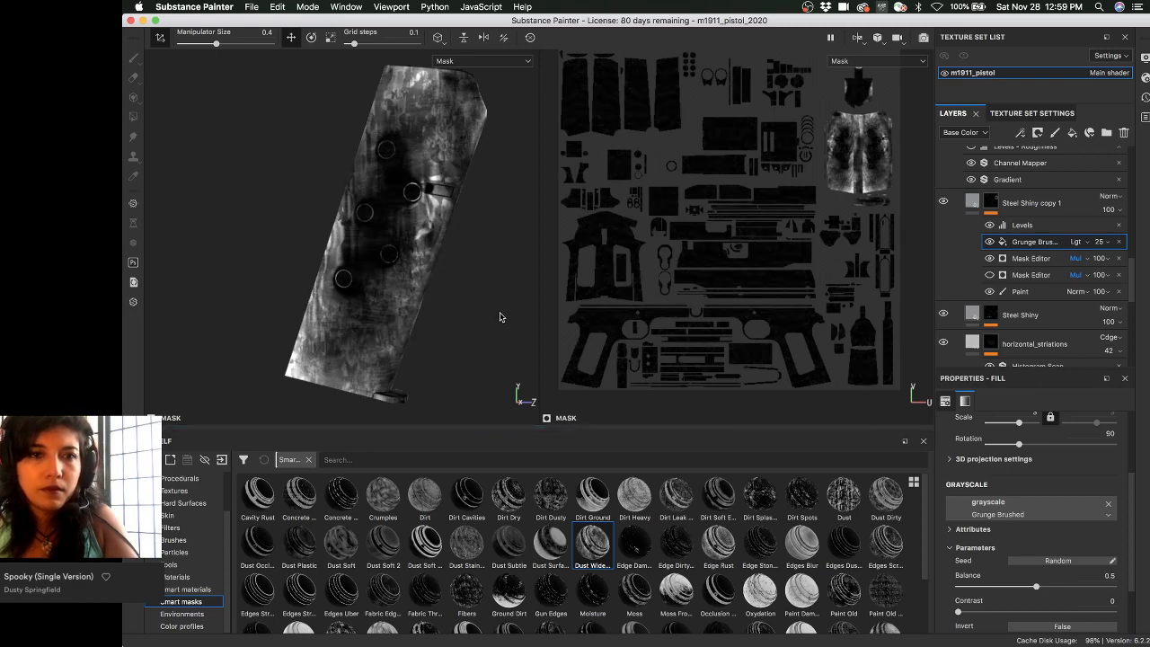
- Inspect the brushed mask, then undo back to Grunge Map 008
left_click_drag(492, 310, 507, 287, "alt")
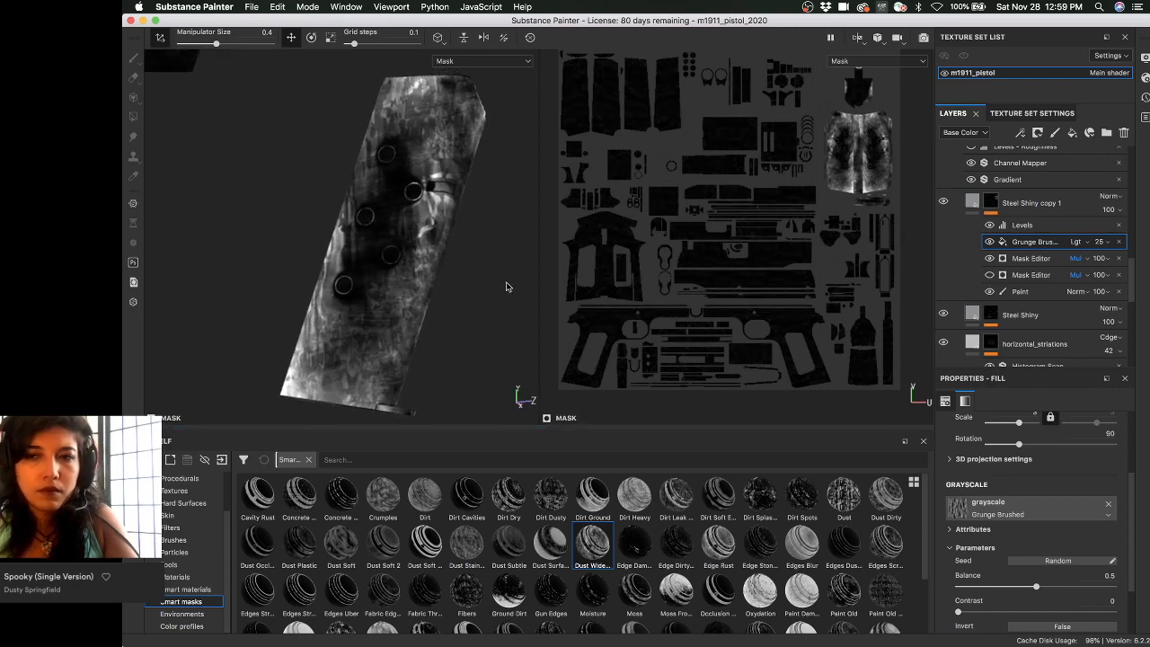
key("super")
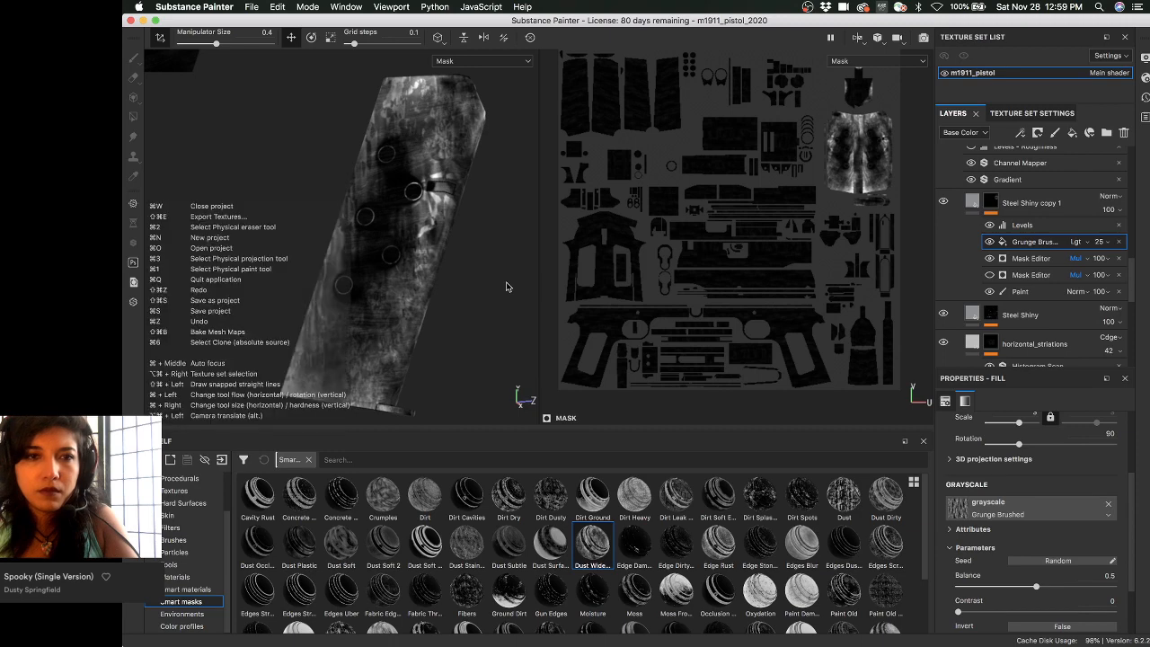
key("super+z")
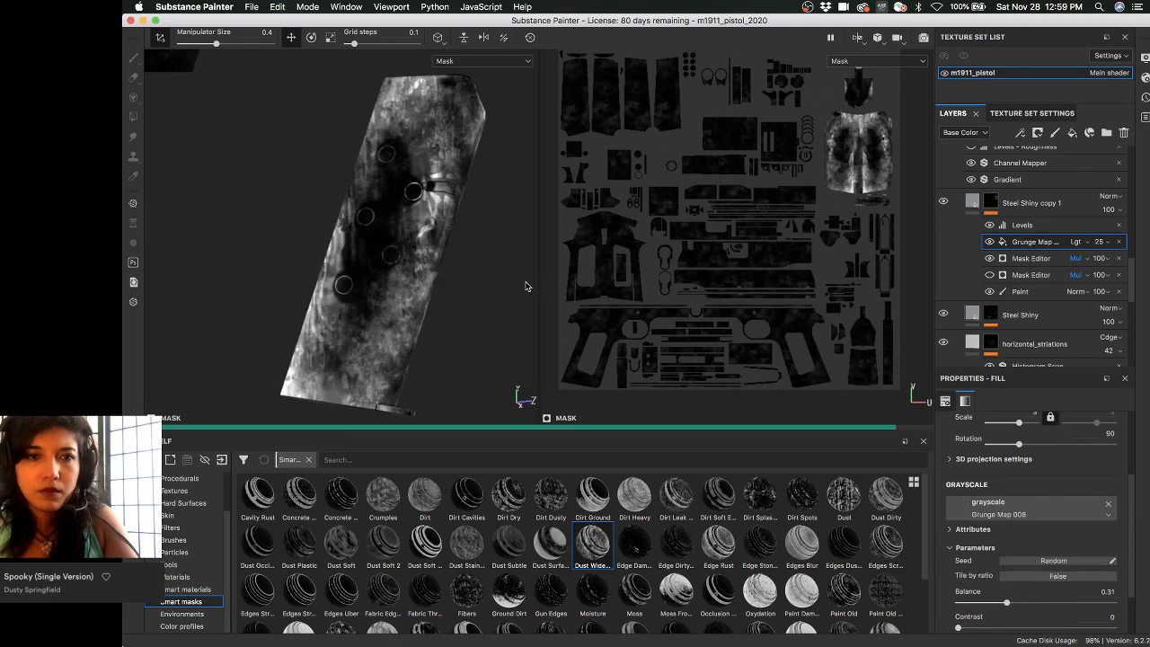
- On the Mask Editor generator, swap the texture from Grunge Map 002 to Grunge Map 006
left_click(1031, 259)
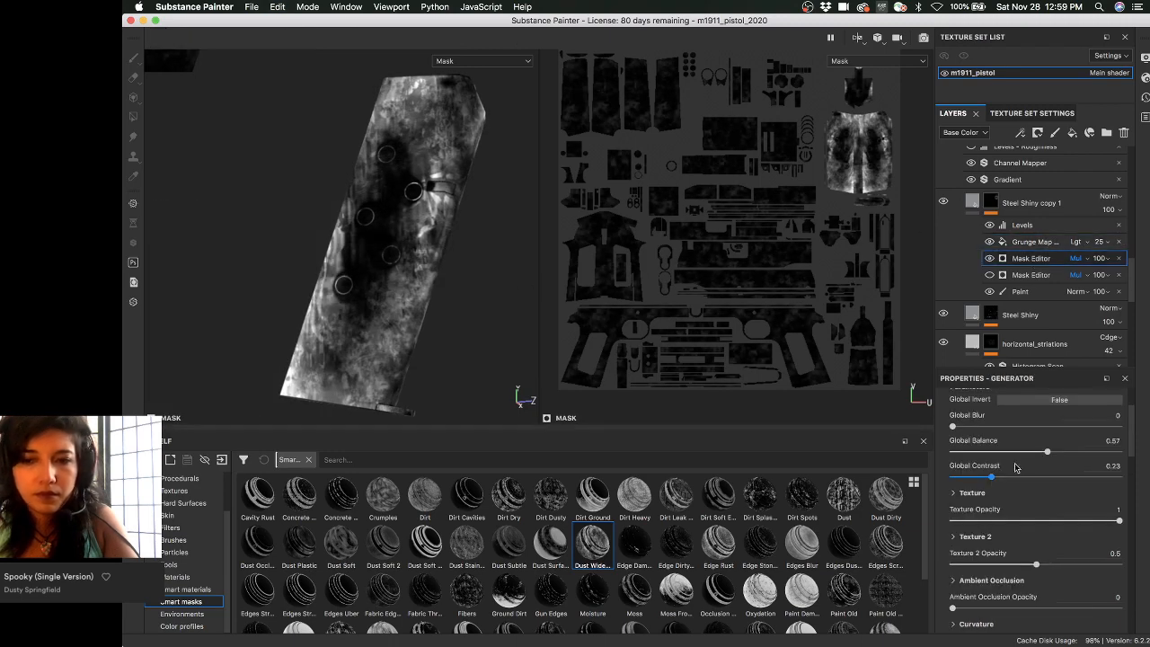
scroll(1031, 514, "down", 5)
scroll(1031, 515, "up", 5)
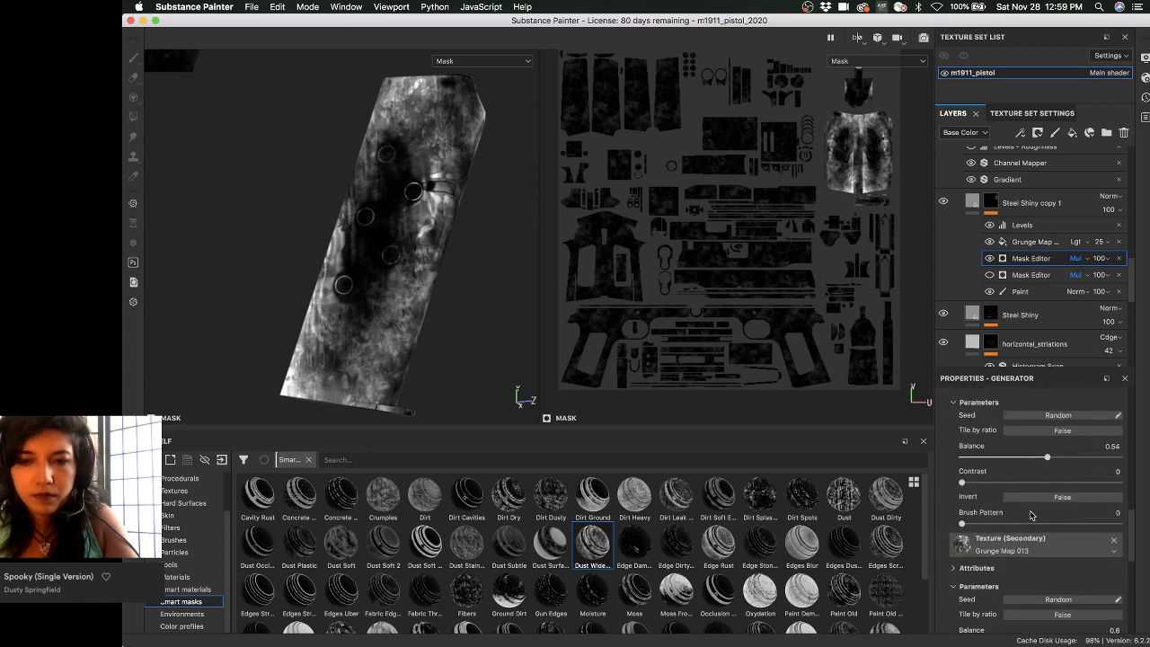
left_click(1031, 514)
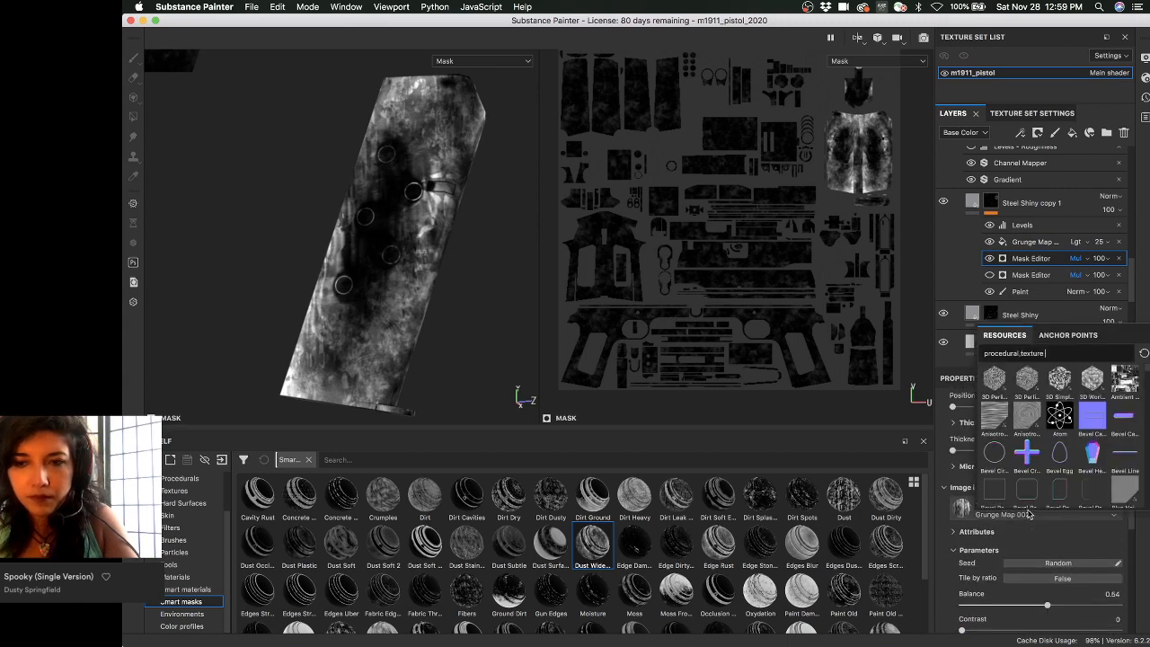
type("gr")
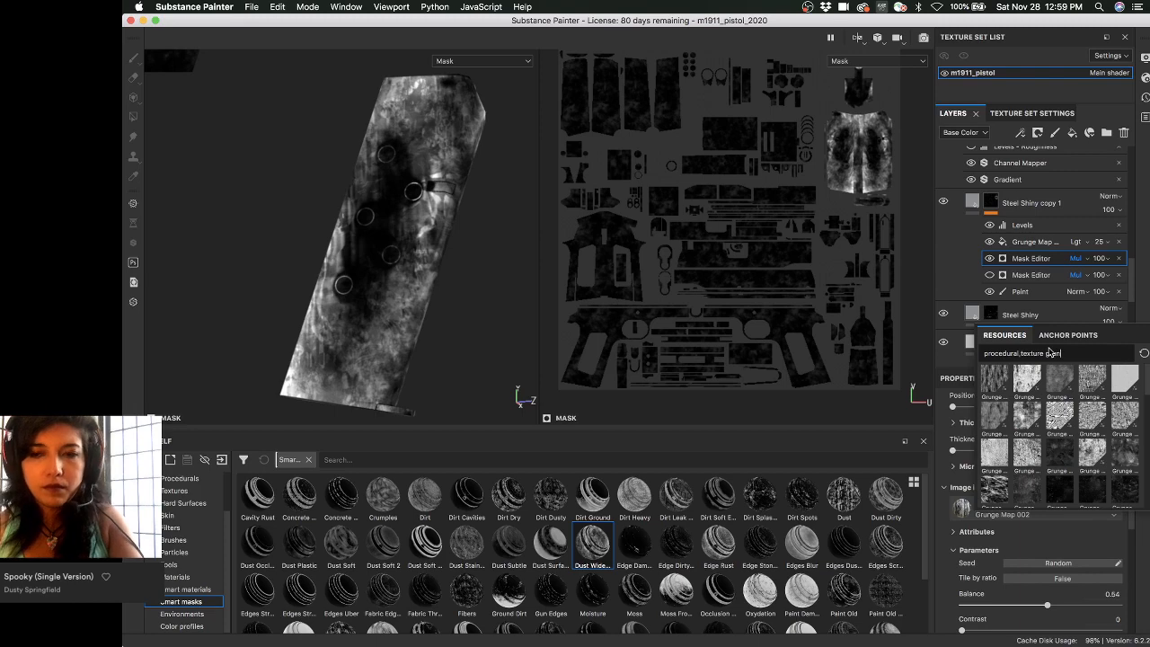
type("unge 00")
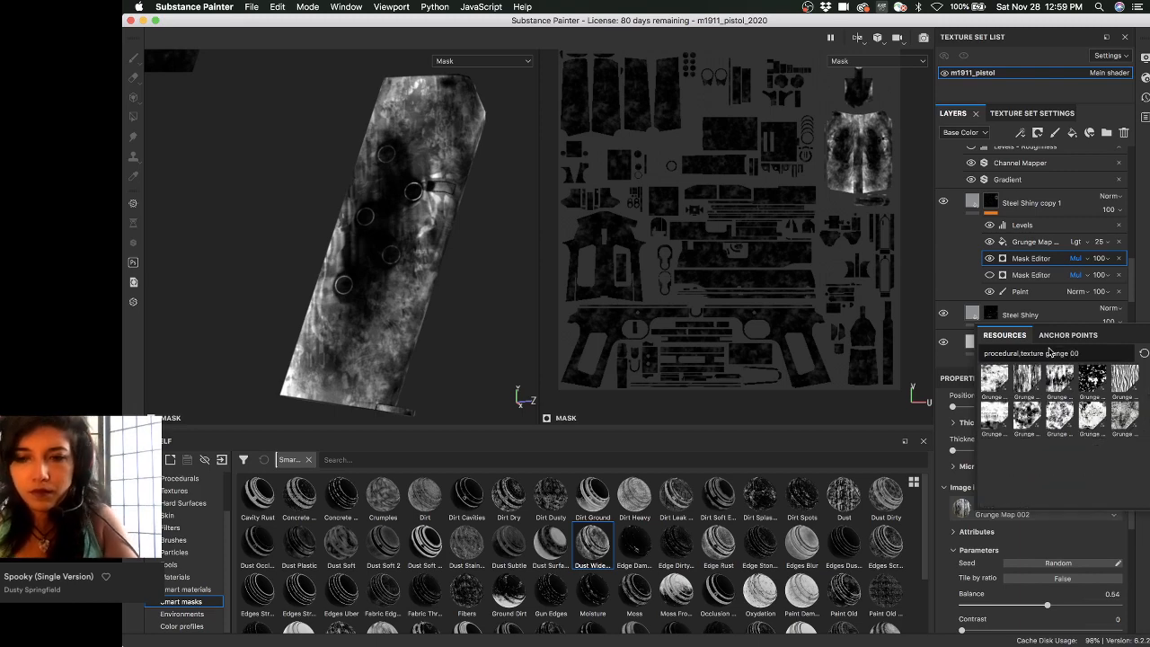
type("2")
mouse_move(1000, 382)
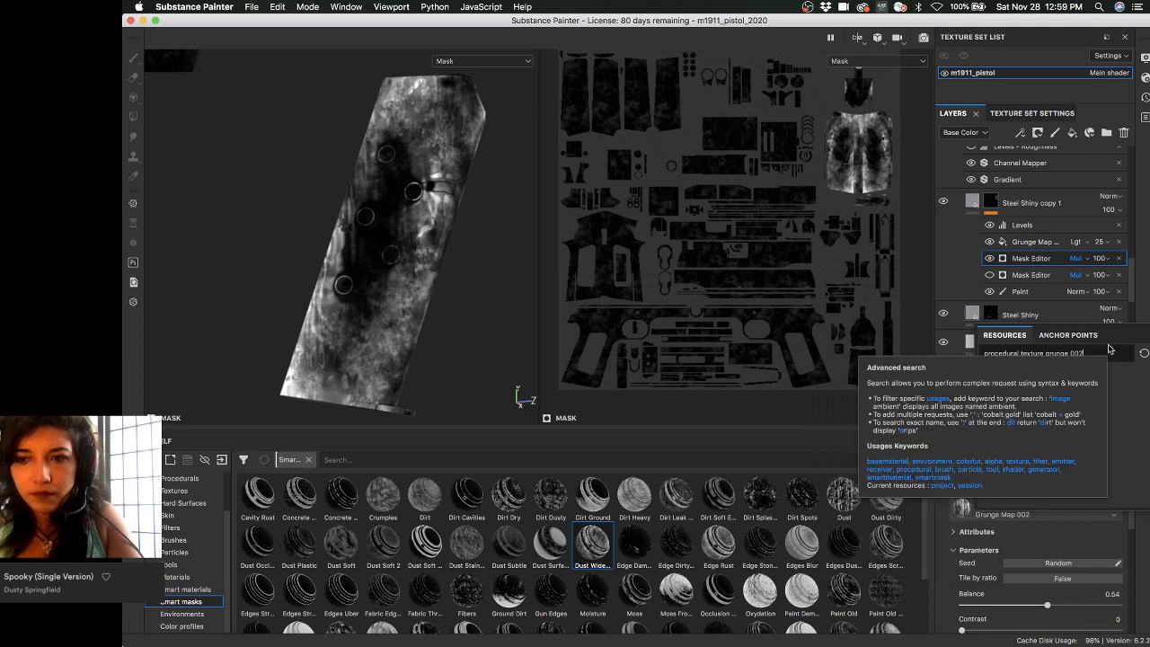
key("BackSpace")
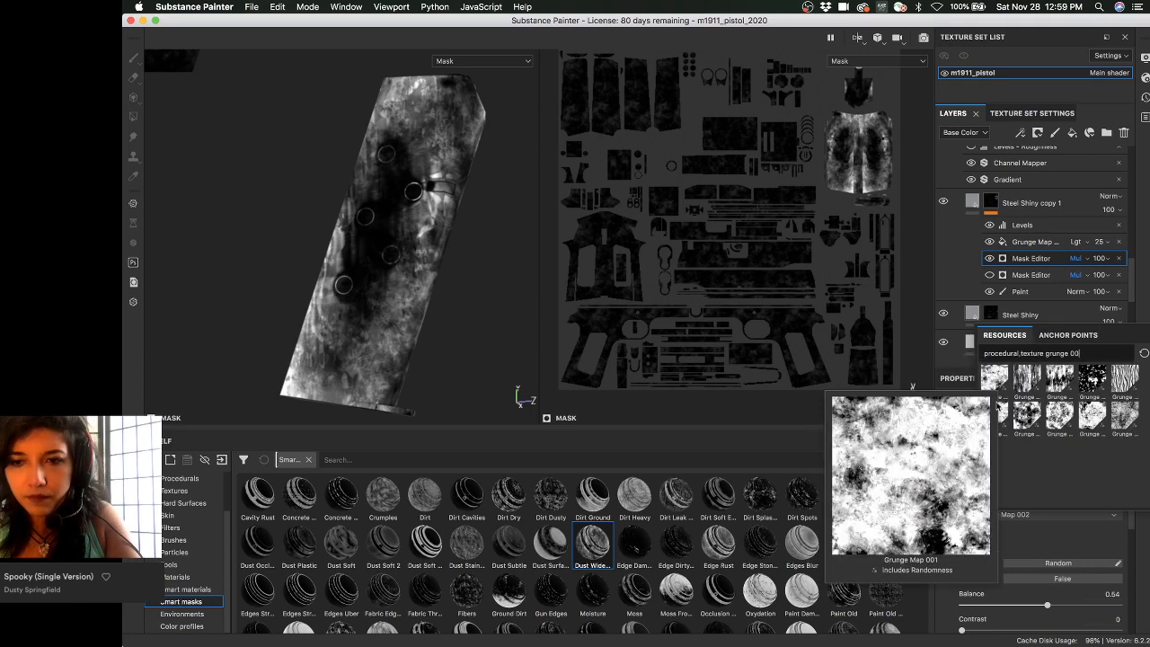
mouse_move(994, 415)
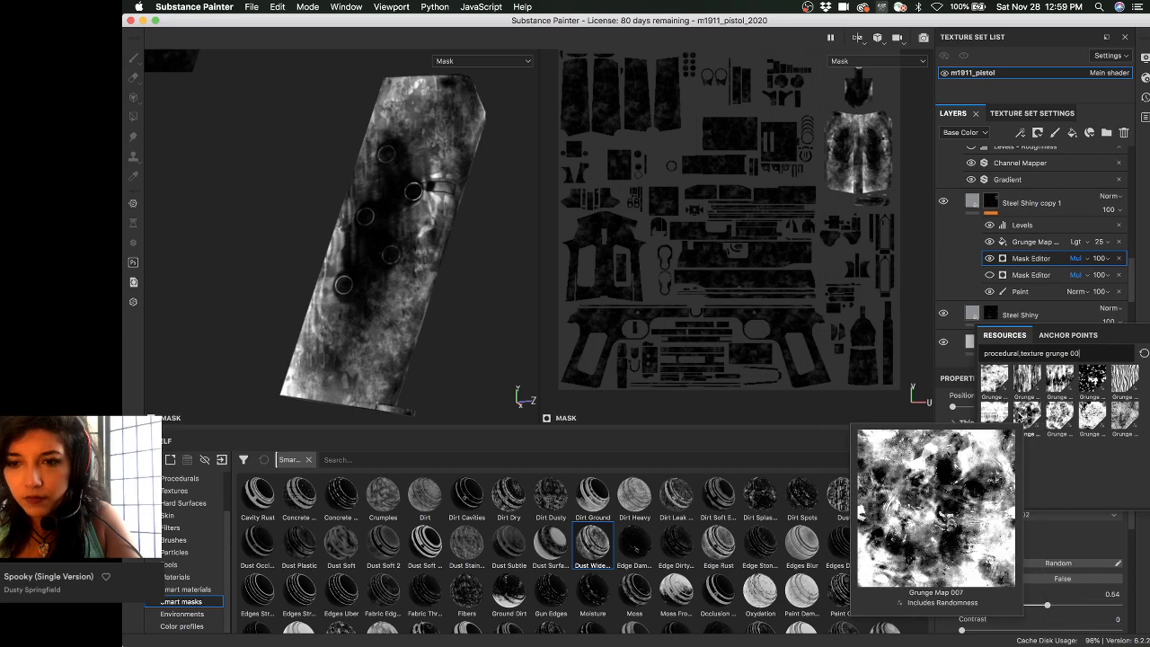
left_click(994, 415)
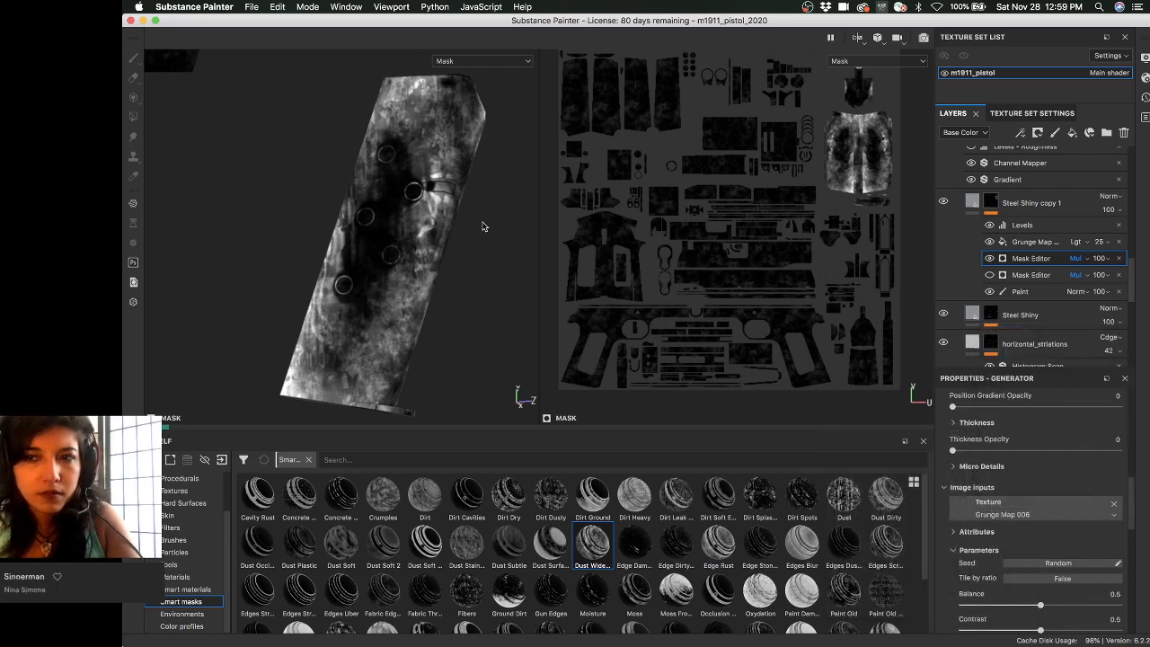
- Inspect the updated magazine mask, then toggle Tile by ratio on and back off
left_click_drag(493, 227, 411, 231, "alt")
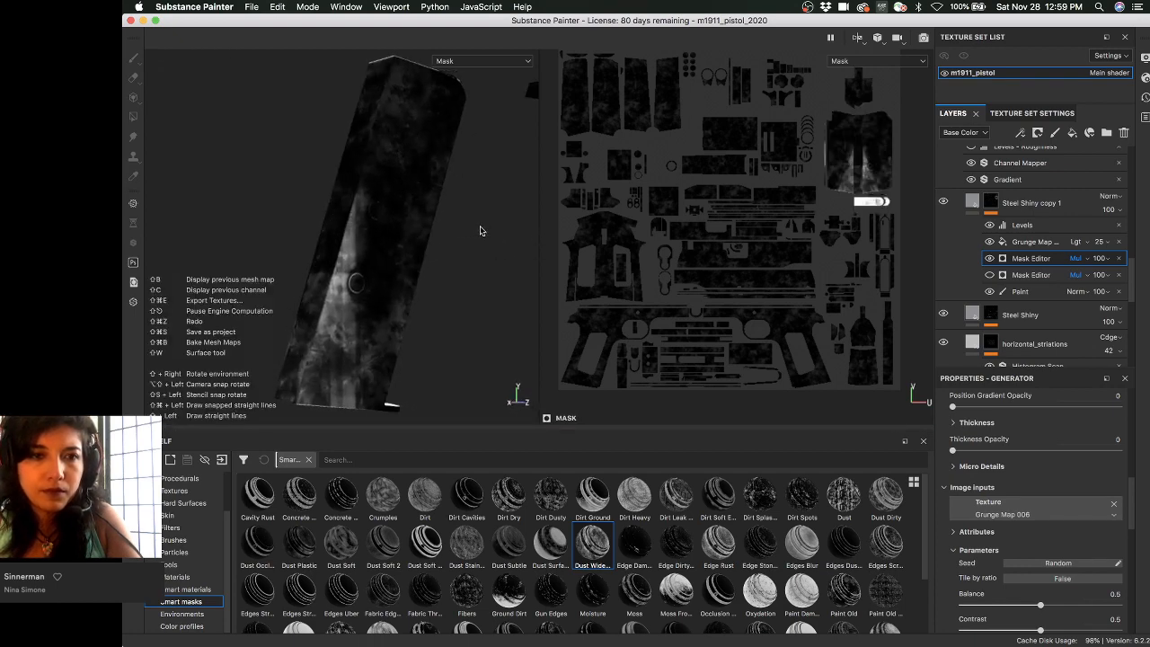
left_click_drag(462, 231, 419, 236, "alt")
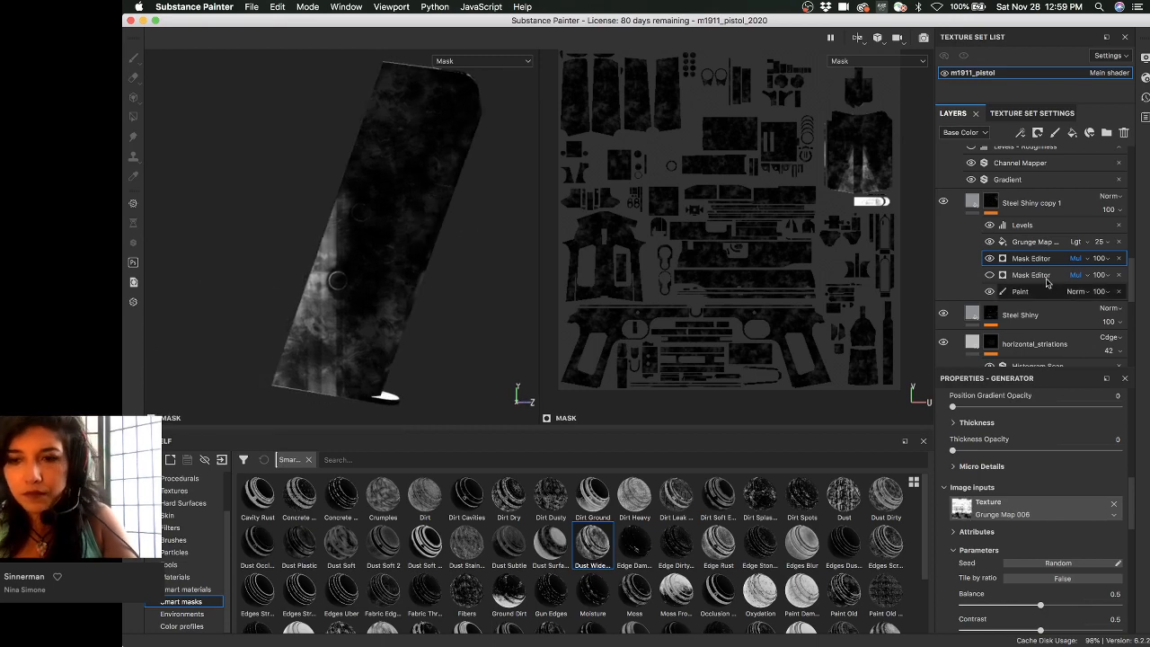
scroll(1038, 472, "up", 5)
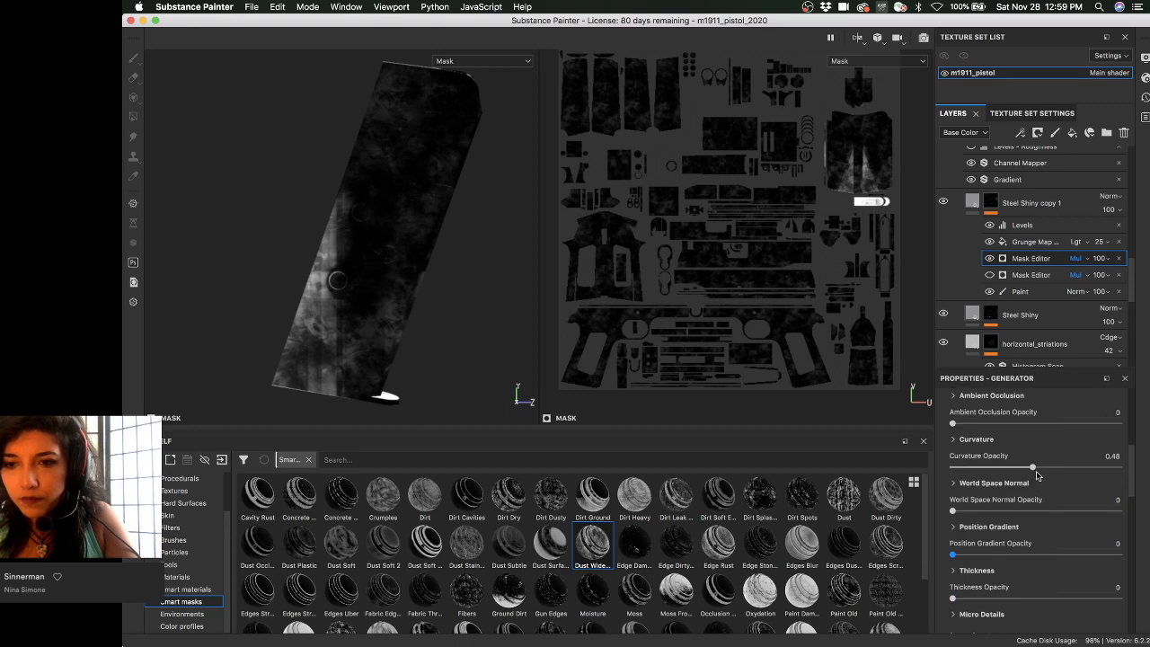
scroll(1036, 475, "up", 5)
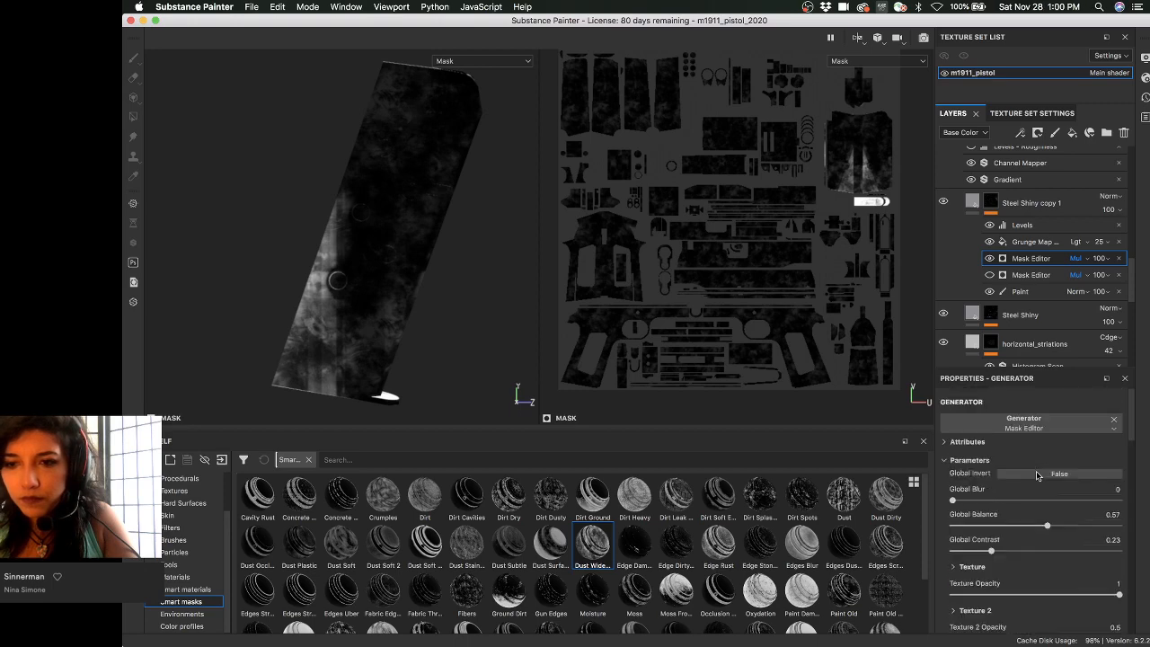
scroll(1037, 472, "down", 8)
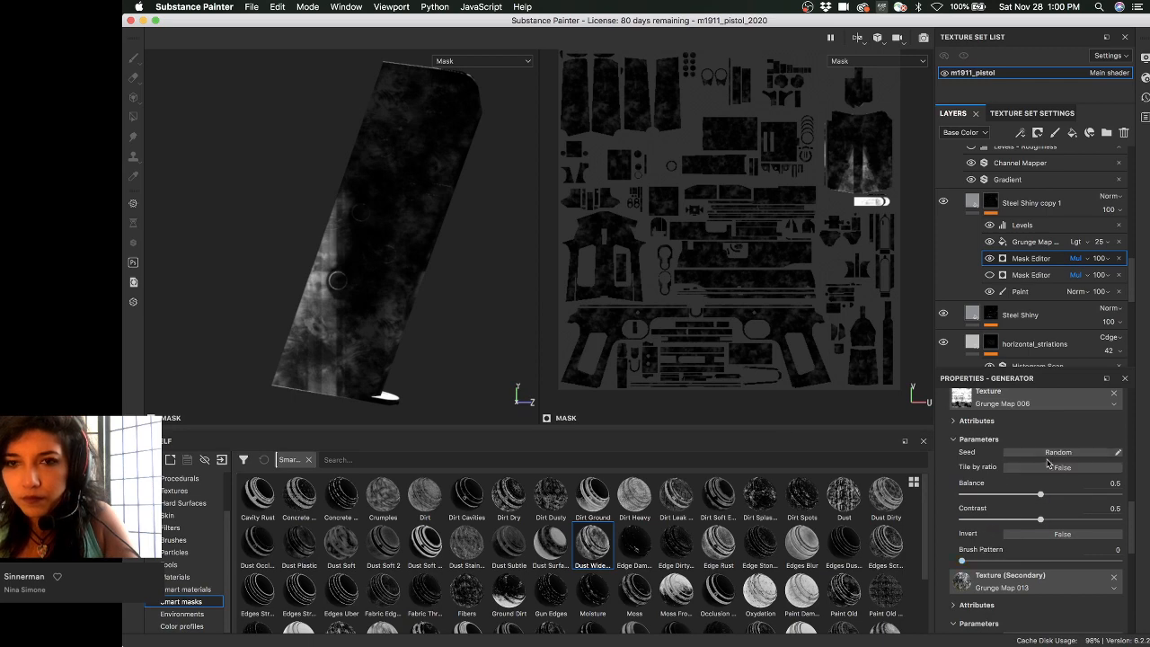
scroll(1042, 440, "down", 1)
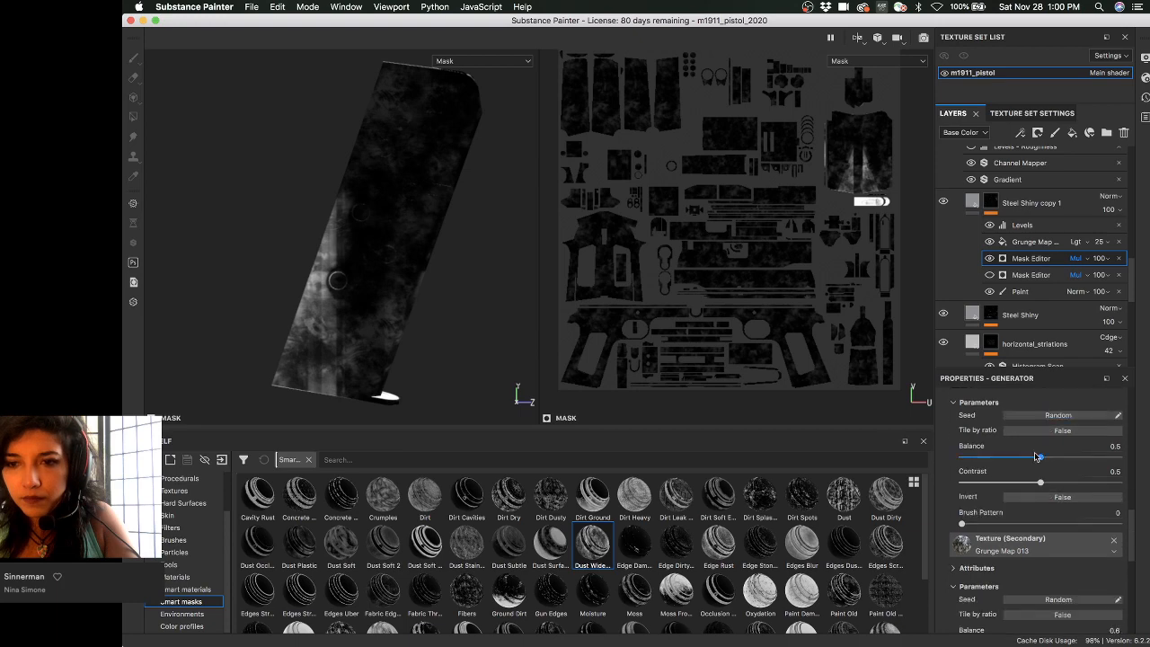
left_click(1040, 432)
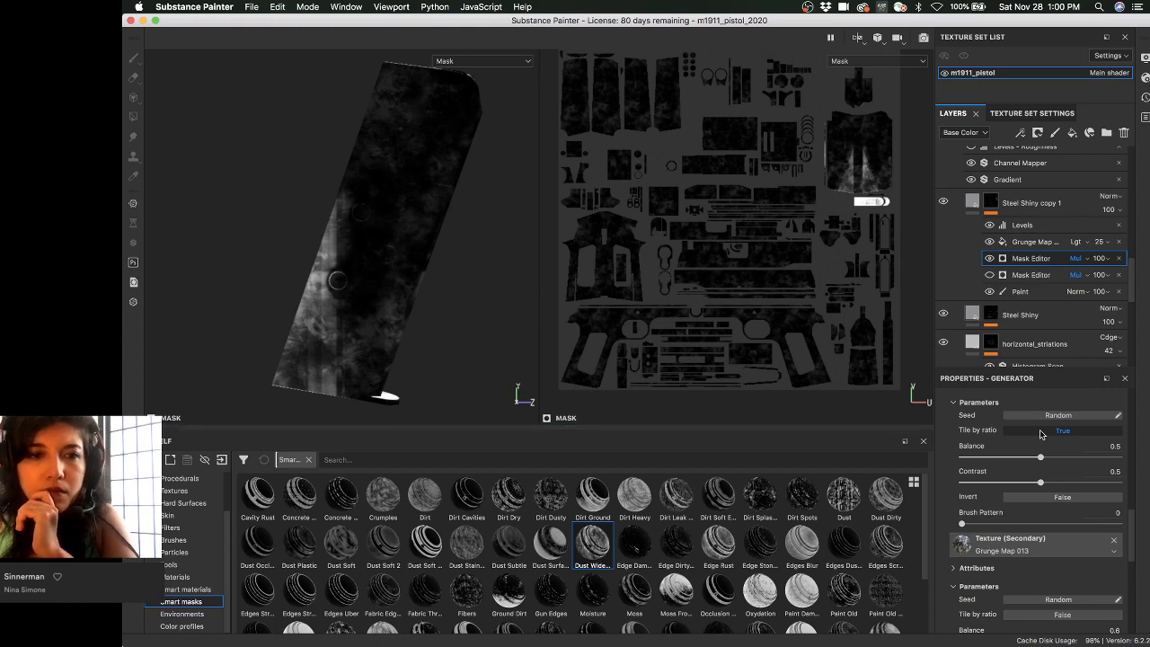
left_click(1042, 431)
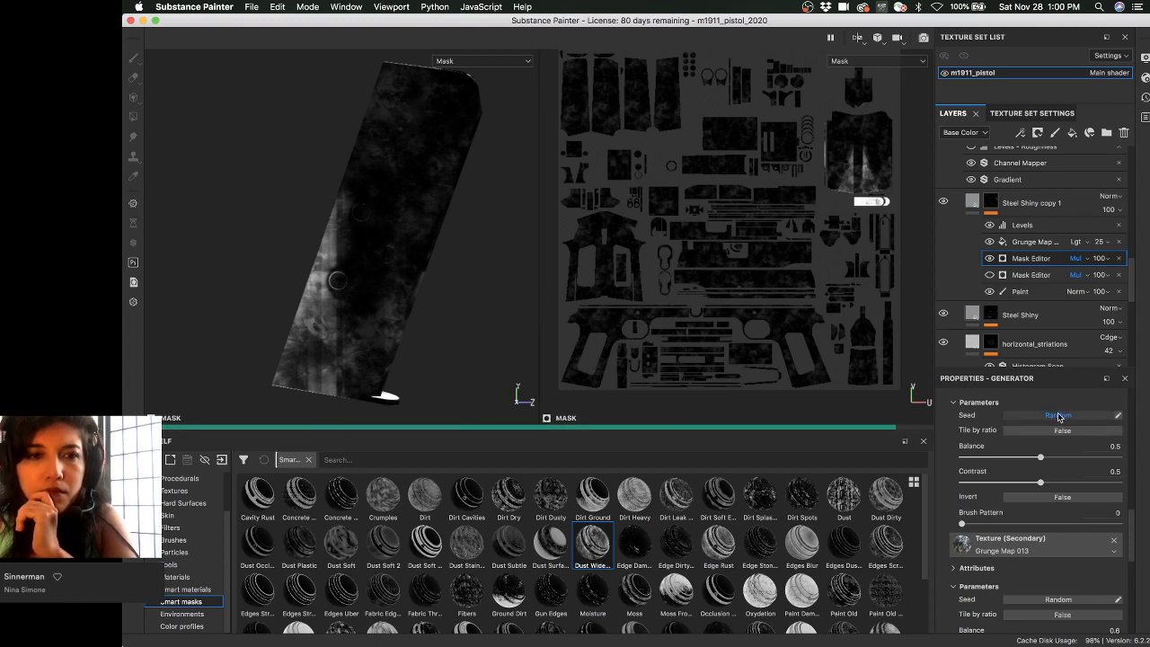
- Reroll the mask generator's random seed twice for a new wear pattern
left_click(1058, 414)
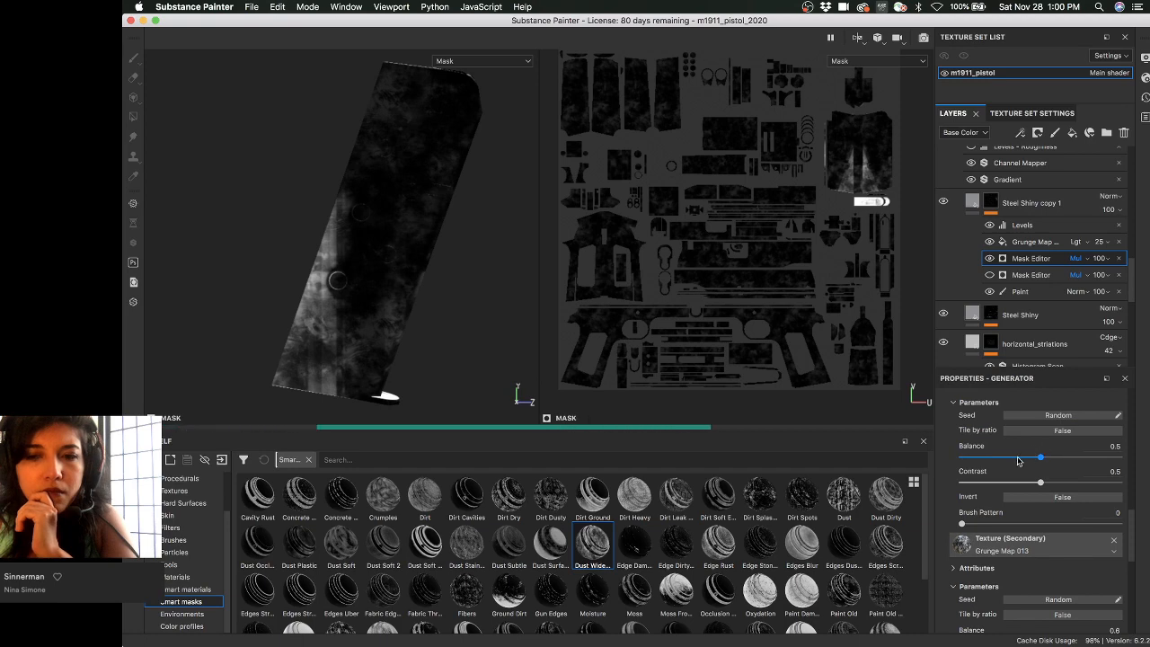
scroll(970, 497, "down", 3)
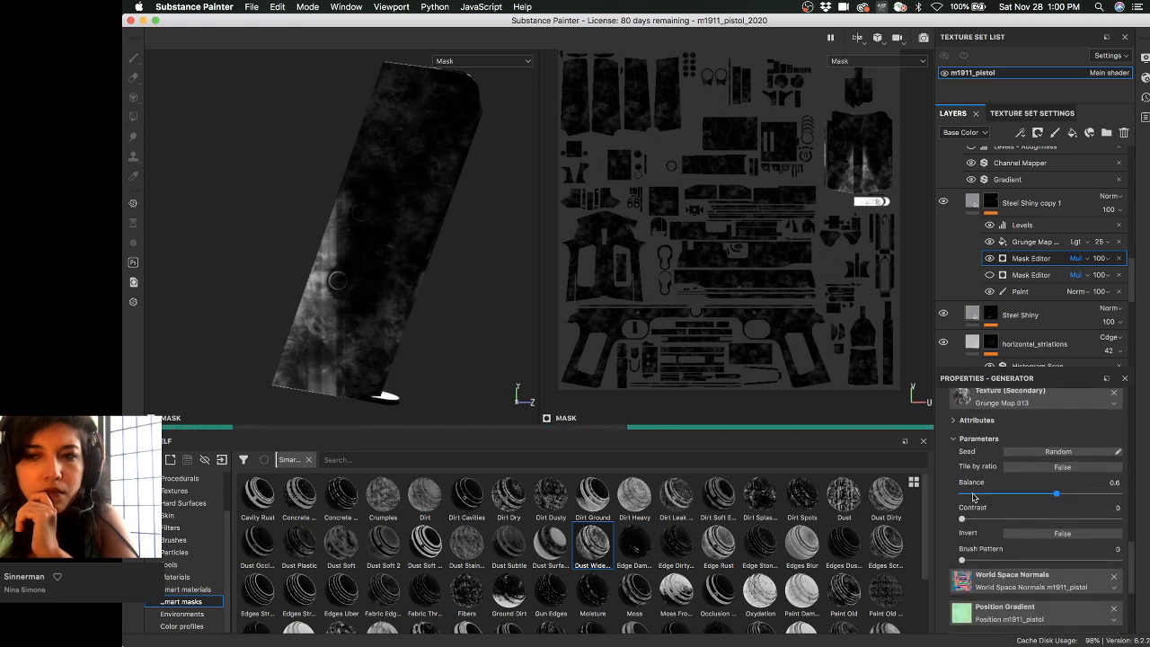
scroll(988, 499, "up", 1)
scroll(1027, 507, "up", 3)
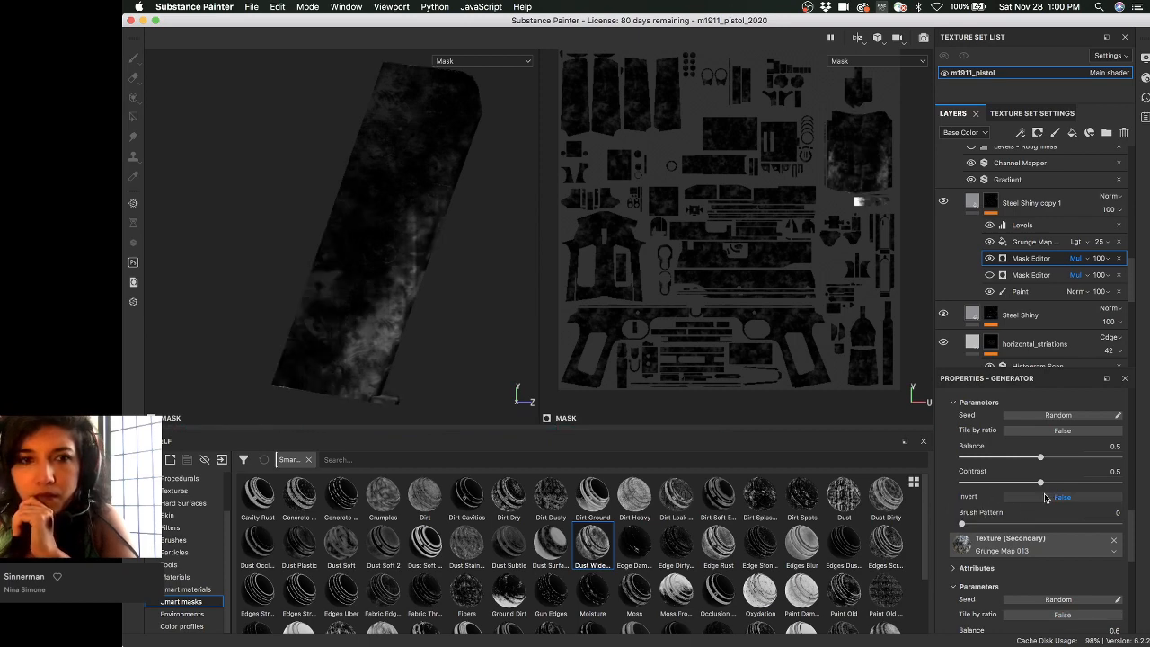
scroll(1044, 493, "up", 2)
scroll(1045, 497, "down", 2)
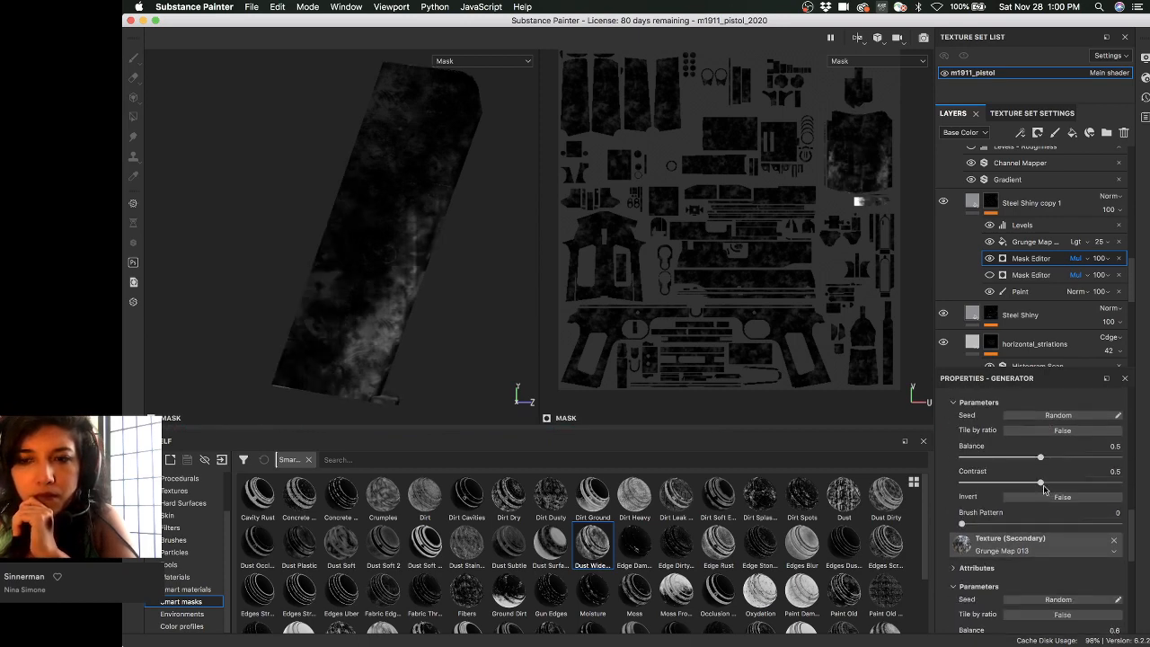
left_click(1057, 416)
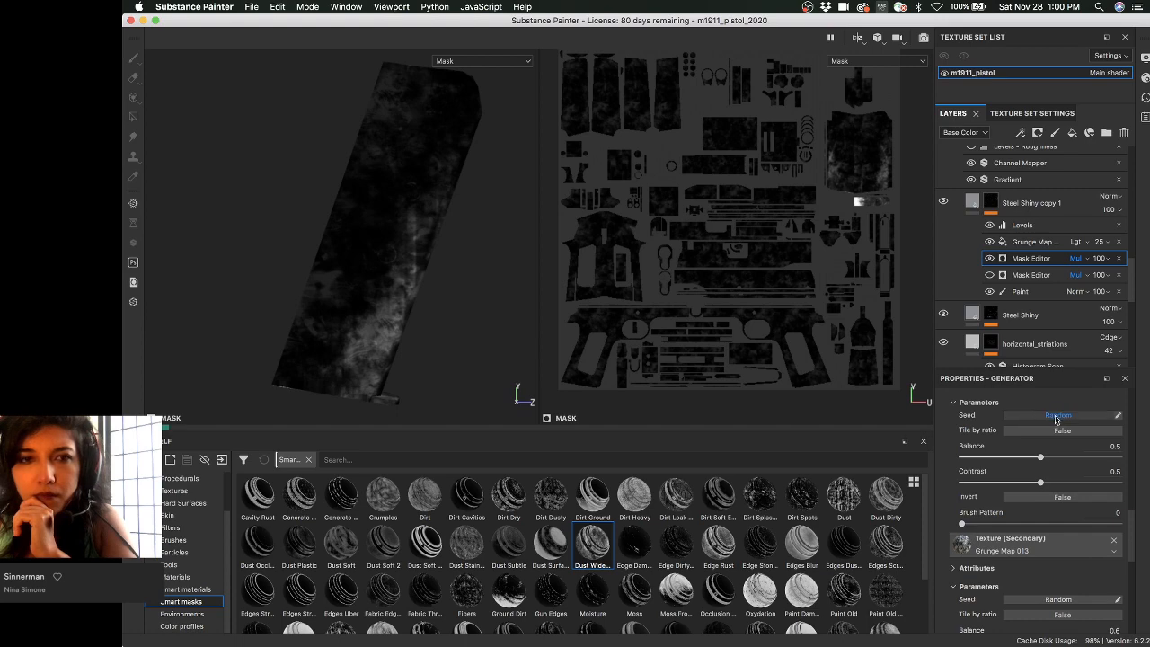
scroll(996, 485, "up", 3)
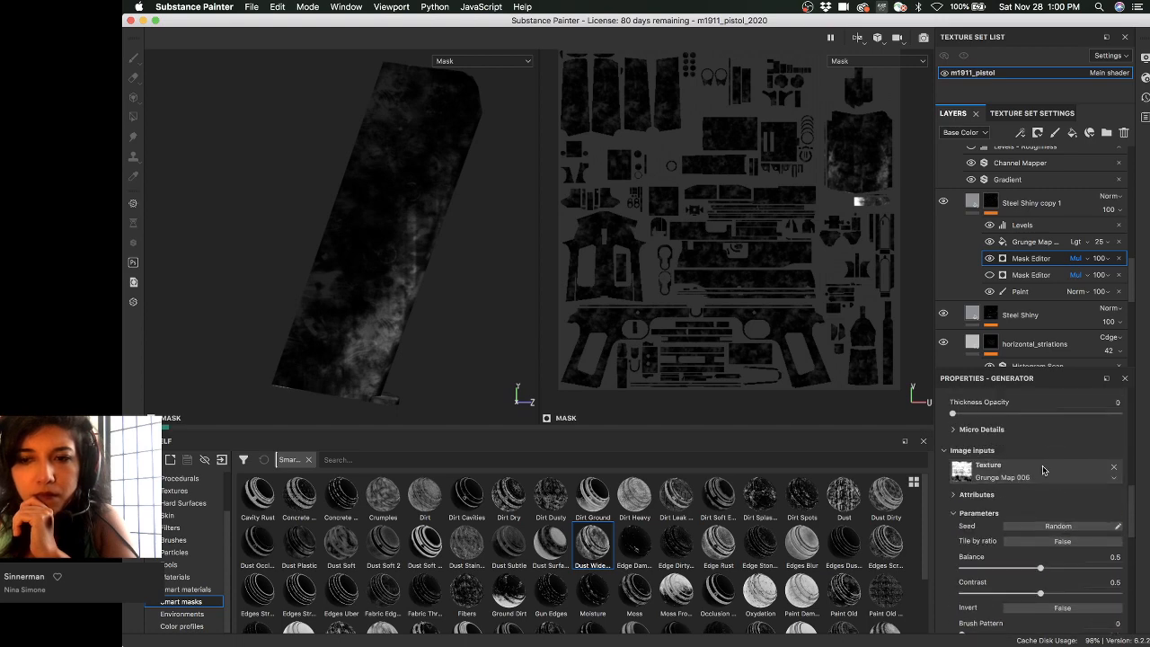
- Expand the generator's Attributes and orbit to inspect the reshuffled mask
left_click(976, 495)
scroll(988, 495, "down", 3)
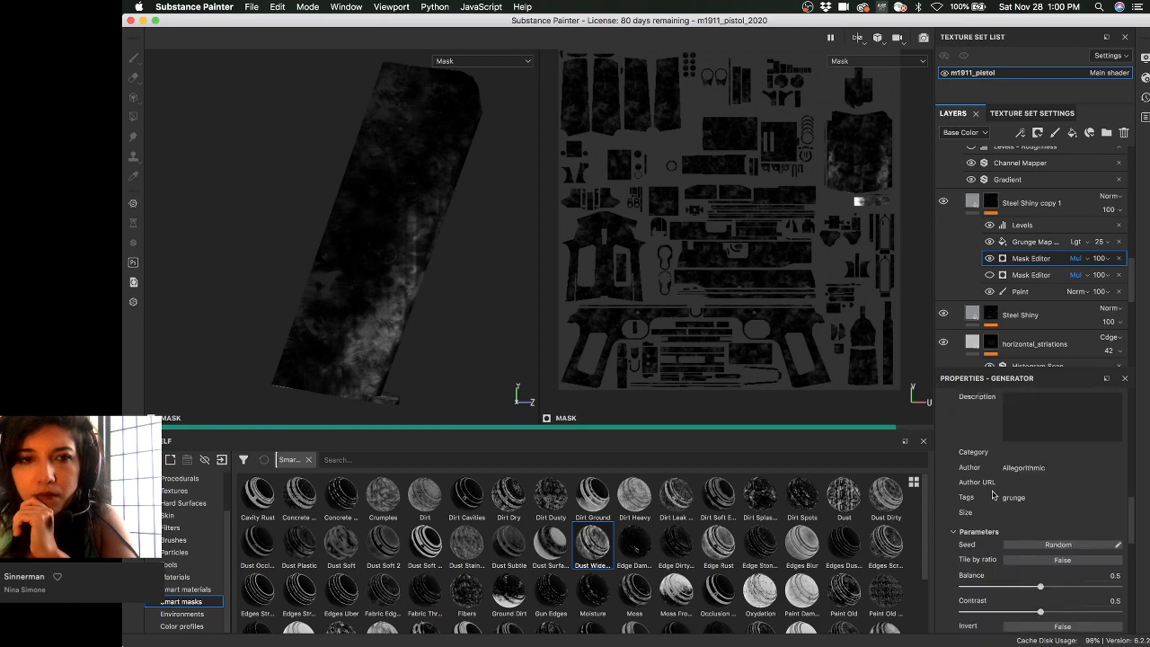
scroll(992, 494, "down", 1)
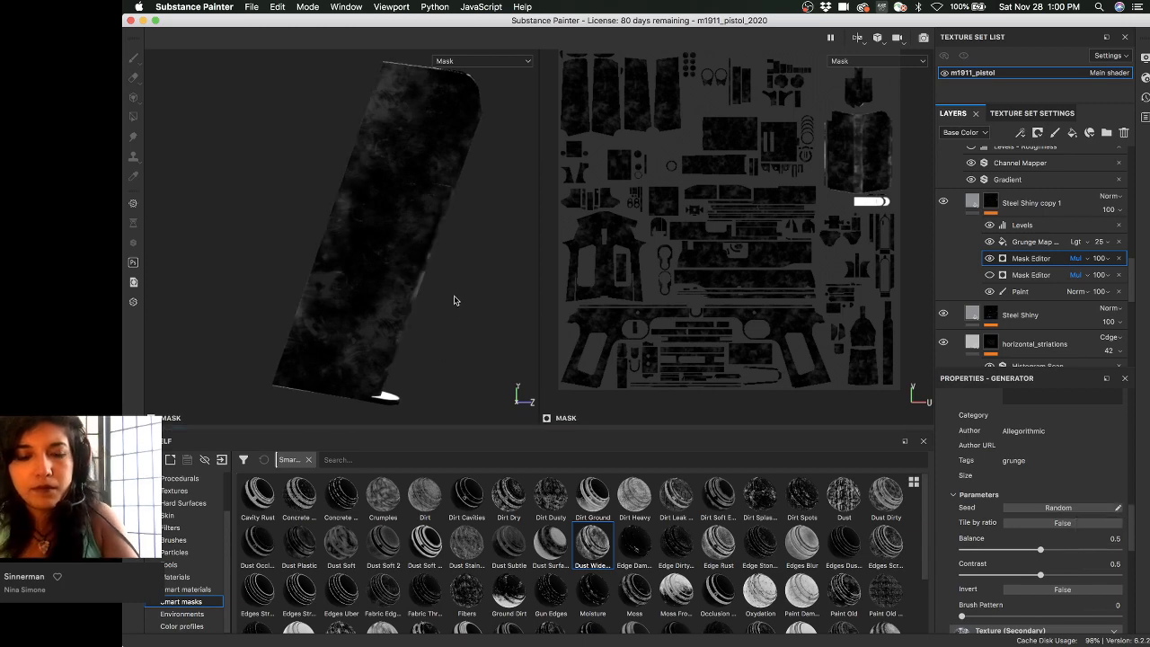
left_click_drag(468, 275, 635, 242, "alt")
left_click_drag(362, 289, 252, 282, "alt")
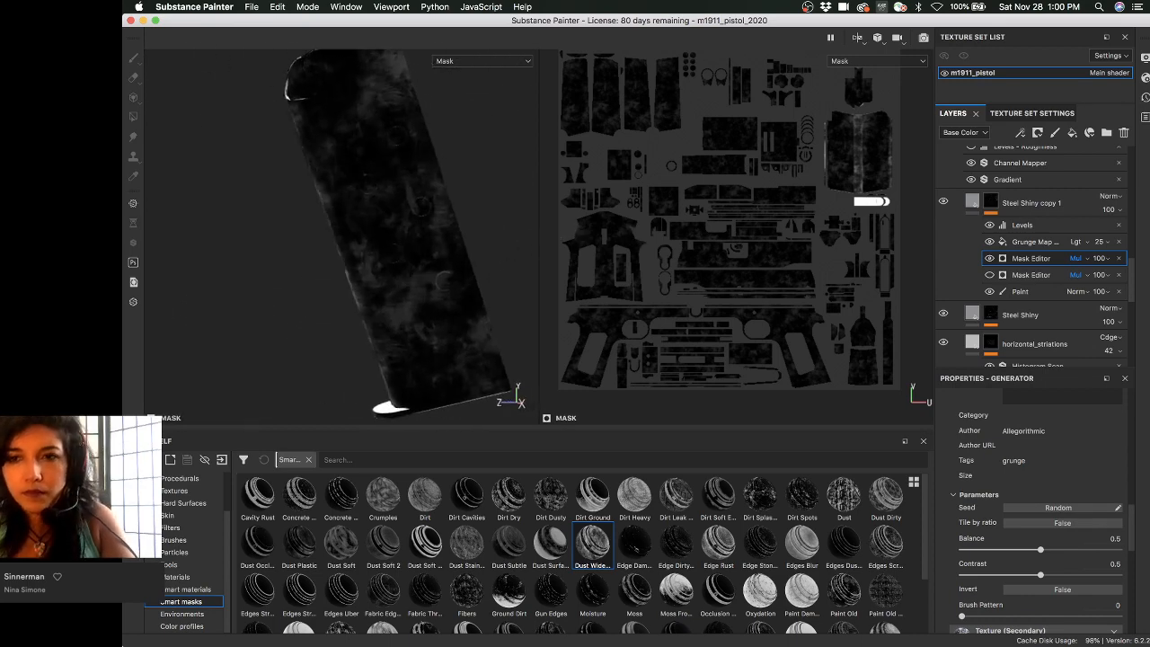
- Select Steel Shiny copy 1 and rotate the environment lighting around the magazine
left_click(990, 202)
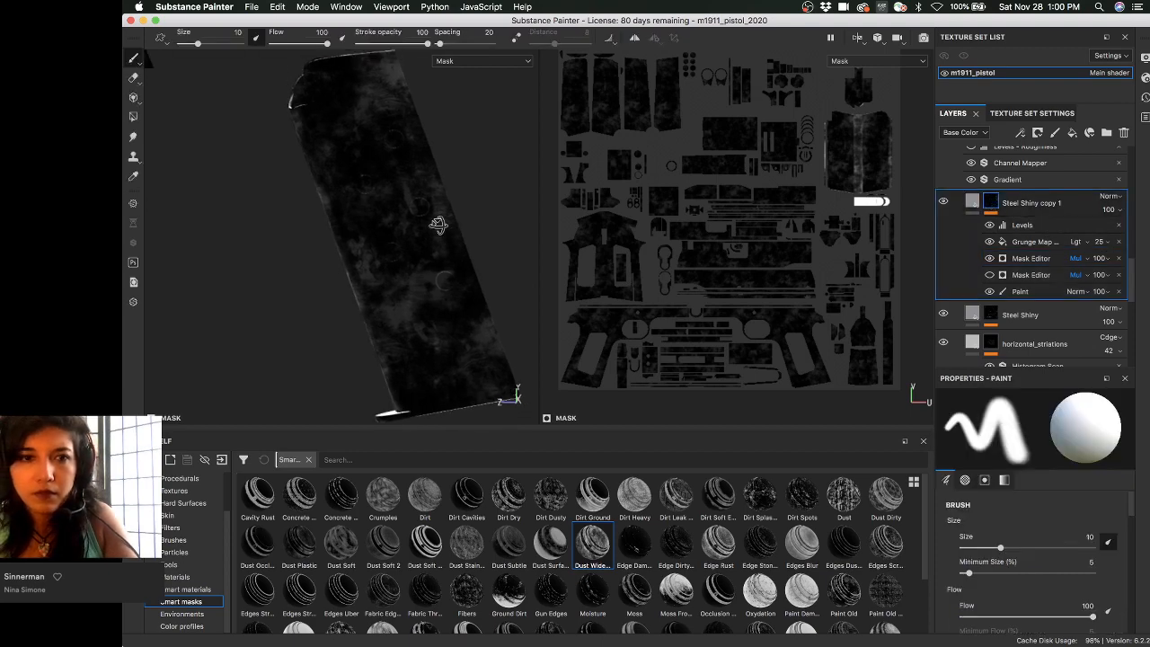
left_click(972, 202)
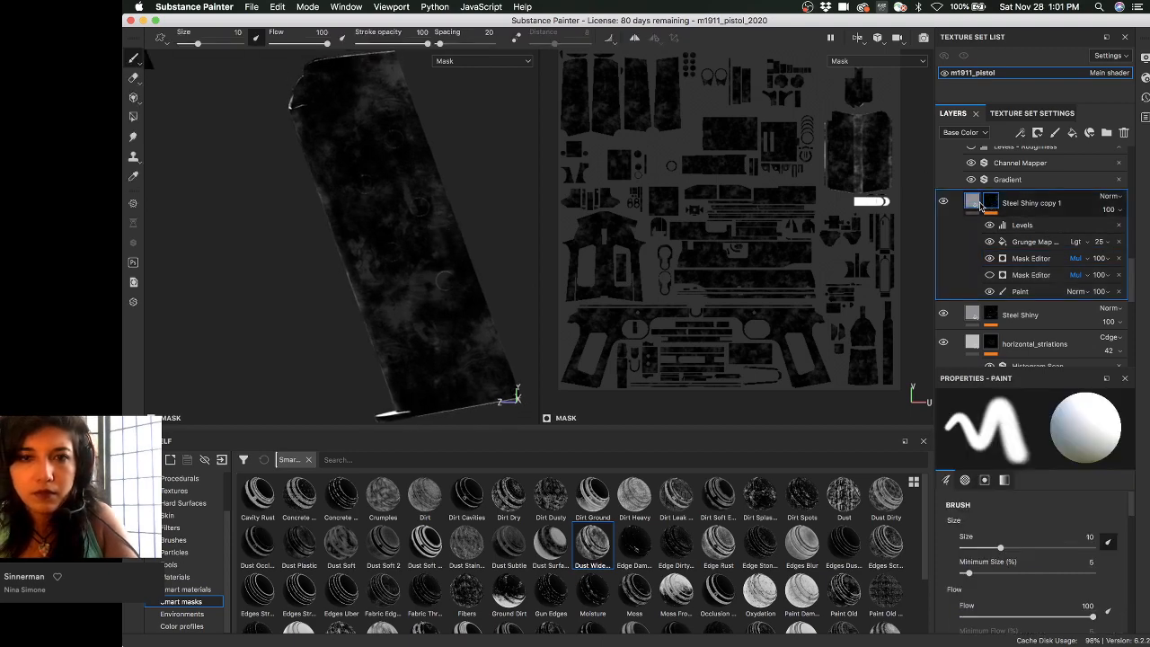
left_click(976, 204)
left_click_drag(395, 257, 331, 260, "alt")
mouse_move(367, 257)
right_mouse_down("shift")
mouse_move(479, 257)
mouse_move(451, 255)
right_mouse_up("shift")
left_click_drag(423, 251, 477, 216, "alt")
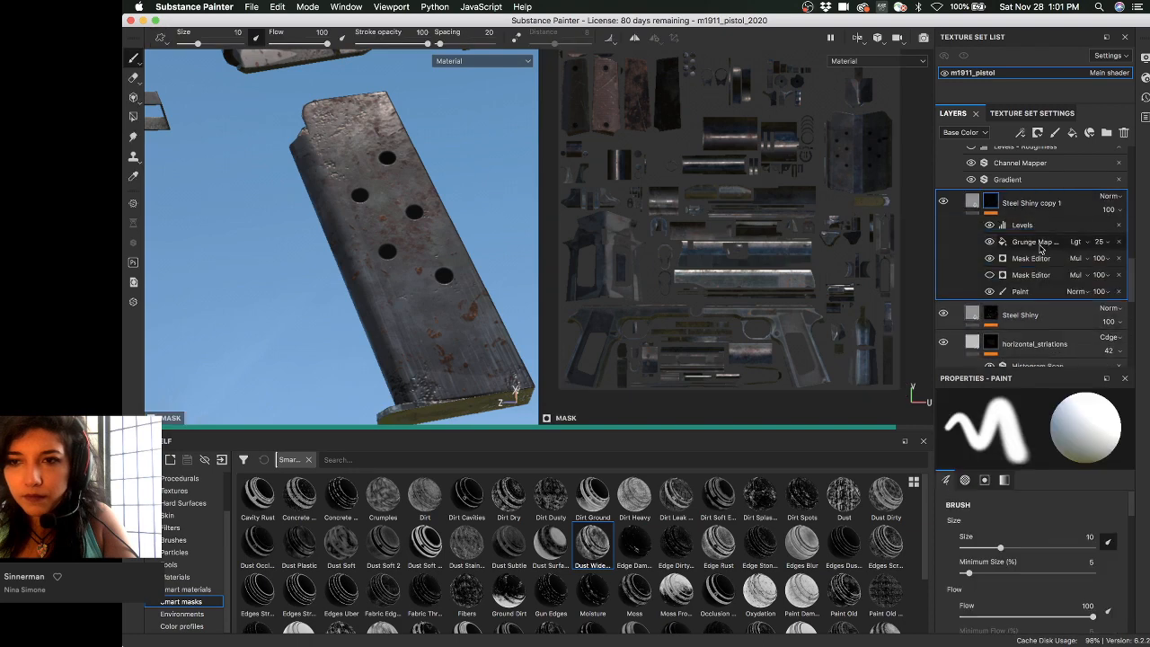
- Raise the first Mask Editor's Balance to 0.84 and check the layer's mask
left_click(1004, 243)
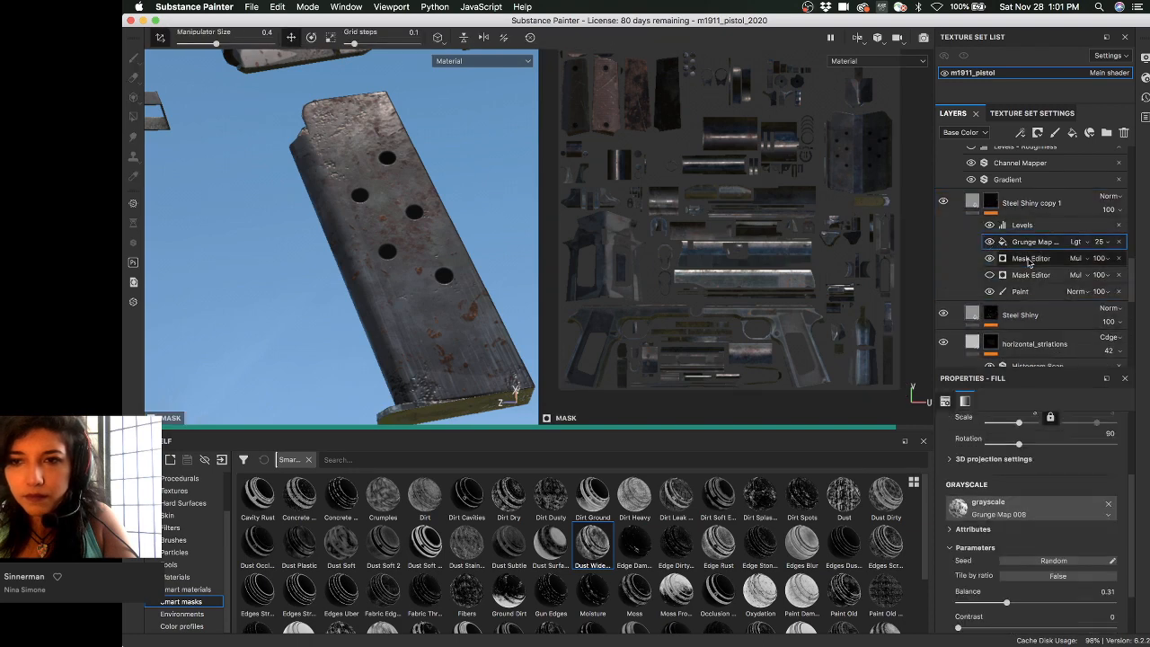
left_click(1028, 258)
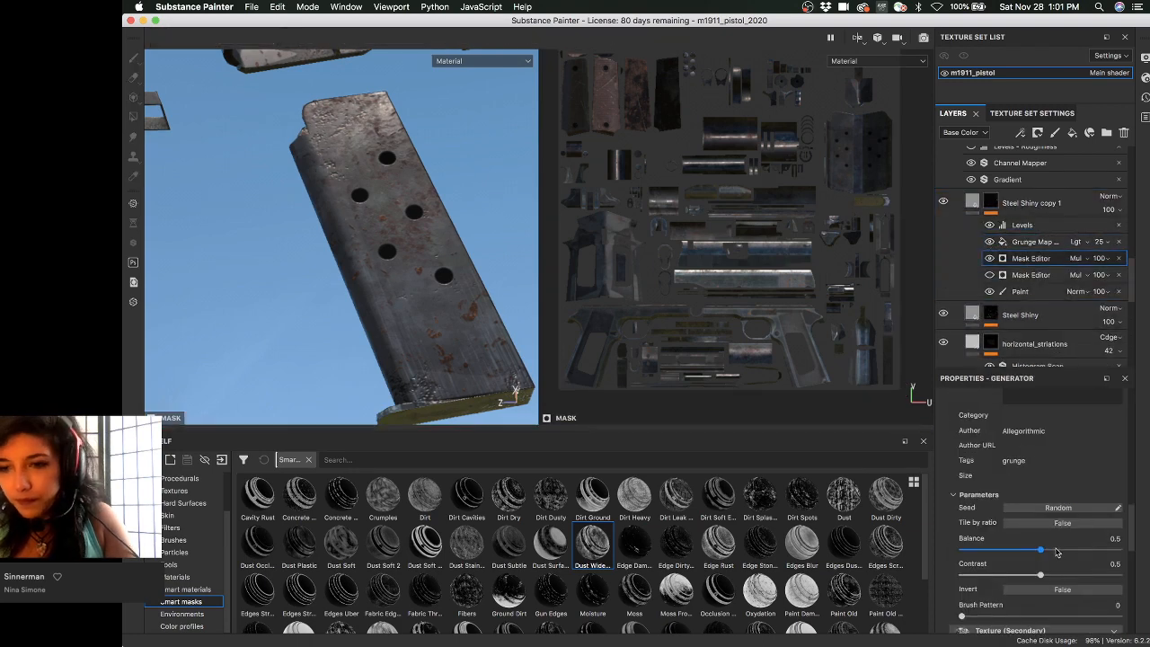
left_click_drag(1074, 552, 1080, 551)
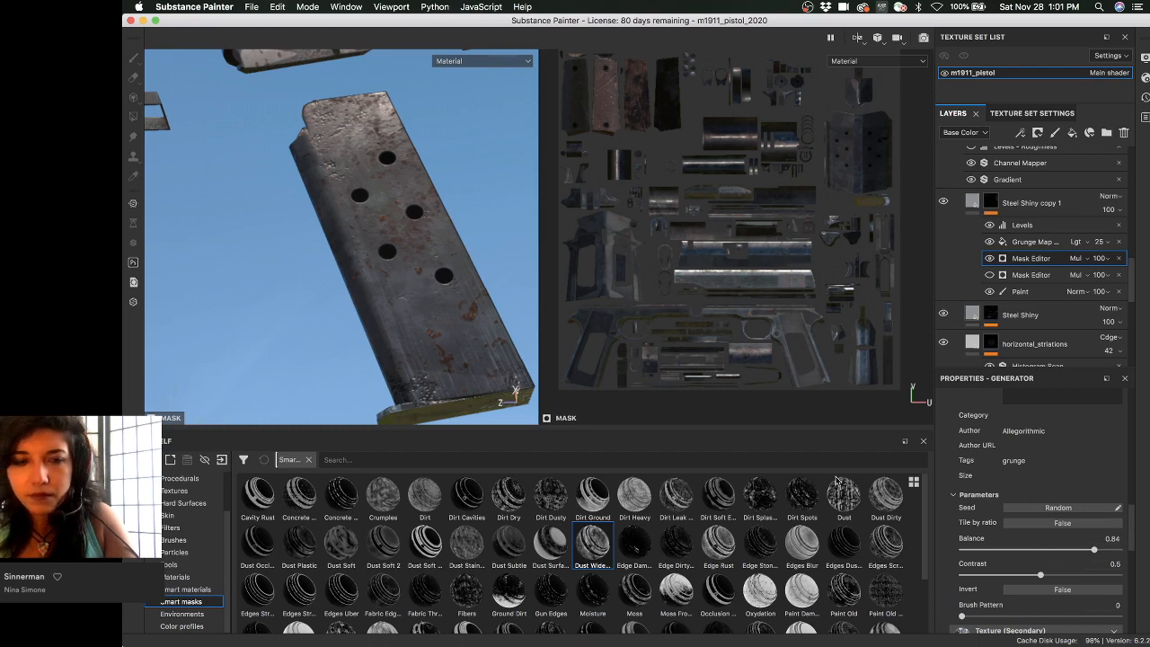
mouse_move(416, 237)
left_mouse_down("alt")
mouse_move(432, 233)
mouse_move(428, 245)
left_mouse_up("alt")
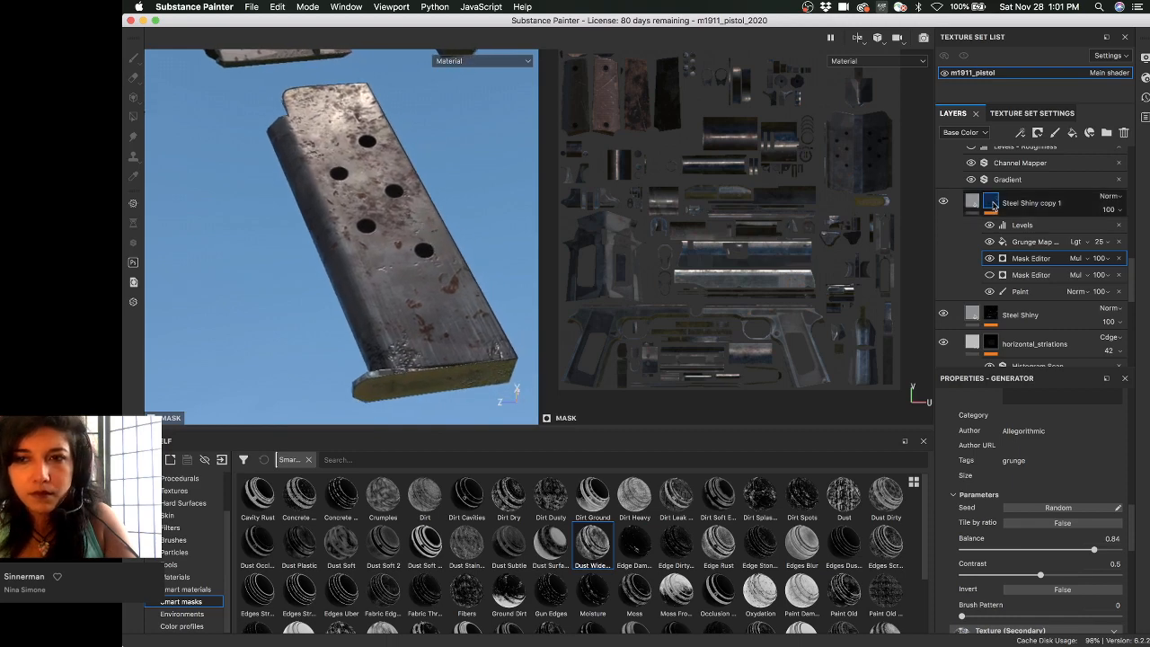
left_click(990, 202, "alt")
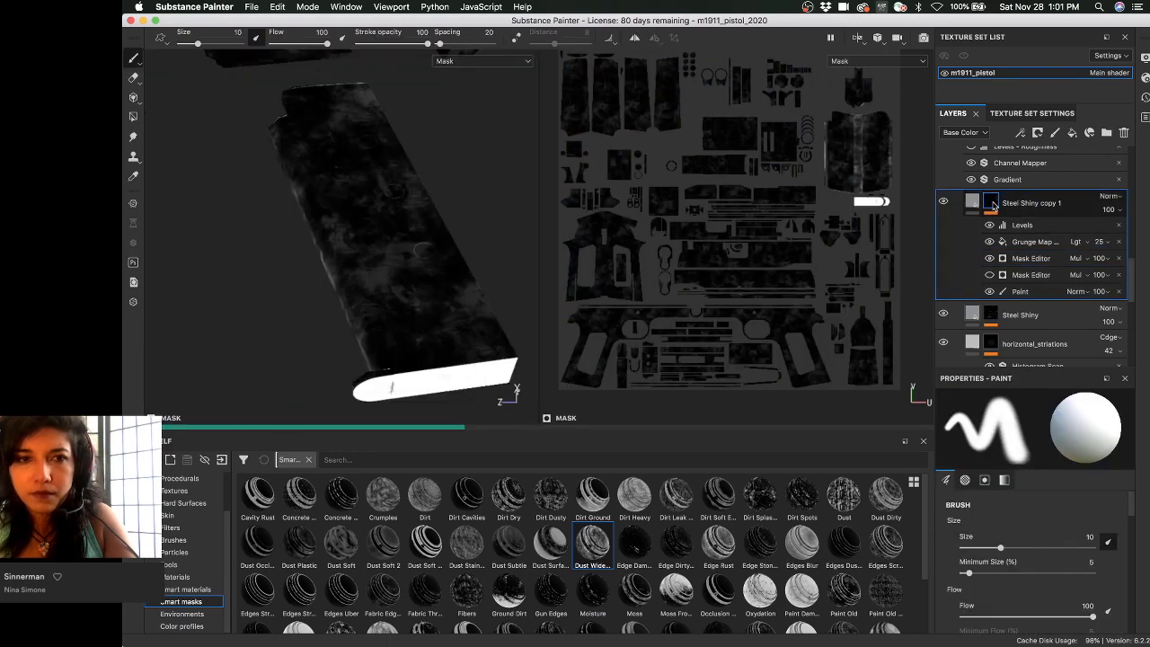
- Select the Grunge Map fill, show the full material, and relight and reframe the magazine
left_click_drag(254, 251, 356, 271, "alt")
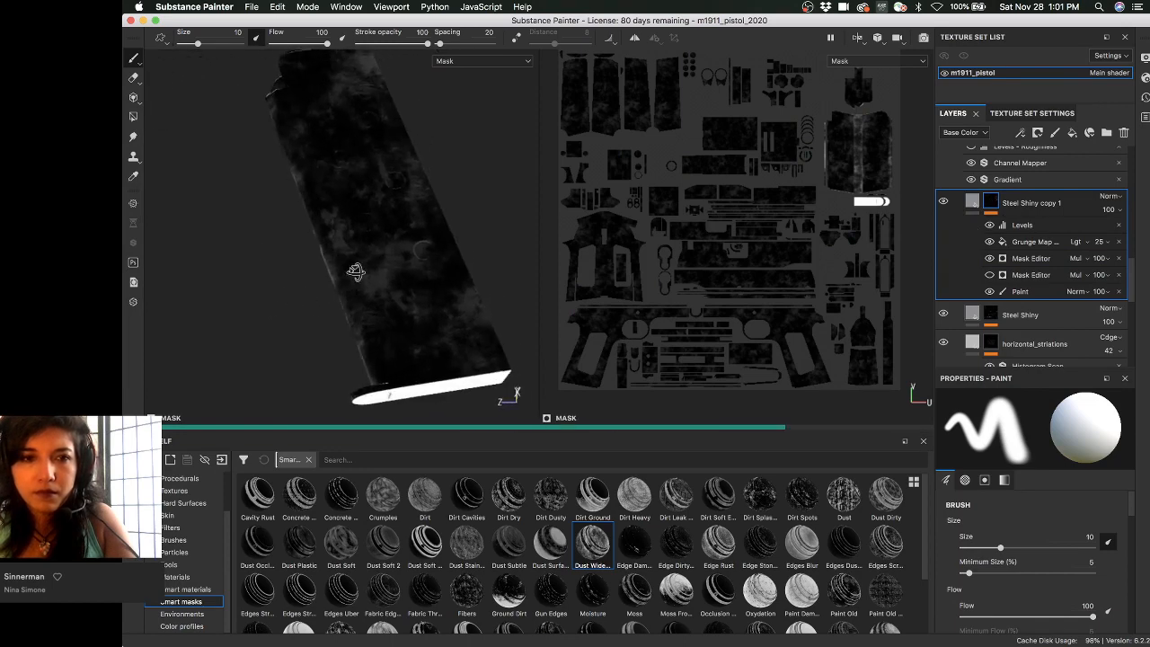
mouse_move(358, 270)
left_mouse_down("alt")
mouse_move(367, 264)
mouse_move(362, 303)
mouse_move(367, 231)
mouse_move(377, 259)
left_mouse_up("alt")
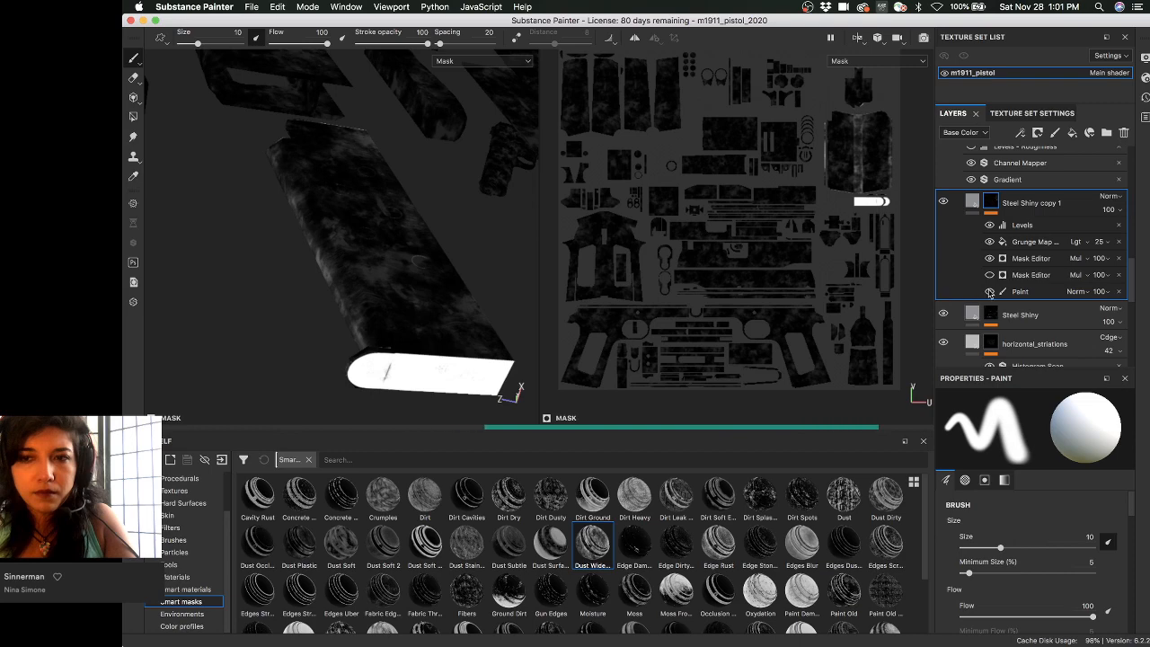
left_click(1020, 242)
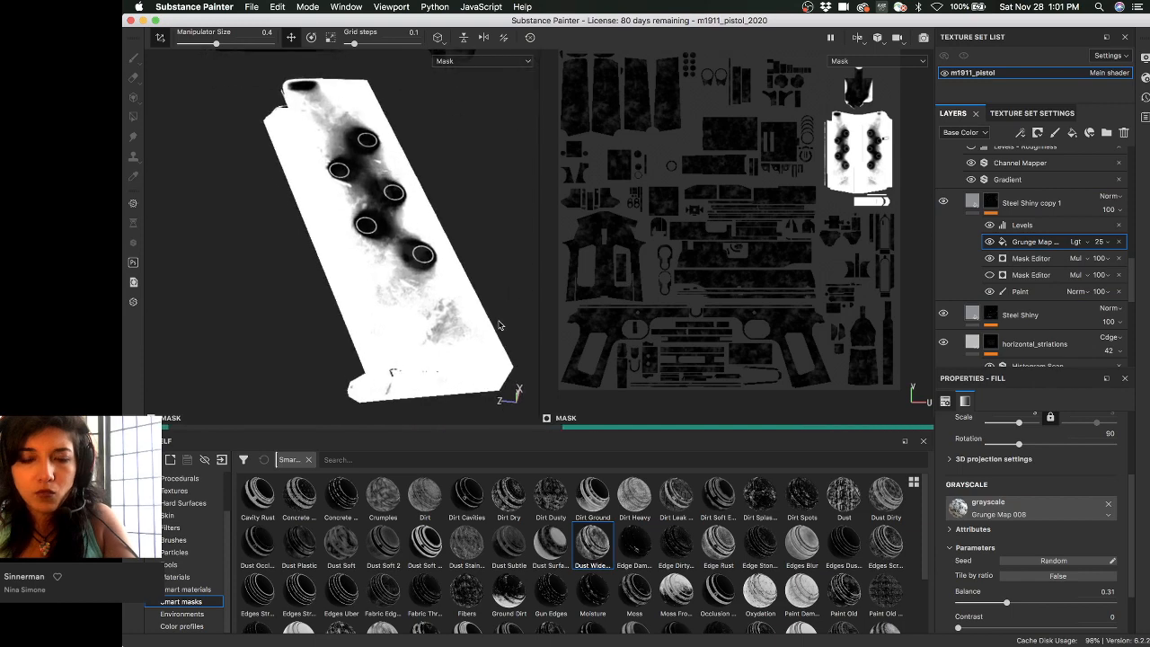
key("m")
left_click_drag(372, 359, 335, 266, "alt")
right_click_drag(336, 267, 485, 273, "shift")
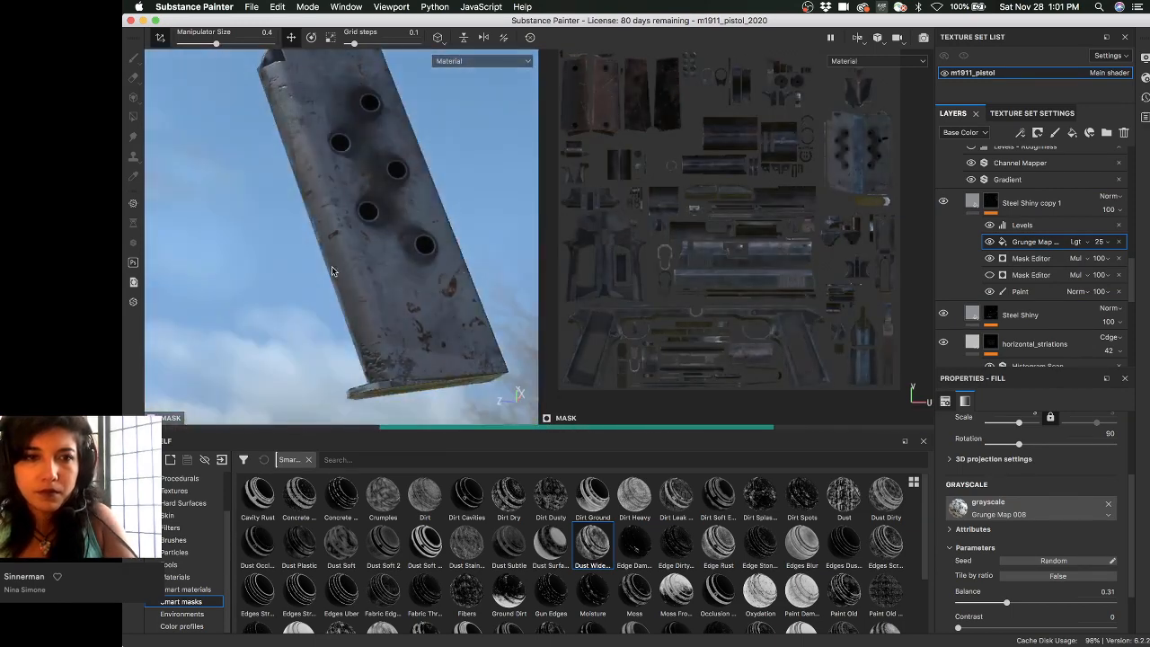
left_click_drag(390, 253, 575, 267, "alt")
middle_click_drag(302, 284, 336, 288, "alt")
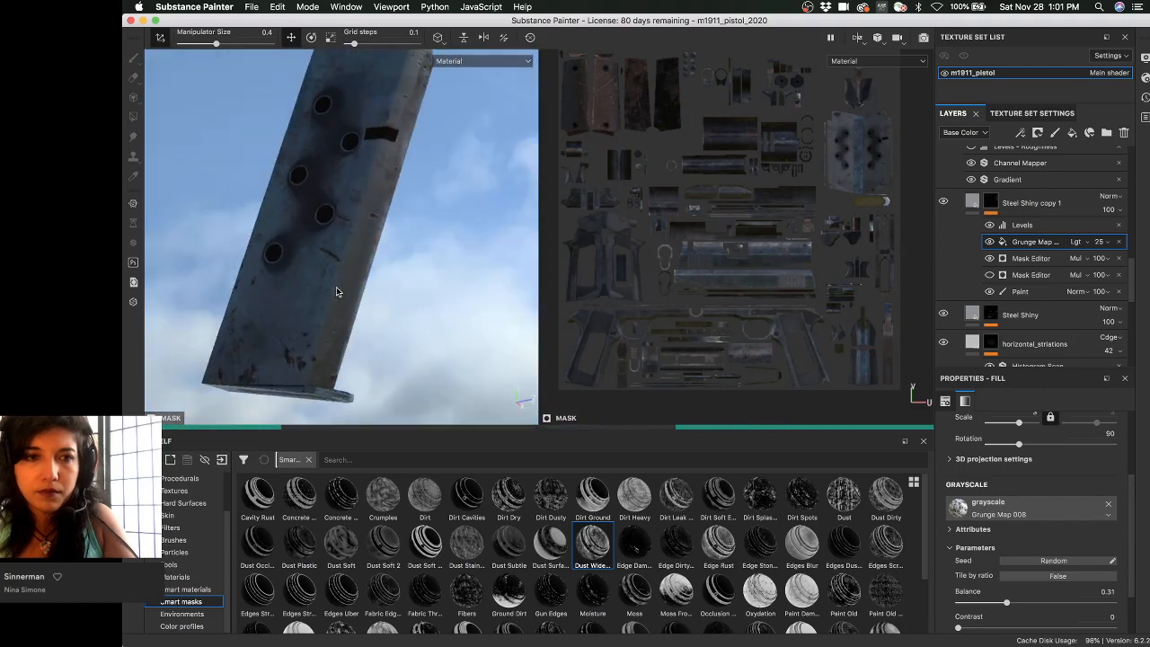
right_click_drag(326, 282, 235, 260, "alt")
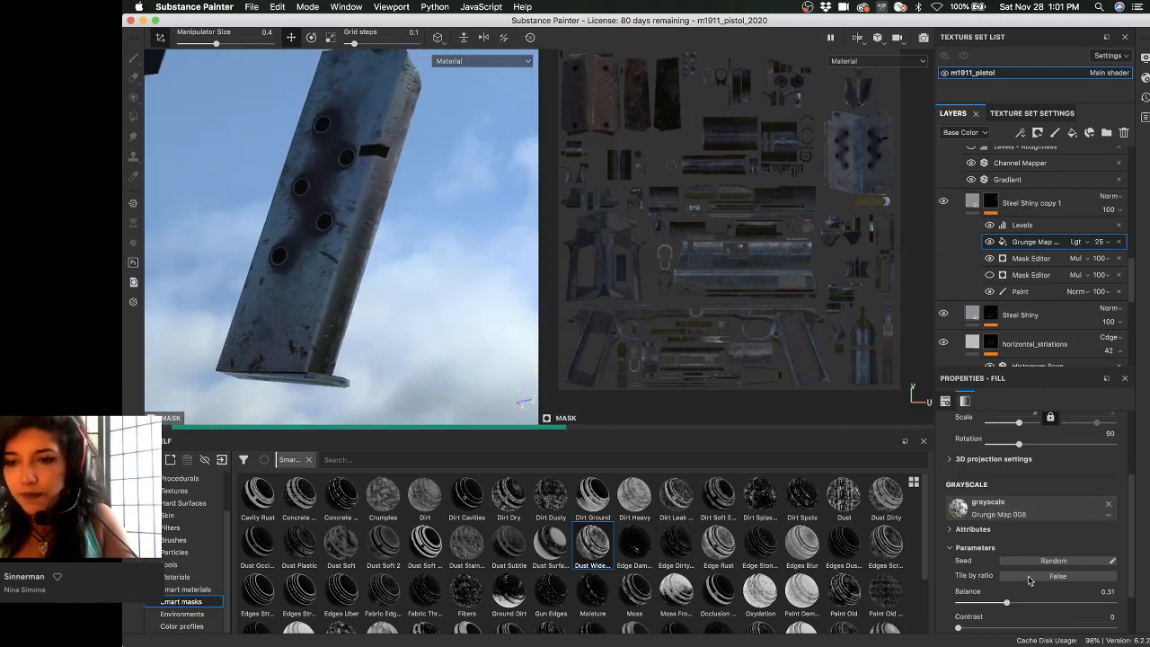
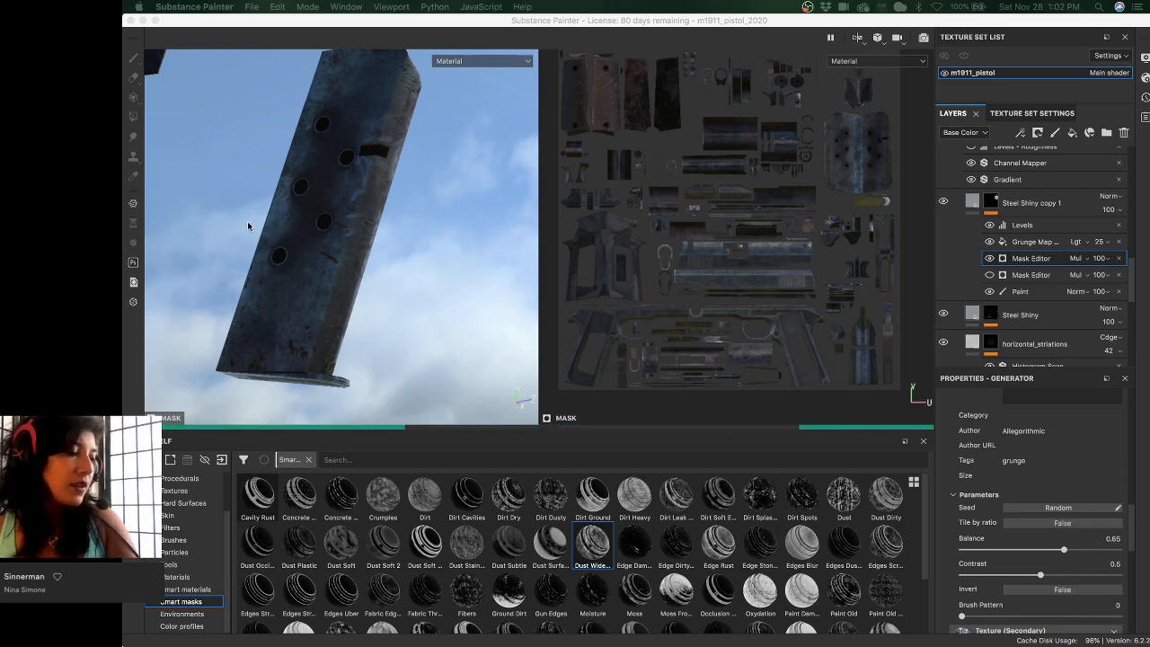
- Orbit, zoom and relight the magazine to inspect wear around its holes, then show the Steel Shiny copy 1 mask
left_click(537, 24)
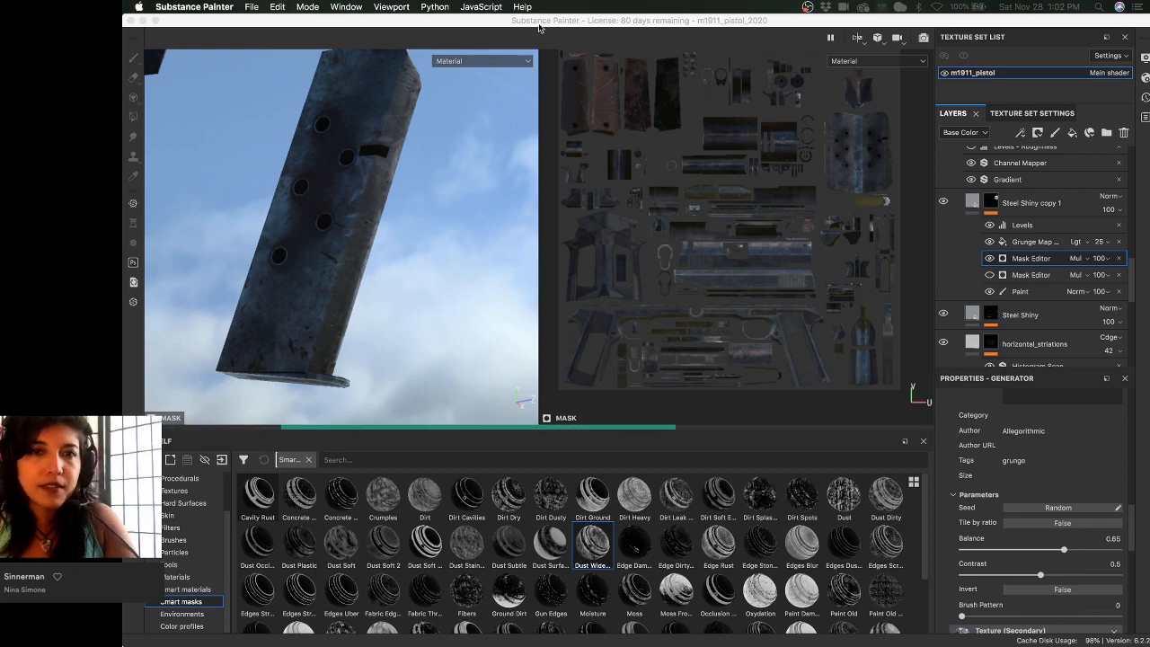
left_click_drag(482, 191, 299, 205, "alt")
right_click_drag(299, 205, 382, 193, "shift")
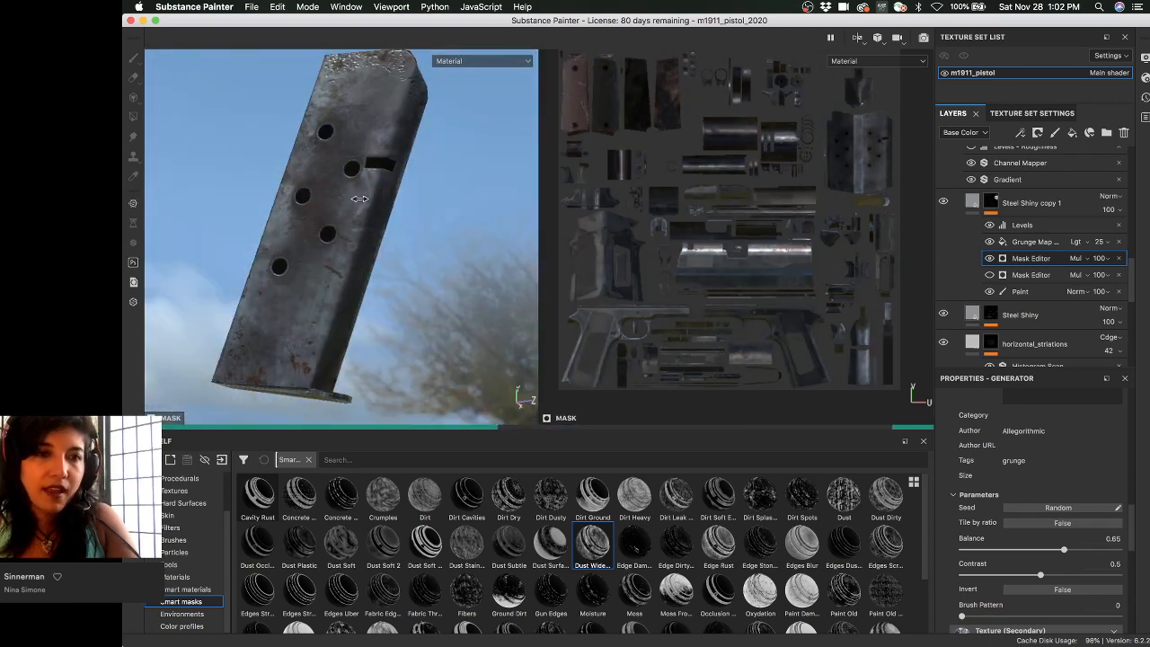
mouse_move(383, 189)
left_mouse_down("alt")
mouse_move(418, 203)
mouse_move(397, 204)
mouse_move(384, 180)
left_mouse_up("alt")
middle_click_drag(386, 180, 442, 189, "alt")
right_click_drag(442, 190, 409, 246, "alt")
left_click_drag(408, 246, 433, 244, "alt")
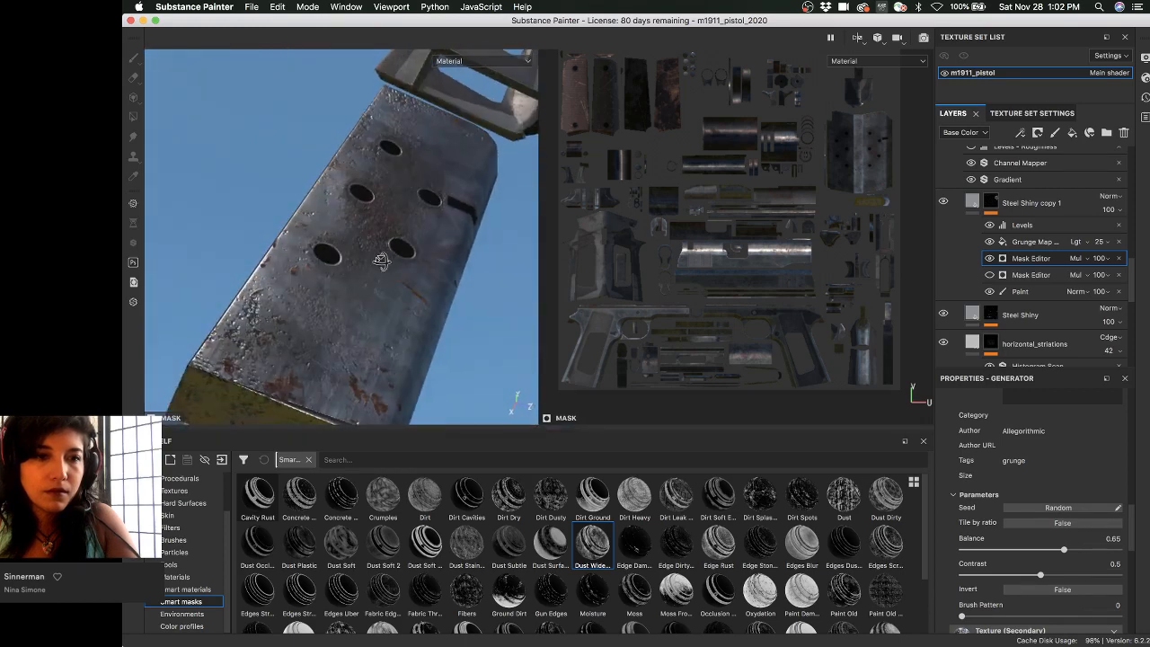
right_click_drag(367, 278, 317, 256, "alt")
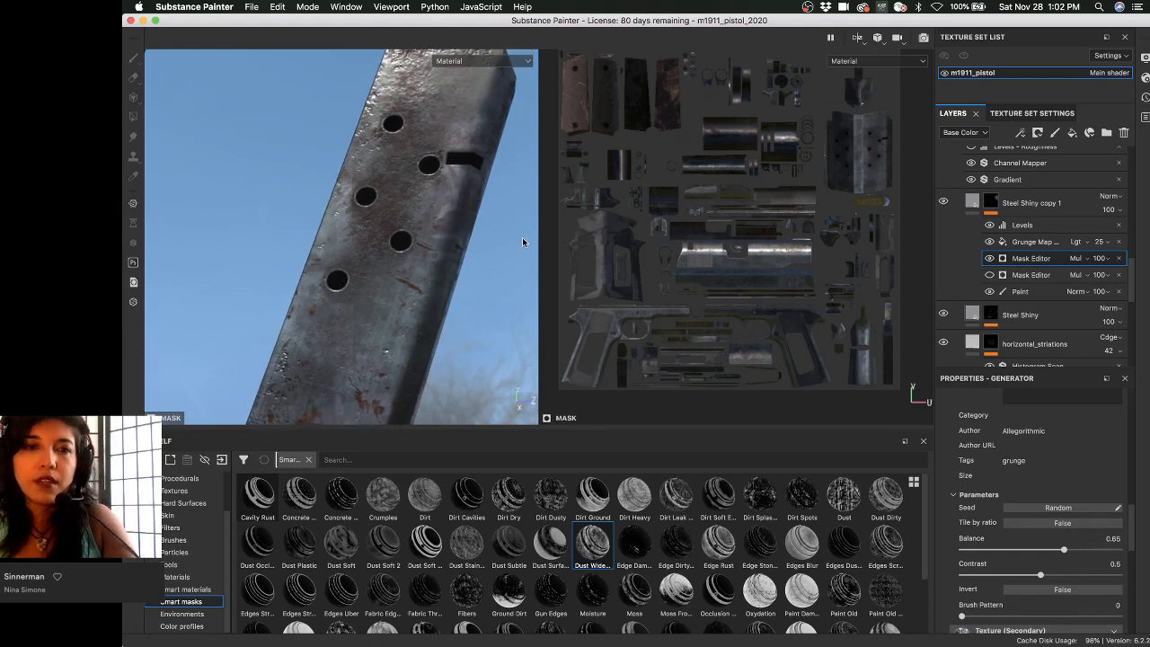
left_click_drag(395, 216, 415, 285, "alt")
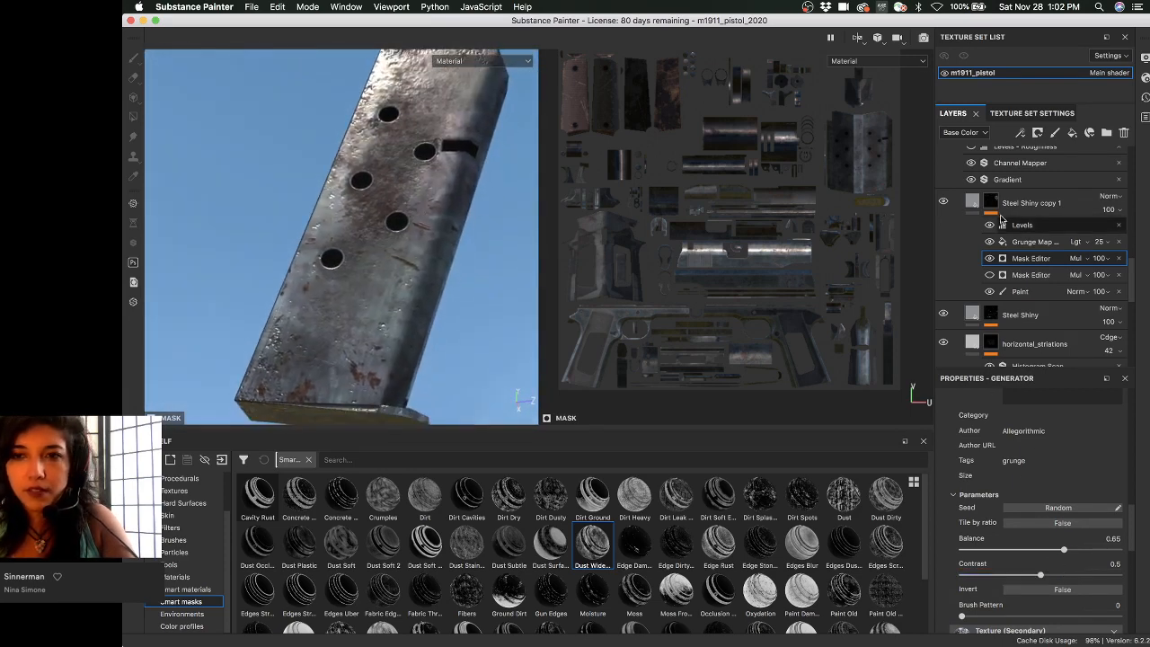
left_click(992, 204, "alt")
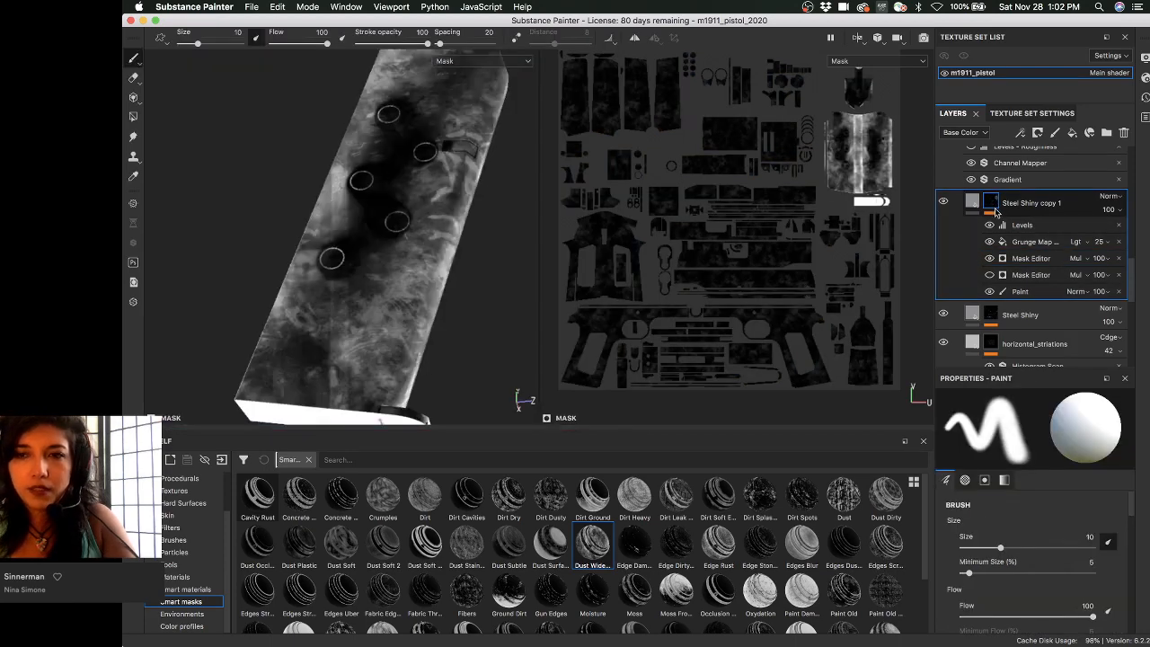
- Replace the Mask Editor's secondary texture Grunge Map 013 with Grunge Map 006 from the grunge search
left_click(1029, 258)
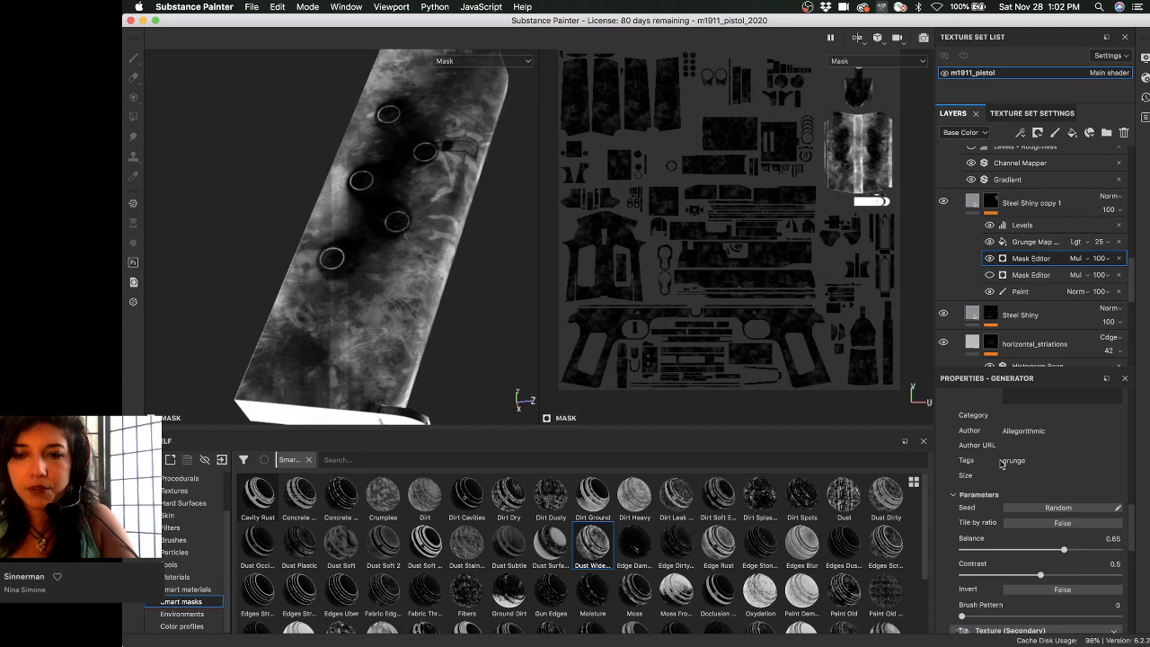
scroll(1004, 476, "down", 4)
left_click(1013, 493)
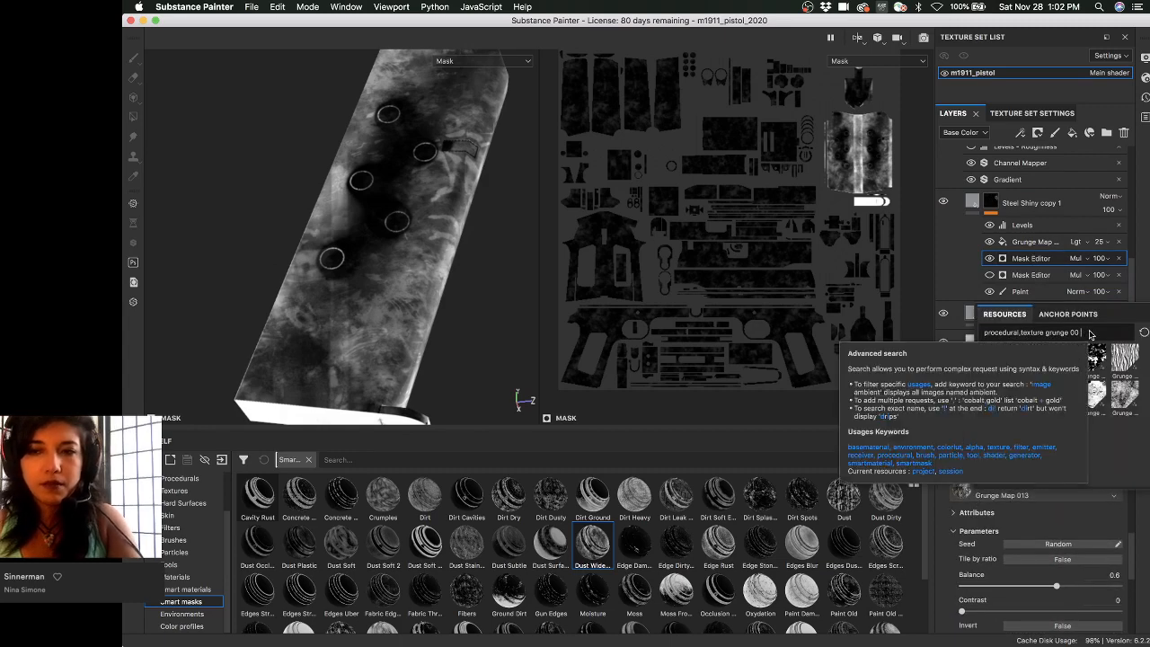
key("BackSpace")
type("13")
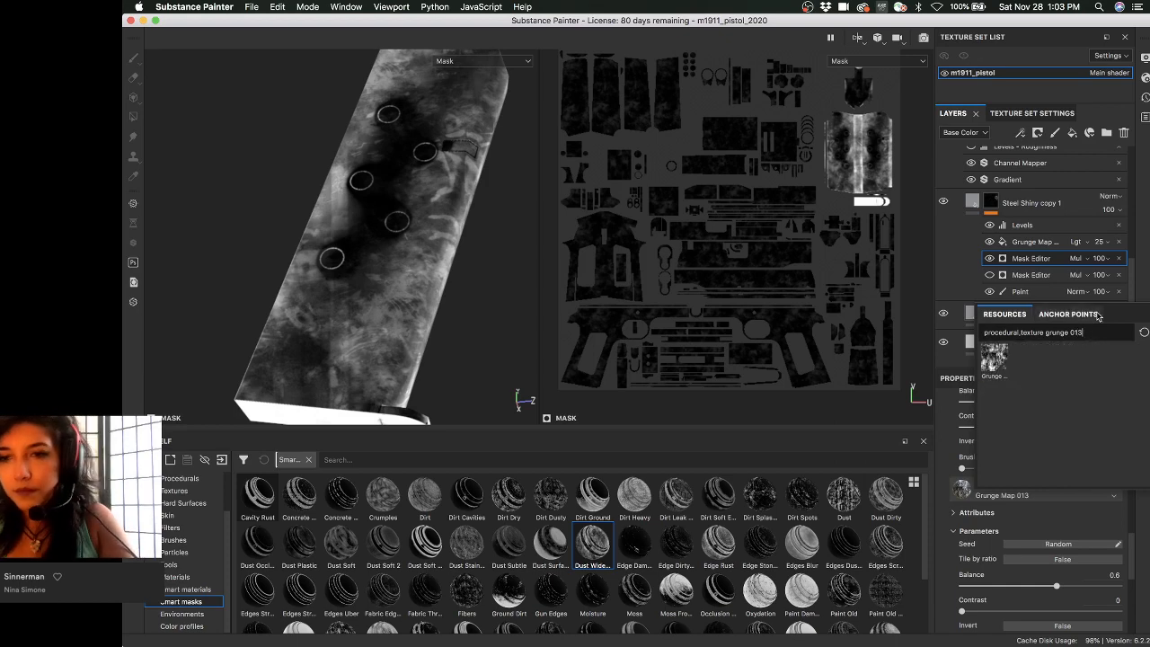
mouse_move(995, 359)
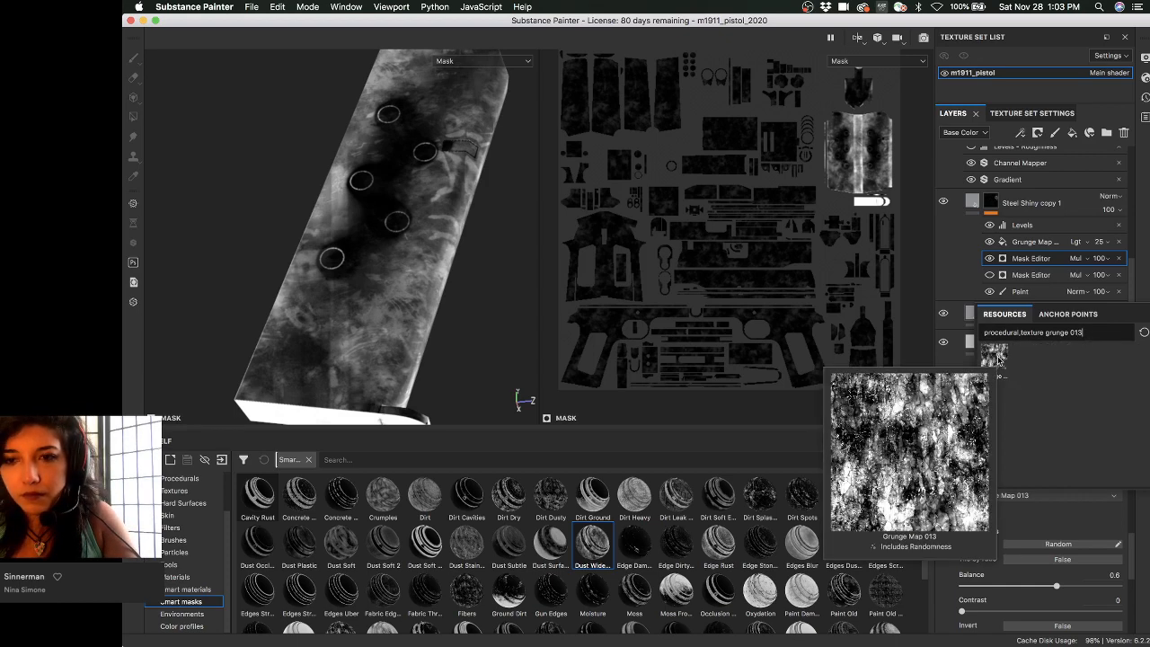
key("BackSpace")
key("BackSpace")
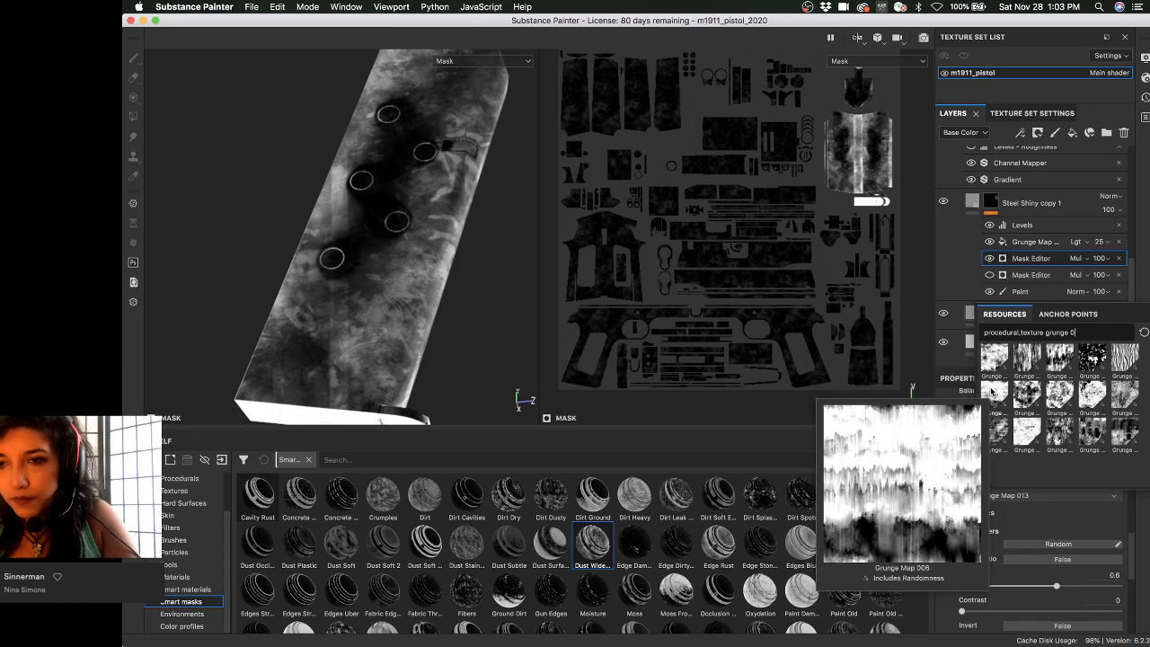
left_click(991, 392)
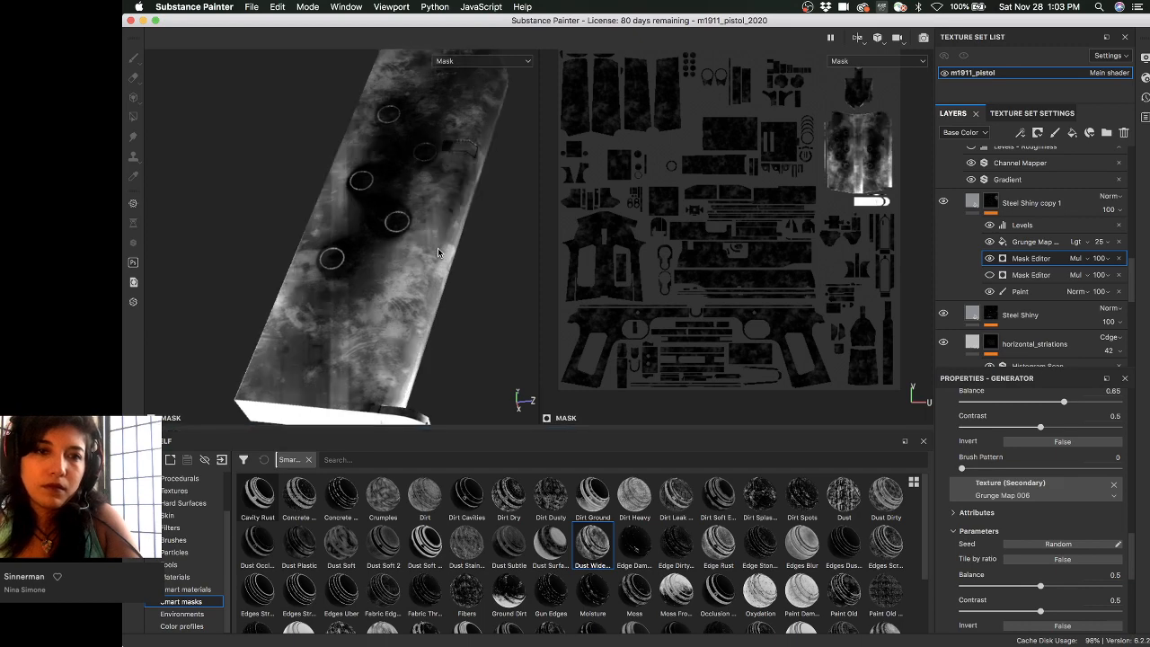
- Orbit the magazine and scroll through the Mask Editor properties to review the updated mask
left_click_drag(438, 274, 395, 269, "alt")
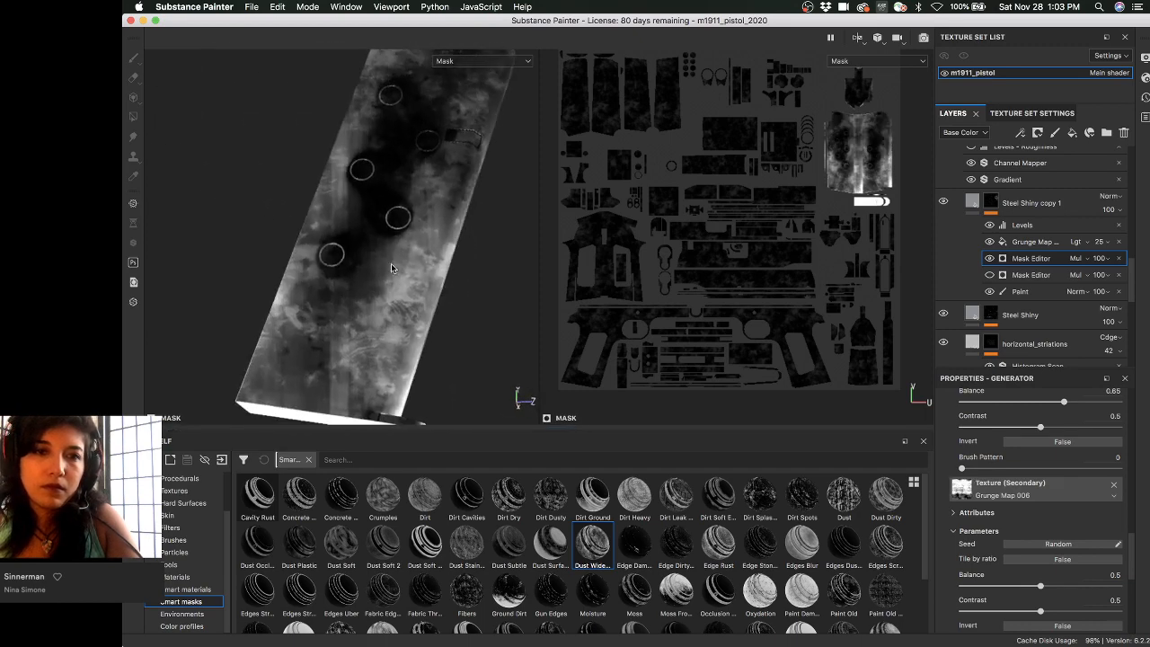
scroll(969, 493, "down", 5)
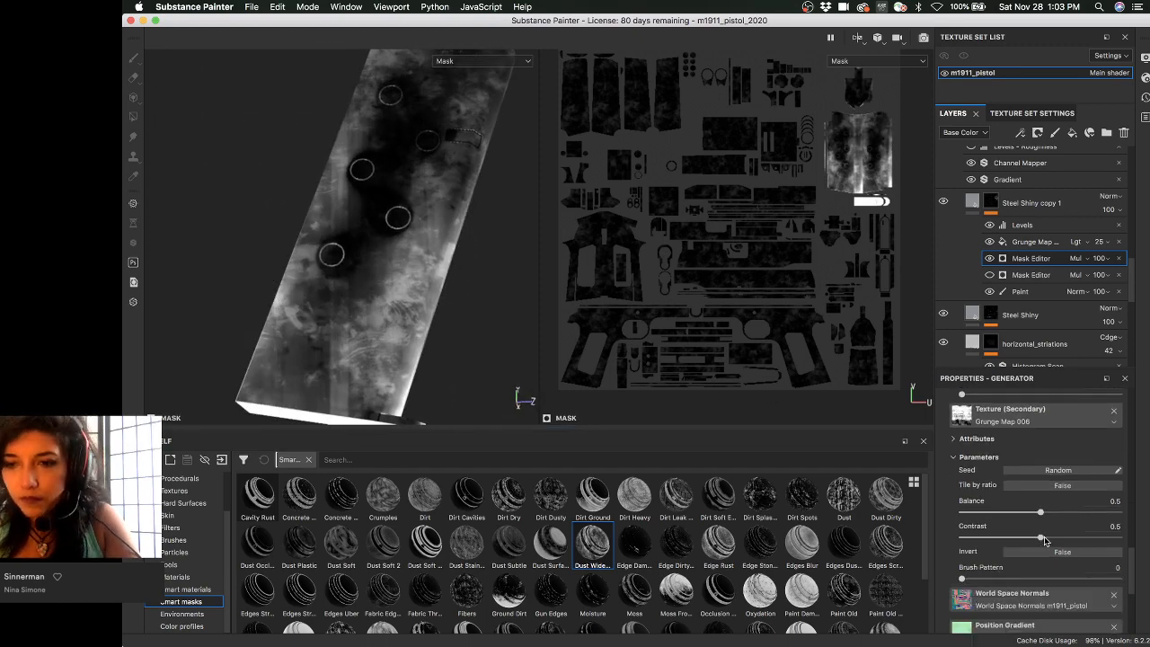
scroll(987, 478, "down", 2)
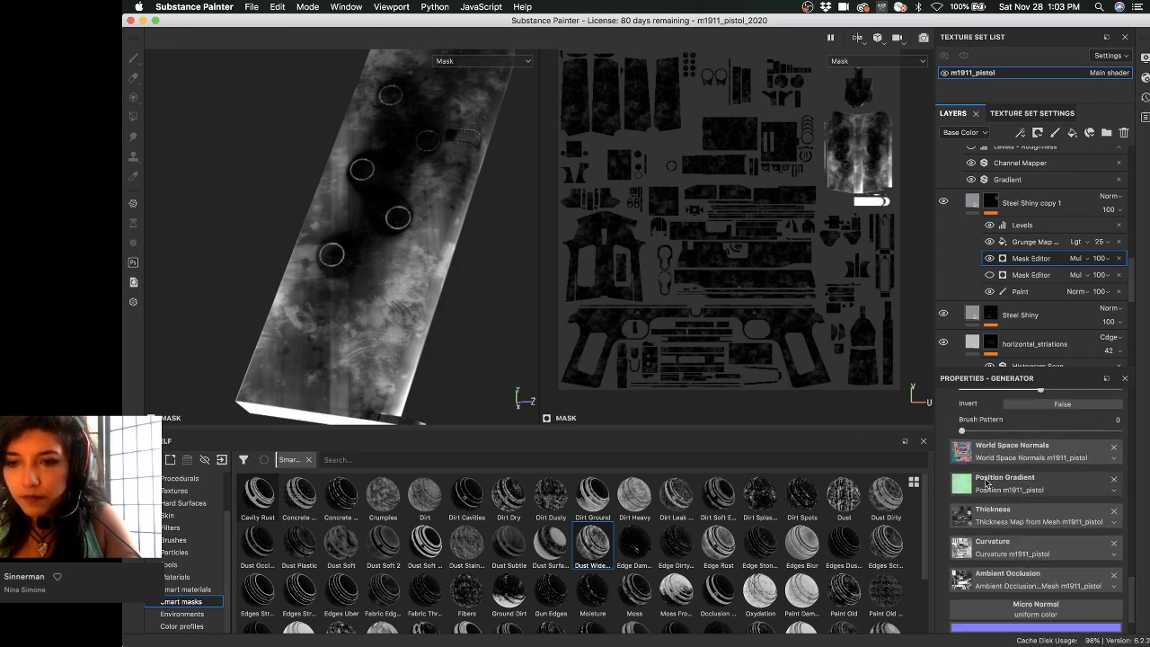
scroll(984, 485, "up", 4)
scroll(979, 544, "up", 2)
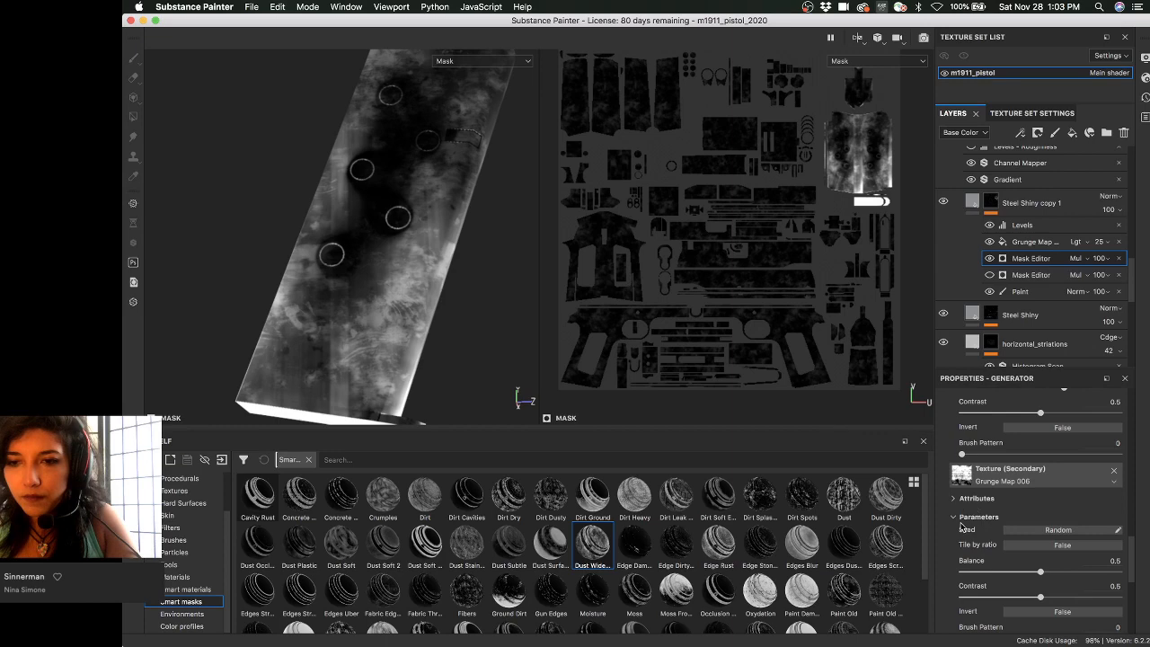
scroll(992, 505, "down", 2)
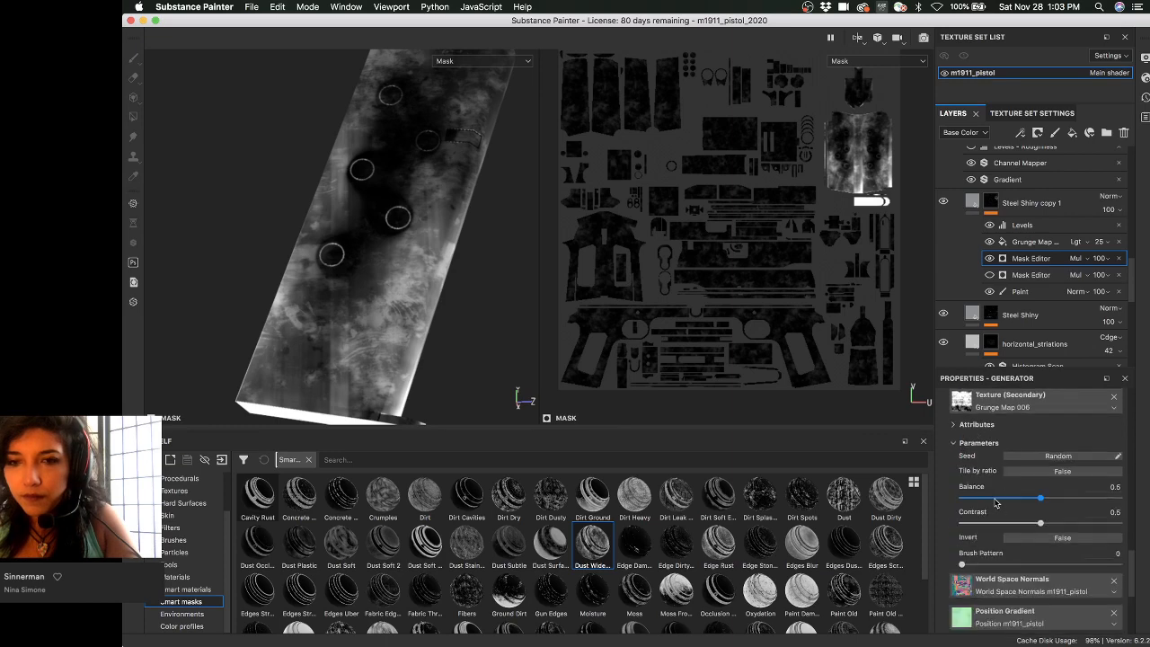
scroll(994, 501, "up", 10)
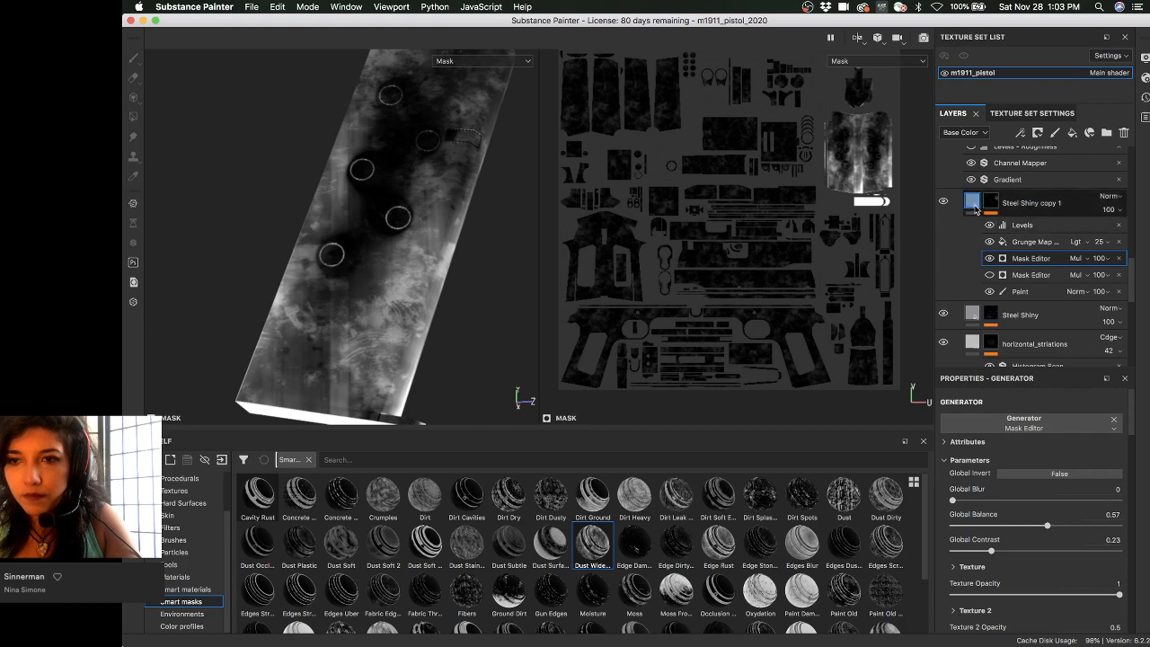
mouse_move(976, 209)
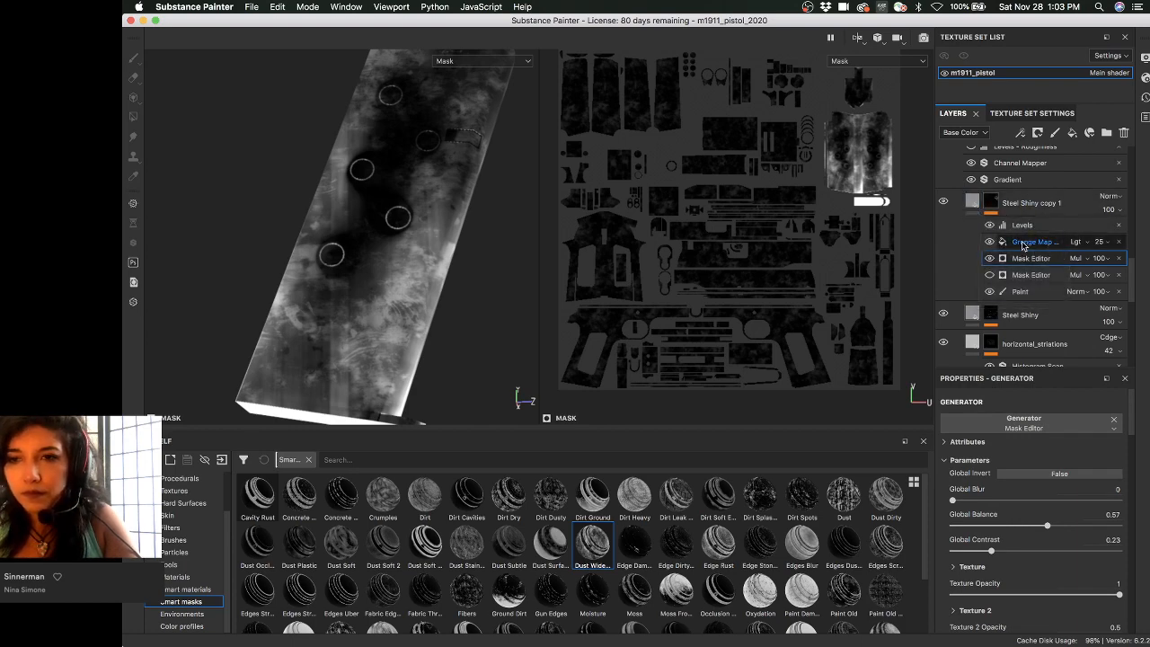
- Hide the Grunge Map fill effect in the mask and reopen the first Mask Editor's settings
left_click(1023, 242)
left_click(990, 242)
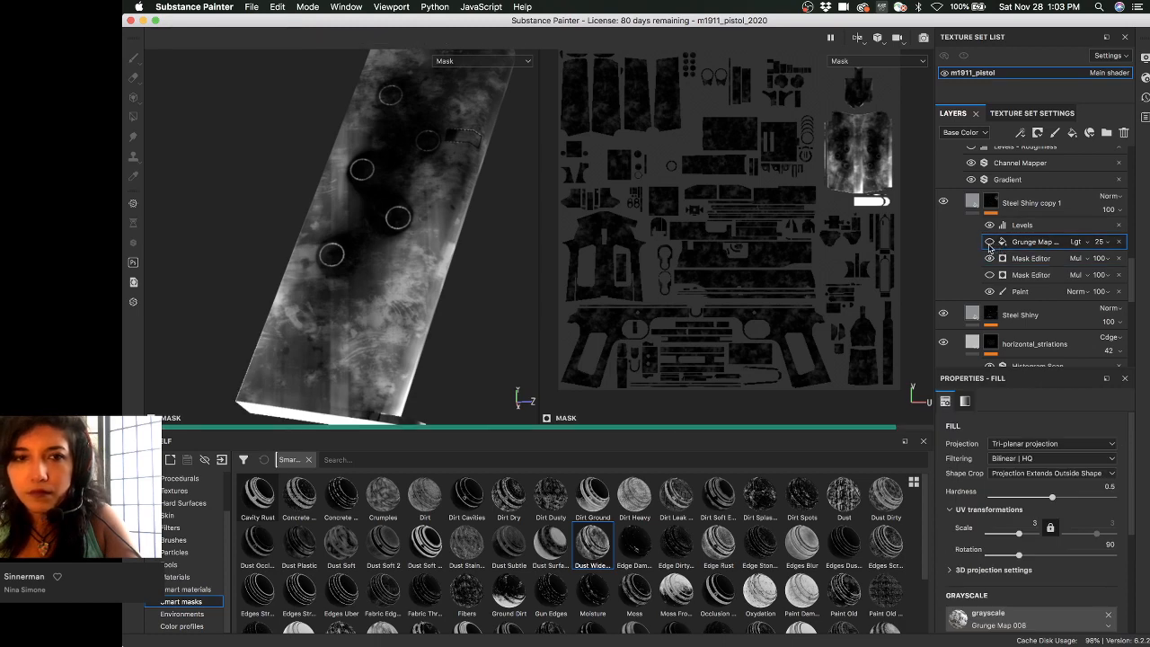
mouse_move(441, 255)
left_mouse_down("alt")
mouse_move(377, 233)
mouse_move(431, 252)
mouse_move(350, 314)
mouse_move(328, 204)
mouse_move(447, 230)
mouse_move(433, 239)
mouse_move(453, 246)
left_mouse_up("alt")
left_click(1042, 258)
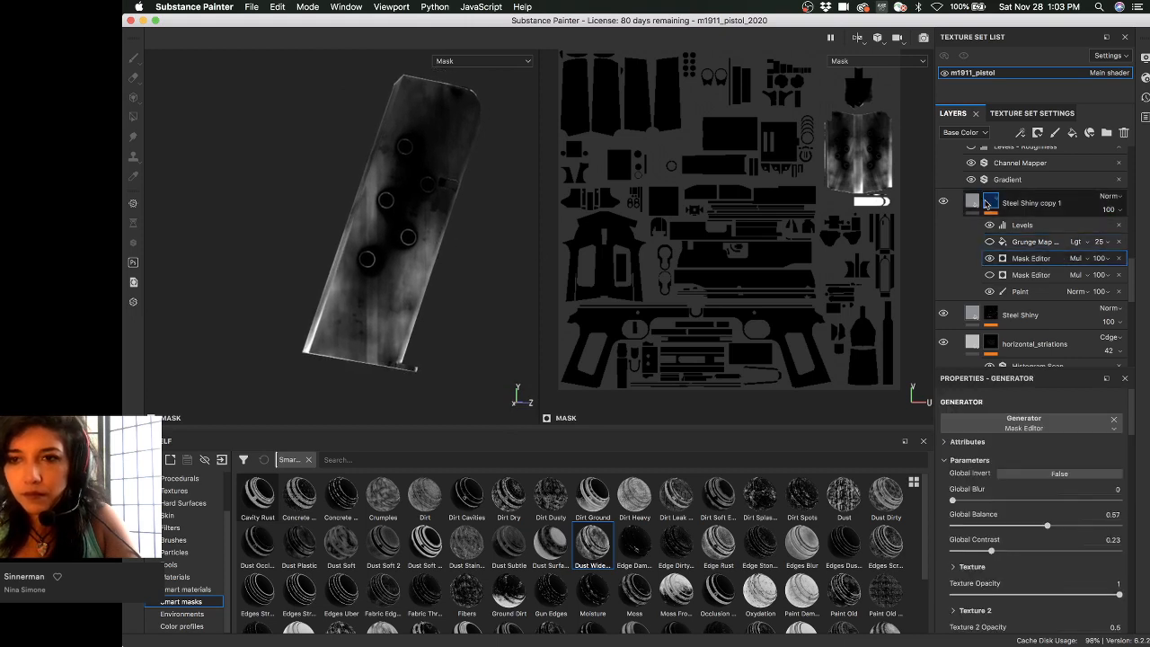
left_click(987, 204)
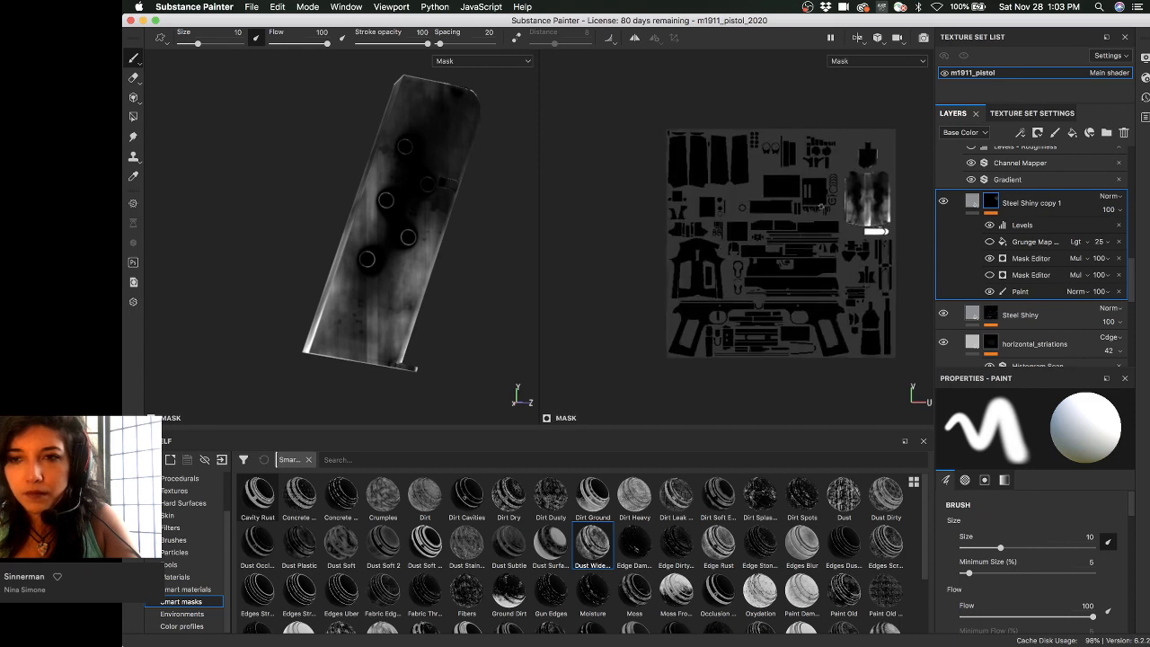
left_click(1039, 291)
left_click(1037, 259)
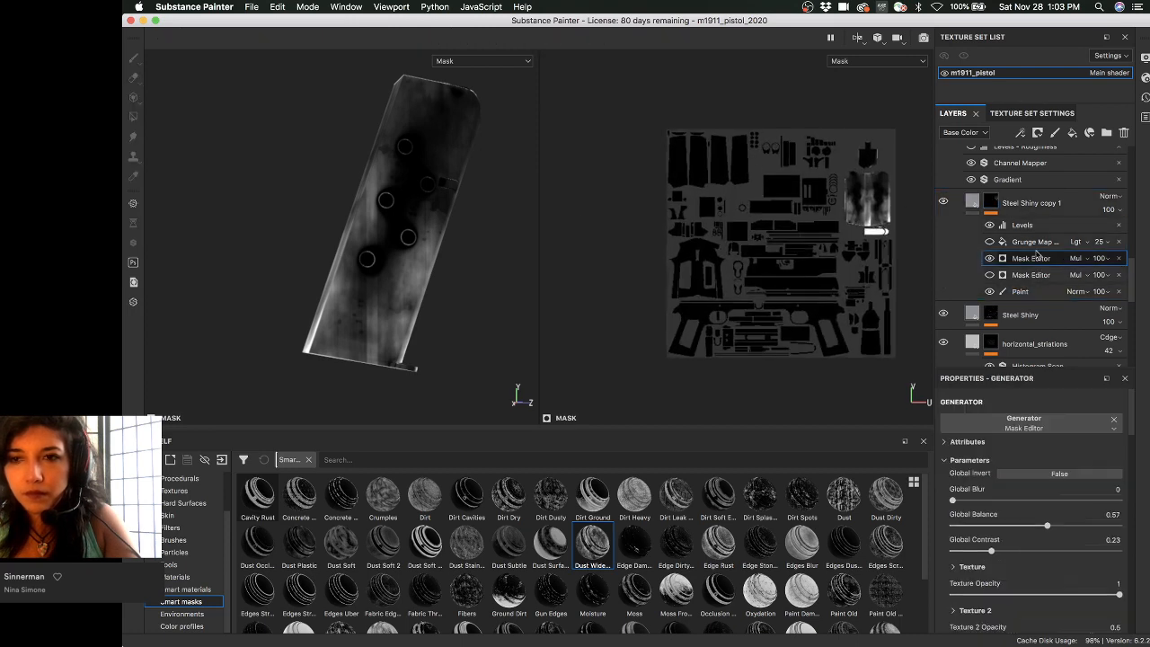
scroll(972, 462, "down", 5)
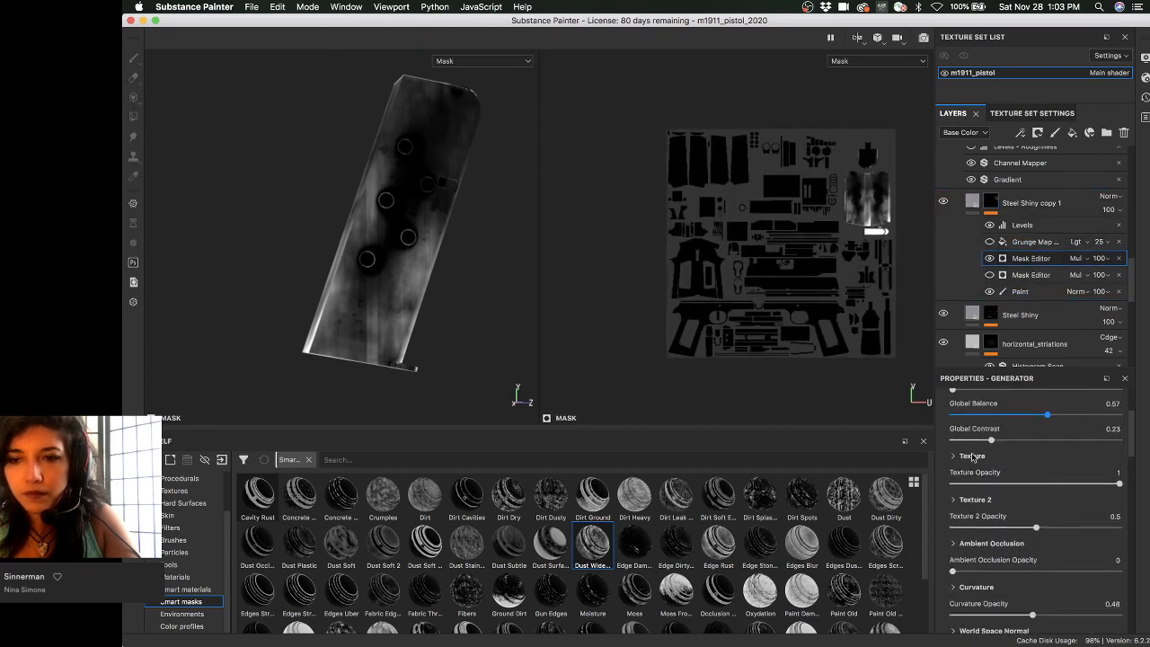
- Set Texture 2's Triplanar to False and check the magazine mask
left_click(954, 426)
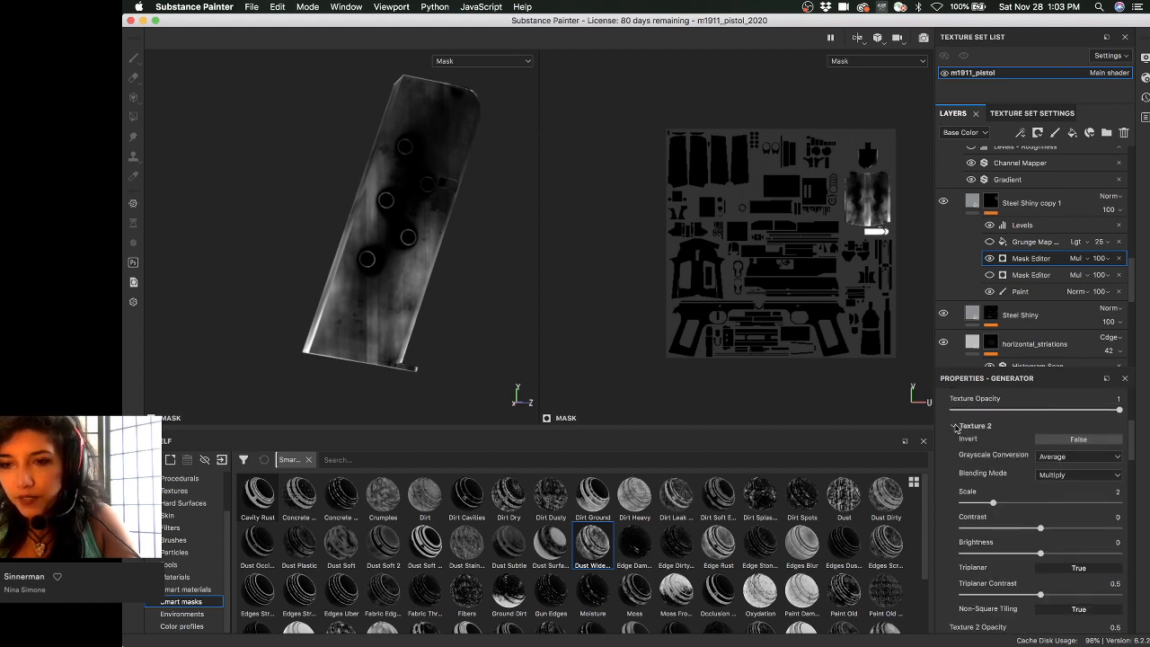
scroll(955, 428, "down", 2)
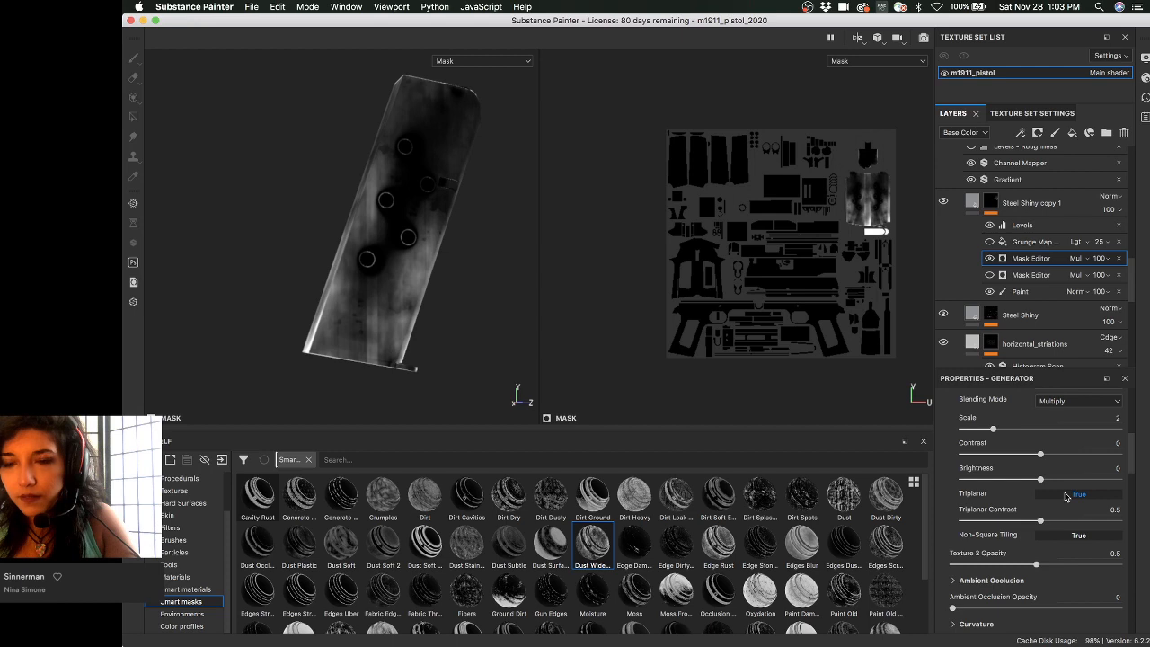
scroll(1081, 497, "up", 3)
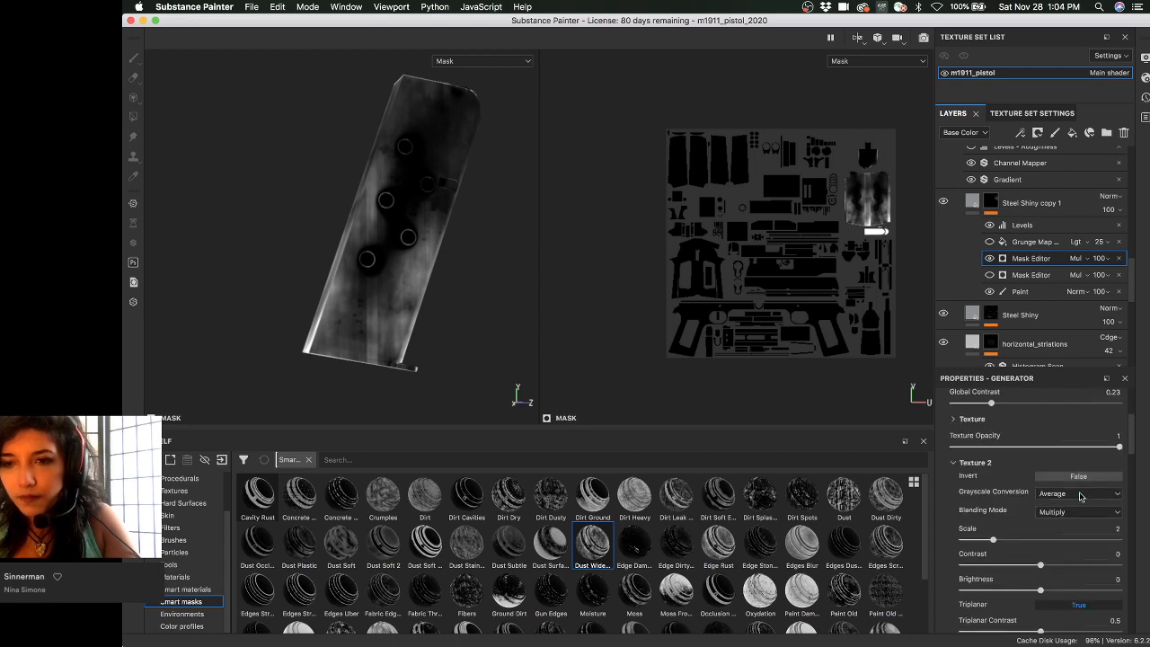
scroll(1033, 468, "down", 1)
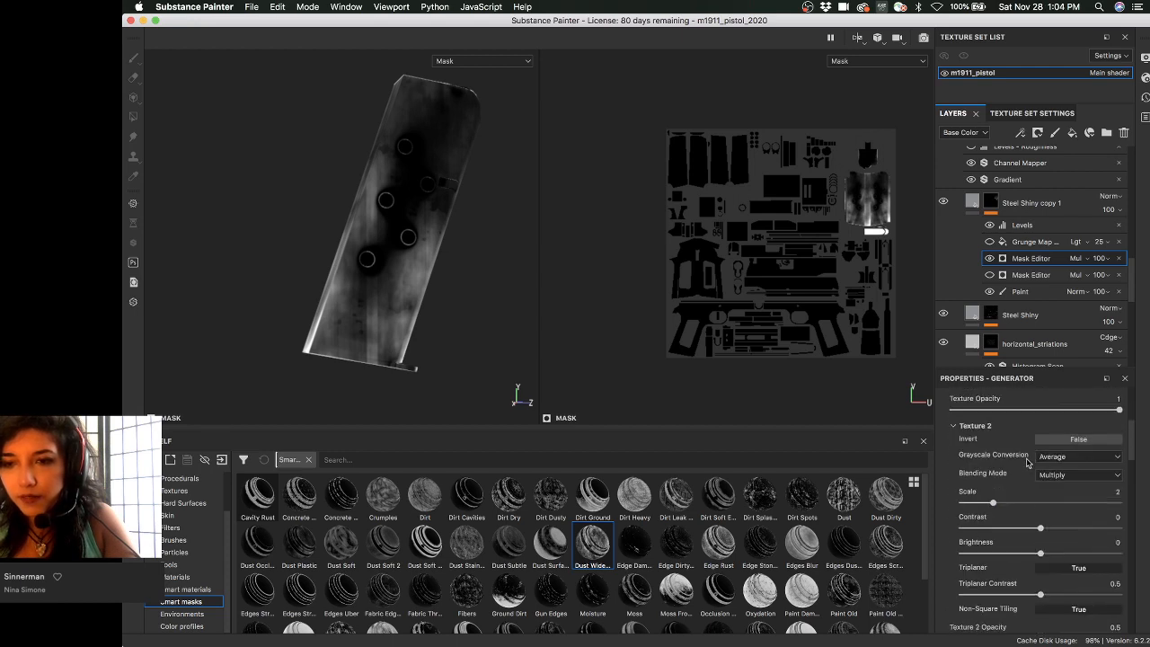
left_click(1092, 567)
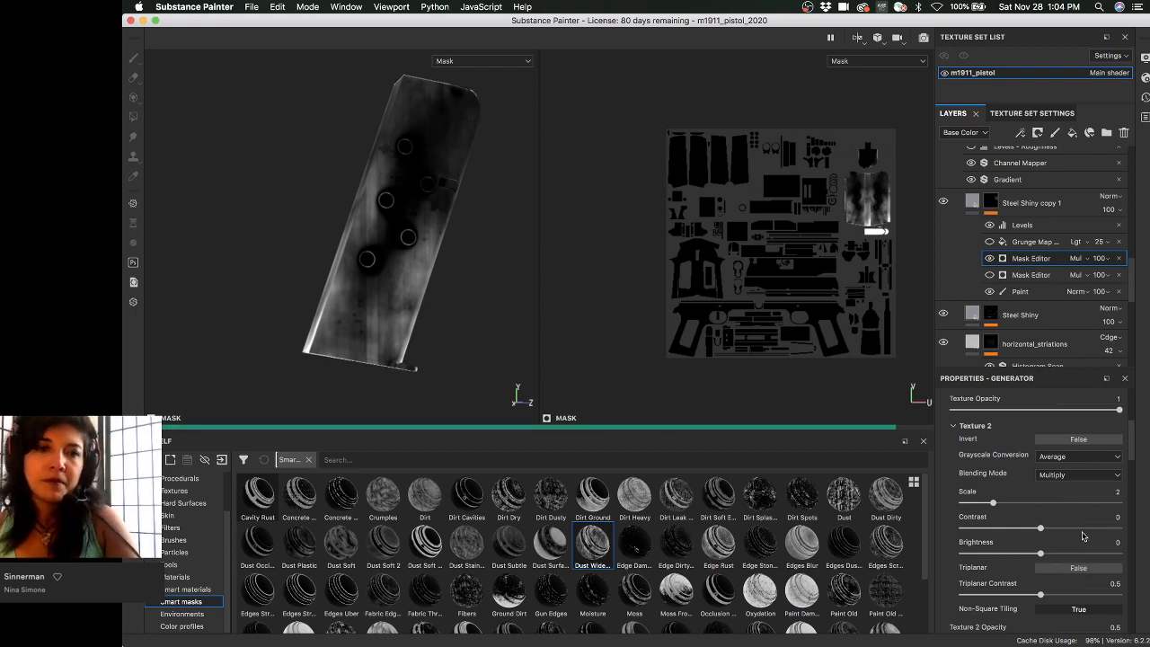
left_click_drag(384, 307, 346, 285, "alt")
scroll(346, 285, "up", 1)
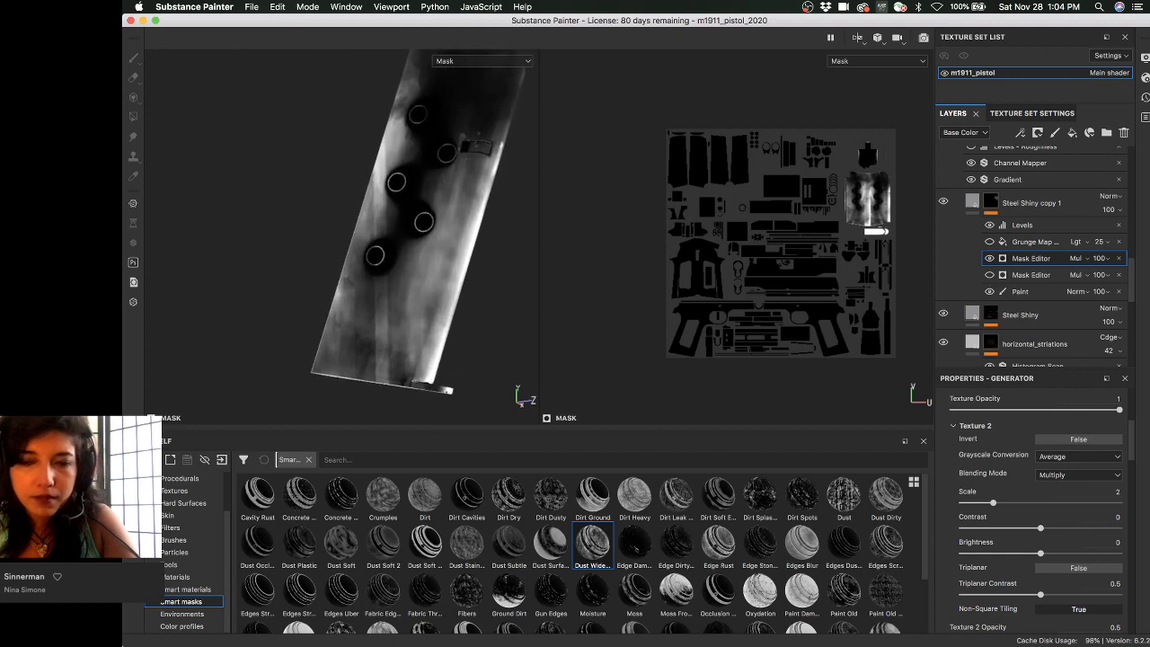
left_click(951, 425)
- Set the first Texture's Triplanar to False, leaving the mask mostly white with dark rings
scroll(960, 449, "down", 10)
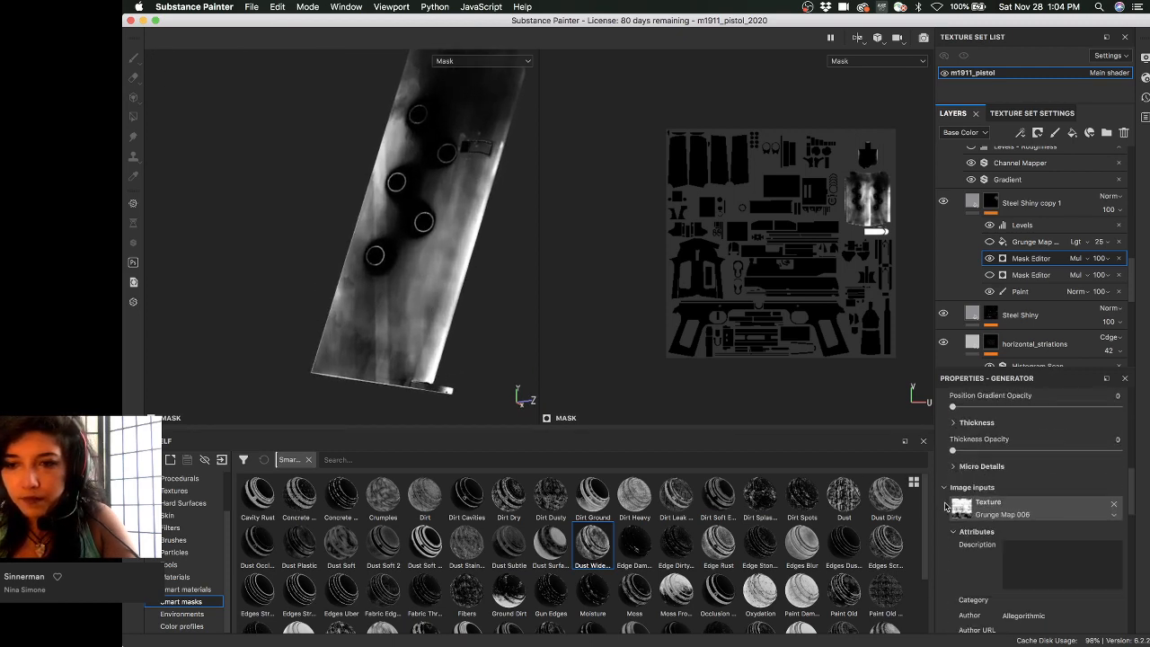
scroll(946, 492, "up", 4)
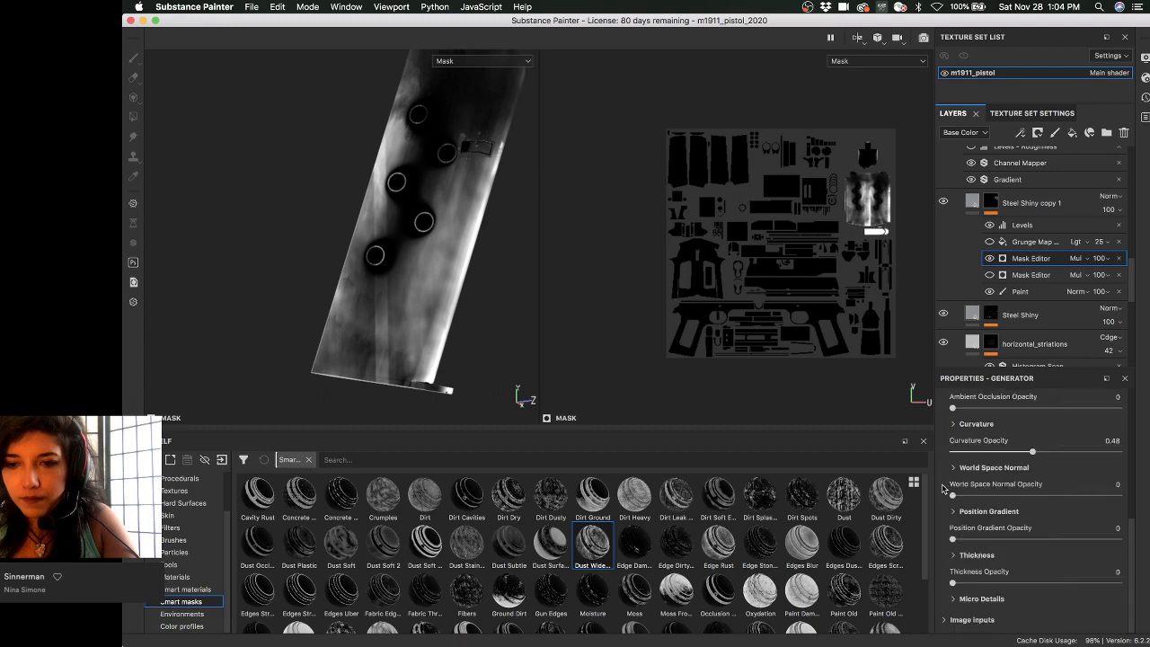
scroll(970, 514, "up", 3)
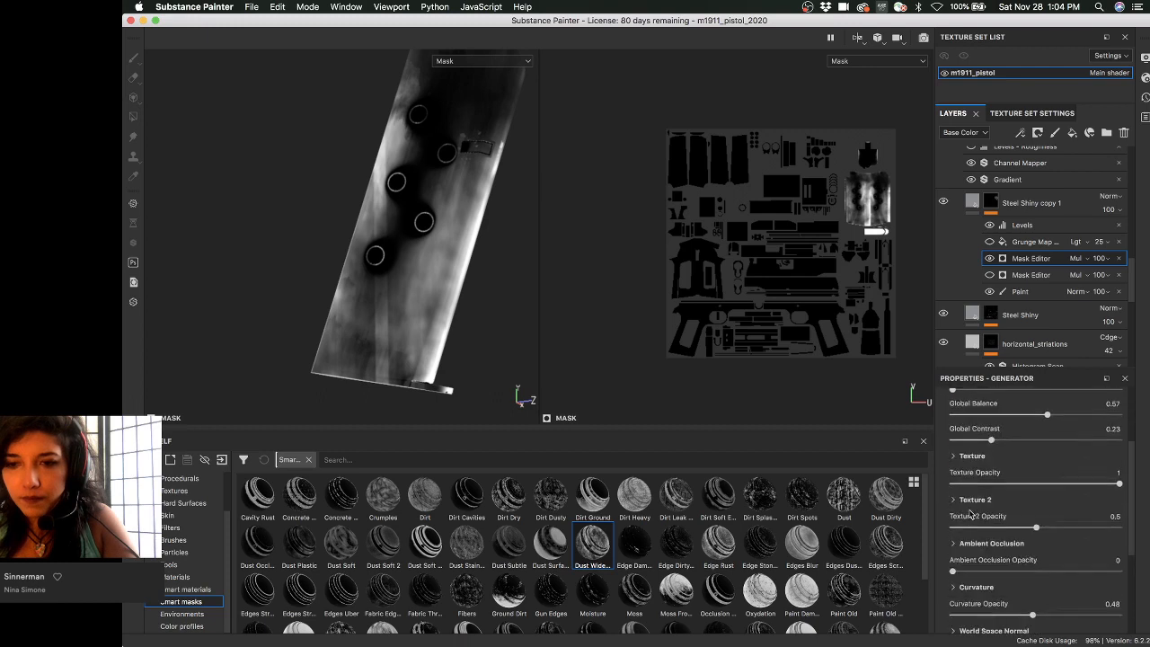
left_click(952, 500)
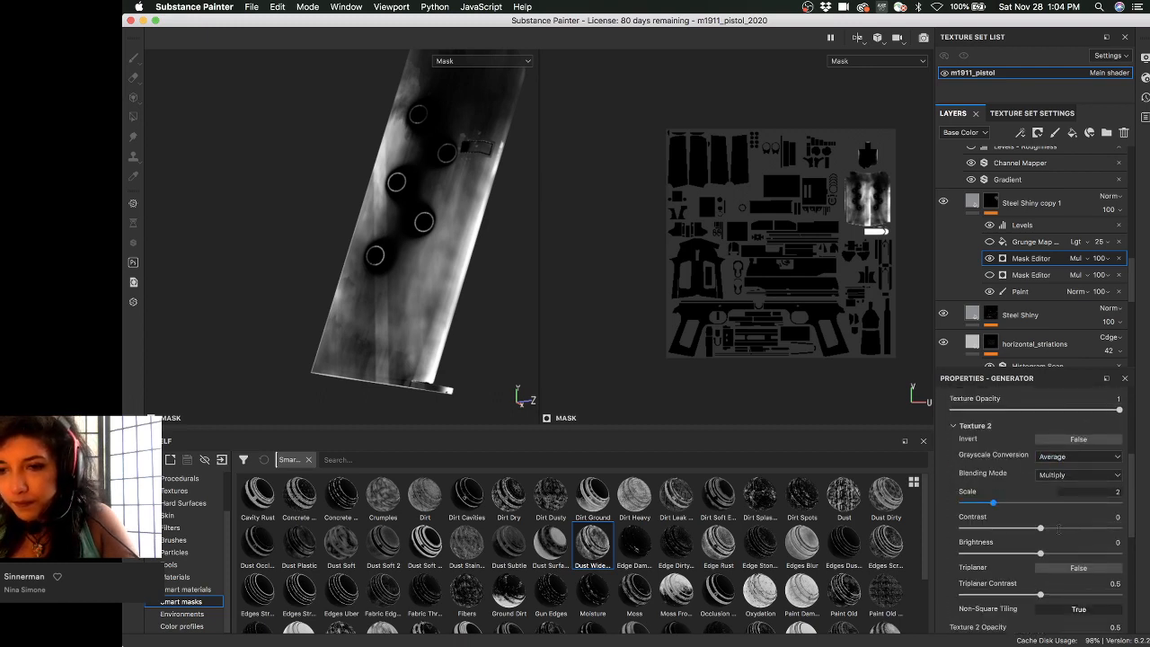
scroll(1057, 531, "down", 2)
scroll(1006, 518, "down", 2)
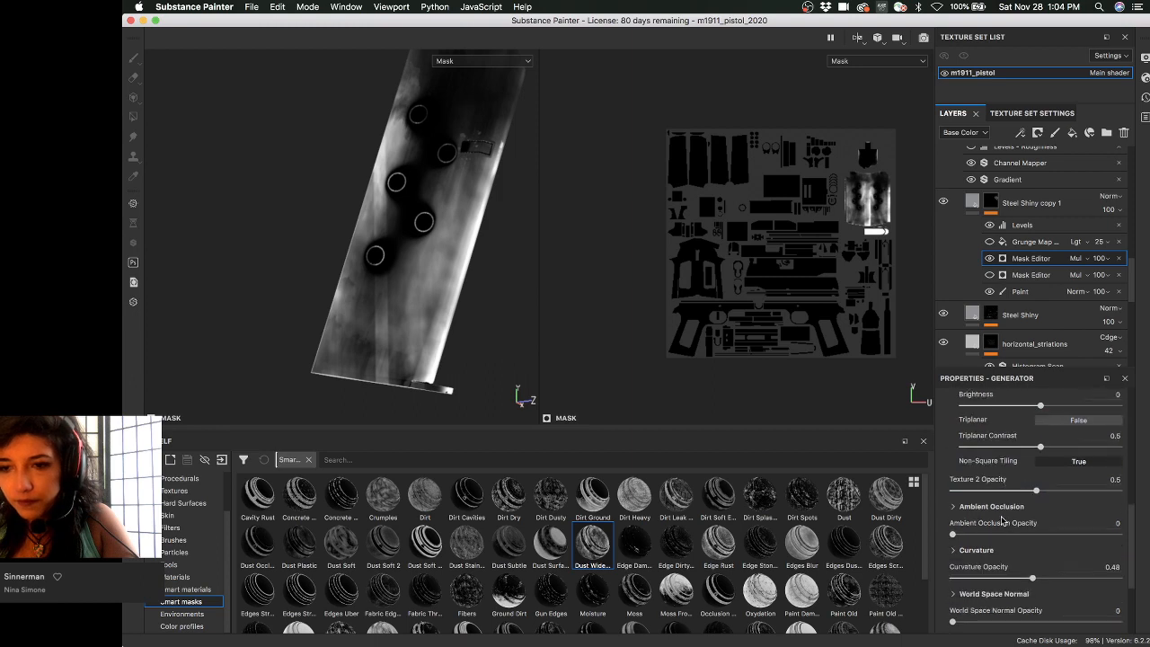
scroll(996, 516, "up", 3)
scroll(958, 514, "up", 2)
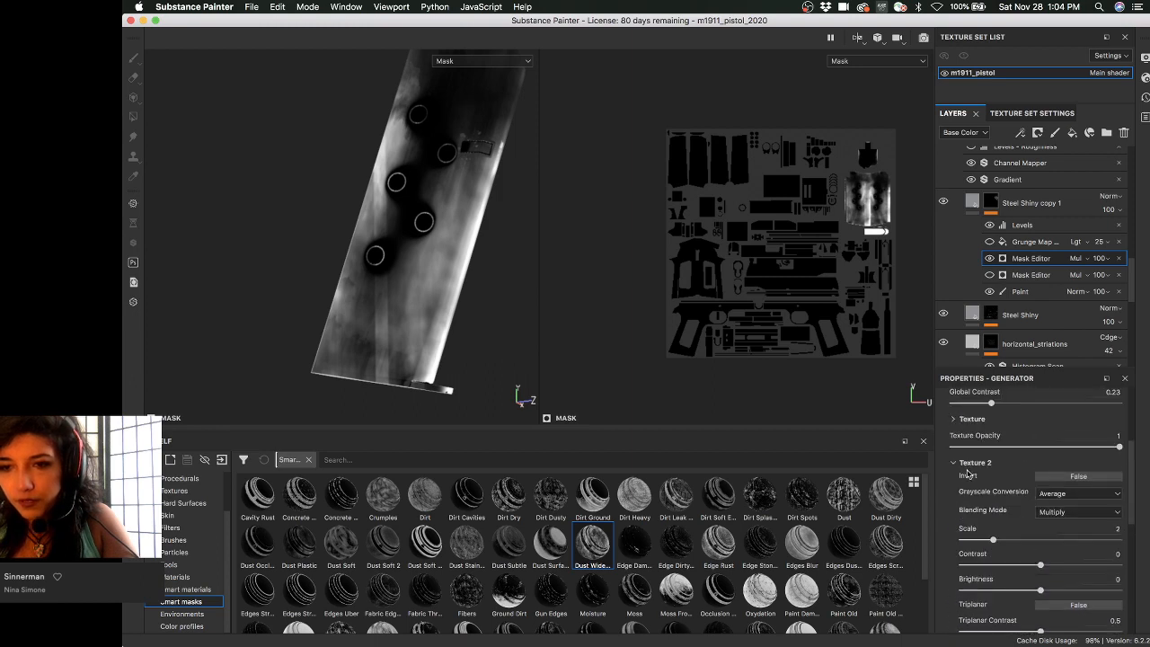
scroll(968, 474, "up", 4)
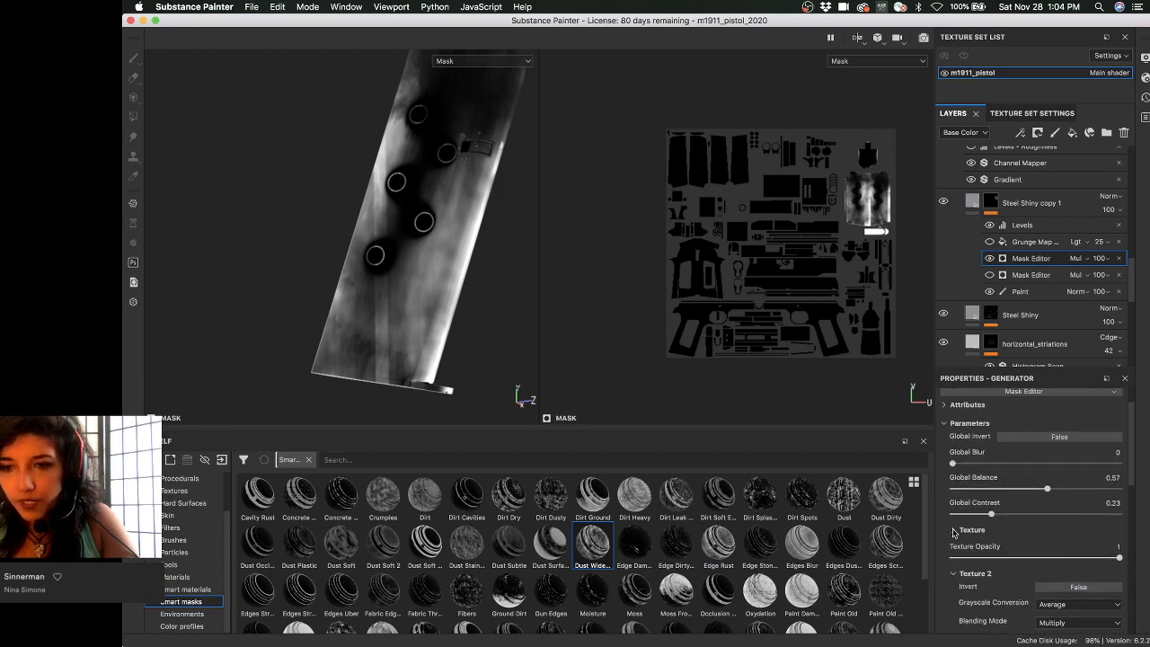
left_click(953, 532)
scroll(959, 530, "down", 3)
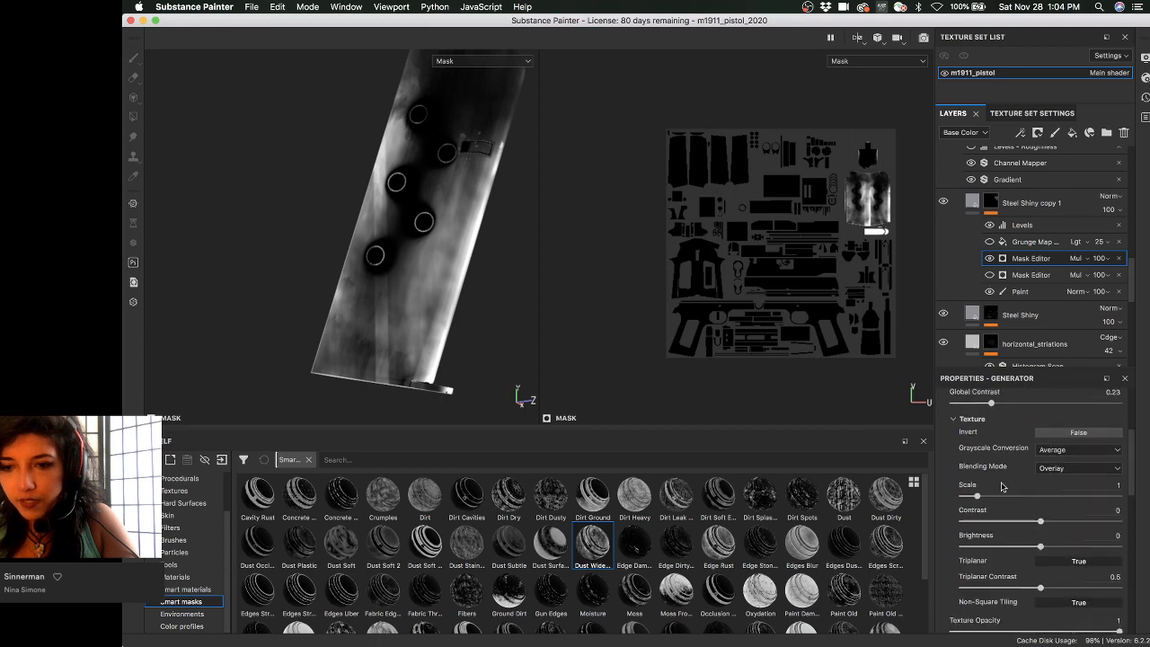
left_click(1076, 561)
left_click_drag(437, 225, 479, 239, "alt")
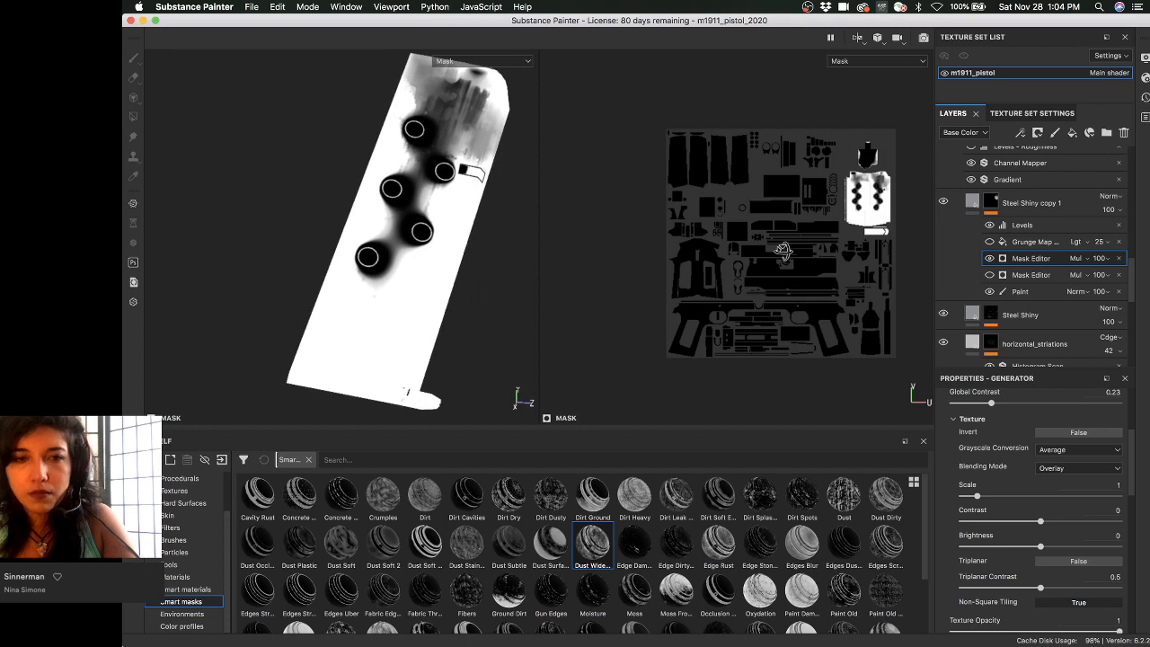
- Show the full material and lower the Mask Editor's Global Balance to 0.27
key("m")
left_click_drag(438, 205, 422, 250, "alt")
scroll(1011, 467, "up", 3)
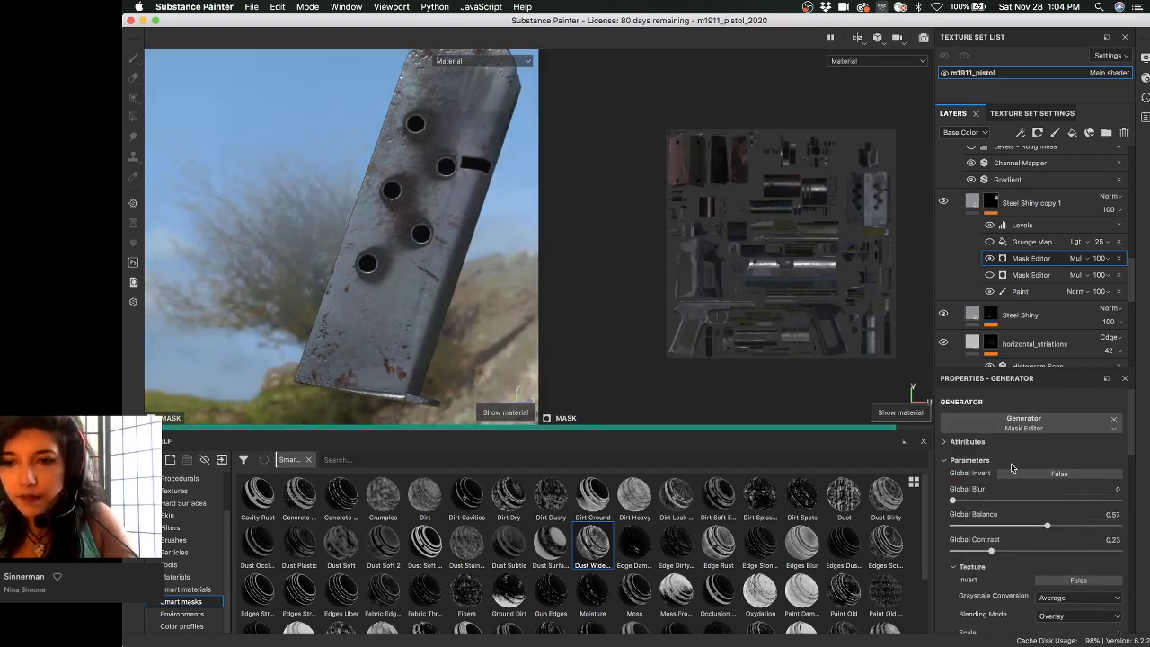
left_click(995, 525)
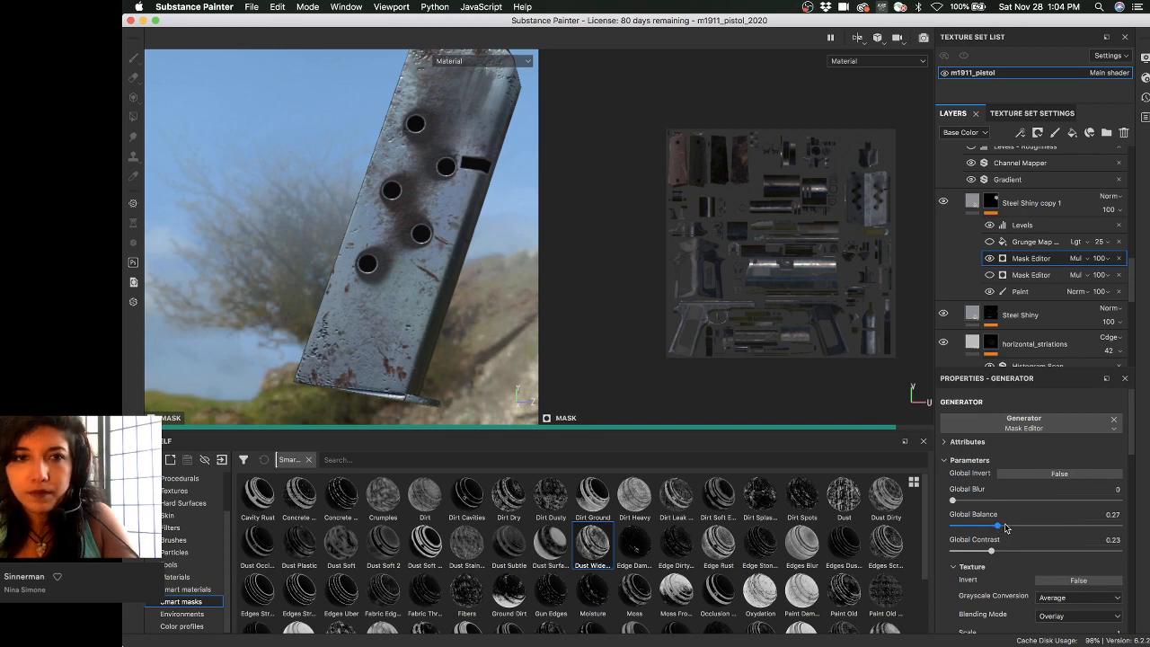
- Orbit to inspect the rusty worn steel, then set Global Invert to True
left_click_drag(384, 226, 389, 195, "alt")
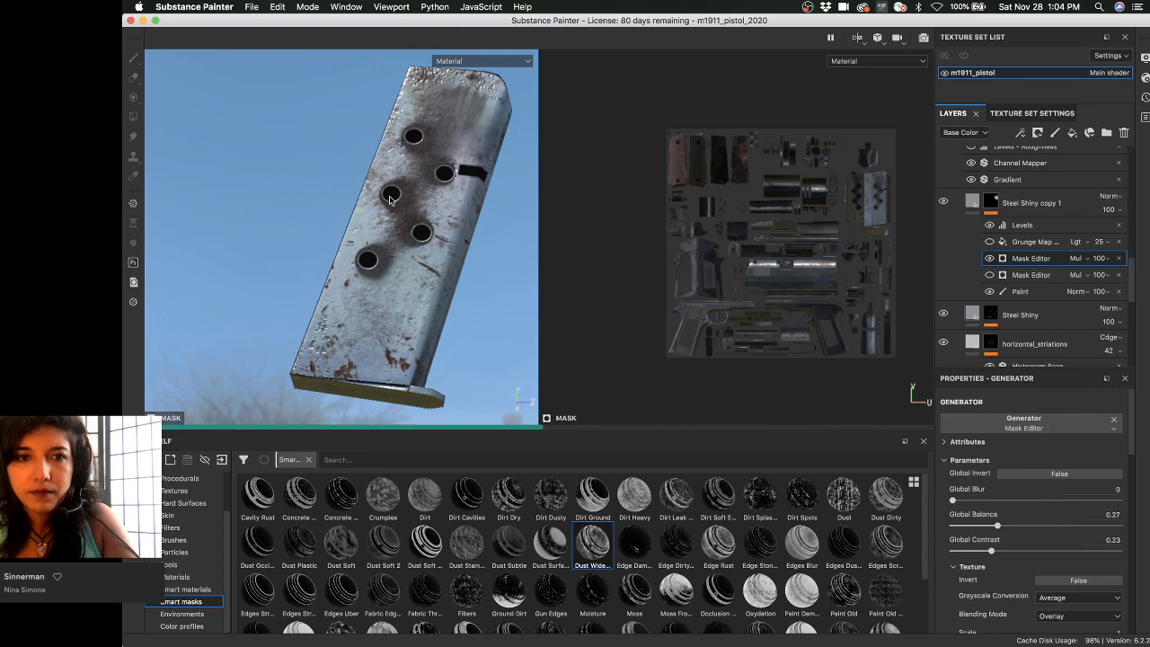
left_click_drag(403, 205, 353, 243, "alt")
left_click(1083, 475)
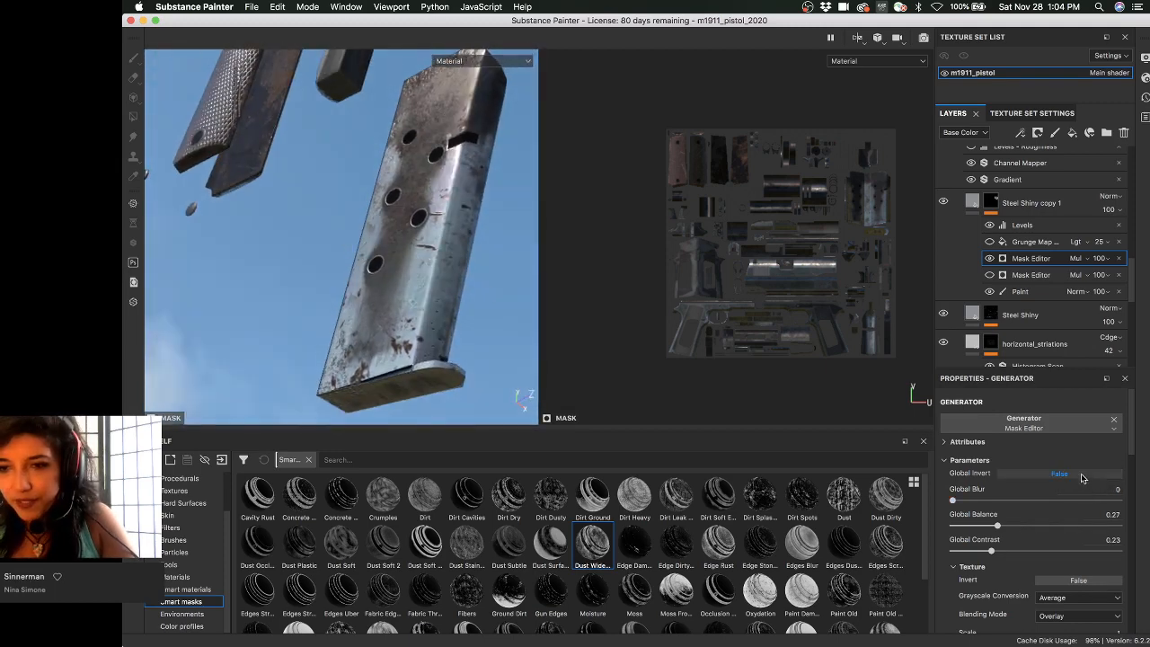
- Orbit to inspect the inverted wear and reduce Global Balance to 0.13
left_click_drag(190, 243, 420, 258, "alt")
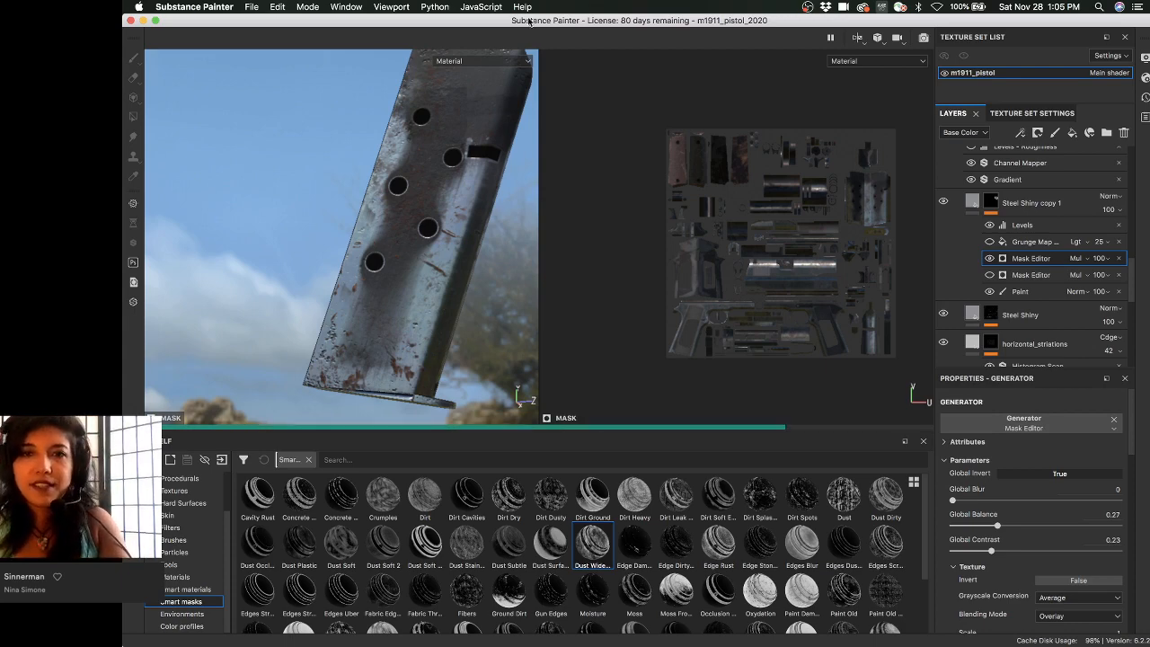
left_click_drag(388, 238, 441, 218, "alt")
left_click_drag(402, 226, 414, 239, "alt")
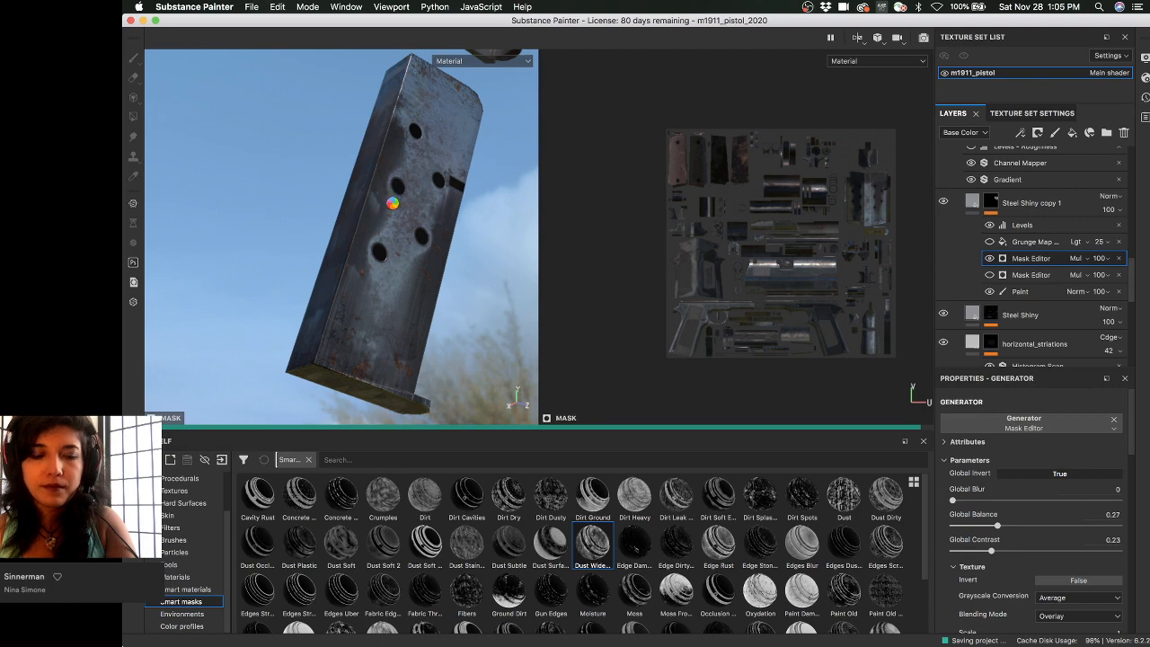
left_click_drag(392, 207, 401, 252, "alt")
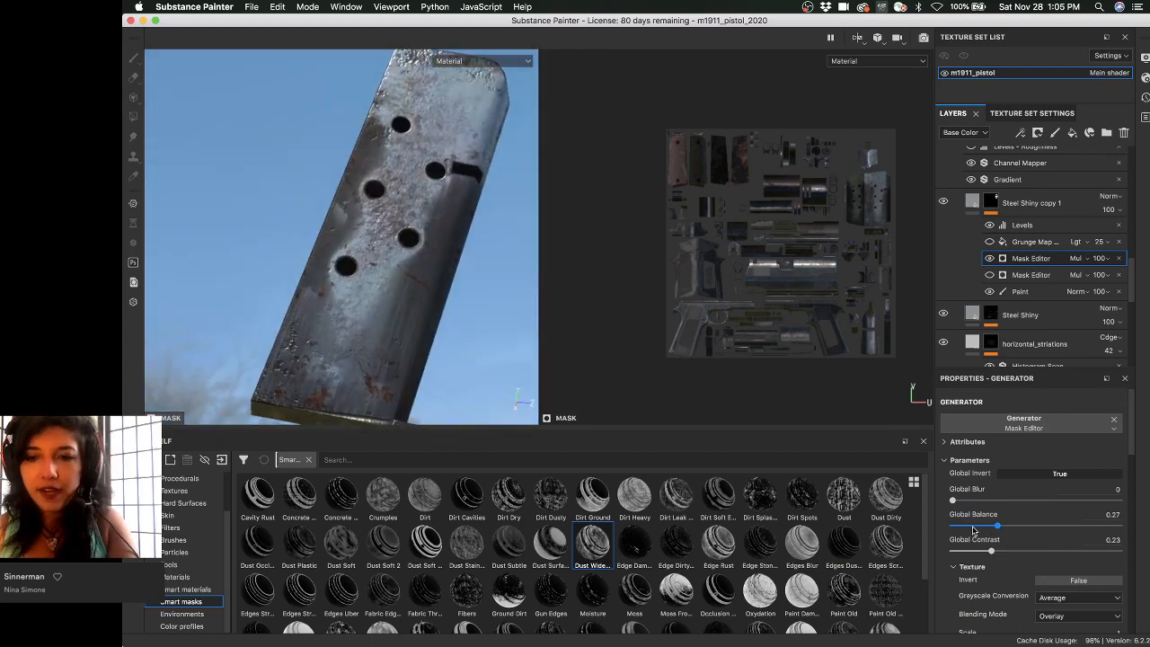
right_click_drag(216, 145, 311, 203, "shift")
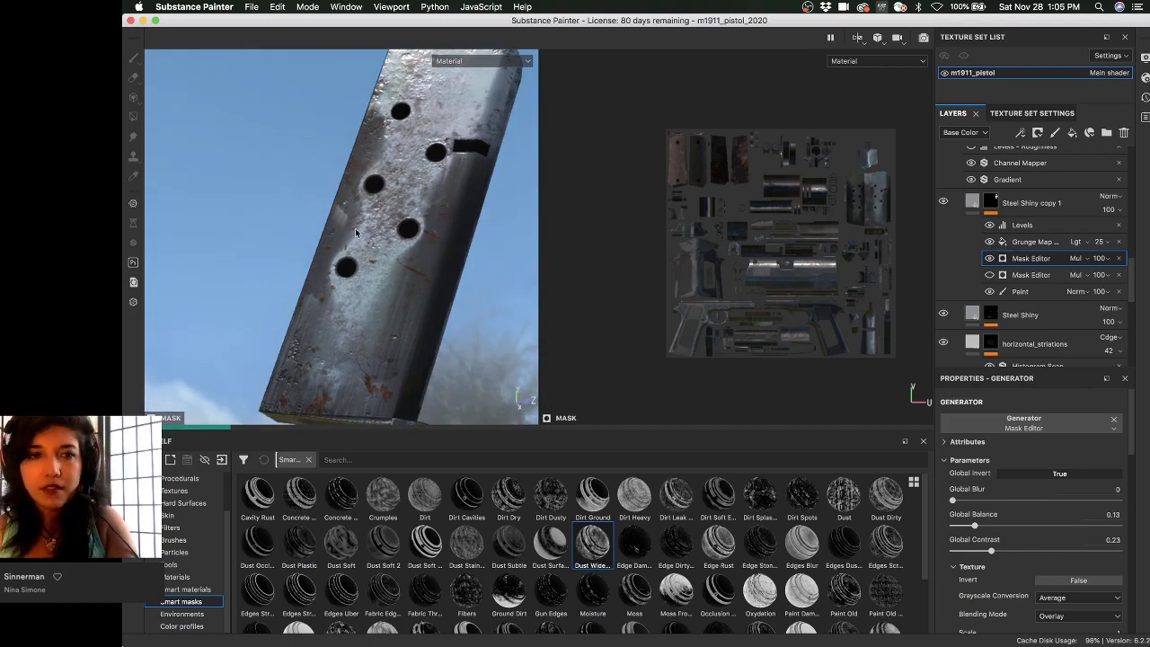
- Raise the wear mask's Global Balance sharply to 0.93 and orbit around the magazine
mouse_move(379, 220)
left_mouse_down("alt")
mouse_move(446, 191)
mouse_move(479, 209)
left_mouse_up("alt")
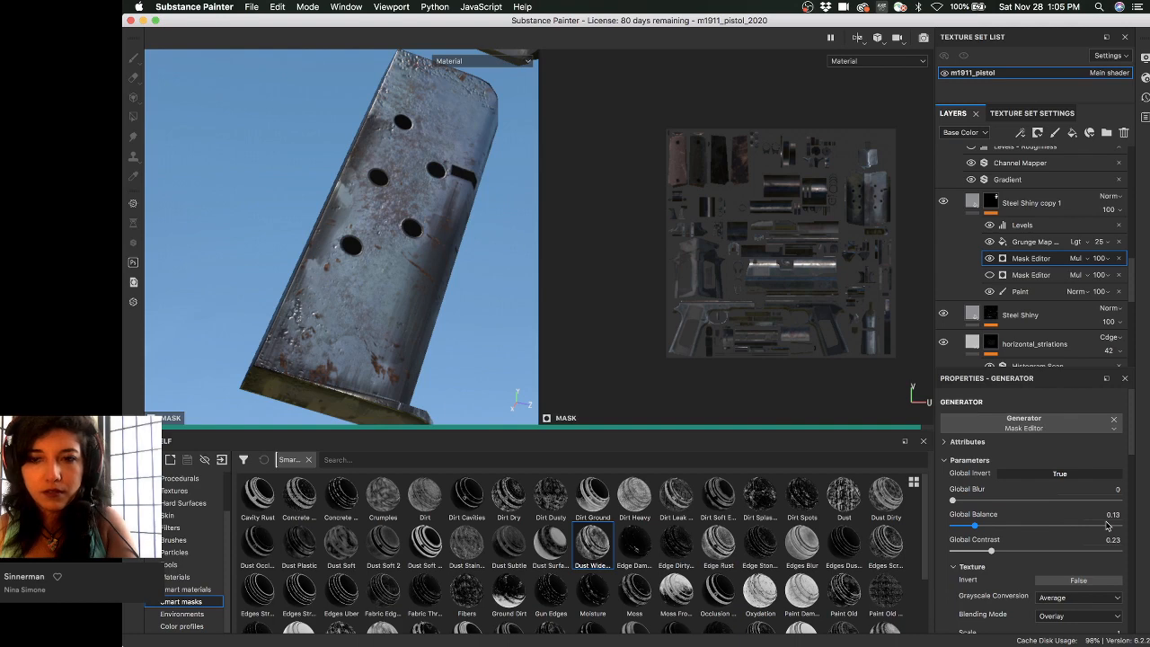
left_click(1108, 525)
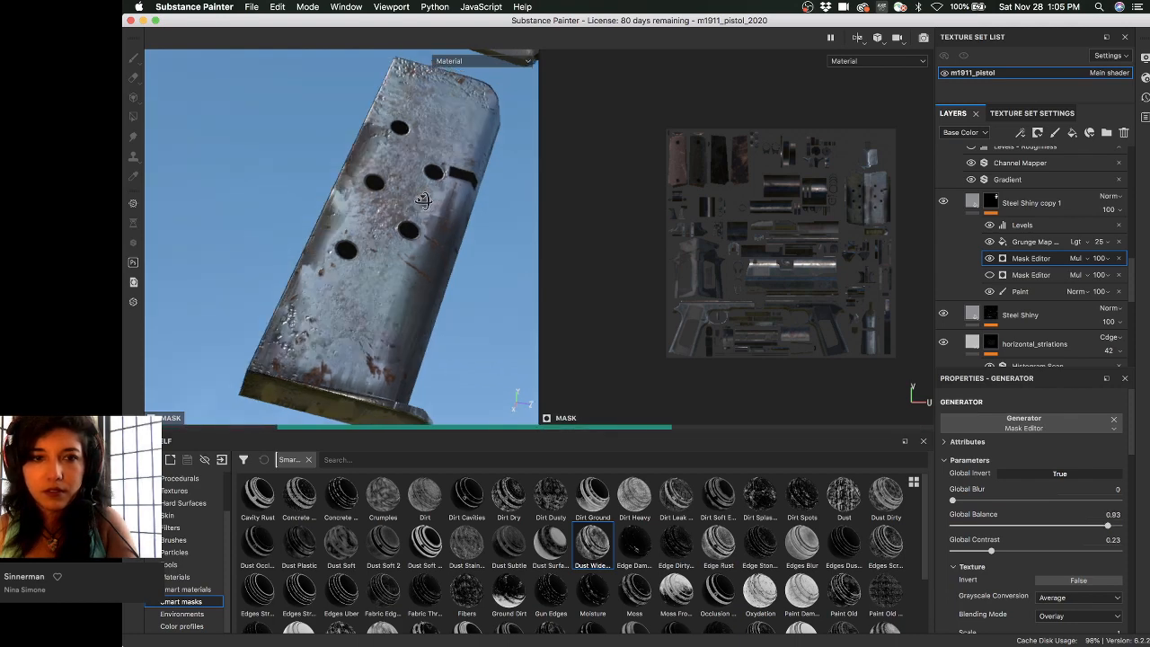
mouse_move(422, 200)
left_mouse_down("alt")
mouse_move(382, 202)
mouse_move(420, 180)
left_mouse_up("alt")
right_click_drag(420, 180, 417, 166, "alt")
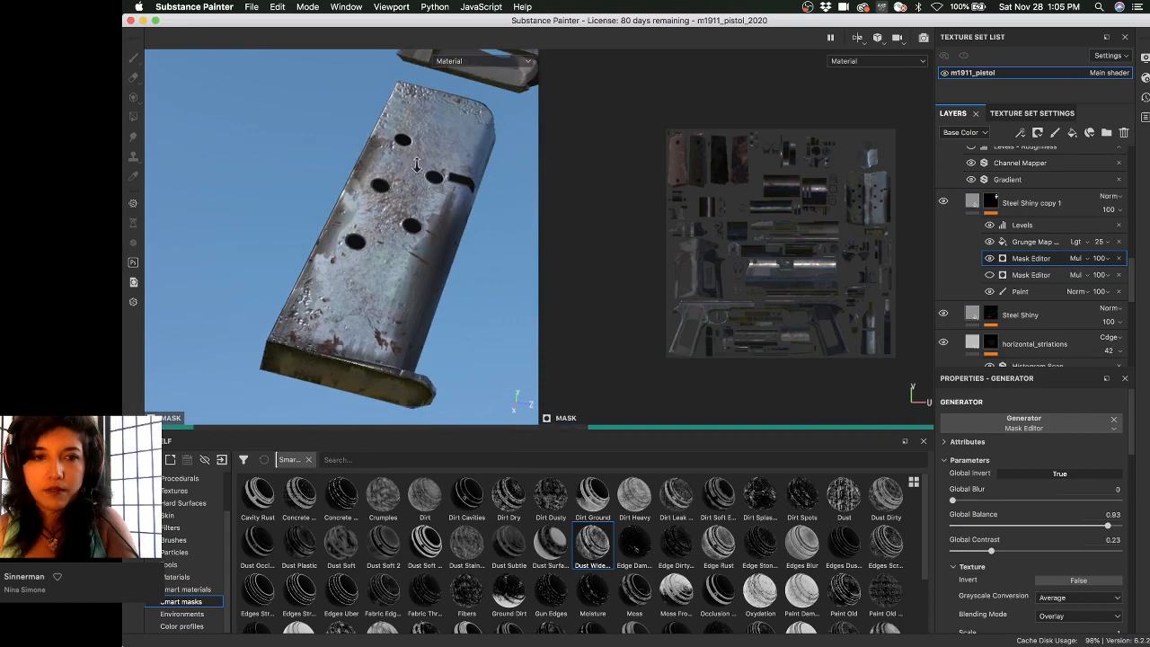
left_click_drag(416, 165, 386, 157, "alt")
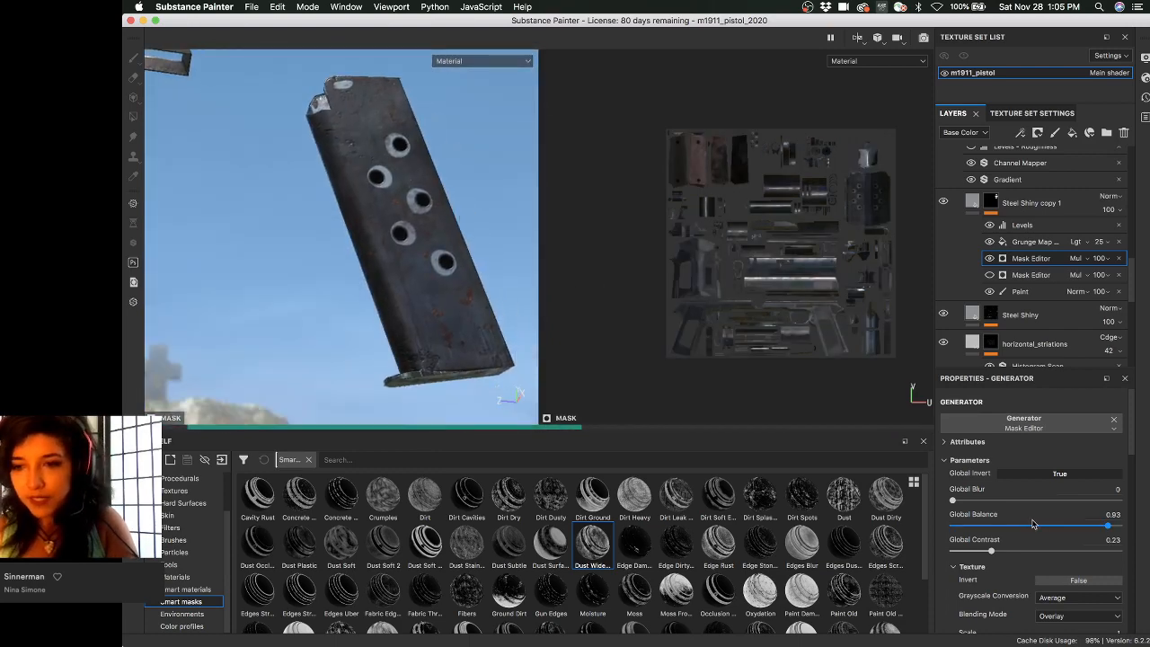
- Set Global Balance to 0.7, inspect the bright rings around the holes, and turn Global Invert off
left_click(1069, 525)
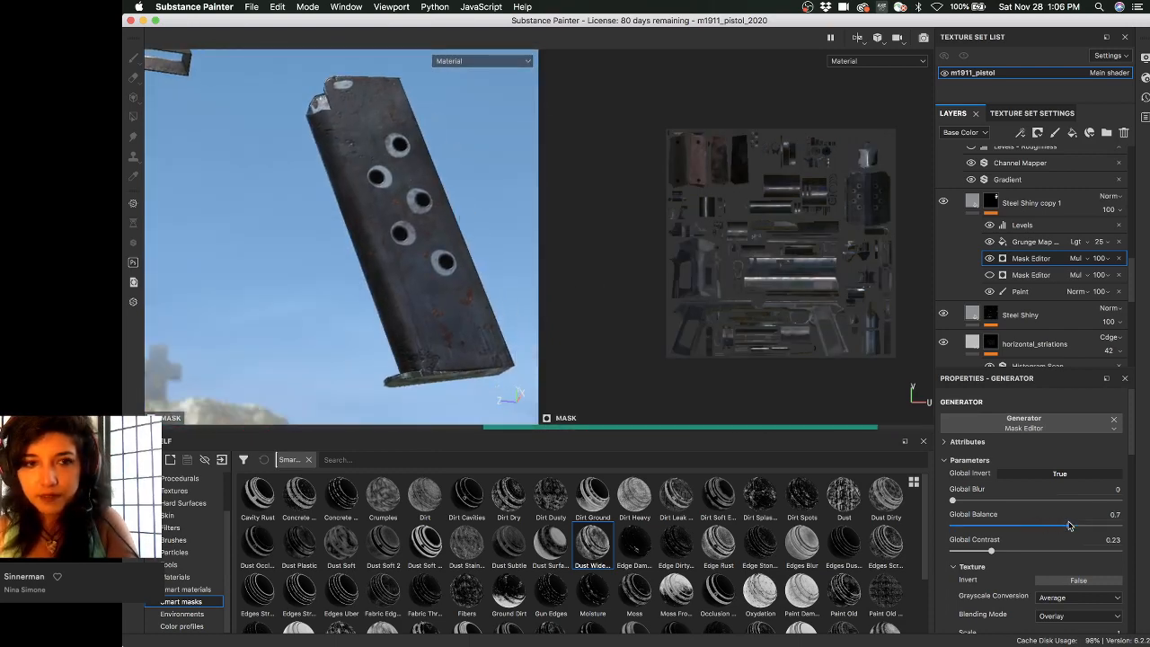
right_click_drag(455, 218, 580, 269, "alt")
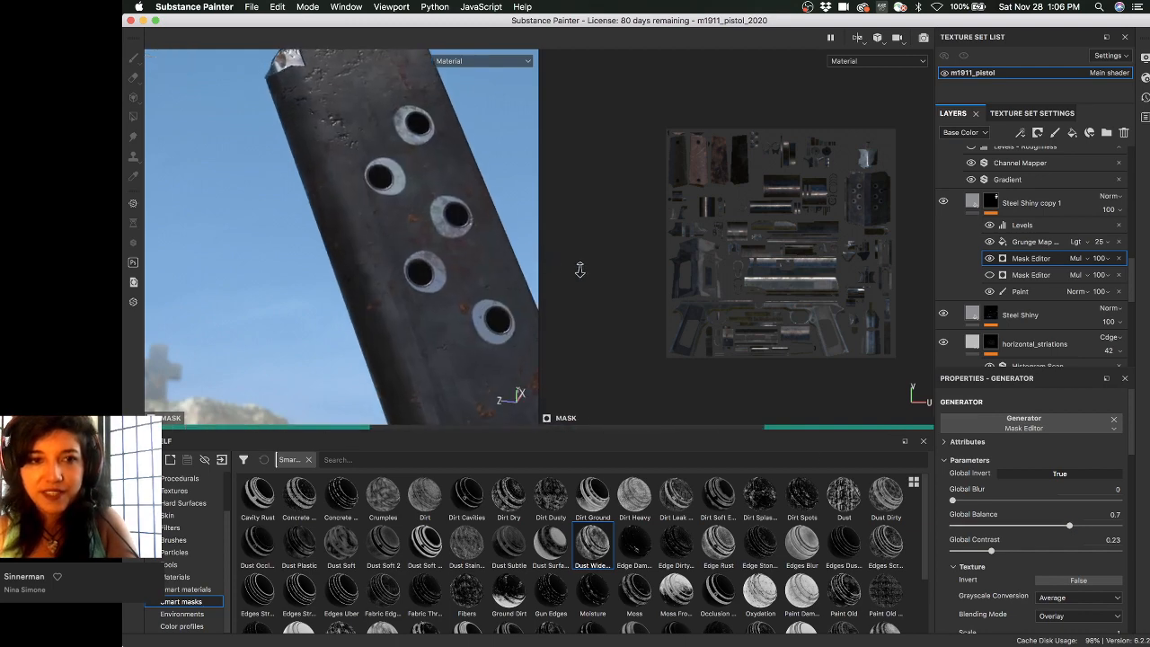
left_click_drag(422, 251, 330, 217, "alt")
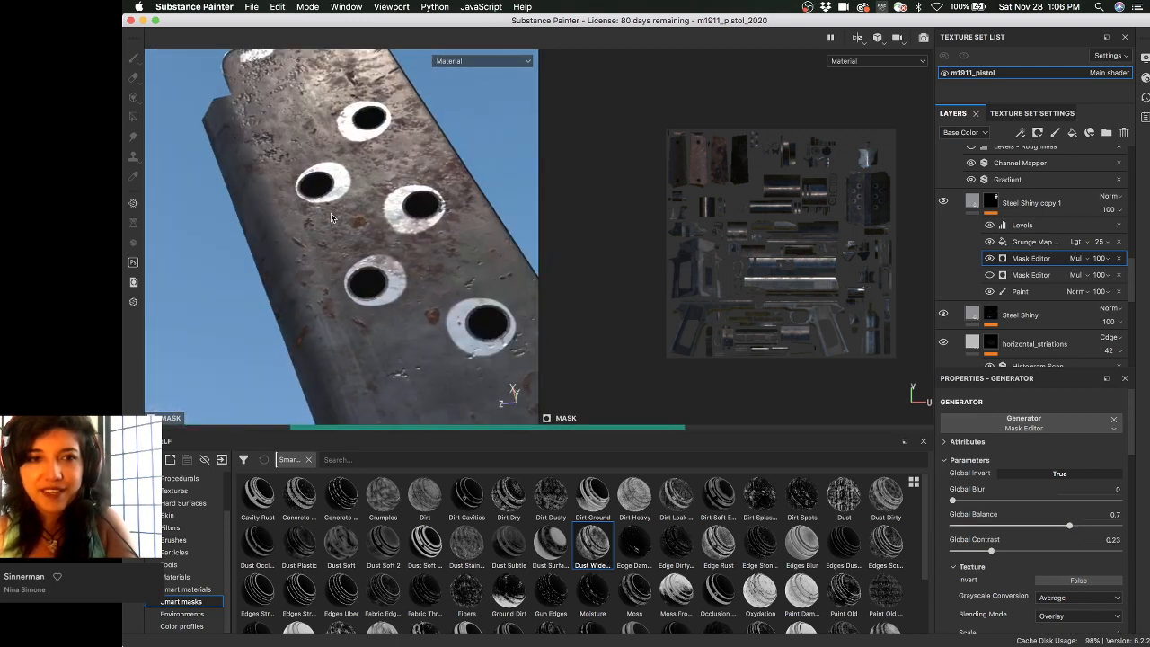
left_click_drag(415, 259, 393, 278, "alt")
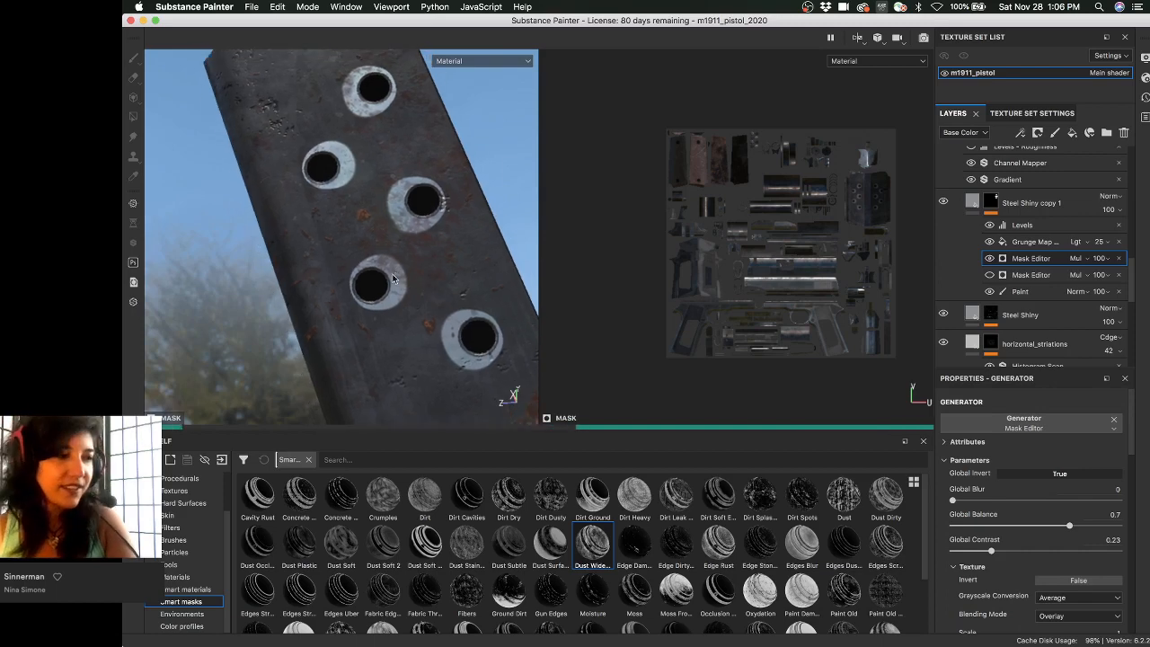
middle_click_drag(393, 278, 397, 296, "alt")
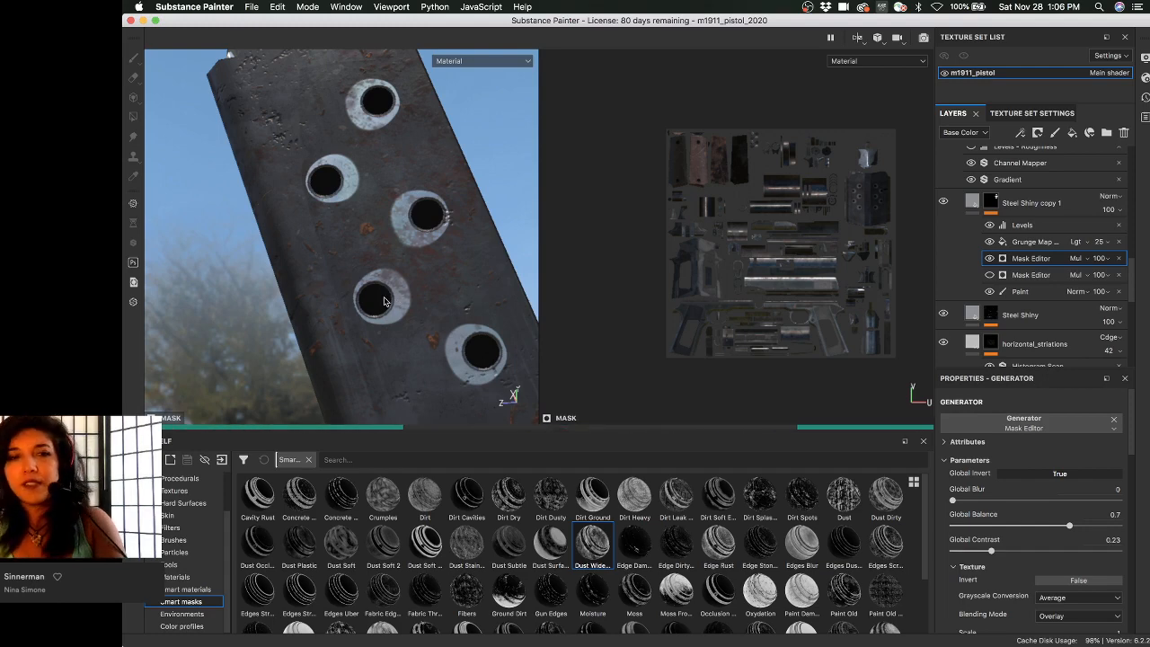
mouse_move(384, 301)
left_mouse_down("alt")
mouse_move(377, 245)
mouse_move(388, 304)
left_mouse_up("alt")
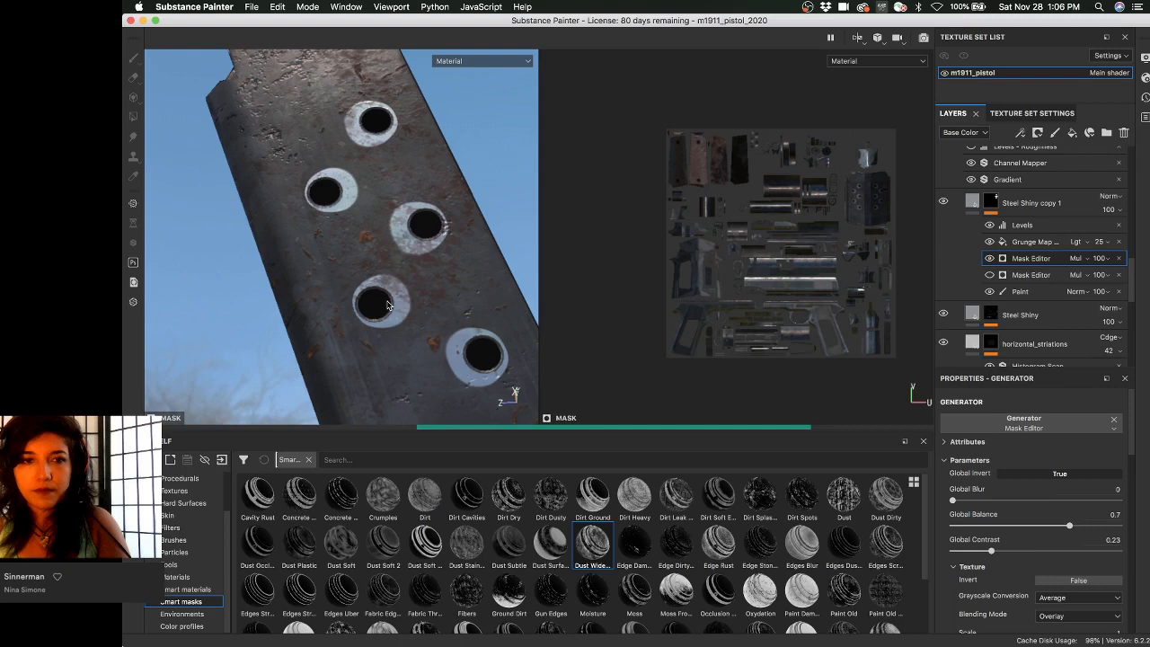
right_click_drag(388, 305, 616, 290, "shift")
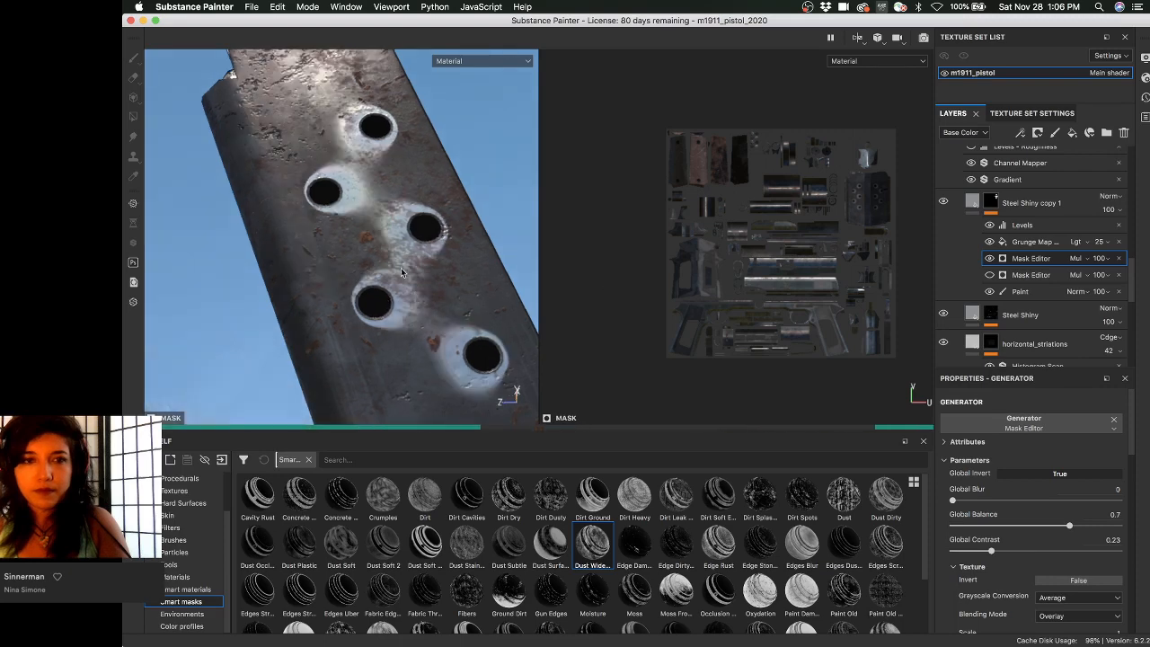
left_click_drag(371, 255, 362, 218, "alt")
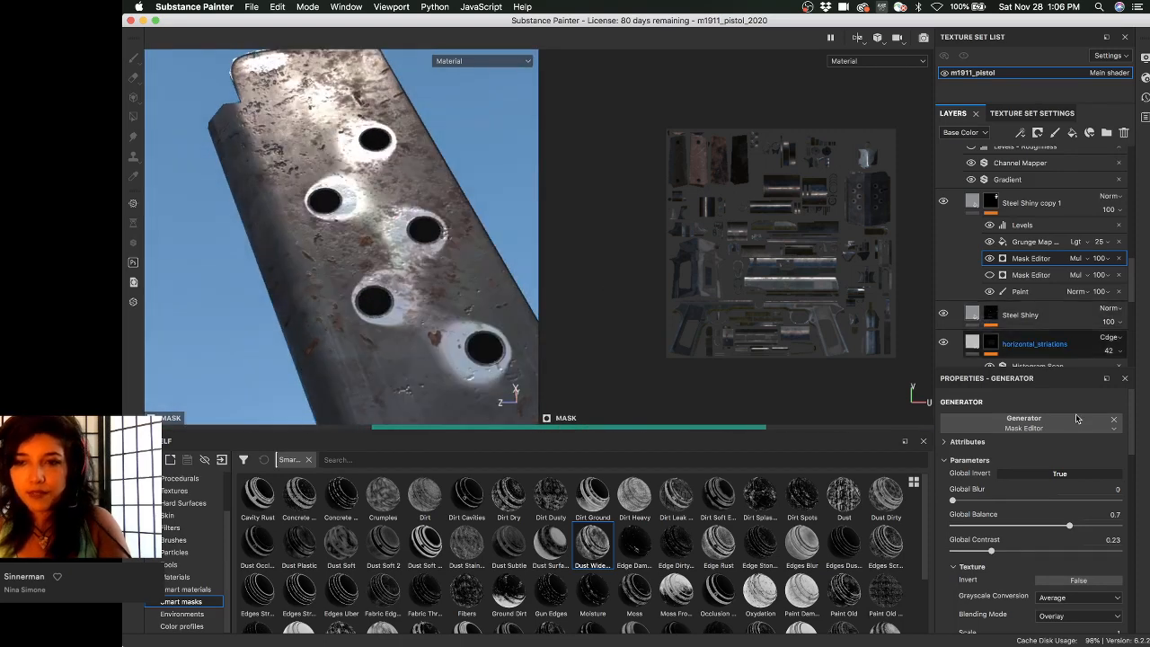
left_click(1074, 474)
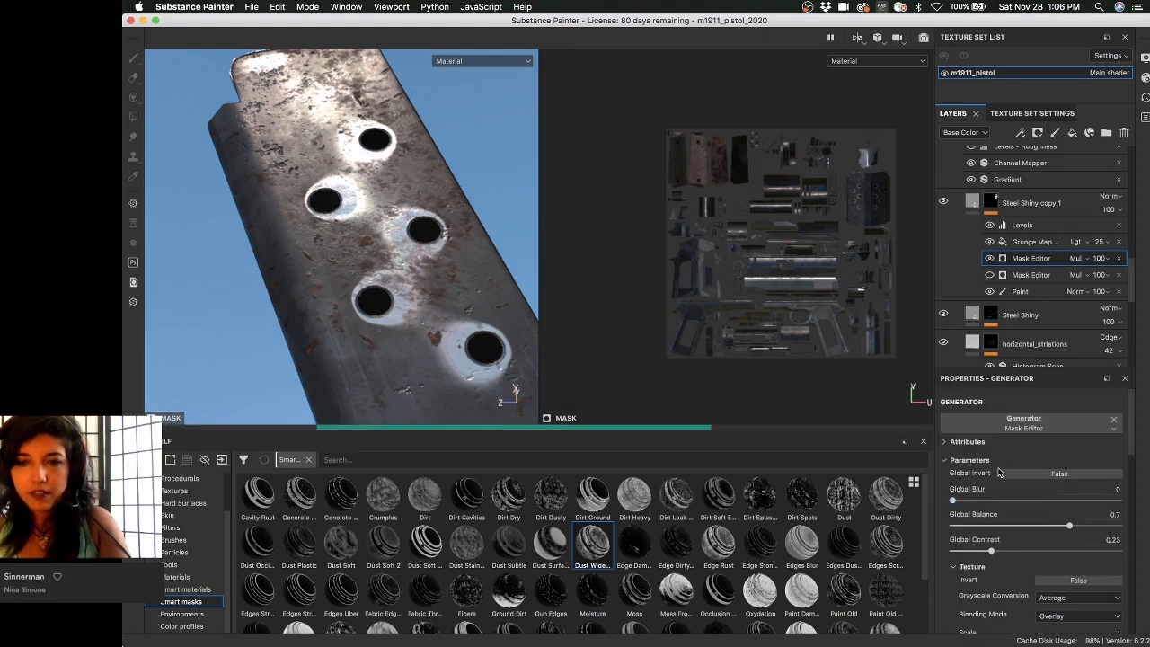
scroll(988, 467, "down", 3)
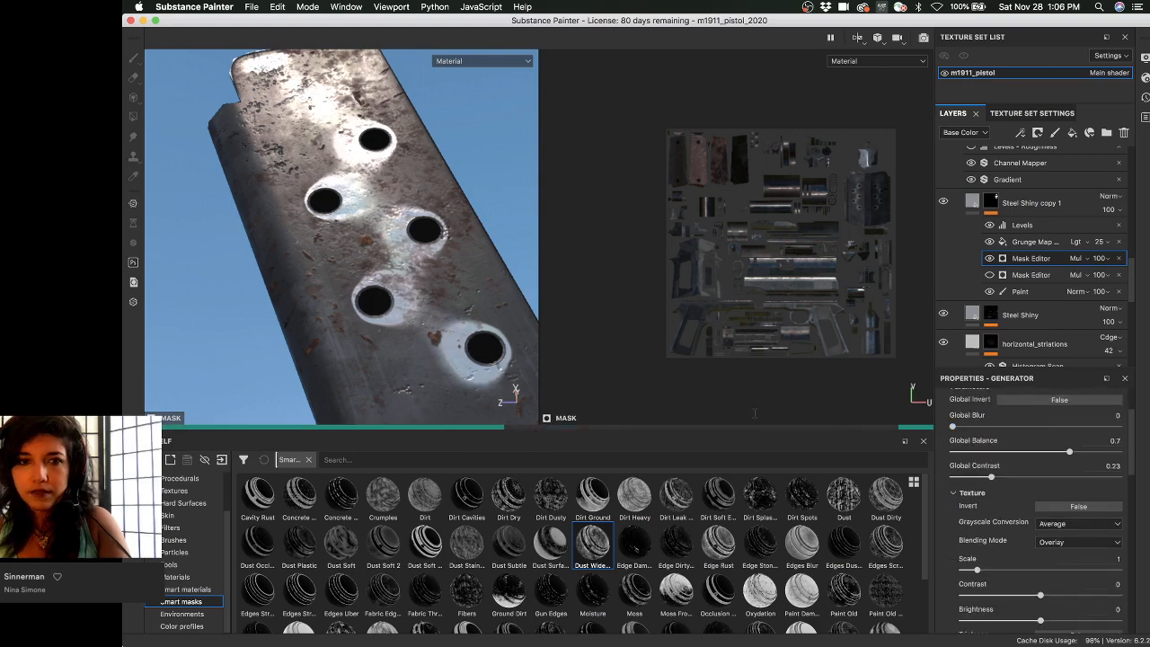
left_click_drag(359, 251, 270, 284, "alt")
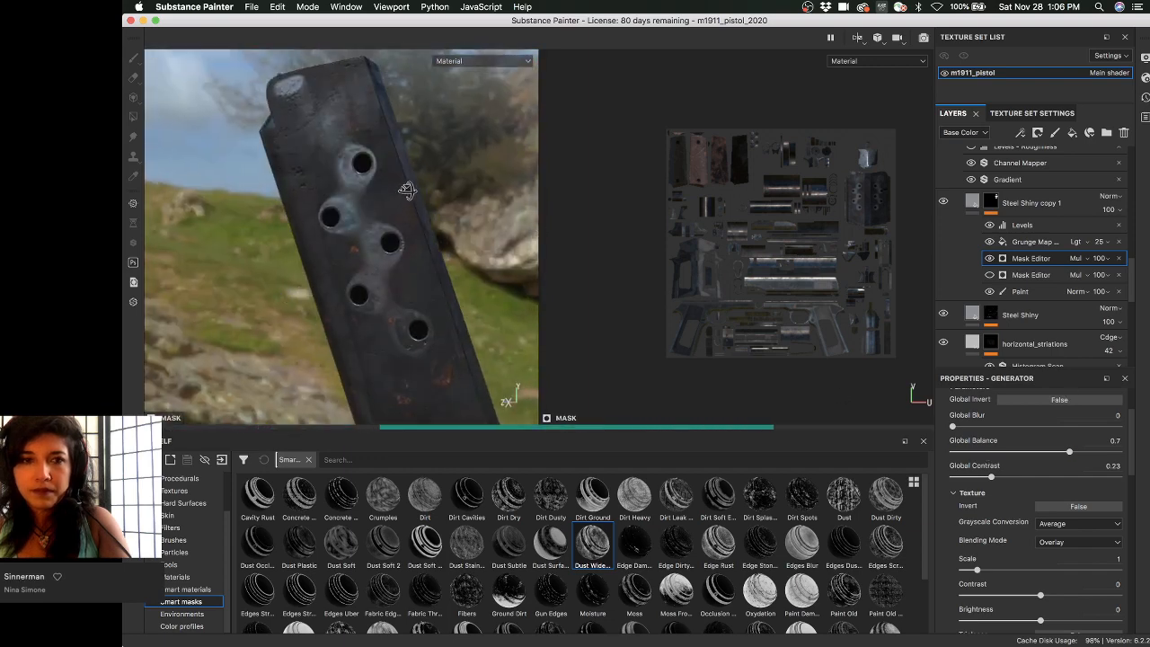
left_click_drag(407, 190, 458, 184, "alt")
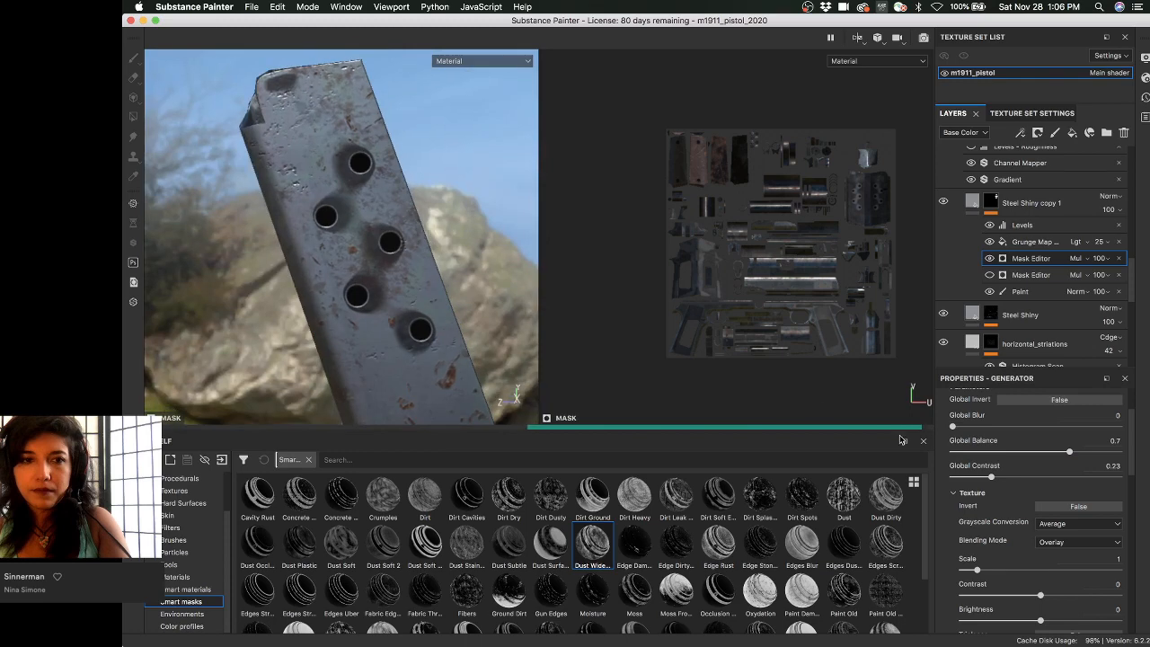
left_click(976, 452)
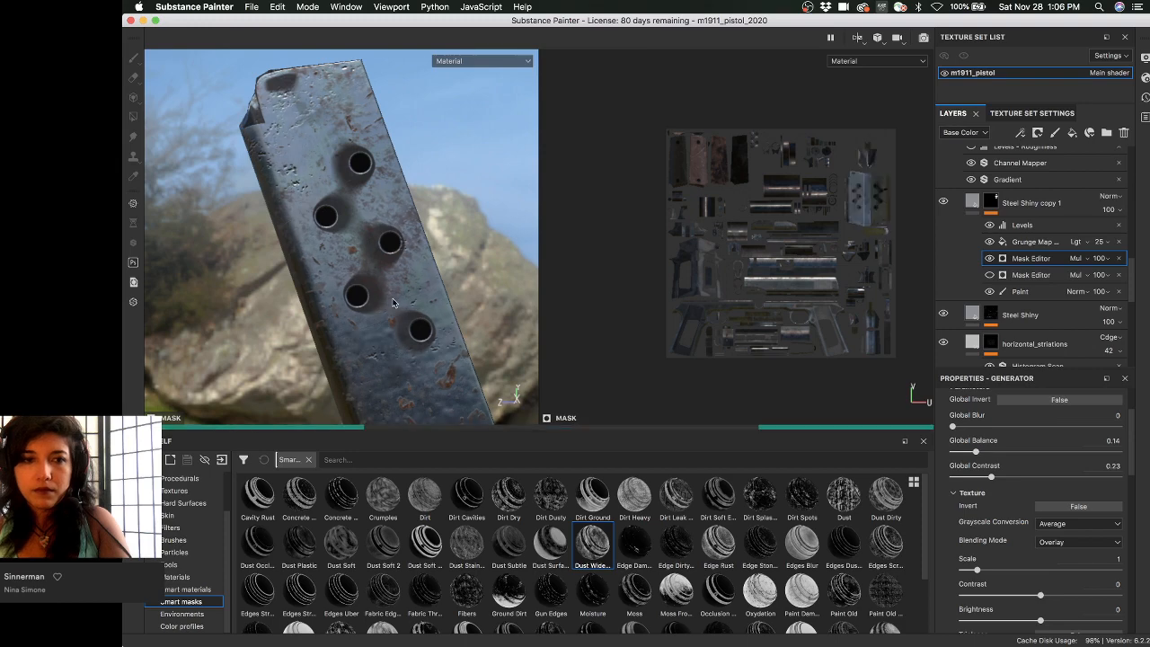
left_click_drag(392, 289, 397, 303, "alt")
middle_click_drag(398, 302, 386, 259, "alt")
mouse_move(386, 259)
left_mouse_down("alt")
mouse_move(403, 276)
mouse_move(382, 265)
left_mouse_up("alt")
right_click_drag(382, 265, 365, 265, "shift")
left_click_drag(365, 265, 394, 318, "alt")
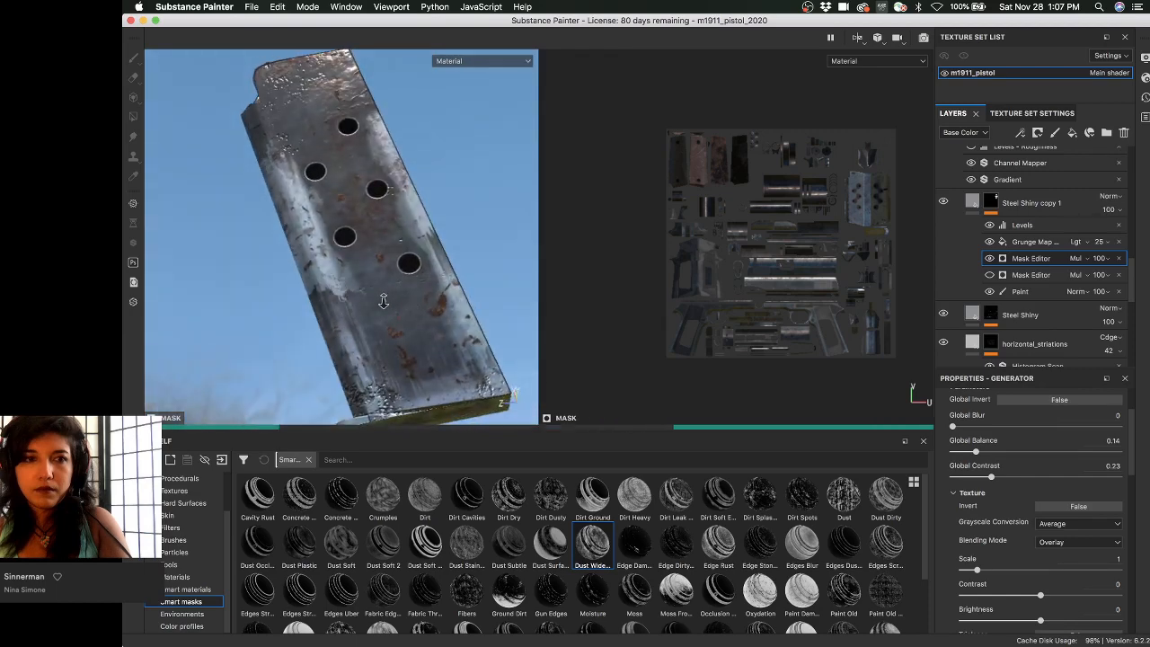
left_click_drag(402, 269, 629, 293, "alt")
right_click_drag(308, 200, 395, 198, "shift")
left_click_drag(417, 194, 390, 233, "alt")
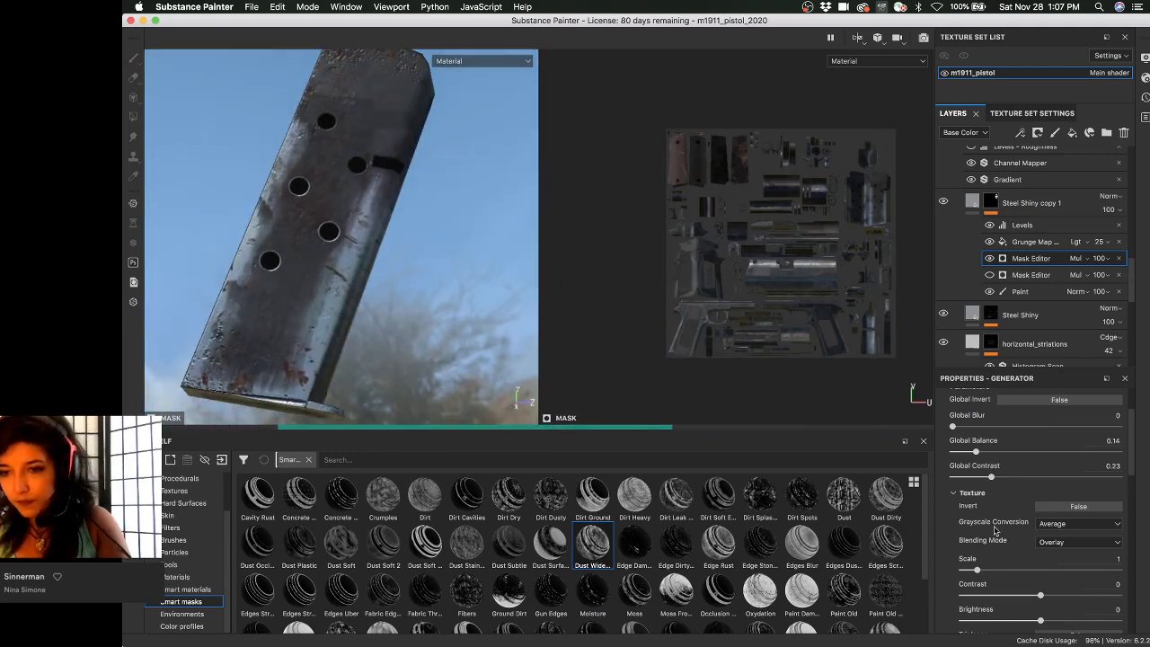
- Expand the Position Gradient settings and lower Top To Bottom to 0.12
scroll(967, 520, "down", 5)
scroll(958, 522, "down", 2)
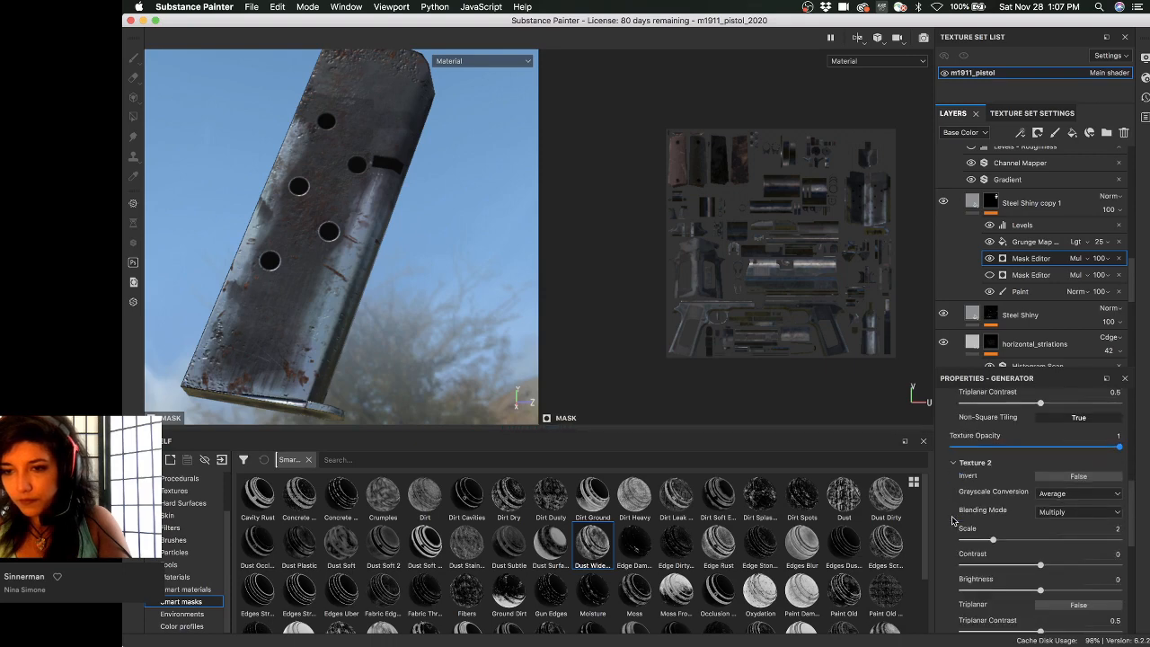
scroll(953, 524, "down", 4)
scroll(951, 527, "down", 4)
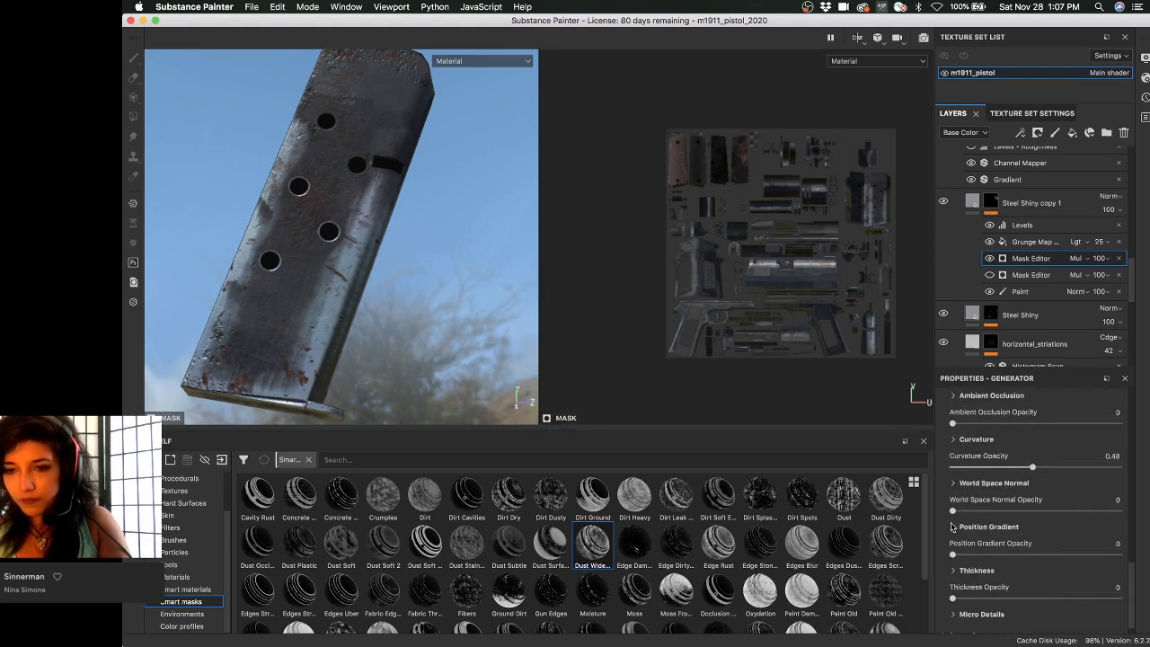
left_click(954, 467)
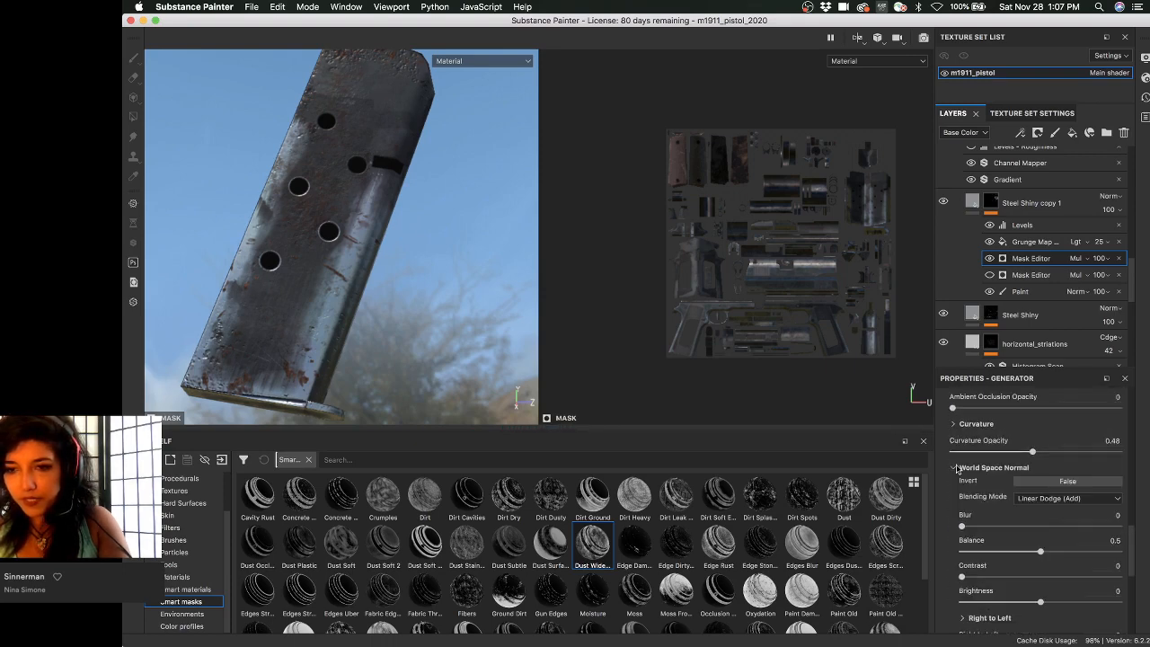
left_click(955, 467)
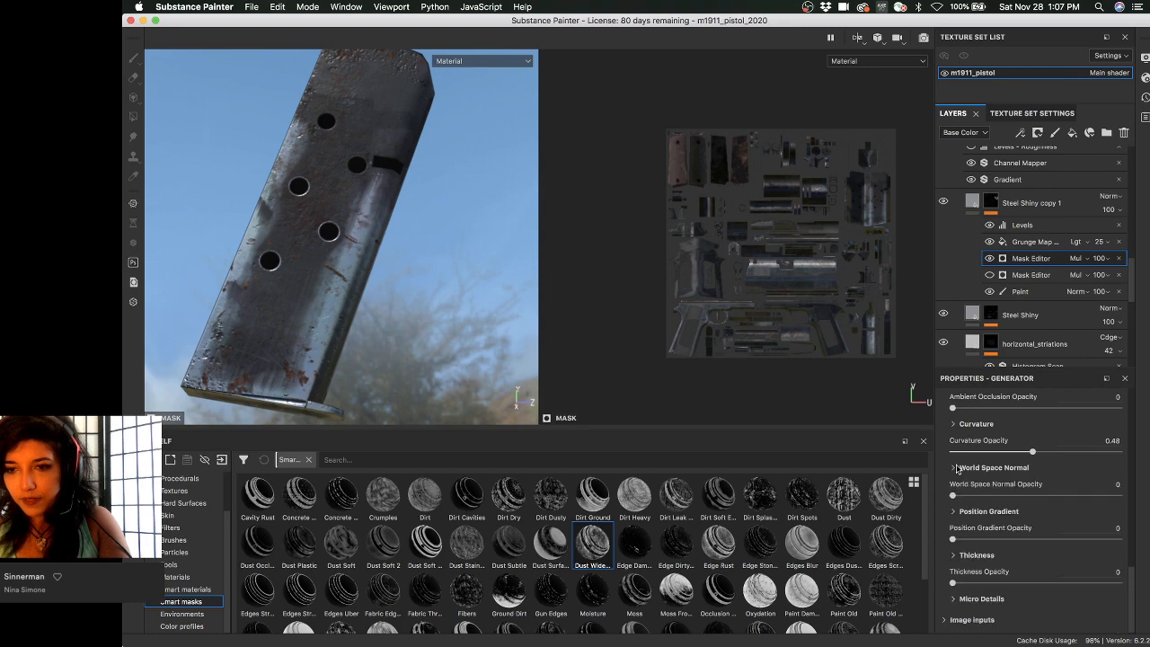
left_click(957, 512)
scroll(958, 503, "down", 6)
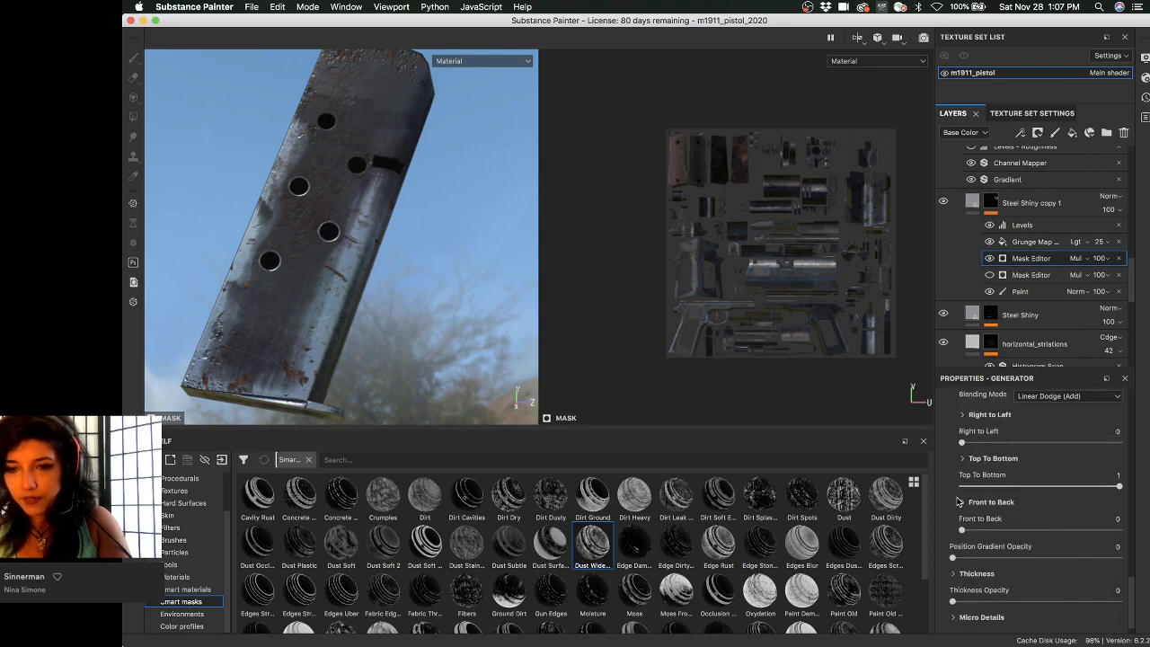
left_click(980, 486)
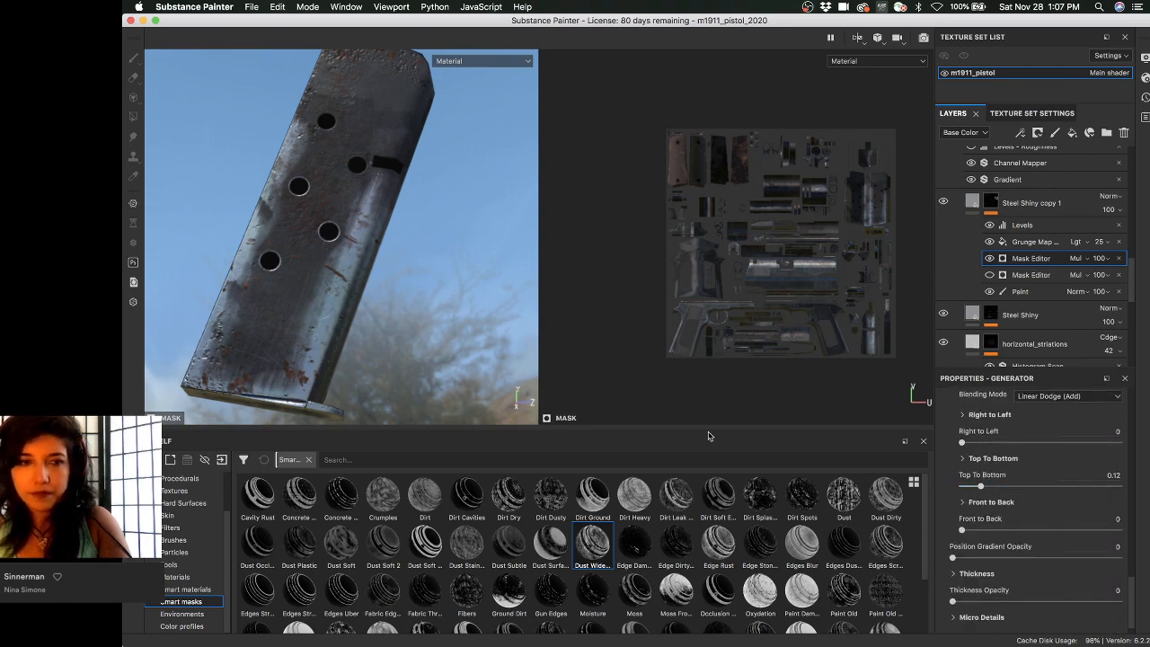
- Pan and orbit around the magazine to inspect the gradient-driven wear
middle_click_drag(322, 254, 367, 250, "alt")
left_click_drag(372, 236, 370, 242, "alt")
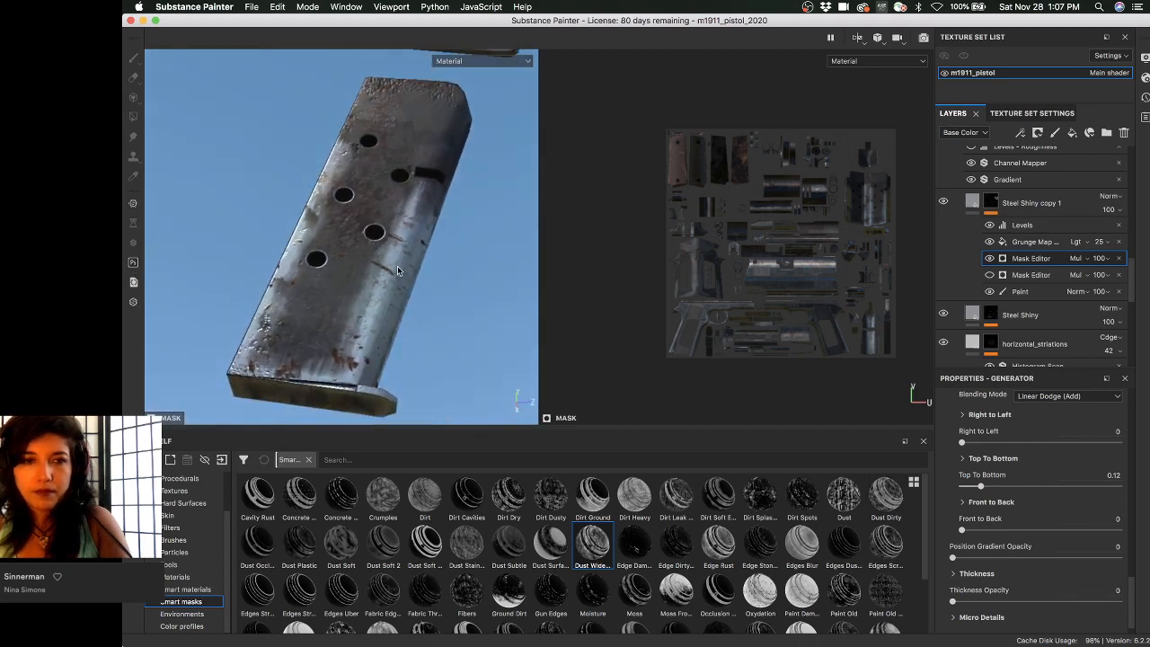
left_click_drag(441, 257, 434, 271, "alt")
middle_click_drag(442, 271, 463, 265, "alt")
left_click_drag(404, 305, 420, 274, "alt")
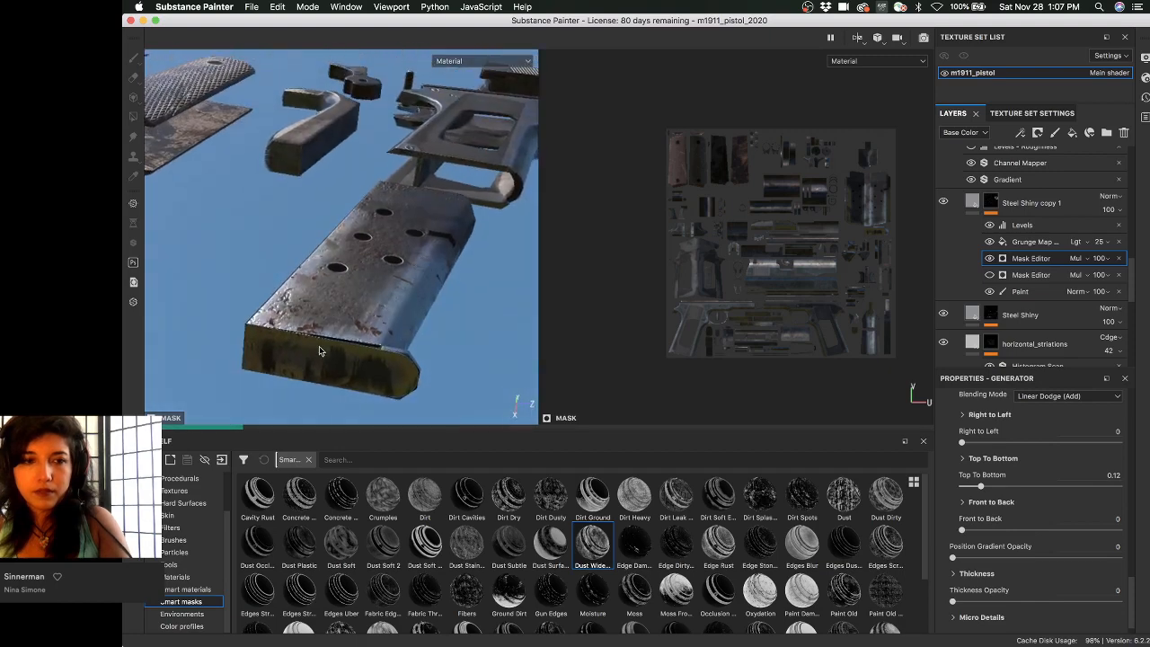
left_click_drag(318, 350, 425, 322, "alt")
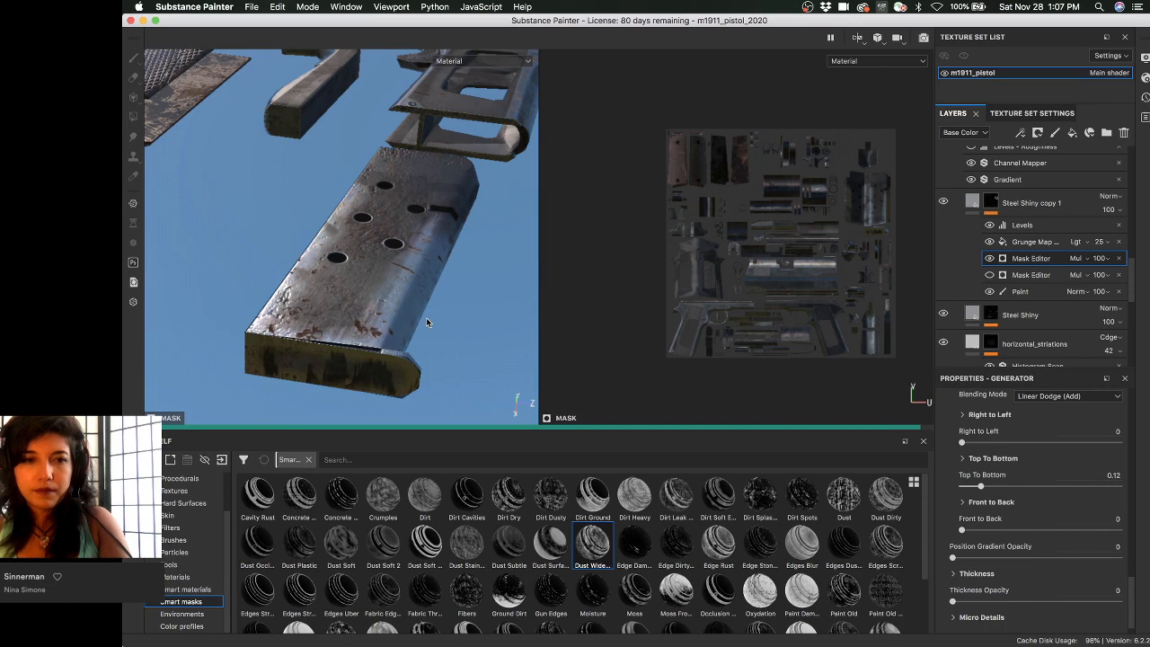
left_click_drag(426, 317, 400, 309, "alt")
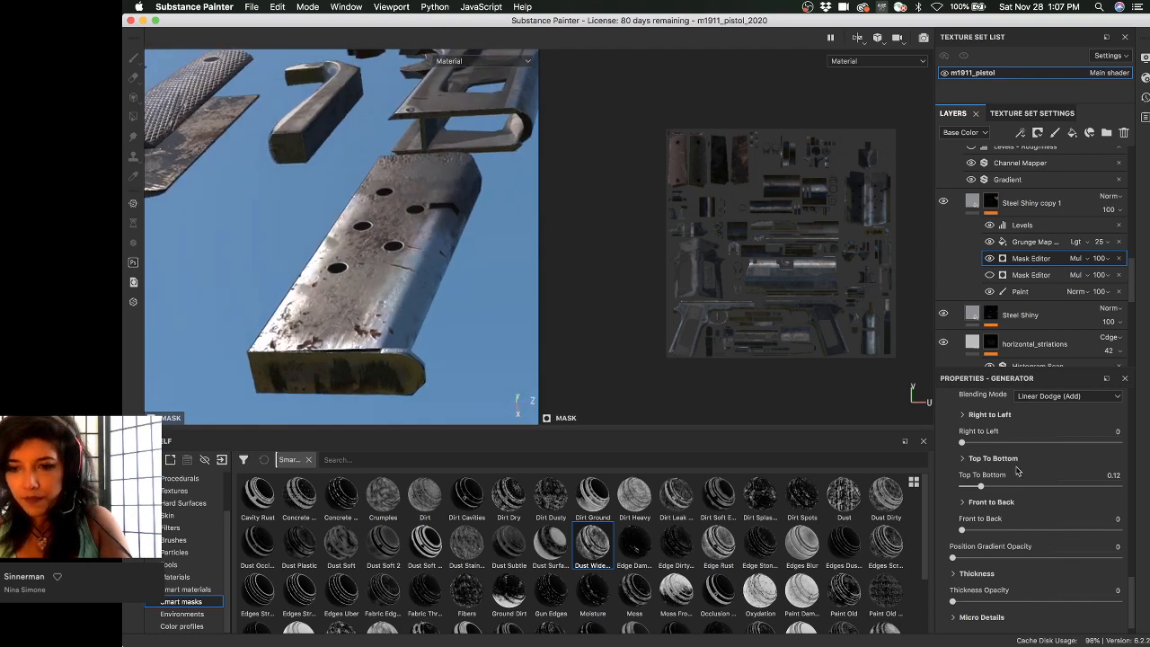
- Invert the Top To Bottom gradient, raise it to 0.86, and zoom in on the magazine
left_click(963, 458)
scroll(1015, 522, "down", 2)
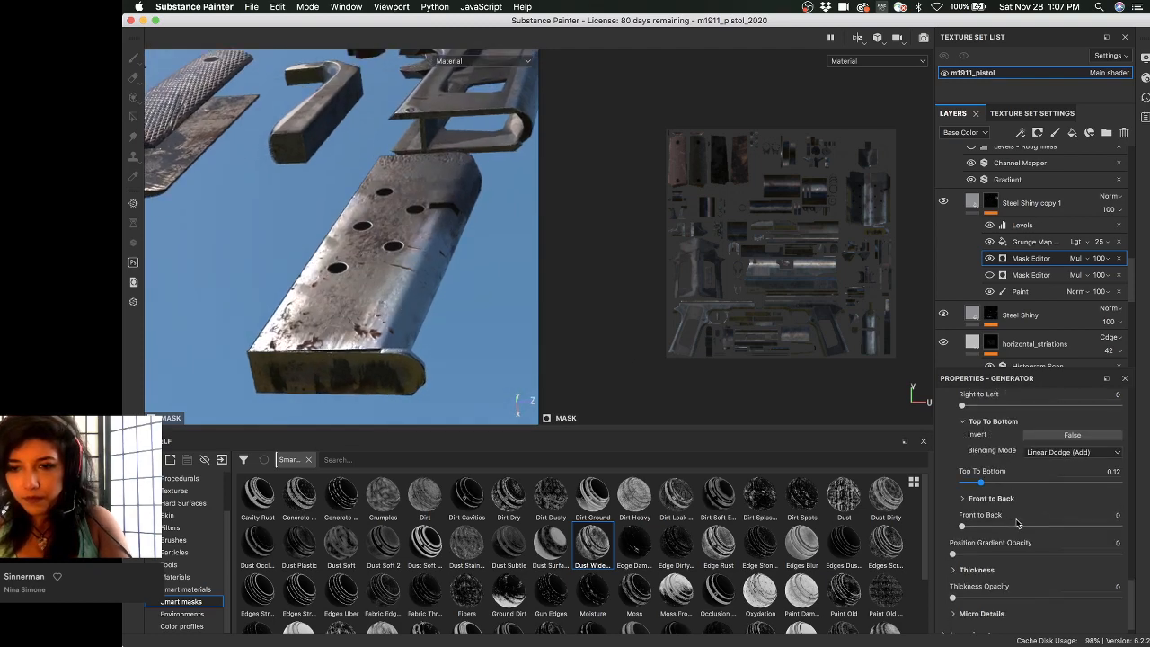
scroll(1035, 528, "up", 2)
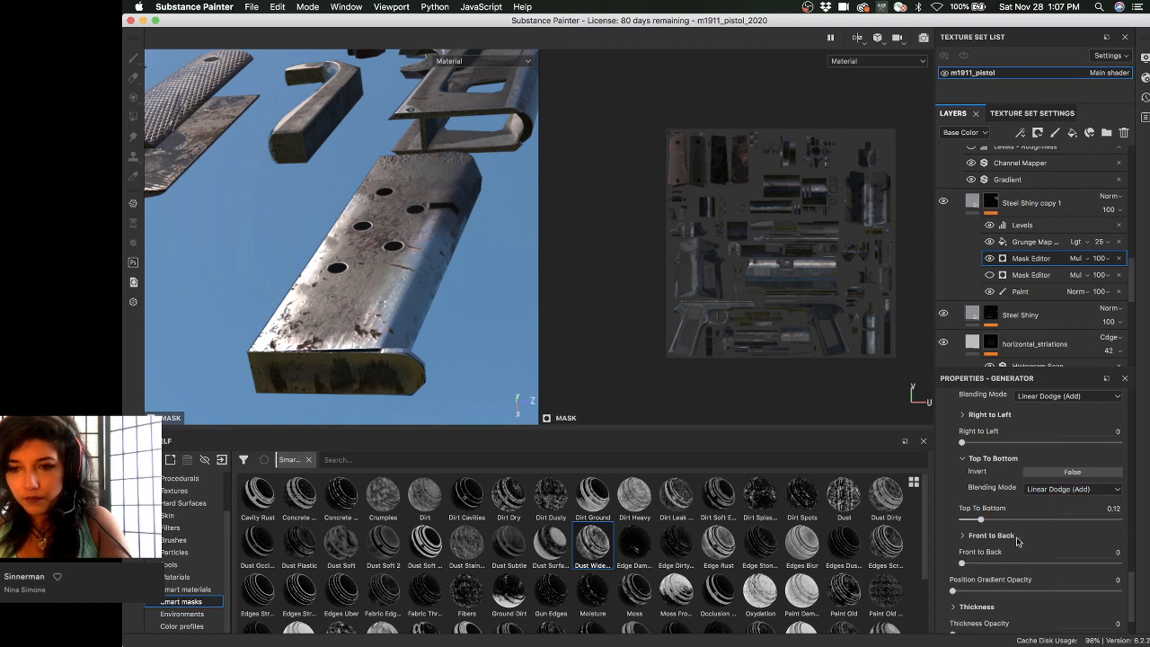
left_click(1062, 471)
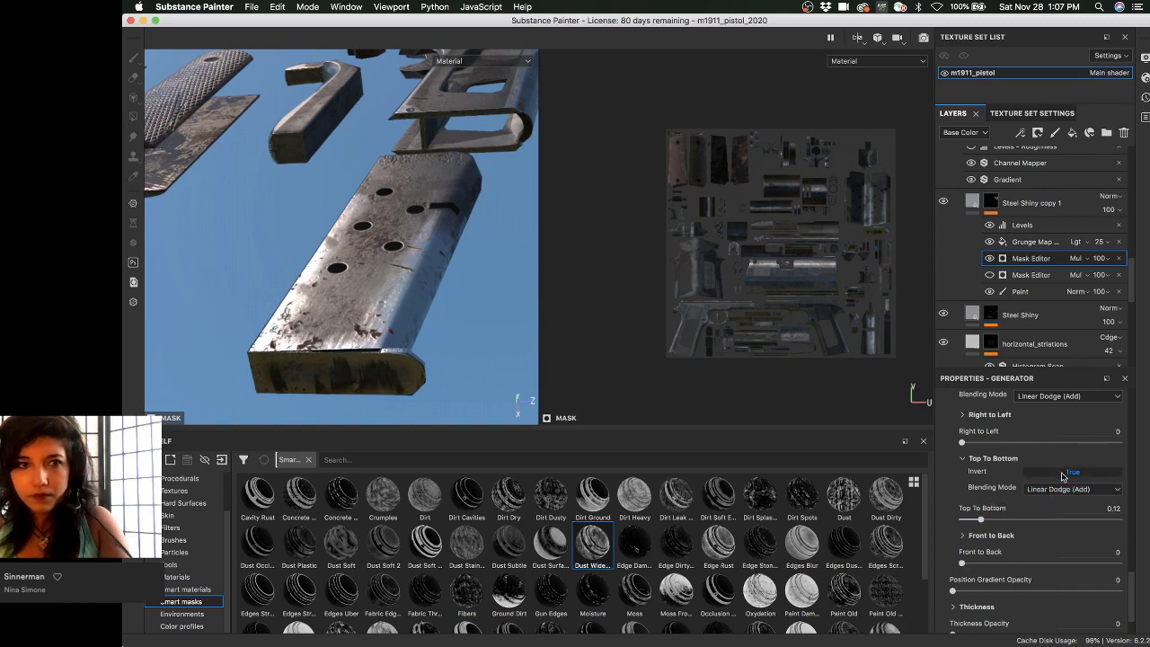
left_click(1096, 520)
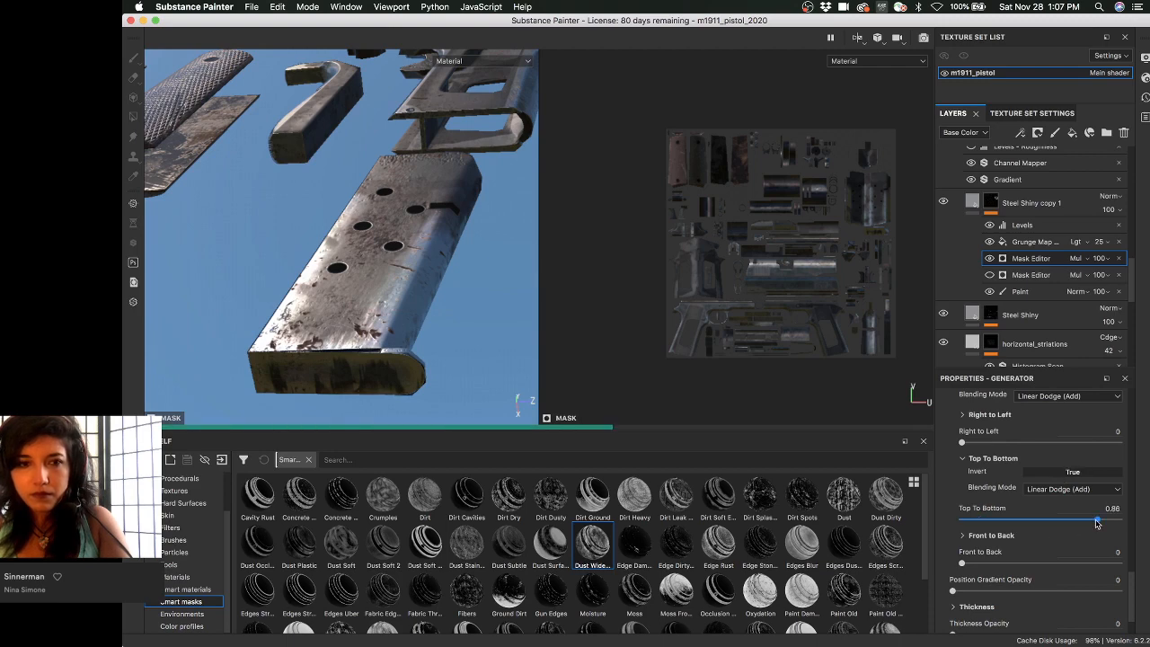
left_click_drag(495, 331, 508, 357, "alt")
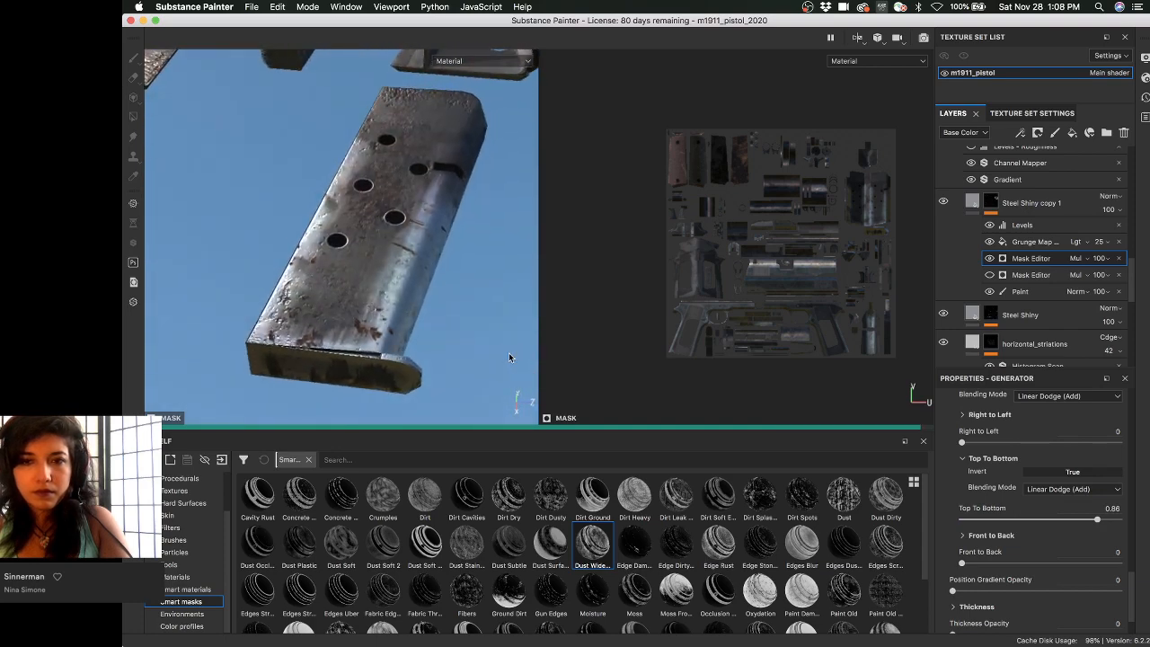
right_click_drag(425, 323, 443, 348, "alt")
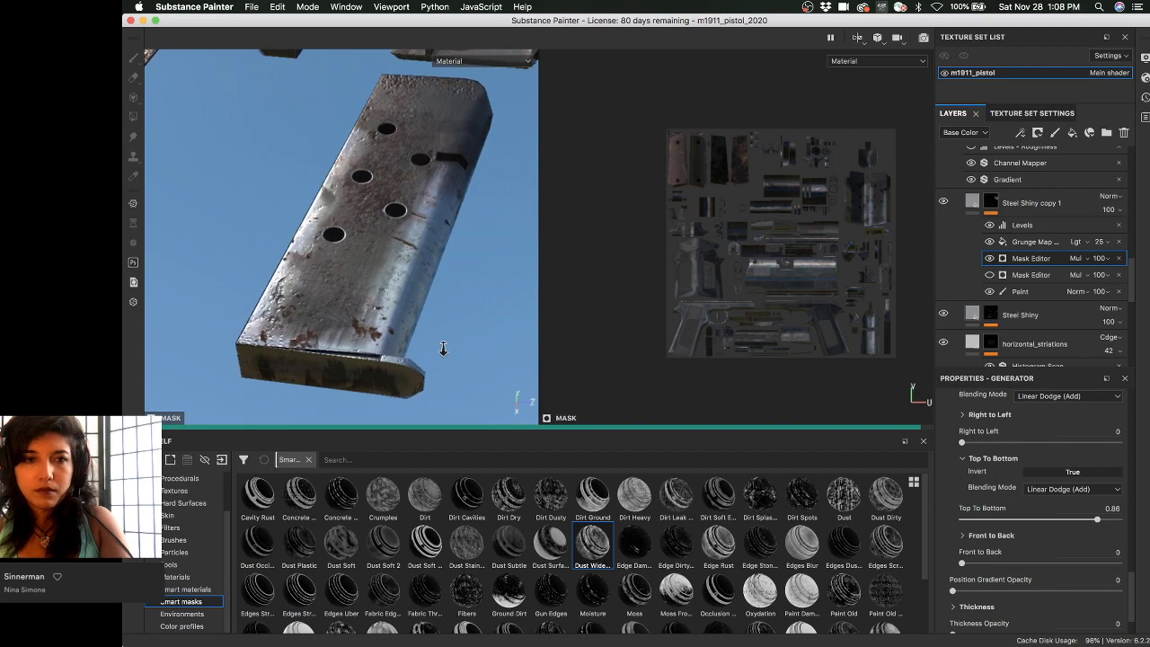
left_click_drag(442, 349, 482, 377, "alt")
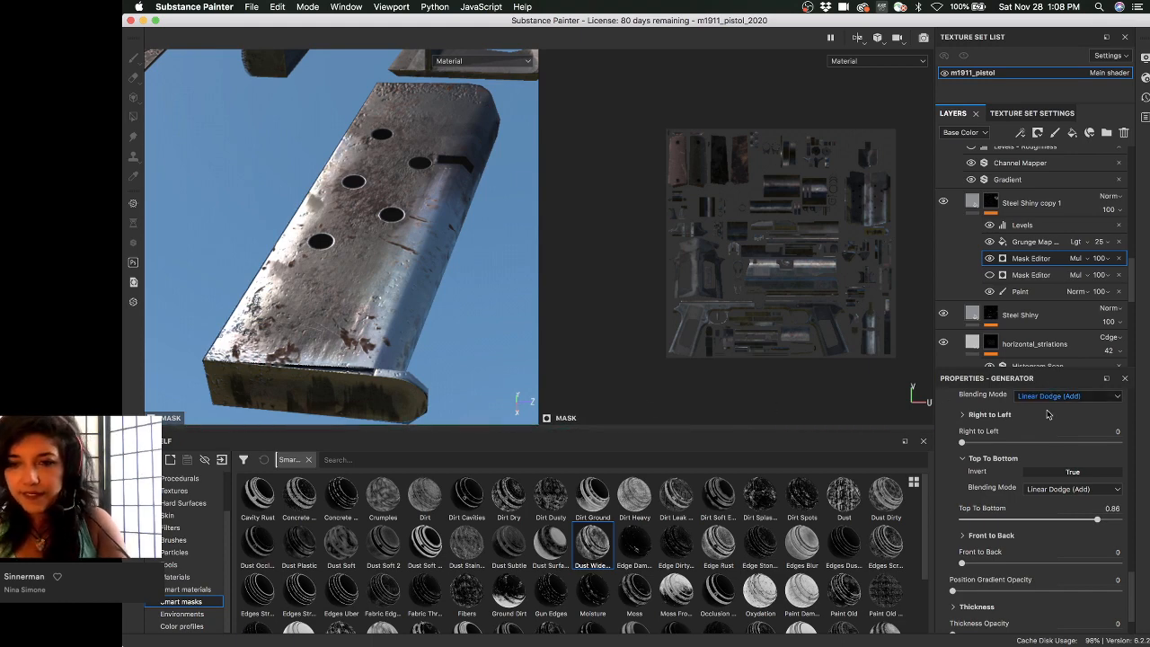
- Set the Position Gradient's Invert to True and orbit the magazine to check the result
scroll(1018, 451, "down", 2)
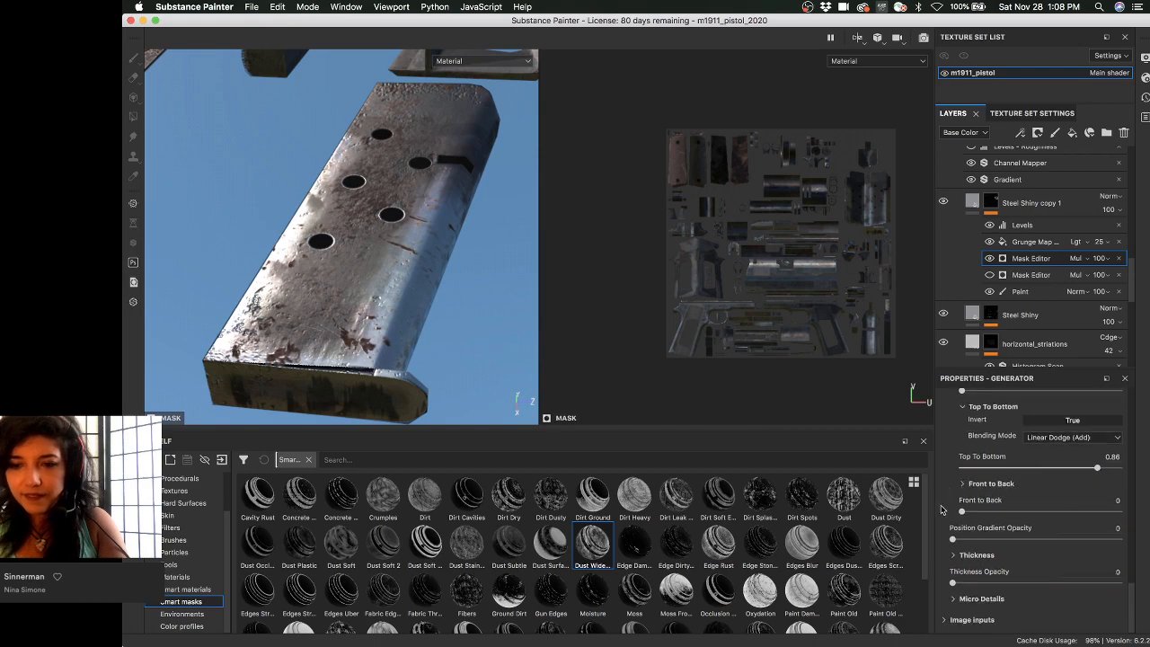
scroll(952, 489, "up", 8)
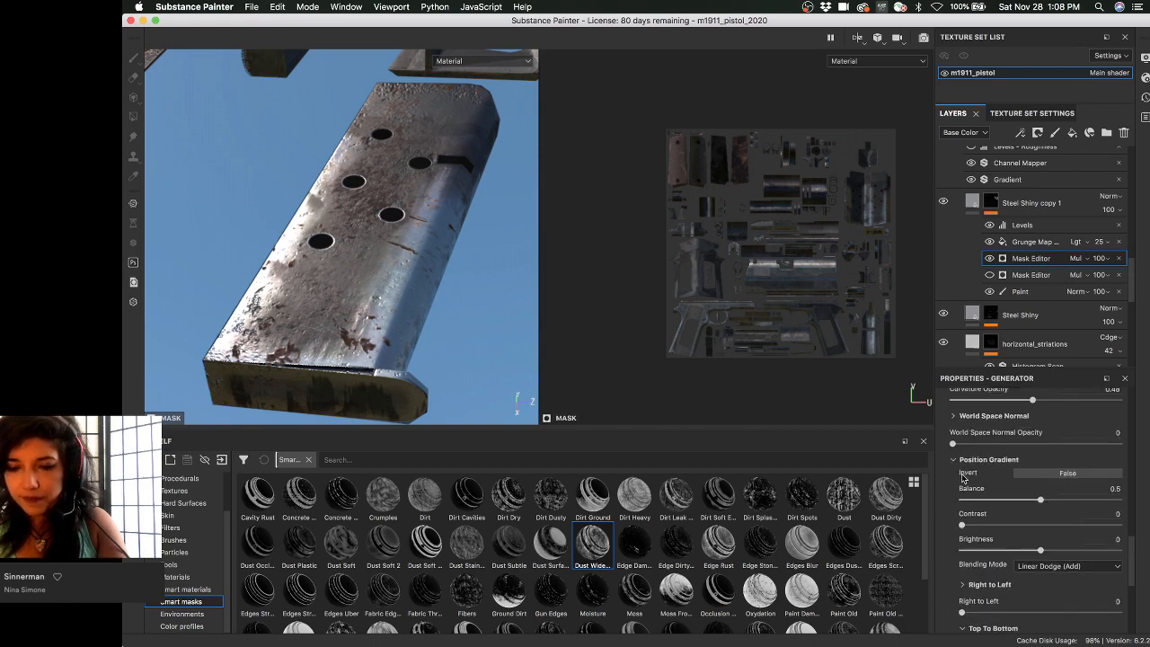
left_click(1046, 479)
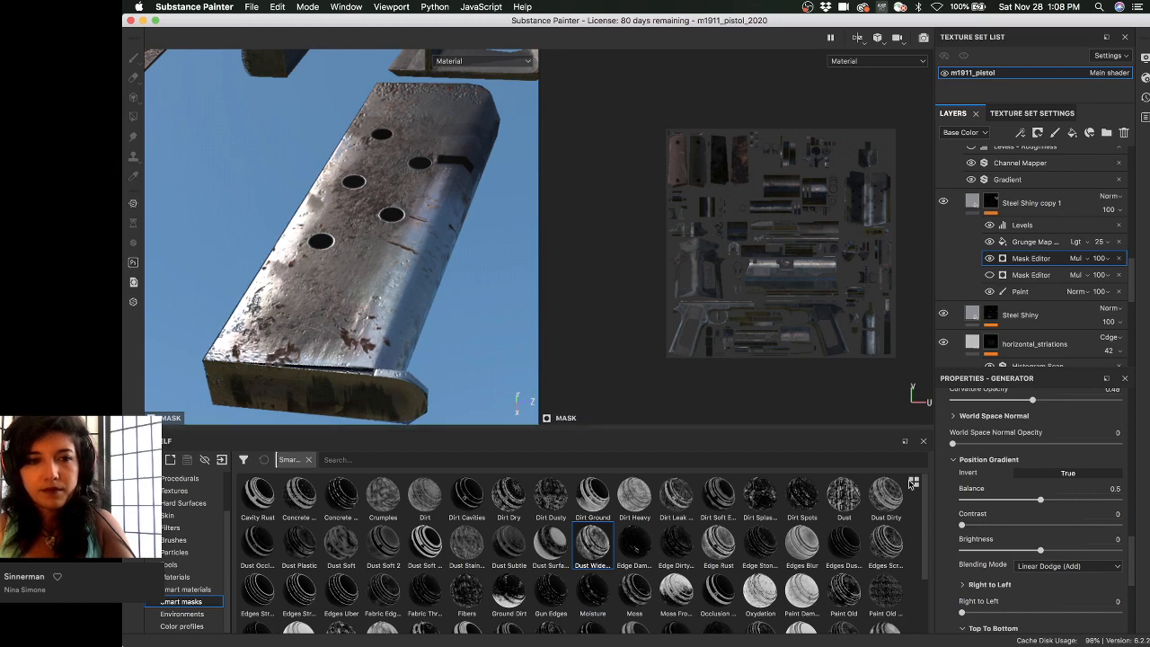
scroll(1021, 521, "up", 3)
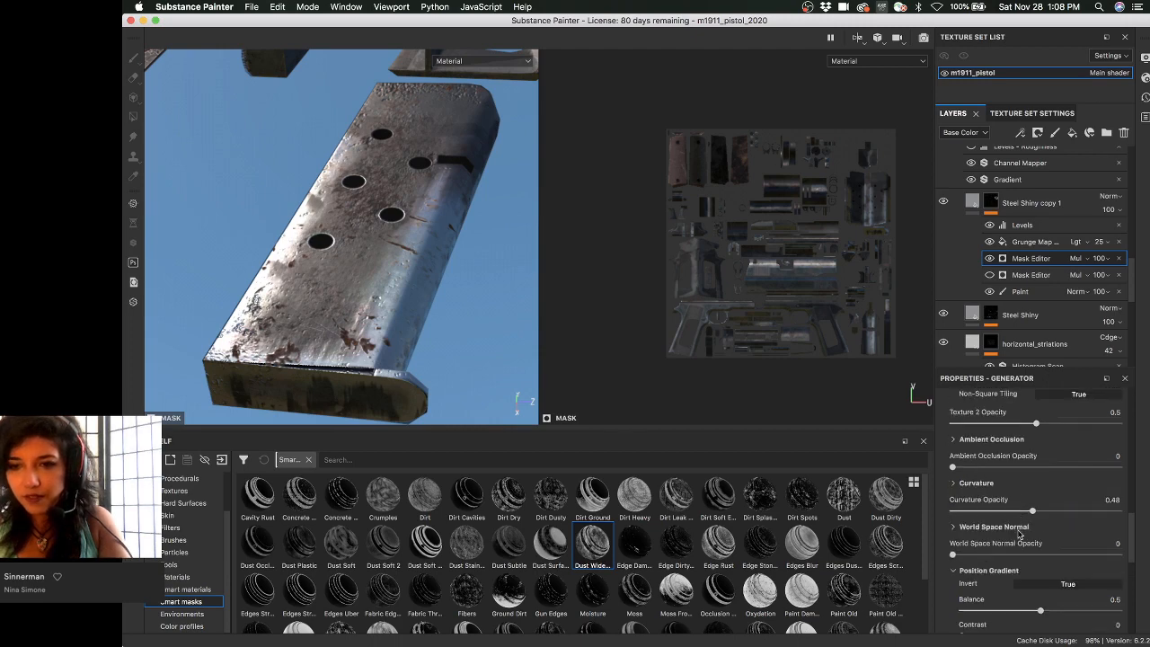
scroll(1018, 534, "up", 4)
scroll(1022, 536, "up", 5)
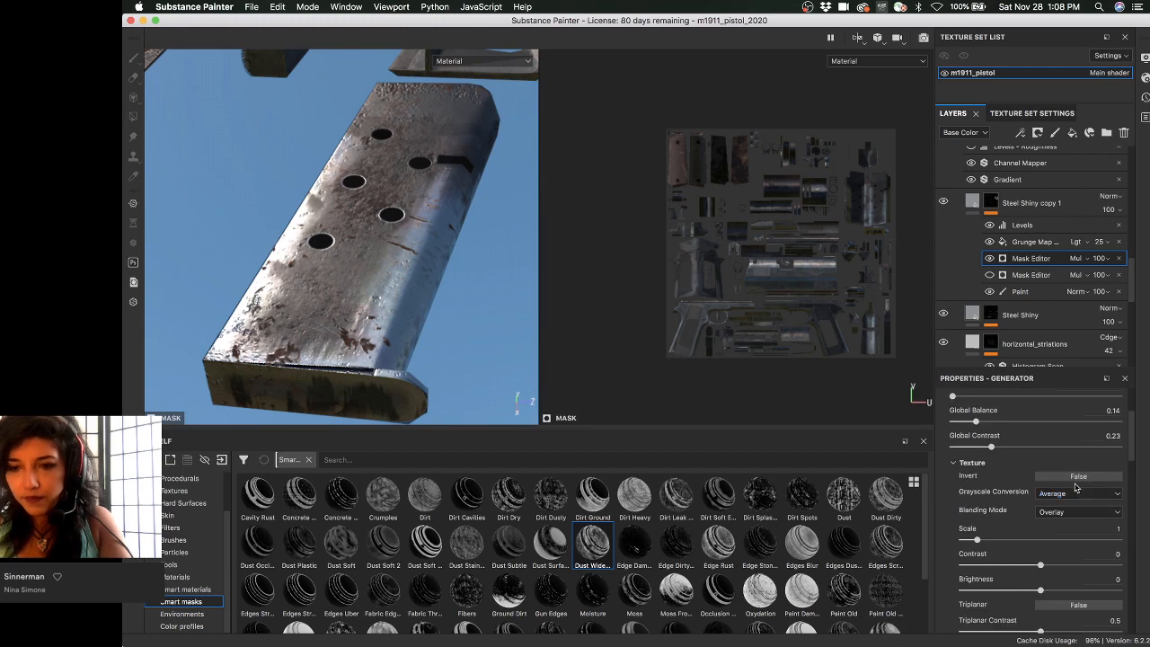
scroll(988, 489, "down", 3)
scroll(986, 490, "down", 2)
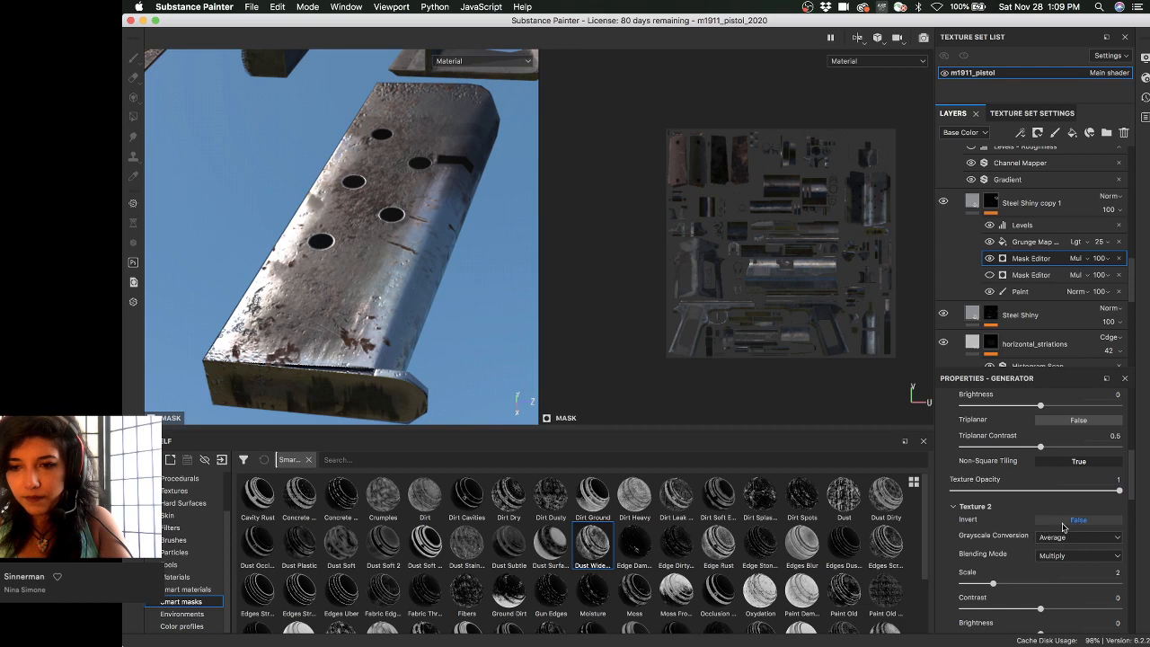
scroll(1042, 528, "down", 7)
scroll(1044, 529, "down", 2)
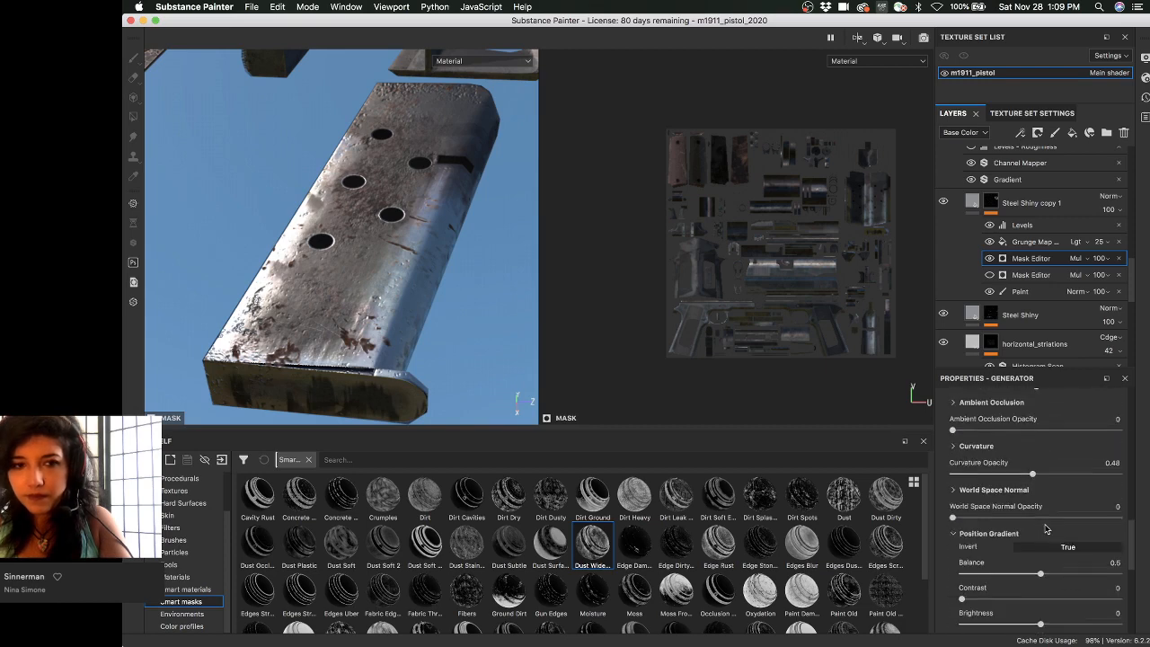
left_click_drag(441, 239, 364, 340, "alt")
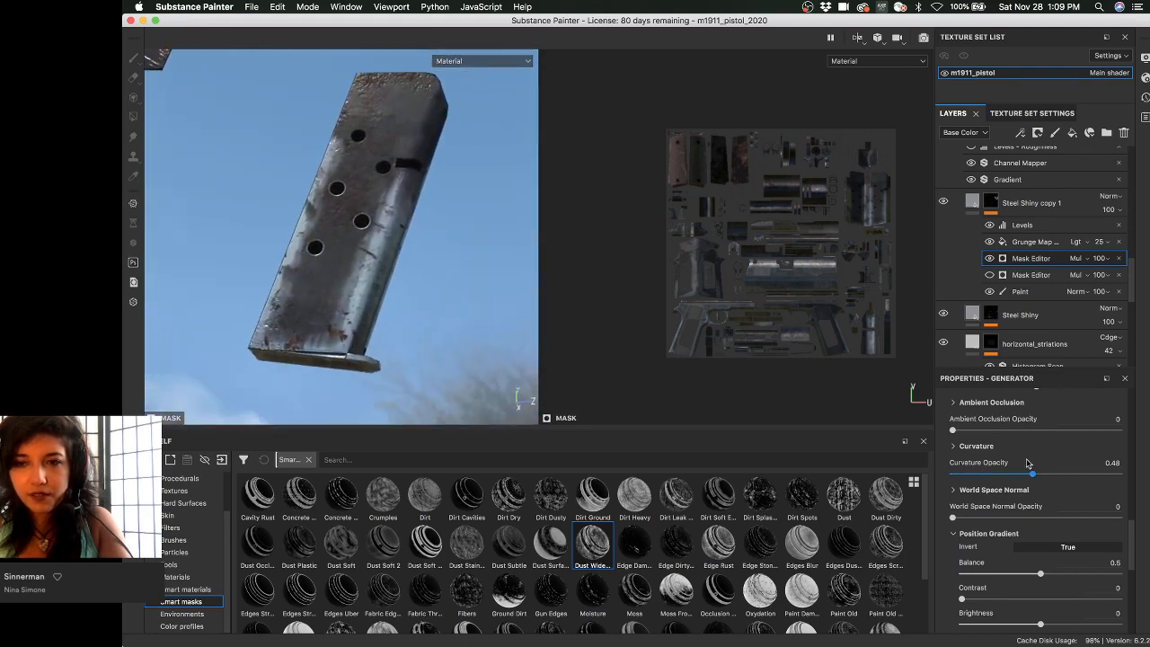
- Display the Steel Shiny copy 1 mask alone in black and white
scroll(1042, 503, "up", 8)
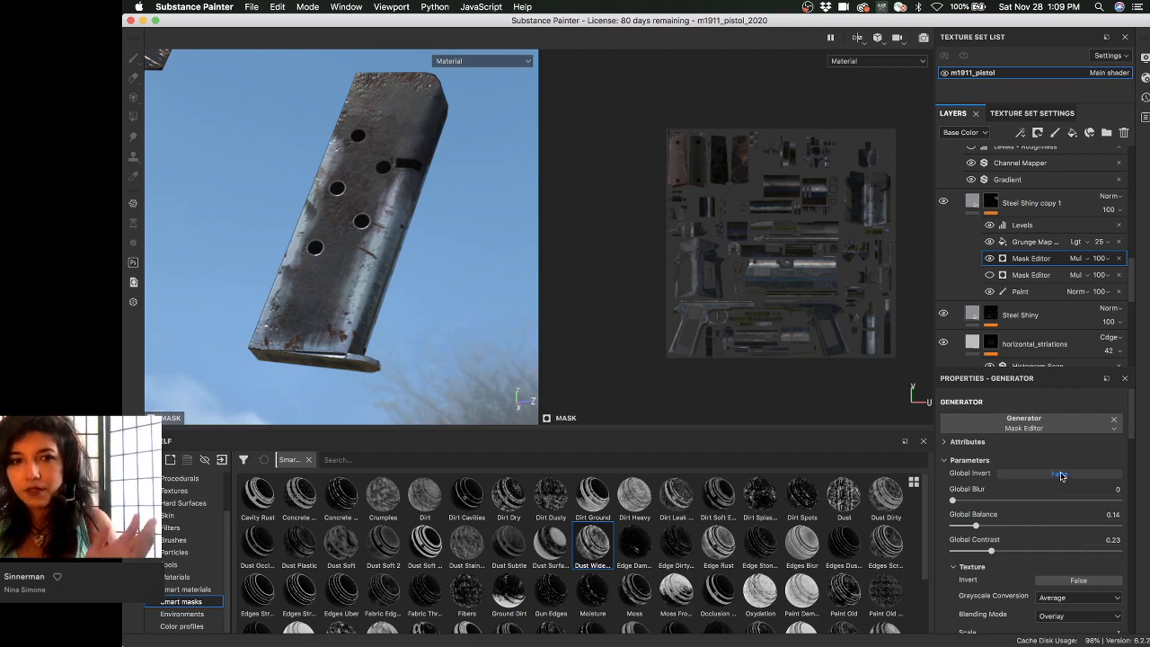
left_click(990, 201, "alt")
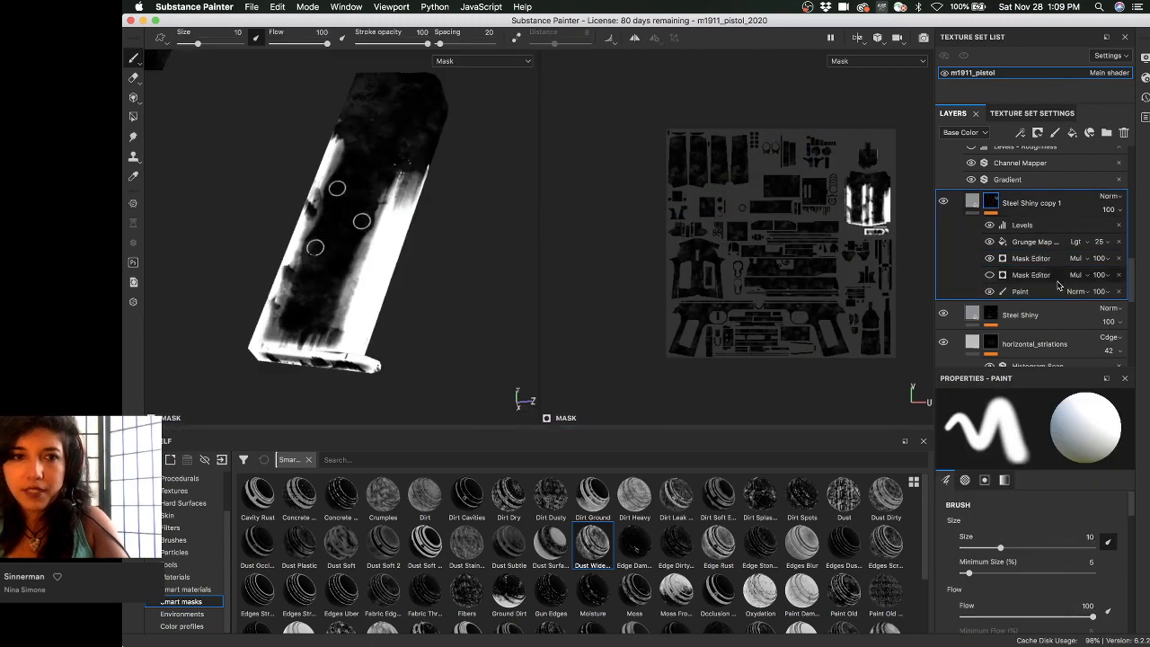
left_click_drag(474, 289, 461, 265, "alt")
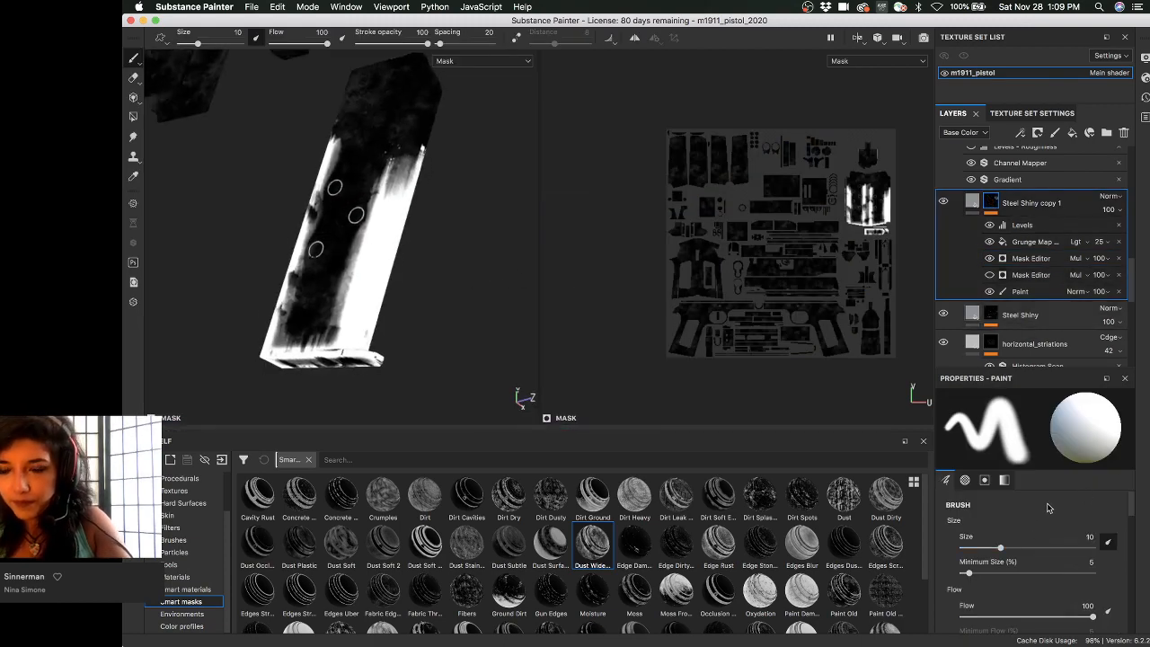
- Lower the m1911_pistol texture set size from 4096 to 1024 and return to the layer stack
left_click(1031, 113)
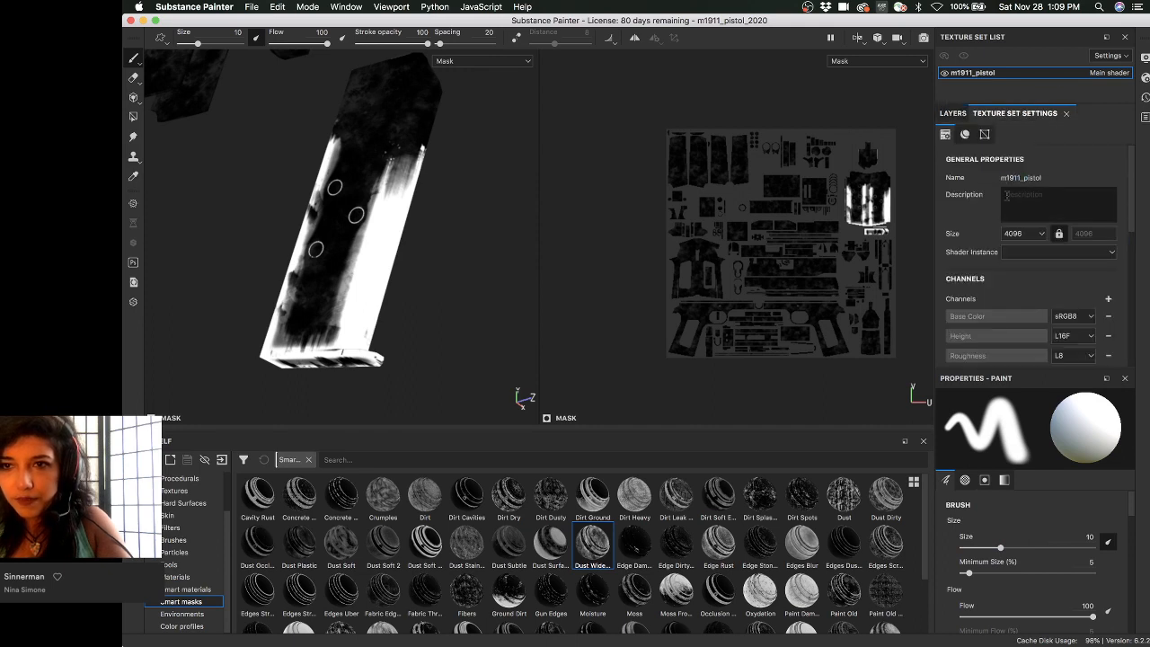
left_click(1022, 235)
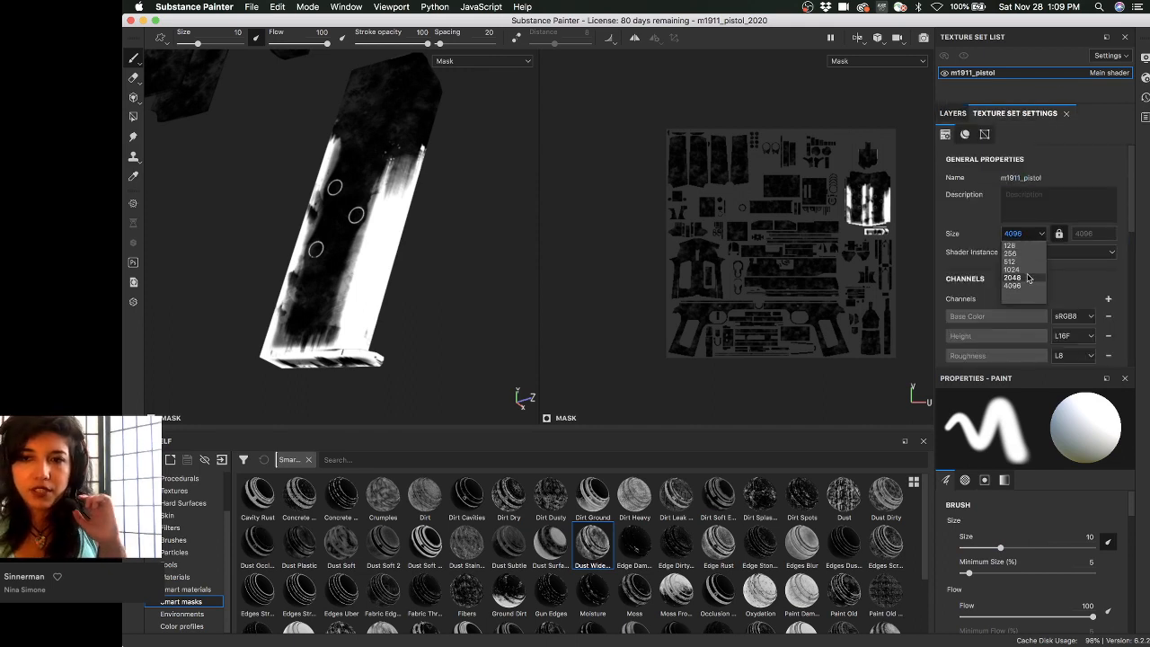
left_click(1012, 269)
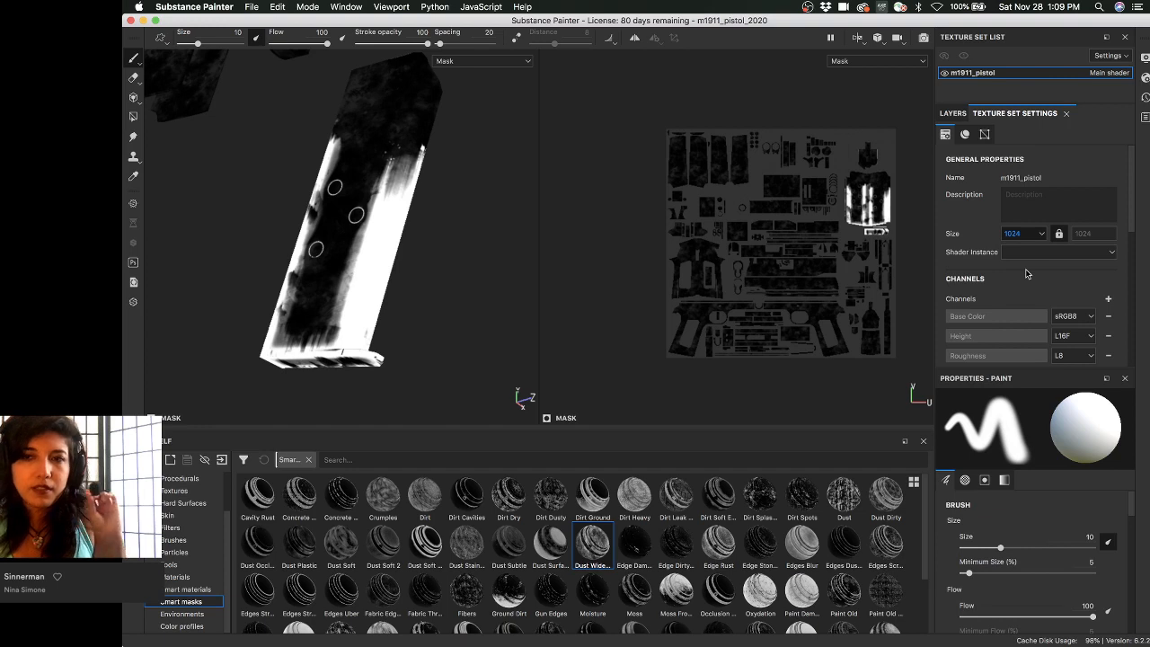
left_click(955, 114)
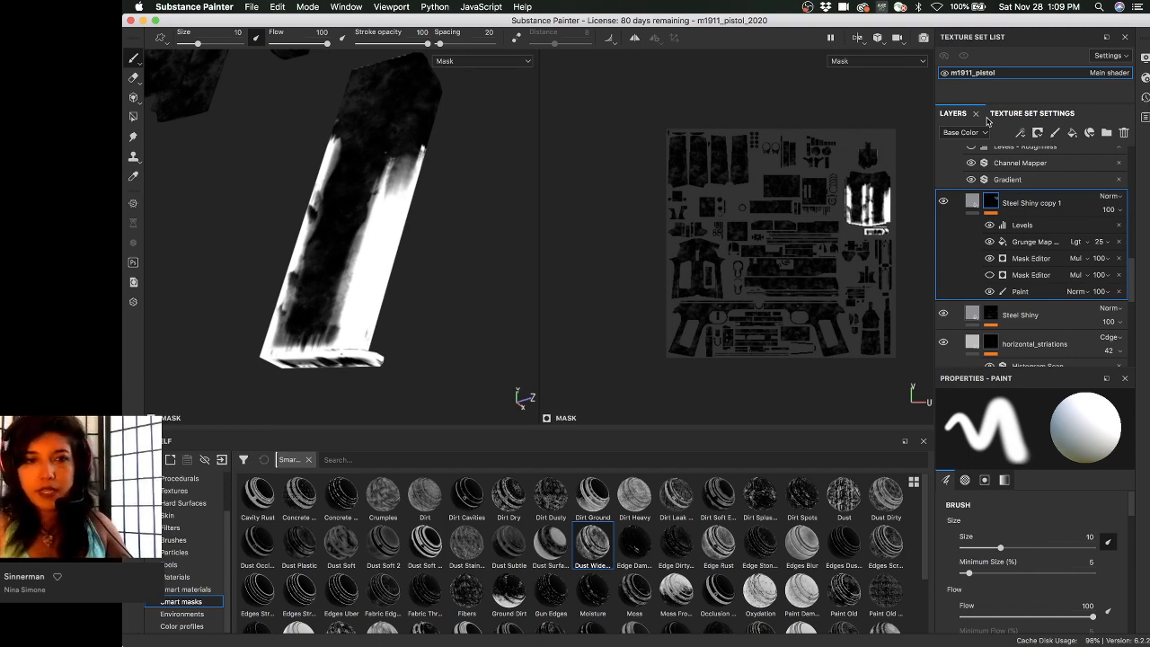
- Switch back to Material view and orbit and relight the magazine's underside
left_click_drag(399, 202, 377, 180, "alt")
key("m")
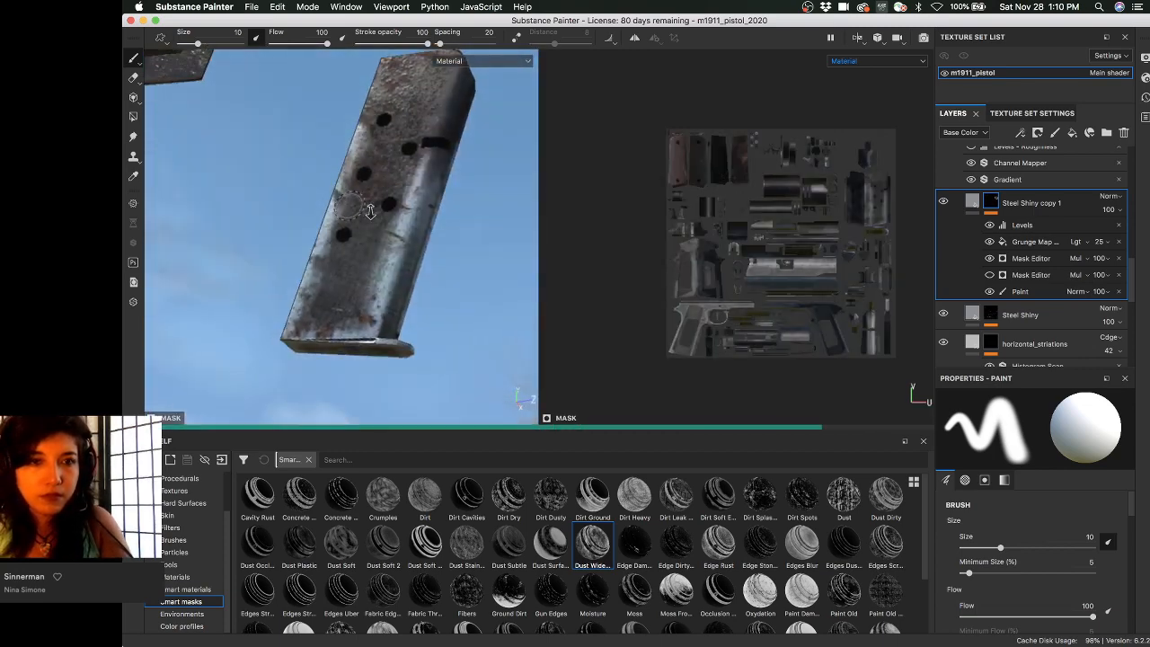
right_click_drag(377, 180, 519, 278, "alt")
left_click_drag(518, 277, 467, 208, "alt")
right_click_drag(467, 207, 431, 211, "shift")
mouse_move(466, 215)
left_mouse_down("alt")
mouse_move(520, 220)
mouse_move(482, 216)
mouse_move(465, 229)
left_mouse_up("alt")
right_click_drag(465, 198, 368, 218, "alt")
left_click_drag(345, 166, 361, 161, "alt")
- Zoom in on the checkered grip from several angles, then reframe the magazine
middle_click_drag(361, 161, 494, 415, "alt")
right_click_drag(228, 105, 523, 296, "alt")
left_click_drag(523, 295, 440, 193, "alt")
right_click_drag(440, 194, 309, 145, "alt")
left_click_drag(309, 145, 398, 296, "alt")
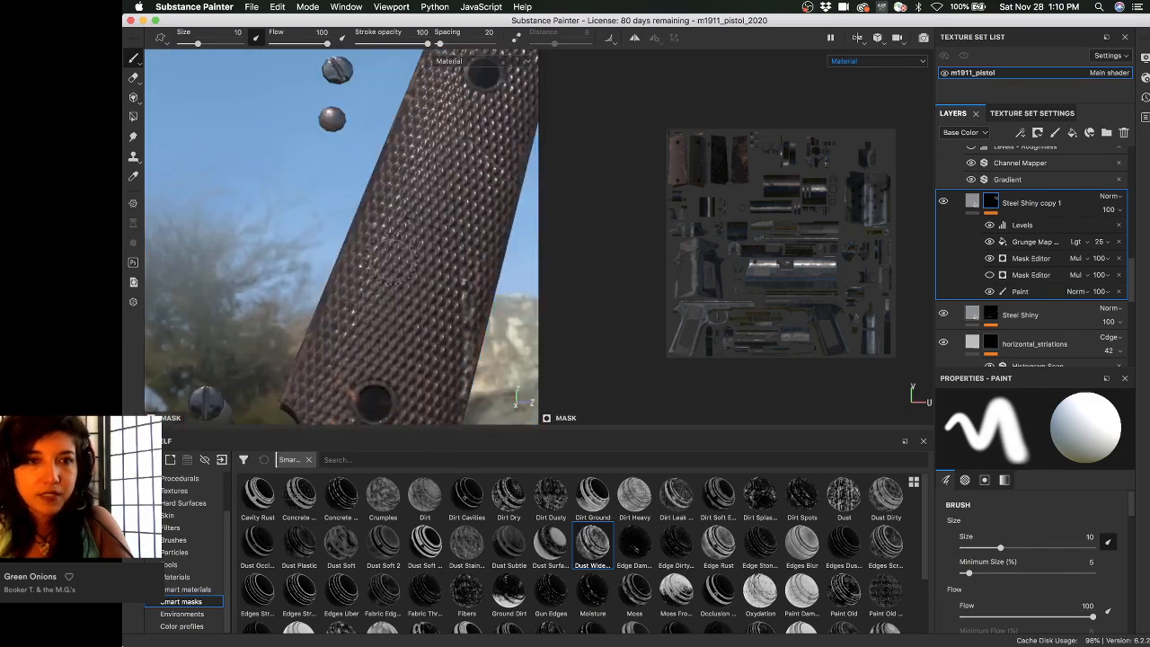
right_click_drag(449, 314, 398, 261, "alt")
middle_click_drag(398, 262, 242, 162, "alt")
middle_click_drag(467, 279, 419, 77, "alt")
right_click_drag(290, 193, 357, 238, "alt")
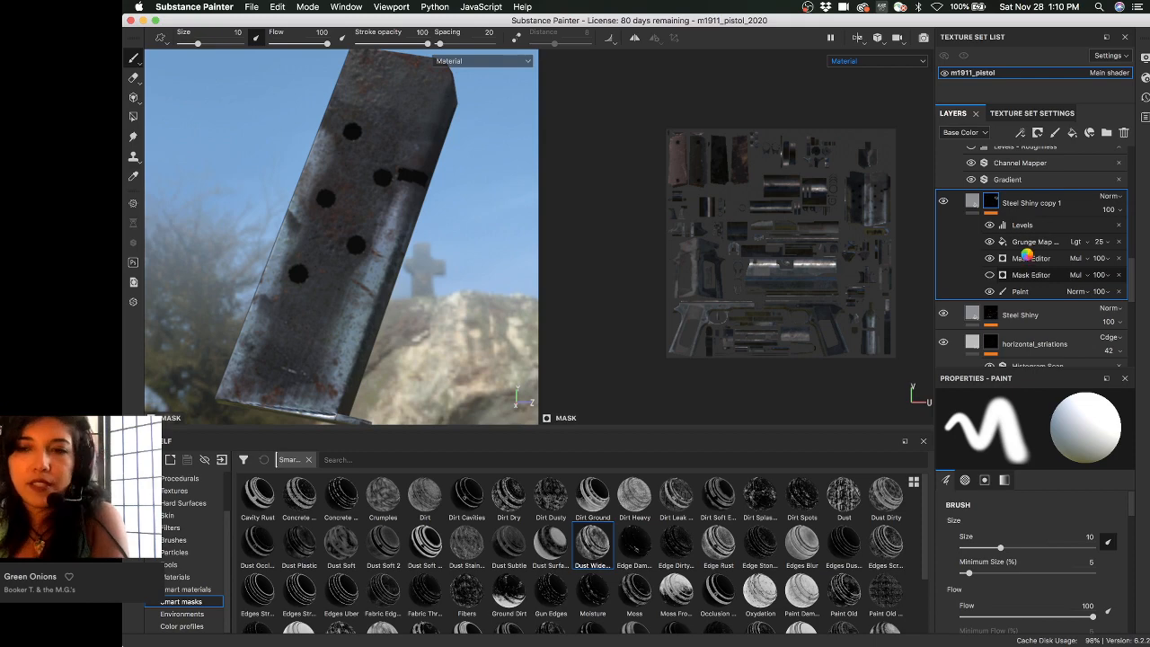
- Lower the Mask Editor's Global Balance to about 0.15 for less dirt on the magazine
left_click(1031, 273)
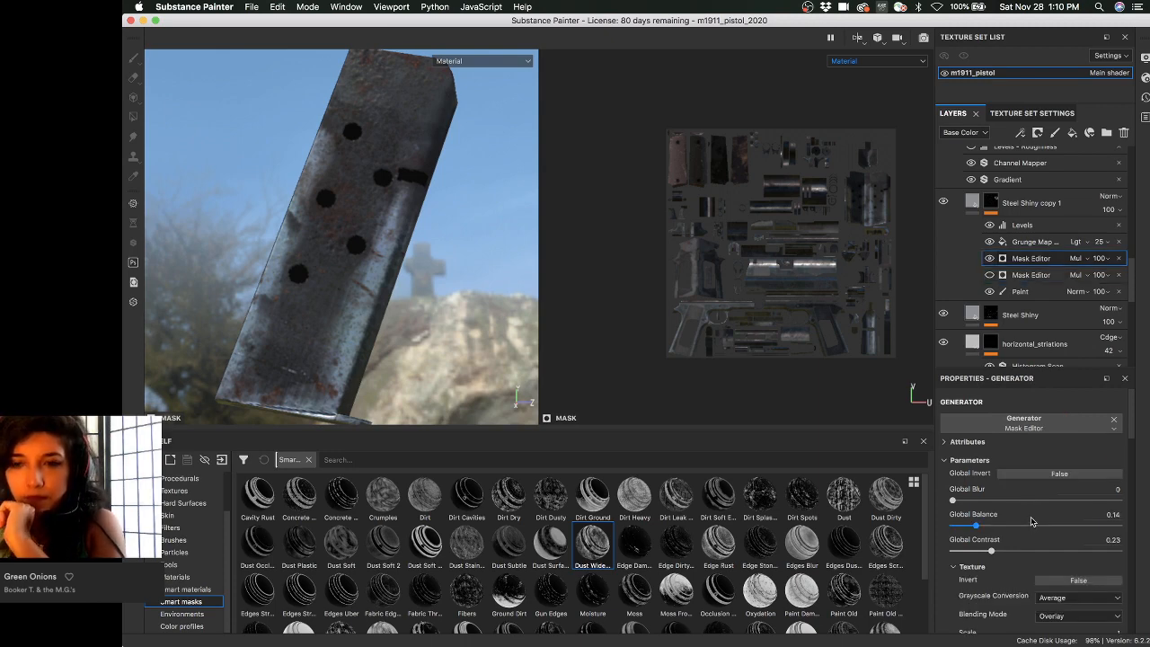
scroll(970, 521, "down", 3)
left_click_drag(975, 414, 1041, 415)
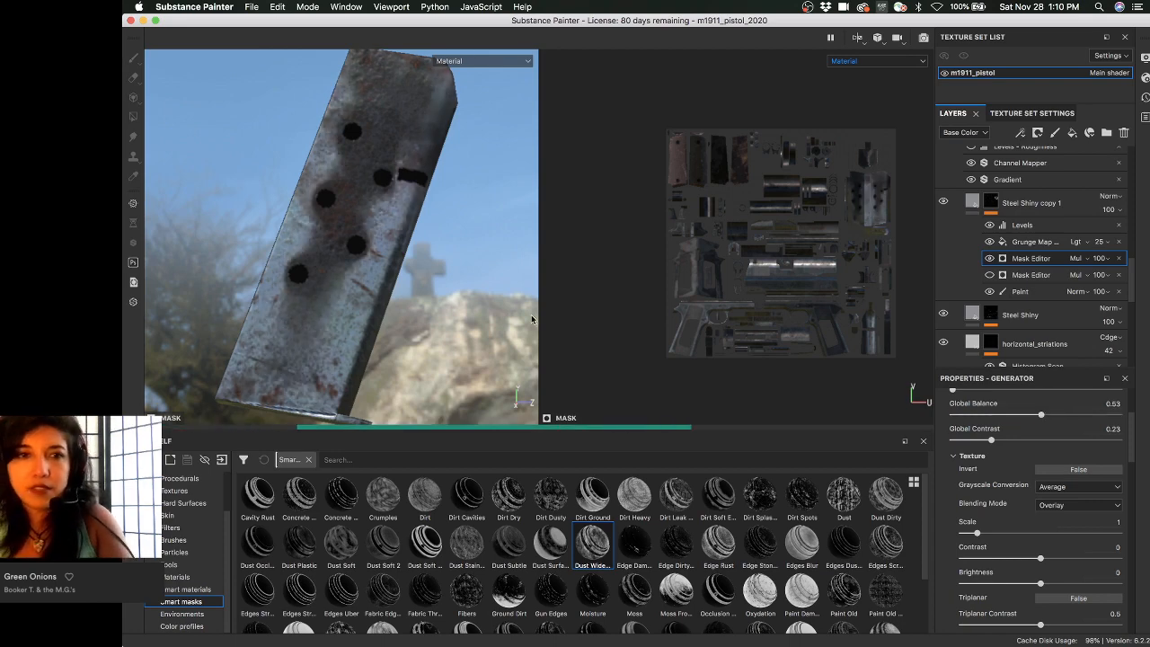
mouse_move(429, 257)
left_mouse_down("alt")
mouse_move(415, 263)
mouse_move(437, 269)
left_mouse_up("alt")
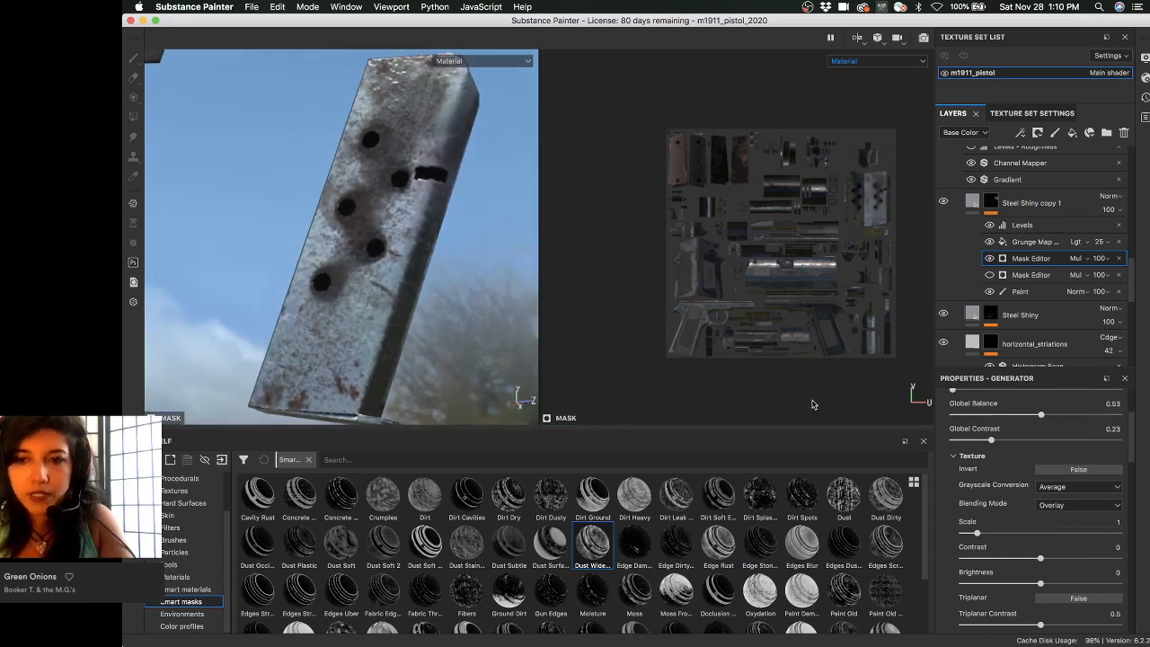
left_click_drag(994, 418, 978, 414)
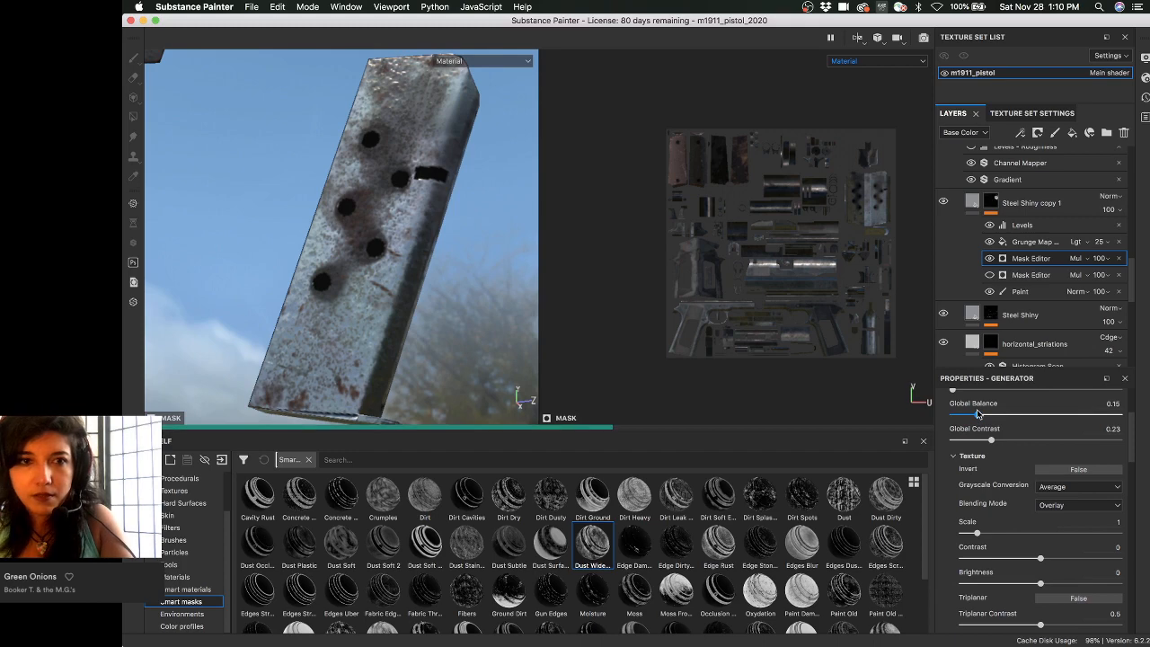
scroll(1014, 468, "down", 3)
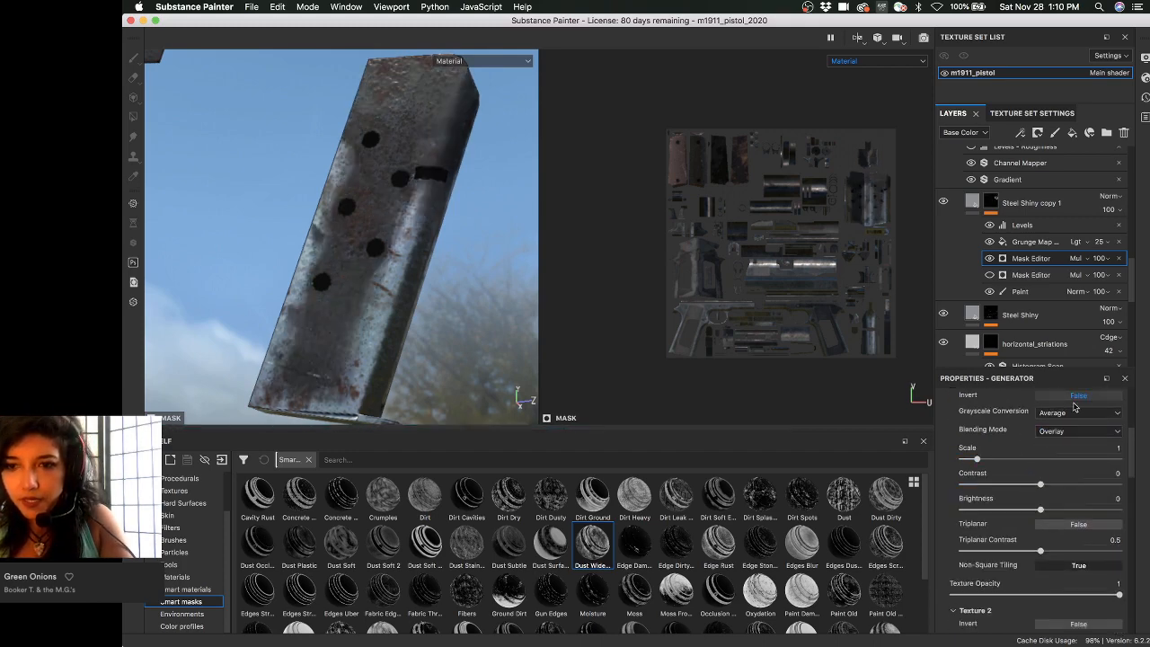
scroll(1037, 442, "up", 4)
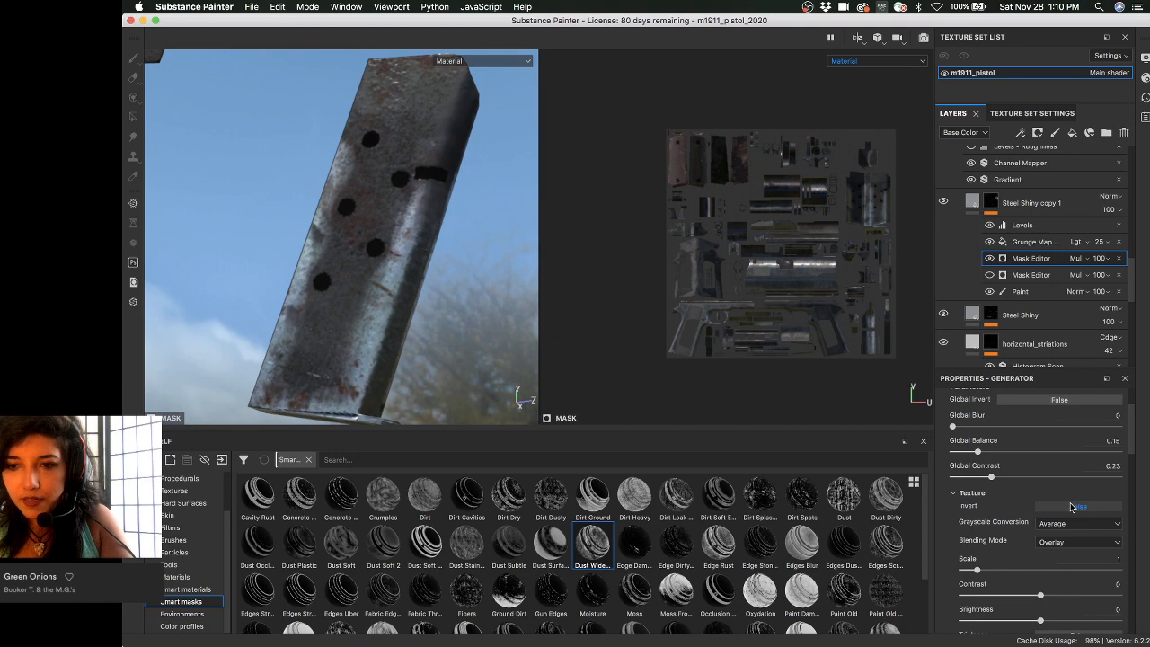
- Test Texture Invert and a 0.75 balance, then settle Global Balance at 0.16
left_click(1071, 507)
left_click(1070, 508)
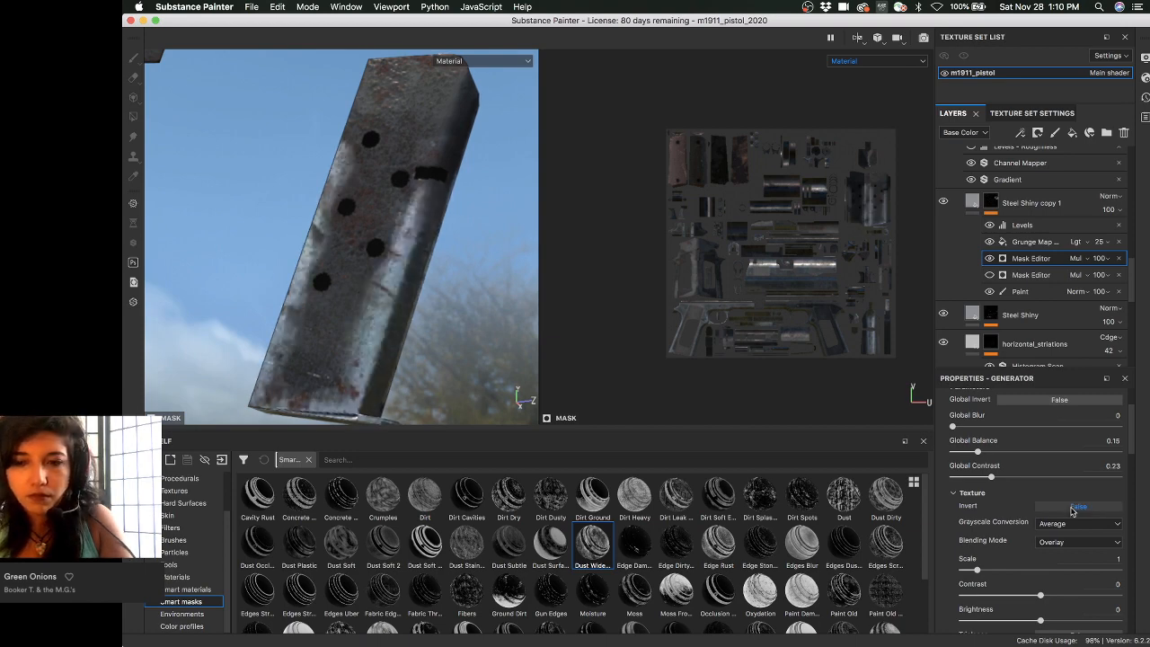
left_click(1071, 508)
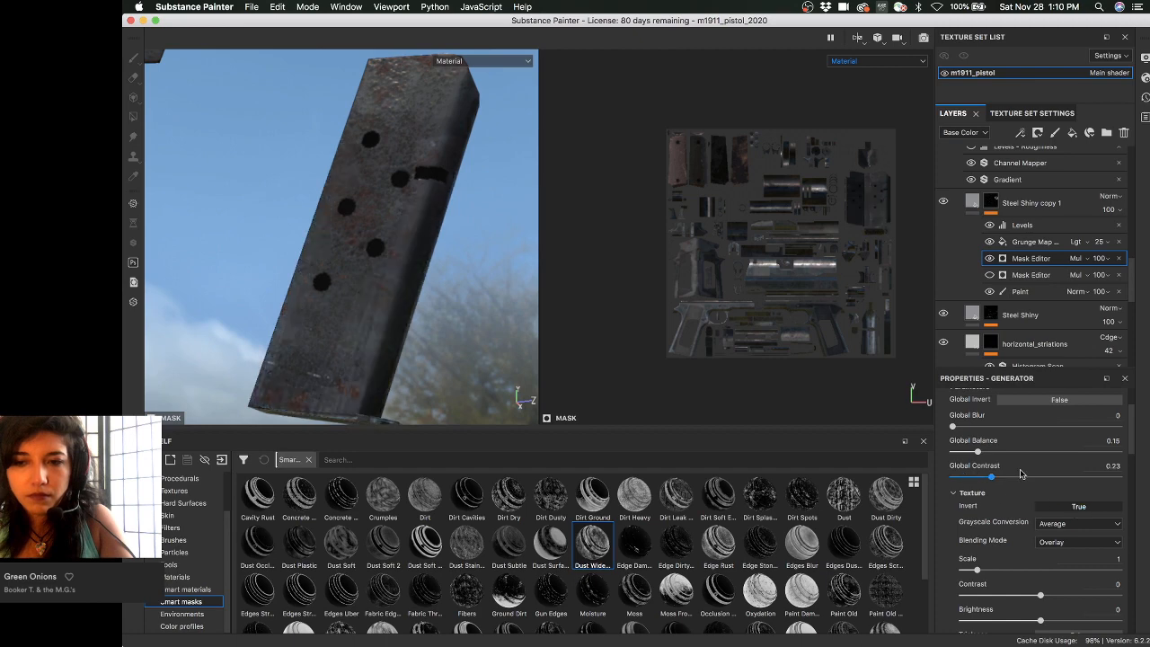
left_click(1078, 451)
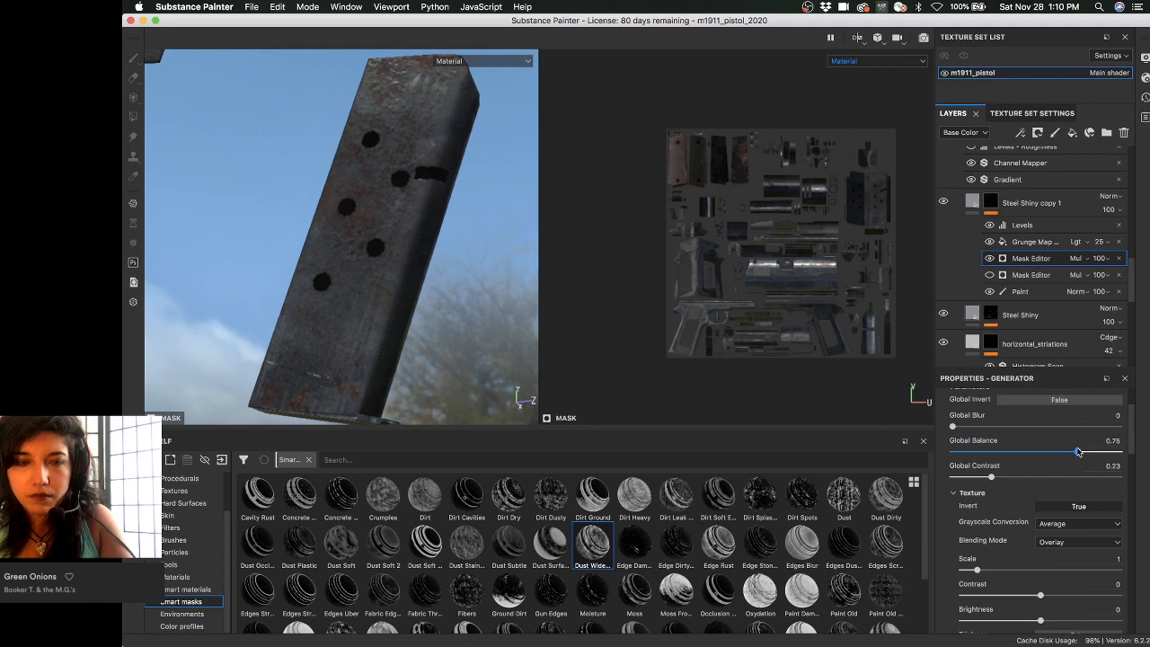
left_click_drag(1078, 451, 977, 452)
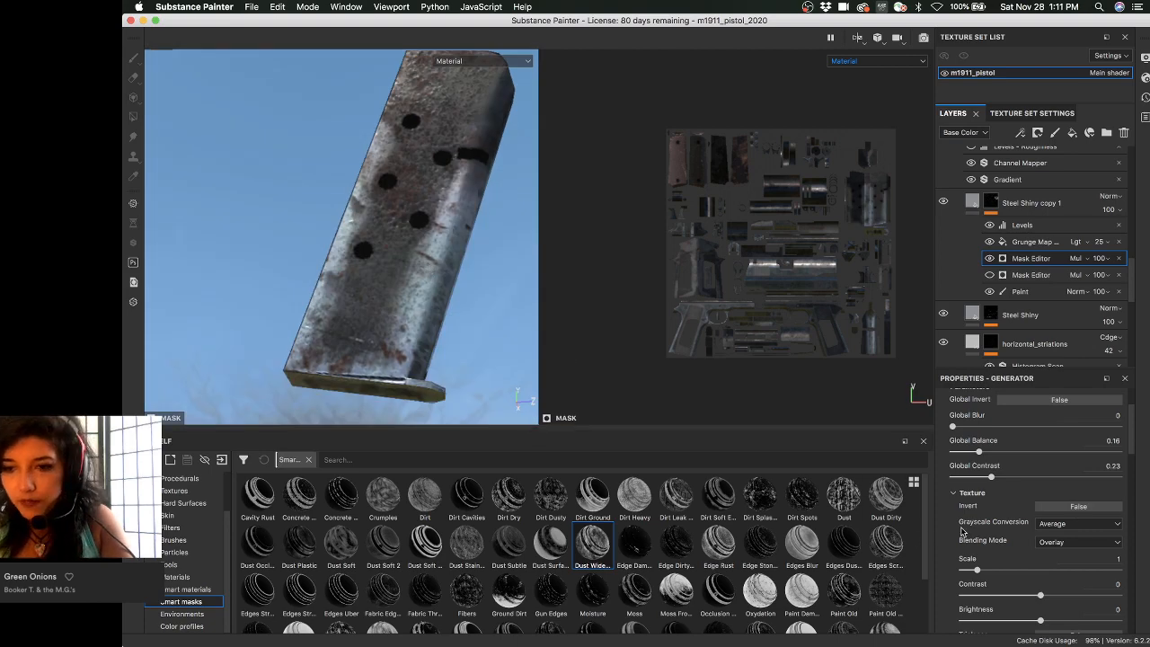
- Raise the Position Gradient opacity to 1, then collapse its settings
scroll(947, 543, "down", 5)
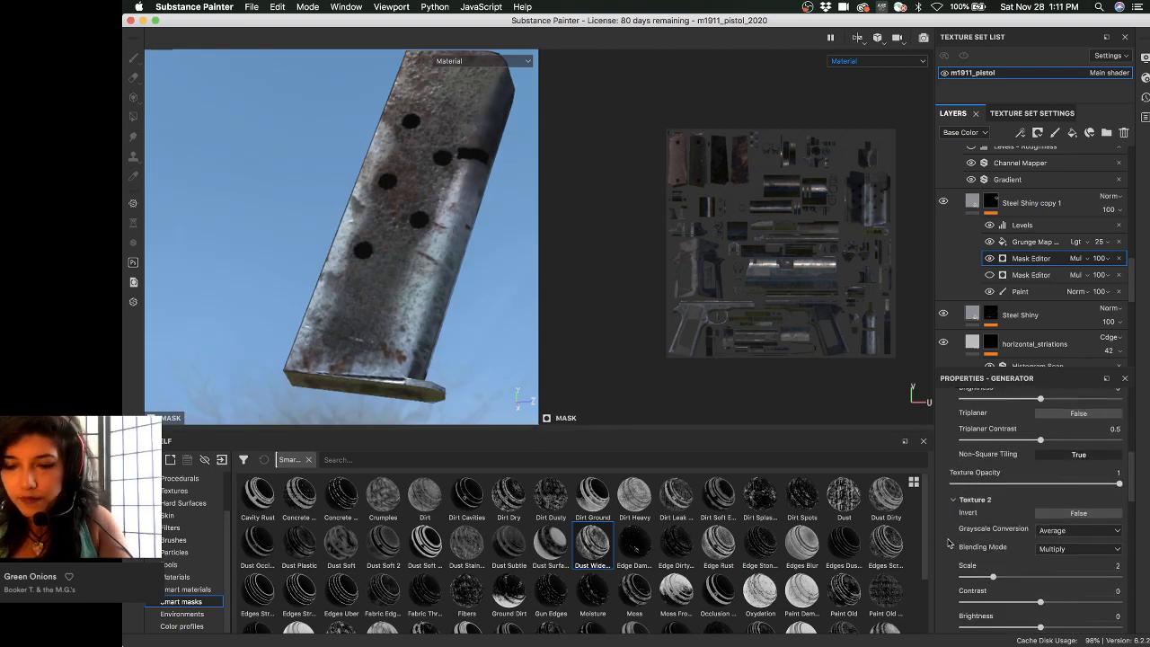
scroll(948, 542, "down", 5)
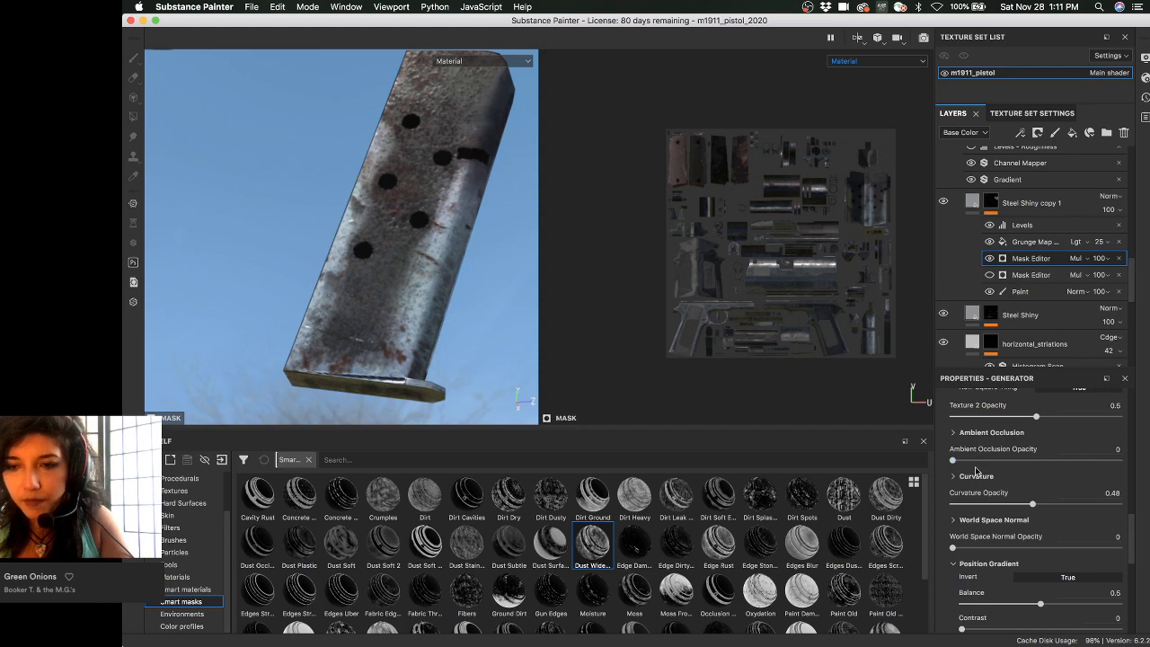
scroll(970, 503, "down", 6)
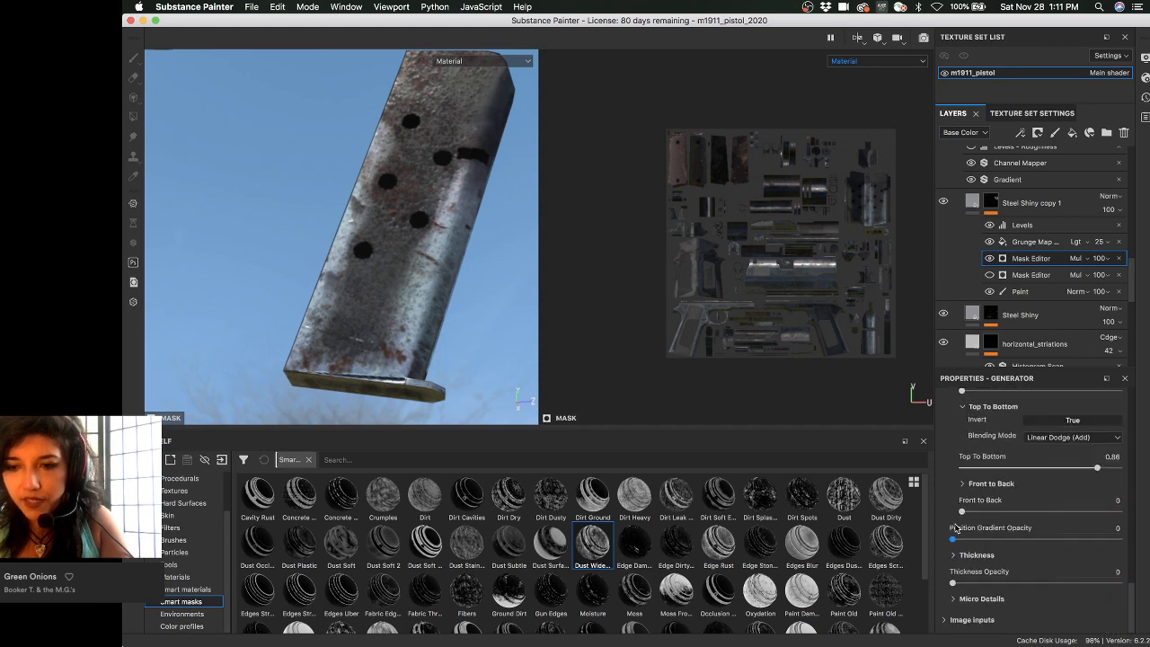
scroll(961, 535, "down", 2)
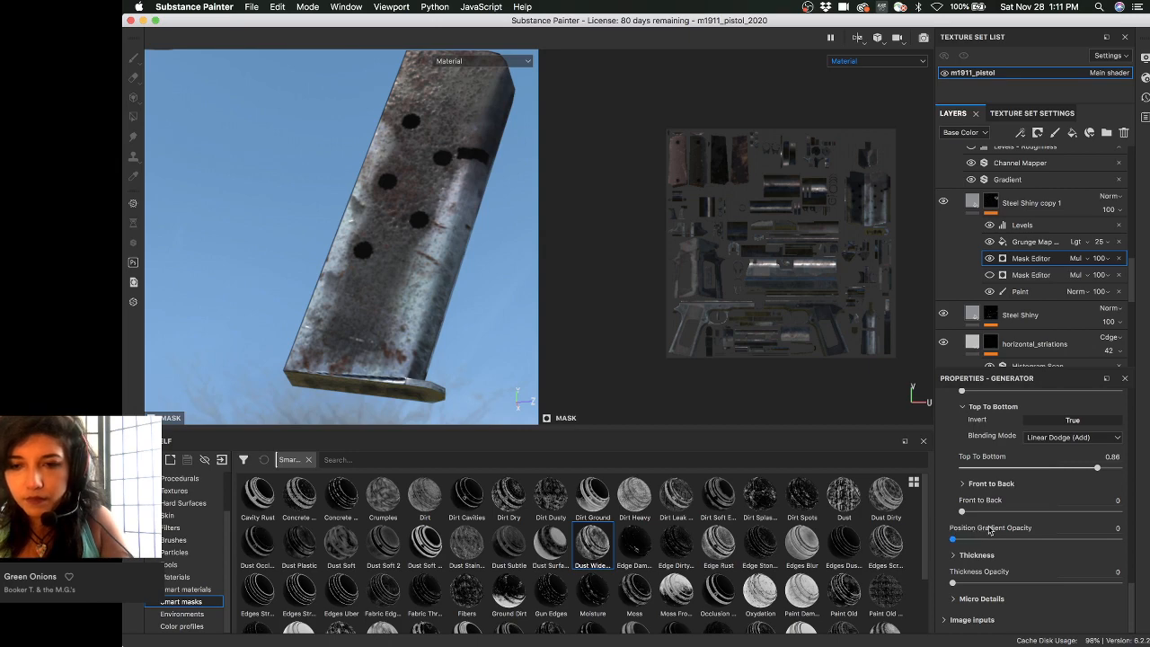
left_click_drag(1013, 537, 952, 539)
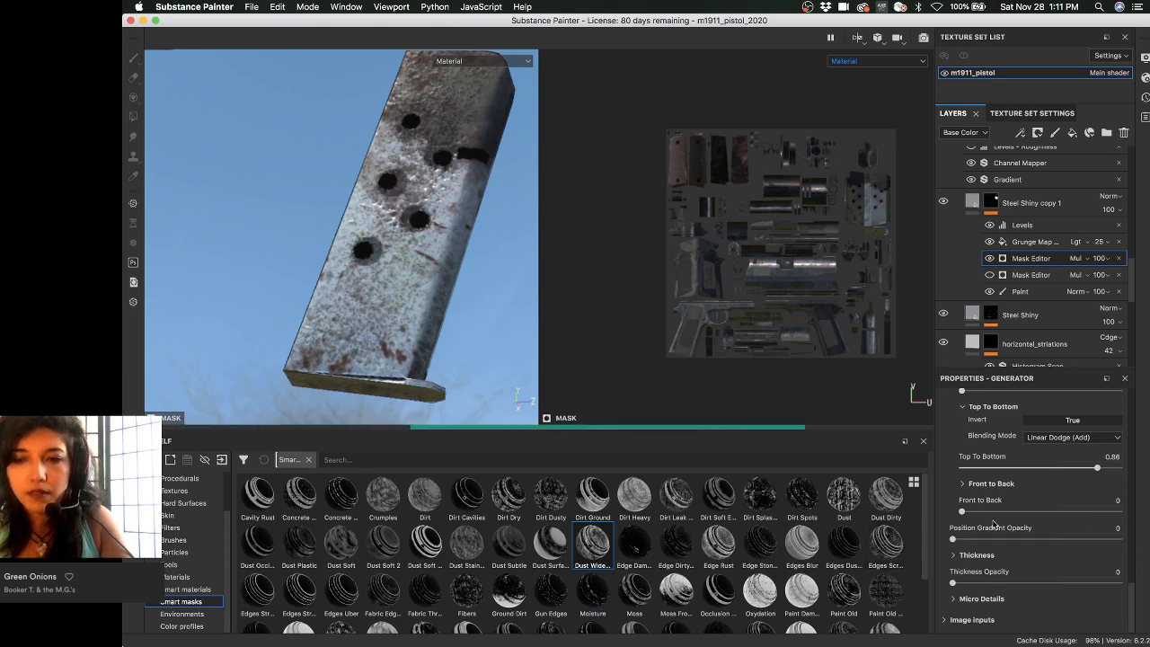
scroll(993, 524, "up", 2)
scroll(934, 528, "up", 5)
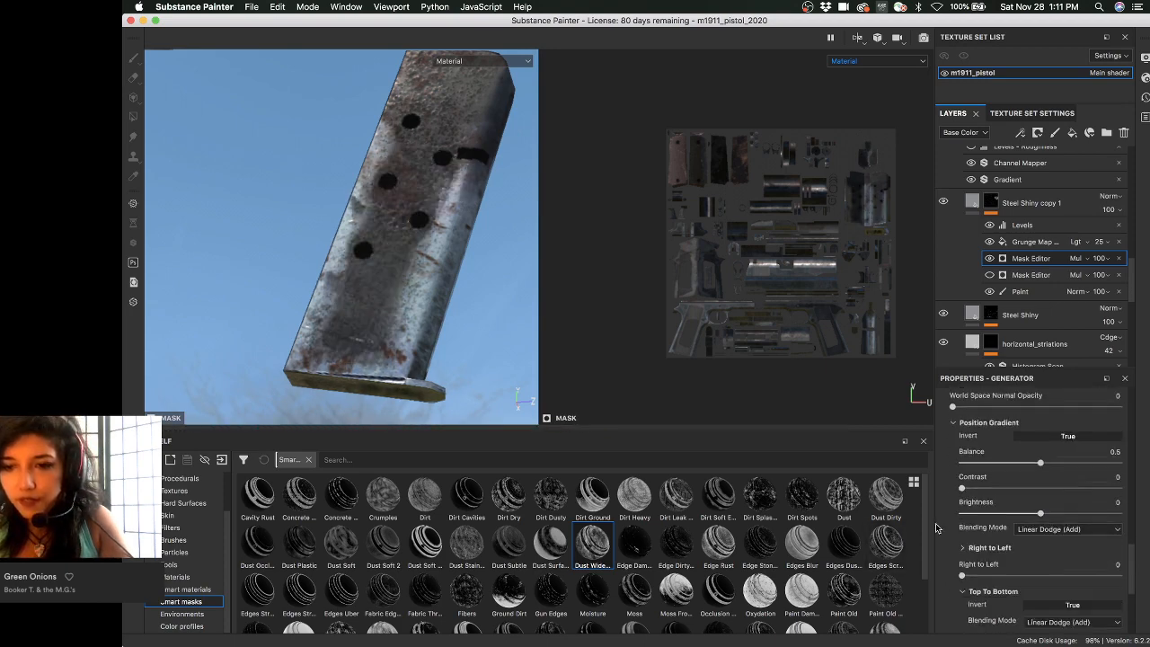
left_click(954, 498)
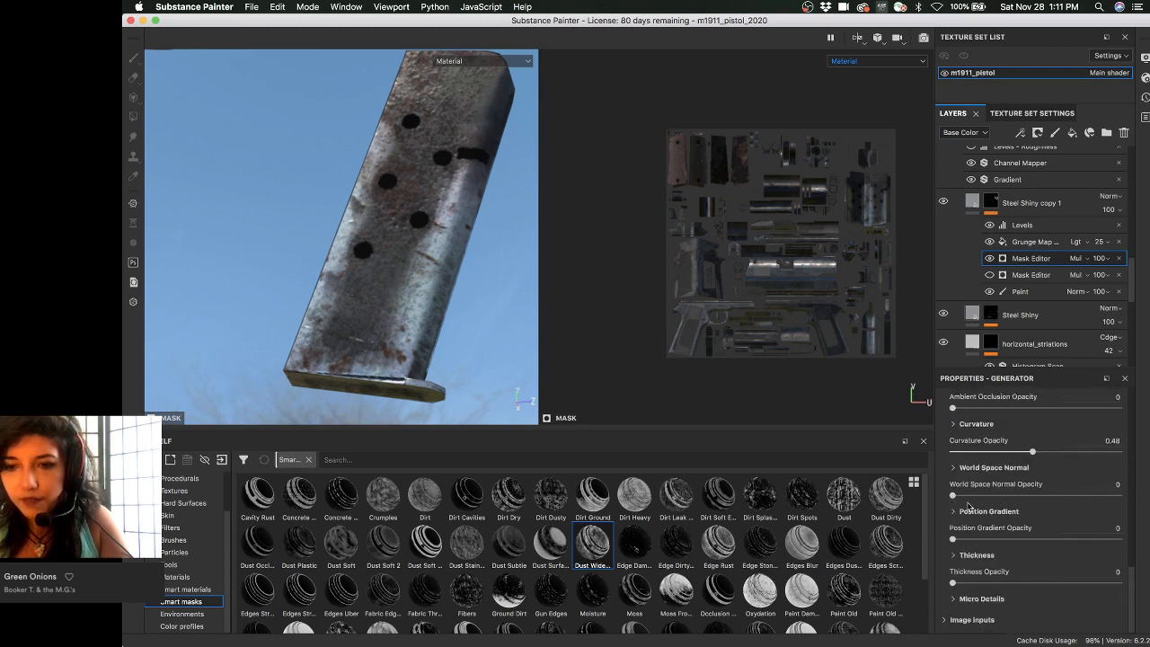
- Expand World Space Normal and set its Top To Bottom gradient to 0.95
left_click(950, 468)
scroll(941, 501, "down", 3)
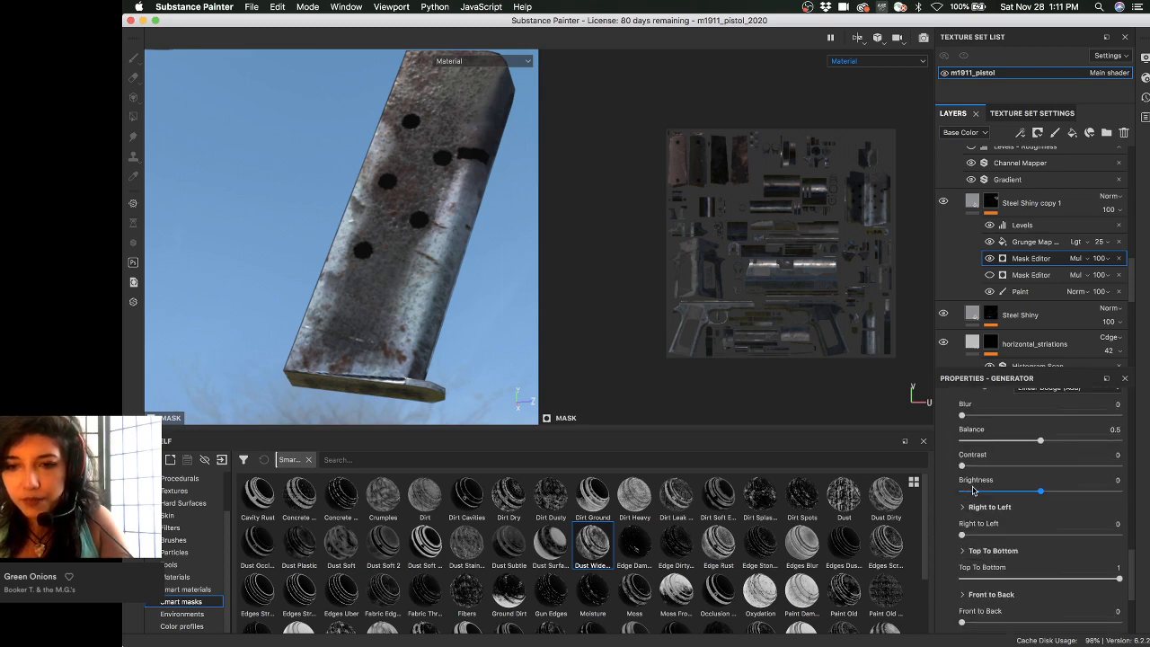
scroll(937, 503, "down", 1)
scroll(943, 514, "down", 2)
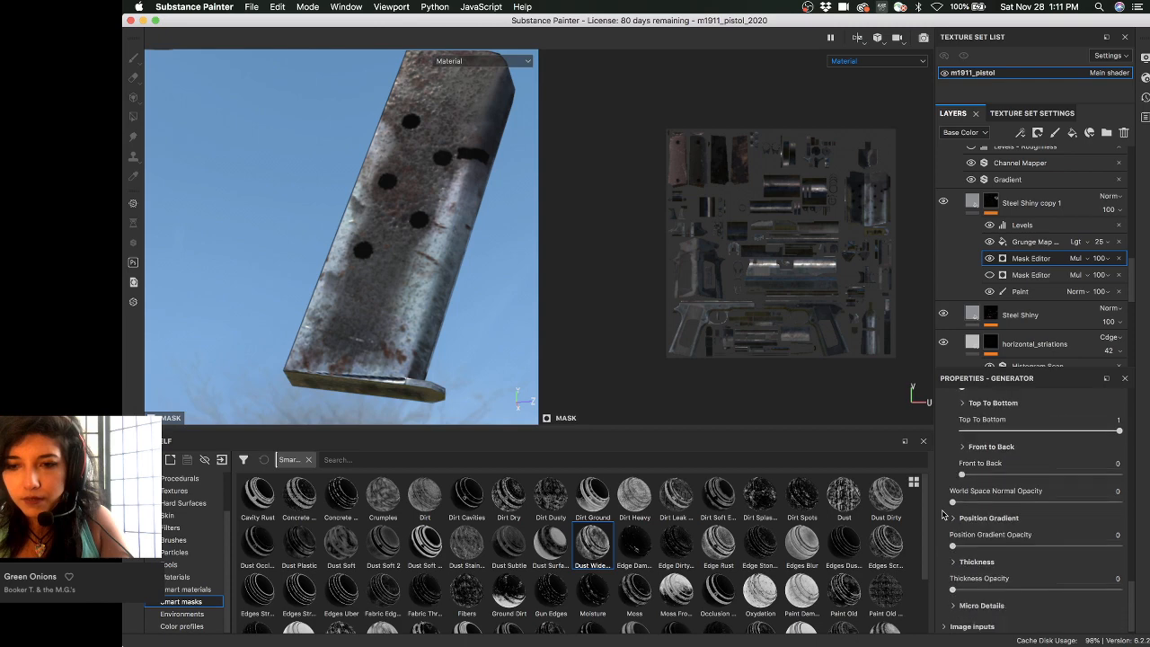
scroll(987, 508, "up", 1)
mouse_move(1006, 468)
left_mouse_down()
mouse_move(943, 471)
mouse_move(997, 459)
left_mouse_up()
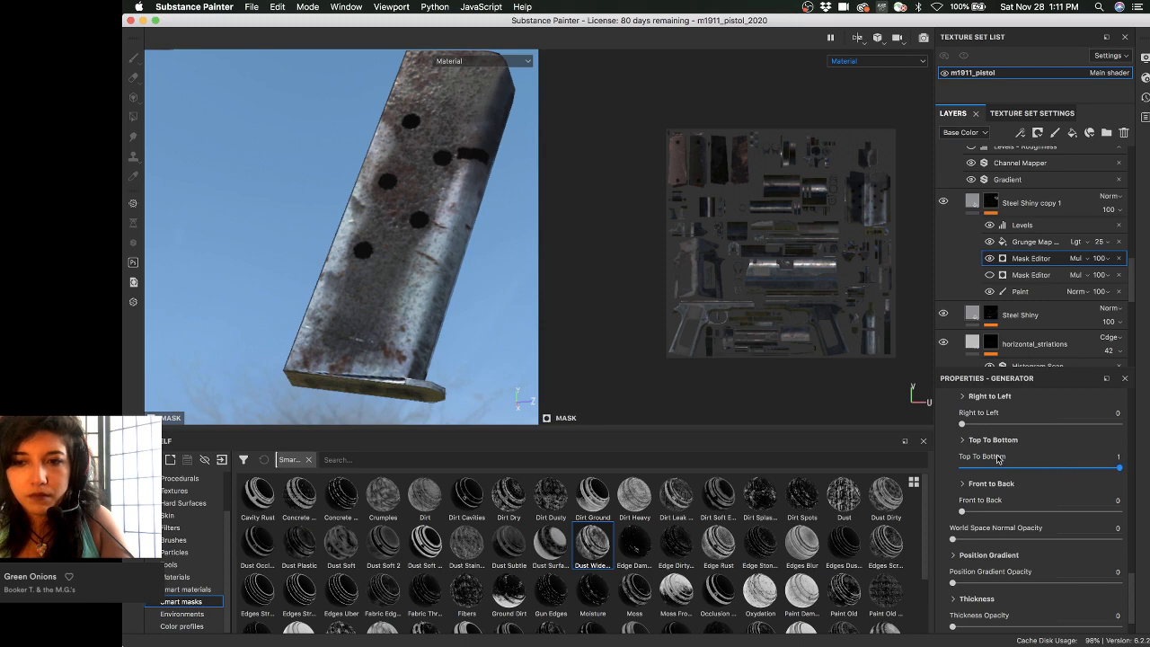
left_click(976, 442)
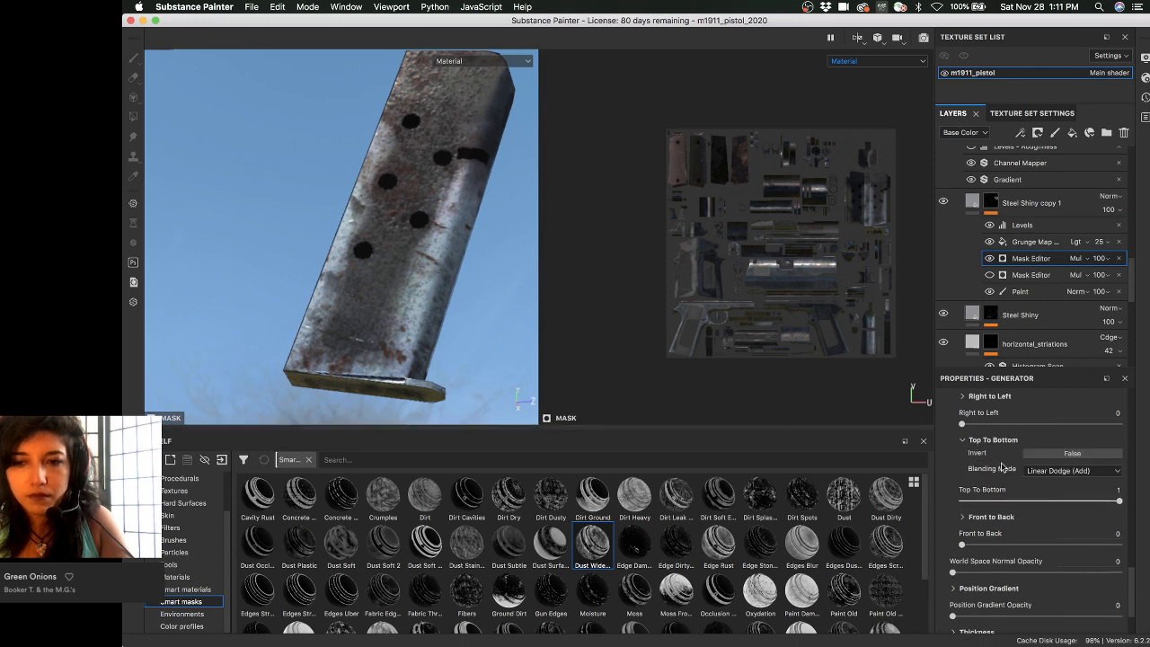
left_click_drag(1033, 500, 1095, 500)
left_click(1044, 440)
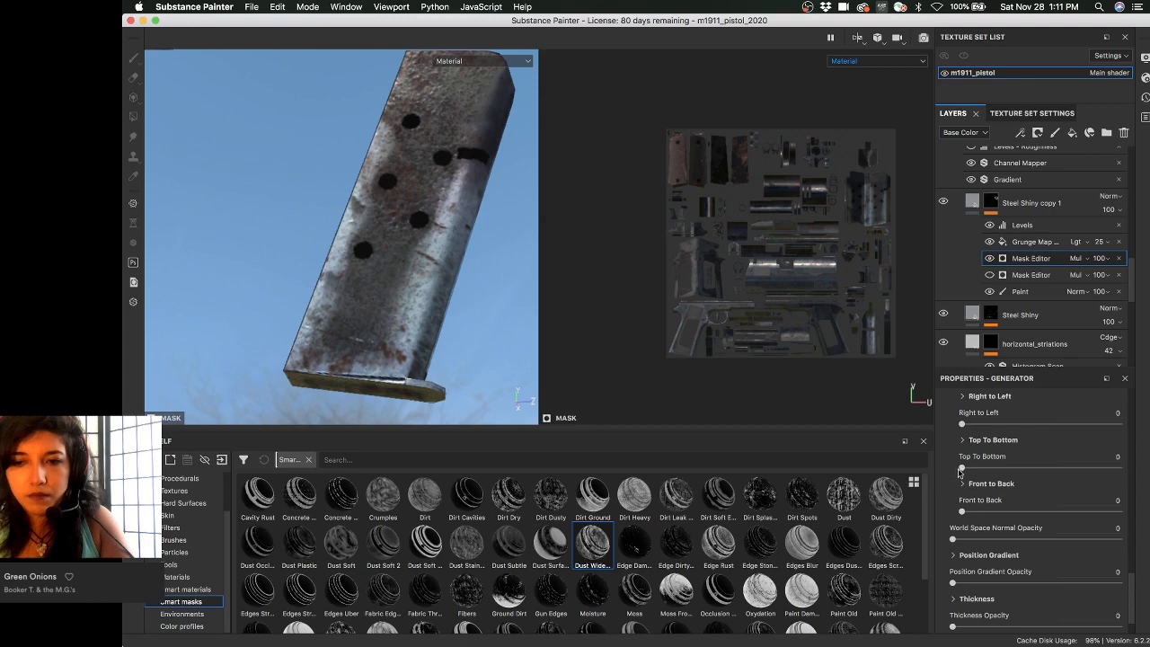
left_click_drag(1094, 468, 1110, 468)
- Test World Space Normal opacity at 1, then bring it back down to 0
left_click_drag(952, 539, 1120, 539)
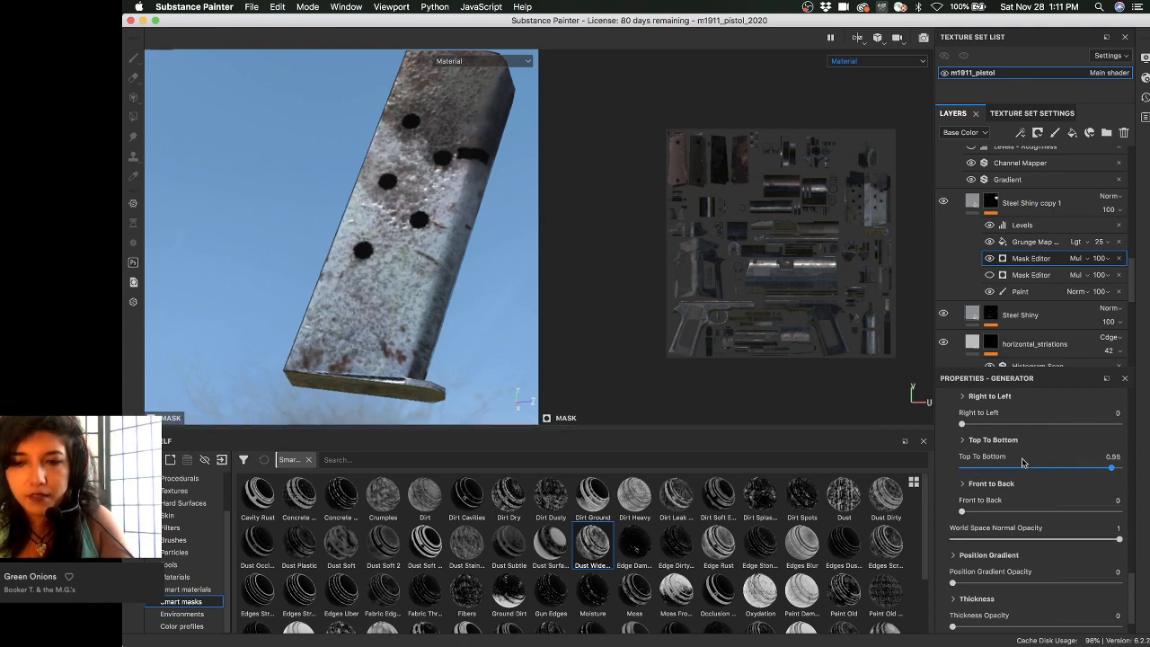
left_click_drag(1118, 539, 964, 538)
left_click_drag(892, 535, 893, 551)
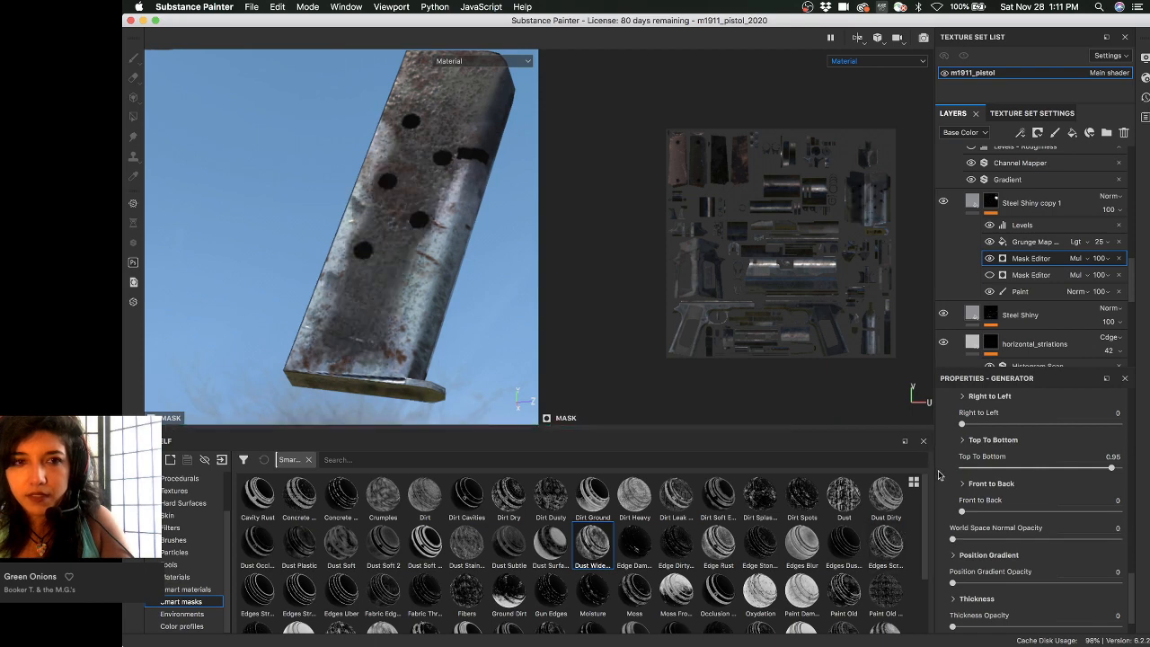
scroll(947, 478, "up", 1)
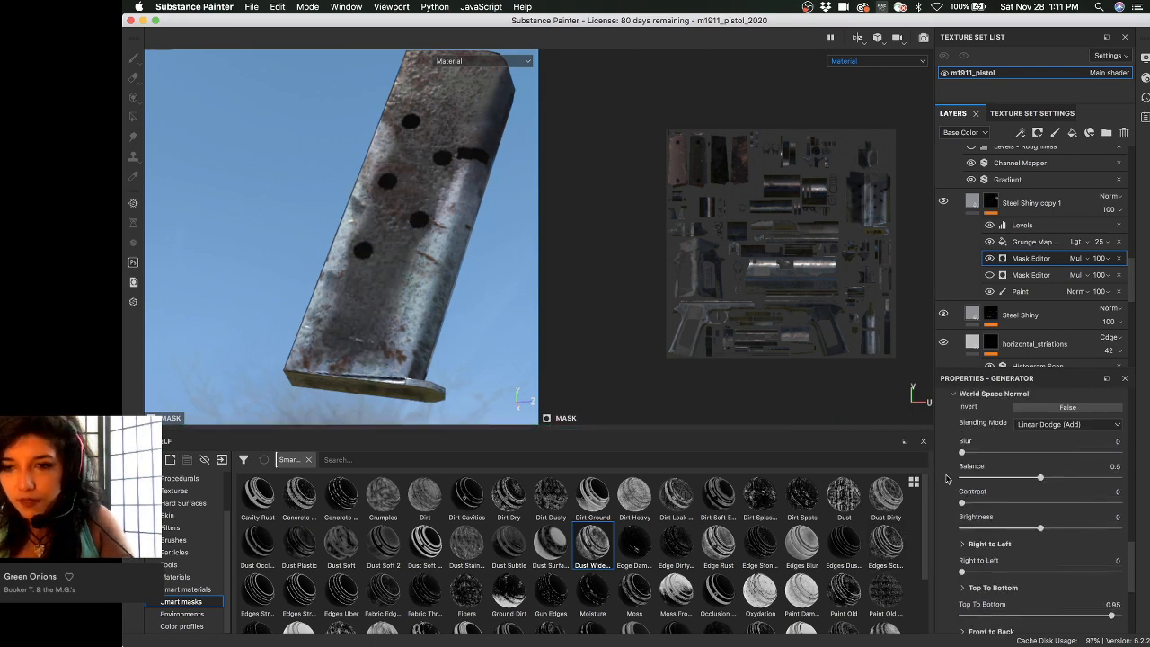
scroll(950, 489, "up", 5)
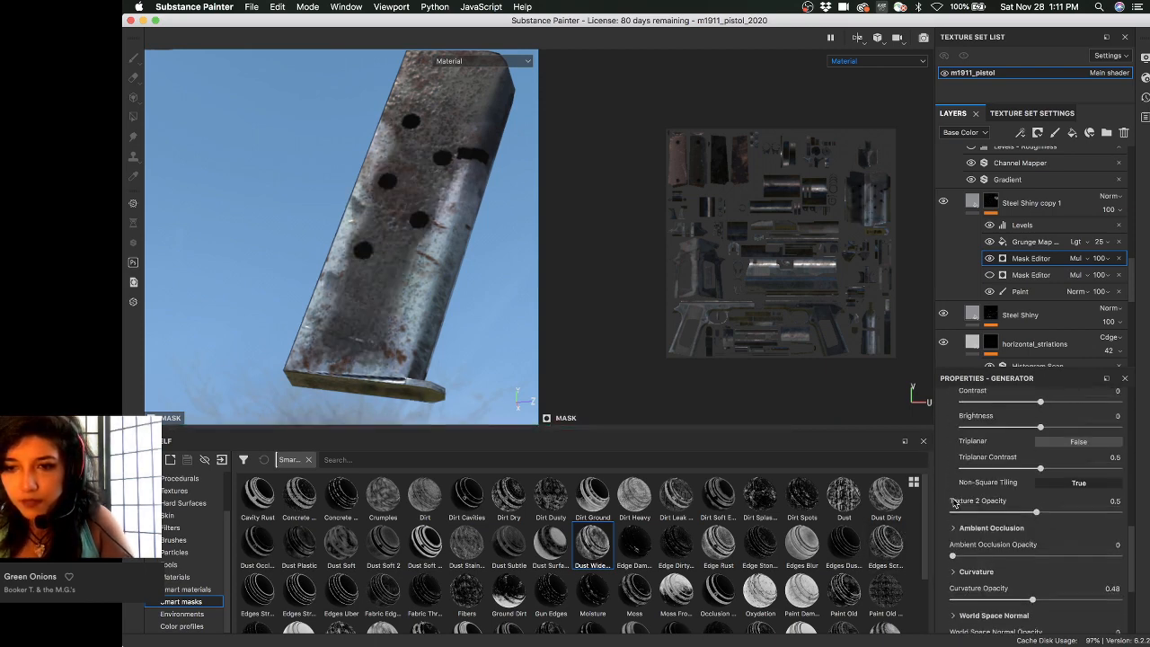
scroll(945, 533, "up", 5)
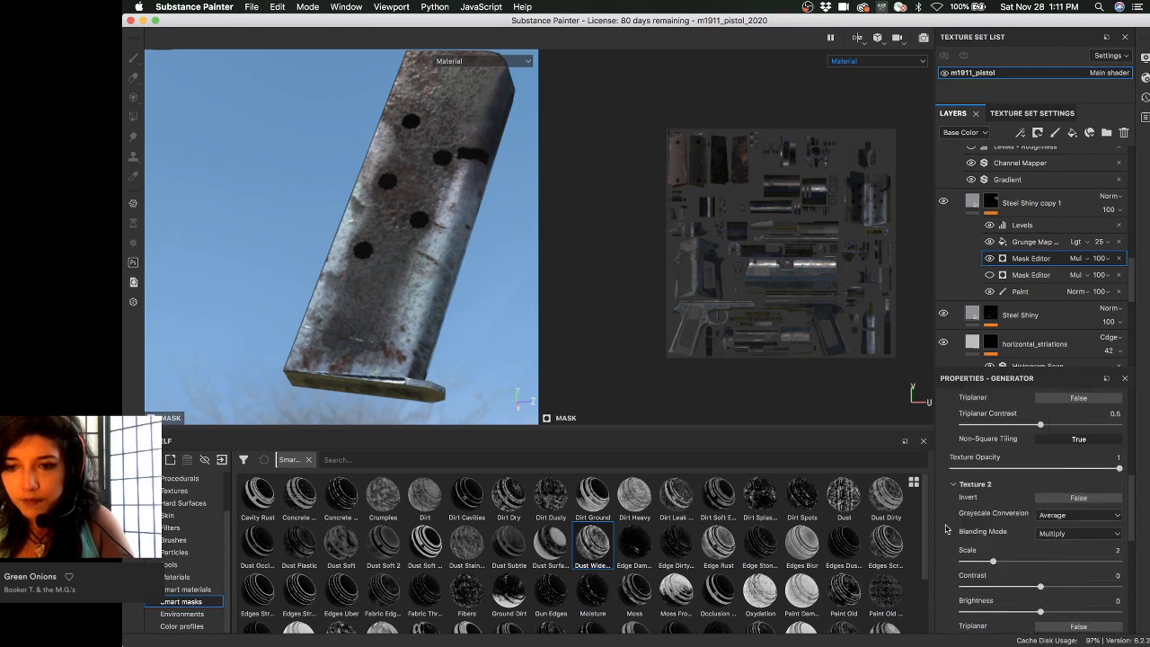
scroll(945, 529, "up", 2)
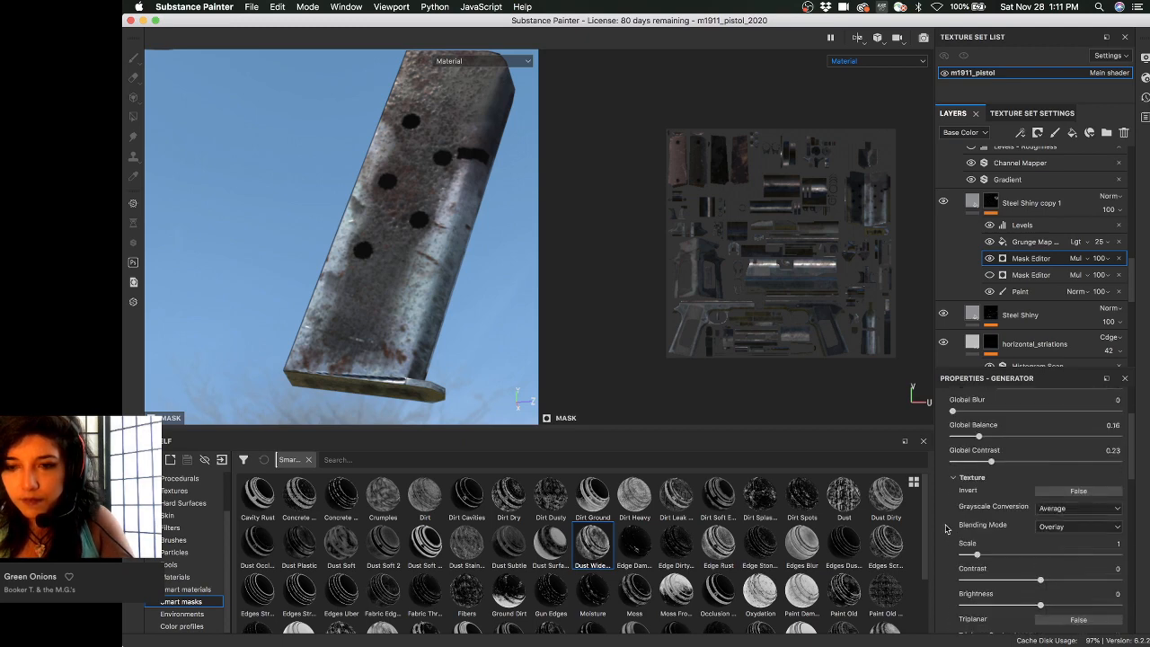
scroll(945, 529, "up", 2)
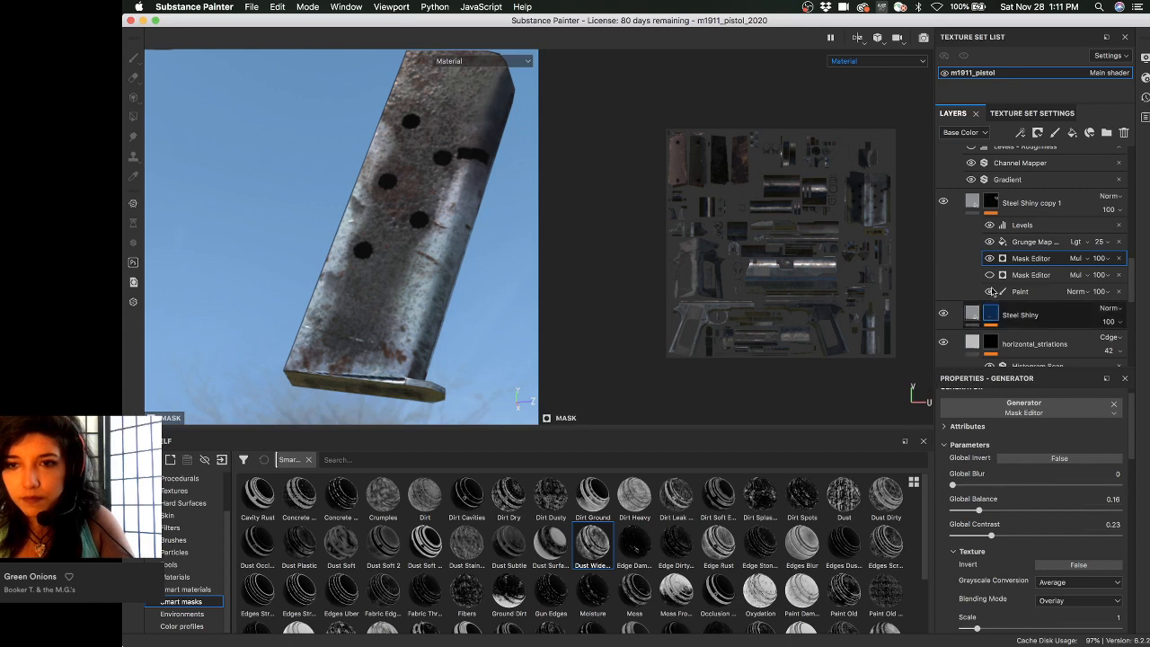
- Show the layer's mask and briefly hide the Paint sublayer to compare
left_click(992, 205, "alt")
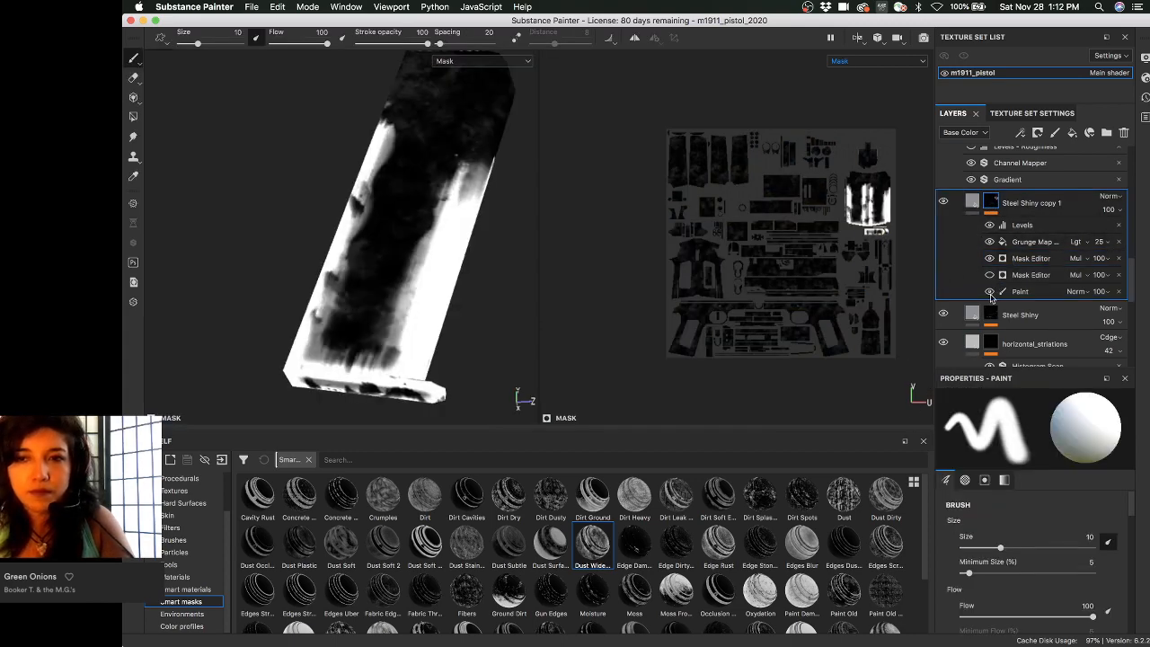
left_click(990, 291)
left_click(990, 292)
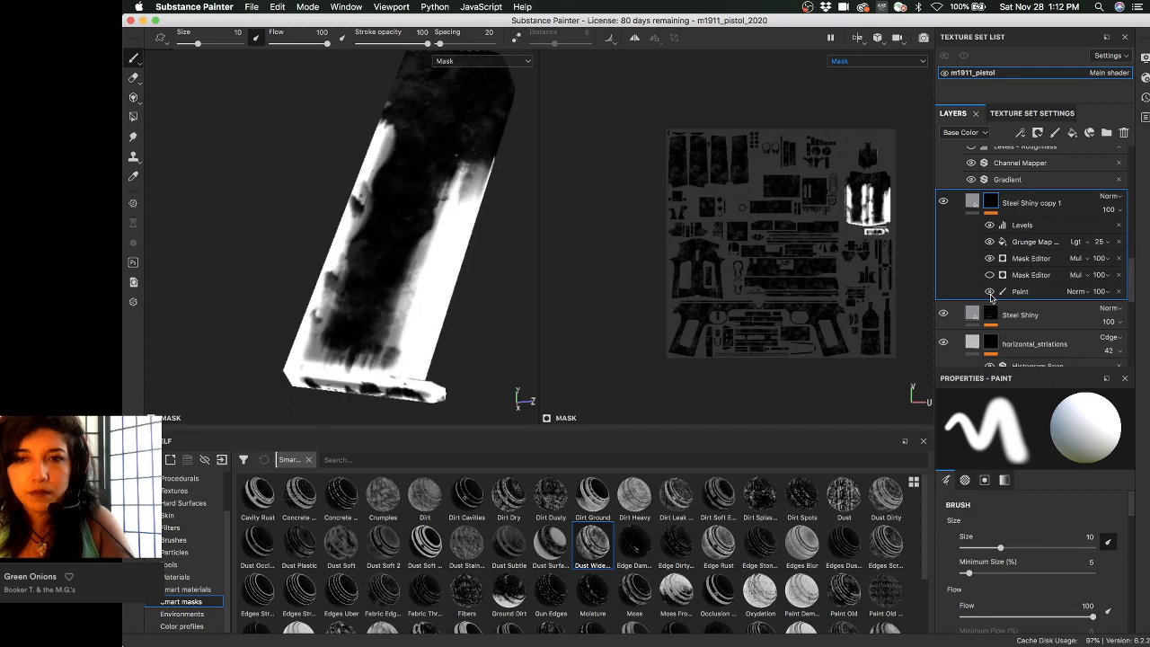
- Change the first Mask Editor's blend mode from Multiply to Normal
left_click(1075, 291)
left_click(1046, 260)
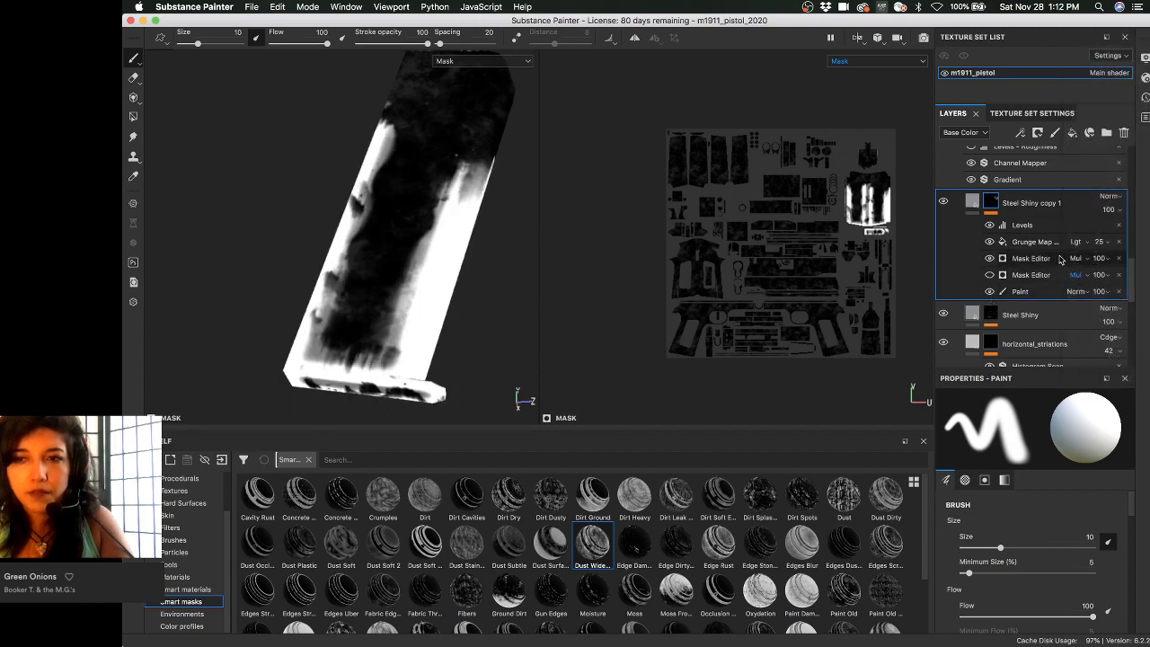
left_click(1075, 259)
left_click(1082, 270)
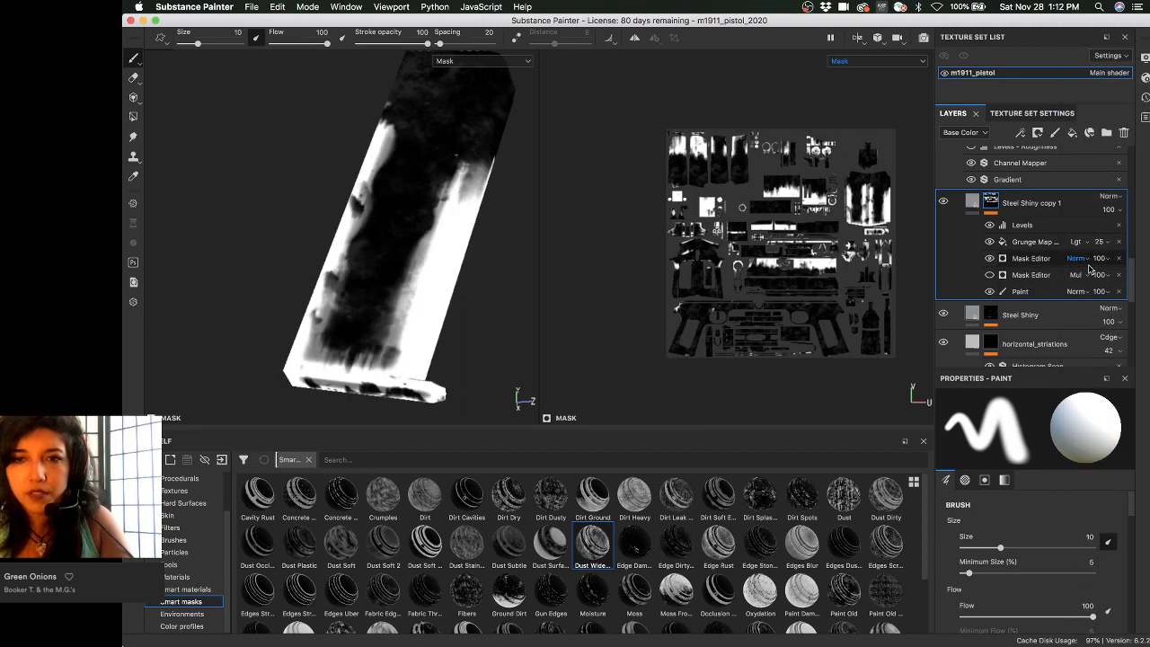
scroll(831, 322, "up", 5)
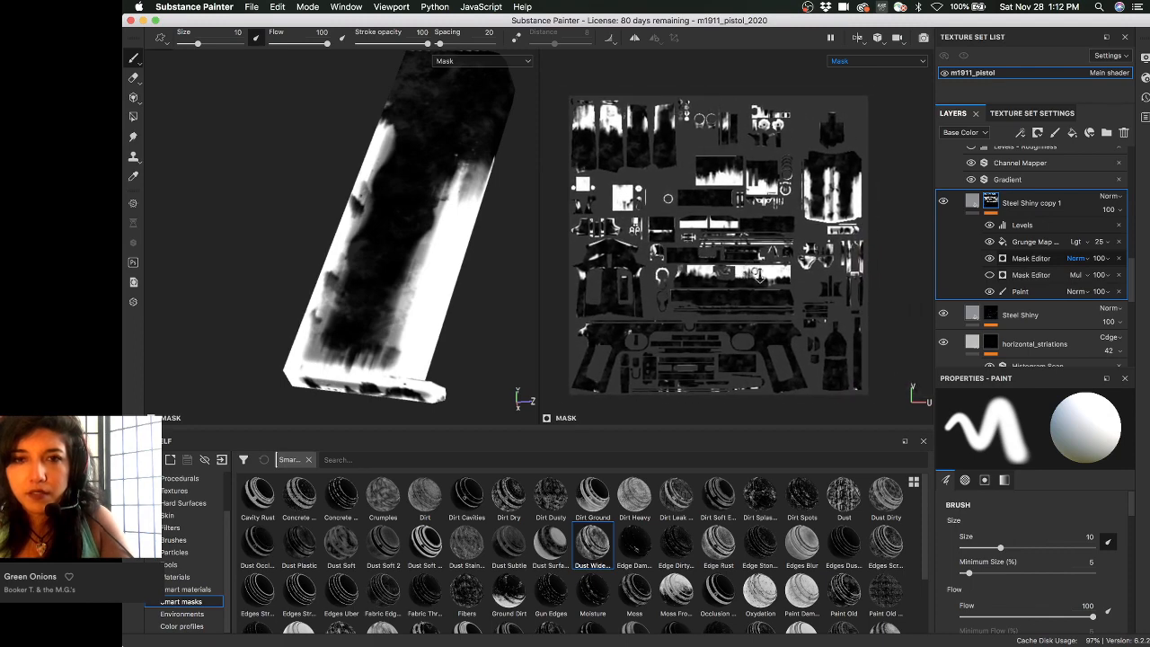
scroll(831, 322, "up", 3)
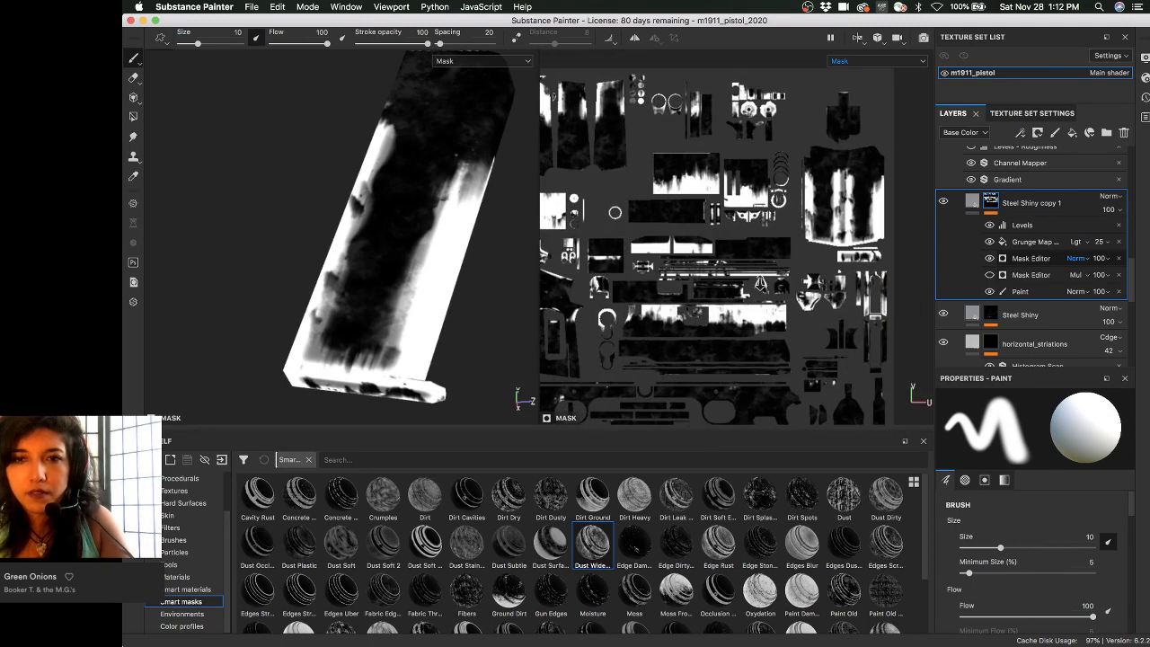
scroll(783, 297, "down", 4)
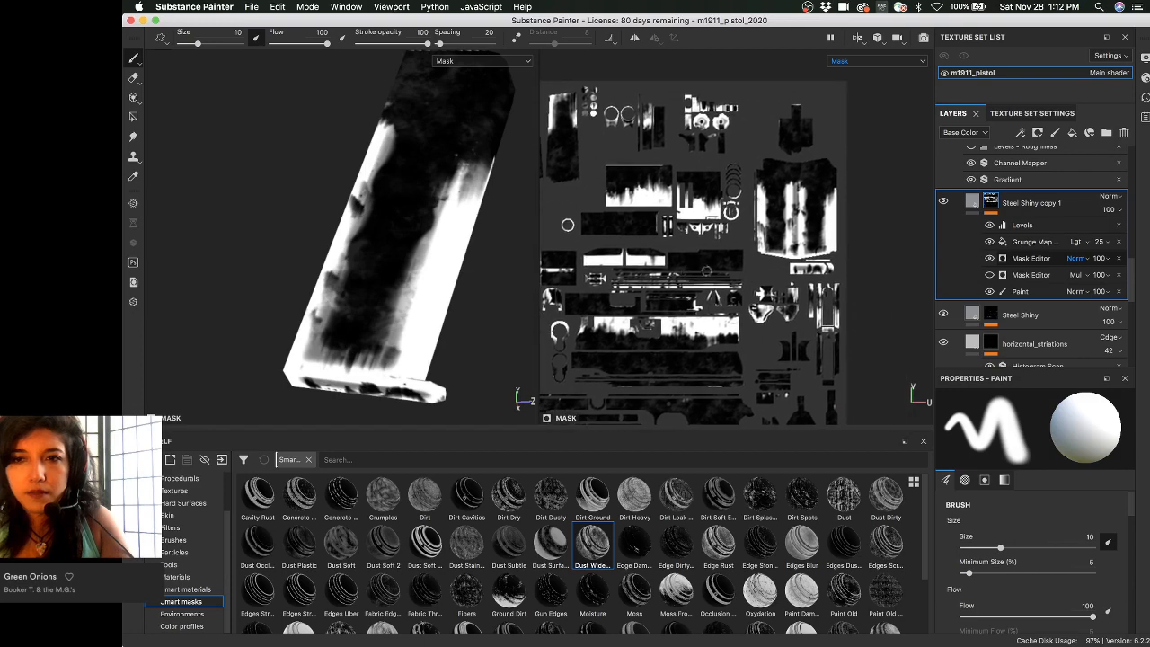
left_click(1030, 261)
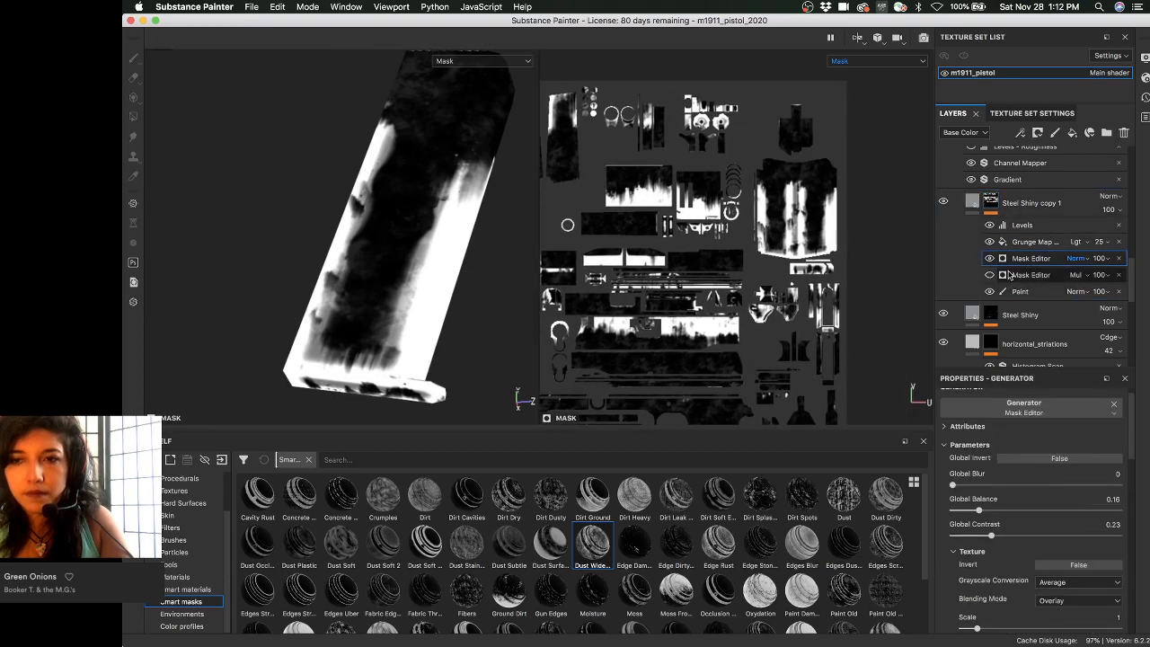
- Return to Material view and review the magazine's worn steel from several angles
right_click_drag(483, 179, 341, 210, "alt")
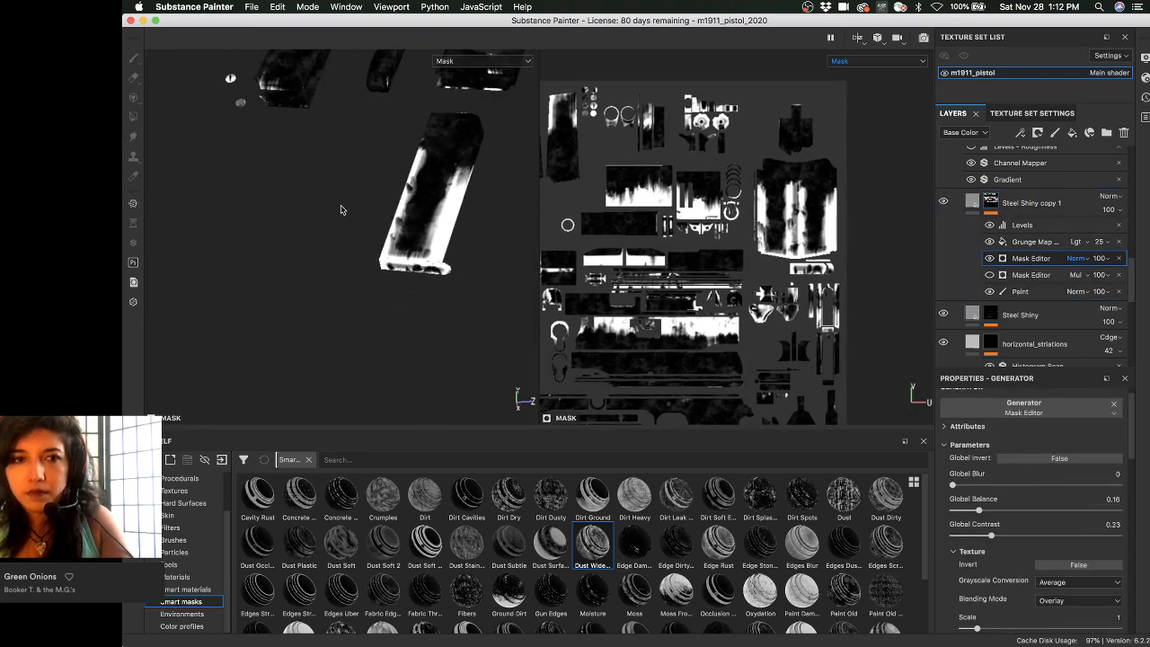
middle_click_drag(341, 211, 331, 329, "alt")
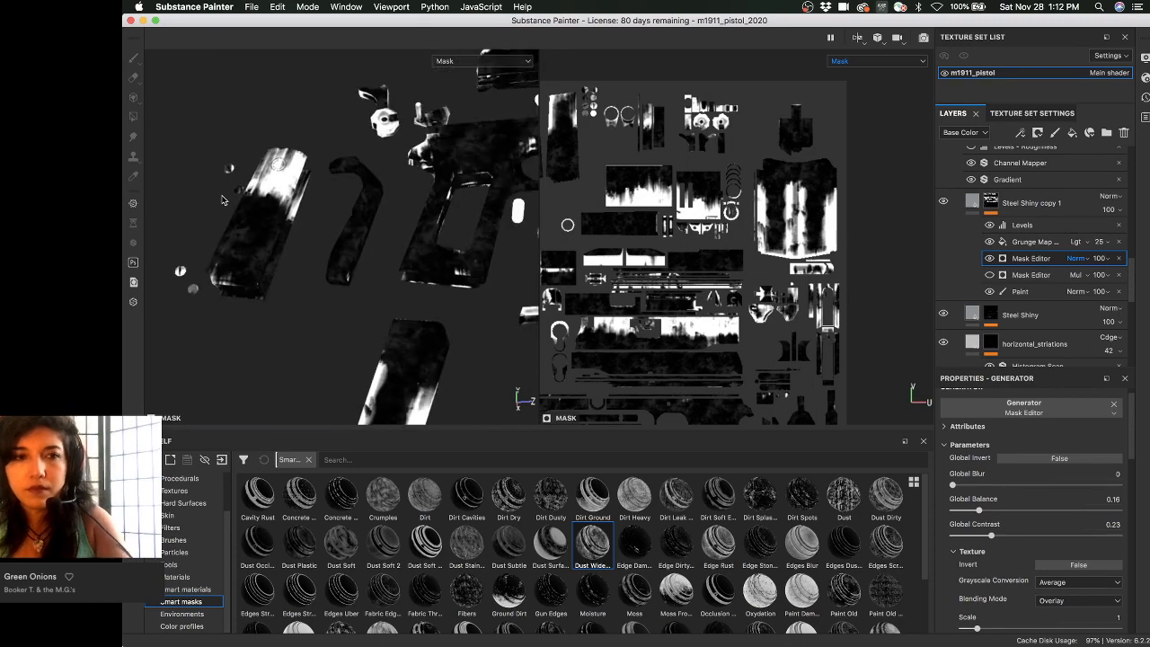
key("m")
left_click_drag(225, 201, 305, 241, "alt")
right_click_drag(306, 242, 329, 203, "alt")
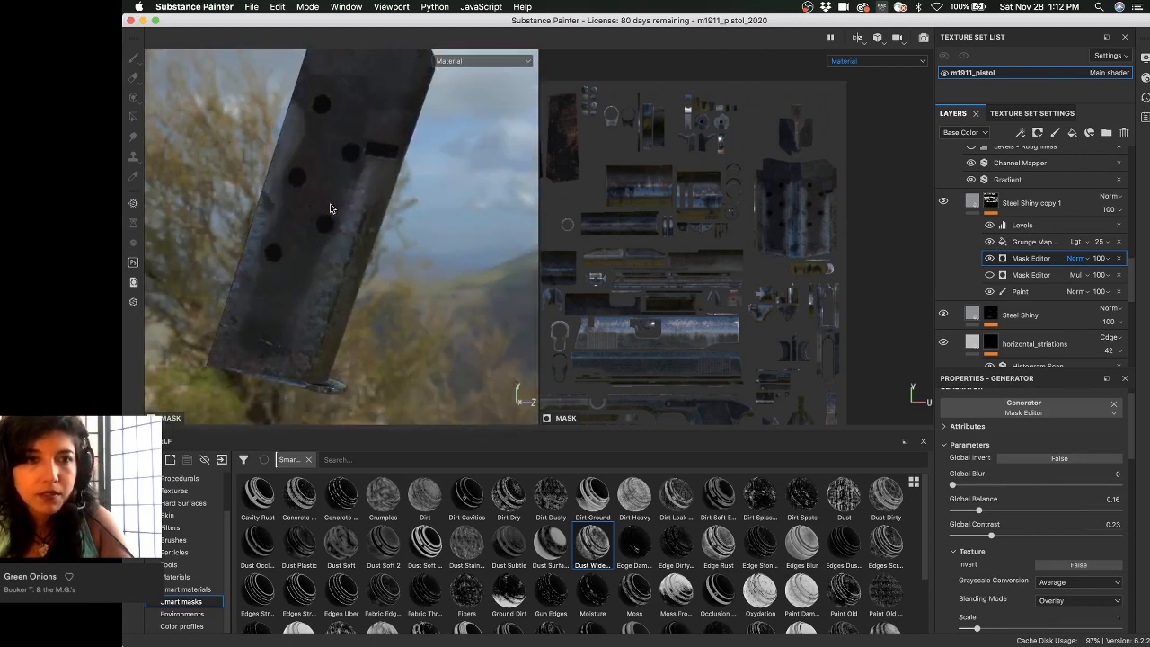
left_click_drag(329, 203, 330, 170, "alt")
middle_click_drag(257, 169, 259, 182, "alt")
right_click_drag(258, 183, 273, 183, "shift")
middle_click_drag(273, 184, 286, 188, "alt")
- Shorten the shelf and widen the 3D view over the 2D view to inspect the magazine
right_click_drag(190, 171, 265, 190, "shift")
middle_click_drag(306, 204, 398, 223, "alt")
right_click_drag(398, 222, 491, 420, "shift")
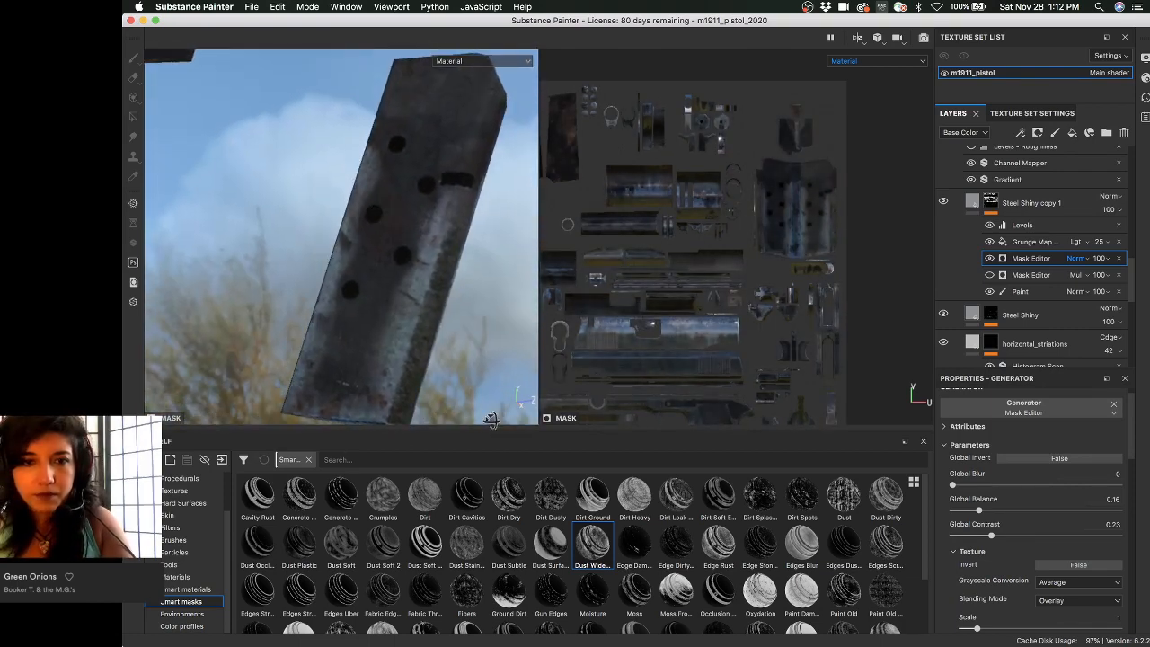
left_click_drag(489, 429, 497, 554)
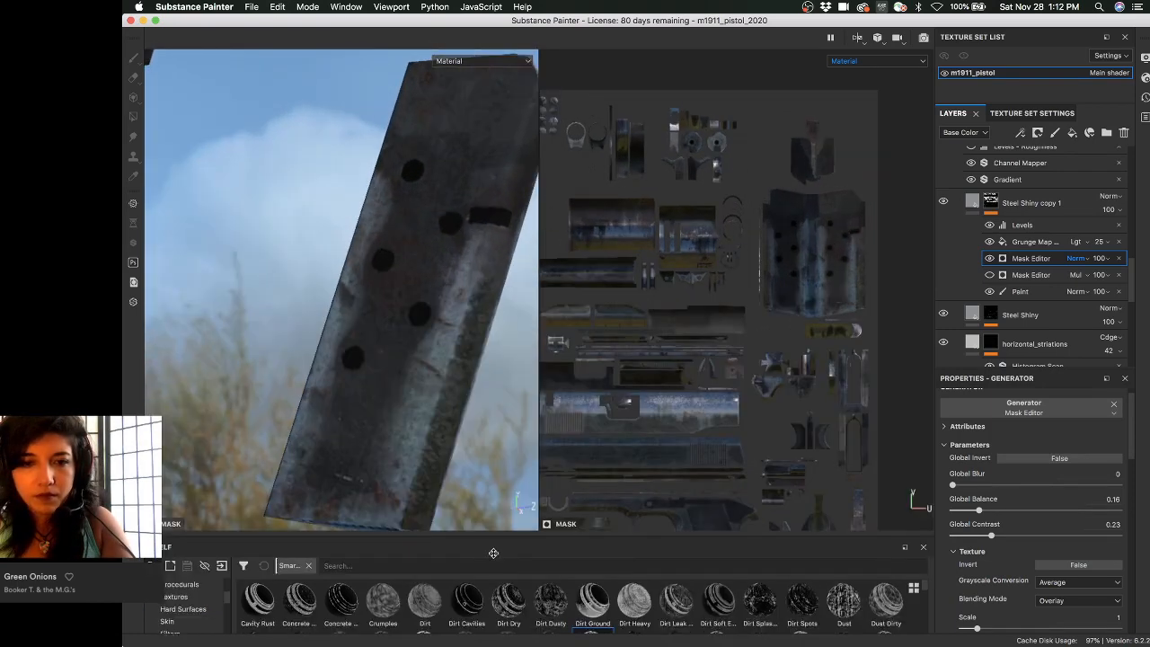
left_click_drag(569, 394, 662, 391)
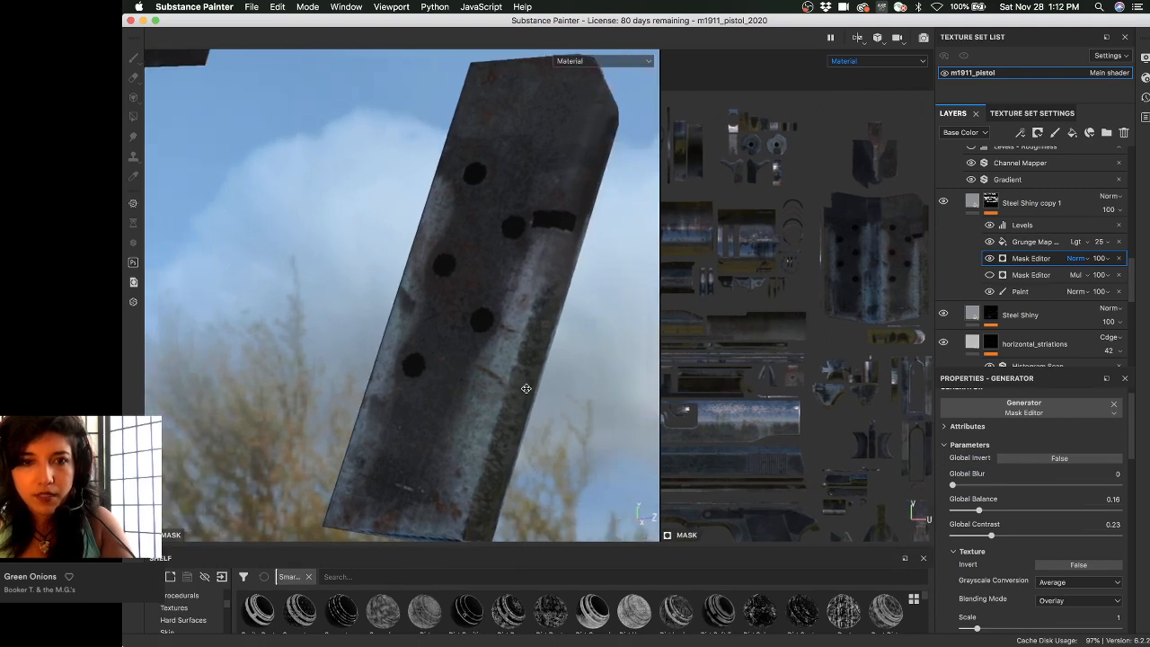
left_click_drag(526, 390, 515, 383, "alt")
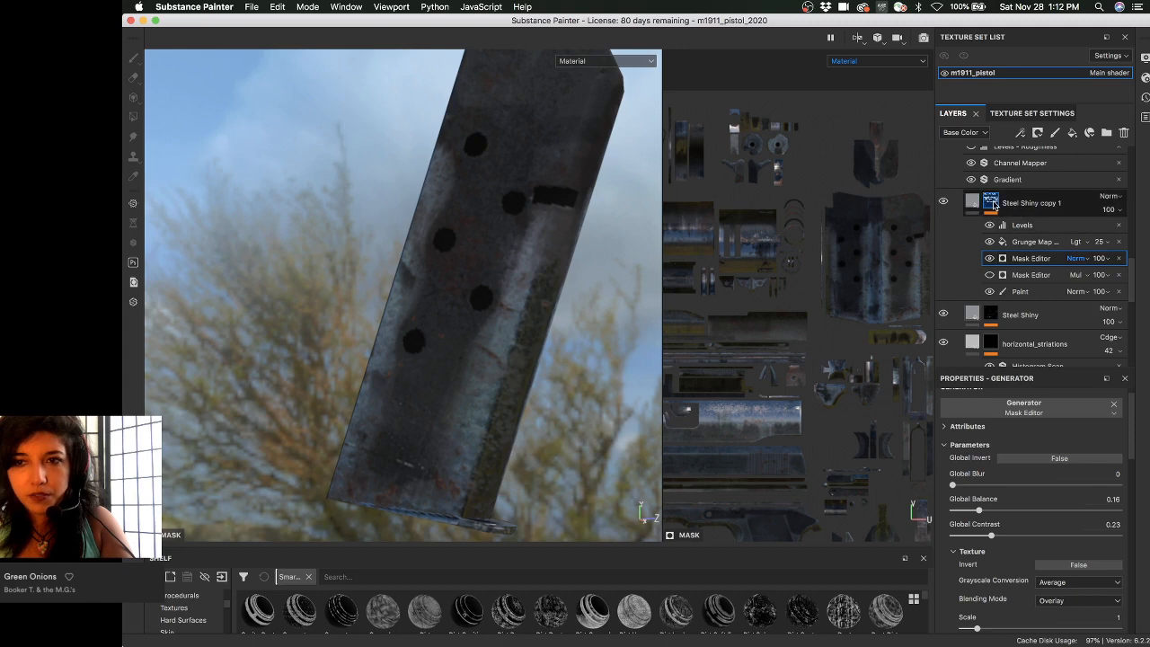
- Switch to the black-and-white mask view, enlarge the right dock and select the first Mask Editor
key("1")
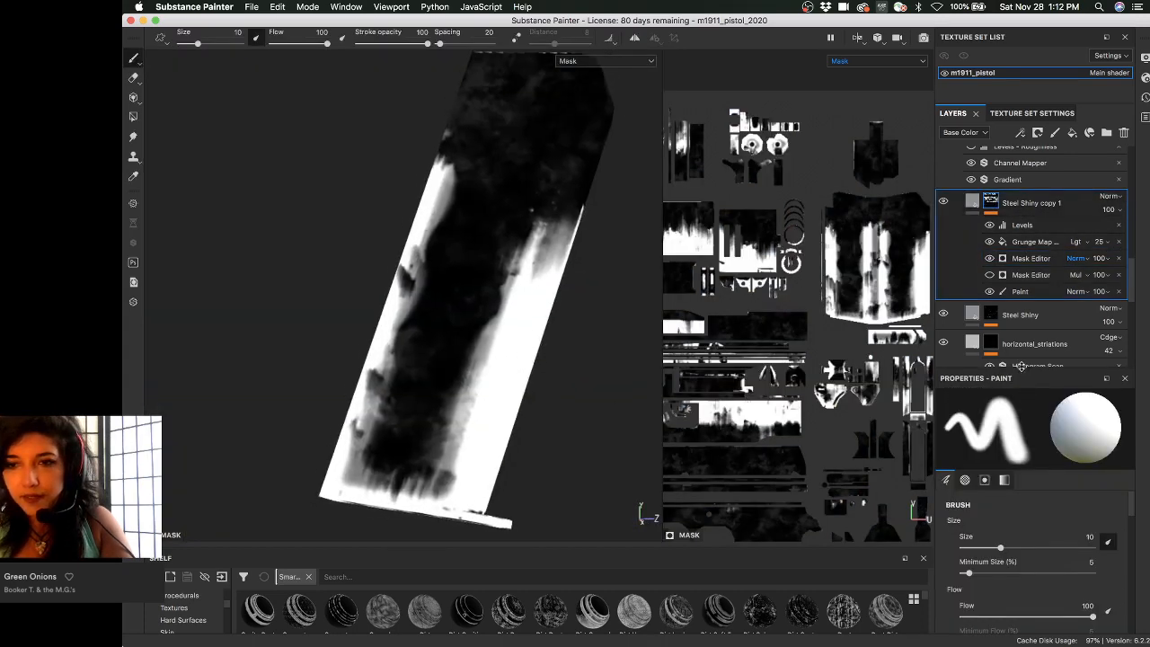
left_click_drag(1020, 365, 1020, 330)
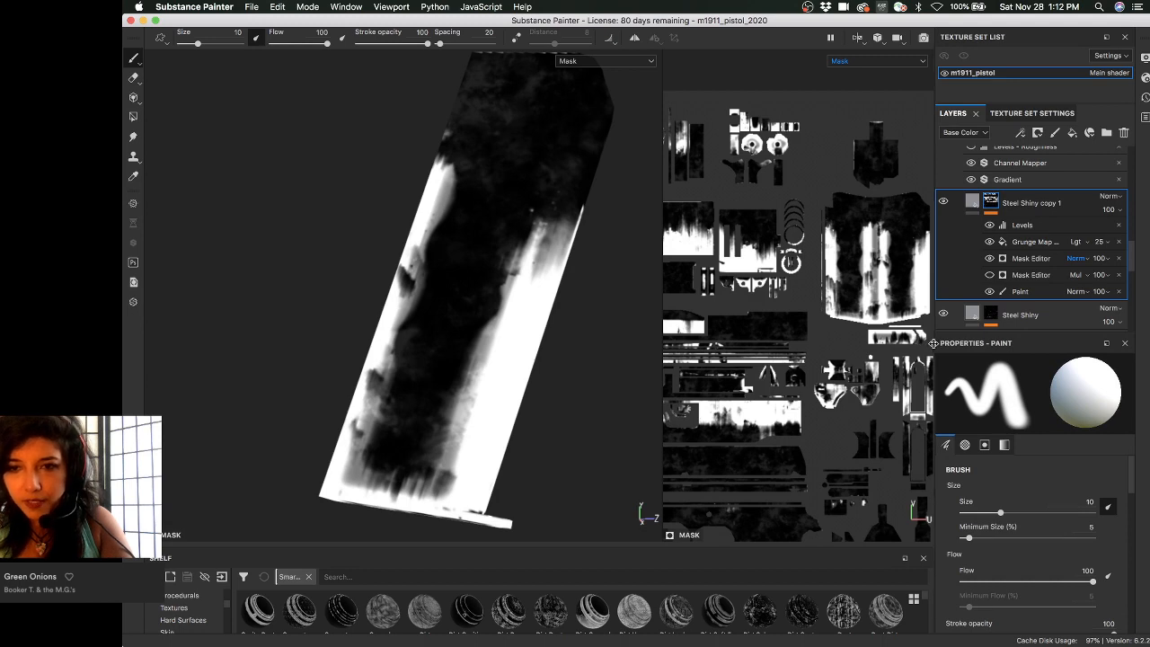
left_click_drag(933, 343, 836, 343)
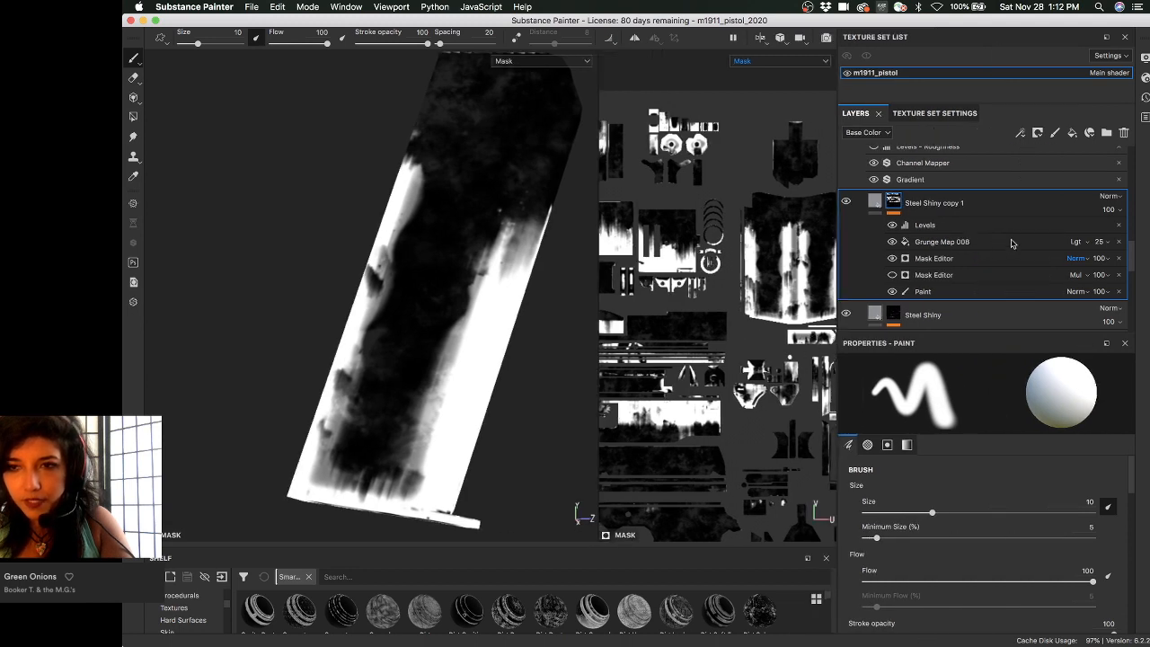
left_click(932, 259)
- Test Texture Opacity from 0 back to 1 and toggle Triplanar, leaving it off
scroll(899, 520, "down", 5)
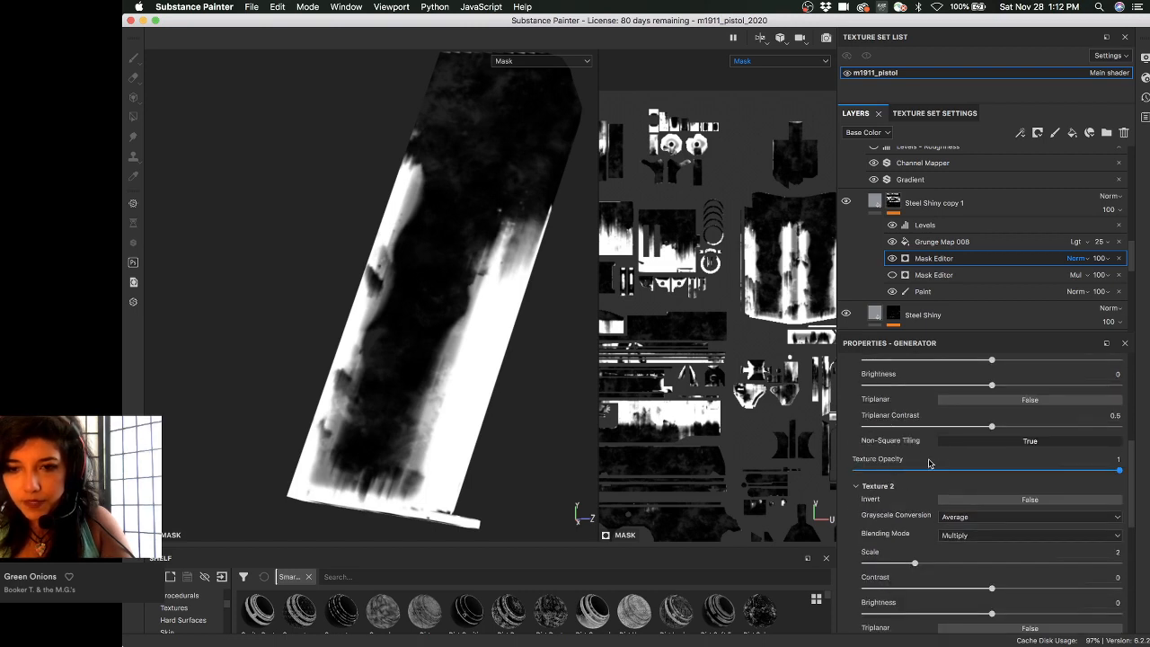
left_click_drag(933, 472, 849, 467)
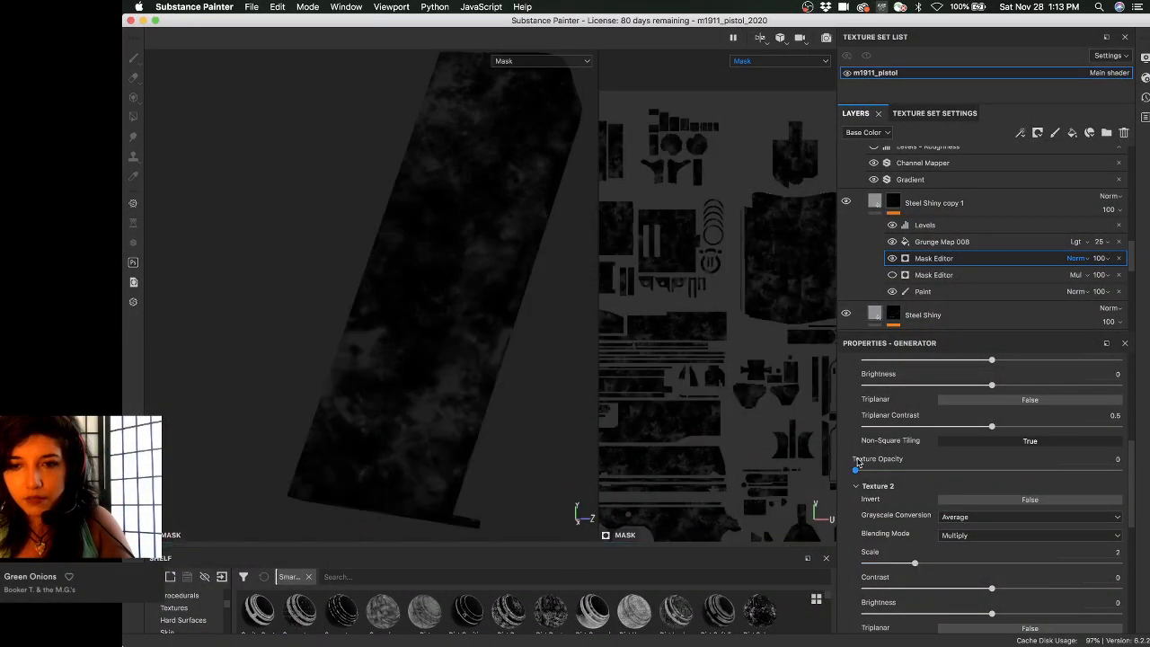
left_click_drag(872, 470, 1121, 468)
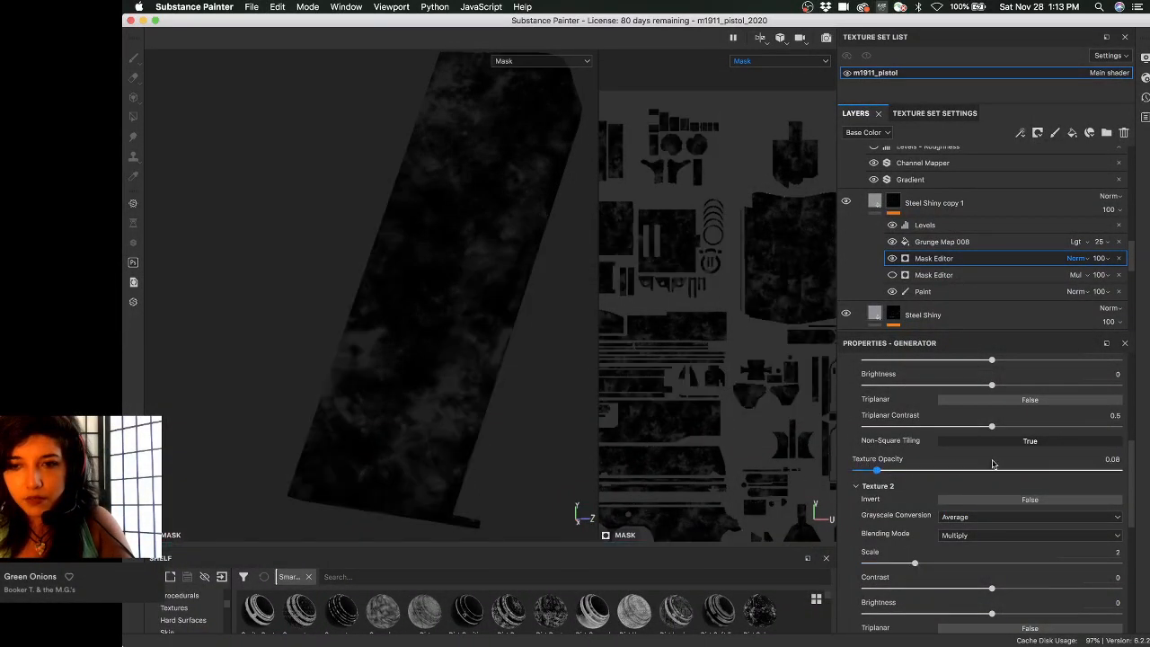
left_click(998, 402)
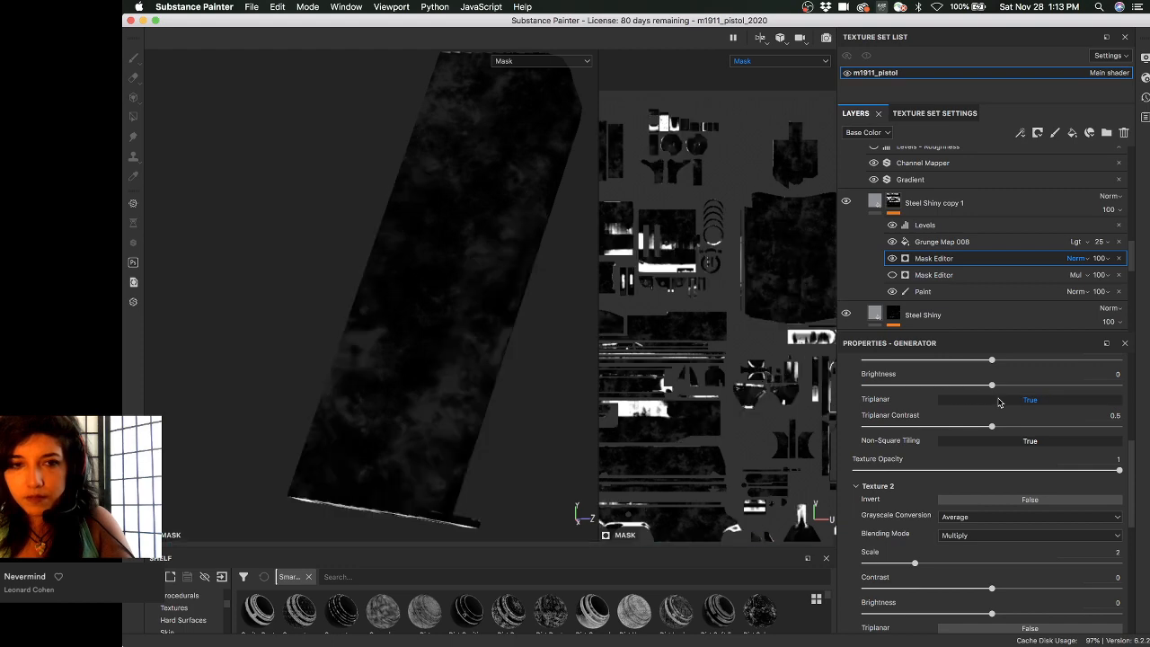
left_click(999, 401)
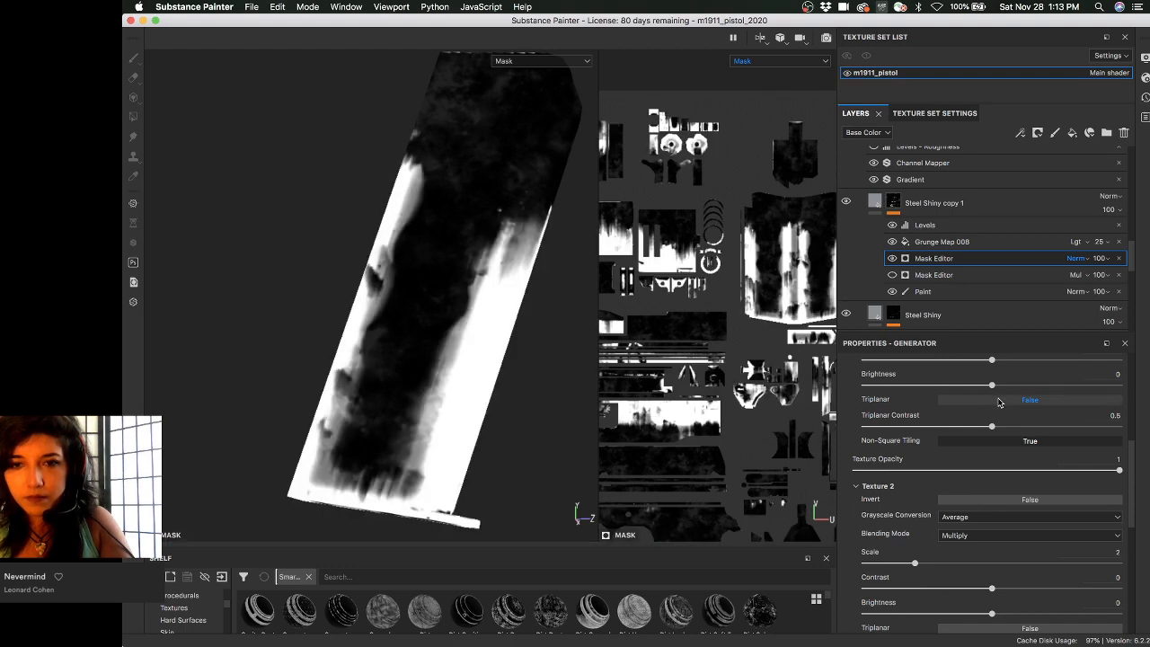
left_click(998, 401)
left_click(999, 402)
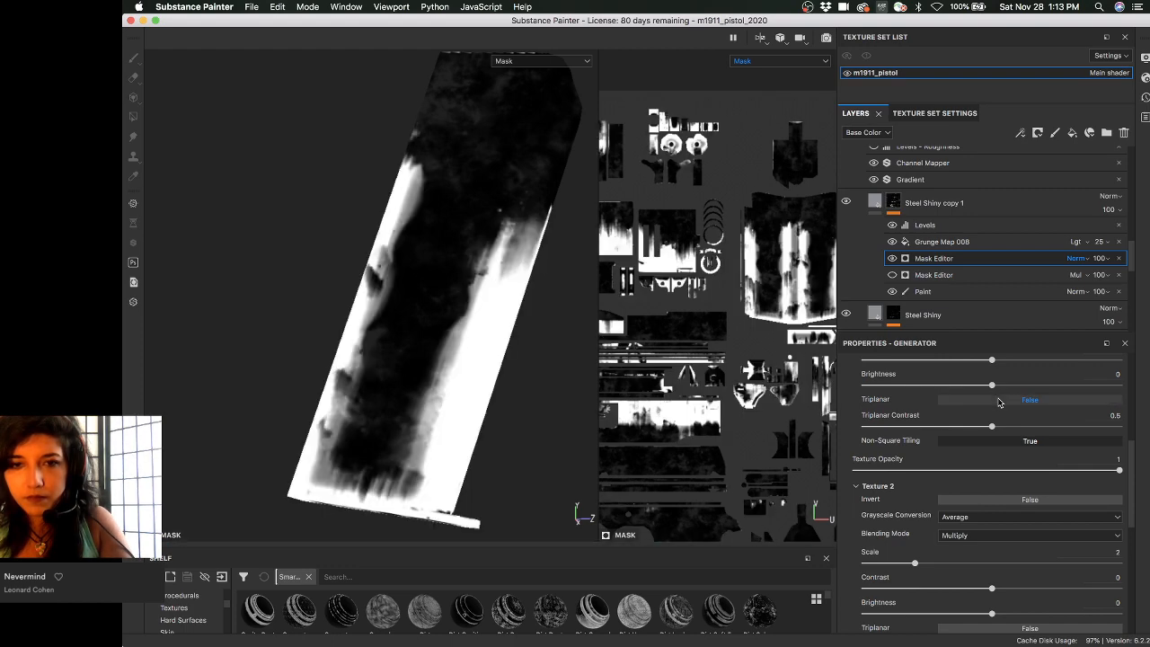
scroll(888, 411, "up", 2)
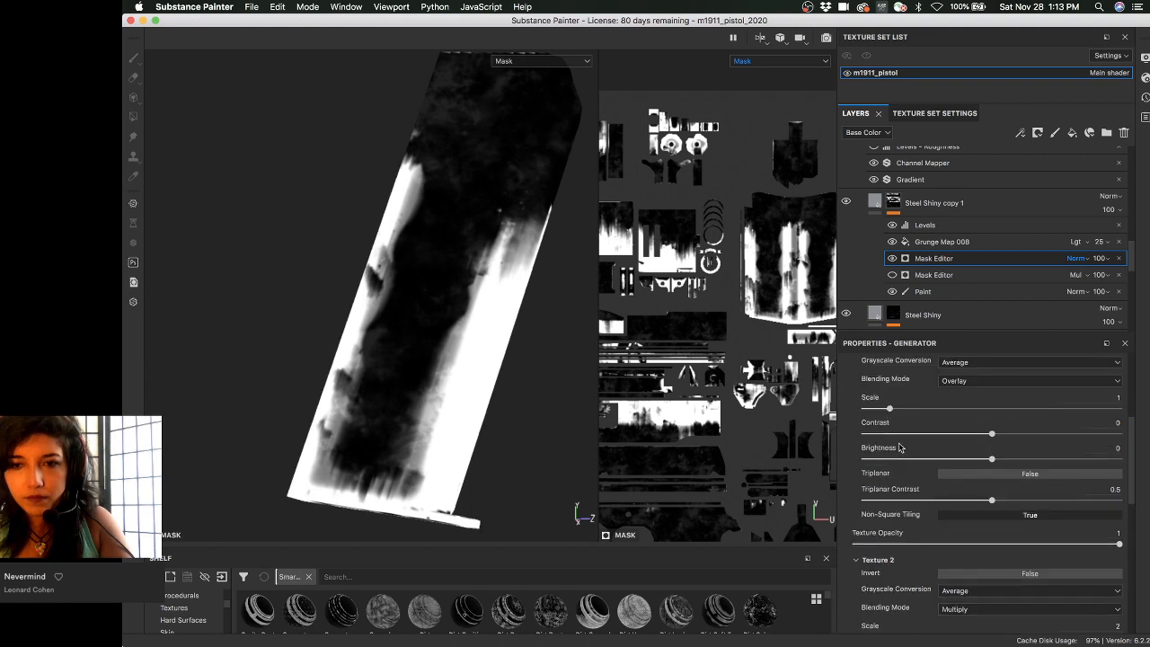
scroll(911, 468, "up", 1)
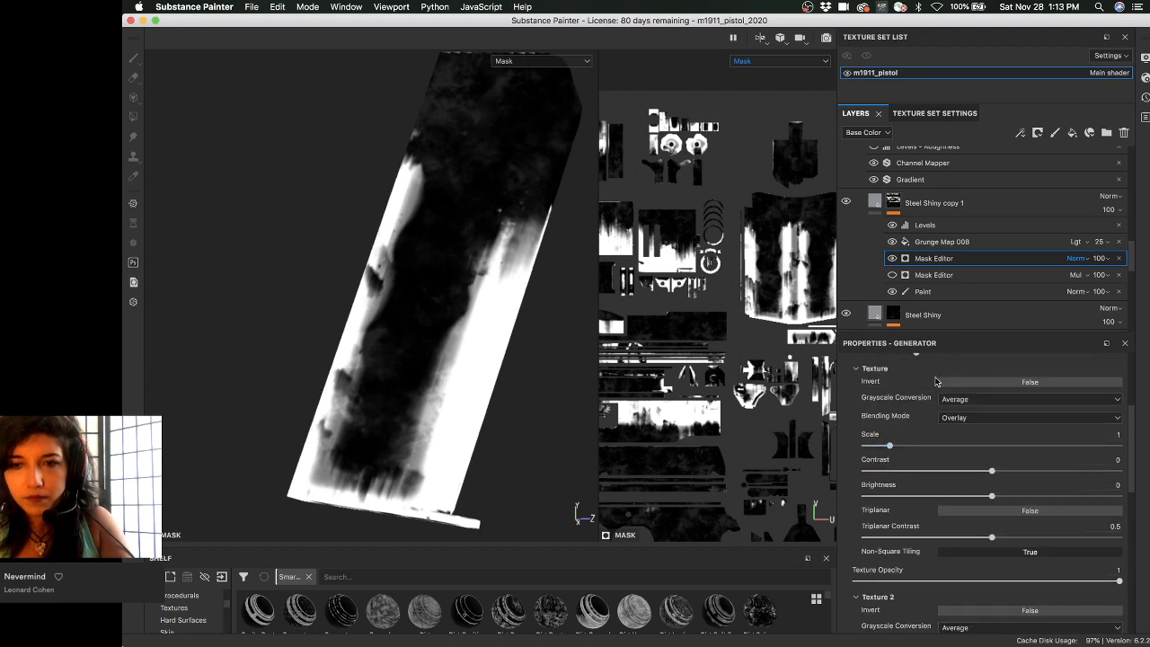
- Try inverting the first texture and blending it Normal, then undo both changes
left_click(1000, 388)
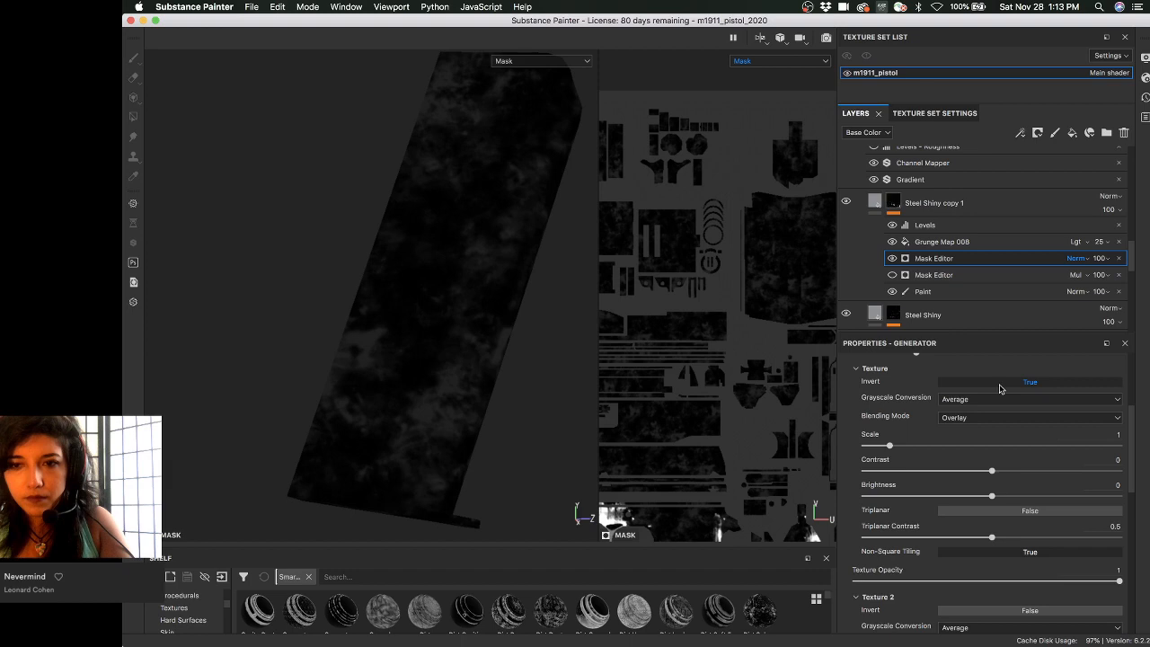
right_click_drag(390, 338, 377, 349, "alt")
middle_click_drag(376, 350, 339, 368, "alt")
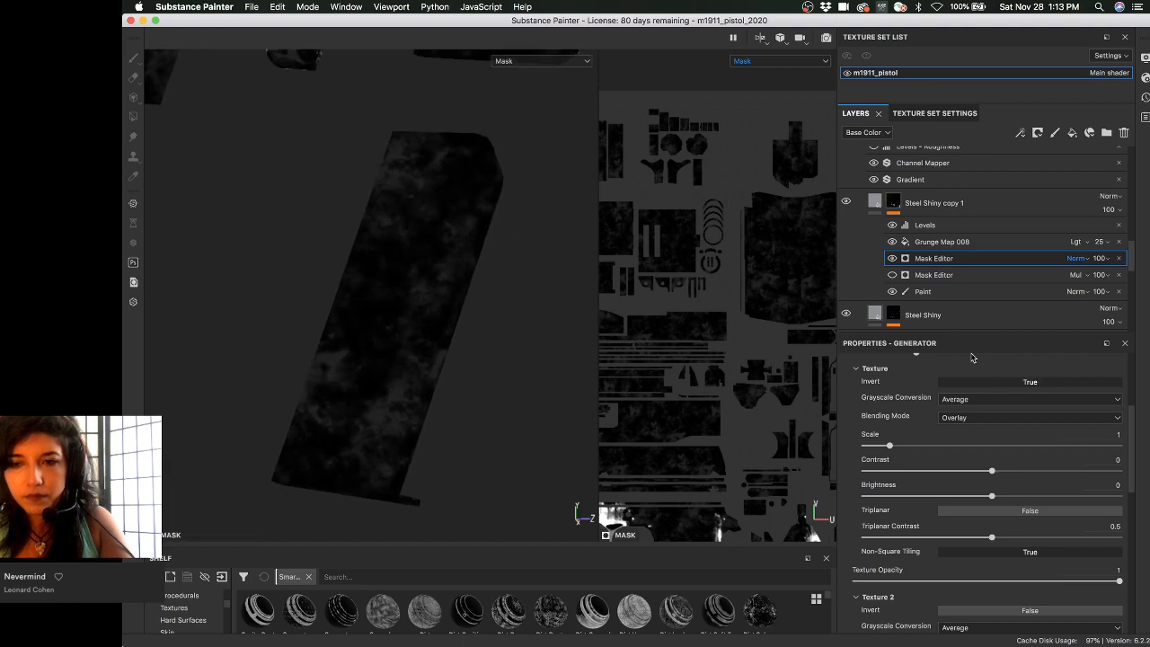
left_click(984, 417)
left_click(979, 429)
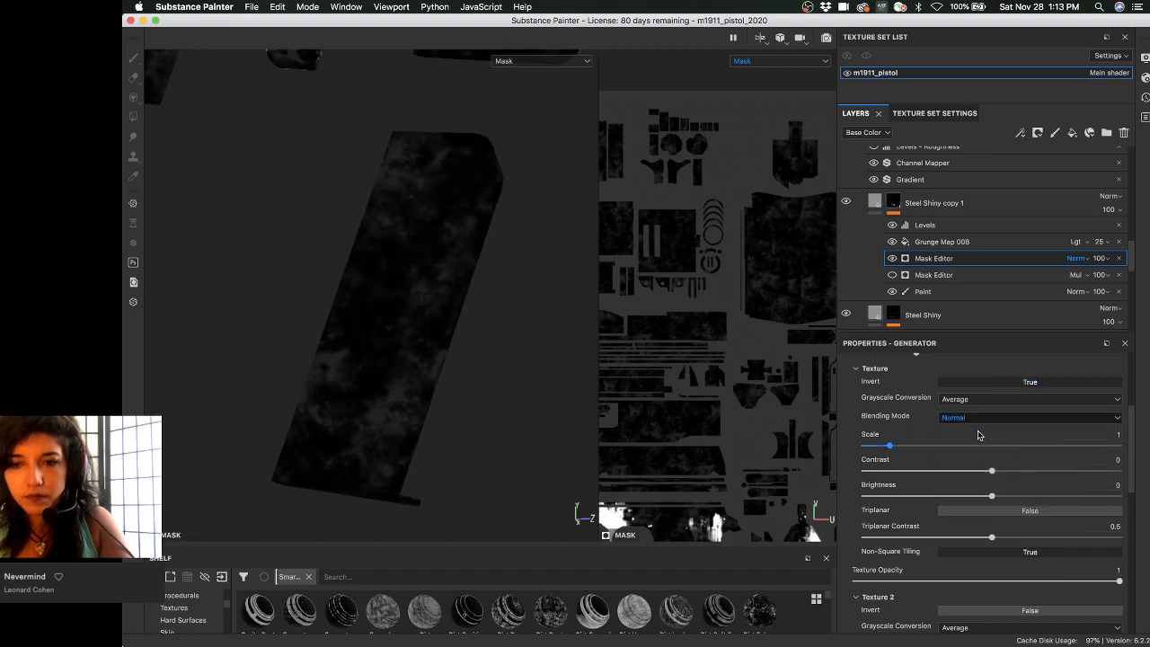
right_click_drag(770, 366, 626, 366, "alt")
middle_click_drag(723, 389, 711, 311, "alt")
right_click_drag(710, 311, 788, 364, "alt")
key("super+z")
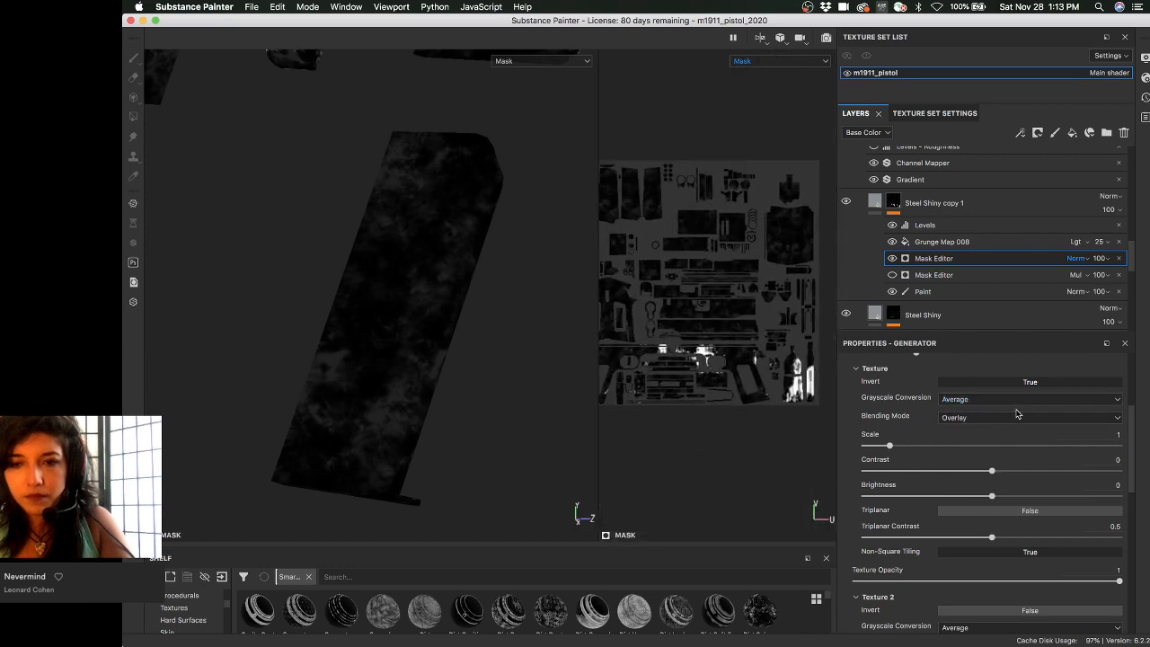
key("super+z")
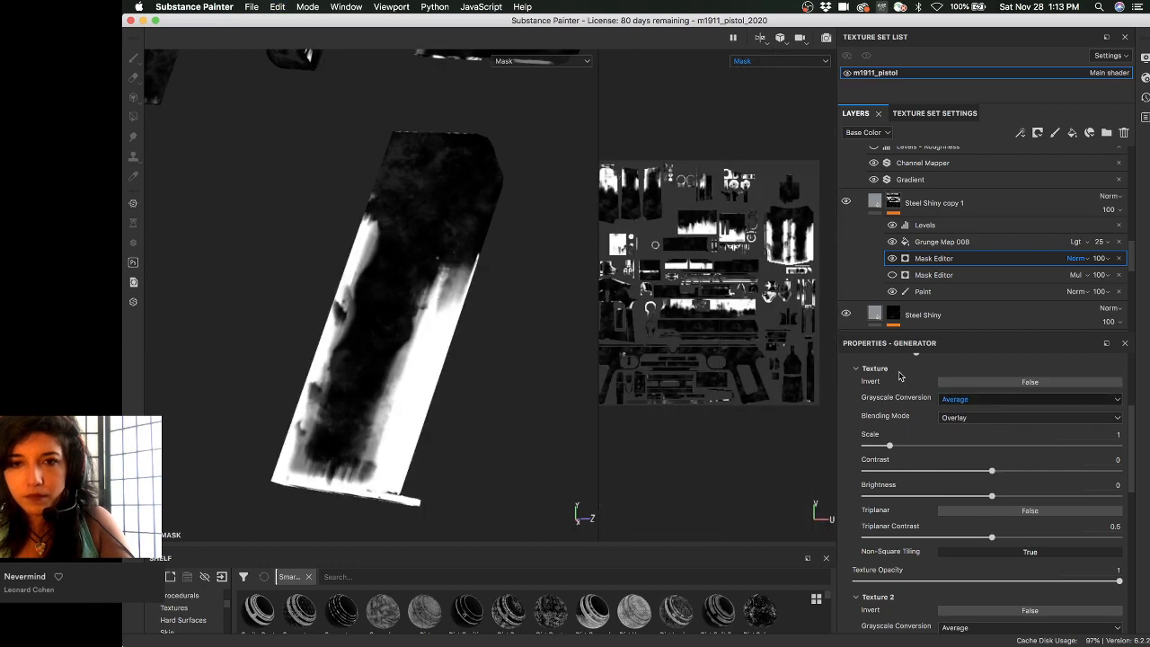
- Zoom the UV view onto the large island, blend the texture Normal and lower its contrast to 0
right_click_drag(725, 355, 731, 318, "alt")
middle_click_drag(731, 318, 652, 388, "alt")
right_click_drag(698, 308, 717, 294, "alt")
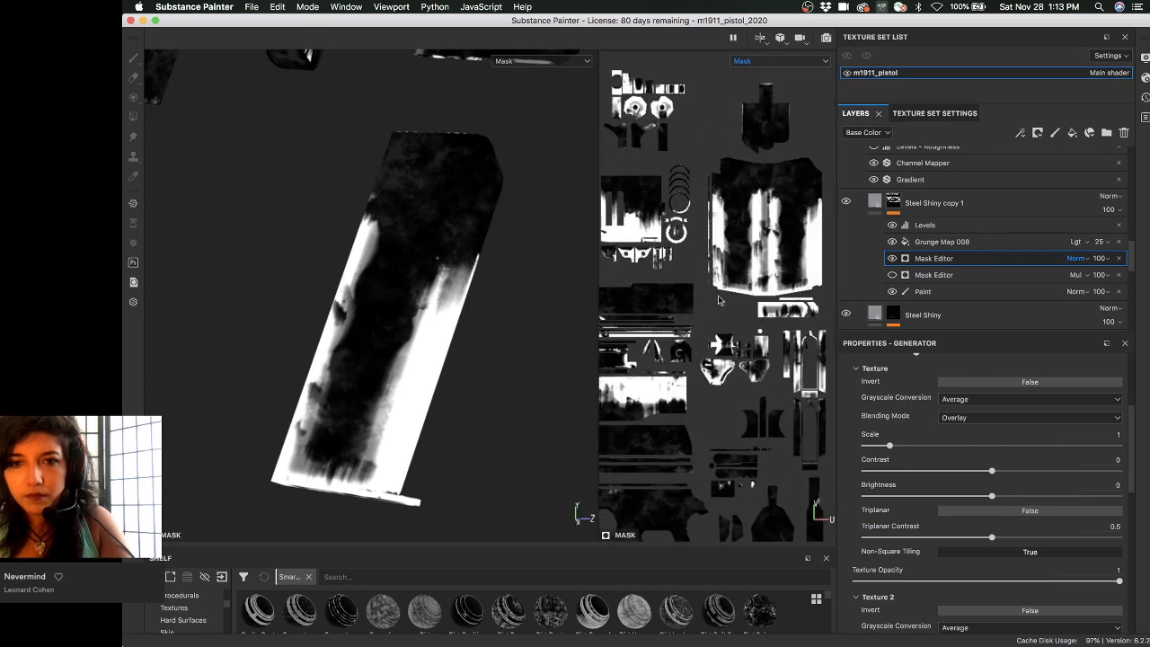
middle_click_drag(717, 295, 682, 330, "alt")
right_click_drag(683, 329, 690, 327, "alt")
middle_click_drag(690, 326, 666, 351, "alt")
right_click_drag(666, 351, 696, 346, "alt")
middle_click_drag(697, 347, 733, 358, "alt")
left_click(939, 419)
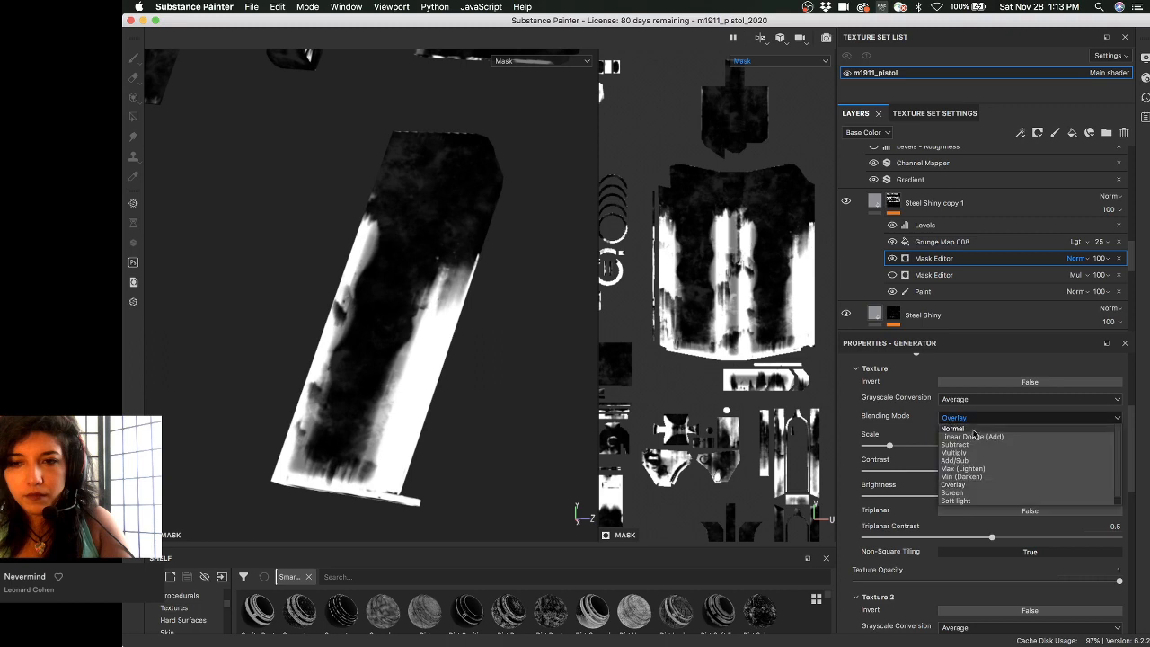
left_click(977, 430)
scroll(765, 351, "down", 2)
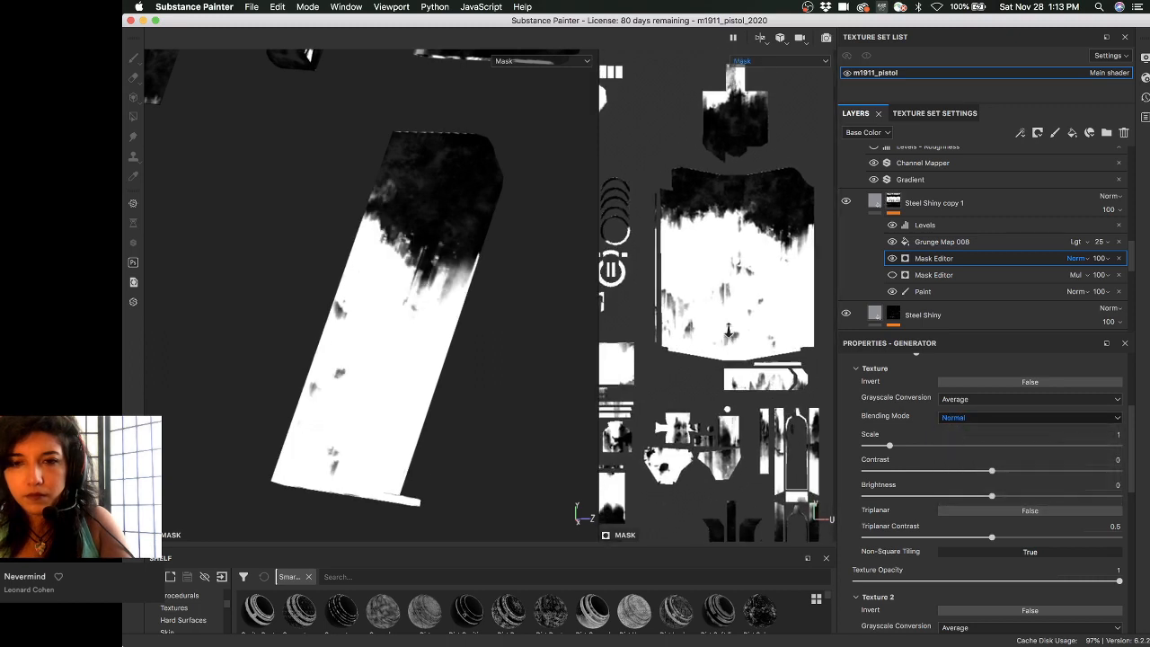
mouse_move(946, 470)
left_mouse_down()
mouse_move(923, 470)
mouse_move(955, 470)
left_mouse_up()
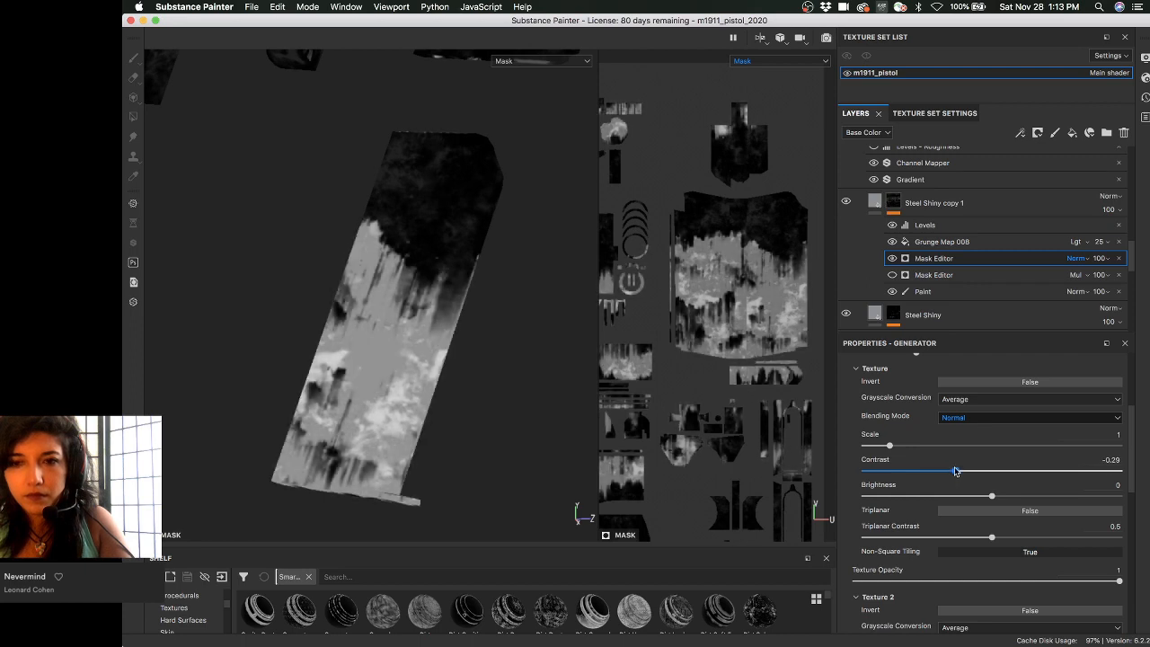
- Set the texture blend back to Overlay and hide Grunge Map 008
left_click(965, 417)
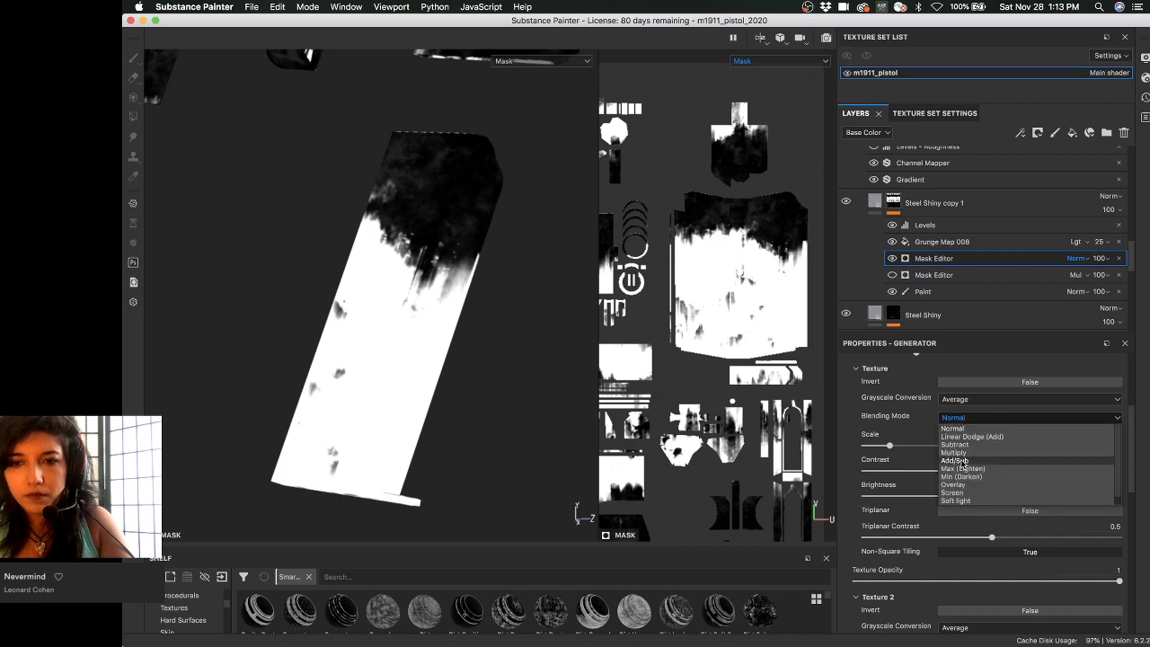
left_click(964, 485)
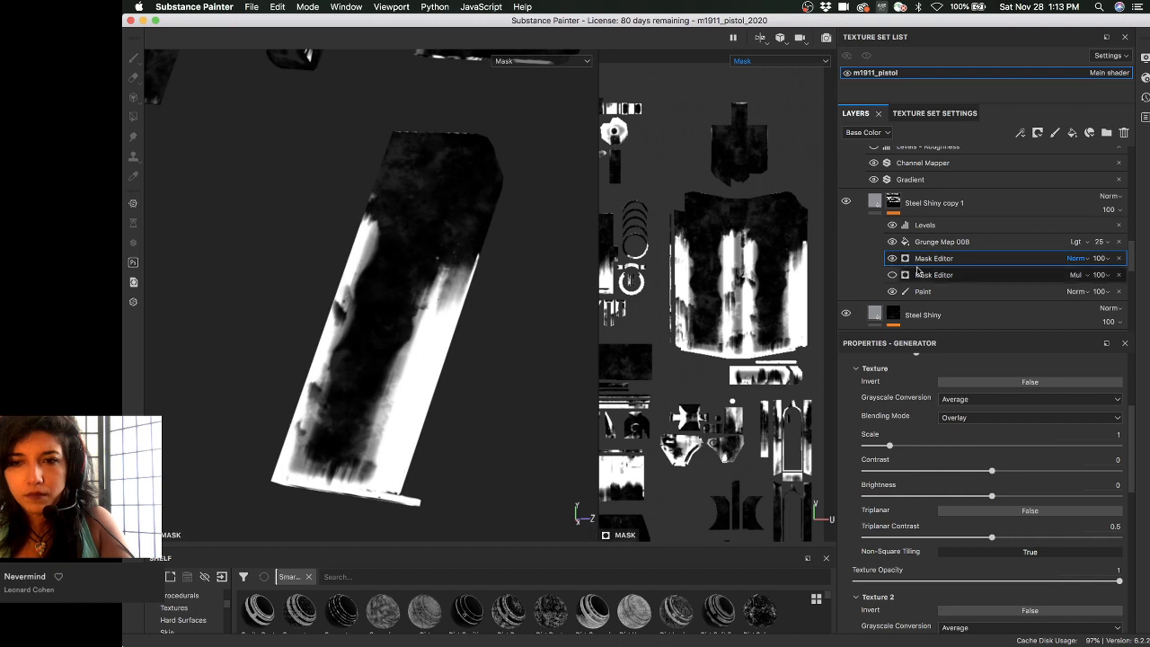
left_click(892, 242)
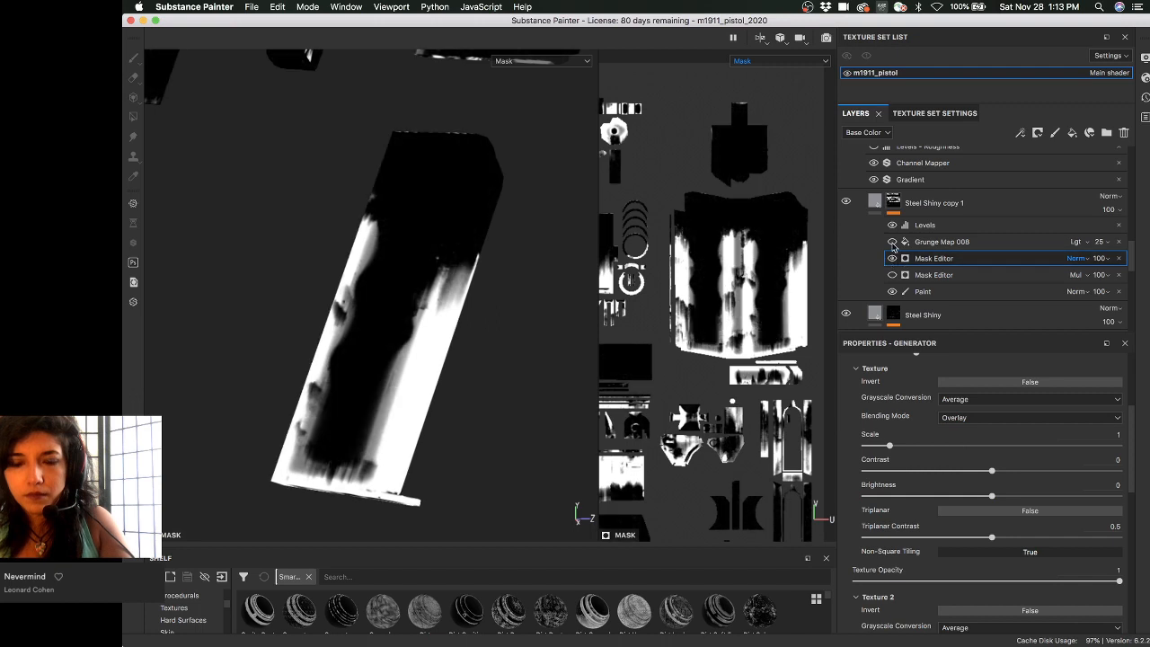
scroll(898, 395, "up", 3)
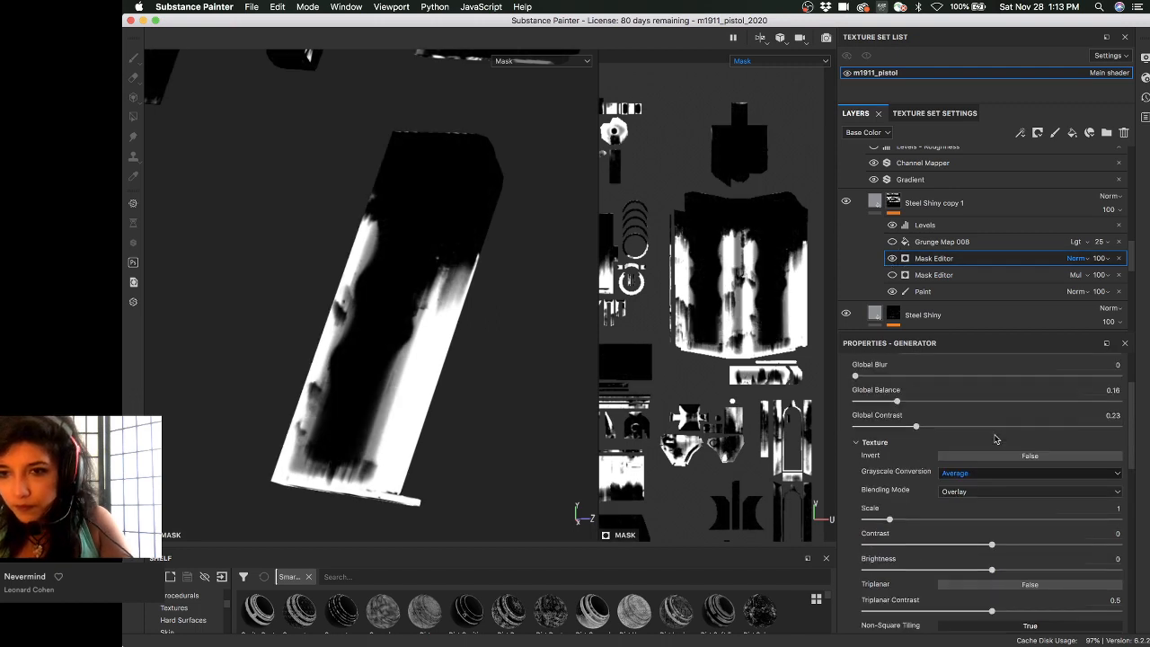
scroll(996, 449, "down", 3)
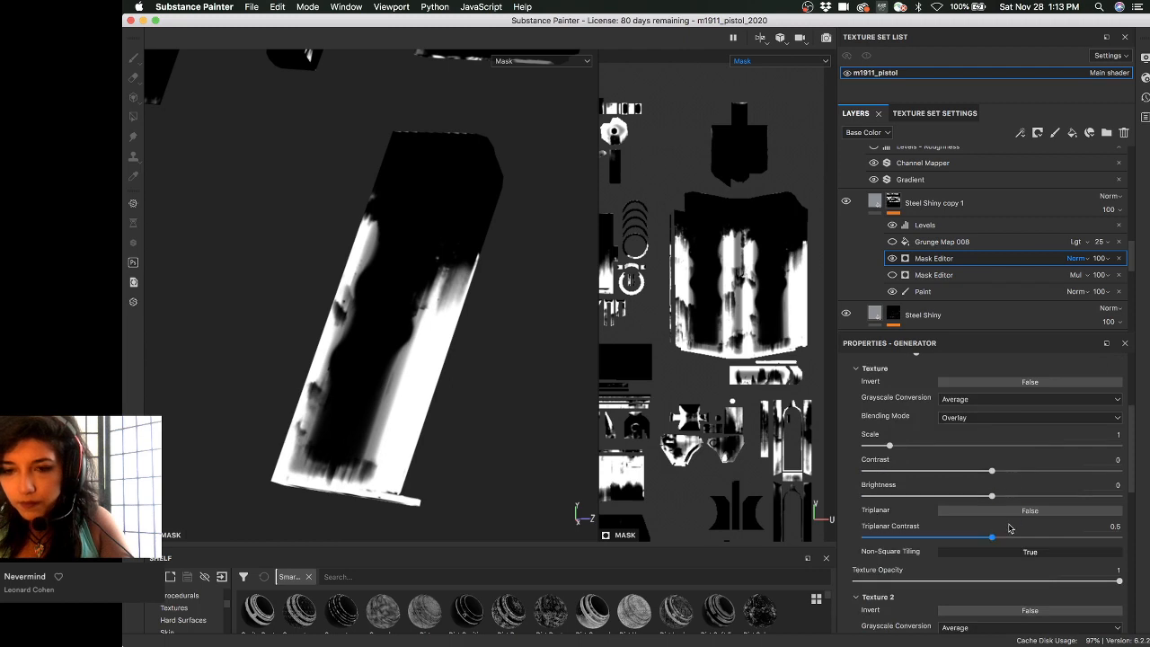
left_click_drag(1013, 537, 1087, 537)
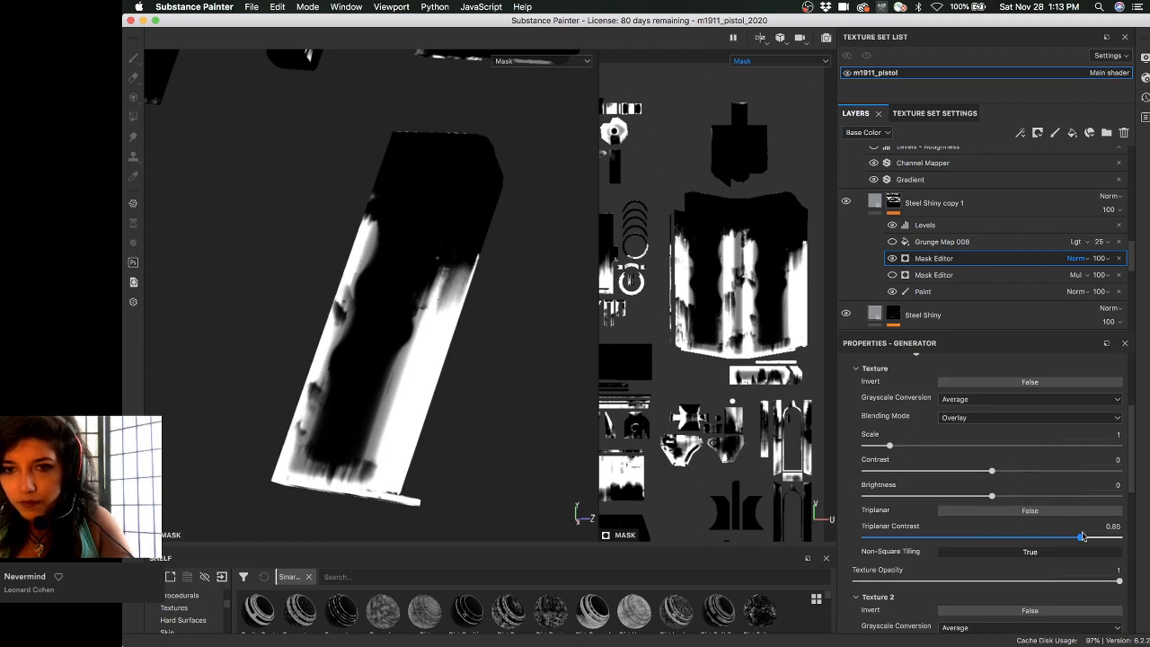
left_click_drag(1005, 539, 991, 537)
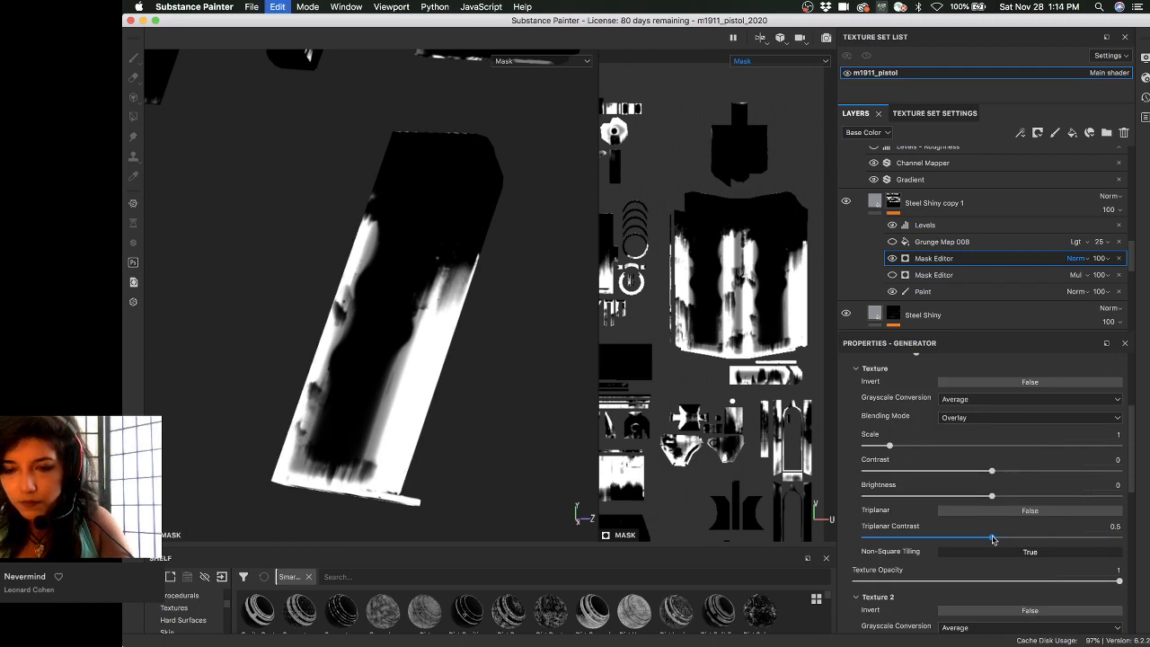
left_click(984, 513)
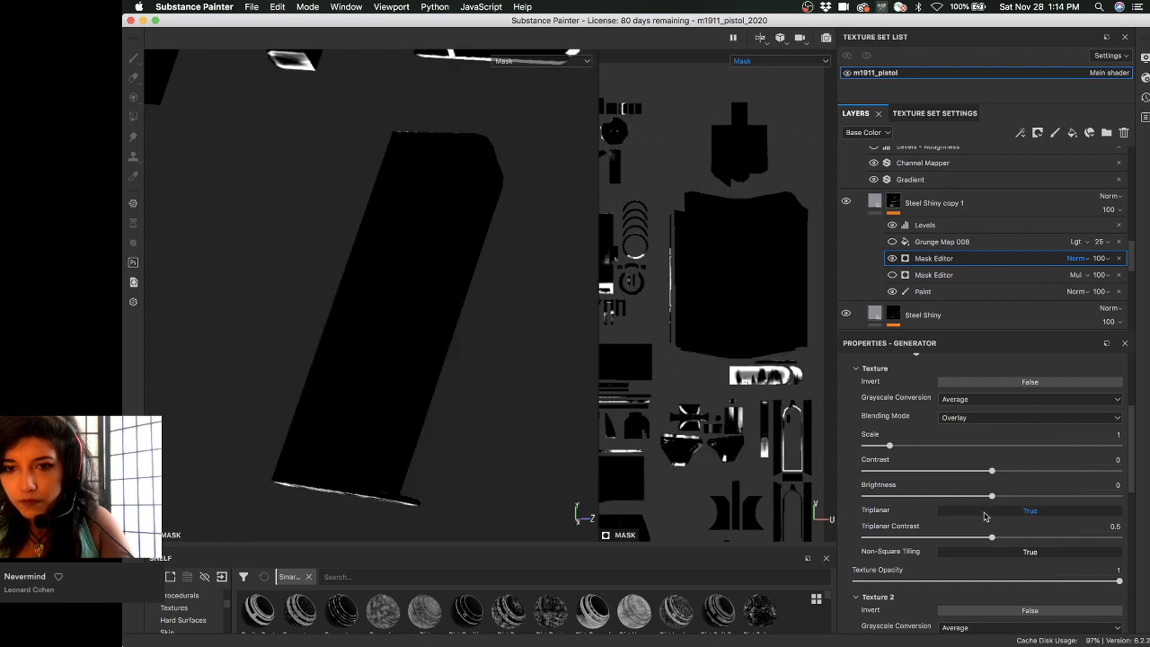
left_click(984, 510)
scroll(745, 388, "down", 3)
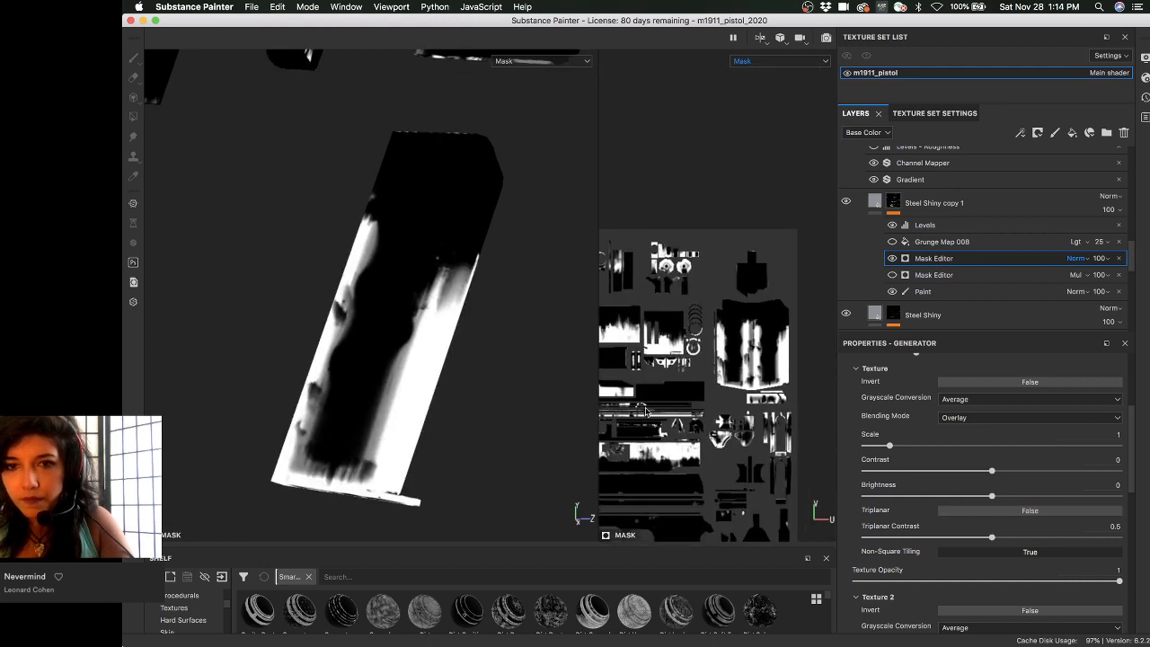
scroll(745, 388, "down", 3)
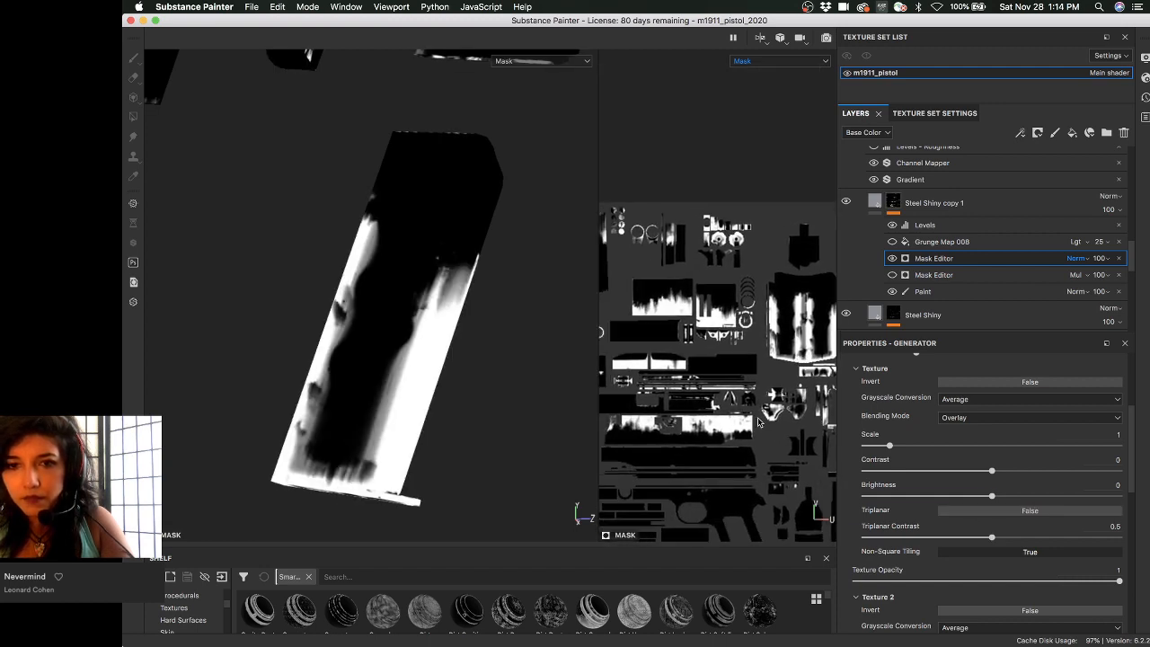
left_click(1015, 383)
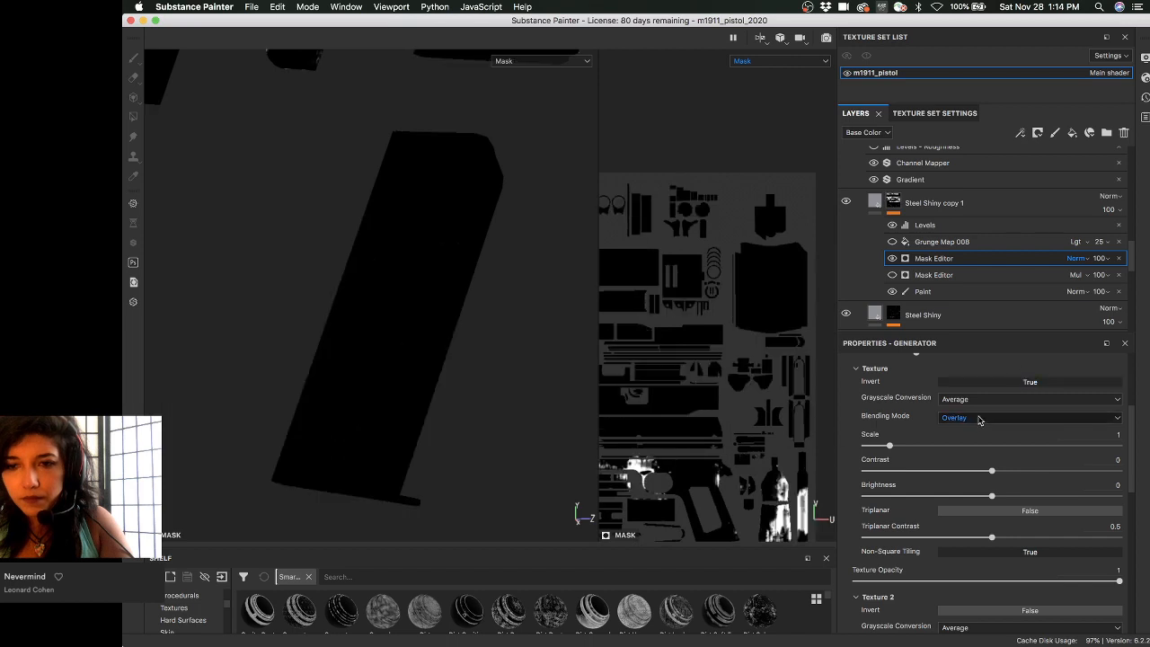
left_click(977, 418)
left_click(974, 433)
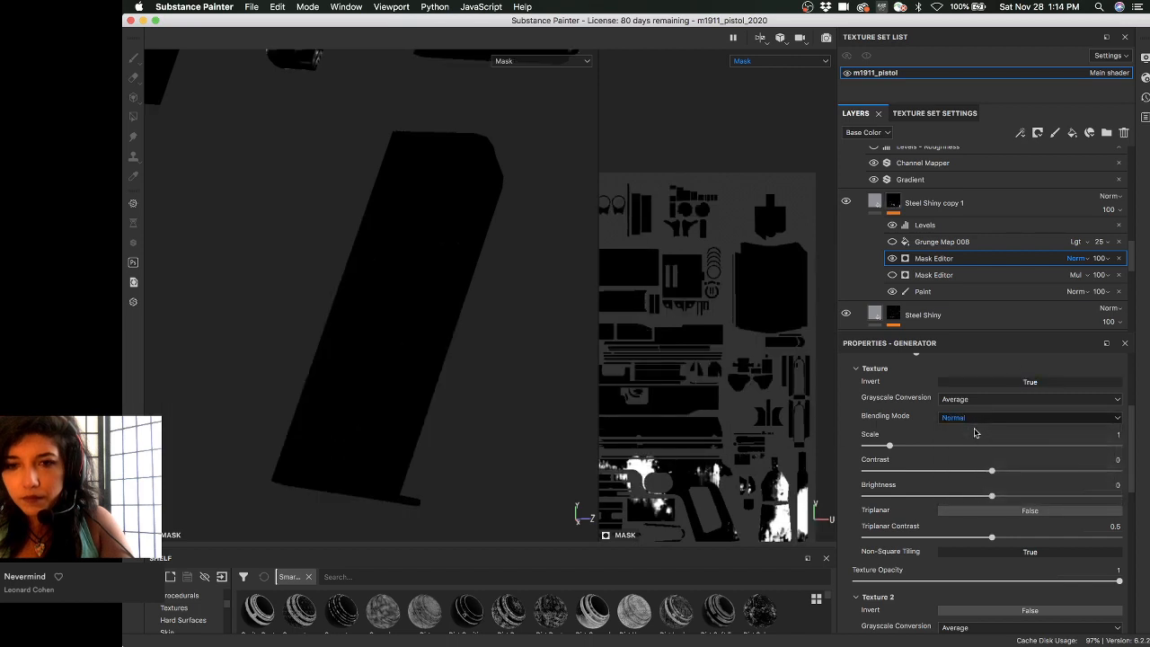
left_click(976, 418)
left_click(970, 493)
left_click(967, 420)
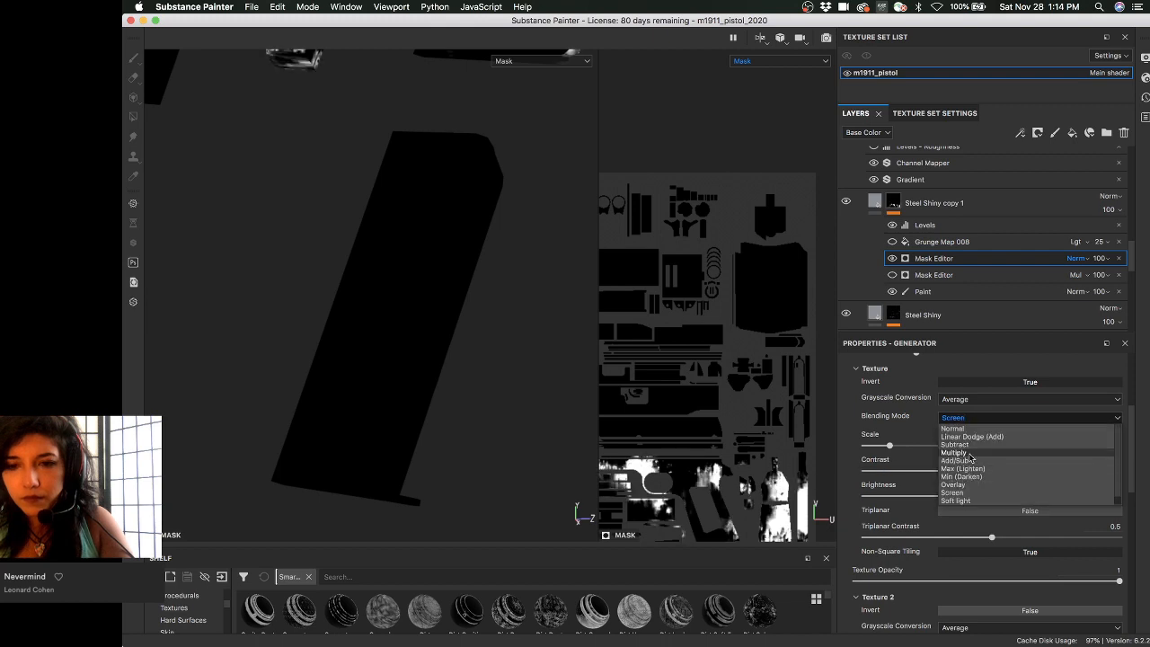
left_click(970, 458)
left_click(966, 417)
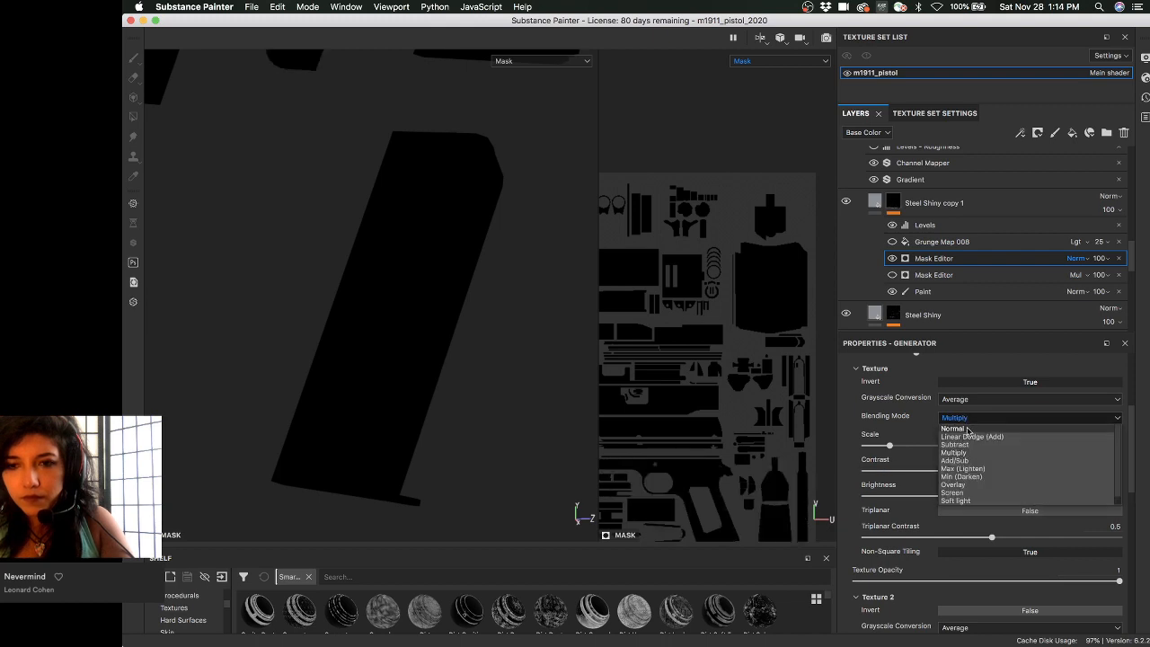
left_click(969, 430)
left_click(968, 418)
left_click(963, 484)
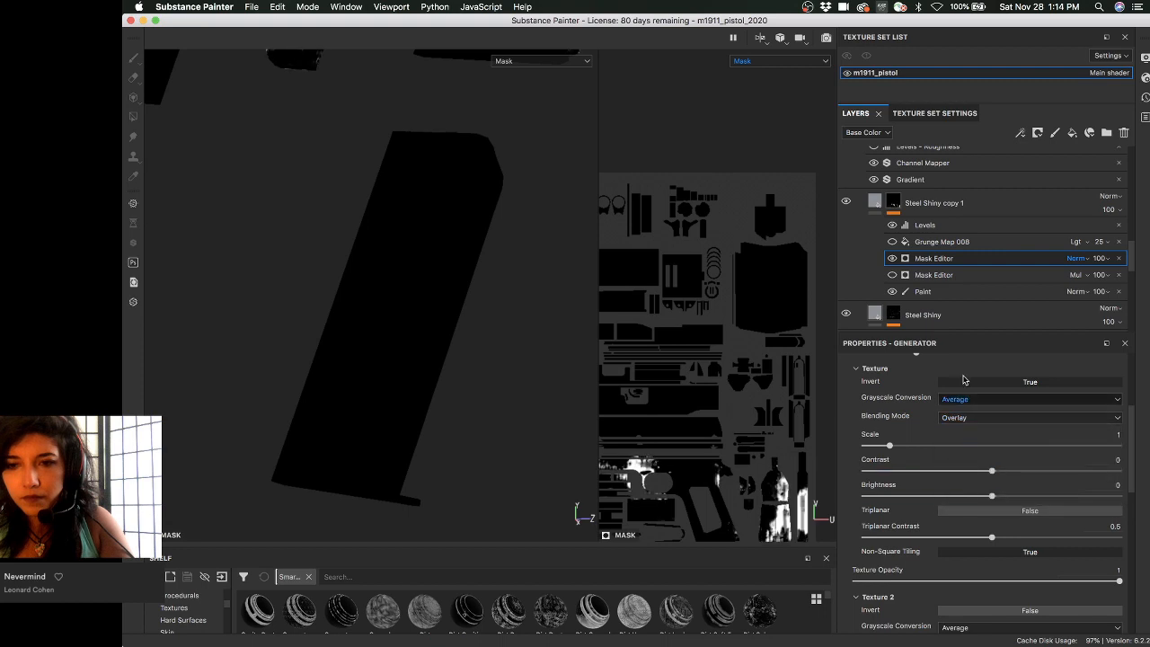
left_click(977, 383)
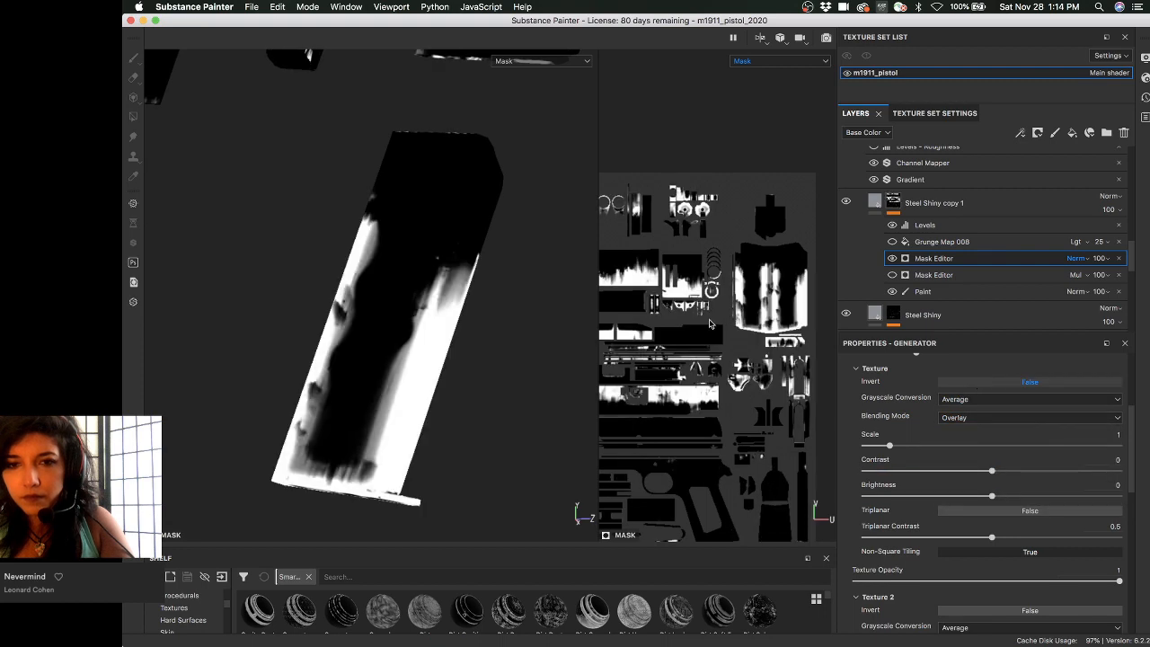
- Zoom the UV view onto the grip island and invert the second texture
middle_click_drag(709, 323, 629, 346, "alt")
right_click_drag(723, 358, 746, 404, "alt")
middle_click_drag(763, 420, 731, 400, "alt")
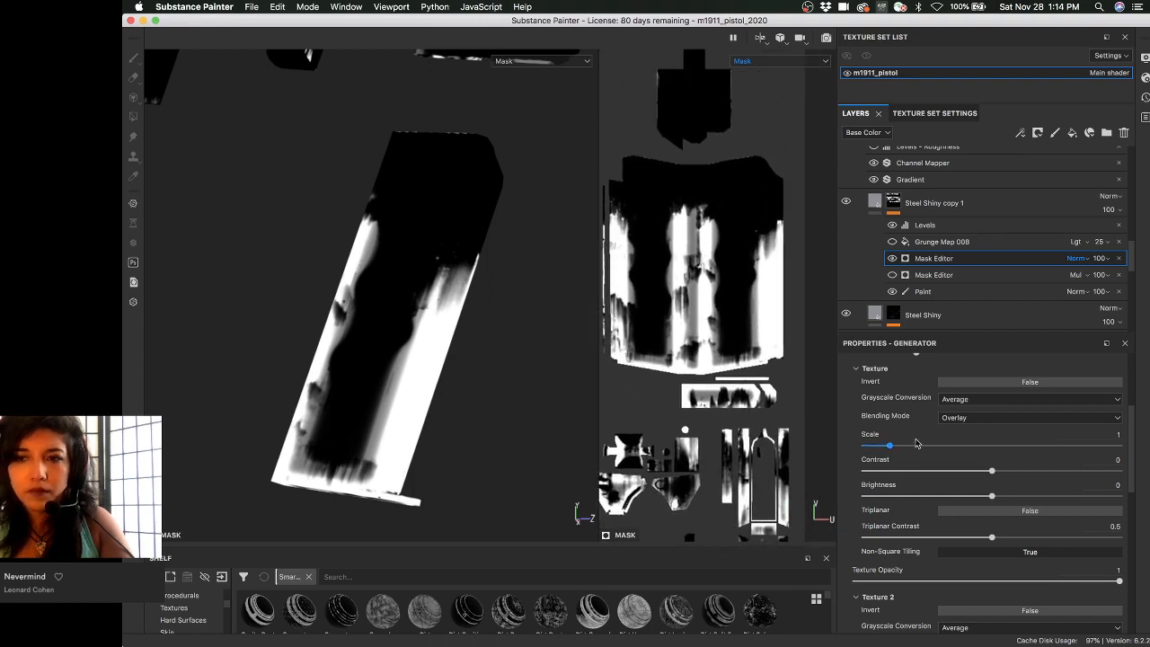
scroll(916, 443, "down", 5)
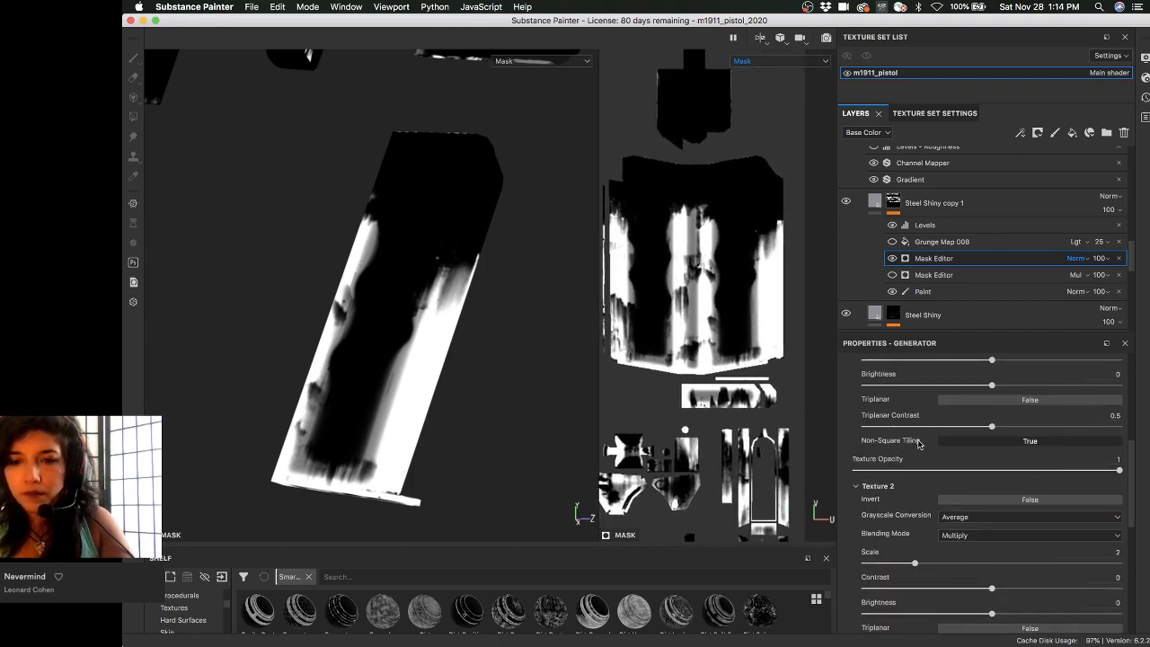
scroll(918, 449, "up", 2)
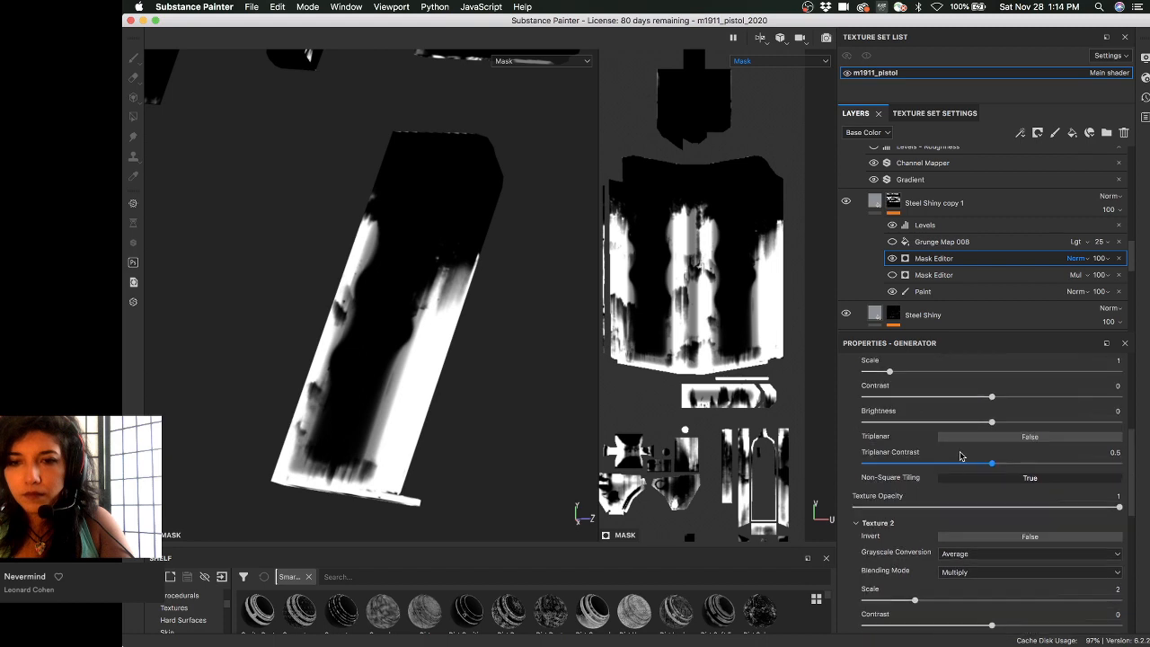
left_click(986, 540)
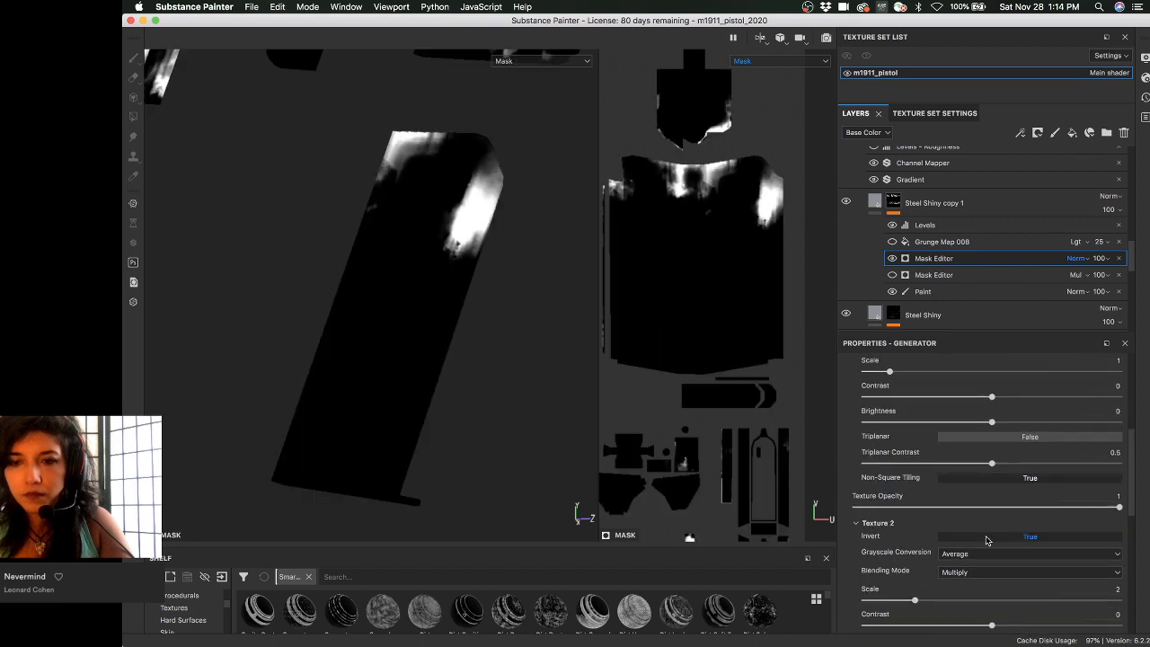
left_click(986, 540)
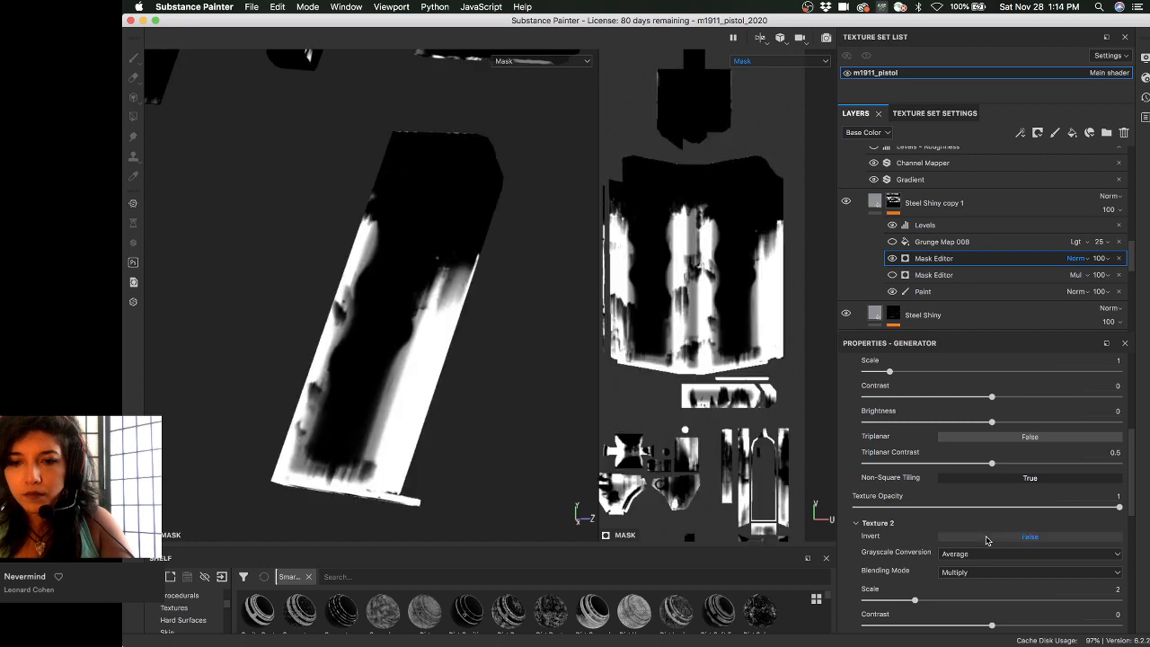
left_click(986, 540)
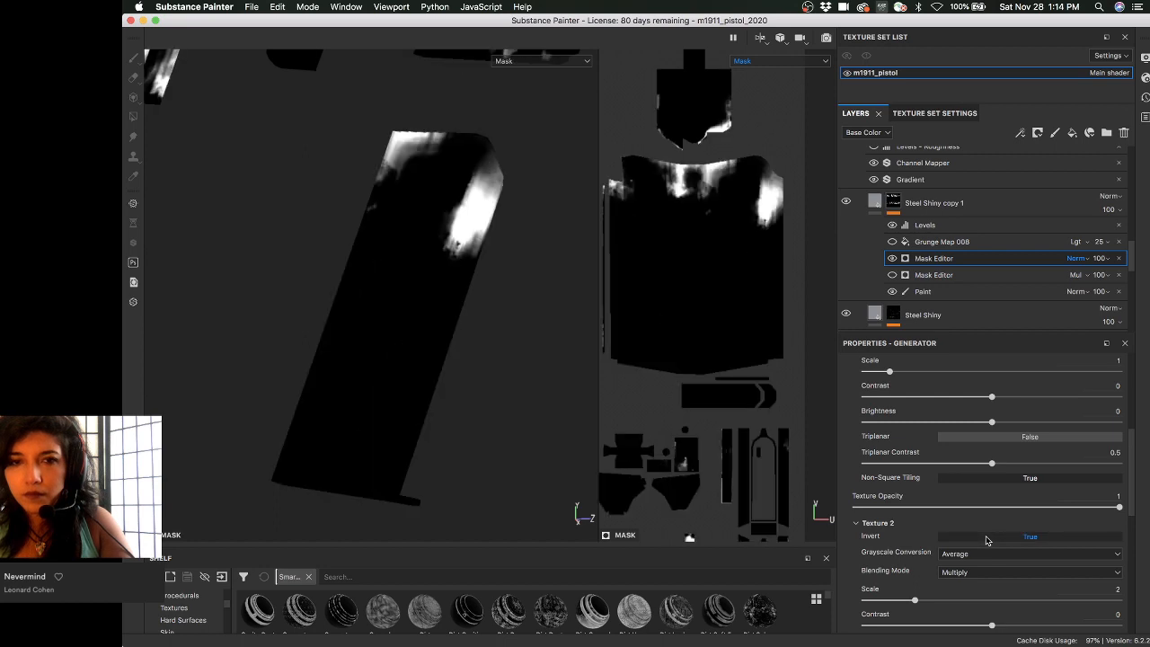
- Set the second texture's blend mode to Multiply after trying Overlay
scroll(899, 524, "up", 1)
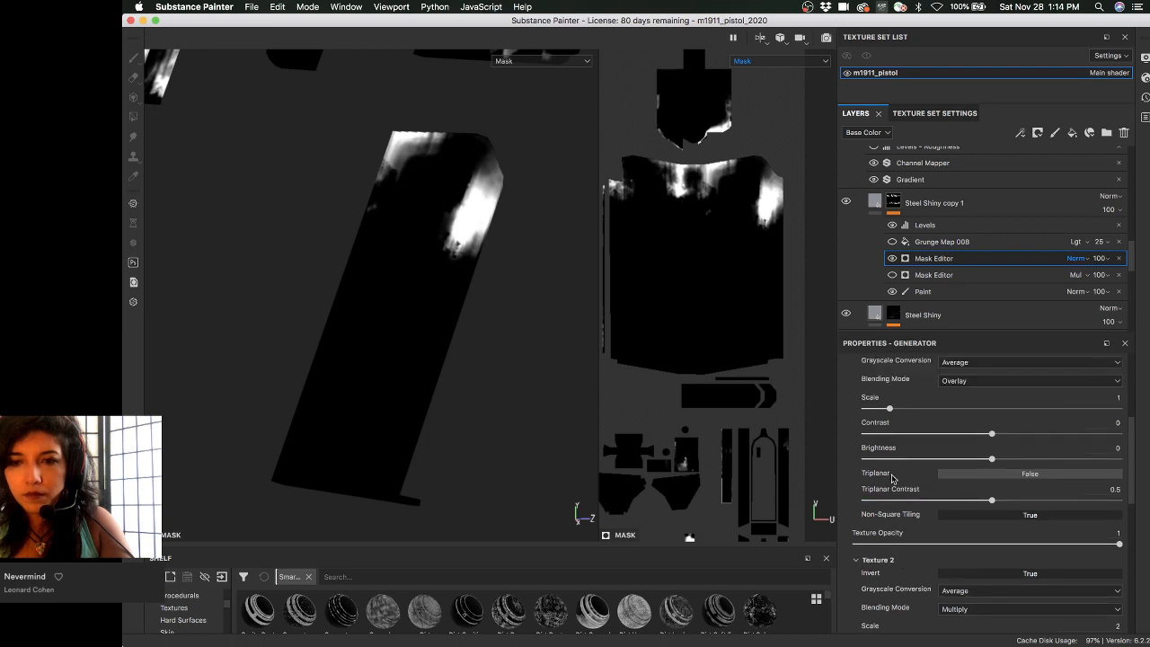
scroll(891, 478, "down", 1)
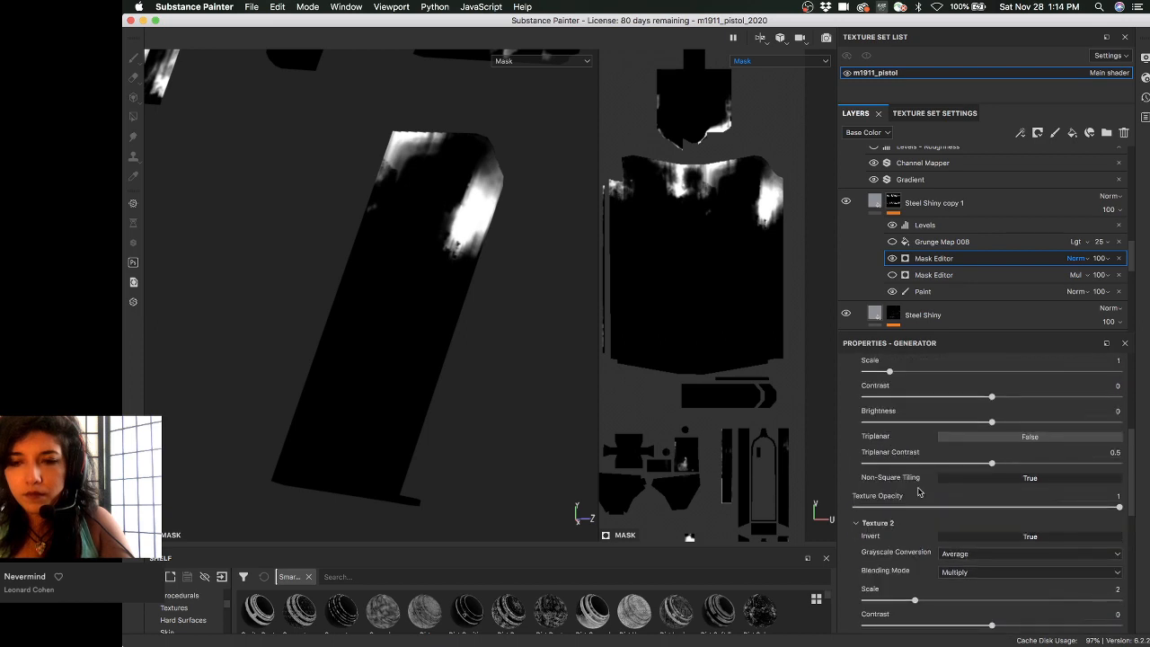
scroll(978, 523, "up", 1)
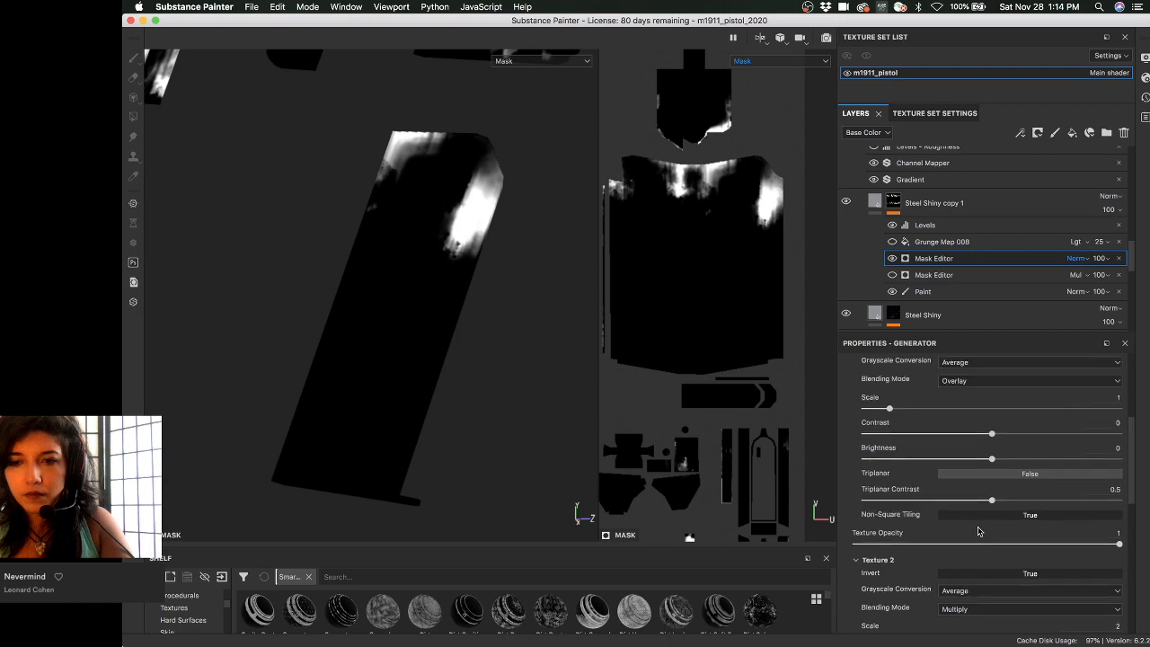
left_click(984, 608)
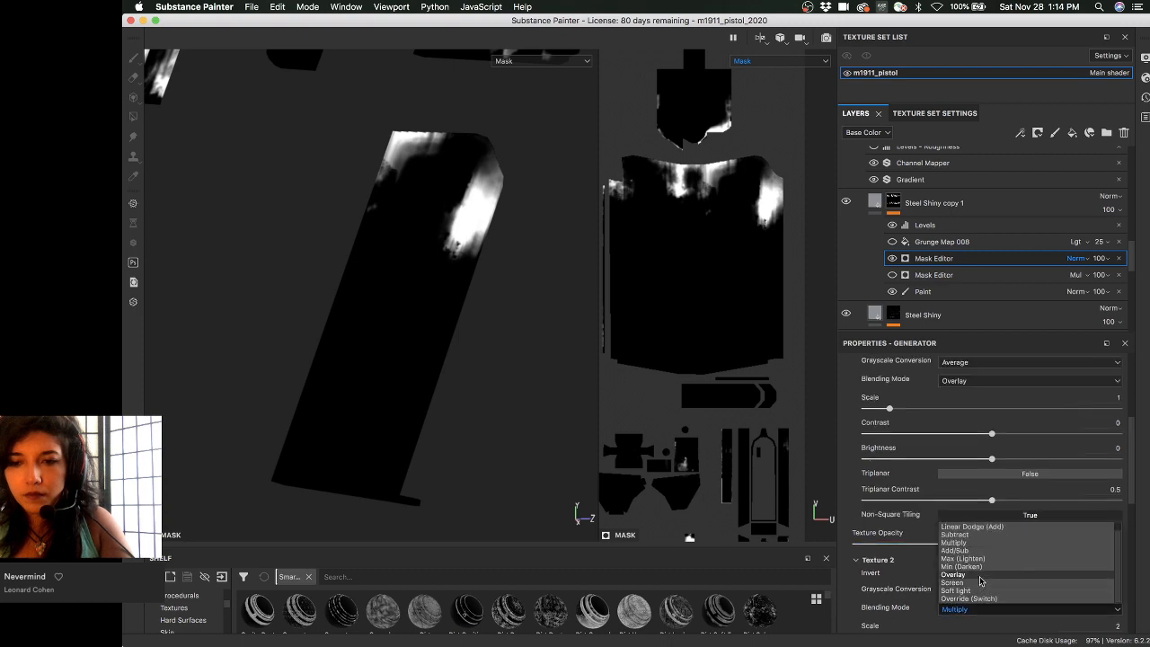
left_click(979, 575)
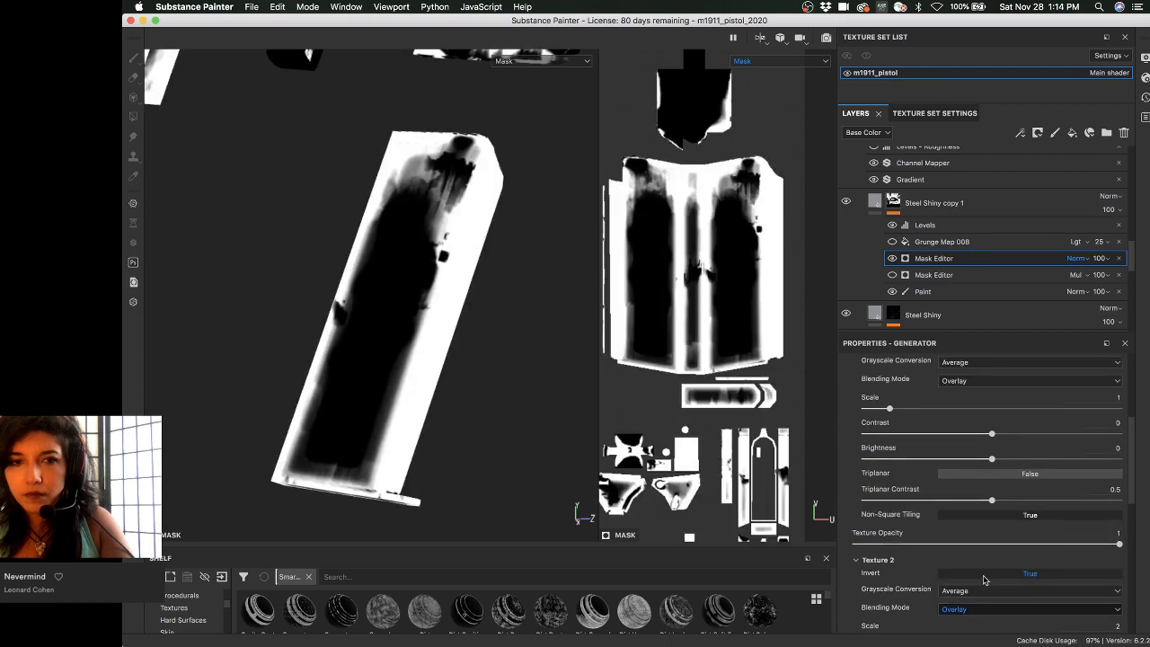
scroll(970, 413, "up", 1)
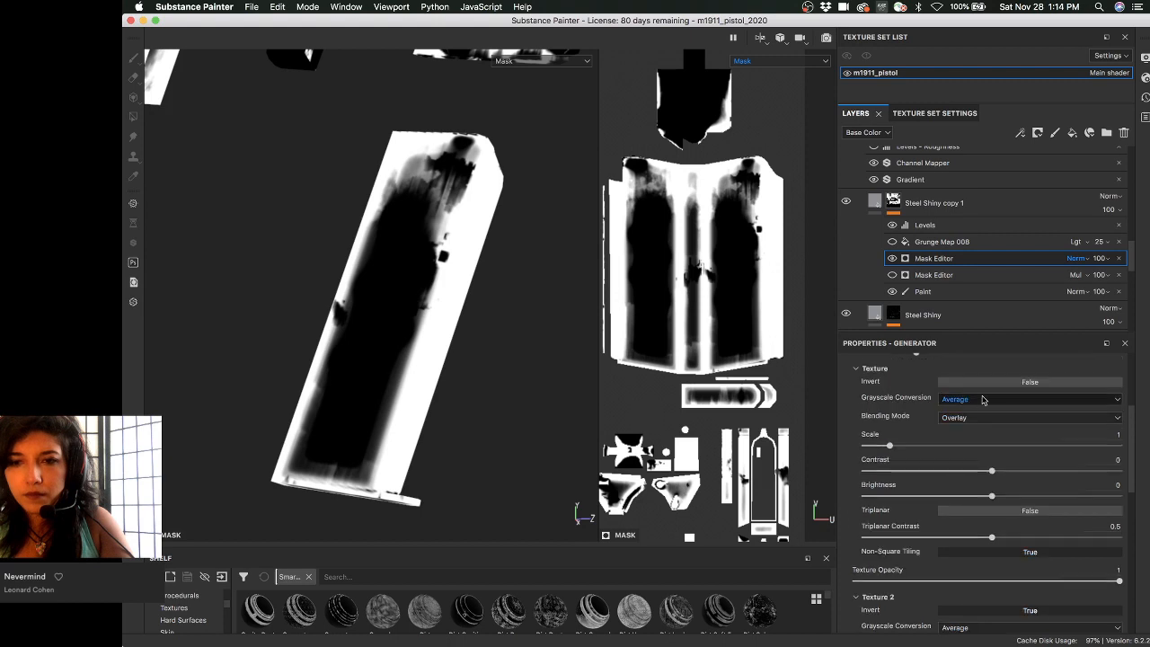
scroll(979, 550, "down", 2)
left_click(983, 571)
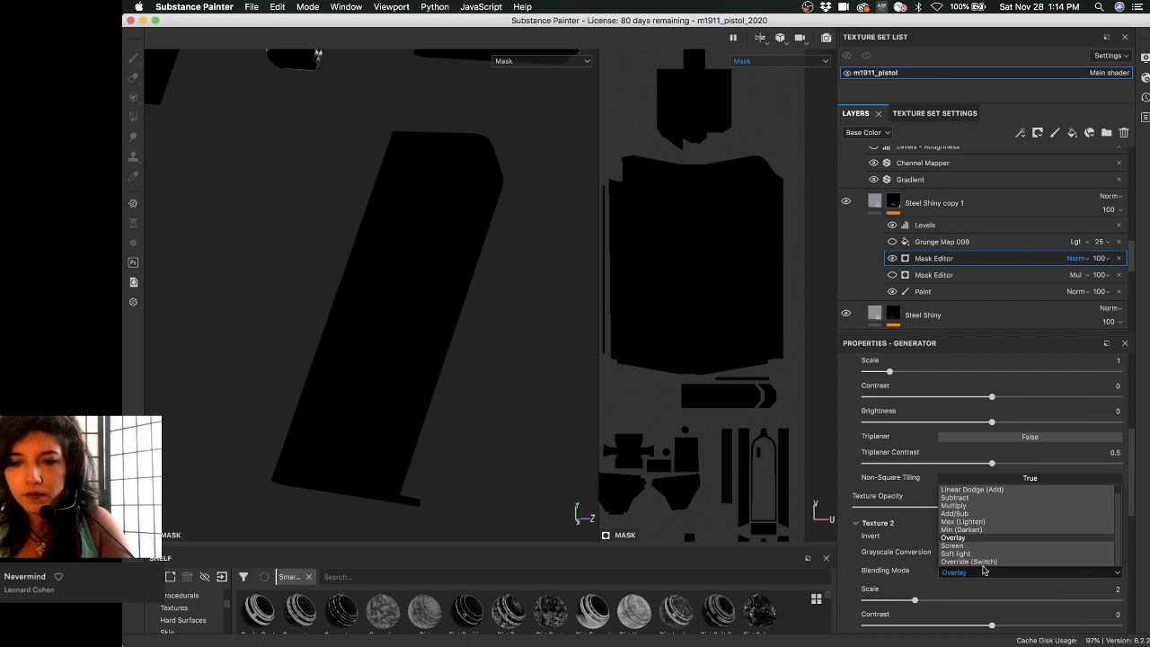
left_click(979, 505)
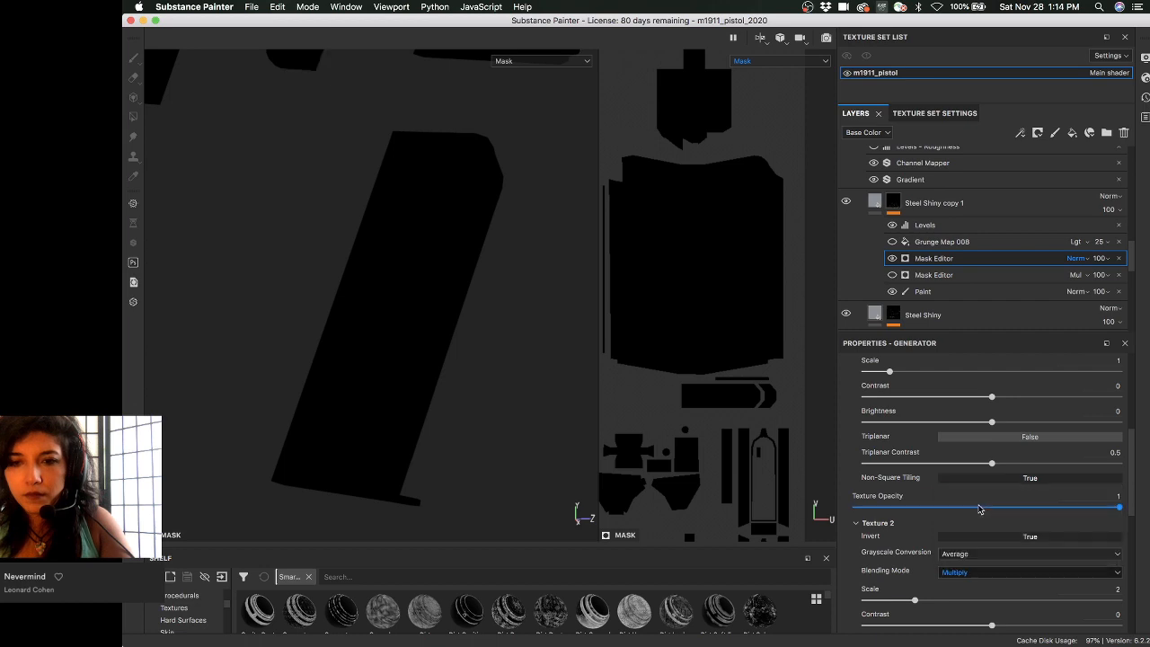
- Turn off inversion of the first mask texture
scroll(970, 449, "up", 3)
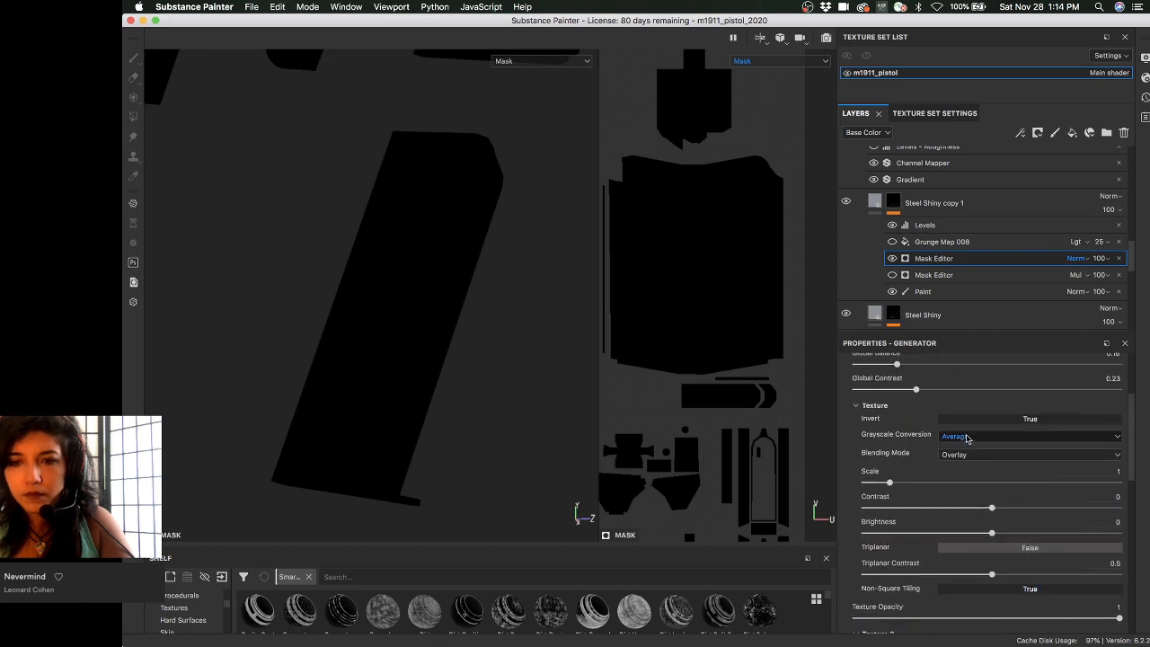
left_click(984, 418)
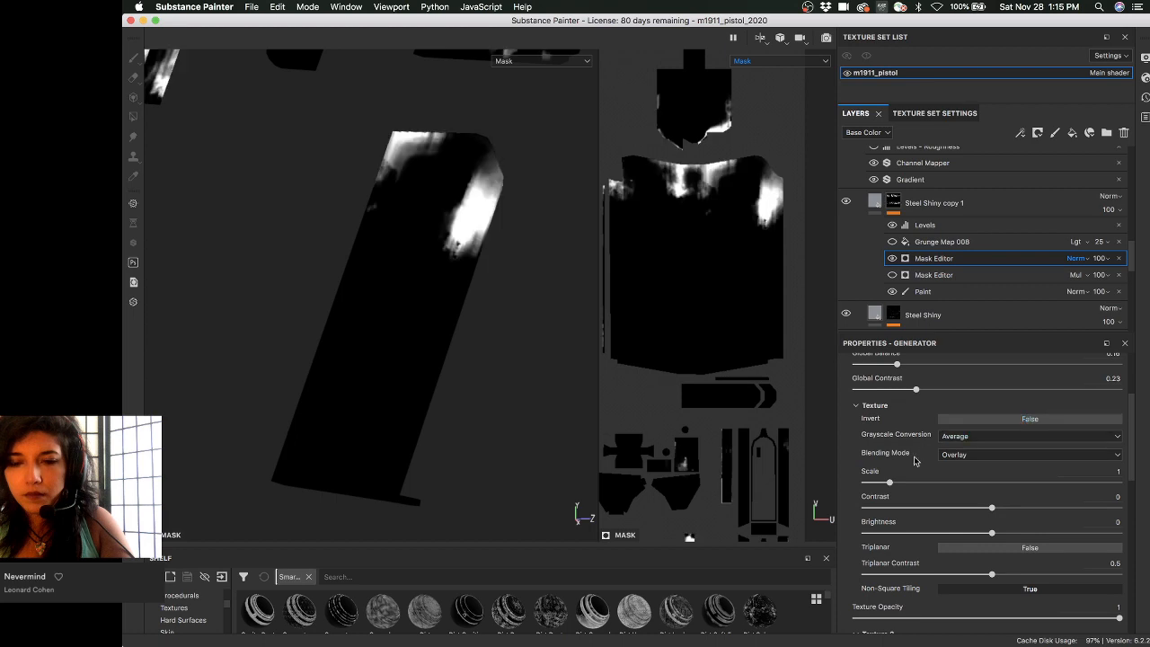
scroll(914, 460, "down", 6)
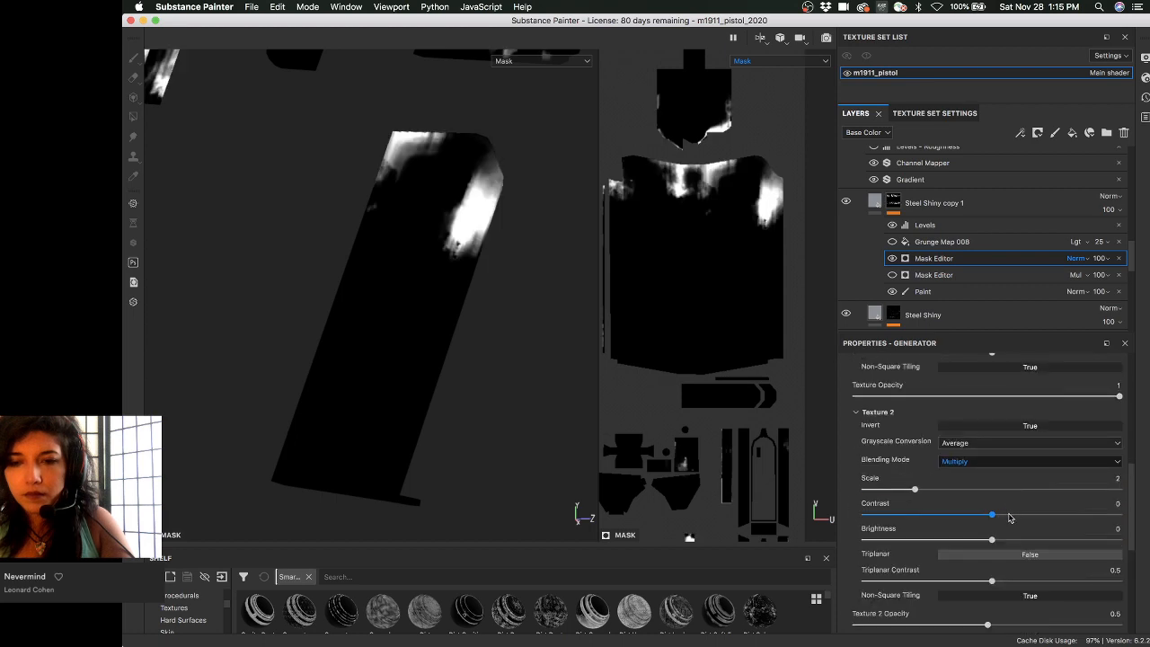
left_click_drag(1009, 518, 1067, 517)
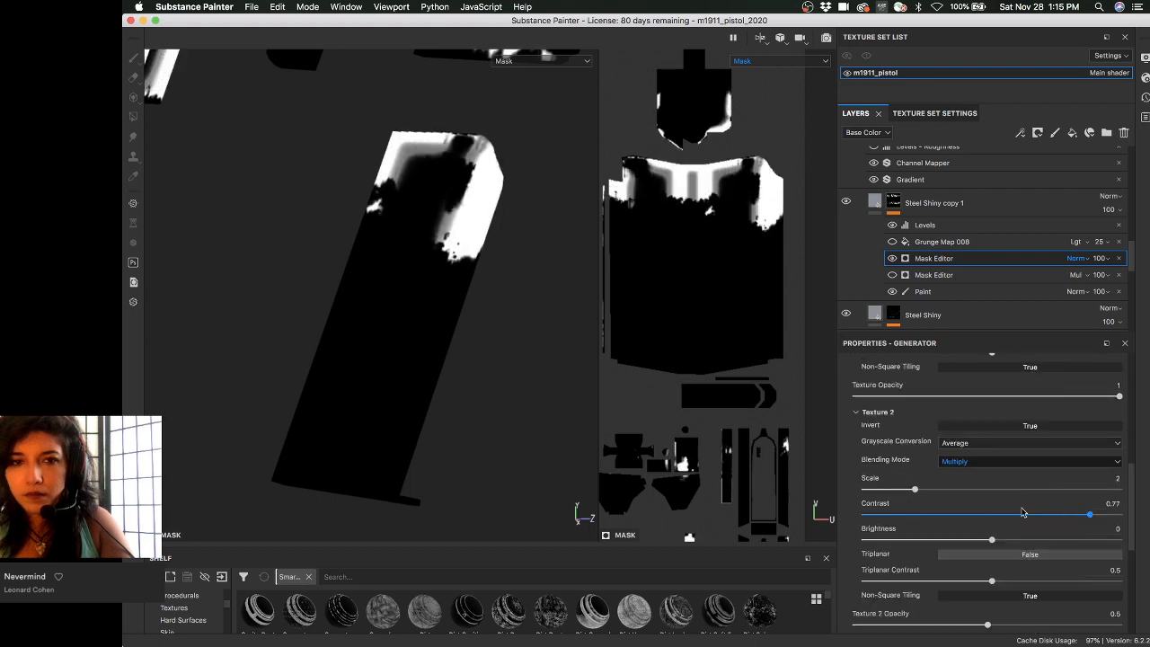
key("super+z")
left_click_drag(931, 490, 1006, 488)
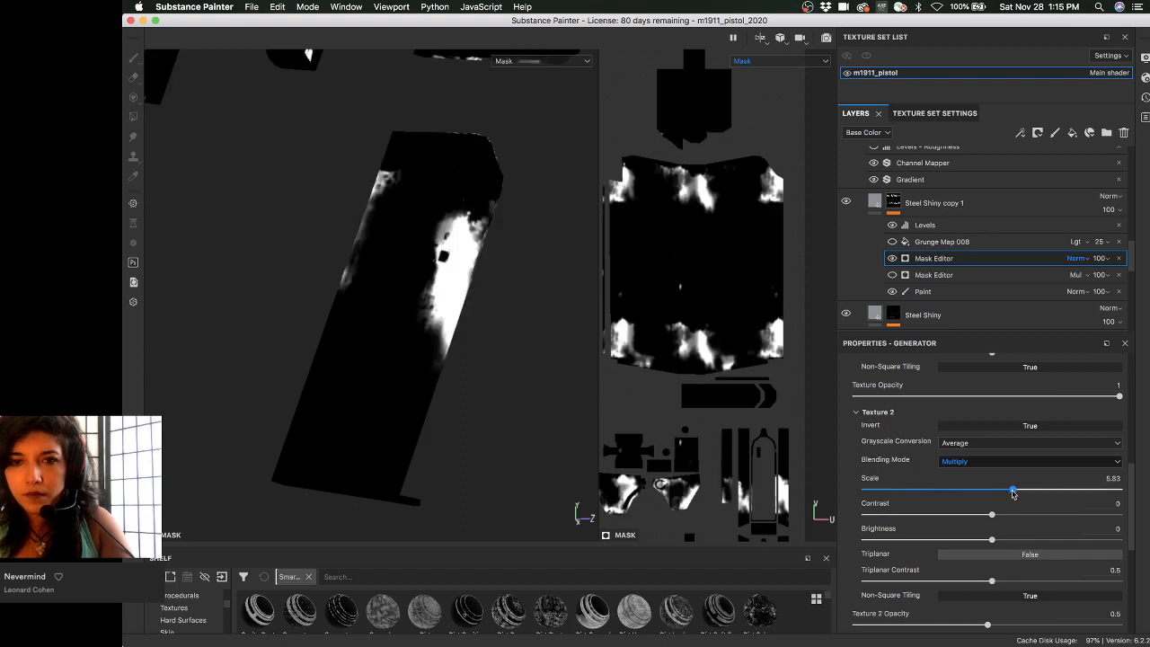
key("super+z")
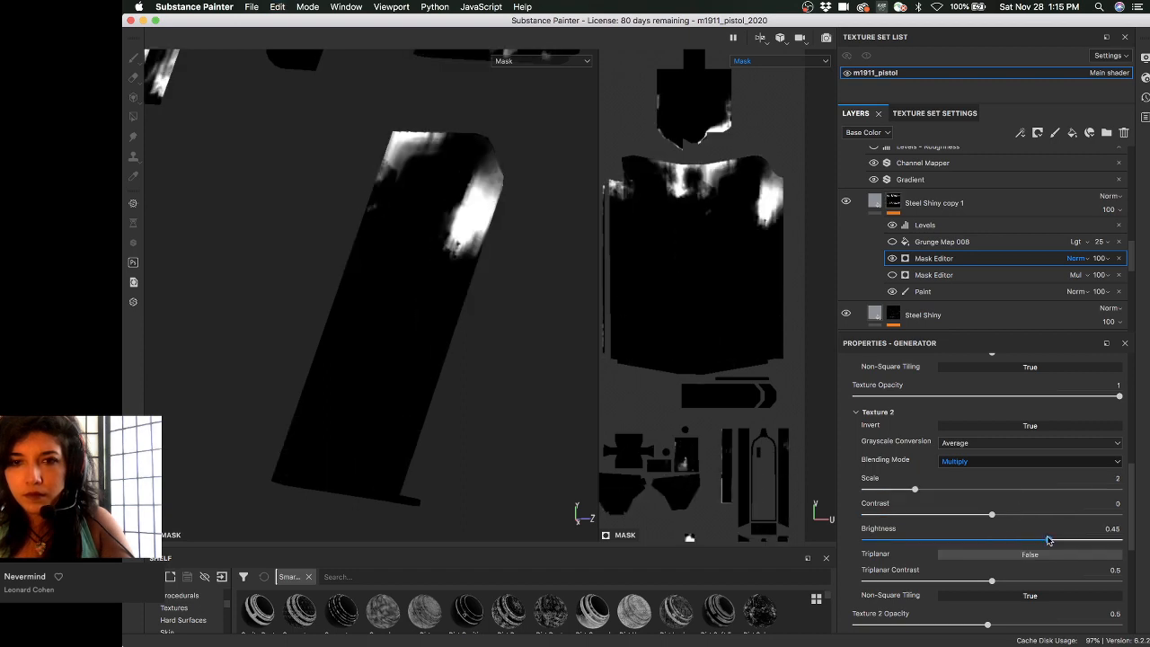
left_click_drag(1047, 539, 1048, 539)
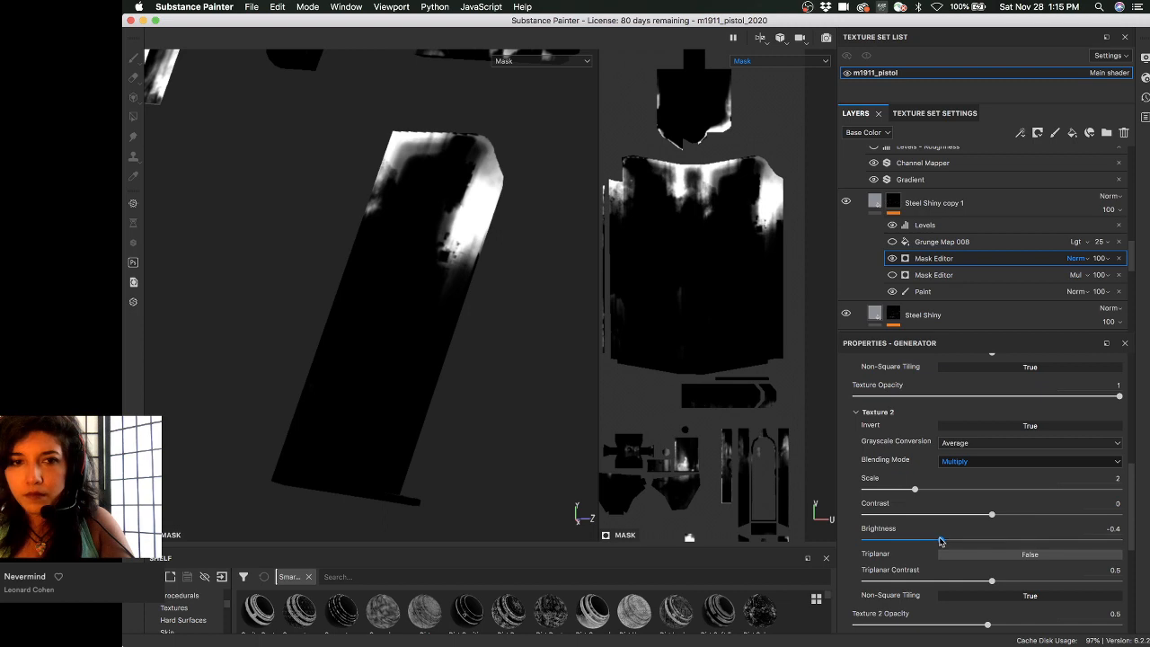
left_click_drag(940, 541, 992, 540)
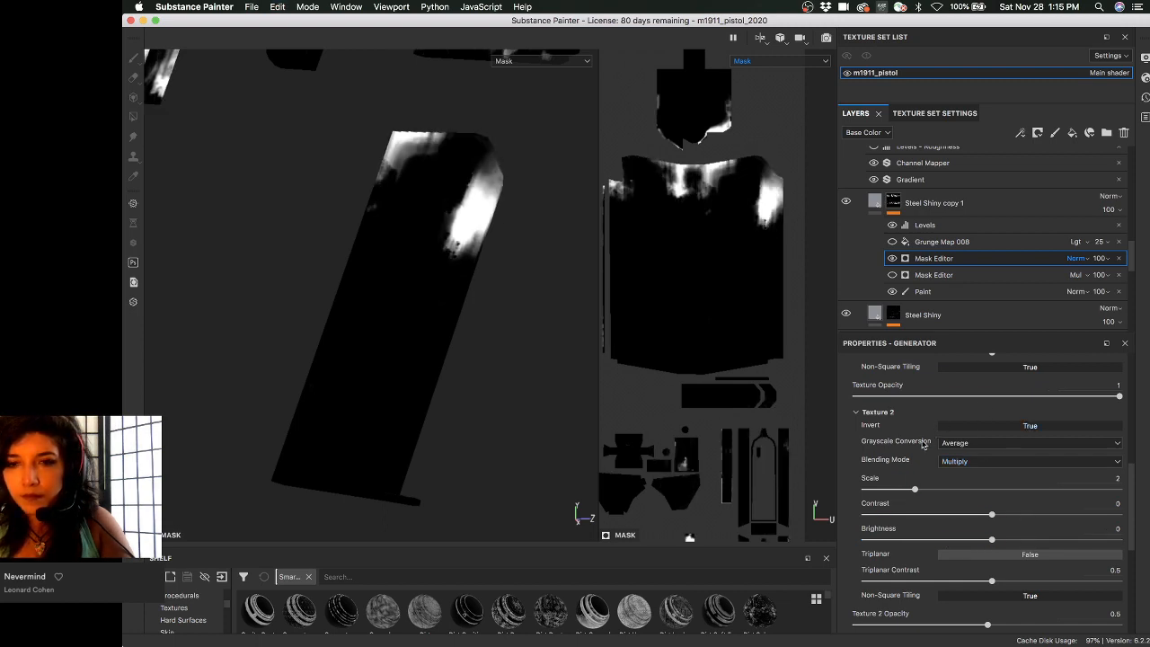
scroll(894, 490, "down", 3)
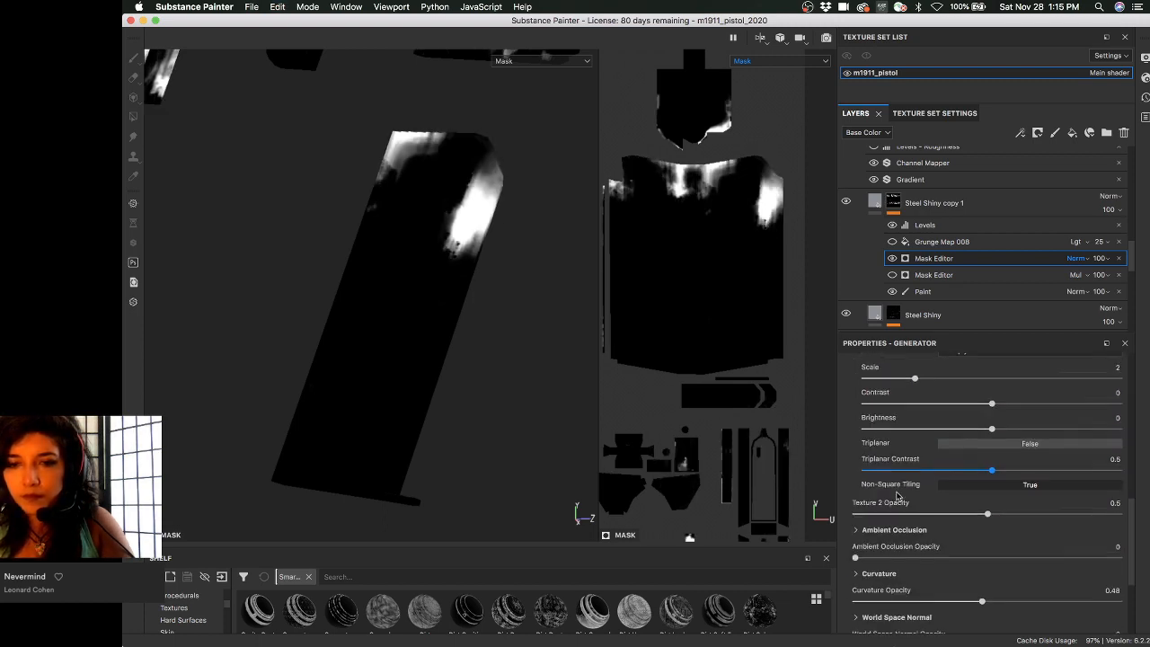
scroll(897, 495, "down", 5)
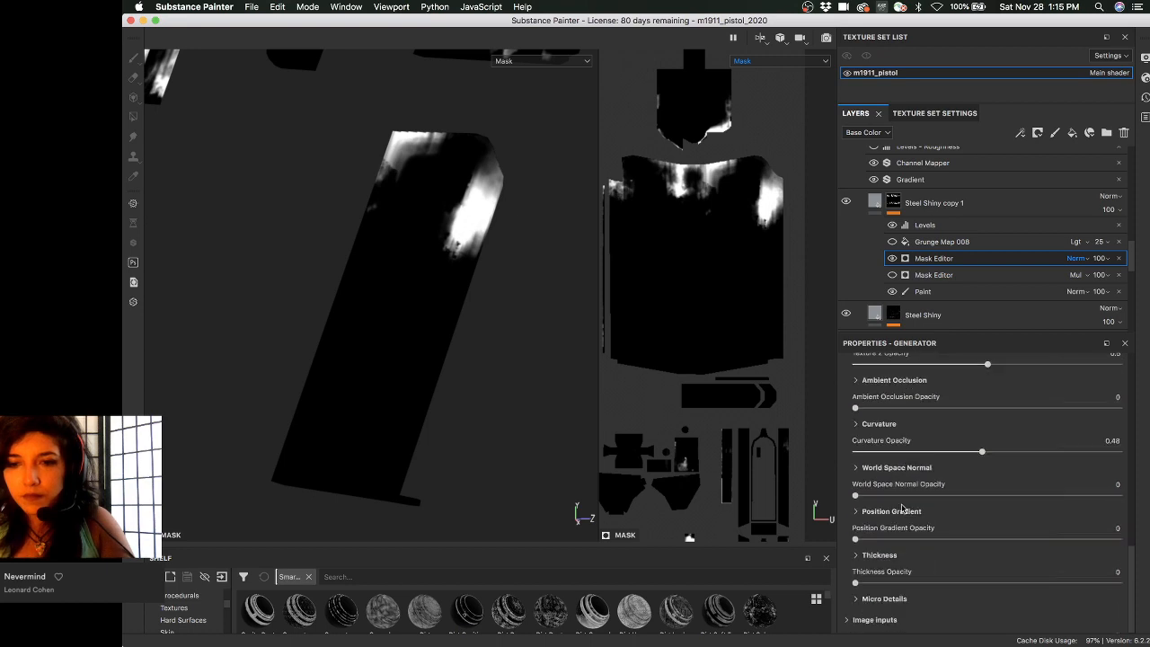
scroll(902, 513, "up", 7)
scroll(903, 514, "up", 10)
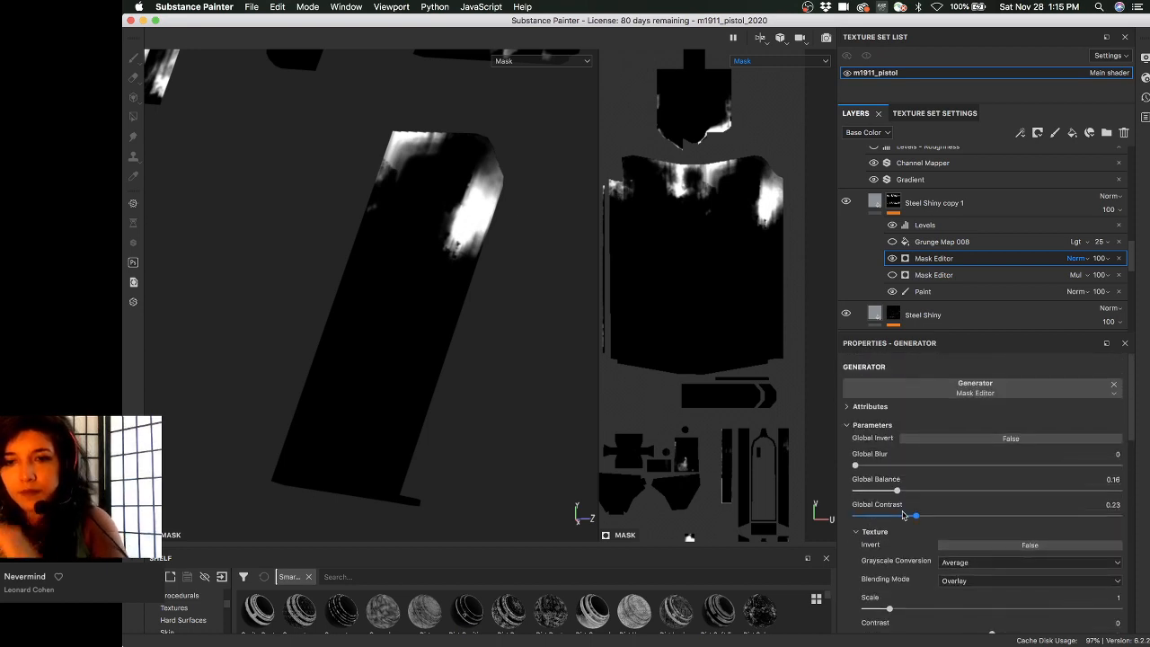
scroll(901, 521, "down", 8)
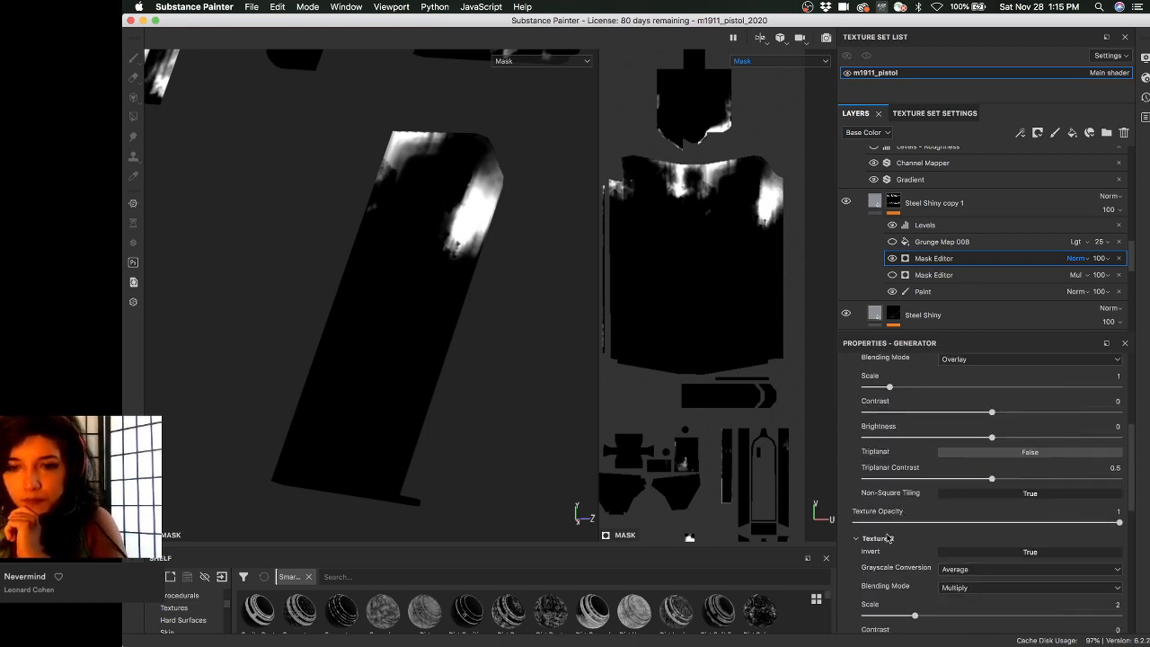
scroll(896, 532, "down", 2)
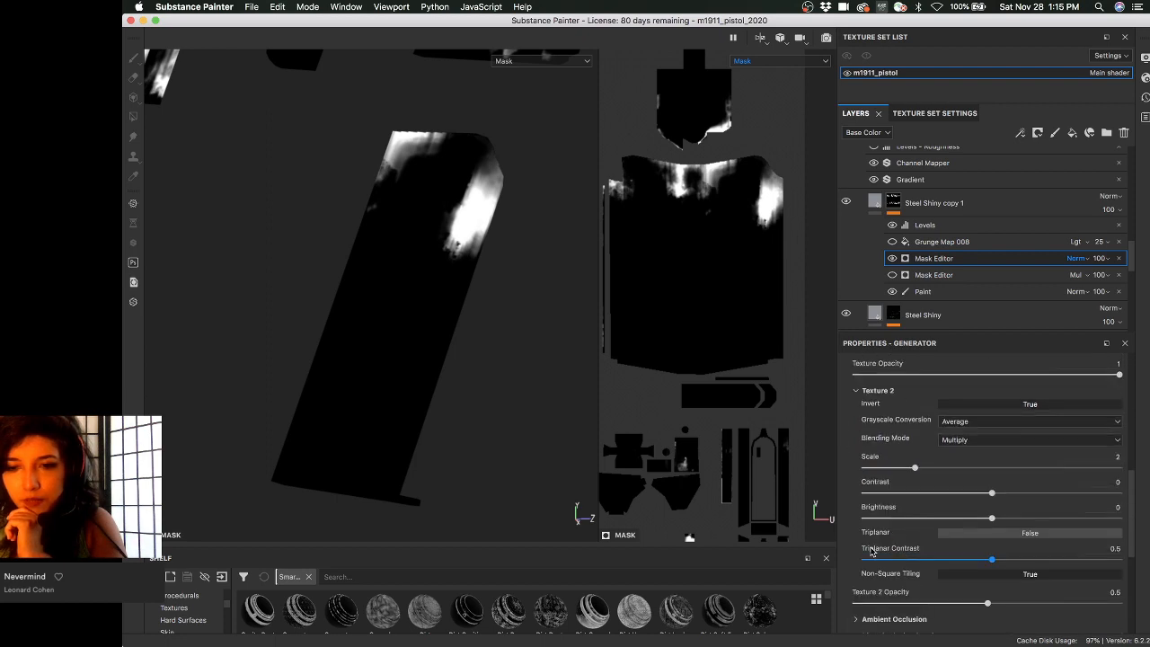
scroll(875, 551, "down", 2)
scroll(899, 493, "down", 4)
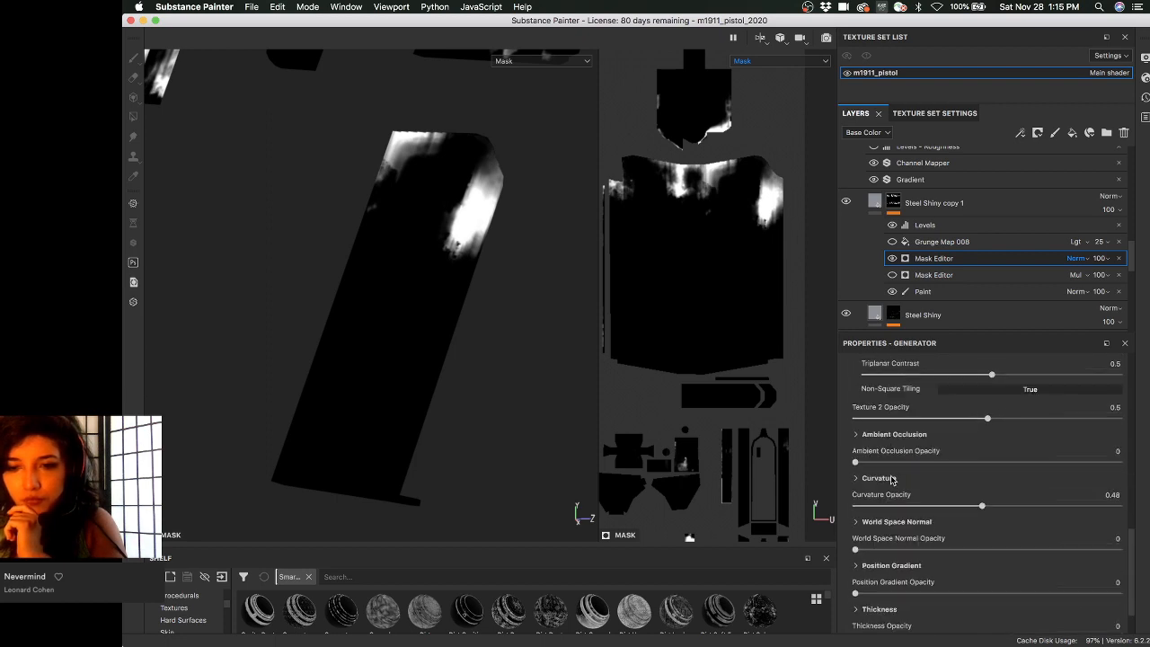
left_click(870, 616)
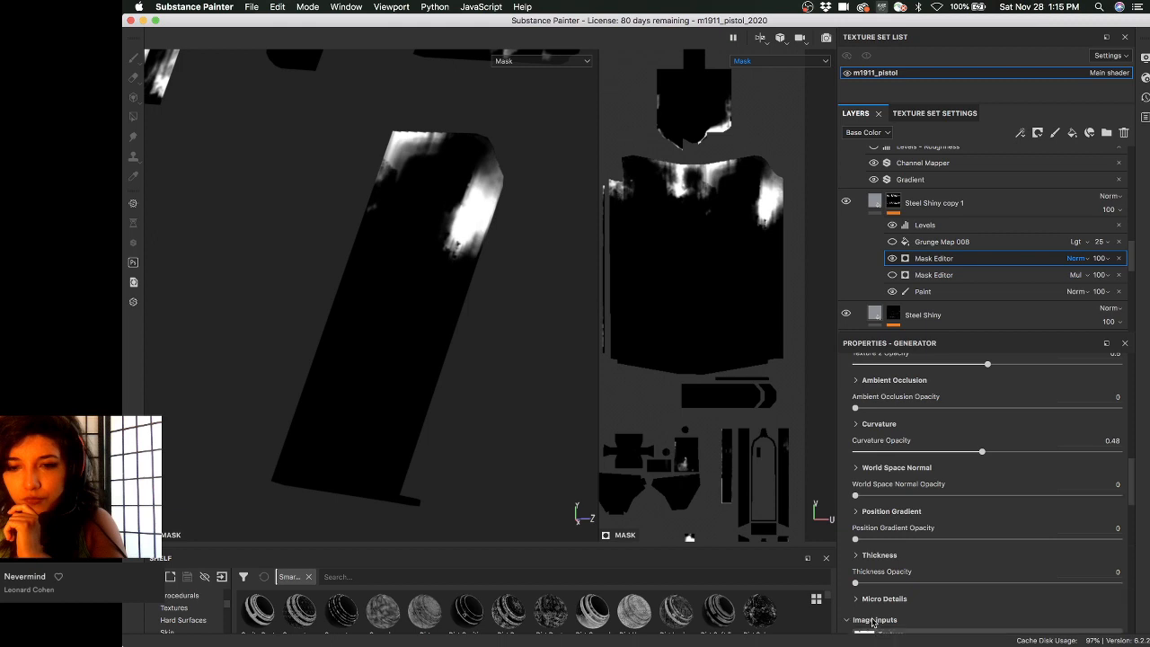
- Reseed the secondary grunge map several times and lower its Balance to 0.33
scroll(895, 513, "down", 4)
scroll(893, 507, "down", 8)
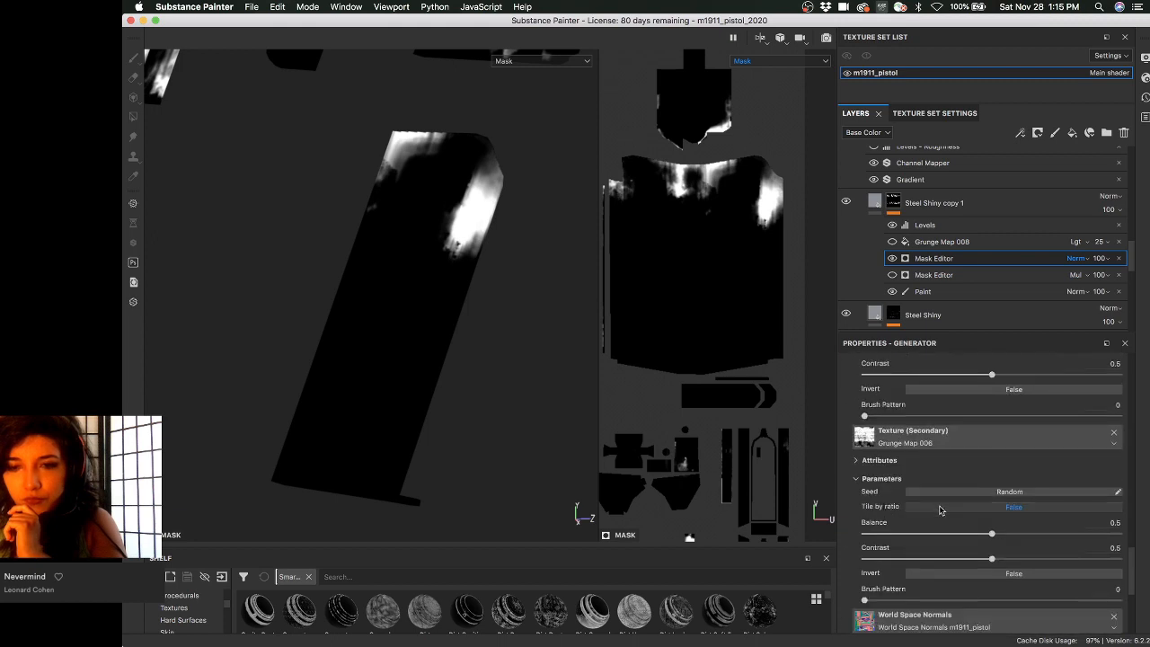
left_click(992, 493)
left_click(991, 493)
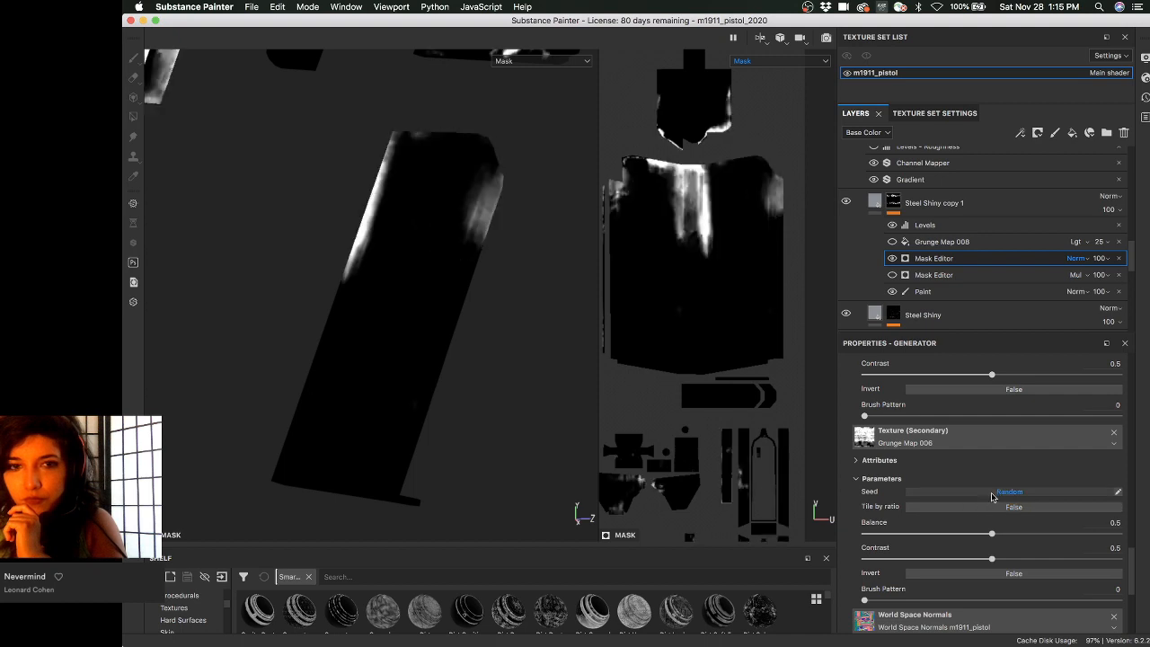
left_click(991, 493)
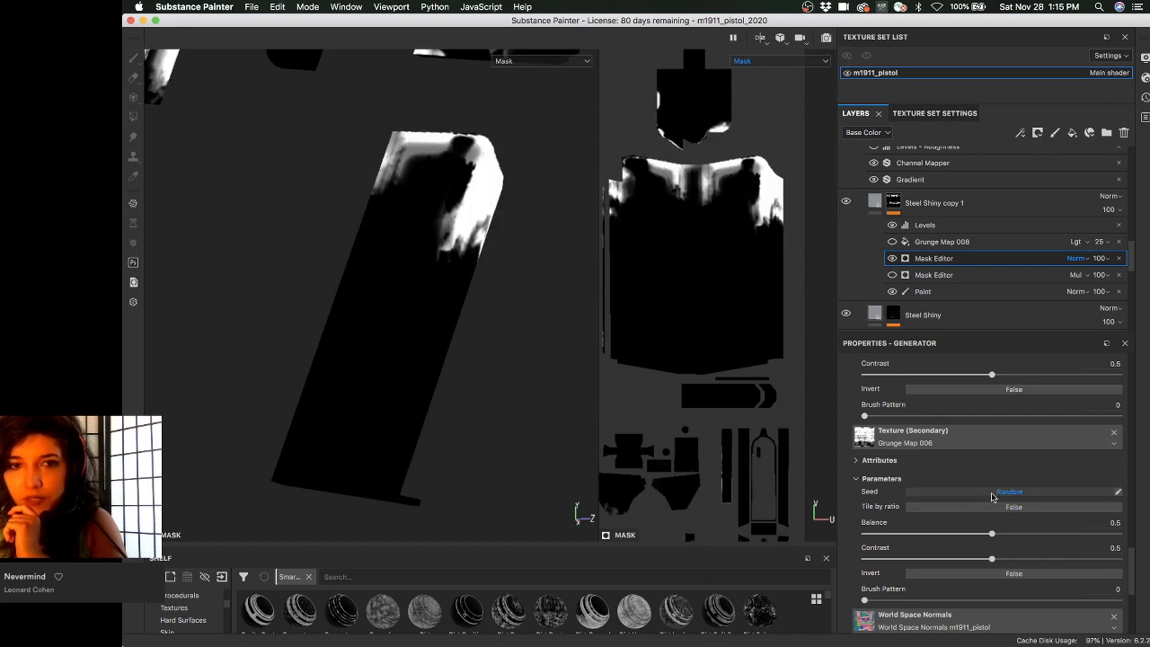
left_click(992, 493)
left_click(991, 493)
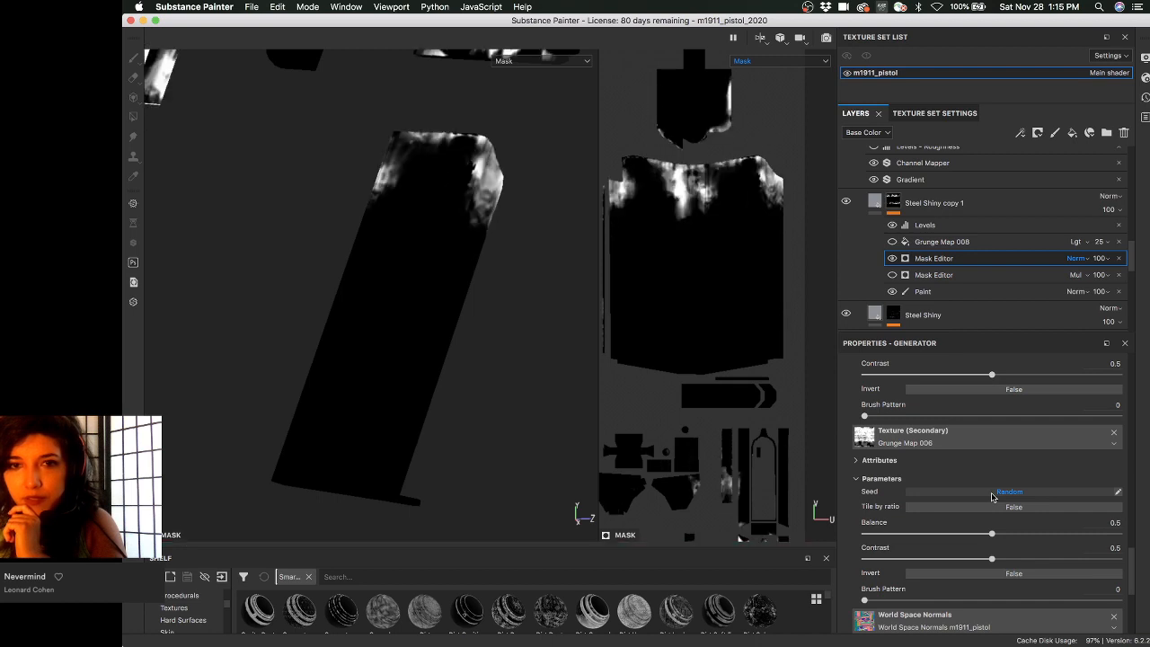
left_click(991, 493)
left_click(991, 493)
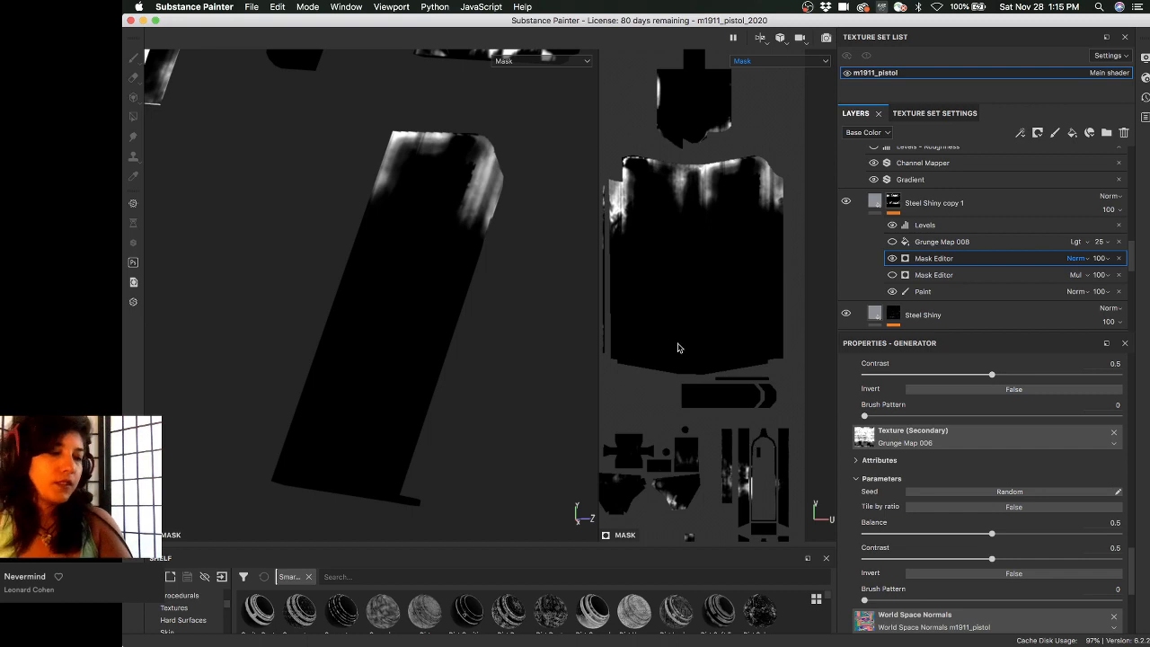
left_click_drag(991, 534, 896, 560)
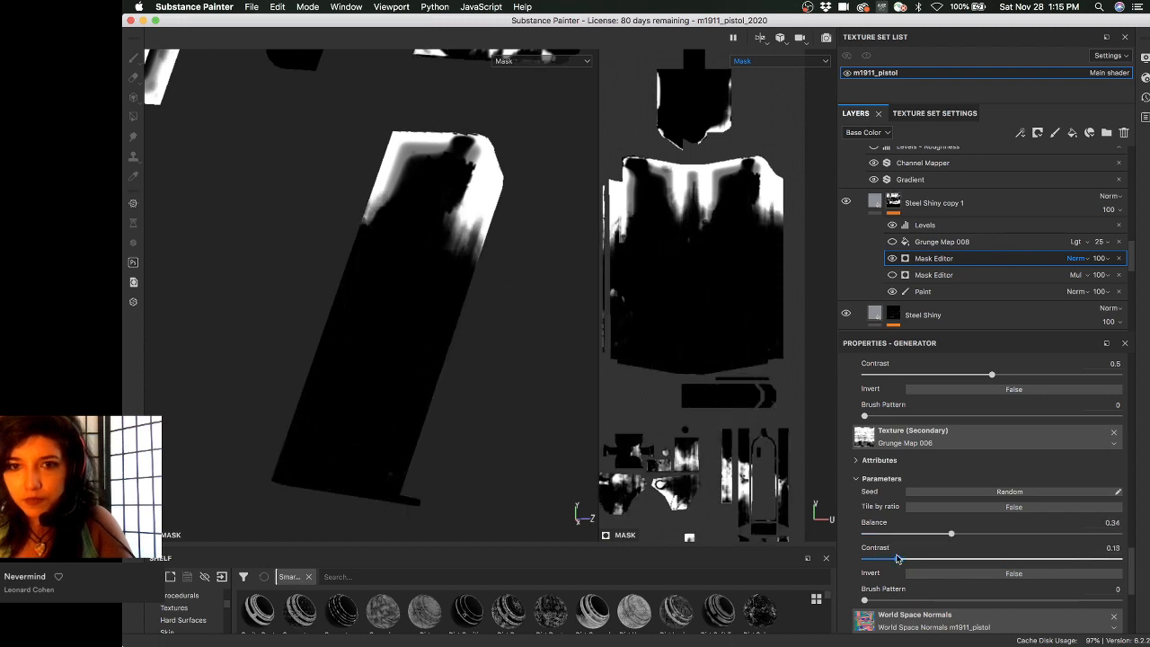
left_click_drag(951, 534, 943, 535)
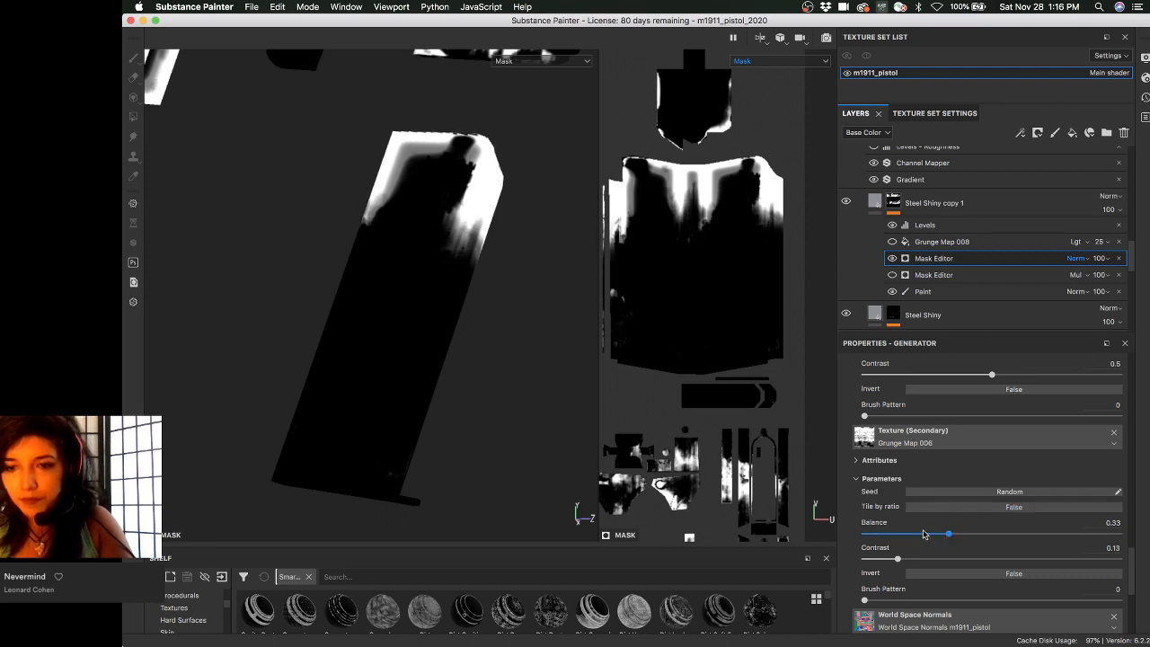
- Reseed the secondary grunge a few more times and set its Contrast to 0
left_click(961, 493)
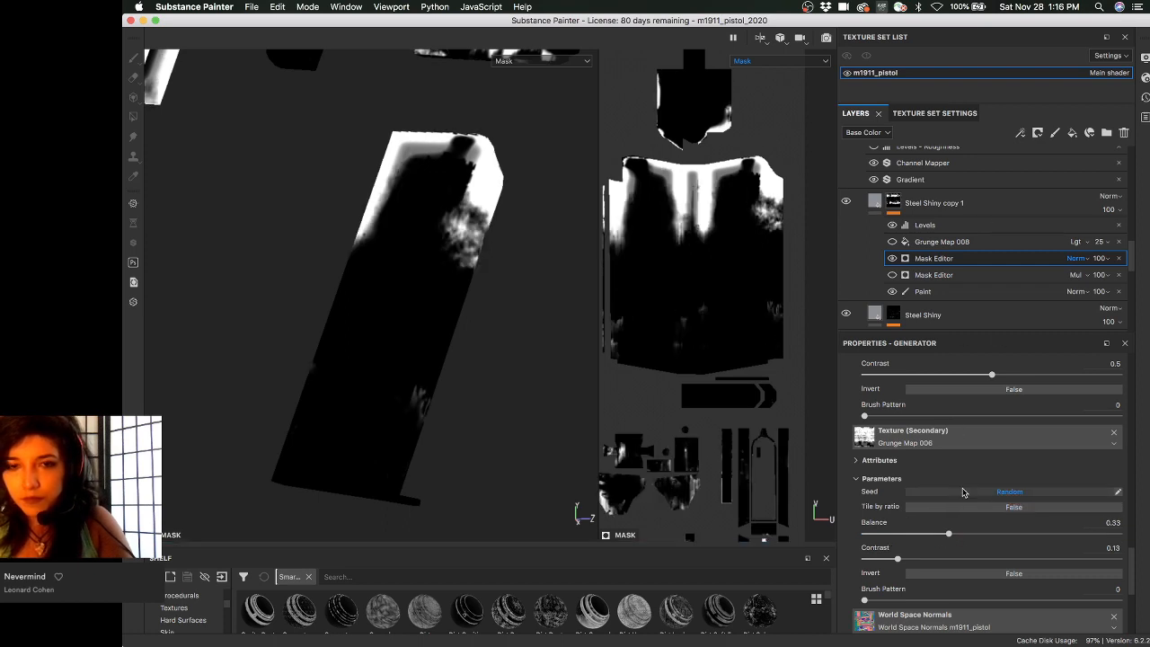
left_click(962, 491)
left_click(962, 491)
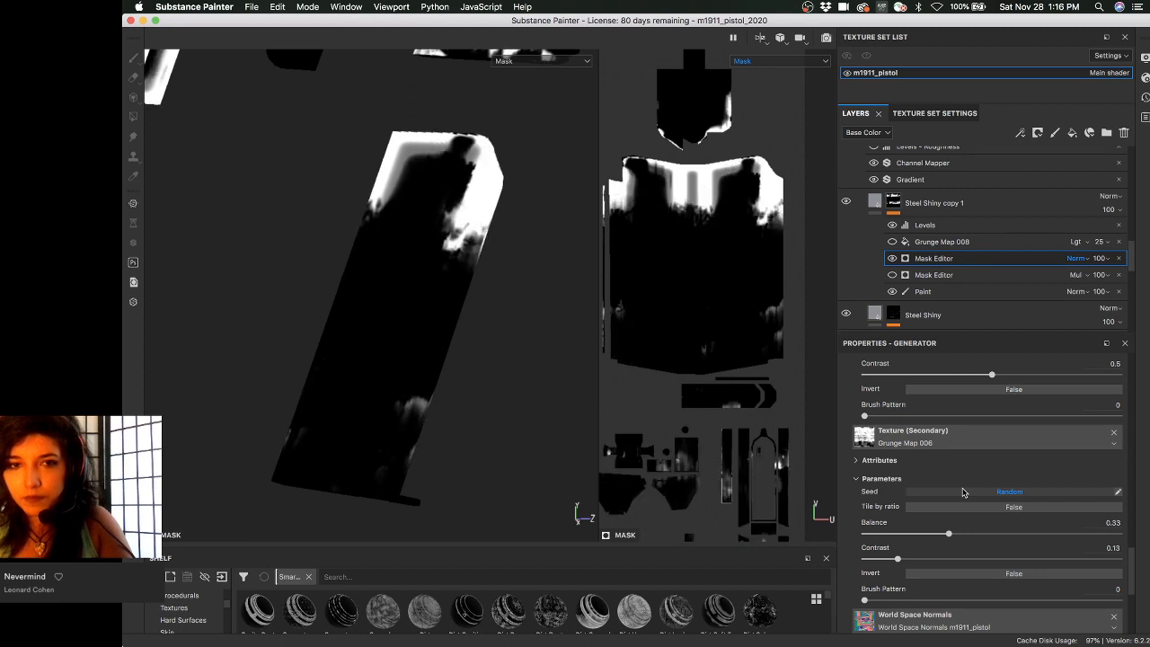
left_click(962, 491)
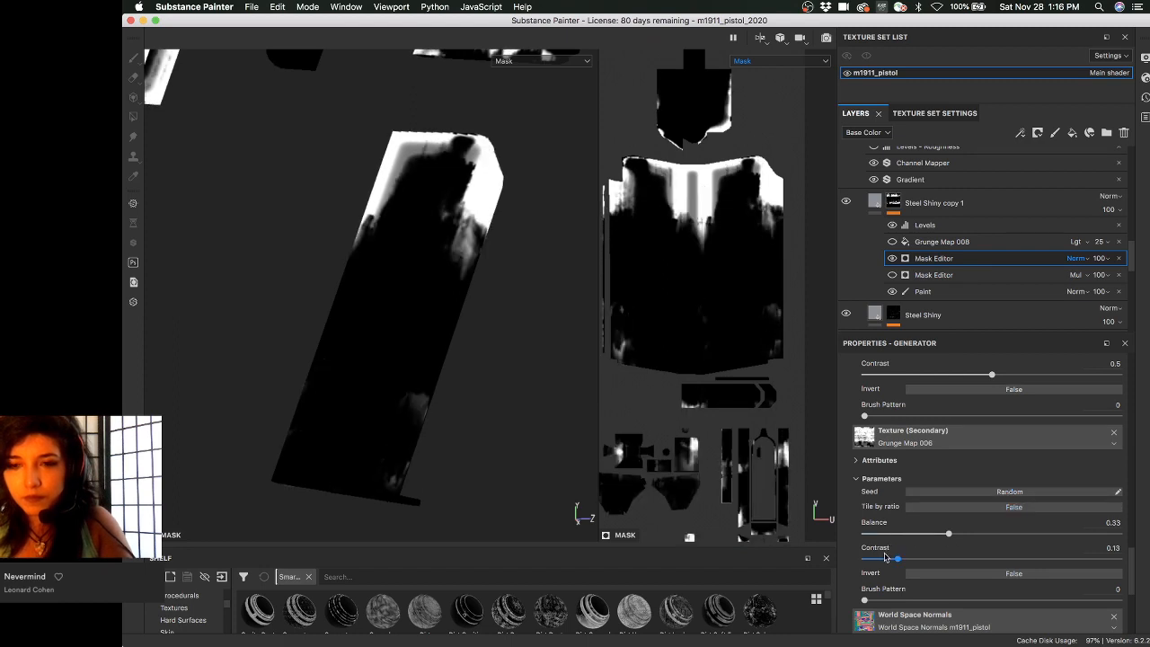
left_click_drag(896, 558, 853, 559)
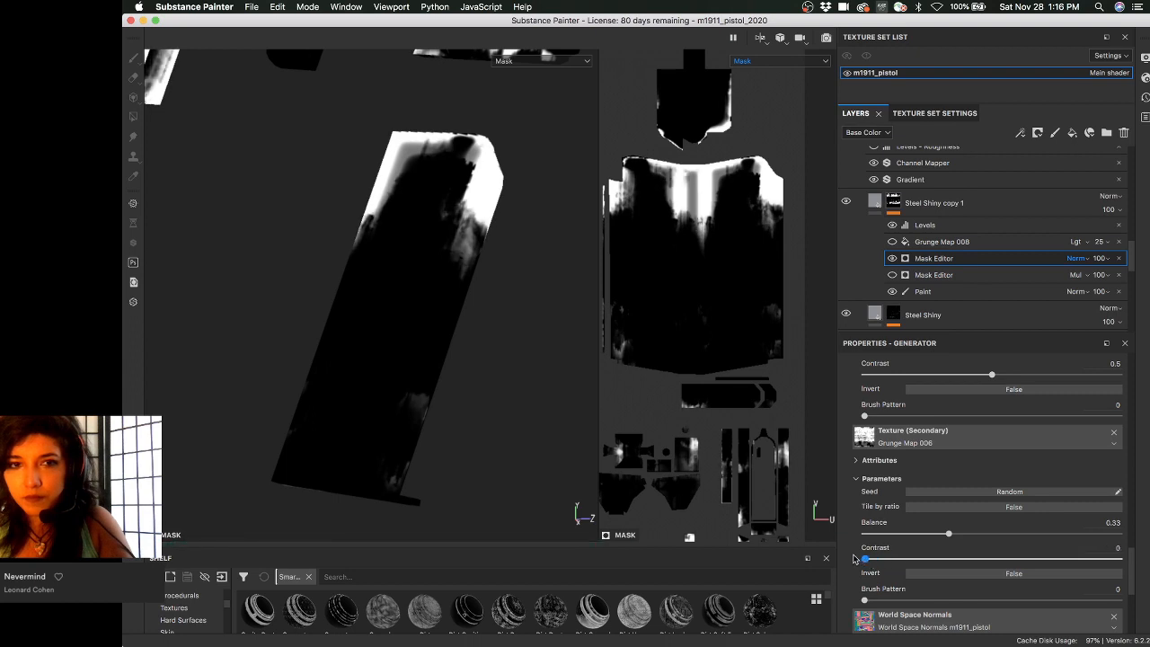
left_click_drag(361, 327, 441, 335, "alt")
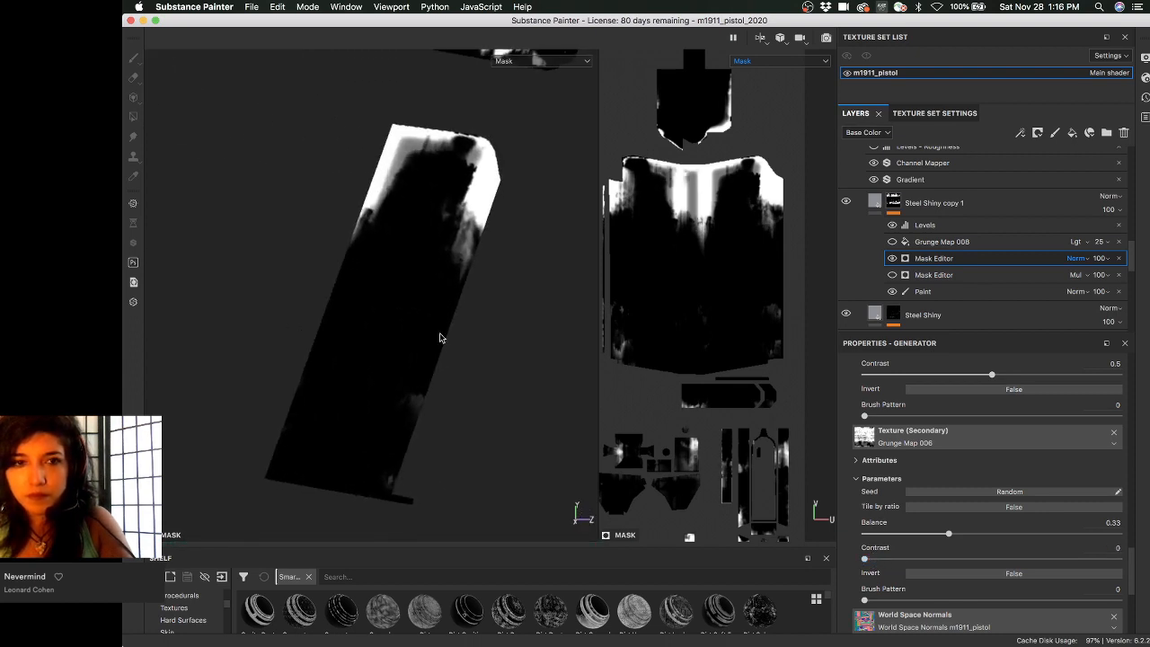
scroll(909, 483, "up", 10)
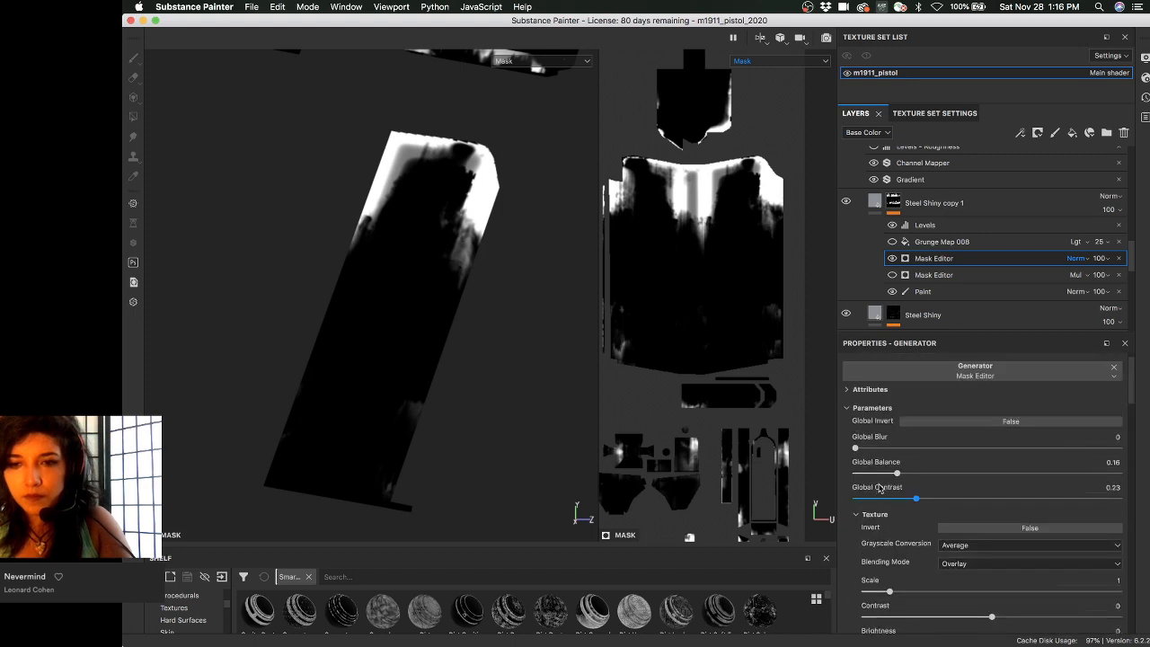
- Adjust the mask's global balance and contrast, then lower grunge Contrast to 0.23 and Balance to 0.47
left_click_drag(896, 473, 979, 474)
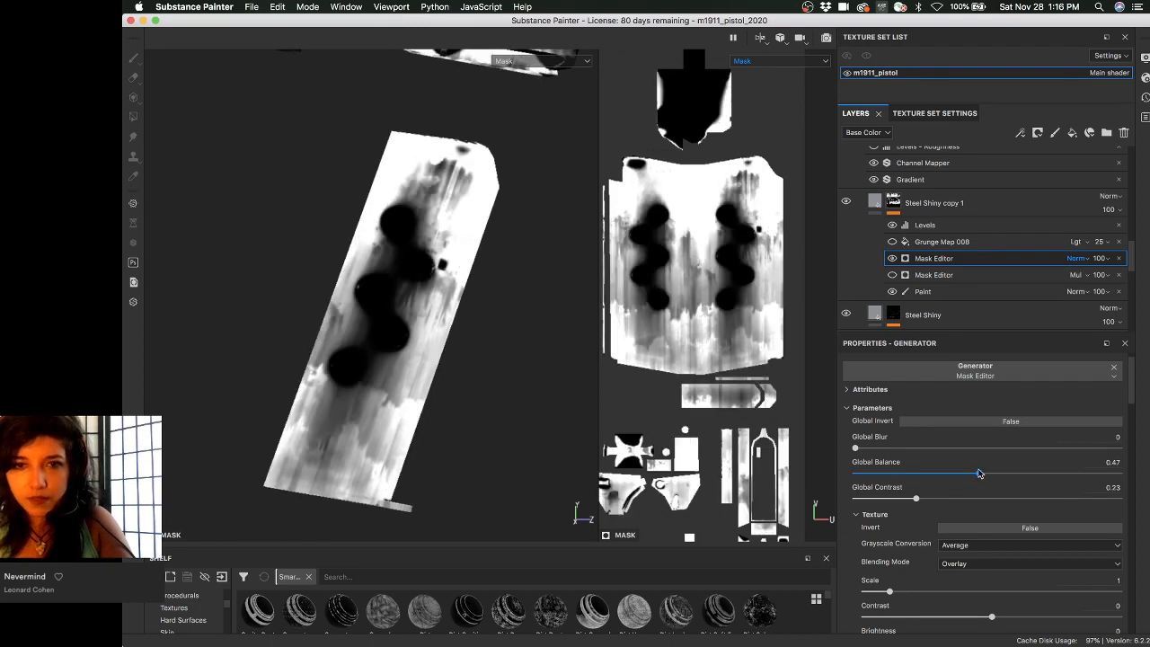
left_click_drag(916, 497, 878, 496)
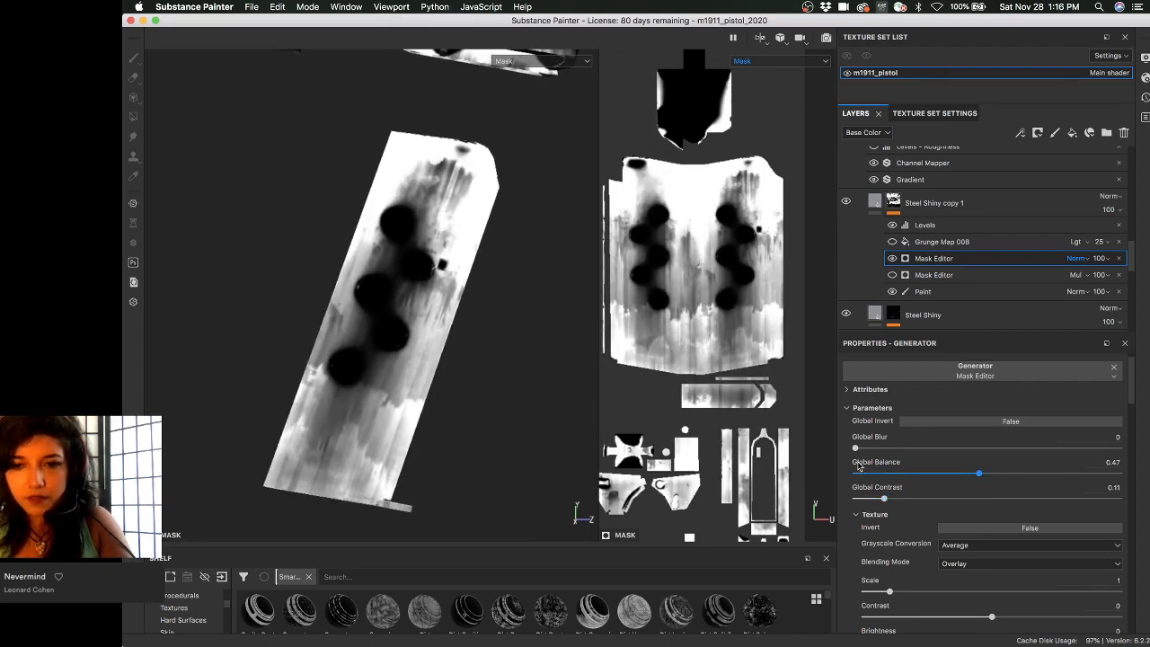
scroll(871, 493, "down", 5)
scroll(857, 486, "down", 10)
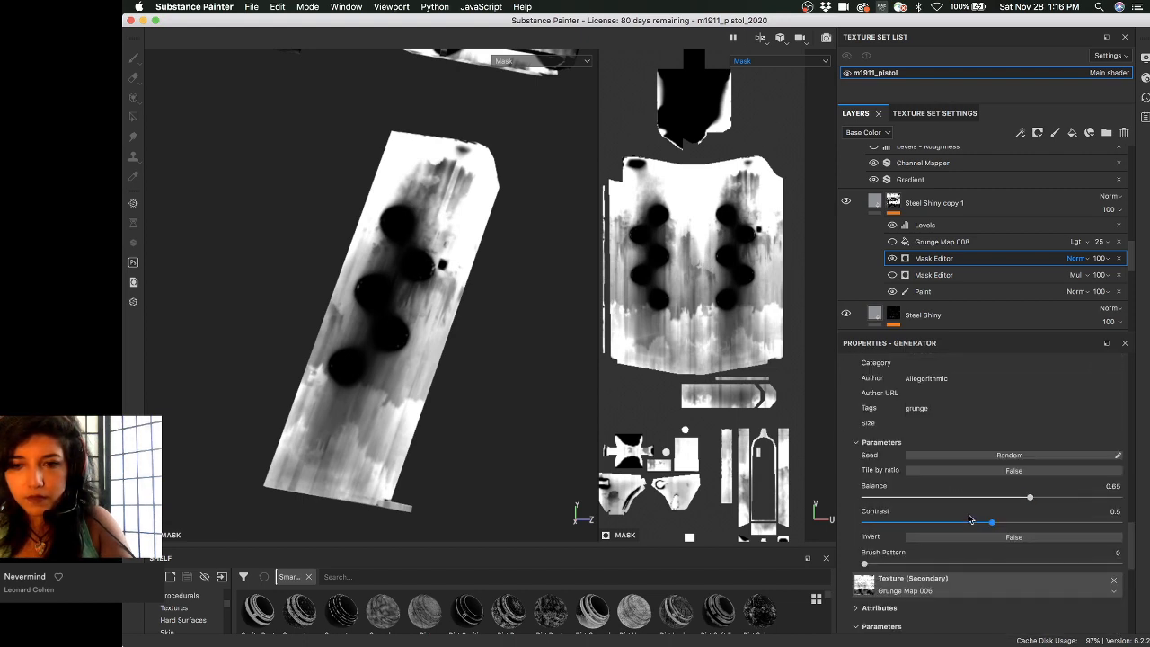
left_click_drag(988, 522, 921, 522)
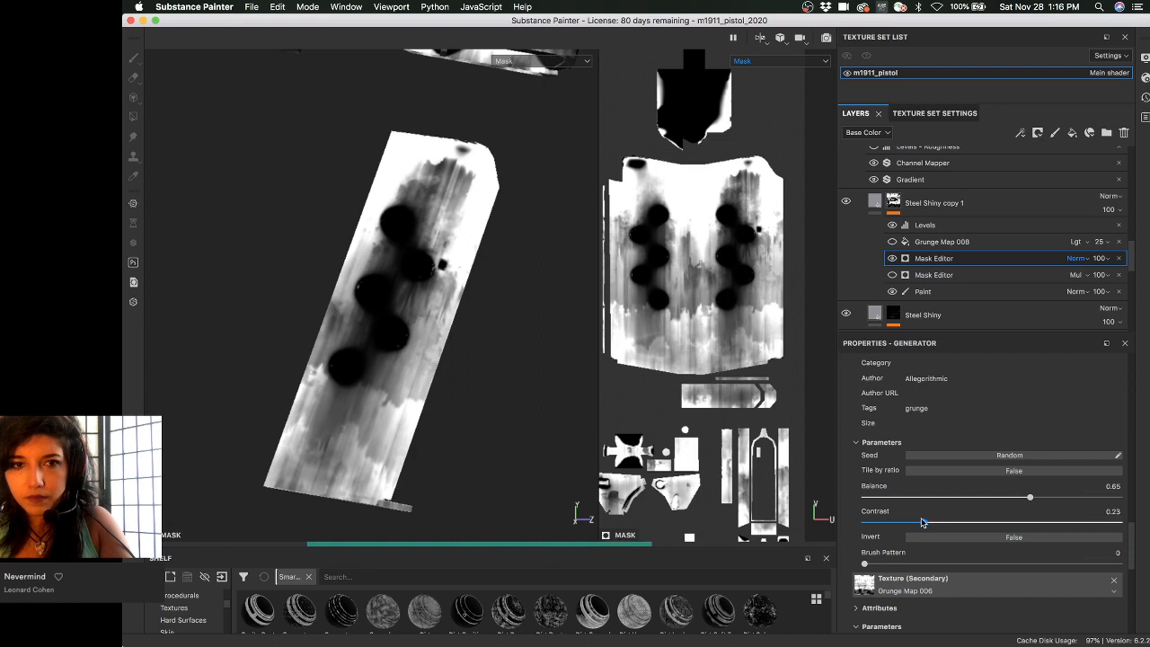
left_click(1002, 496)
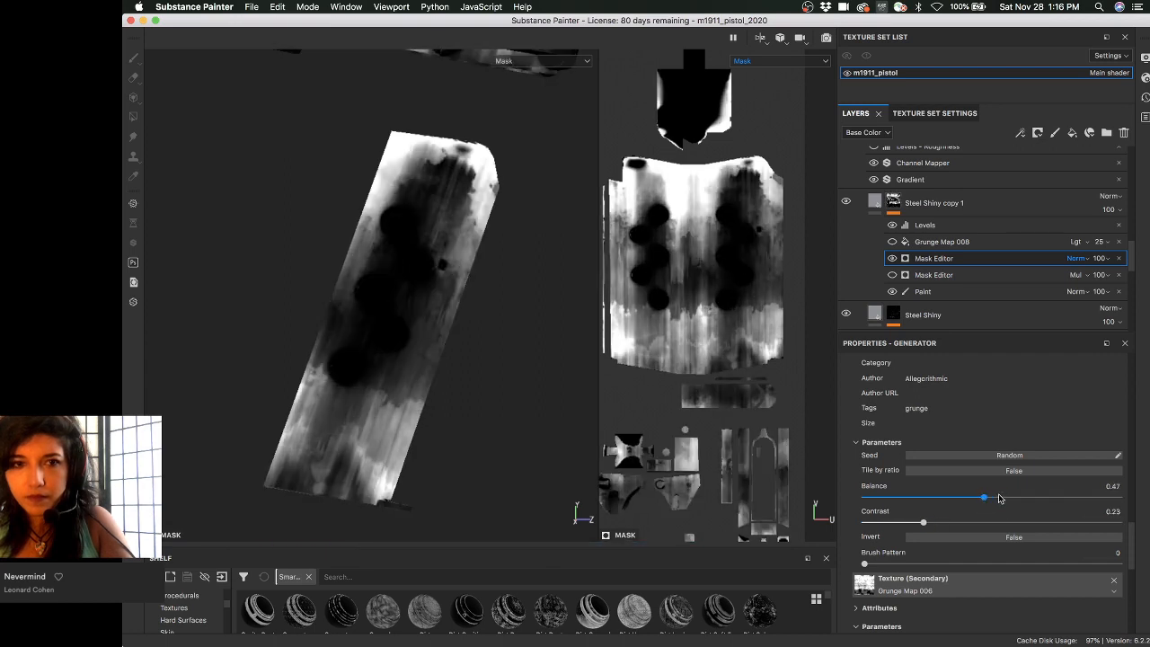
- Set the secondary grunge texture's Balance to 0.43 and Contrast to 0.32
scroll(999, 498, "down", 3)
left_click(907, 534)
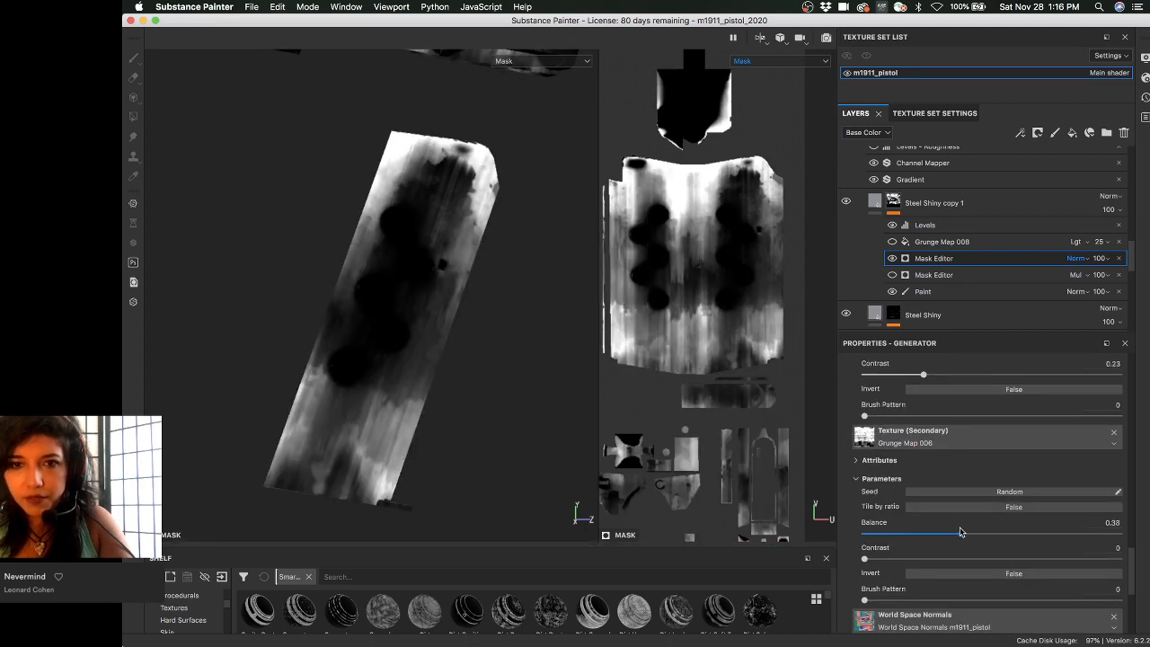
left_click(987, 531)
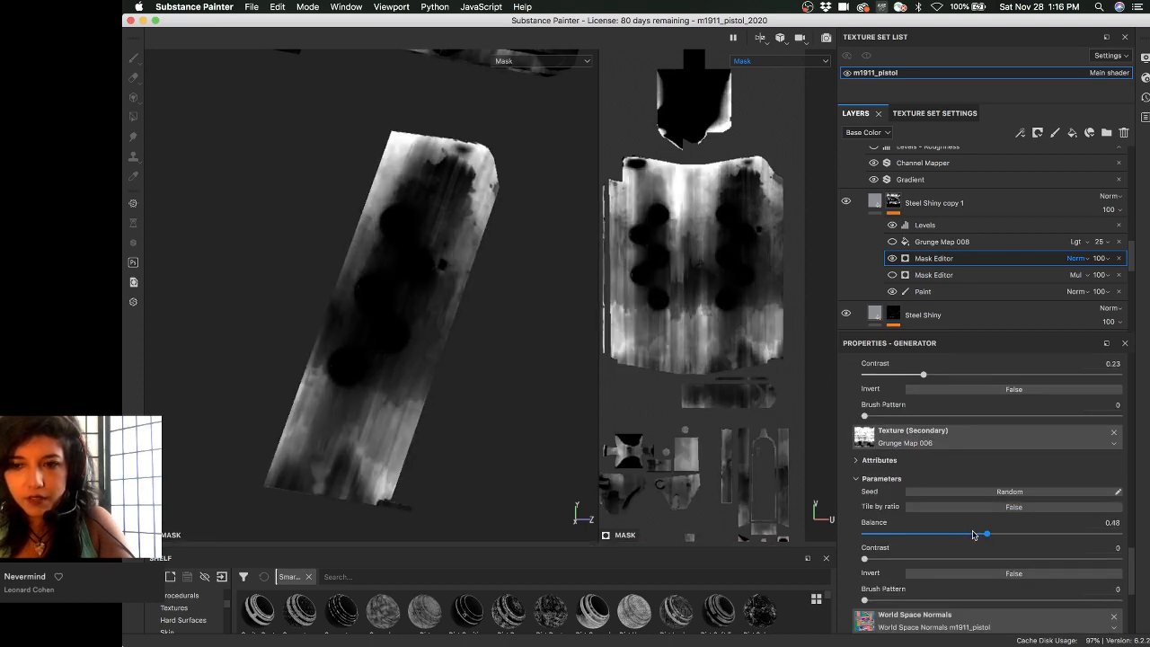
left_click(972, 533)
left_click(901, 557)
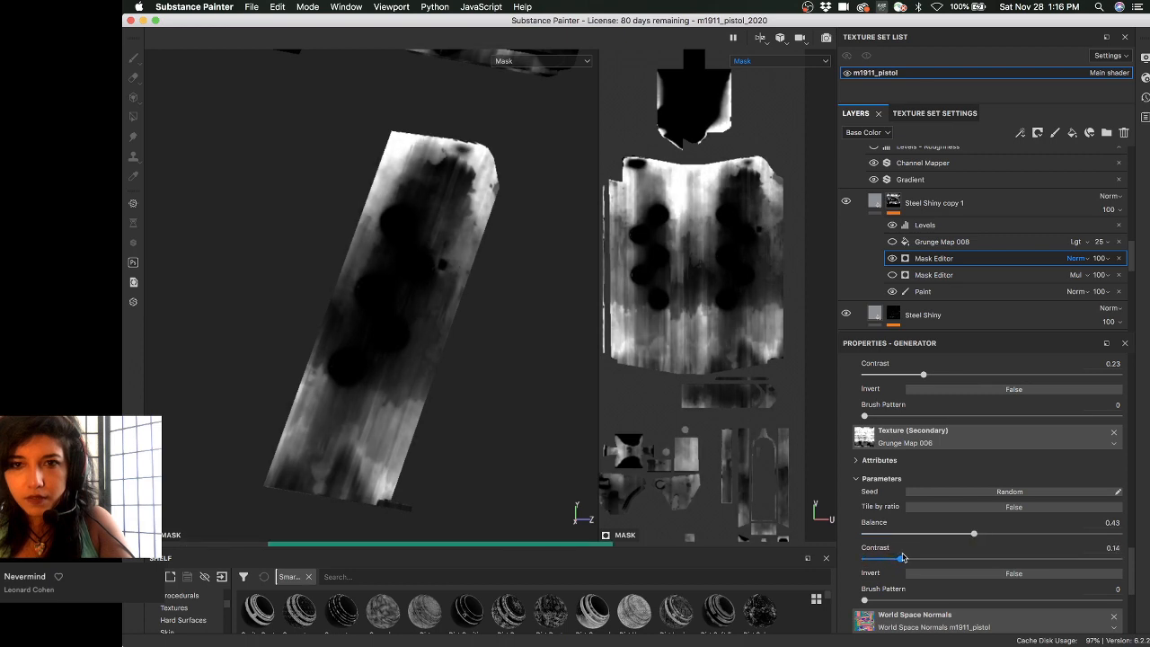
left_click(945, 558)
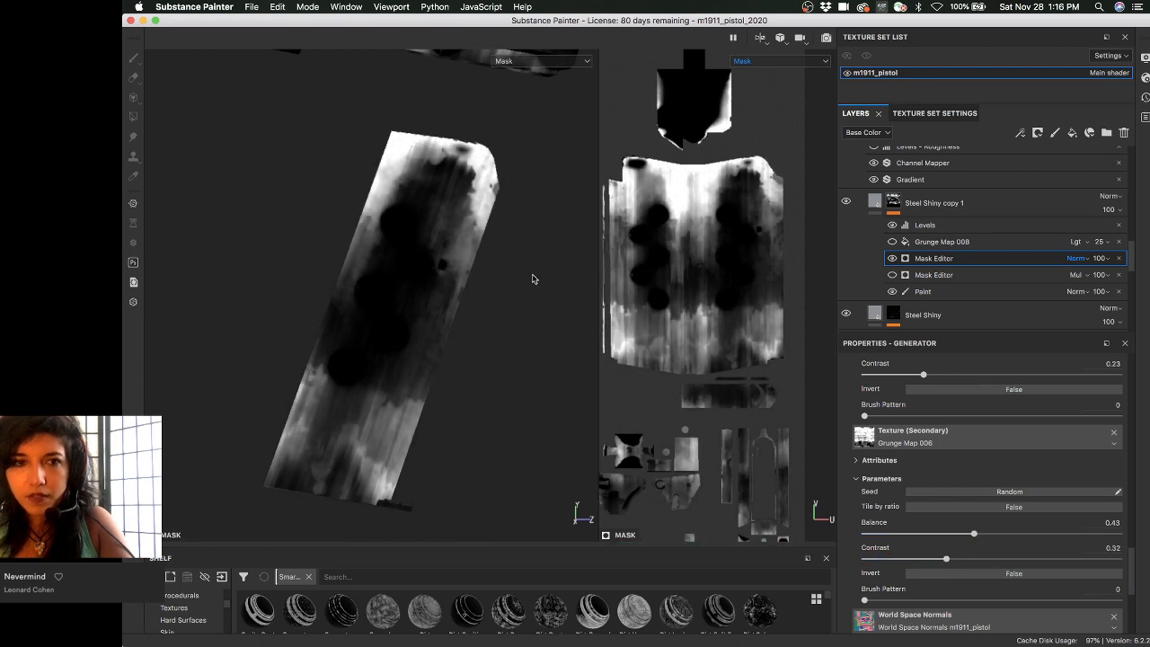
- Switch the viewport back to material view and briefly try Global Blur on the mask
key("m")
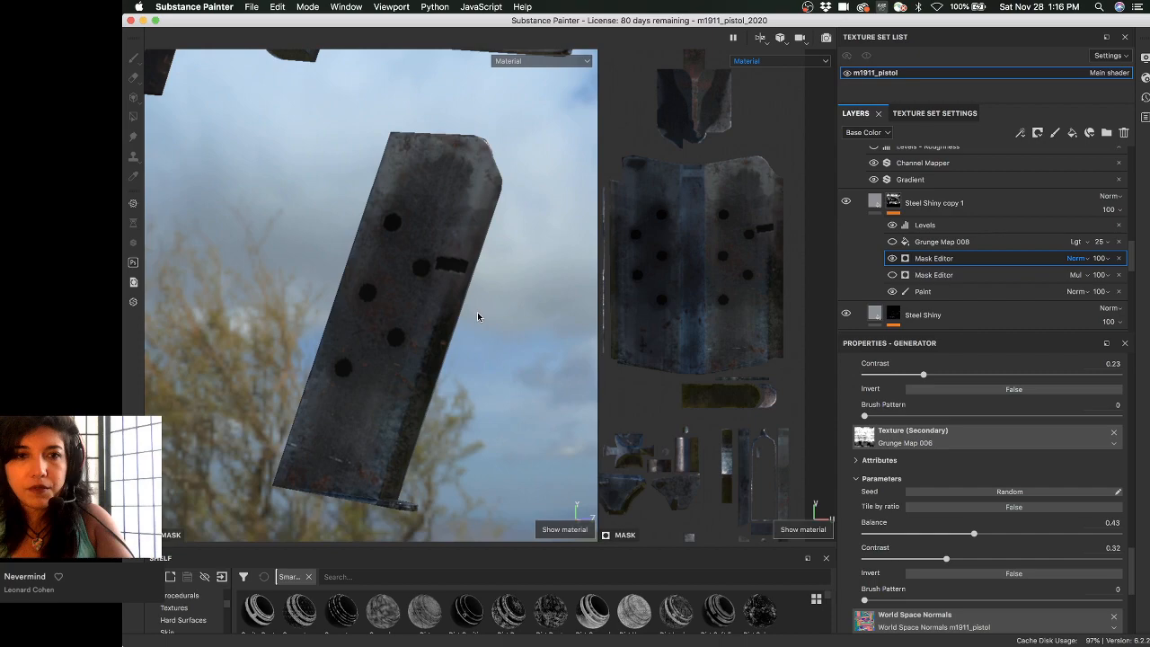
left_click_drag(511, 322, 429, 267, "alt")
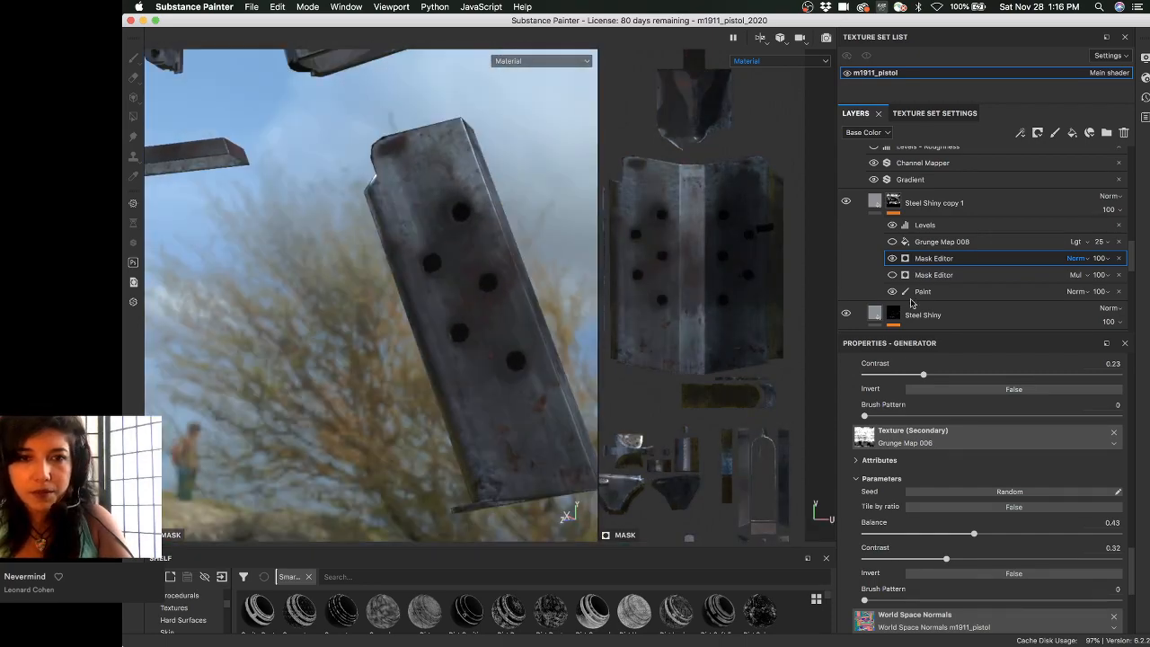
scroll(885, 483, "up", 10)
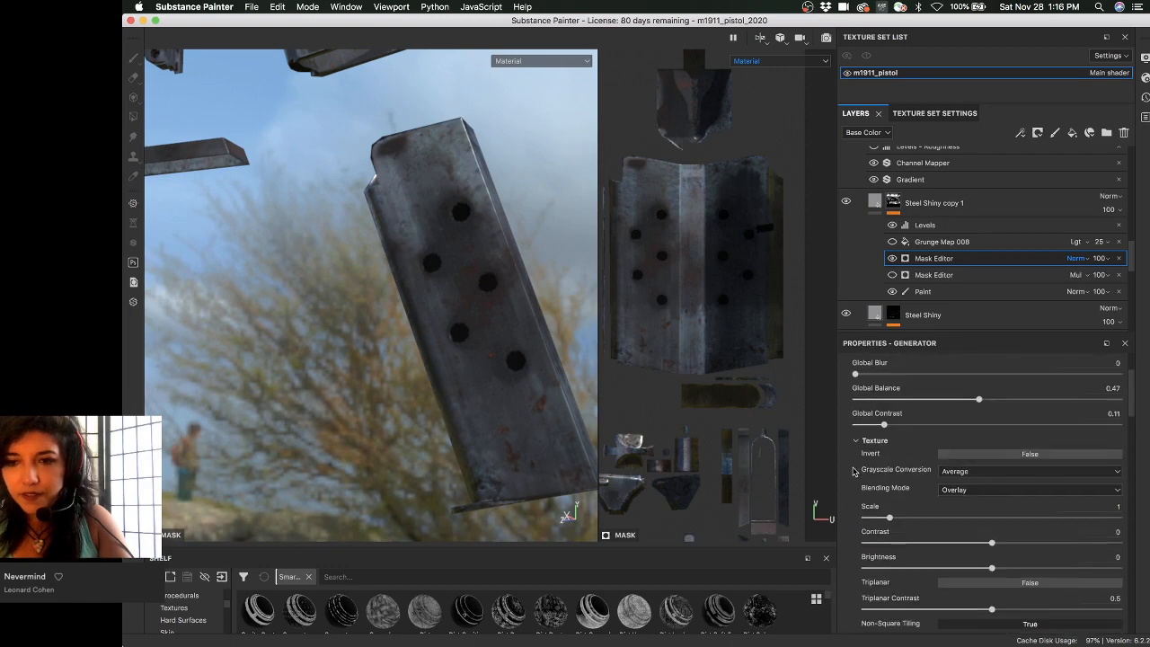
left_click(876, 466)
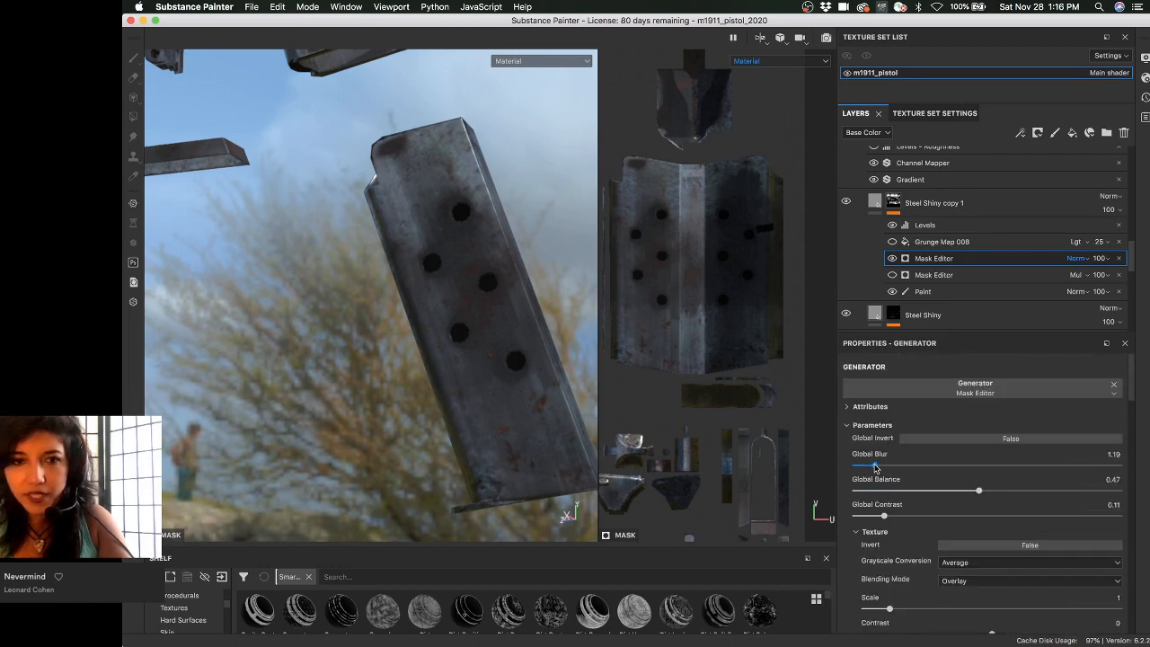
left_click_drag(875, 466, 804, 467)
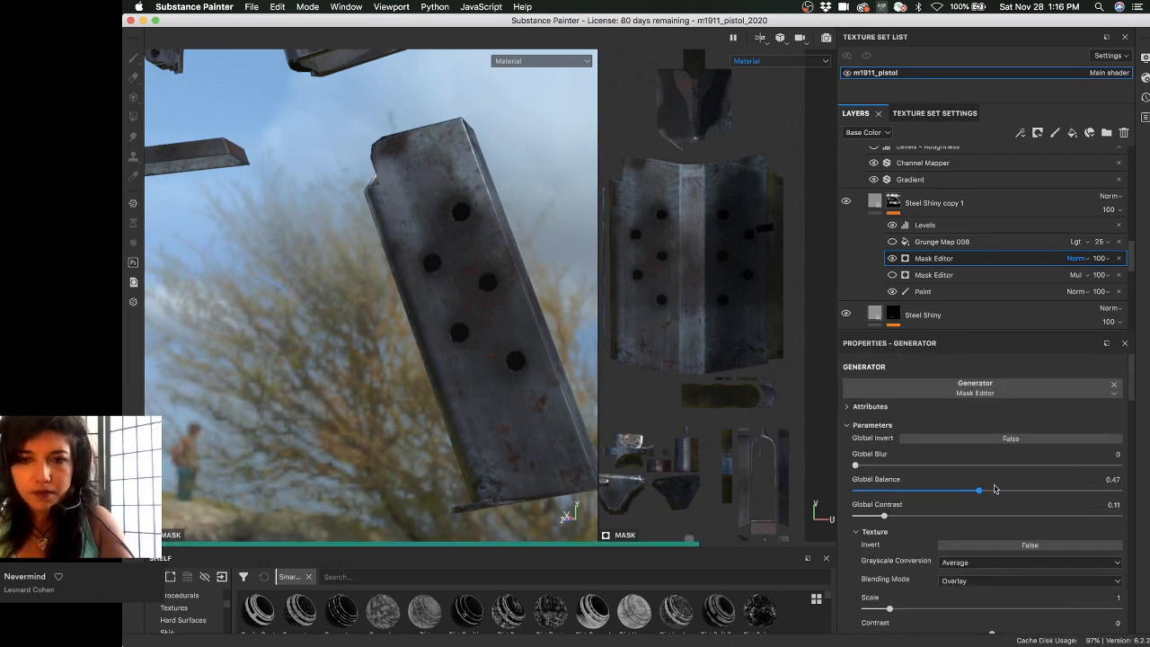
- Set the mask's Global Balance to 0.42 and Global Contrast to 0.03
left_click(1015, 490)
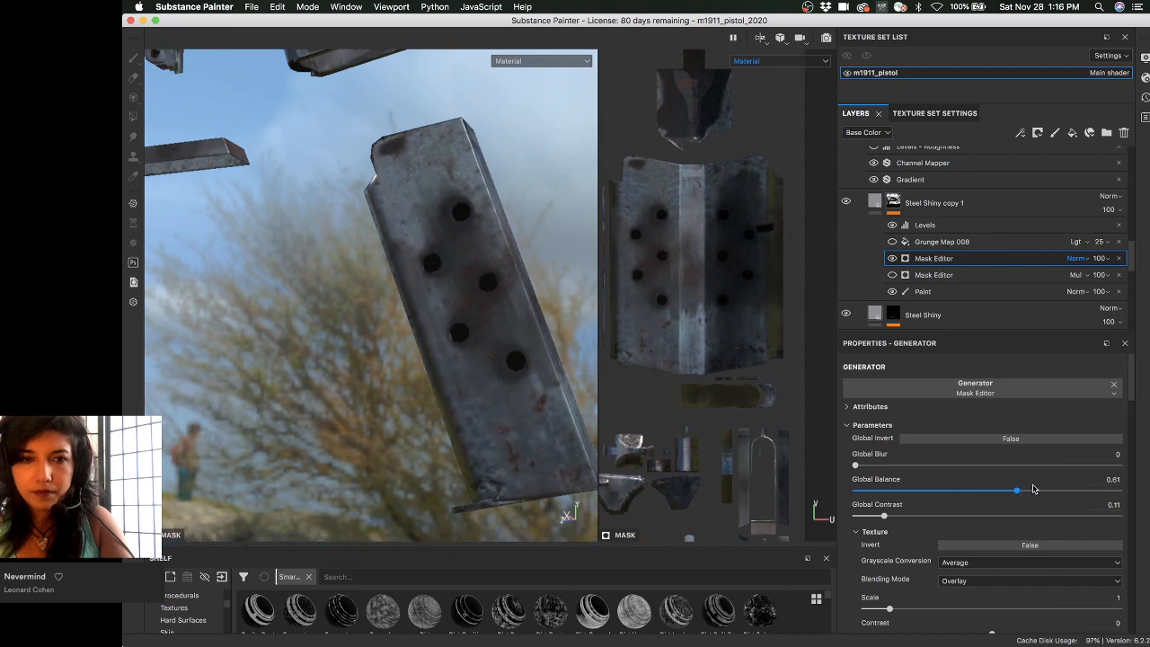
left_click(912, 490)
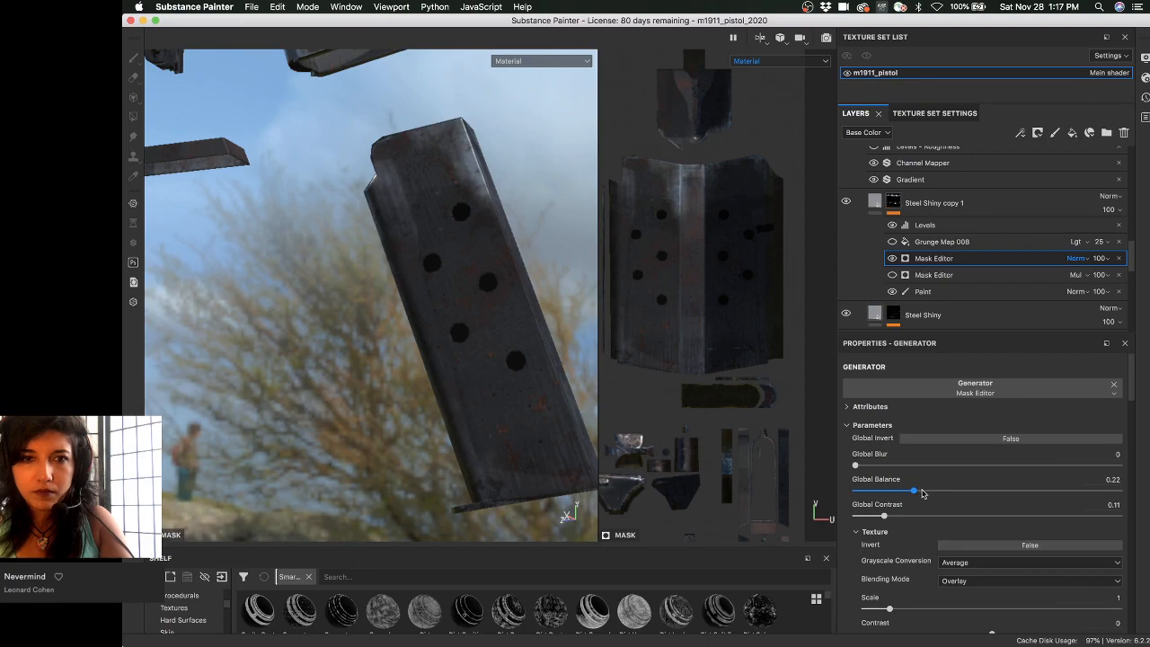
left_click_drag(492, 306, 417, 232, "alt")
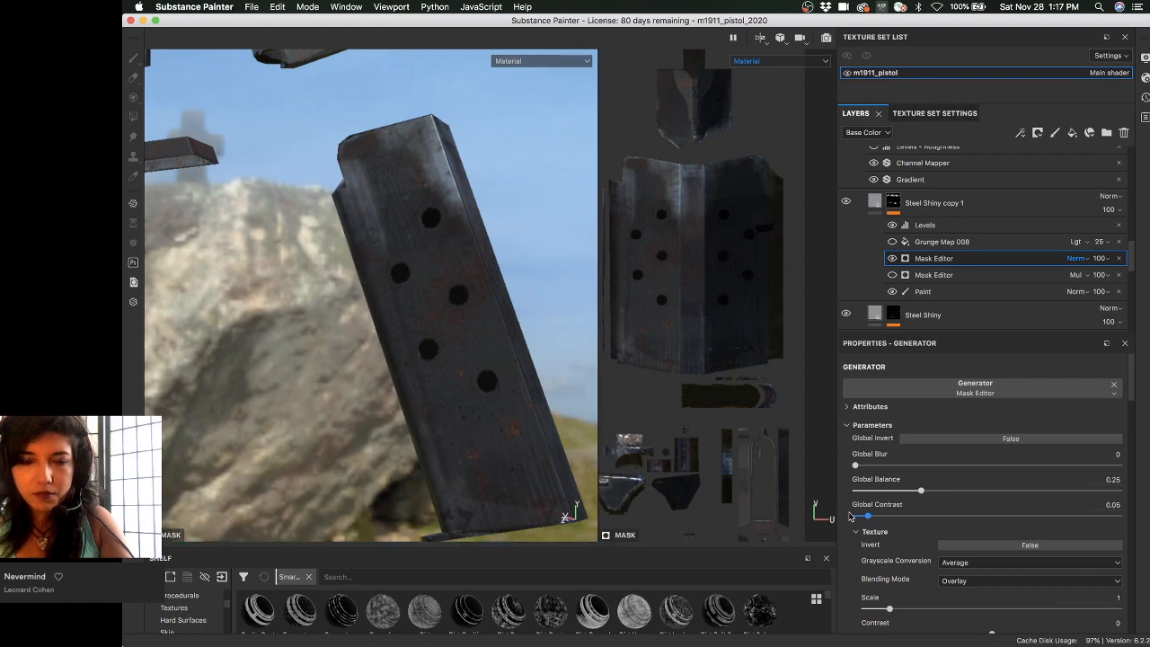
left_click_drag(868, 516, 862, 515)
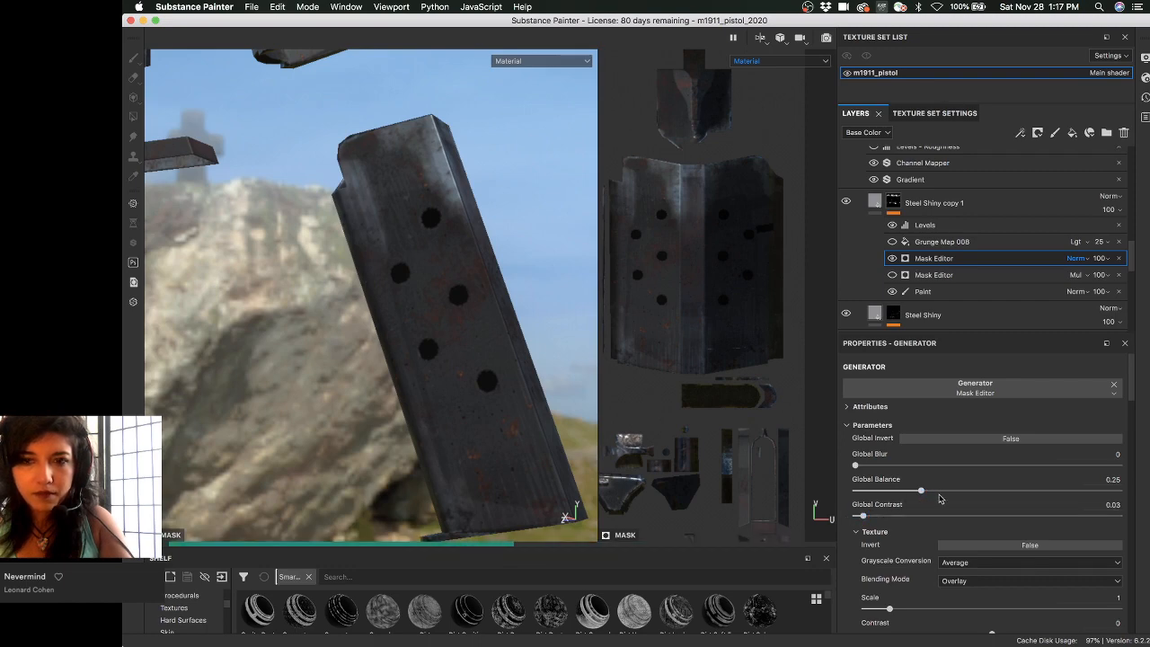
left_click_drag(921, 491, 942, 492)
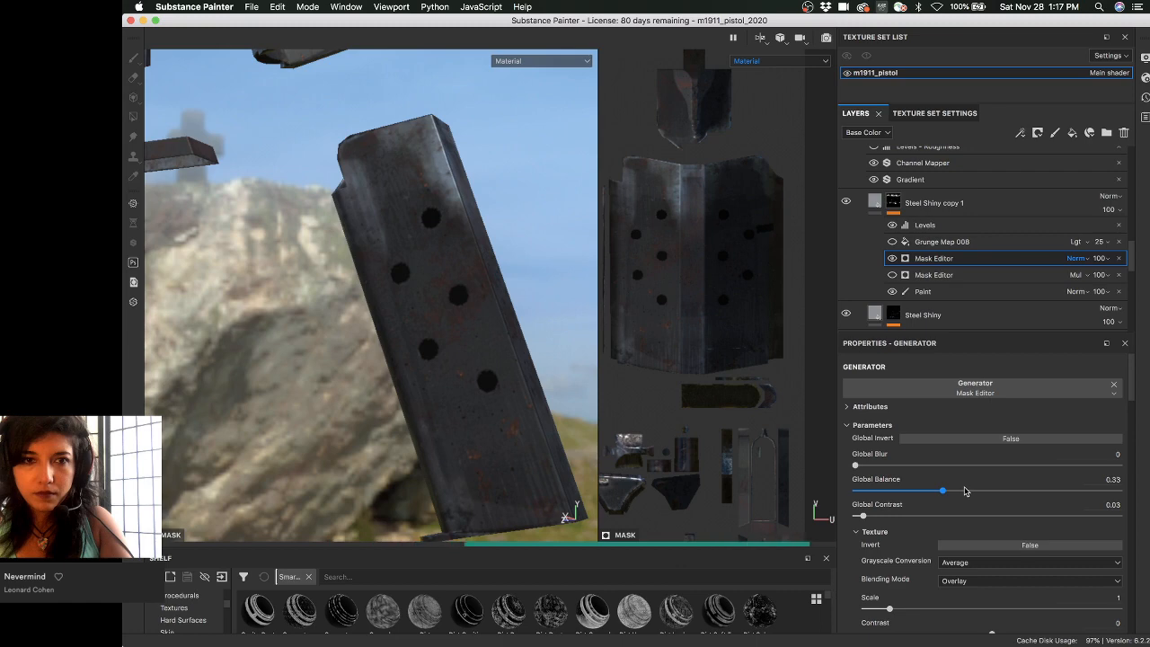
left_click(964, 491)
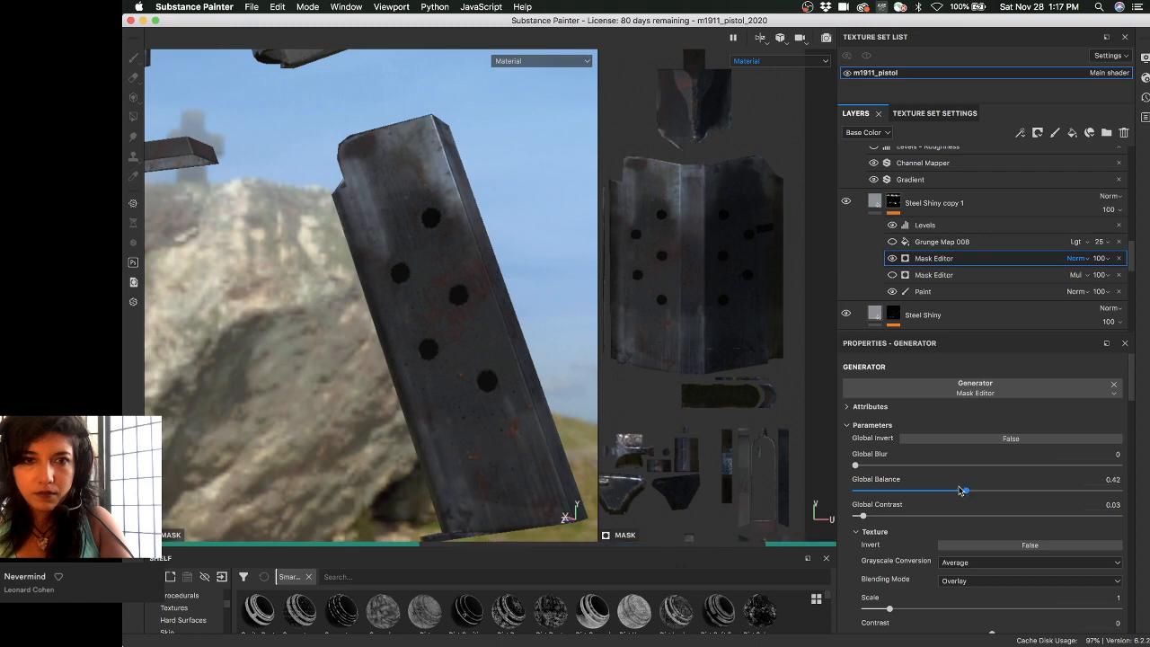
left_click_drag(496, 360, 530, 328, "alt")
- Reduce the mask's World Space Normal opacity to 0.01
scroll(877, 499, "down", 8)
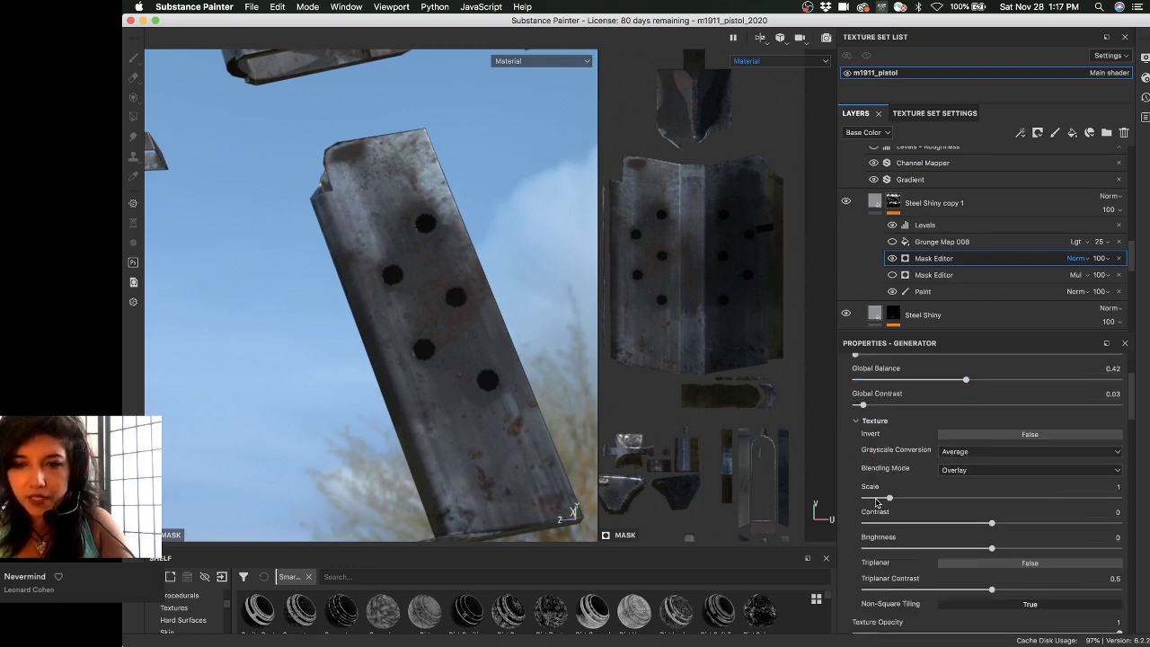
scroll(874, 498, "down", 5)
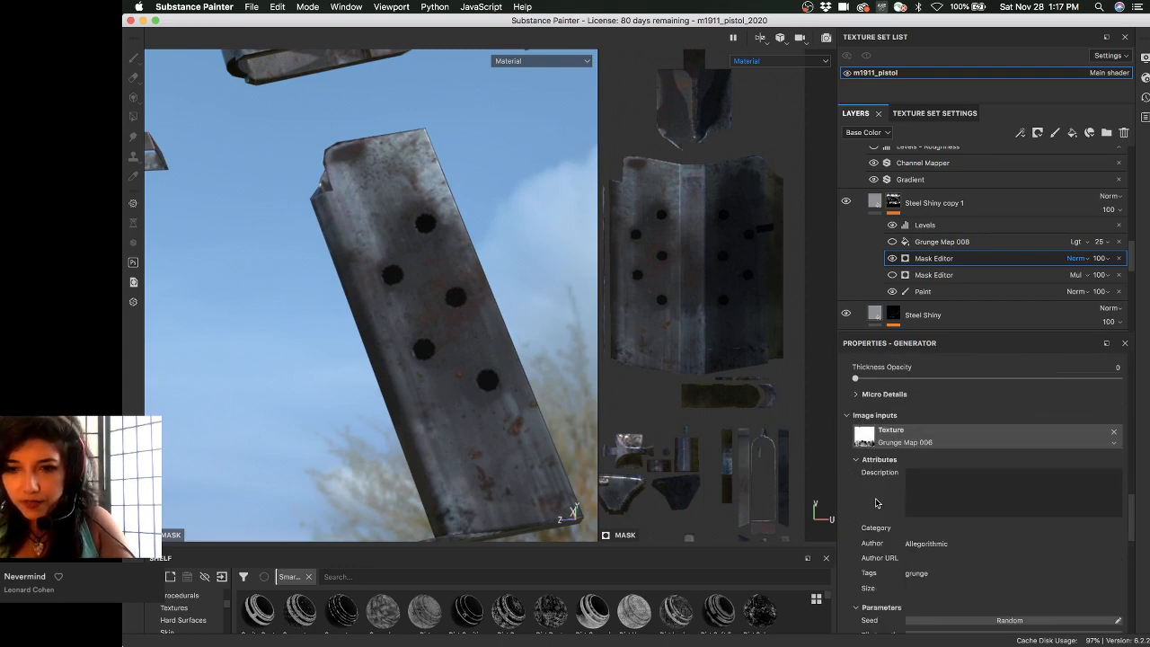
scroll(874, 498, "up", 2)
mouse_move(923, 475)
left_mouse_down()
mouse_move(946, 474)
mouse_move(904, 473)
left_mouse_up()
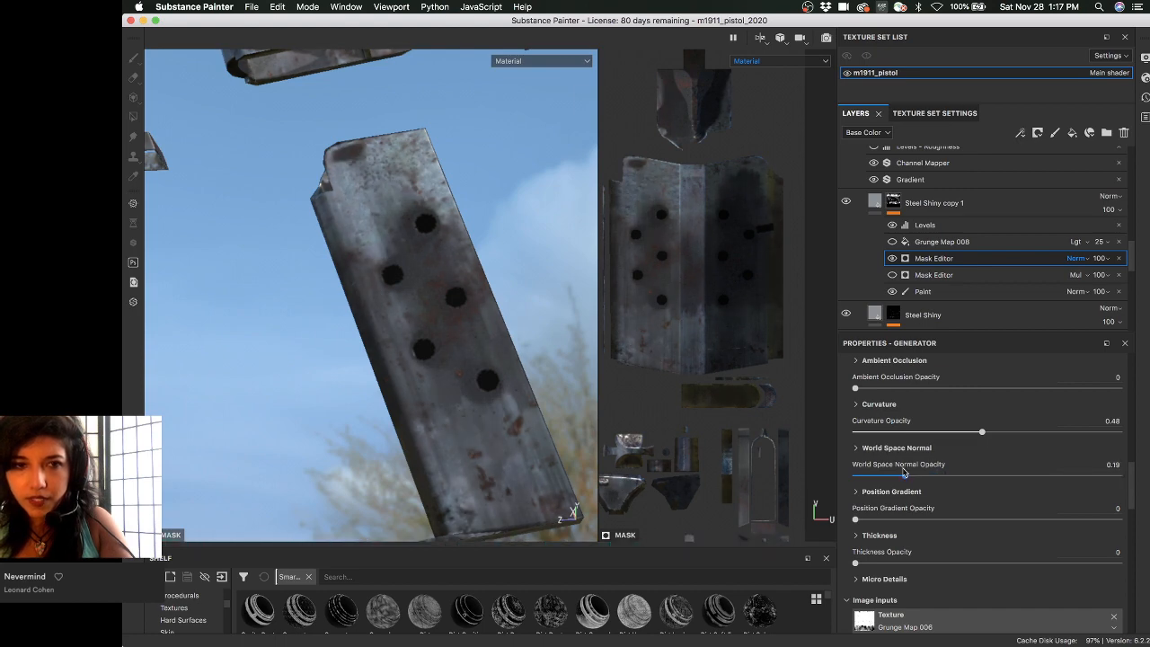
left_click_drag(861, 476, 856, 475)
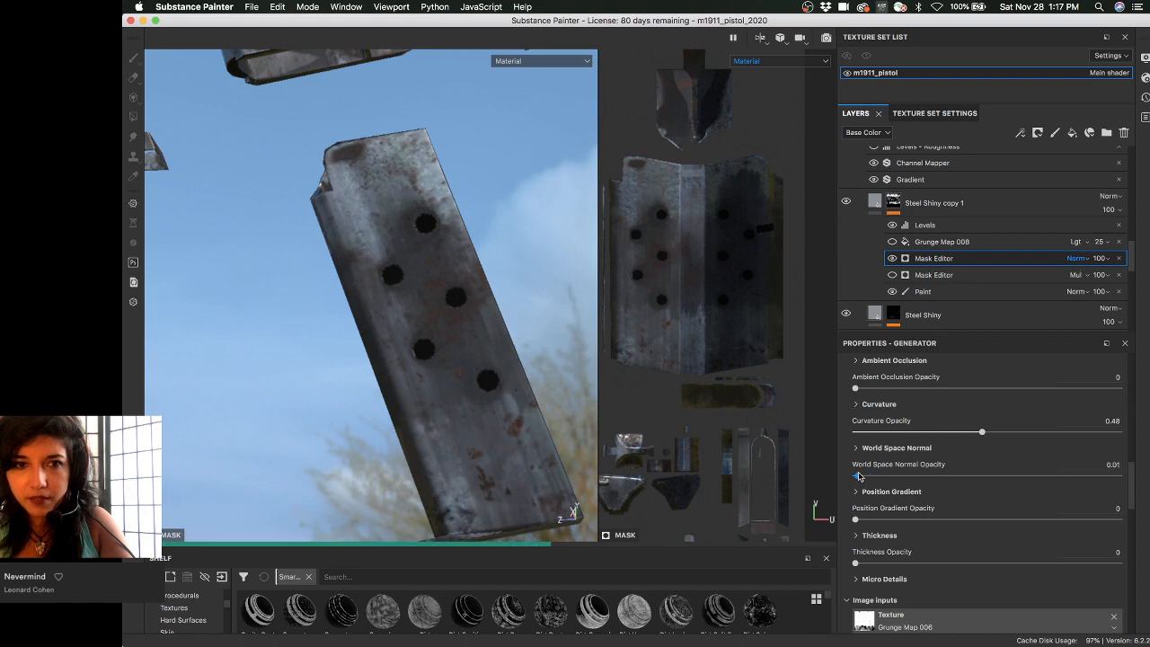
- Settle the Curvature opacity at 0.42, darkening the magazine's worn steel
left_click(857, 404)
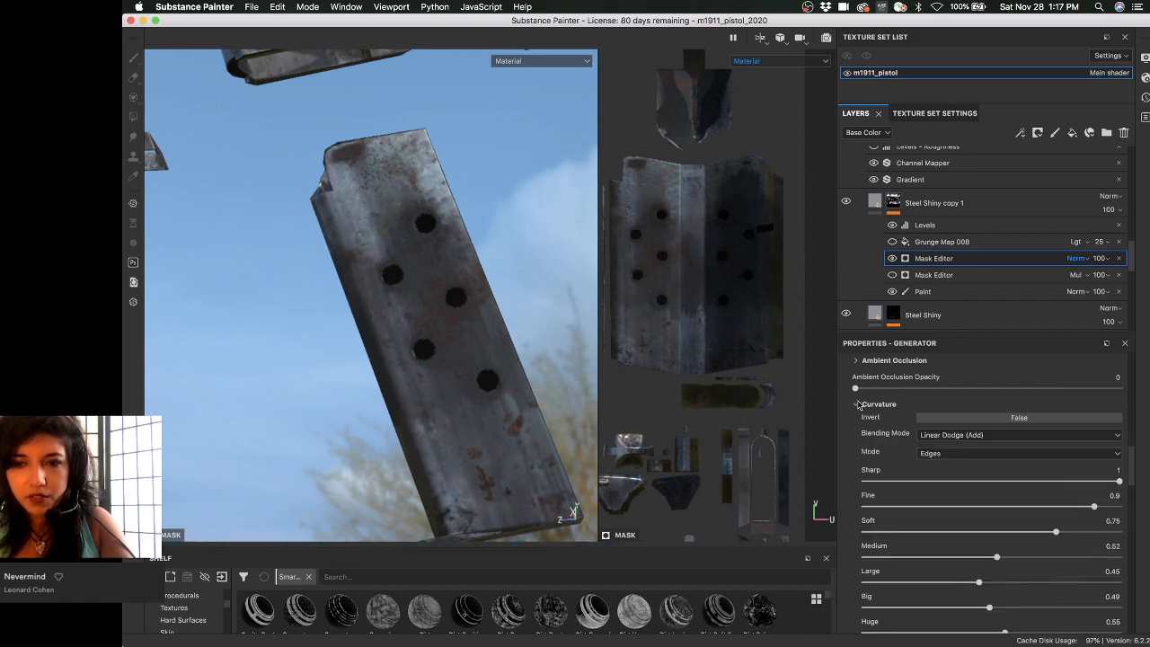
left_click(857, 404)
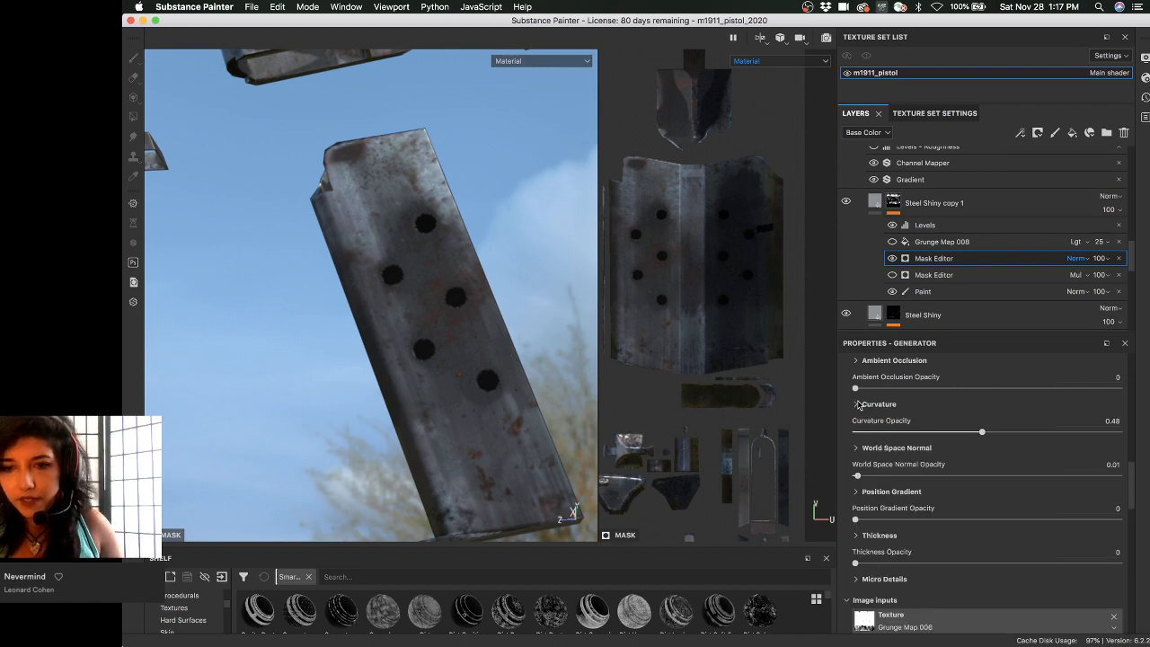
left_click(858, 404)
left_click(858, 406)
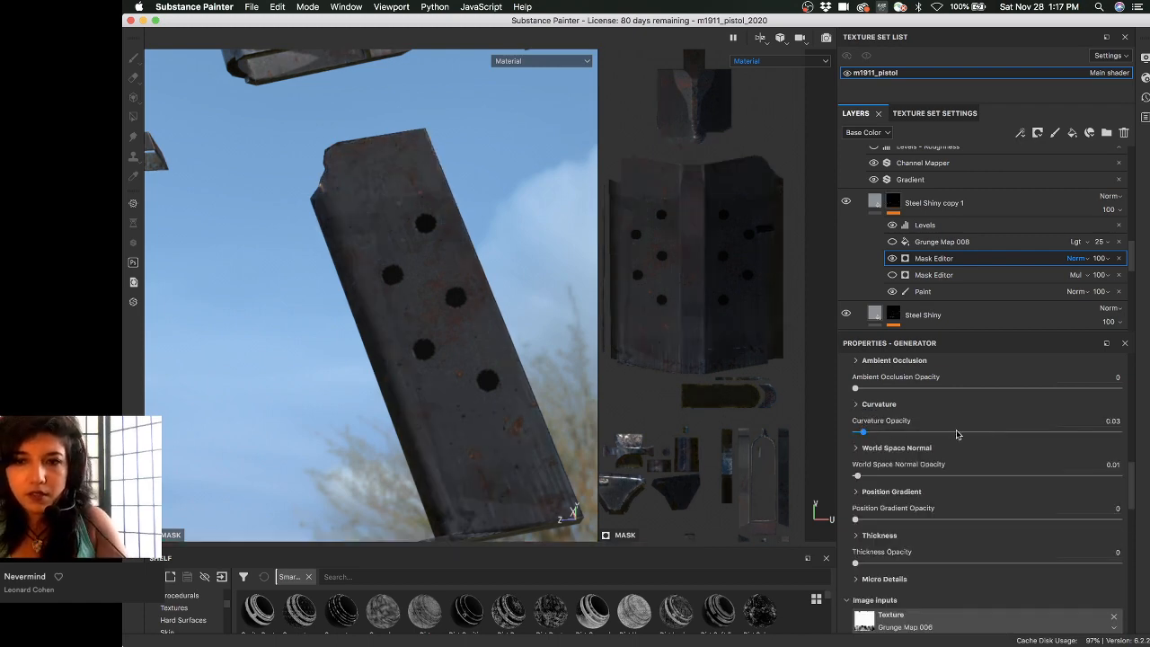
left_click_drag(861, 430, 1058, 431)
left_click_drag(984, 433, 949, 433)
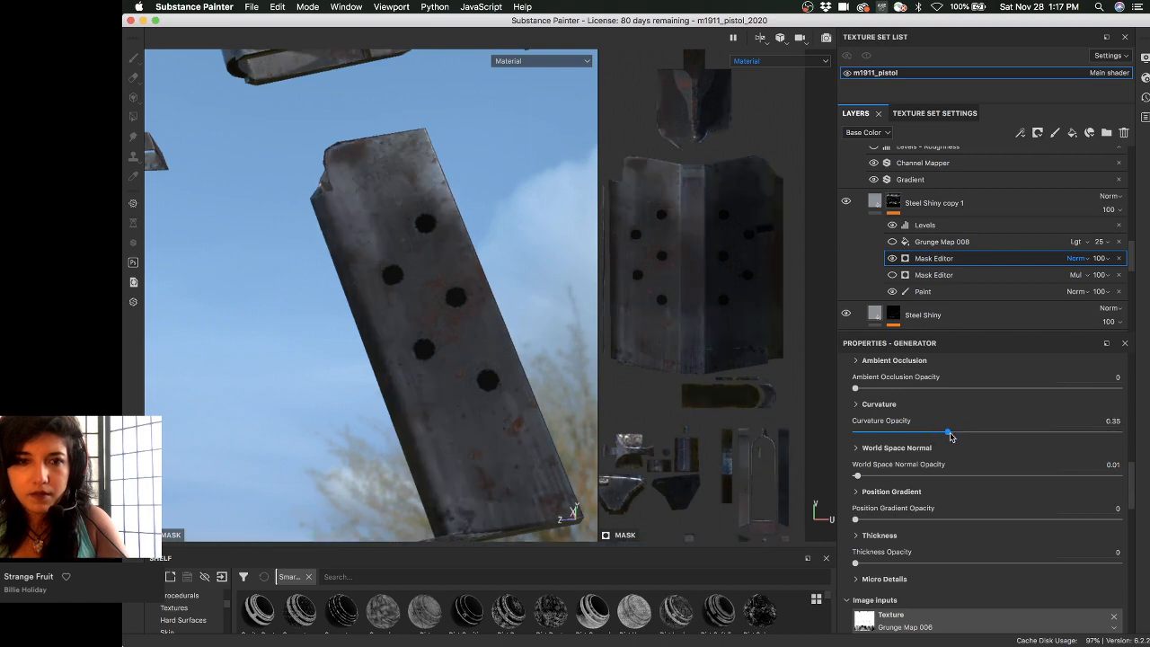
left_click_drag(955, 435, 968, 435)
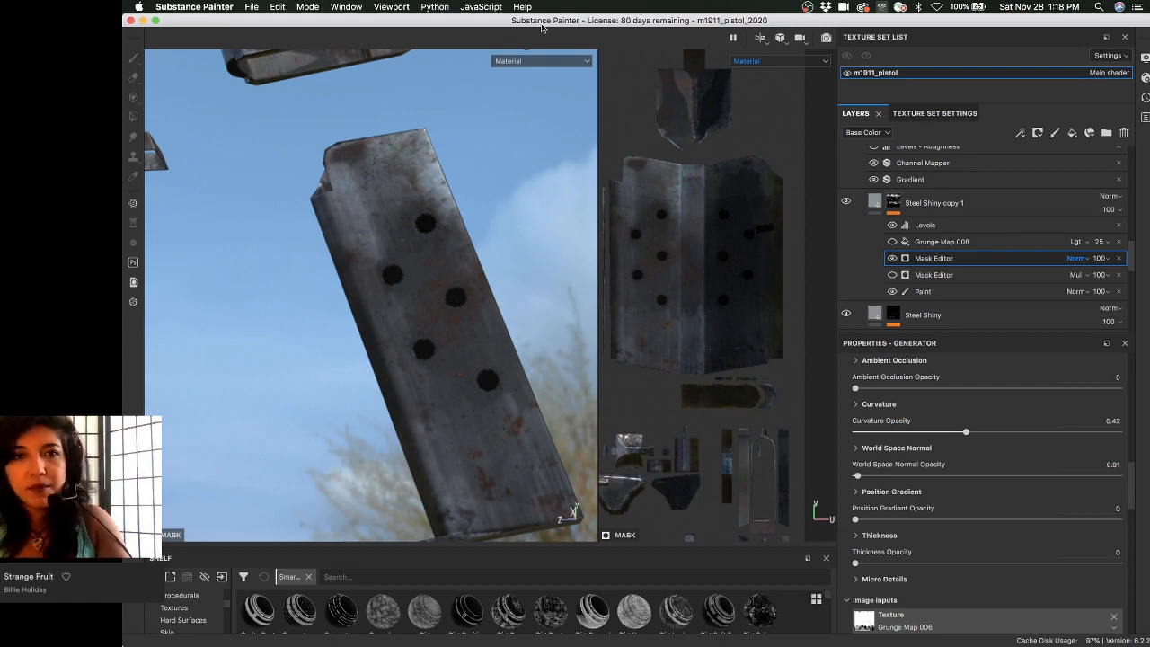
left_click_drag(488, 198, 355, 266, "alt")
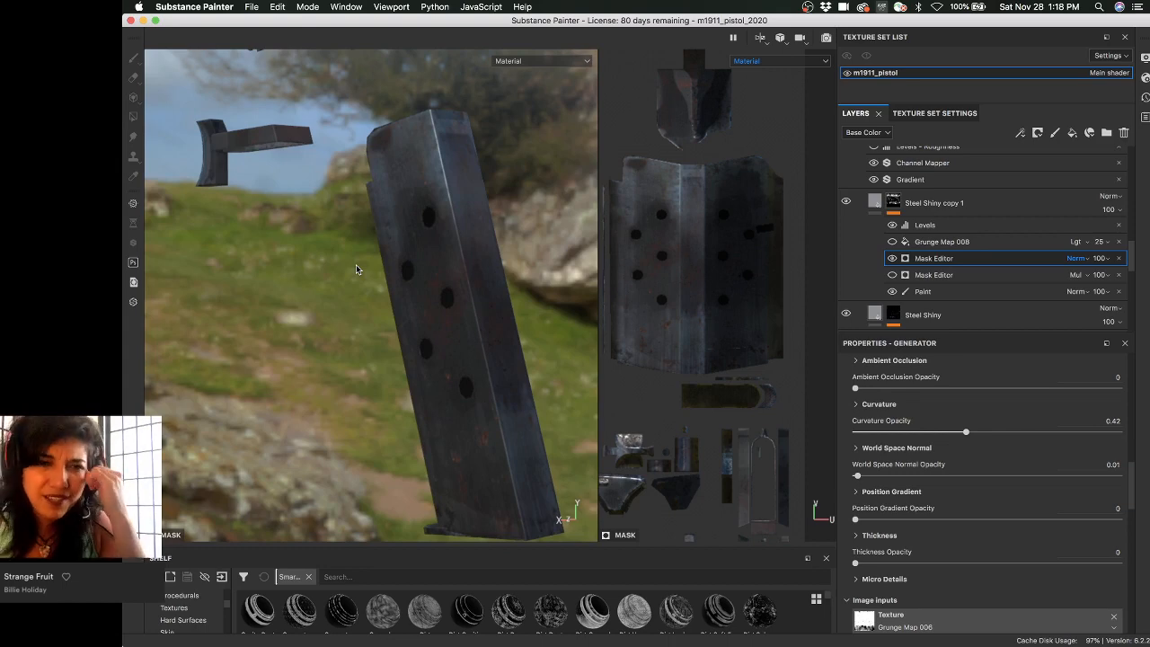
- Save the project, then inspect the magazine while toggling part of the mask to compare wear
key("super+s")
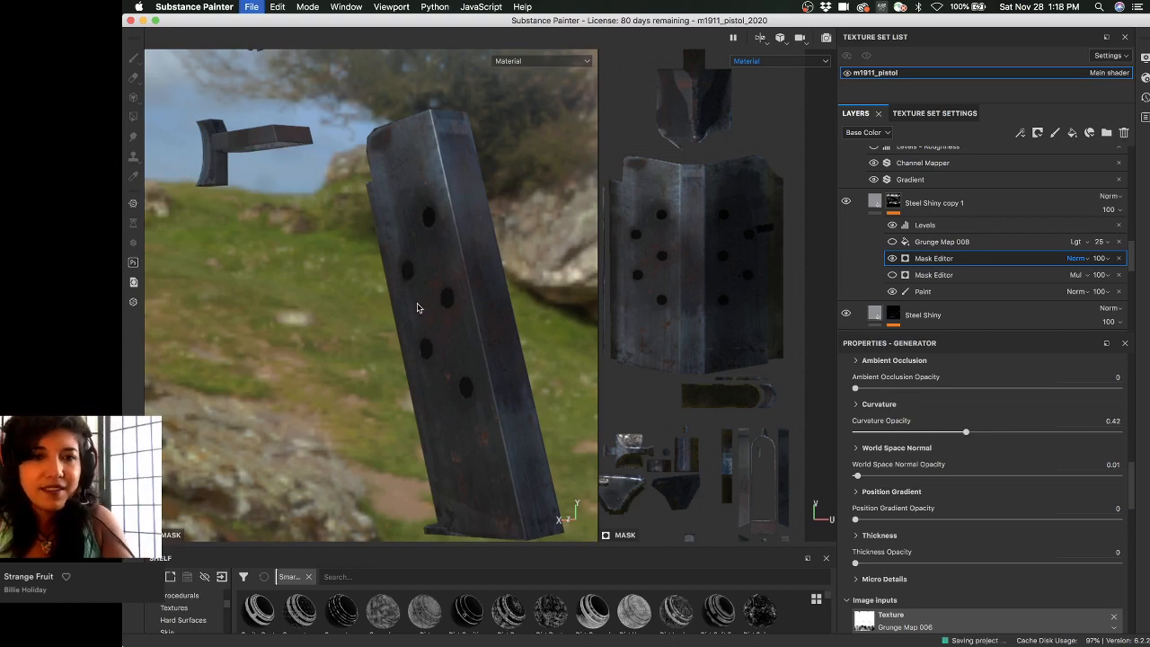
mouse_move(432, 298)
left_mouse_down("alt")
mouse_move(424, 293)
mouse_move(437, 313)
mouse_move(416, 334)
mouse_move(326, 323)
mouse_move(377, 319)
mouse_move(289, 302)
mouse_move(286, 289)
mouse_move(328, 285)
mouse_move(267, 267)
mouse_move(423, 264)
mouse_move(413, 261)
mouse_move(352, 307)
mouse_move(409, 306)
mouse_move(398, 289)
mouse_move(486, 311)
left_mouse_up("alt")
left_click(891, 243)
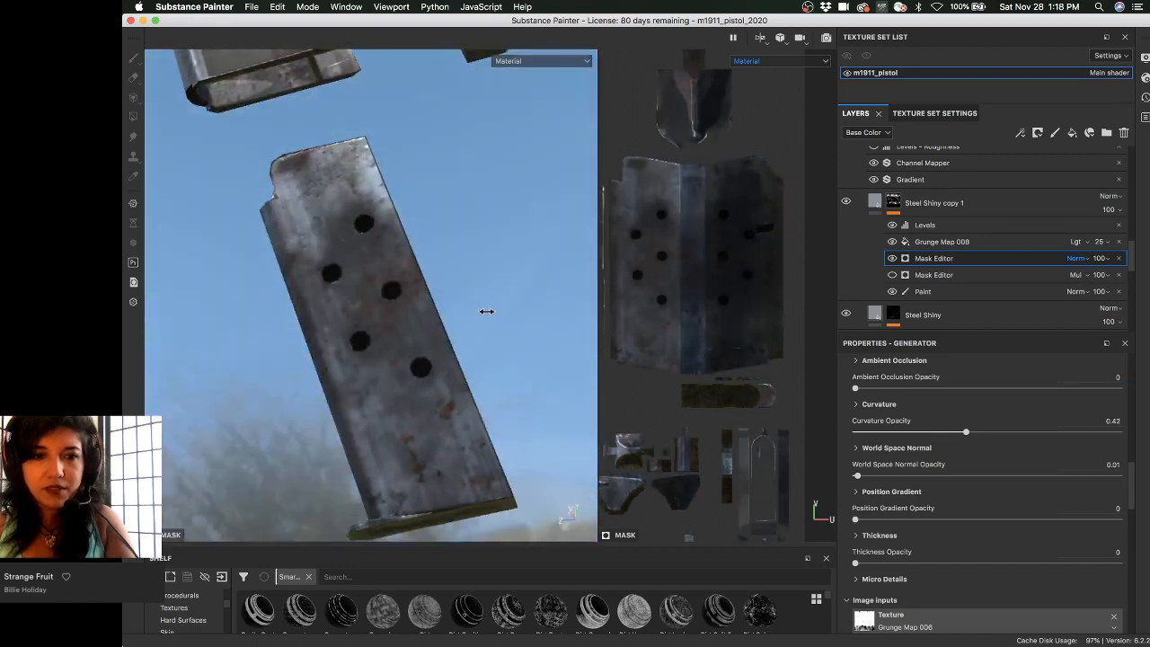
right_click_drag(486, 311, 481, 314, "shift")
left_click_drag(500, 320, 436, 251, "alt")
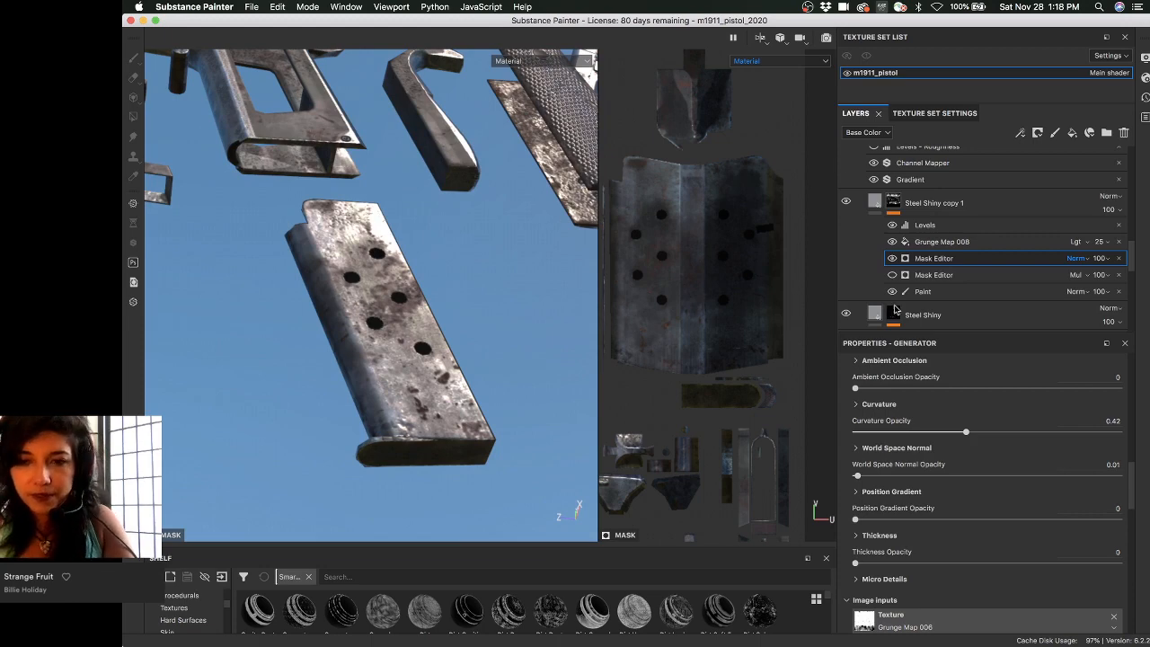
- Try Ambient Occlusion opacity at 0.16, then lower it to 0.02 while checking the magazine
scroll(863, 458, "up", 2)
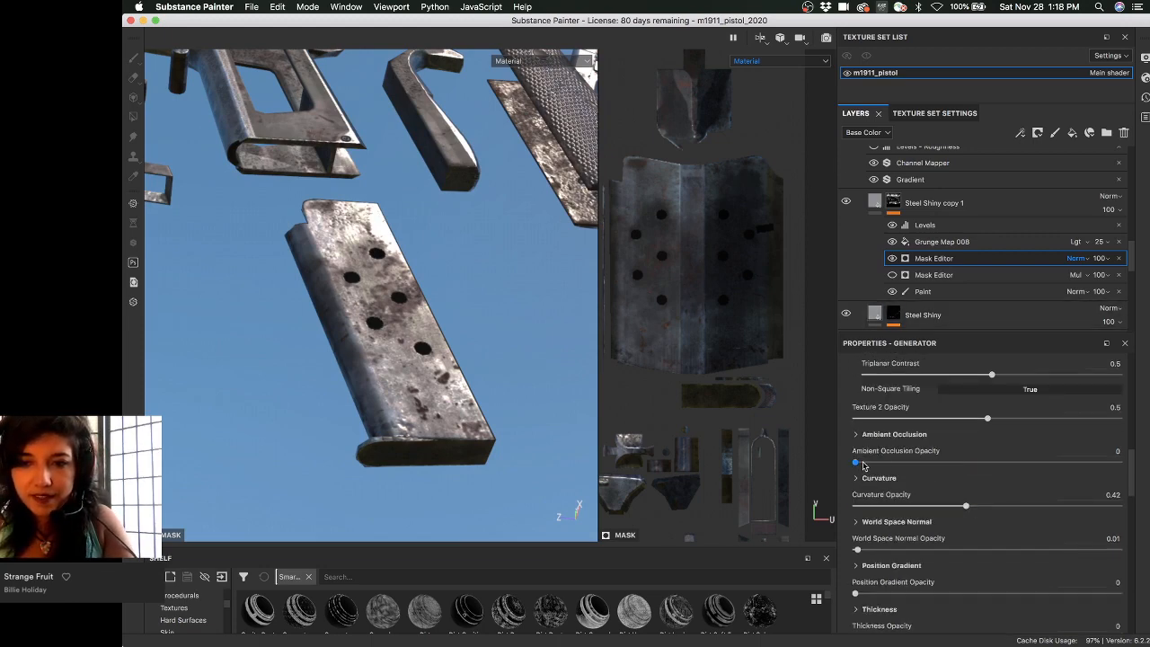
left_click_drag(863, 464, 898, 464)
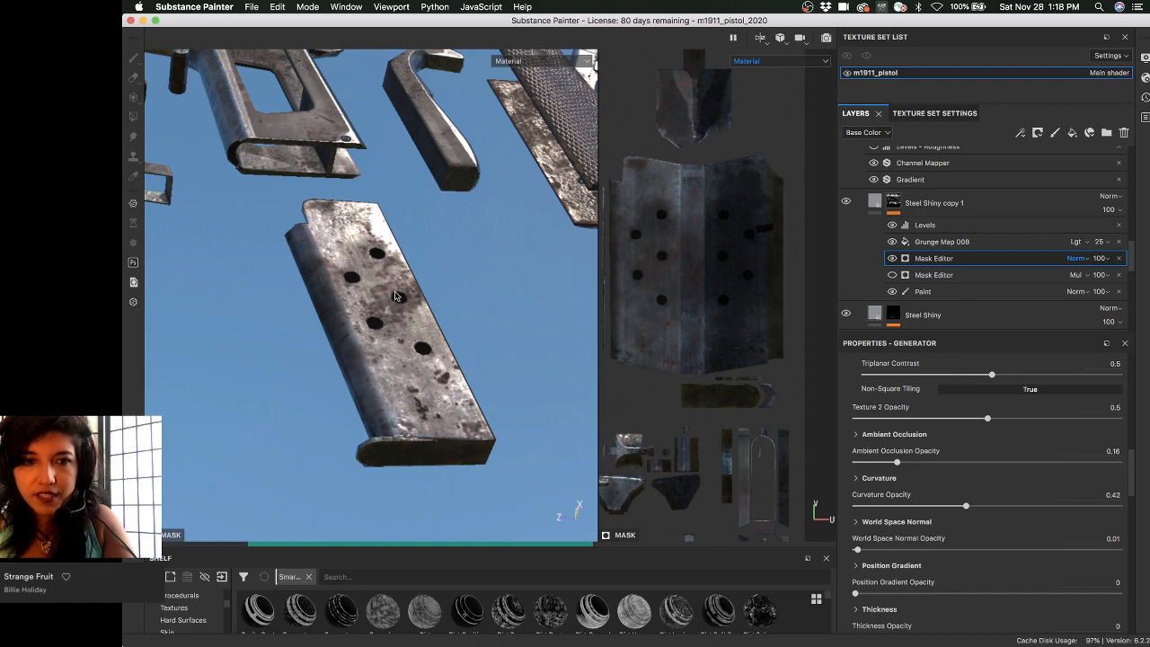
left_click_drag(395, 295, 417, 267, "alt")
left_click_drag(384, 320, 429, 347, "alt")
middle_click_drag(410, 327, 406, 305, "alt")
right_click_drag(408, 305, 397, 284, "alt")
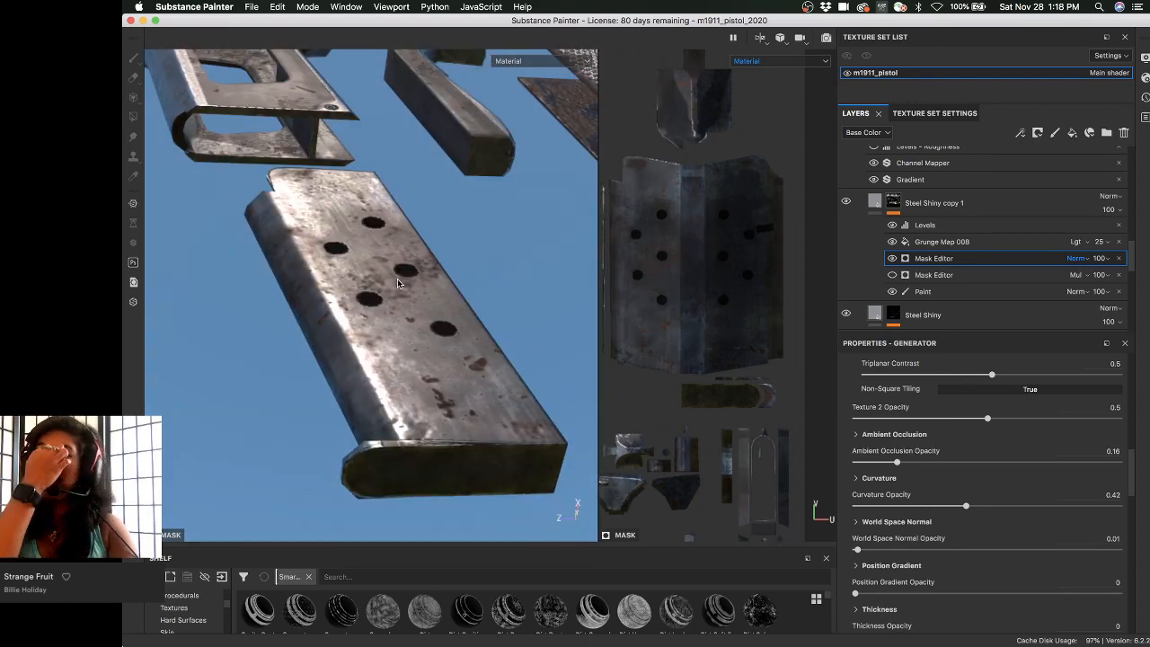
left_click_drag(438, 332, 453, 332, "alt")
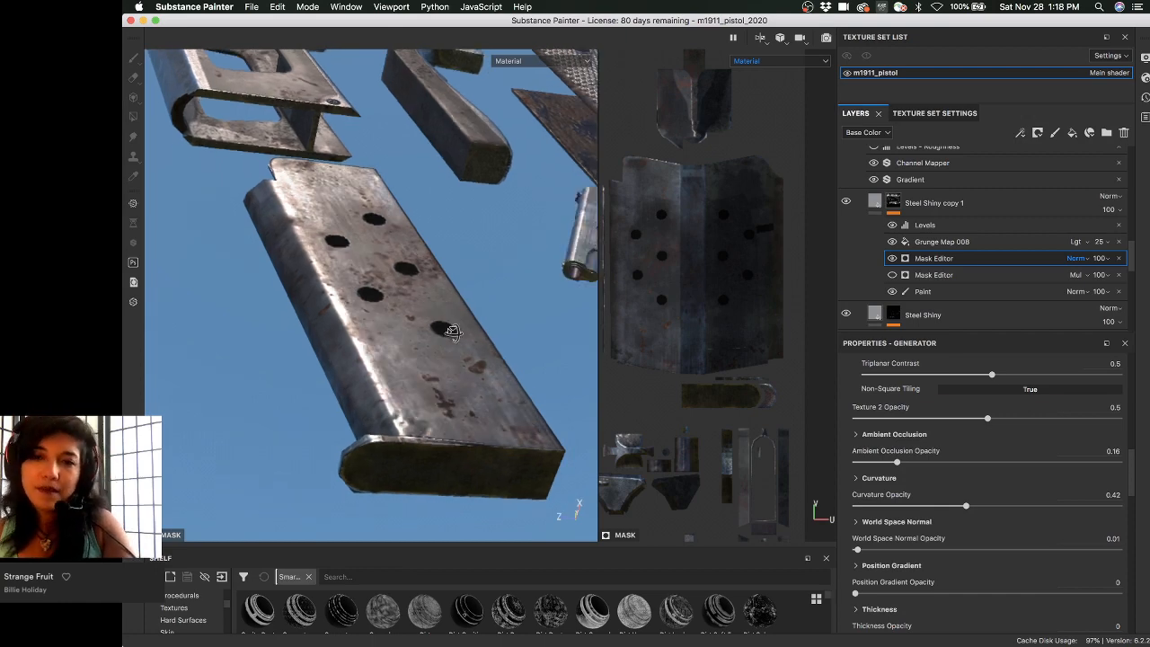
left_click_drag(897, 461, 860, 462)
left_click_drag(423, 297, 431, 396, "alt")
right_click_drag(431, 395, 447, 375, "alt")
scroll(924, 449, "up", 4)
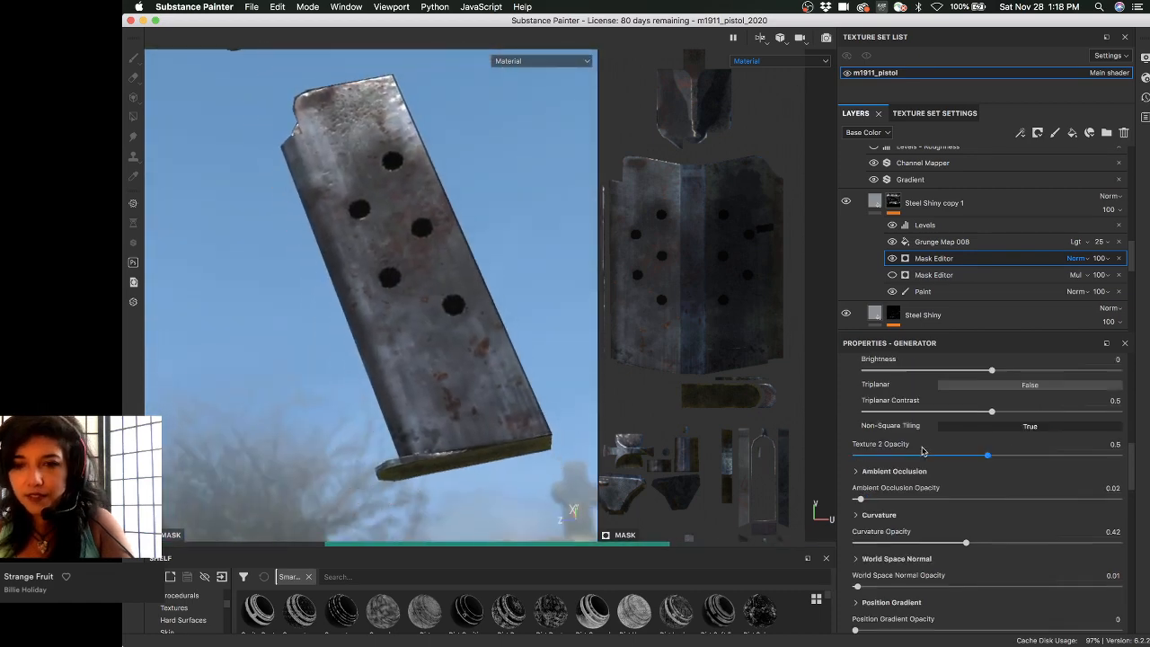
scroll(868, 483, "up", 6)
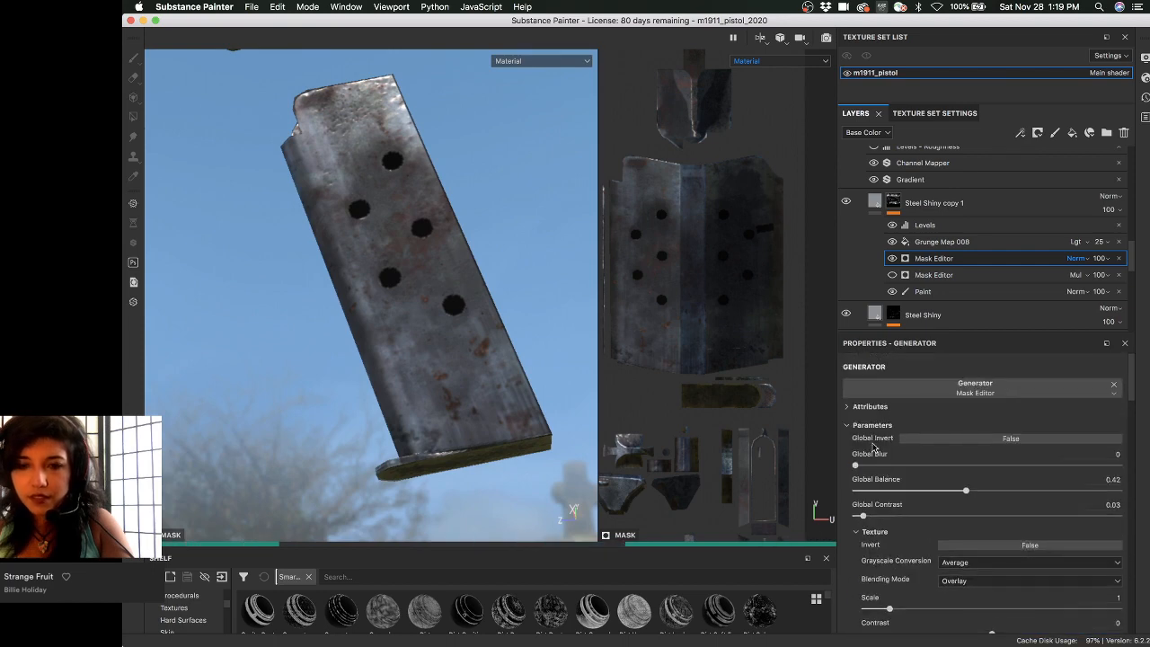
- Sweep the mask's Global Contrast and Global Balance, ending at contrast 0.38 and balance 0.39
left_click(910, 515)
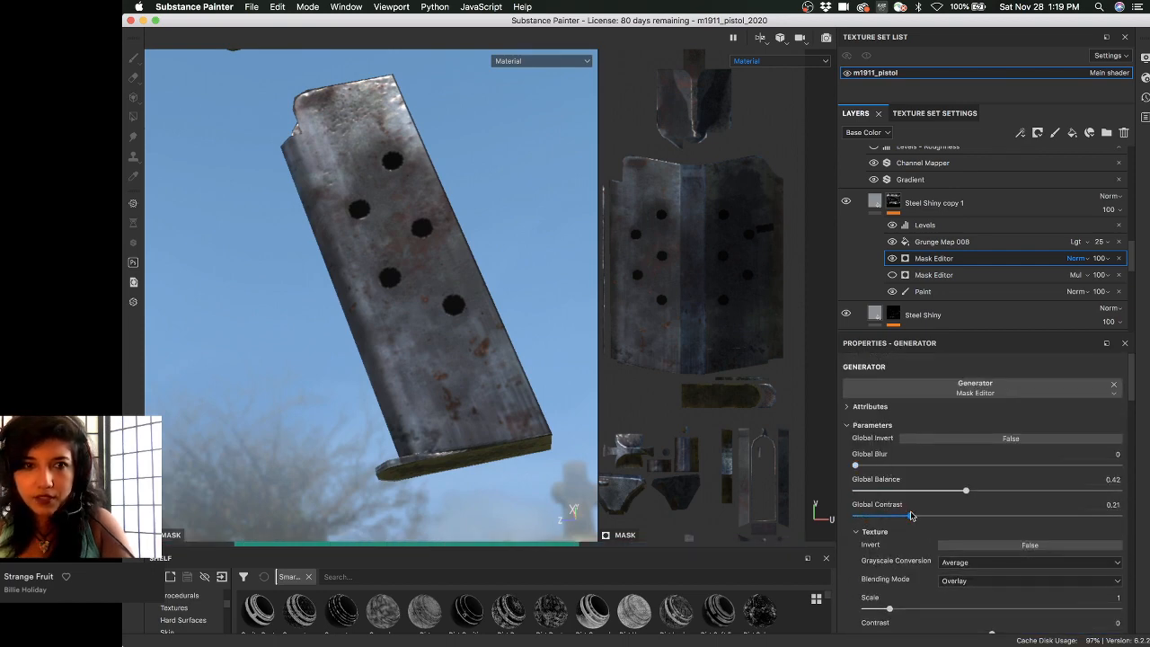
left_click(1021, 516)
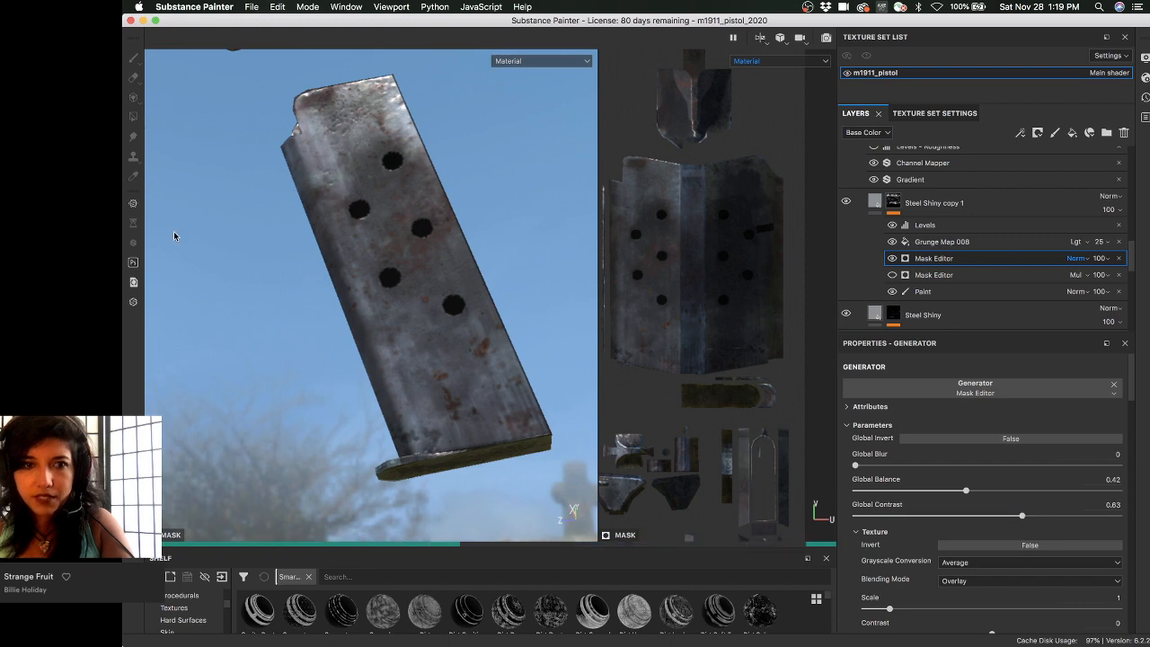
left_click_drag(270, 152, 311, 153, "alt")
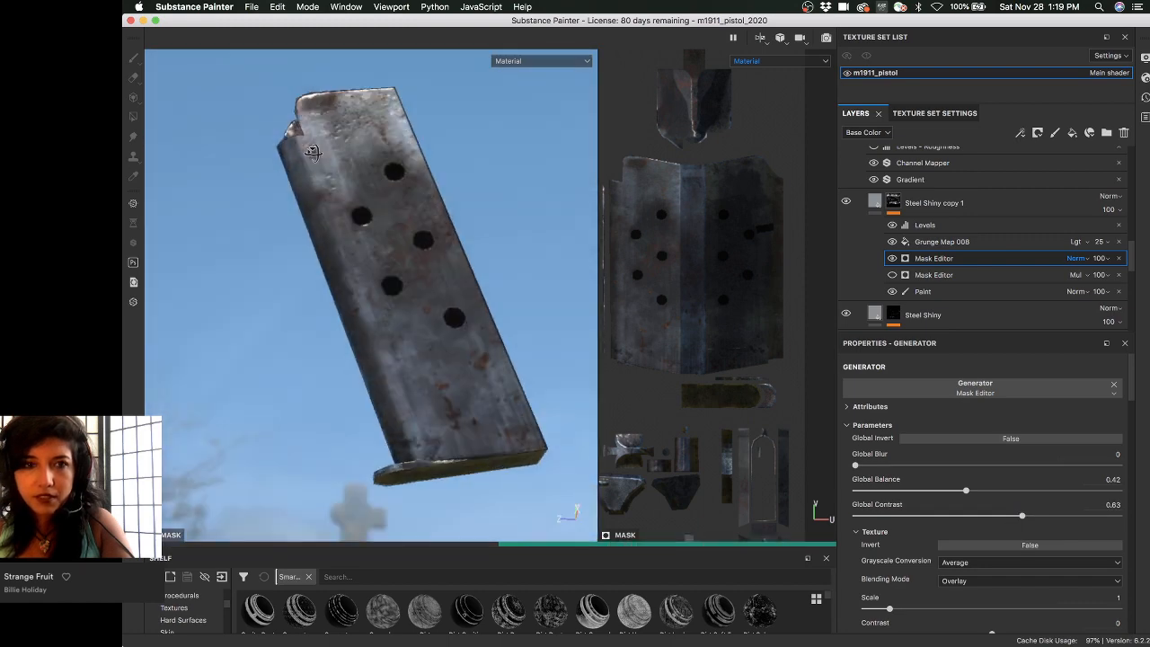
left_click(1085, 515)
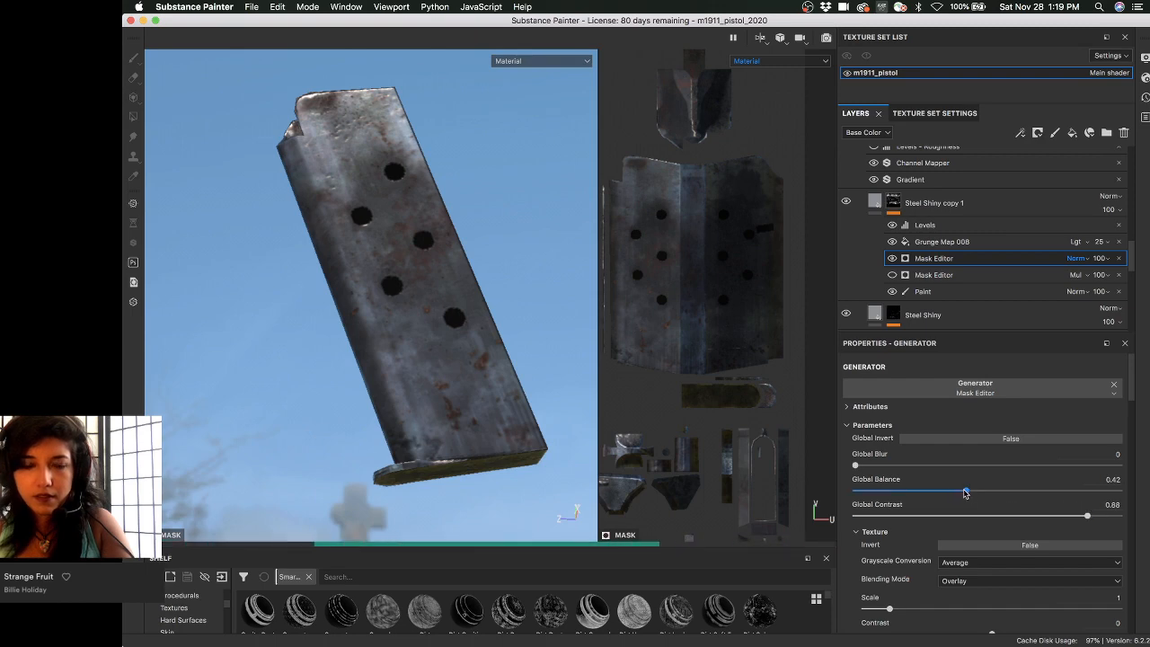
left_click(912, 489)
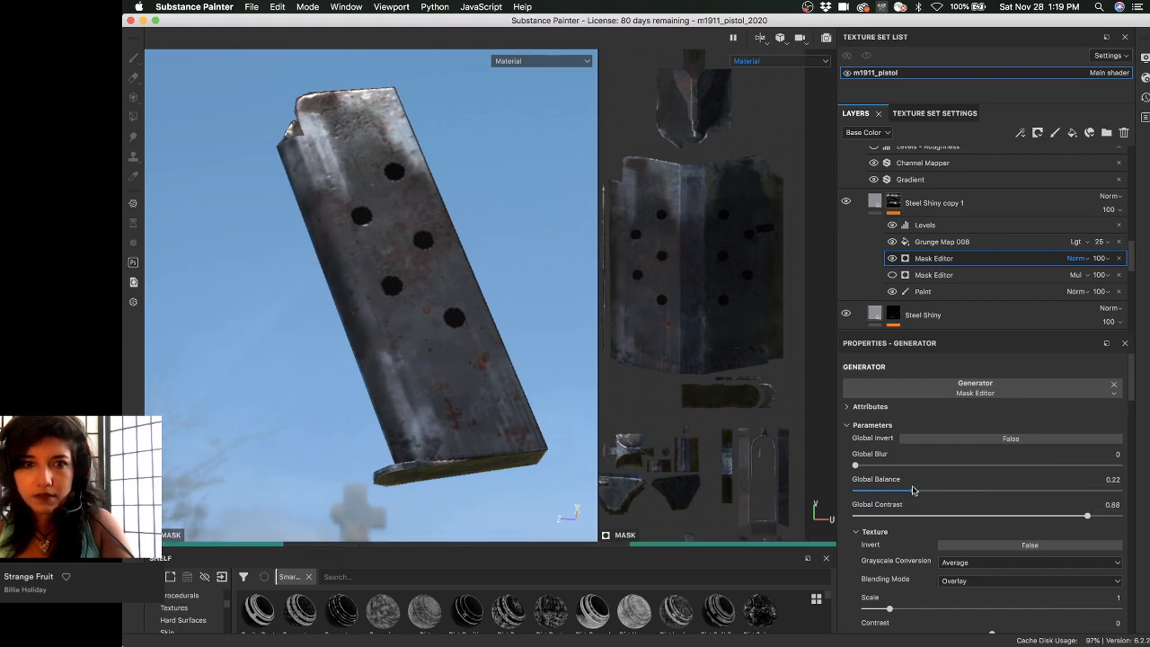
left_click(1017, 516)
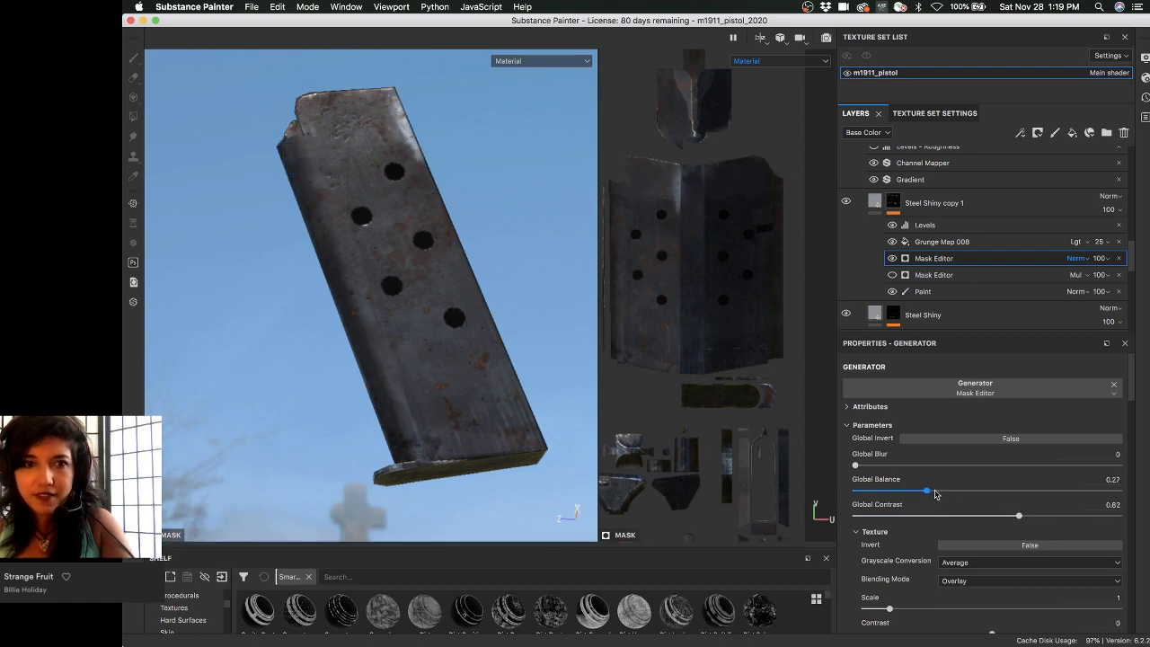
left_click(974, 516)
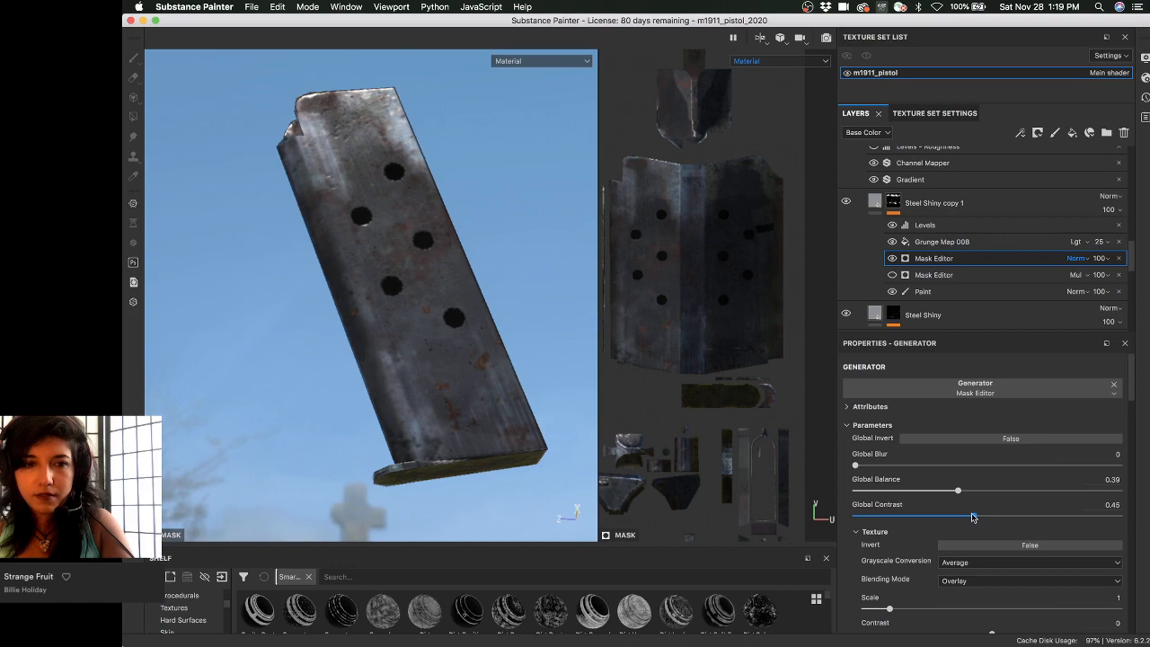
left_click_drag(308, 275, 381, 215, "alt")
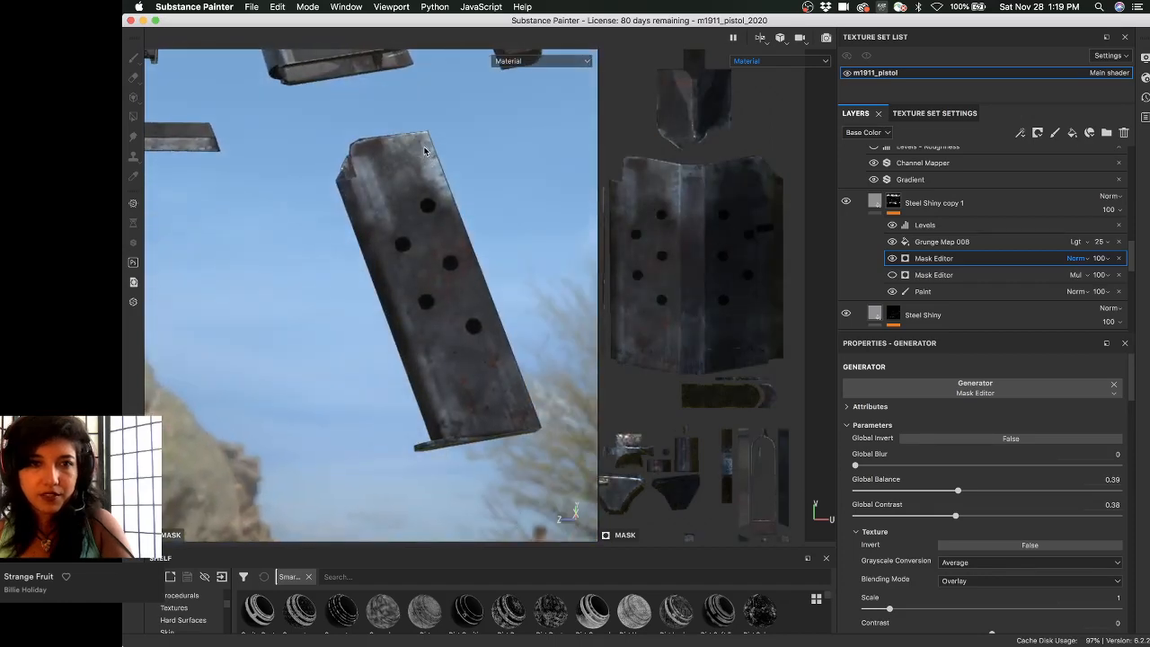
- Reroll Grunge Map 006's secondary texture seed six times and review the new rust spots
scroll(889, 449, "down", 10)
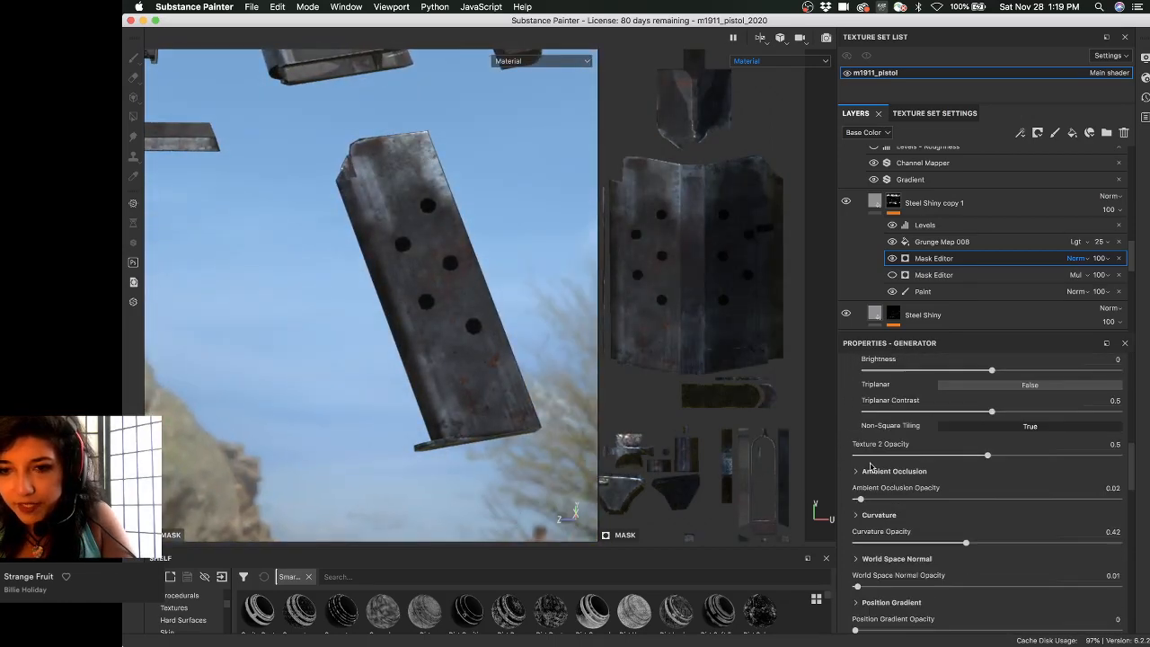
scroll(873, 463, "down", 8)
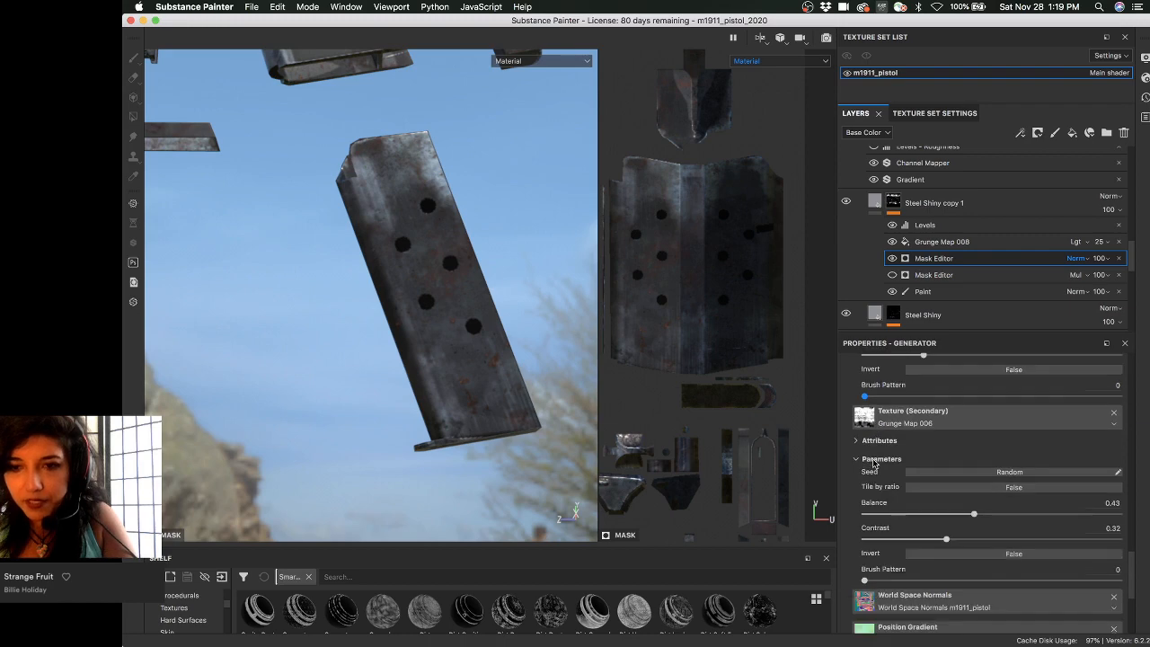
scroll(878, 477, "down", 2)
left_click(961, 398)
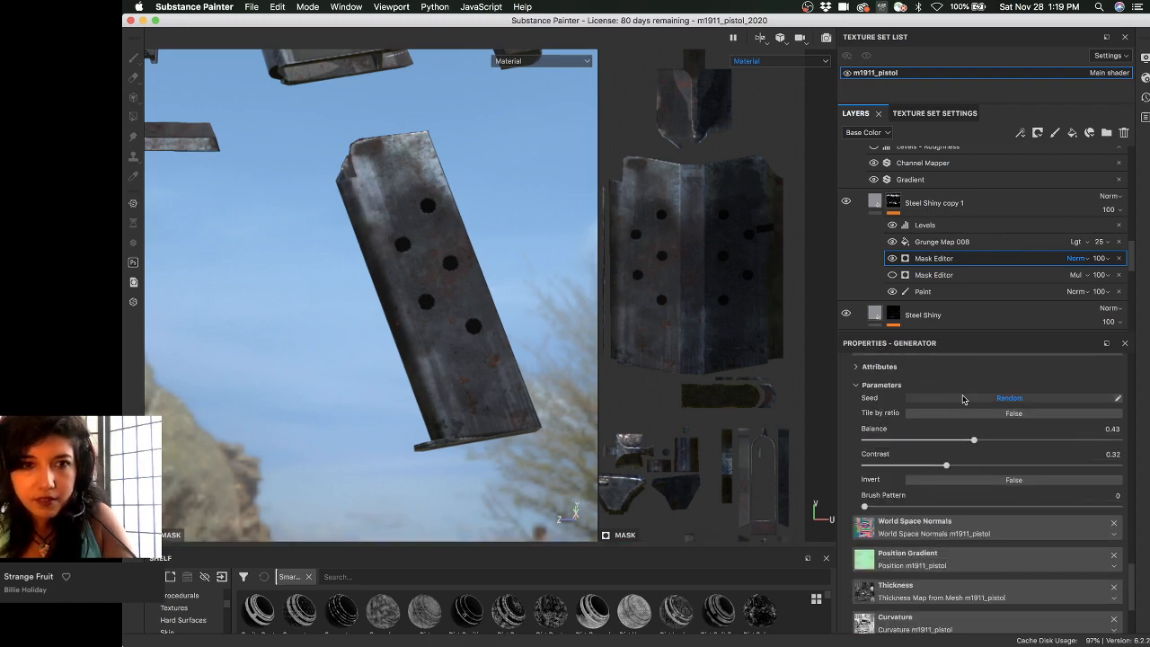
left_click(962, 398)
left_click(961, 398)
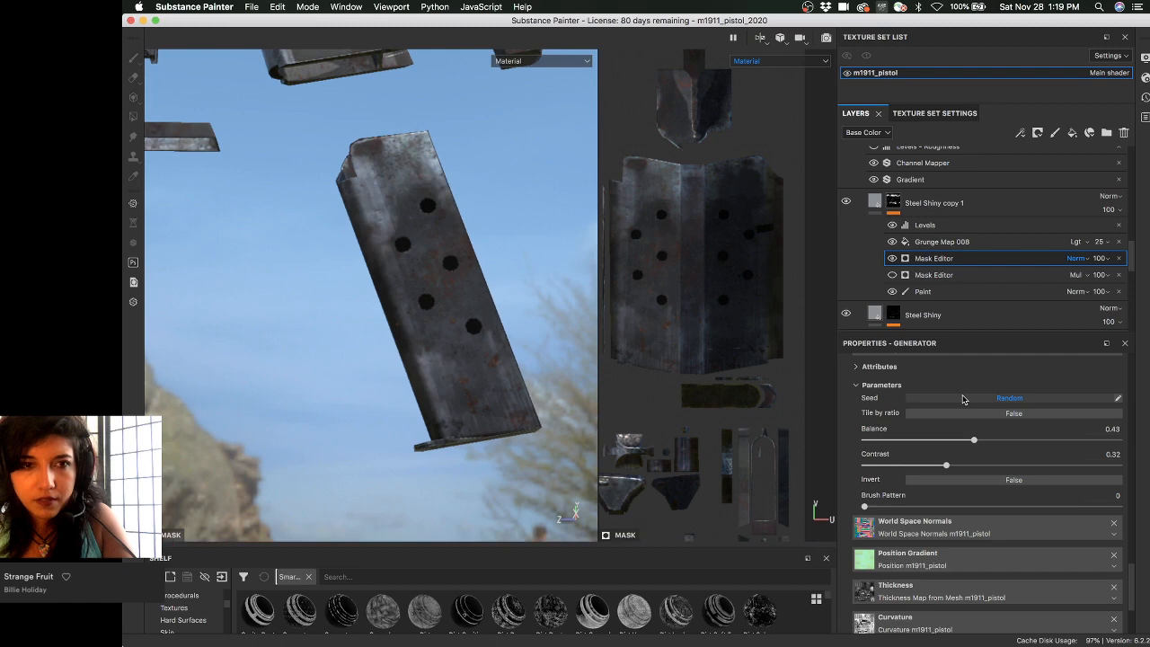
left_click(962, 398)
left_click(962, 398)
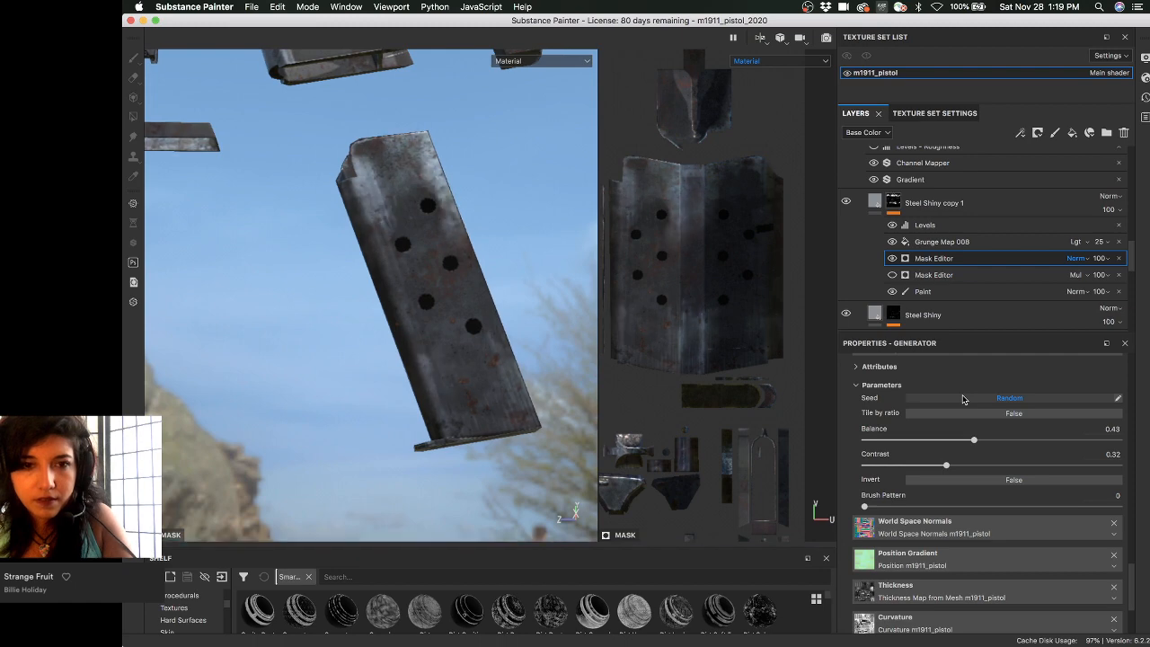
left_click(962, 397)
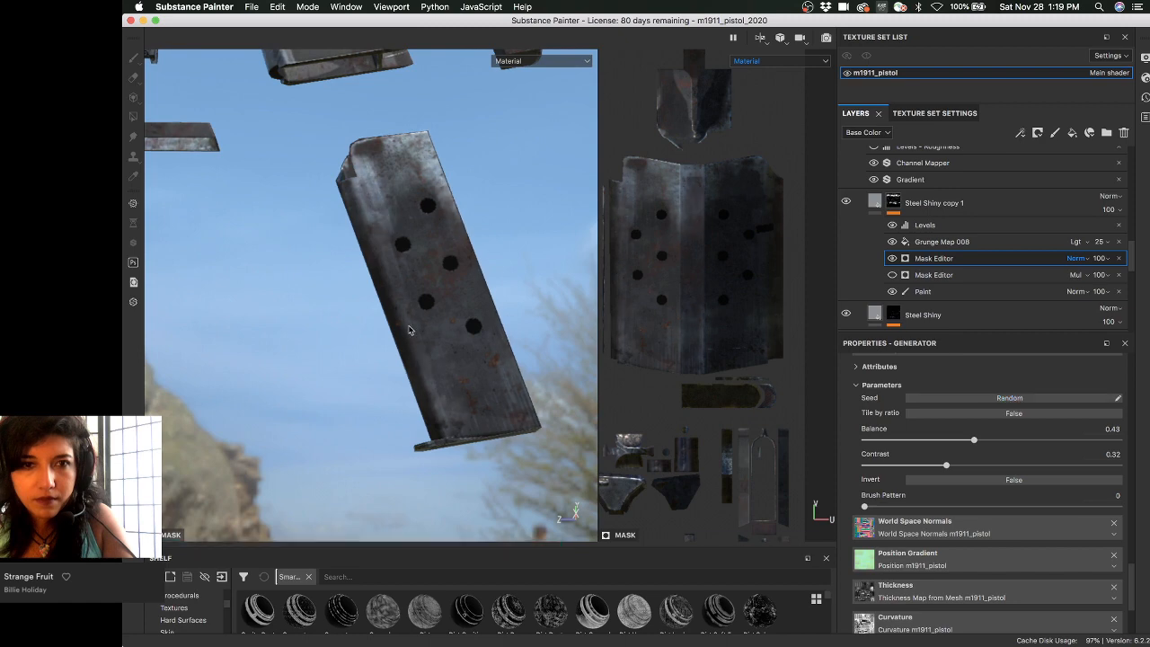
left_click_drag(411, 330, 467, 269, "alt")
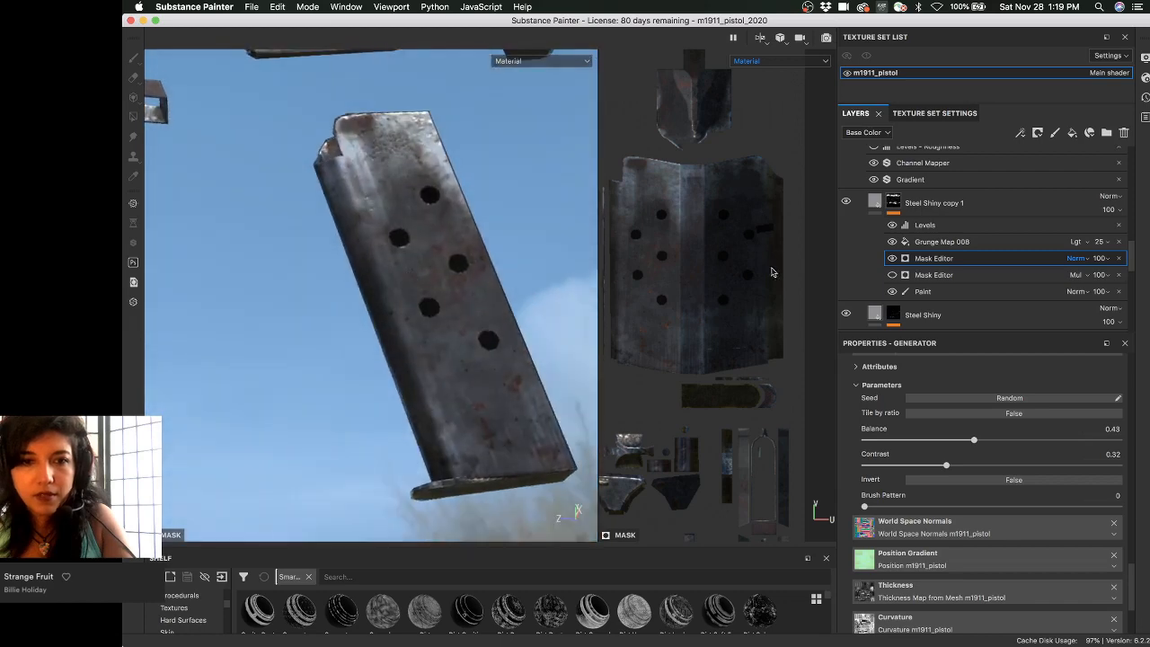
- Set the m1911_pistol texture set size to 4096 and save the project
left_click(966, 115)
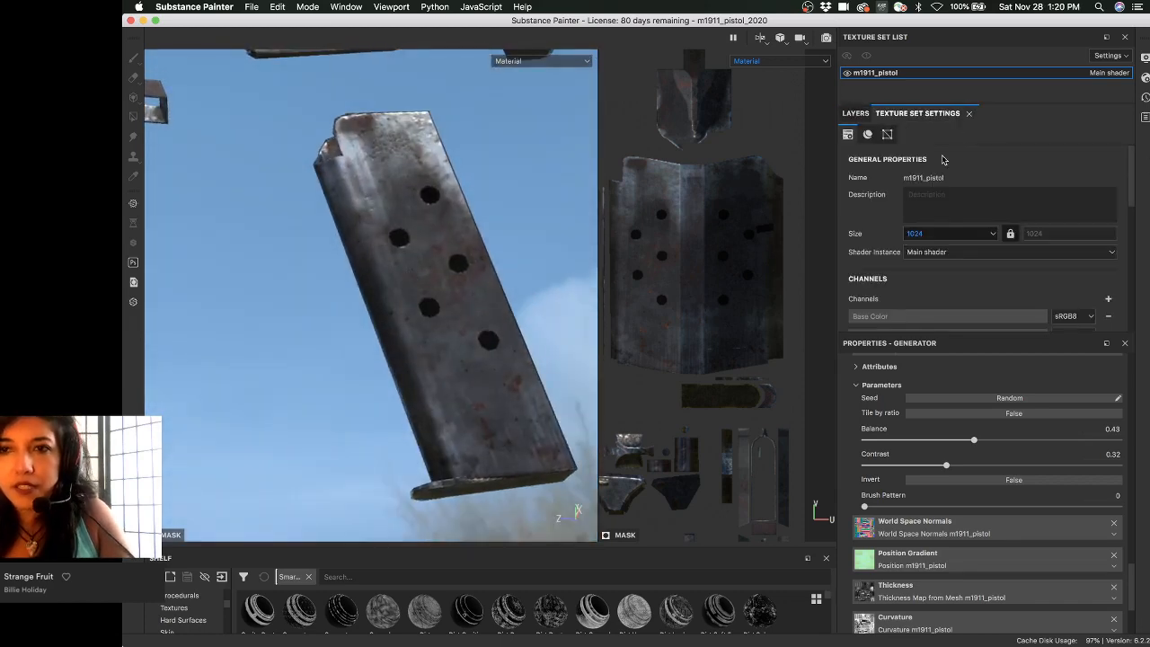
left_click(938, 234)
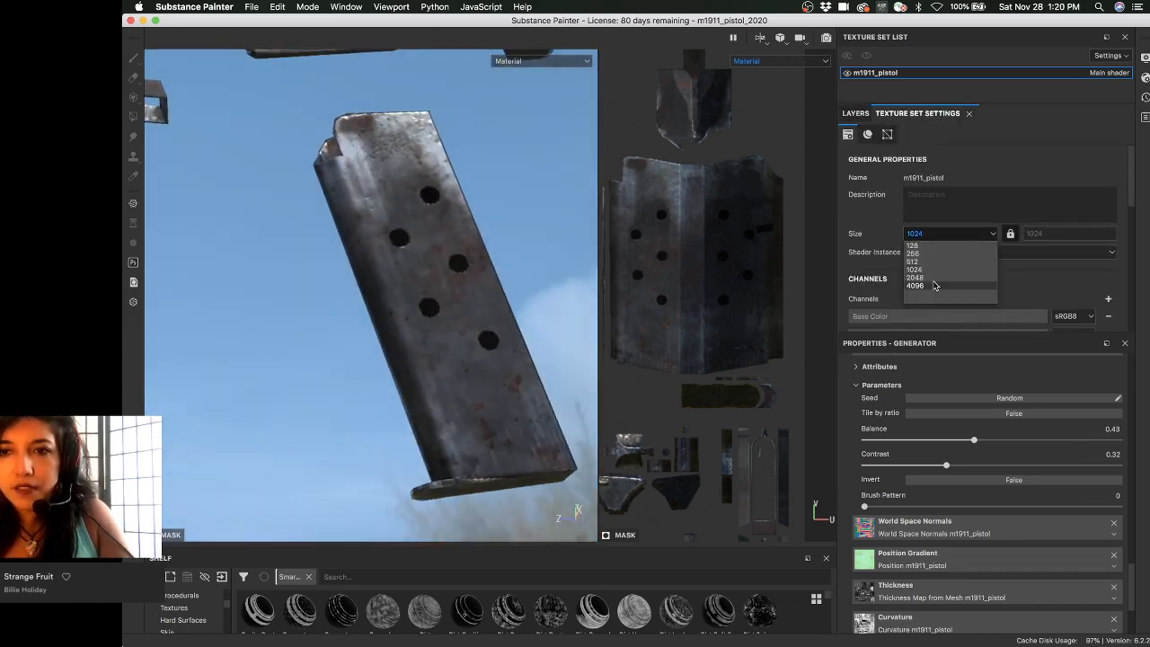
left_click(914, 286)
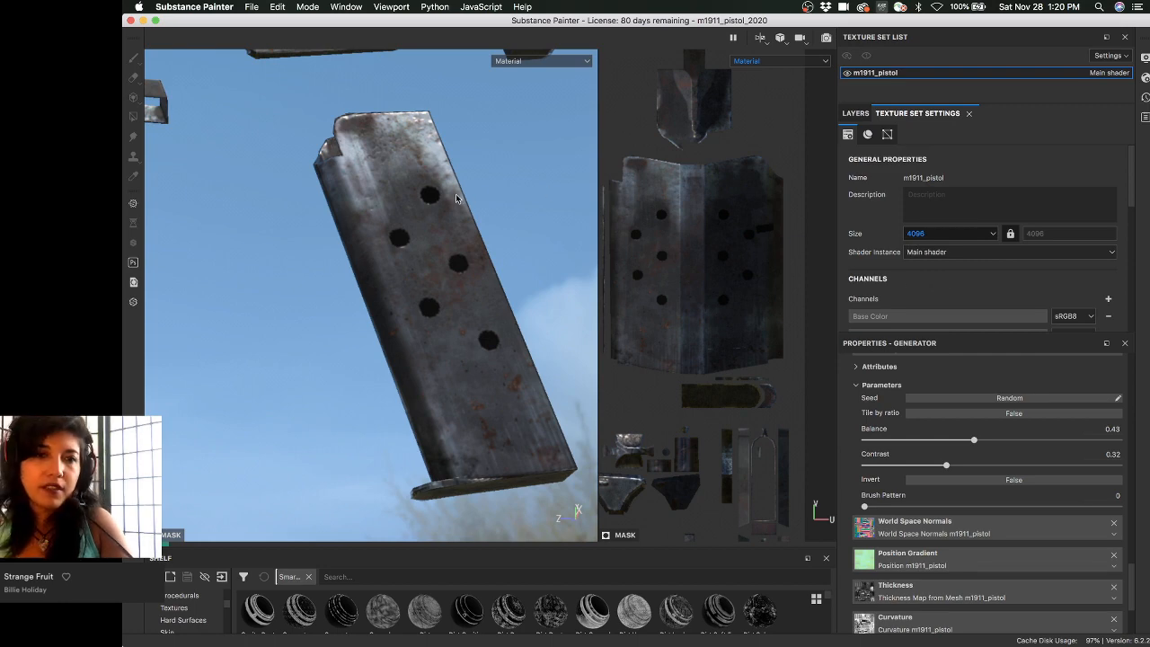
left_click_drag(456, 193, 483, 200, "alt")
key("super+s")
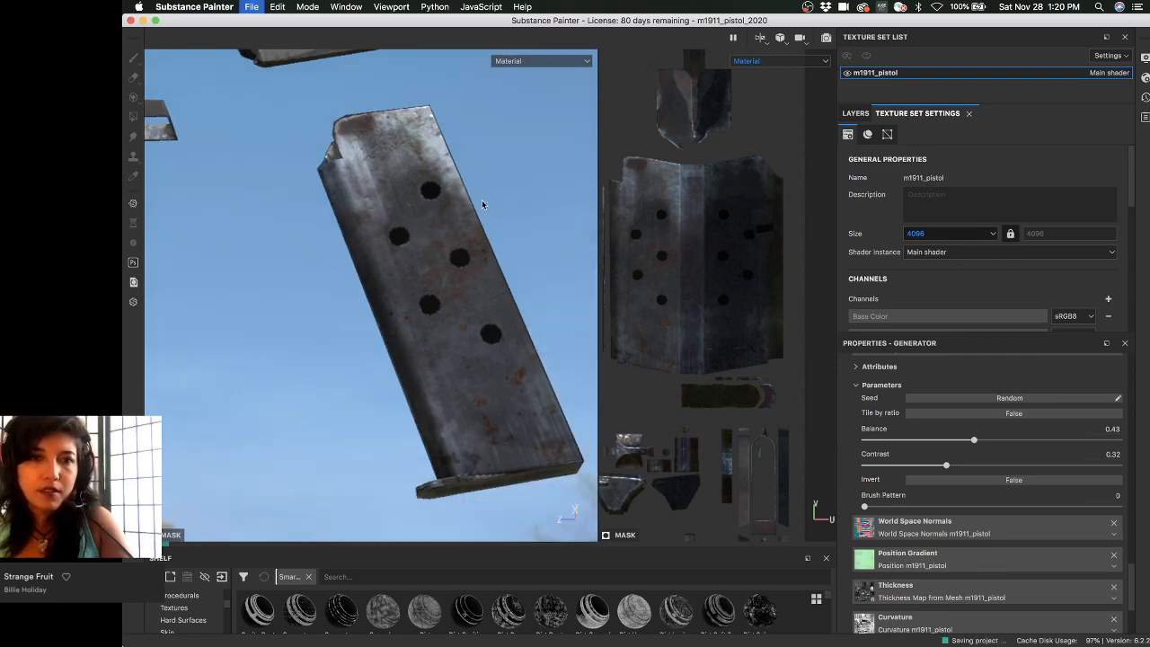
key("super")
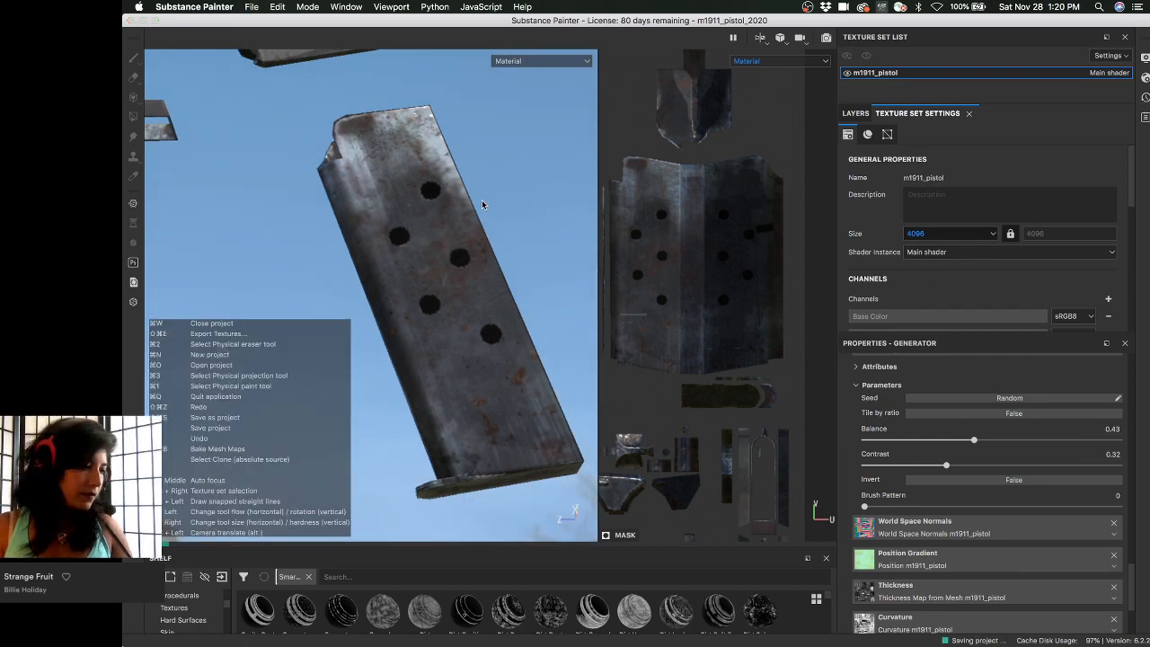
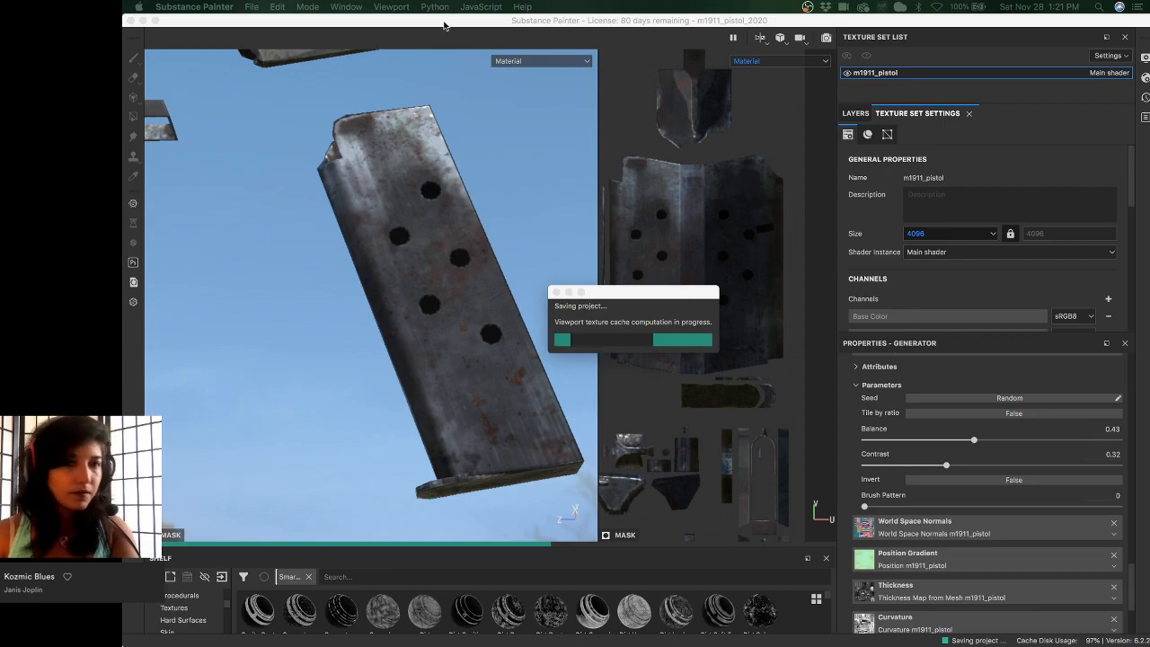
- Spread out all open desktop windows in Mission Control
key("ctrl+Up")
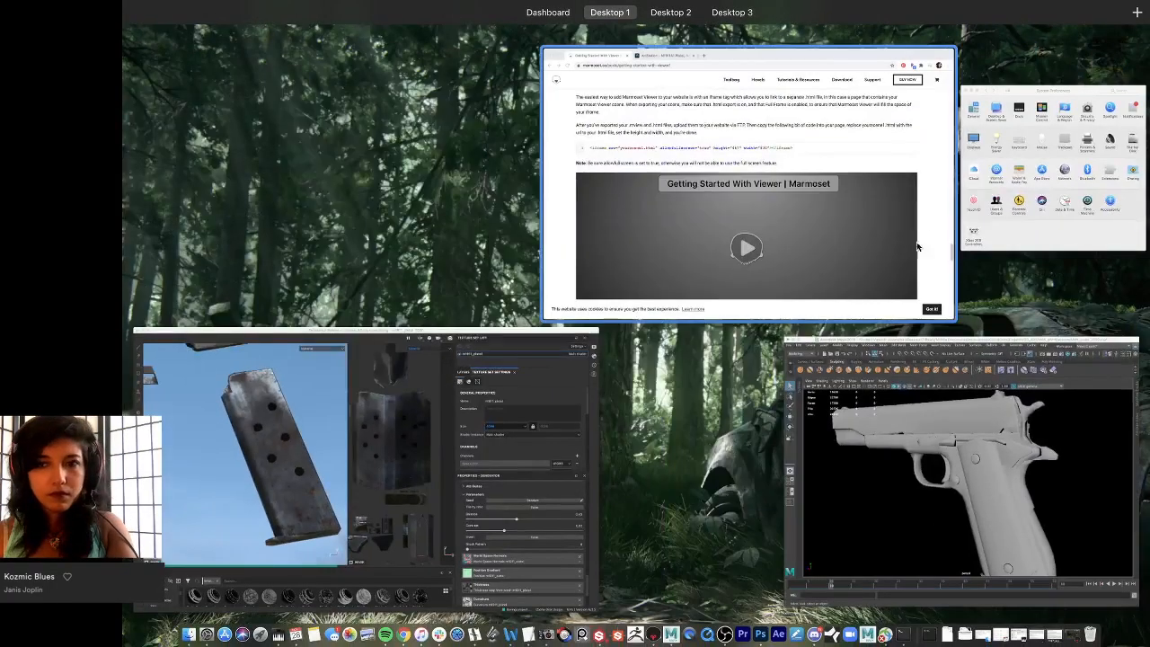
- Bring the Chrome window with Marmoset's Getting Started With Viewer page to the front
left_click(654, 320)
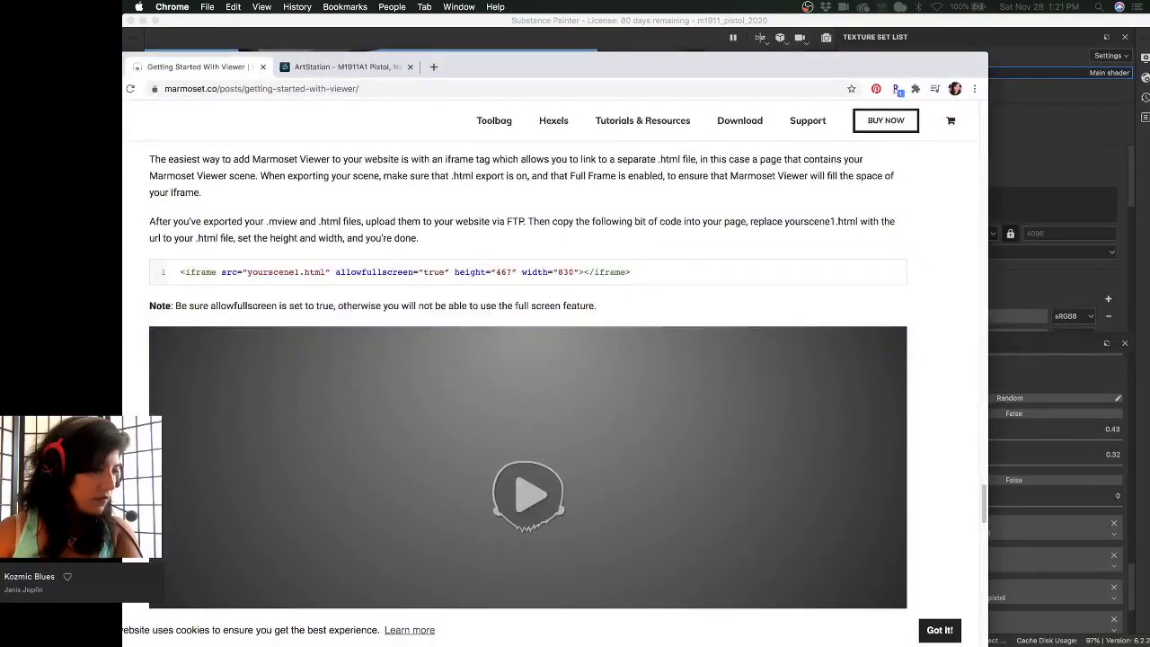
key("ctrl+Up")
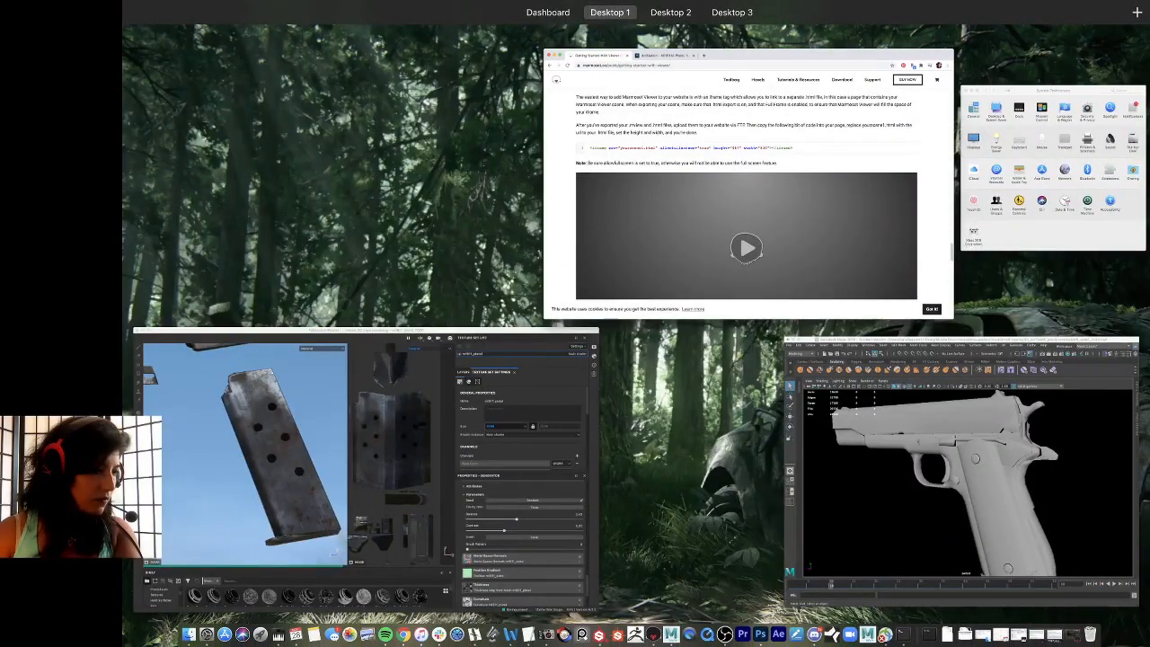
key("ctrl+Up")
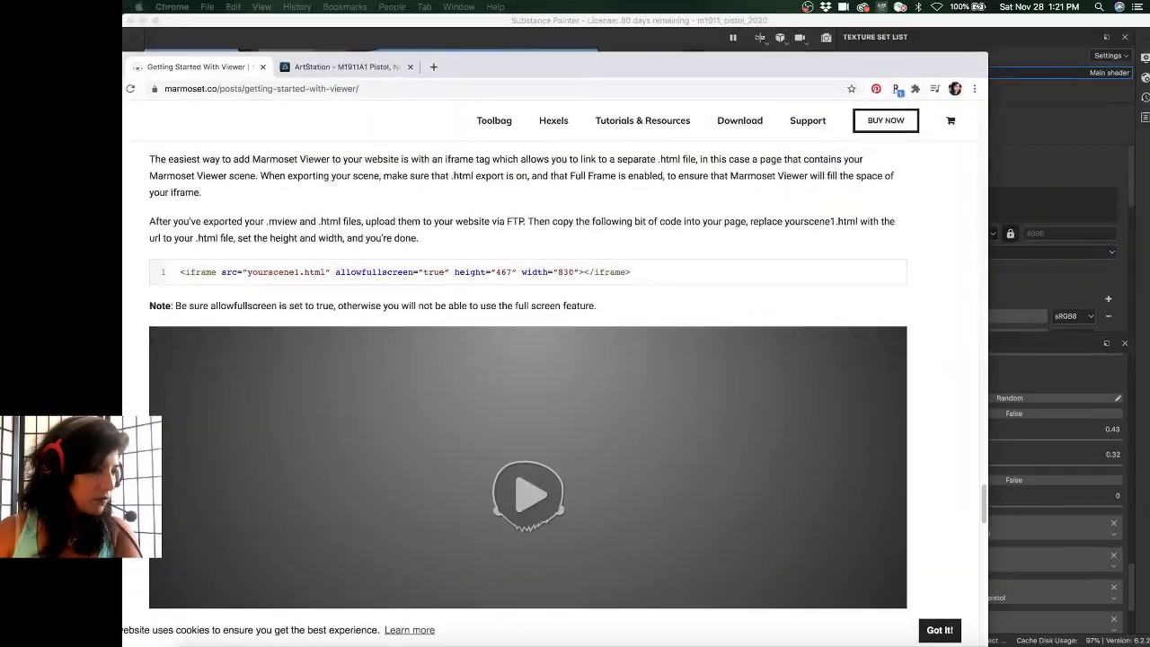
key("ctrl+Up")
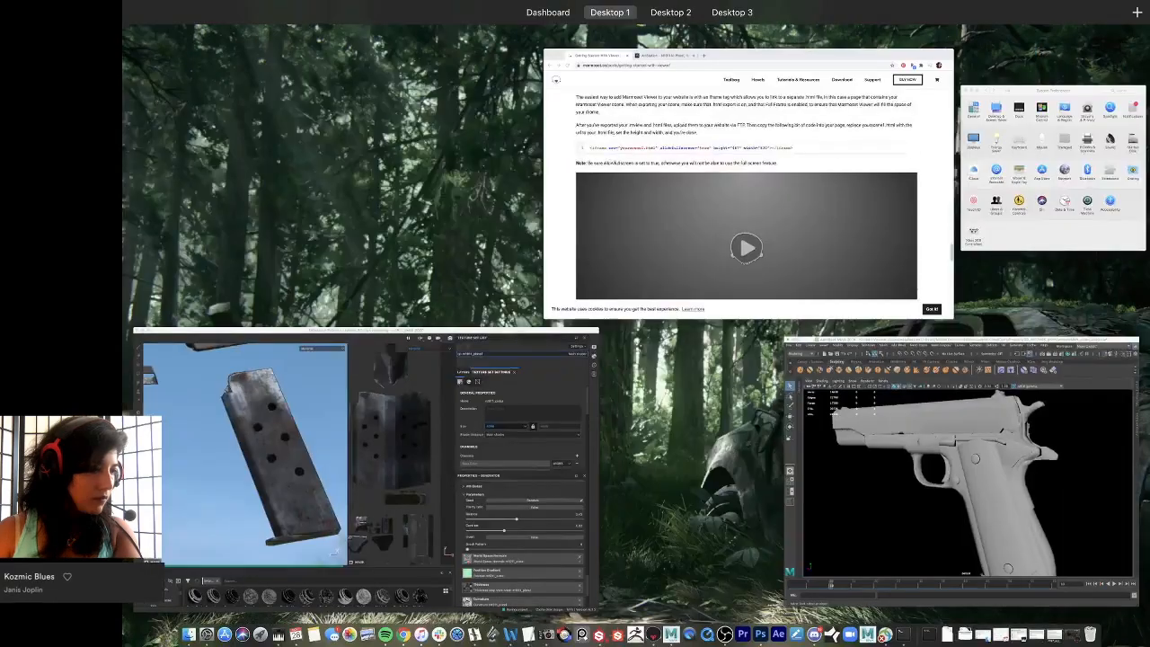
key("ctrl+Up")
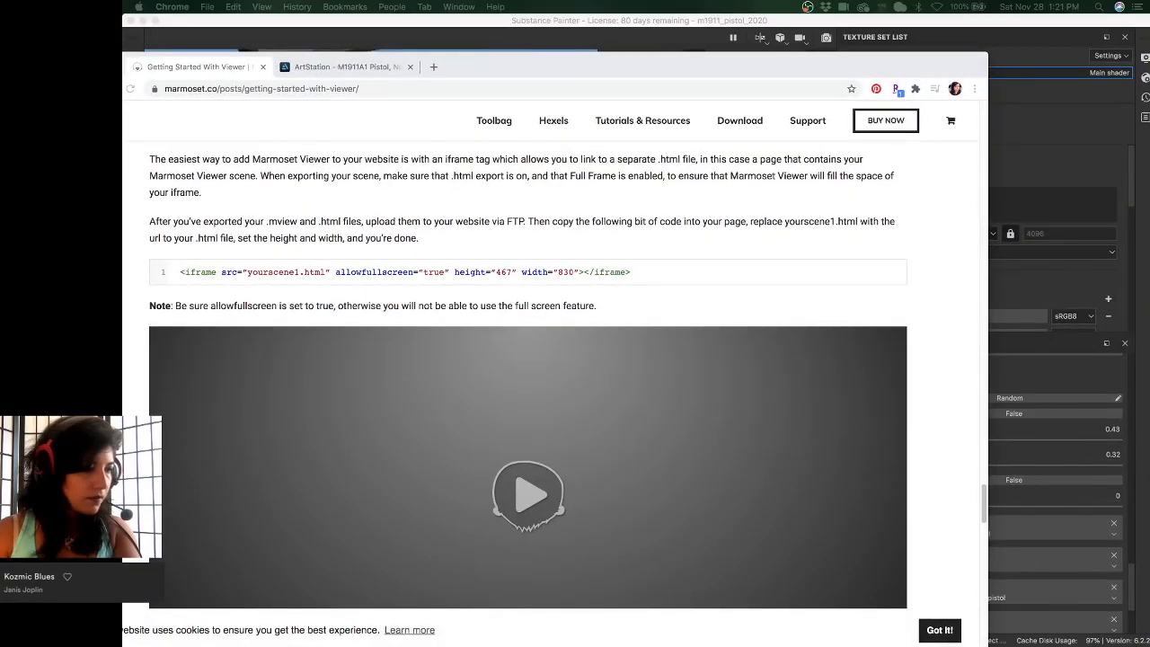
key("super+Tab")
key("super+Tab")
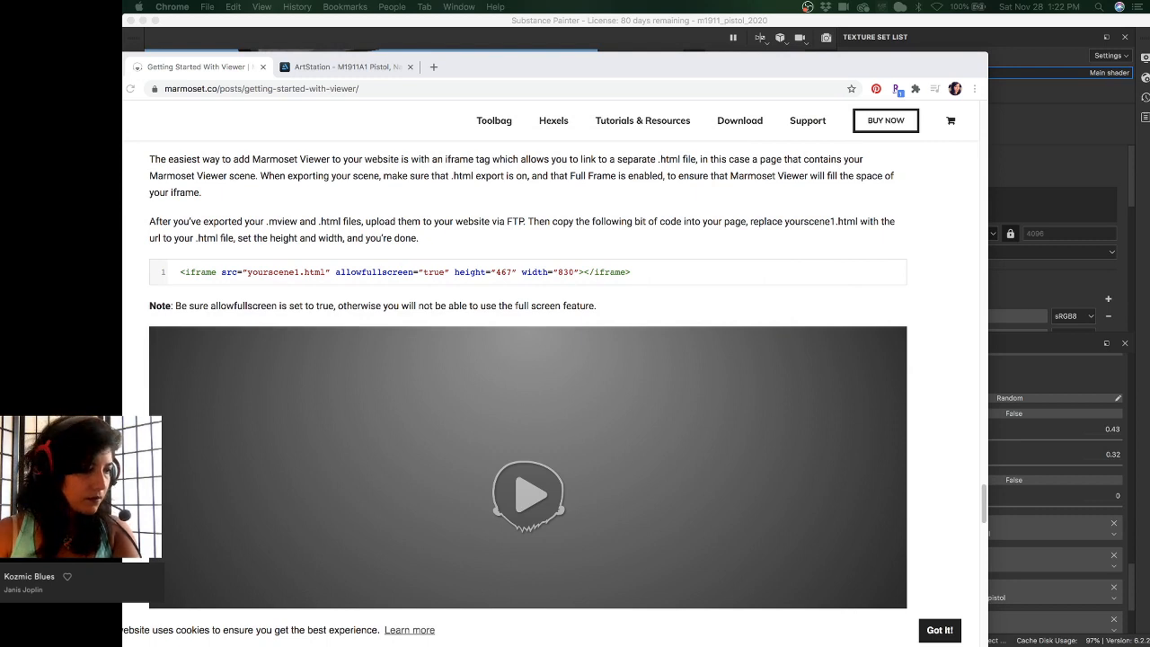
- Preview the barrel bushing photo, then page through the slide, parts diagram, thumb safety and milling references
key("space")
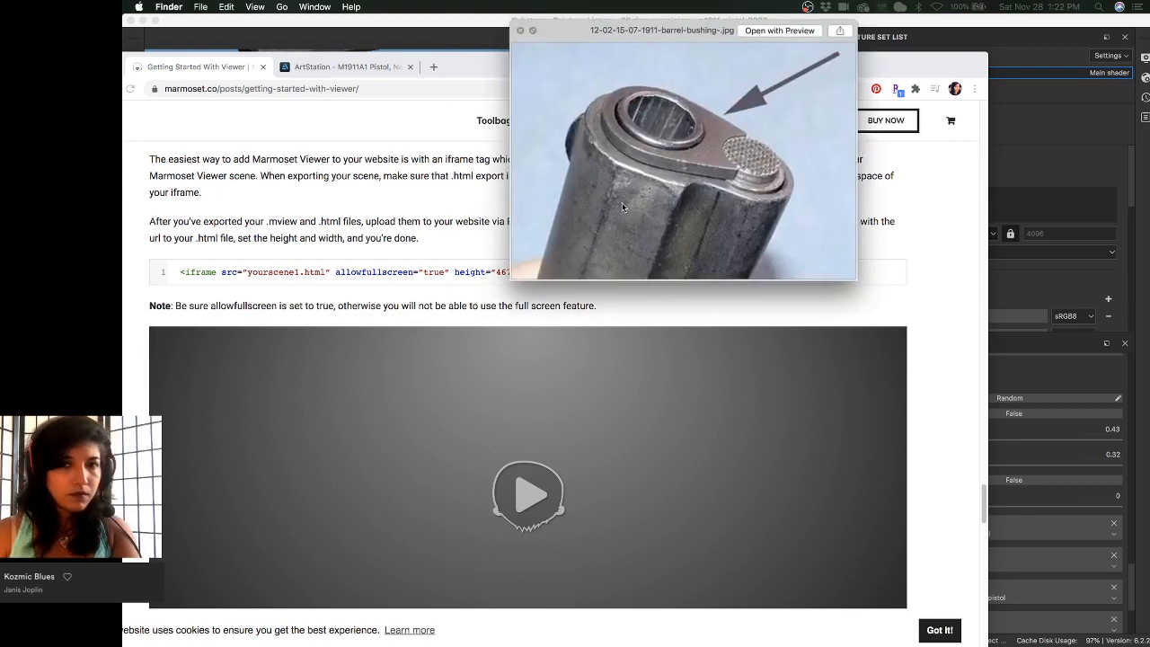
left_click_drag(671, 205, 679, 223)
key("Down")
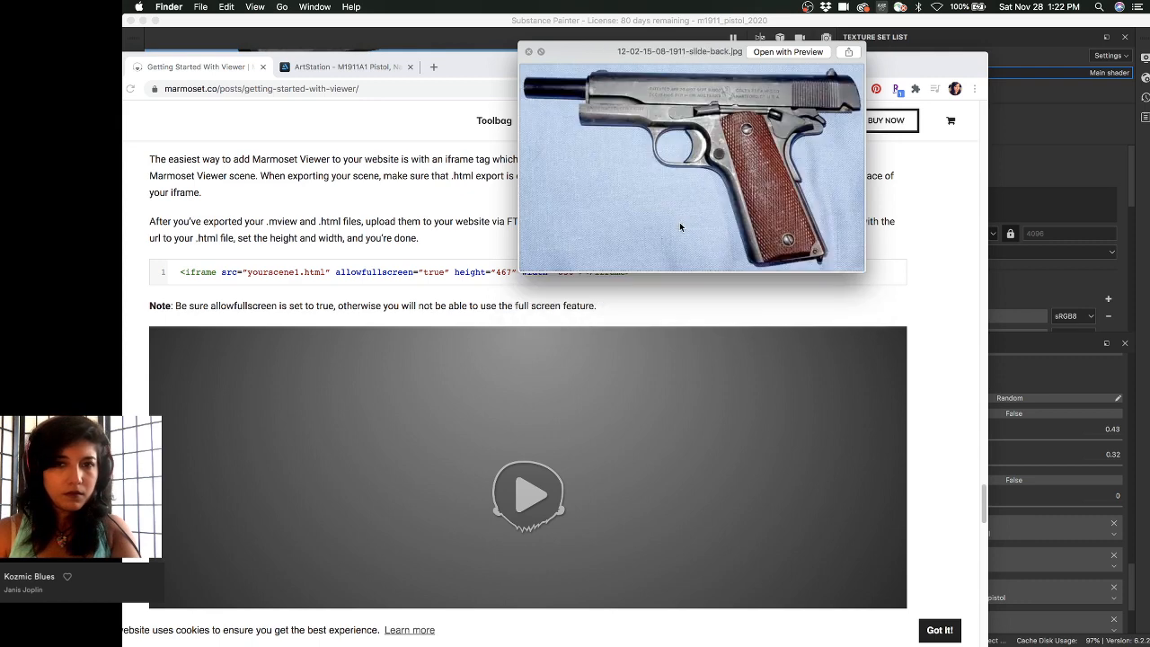
key("Down")
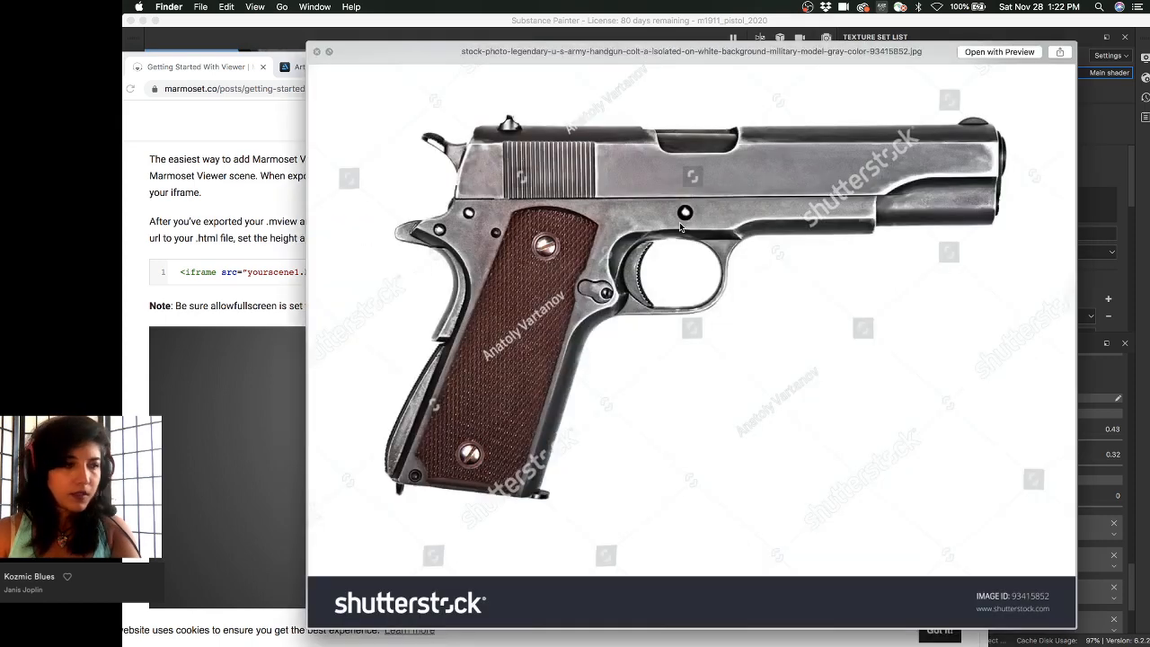
key("Down")
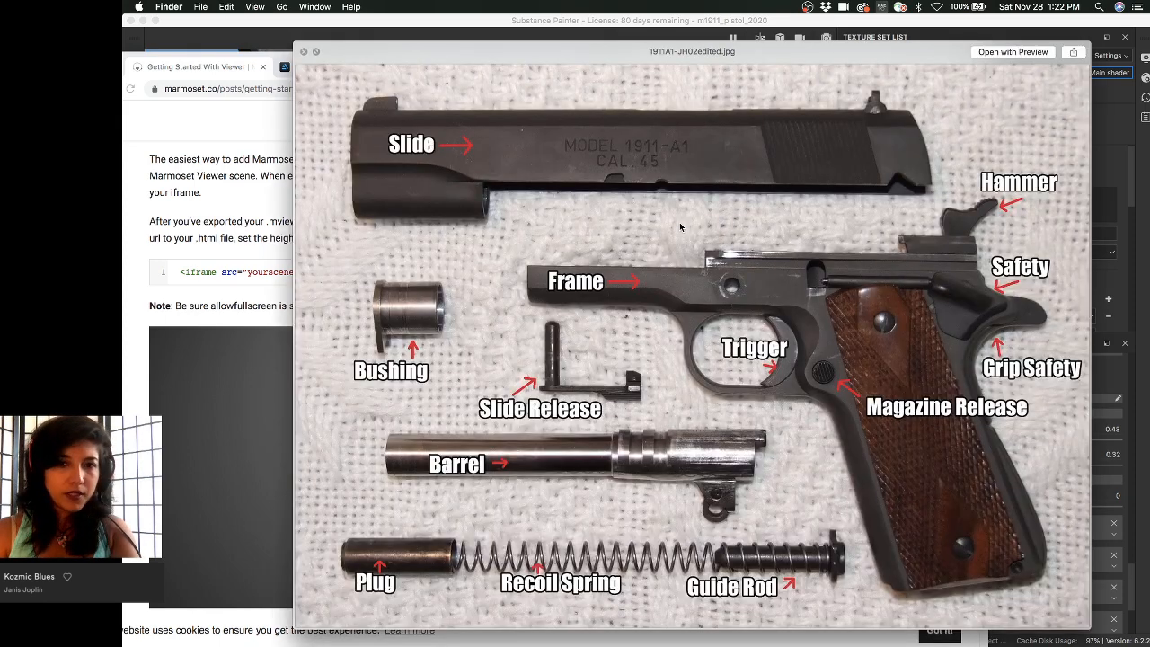
key("Down")
key("Down")
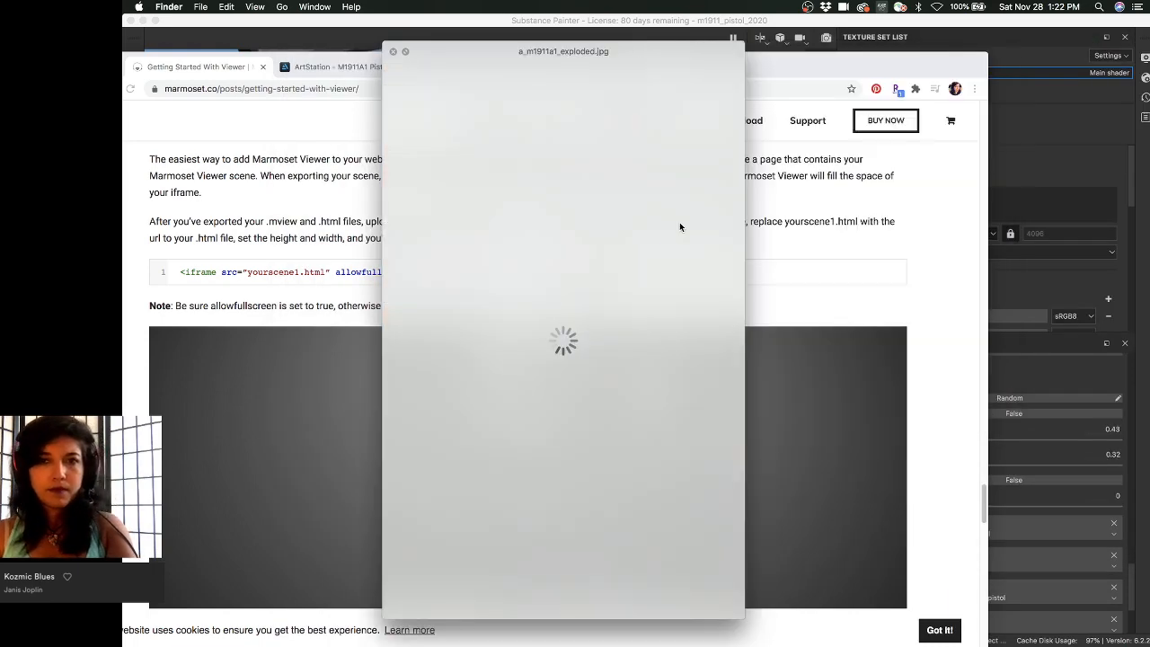
key("Down")
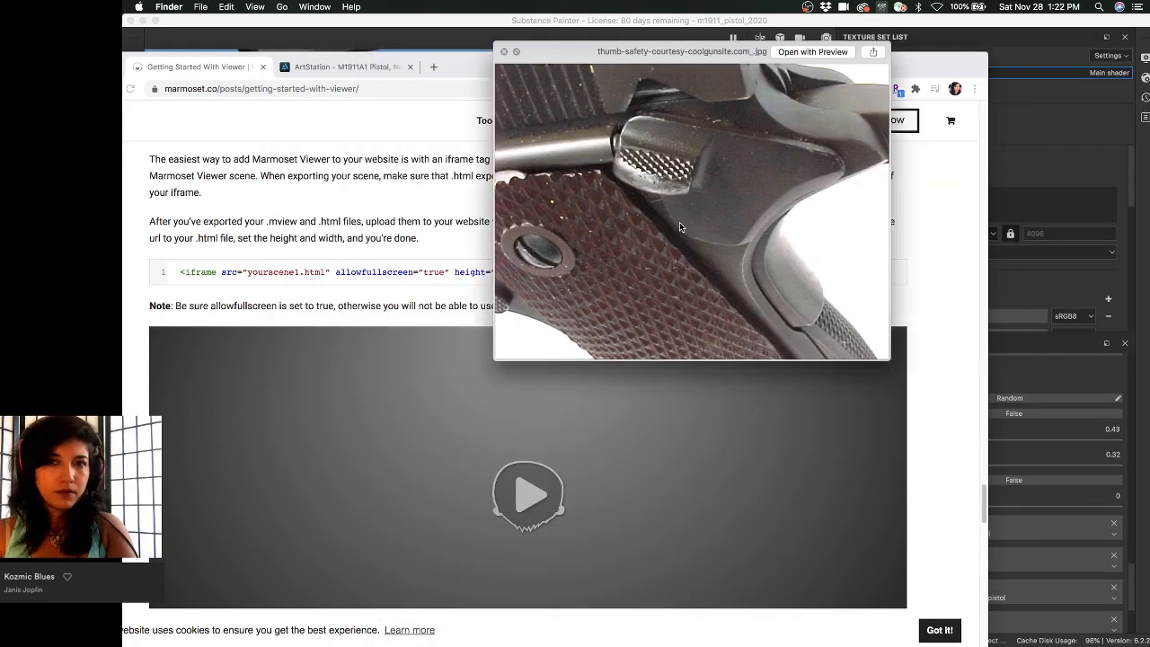
key("Down")
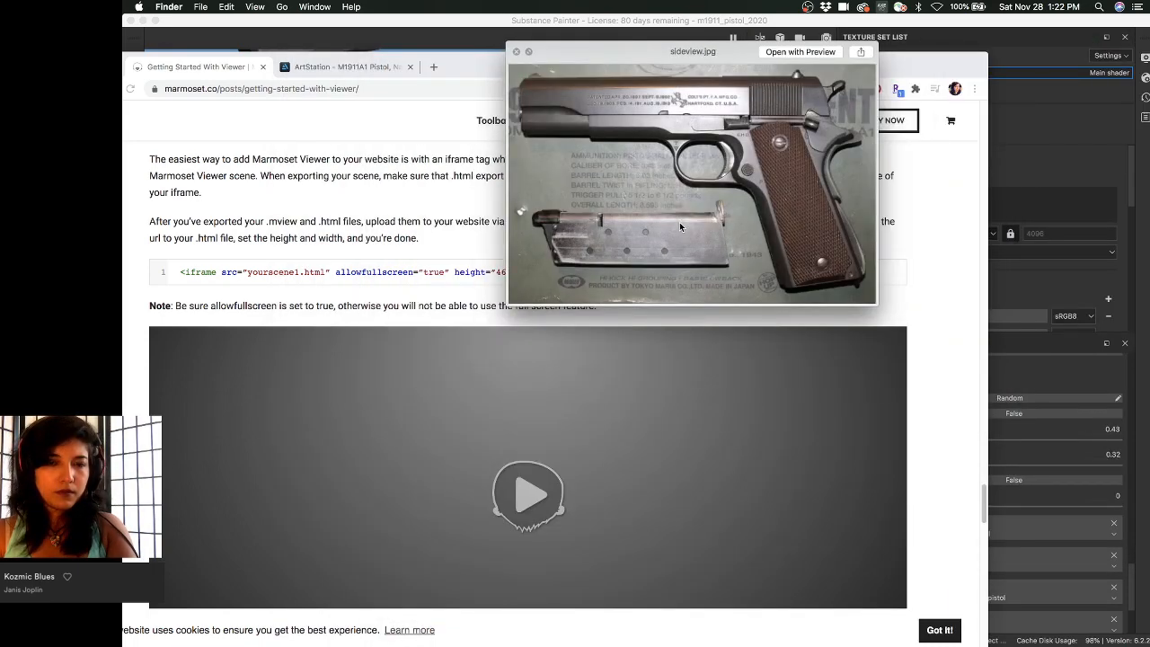
key("Down")
key("Down")
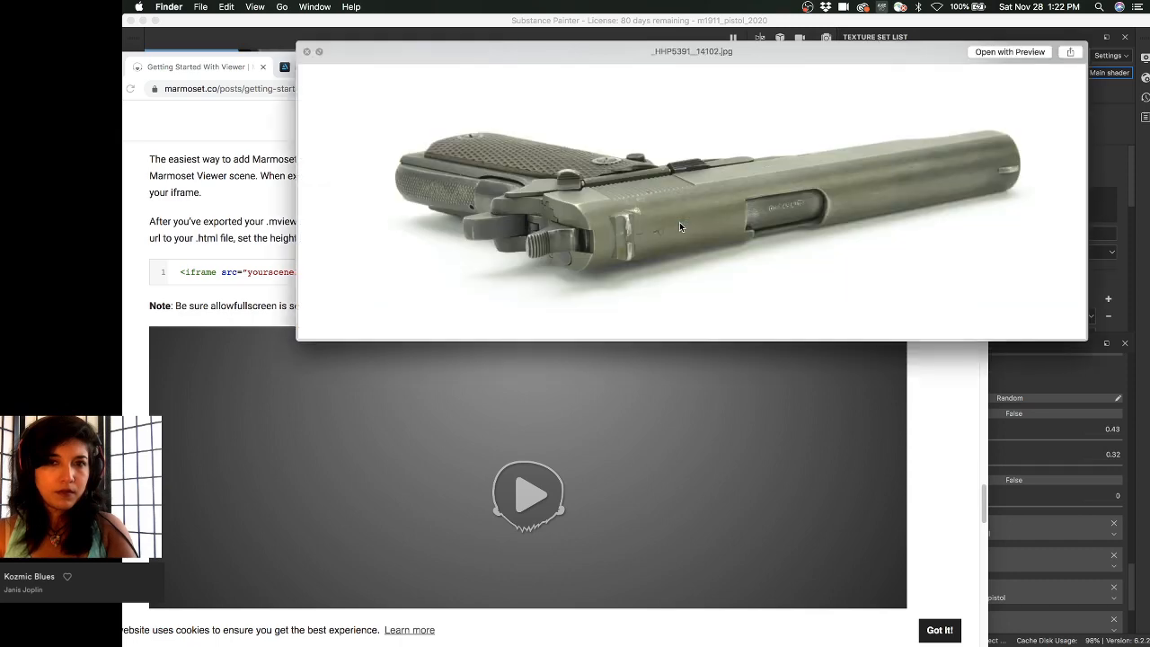
key("Down")
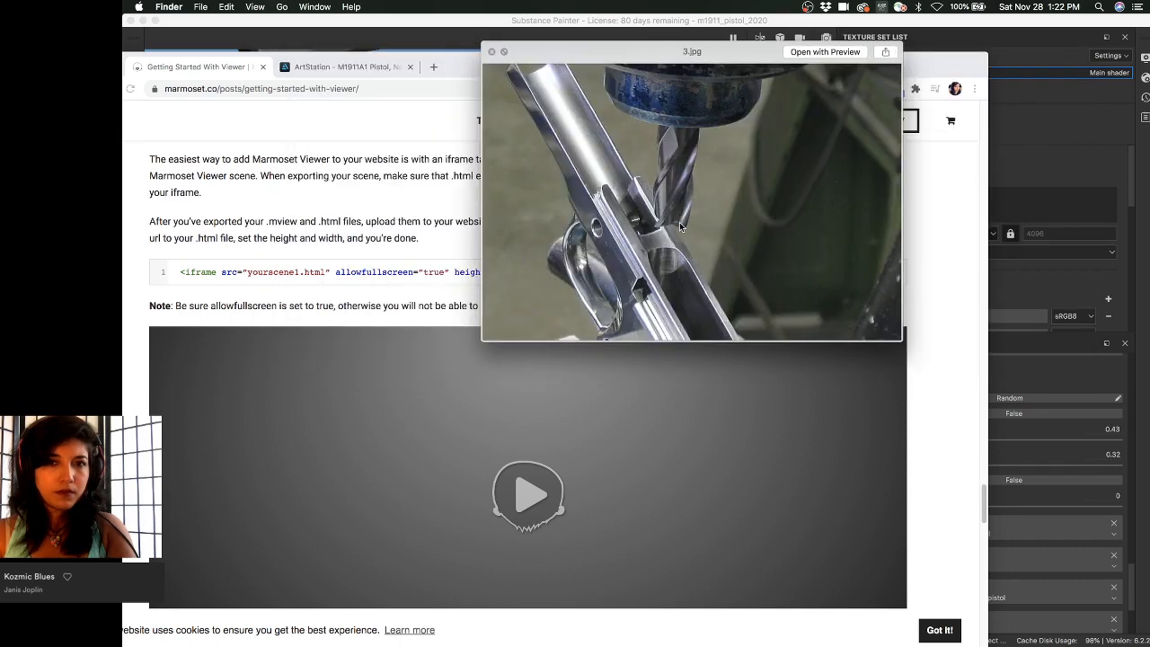
key("Down")
key("Down")
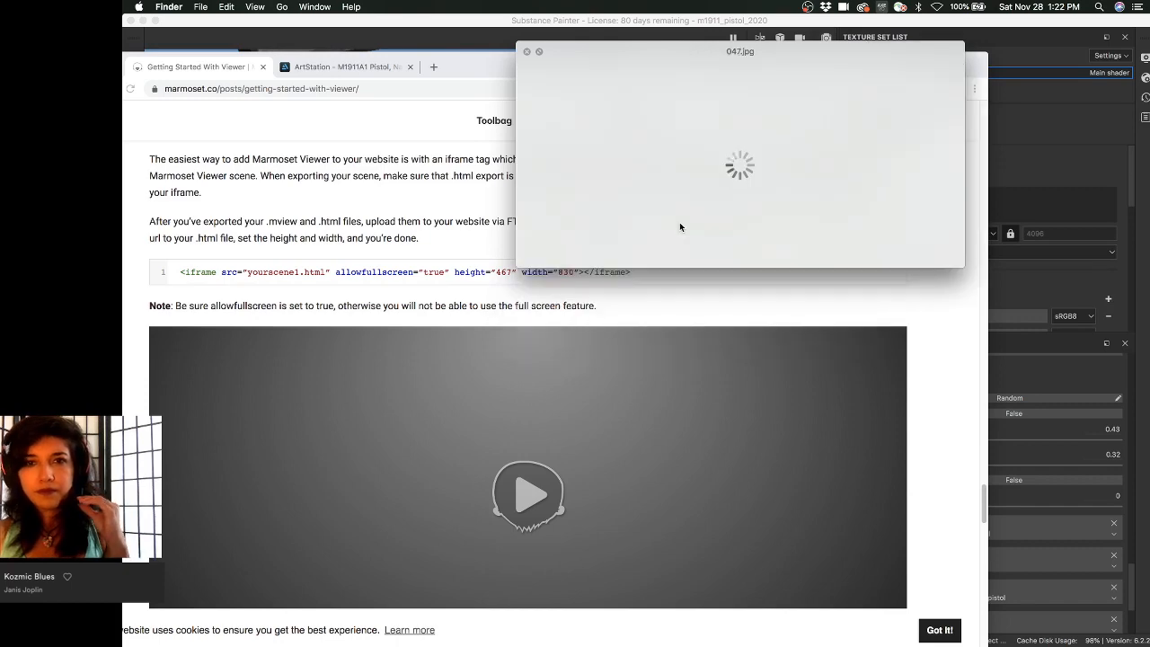
key("Down")
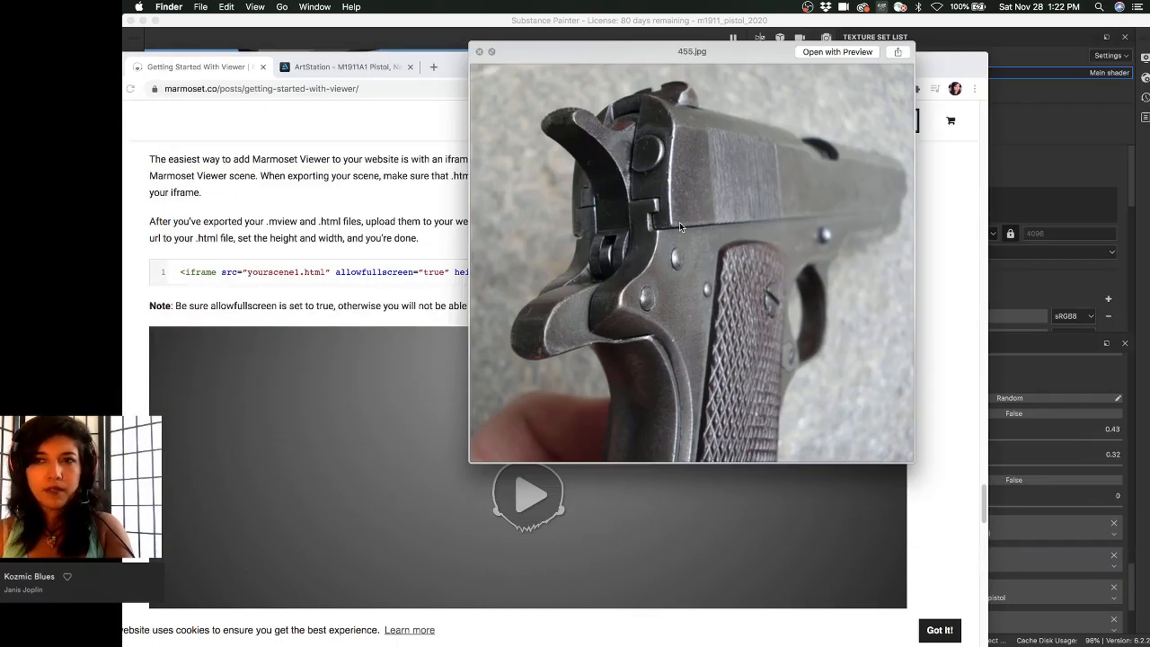
key("Down")
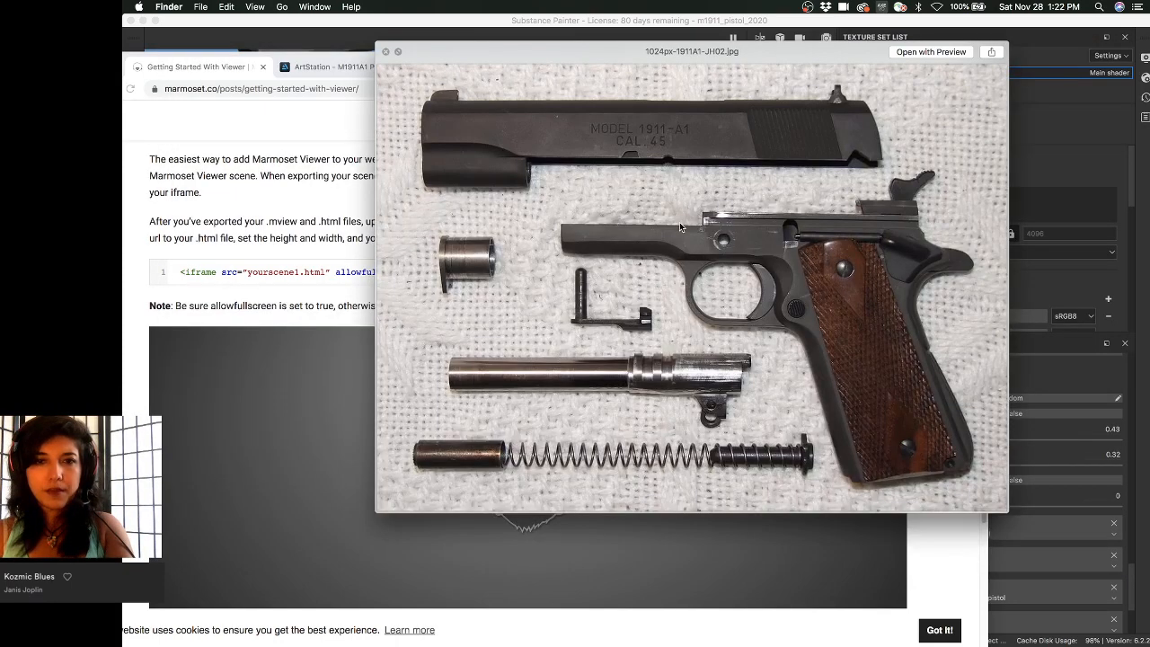
key("Down")
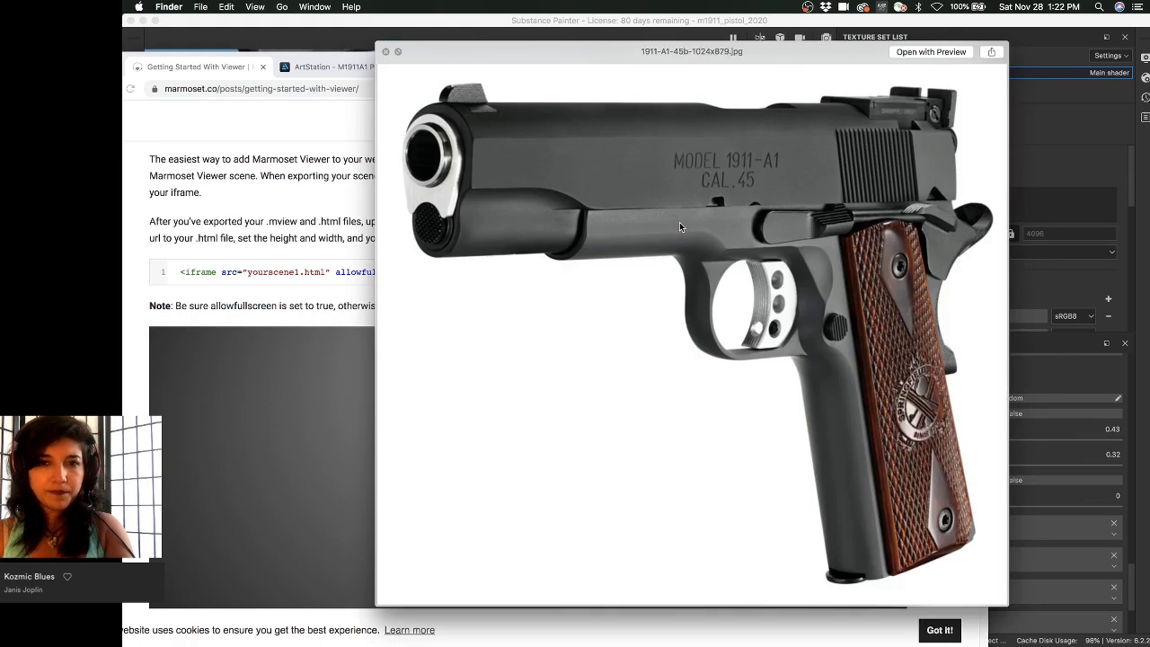
- Continue through the 455.jpg, COLT 45 AUTO, muzzle and magazine reference close-ups
key("Up")
key("Up")
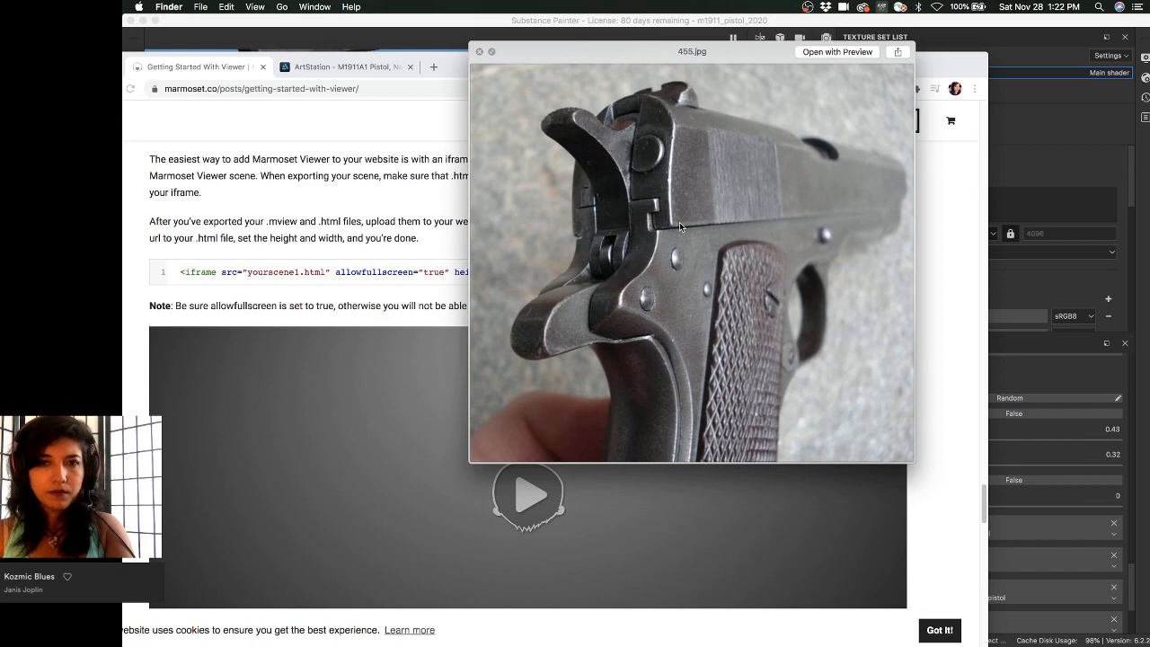
key("Down")
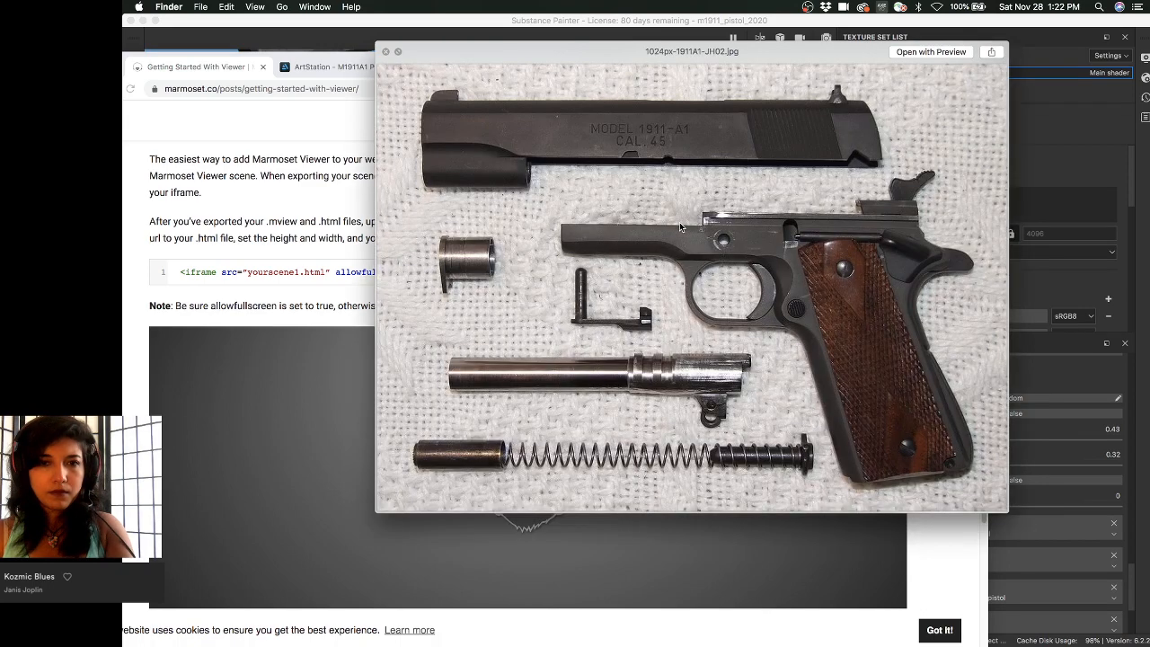
key("Down")
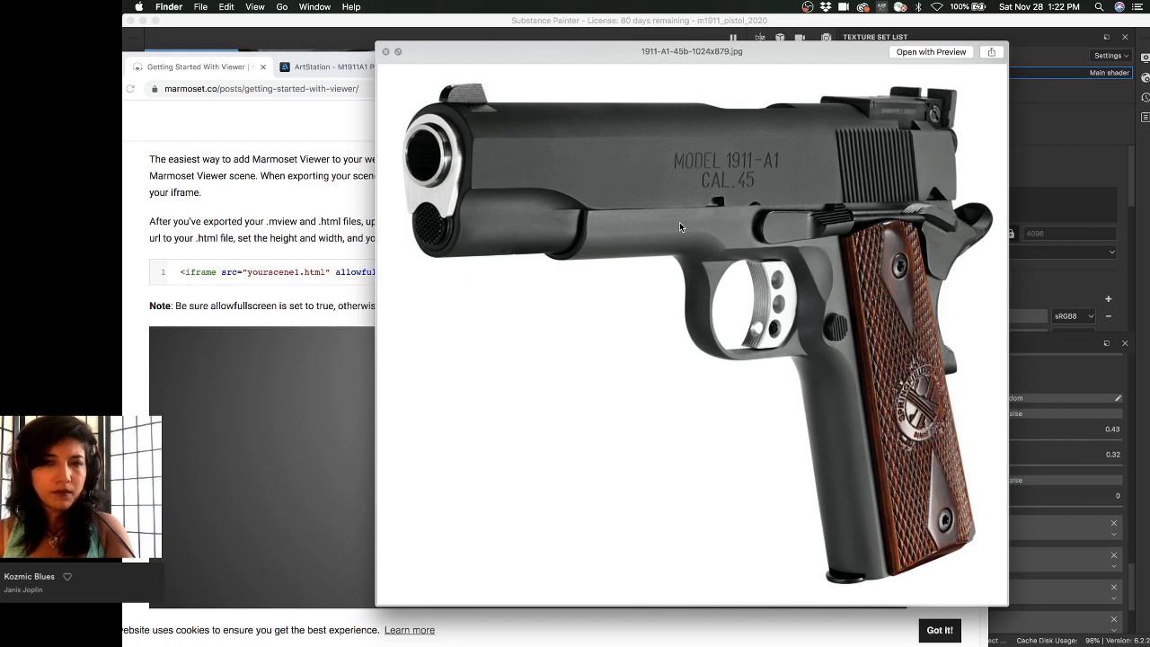
key("Down")
key("Down")
key("Down")
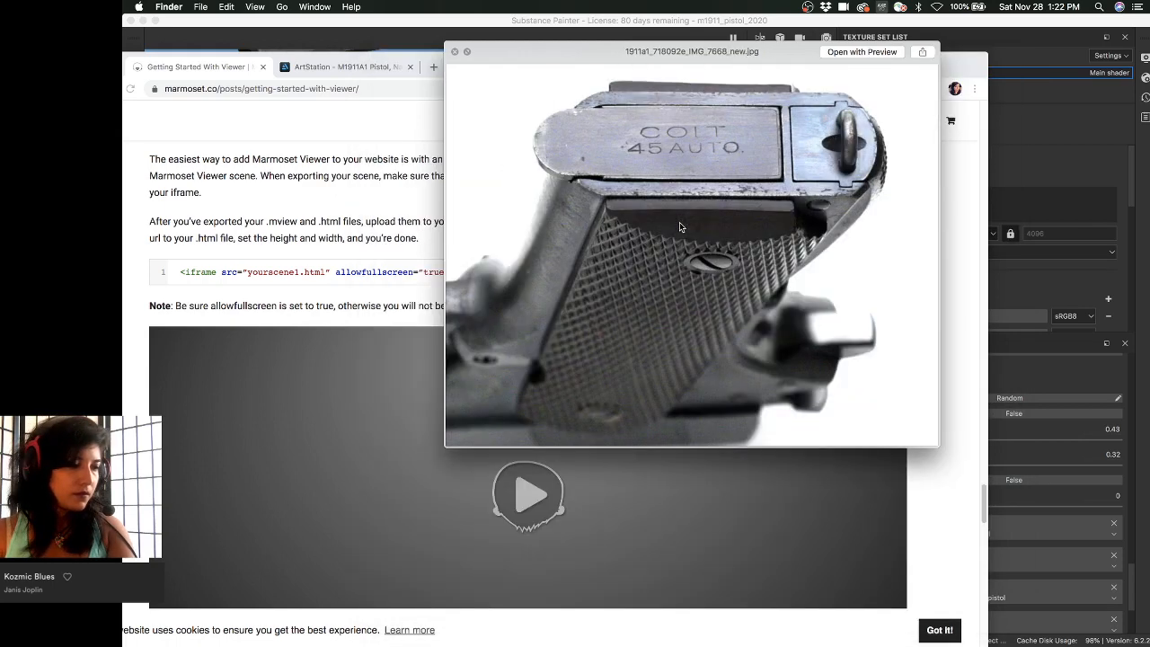
key("Down")
key("Down")
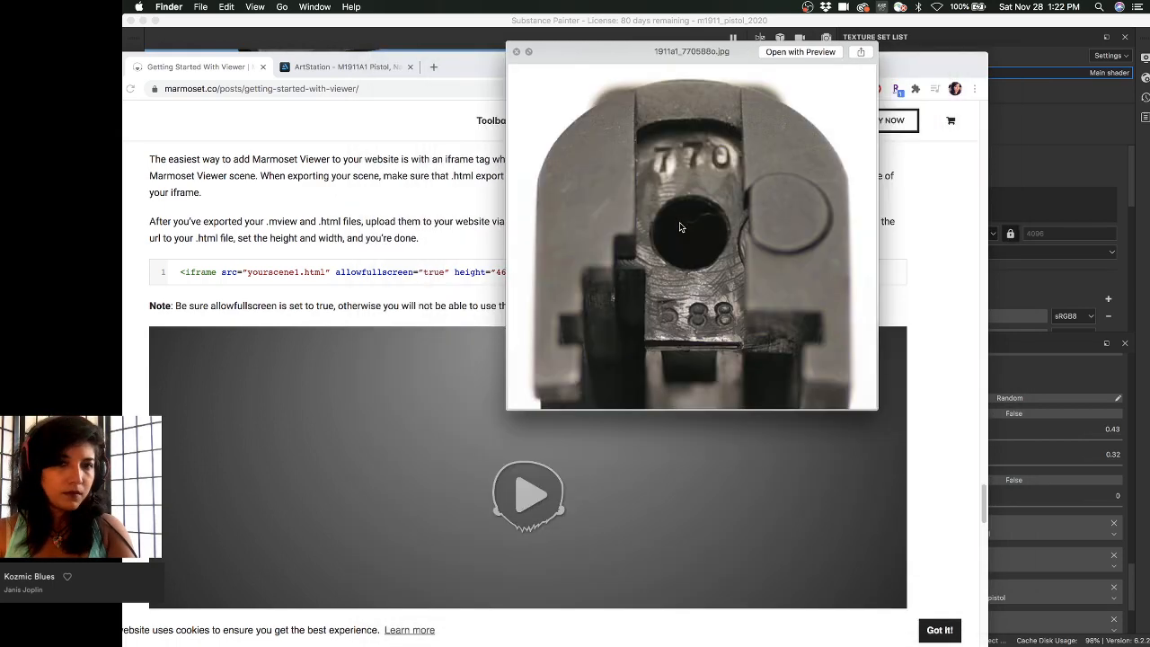
key("Down")
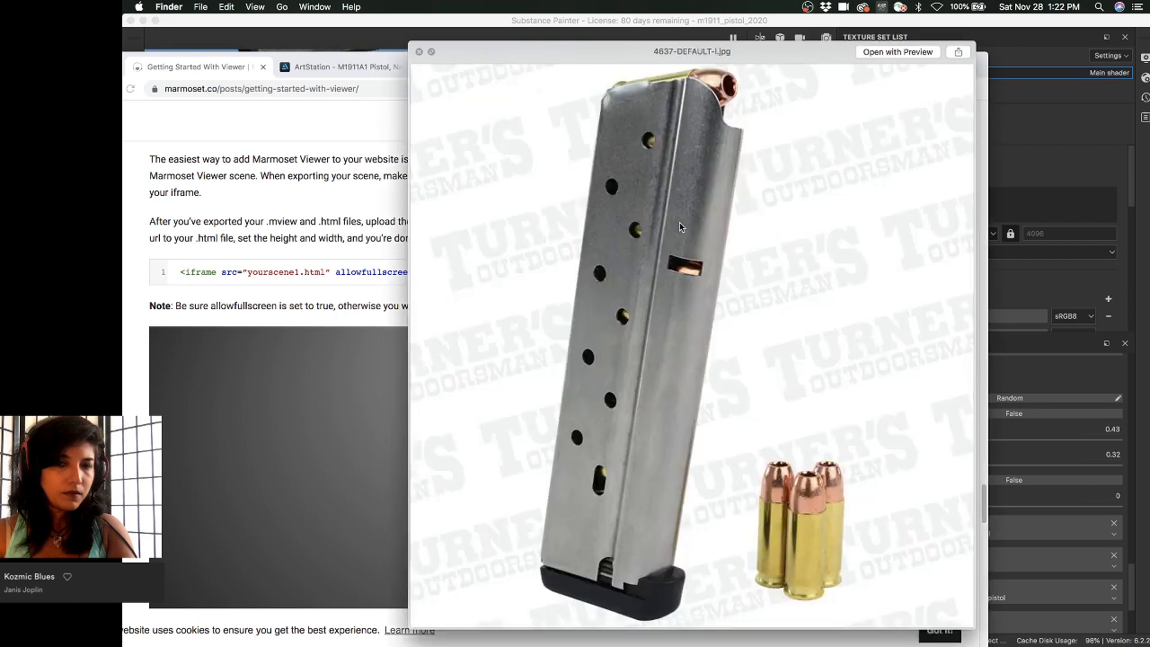
key("Down")
key("Down")
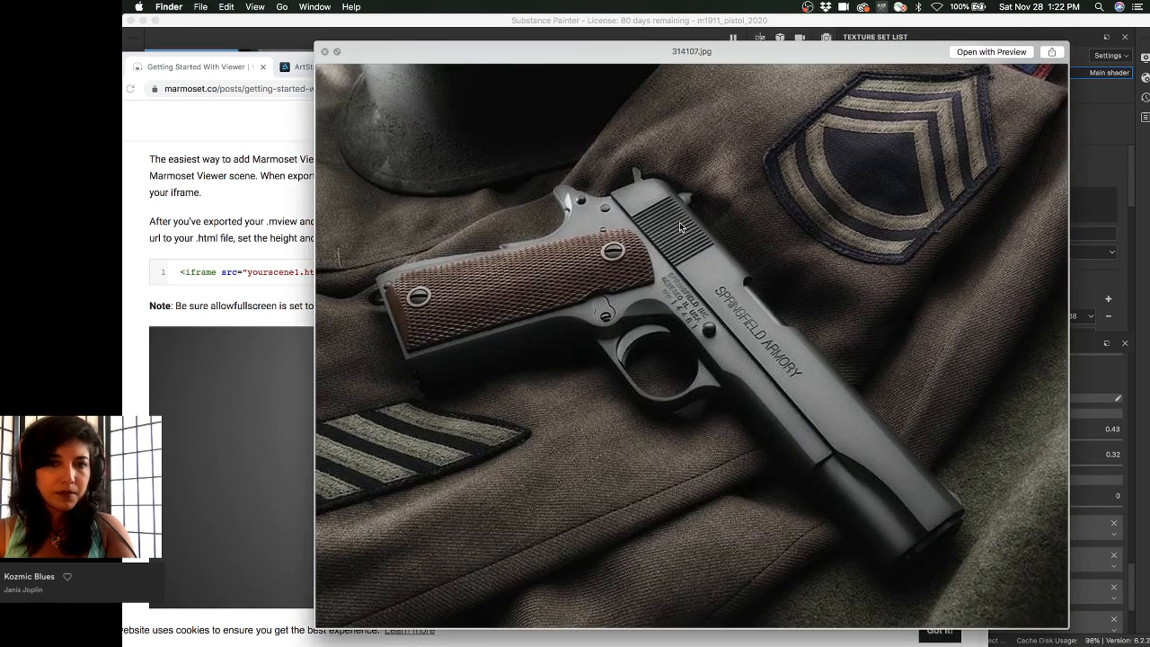
key("Down")
key("Down")
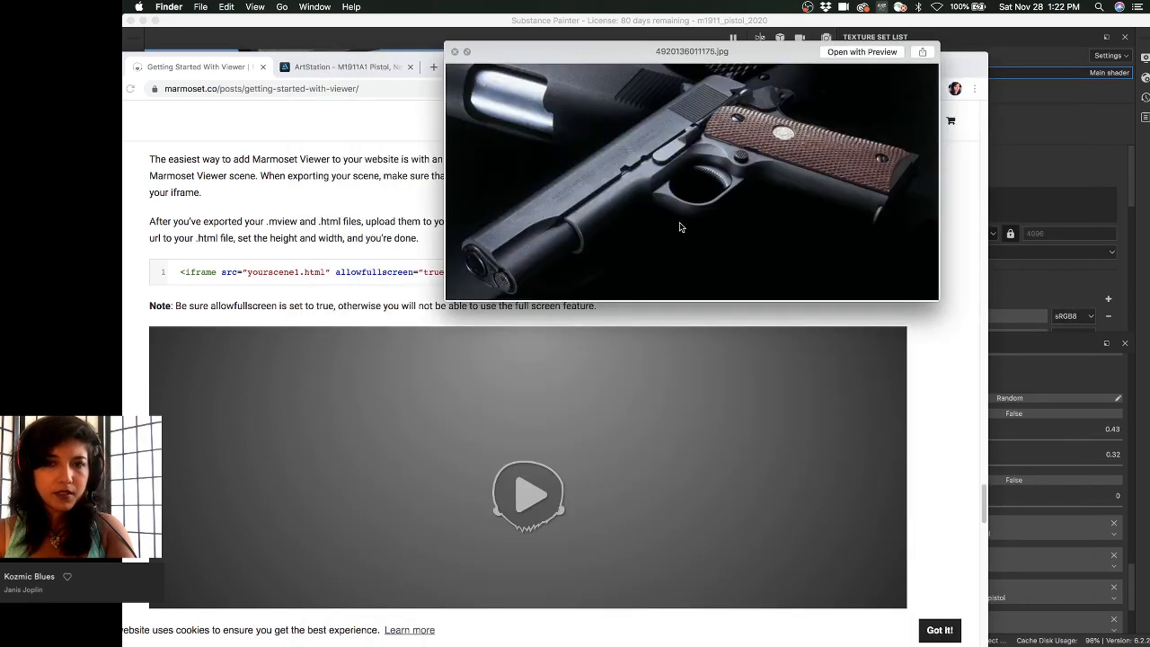
key("Down")
key("Down")
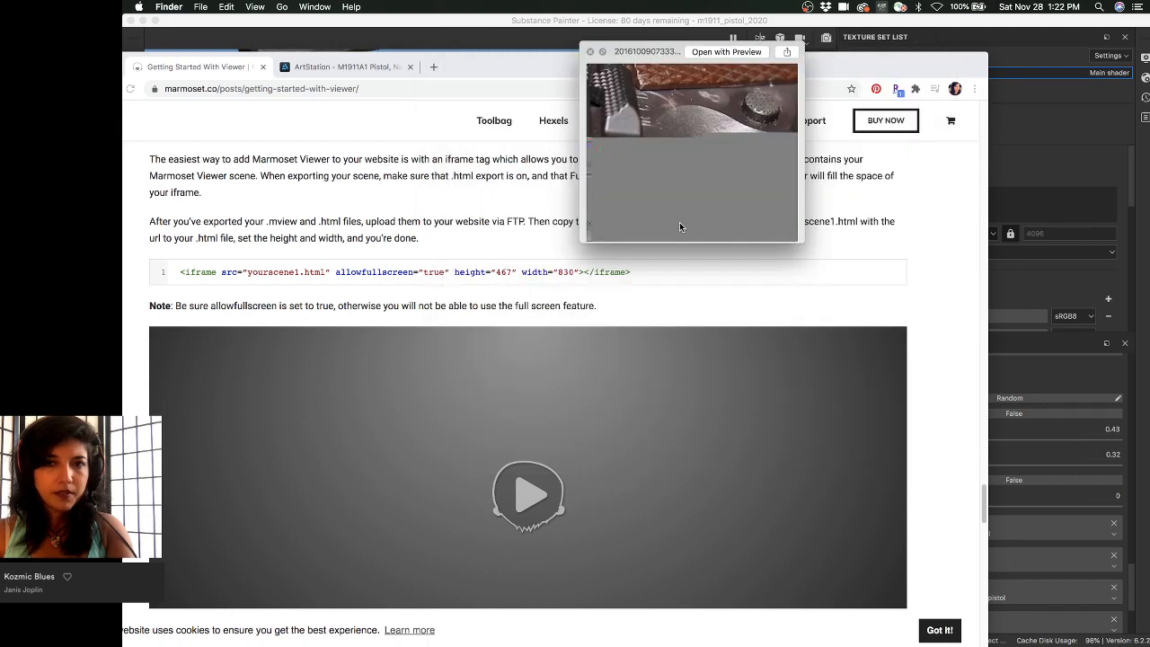
- Page through the remaining pistol reference photos, then close the Quick Look preview
key("Down")
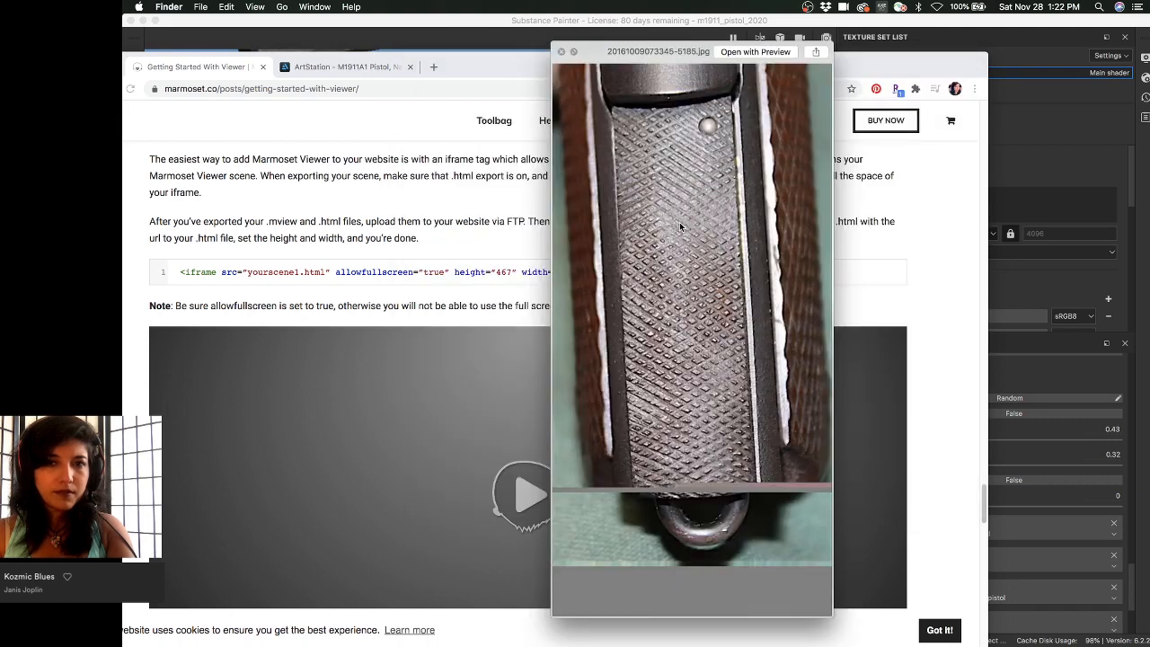
key("Down")
key("Down")
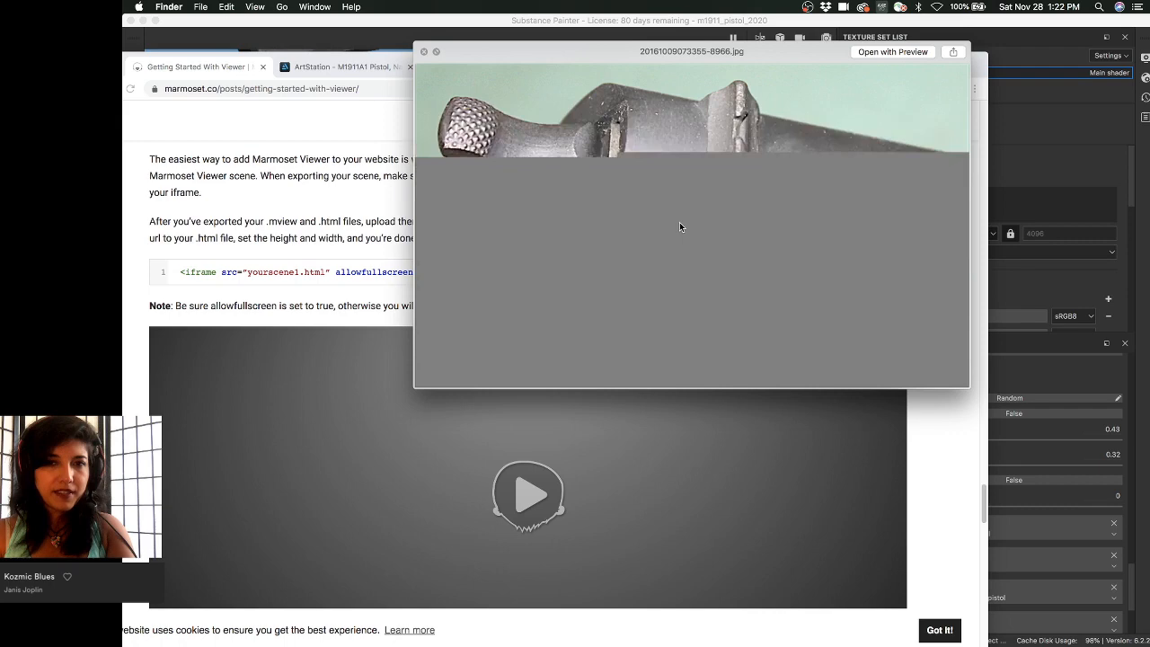
key("Down")
key("Down")
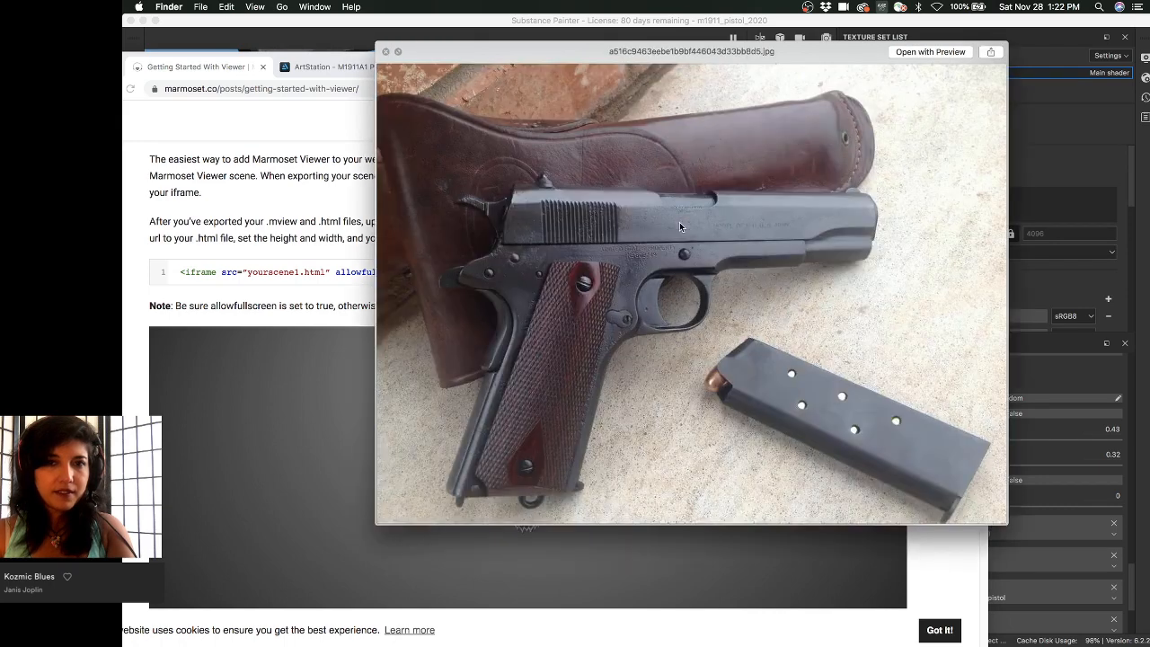
key("Down")
key("Down")
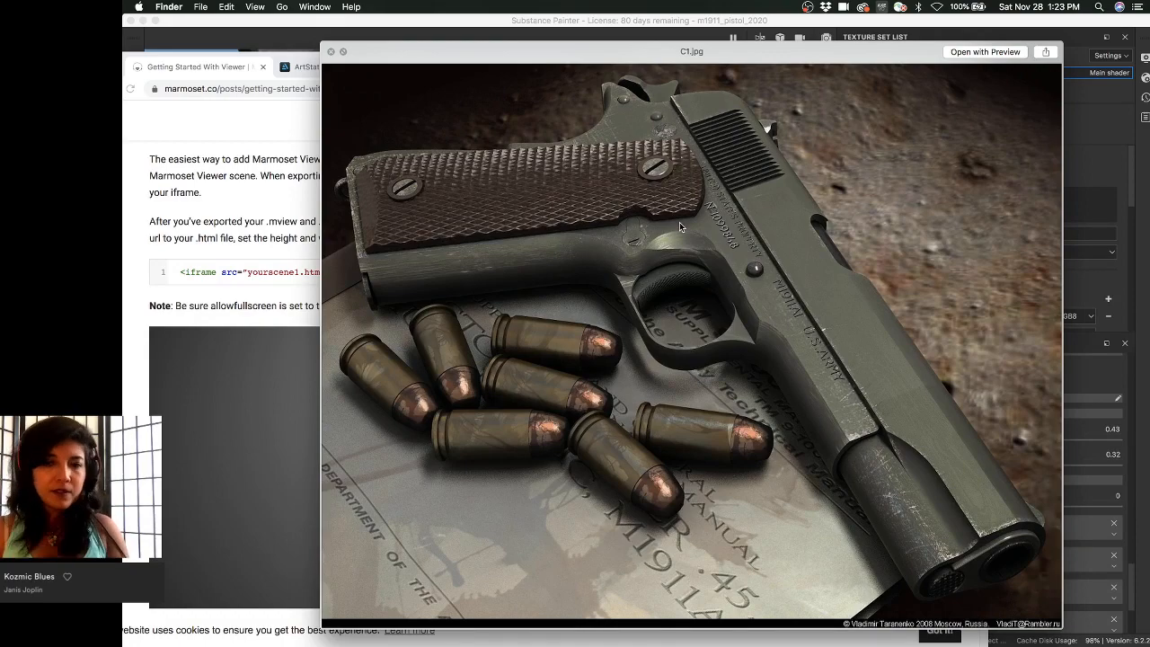
key("Down")
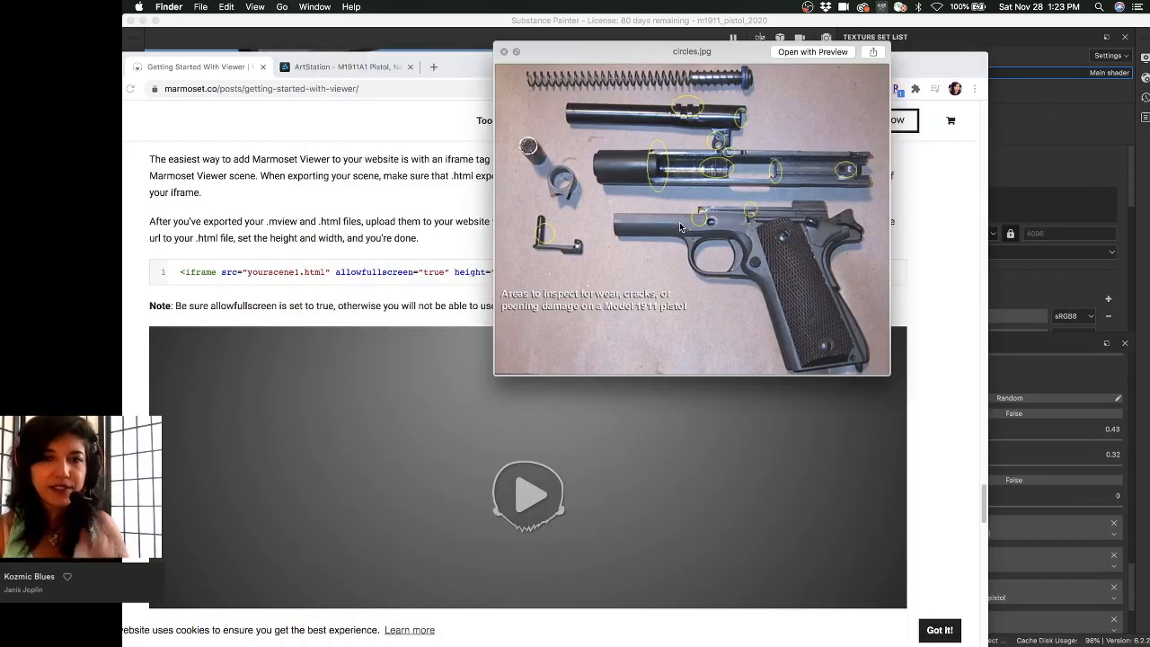
key("Down")
key("Down")
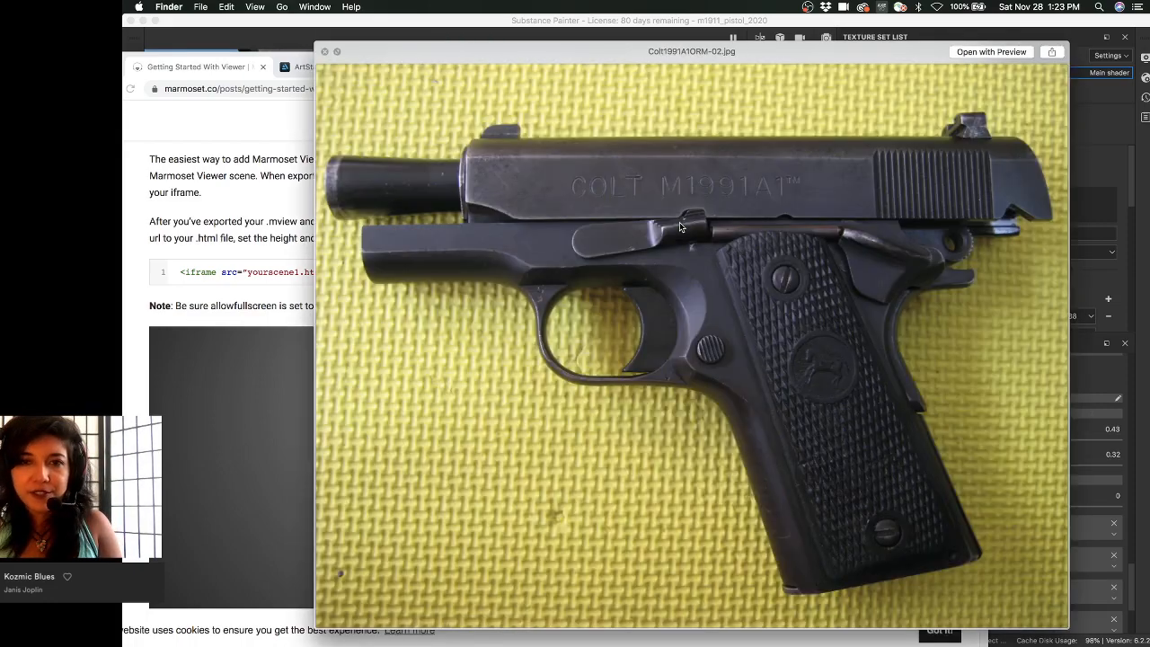
key("Down")
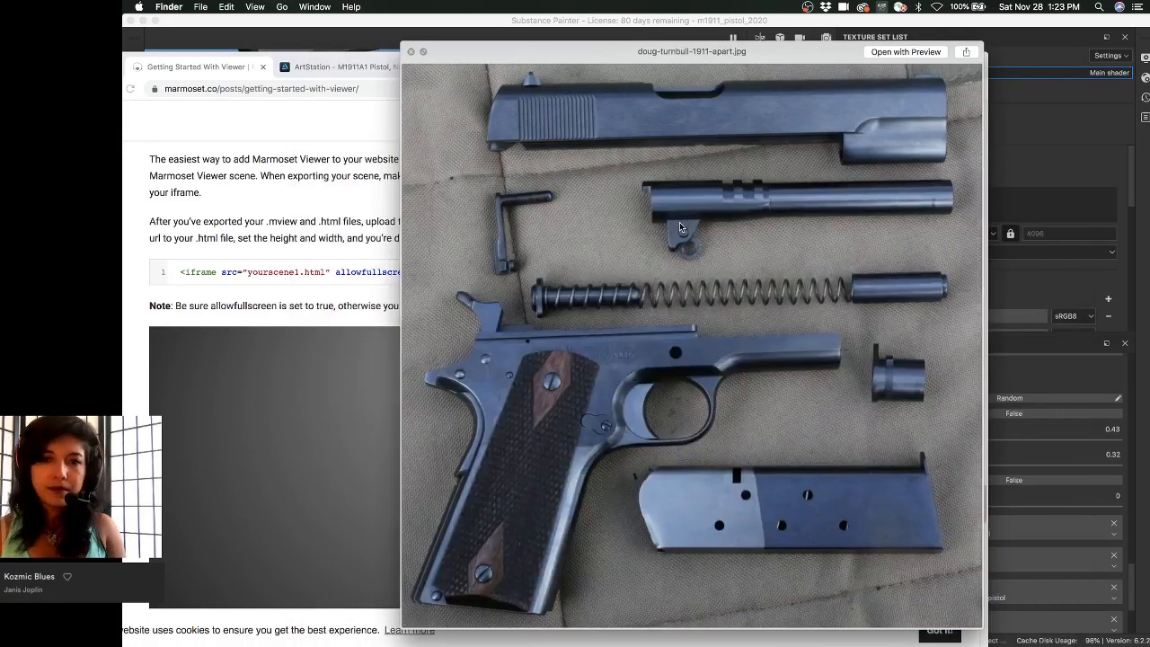
key("Down")
key("Down")
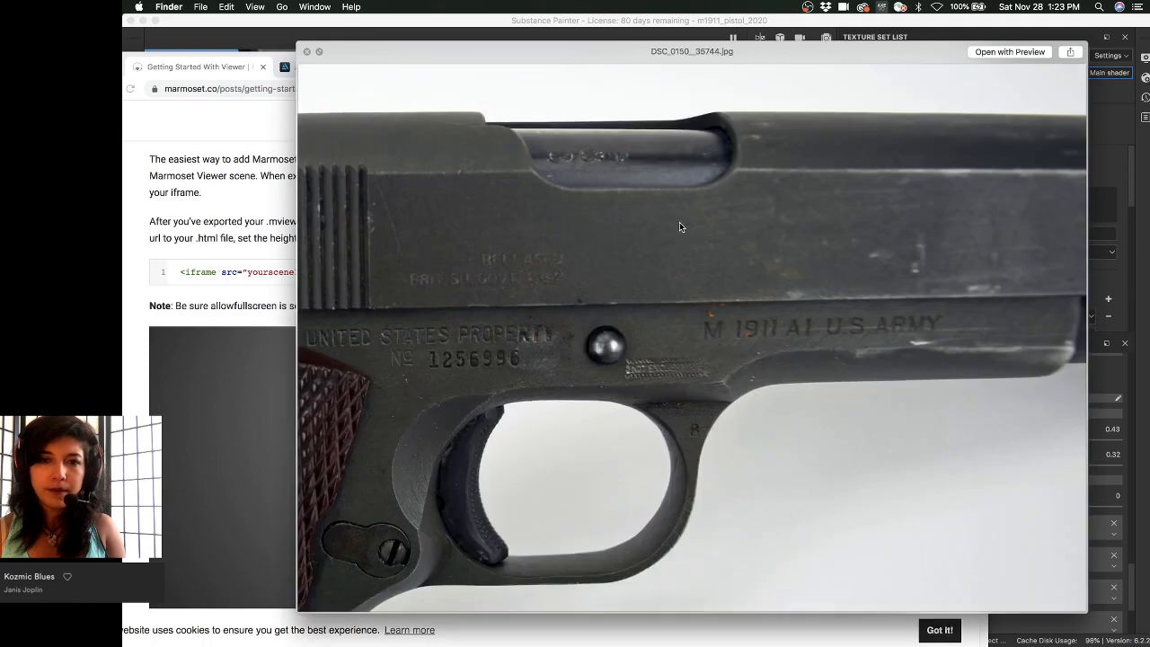
key("Down")
key("Down")
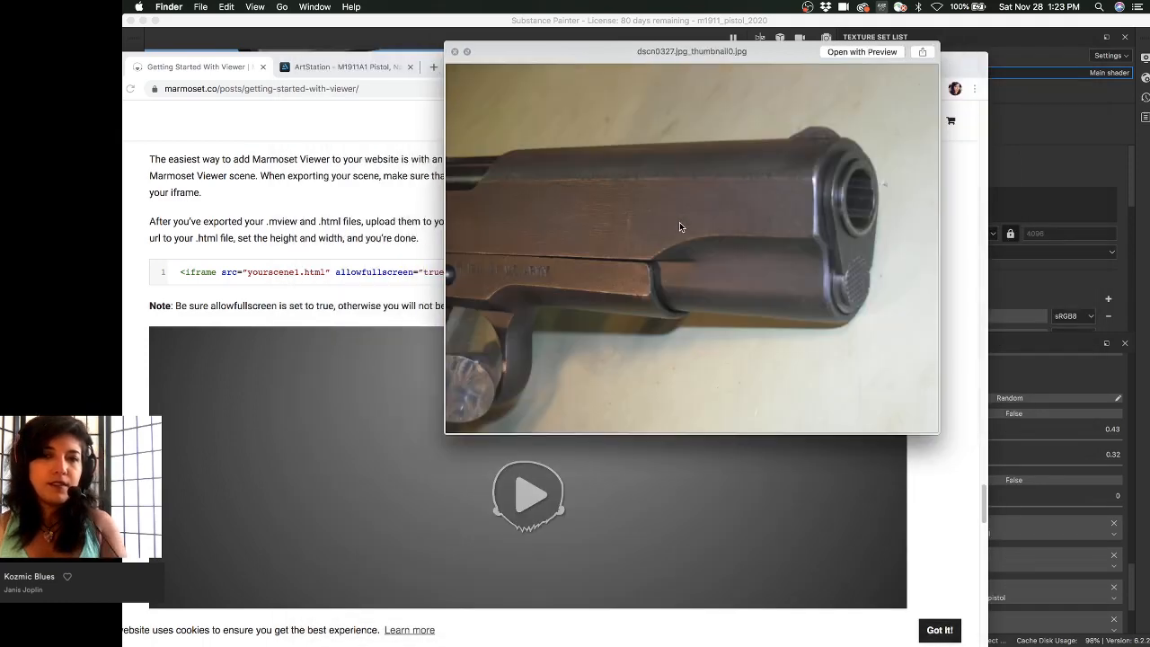
key("Down")
key("Down")
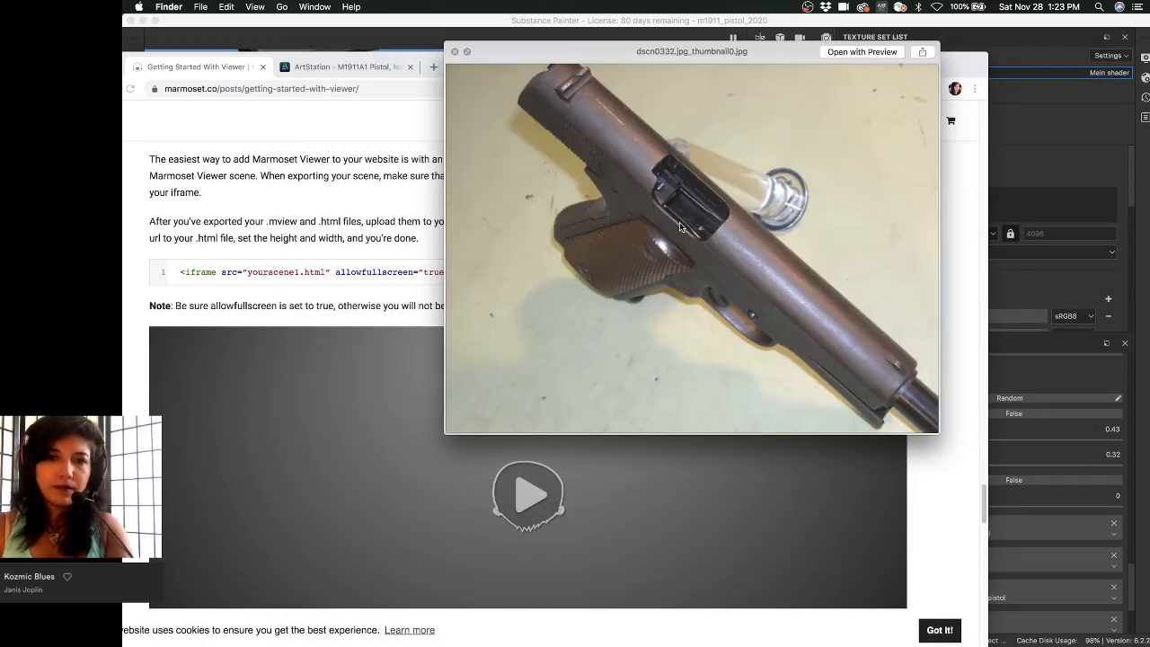
key("Down")
key("Down")
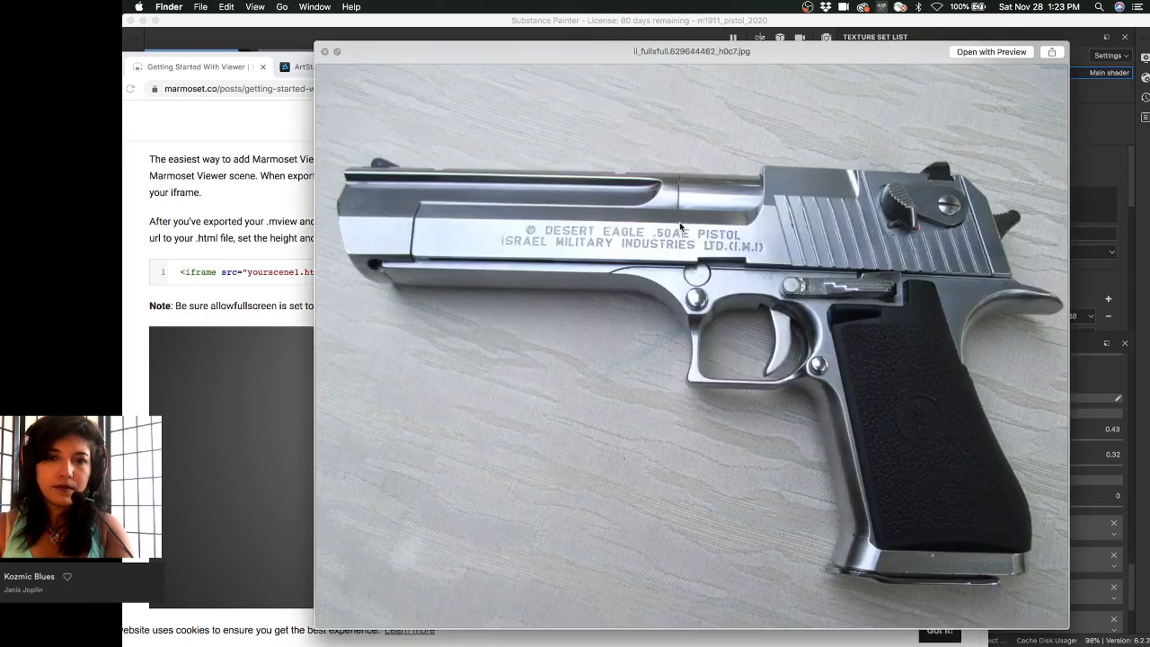
key("Down")
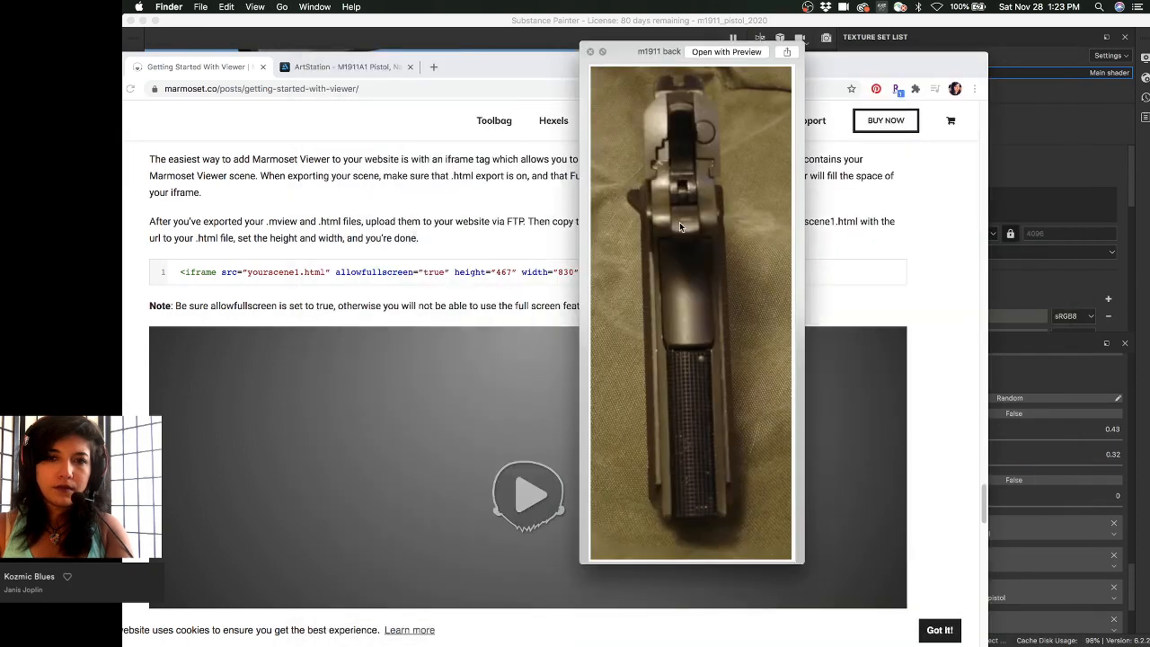
key("Down")
key("Down")
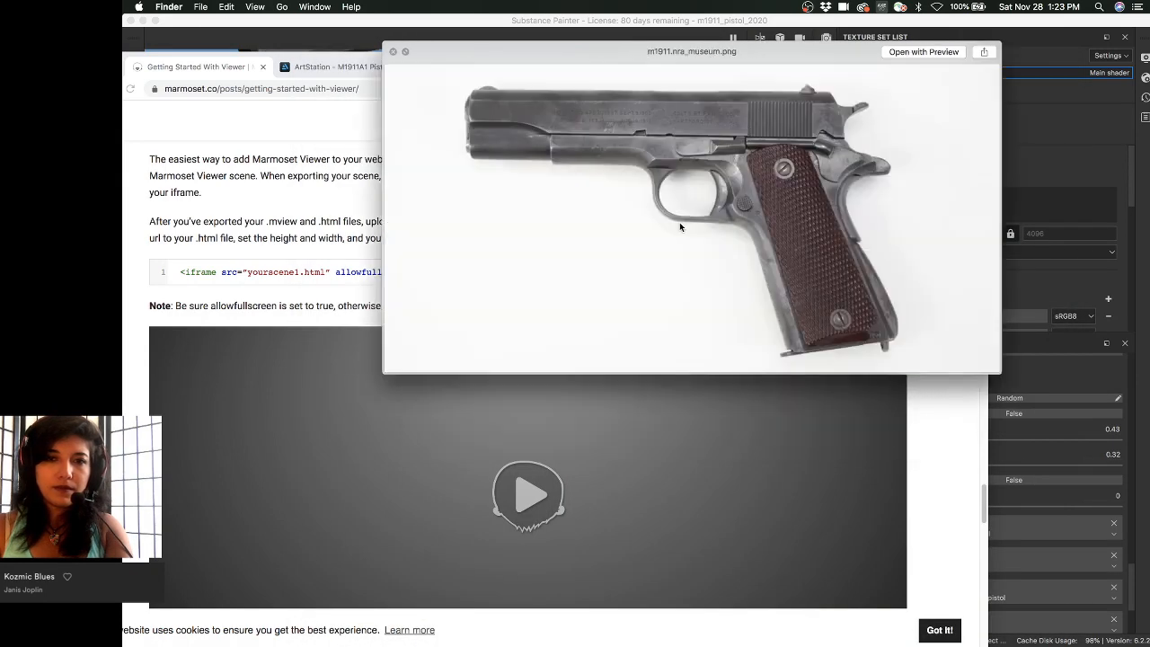
key("Down")
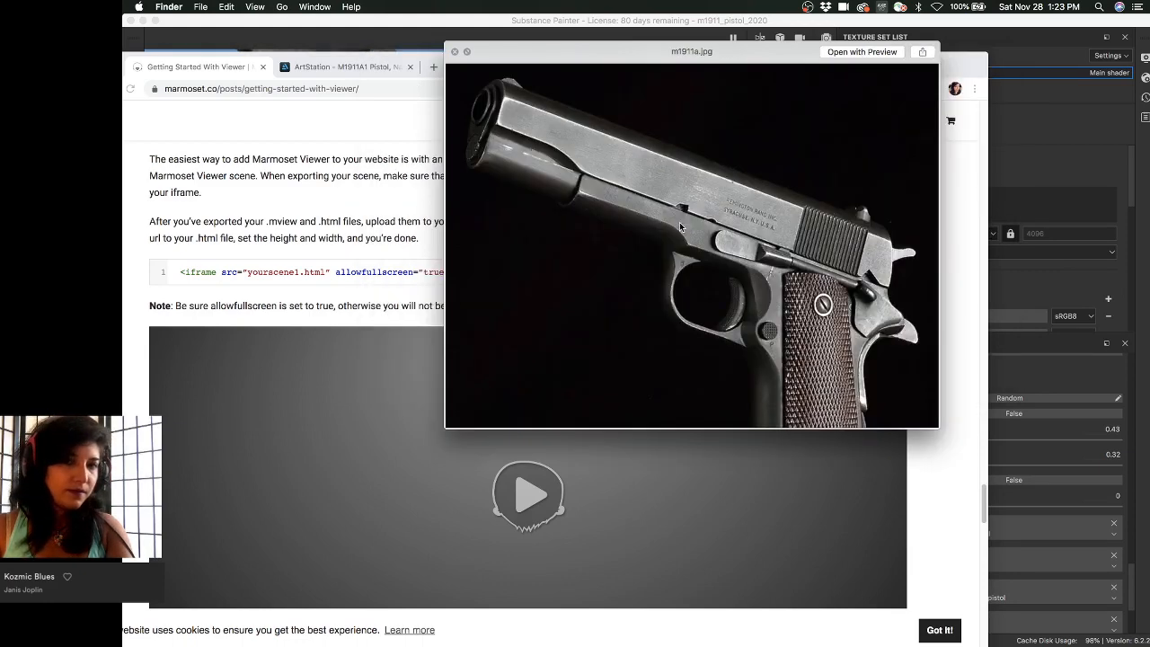
key("Down")
key("Down")
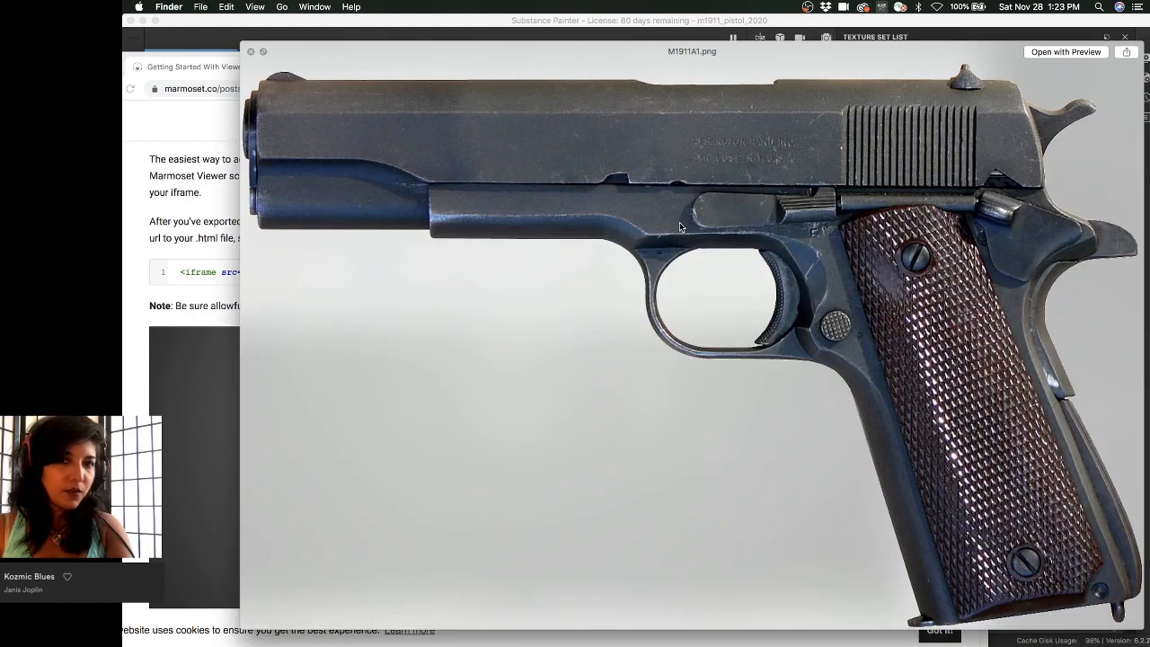
key("Down")
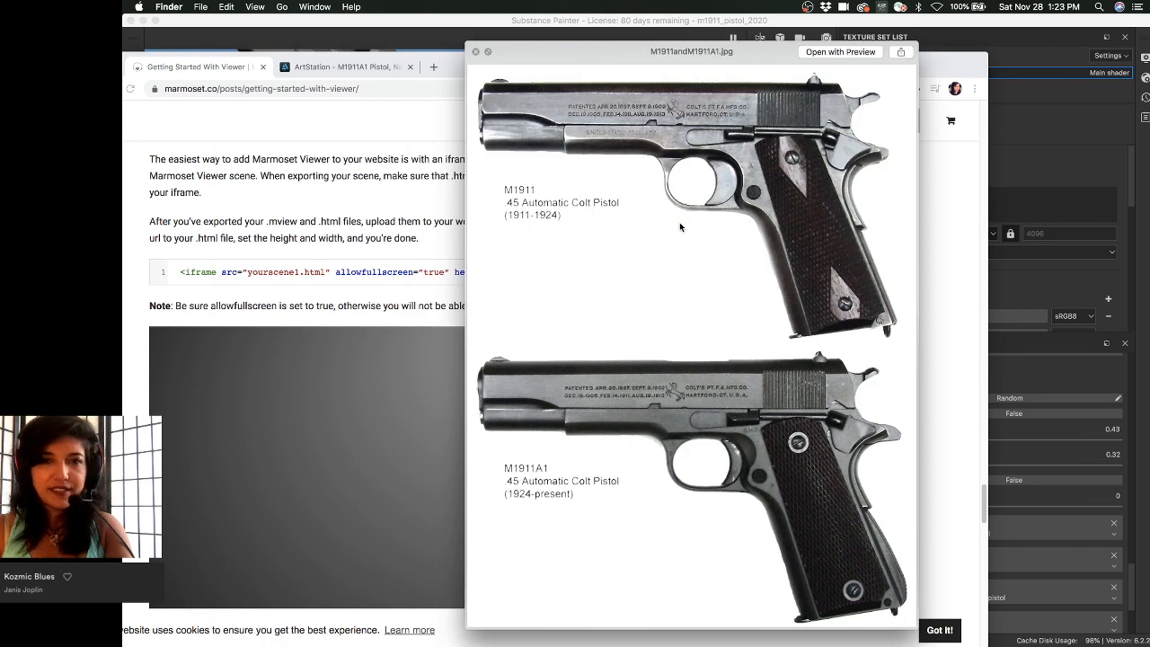
key("Down")
key("Down")
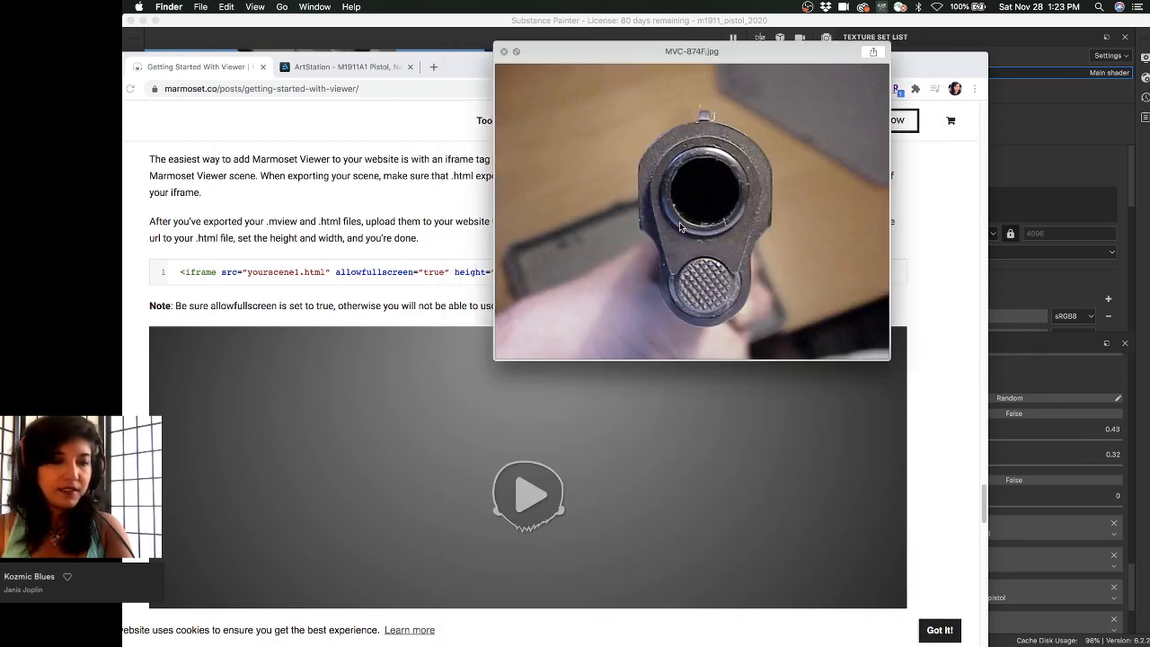
key("Down")
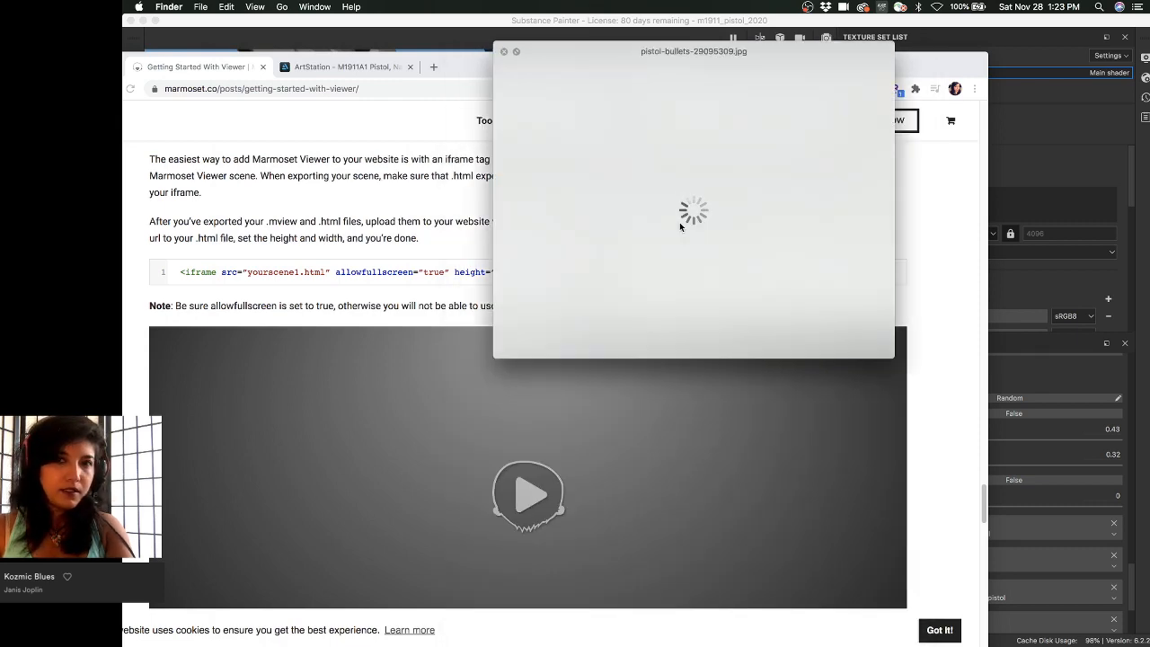
key("Down")
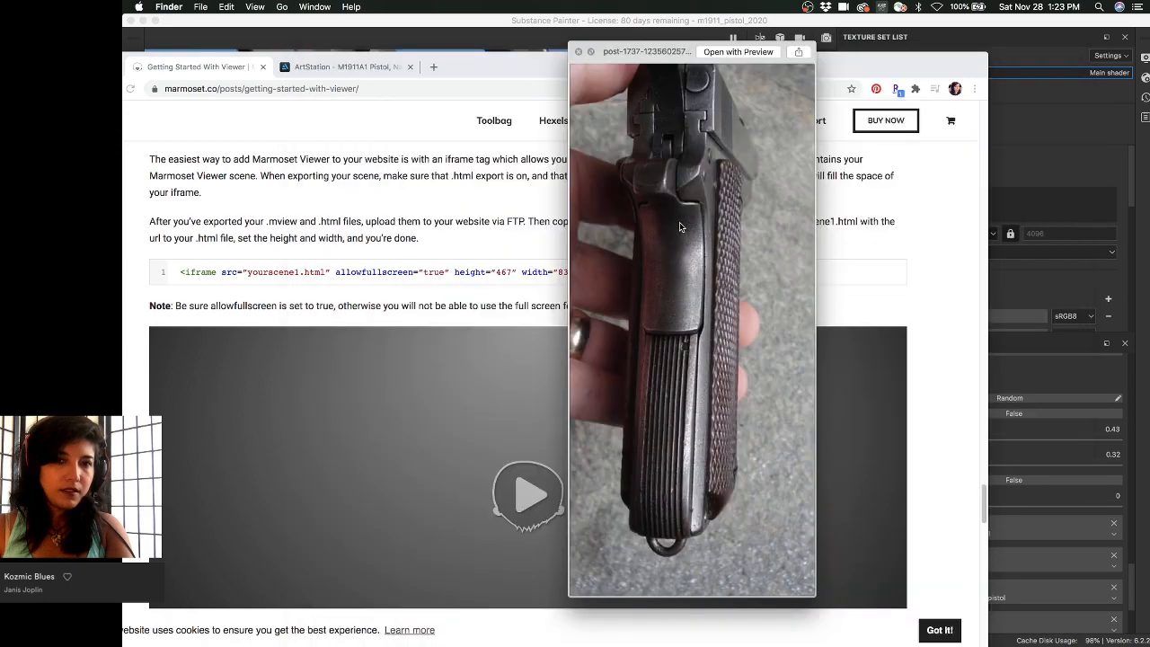
key("Up")
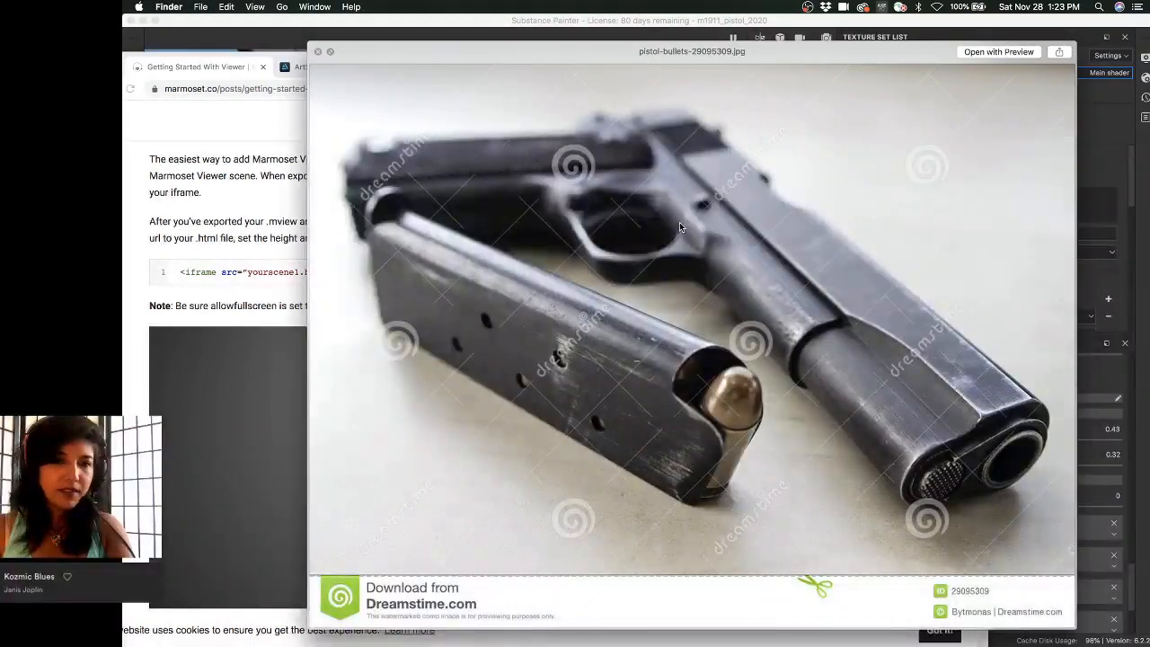
key("Down")
key("Down")
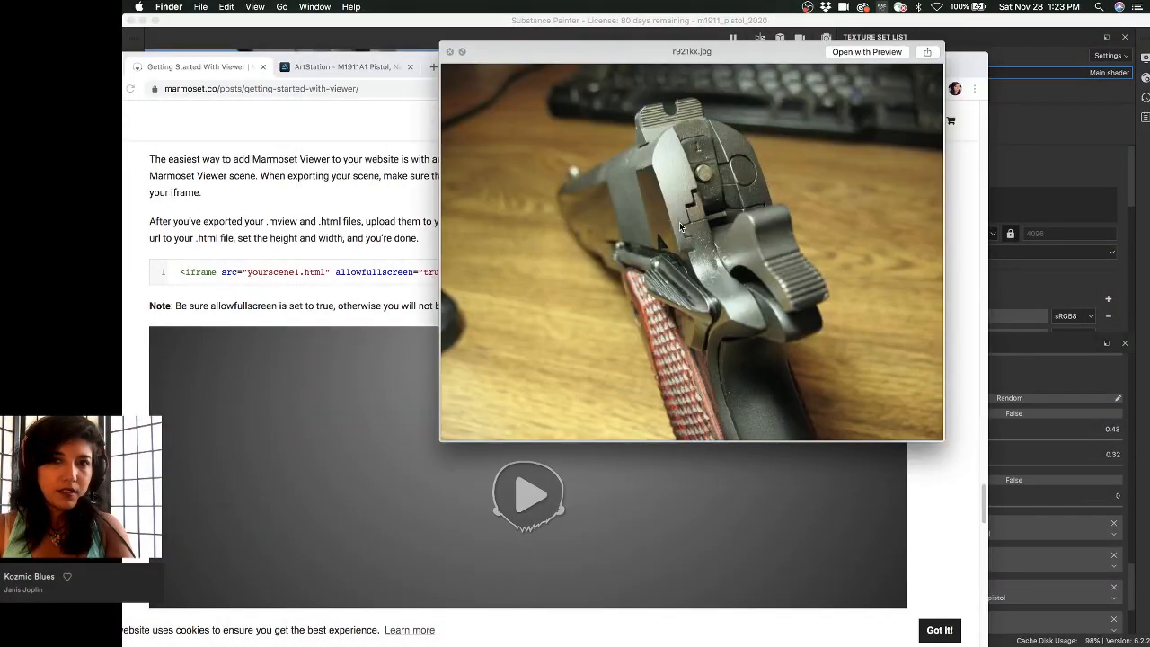
key("Down")
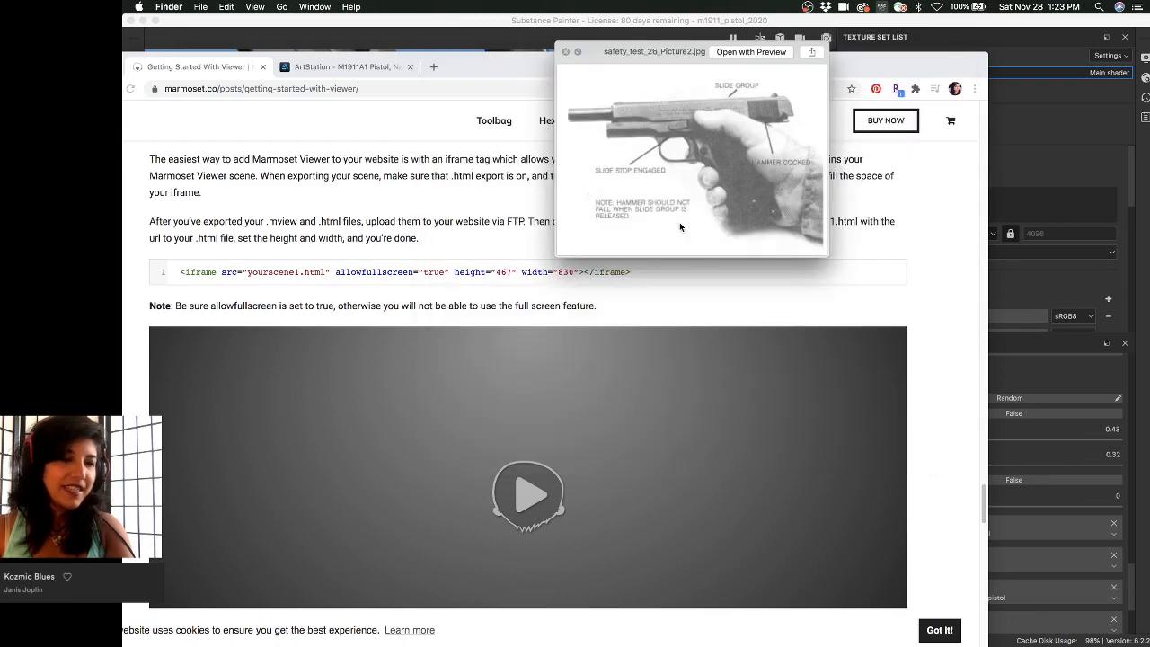
key("Up")
key("space")
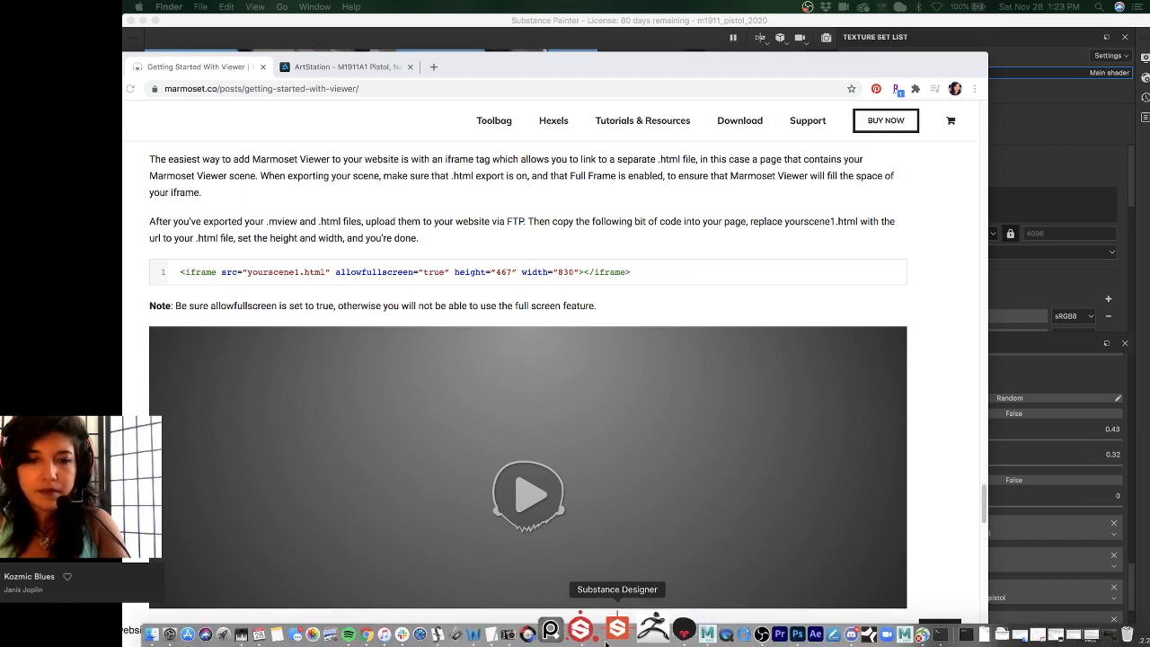
- Return to Substance Painter and view the magazine's rusted metal up close under rotated lighting
left_click(599, 636)
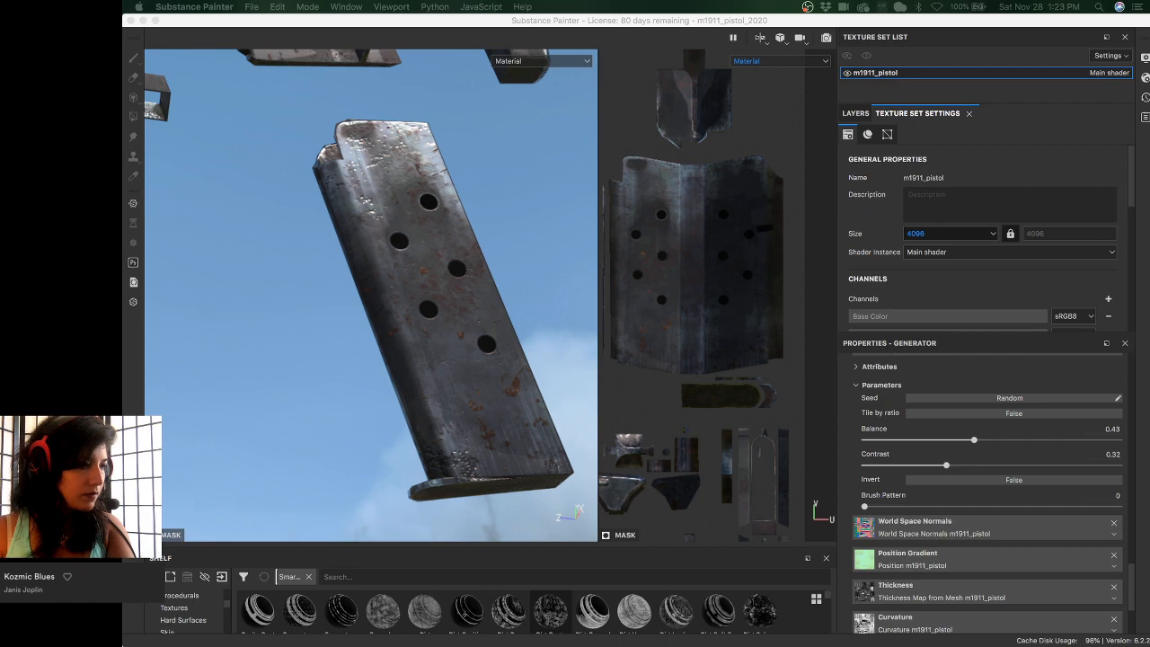
left_click(512, 24)
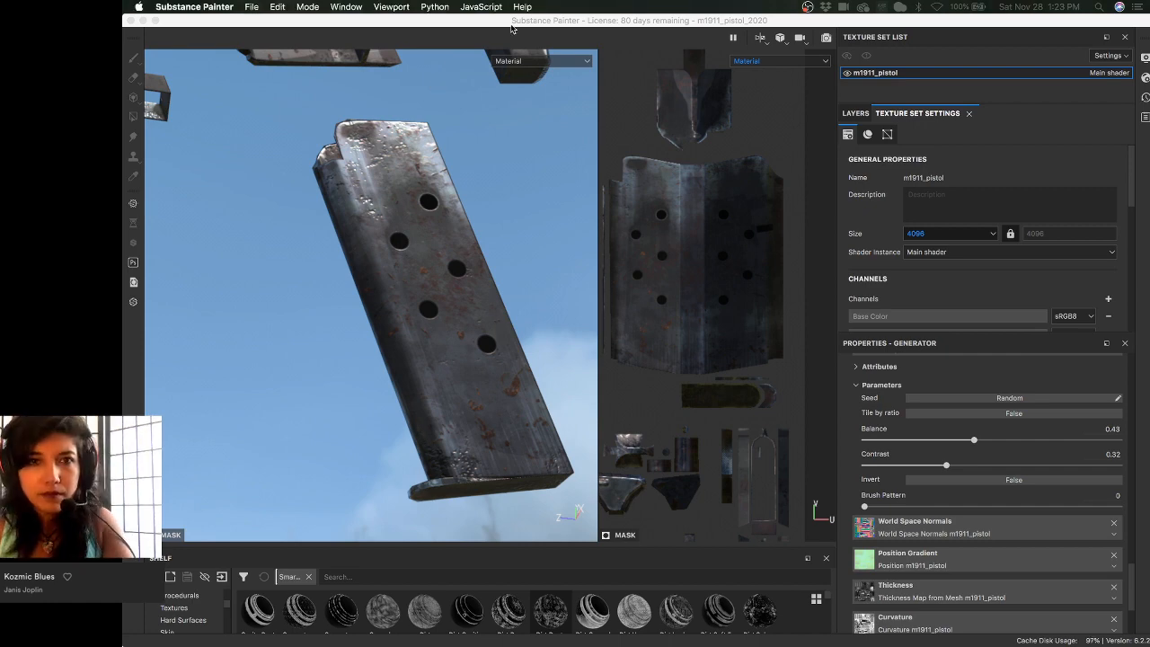
left_click_drag(307, 311, 301, 285, "alt")
mouse_move(300, 285)
right_mouse_down("shift")
mouse_move(654, 302)
mouse_move(618, 300)
right_mouse_up("shift")
left_click_drag(401, 223, 369, 148, "alt")
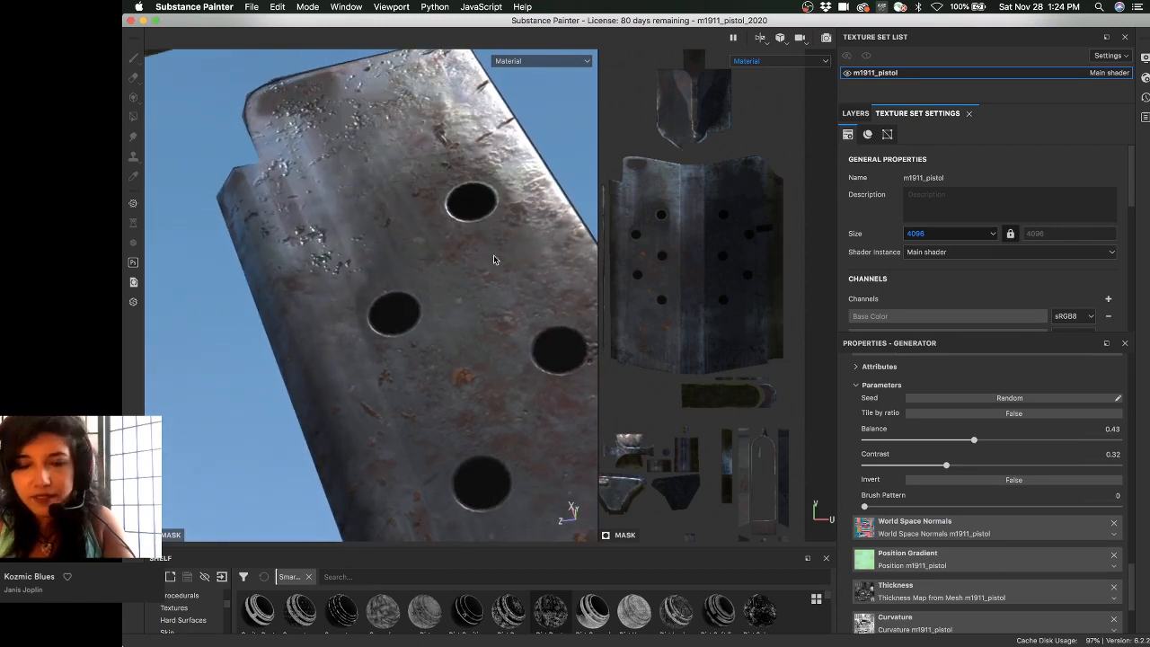
- Raise the mask's Global Contrast to about 0.34, lower Global Balance to 0.31, and review the magazine
left_click(855, 113)
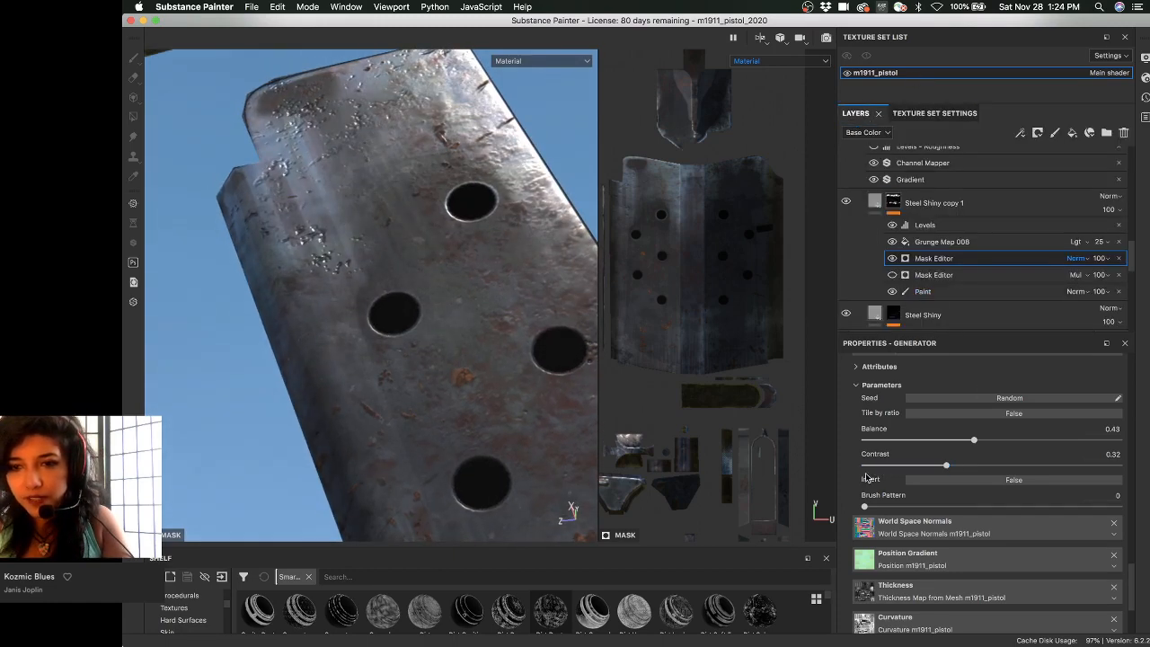
scroll(870, 480, "up", 5)
scroll(867, 480, "down", 2)
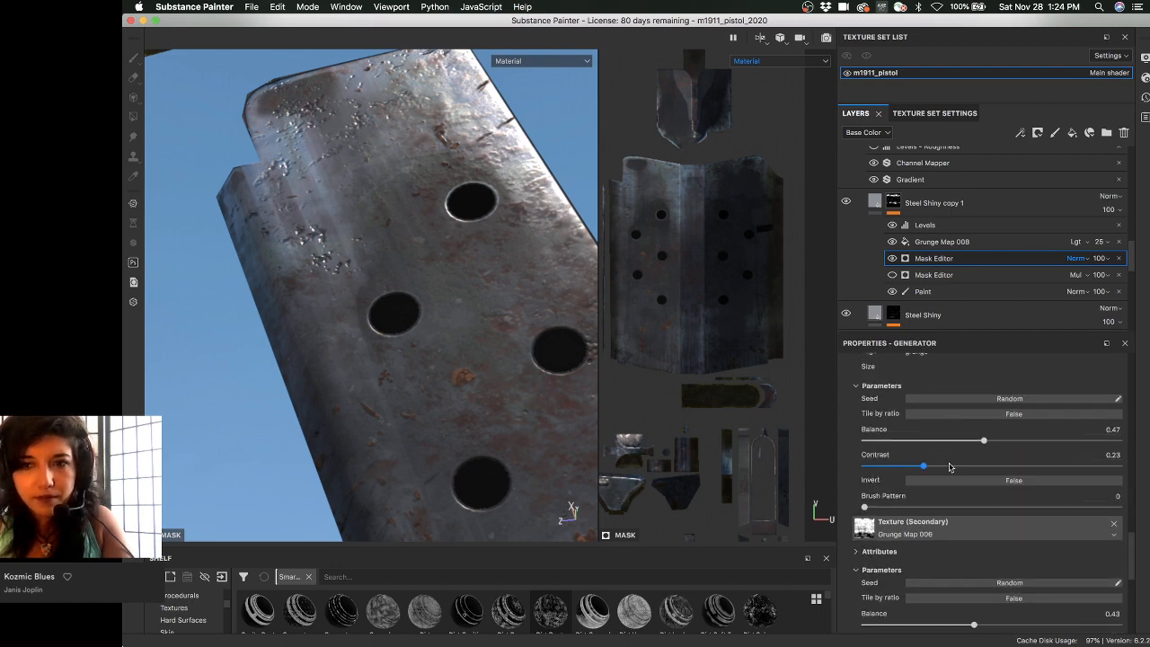
left_click(949, 466)
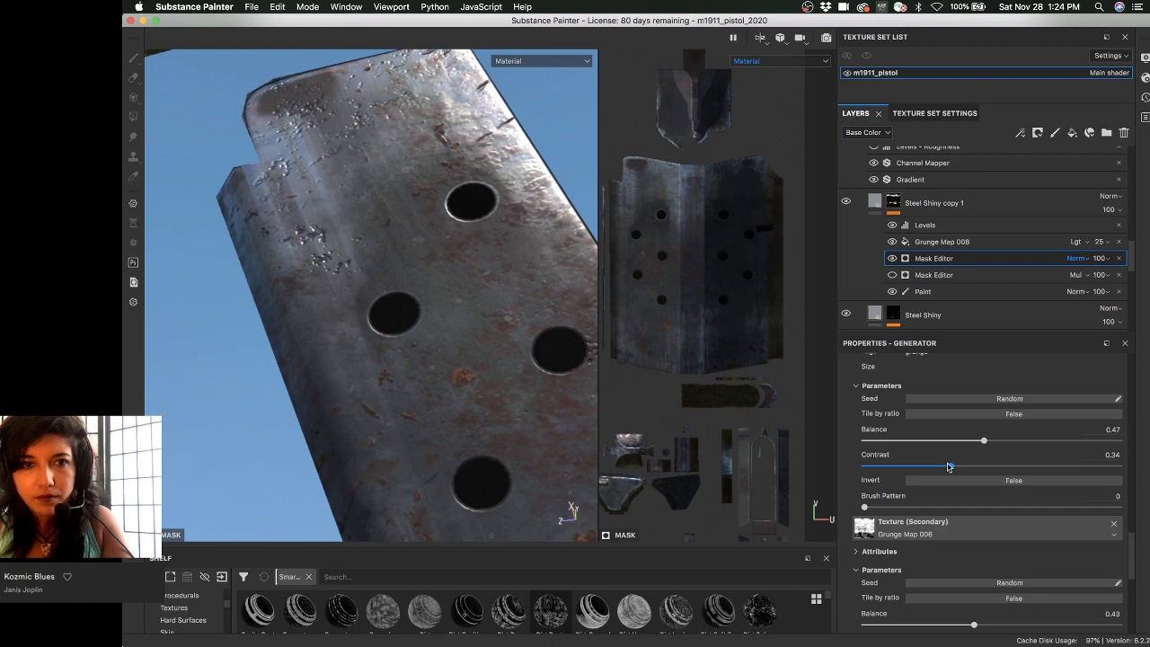
left_click_drag(339, 286, 369, 317, "alt")
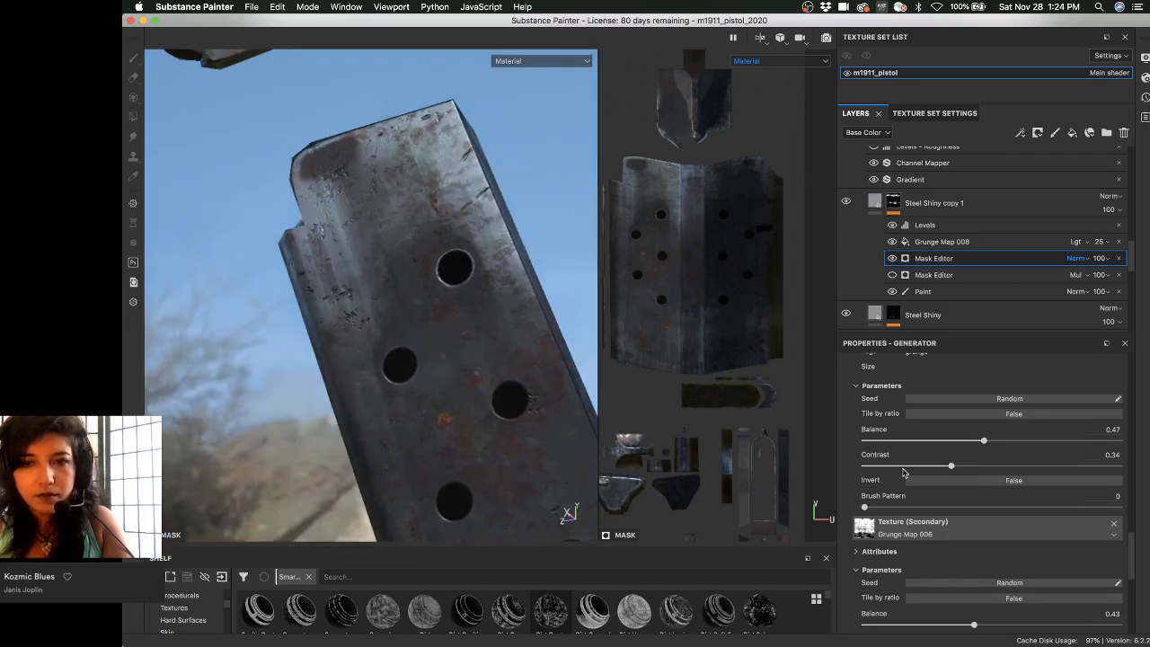
scroll(898, 476, "down", 10)
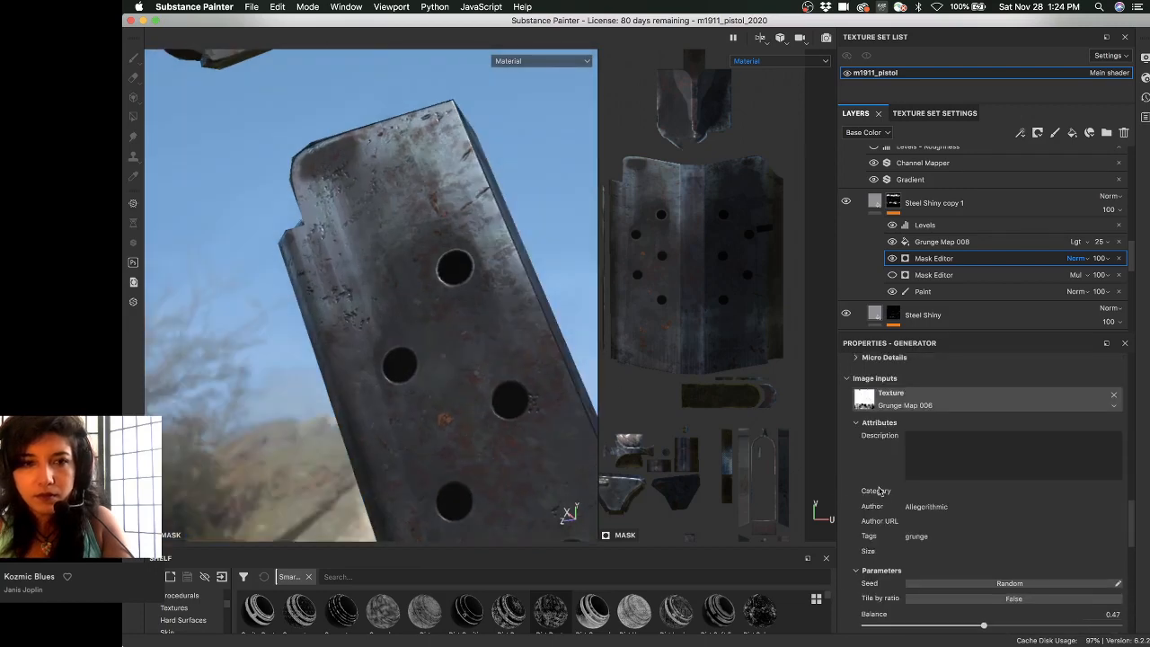
scroll(893, 485, "up", 10)
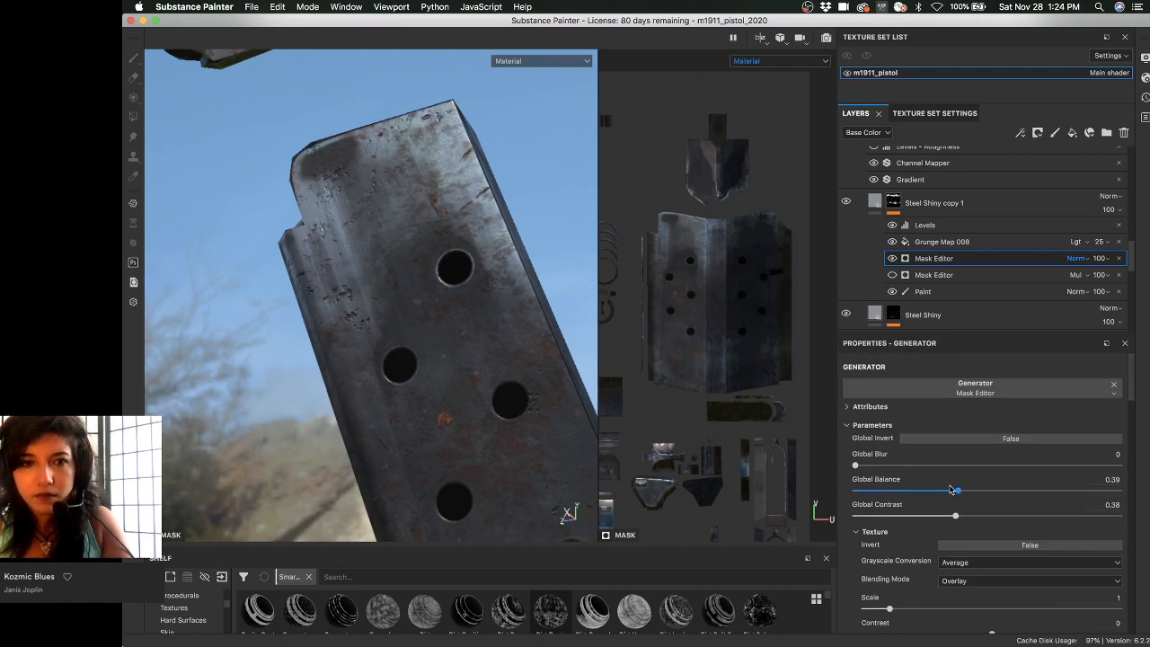
left_click(938, 491)
left_click_drag(404, 370, 375, 207, "alt")
left_click_drag(413, 251, 403, 290, "alt")
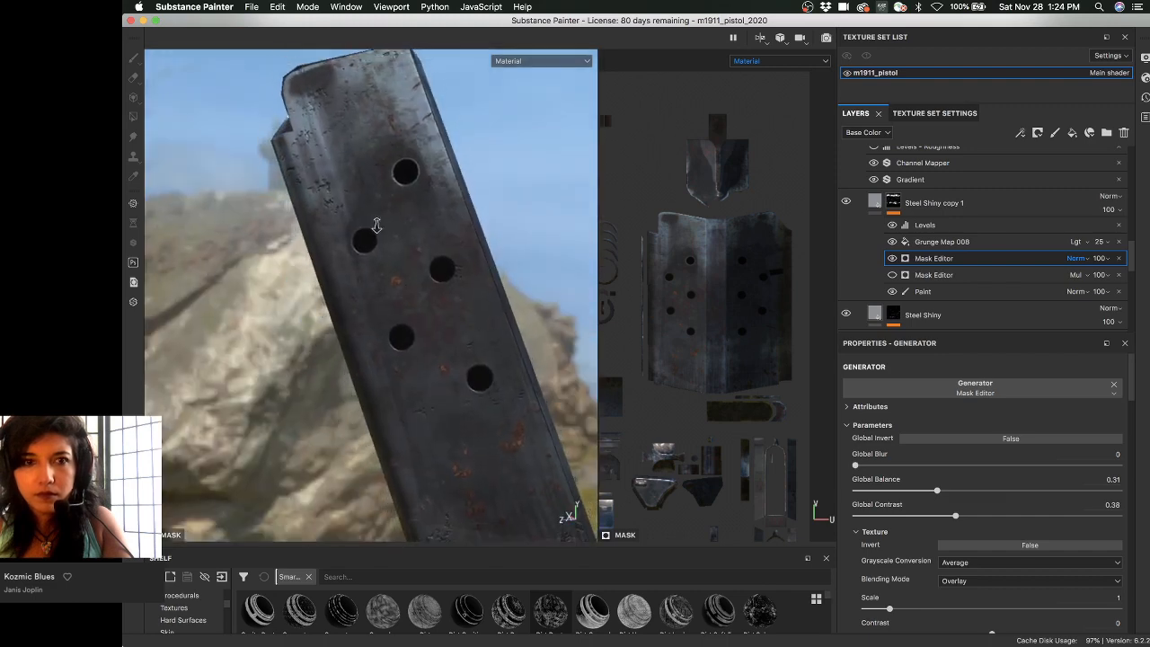
scroll(377, 225, "down", 2)
left_click_drag(374, 212, 304, 335, "alt")
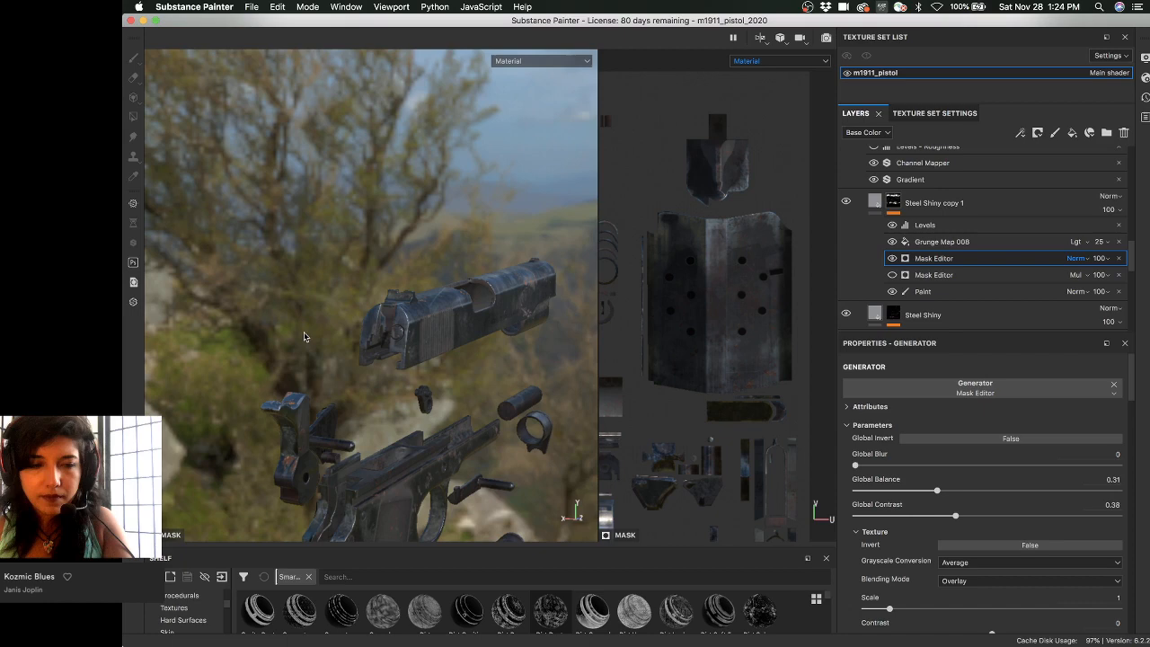
- Widen the 2D UV view and pan across the layout to the slide's rear-piece island
scroll(304, 336, "up", 3)
middle_click_drag(682, 382, 773, 283, "alt")
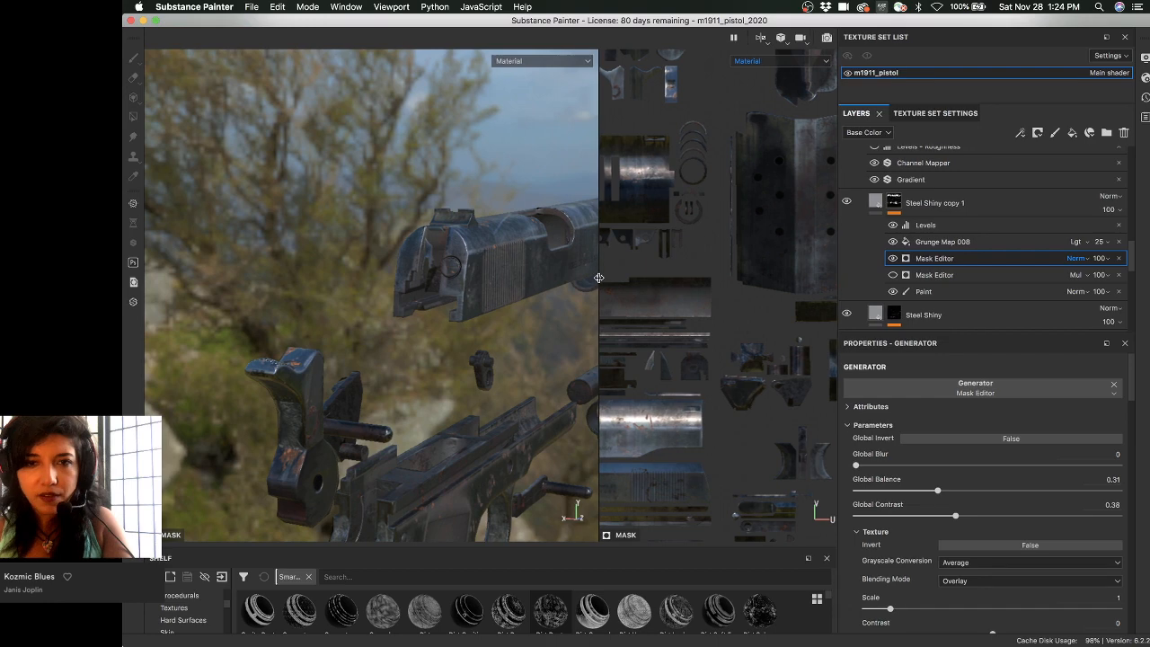
left_click_drag(598, 278, 596, 279)
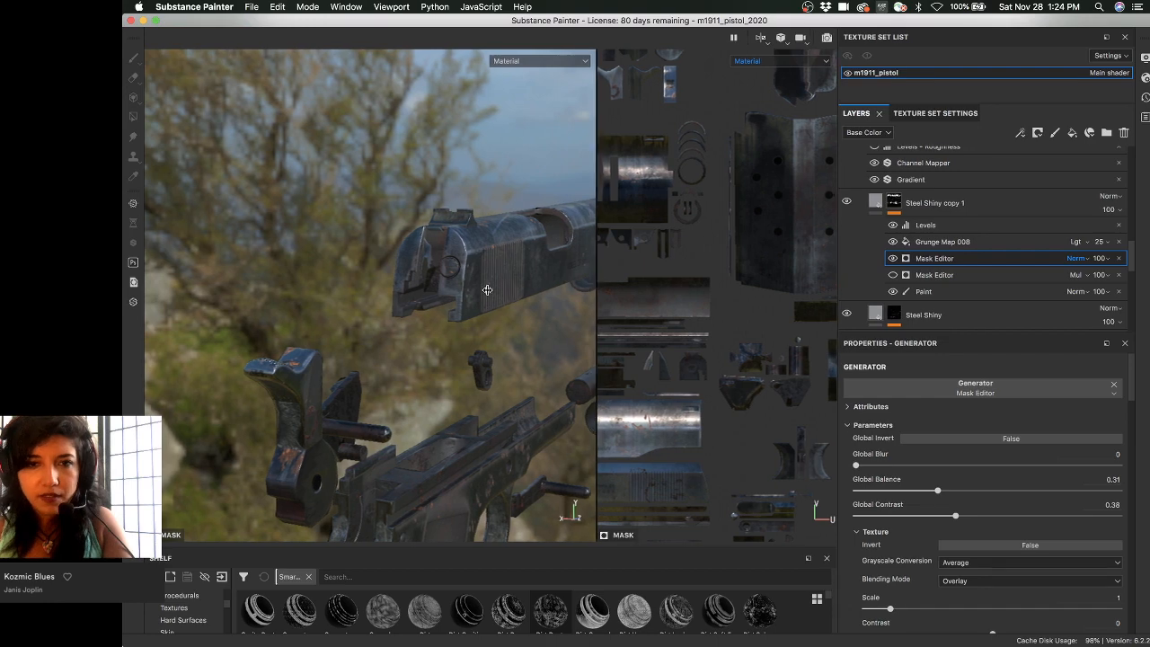
left_click_drag(487, 290, 464, 289)
scroll(539, 332, "down", 2)
middle_click_drag(485, 368, 627, 284, "alt")
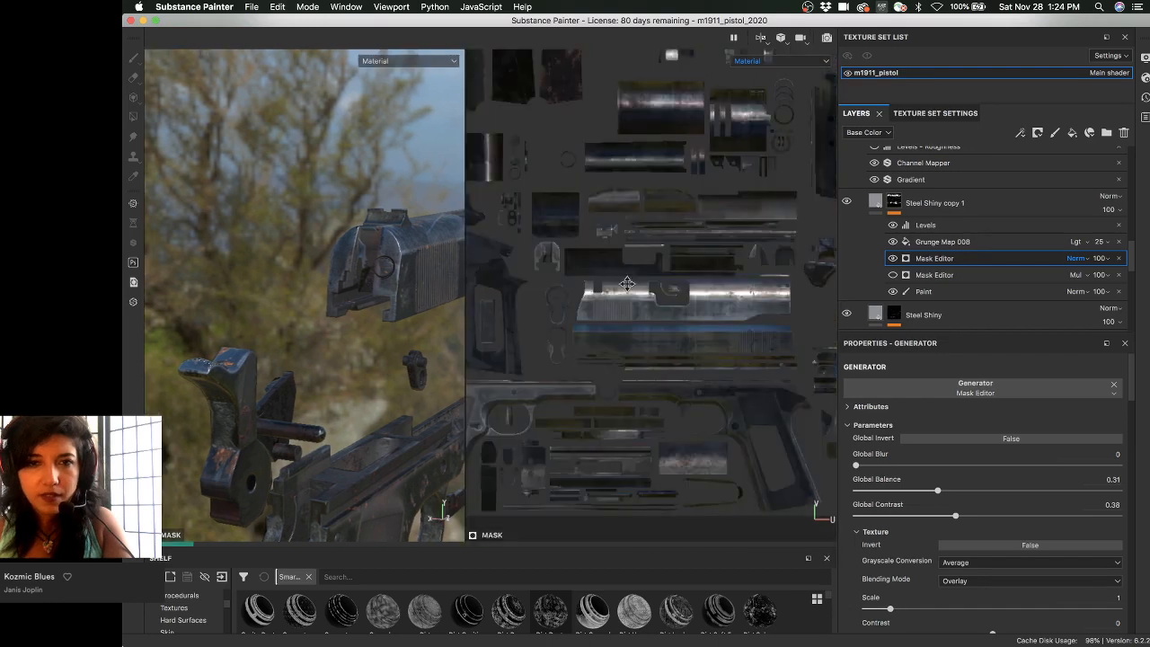
middle_click_drag(824, 260, 708, 251, "alt")
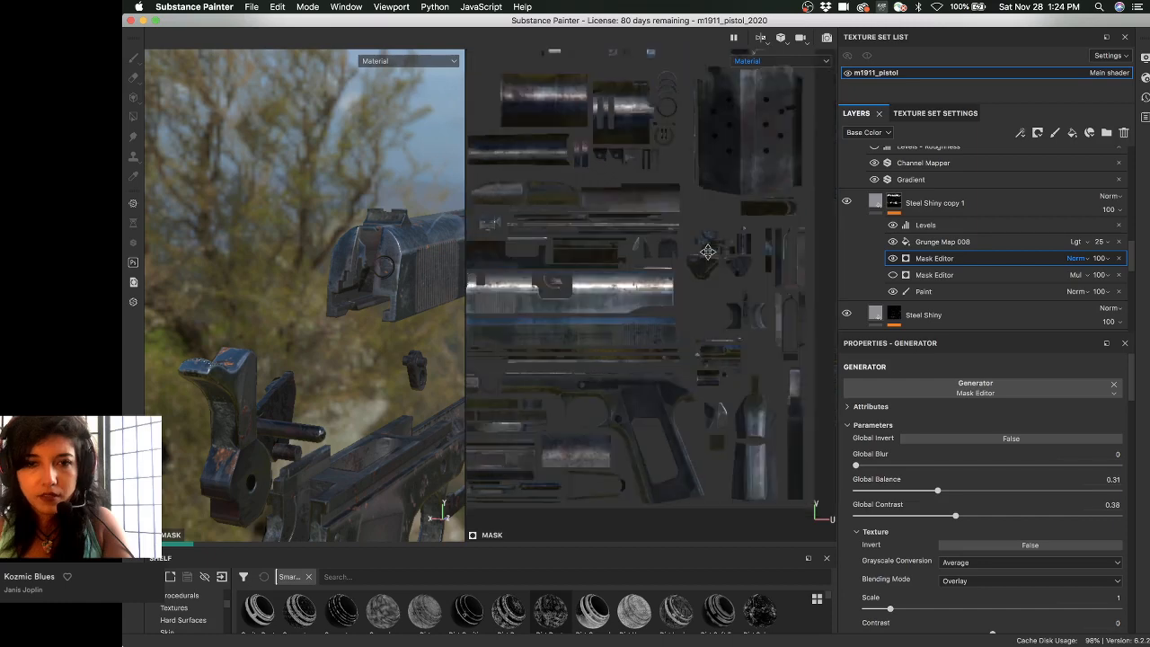
middle_click_drag(485, 314, 719, 365, "alt")
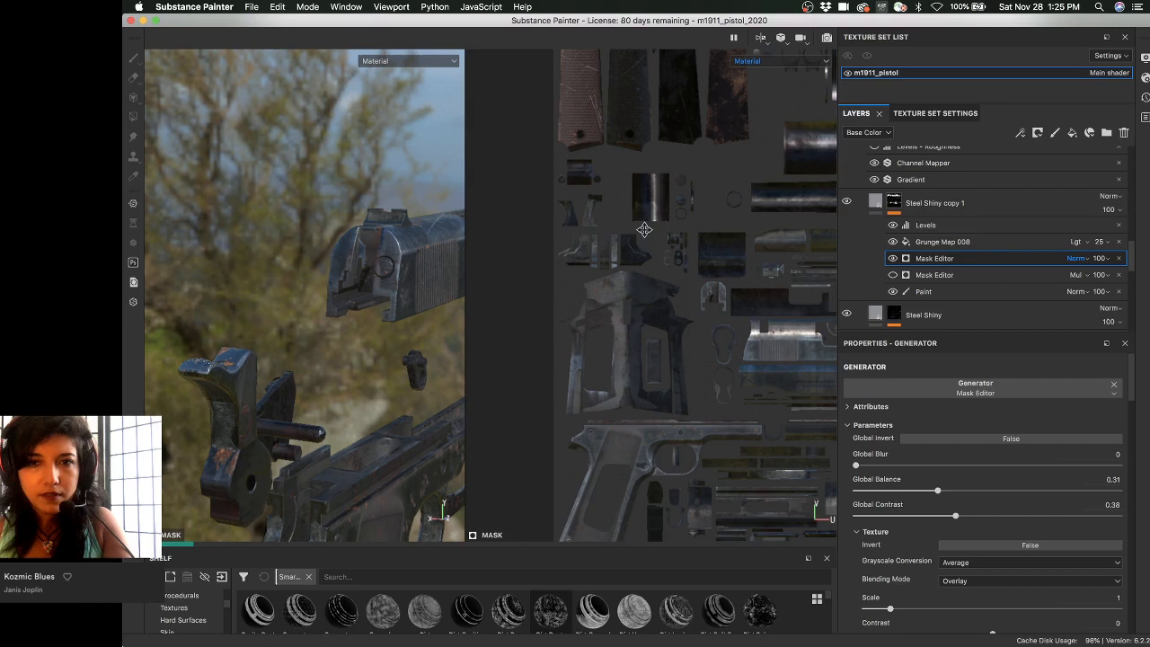
middle_click_drag(717, 293, 652, 299, "alt")
- Zoom the UV view out across more islands, then far in on the grip frame island
scroll(652, 299, "up", 6)
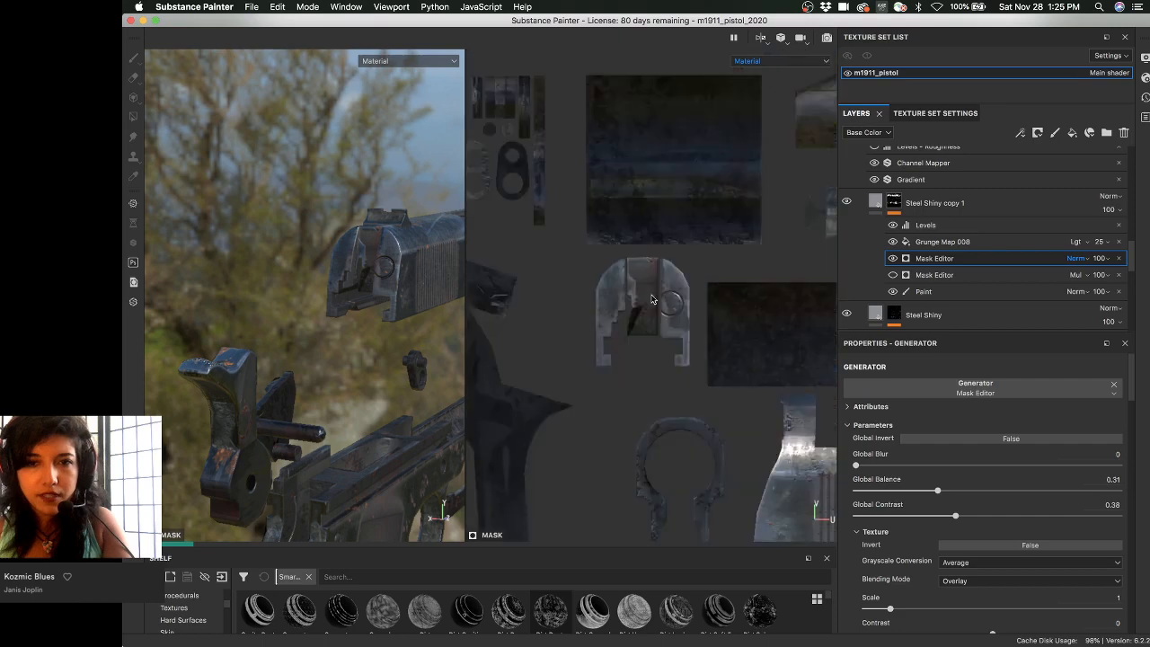
scroll(633, 280, "up", 5)
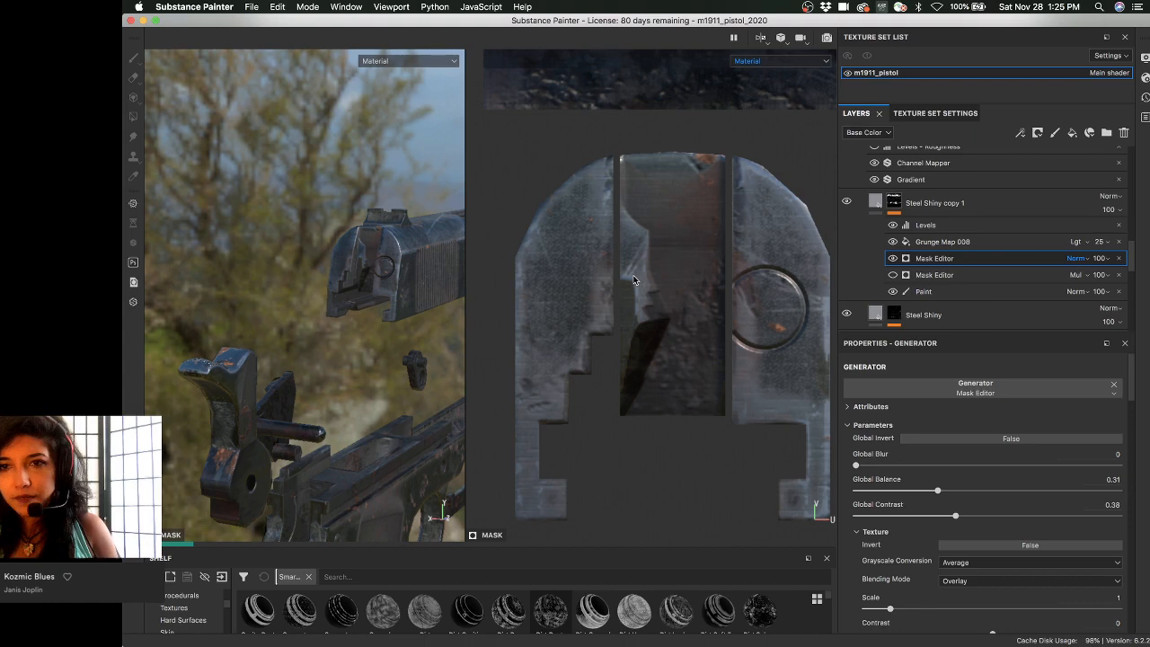
scroll(997, 241, "down", 2)
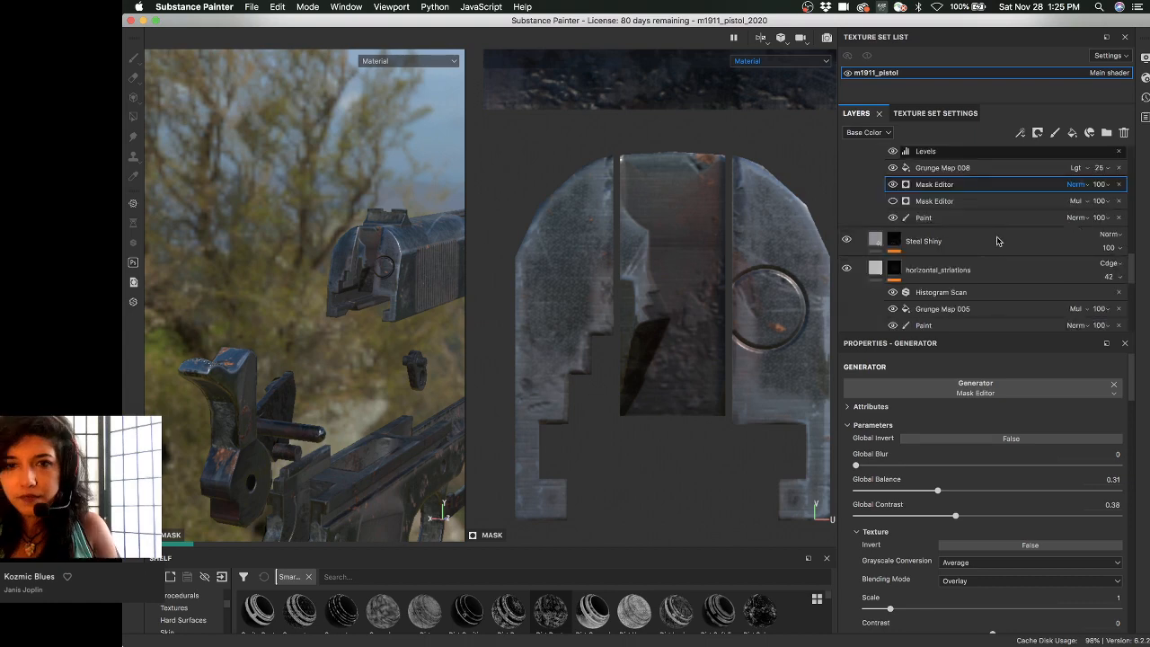
scroll(997, 241, "down", 5)
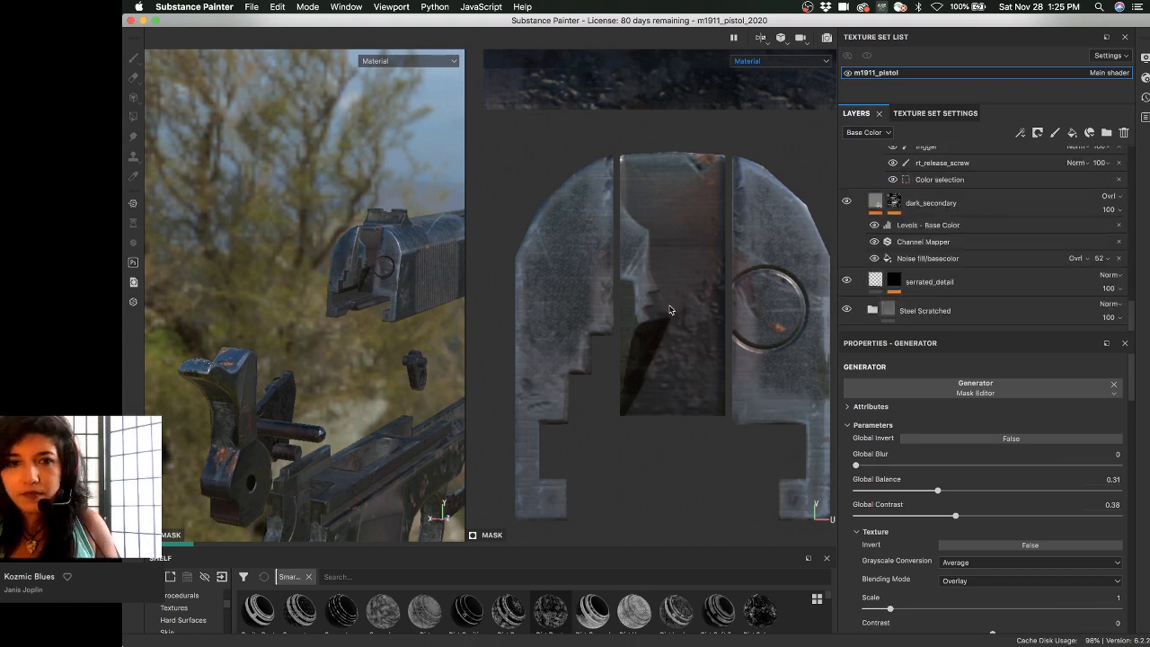
scroll(669, 310, "down", 3)
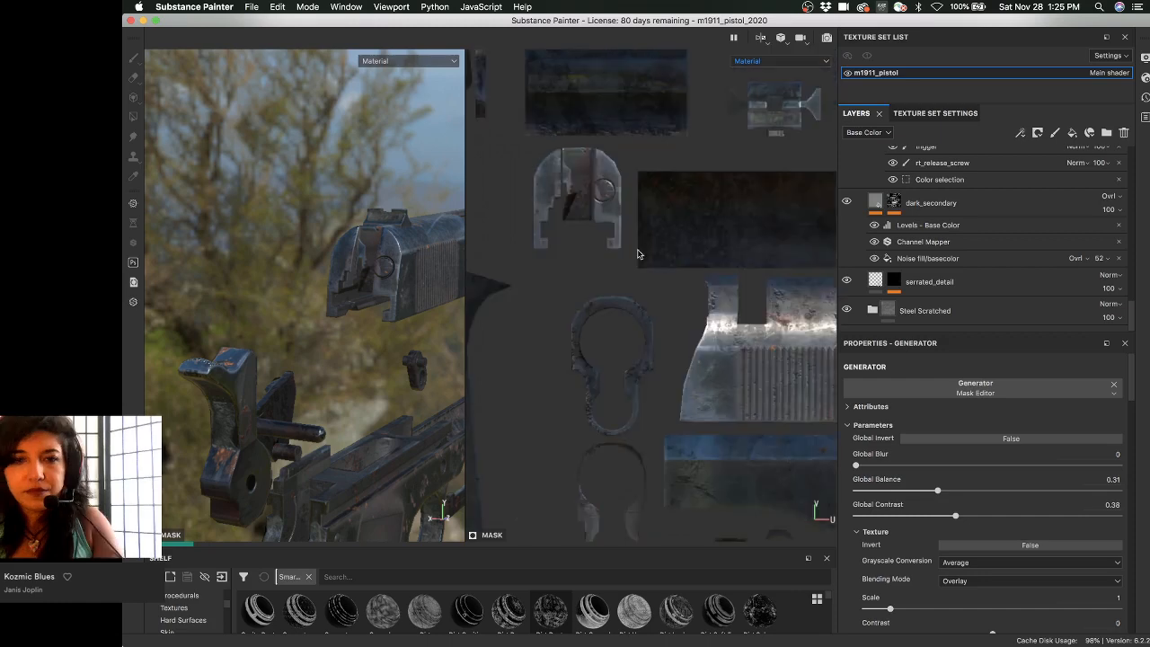
scroll(638, 254, "down", 3)
middle_click_drag(697, 378, 704, 190, "alt")
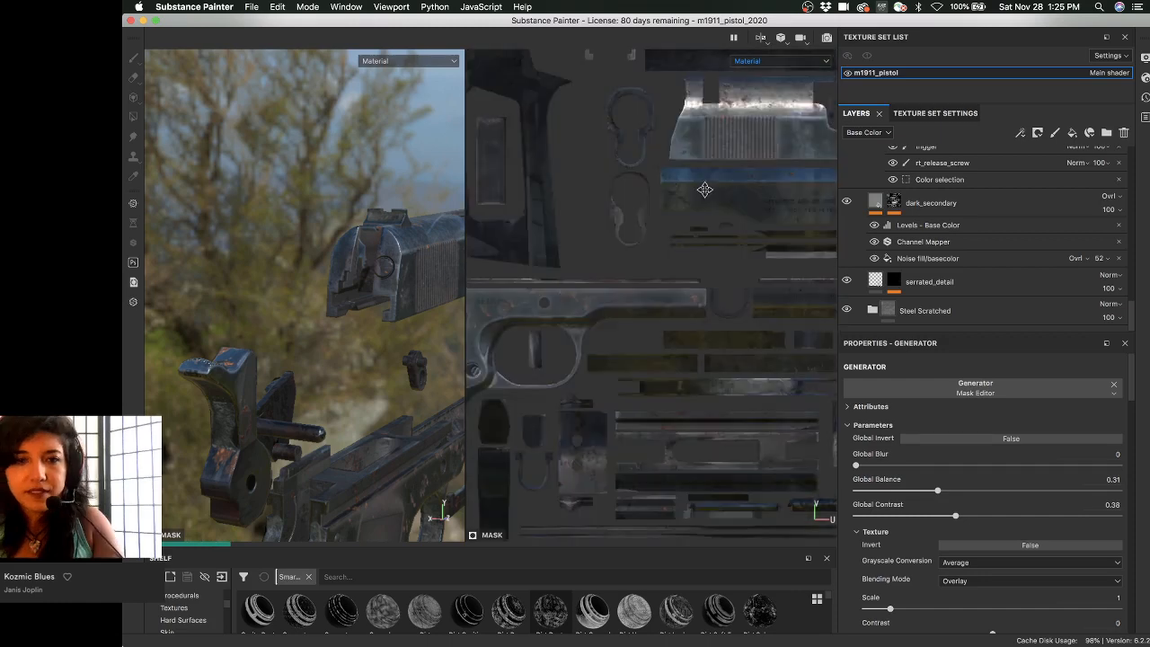
middle_click_drag(480, 257, 575, 167, "alt")
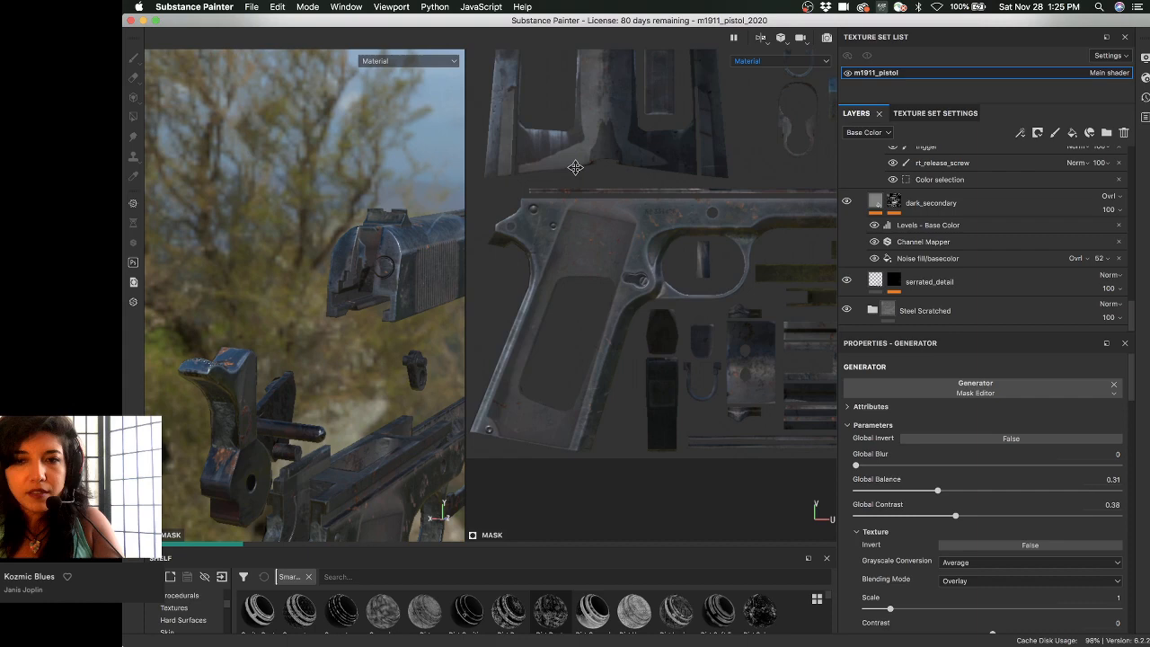
middle_click_drag(796, 124, 555, 235, "alt")
scroll(555, 235, "down", 3)
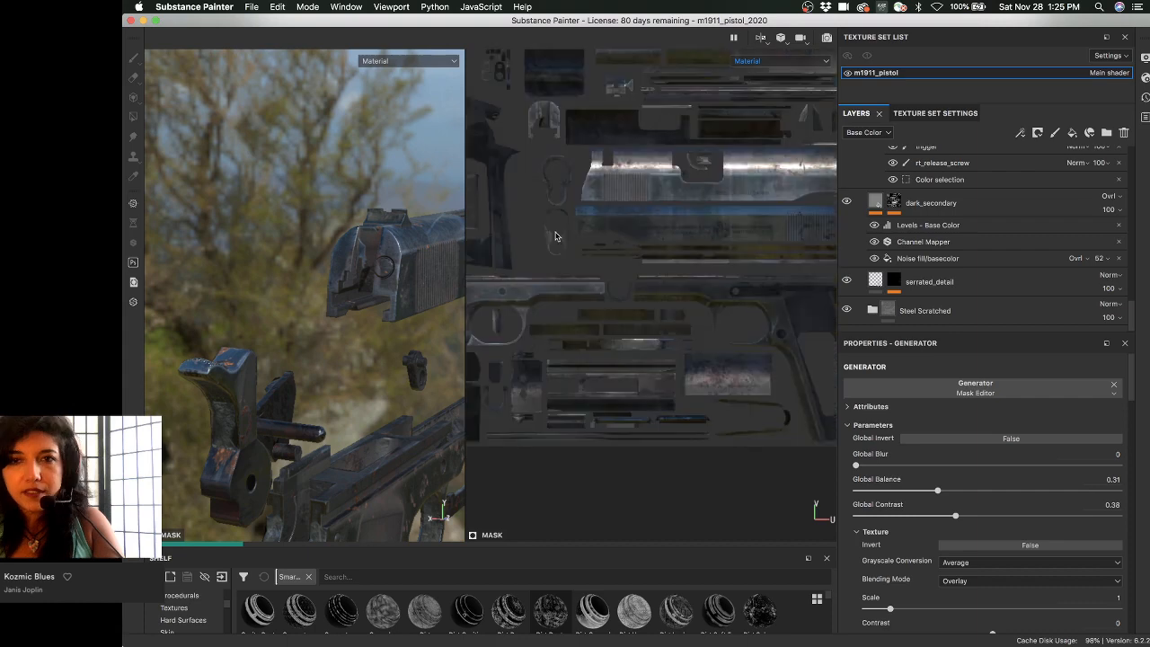
scroll(617, 170, "down", 3)
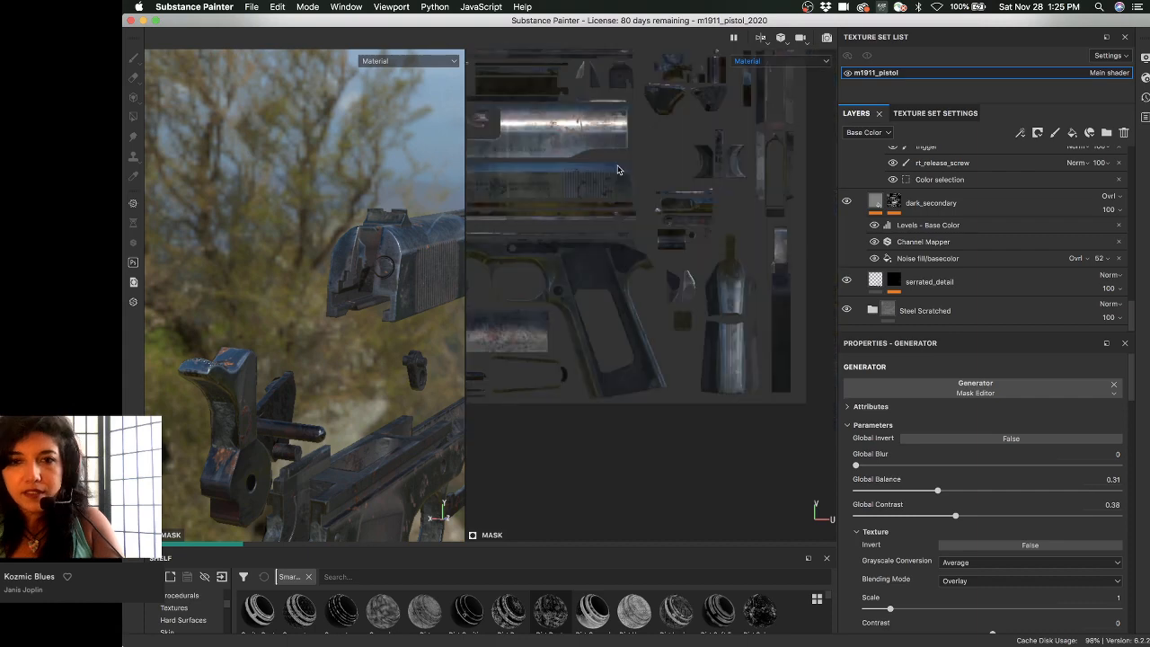
right_click_drag(617, 169, 716, 239, "alt")
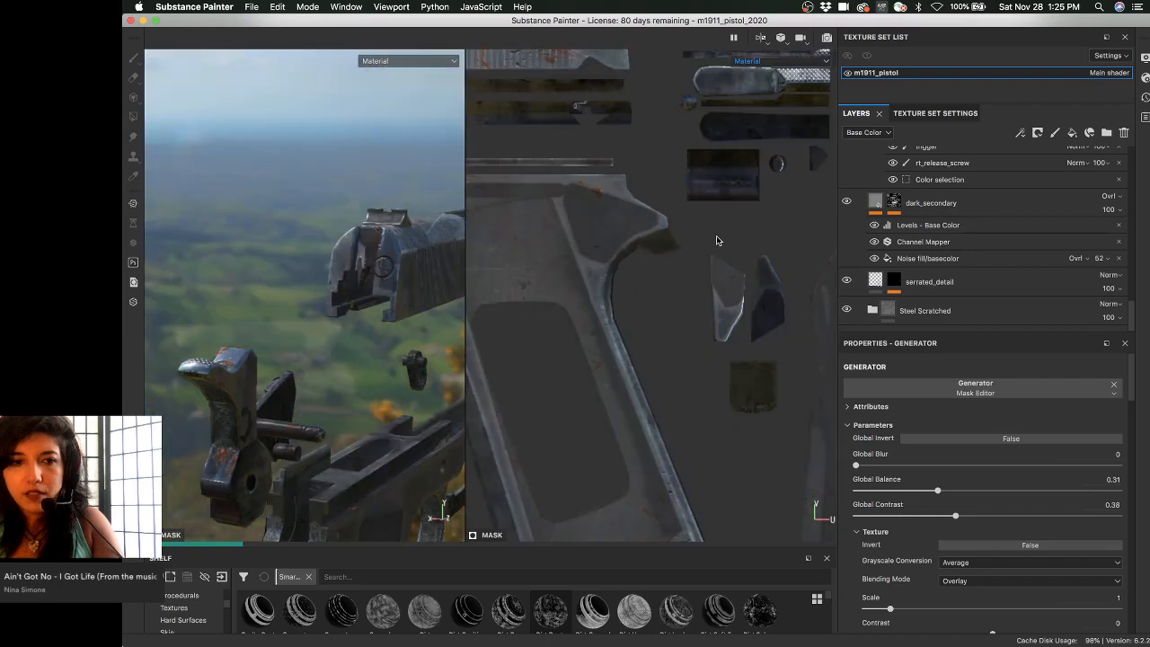
- Orbit from the frame to the serrated slide rear and zoom in on the PATENTED stamp
scroll(717, 240, "down", 3)
middle_click_drag(717, 239, 829, 114, "alt")
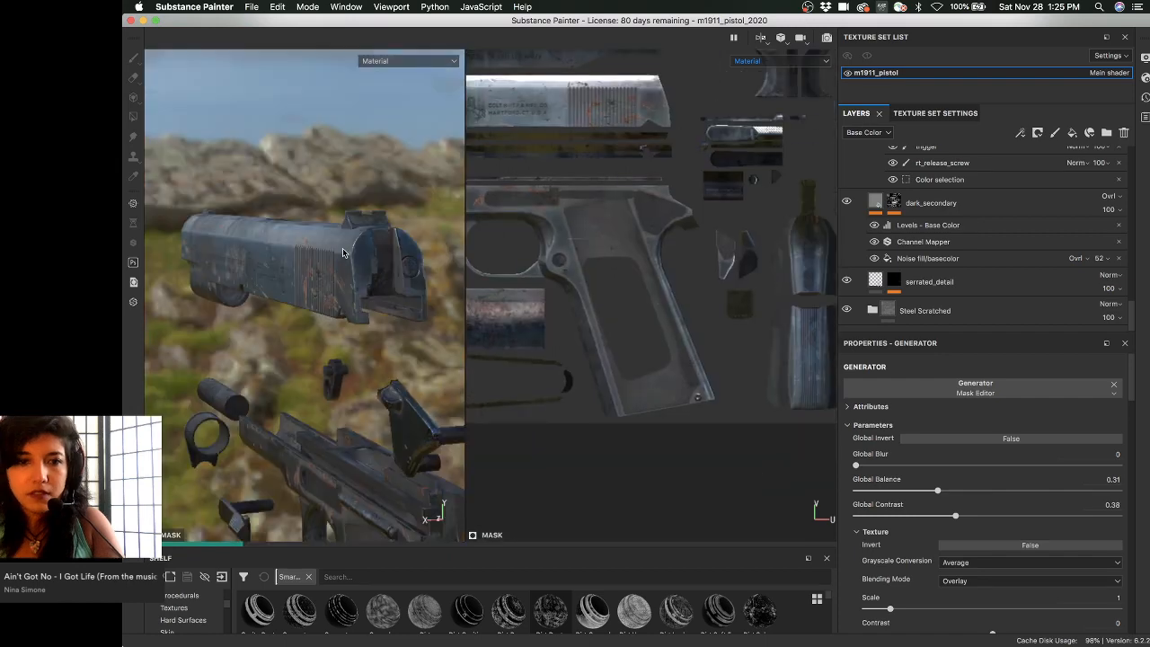
left_click_drag(343, 253, 342, 279, "alt")
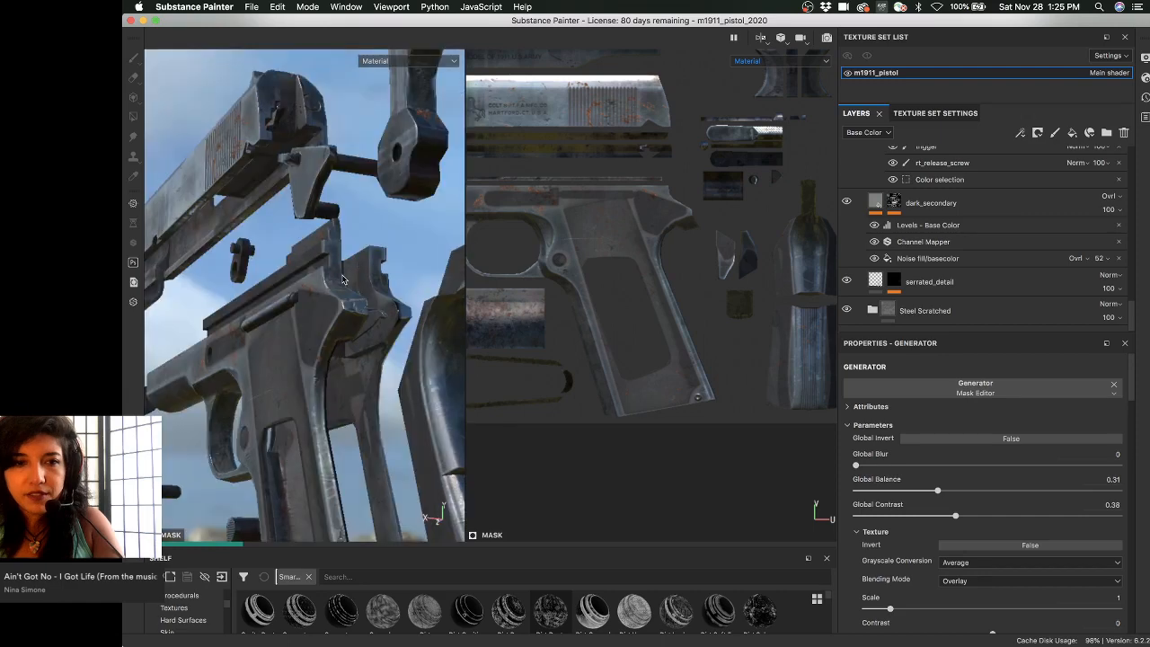
scroll(365, 297, "up", 5)
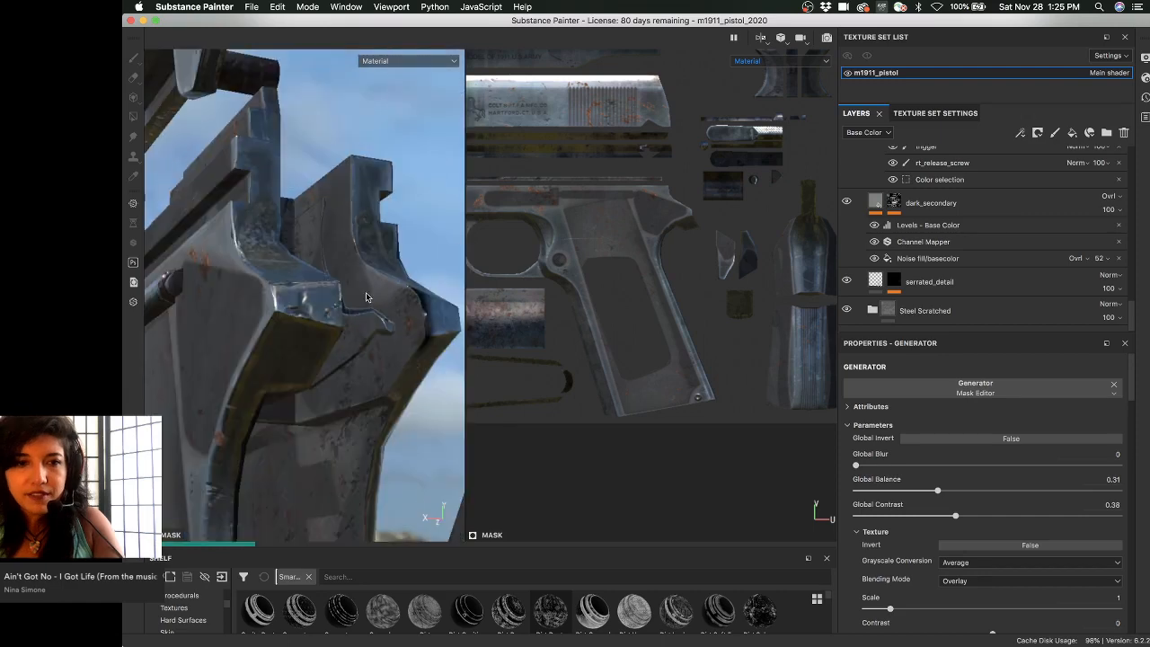
left_click_drag(365, 295, 173, 136, "alt")
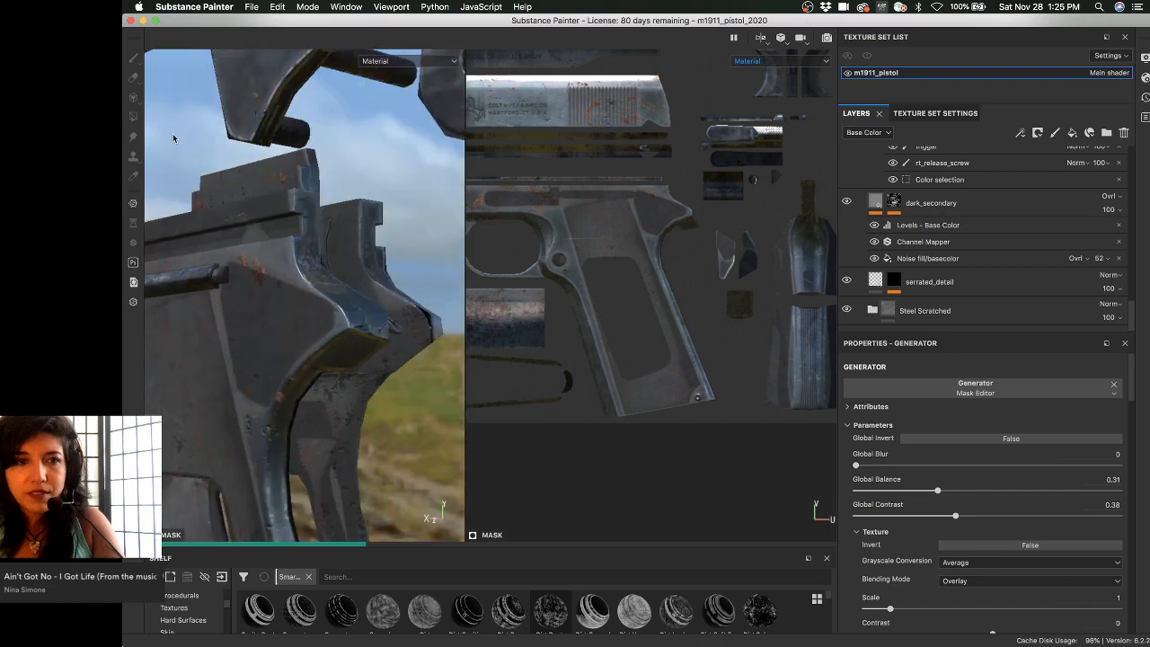
right_click_drag(173, 137, 216, 244, "alt")
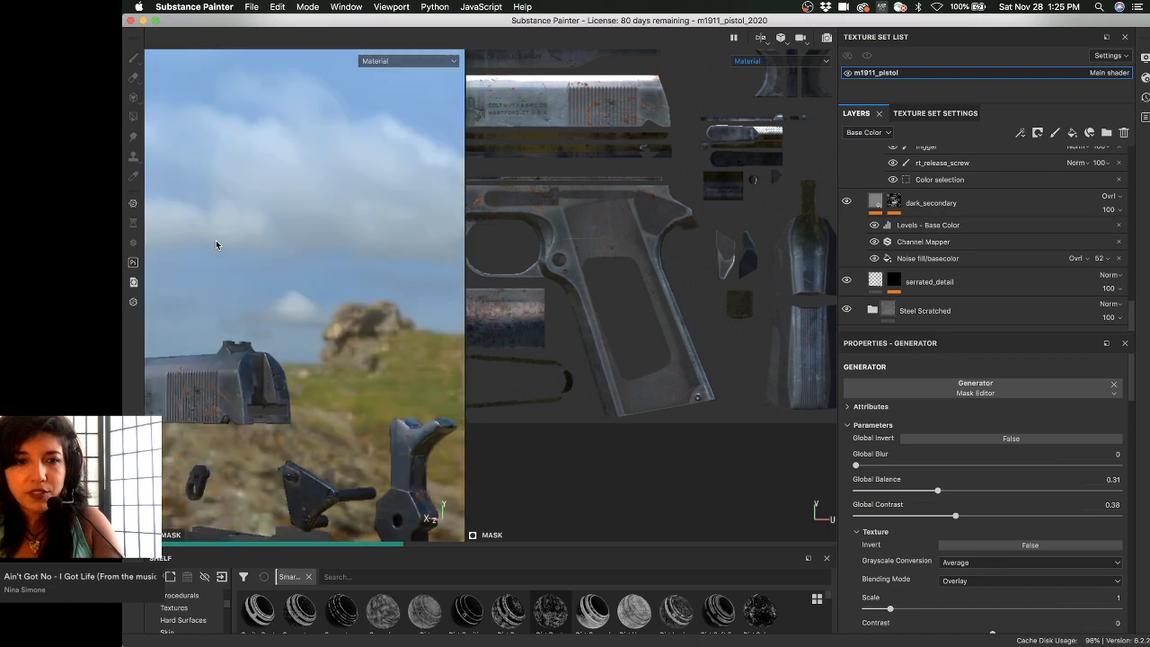
middle_click_drag(216, 244, 355, 305, "alt")
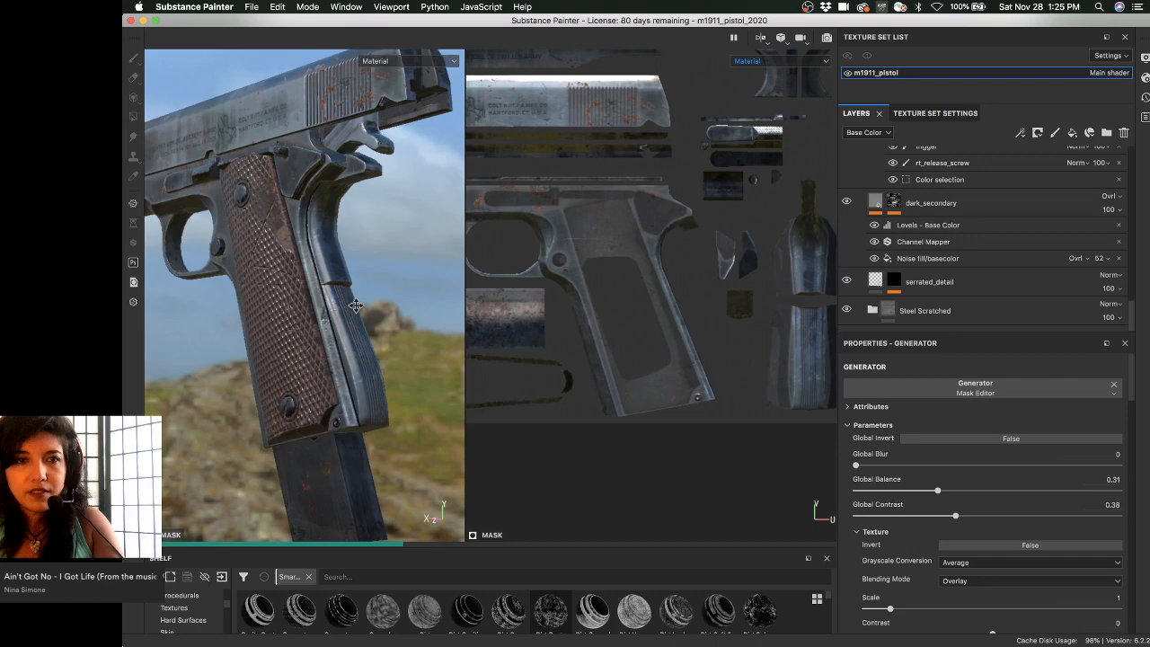
left_click_drag(356, 306, 388, 197, "alt")
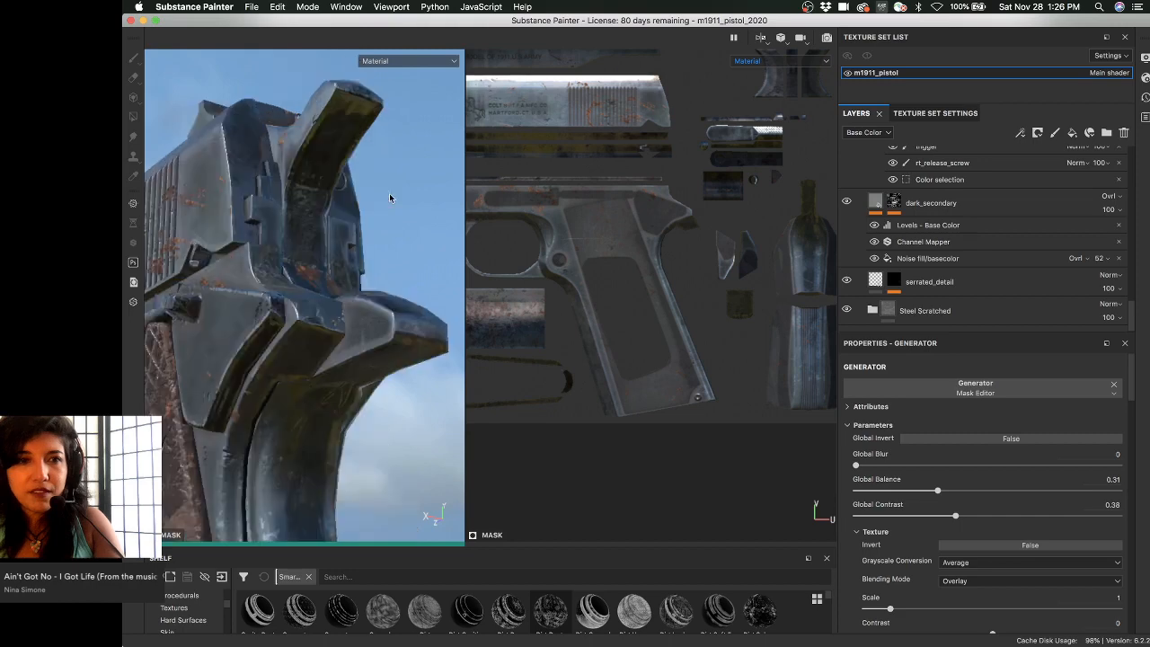
right_click_drag(389, 193, 344, 189, "shift")
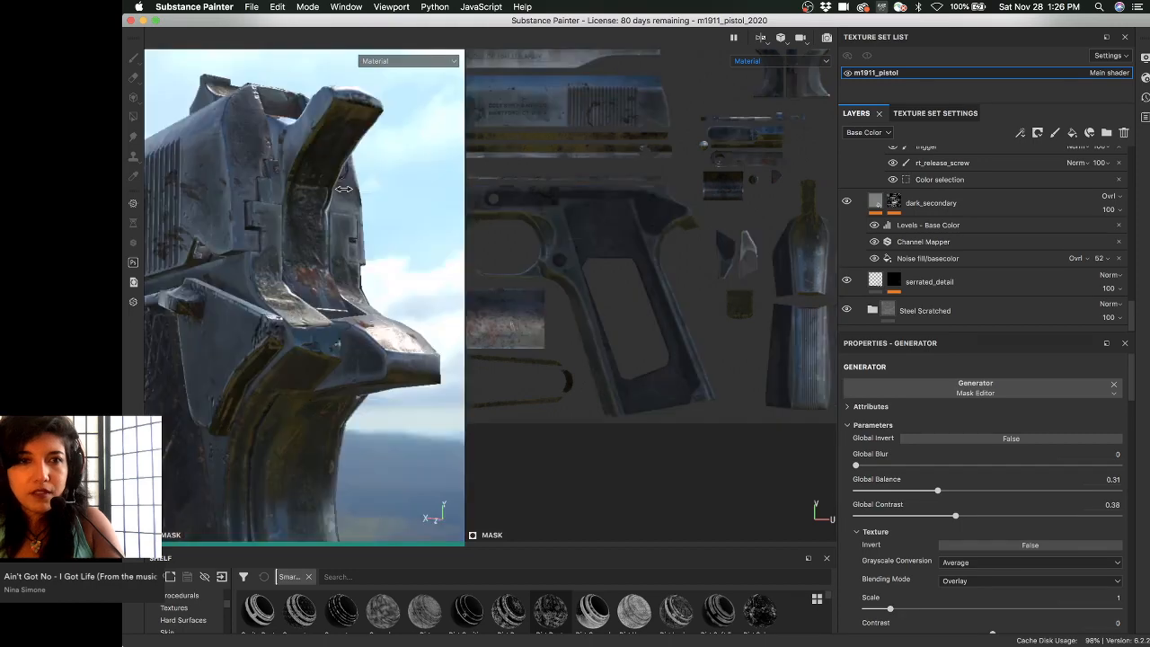
left_click_drag(344, 188, 390, 220, "alt")
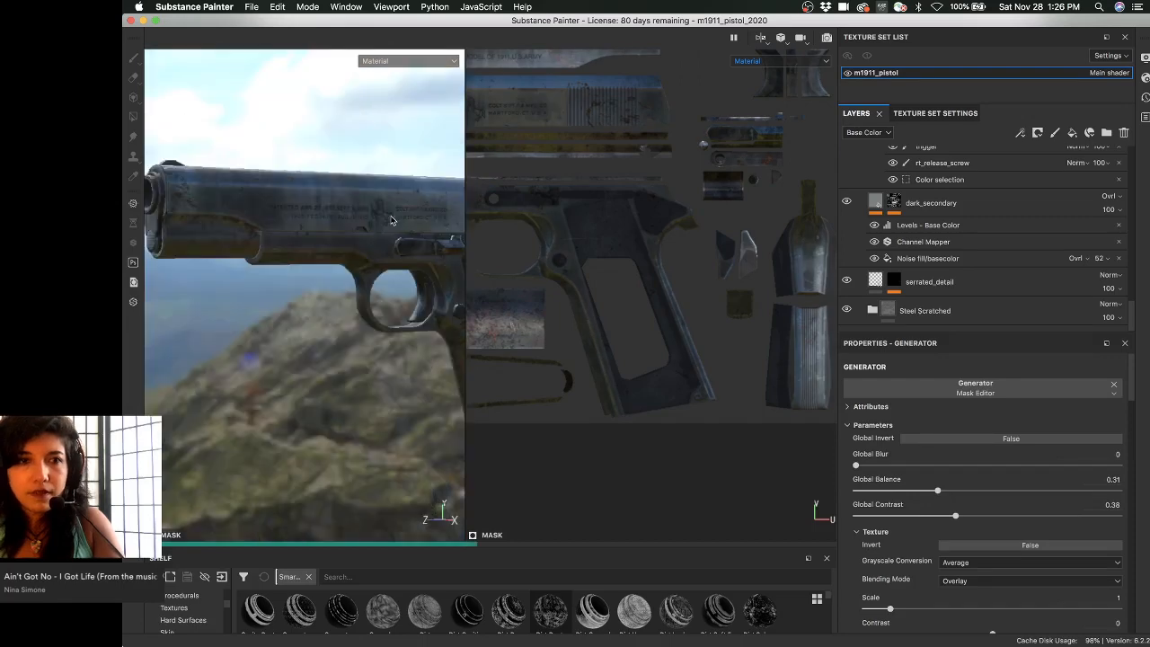
right_click_drag(391, 220, 406, 206, "alt")
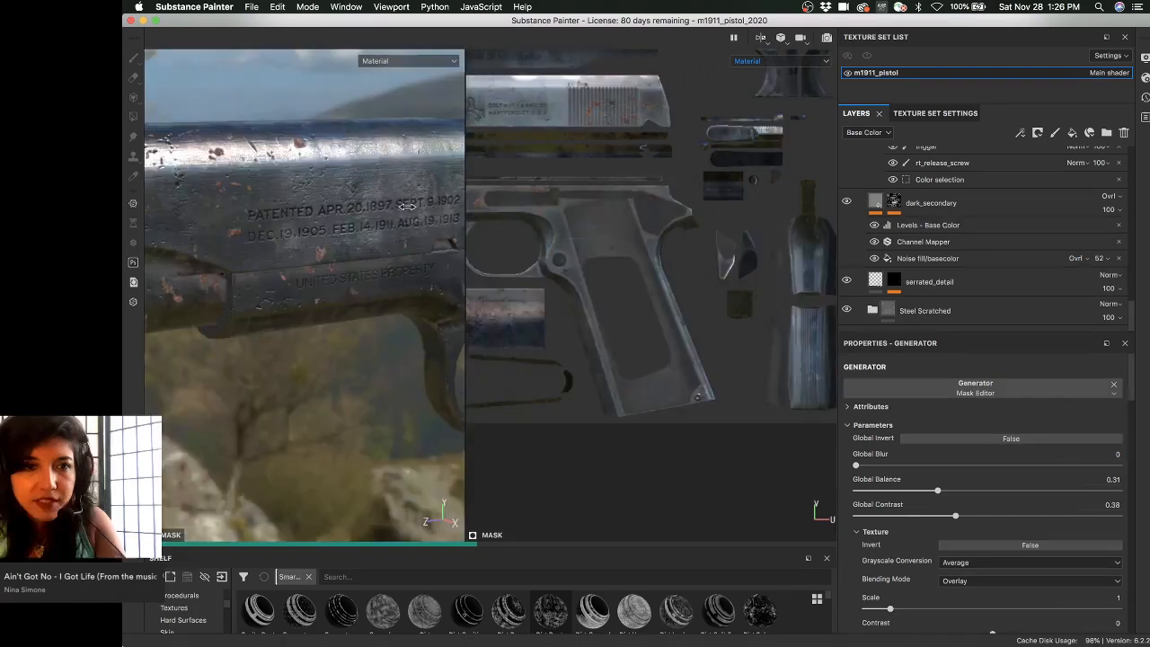
- Turn the slide to face the patent stamp and scroll the layer stack up to Steel Shiny copy 1
left_click_drag(406, 207, 306, 184, "alt")
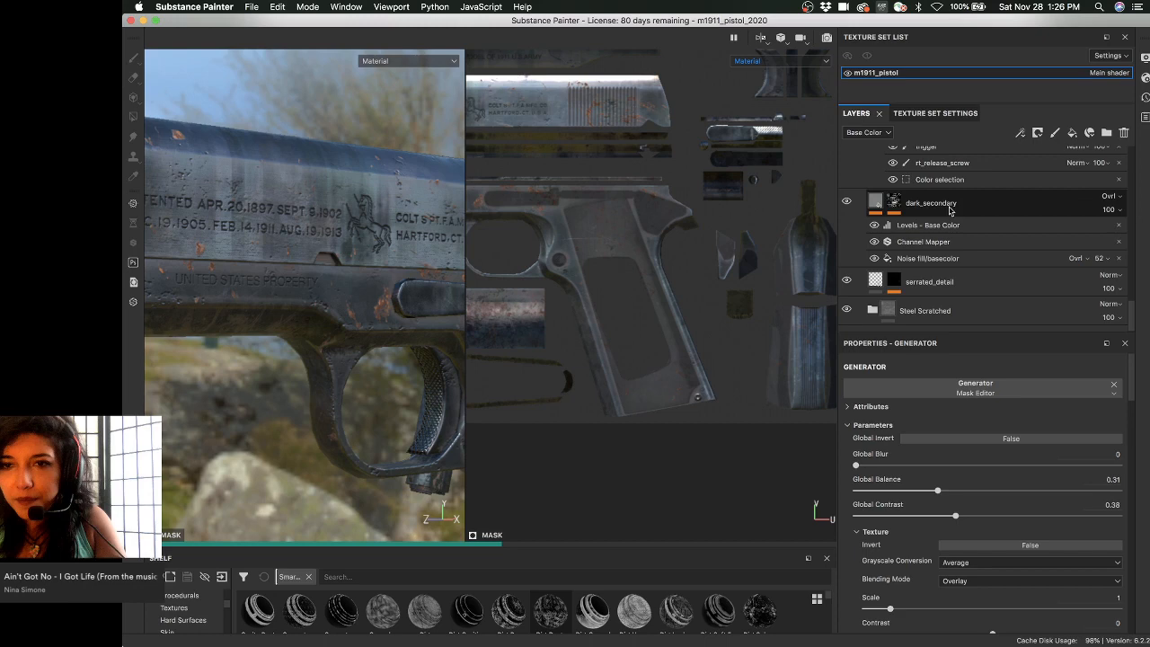
scroll(926, 189, "up", 3)
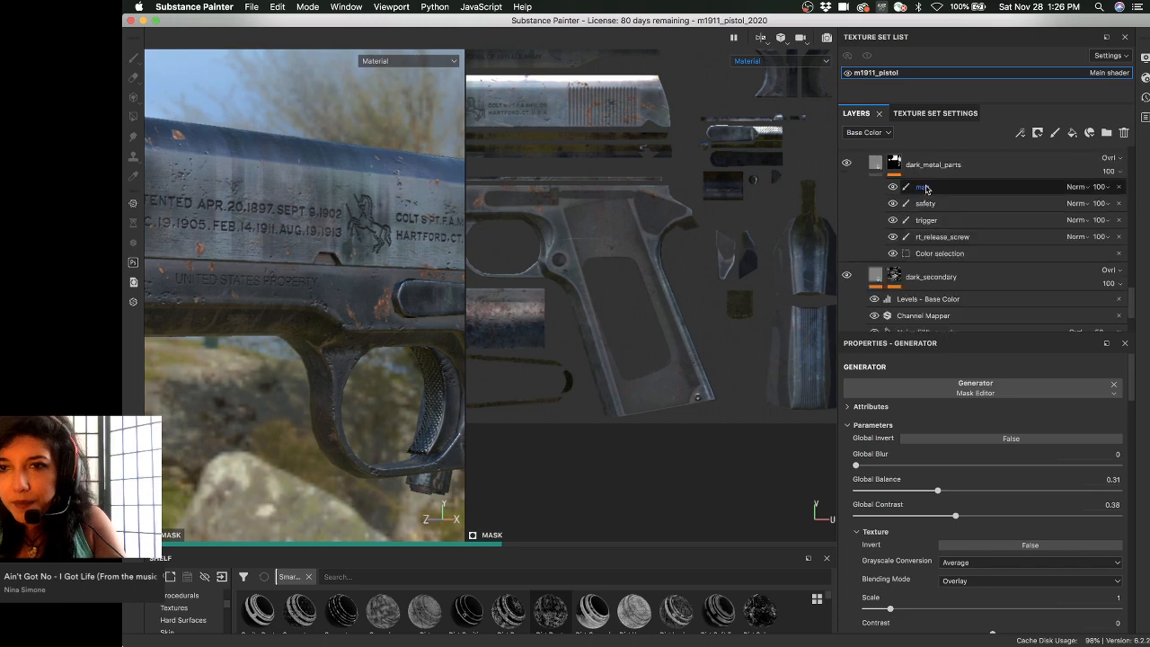
scroll(926, 188, "up", 5)
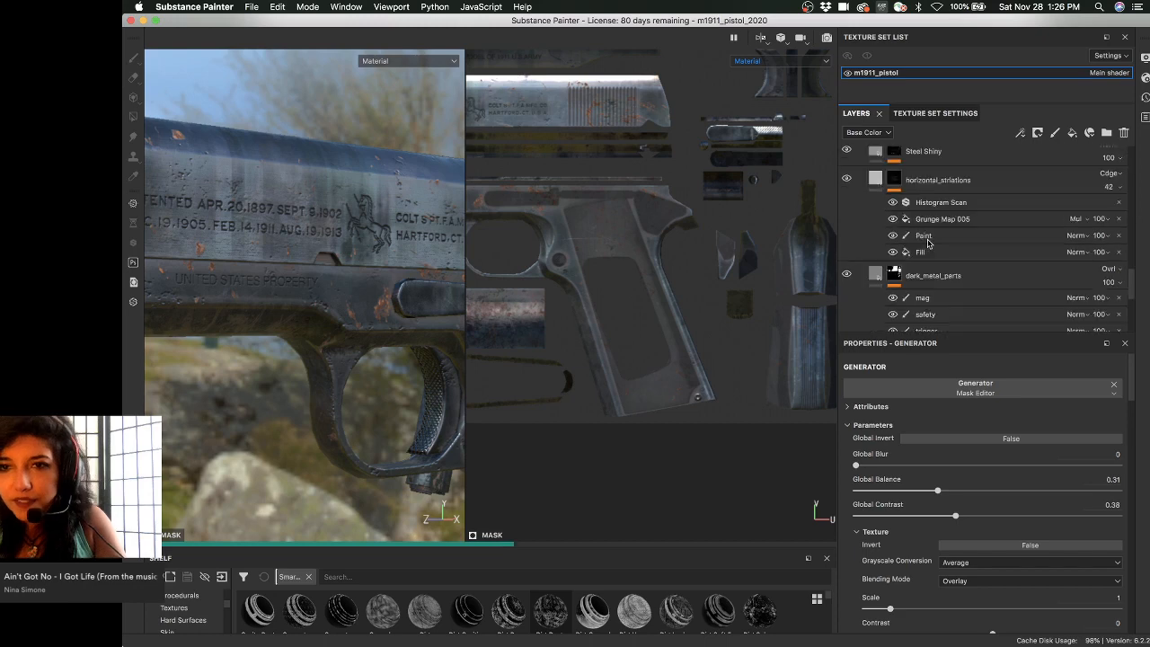
scroll(920, 234, "up", 5)
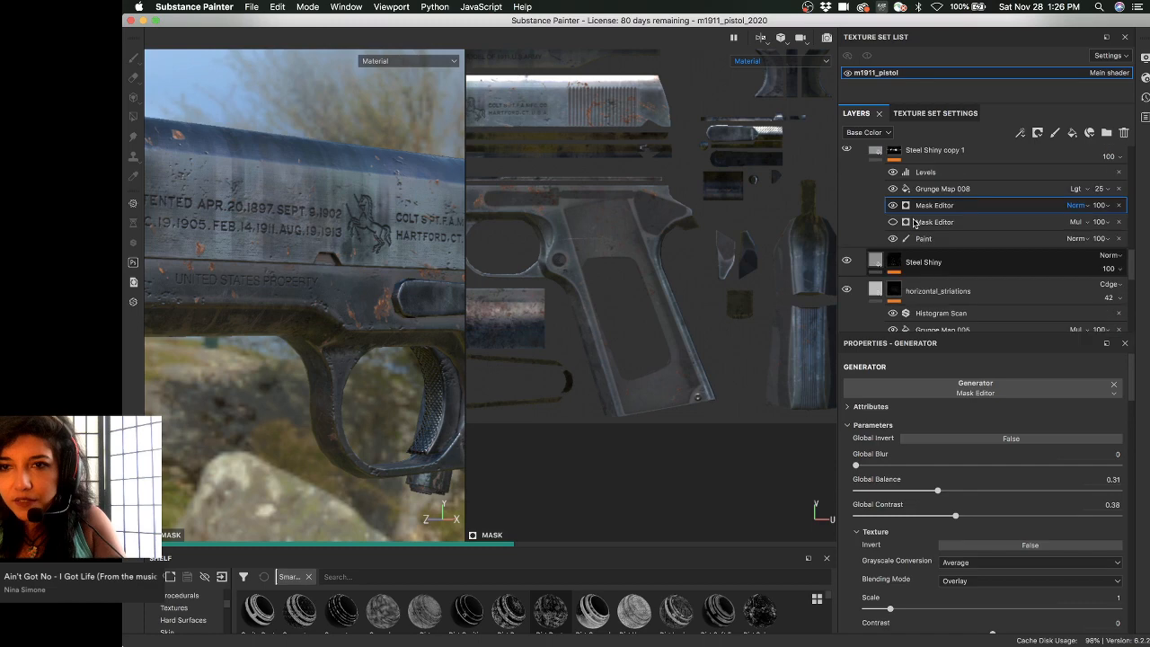
scroll(967, 189, "up", 2)
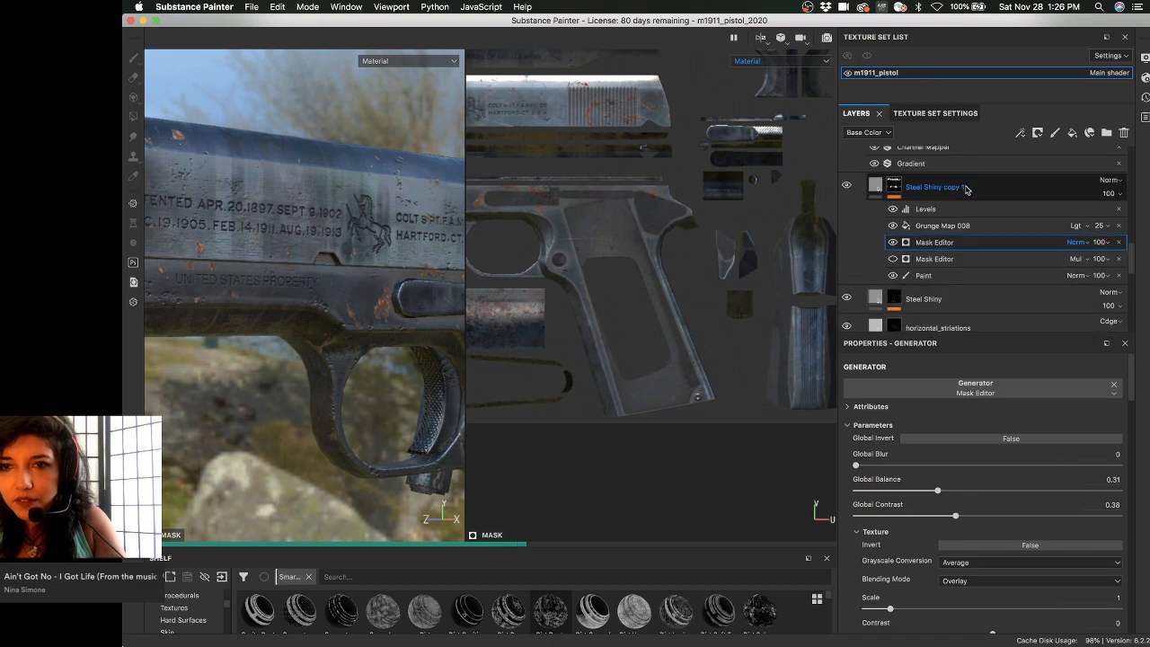
- Rename the Steel Shiny copy 1 layer to 'Steel Shiny Mag wear'
double_click(966, 189)
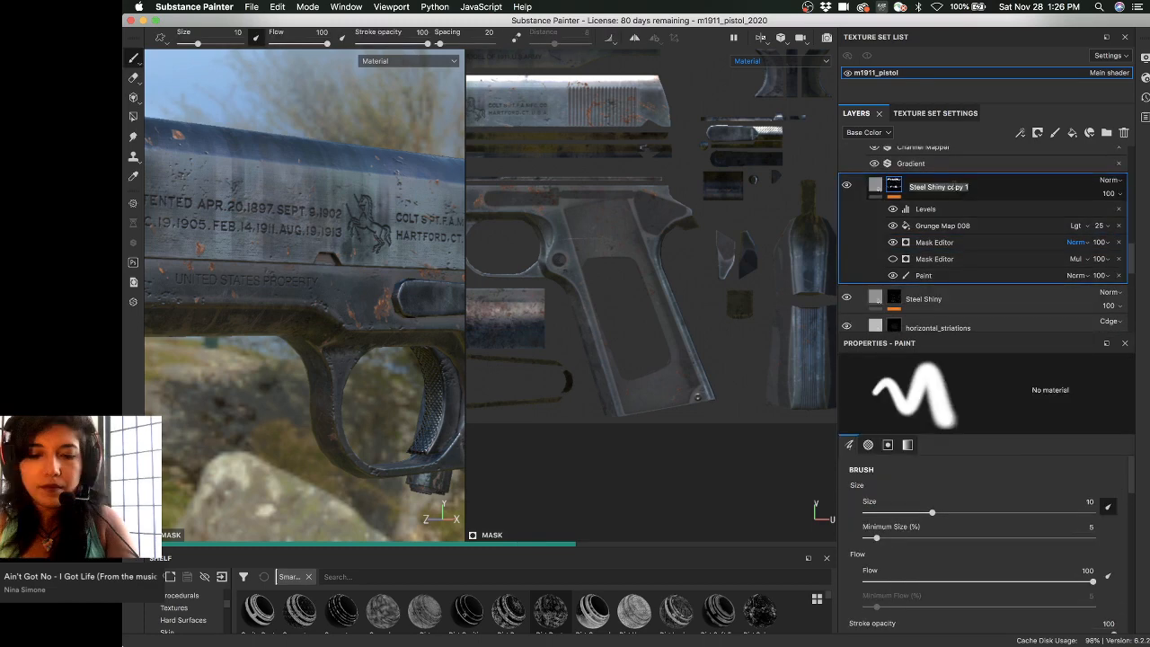
left_click_drag(947, 187, 1022, 187)
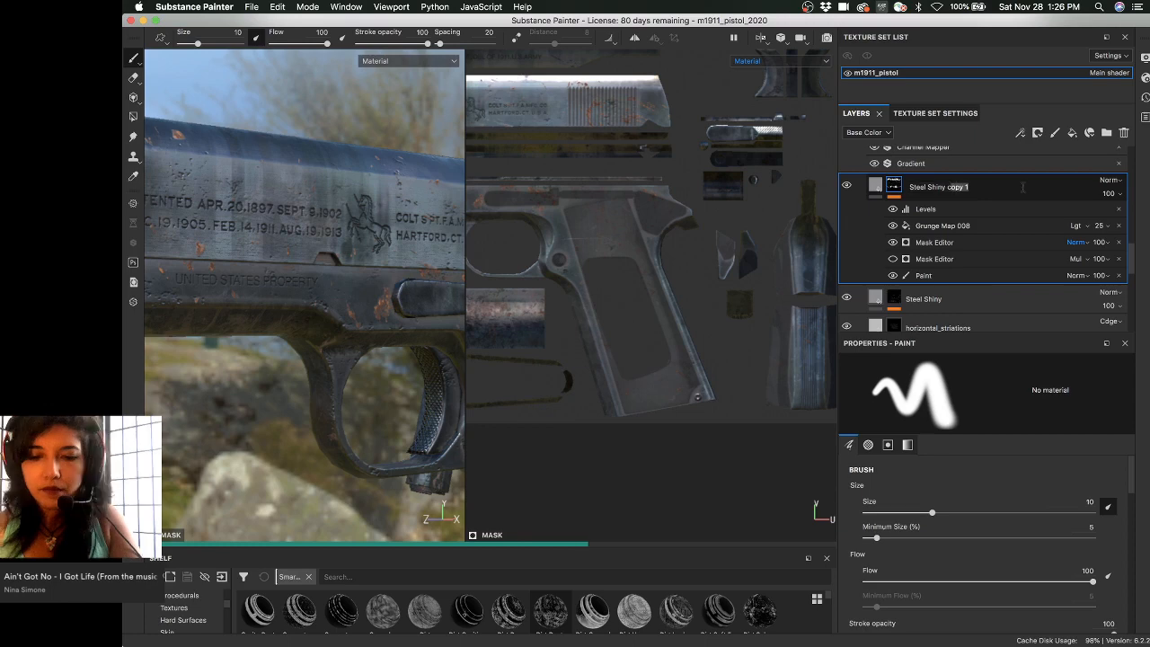
type("Mag wear")
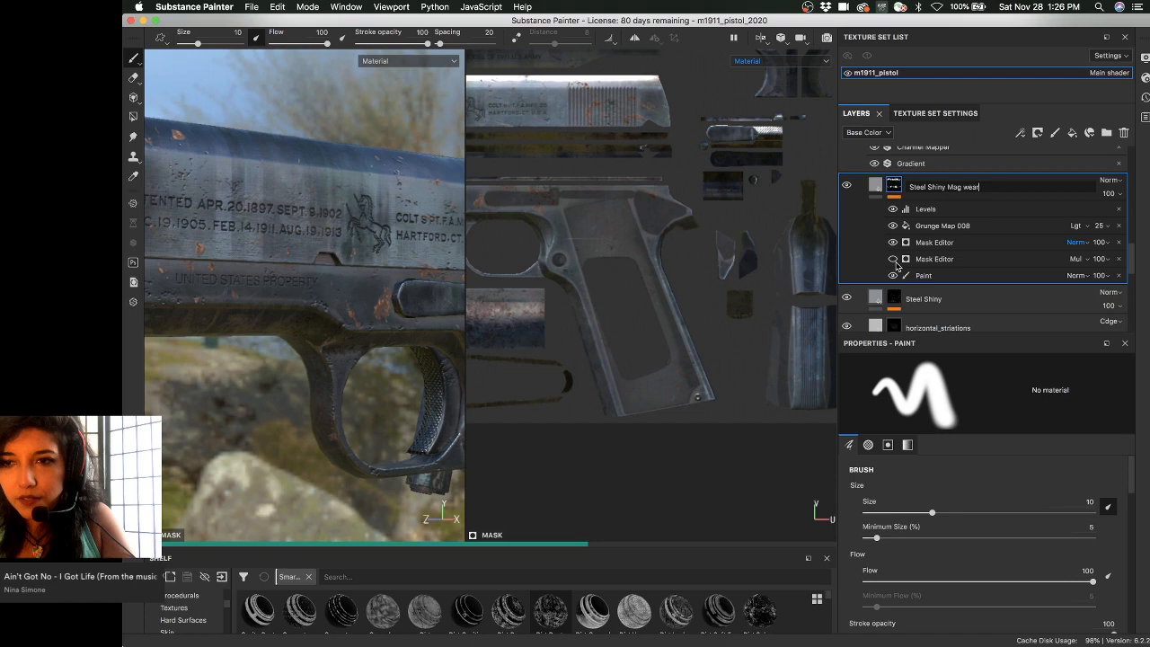
- Set the first Mask Editor's blend mode from Normal to Multiply
scroll(767, 250, "down", 2)
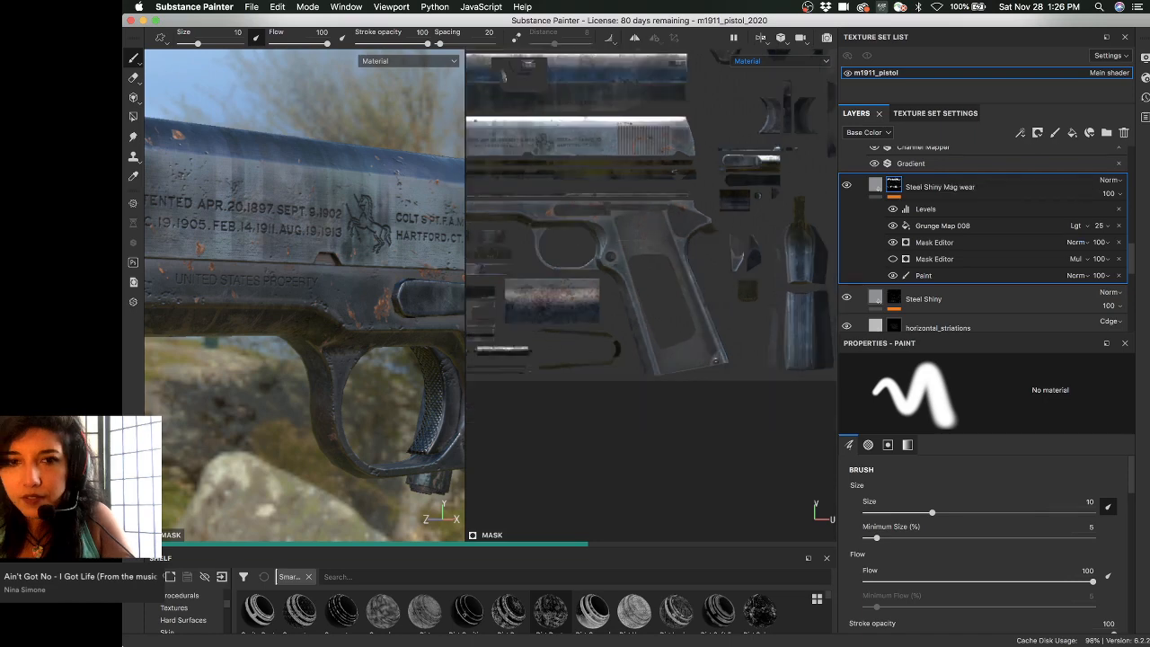
middle_click_drag(690, 203, 696, 254)
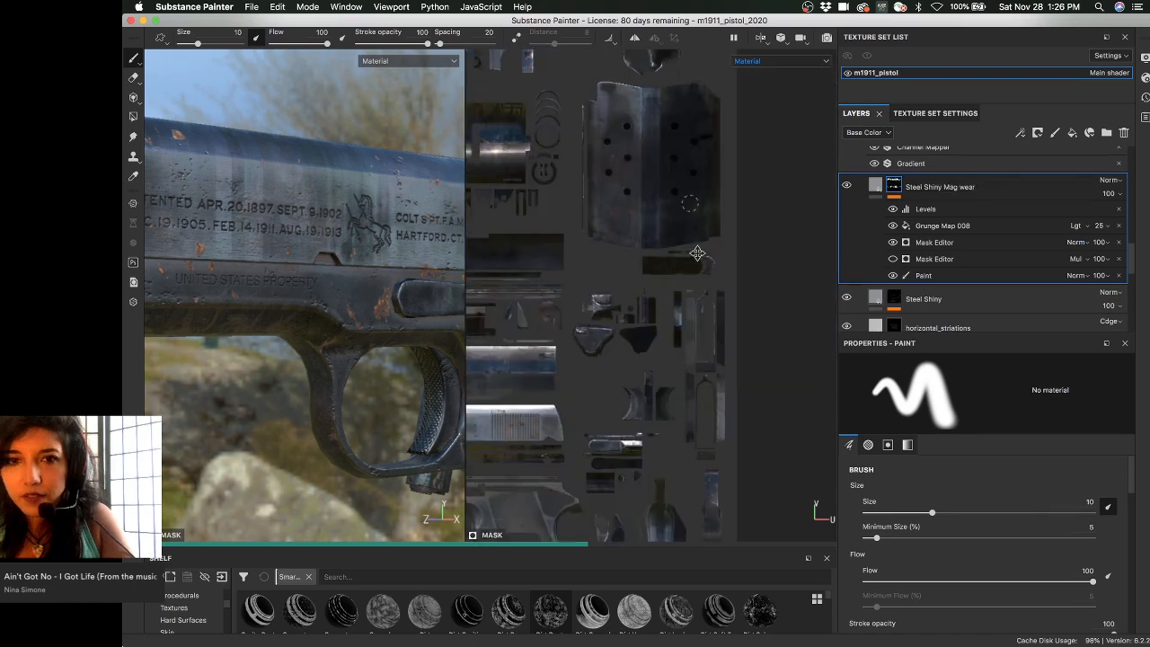
middle_click_drag(592, 114, 680, 174, "alt")
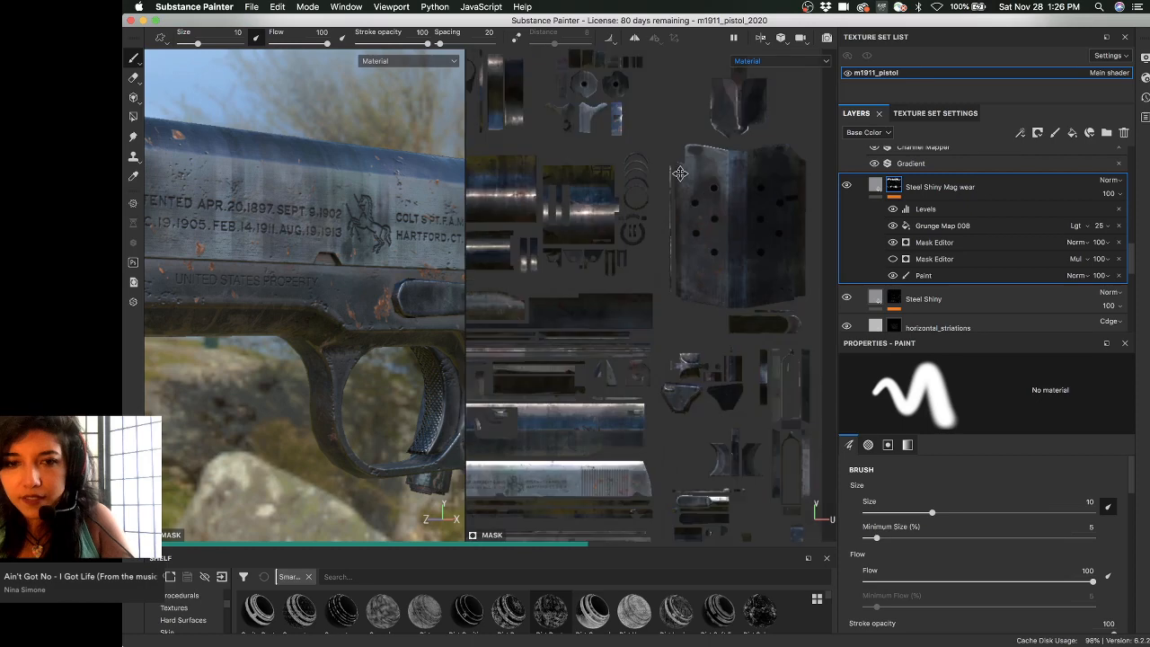
scroll(679, 174, "down", 2)
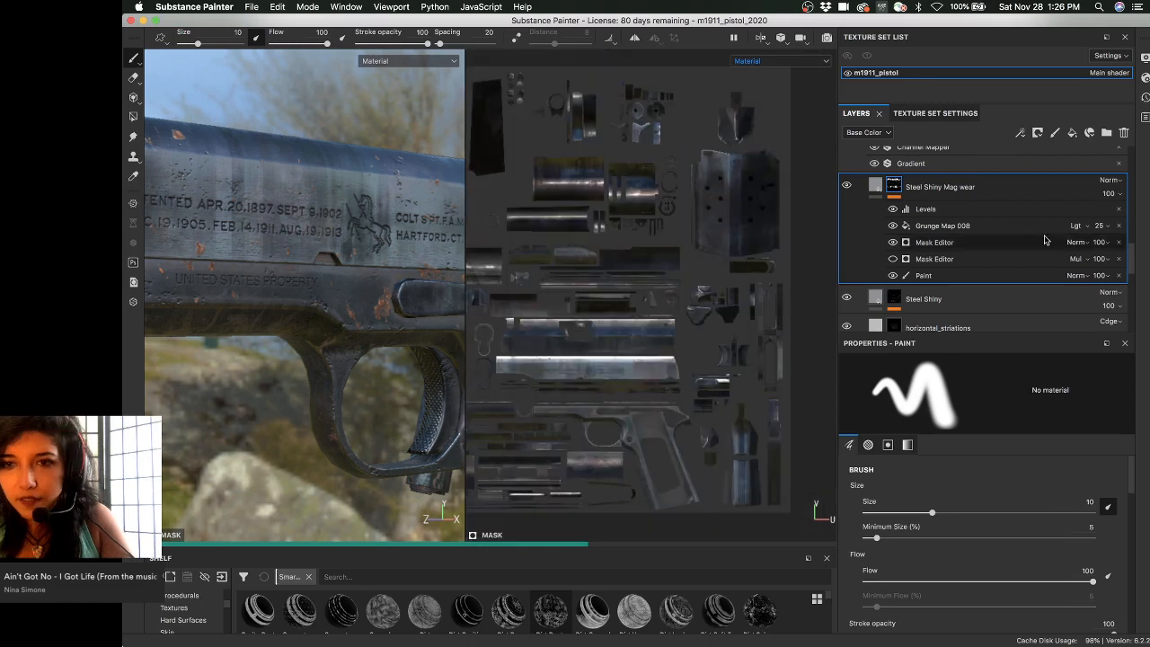
left_click(1074, 243)
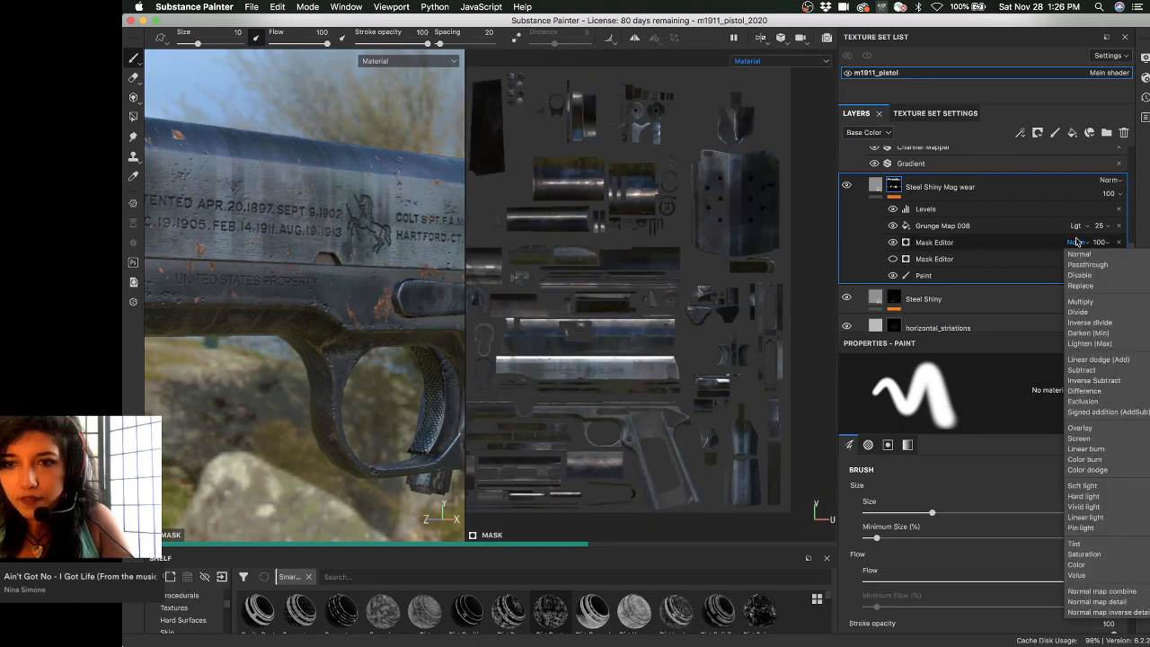
left_click(1086, 301)
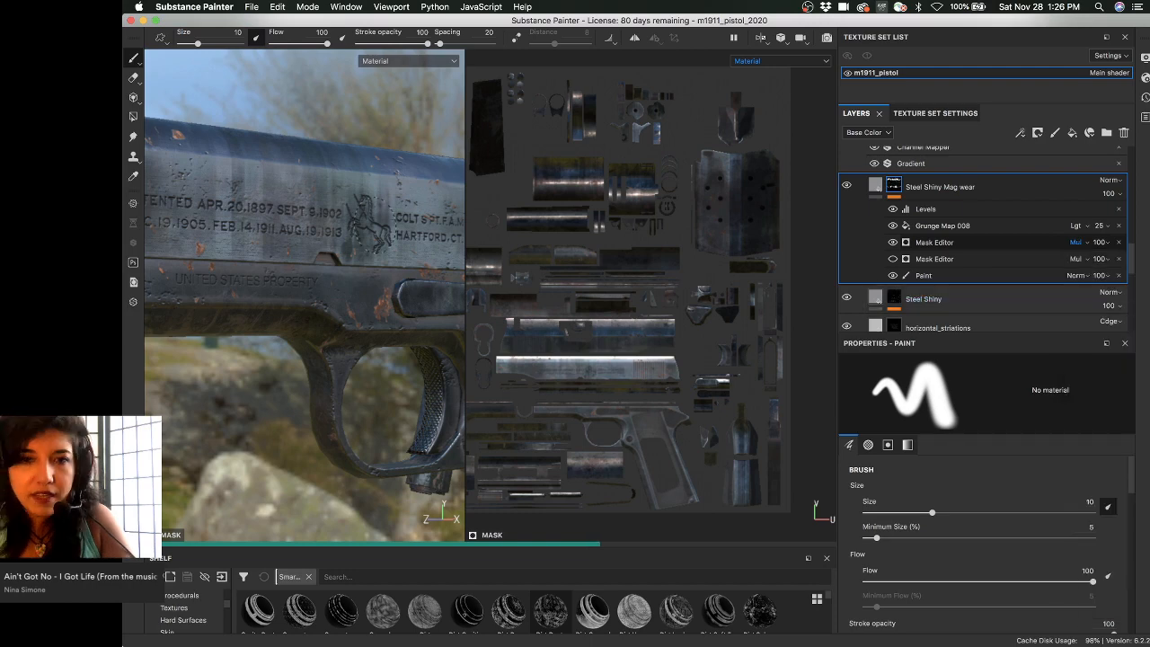
mouse_move(359, 220)
left_mouse_down("alt")
mouse_move(306, 220)
mouse_move(294, 176)
mouse_move(366, 294)
mouse_move(357, 262)
mouse_move(359, 292)
mouse_move(325, 350)
mouse_move(363, 340)
mouse_move(427, 266)
mouse_move(257, 204)
mouse_move(260, 226)
left_mouse_up("alt")
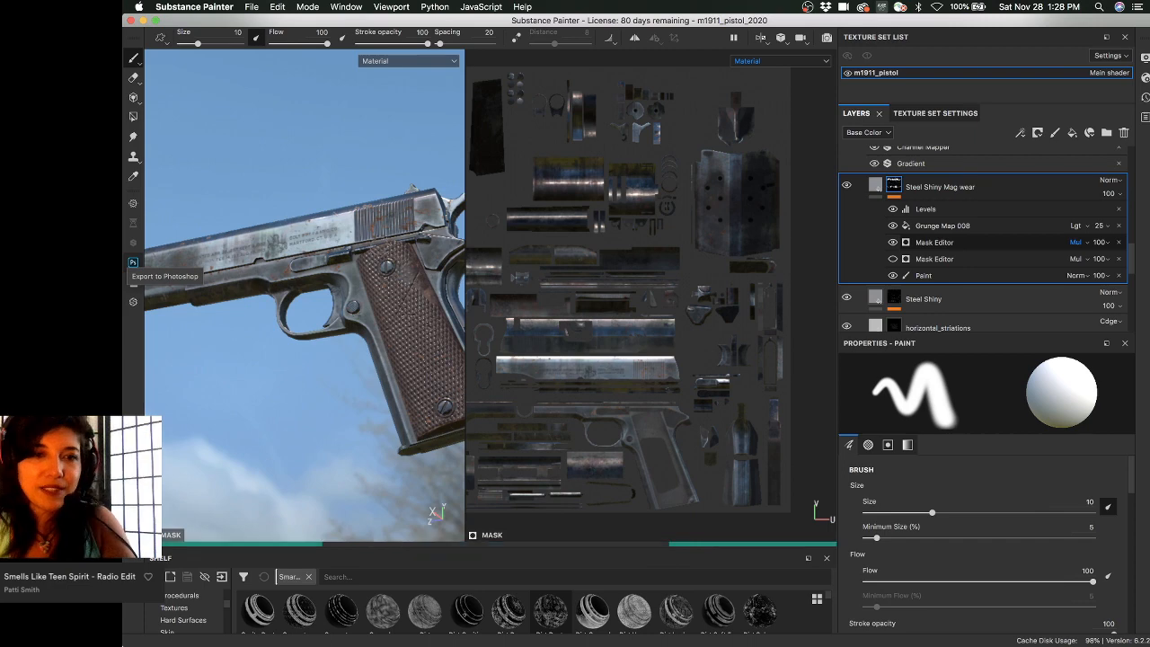
- Orbit the pistol from the muzzle end around to the beavertail and backstrap
left_click_drag(359, 270, 381, 295, "alt")
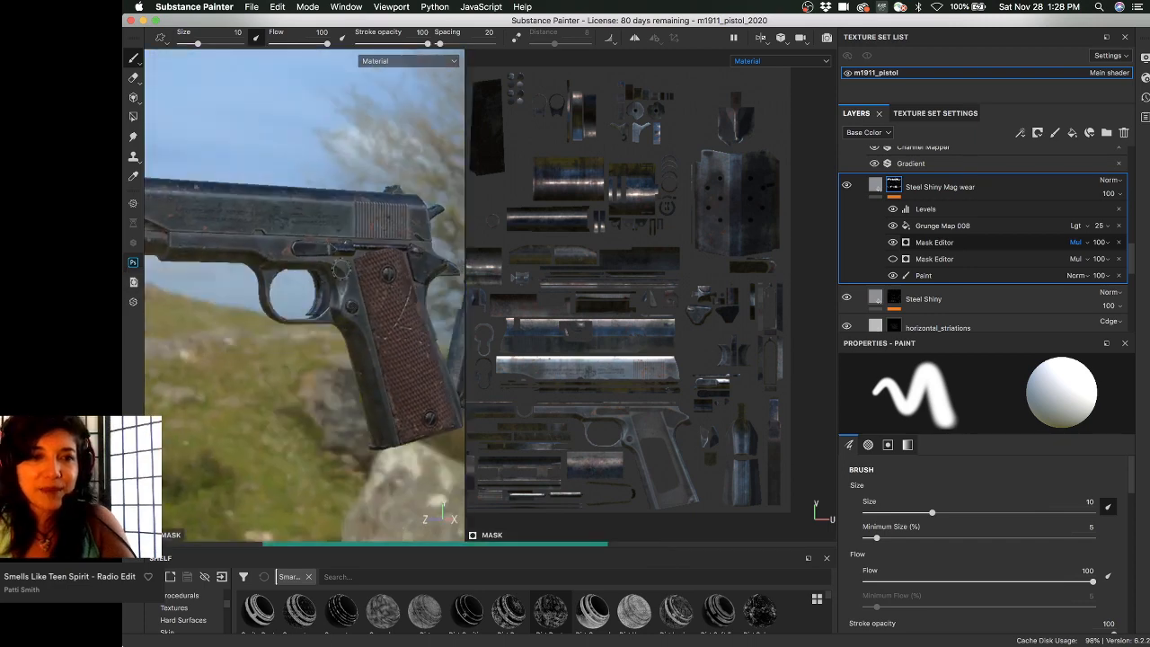
middle_click_drag(381, 295, 390, 288, "alt")
left_click_drag(391, 288, 171, 302, "alt")
scroll(364, 166, "up", 5)
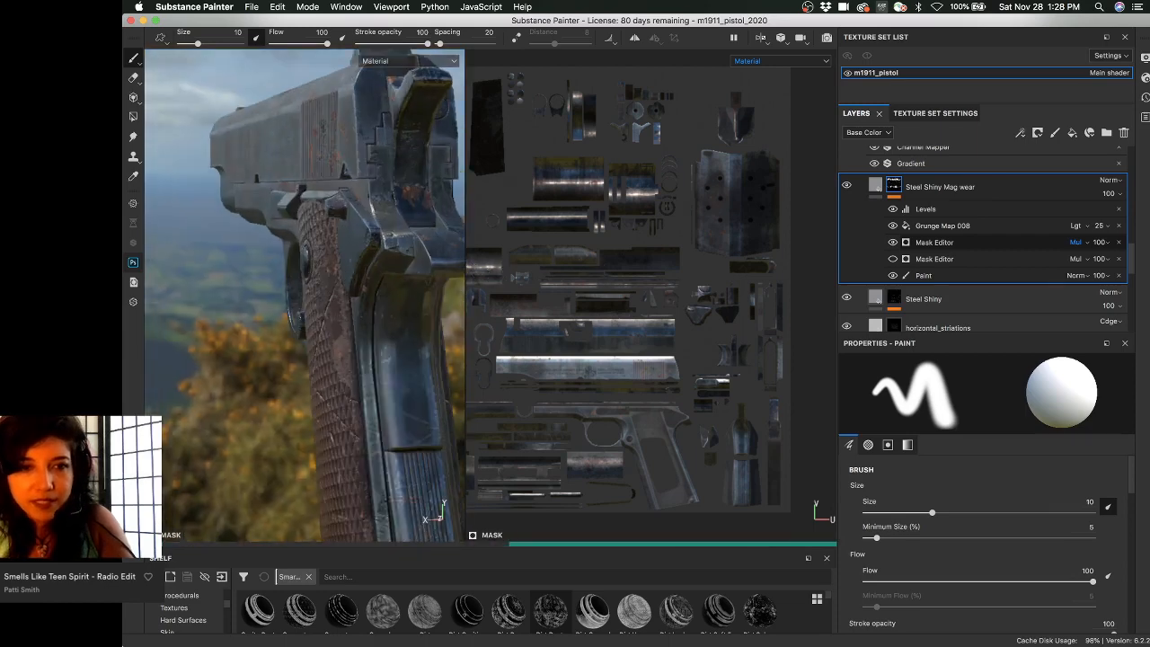
middle_click_drag(392, 230, 332, 218, "alt")
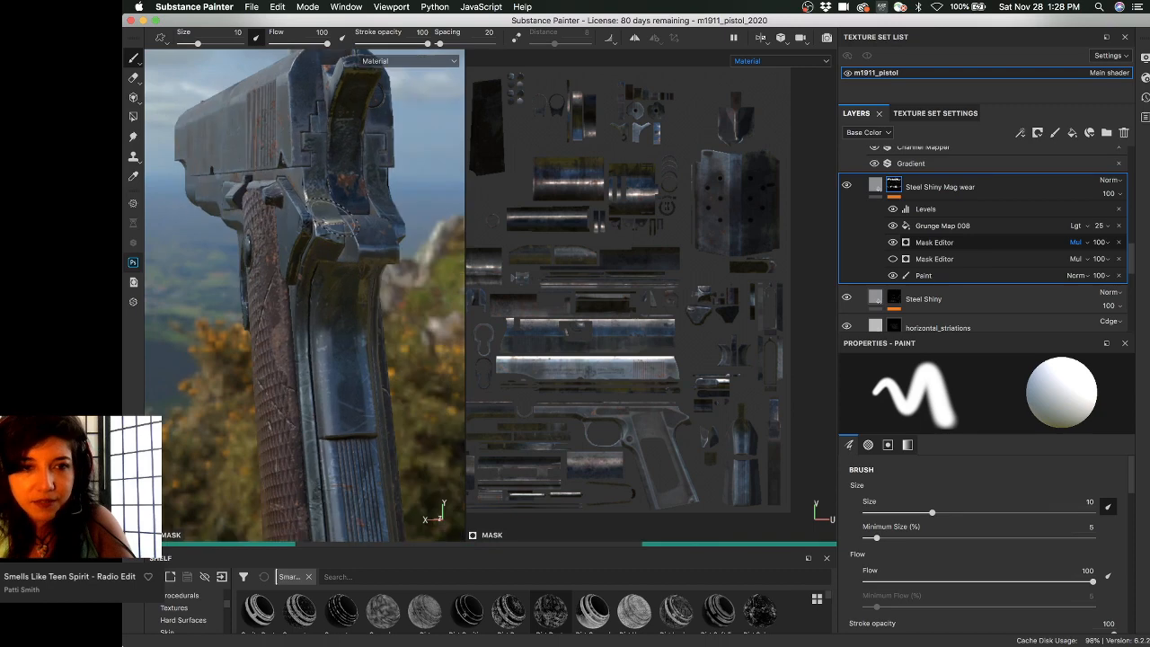
left_click_drag(334, 218, 303, 170, "alt")
scroll(329, 259, "up", 4)
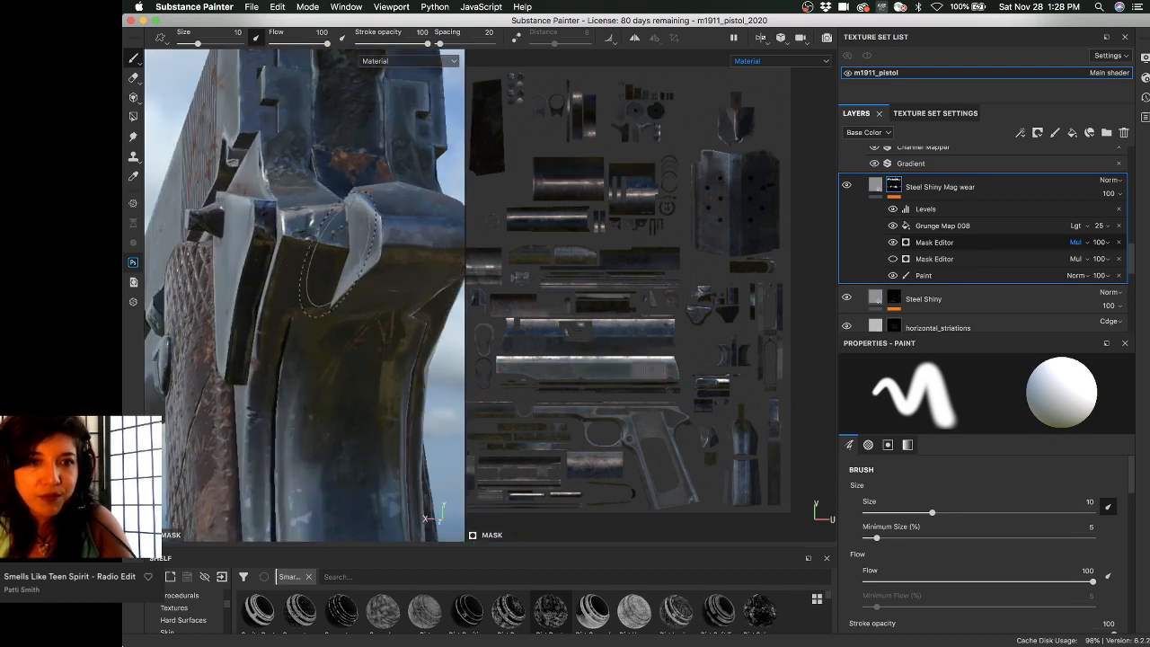
left_click_drag(339, 253, 309, 230, "alt")
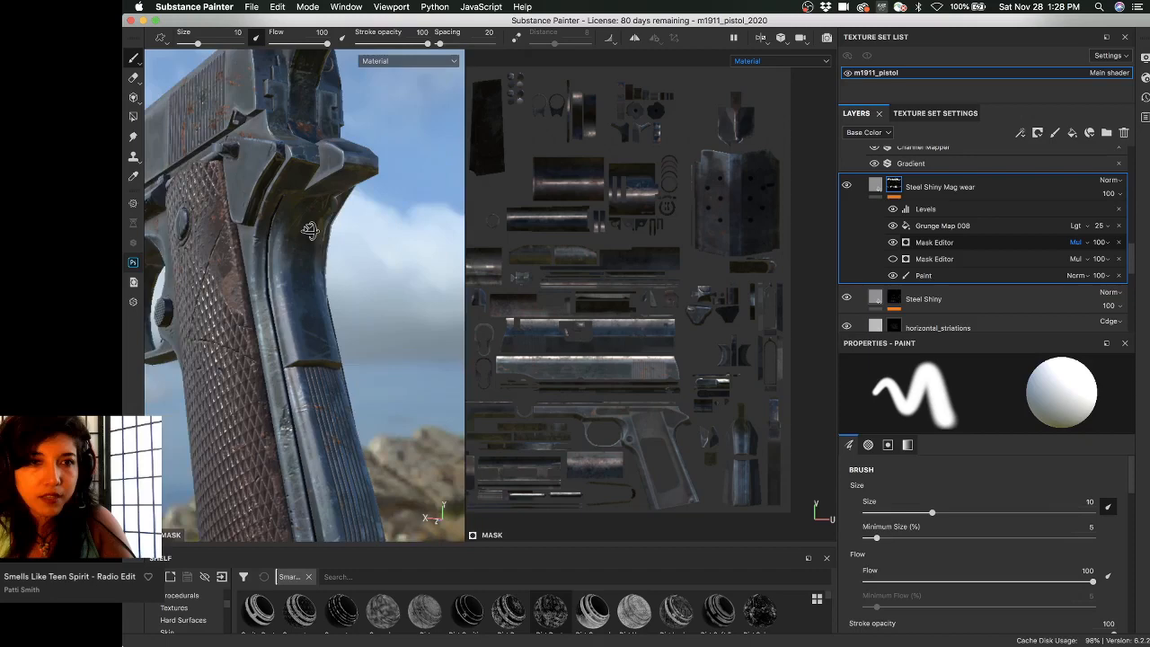
left_click_drag(310, 231, 277, 156, "alt")
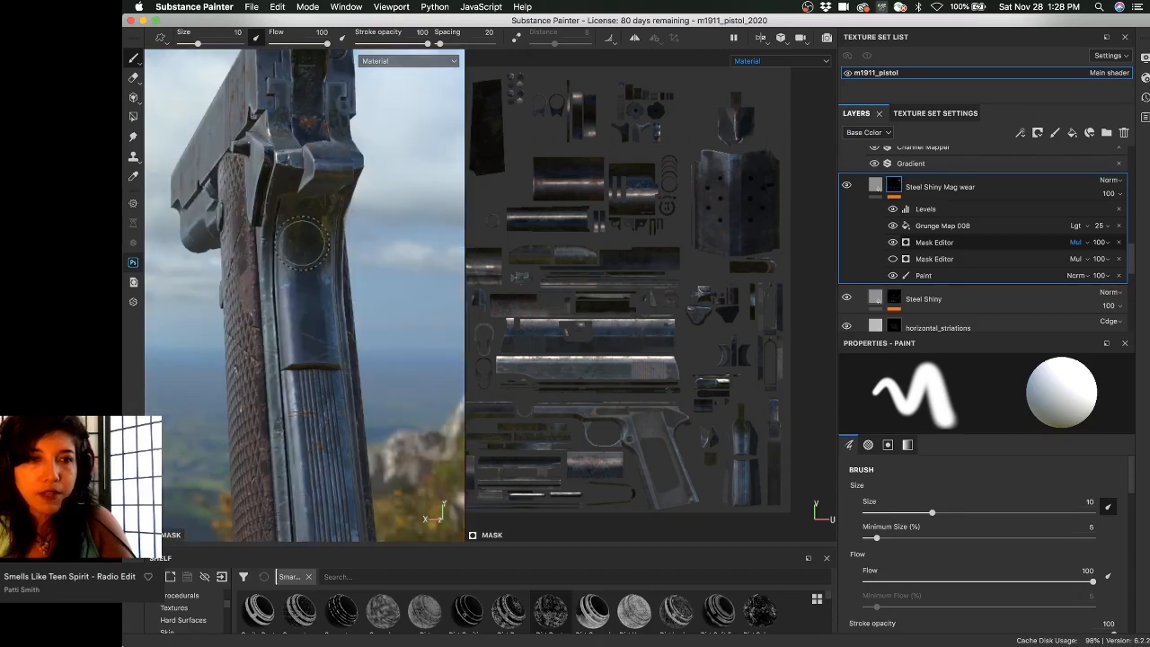
mouse_move(302, 245)
left_mouse_down("alt")
mouse_move(308, 211)
mouse_move(298, 300)
mouse_move(299, 128)
mouse_move(320, 220)
mouse_move(292, 225)
left_mouse_up("alt")
- Bring the magazine into view, rotate the lighting, and zoom in on its holes and scratches
middle_click_drag(293, 225, 275, 416, "alt")
scroll(275, 417, "up", 5)
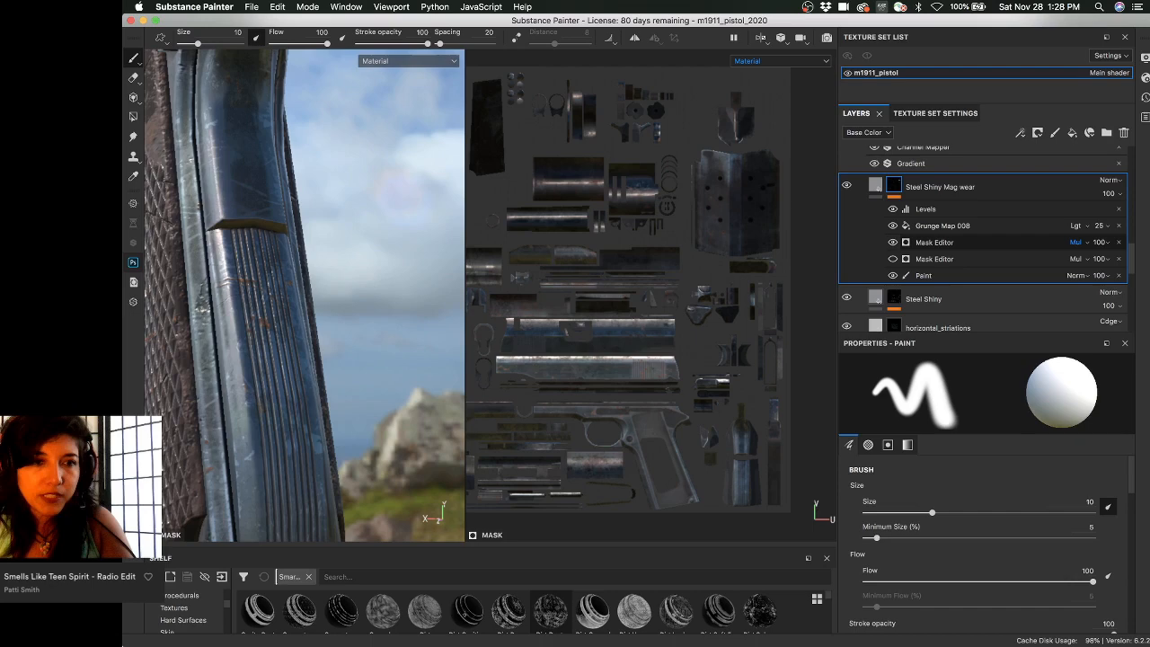
left_click_drag(275, 235, 418, 225, "alt")
right_click_drag(418, 225, 209, 221, "alt")
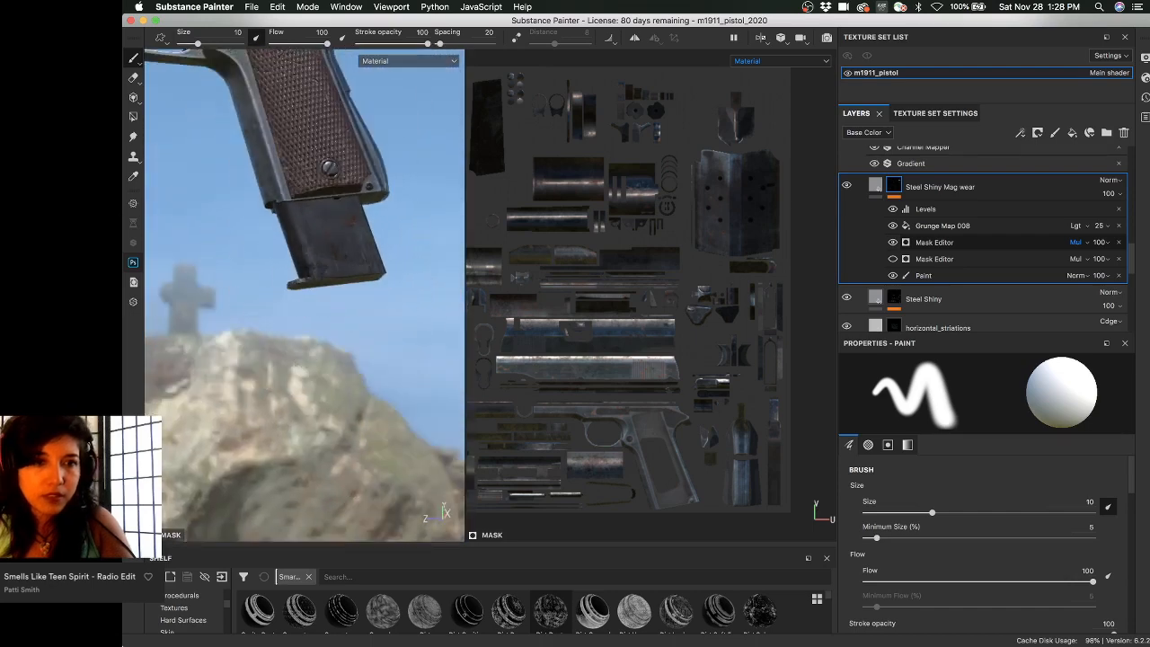
middle_click_drag(209, 221, 71, 3, "alt")
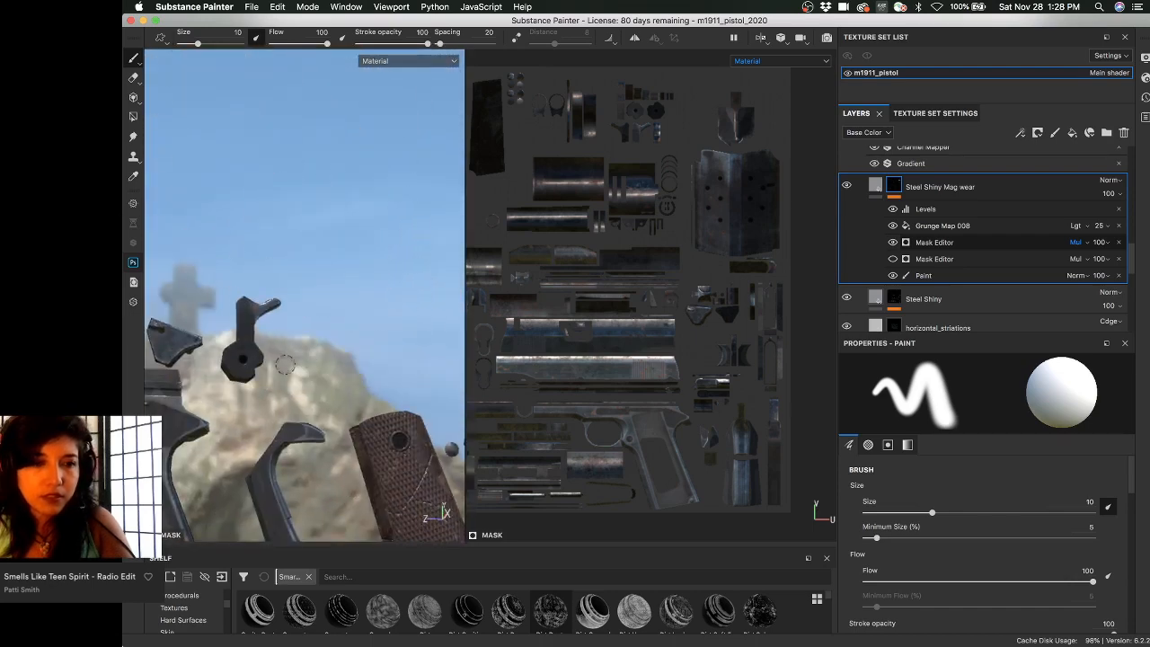
left_click_drag(285, 364, 330, 227, "alt")
right_click_drag(193, 202, 254, 208, "shift")
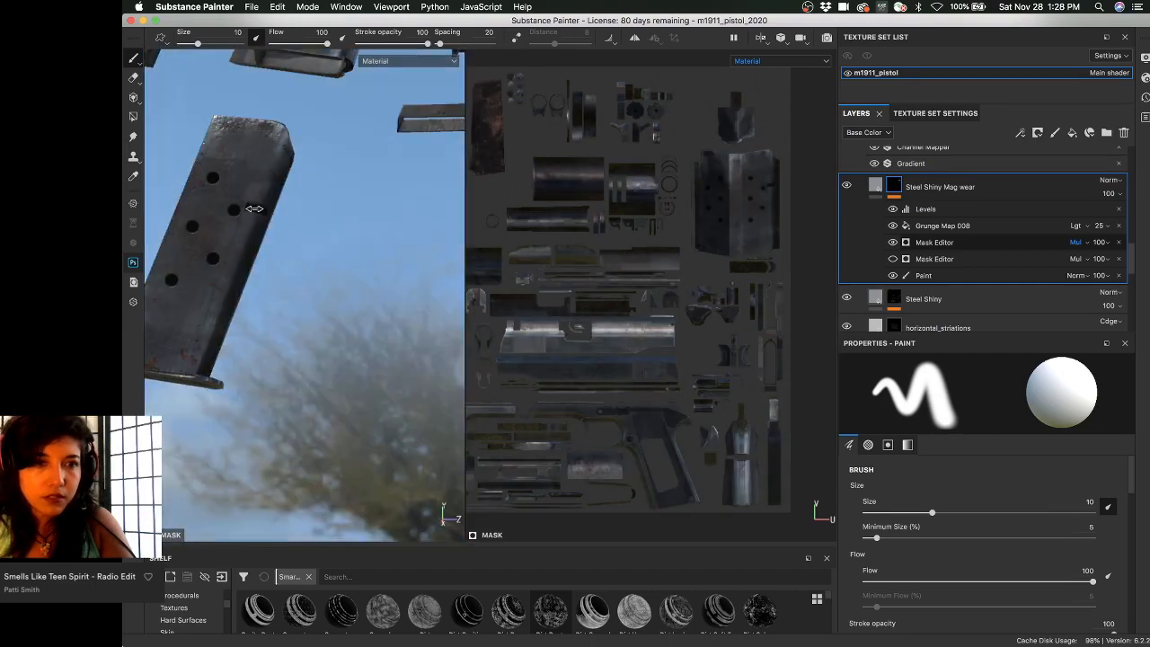
mouse_move(254, 208)
left_mouse_down("alt")
mouse_move(308, 224)
mouse_move(253, 211)
left_mouse_up("alt")
right_click_drag(253, 211, 324, 209, "shift")
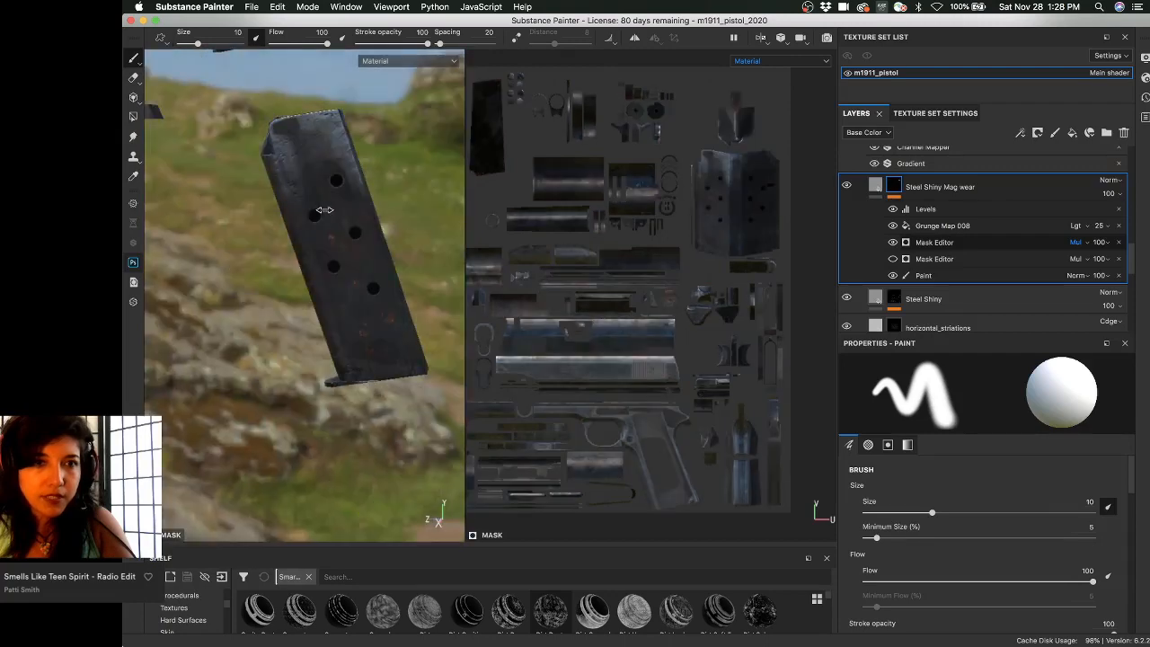
left_click_drag(324, 209, 341, 135, "alt")
right_click_drag(341, 135, 504, 226, "alt")
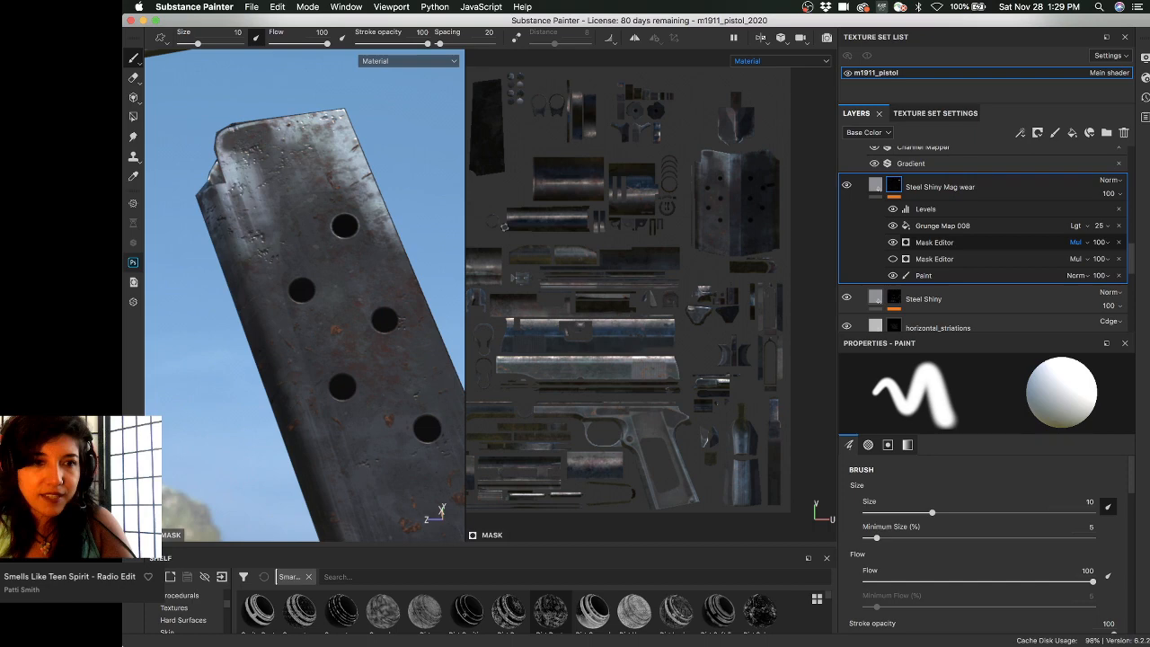
- Select the first Mask Editor, then pan to bring the frame, slide and barrel into view
left_click(934, 241)
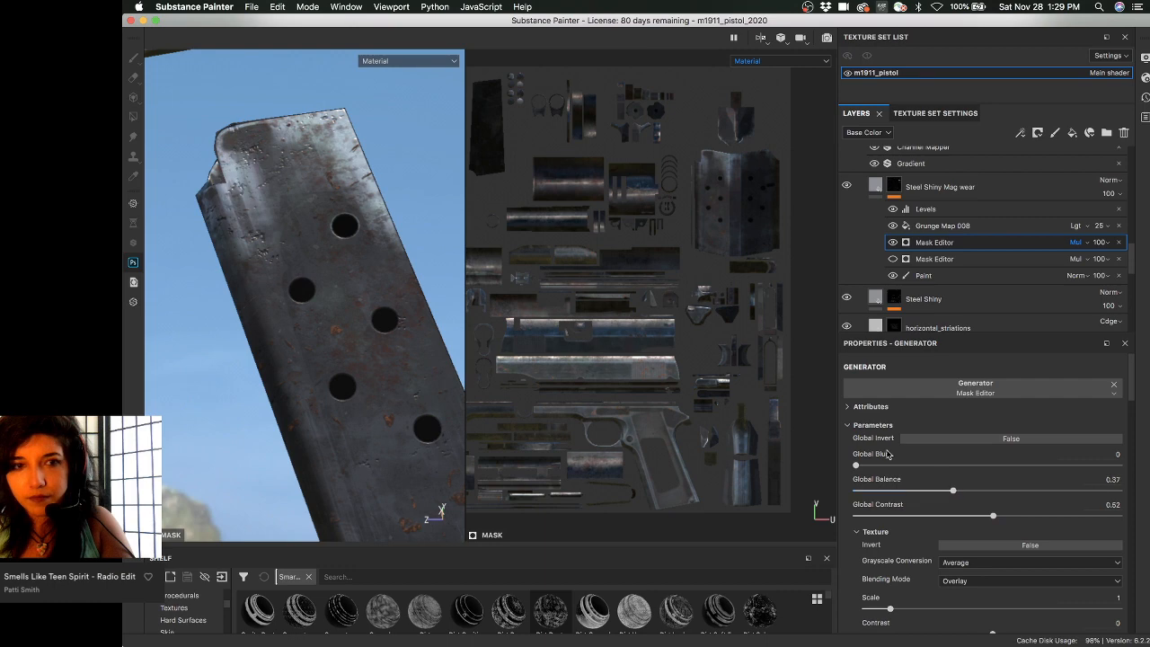
scroll(386, 267, "down", 5)
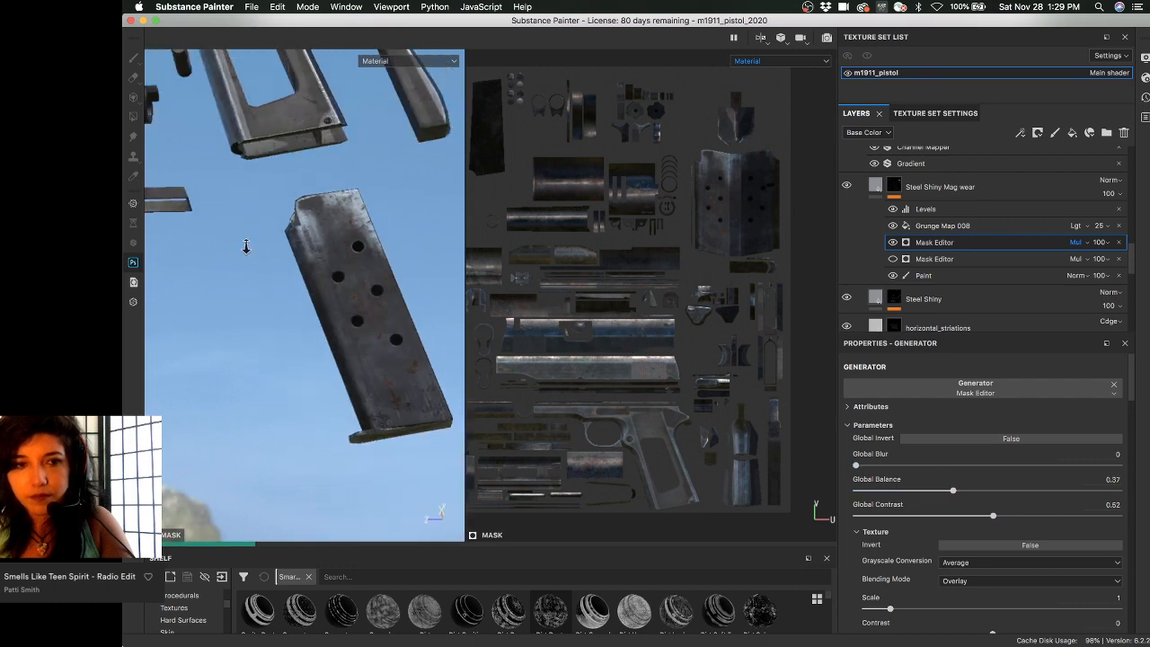
middle_click_drag(281, 218, 282, 332, "alt")
middle_click_drag(285, 238, 335, 262, "alt")
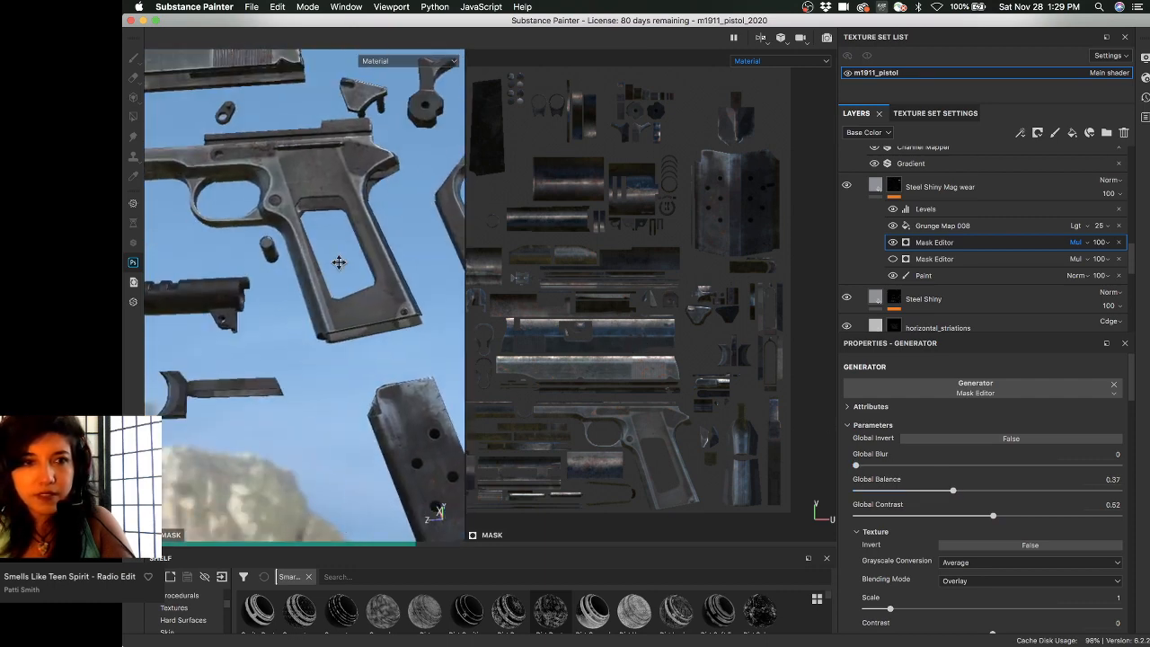
middle_click_drag(278, 162, 339, 241, "alt")
- Orbit and zoom to a close view of the slide's rear, then show all windows
middle_click_drag(296, 186, 302, 197, "alt")
left_click_drag(302, 196, 239, 235, "alt")
middle_click_drag(269, 206, 278, 256, "alt")
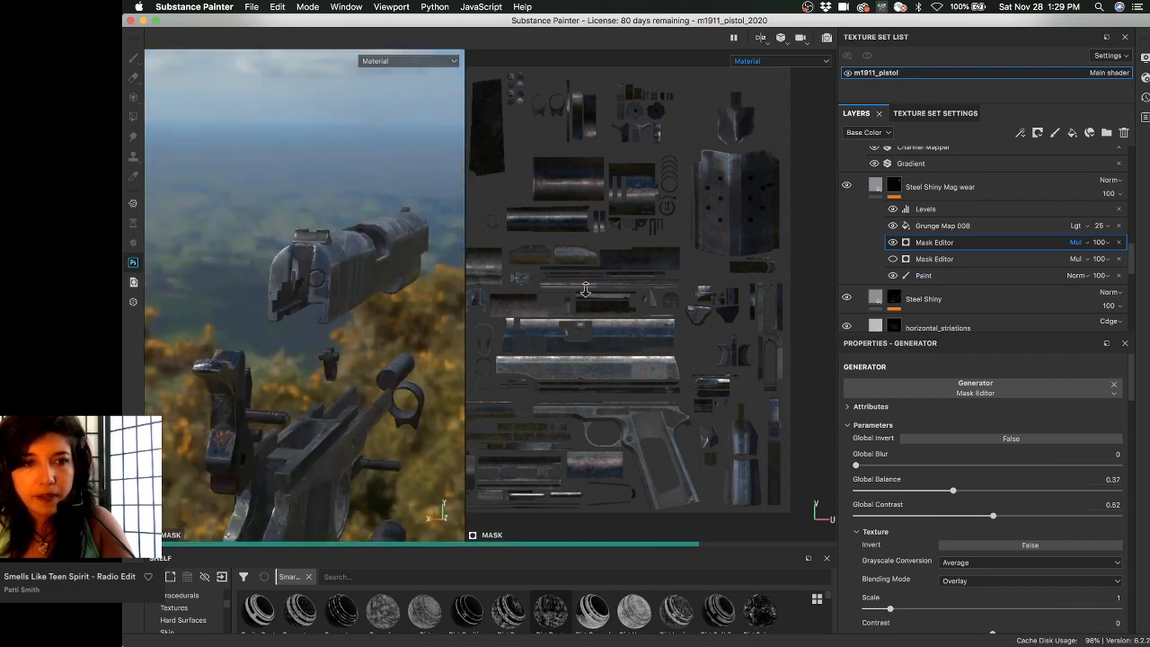
right_click_drag(351, 265, 475, 278, "alt")
left_click_drag(353, 258, 326, 236, "alt")
right_click_drag(376, 284, 413, 290, "alt")
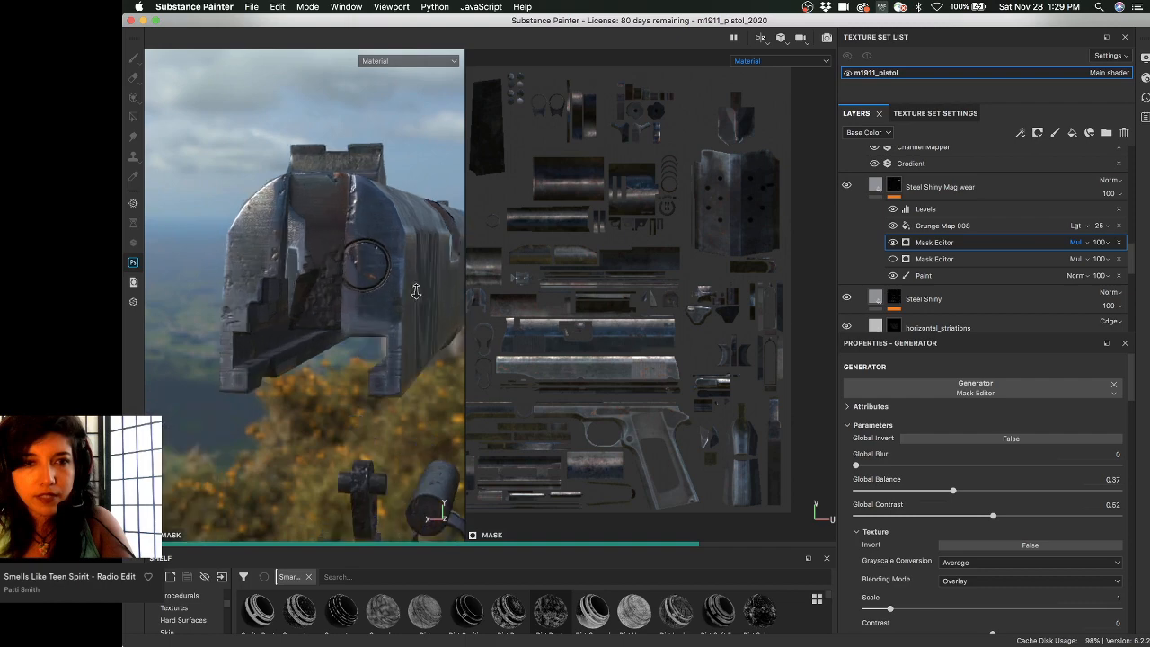
mouse_move(359, 285)
left_mouse_down("alt")
mouse_move(331, 219)
mouse_move(325, 272)
mouse_move(341, 275)
left_mouse_up("alt")
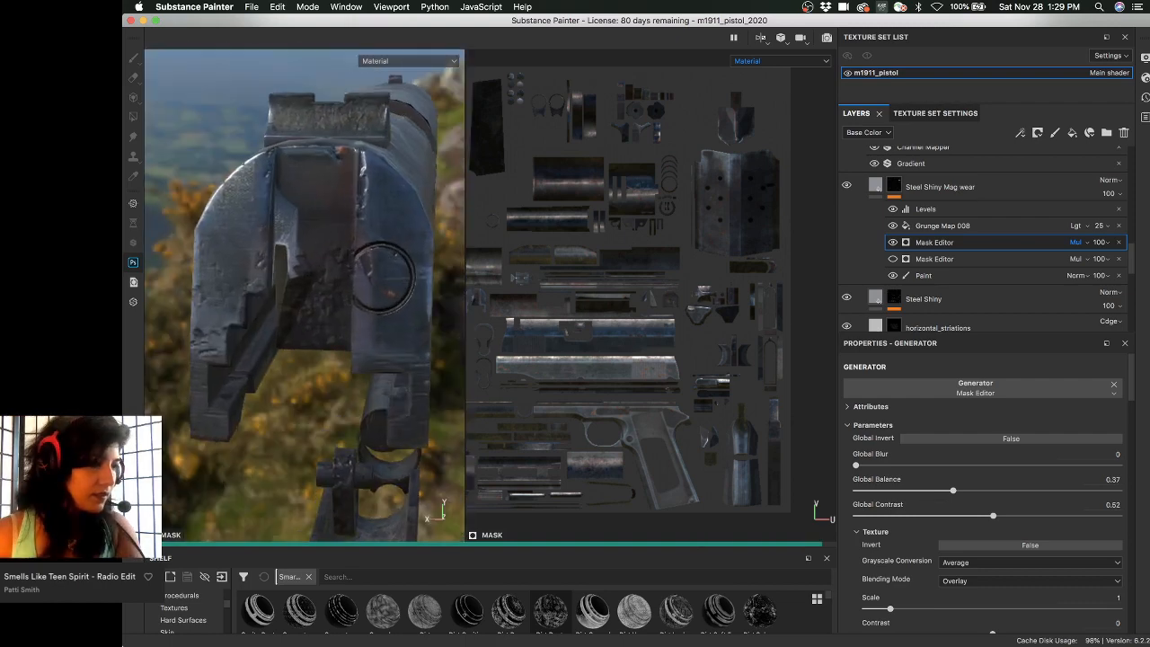
key("ctrl+Up")
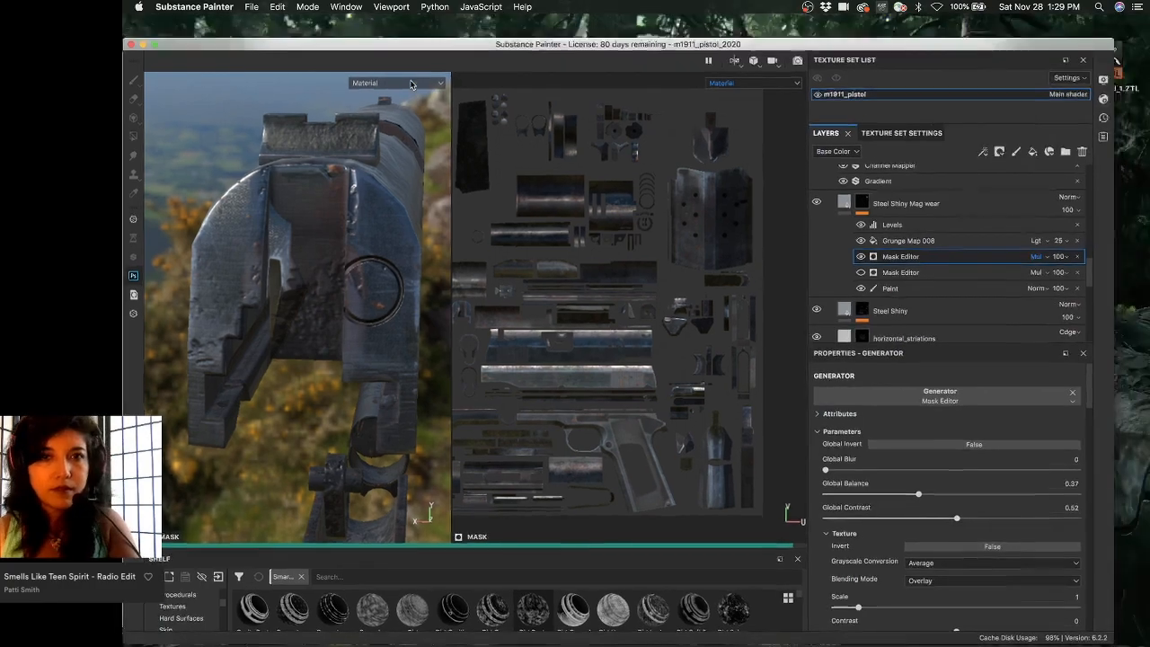
- Toggle Mission Control, nudge the Painter window, and preview the r921kx.jpg reference photo
key("ctrl+Up")
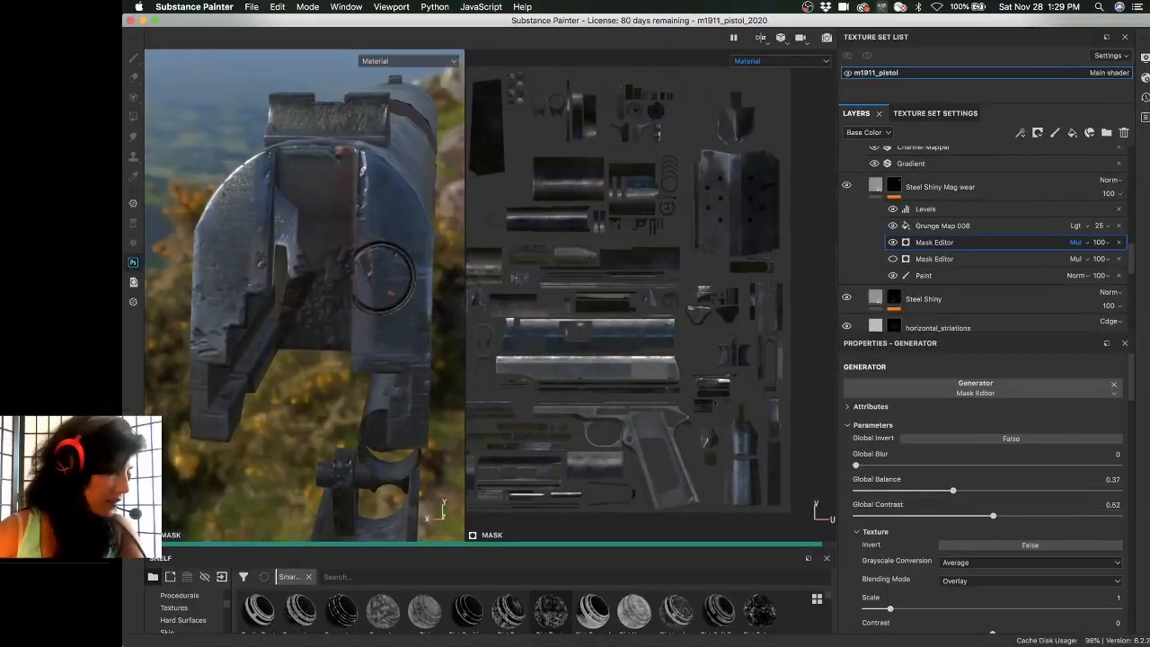
key("ctrl+Up")
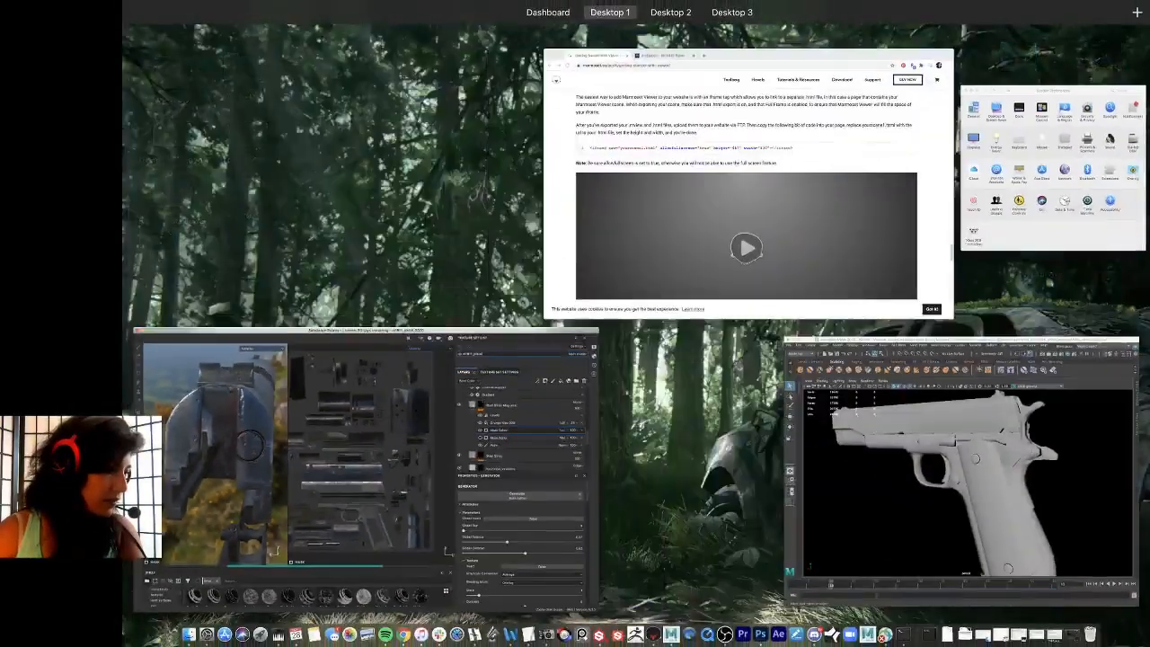
key("ctrl+Up")
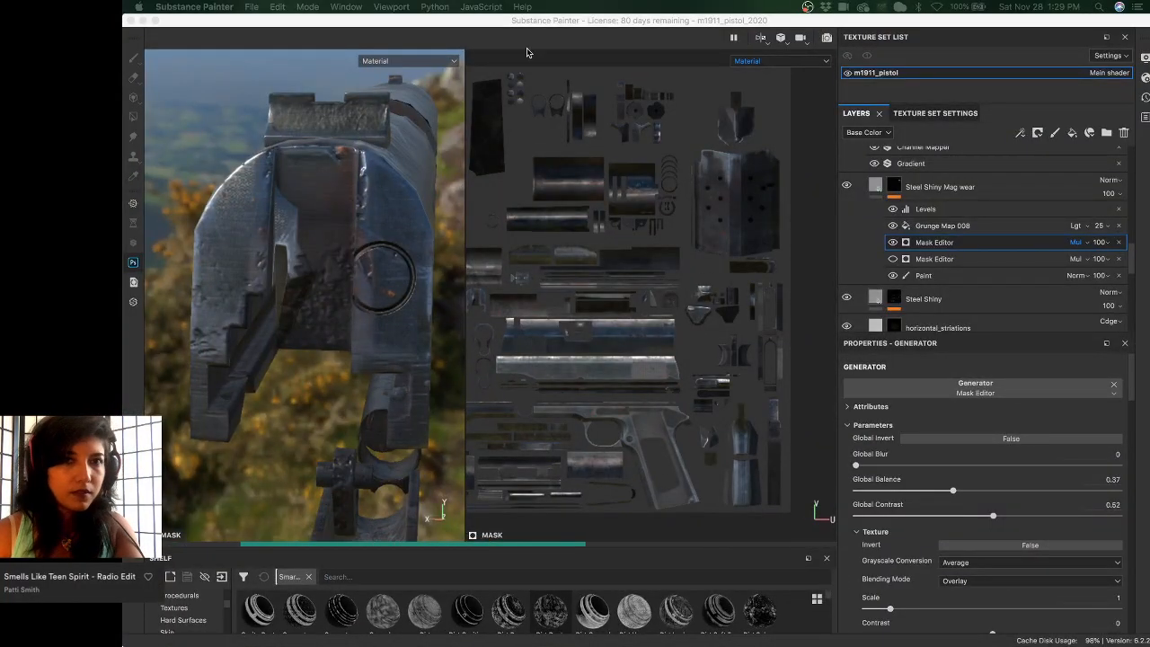
mouse_move(507, 20)
left_mouse_down()
mouse_move(637, 278)
mouse_move(542, 22)
mouse_move(533, 25)
left_mouse_up()
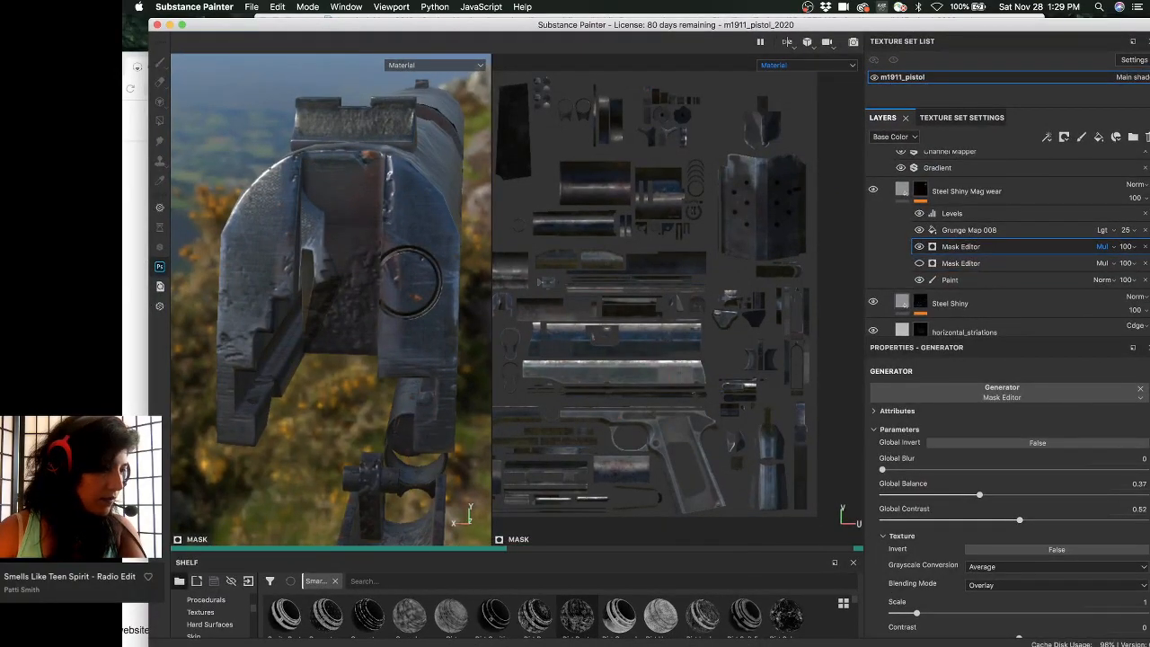
key("ctrl+Up")
key("ctrl+Up")
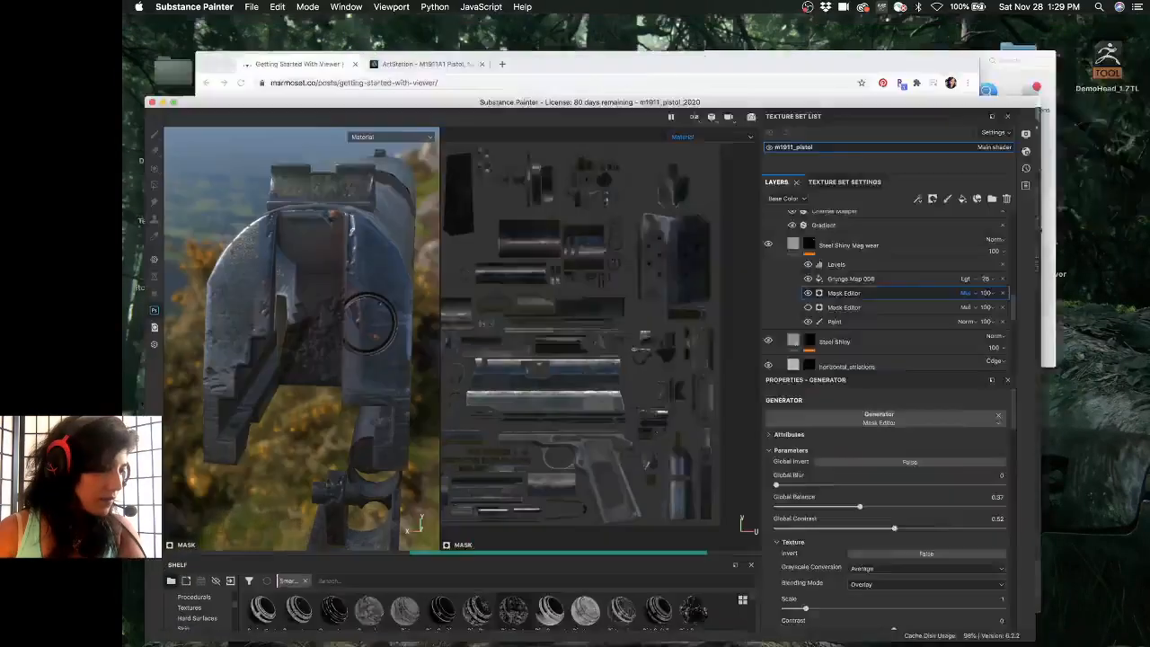
key("super+Tab")
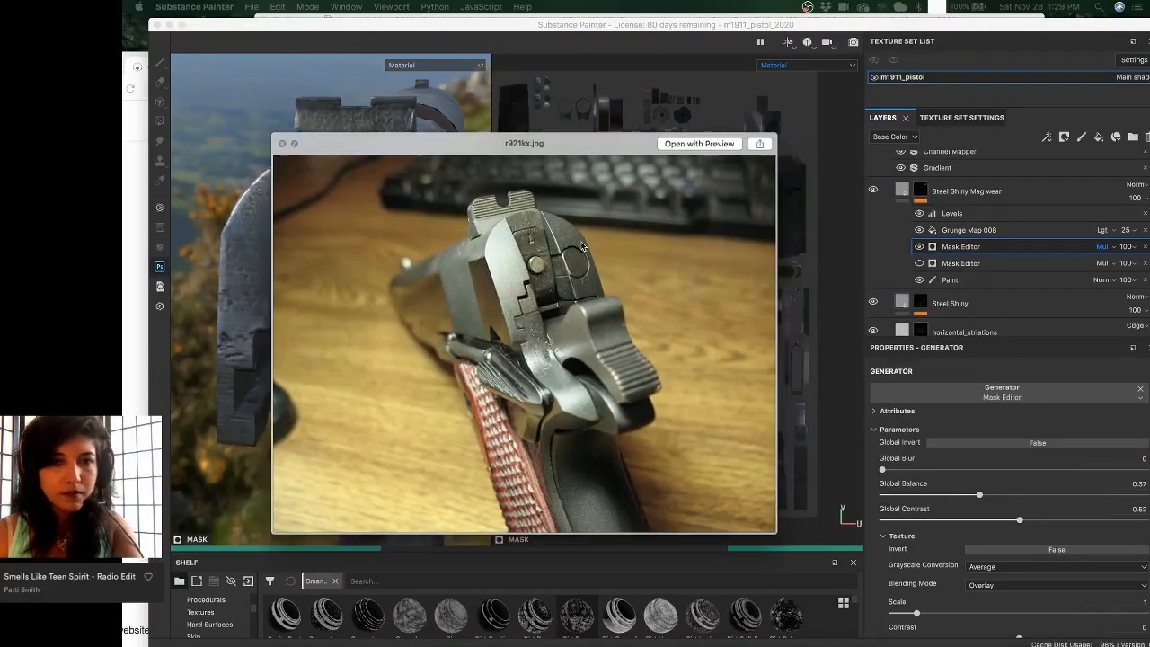
- Move the r921kx.jpg photo aside, then return to Painter's m1911_pistol Texture Set Settings
mouse_move(530, 253)
left_mouse_down()
mouse_move(643, 185)
mouse_move(919, 203)
mouse_move(876, 220)
left_mouse_up()
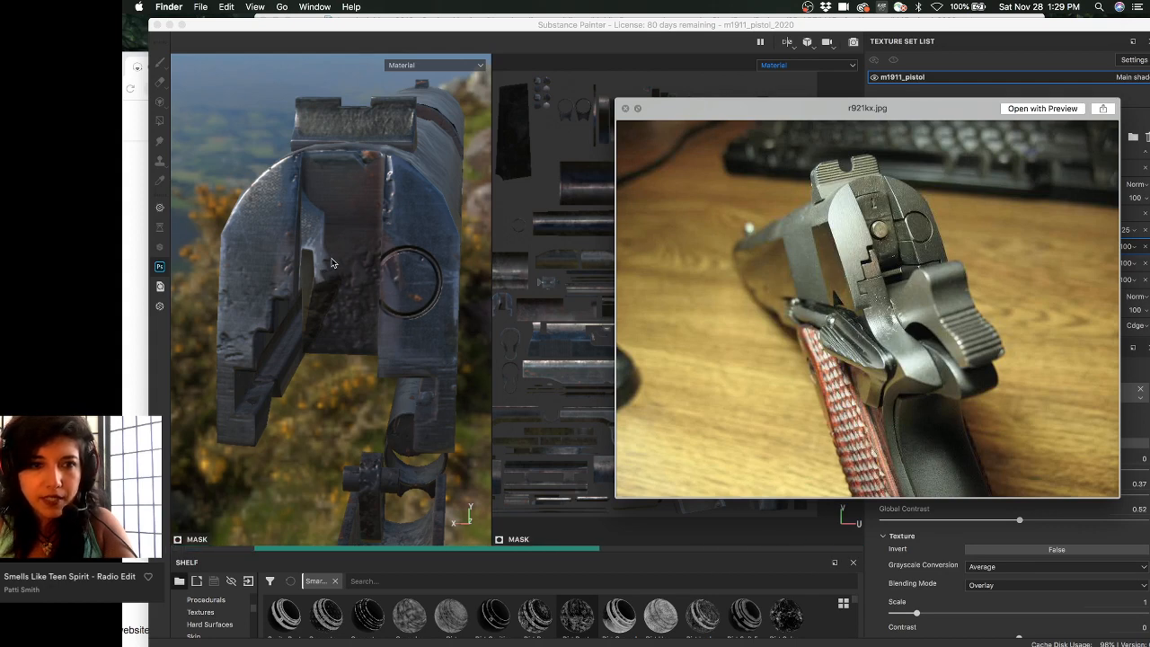
left_click(422, 31)
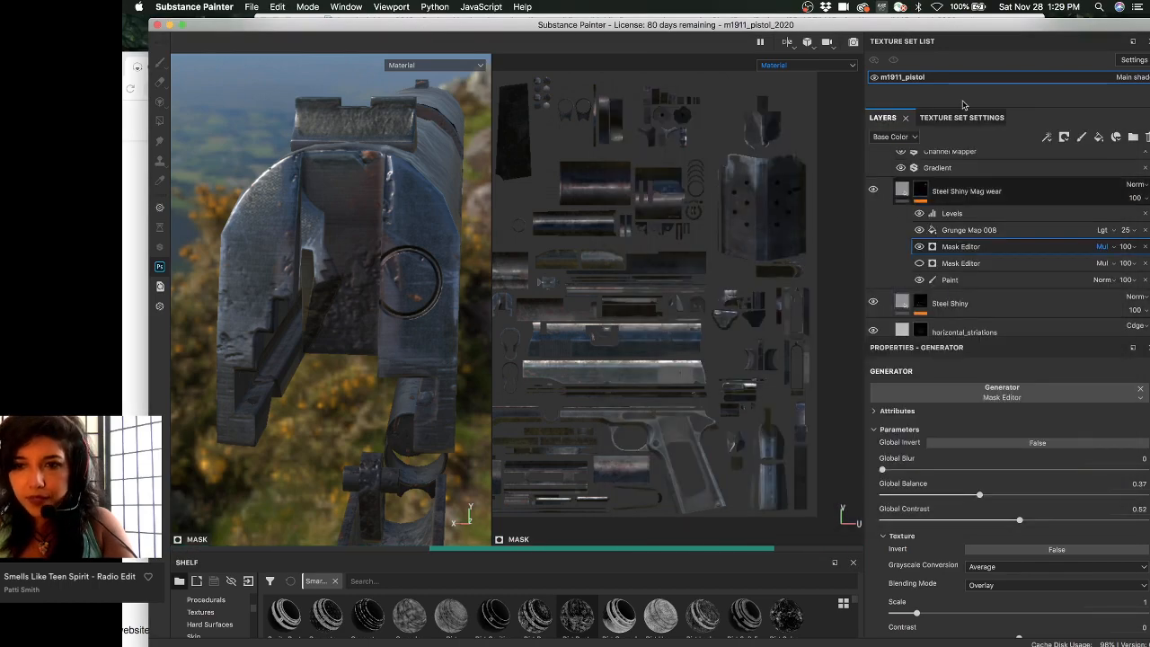
left_click(967, 118)
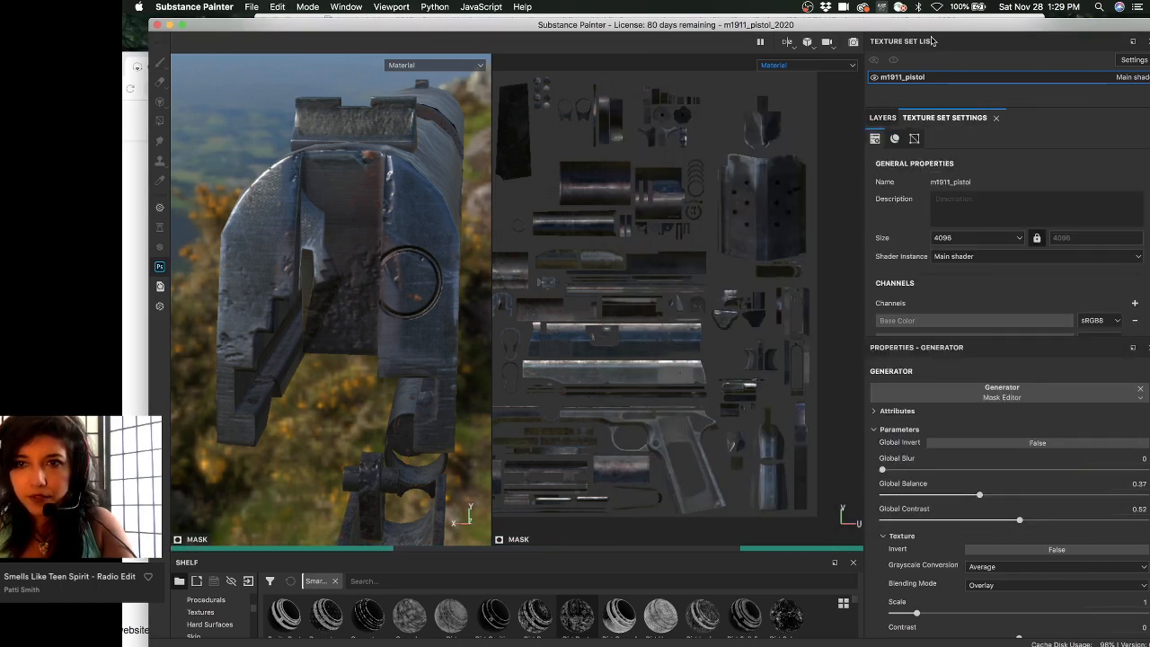
left_click_drag(930, 25, 910, 20)
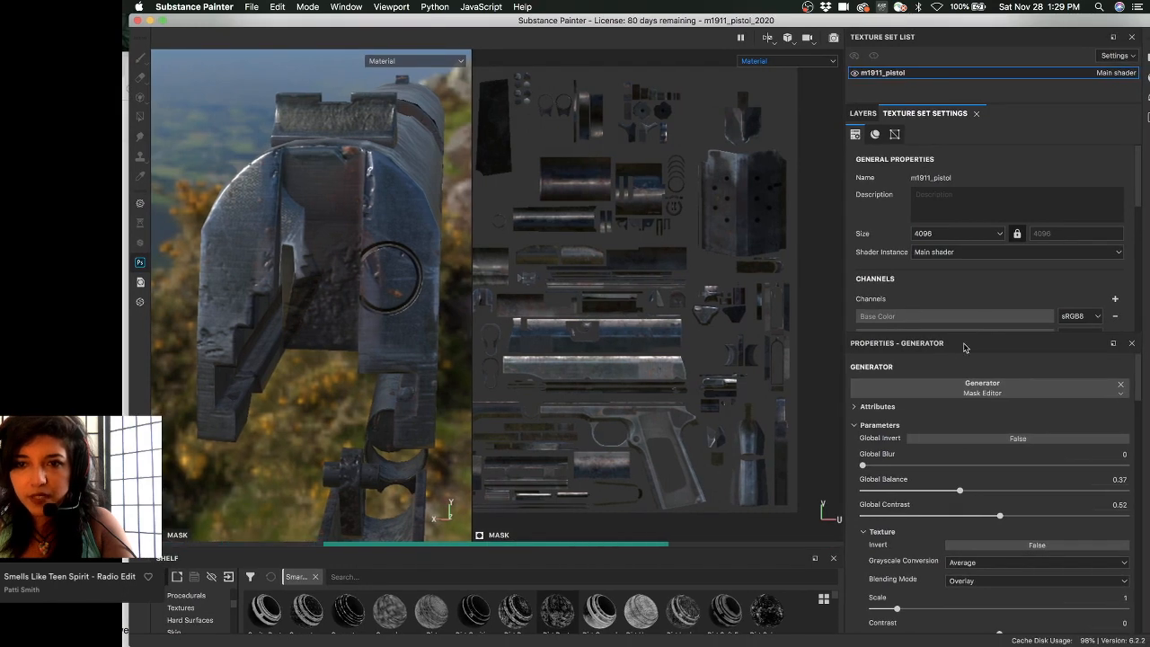
- Review the Mesh Maps, keep Normal mixing at Combine, and scroll the layer stack
scroll(972, 292, "down", 5)
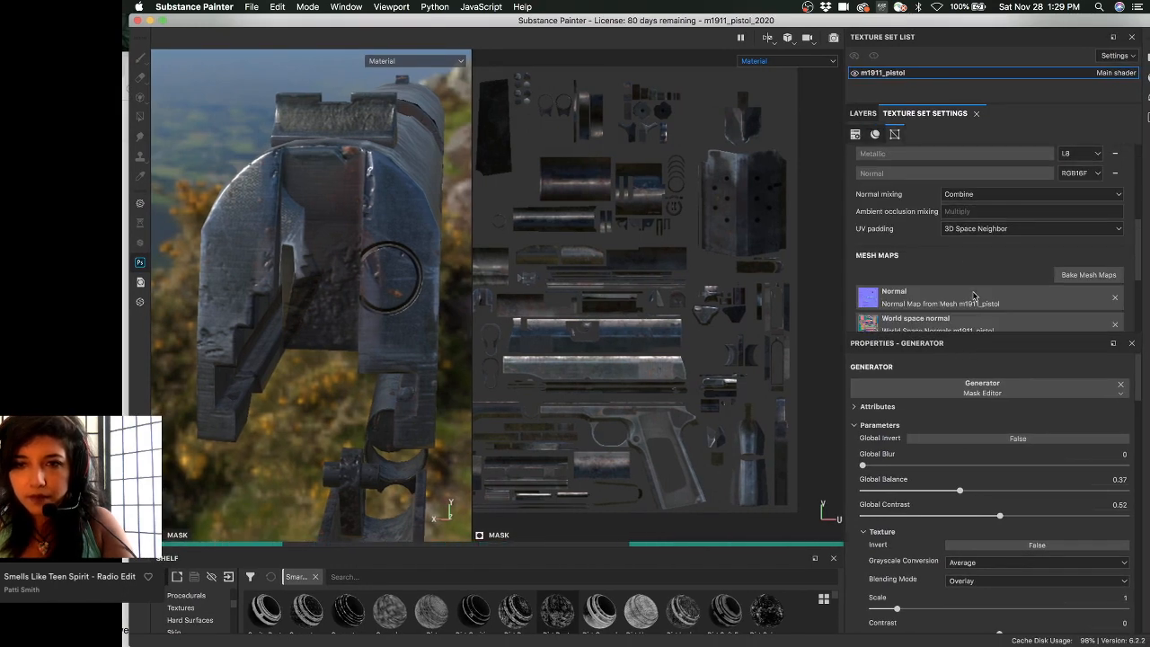
scroll(975, 281, "down", 2)
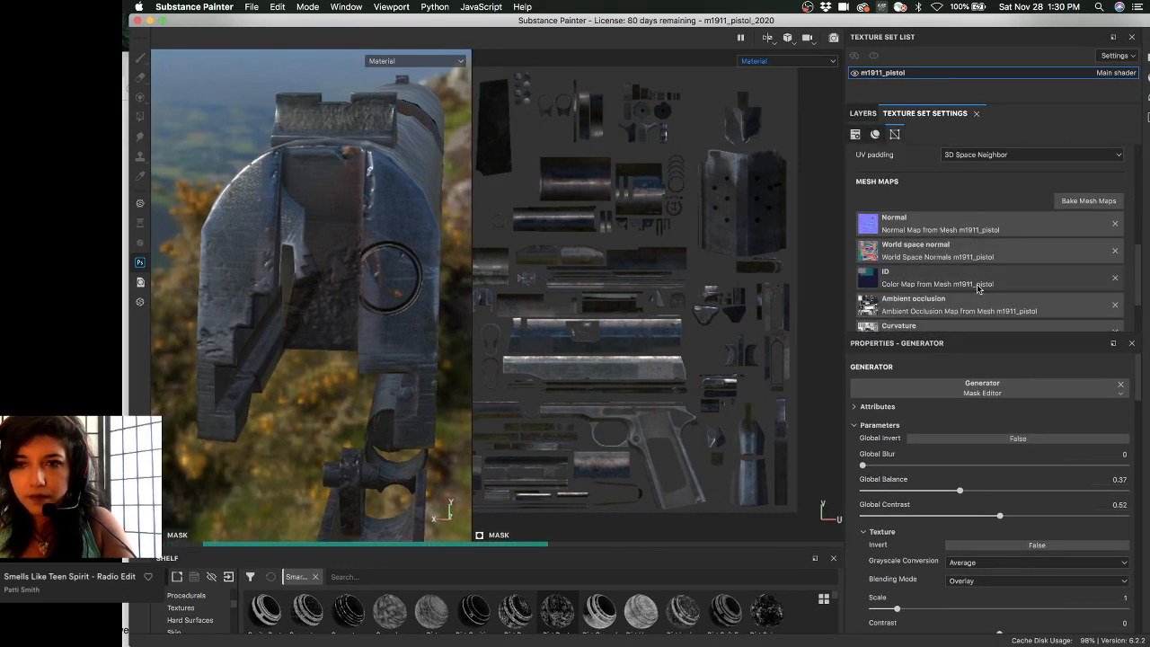
scroll(978, 288, "up", 1)
scroll(979, 287, "up", 1)
left_click(995, 194)
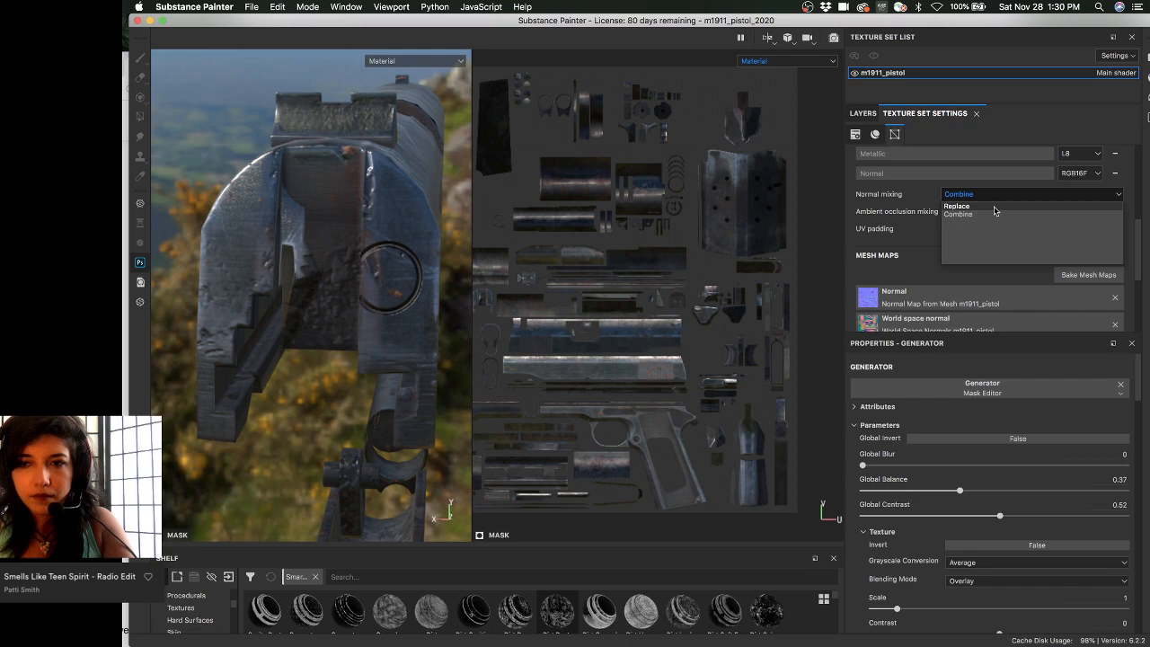
left_click(853, 114)
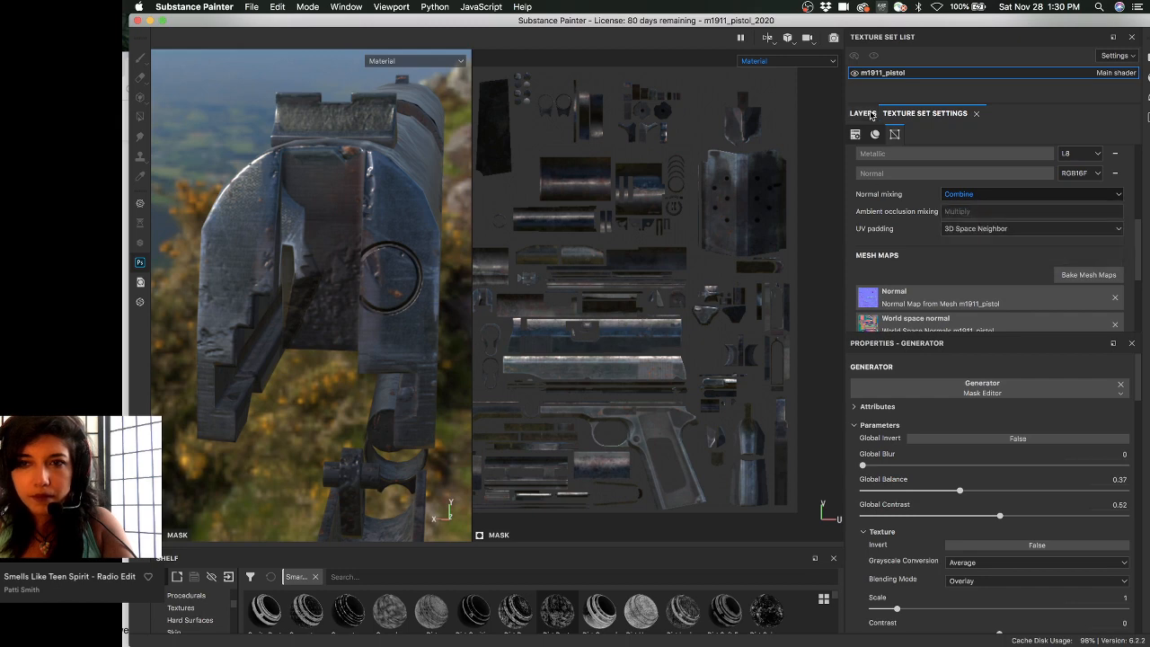
left_click(858, 114)
scroll(979, 287, "down", 2)
scroll(979, 287, "down", 5)
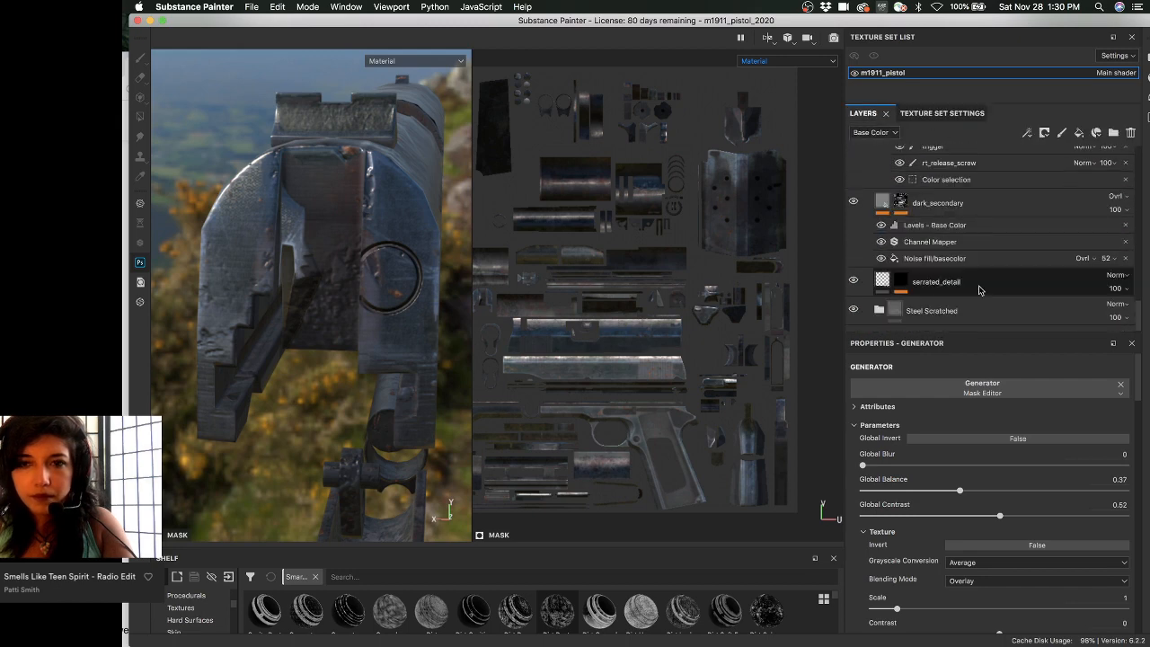
- Select the Steel Scratched folder, shift the UV view, and enlarge the shelf
left_click(977, 309)
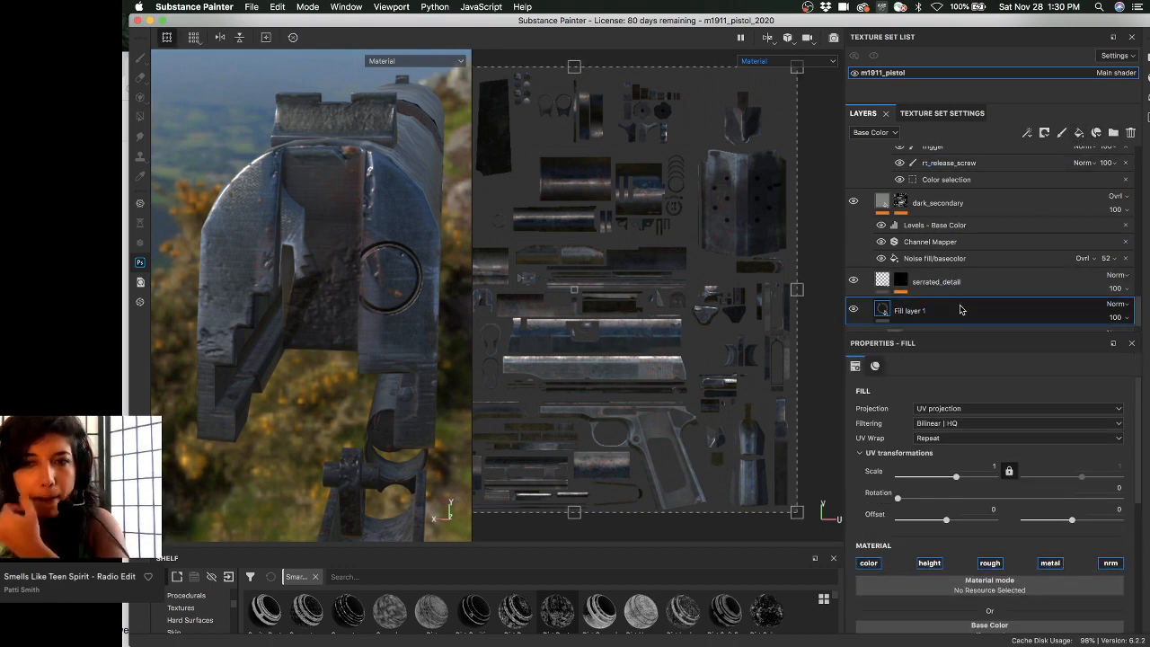
scroll(960, 306, "down", 1)
left_click_drag(958, 289, 953, 321)
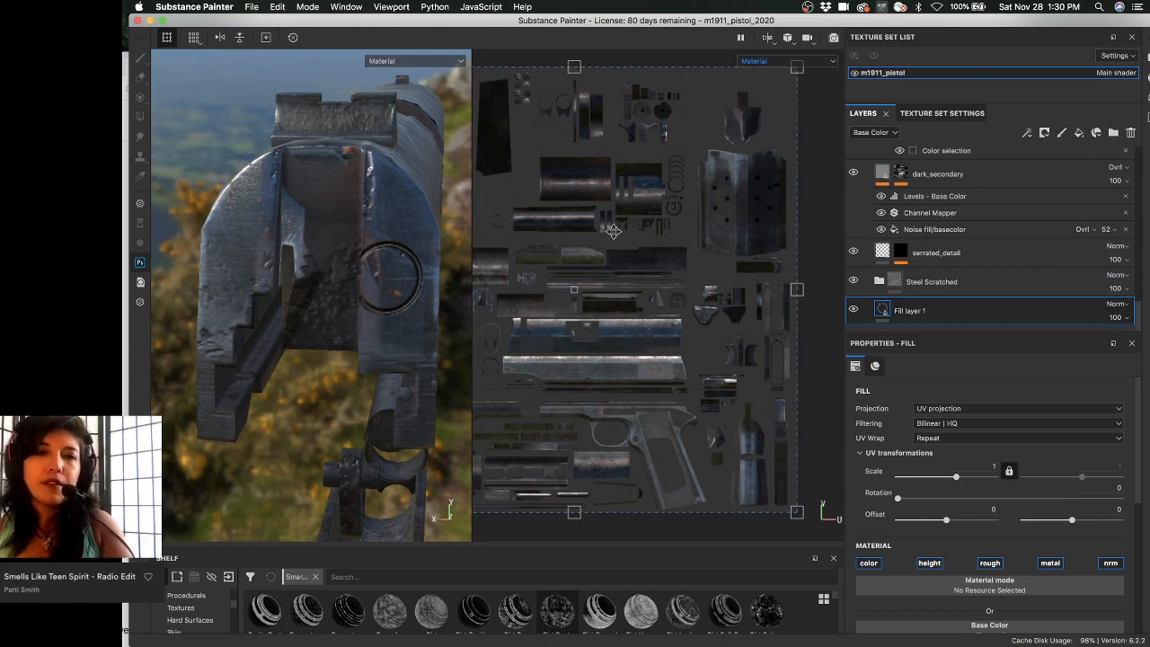
middle_click_drag(614, 230, 675, 206)
middle_click_drag(577, 204, 706, 222, "alt")
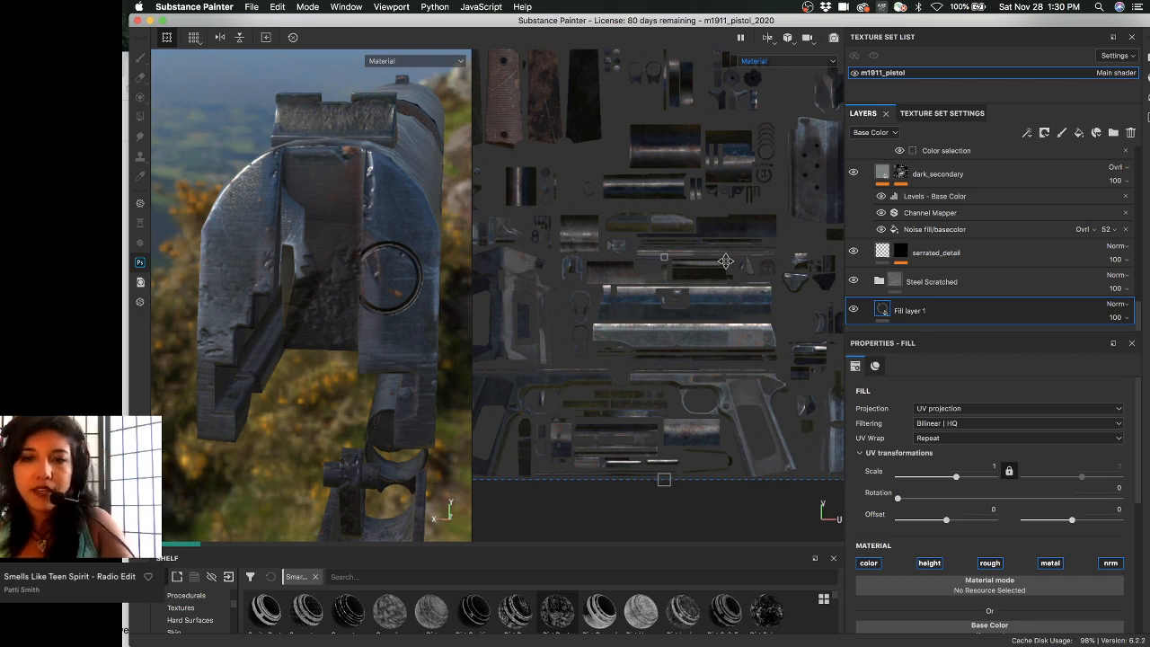
scroll(969, 555, "down", 3)
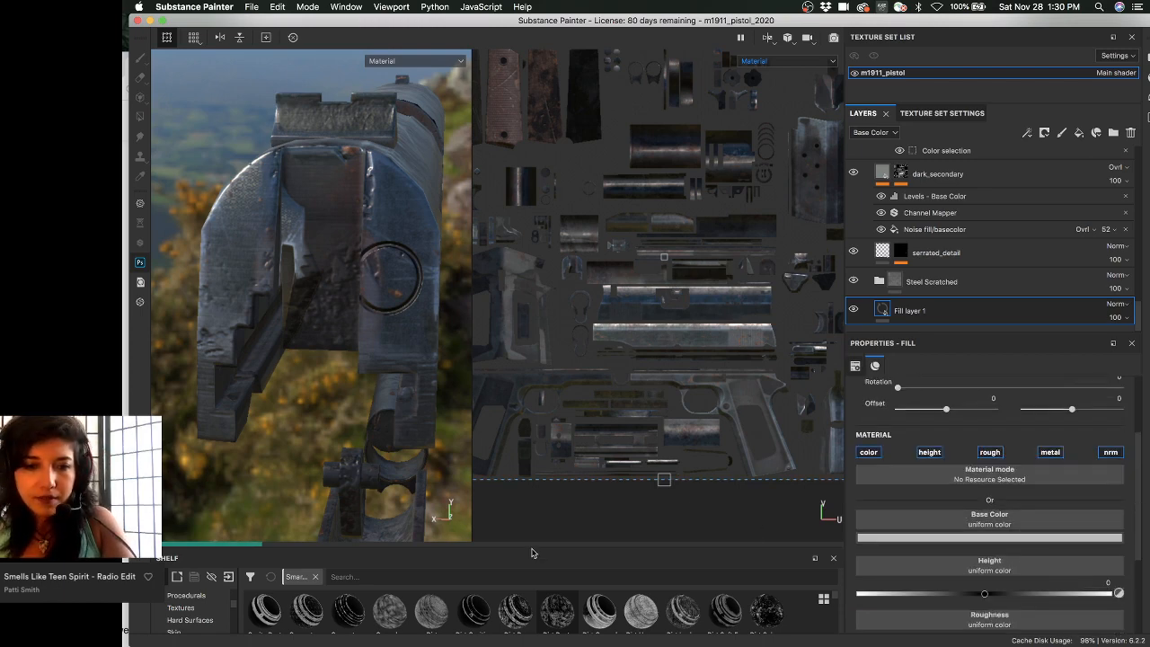
left_click_drag(531, 547, 531, 415)
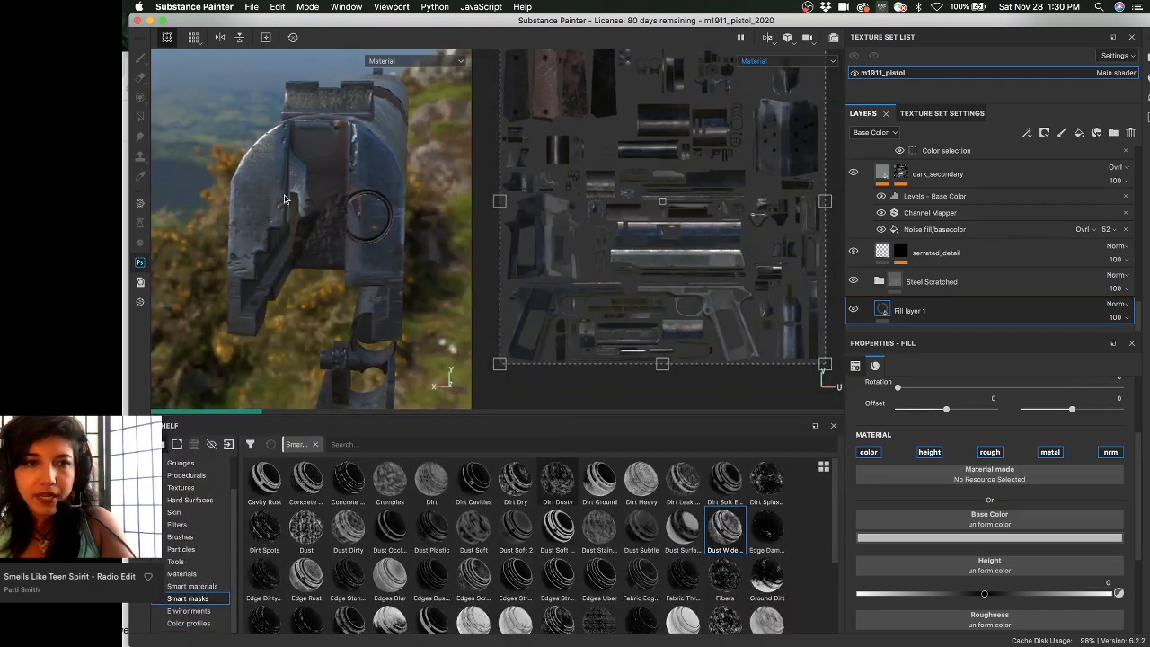
scroll(454, 292, "up", 3)
- Cycle the viewports to the normal channel and disable metal and roughness on Fill layer 1
key("c")
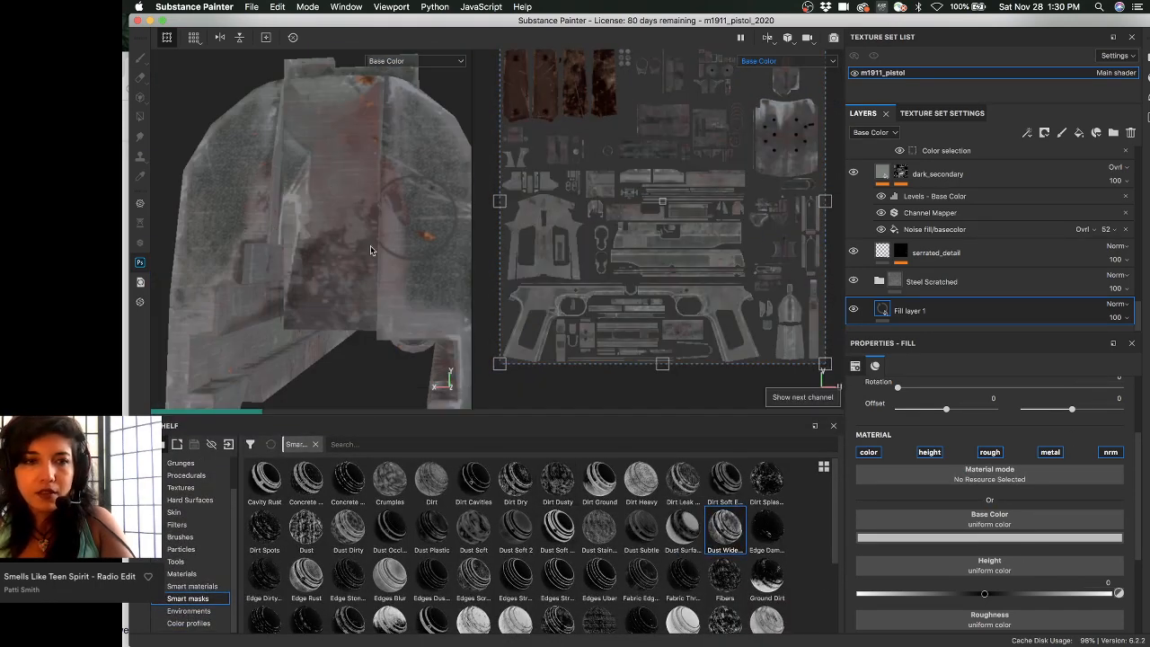
key("c")
key("c")
key("c")
key("c")
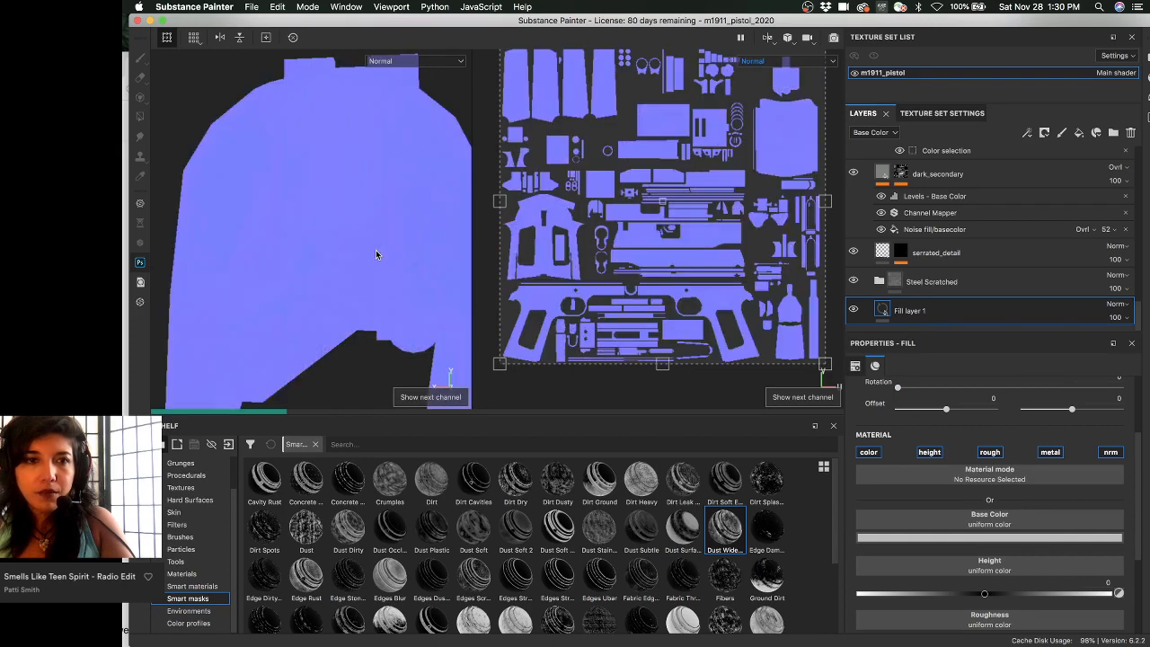
key("c")
left_click_drag(332, 251, 269, 184, "alt")
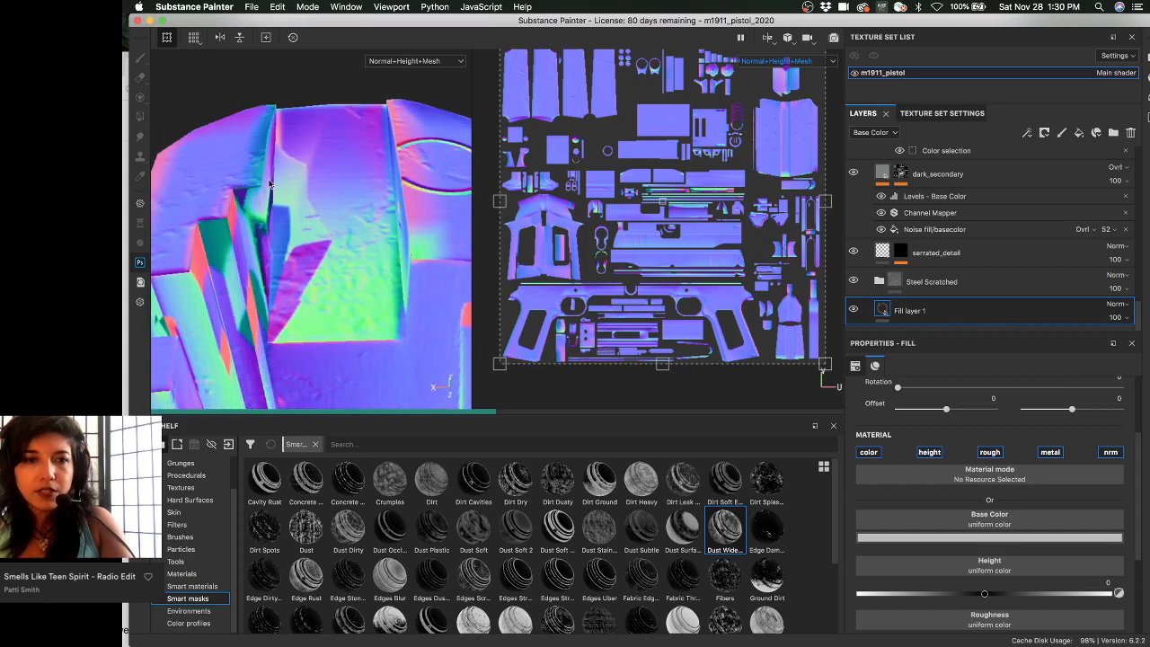
left_click_drag(294, 267, 330, 316, "alt")
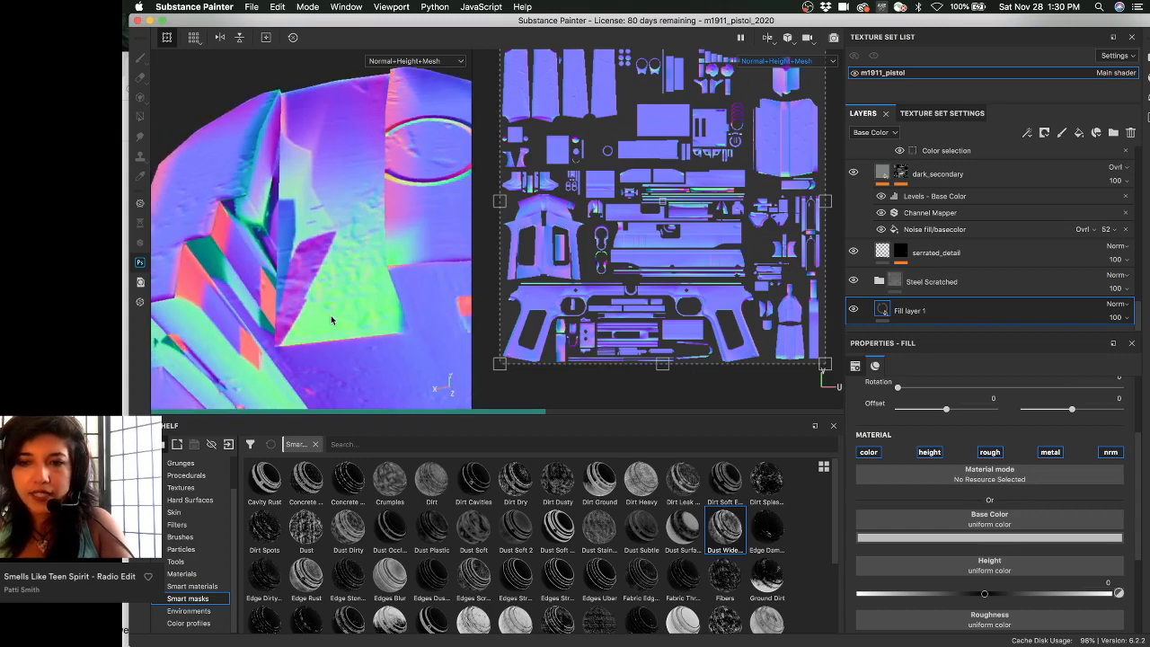
left_click(1049, 452)
left_click(989, 452)
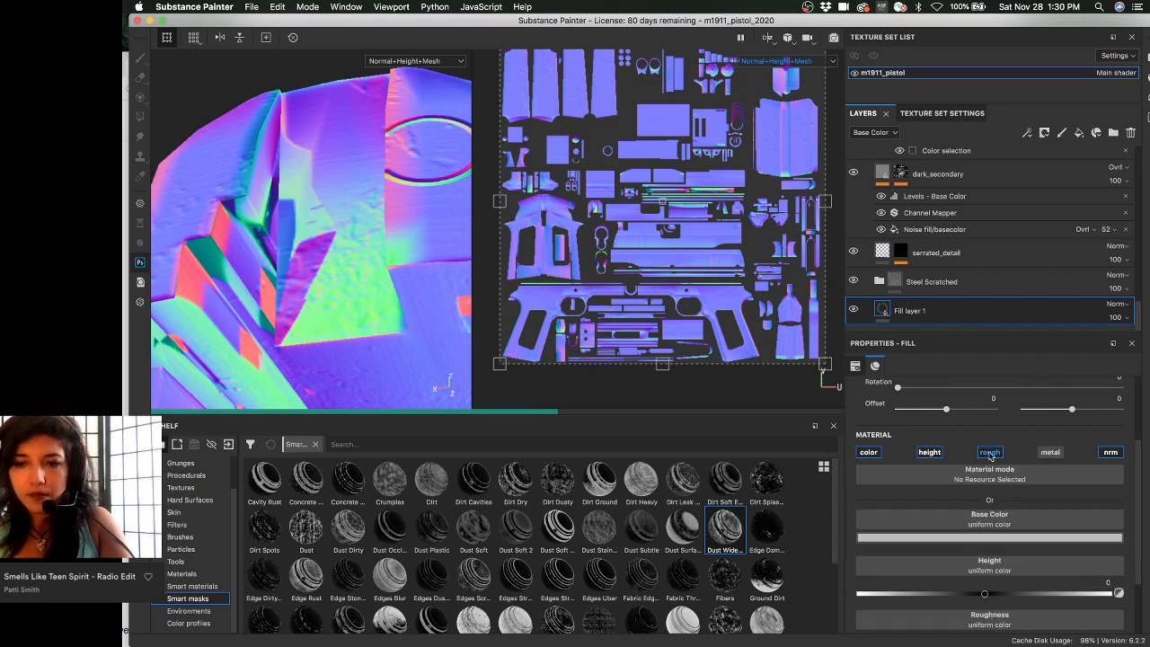
- Disable height and color on the fill and show the Project resources in the shelf
left_click(929, 451)
left_click(867, 452)
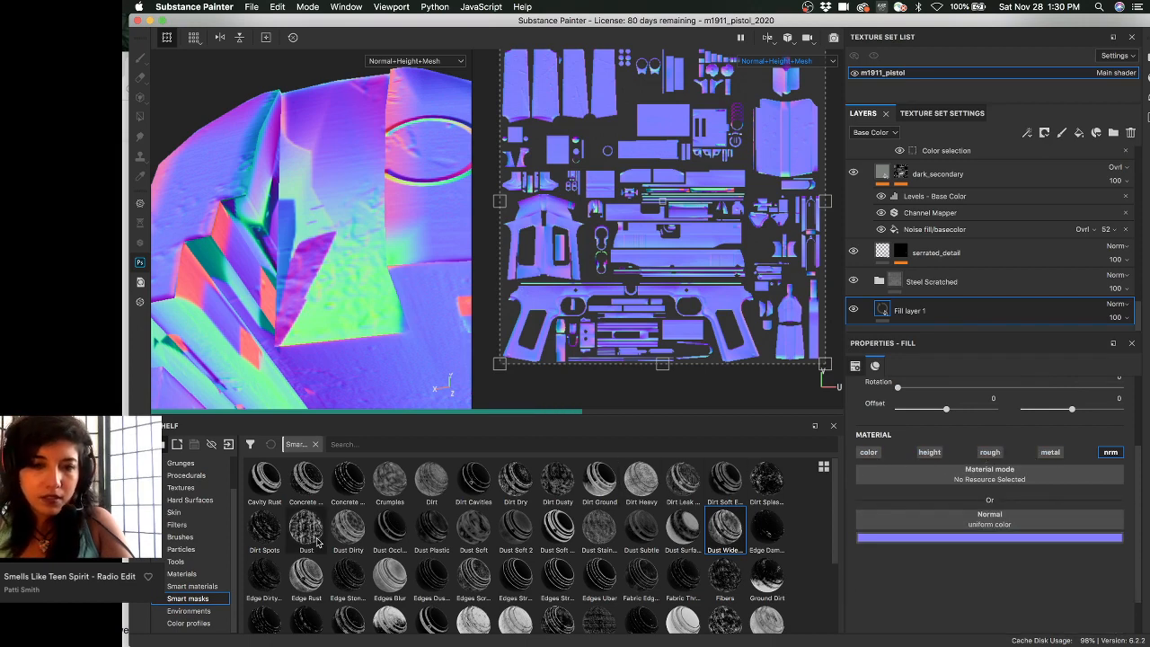
mouse_move(325, 541)
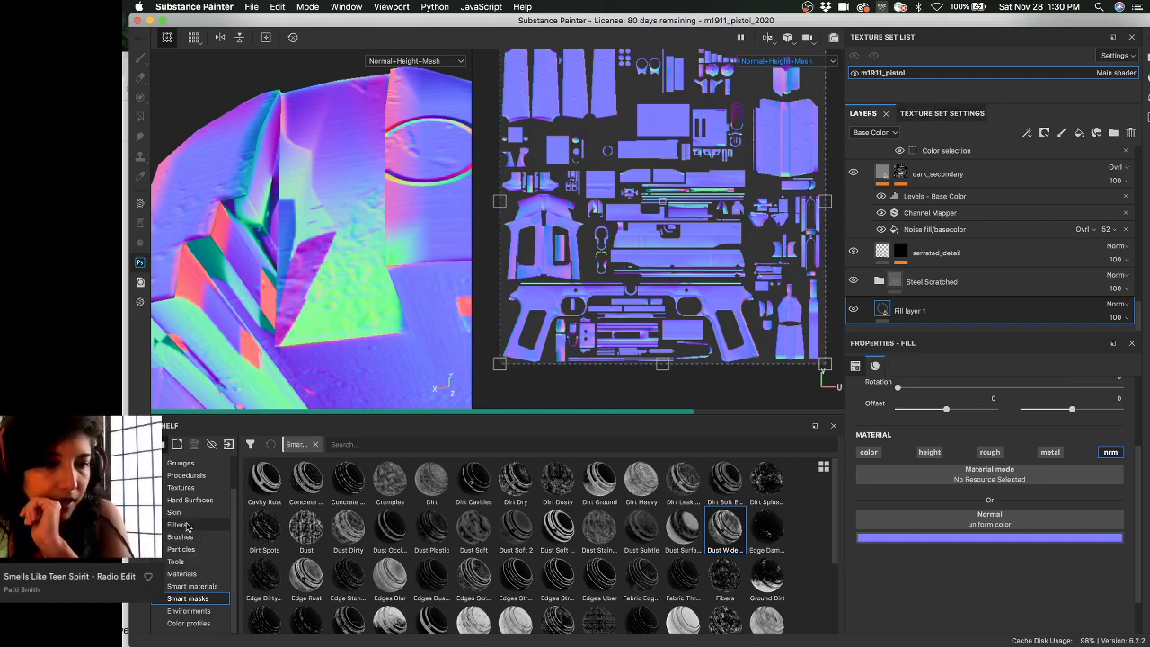
scroll(196, 525, "up", 3)
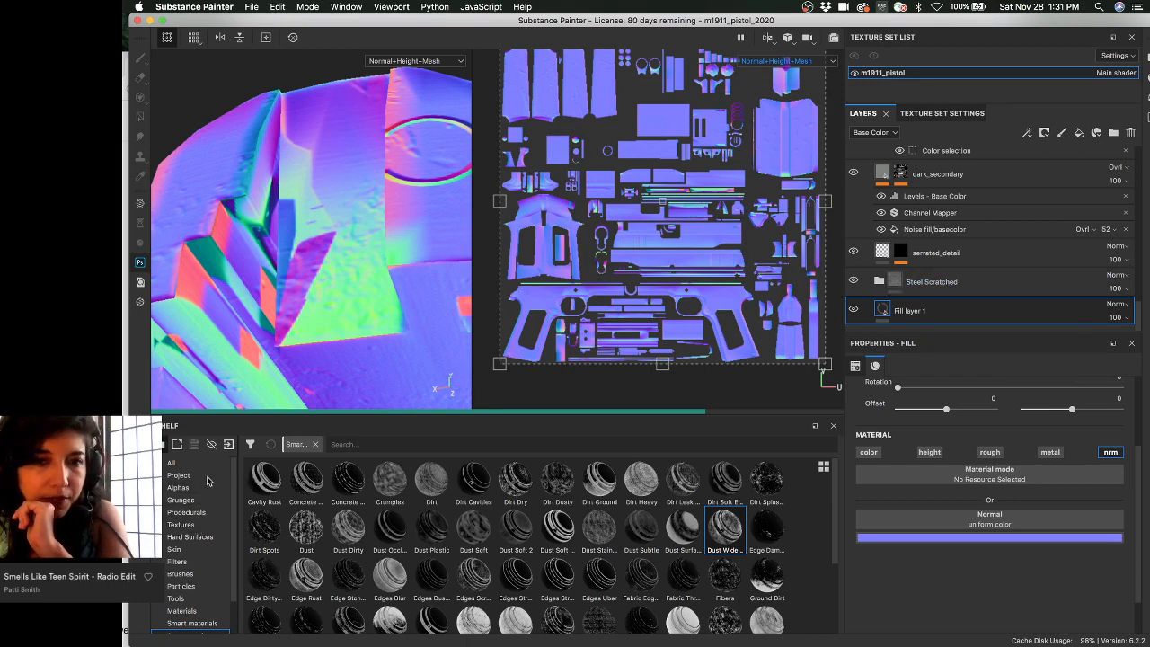
left_click(189, 486)
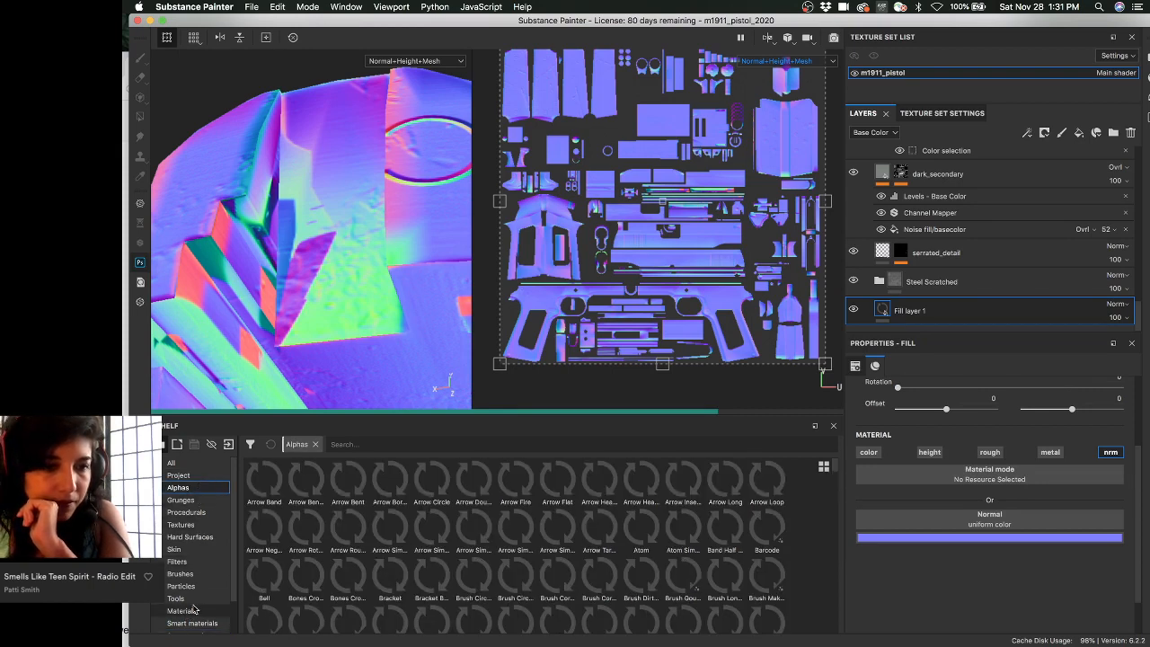
left_click(203, 476)
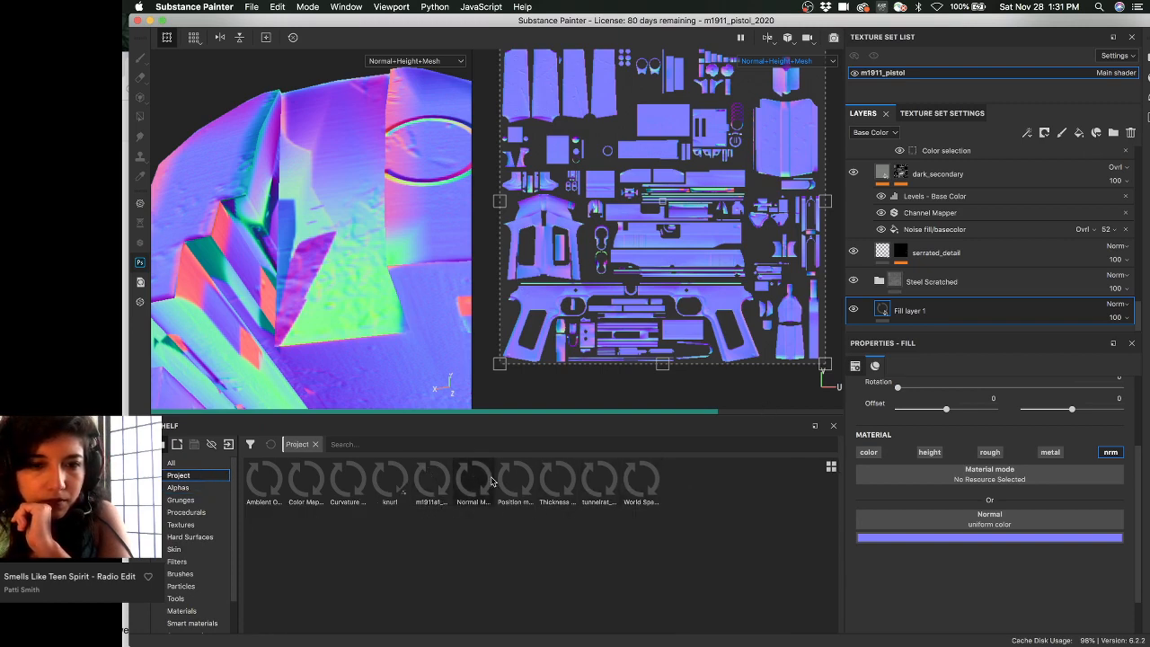
- Use Normal Map from Mesh m1911_pistol as the fill's normal and switch to Material view
mouse_move(419, 483)
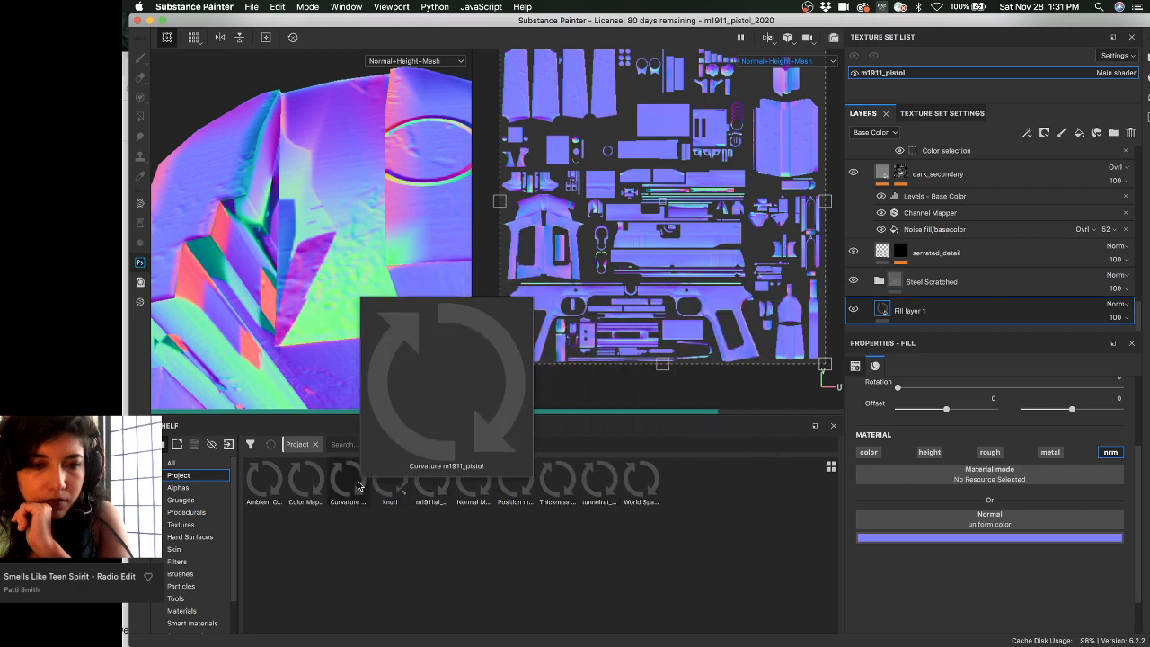
mouse_move(465, 482)
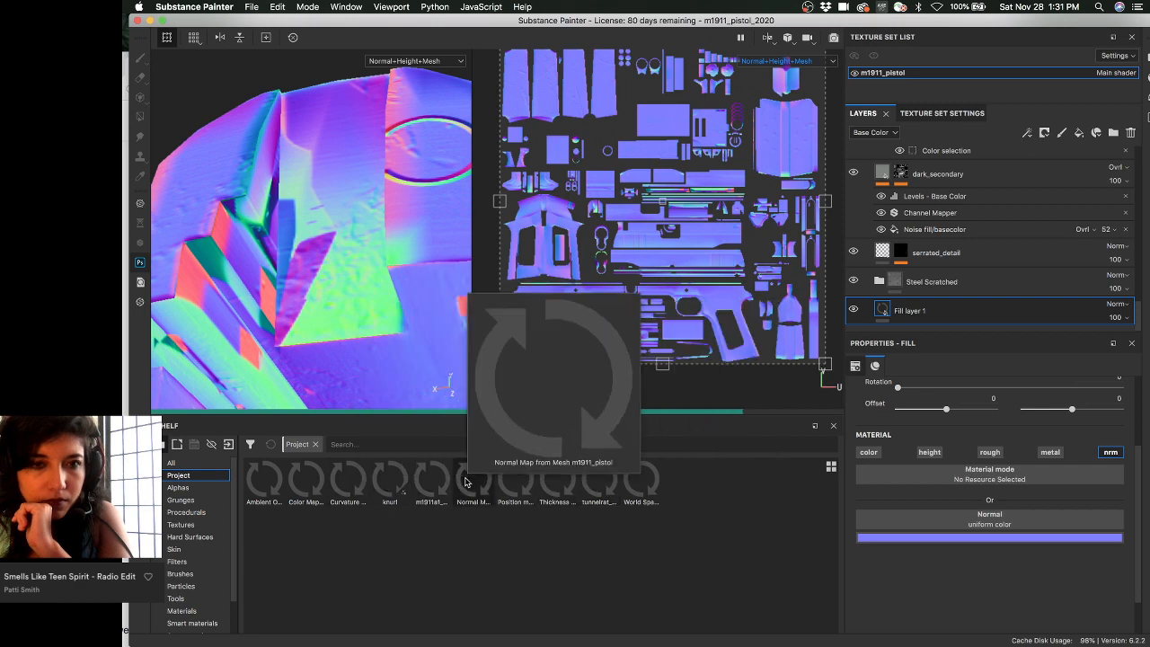
left_click_drag(465, 482, 944, 519)
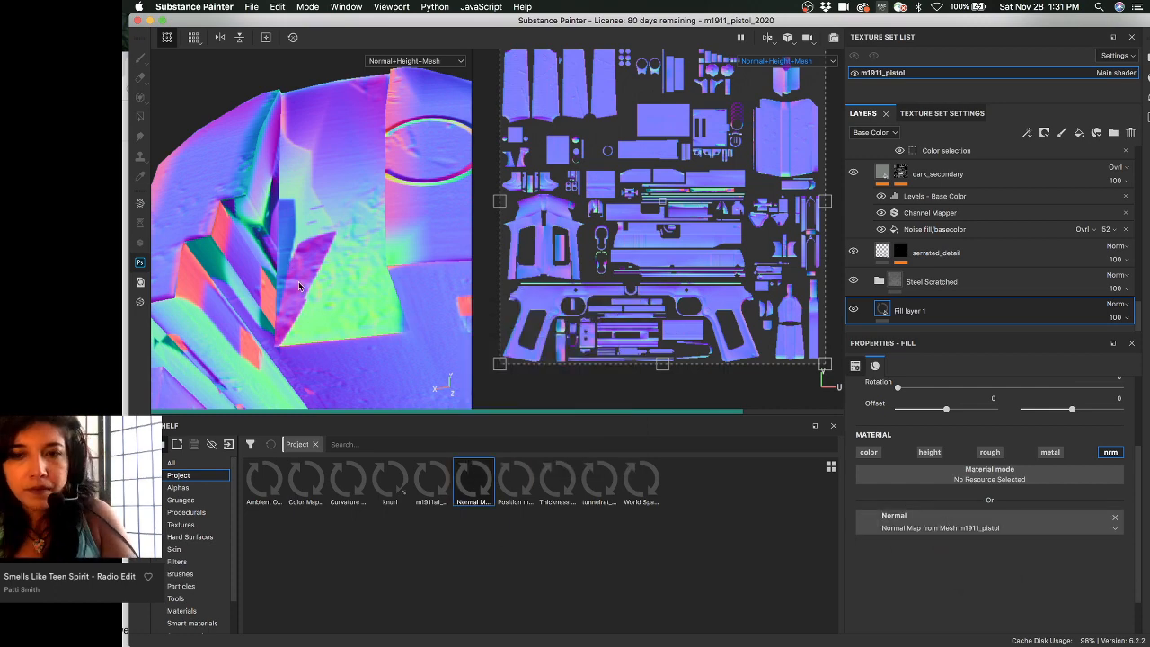
scroll(304, 290, "up", 2)
scroll(304, 290, "down", 3)
scroll(361, 302, "up", 2)
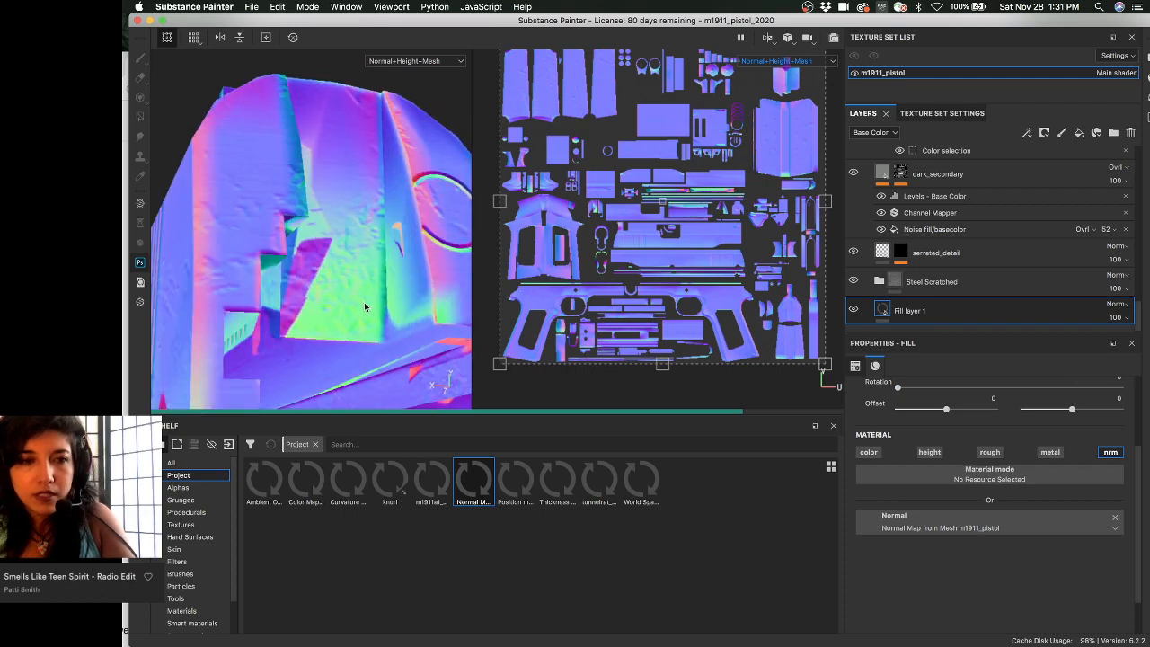
key("m")
left_click_drag(375, 300, 365, 250, "alt")
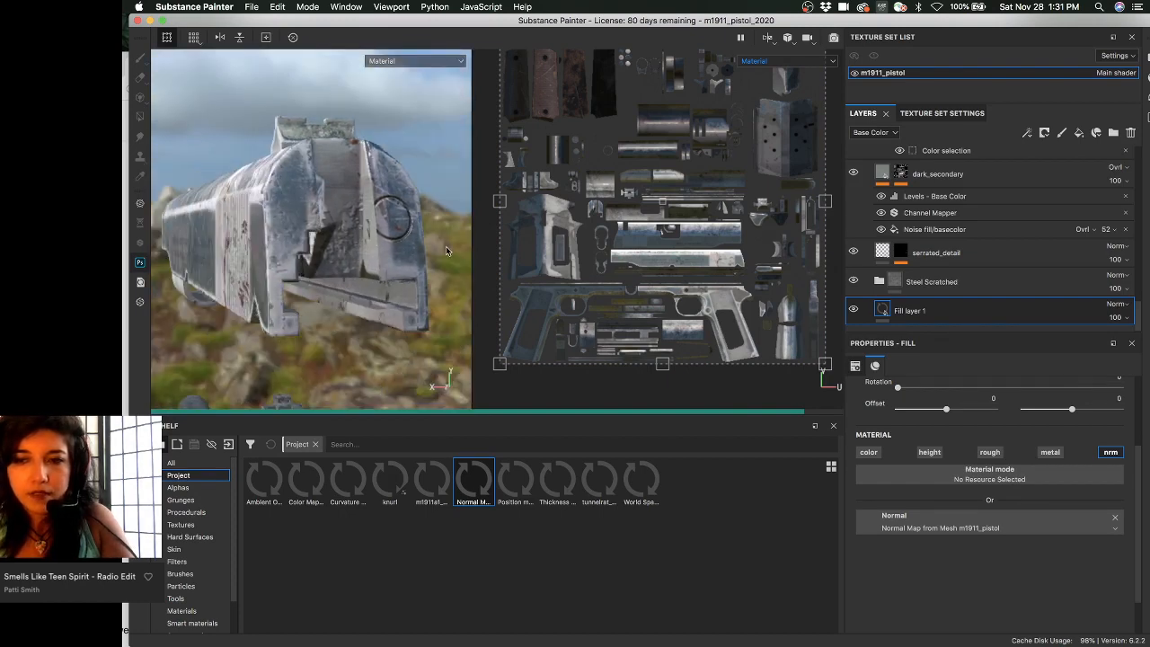
- Set the normal fill's filtering to Bilinear | Sharp
scroll(922, 452, "up", 3)
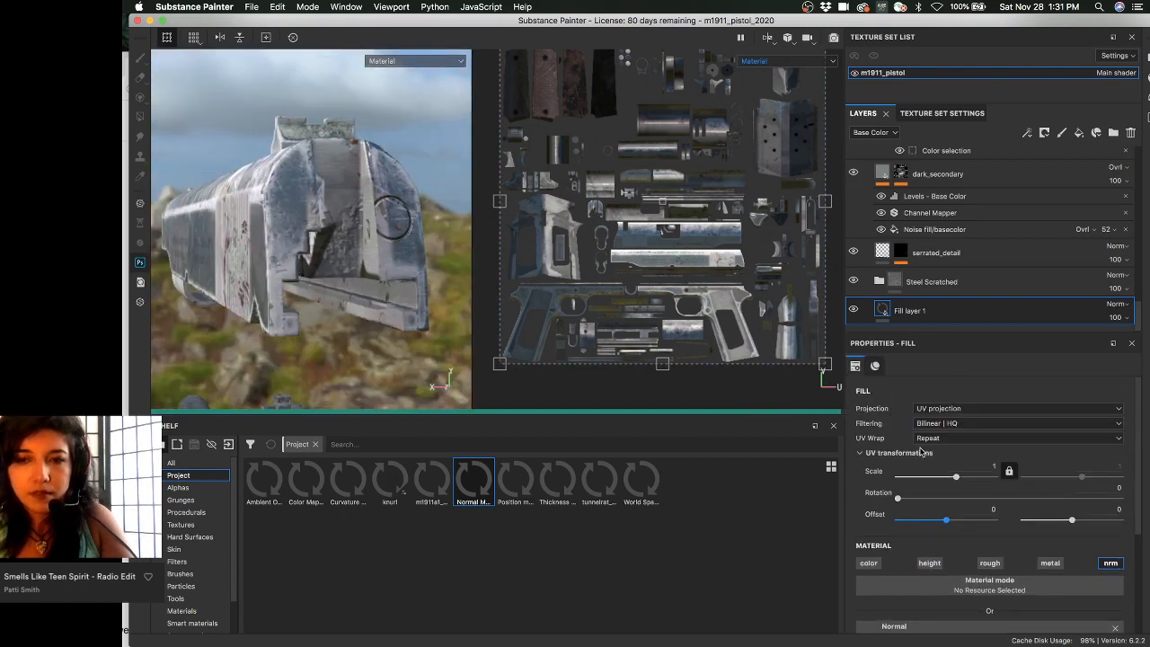
left_click_drag(360, 213, 386, 215, "alt")
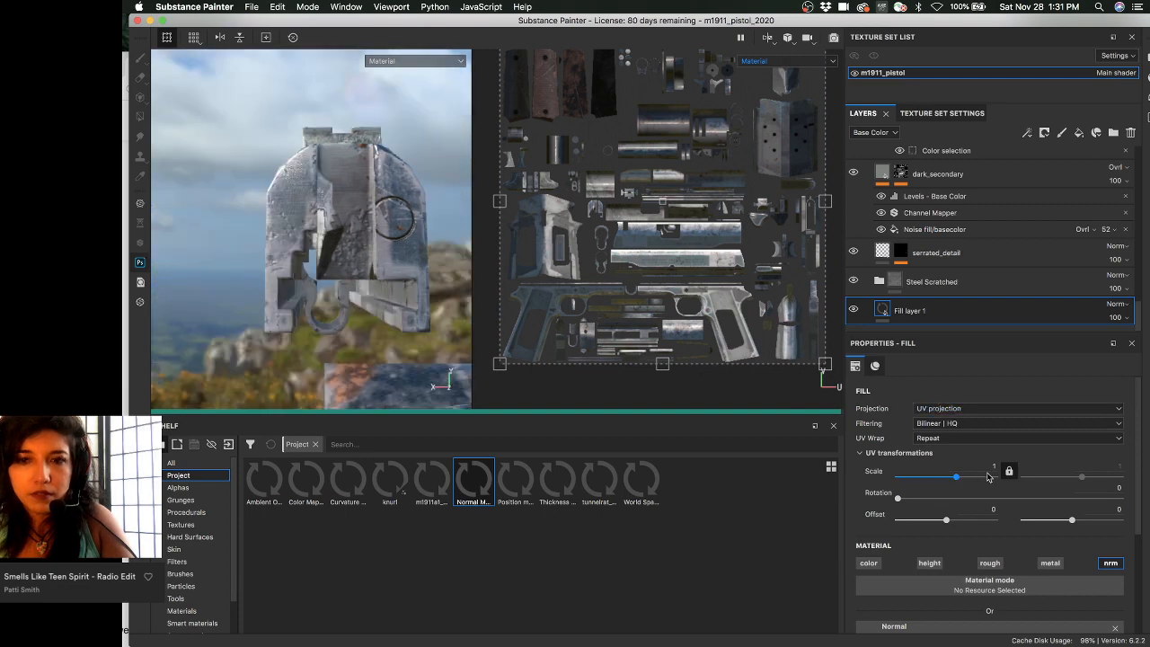
left_click(957, 423)
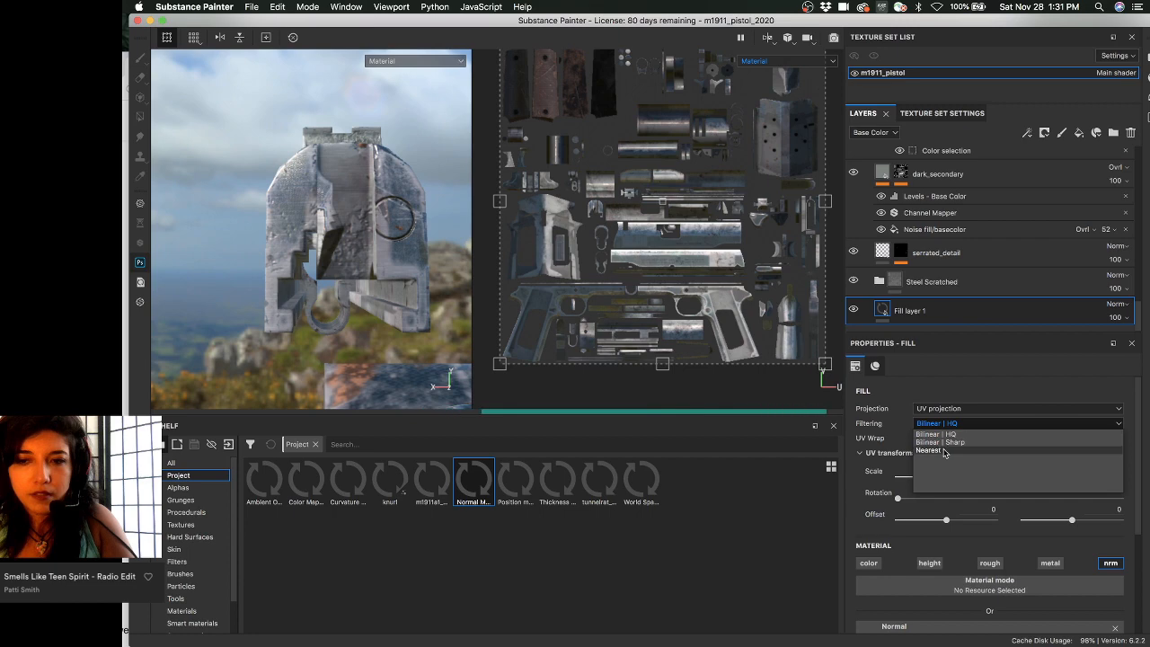
left_click(939, 442)
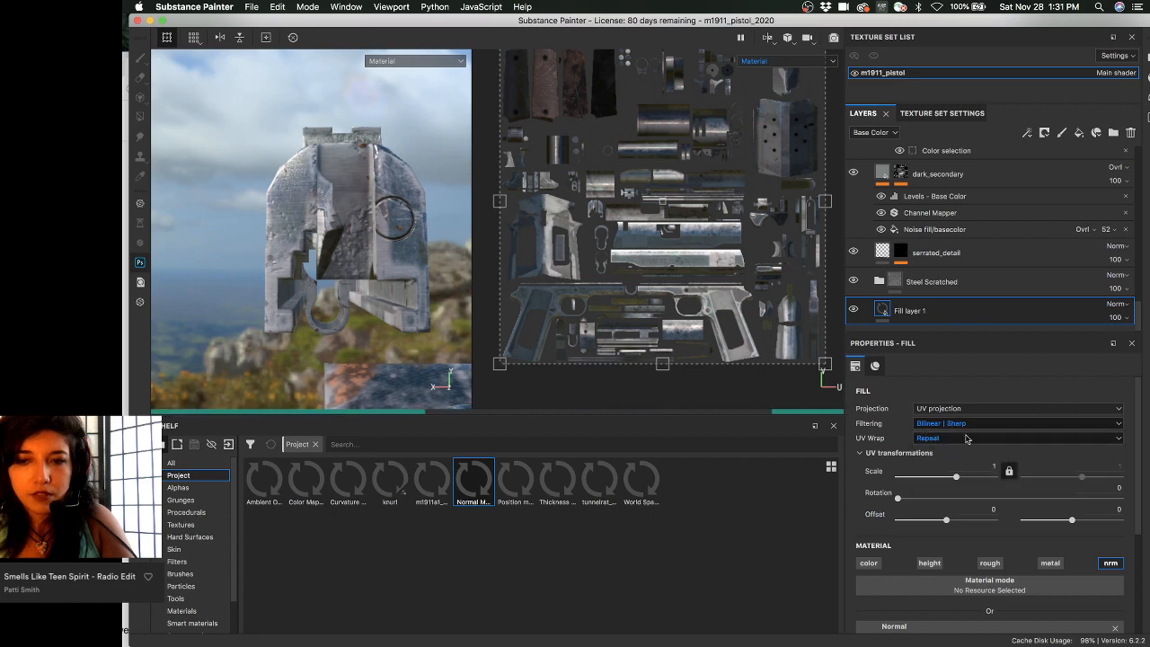
left_click_drag(201, 216, 402, 222, "alt")
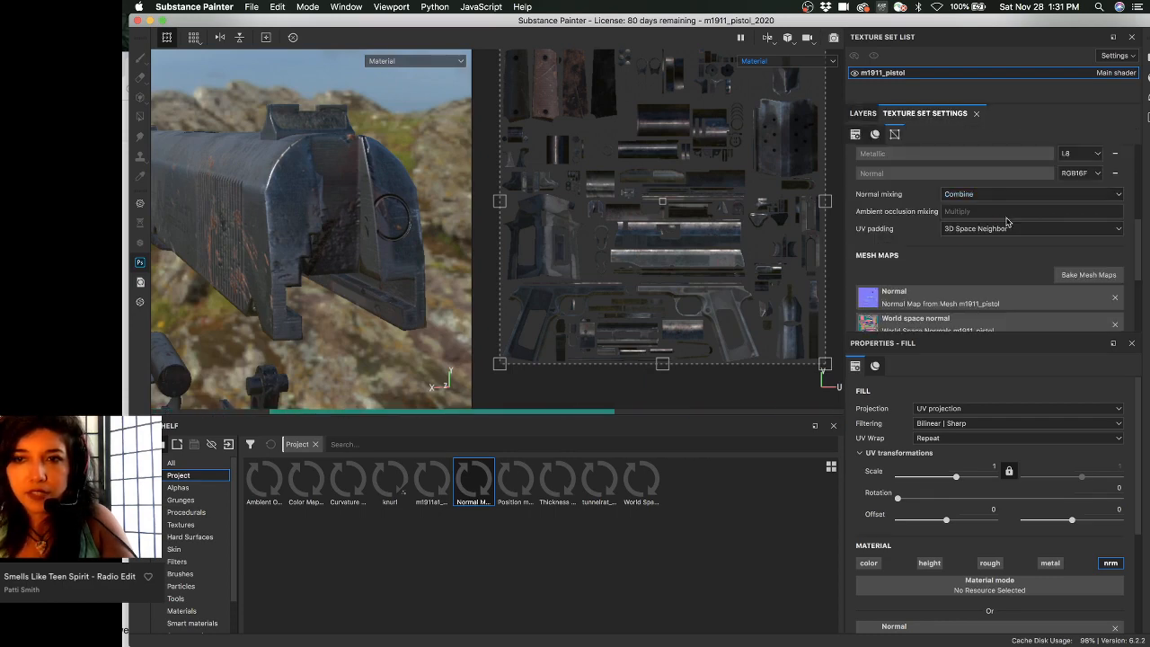
- Change Normal mixing from Combine to Replace, then reselect Fill layer 1
left_click(958, 193)
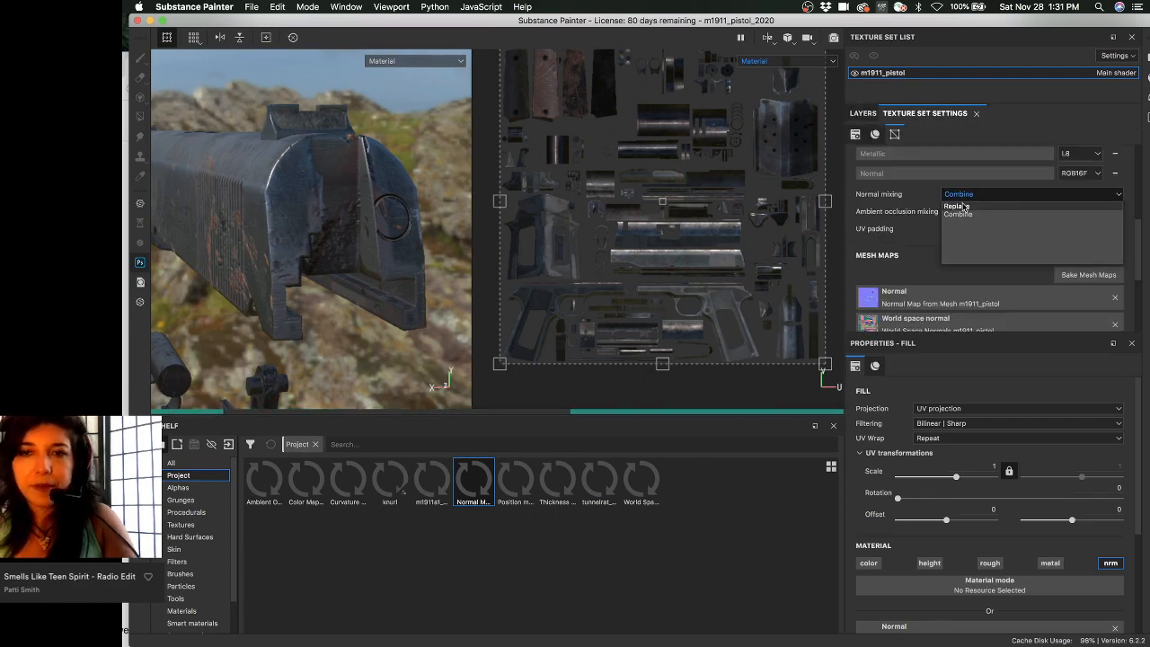
left_click(959, 206)
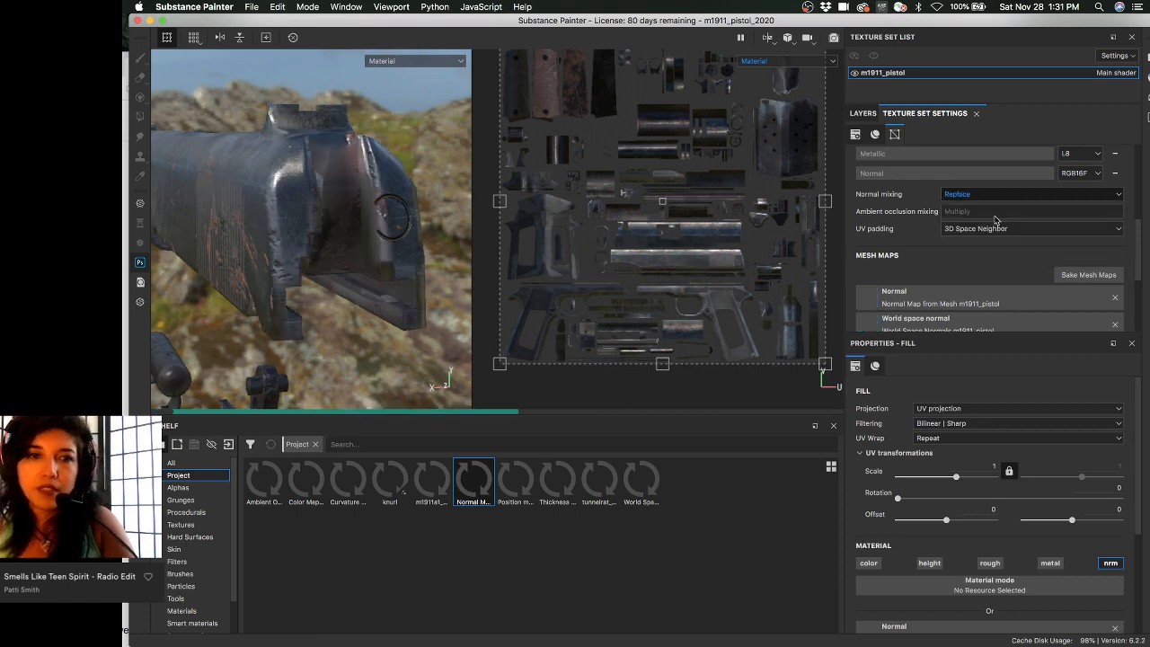
mouse_move(341, 225)
left_mouse_down("alt")
mouse_move(272, 221)
mouse_move(355, 212)
left_mouse_up("alt")
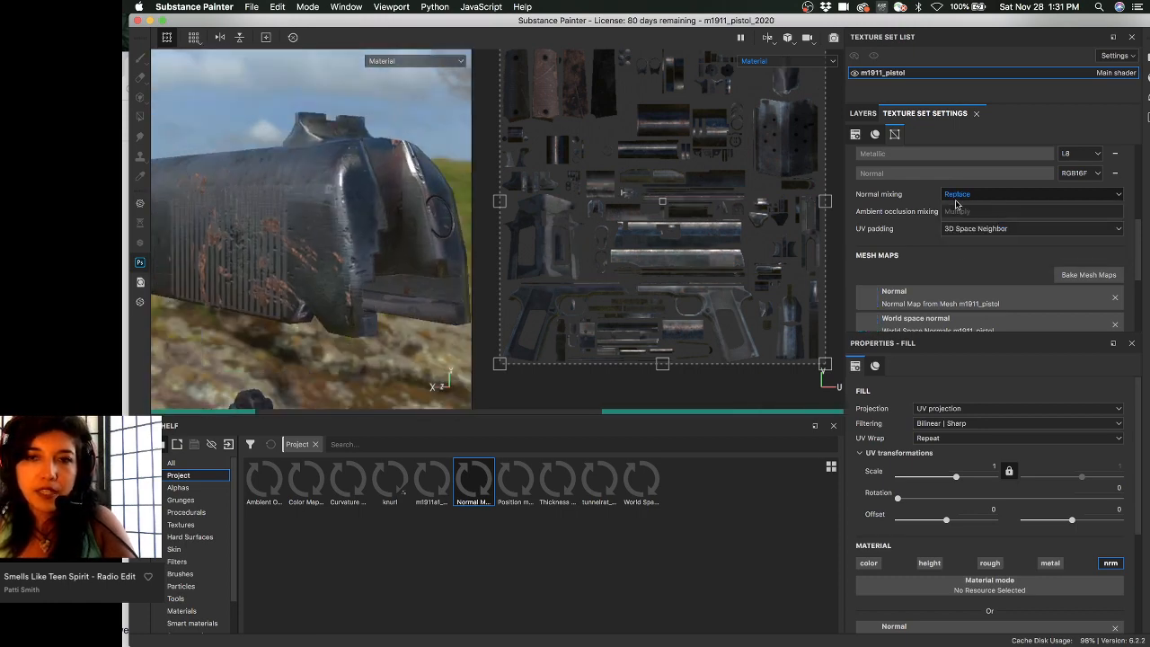
left_click(865, 116)
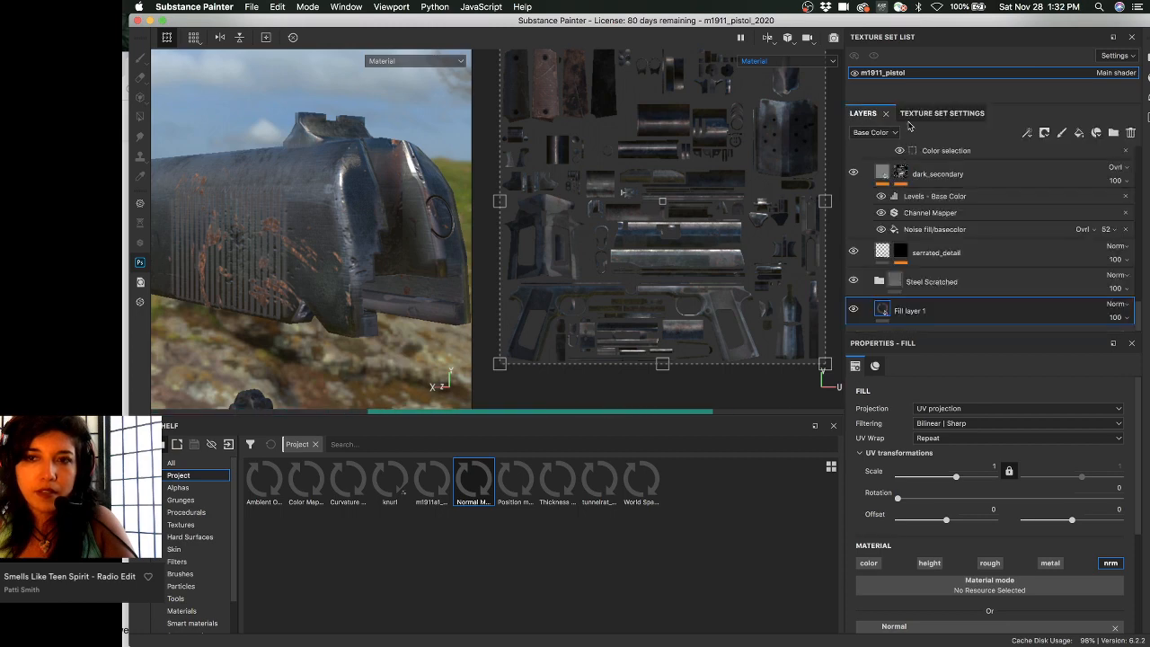
left_click(907, 308)
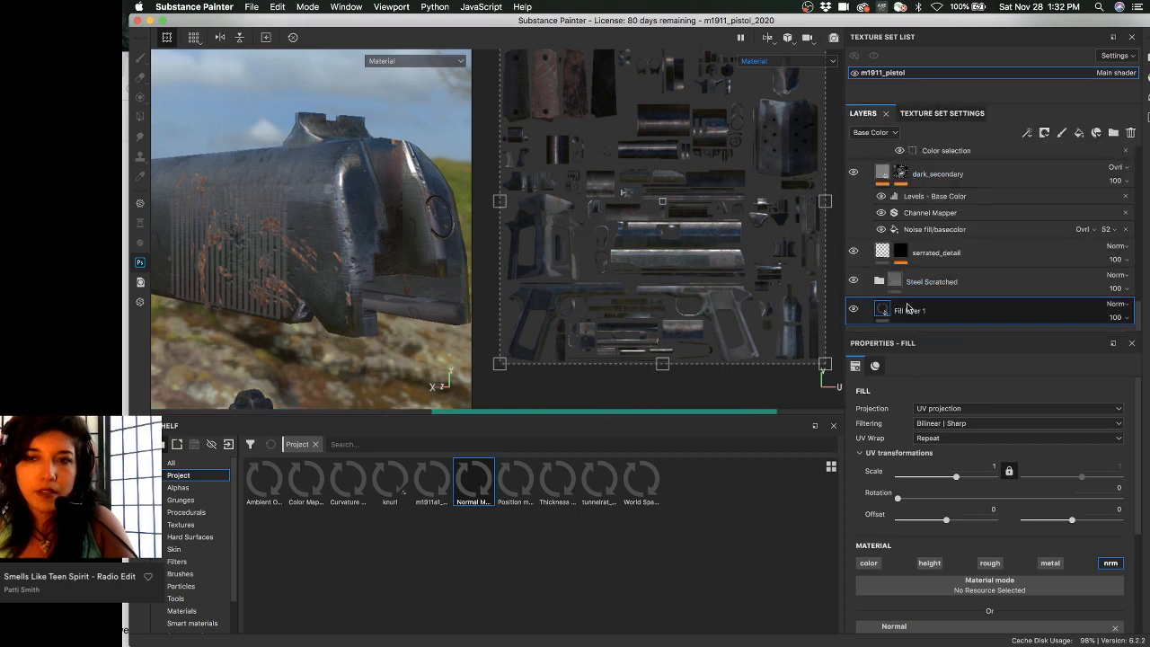
left_click_drag(274, 200, 335, 193, "alt")
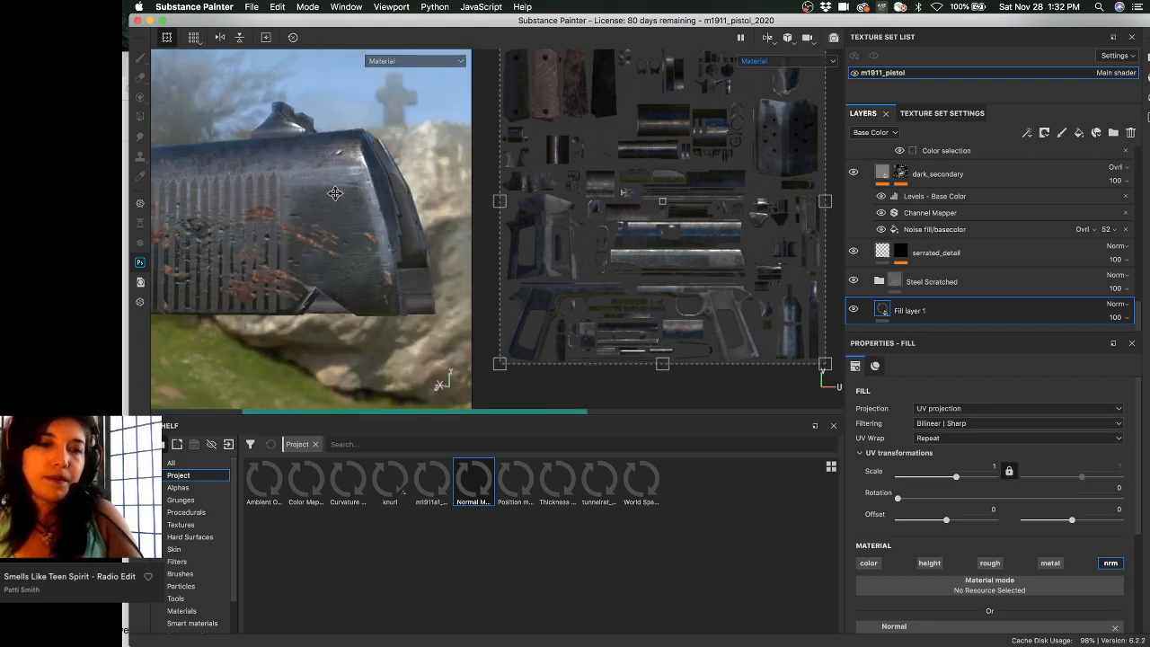
- Orbit to end-on and top-down views of the slide, checking Texture Set Settings
left_click_drag(254, 209, 343, 199, "alt")
right_click_drag(342, 199, 311, 203, "alt")
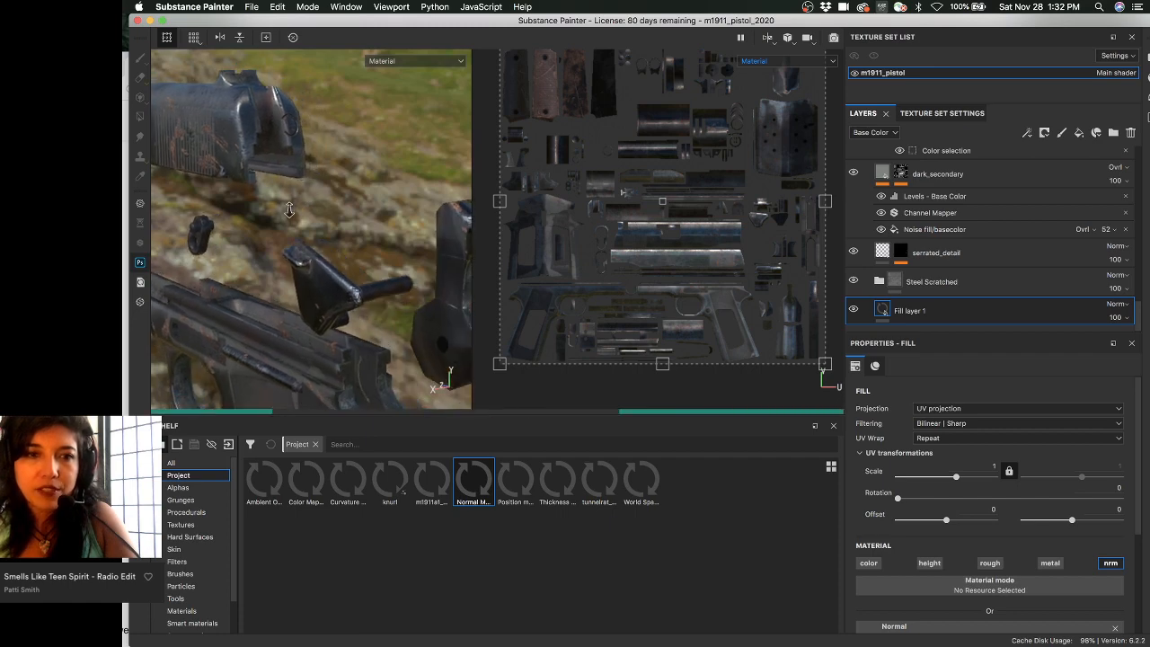
left_click(968, 119)
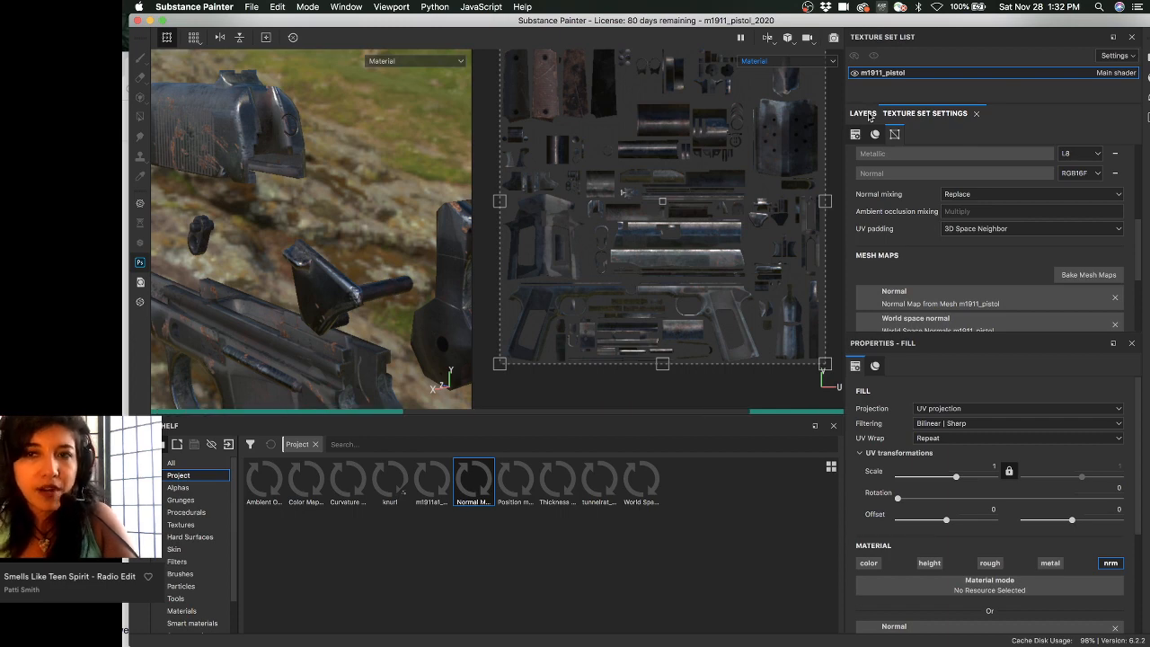
left_click(863, 114)
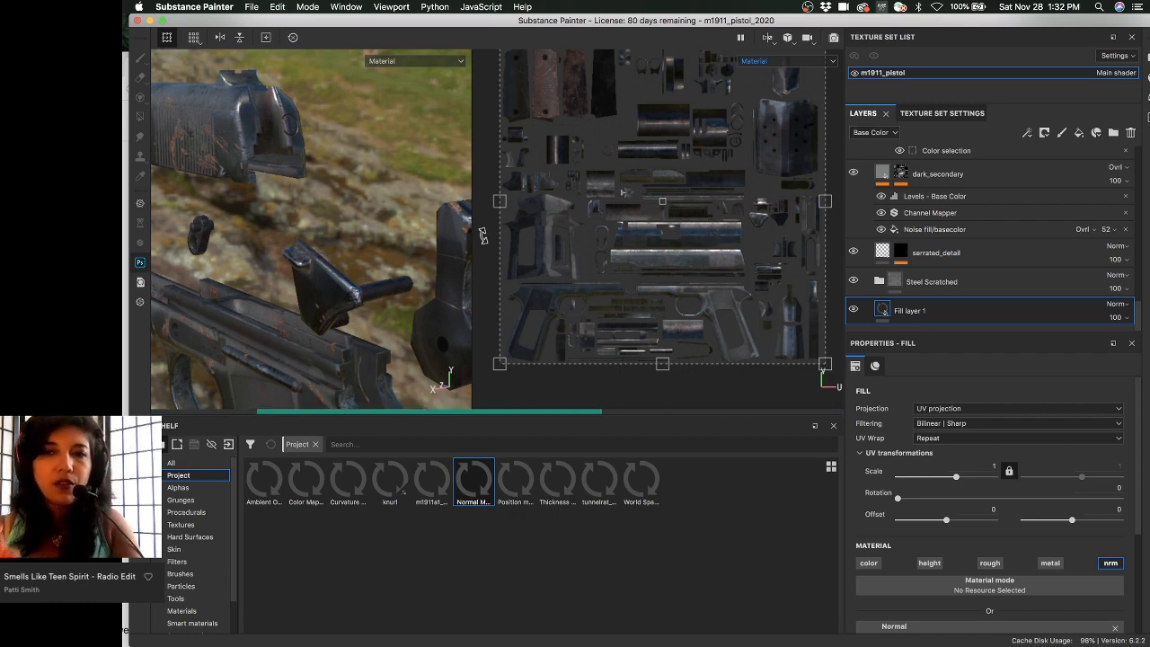
- Orbit around the pistol frame and preview the r921kx.jpg reference photo with the spacebar
left_click_drag(296, 215, 334, 170, "alt")
middle_click_drag(335, 171, 340, 97, "alt")
left_click_drag(296, 214, 371, 209, "alt")
middle_click_drag(372, 209, 373, 185, "alt")
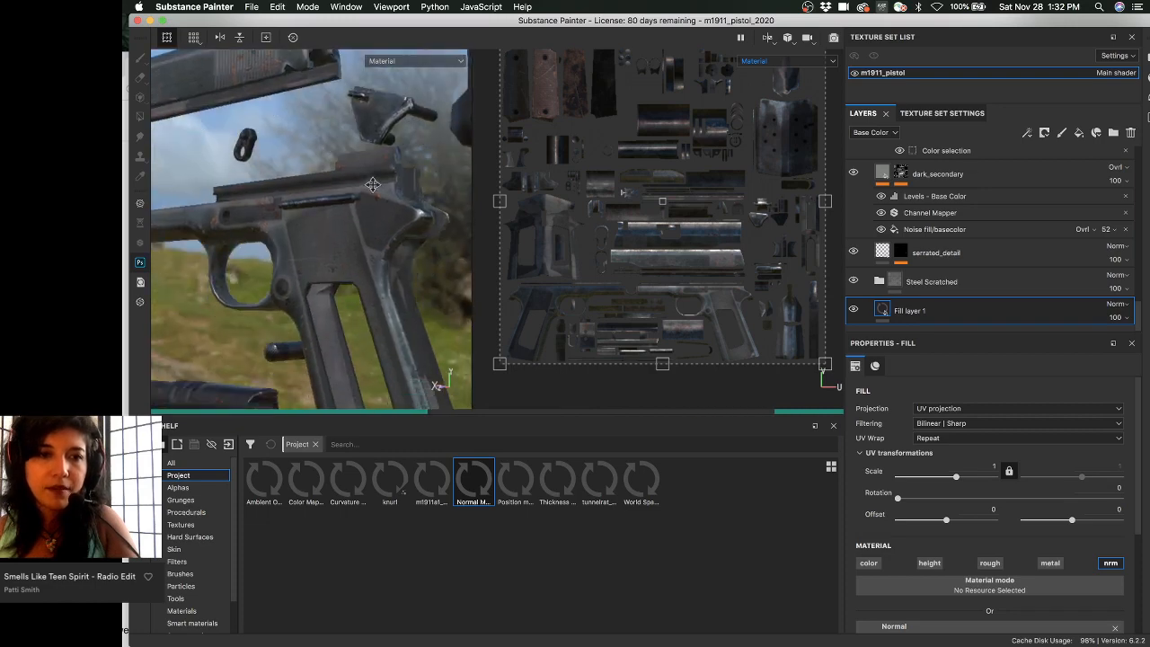
left_click_drag(372, 184, 391, 208, "alt")
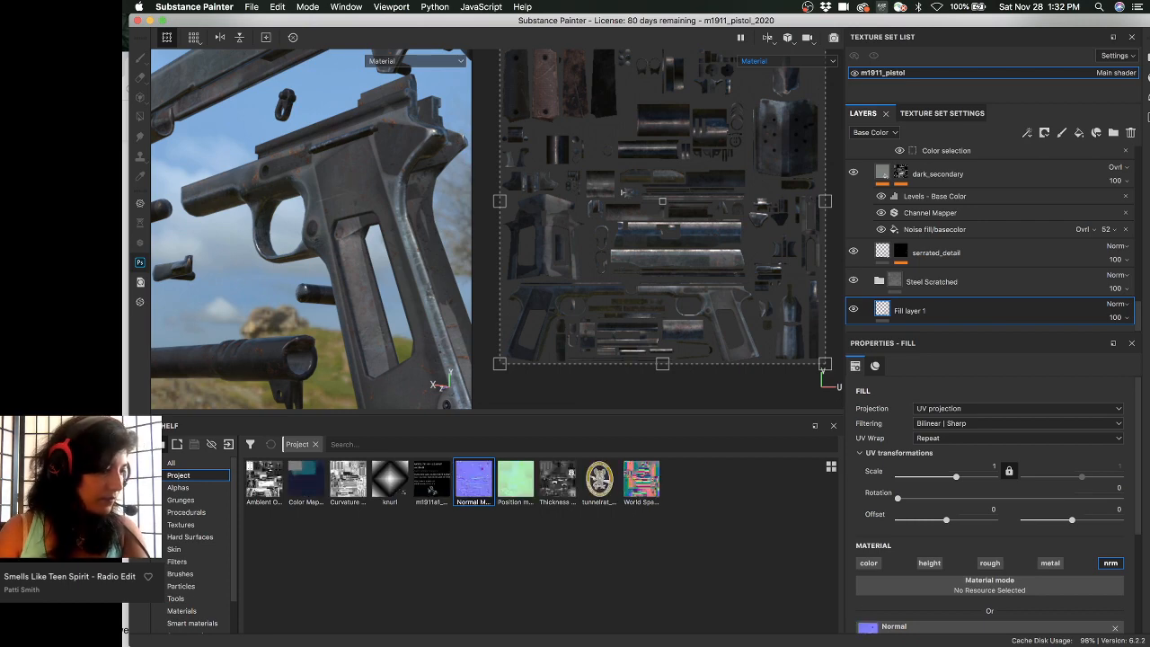
key("space")
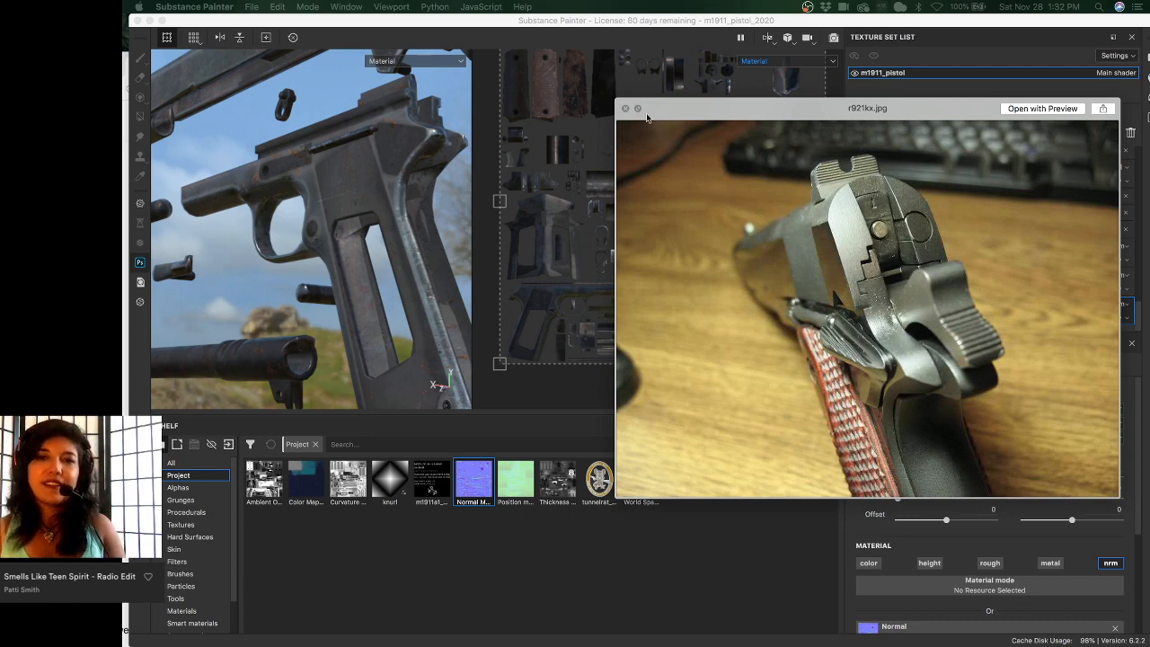
- Move the r921kx.jpg preview off the layers and shelf, then bring Painter forward
left_click_drag(647, 117, 495, 141)
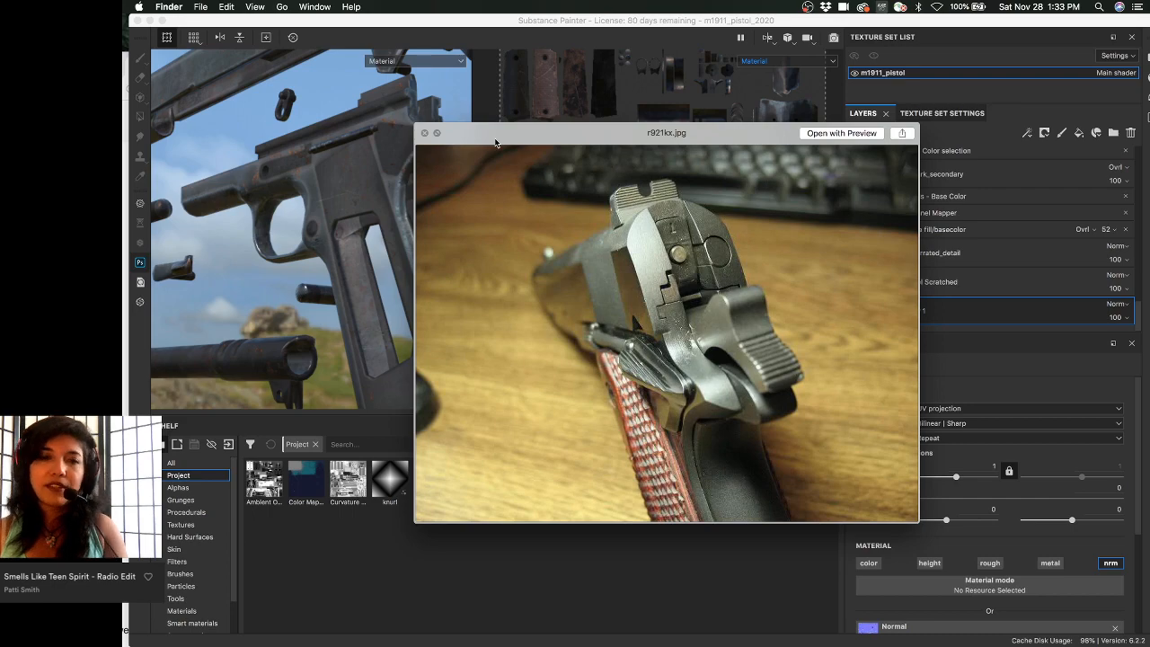
mouse_move(738, 251)
left_mouse_down()
mouse_move(581, 275)
mouse_move(470, 311)
left_mouse_up()
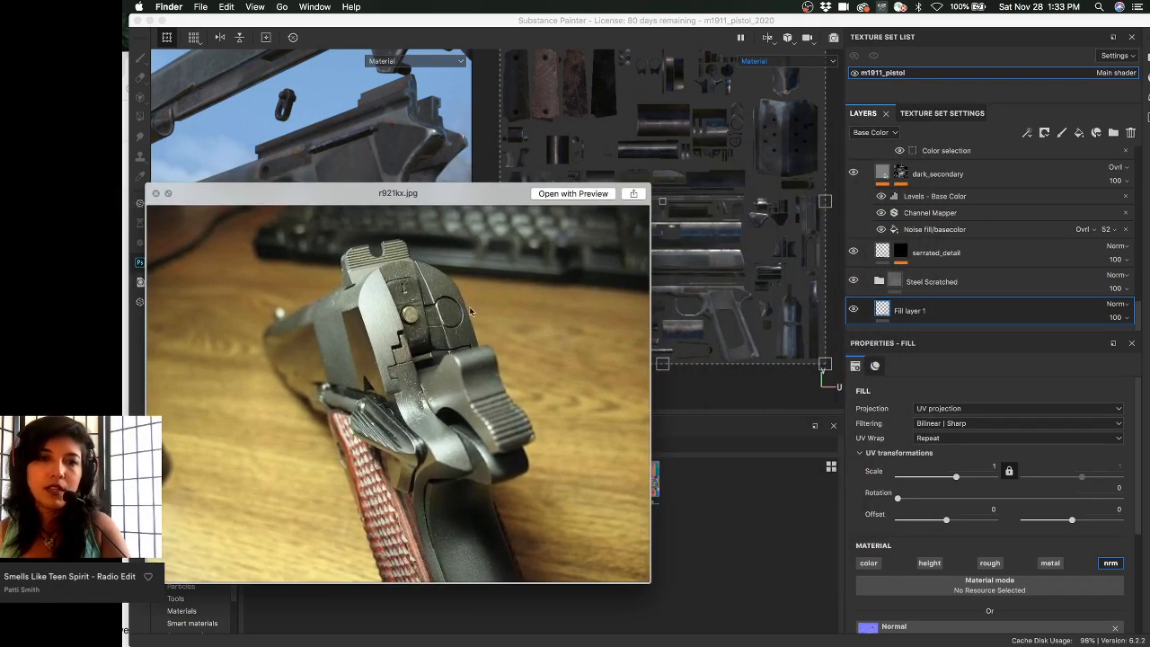
left_click_drag(490, 190, 363, 126)
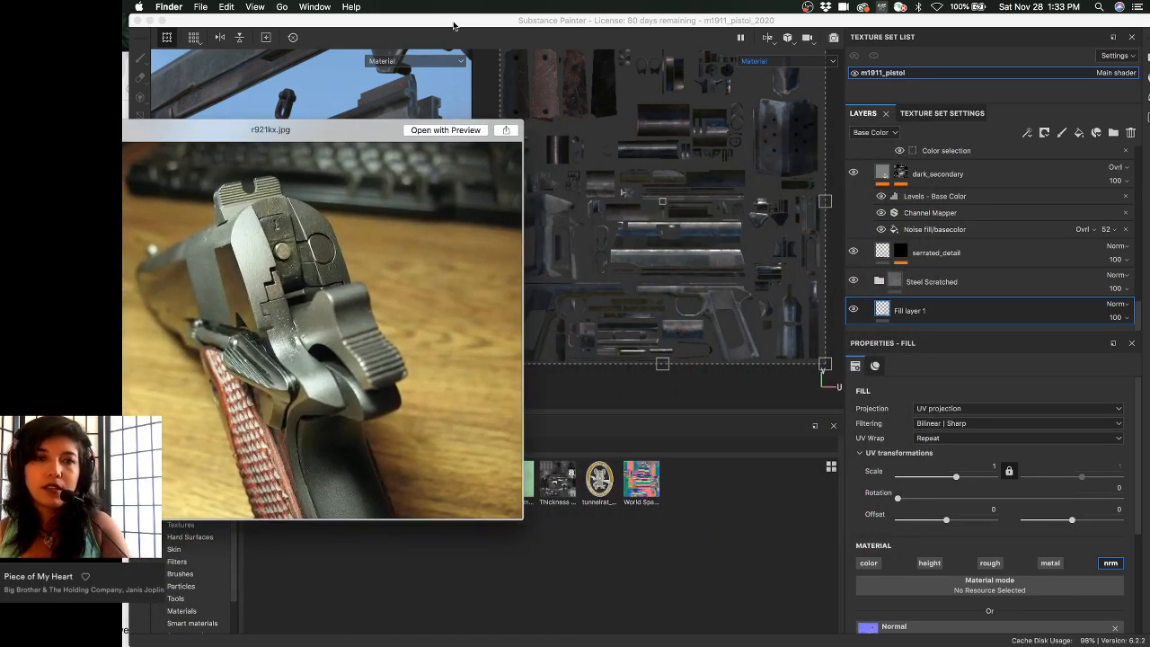
left_click_drag(454, 25, 442, 20)
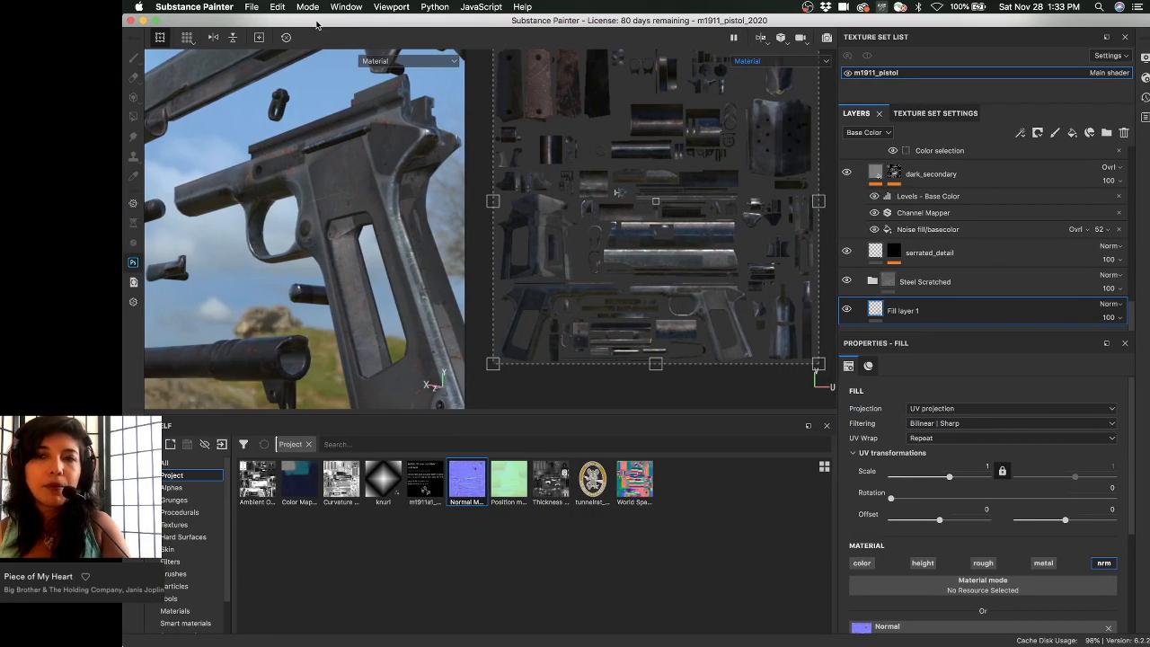
- Widen the viewports by narrowing the side panels and zoom in on the magazine-release pin
left_click_drag(188, 24, 284, 18)
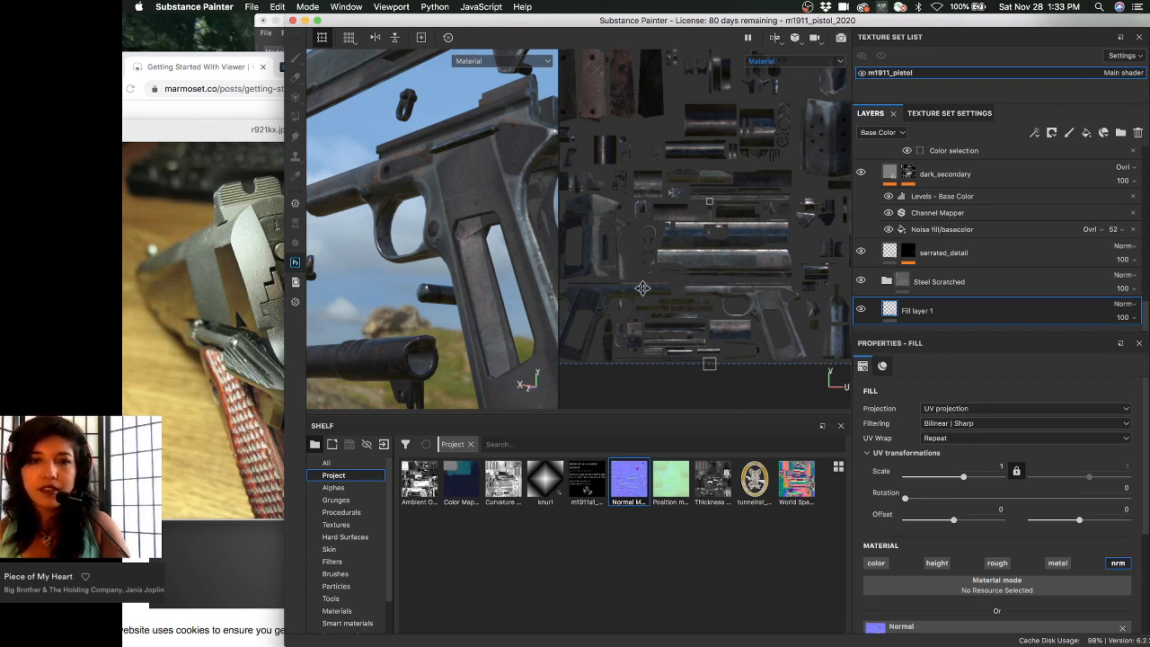
left_click_drag(851, 270, 949, 259)
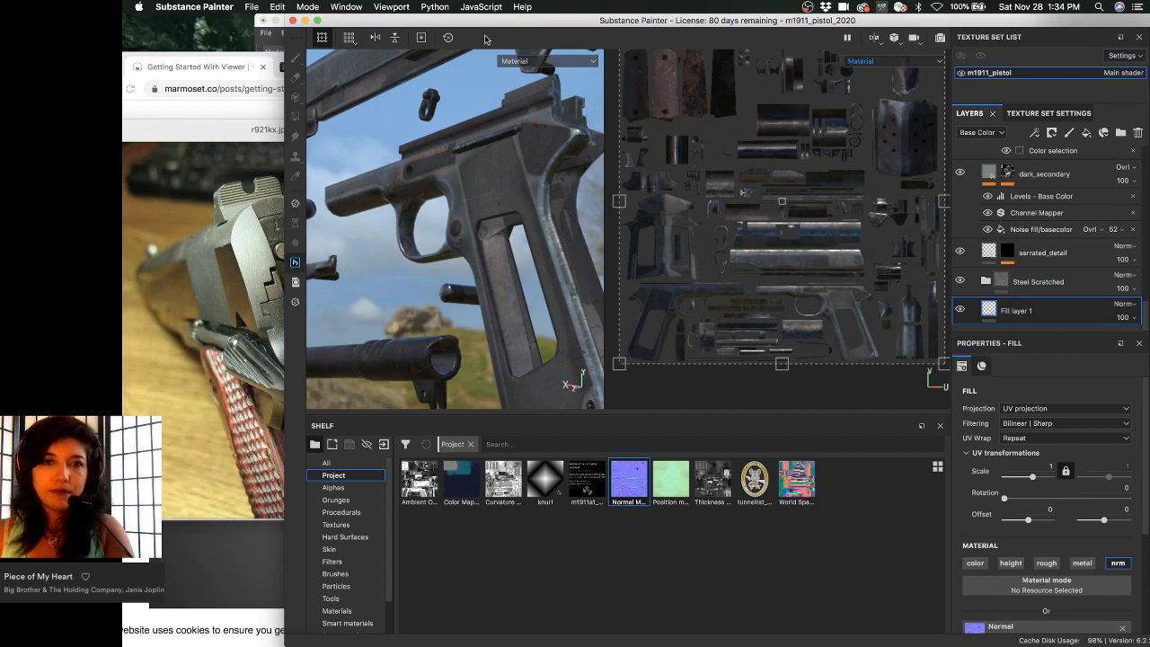
scroll(471, 272, "up", 3)
left_click_drag(471, 272, 480, 198, "alt")
- Orbit around the trigger guard, frame and slide, then cycle the viewport channel display
scroll(428, 151, "down", 3)
left_click_drag(428, 151, 476, 167, "alt")
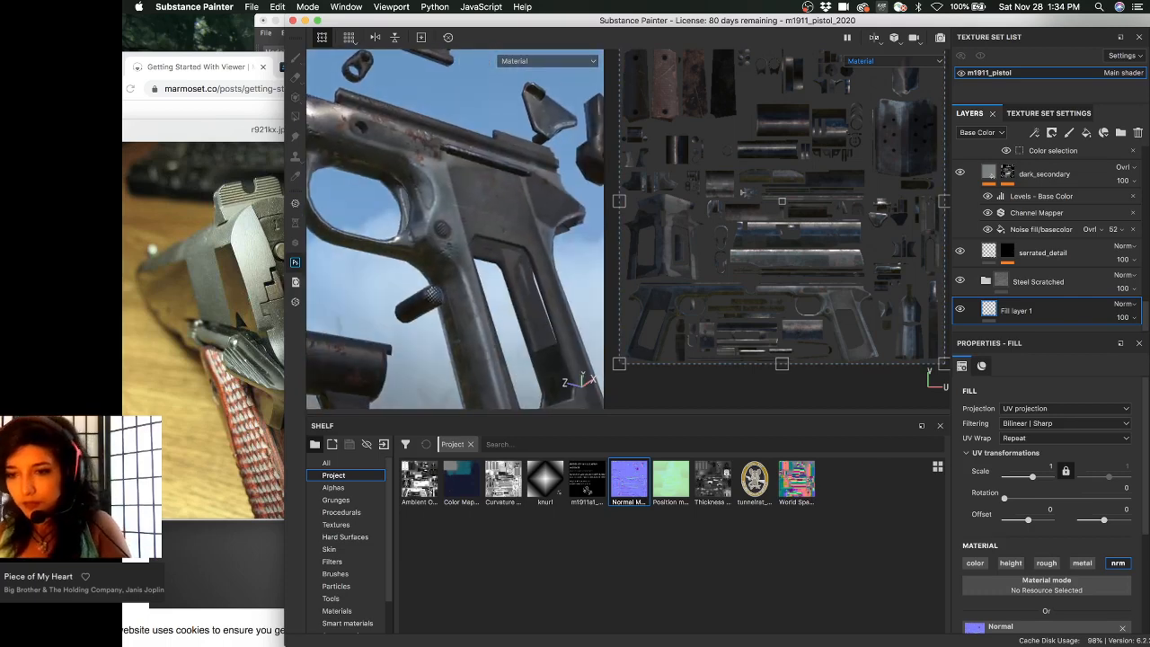
scroll(1013, 539, "down", 3)
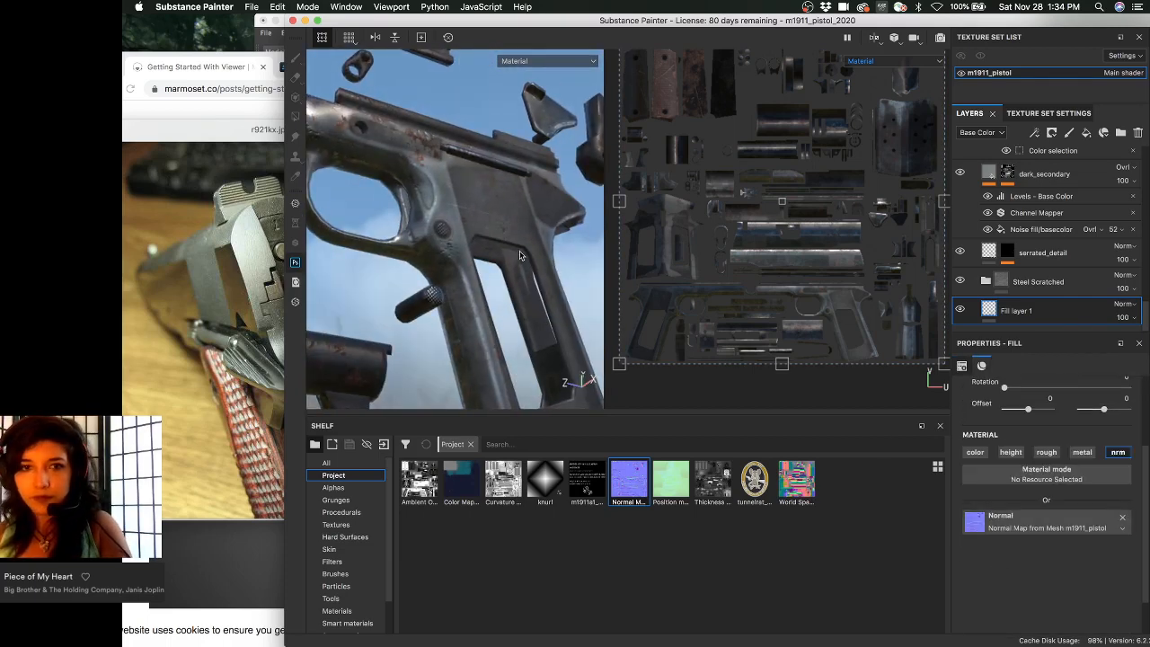
left_click_drag(519, 237, 476, 207, "alt")
middle_click_drag(475, 207, 490, 346, "alt")
mouse_move(522, 186)
left_mouse_down("alt")
mouse_move(536, 249)
mouse_move(479, 249)
mouse_move(462, 279)
mouse_move(511, 171)
left_mouse_up("alt")
key("c")
- Switch the viewports to the Base Color channel and frame a close side view of the pistol frame
key("c")
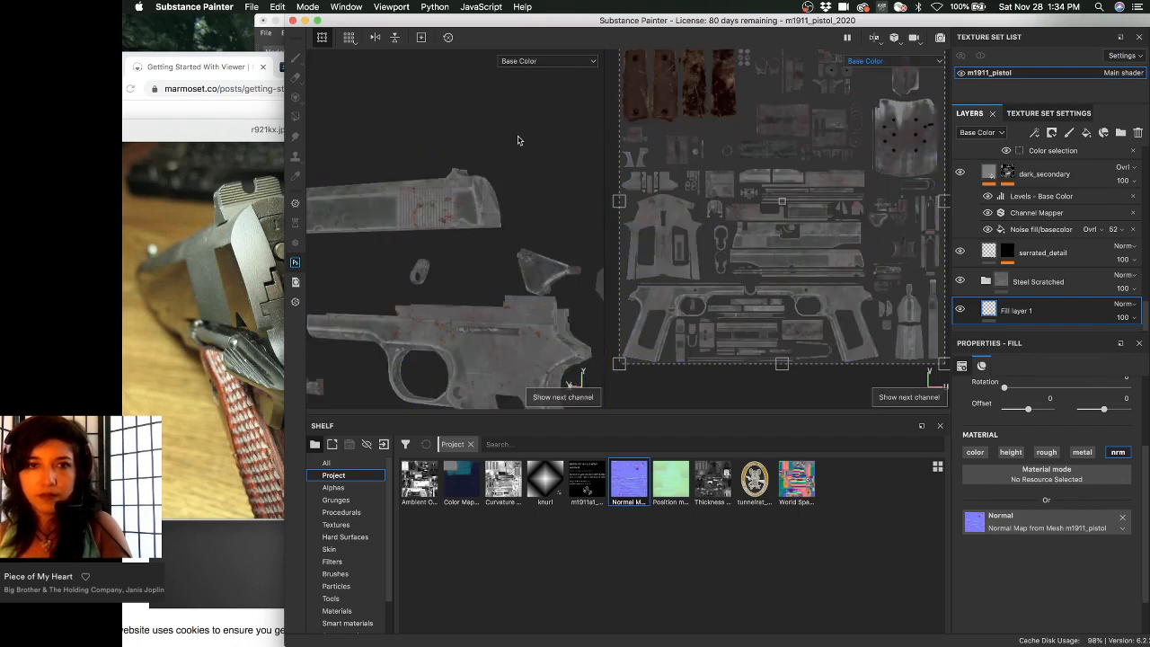
middle_click_drag(507, 183, 535, 280, "alt")
key("c")
key("c")
key("c")
key("c")
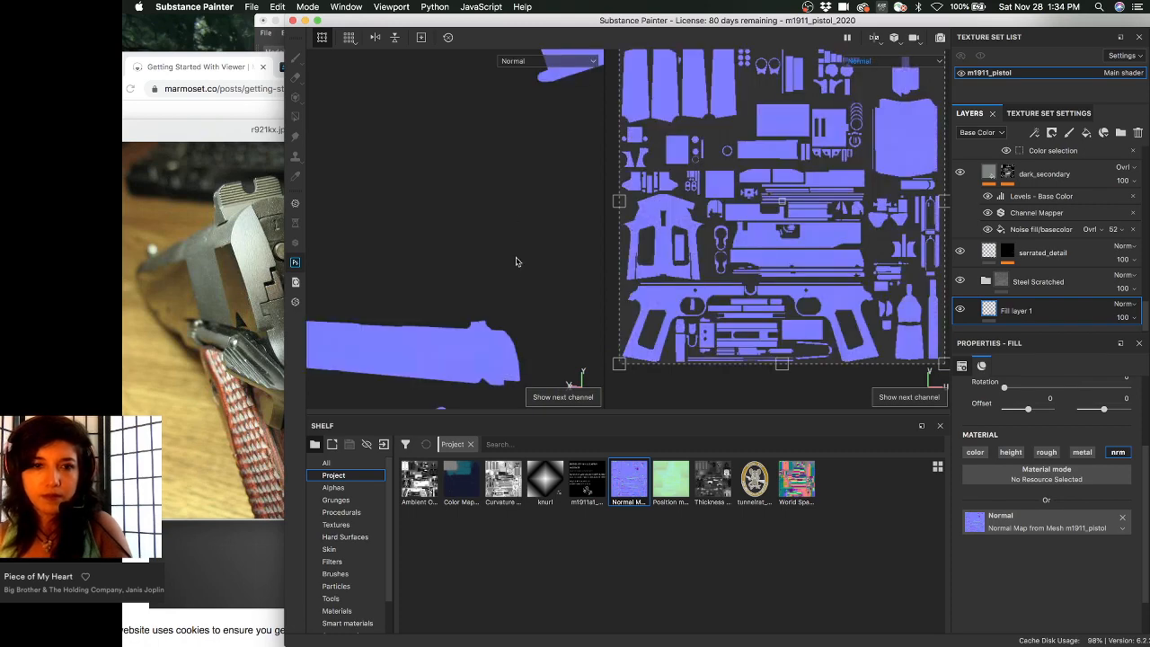
left_click_drag(515, 261, 421, 256, "alt")
right_click_drag(421, 256, 436, 234, "alt")
middle_click_drag(437, 233, 454, 253, "alt")
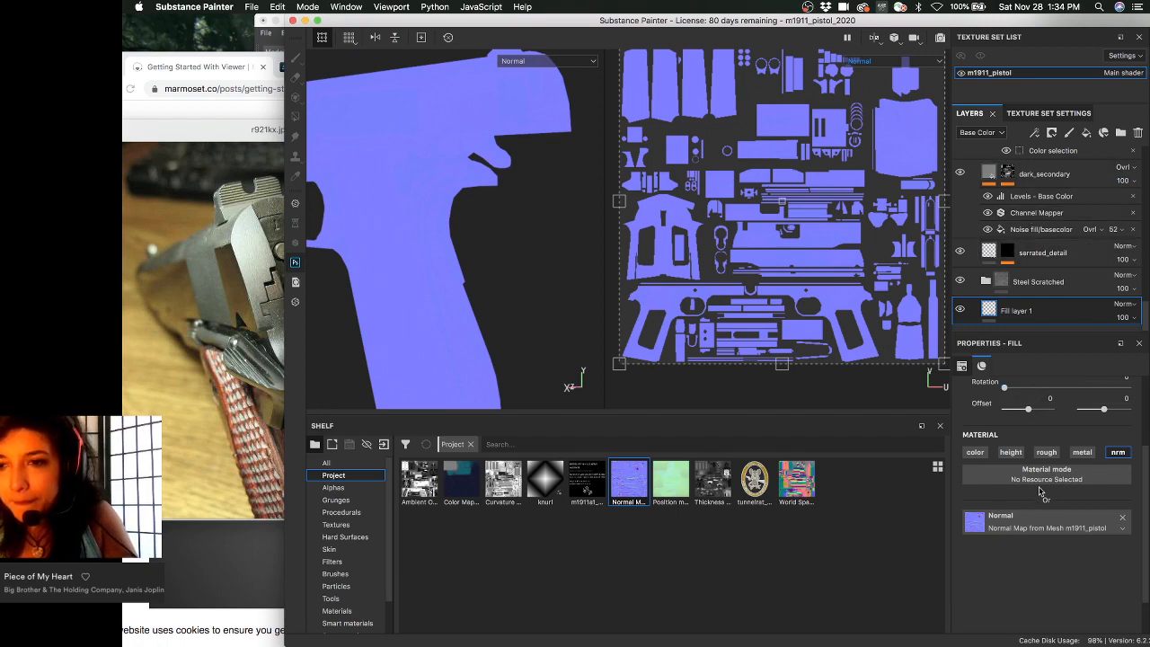
scroll(1041, 489, "up", 5)
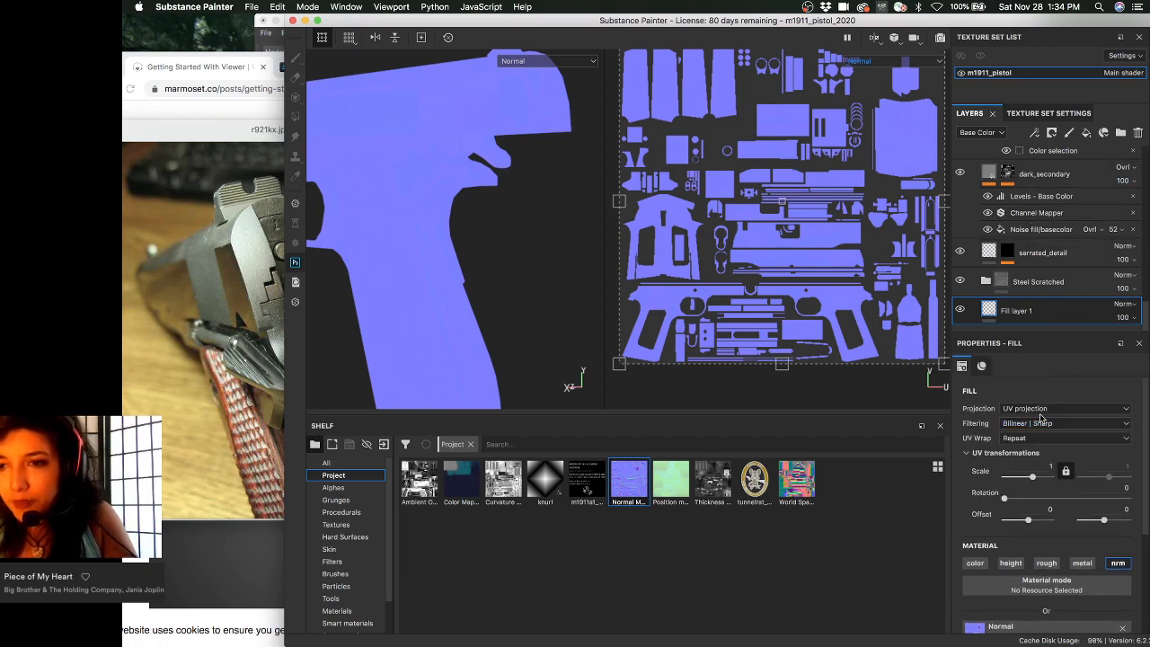
- Set Fill layer 1's filtering to Bilinear | HQ, check the trigger guard, and bring up Texture Set Settings
left_click(1040, 417)
left_click(1040, 439)
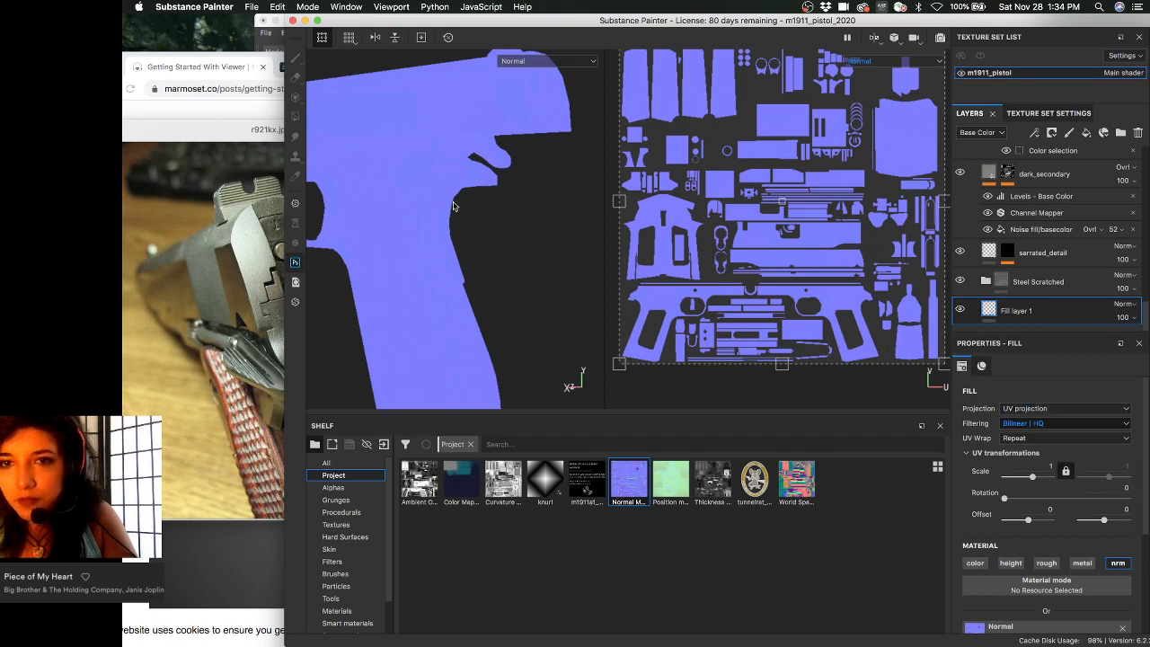
left_click_drag(495, 185, 521, 188, "alt")
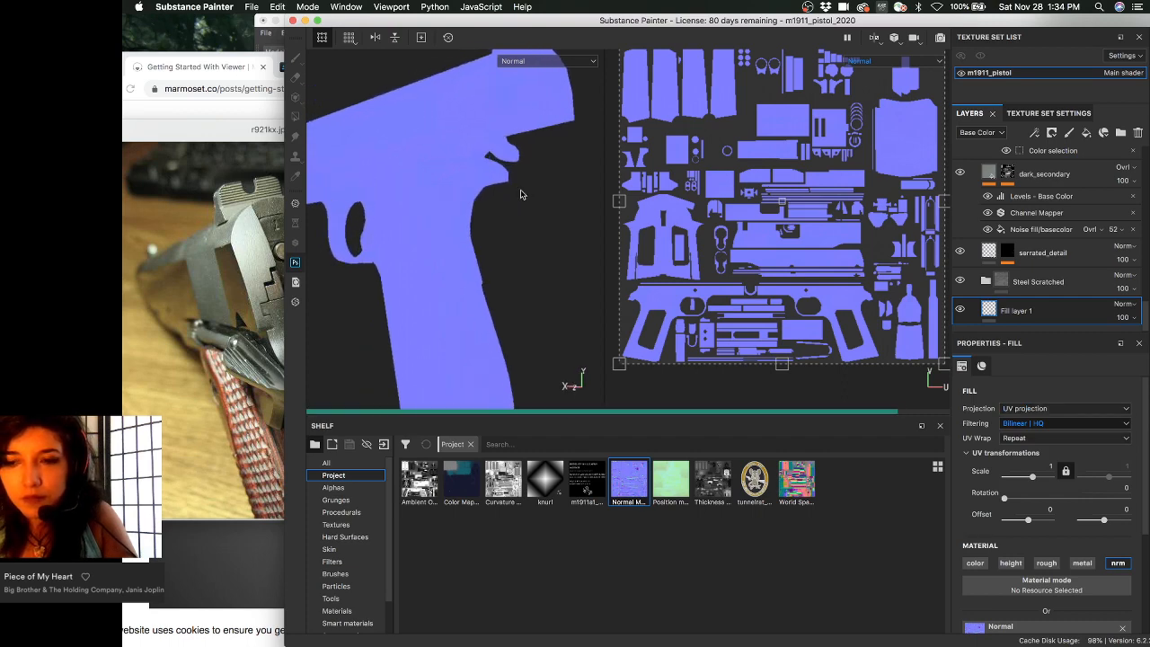
mouse_move(488, 210)
left_mouse_down("alt")
mouse_move(511, 203)
mouse_move(495, 208)
left_mouse_up("alt")
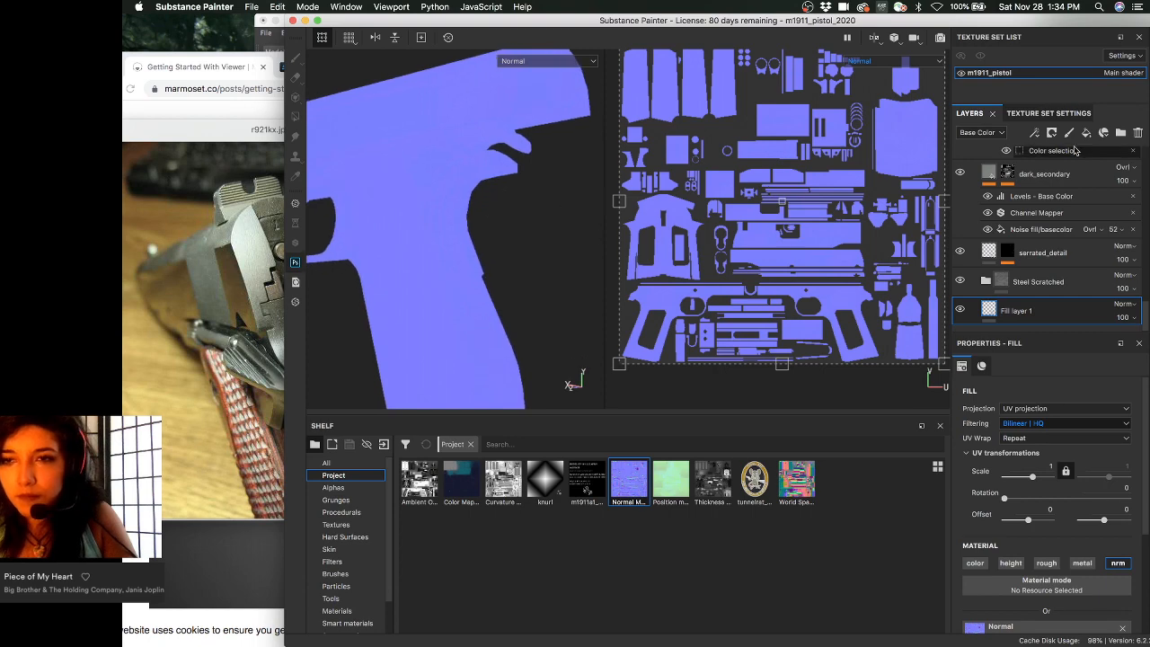
left_click(1052, 118)
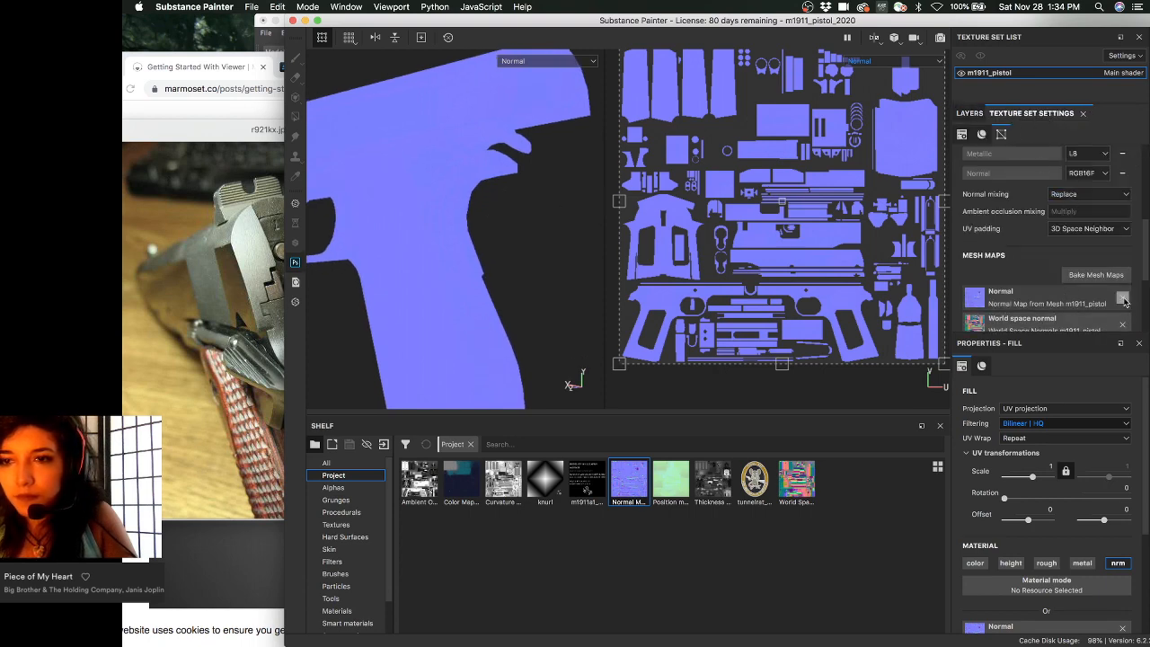
- Set normal mixing to Combine and inspect the pistol's normals from end-on and angled views
left_click(1097, 194)
left_click(1094, 215)
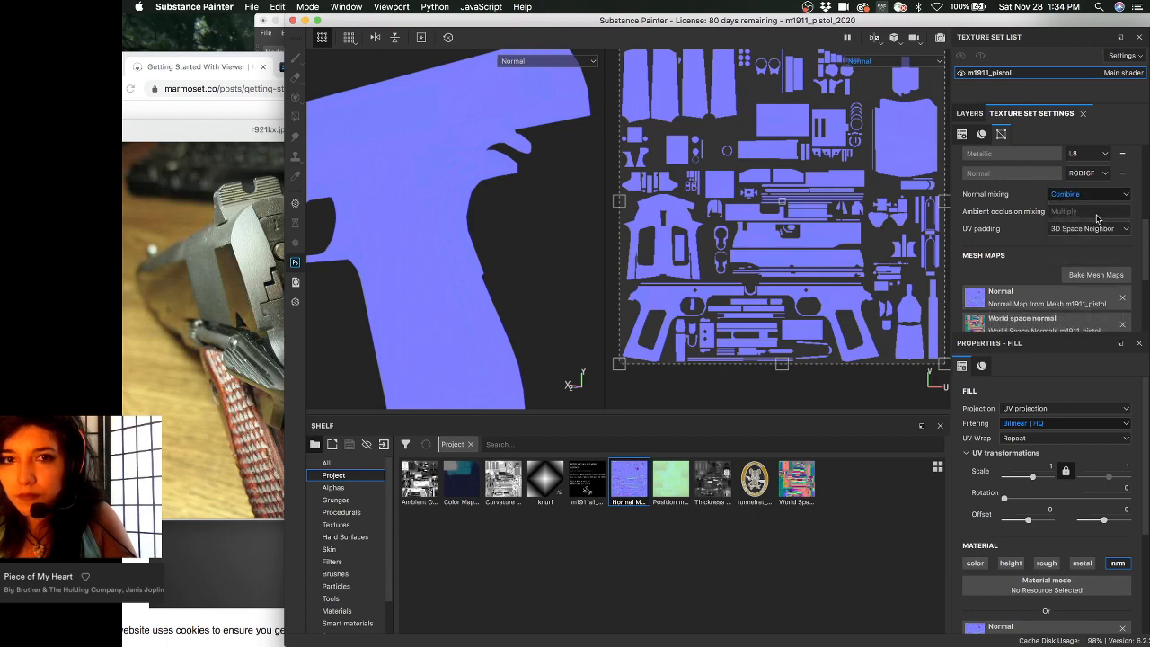
mouse_move(502, 189)
left_mouse_down("alt")
mouse_move(468, 170)
mouse_move(506, 189)
left_mouse_up("alt")
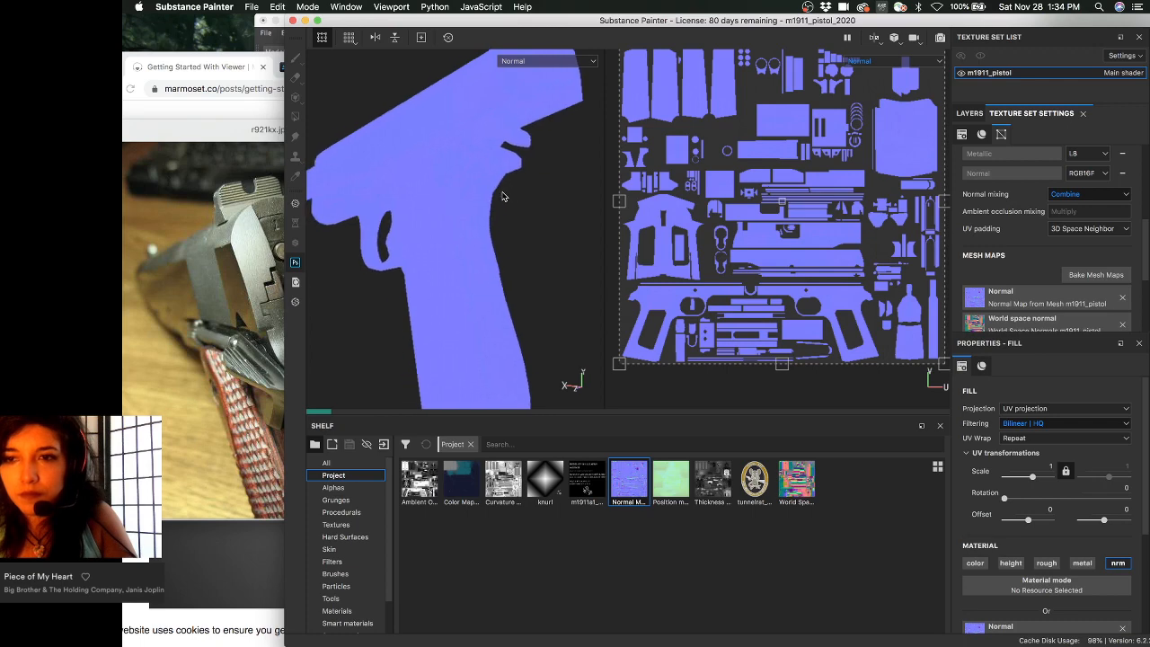
scroll(982, 269, "up", 4)
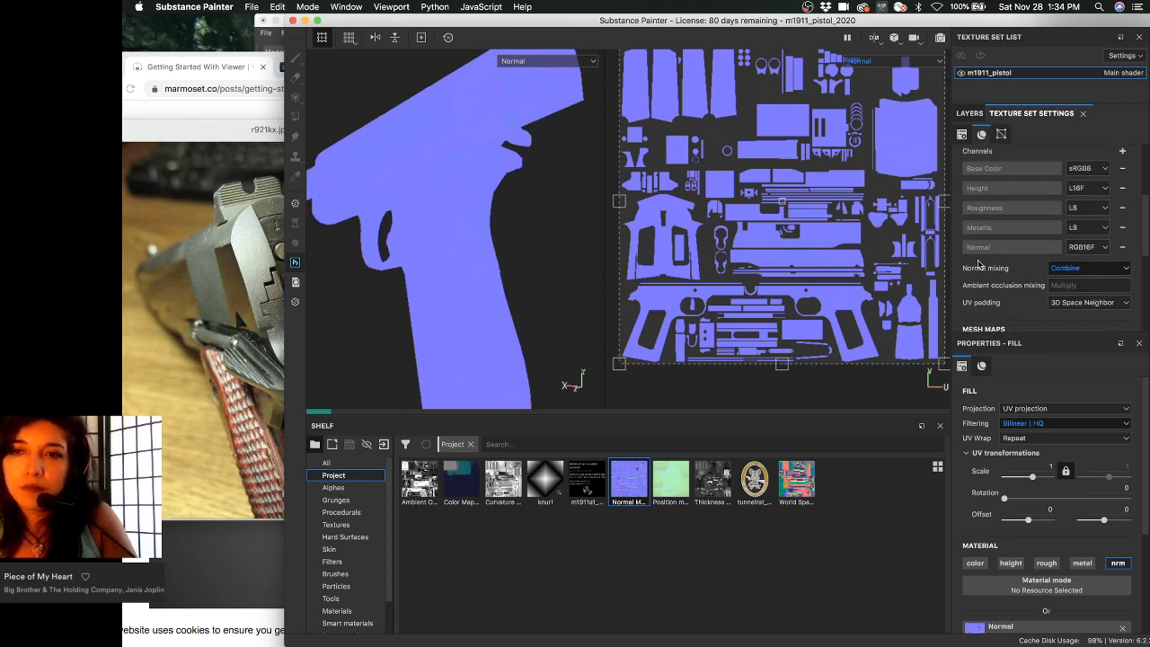
scroll(982, 282, "down", 4)
scroll(982, 282, "down", 2)
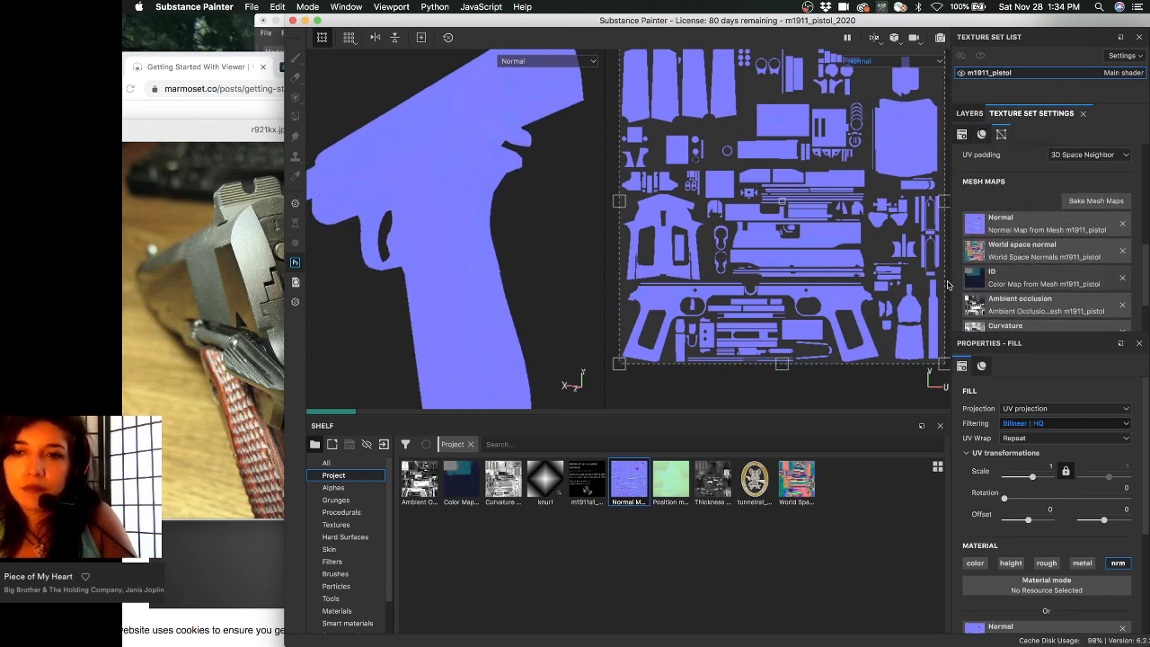
left_click_drag(569, 223, 529, 251, "alt")
scroll(557, 180, "up", 3)
left_click_drag(500, 158, 520, 223, "alt")
right_click_drag(520, 223, 531, 226, "alt")
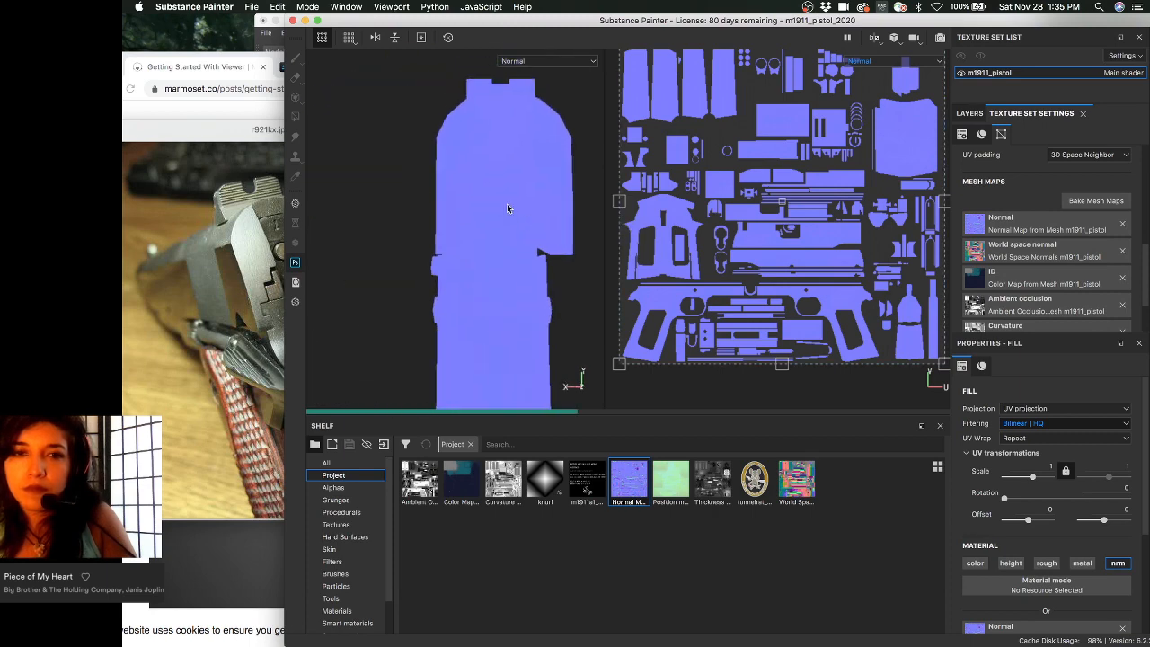
left_click_drag(464, 251, 486, 252, "alt")
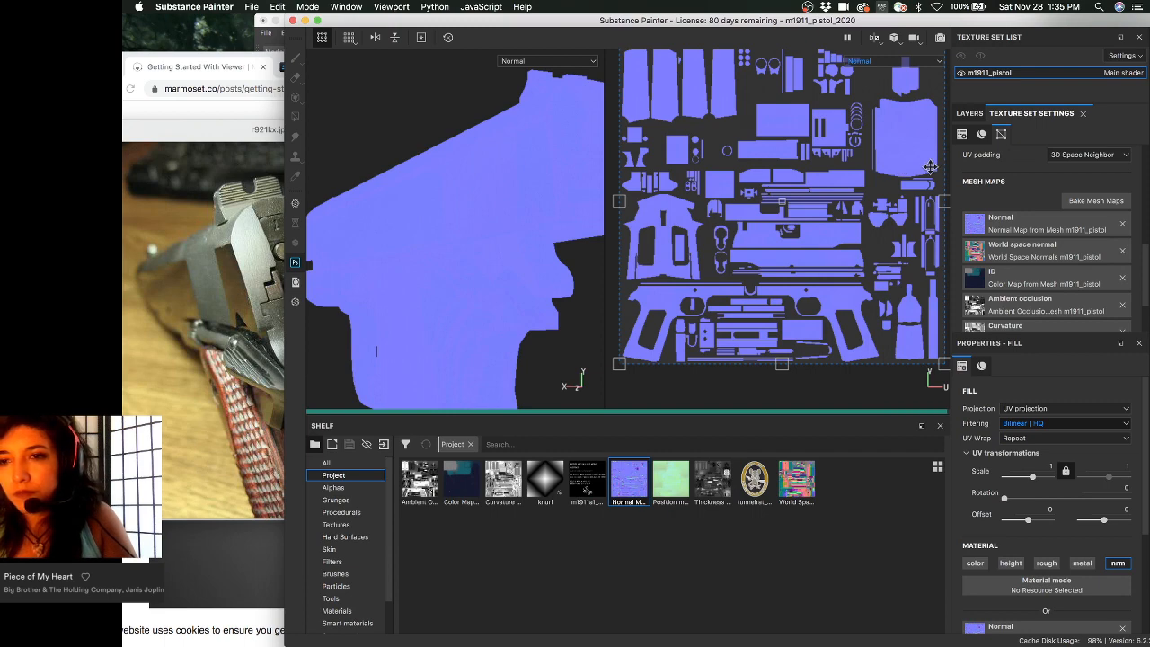
scroll(990, 514, "down", 3)
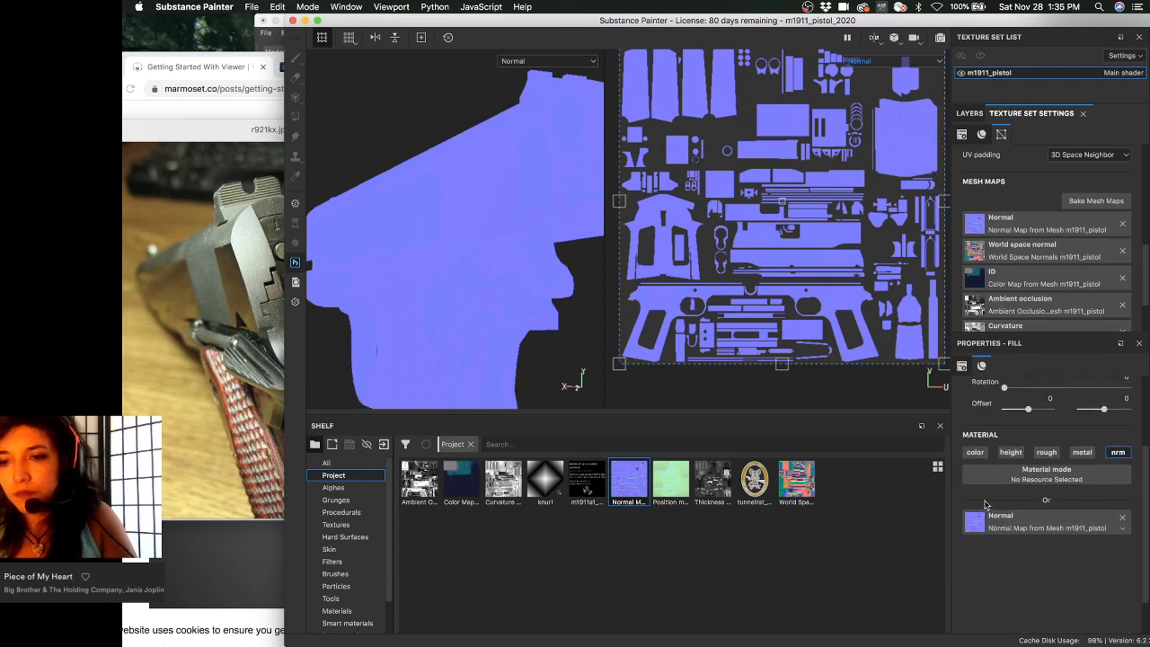
left_click_drag(395, 143, 414, 184, "alt")
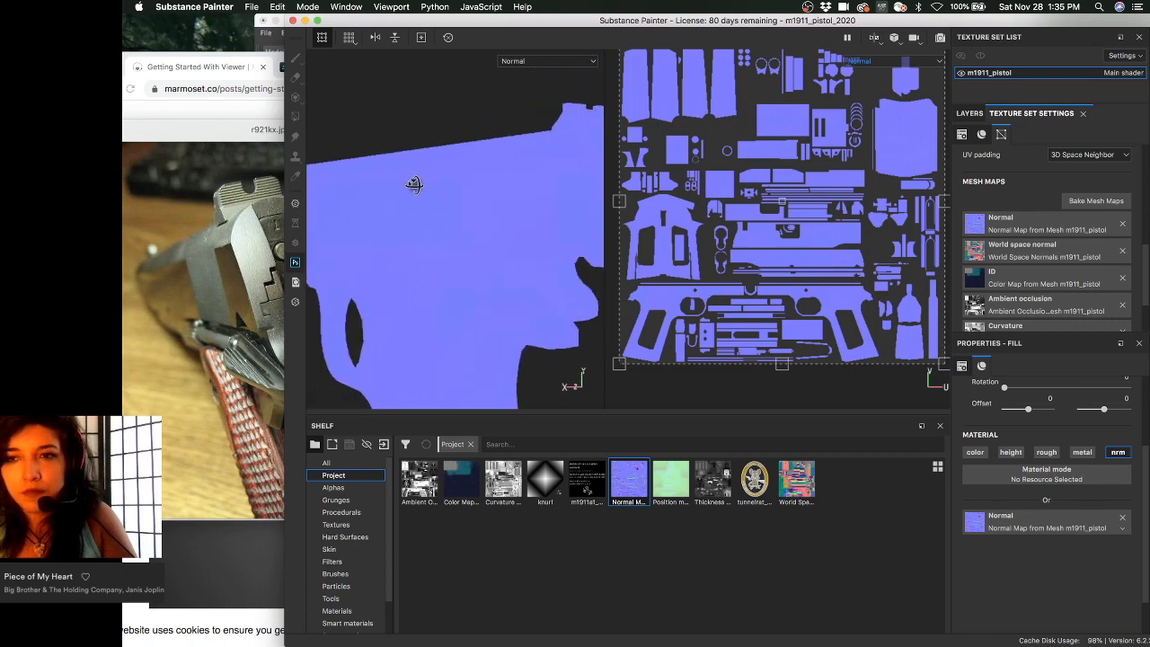
scroll(993, 207, "up", 4)
- Set normal mixing back to Replace and return to the layer stack, viewing the pistol from behind
left_click(1064, 267)
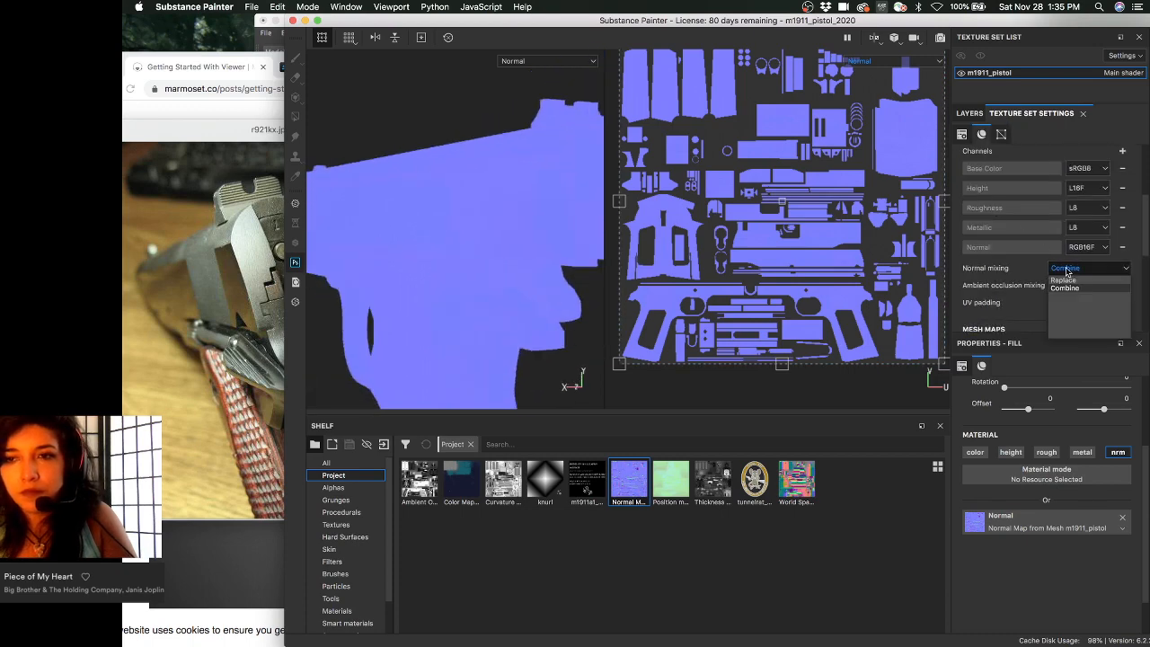
left_click(1063, 280)
scroll(1123, 269, "down", 4)
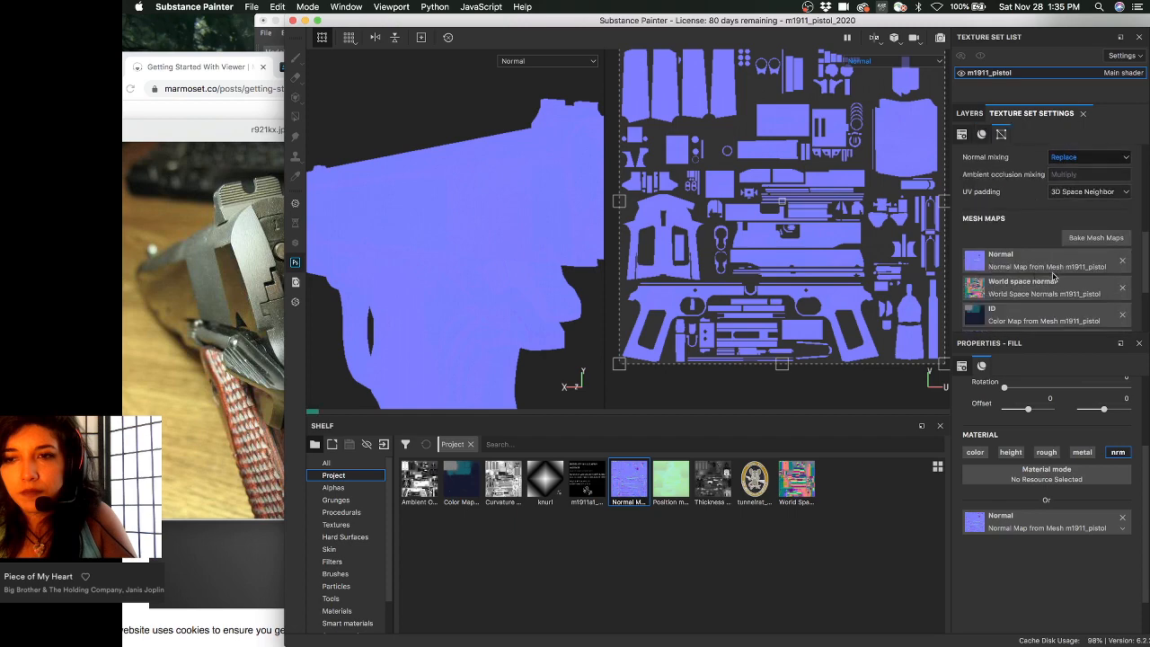
scroll(1104, 258, "down", 1)
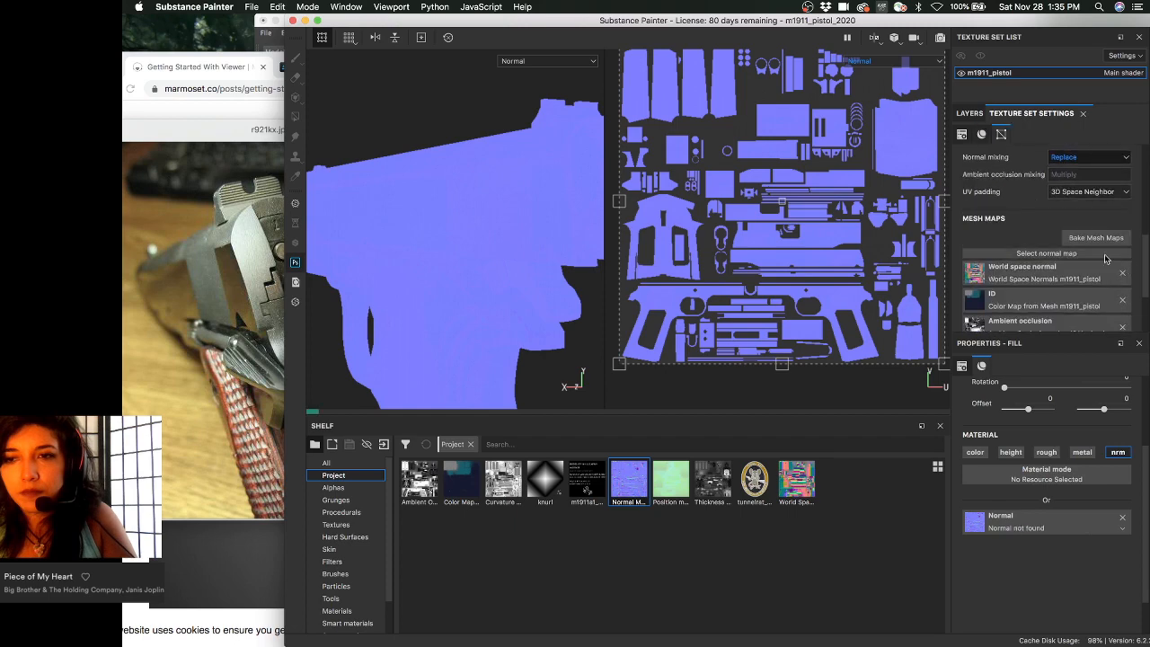
left_click(970, 113)
left_click_drag(354, 216, 476, 254, "alt")
middle_click_drag(481, 258, 476, 226, "alt")
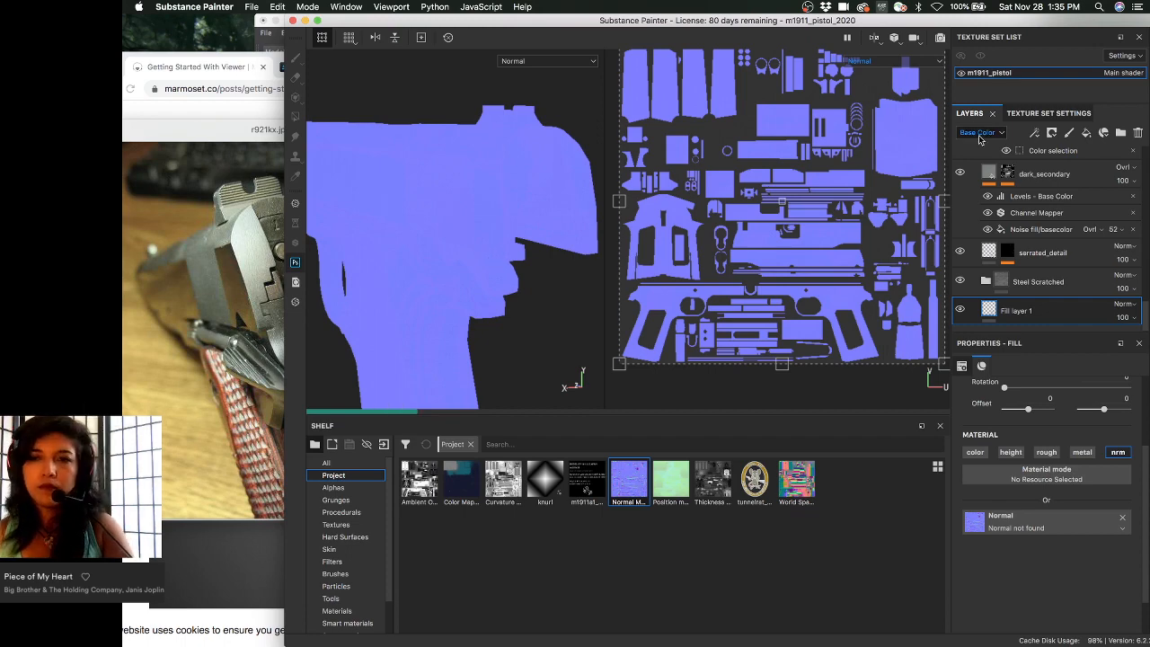
- Drag Normal Map from Mesh m1911_pistol into Fill layer 1's normal slot
scroll(991, 232, "up", 5)
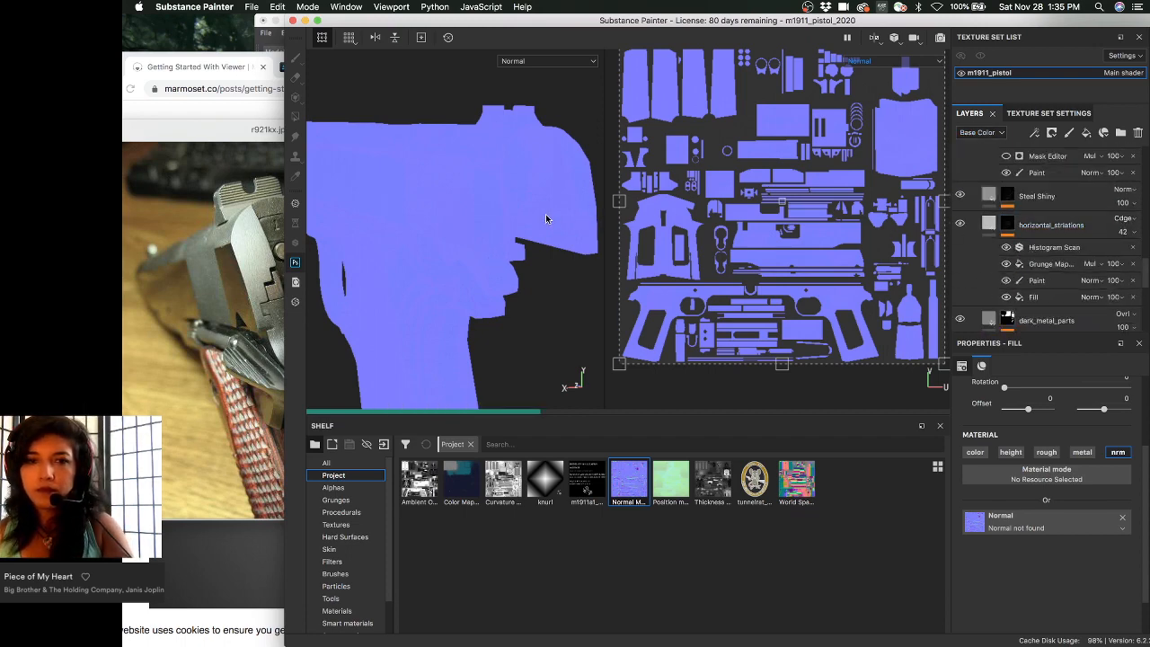
left_click_drag(546, 214, 497, 196, "alt")
left_click_drag(512, 236, 516, 220, "alt")
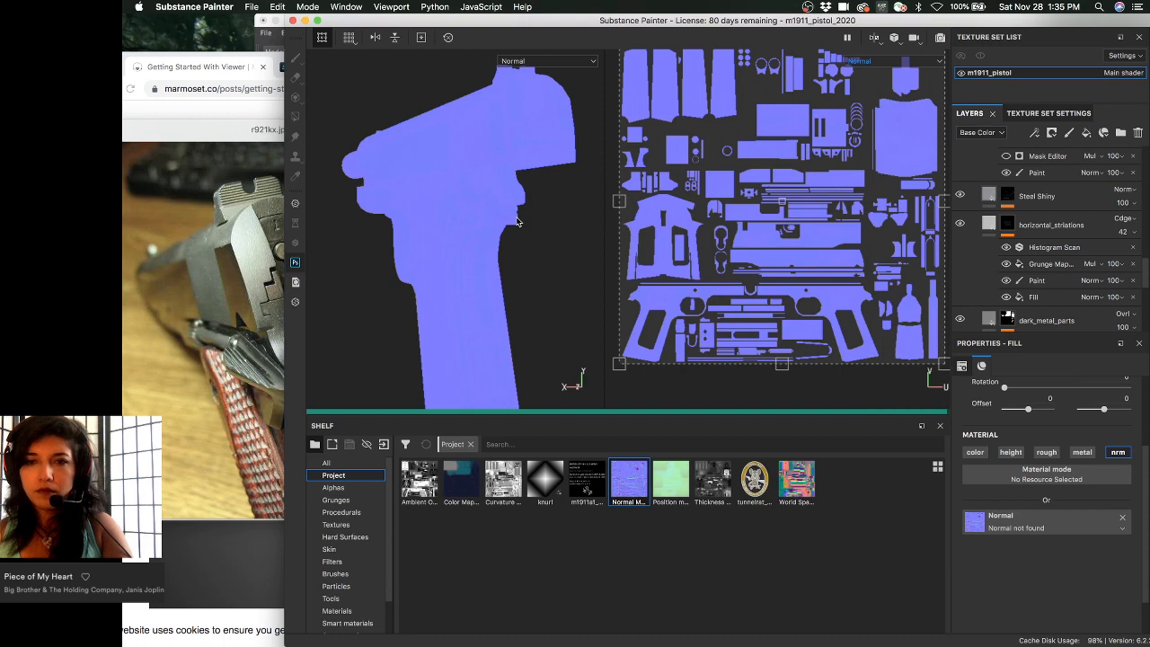
left_click_drag(517, 220, 524, 251, "alt")
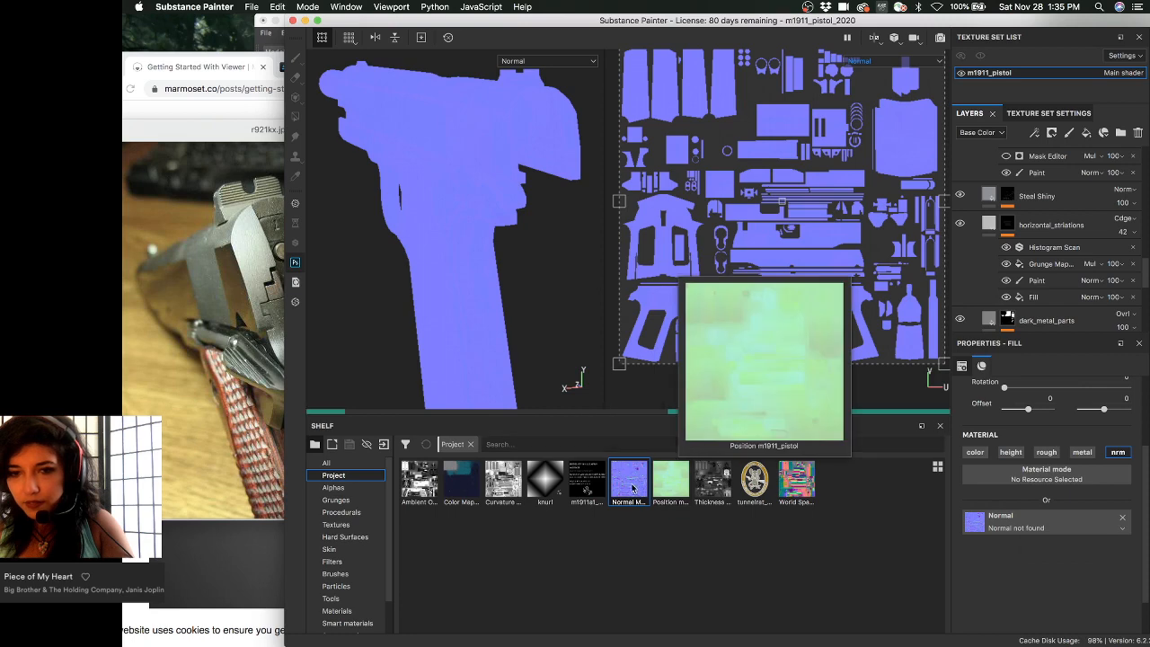
left_click_drag(632, 485, 988, 524)
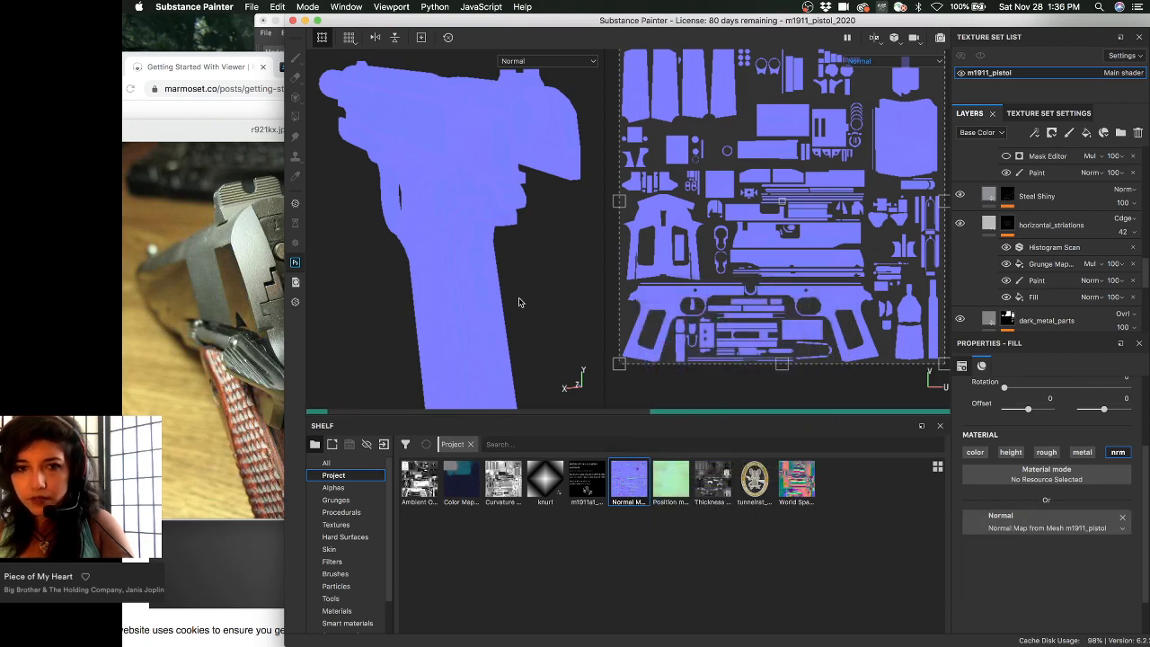
- Orbit and zoom around the pistol's side to check the restored baked normals
left_click_drag(520, 302, 499, 279, "alt")
scroll(1029, 183, "down", 5)
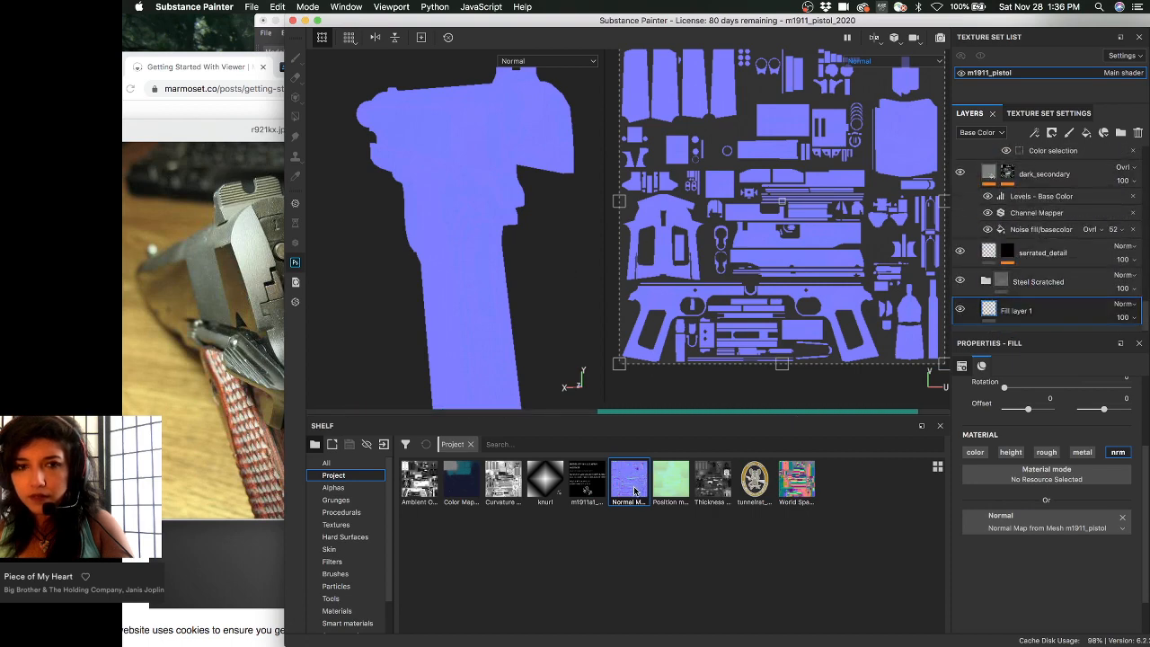
left_click_drag(513, 337, 505, 300, "alt")
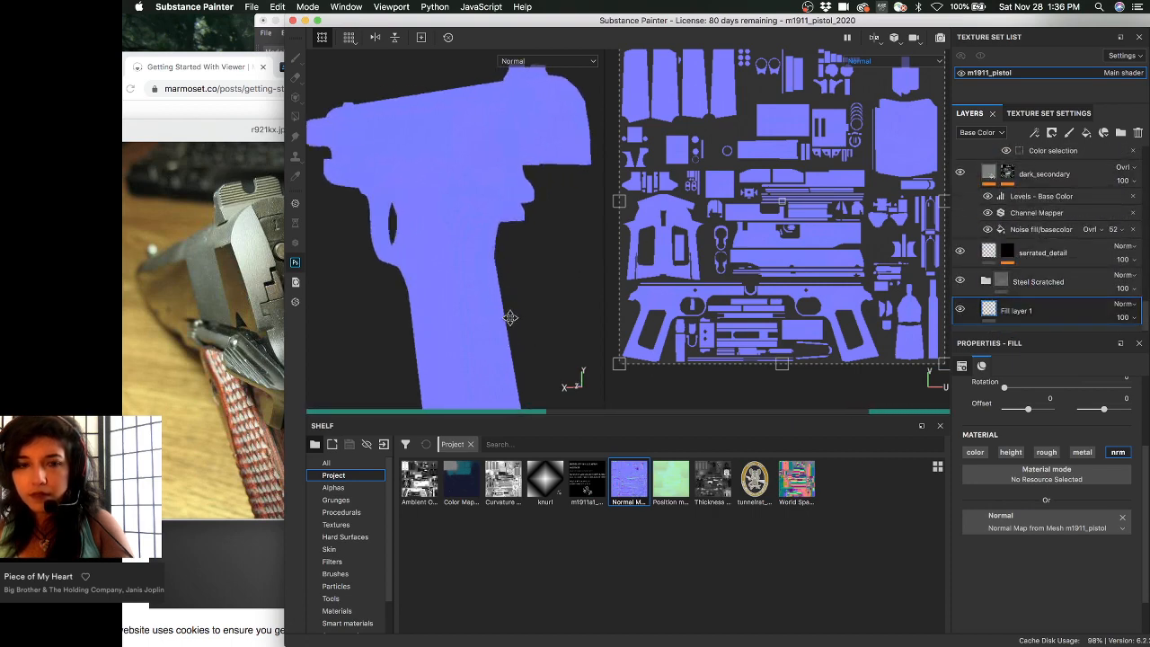
right_click_drag(511, 314, 521, 380, "alt")
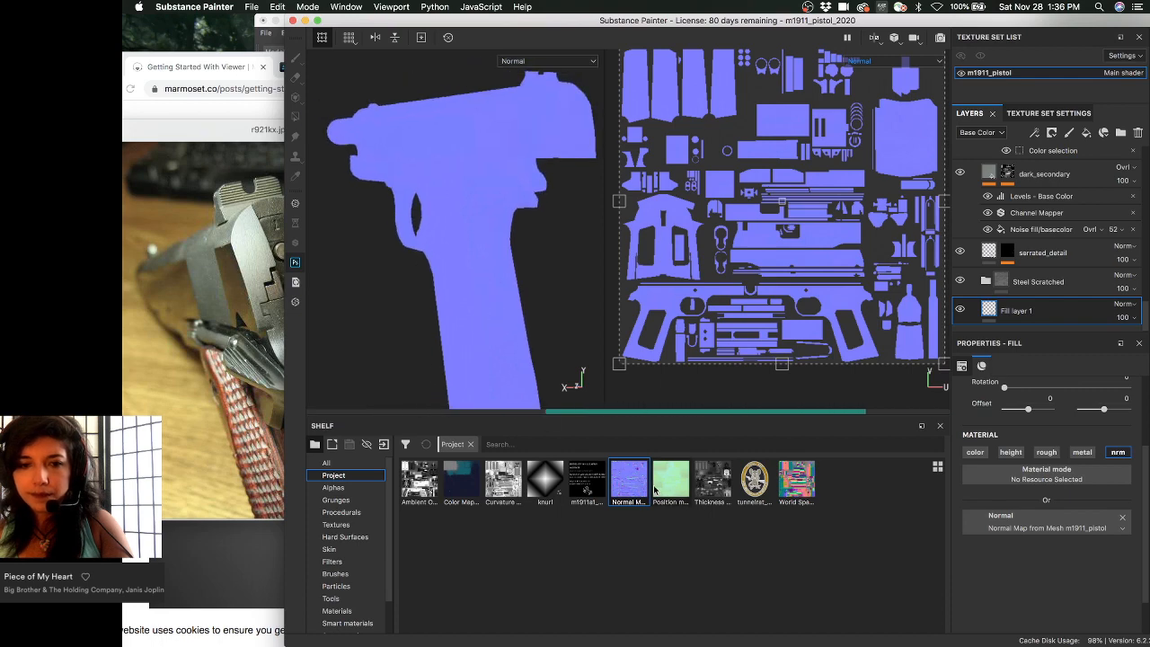
mouse_move(642, 490)
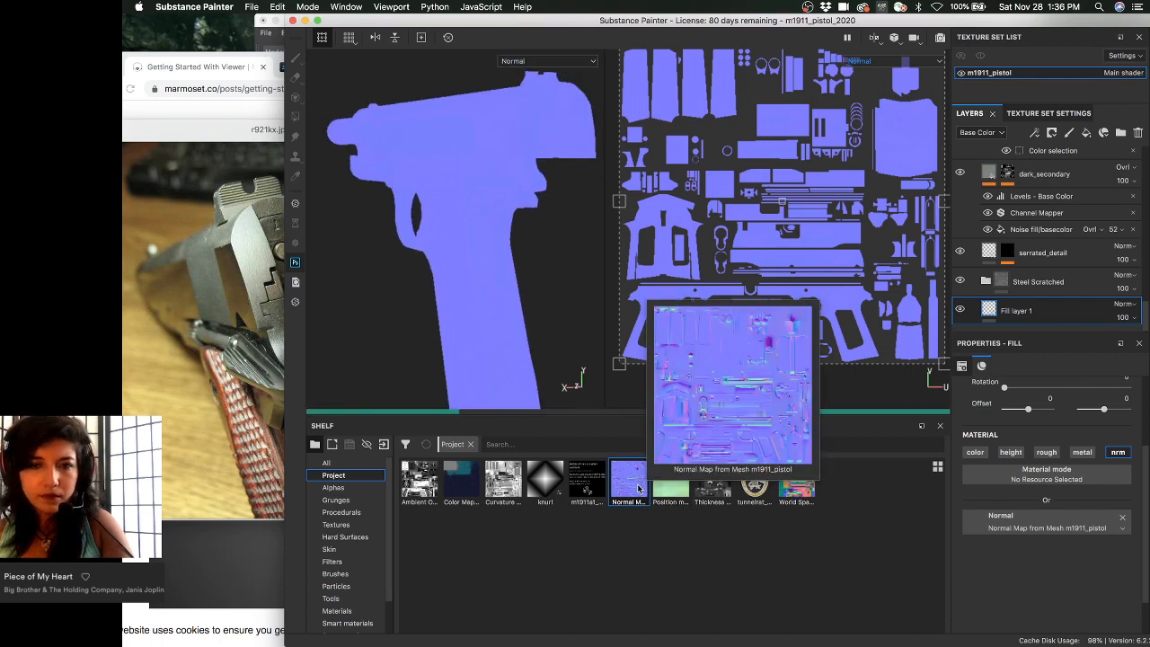
left_click_drag(551, 321, 521, 320, "alt")
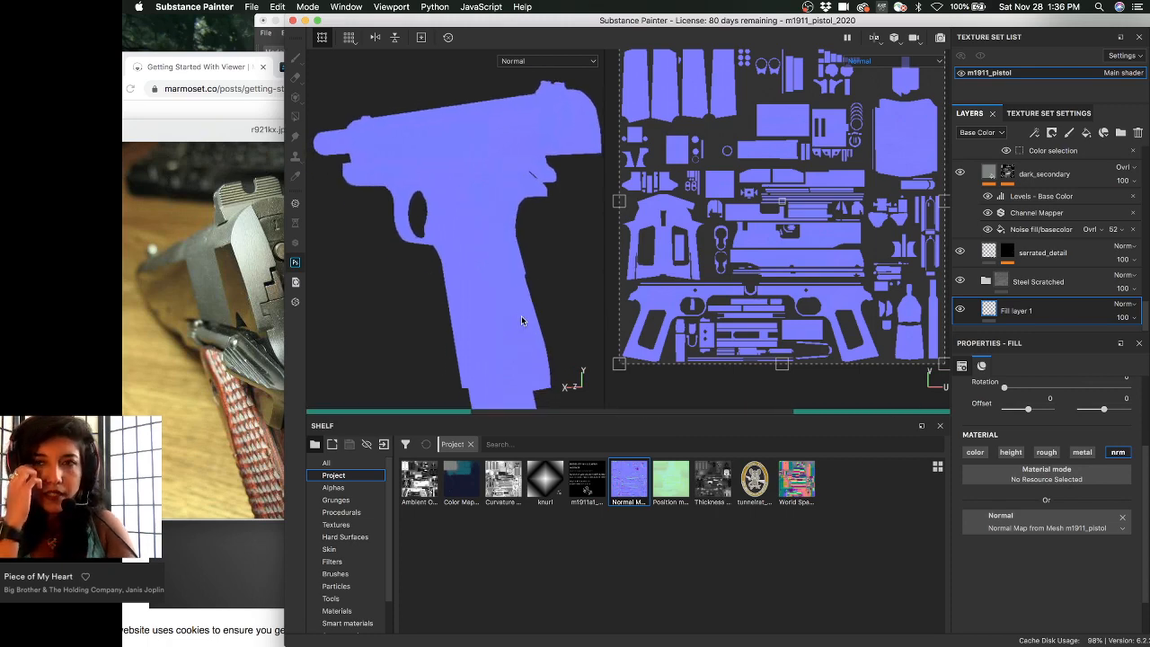
left_click_drag(493, 304, 524, 284, "alt")
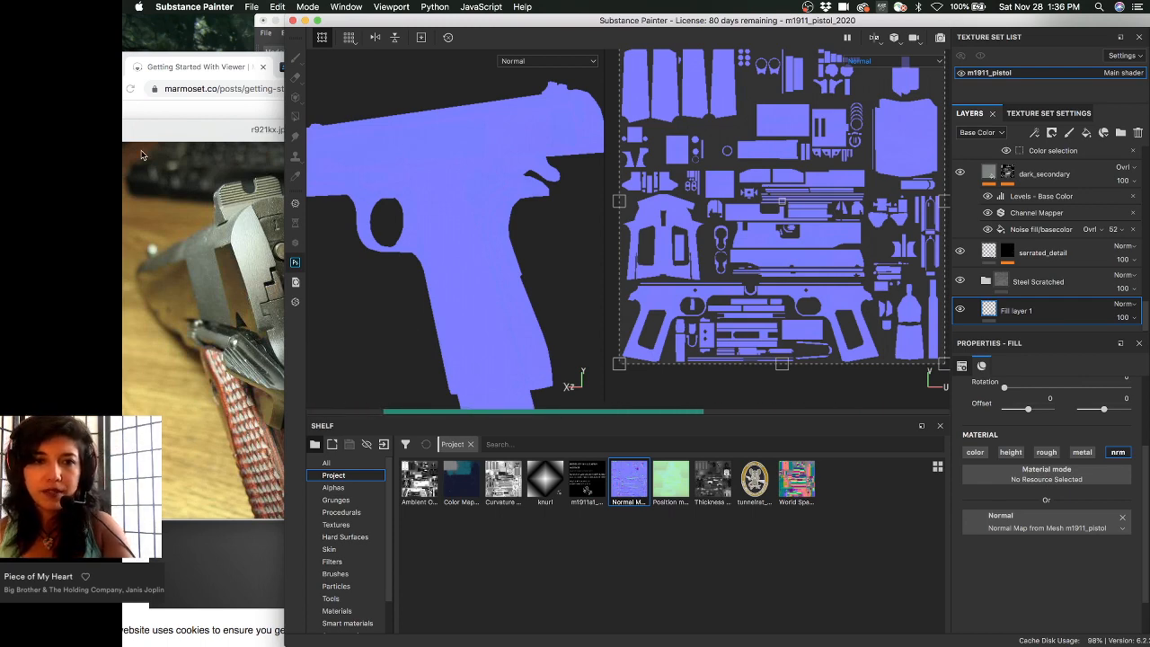
left_click_drag(436, 237, 424, 238, "alt")
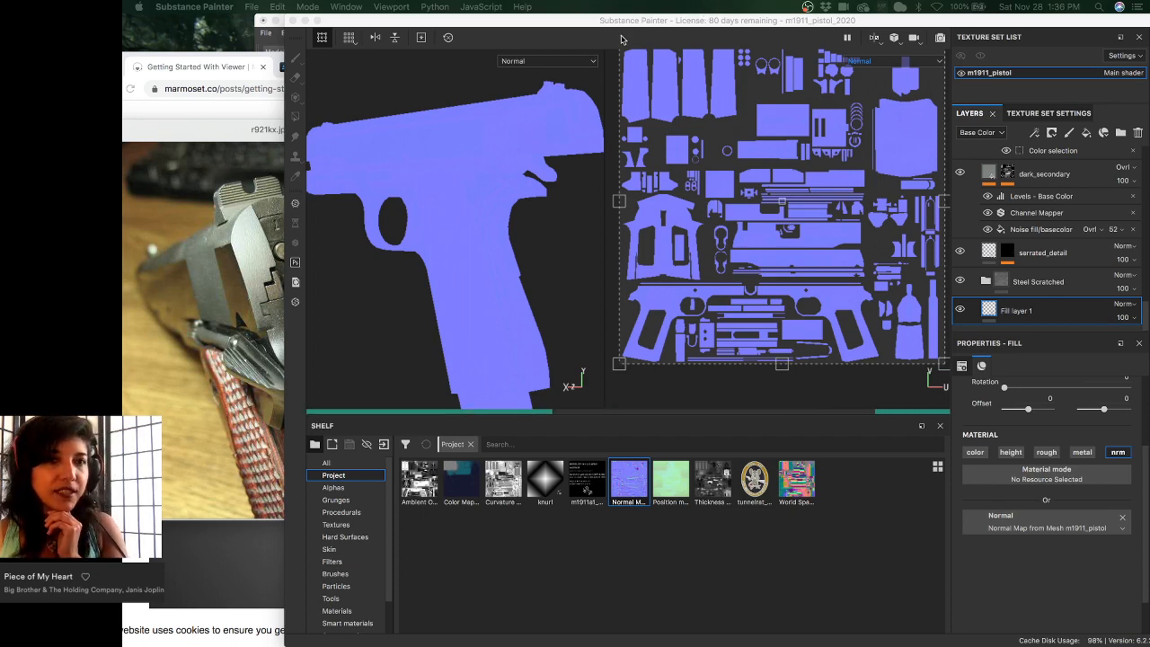
- Bring Chrome forward on the M1911A1 Pistol ArtStation post
left_click(220, 68)
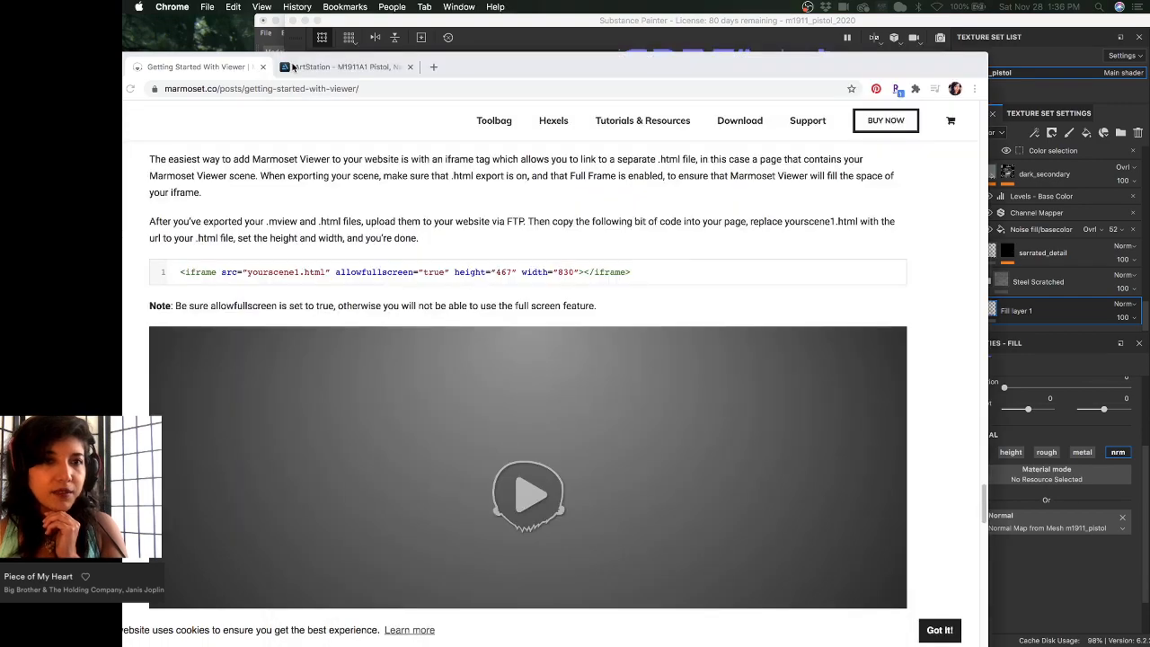
left_click(292, 67)
left_click_drag(537, 66, 612, 28)
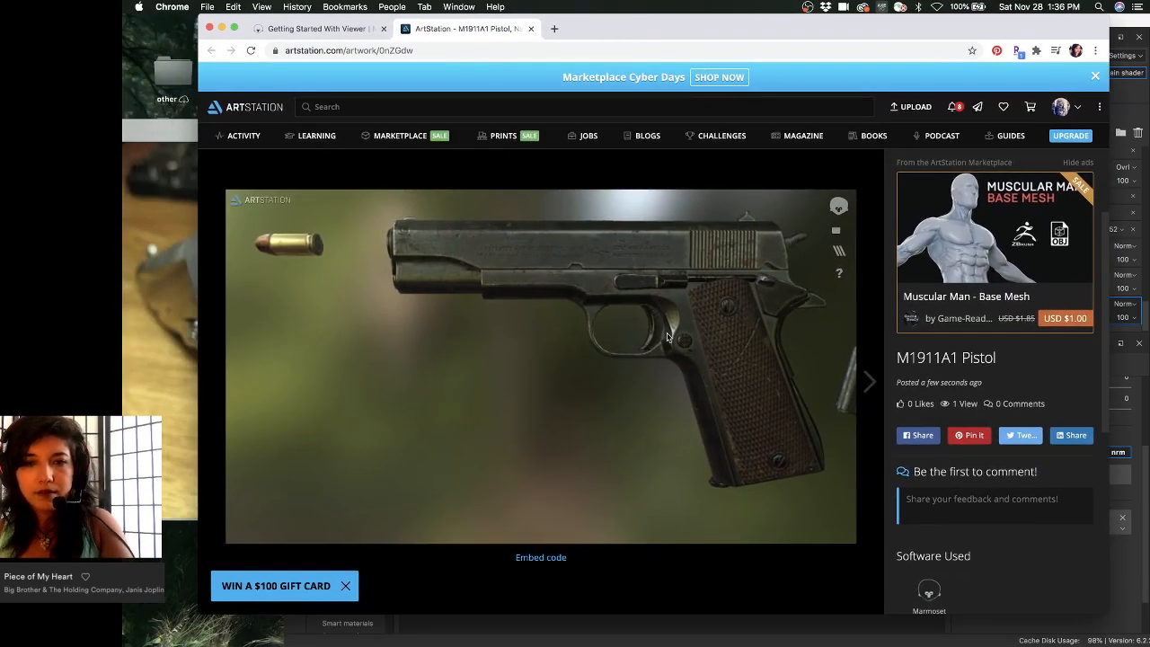
- Orbit and zoom the Marmoset viewer from the muzzle to the grip and slide side
left_click_drag(666, 337, 470, 333)
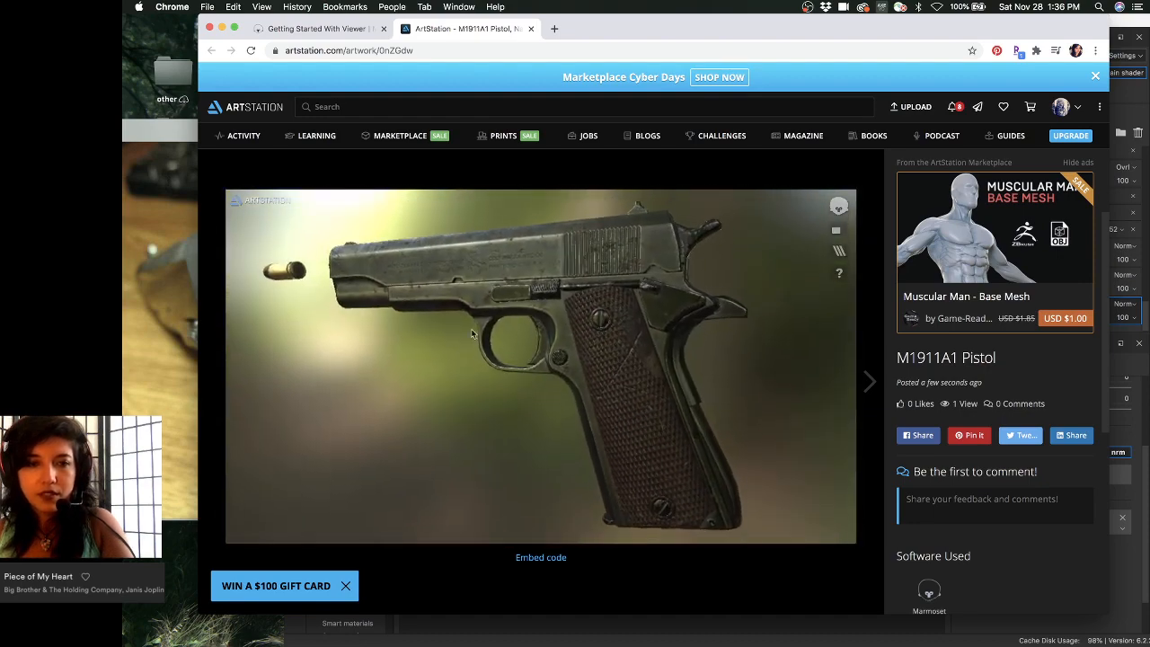
scroll(471, 332, "up", 5)
scroll(498, 232, "down", 8)
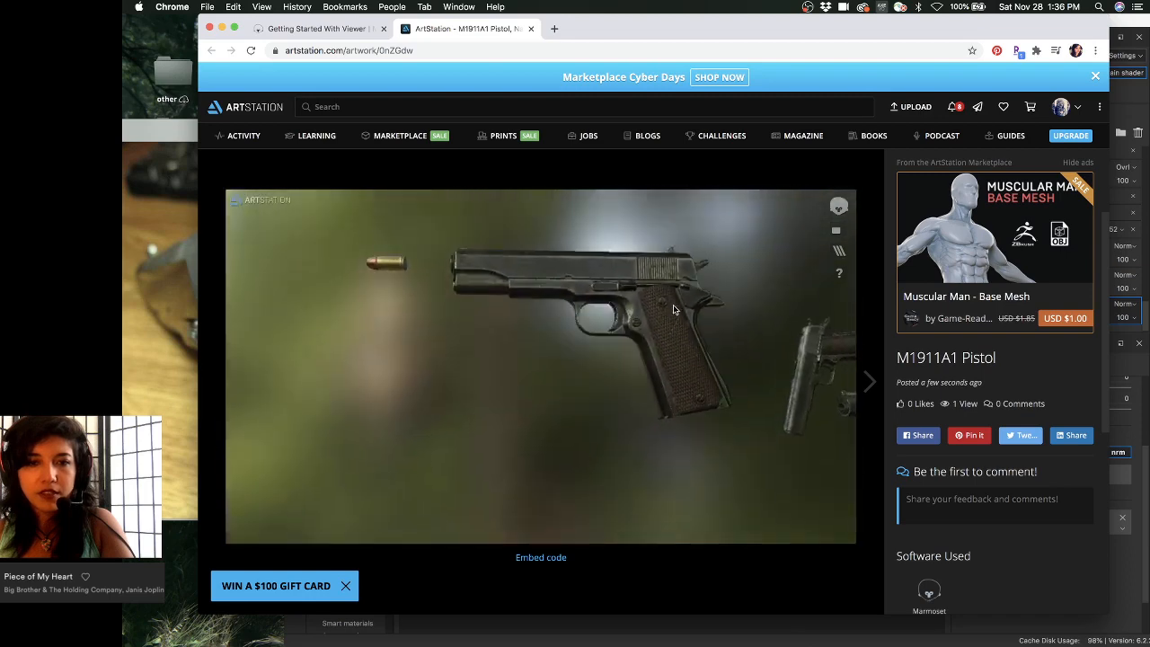
left_click_drag(674, 309, 581, 388)
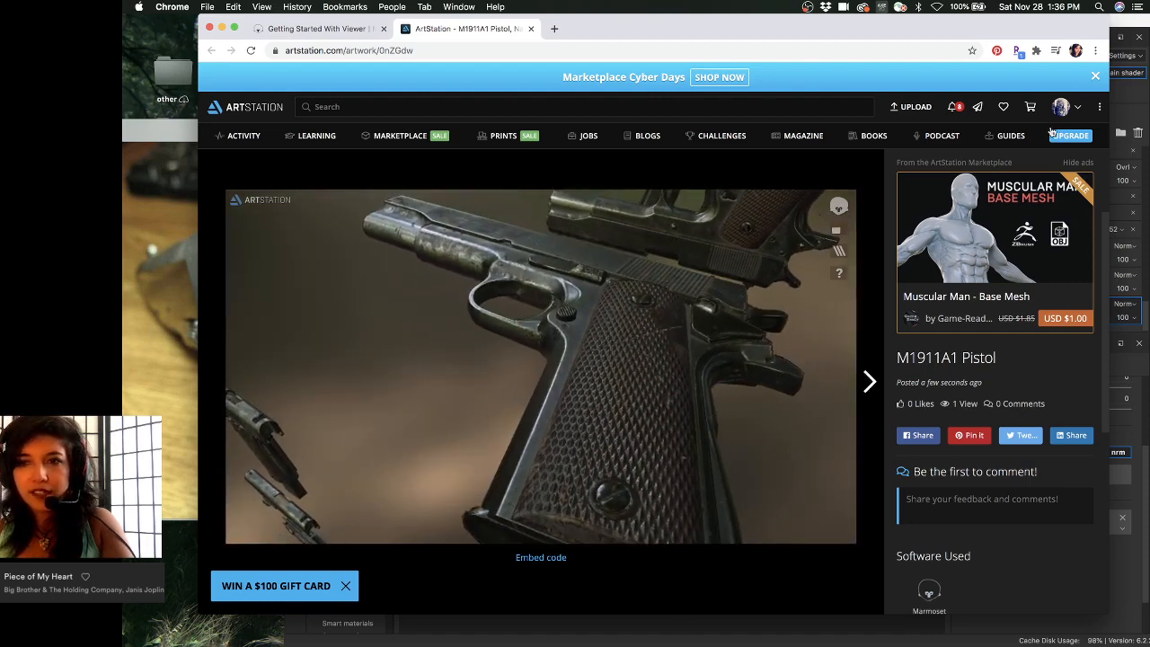
left_click_drag(841, 337, 665, 386)
- Open My Profile from the avatar menu and select the profile address
mouse_move(1062, 110)
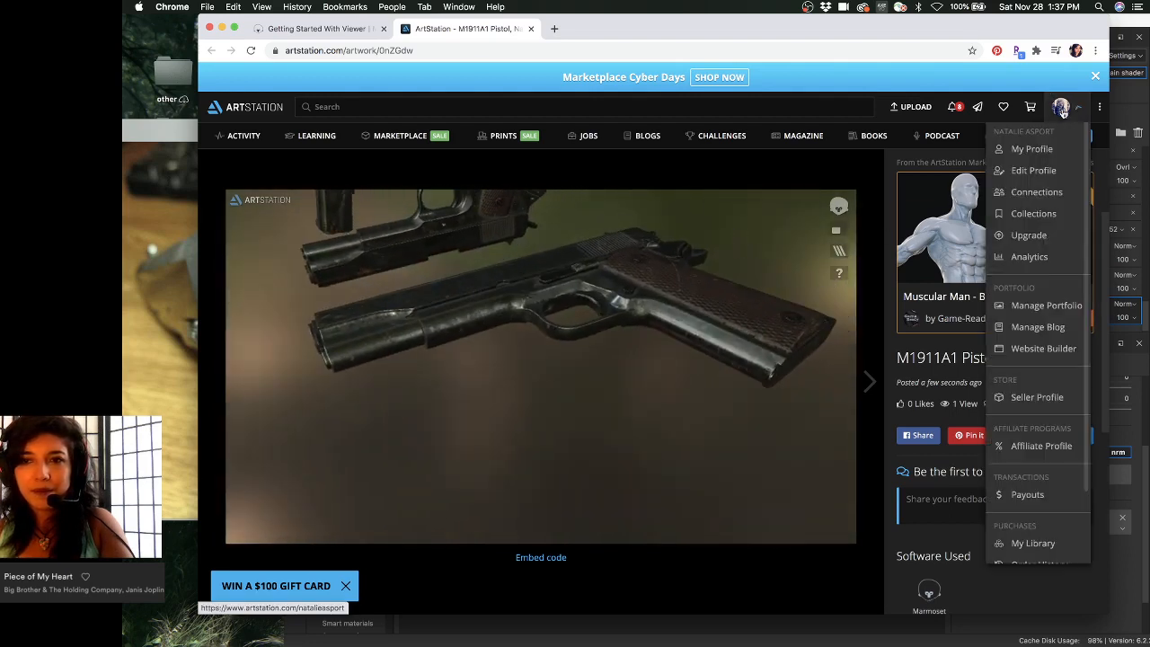
left_click(1034, 149)
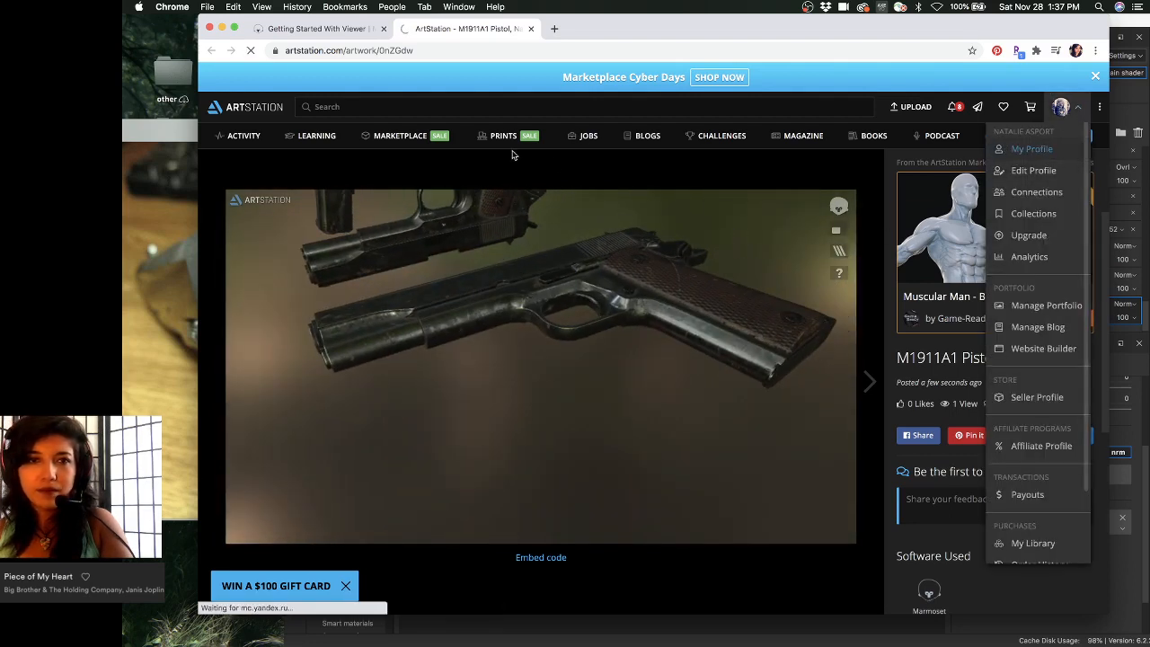
left_click(455, 50)
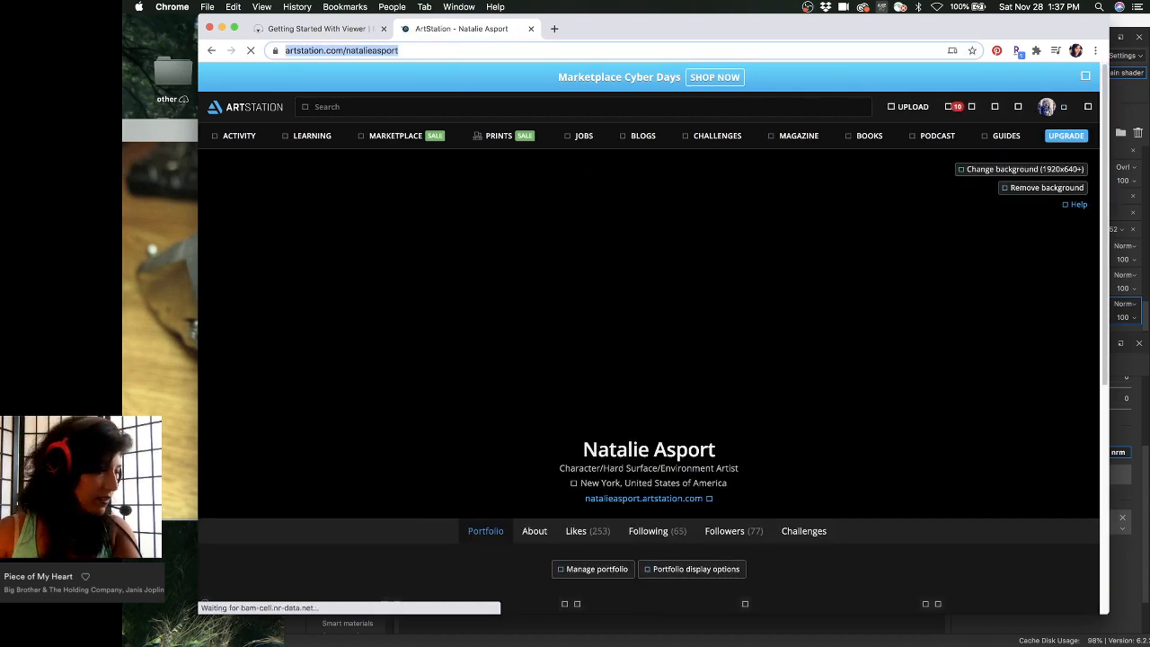
key("super+Tab")
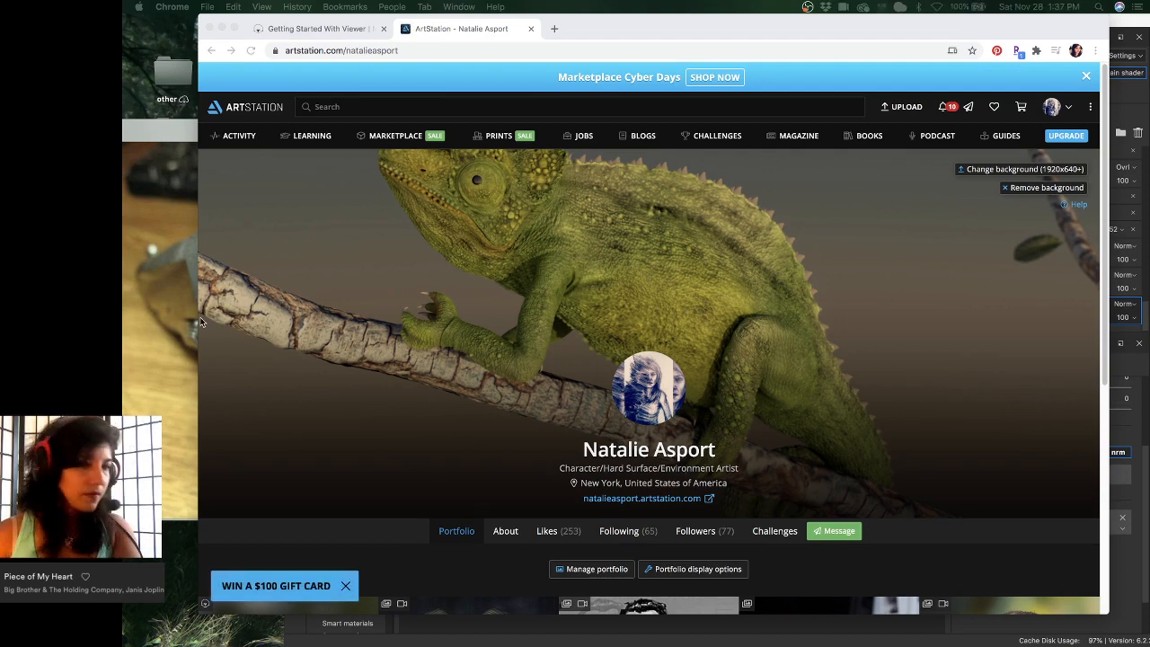
- Open the M1911A1 Pistol post from the portfolio and start its 3D viewer
scroll(485, 296, "down", 1)
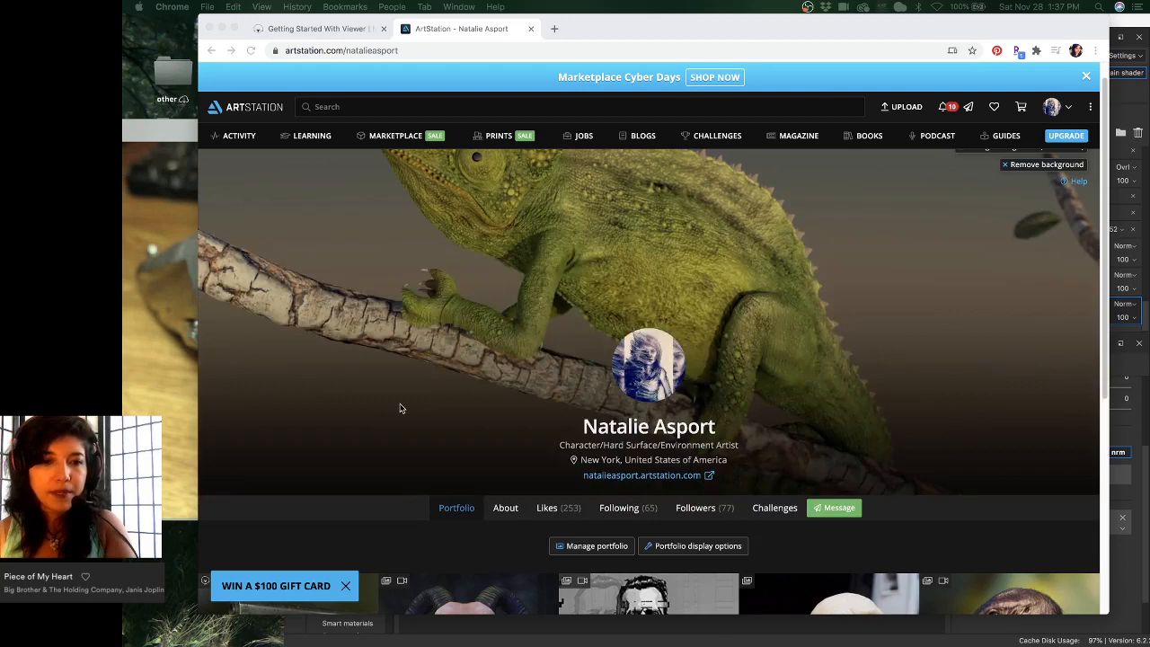
scroll(430, 320, "down", 5)
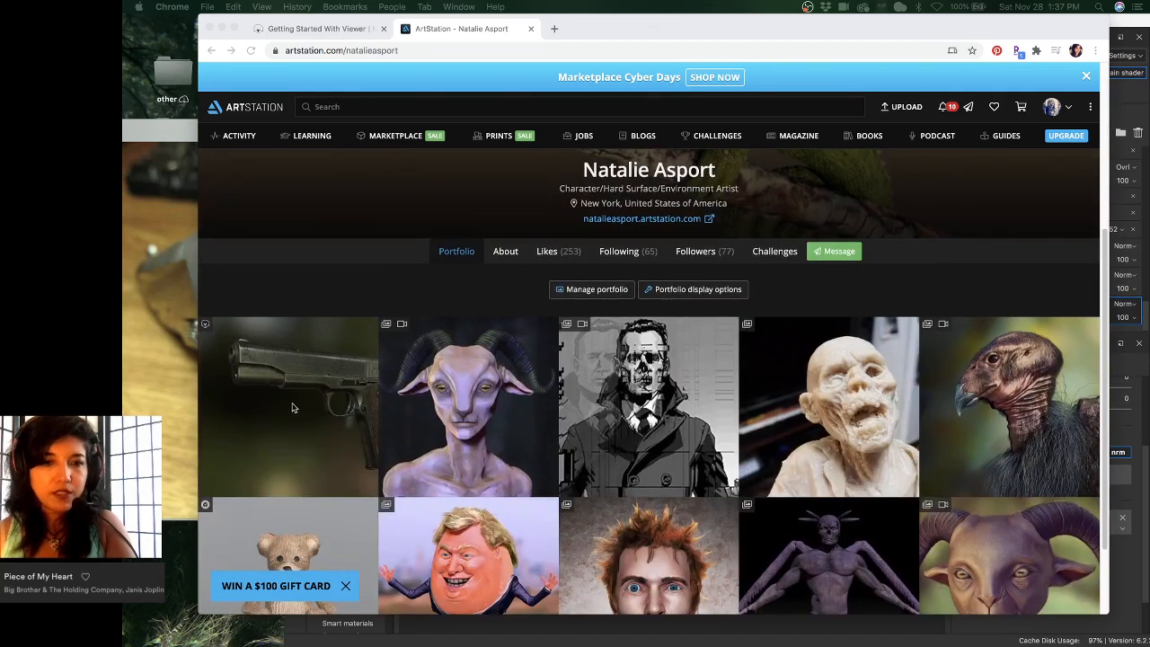
left_click(327, 368)
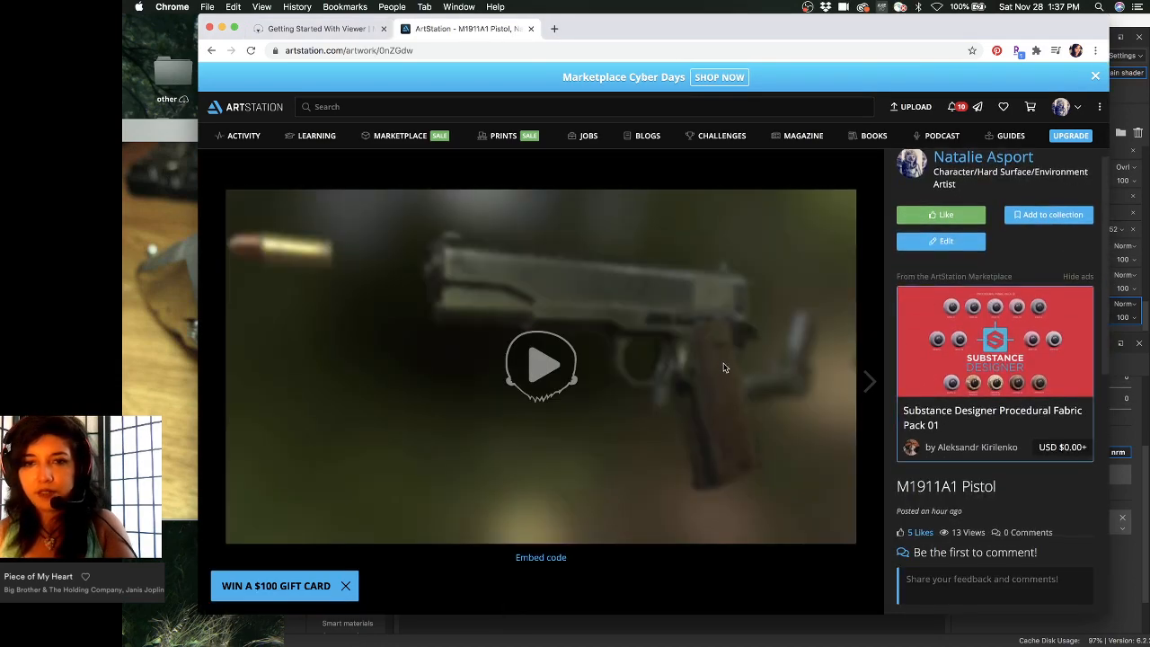
left_click(541, 374)
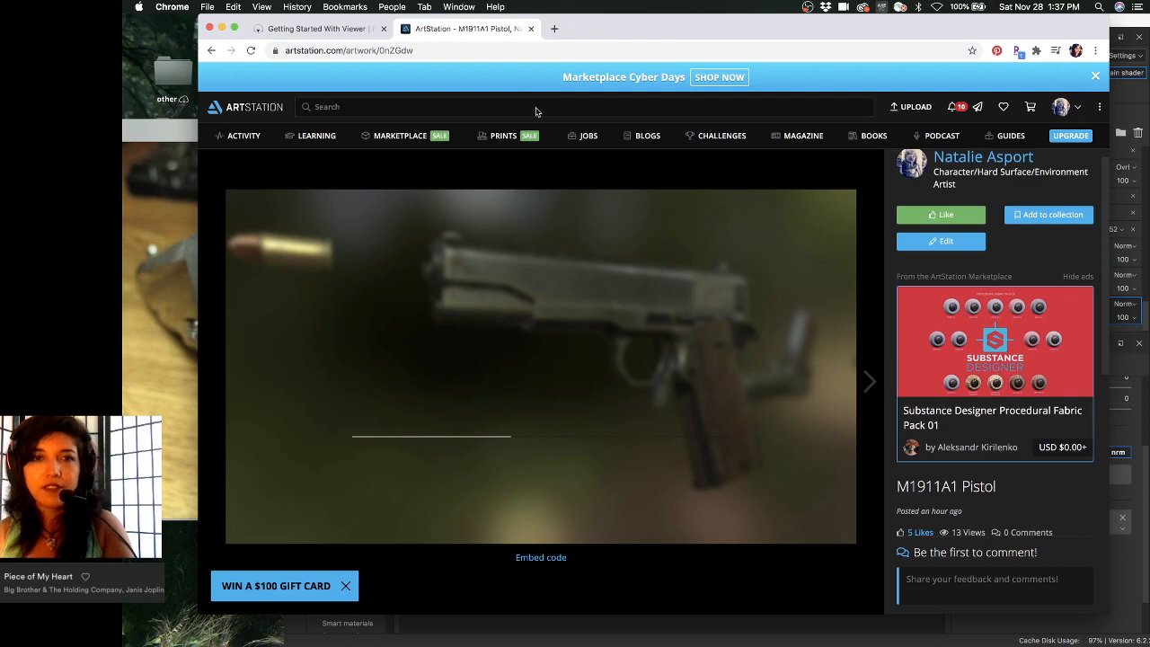
left_click_drag(674, 34, 644, 34)
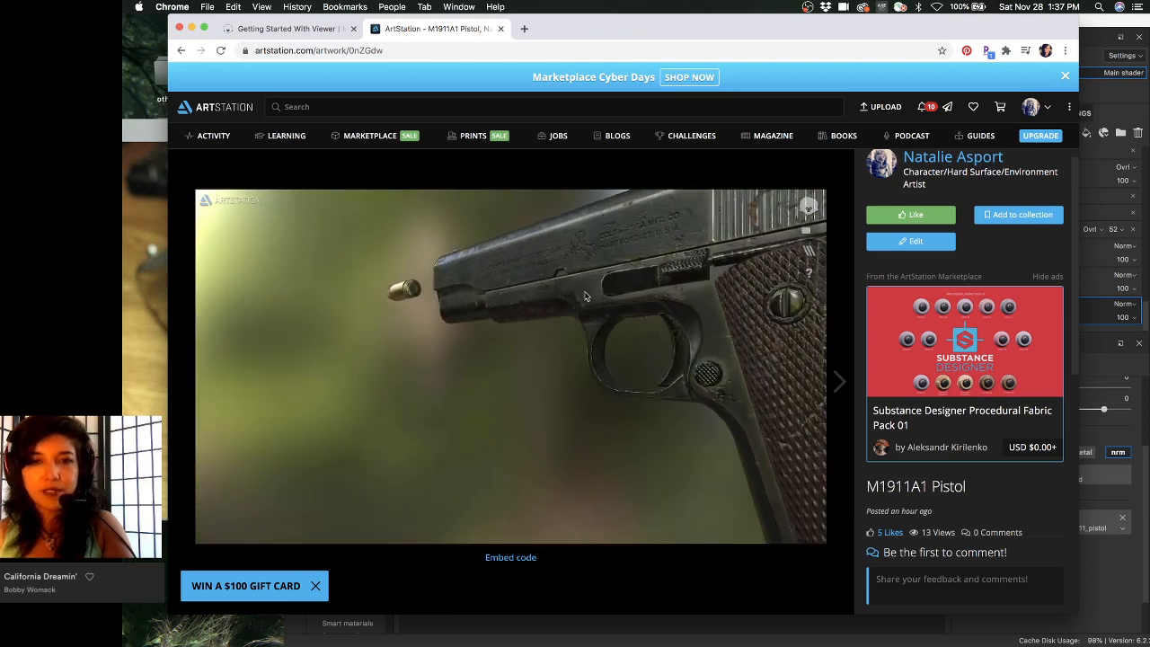
- Bring Substance Painter forward, enlarge the Layers panel, and switch the viewports to Material mode with M
left_click(1089, 34)
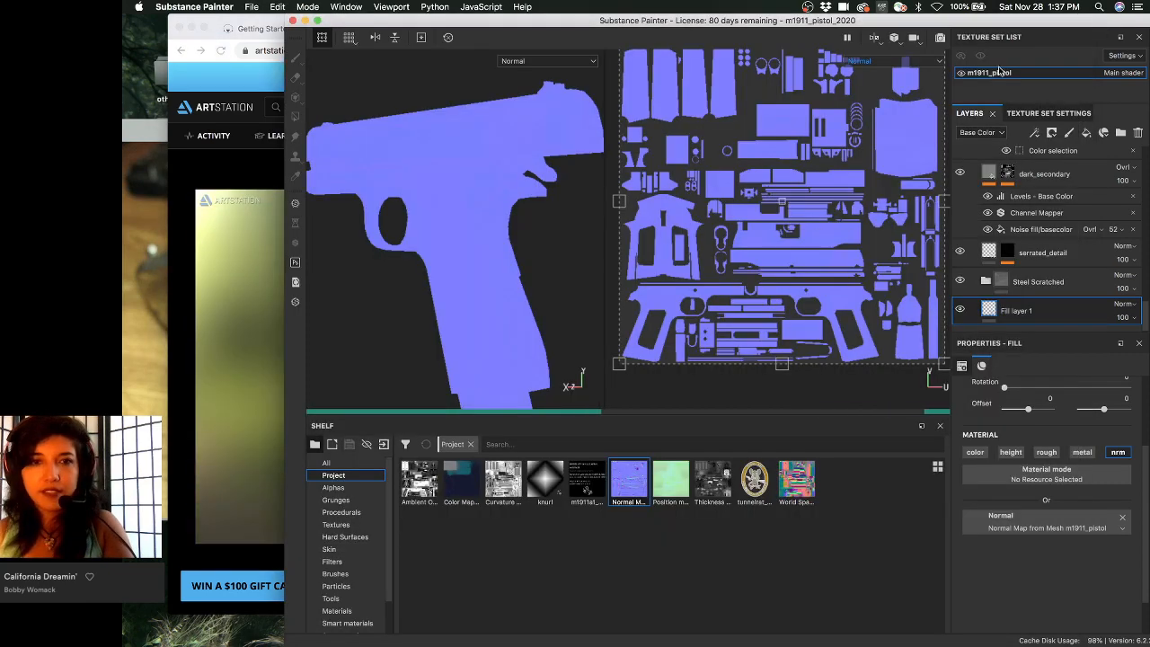
mouse_move(528, 248)
left_mouse_down("alt")
mouse_move(552, 226)
mouse_move(515, 264)
left_mouse_up("alt")
middle_click_drag(515, 264, 539, 239, "alt")
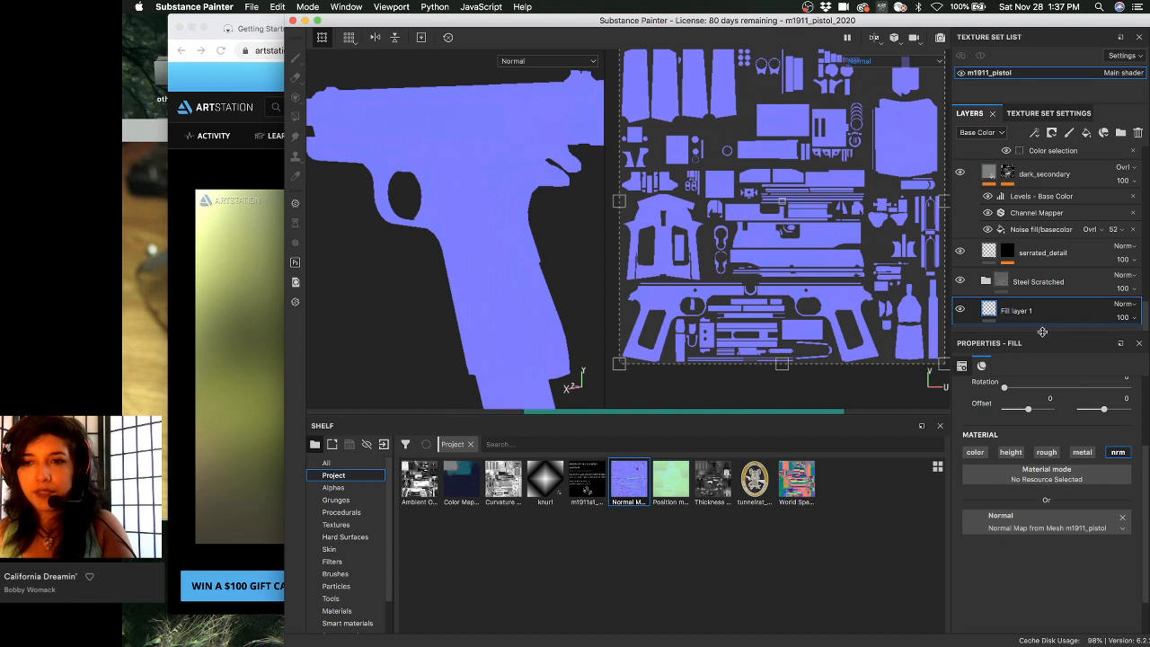
left_click_drag(1042, 337, 1040, 410)
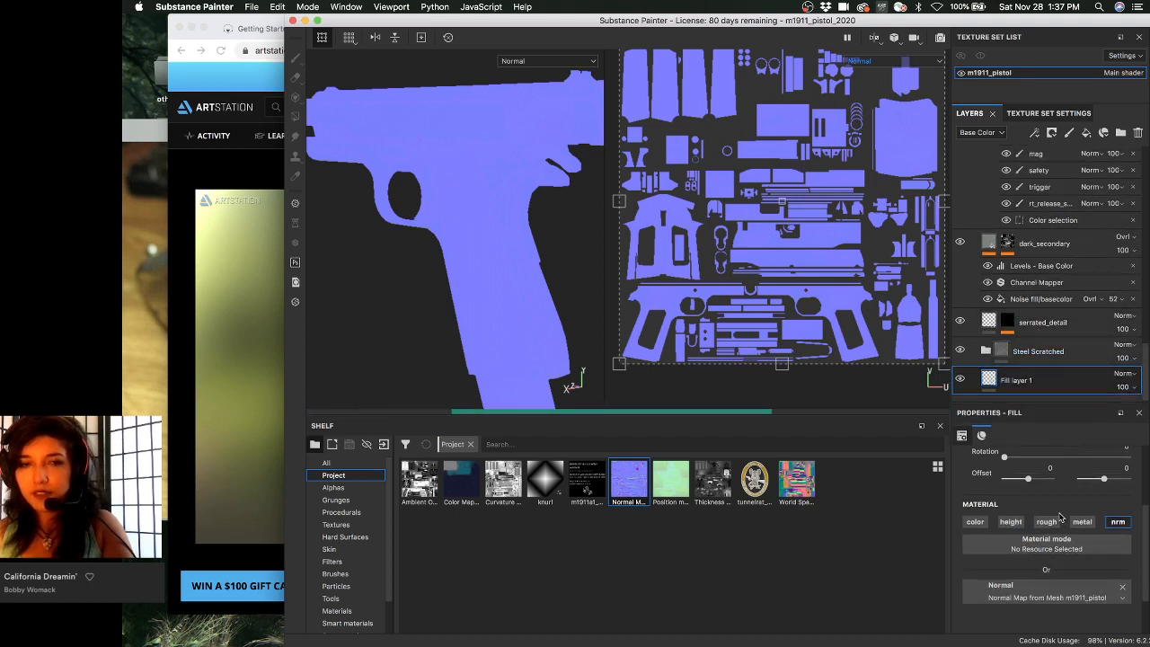
left_click_drag(409, 152, 428, 176, "alt")
key("m")
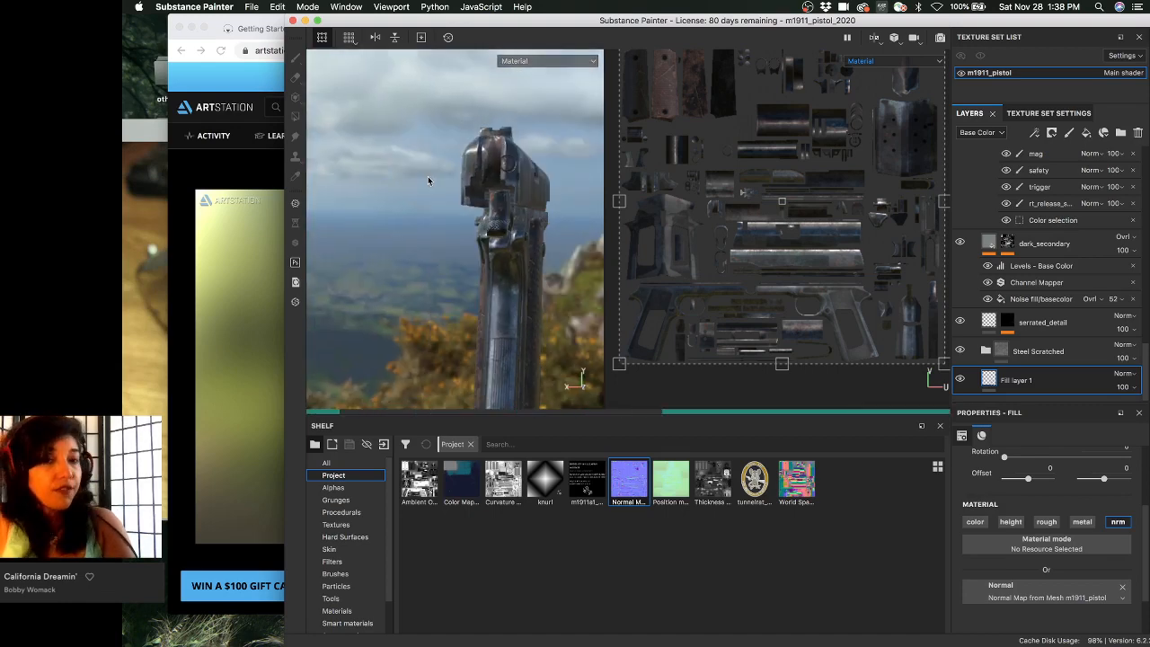
- Bring the r921kx.jpg reference photo to the front and move it to the left
left_click(155, 212)
left_click_drag(401, 135, 278, 140)
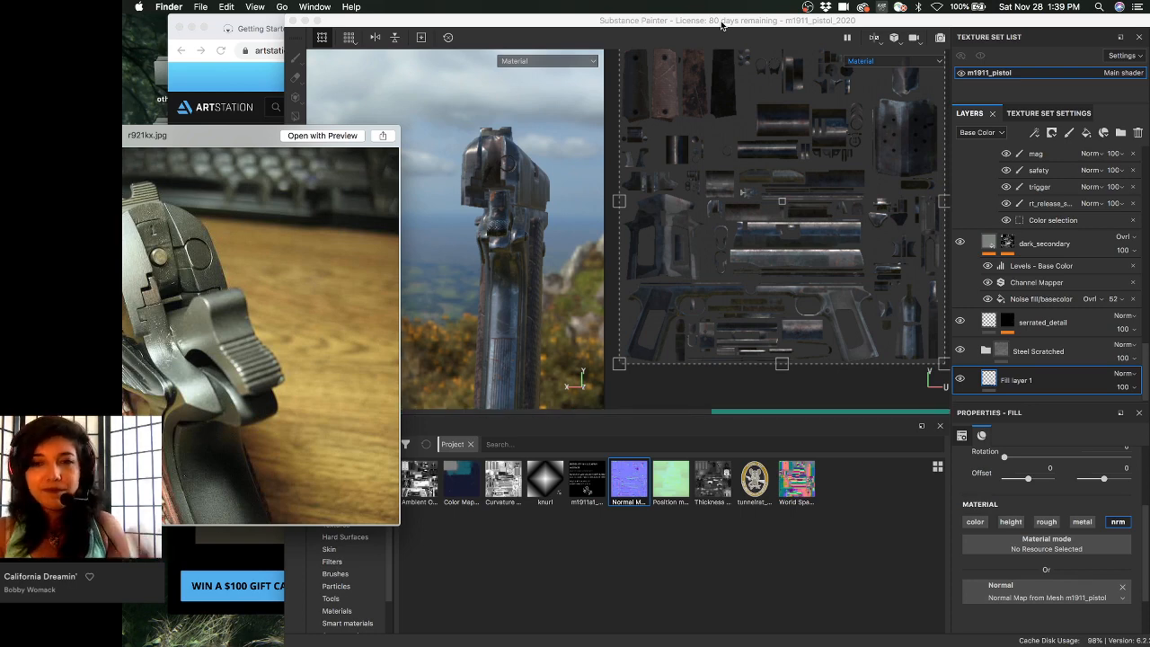
- Bring Substance Painter forward and orbit to inspect the pistol's rear and left side up close
left_click(516, 13)
mouse_move(511, 196)
left_mouse_down("alt")
mouse_move(545, 189)
mouse_move(516, 157)
mouse_move(469, 173)
mouse_move(519, 182)
left_mouse_up("alt")
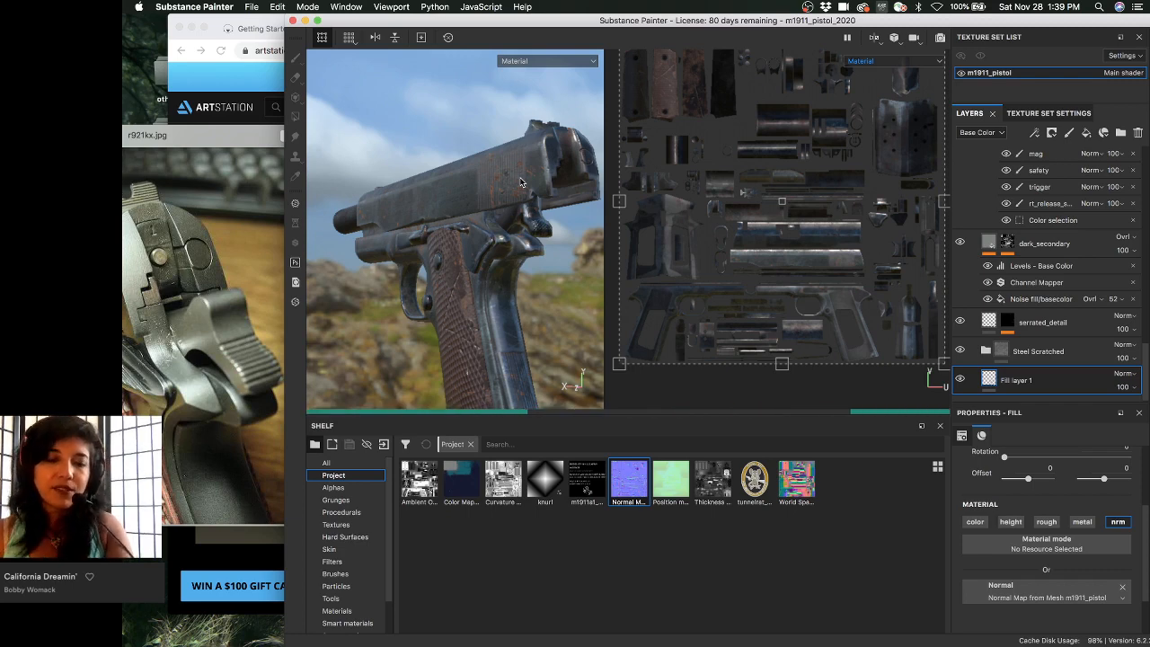
left_click_drag(519, 182, 466, 234, "alt")
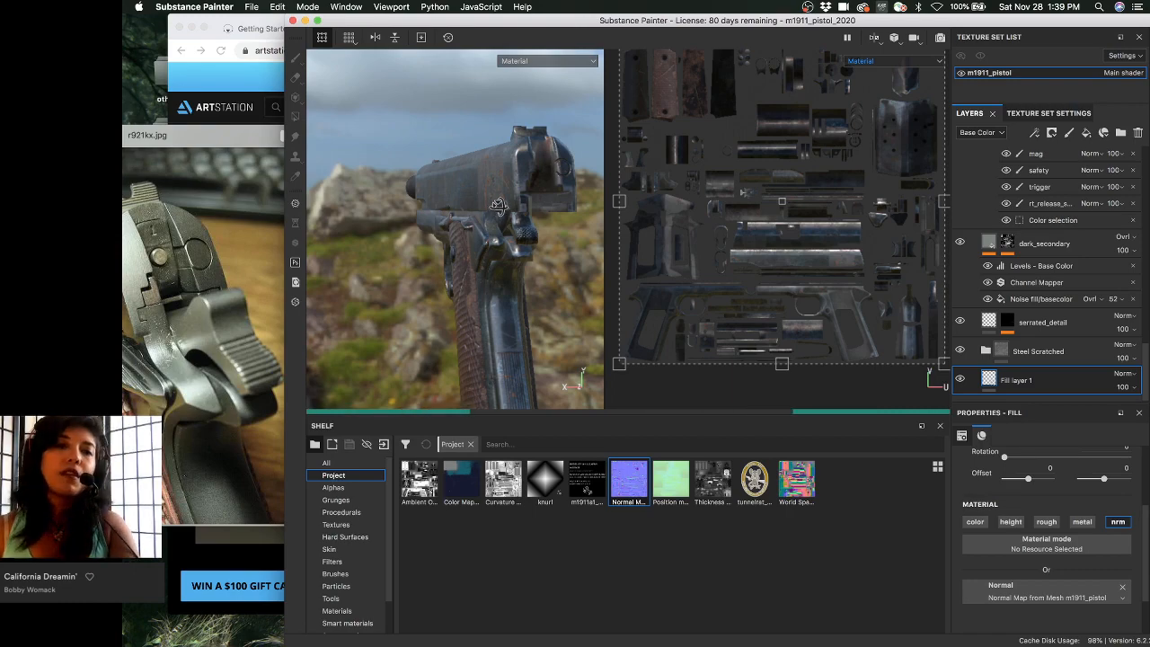
left_click_drag(498, 206, 561, 193, "alt")
right_click_drag(562, 193, 572, 260, "alt")
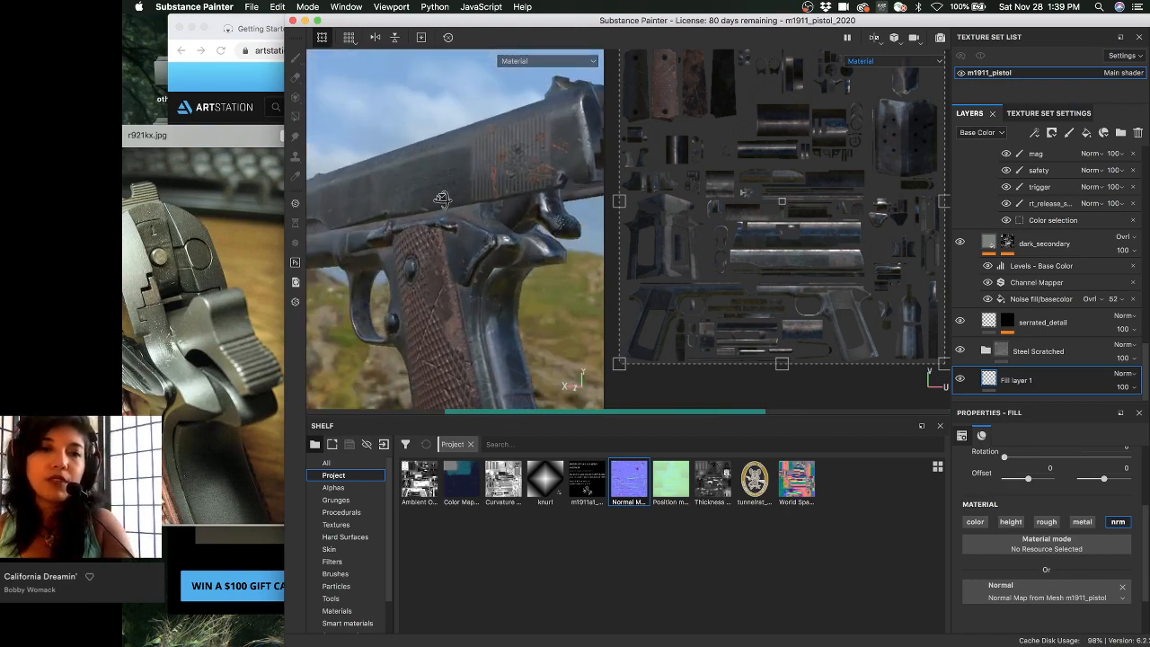
left_click_drag(442, 199, 499, 183, "alt")
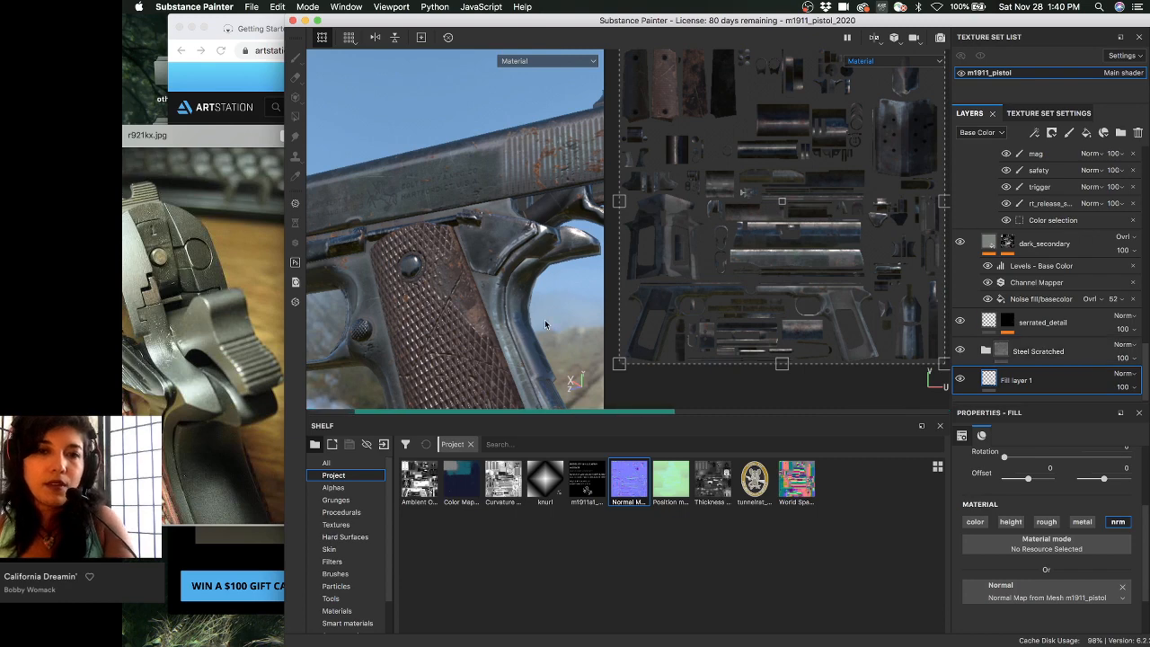
- Orbit around the grip from below and behind, ending on a tilted side view of the slide
left_click_drag(591, 288, 516, 216, "alt")
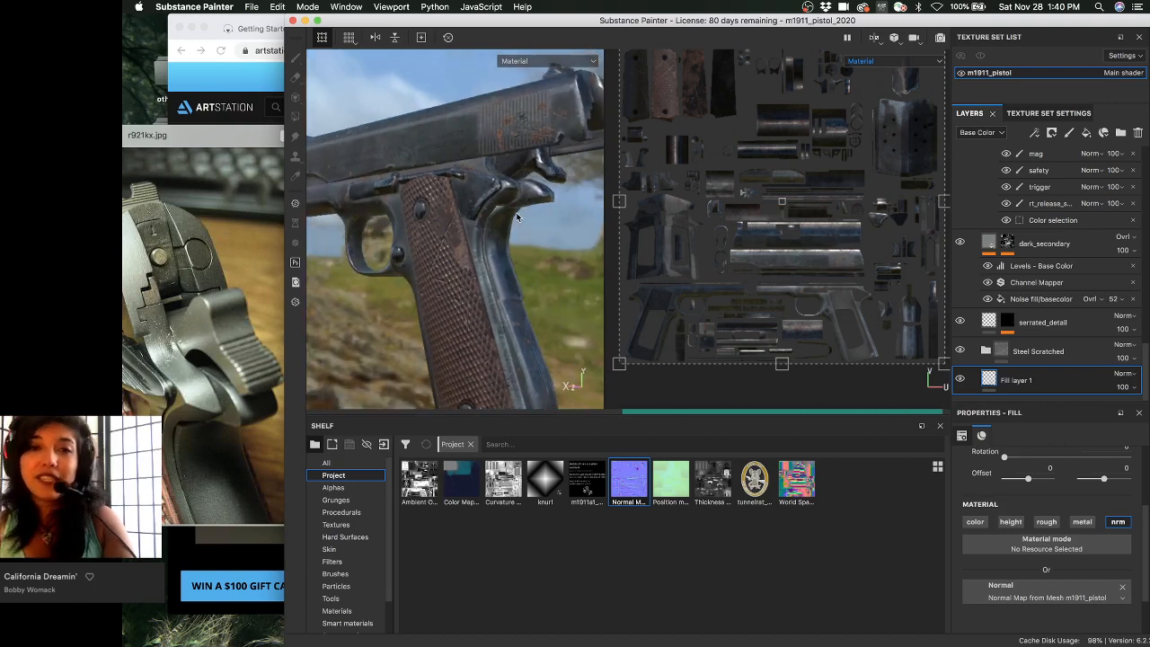
mouse_move(494, 318)
left_mouse_down("alt")
mouse_move(486, 329)
mouse_move(505, 329)
left_mouse_up("alt")
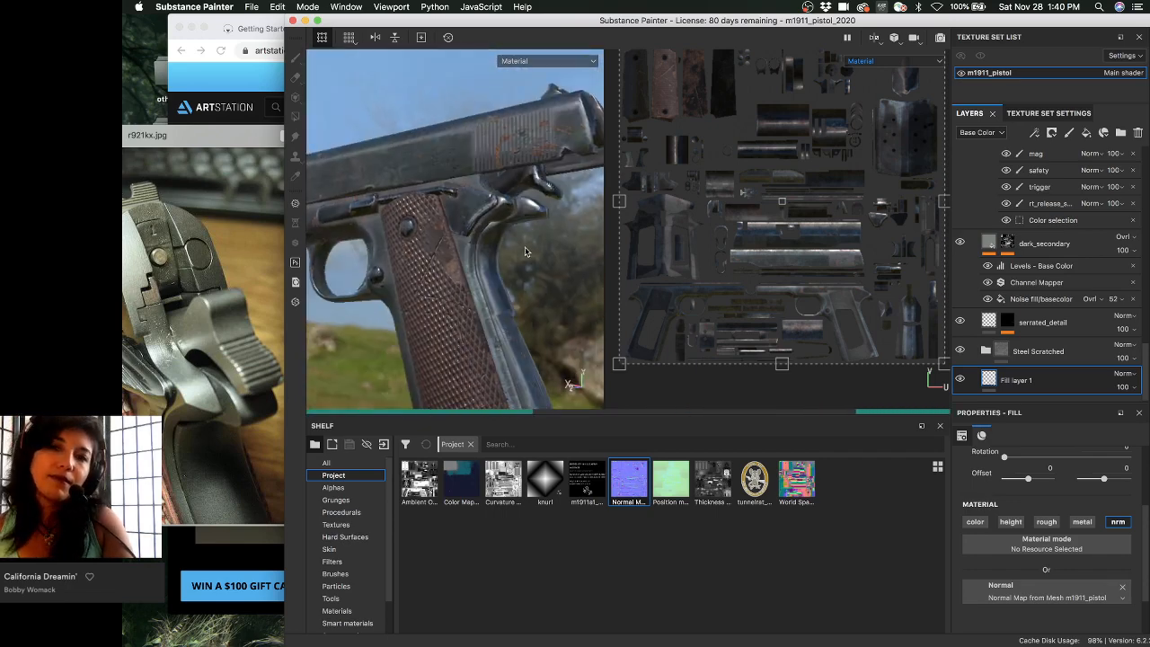
left_click_drag(523, 233, 558, 223, "alt")
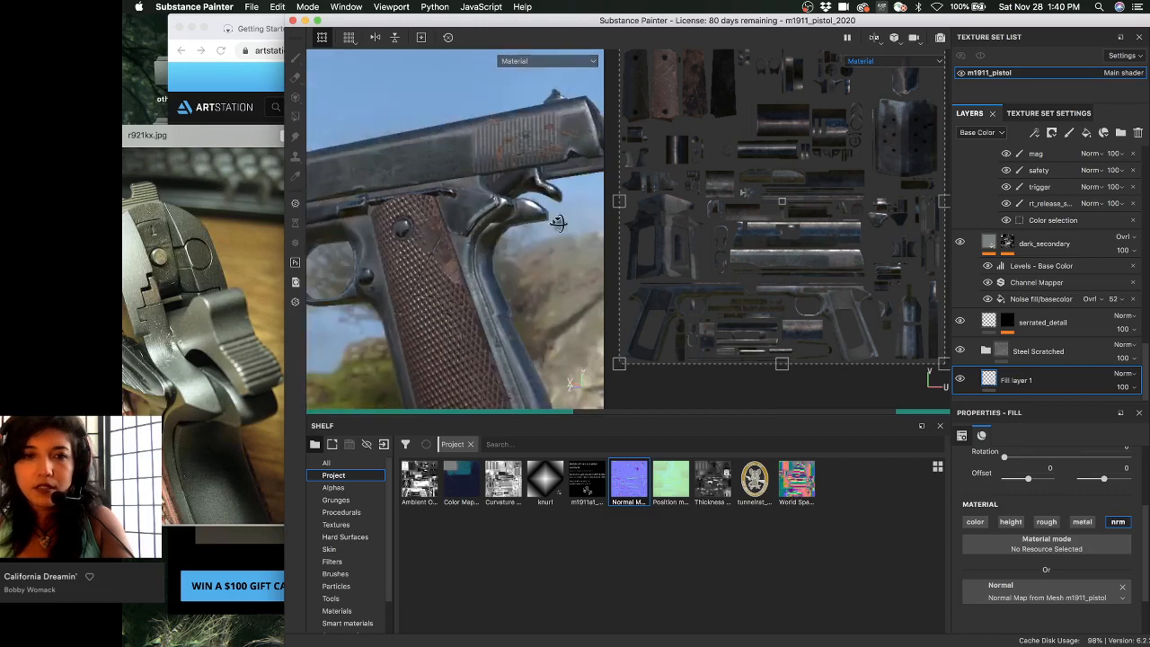
middle_click_drag(559, 223, 475, 225, "alt")
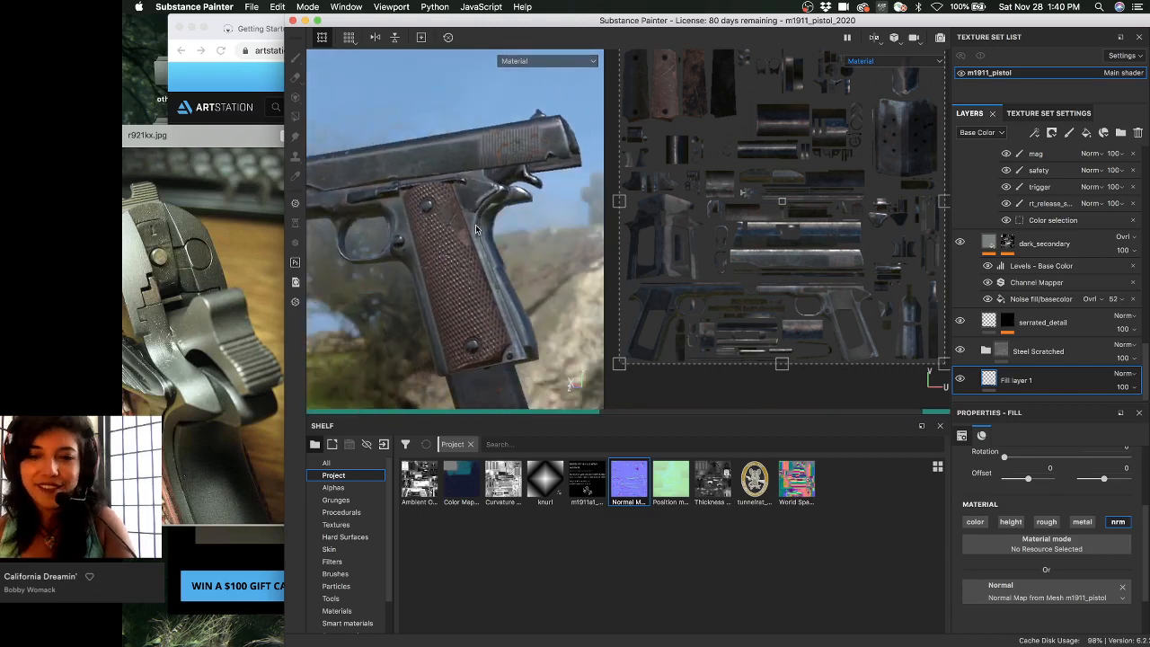
mouse_move(515, 240)
left_mouse_down("alt")
mouse_move(526, 233)
mouse_move(513, 238)
mouse_move(523, 253)
left_mouse_up("alt")
- Cycle the viewports through the normal, base color, roughness and metallic channels
key("c")
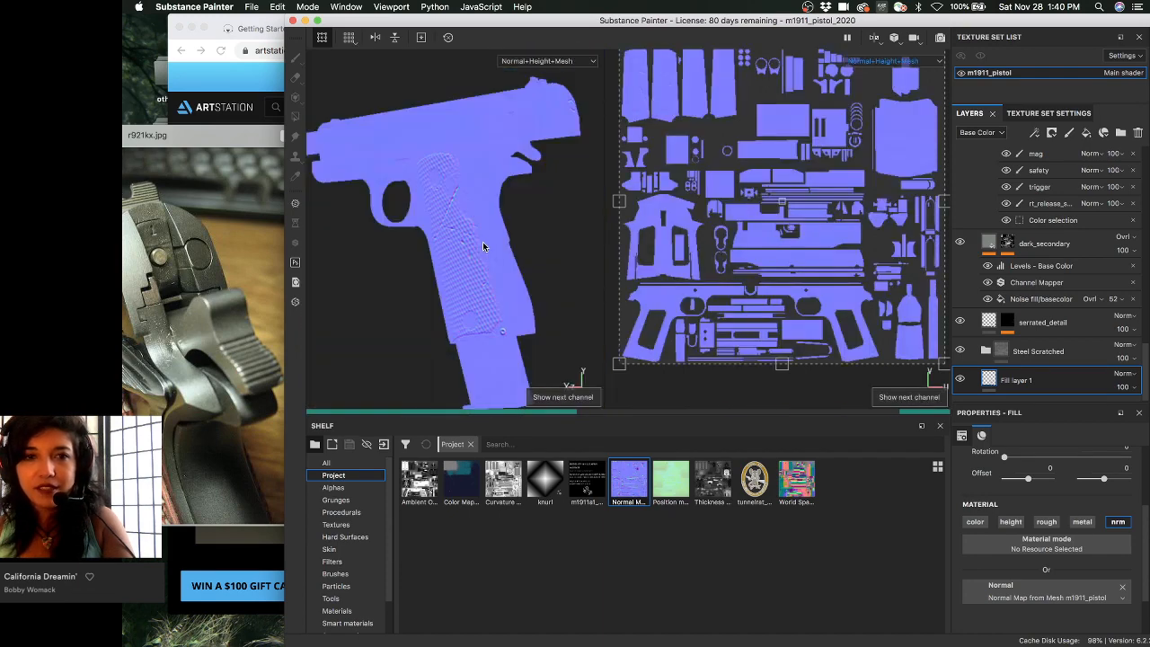
left_click_drag(502, 243, 524, 241, "alt")
key("c")
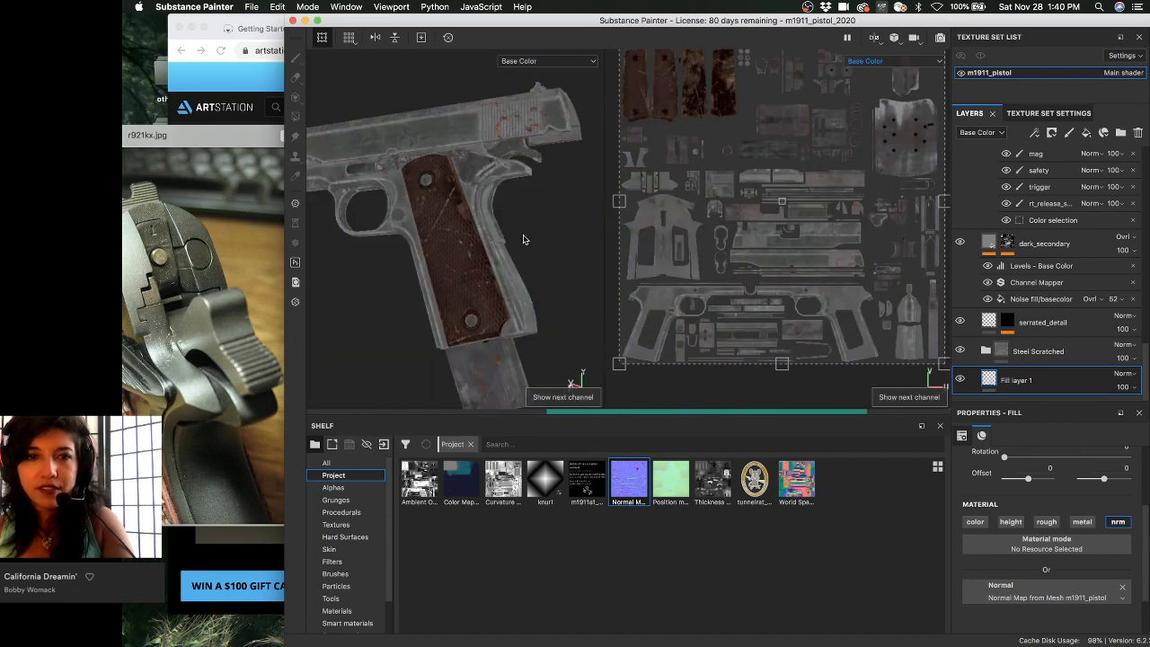
key("c")
key("c")
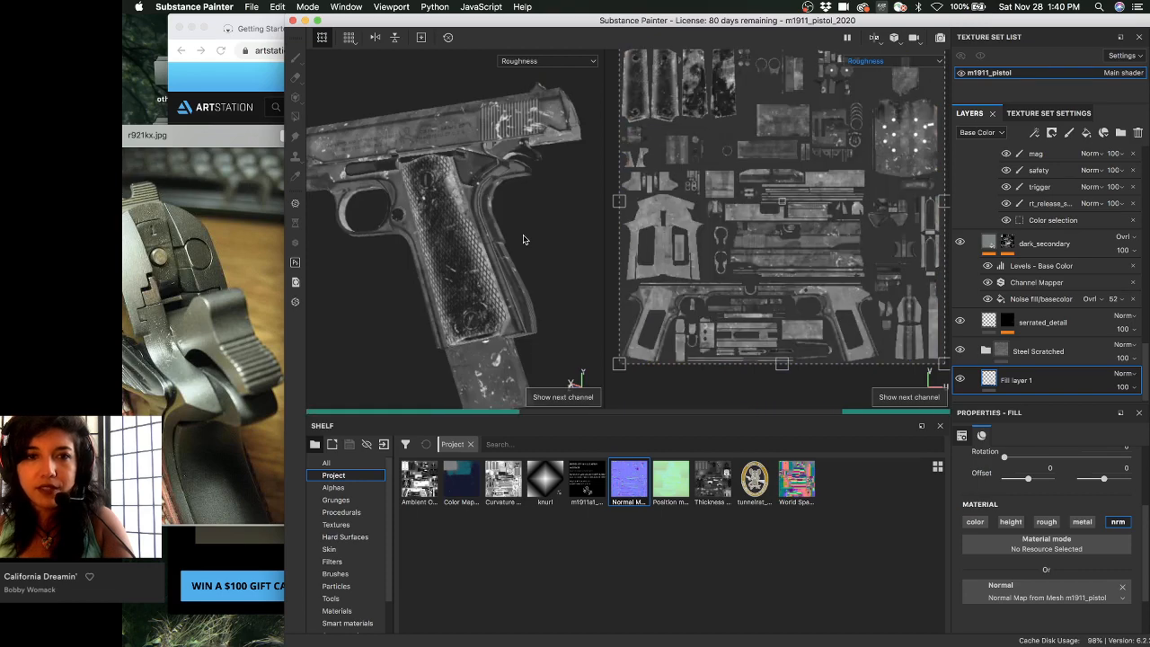
key("shift+c")
- In Texture Set Settings keep normal mixing on Replace, then return to the full material view
left_click(1048, 113)
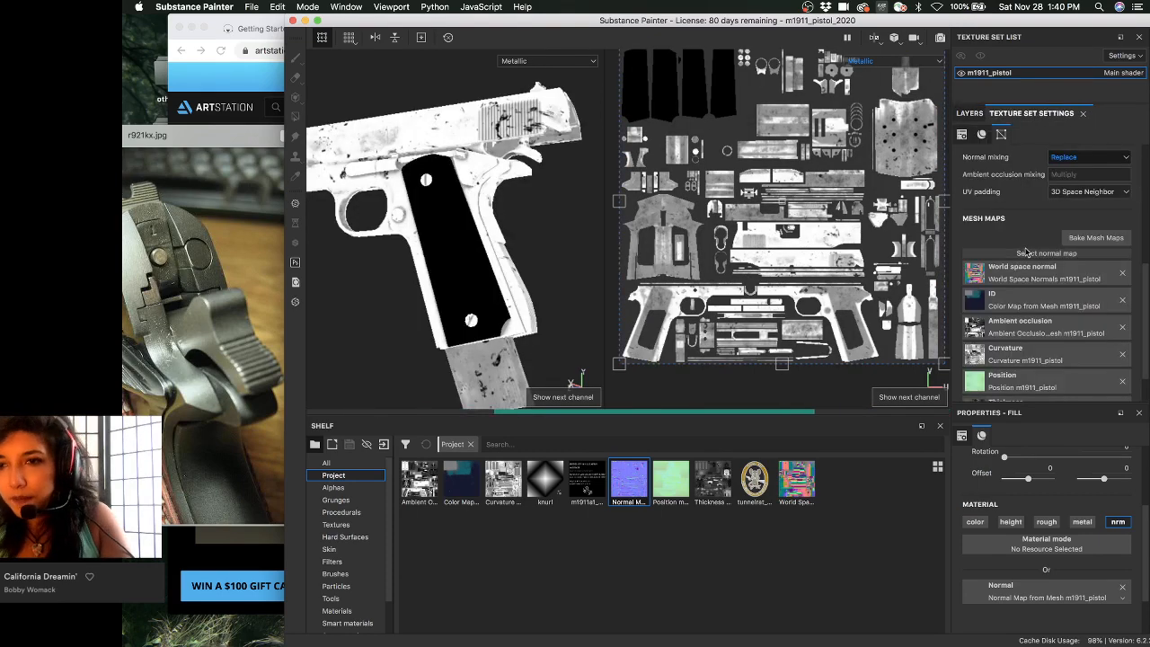
scroll(1028, 287, "up", 3)
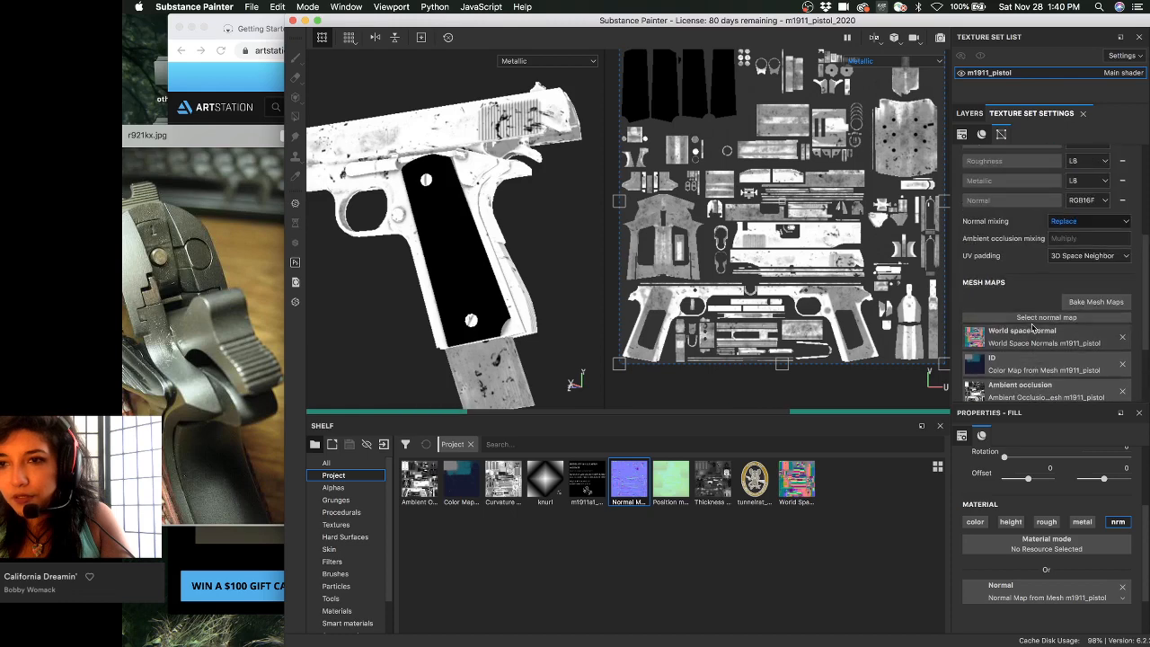
scroll(1032, 296, "down", 2)
left_click(1086, 185)
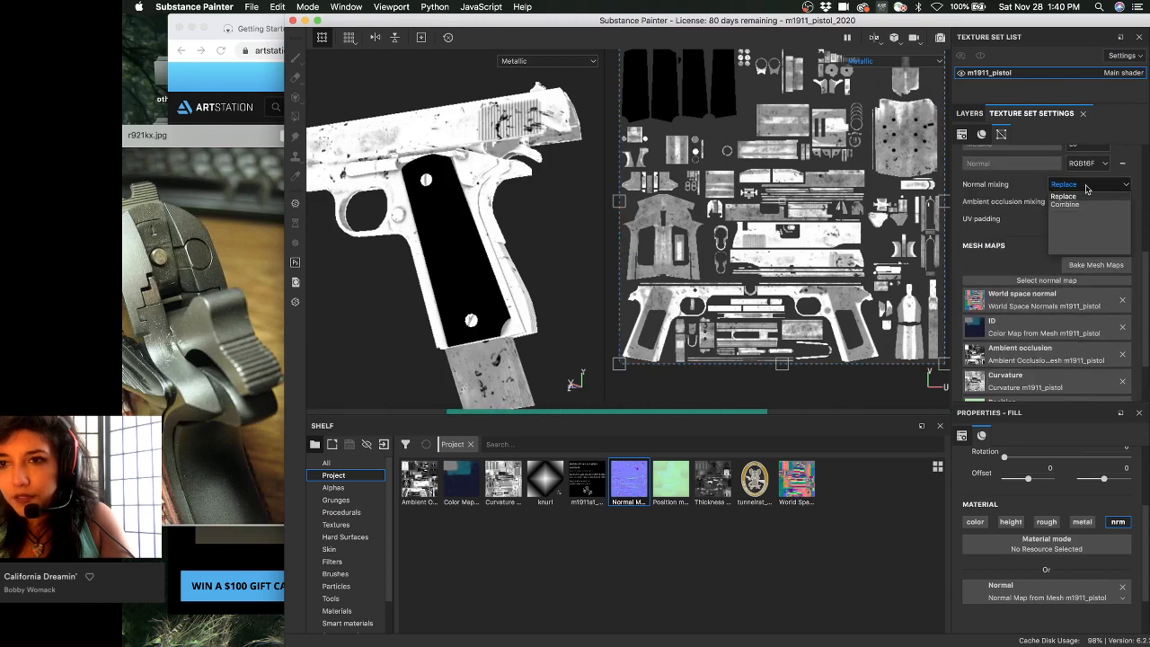
left_click(1086, 187)
scroll(1019, 523, "down", 2)
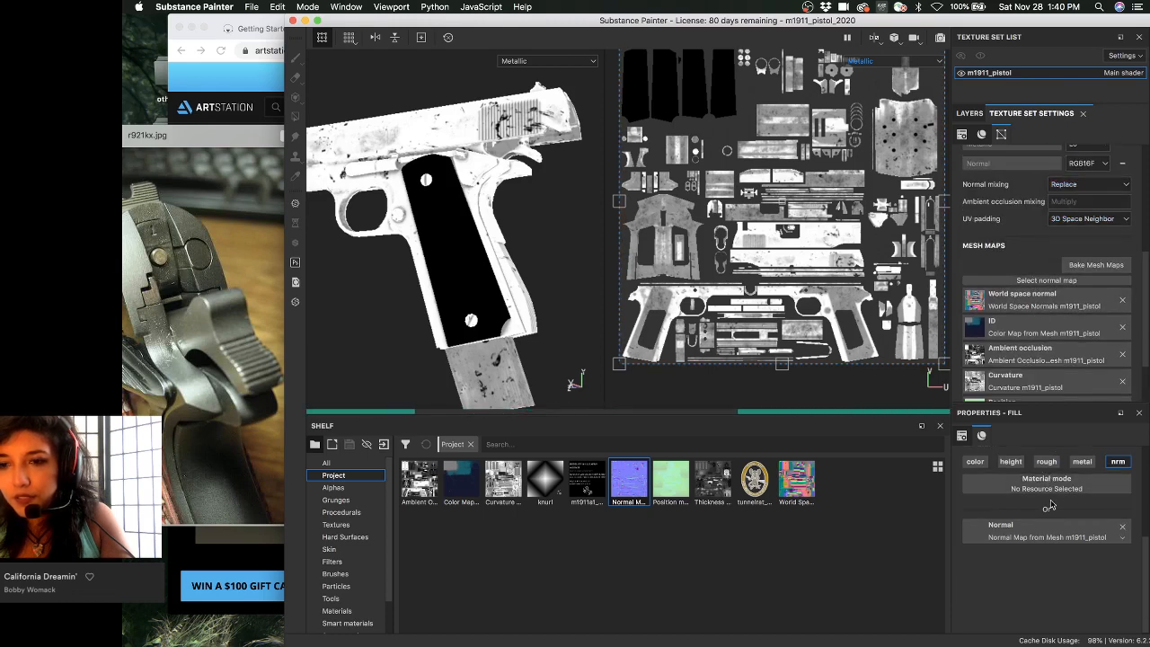
left_click_drag(521, 265, 536, 256, "alt")
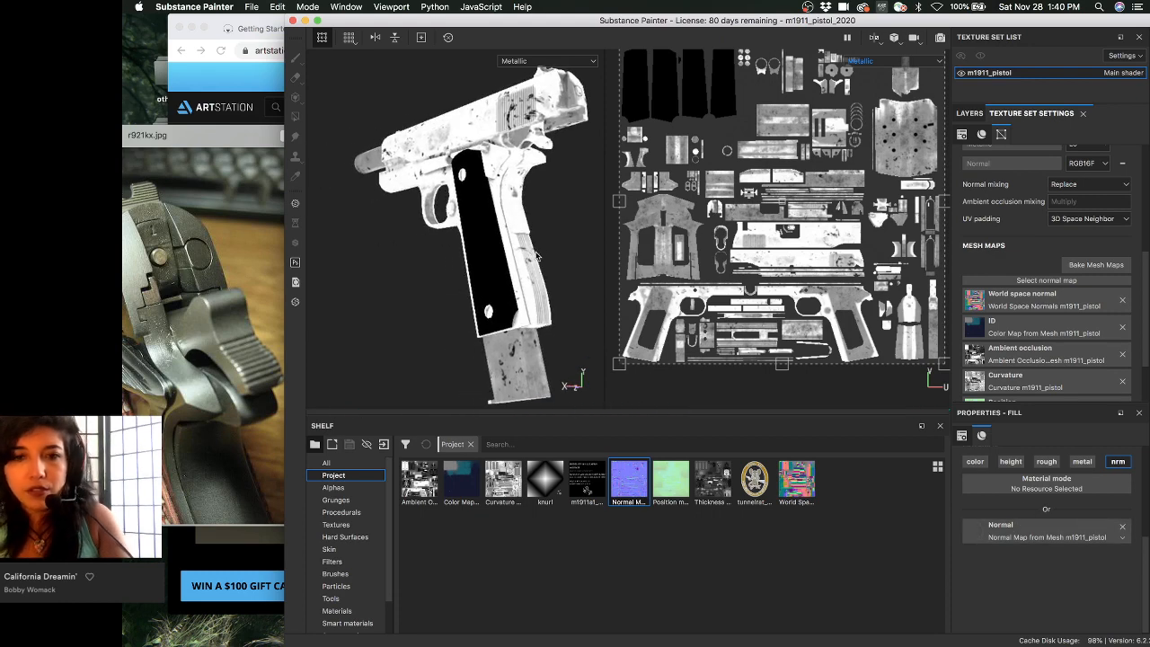
key("m")
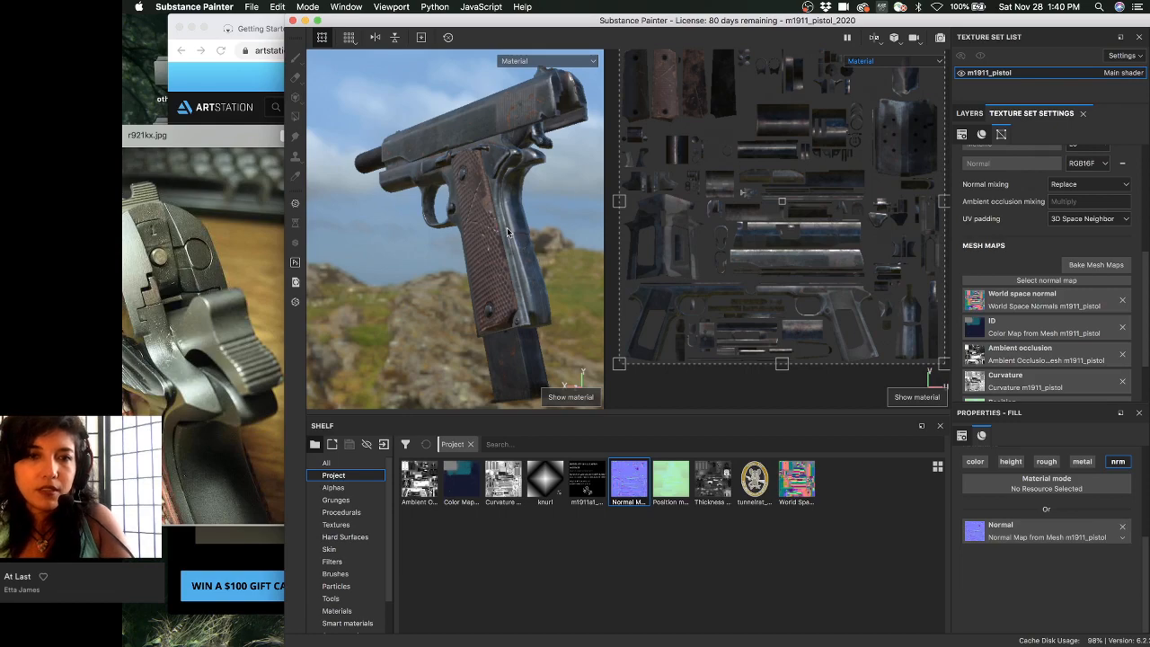
- Cycle to a single-channel view and try Combine in the normal mixing dropdown
key("c")
left_click_drag(507, 231, 464, 228, "alt")
key("m")
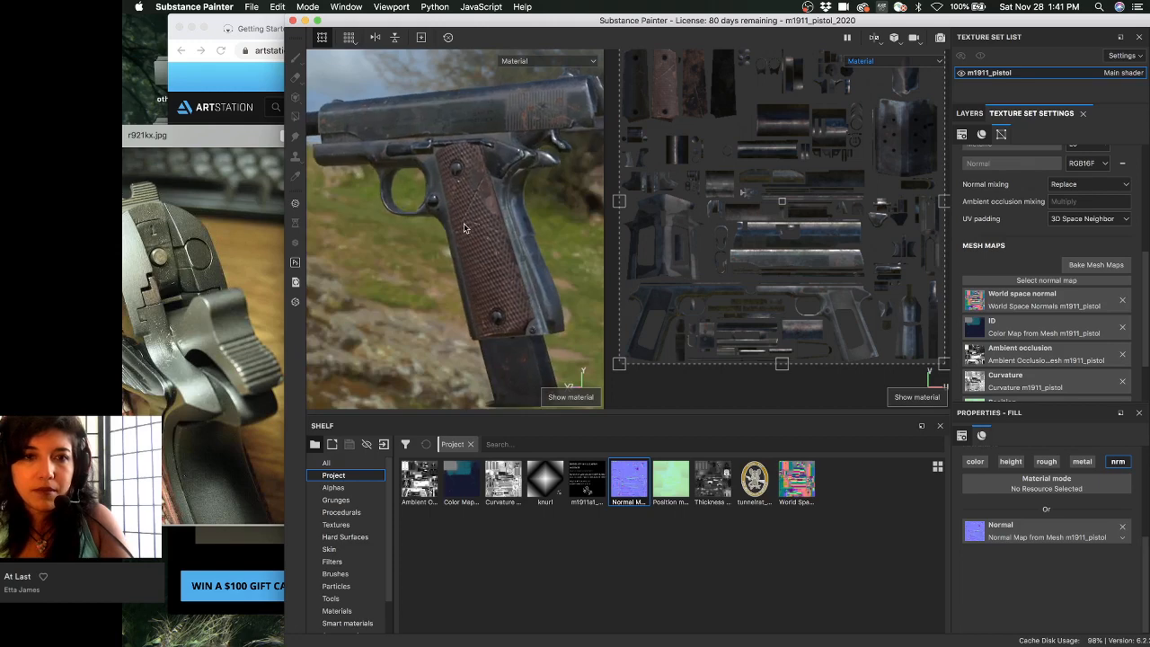
key("c")
key("c")
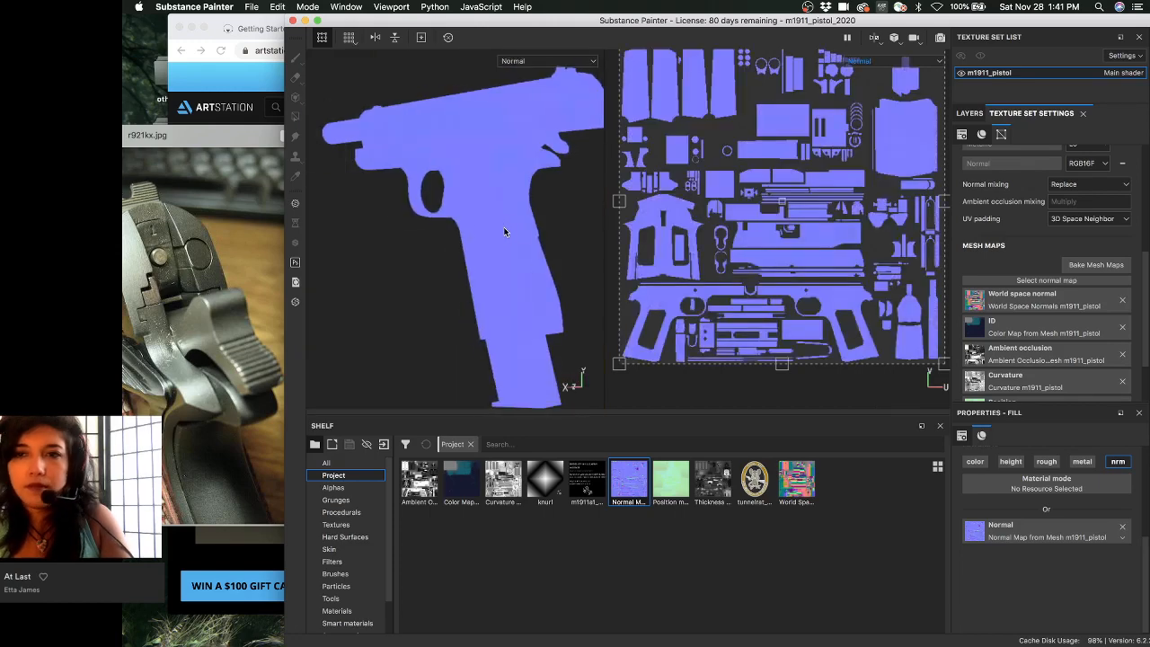
left_click(1065, 186)
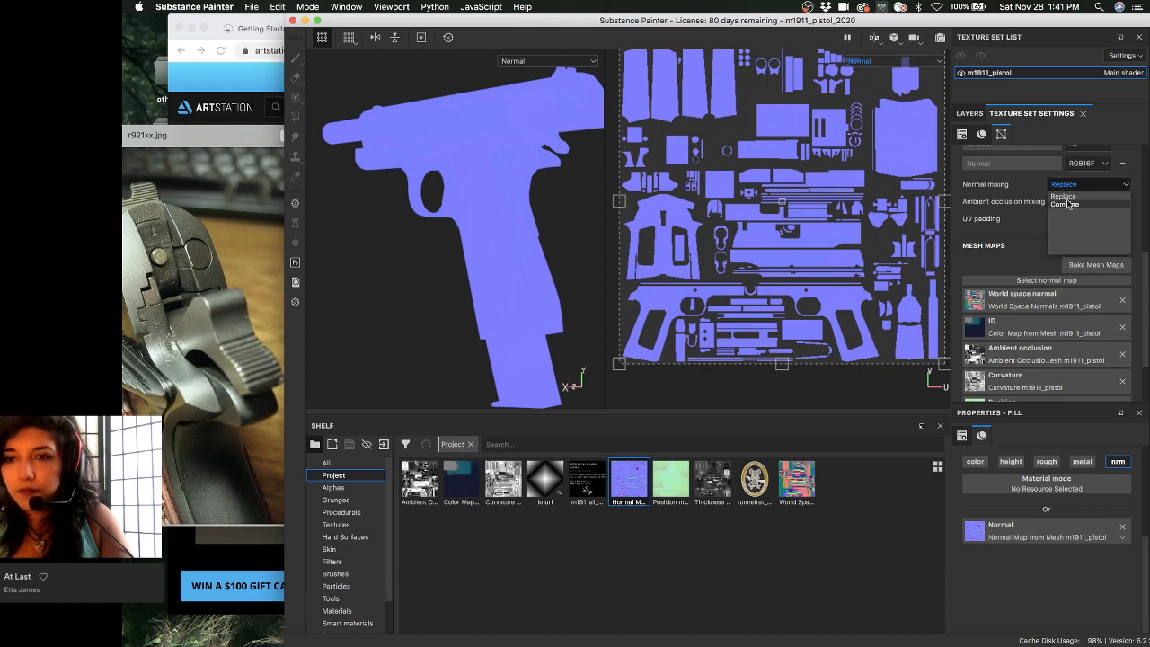
left_click(1065, 205)
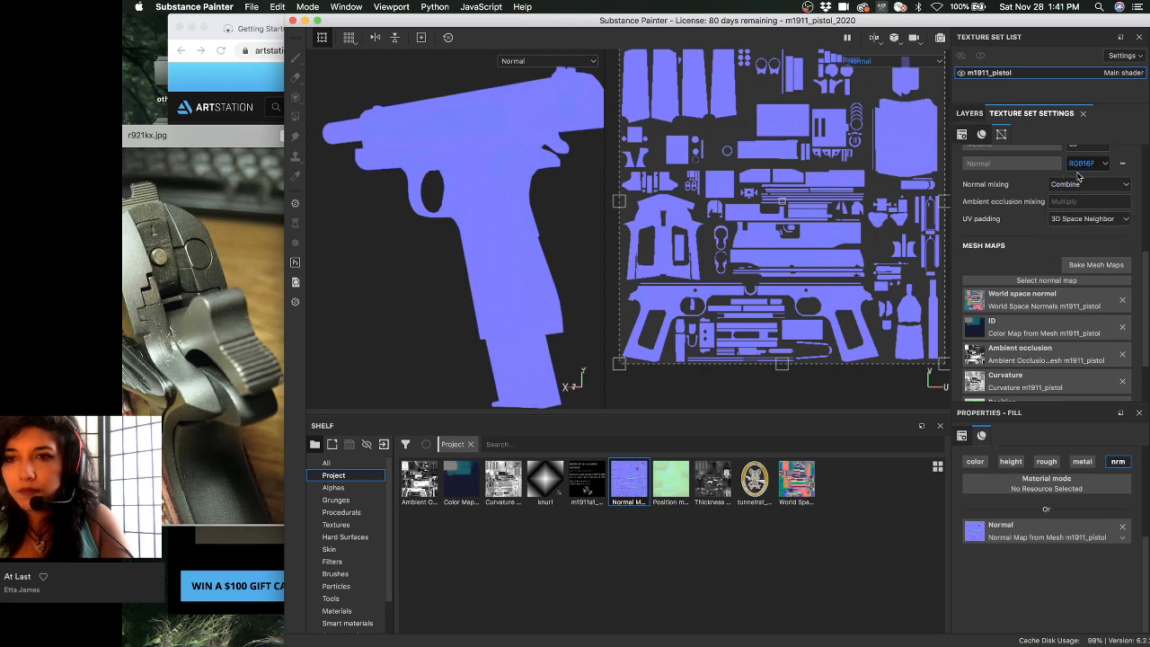
left_click(1080, 185)
left_click(1079, 198)
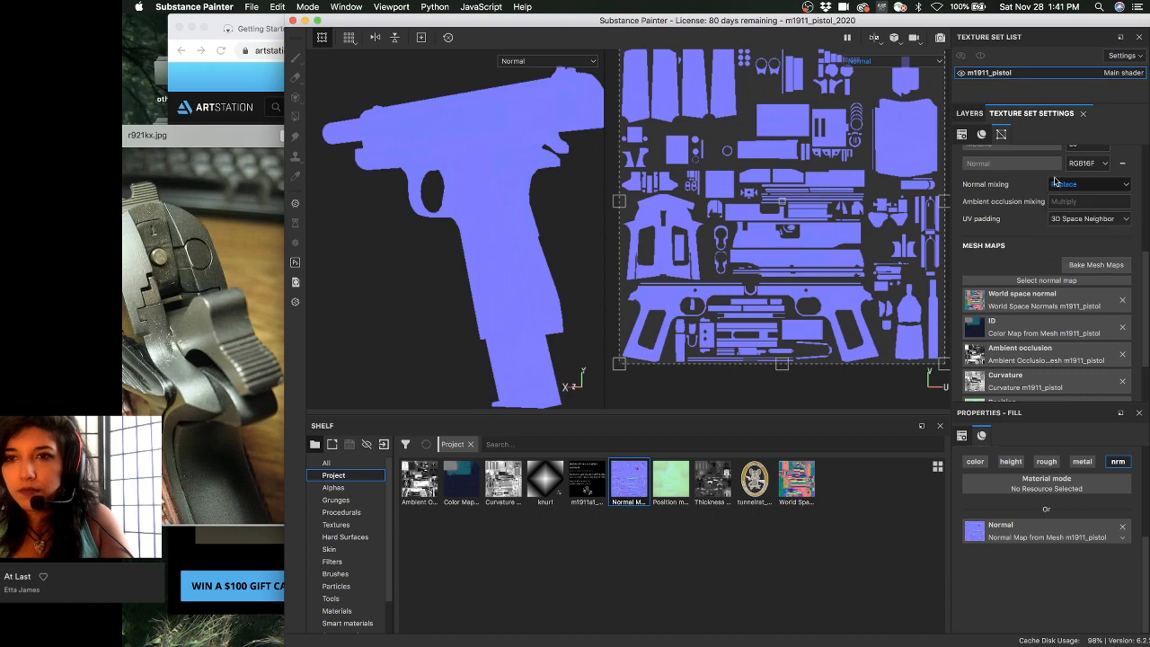
- Set the texture set size to 1024 and return to the layer stack
scroll(1033, 234, "up", 5)
left_click(1031, 234)
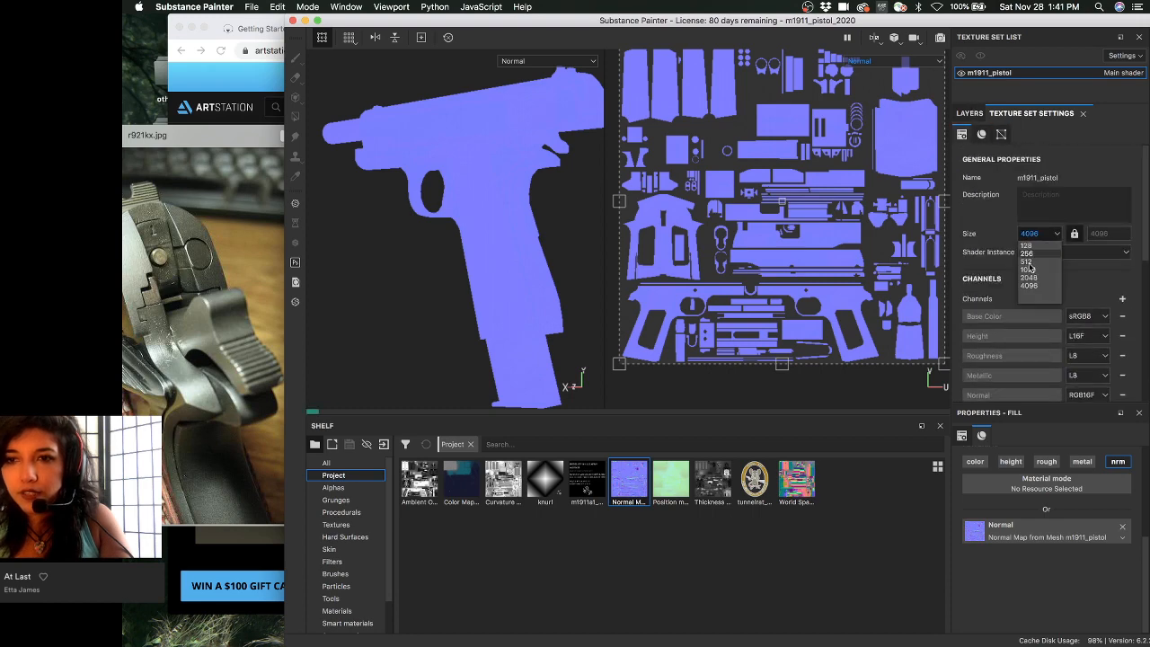
left_click(1033, 269)
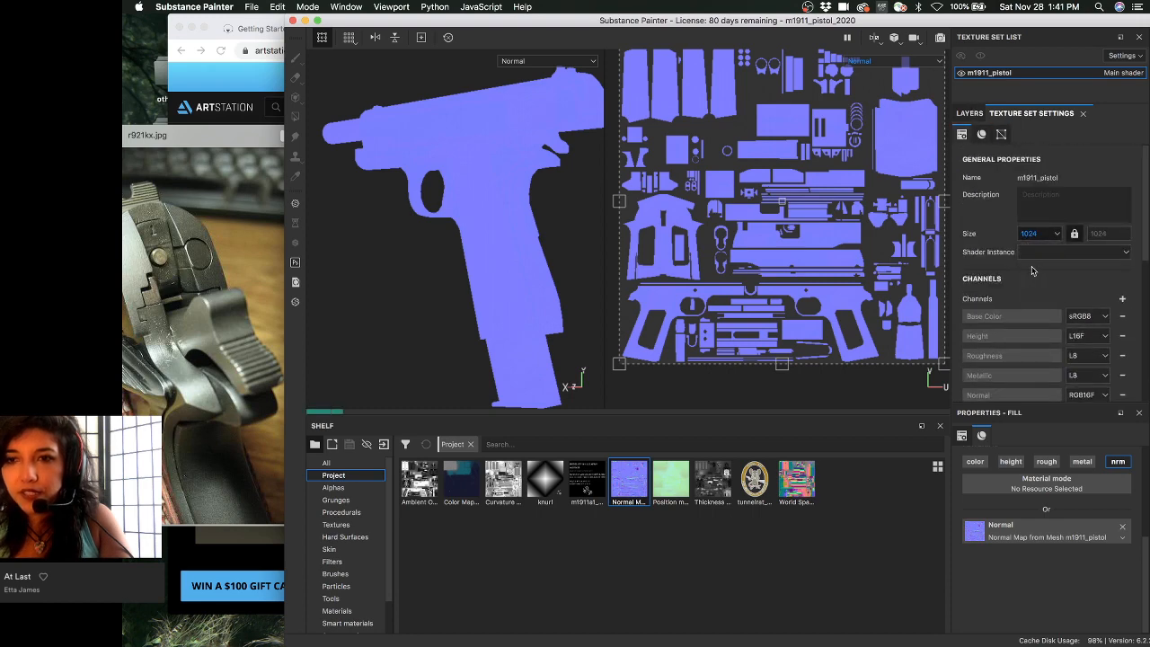
left_click(970, 115)
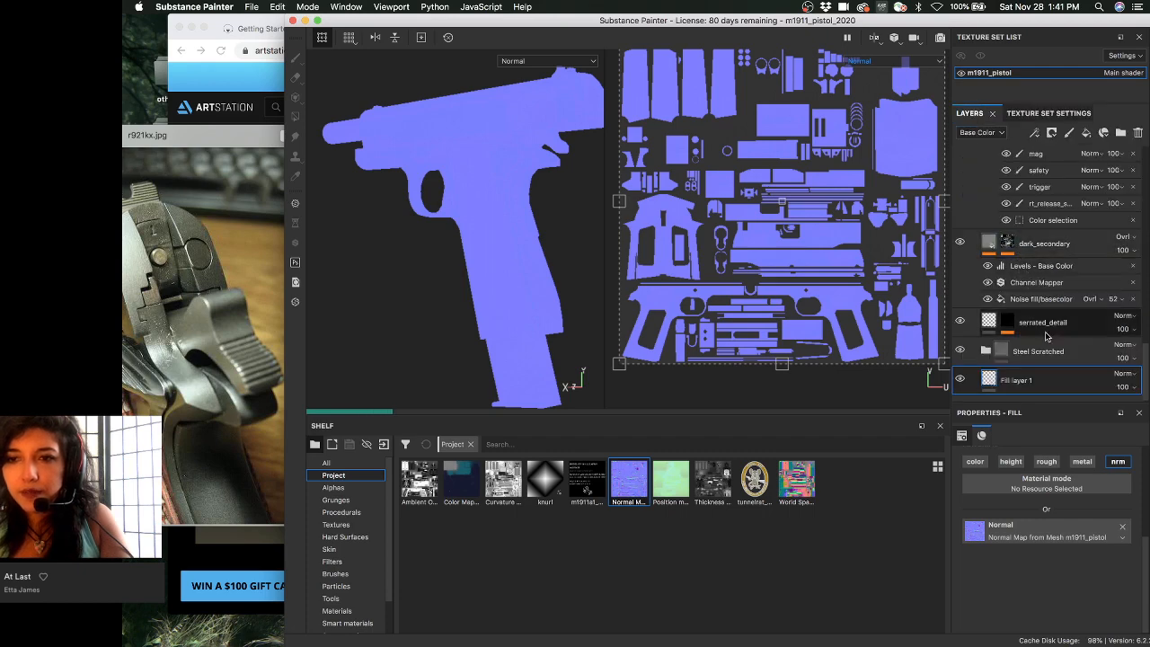
- Drag Fill layer 1 above all other layers and orbit the pistol to inspect the result
left_click_drag(1054, 385, 1084, 161)
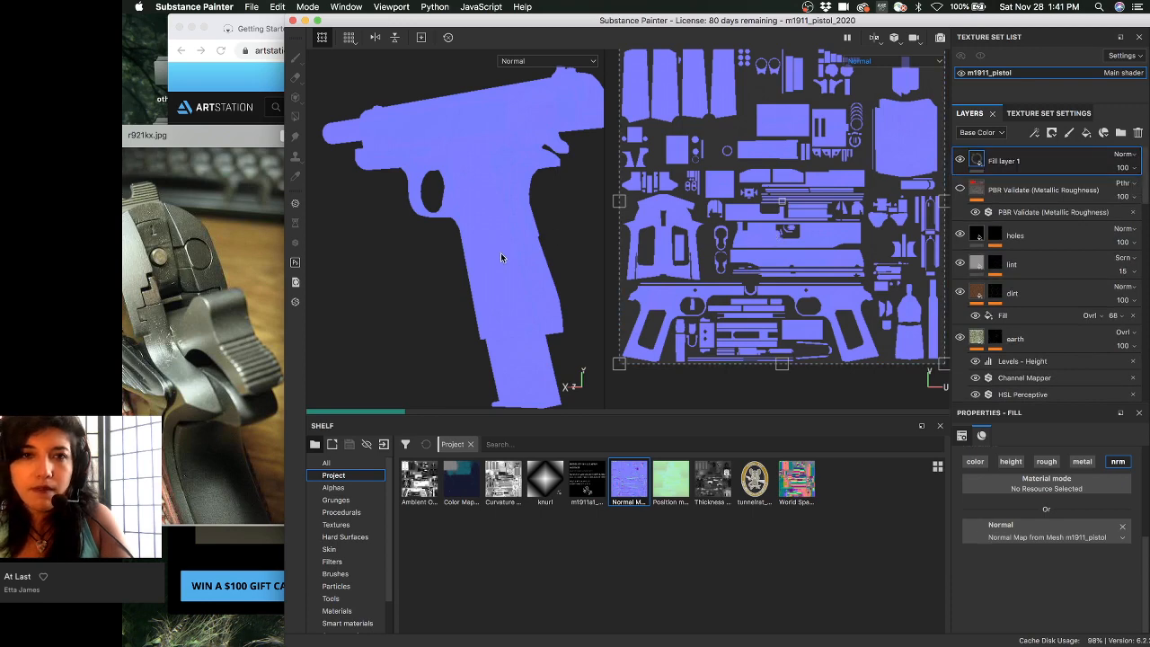
left_click_drag(501, 256, 488, 226, "alt")
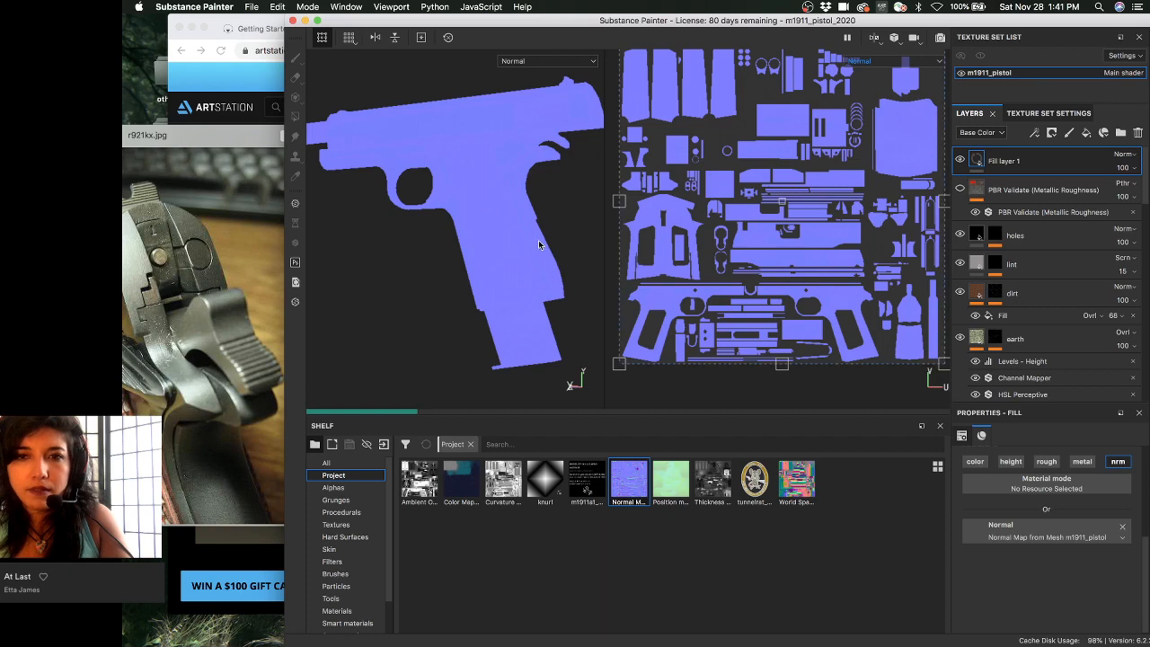
left_click_drag(512, 252, 483, 274, "alt")
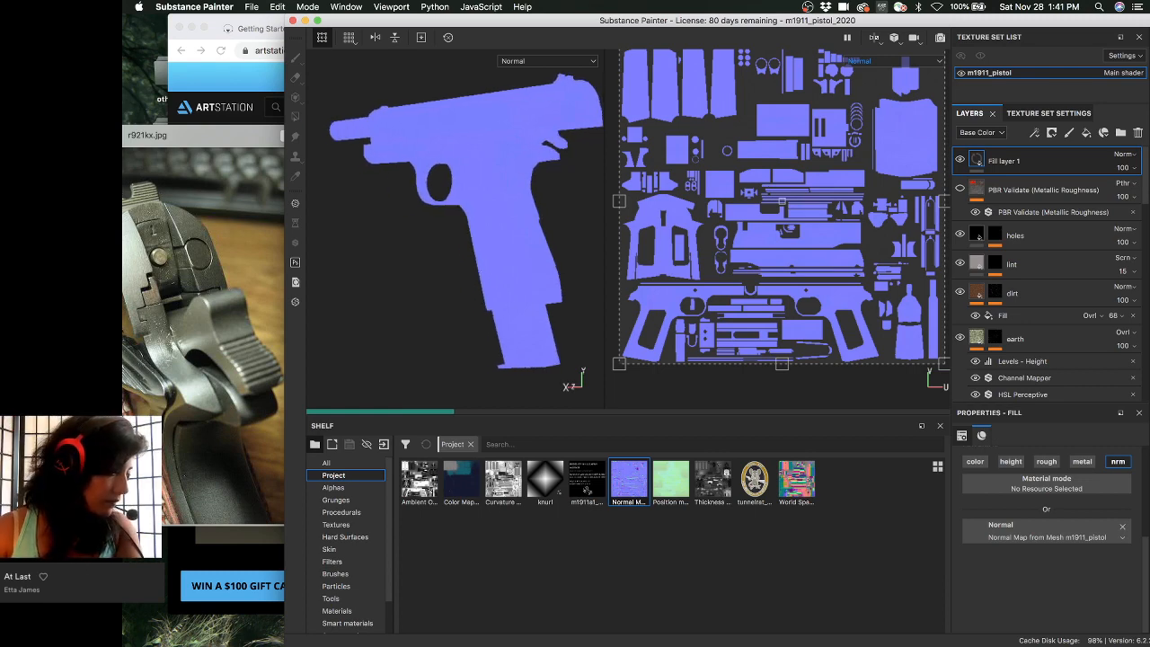
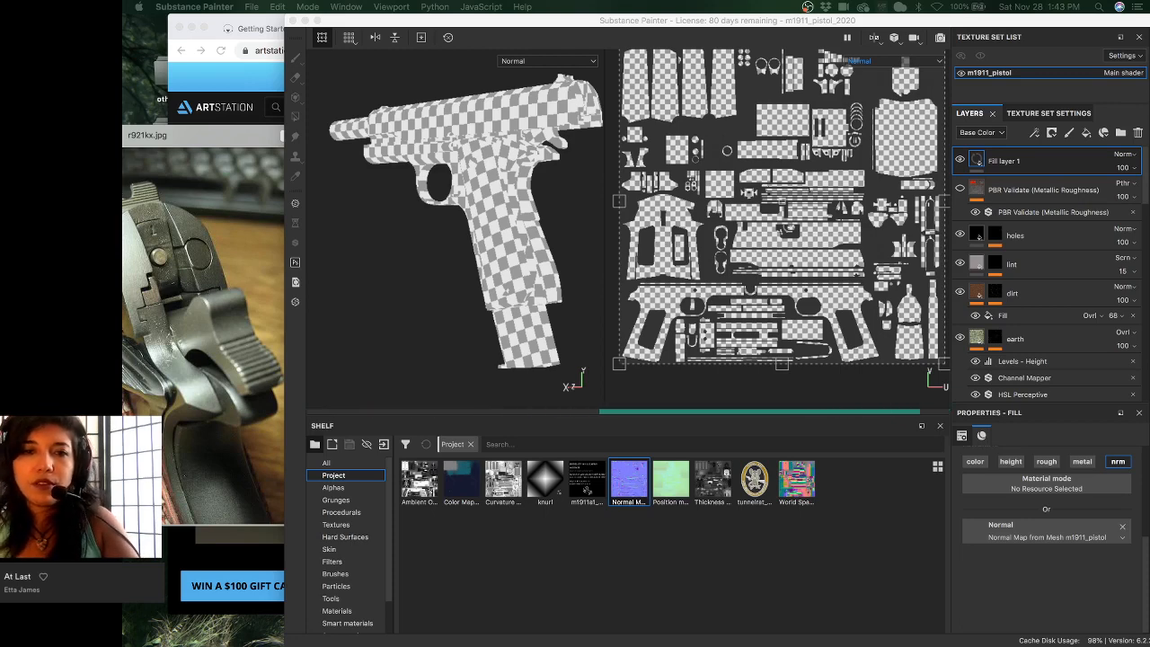
- Orbit the checker-textured pistol to a rear three-quarter view, then switch to the ArtStation M1911A1 page
left_click(405, 282)
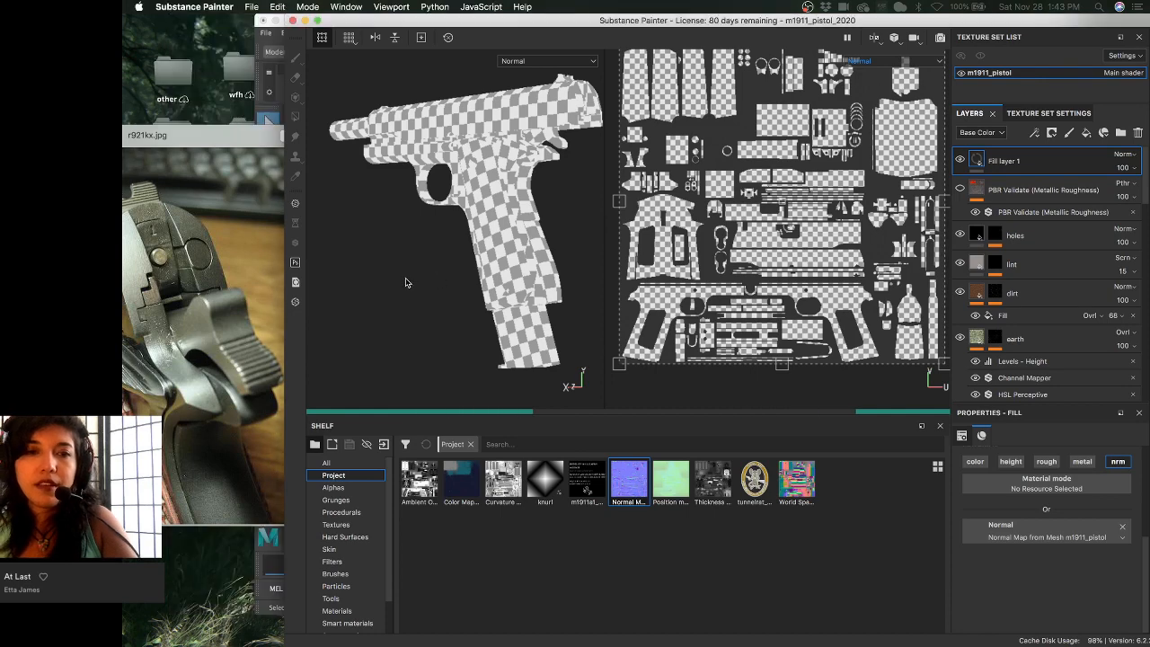
left_click_drag(405, 278, 350, 281, "alt")
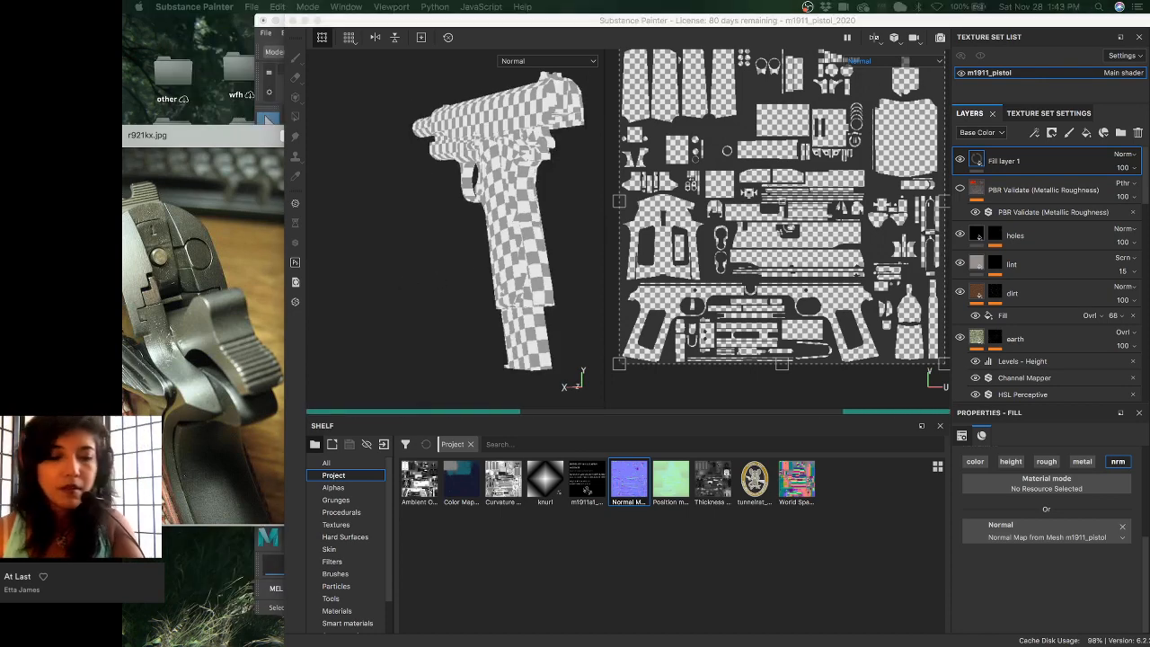
key("super+Tab")
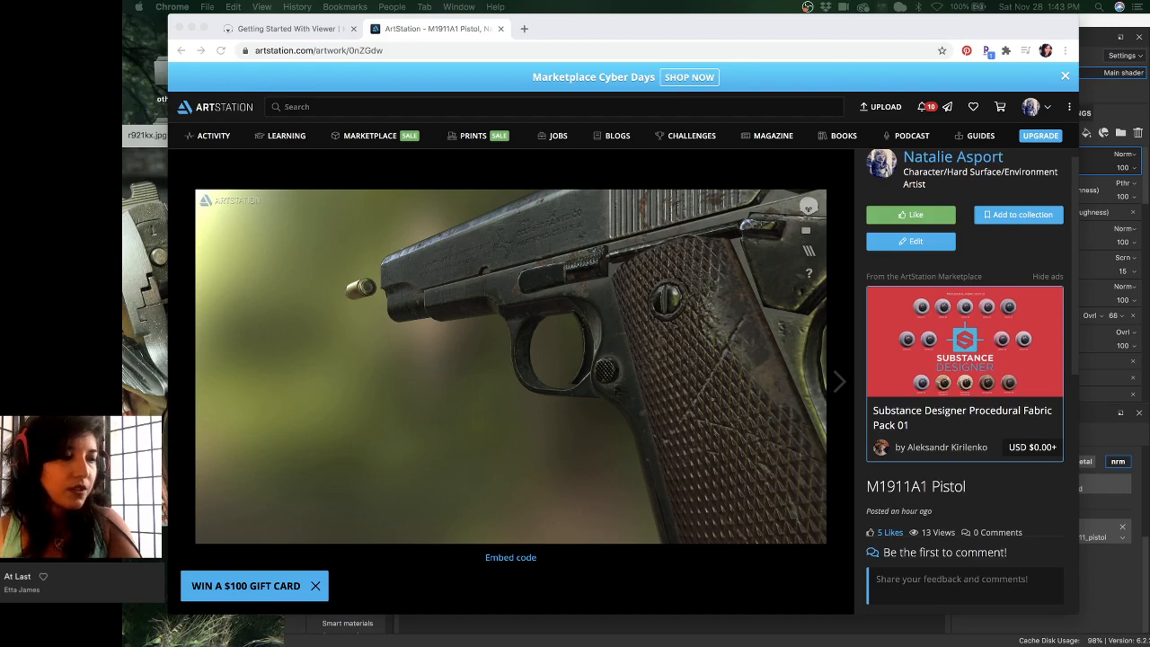
- Move the Chrome window aside and bring the Substance Painter pistol project back in front
mouse_move(758, 20)
left_mouse_down()
mouse_move(538, 83)
mouse_move(688, 79)
mouse_move(714, 126)
mouse_move(745, 135)
mouse_move(739, 64)
mouse_move(800, 47)
left_mouse_up()
left_click(1130, 20)
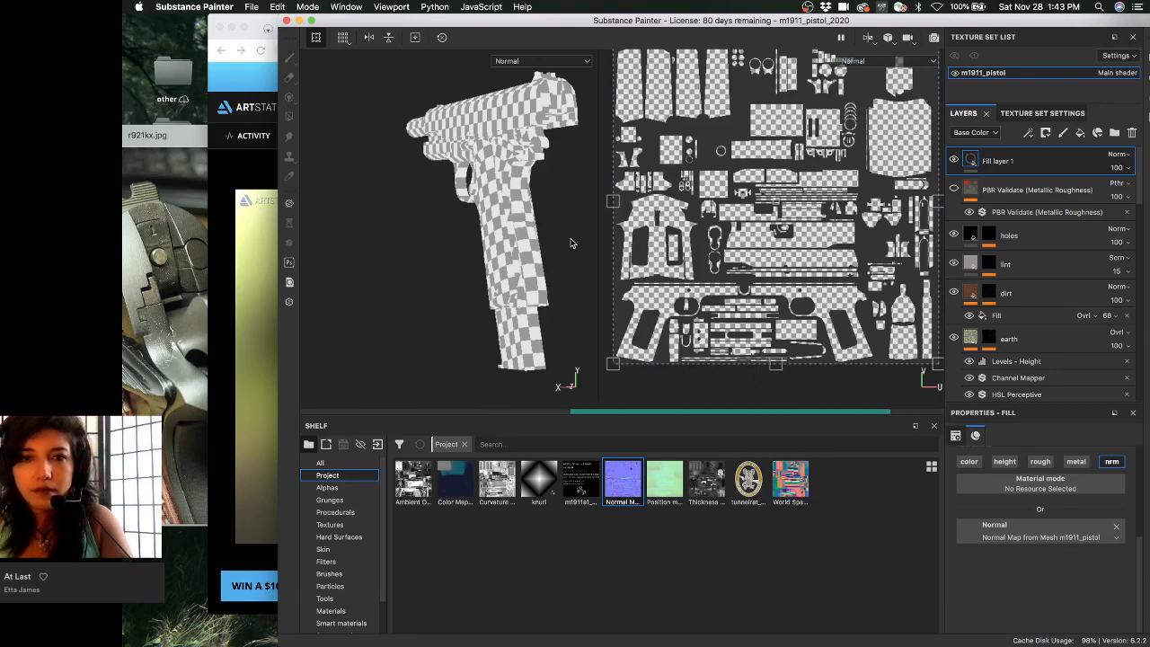
- Orbit the pistol to a side view and show the Texture Set Settings with its 1024 size
left_click_drag(532, 217, 548, 235, "alt")
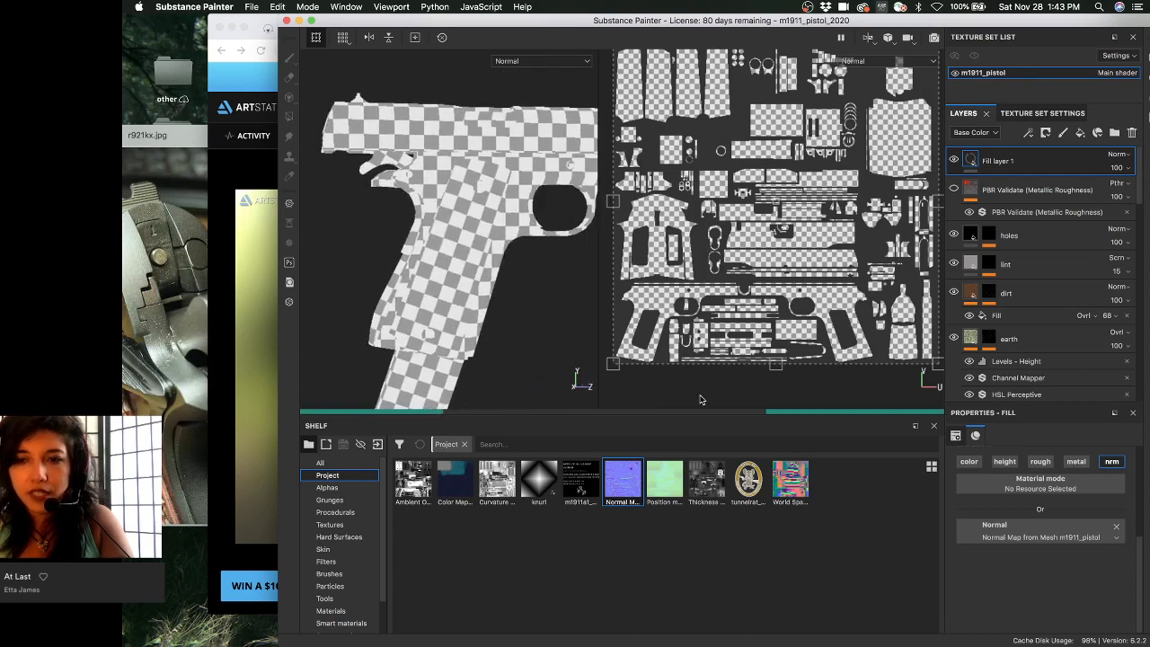
scroll(1018, 531, "up", 5)
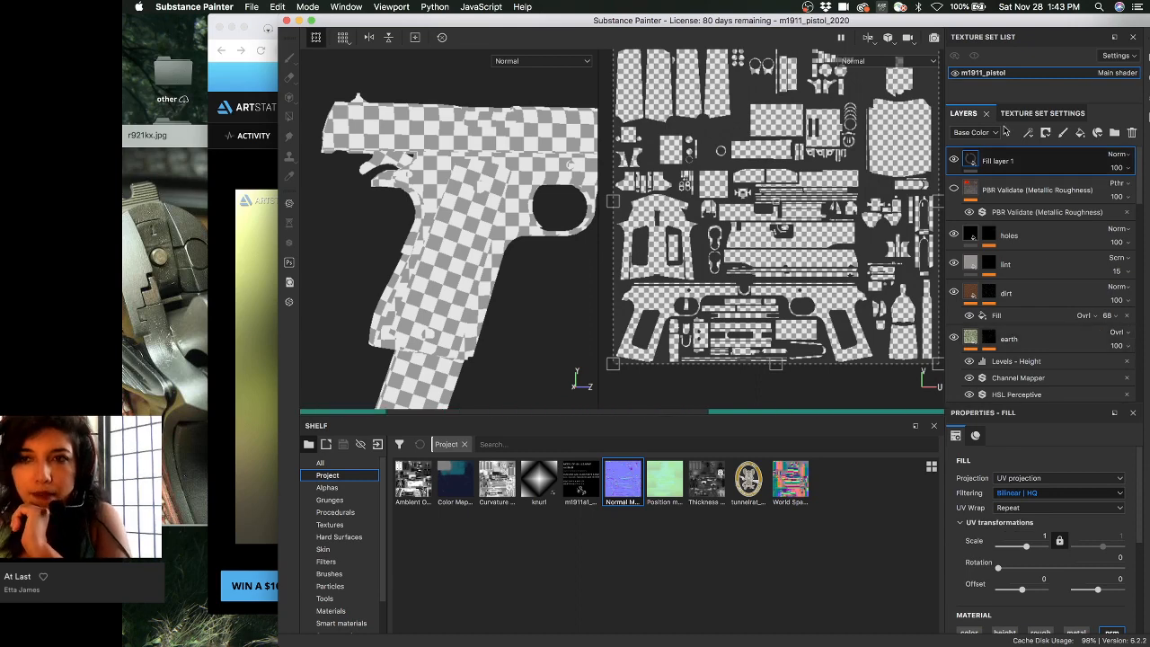
left_click(1046, 114)
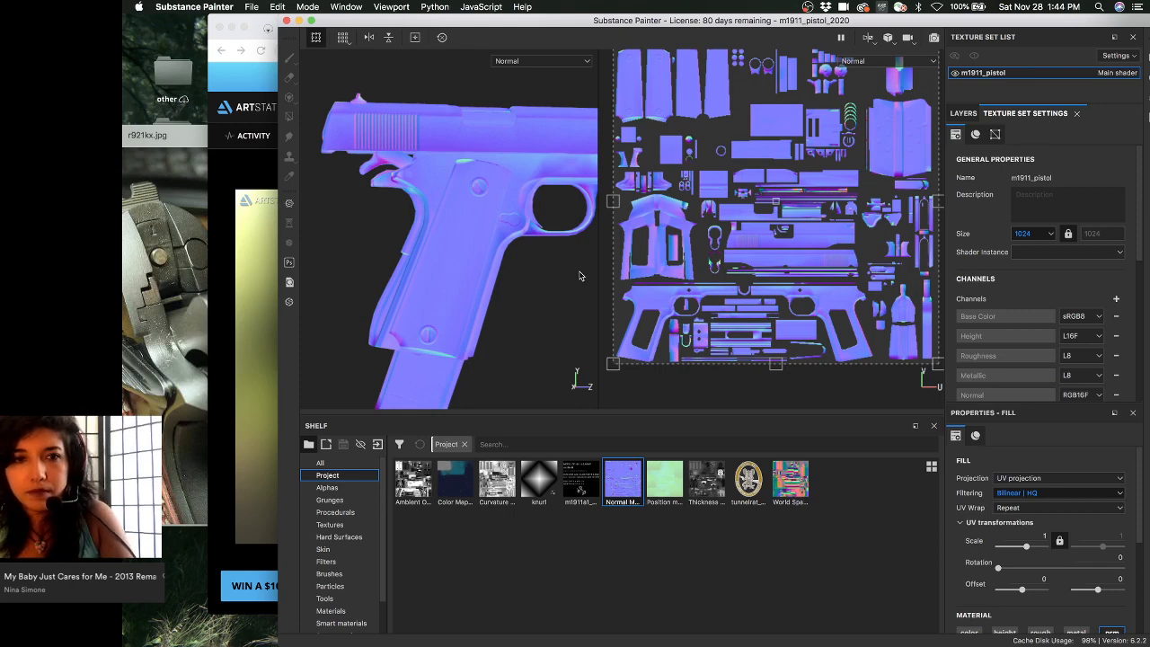
- Switch to Material view, orbit beneath the pistol grip, and rotate the environment lighting
left_click_drag(418, 280, 494, 278, "alt")
key("m")
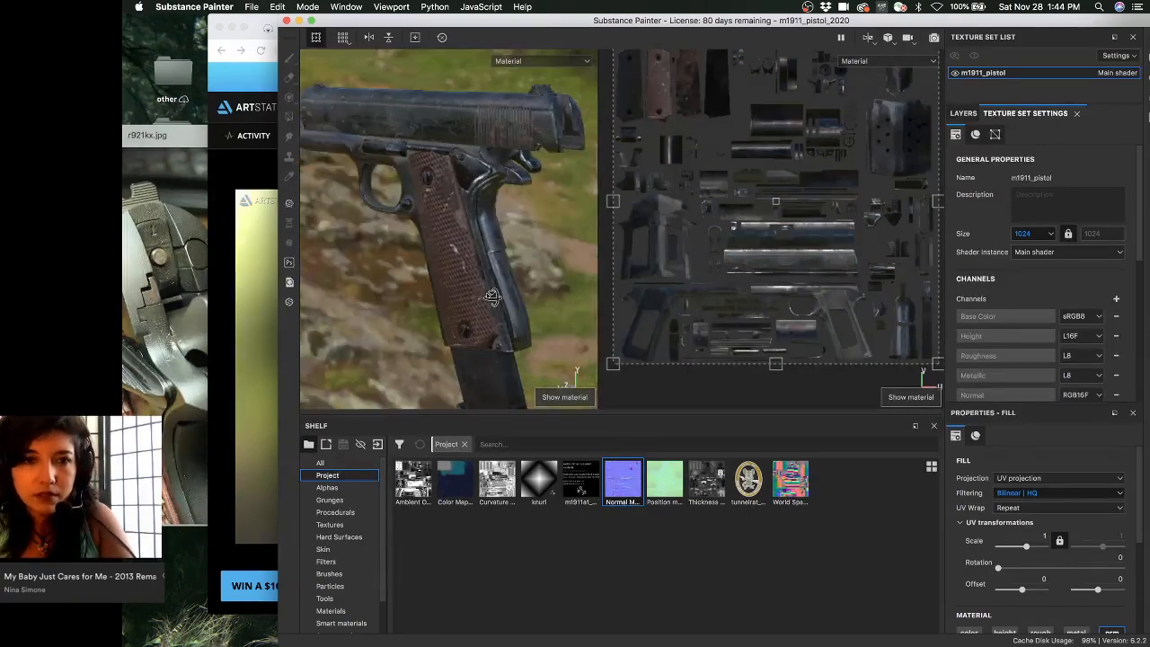
right_click_drag(503, 275, 551, 267, "alt")
left_click_drag(551, 268, 362, 196, "alt")
right_click_drag(361, 194, 493, 182, "shift")
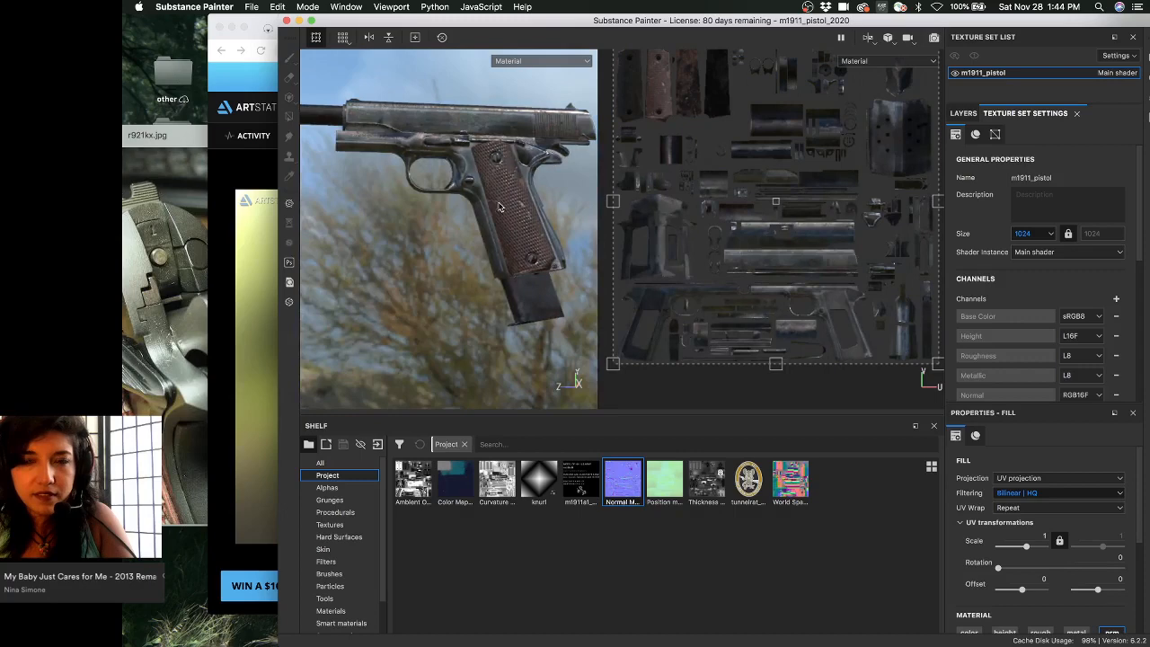
left_click_drag(500, 207, 409, 235, "alt")
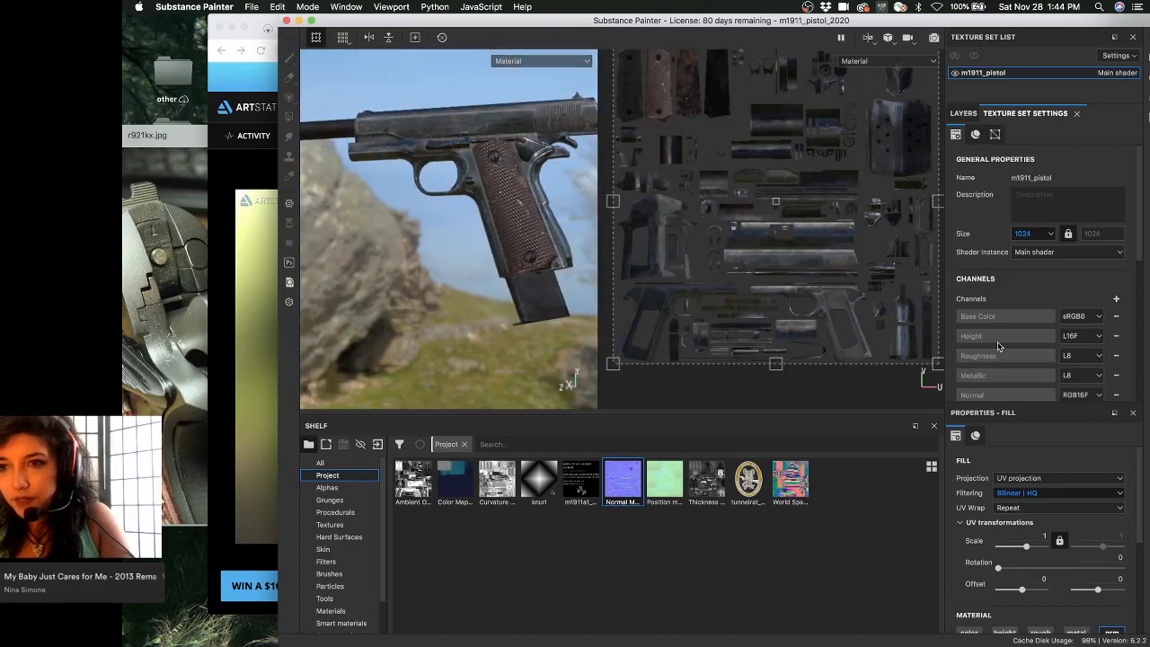
- Check the Normal mixing options, keeping Replace, and rotate the environment background around the pistol
scroll(1045, 272, "down", 5)
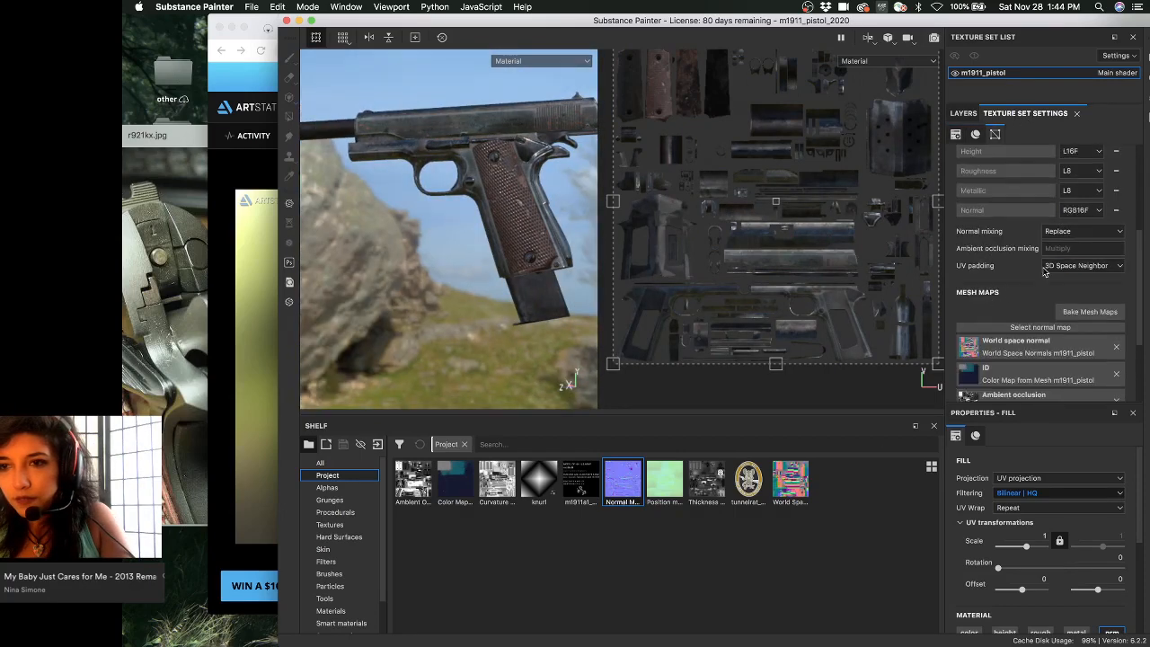
left_click(1056, 231)
left_click(1005, 232)
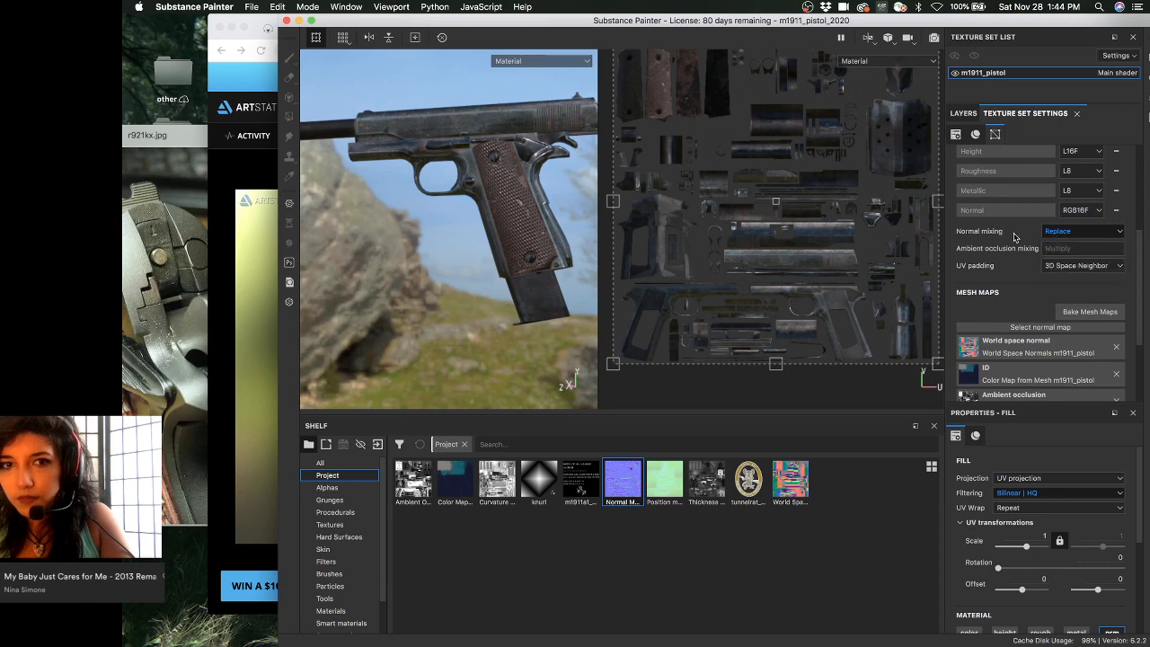
scroll(1018, 269, "down", 3)
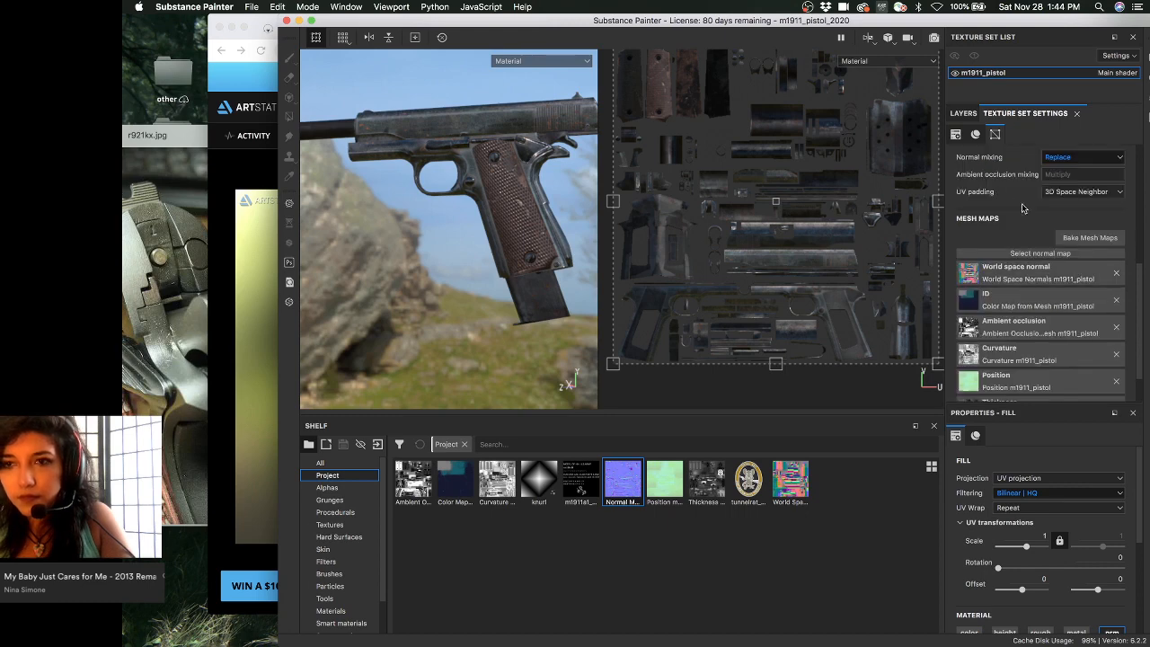
right_click_drag(514, 254, 507, 242, "shift")
left_click_drag(508, 242, 446, 306, "alt")
- Zoom out to the exploded pistol parts and frame the slide from the front
scroll(457, 312, "down", 3)
middle_click_drag(470, 318, 435, 206, "alt")
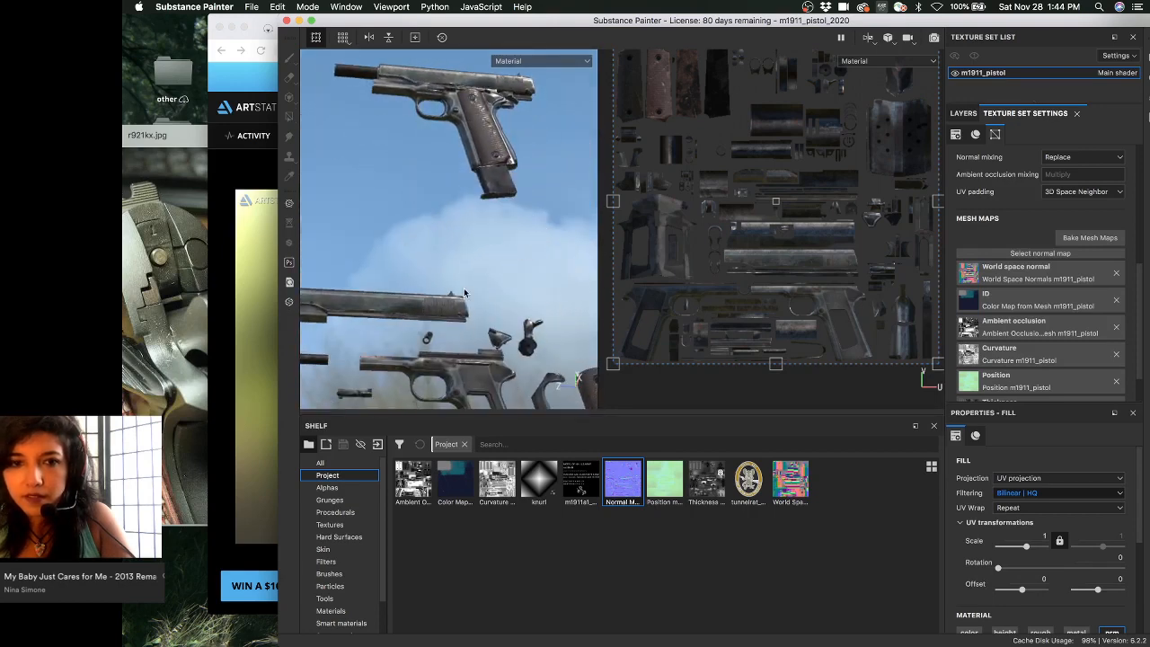
middle_click_drag(464, 294, 458, 204, "alt")
left_click_drag(479, 247, 450, 301, "alt")
scroll(450, 300, "up", 3)
middle_click_drag(450, 301, 517, 198, "alt")
middle_click_drag(463, 325, 508, 198, "alt")
left_click_drag(508, 198, 475, 246, "alt")
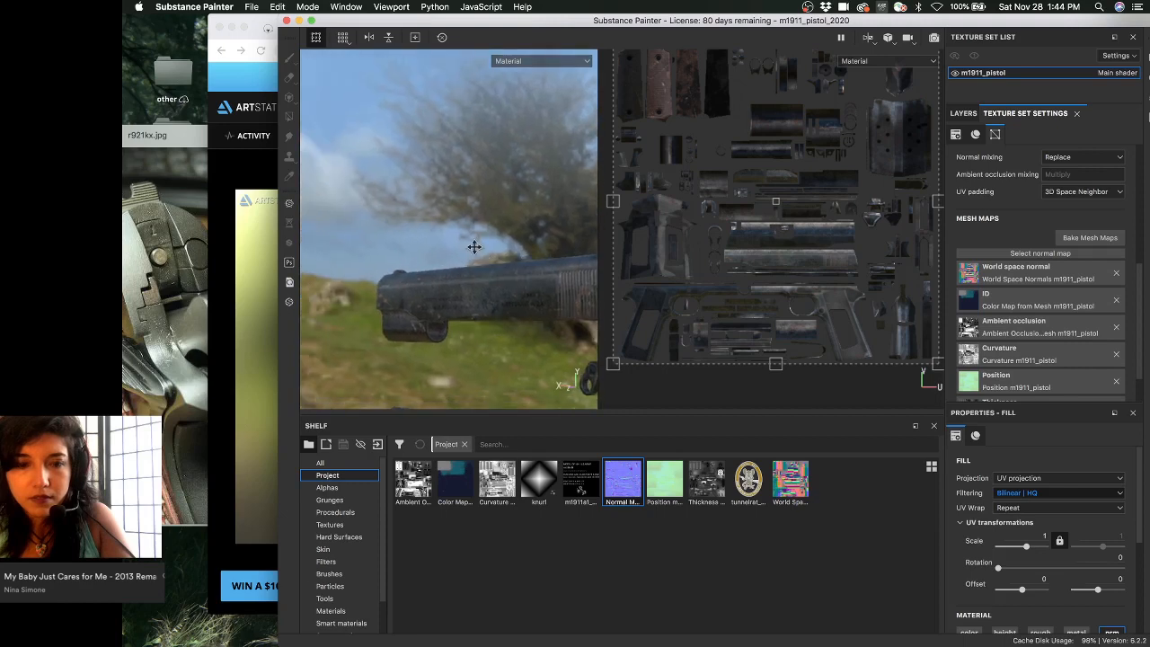
middle_click_drag(476, 246, 433, 216, "alt")
- Inspect the slide in the Normal+Height+Mesh channel, then return to Material view
key("c")
left_click_drag(473, 232, 524, 248, "alt")
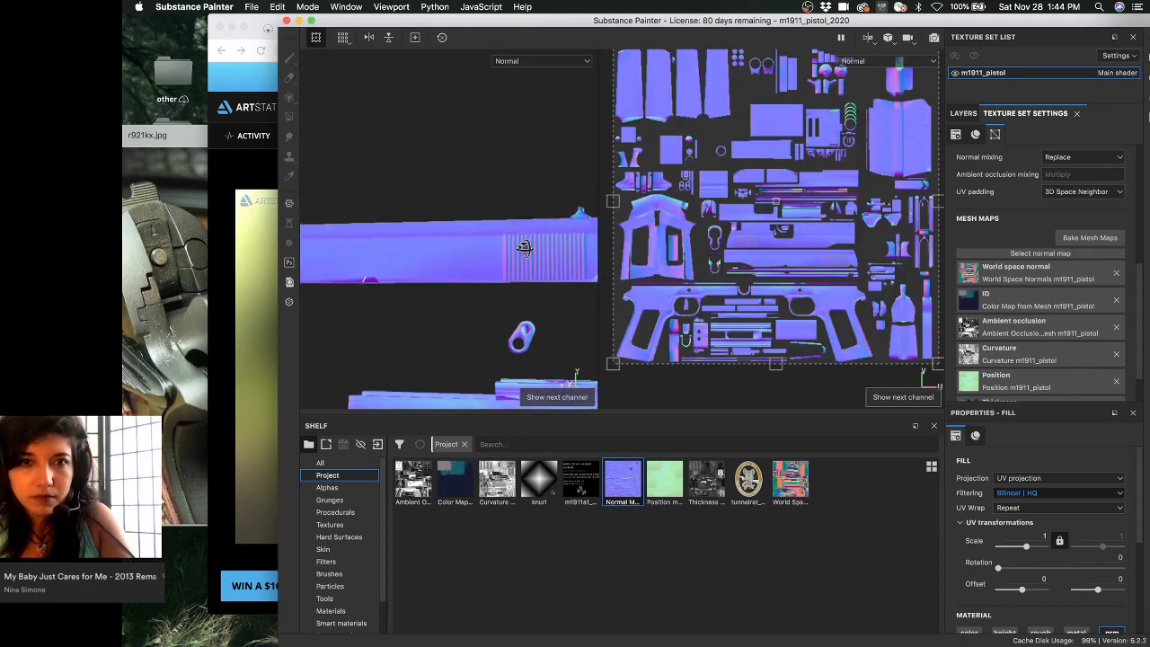
right_click_drag(525, 248, 314, 221, "alt")
key("c")
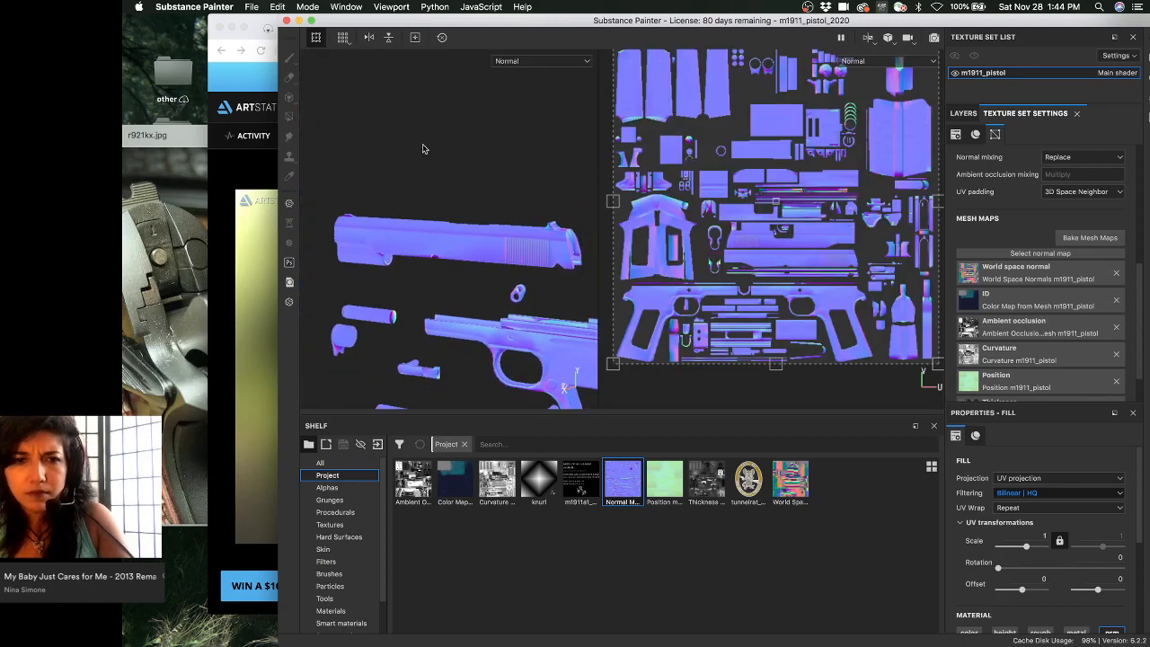
left_click_drag(506, 251, 436, 262, "alt")
right_click_drag(436, 261, 467, 269, "alt")
mouse_move(467, 269)
left_mouse_down("alt")
mouse_move(414, 279)
mouse_move(431, 269)
mouse_move(477, 279)
mouse_move(444, 278)
mouse_move(462, 262)
left_mouse_up("alt")
key("m")
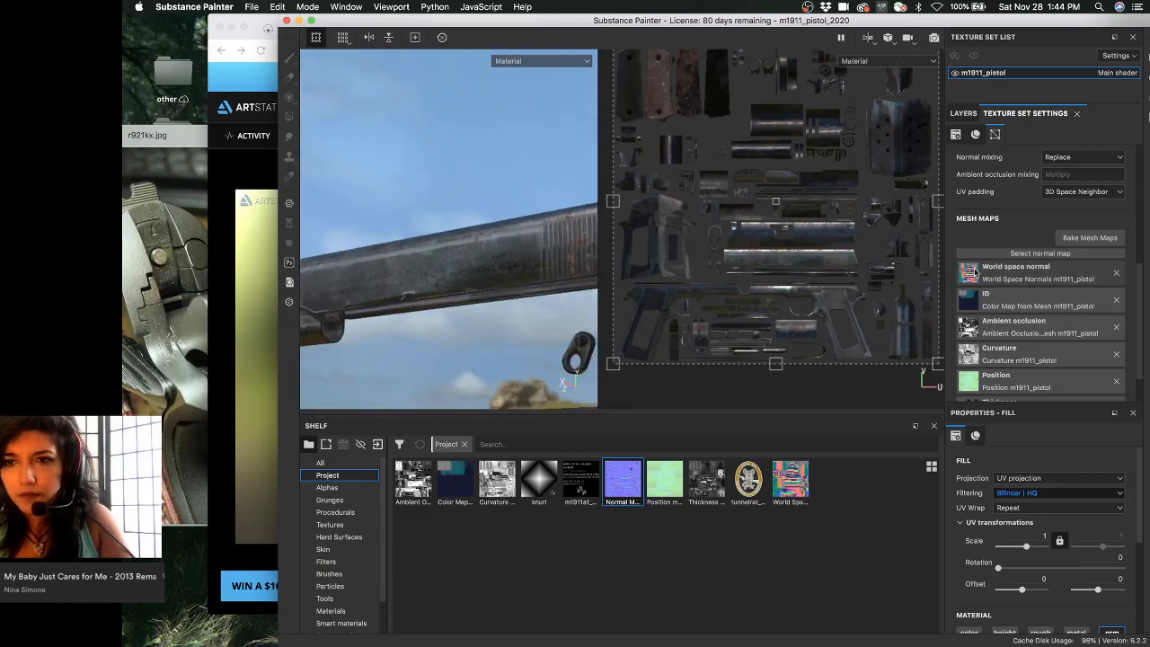
scroll(1023, 267, "up", 5)
- Try Overlay blending on Fill layer 1, then revert it to Normal blending
left_click(963, 114)
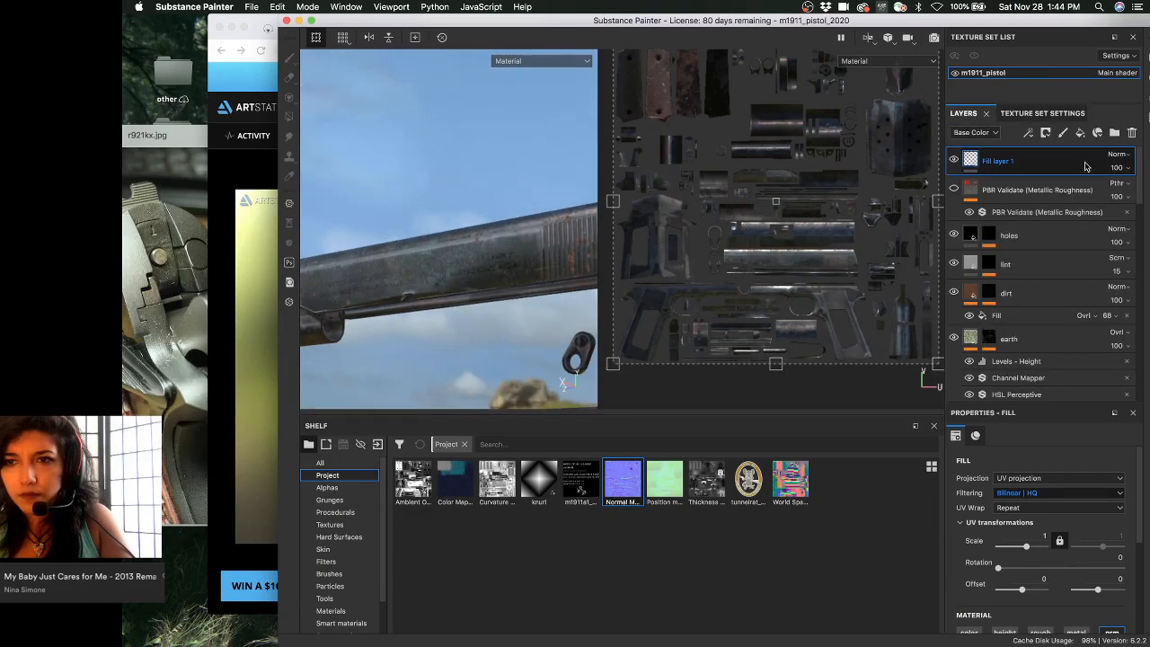
left_click(1118, 154)
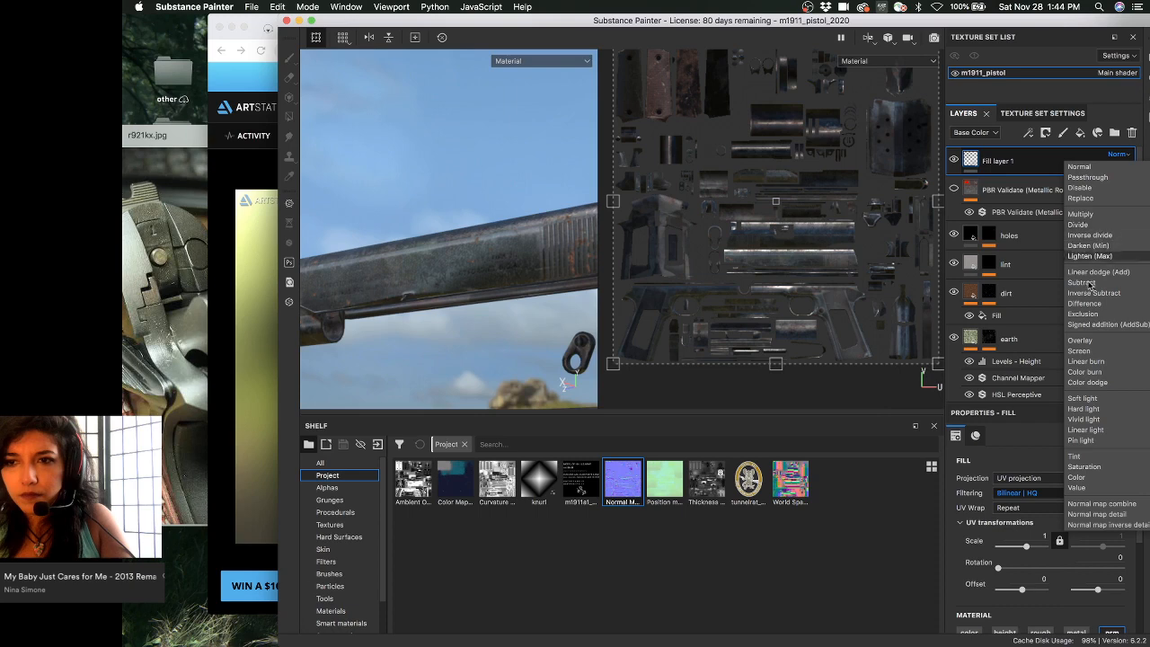
left_click(1080, 340)
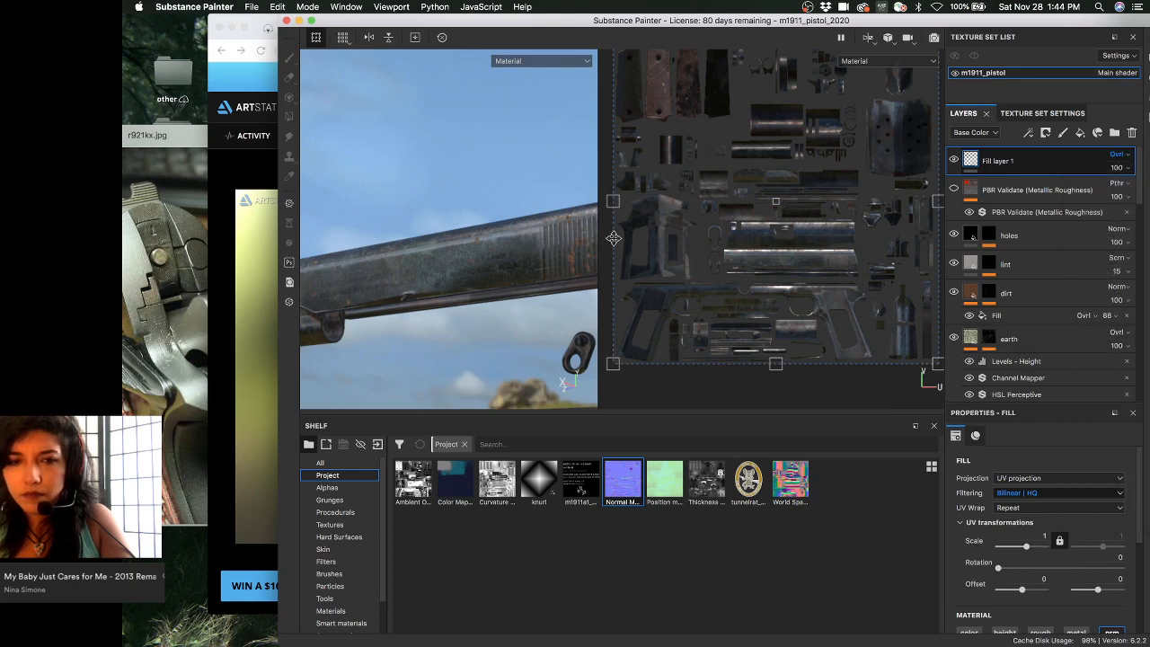
left_click_drag(535, 236, 477, 209, "alt")
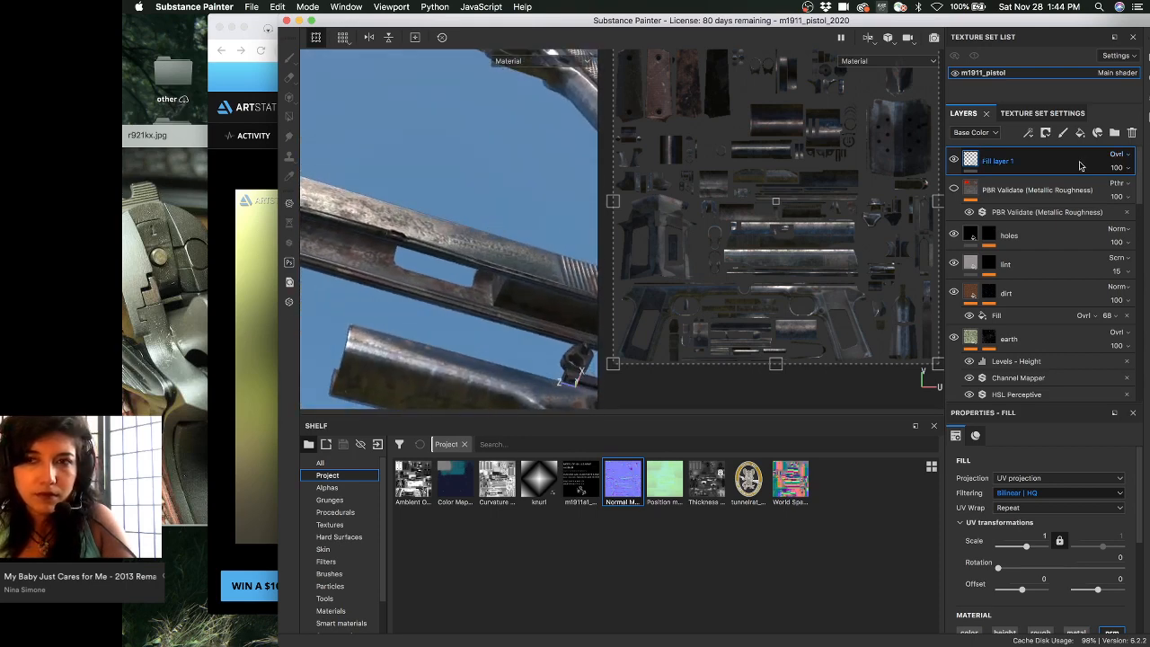
left_click(1112, 156)
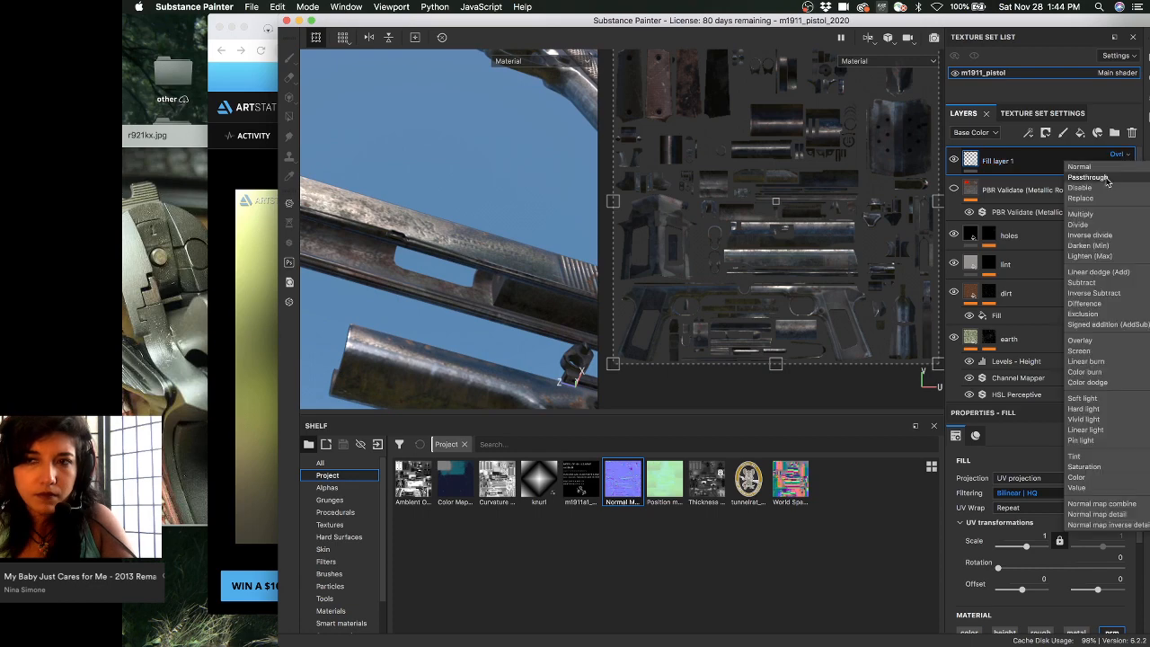
left_click(1105, 167)
- Switch the layer channel to Normal and blend Fill layer 1 with Normal map combine
left_click(974, 132)
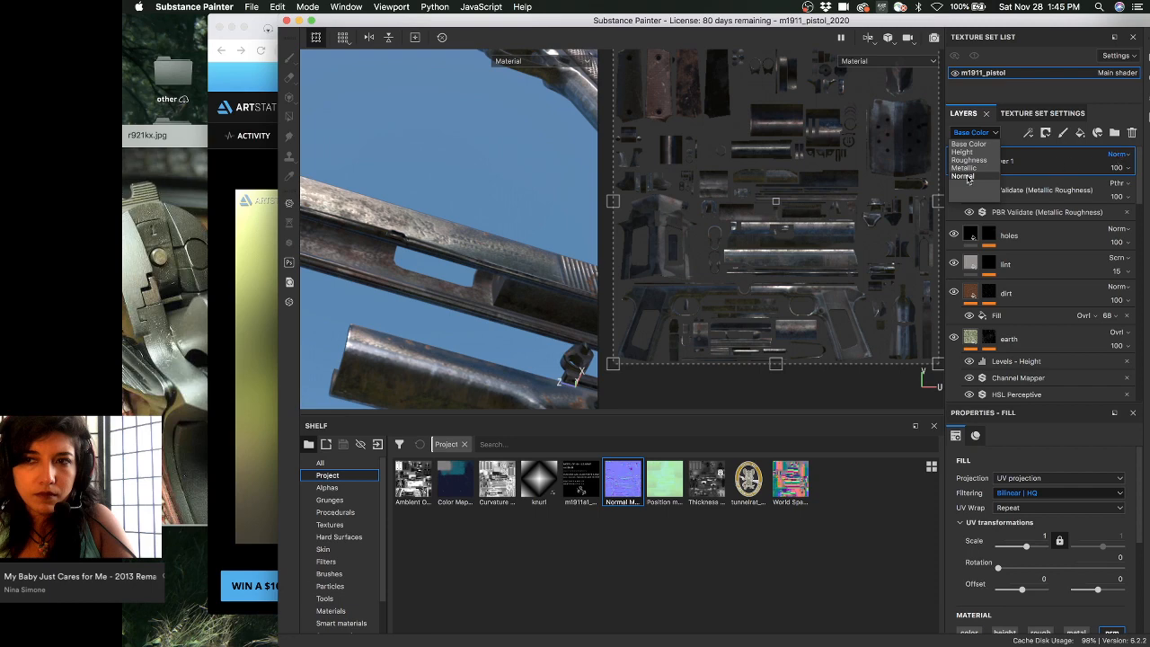
left_click(964, 176)
left_click(1116, 156)
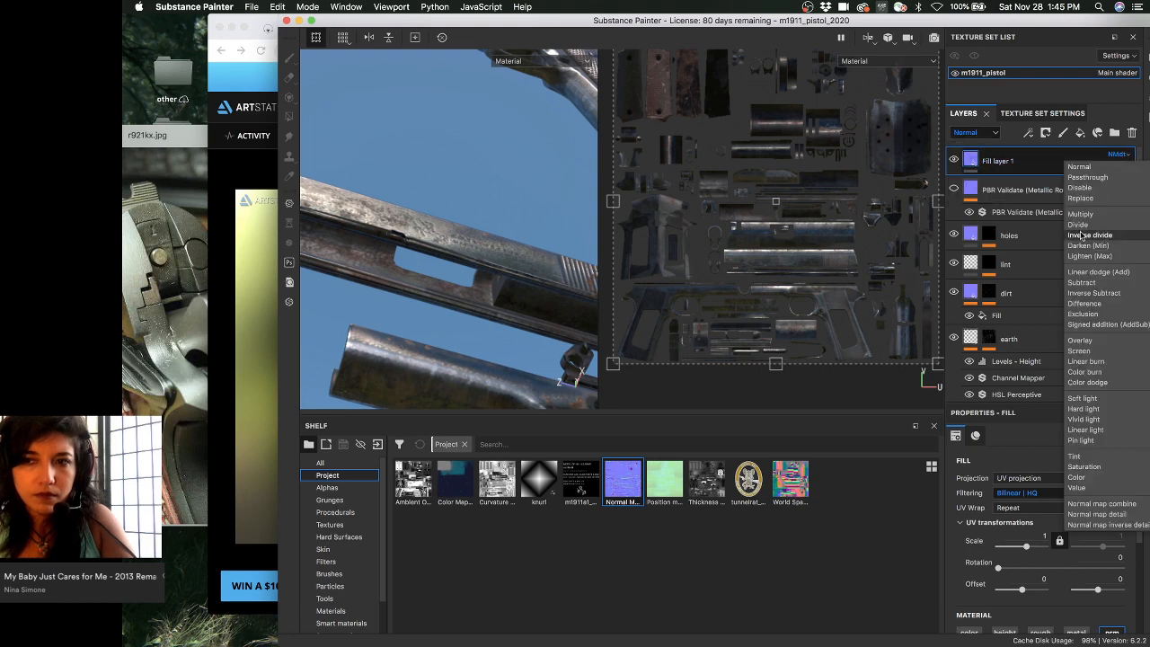
left_click(1105, 505)
left_click_drag(555, 196, 438, 106, "alt")
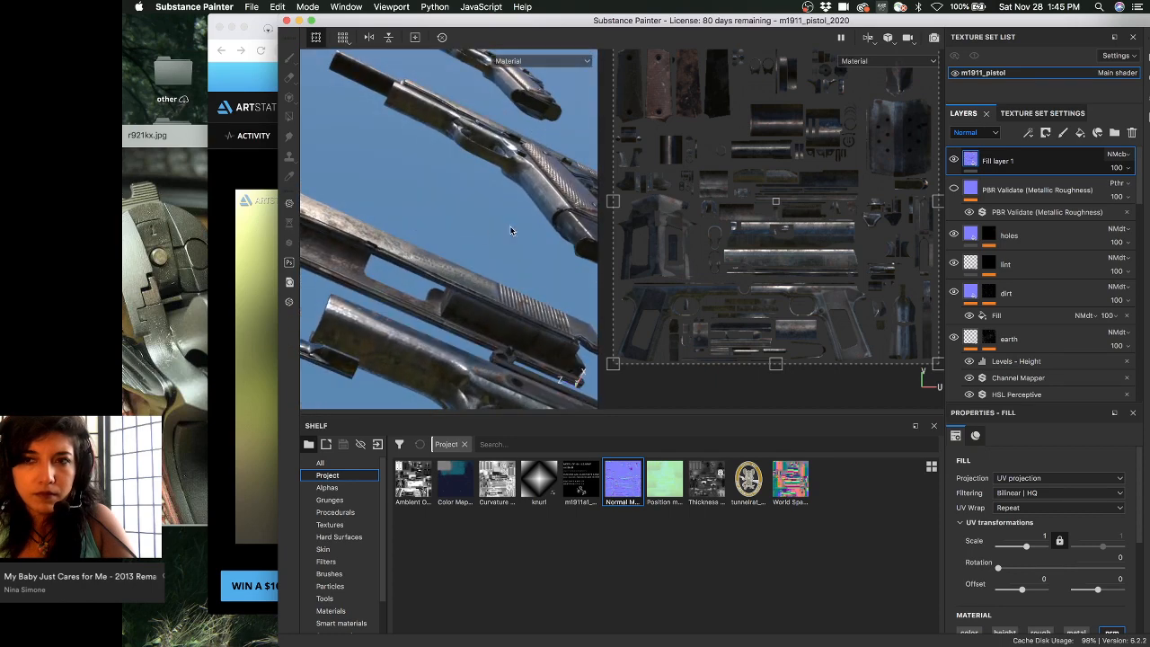
scroll(1009, 256, "down", 3)
scroll(1010, 256, "up", 3)
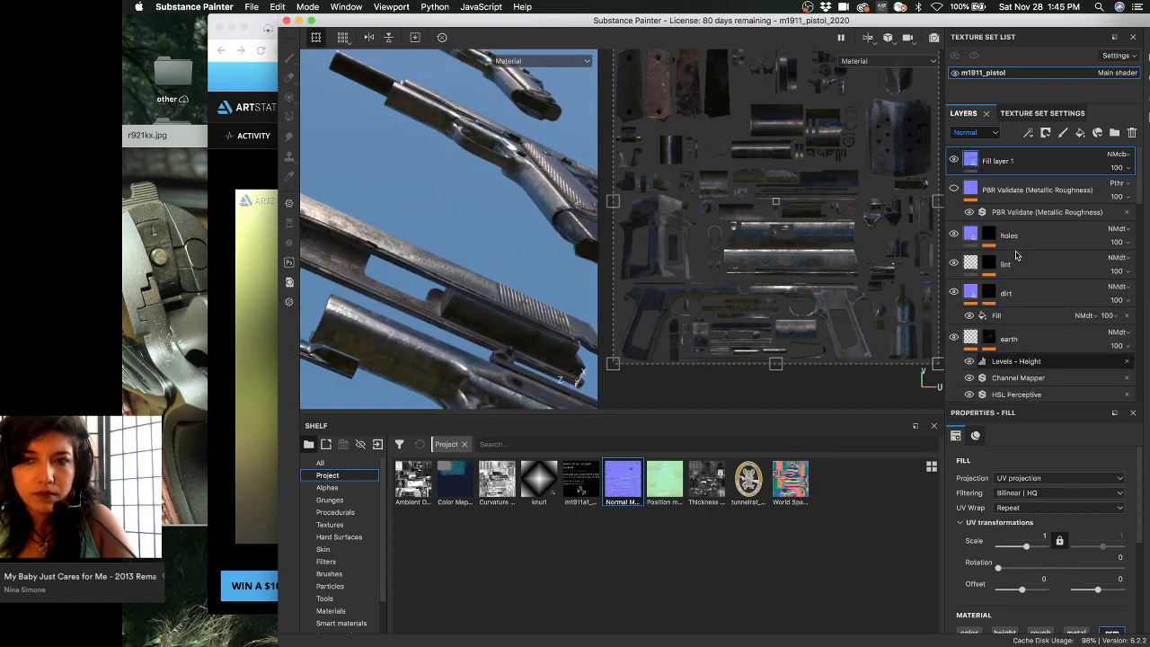
- Show the Normal+Height+Mesh channel and move Fill layer 1 to the bottom of the stack
key("c")
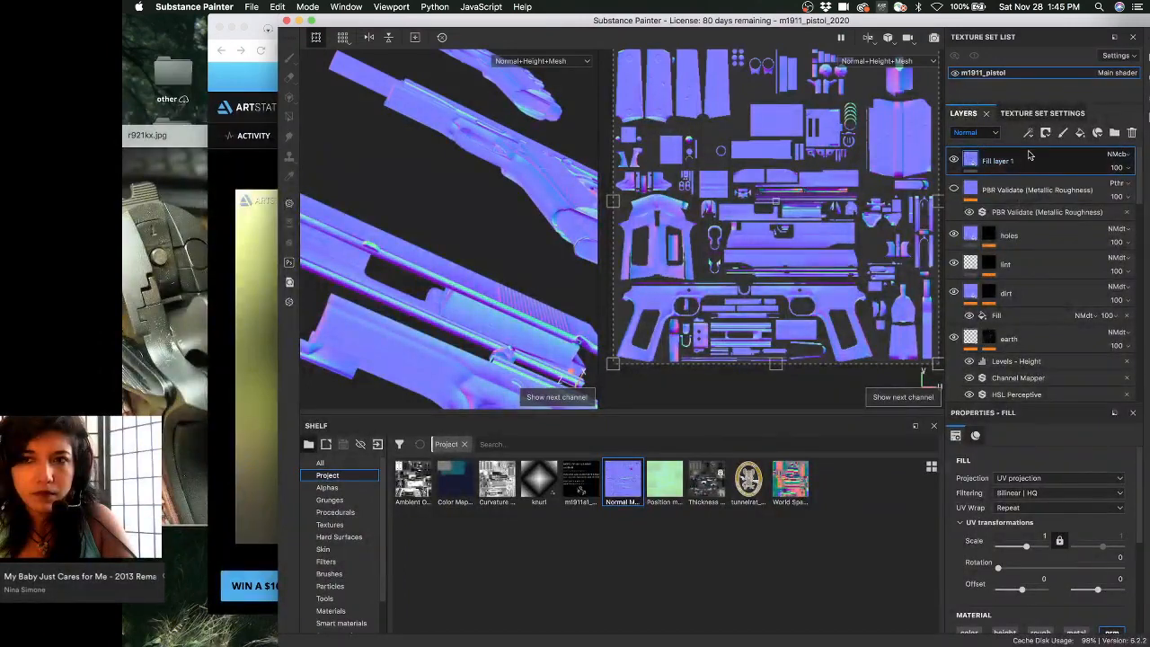
left_click_drag(1031, 300, 1044, 396)
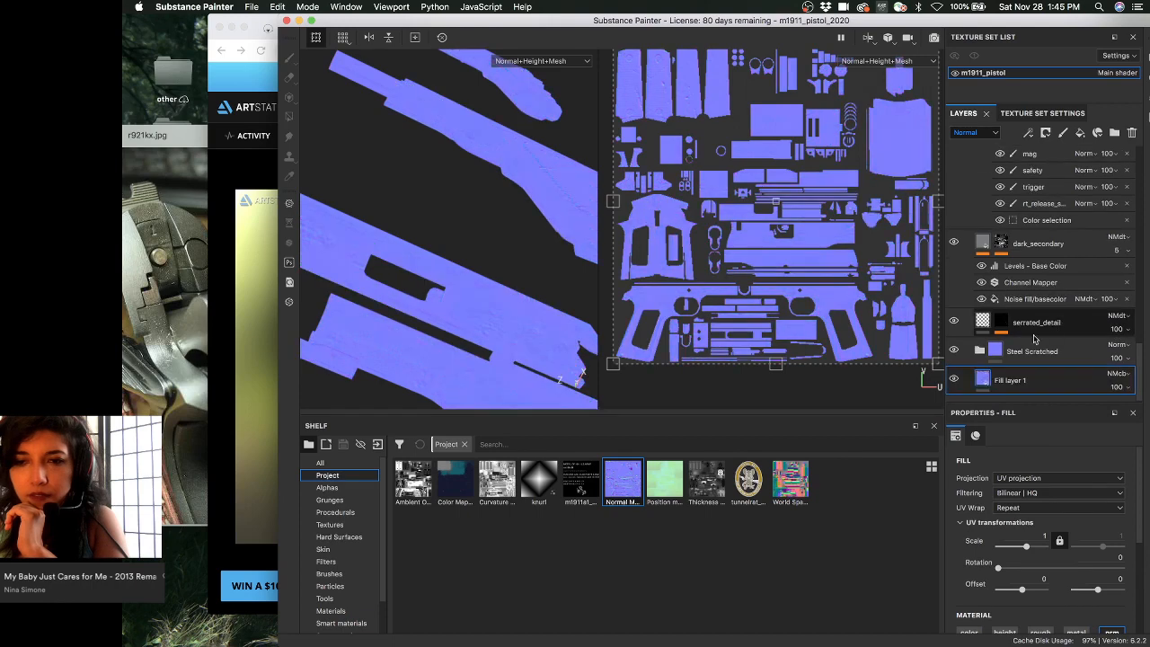
left_click_drag(511, 254, 472, 336, "alt")
middle_click_drag(472, 336, 416, 308, "alt")
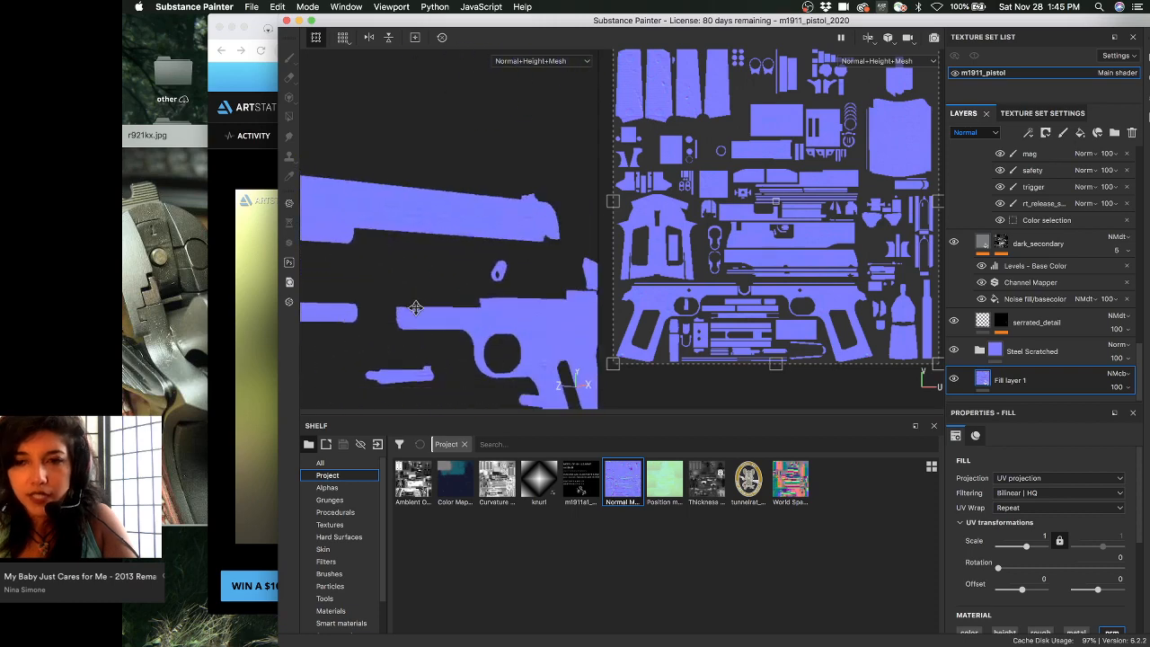
- Expand the Steel Scratched folder and set its blend mode to Normal map combine
left_click(1042, 354)
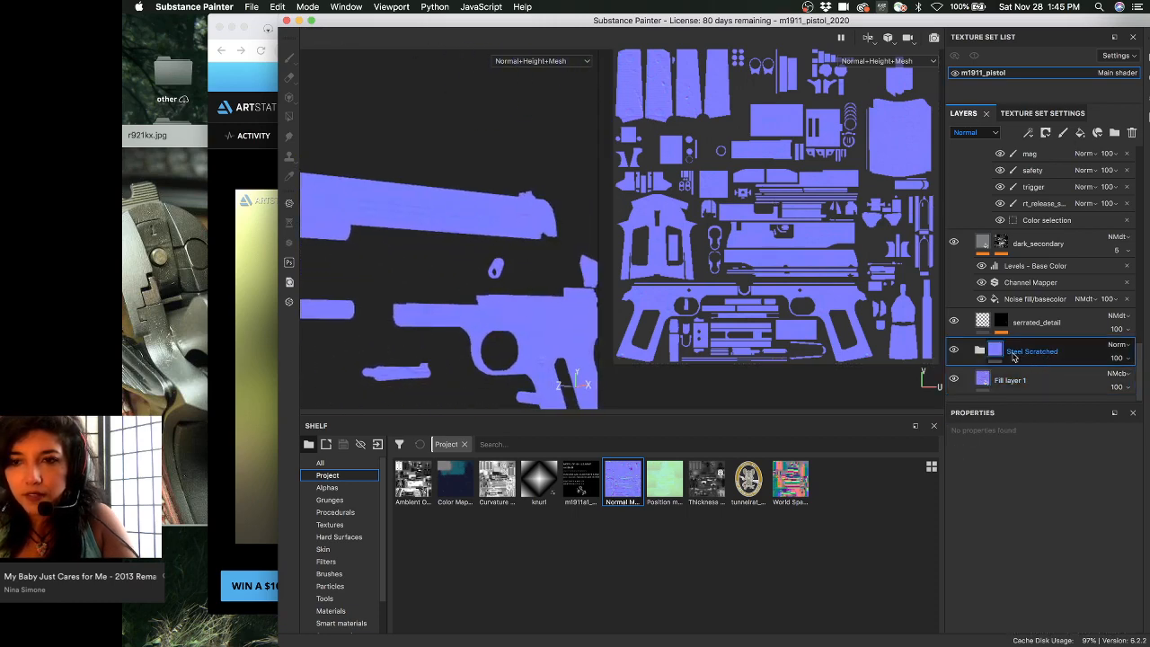
left_click(983, 351)
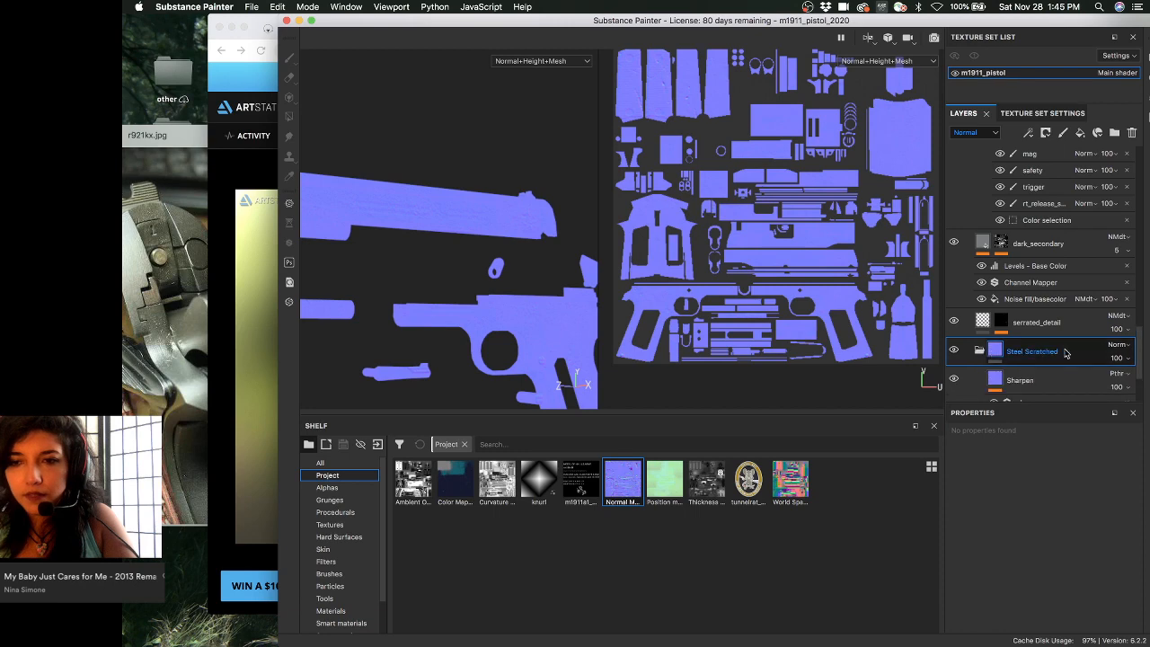
left_click(1116, 345)
left_click(1111, 357)
left_click_drag(482, 243, 448, 220, "alt")
- Compare the trigger guard in Material and Normal views, then frame the whole exploded pistol
key("m")
right_click_drag(356, 199, 511, 257, "alt")
left_click_drag(511, 257, 492, 214, "alt")
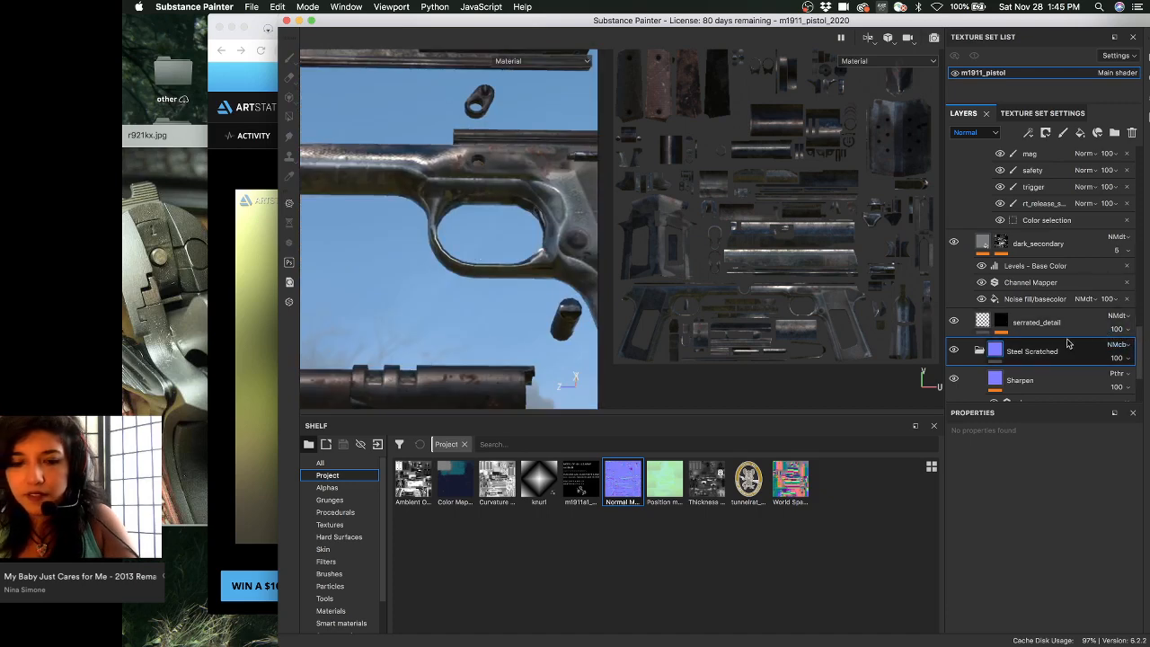
key("c")
key("f")
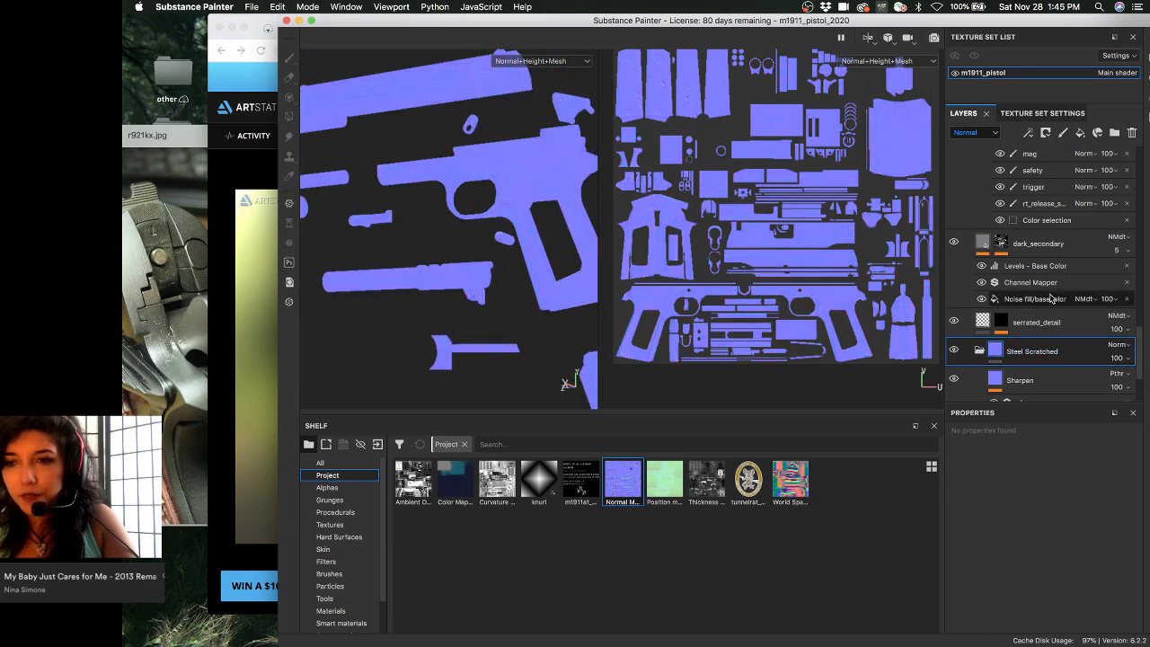
scroll(988, 305, "down", 3)
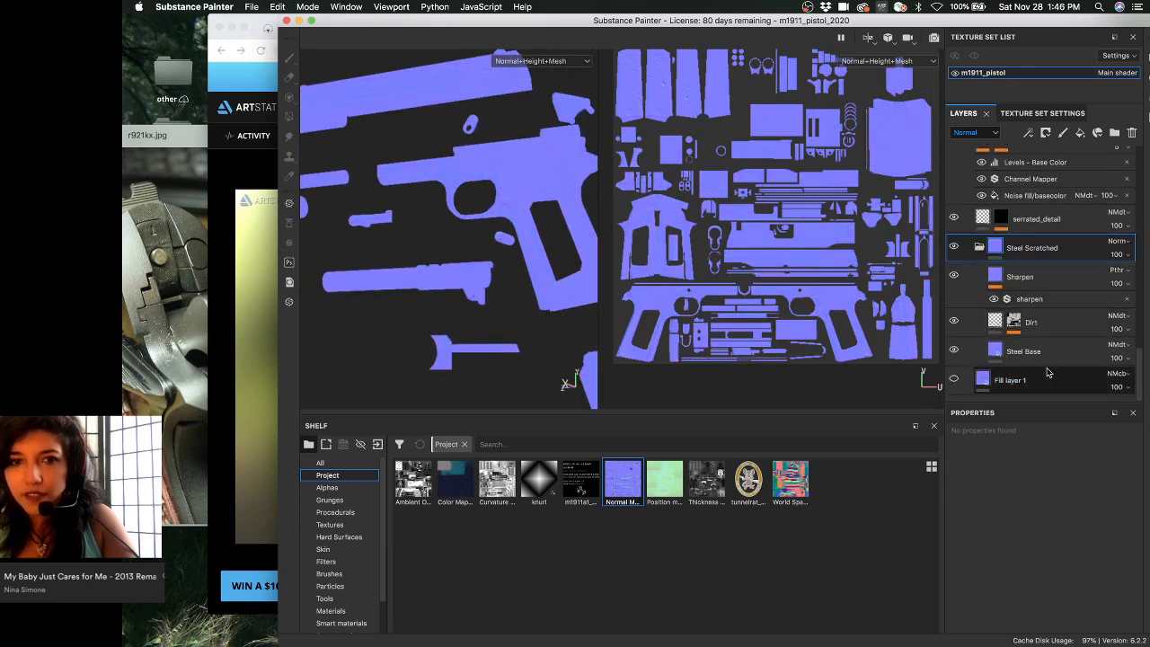
- Drag the baked Normal Map into the texture set's normal map slot and set Normal mixing to Combine
left_click(1038, 114)
scroll(1055, 328, "down", 6)
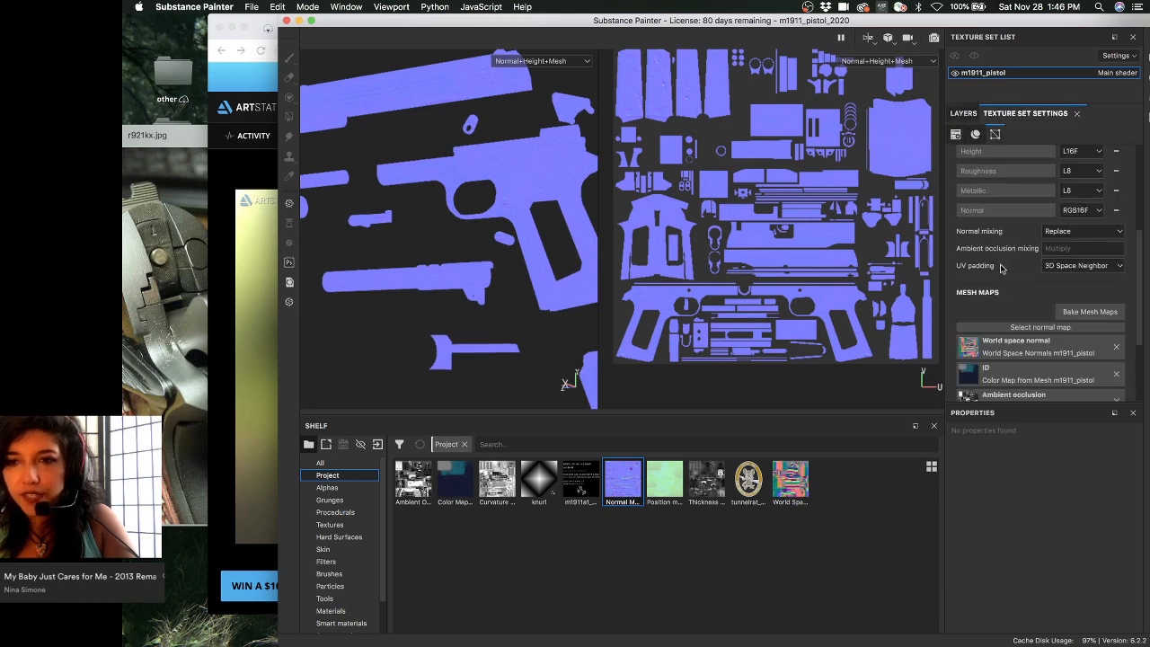
left_click_drag(626, 485, 1051, 218)
scroll(1091, 260, "up", 3)
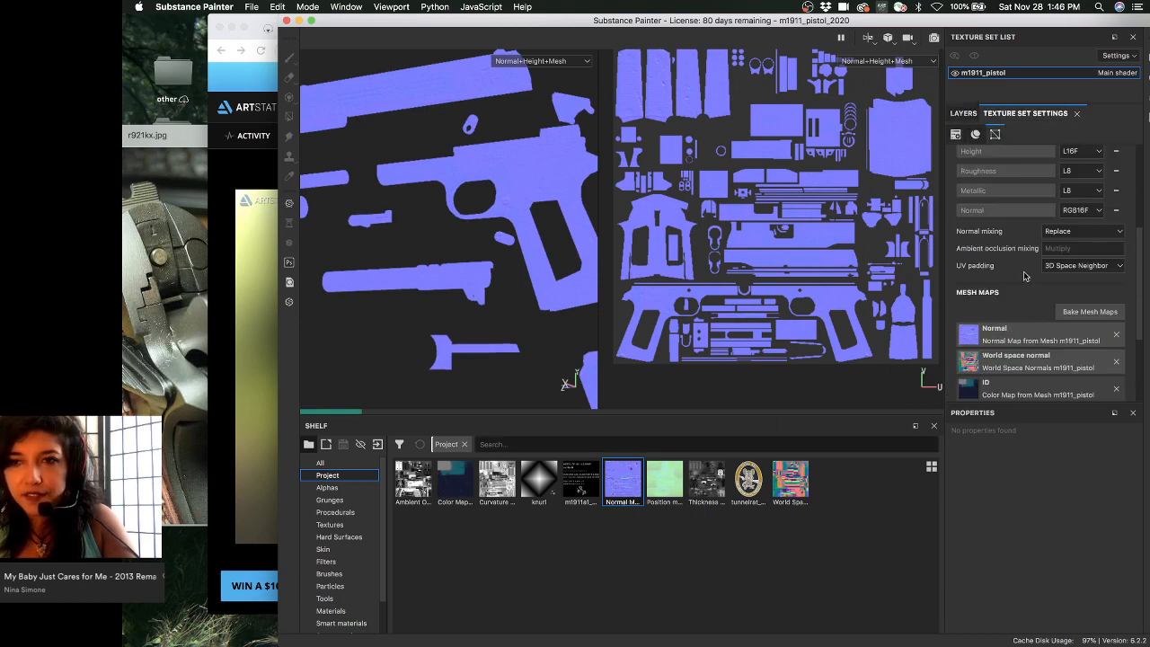
left_click(1082, 230)
left_click(1059, 251)
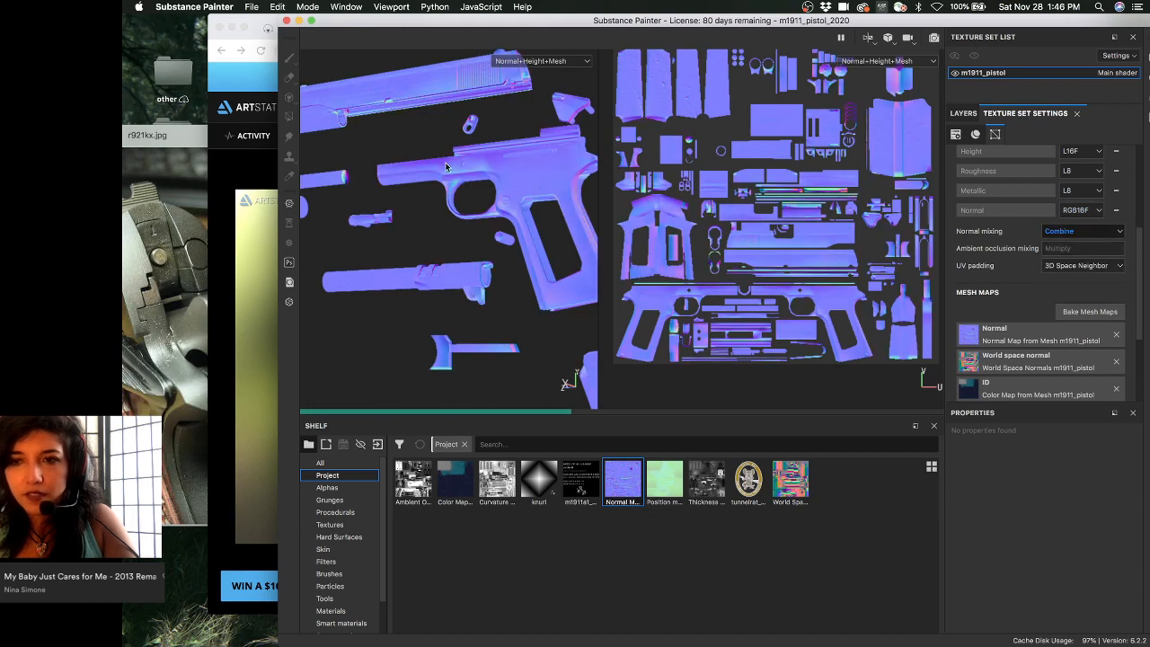
- Inspect the pistol slide in Material view and choose a new texture set resolution
key("m")
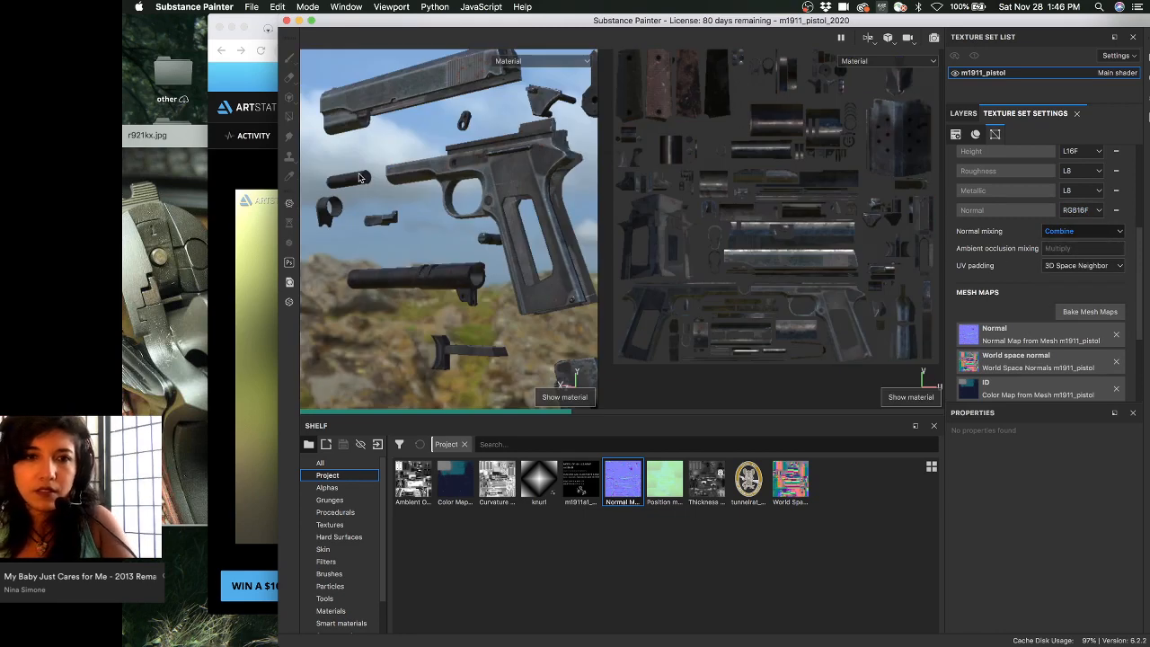
middle_click_drag(440, 153, 447, 182, "alt")
scroll(404, 166, "up", 3)
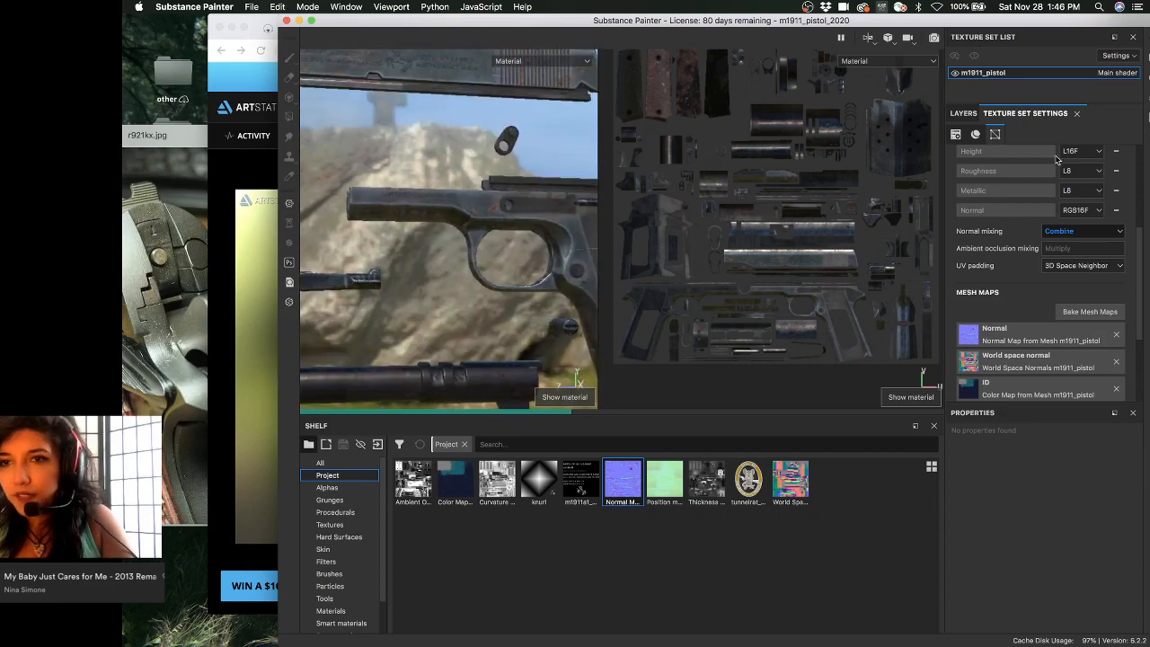
left_click_drag(515, 179, 486, 260, "alt")
right_click_drag(486, 260, 479, 274, "alt")
left_click_drag(479, 275, 580, 192, "alt")
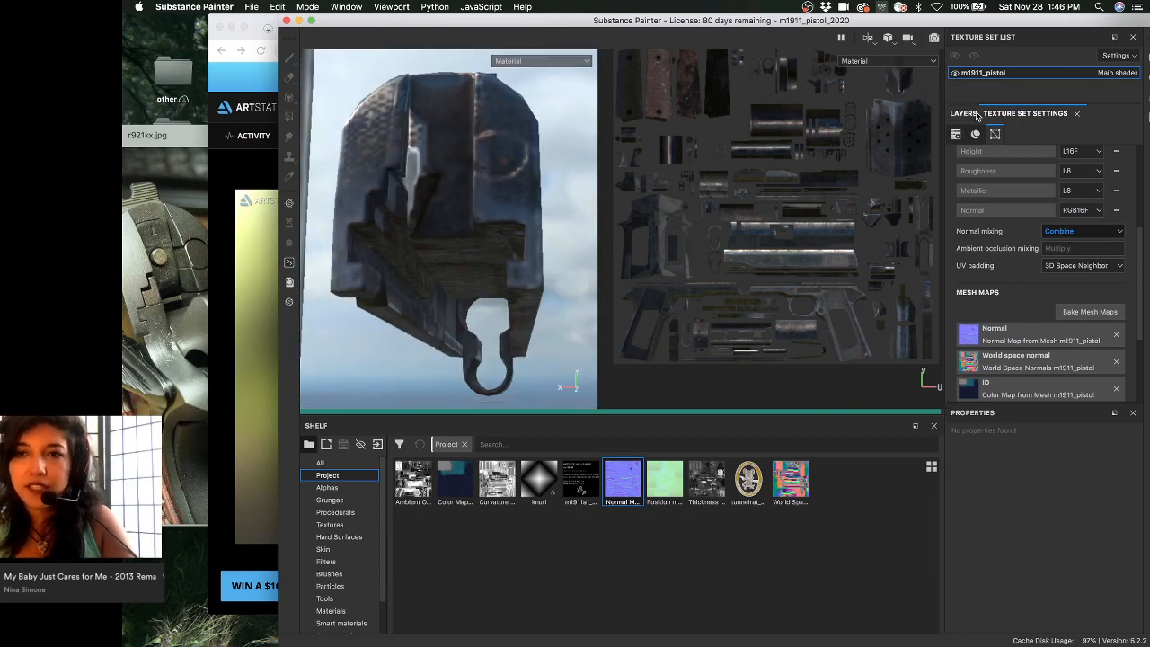
scroll(1033, 225, "up", 5)
left_click(1033, 233)
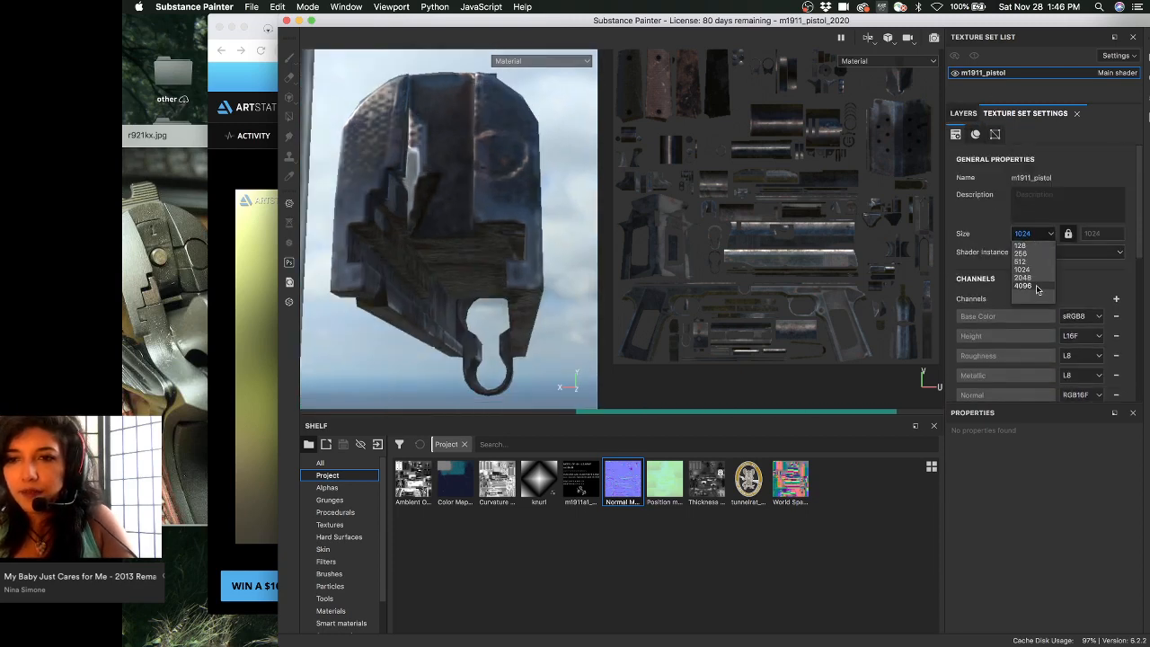
left_click(1043, 278)
- Return to the layer stack, collapse Steel Scratched, and select the lint fill layer
left_click(963, 113)
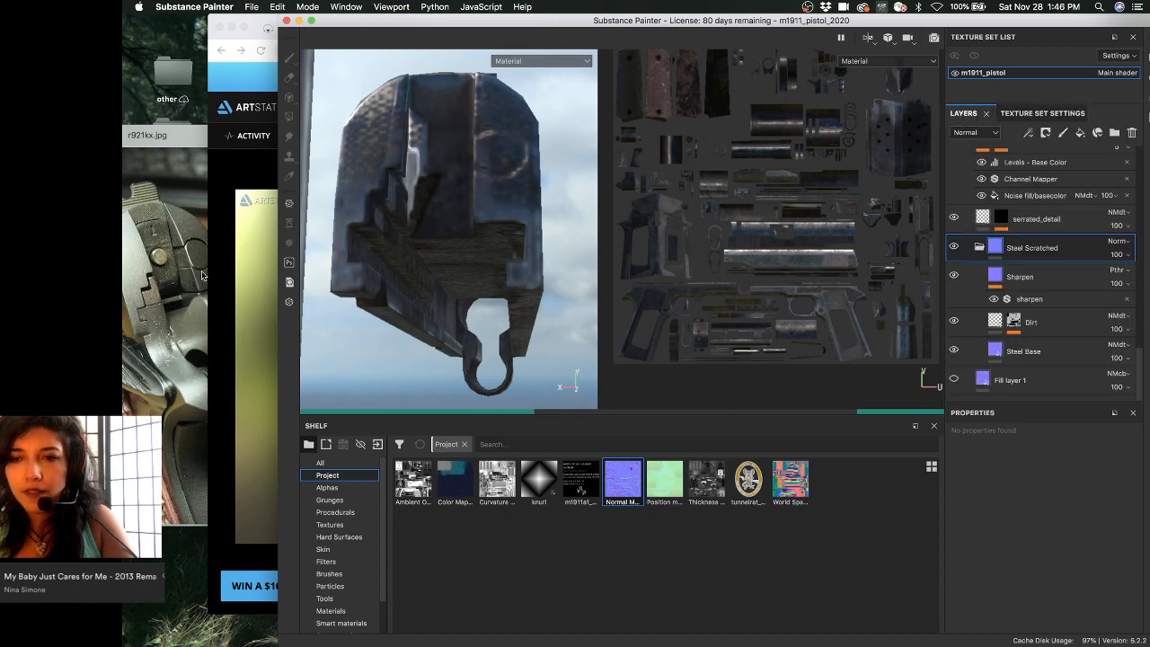
left_click_drag(417, 203, 363, 240, "alt")
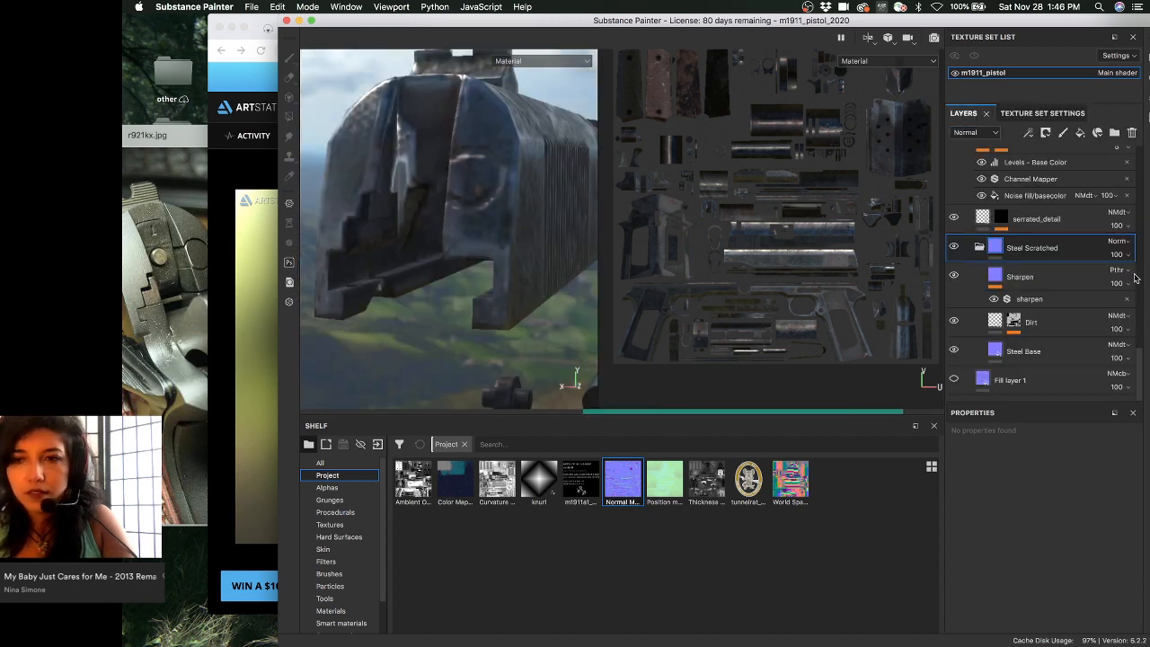
left_click(976, 247)
scroll(1014, 275, "up", 10)
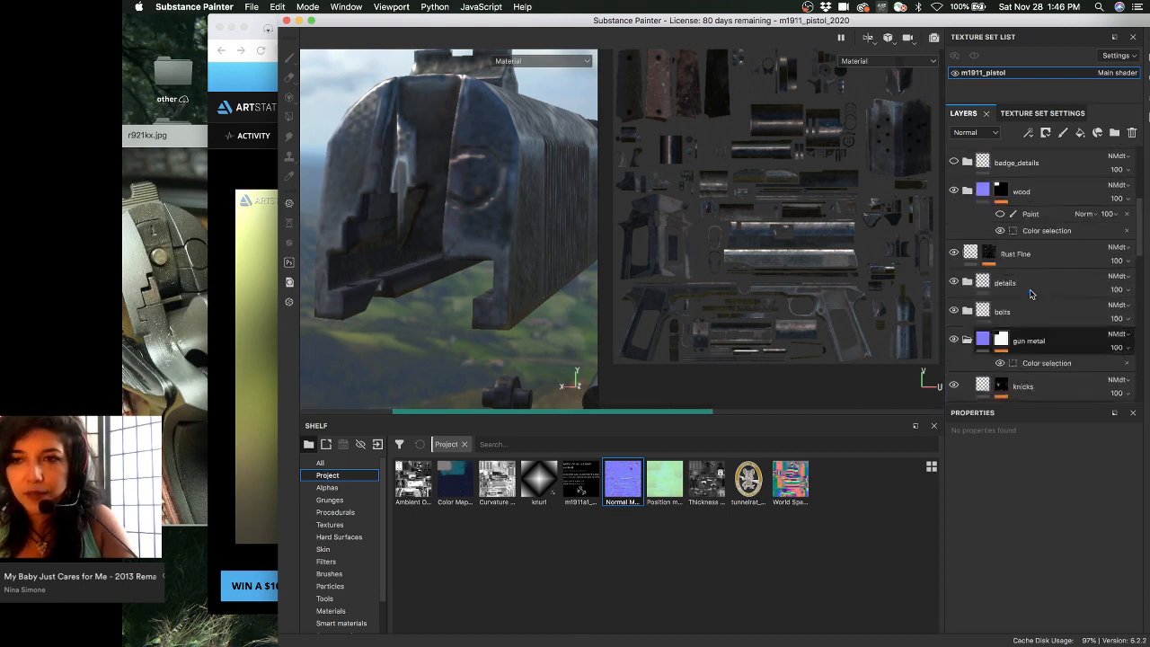
scroll(1033, 270, "up", 8)
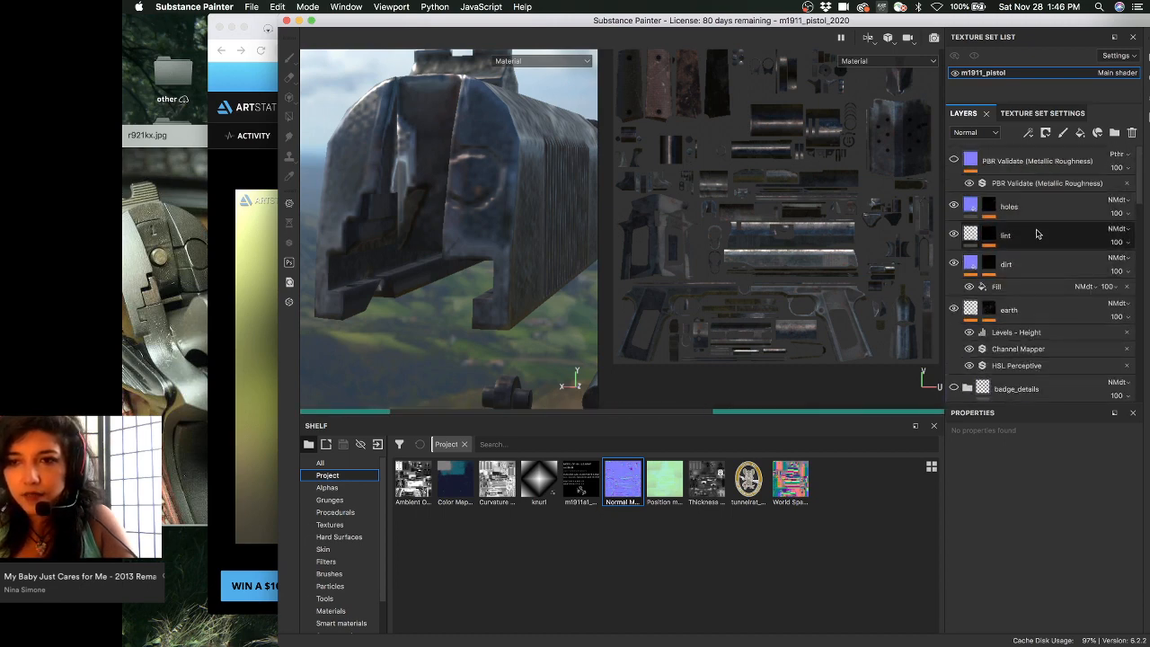
left_click(1037, 233)
scroll(1032, 269, "down", 4)
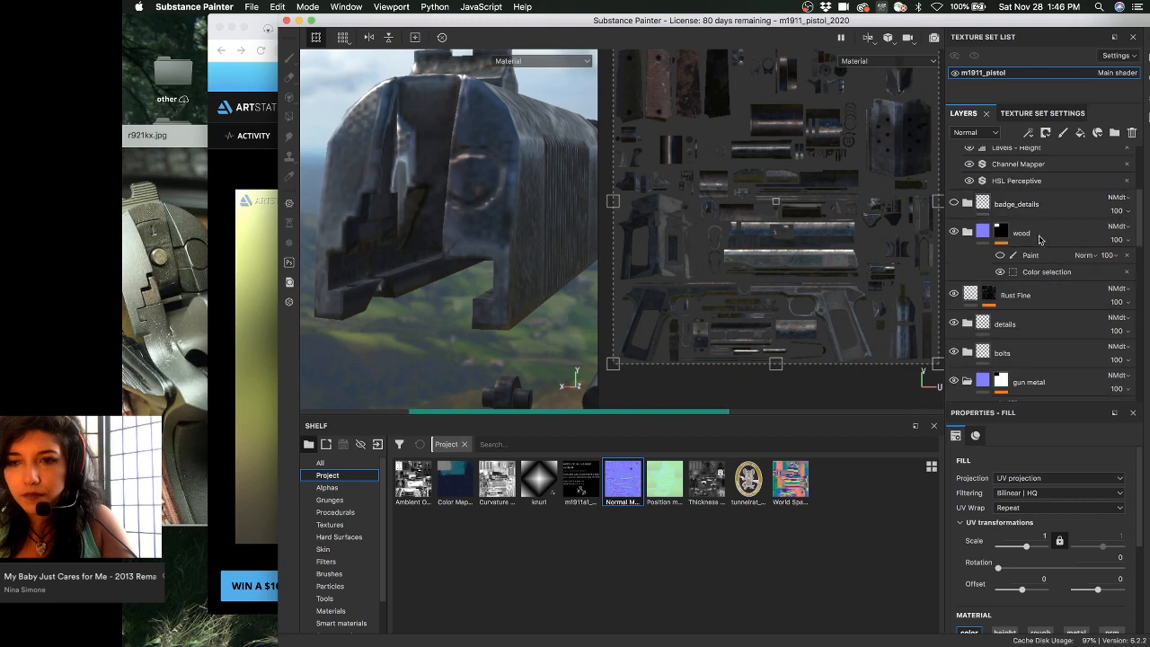
scroll(1069, 300, "down", 4)
scroll(1075, 308, "down", 5)
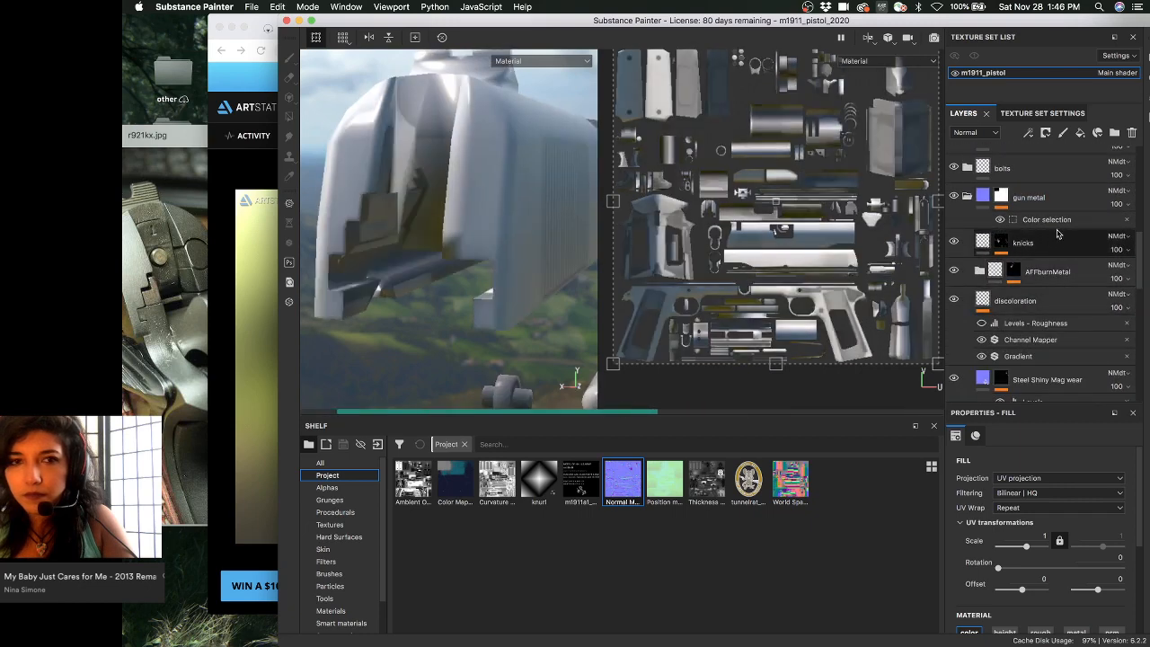
left_click(1063, 220)
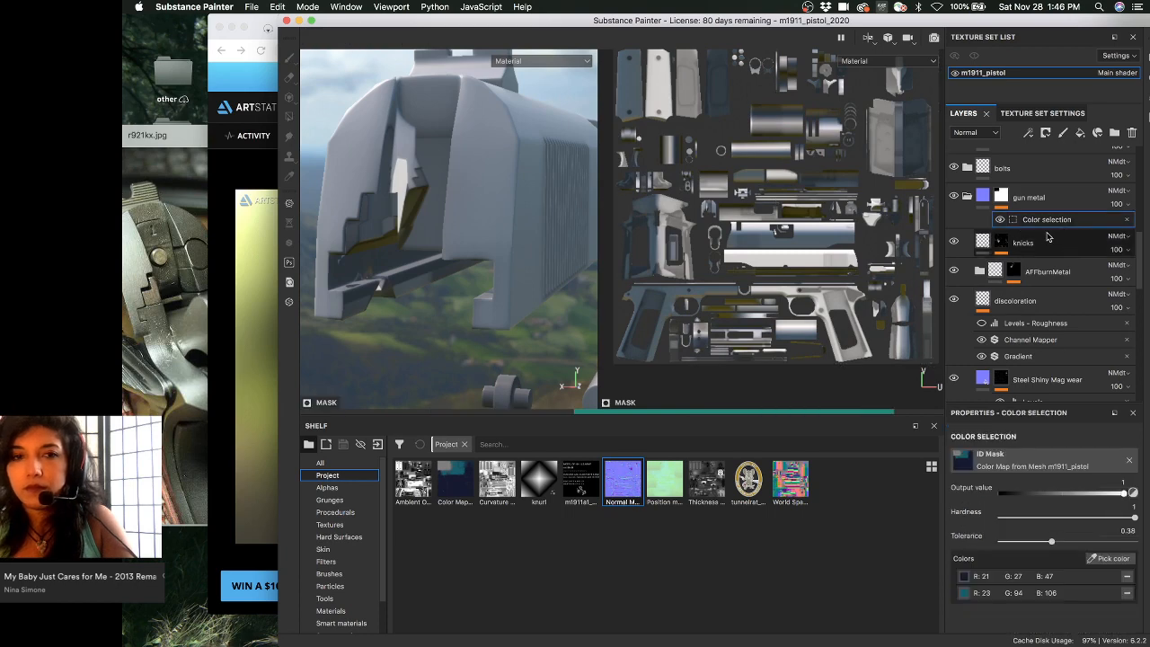
left_click(1023, 241)
left_click_drag(540, 235, 592, 237, "alt")
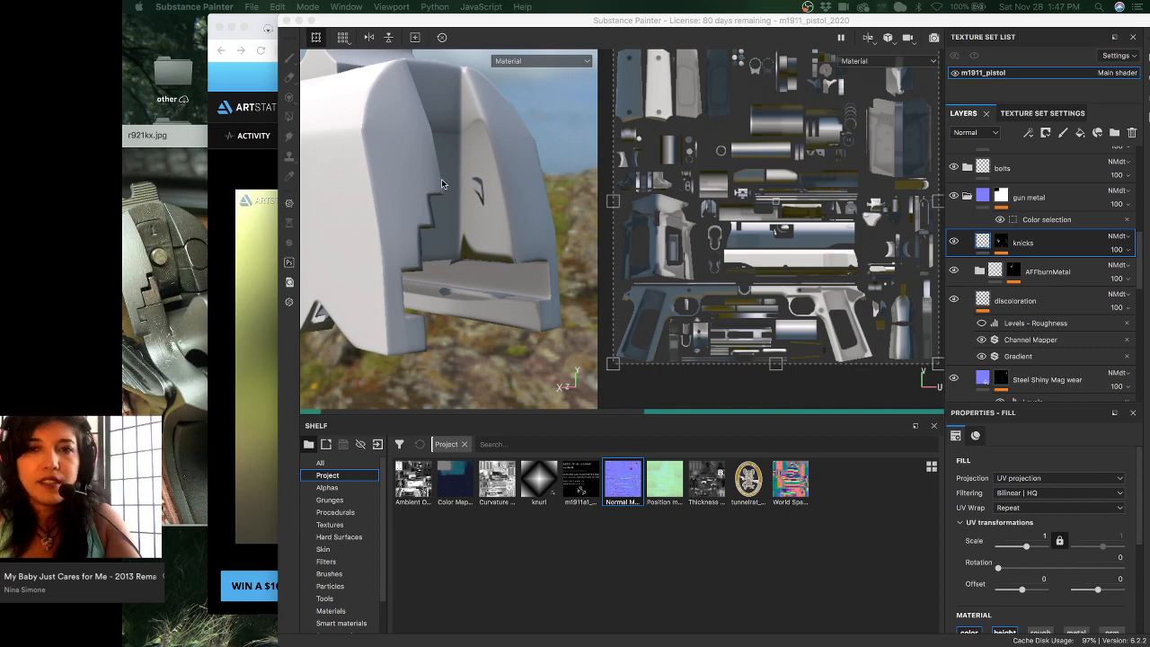
left_click(491, 198)
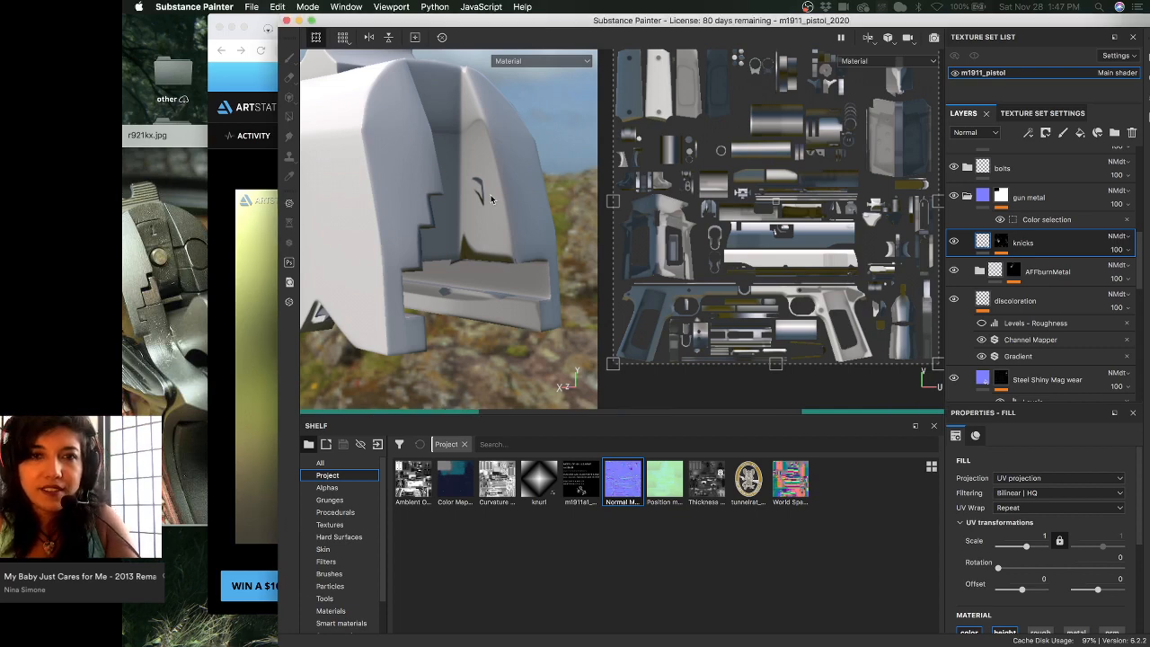
left_click_drag(524, 196, 467, 221, "alt")
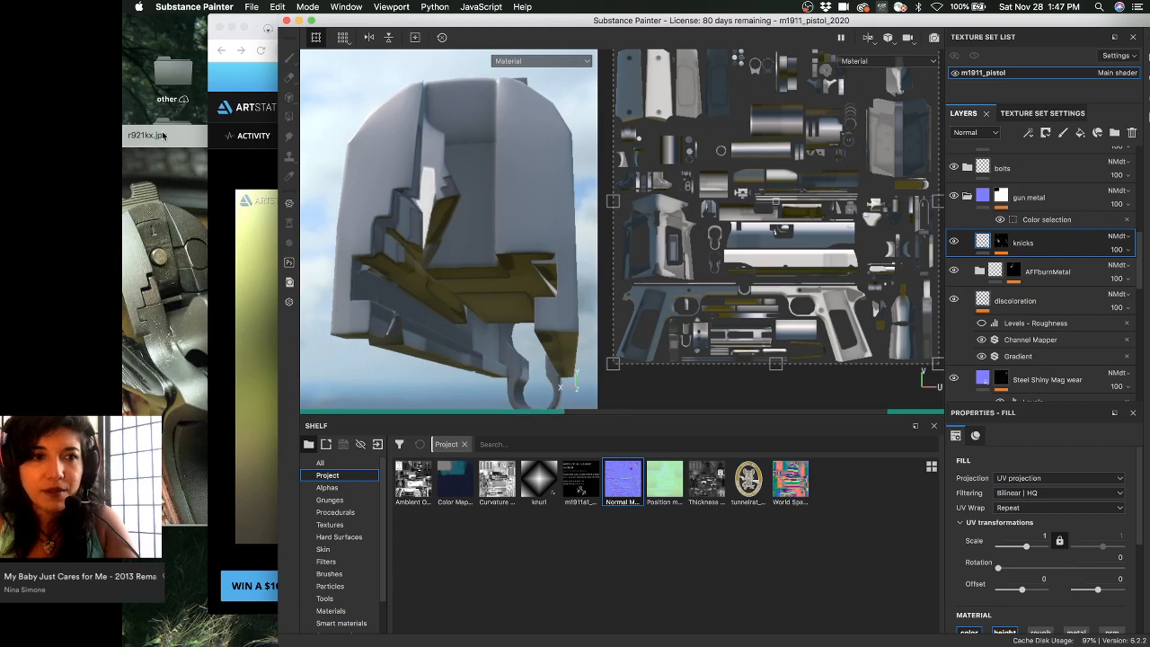
- Quick Look the r921kx.jpg reference photo, then view the model's slide level from the rear
left_click(162, 134)
key("space")
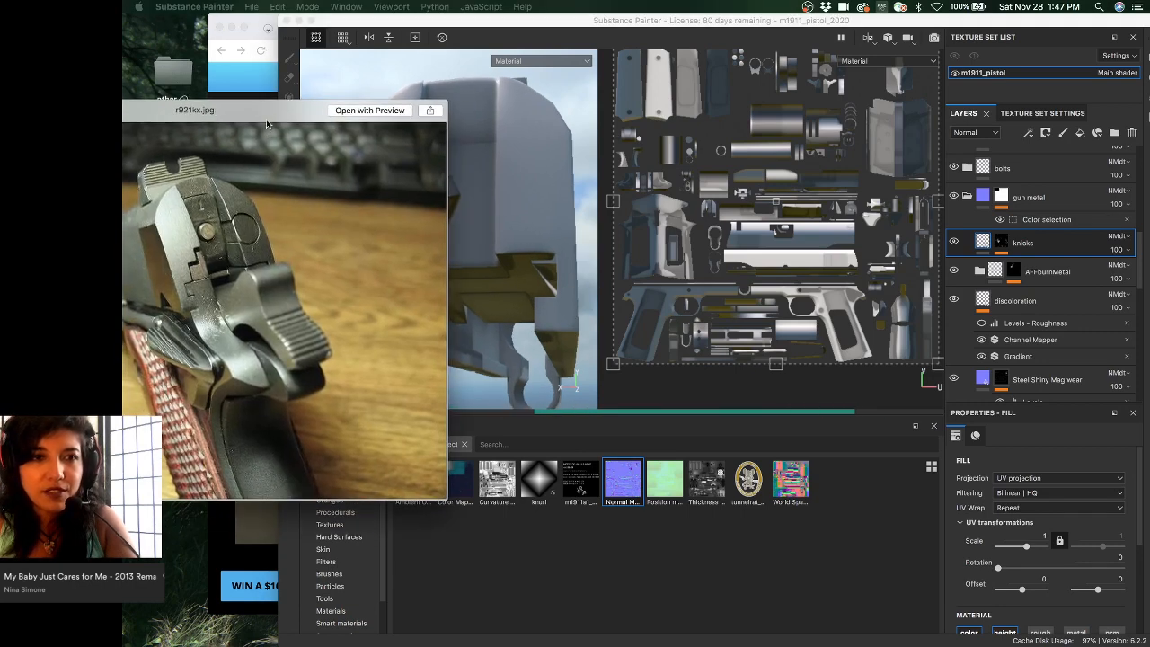
left_click(379, 21)
left_click_drag(424, 218, 556, 211, "alt")
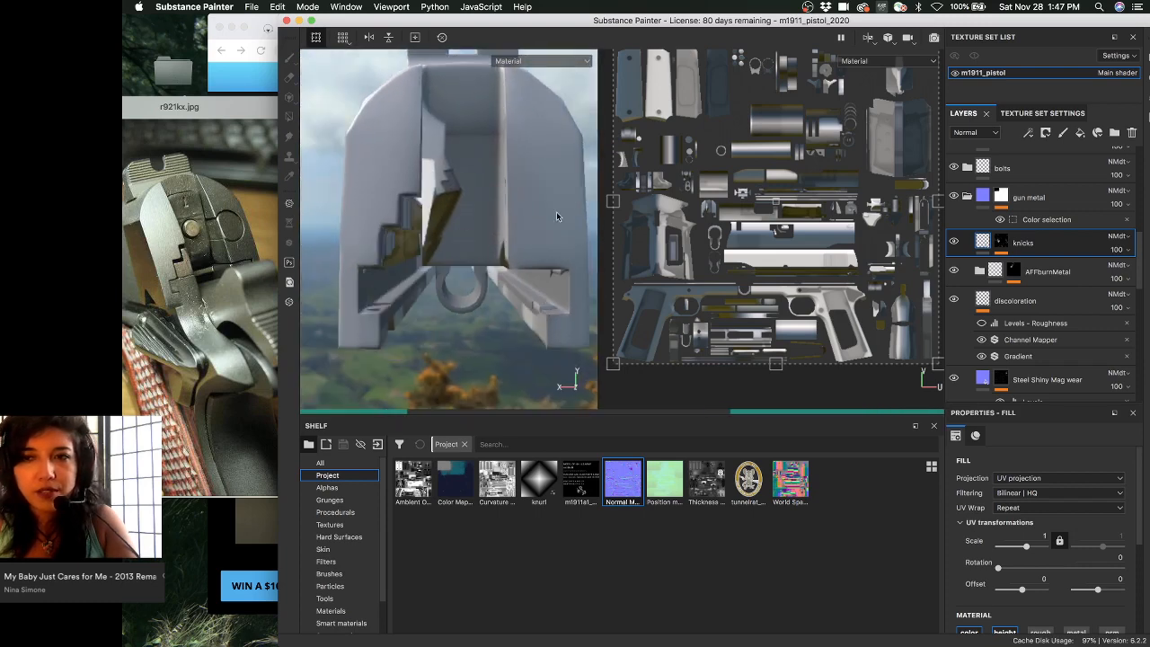
key("super+z")
left_click(1055, 251)
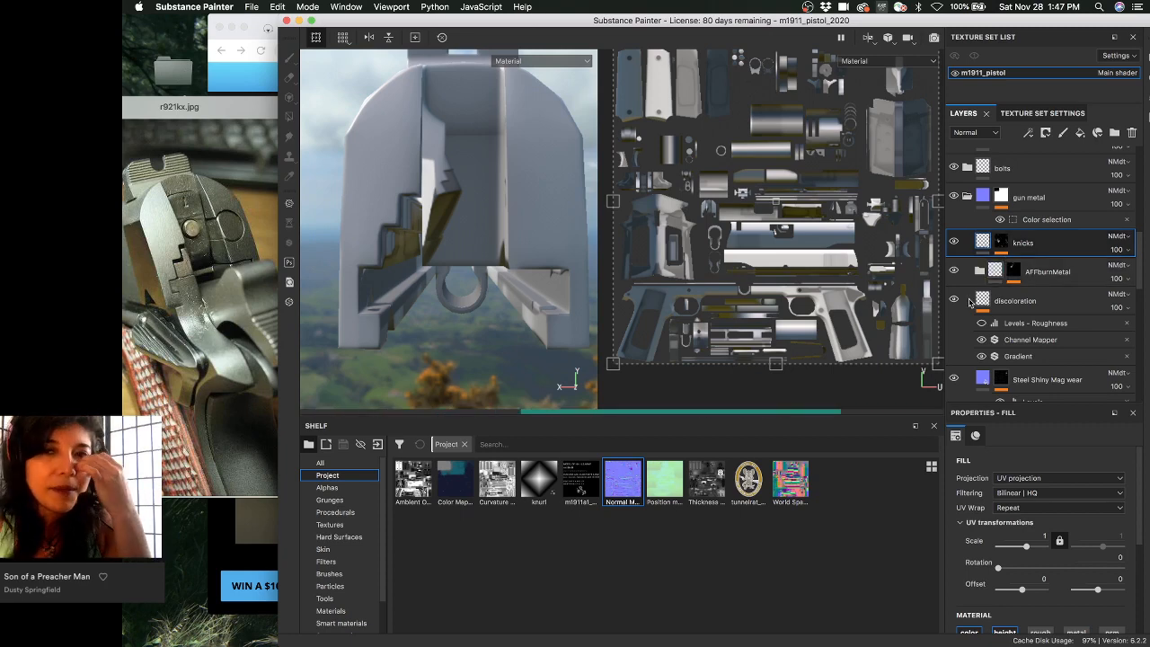
left_click(1065, 262)
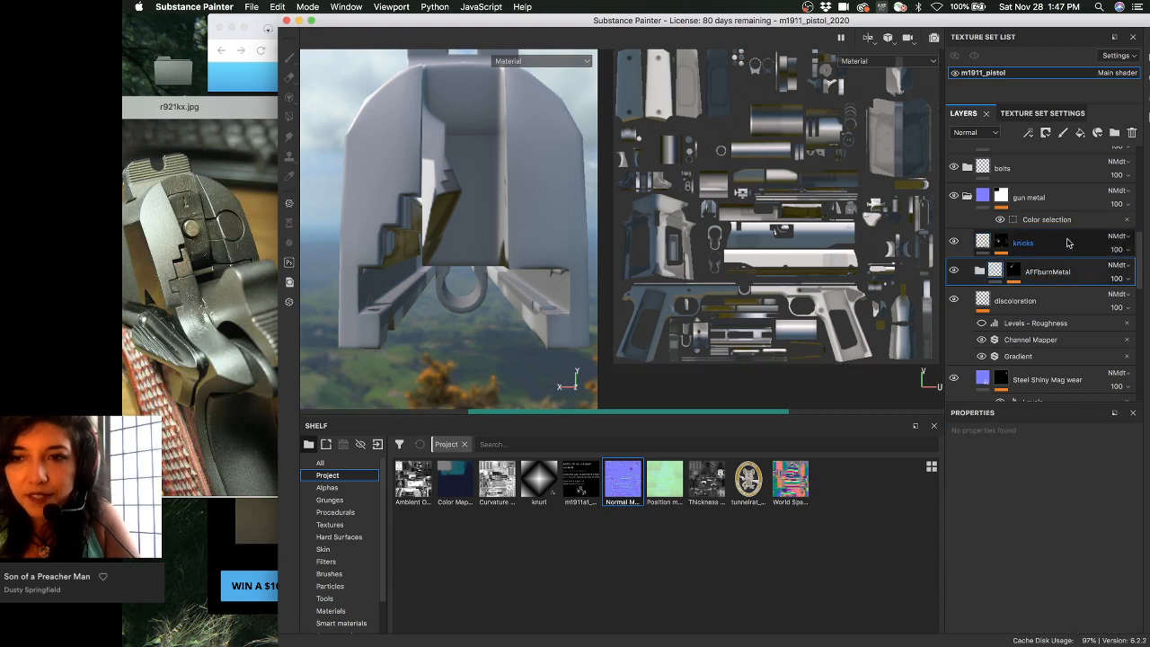
left_click(1066, 243)
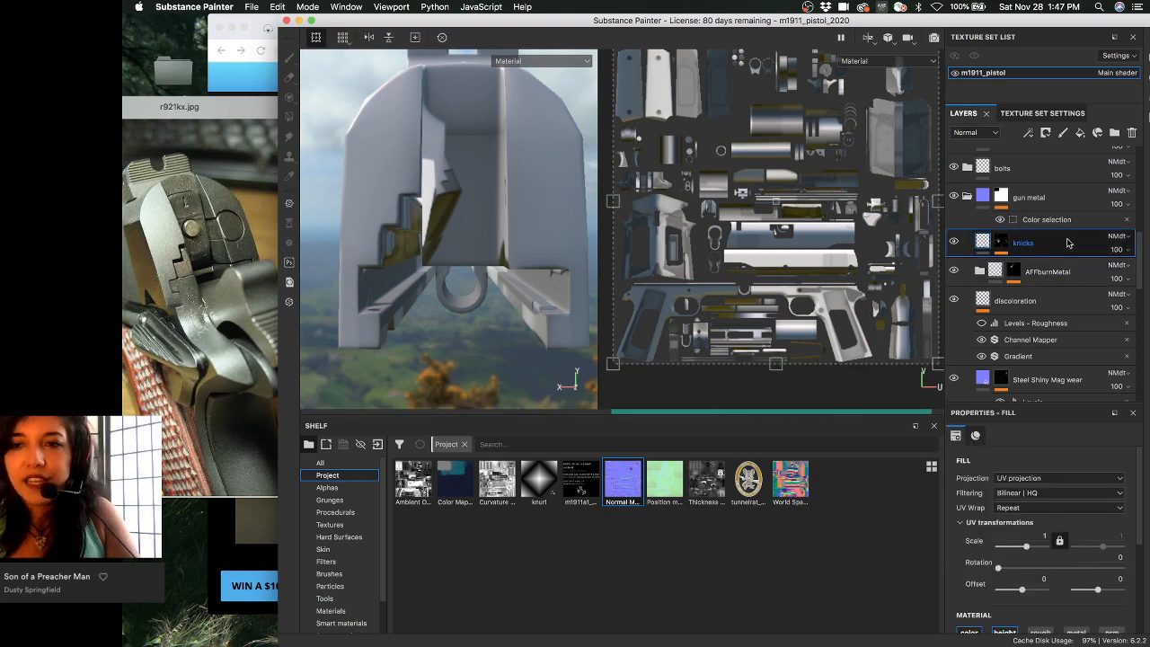
- Add a new fill layer above knicks and give it a black mask
left_click(1081, 133)
right_click(1032, 243)
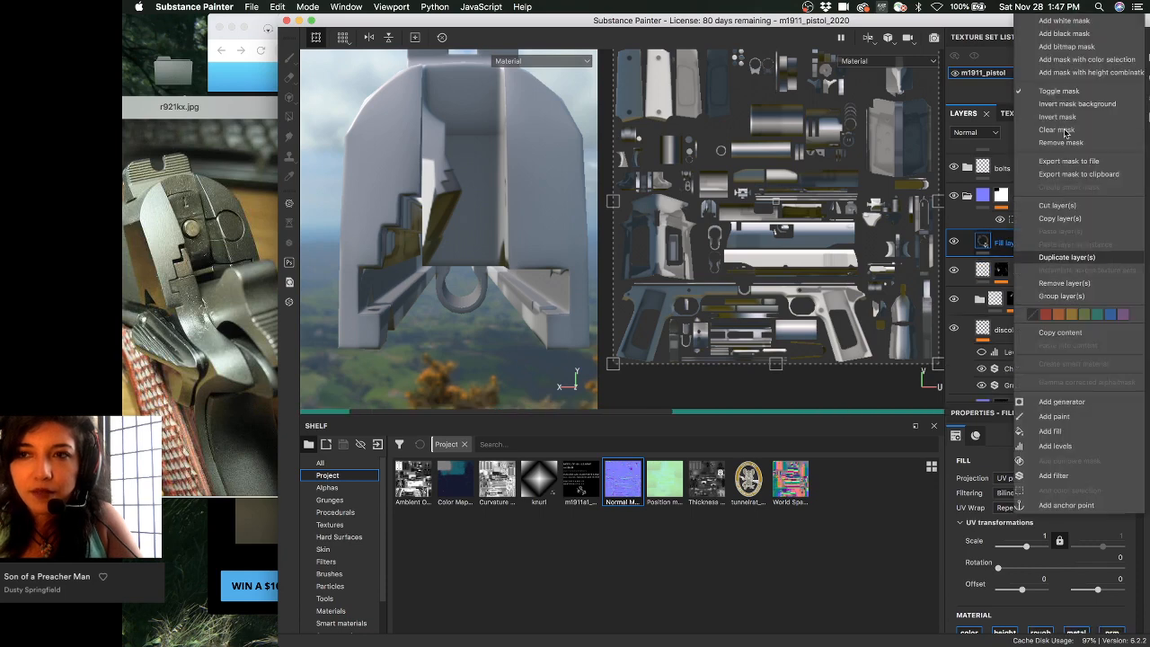
left_click(1086, 36)
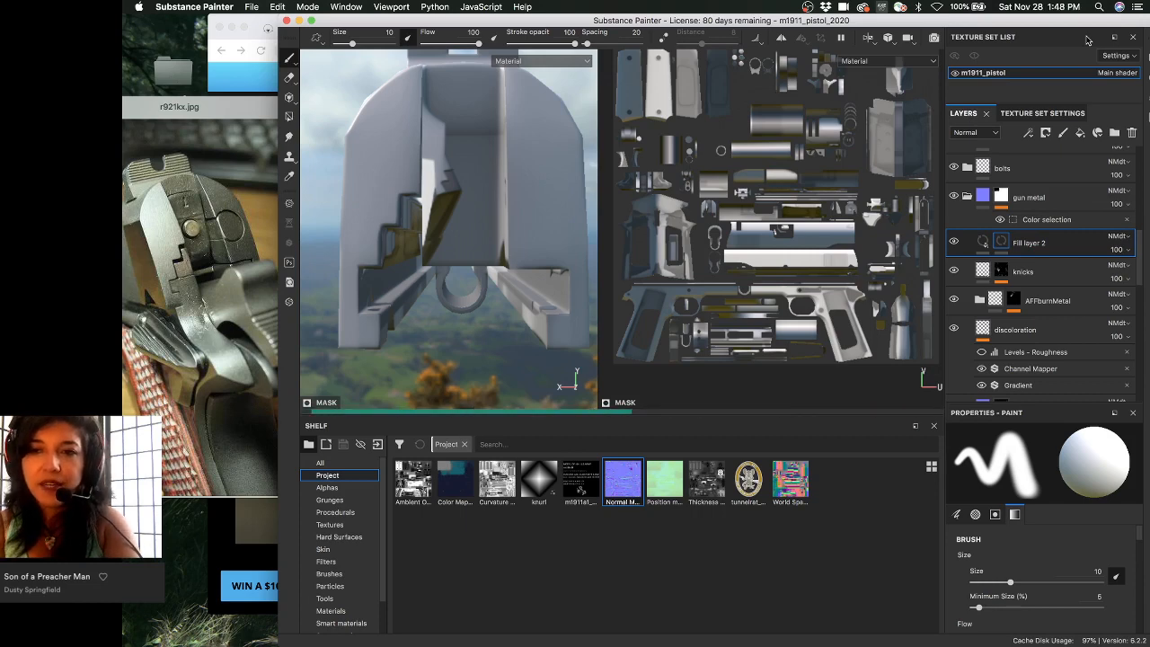
right_click(1004, 242)
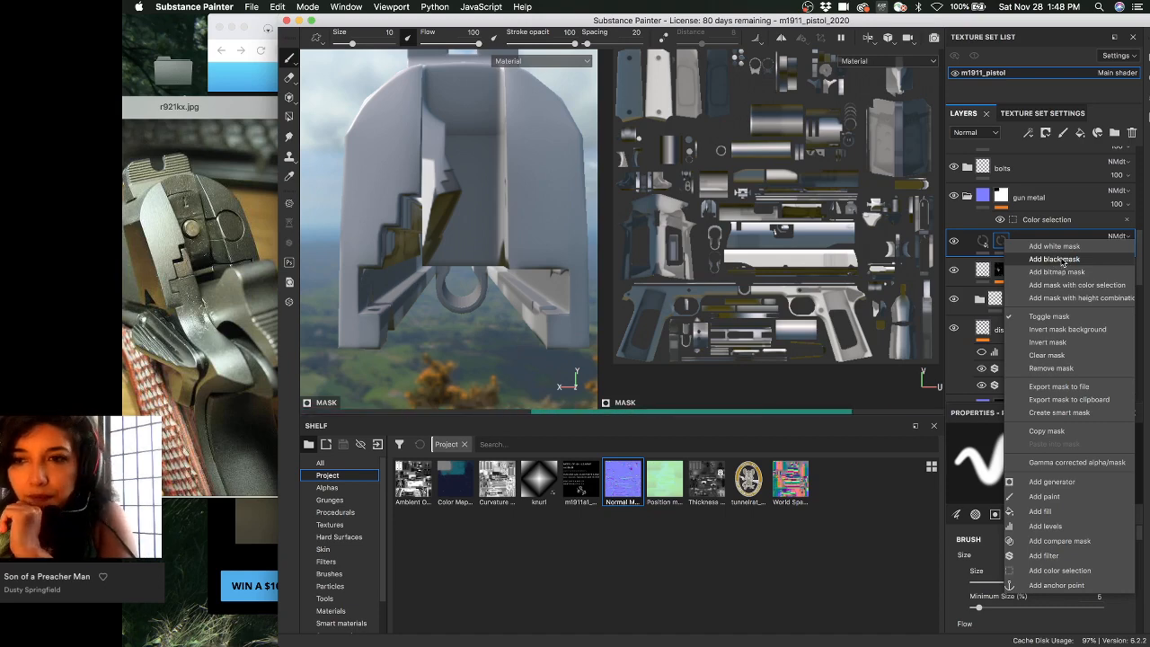
left_click(1054, 259)
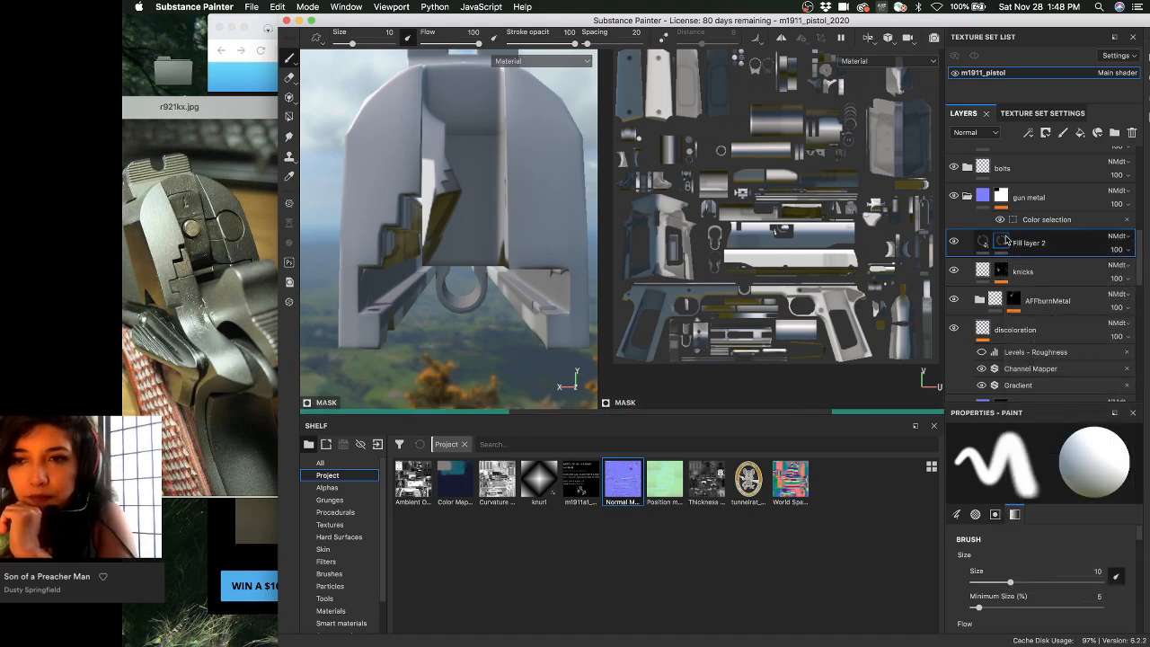
- Add a Paint effect to the mask and shrink the brush for fine painting
right_click(1006, 238)
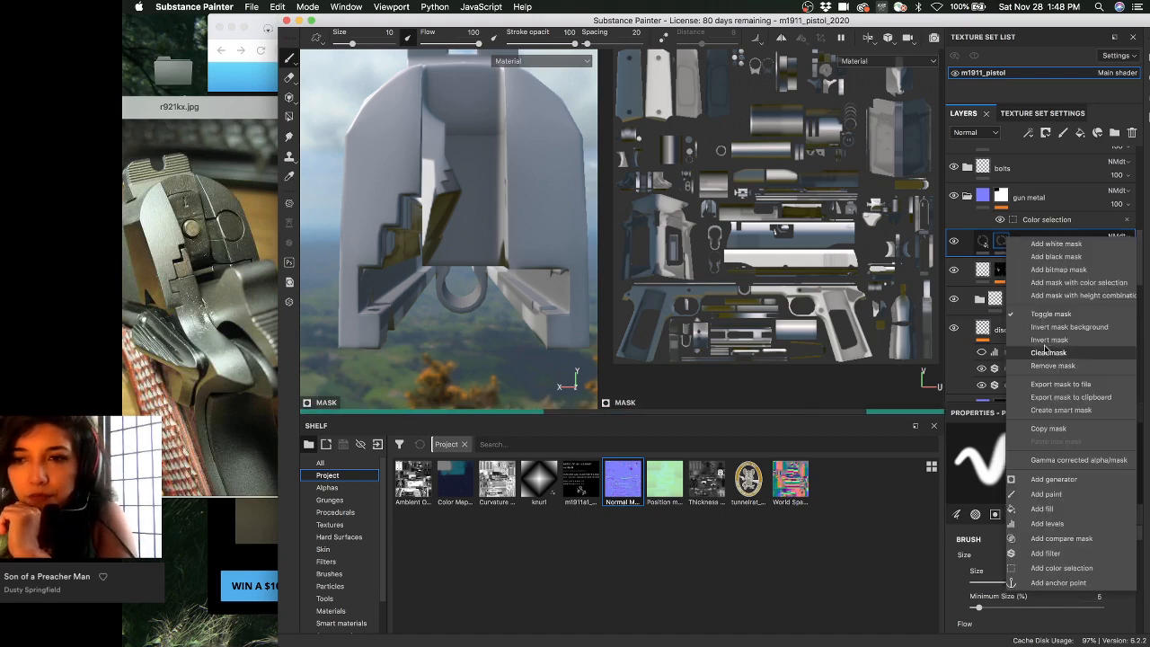
left_click(1045, 494)
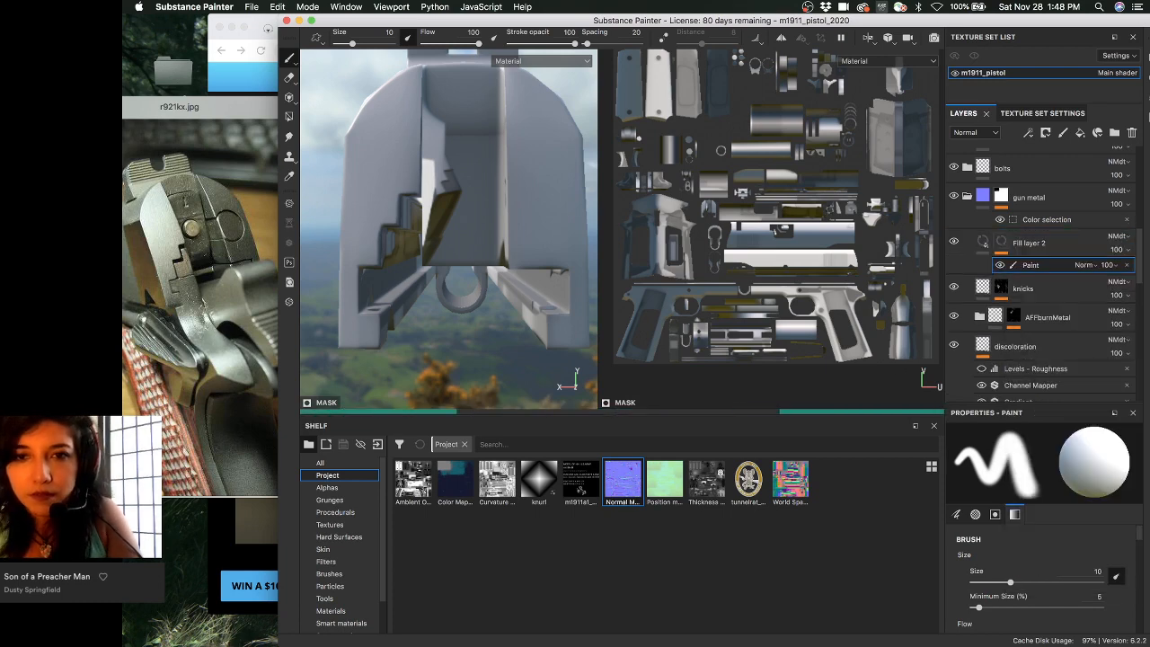
scroll(714, 238, "up", 6)
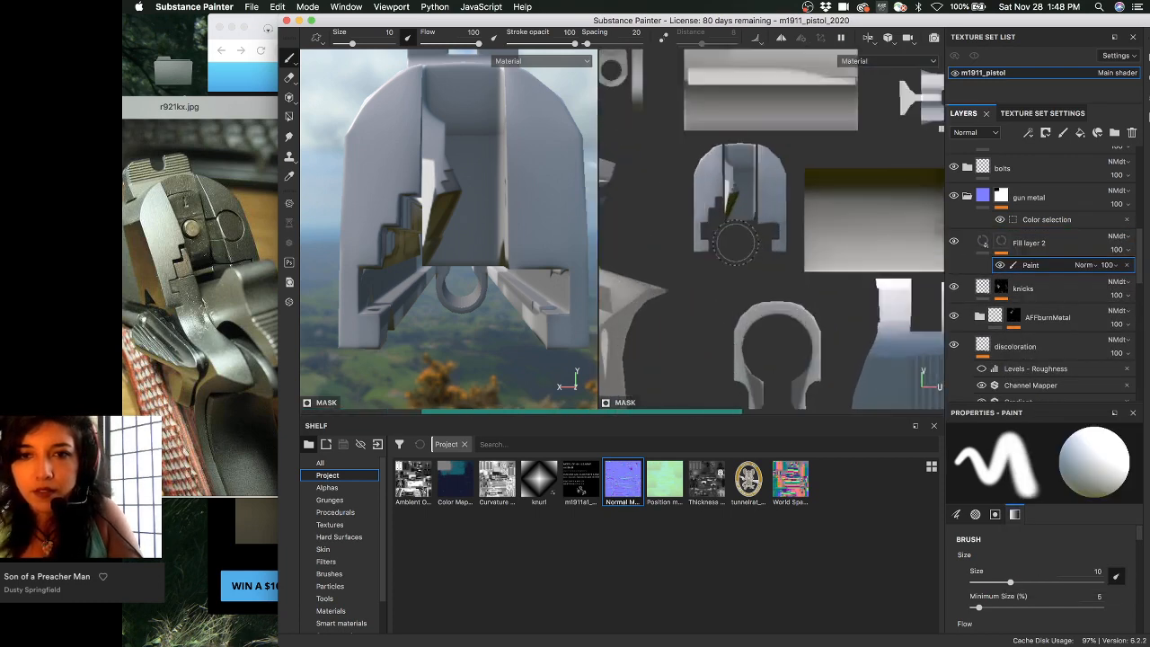
scroll(729, 253, "up", 4)
key("[")
key("[")
key("[")
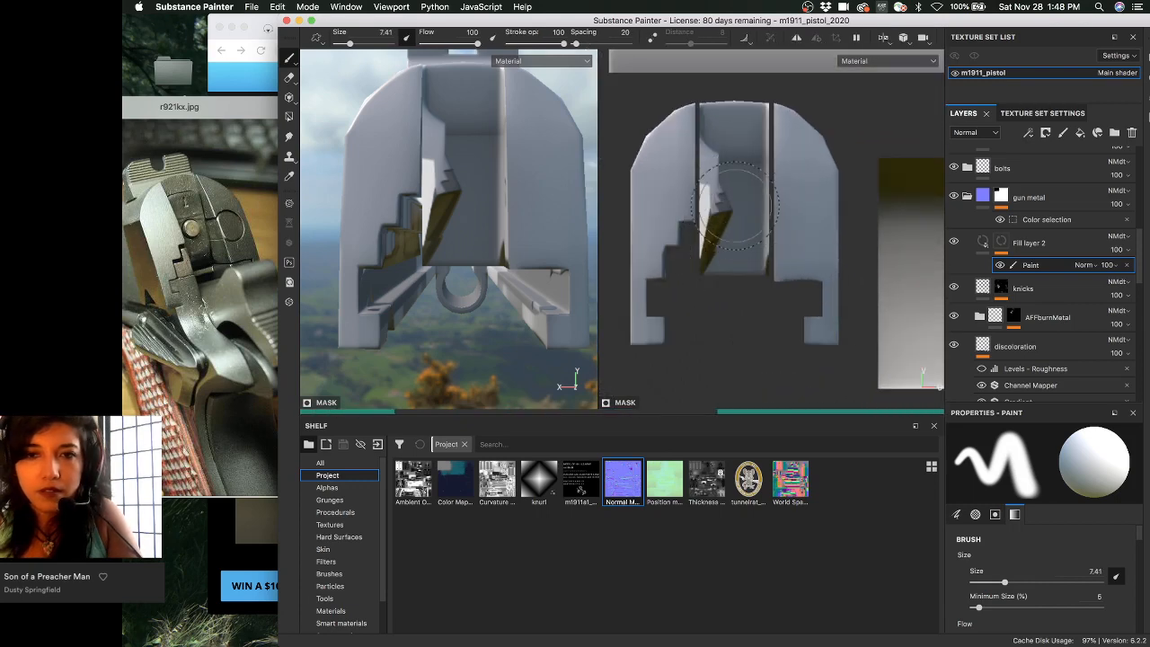
key("[")
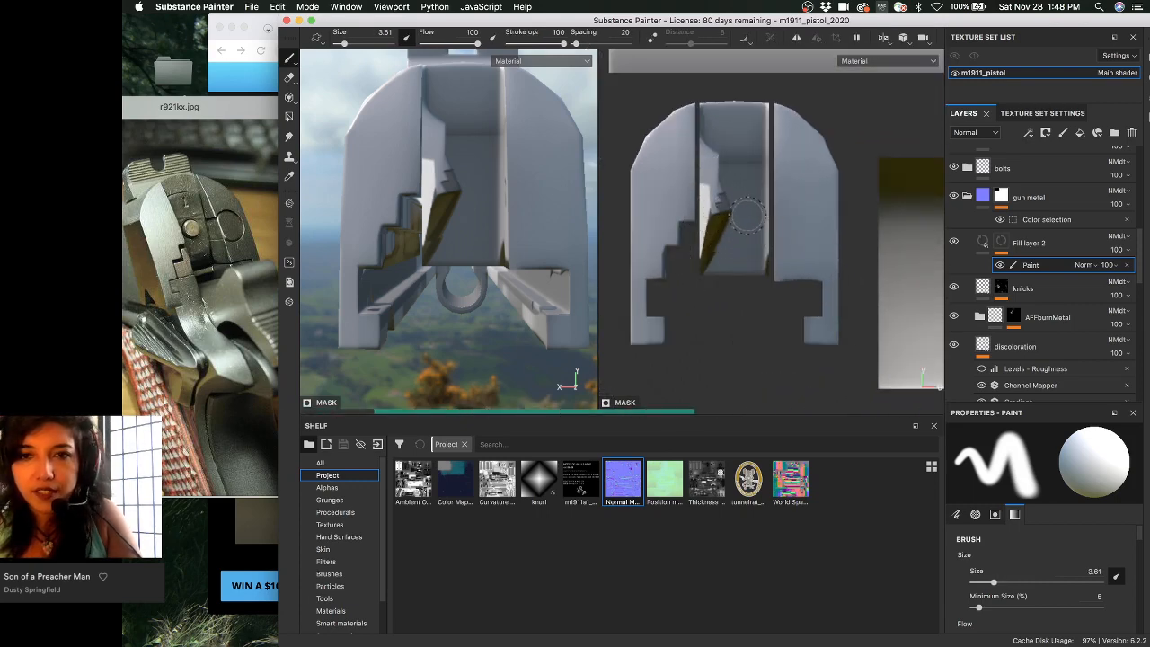
key("]")
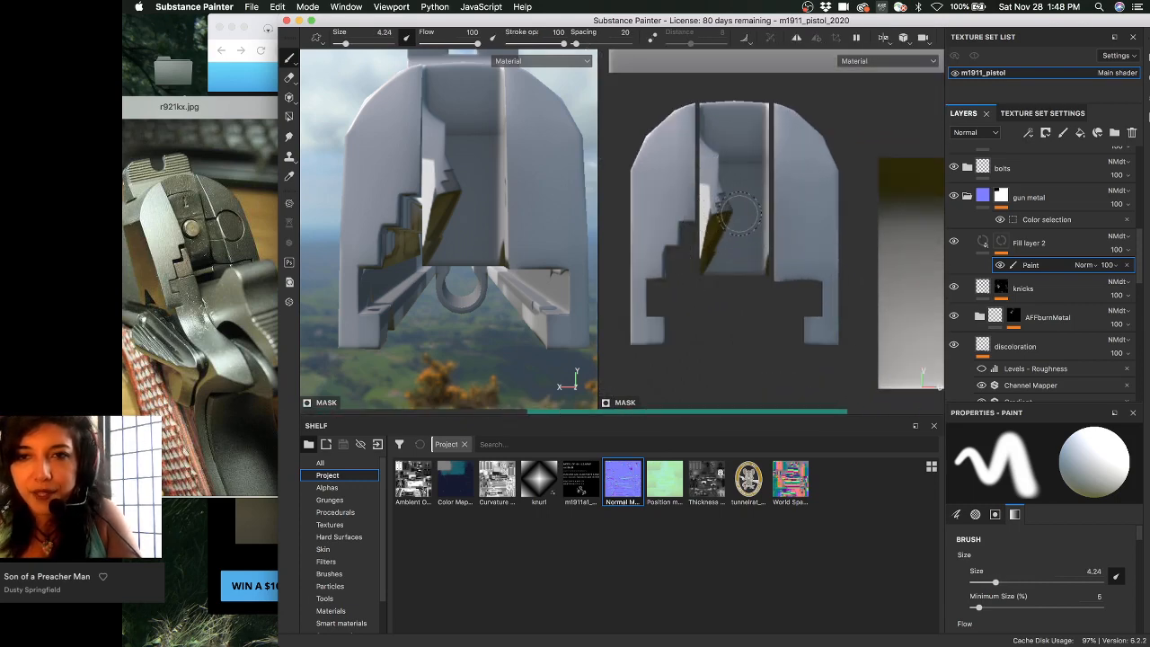
- Preview Fill layer 2's mask on its own in black and white
right_click(1031, 267)
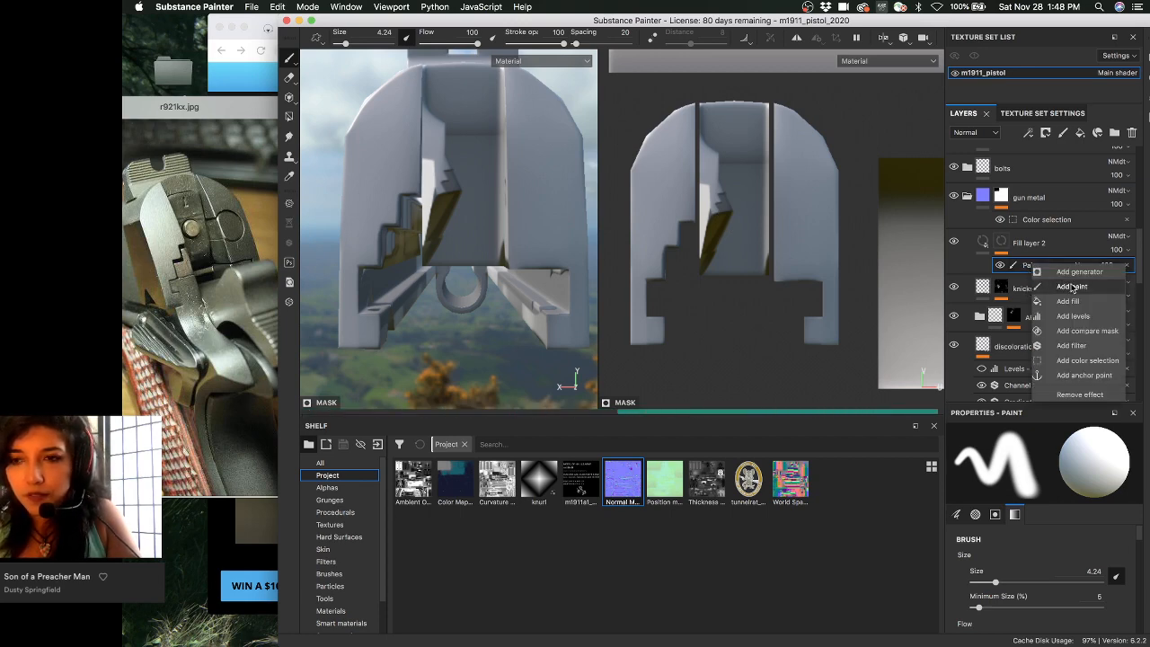
left_click(1022, 271)
right_click(1022, 271)
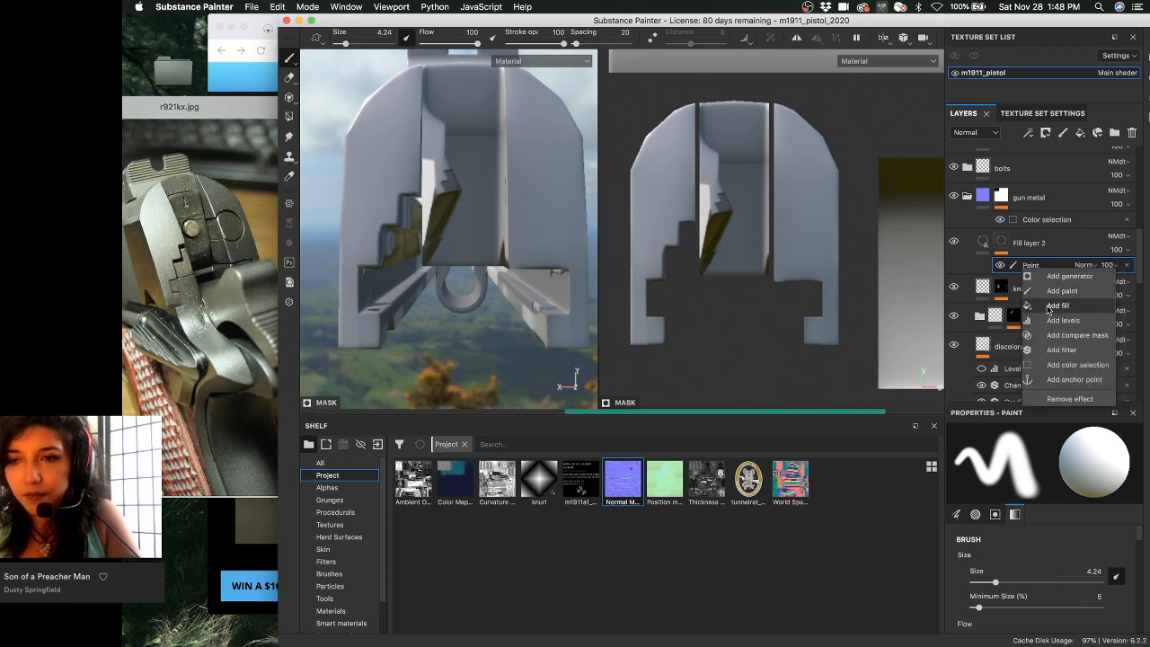
left_click(984, 245)
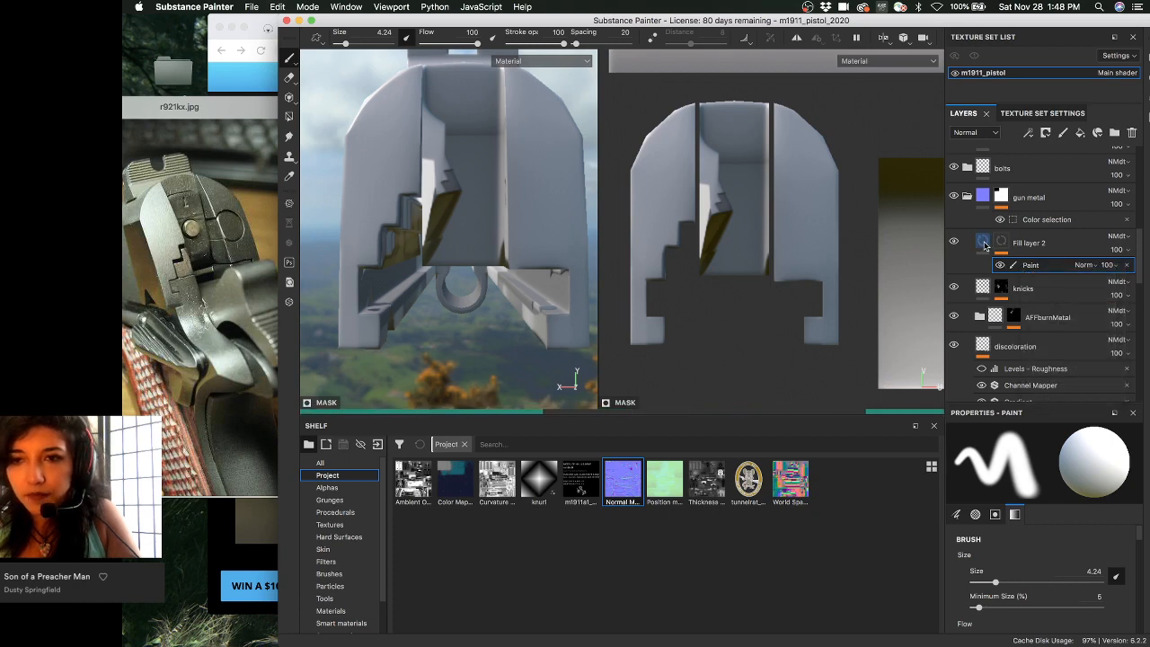
left_click(1000, 243)
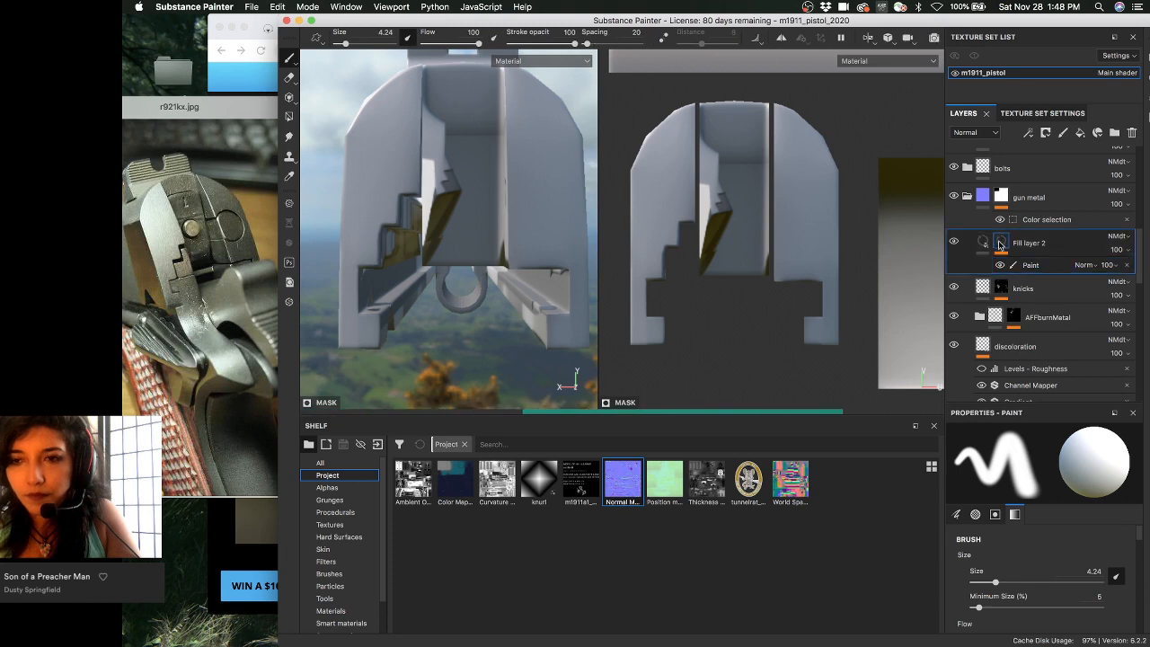
left_click(1000, 243, "alt")
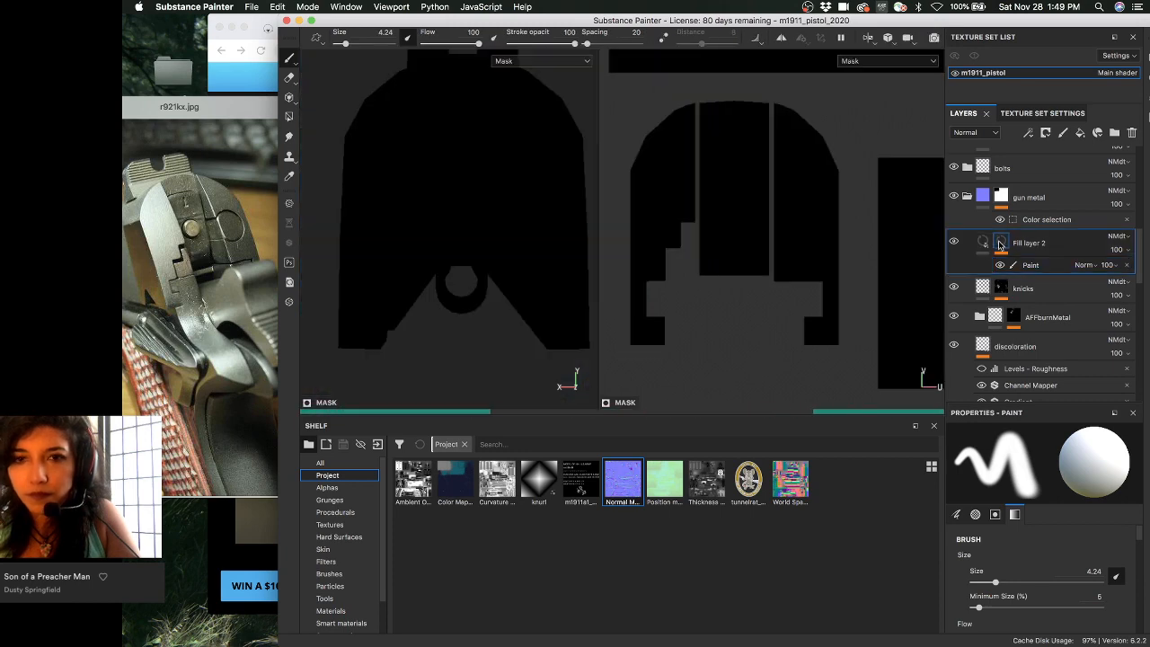
right_click(1005, 244)
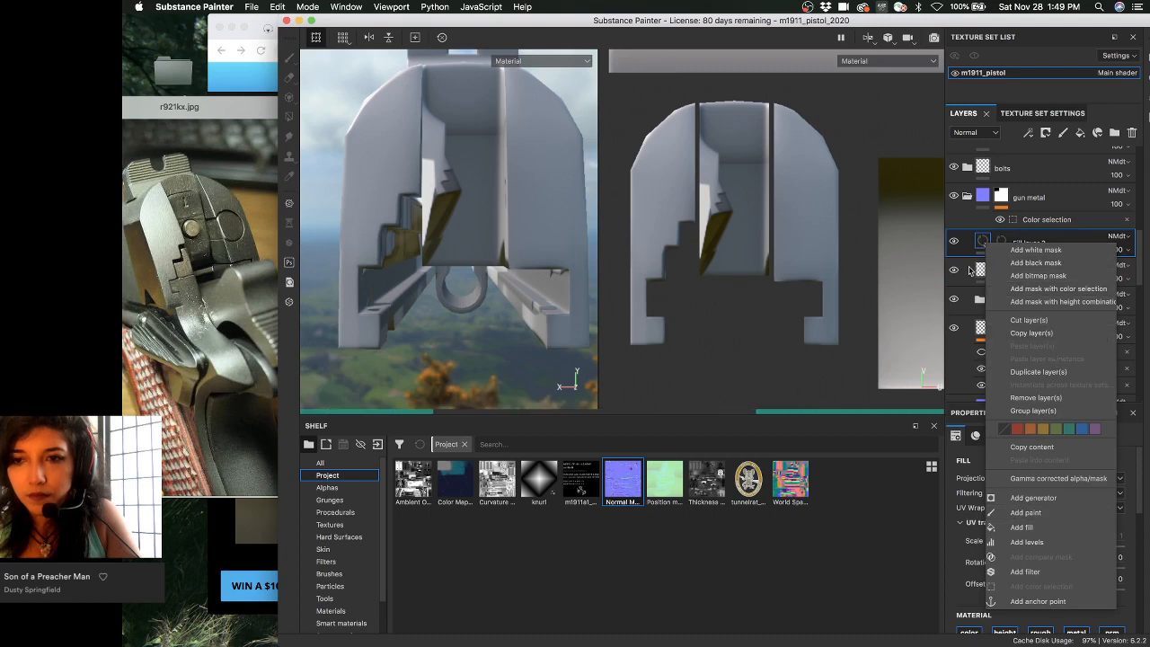
- Make Fill layer 2 height-only by disabling color, rough, metal and nrm, with Height 0.2253
left_click(979, 241)
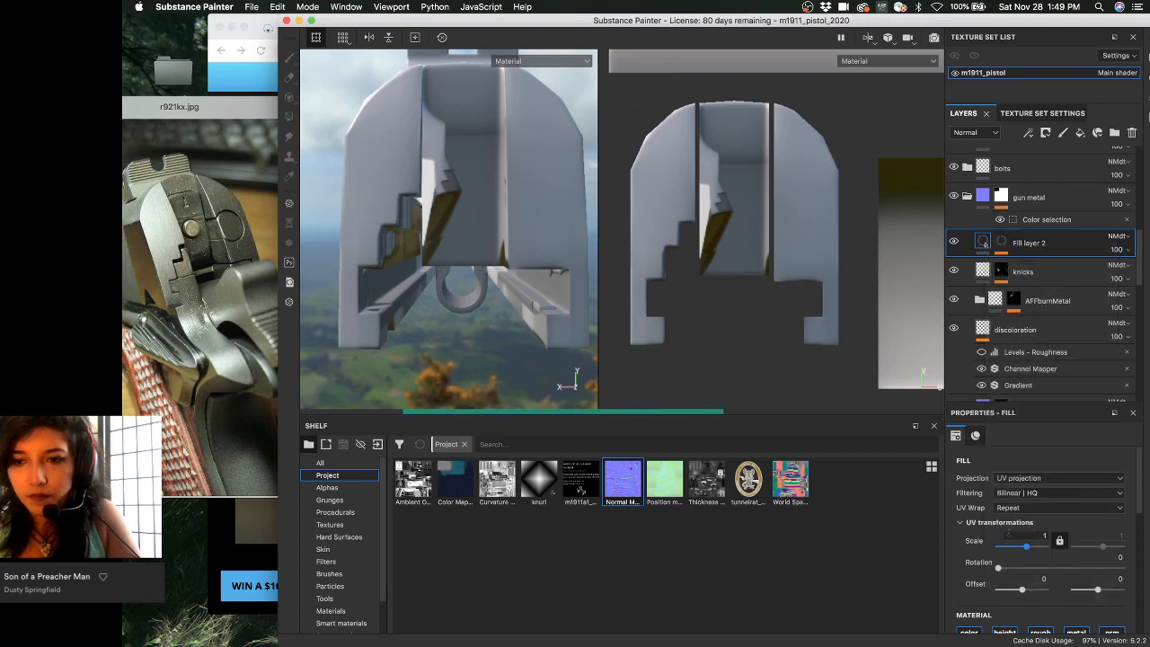
scroll(1006, 538, "down", 4)
left_click(1046, 523)
left_click(1076, 523)
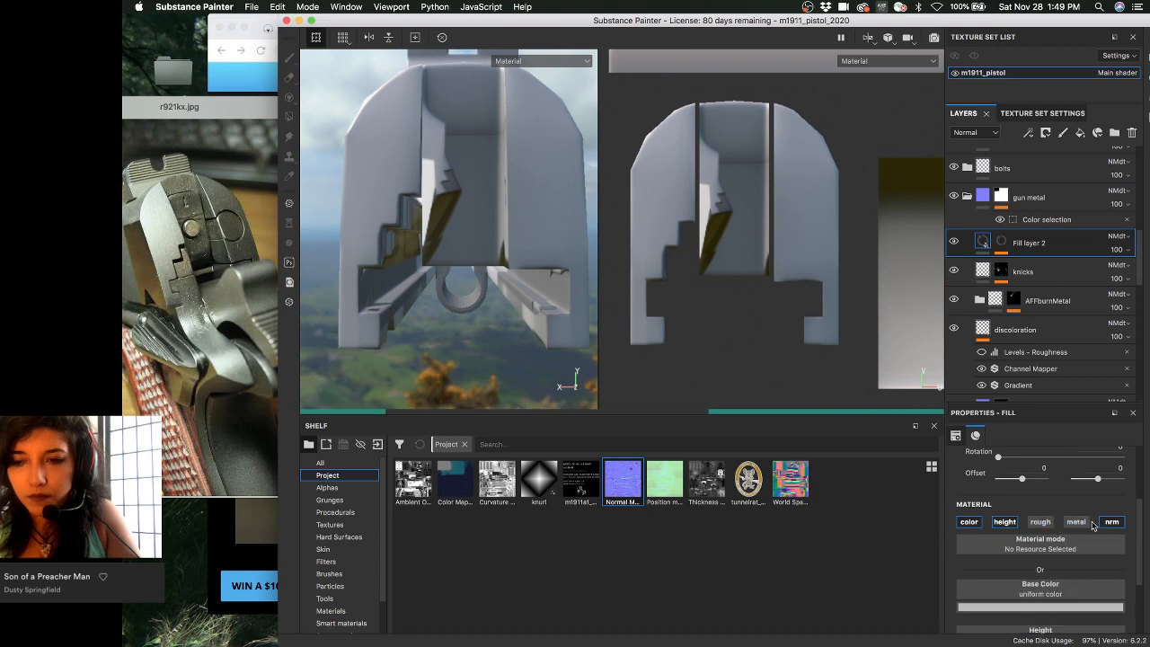
left_click(1108, 522)
left_click(968, 521)
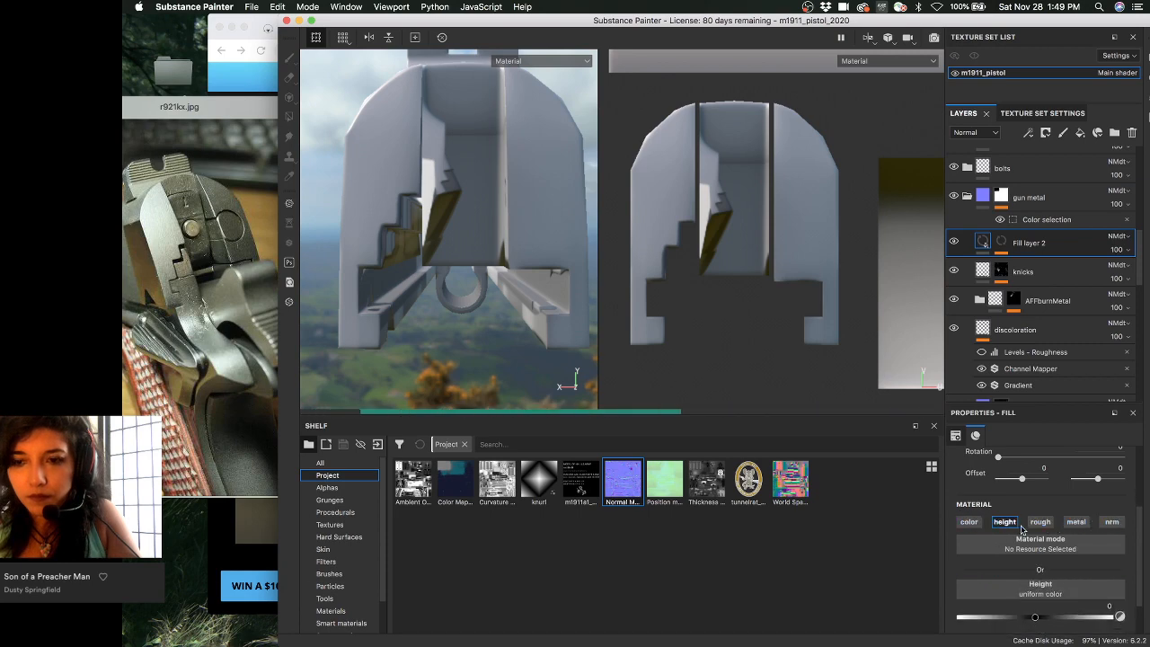
scroll(1033, 595, "down", 2)
left_click(1053, 567)
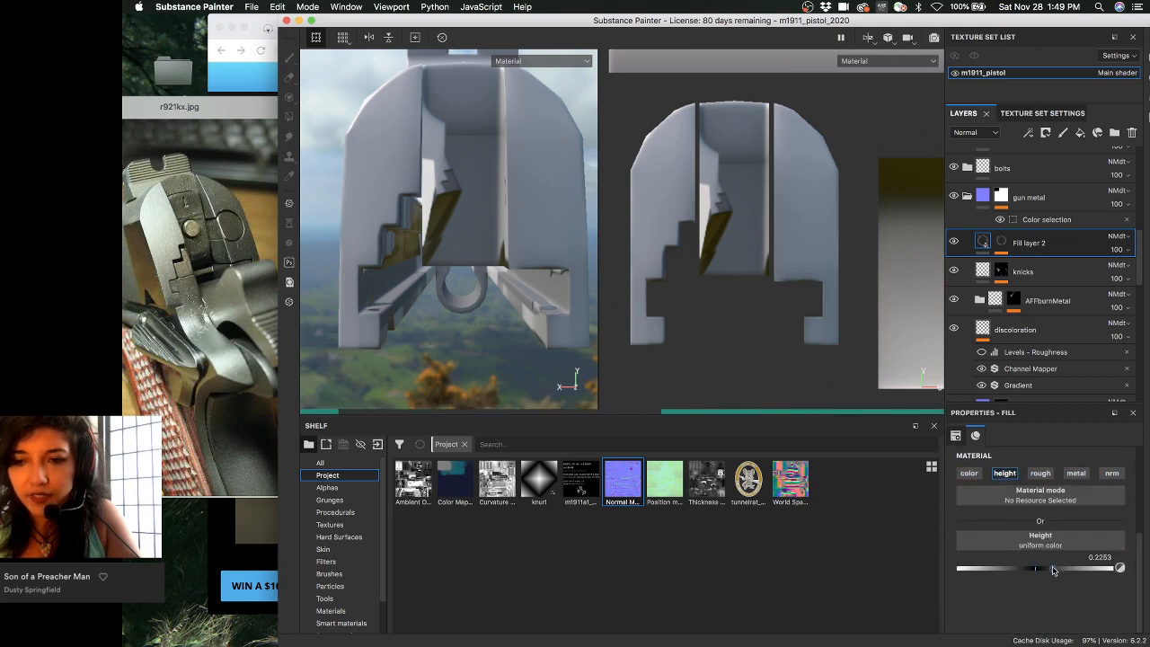
- Paint the layer's mask Paint effect in white (grayscale 1) with a resized brush
left_click(1000, 240)
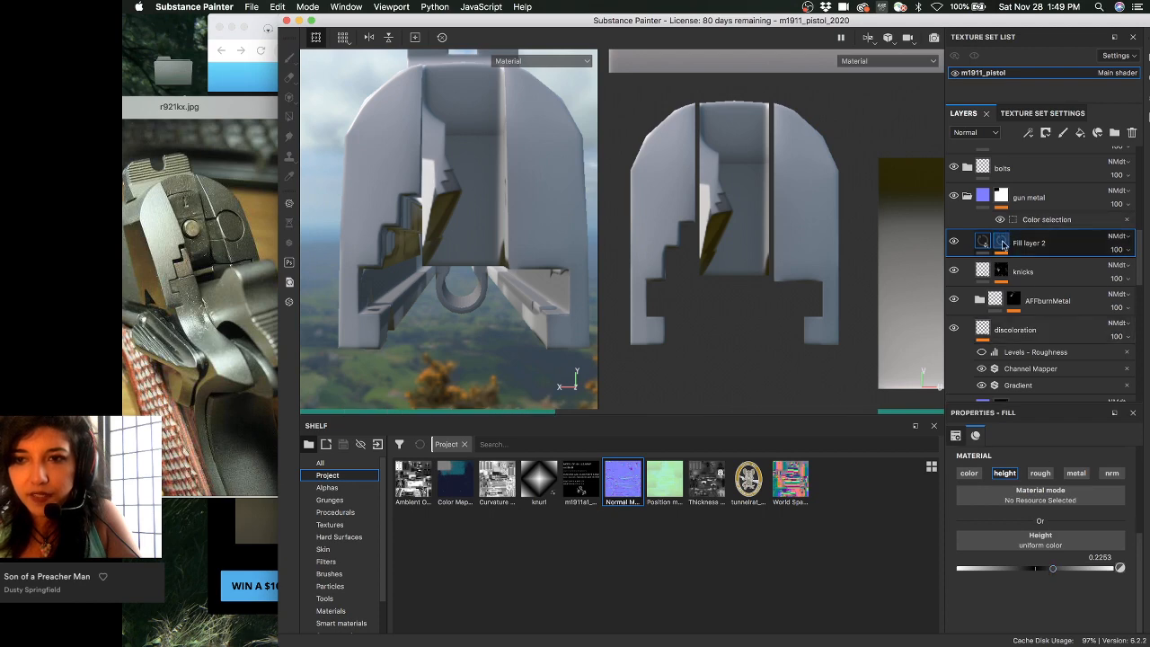
left_click(1052, 269)
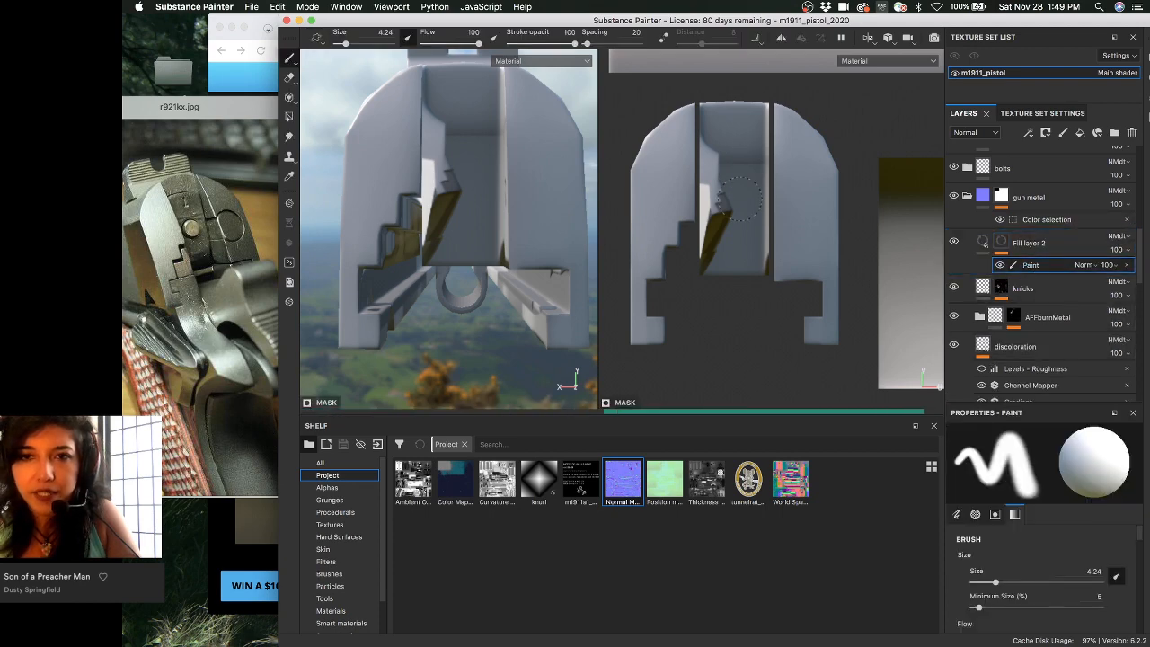
key("bracketleft")
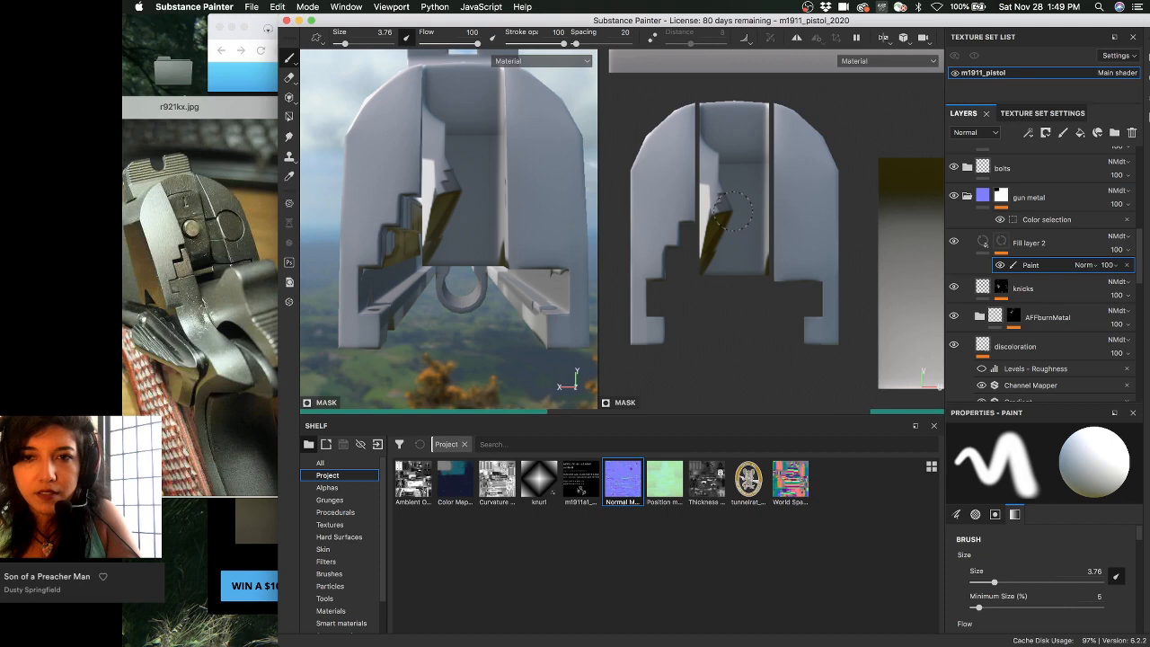
key("bracketleft")
key("bracketleft")
key("bracketleft")
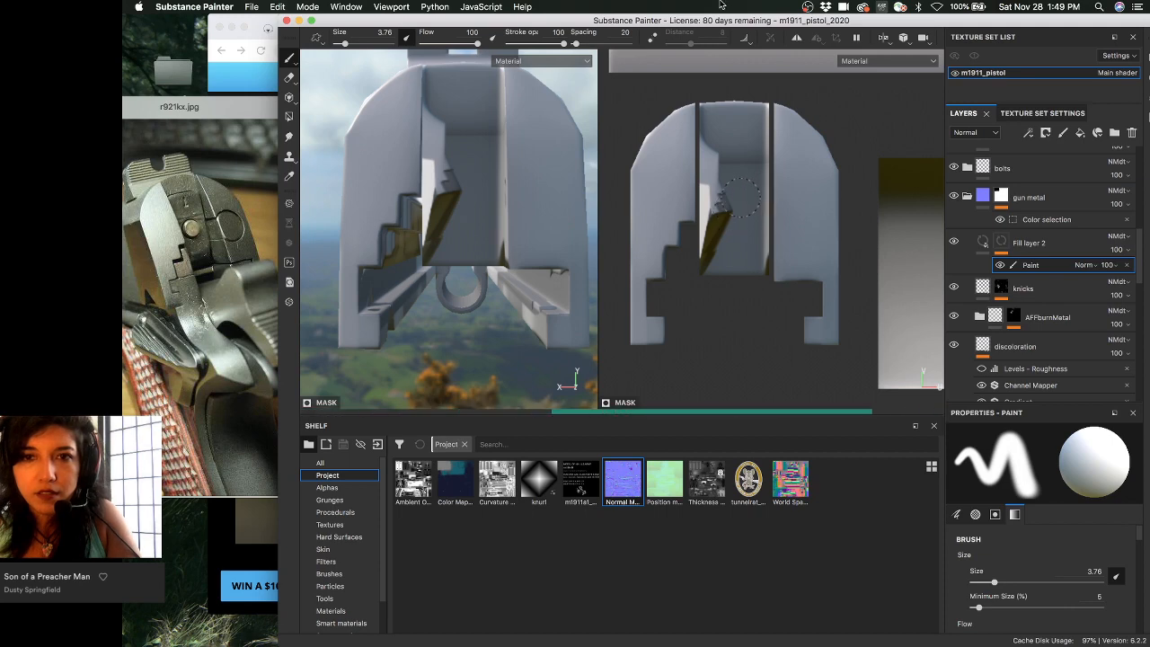
key("bracketright")
key("bracketright")
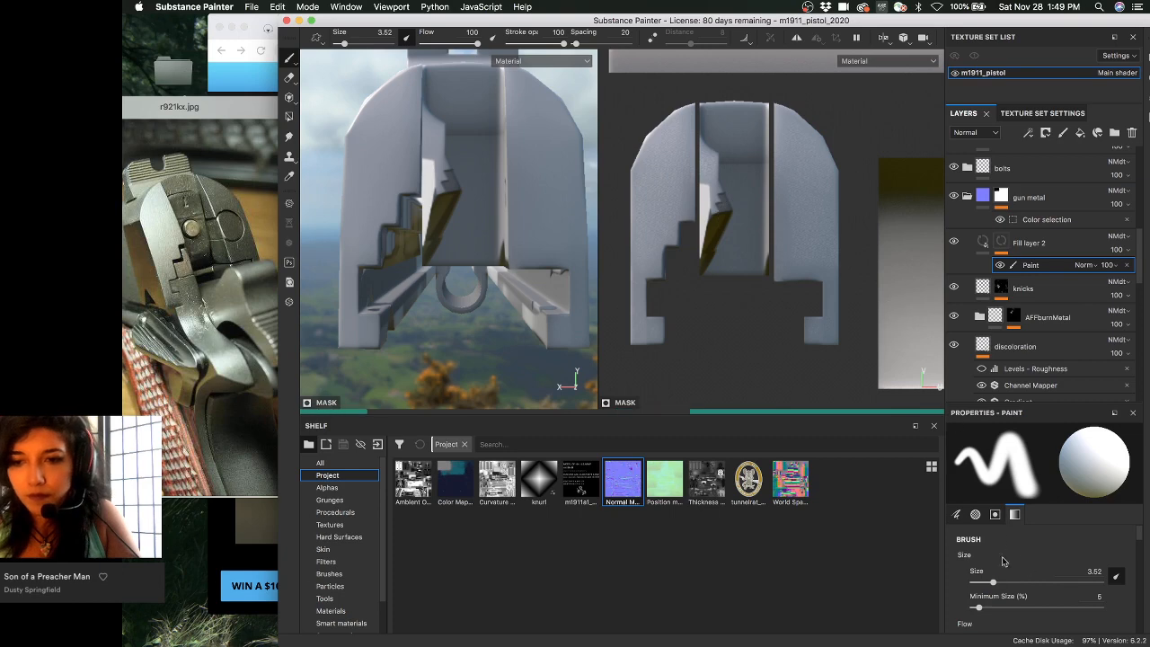
scroll(958, 560, "down", 5)
left_click(1014, 513)
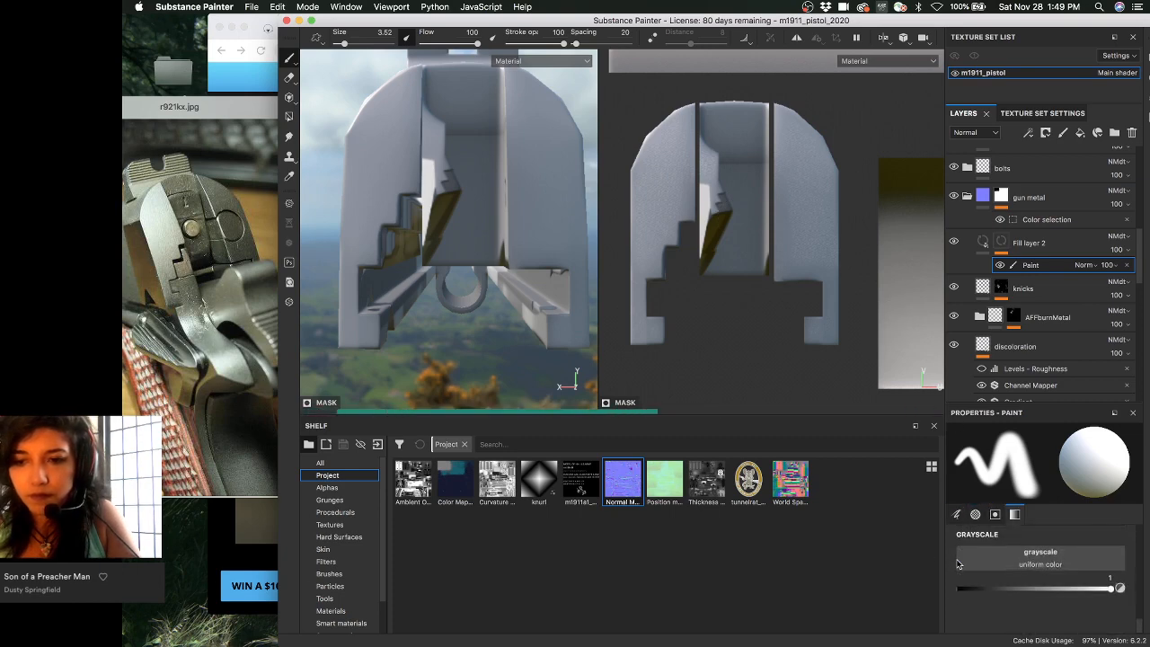
mouse_move(423, 236)
left_mouse_down("alt")
mouse_move(526, 226)
mouse_move(508, 260)
left_mouse_up("alt")
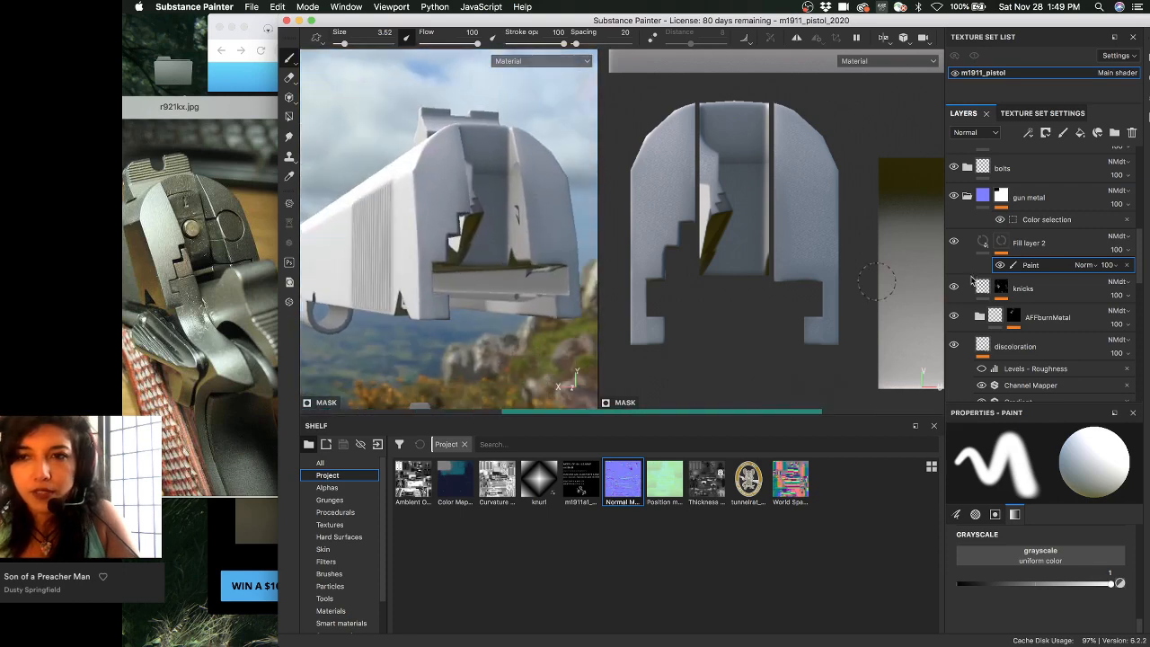
- Rename Fill layer 2 to firing_pin and save the project
left_click(1027, 244)
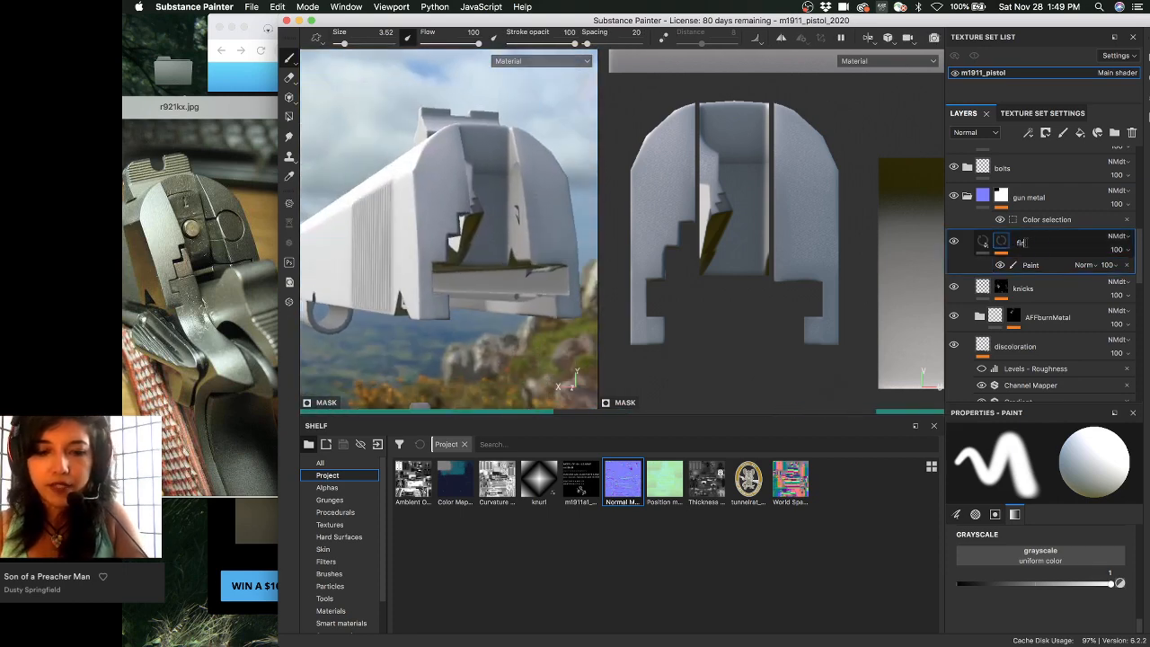
type("filring_pin")
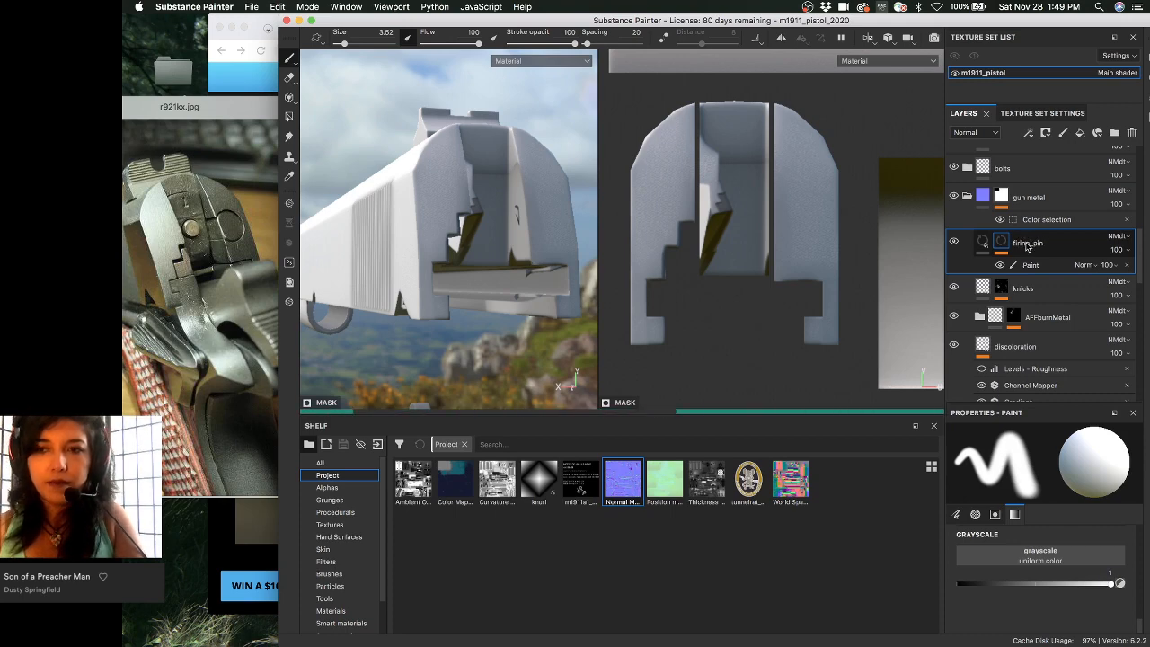
key("Return")
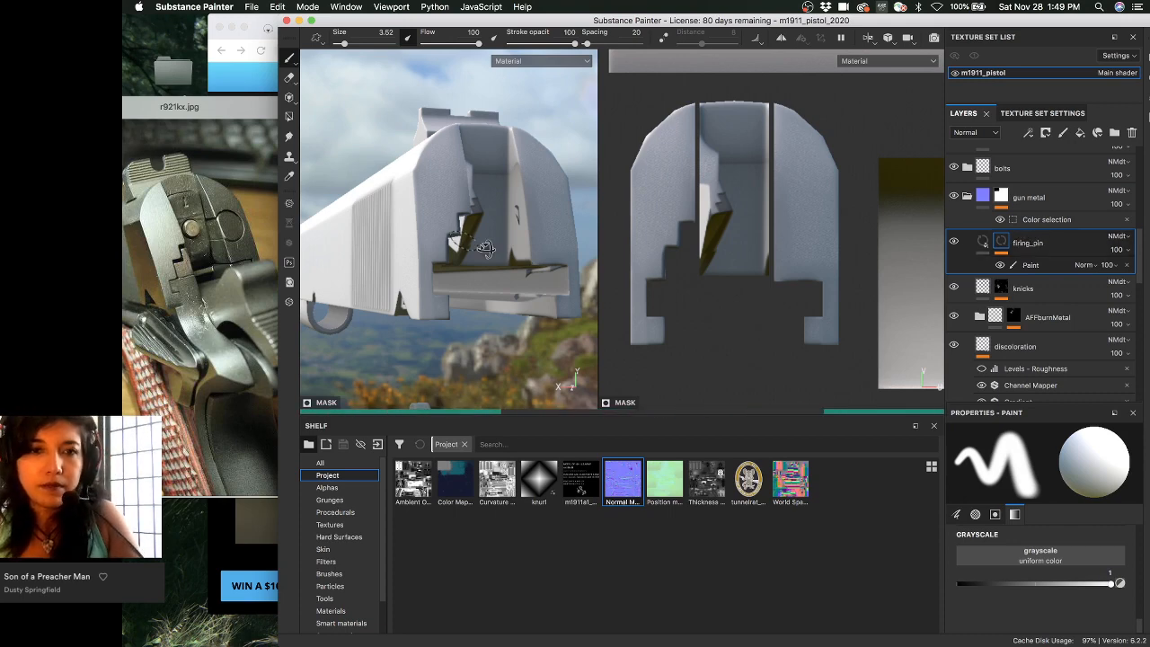
left_click_drag(452, 239, 477, 241, "alt")
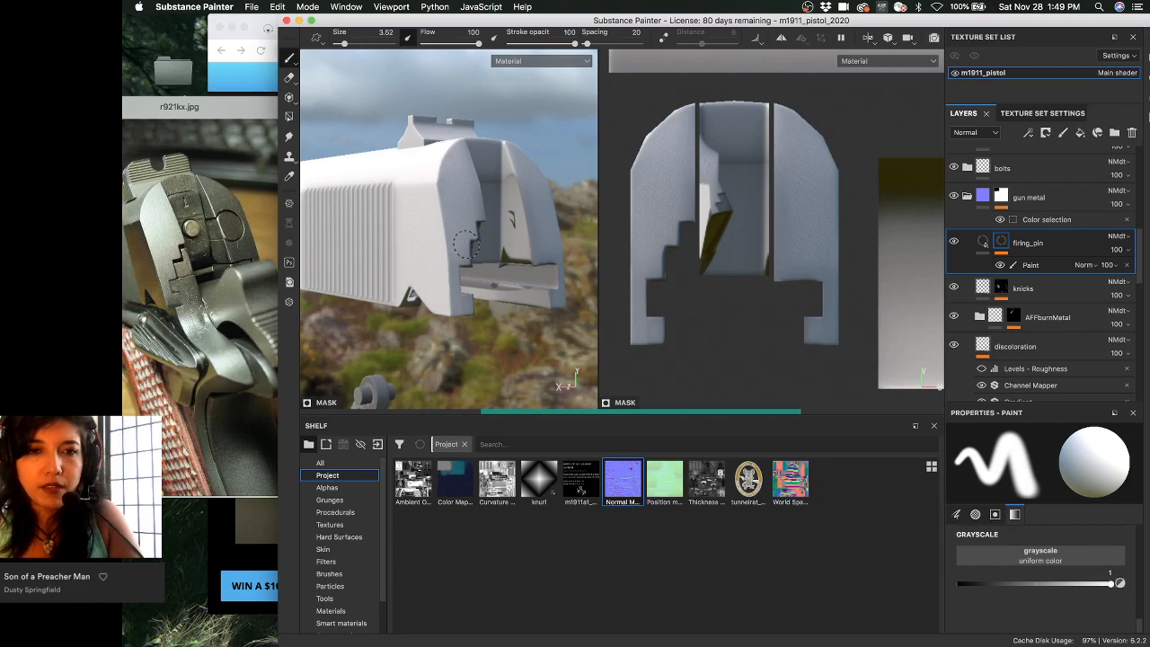
key("super+s")
left_click_drag(622, 21, 613, 137)
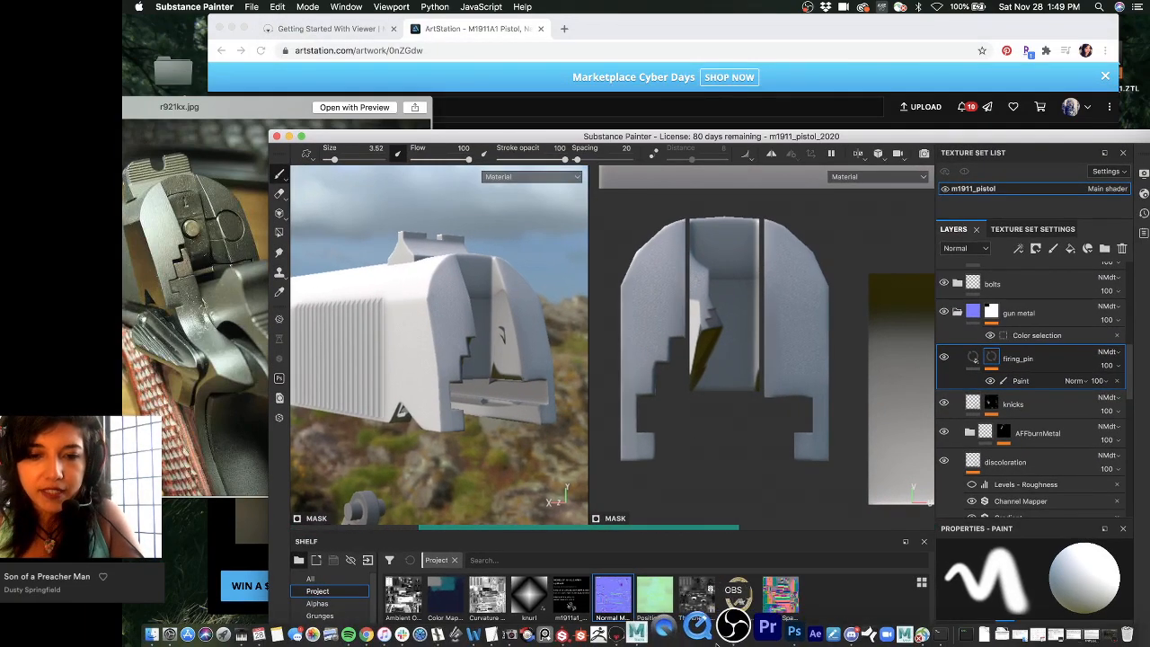
- Bring Marmoset Toolbag forward and dismiss the PanoPack_NorthernItaly_Source Quick Look preview
left_click(659, 631)
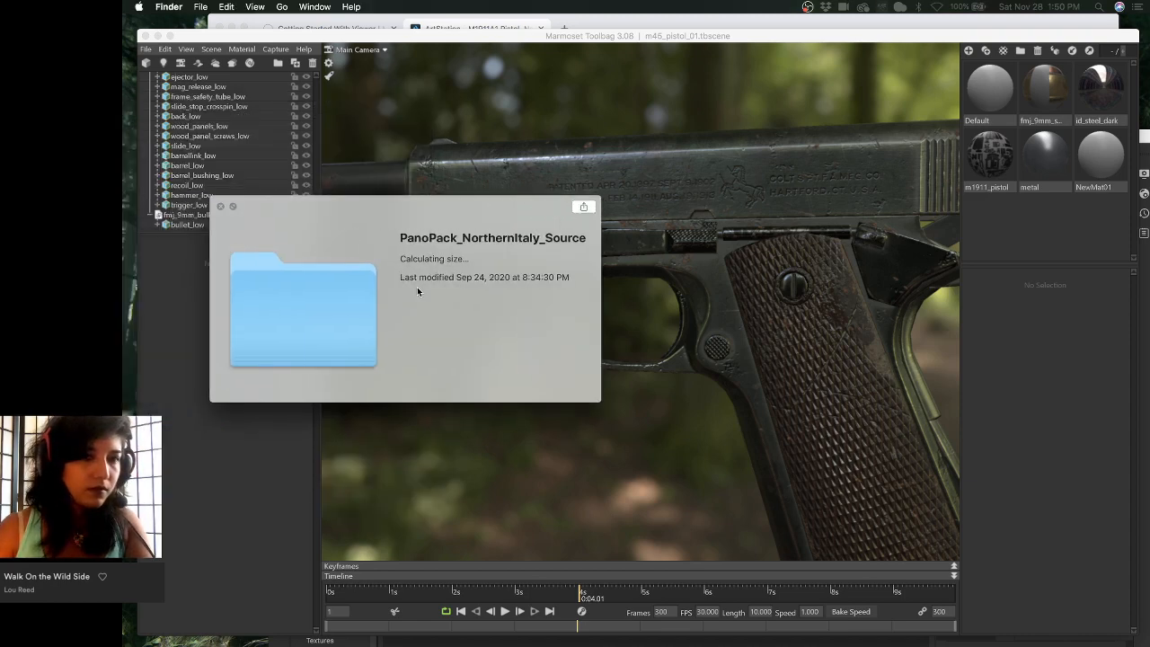
key("space")
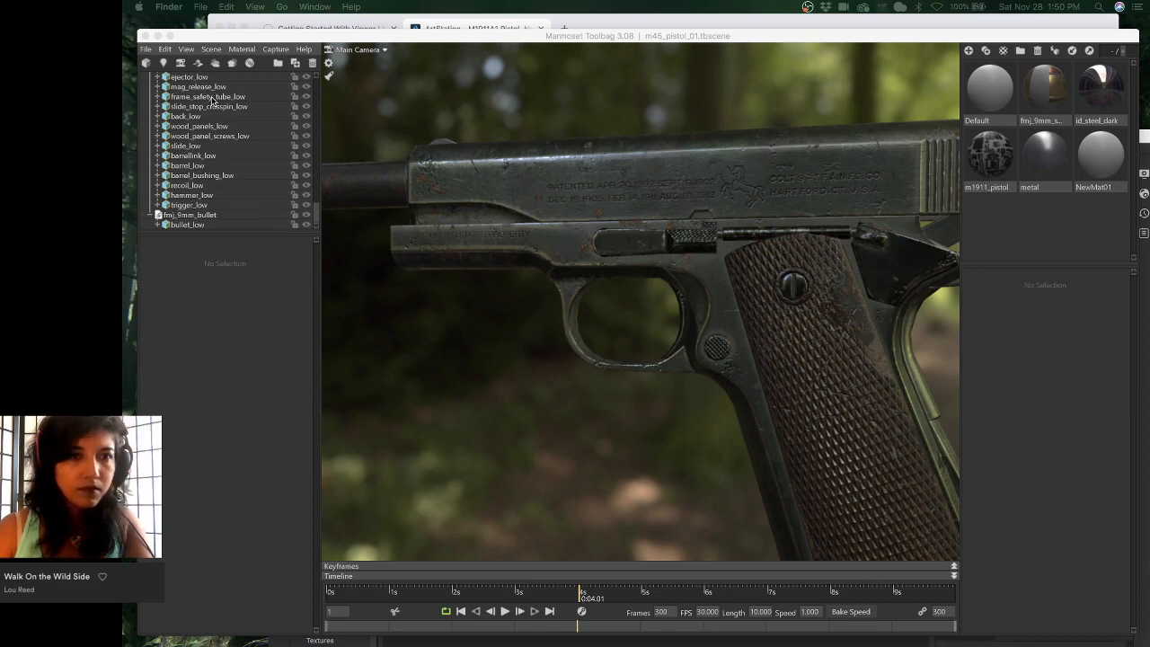
- Quit Maya from its Dock menu
left_click(315, 141)
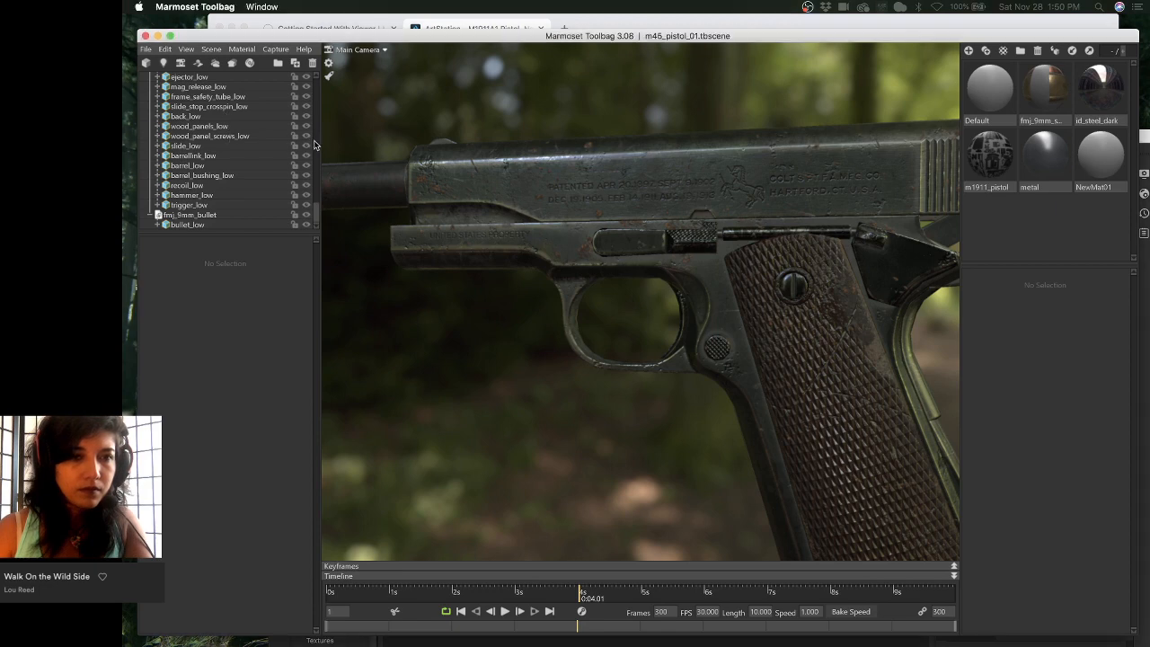
scroll(317, 157, "up", 3)
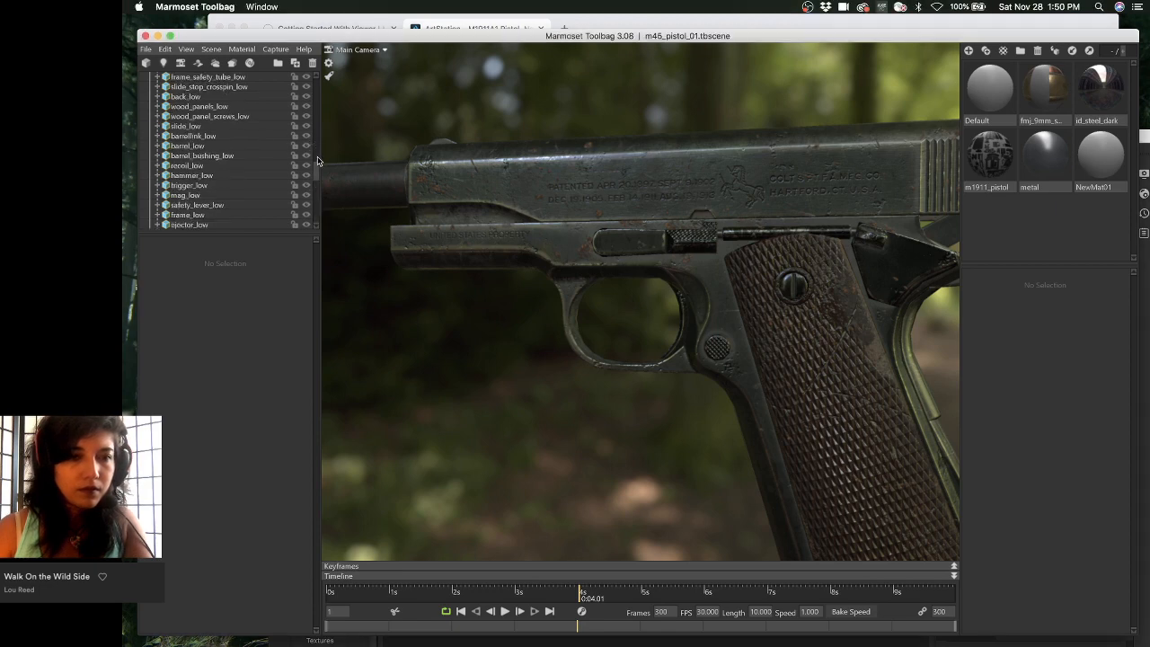
mouse_move(629, 644)
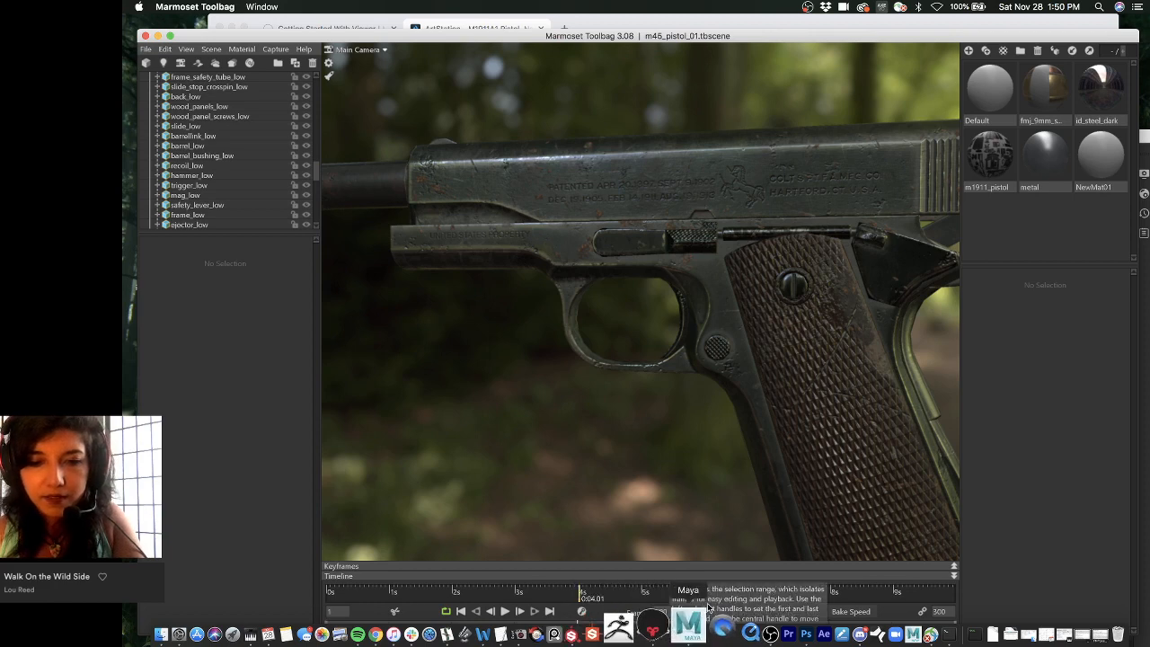
right_click(706, 611)
left_click(663, 582)
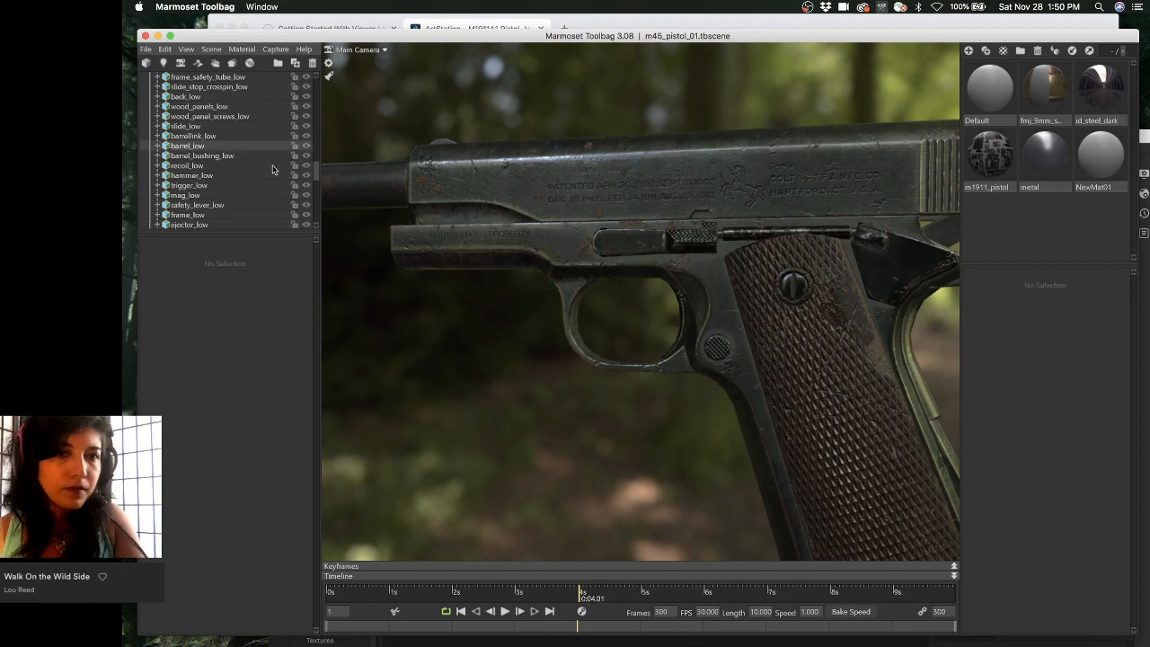
- Reopen the Maya pistol scene, choose Don't Save, then show Toolbag's Render settings
scroll(316, 184, "up", 3)
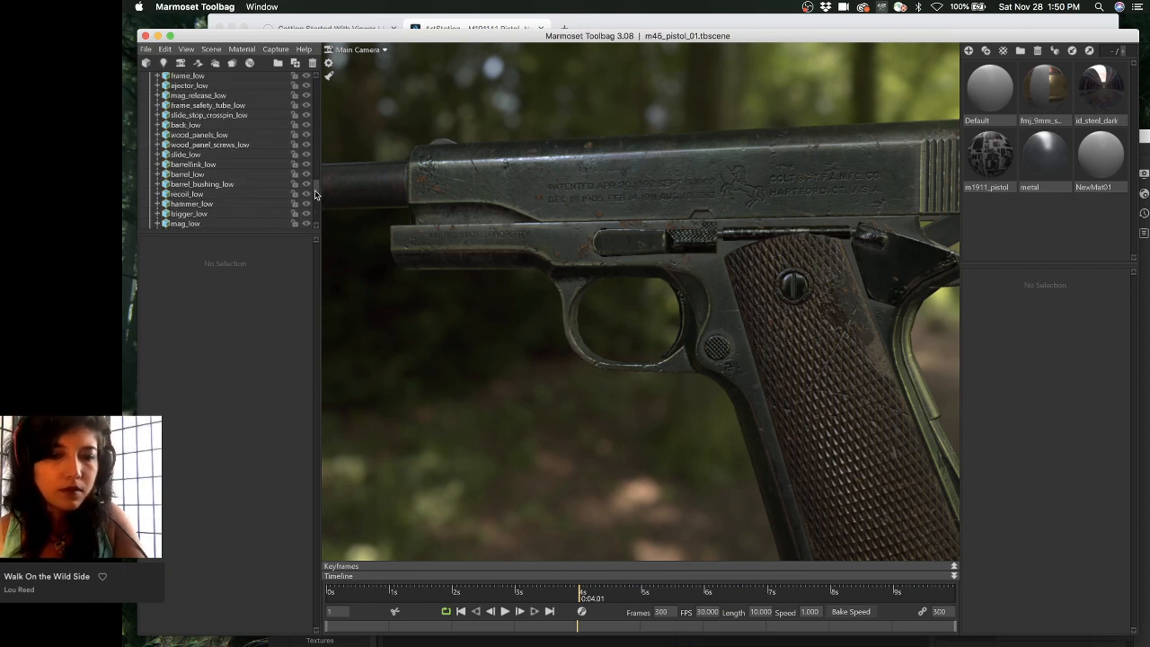
left_click(673, 634)
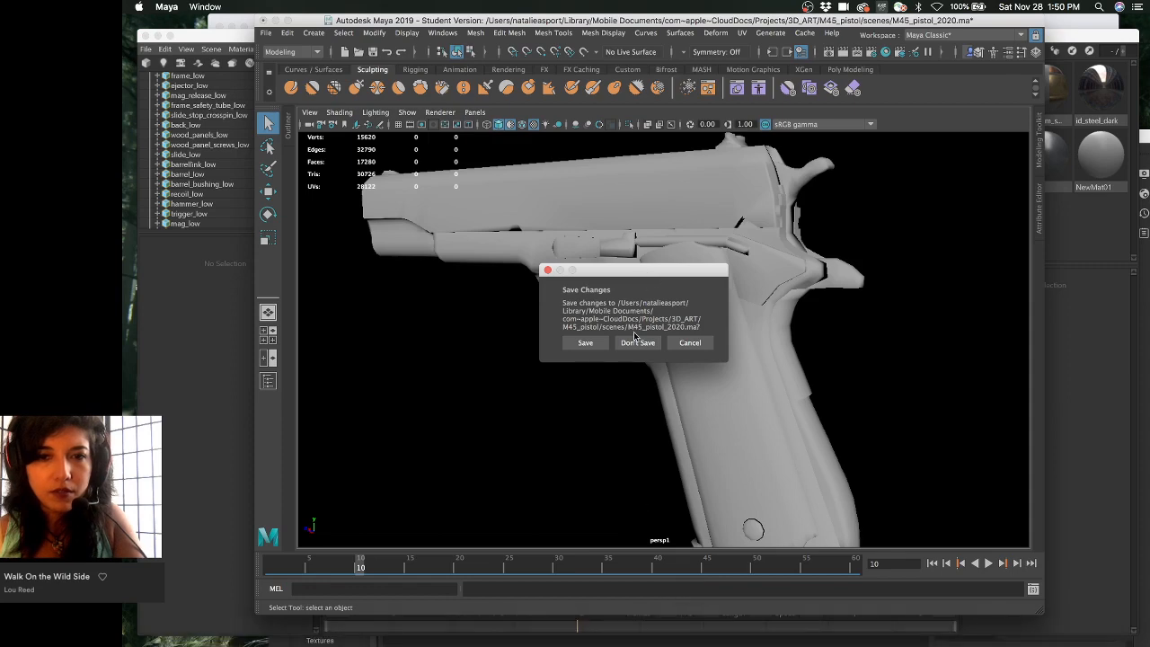
left_click(636, 337)
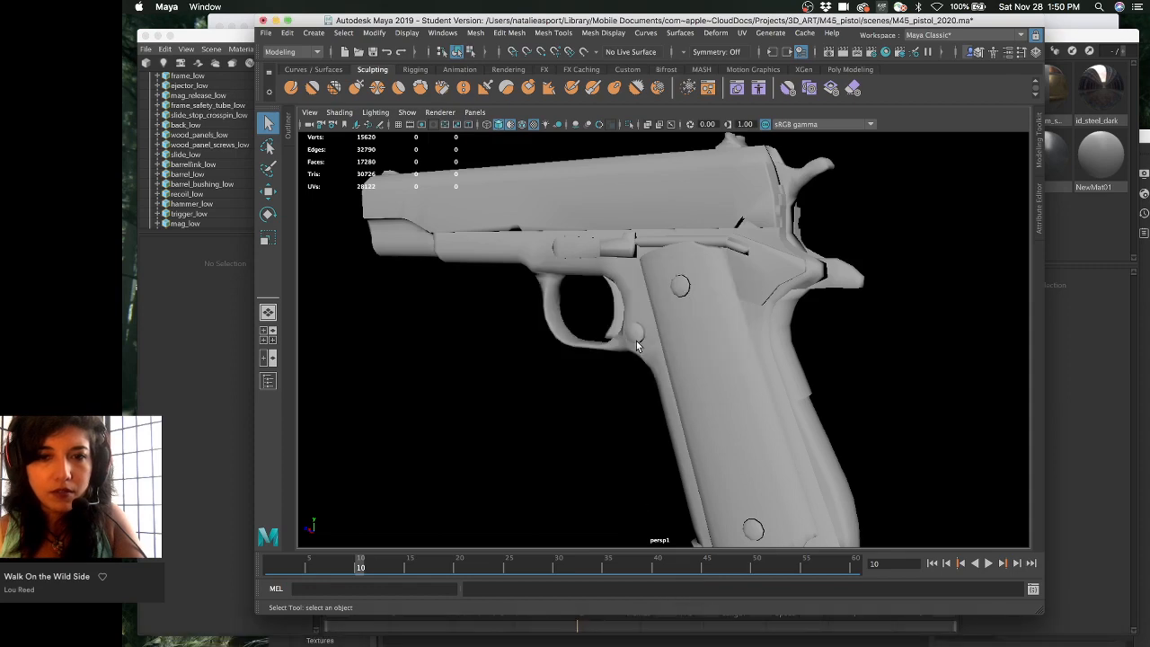
left_click(177, 287)
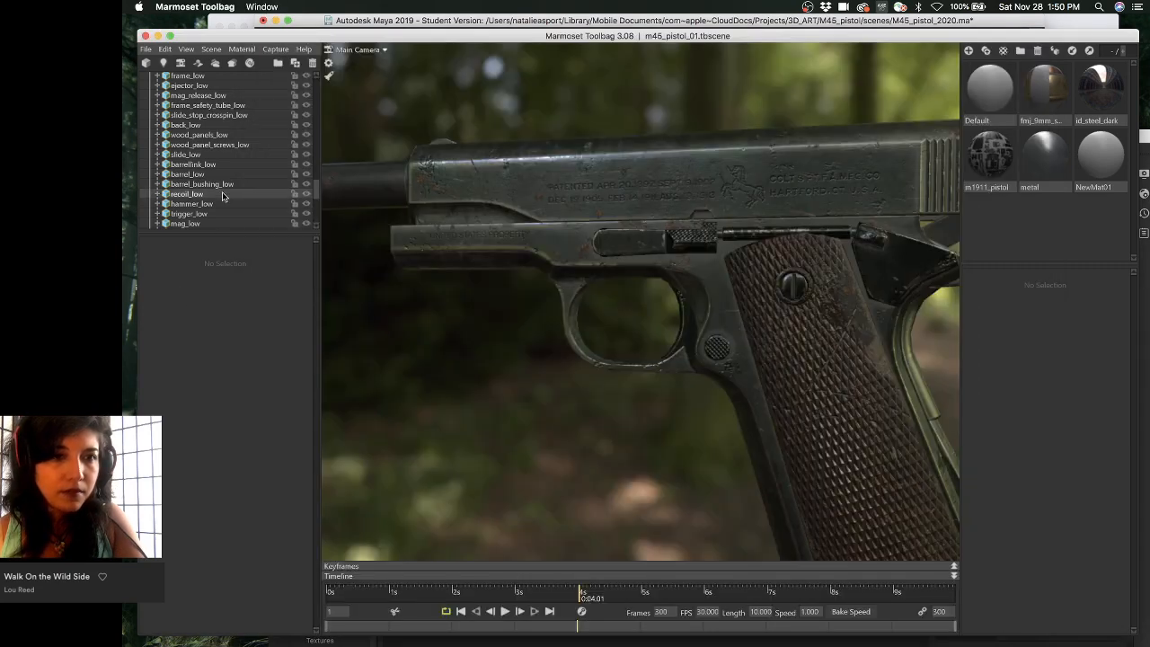
scroll(224, 198, "up", 8)
left_click(220, 87)
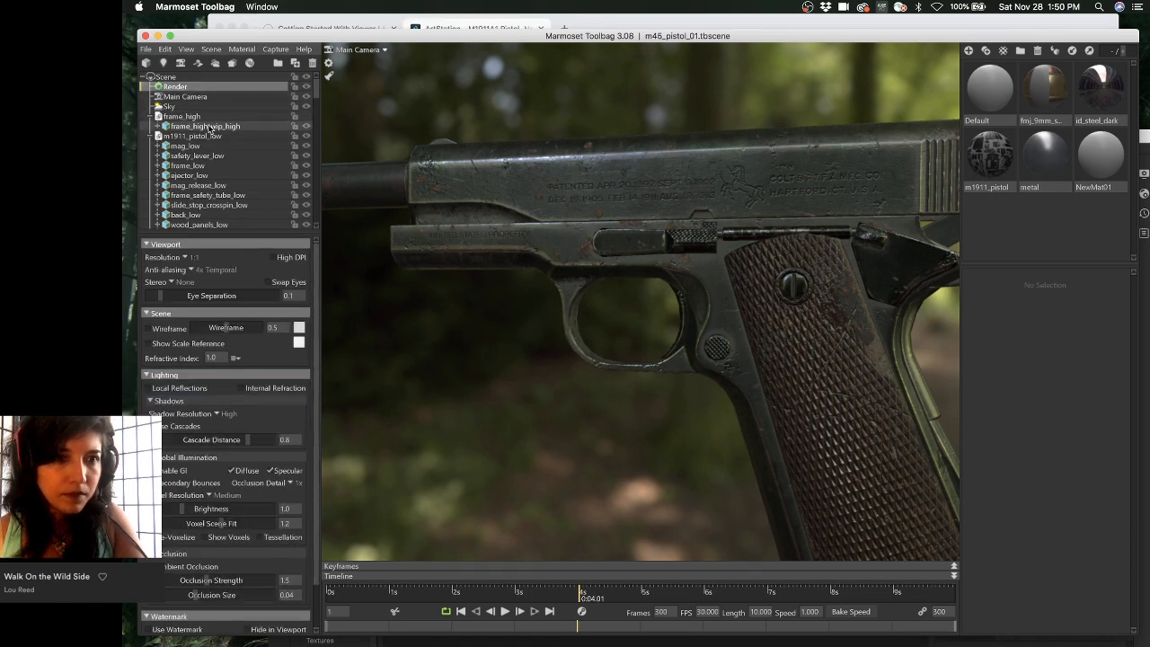
- Select Main Camera, then Sky, and open the Sky Browser via Presets...
left_click(208, 96)
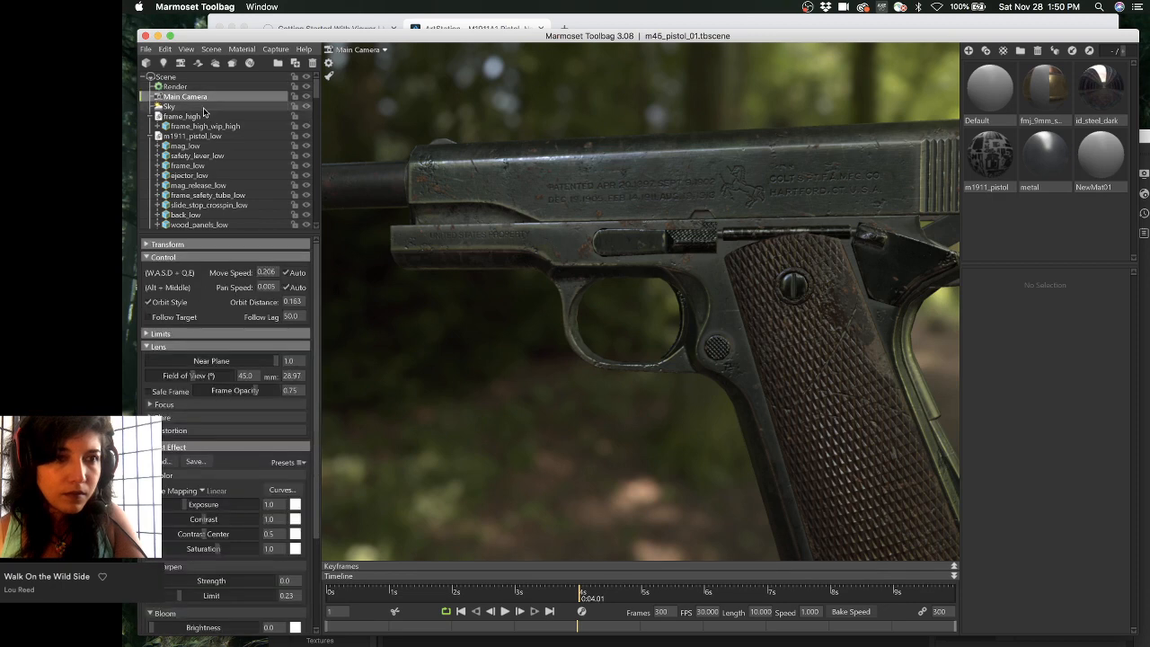
left_click(205, 106)
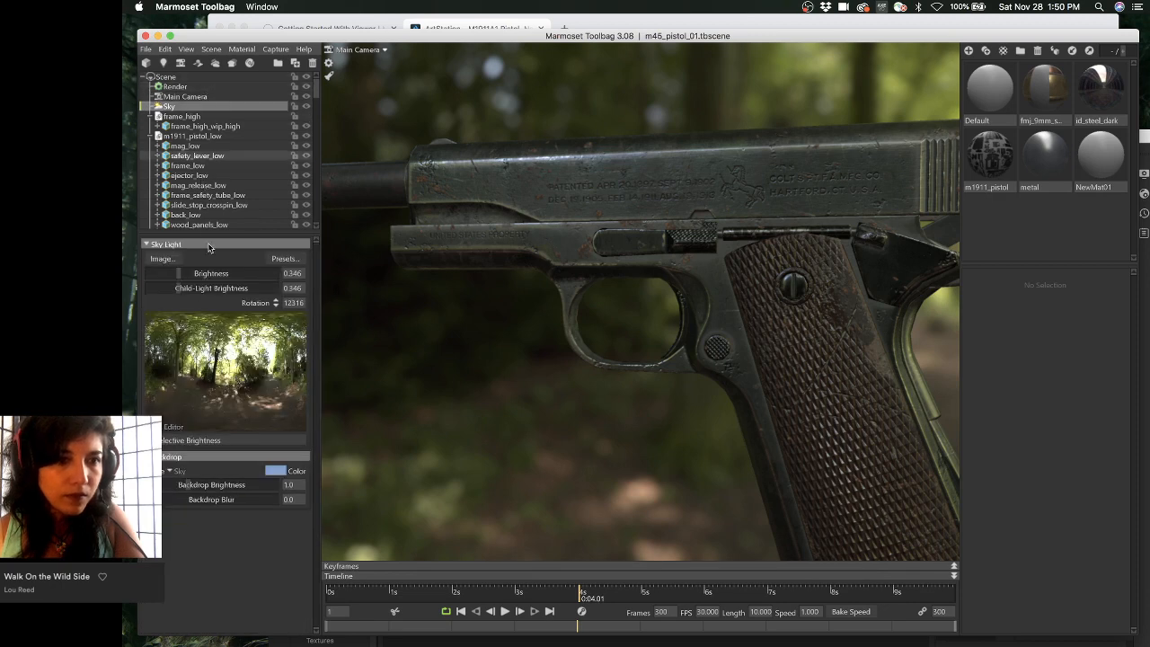
left_click(285, 259)
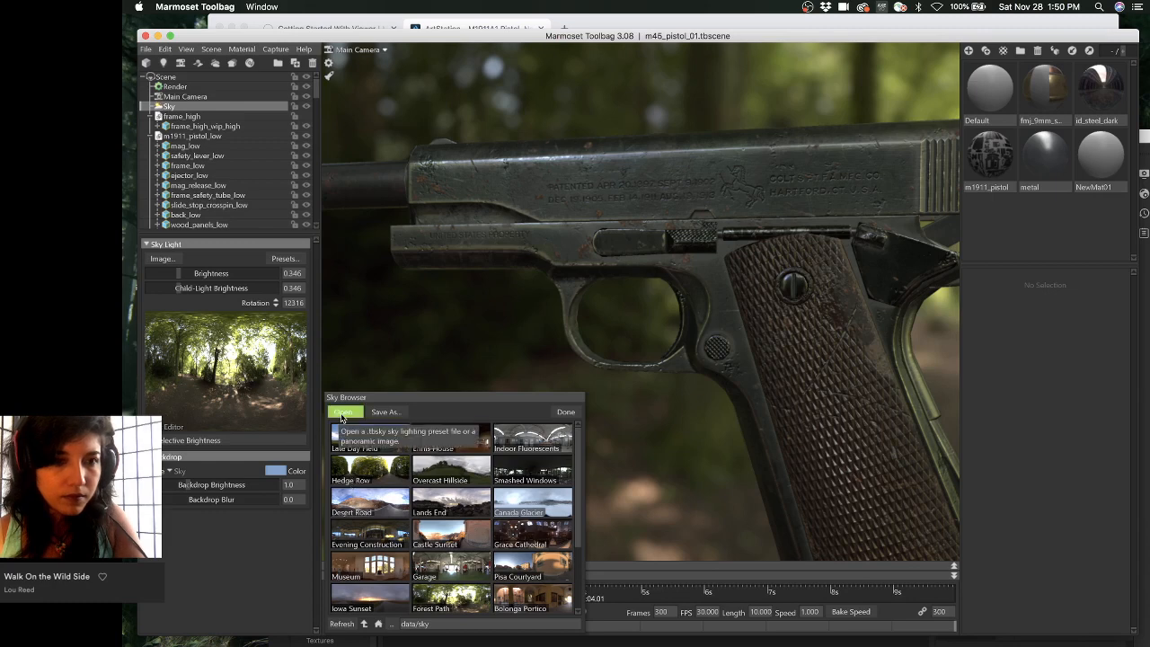
- Browse from the Sky Browser's Open... dialog to marmoset > PanoPack_Berlin_Source > HDRs
left_click(341, 414)
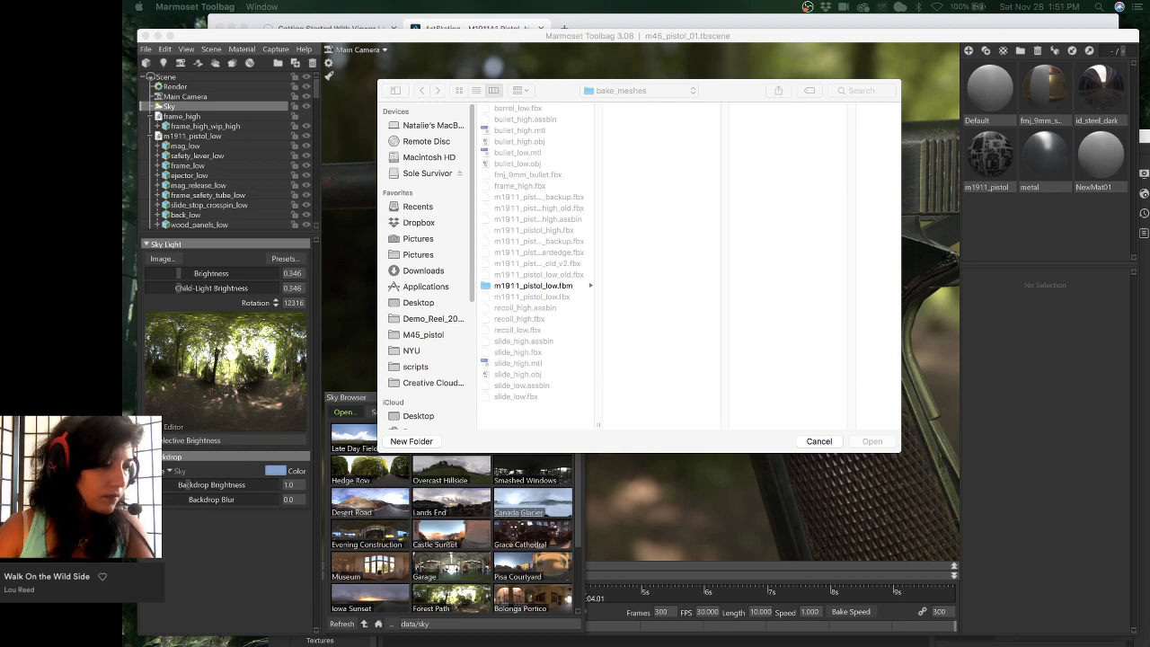
left_click(639, 90)
left_click(669, 105)
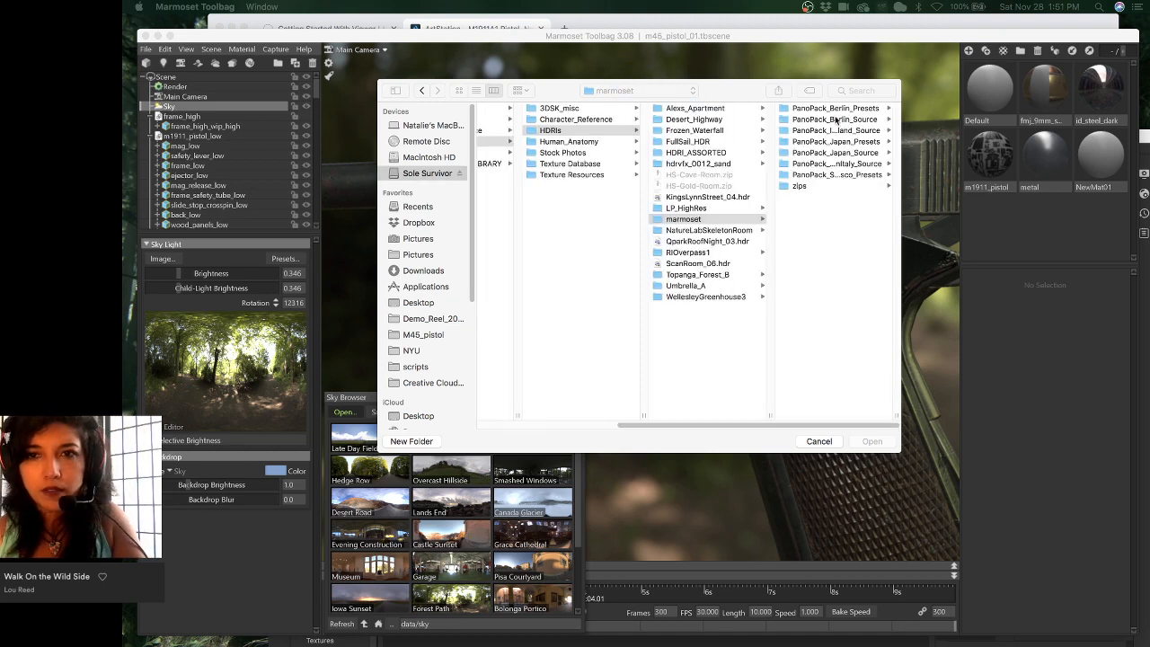
left_click(834, 109)
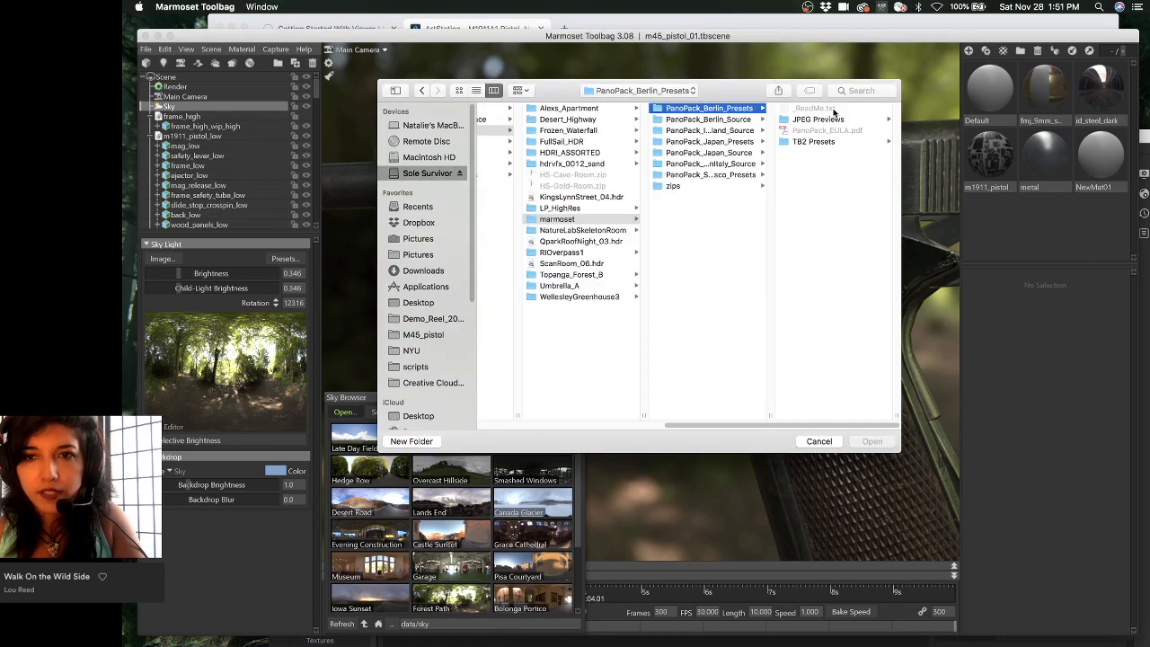
left_click(726, 120)
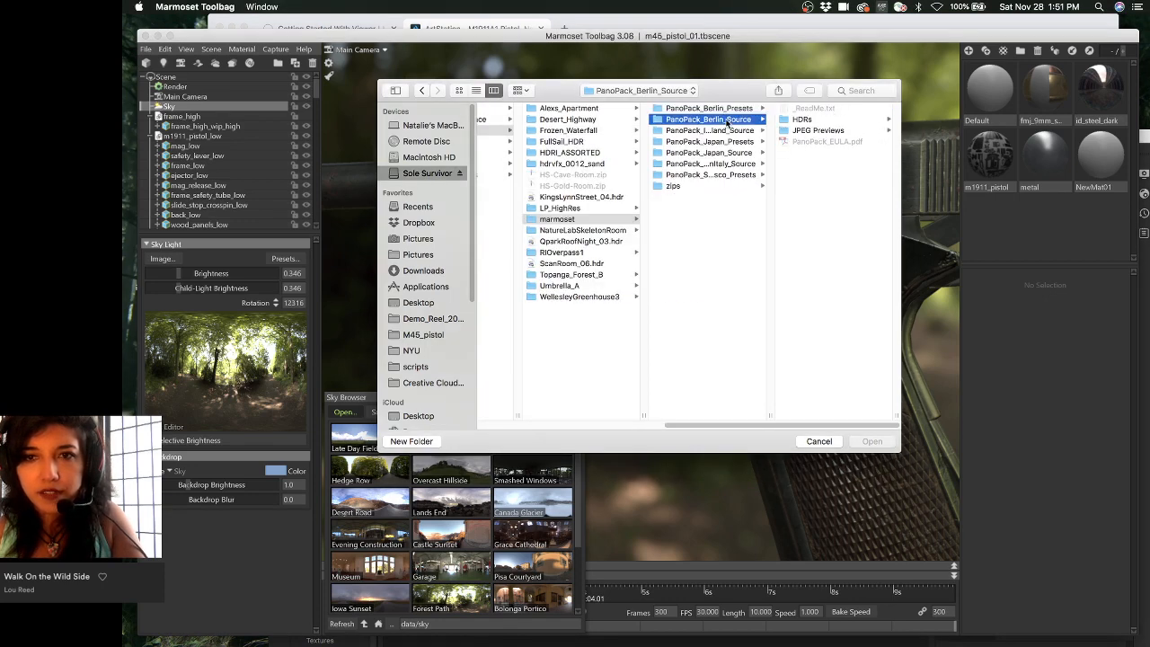
left_click(801, 119)
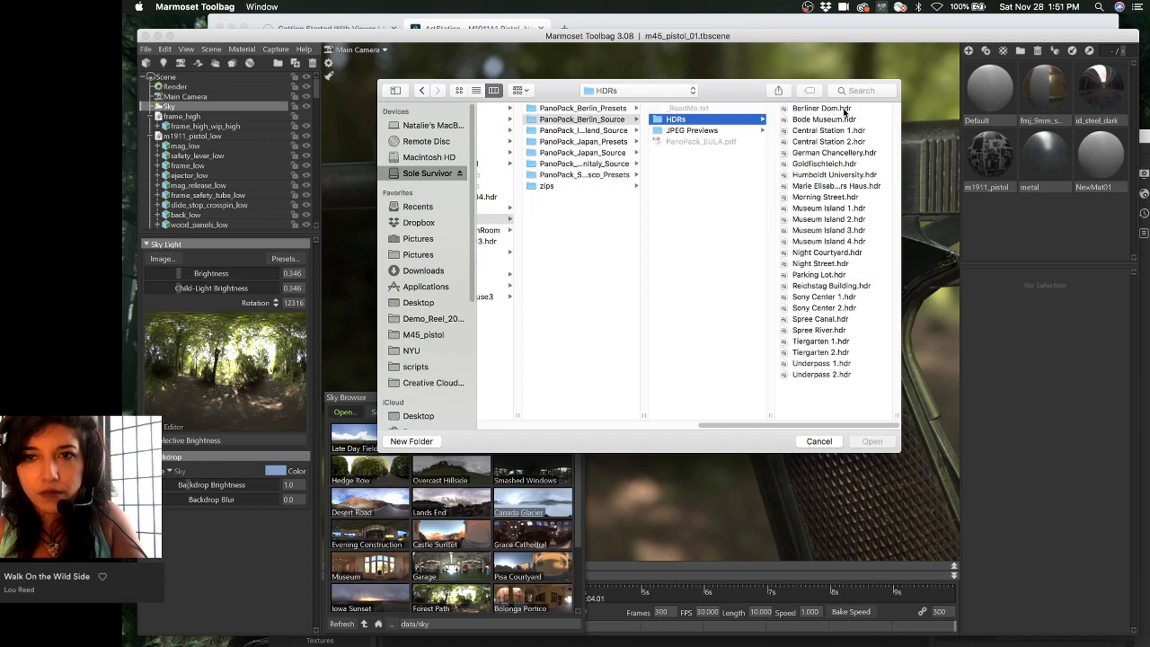
- Preview the Berlin HDRs and open Morning Street.hdr as the sky
key("Right")
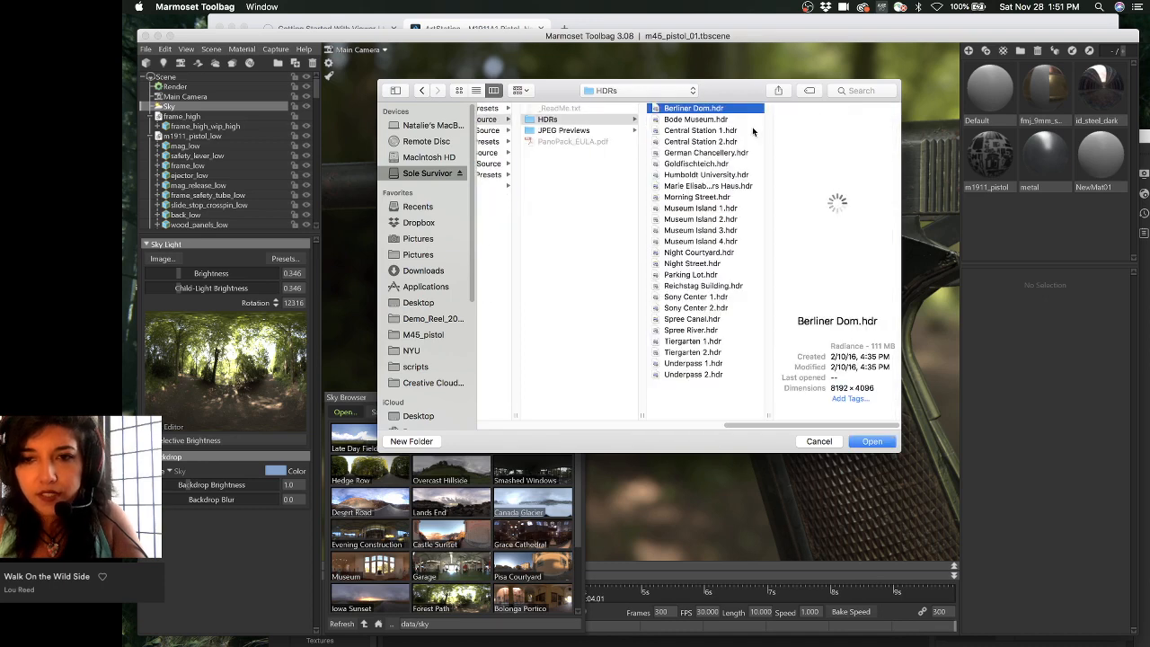
key("Down")
key("Down")
key("Down")
key("Down")
key("Down")
key("Down")
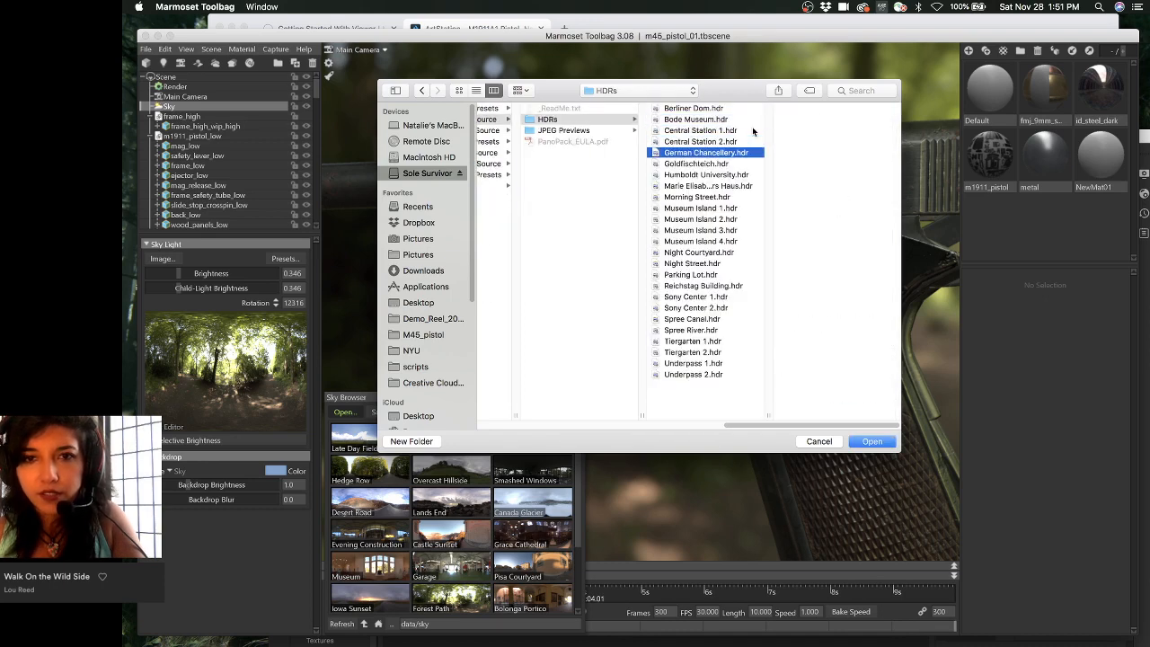
key("Down")
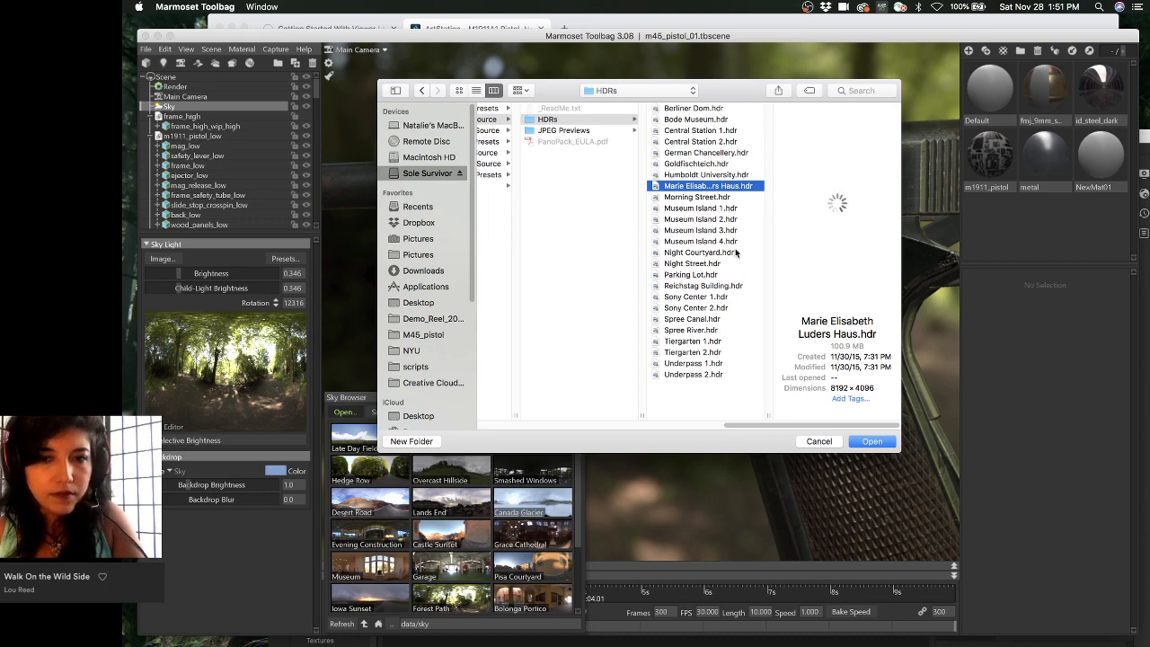
left_click(733, 176)
left_click(732, 165)
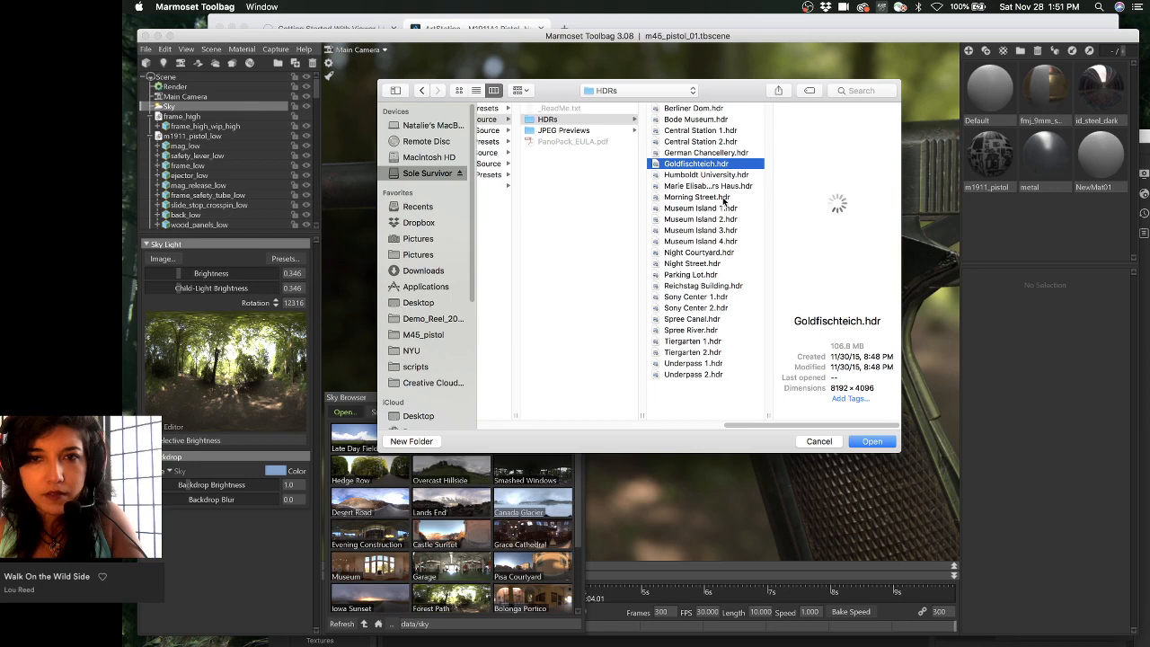
left_click(724, 197)
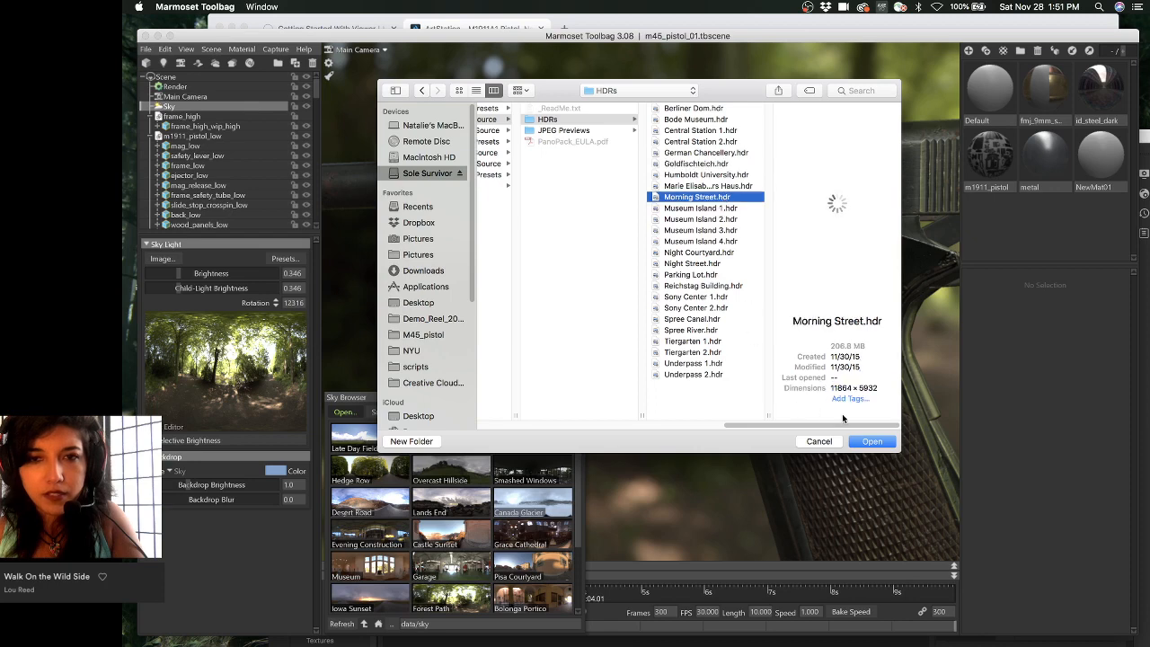
left_click(868, 443)
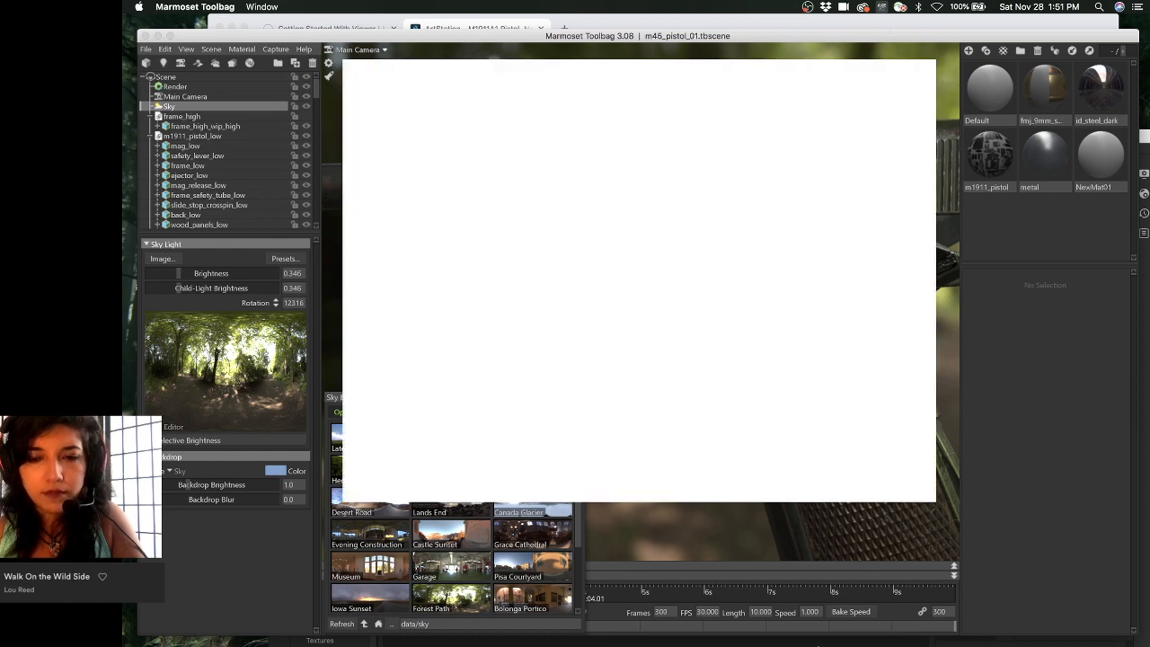
- Move Substance Painter aside, select firing_pin's Paint effect, then return to Toolbag
mouse_move(764, 639)
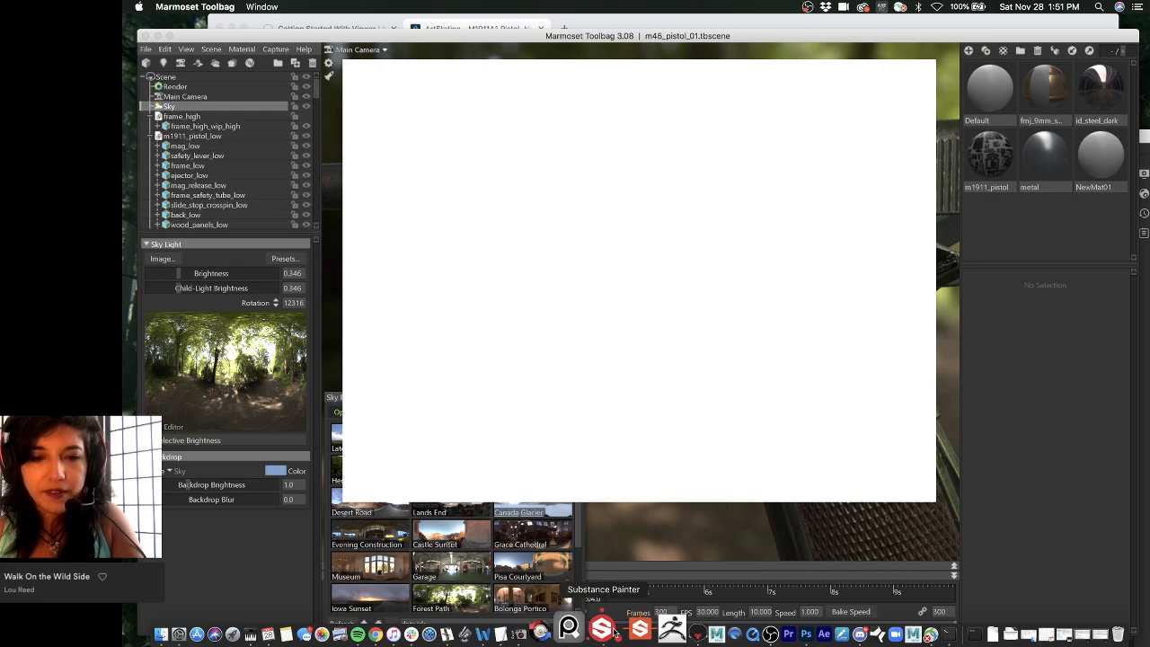
left_click(612, 630)
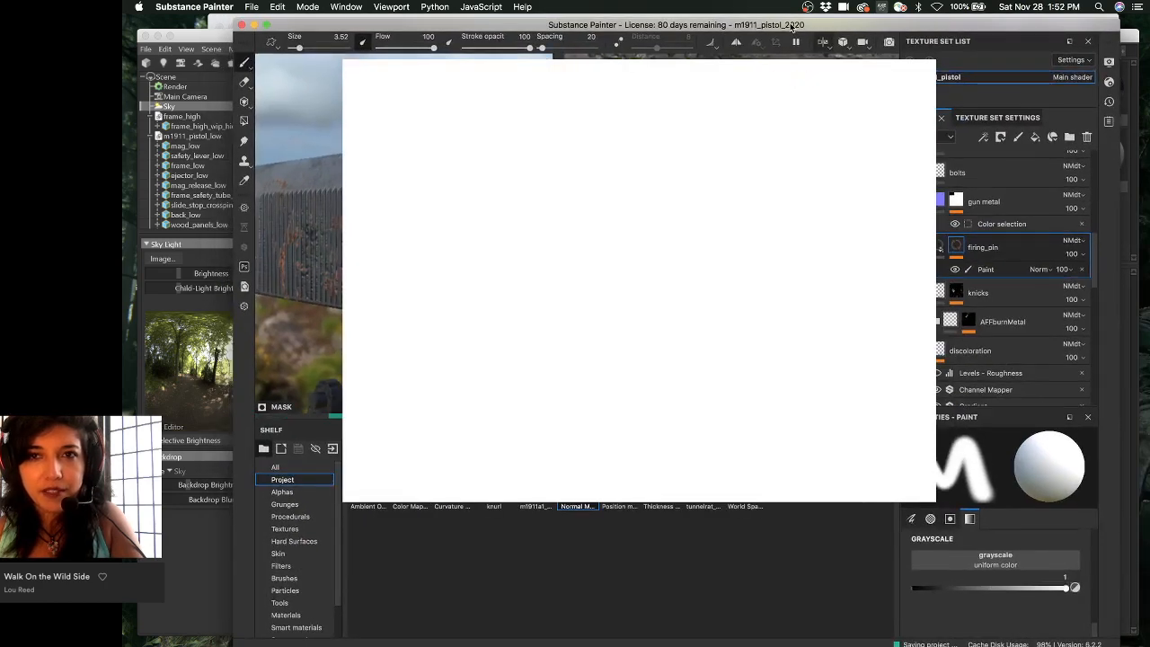
mouse_move(790, 26)
left_mouse_down()
mouse_move(603, 362)
mouse_move(637, 380)
mouse_move(701, 360)
mouse_move(868, 238)
mouse_move(848, 104)
left_mouse_up()
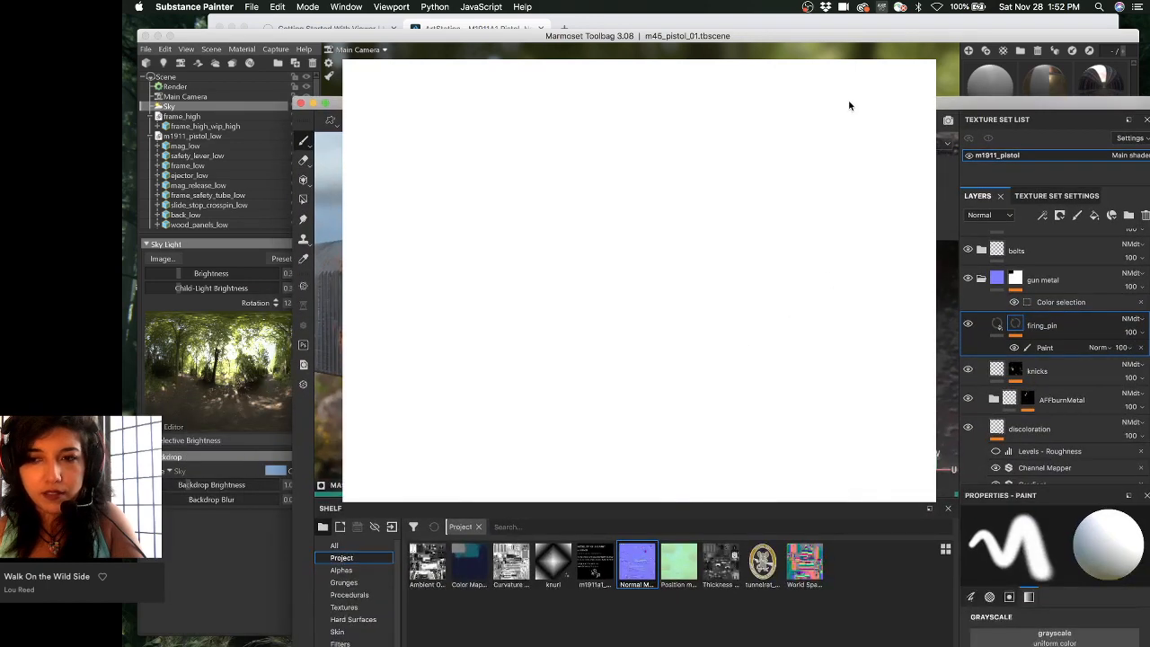
left_click_drag(848, 105, 759, 294)
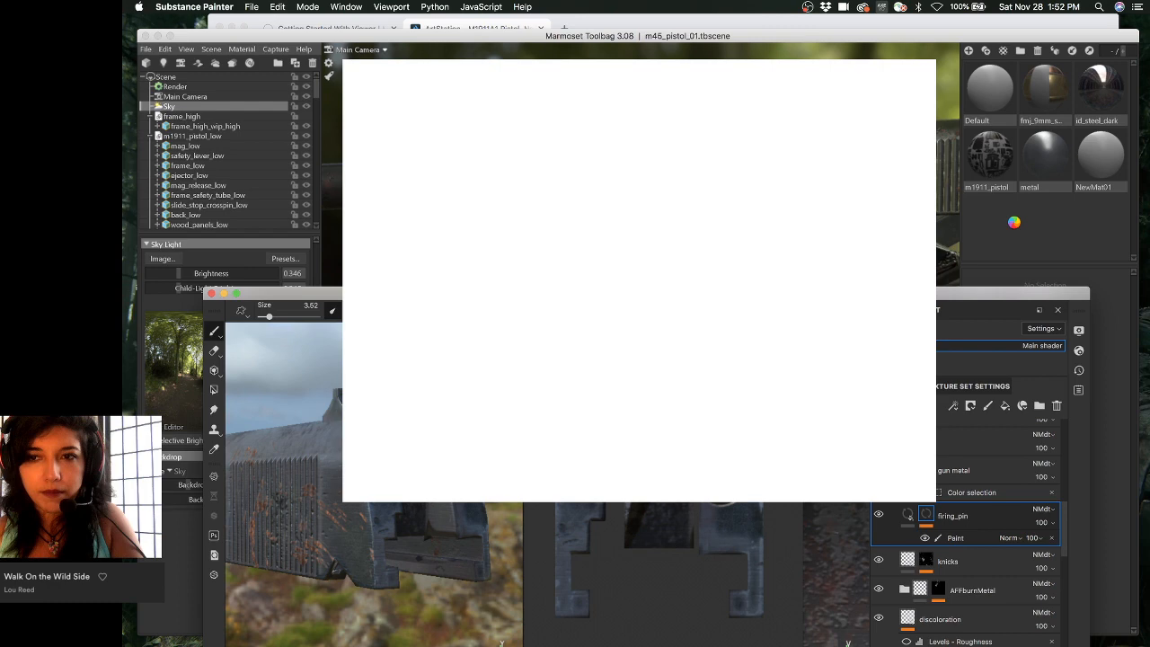
mouse_move(960, 297)
left_mouse_down()
mouse_move(953, 372)
mouse_move(983, 355)
left_mouse_up()
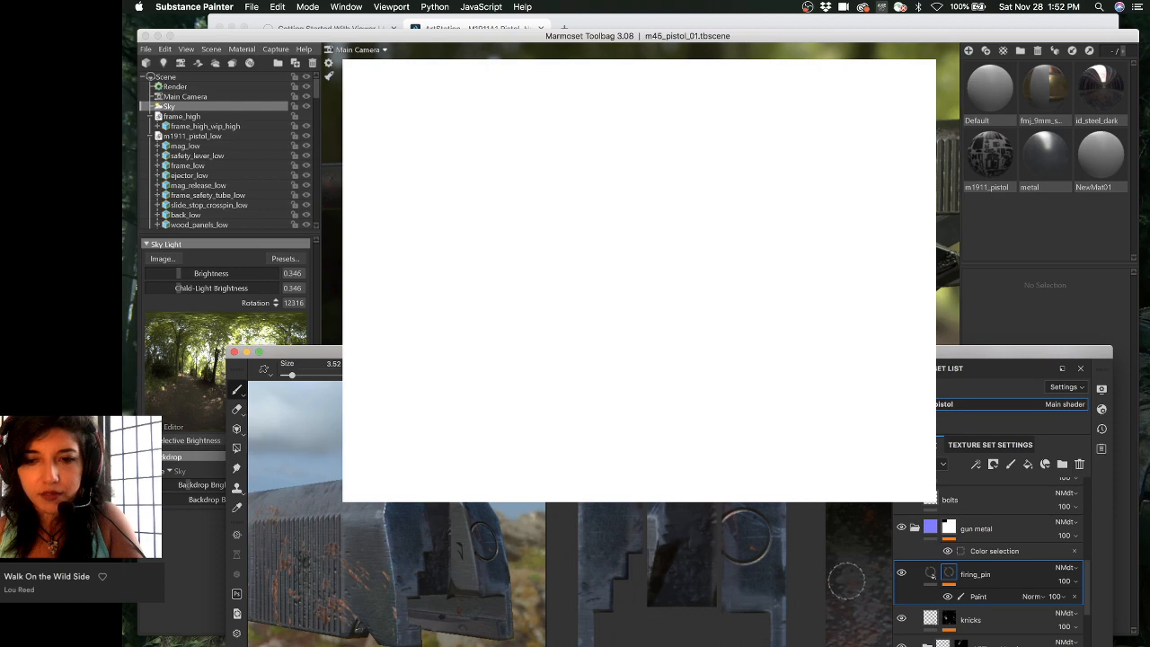
left_click(977, 597)
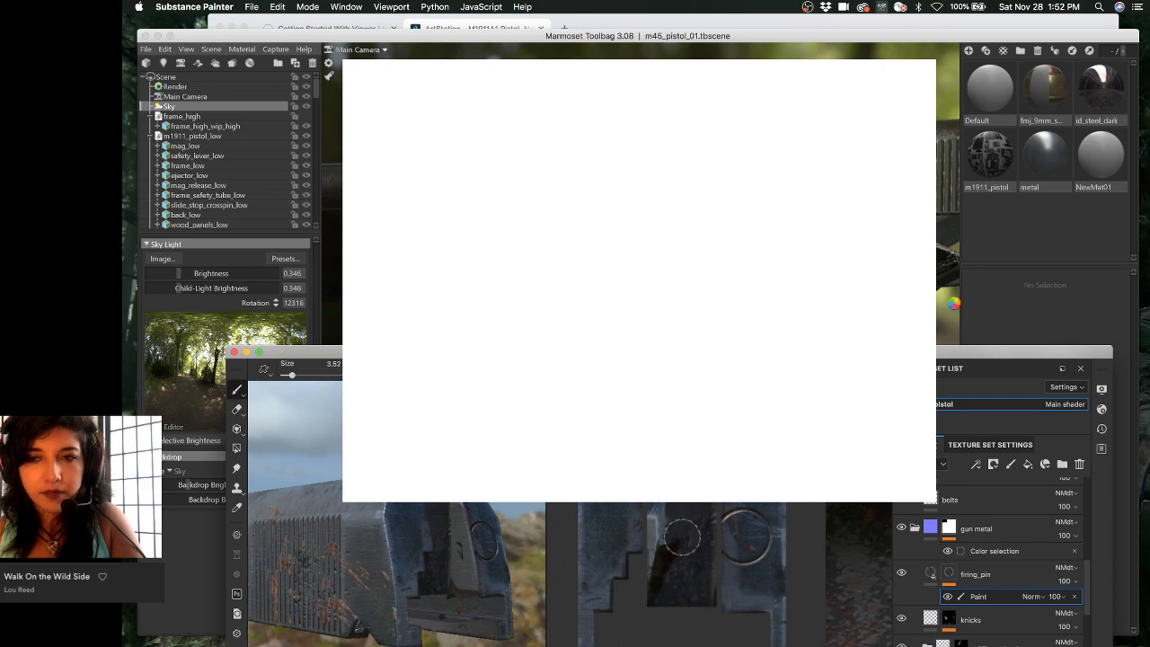
left_click(950, 37)
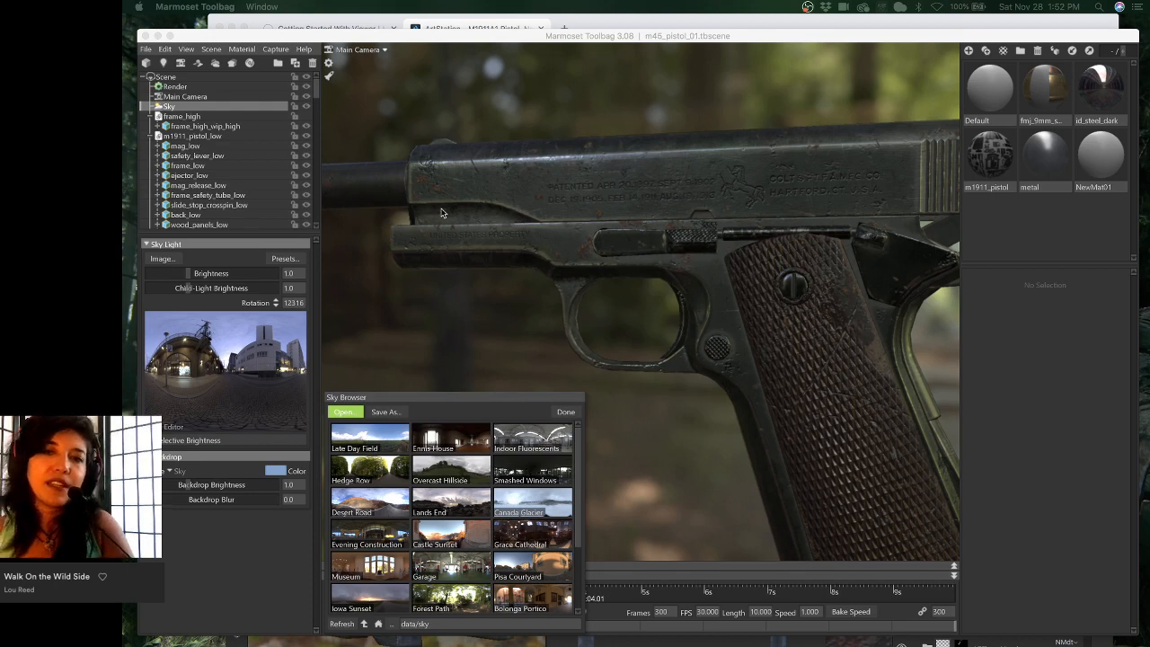
- Rotate the Morning Street sky around the pistol to 12473, then view the grip
left_click(1017, 320)
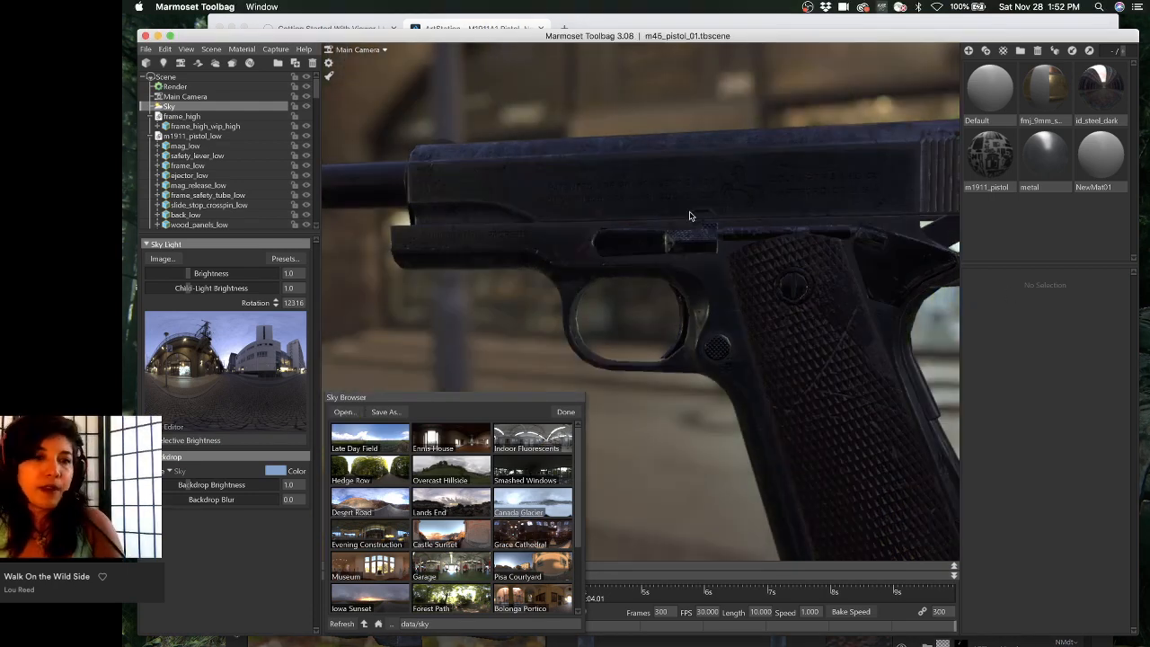
left_click_drag(704, 205, 778, 216, "shift")
left_click_drag(721, 38, 723, 26)
left_click_drag(728, 212, 688, 231)
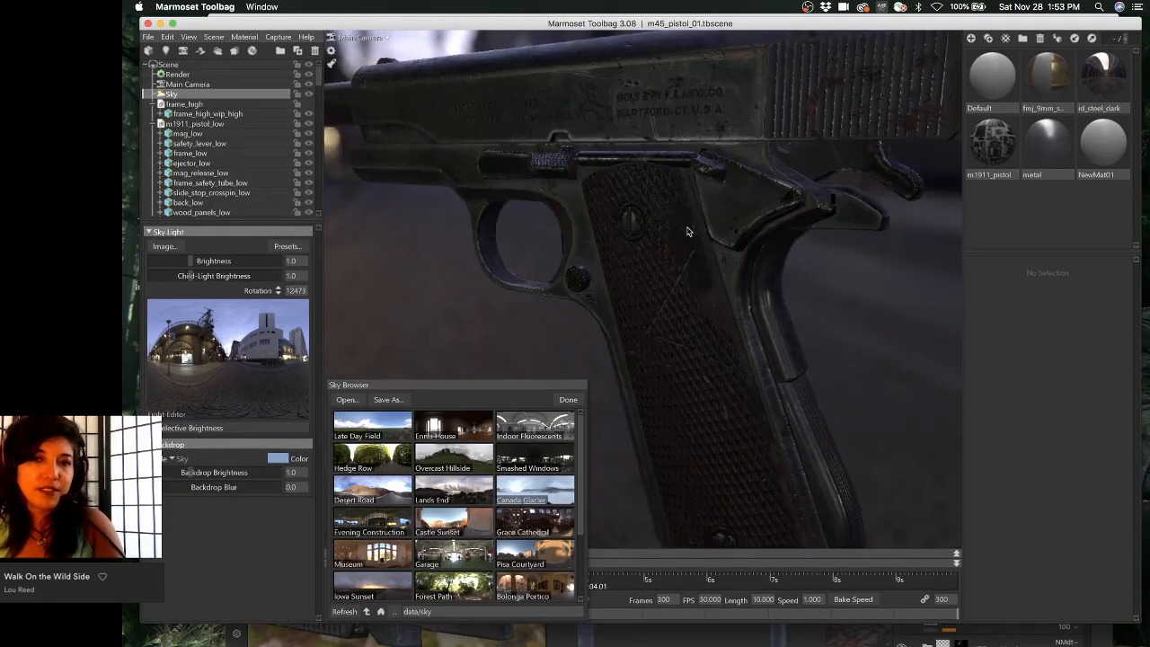
scroll(688, 303, "up", 5)
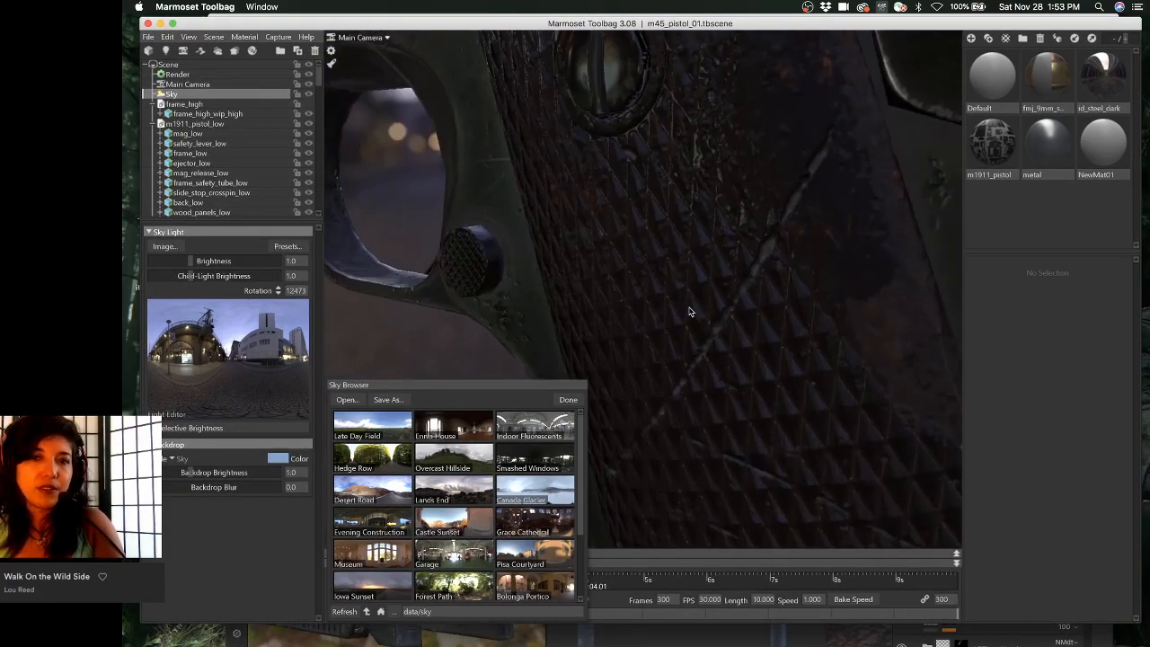
scroll(690, 313, "down", 5)
scroll(594, 159, "down", 2)
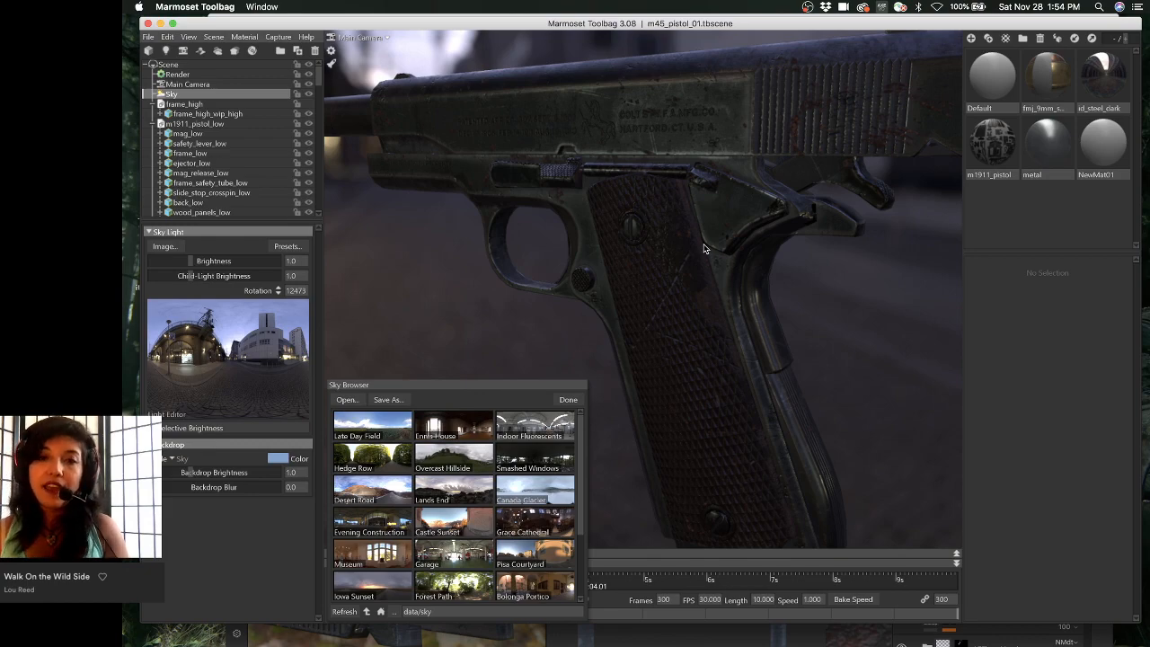
- Orbit in close on the checkered grip and select the grip mesh
left_click_drag(704, 248, 647, 293)
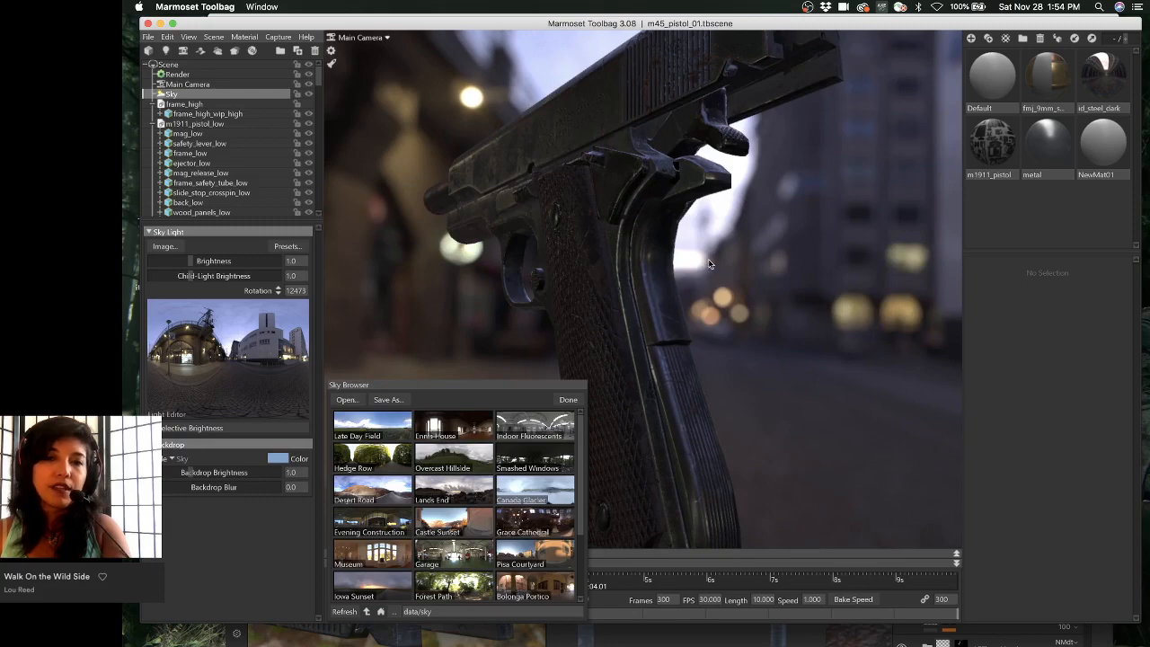
left_click_drag(708, 259, 708, 296)
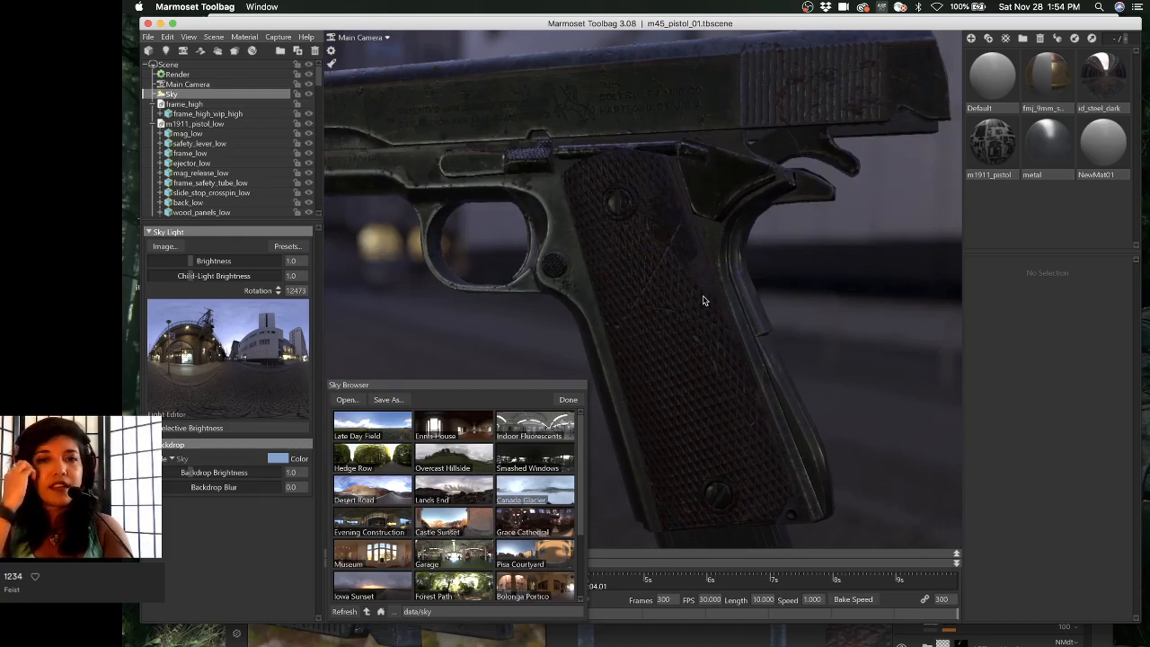
left_click_drag(678, 286, 759, 354)
scroll(760, 353, "up", 3)
left_click_drag(829, 308, 736, 364)
left_click_drag(874, 244, 688, 347)
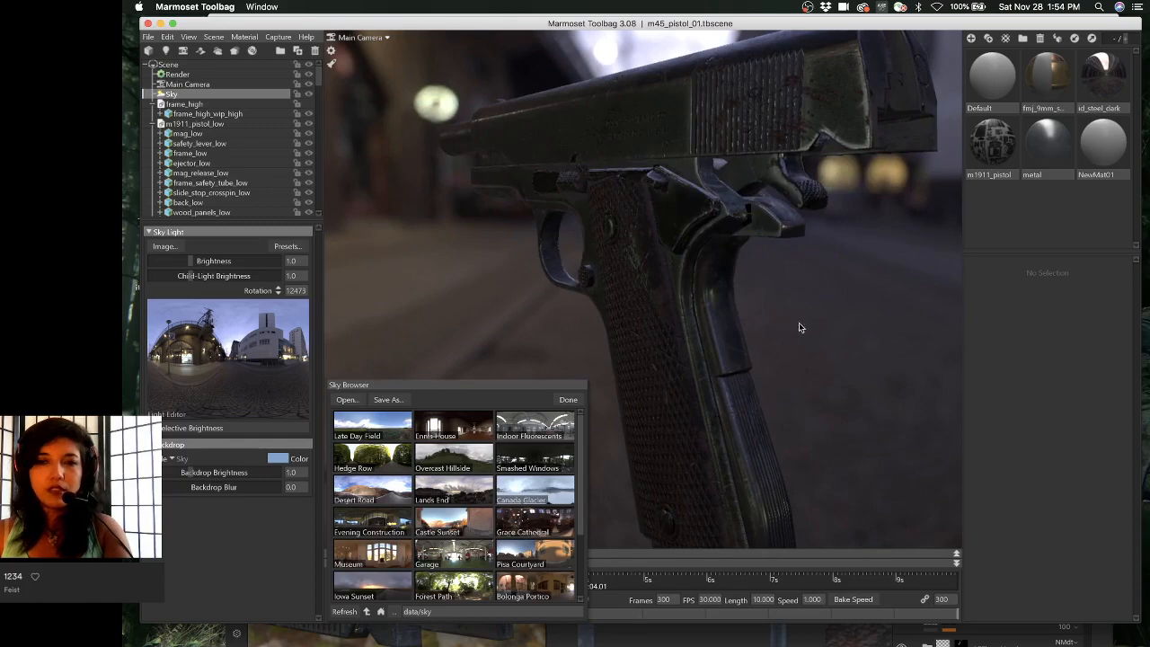
left_click_drag(765, 329, 737, 297)
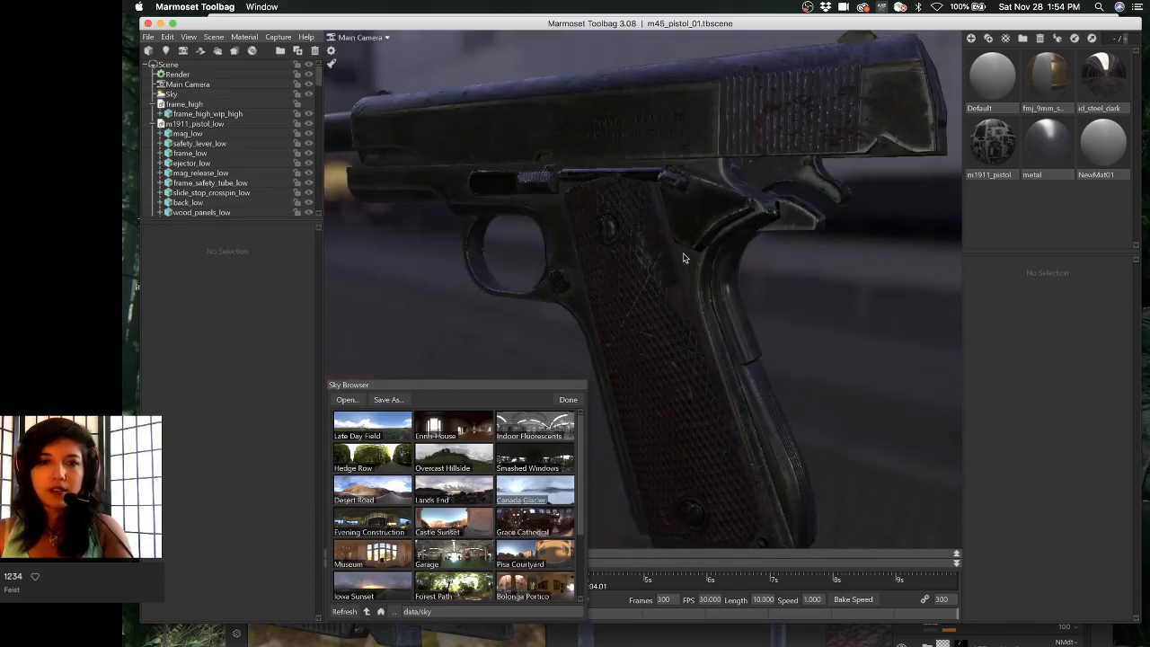
left_click_drag(637, 252, 860, 251)
left_click_drag(560, 247, 400, 99)
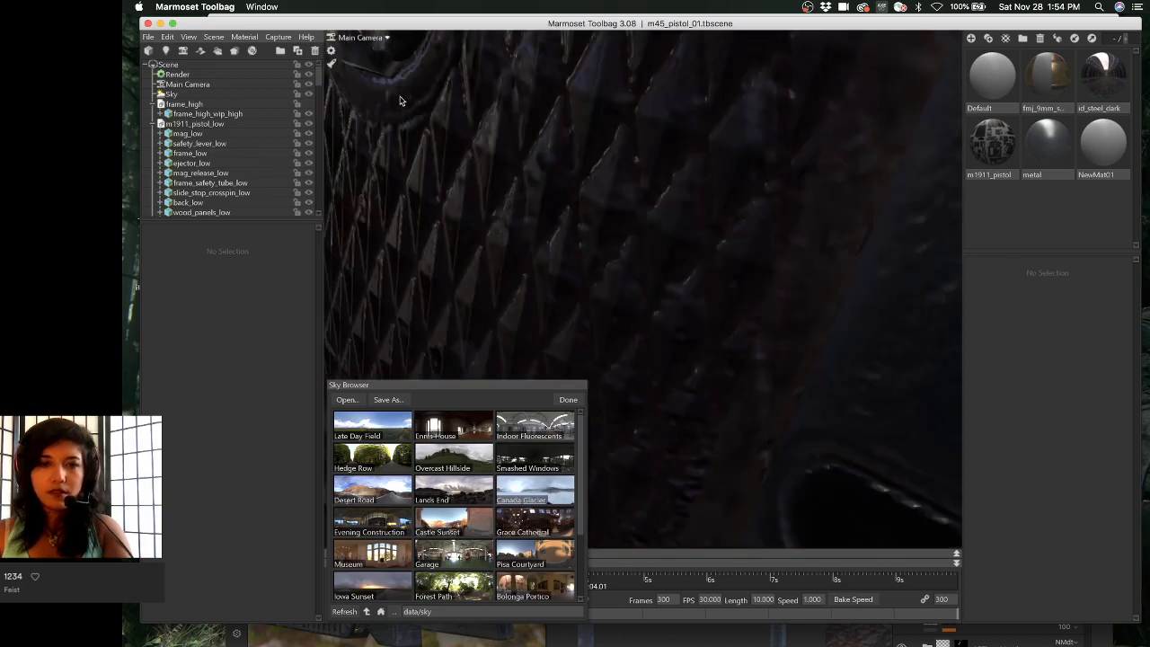
left_click(705, 259)
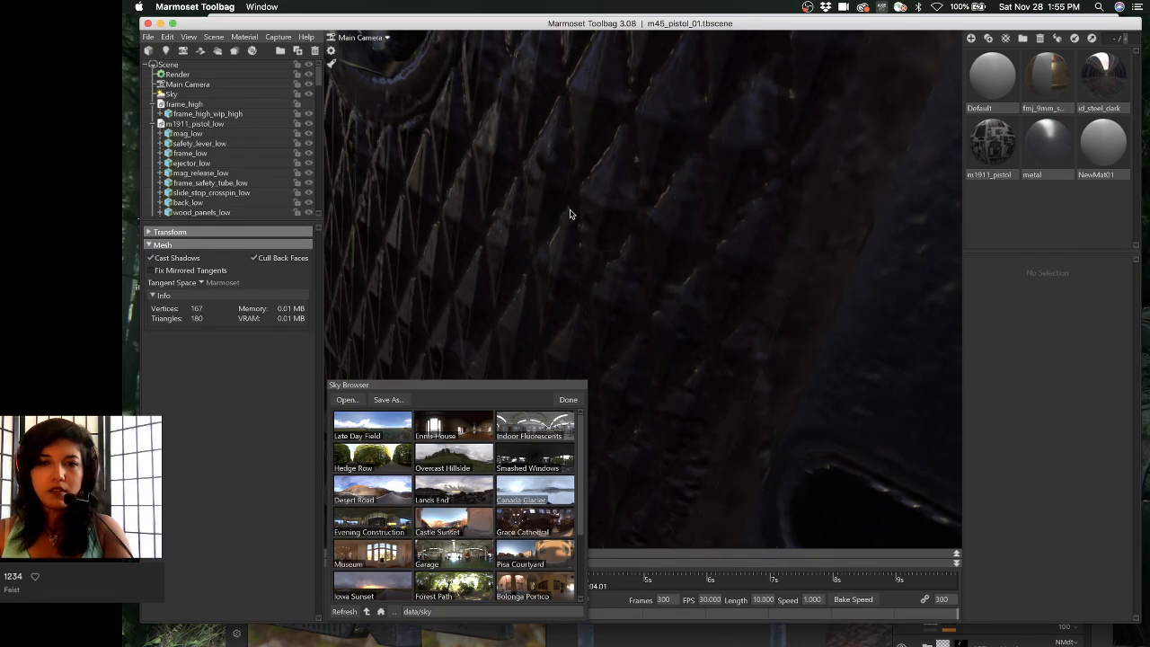
mouse_move(570, 213)
right_mouse_down("alt")
mouse_move(479, 143)
mouse_move(396, 101)
mouse_move(601, 218)
mouse_move(514, 189)
mouse_move(631, 264)
mouse_move(492, 177)
right_mouse_up("alt")
left_click(540, 360)
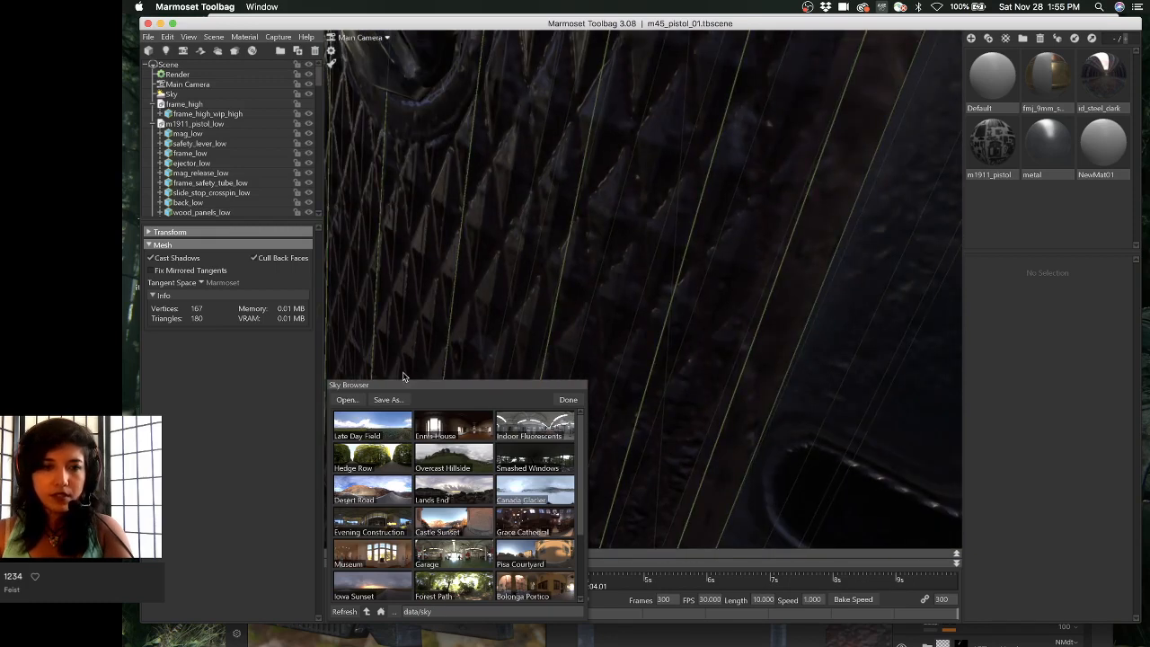
- Close the Sky Browser and move the timeline back to 0.30
left_click(568, 400)
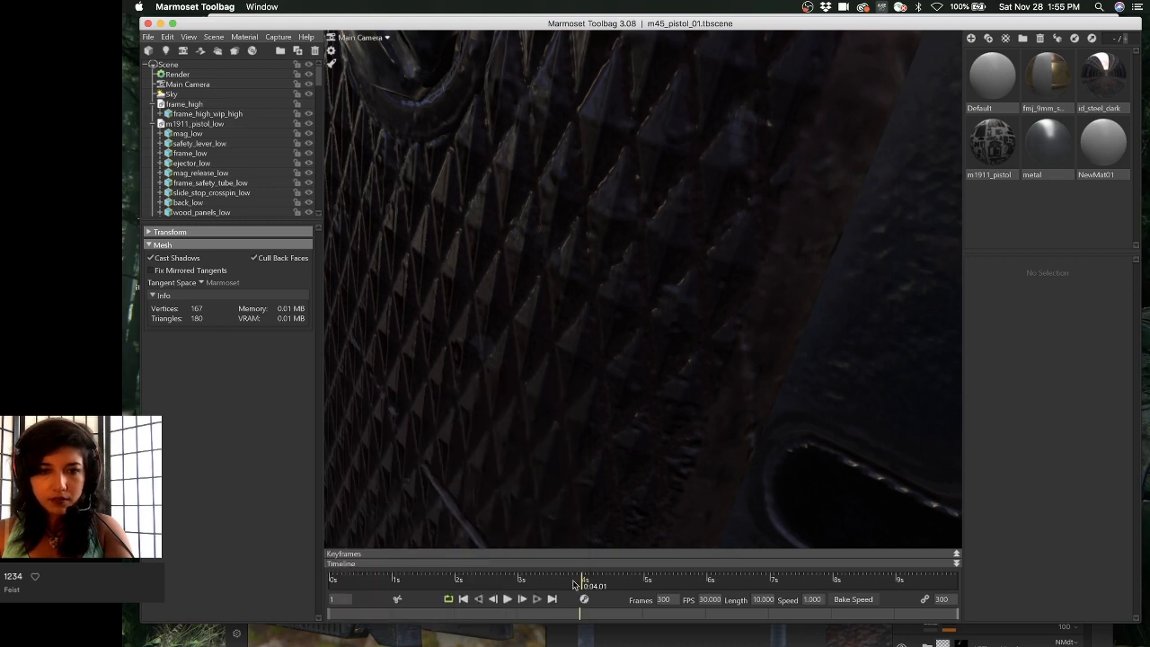
left_click_drag(573, 584, 390, 584)
scroll(655, 284, "down", 8)
scroll(596, 223, "up", 6)
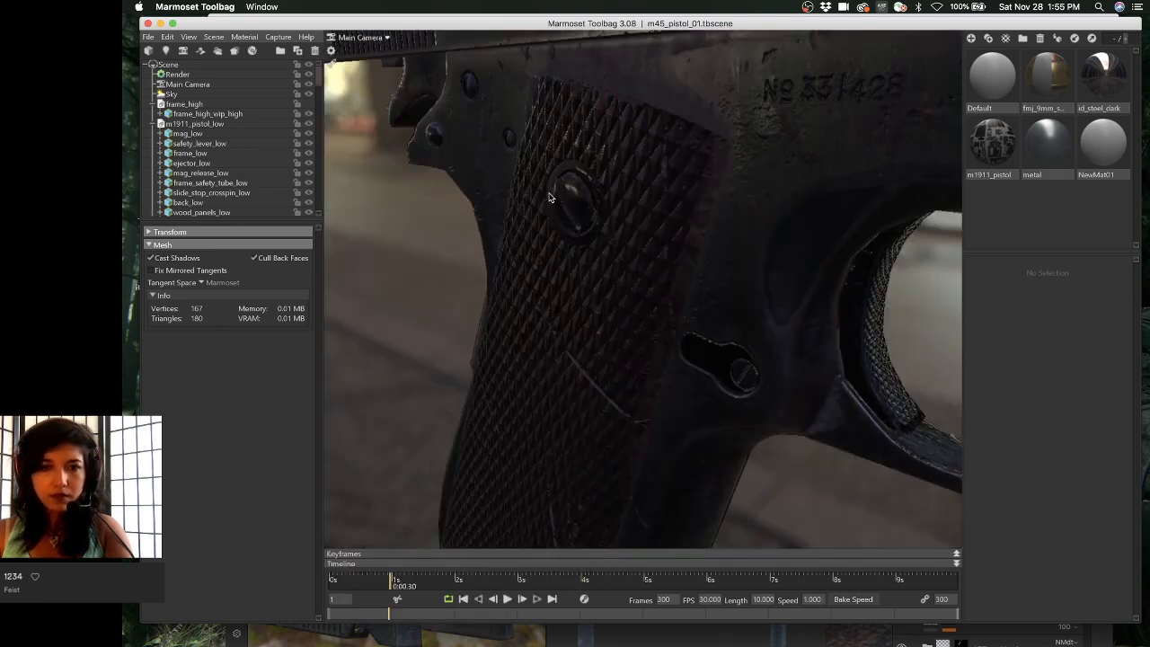
scroll(629, 318, "down", 8)
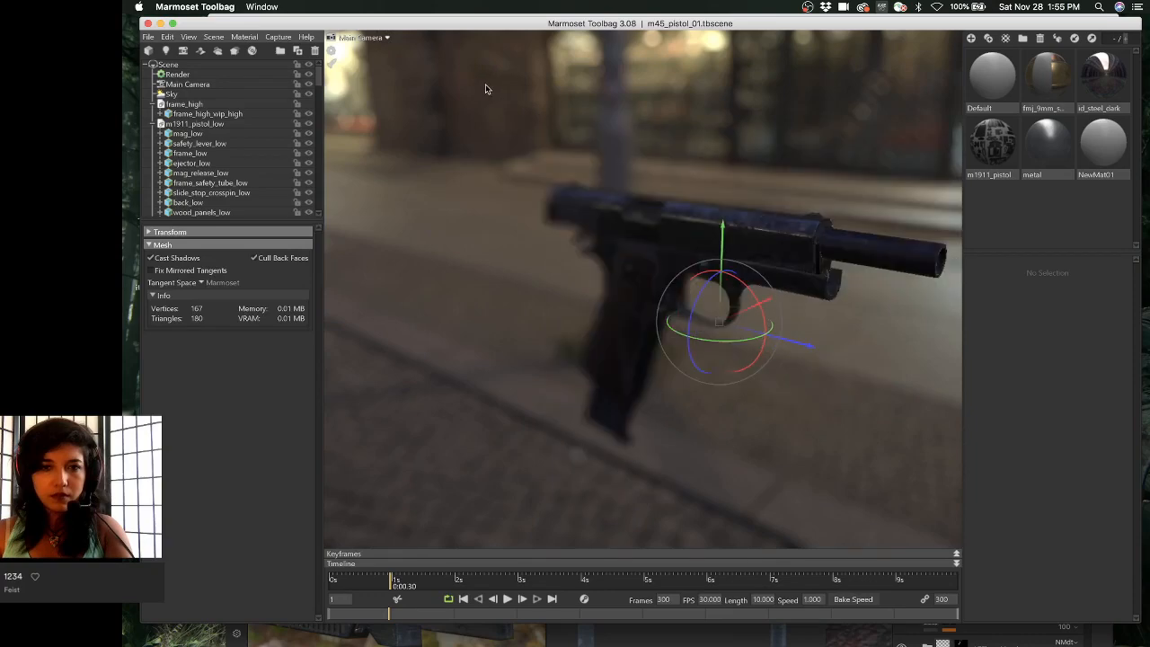
- Orbit the camera from above the pistol down to a low side view
left_click_drag(592, 284, 751, 388, "alt")
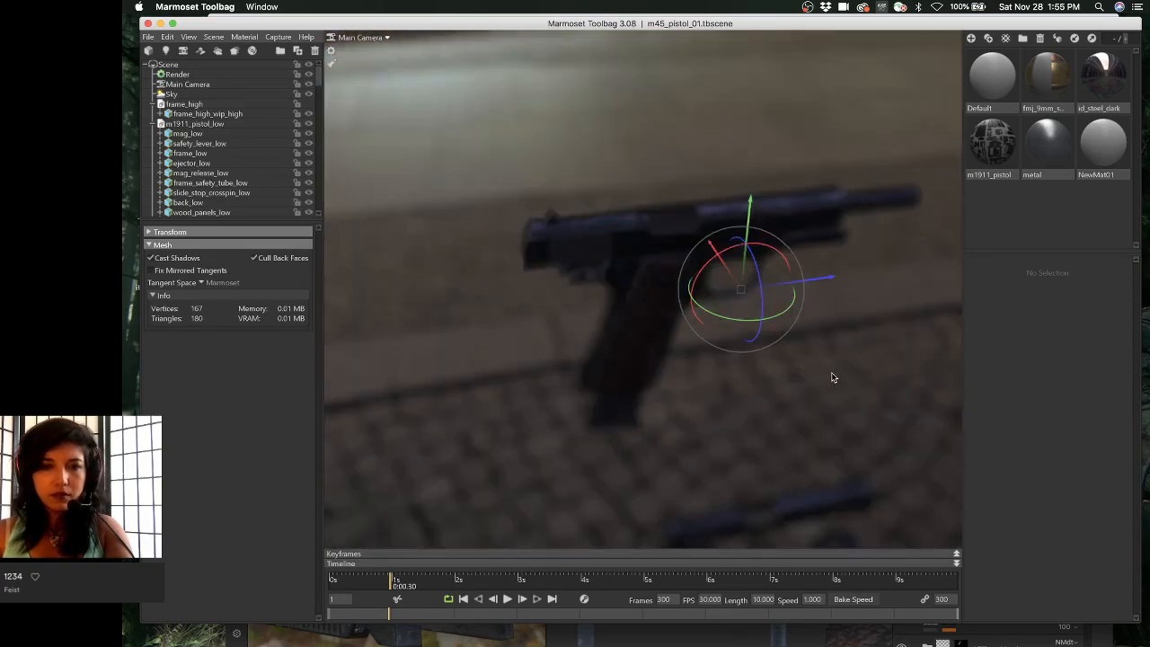
left_click_drag(831, 378, 647, 329, "alt")
left_click_drag(700, 206, 705, 185, "alt")
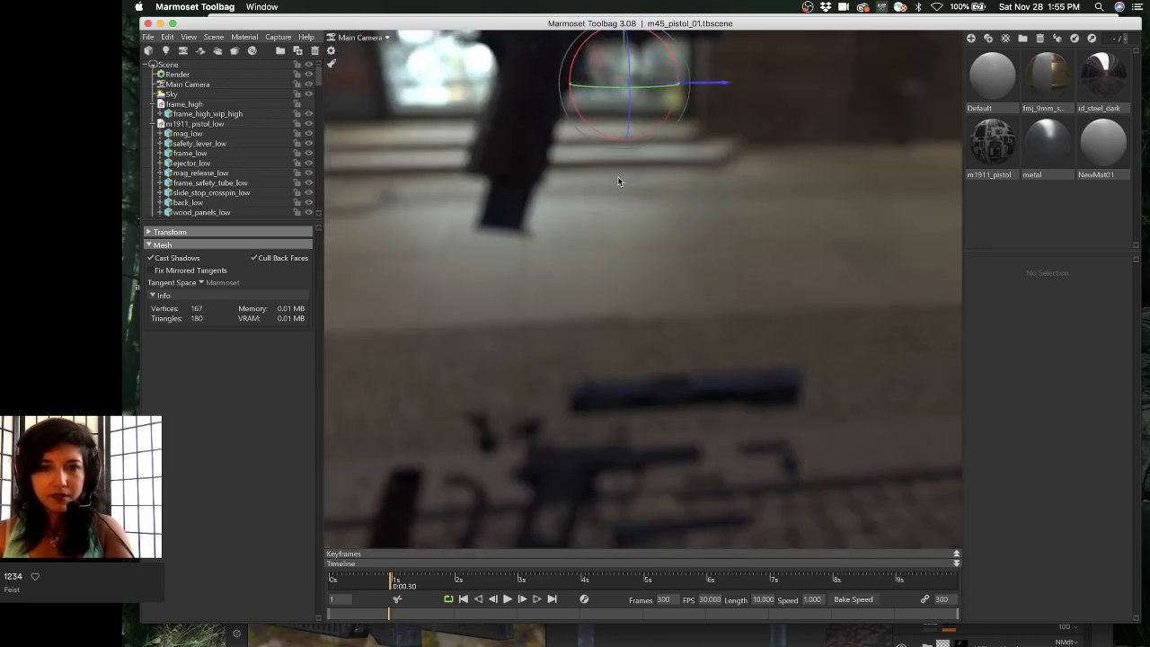
left_click_drag(618, 180, 634, 293, "alt")
middle_click_drag(634, 292, 571, 408, "alt")
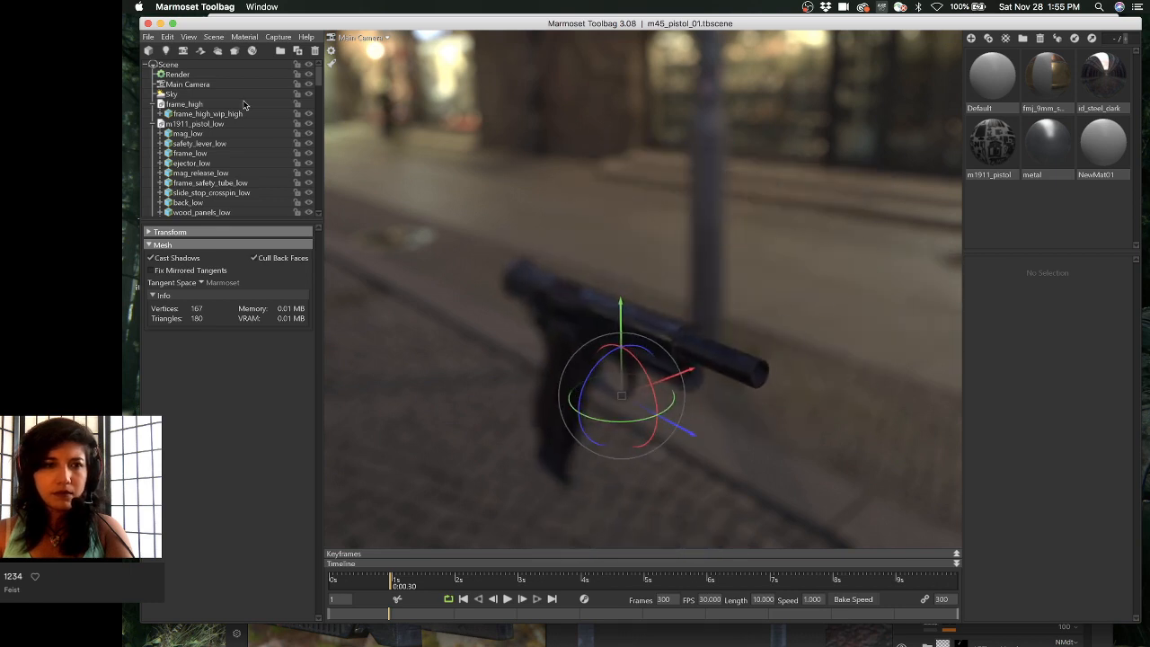
scroll(230, 105, "down", 3)
scroll(231, 111, "down", 8)
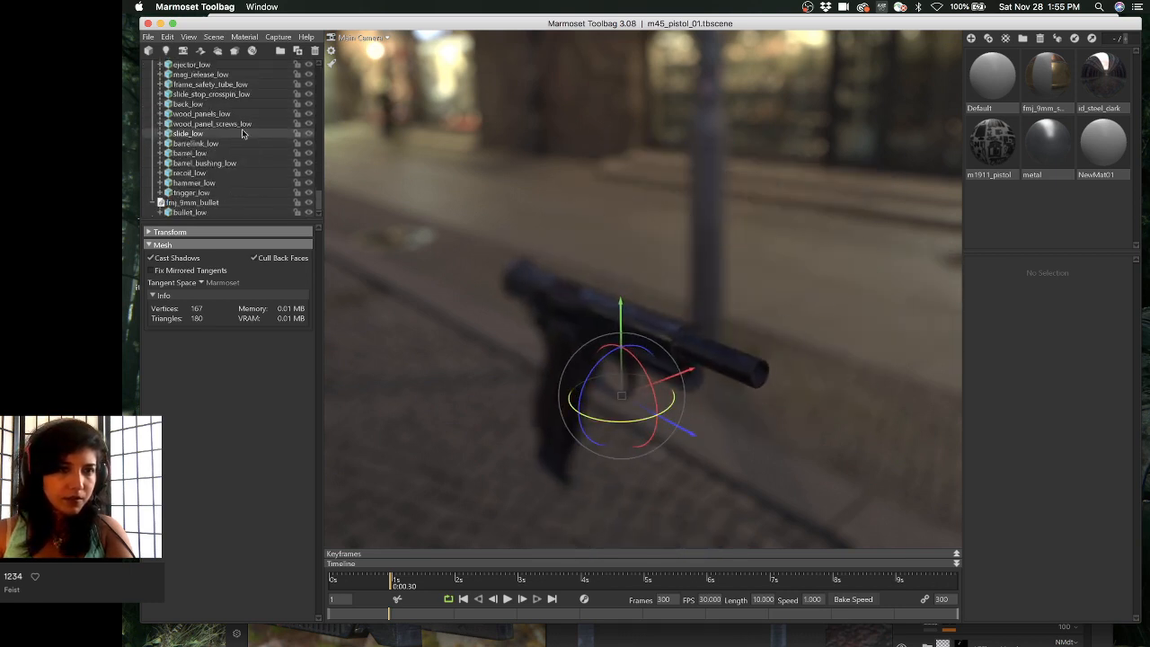
scroll(248, 137, "up", 15)
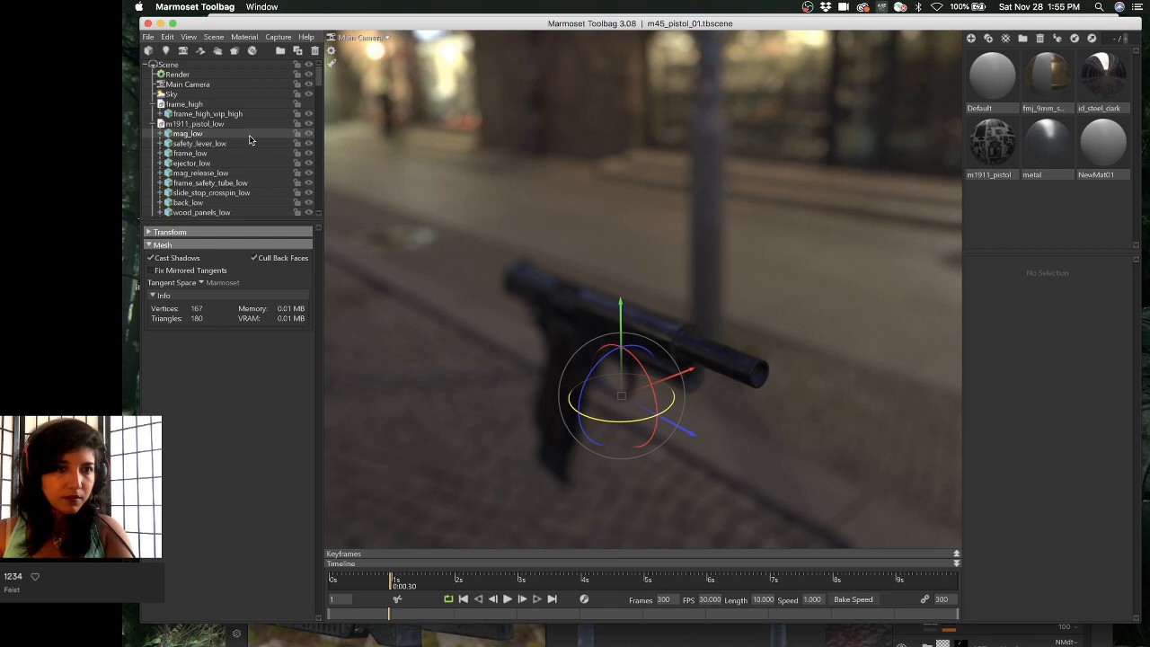
- Open render settings, select frame_high, and zoom out to see both pistols
left_click(207, 75)
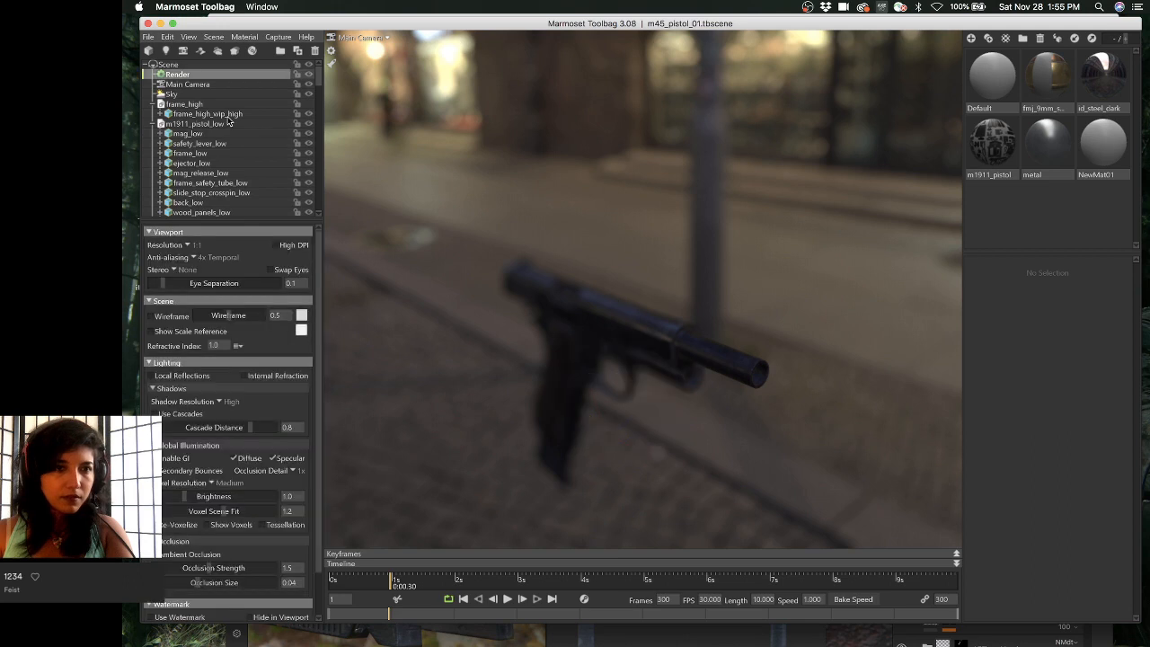
left_click(189, 104)
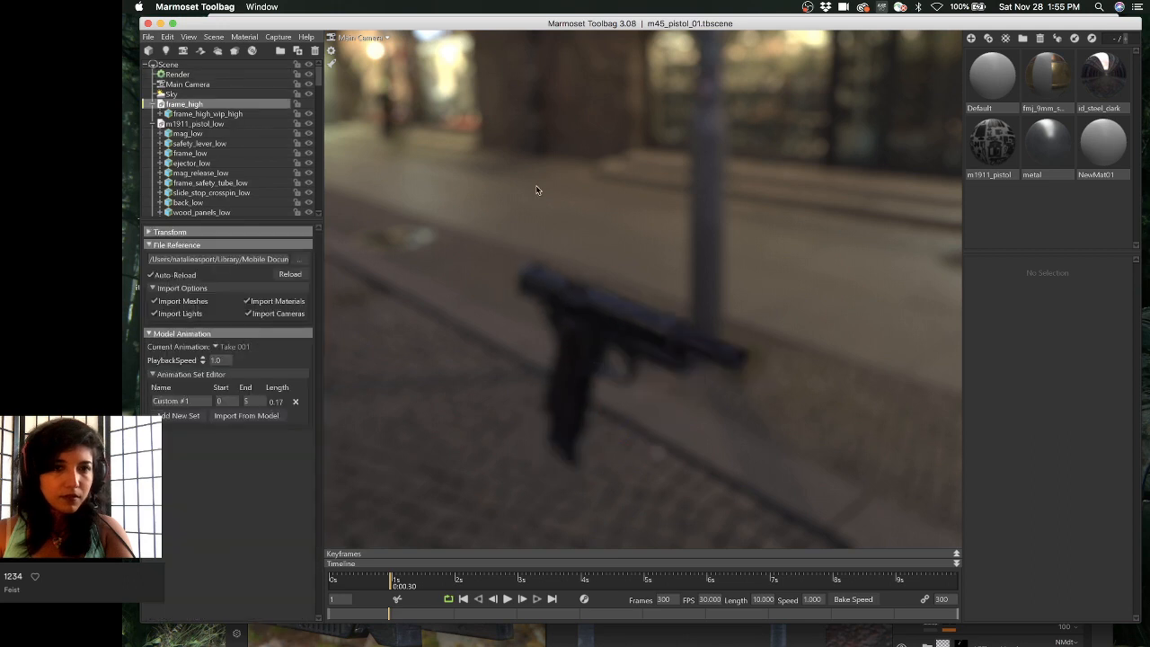
middle_click_drag(600, 283, 655, 250)
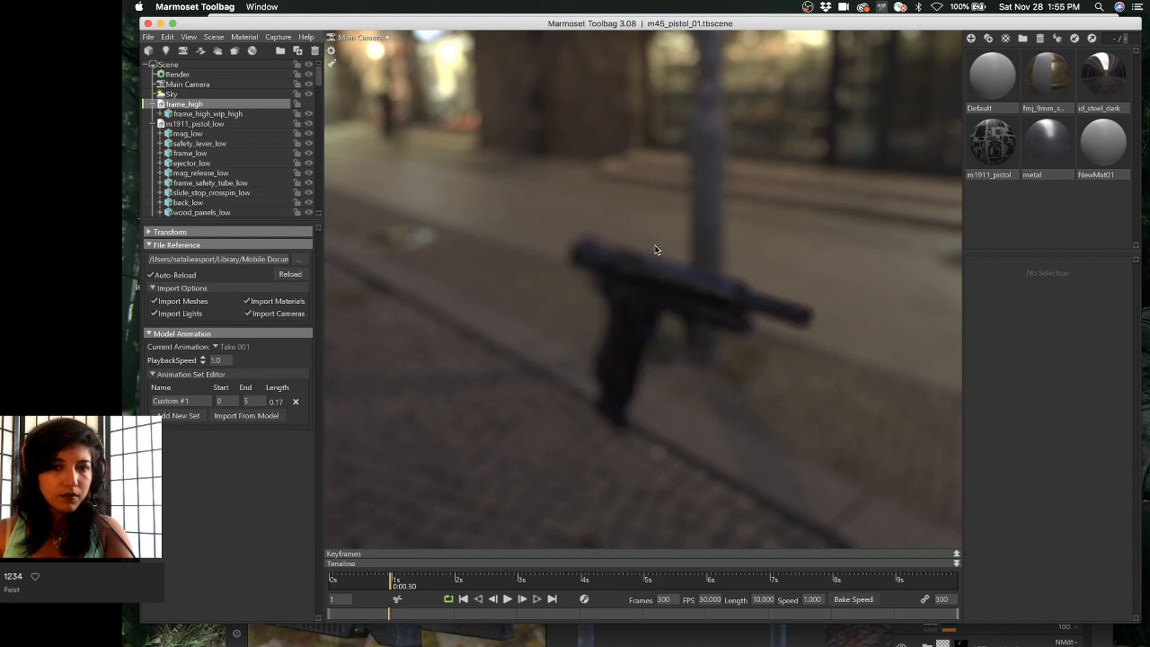
middle_click_drag(650, 47, 633, 328)
right_click_drag(629, 184, 1095, 306)
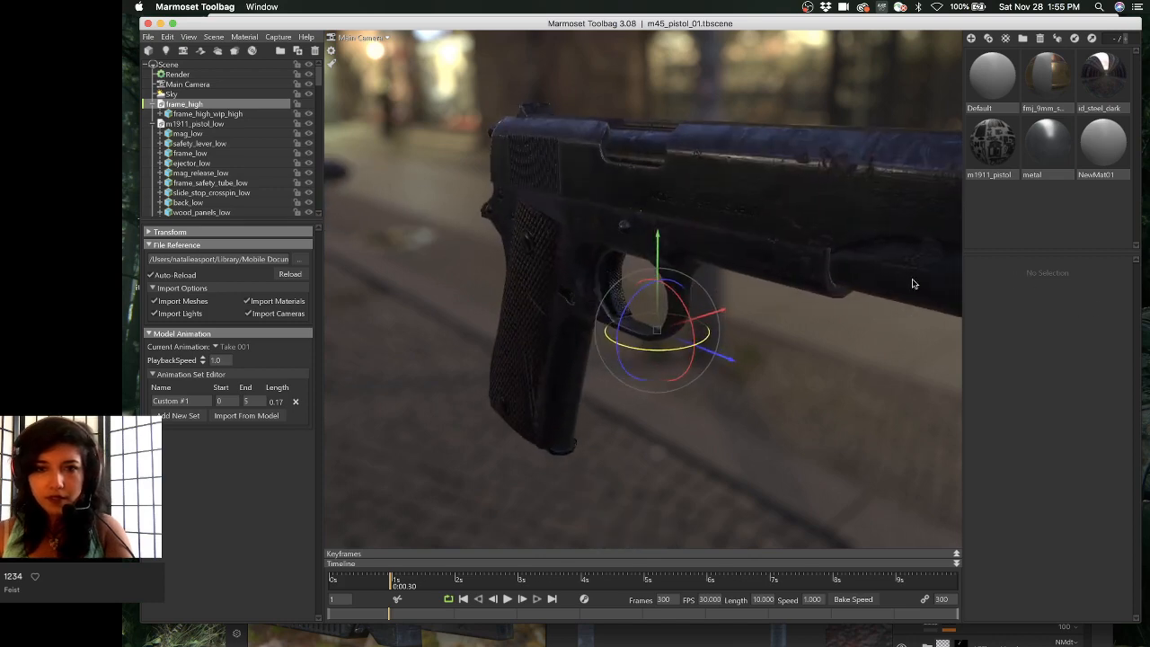
- Frame the full pistol in a level side view against the street backdrop
left_click(853, 253)
left_click_drag(853, 253, 887, 241)
middle_click_drag(887, 225, 806, 285)
left_click_drag(806, 286, 822, 264)
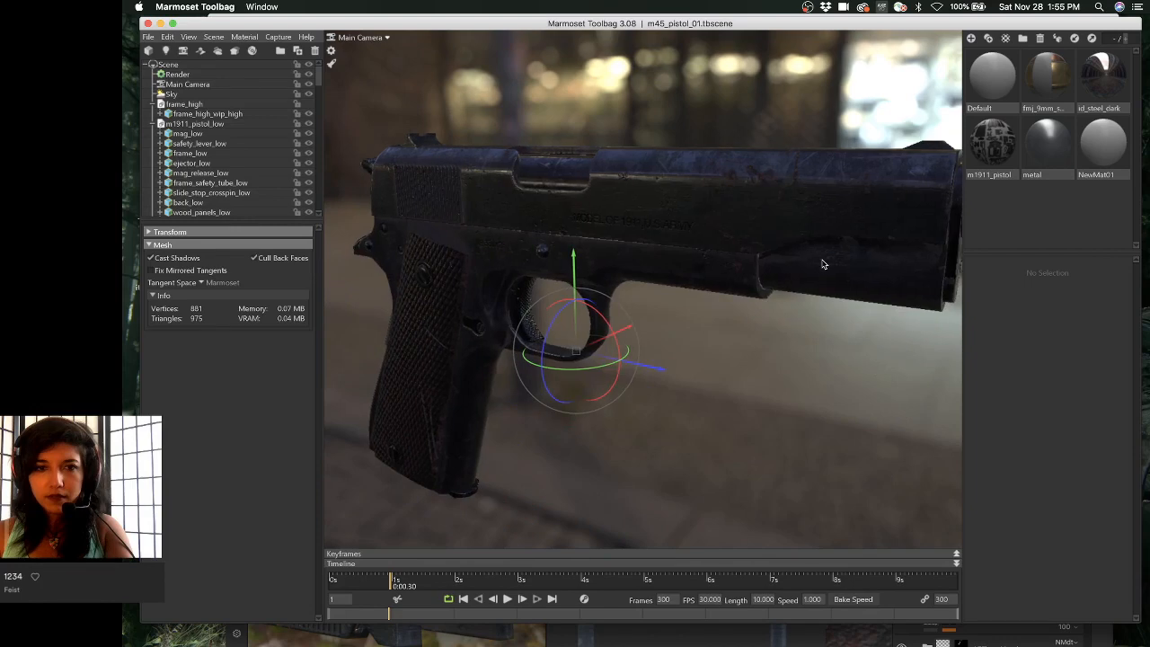
left_click(801, 357)
scroll(809, 351, "down", 2)
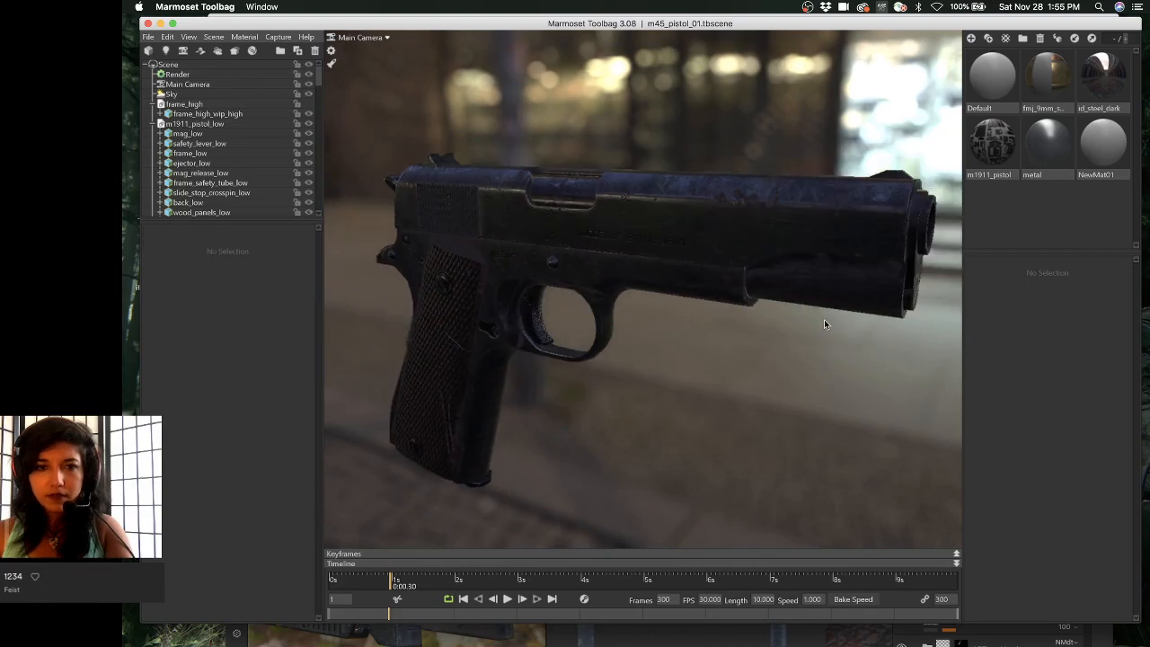
left_click_drag(824, 319, 852, 335)
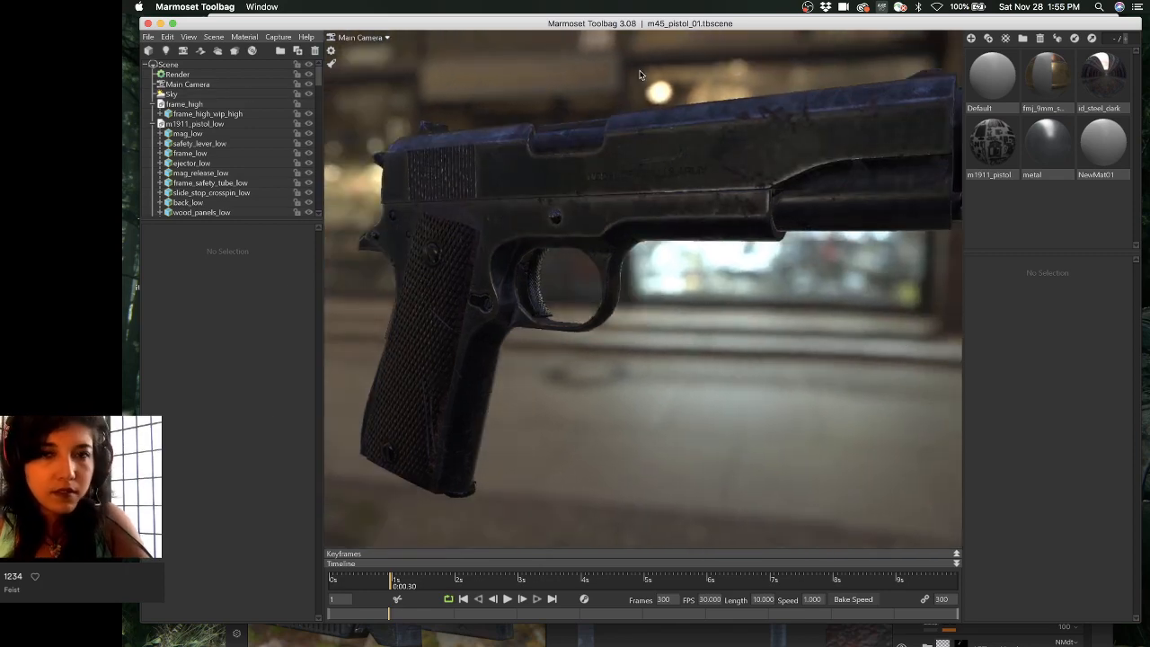
mouse_move(539, 634)
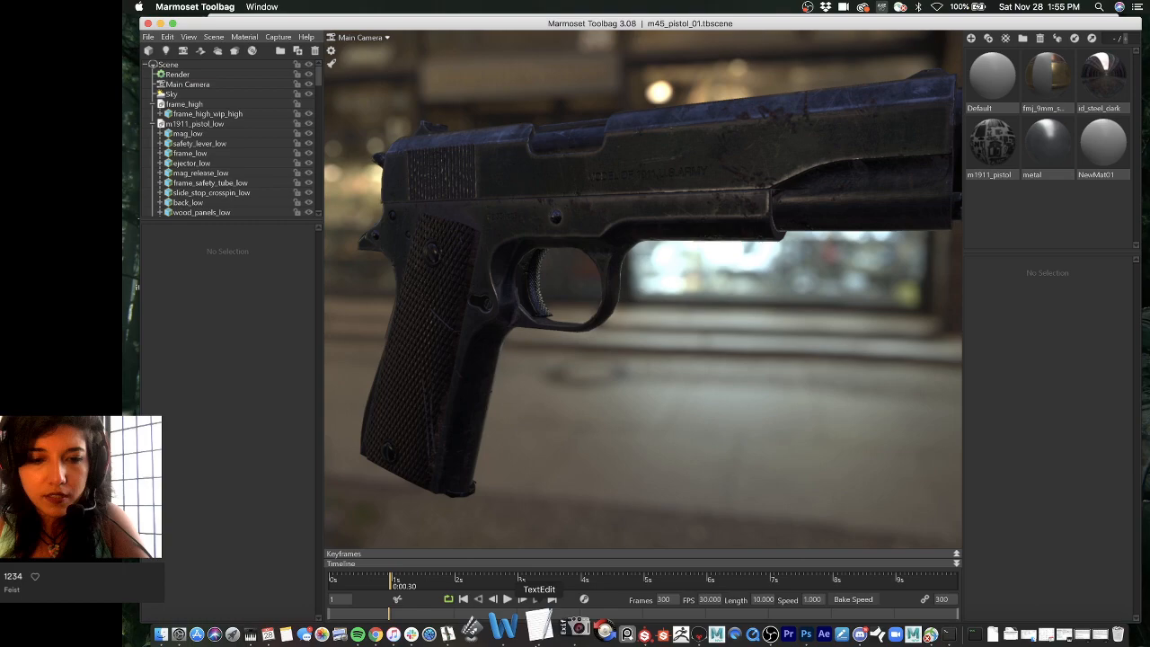
key("super+Tab")
- Show the Height channel, set firing_pin's blending to Normal, and delete its Paint effect
mouse_move(537, 347)
left_mouse_down()
mouse_move(577, 100)
mouse_move(542, 24)
left_mouse_up()
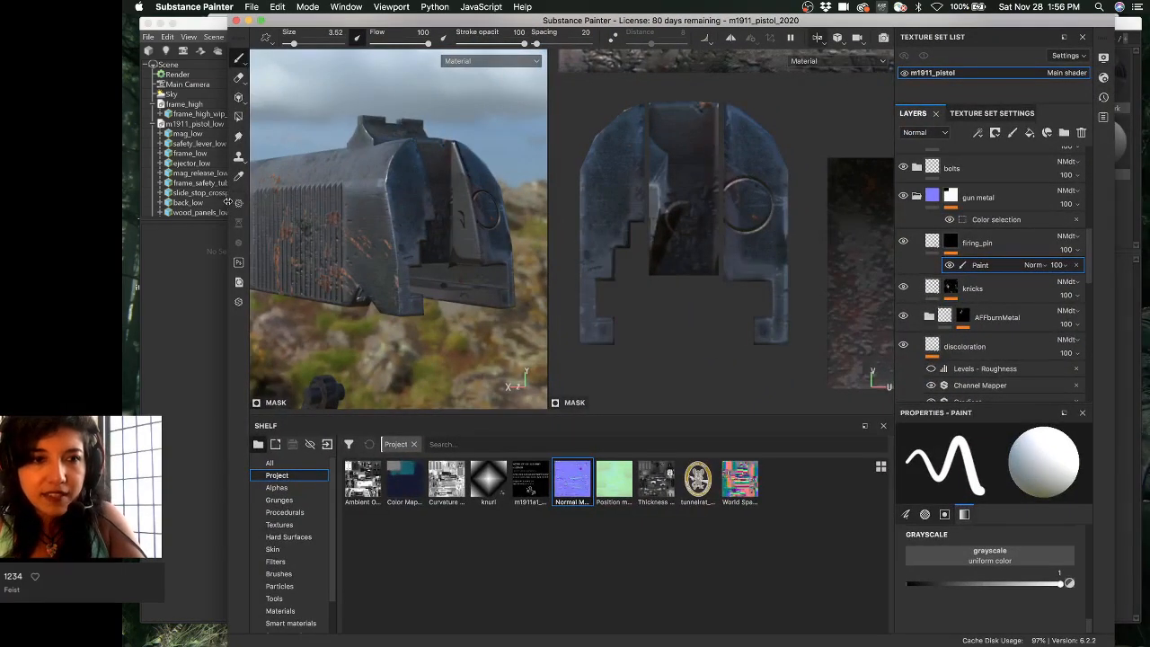
left_click_drag(187, 196, 149, 197)
mouse_move(440, 219)
left_mouse_down("alt")
mouse_move(384, 218)
mouse_move(404, 238)
left_mouse_up("alt")
scroll(384, 219, "up", 4)
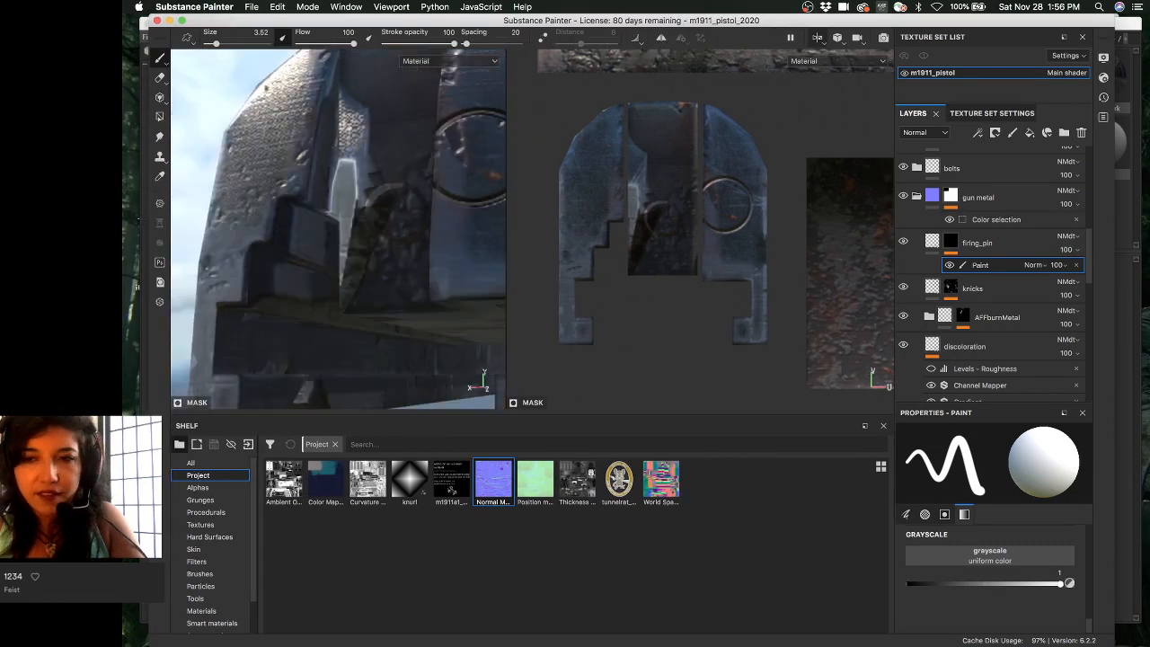
left_click(925, 132)
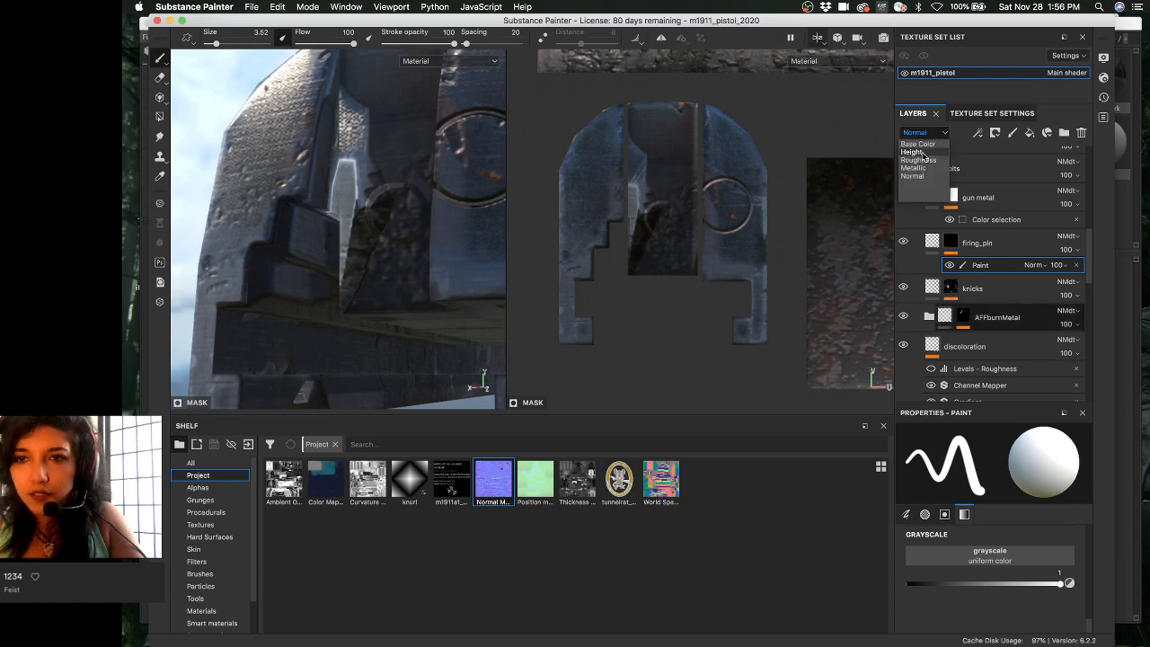
left_click(1066, 236)
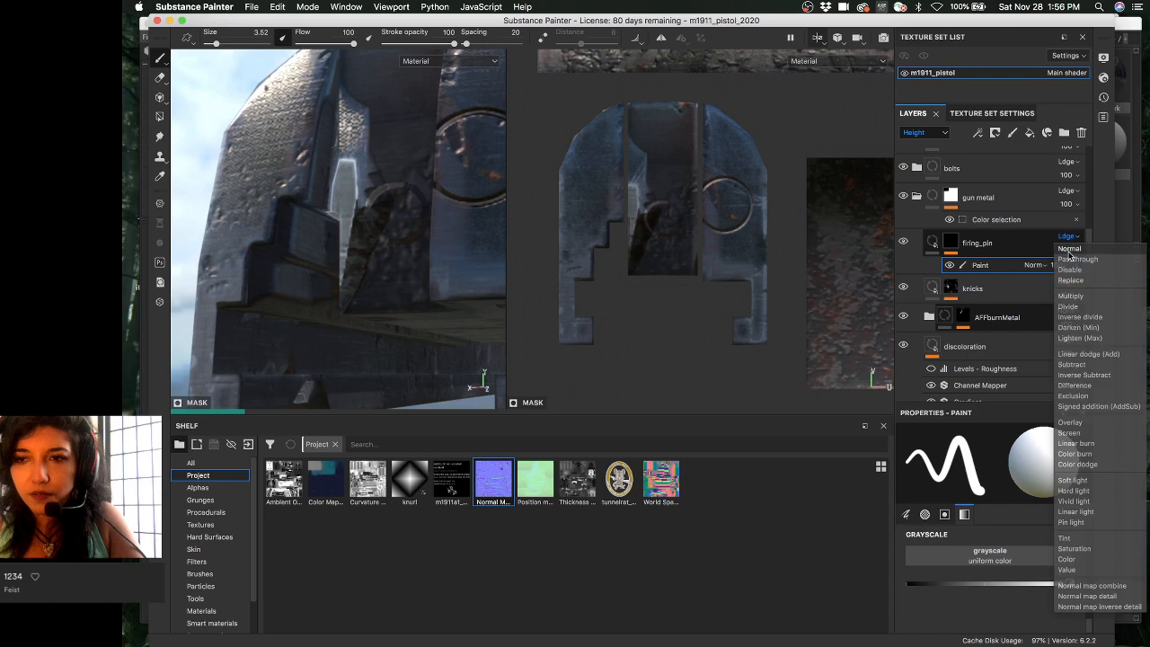
left_click(1069, 250)
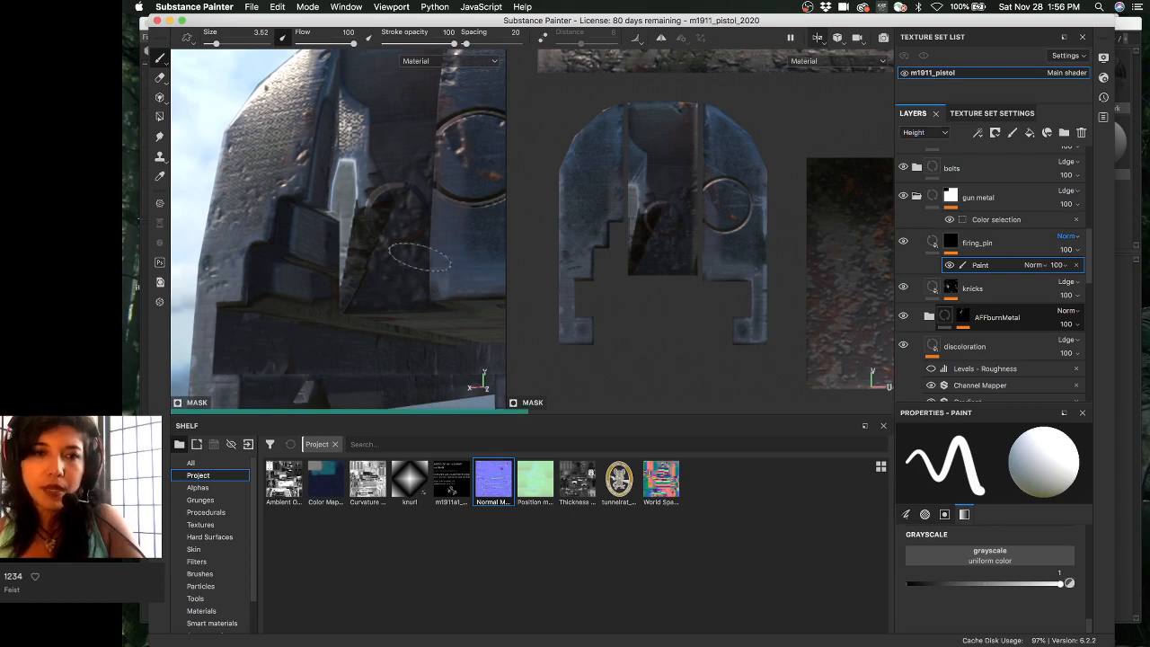
left_click_drag(444, 260, 368, 246, "alt")
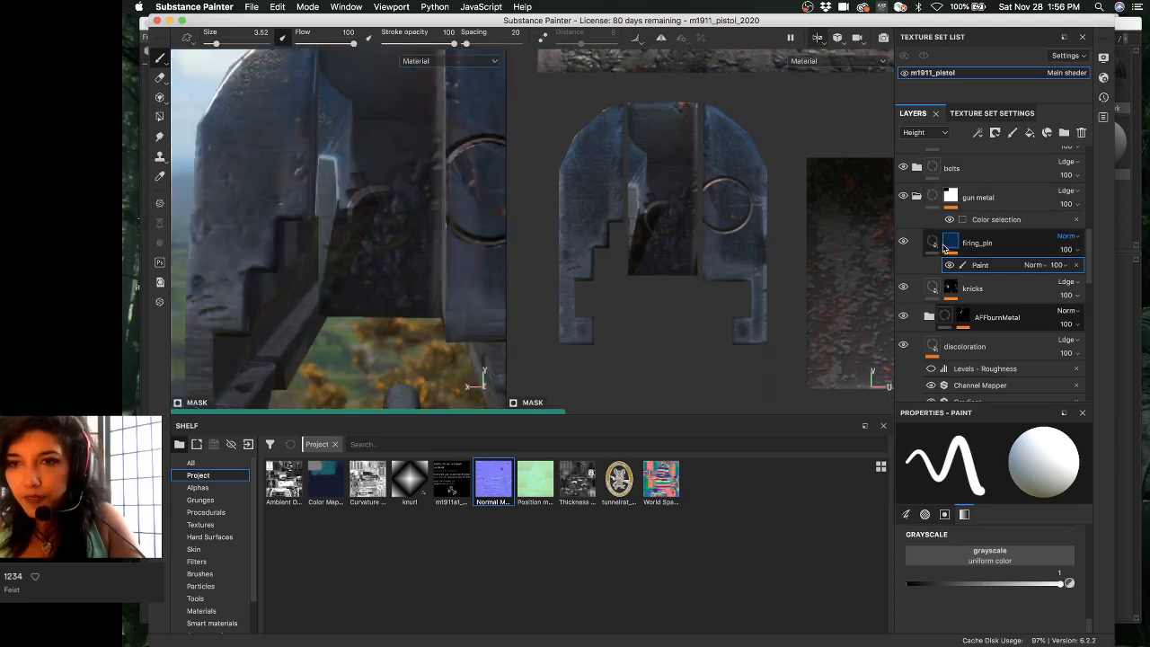
key("Delete")
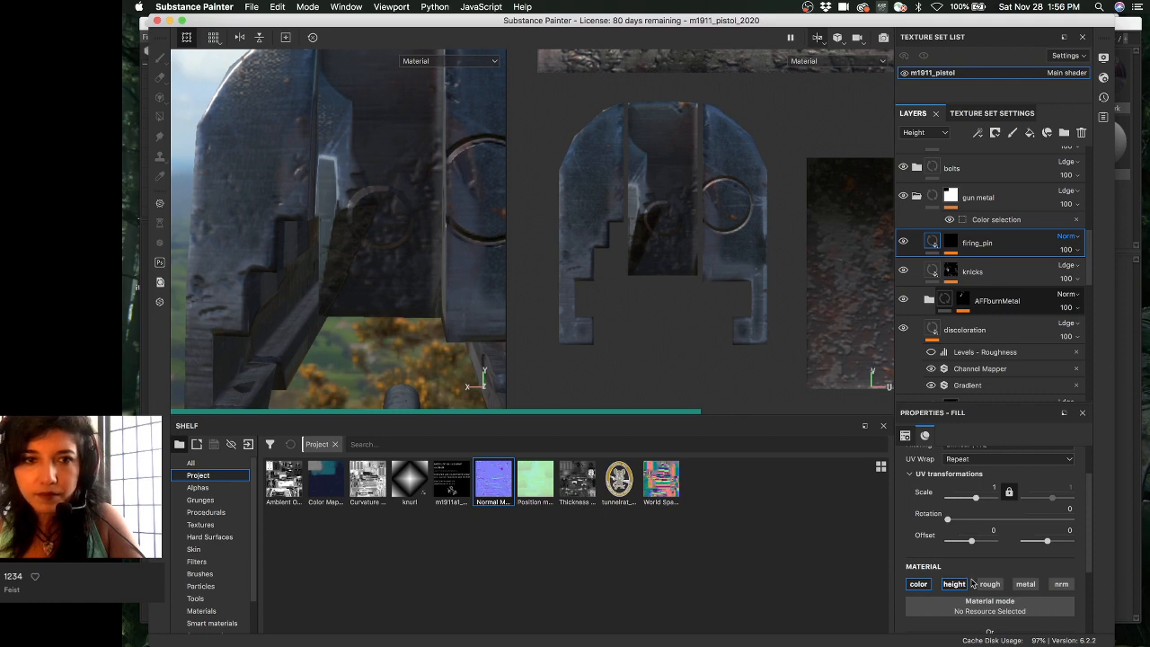
- Preview the reference photo r921kx.jpg in Finder and close the preview
scroll(950, 552, "down", 5)
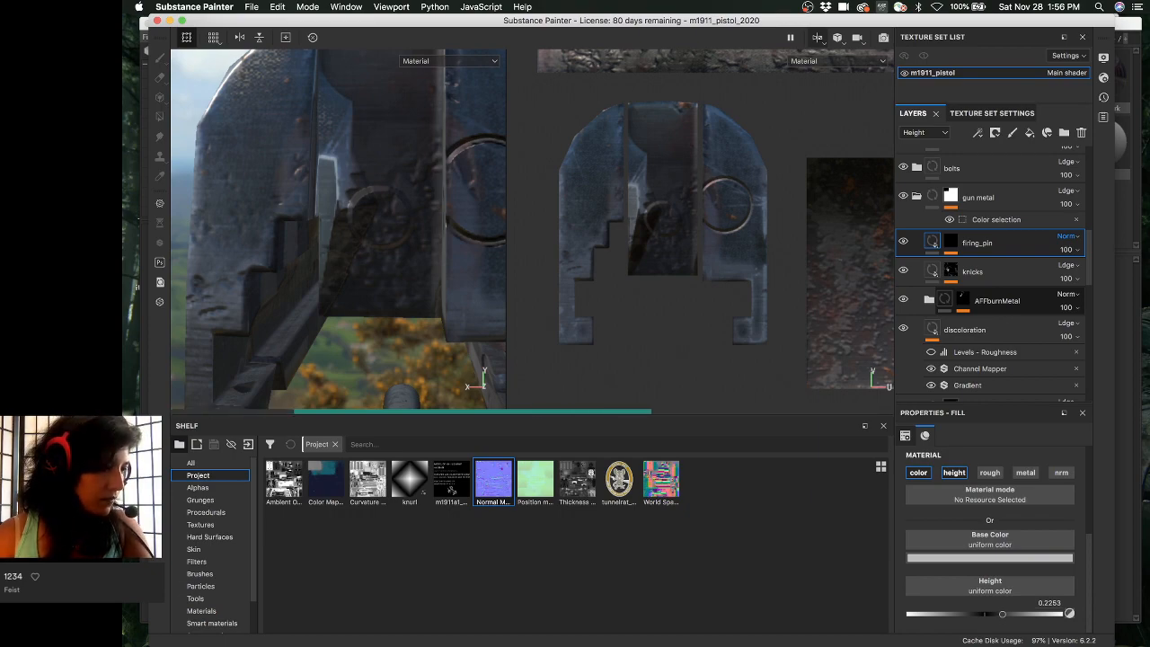
key("ctrl+Up")
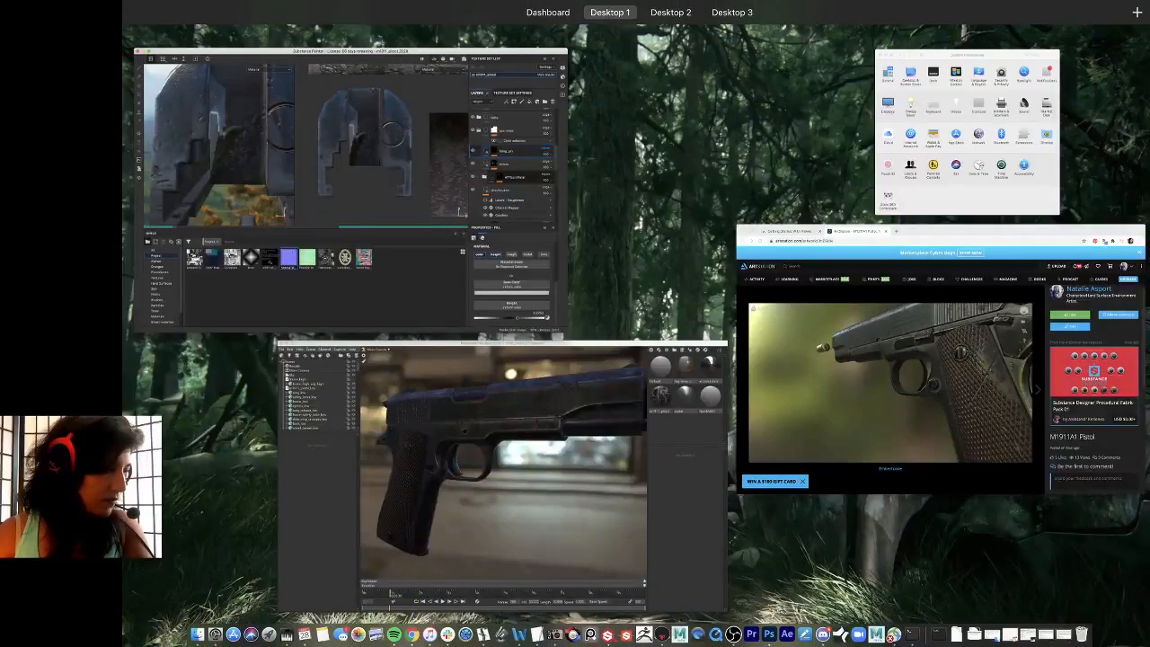
left_click(281, 213)
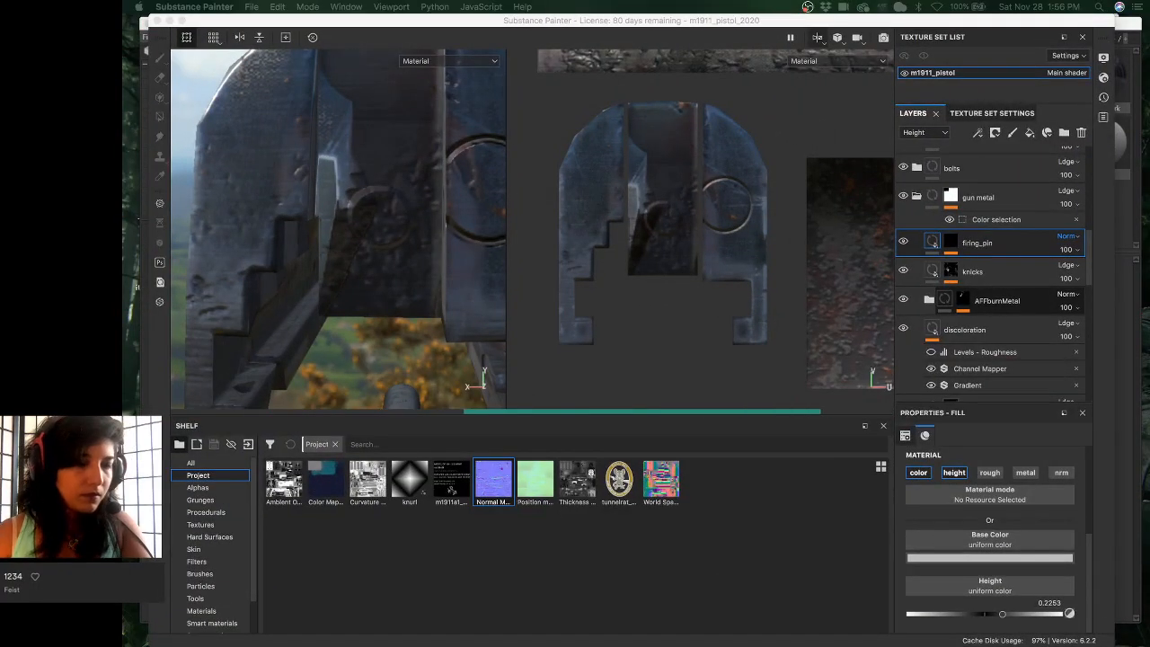
key("super+Tab")
key("space")
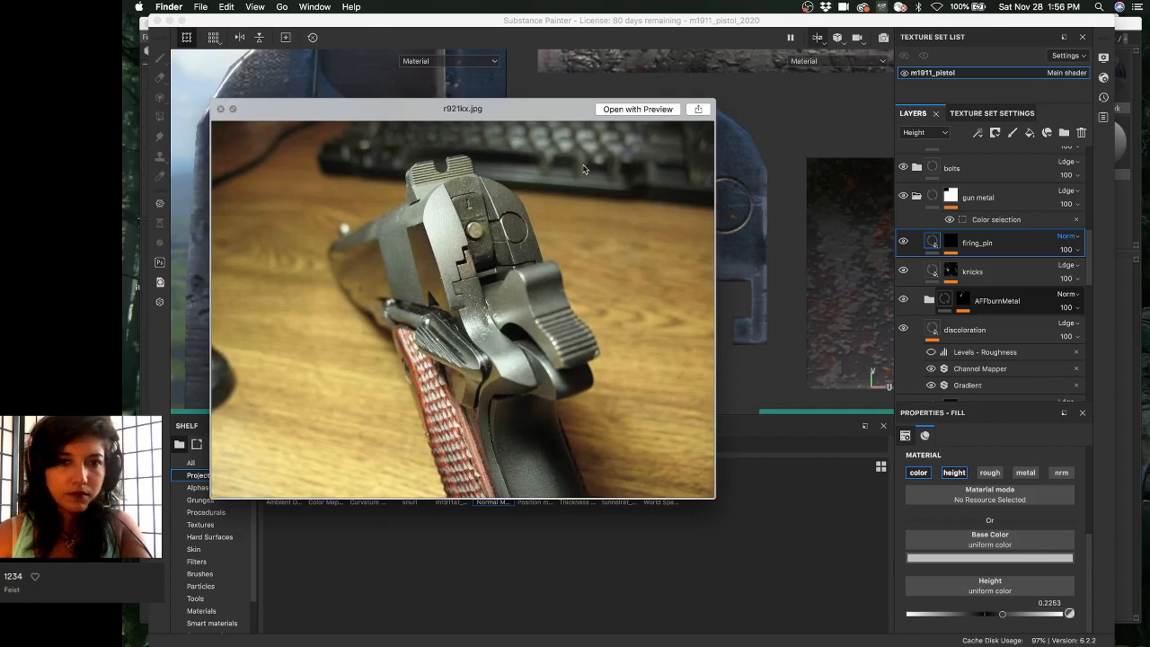
key("space")
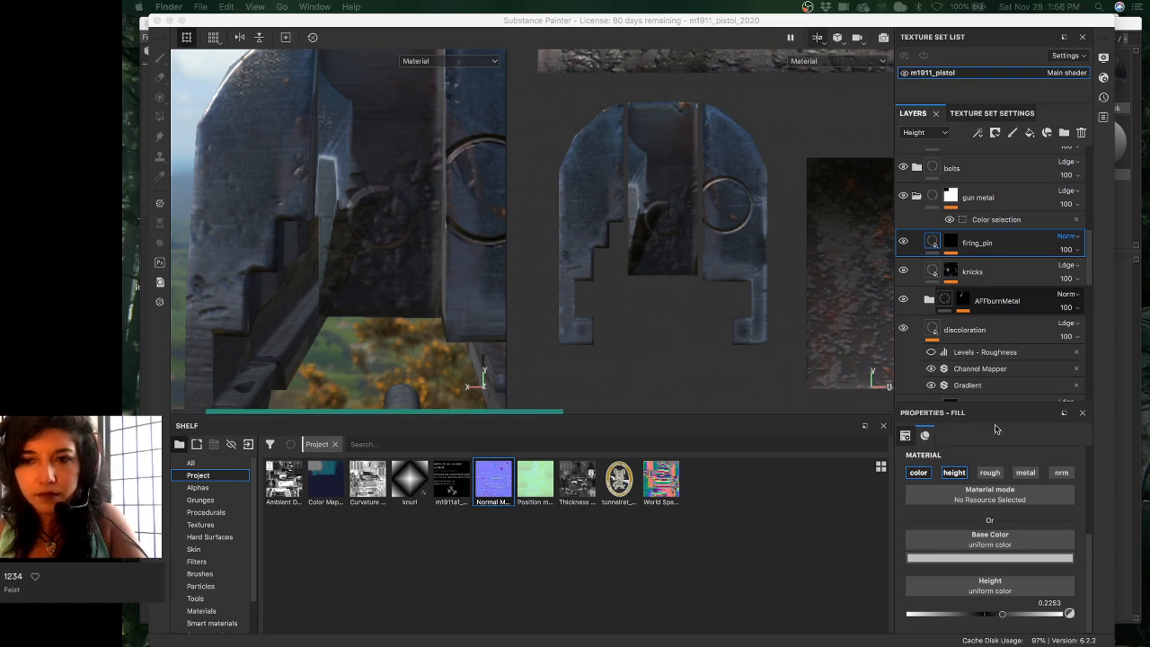
- Enable metallic on the firing_pin fill and switch the Layers channel list from Height to Normal
left_click(1022, 471)
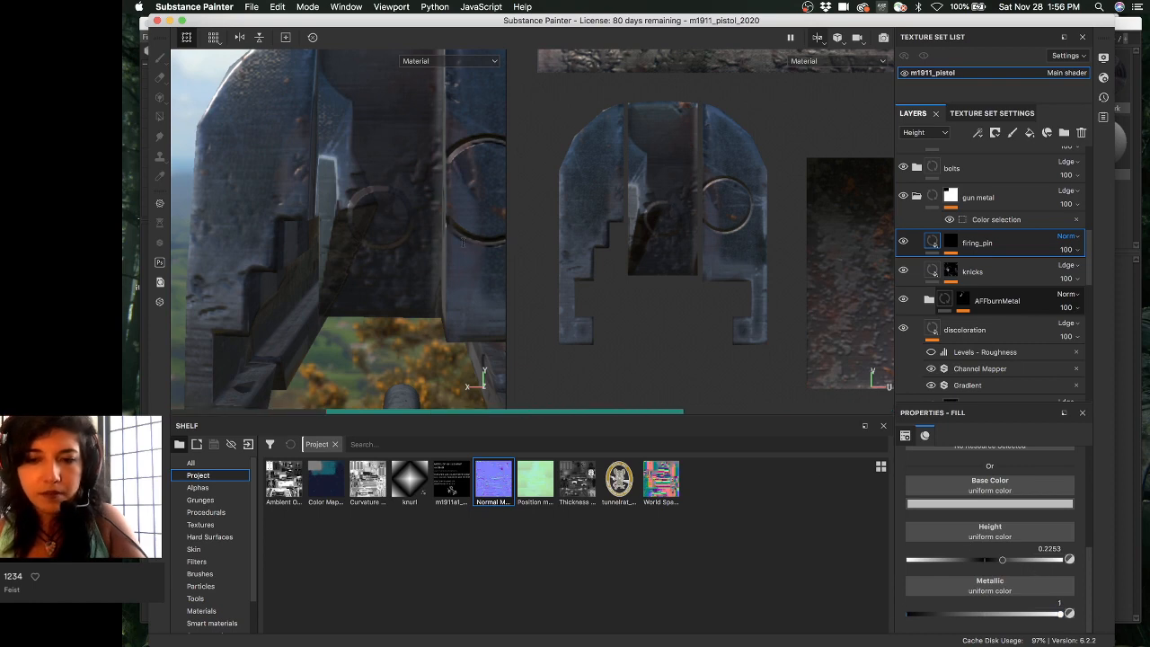
left_click_drag(391, 188, 404, 232, "alt")
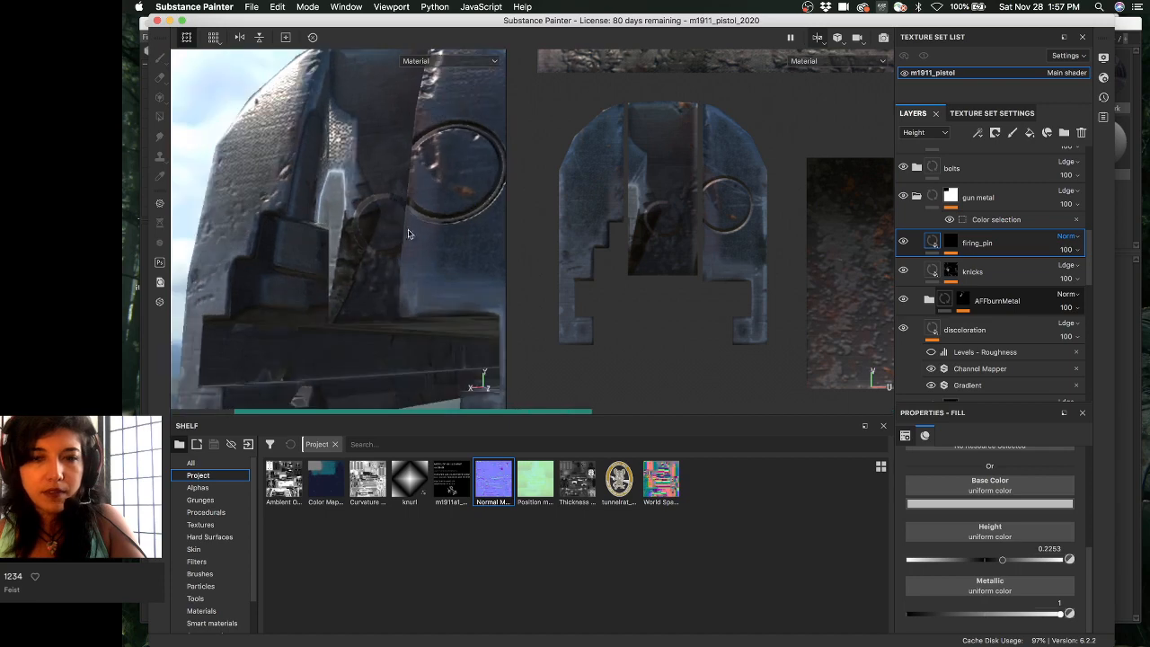
left_click(925, 132)
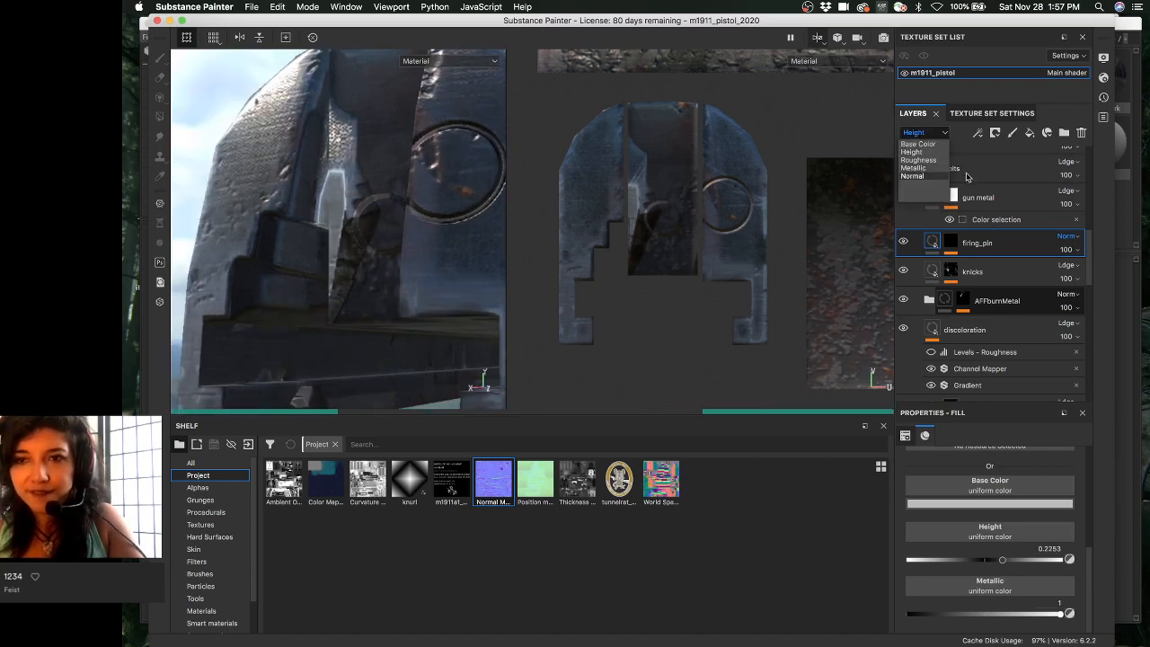
- Change firing_pin's normal blend mode from NMdt to Normal and check the result
left_click(1066, 236)
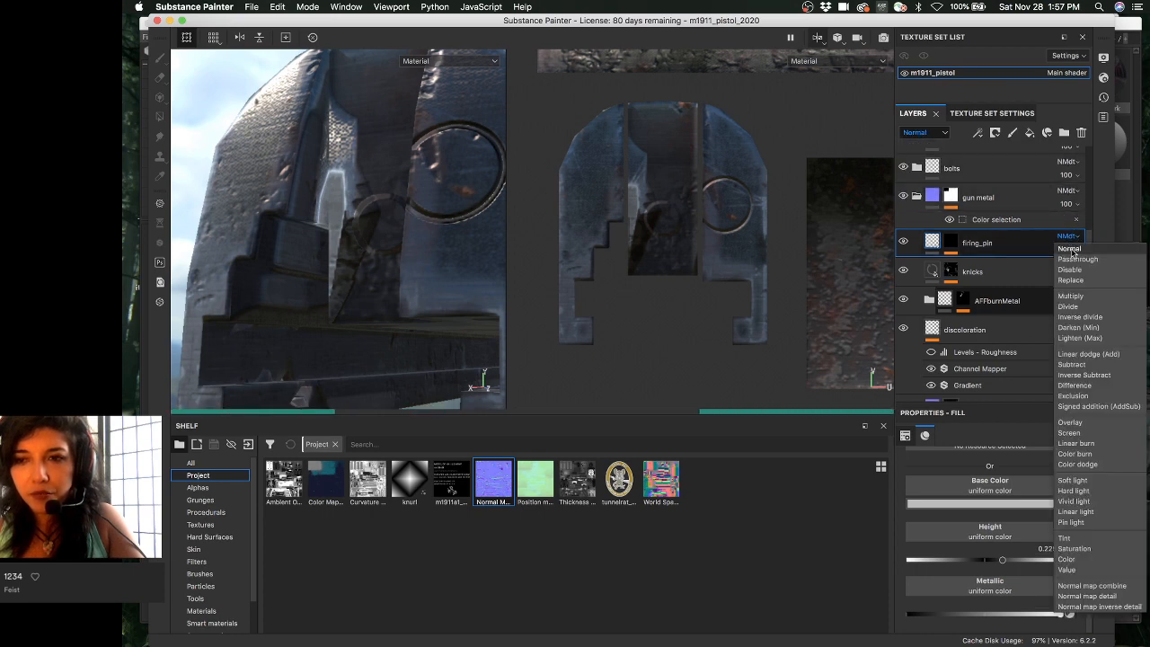
left_click(1070, 250)
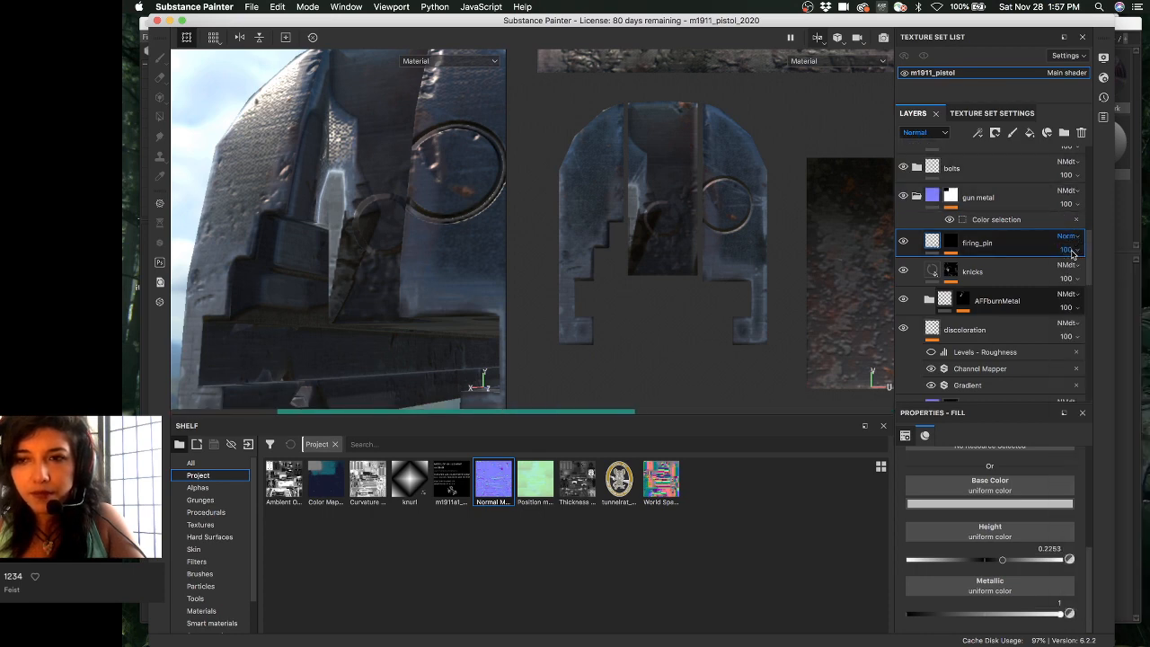
left_click_drag(395, 168, 429, 173, "alt")
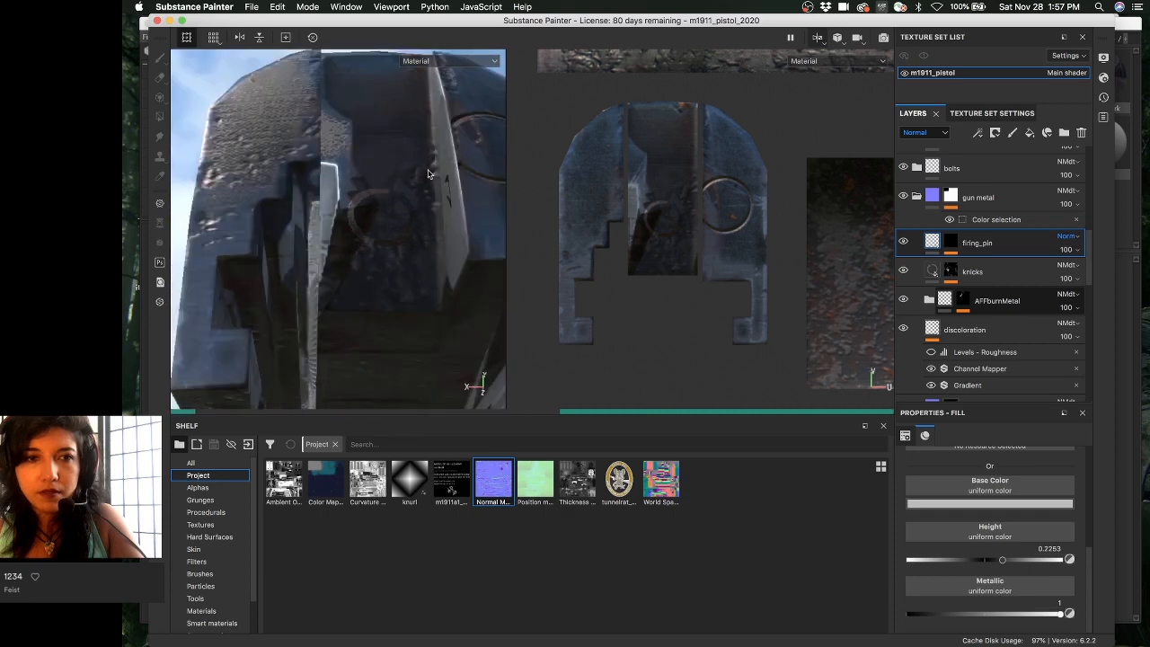
right_click_drag(429, 174, 260, 137, "alt")
left_click_drag(358, 173, 297, 200, "alt")
right_click_drag(297, 200, 197, 152, "alt")
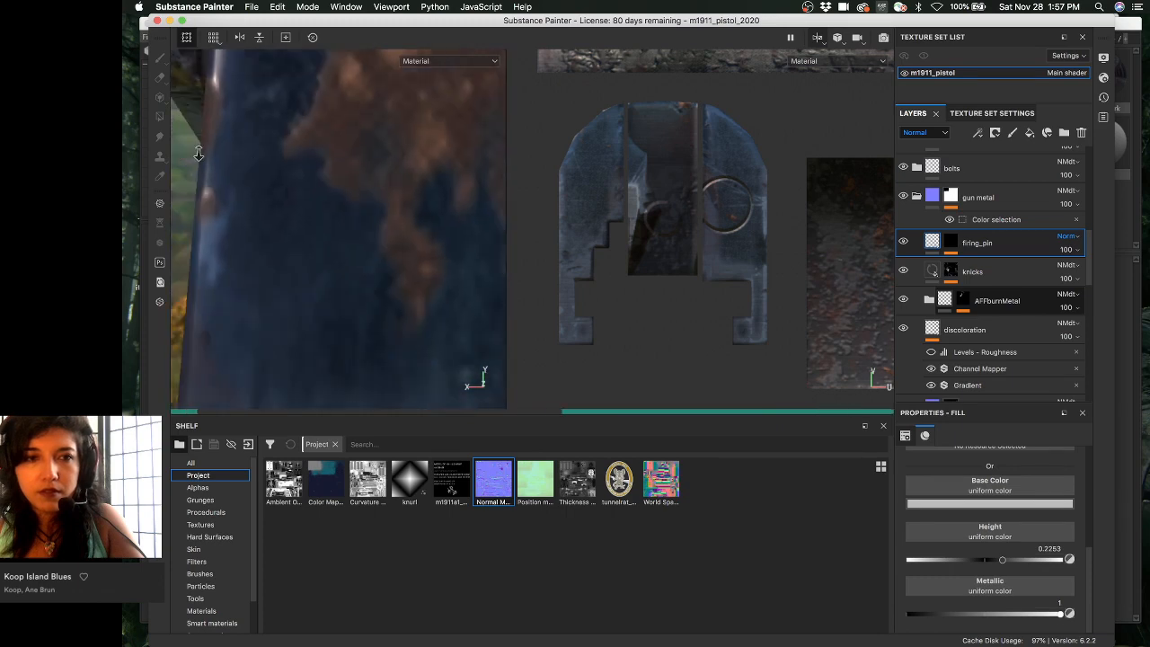
- Review the slide rear, barrel pin, hammer base and frame from several angles
left_click_drag(197, 152, 409, 170, "alt")
right_click_drag(409, 169, 341, 185, "alt")
middle_click_drag(342, 185, 456, 293, "alt")
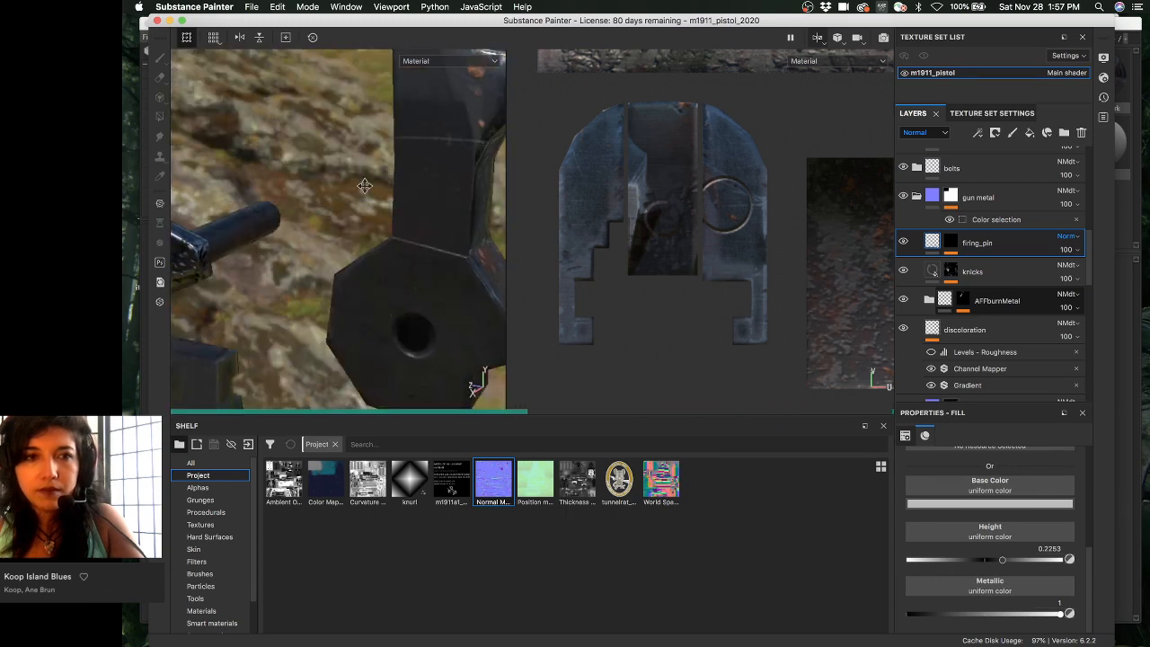
middle_click_drag(369, 72, 406, 167, "alt")
left_click_drag(405, 165, 329, 257, "alt")
left_click_drag(296, 179, 395, 121, "alt")
middle_click_drag(408, 184, 459, 122, "alt")
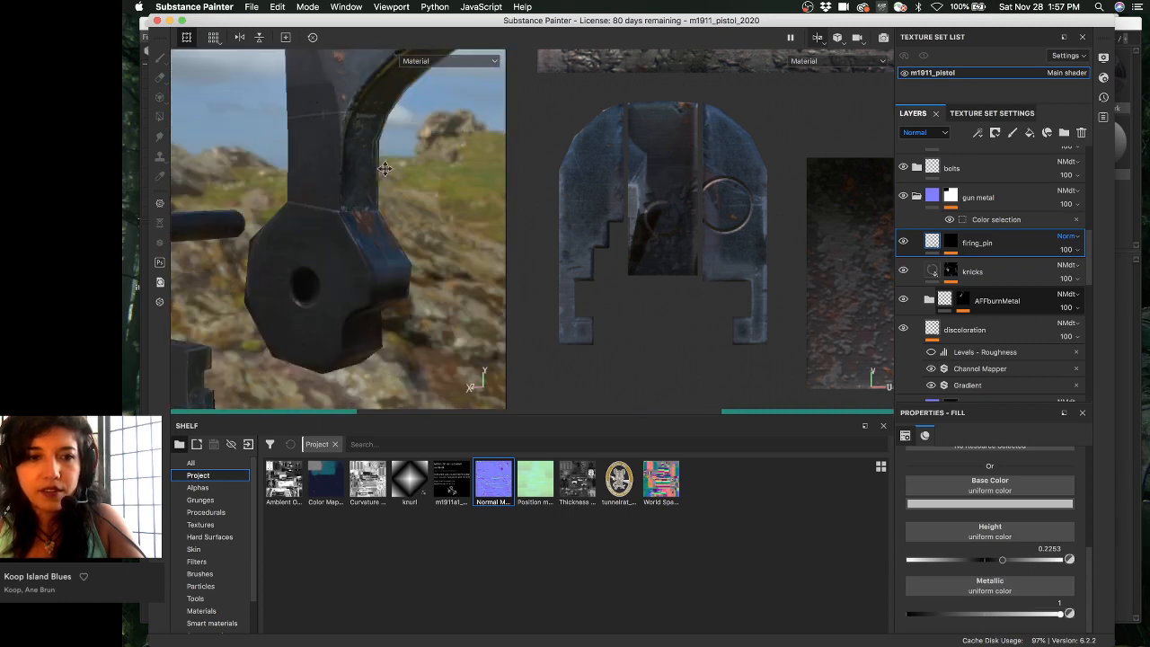
right_click_drag(462, 242, 478, 270, "alt")
left_click_drag(477, 270, 387, 227, "alt")
middle_click_drag(387, 227, 291, 244, "alt")
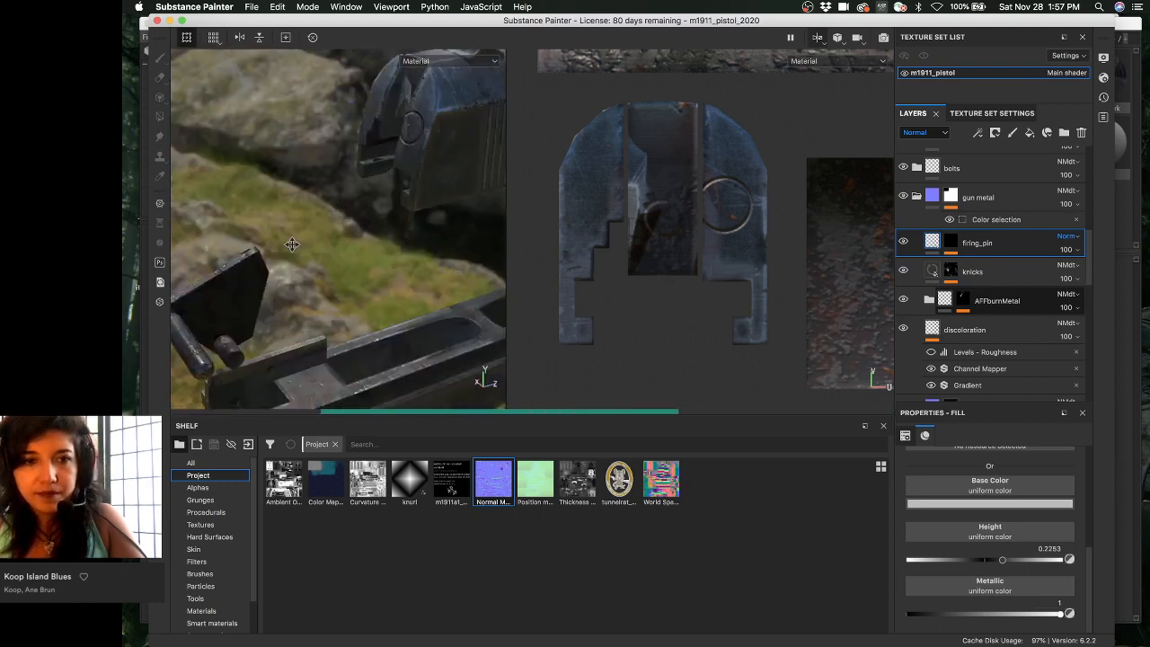
left_click_drag(292, 245, 383, 158, "alt")
middle_click_drag(383, 158, 841, 237, "alt")
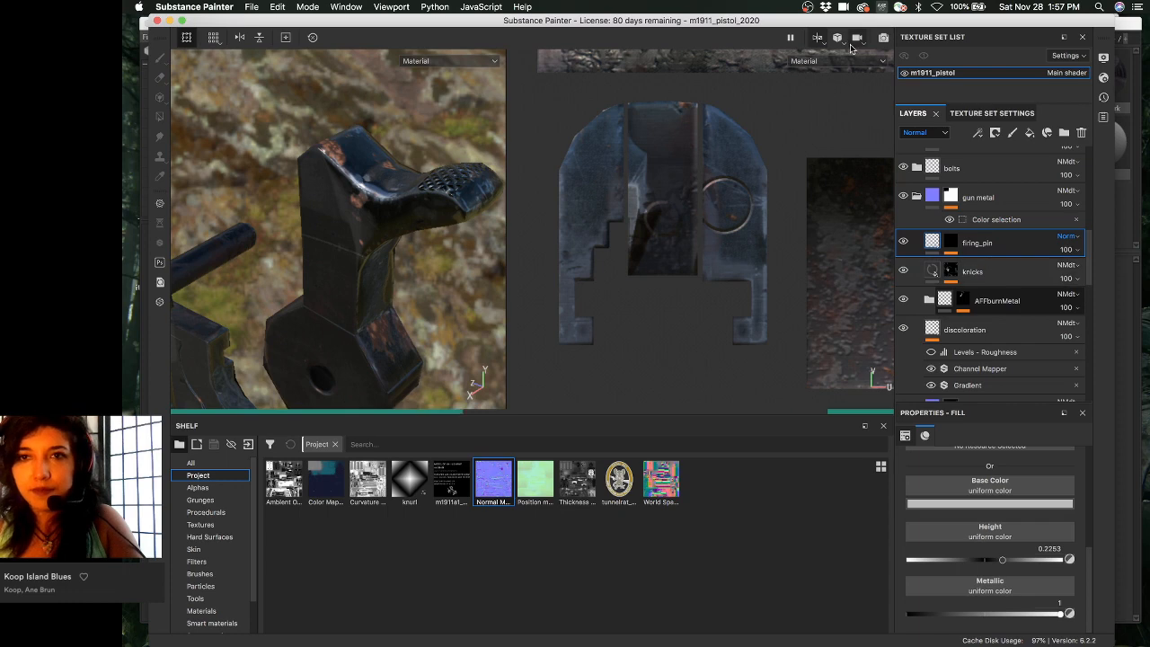
- Move the Substance Painter window aside and bring Marmoset Toolbag to the front
left_click_drag(844, 25, 857, 37)
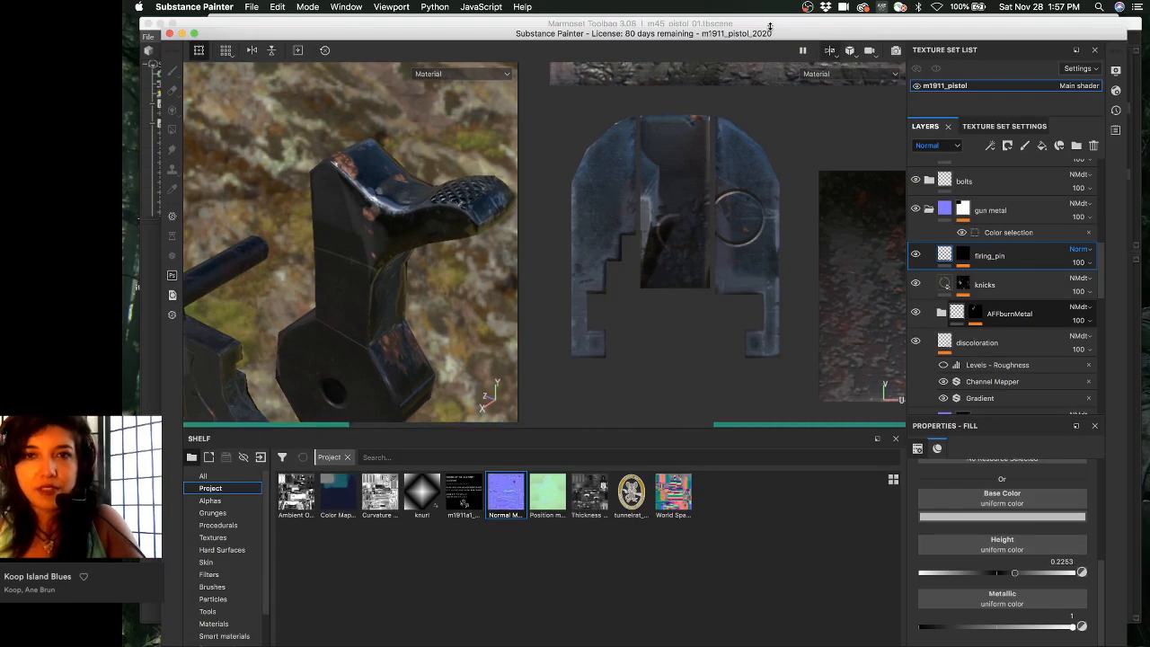
left_click_drag(768, 37, 792, 62)
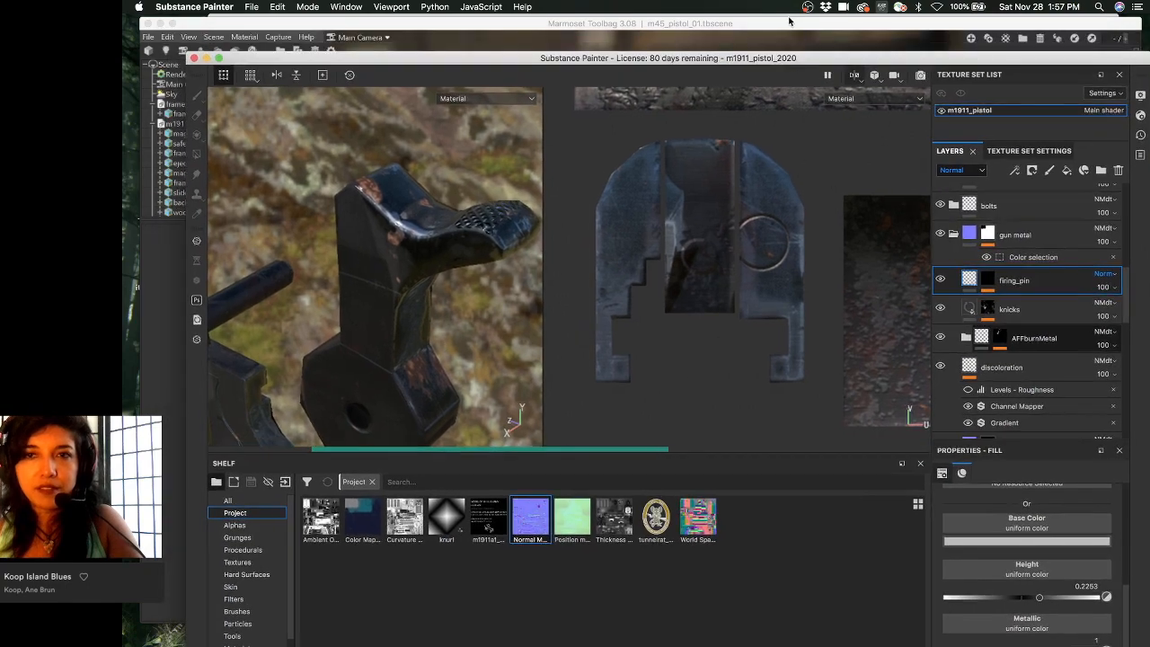
left_click(784, 33)
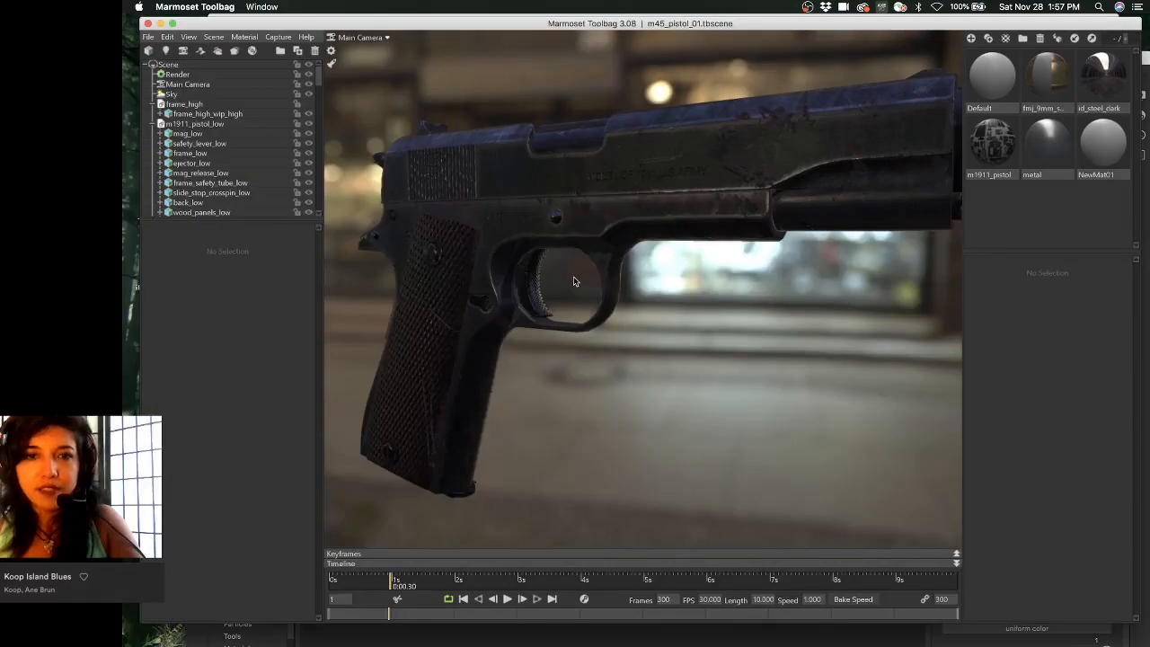
- Select Sky in the scene tree to show Sky Light properties and the Sky Browser presets
mouse_move(575, 281)
left_mouse_down()
mouse_move(550, 287)
mouse_move(542, 313)
mouse_move(547, 297)
mouse_move(595, 288)
left_mouse_up()
middle_click_drag(595, 288, 710, 260)
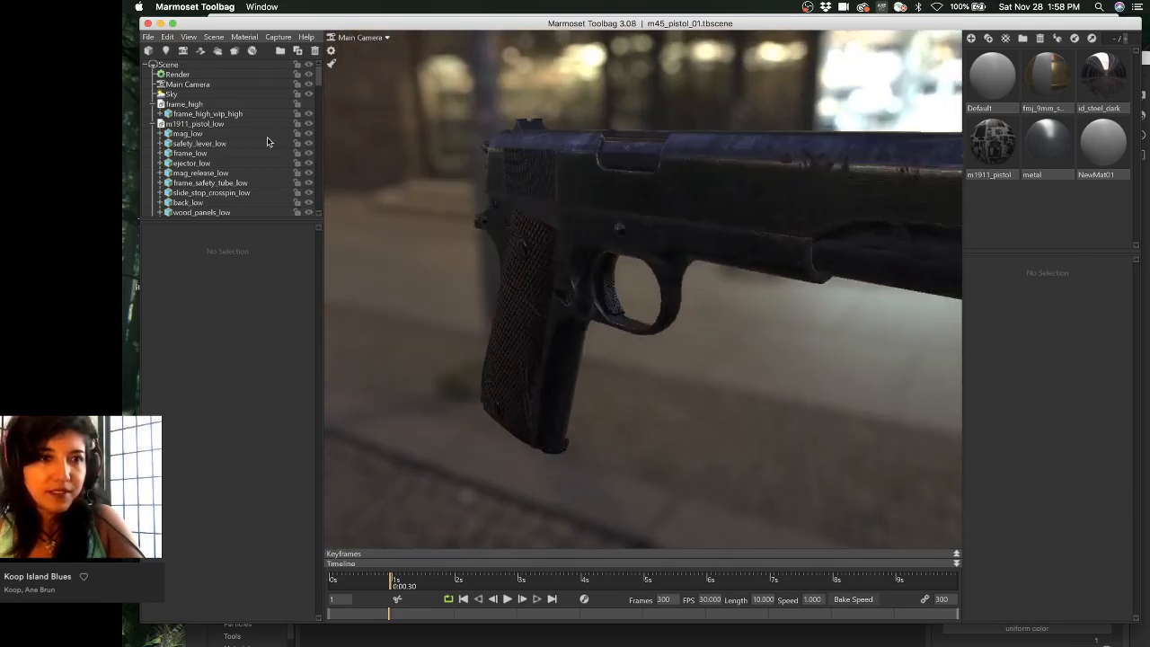
left_click(219, 74)
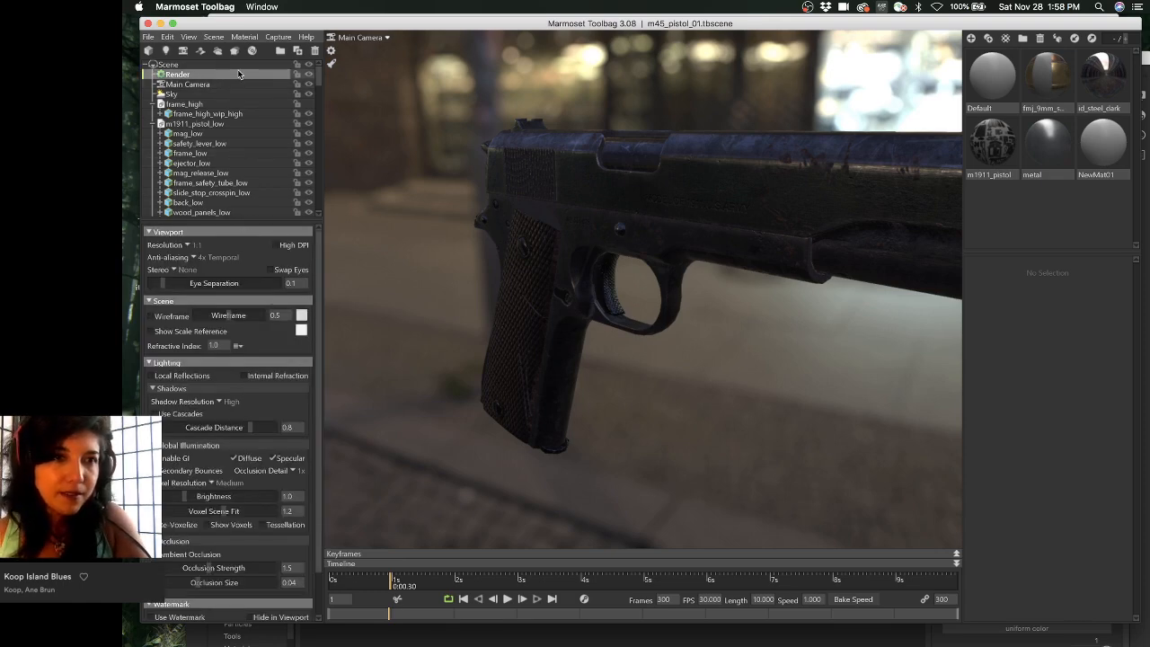
left_click(239, 64)
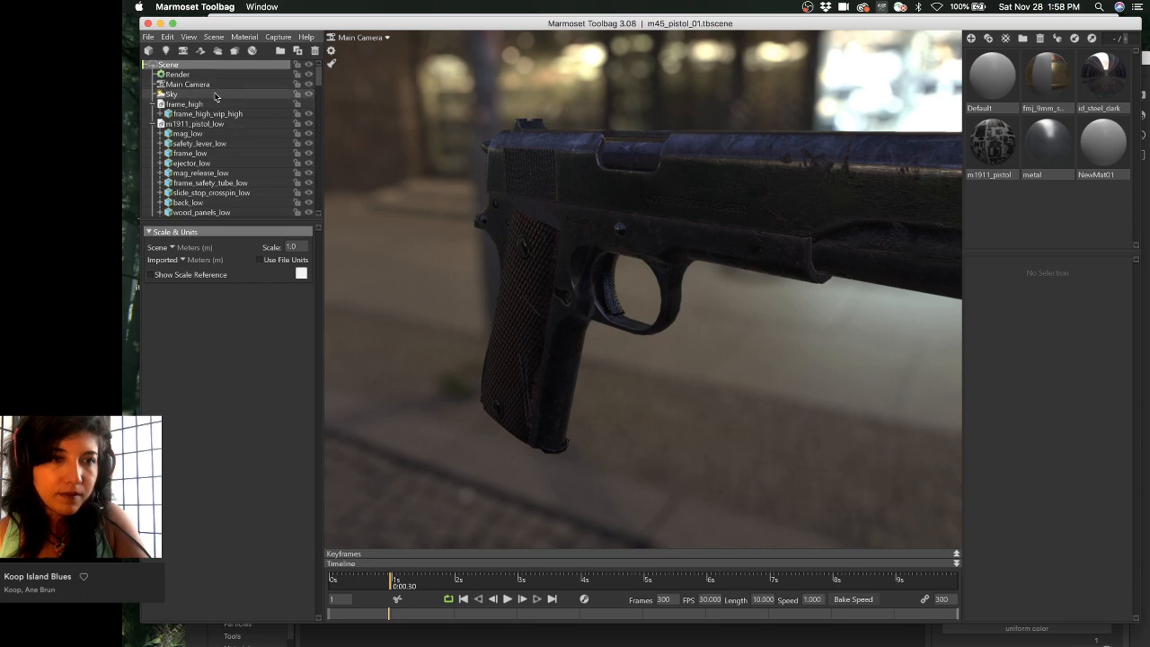
left_click(215, 95)
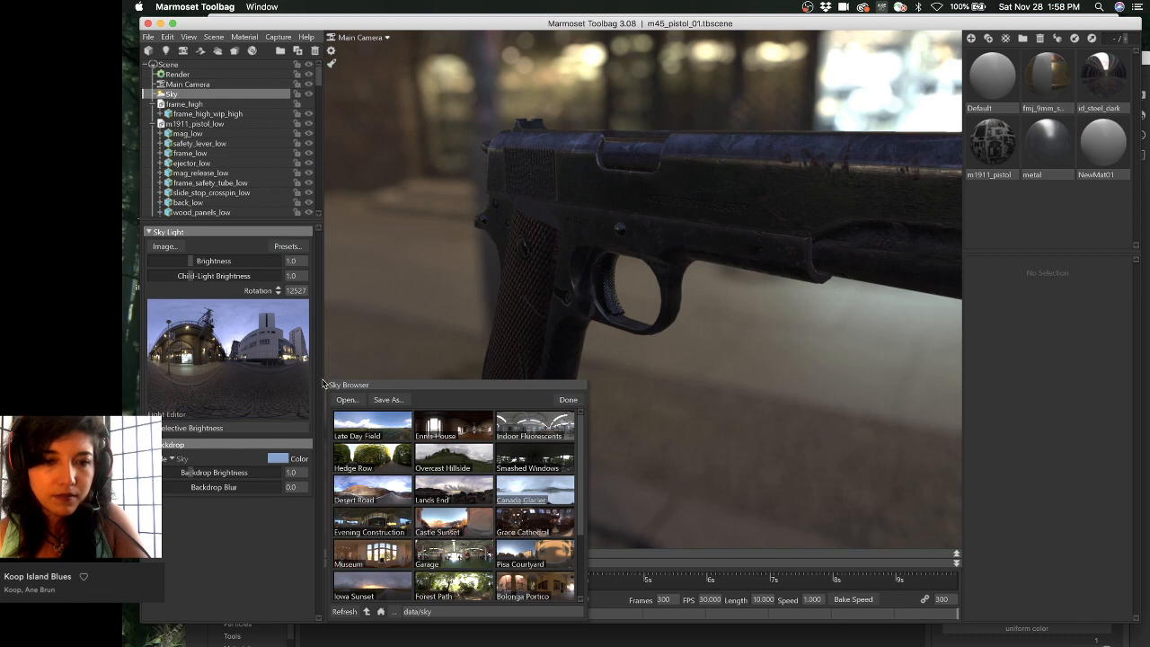
- Scroll through the Sky Browser preset thumbnails, then choose Open… to load a panorama from disk
scroll(372, 513, "down", 3)
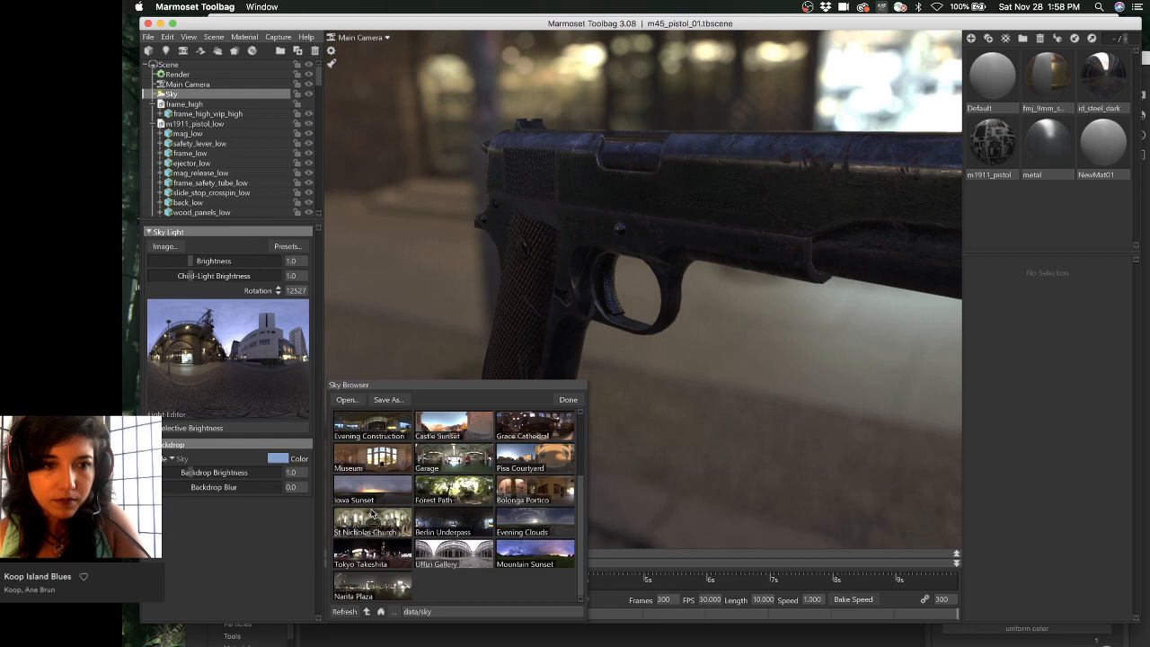
scroll(372, 513, "up", 3)
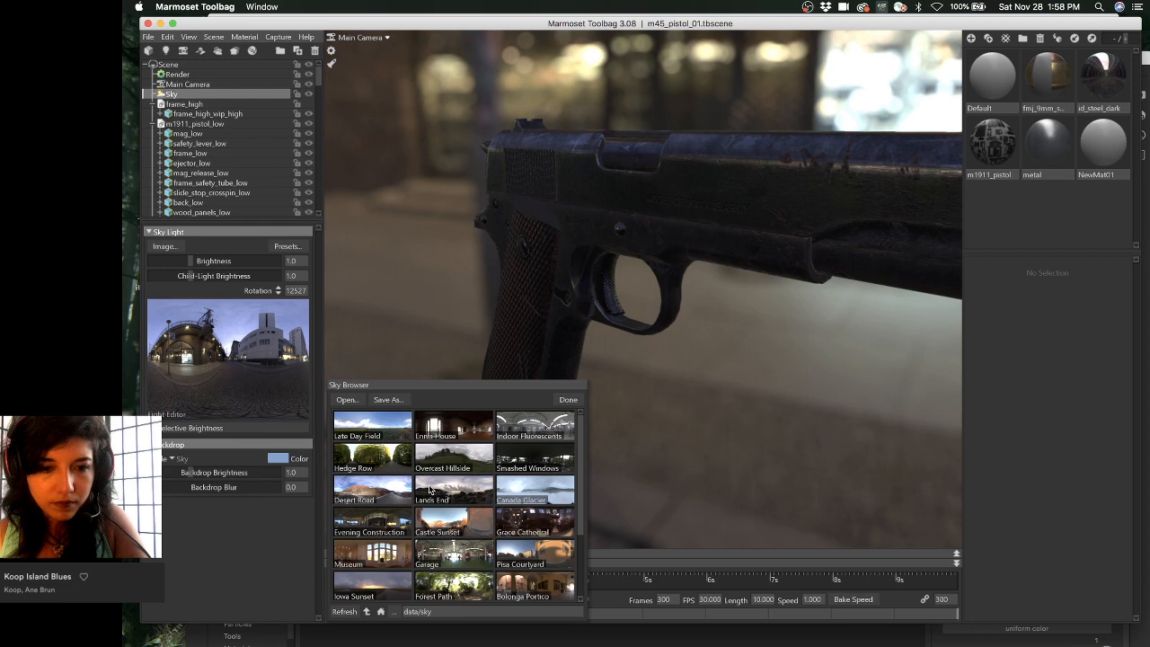
scroll(542, 539, "down", 3)
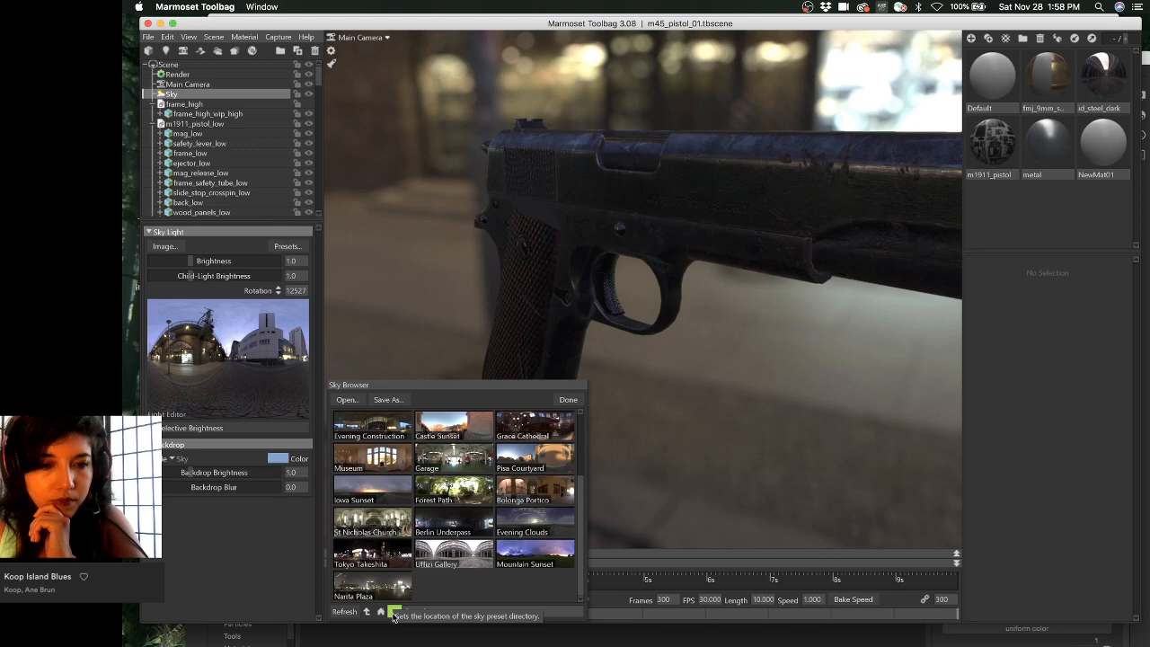
scroll(413, 584, "up", 3)
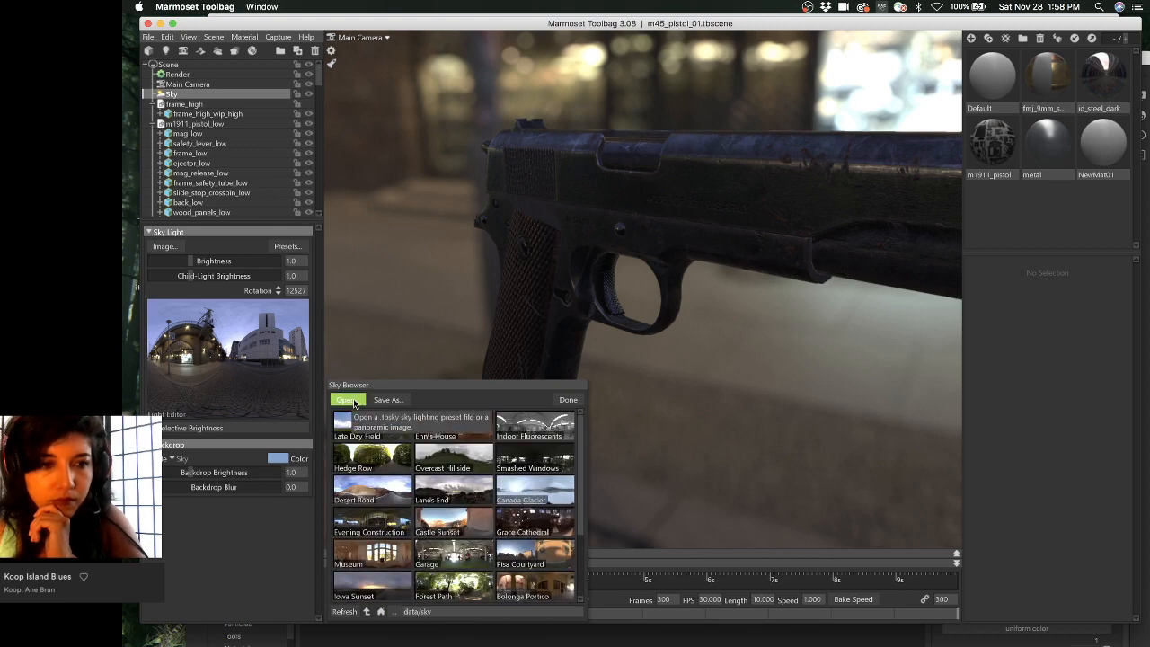
left_click(347, 399)
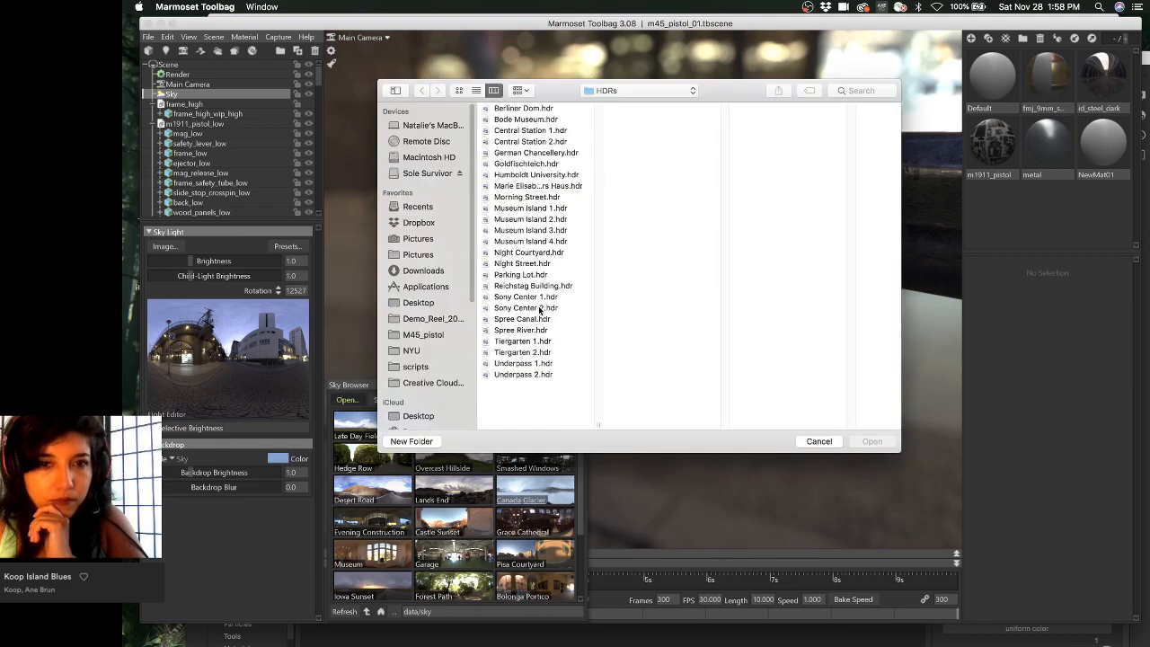
- Compare Reichstag Building.hdr, Sony Center 1.hdr and Sony Center 2.hdr, then Quick Look Berliner Dom.jpg
left_click(549, 286)
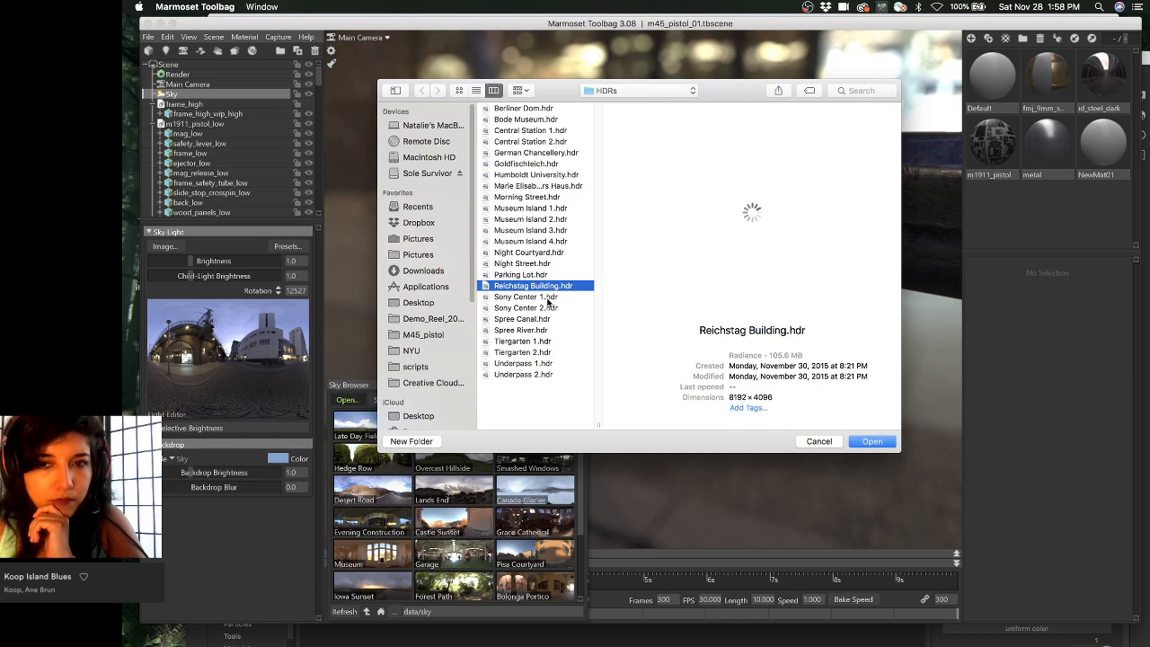
left_click(548, 297)
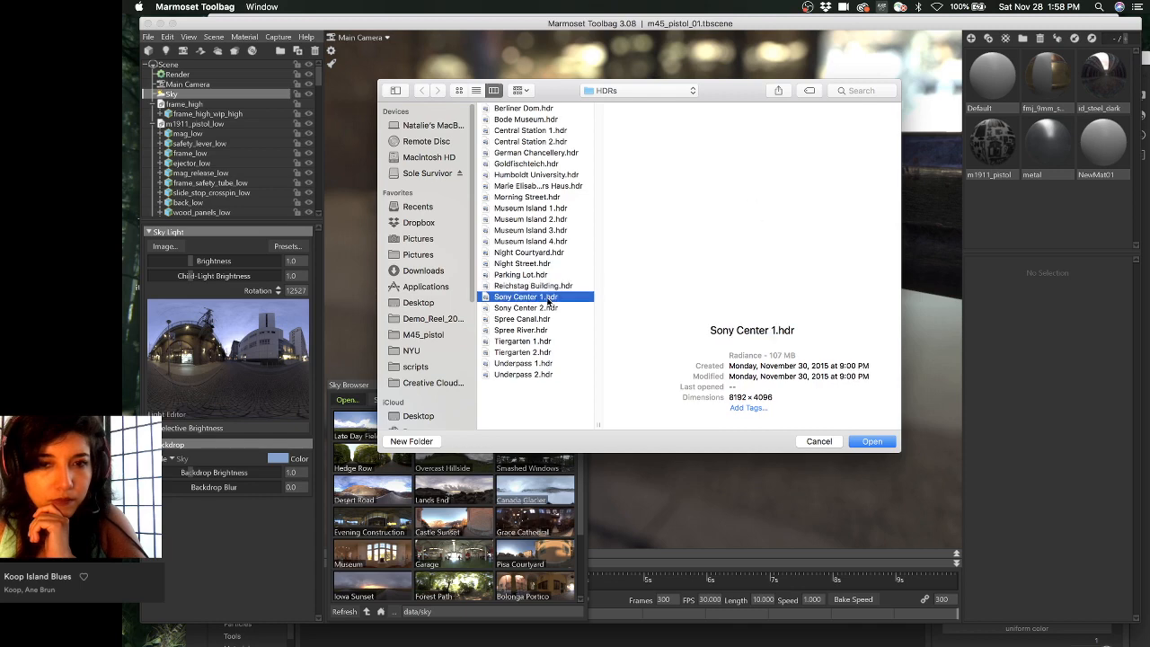
left_click(549, 307)
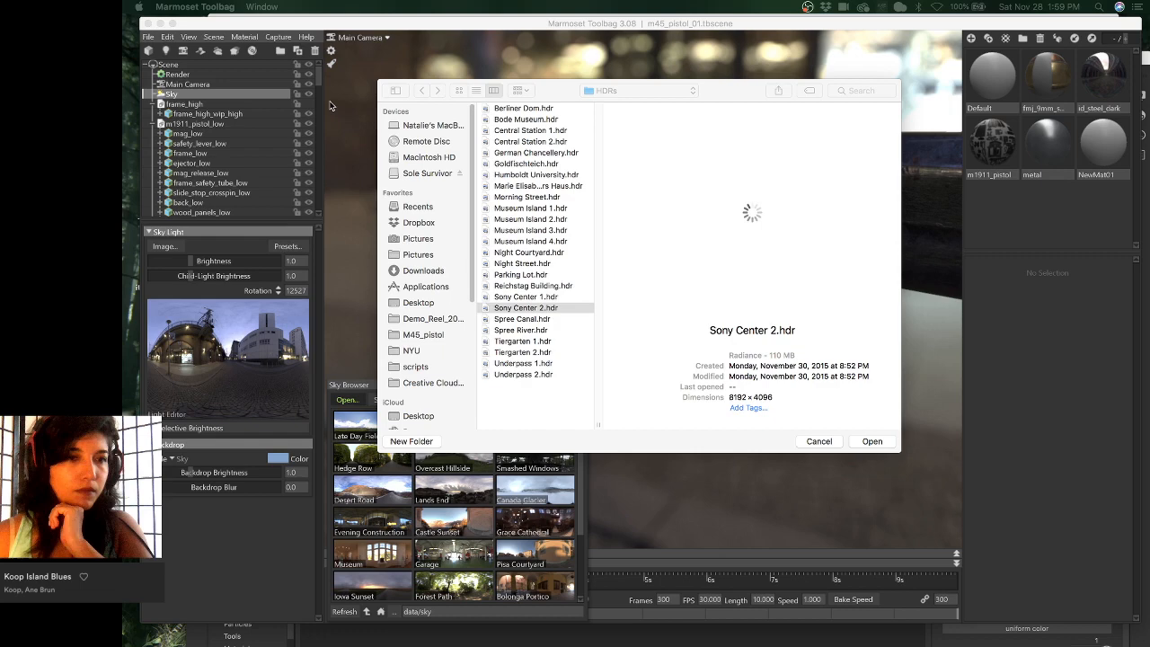
key("space")
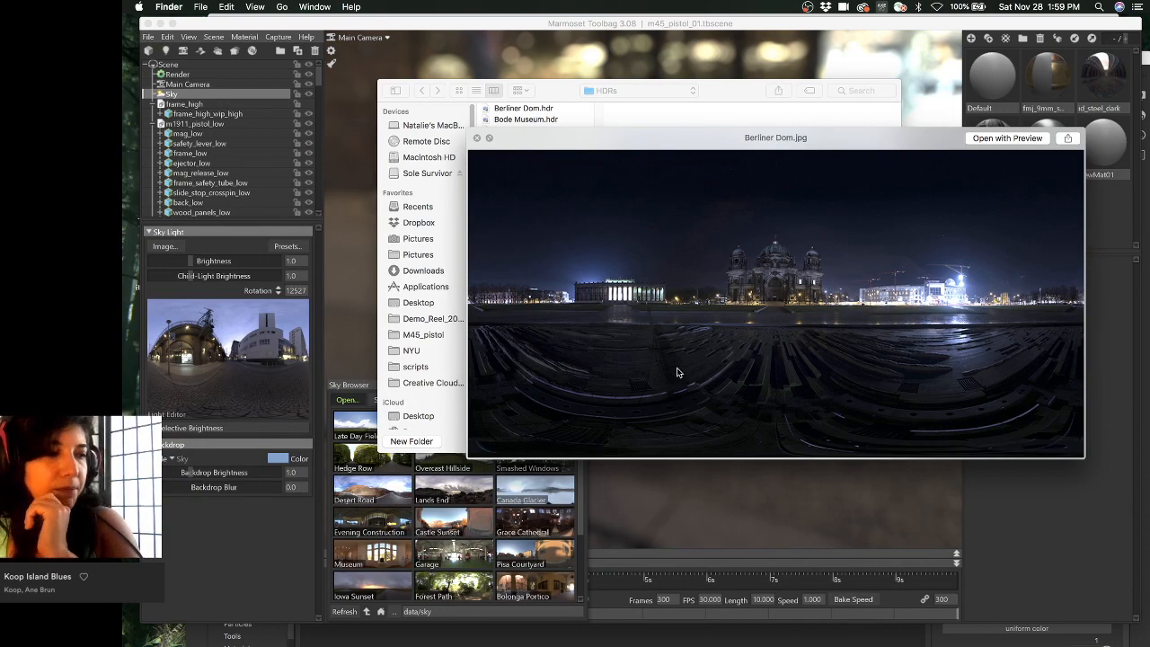
- Step through the panorama previews from Bode Museum, Central Station and Goldfischteich onward
key("Down")
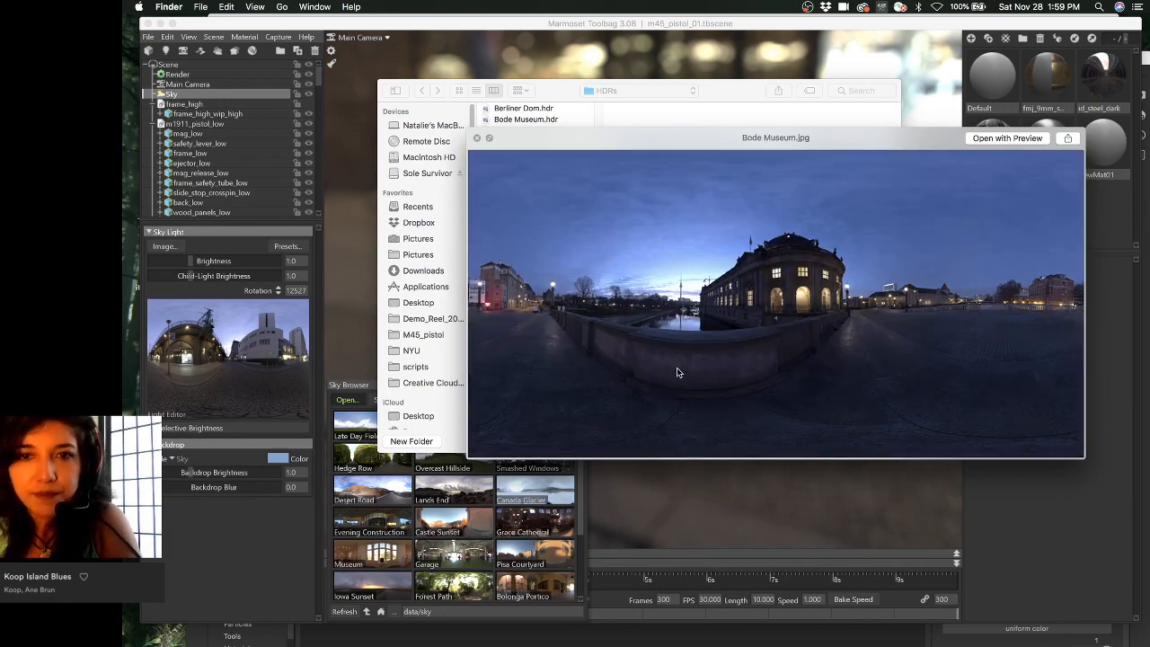
key("Down")
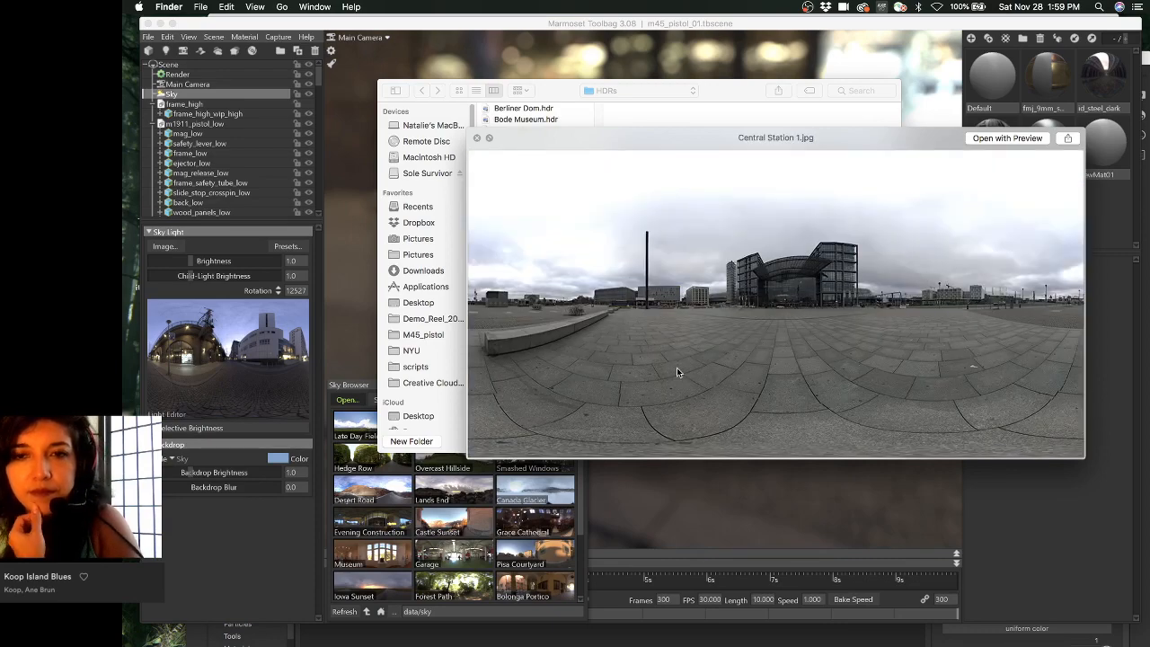
key("Down")
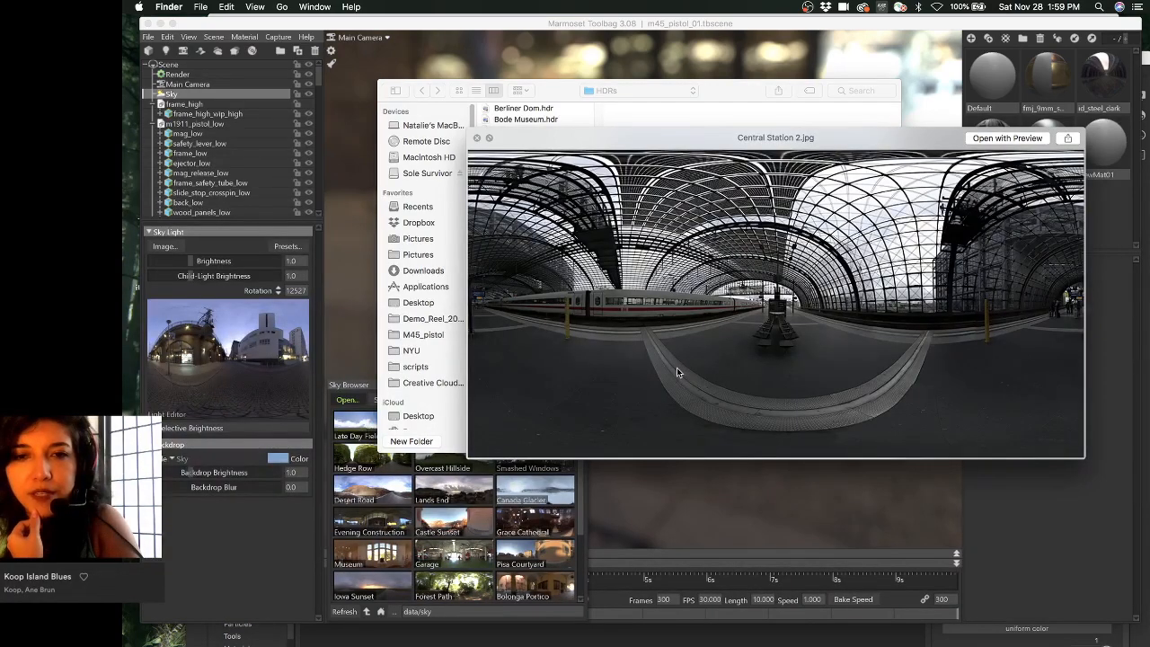
key("Down")
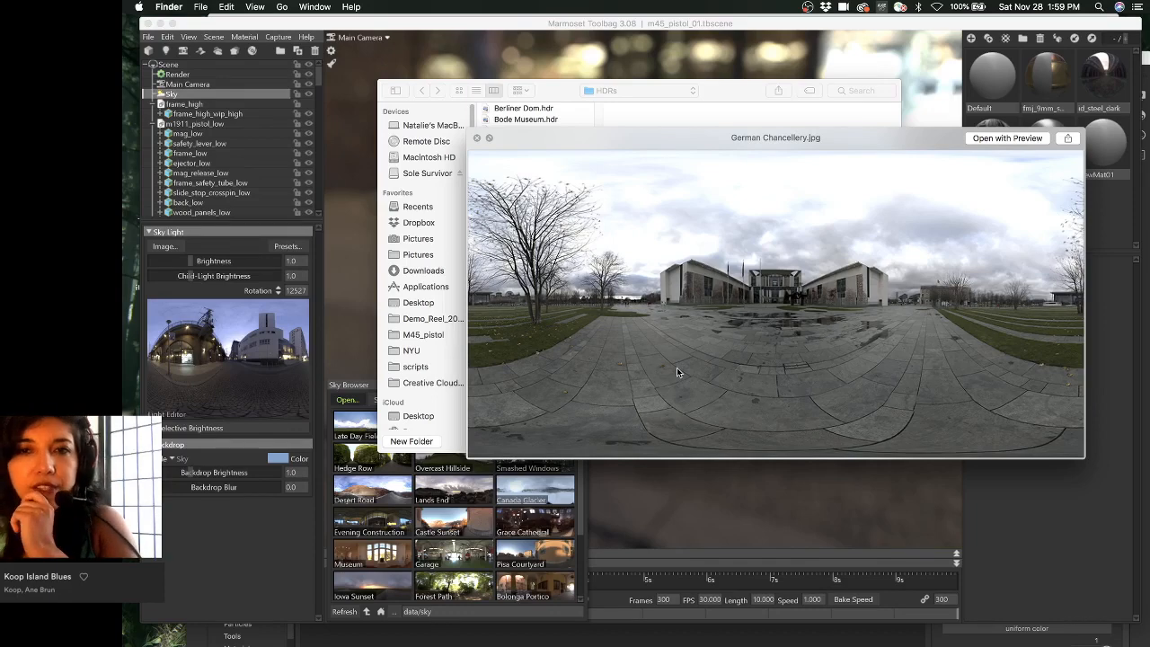
key("Down")
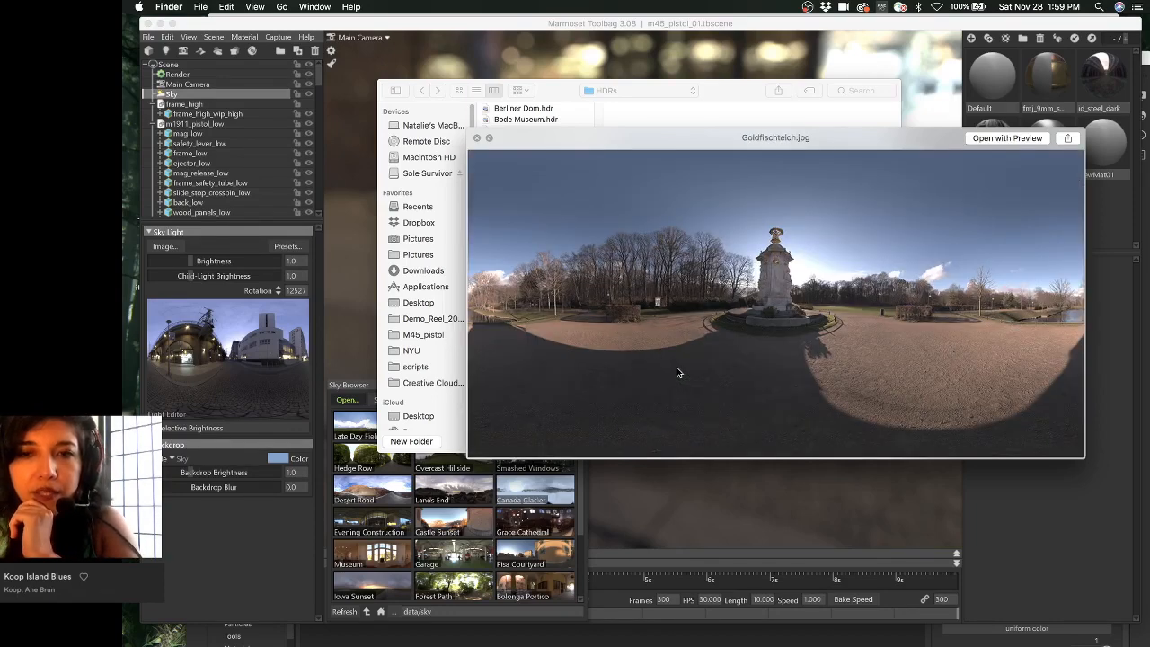
key("Down")
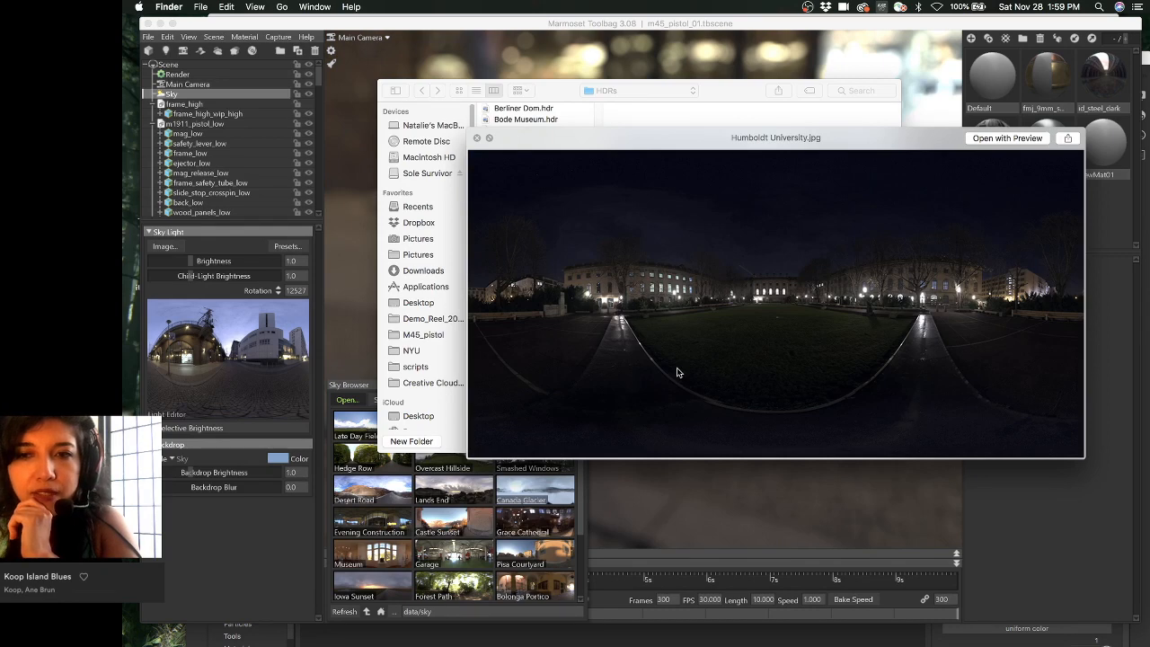
key("Down")
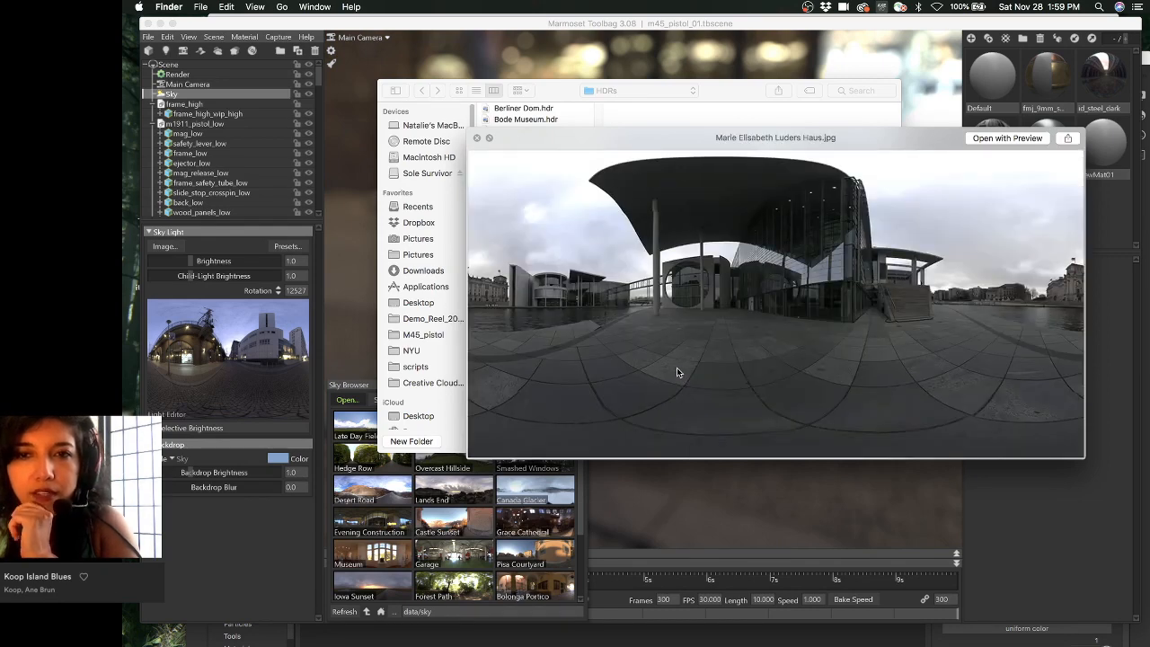
key("Down")
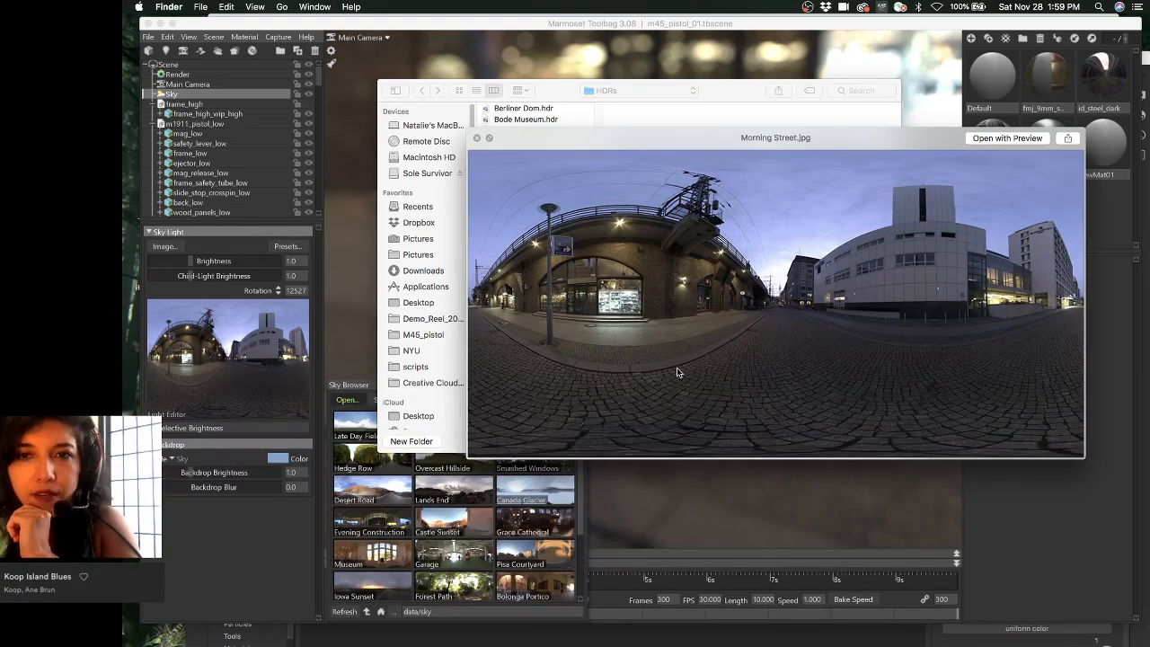
key("Down")
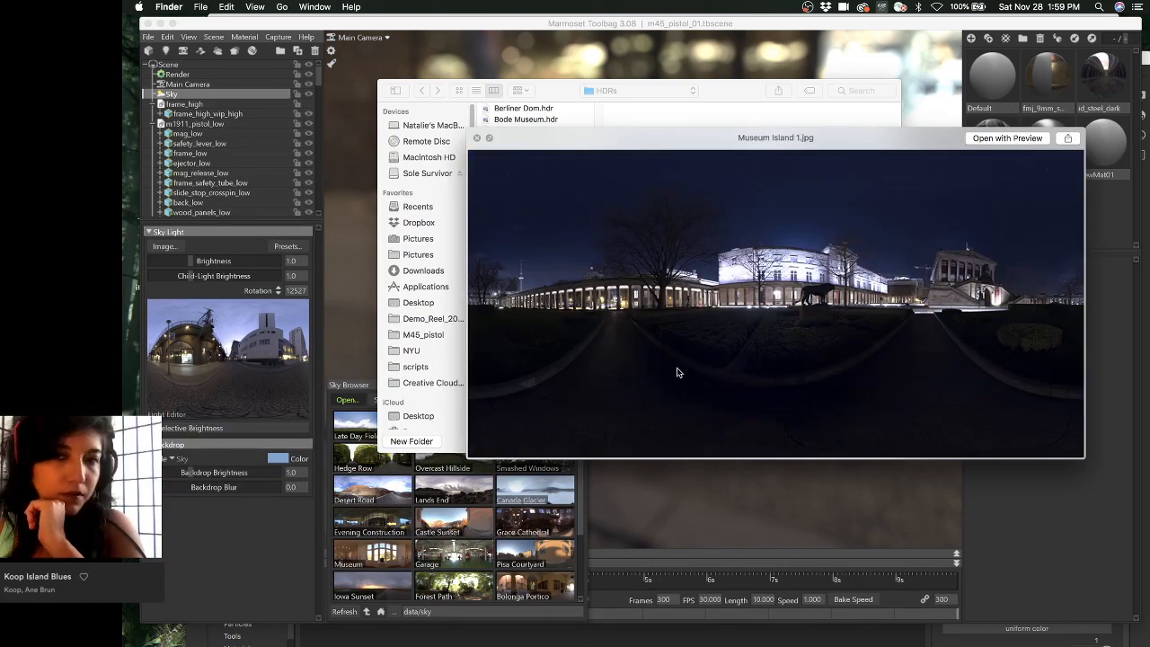
key("Down")
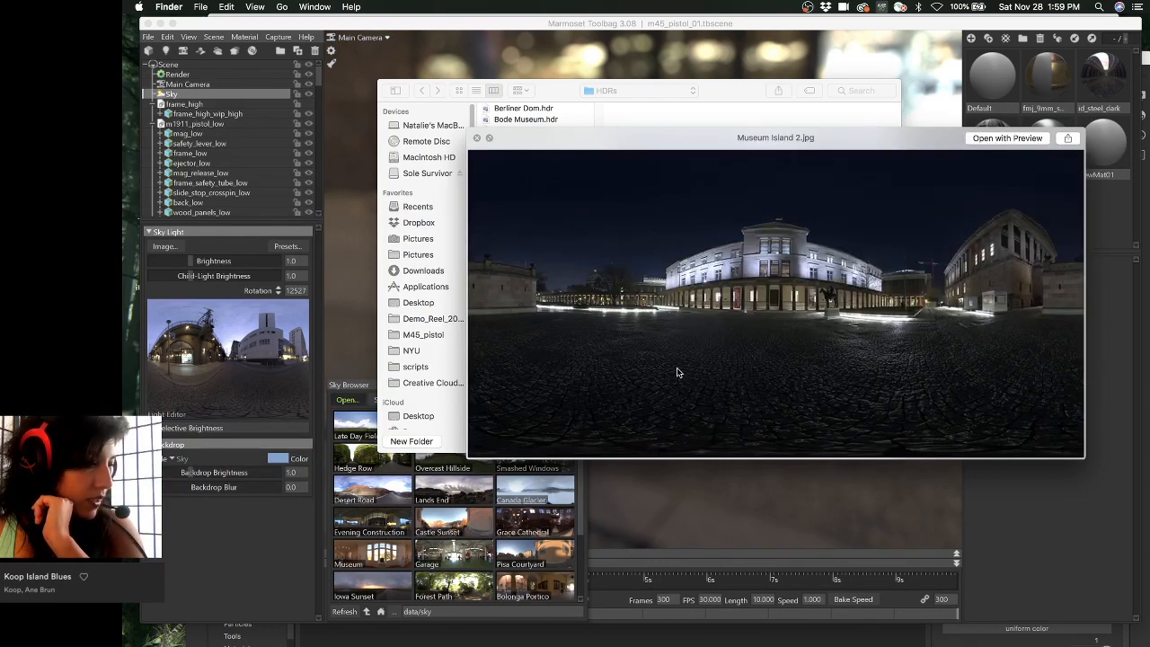
key("Down")
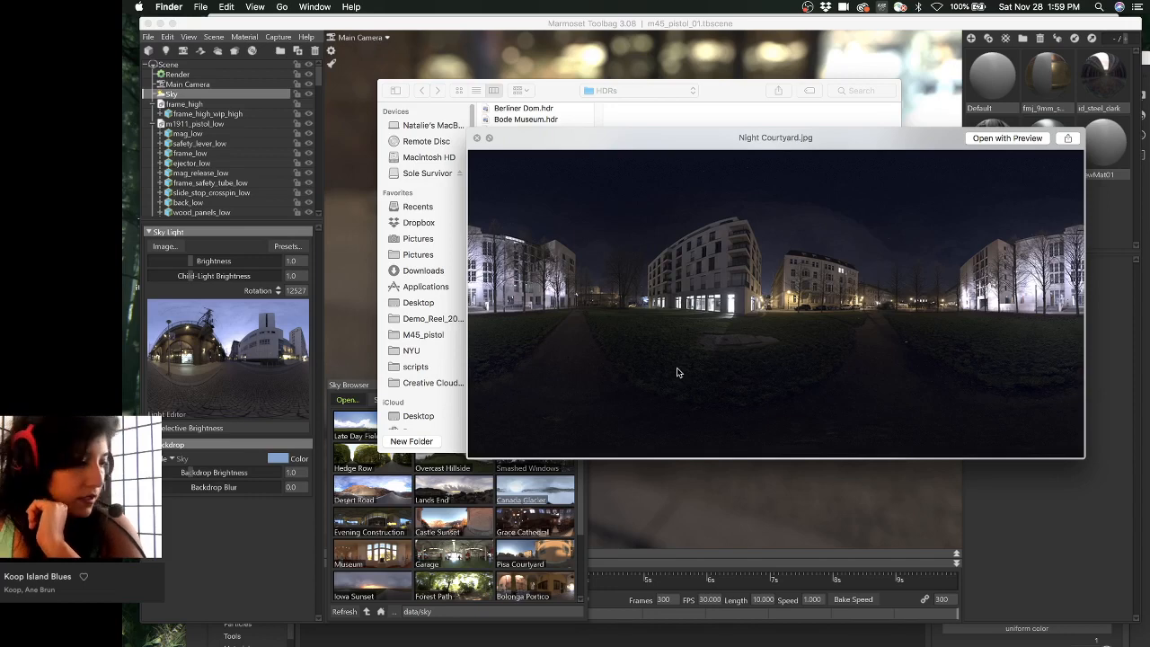
key("Down")
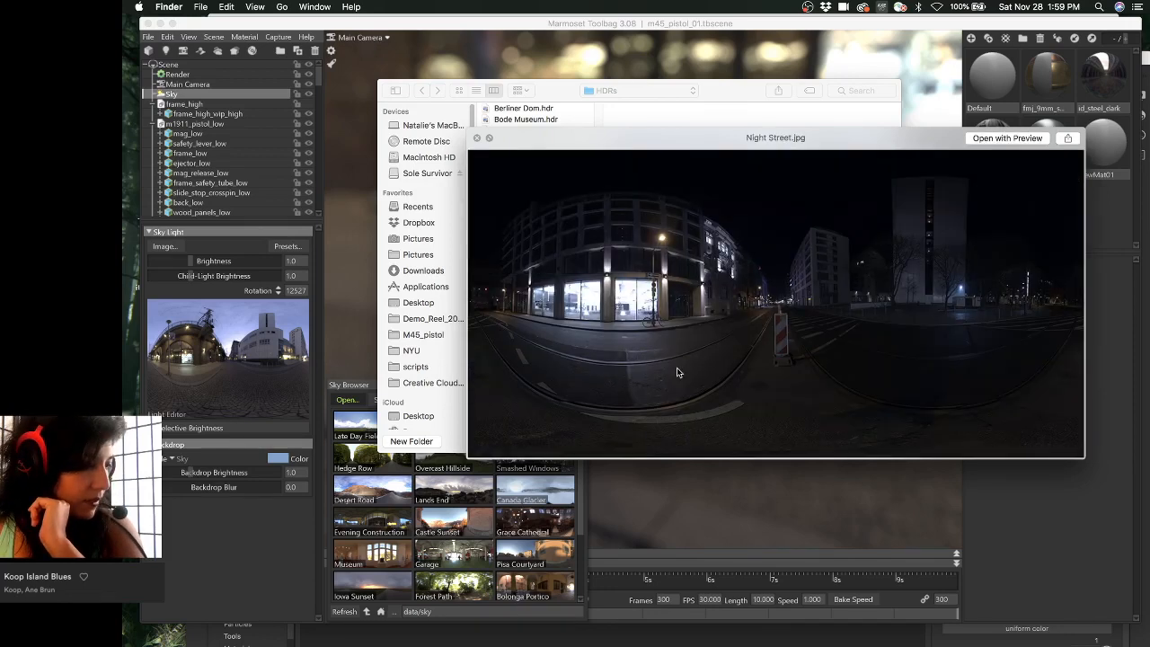
key("Down")
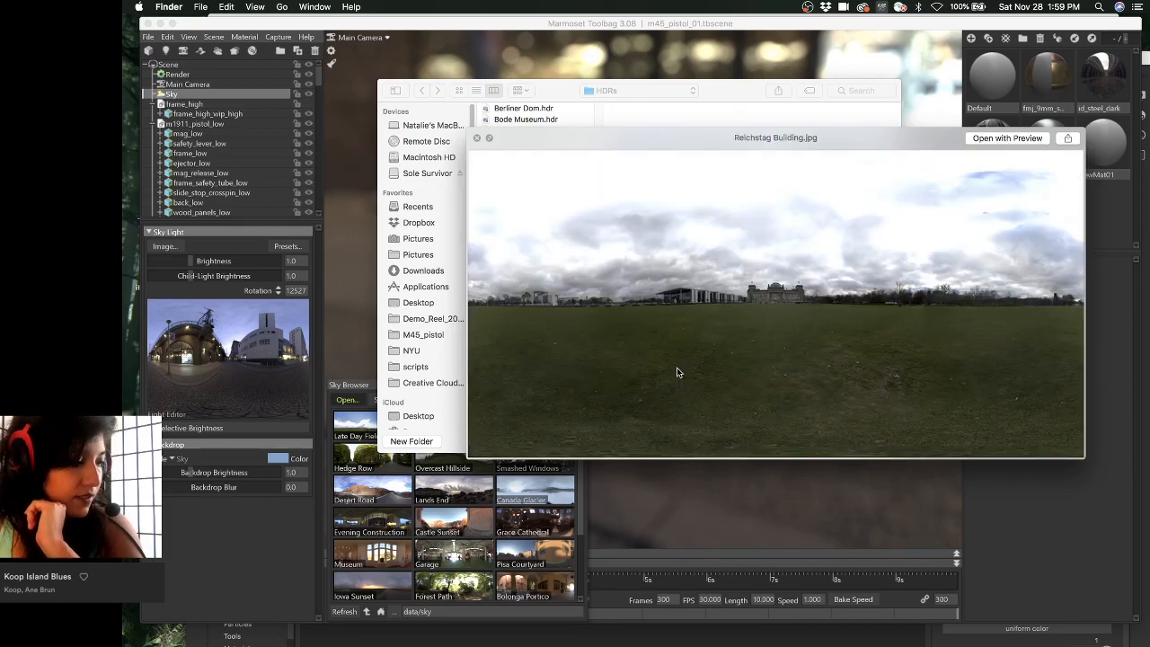
key("Down")
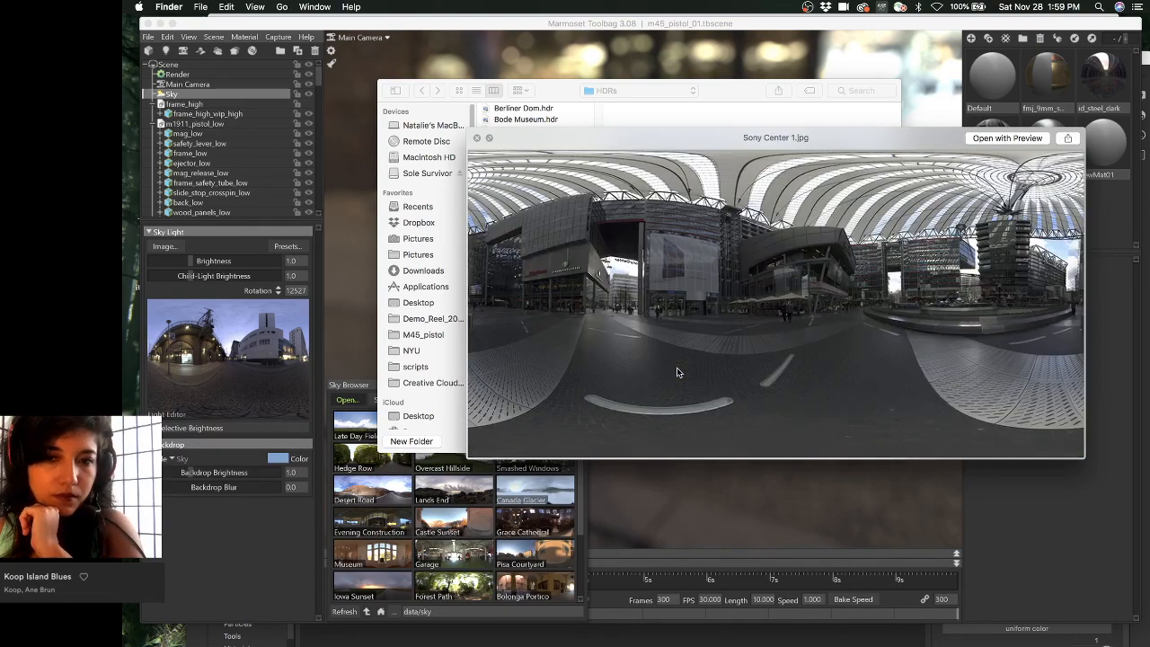
- Revisit Reichstag Building and Sony Center 1, continue to Tiergarten 2, and close Quick Look
key("Up")
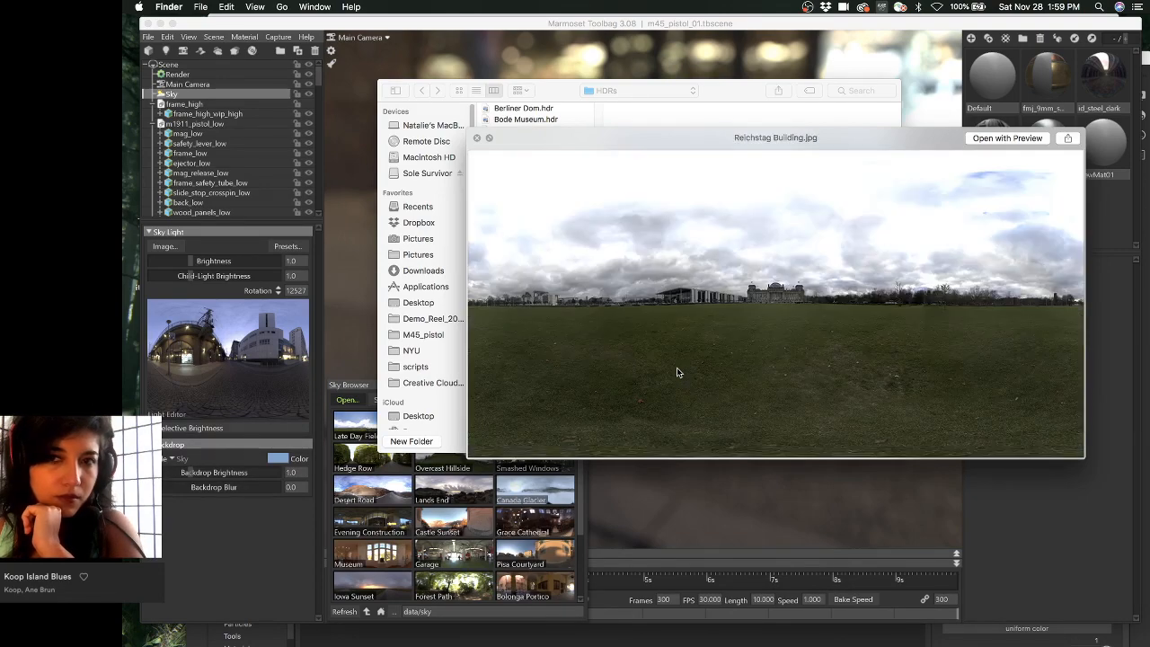
key("Down")
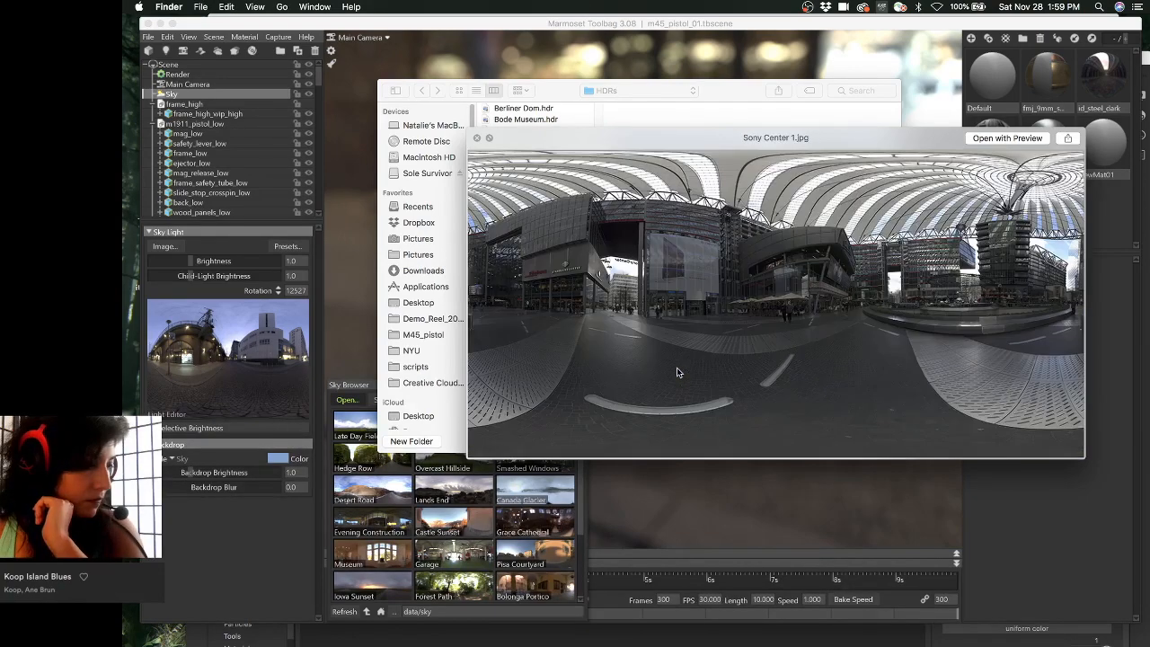
key("Down")
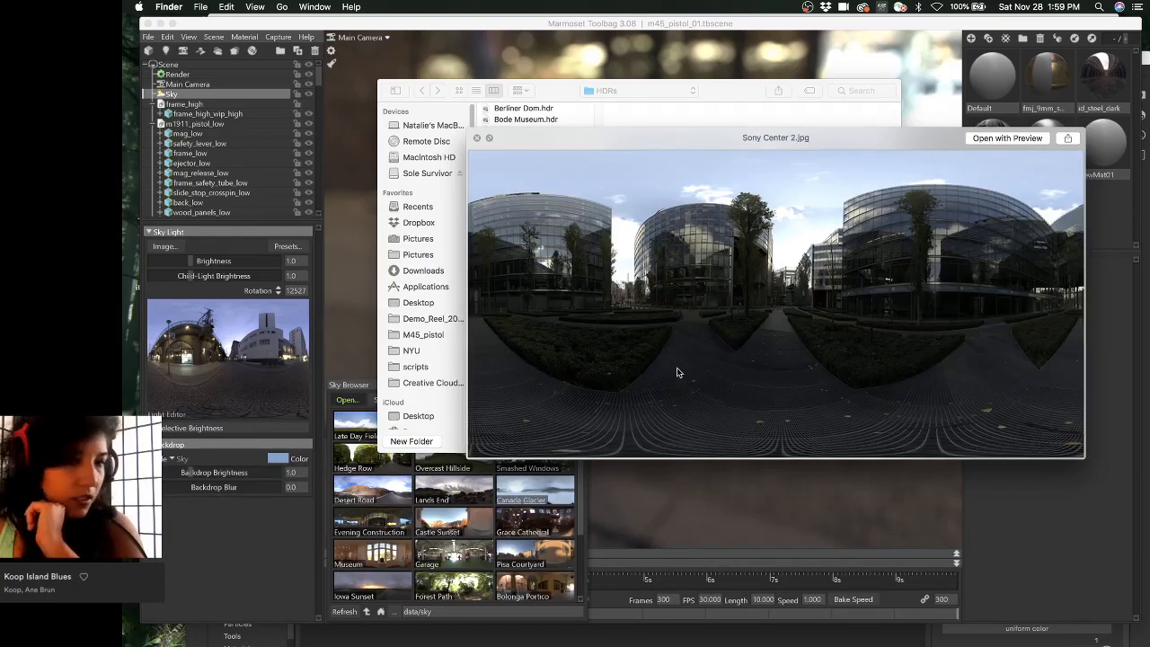
key("Down")
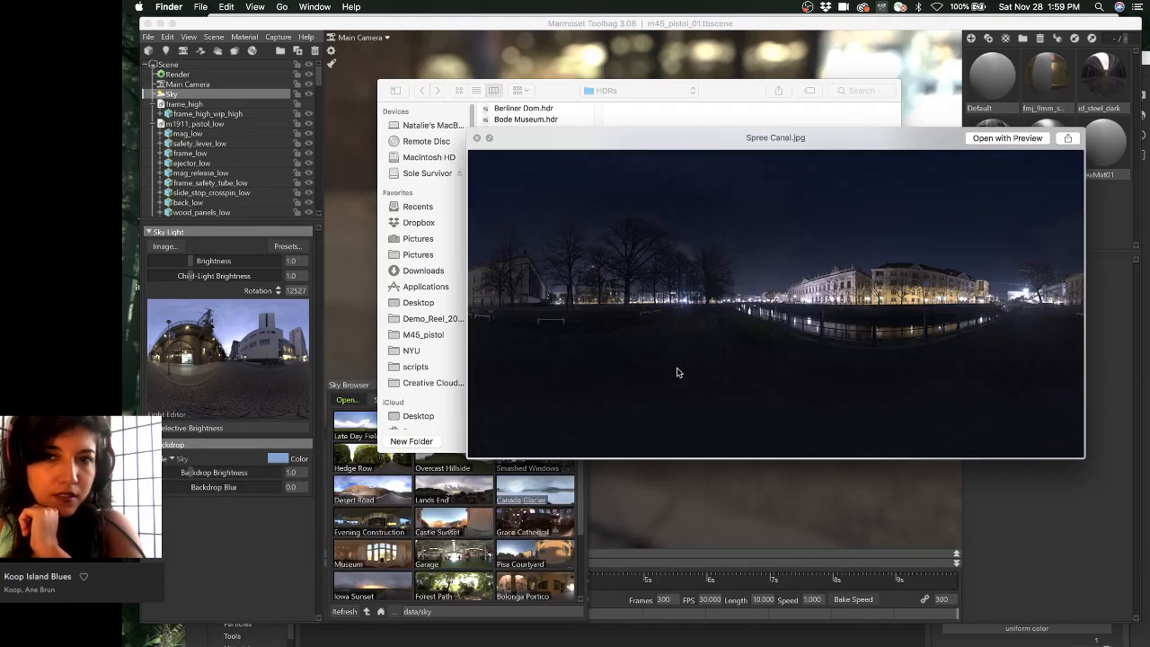
key("Down")
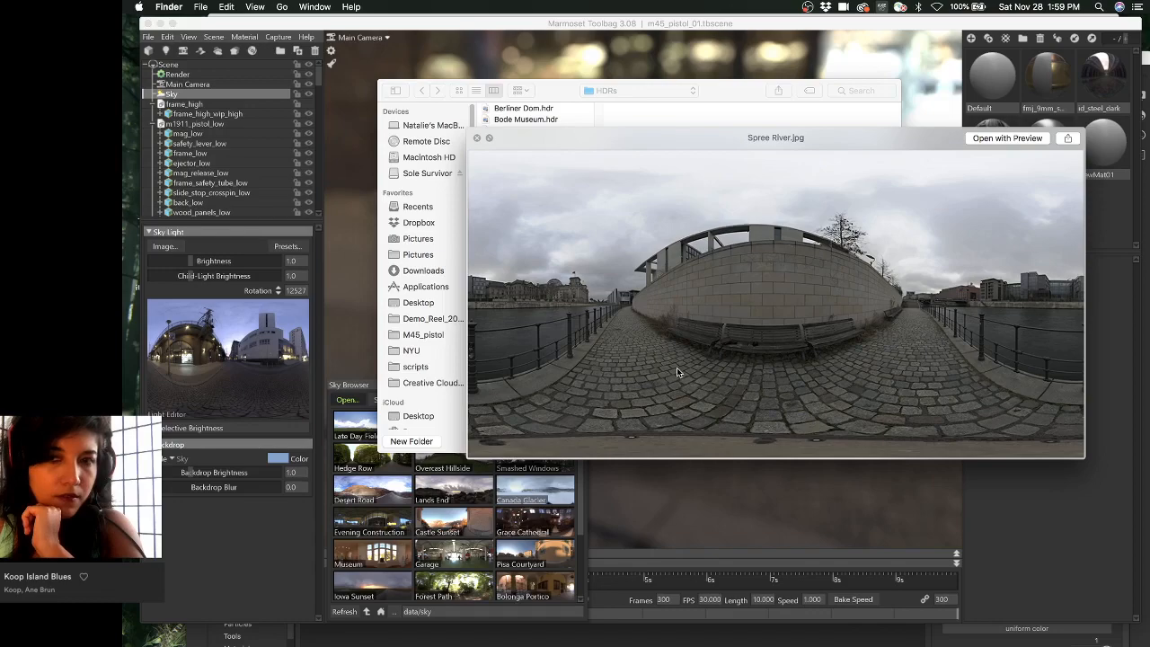
key("Down")
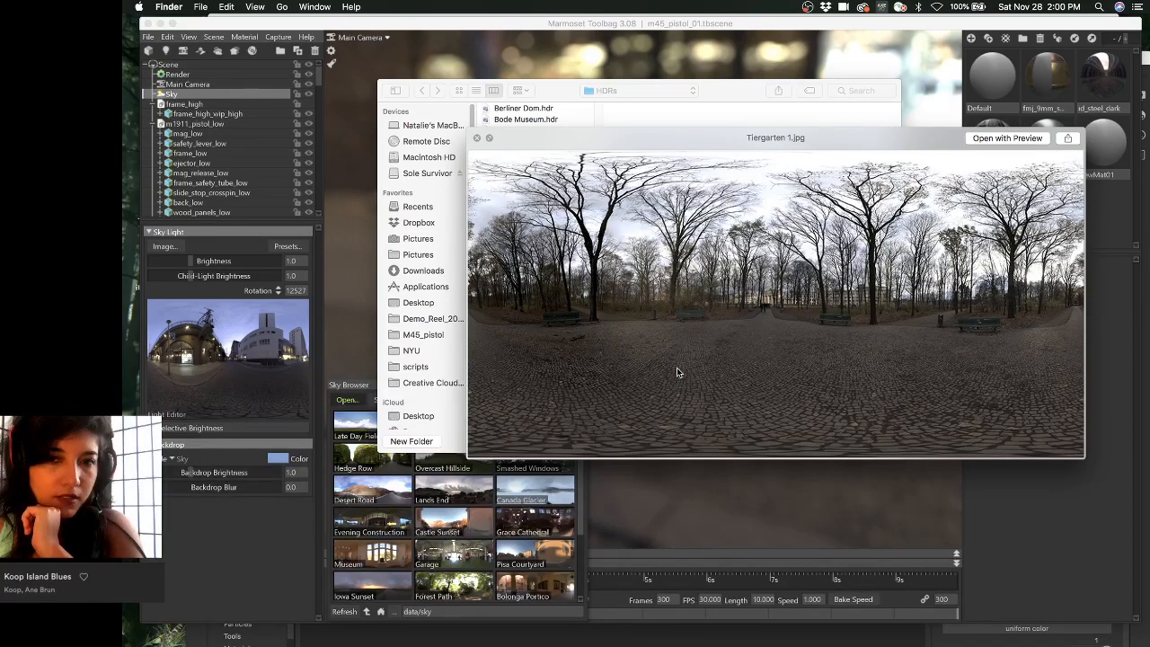
key("Down")
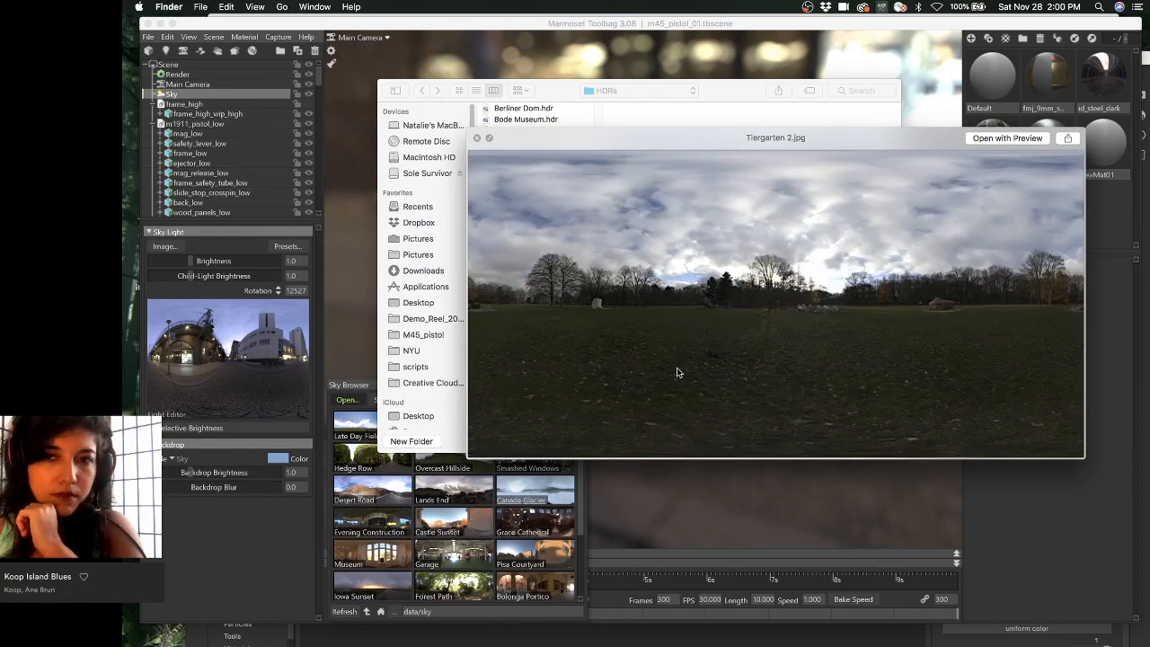
key("Down")
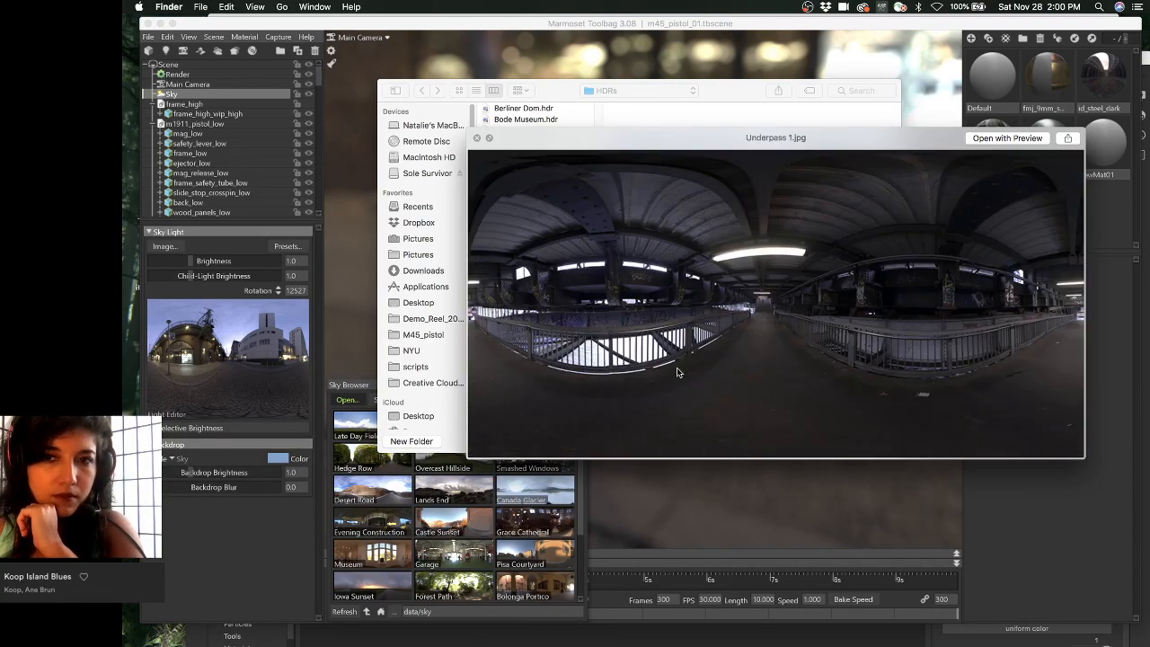
key("Up")
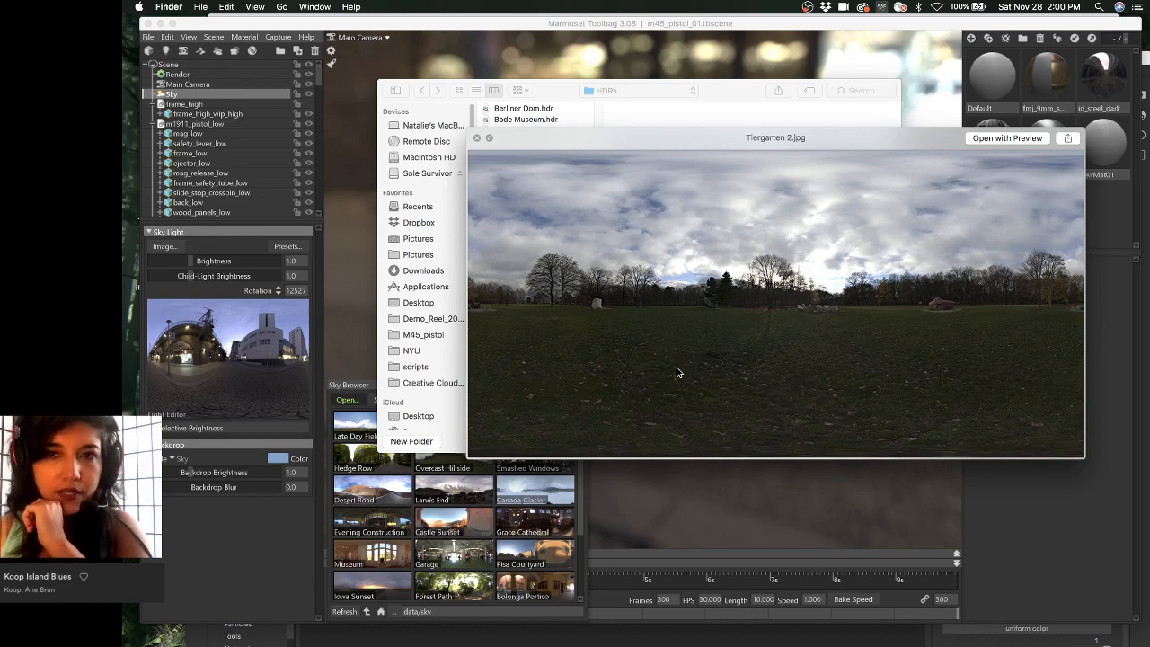
key("space")
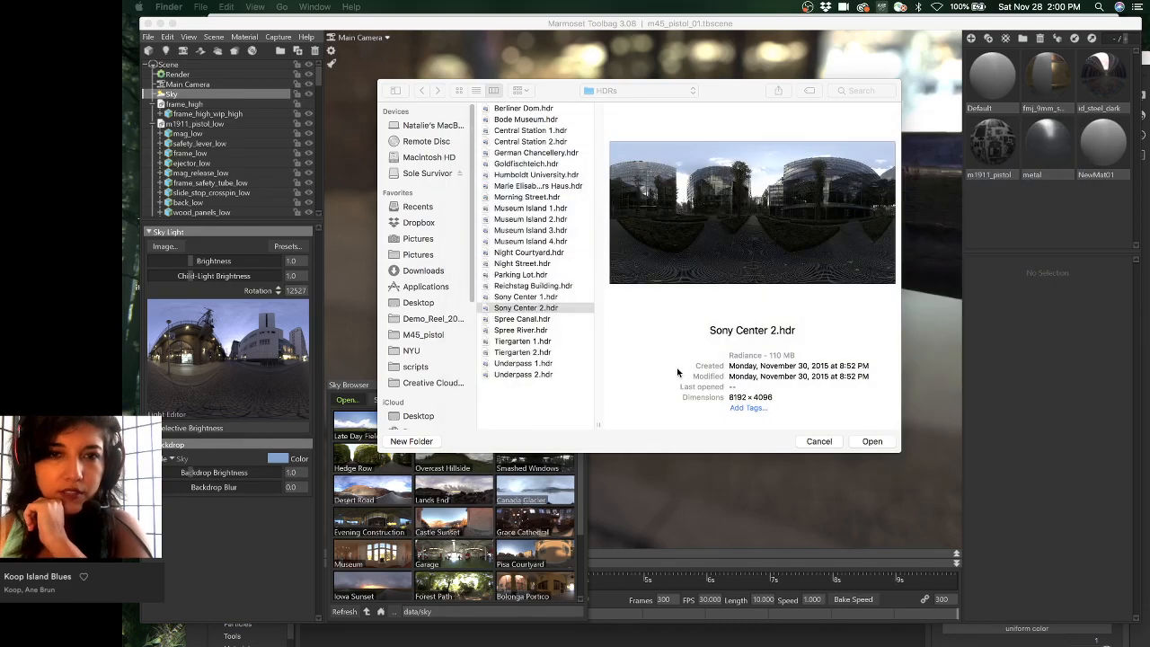
- Select Tiergarten 2.hdr in the HDRs folder and open it as the sky light
left_click(561, 99)
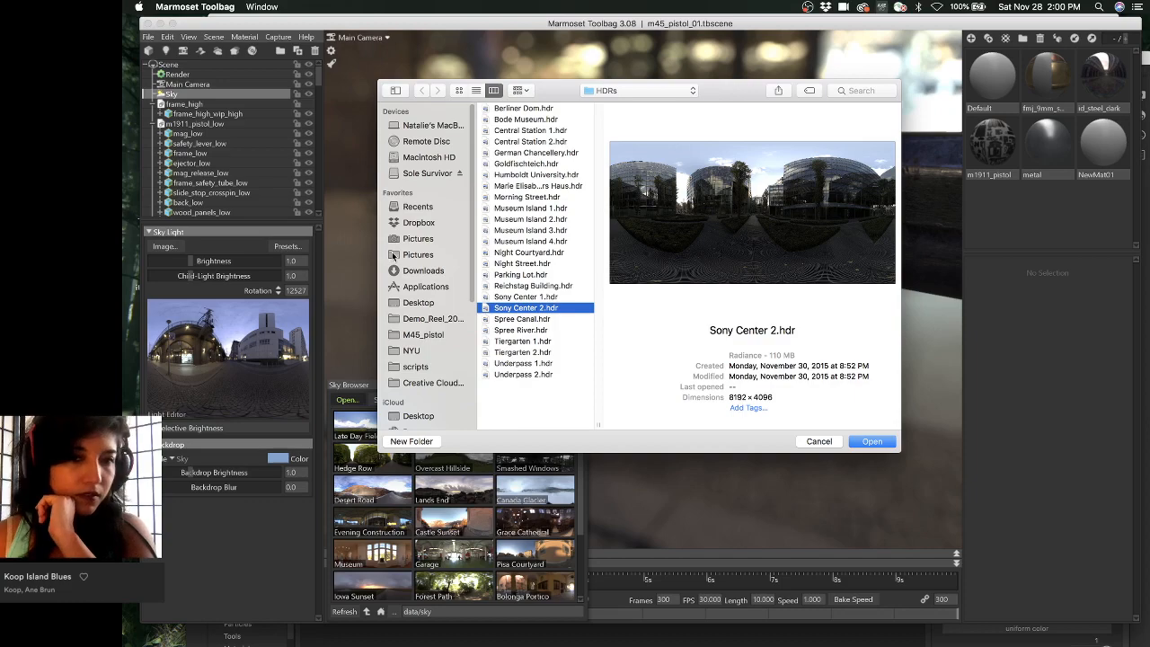
left_click_drag(549, 96, 437, 114)
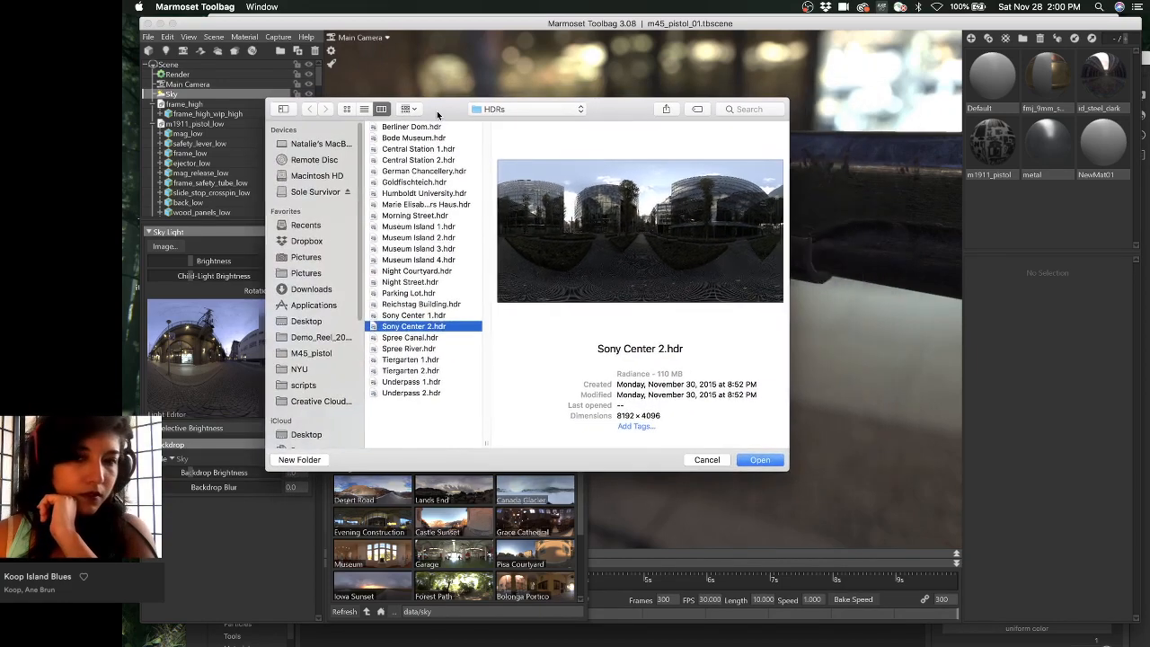
left_click(427, 371)
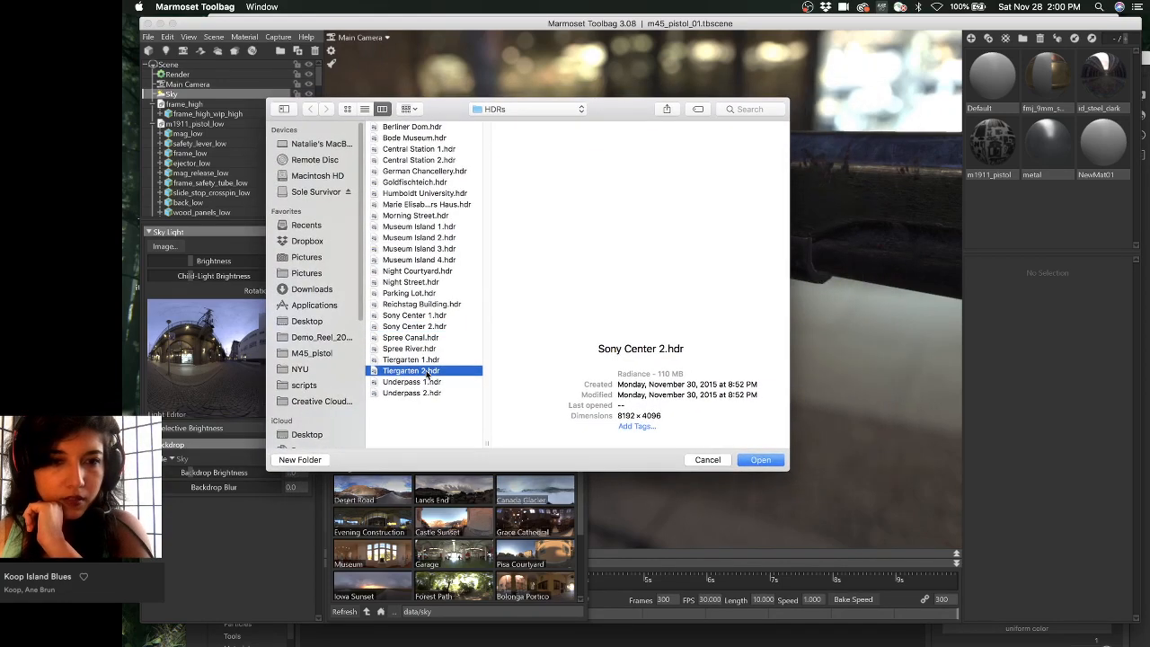
left_click(758, 460)
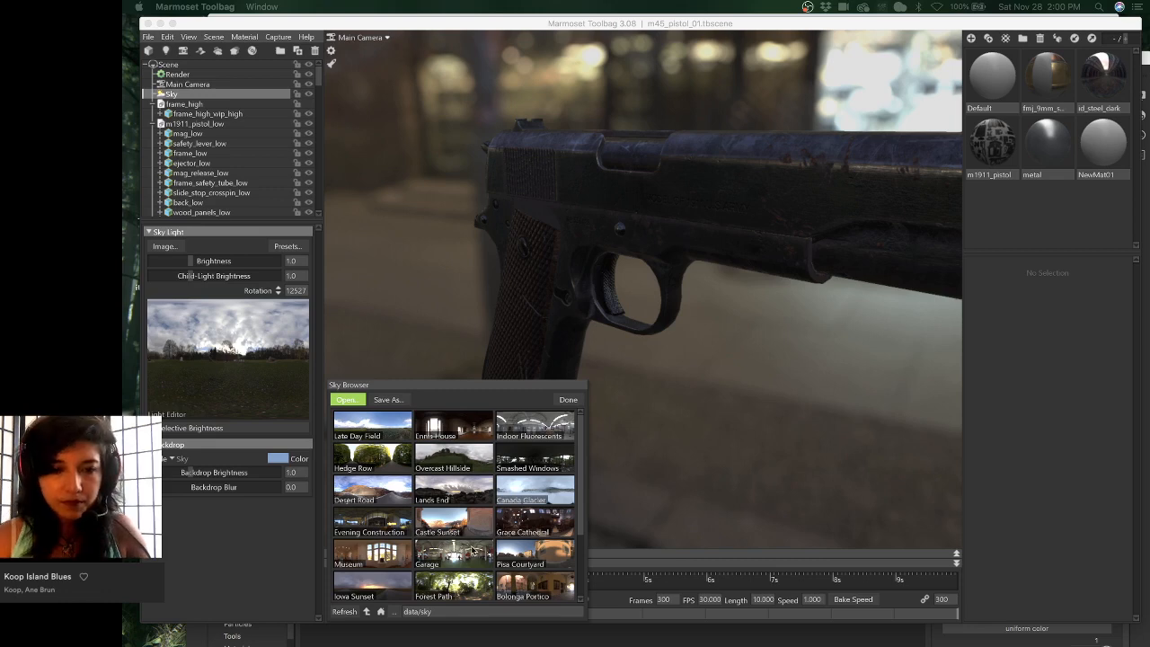
- Inspect the frame and slide under the park sky, orbit to a side profile, and close the Sky Browser
left_click(518, 563)
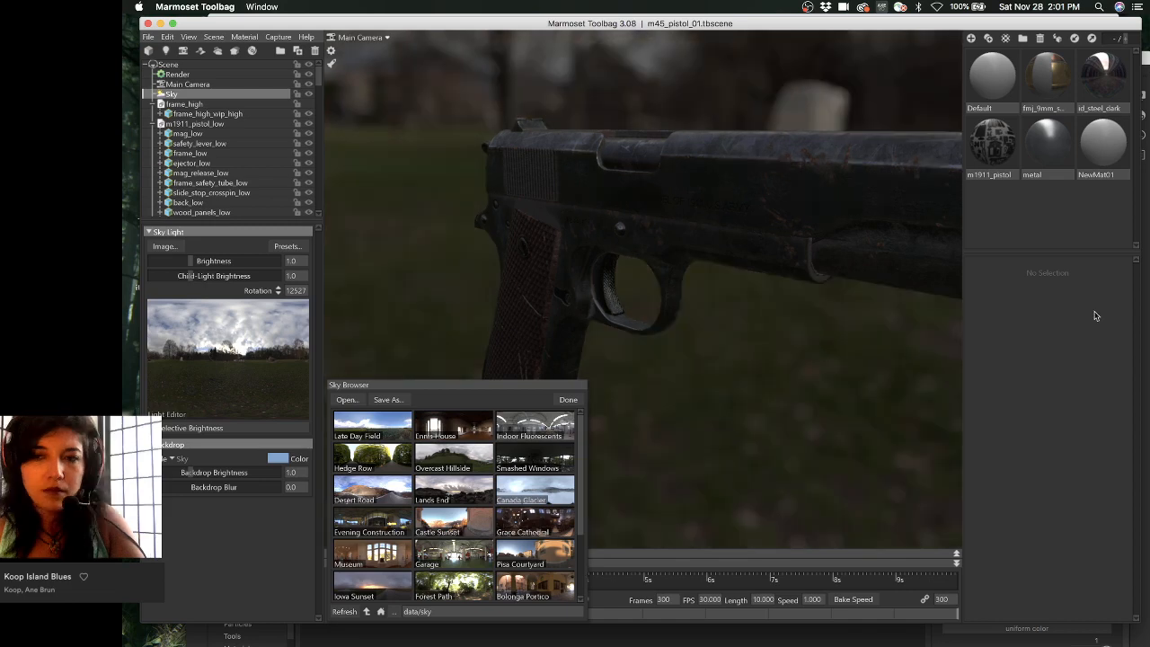
left_click(749, 243)
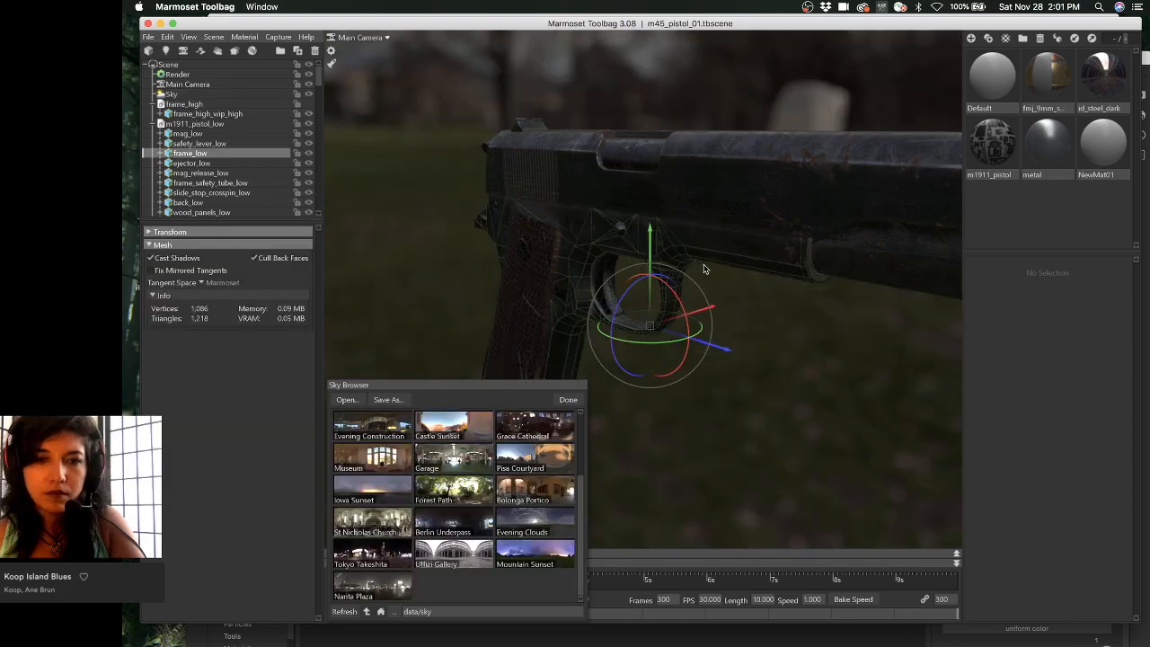
left_click(712, 194)
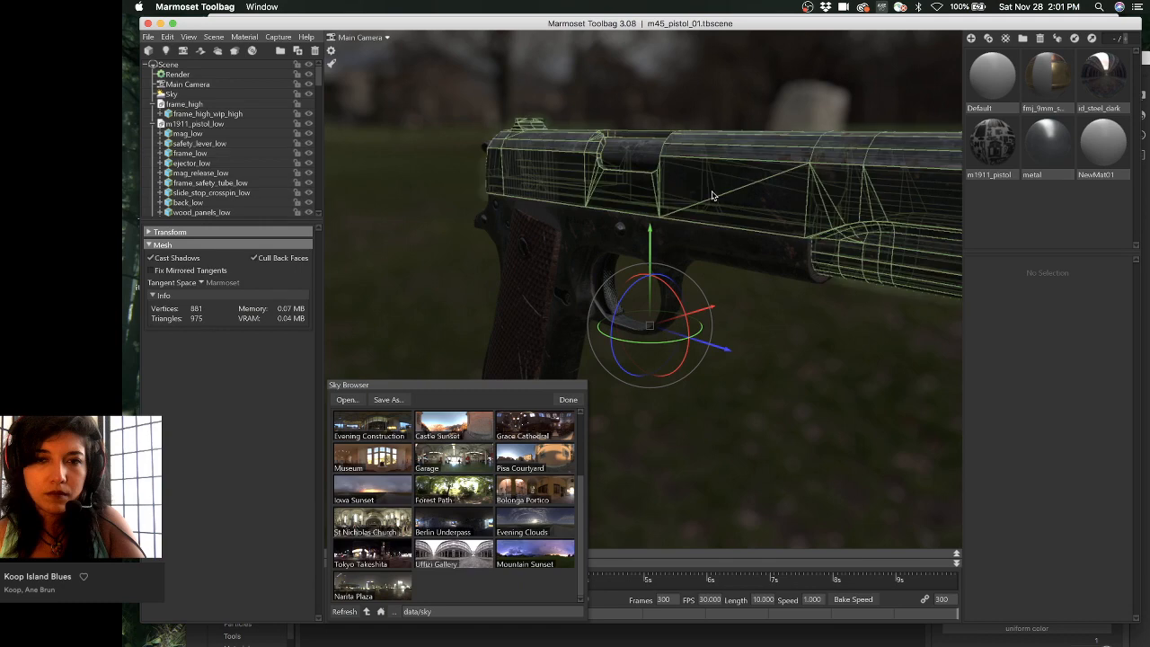
left_click(771, 391)
left_click_drag(770, 392, 847, 351)
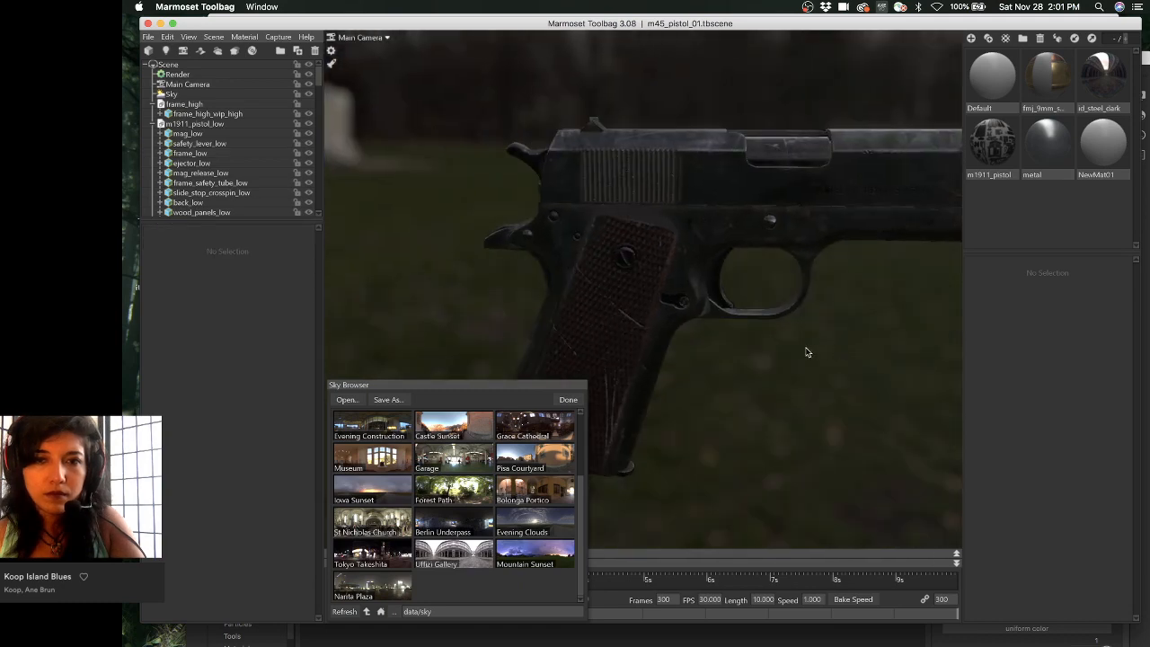
middle_click_drag(805, 351, 713, 367)
left_click(568, 399)
scroll(705, 289, "down", 5)
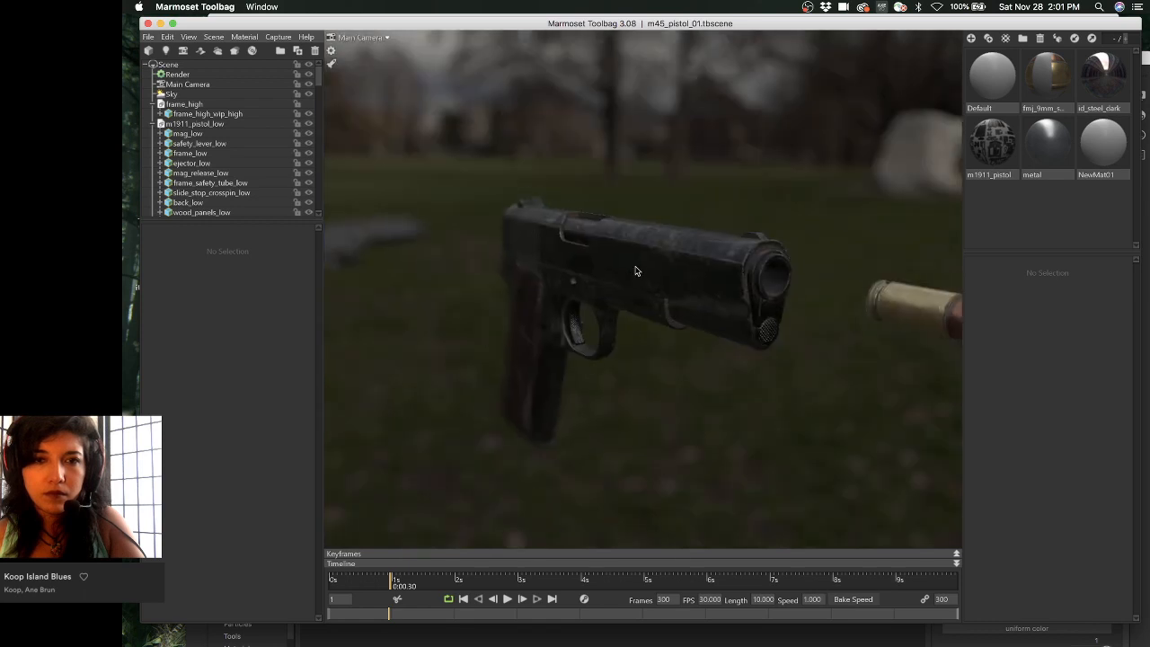
- Rotate the Tiergarten sky light around the pistol for better highlights, then return to Substance Painter
left_click_drag(635, 270, 683, 238, "alt")
right_click_drag(682, 238, 835, 238, "shift")
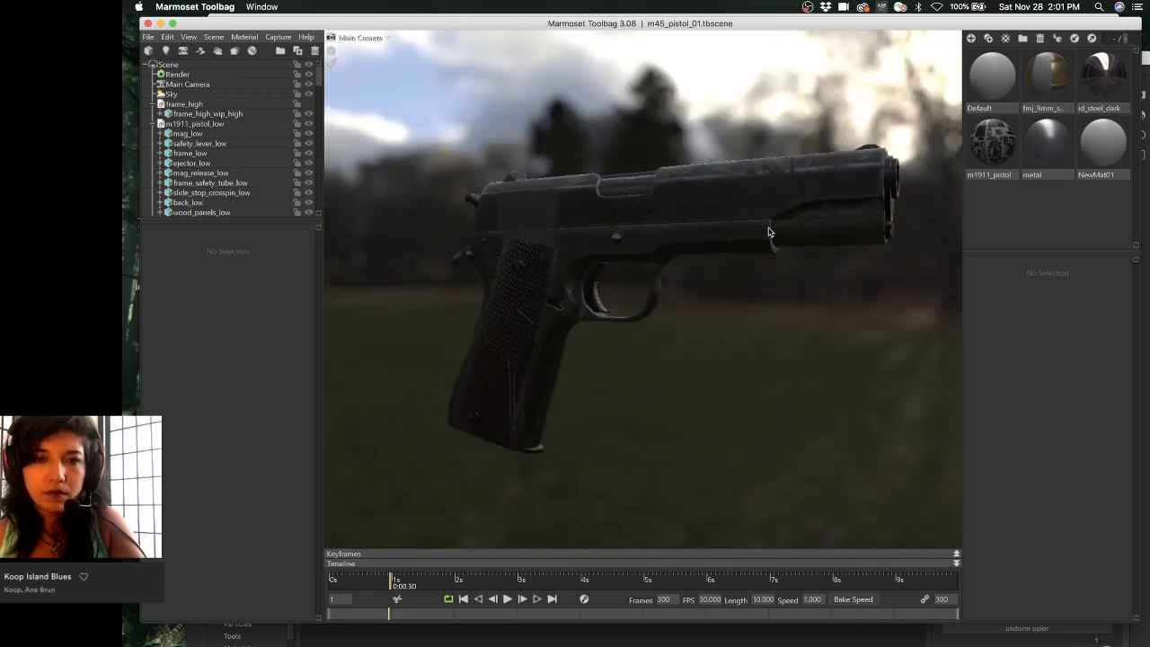
right_click_drag(769, 232, 976, 264, "shift")
right_click_drag(532, 167, 810, 236, "shift")
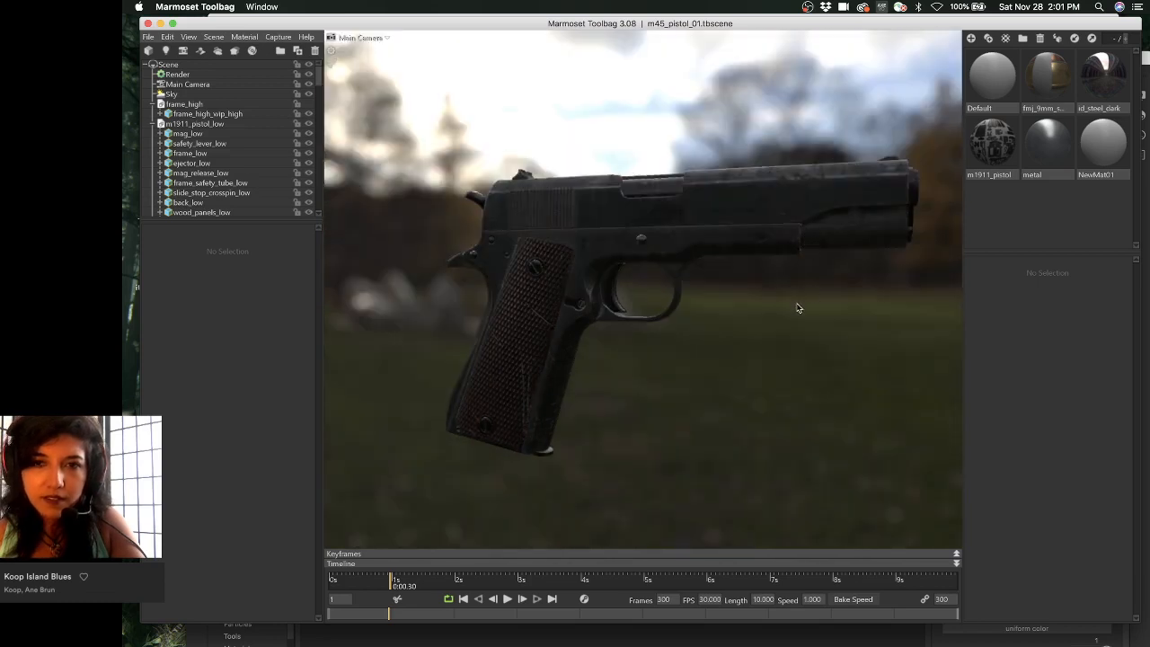
right_click_drag(740, 311, 977, 294, "shift")
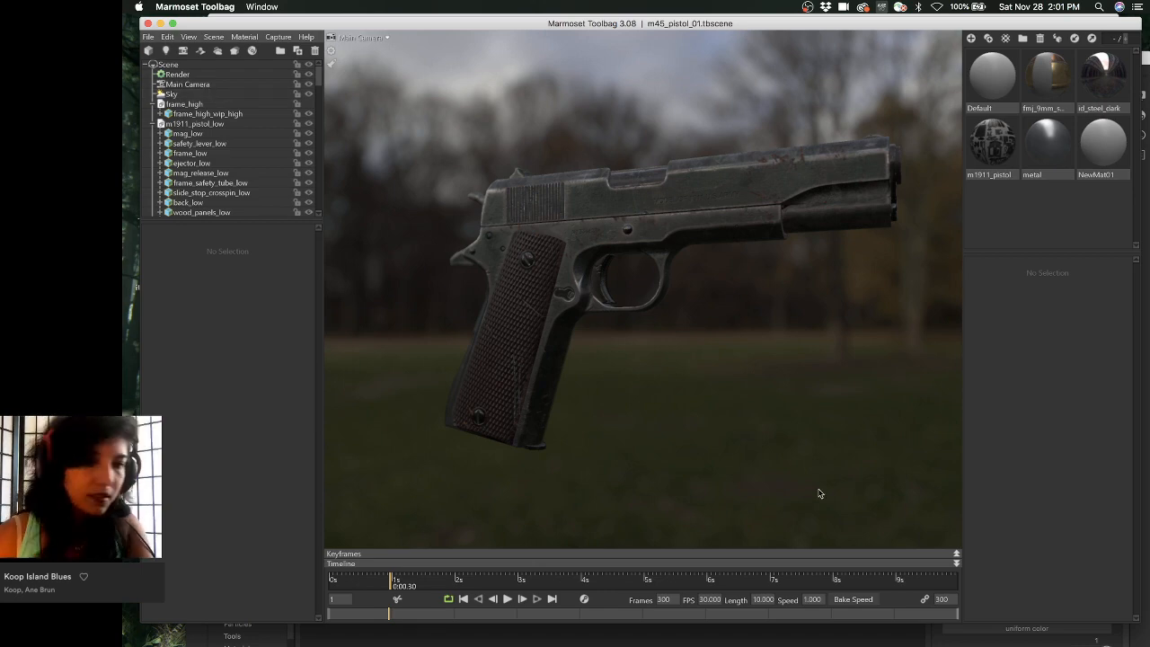
left_click(606, 629)
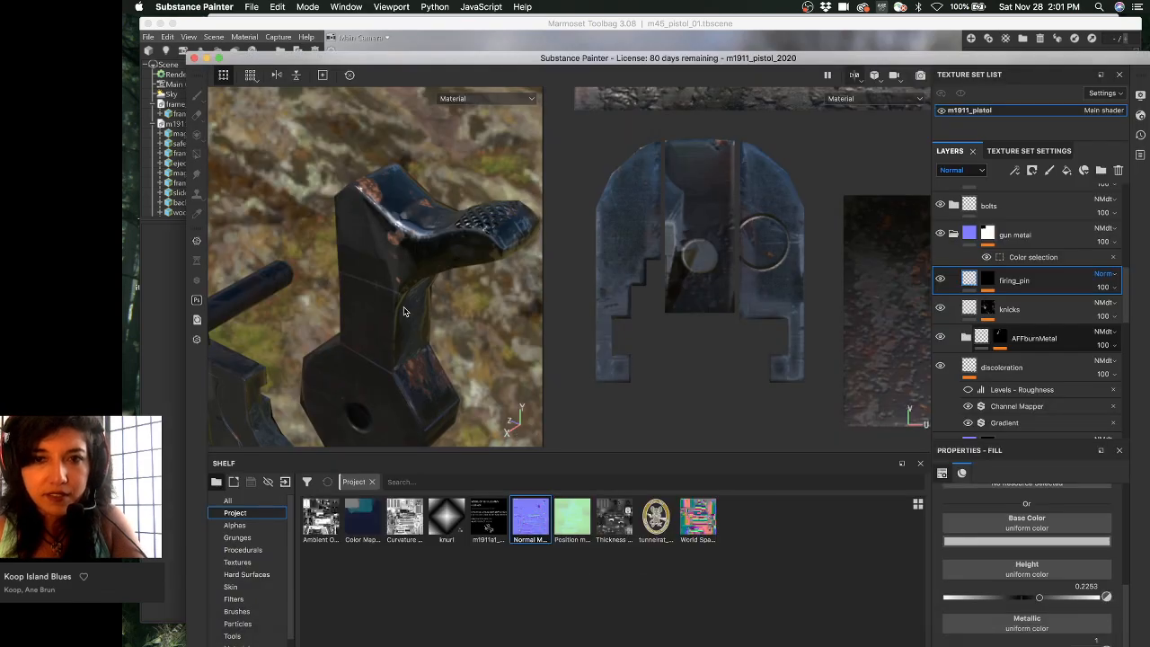
- Cycle the viewport to the Normal+Height+Mesh view and zoom in on the slide's front
left_click_drag(404, 311, 587, 256, "alt")
left_click_drag(370, 231, 467, 277, "alt")
middle_click_drag(467, 276, 395, 202, "alt")
mouse_move(413, 235)
right_mouse_down("shift")
mouse_move(480, 234)
mouse_move(421, 235)
right_mouse_up("shift")
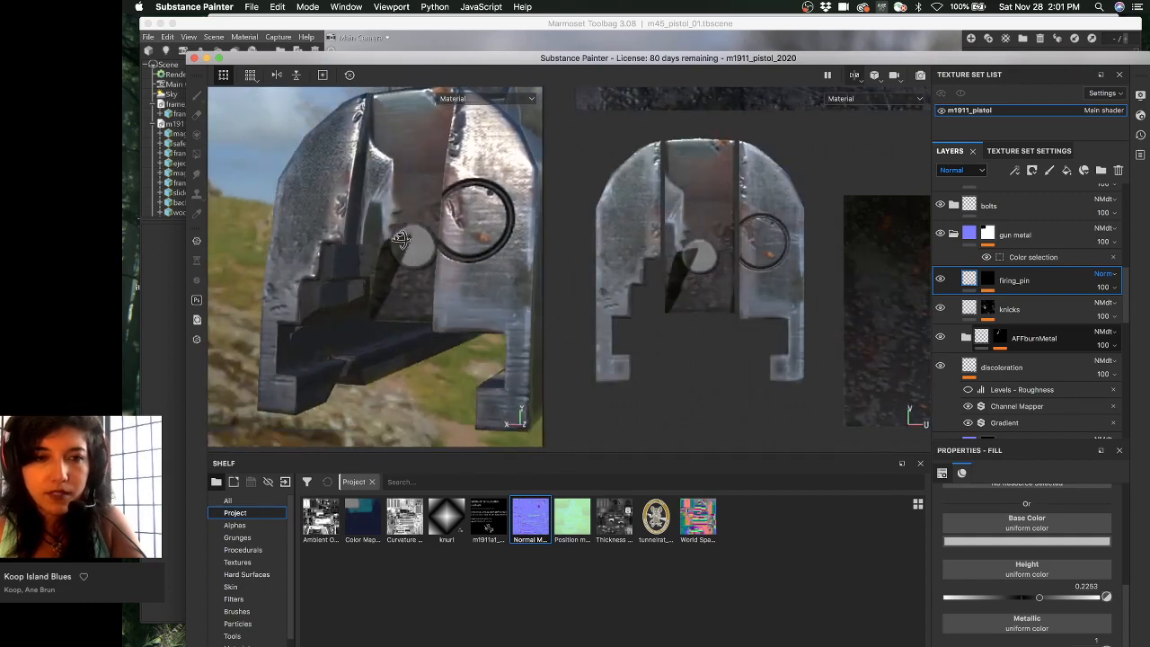
key("c")
key("c")
key("c")
key("c")
key("c")
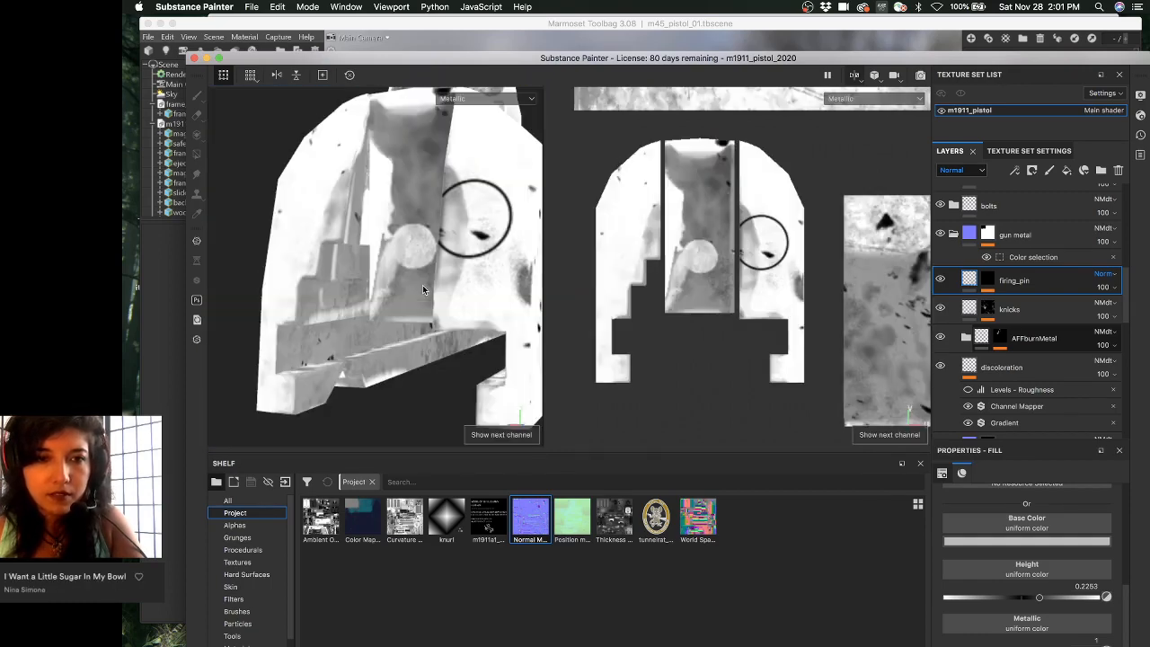
key("c")
key("c")
left_click_drag(448, 262, 470, 263, "alt")
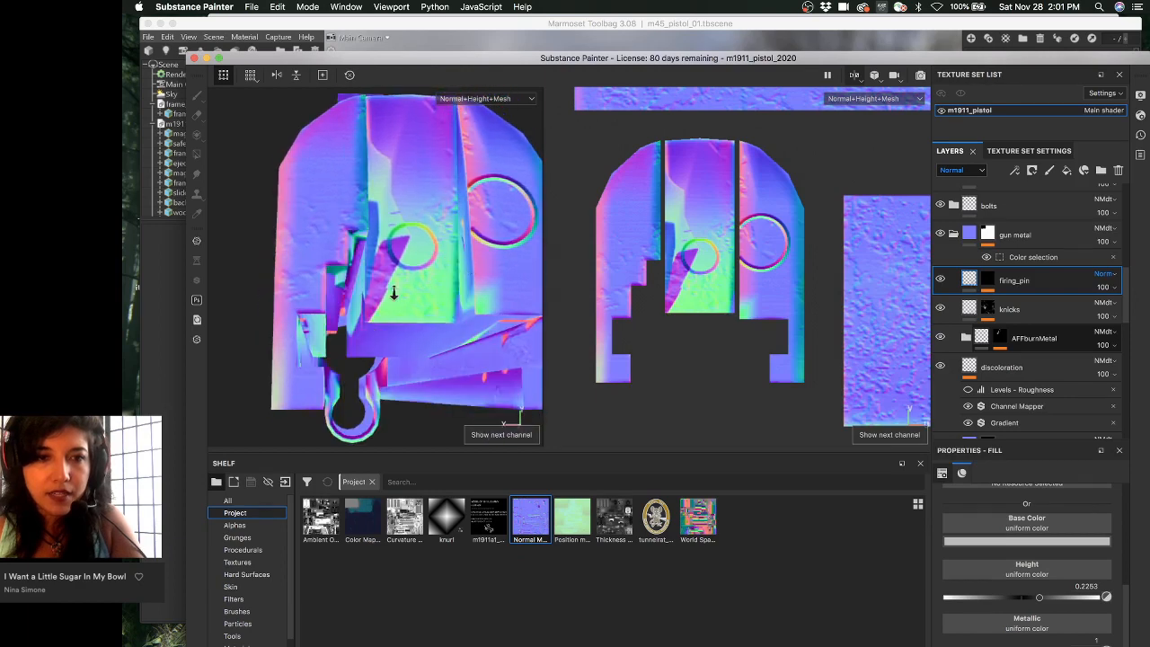
right_click_drag(392, 290, 445, 324, "alt")
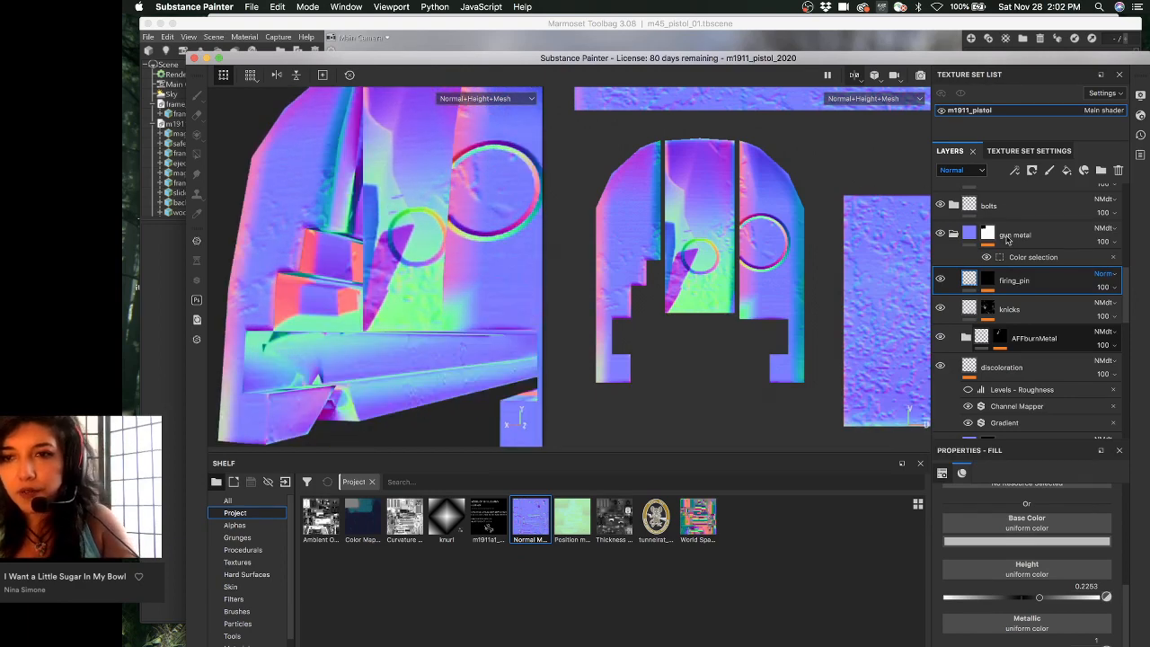
- Set firing_pin's blend mode to Normal map detail after trying Normal map combine, then open Texture Set Settings
left_click(1102, 274)
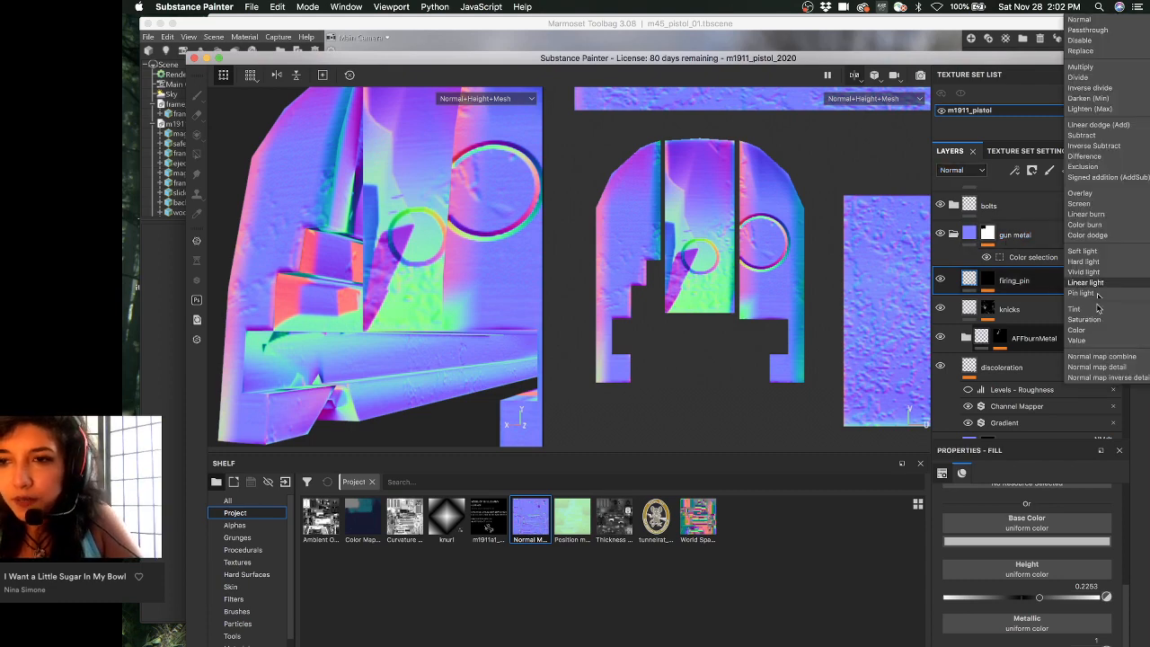
left_click(1100, 356)
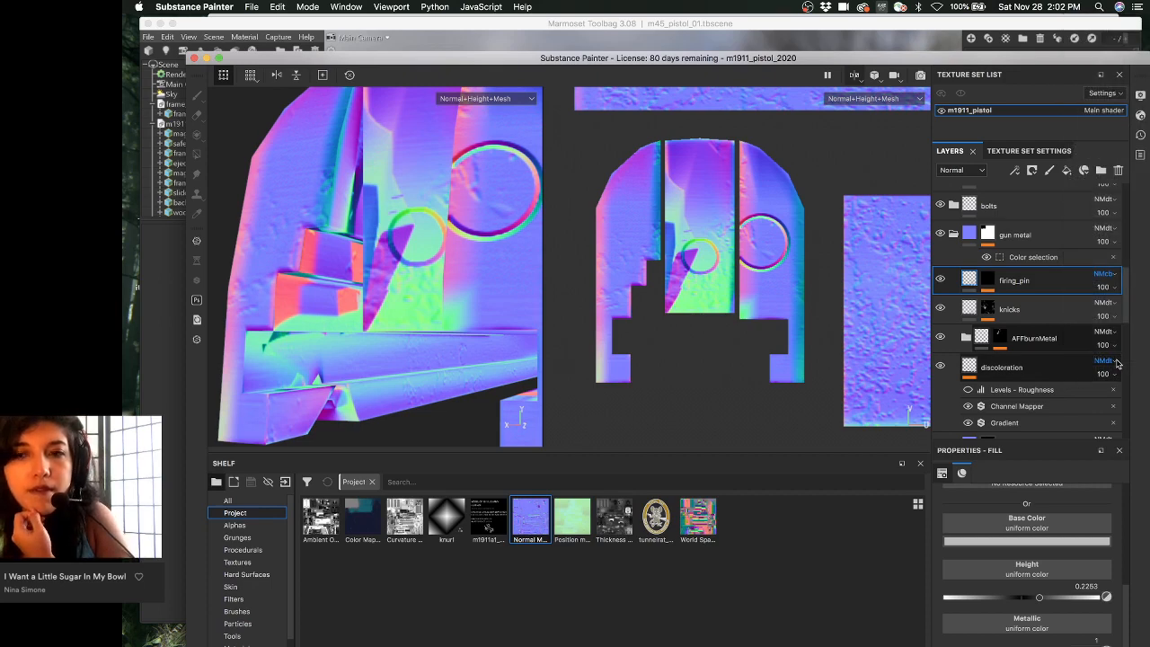
left_click(1107, 274)
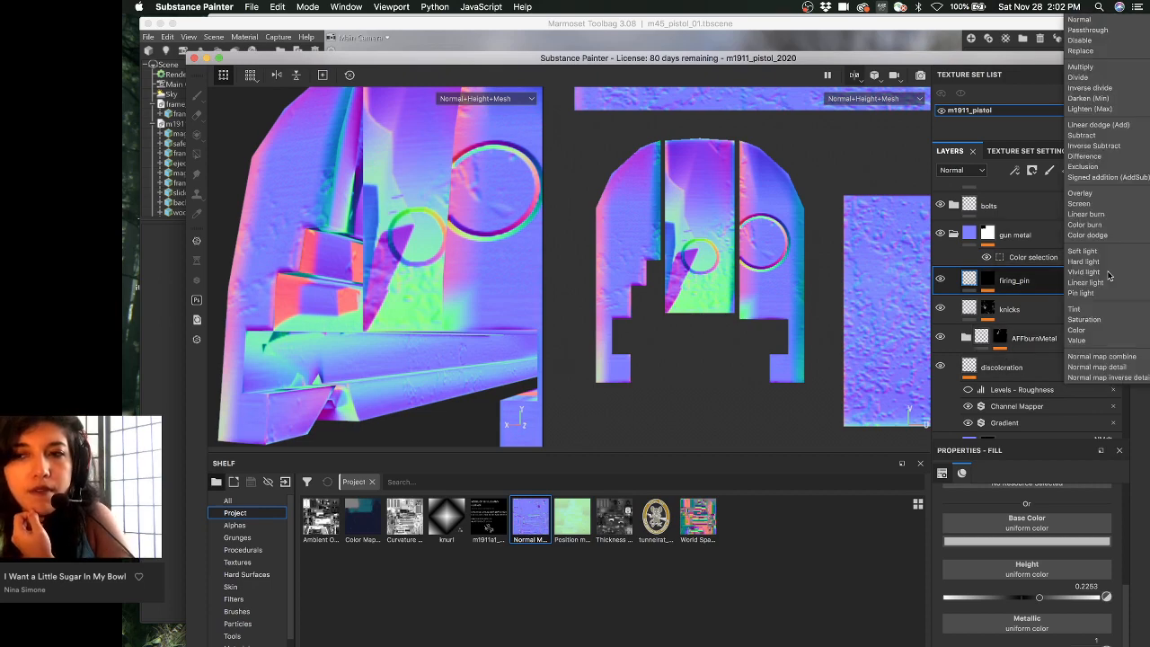
left_click(1113, 368)
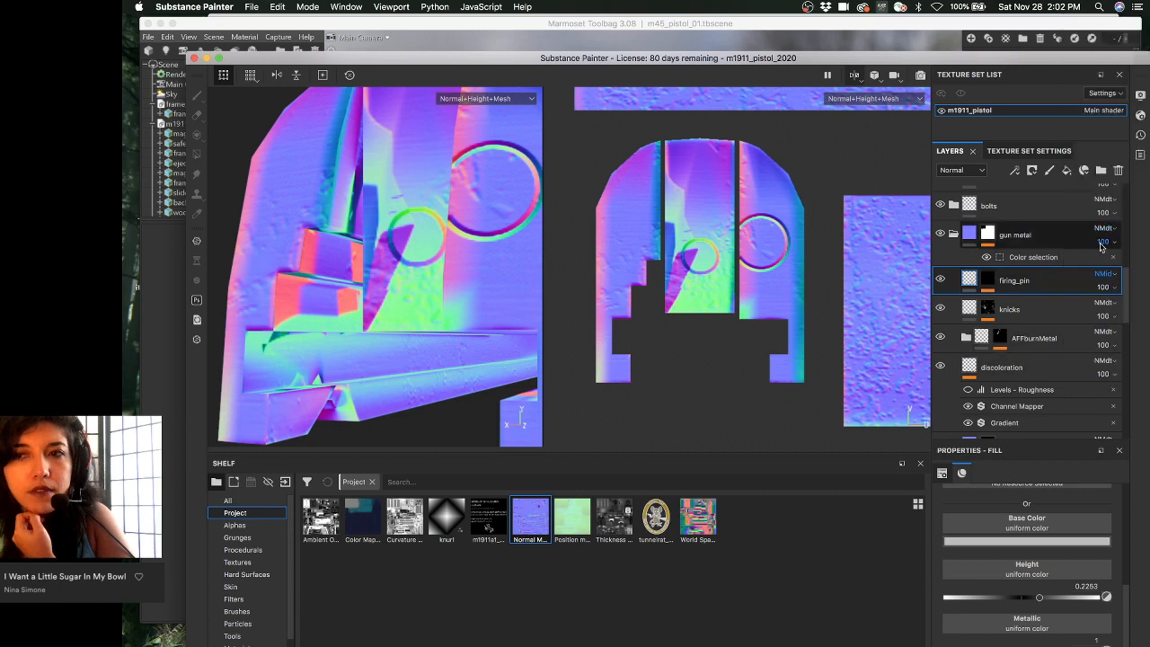
left_click(1100, 276)
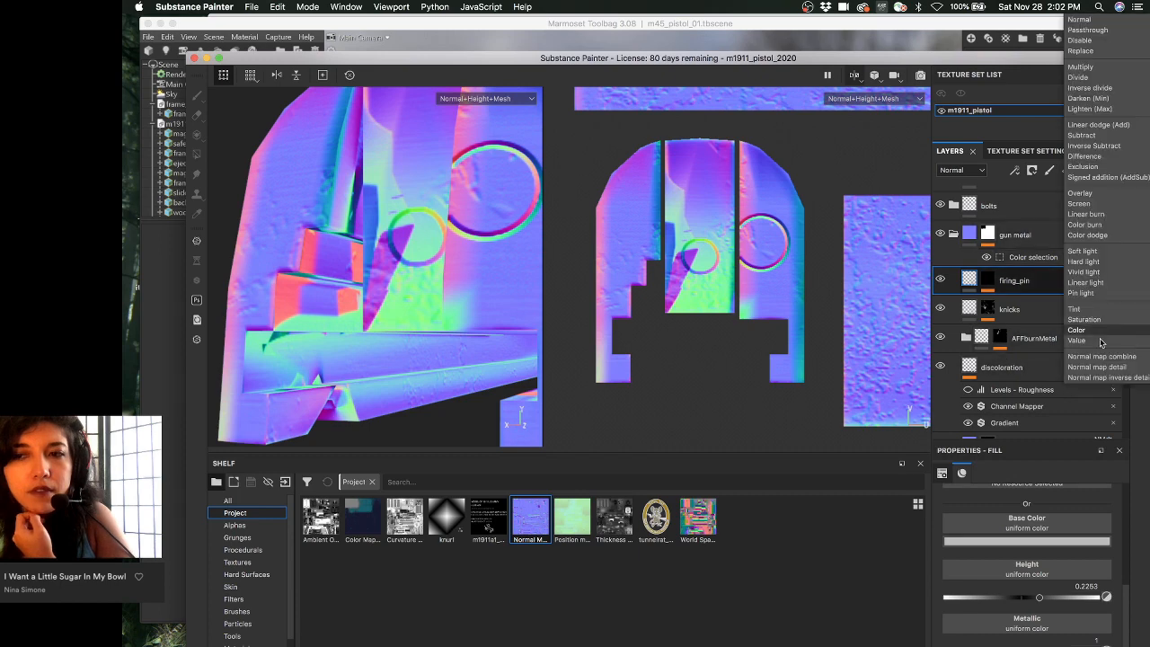
left_click(1104, 367)
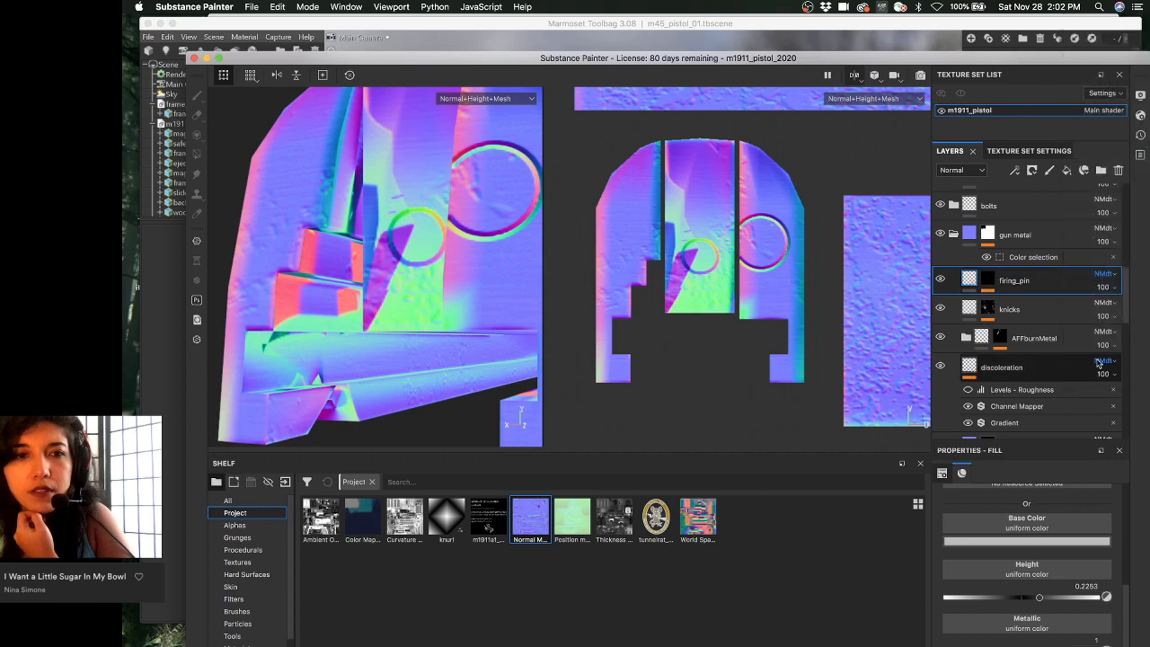
left_click(1028, 151)
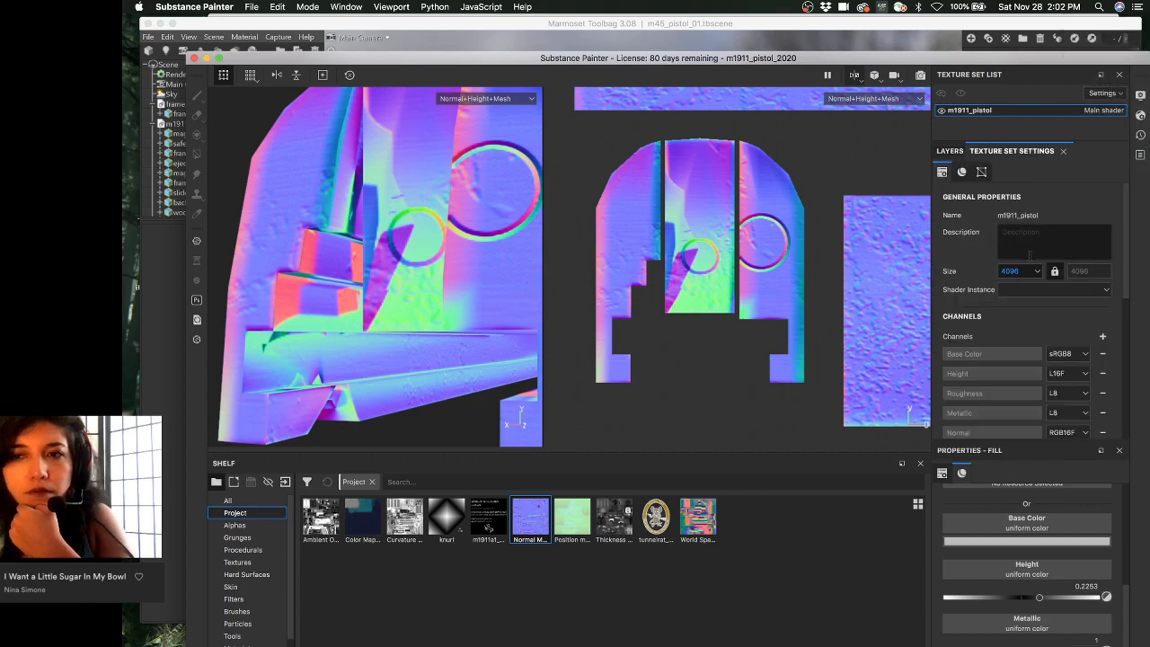
- Try Replace for the texture set's normal mixing, then keep it on Combine and go back to the layer stack
scroll(1026, 256, "down", 4)
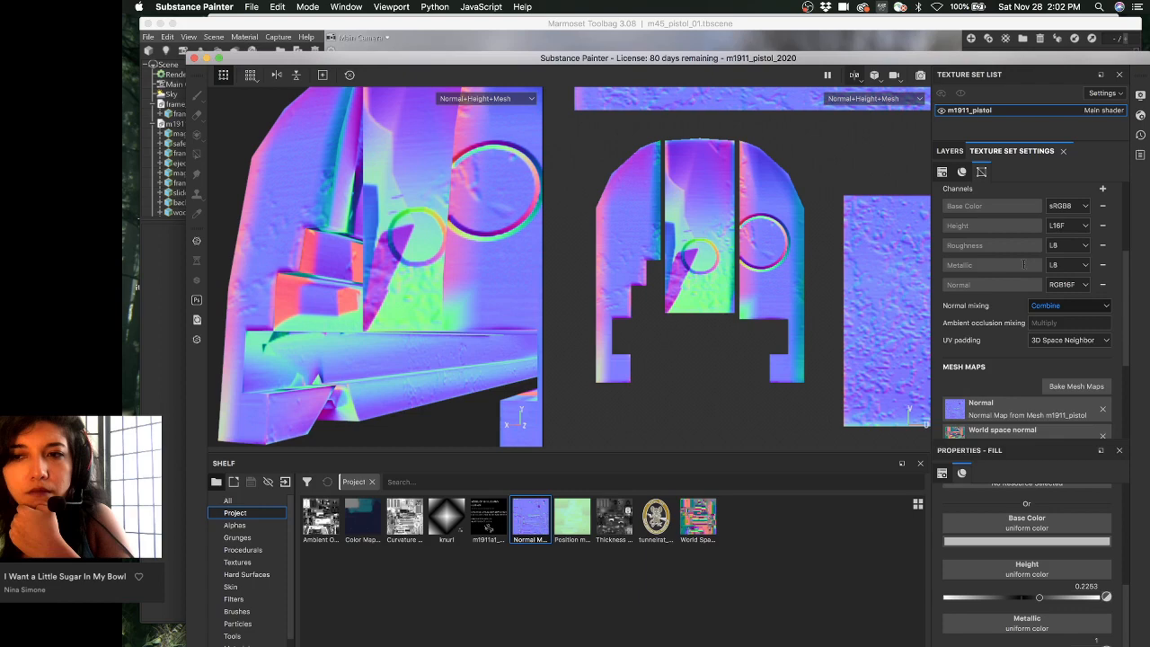
scroll(1022, 263, "down", 2)
left_click(1064, 232)
left_click(1051, 247)
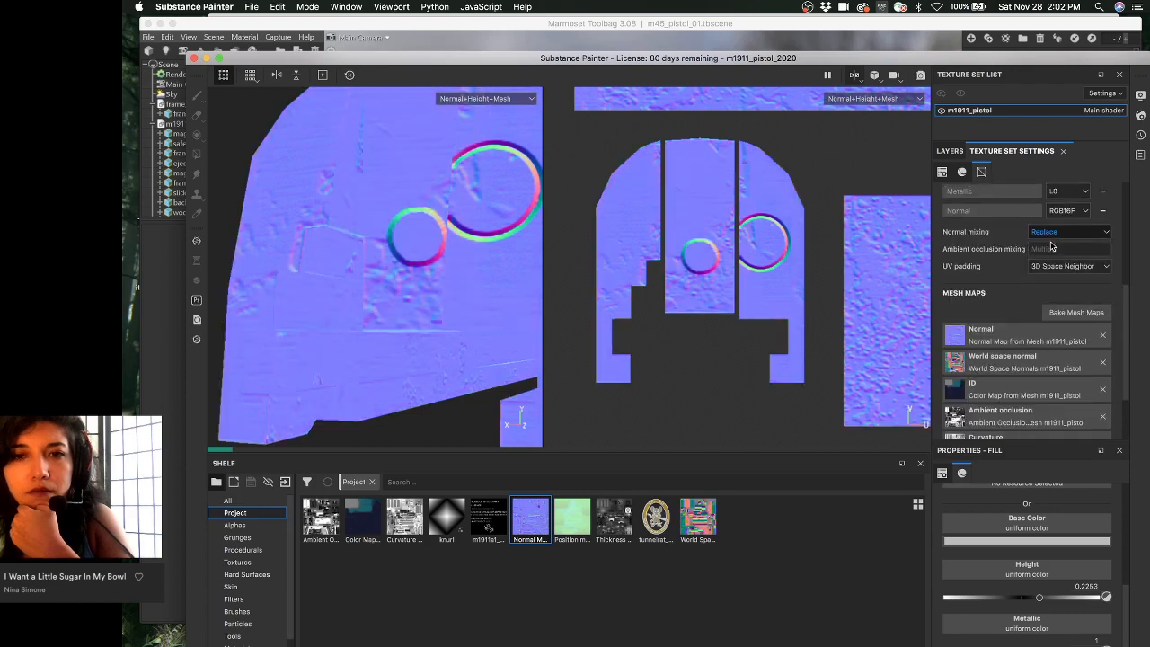
left_click(1053, 232)
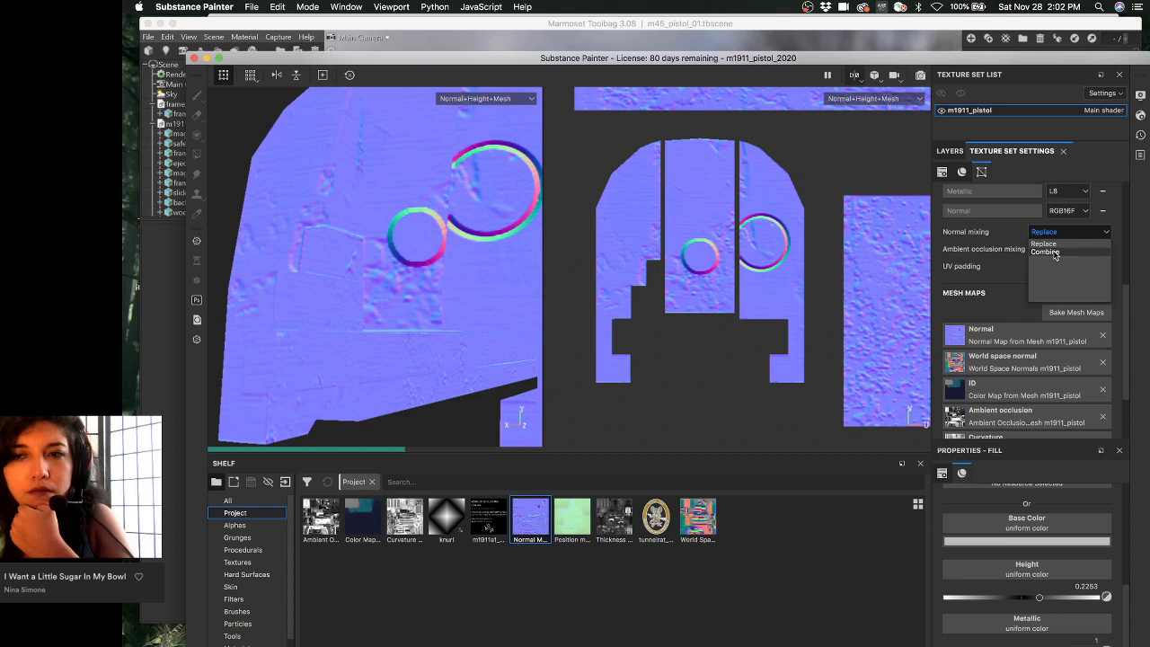
left_click(1055, 252)
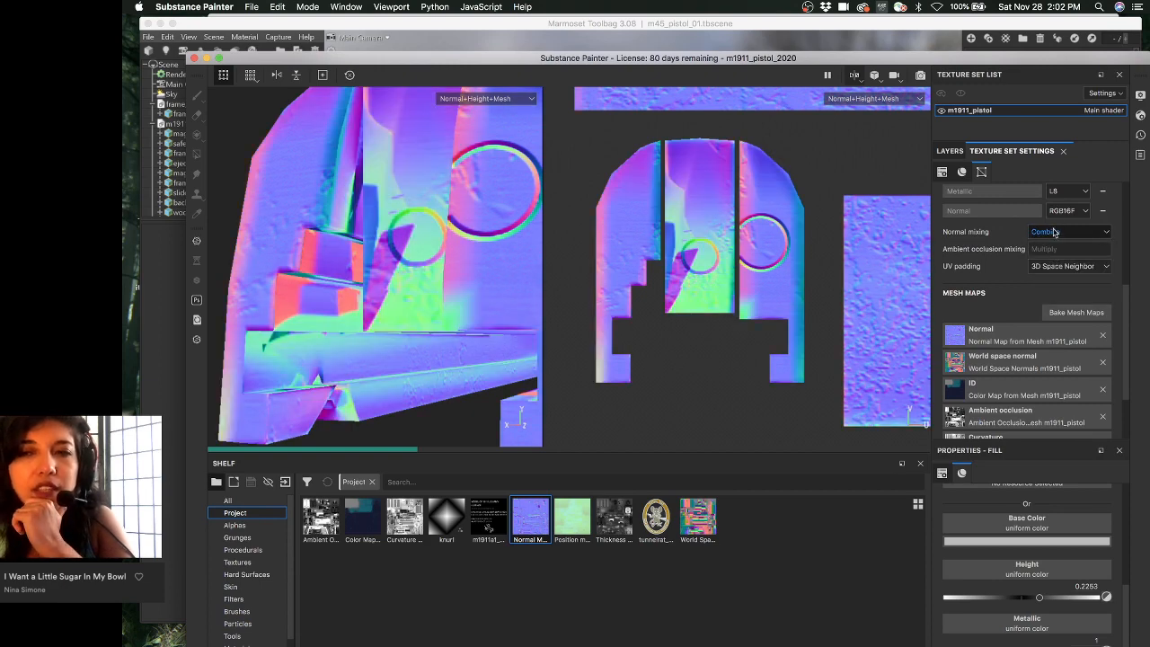
left_click(1052, 232)
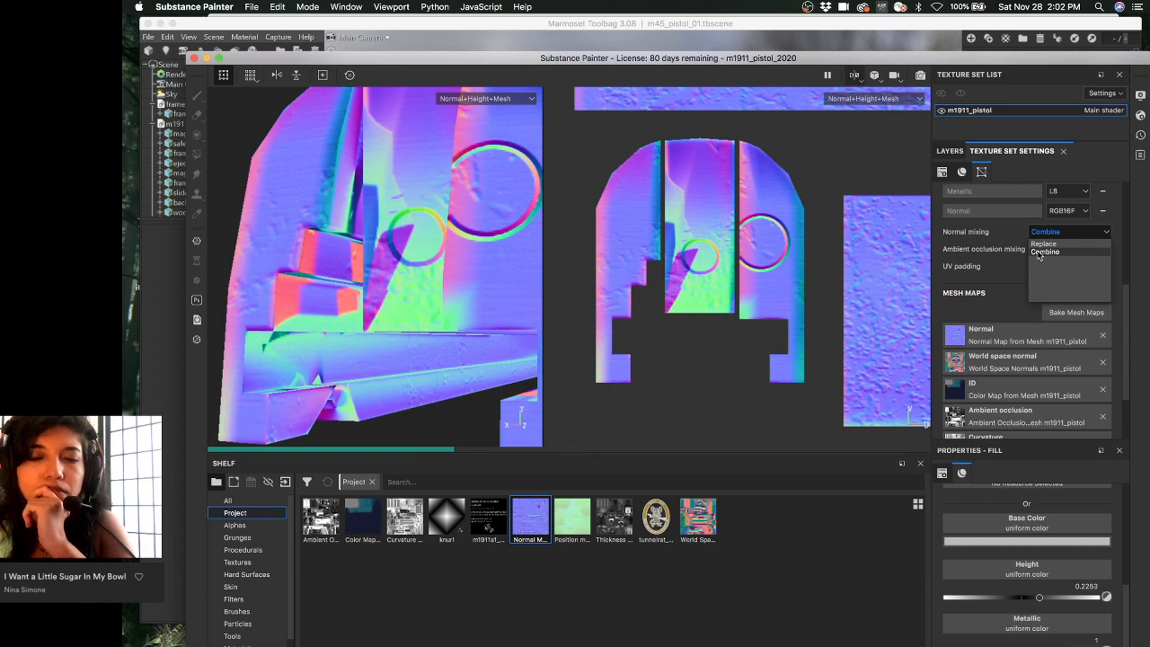
left_click(1044, 252)
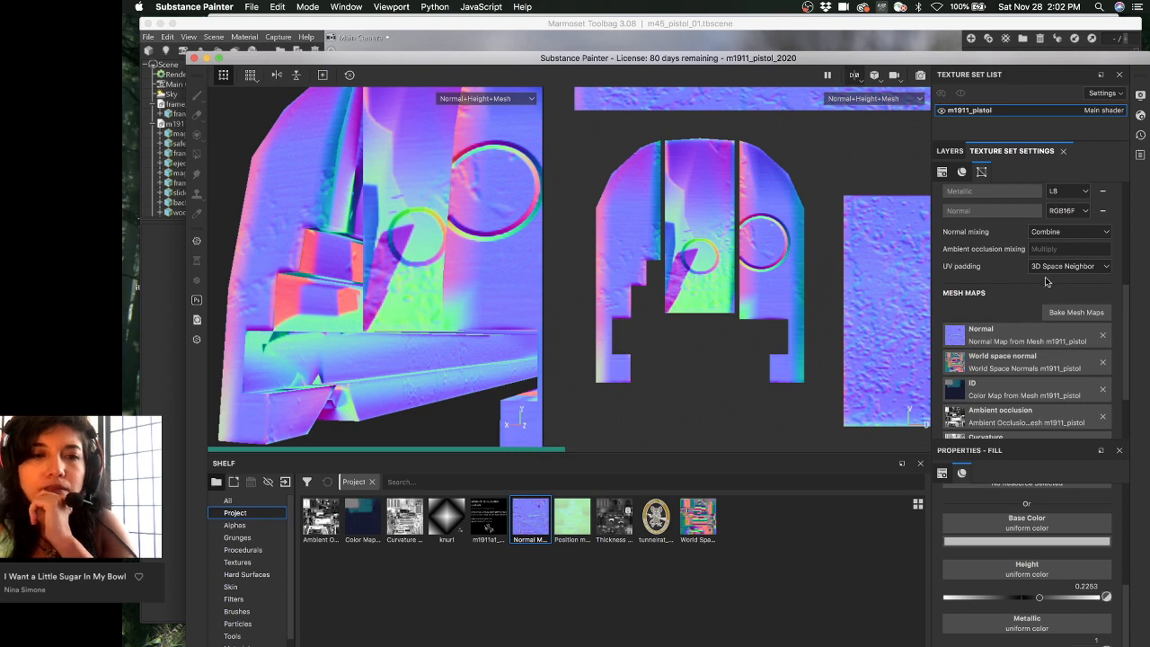
left_click(950, 151)
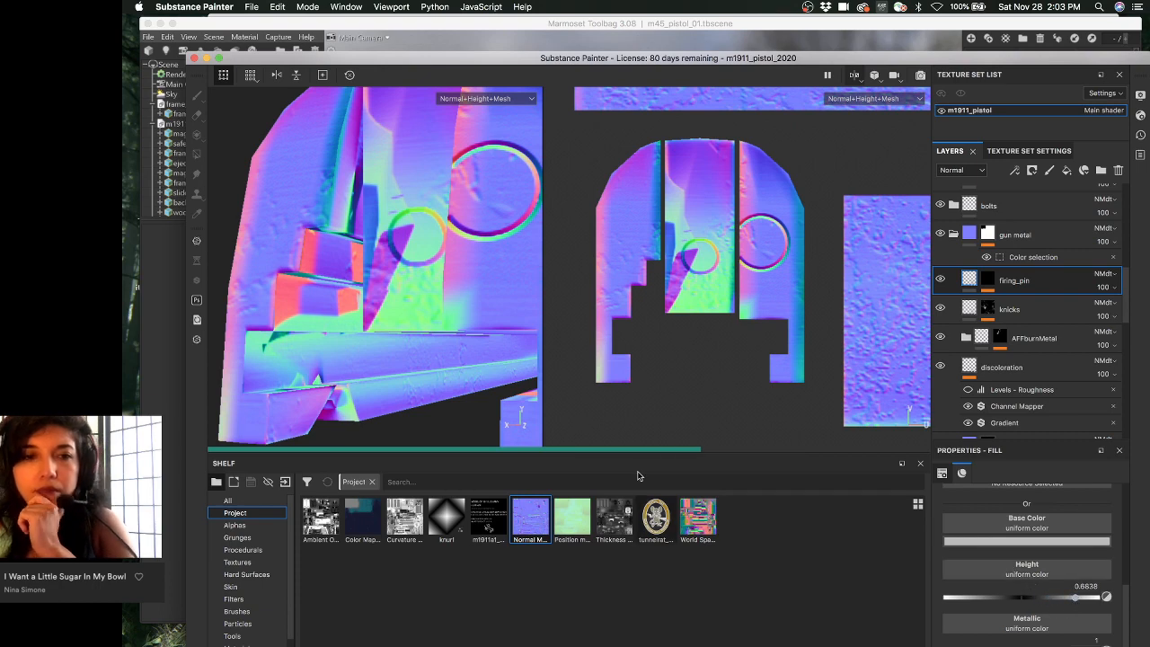
- Switch to material view and orbit for a close angled view of the slide's rear
key("m")
left_click_drag(462, 307, 516, 324, "alt")
scroll(416, 333, "down", 3)
left_click_drag(418, 310, 446, 330, "alt")
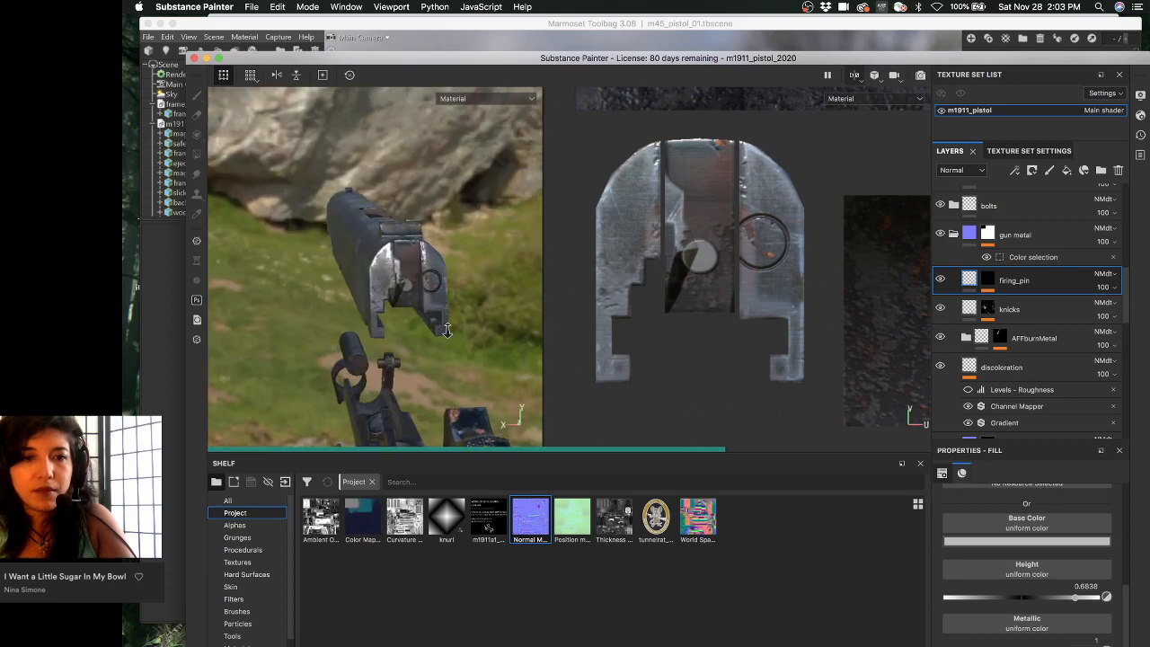
scroll(446, 330, "up", 5)
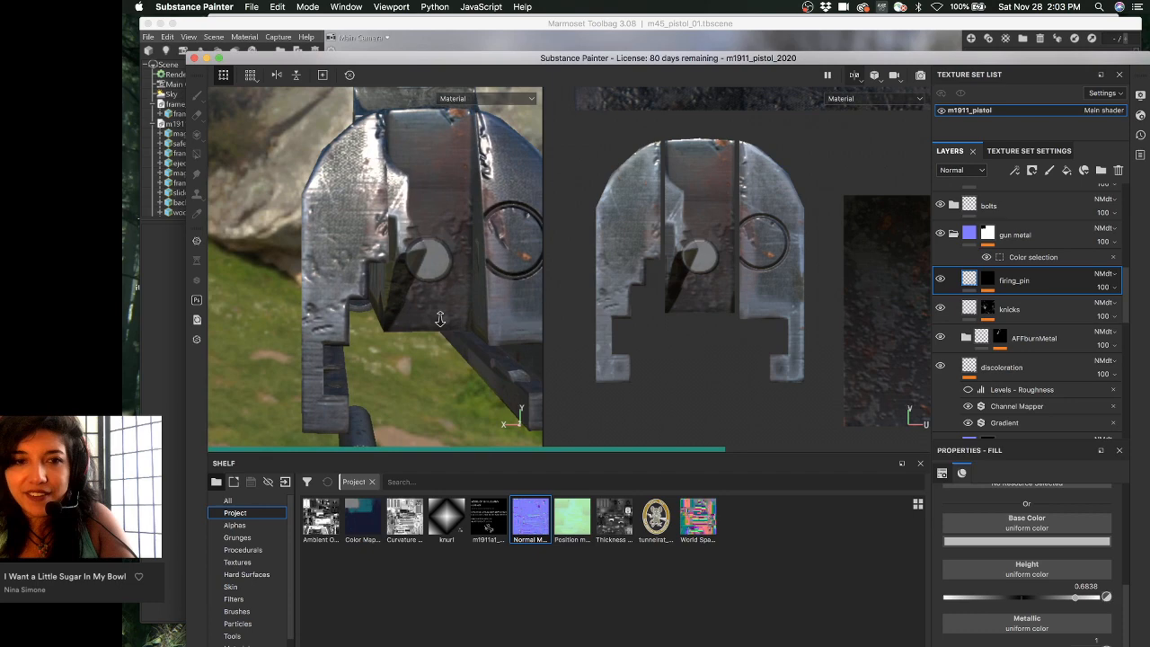
right_click_drag(440, 319, 440, 305, "alt")
- Add a Bevel filter to the firing_pin layer's mask
left_click(987, 279)
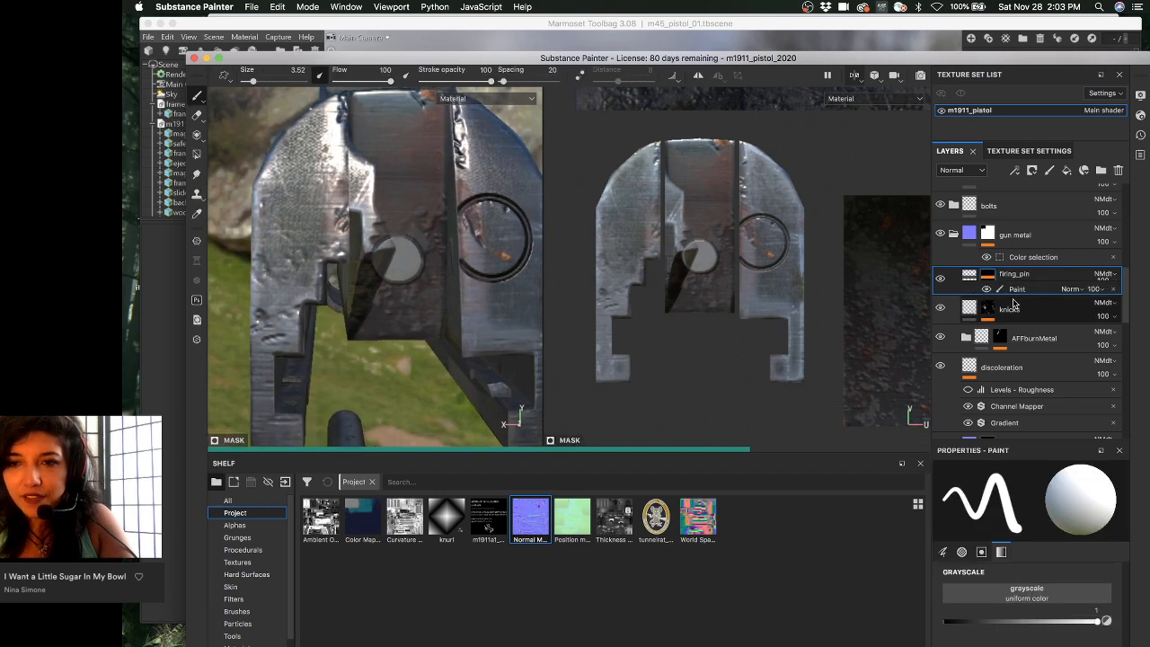
right_click(1017, 303)
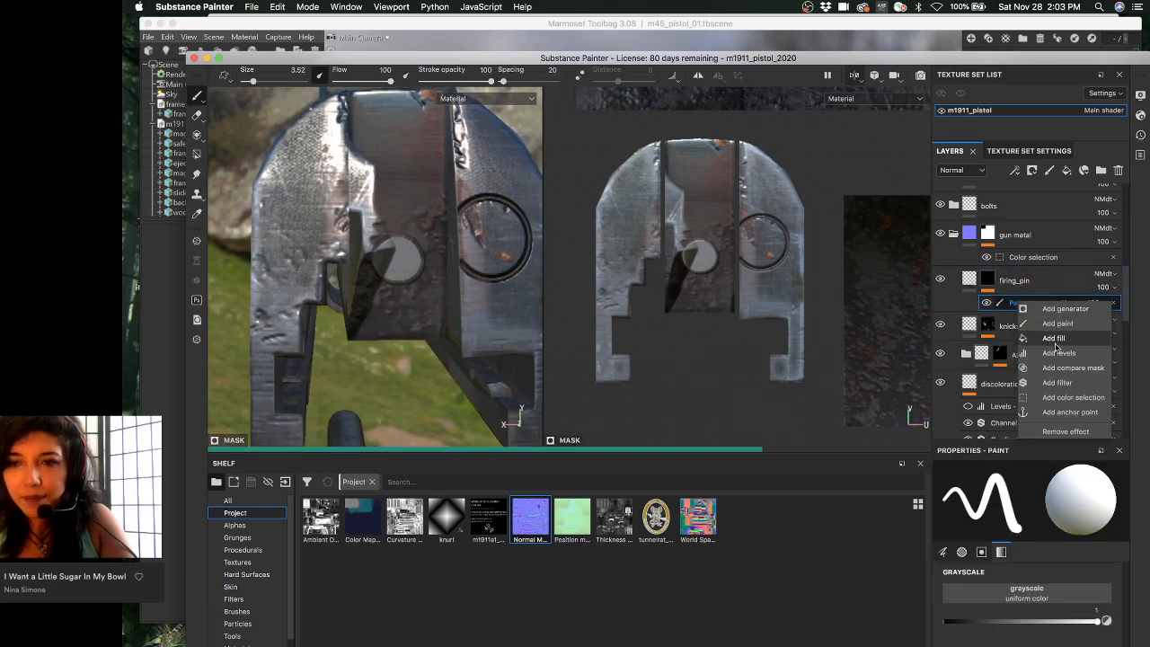
left_click(1050, 383)
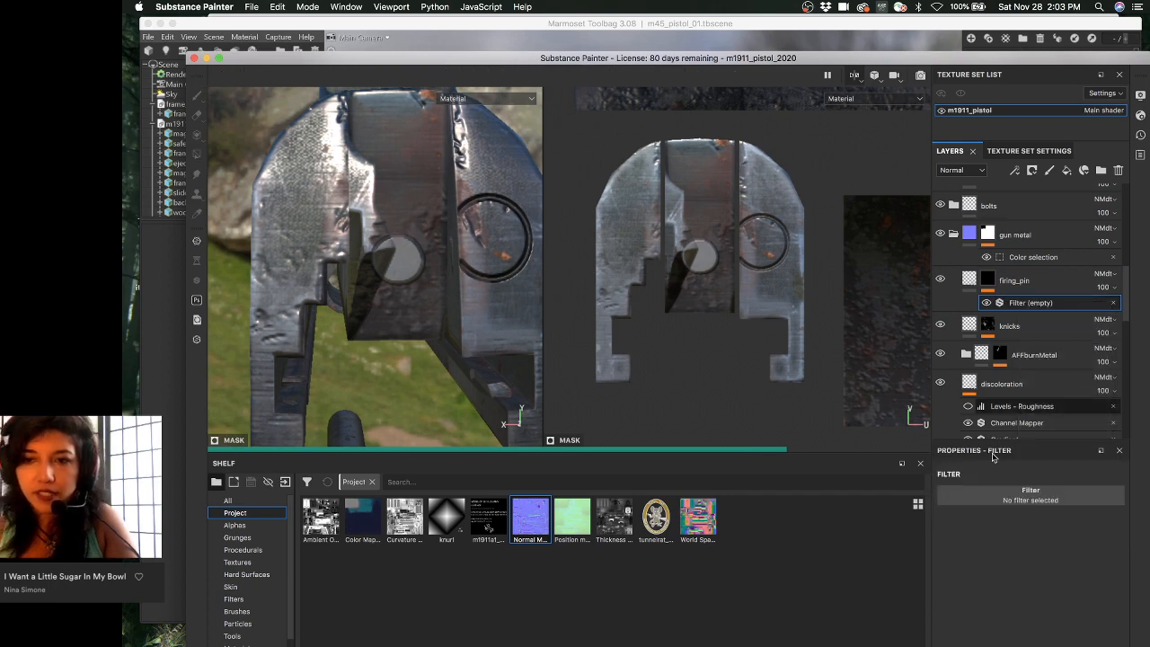
left_click(1028, 499)
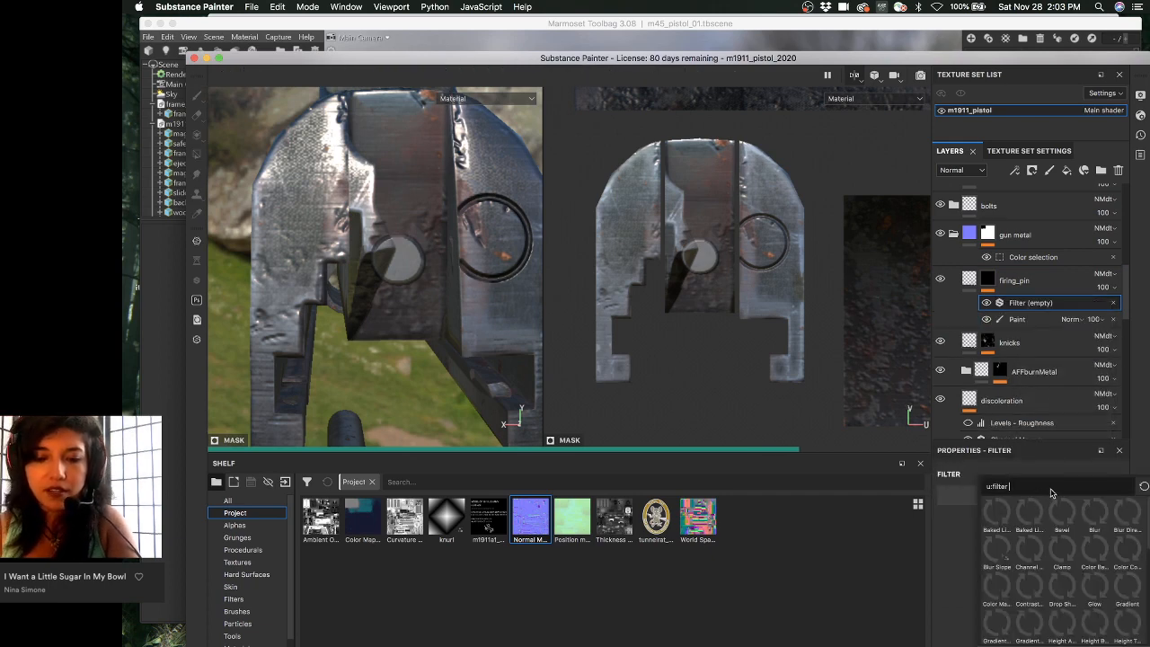
type("beve")
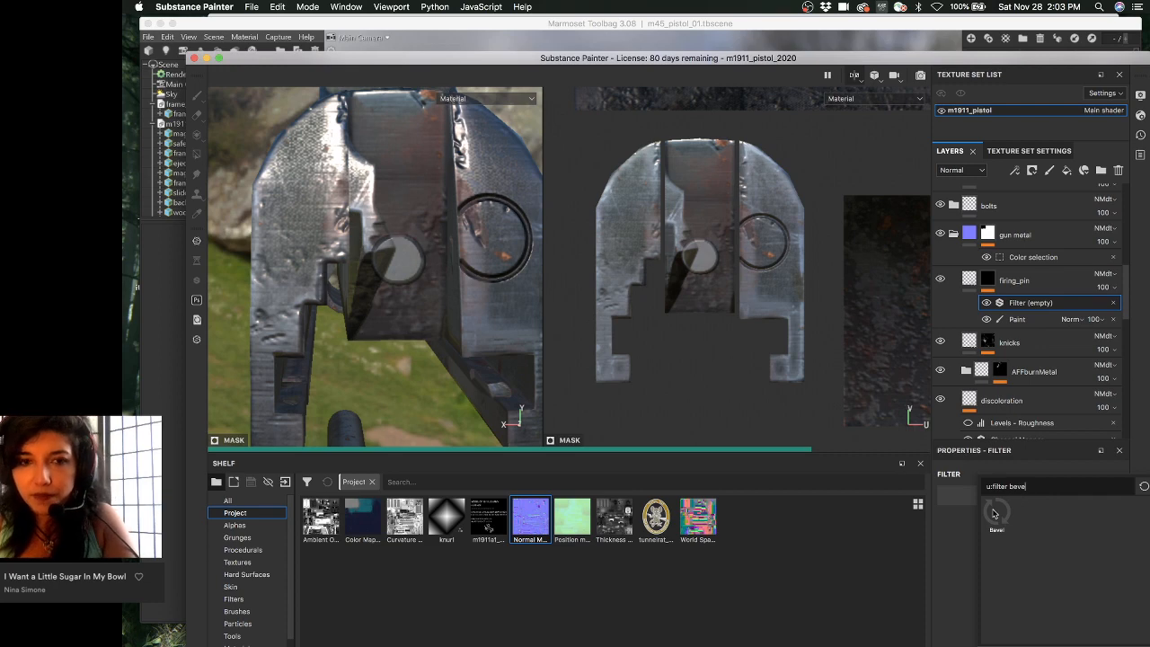
left_click(996, 514)
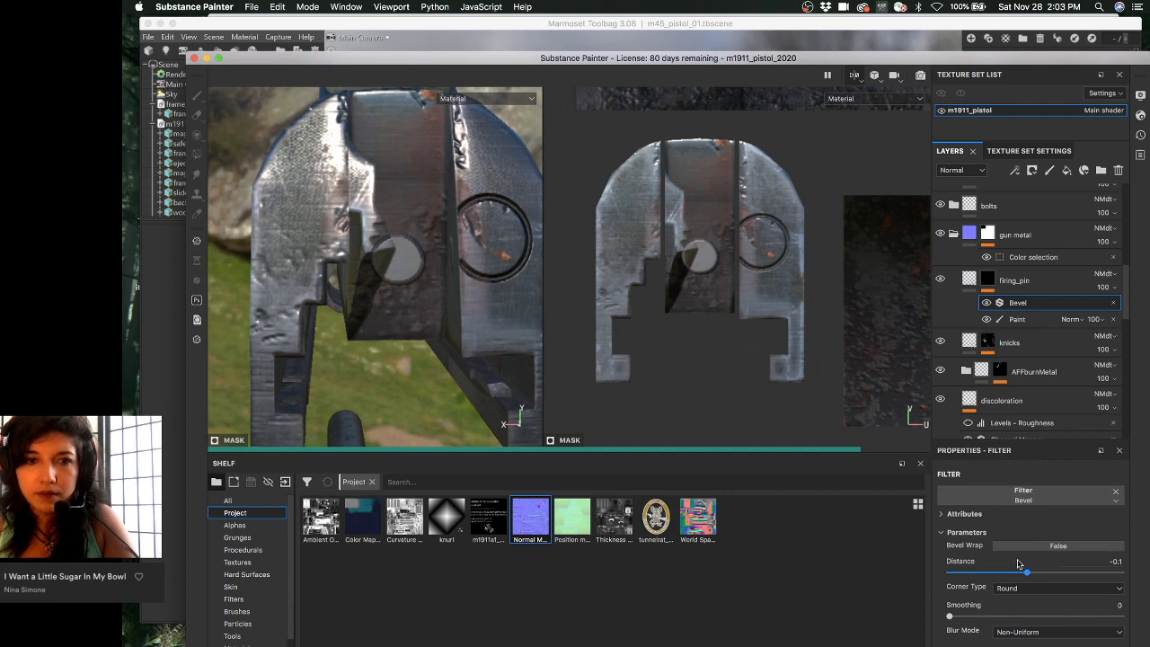
- Set the bevel distance to 0.1613 and inspect the beveled firing pin edge
left_click_drag(522, 329, 524, 308, "alt")
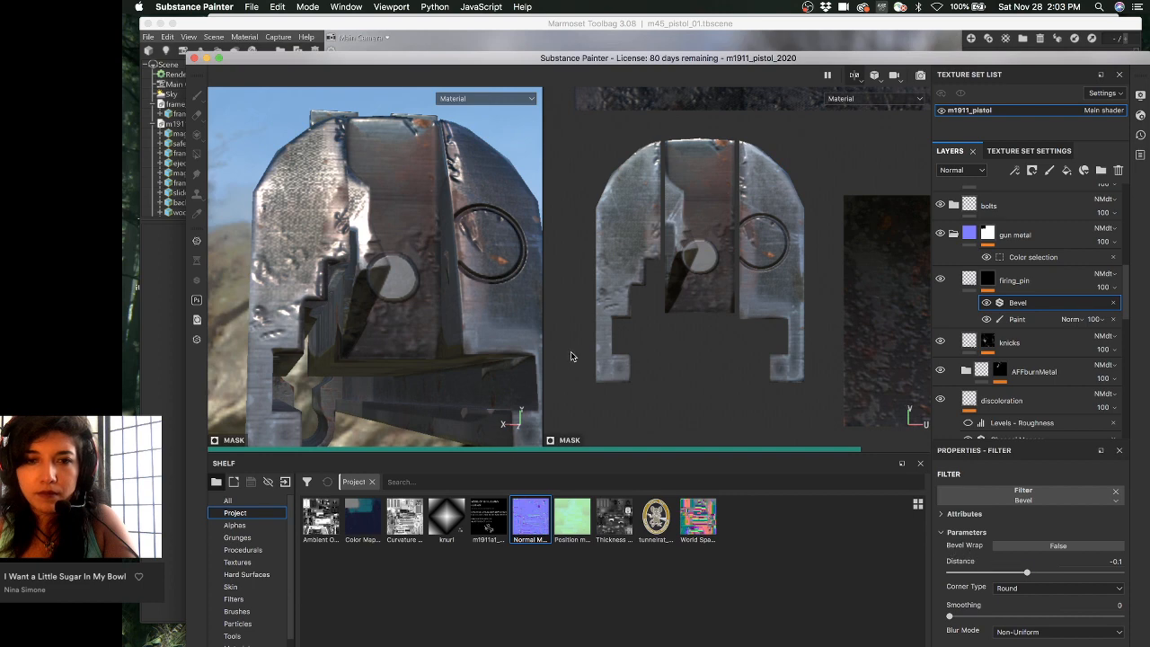
mouse_move(349, 280)
left_mouse_down("alt")
mouse_move(333, 225)
mouse_move(337, 262)
left_mouse_up("alt")
right_click_drag(338, 262, 472, 266, "shift")
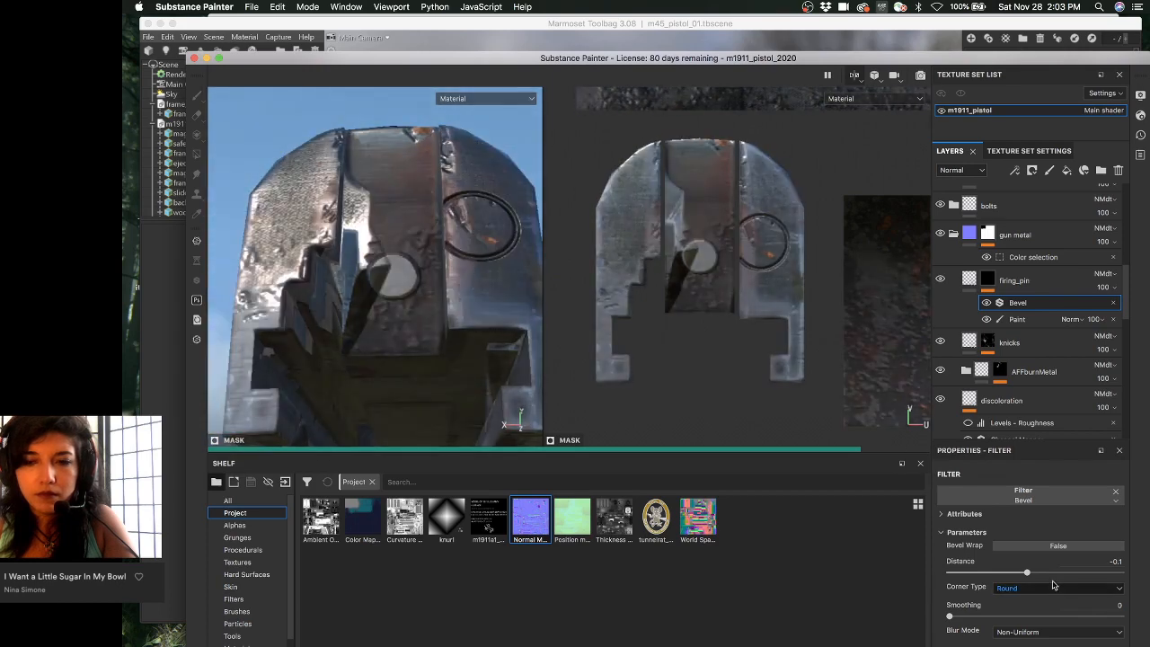
left_click_drag(1026, 572, 1049, 573)
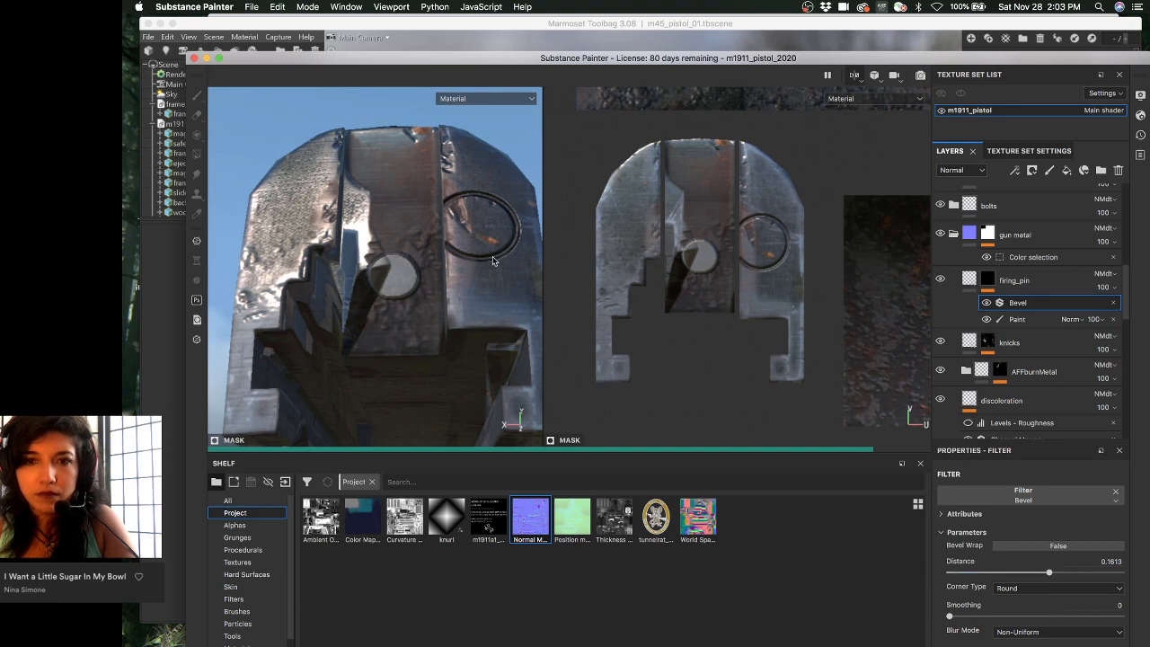
left_click_drag(466, 260, 427, 332, "alt")
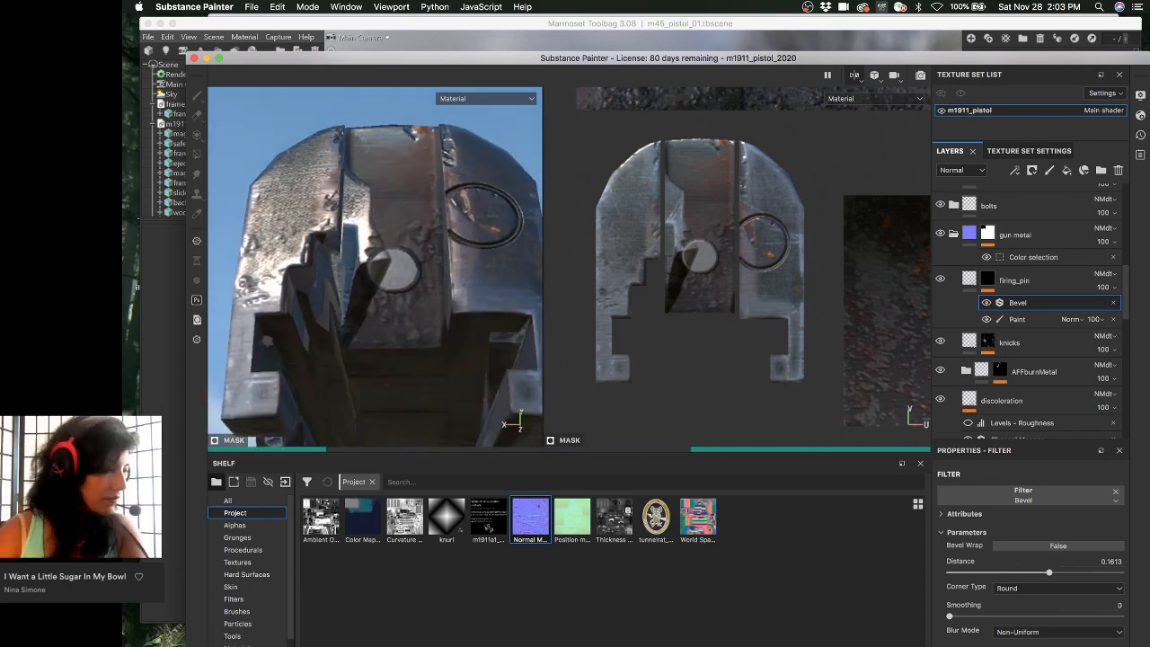
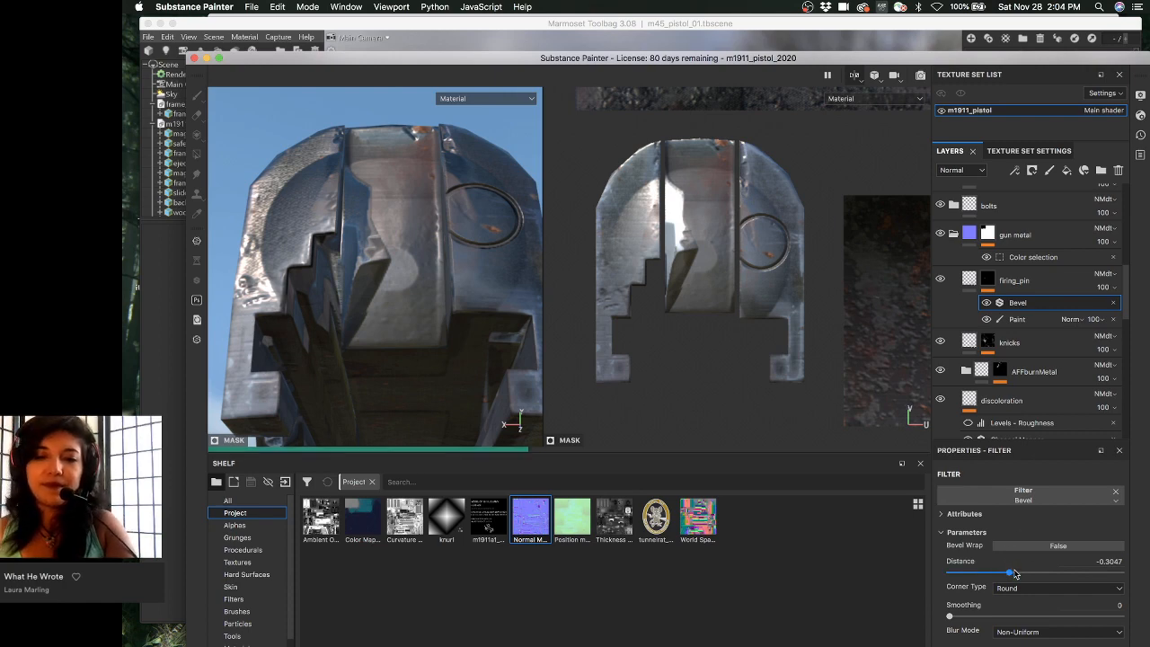
- Bring the firing_pin Bevel distance near zero and set it to -0.005 to recess the pin
left_click_drag(1013, 572, 1017, 571)
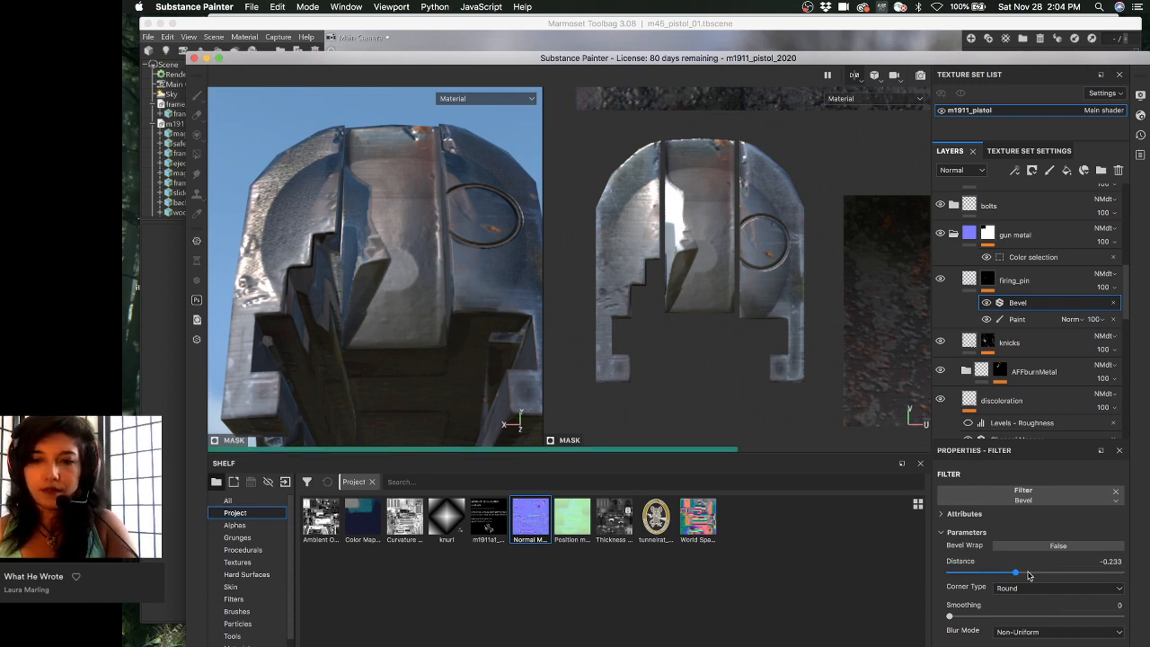
left_click_drag(1022, 575, 1021, 573)
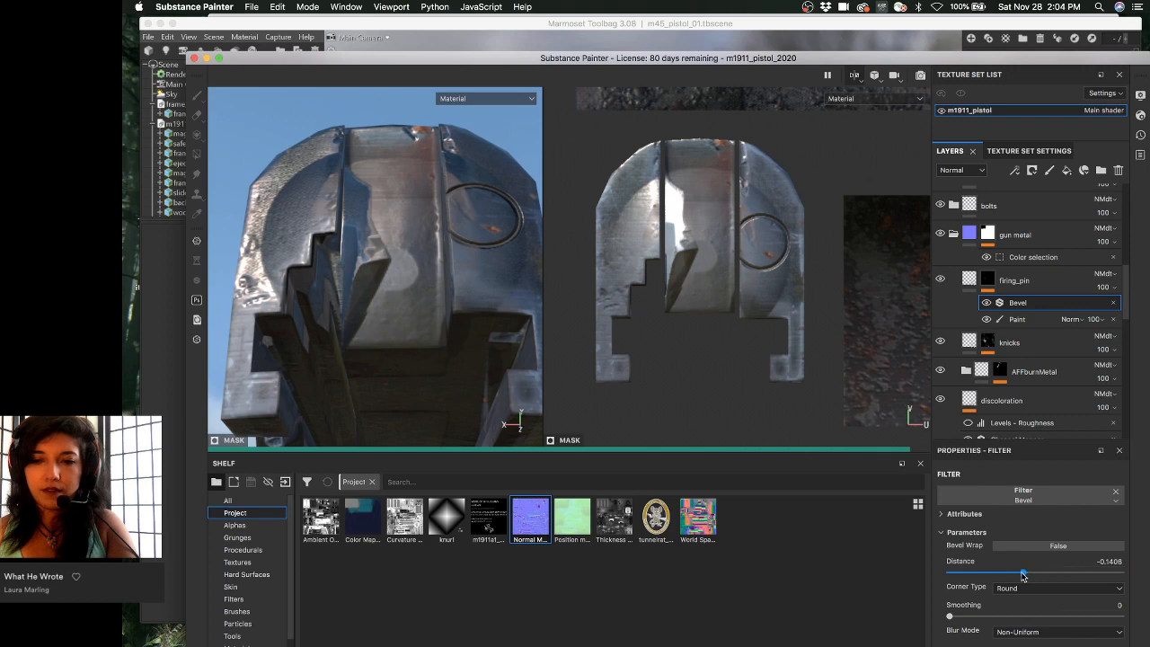
left_click_drag(411, 238, 409, 211, "alt")
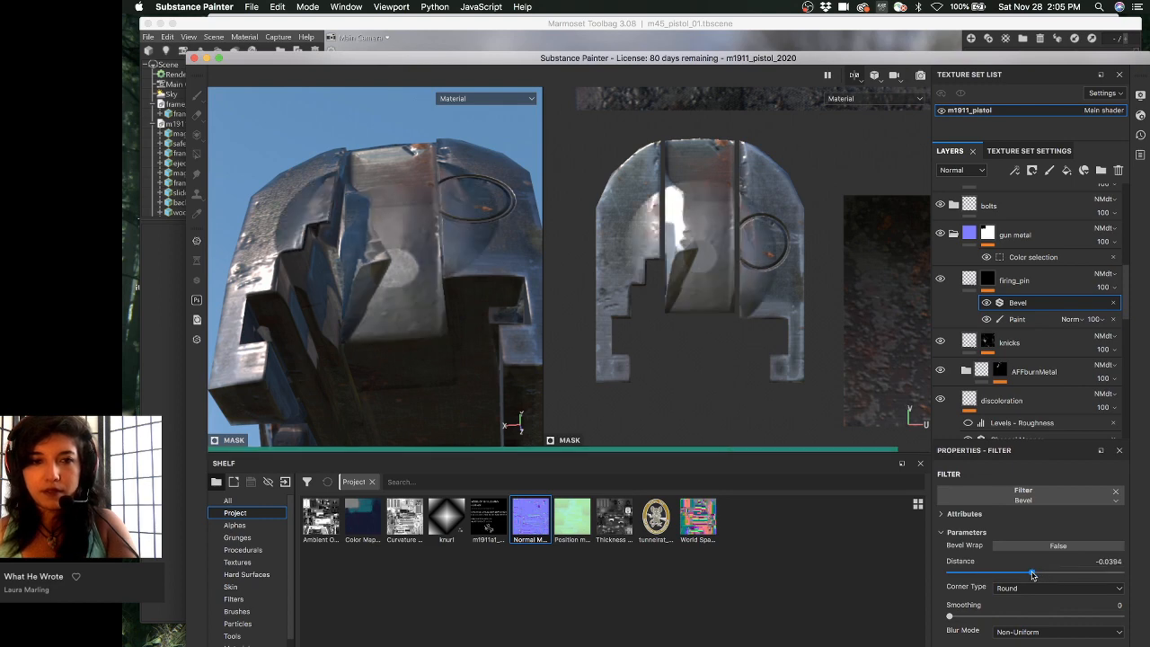
left_click_drag(1034, 576, 1035, 578)
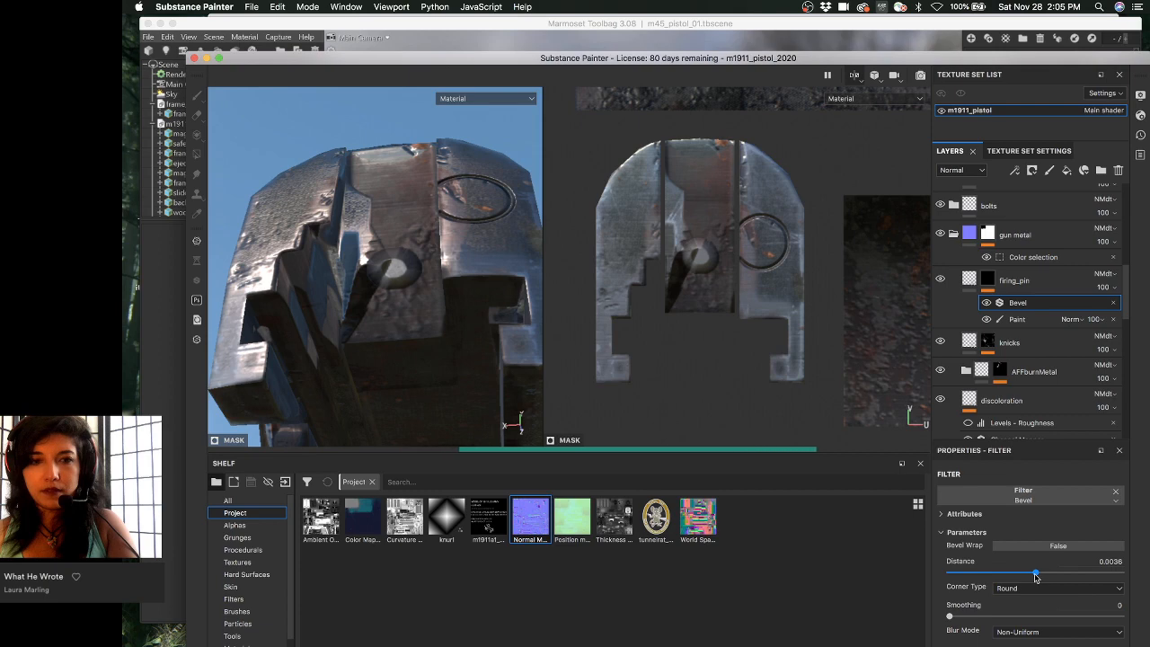
left_click_drag(1036, 578, 1033, 578)
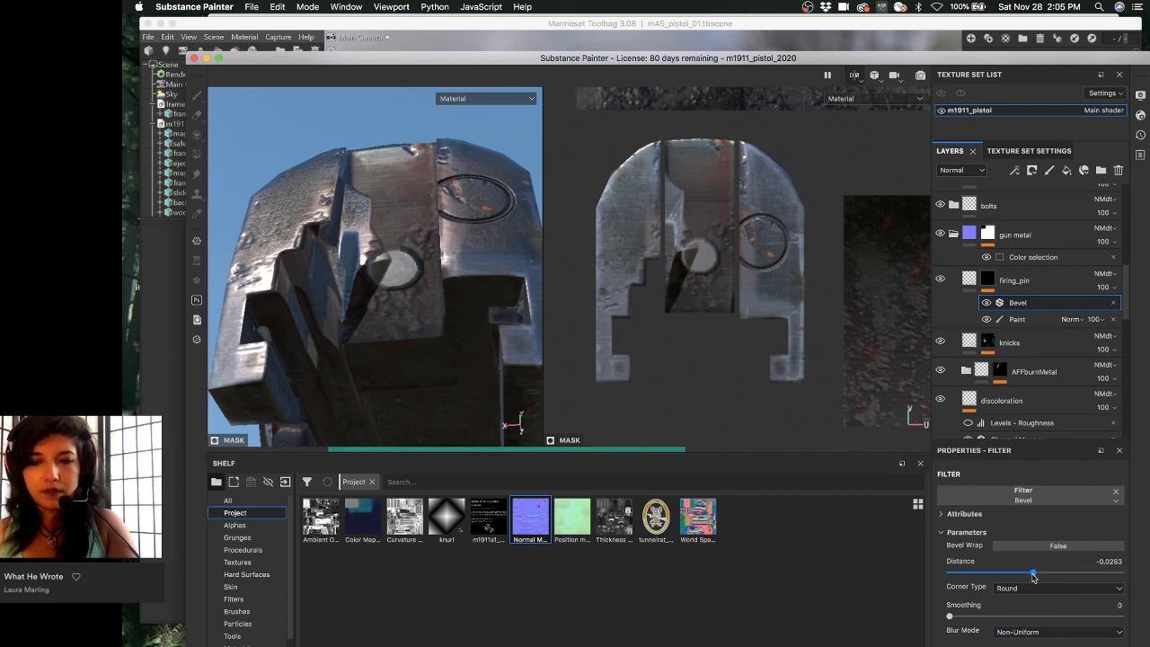
left_click_drag(1033, 577, 1033, 578)
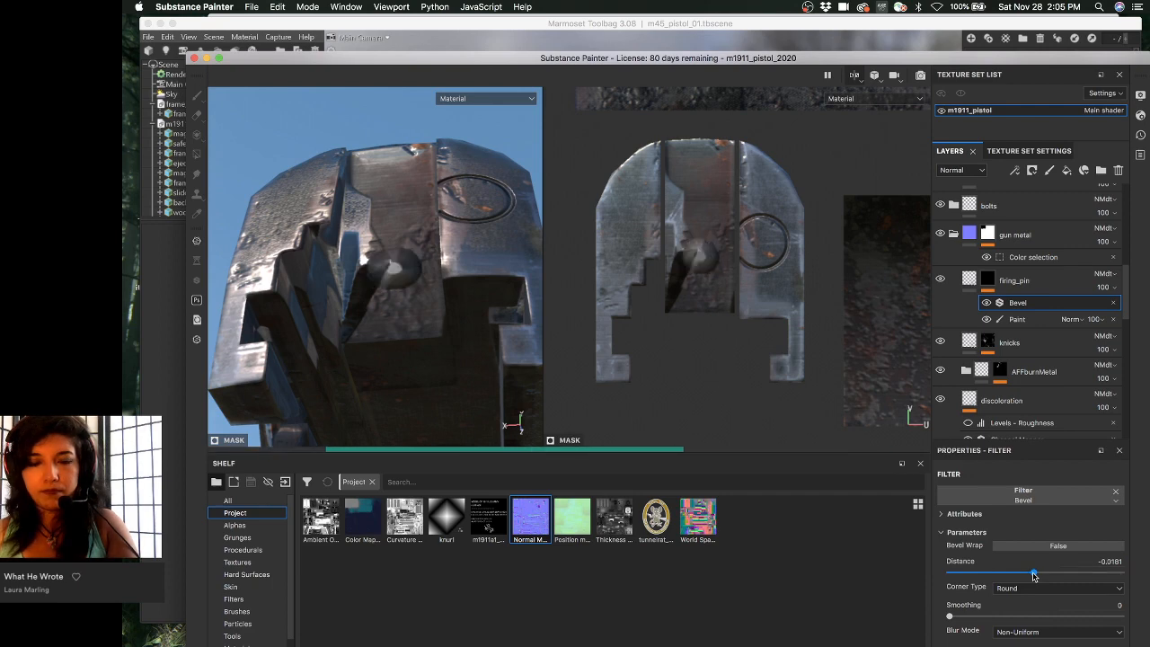
left_click_drag(1034, 574, 1035, 574)
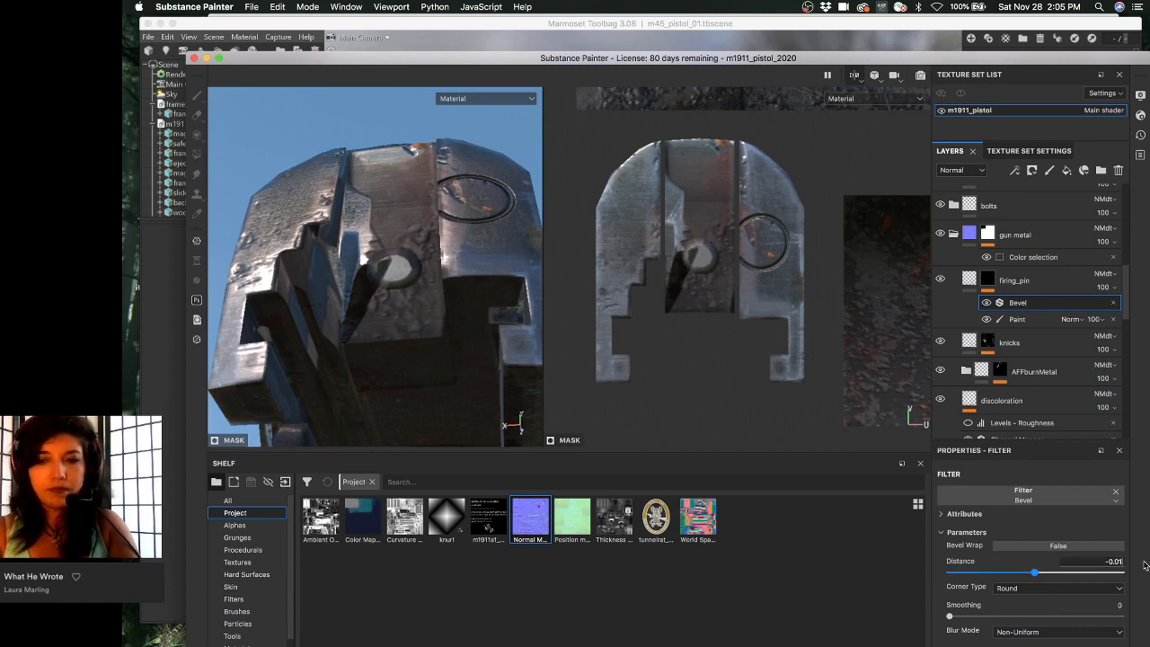
type("05")
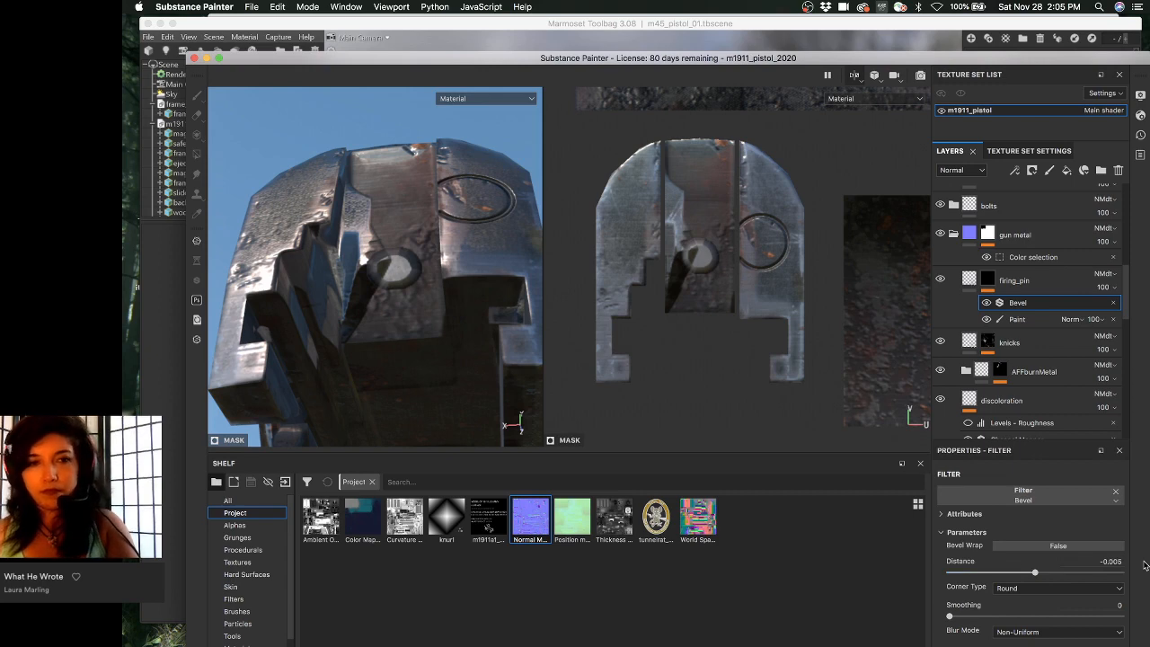
key("Return")
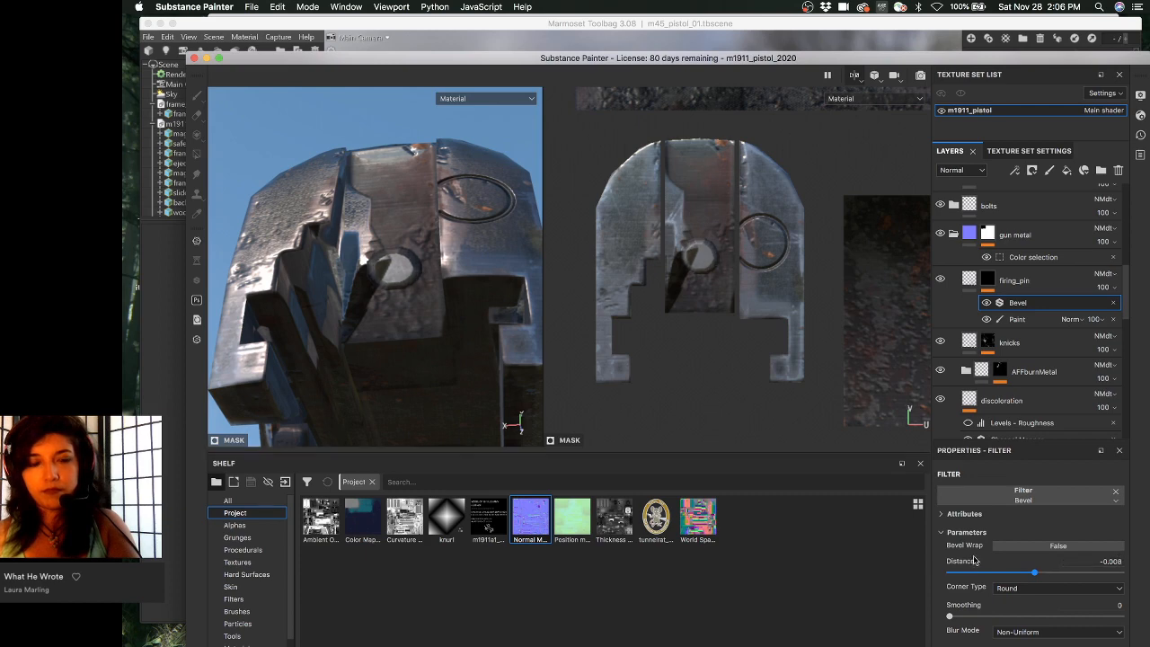
left_click_drag(367, 298, 475, 344, "alt")
right_click_drag(475, 344, 332, 293, "alt")
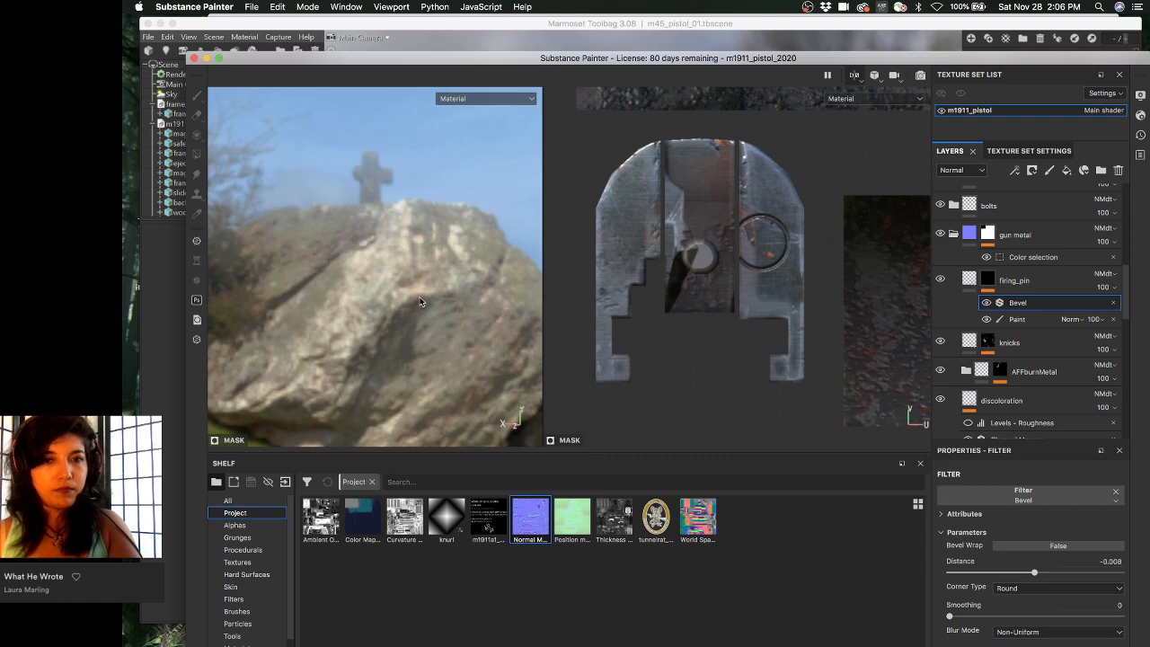
mouse_move(345, 265)
left_mouse_down("alt")
mouse_move(288, 247)
mouse_move(359, 264)
left_mouse_up("alt")
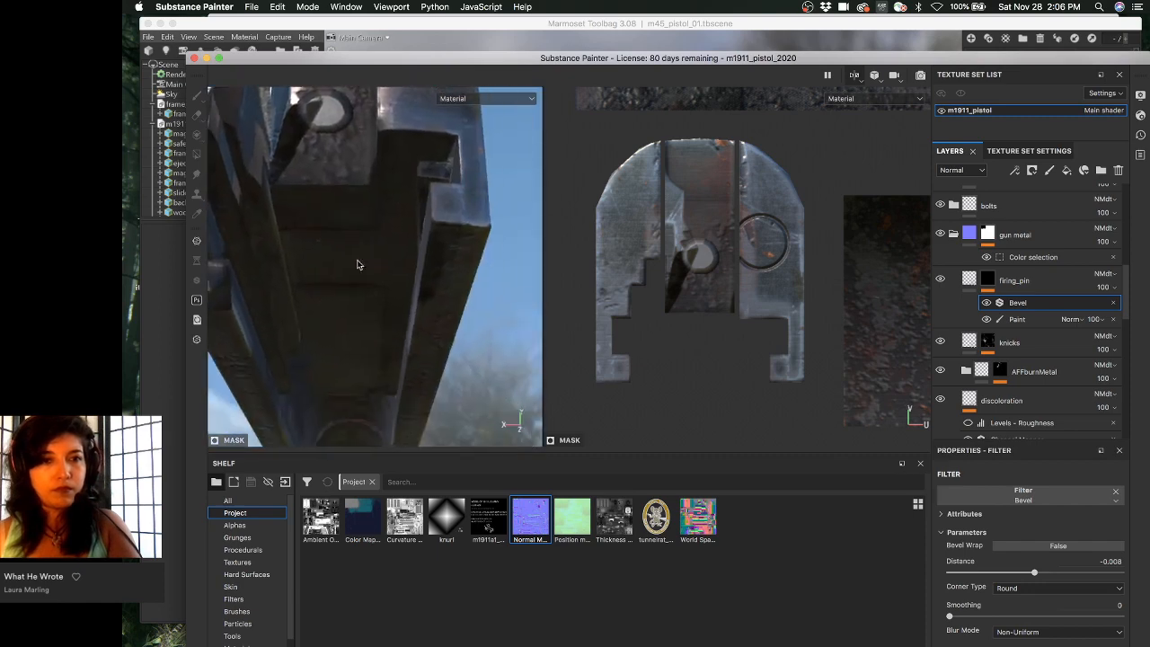
left_click_drag(246, 216, 390, 313, "alt")
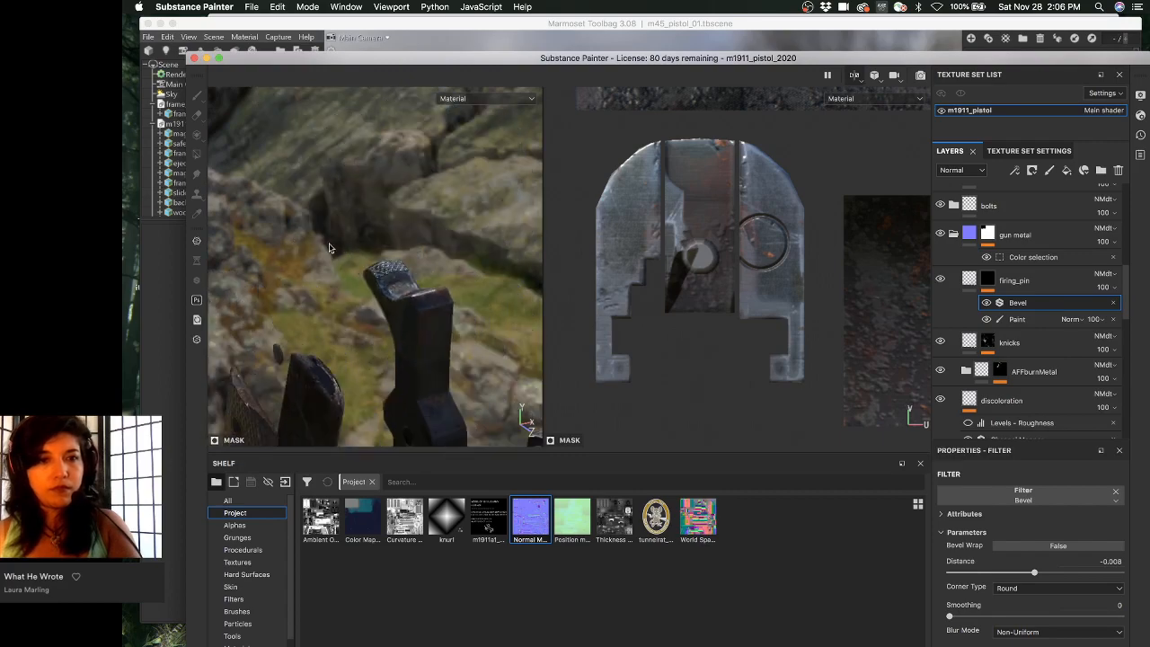
left_click_drag(328, 248, 441, 268, "alt")
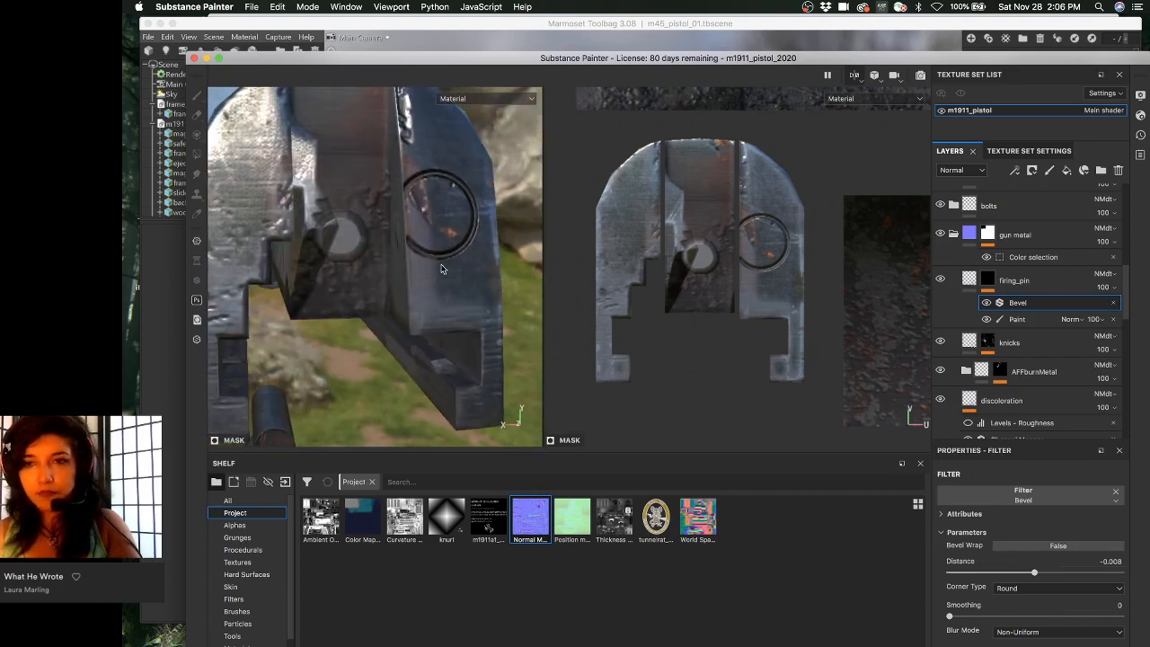
- In Texture Set Settings, set Normal mixing to Replace and remove the baked Normal mesh map
left_click(1023, 151)
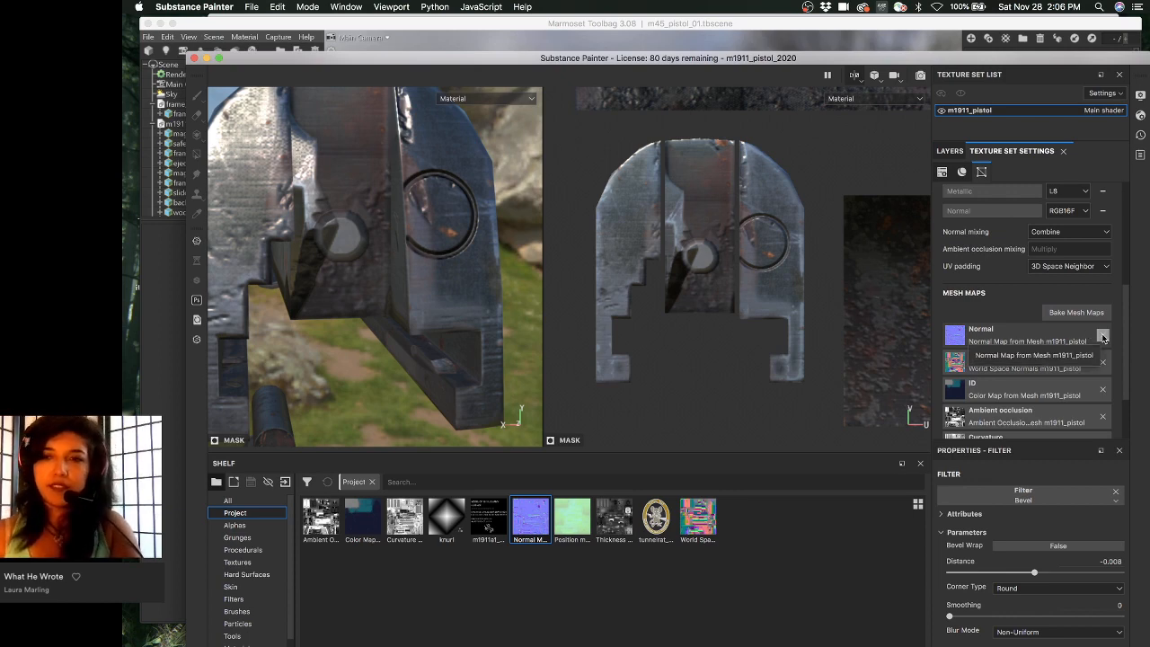
left_click(1073, 233)
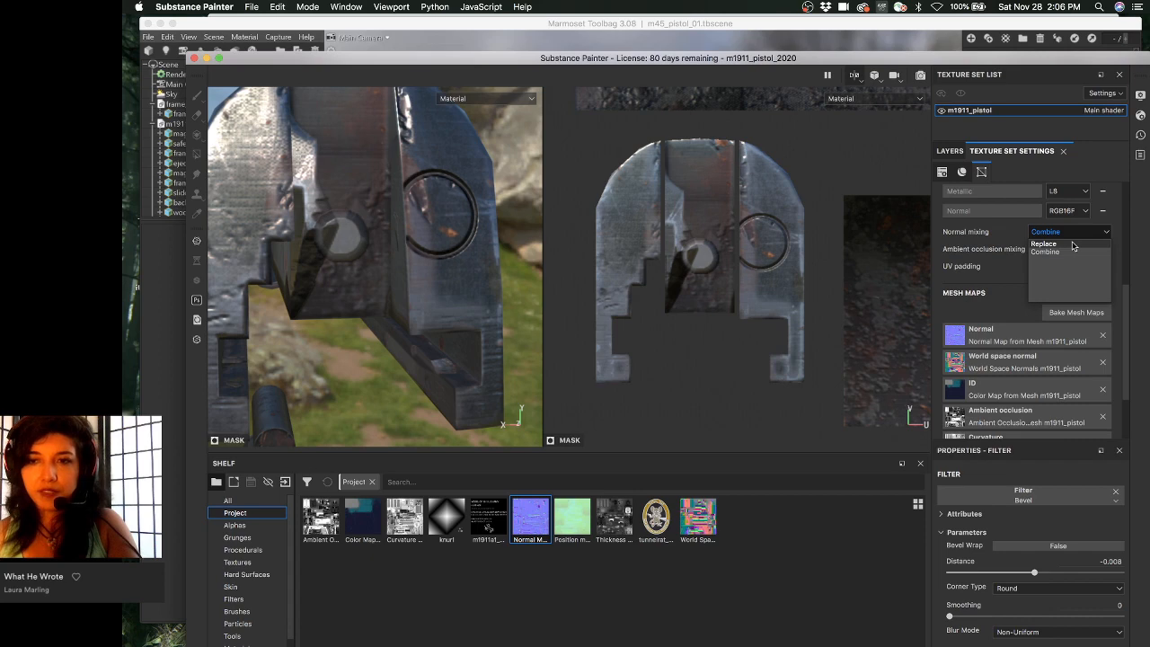
left_click(1072, 245)
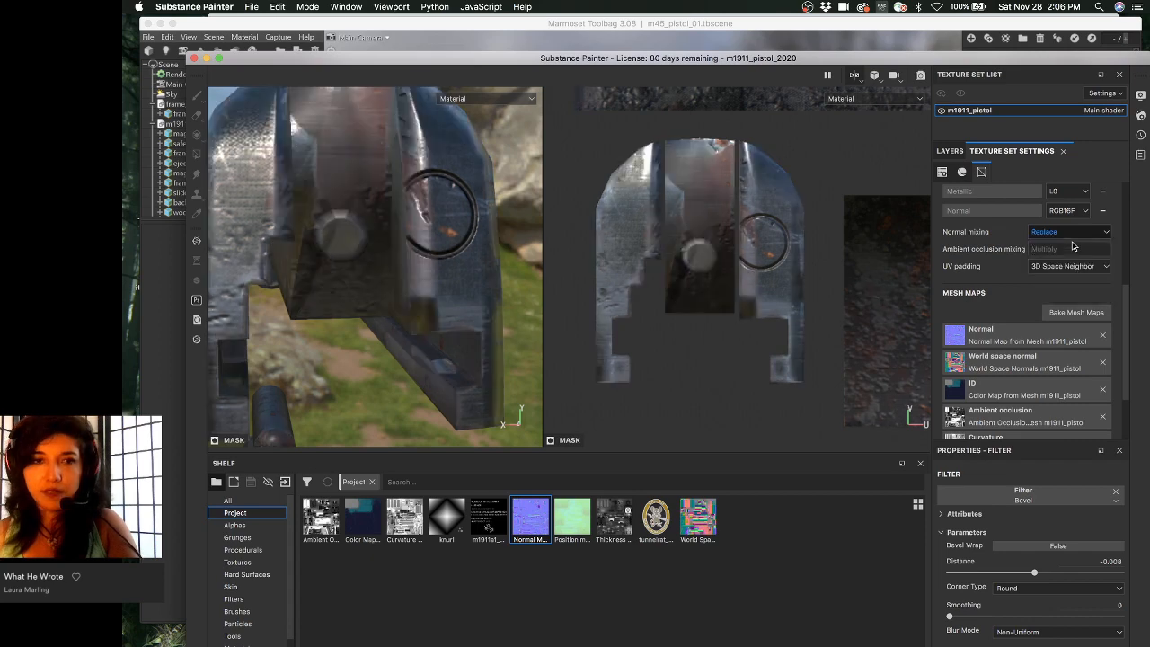
left_click(1102, 335)
left_click(952, 151)
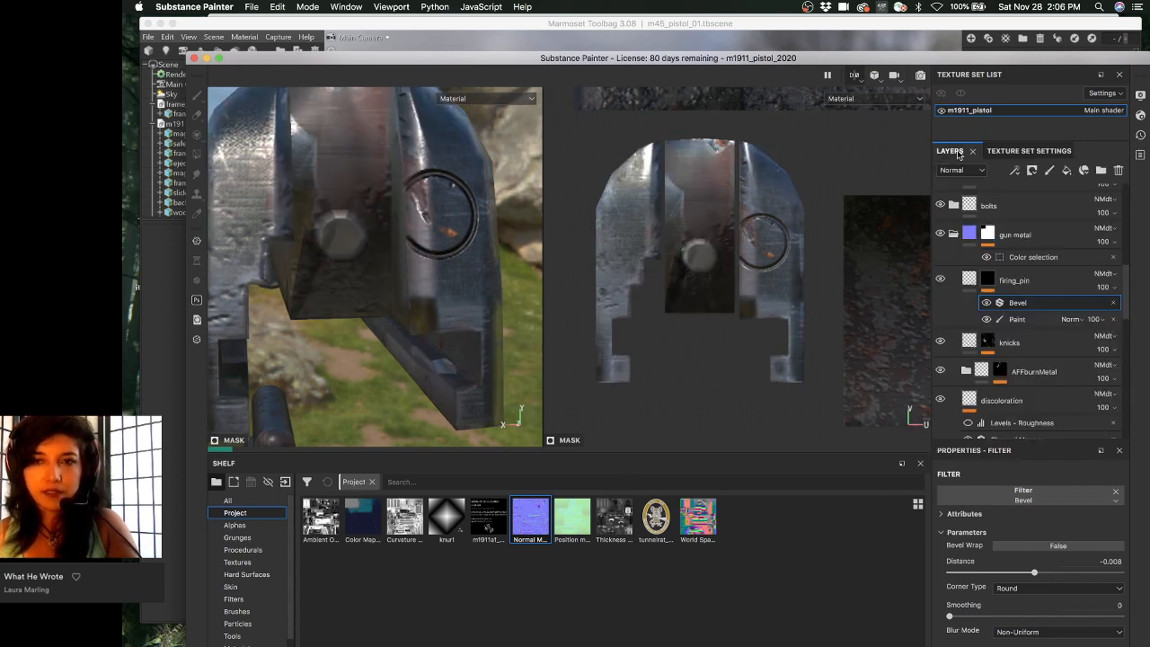
- Put the baked normal map into Fill layer 1's normal slot with Normal map combine blending
scroll(1020, 359, "down", 10)
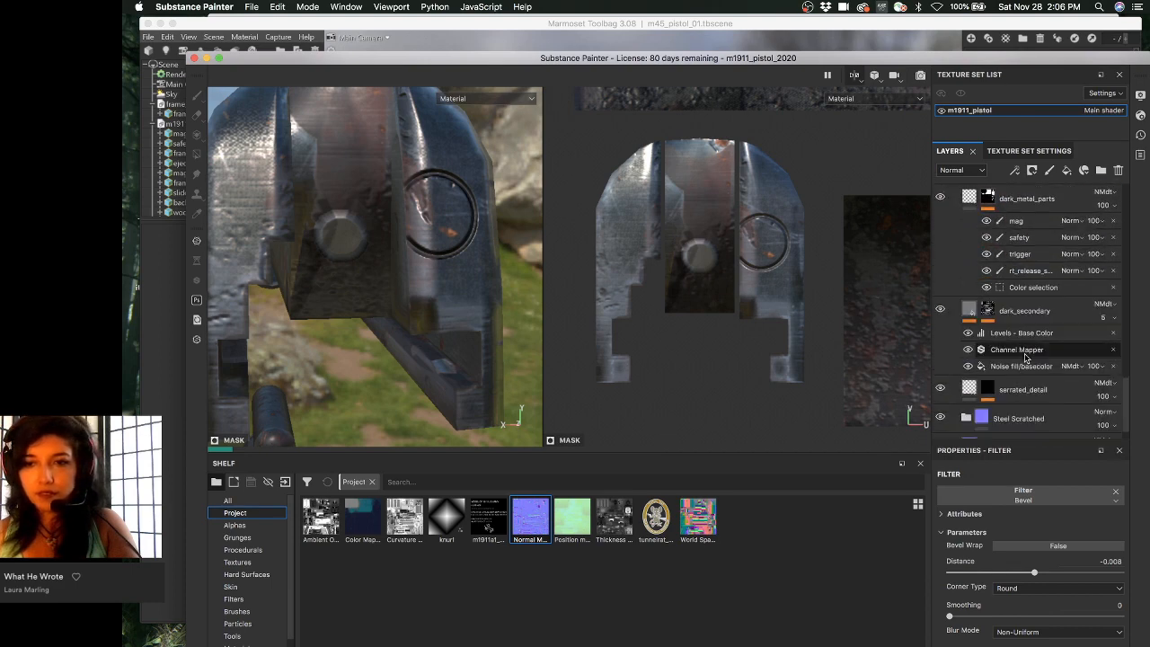
left_click(971, 422)
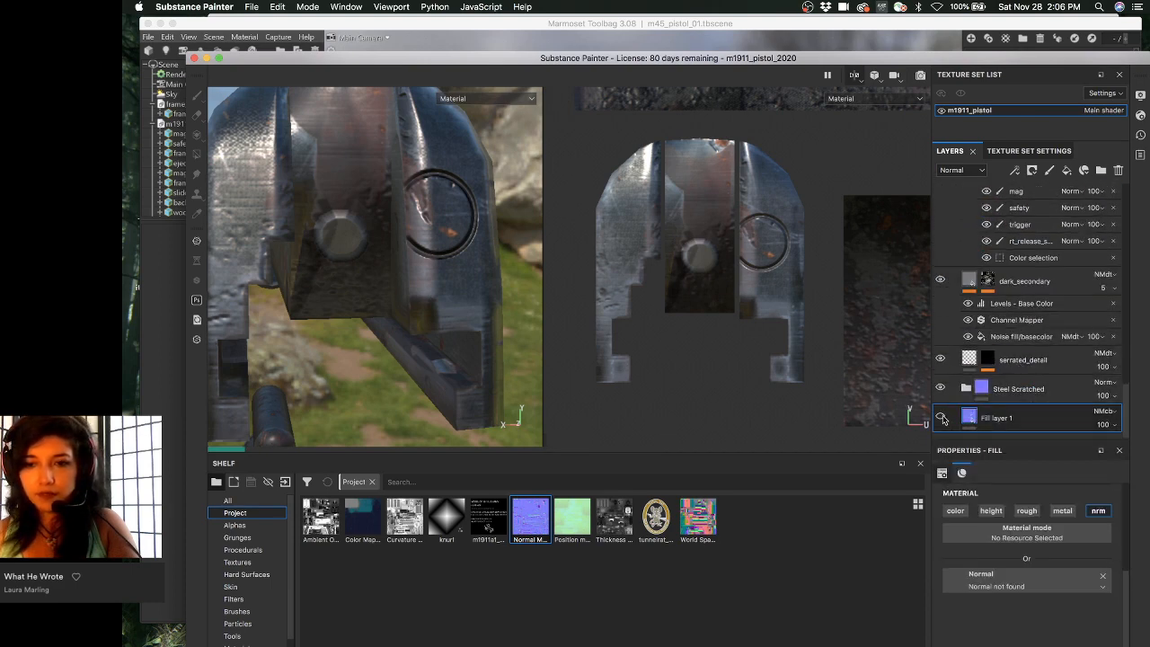
left_click_drag(530, 519, 1026, 581)
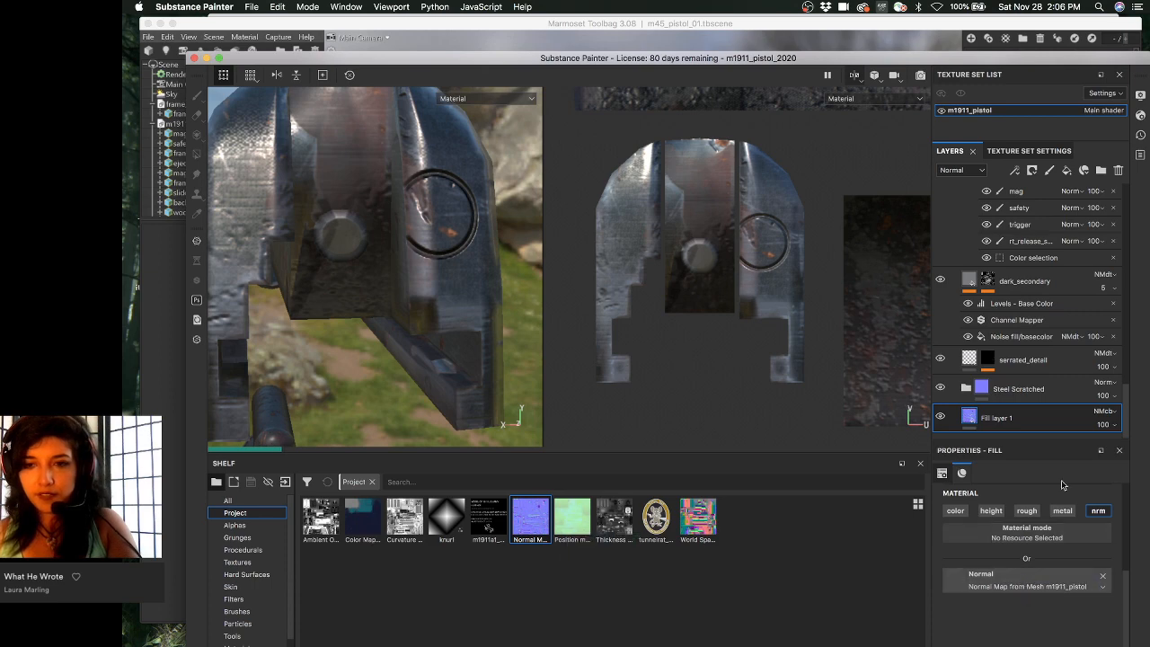
left_click(1104, 412)
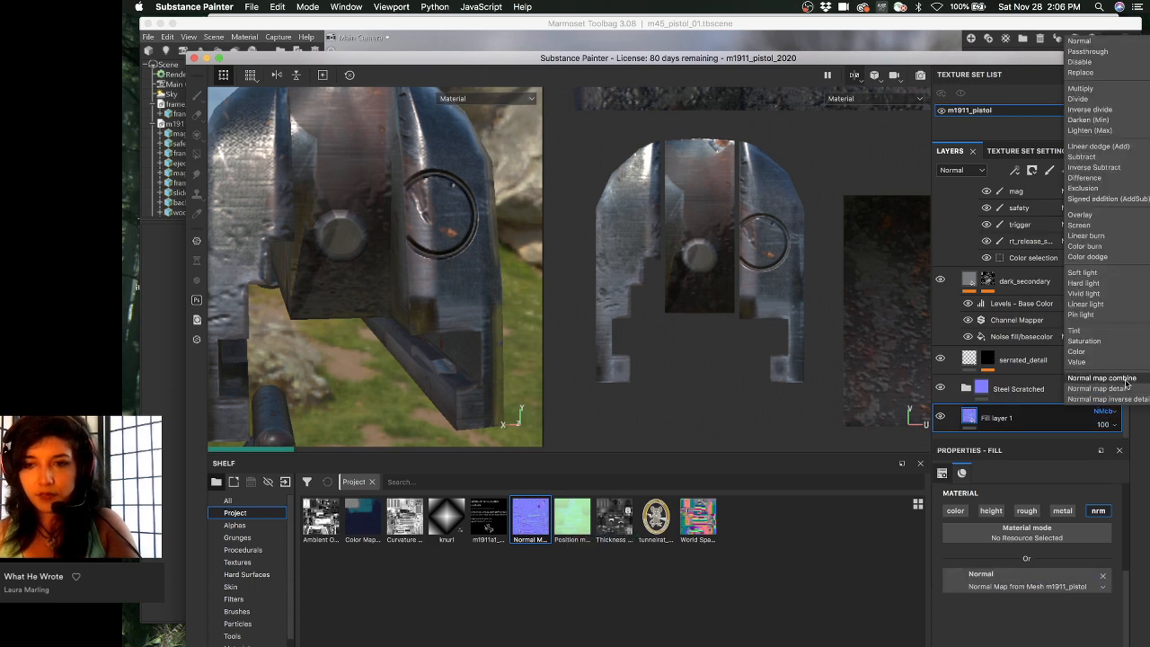
left_click(1129, 378)
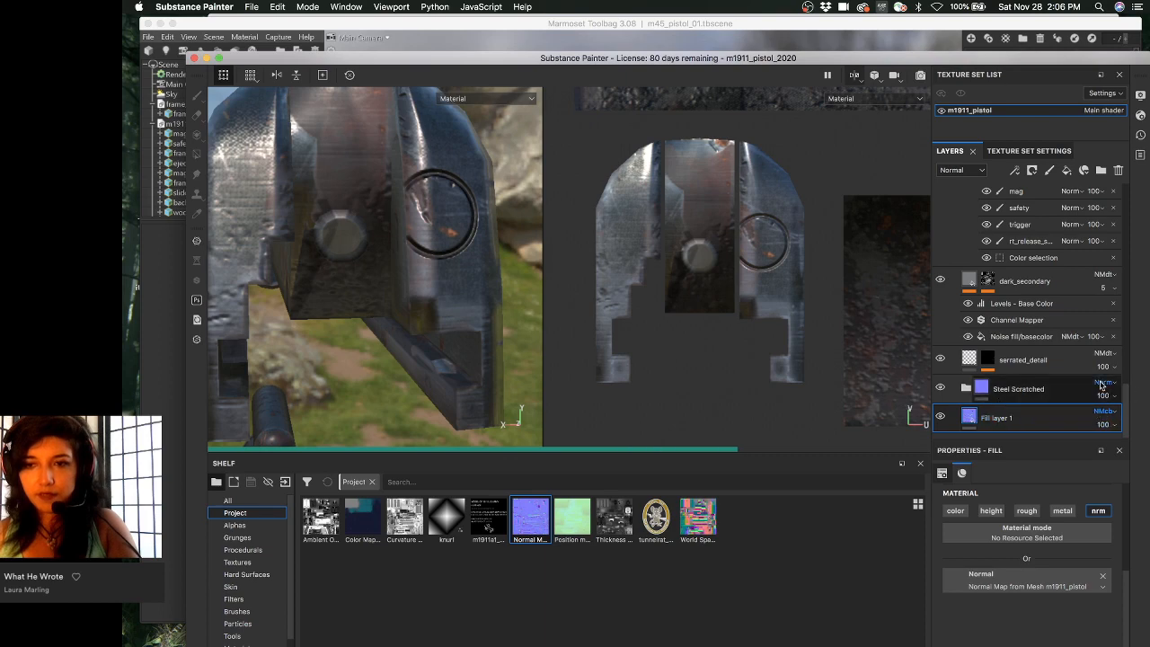
left_click(1102, 383)
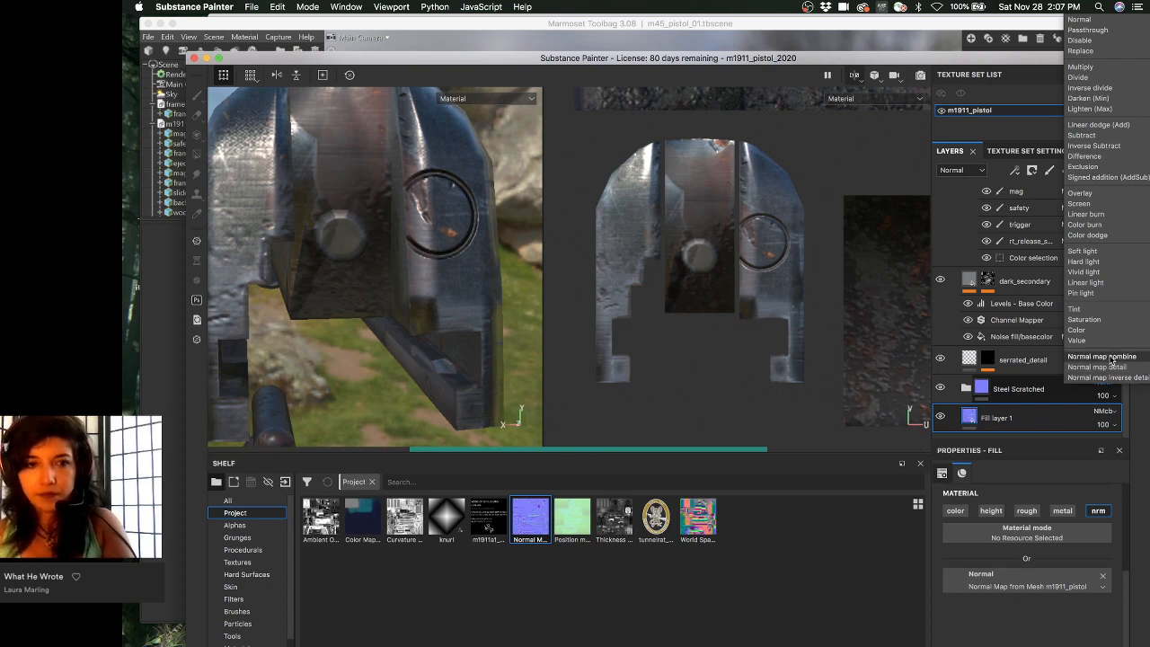
left_click(1066, 402)
scroll(1046, 397, "down", 10)
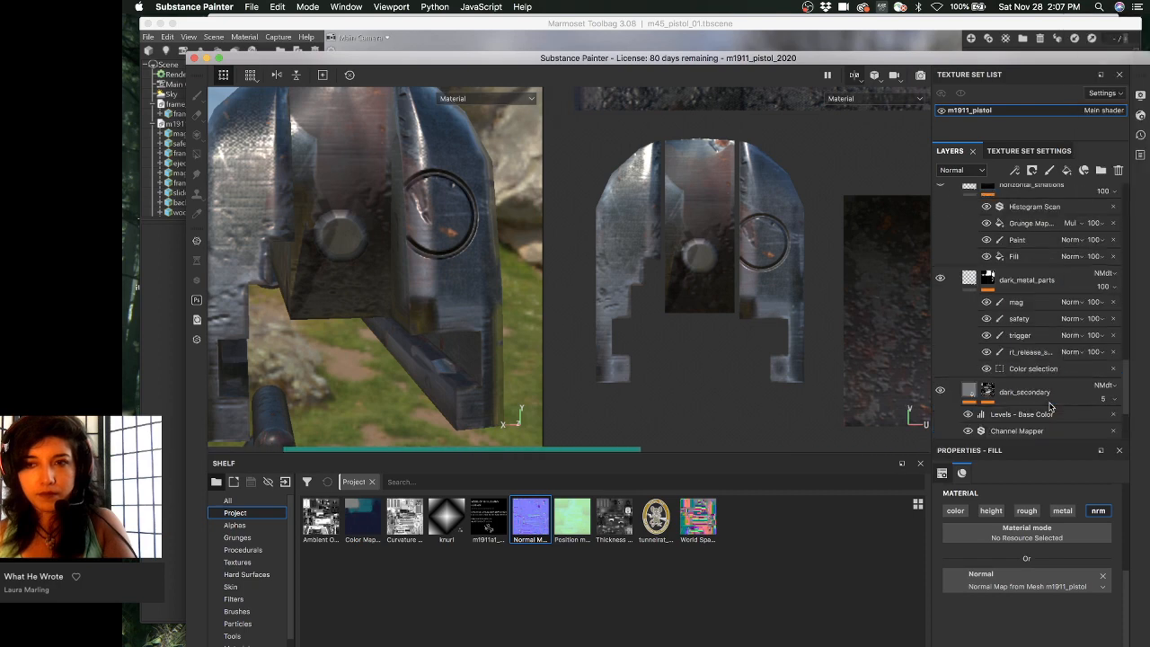
scroll(1047, 409, "up", 1)
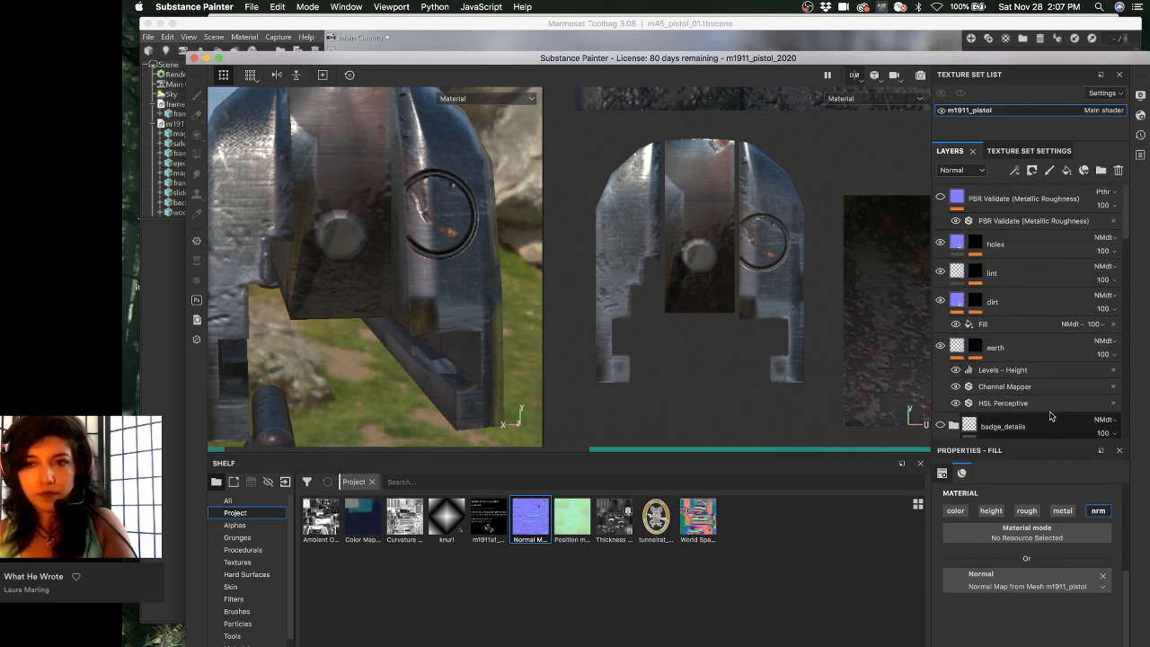
left_click(1027, 247)
left_click_drag(413, 305, 441, 337, "alt")
- Show the Normal+Height+Mesh channel and inspect the slide's holes and faces up close
key("c")
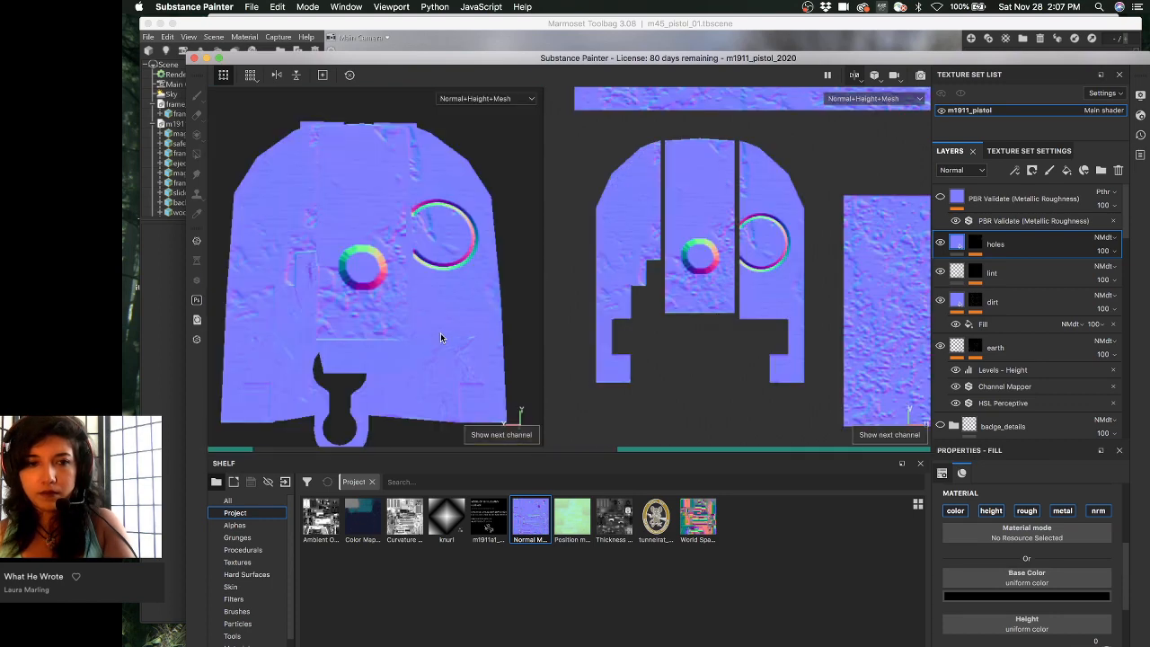
left_click_drag(452, 341, 385, 334, "alt")
middle_click_drag(385, 334, 369, 333, "alt")
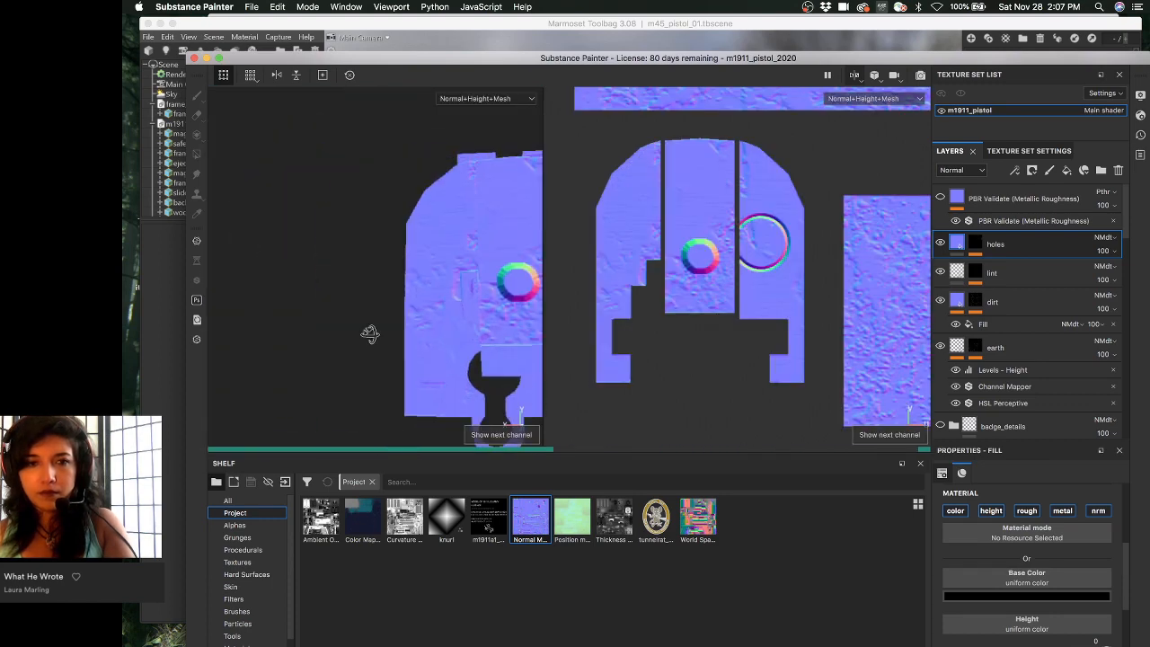
right_click_drag(369, 333, 408, 336, "alt")
left_click_drag(408, 336, 294, 328, "alt")
right_click_drag(294, 327, 339, 326, "alt")
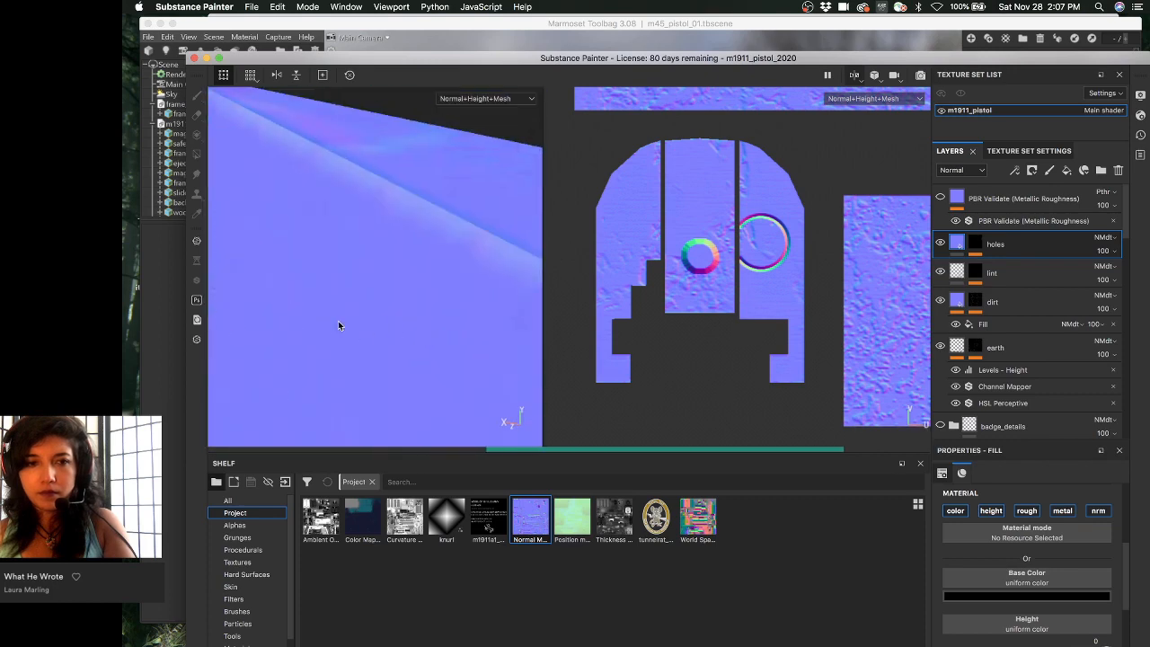
middle_click_drag(338, 326, 544, 315, "alt")
middle_click_drag(395, 317, 526, 318, "alt")
left_click_drag(526, 317, 449, 295, "alt")
right_click_drag(449, 295, 328, 295, "alt")
middle_click_drag(329, 296, 581, 268, "alt")
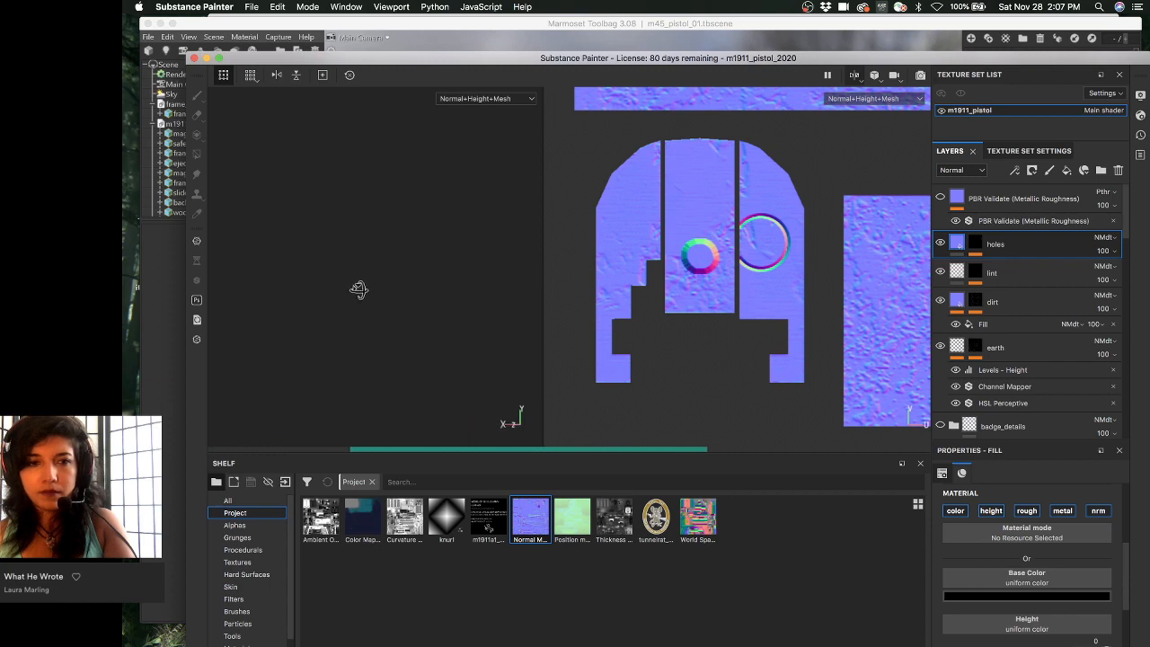
middle_click_drag(359, 290, 488, 278, "alt")
middle_click_drag(367, 267, 628, 233, "alt")
middle_click_drag(246, 313, 402, 257, "alt")
left_click_drag(403, 257, 443, 245, "alt")
- Return to the Material view and rotate the environment lighting around the pistol
key("m")
right_click_drag(443, 244, 529, 255, "shift")
left_click_drag(511, 259, 488, 262, "alt")
scroll(1042, 339, "down", 4)
scroll(1038, 342, "down", 10)
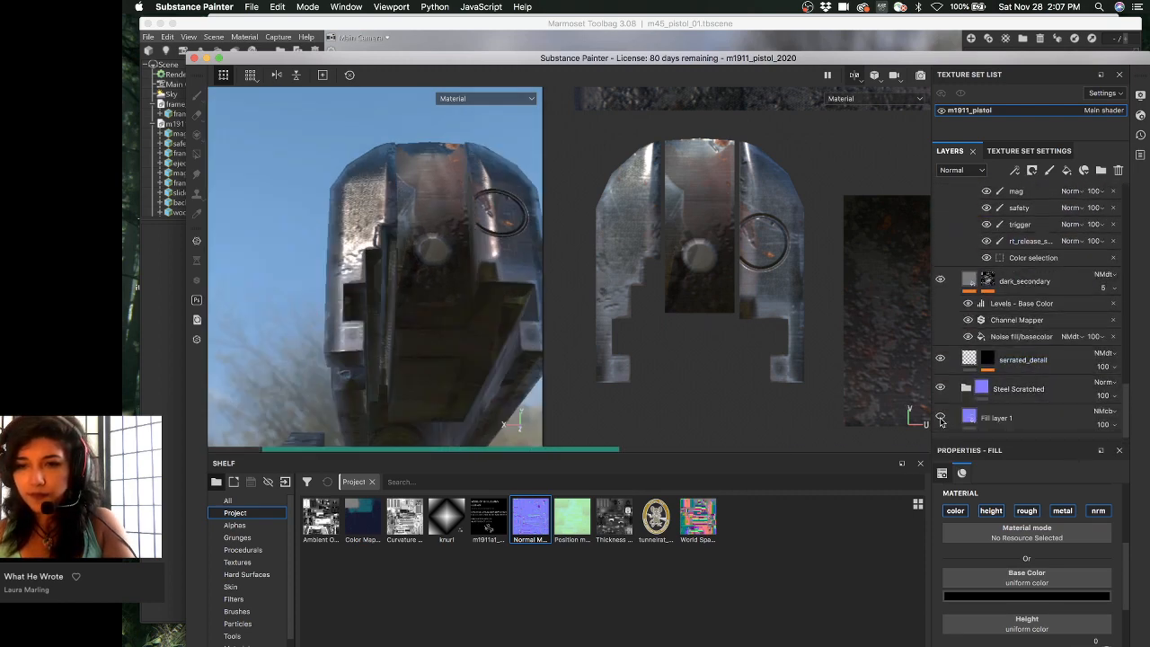
- Switch the texture set's Normal mixing to Combine
scroll(1024, 365, "up", 6)
scroll(1029, 362, "up", 3)
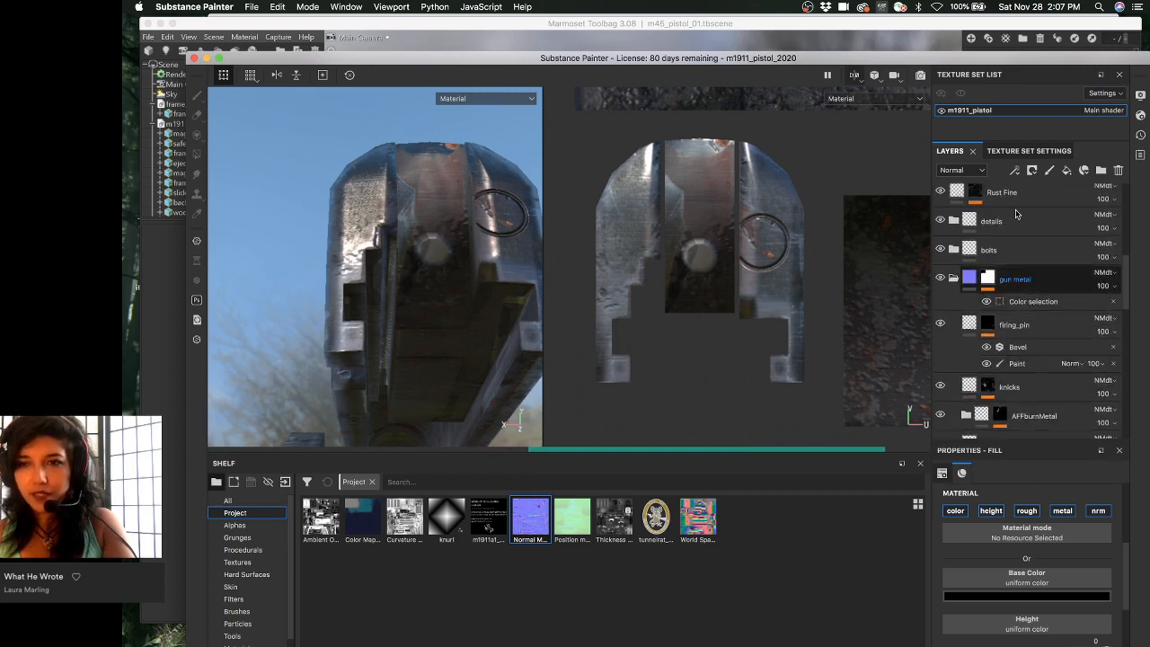
left_click(1033, 150)
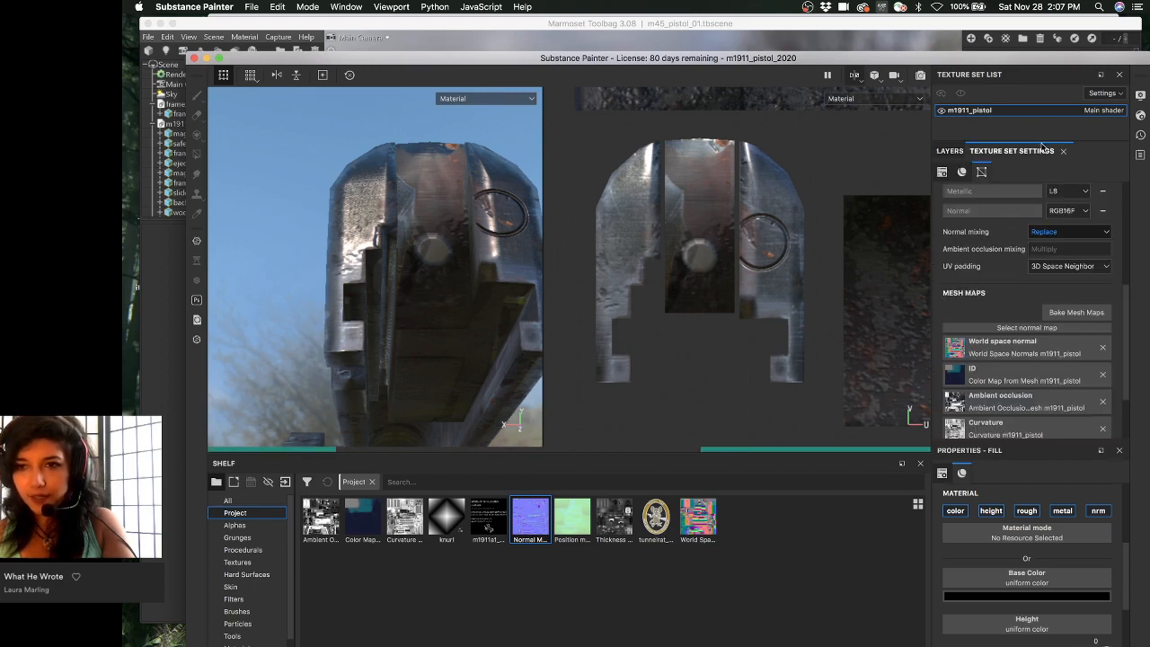
left_click(1063, 235)
left_click(1051, 258)
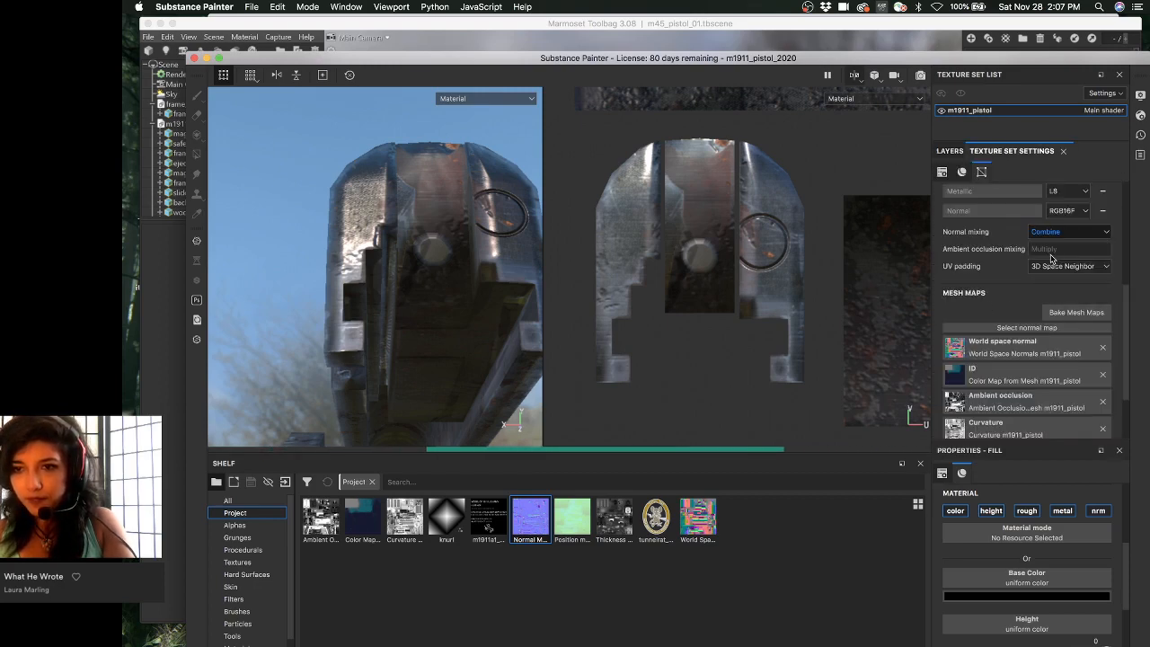
left_click_drag(491, 249, 404, 289, "alt")
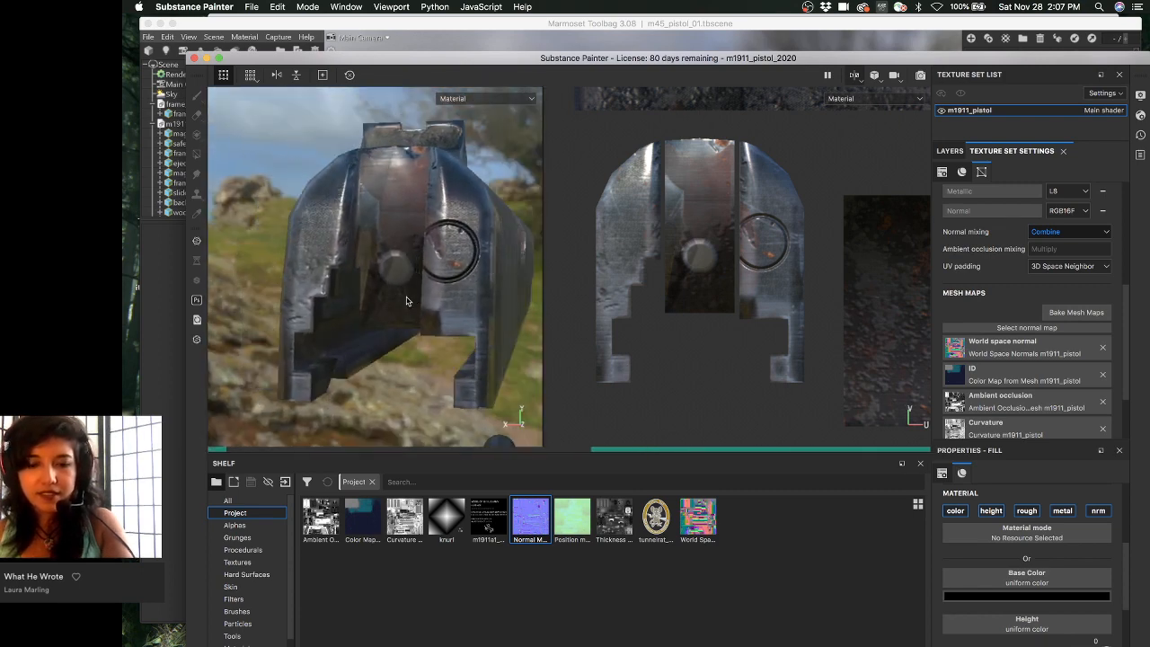
left_click_drag(473, 307, 444, 288, "alt")
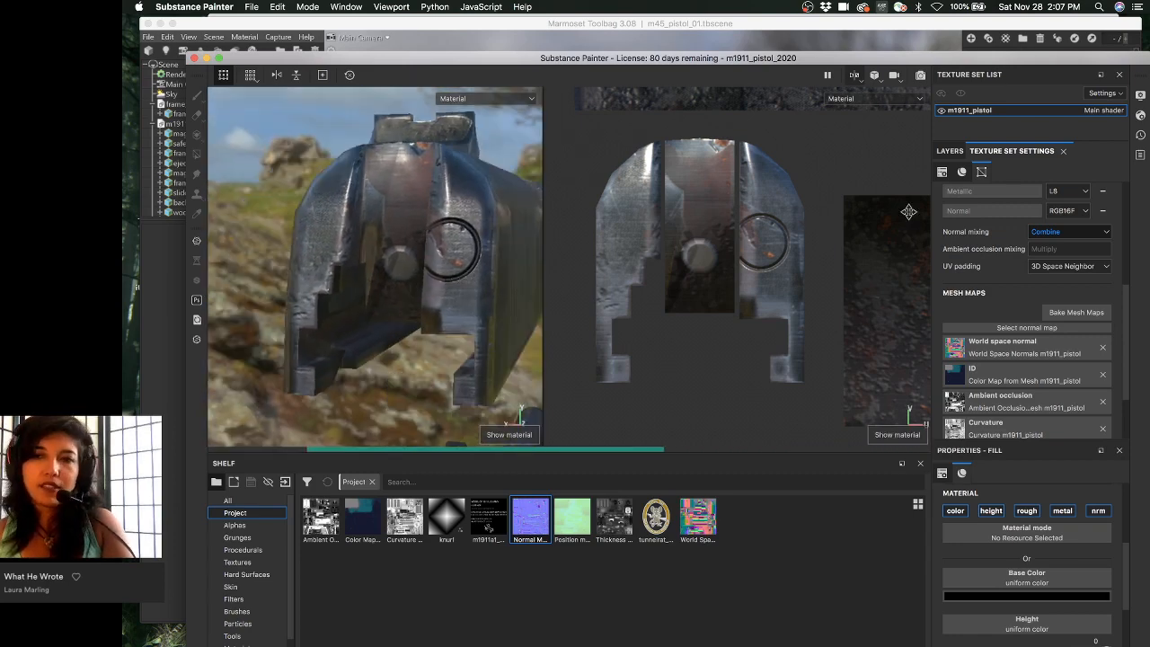
- Assign the shelf Normal Map to the texture set's normal mesh map slot
left_click(949, 150)
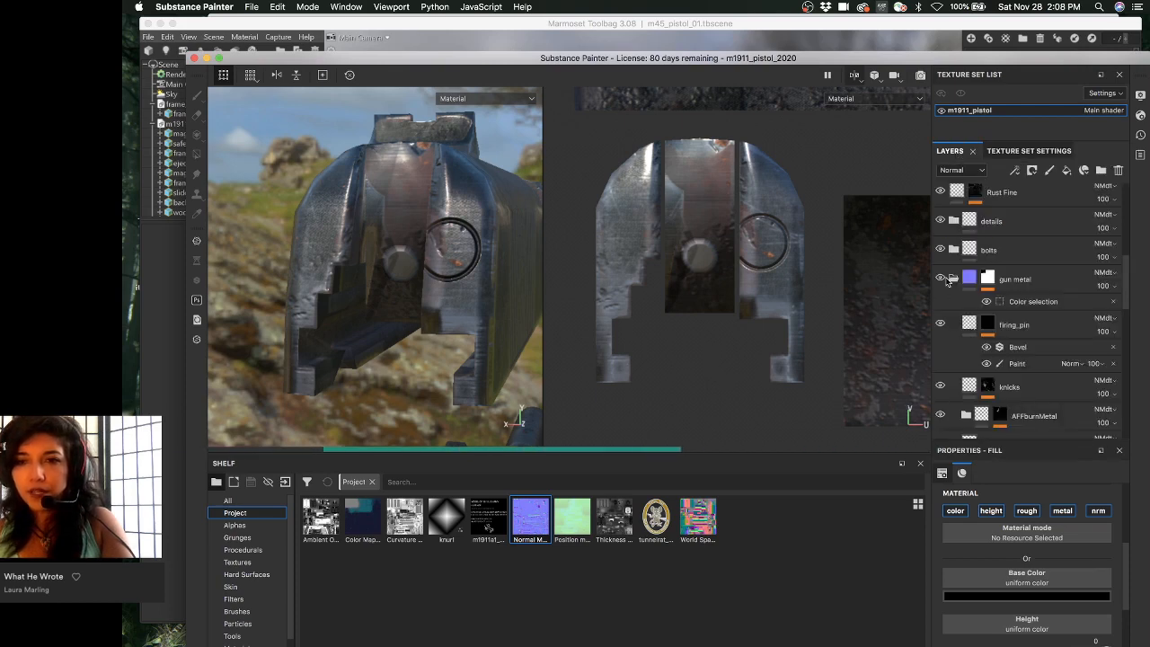
scroll(1044, 378, "up", 4)
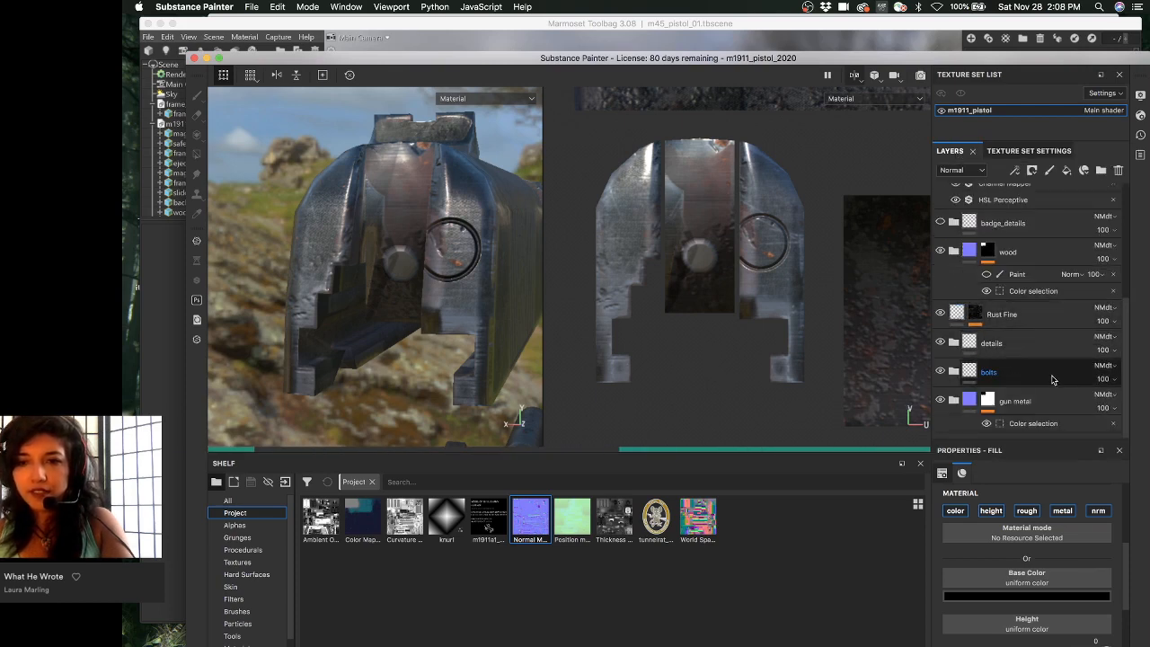
scroll(1053, 378, "up", 5)
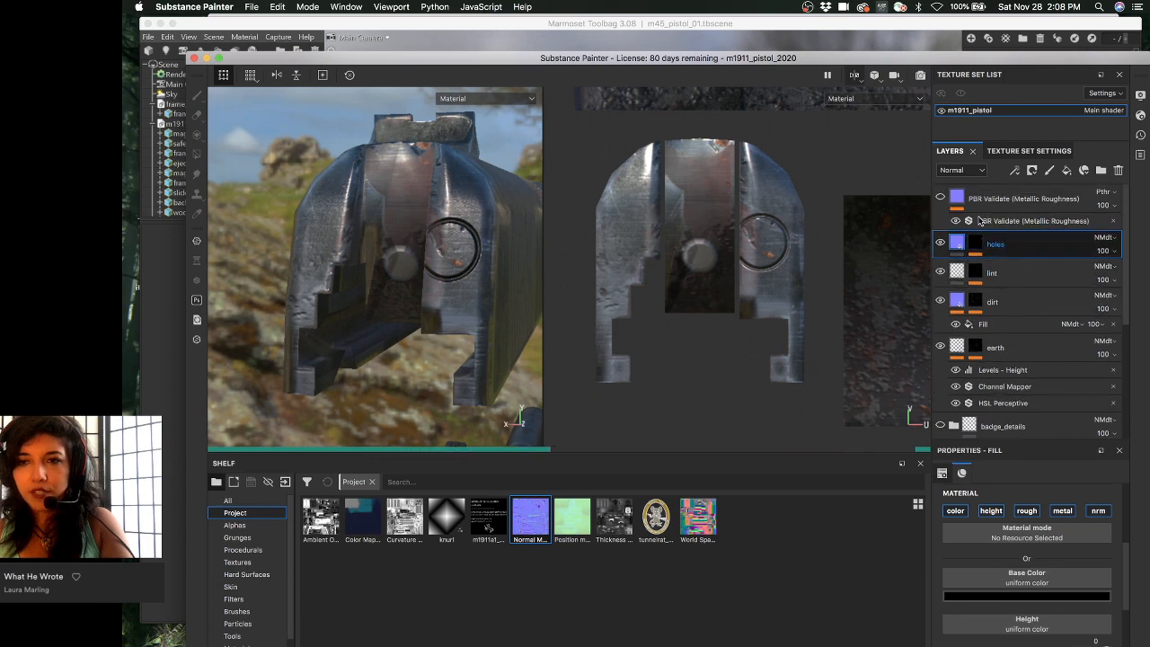
left_click(1024, 150)
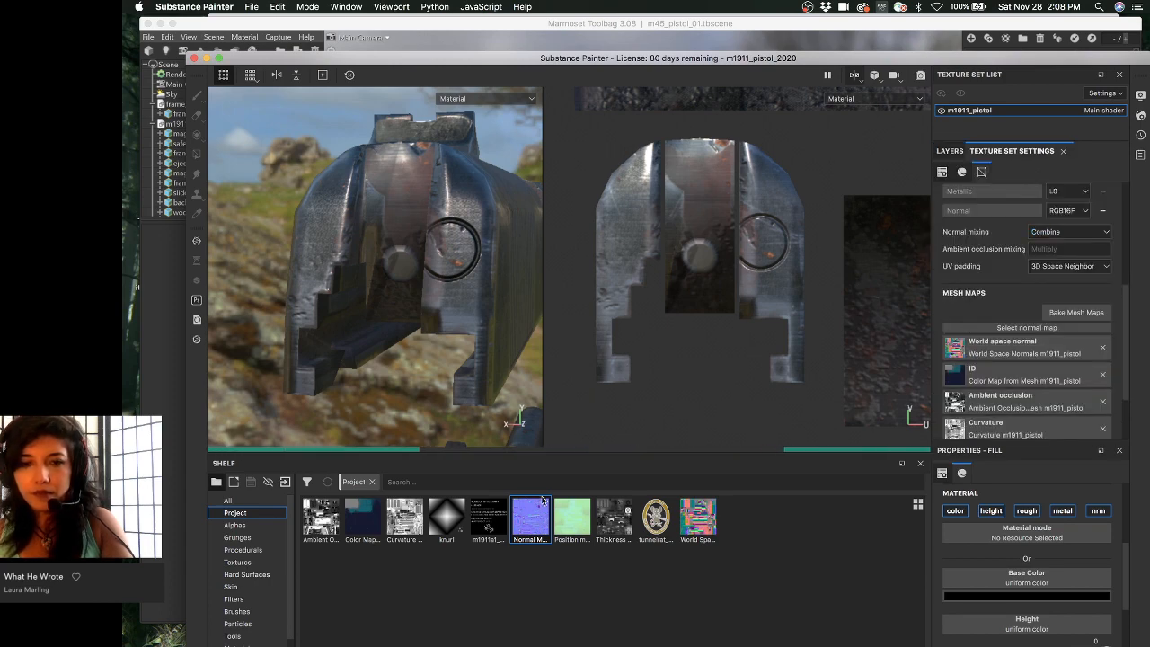
left_click_drag(530, 517, 954, 334)
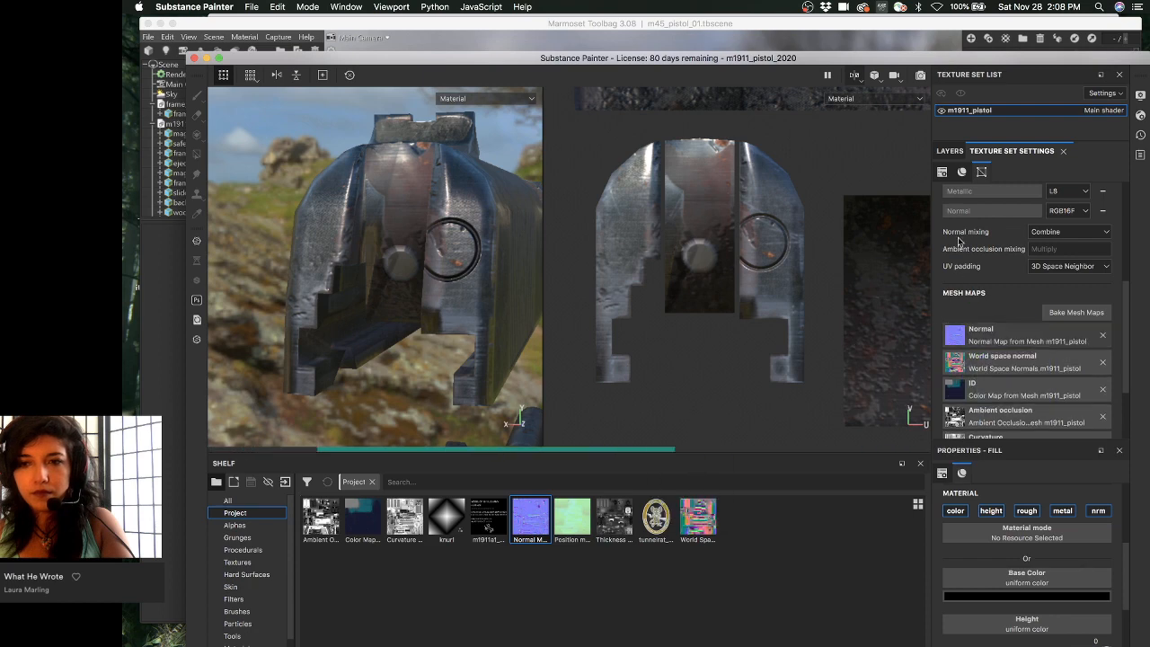
left_click(949, 151)
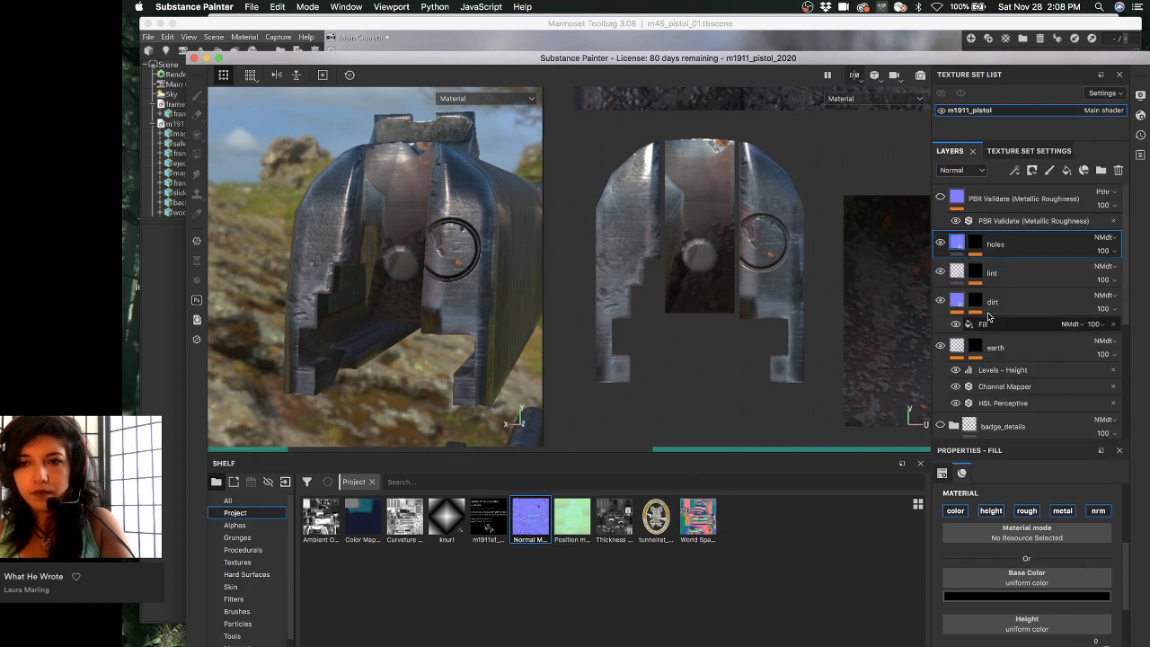
- Redo the normal map assignment from the undo history, then undo the last change
left_click(1019, 377)
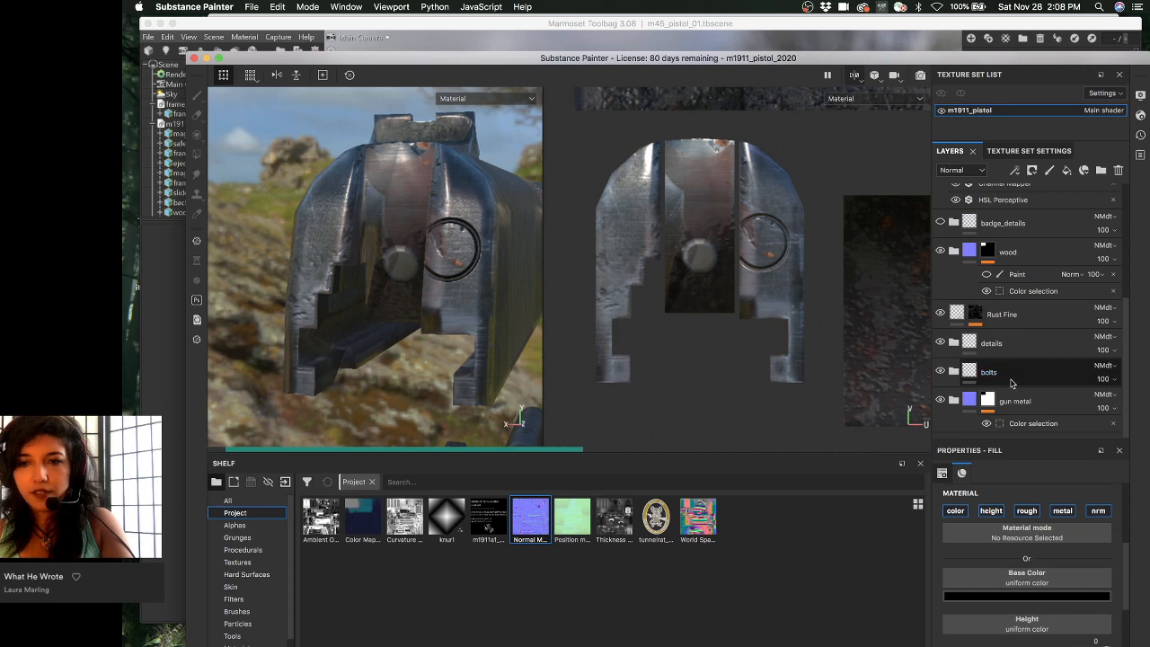
scroll(1014, 386, "up", 5)
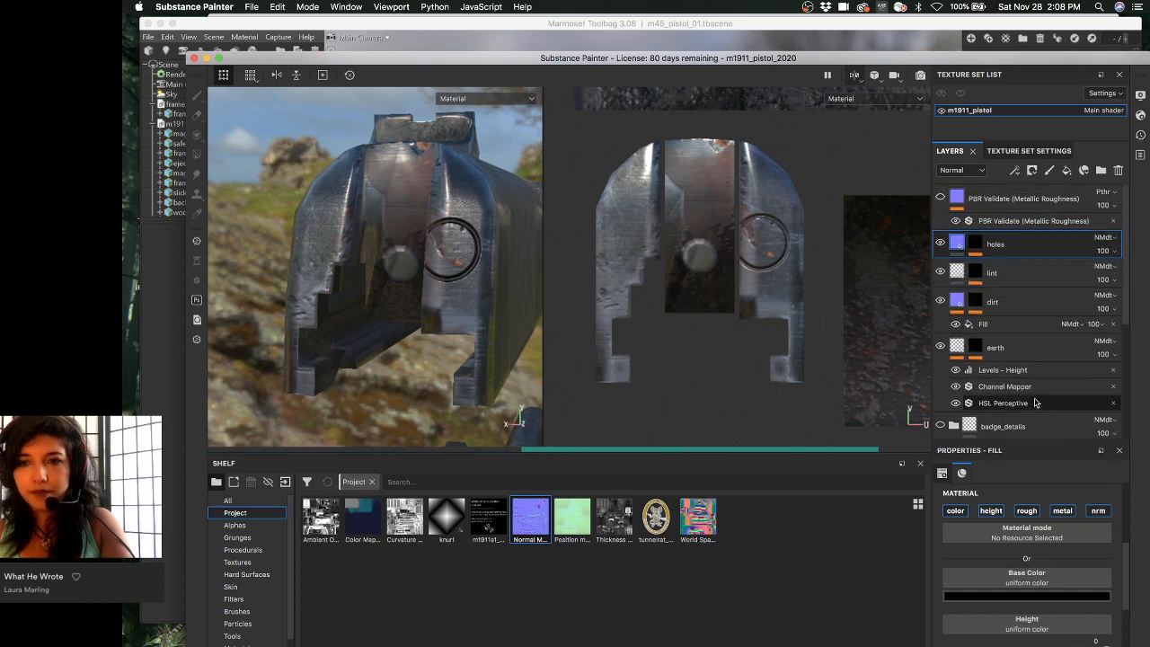
scroll(1035, 403, "down", 5)
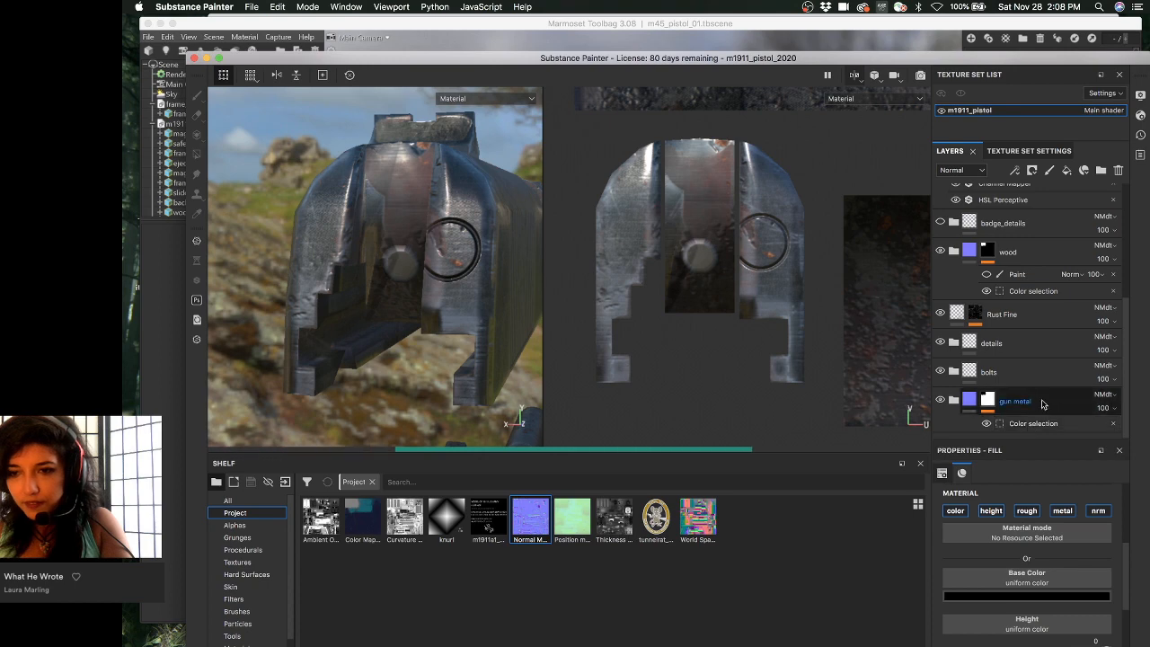
scroll(1033, 413, "down", 5)
scroll(1037, 398, "down", 8)
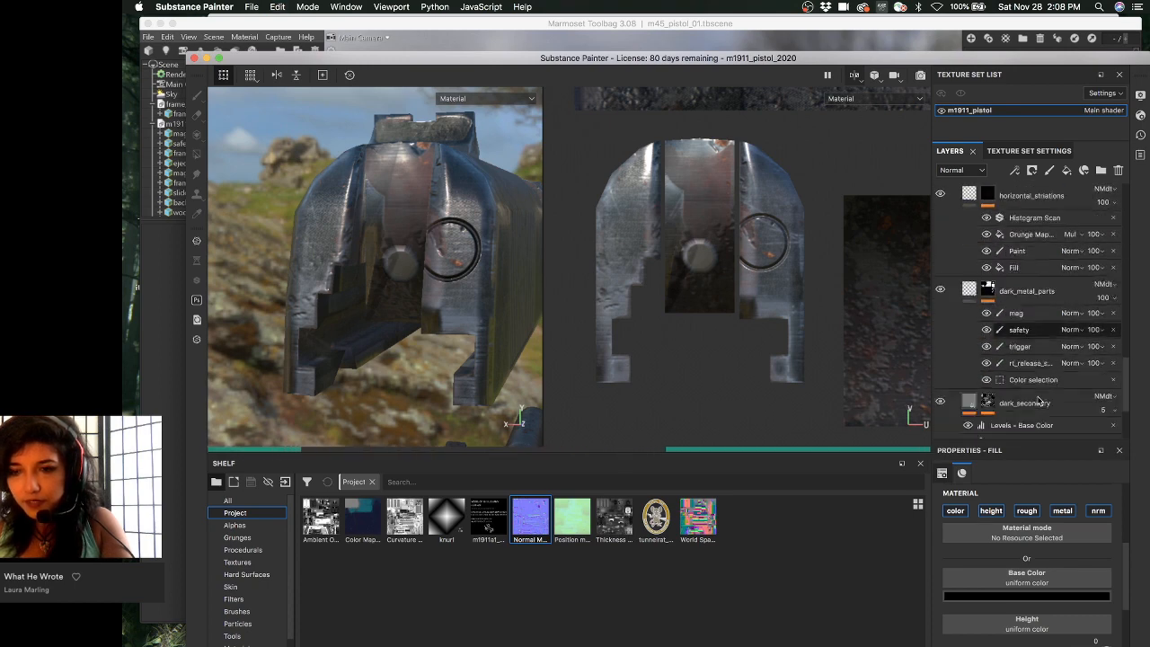
left_click(277, 6)
left_click(285, 34)
left_click(280, 6)
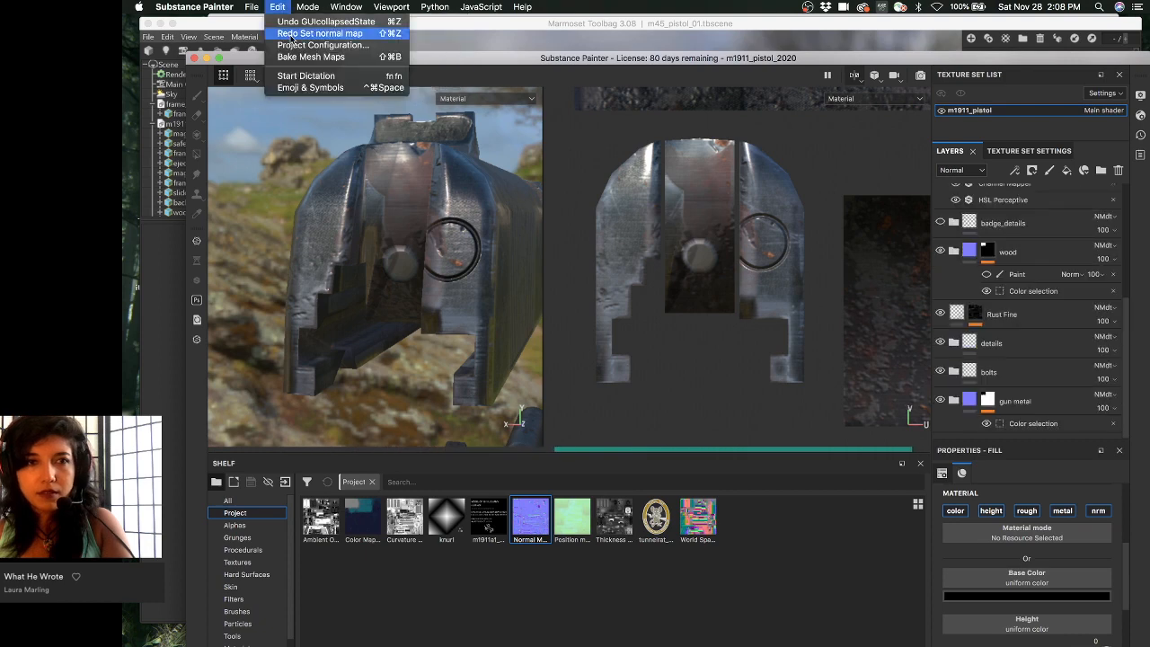
left_click(287, 33)
left_click(287, 7)
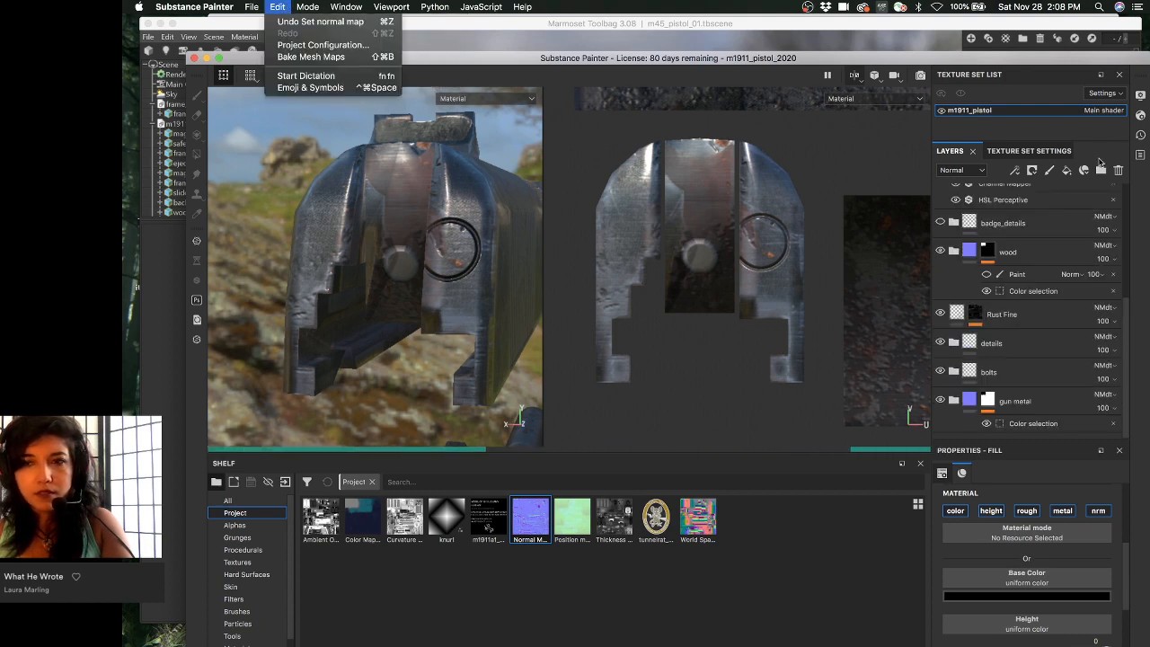
left_click(1046, 275)
key("super+z")
key("super+z")
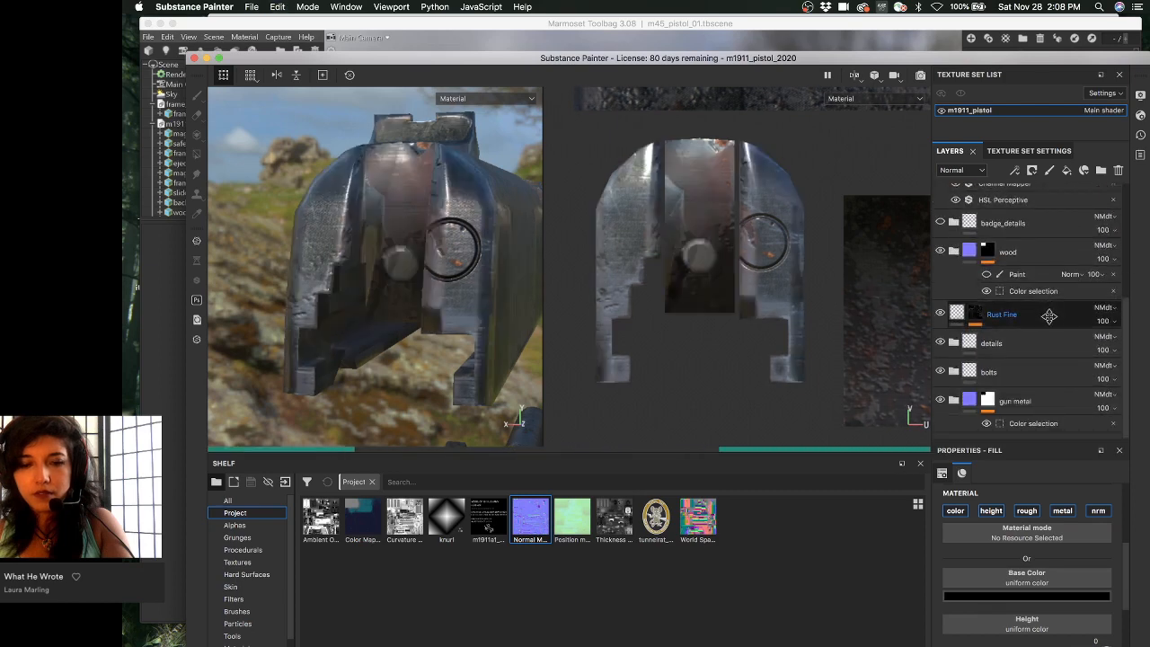
- Drop the mesh normal map into Fill layer 1 and collapse the gun metal folder
left_click(1028, 342)
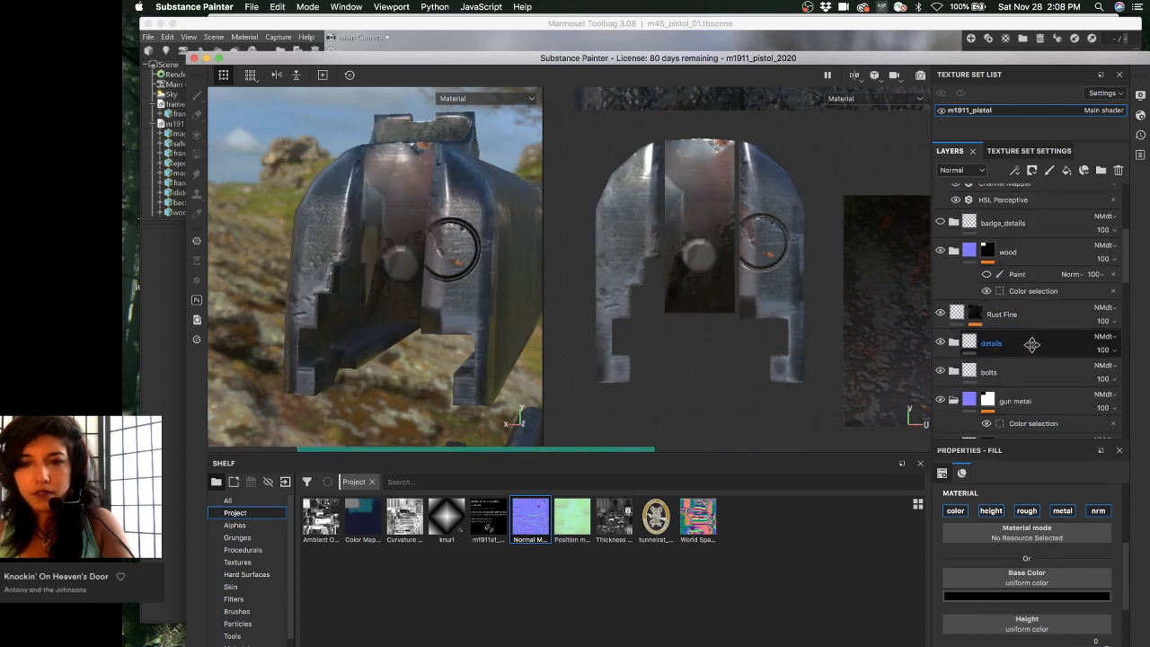
scroll(1028, 336, "down", 3)
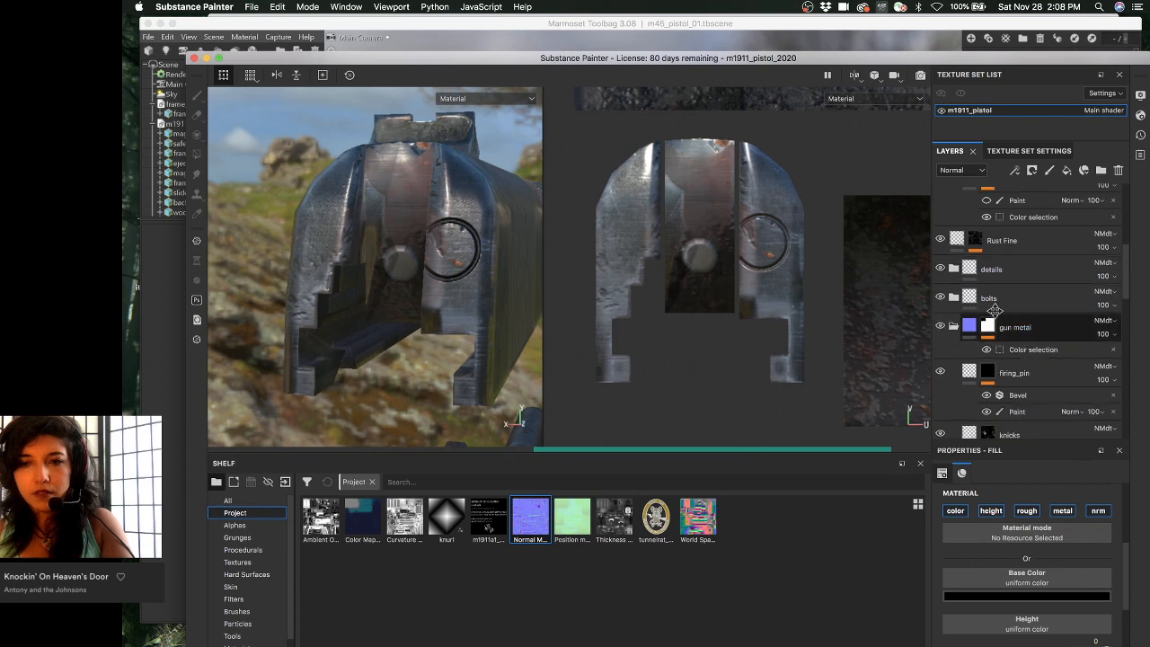
scroll(1019, 324, "up", 3)
scroll(1015, 316, "down", 4)
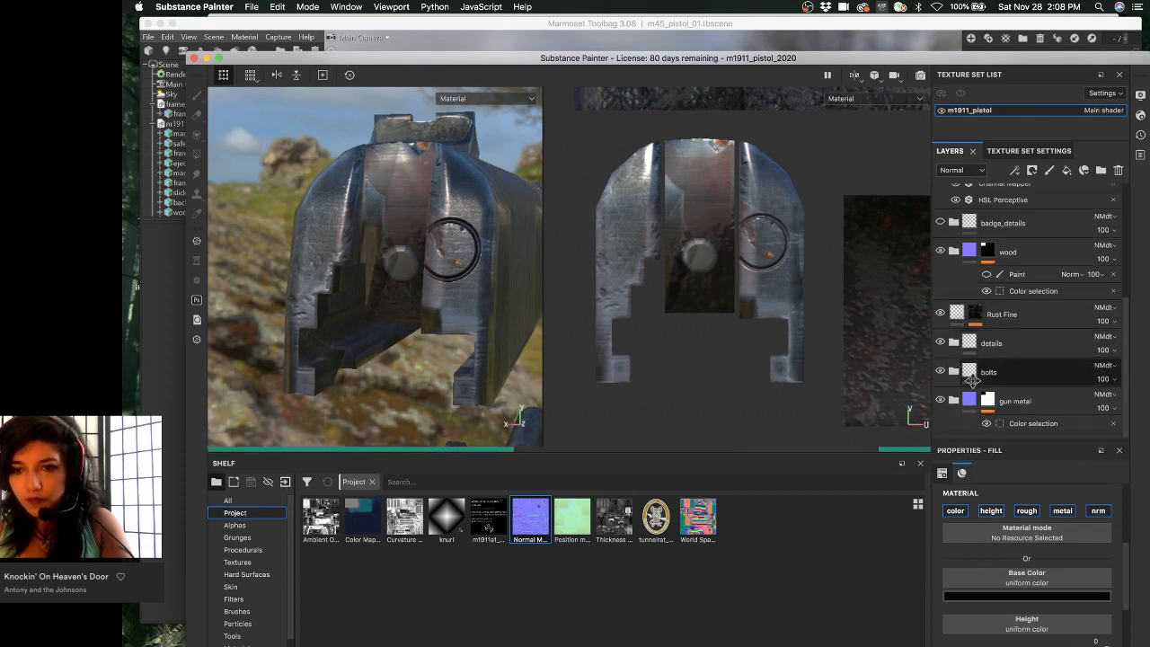
left_click(1036, 332)
scroll(1033, 341, "down", 10)
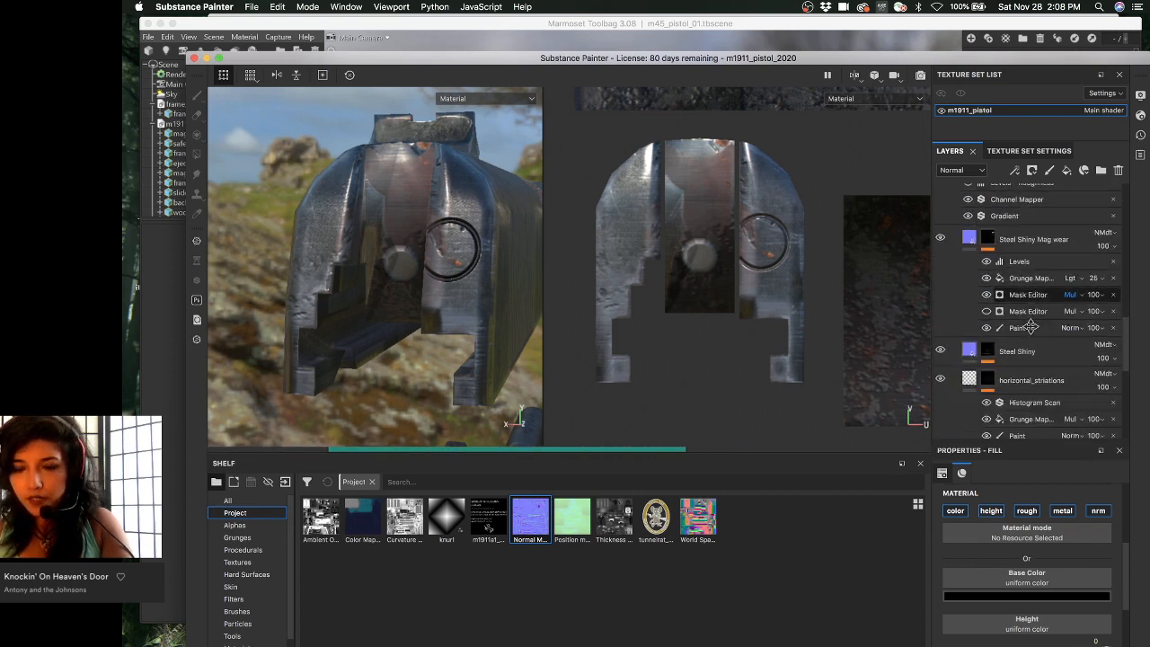
left_click_drag(1003, 411, 1007, 435)
scroll(1014, 422, "up", 6)
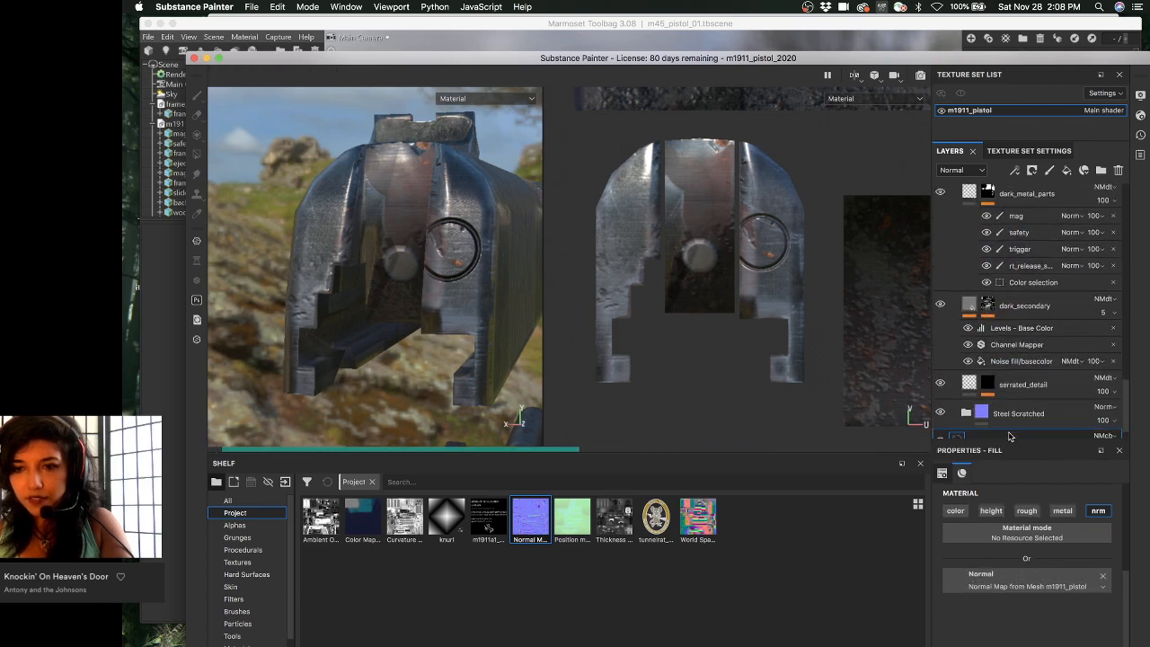
scroll(1024, 395, "up", 5)
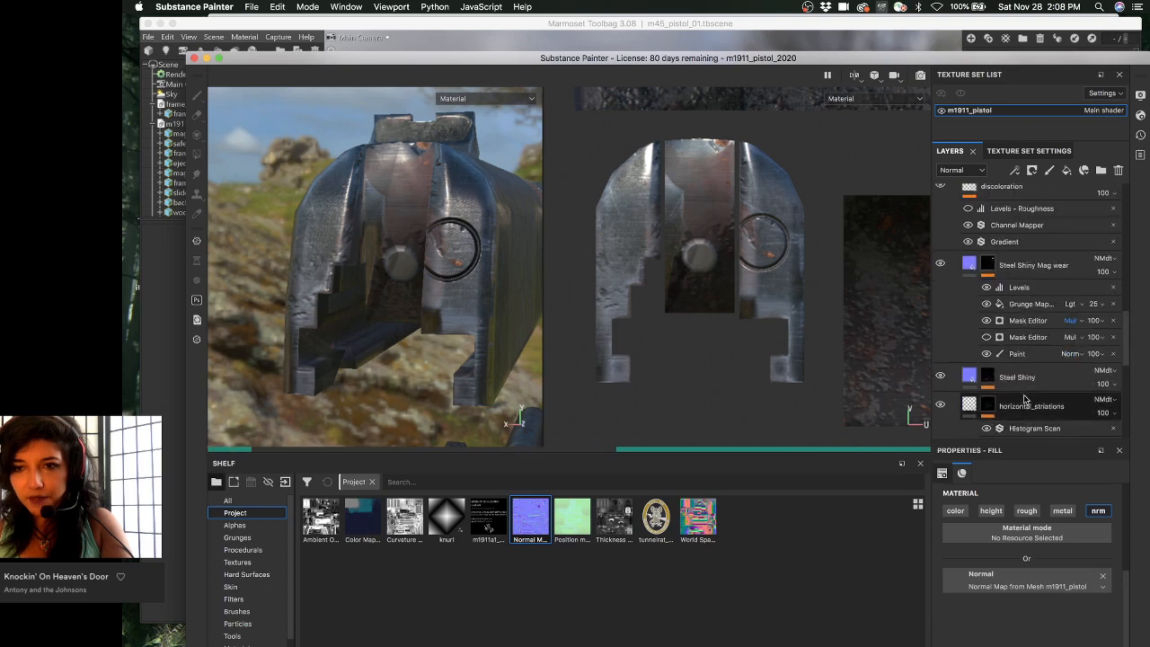
left_click(953, 242)
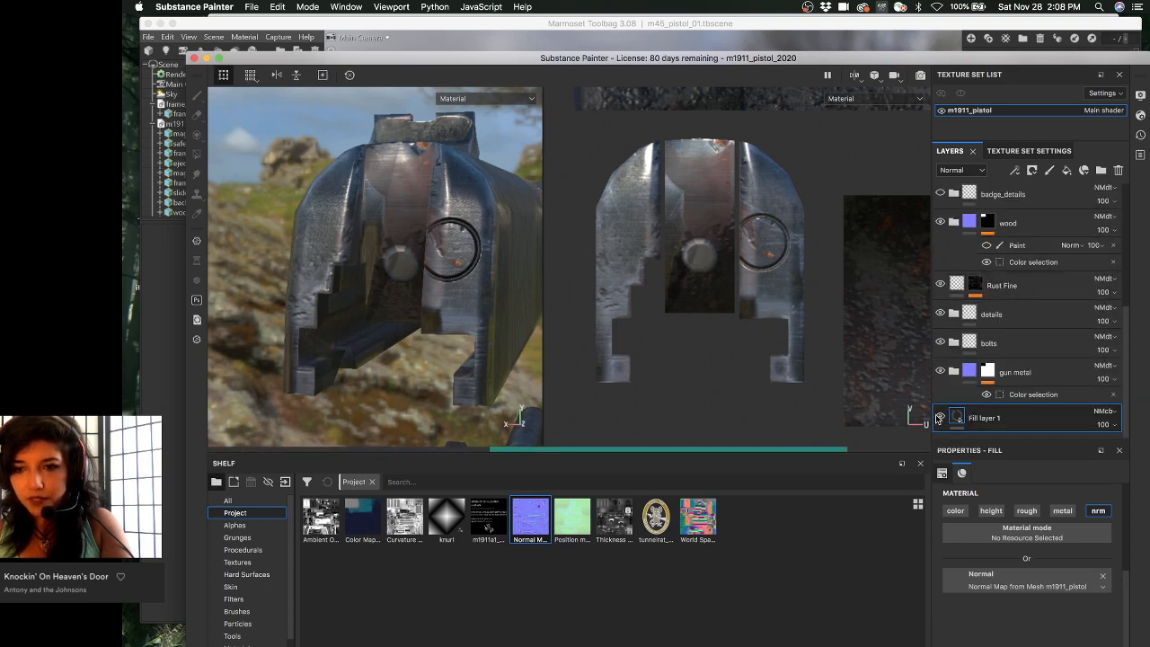
left_click_drag(415, 272, 476, 267, "alt")
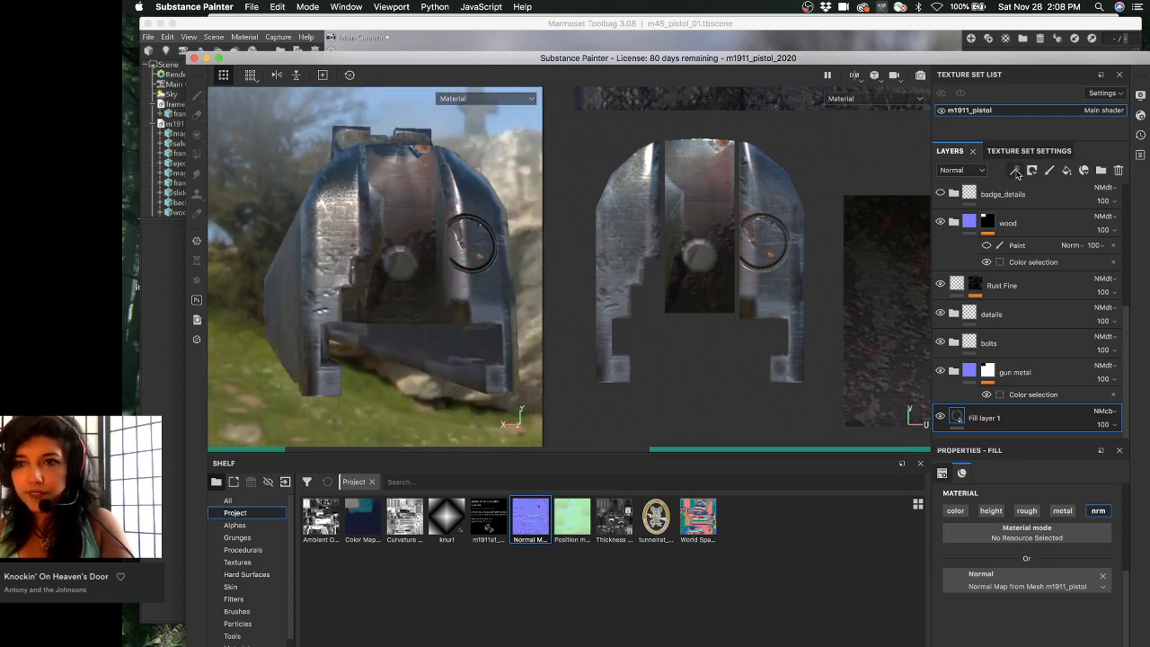
- Set the m1911_pistol texture set's Normal mixing to Combine
left_click(1028, 150)
scroll(1040, 317, "down", 10)
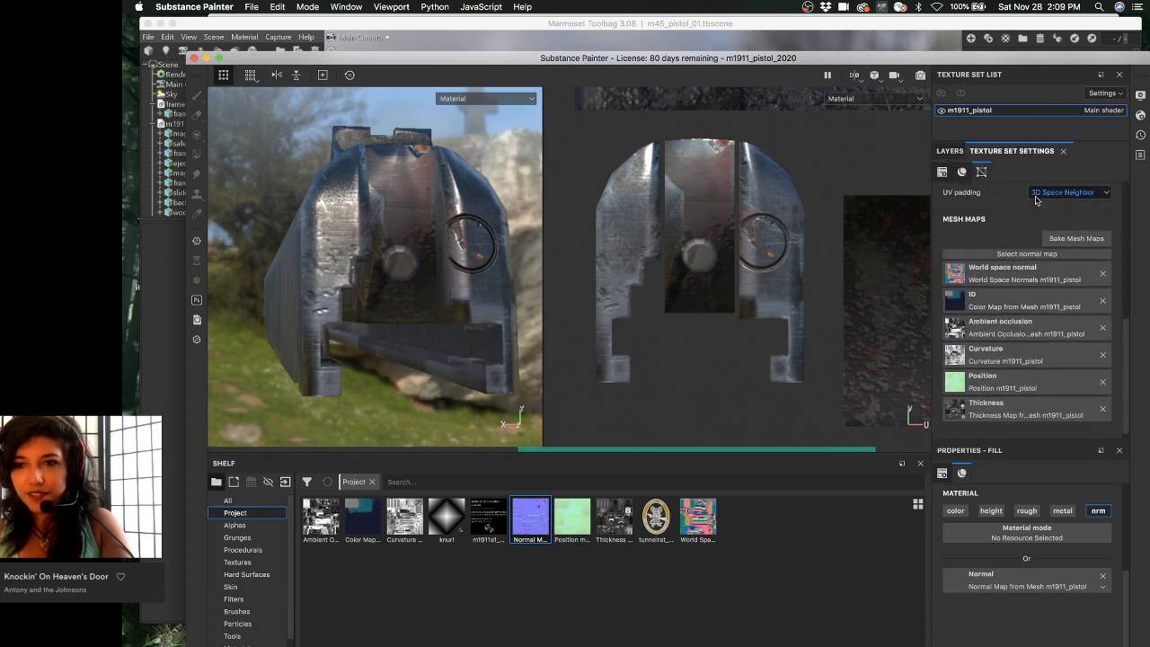
scroll(1058, 301, "up", 3)
left_click(1061, 269)
left_click(1060, 287)
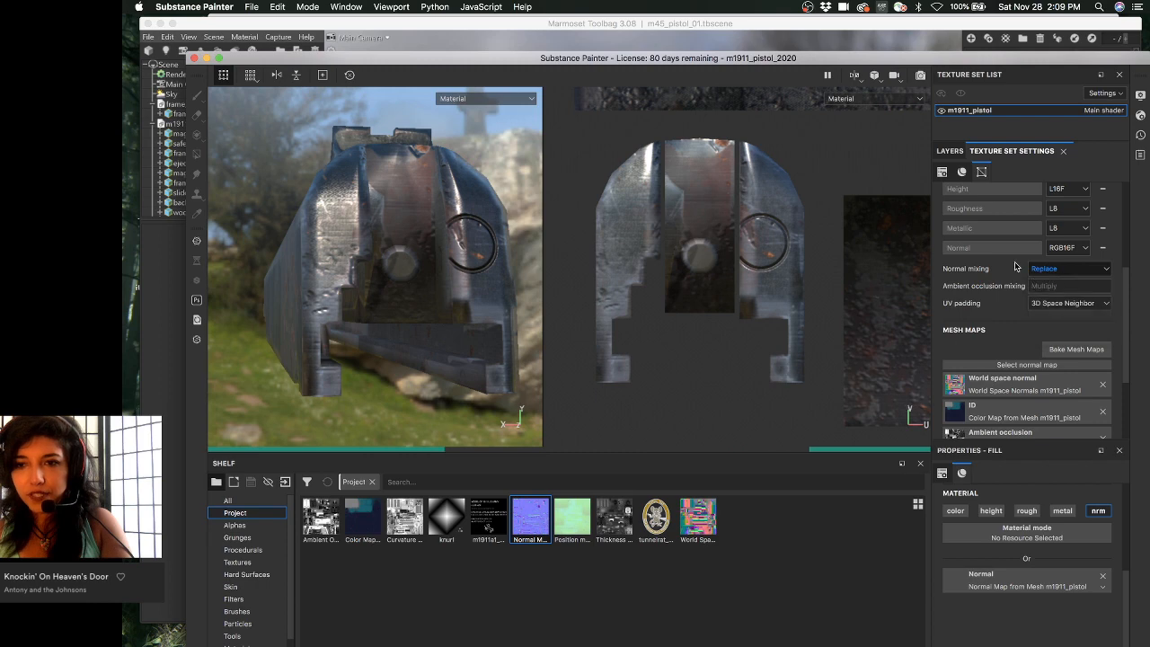
left_click(949, 150)
- View the Normal+Height channel and reopen Texture Set Settings showing the 4096 size
key("c")
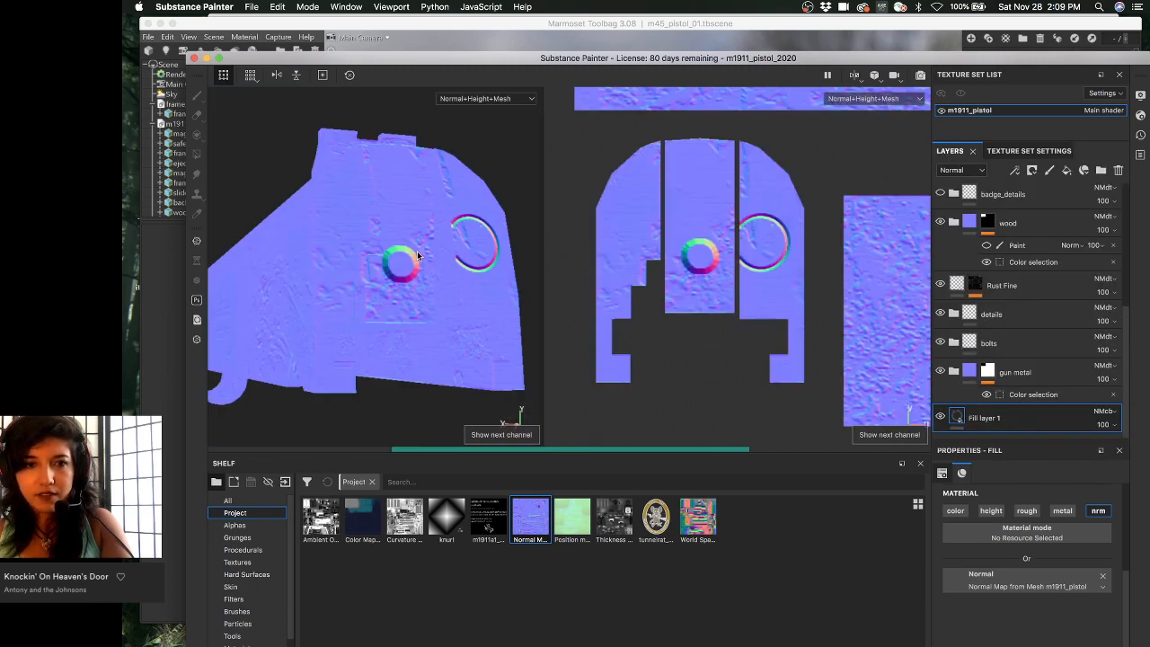
mouse_move(465, 263)
left_mouse_down("alt")
mouse_move(490, 275)
mouse_move(447, 279)
mouse_move(455, 260)
left_mouse_up("alt")
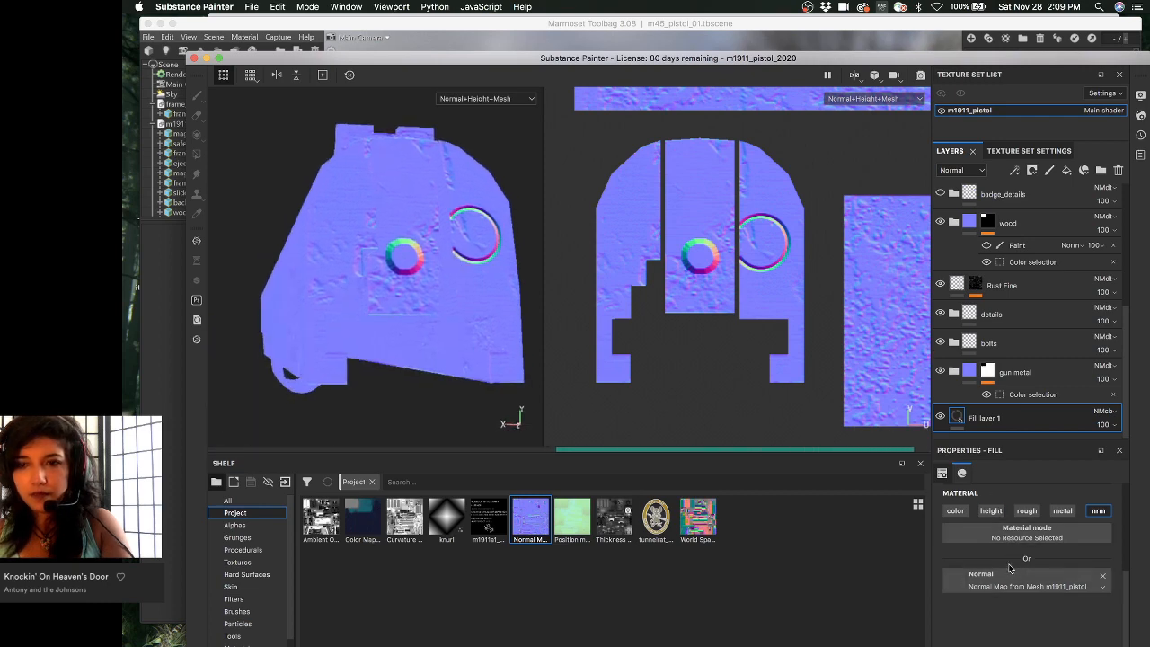
left_click(1023, 151)
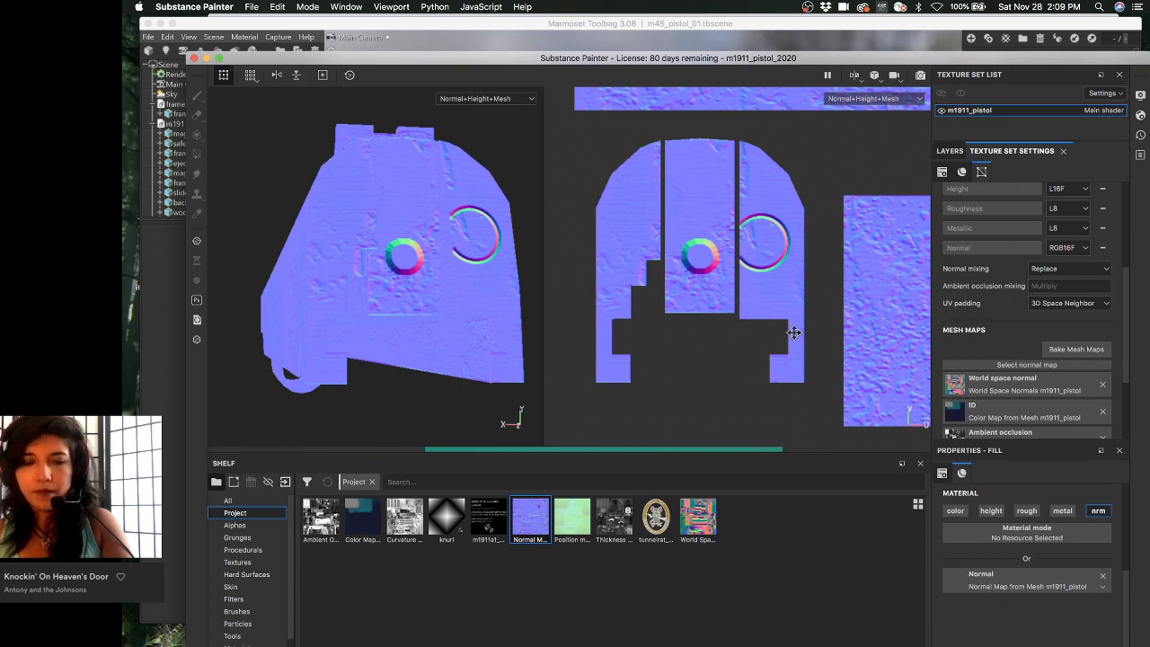
left_click_drag(495, 297, 447, 317, "alt")
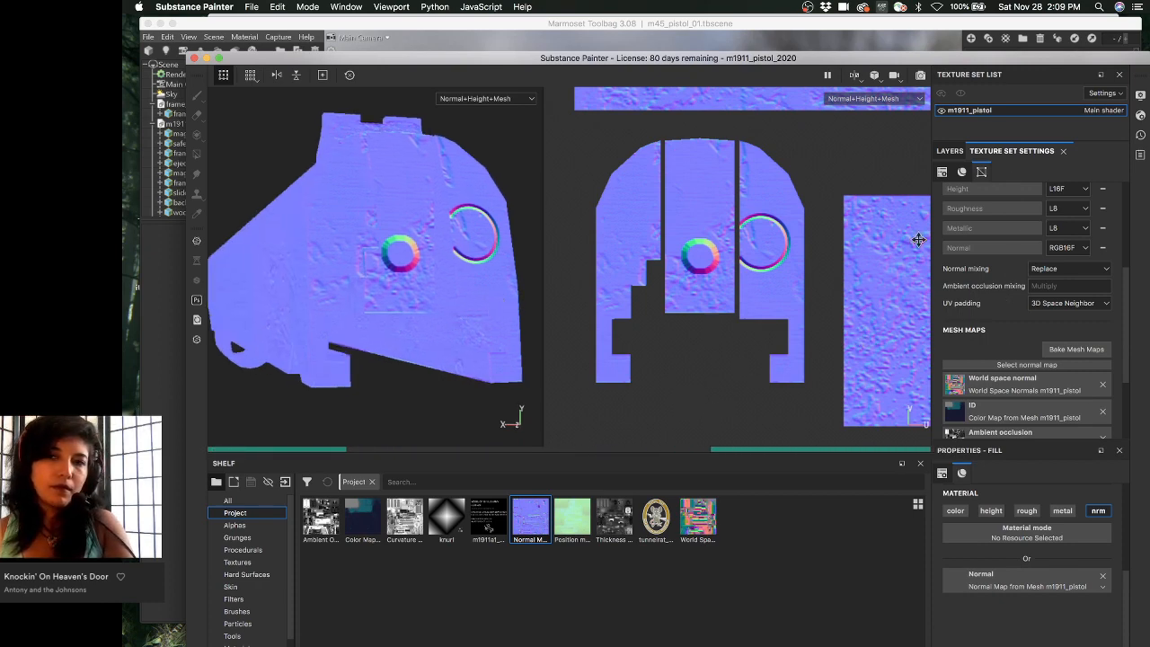
scroll(986, 332, "up", 5)
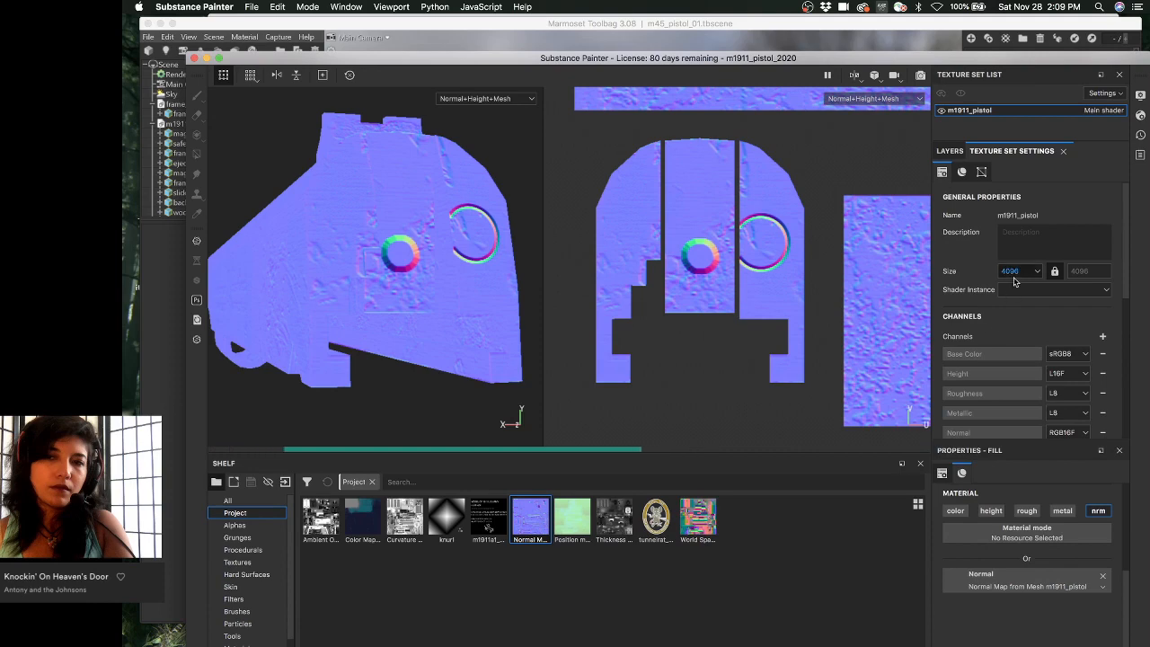
- Set the m1911_pistol texture set size to 1024
left_click(1013, 272)
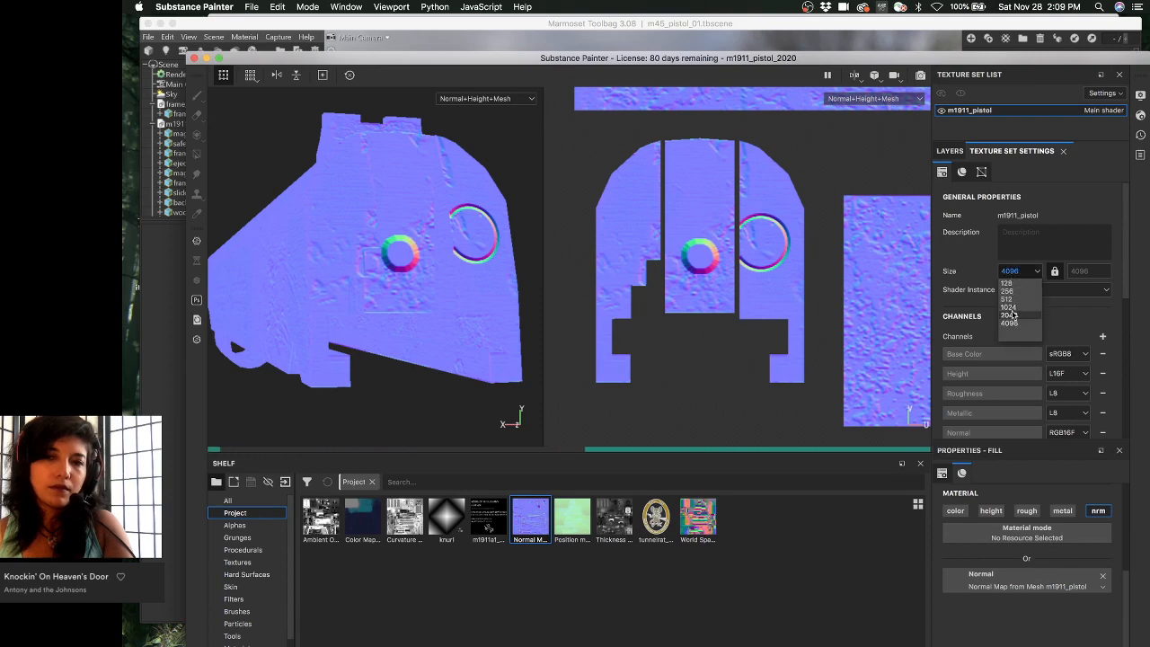
left_click(1007, 306)
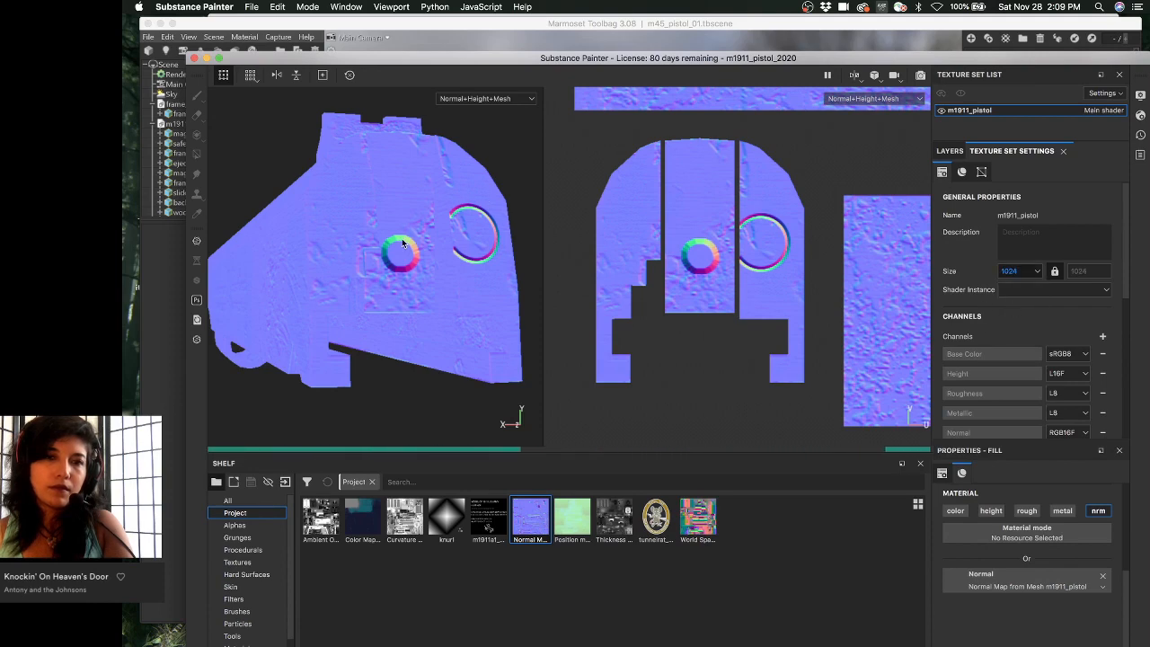
scroll(976, 327, "down", 5)
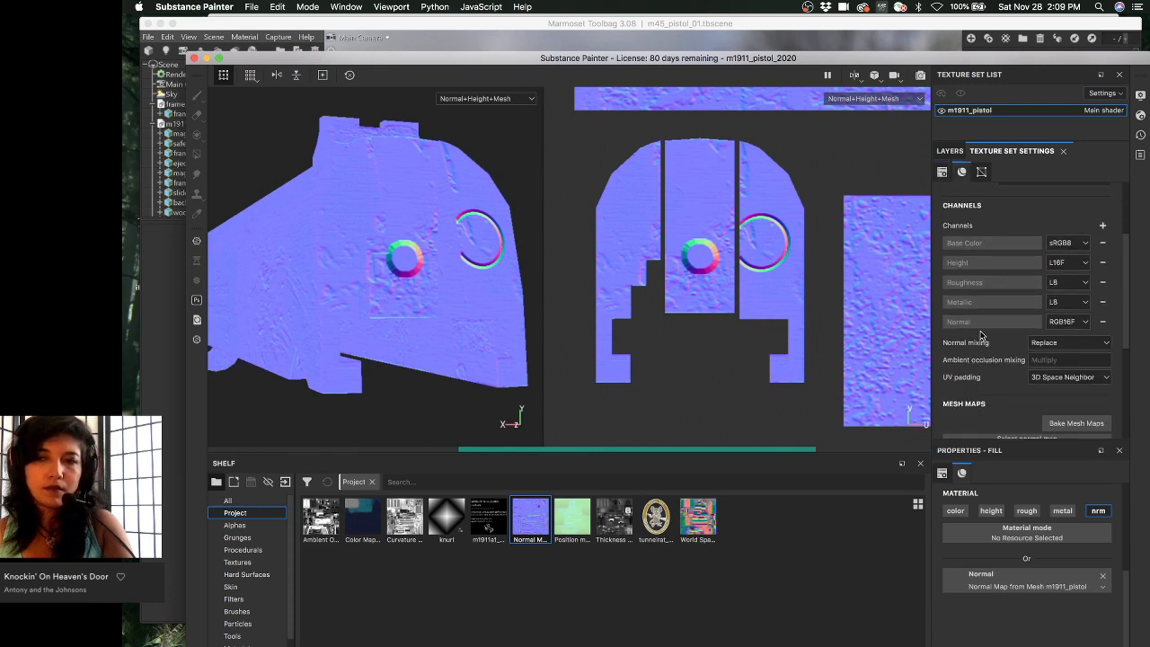
scroll(979, 333, "up", 2)
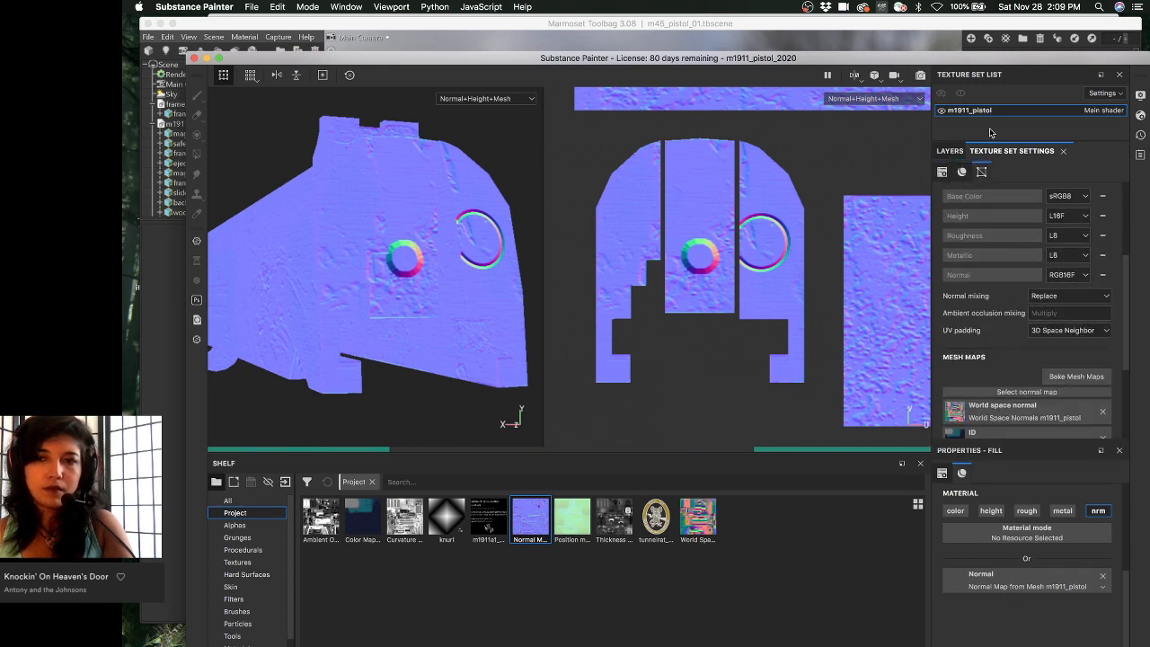
- Confirm Fill layer 1 stays on Normal map combine, then bring Marmoset Toolbag forward
left_click(949, 151)
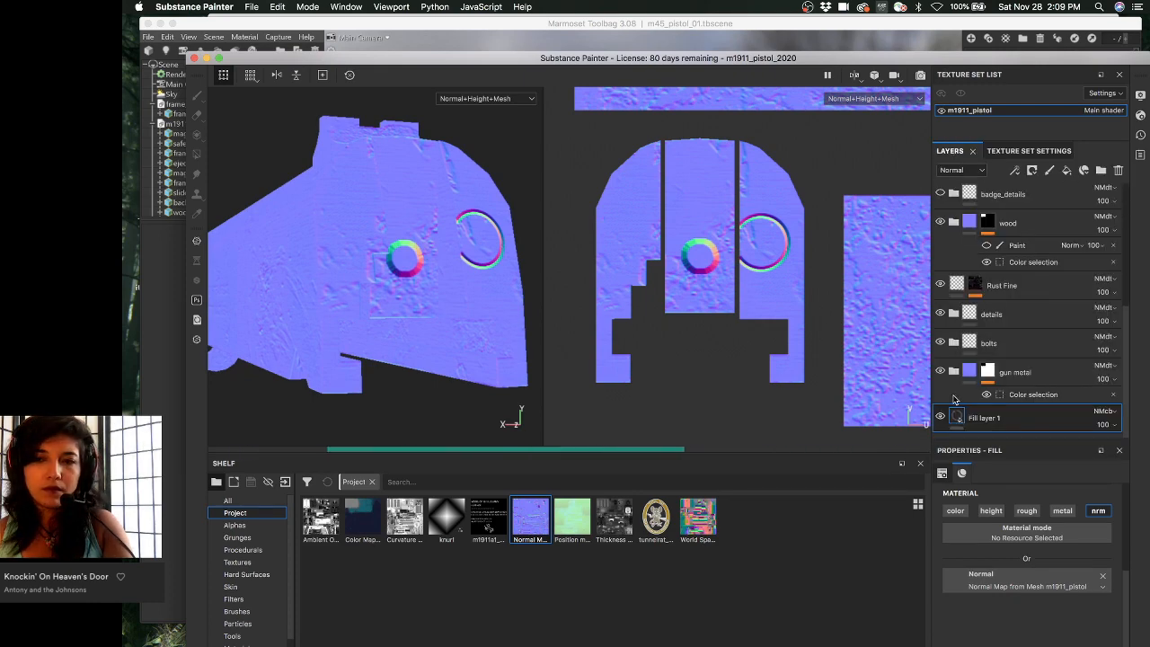
left_click(1108, 410)
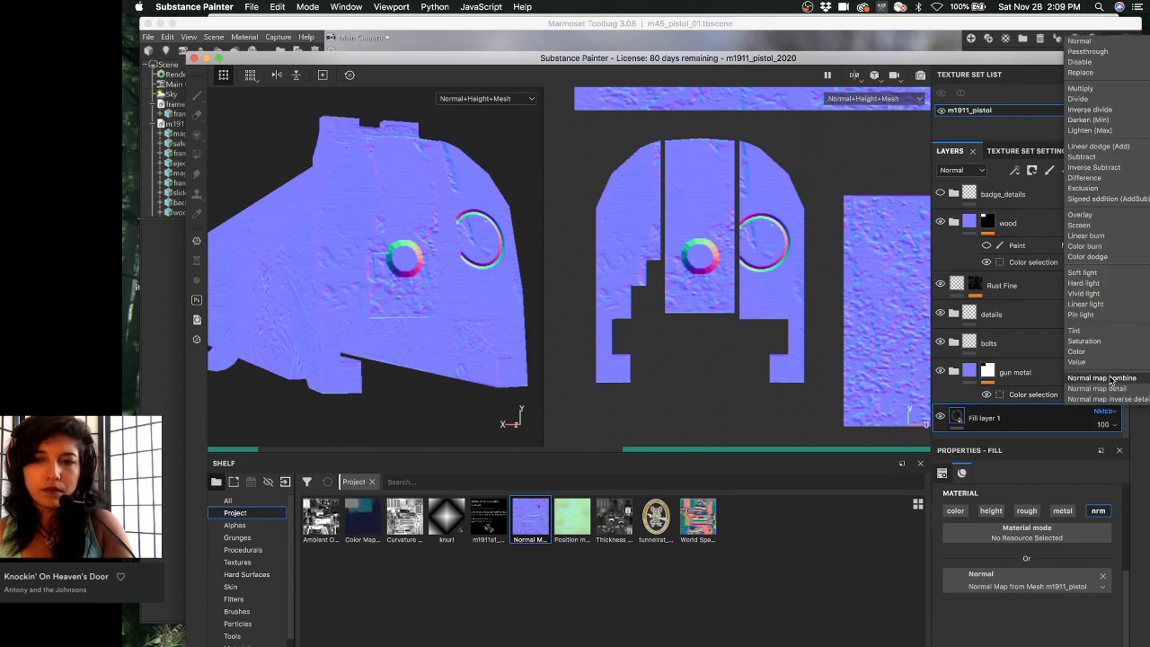
left_click(1106, 380)
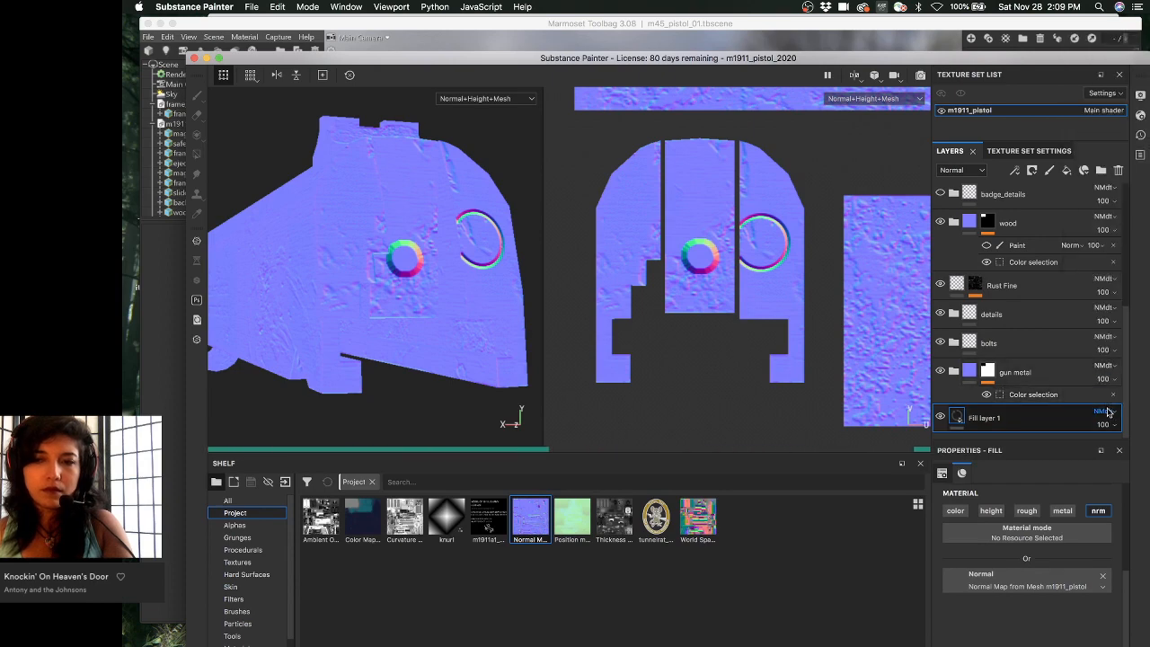
left_click(1105, 411)
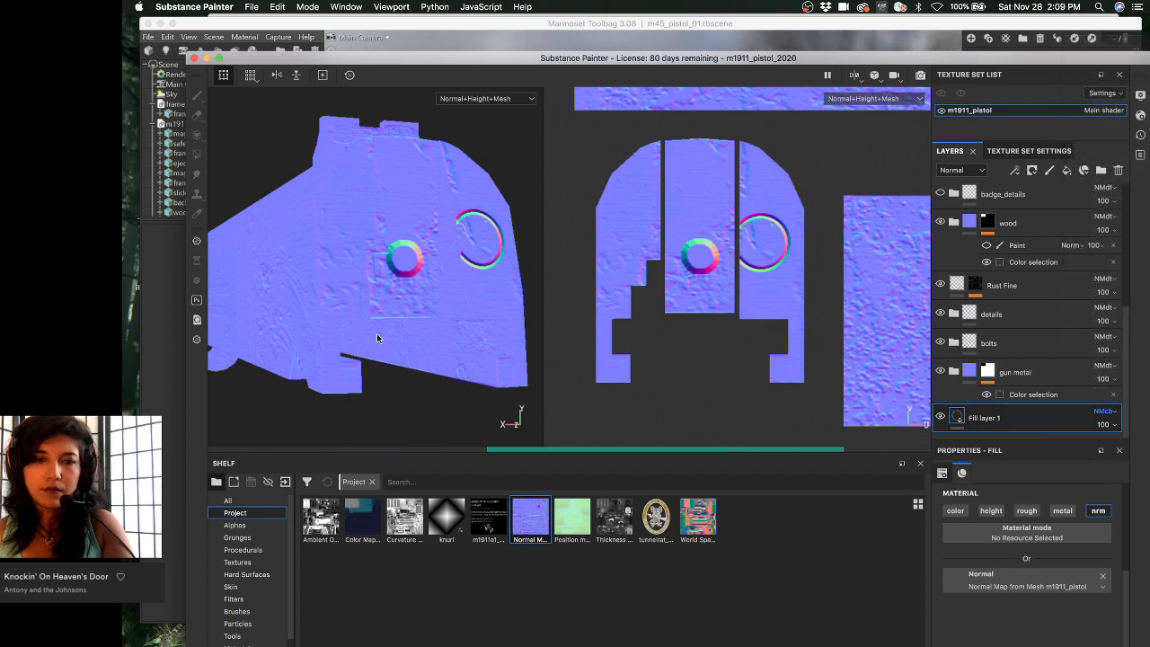
left_click_drag(377, 333, 400, 345, "alt")
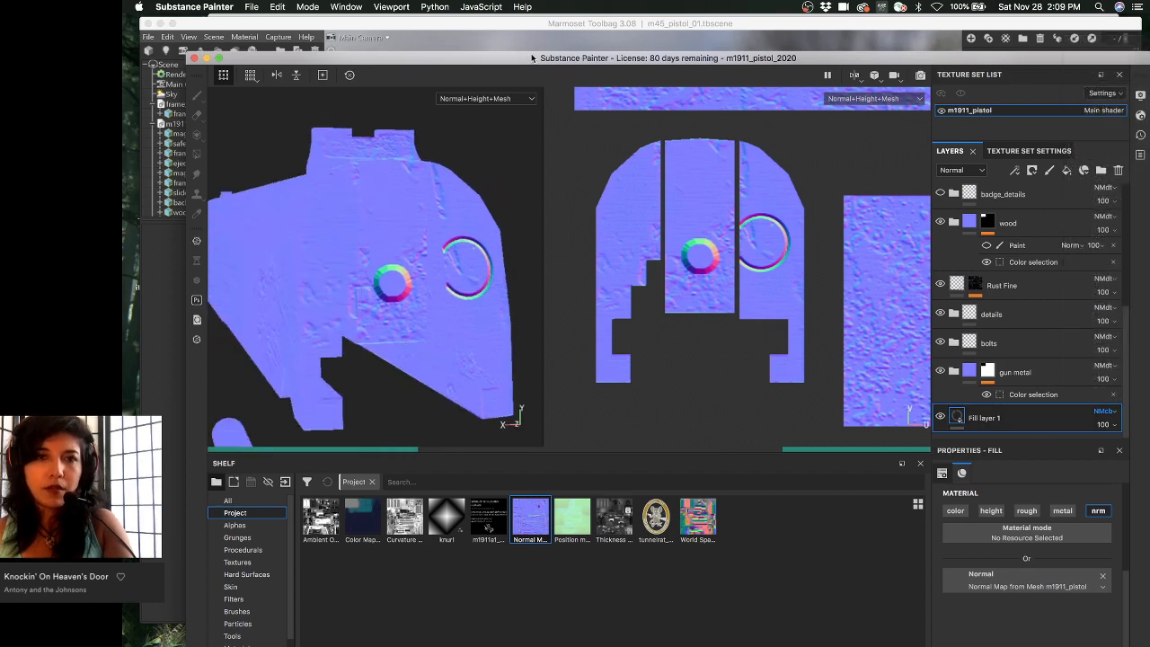
left_click(552, 25)
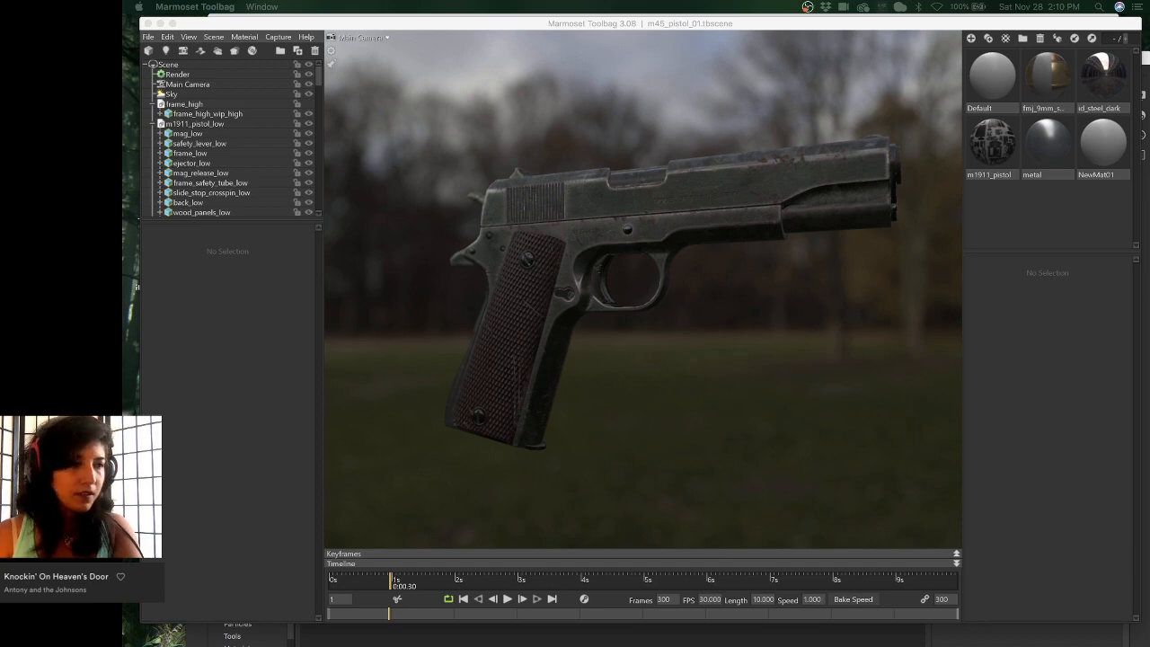
- Quick Look the Iceland Abandoned 01.jpg panorama over the pistol scene
key("space")
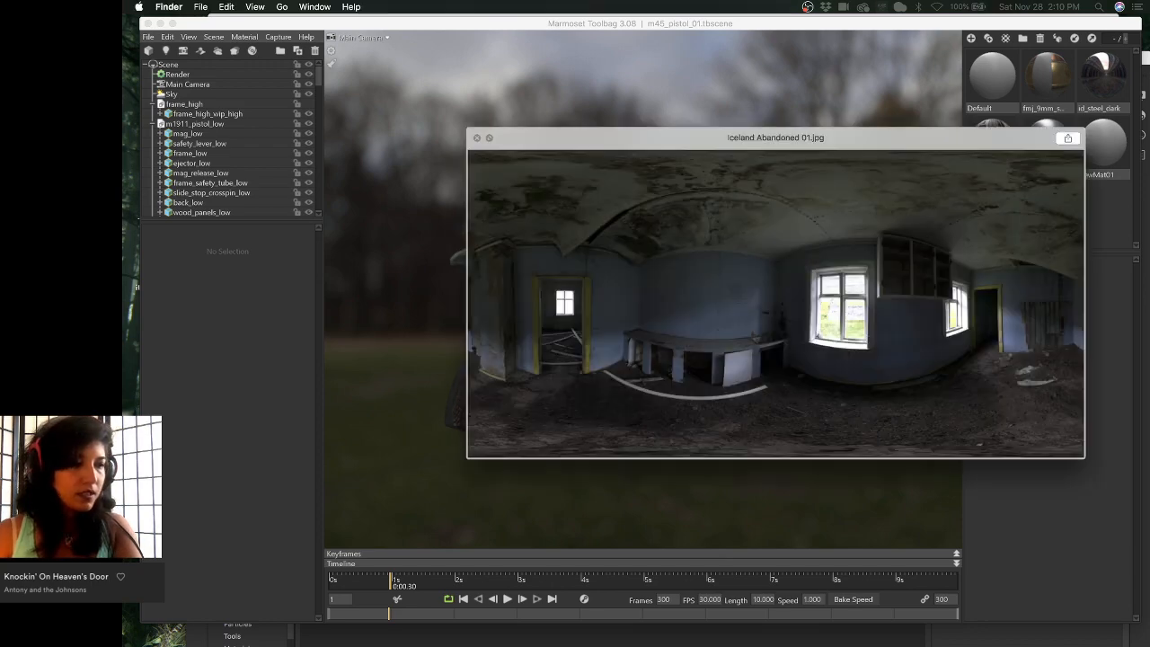
- Browse the Iceland panoramas from Abandoned 01 through Reyoarfjorour
left_click_drag(696, 227, 671, 214)
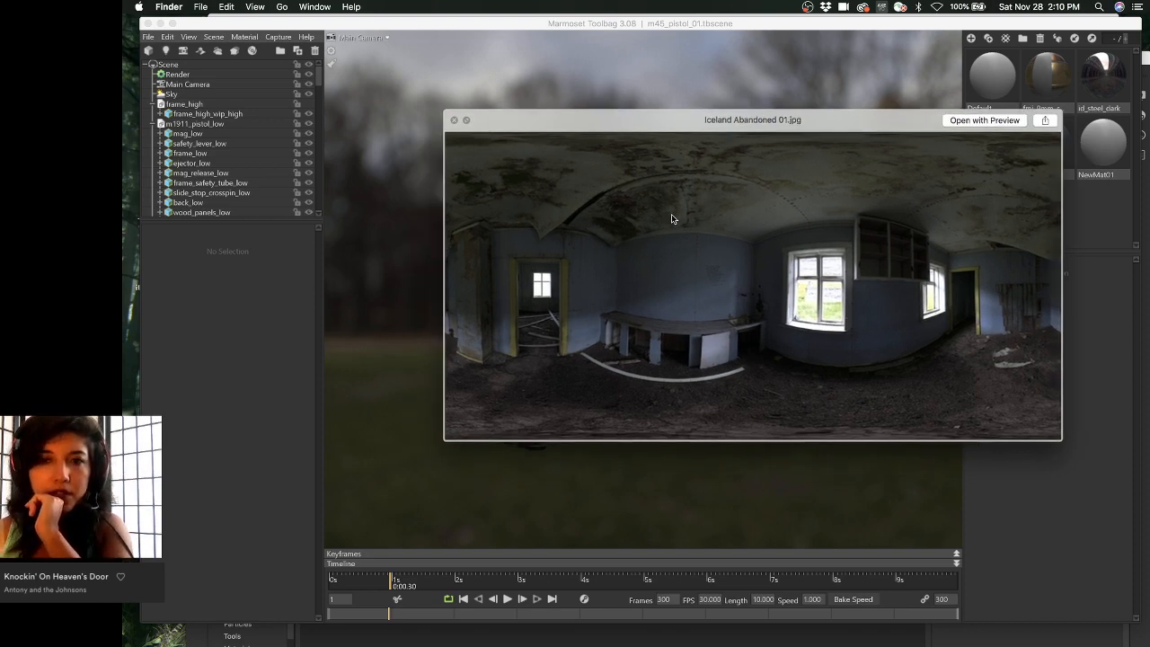
key("Down")
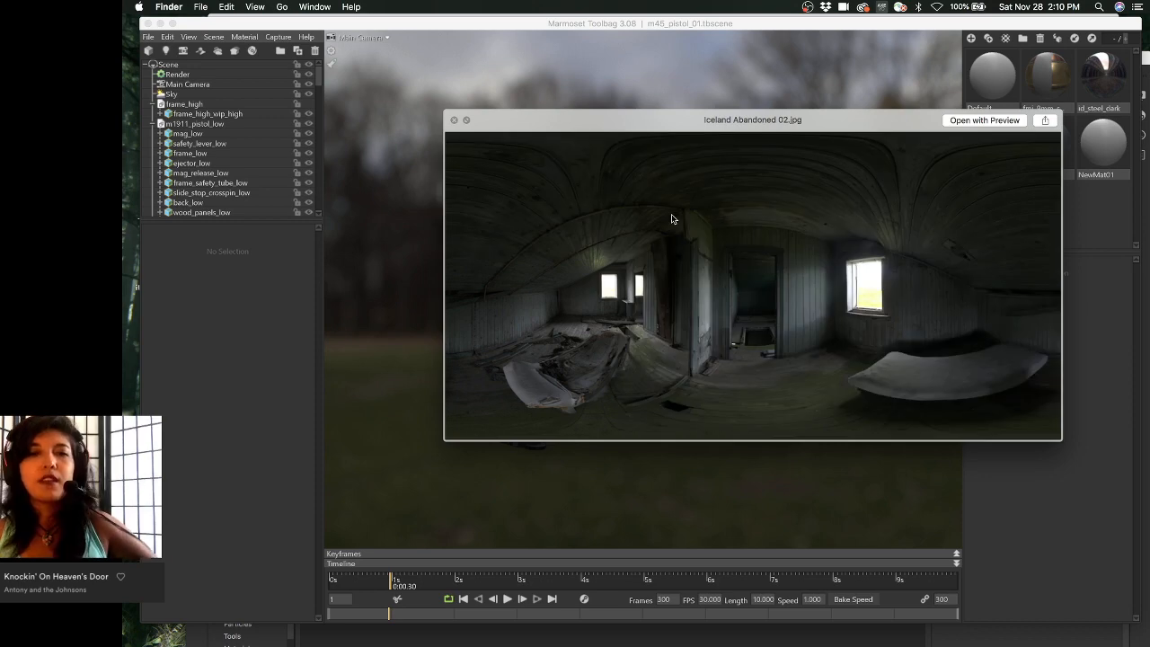
key("Up")
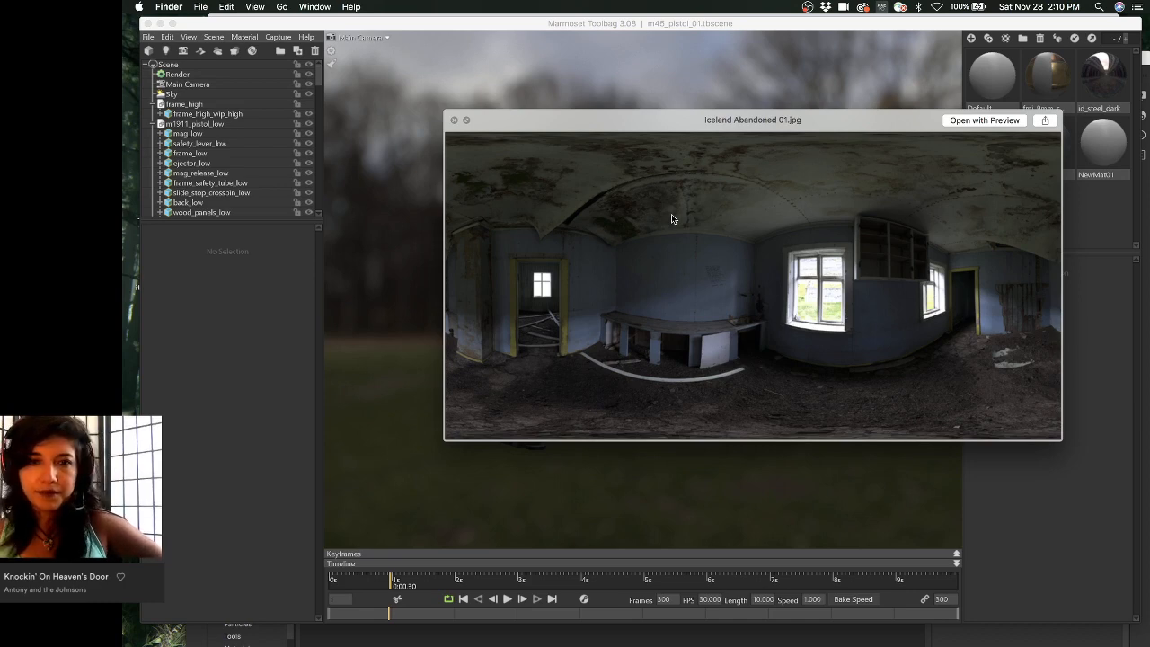
key("Down")
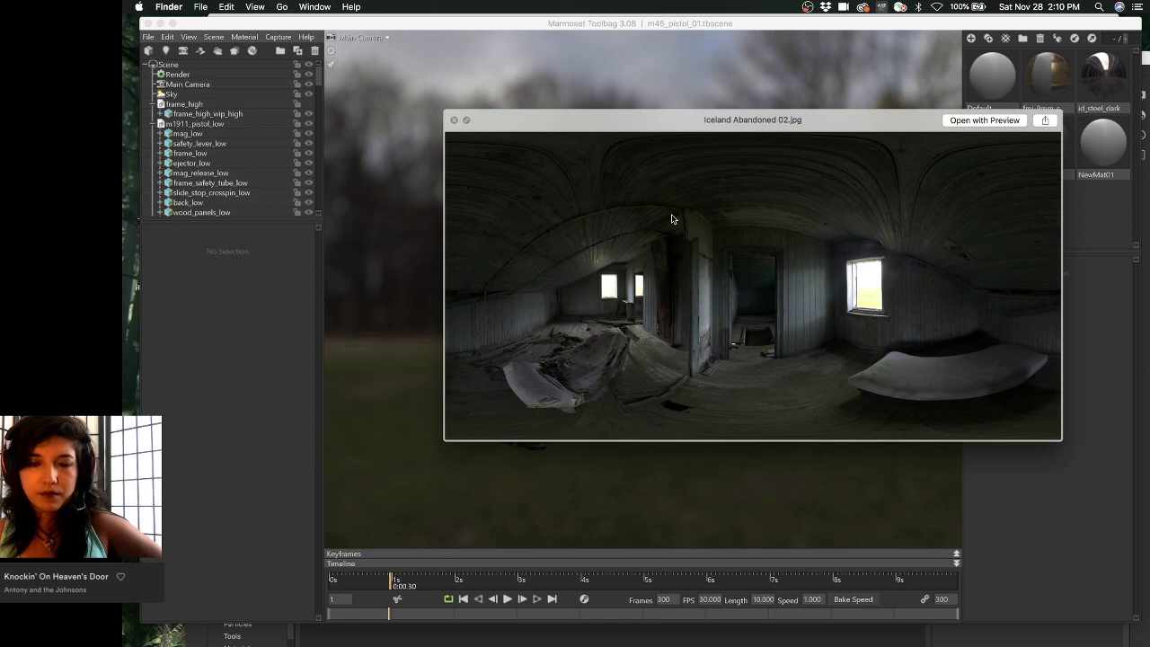
key("Down")
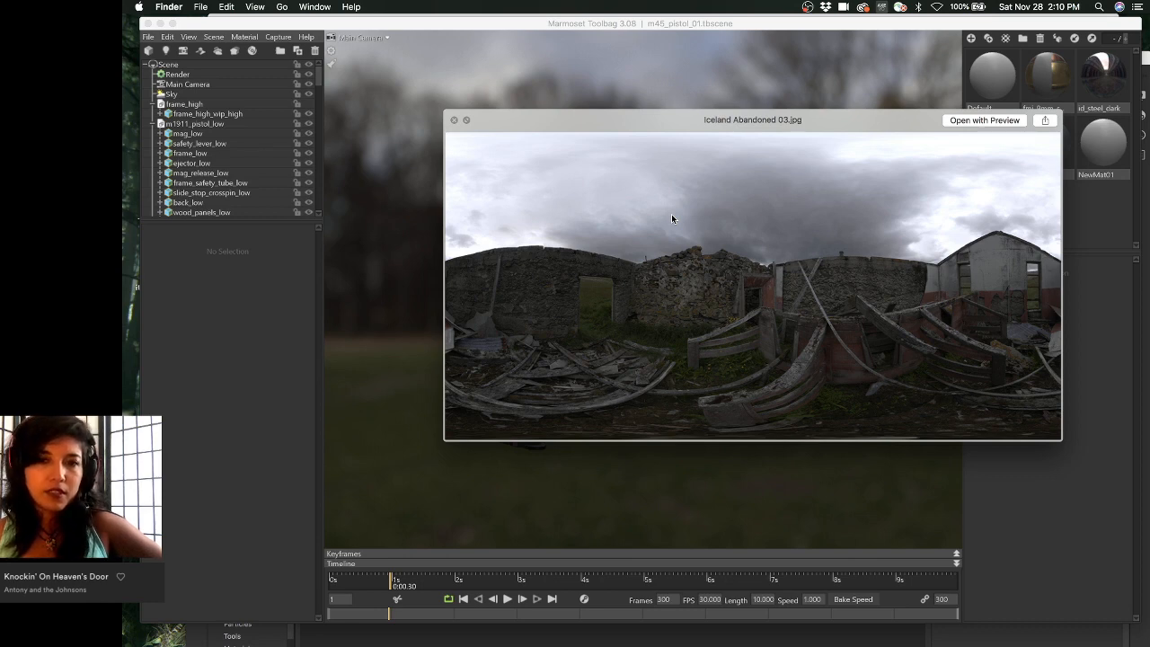
key("Down")
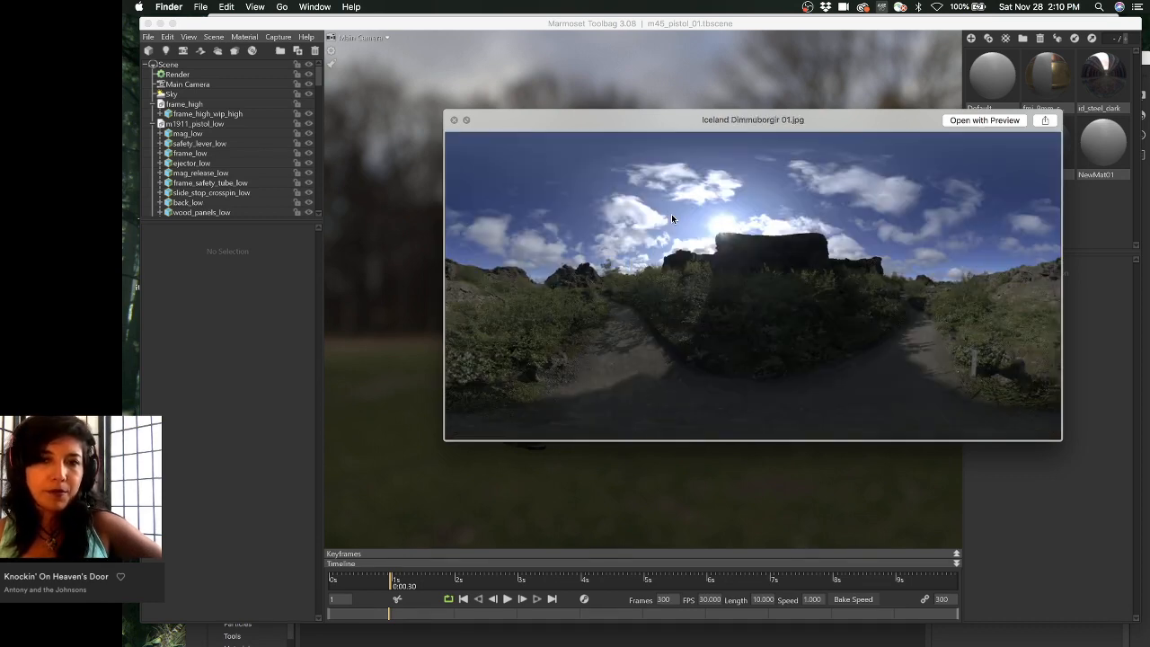
key("Down")
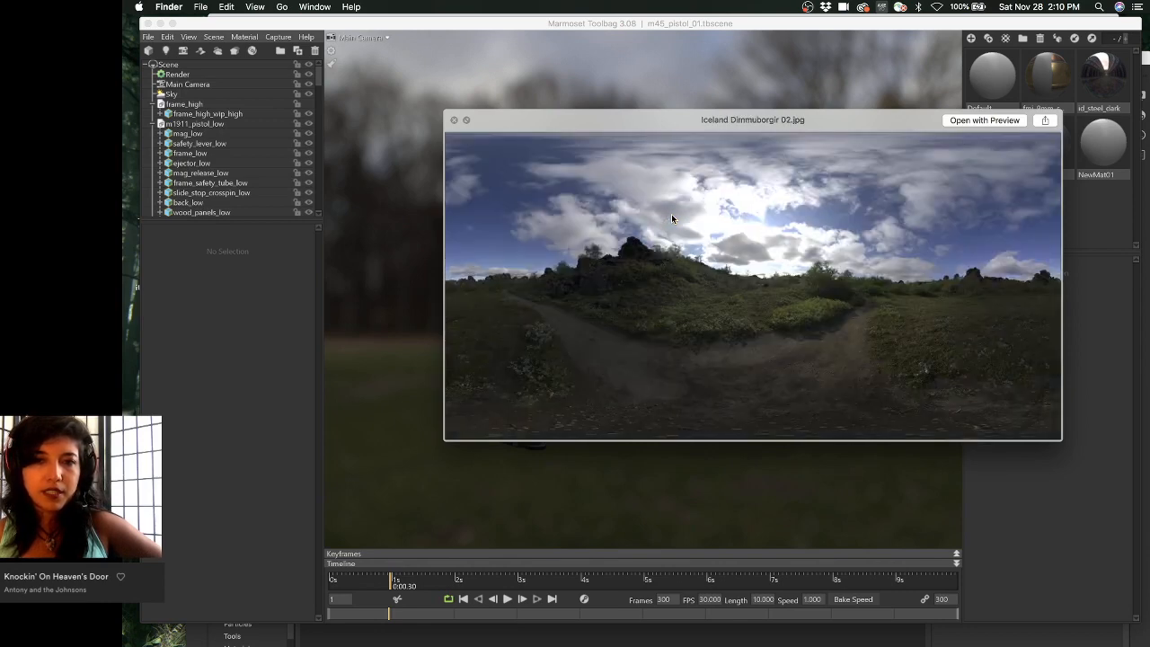
key("Down")
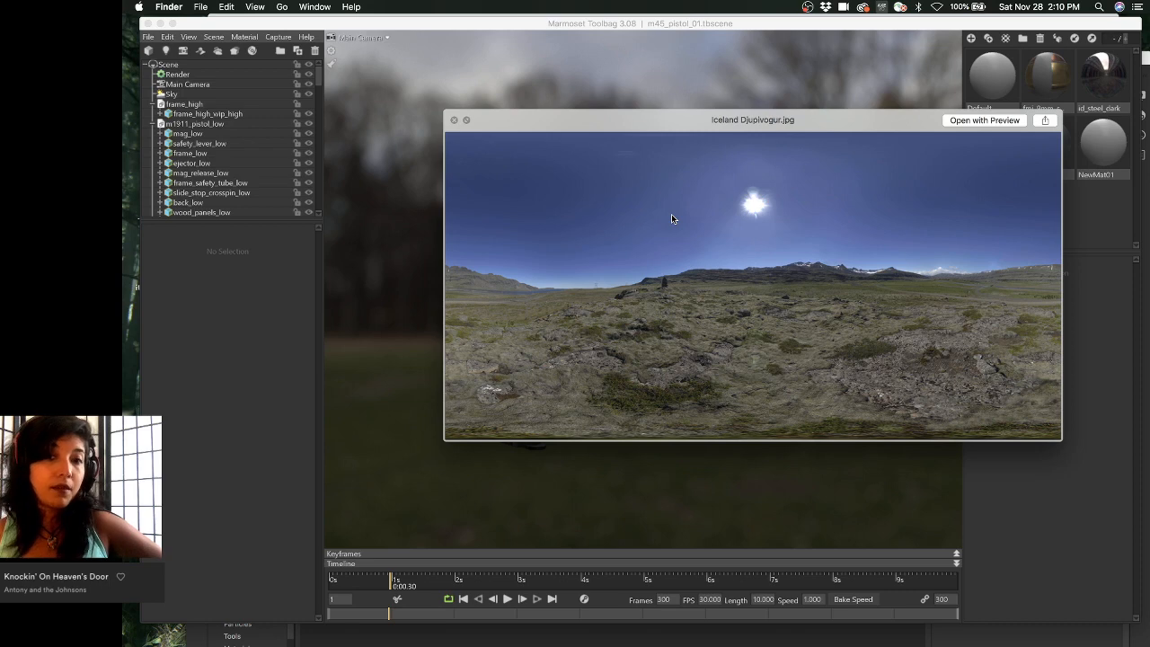
key("Down")
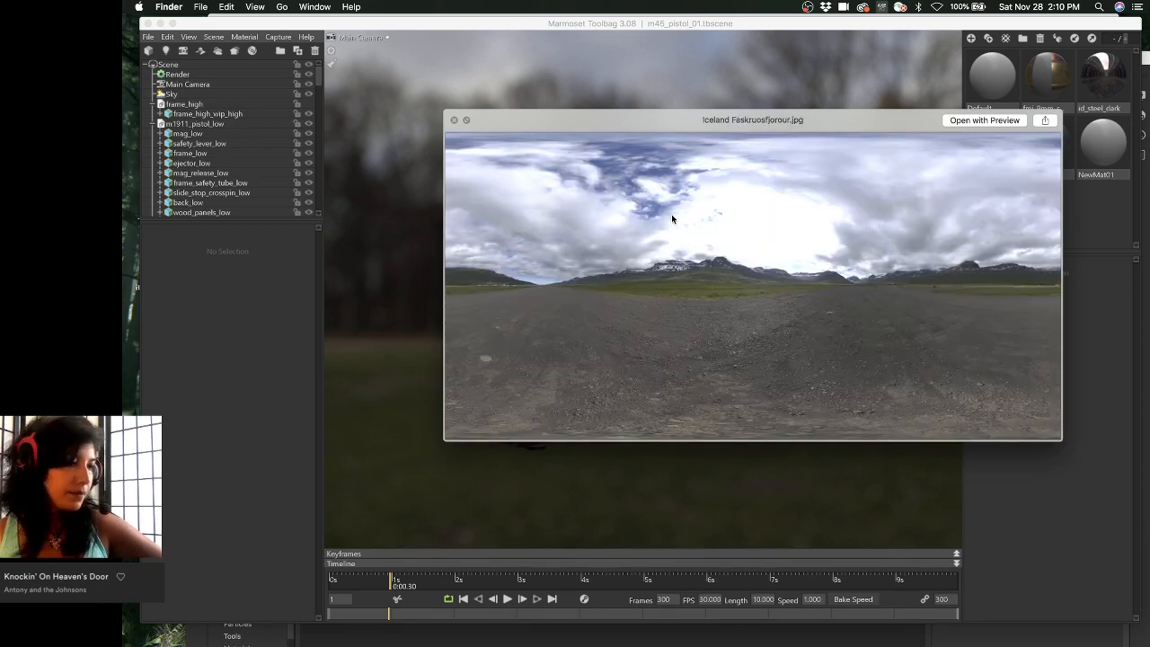
key("Down")
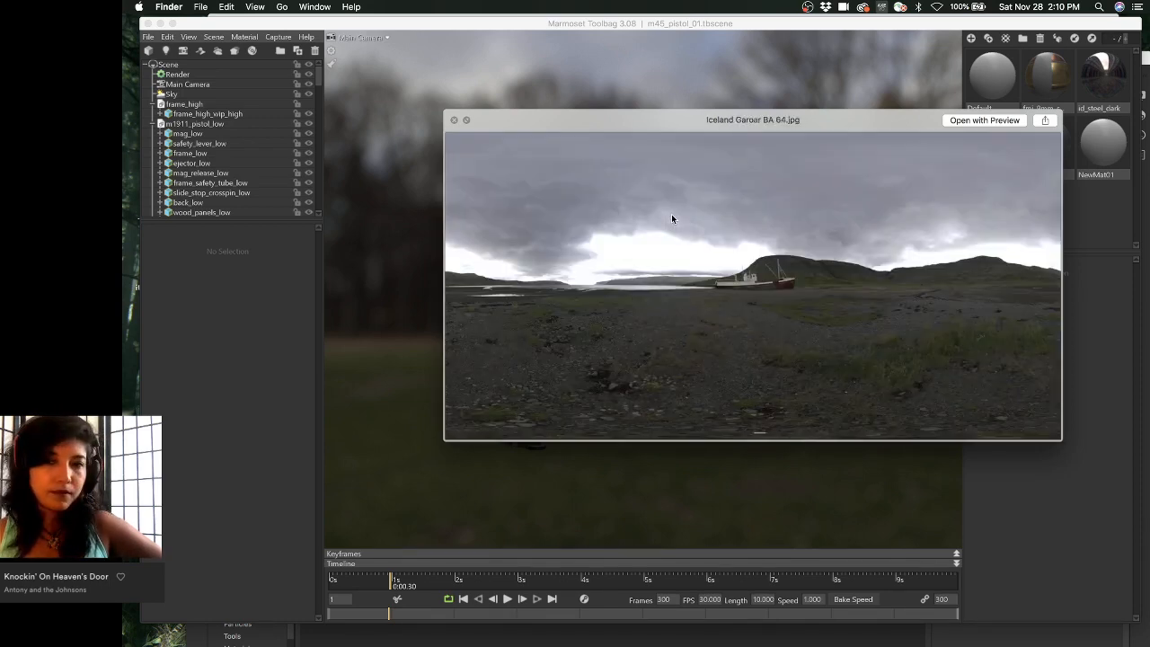
key("Down")
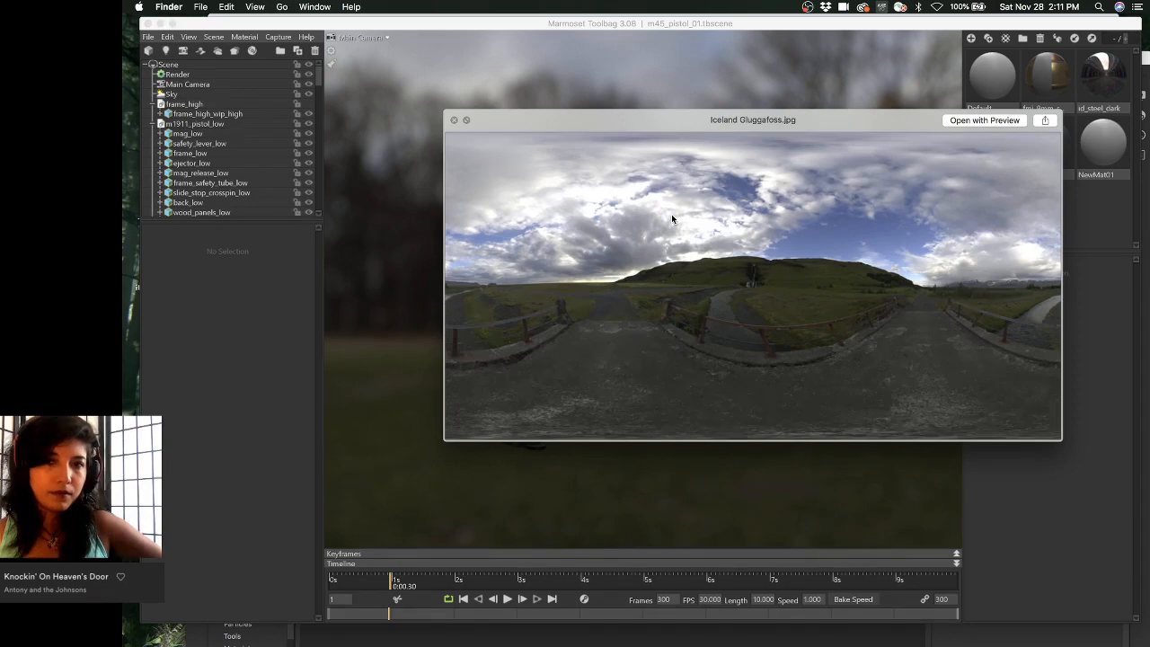
key("Down")
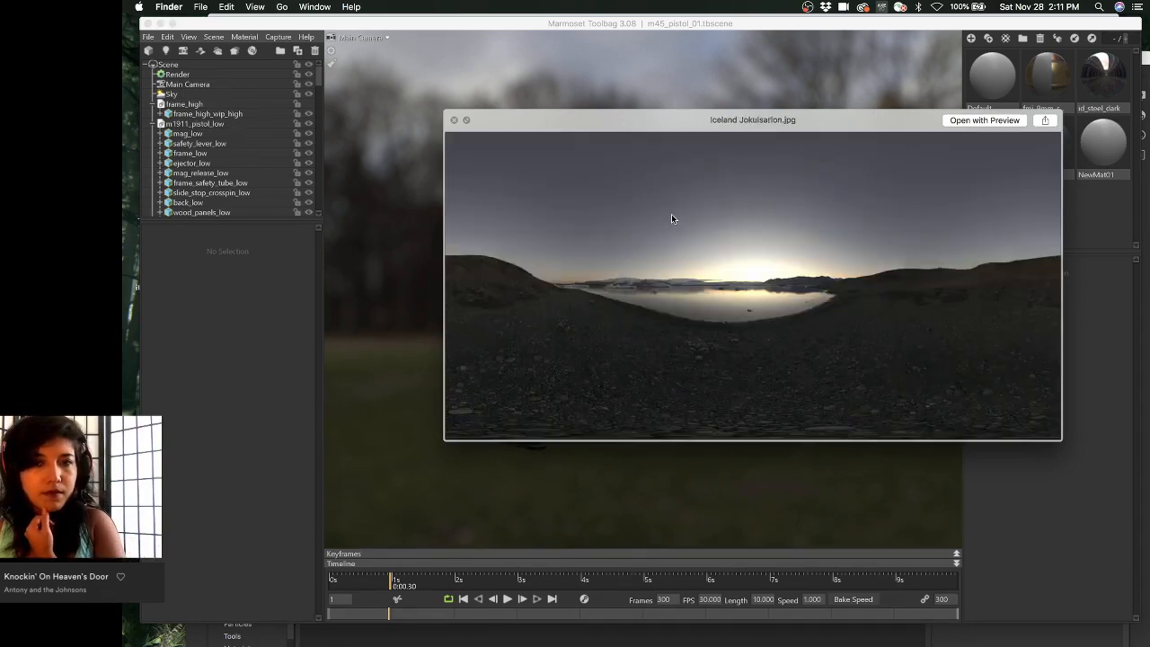
key("Down")
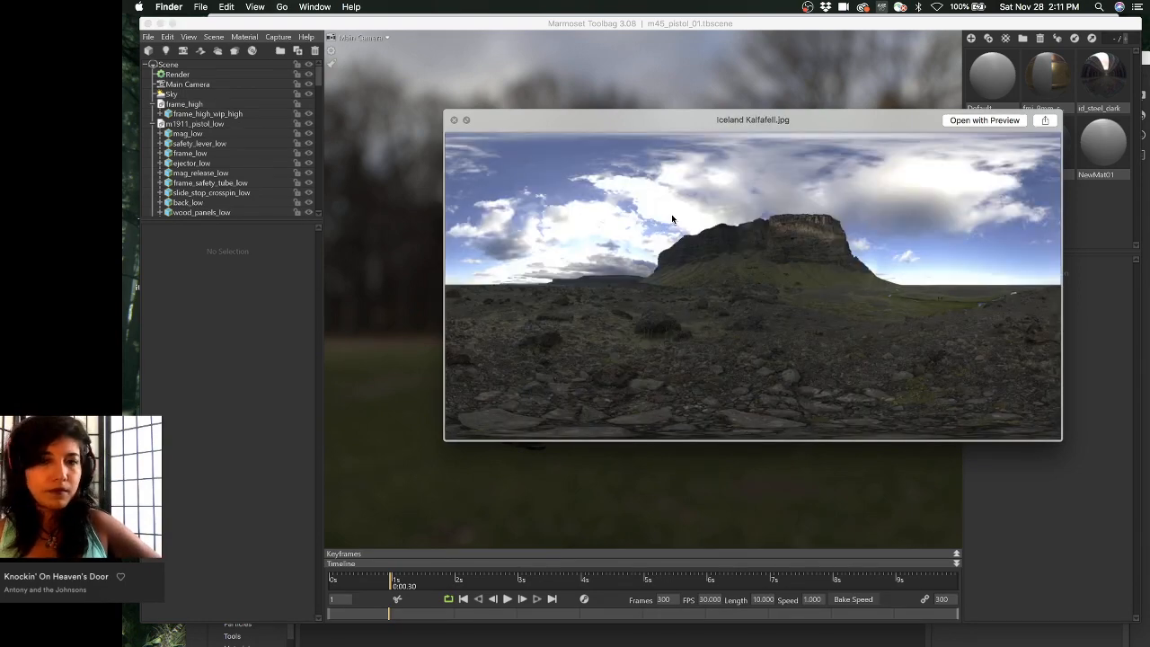
key("Down")
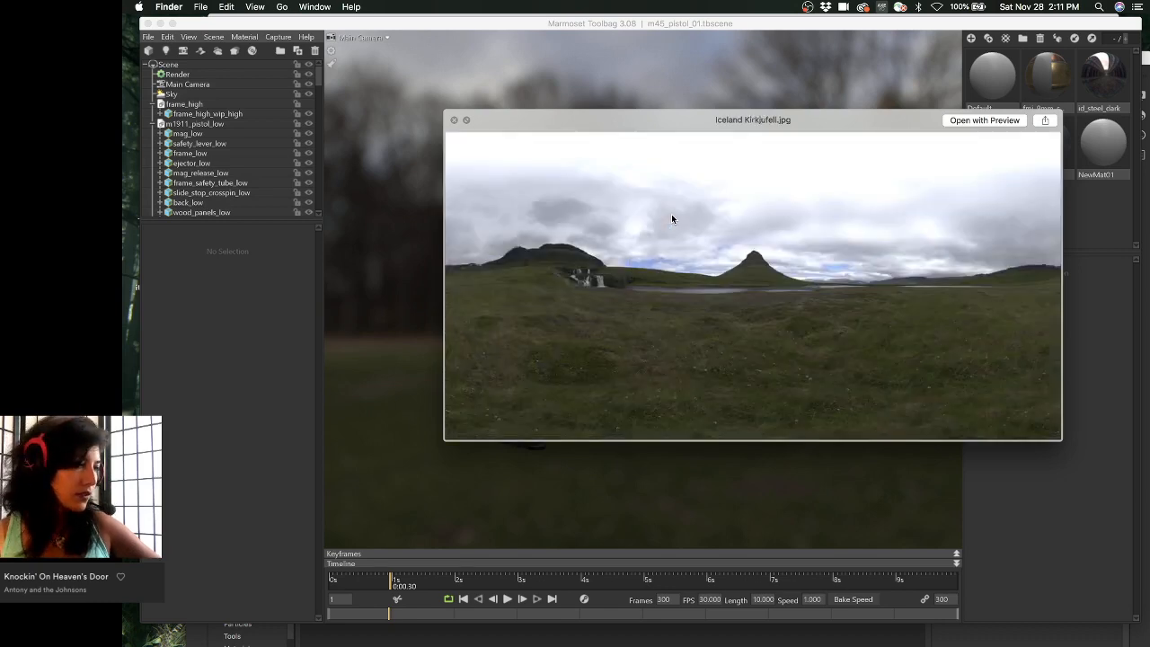
key("Down")
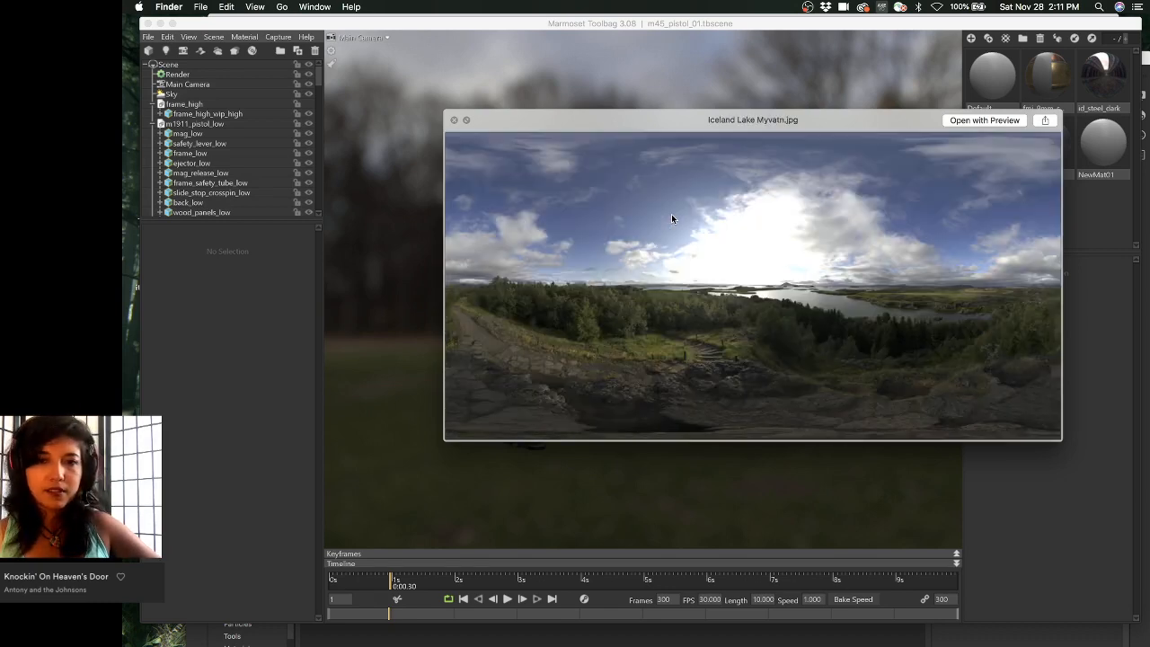
key("Down")
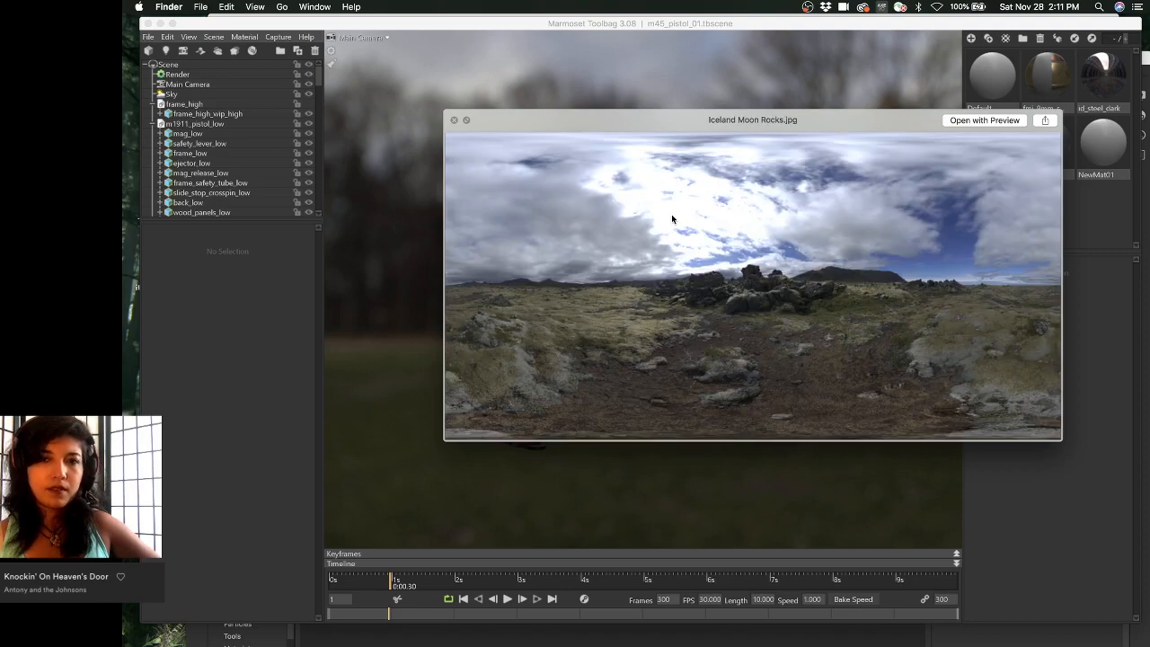
key("Down")
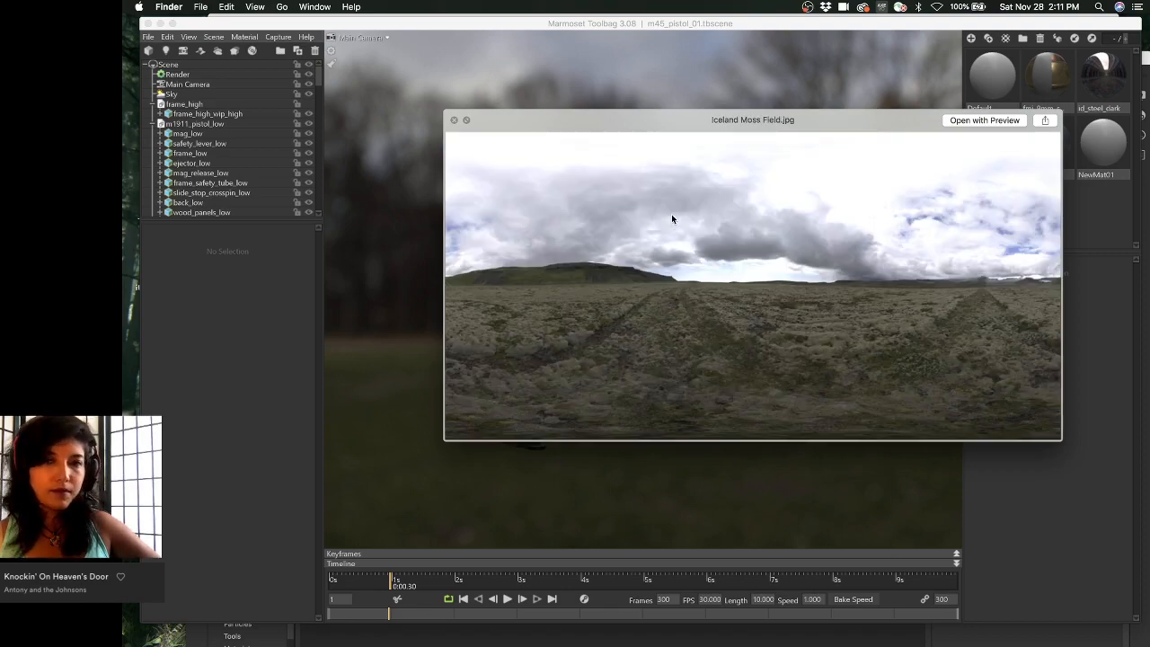
key("Down")
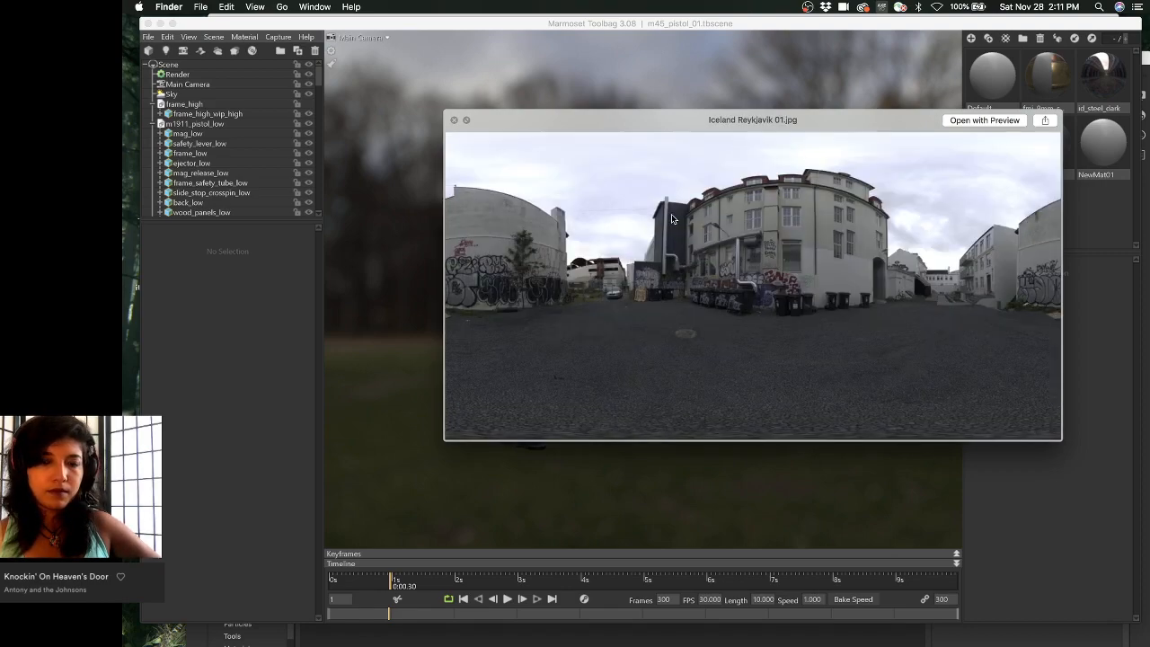
key("Down")
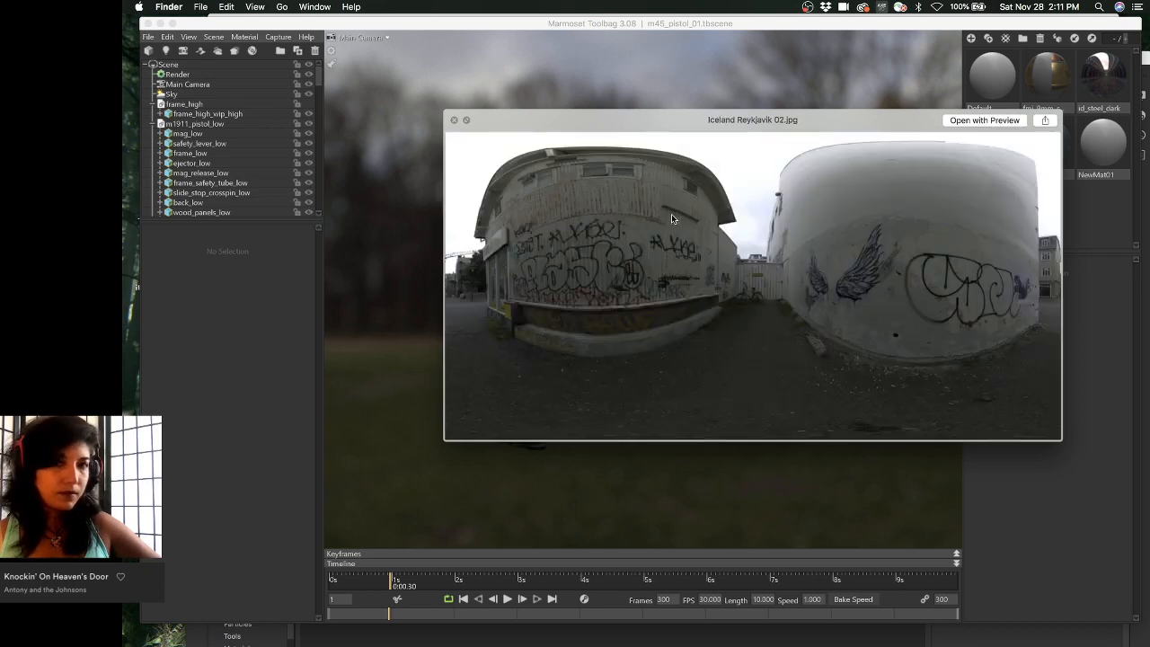
key("Down")
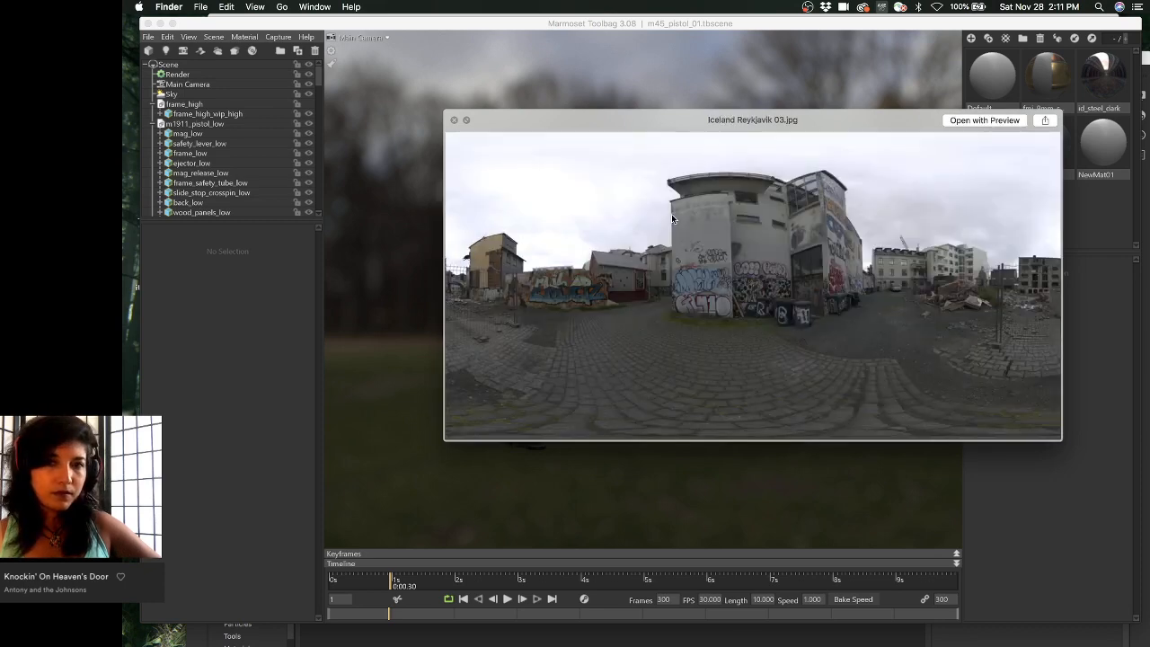
key("Down")
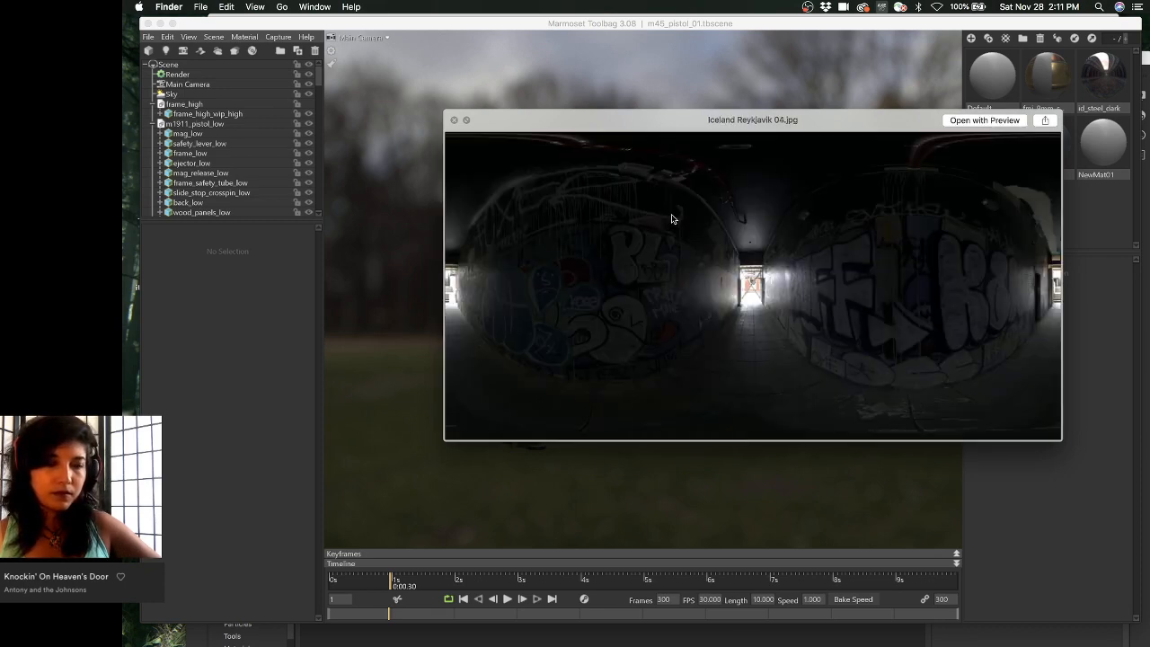
key("Down")
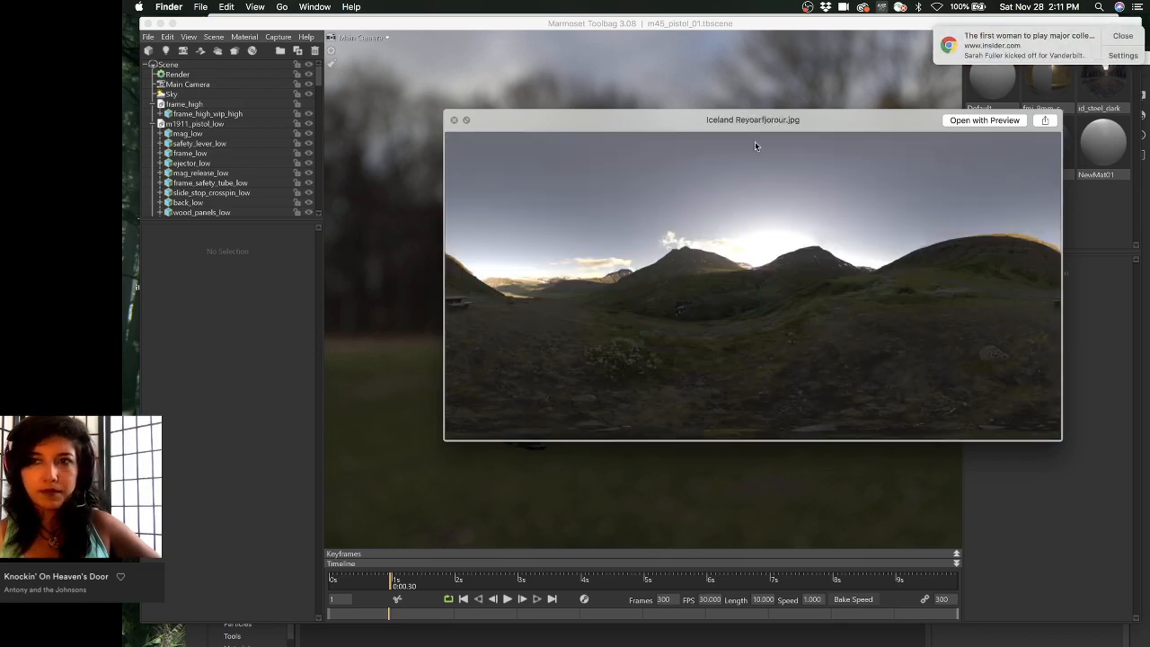
- Continue through Route 250 to Westfjords previews, then close Quick Look
left_click(1123, 36)
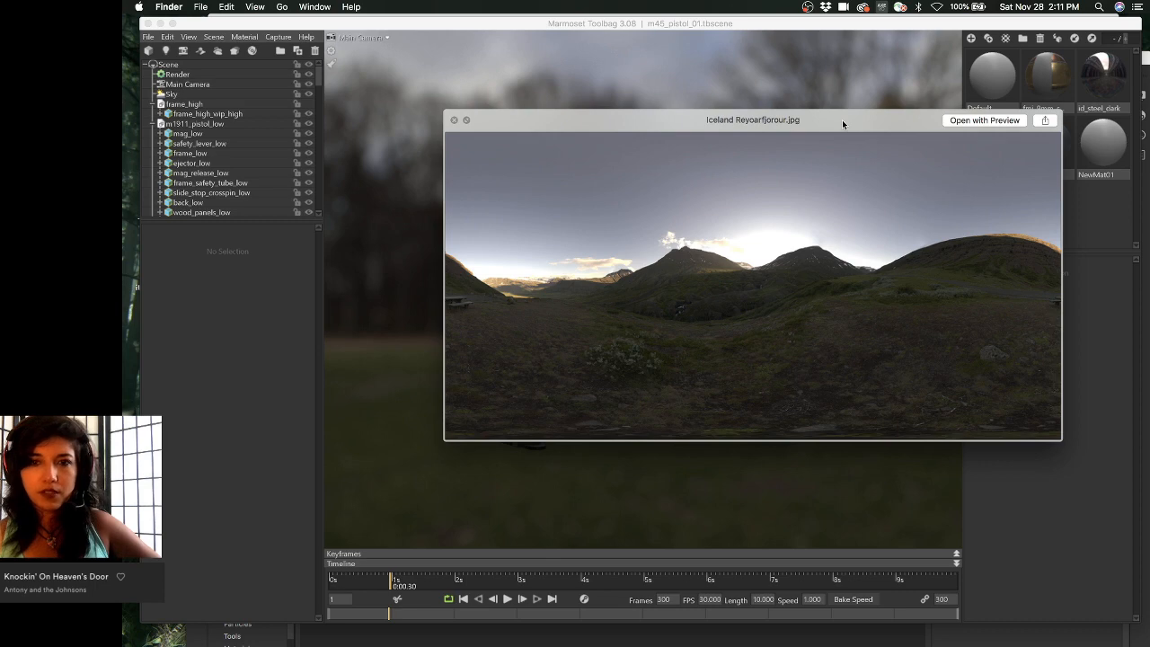
key("Down")
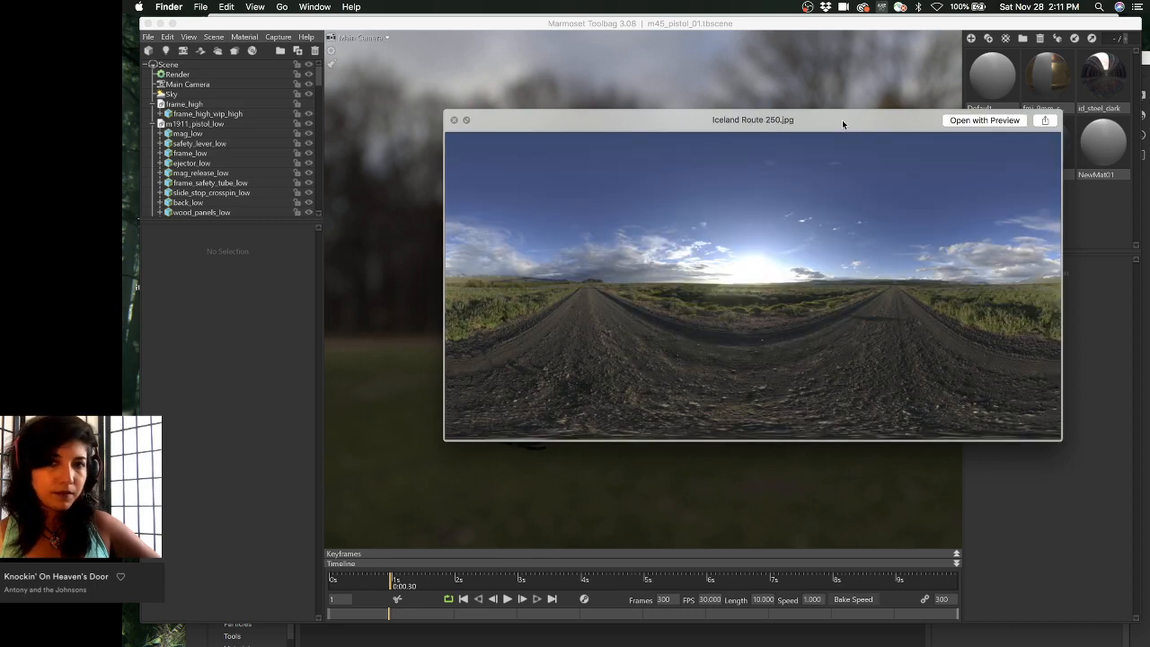
key("Down")
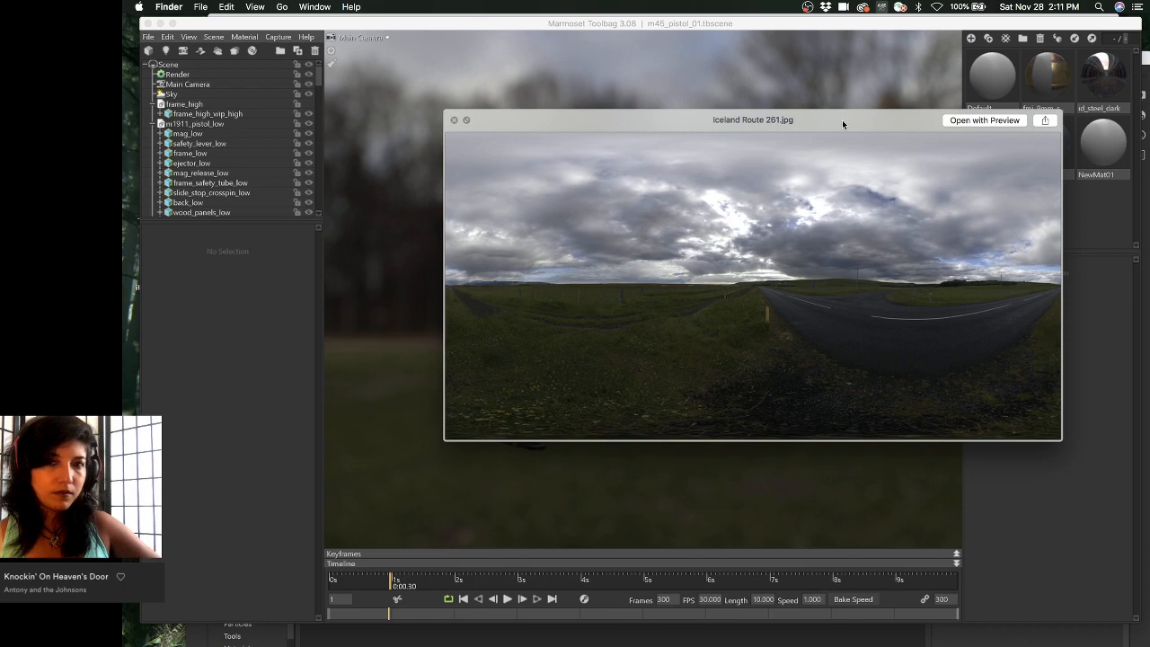
key("Down")
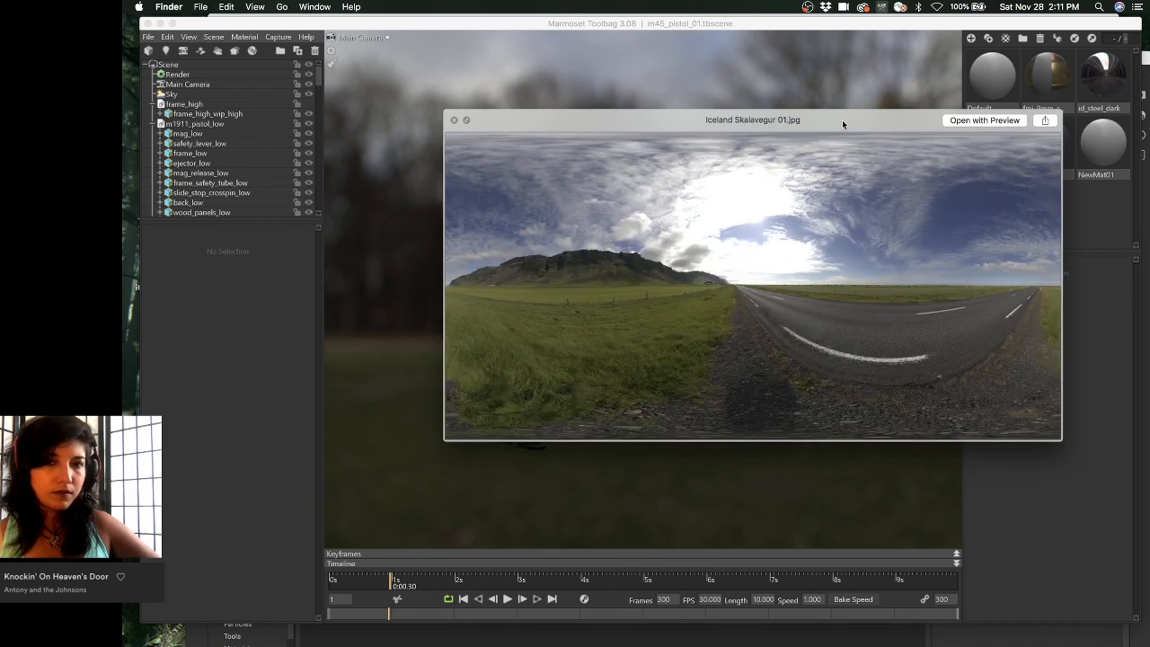
key("Down")
key("Down")
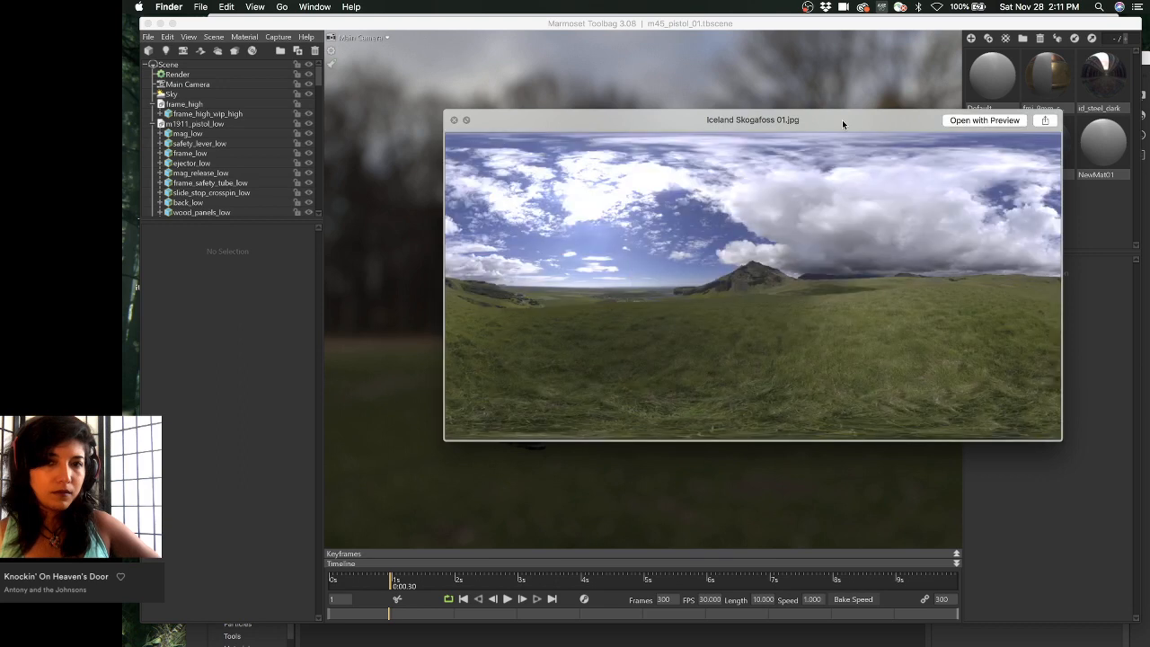
key("Down")
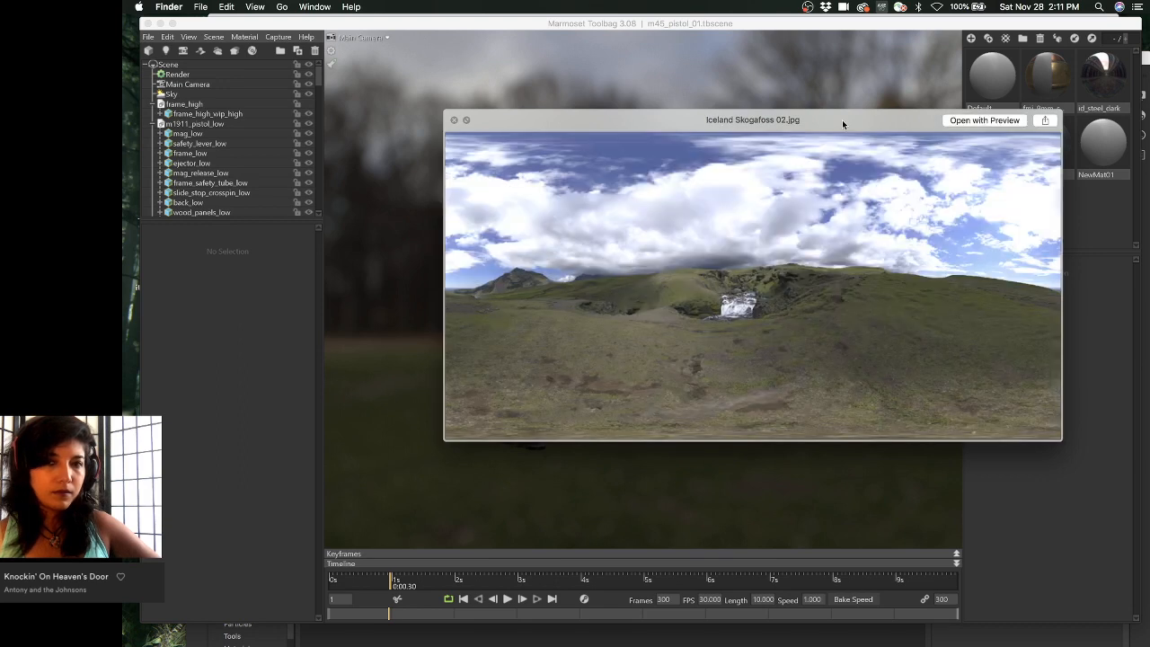
key("Down")
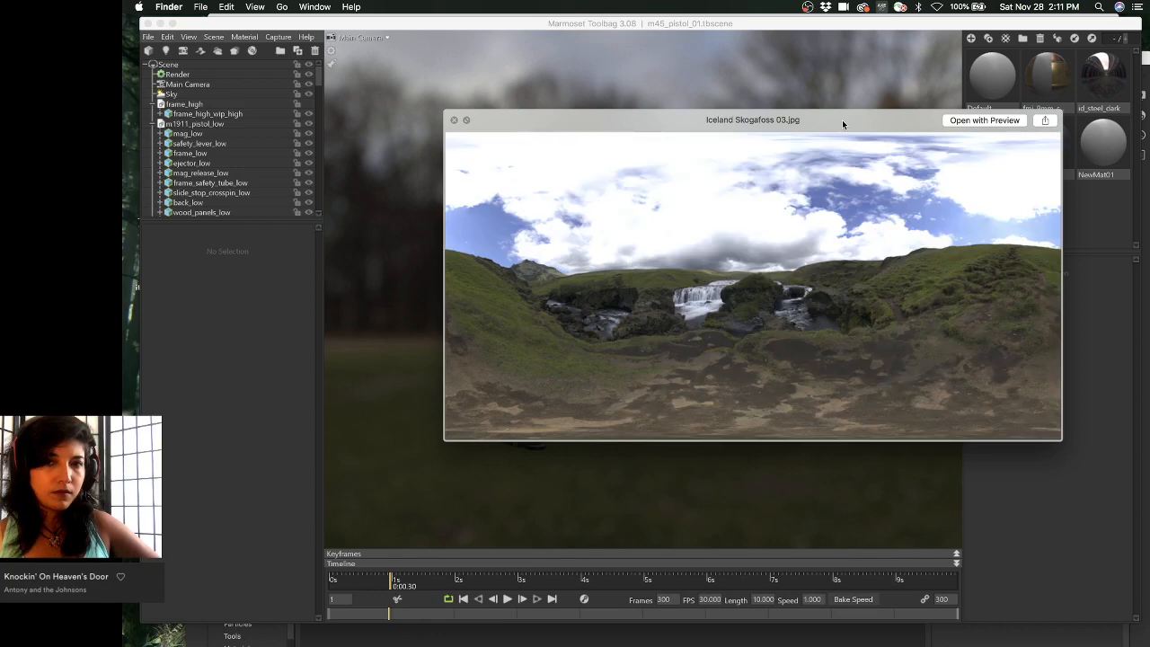
key("Down")
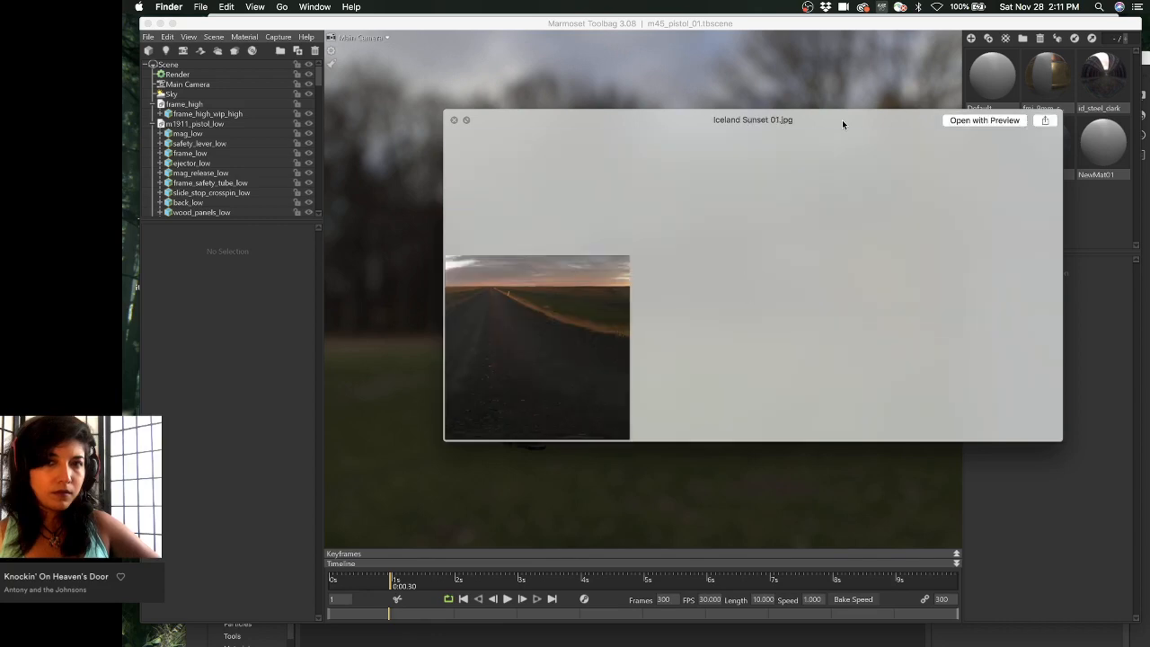
key("Down")
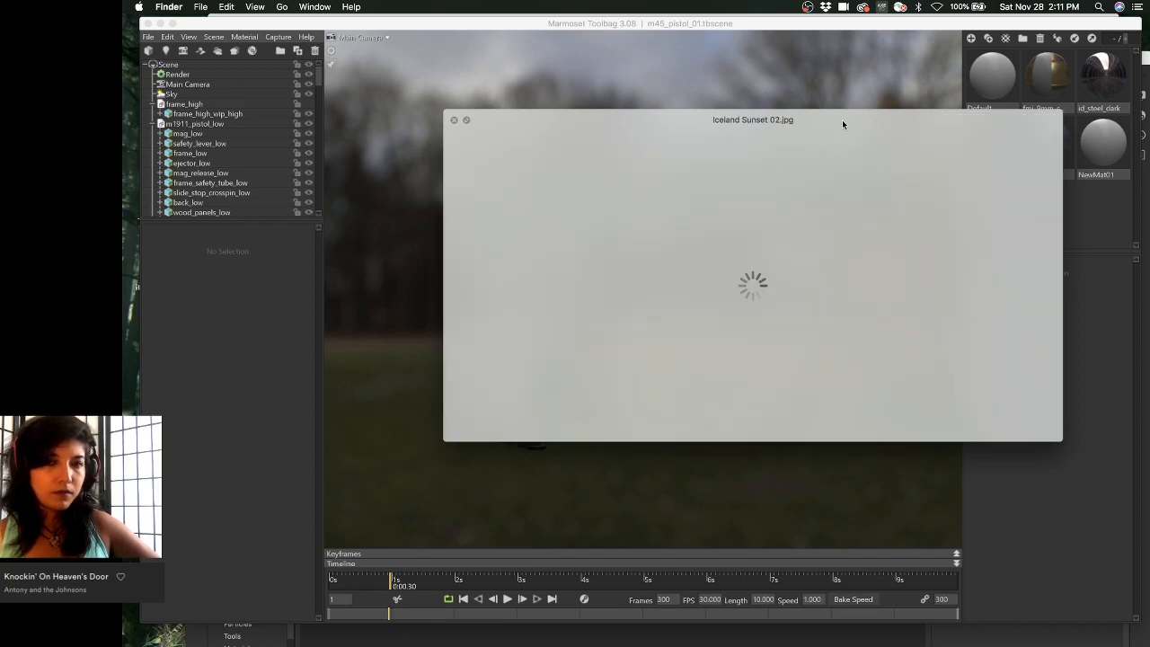
key("Down")
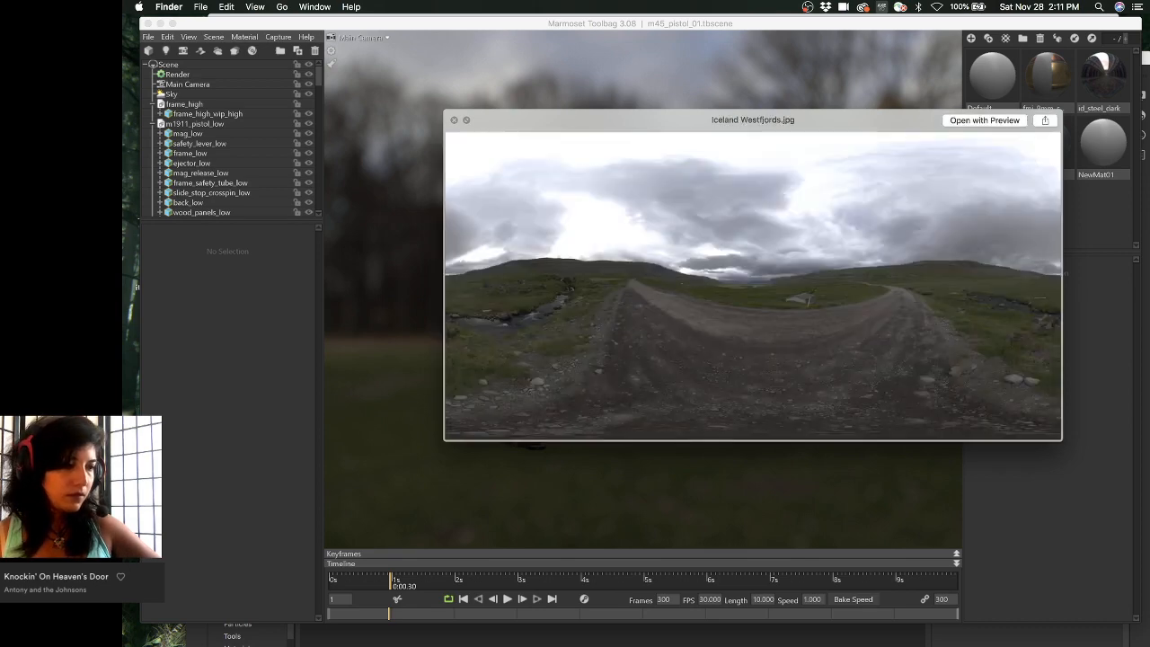
key("Down")
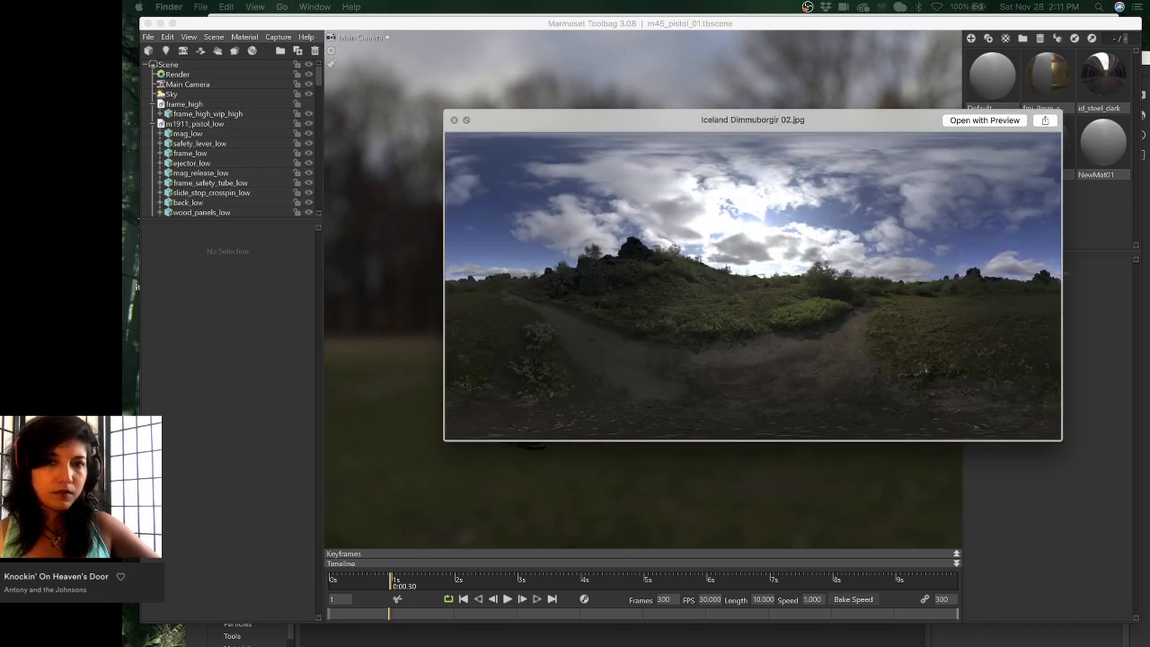
key("space")
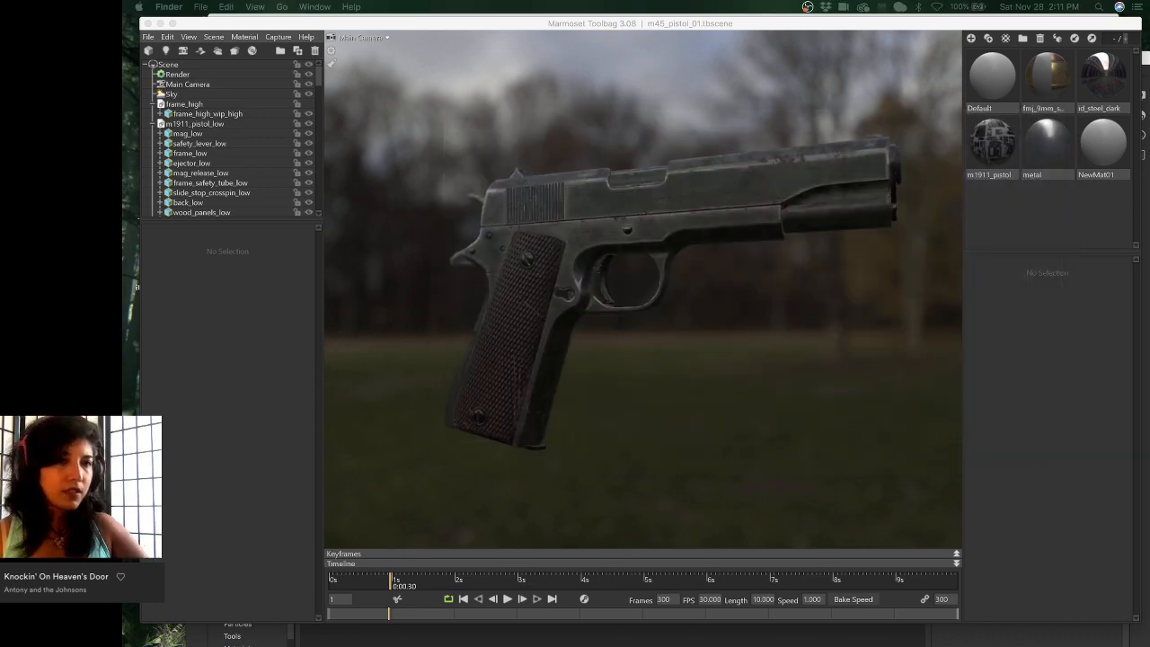
- Select the pistol scene's Sky and undo the accidentally added Sky Light 1
left_click(179, 72)
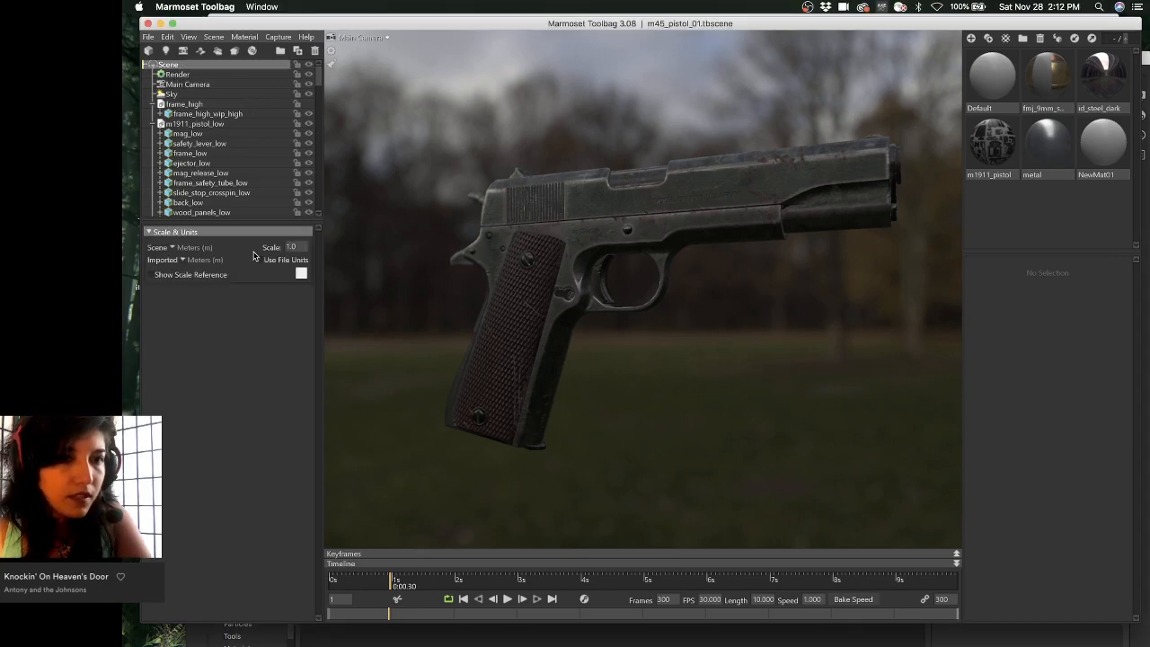
left_click(220, 94)
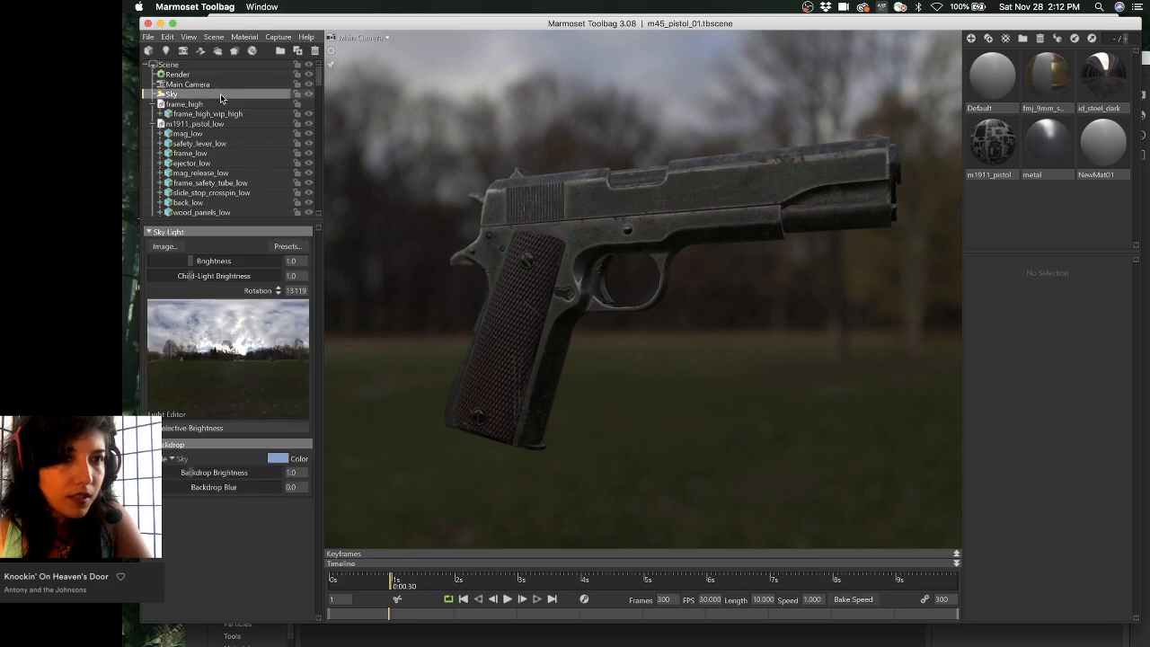
left_click(185, 416)
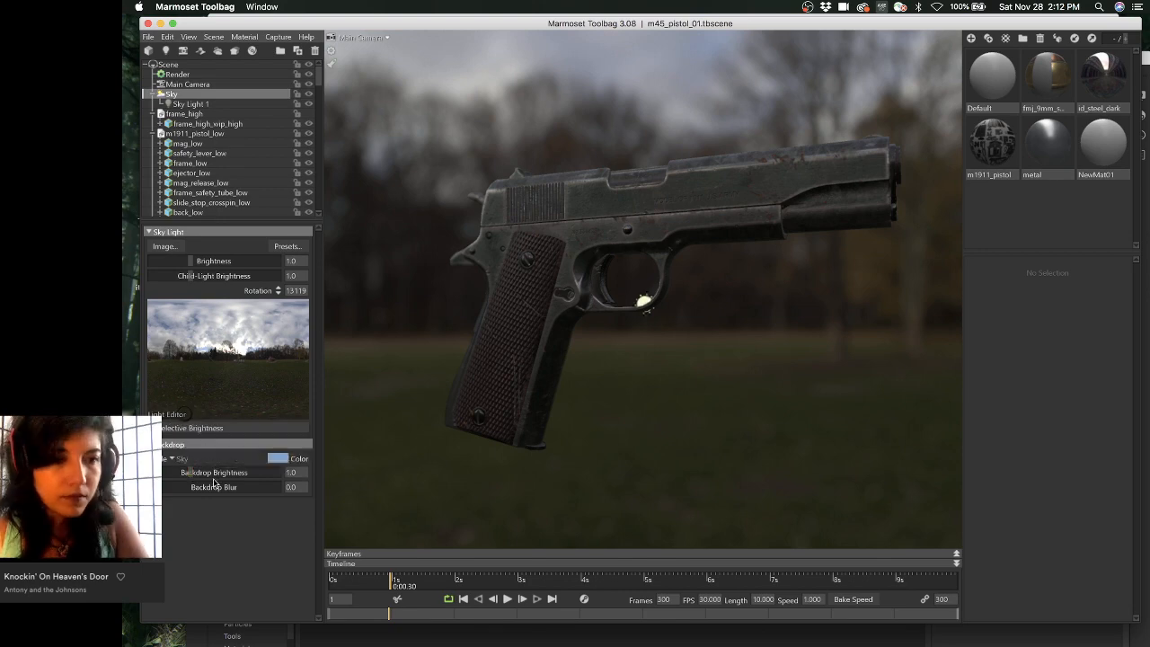
key("super+z")
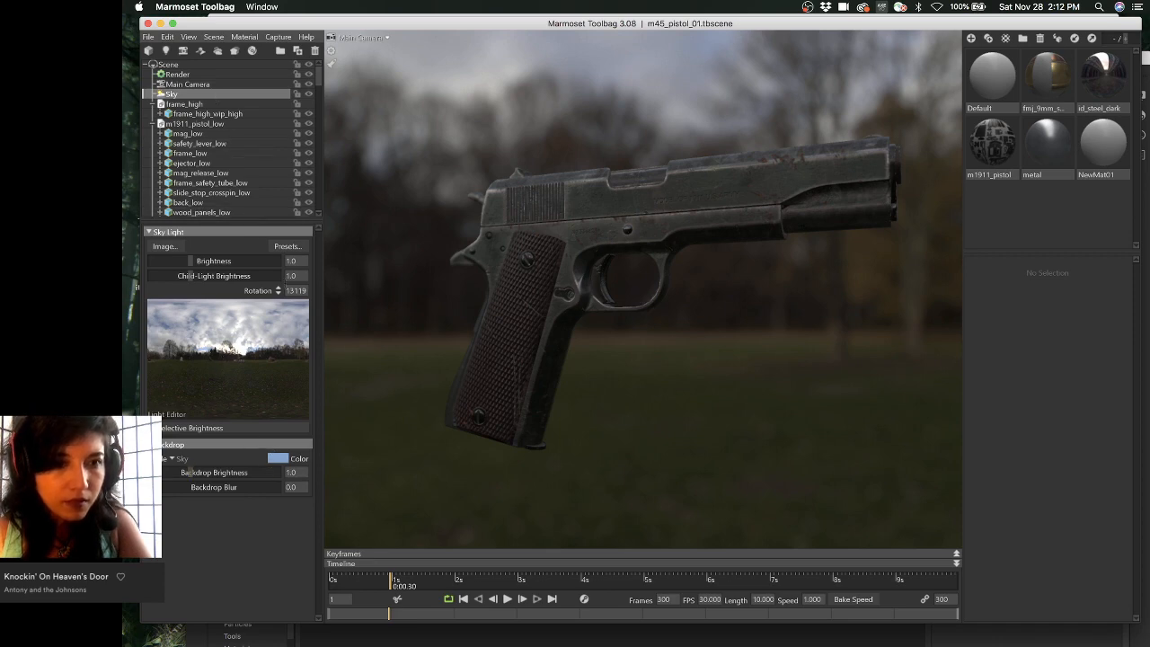
- Open the sky presets browser, move it up off the timeline, and choose to load a custom sky from disk
left_click(294, 248)
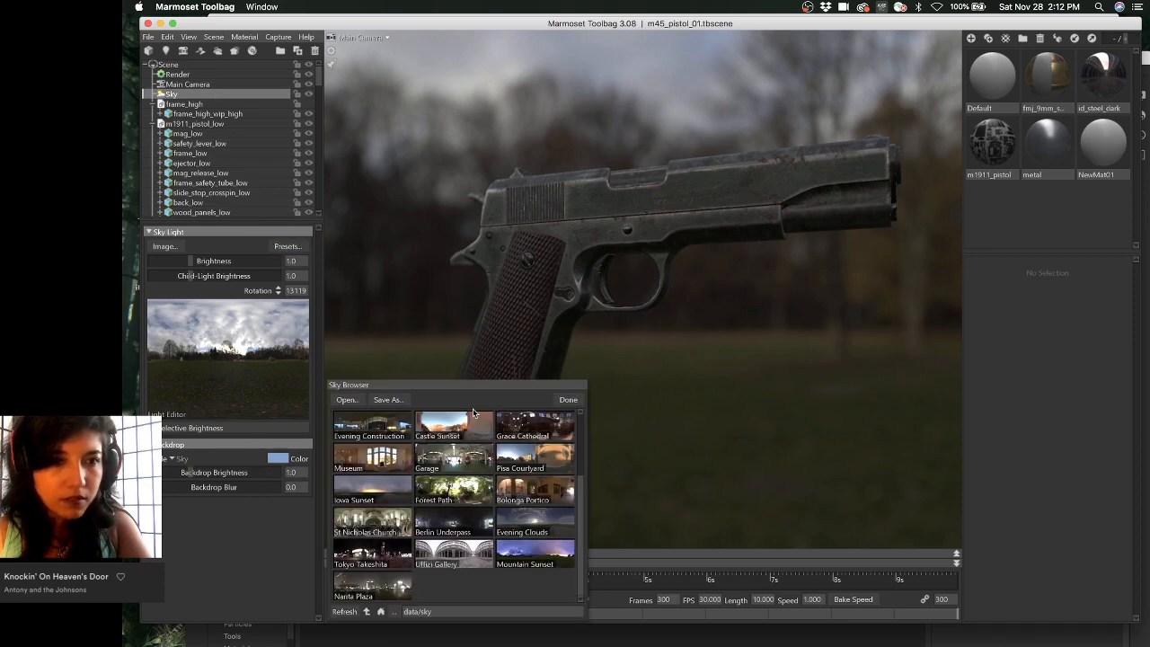
scroll(455, 490, "up", 3)
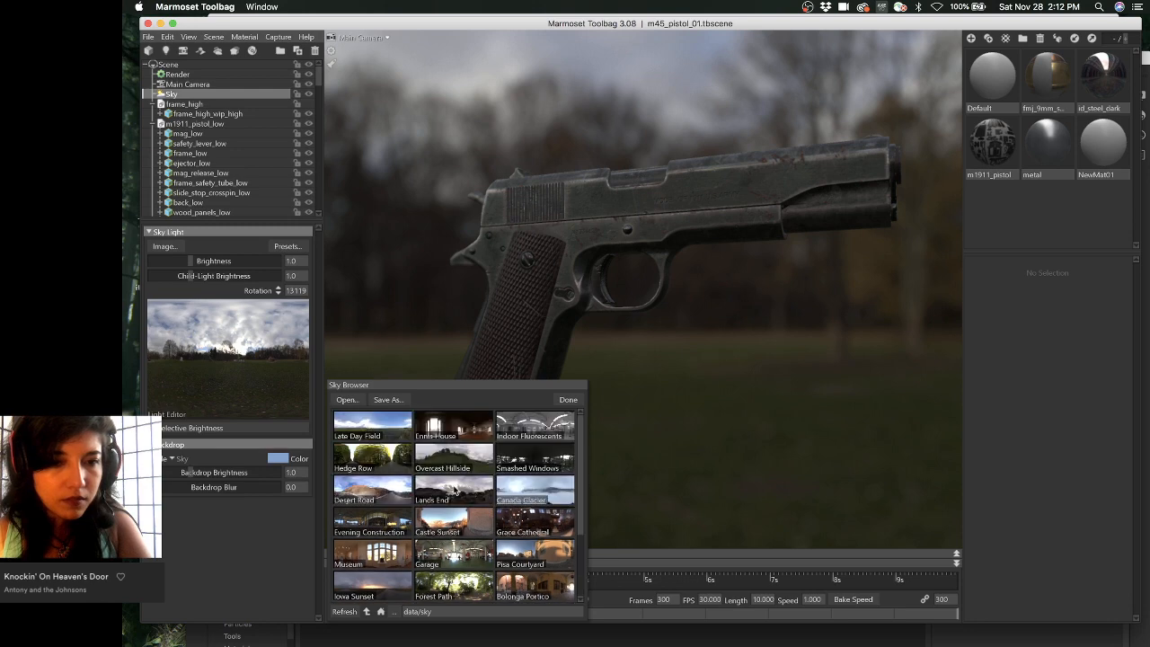
left_click_drag(449, 387, 471, 318)
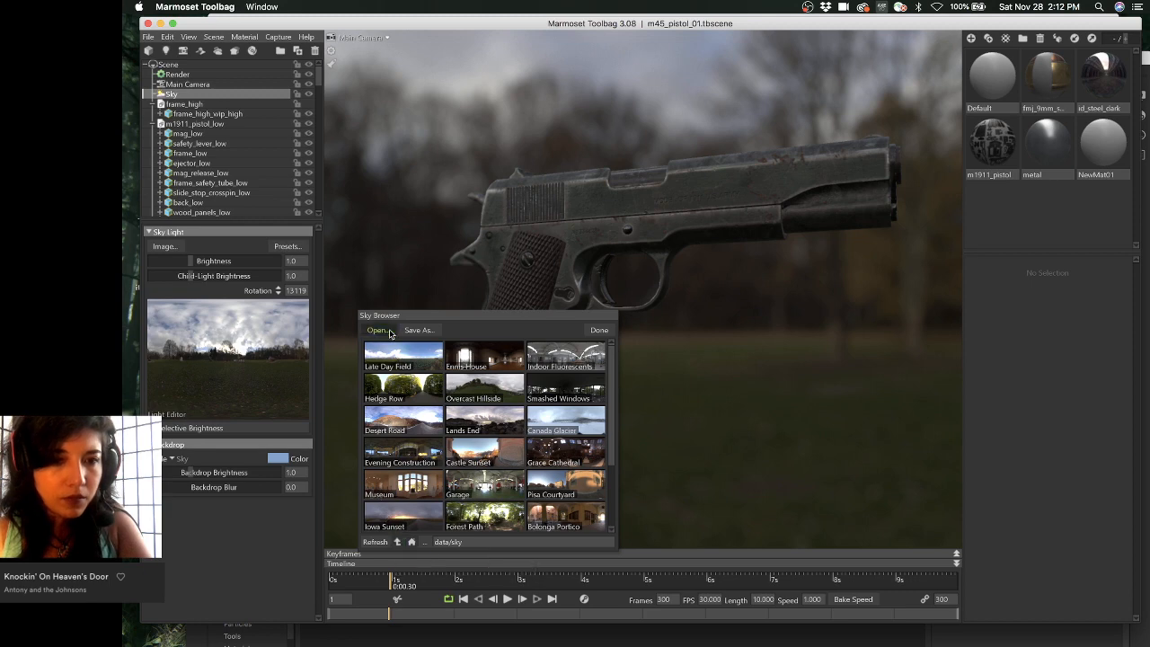
left_click(377, 329)
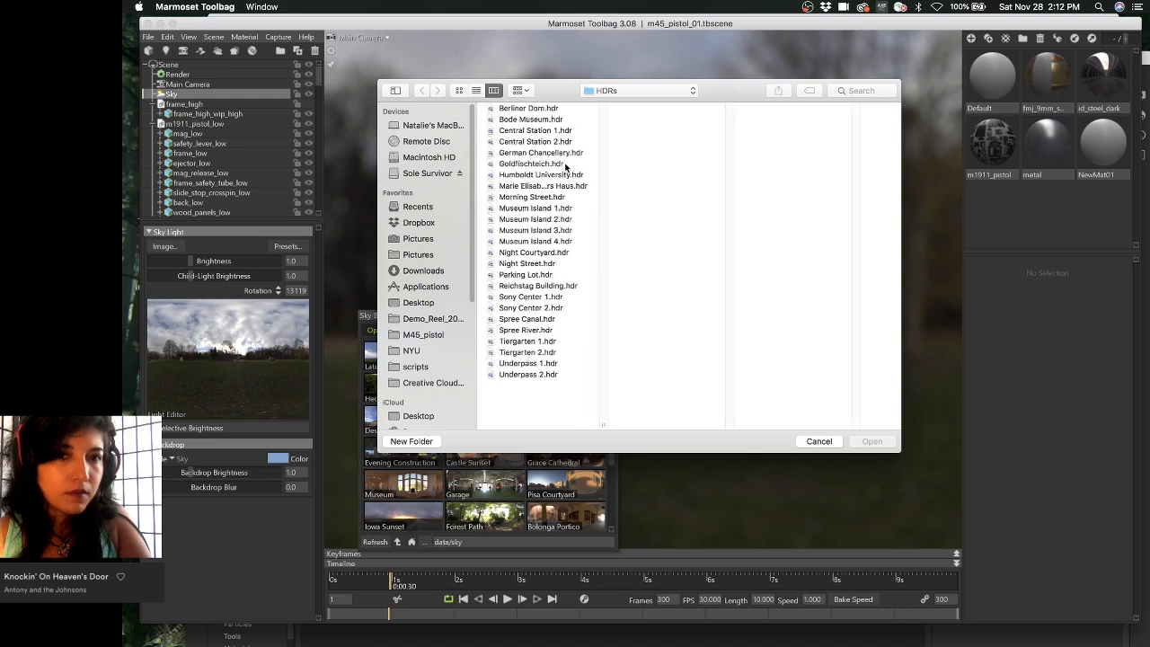
- Load Iceland Dimmuborgir 02.hdr from the PanoPack_Iceland_Source HDR folder as the sky
left_click(632, 91)
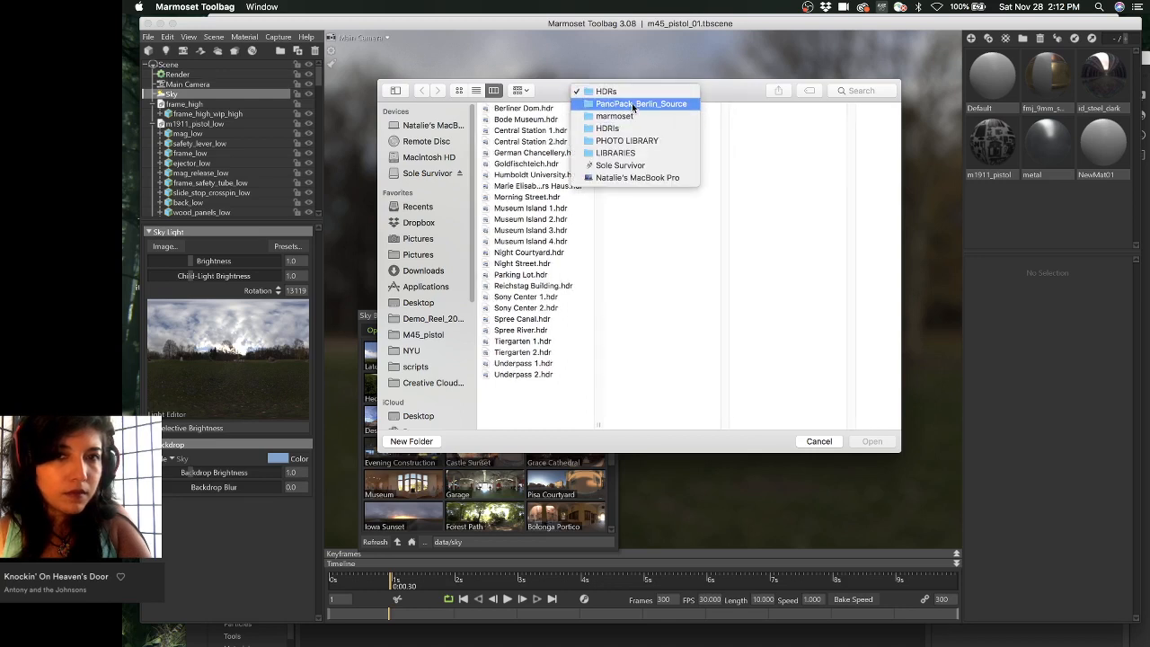
left_click(630, 115)
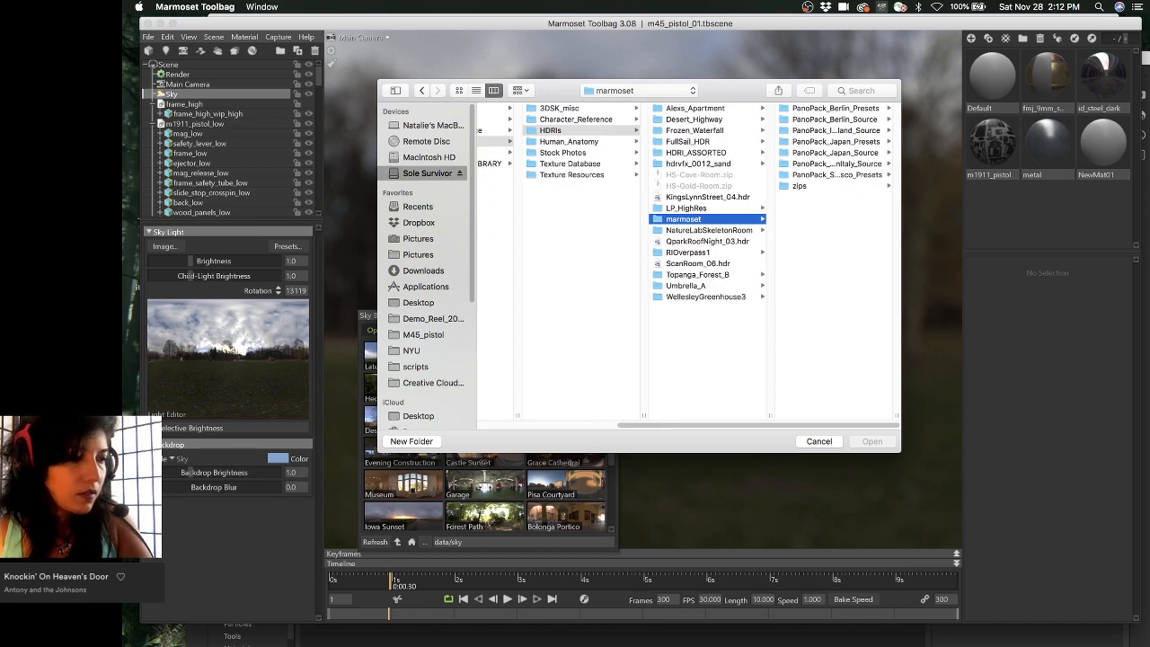
left_click(841, 131)
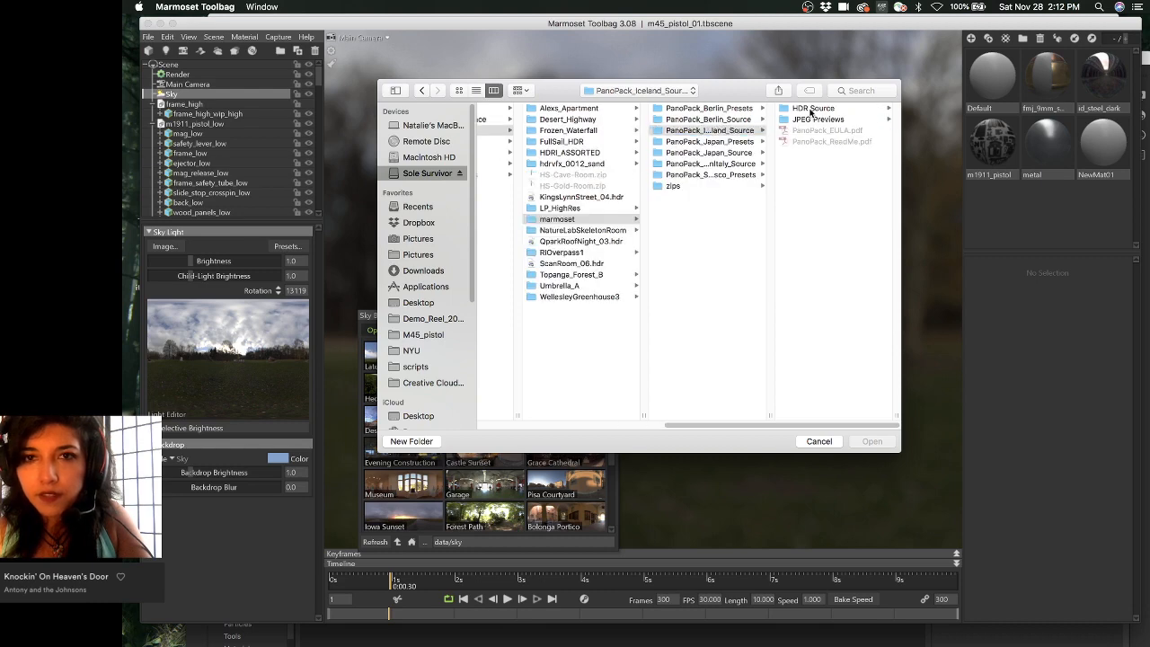
left_click(810, 108)
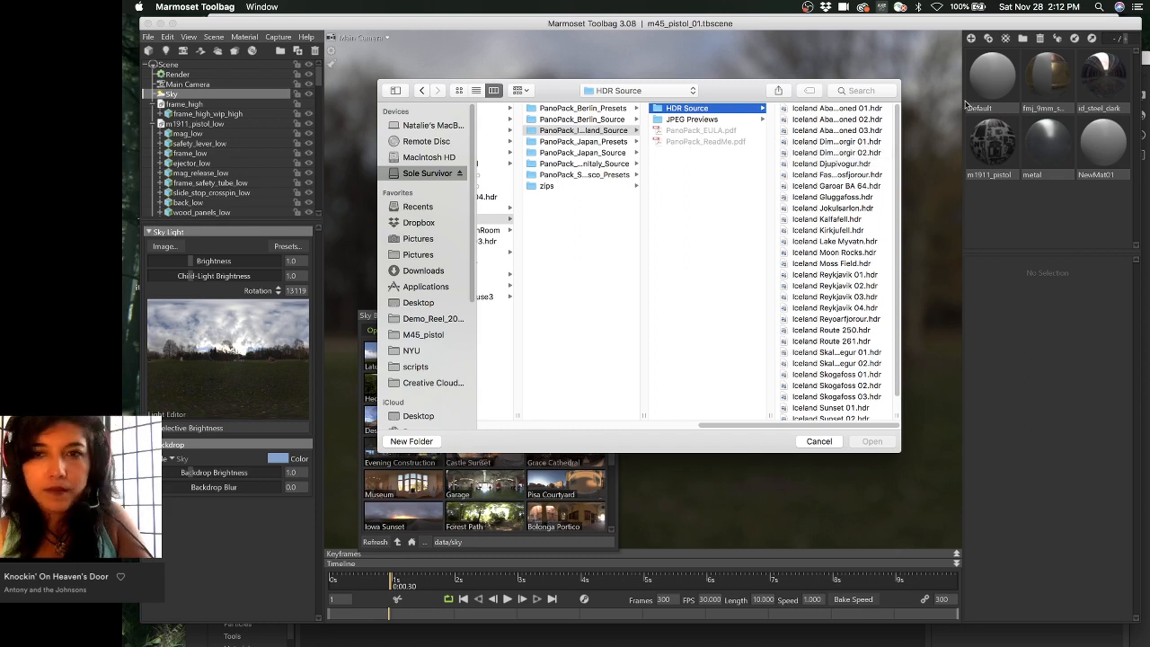
left_click(868, 153)
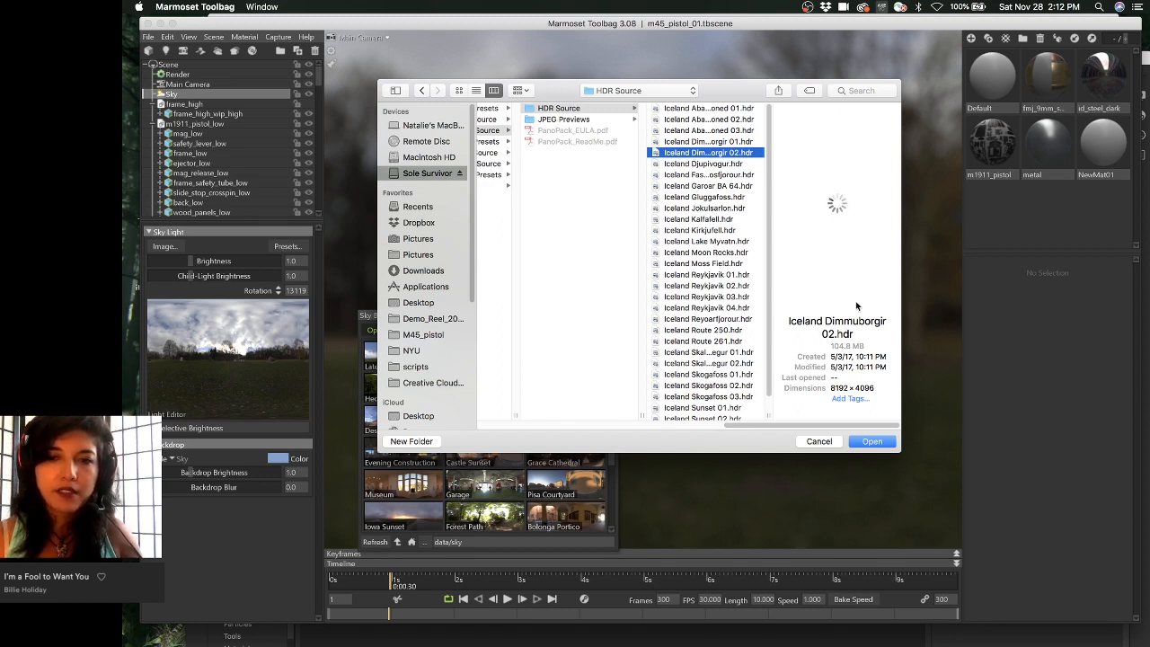
left_click(872, 441)
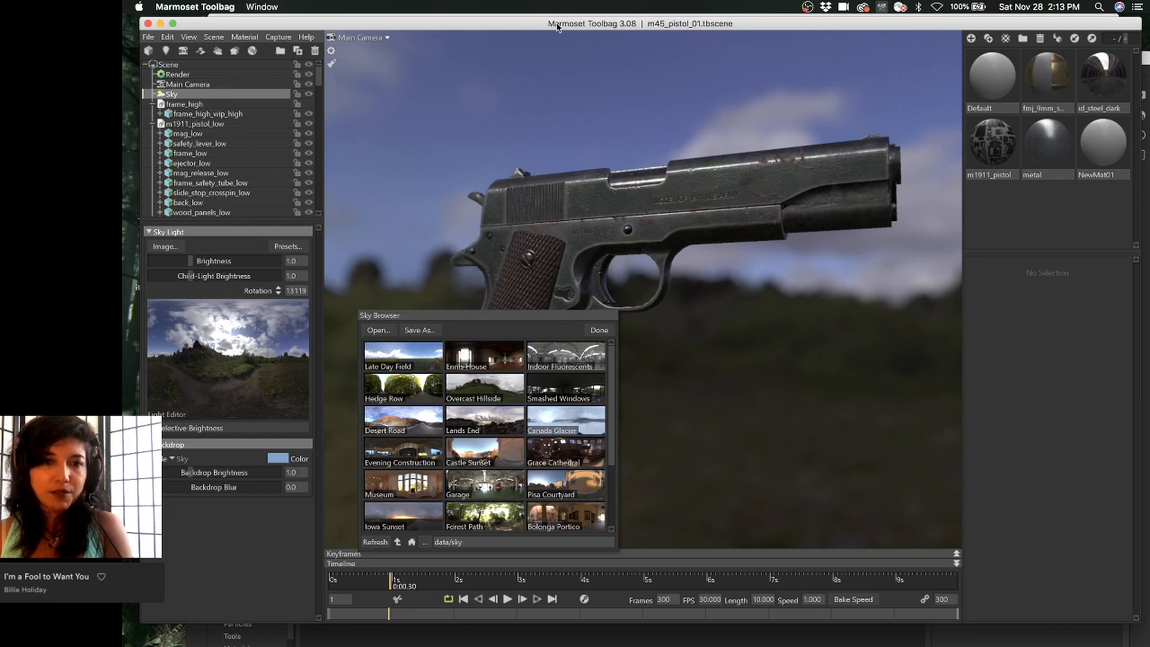
- Close the Sky Browser and orbit, pan and zoom around the pistol and bullet
left_click(598, 330)
left_click_drag(600, 328, 641, 316)
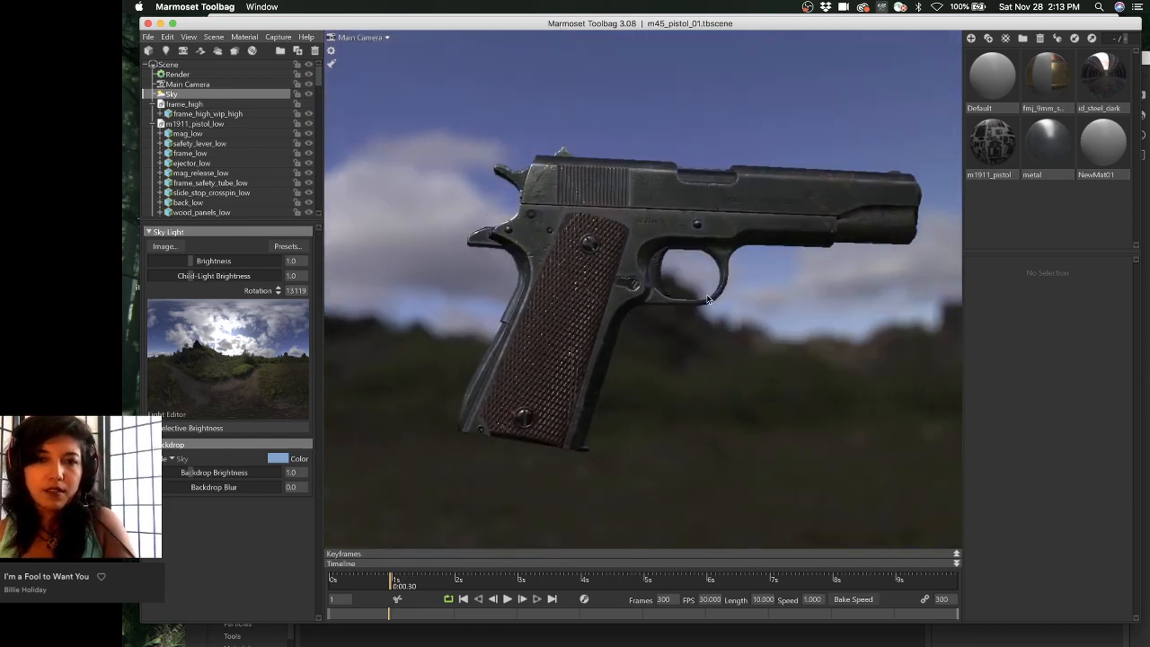
middle_click_drag(641, 315, 596, 302)
left_click_drag(596, 302, 629, 318)
right_click_drag(629, 318, 671, 357)
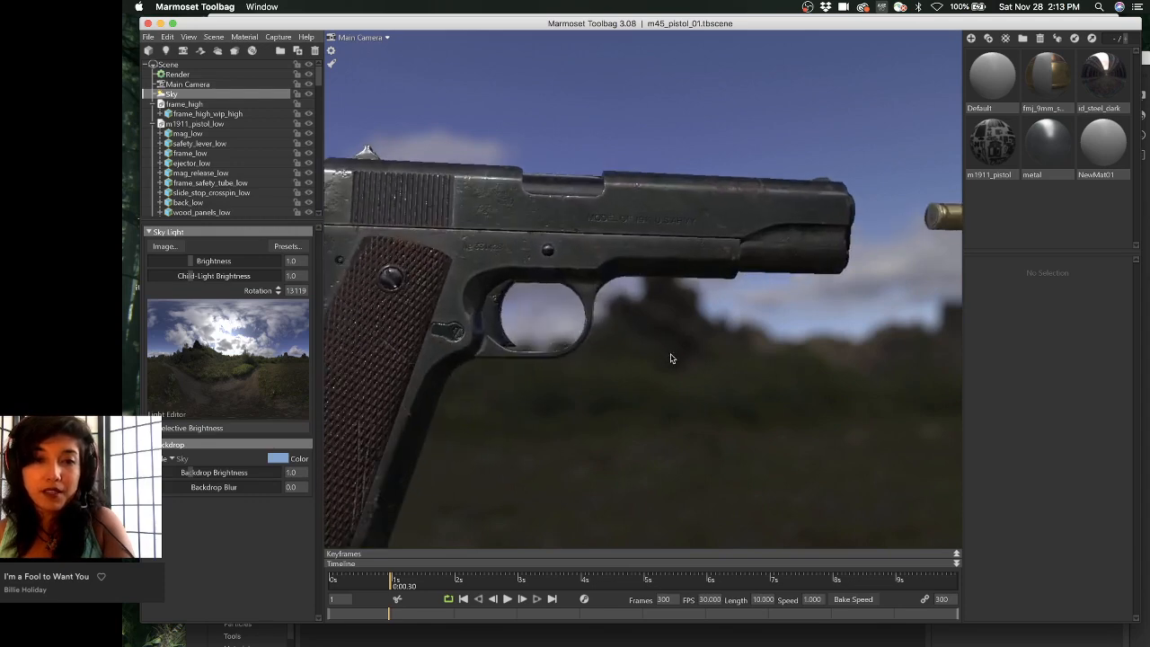
left_click_drag(645, 346, 717, 325)
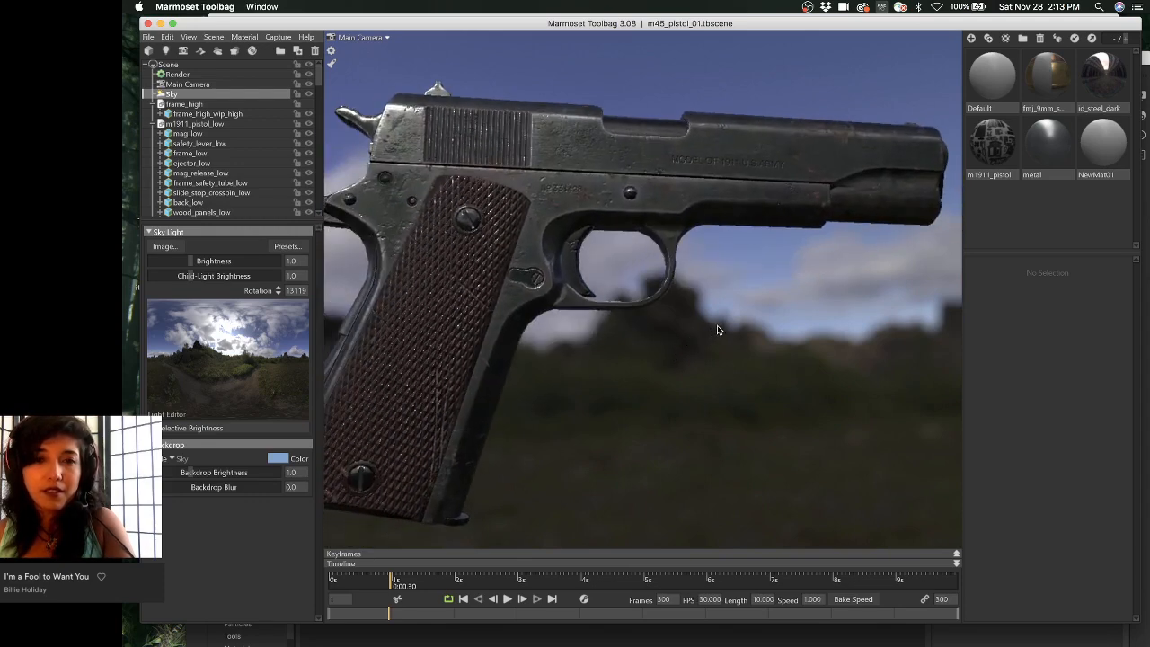
- Deselect the sky, orbit the pistol, and scrub the animation to about 3 seconds and back
left_click(669, 355)
left_click_drag(662, 351, 517, 358)
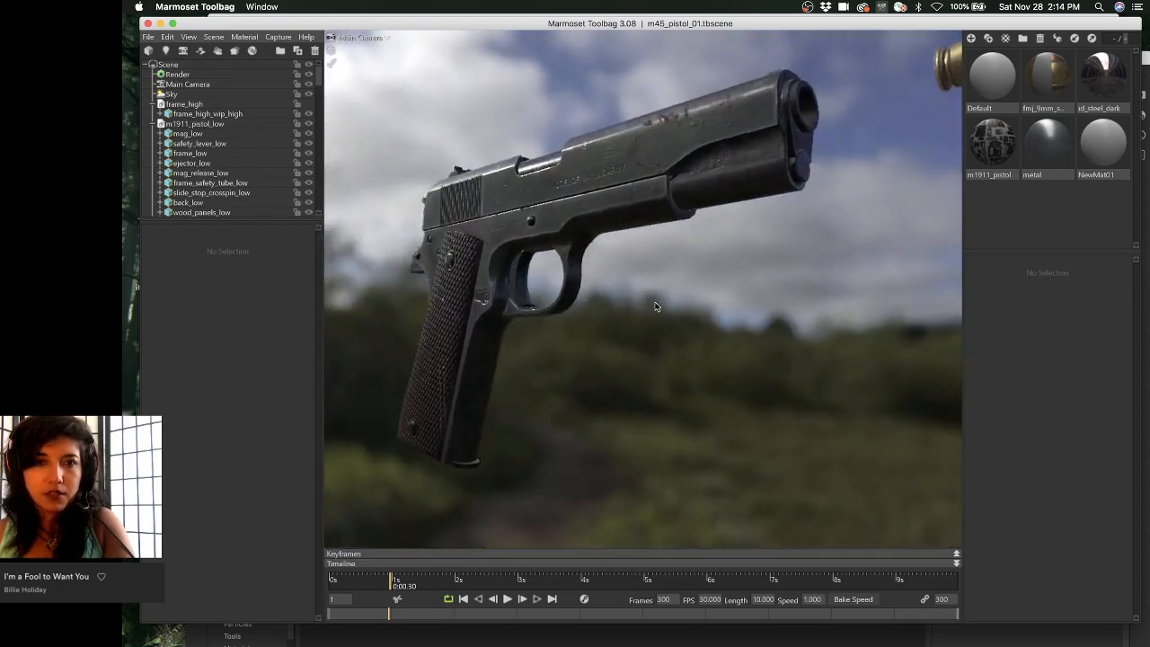
left_click_drag(655, 306, 386, 268)
left_click_drag(390, 579, 458, 582)
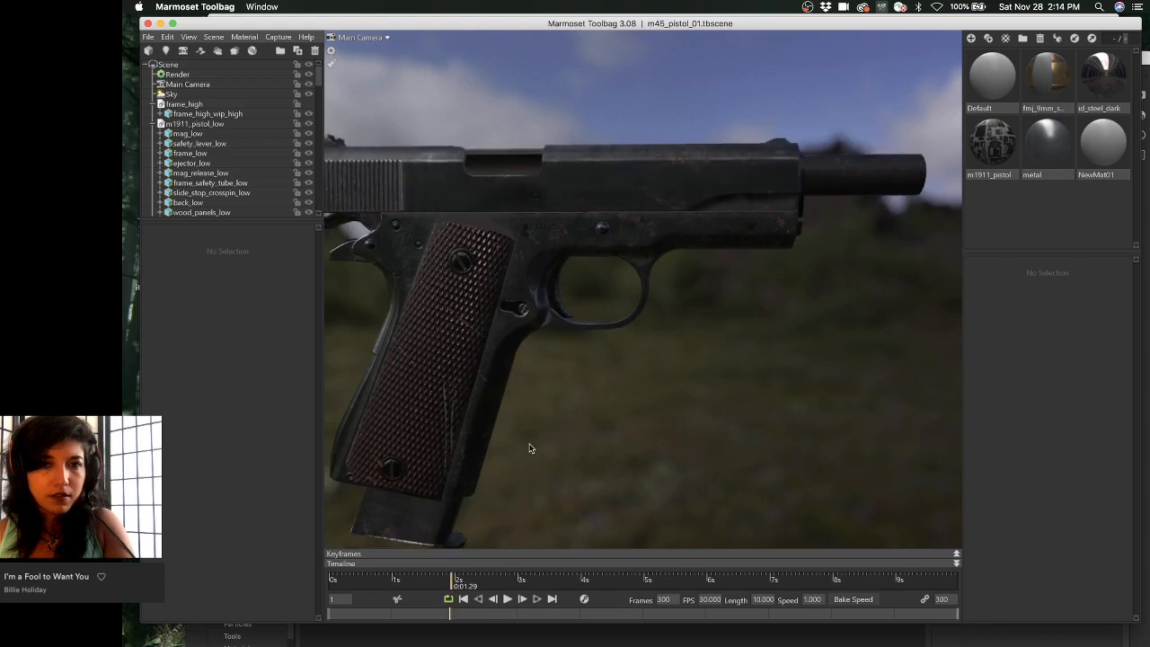
left_click_drag(529, 448, 582, 382)
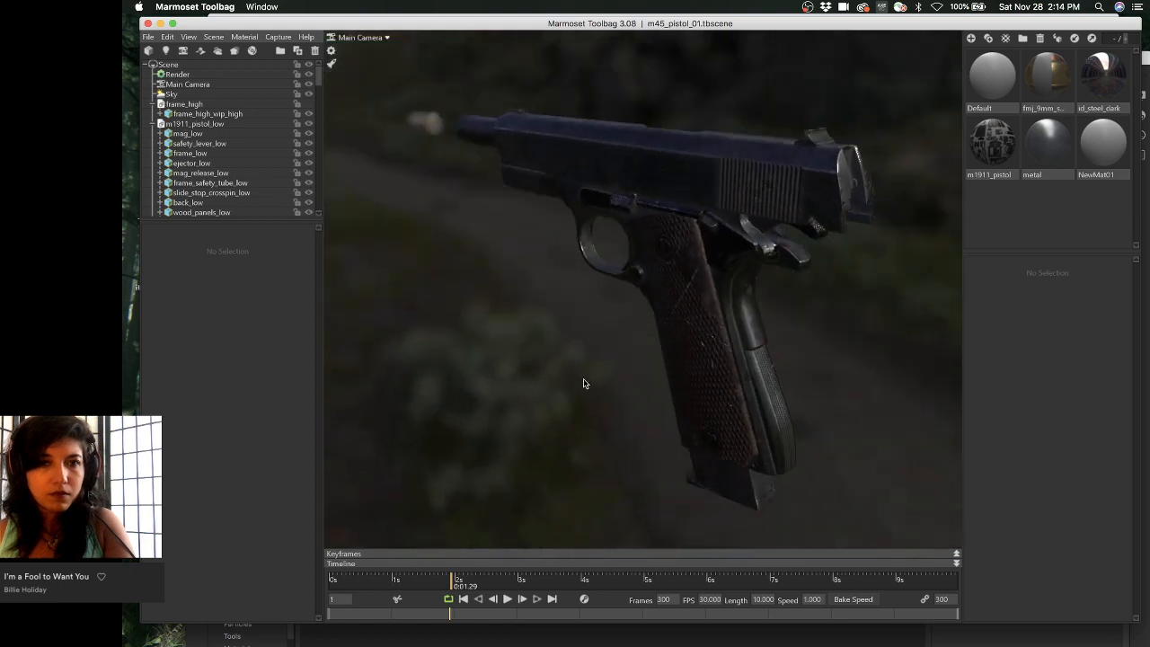
left_click_drag(602, 580, 315, 553)
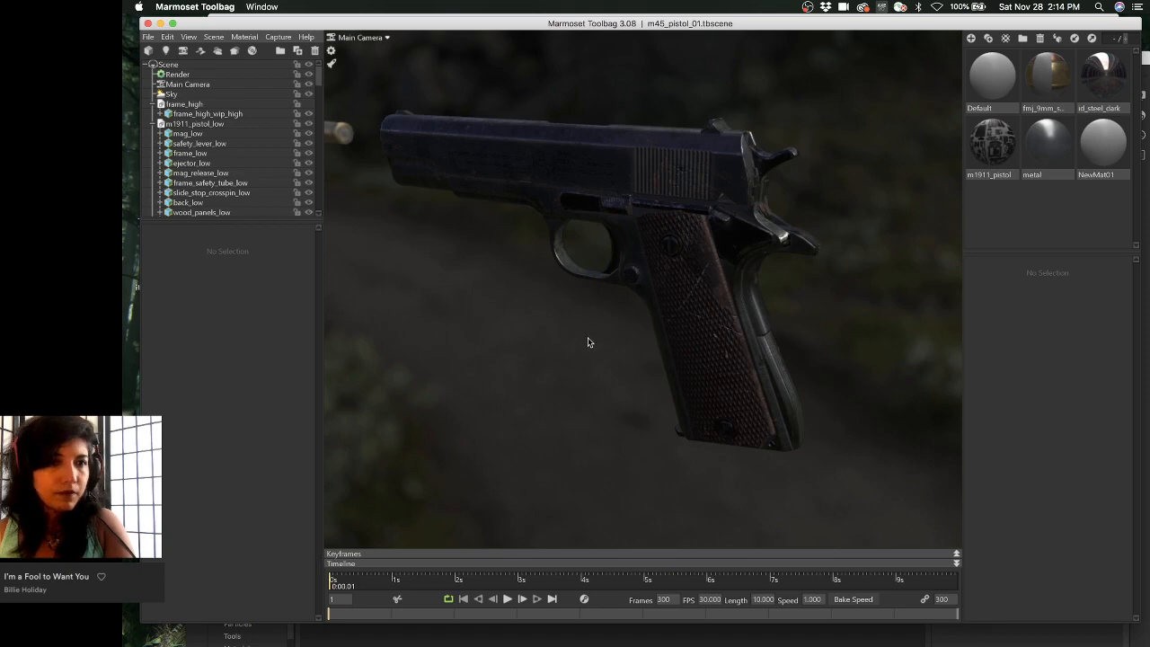
left_click_drag(587, 340, 1003, 344)
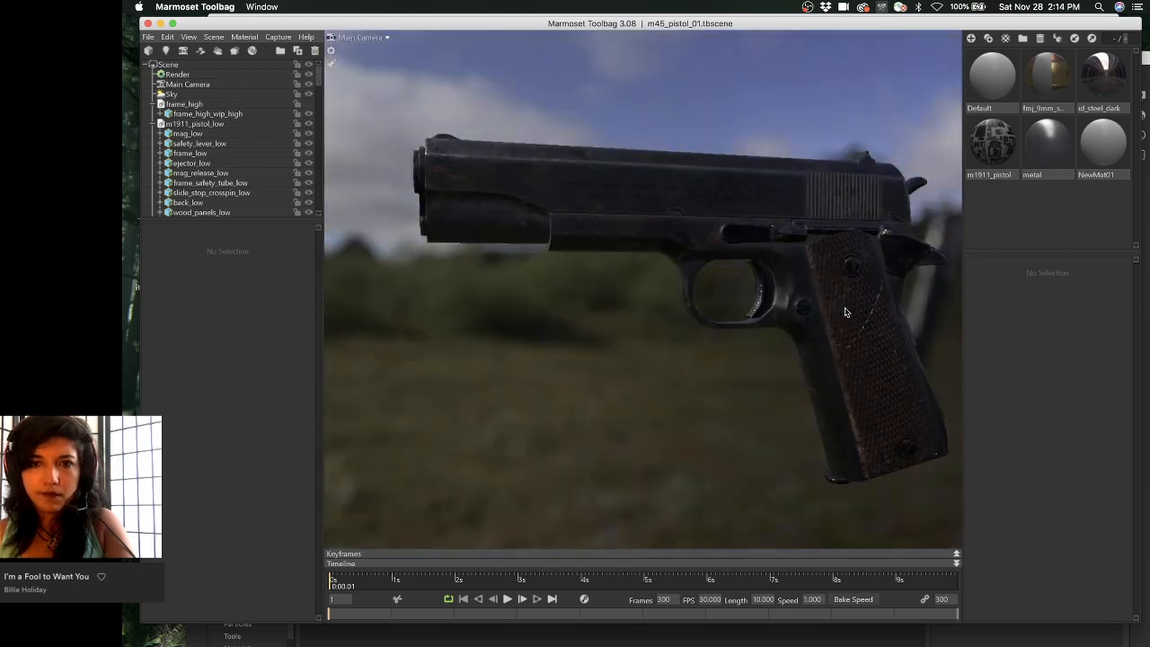
- Rotate the sky lighting around the pistol, then undo back to the earlier side-on view
left_click_drag(847, 311, 943, 311, "shift")
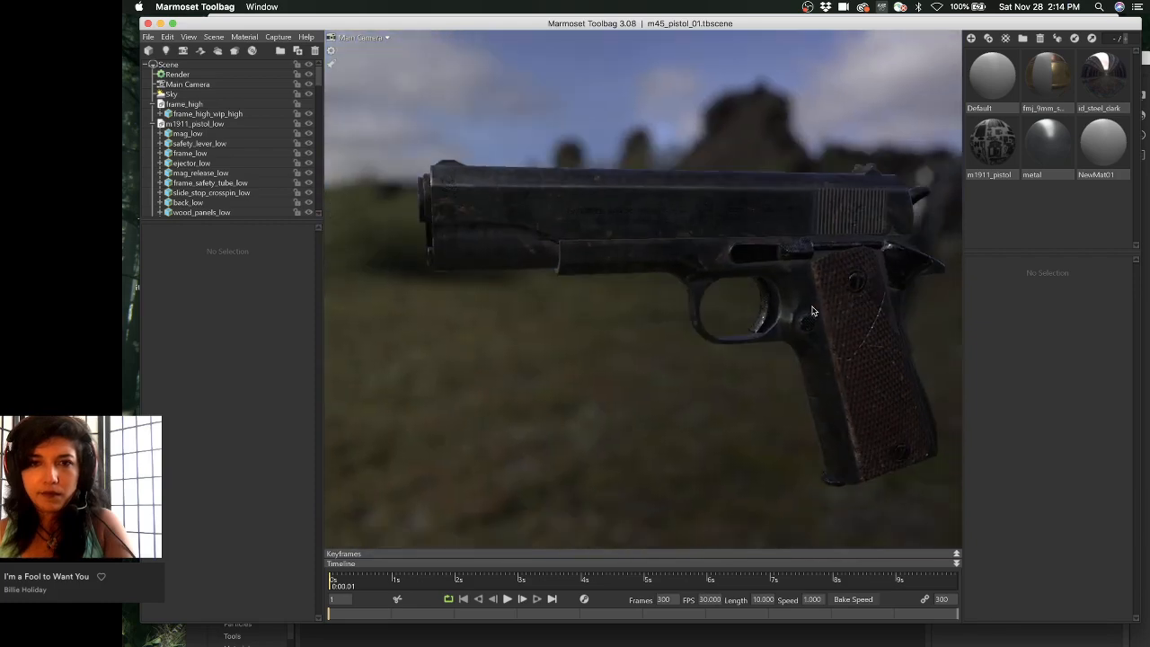
left_click_drag(812, 309, 653, 296, "shift")
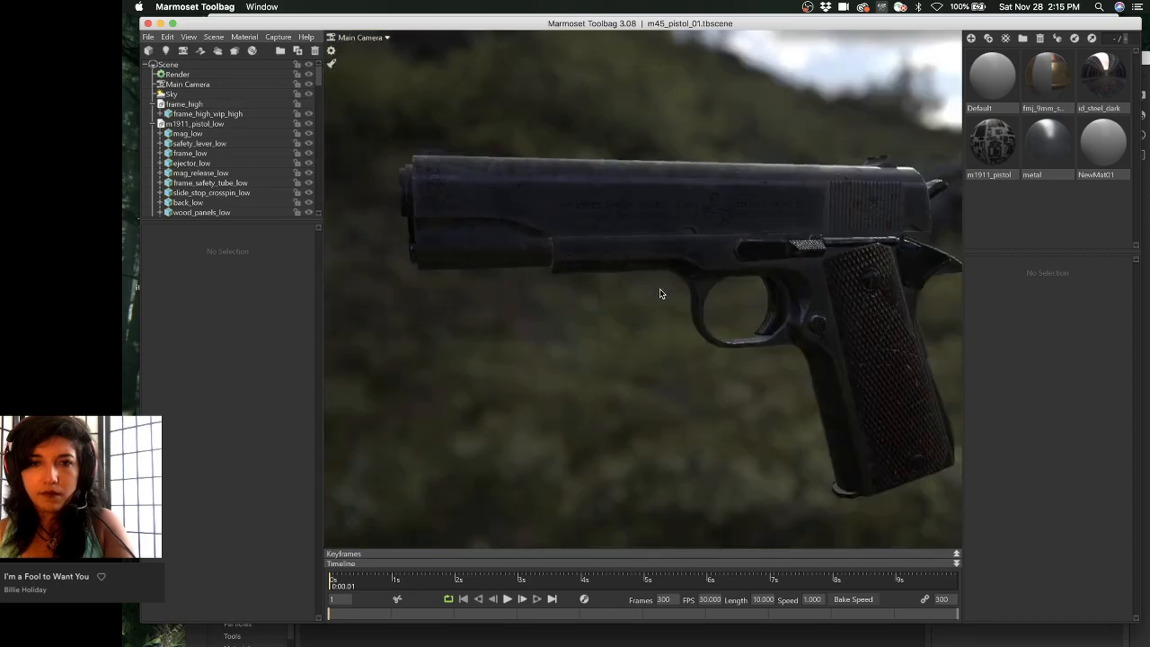
mouse_move(659, 288)
left_mouse_down("shift")
mouse_move(680, 279)
mouse_move(606, 283)
left_mouse_up("shift")
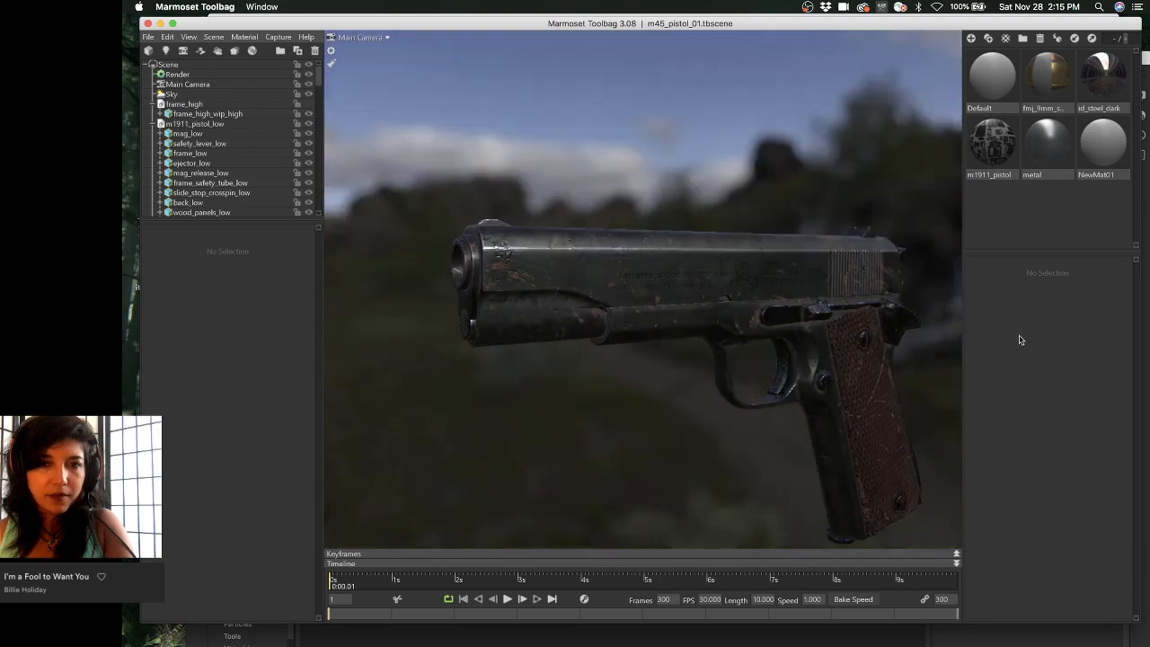
key("super+z")
key("super+z")
key("super+z")
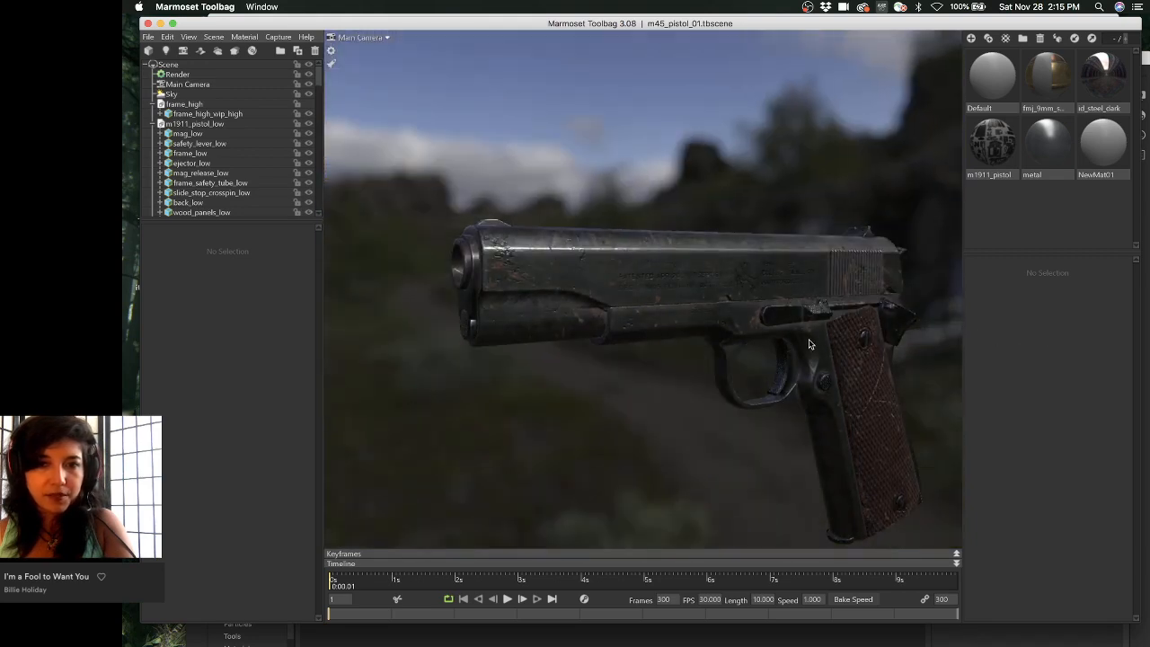
key("super+z")
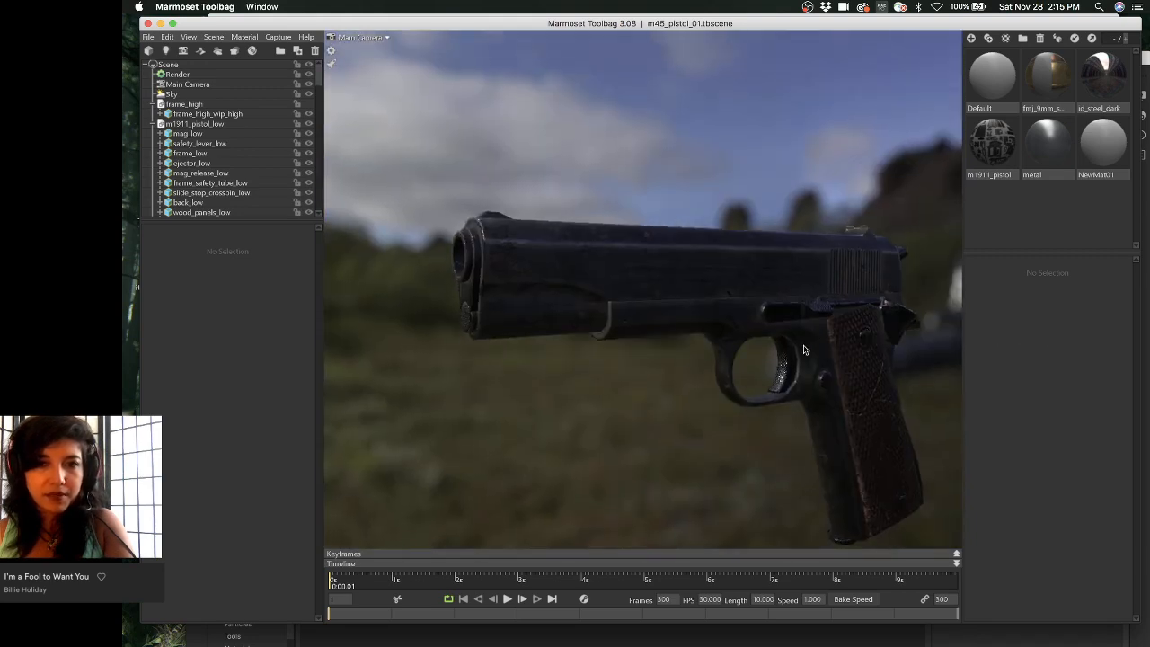
key("super+z")
scroll(253, 205, "down", 5)
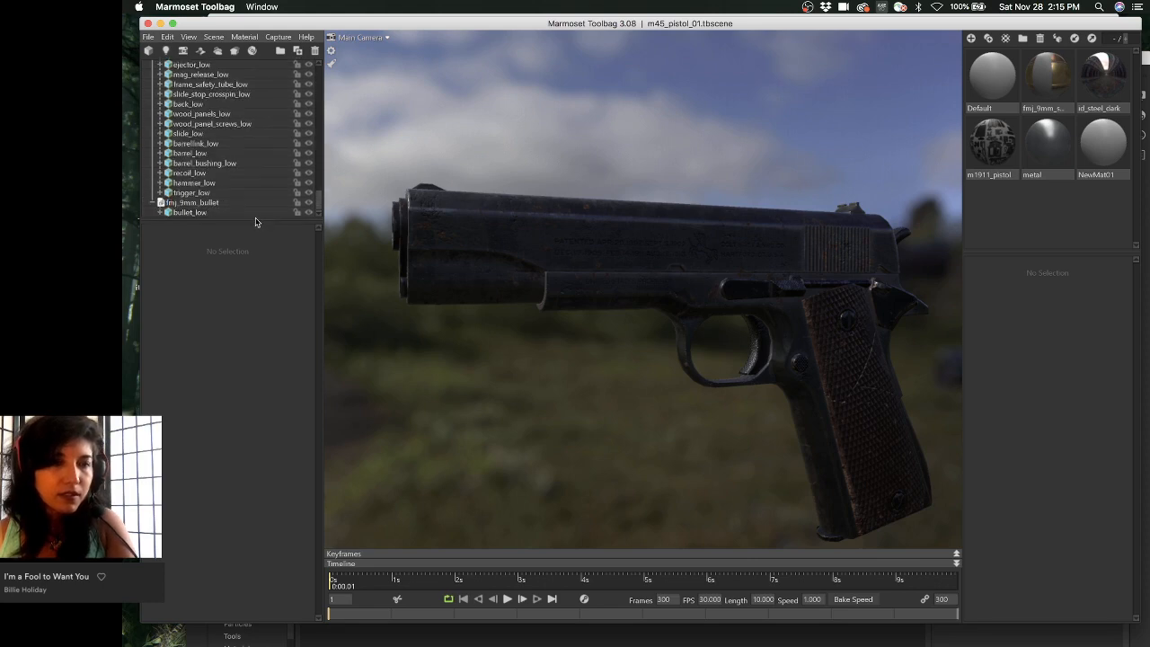
- Select m1911_pistol_low and frame it in the viewport with Frame Selection
scroll(243, 179, "up", 5)
left_click(198, 123)
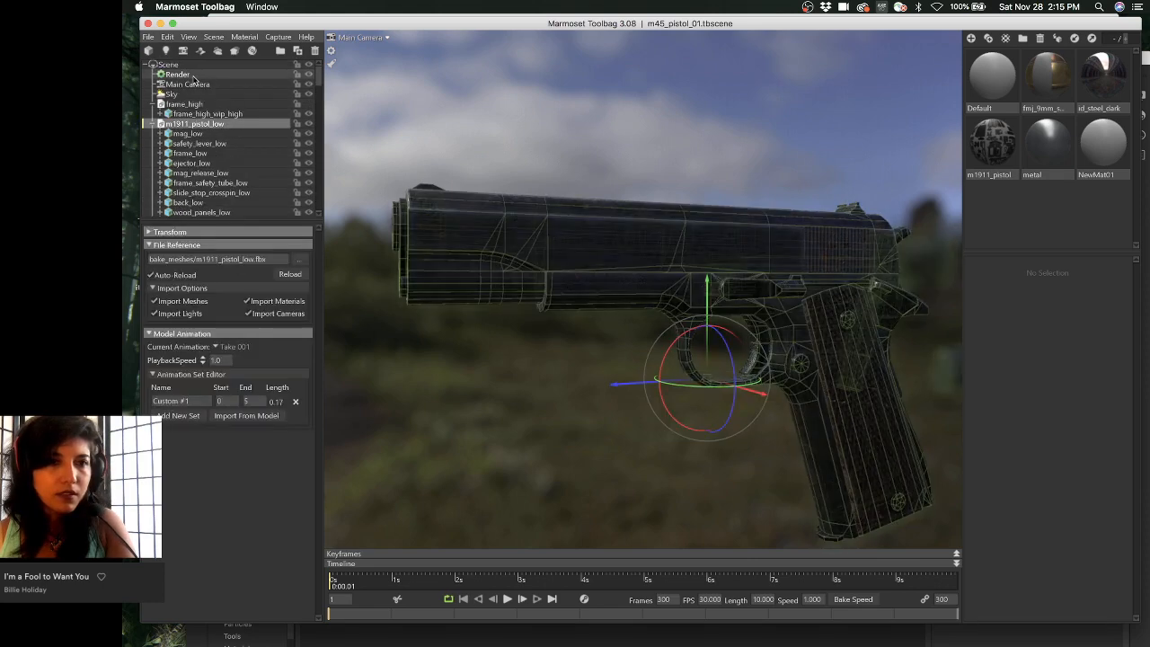
left_click(192, 75)
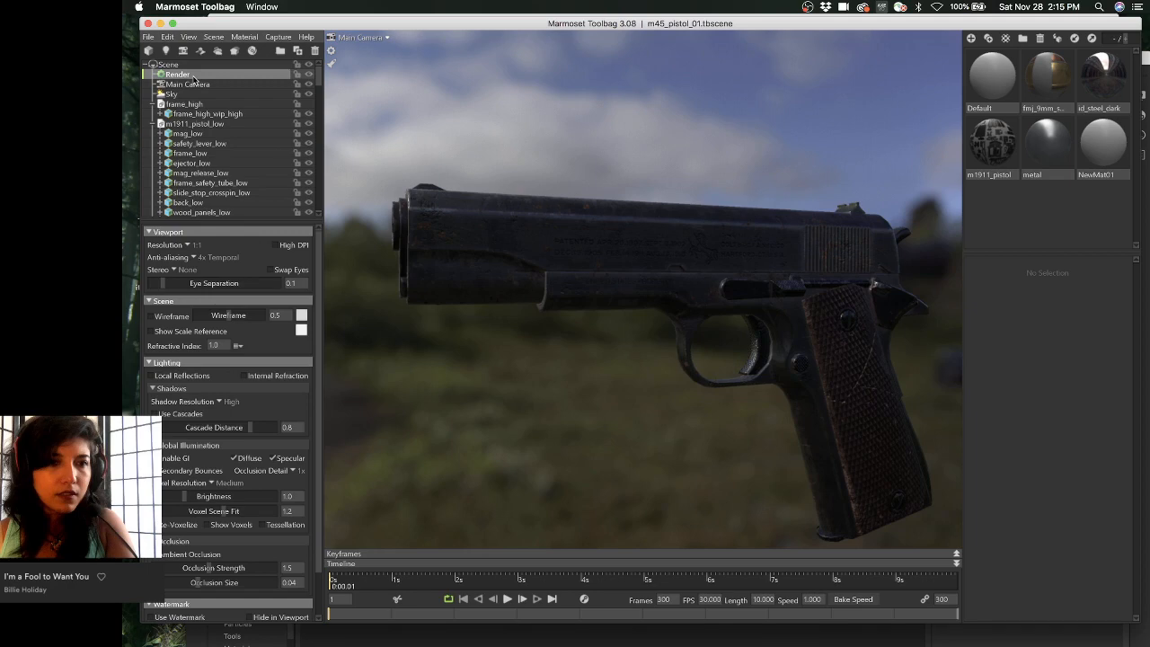
left_click(245, 37)
mouse_move(188, 37)
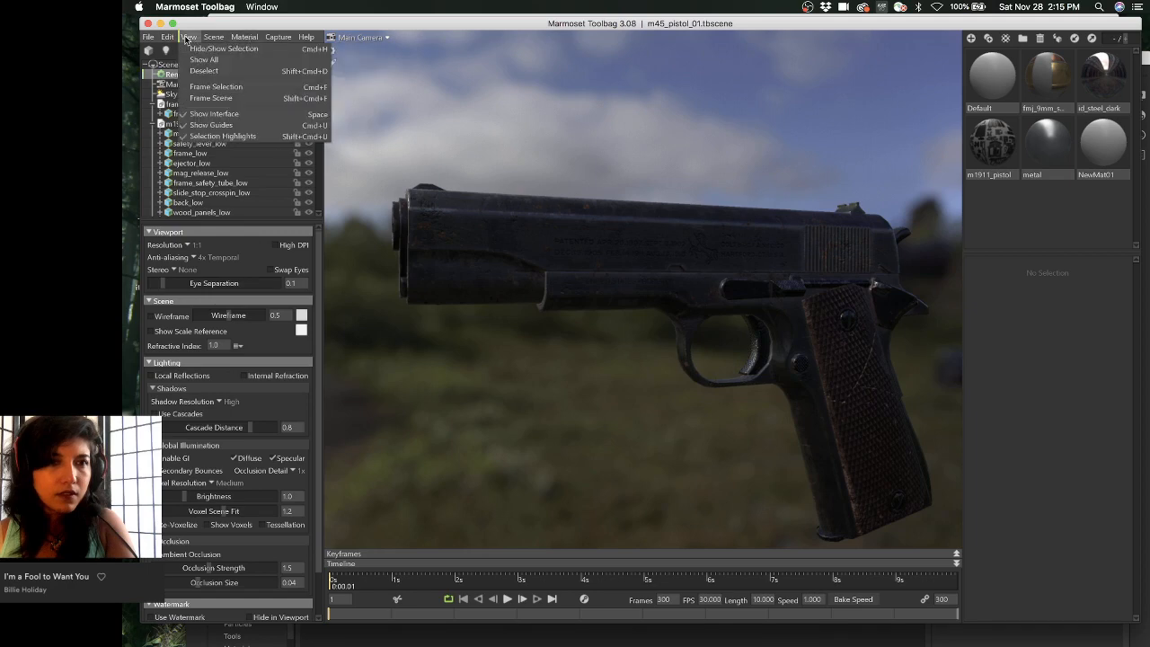
left_click(217, 87)
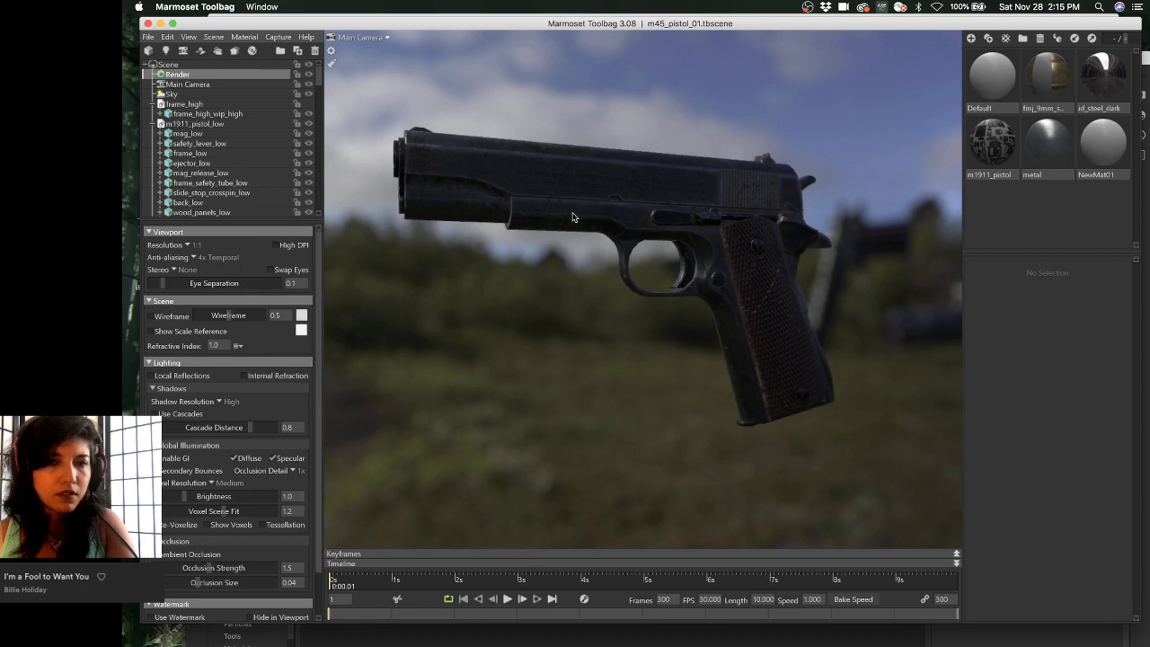
- Orbit and dolly the camera so the bullet appears beside the pistol, nudging the sky rotation
left_click_drag(572, 217, 861, 233)
left_click_drag(680, 214, 687, 221, "shift")
right_click_drag(687, 221, 706, 241)
right_click_drag(623, 203, 603, 200)
left_click_drag(603, 201, 446, 241, "shift")
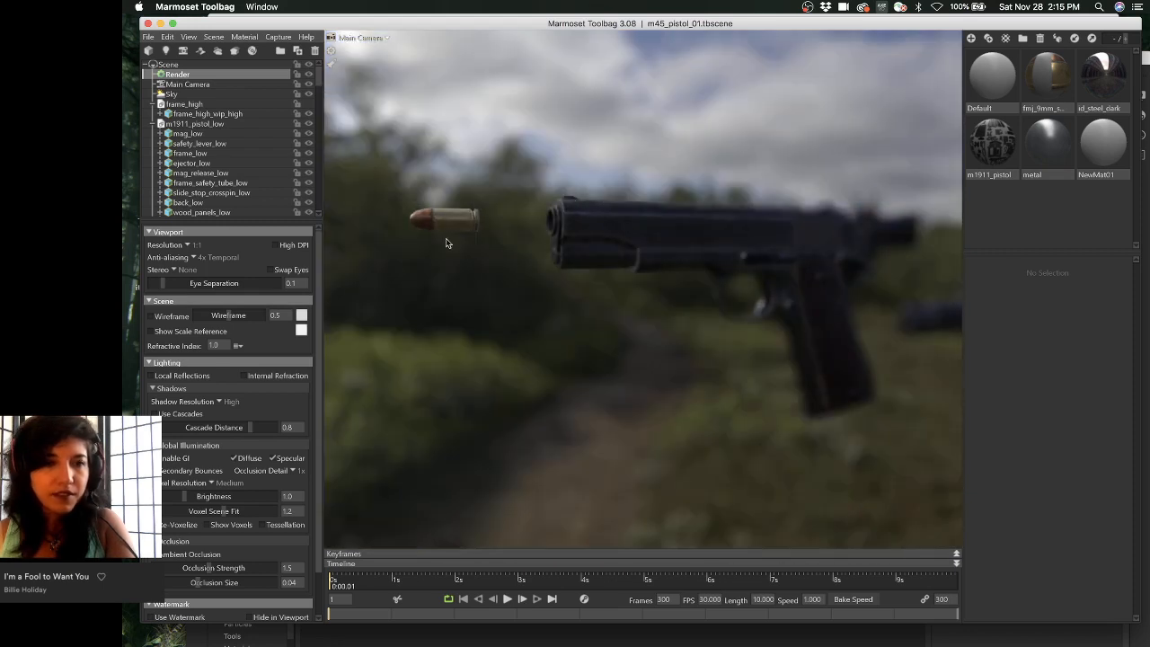
- Select the Sky, rotate it to 14060 to light the grip, and zoom in on pistol and bullet
left_click(185, 105)
left_click(186, 96)
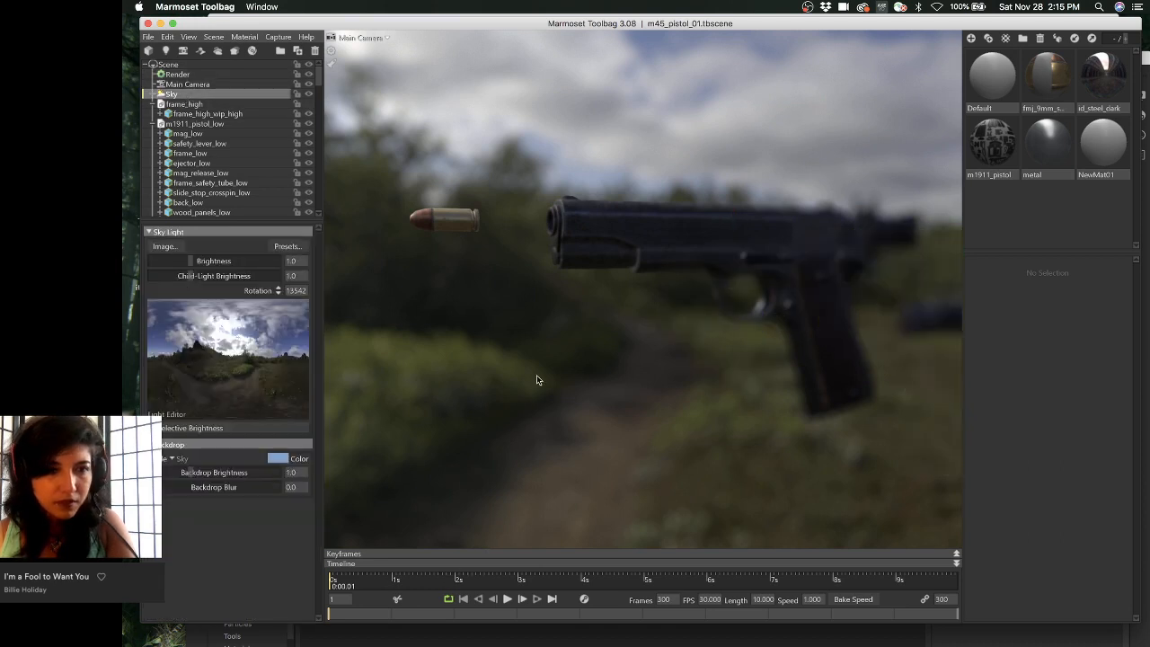
right_click_drag(580, 375, 585, 378)
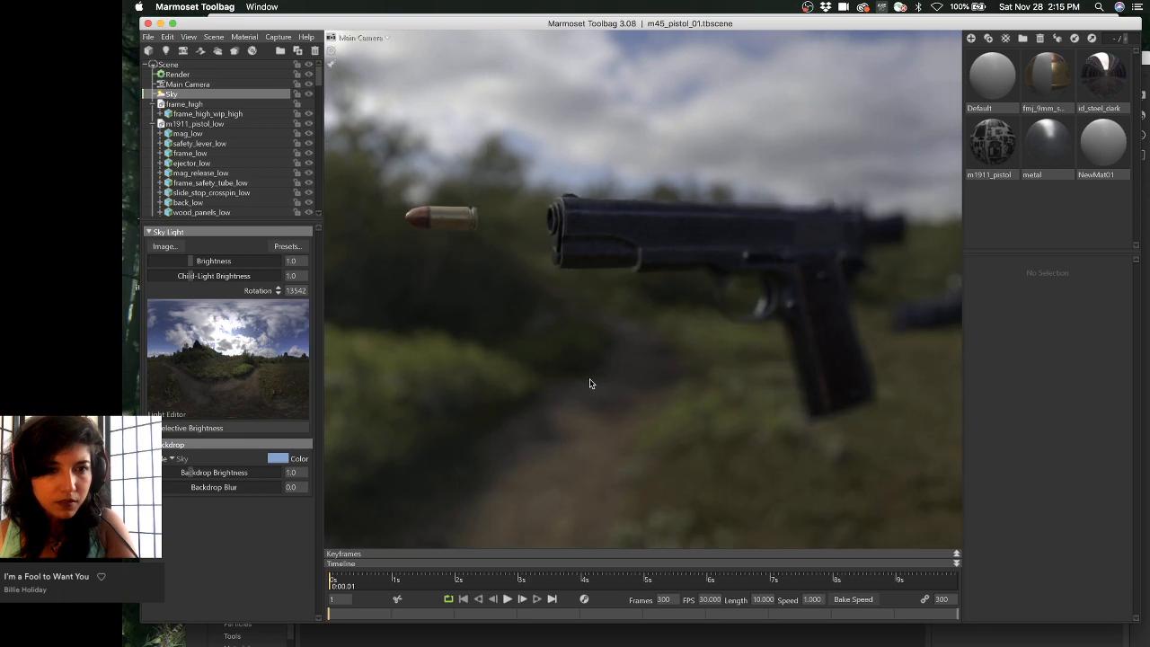
left_click_drag(564, 393, 817, 391, "shift")
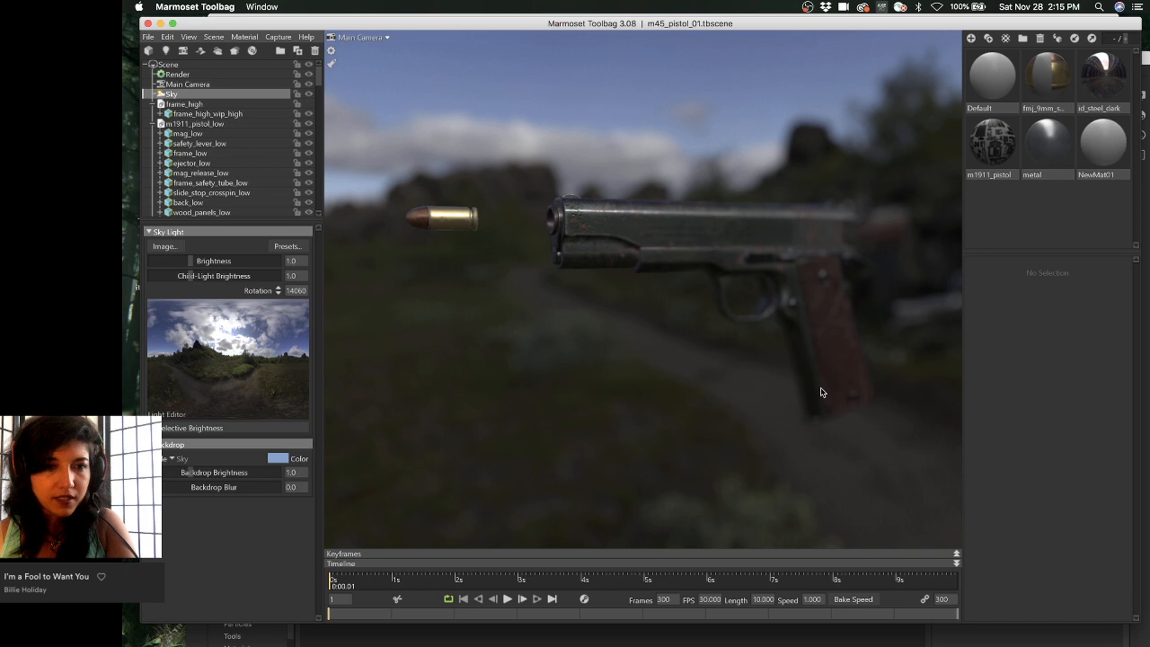
right_click_drag(820, 387, 862, 426, "alt")
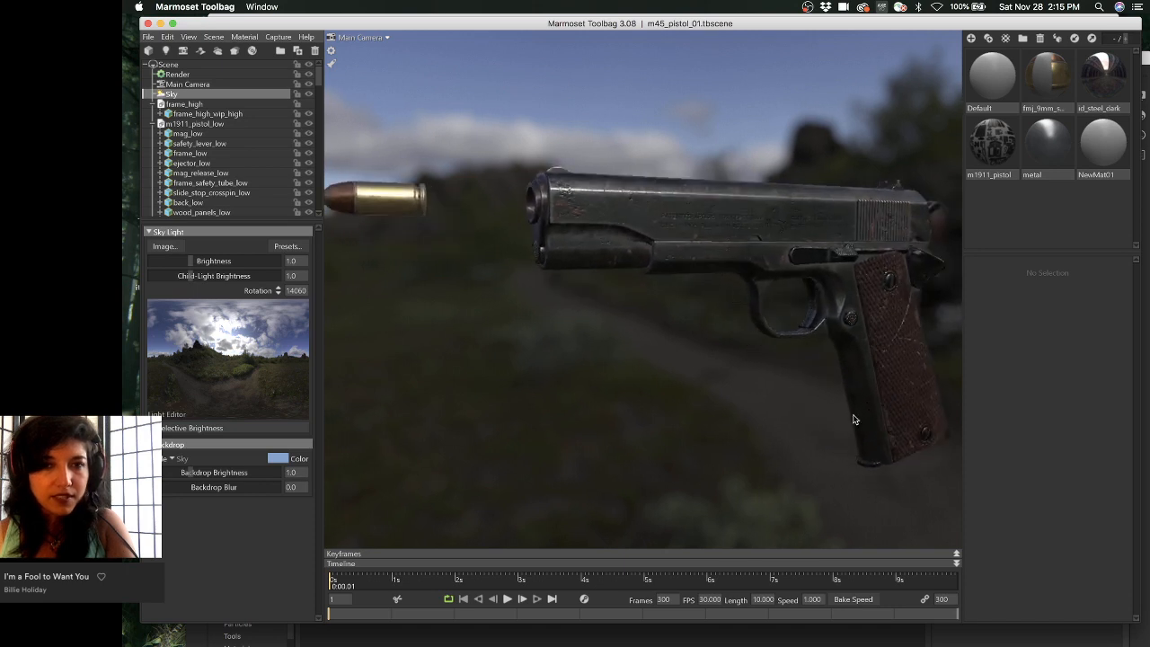
left_click_drag(853, 419, 880, 420, "alt")
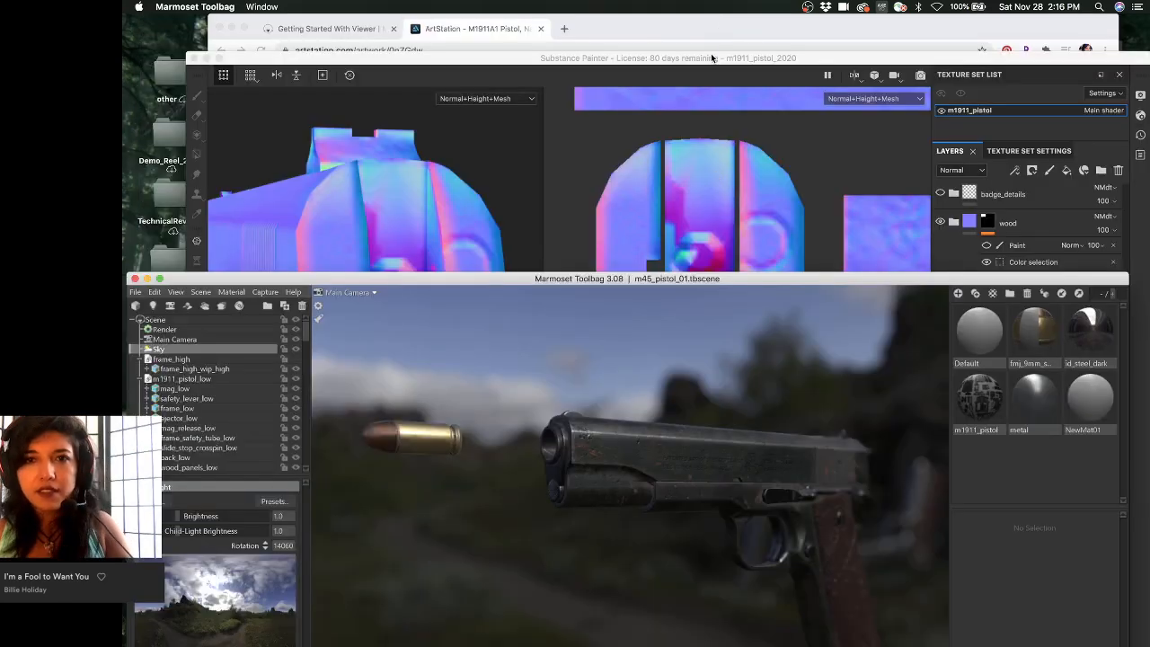
- Return to Substance Painter and compare the pistol in Material and Normal+Height views
left_click(711, 54)
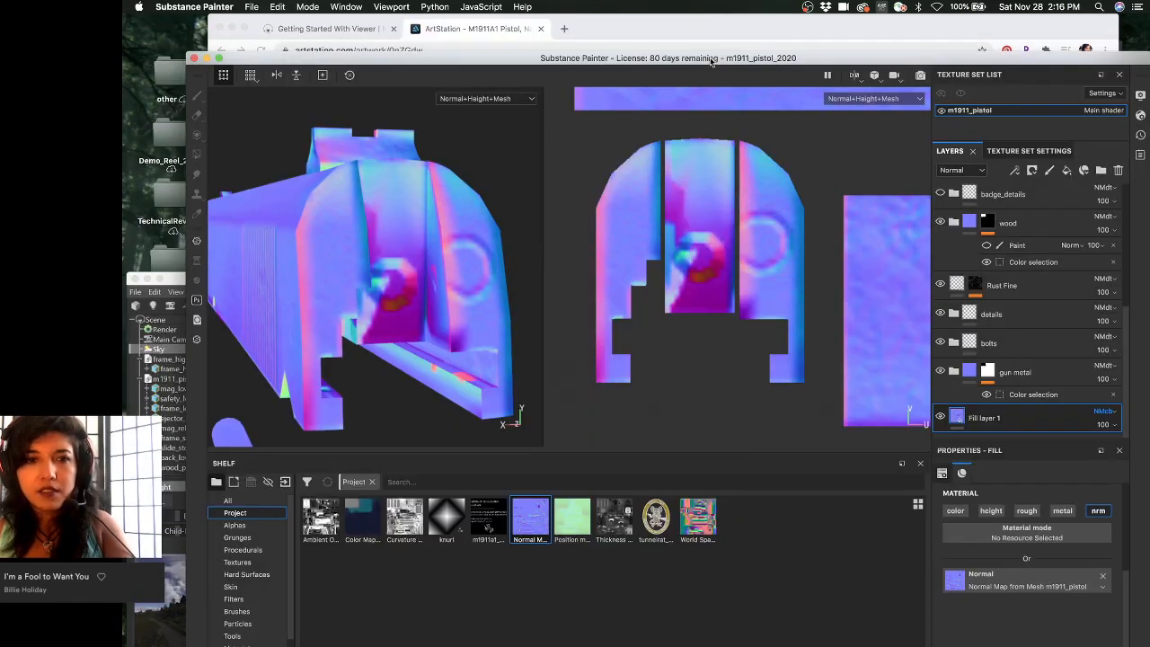
left_click_drag(423, 271, 410, 258, "alt")
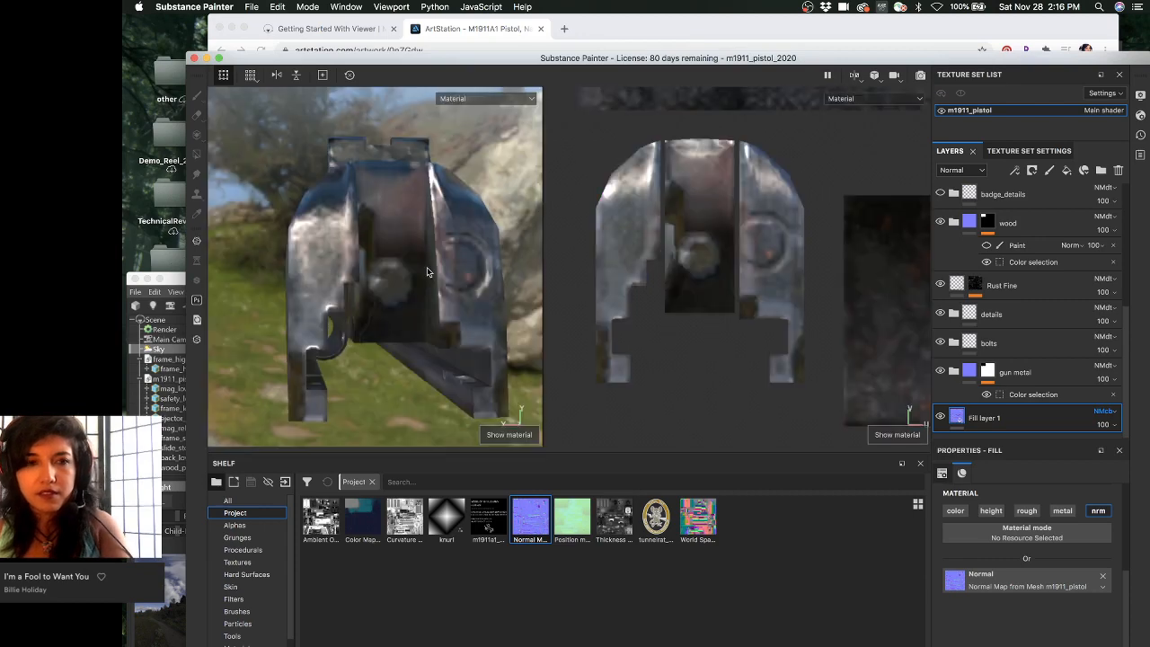
key("m")
left_click_drag(489, 277, 350, 276, "alt")
key("c")
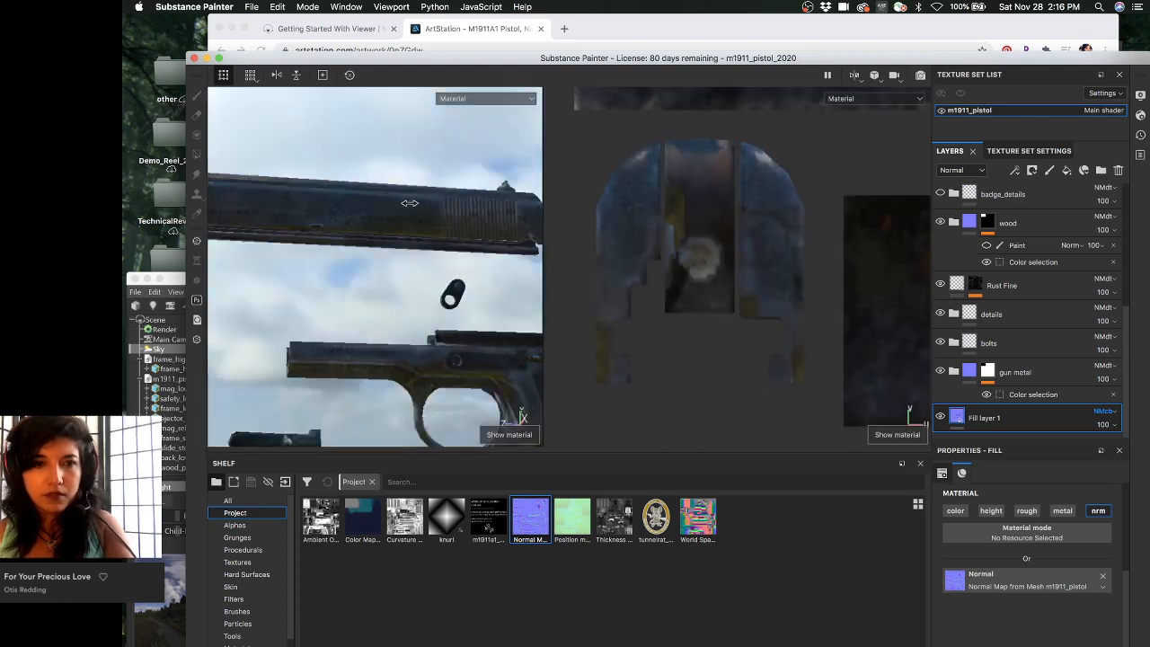
- Orbit and zoom the viewport from the slide down onto the pistol's trigger guard
mouse_move(437, 202)
right_mouse_down("shift")
mouse_move(488, 200)
mouse_move(425, 207)
right_mouse_up("shift")
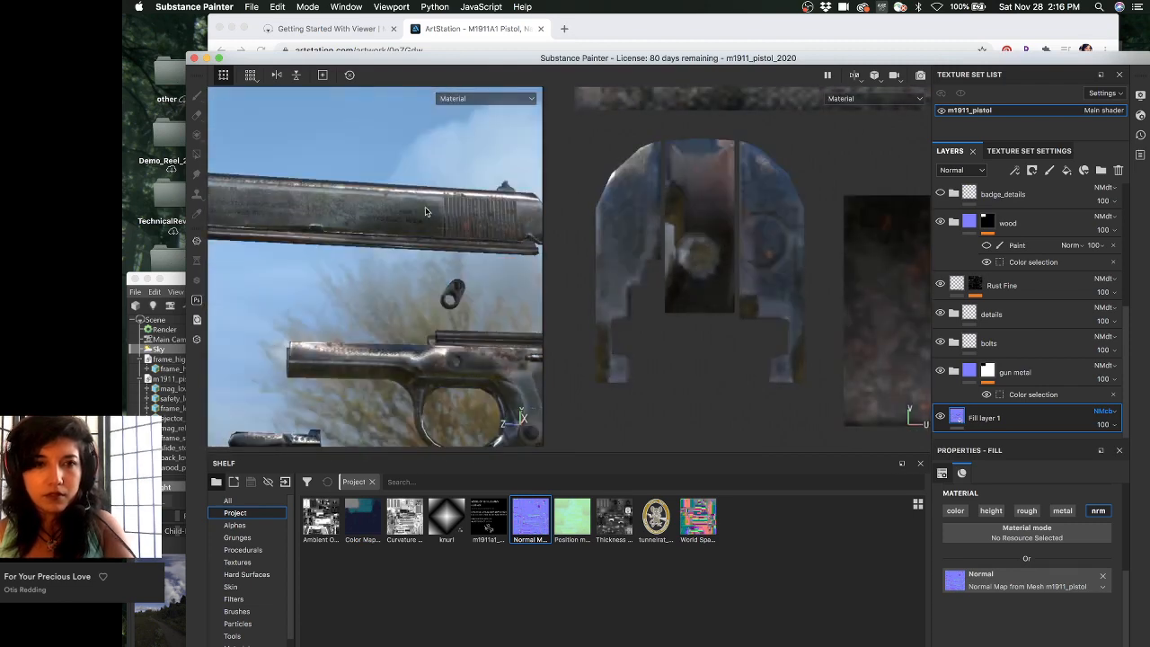
left_click_drag(425, 207, 422, 235, "alt")
right_click_drag(422, 235, 526, 283, "alt")
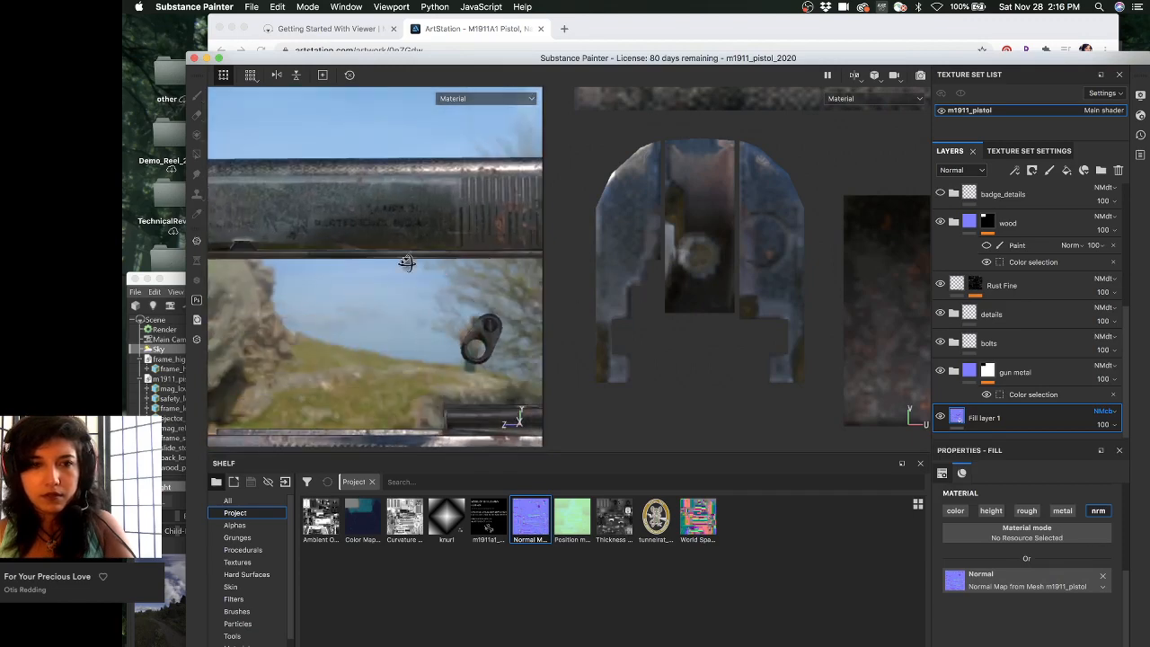
left_click_drag(405, 261, 452, 280, "alt")
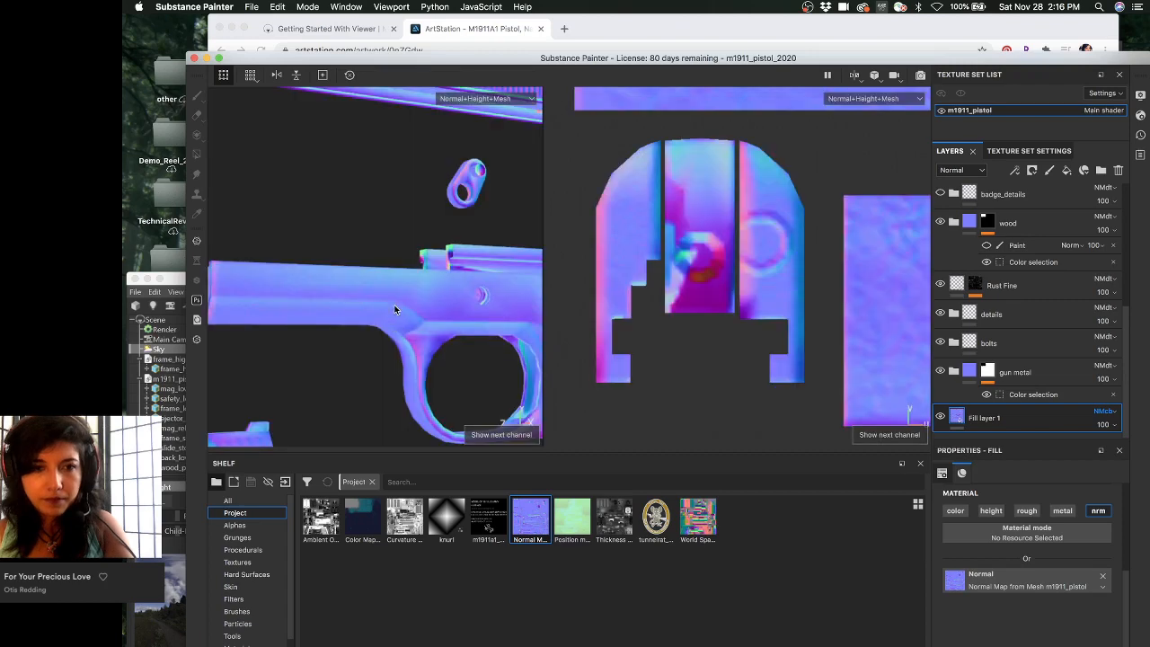
mouse_move(395, 311)
left_mouse_down("alt")
mouse_move(426, 272)
mouse_move(437, 298)
left_mouse_up("alt")
mouse_move(395, 260)
left_mouse_down("alt")
mouse_move(324, 254)
mouse_move(398, 251)
mouse_move(377, 264)
mouse_move(411, 275)
mouse_move(523, 257)
mouse_move(488, 266)
mouse_move(423, 236)
mouse_move(493, 272)
mouse_move(395, 251)
mouse_move(449, 244)
mouse_move(375, 244)
left_mouse_up("alt")
middle_click_drag(374, 245, 374, 276, "alt")
right_click_drag(301, 248, 387, 278, "alt")
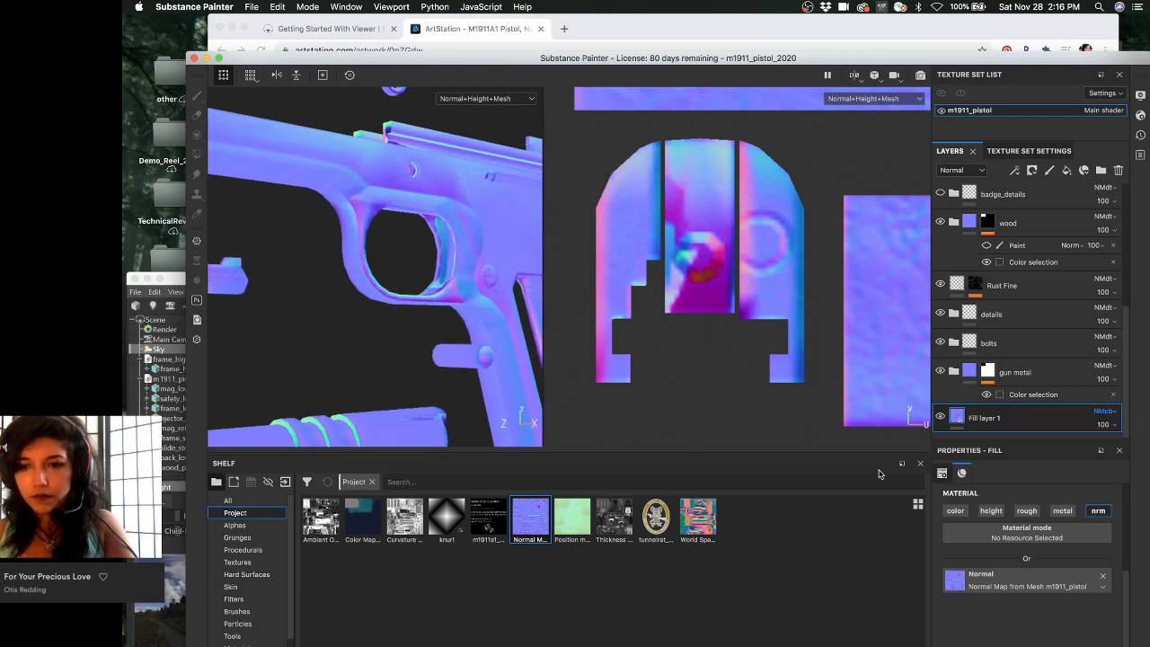
- Try Normal map detail and then Normal blending on Fill layer 1
left_click(1104, 411)
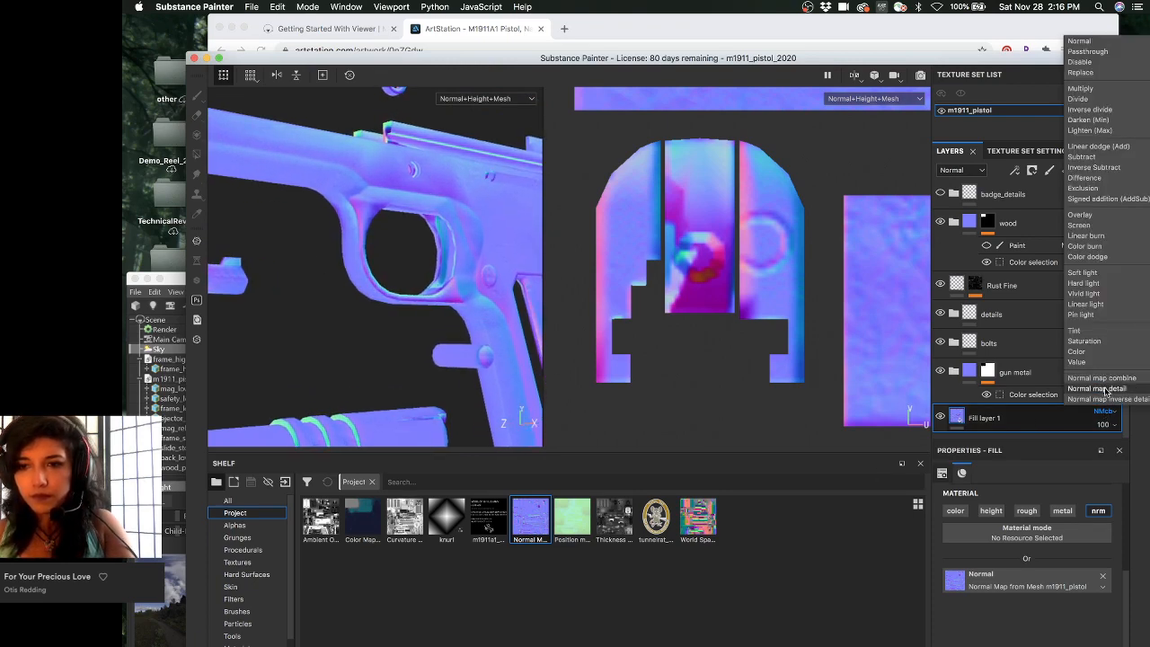
left_click(1107, 388)
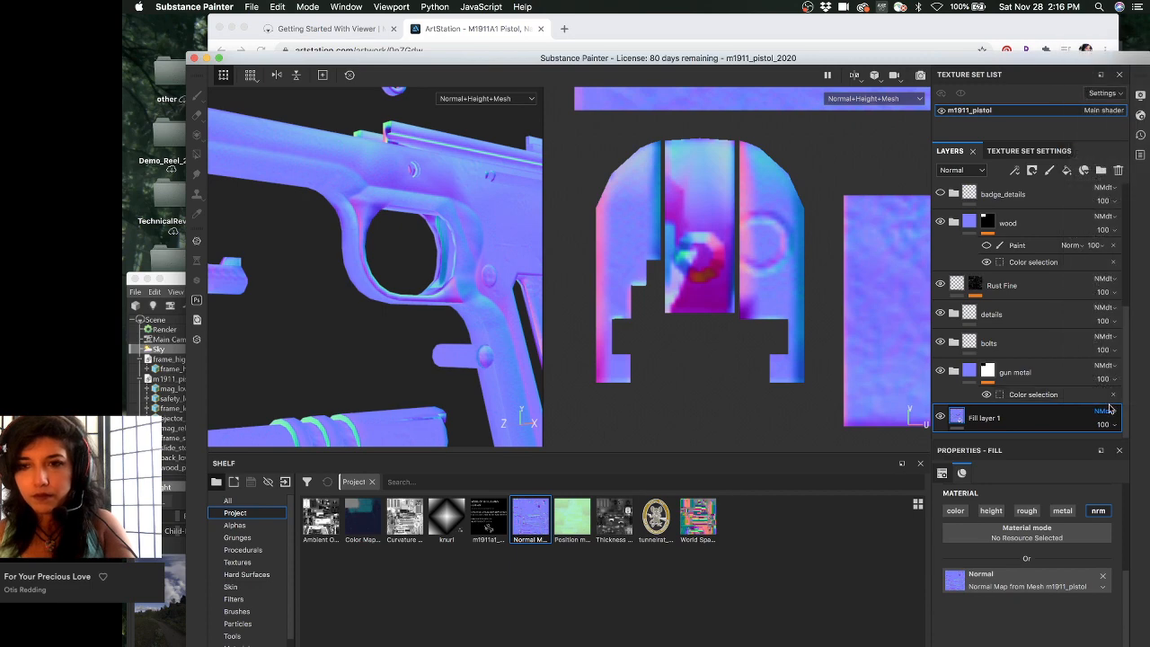
left_click(1105, 411)
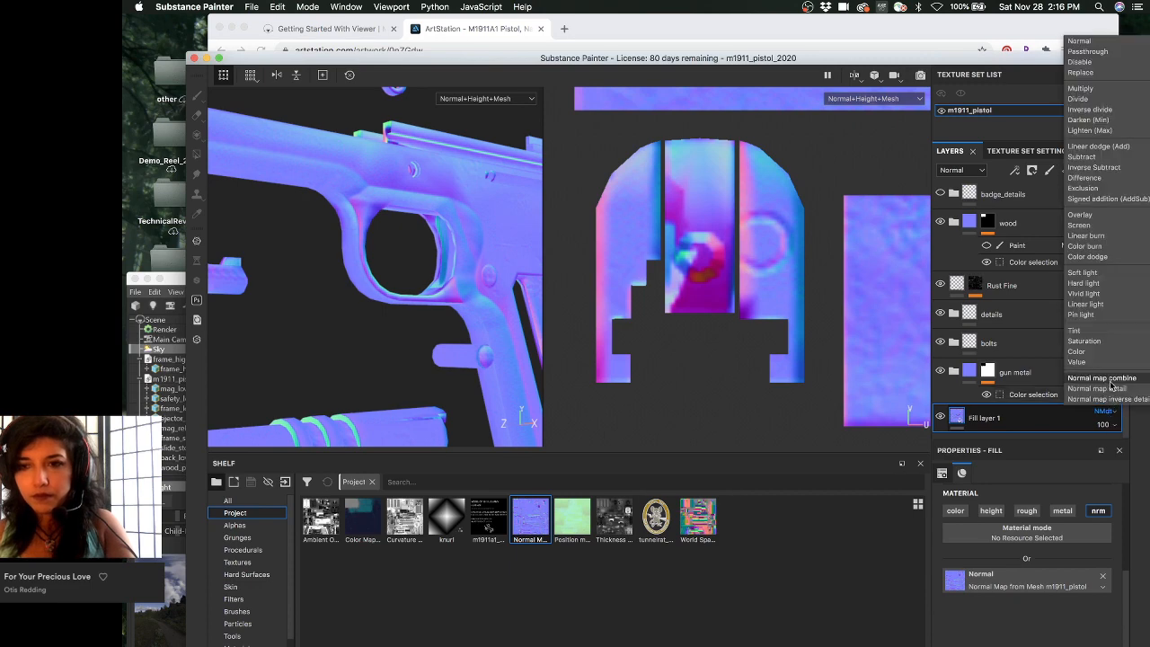
left_click(1086, 41)
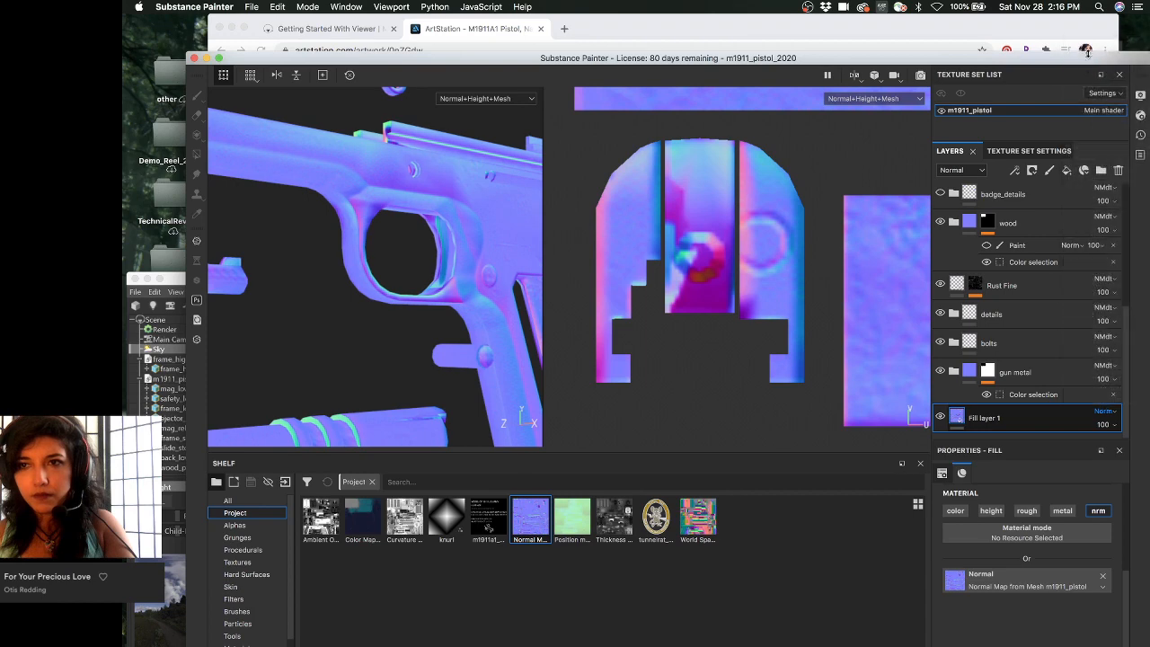
left_click_drag(520, 335, 391, 335, "alt")
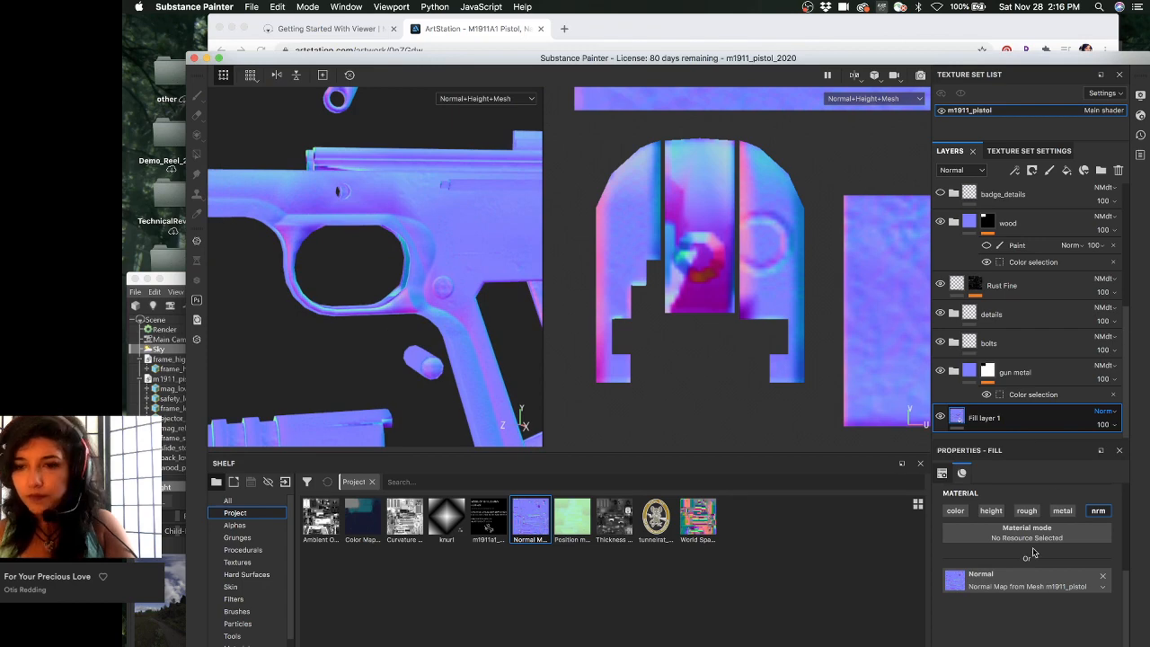
- Check the texture set's Normal mixing, then set Fill layer 1 to Replace blending
left_click(1029, 150)
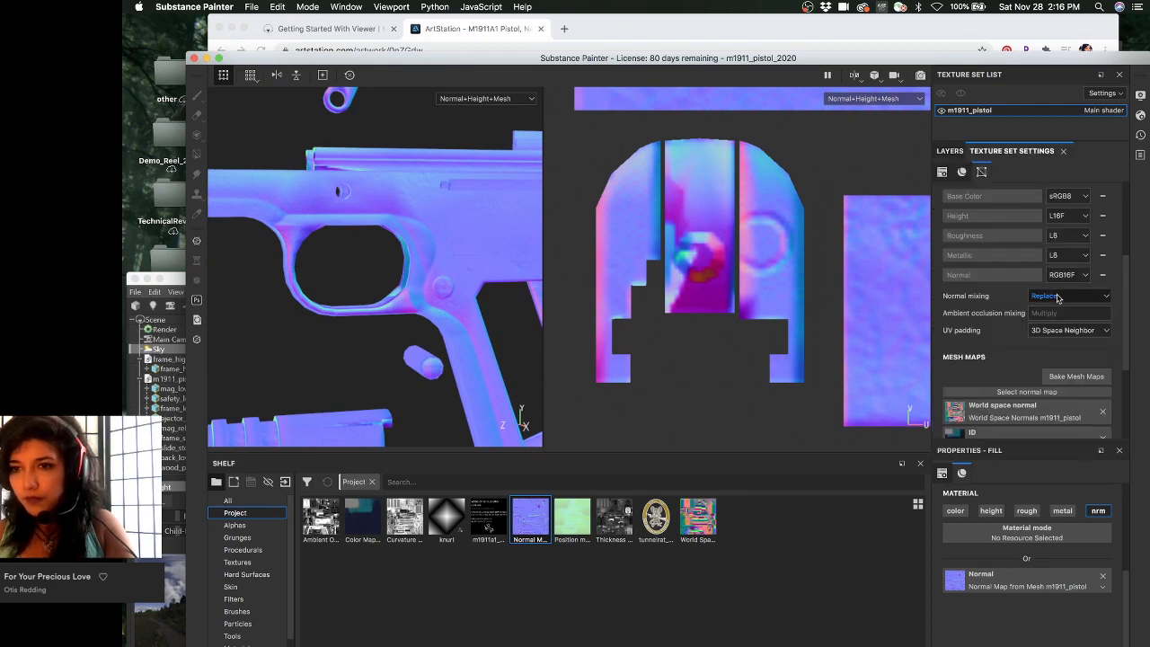
left_click(949, 151)
left_click(1102, 413)
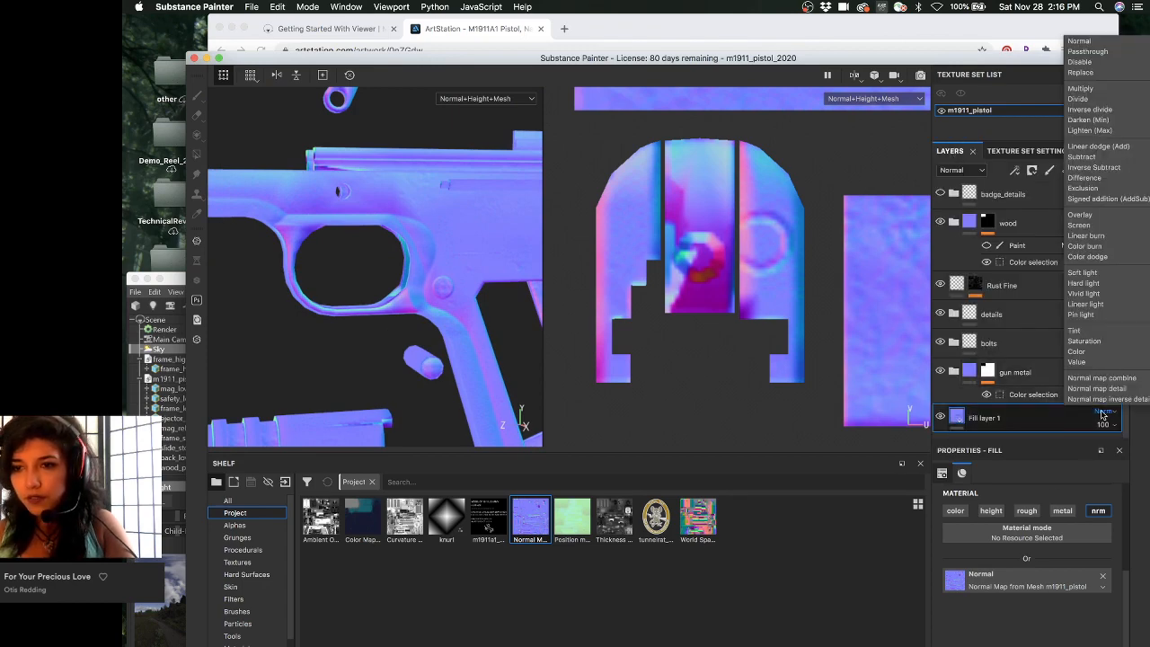
left_click(1097, 73)
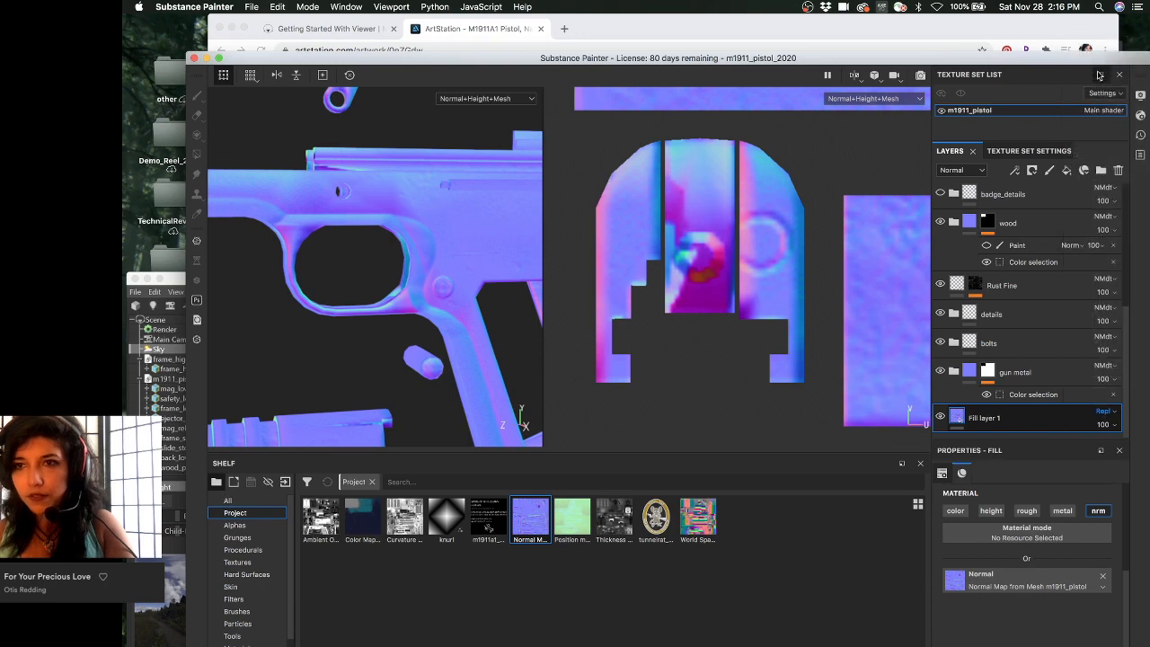
left_click_drag(491, 244, 386, 293, "alt")
- Cycle the viewports between Material and other channel views while orbiting the pistol
key("m")
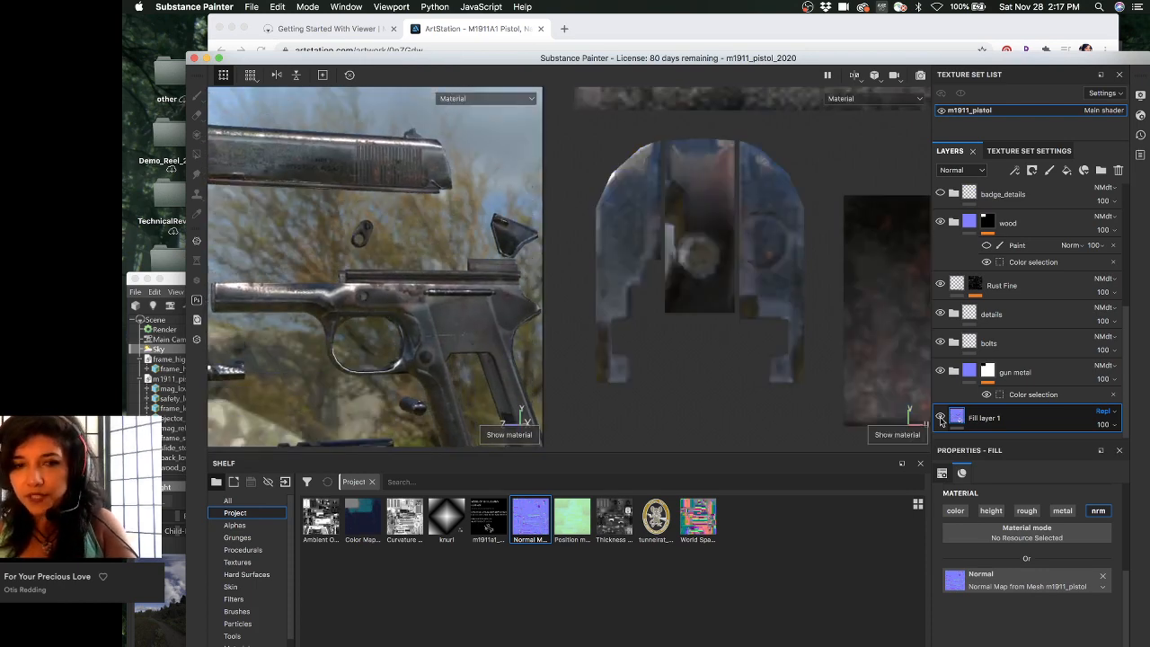
key("c")
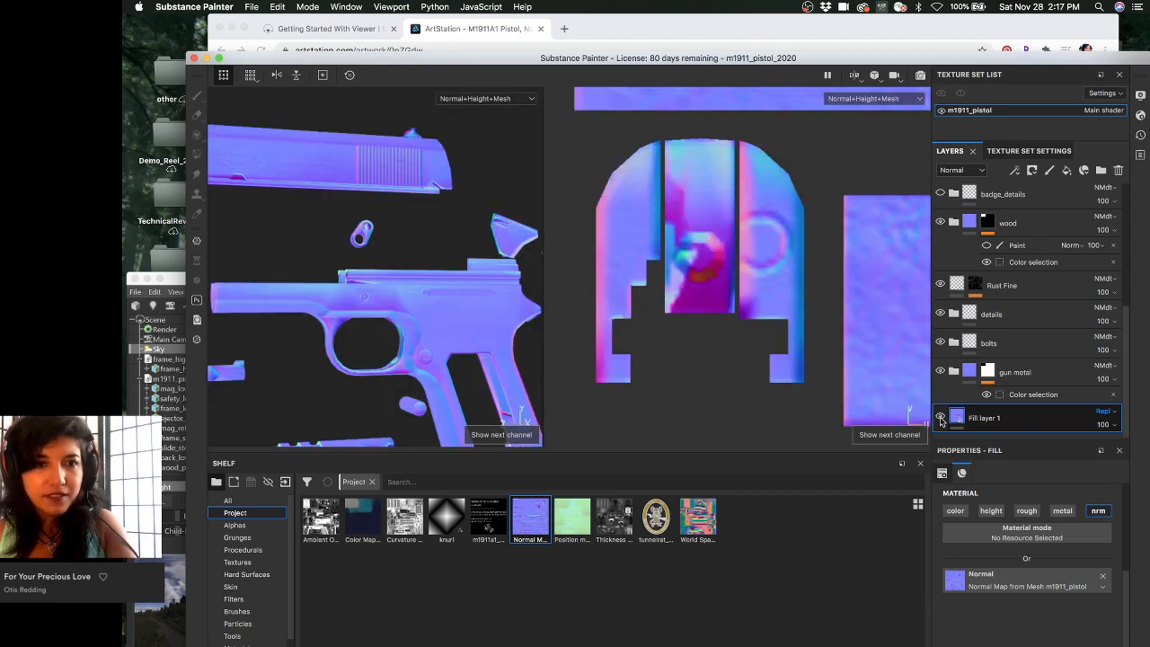
left_click_drag(429, 282, 481, 270, "alt")
key("c")
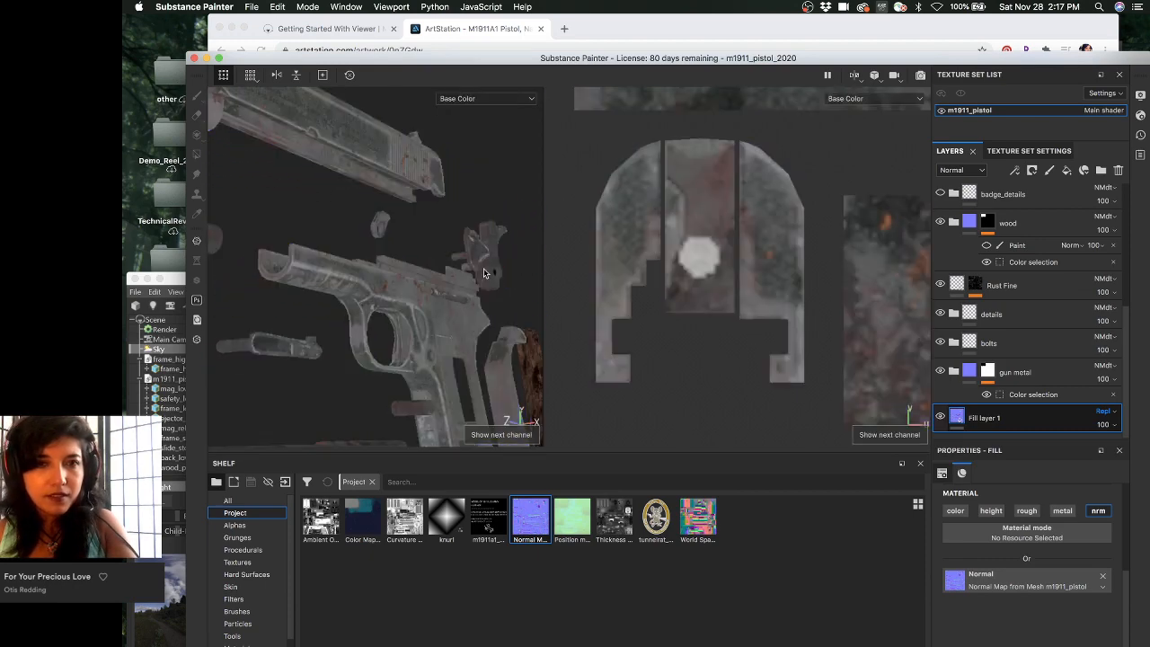
key("c")
key("c")
key("c")
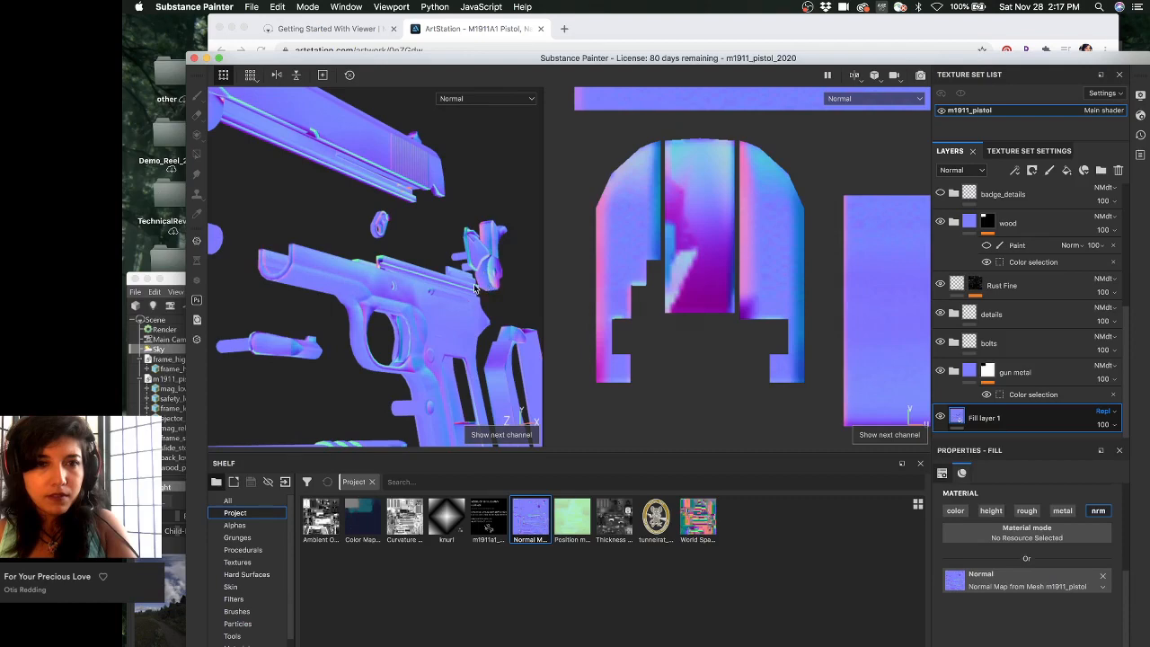
left_click_drag(476, 287, 710, 348, "alt")
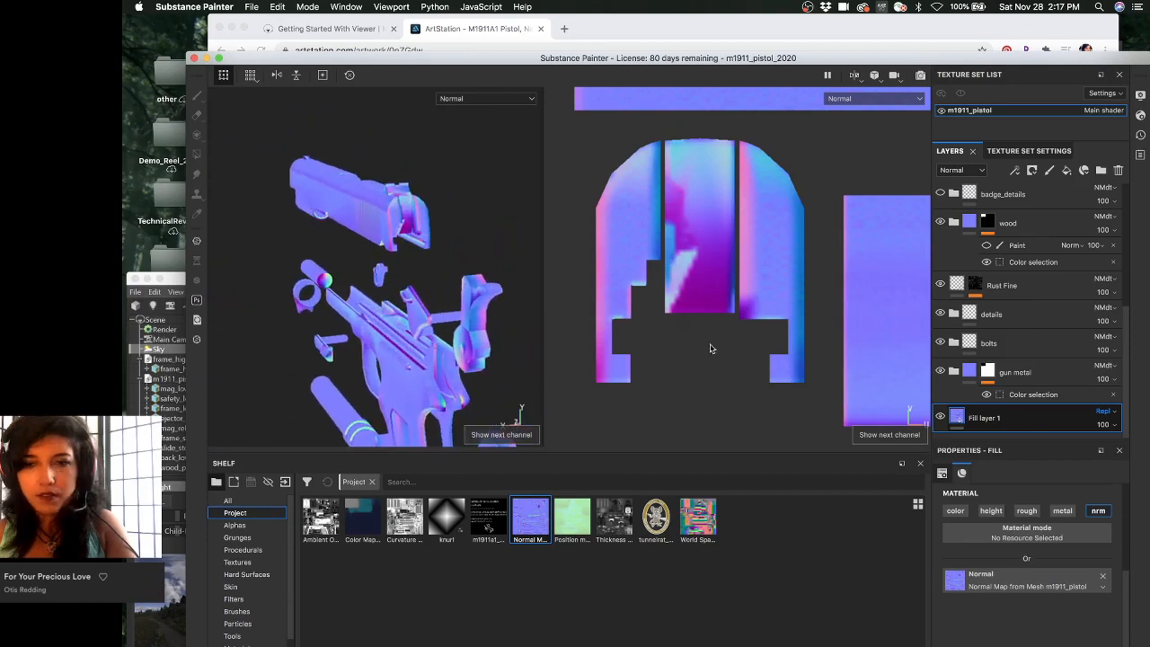
- Toggle Fill layer 1 off and on to compare normals, ending in Material view on the trigger guard
left_click(940, 416)
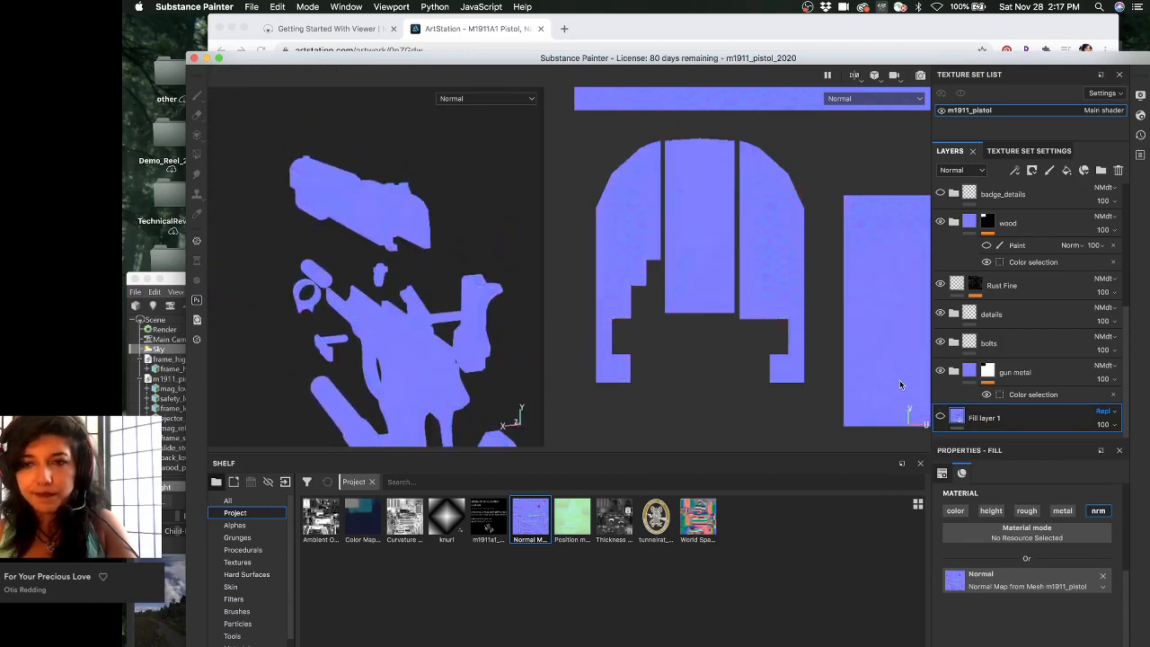
left_click(939, 416)
left_click_drag(455, 289, 623, 266, "alt")
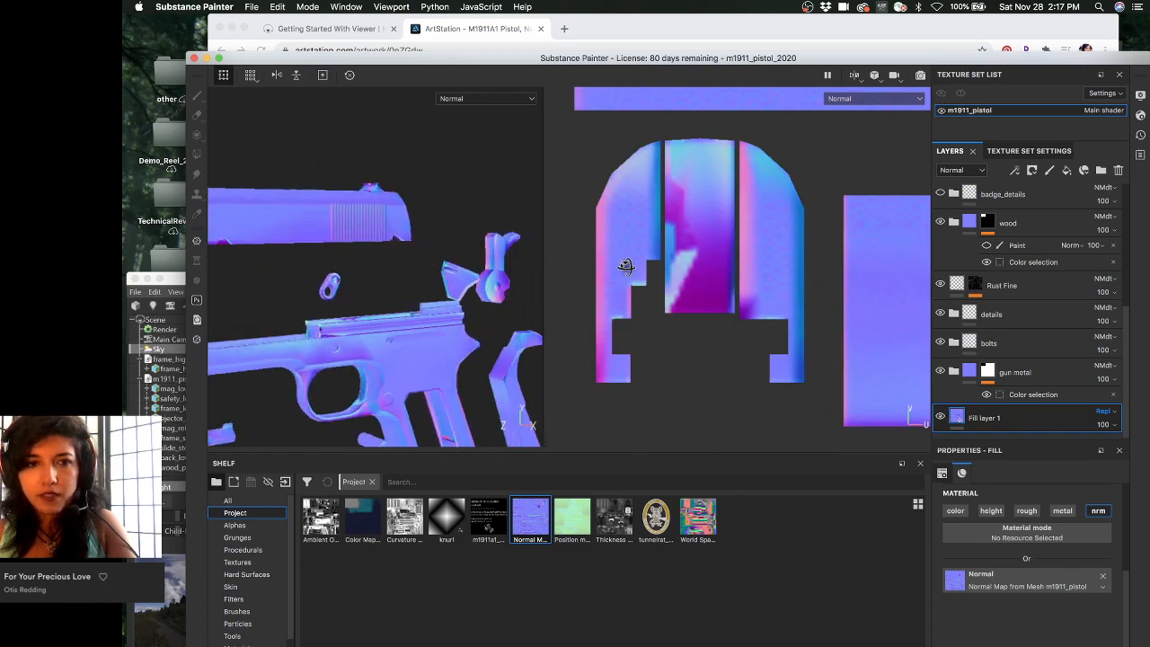
middle_click_drag(353, 262, 386, 312, "alt")
right_click_drag(334, 246, 421, 251, "alt")
left_click_drag(421, 251, 347, 277, "alt")
key("m")
middle_click_drag(347, 277, 314, 225, "alt")
left_click_drag(315, 225, 370, 319, "alt")
- Raise the m1911_pistol texture set Size to 4096 and orbit to inspect the sharper frame and slide
left_click(1028, 151)
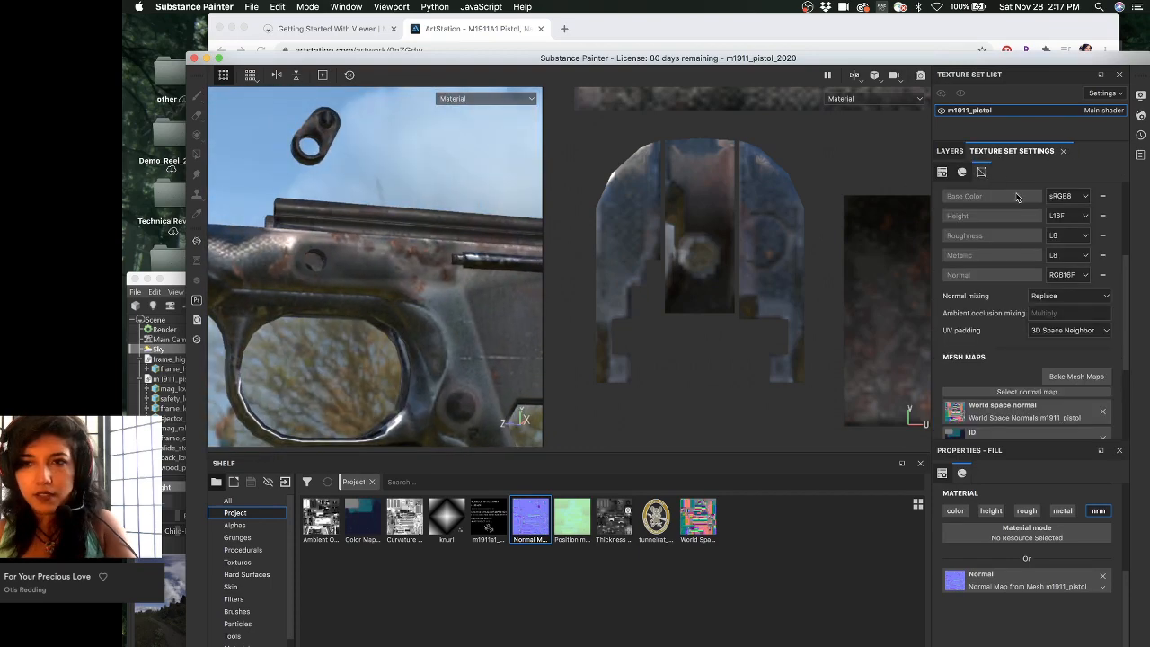
left_click(1010, 272)
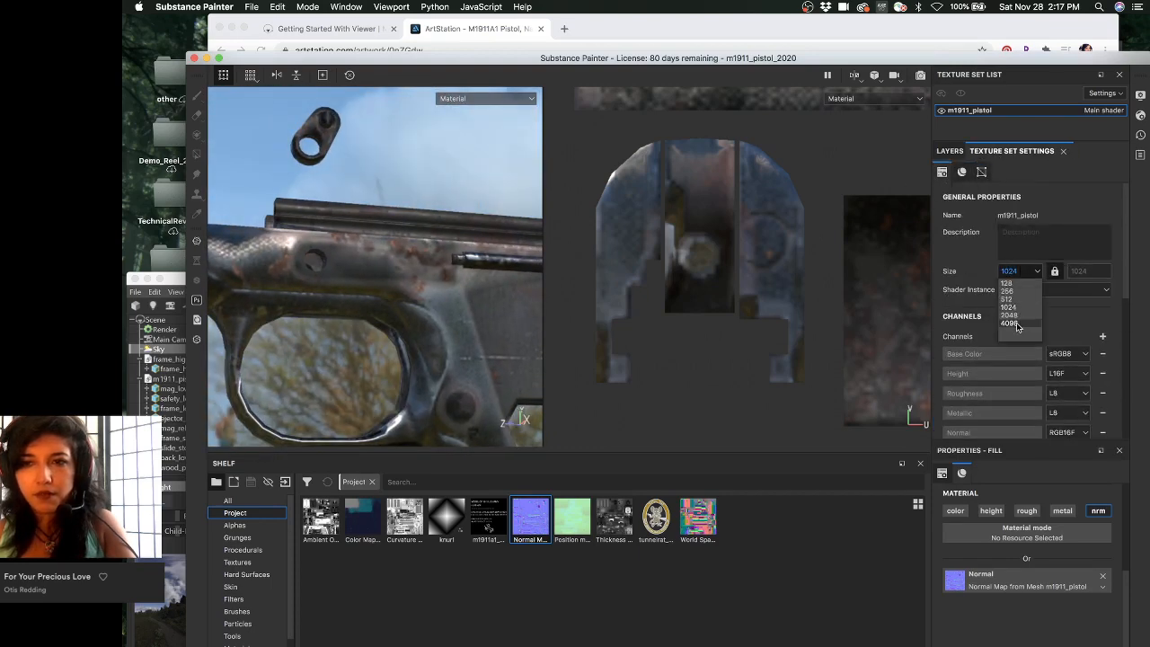
left_click(1010, 323)
middle_click_drag(356, 268, 463, 259, "alt")
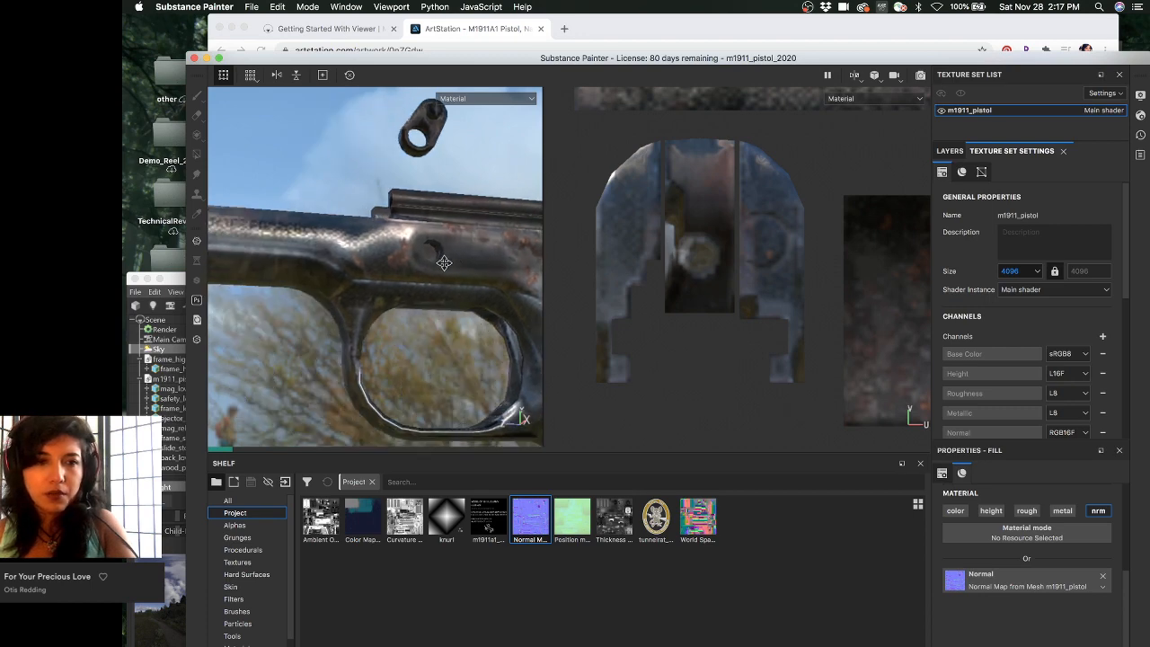
scroll(346, 226, "down", 3)
left_click_drag(336, 225, 341, 223, "alt")
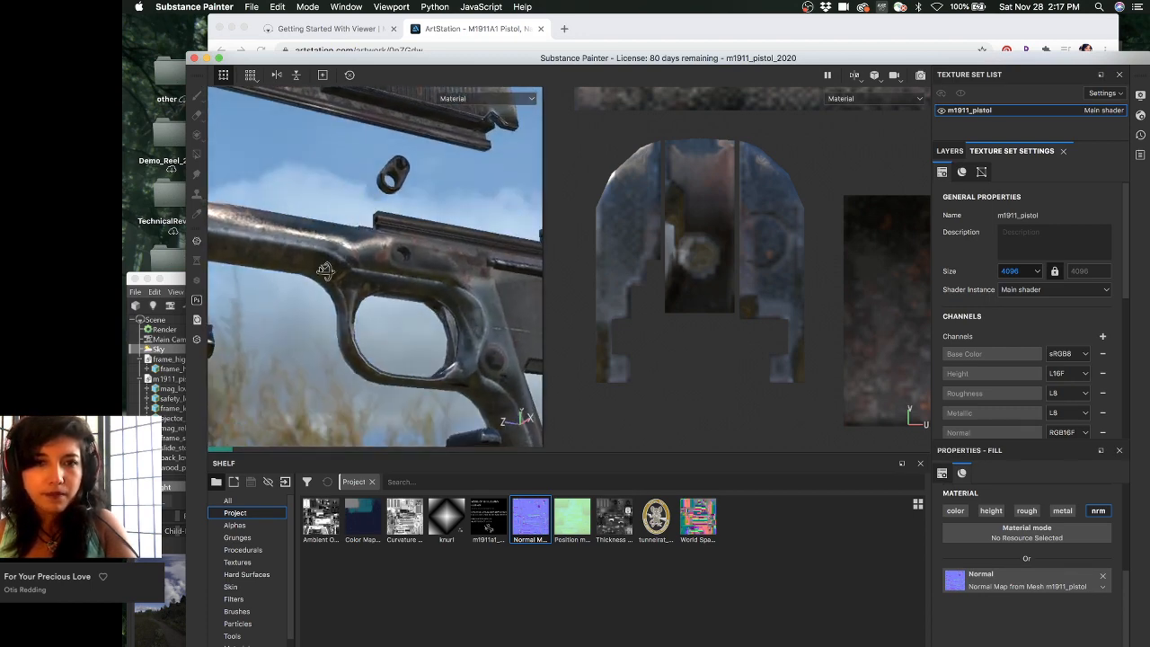
left_click_drag(324, 270, 321, 175, "alt")
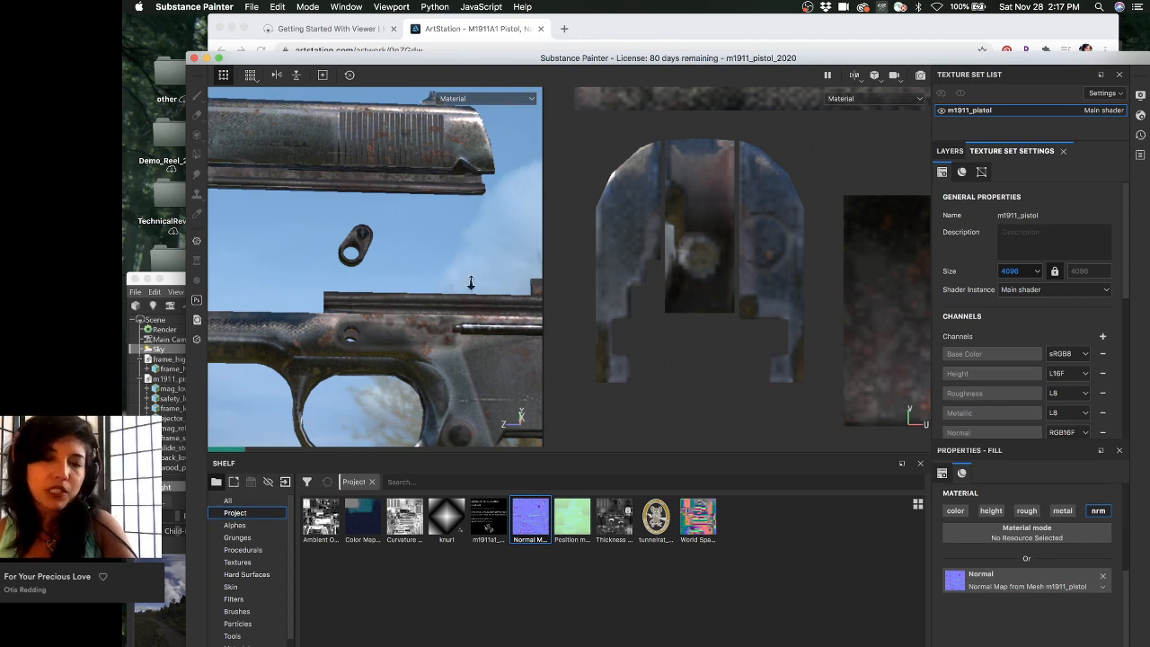
mouse_move(433, 262)
left_mouse_down("alt")
mouse_move(376, 273)
mouse_move(408, 306)
mouse_move(380, 237)
mouse_move(482, 225)
mouse_move(404, 231)
mouse_move(397, 218)
mouse_move(354, 264)
mouse_move(429, 261)
left_mouse_up("alt")
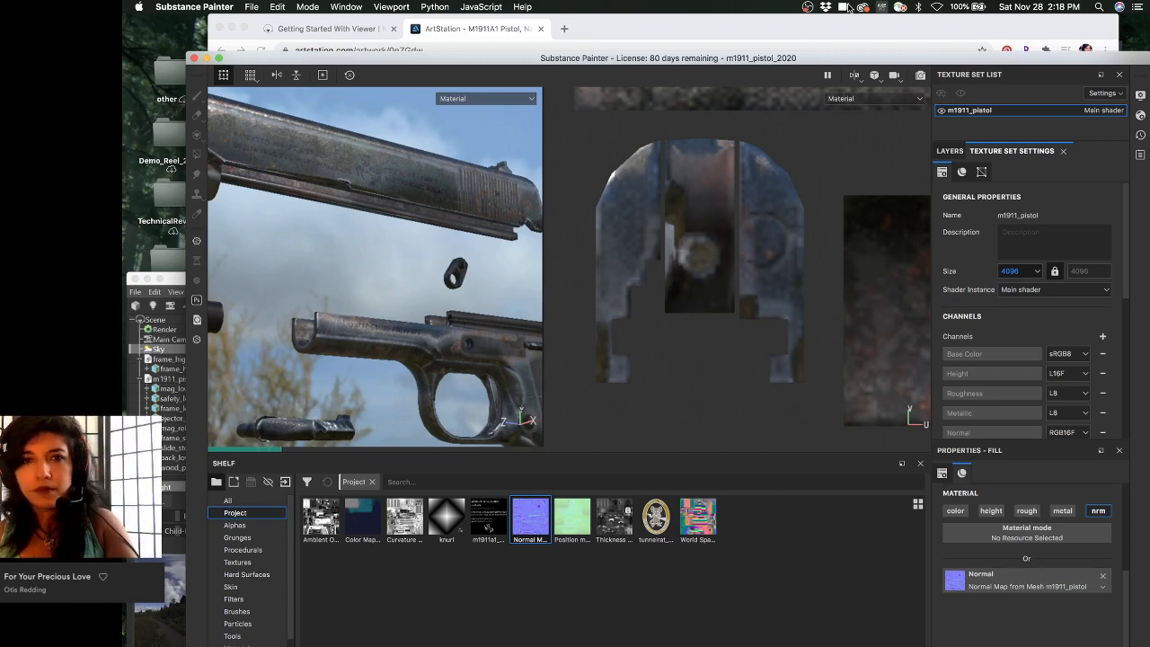
left_click(610, 28)
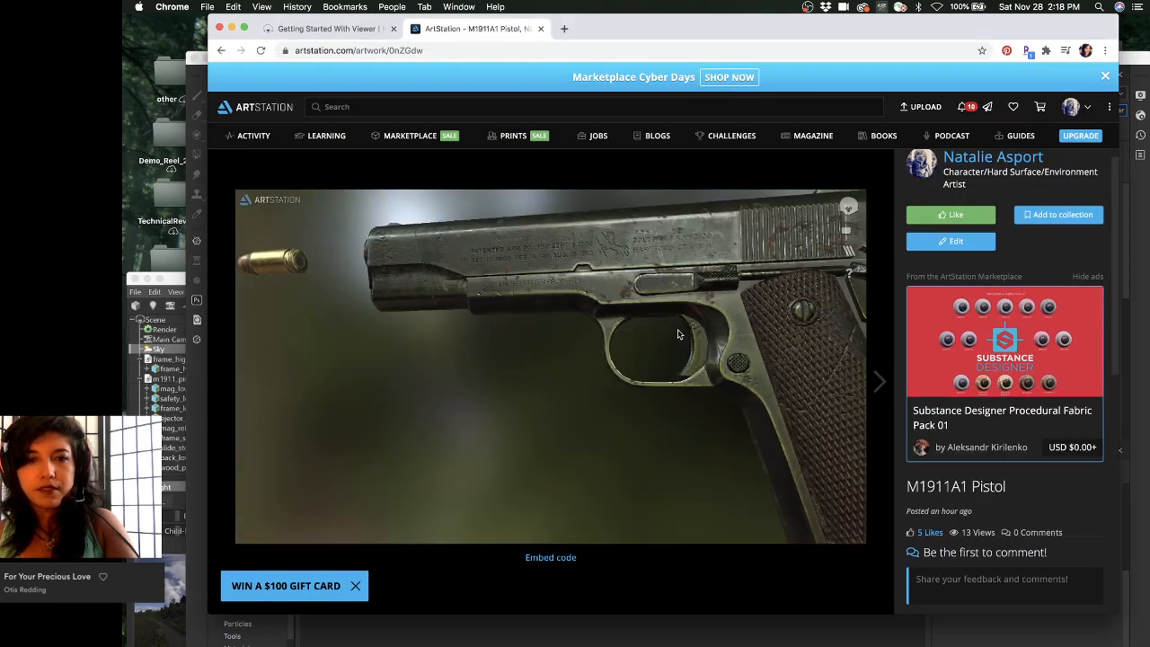
- Orbit, pan and zoom the published pistol to see the grip and whole magazine
left_click_drag(728, 276, 575, 360)
middle_click_drag(403, 365, 539, 274)
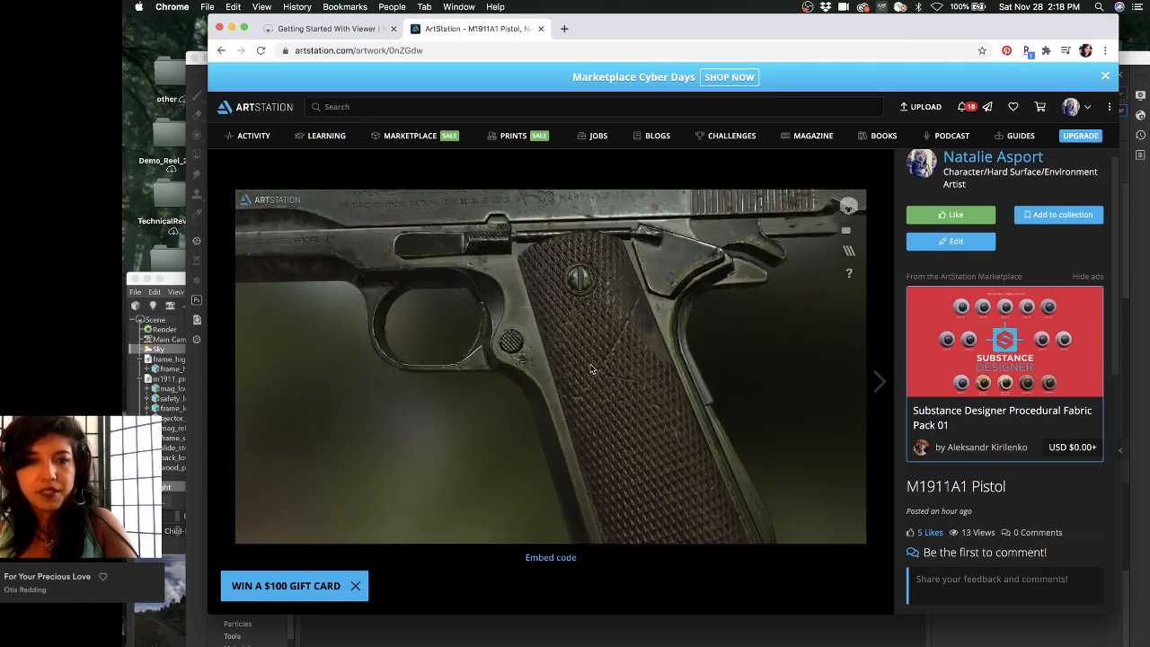
right_click_drag(578, 359, 520, 209)
scroll(520, 209, "down", 3)
left_click_drag(548, 259, 558, 275)
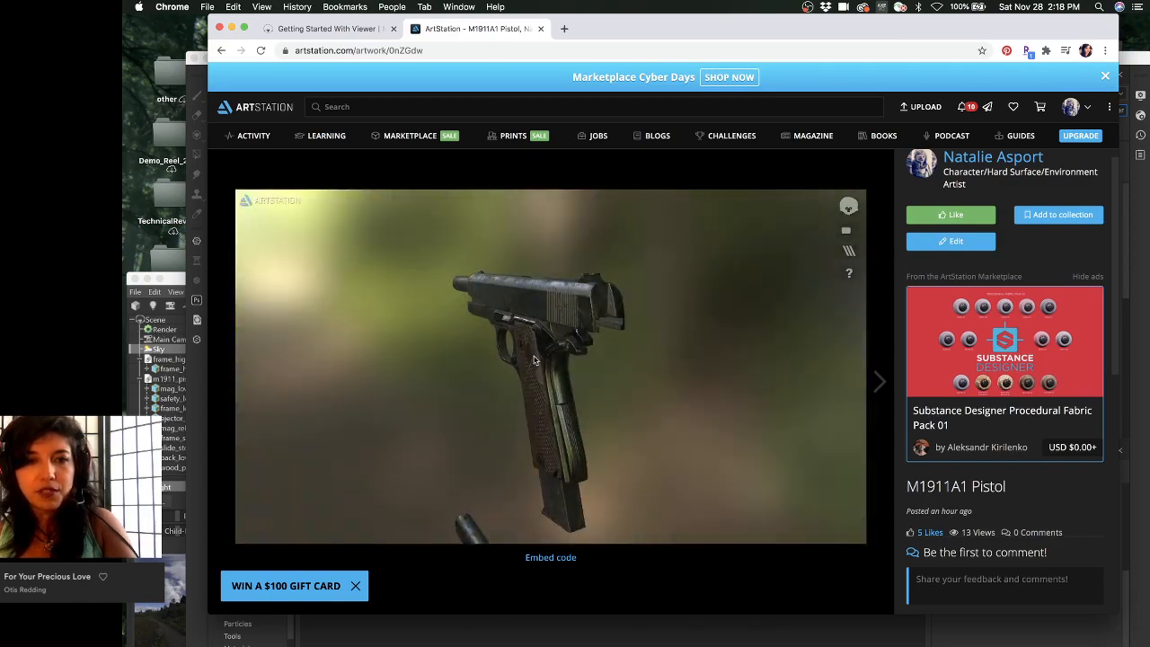
left_click_drag(431, 328, 582, 249)
- Orbit the model between side and rear profiles, then move Chrome aside to reveal Substance Painter
scroll(530, 333, "down", 2)
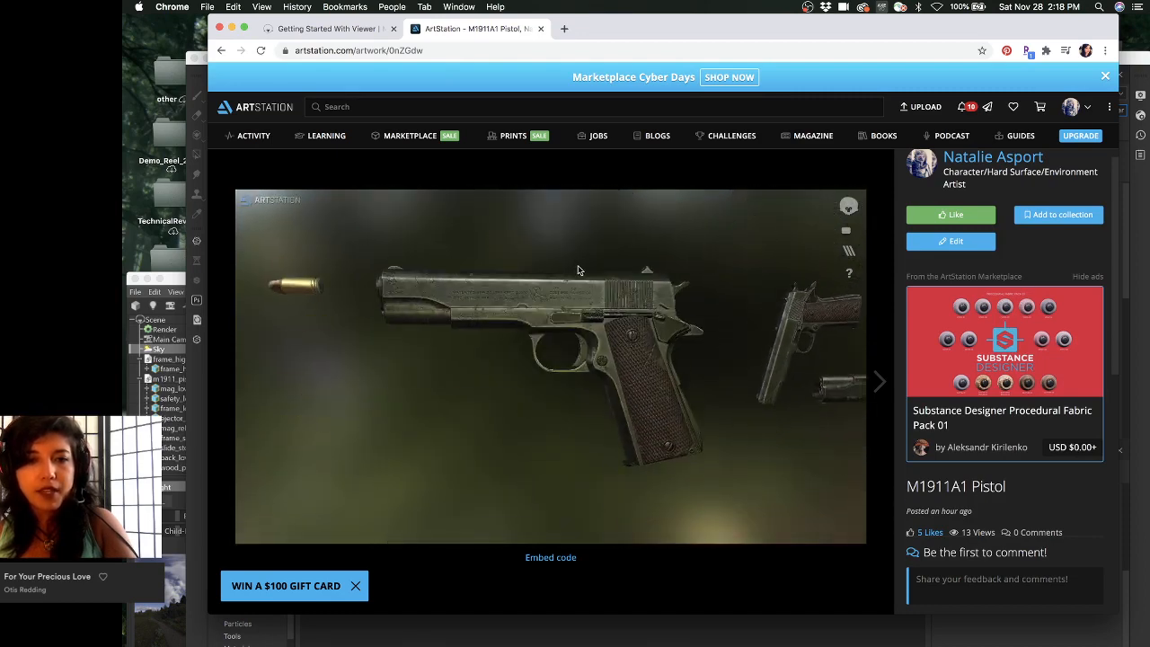
scroll(582, 249, "up", 2)
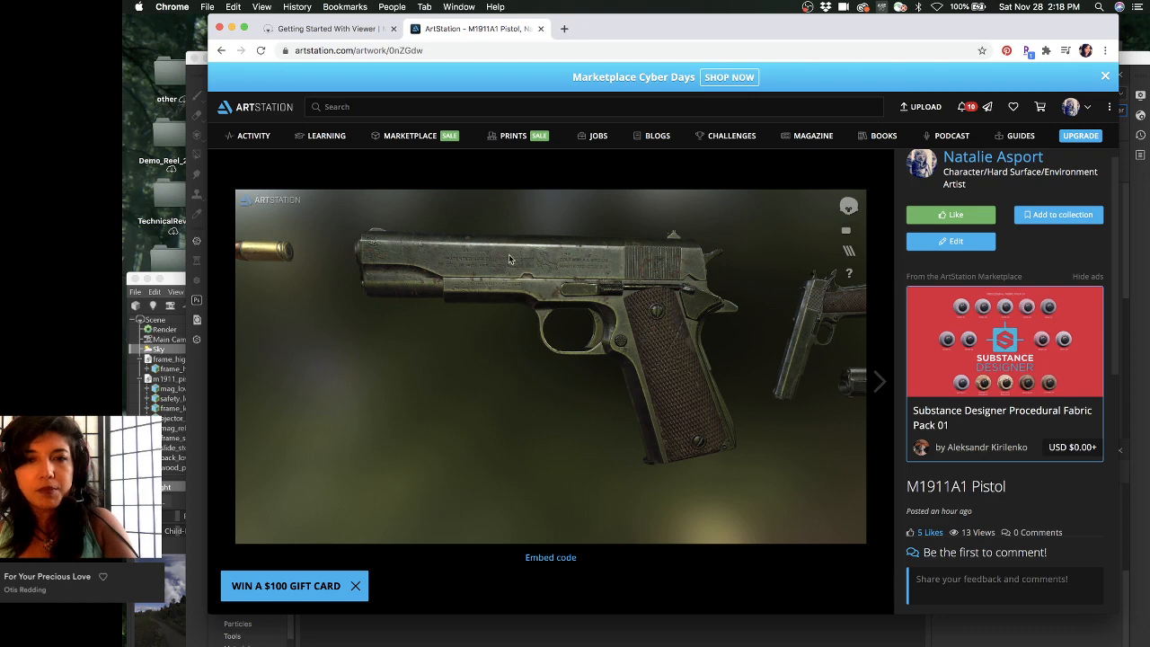
left_click_drag(509, 259, 485, 259)
left_click_drag(634, 259, 512, 295)
scroll(590, 306, "up", 1)
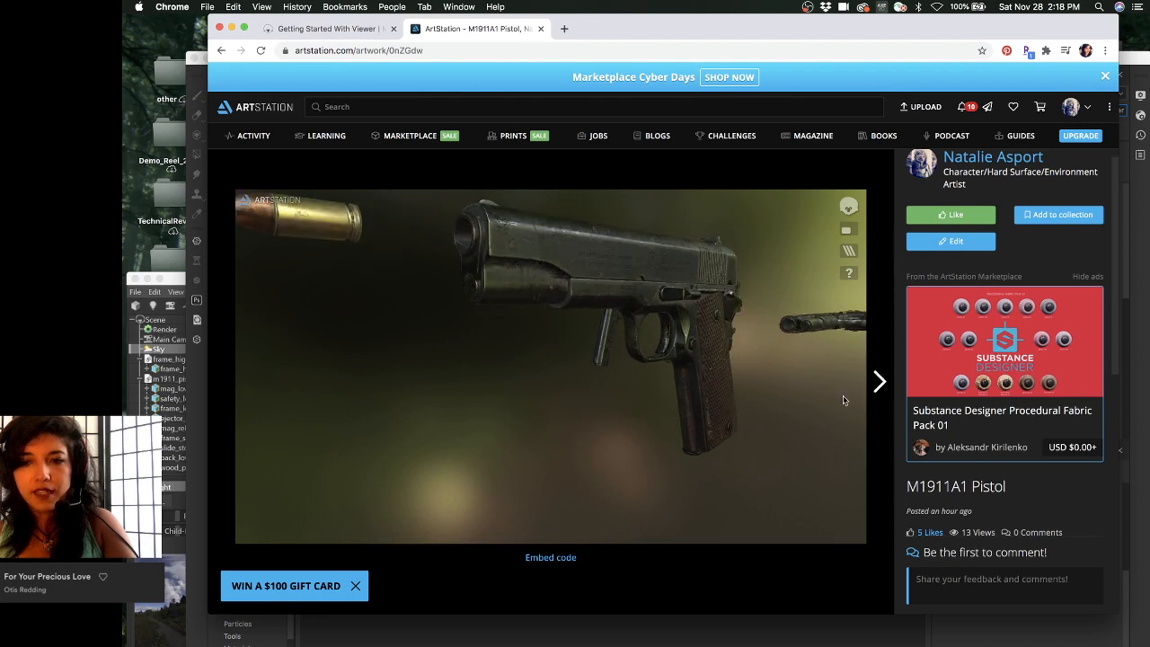
mouse_move(634, 320)
left_mouse_down()
mouse_move(676, 320)
mouse_move(563, 310)
mouse_move(632, 315)
mouse_move(575, 314)
left_mouse_up()
left_click_drag(620, 20, 596, 158)
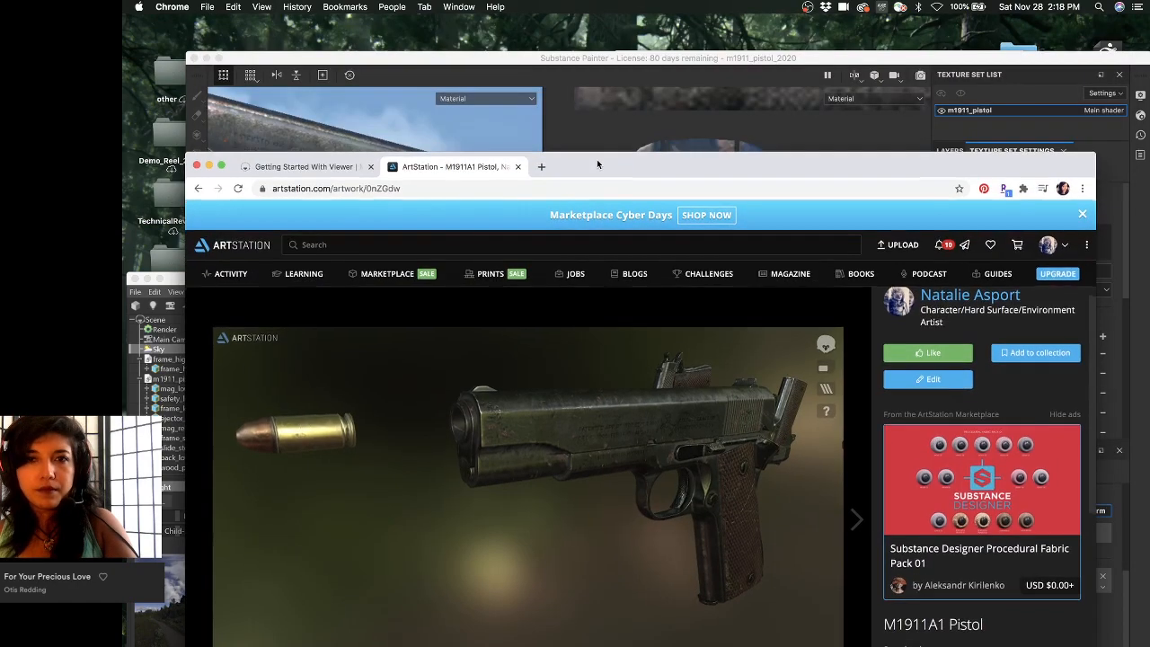
- Orbit the textured pistol in Substance Painter to a flatter angle, then switch to the Toolbag scene
left_click(656, 57)
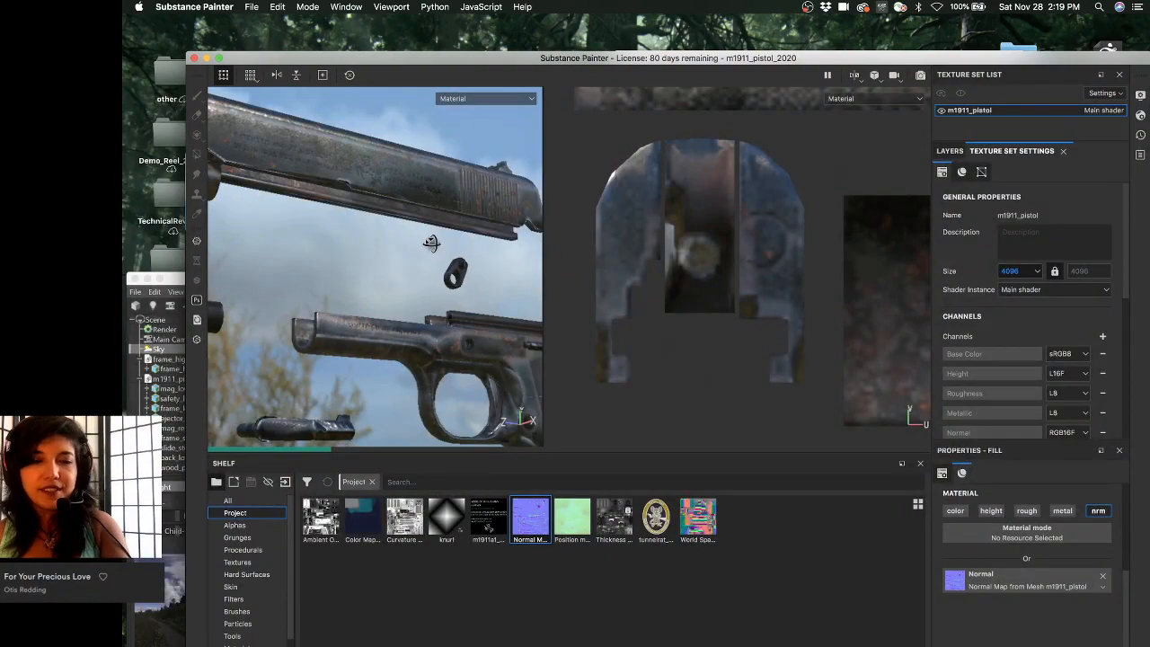
left_click_drag(432, 243, 419, 239, "alt")
middle_click_drag(430, 230, 423, 208, "alt")
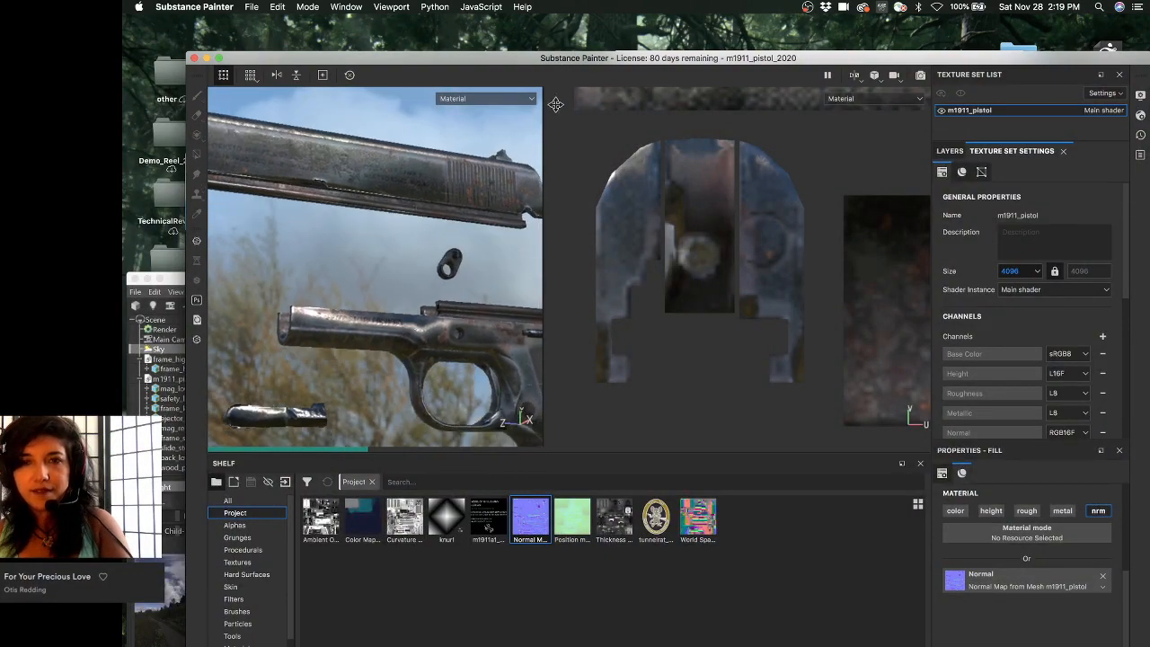
mouse_move(723, 57)
left_mouse_down()
mouse_move(727, 225)
mouse_move(762, 105)
mouse_move(765, 11)
left_mouse_up()
left_click(179, 282)
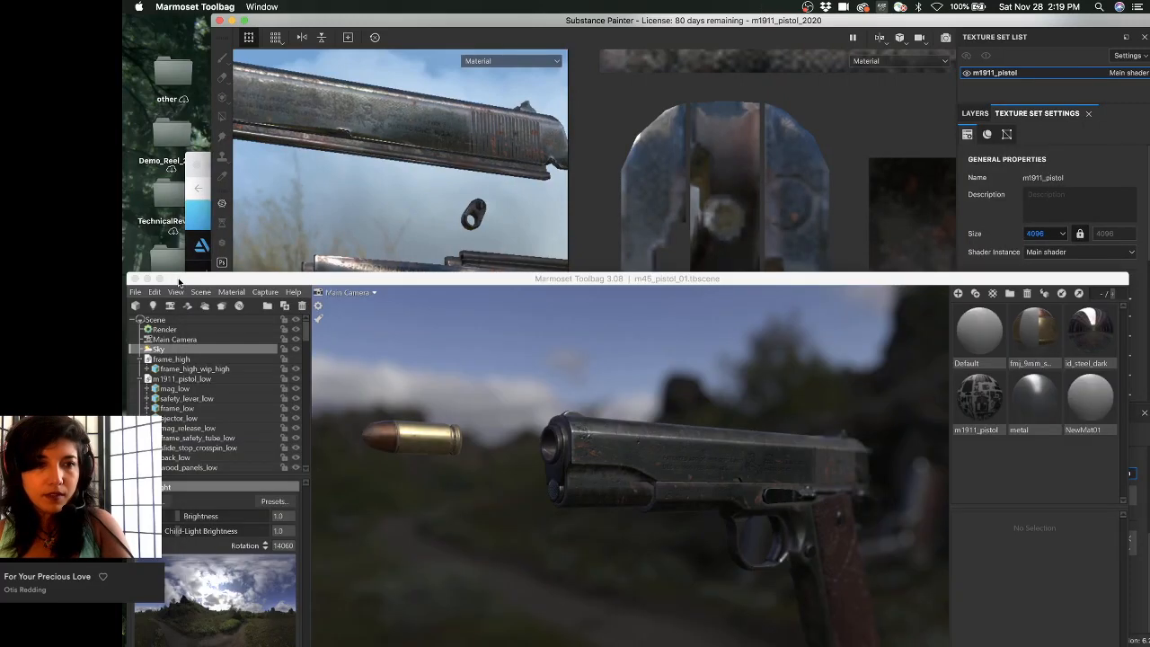
- Move the Toolbag window up-left to show the 300-frame timeline, then Quick Look Koyasan Cemetery 01
left_click_drag(179, 282, 270, 86)
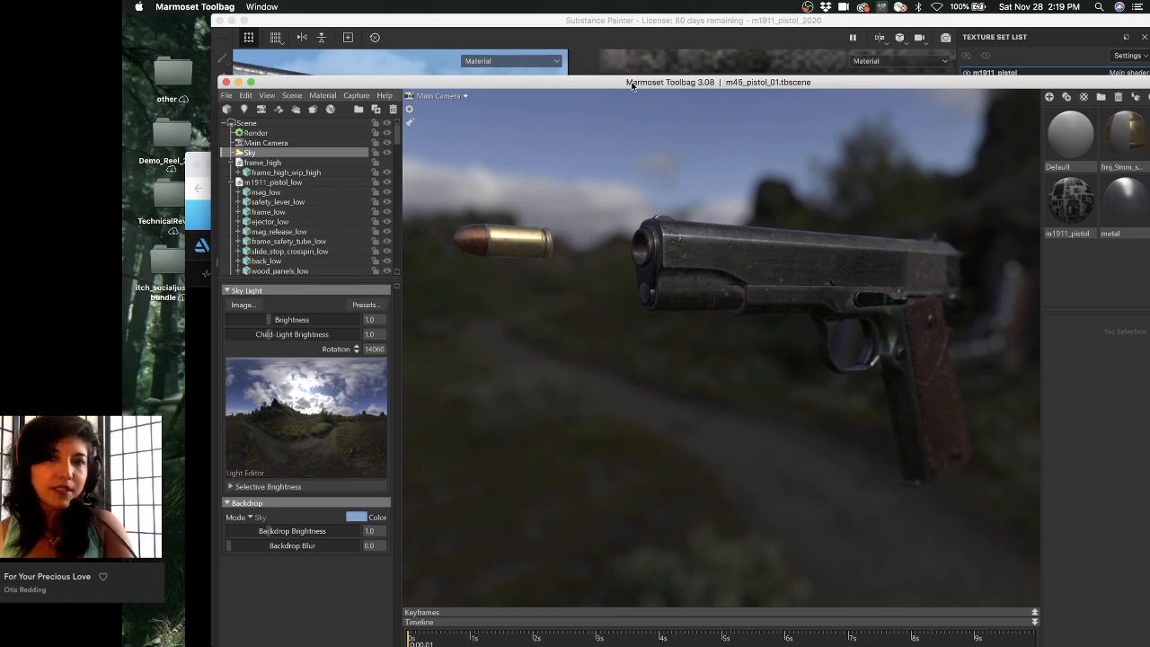
left_click_drag(632, 86, 593, 33)
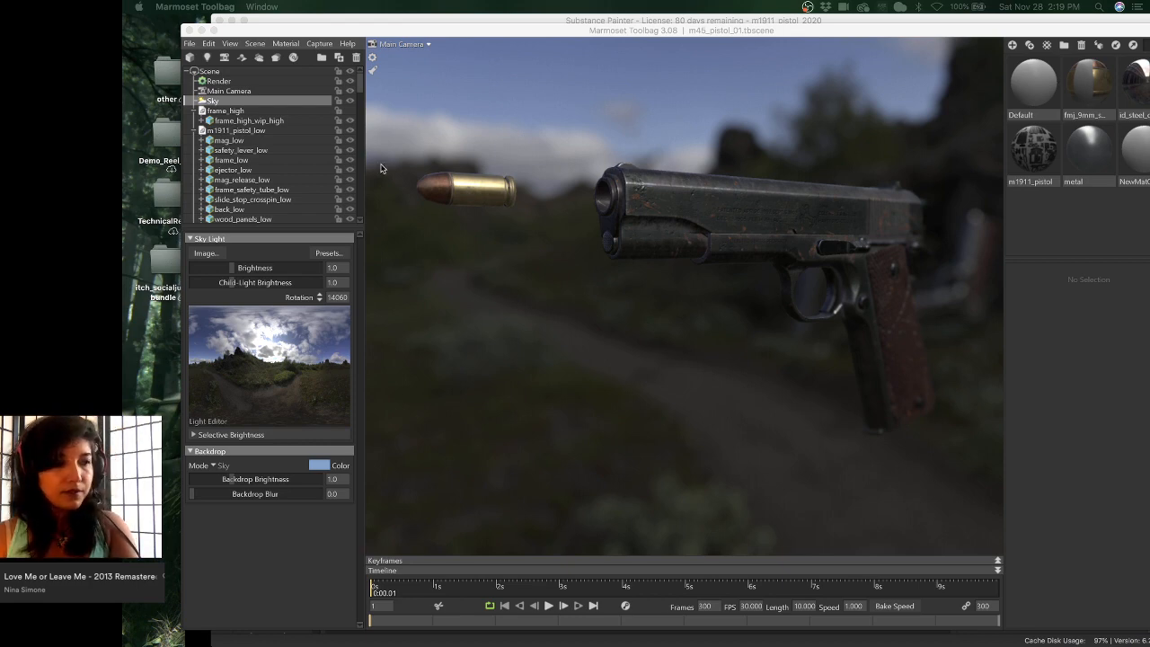
key("super+Tab")
- Enlarge the Quick Look panorama preview and reposition it up and left
left_click_drag(598, 229, 509, 234)
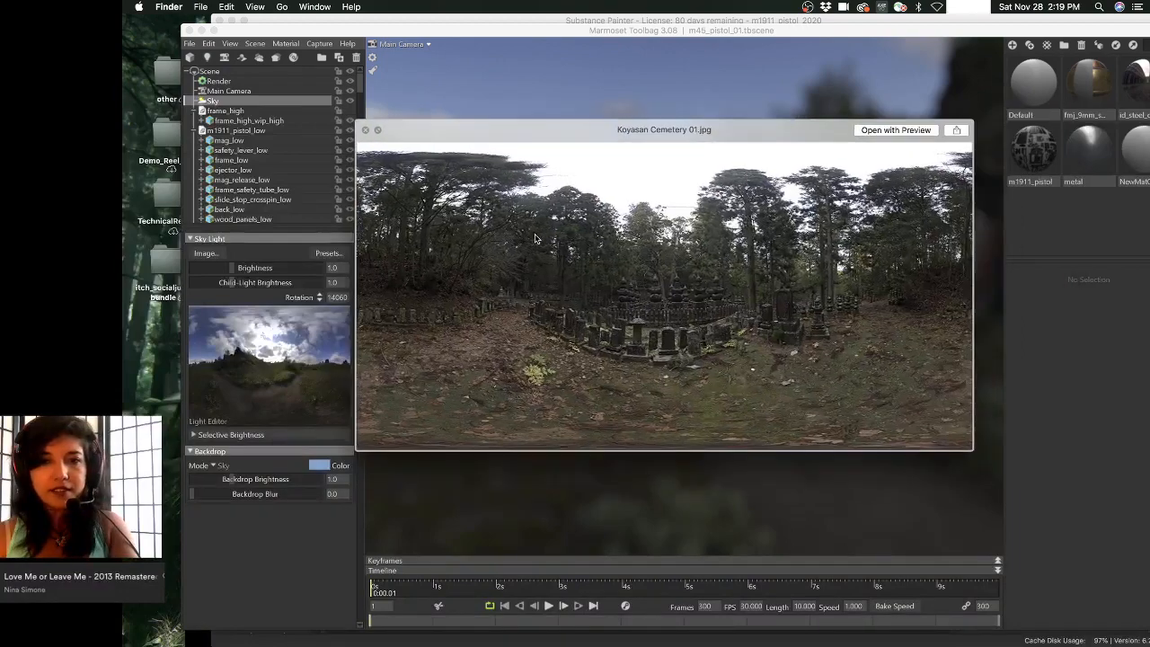
left_click_drag(971, 443, 1095, 553)
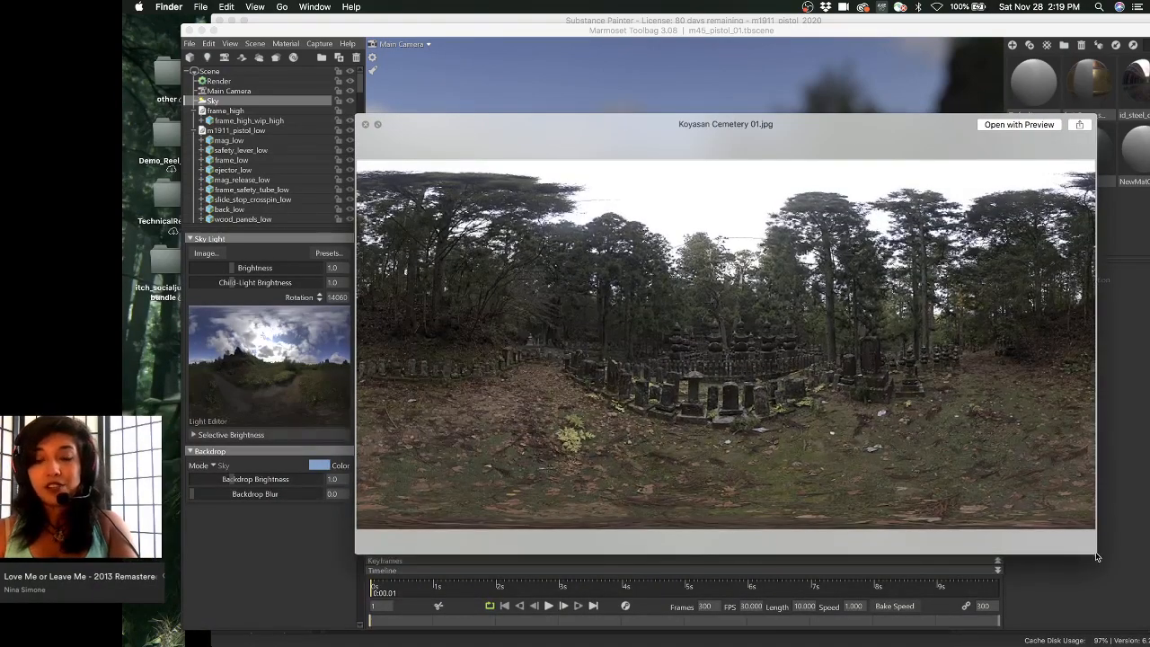
left_click_drag(922, 454, 883, 434)
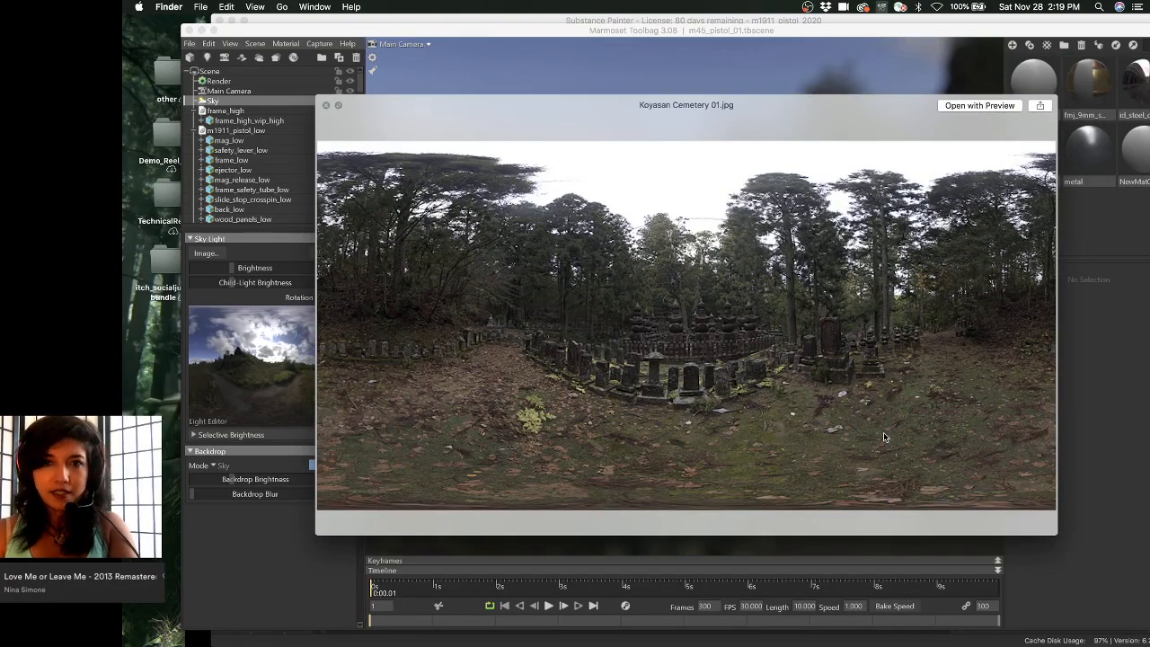
- Step through the Koyasan Cemetery 02–06 and Koyasan Garden panoramas
key("Down")
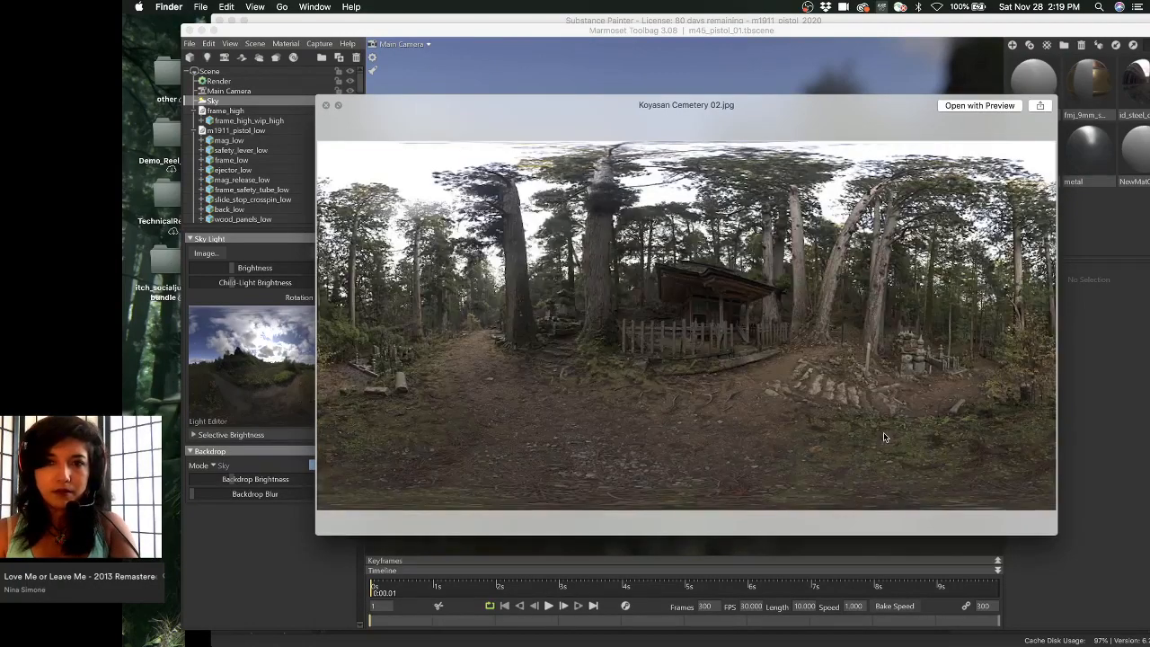
key("Down")
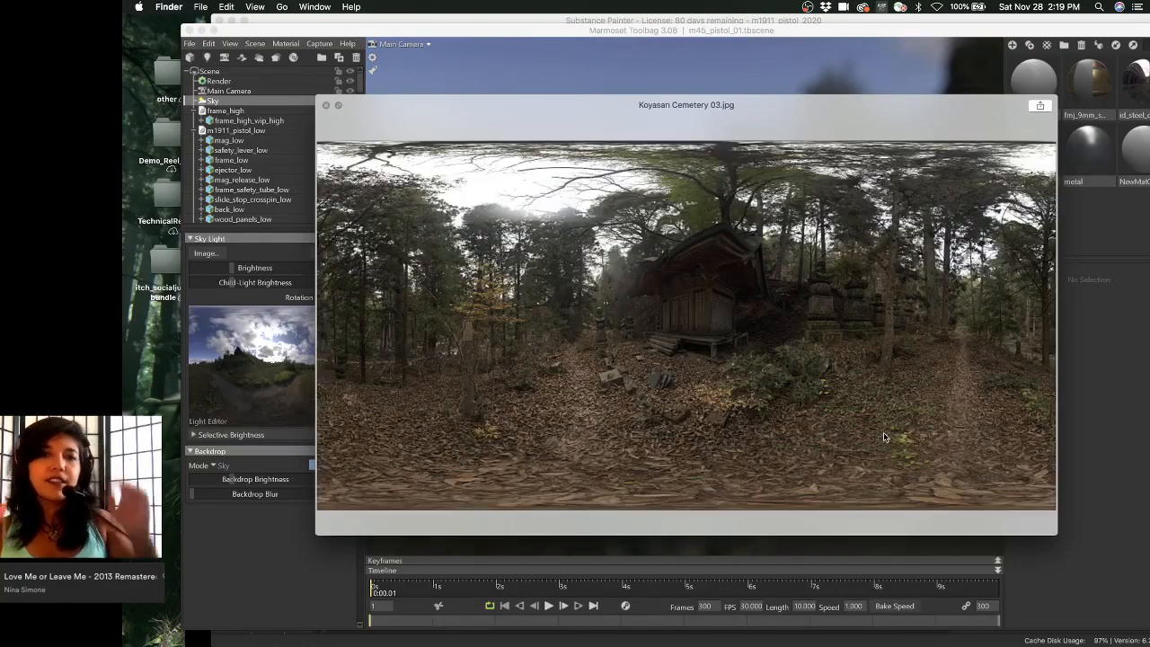
key("Up")
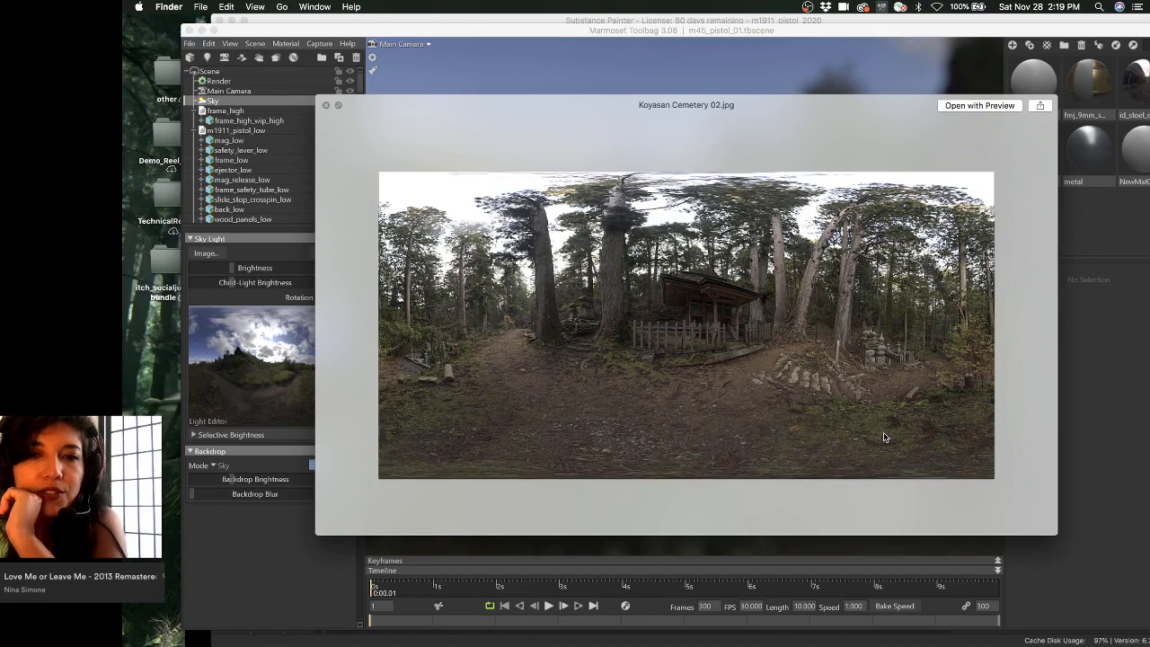
key("Down")
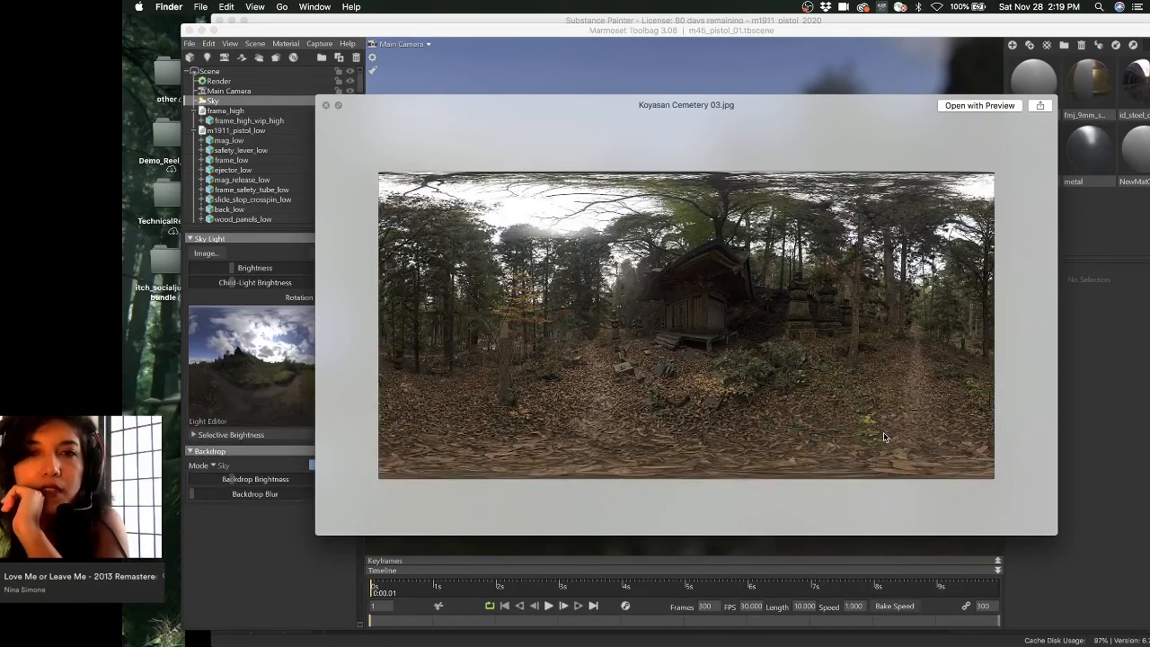
key("Down")
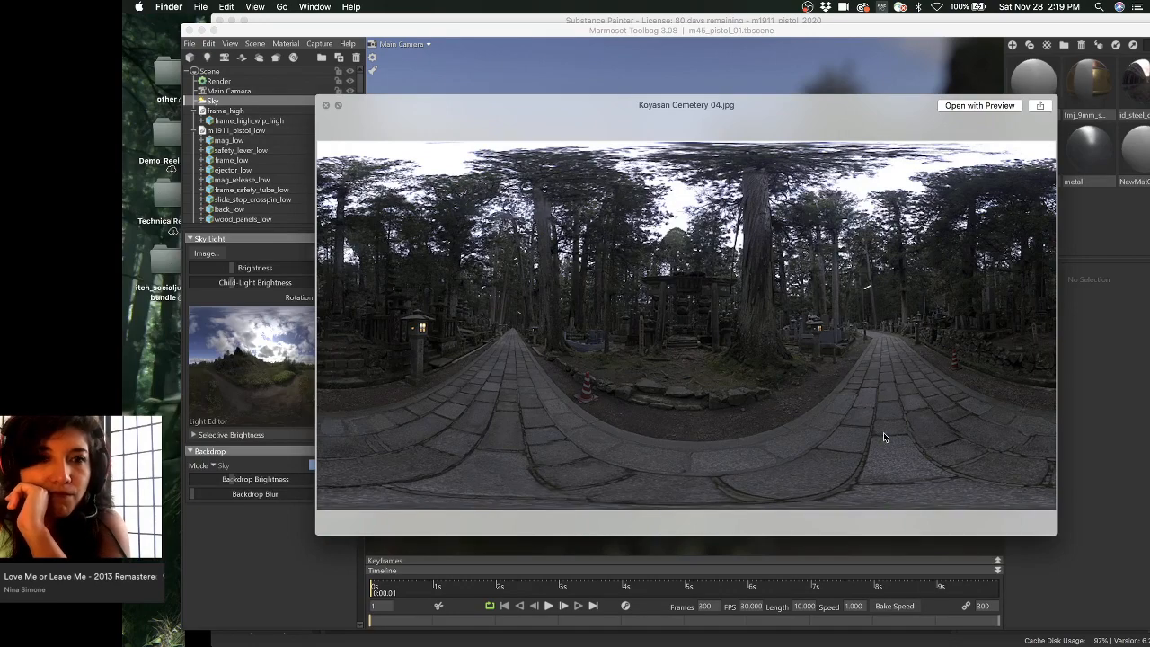
key("Down")
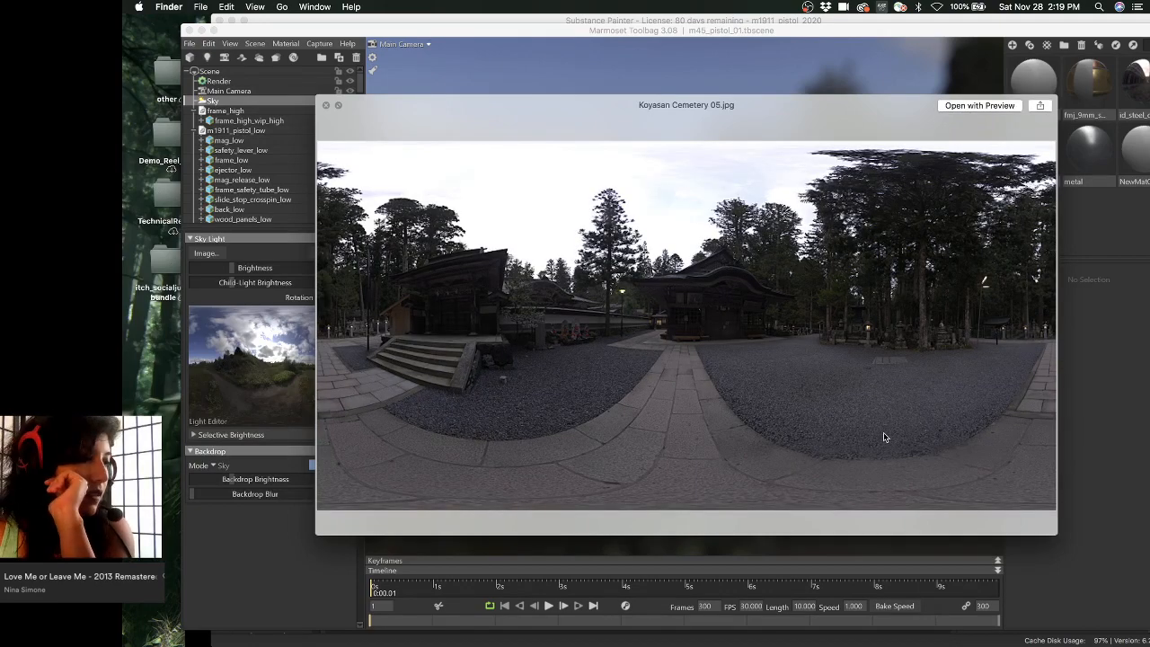
key("Down")
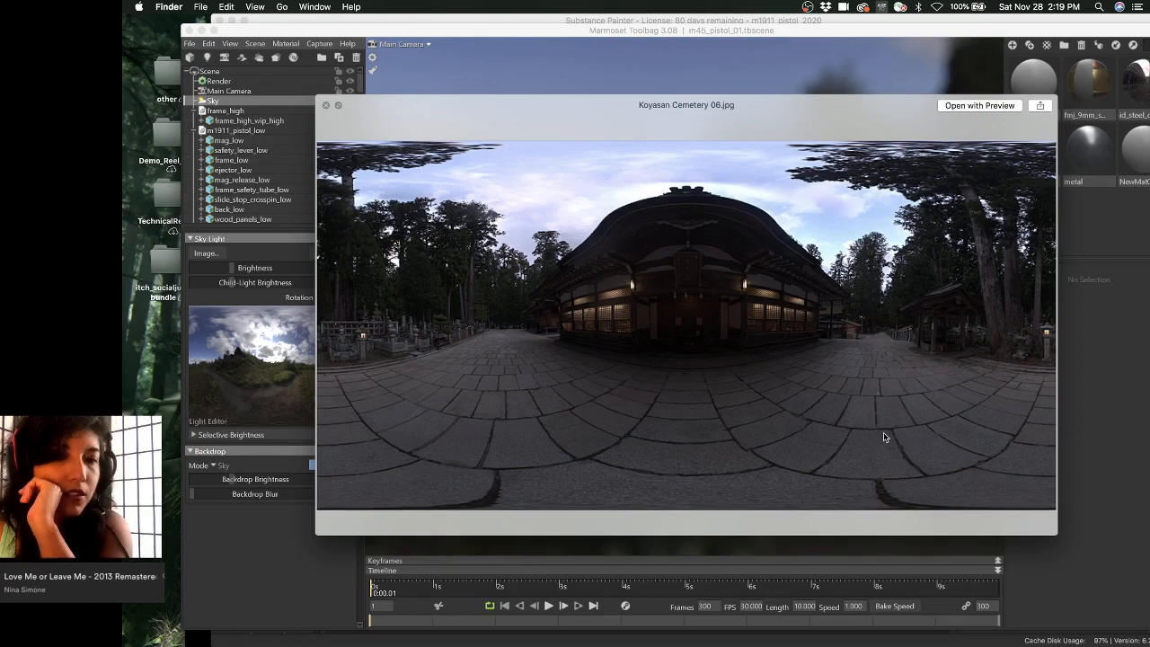
key("Down")
key("Down")
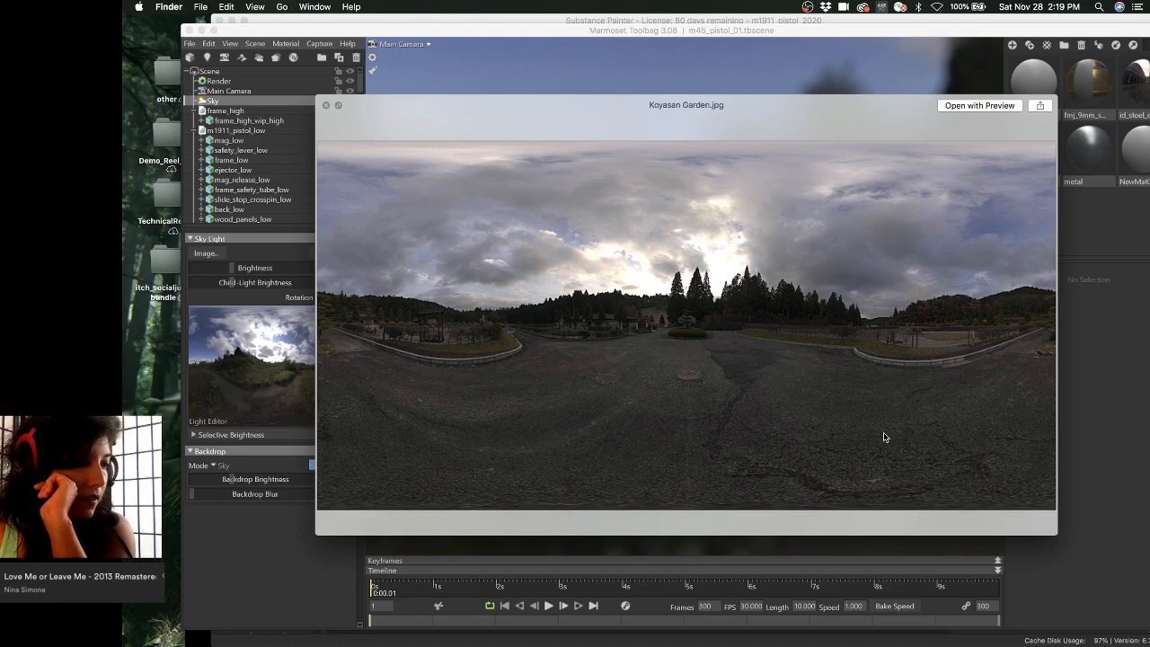
- Continue through the Kyoto panoramas, from Alley and Bamboo Grove to Temple 01
key("Down")
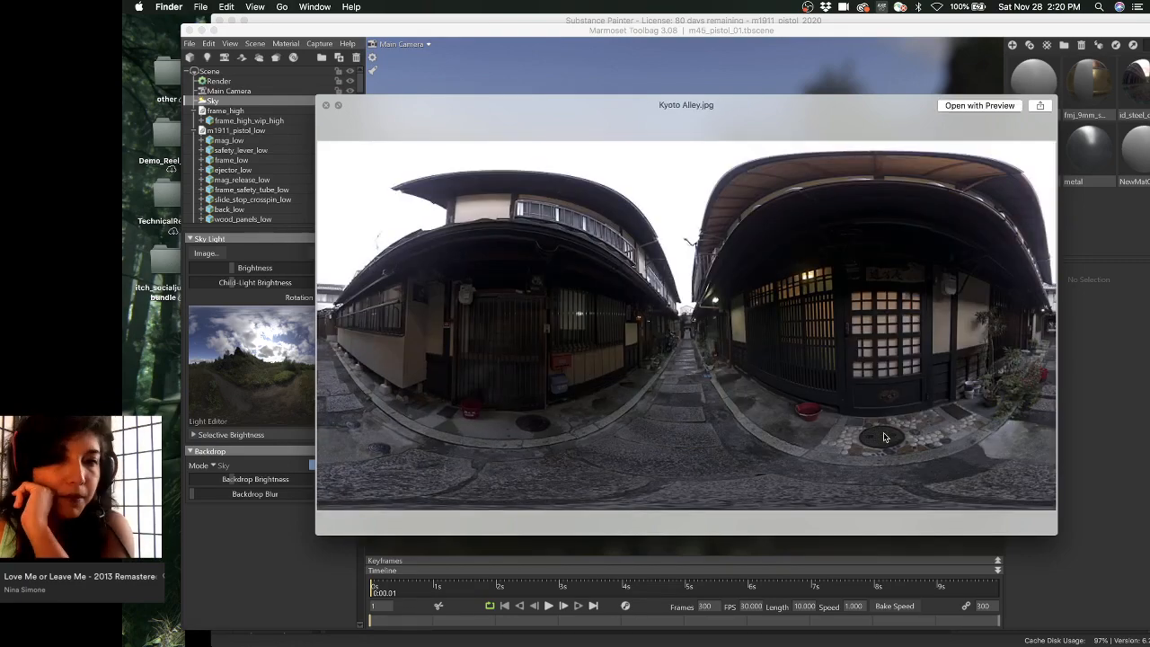
key("Down")
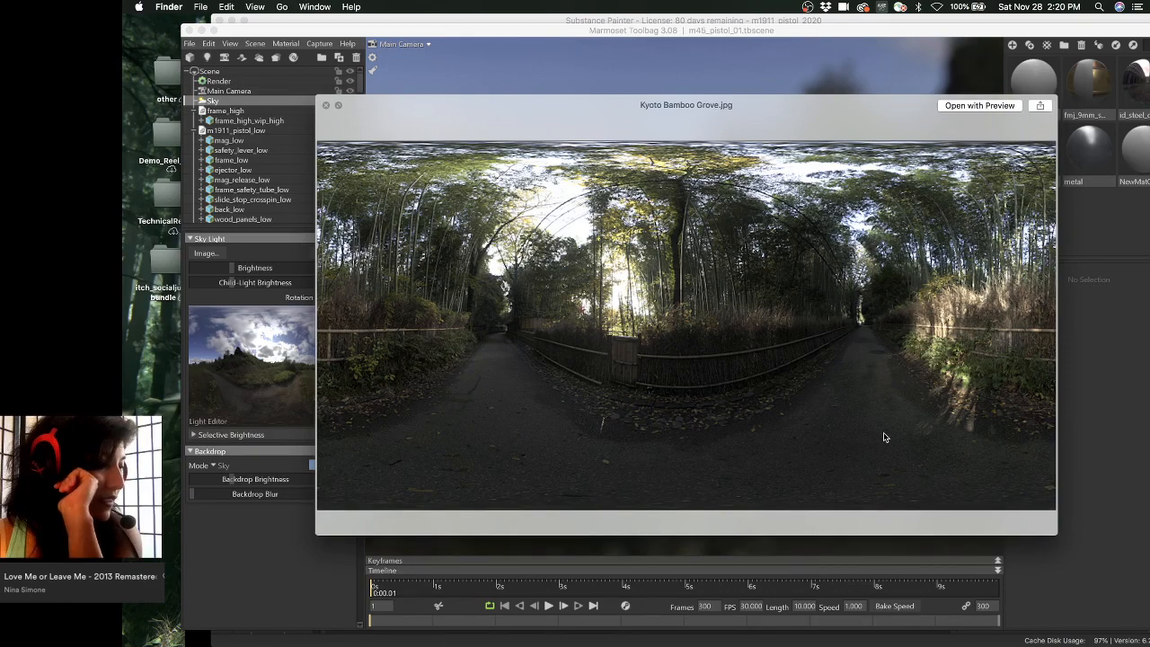
key("Down")
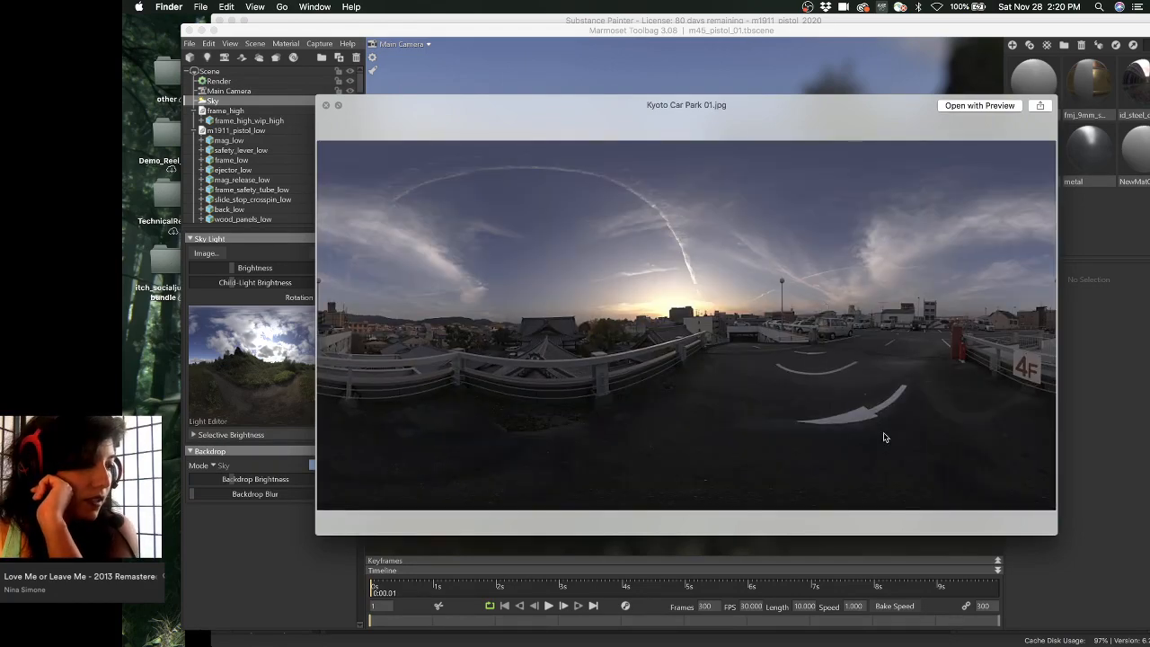
key("Down")
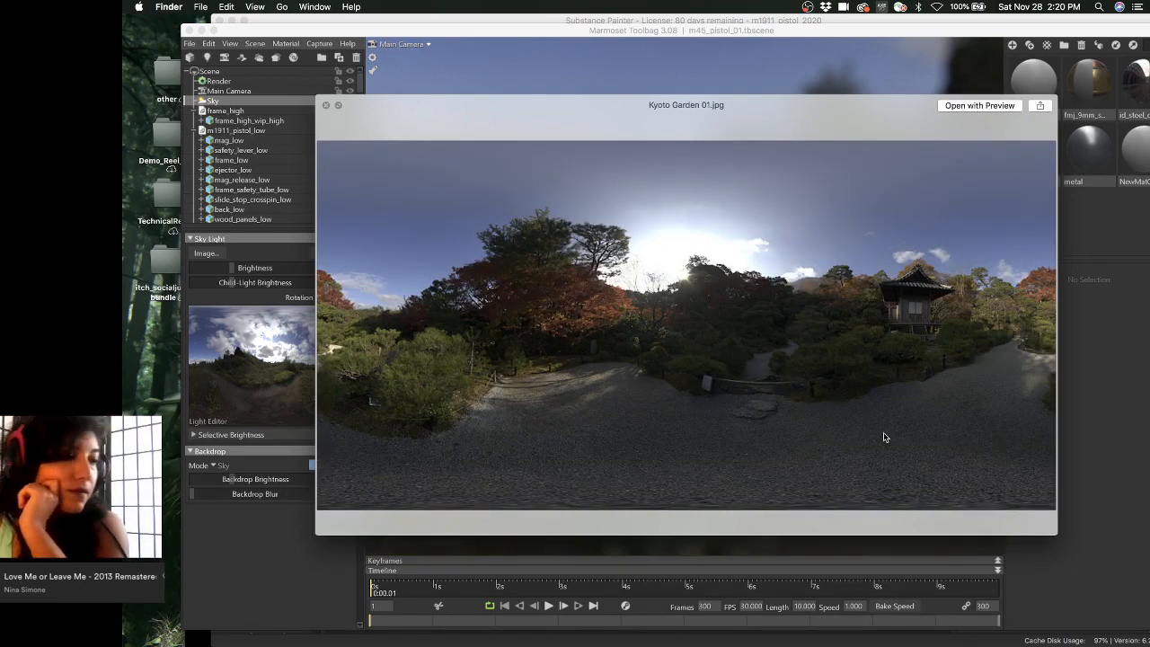
key("Down")
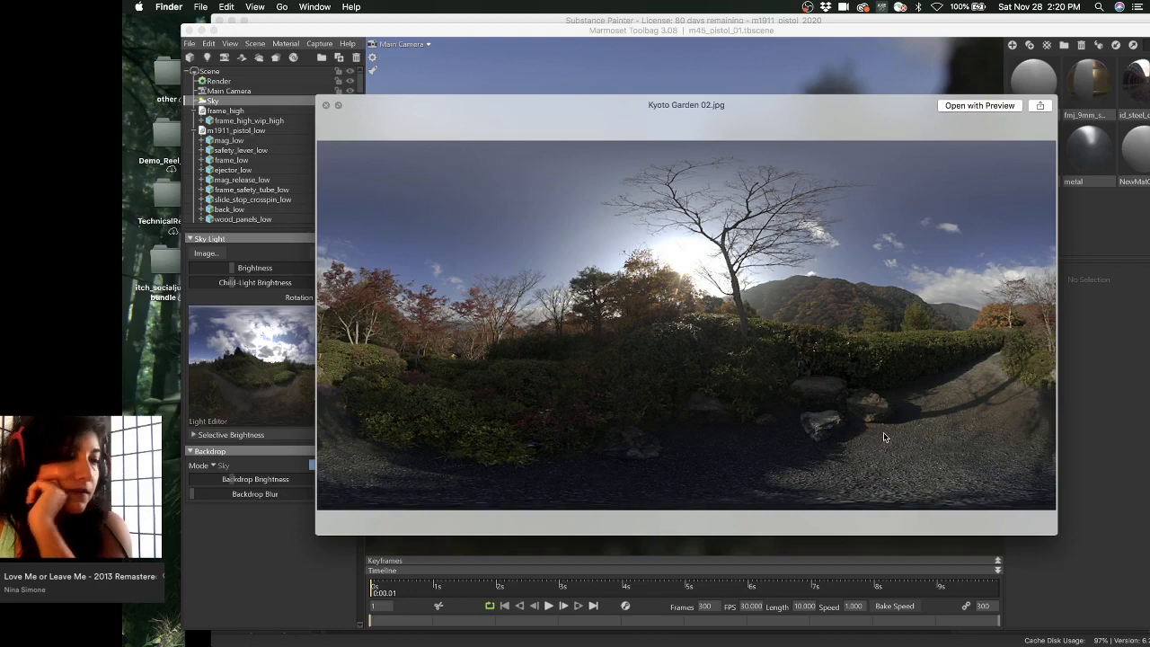
key("Down")
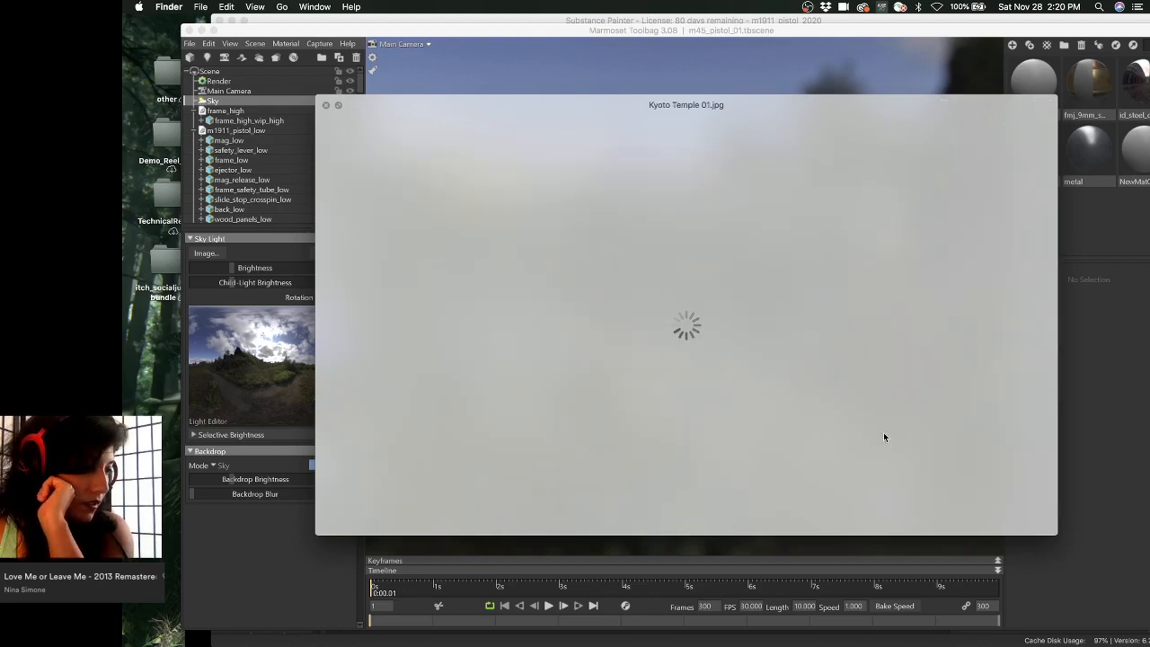
- Browse the Nara Field 01–04, Gazebo Overlook, Gazebo and Overpass panoramas
key("Down")
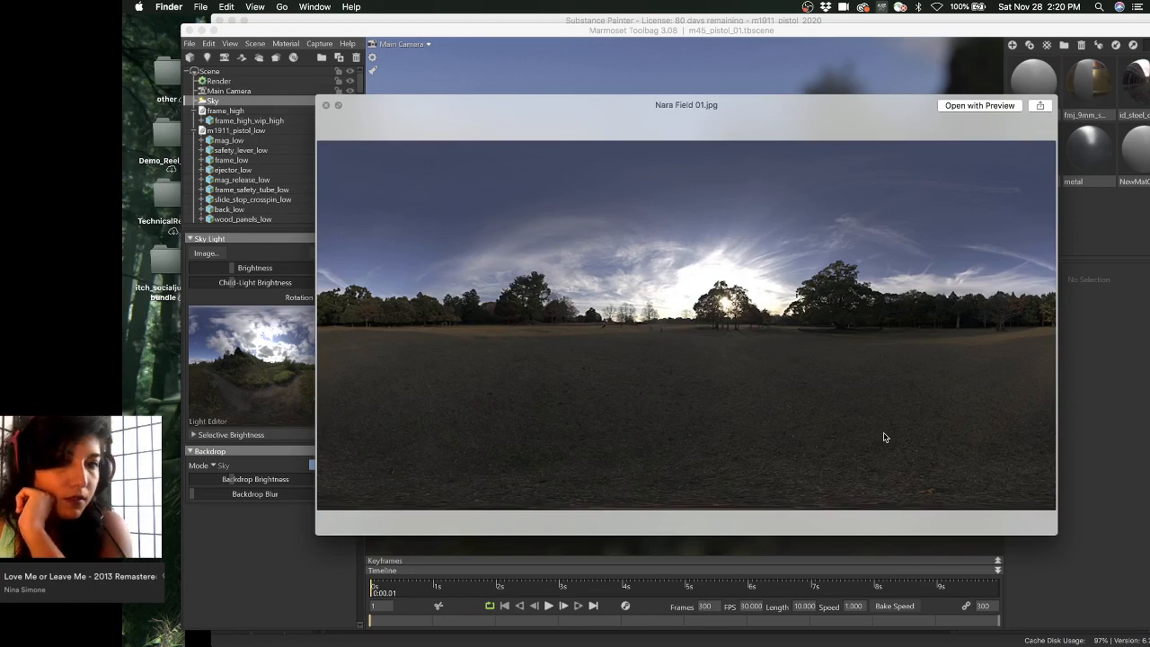
key("Down")
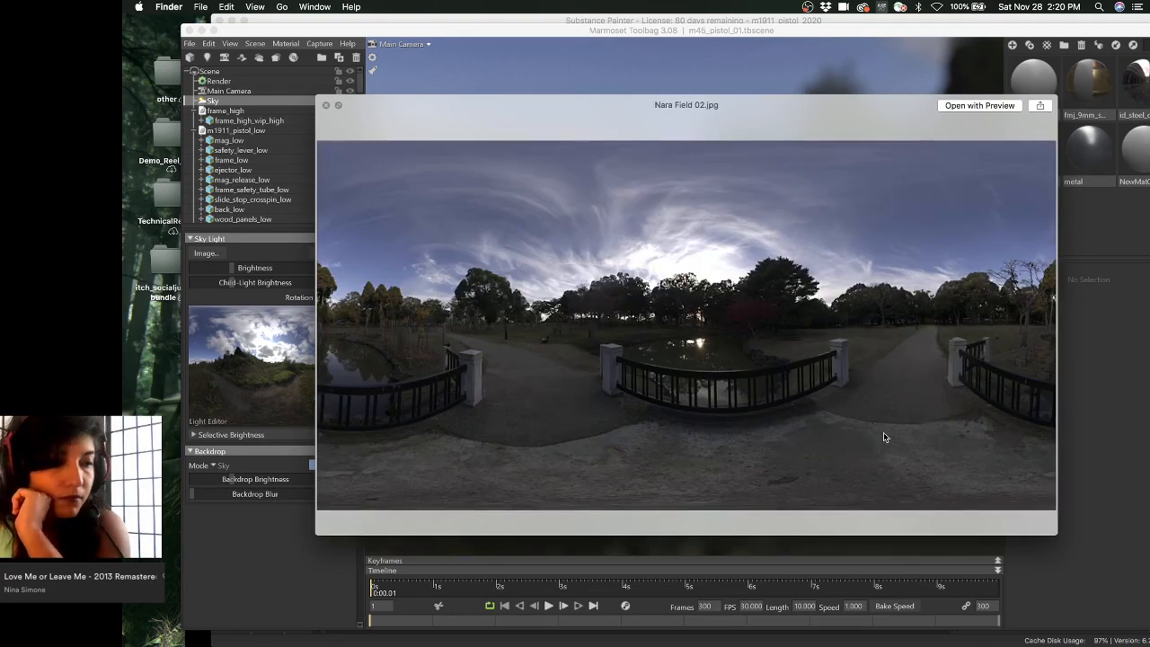
key("Down")
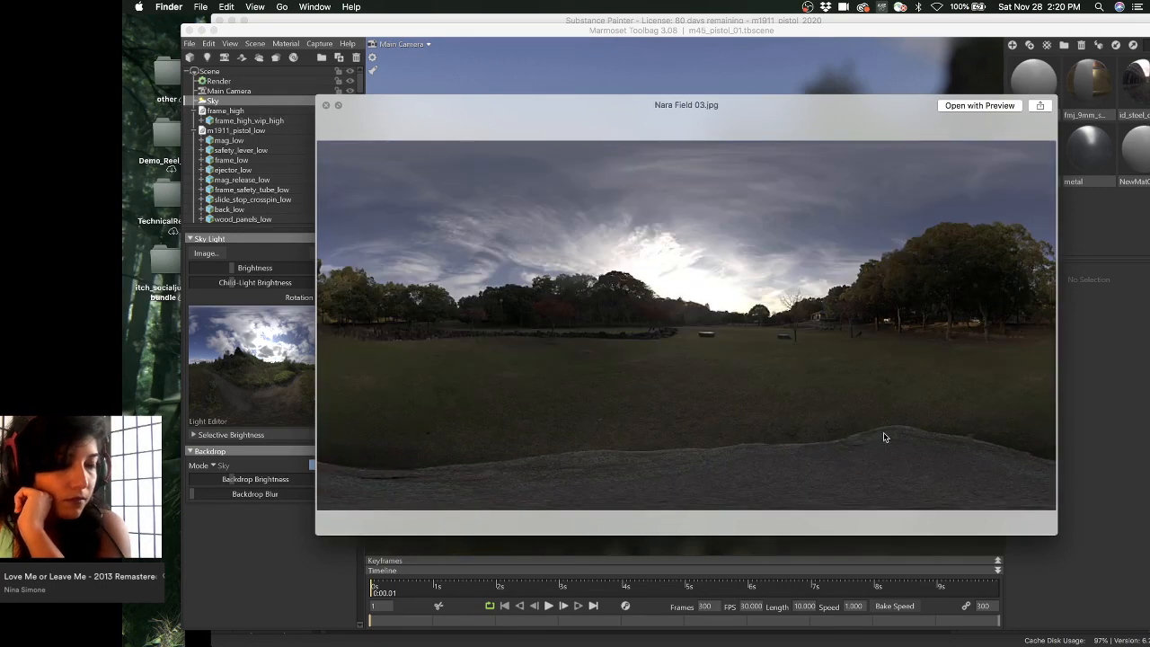
key("Down")
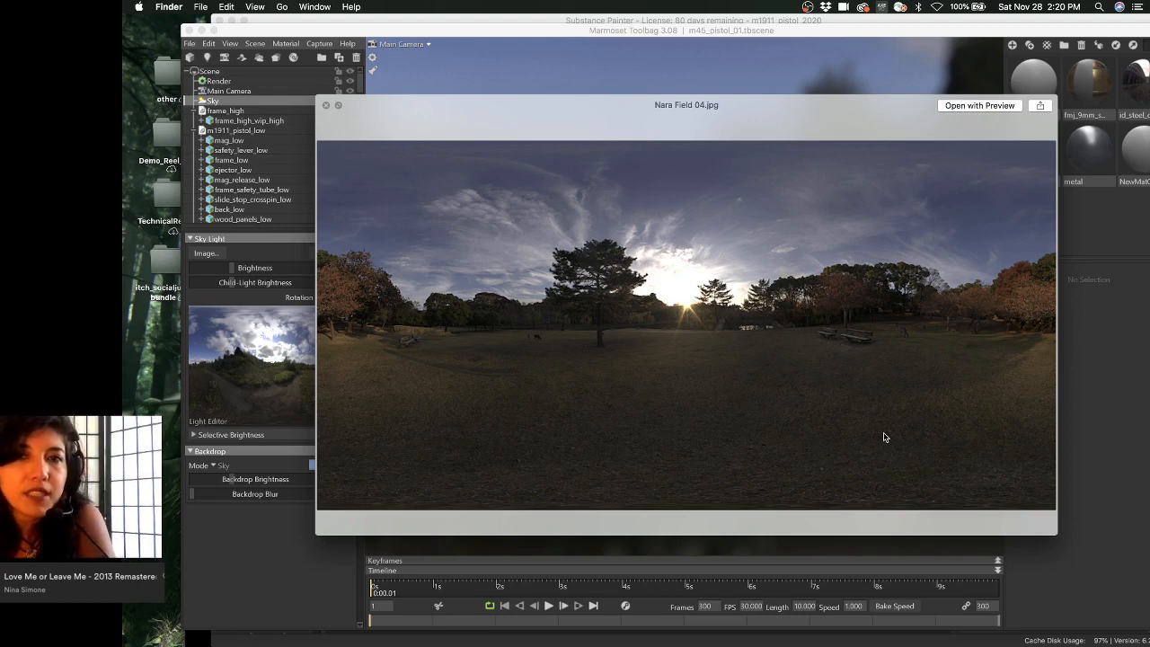
key("Down")
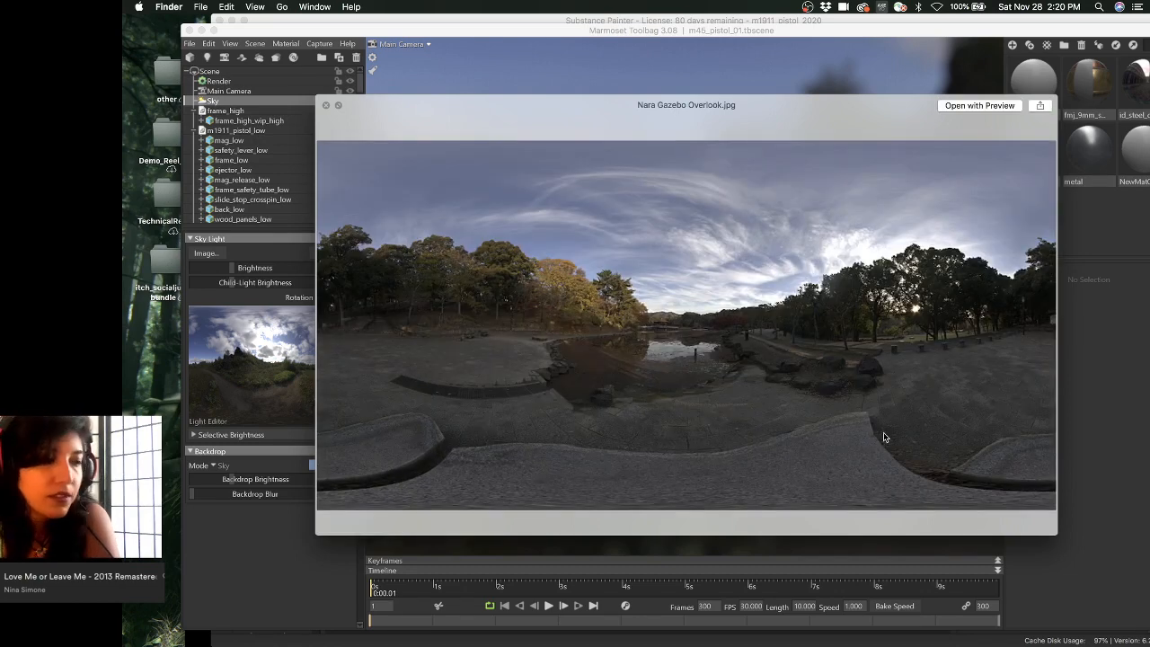
key("Down")
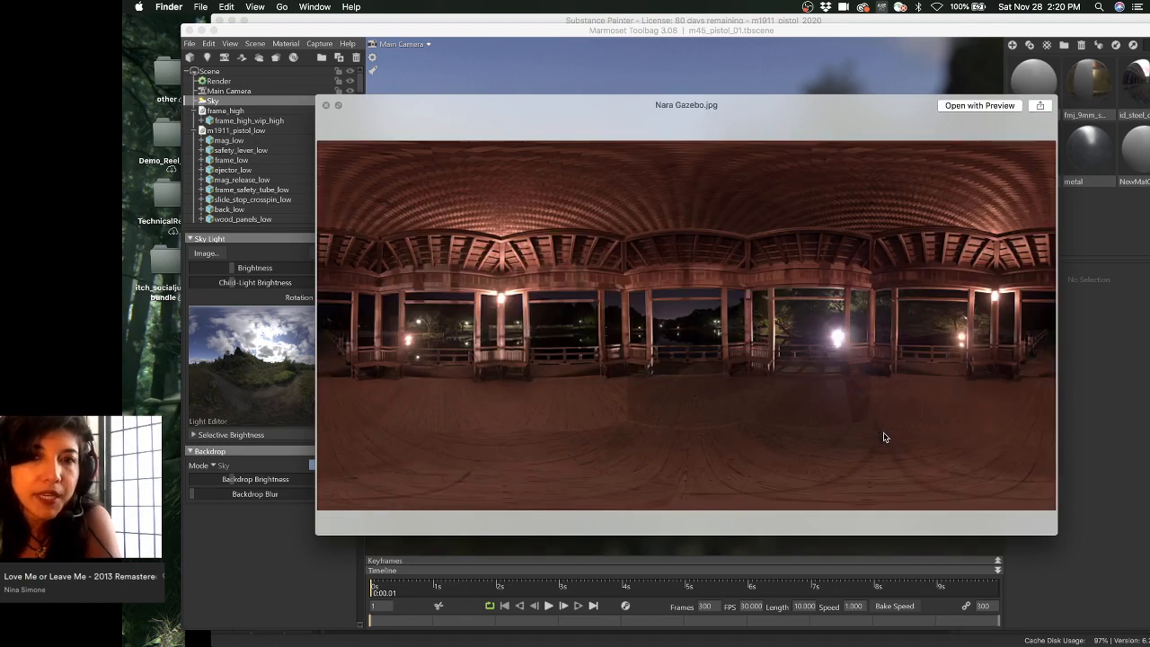
key("Down")
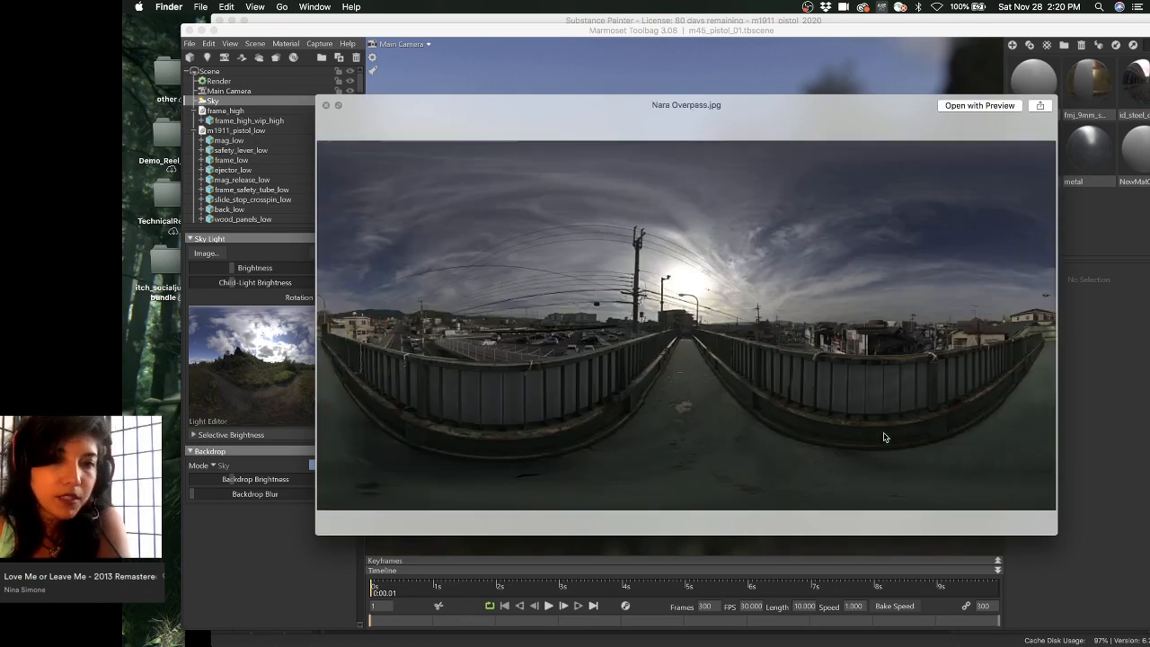
- Compare the Nara Path panoramas, ending on Path 04, then close Quick Look and return to Toolbag
key("Down")
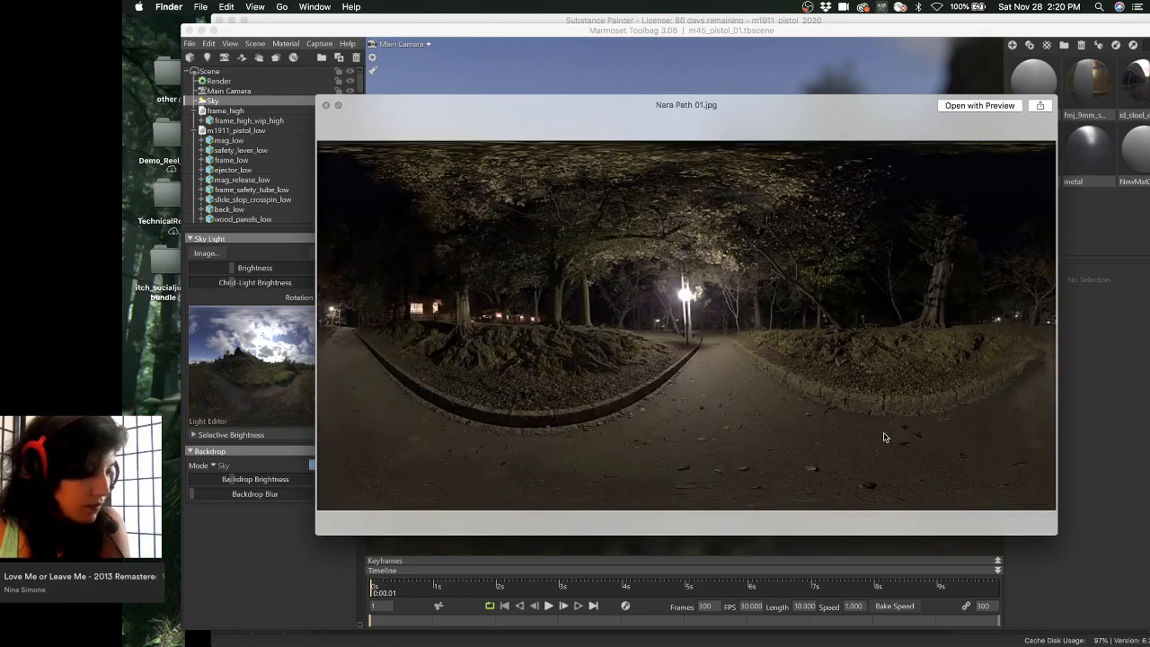
key("Down")
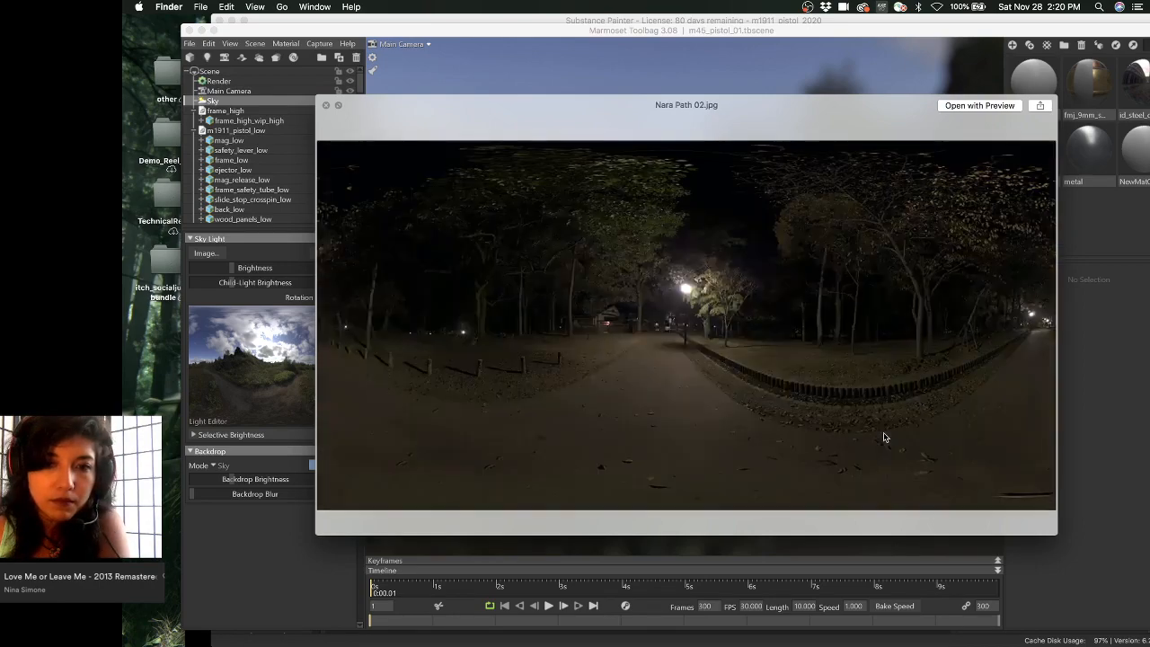
key("Down")
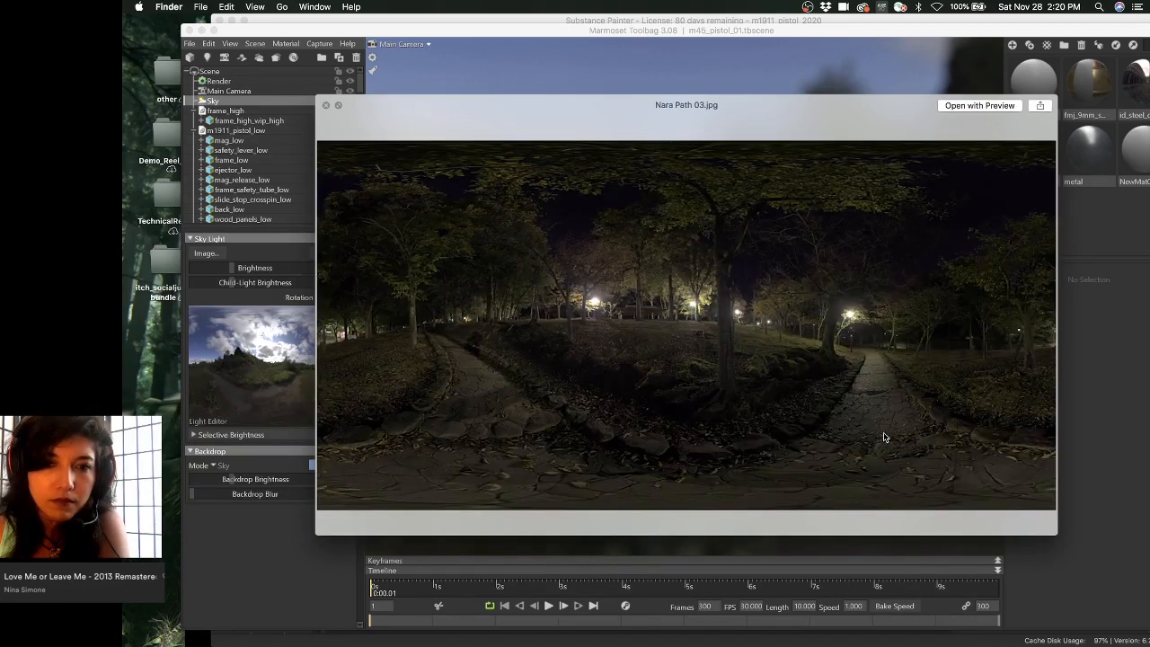
key("Down")
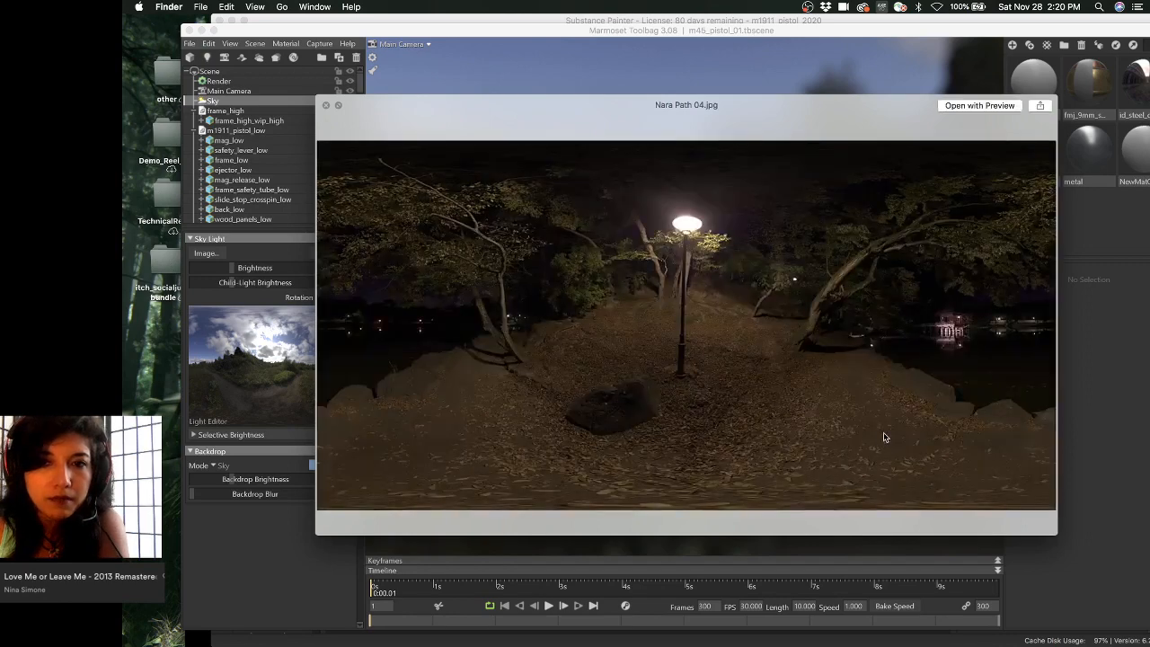
key("Down")
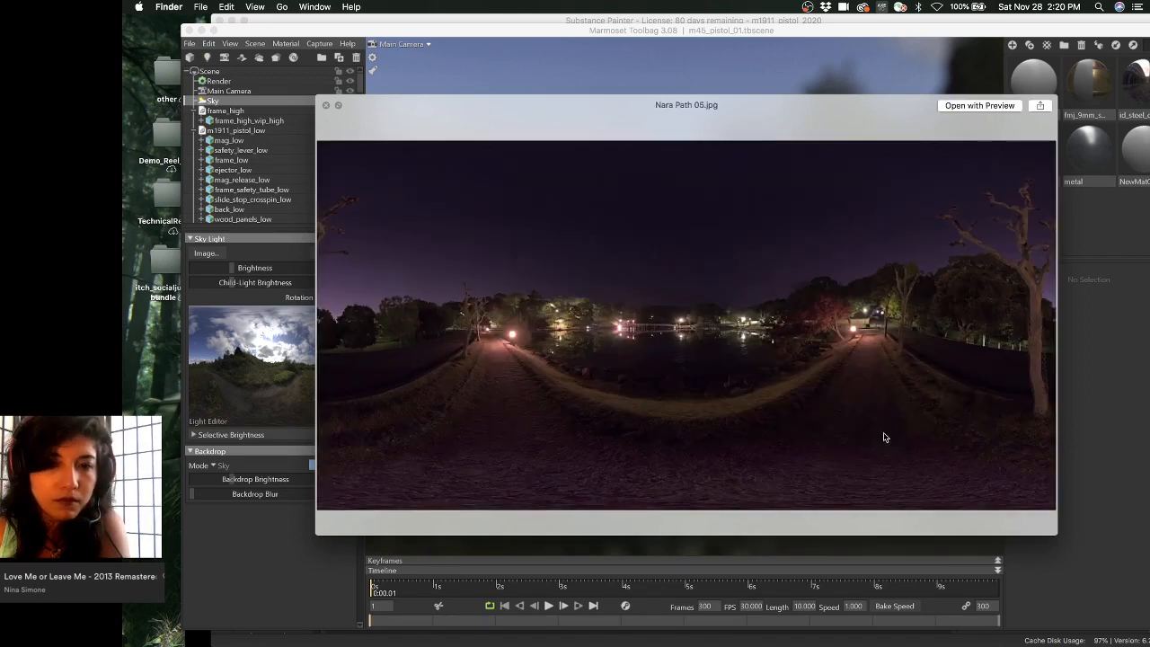
key("Up")
key("Up")
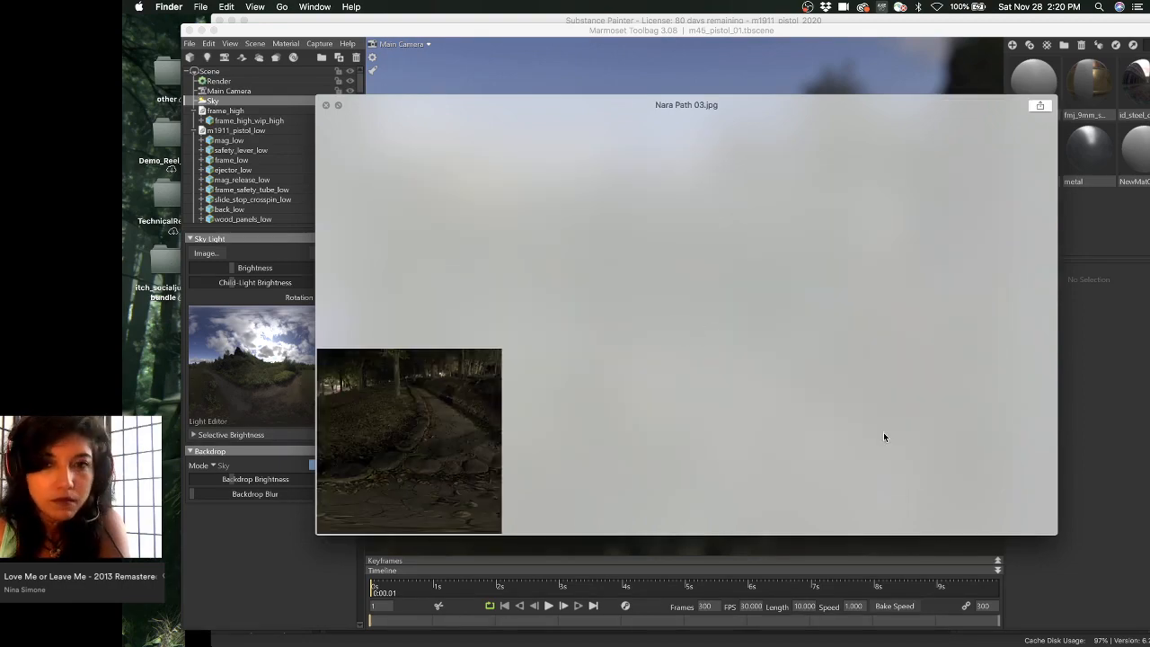
key("space")
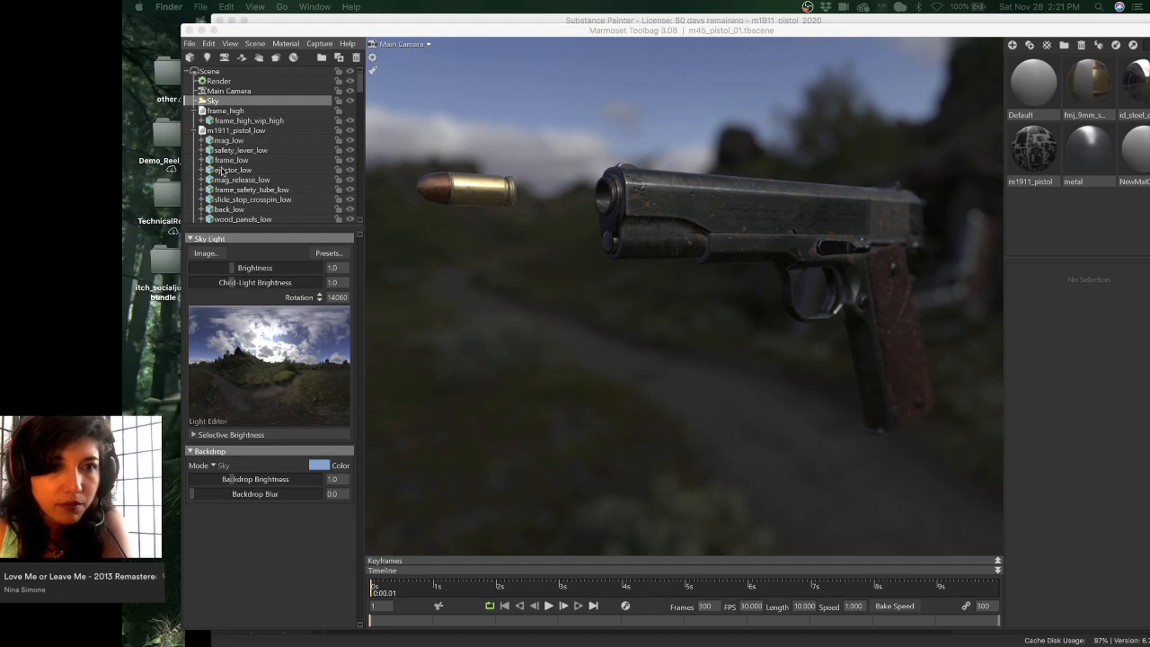
left_click(318, 255)
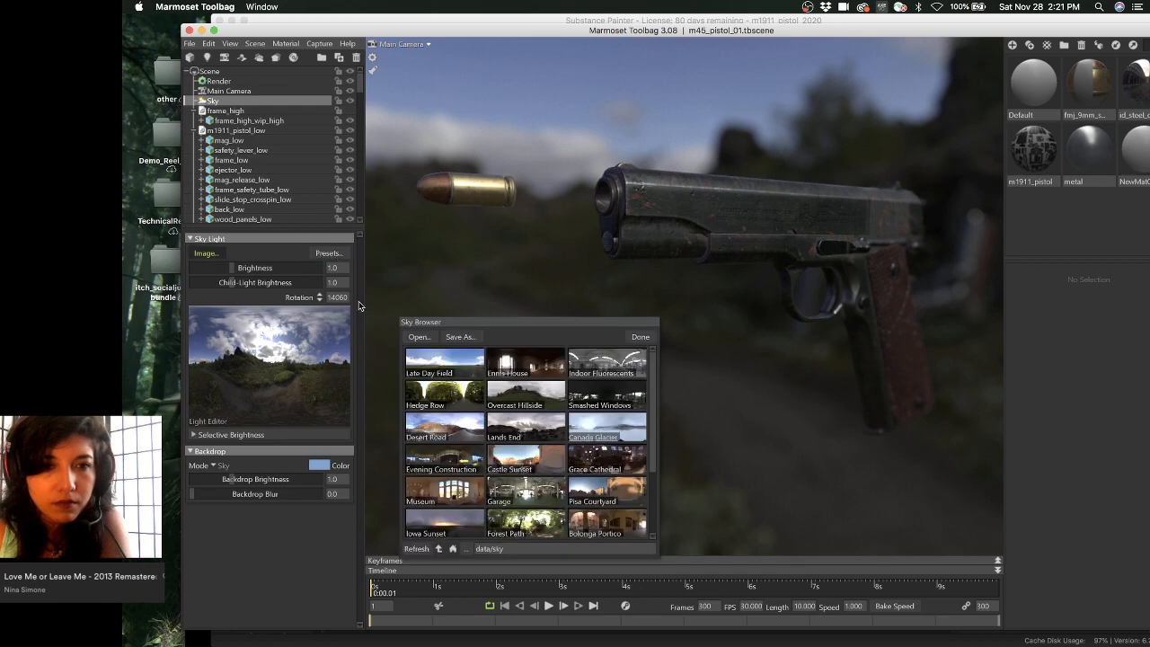
- Browse for a sky light image in marmoset > PanoPack_Japan_Source > HDRs
left_click(473, 340)
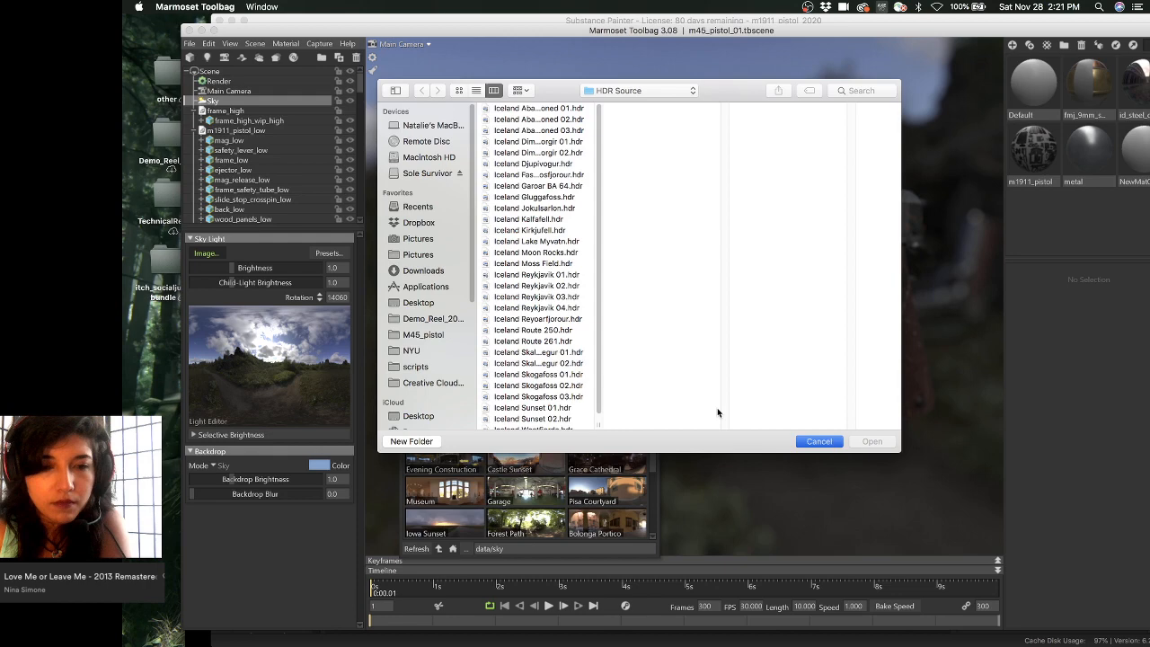
key("Escape")
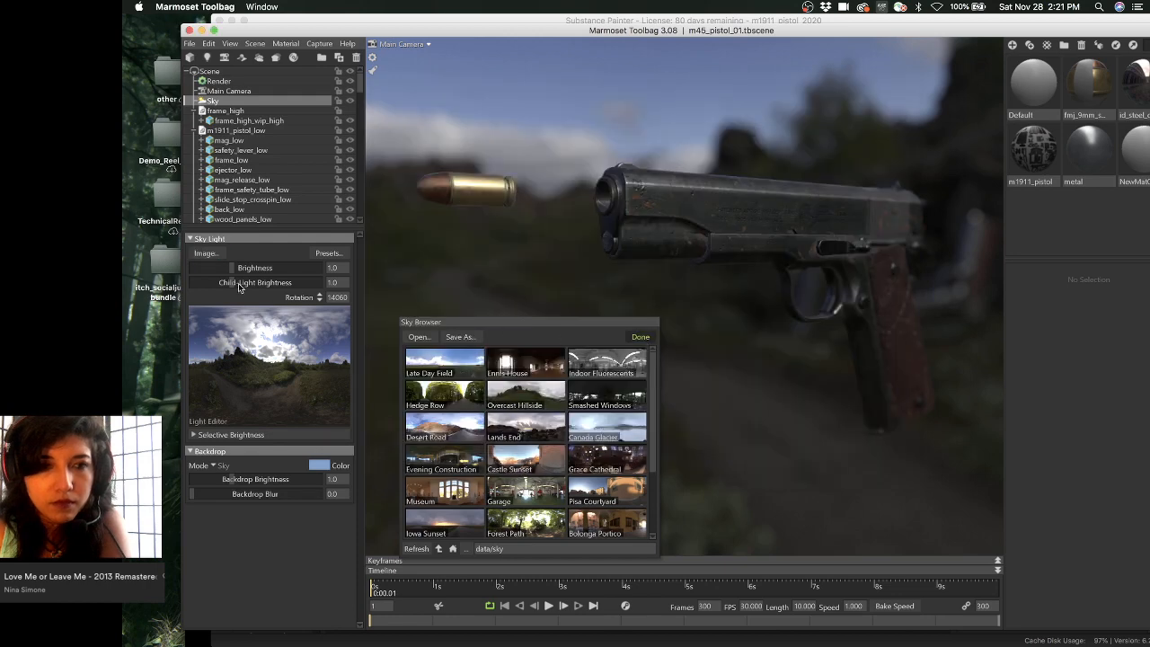
left_click(204, 254)
left_click(204, 255)
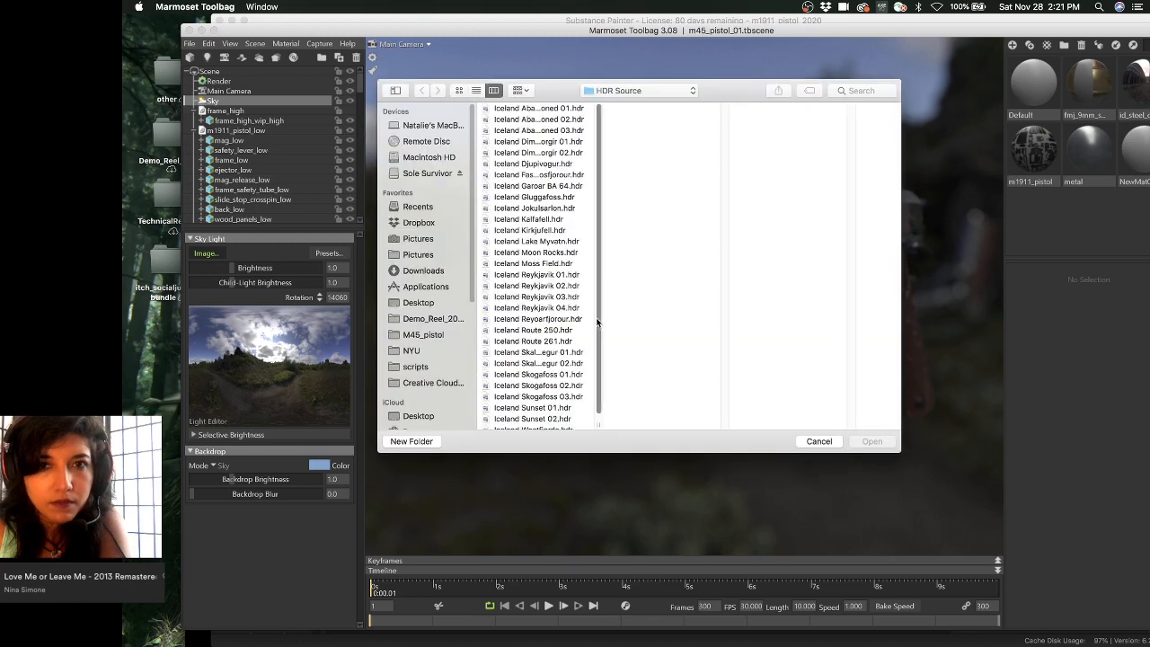
left_click(625, 91)
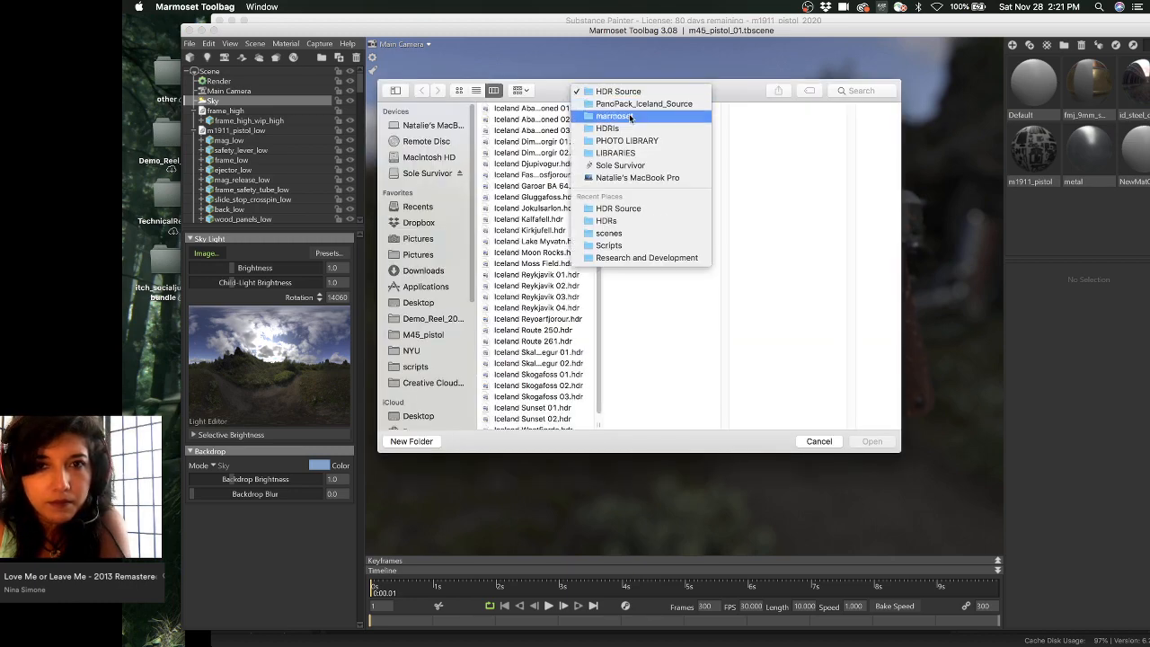
left_click(627, 114)
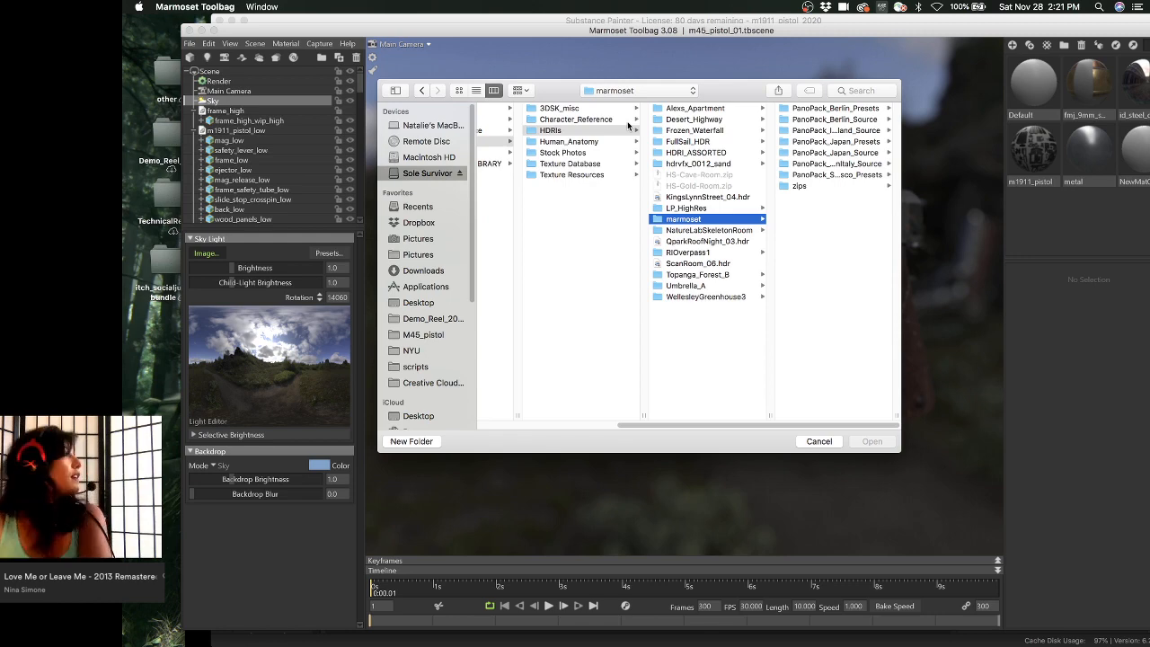
left_click(833, 141)
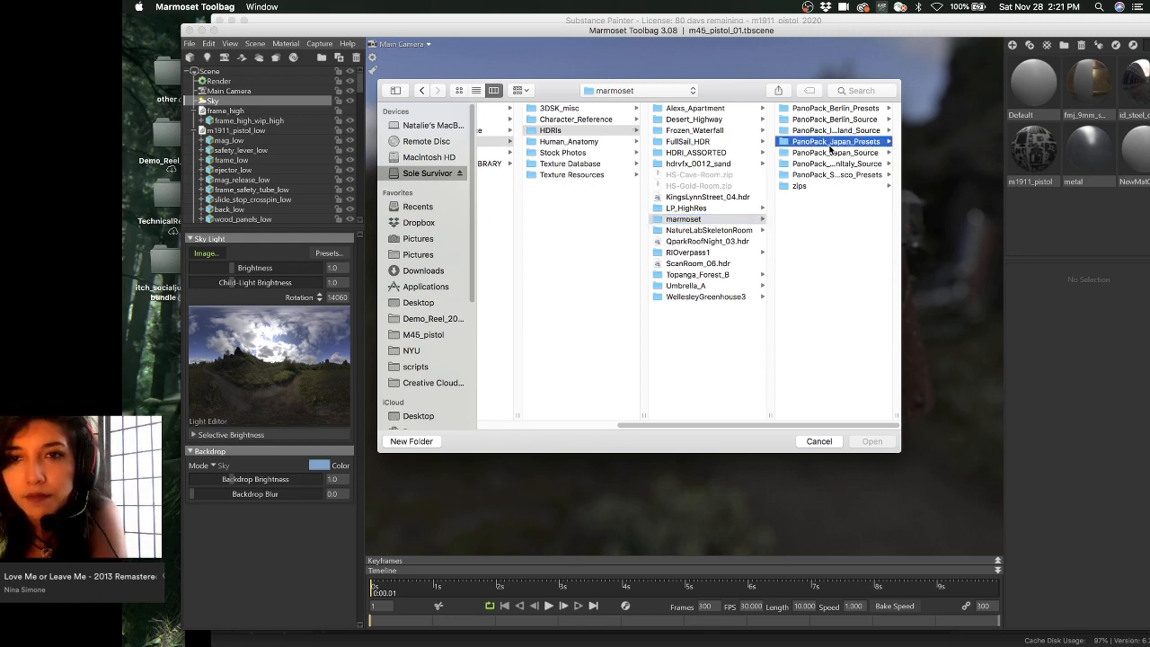
left_click(747, 153)
left_click(821, 131)
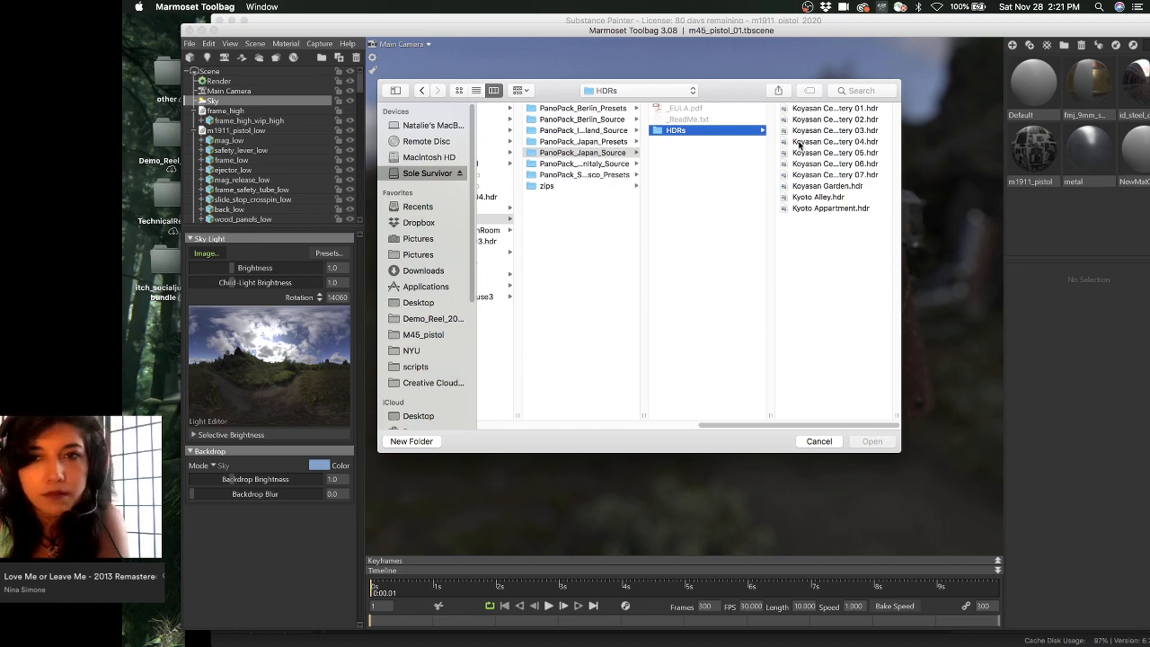
- Compare Koyasan Cemetery 06, 05 and 02, then open Koyasan Cemetery 02.hdr as the sky
left_click(844, 164)
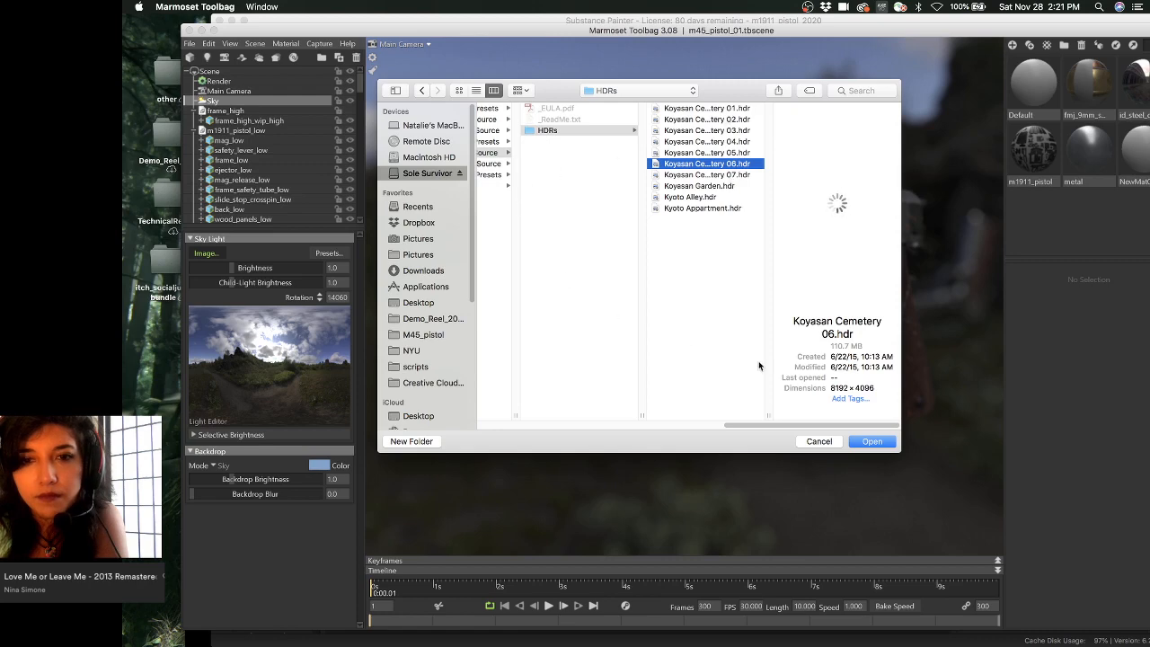
mouse_move(744, 425)
left_mouse_down()
mouse_move(675, 424)
mouse_move(753, 423)
left_mouse_up()
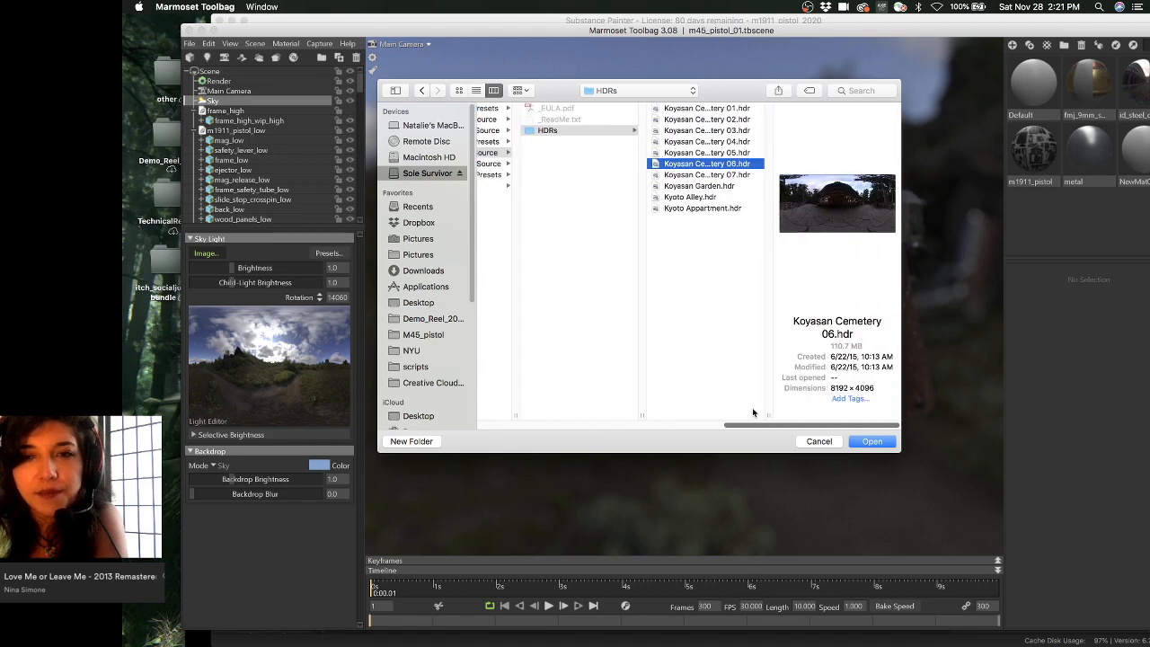
left_click(740, 153)
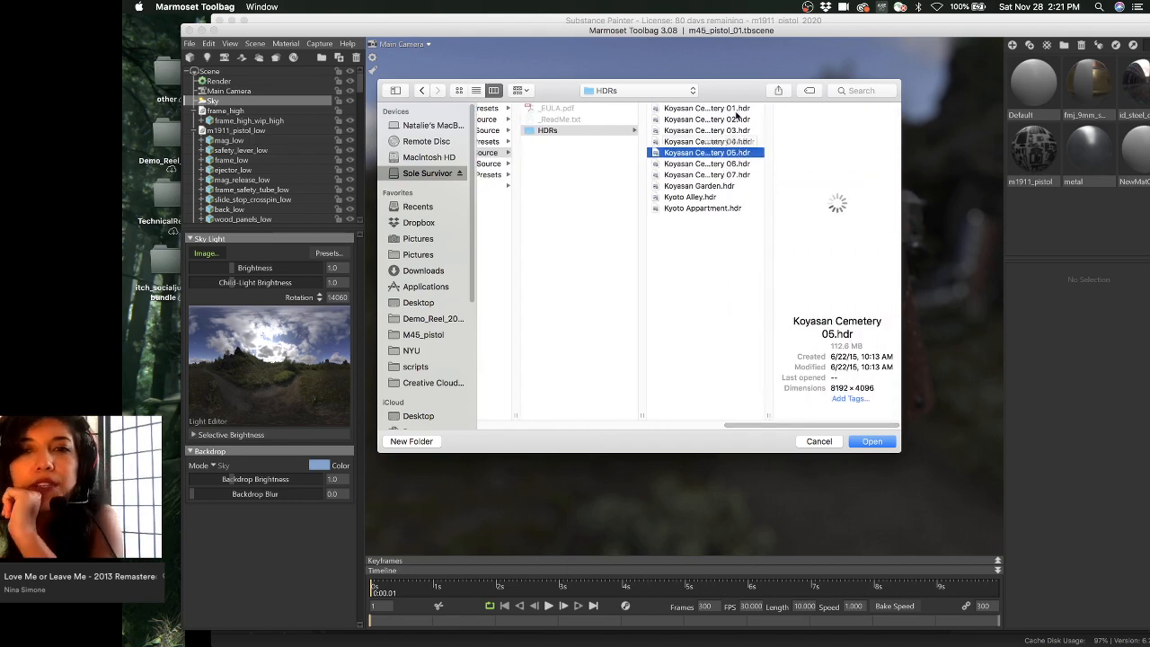
left_click(735, 118)
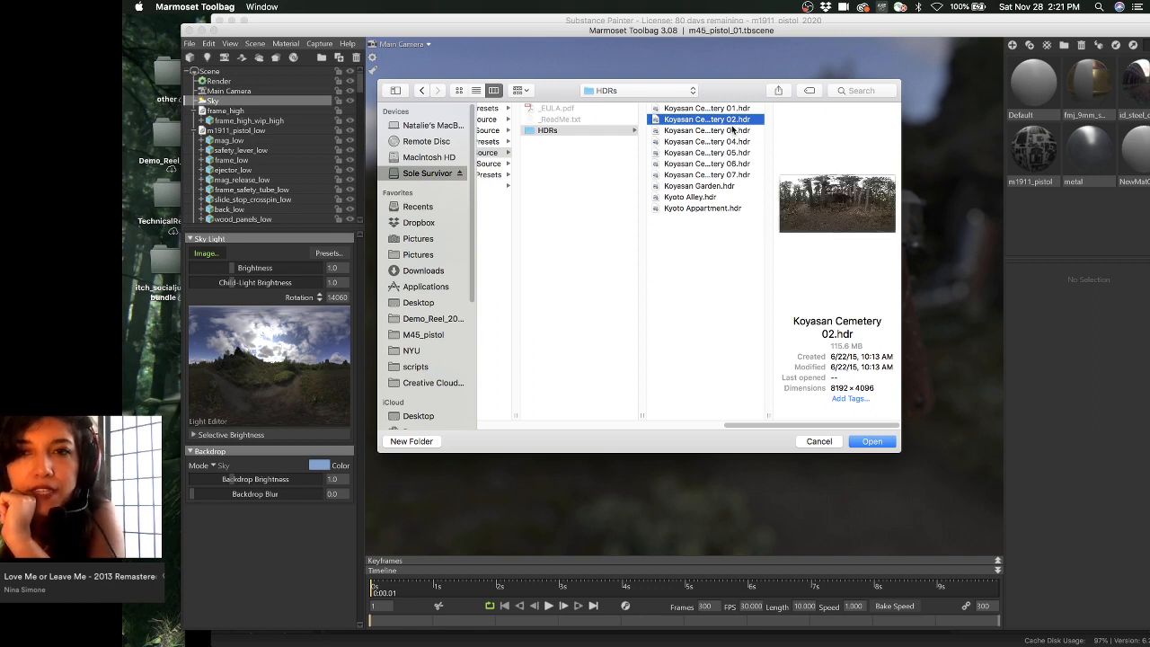
left_click(869, 440)
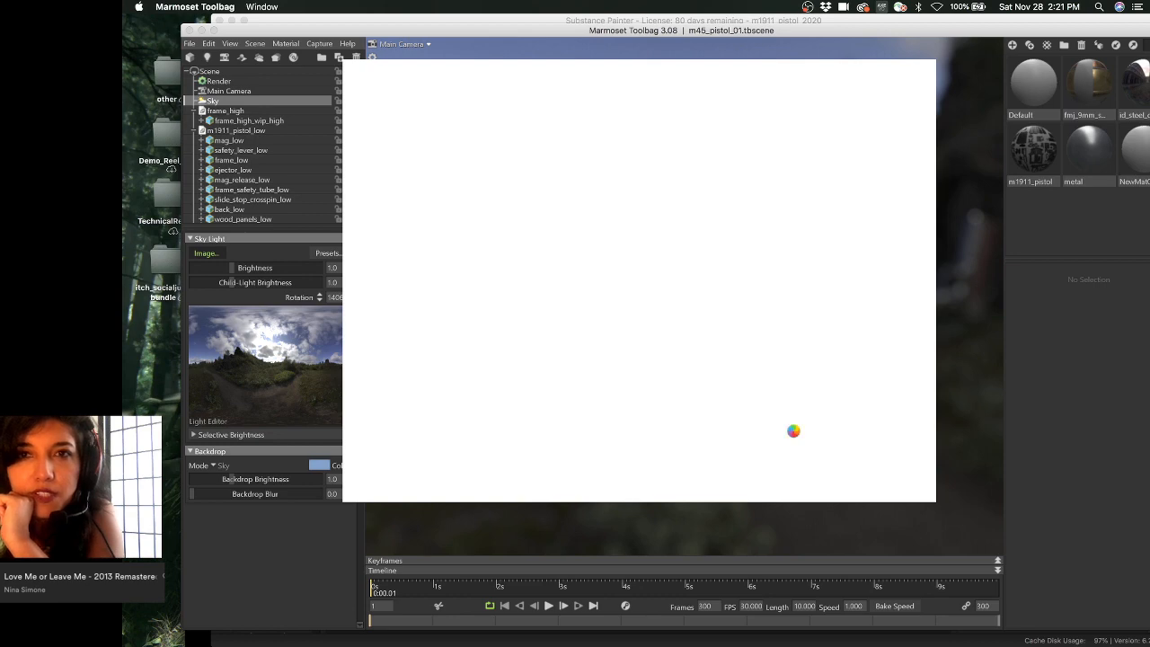
- Bring Substance Painter forward, shift its window left, and orbit around the pistol parts
left_click(802, 20)
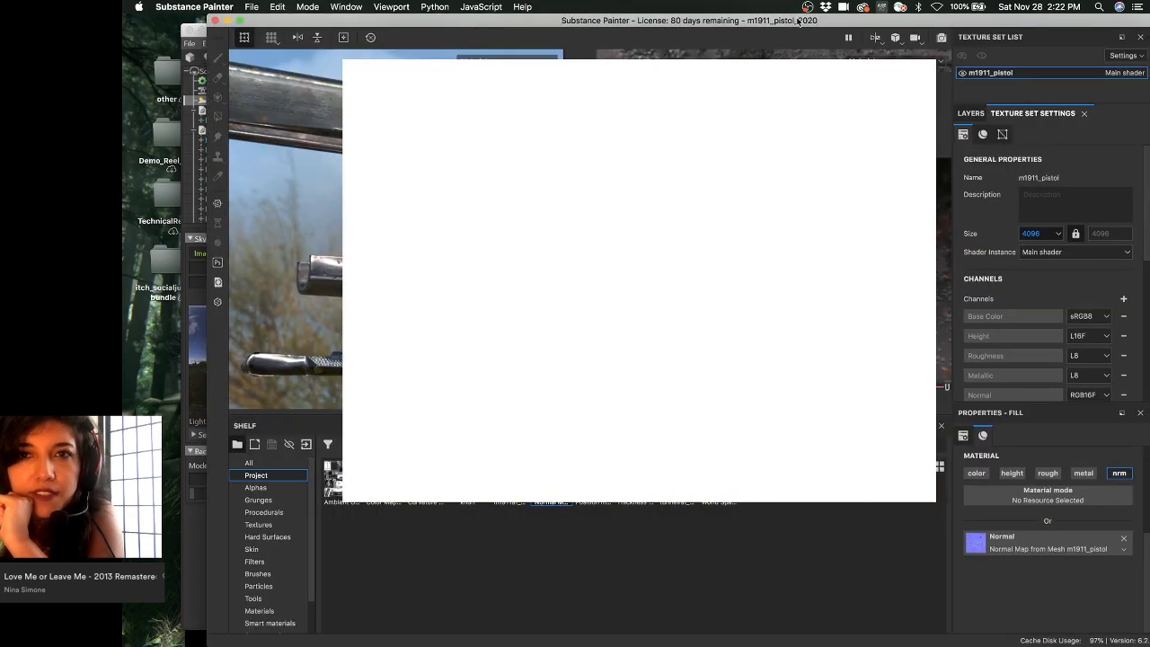
left_click_drag(802, 19, 761, 18)
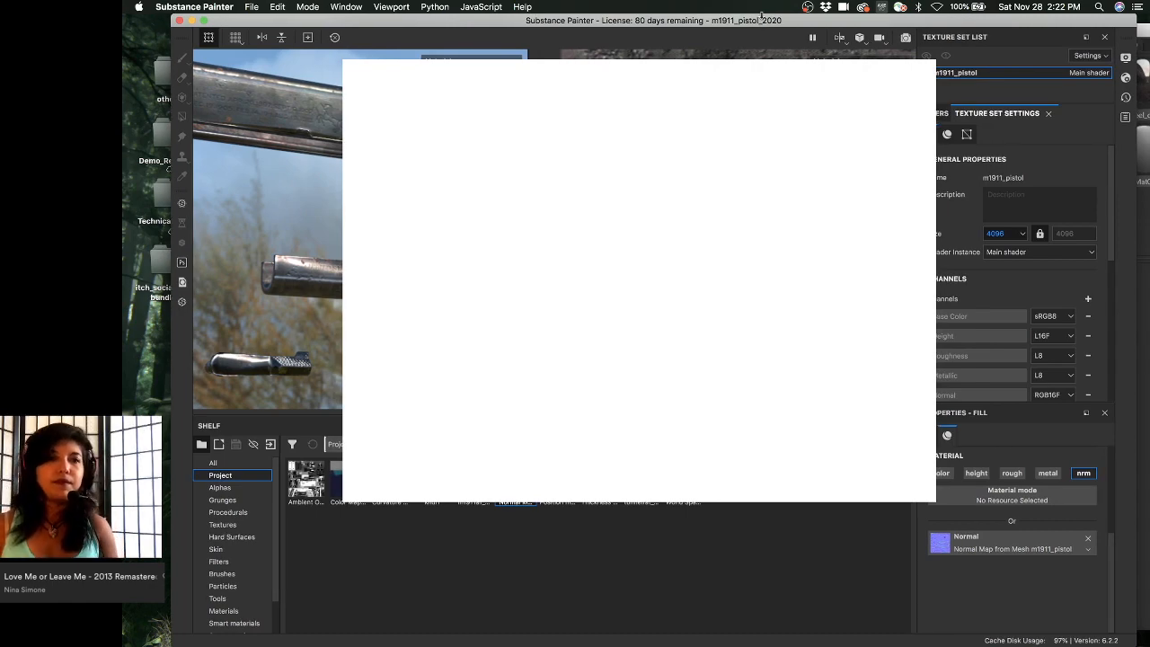
left_click_drag(761, 18, 584, 18)
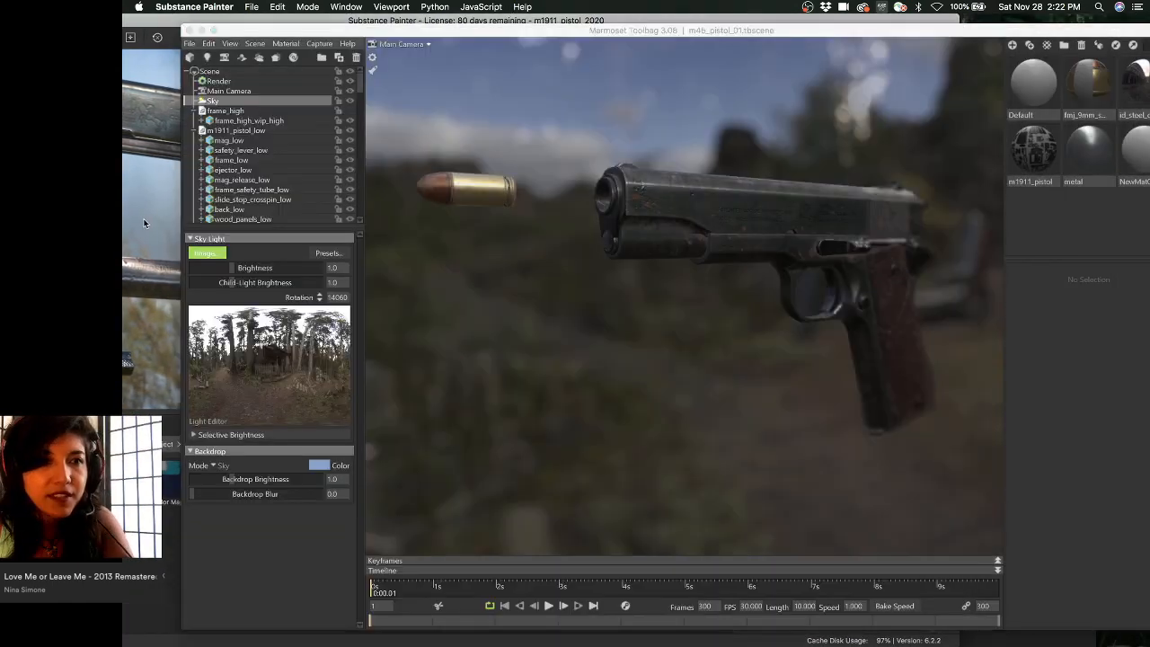
left_click_drag(207, 216, 246, 196, "alt")
middle_click_drag(246, 196, 264, 226, "alt")
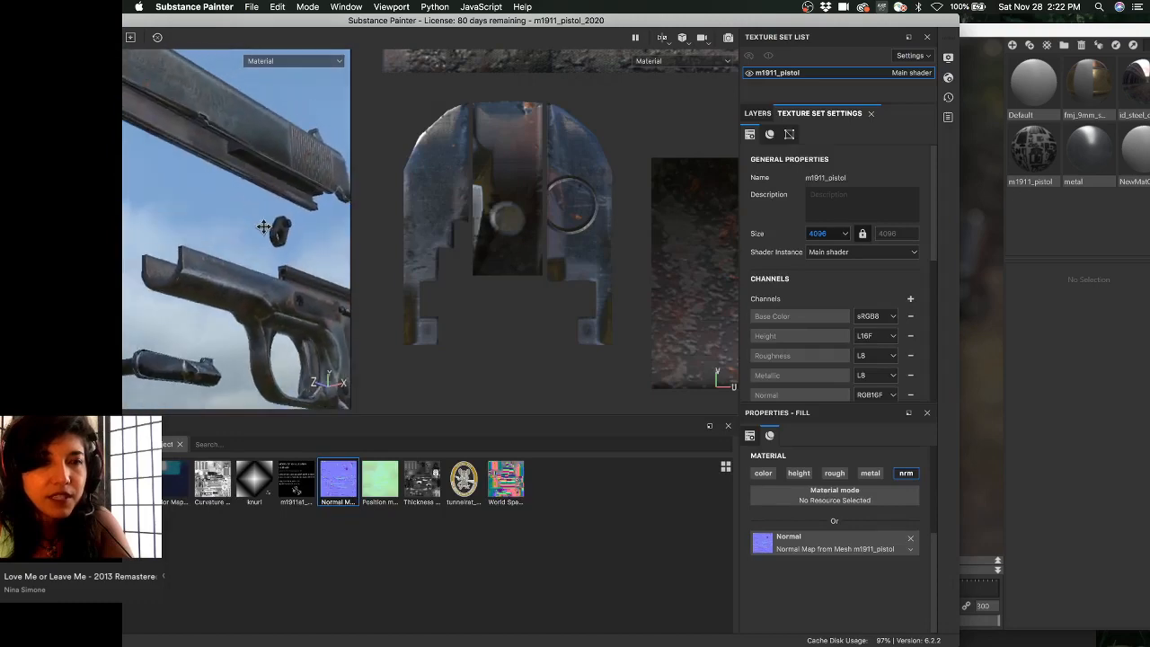
left_click_drag(263, 226, 179, 200, "alt")
middle_click_drag(180, 200, 205, 157, "alt")
mouse_move(217, 208)
left_mouse_down("alt")
mouse_move(184, 243)
mouse_move(216, 206)
left_mouse_up("alt")
- Set Normal mixing to Combine and assign the baked Normal Map to the mesh maps
left_click(757, 113)
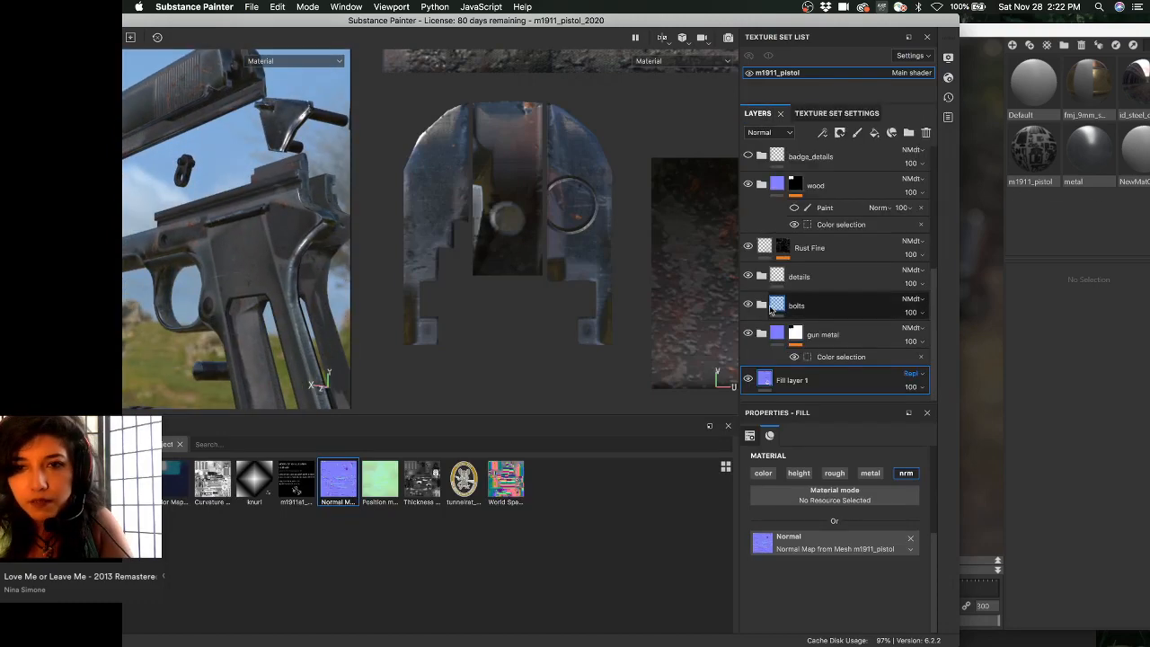
left_click(830, 113)
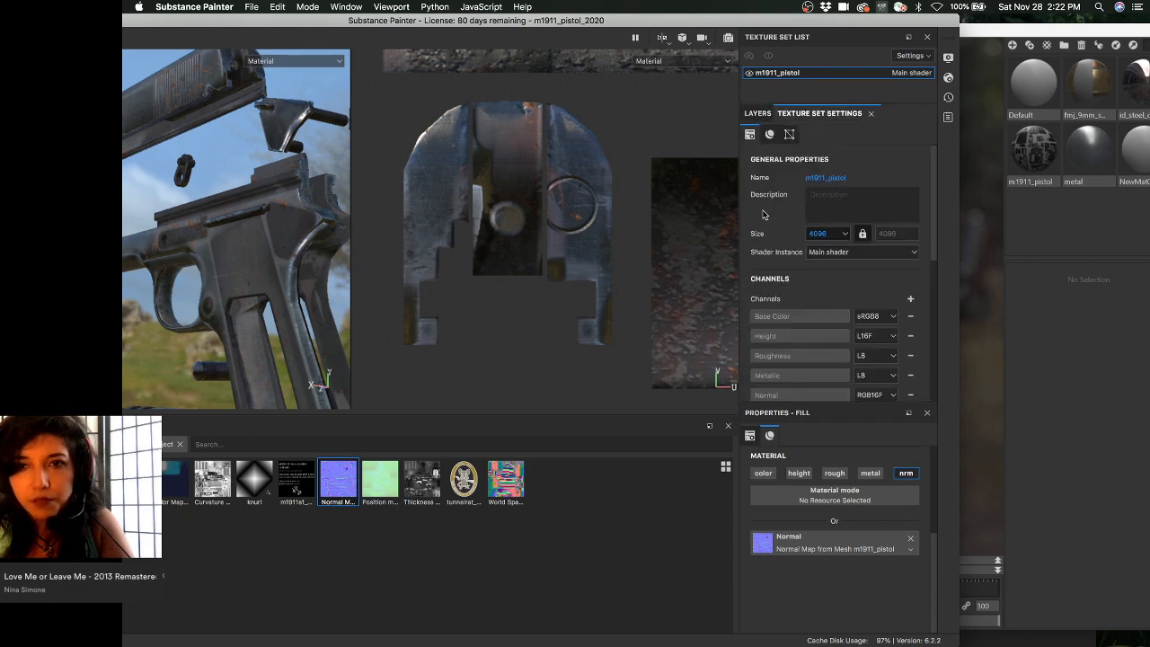
scroll(787, 287, "down", 5)
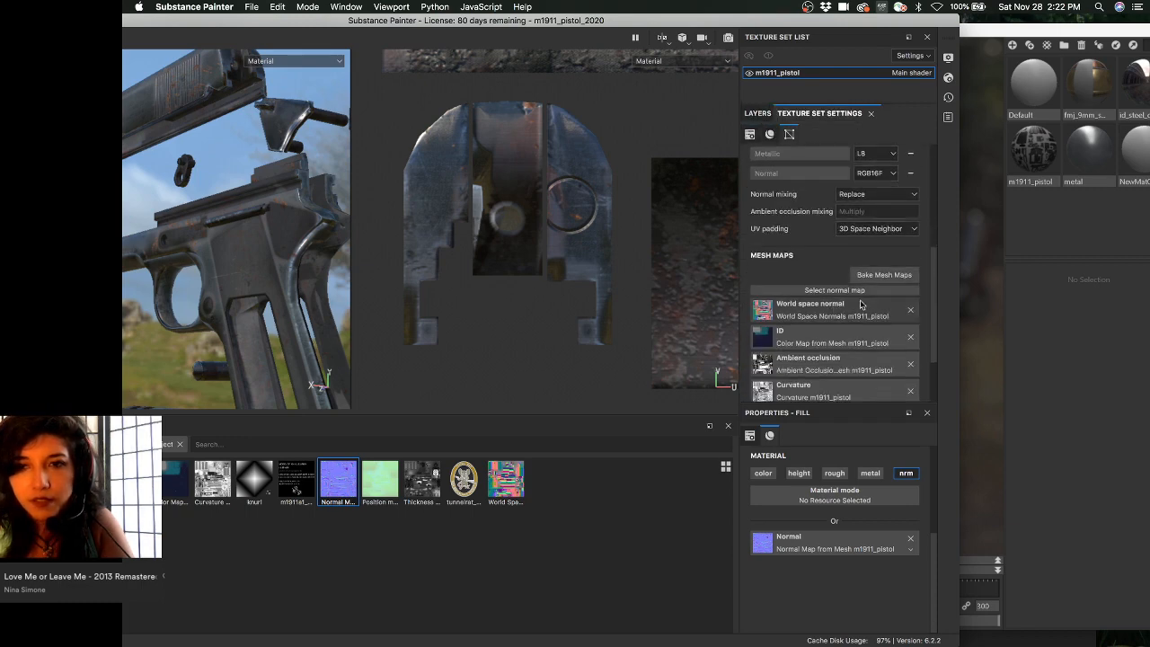
left_click(862, 194)
left_click(860, 216)
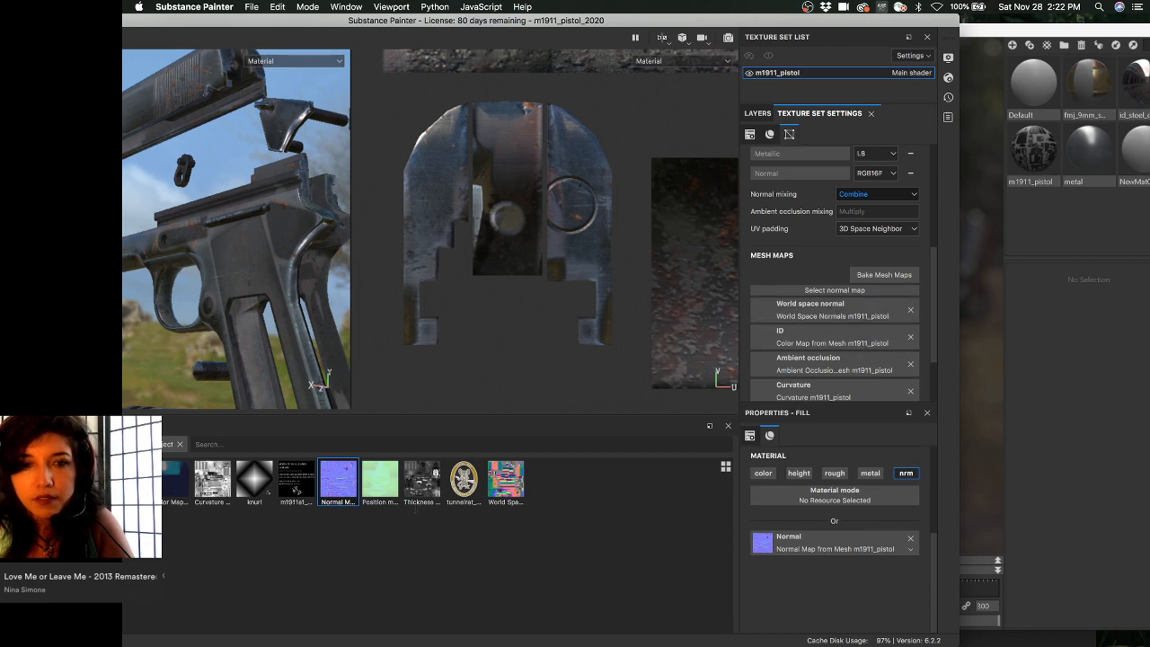
left_click_drag(325, 472, 783, 296)
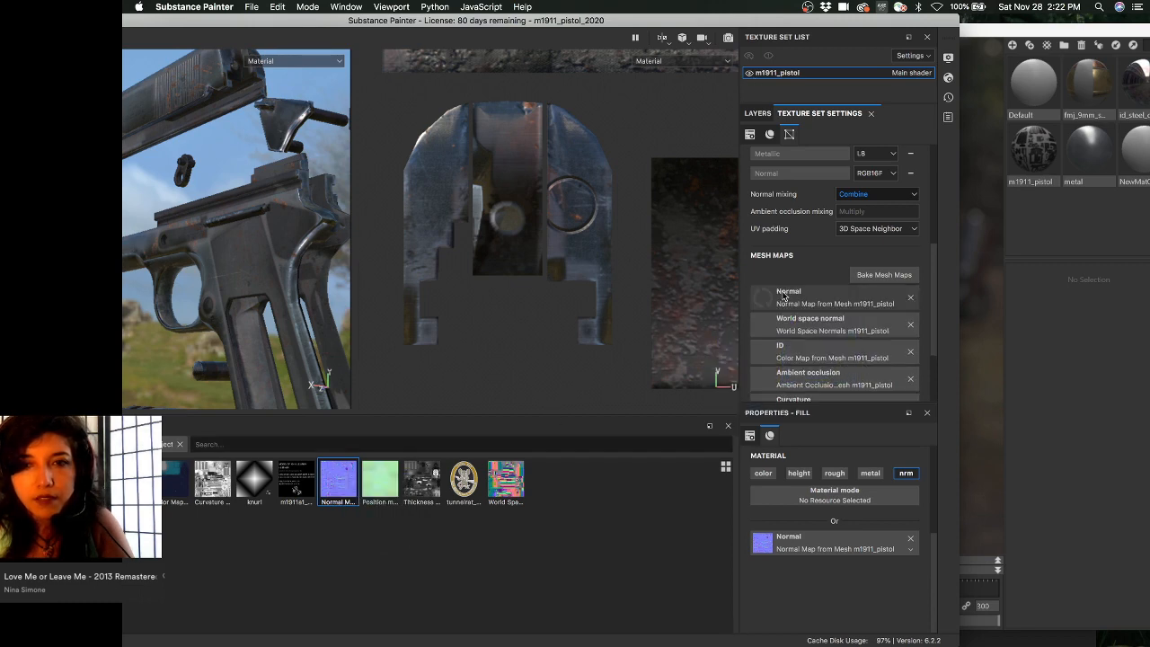
- Return to the layer stack, move Painter back right, and switch to the Toolbag scene
left_click(757, 111)
left_click_drag(726, 20, 861, 11)
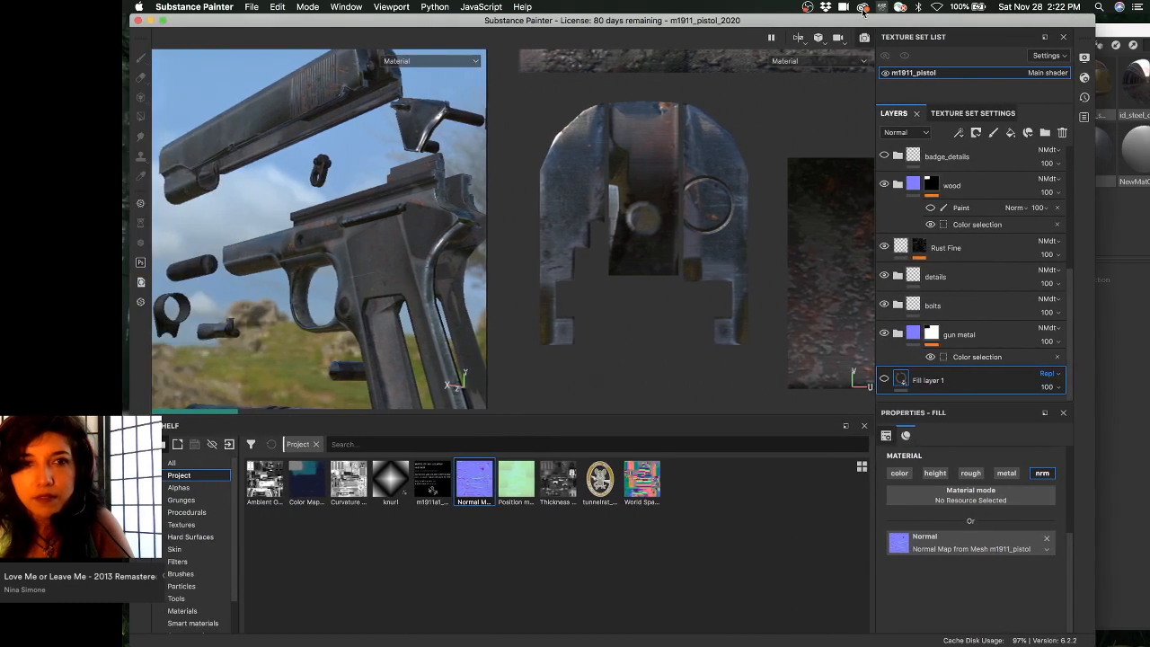
left_click(1105, 40)
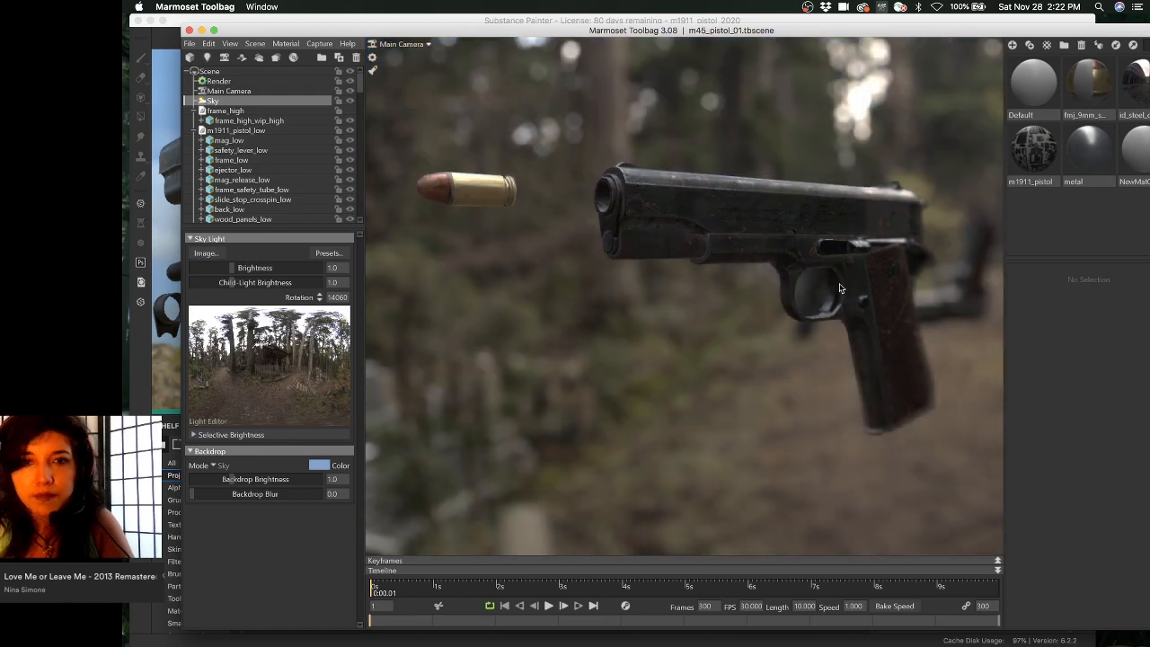
- Orbit the camera and rotate the forest lighting, then pan for a close side-on M1911 view
left_click_drag(820, 276, 780, 169)
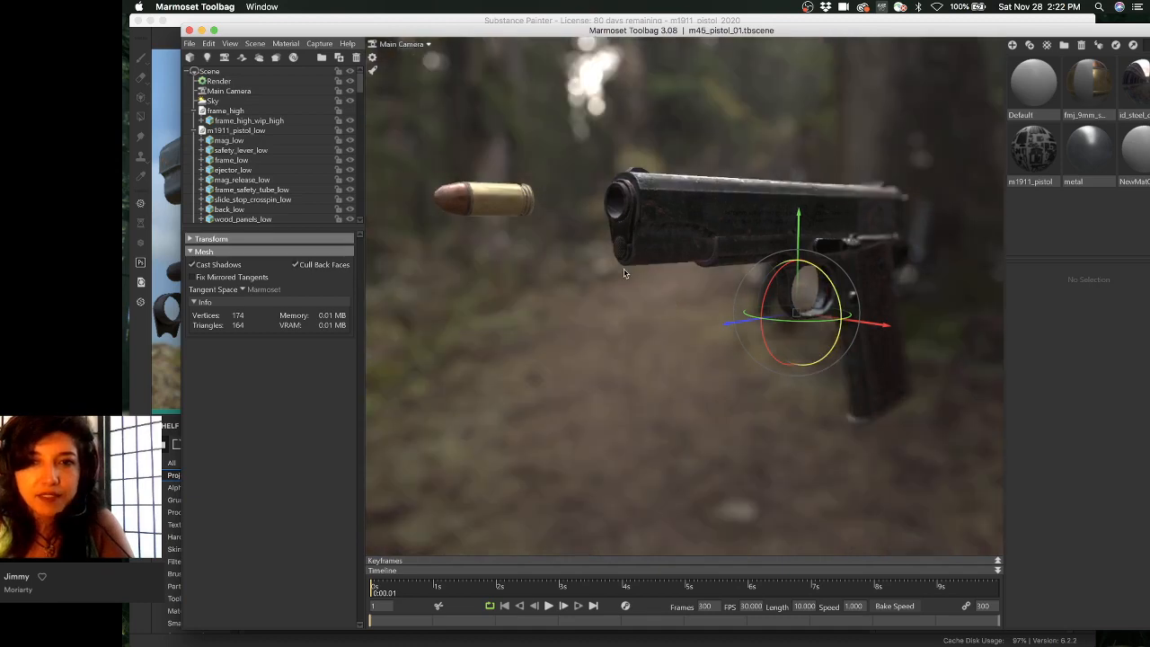
left_click_drag(668, 273, 902, 264, "shift")
left_click_drag(765, 170, 610, 237)
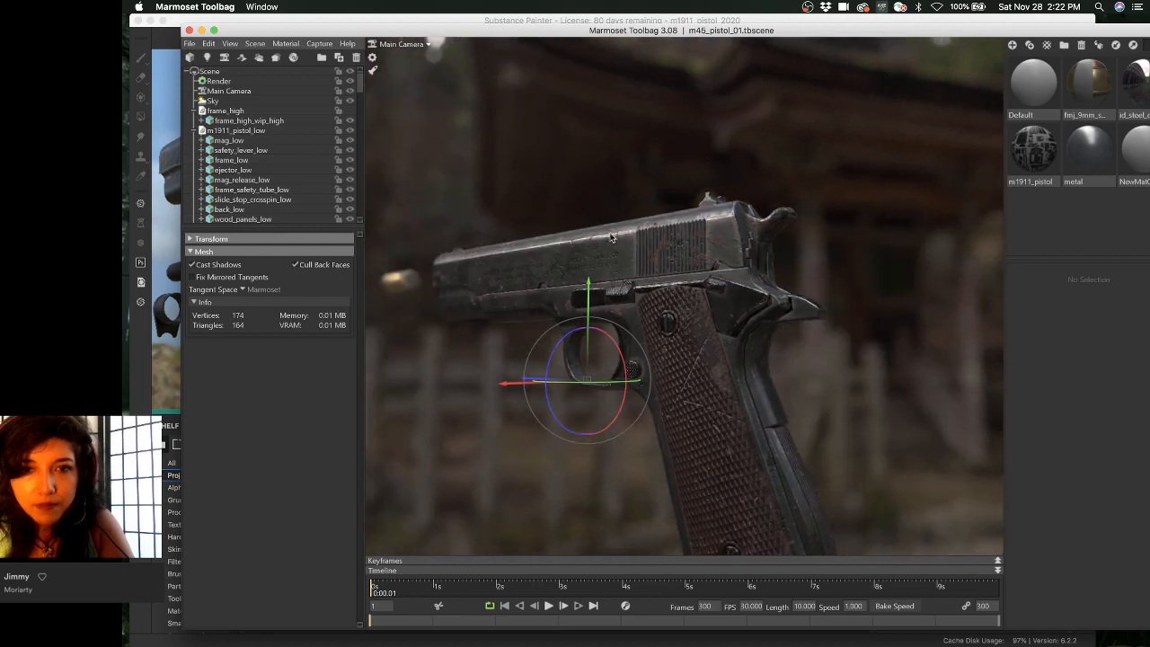
left_click_drag(624, 196, 755, 128)
middle_click_drag(755, 128, 731, 178)
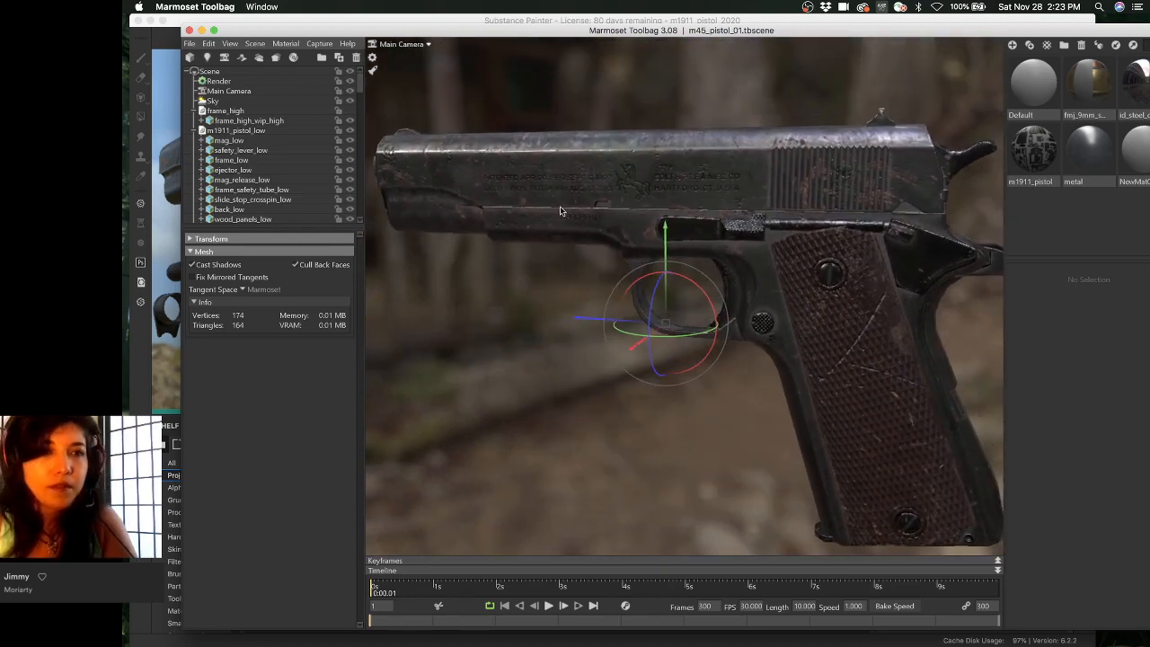
- Try the Capture menu's output-folder option and nudge the Toolbag window up-left
left_click(318, 43)
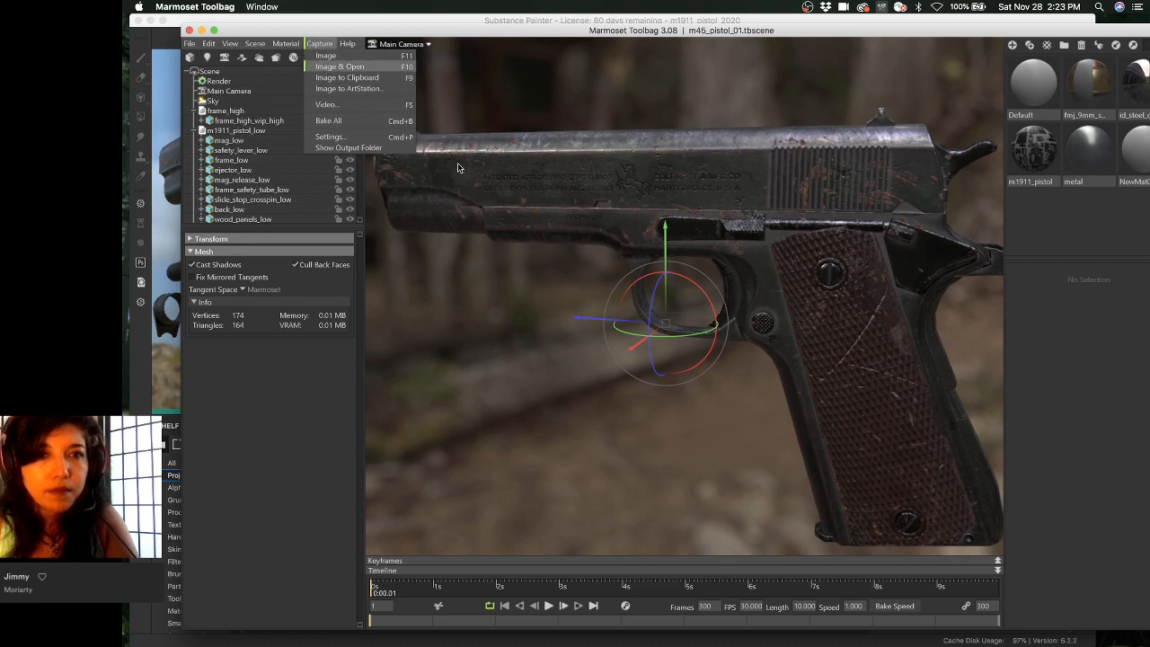
left_click(361, 70)
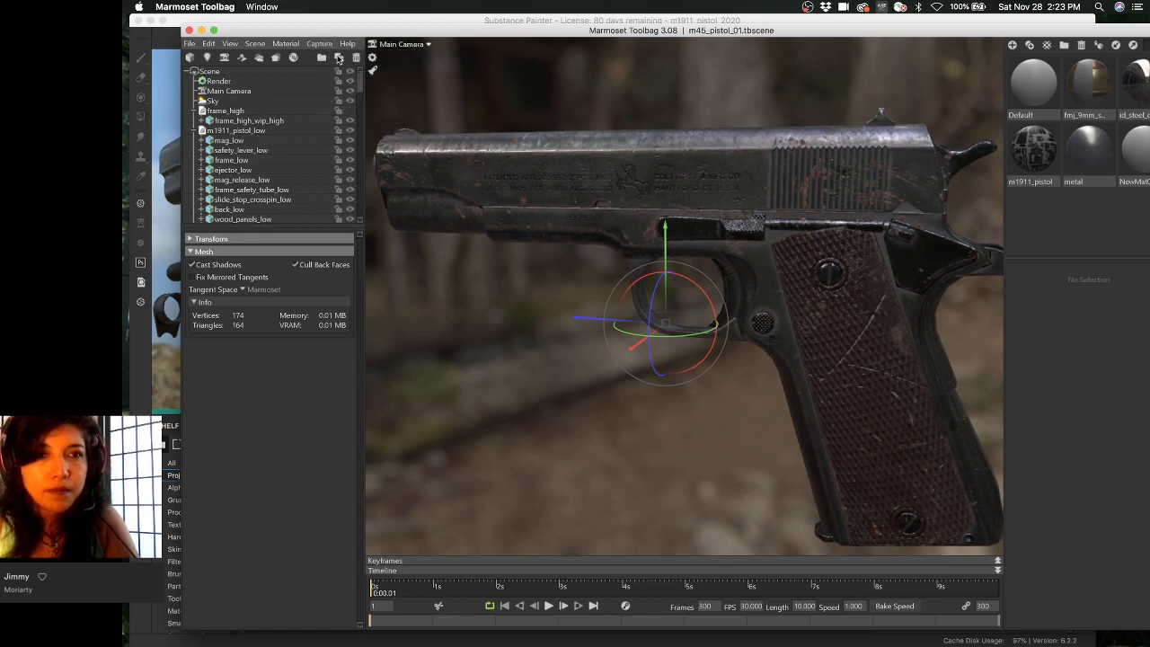
left_click(319, 44)
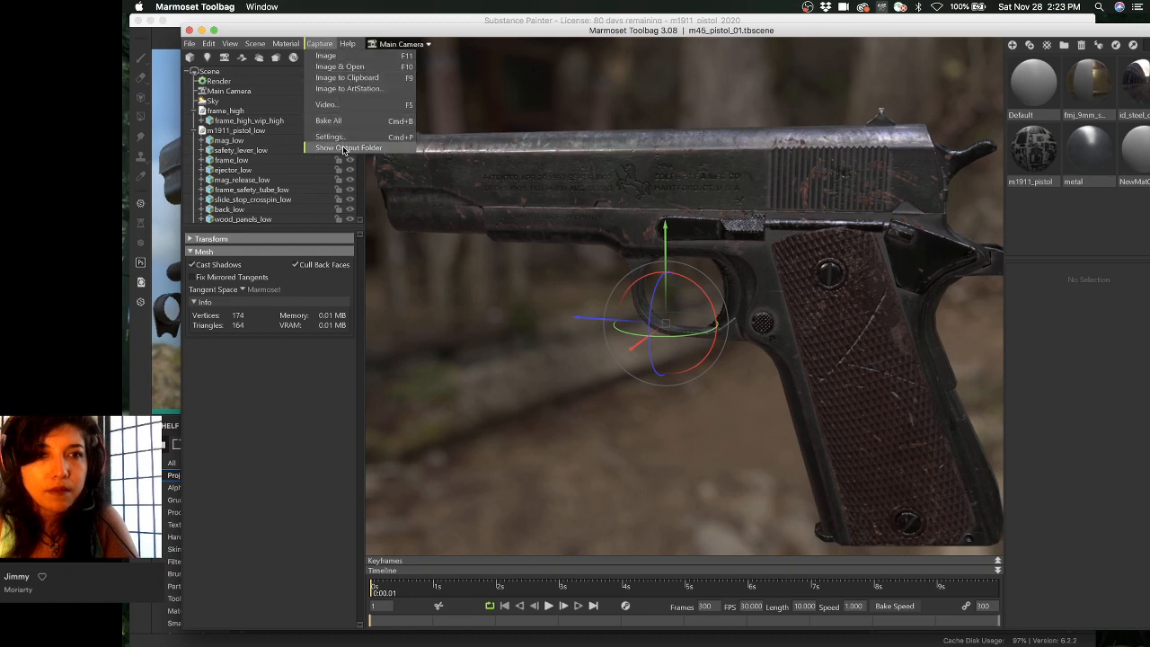
left_click(344, 149)
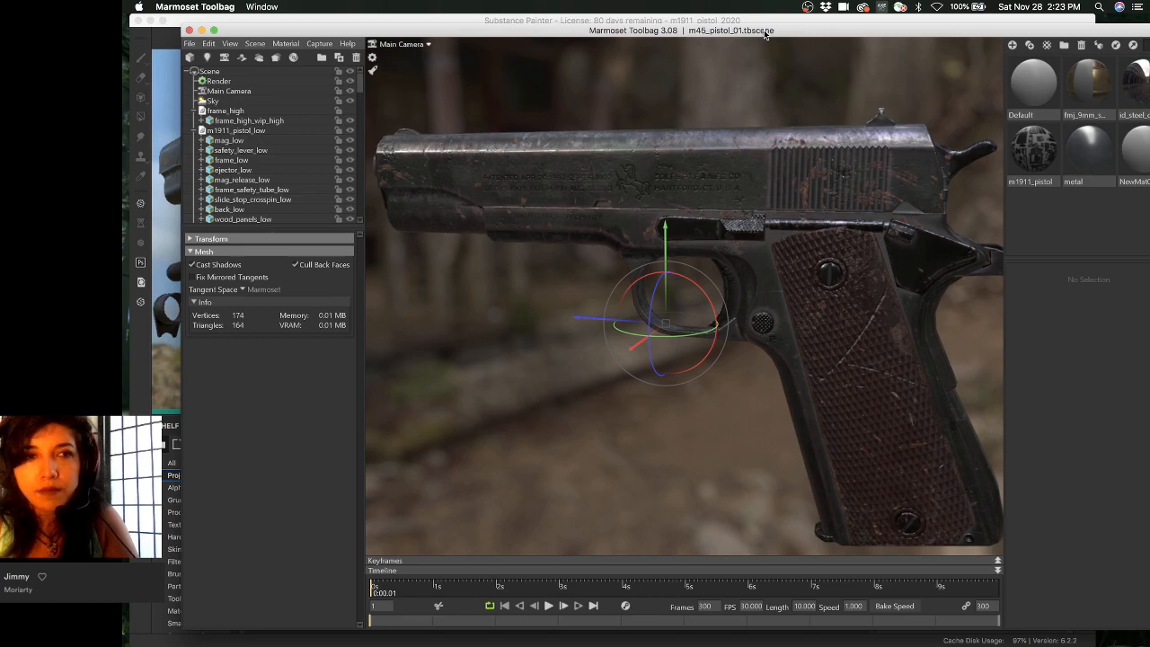
mouse_move(765, 34)
left_mouse_down()
mouse_move(720, 163)
mouse_move(733, 163)
mouse_move(739, 34)
left_mouse_up()
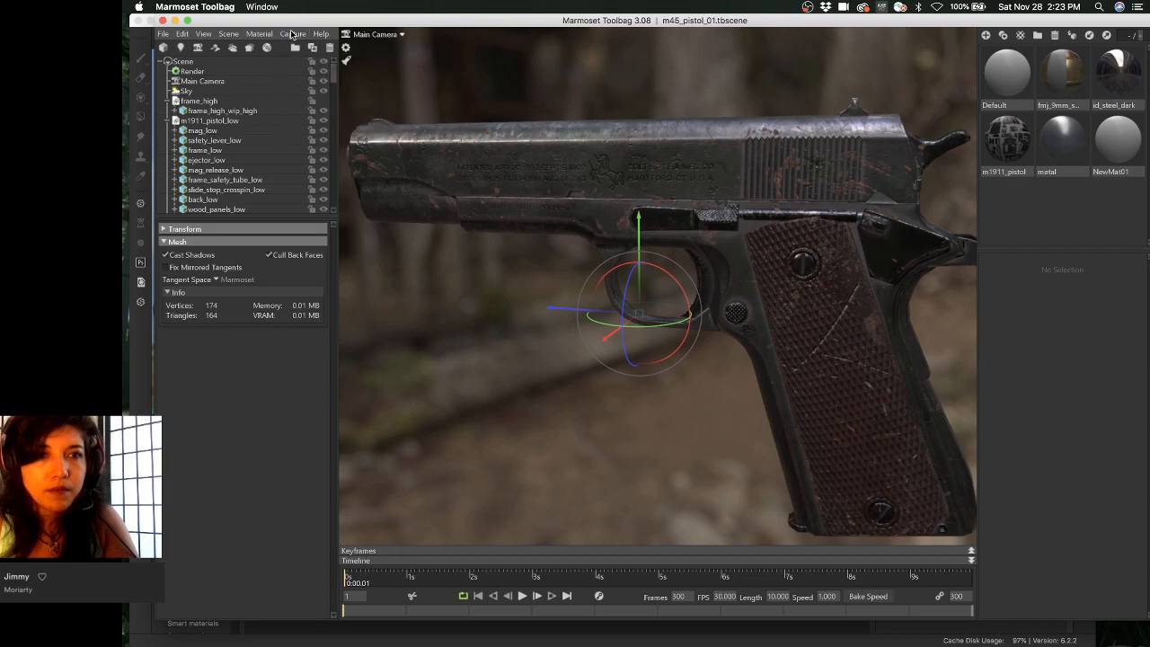
- Confirm image captures are set to 1920×1080 PNG in Capture Settings
left_click(293, 34)
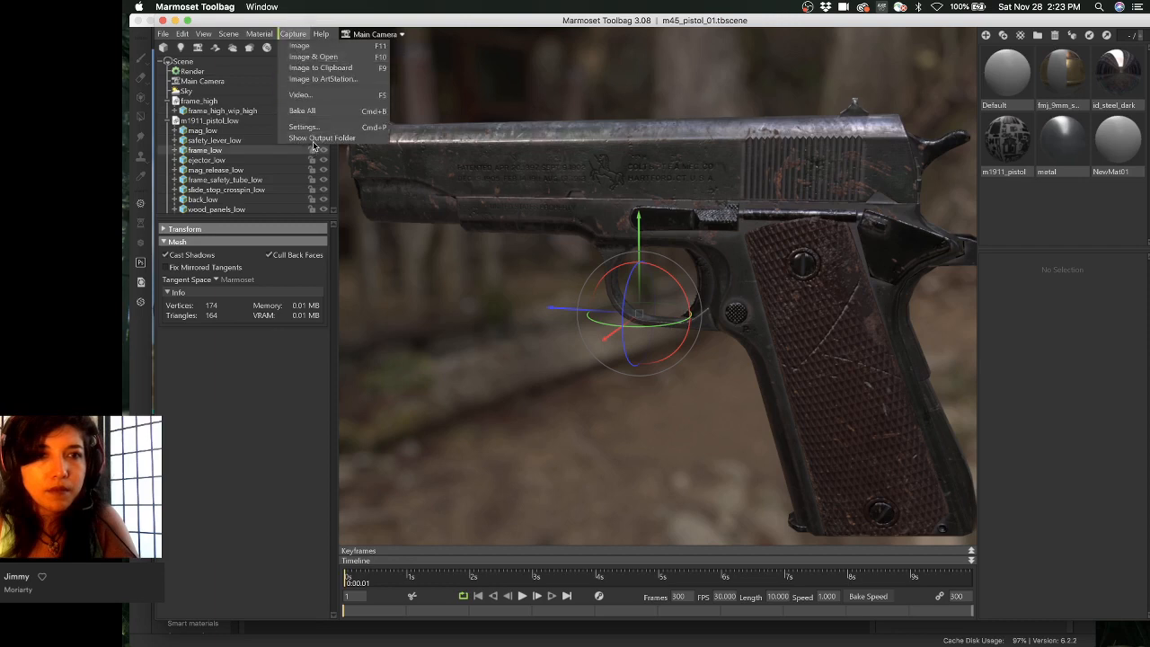
left_click(314, 139)
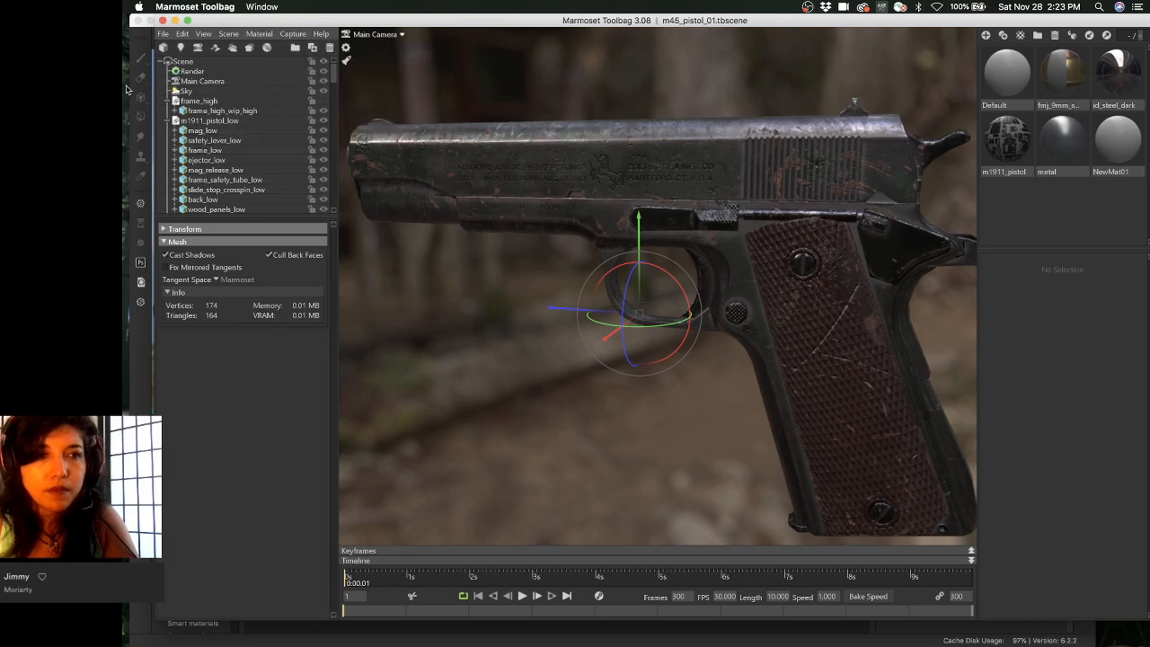
left_click(286, 35)
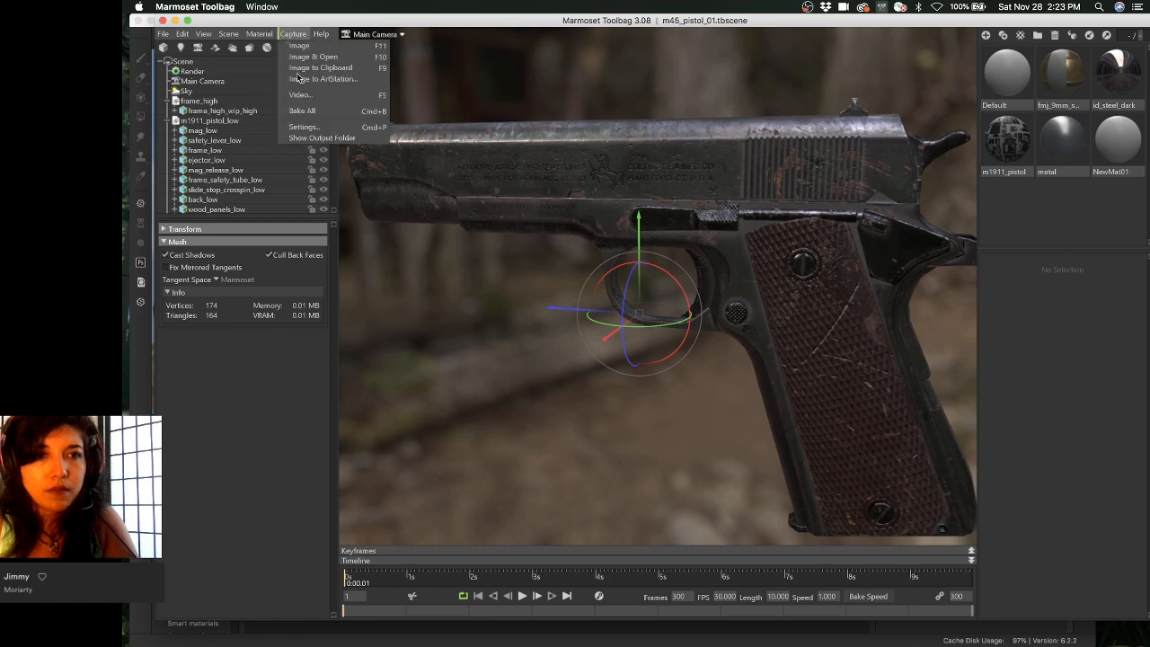
left_click(318, 129)
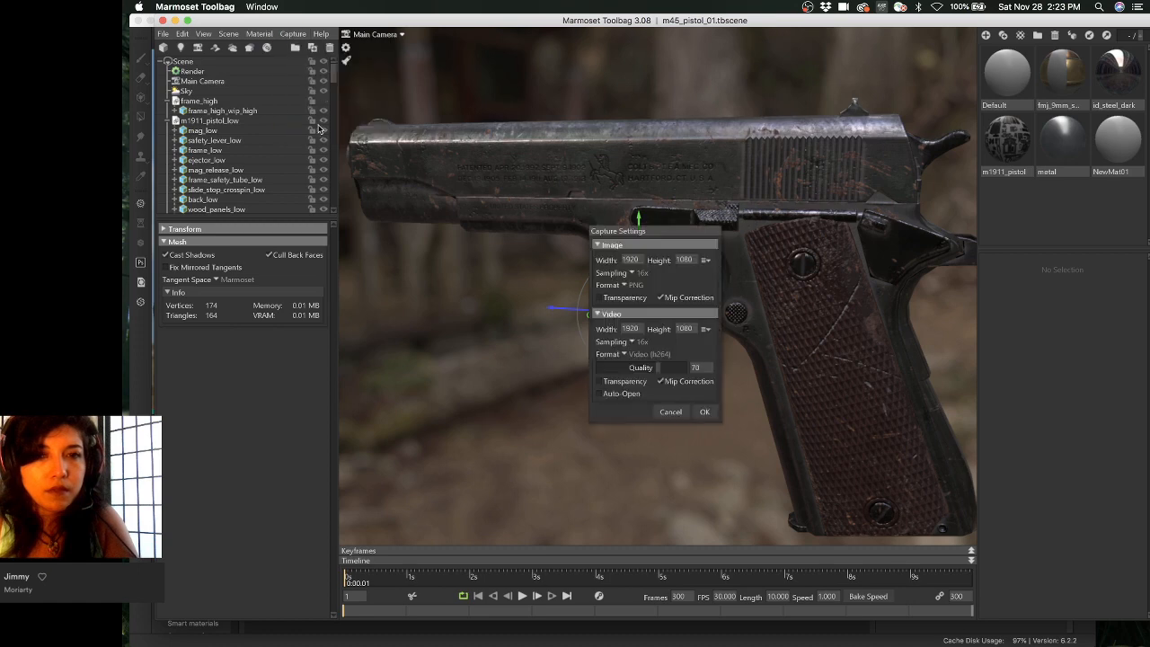
left_click(704, 411)
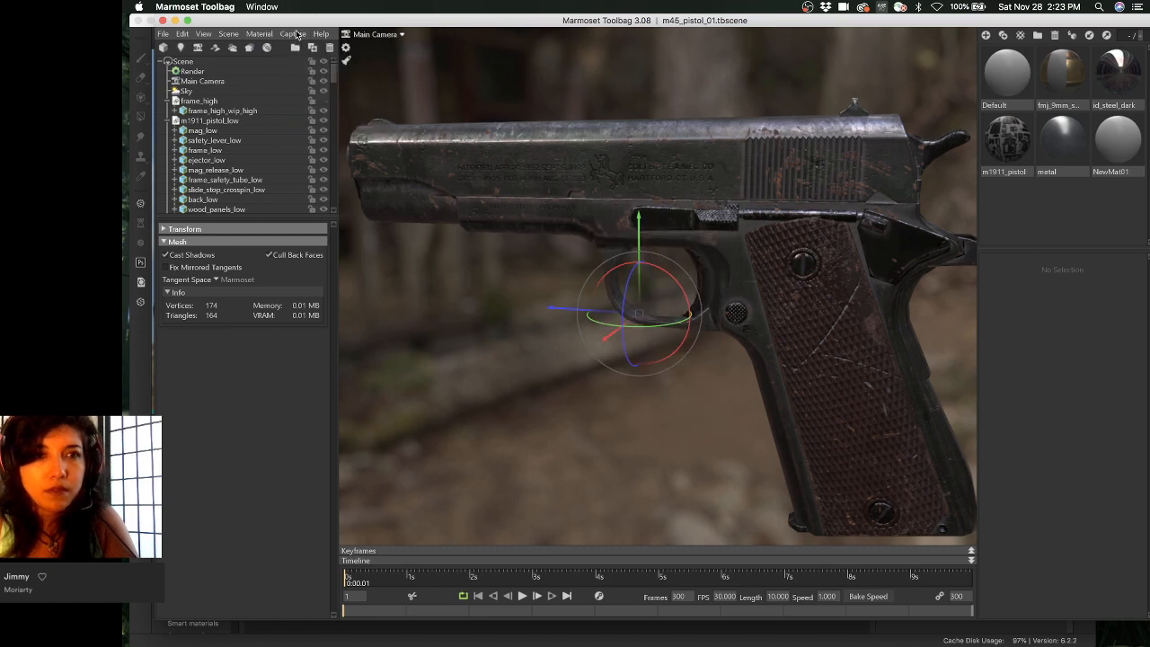
- Open the capture output folder from the Capture menu
left_click(296, 34)
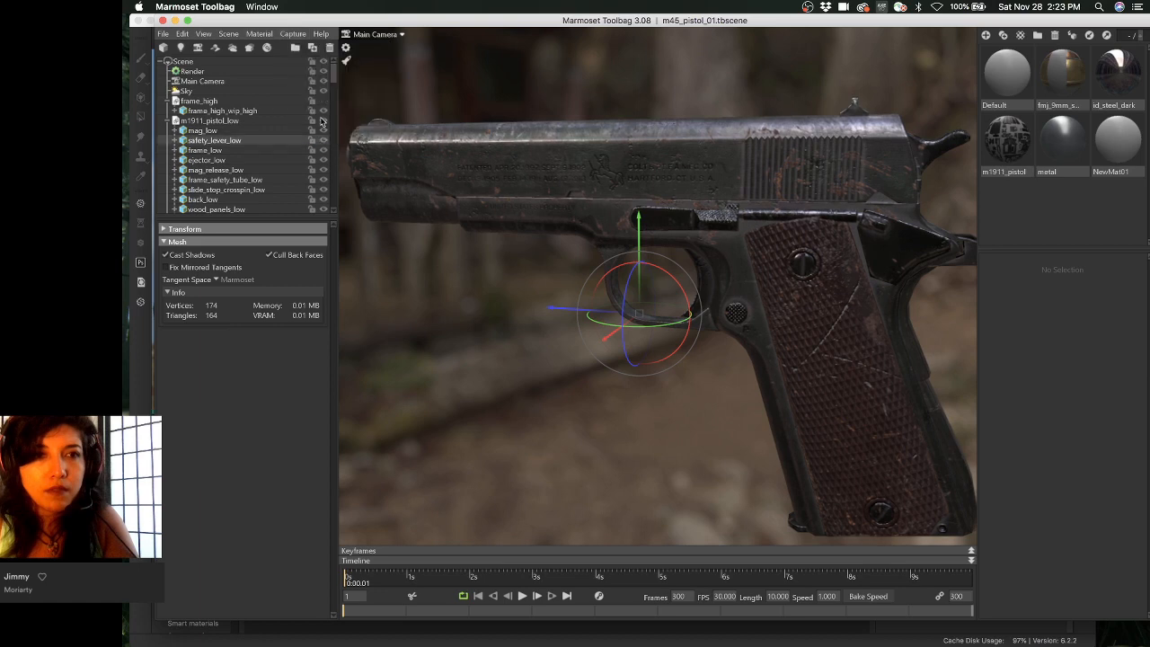
left_click(293, 34)
left_click(290, 34)
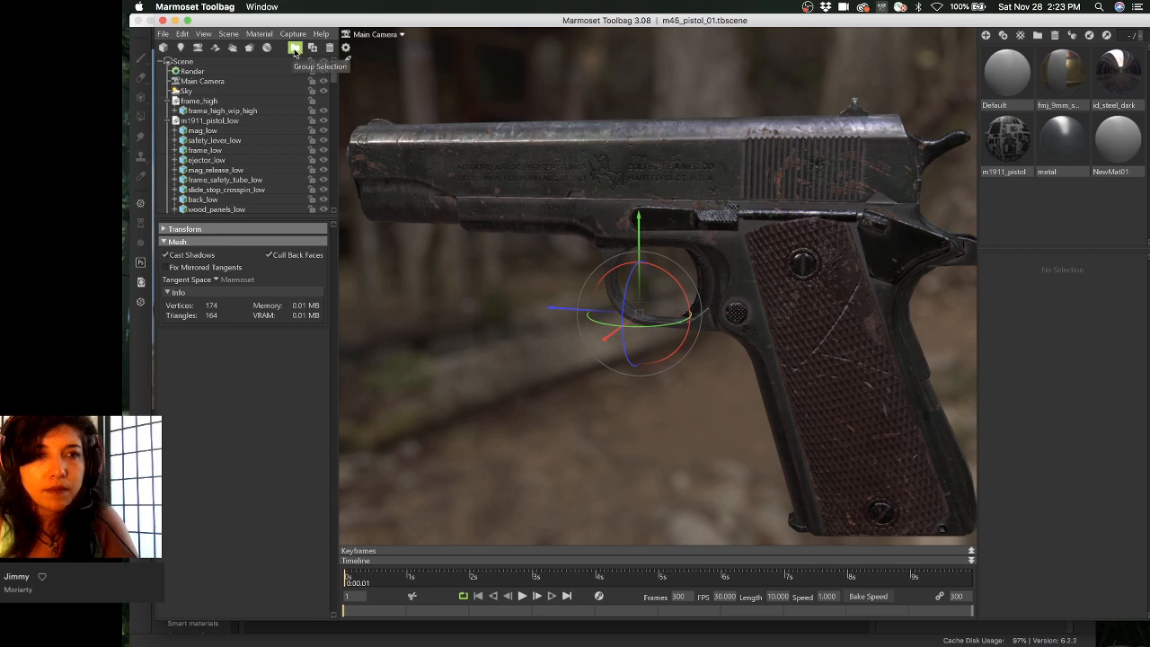
left_click(293, 34)
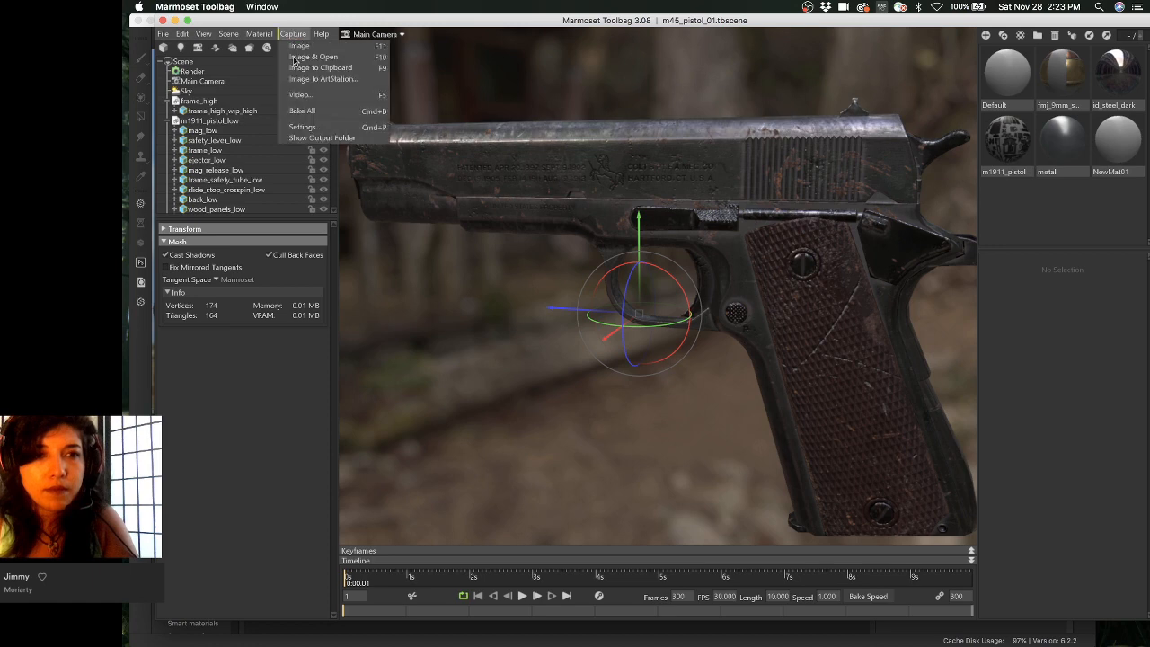
left_click(312, 138)
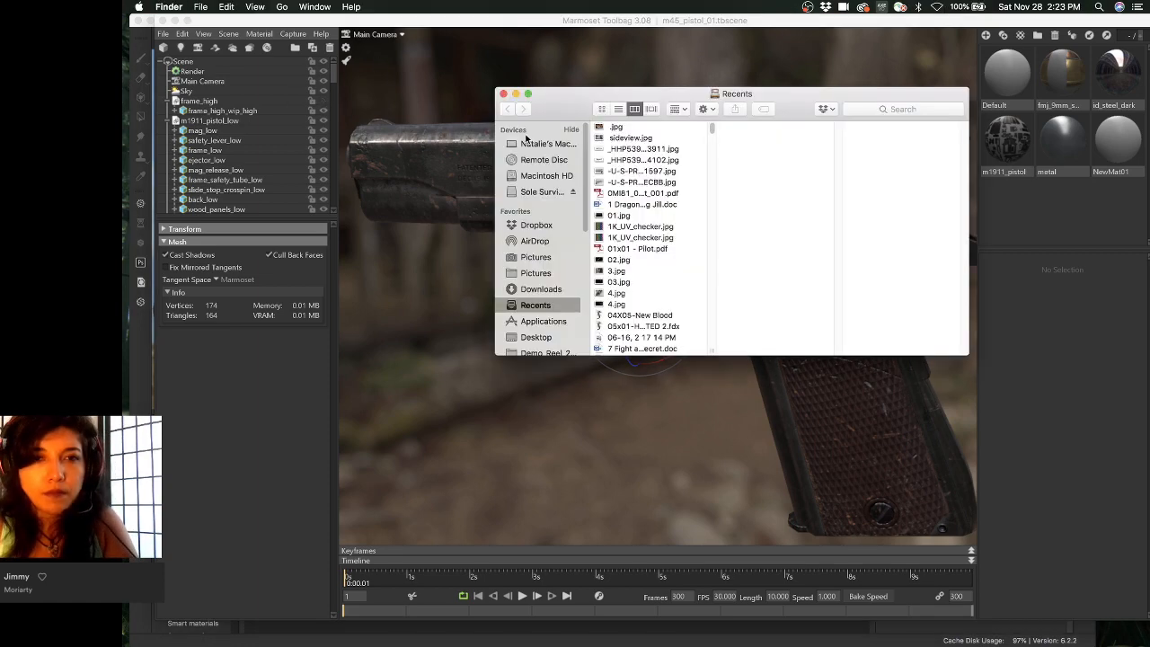
- Navigate to M45_pistol > images > marmoset_renders in Finder
scroll(548, 246, "down", 3)
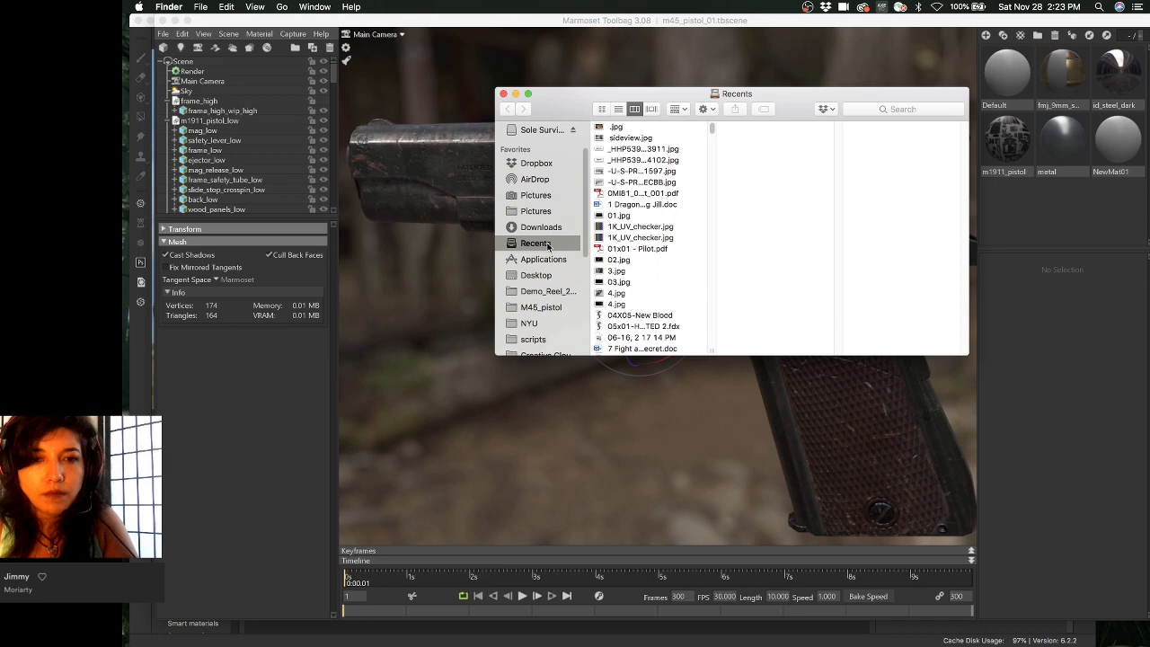
left_click(543, 309)
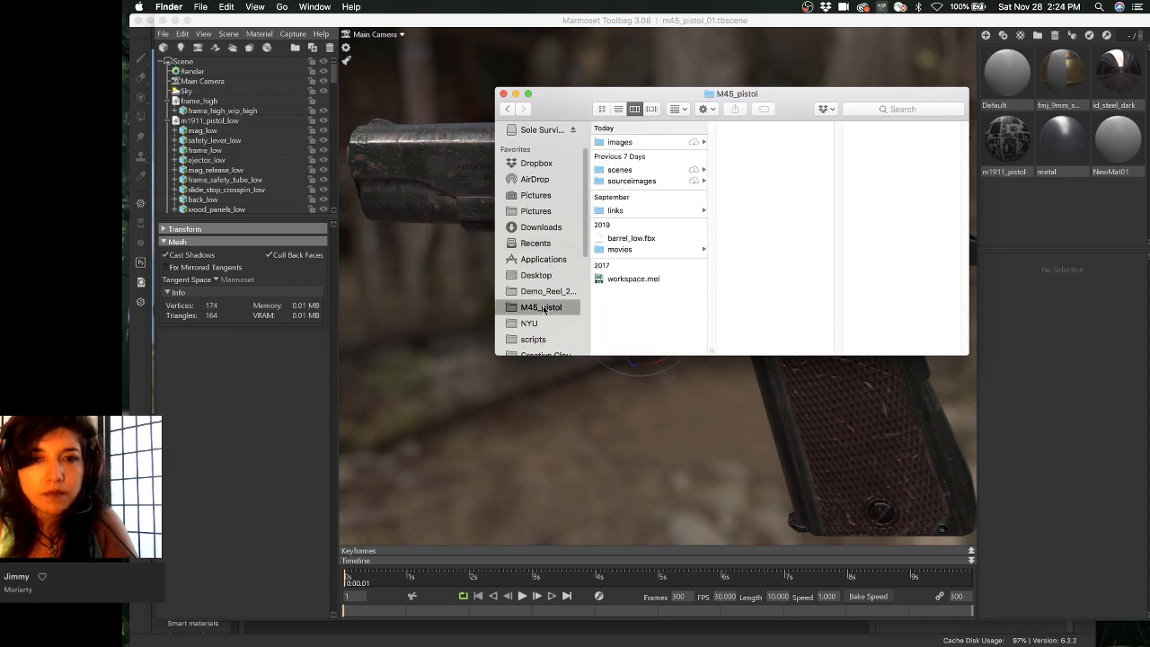
left_click(634, 181)
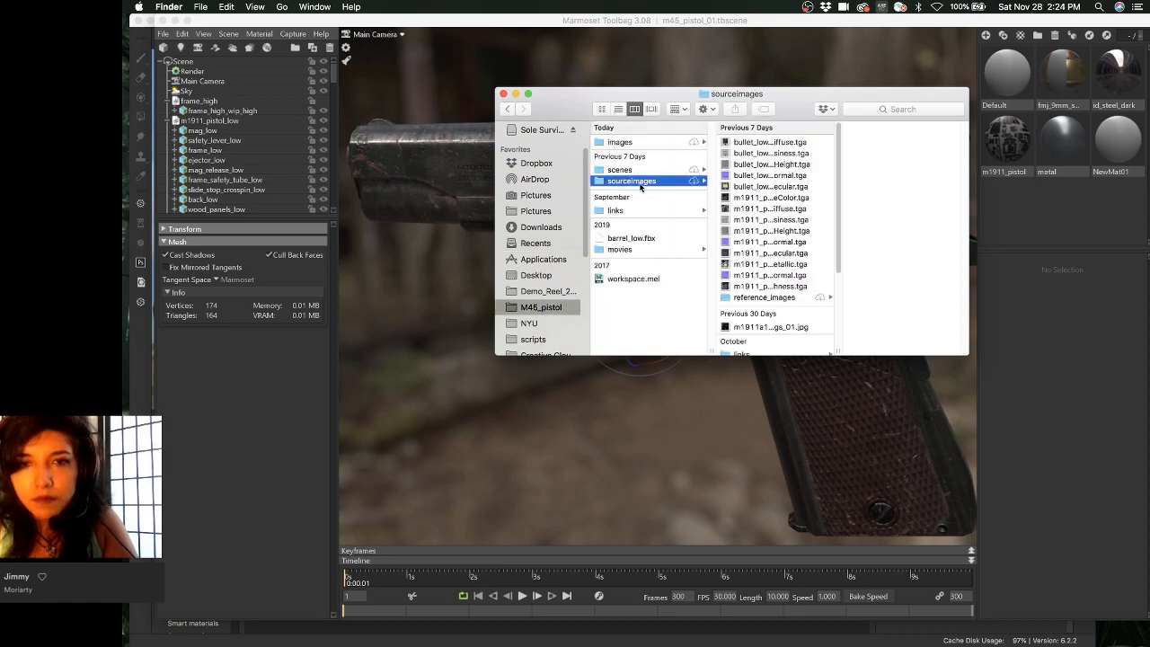
scroll(739, 285, "down", 5)
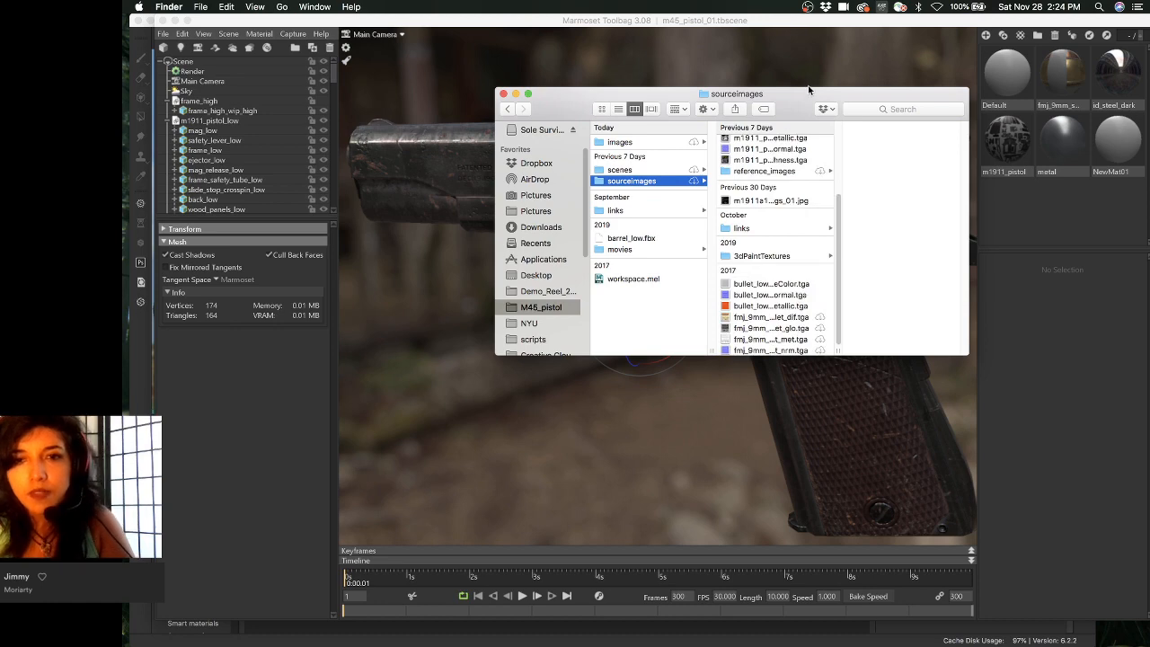
left_click(669, 170)
left_click(671, 143)
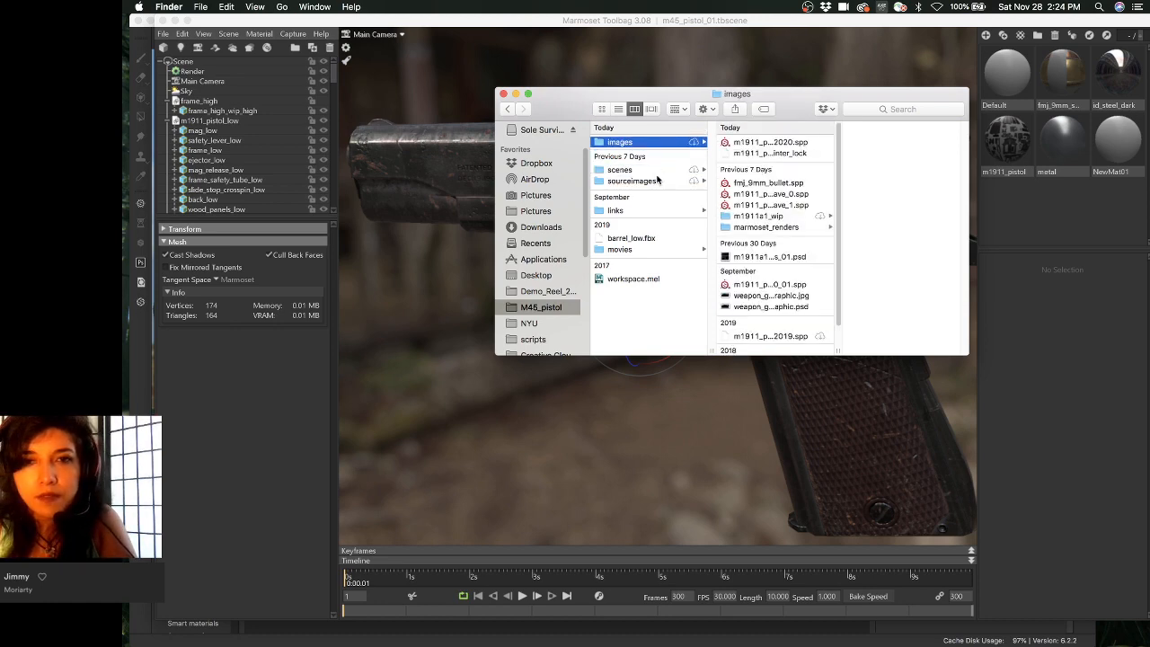
left_click(774, 226)
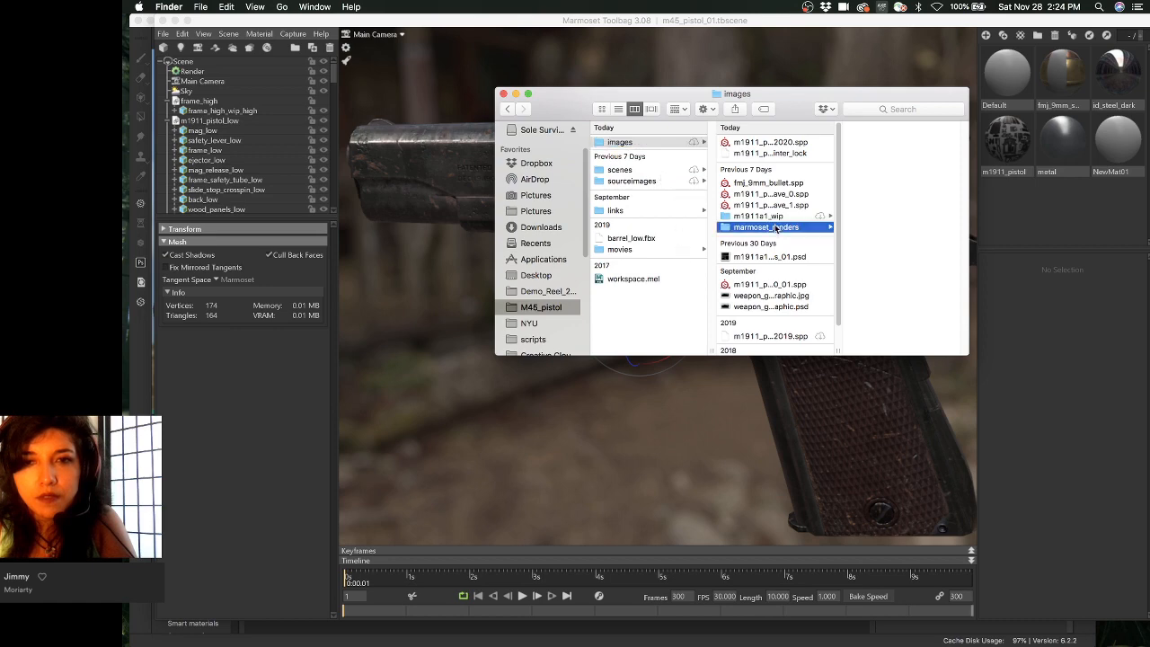
- Preview the saved screenshots, including screenshot003.png, then close the Finder window
left_click(885, 142)
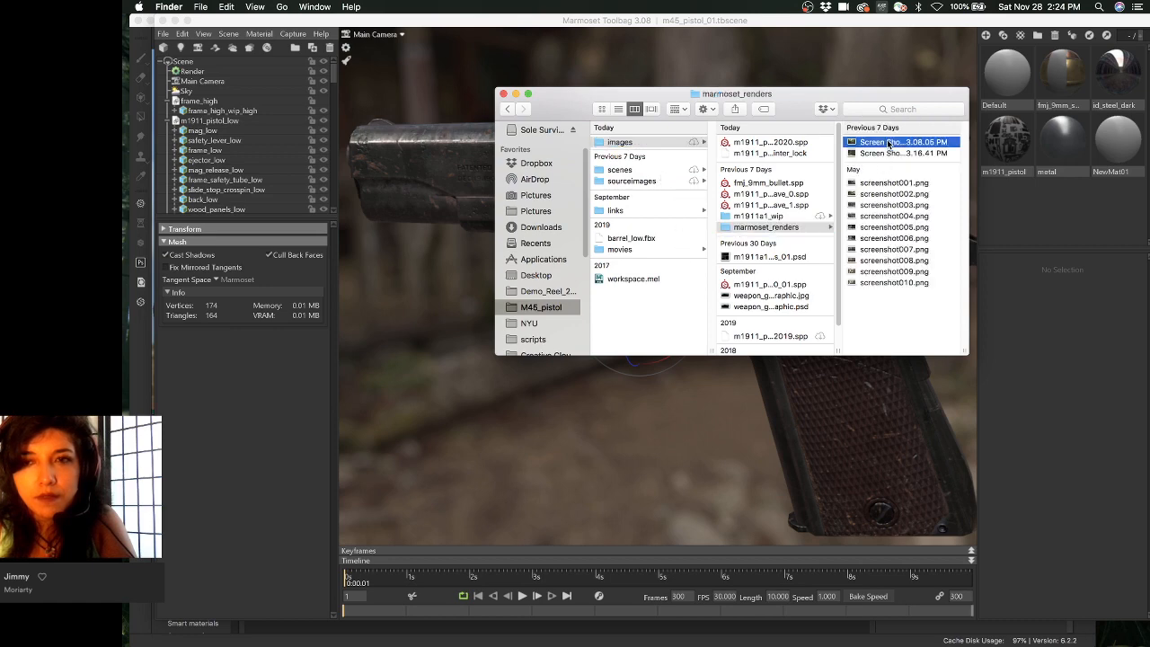
left_click(810, 154)
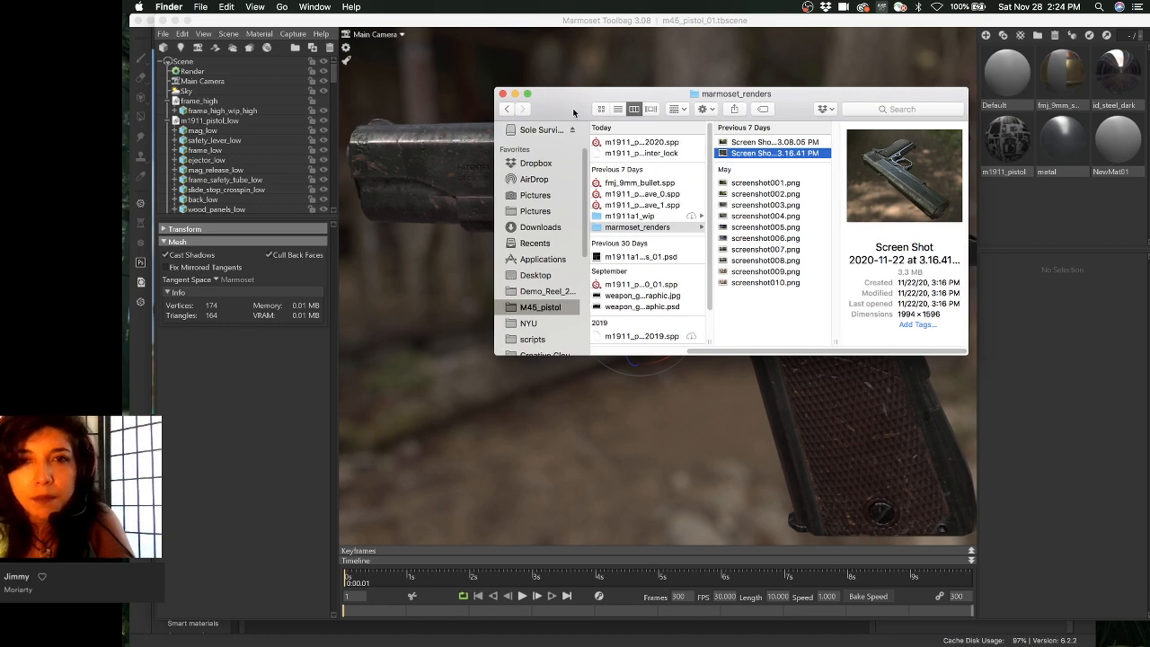
left_click_drag(573, 104, 587, 106)
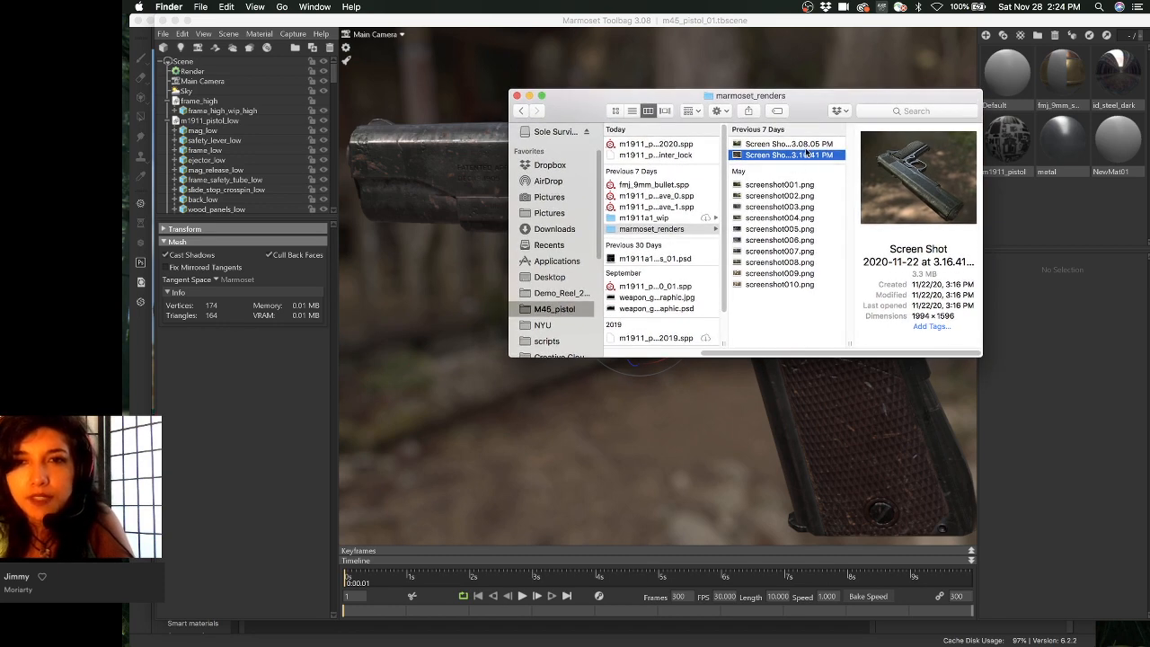
key("Up")
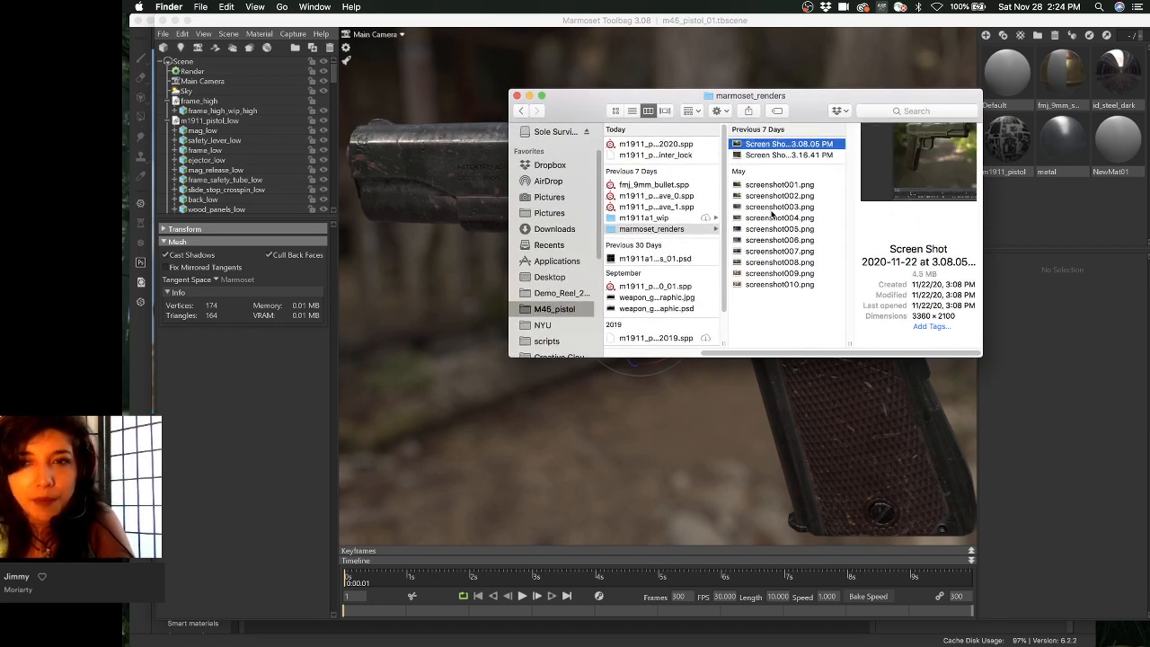
left_click(775, 208)
left_click(795, 144)
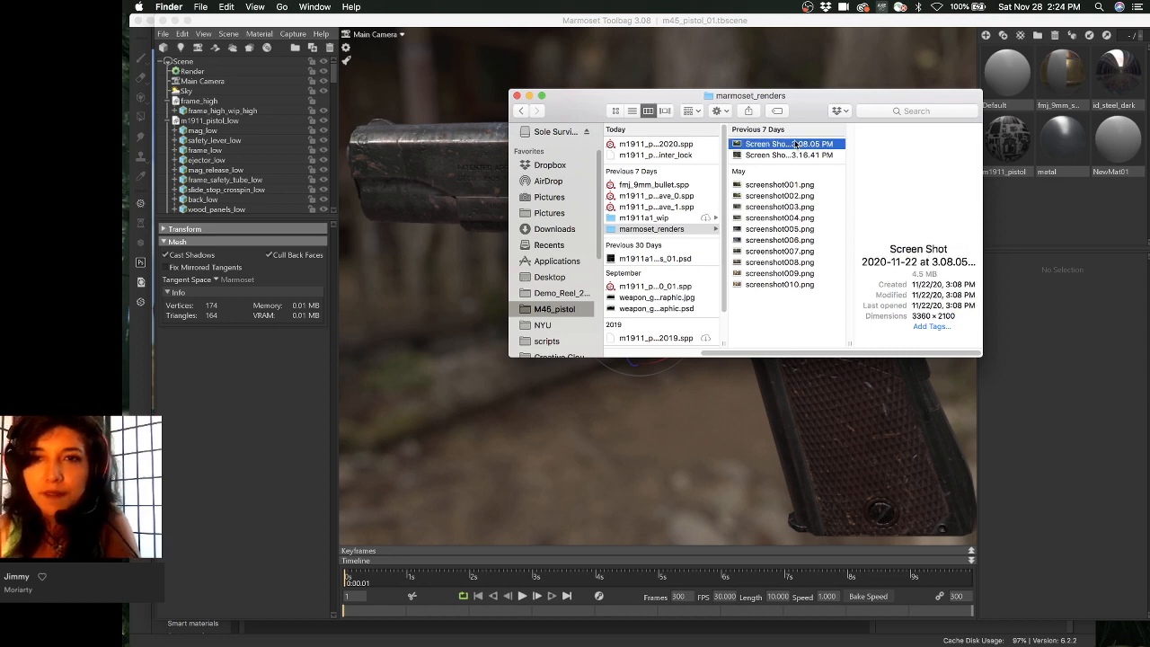
left_click_drag(828, 103, 739, 99)
key("super+w")
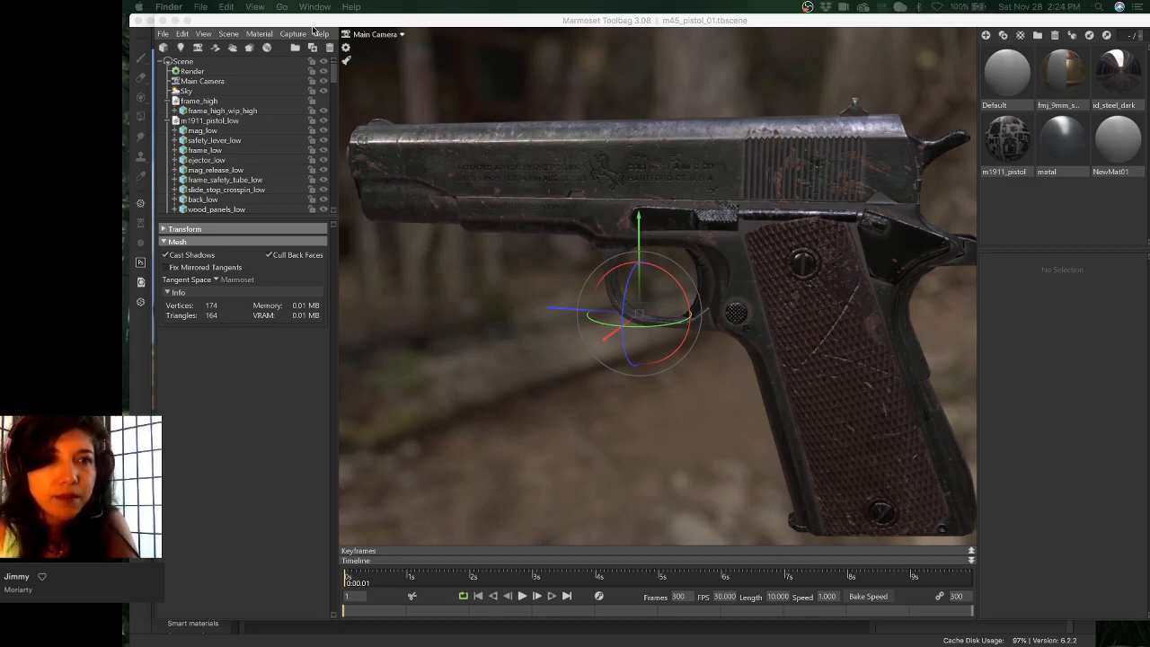
- Orbit the pistol camera, then drag Toolbag down to reveal the m1911_pistol Painter project
left_click(295, 36)
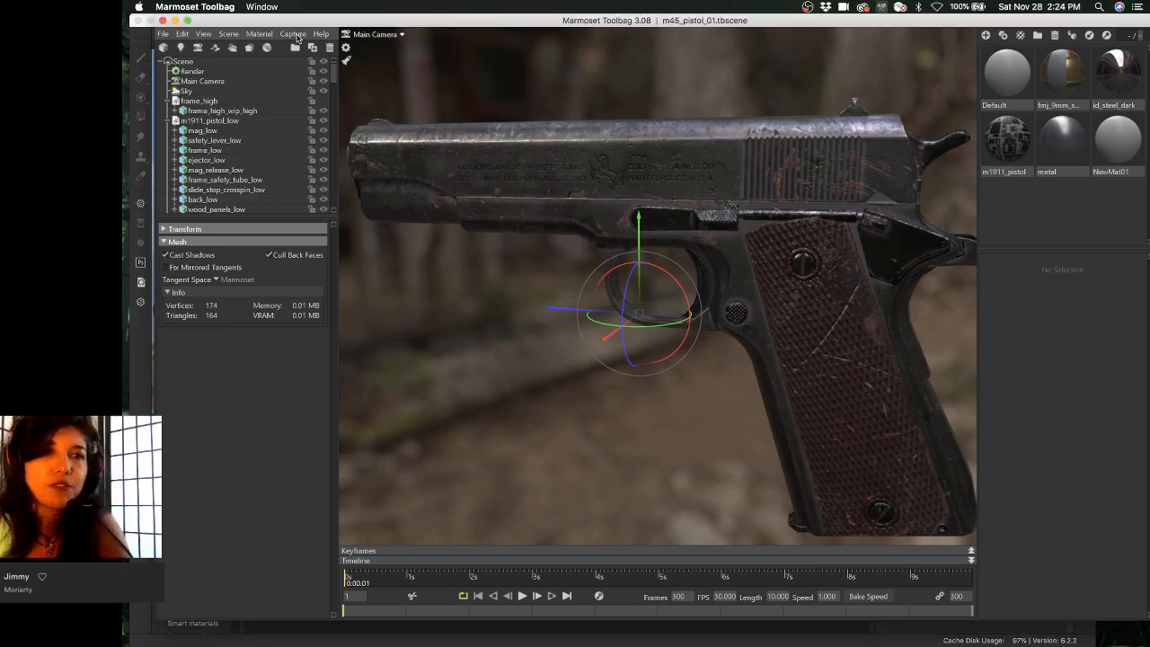
left_click(293, 34)
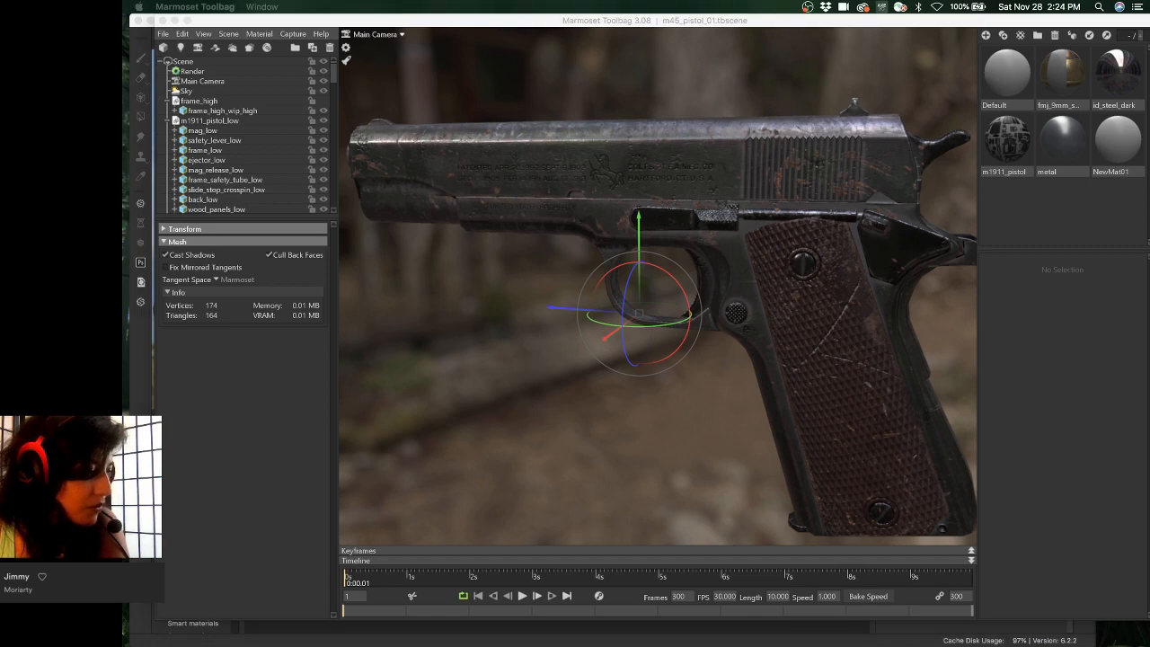
left_click(616, 25)
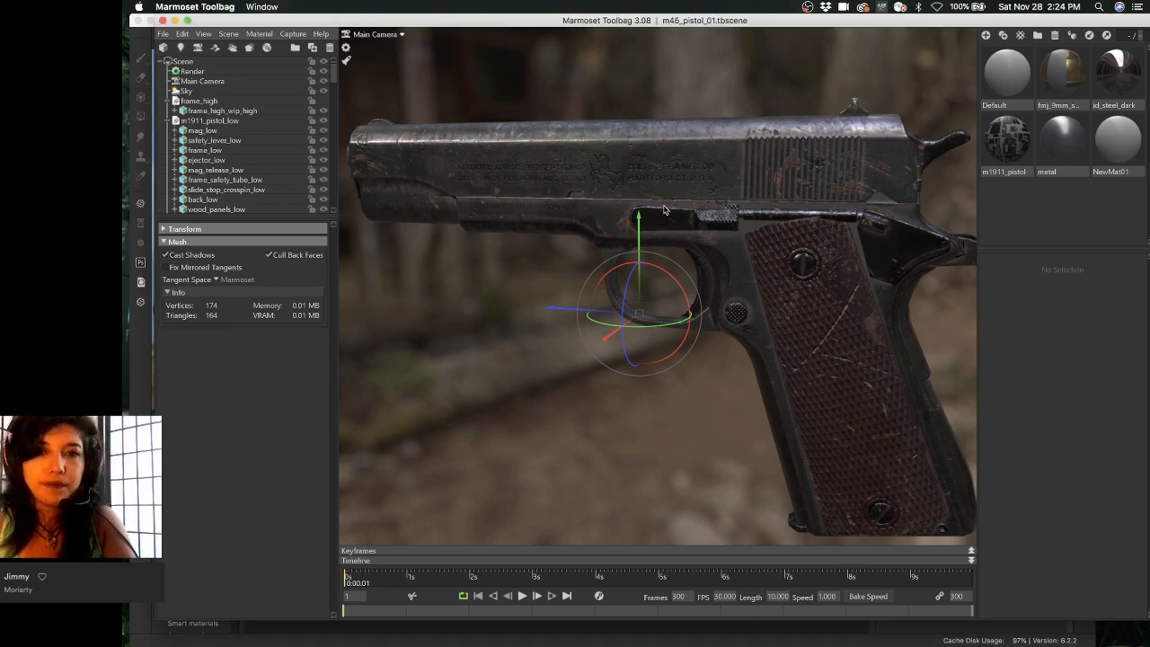
mouse_move(654, 186)
left_mouse_down()
mouse_move(729, 185)
mouse_move(568, 183)
mouse_move(635, 195)
left_mouse_up()
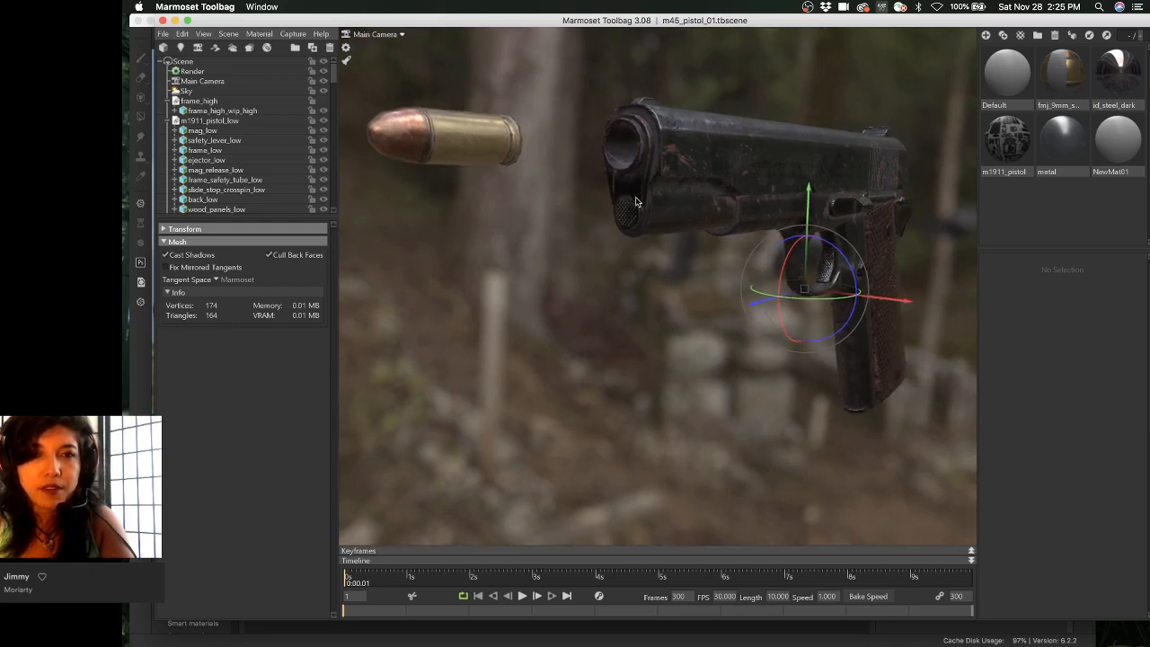
left_click_drag(614, 18, 610, 219)
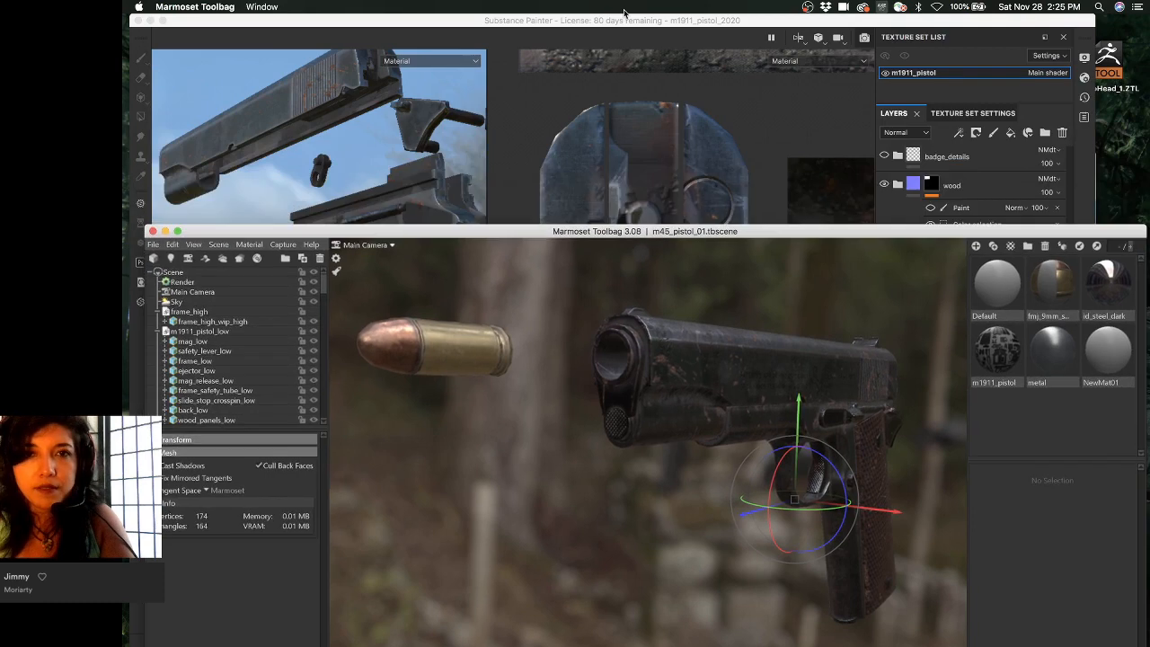
- Bring Substance Painter forward and orbit the pistol slide to view both sides
left_click(381, 180)
left_click_drag(381, 179, 318, 221, "alt")
mouse_move(318, 221)
right_mouse_down("shift")
mouse_move(364, 224)
mouse_move(308, 244)
right_mouse_up("shift")
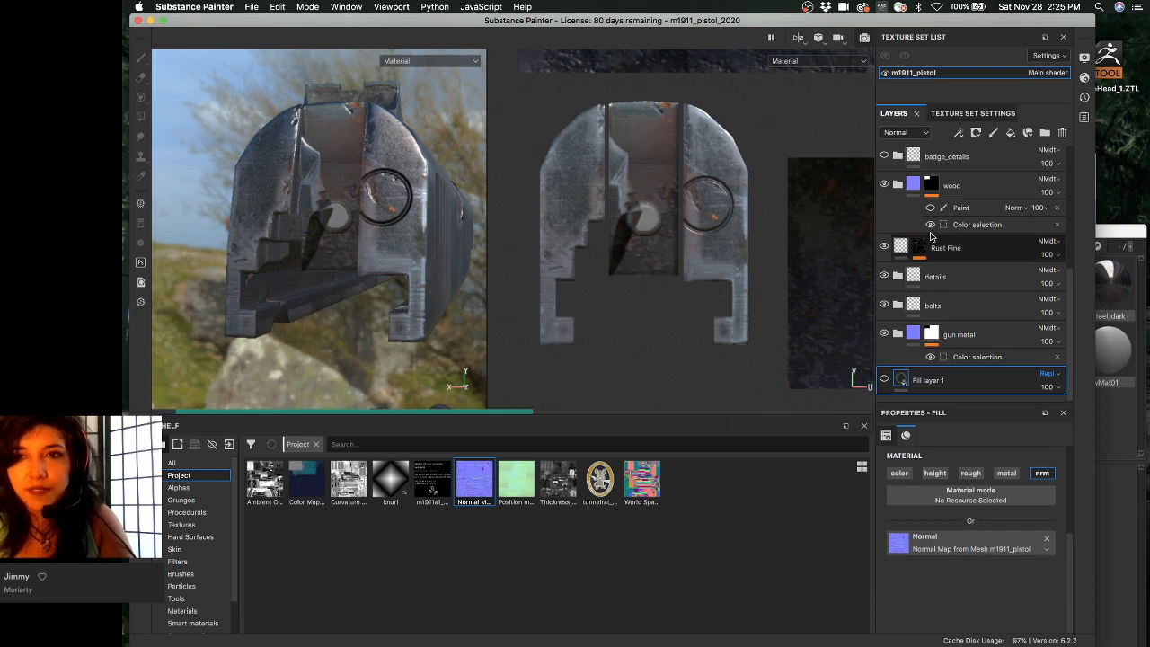
- Check the gun metal layer's blend mode unchanged, then show Texture Set Settings with baked mesh maps
left_click(969, 112)
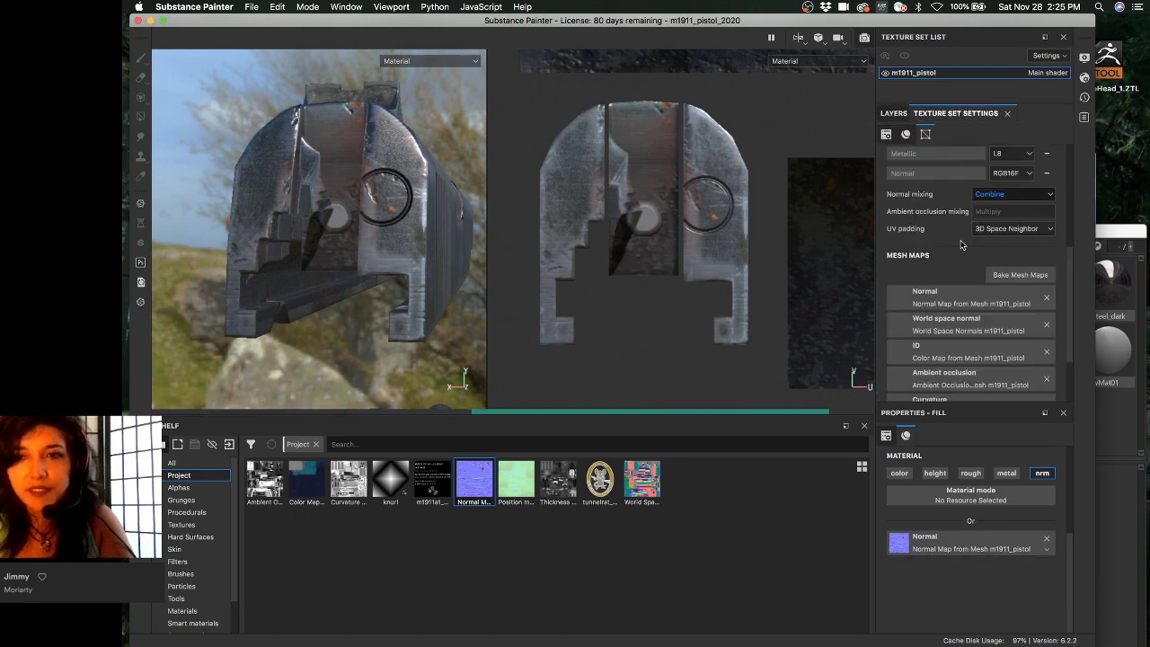
left_click(898, 114)
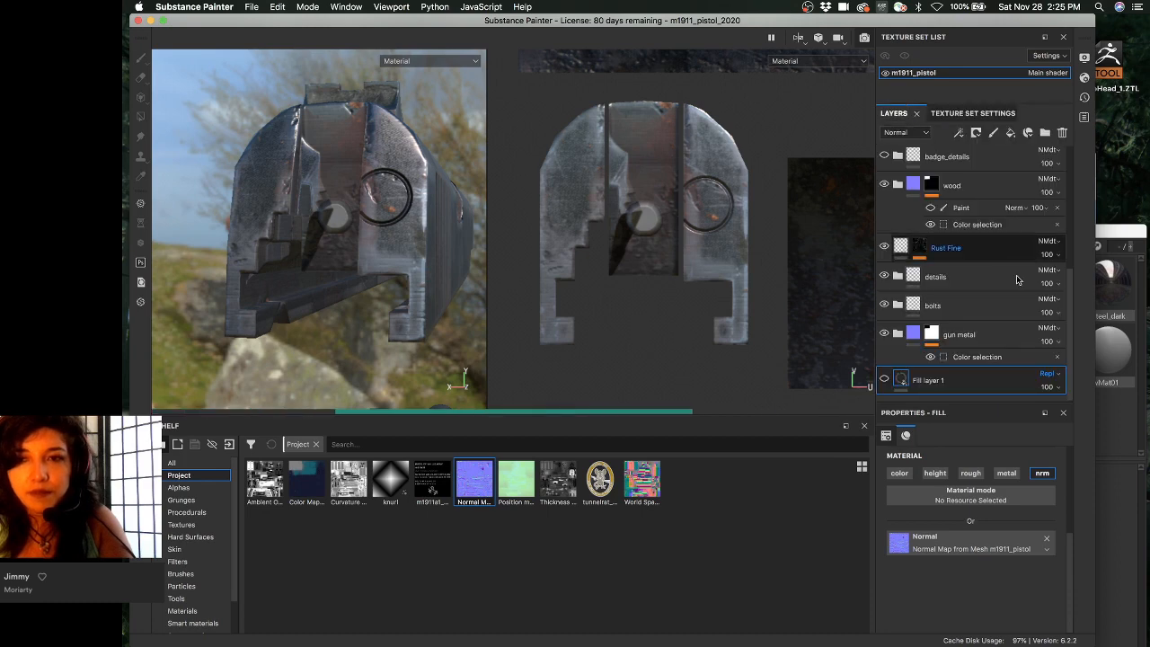
left_click(1046, 328)
left_click(1006, 333)
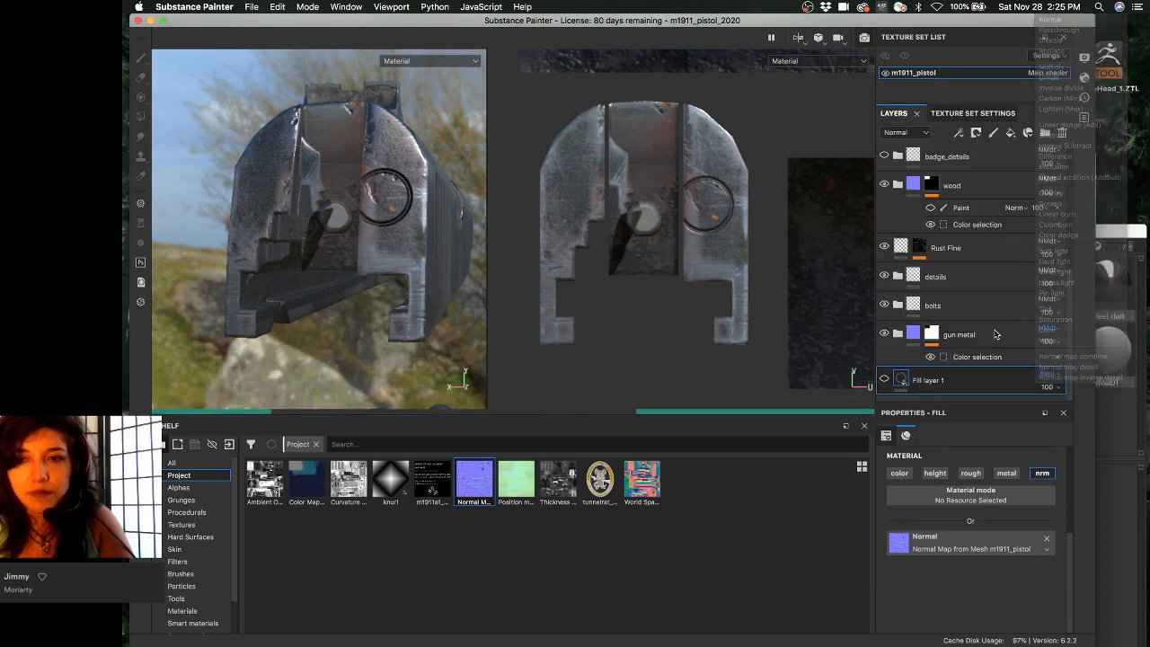
left_click(955, 114)
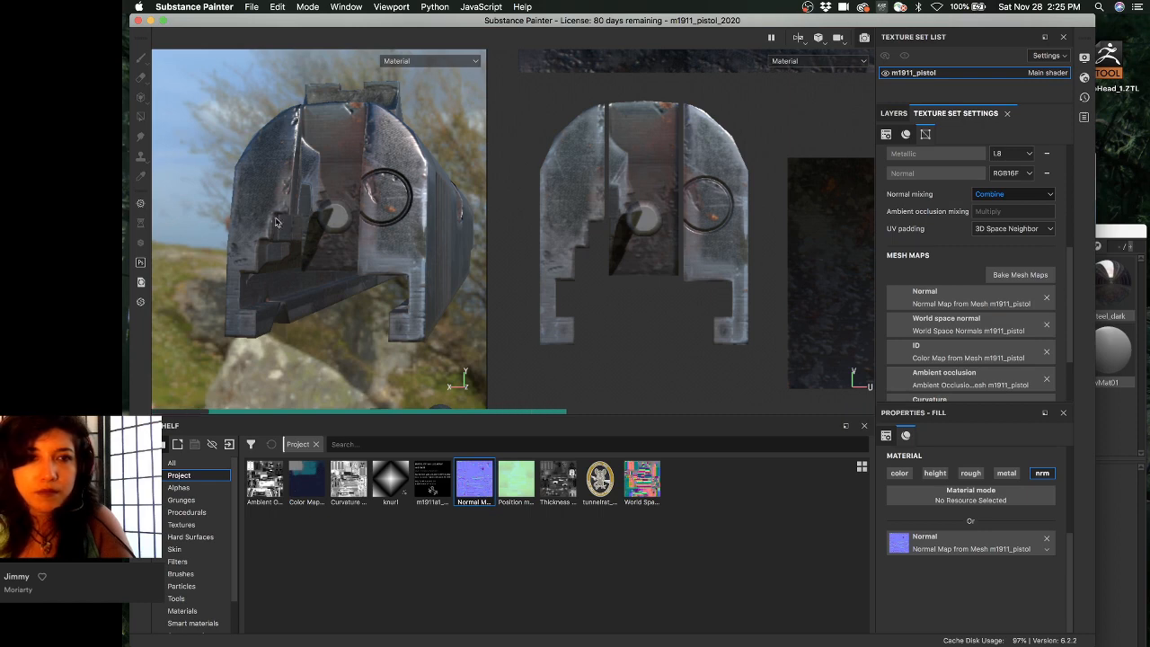
mouse_move(282, 218)
left_mouse_down("alt")
mouse_move(302, 197)
mouse_move(273, 237)
left_mouse_up("alt")
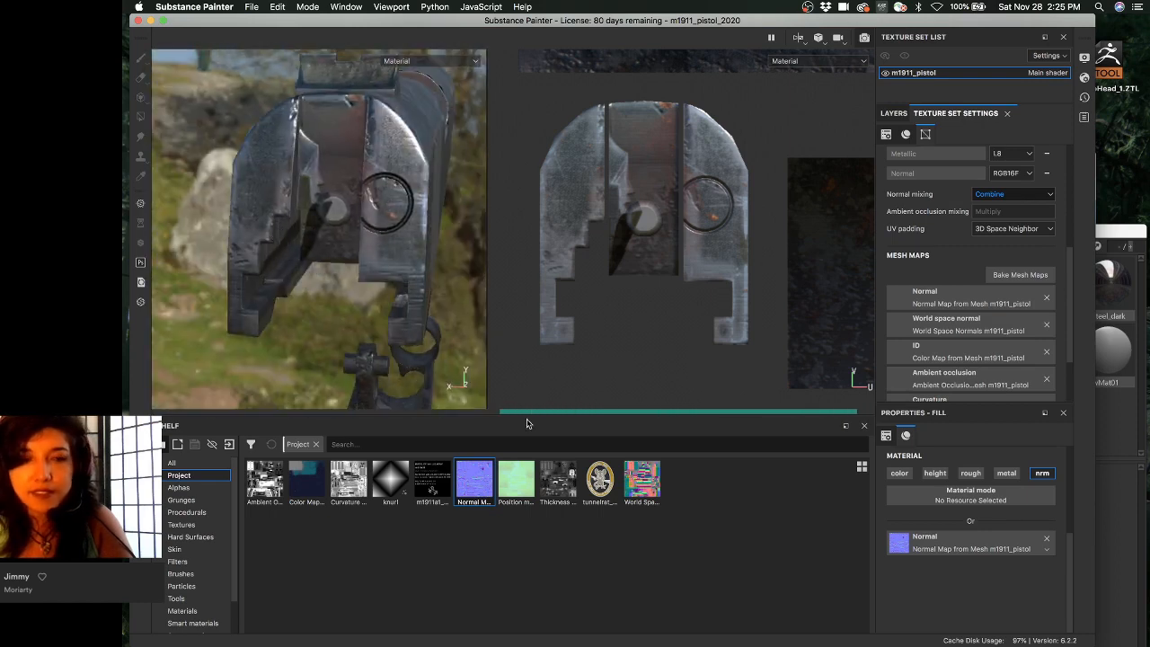
- Switch briefly to another application from the Dock, then return to Substance Painter
mouse_move(718, 636)
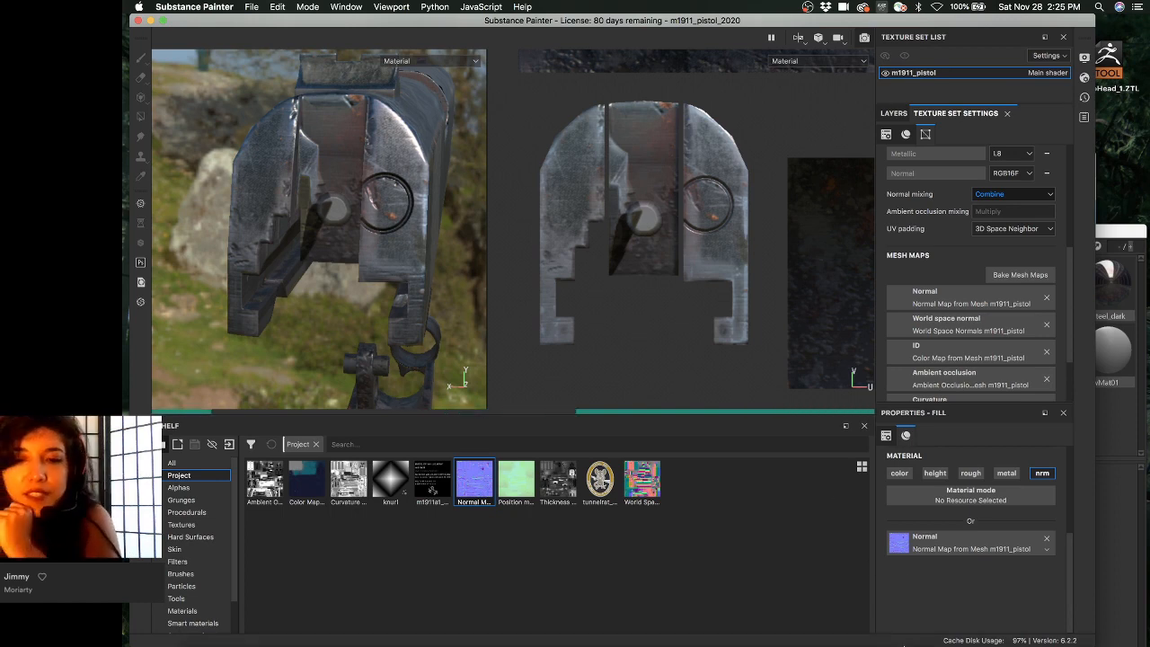
mouse_move(911, 633)
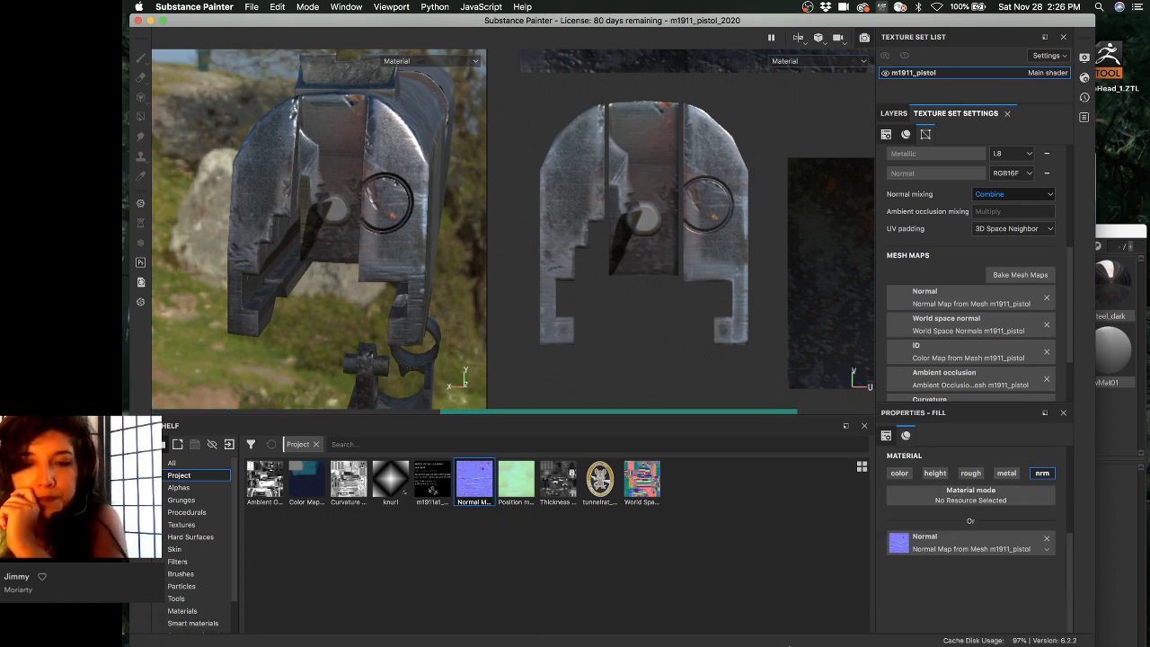
mouse_move(785, 634)
left_click(820, 628)
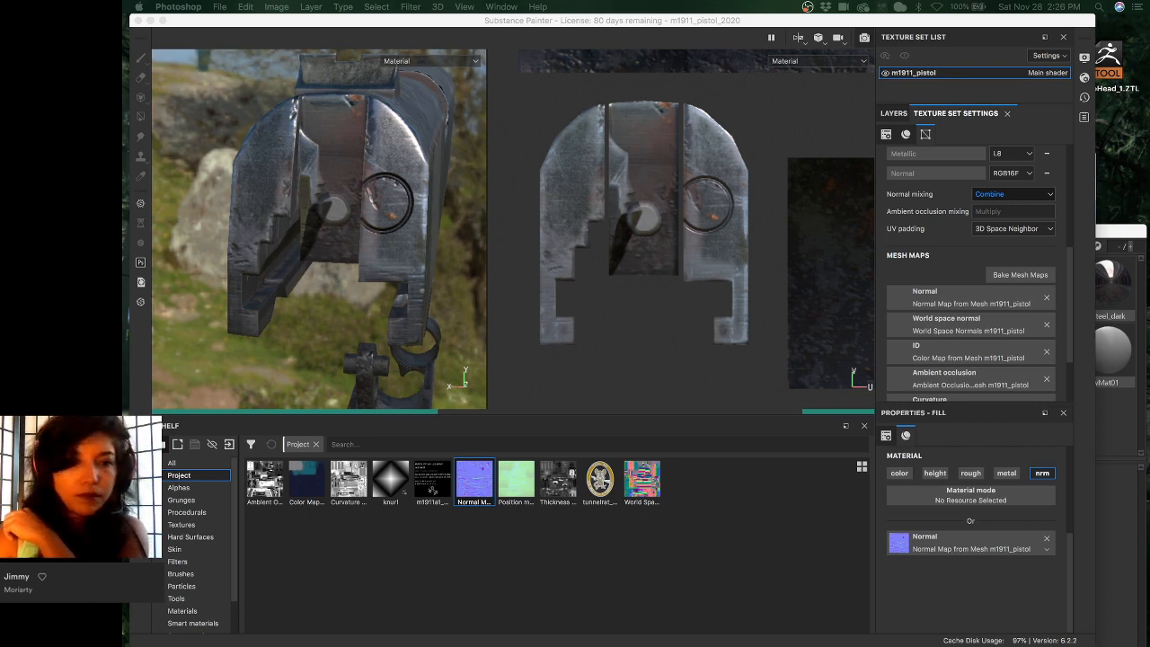
left_click(471, 488)
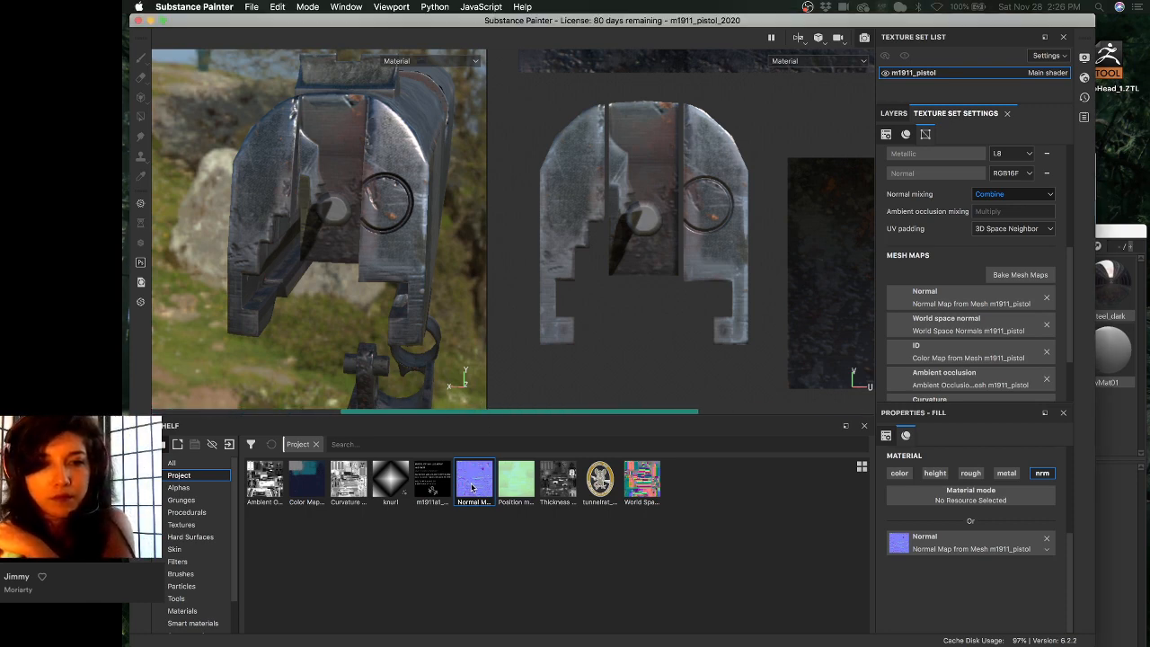
- Export the baked Normal Map resource to the M45_pistol/sourceimages folder via Export resource
right_click(473, 482)
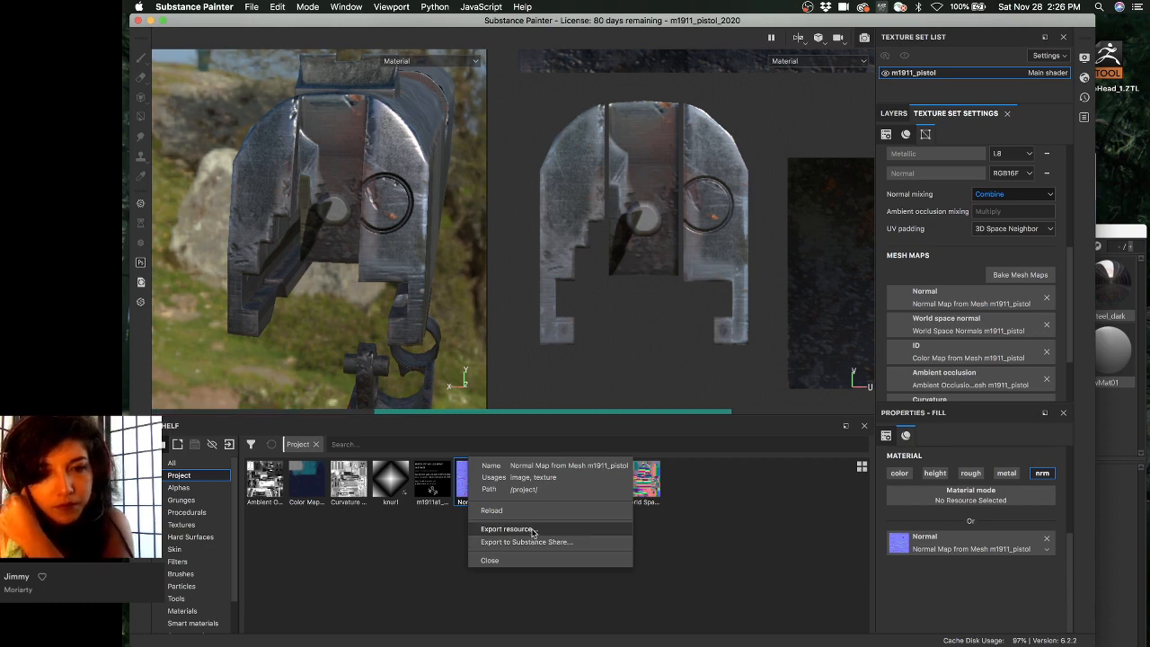
left_click(532, 530)
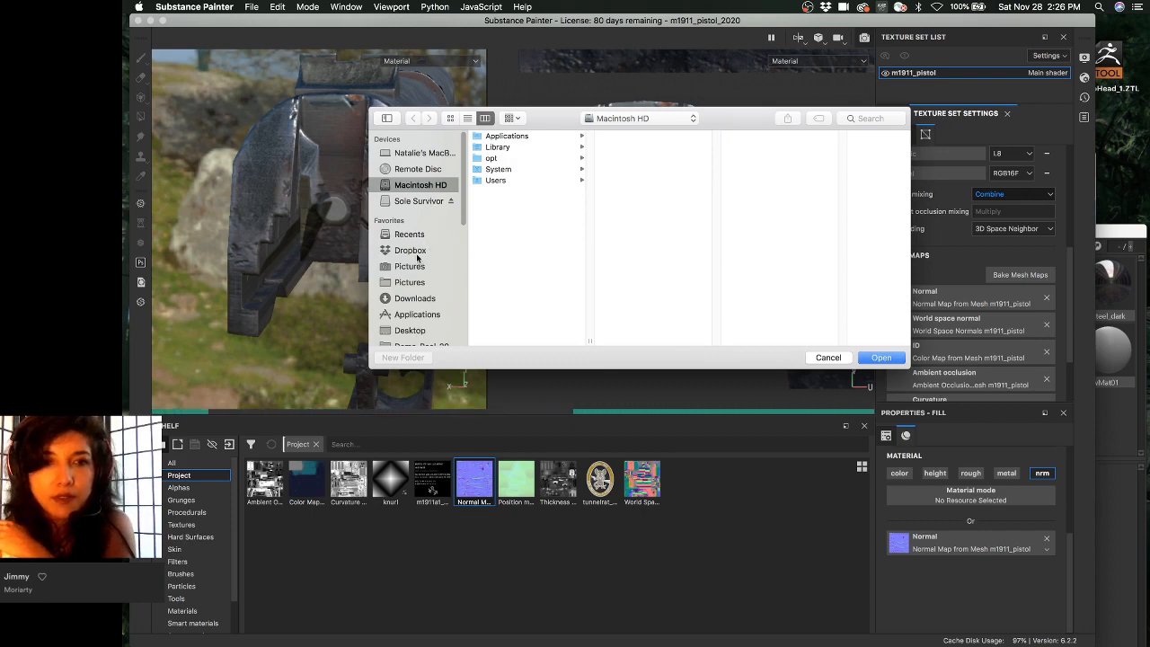
scroll(424, 305, "down", 5)
left_click(429, 193)
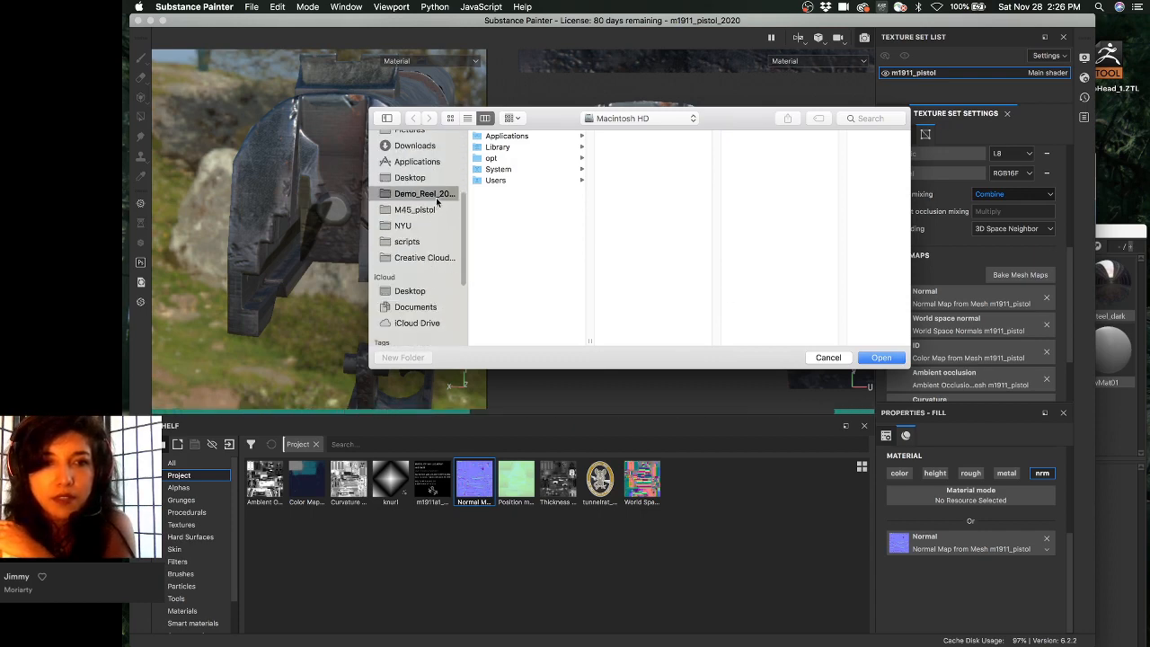
left_click(420, 209)
left_click(505, 190)
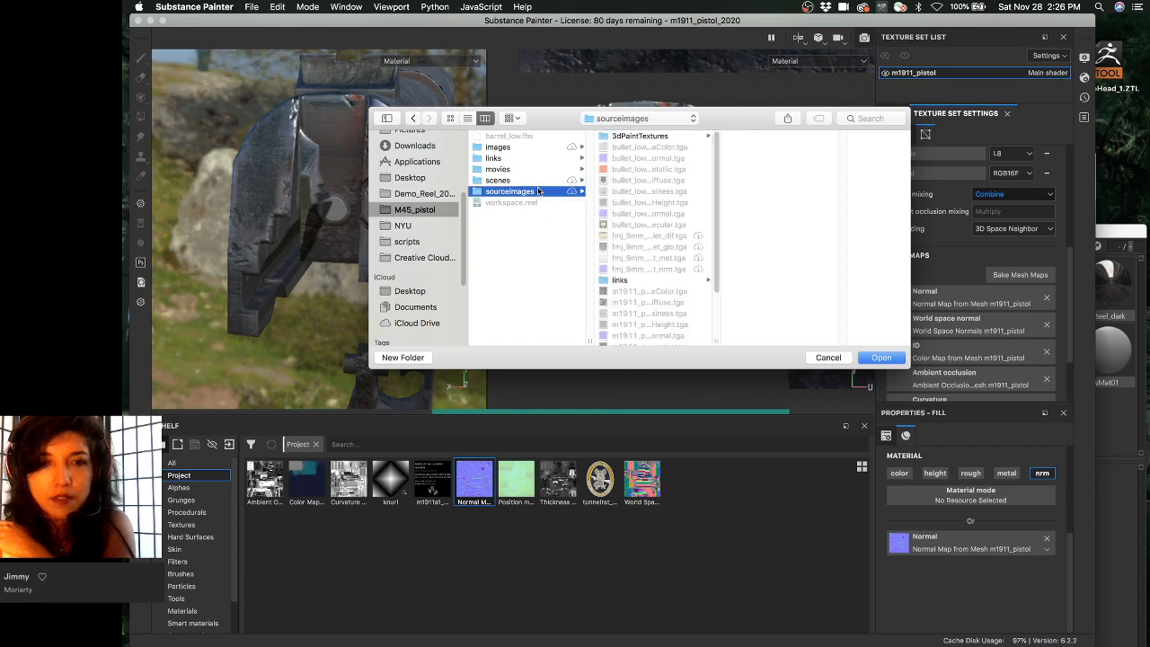
scroll(628, 279, "down", 2)
scroll(635, 283, "down", 1)
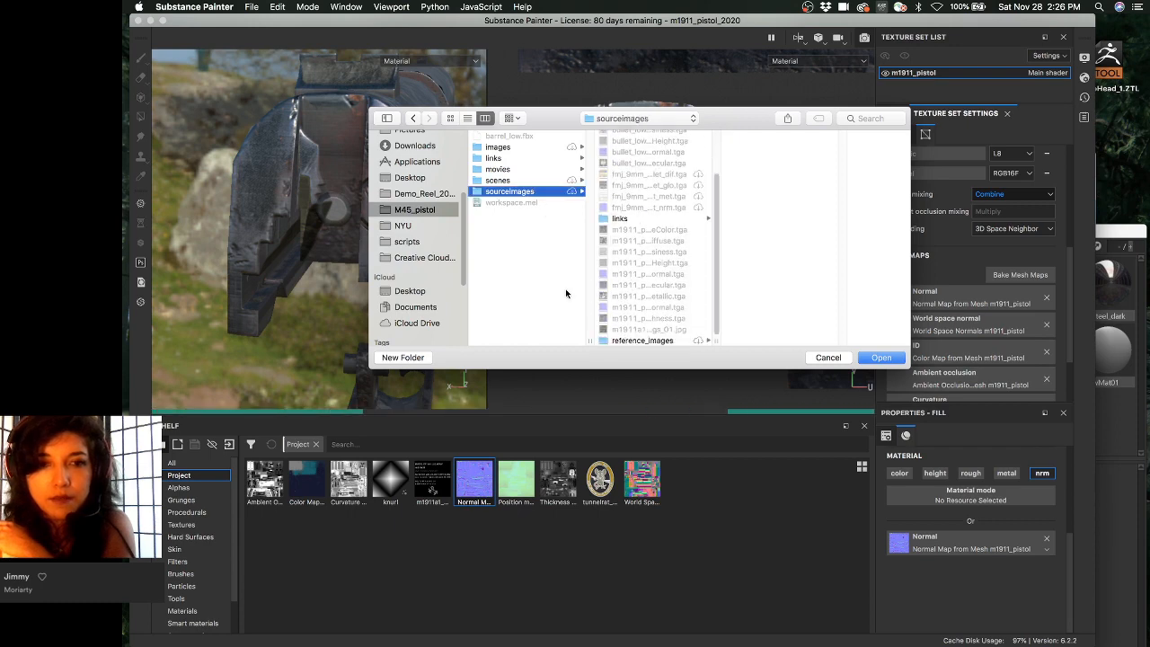
left_click(883, 361)
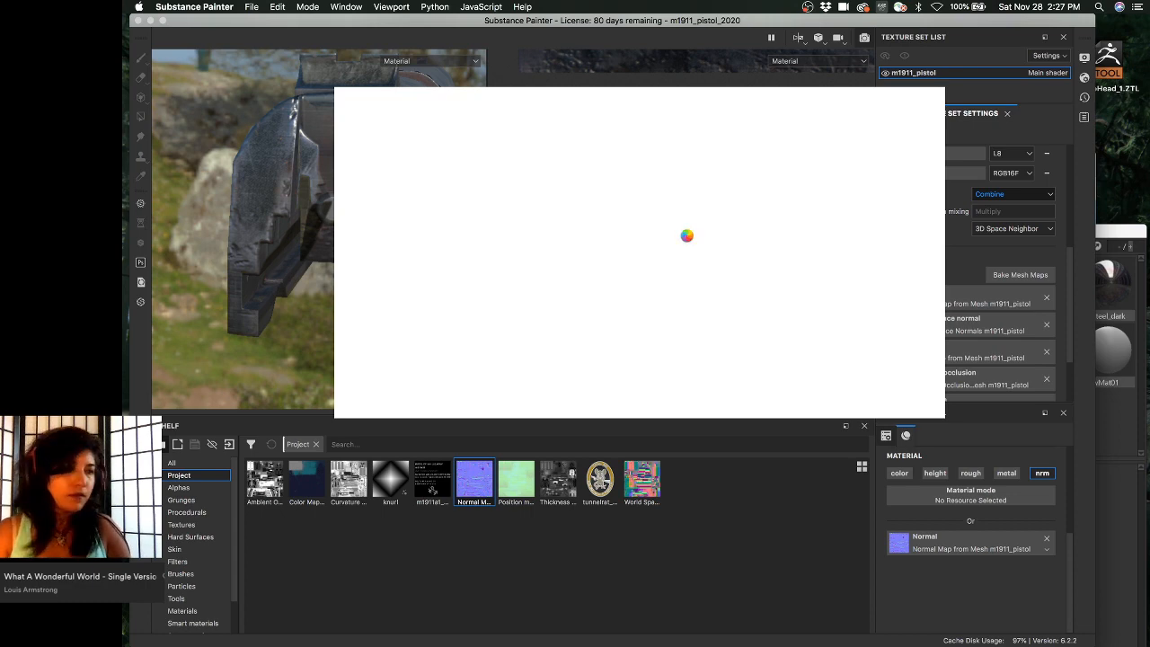
- Open Discord, reposition its window, and select the DigitalDistortion #resources channel
mouse_move(648, 633)
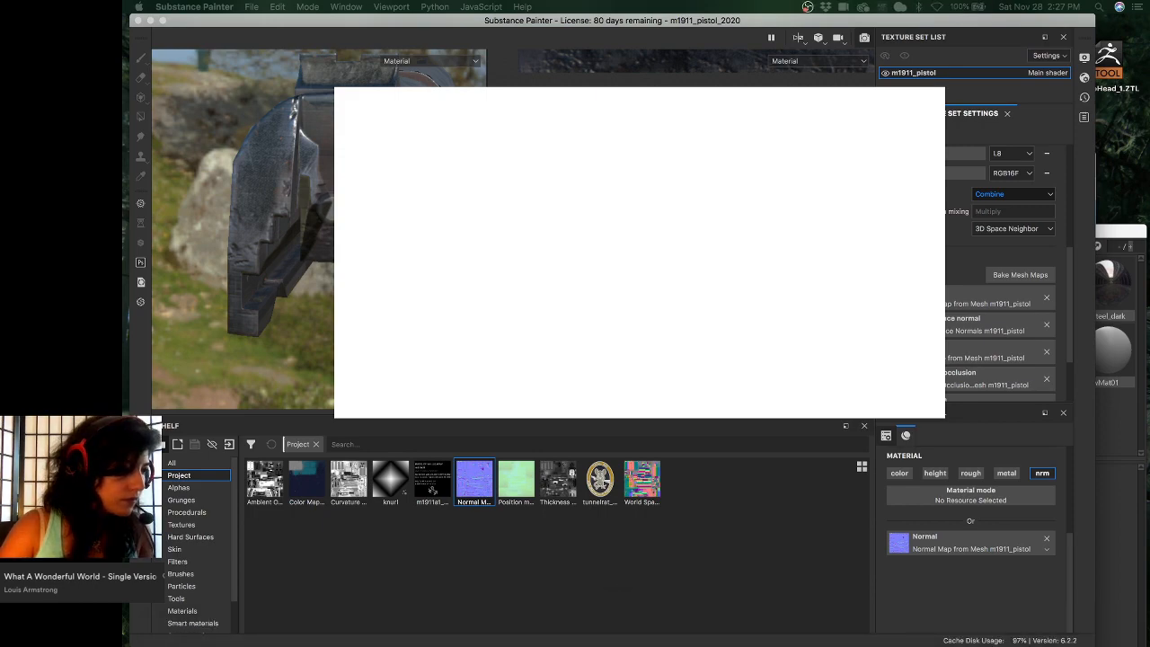
mouse_move(456, 72)
left_mouse_down()
mouse_move(456, 134)
mouse_move(362, 265)
left_mouse_up()
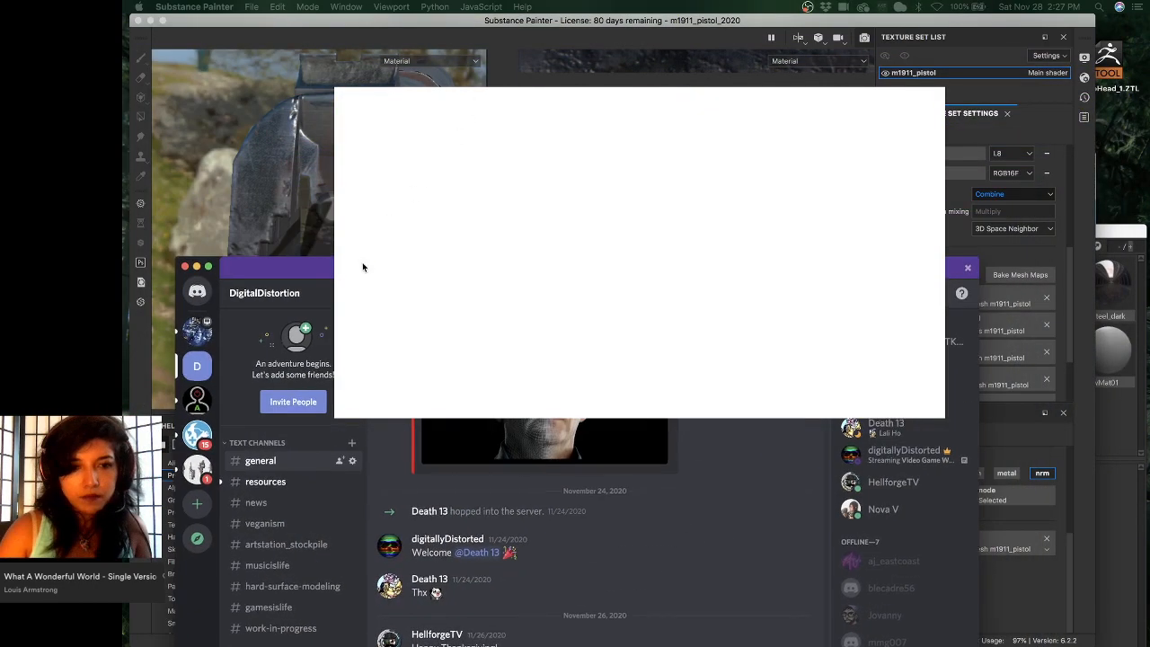
left_click(275, 481)
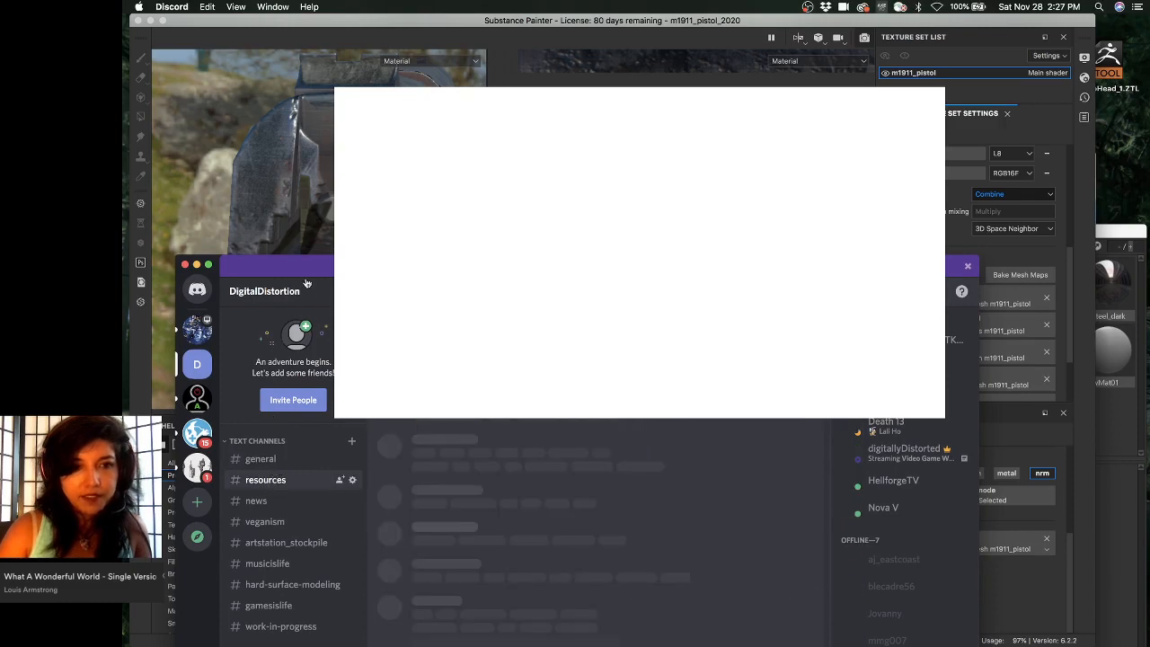
left_click_drag(298, 264, 296, 112)
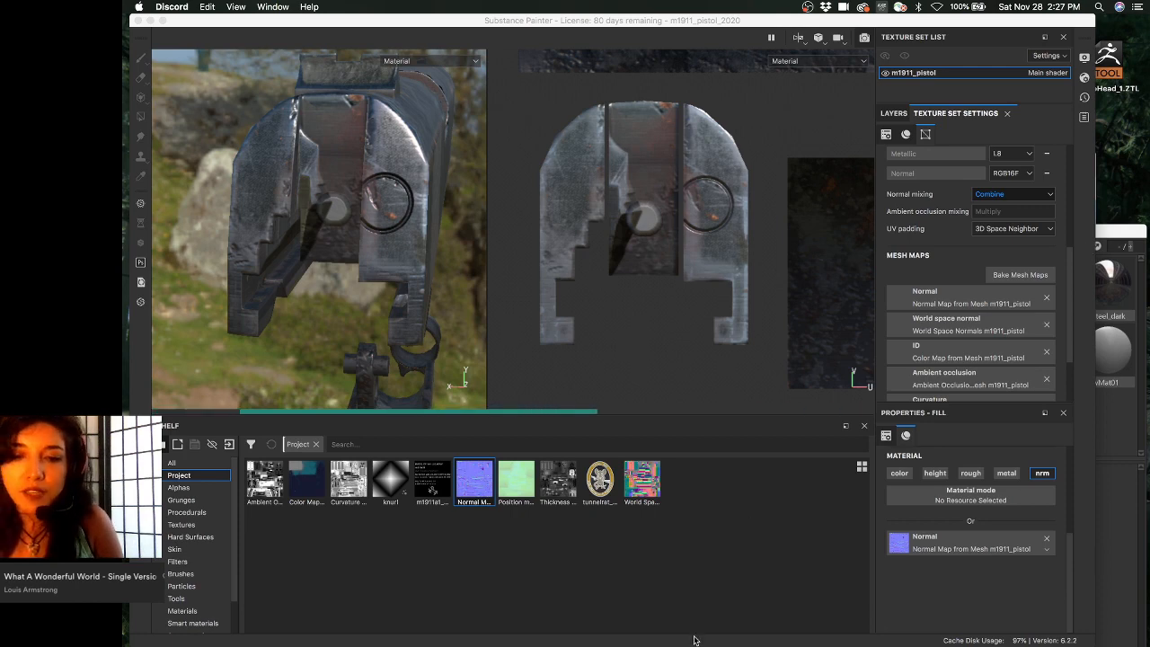
- Copy the DigitalDistortion server invite link, close the dialog, and minimize Discord
mouse_move(695, 634)
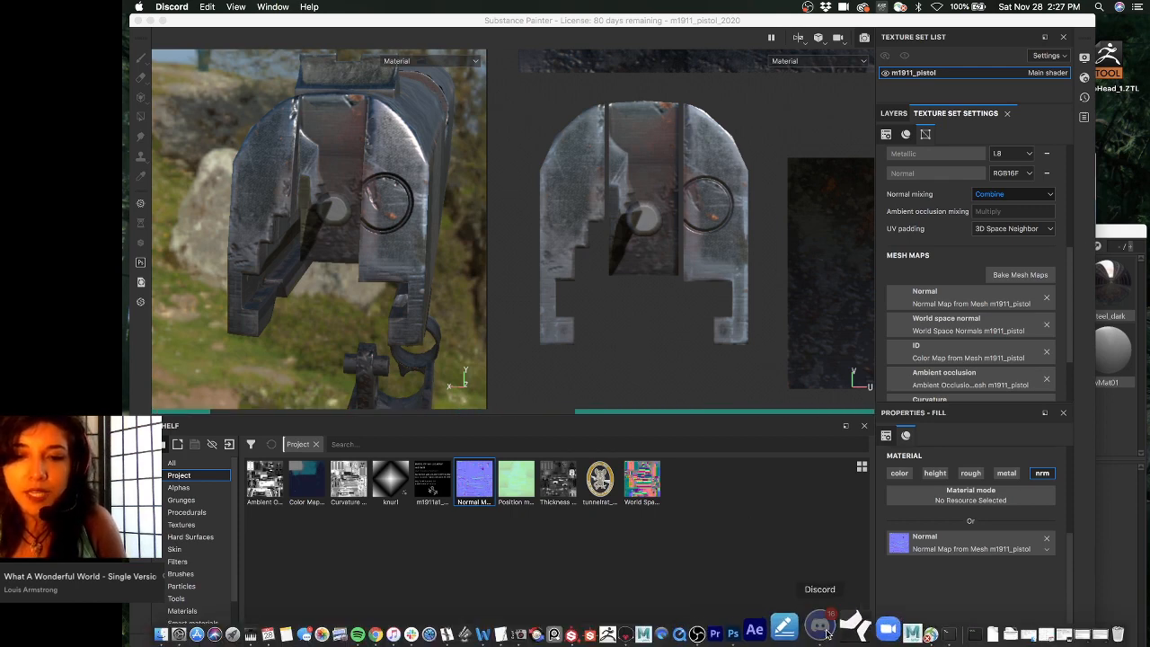
left_click(816, 634)
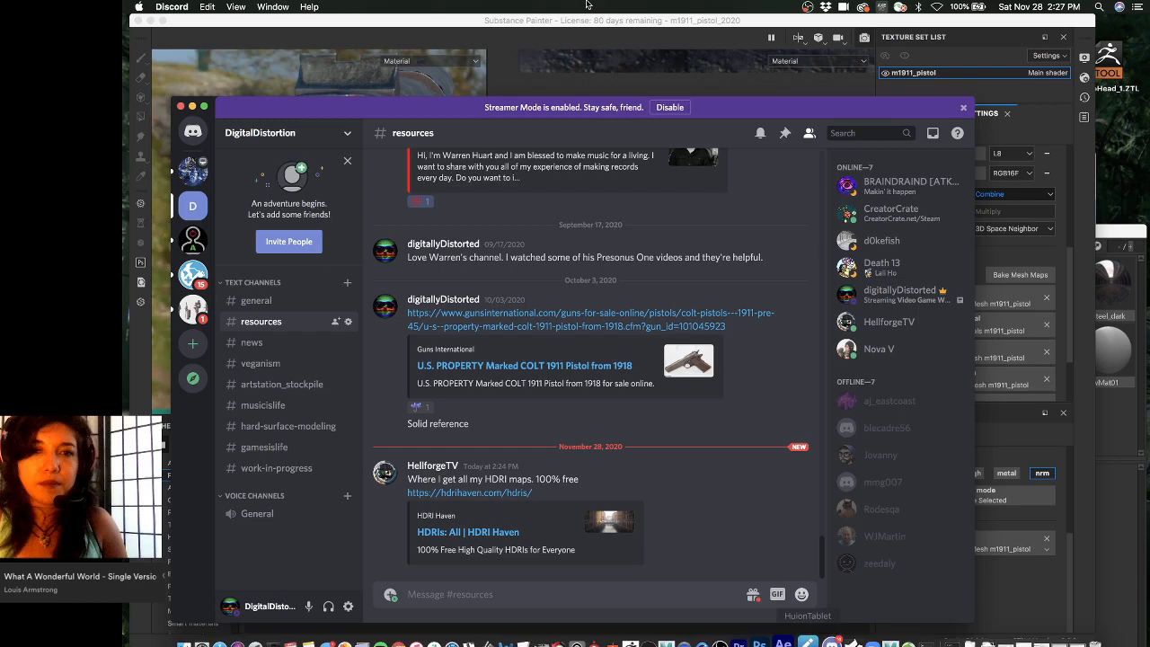
left_click_drag(436, 146, 488, 86)
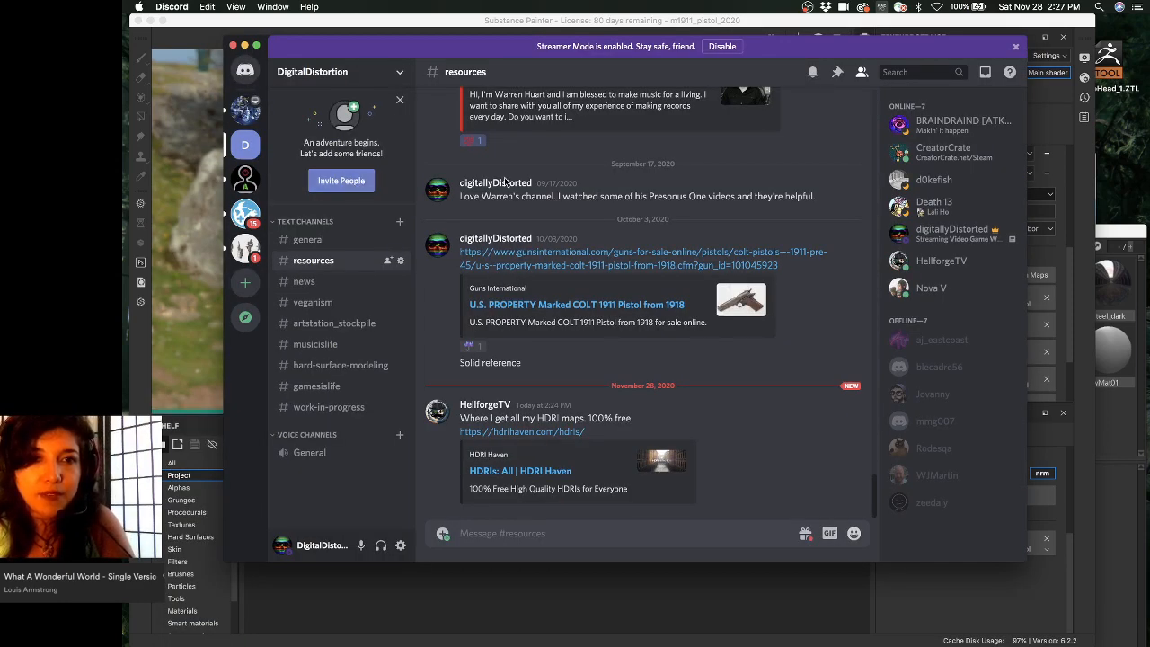
left_click(342, 181)
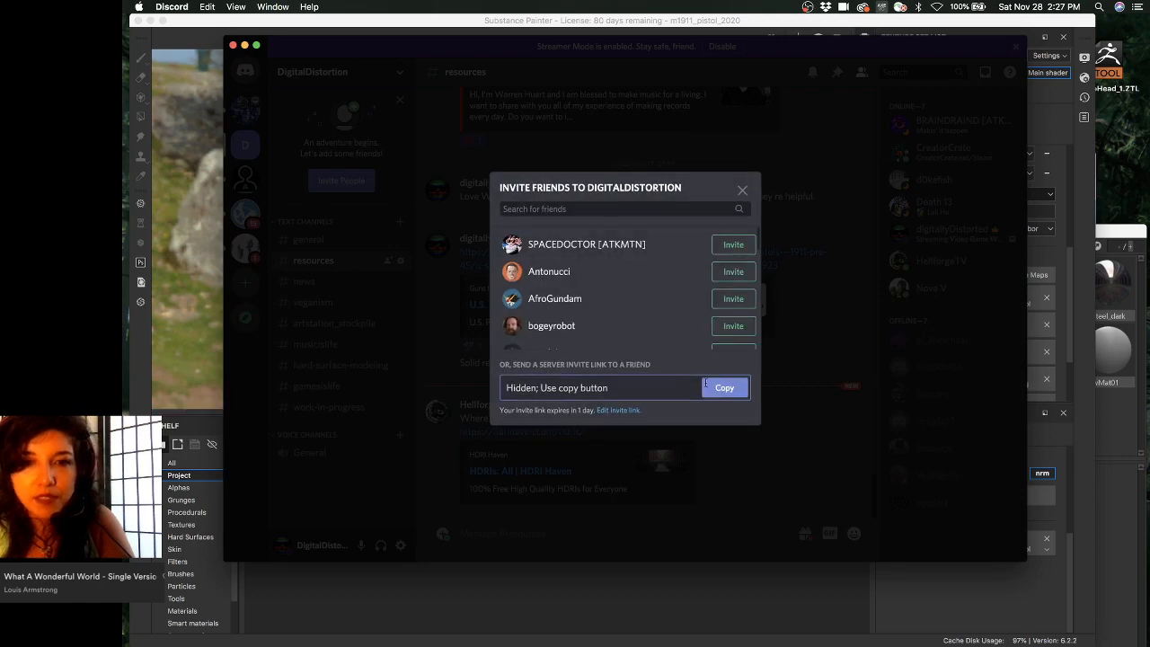
left_click(714, 386)
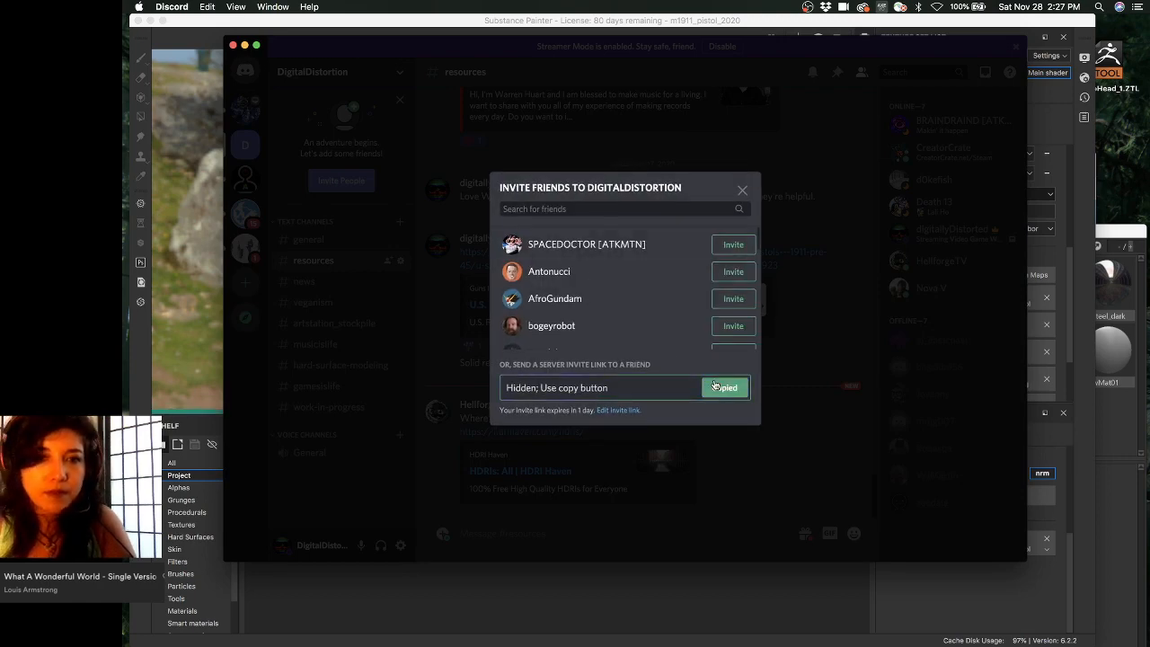
left_click(847, 231)
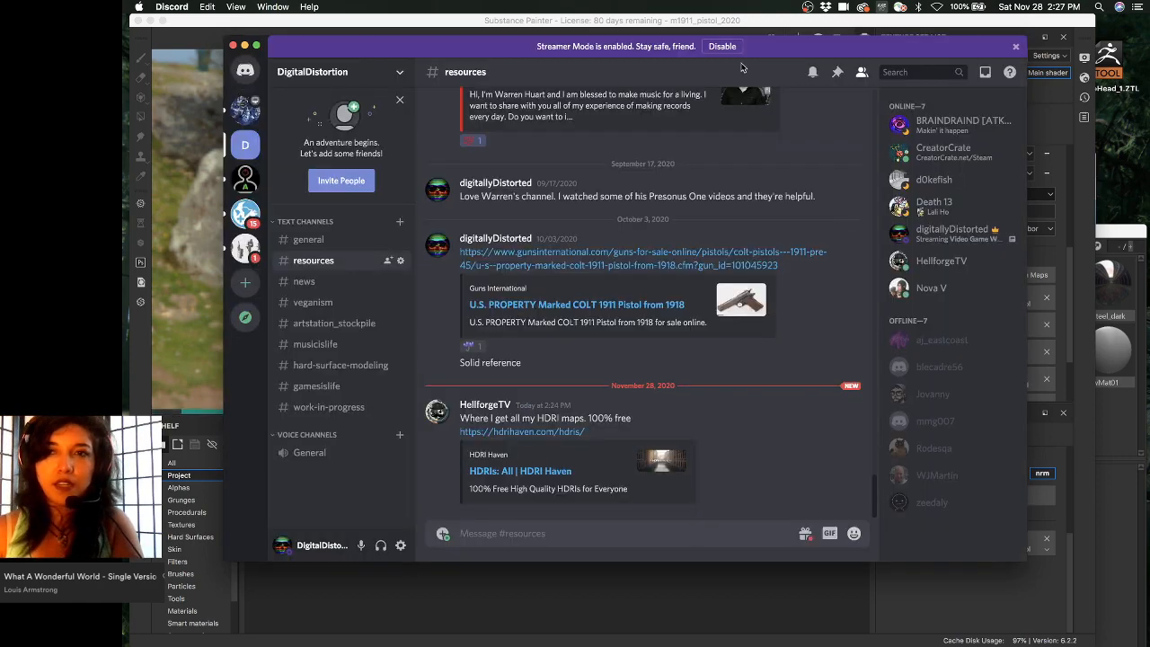
left_click(245, 46)
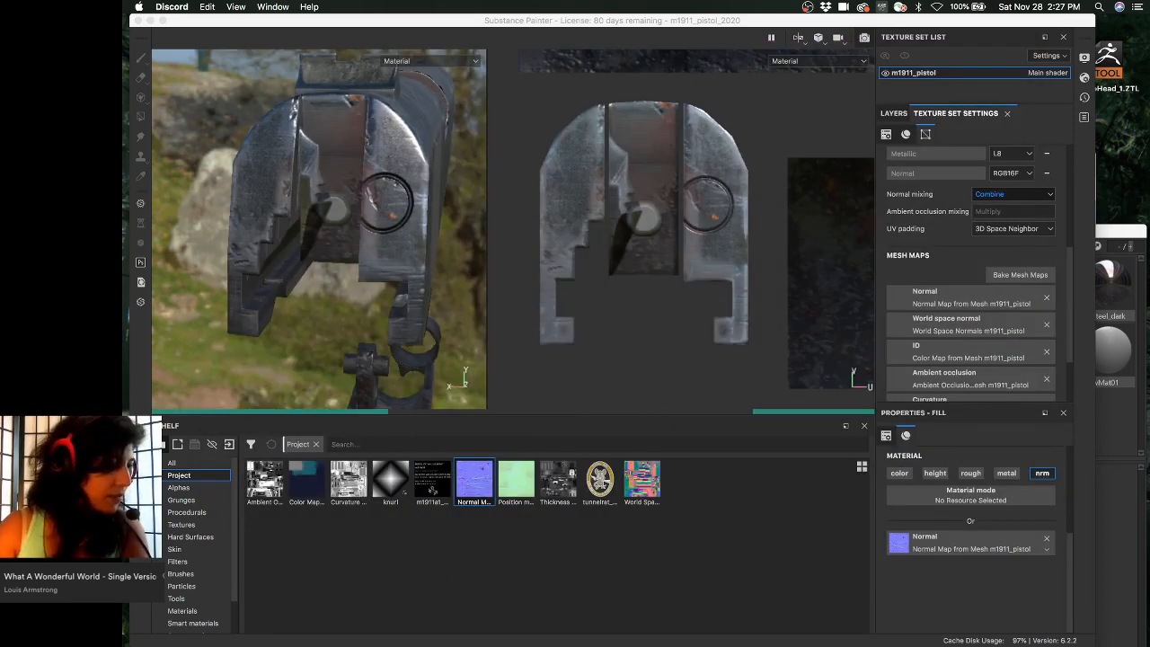
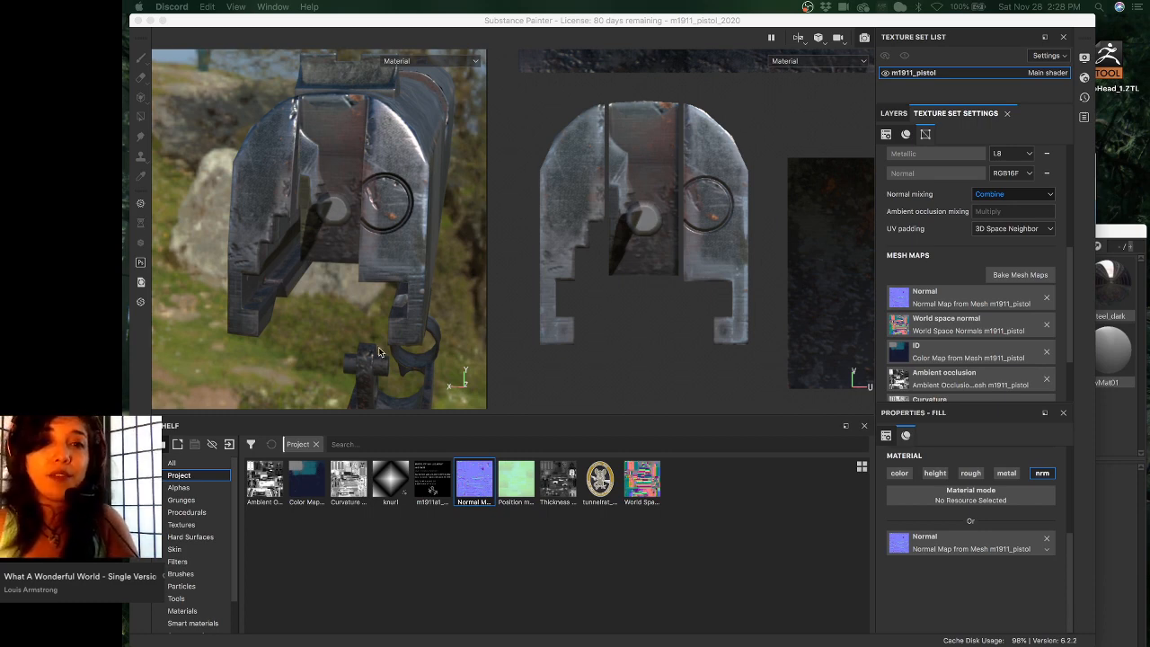
- Bring the Substance Painter window forward and shift it slightly to review the baked mesh maps
left_click(734, 21)
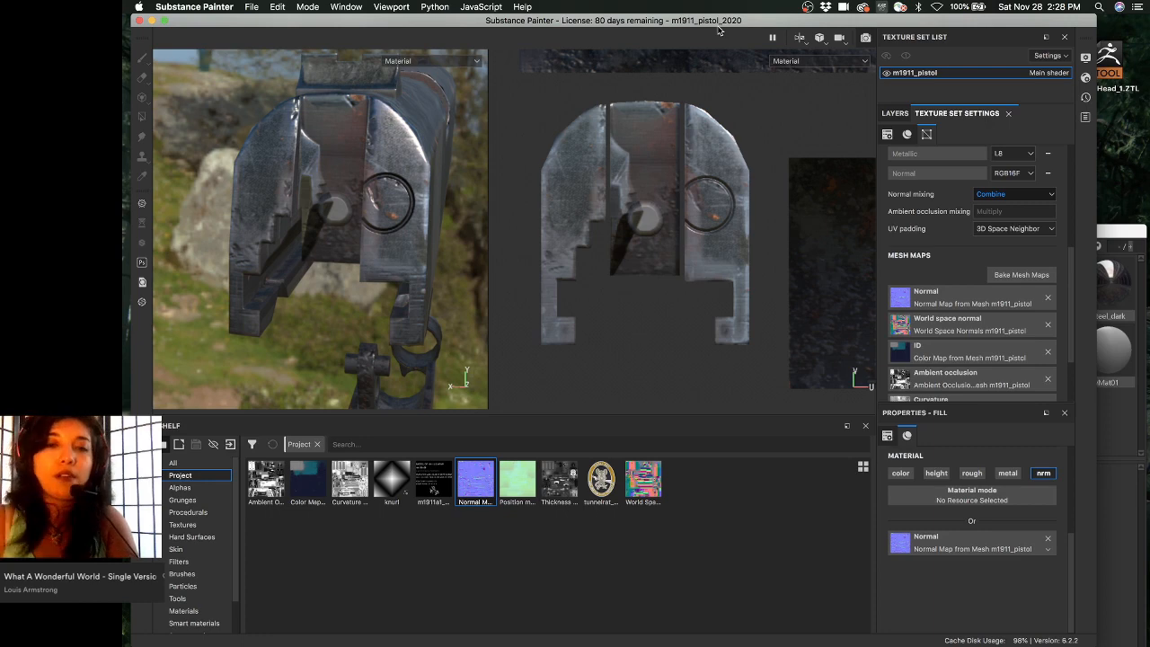
left_click_drag(446, 23, 449, 23)
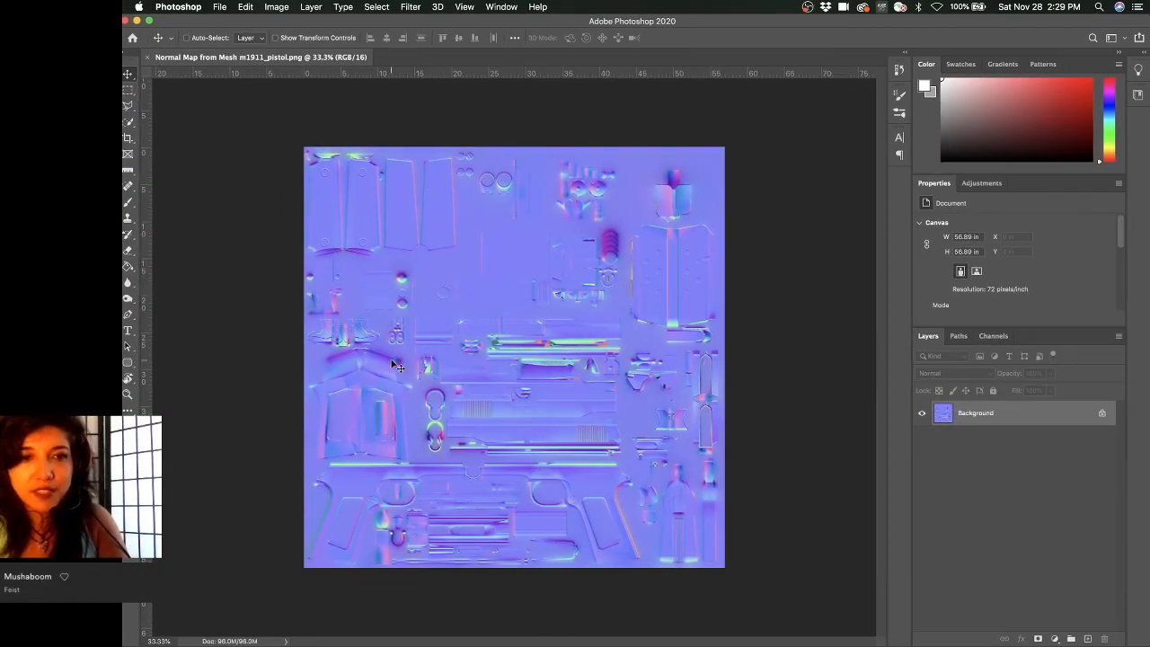
- Zoom into the arch-shaped piece of the normal map and add a new empty layer
key("super+space")
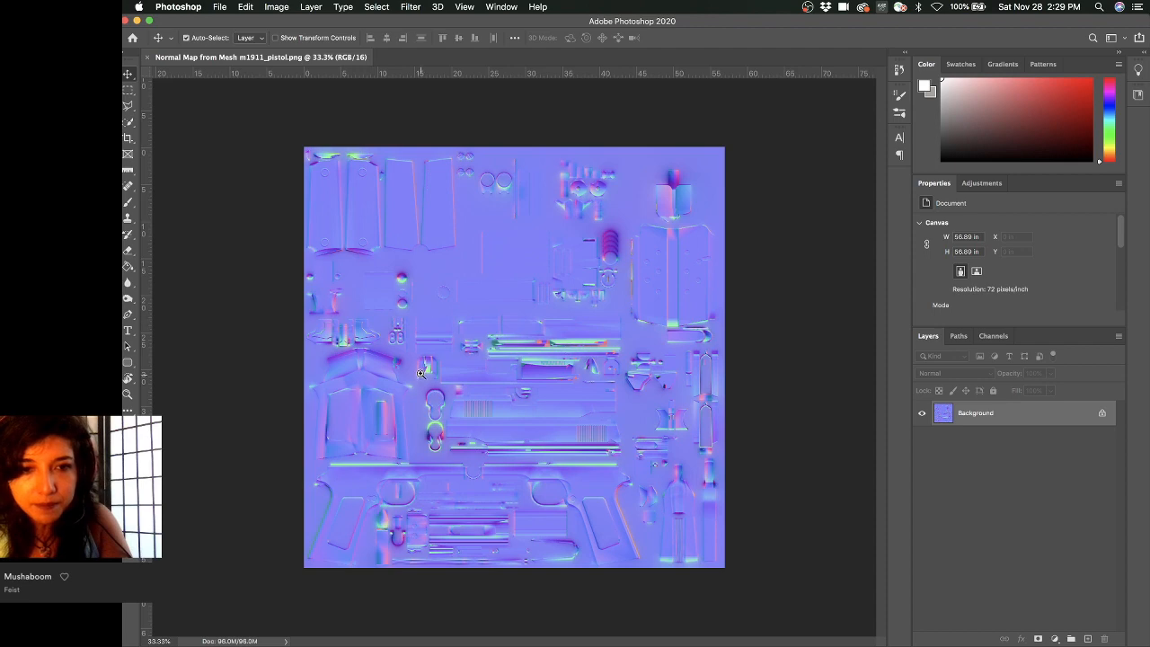
left_click_drag(420, 373, 545, 382, "super")
left_click_drag(485, 310, 481, 339)
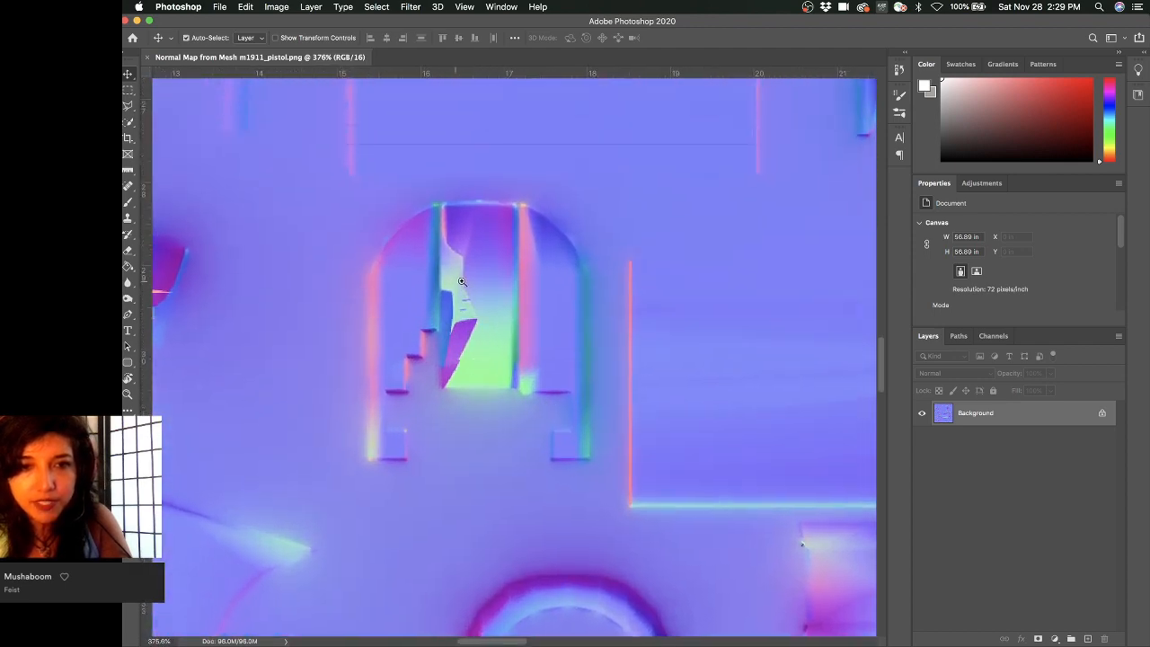
left_click_drag(461, 281, 475, 288, "super")
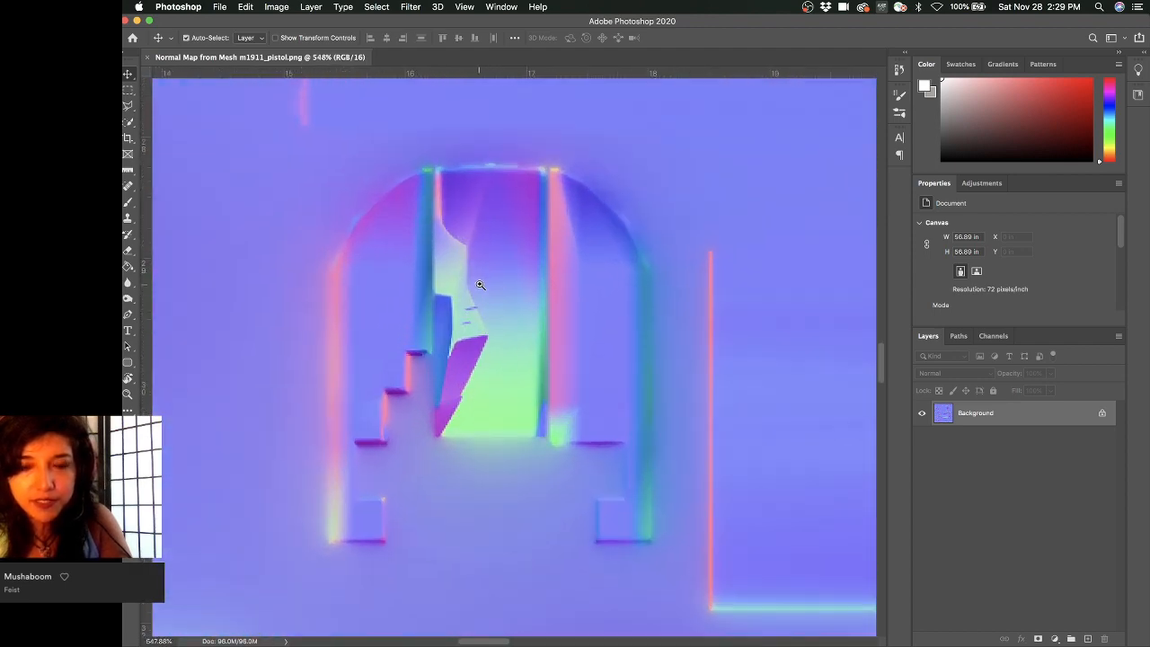
left_click(1086, 639)
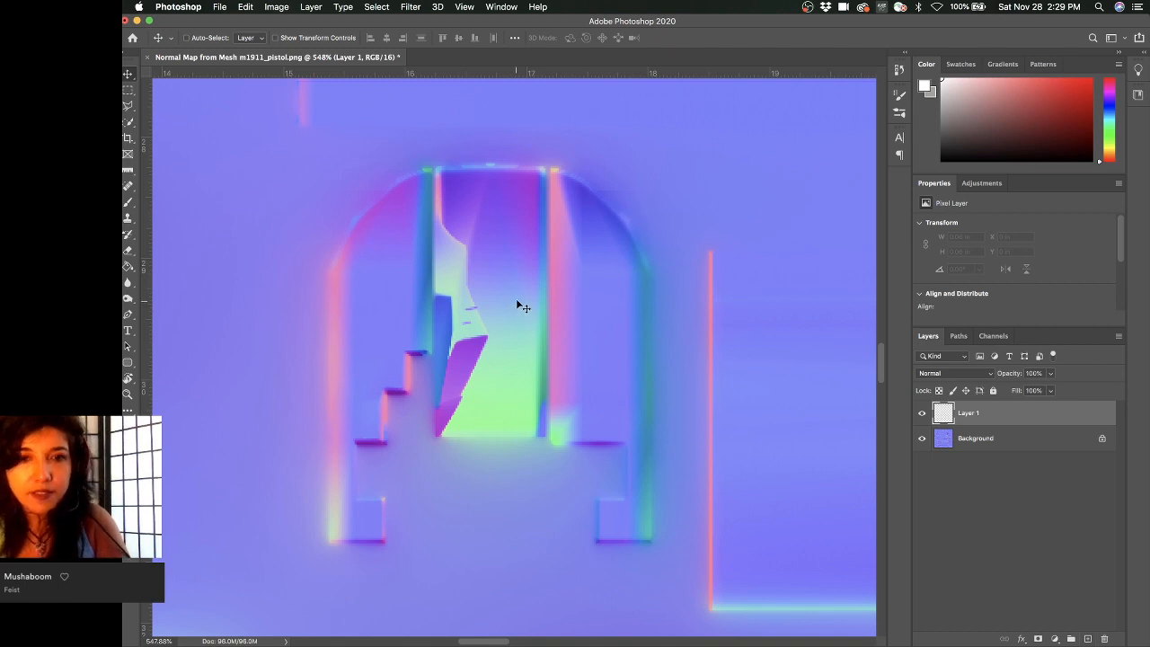
- Sample the normal map's flat blue with the Brush tool and size the brush to 34 px
key("b")
left_click(279, 235, "alt")
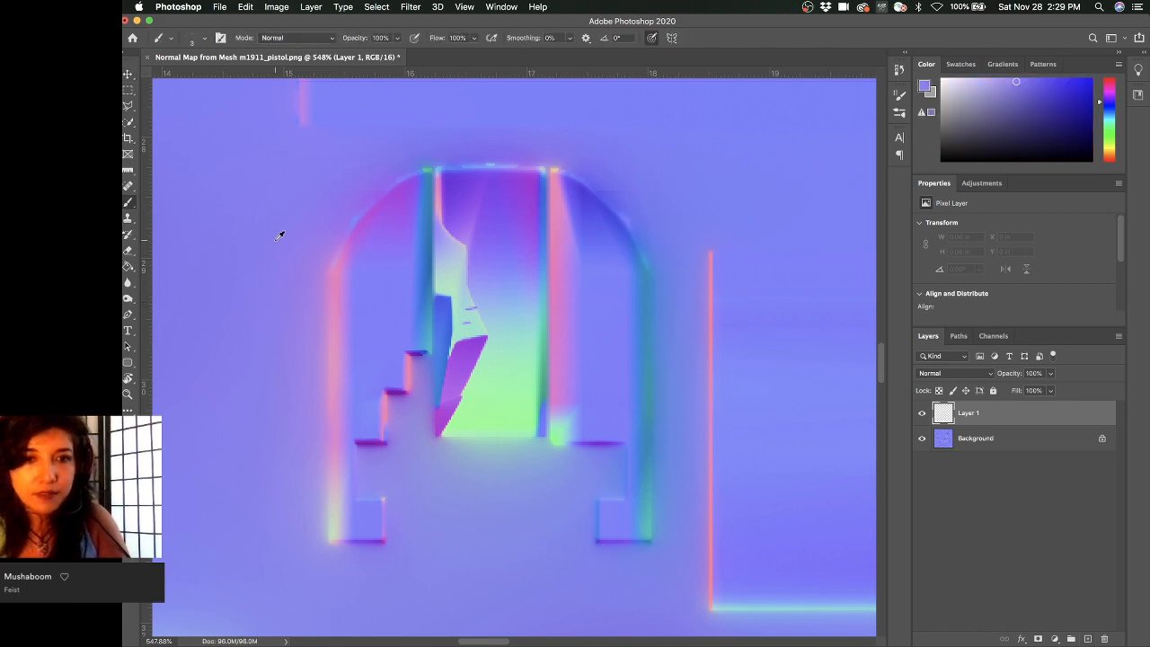
right_click(469, 296)
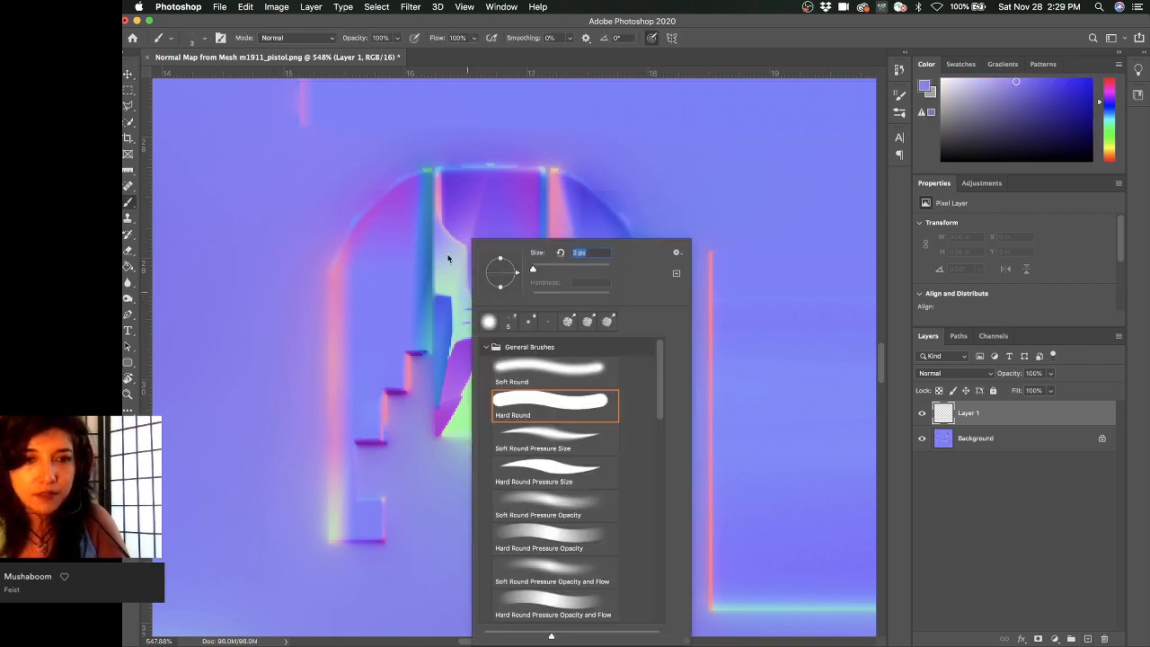
left_click(386, 224)
left_click_drag(387, 226, 433, 224, "alt")
left_click_drag(593, 236, 399, 221, "super")
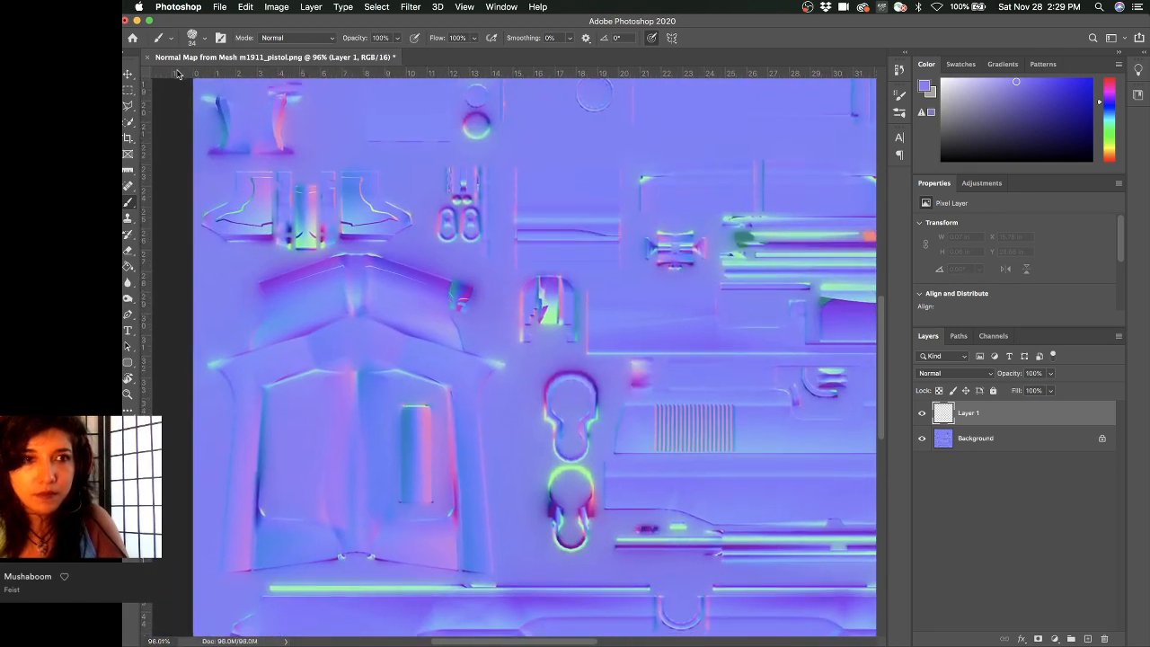
- Switch to a Soft Round brush at 0% hardness and enlarge it to 42 px
left_click(193, 40)
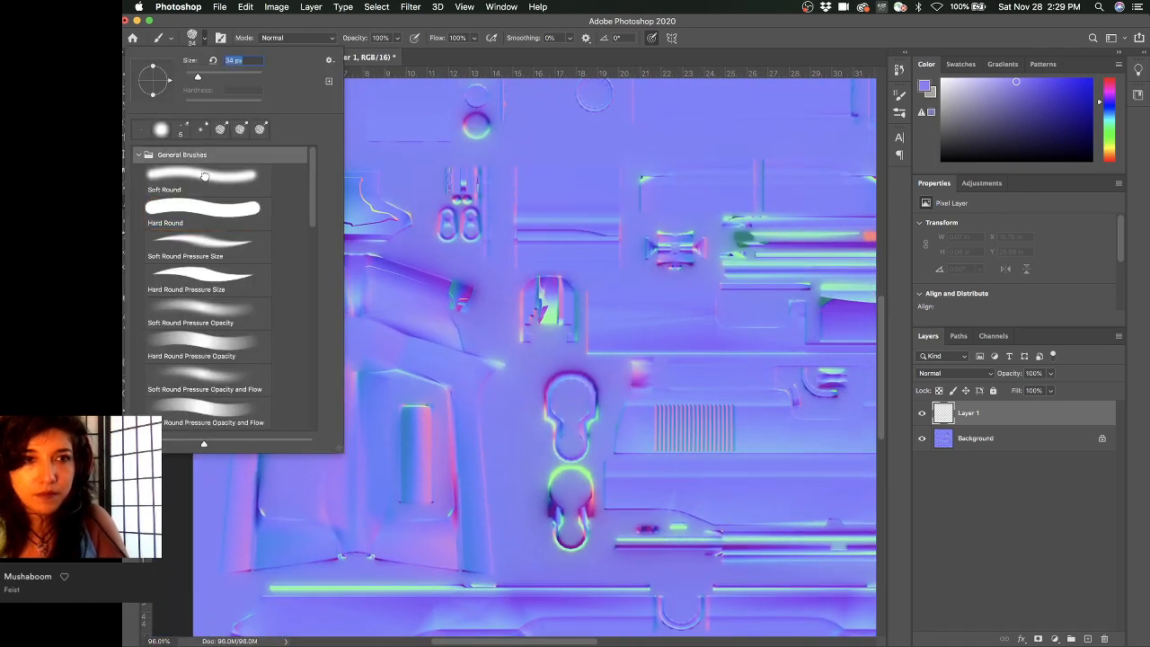
left_click(204, 176)
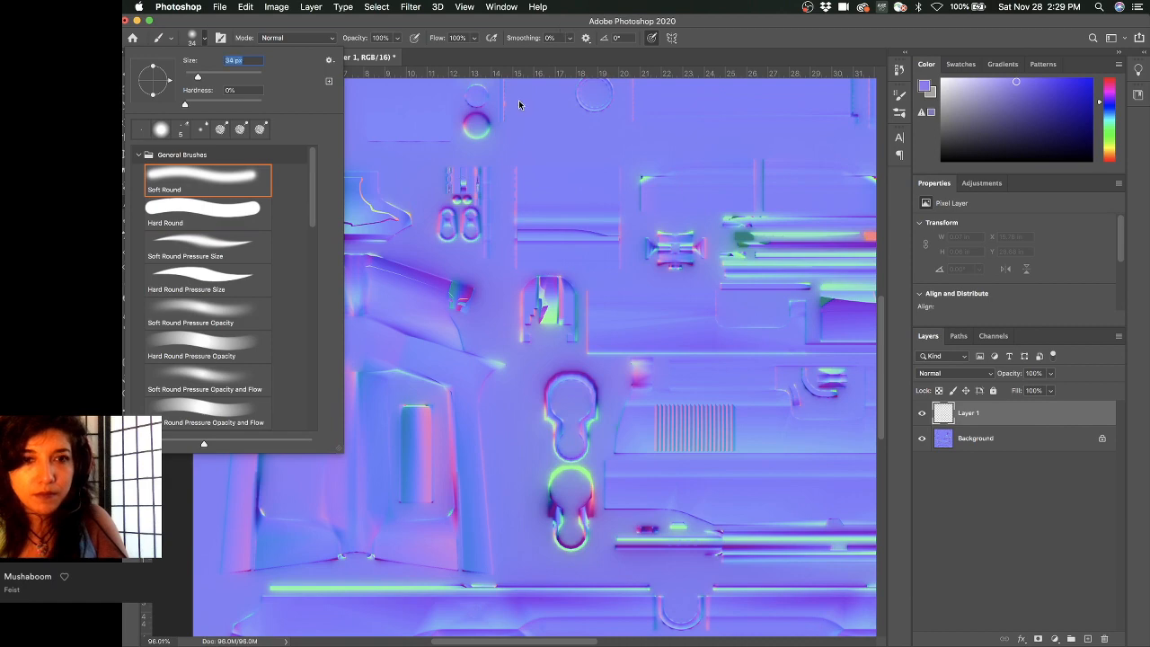
key("bracketleft")
left_click(730, 223)
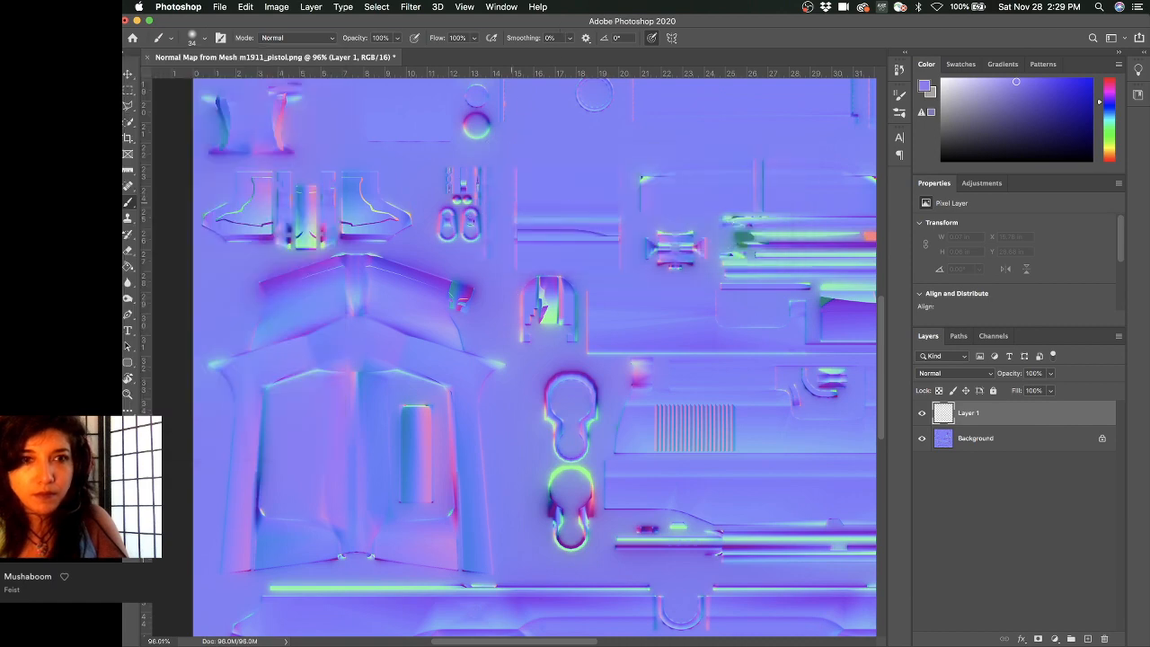
scroll(540, 340, "up", 5, "alt")
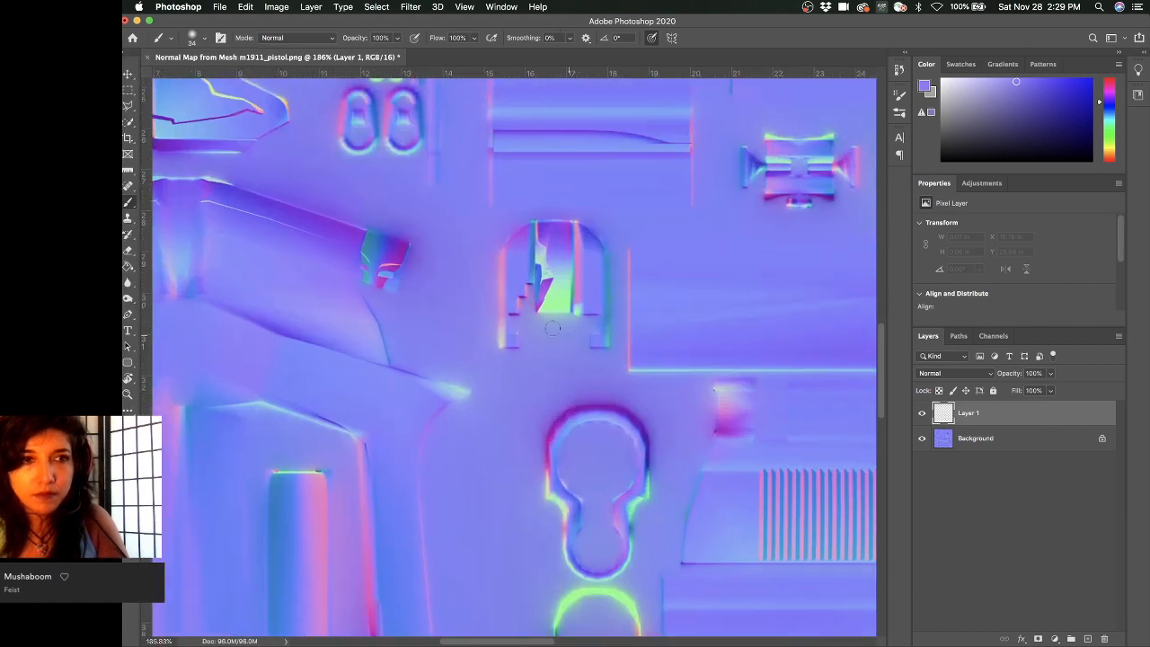
mouse_move(549, 306)
left_mouse_down("ctrl+alt")
mouse_move(566, 306)
mouse_move(475, 244)
mouse_move(504, 291)
left_mouse_up("ctrl+alt")
scroll(475, 240, "up", 8, "alt")
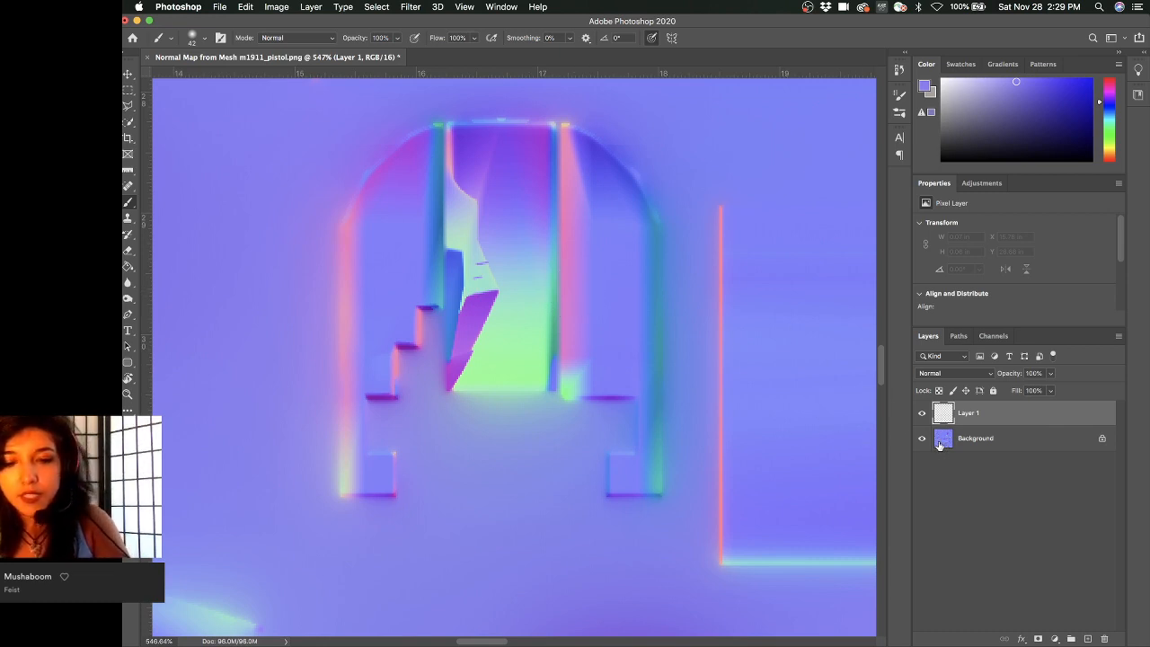
- Marquee-select the clean right strip inside the arch and copy it onto its own layer
key("m")
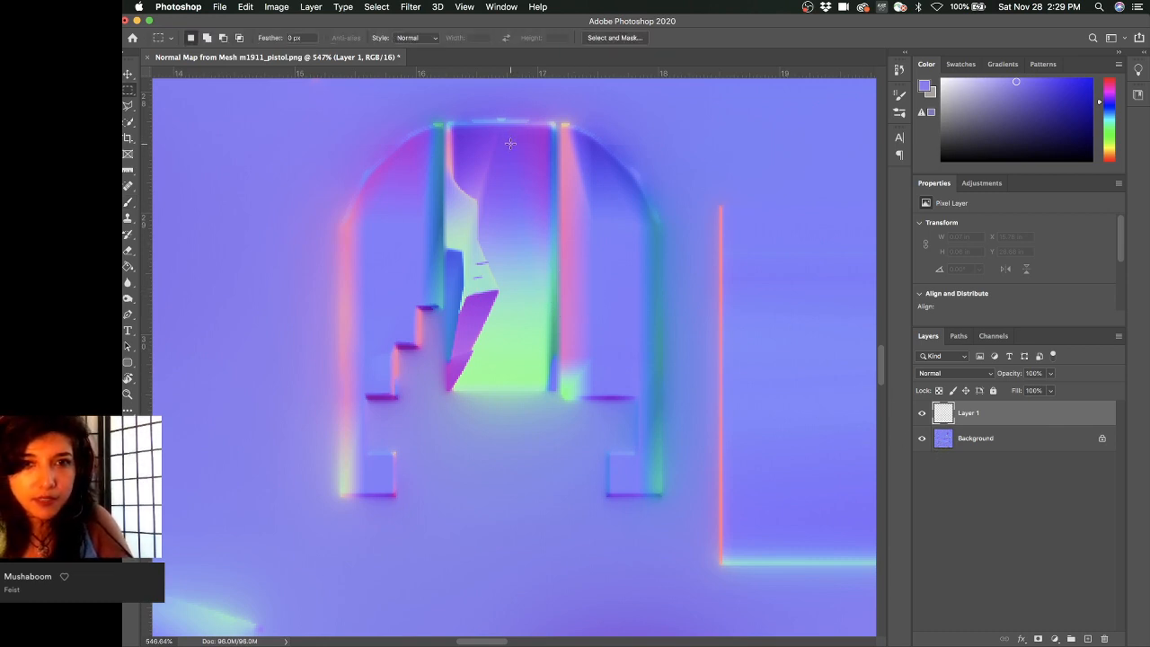
left_click_drag(554, 123, 504, 390)
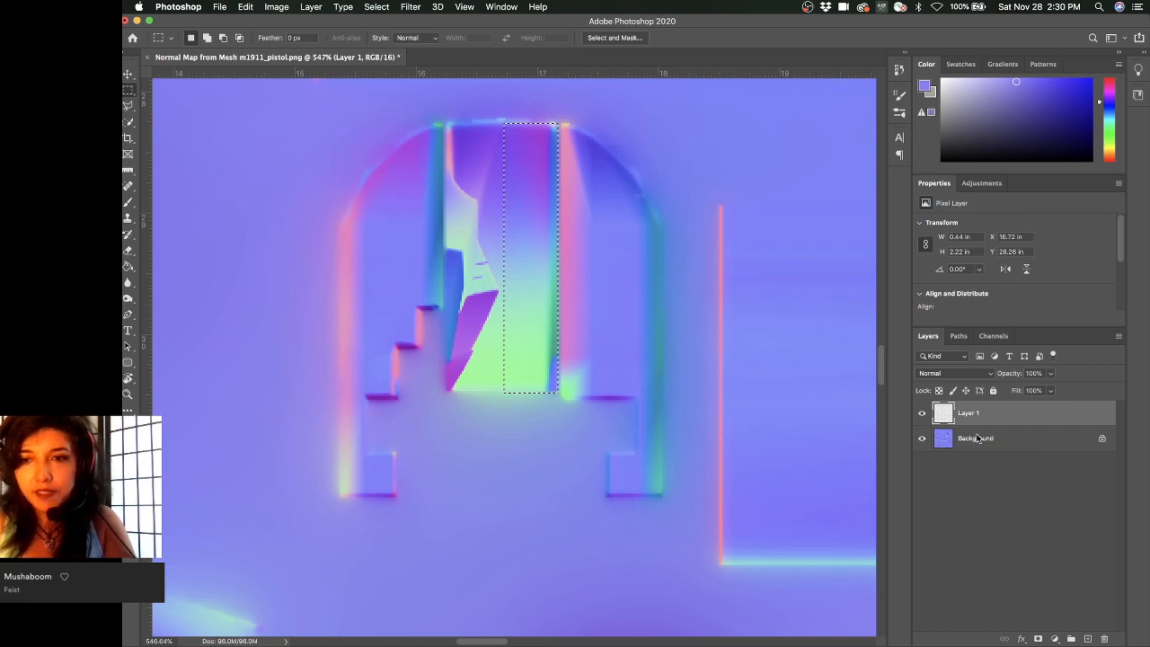
key("super+j")
left_click(732, 227)
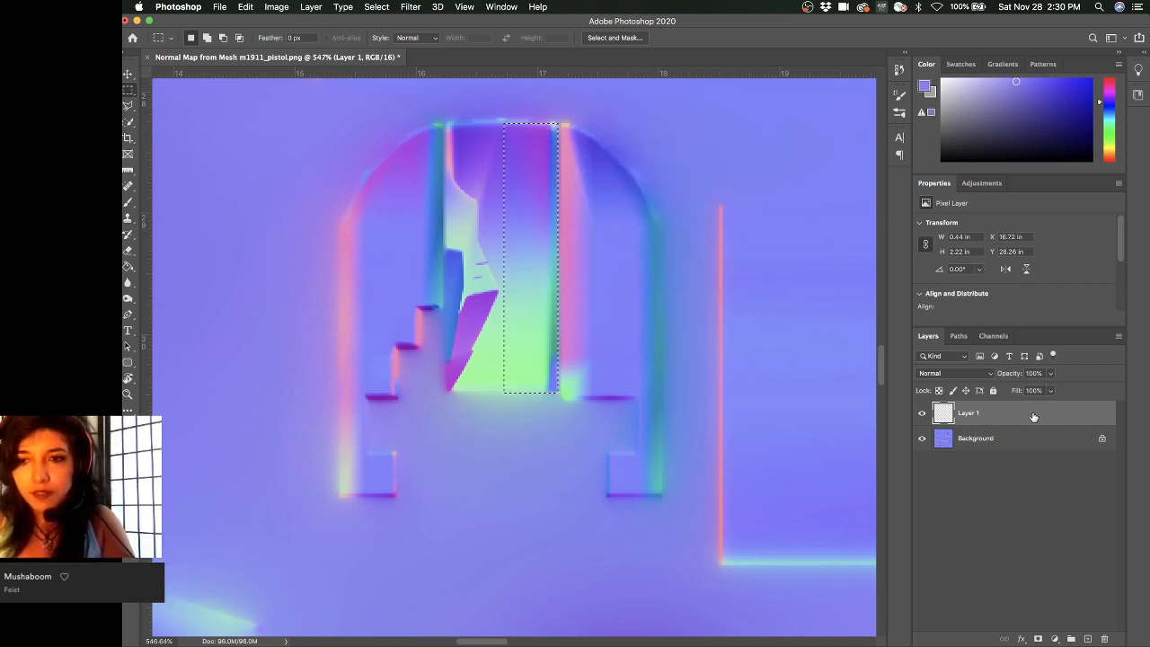
left_click(1104, 639)
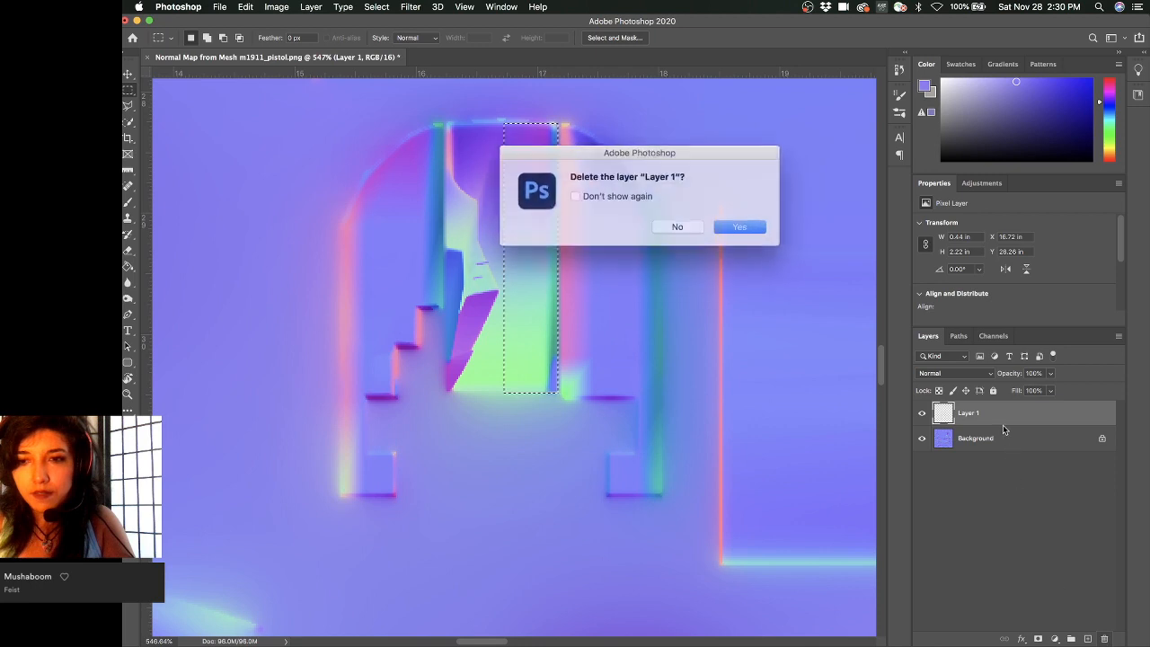
left_click(731, 225)
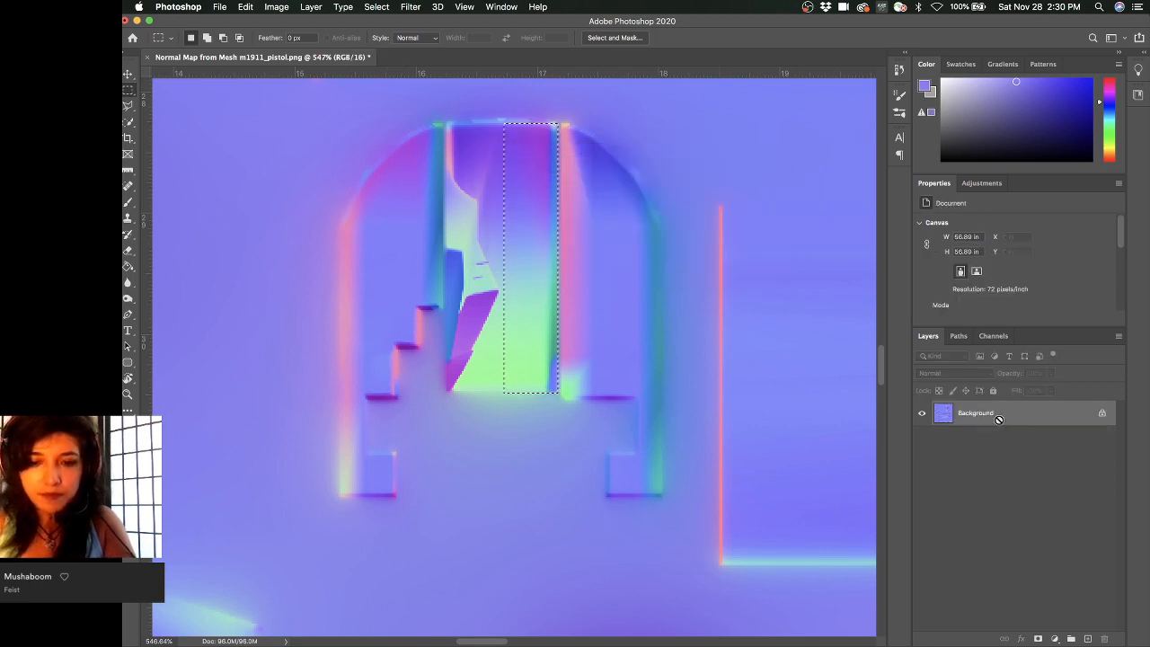
key("super+j")
key("v")
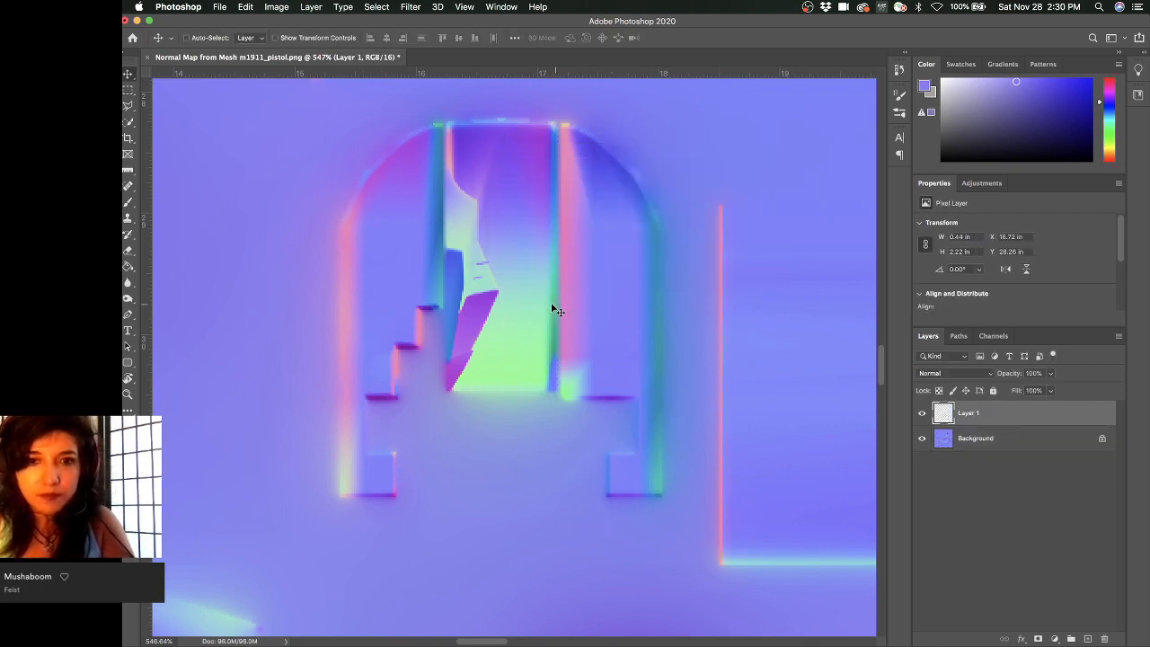
- Flip the copied strip horizontally to -100% width over the distorted left side and commit
left_click_drag(551, 305, 499, 302)
key("super+z")
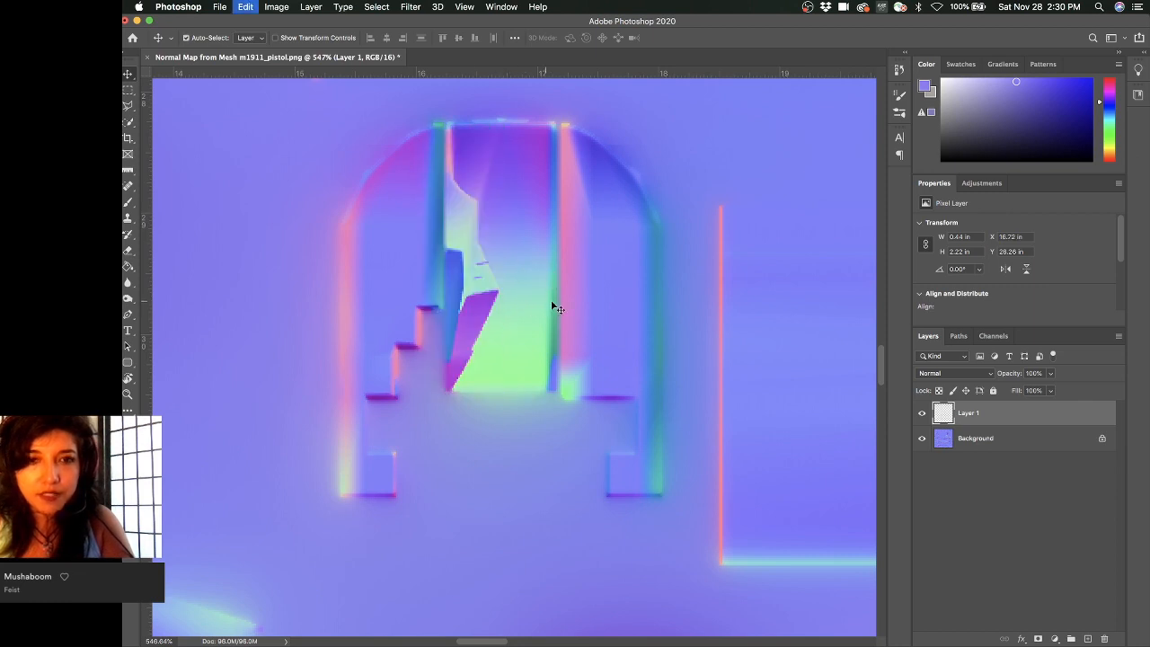
key("super+t")
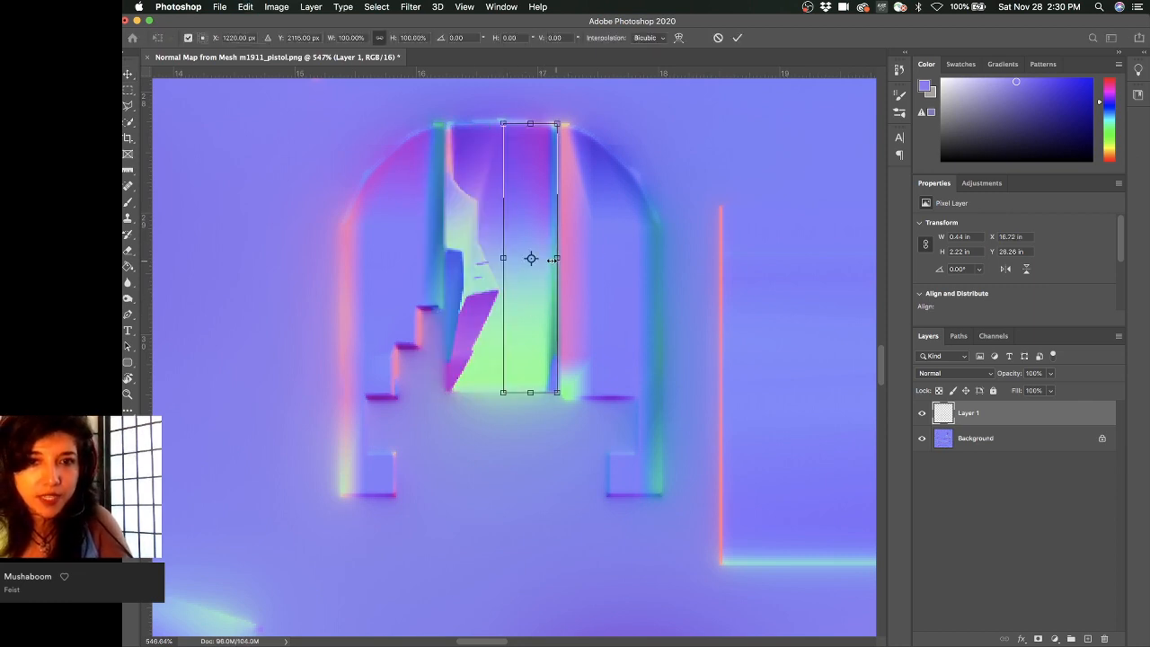
left_click_drag(551, 260, 450, 263)
key("super+z")
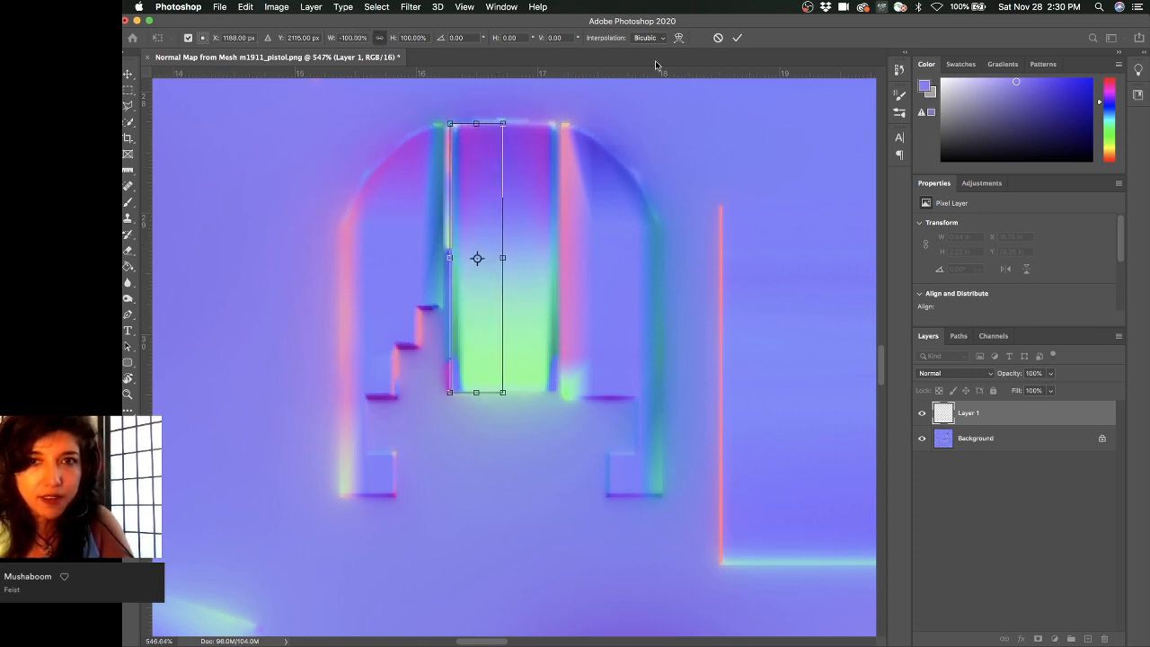
left_click(736, 38)
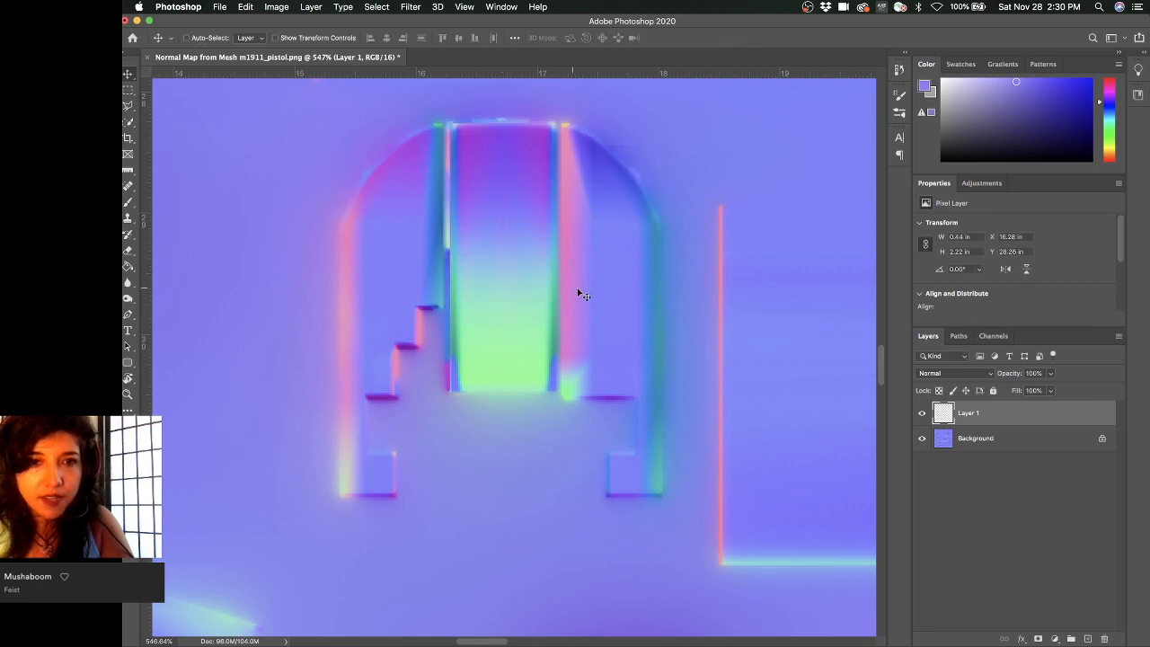
- Compare the normal map with and without Layer 1's mirrored patch, nudging the patch slightly
left_click(922, 414)
left_click(922, 414)
left_click(922, 414)
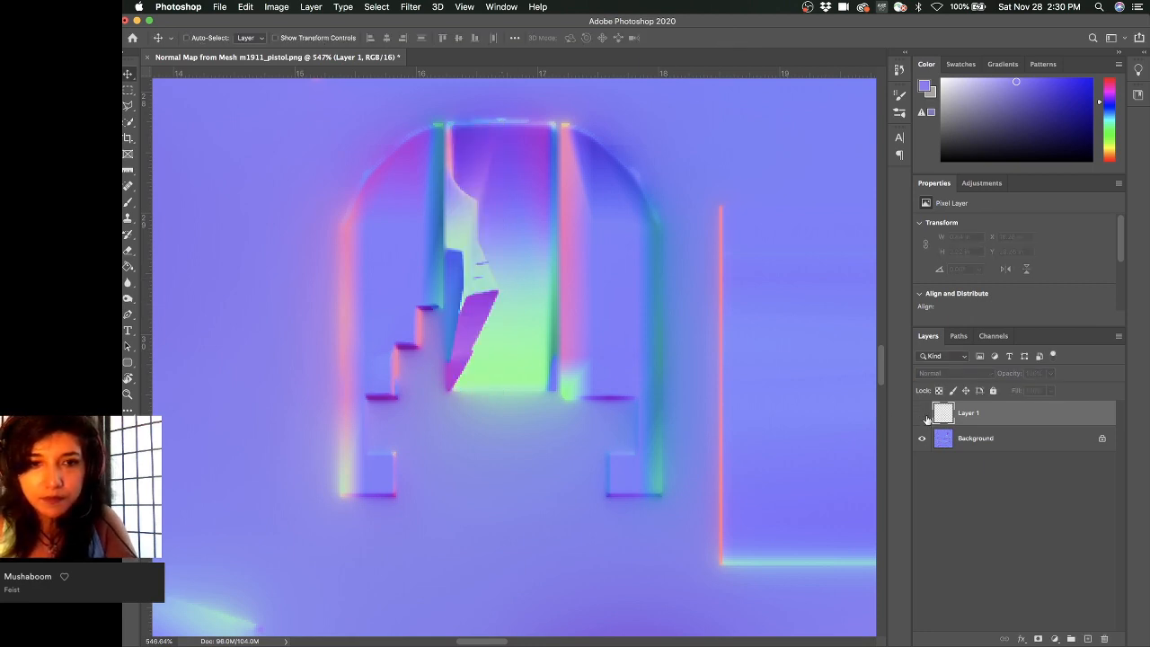
left_click(924, 415)
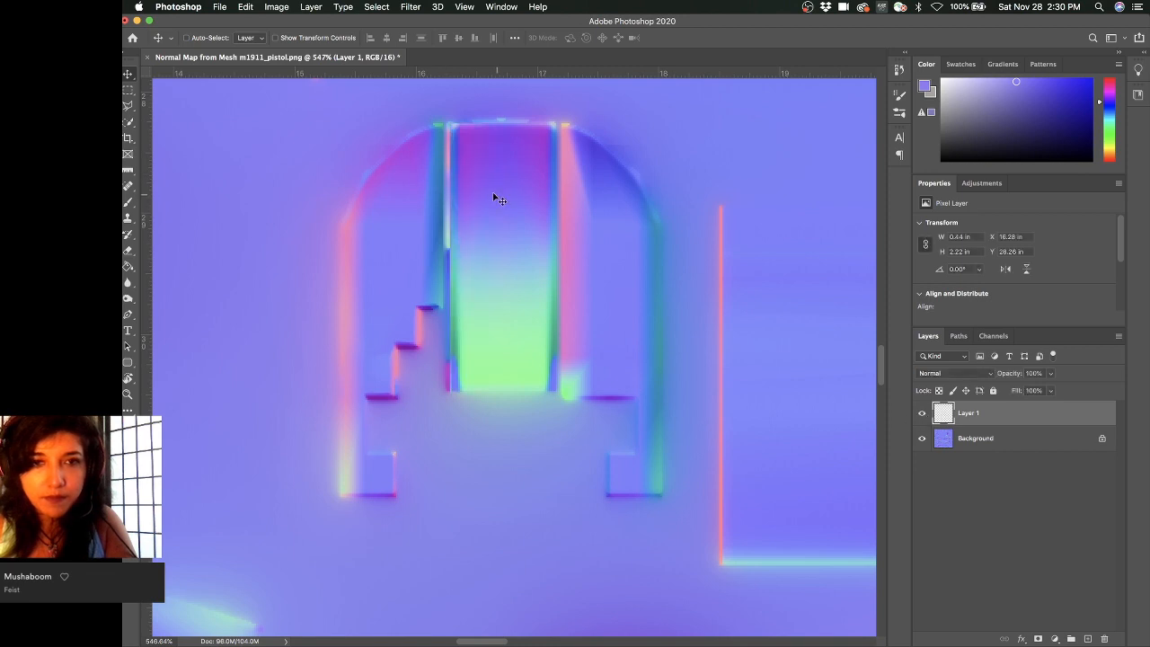
left_click_drag(493, 193, 493, 194)
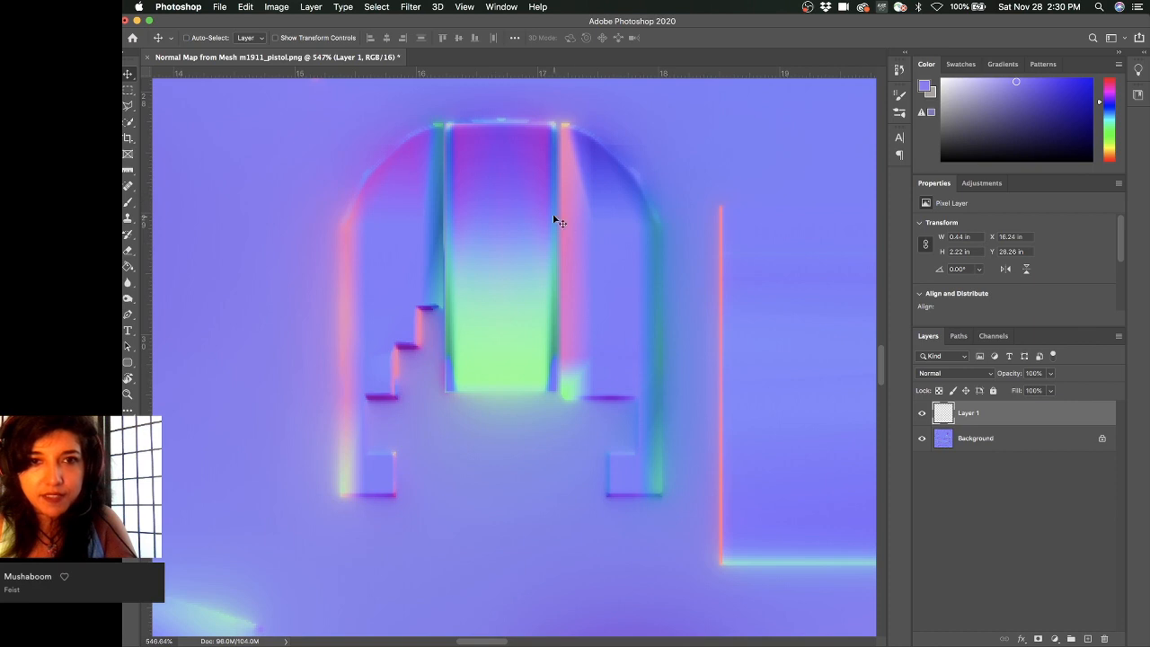
left_click(924, 414)
left_click(924, 414)
left_click(924, 414)
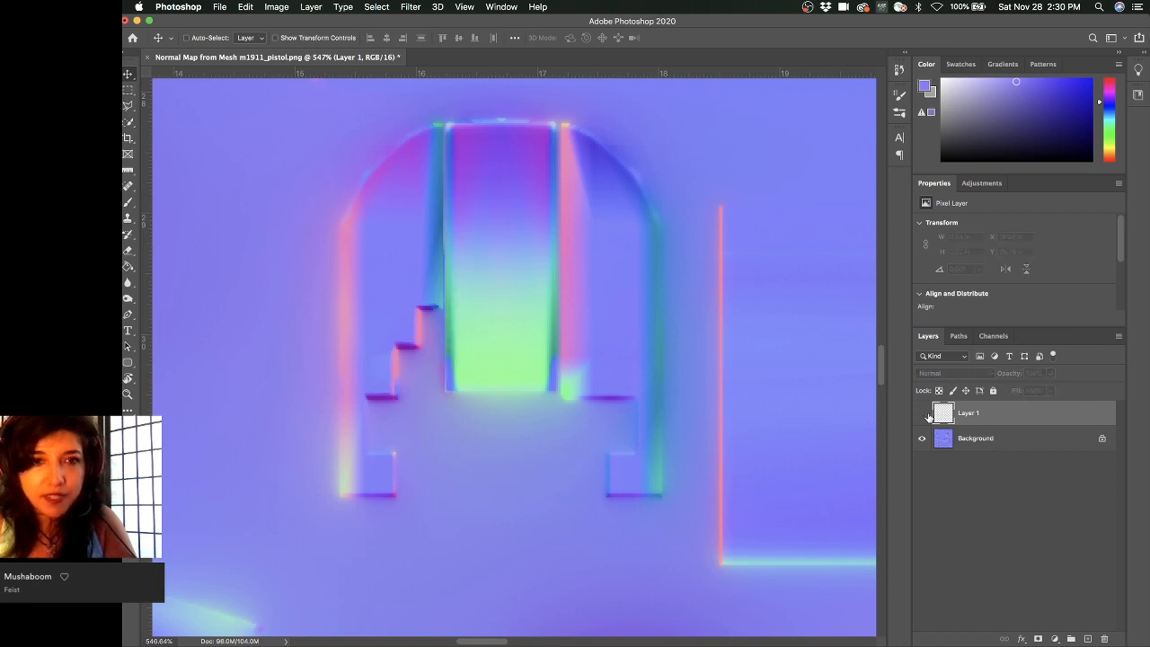
left_click(922, 414)
left_click(926, 414)
left_click(926, 414)
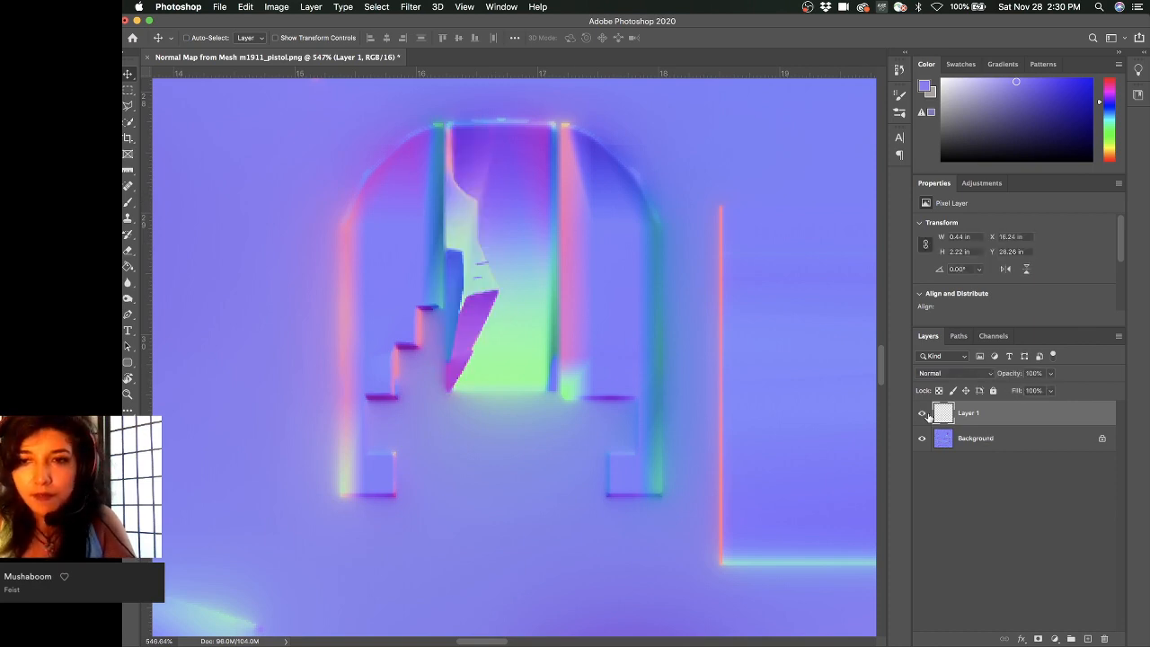
left_click(926, 414)
left_click(925, 414)
left_click(925, 414)
left_click(925, 414)
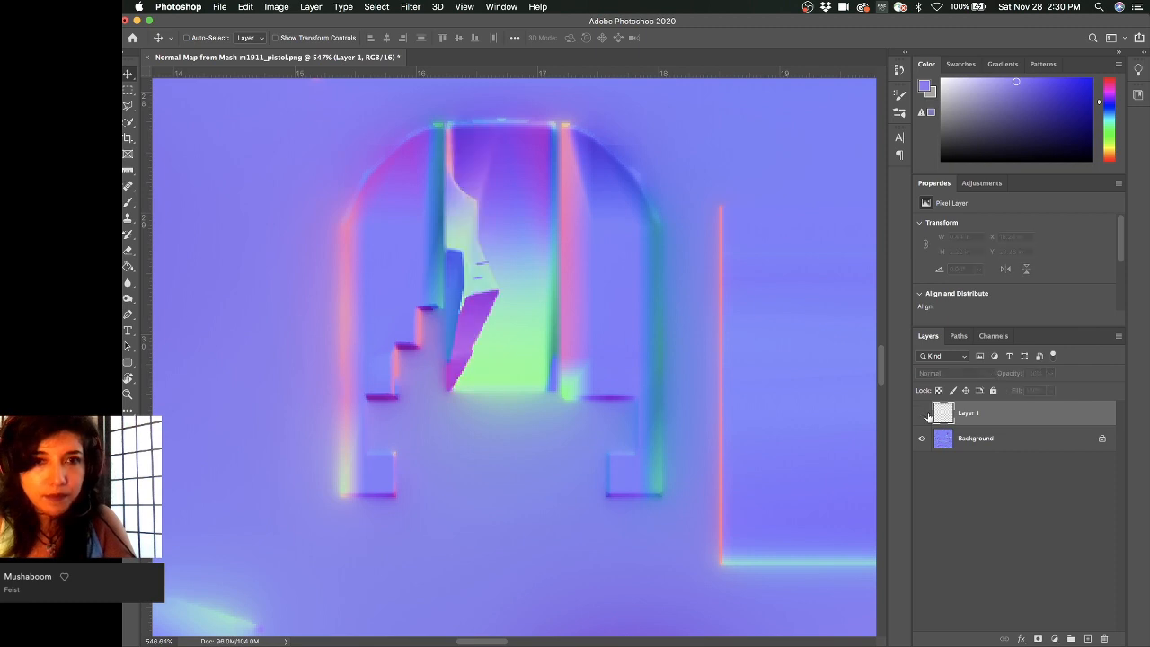
left_click(925, 414)
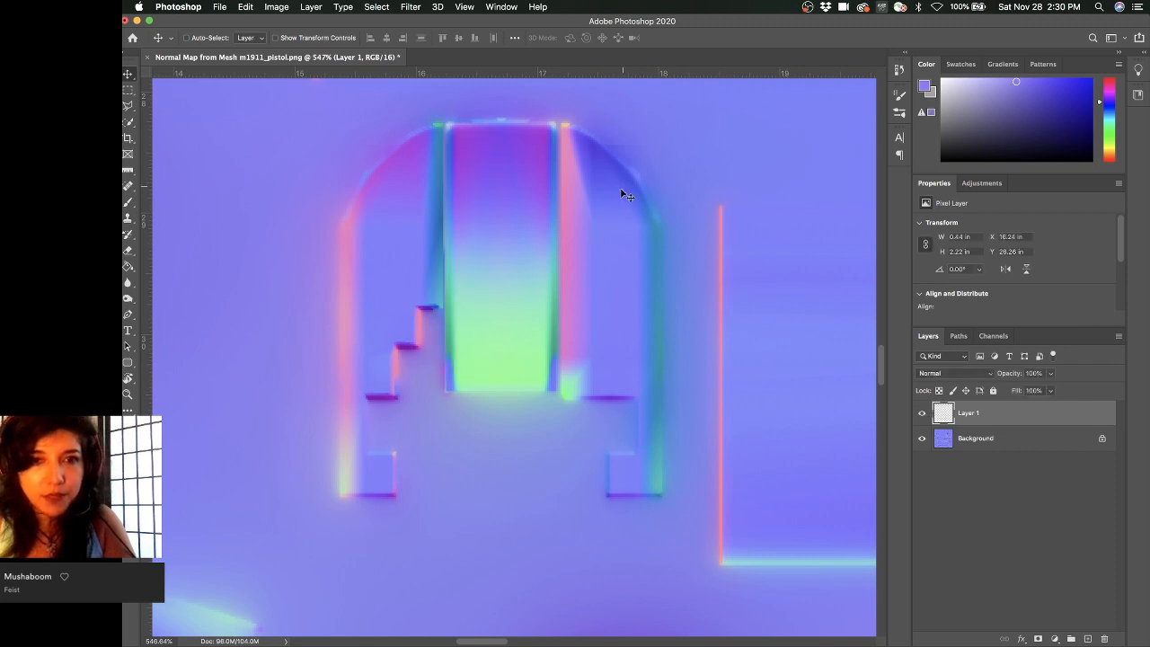
- Recheck Layer 1's patch against the normal map, then show the Adjustments panel
left_click(925, 414)
left_click(925, 414)
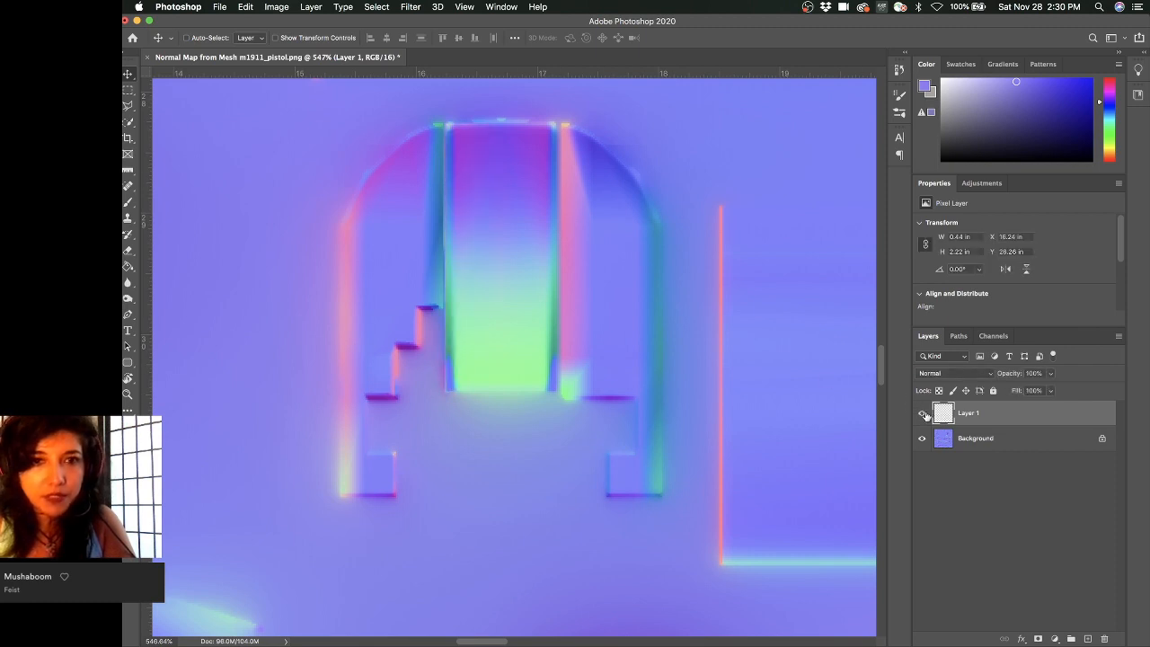
left_click(925, 414)
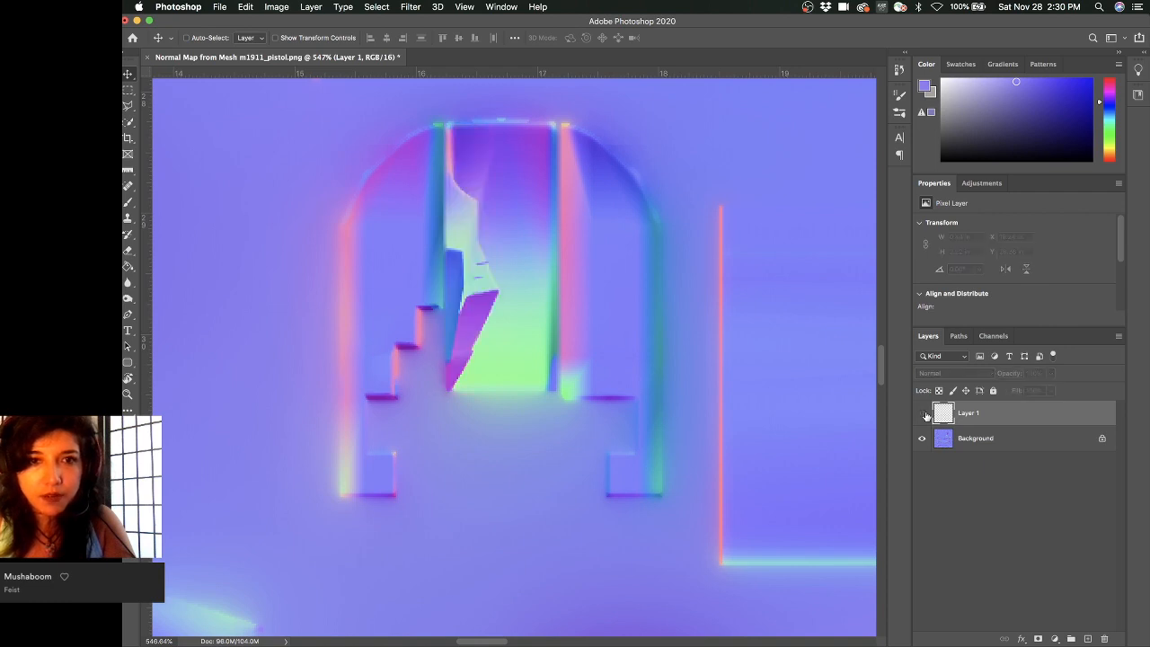
left_click(925, 414)
left_click(921, 414)
left_click(921, 414)
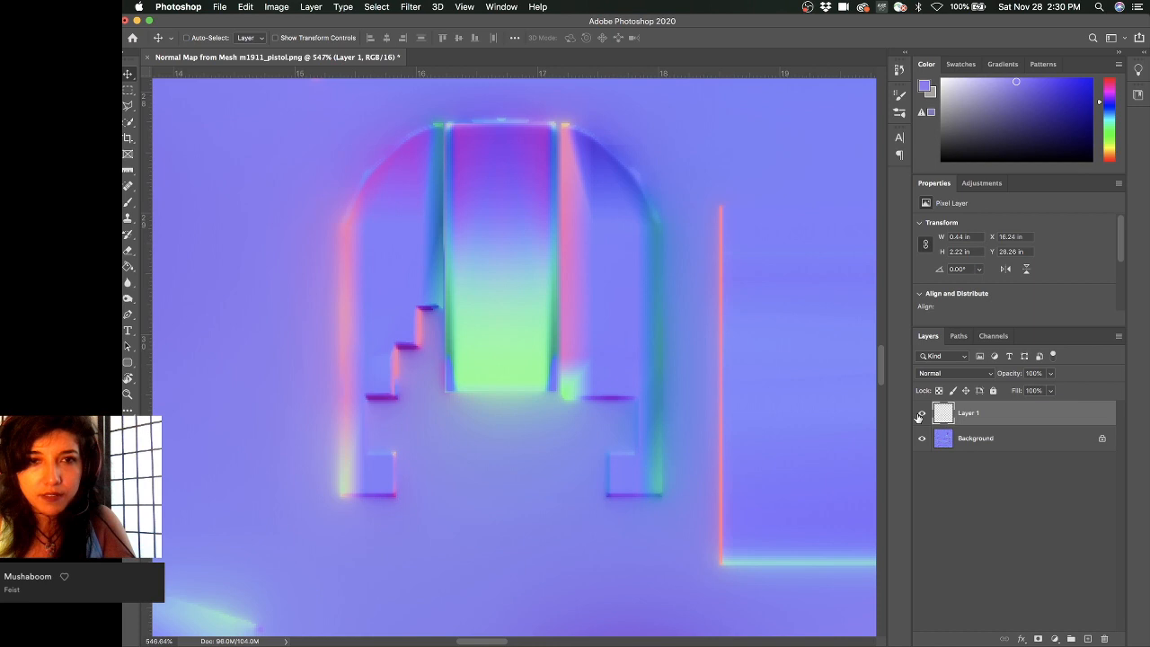
left_click(921, 414)
left_click(920, 414)
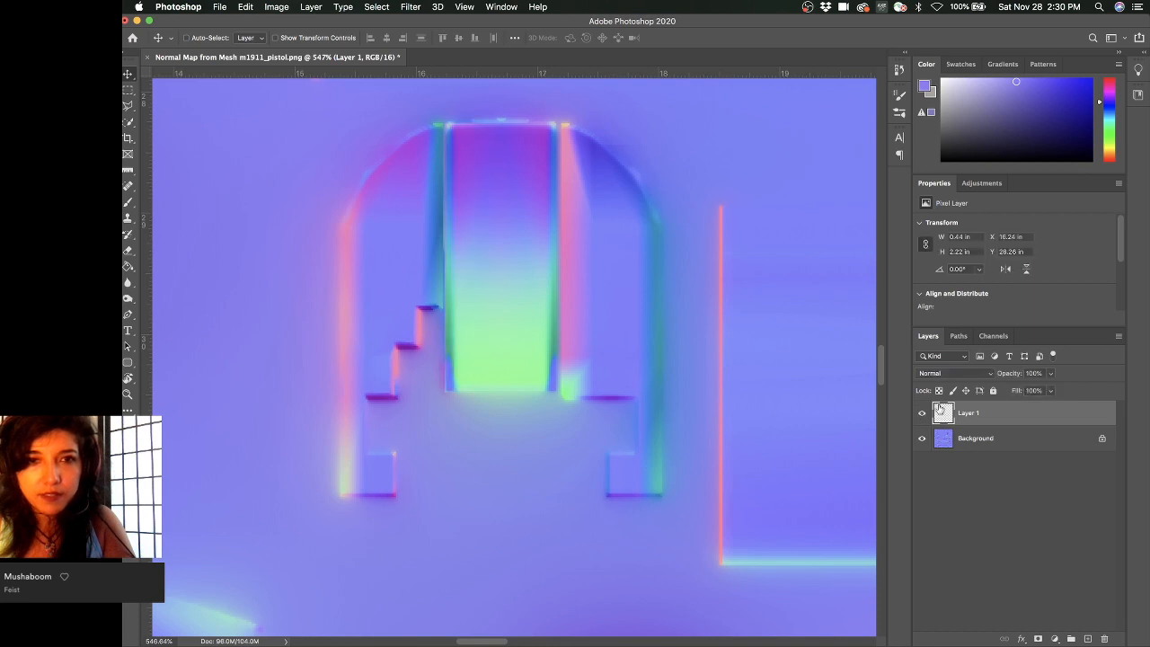
left_click(981, 183)
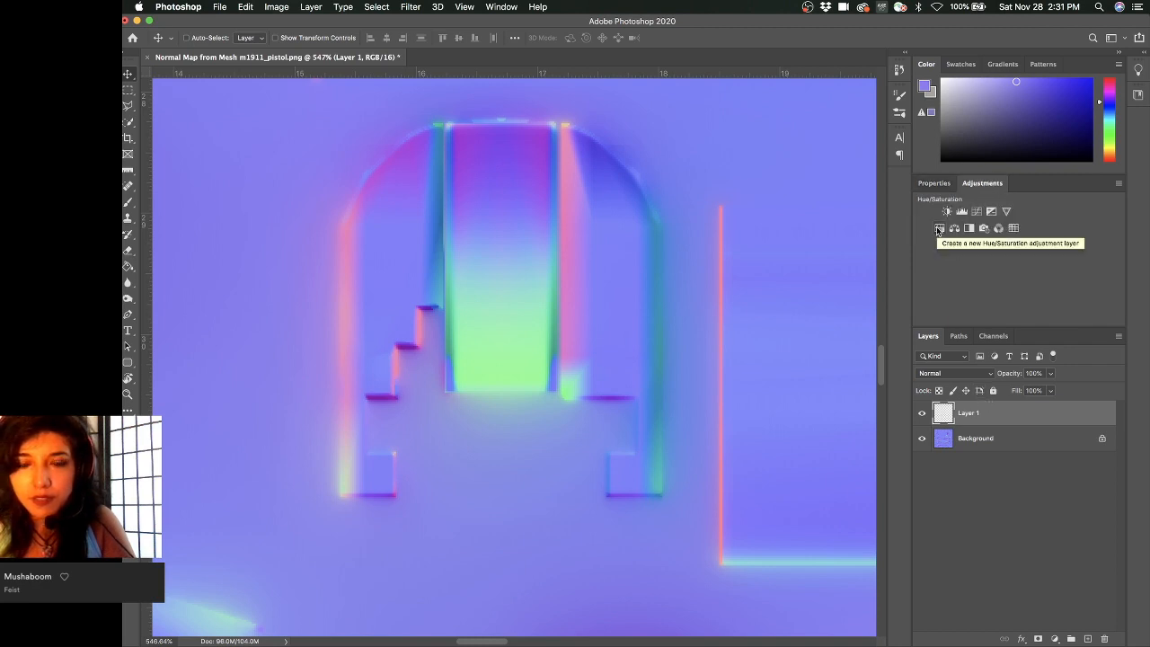
- Exclude the R channel from Layer 1's blending options and add a Color Balance adjustment layer
double_click(1020, 416)
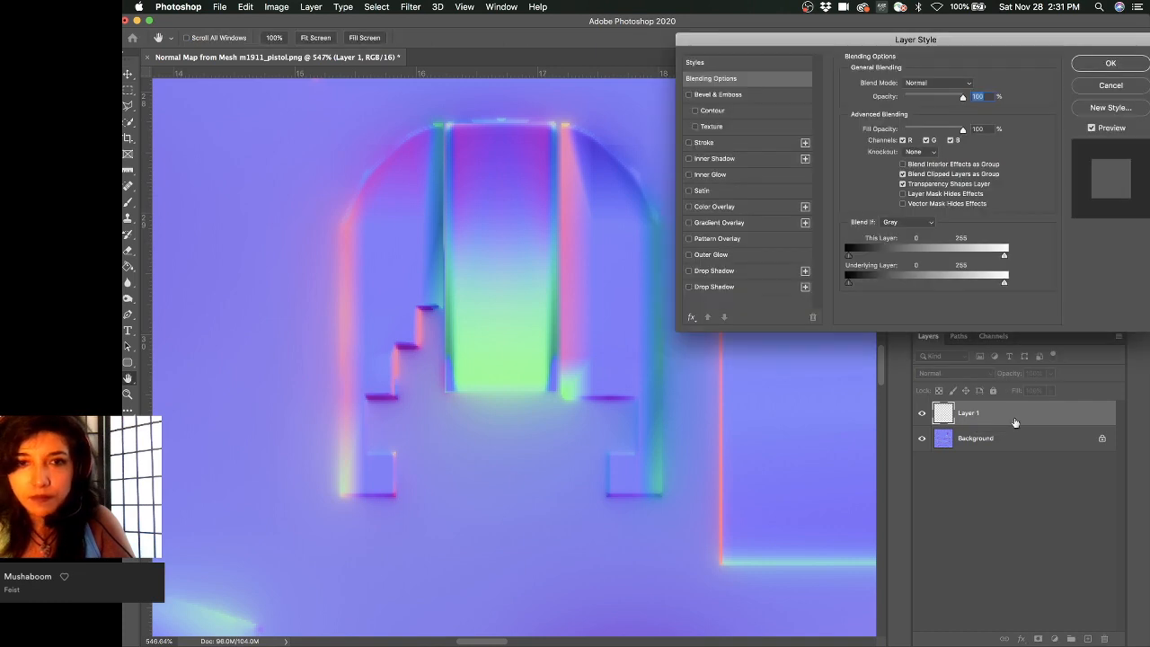
left_click(917, 153)
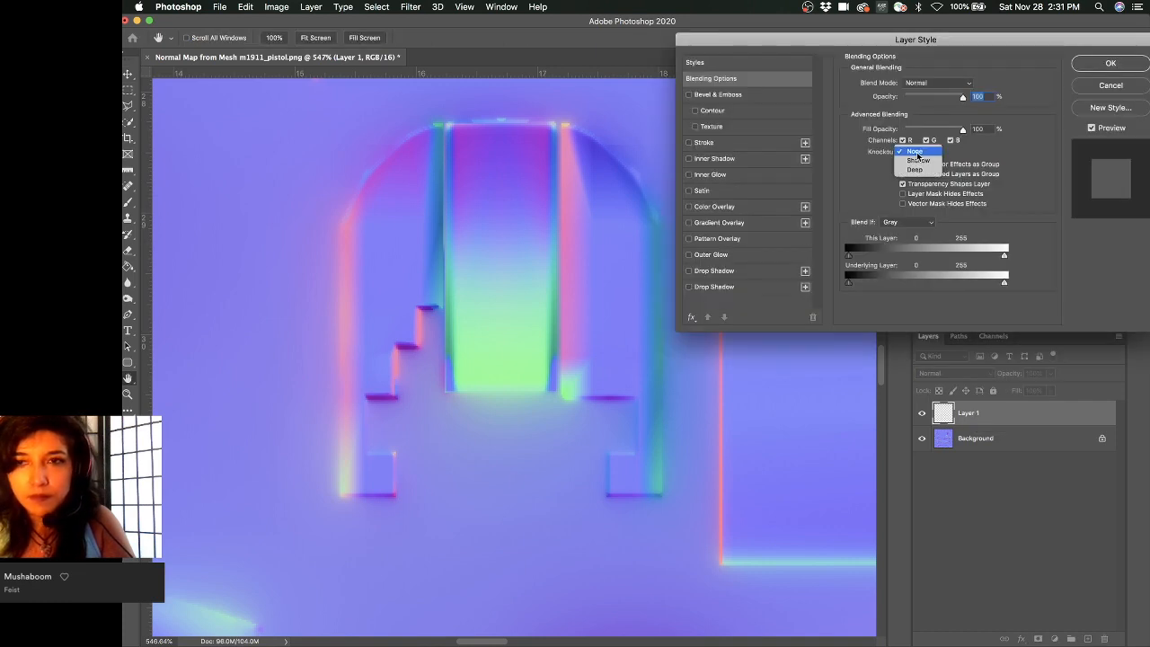
left_click(966, 155)
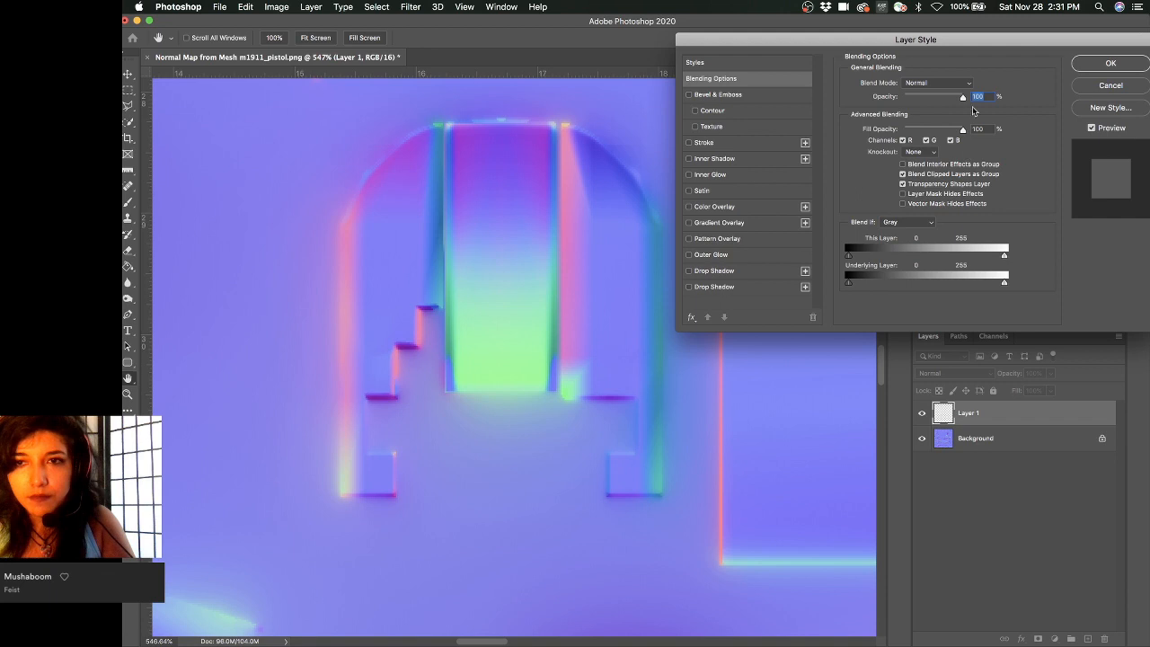
left_click(902, 141)
left_click(1110, 63)
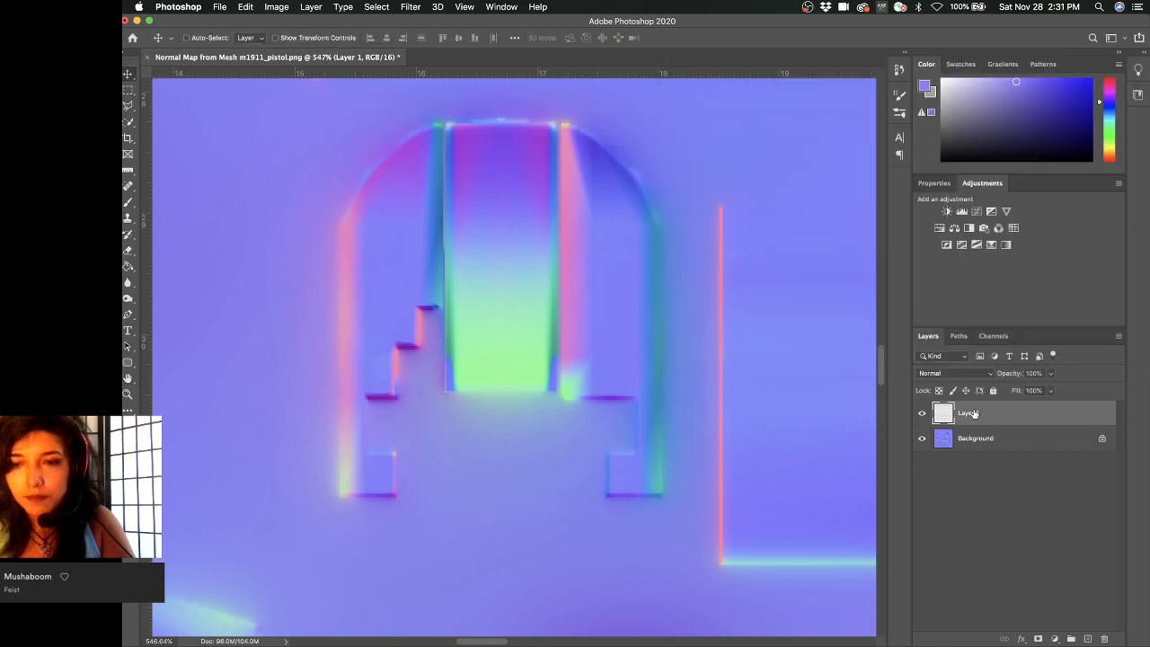
left_click(954, 228)
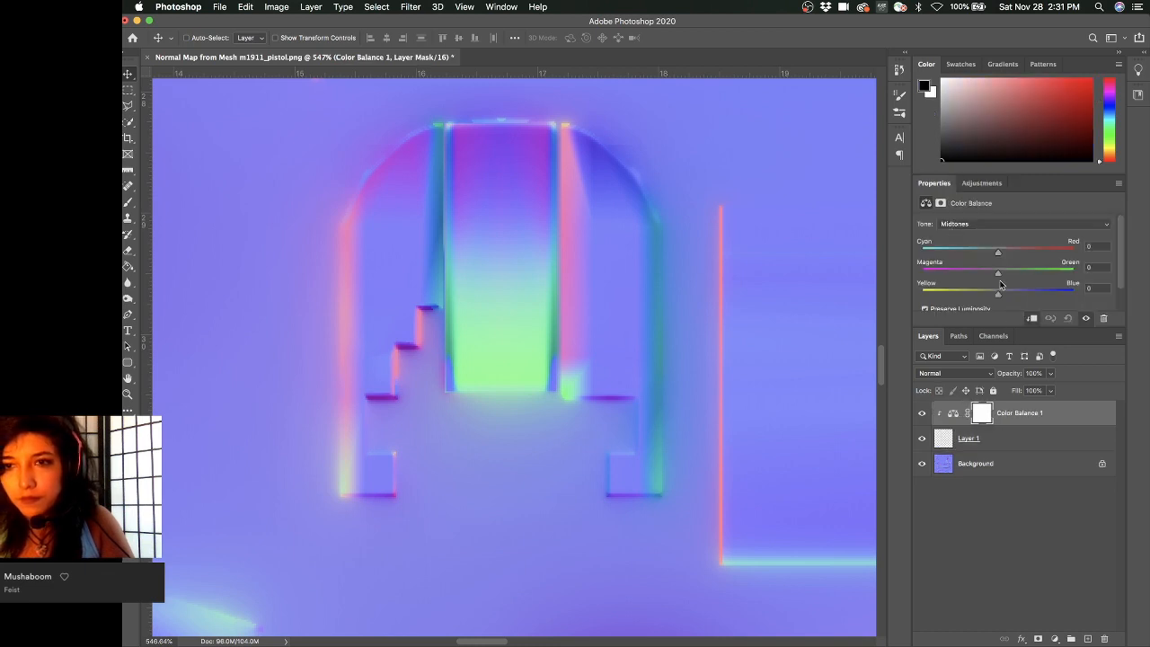
- Try a full green Color Balance shift, undo it, and delete the Color Balance layer
left_click_drag(1004, 274, 1092, 272)
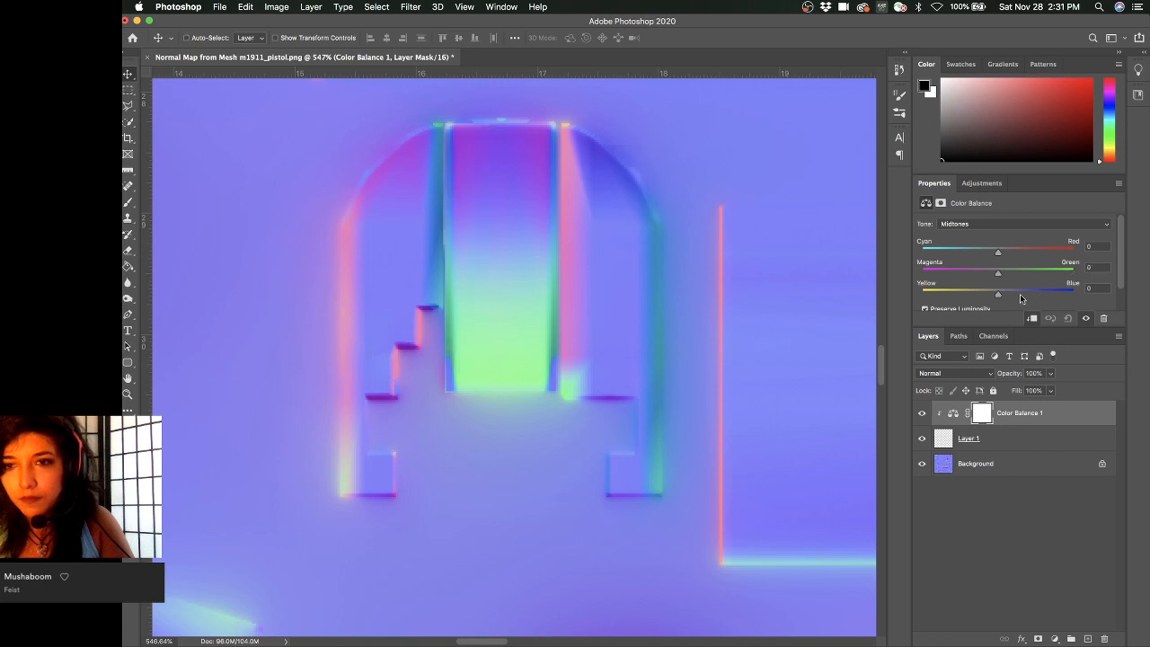
key("super+z")
left_click(1044, 413)
key("Delete")
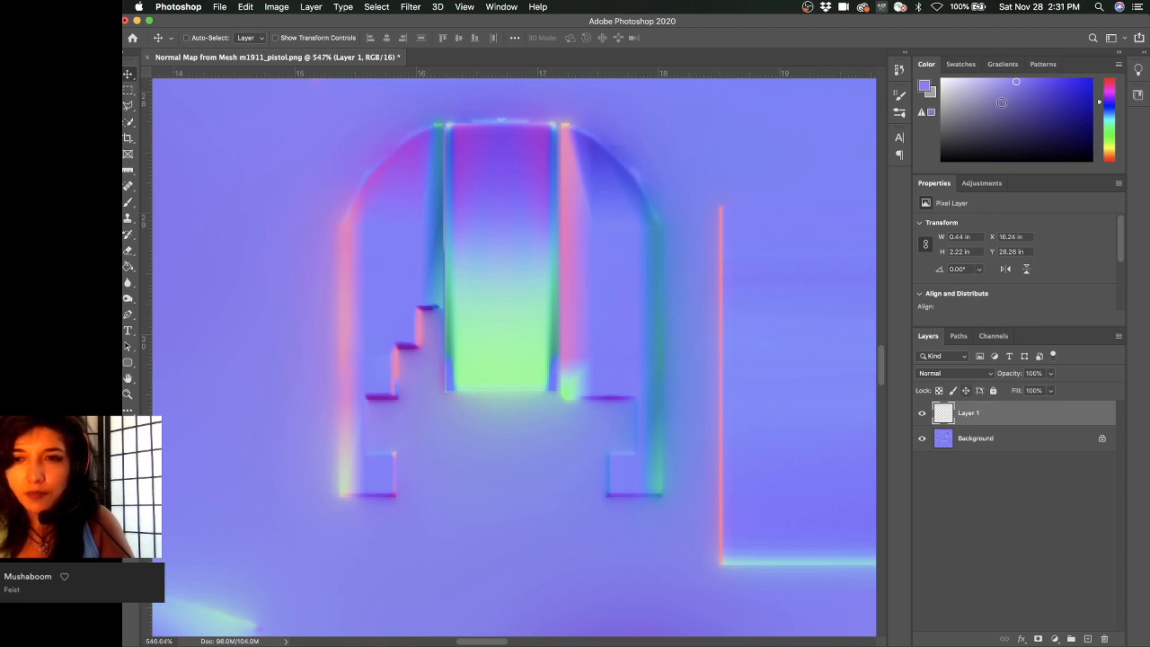
- Hide Layer 1 after comparing and undoing a stray duplicate, then add empty Layer 2
left_click(921, 413)
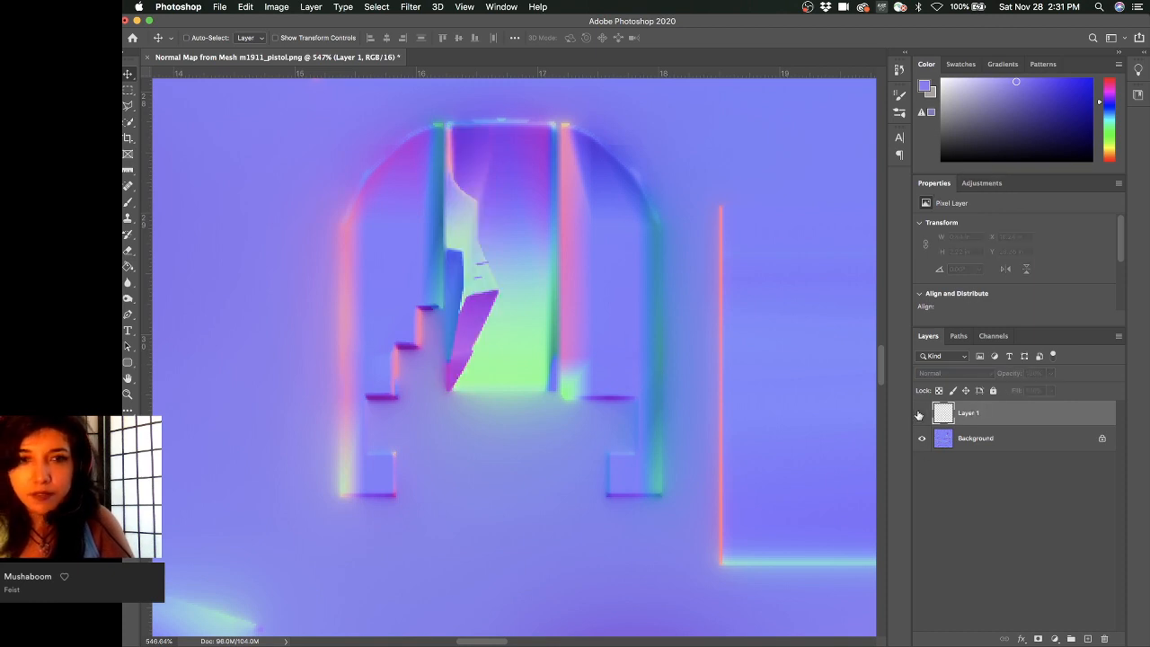
left_click(920, 413)
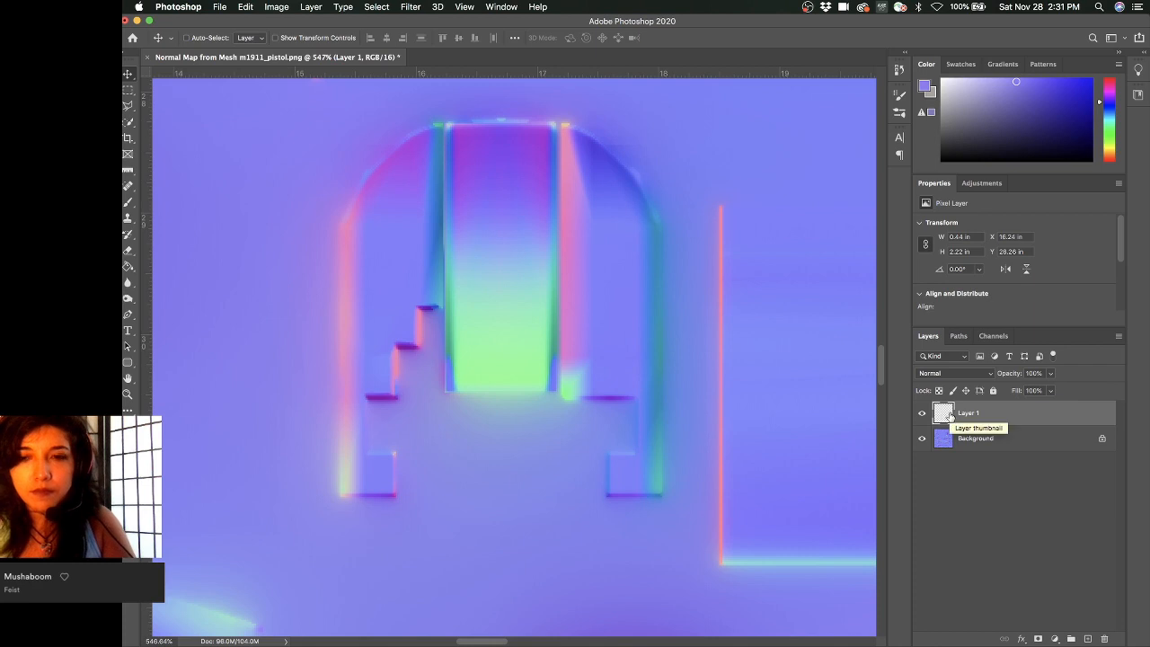
left_click_drag(948, 413, 954, 408)
key("super+z")
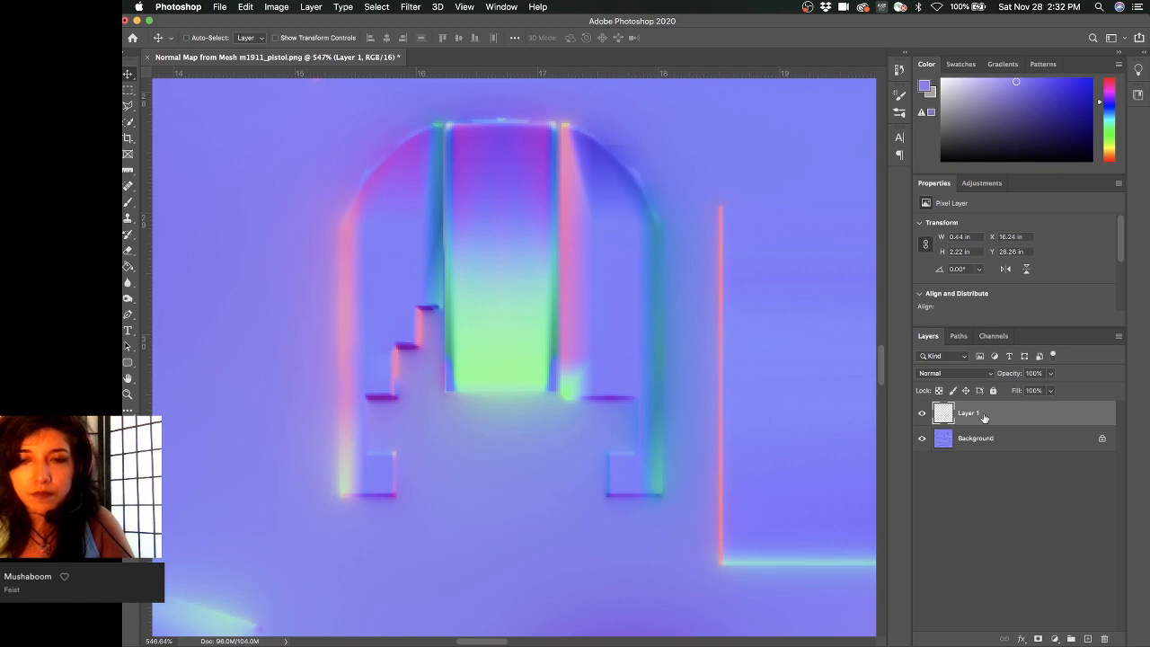
left_click(922, 414)
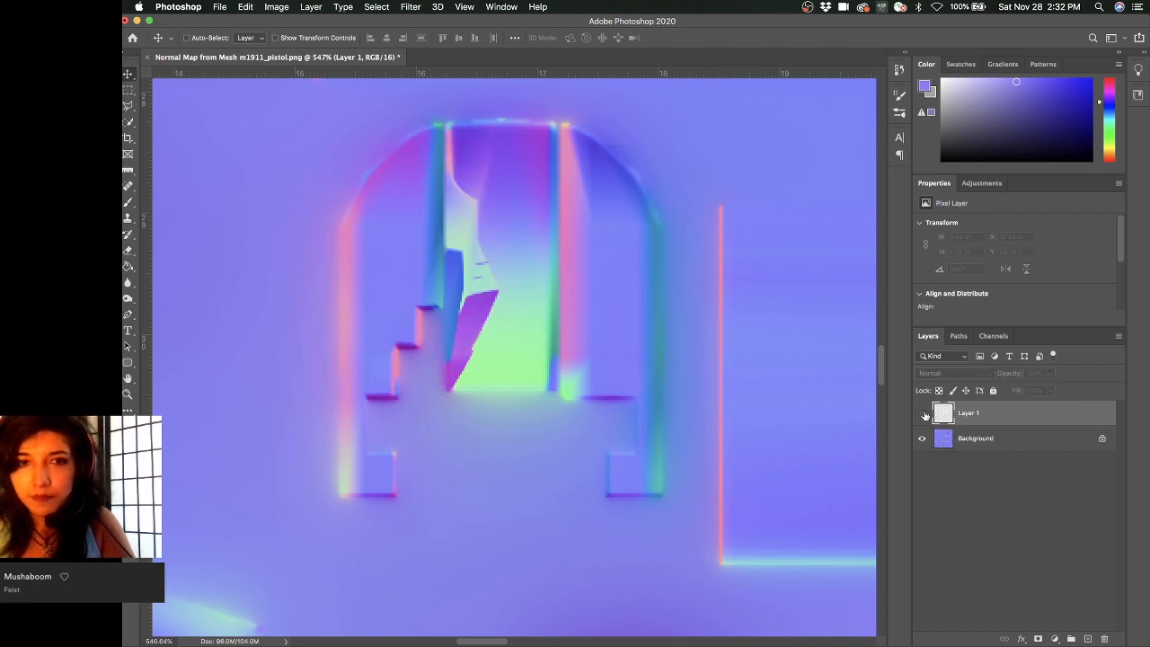
left_click(923, 414)
left_click(921, 416)
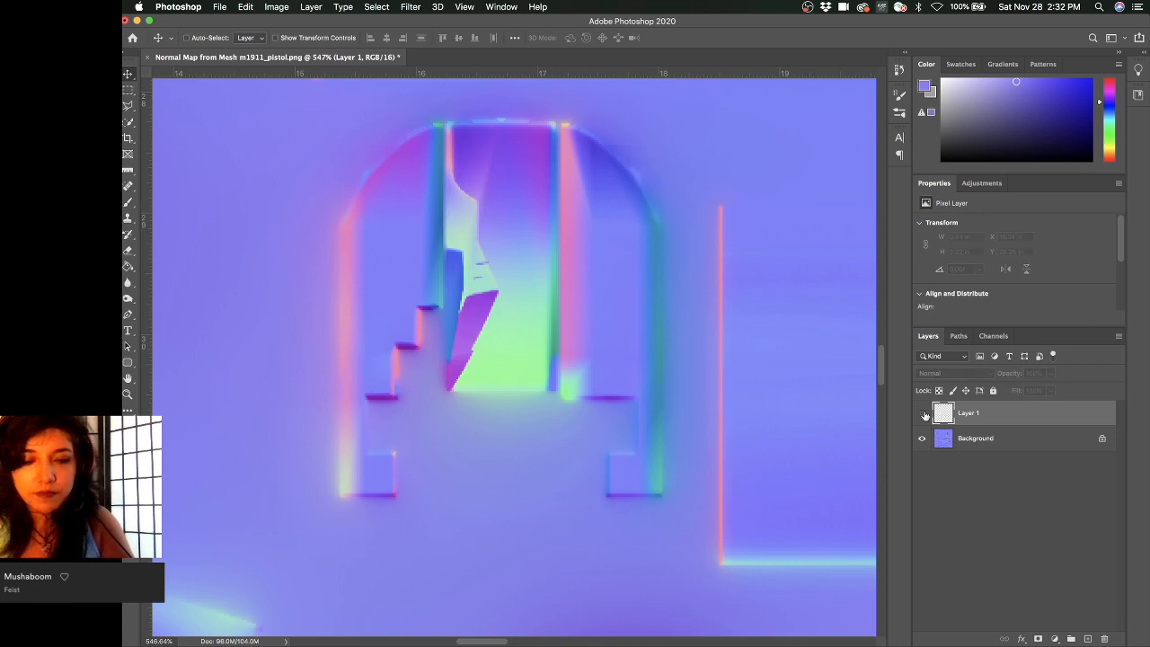
key("w")
left_click(1087, 638)
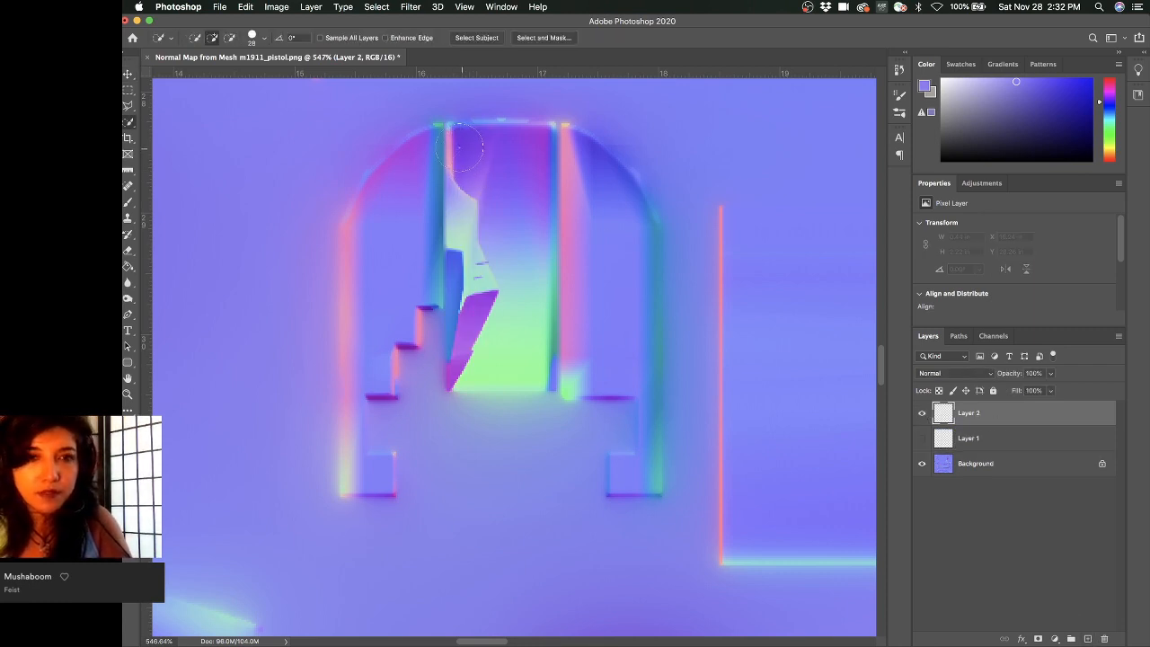
- Sample pink and paint a stroke down the strip on Layer 2 with a 10 px brush
right_click(455, 148, "super")
left_click(454, 145)
right_click(454, 144)
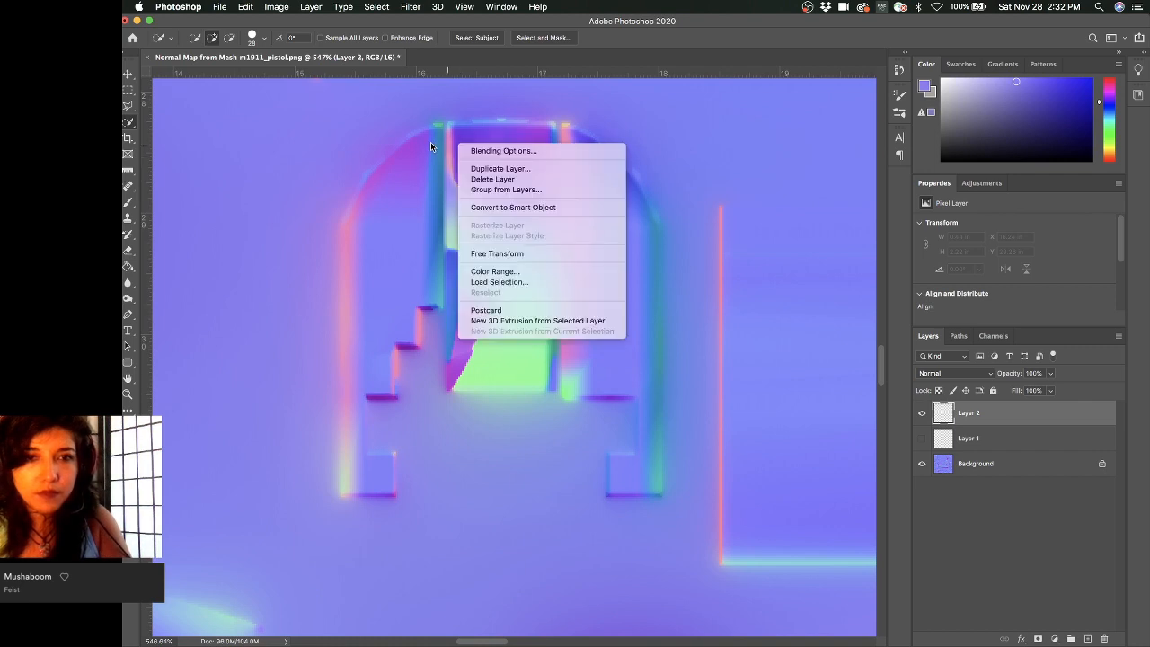
left_click(430, 142)
left_click_drag(464, 134, 382, 148, "ctrl+alt")
key("b")
left_click(449, 132, "alt")
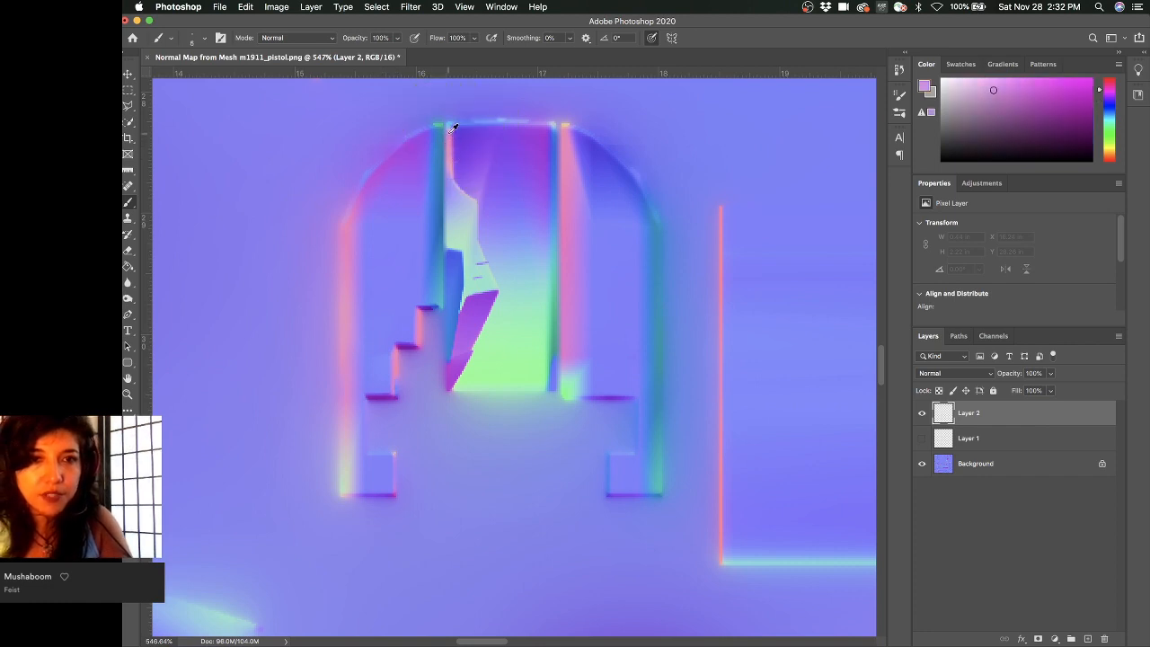
left_click_drag(449, 132, 449, 387)
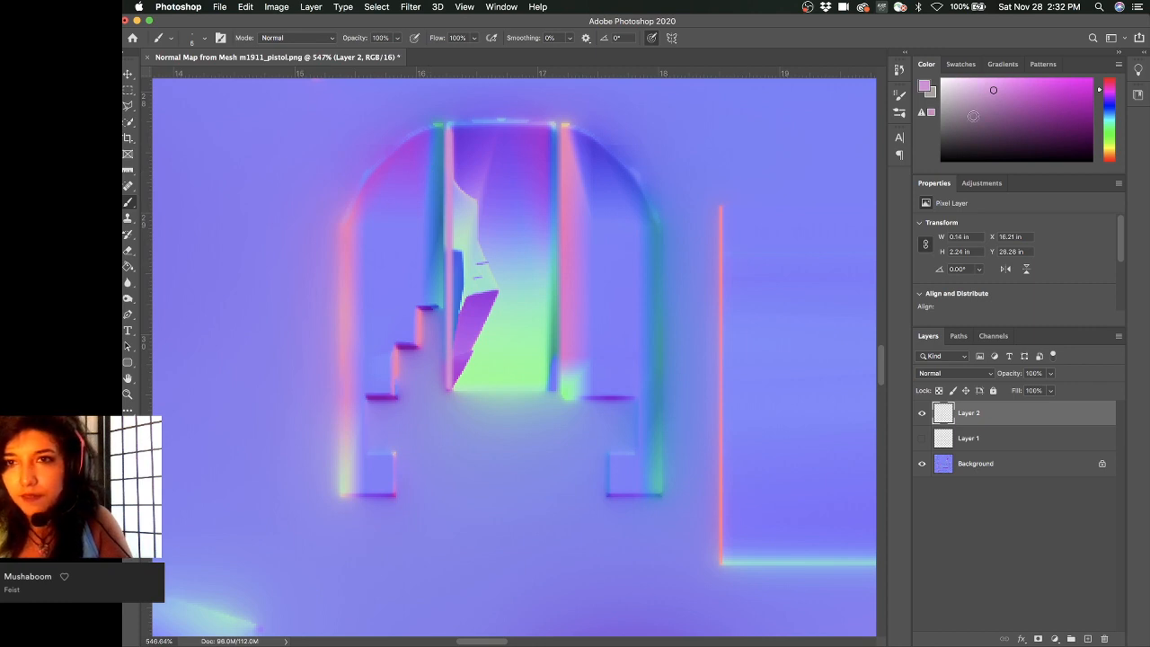
- Make Layer 1 visible, compare both layers, and select Layer 2's painted pixels
left_click(950, 440)
left_click(921, 438)
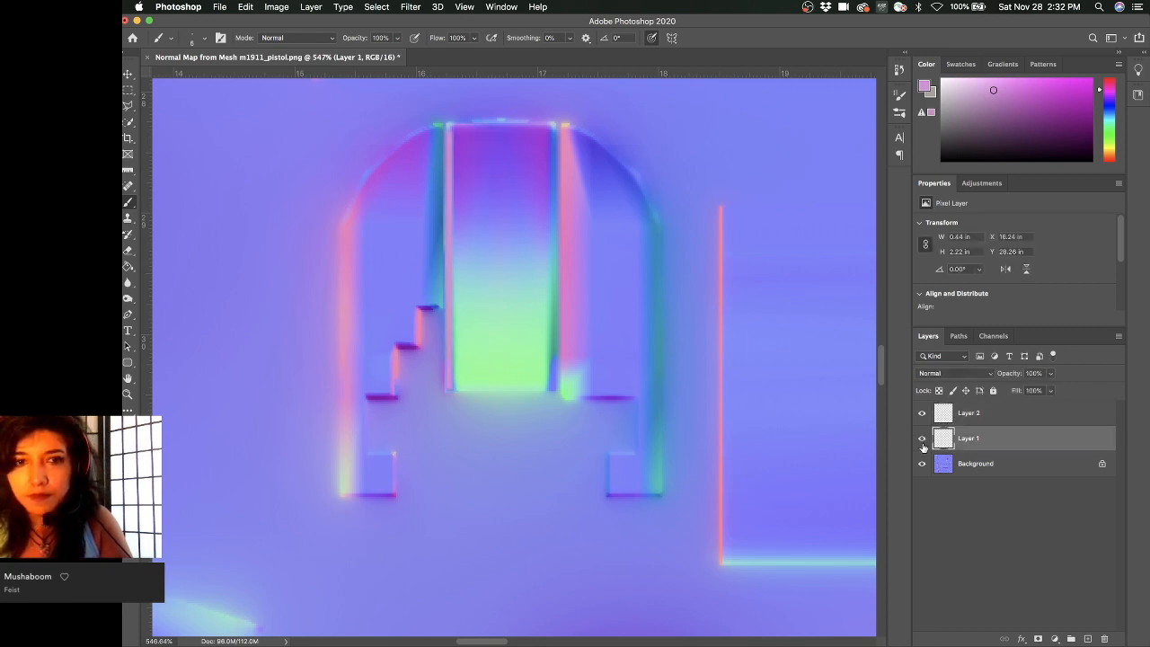
left_click(921, 413)
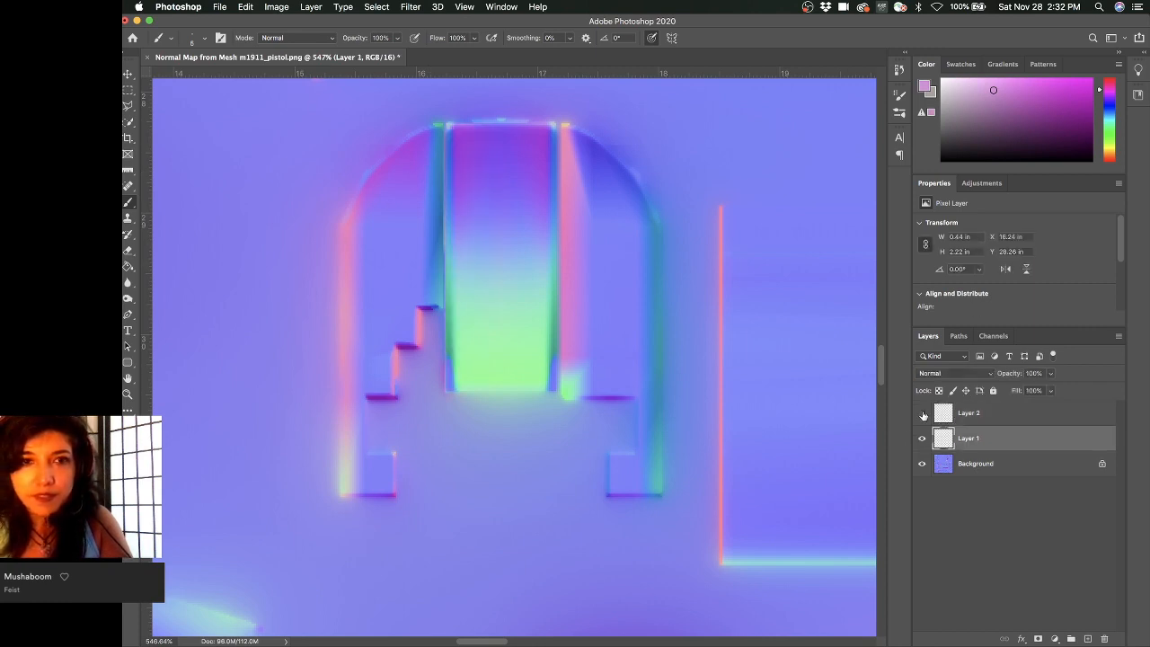
left_click(922, 413)
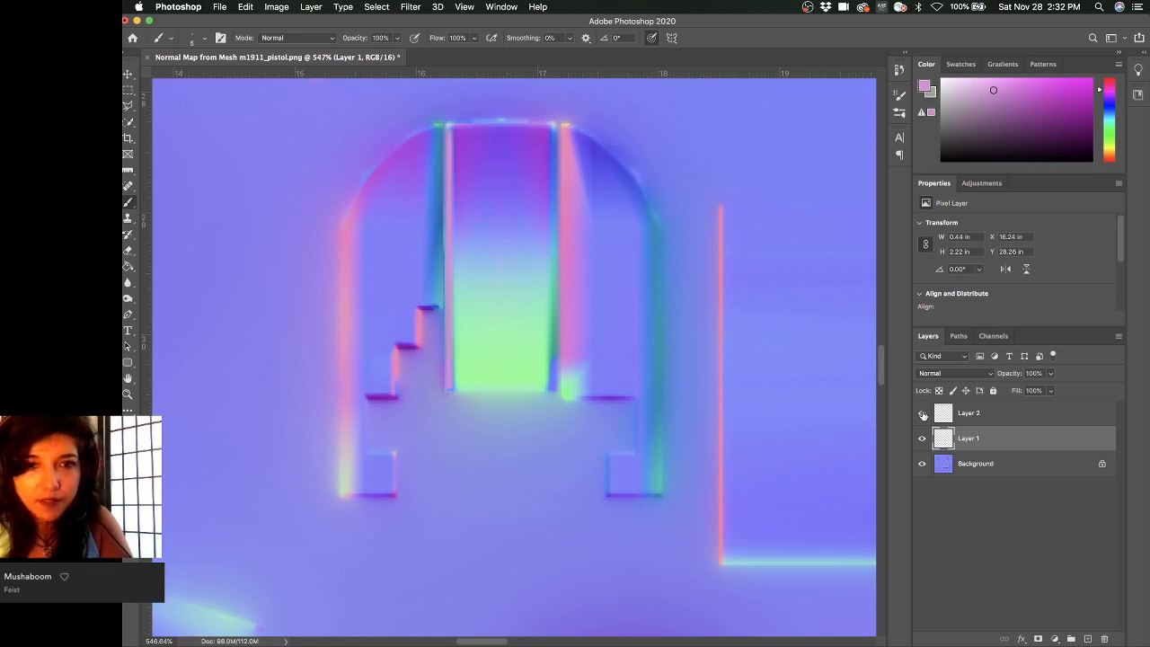
left_click(923, 414)
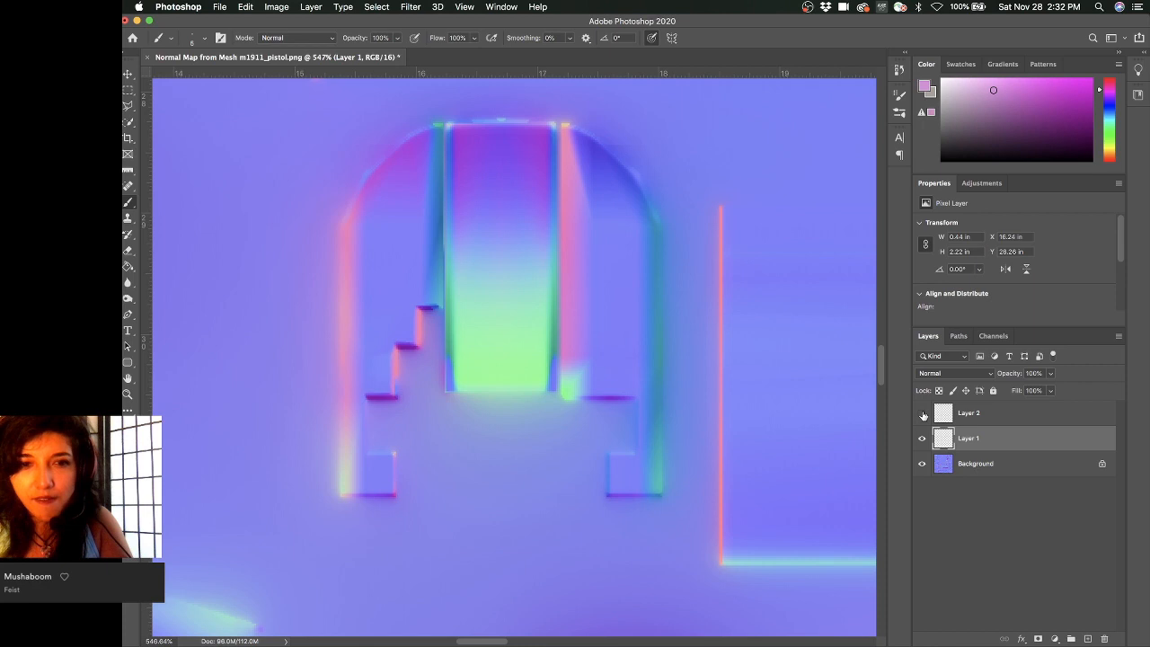
left_click(923, 413)
left_click(925, 438)
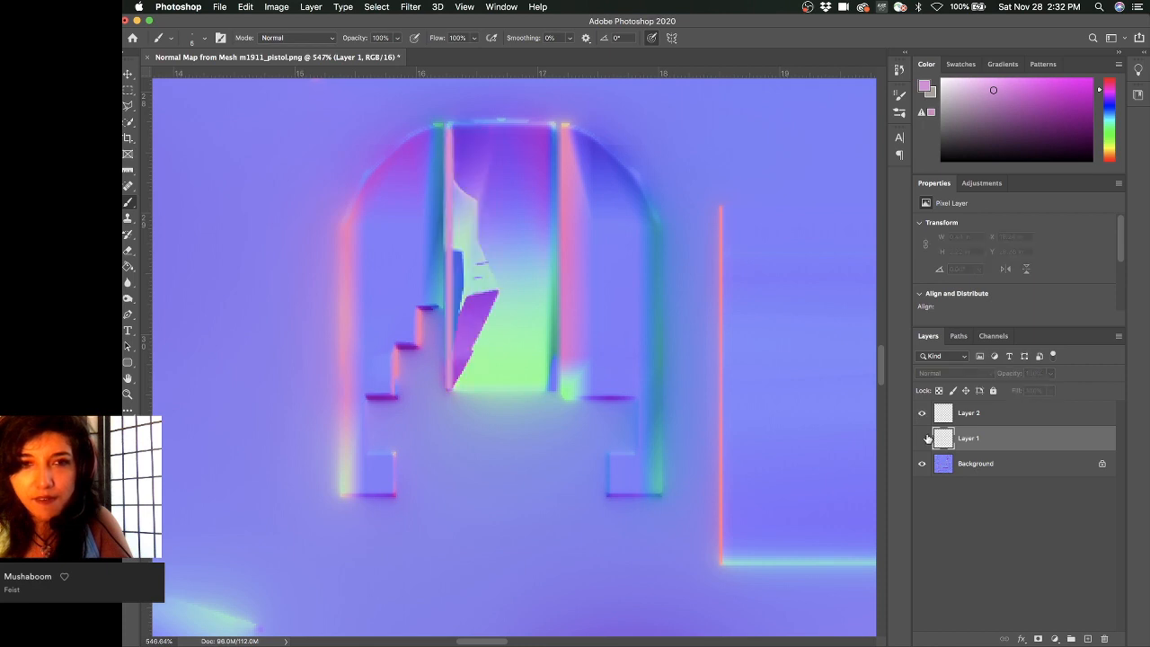
left_click(925, 438)
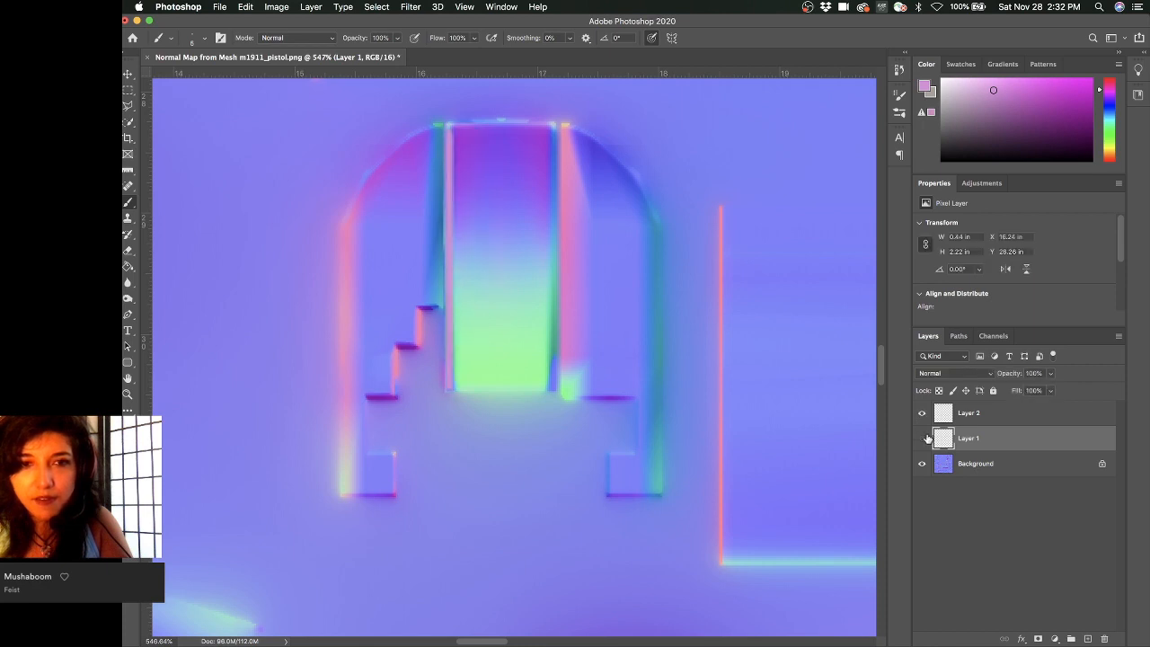
left_click(925, 438)
left_click(925, 438)
left_click(925, 439)
left_click(925, 438)
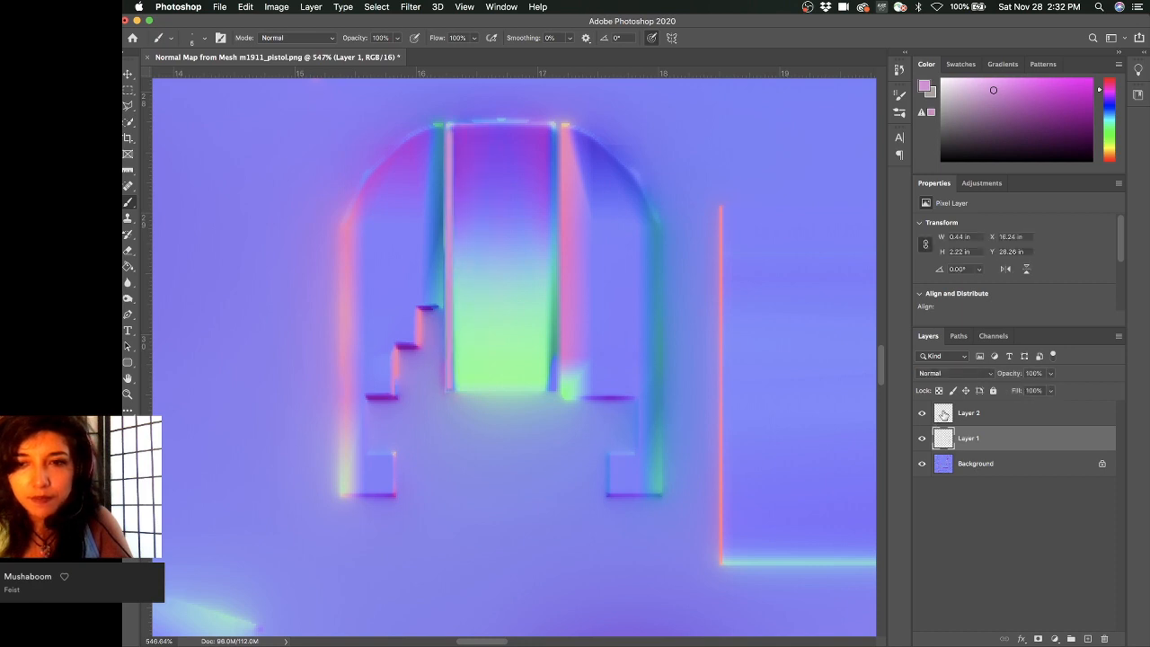
left_click(943, 415)
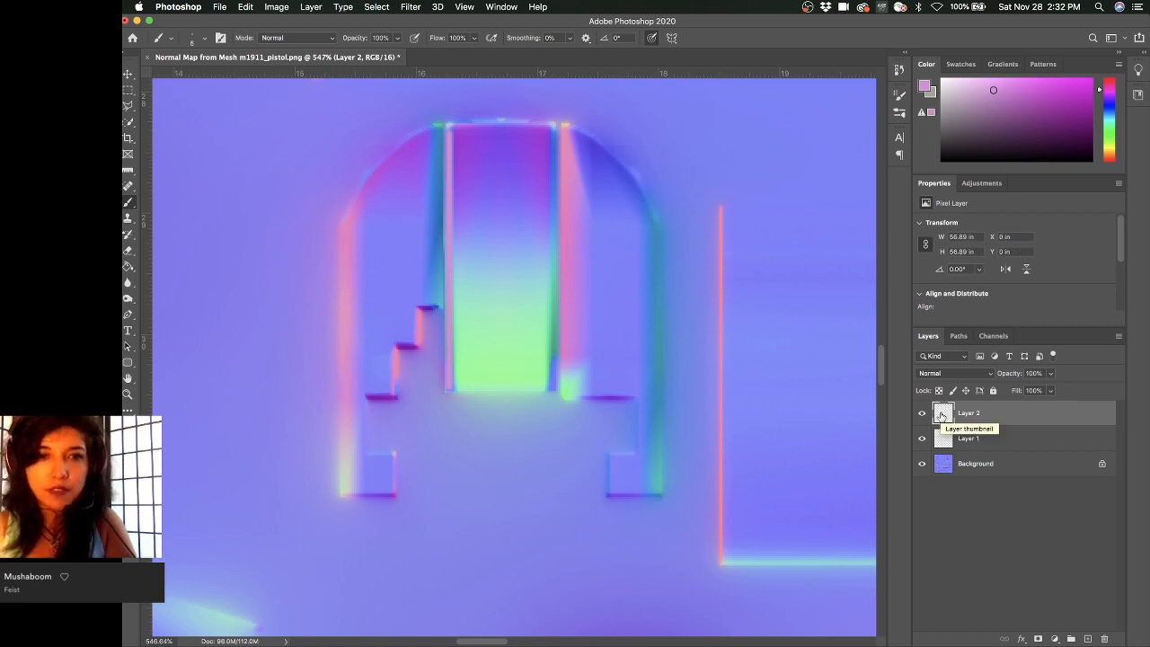
left_click(941, 414, "super")
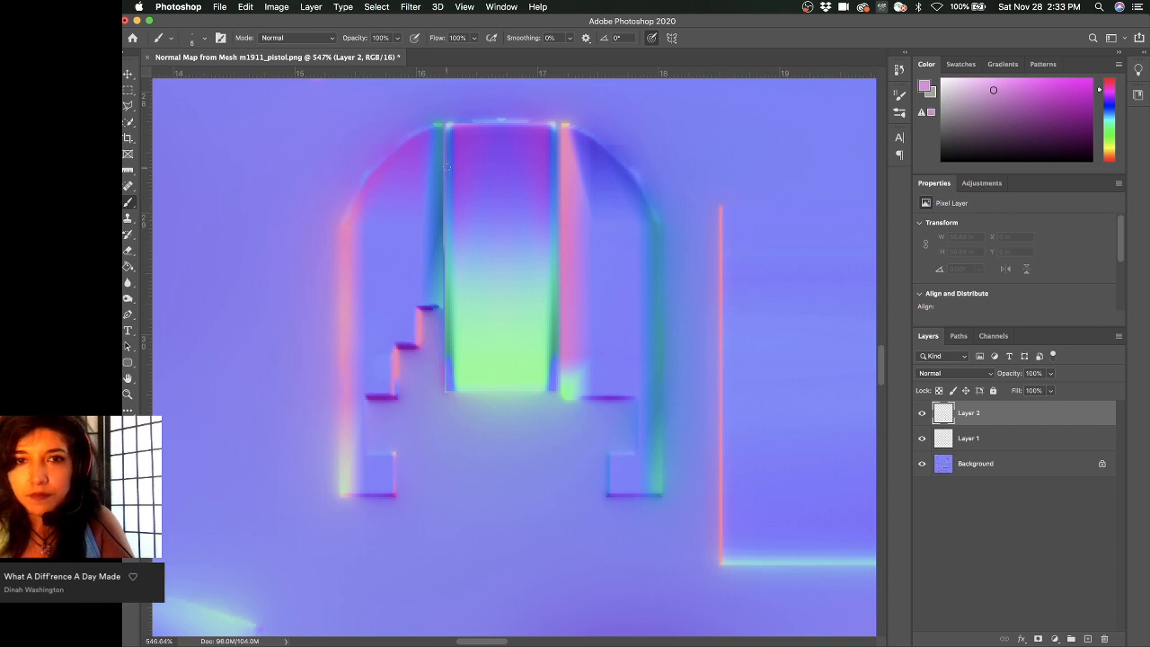
- Paint a 7 px sampled pink stroke down the central panel's left edge, then clip Layer 2 to Layer 1
right_click_drag(441, 165, 443, 166, "ctrl+alt")
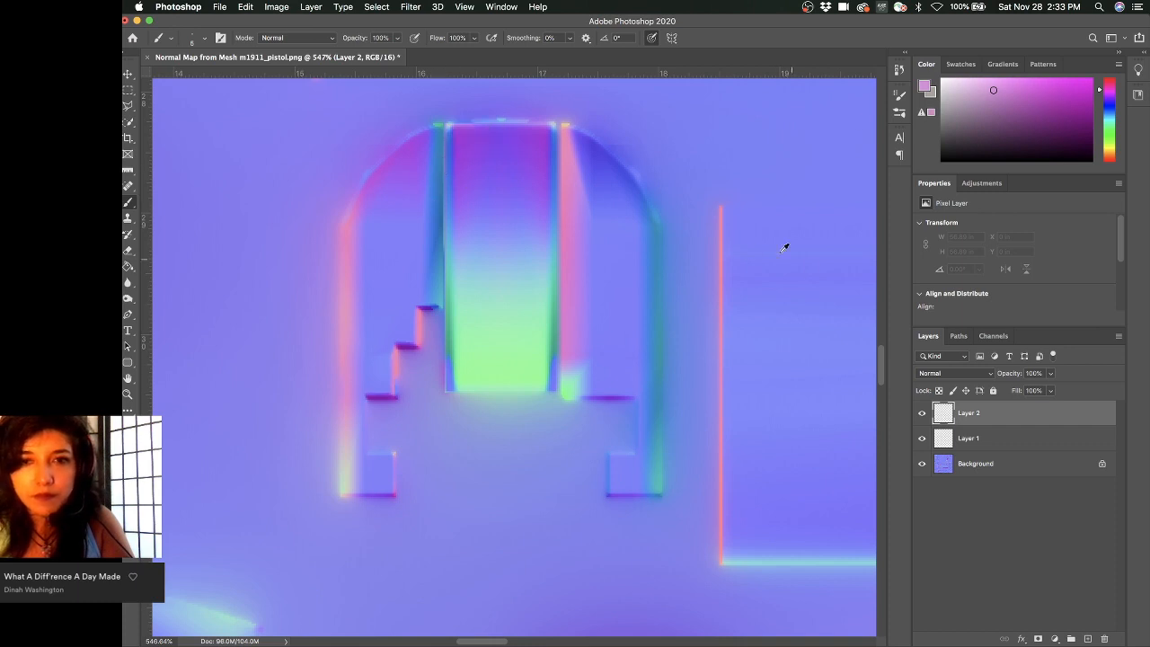
left_click(722, 218, "alt")
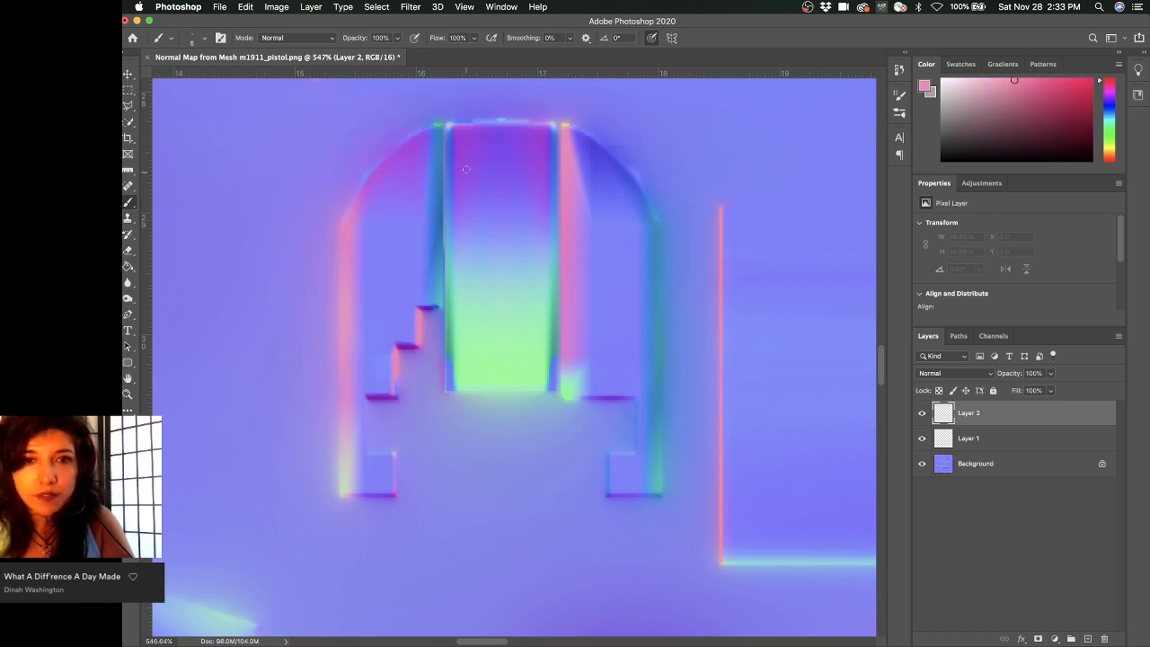
right_click_drag(446, 130, 452, 131, "ctrl+alt")
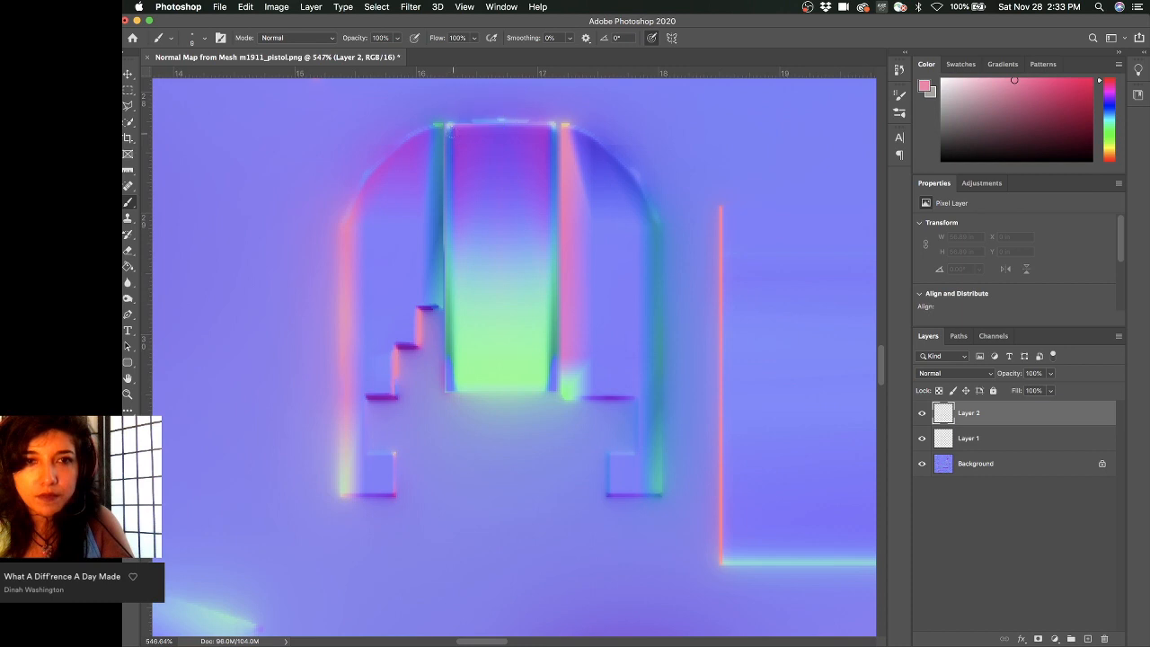
left_click(449, 128)
left_click_drag(449, 127, 440, 364, "shift")
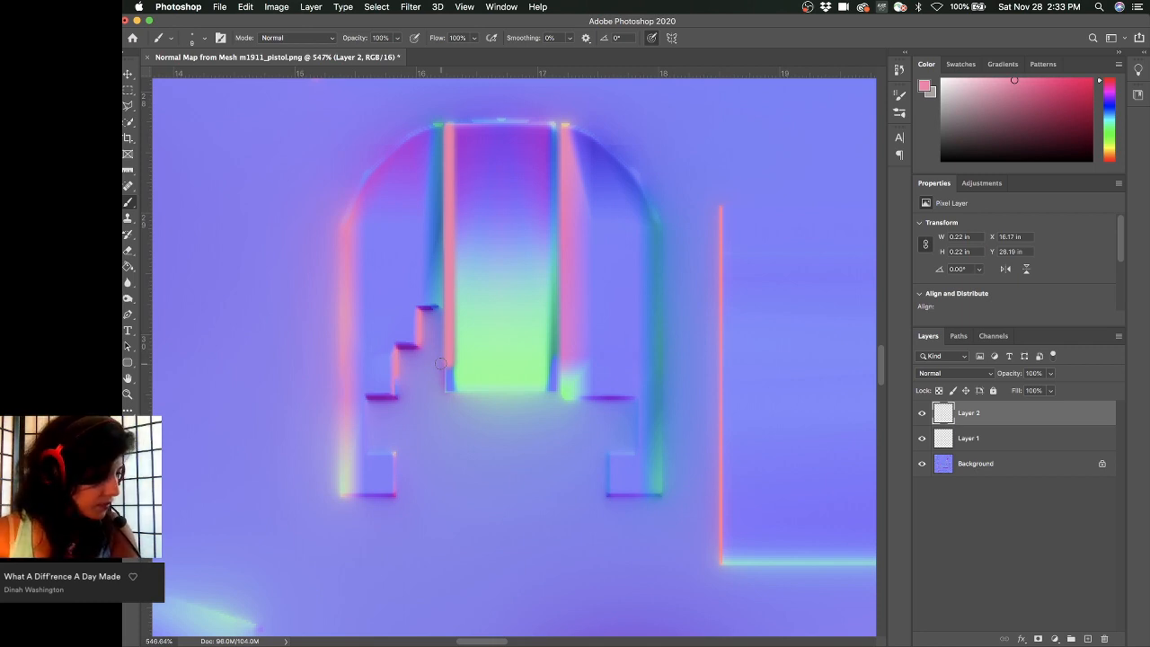
left_click_drag(440, 362, 447, 388)
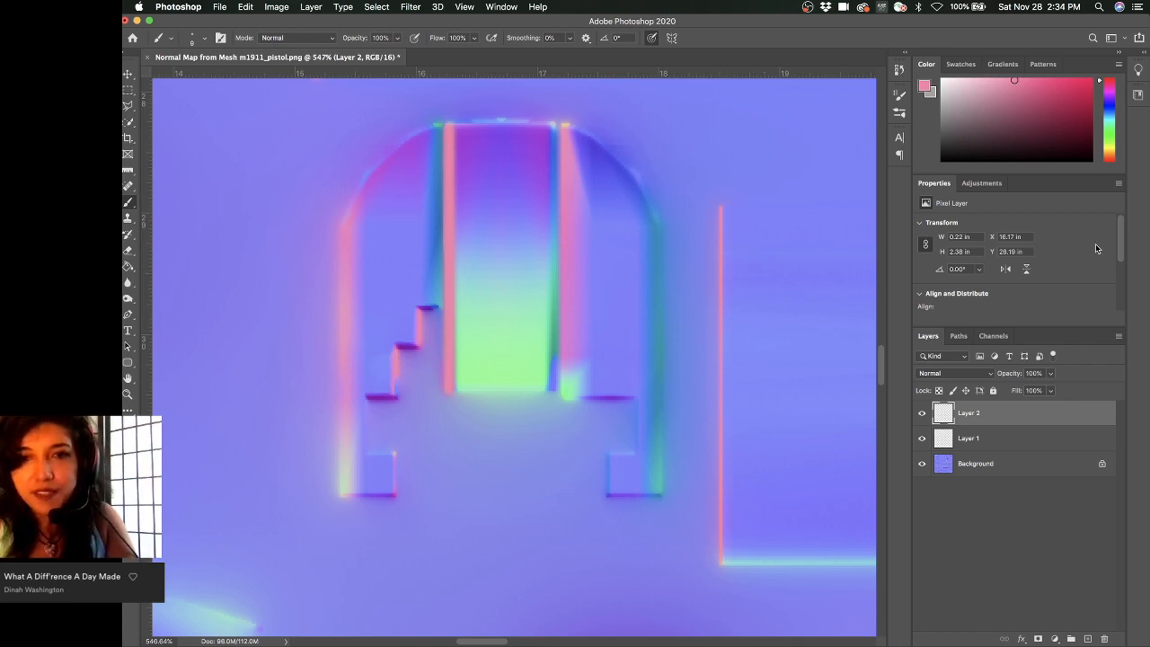
left_click_drag(945, 419, 954, 415)
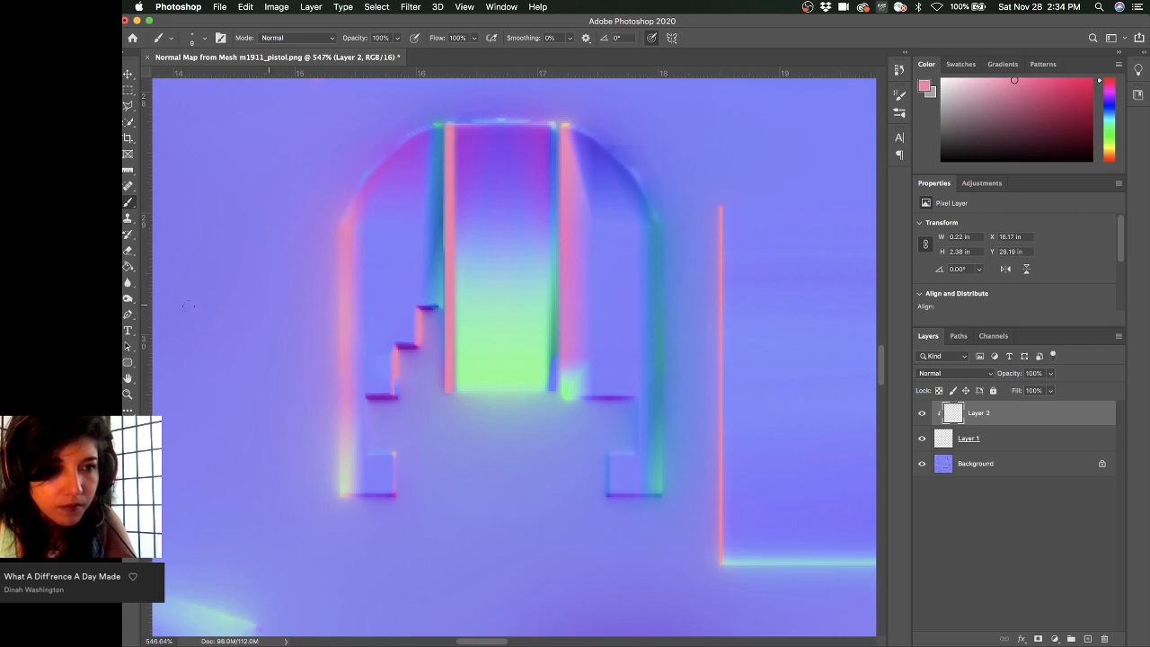
- Blur the pink strip along the central panel's left edge at 50% strength, comparing with Layer 2 hidden
left_click(127, 283)
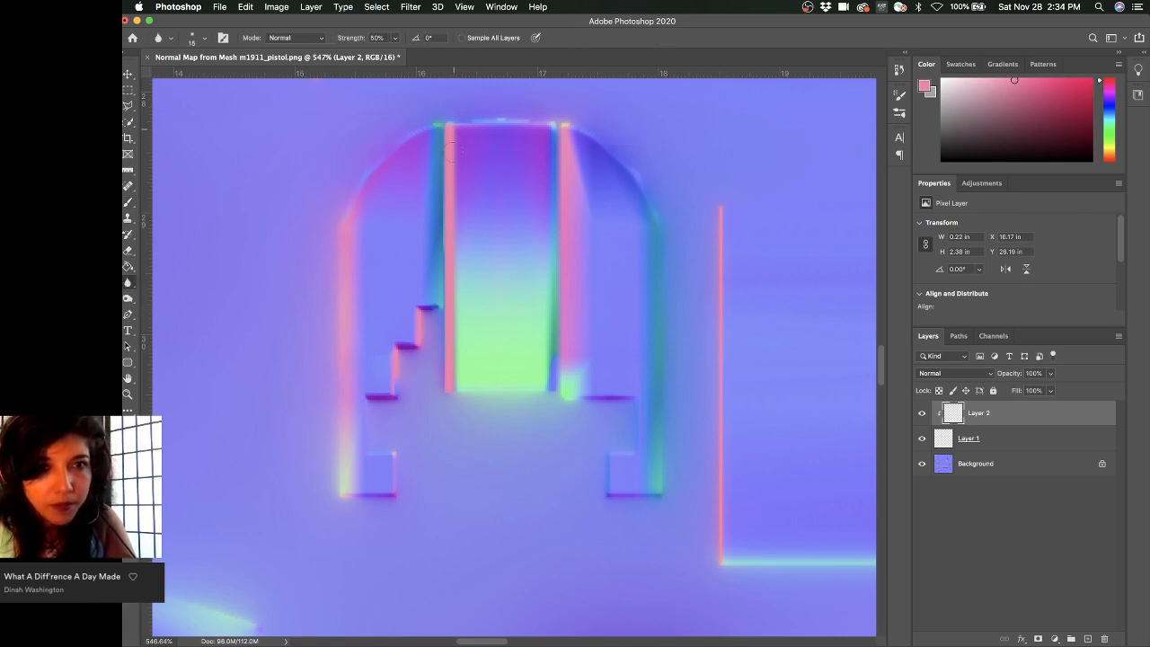
mouse_move(454, 320)
left_mouse_down()
mouse_move(457, 388)
mouse_move(459, 243)
left_mouse_up()
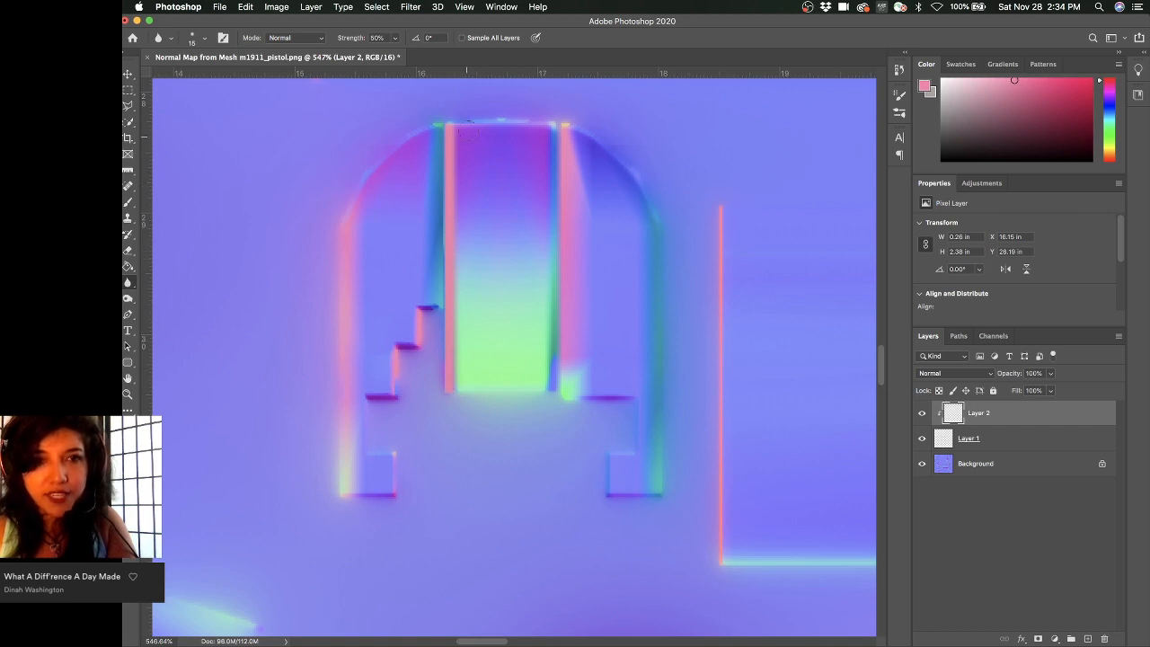
mouse_move(454, 196)
left_mouse_down()
mouse_move(462, 358)
mouse_move(456, 272)
left_mouse_up()
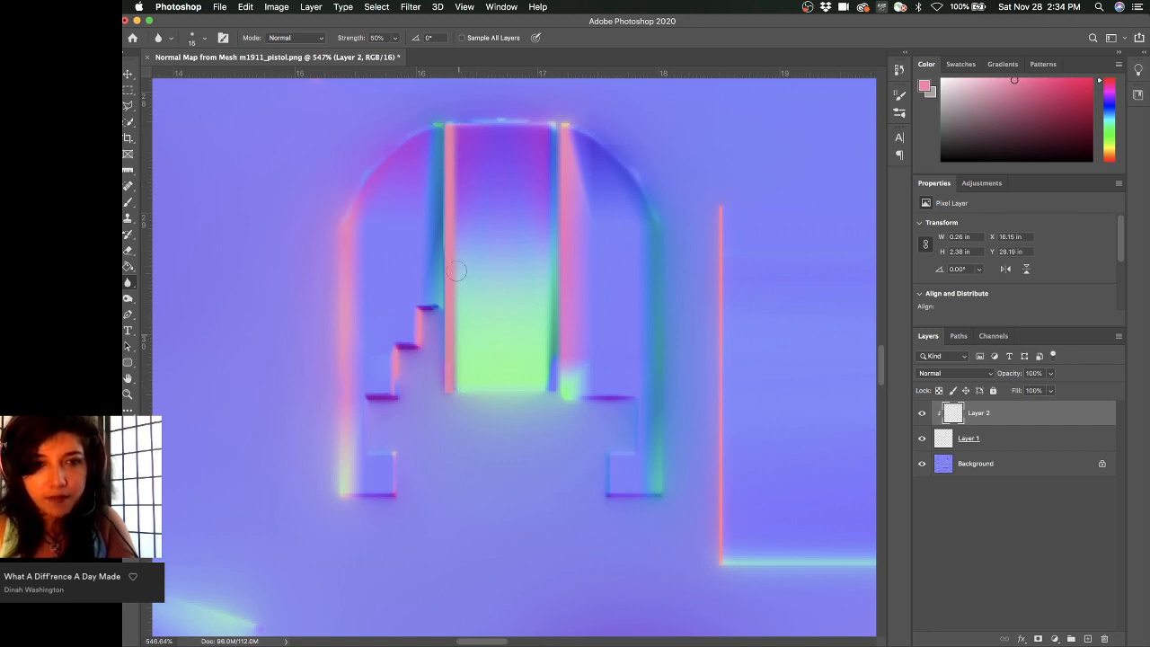
left_click(919, 414)
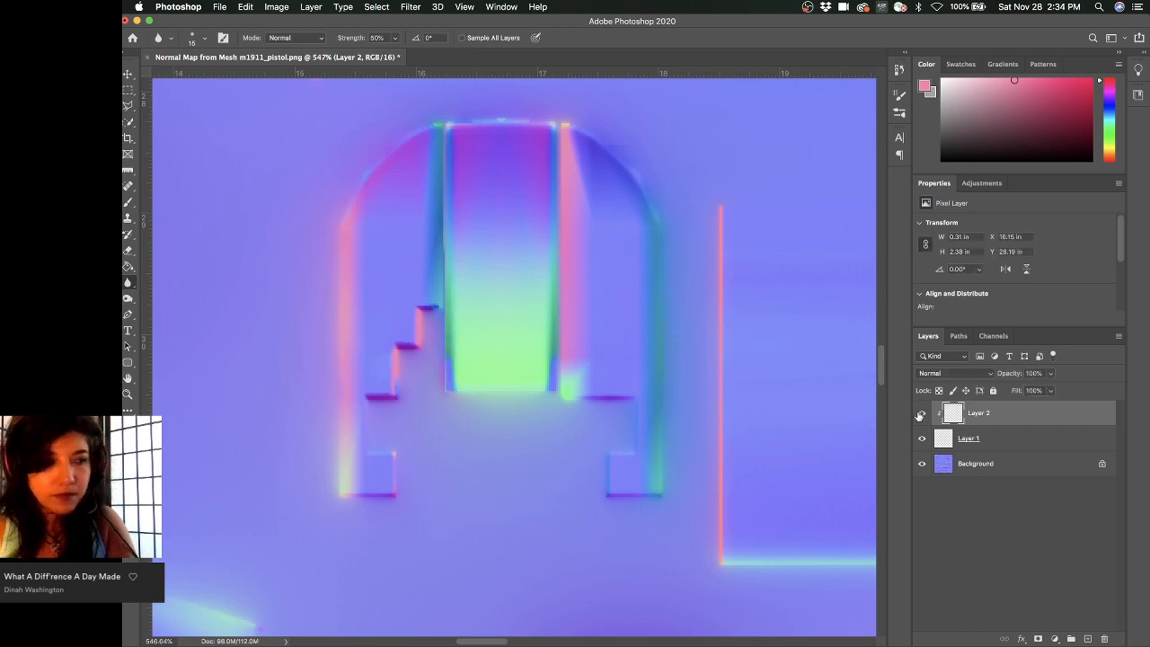
left_click(920, 414)
left_click(920, 414)
left_click(919, 414)
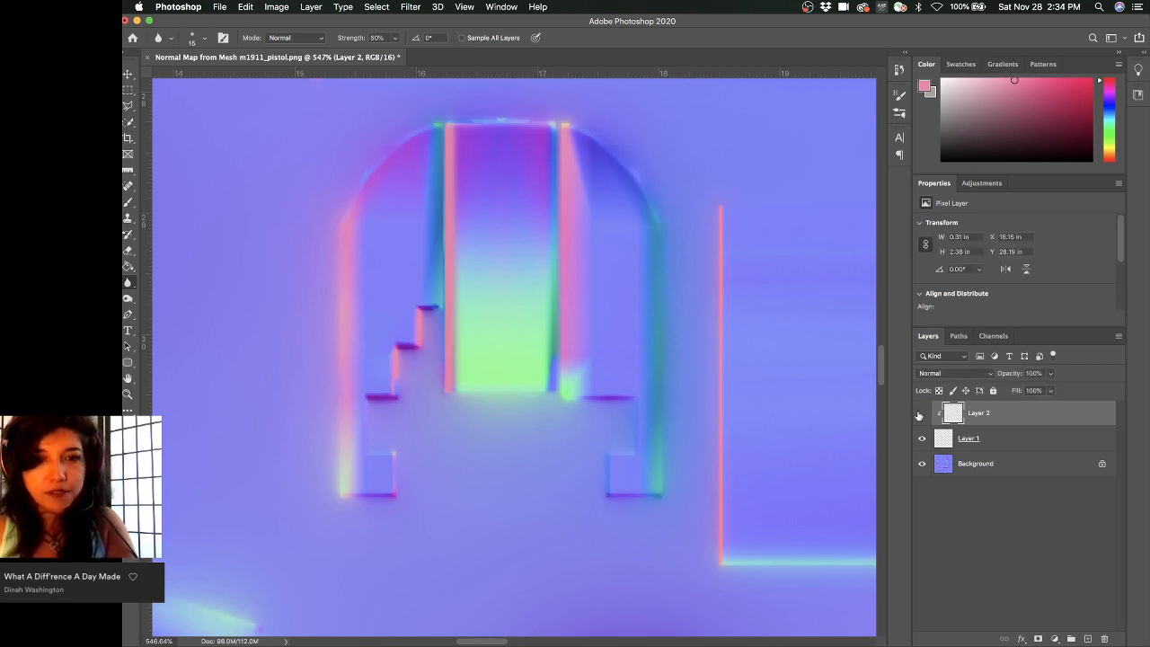
left_click(920, 414)
left_click(919, 414)
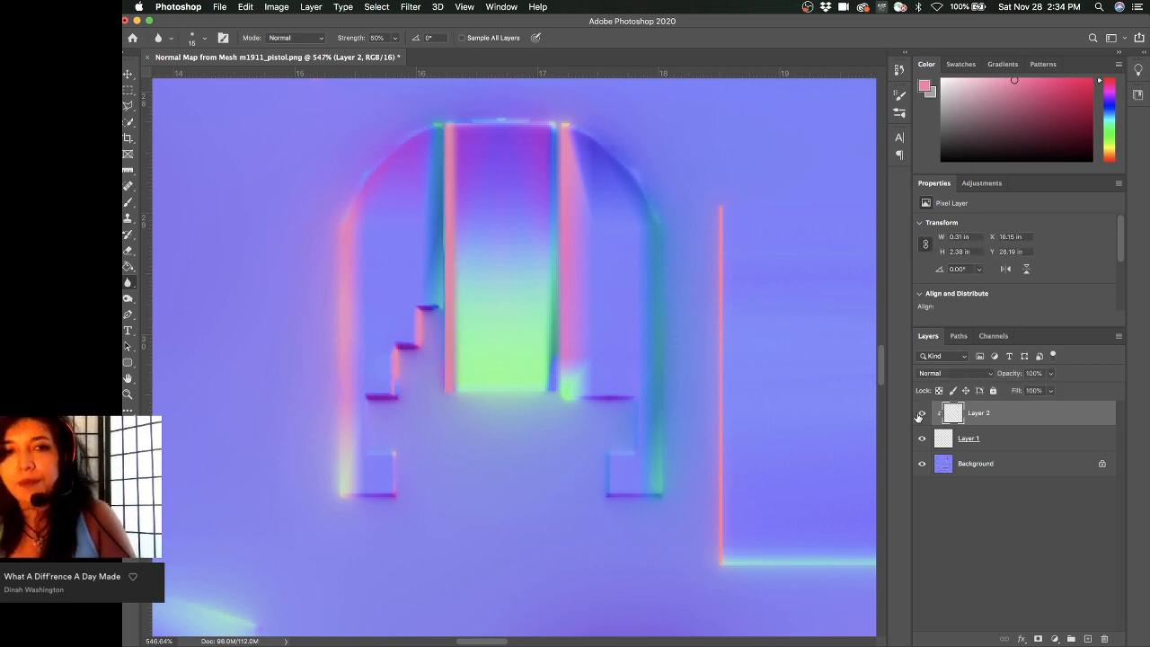
left_click(918, 414)
left_click(919, 414)
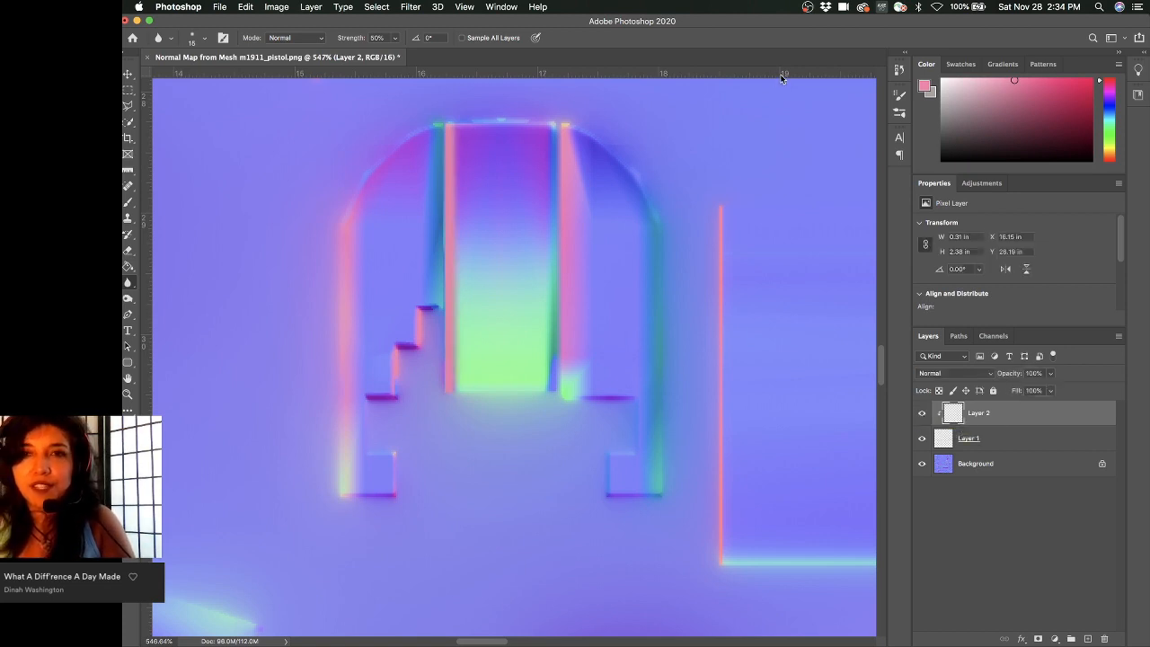
left_click_drag(793, 26, 797, 26)
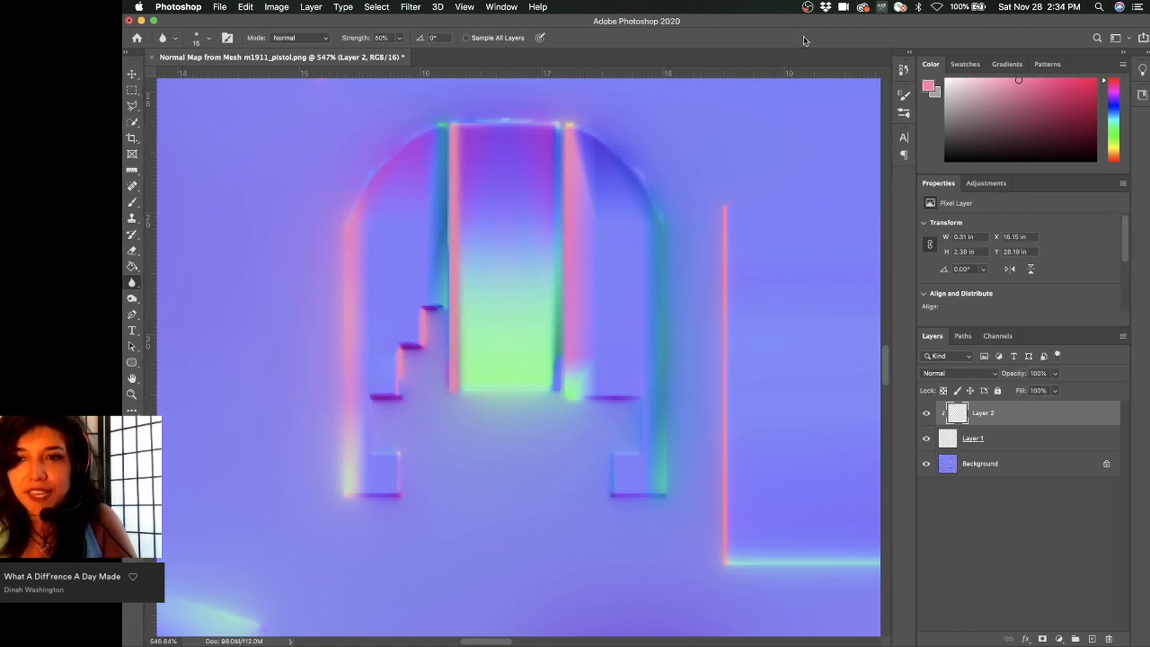
- Compare the normal map with Layer 2 and Layer 1 each hidden and shown
left_click(925, 414)
left_click(926, 413)
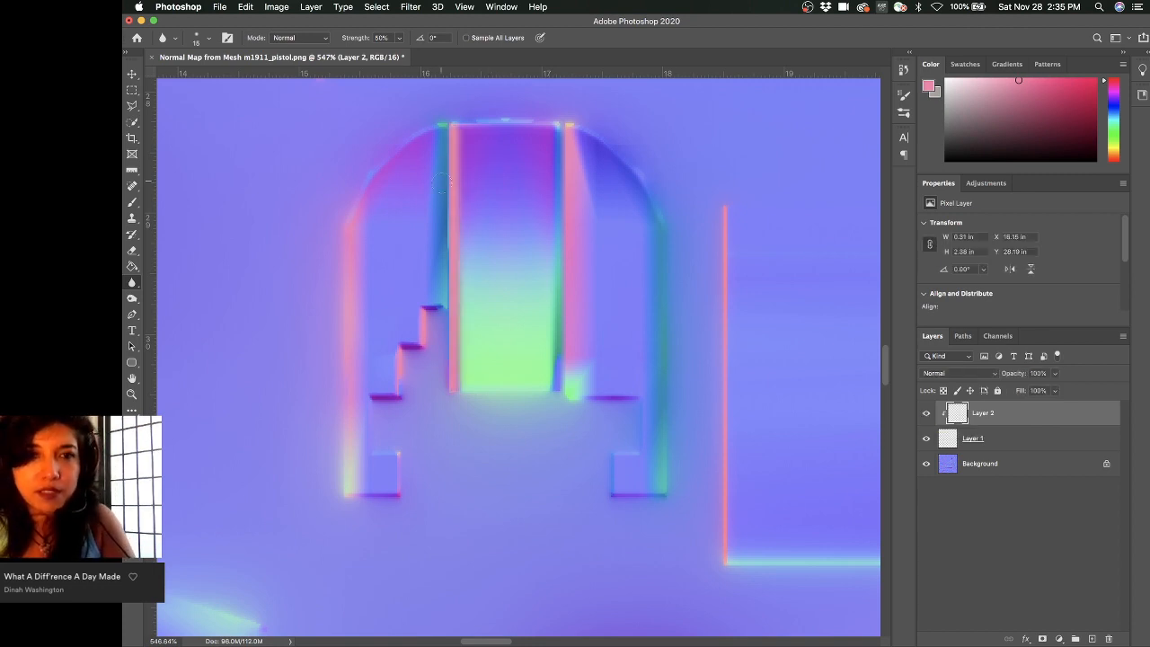
left_click(926, 413)
left_click(926, 413)
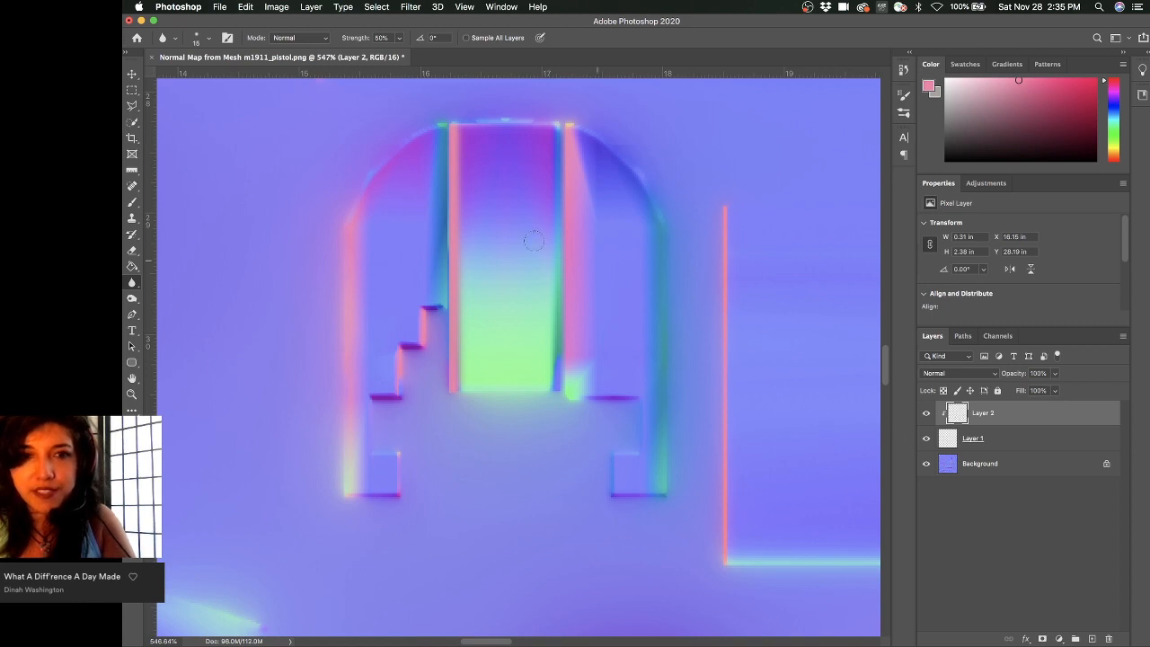
left_click(926, 440)
left_click(926, 440)
left_click(926, 438)
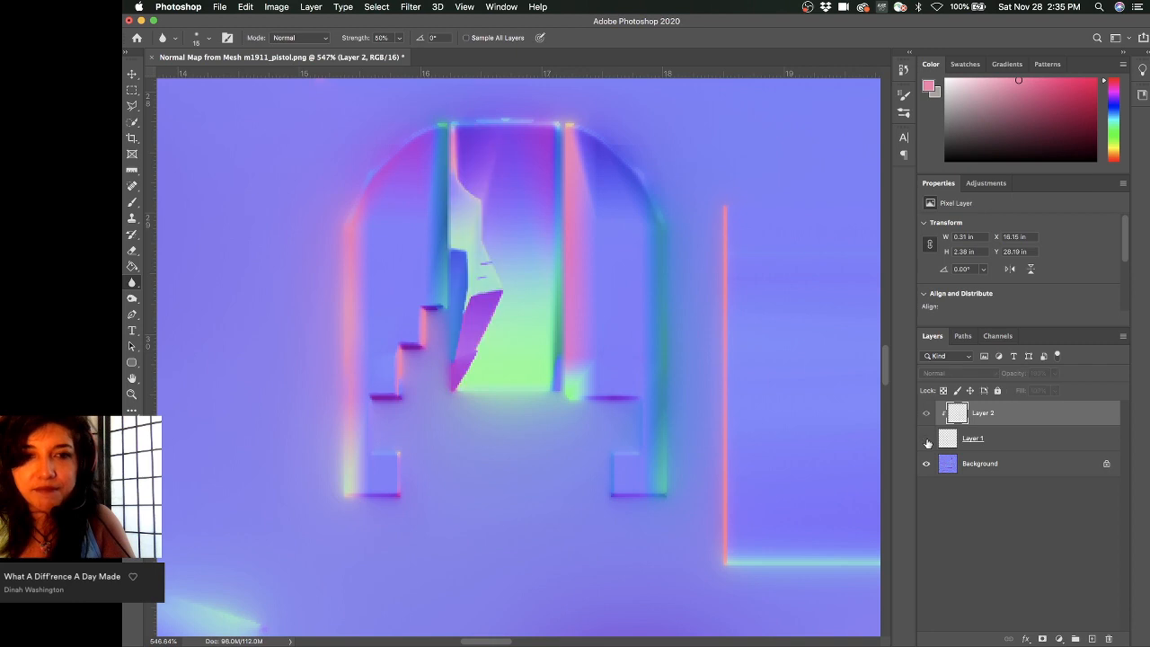
left_click(925, 438)
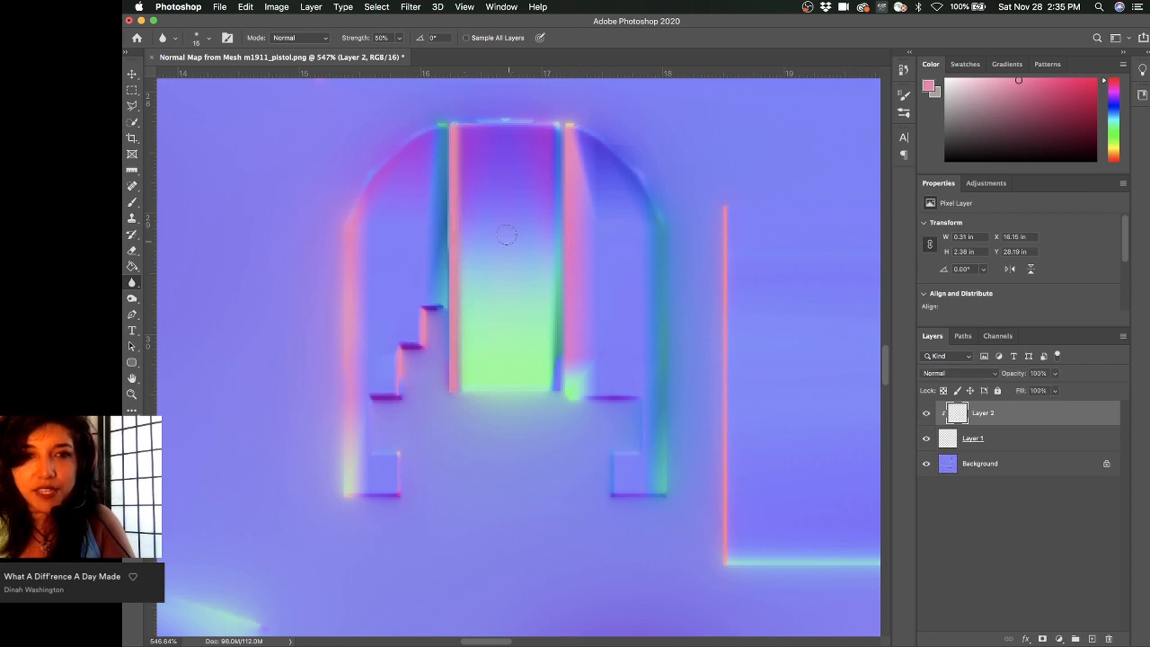
left_click(926, 413)
left_click(926, 414)
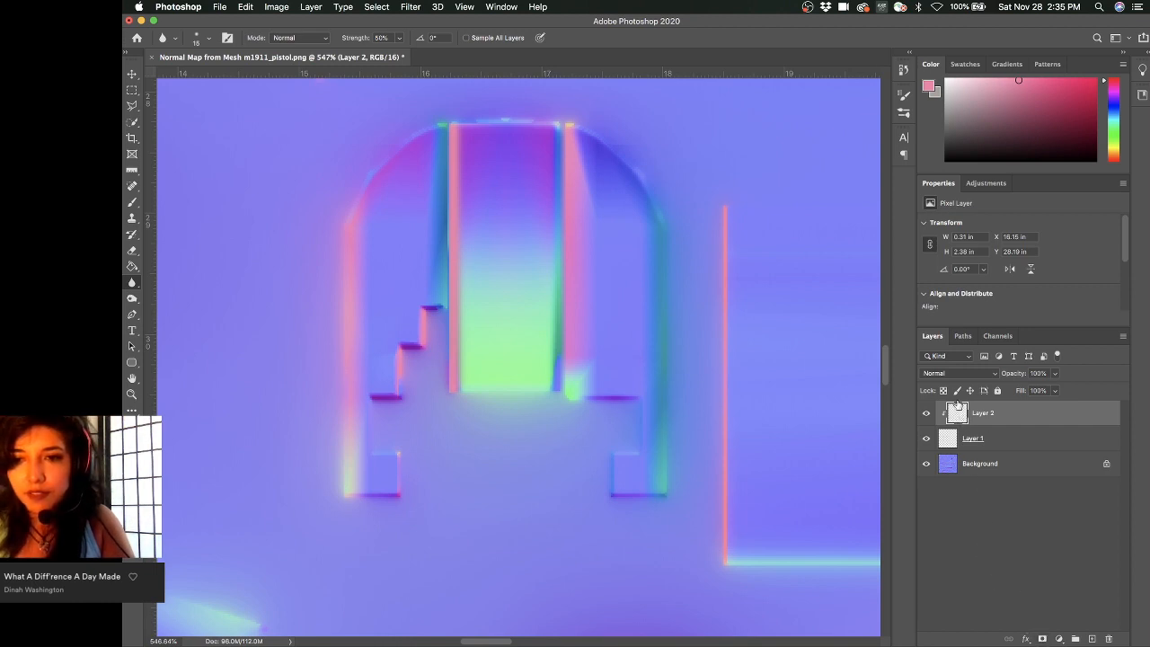
- Add a black layer mask to Layer 2 and feather it to 1.5 px
left_click(1042, 638, "alt")
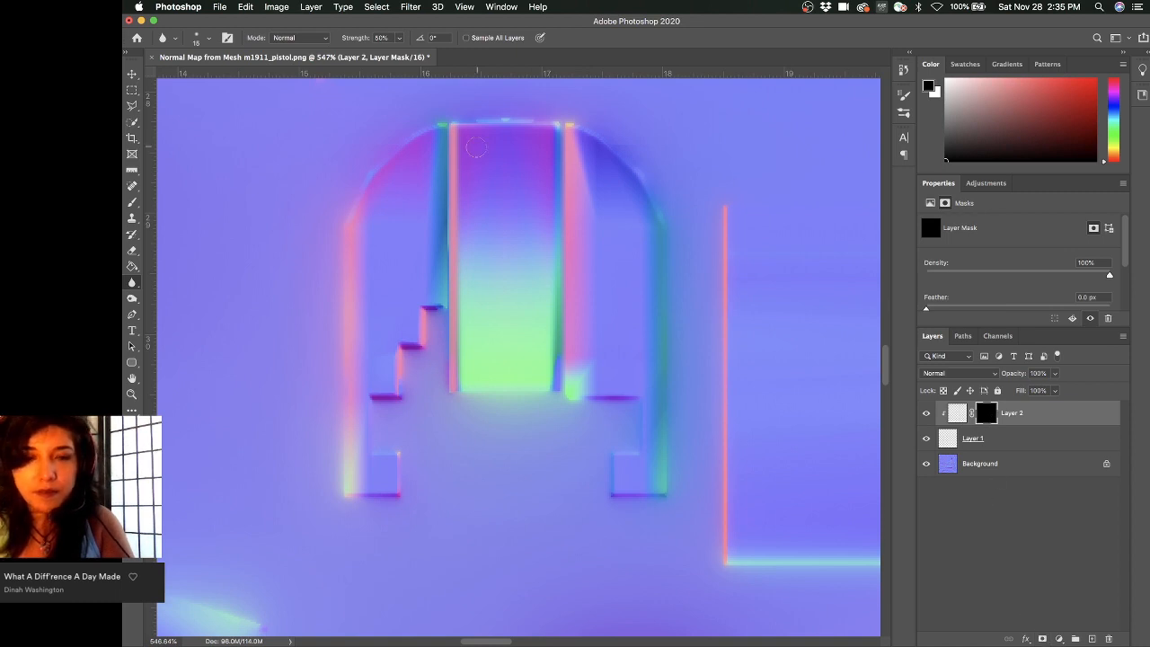
key("b")
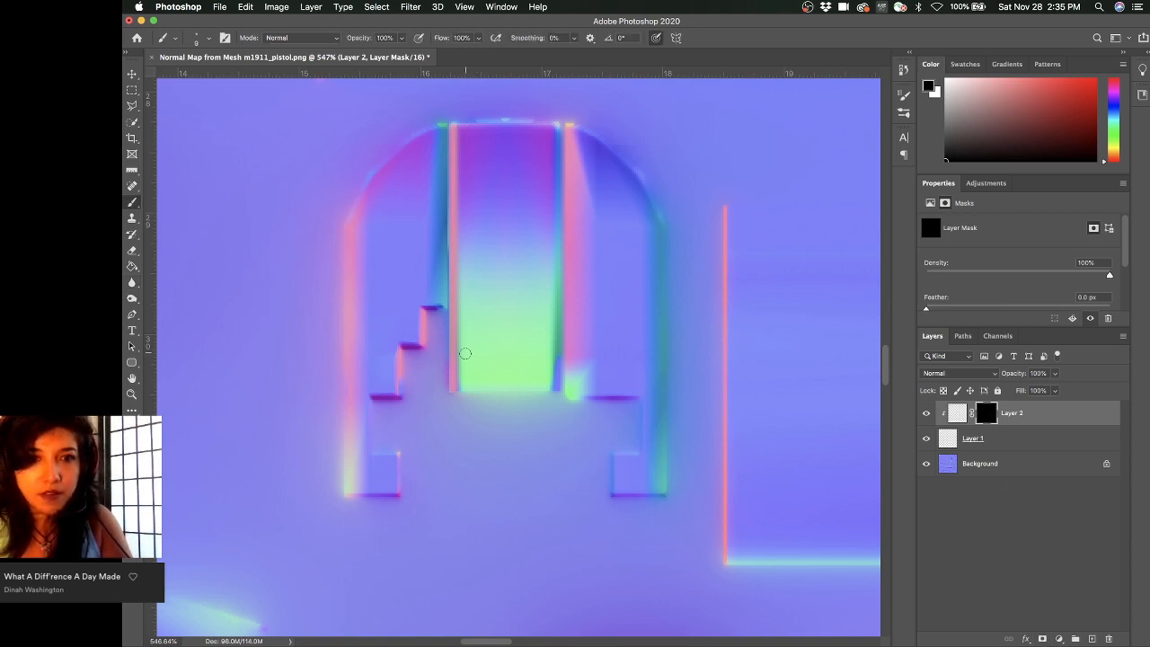
left_click(455, 396, "shift")
key("super+z")
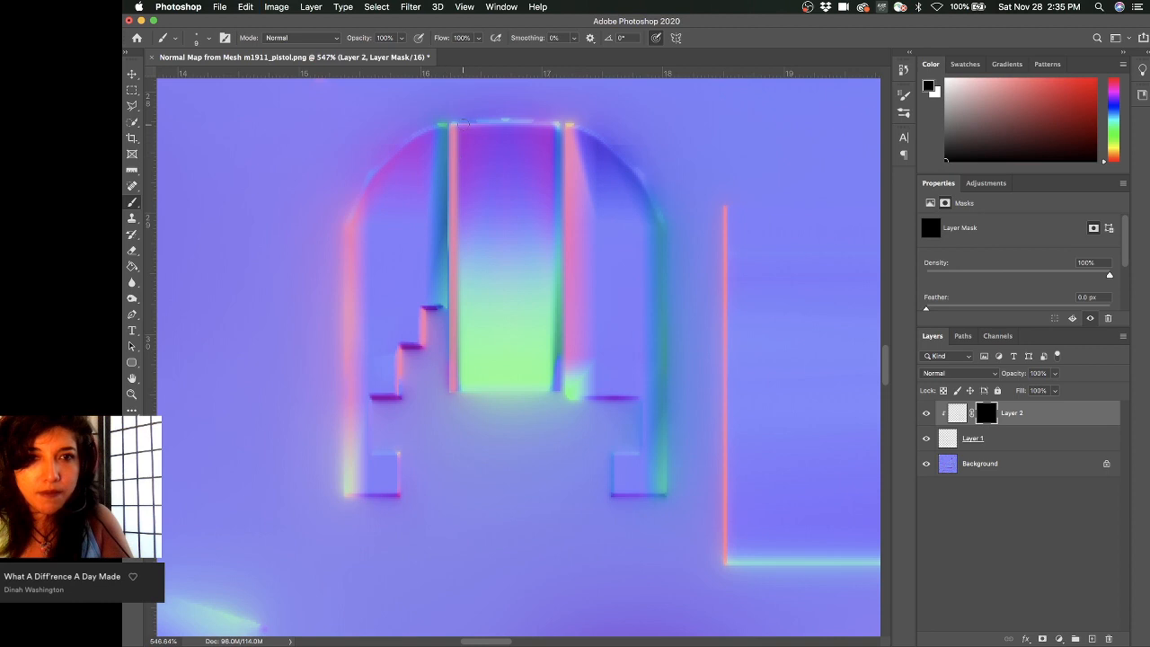
mouse_move(927, 308)
left_mouse_down()
mouse_move(954, 310)
mouse_move(931, 309)
mouse_move(942, 309)
left_mouse_up()
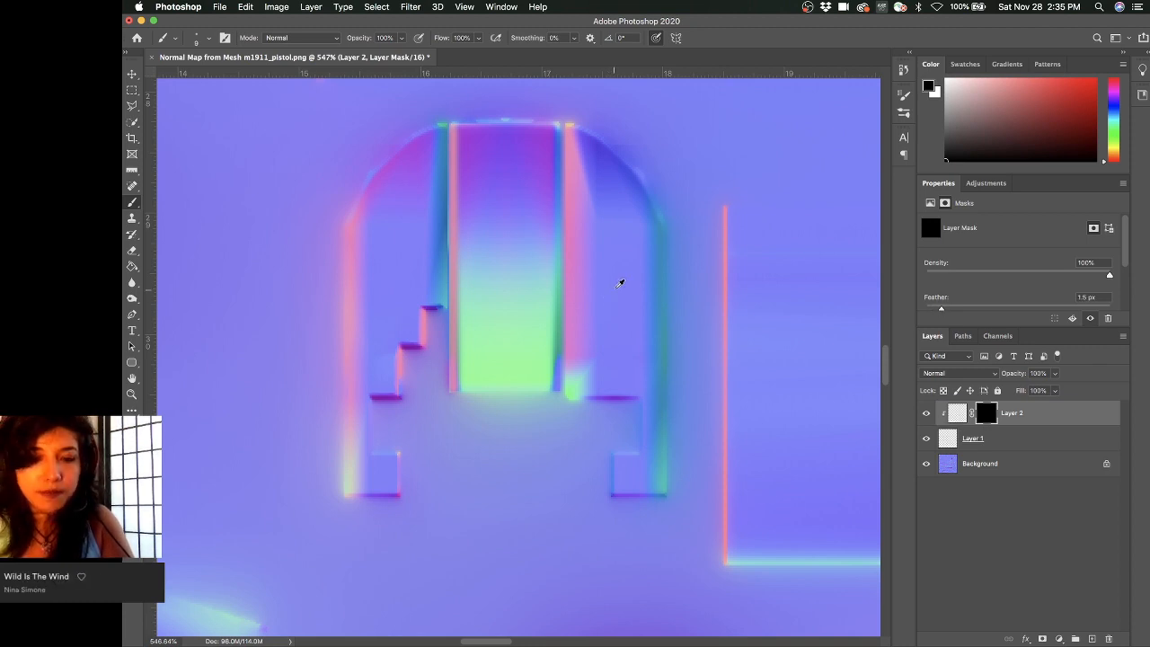
- Save the edited map as a Large file size PNG named 'm1911_pistol_revised1' in sourceimages
key("super+s")
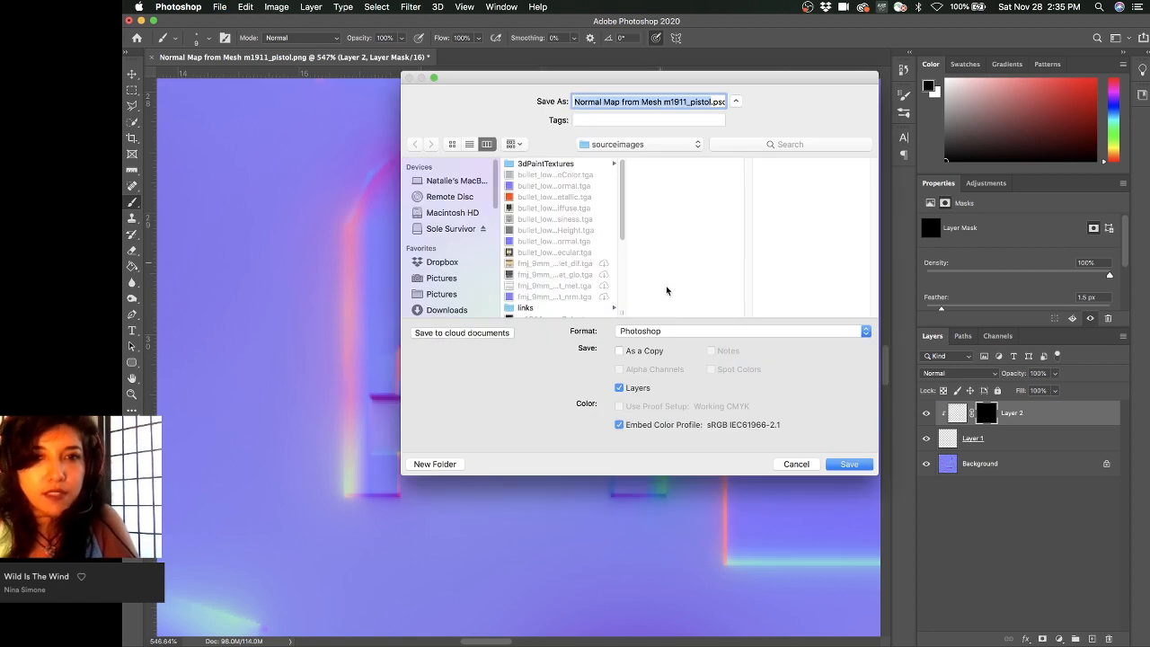
left_click(653, 332)
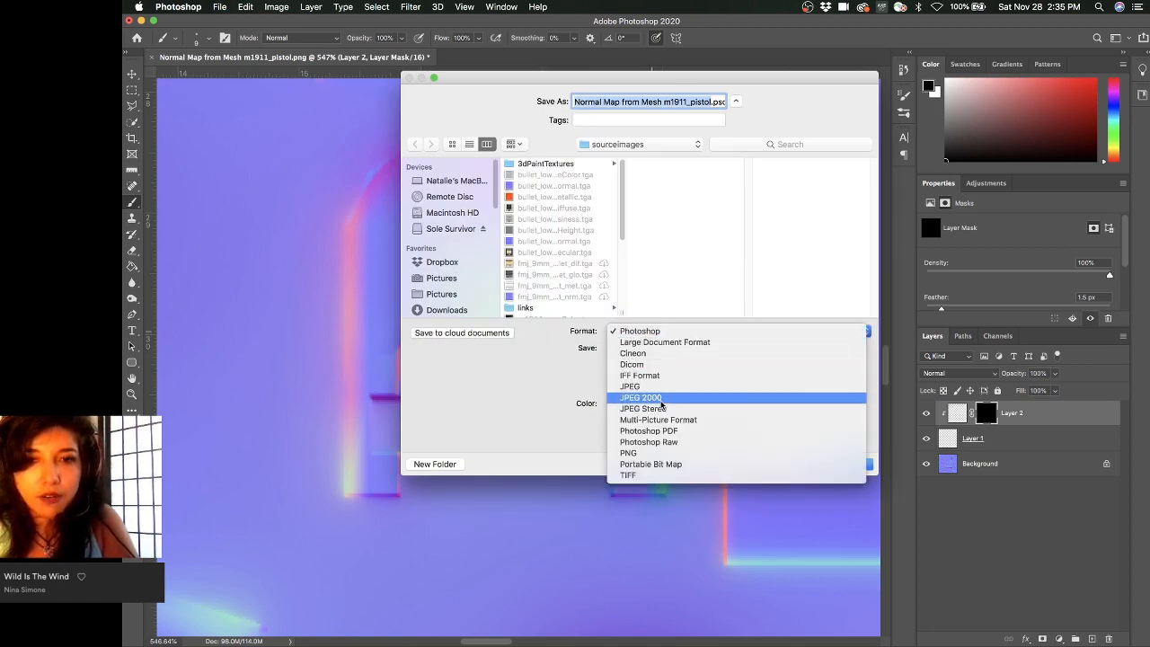
left_click(652, 452)
scroll(583, 249, "down", 3)
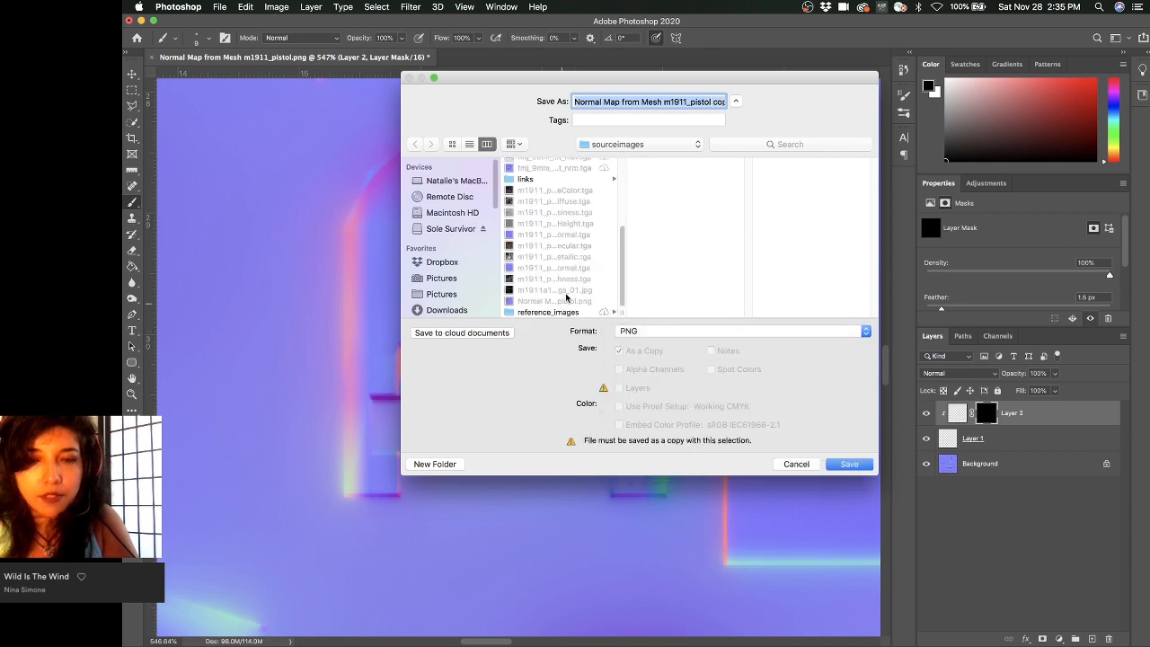
mouse_move(690, 105)
left_mouse_down()
mouse_move(731, 111)
mouse_move(688, 99)
left_mouse_up()
left_click(693, 104)
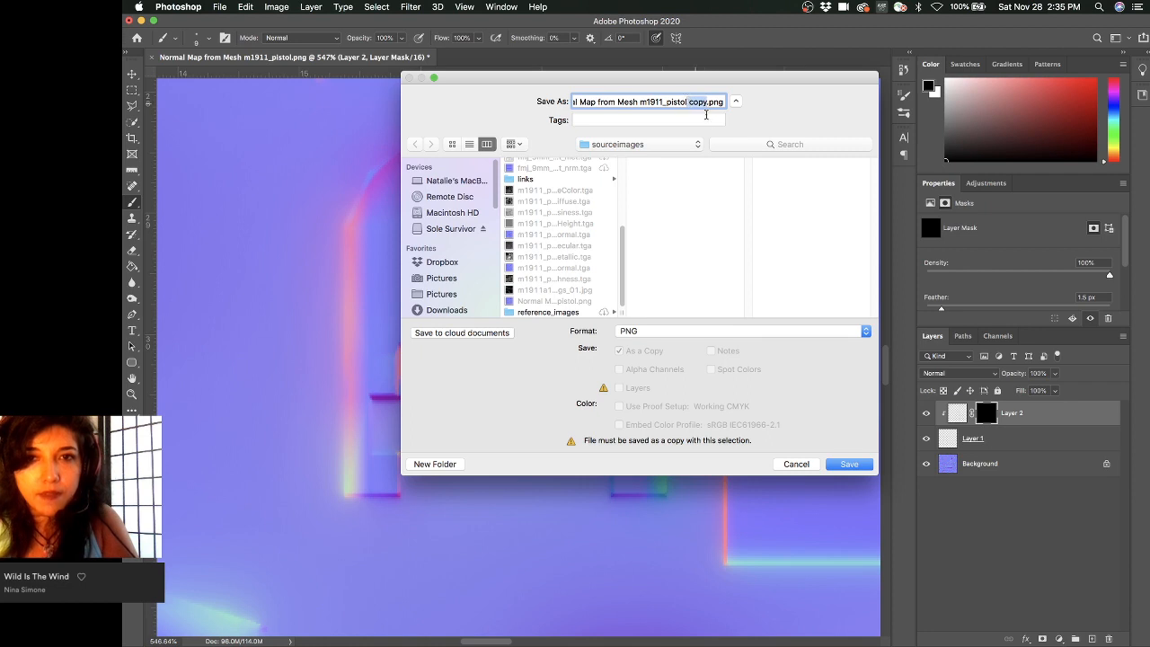
type("_")
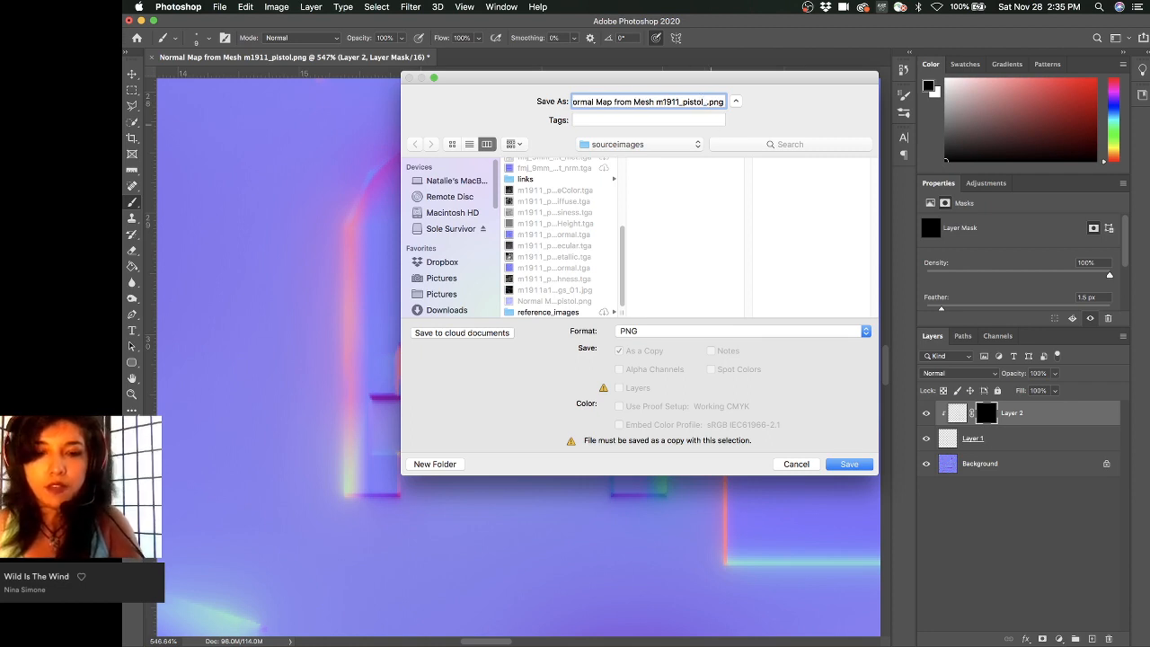
type("fi")
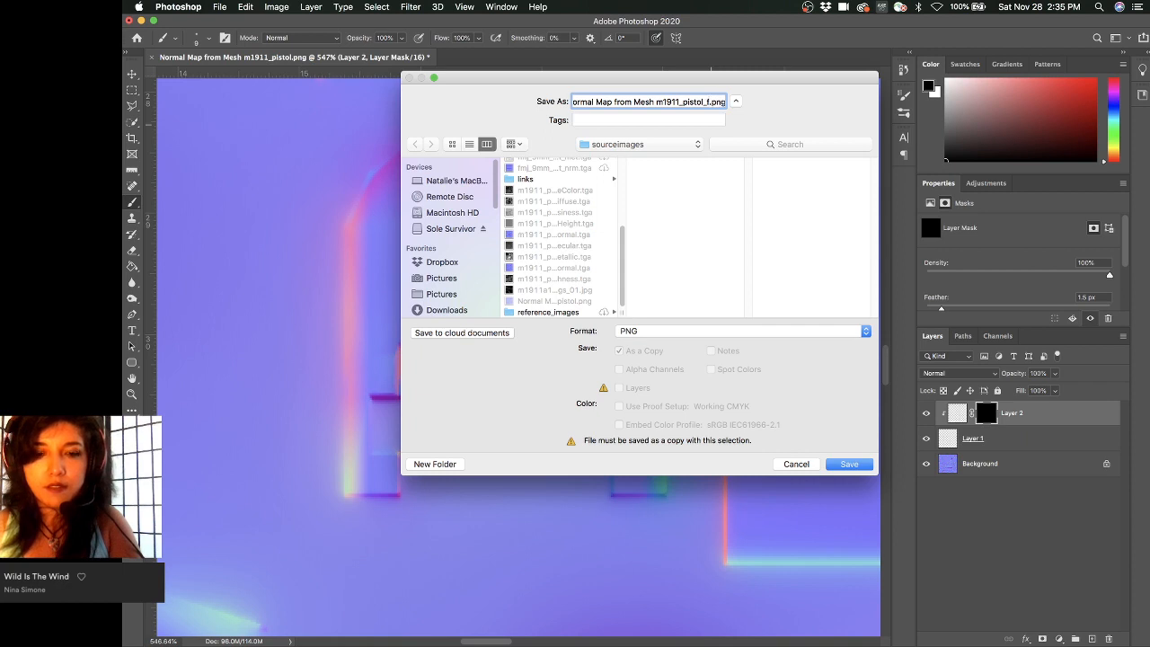
key("BackSpace")
key("BackSpace")
type("r")
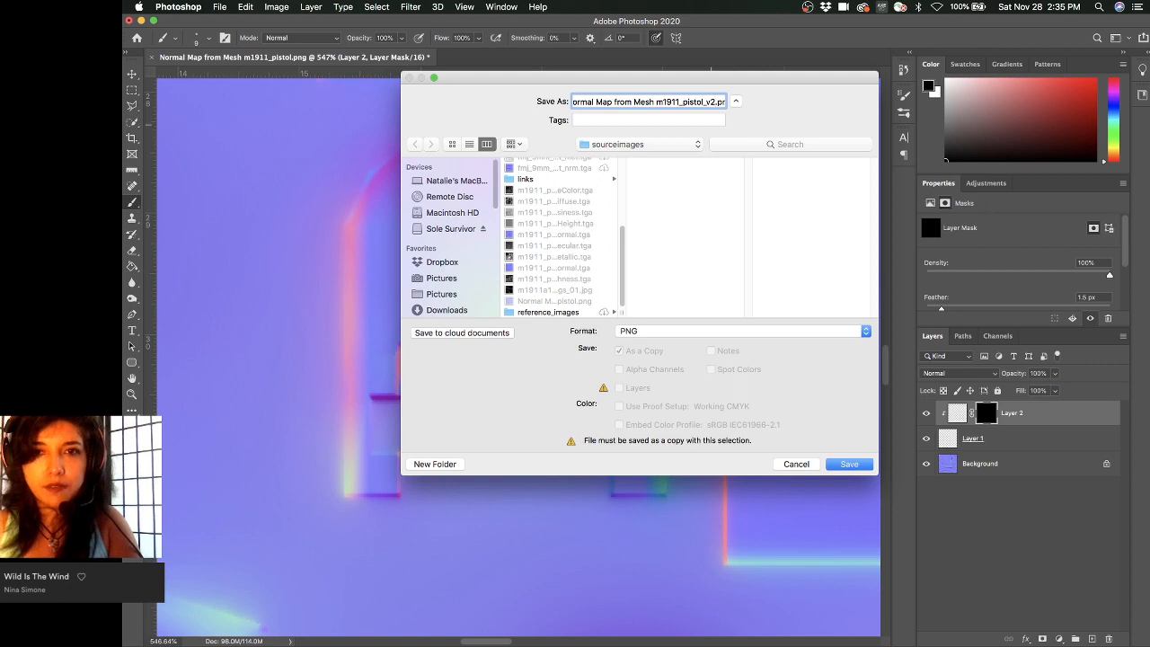
type("revised1")
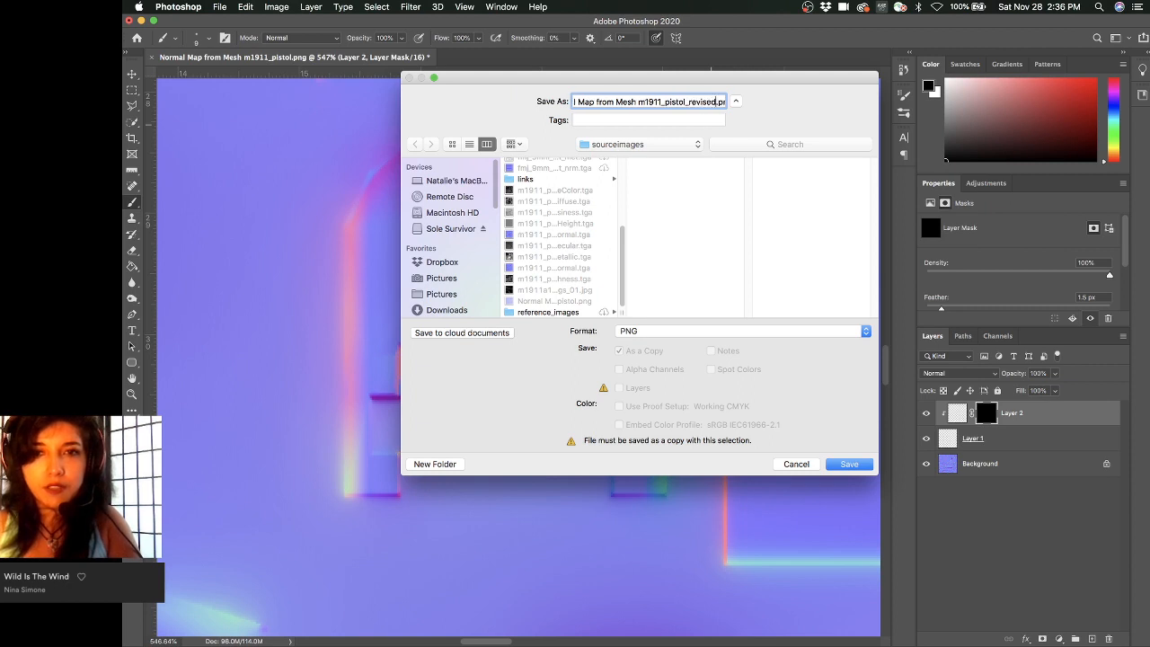
left_click(854, 463)
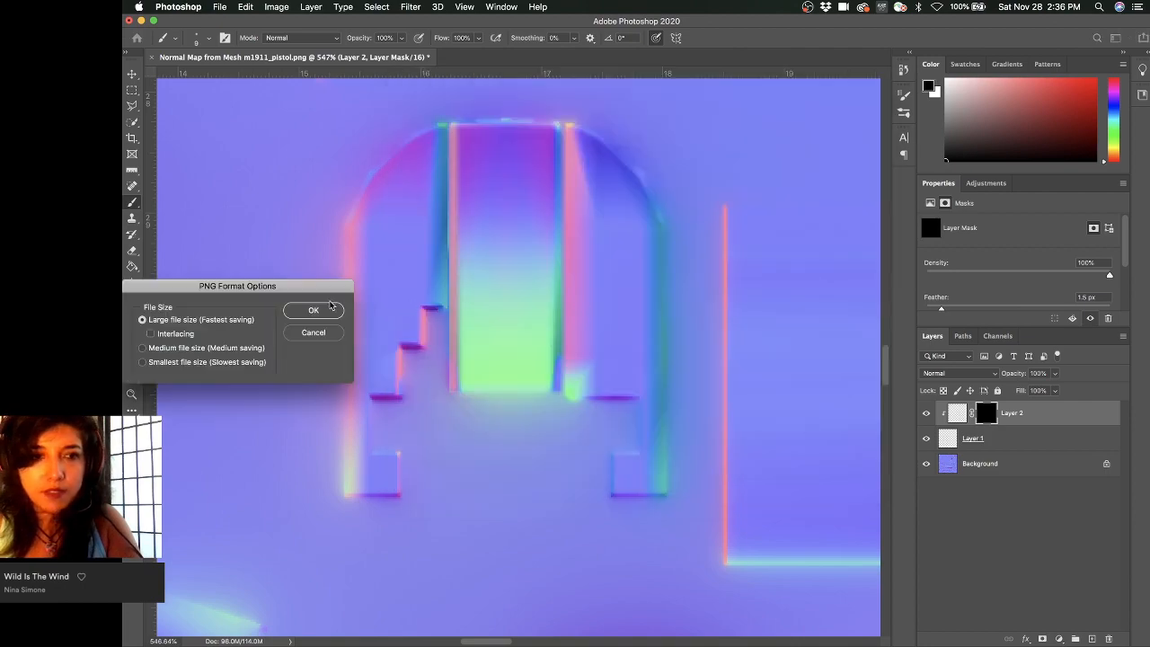
left_click(328, 308)
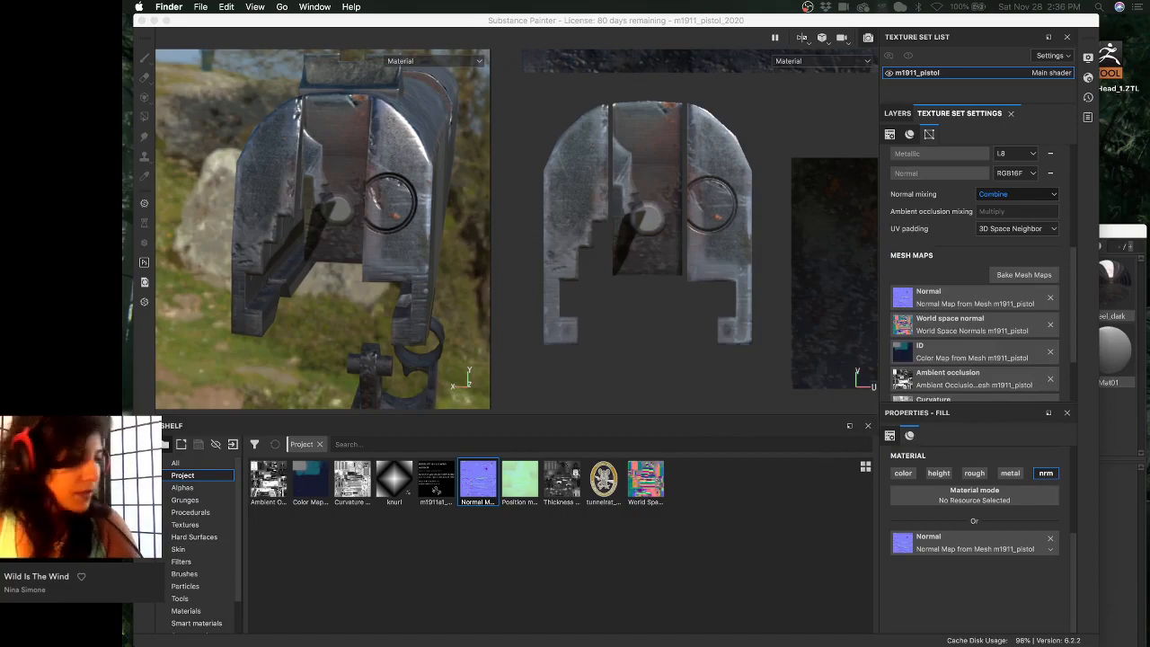
- Drag the revised normal map PNG from the exported maps folder into the Substance Painter shelf
mouse_move(903, 289)
left_mouse_down()
mouse_move(911, 232)
mouse_move(972, 201)
left_mouse_up()
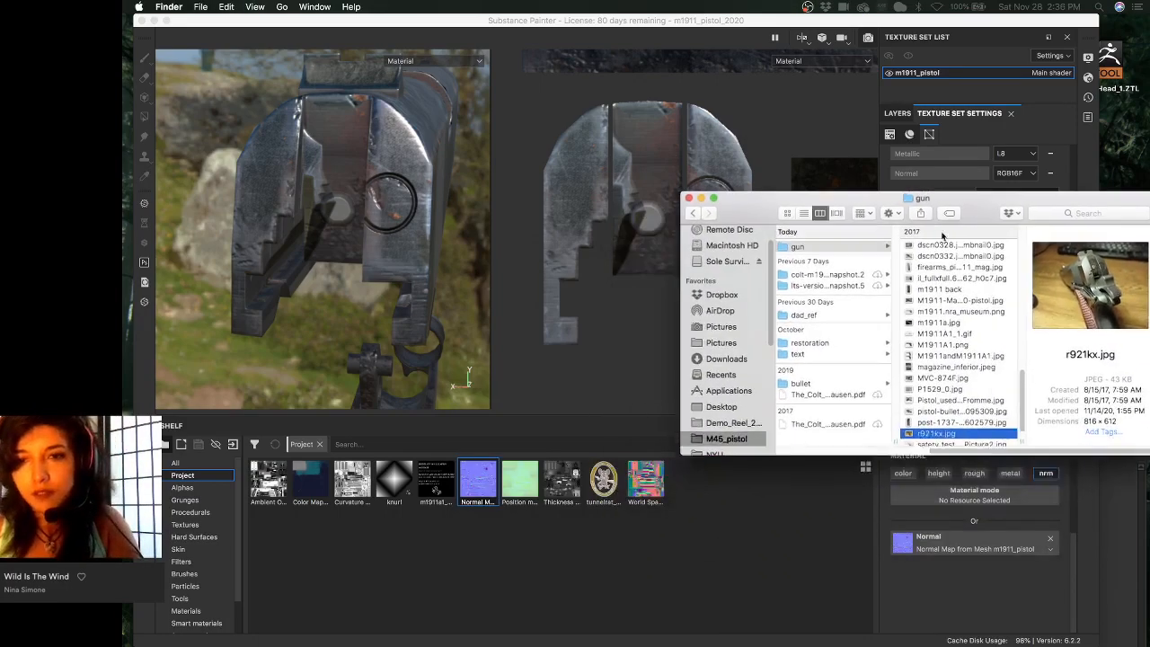
left_click(827, 355)
scroll(862, 344, "left", 5)
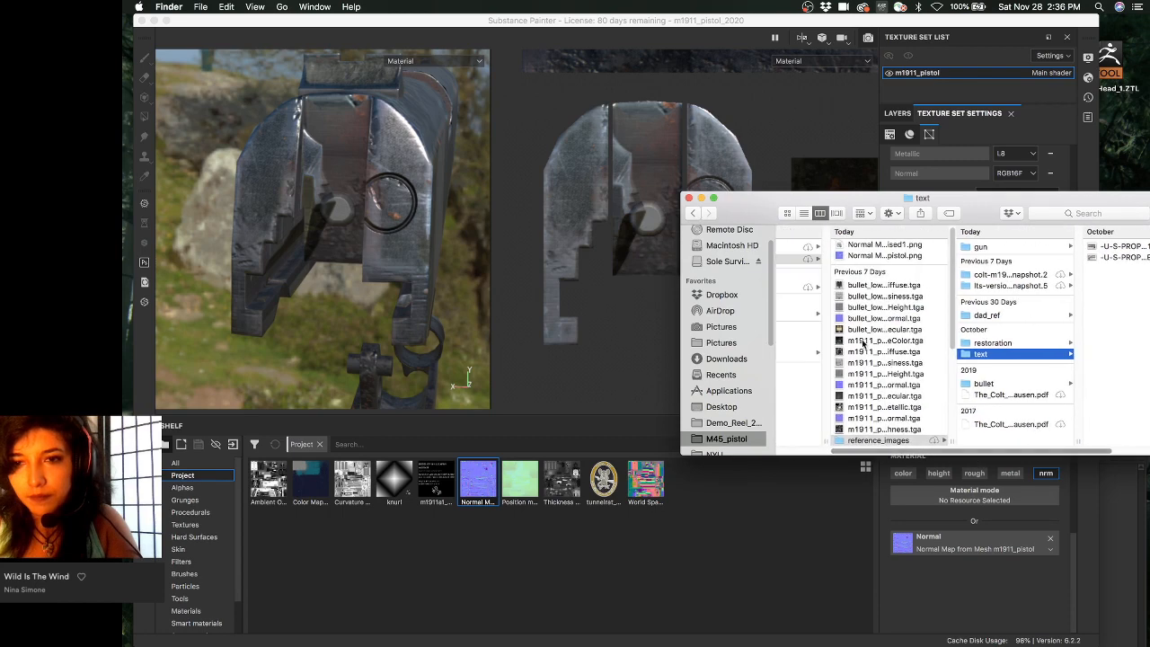
scroll(875, 347, "down", 3)
scroll(881, 349, "up", 3)
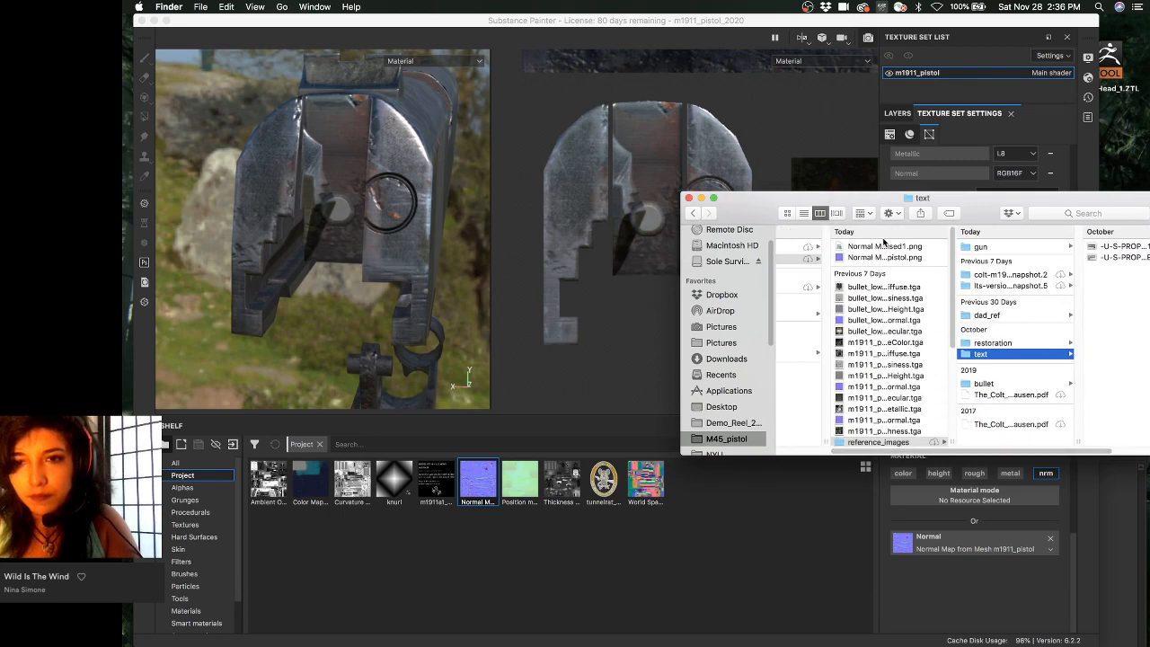
left_click_drag(883, 243, 719, 517)
left_click_drag(750, 207, 975, 366)
- Import the PNG as a texture into the m1911_pistol_2020 project
left_click(759, 196)
left_click(772, 196)
left_click(775, 200)
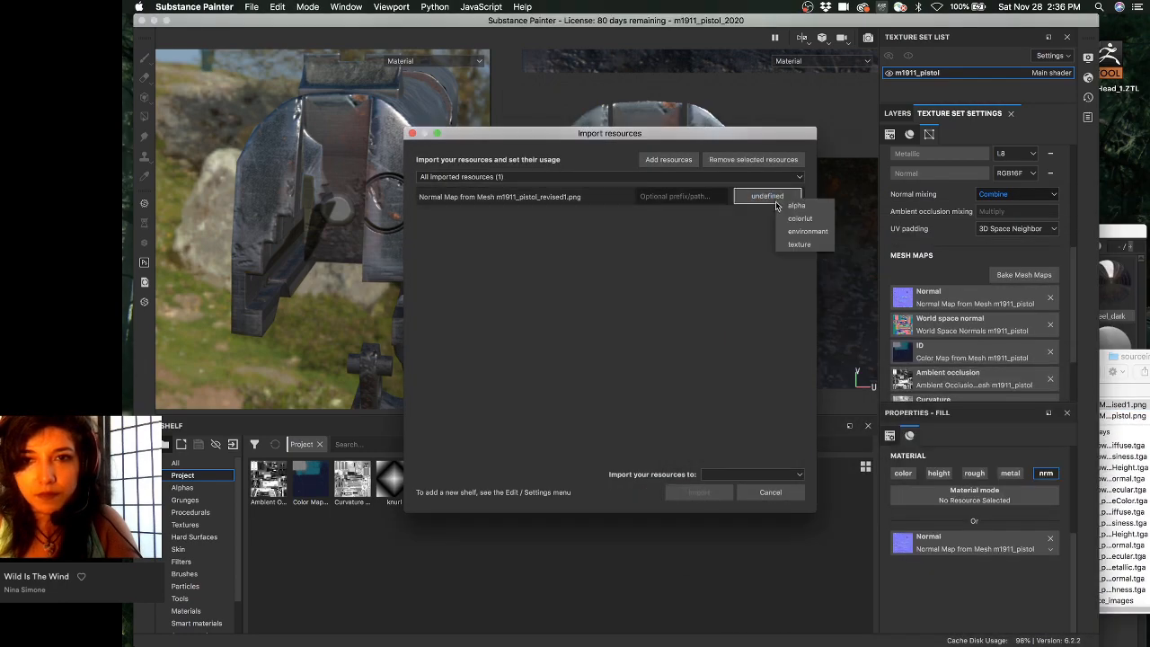
left_click(790, 245)
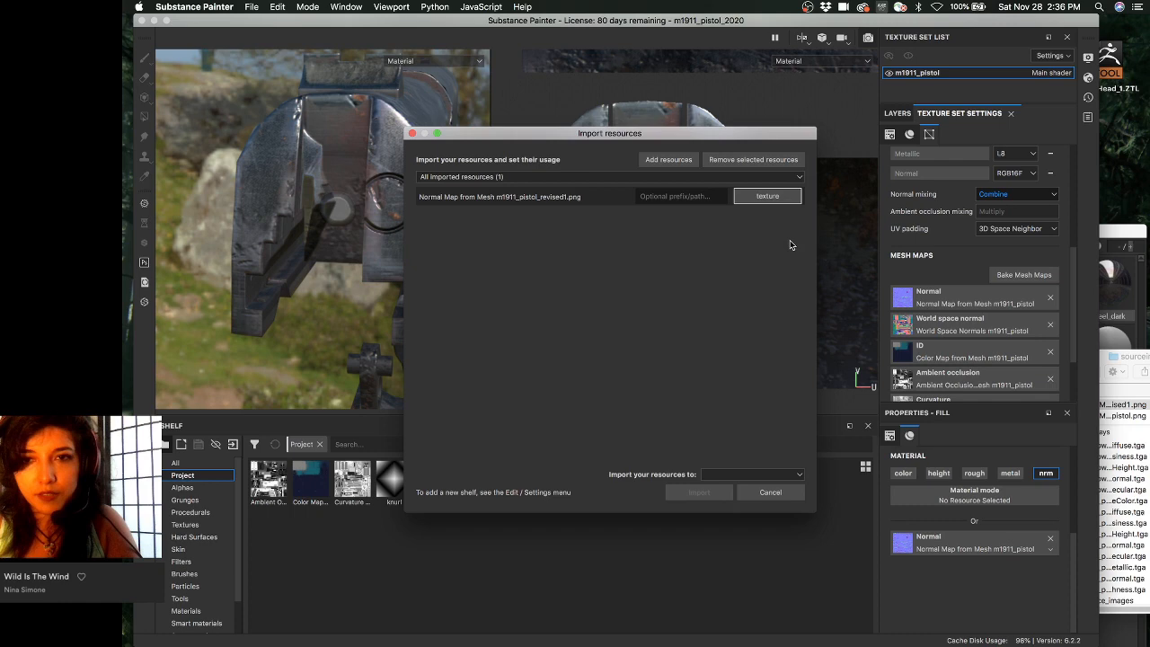
left_click(735, 475)
left_click(750, 493)
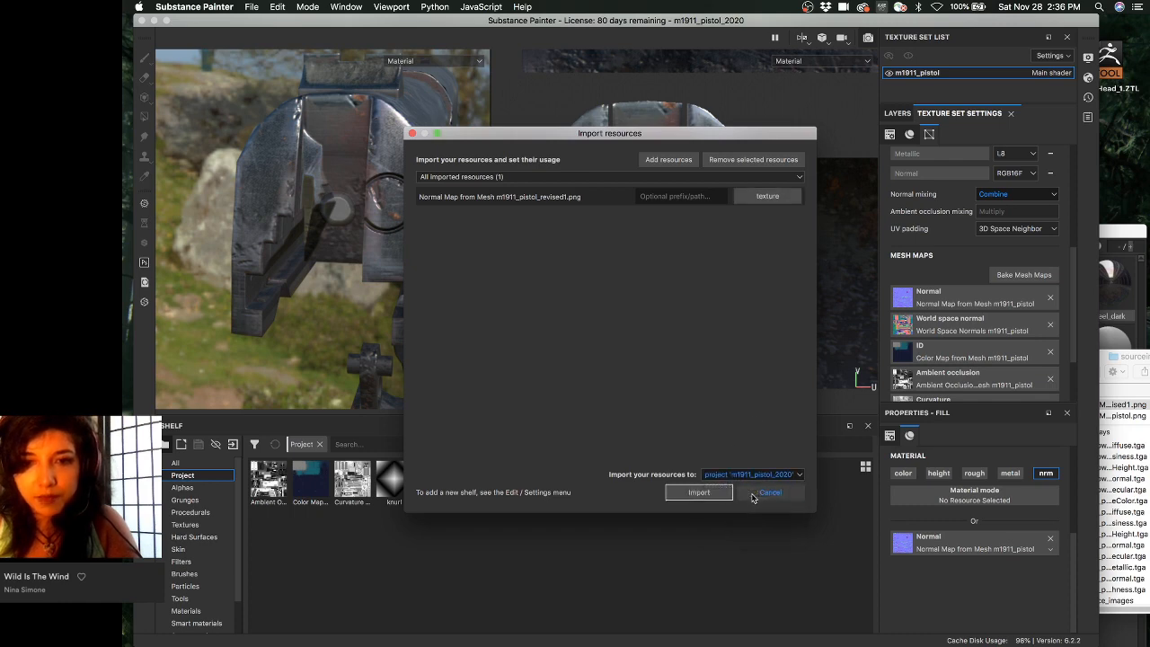
left_click(698, 492)
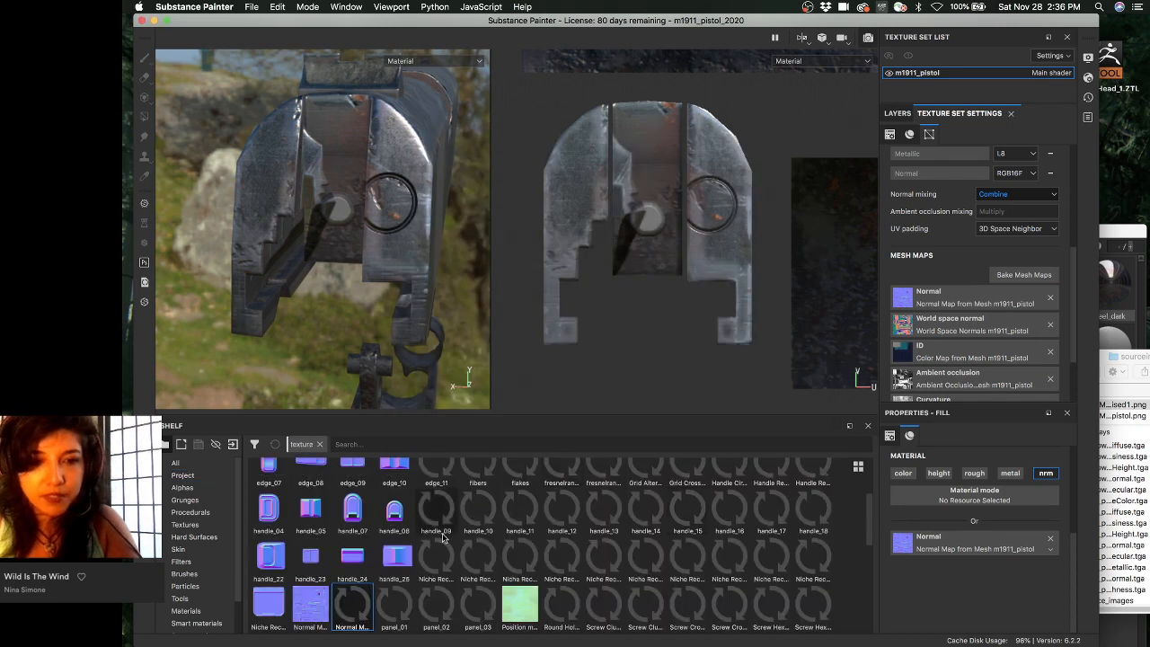
- Drag the m1911_pistol_revised1 texture into the Normal mesh map slot and orbit to check the normals
left_click(183, 475)
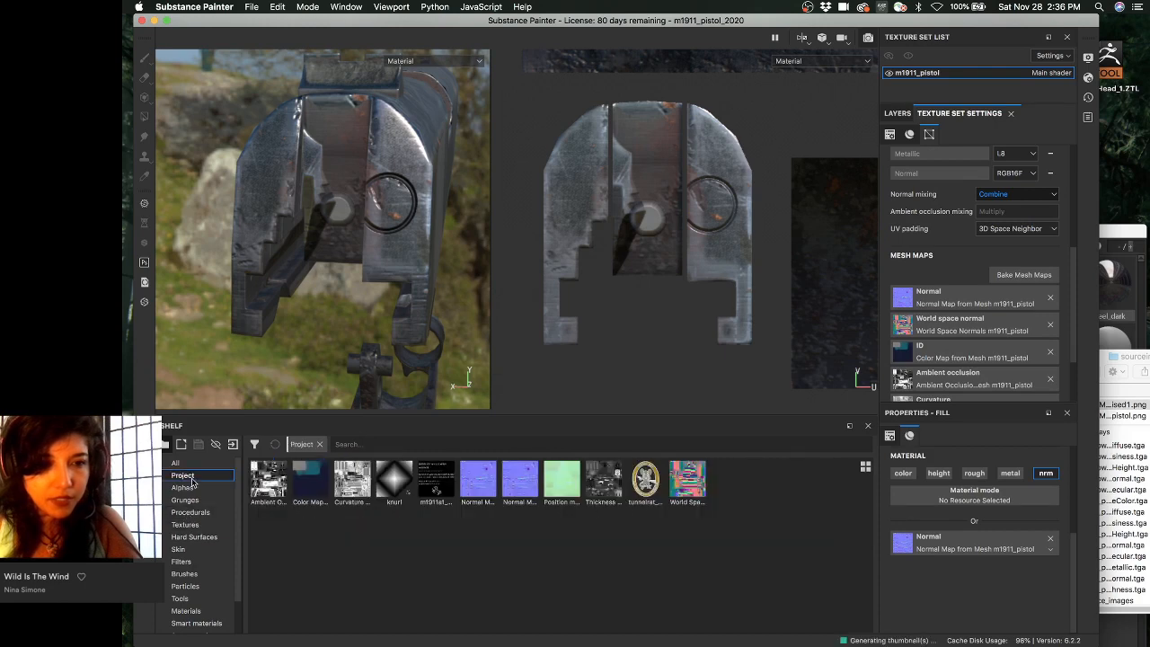
mouse_move(511, 474)
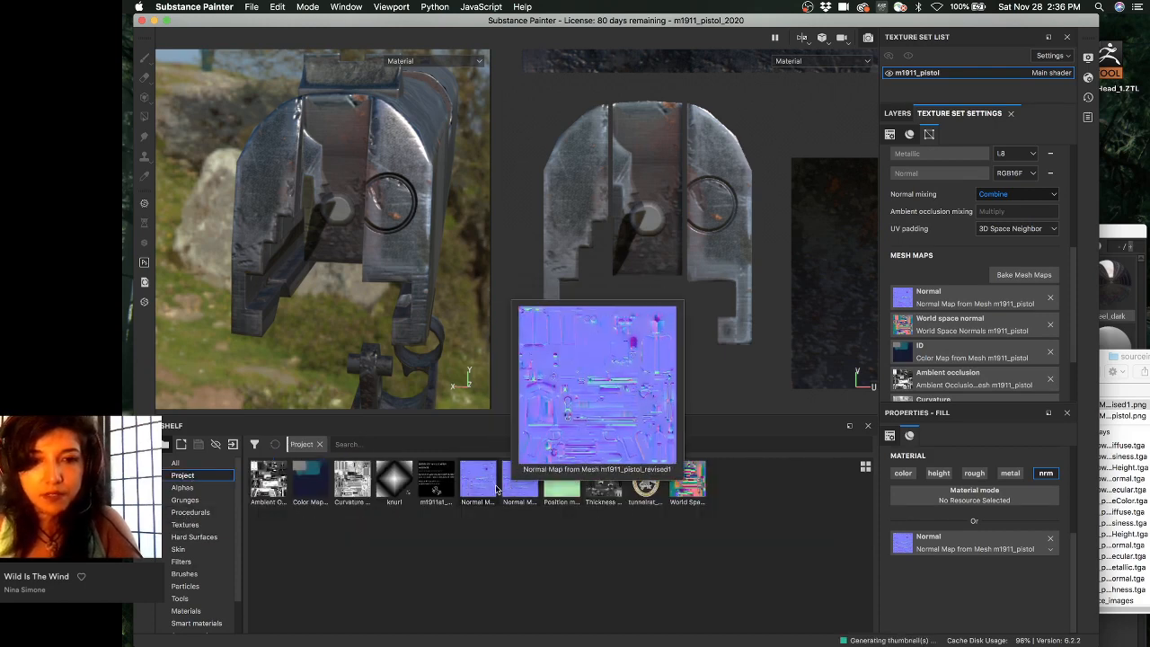
left_click_drag(476, 481, 1015, 303)
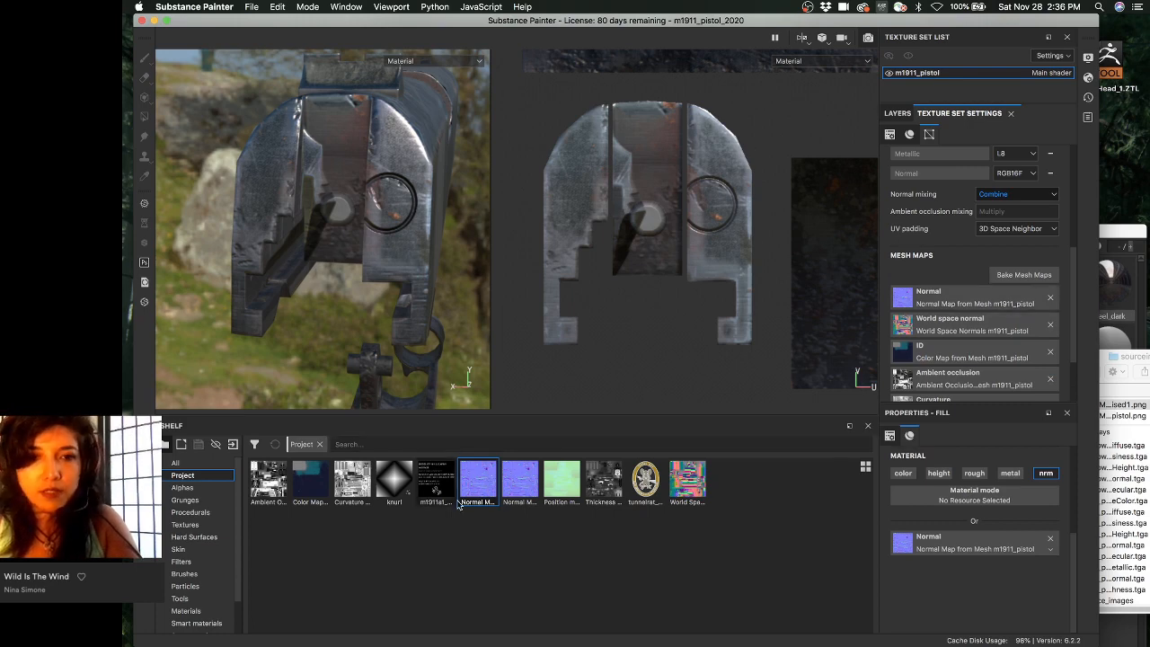
mouse_move(480, 484)
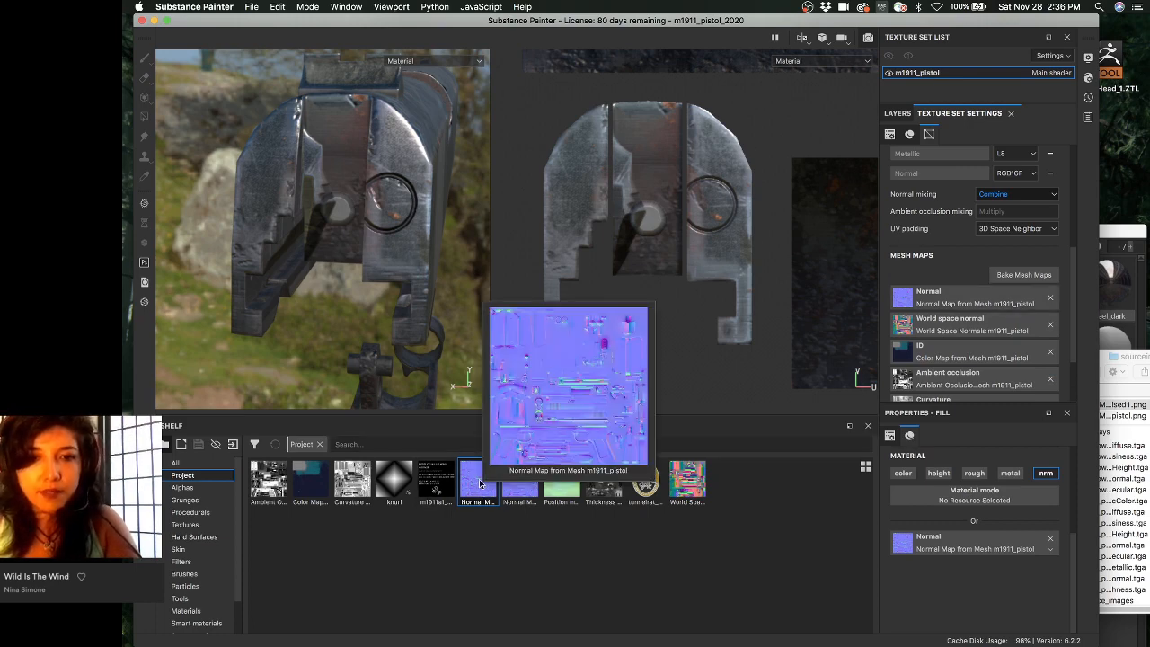
left_click_drag(519, 482, 956, 296)
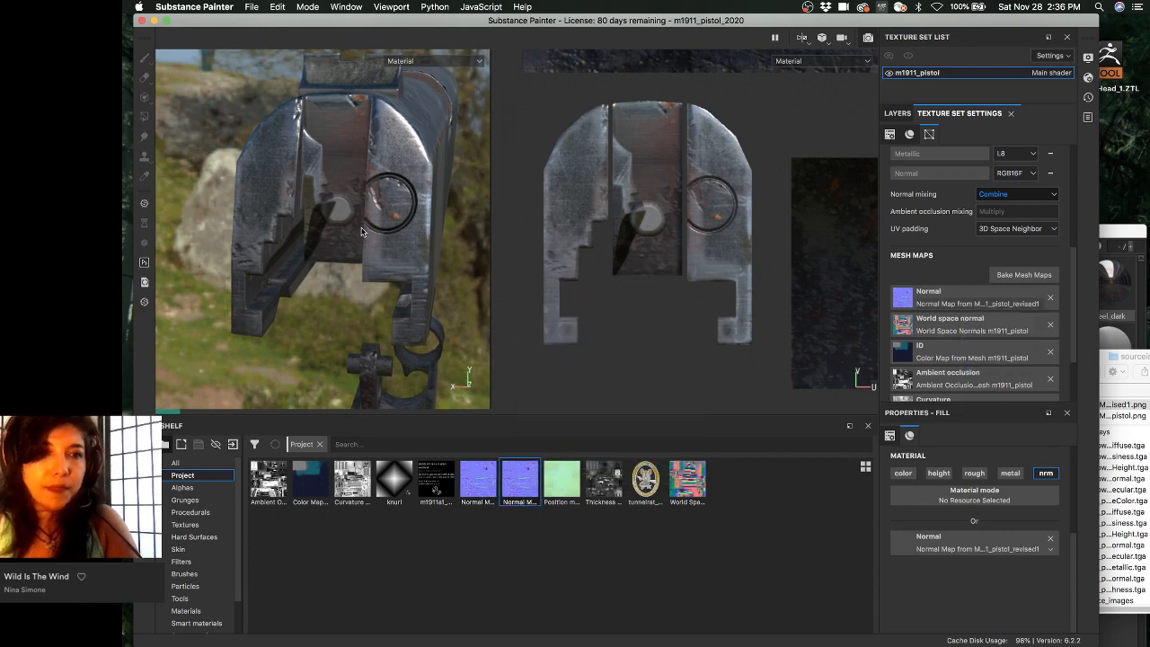
left_click_drag(362, 232, 333, 256, "alt")
key("c")
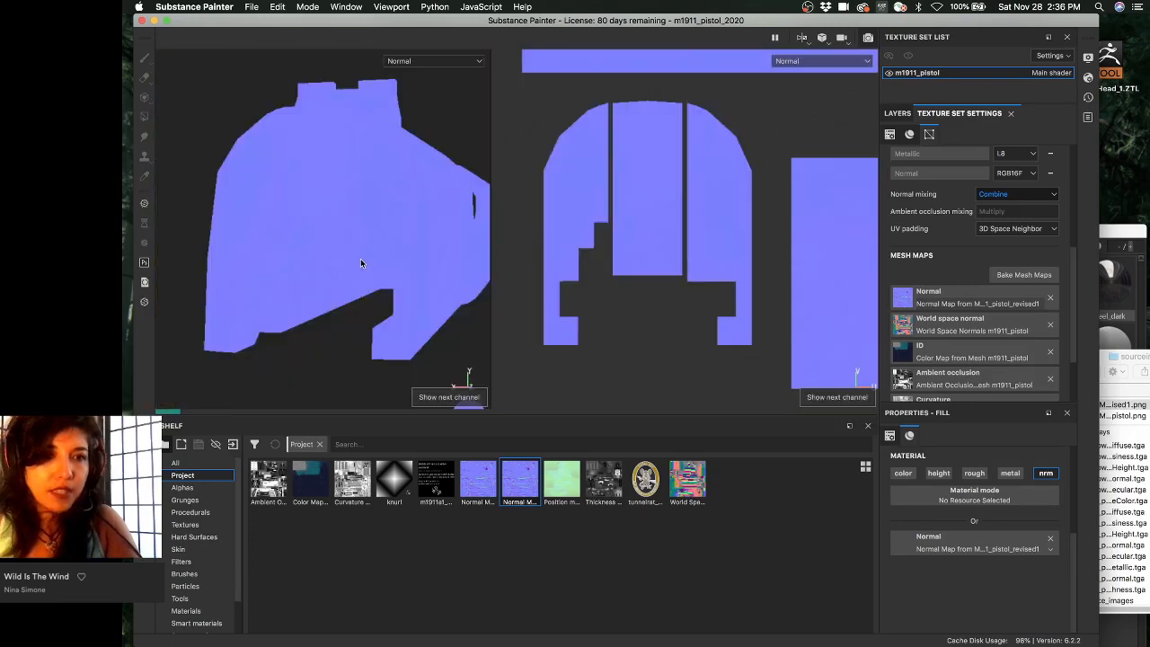
key("c")
left_click_drag(346, 240, 362, 245, "alt")
key("c")
key("m")
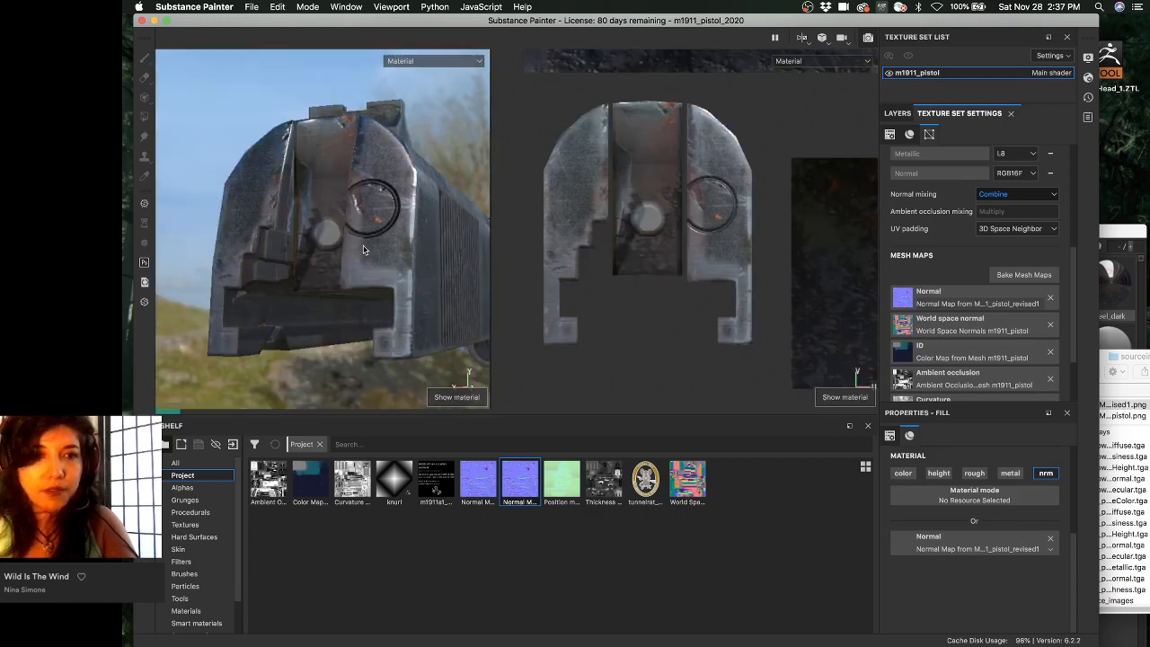
key("b")
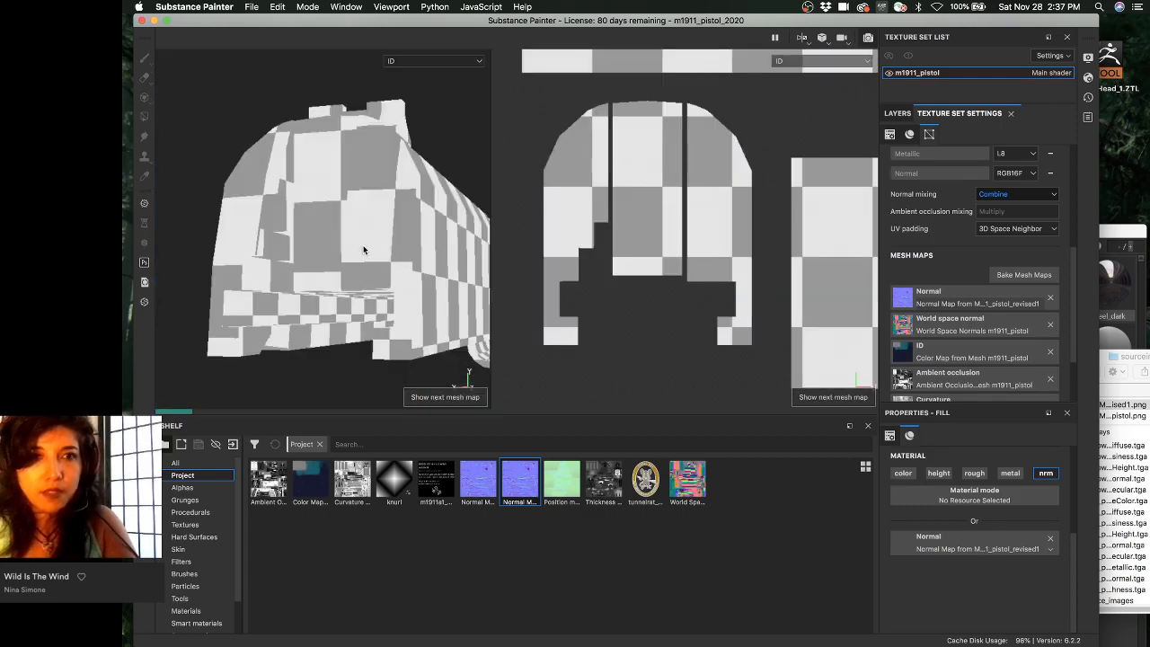
key("b")
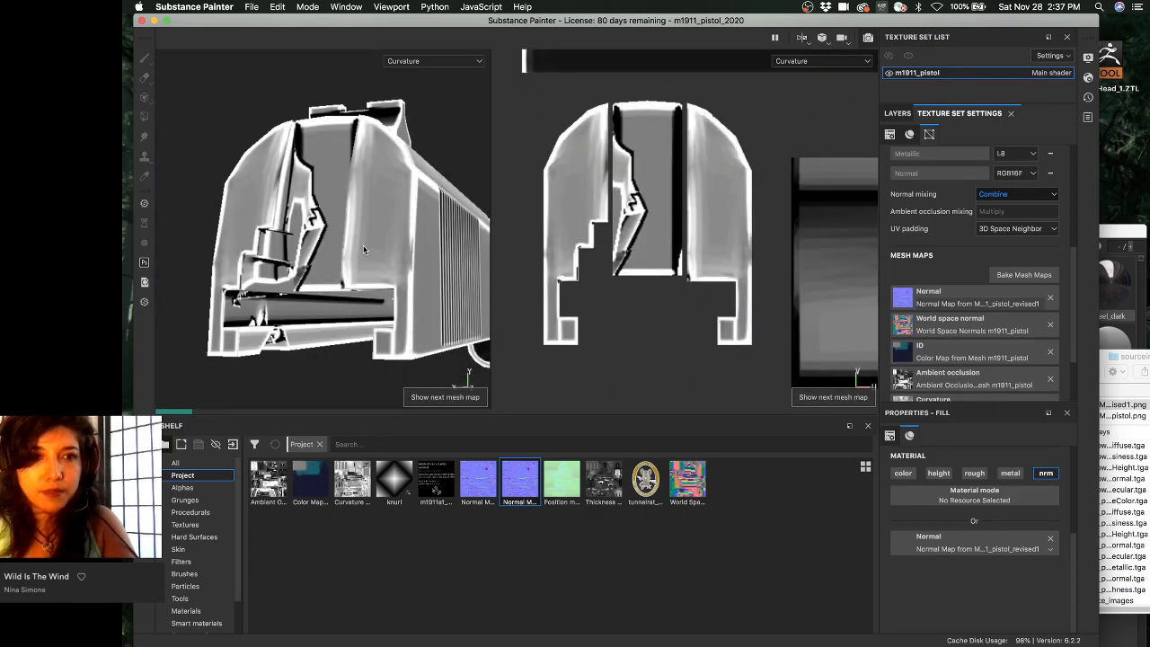
key("b")
key("b")
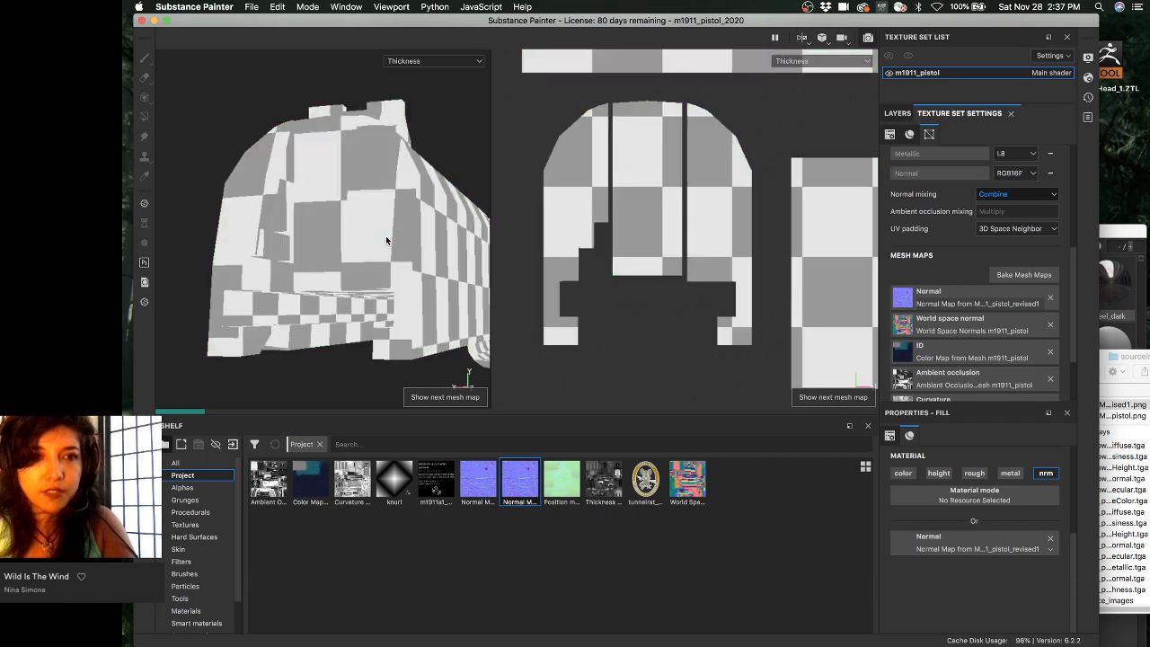
key("b")
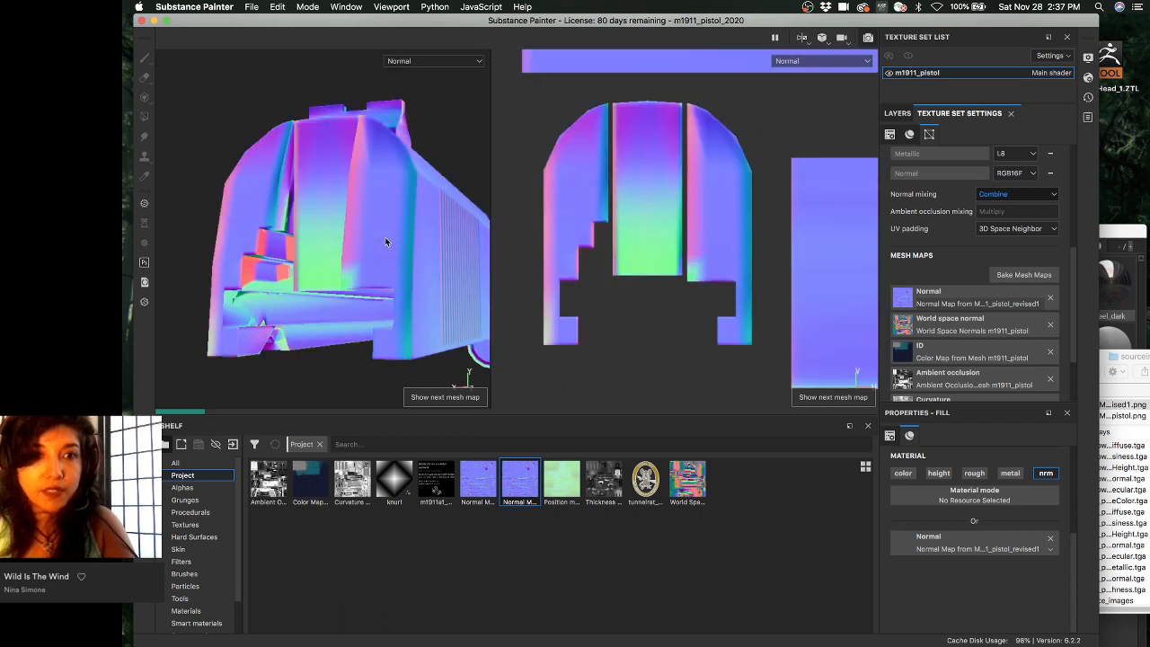
key("b")
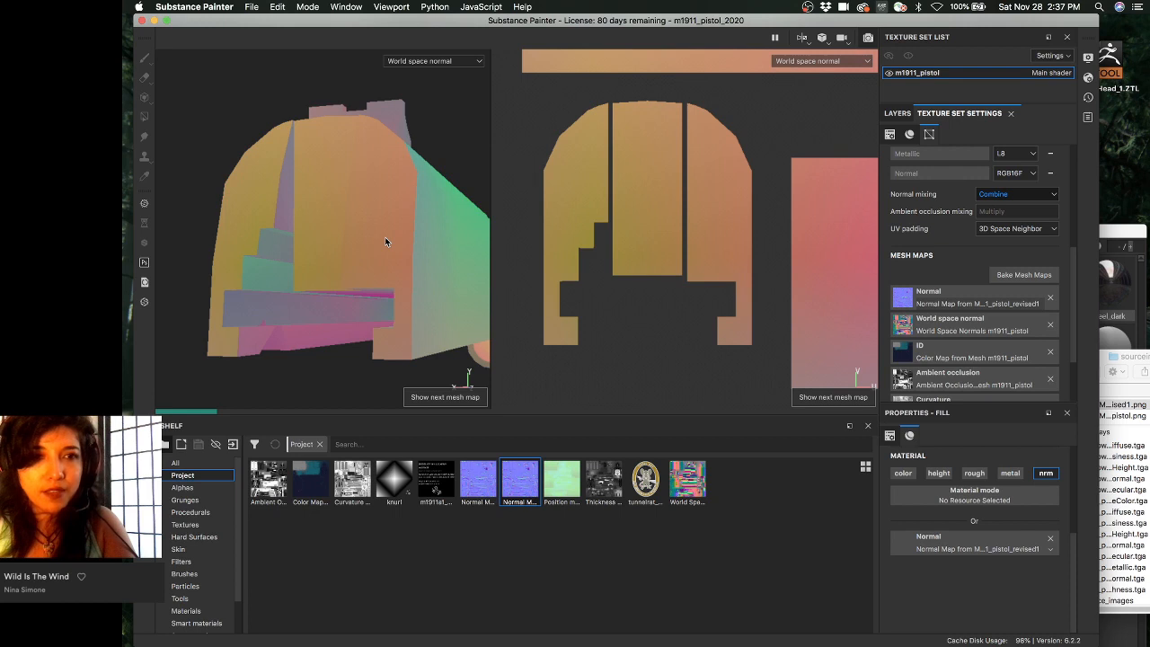
key("b")
key("b")
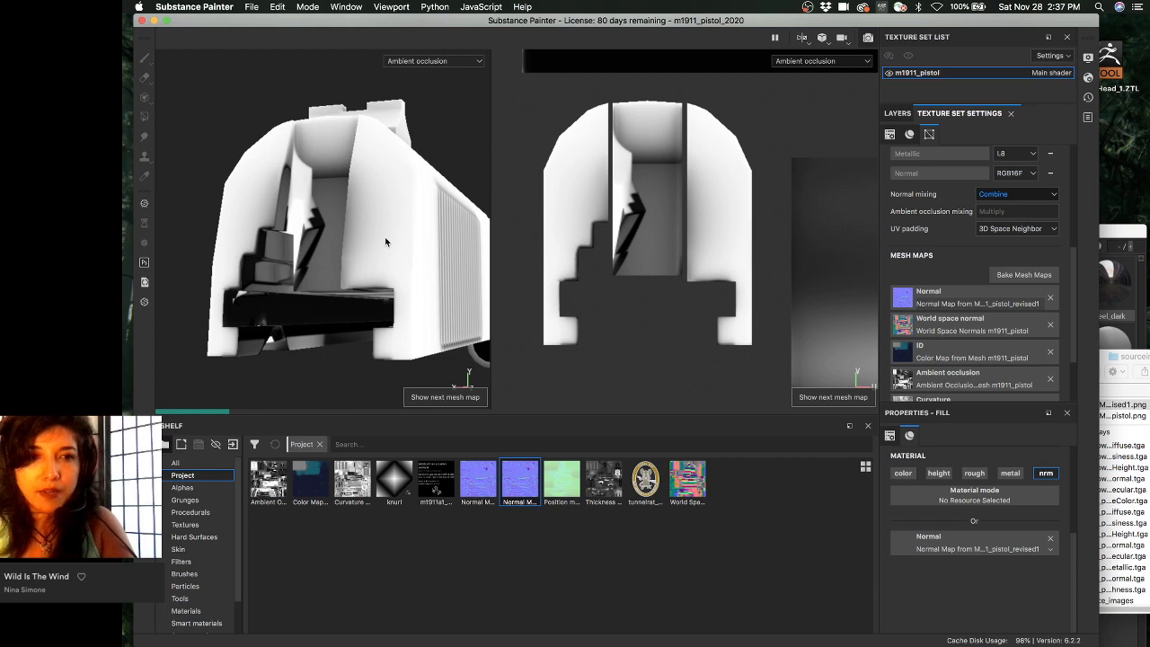
left_click_drag(384, 237, 394, 268, "alt")
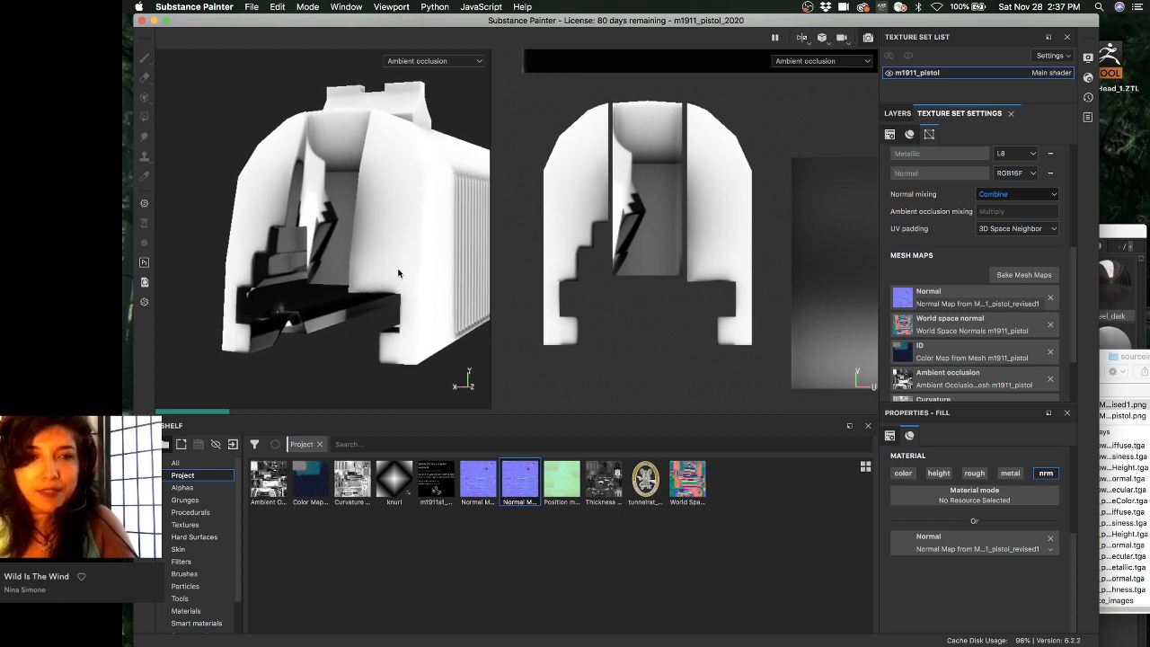
key("b")
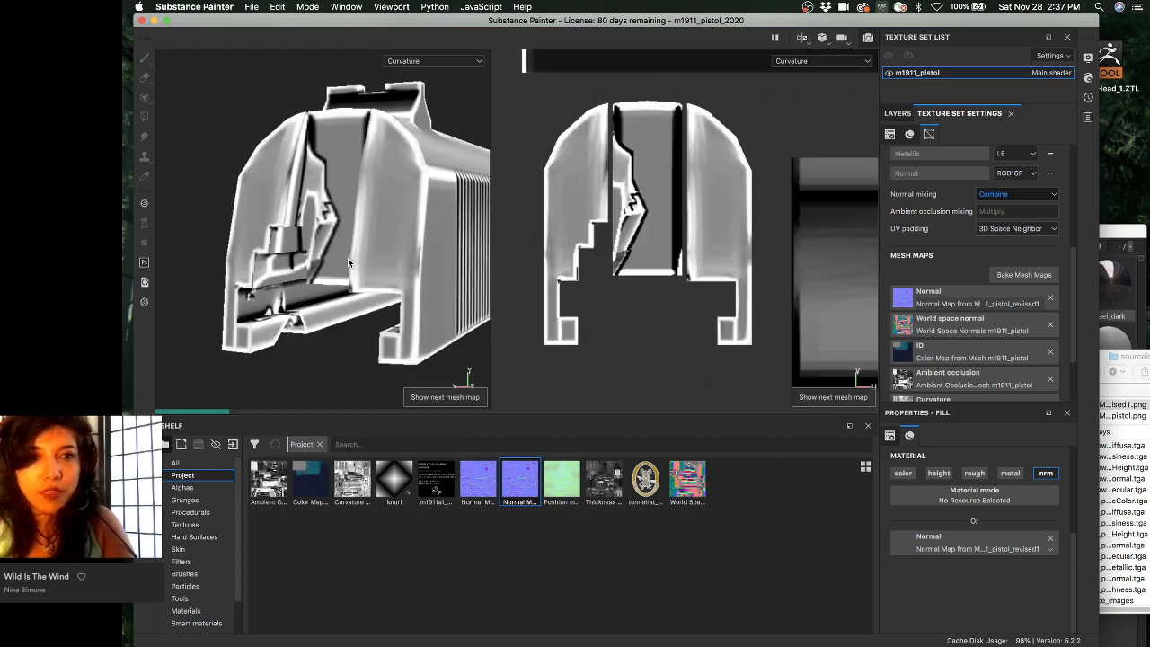
key("b")
key("b")
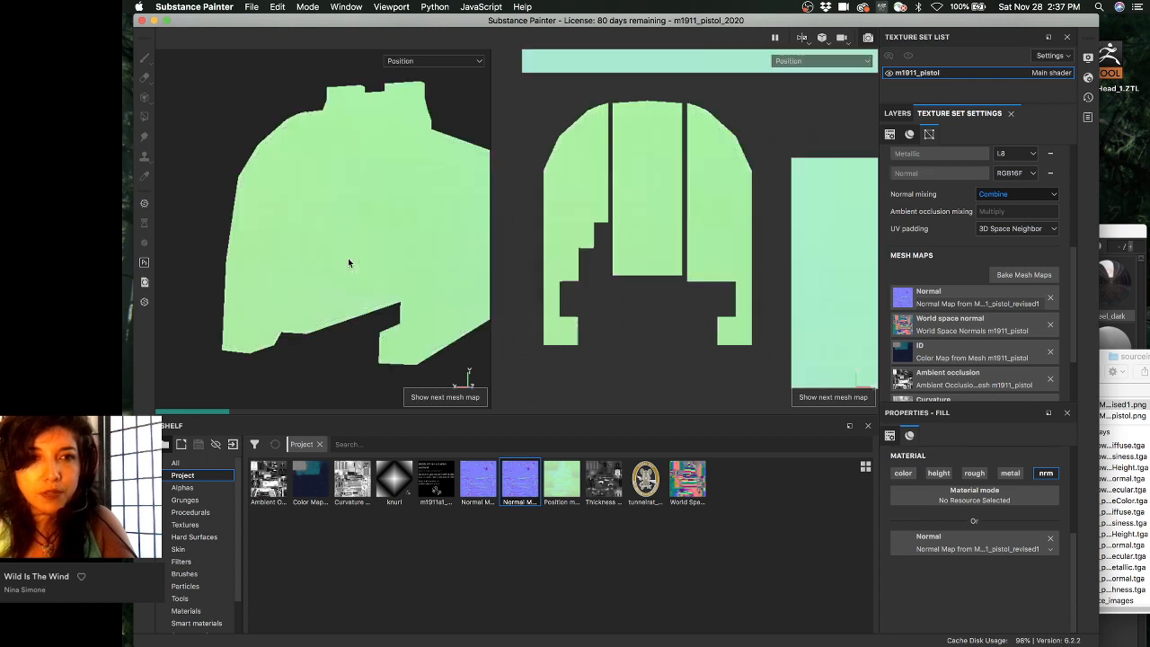
key("b")
key("b")
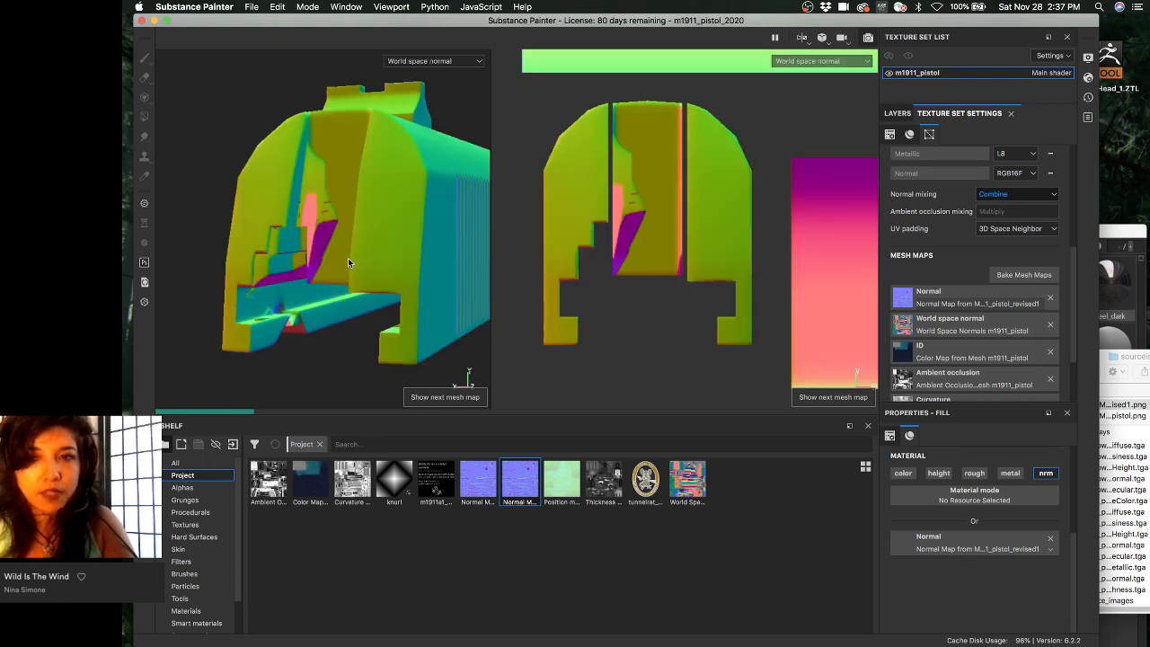
key("b")
key("b")
key("b")
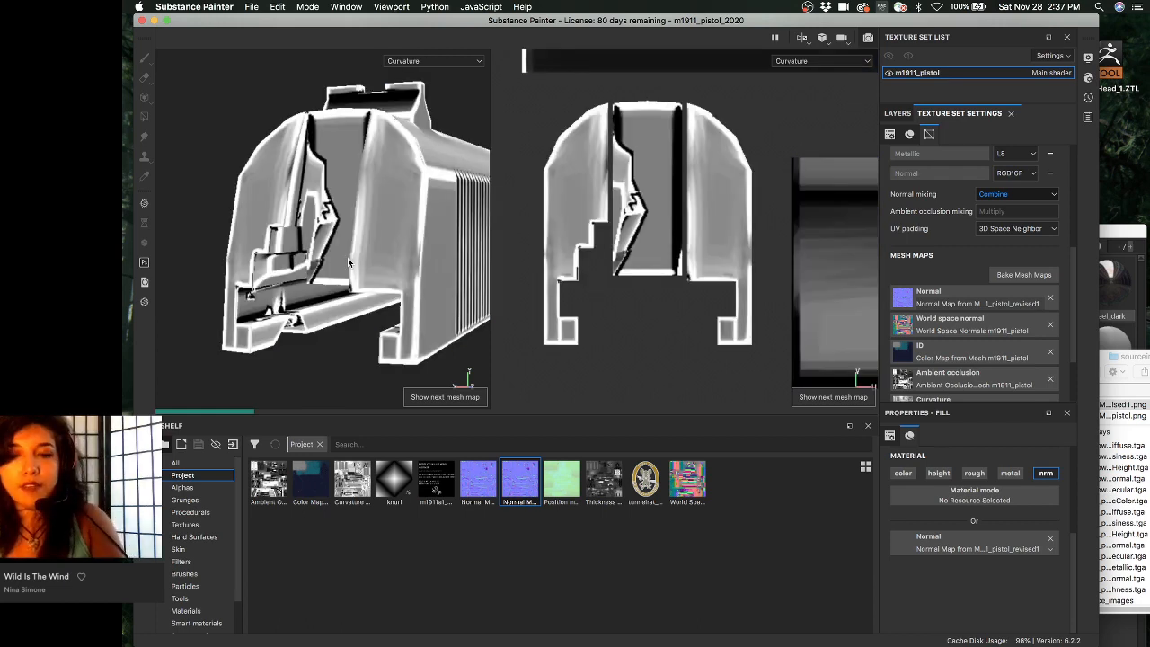
key("m")
mouse_move(348, 258)
left_mouse_down("alt")
mouse_move(361, 215)
mouse_move(346, 236)
mouse_move(355, 259)
mouse_move(368, 222)
mouse_move(382, 278)
mouse_move(326, 251)
left_mouse_up("alt")
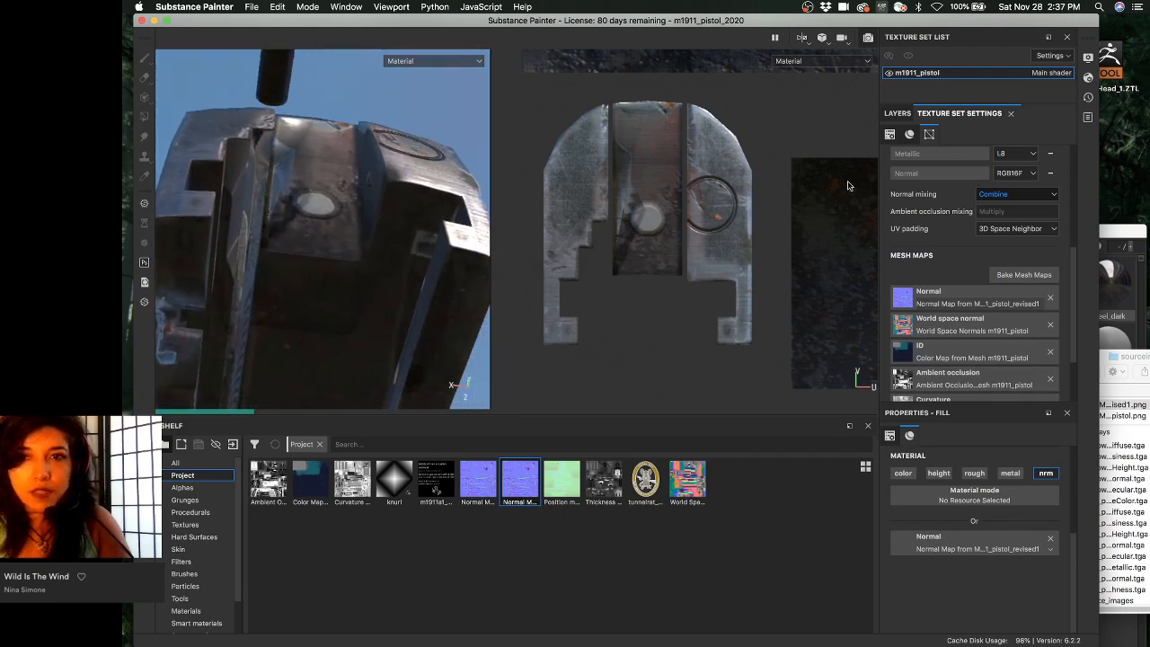
- Show the layer stack and orbit the pistol to see another side
left_click(897, 114)
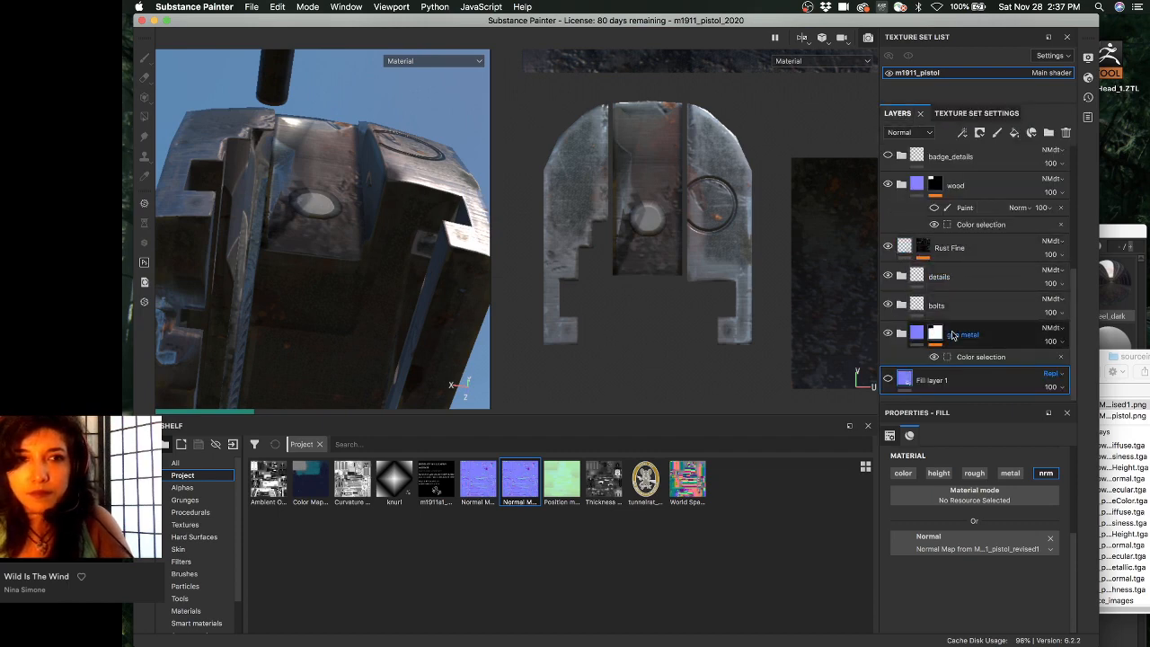
scroll(954, 334, "up", 1)
scroll(954, 334, "down", 1)
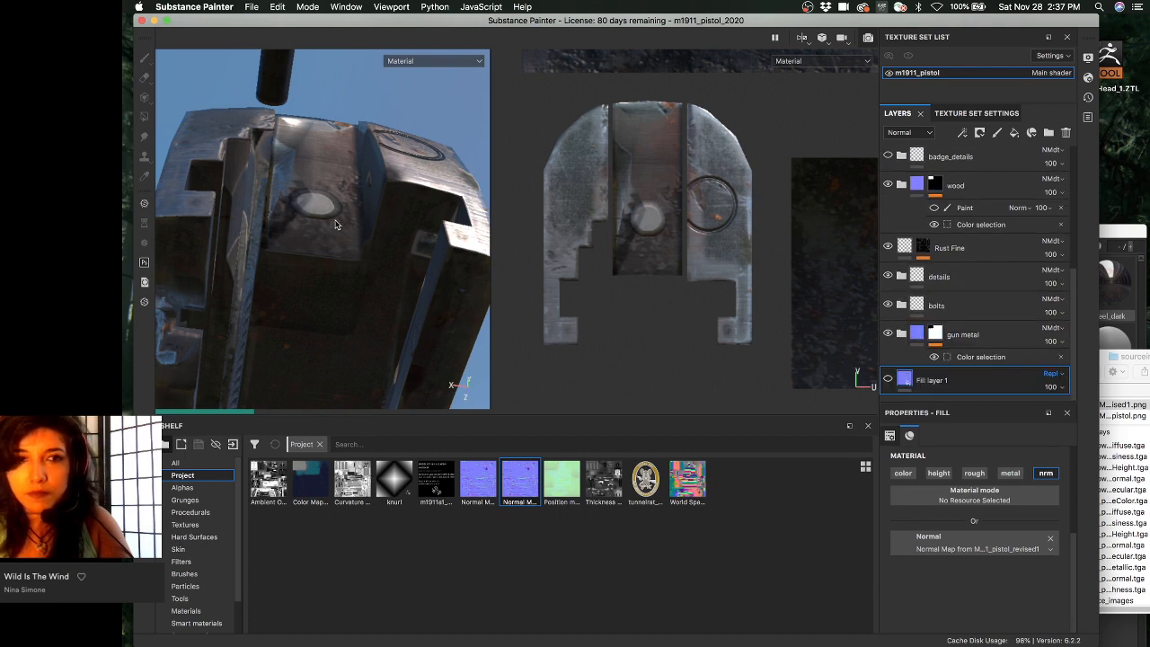
left_click_drag(335, 223, 288, 219, "alt")
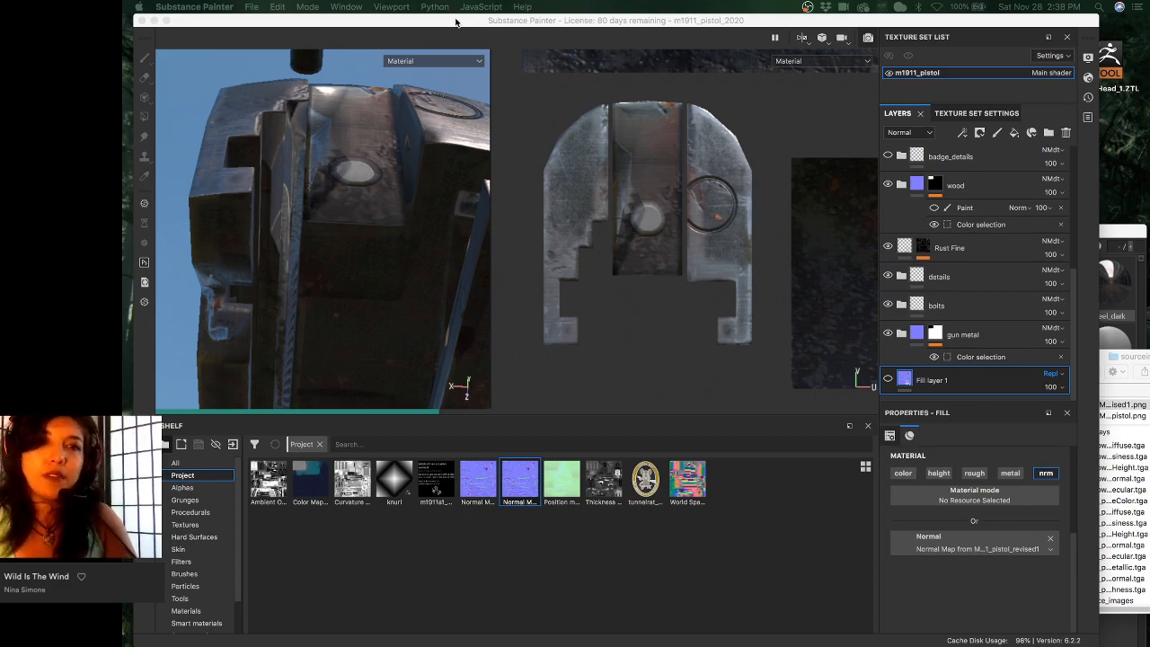
- Switch via Mission Control to the Chrome window with the ArtStation M1911A1 Pistol page
mouse_move(455, 22)
left_mouse_down()
mouse_move(472, 128)
mouse_move(487, 7)
left_mouse_up()
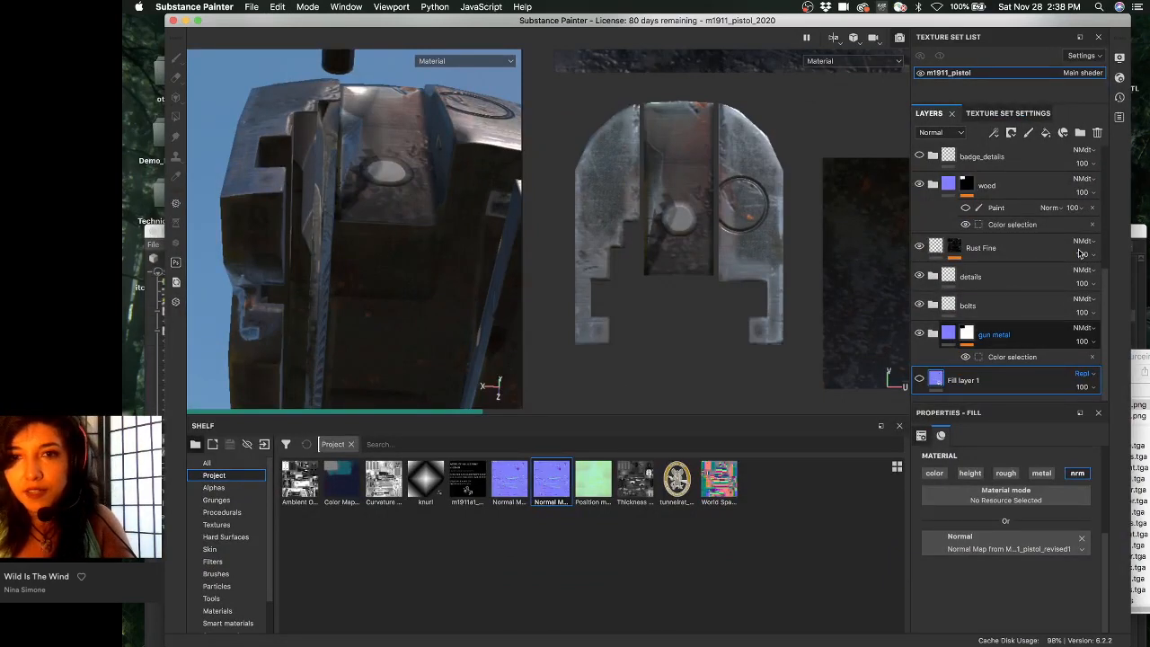
key("ctrl+Up")
left_click(721, 348)
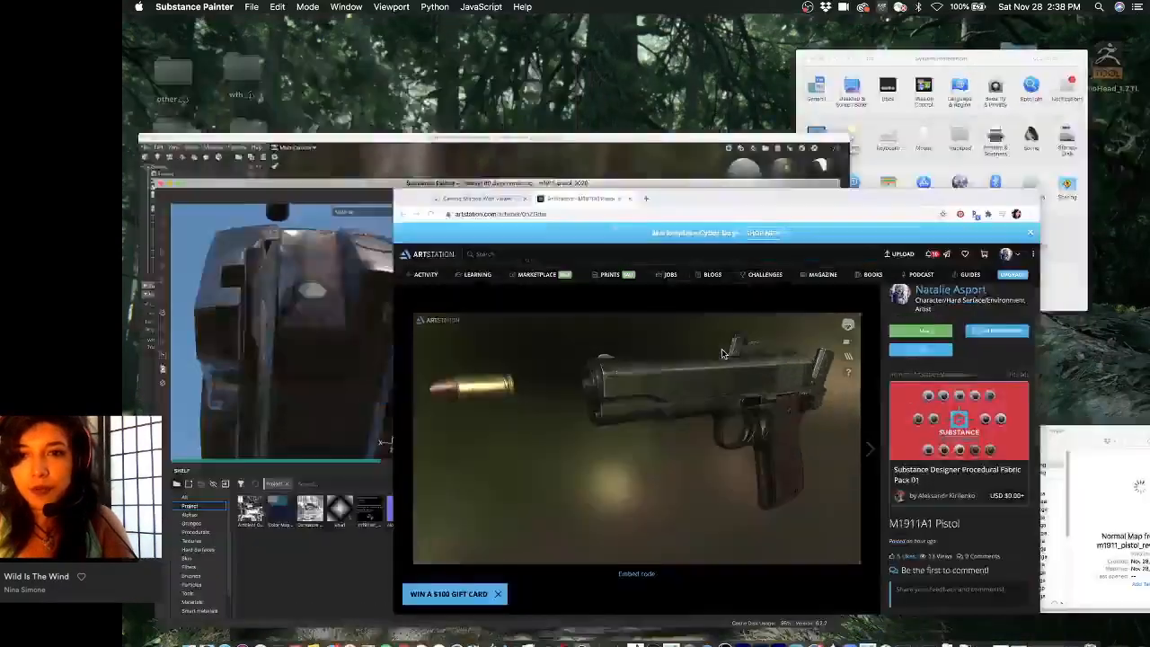
- Move the browser to the top of the screen and rotate the 3D pistol to a near side view
left_click_drag(779, 164, 804, 26)
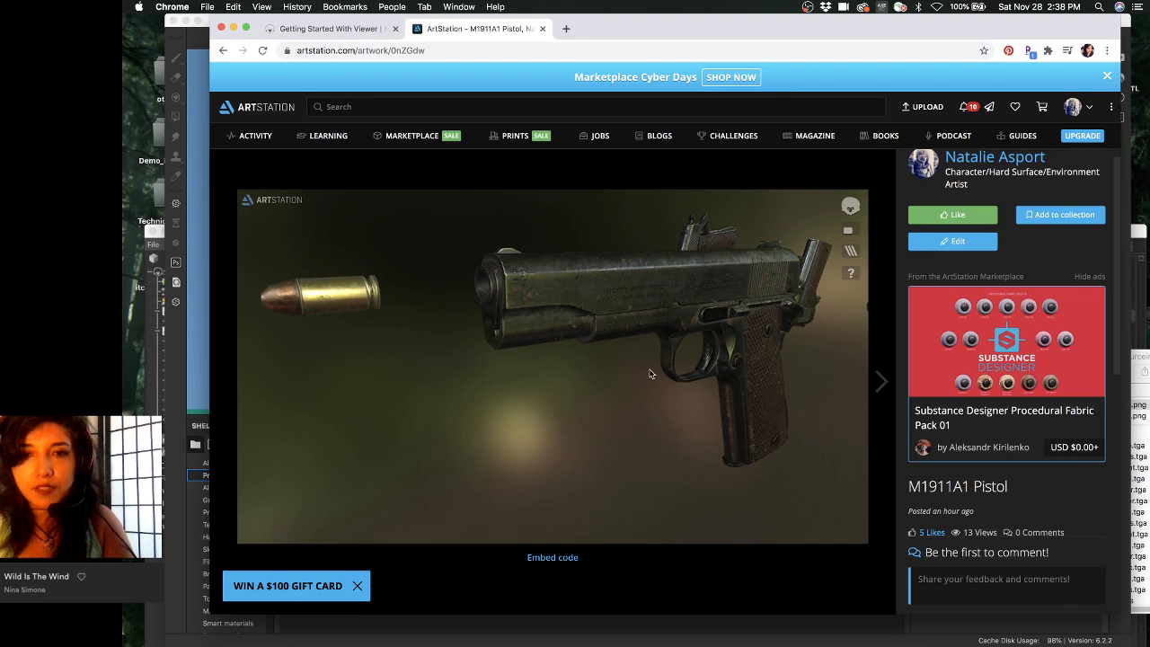
left_click_drag(649, 375, 808, 311)
left_click_drag(724, 320, 465, 272)
left_click_drag(551, 276, 595, 269)
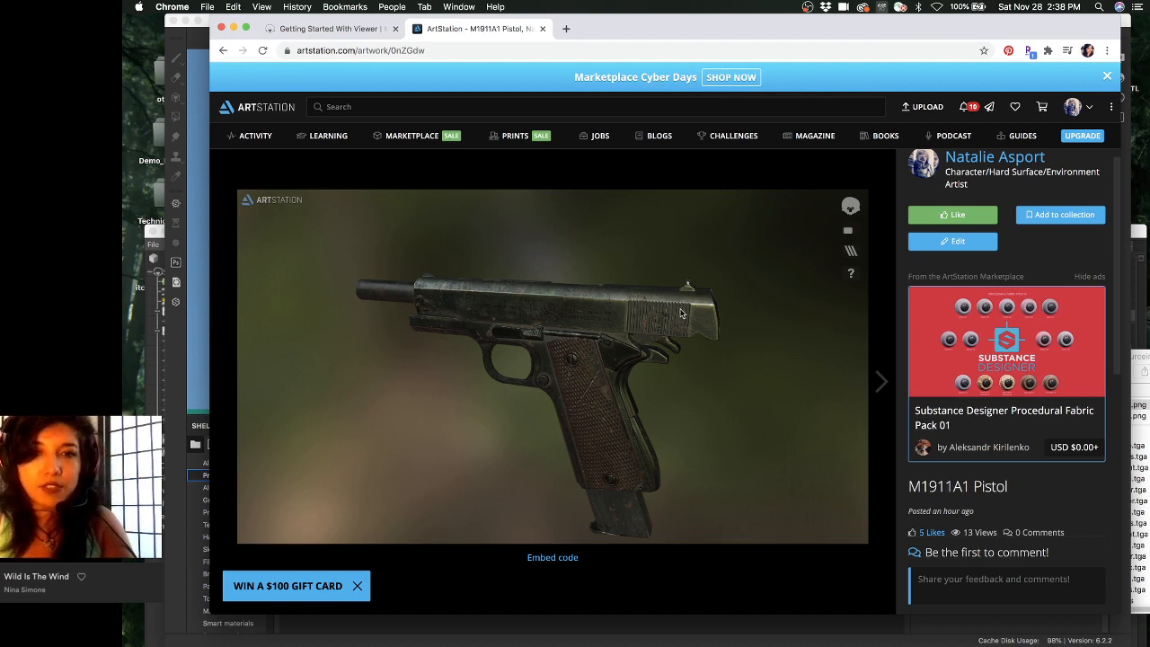
left_click_drag(649, 330, 587, 322)
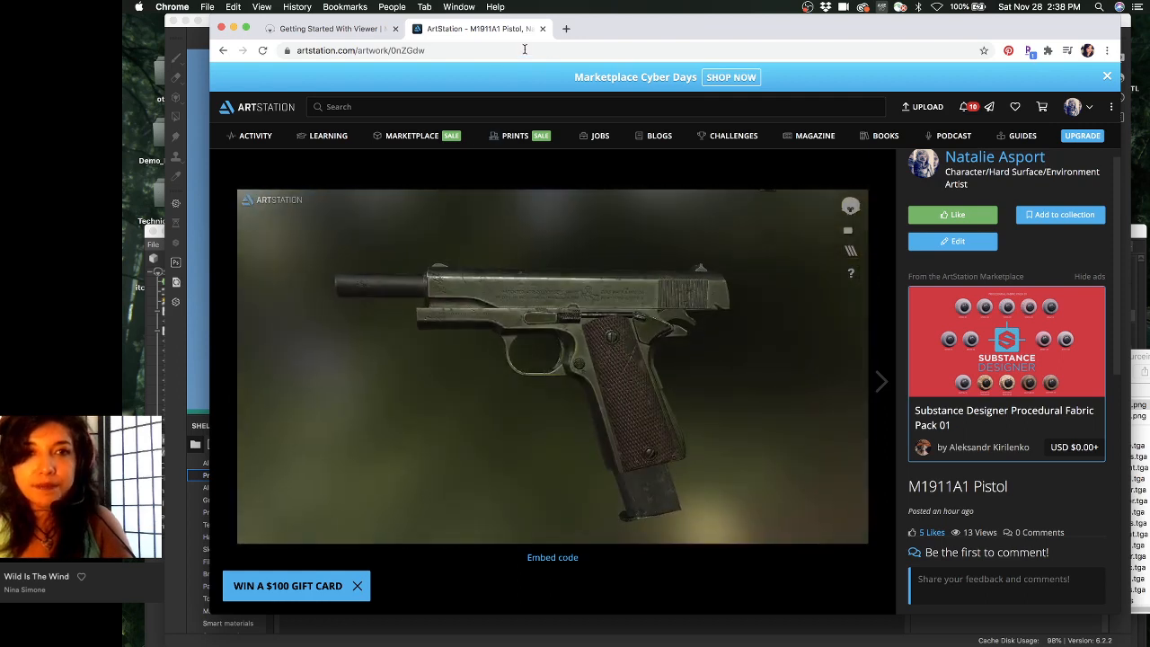
left_click(519, 50)
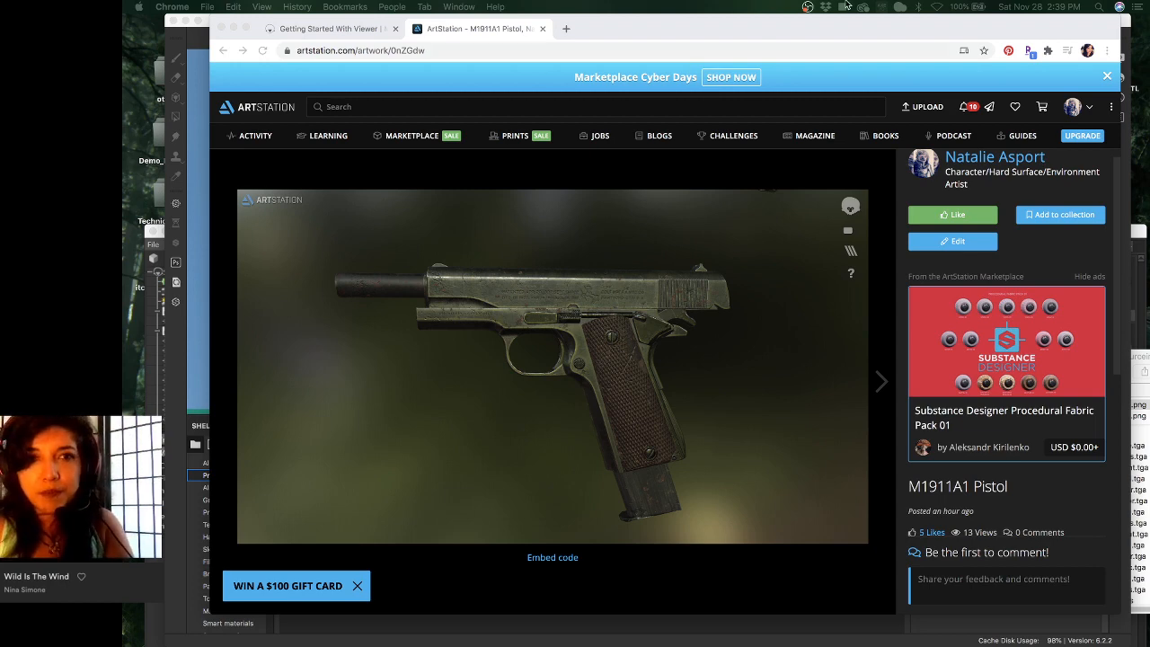
left_click(751, 30)
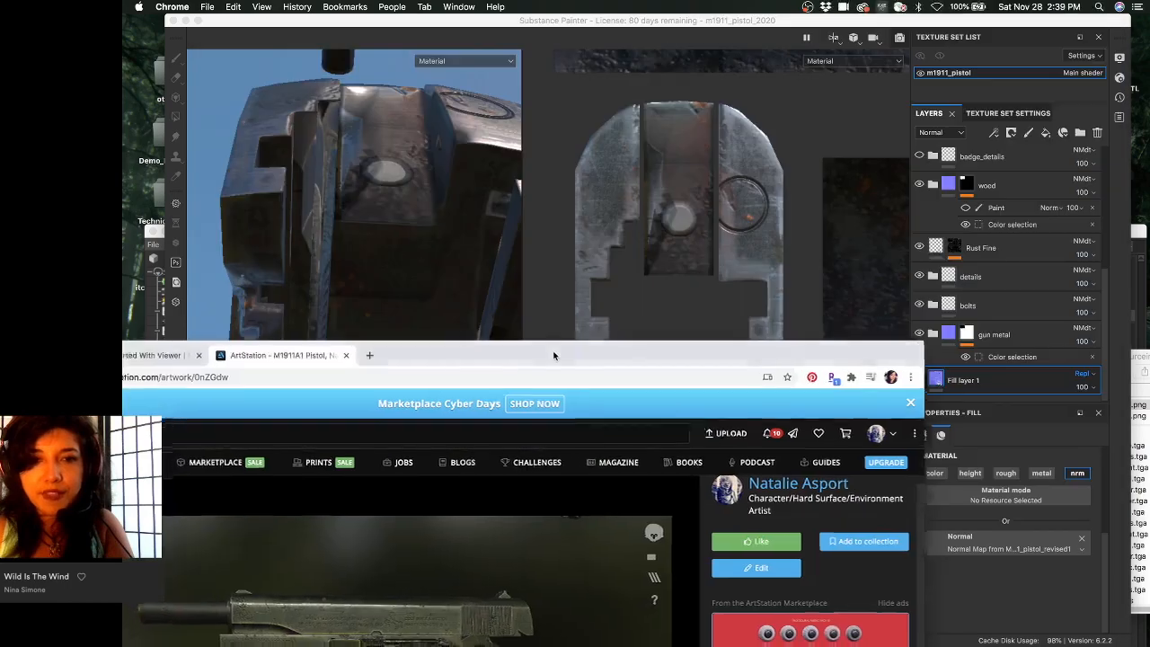
- Move the Chrome window back to the top and turn the 3D pistol to an angled view
mouse_move(554, 353)
left_mouse_down()
mouse_move(769, 69)
mouse_move(731, 29)
left_mouse_up()
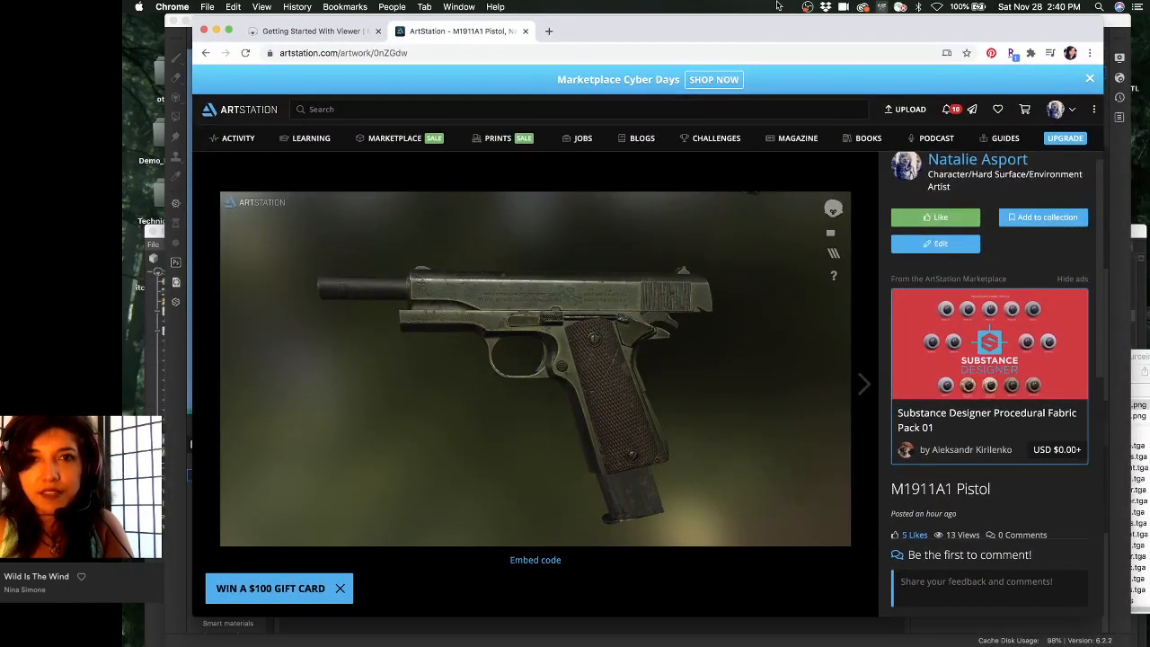
left_click_drag(581, 213, 636, 216)
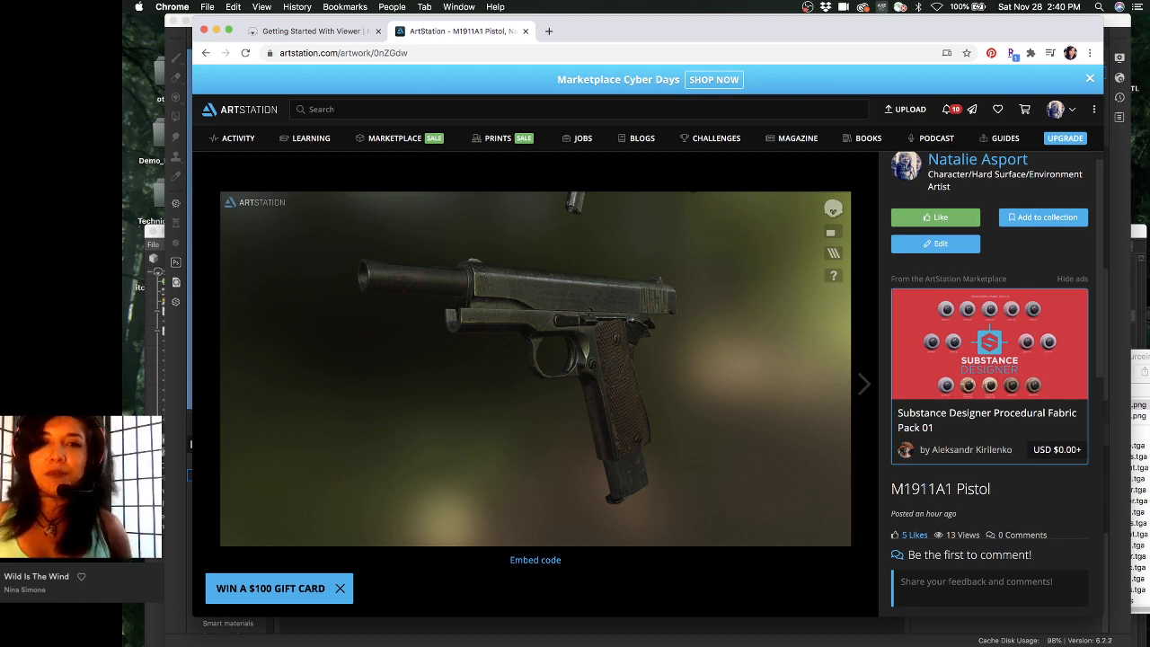
scroll(561, 303, "down", 3)
scroll(561, 303, "up", 2)
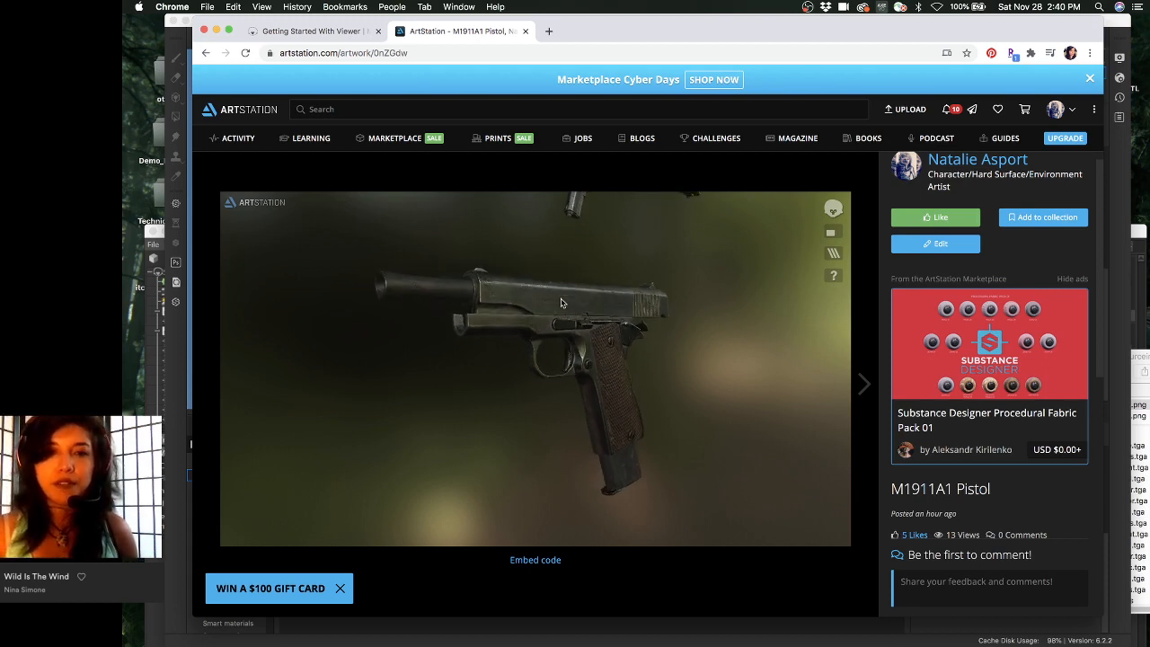
scroll(929, 184, "down", 5)
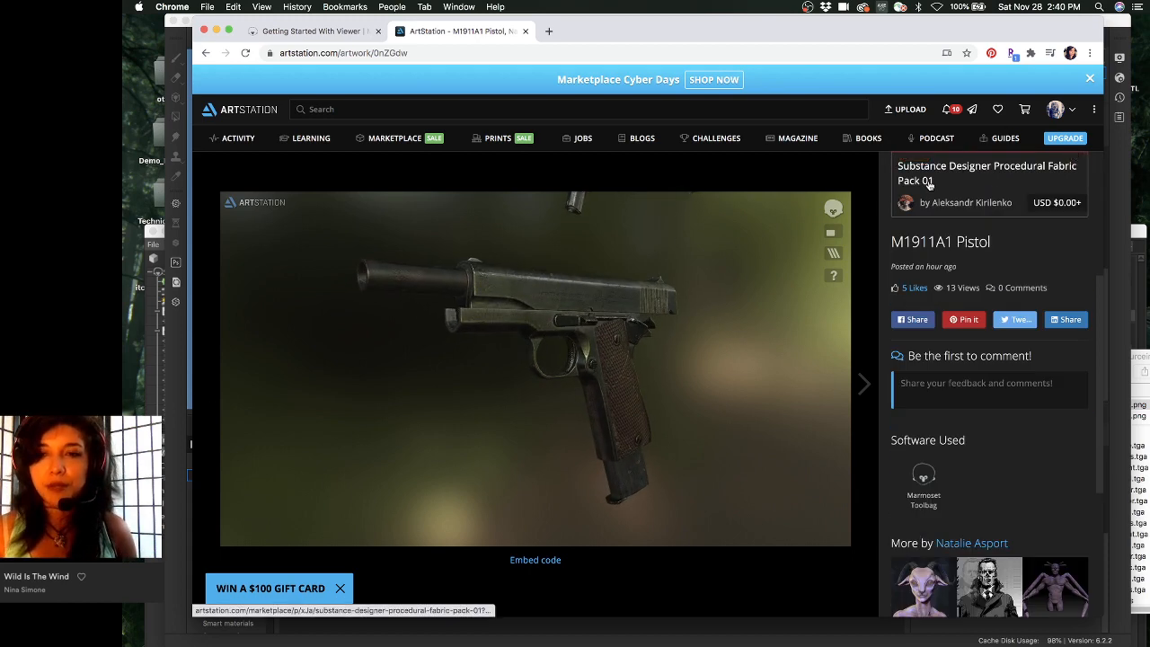
scroll(929, 185, "down", 3)
scroll(928, 184, "down", 1)
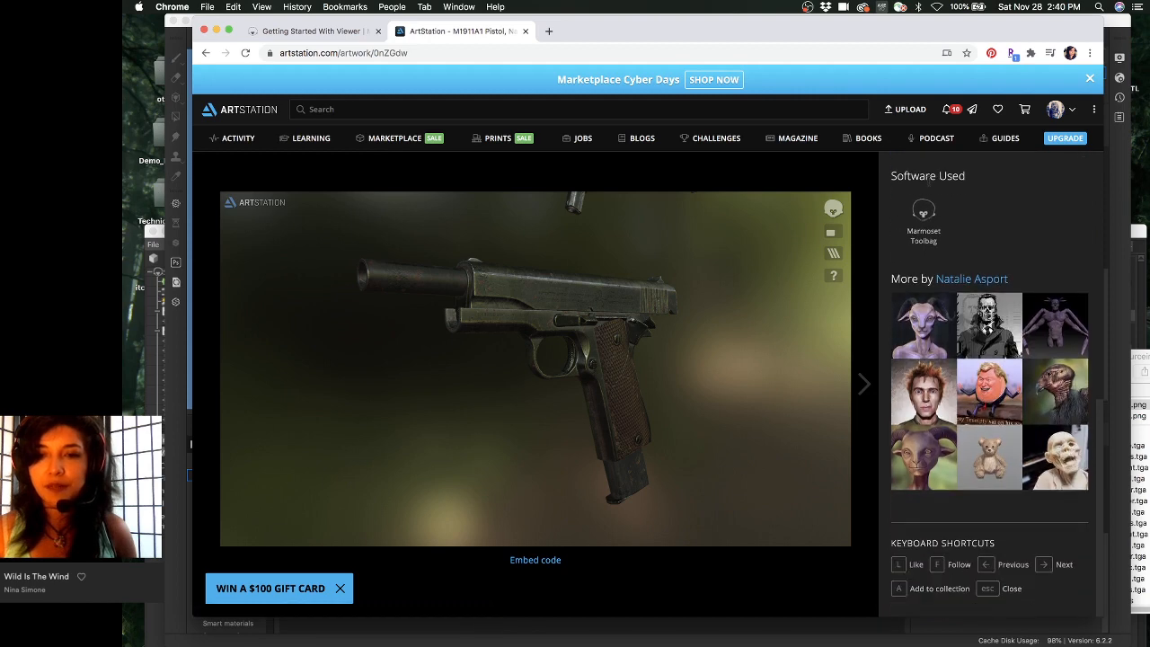
scroll(930, 184, "up", 5)
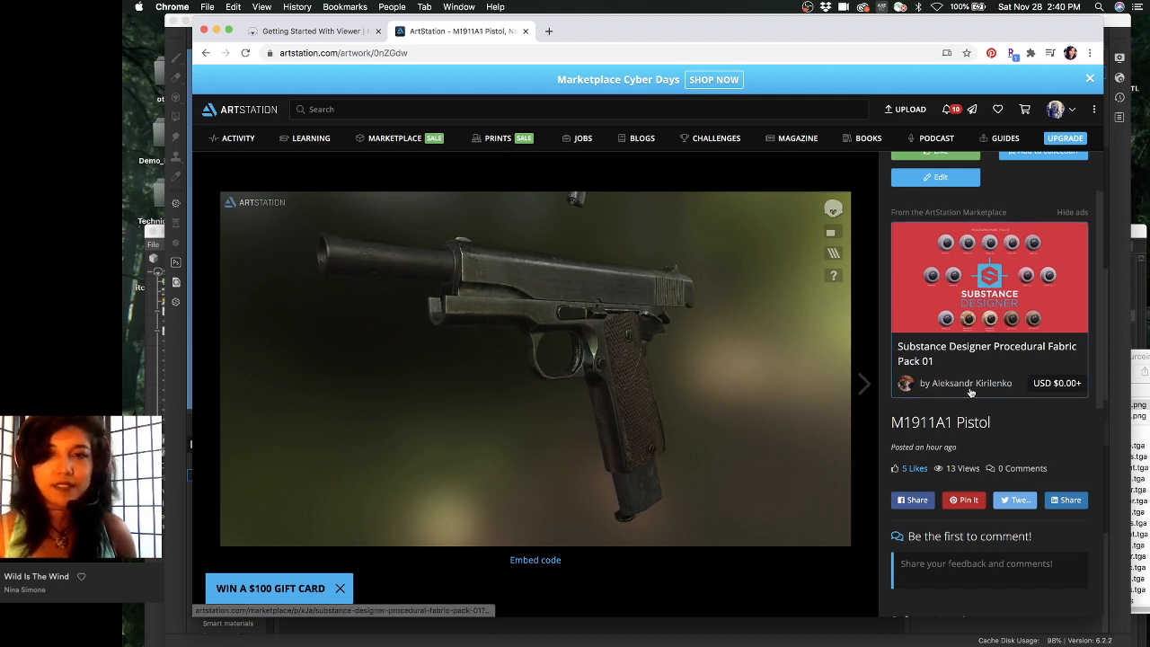
scroll(970, 392, "up", 1)
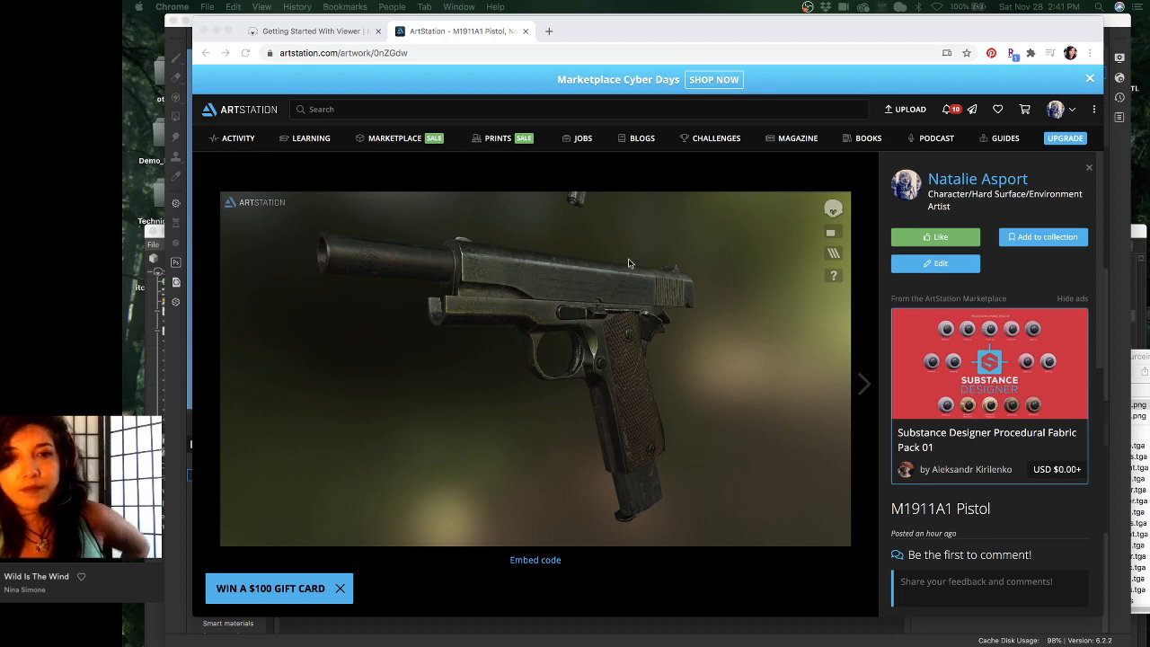
left_click_drag(819, 34, 824, 52)
- Bring Substance Painter forward and inspect the slide's underside and rear face up close
left_click(819, 28)
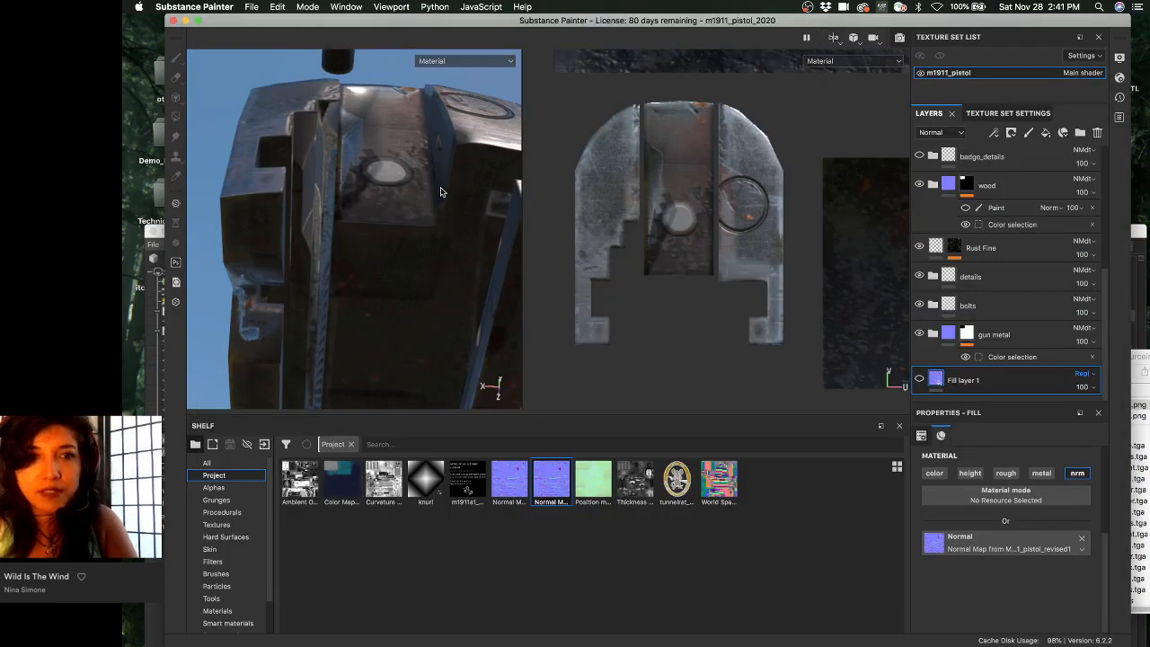
left_click_drag(441, 188, 454, 205, "alt")
right_click_drag(454, 205, 363, 121, "alt")
left_click_drag(362, 120, 431, 138, "alt")
right_click_drag(364, 109, 351, 115, "alt")
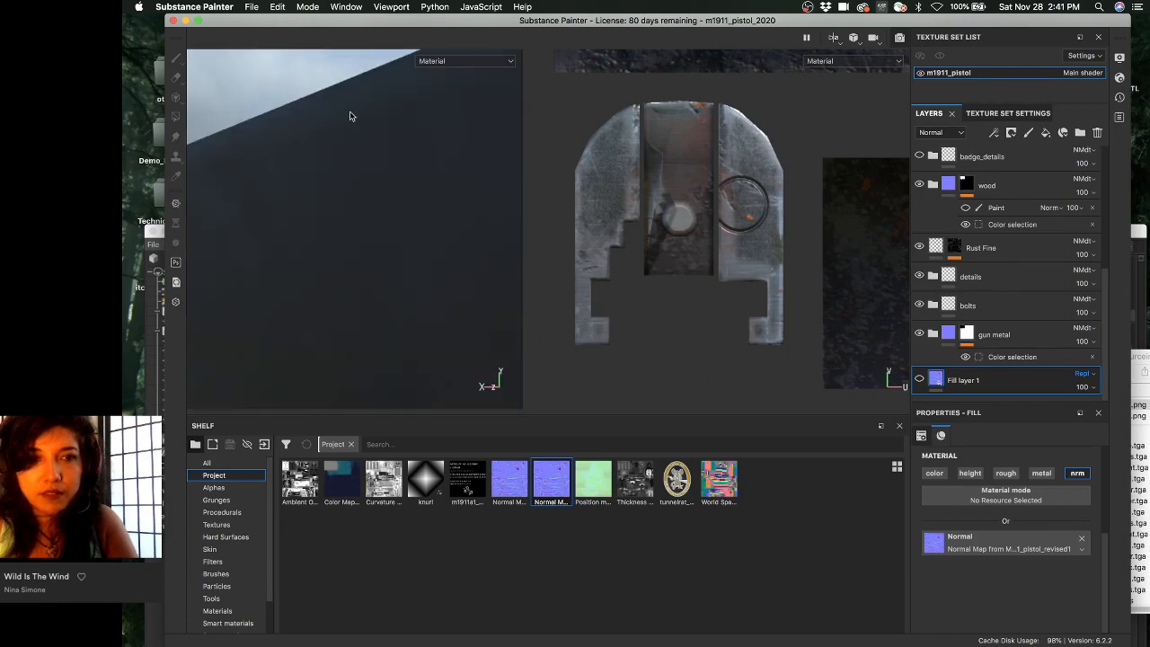
left_click_drag(351, 115, 431, 157, "alt")
right_click_drag(313, 156, 313, 108, "alt")
left_click_drag(314, 108, 344, 201, "alt")
middle_click_drag(344, 200, 443, 327, "alt")
right_click_drag(443, 327, 442, 224, "alt")
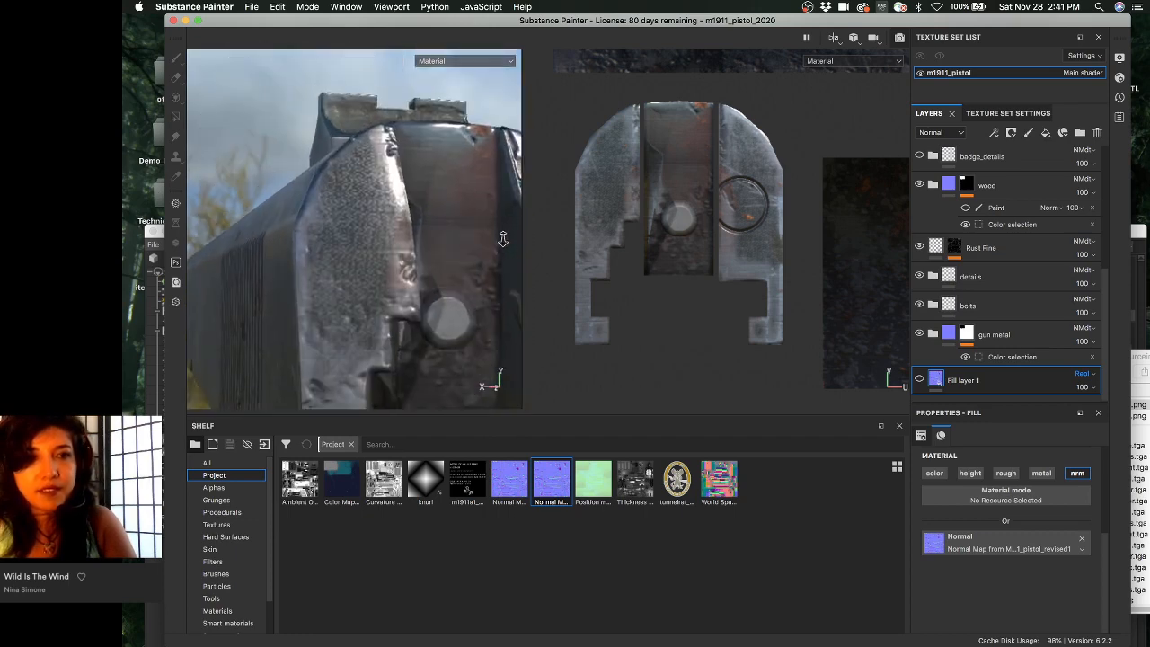
left_click_drag(441, 225, 385, 177, "alt")
middle_click_drag(385, 177, 370, 133, "alt")
left_click_drag(370, 133, 371, 79, "alt")
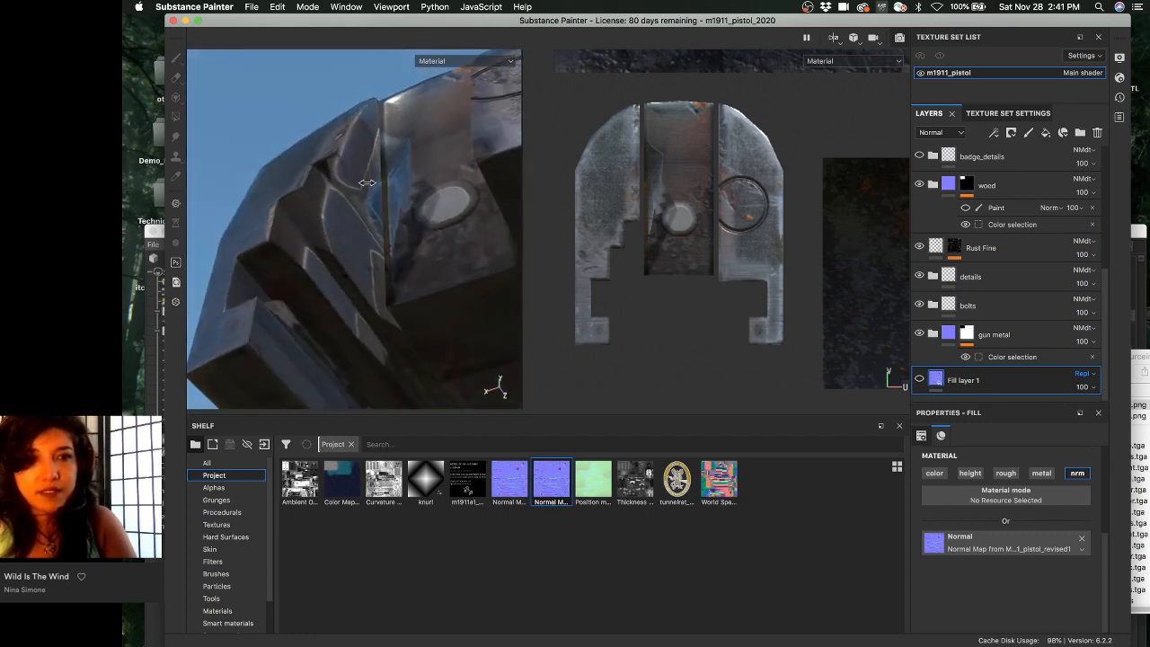
right_click_drag(368, 183, 452, 178, "shift")
left_click_drag(451, 178, 419, 162, "alt")
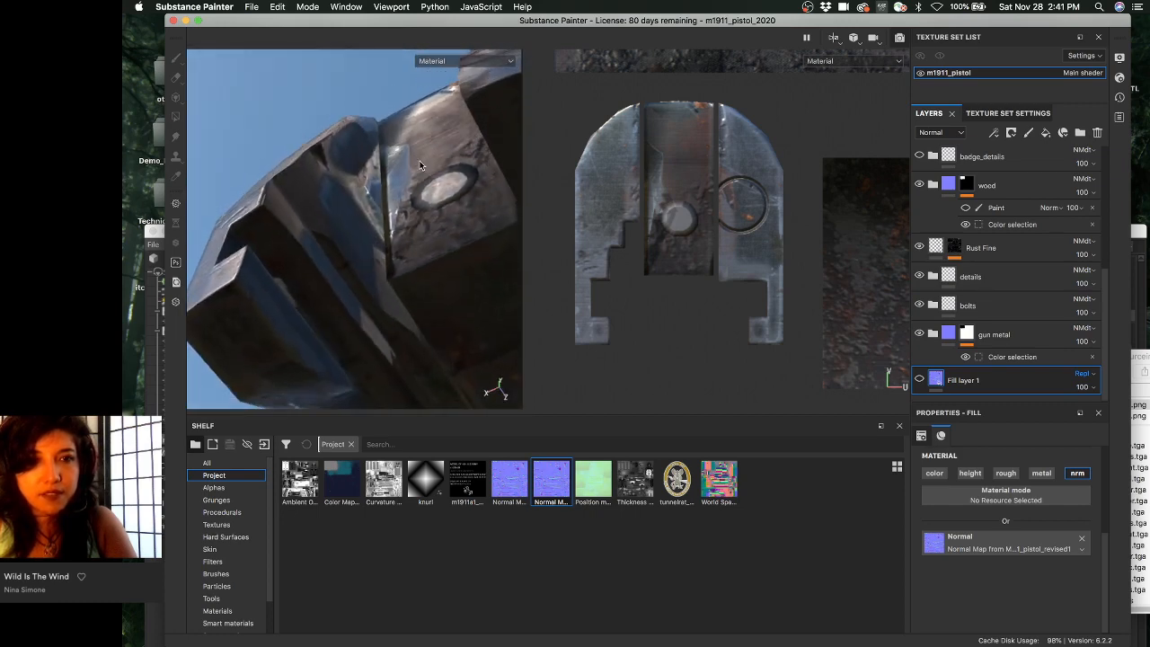
- Cycle the viewports from Base Color on to the Roughness channel
key("c")
mouse_move(472, 213)
left_mouse_down("alt")
mouse_move(451, 203)
mouse_move(449, 240)
mouse_move(477, 215)
left_mouse_up("alt")
key("c")
key("c")
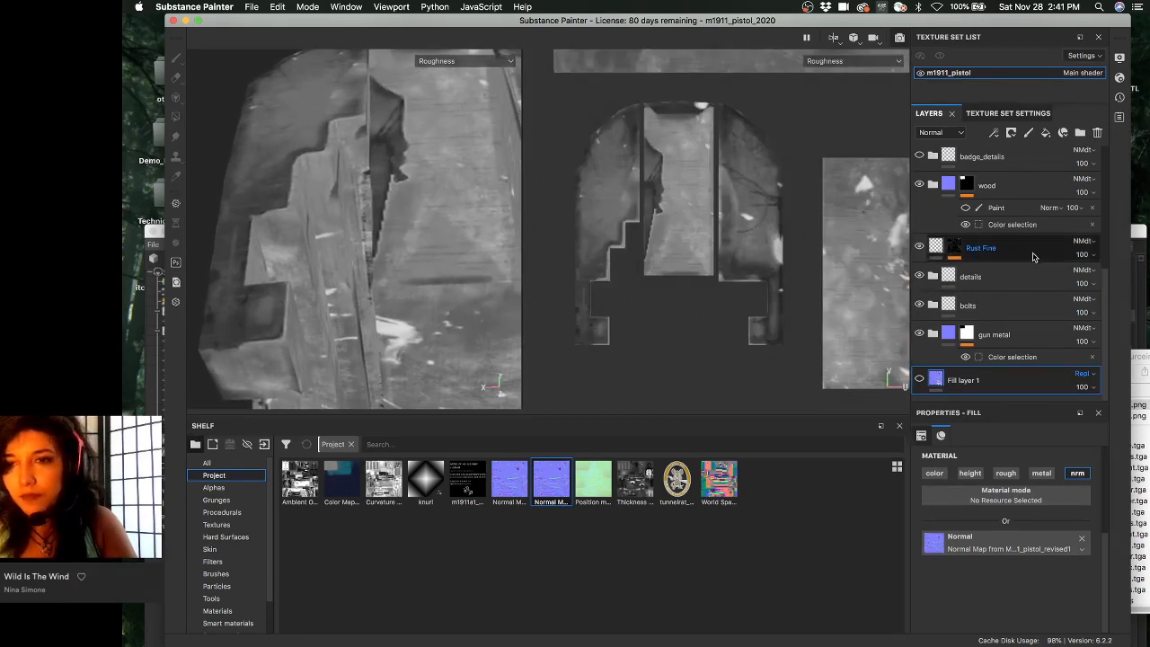
- Scroll down the Layers panel and display the Steel Shiny layer's mask
scroll(995, 335, "up", 3)
scroll(994, 335, "up", 4)
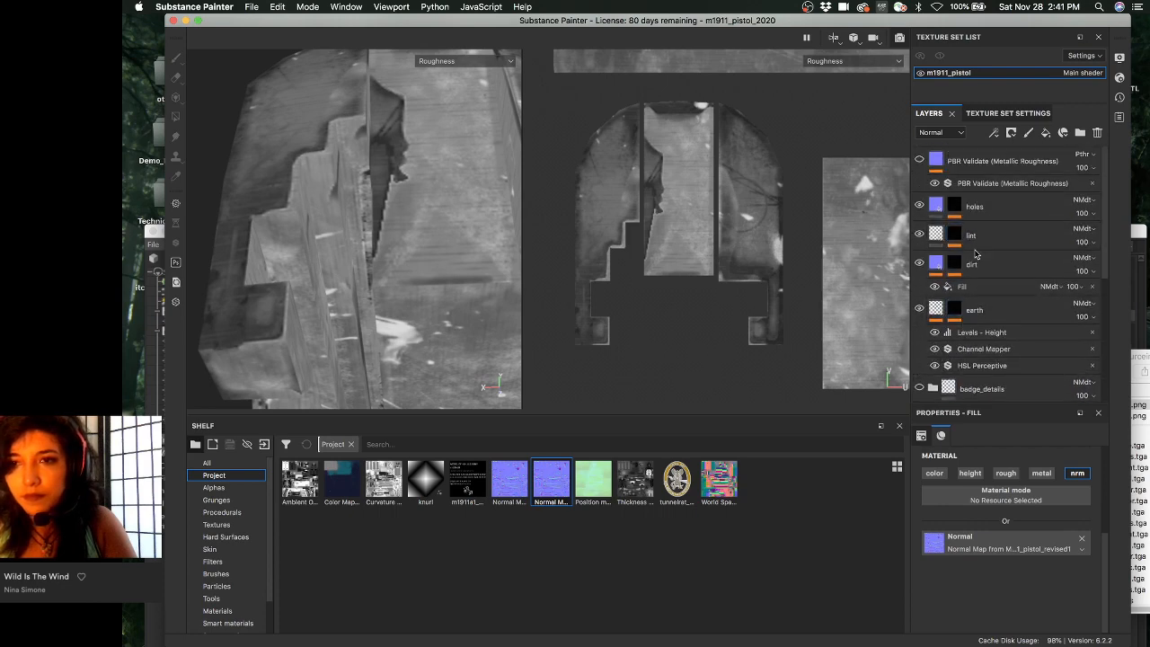
scroll(938, 227, "down", 1)
scroll(925, 270, "down", 5)
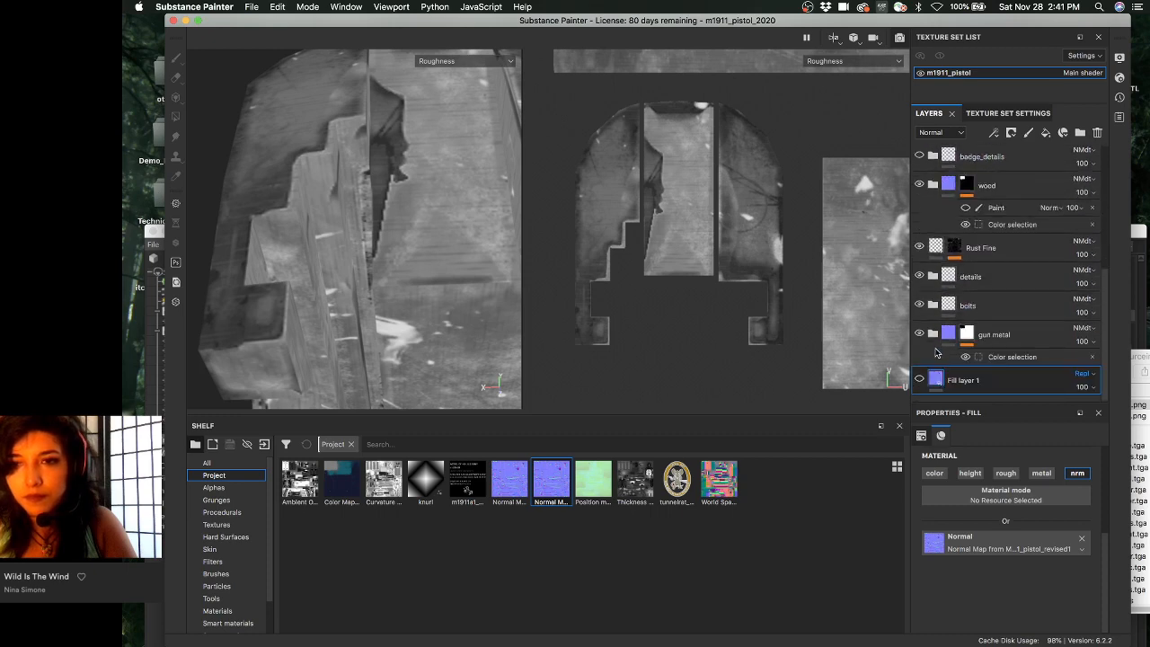
scroll(938, 336, "down", 5)
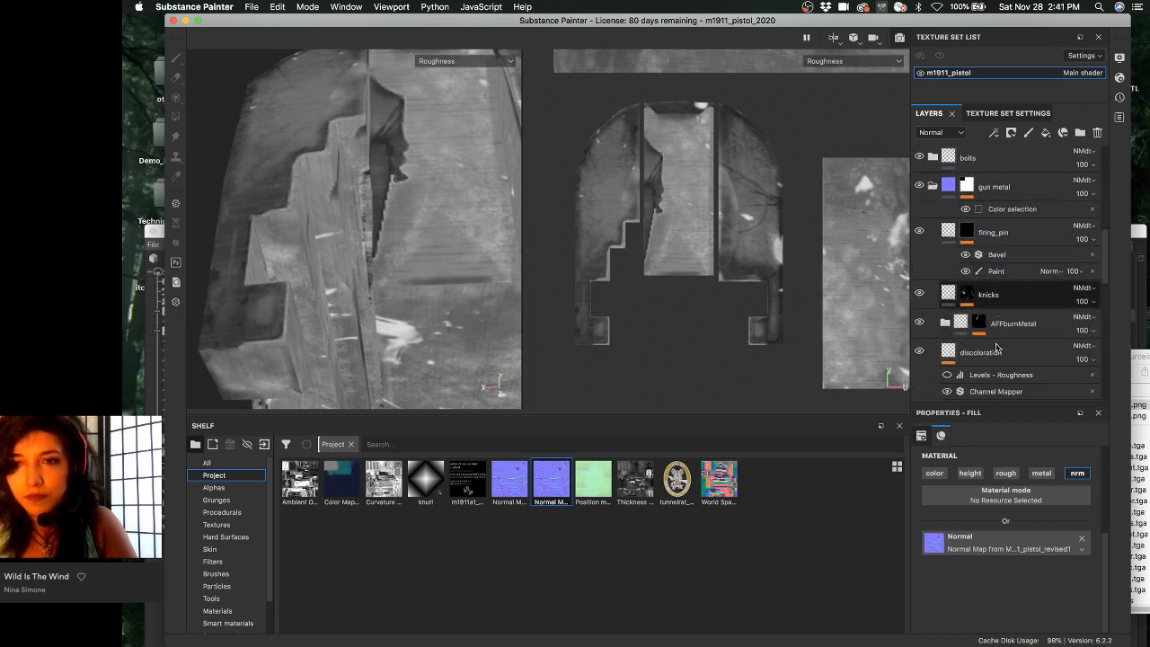
scroll(976, 206, "down", 5)
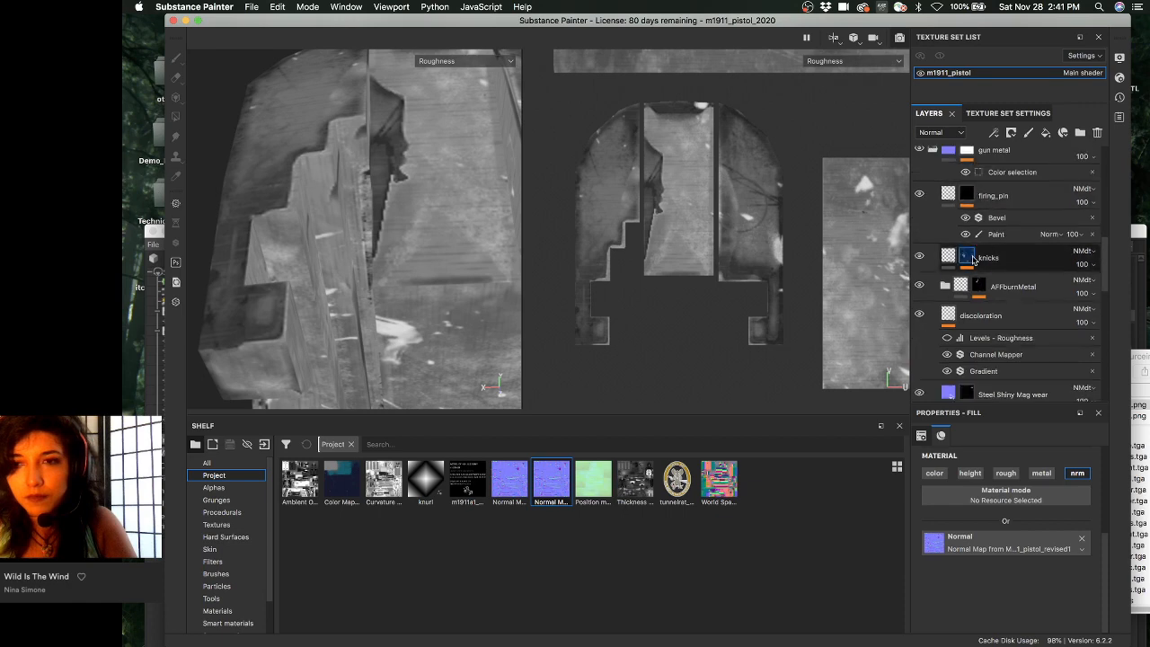
scroll(970, 256, "down", 5)
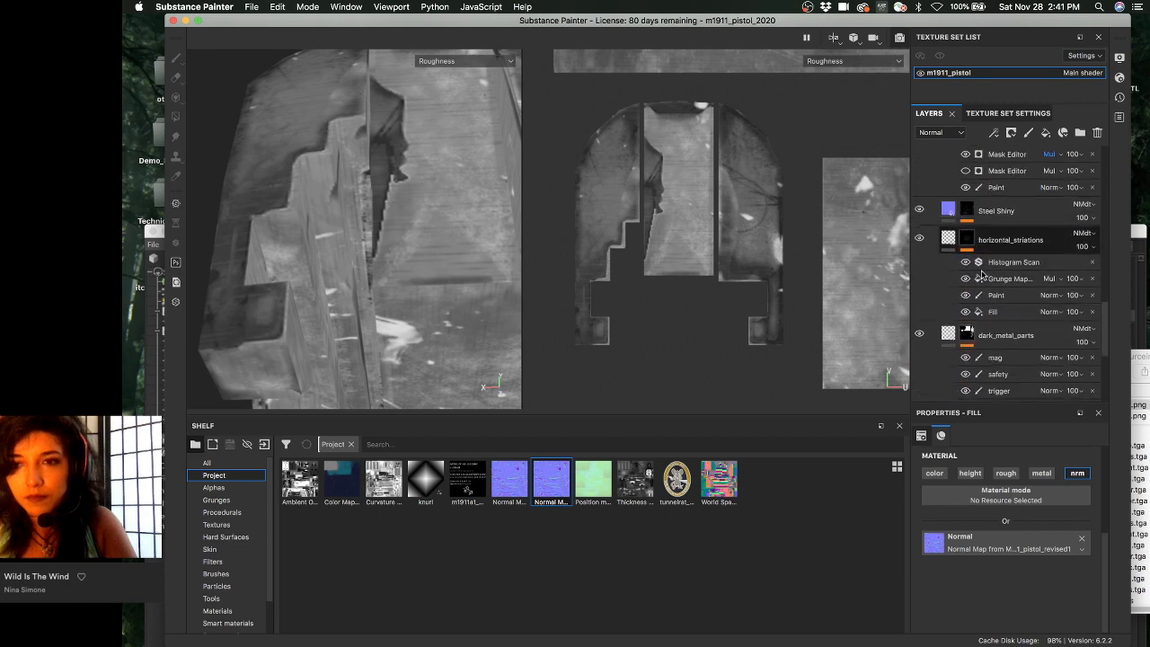
left_click(967, 210)
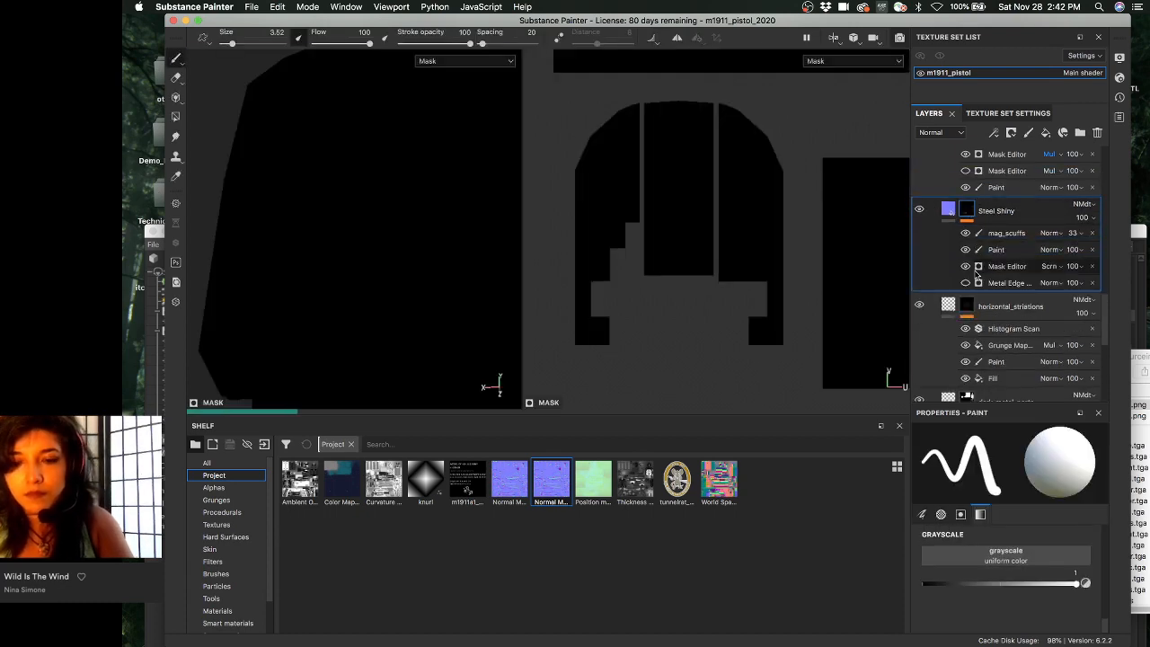
- Step through the Steel Shiny, horizontal_striations and dark_metal_parts masks
key("m")
left_click(968, 214, "alt")
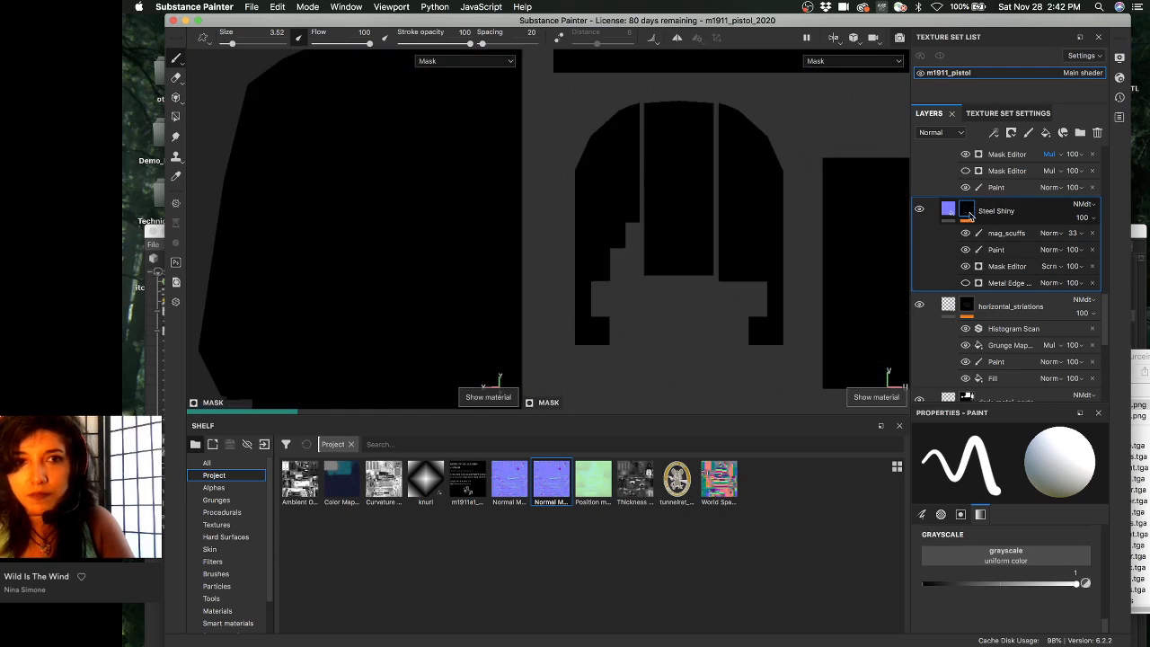
left_click(966, 305)
scroll(1012, 284, "down", 5)
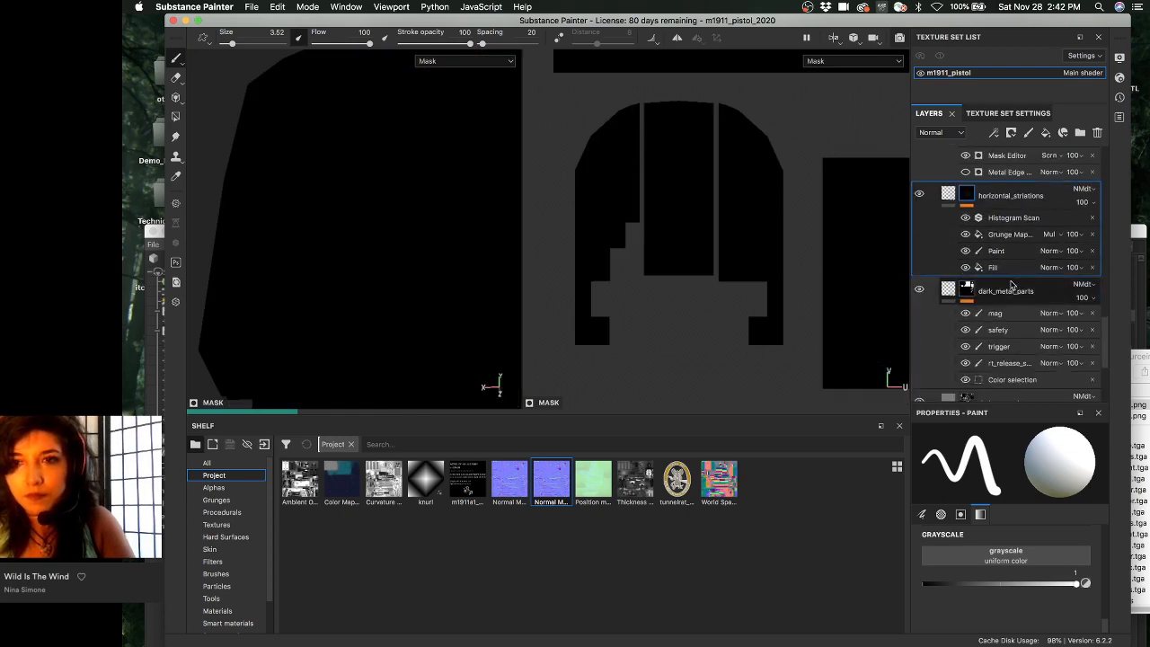
scroll(1012, 284, "down", 5)
left_click(966, 180)
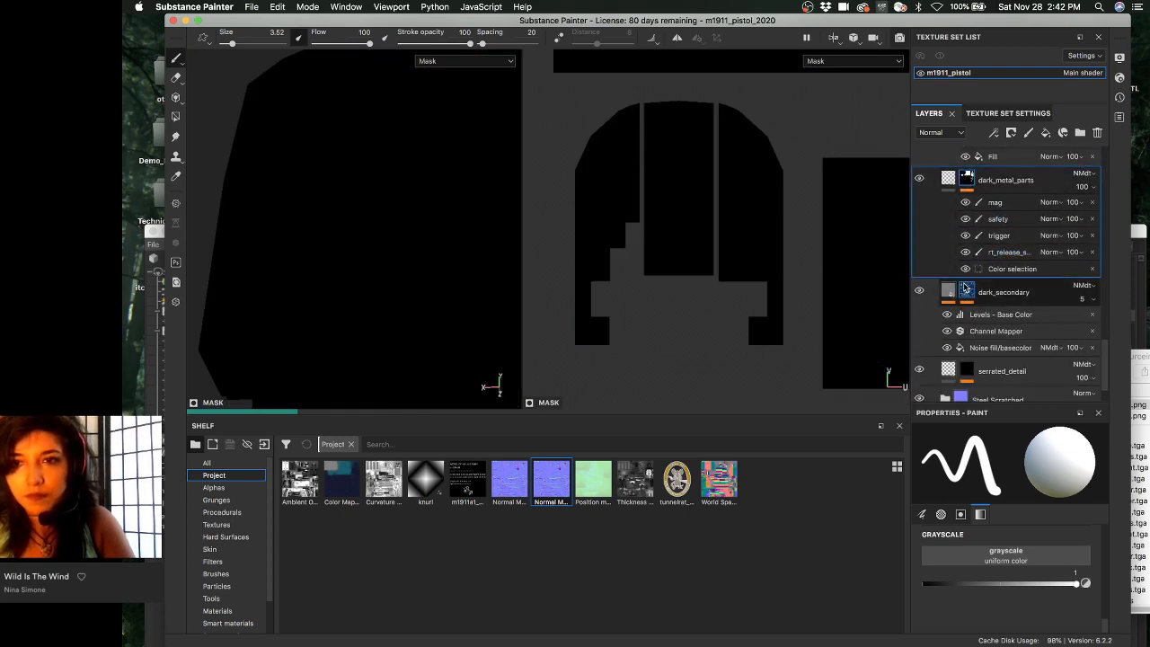
- Display the dark_secondary layer's mask and orbit the pistol to inspect it on the slide
mouse_move(968, 294)
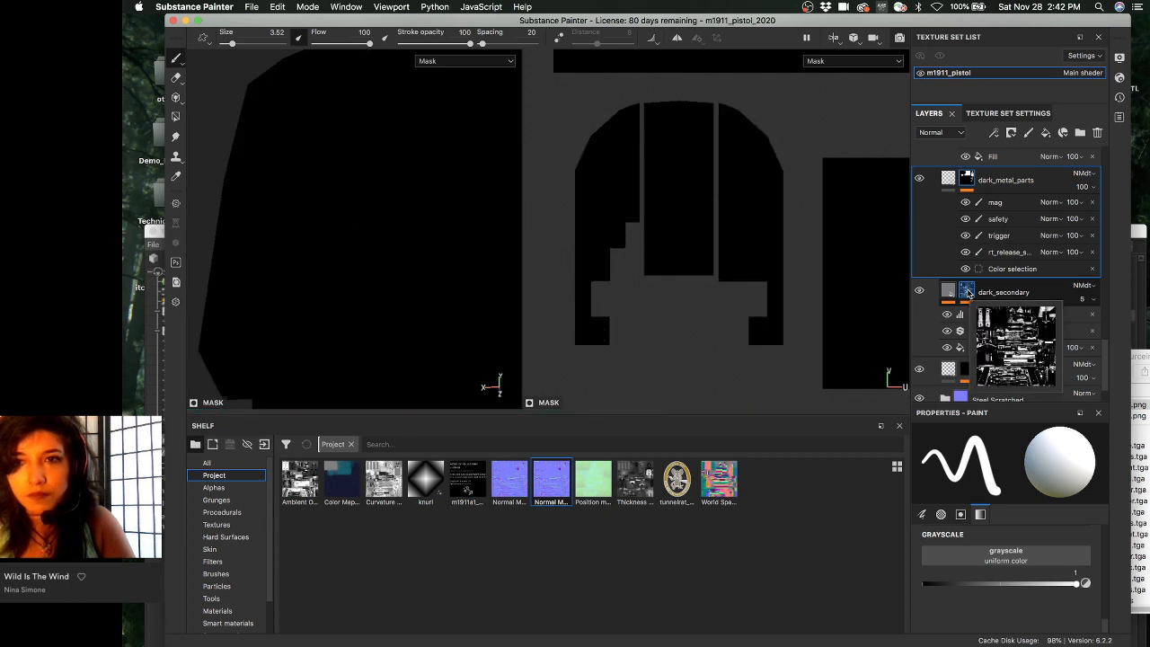
left_click(966, 292)
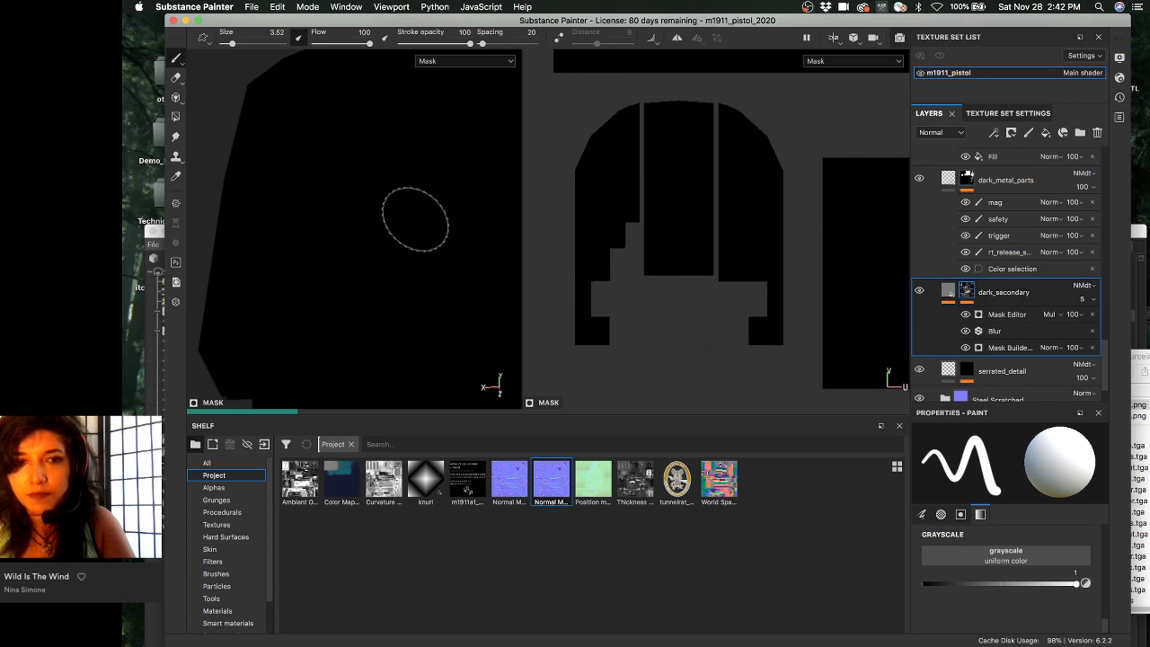
key("alt")
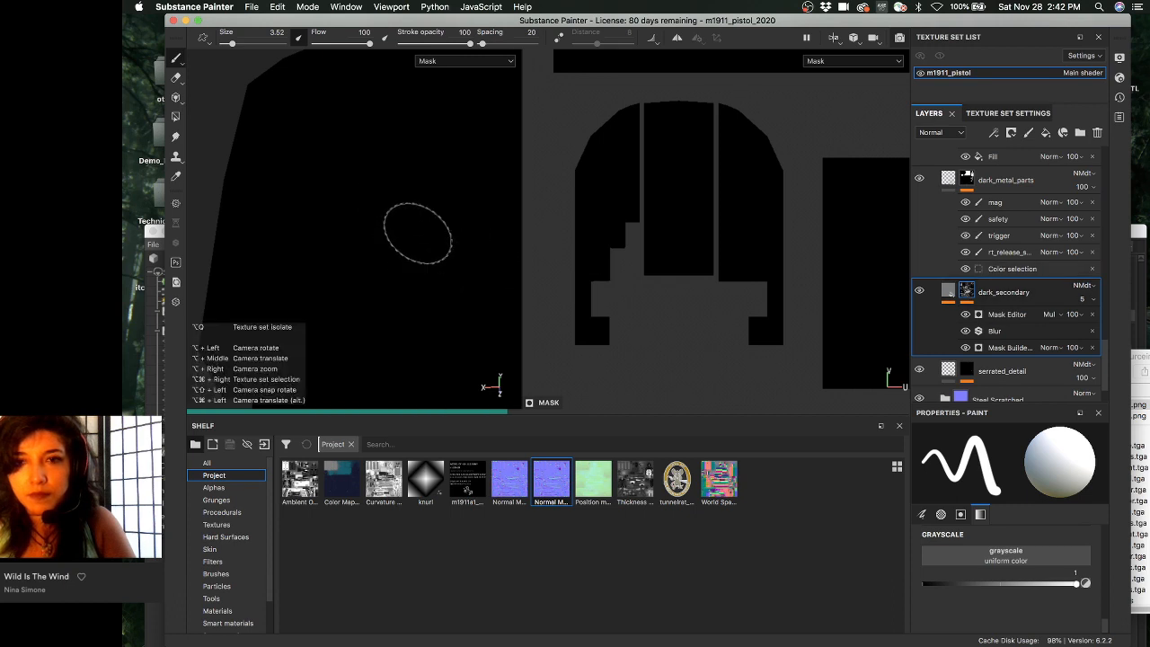
left_click_drag(419, 226, 422, 200, "alt")
scroll(1004, 268, "down", 2)
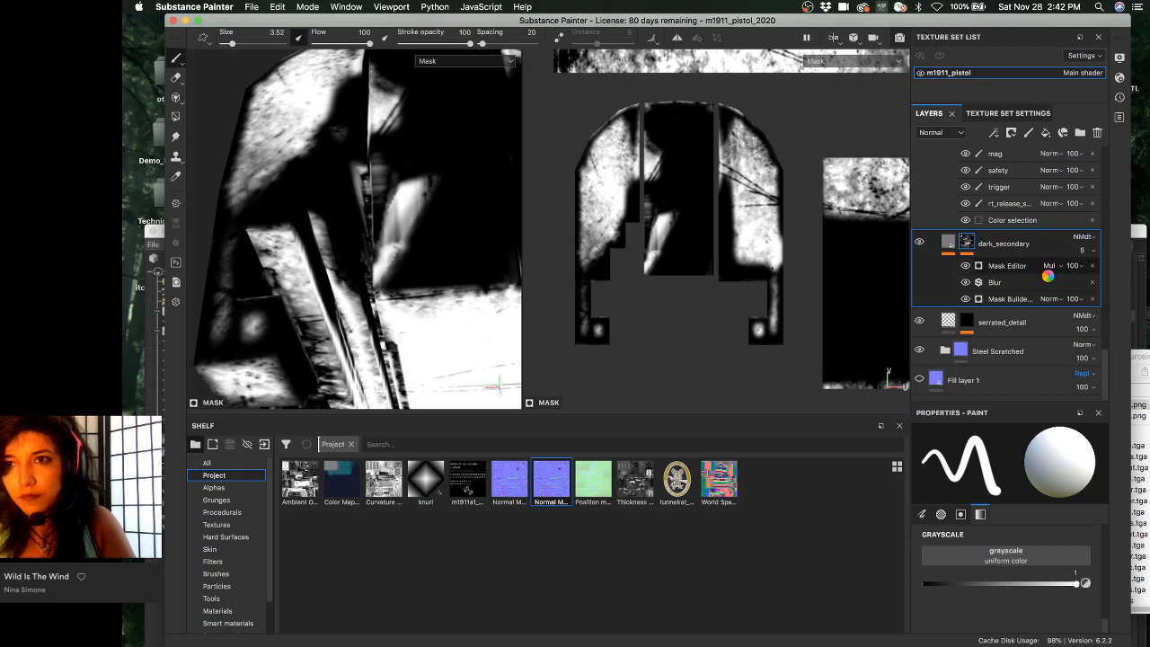
- Add a paint effect to dark_secondary's mask and pick an Artistic brush
right_click(1008, 268)
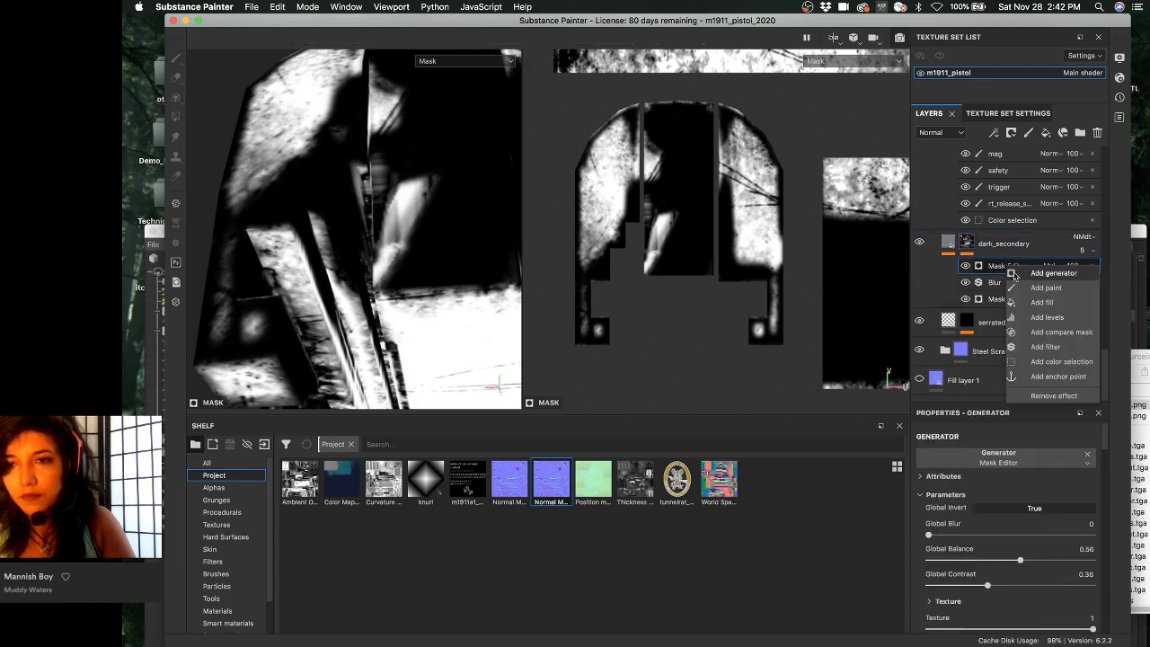
left_click(1053, 293)
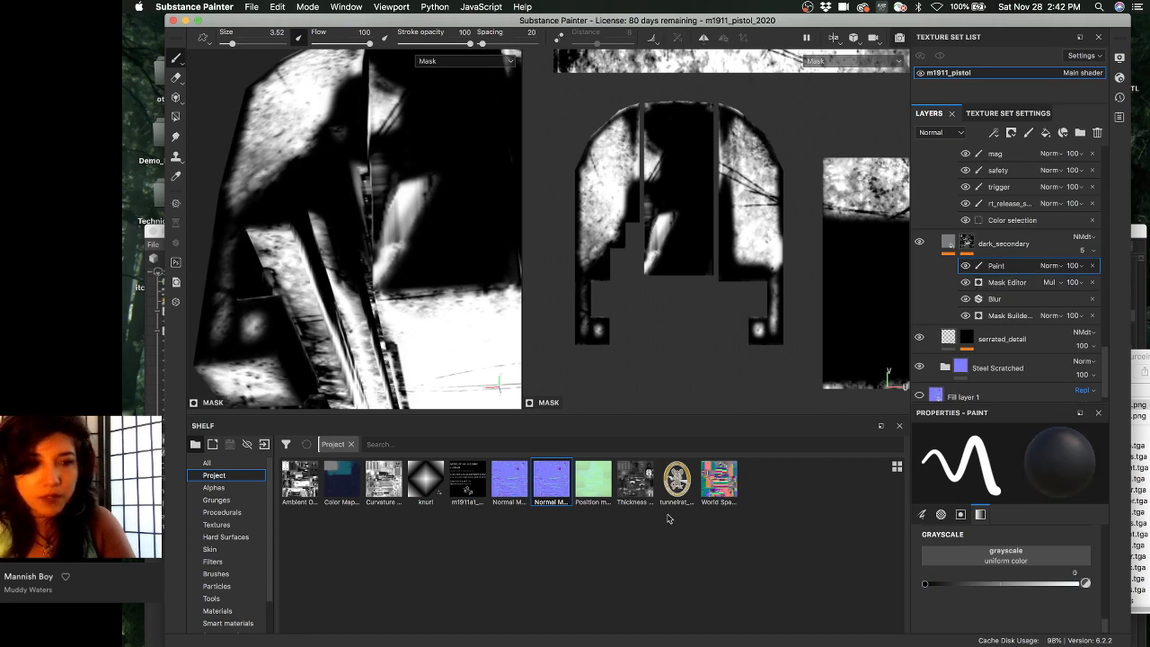
left_click(217, 573)
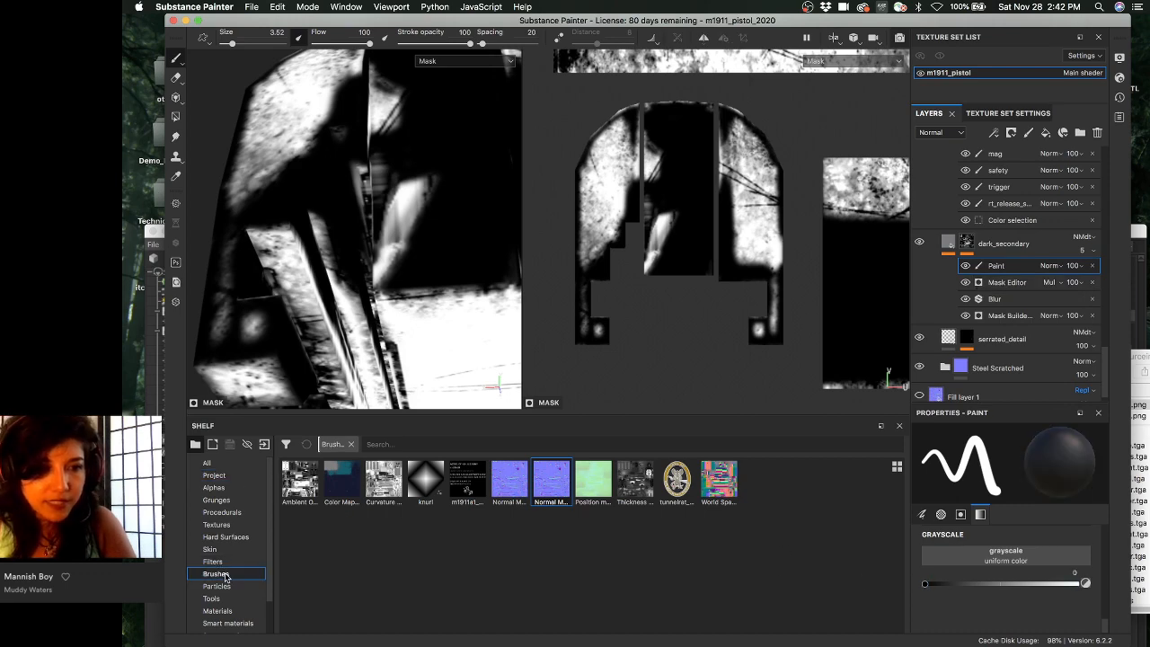
left_click(345, 485)
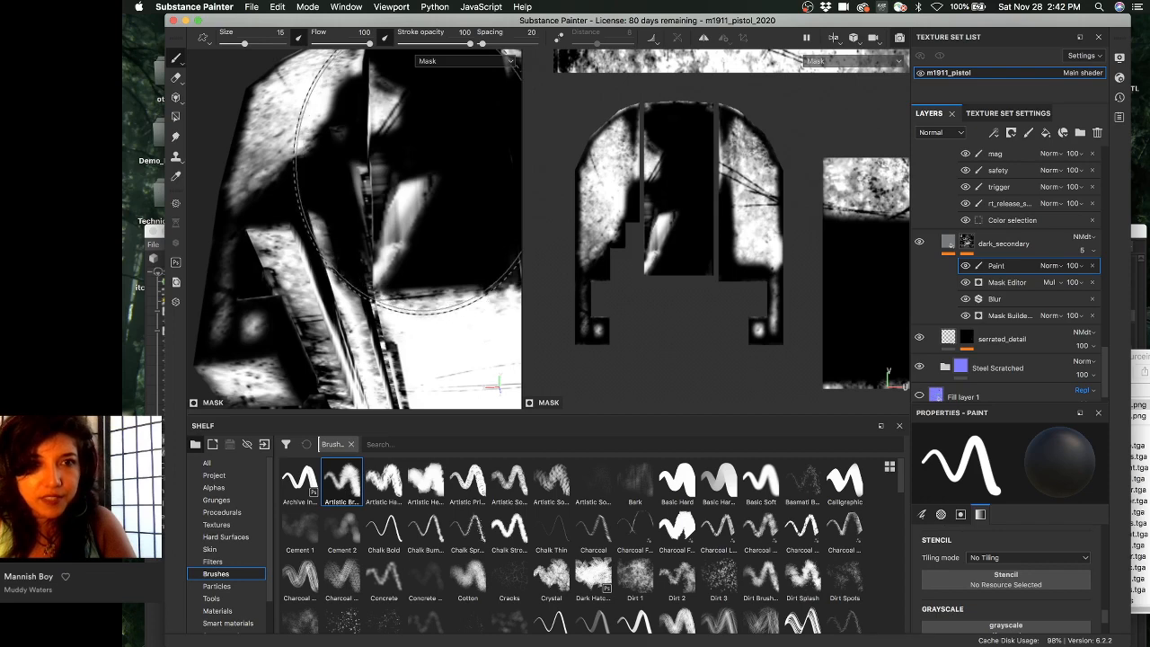
- Shrink the brush and paint the mask out around the slide's central hole in the 2D view
right_click(411, 155)
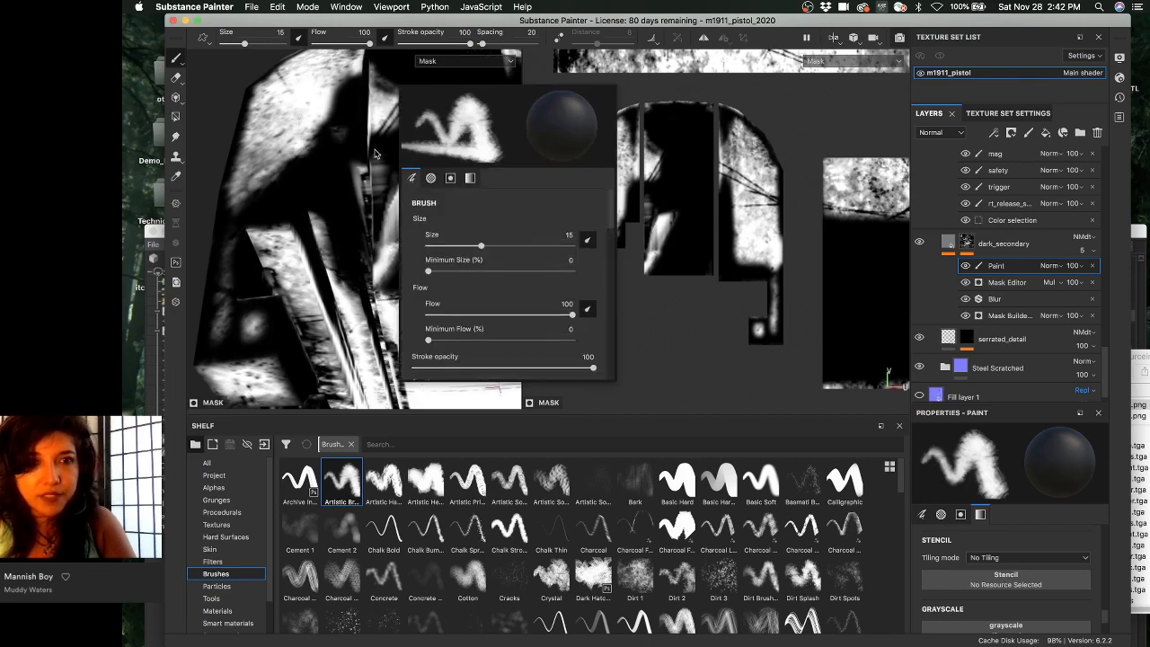
scroll(375, 153, "down", 2)
key("bracketleft")
key("bracketleft")
key("bracketleft")
key("bracketleft")
key("bracketleft")
key("bracketleft")
key("bracketleft")
key("bracketleft")
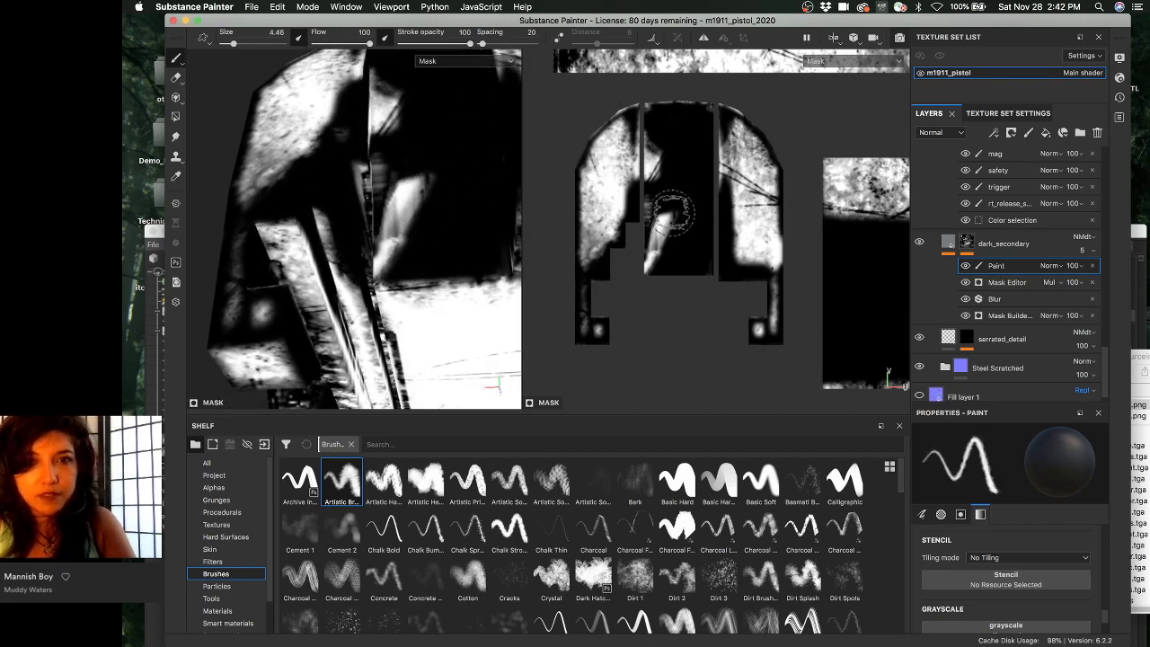
mouse_move(671, 212)
left_mouse_down()
mouse_move(655, 161)
mouse_move(652, 256)
mouse_move(664, 213)
mouse_move(662, 257)
left_mouse_up()
left_click_drag(718, 198, 701, 219, "alt")
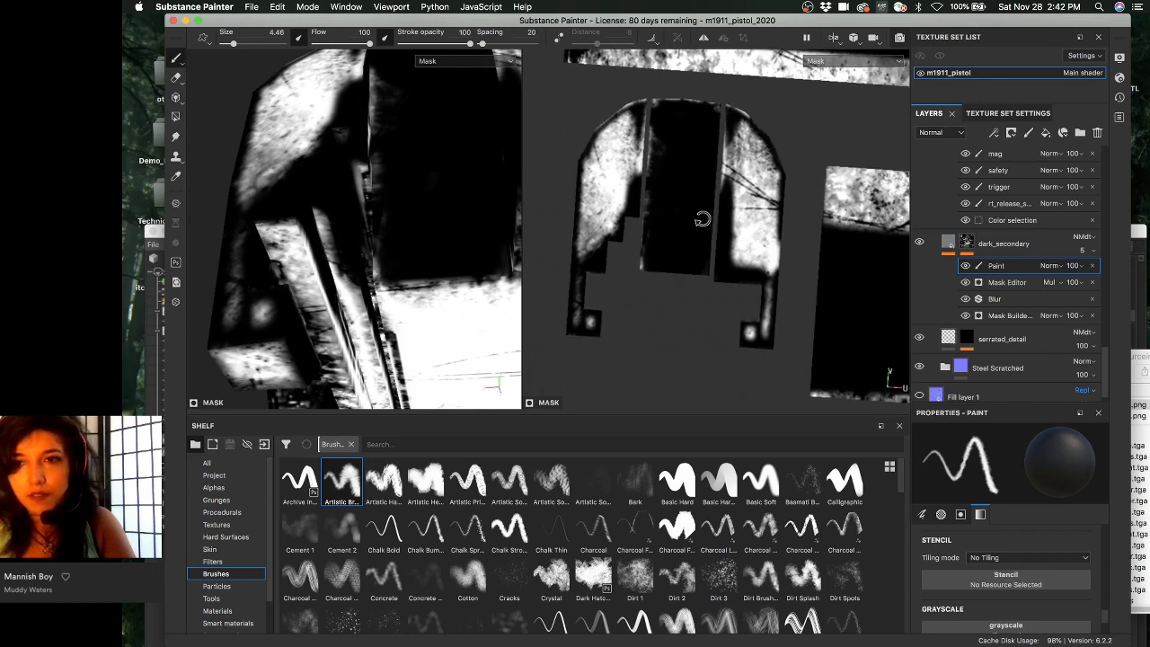
left_click_drag(719, 174, 723, 172, "alt")
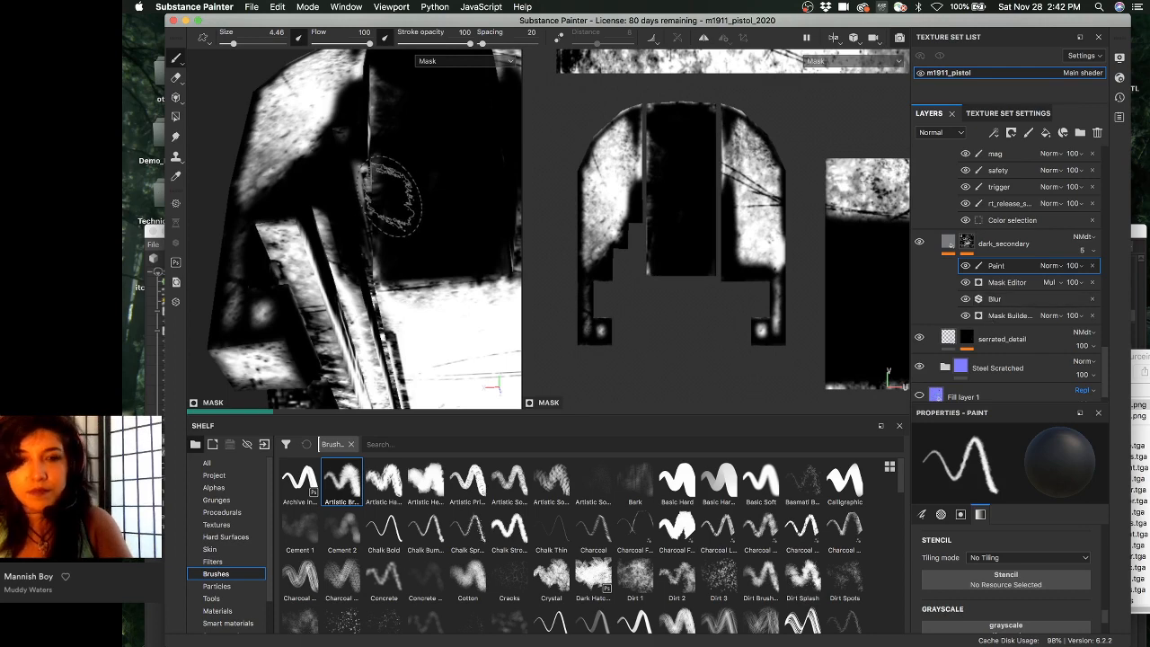
- Check the painted area in material view, then review the Steel Shiny and dark_metal_parts masks
key("m")
left_click_drag(476, 225, 489, 213, "alt")
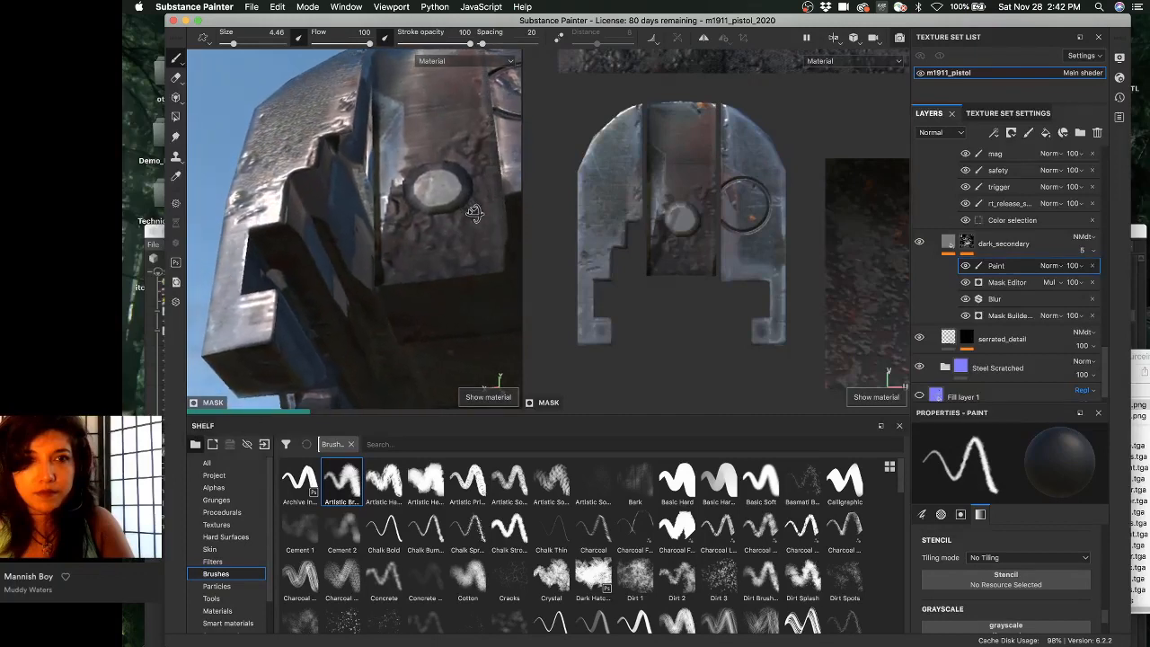
scroll(1010, 261, "up", 5)
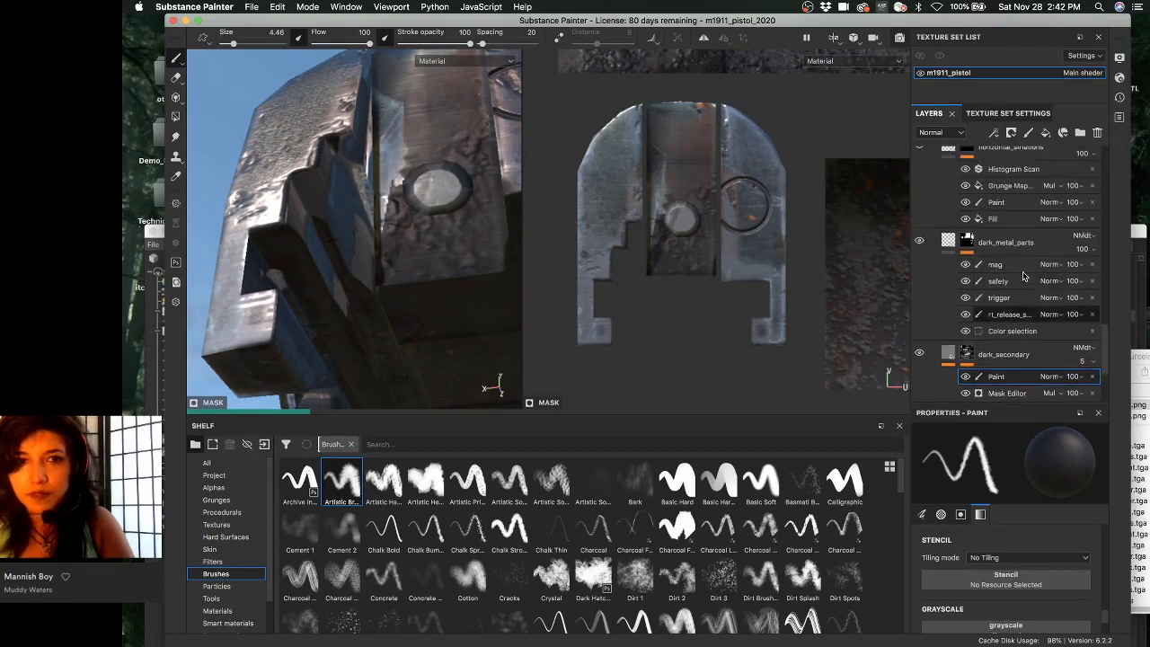
scroll(1022, 276, "up", 2)
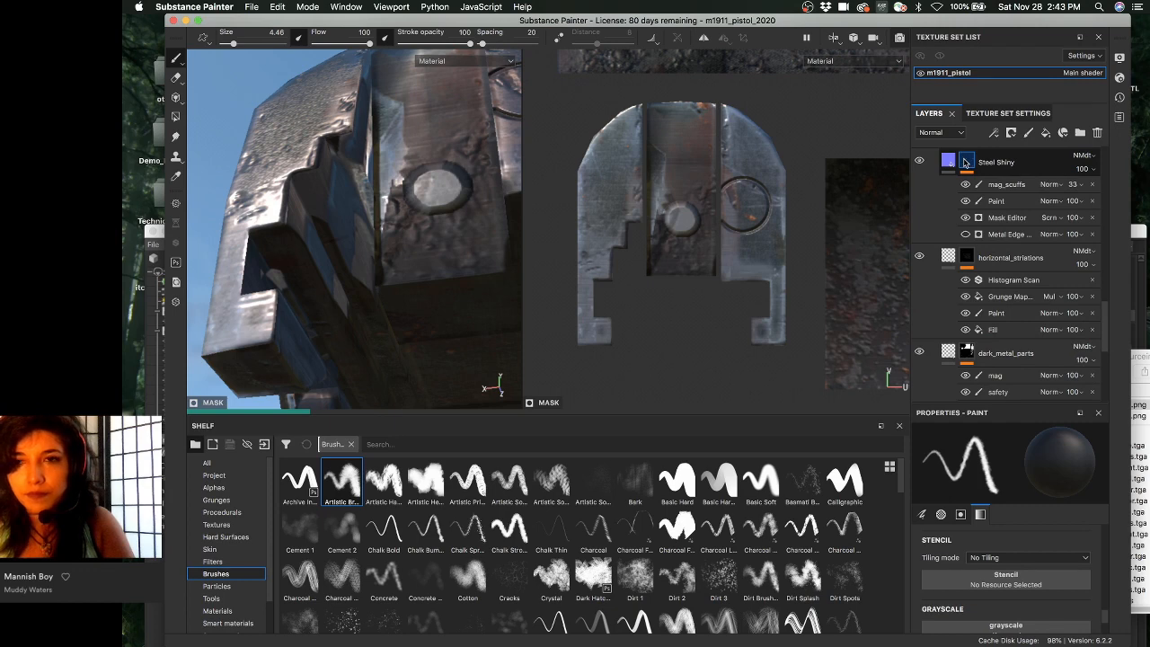
left_click(965, 162, "alt")
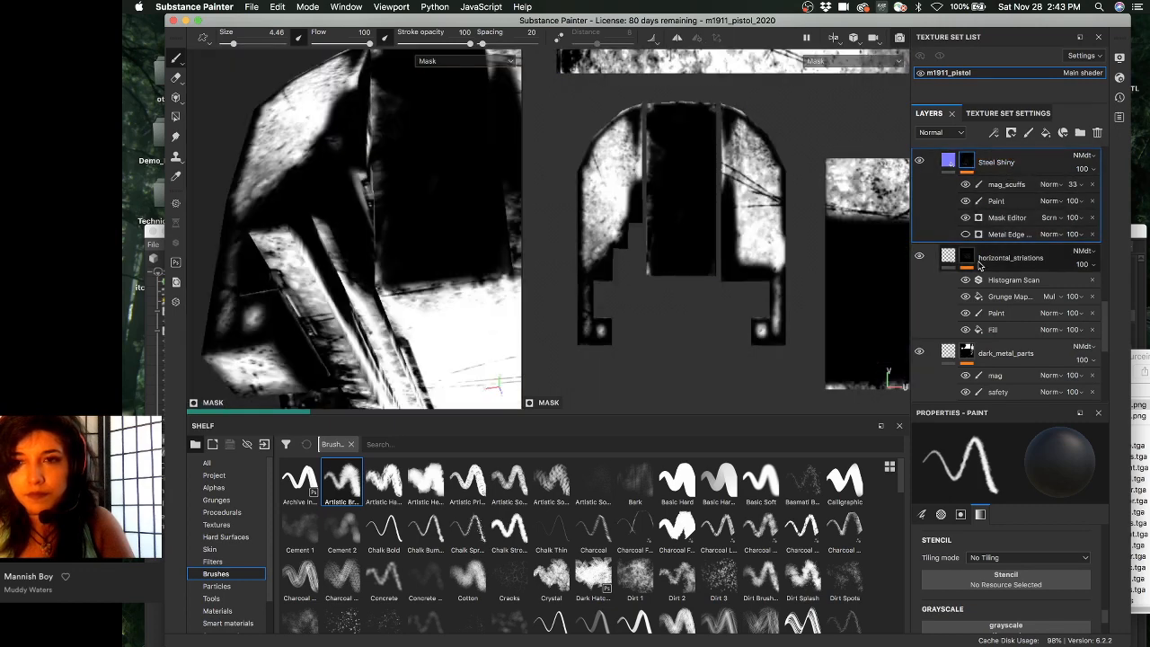
left_click(970, 352)
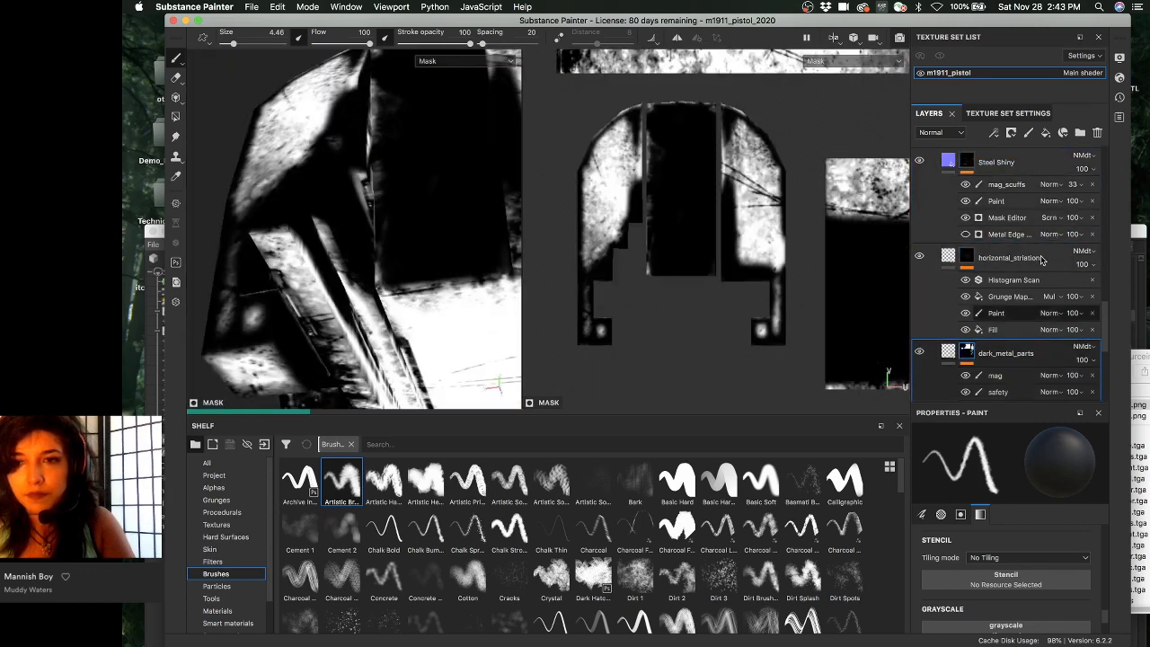
scroll(1028, 229, "down", 5)
scroll(1026, 236, "up", 3)
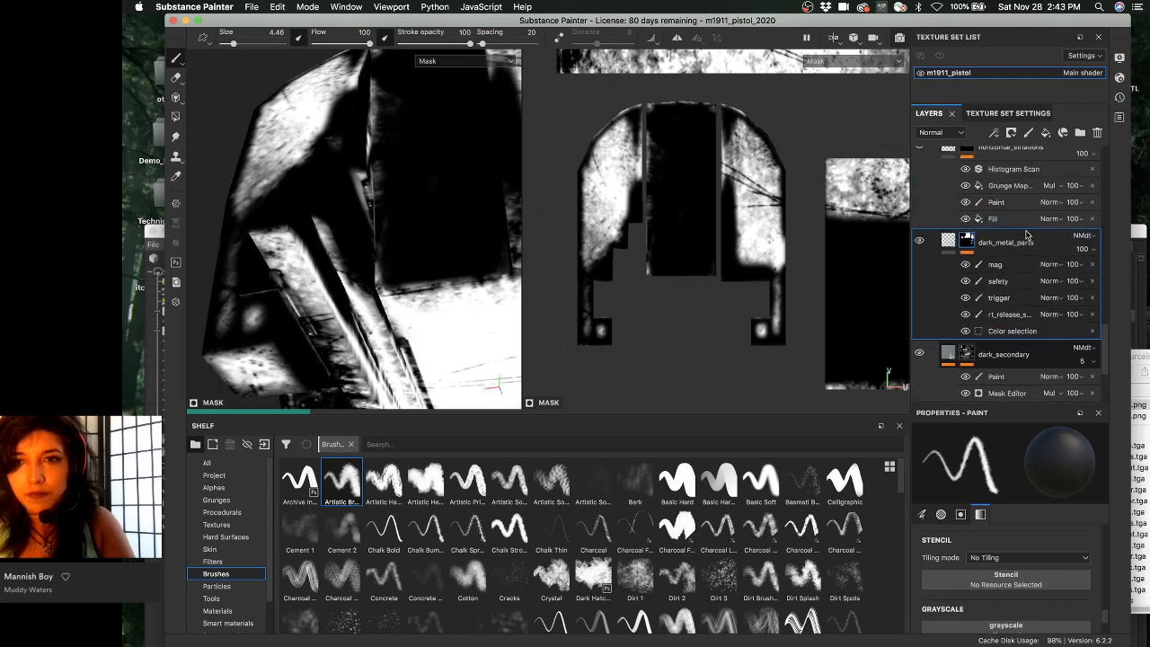
- Rename the new paint effect to firing_pin_fix, fixing the initial typo
double_click(999, 376)
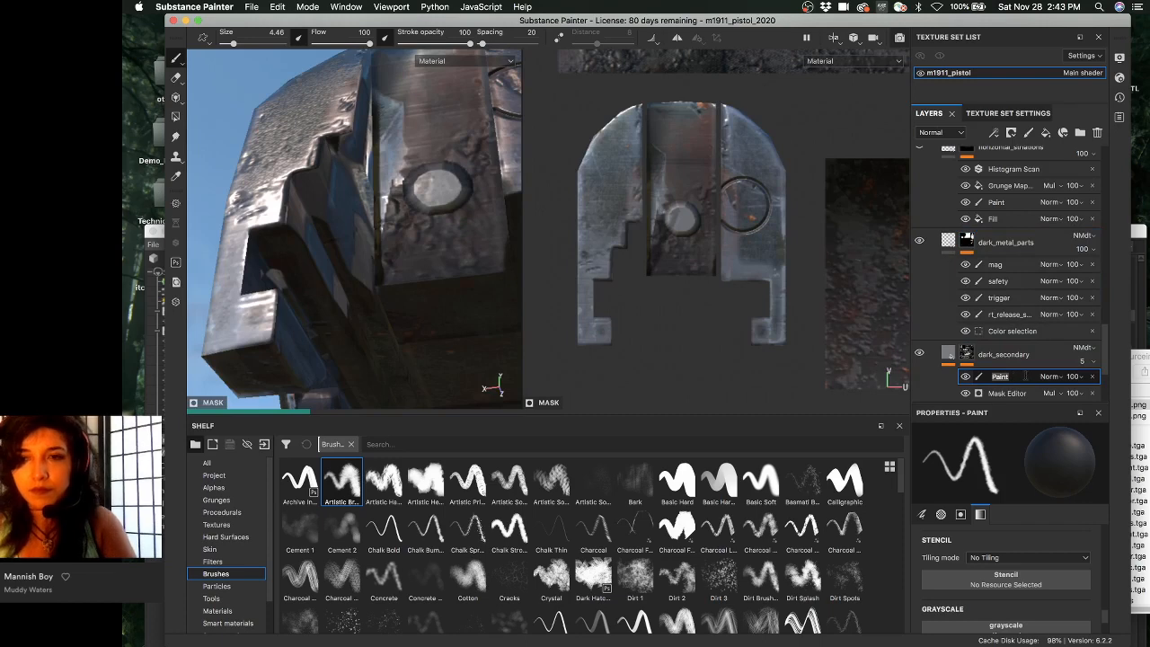
type("firing")
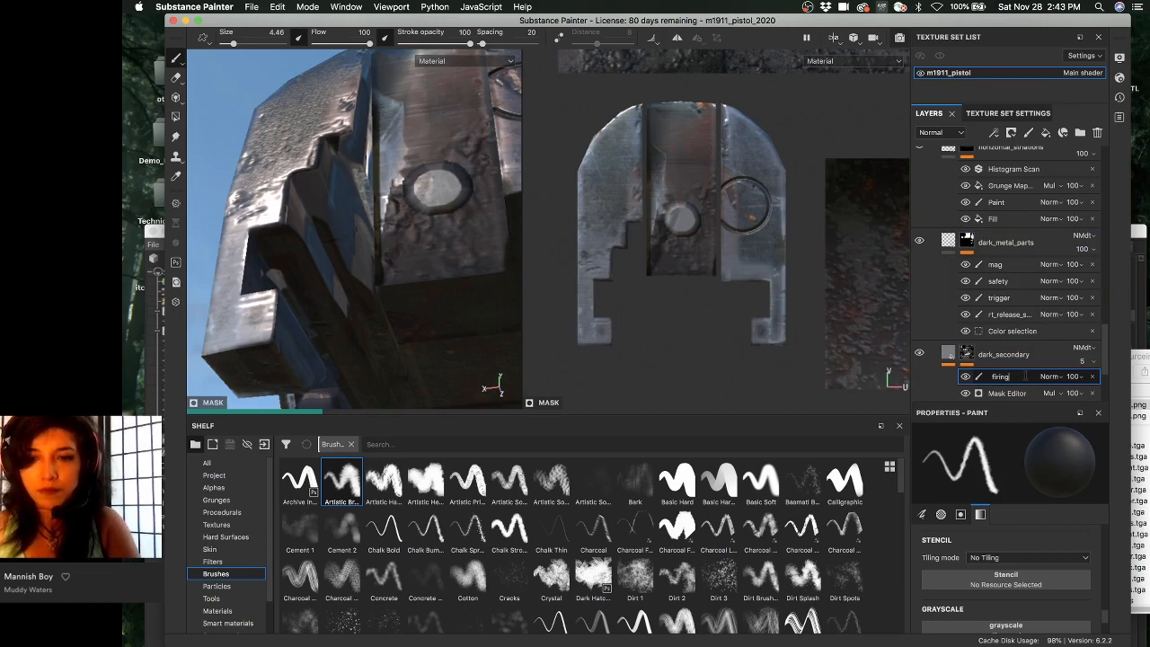
type("_pin_fx")
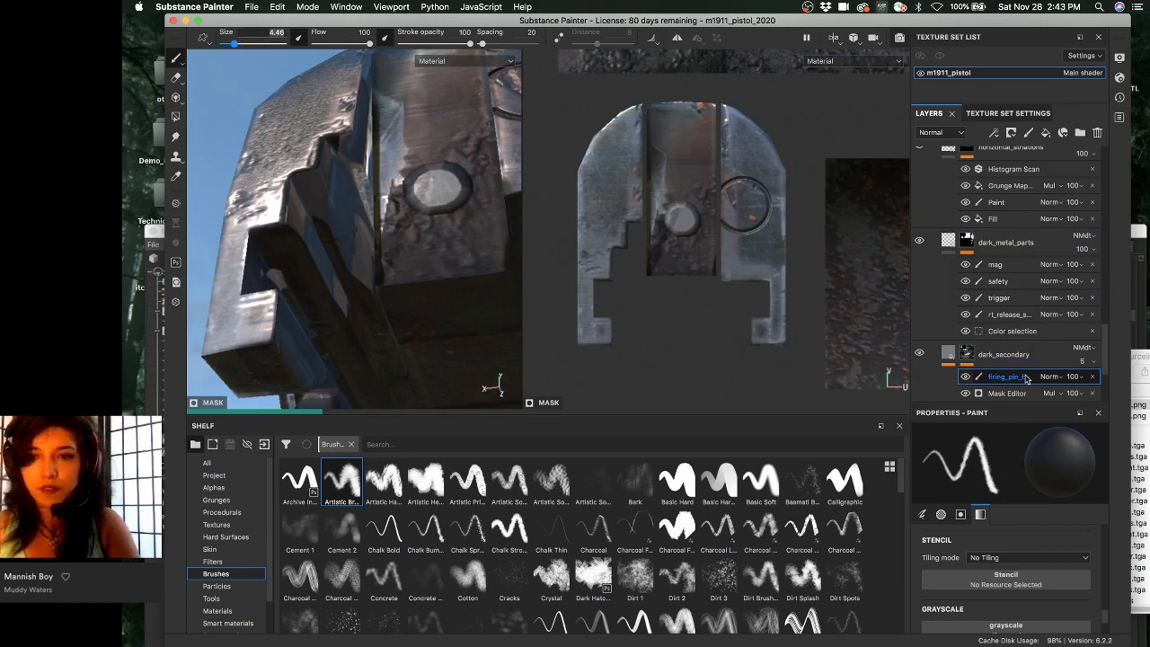
key("Return")
double_click(1033, 377)
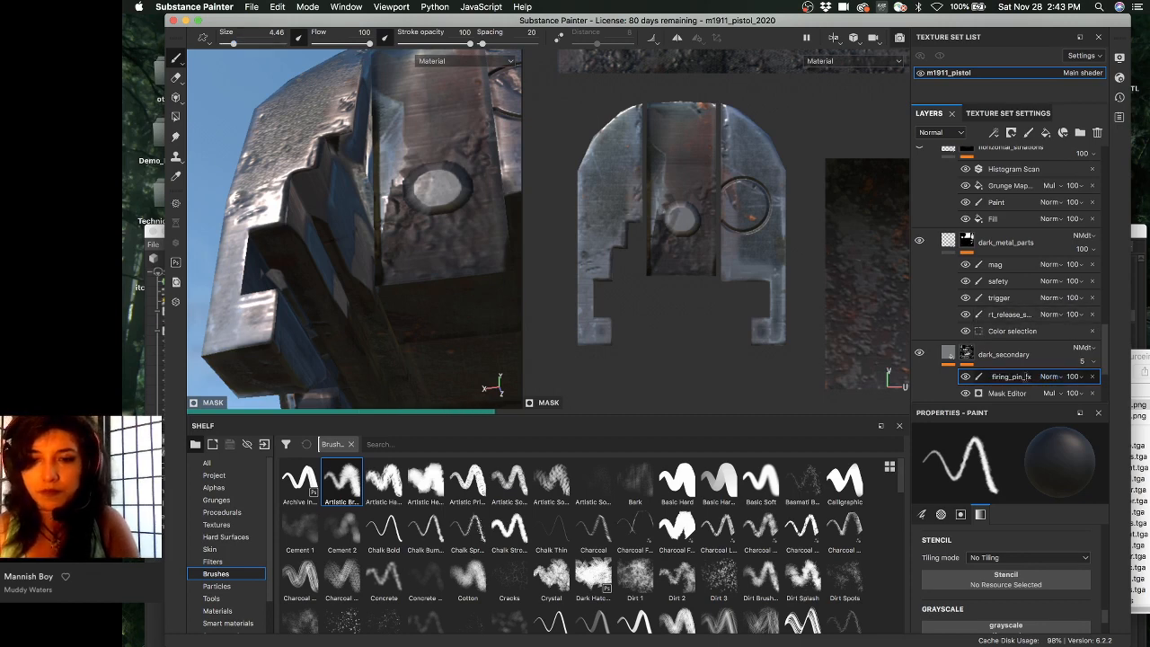
type("i")
key("Return")
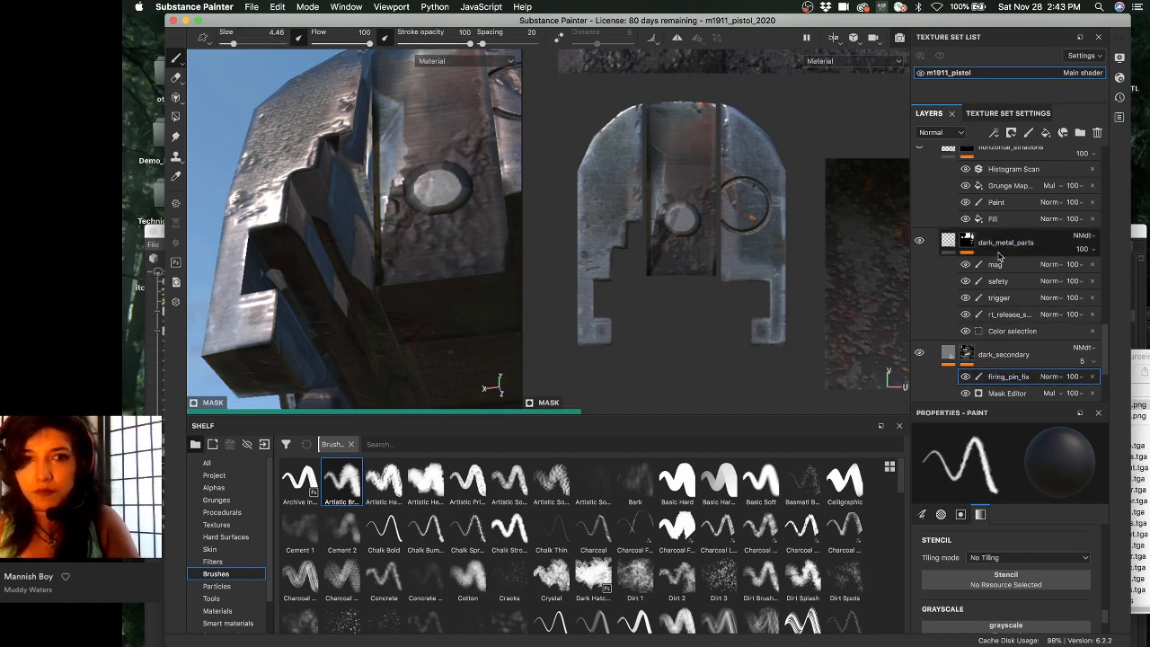
- Check the dark_metal_parts and horizontal_striations masks, ending on the Steel Shiny mask
left_click(997, 256)
left_click(968, 243, "alt")
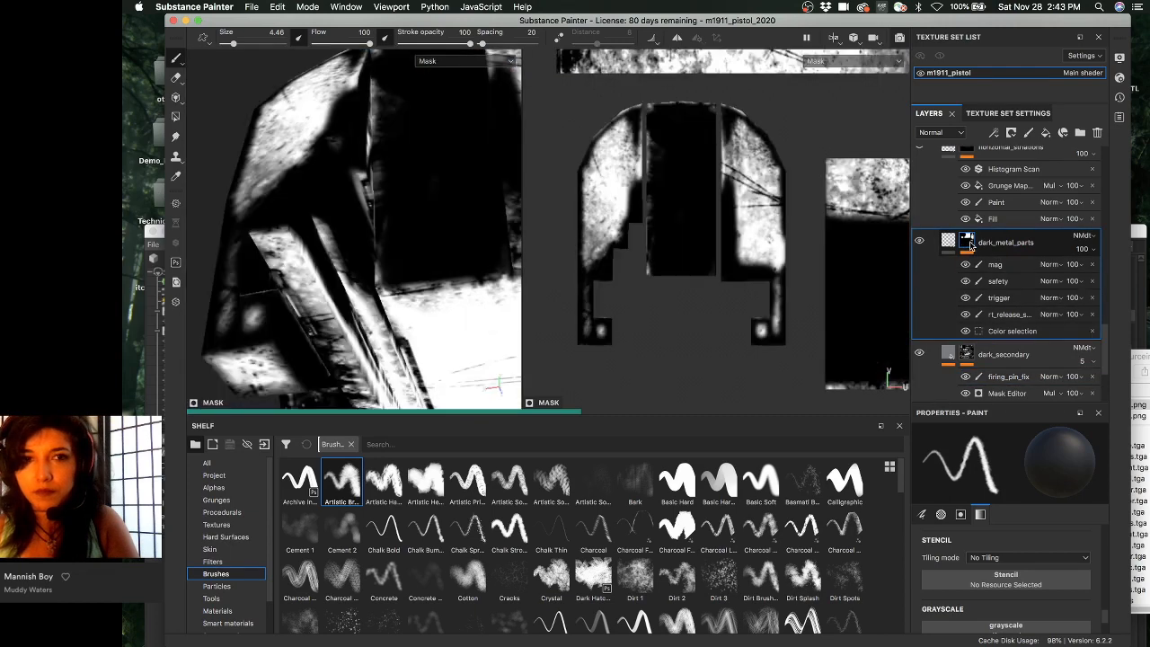
scroll(977, 244, "up", 3)
left_click(969, 261)
scroll(992, 252, "up", 2)
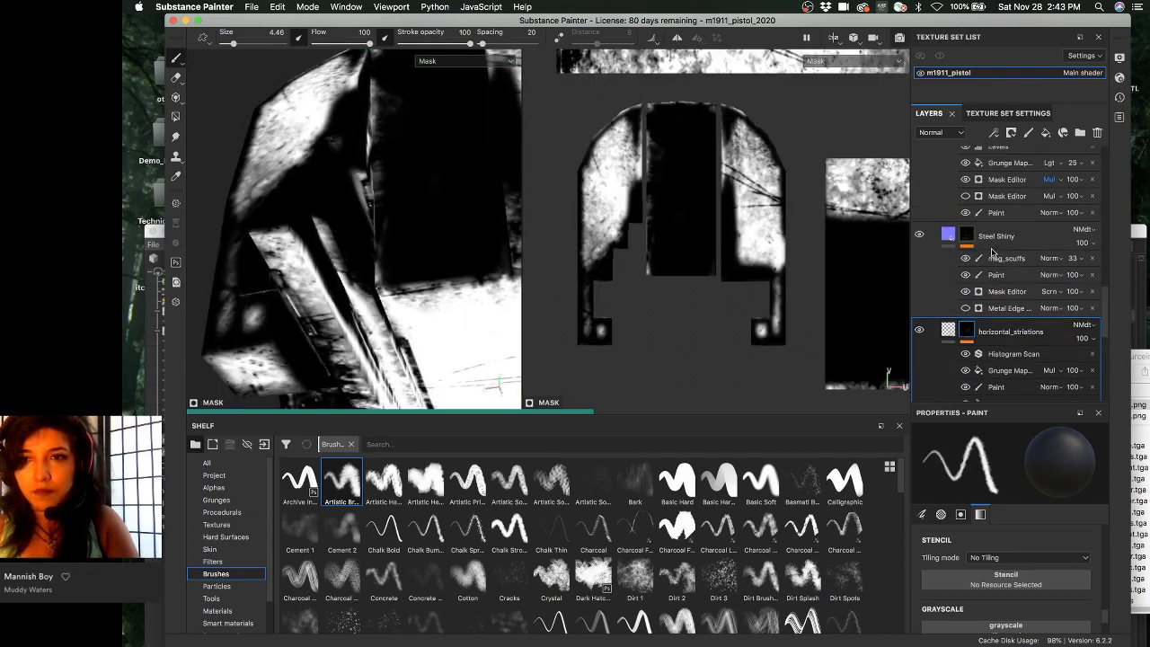
left_click(967, 237)
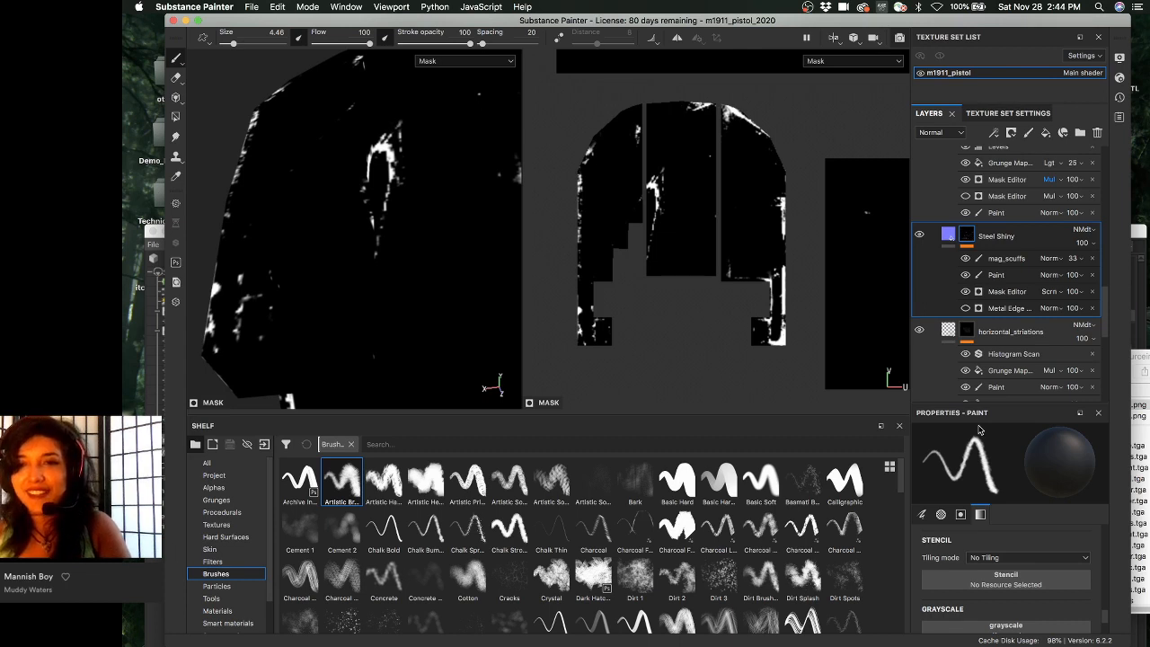
- Add a Paint effect above mag_scuffs and paint black over the slide's central scuffs, then view the material
left_click(1004, 257)
right_click(1010, 258)
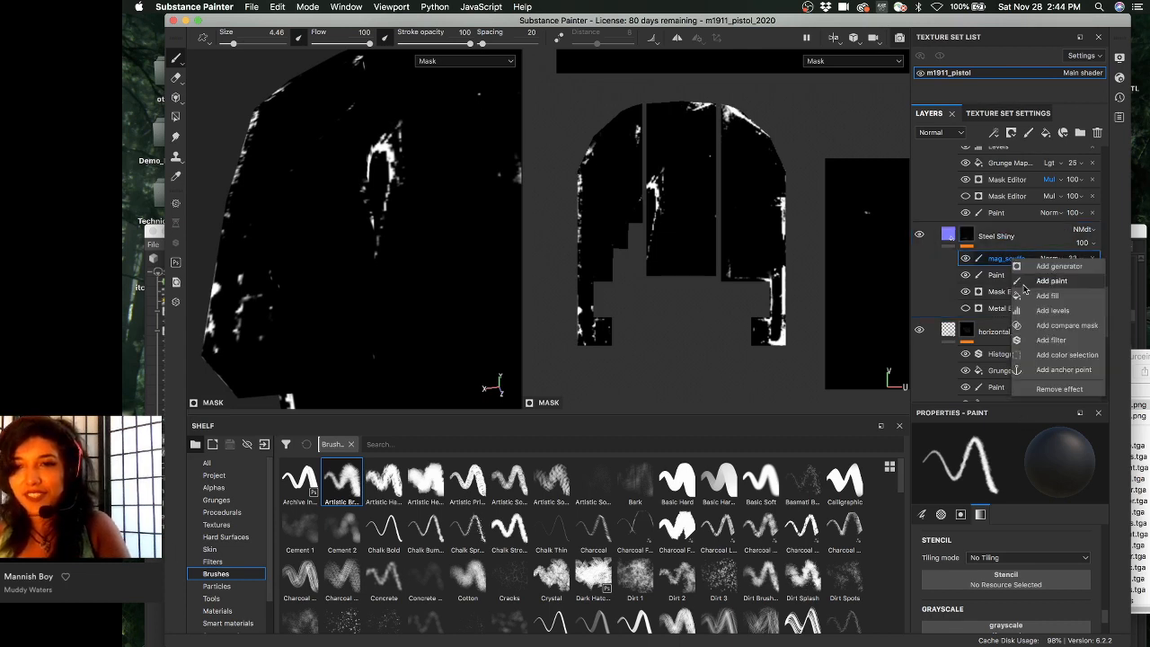
left_click(1041, 281)
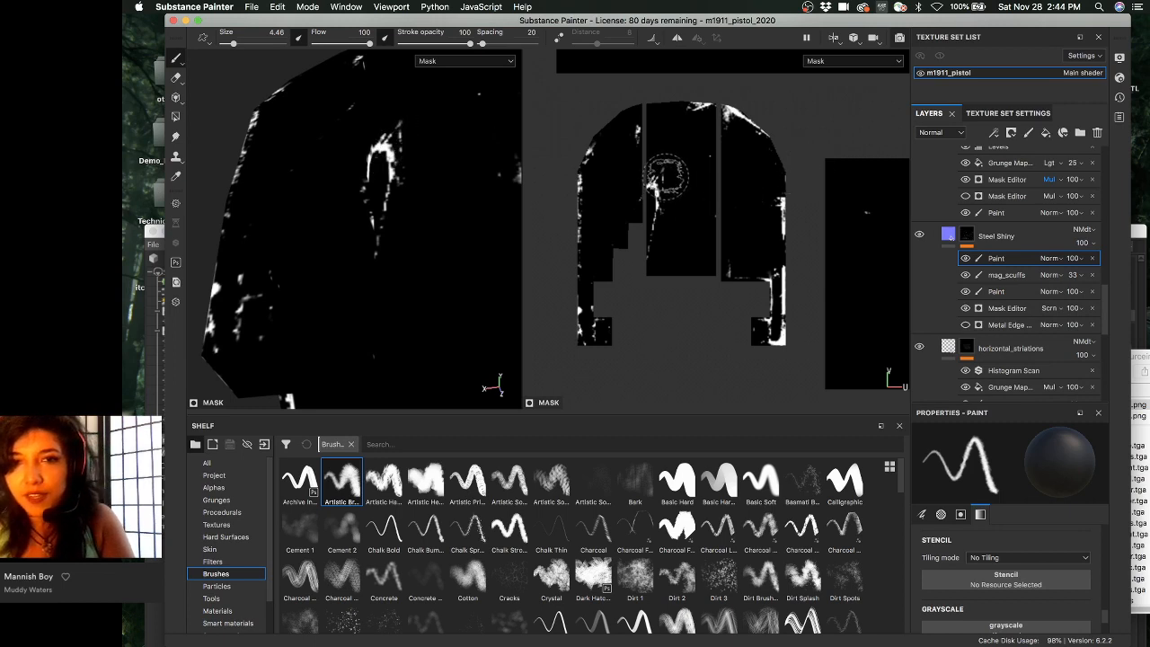
mouse_move(664, 175)
left_mouse_down()
mouse_move(660, 205)
mouse_move(660, 189)
mouse_move(678, 254)
left_mouse_up()
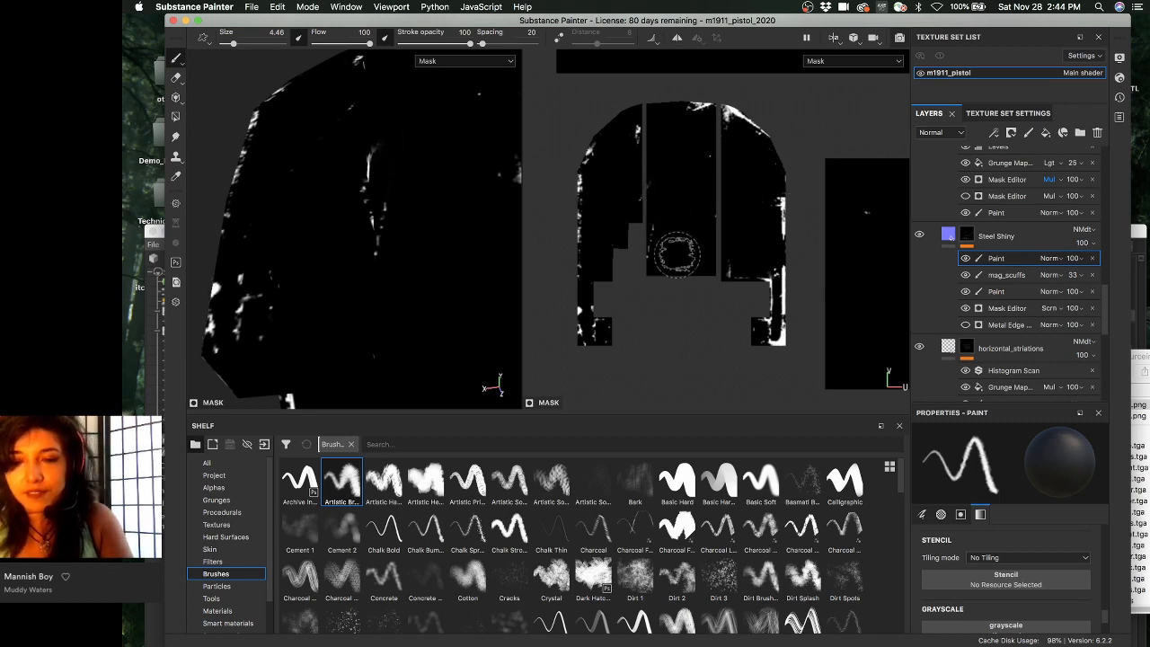
key("m")
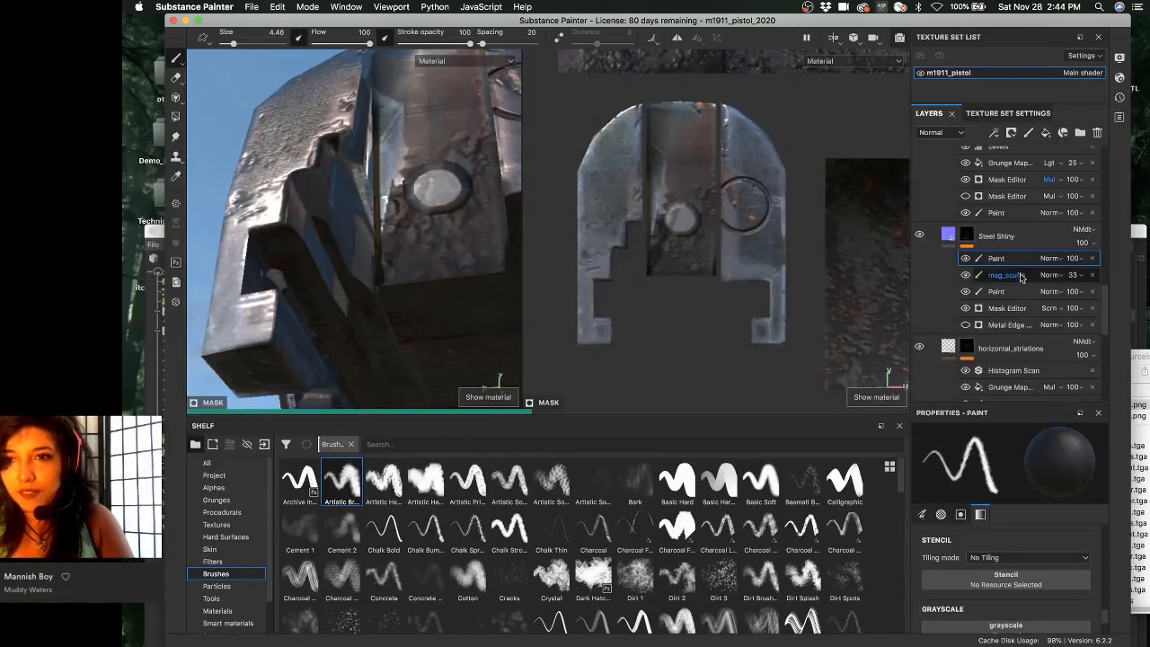
scroll(1019, 277, "up", 5)
- Inspect the Steel Shiny Mag wear mask, select AFFburnMetal, and display the Rust Fine mask
left_click(968, 349)
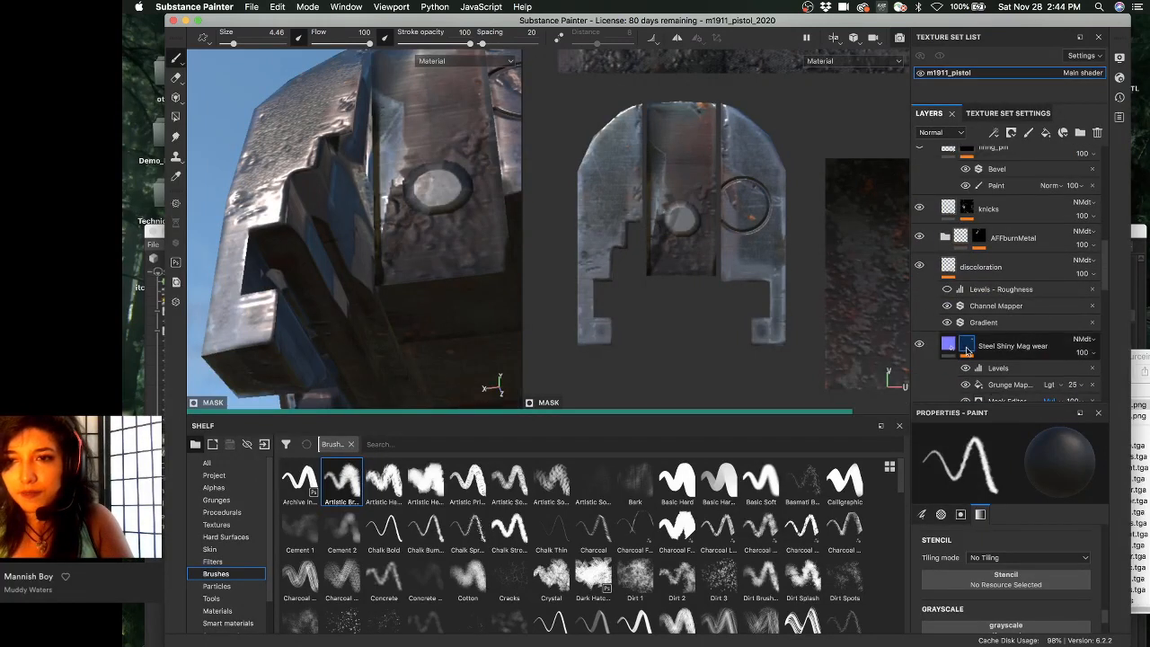
scroll(961, 269, "up", 1)
left_click(955, 275)
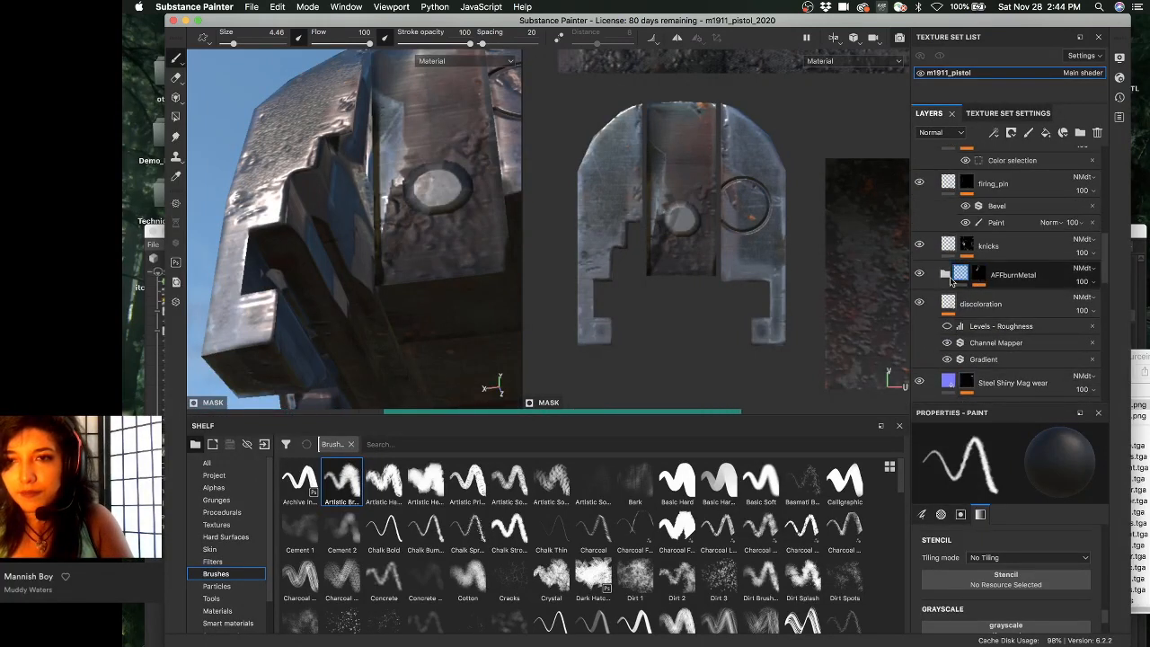
scroll(975, 297, "up", 4)
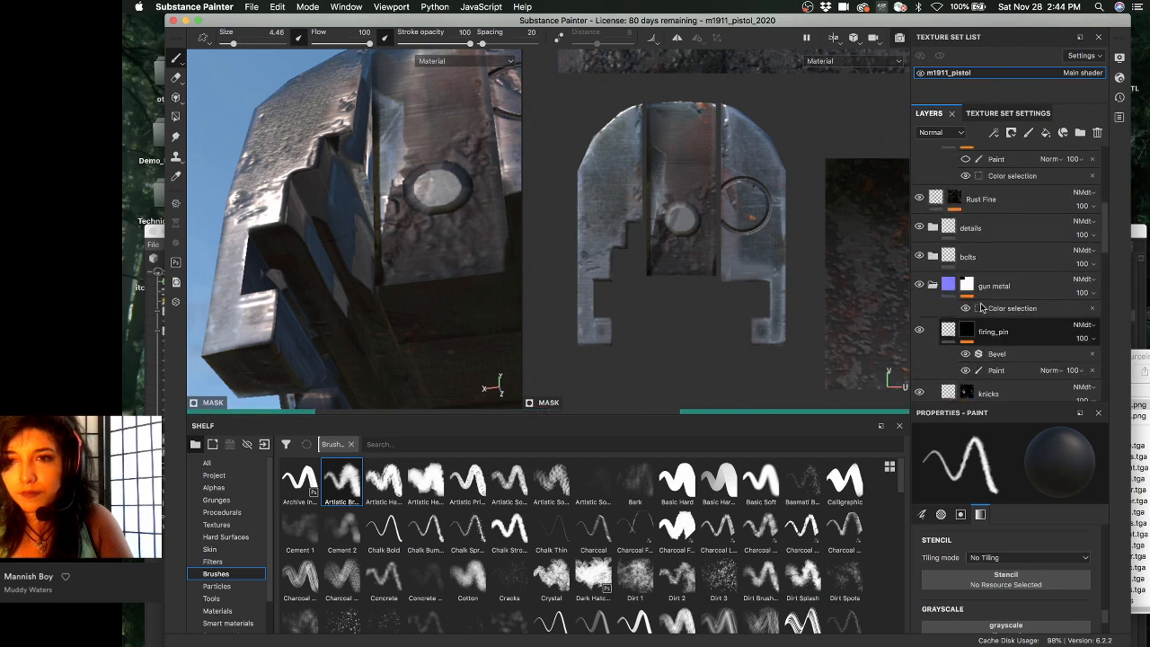
scroll(966, 278, "up", 1)
left_click(952, 252)
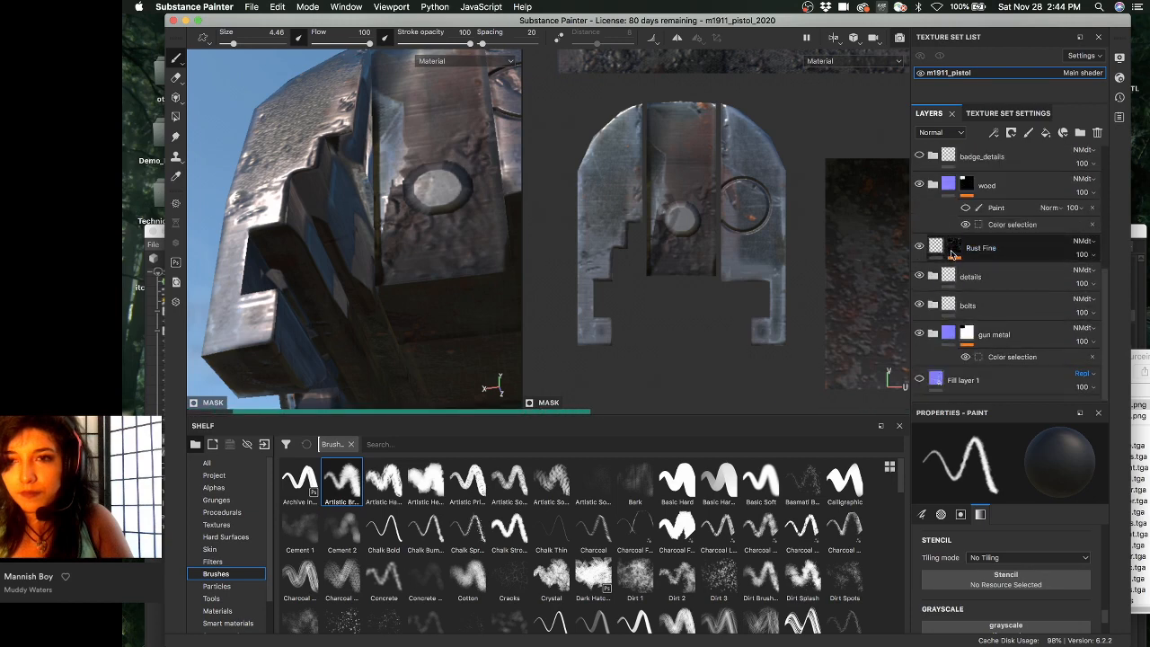
left_click(954, 252, "alt")
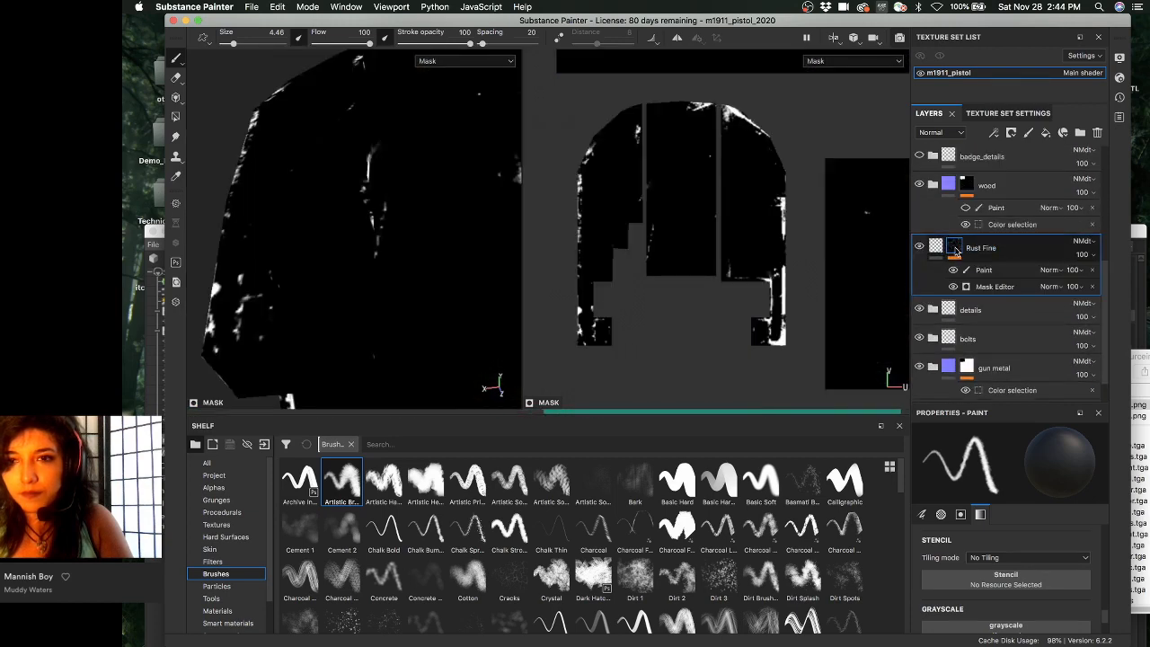
- Inspect the earth layer's mask and then the dirt layer's mask
scroll(955, 252, "up", 4)
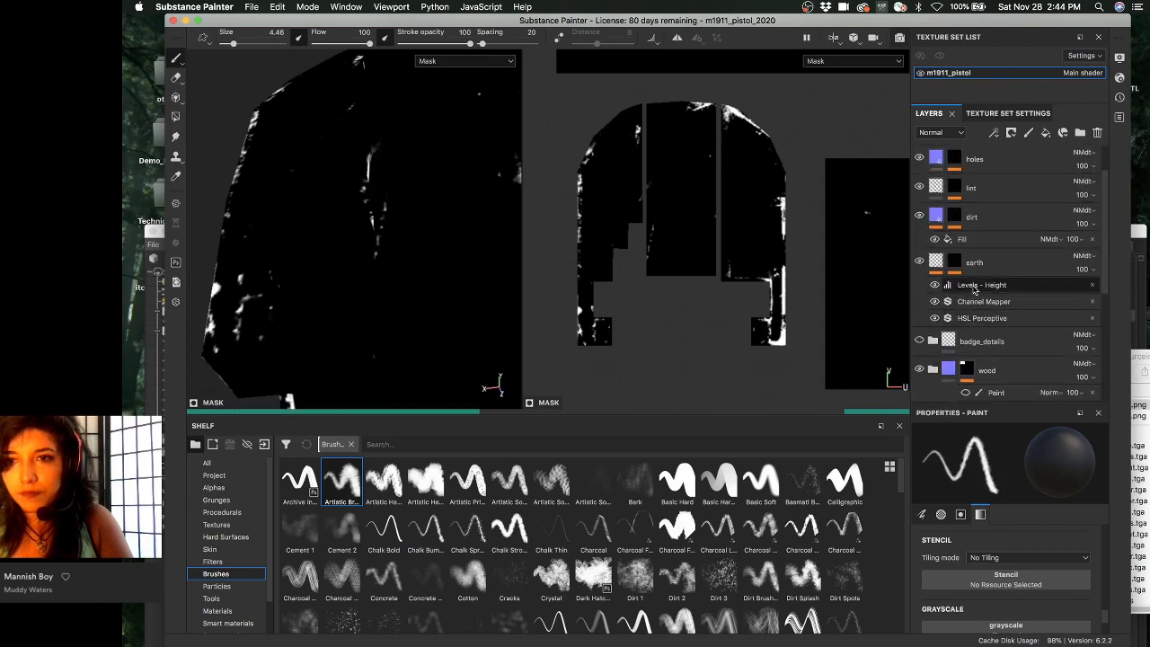
left_click(953, 262)
left_click(953, 263)
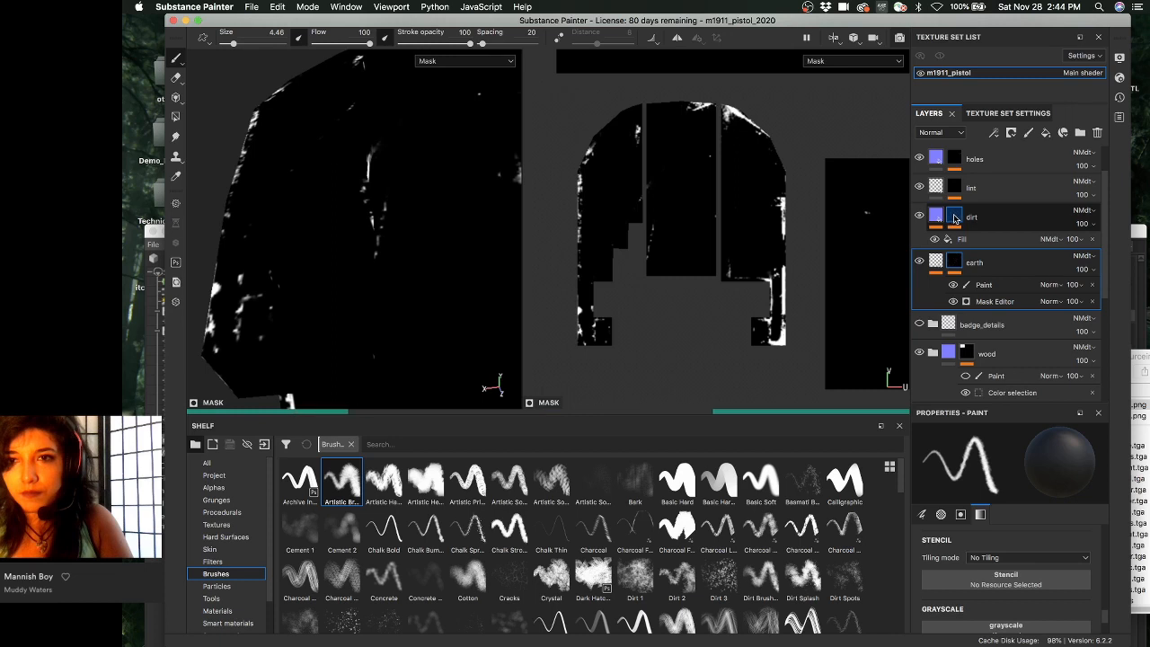
mouse_move(955, 219)
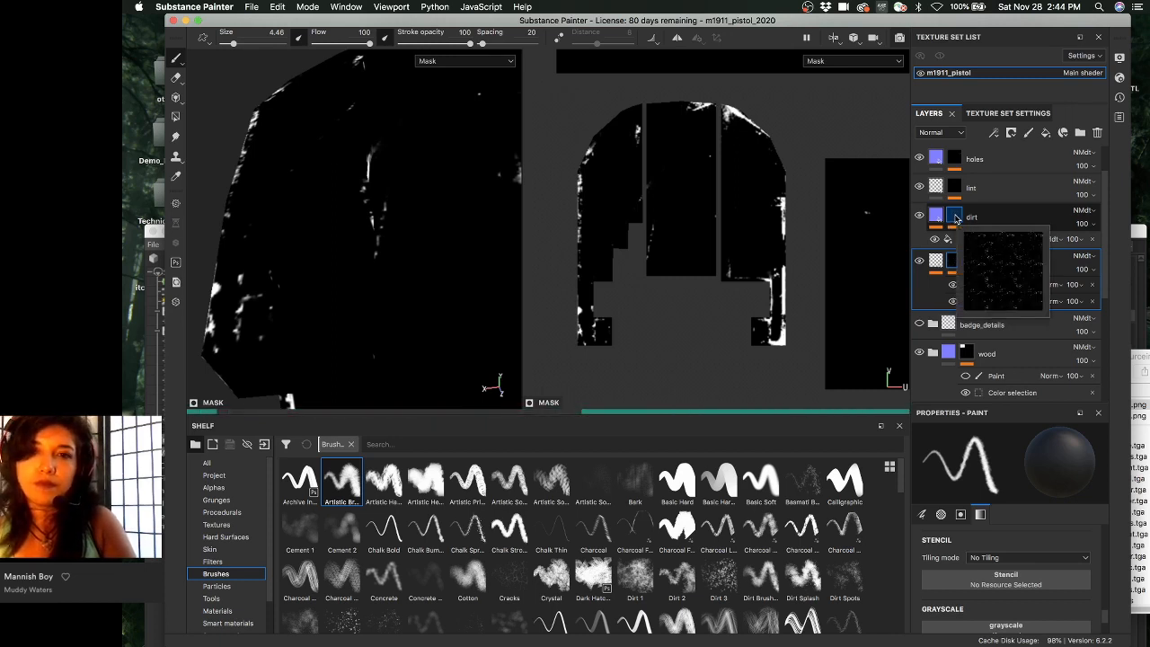
scroll(956, 229, "up", 1)
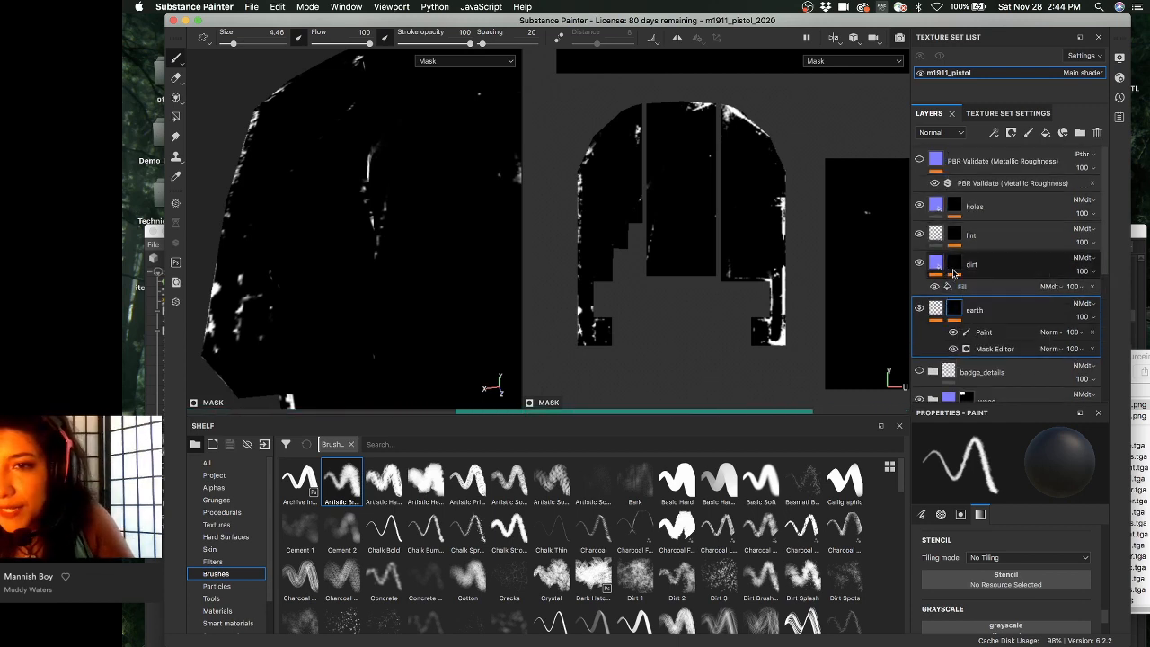
left_click(1002, 261)
scroll(979, 247, "down", 1)
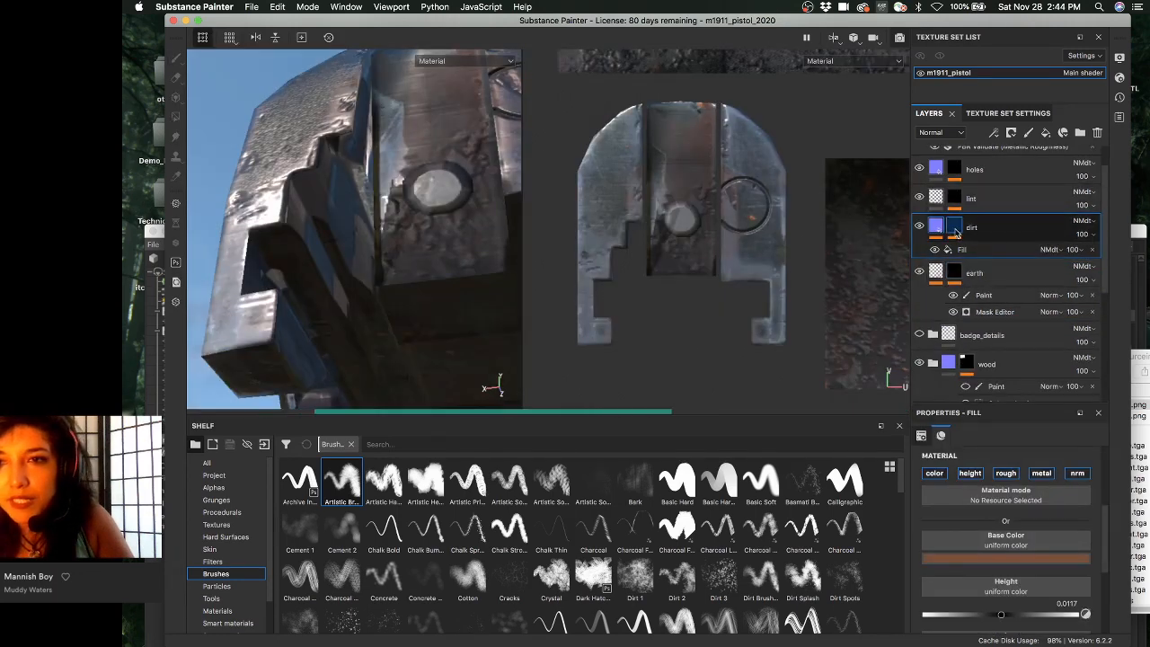
left_click(954, 227)
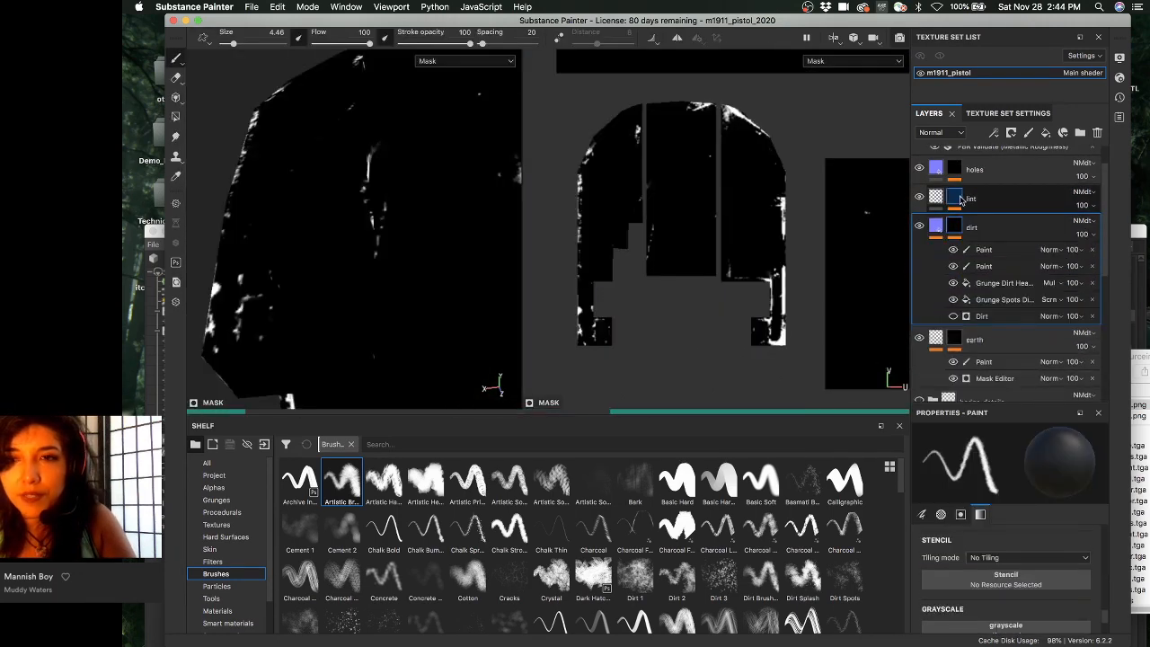
- Multi-select the lint, dirt and earth layers together
left_click(958, 199)
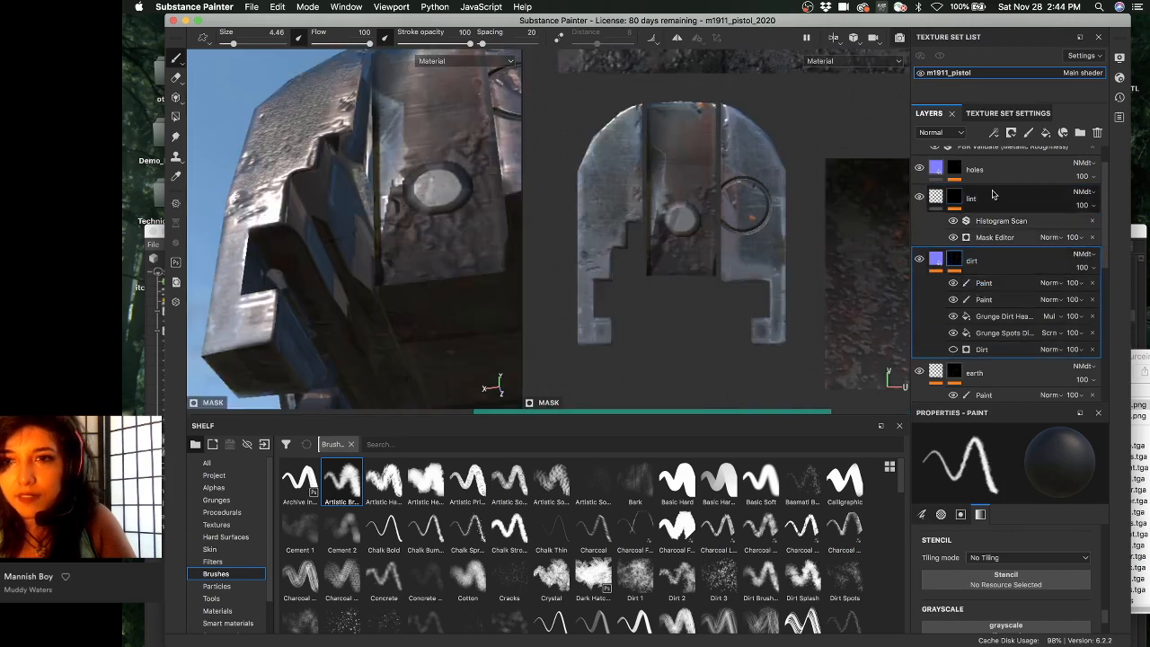
left_click(987, 200)
left_click(999, 253, "shift")
scroll(1000, 252, "down", 2)
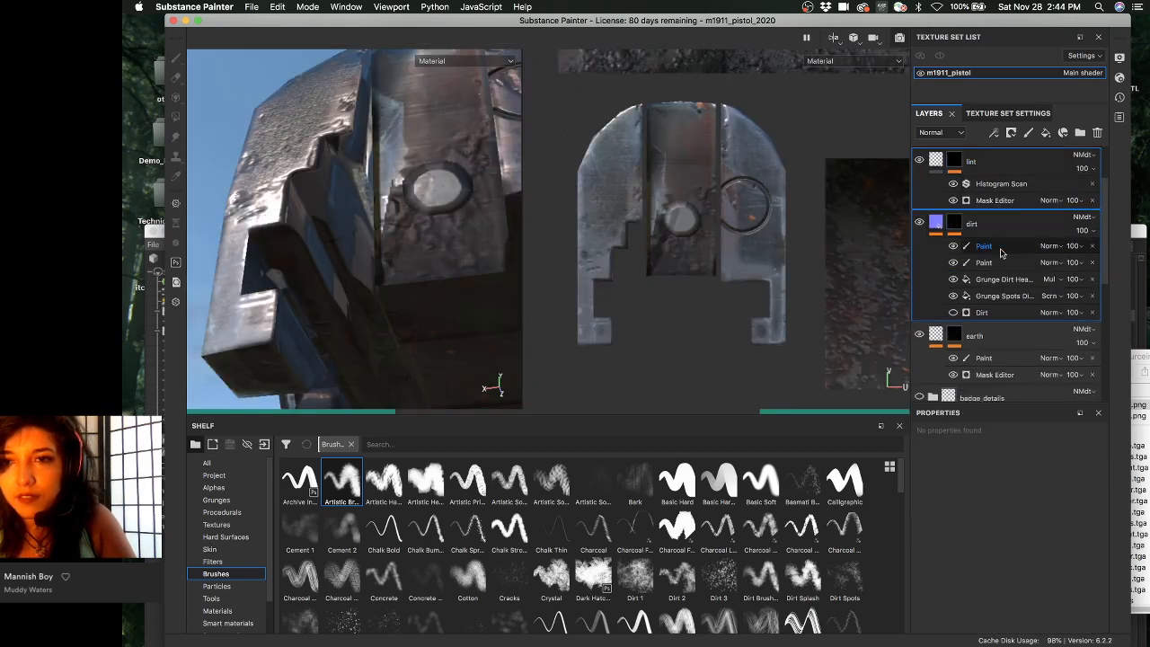
left_click(1003, 303, "shift")
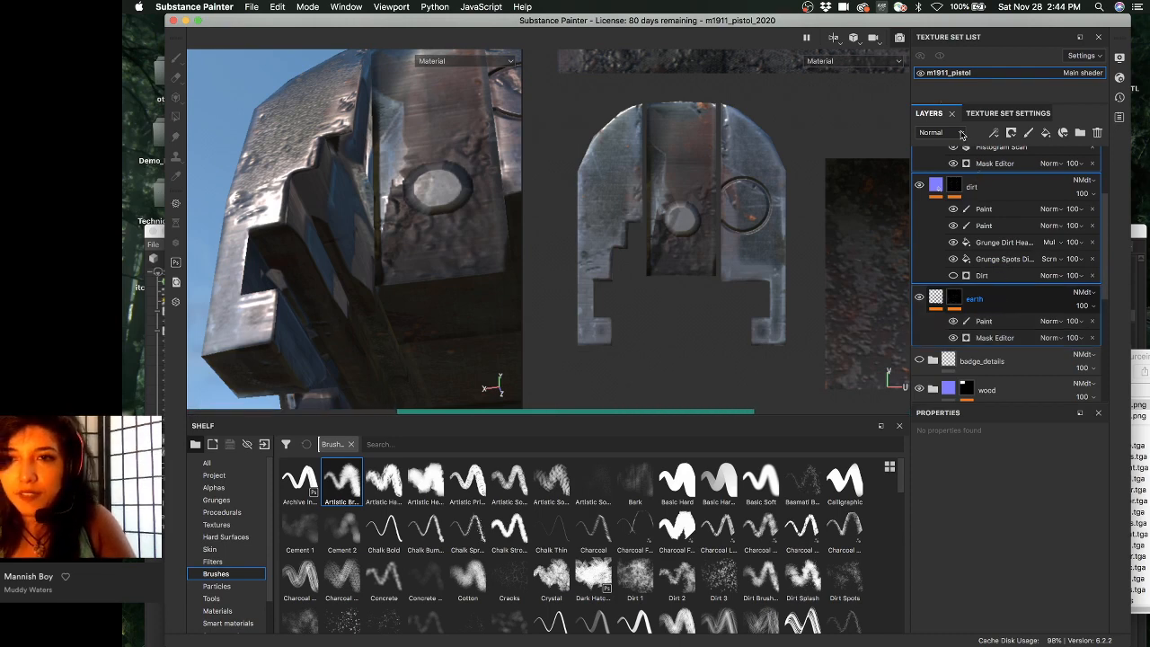
- Group lint, dirt and earth into a new folder and name it wear
key("super+g")
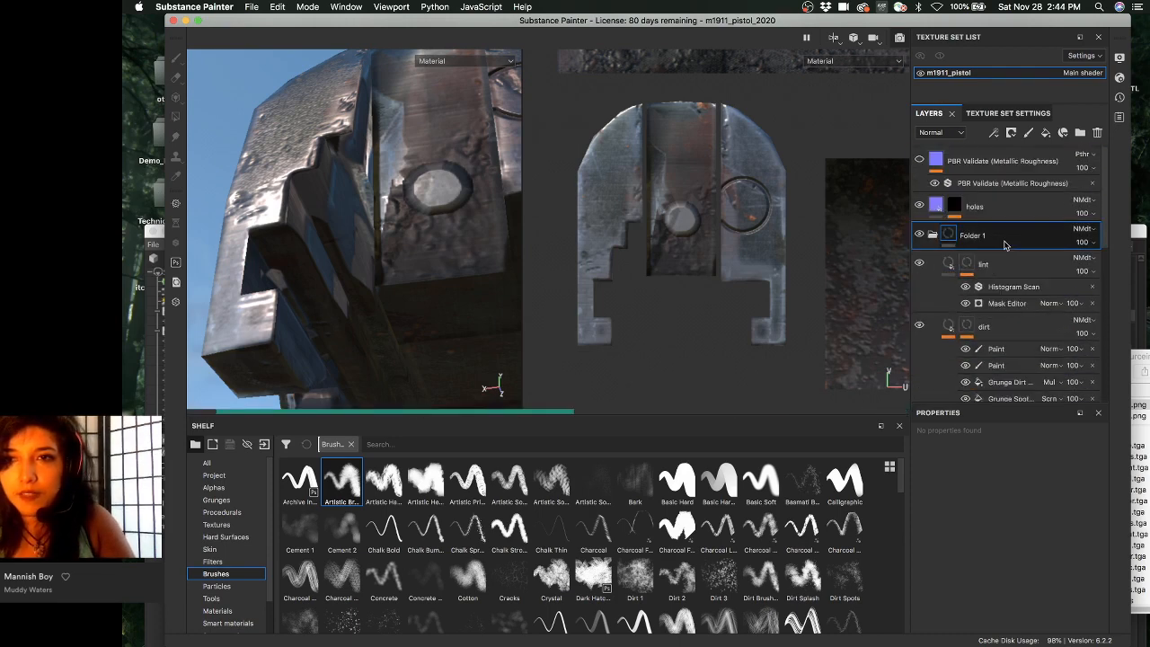
left_click(932, 234)
double_click(972, 236)
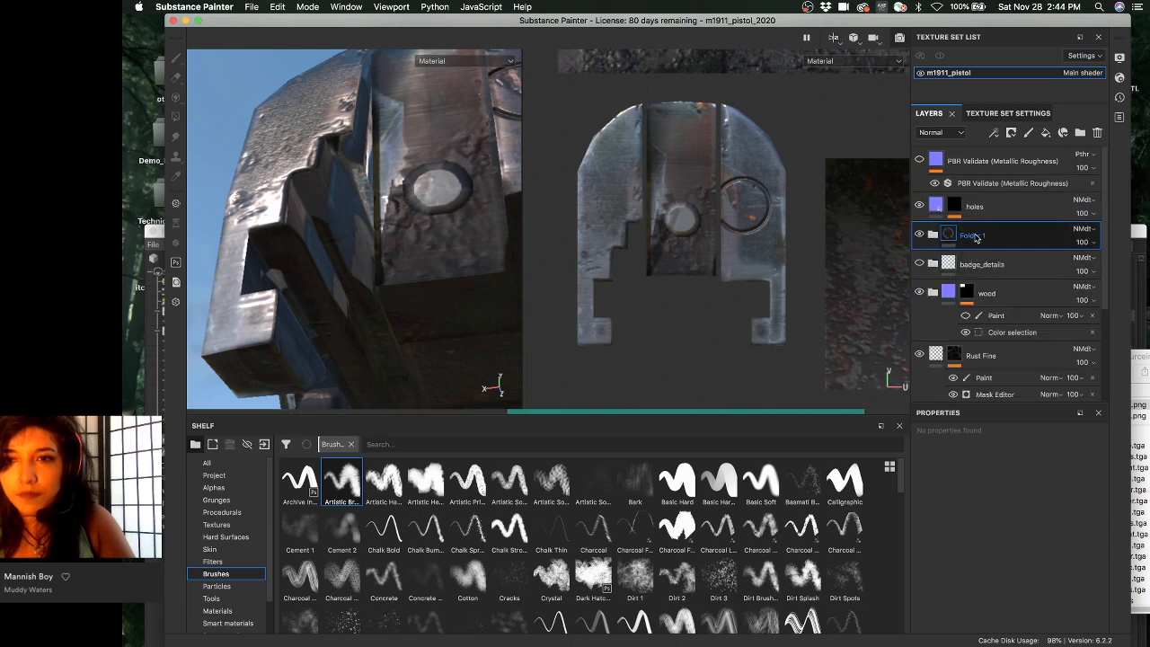
type("wear")
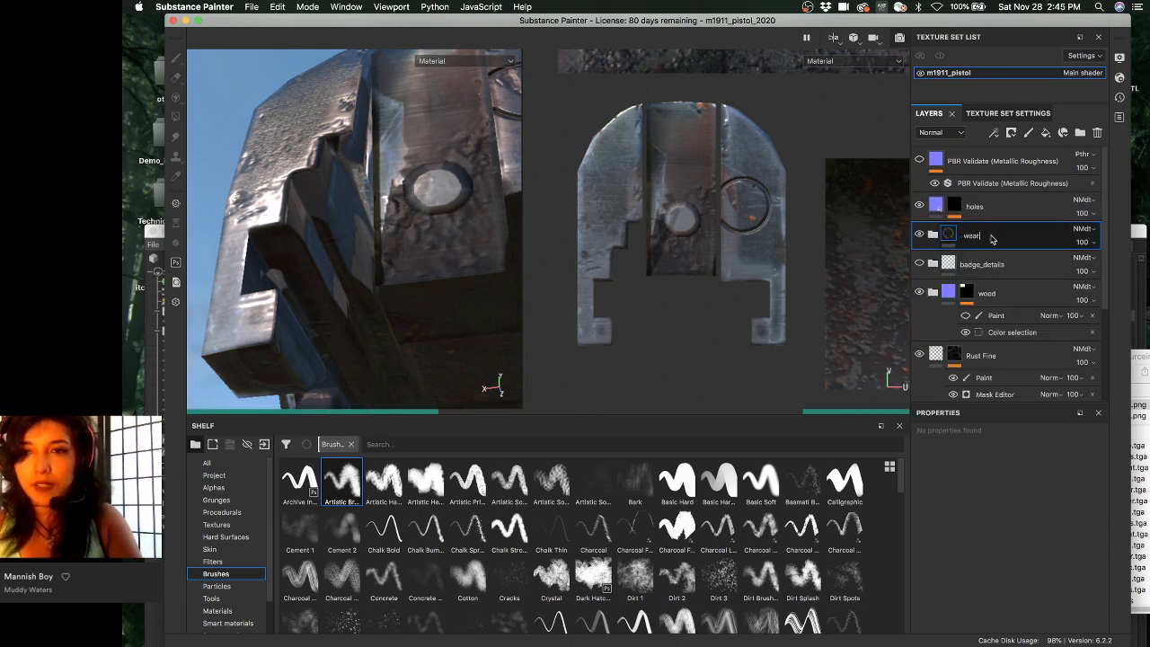
key("Return")
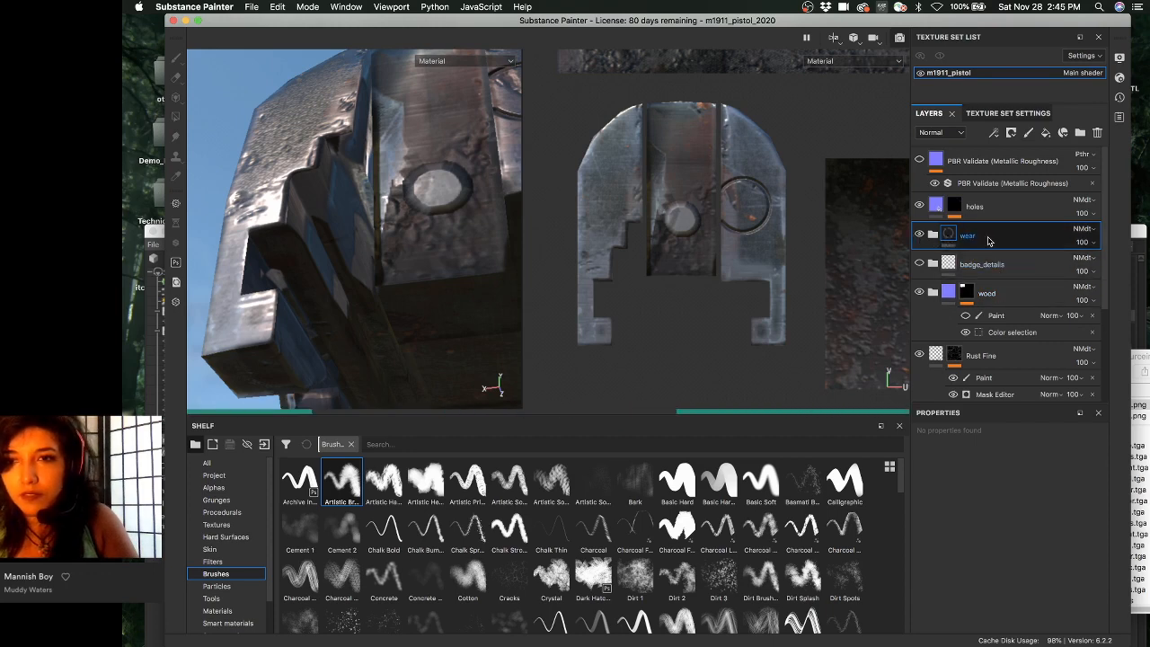
- Expand the gun metal folder and select the firing_pin layer's paint effect
scroll(1001, 307, "down", 2)
left_click(1002, 307)
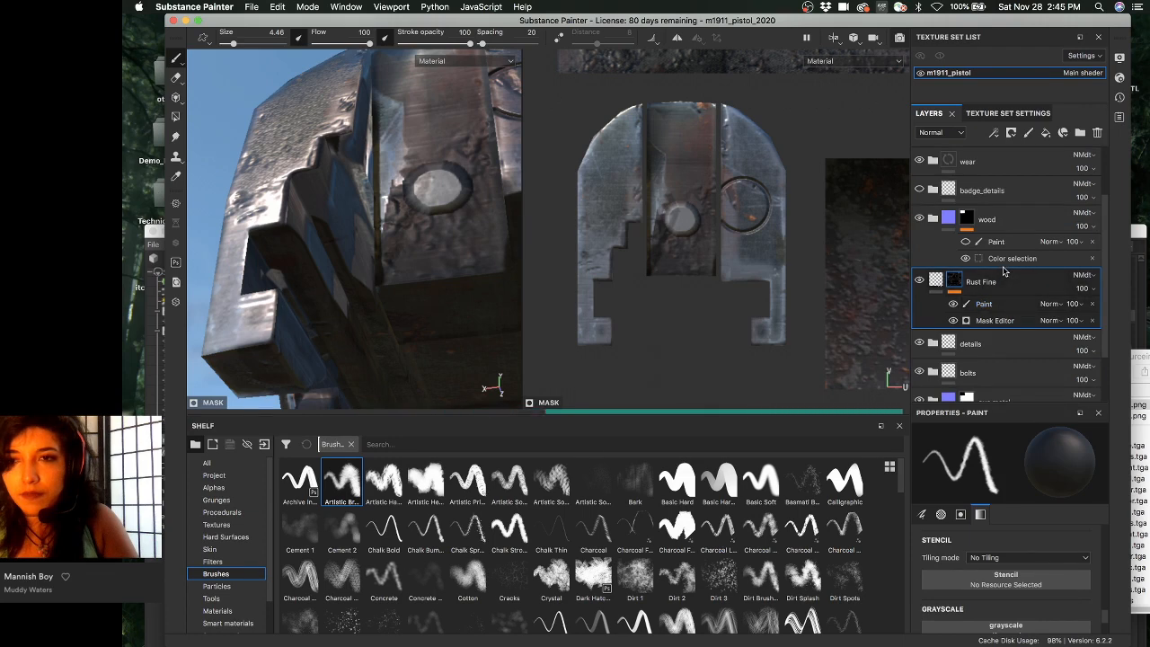
scroll(1003, 315, "down", 2)
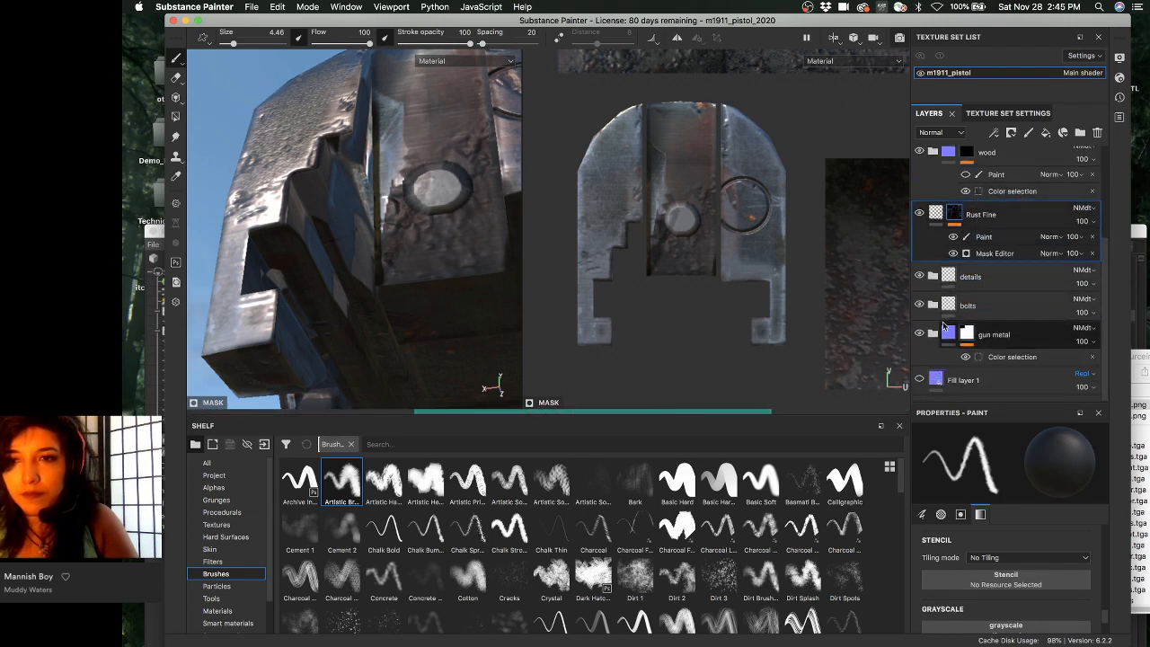
left_click(933, 333)
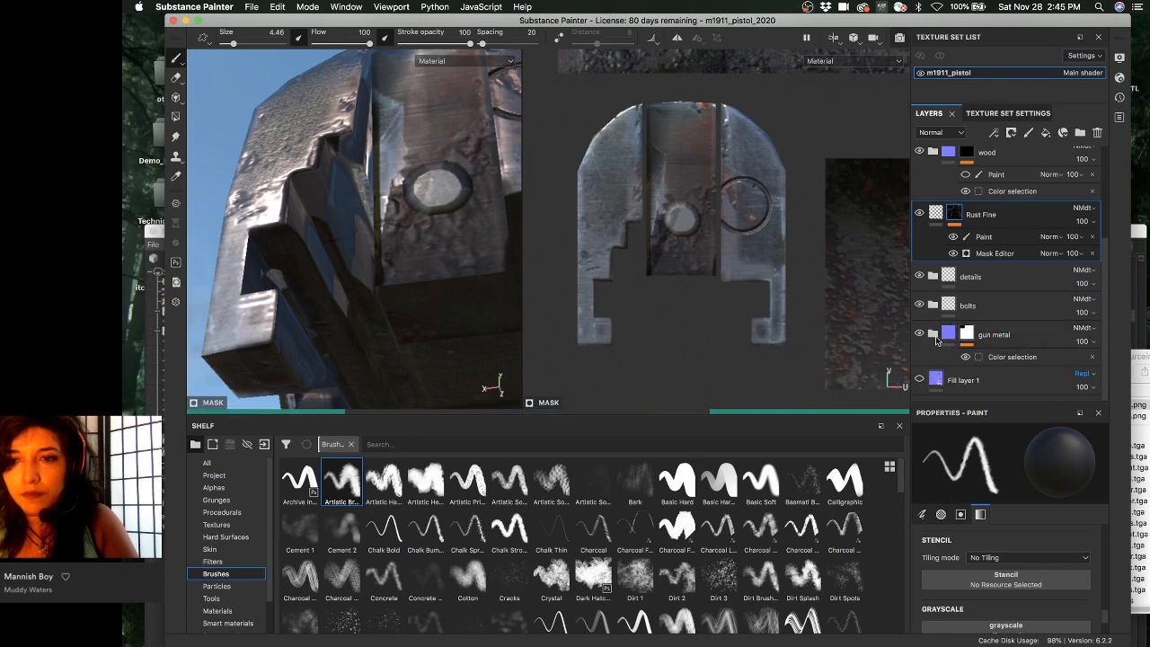
scroll(1005, 296, "down", 4)
left_click(1028, 273)
scroll(1027, 277, "down", 1)
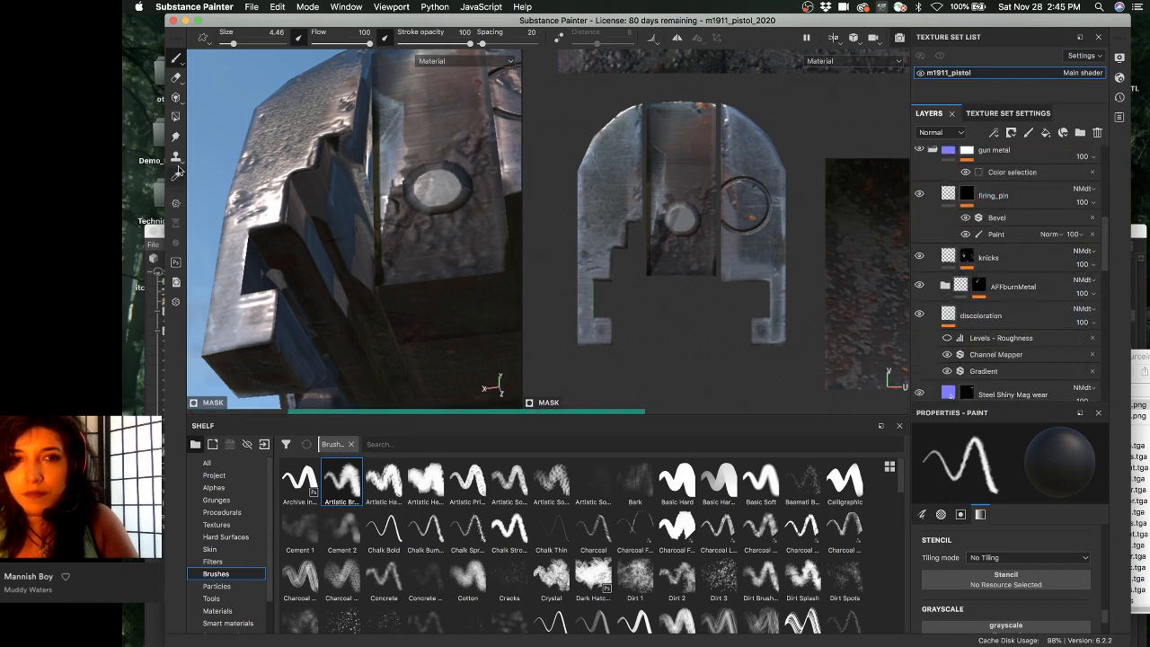
mouse_move(359, 115)
left_mouse_down("alt")
mouse_move(387, 134)
mouse_move(408, 223)
mouse_move(383, 183)
mouse_move(327, 143)
mouse_move(381, 124)
mouse_move(341, 162)
mouse_move(393, 158)
mouse_move(319, 198)
left_mouse_up("alt")
right_click_drag(319, 198, 369, 198, "alt")
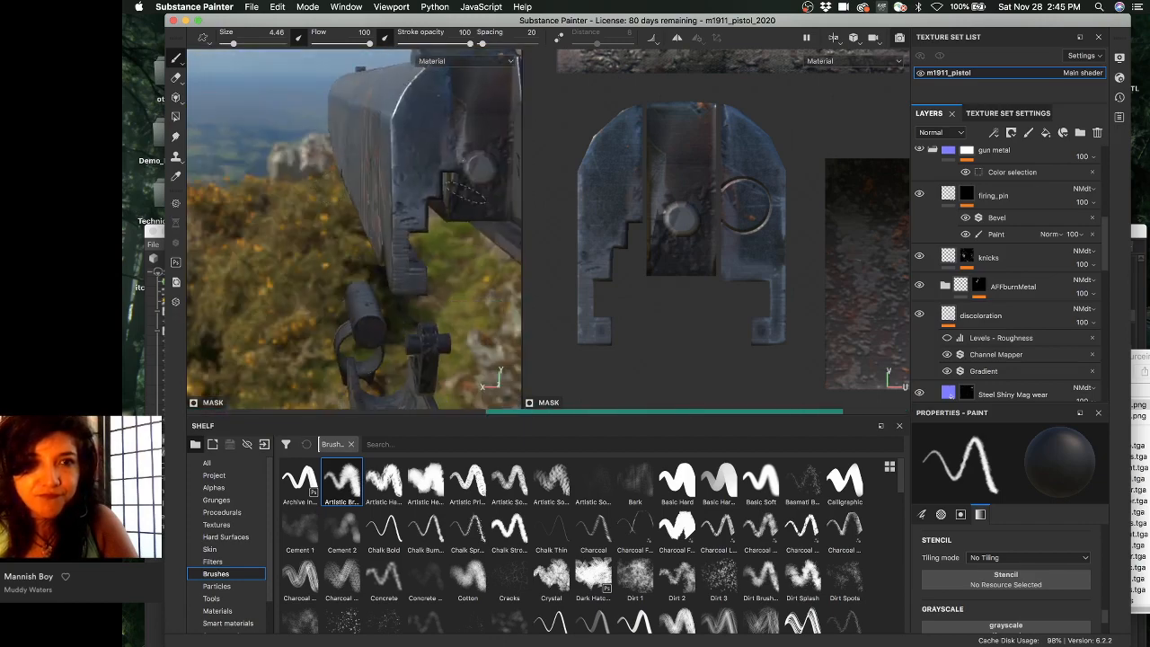
left_click_drag(369, 199, 350, 196, "alt")
right_click_drag(350, 196, 395, 202, "alt")
mouse_move(395, 202)
left_mouse_down("alt")
mouse_move(405, 166)
mouse_move(364, 183)
left_mouse_up("alt")
right_click_drag(364, 183, 381, 178, "shift")
left_click_drag(378, 179, 356, 218, "alt")
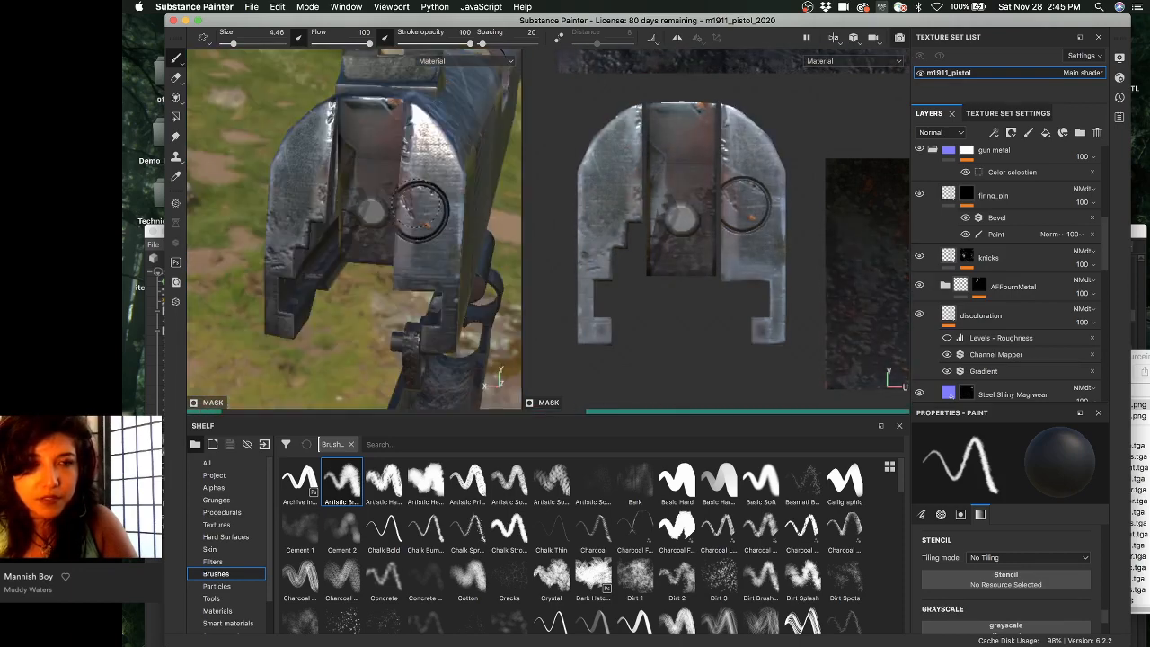
key("c")
key("c")
key("c")
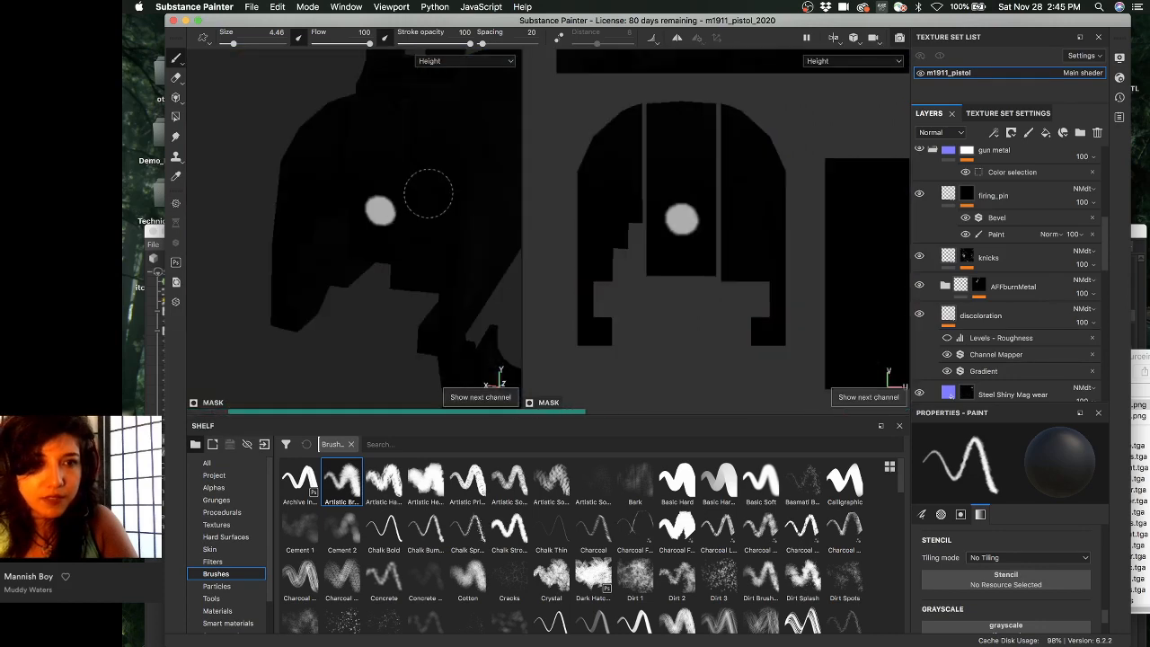
key("c")
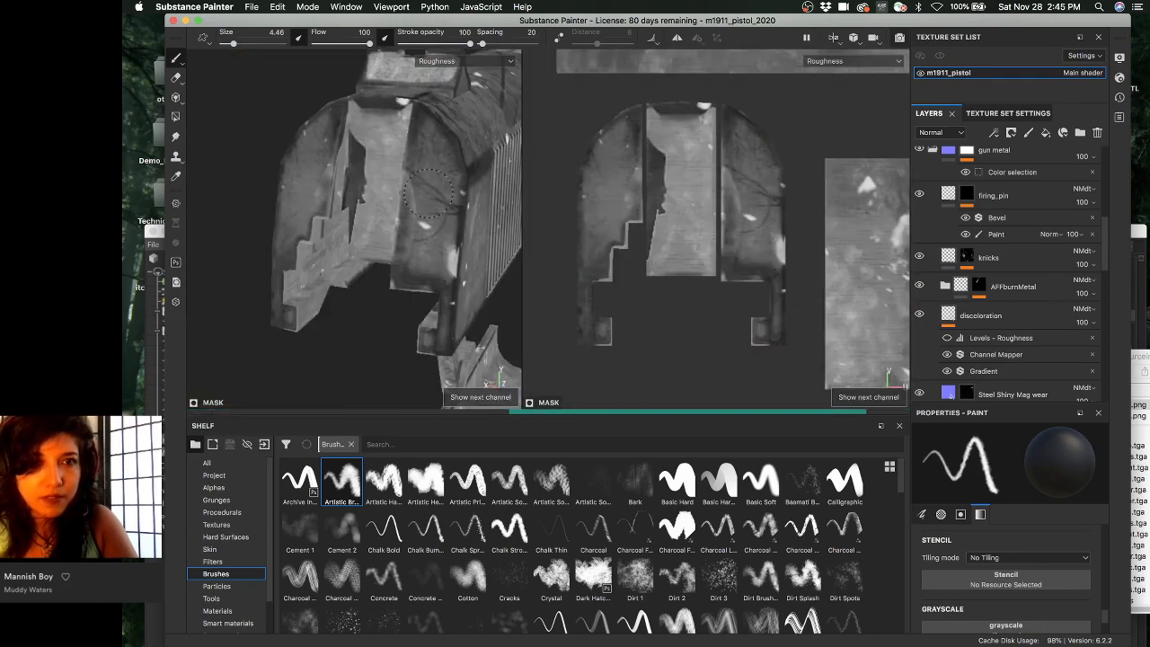
key("c")
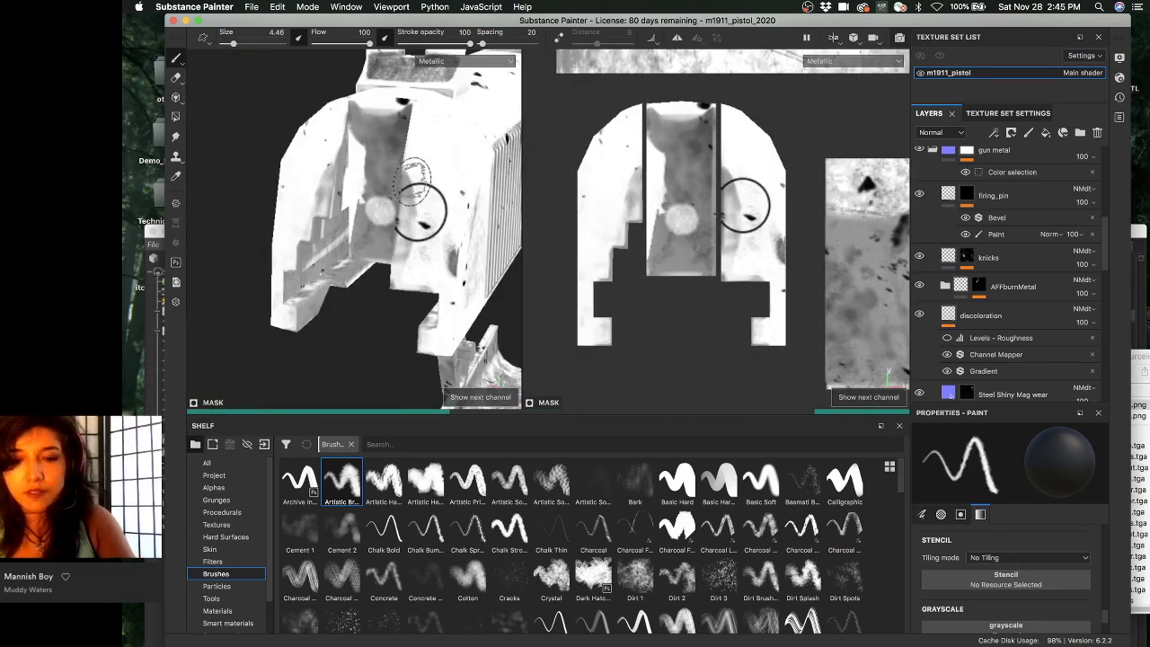
key("m")
left_click_drag(410, 190, 419, 169, "alt")
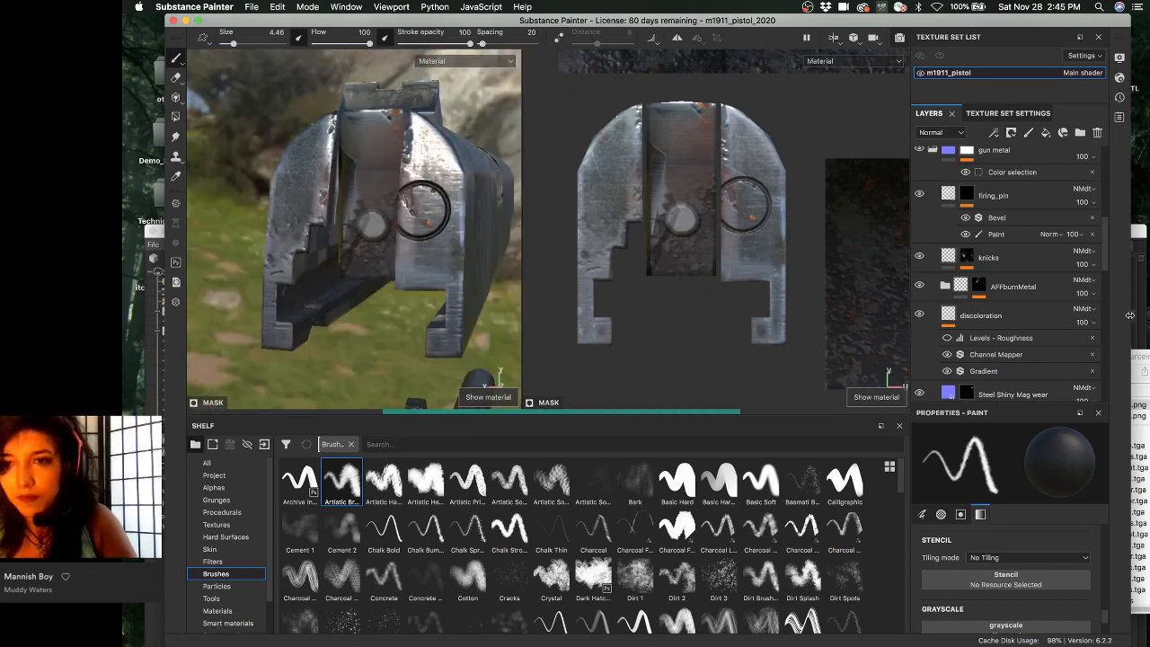
- Display the AFFburnMetal layer's mask in the viewports
scroll(930, 217, "down", 3)
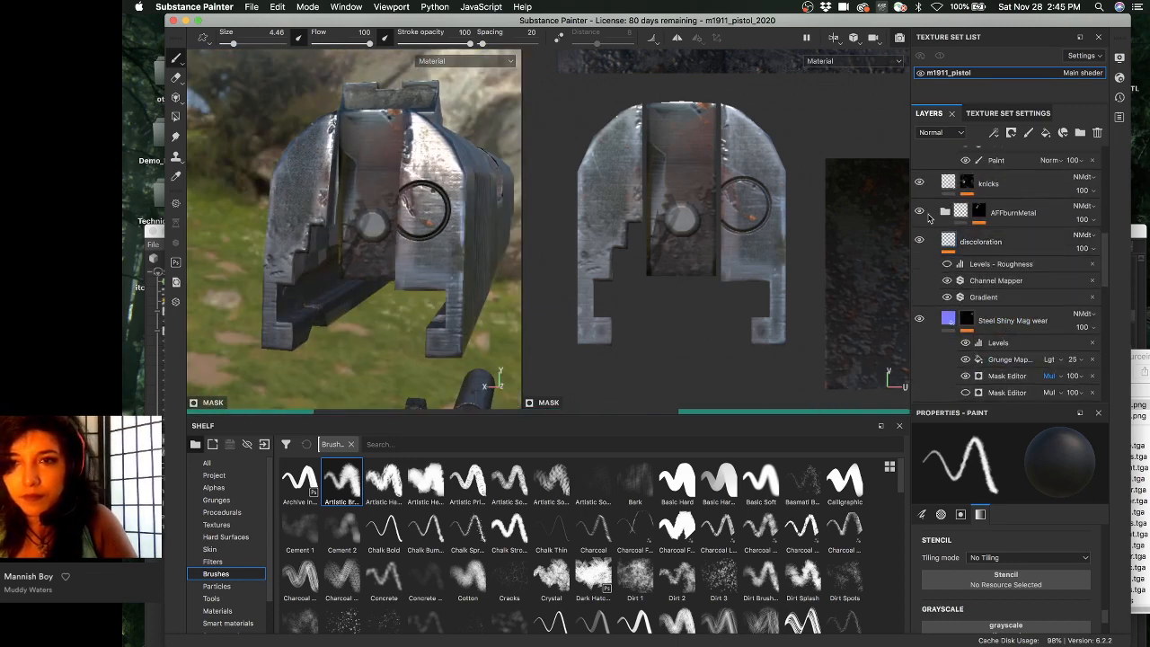
left_click(979, 212)
left_click(979, 213, "alt")
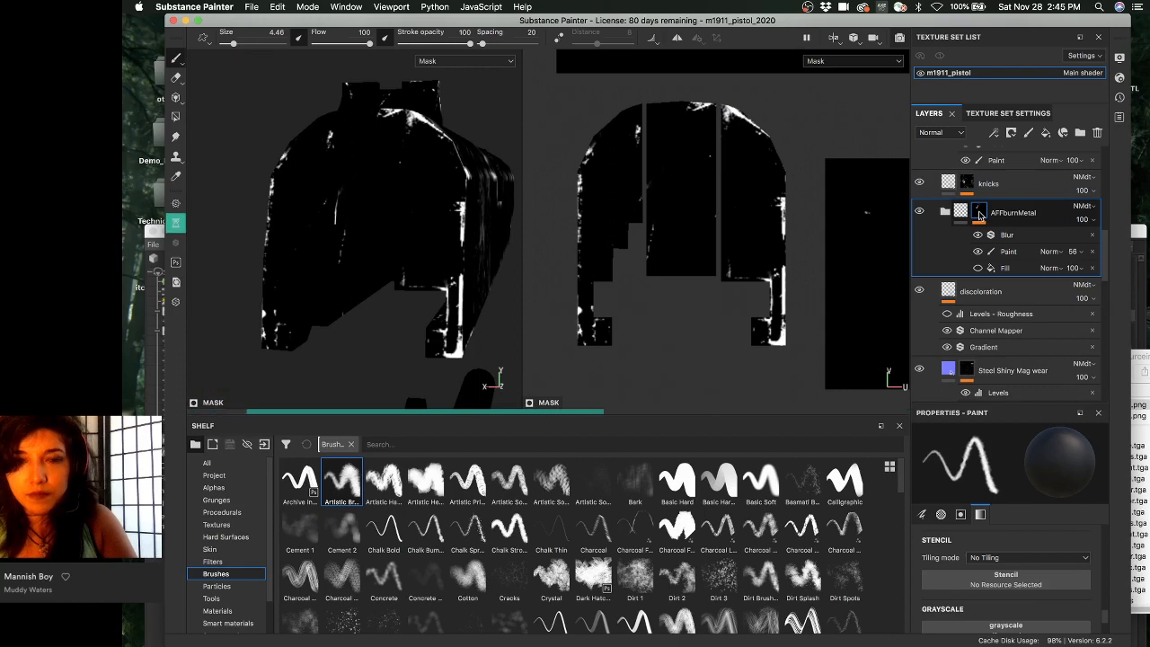
scroll(972, 234, "up", 5)
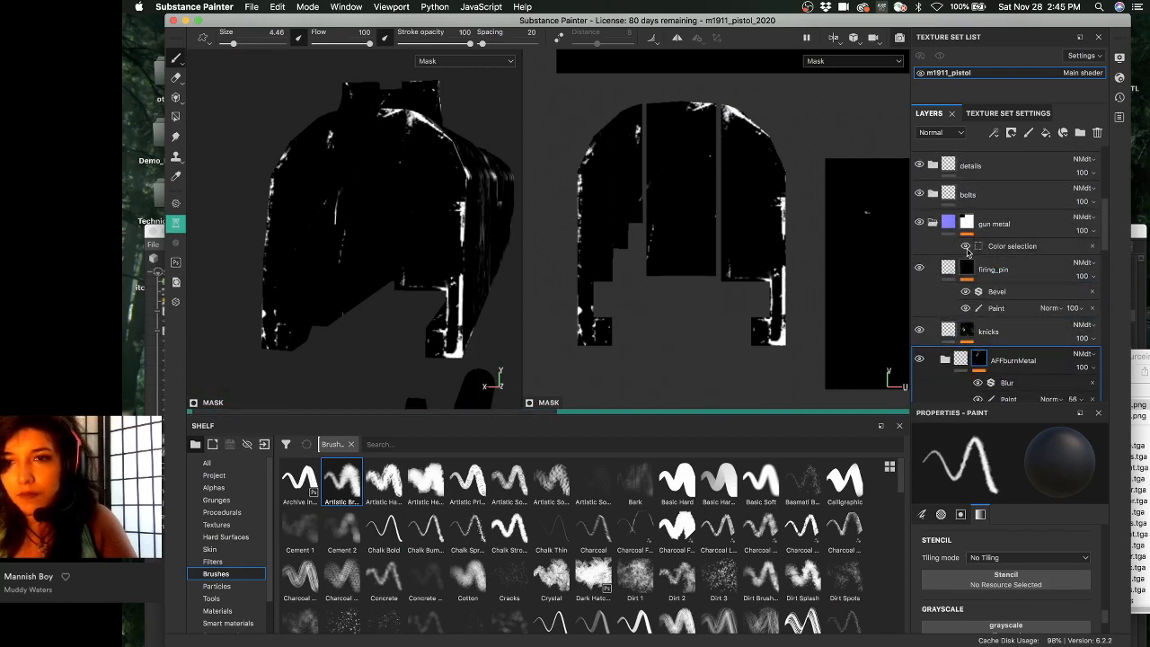
scroll(977, 270, "up", 4)
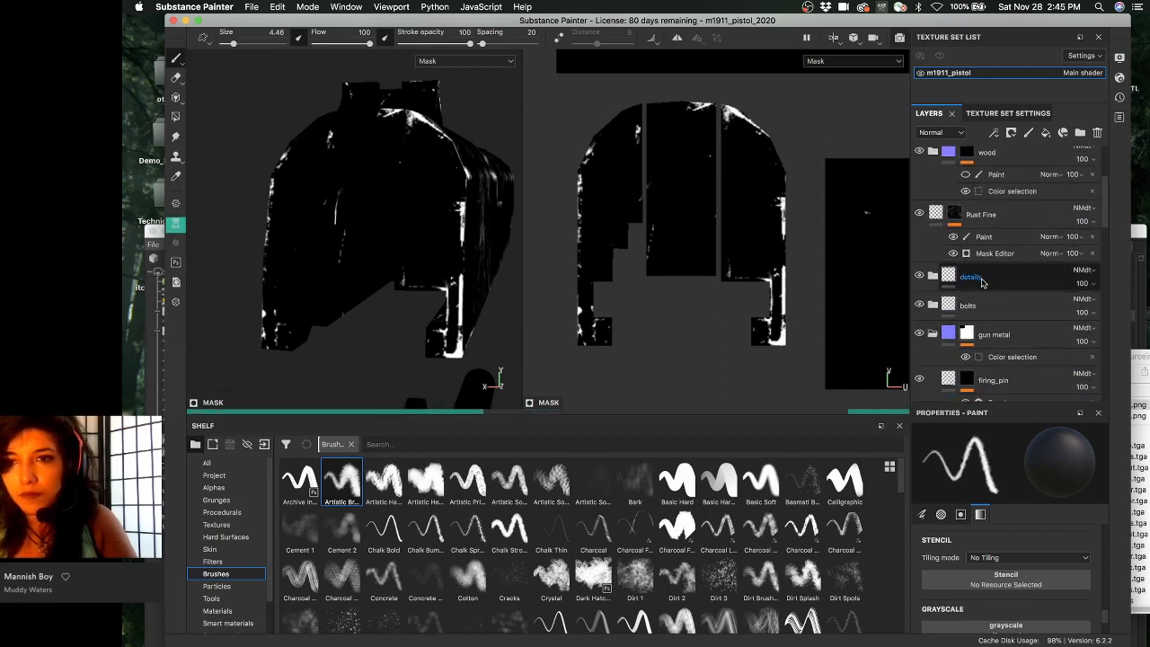
scroll(982, 282, "up", 5)
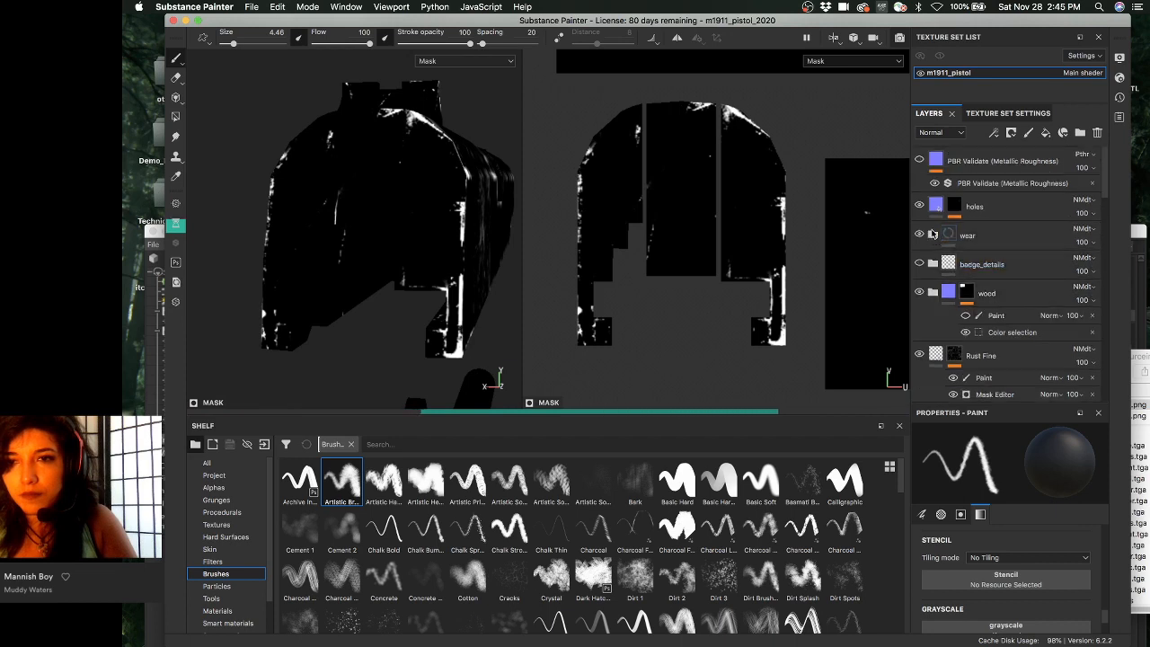
- Expand the wear folder and view the flint mask, then the dirt mask
left_click(948, 236)
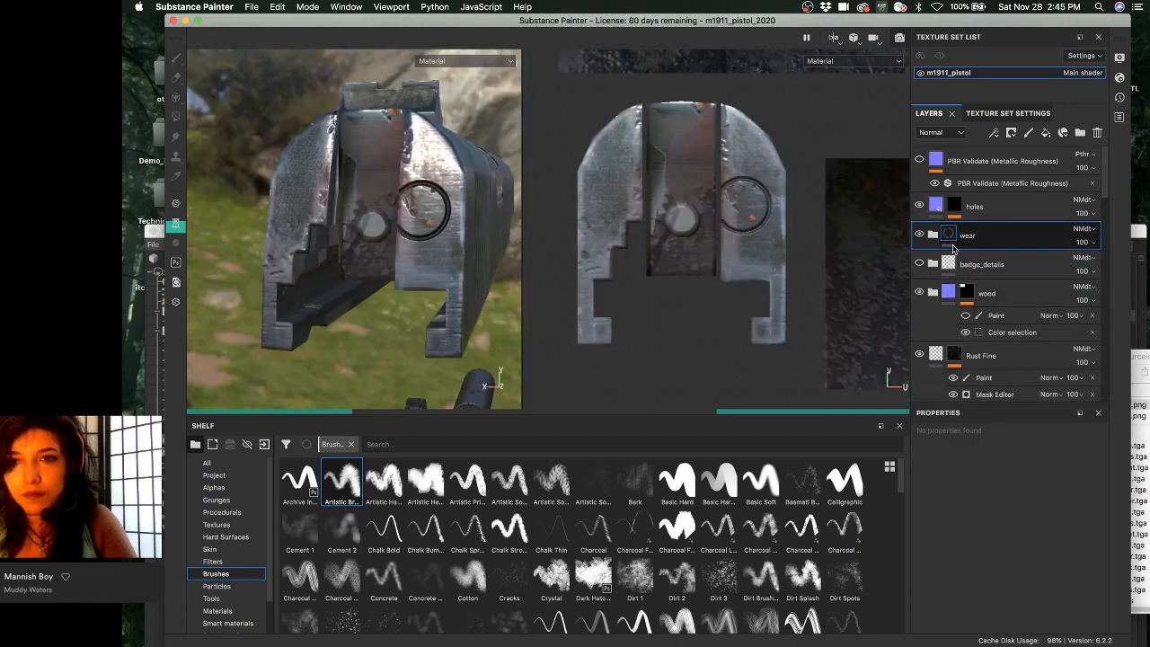
left_click(933, 236)
left_click(968, 264)
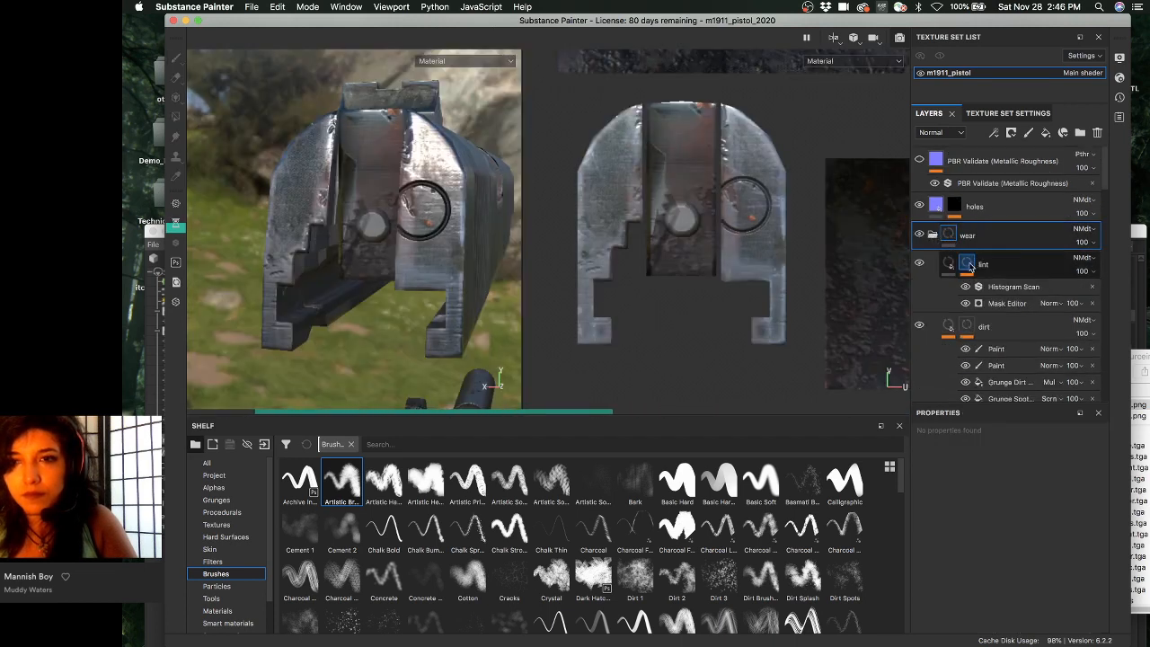
left_click(967, 328)
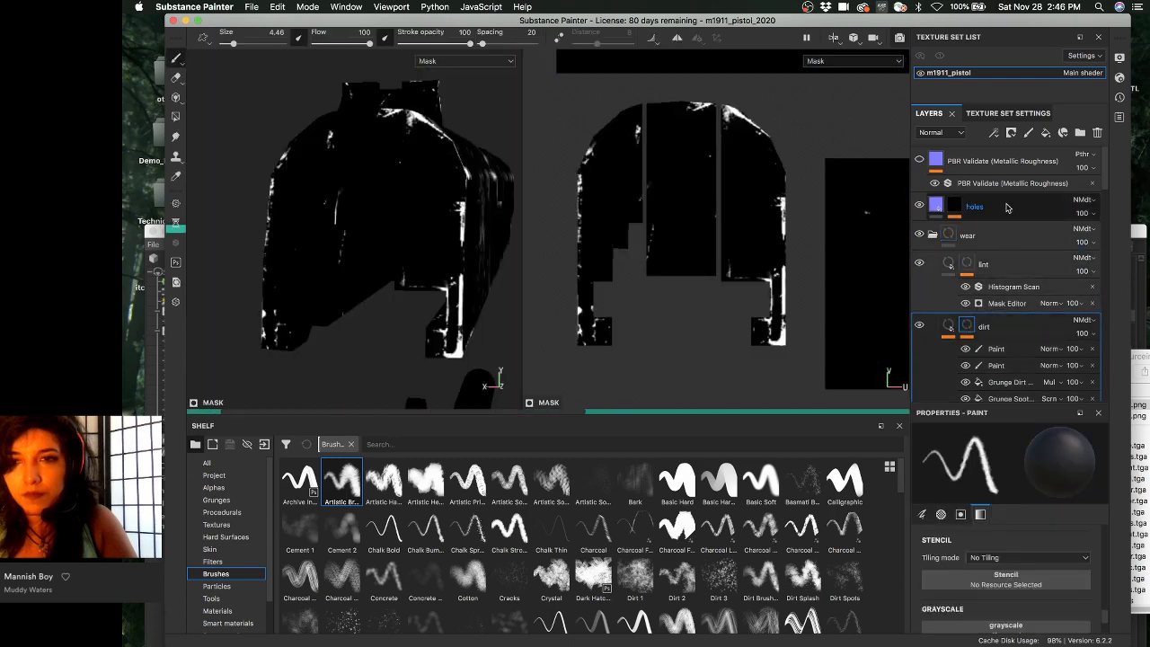
scroll(980, 266, "down", 10)
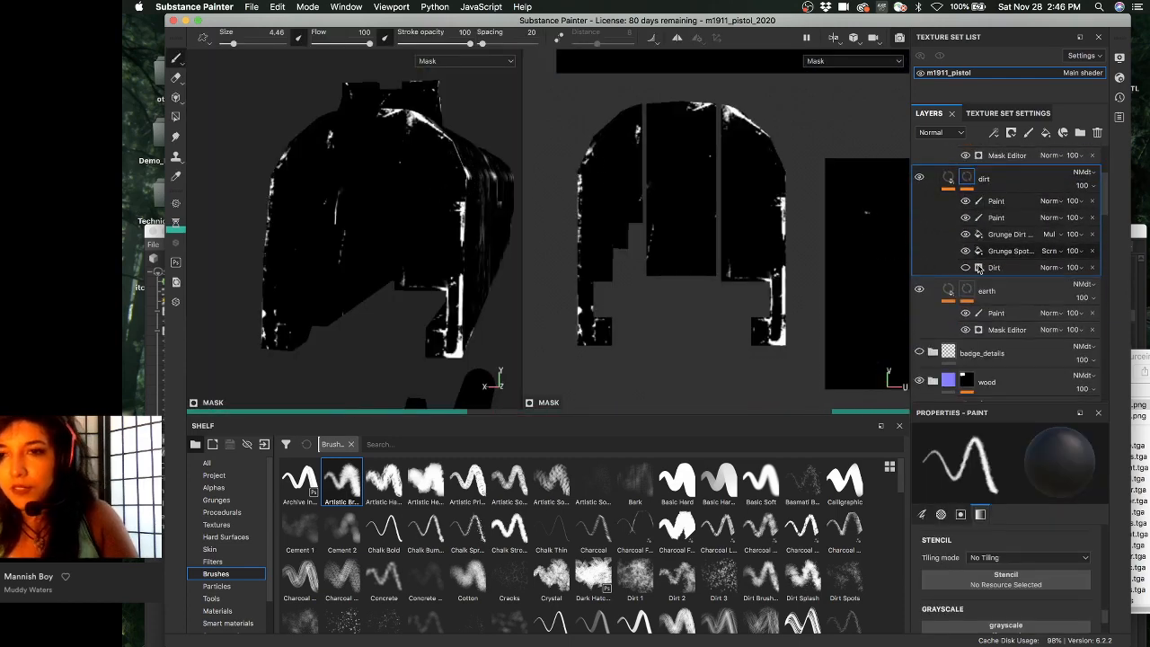
scroll(979, 266, "down", 15)
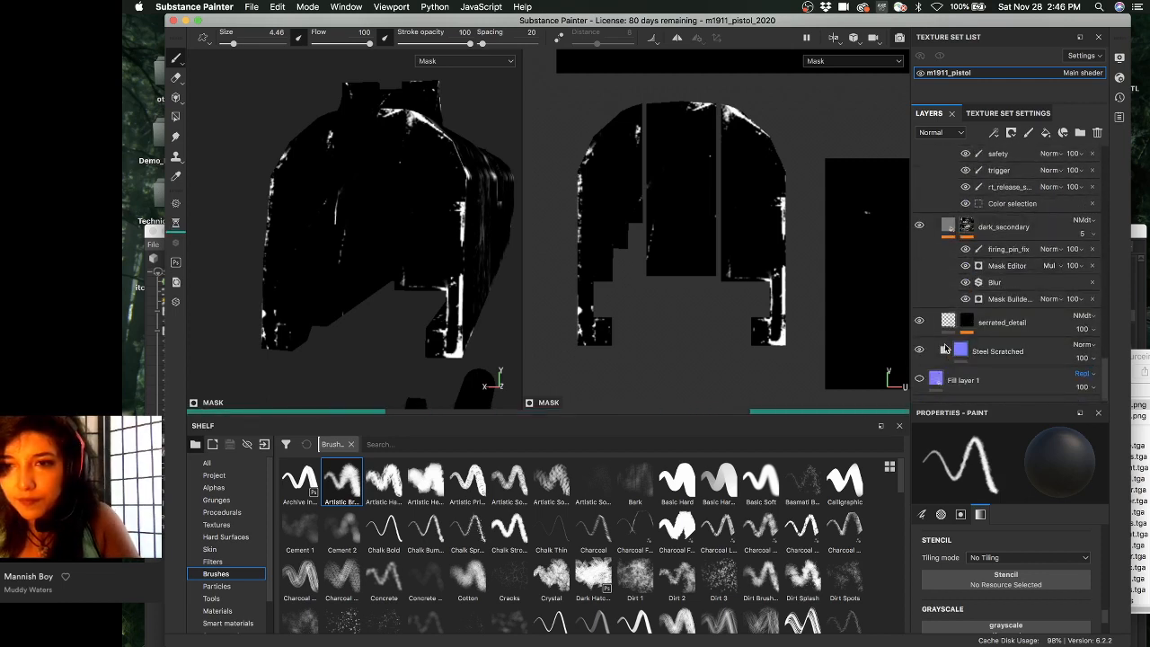
- Inspect the serrated_detail, dark_secondary and dark_metal_parts masks, orbiting to a front-on view
left_click(967, 324)
left_click(944, 350)
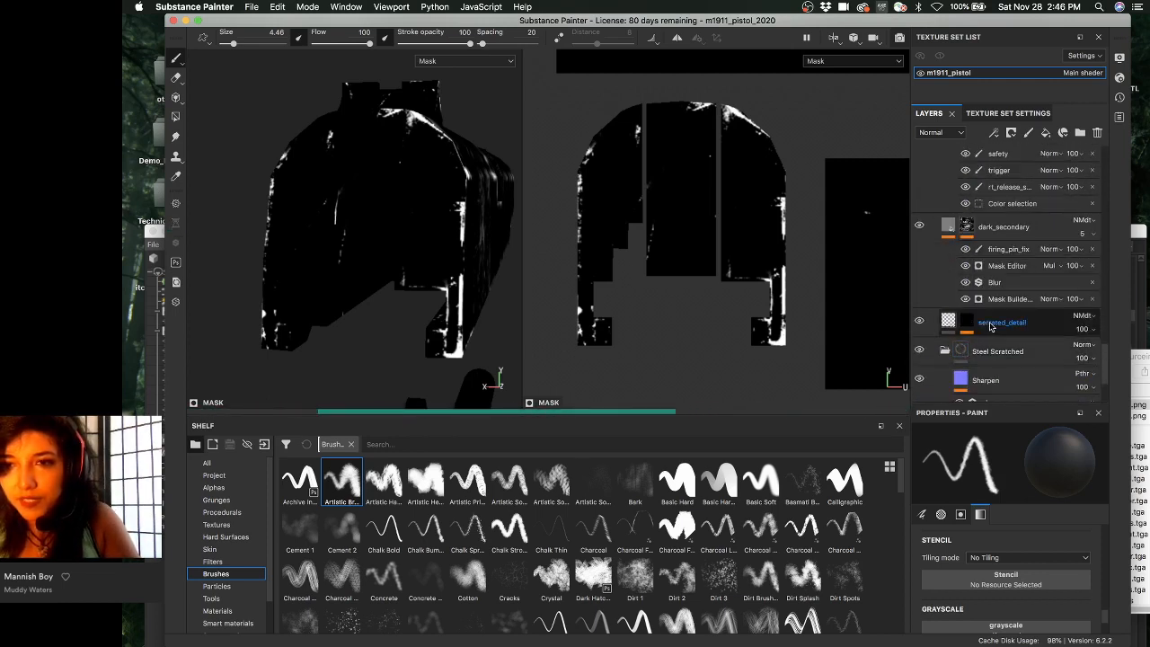
scroll(991, 326, "down", 3)
left_click(944, 247)
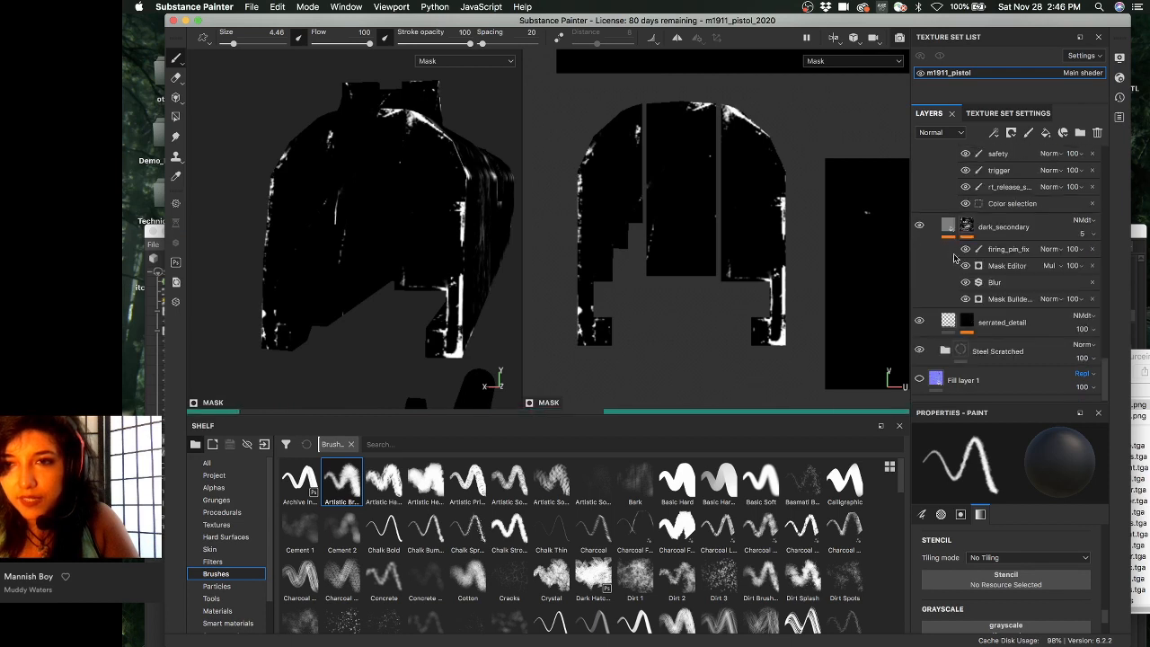
left_click(967, 323)
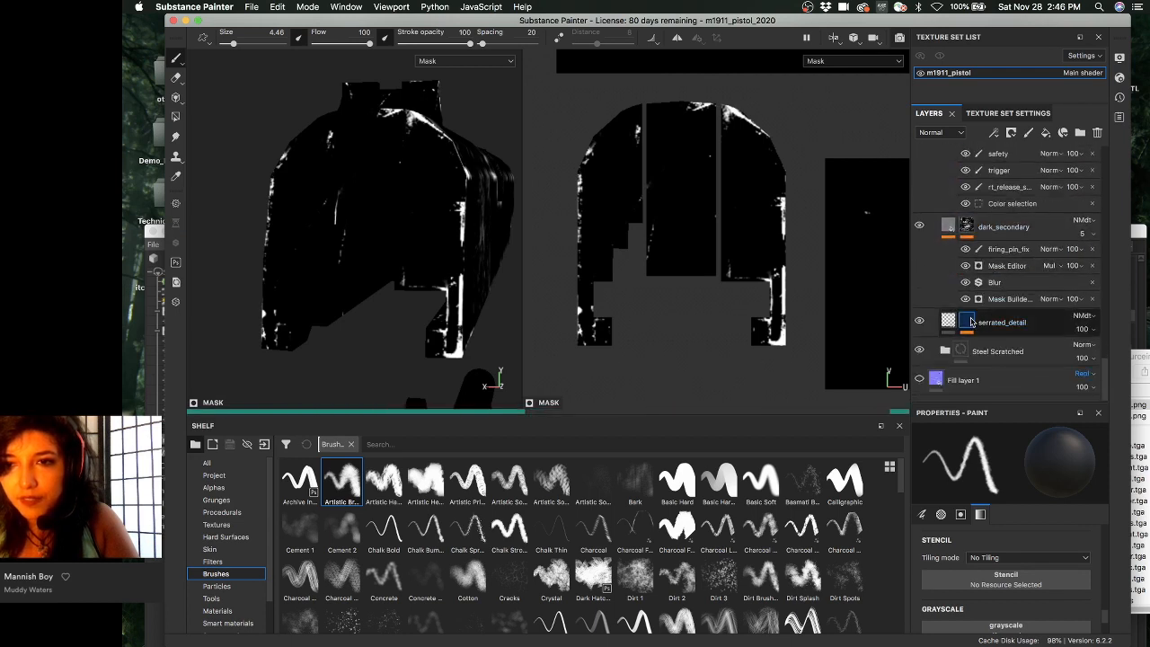
left_click(967, 225)
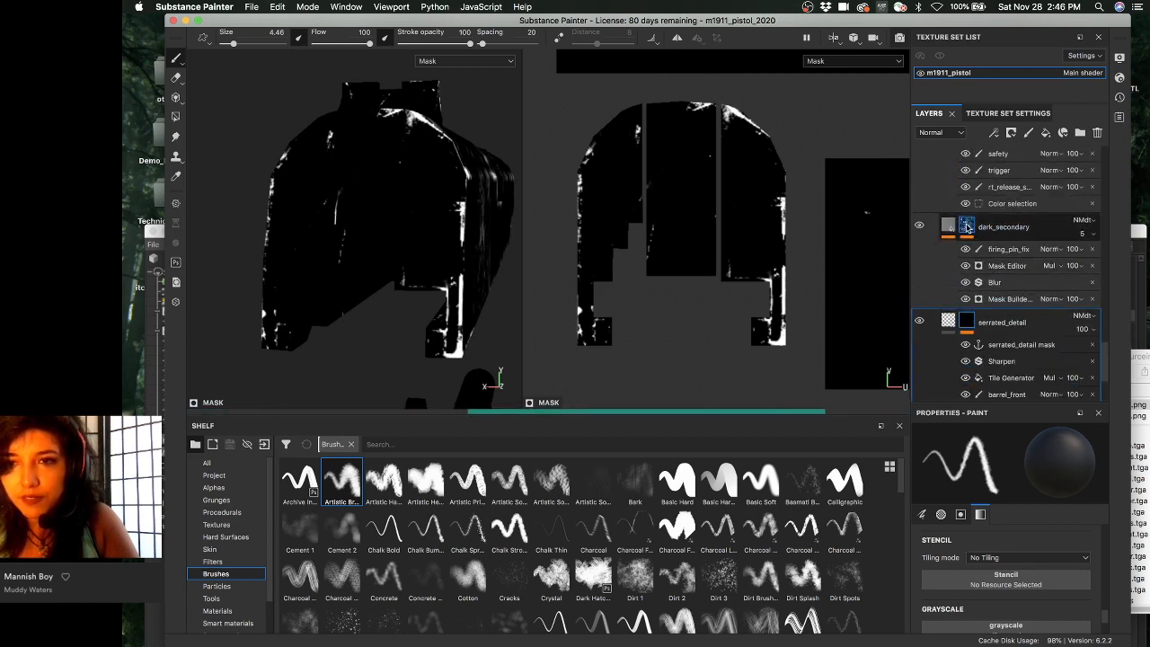
scroll(966, 226, "up", 3)
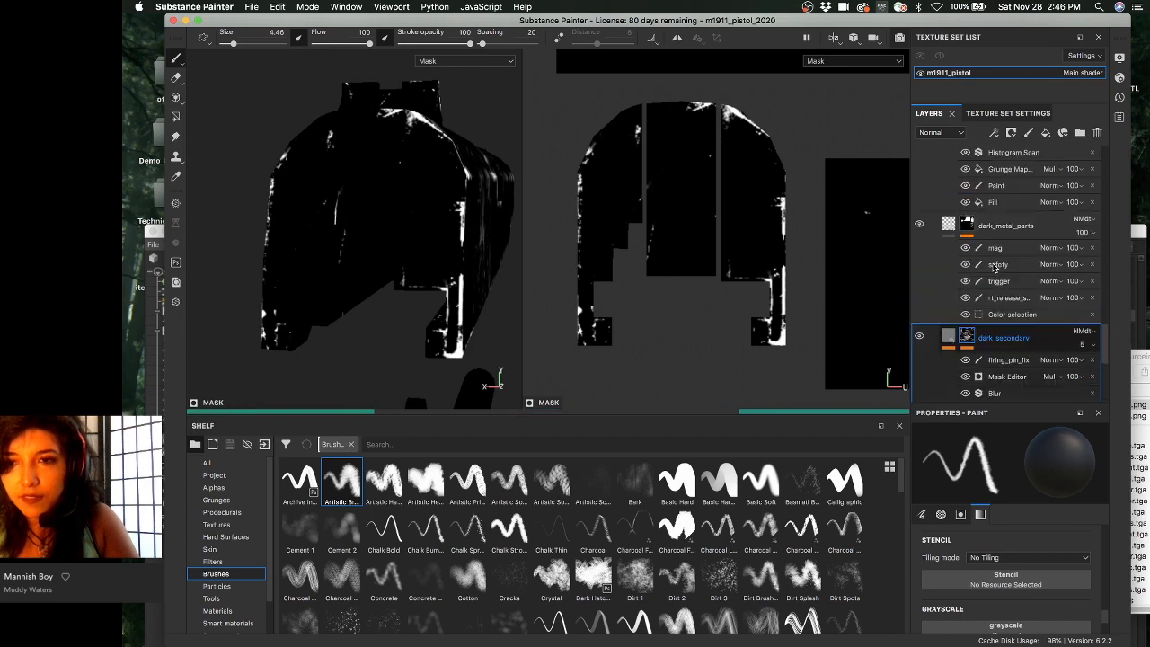
left_click(967, 225)
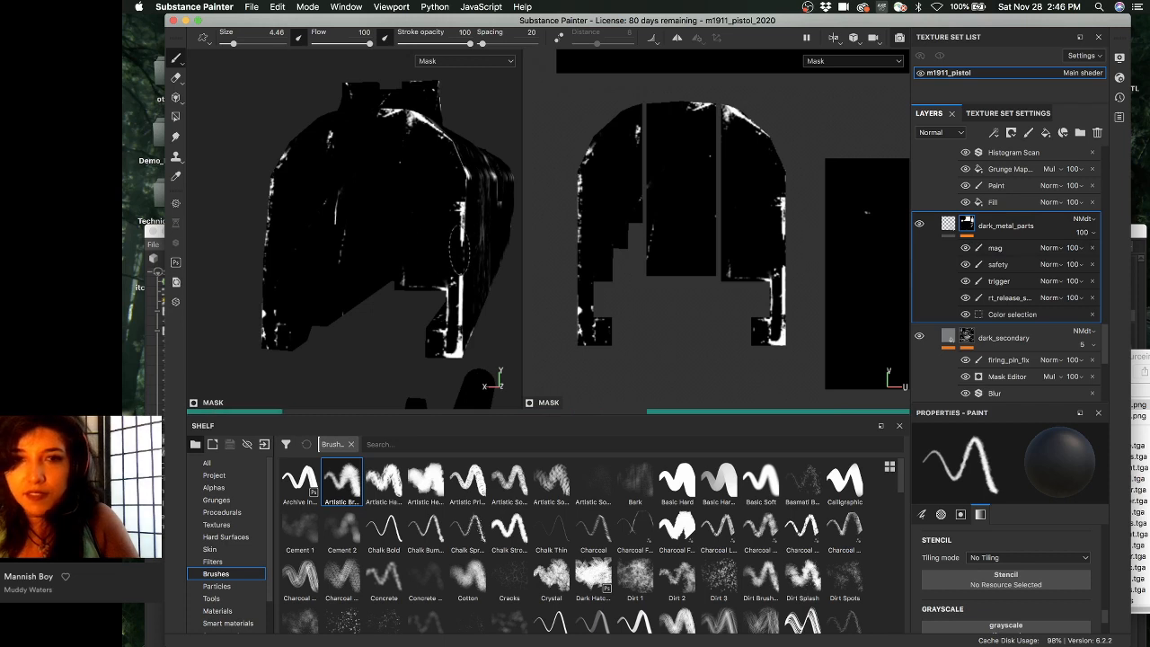
mouse_move(449, 221)
left_mouse_down("alt")
mouse_move(411, 308)
mouse_move(456, 227)
left_mouse_up("alt")
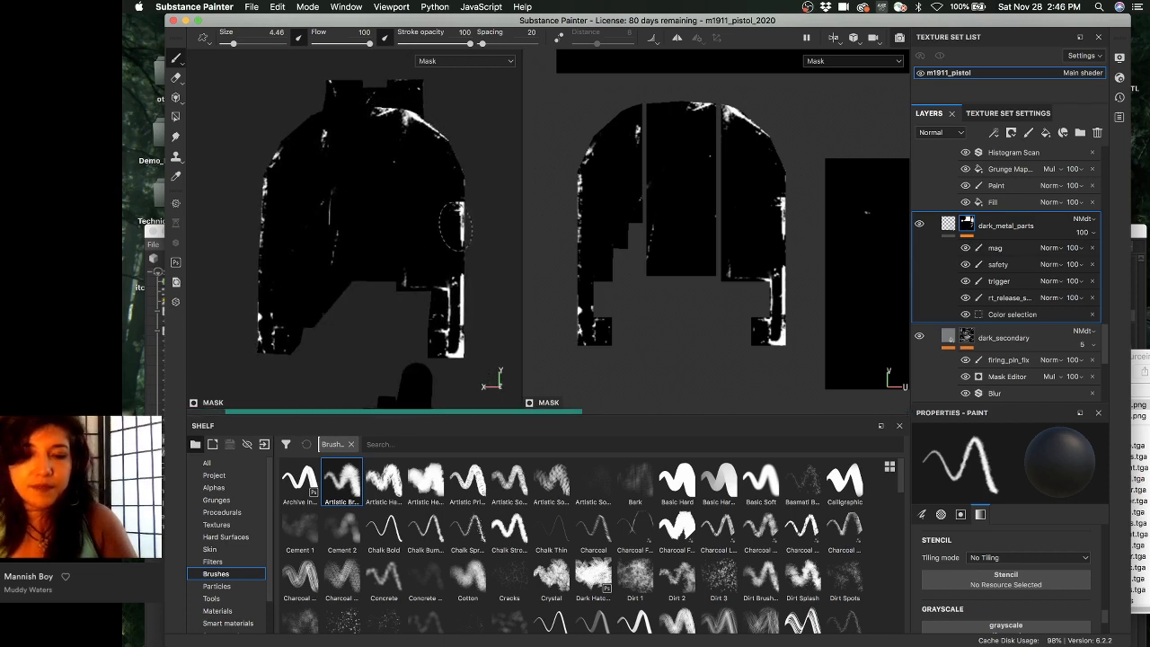
scroll(997, 275, "up", 2)
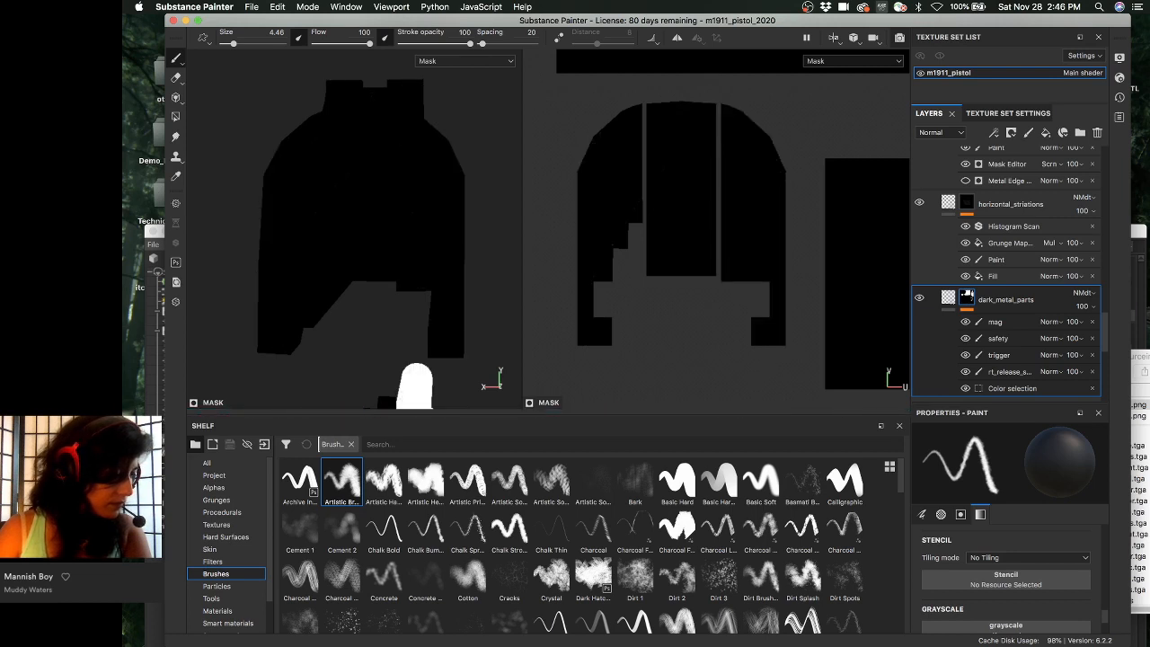
- Save the m1911_pistol_2020 project with Cmd+S
key("super+s")
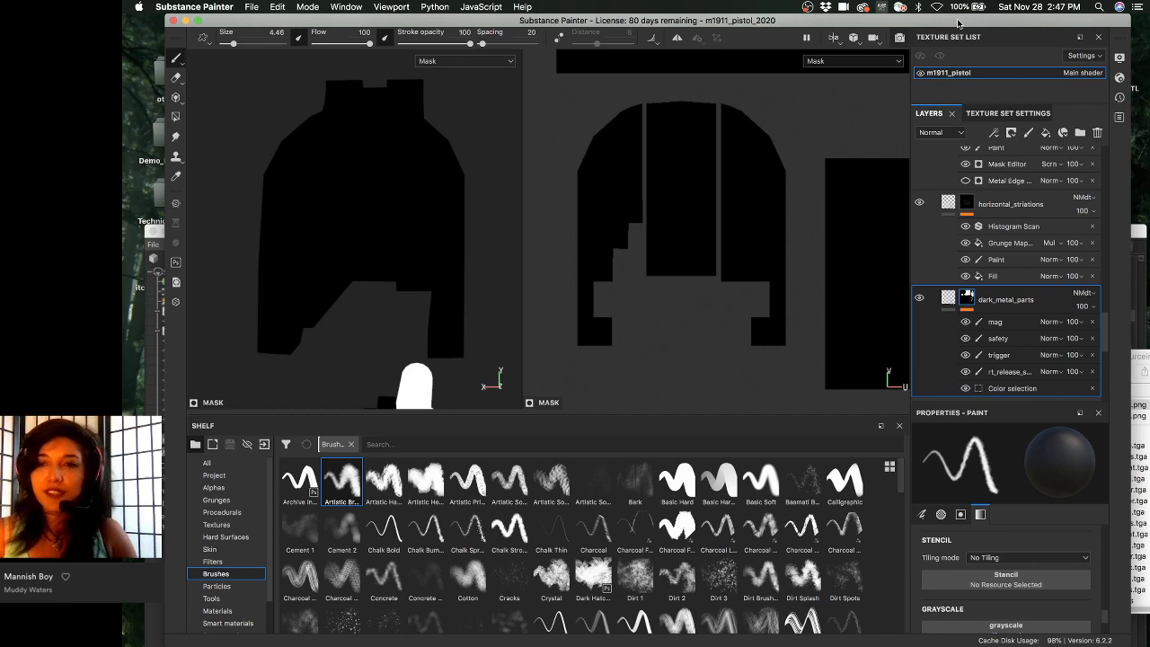
- Step through the horizontal_striations, Steel Shiny and Steel Shiny Mag wear masks, orbiting to a side view
left_click(966, 203)
scroll(972, 205, "up", 3)
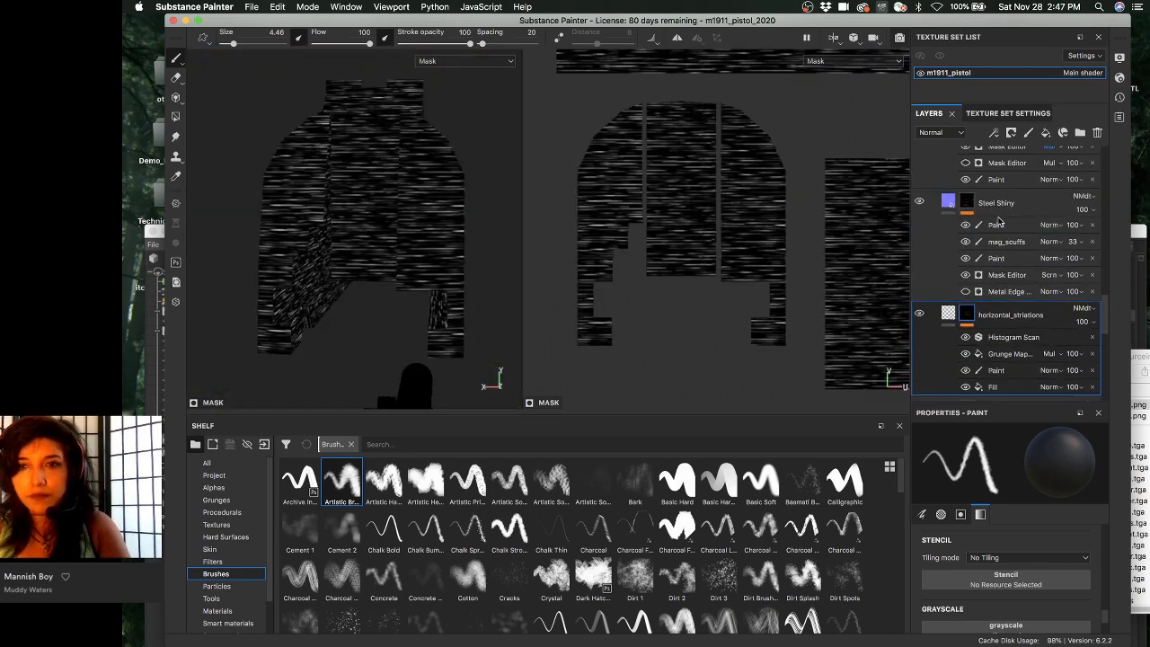
left_click(968, 203)
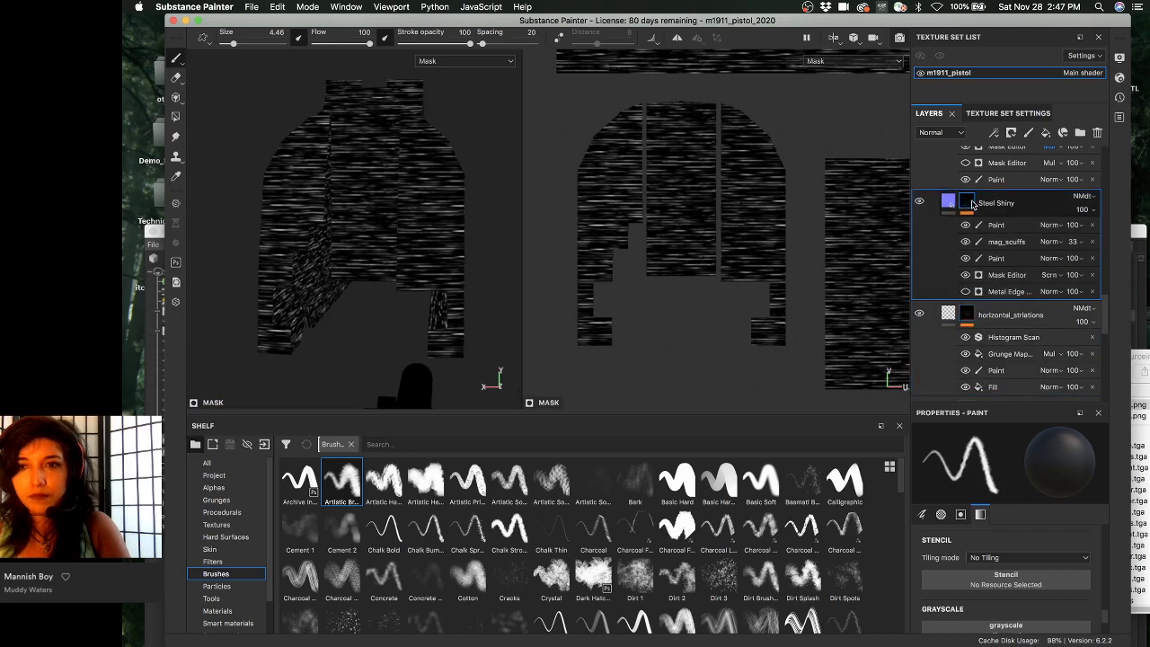
scroll(1011, 265, "up", 3)
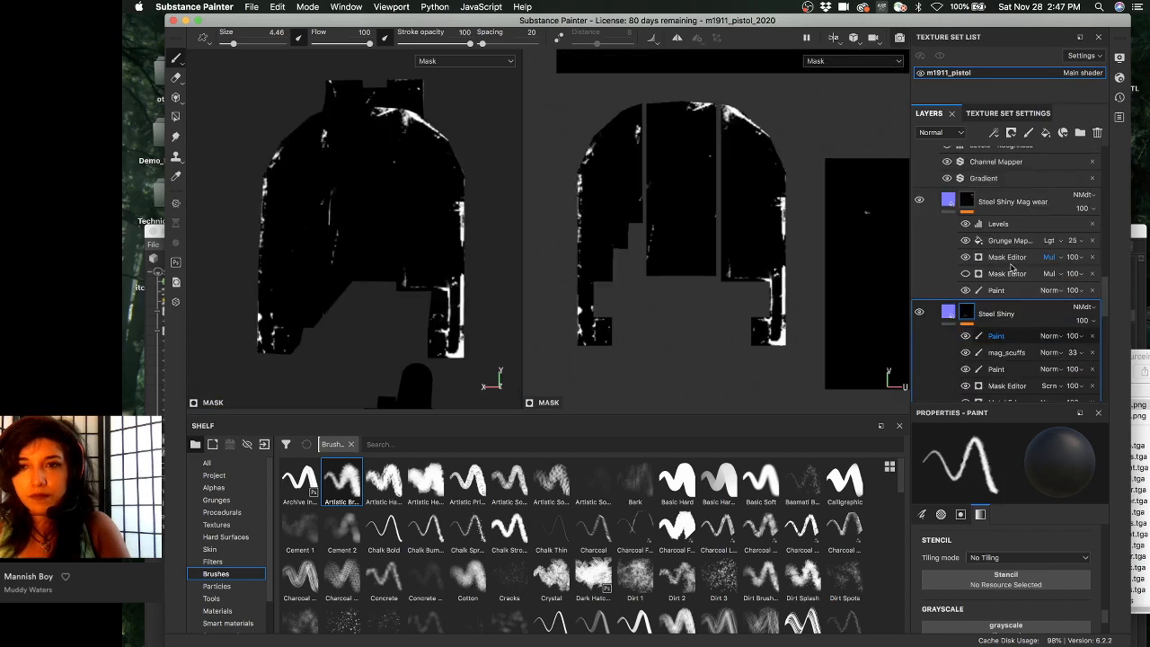
left_click(1010, 265)
scroll(1015, 262, "up", 3)
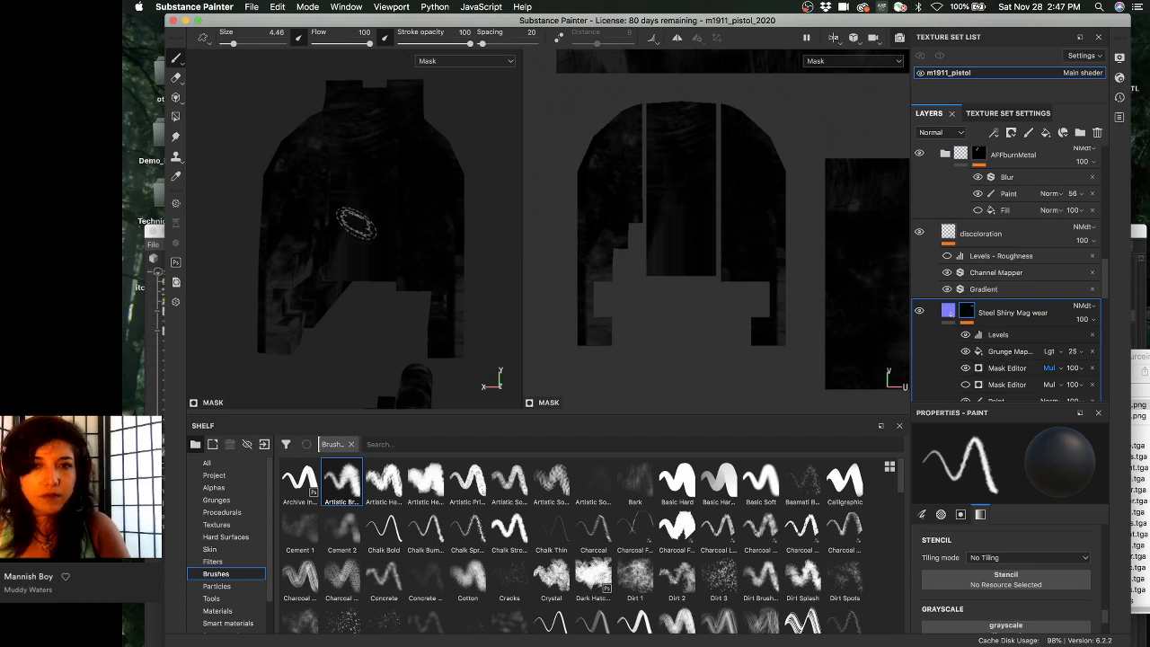
left_click_drag(356, 222, 373, 126, "alt")
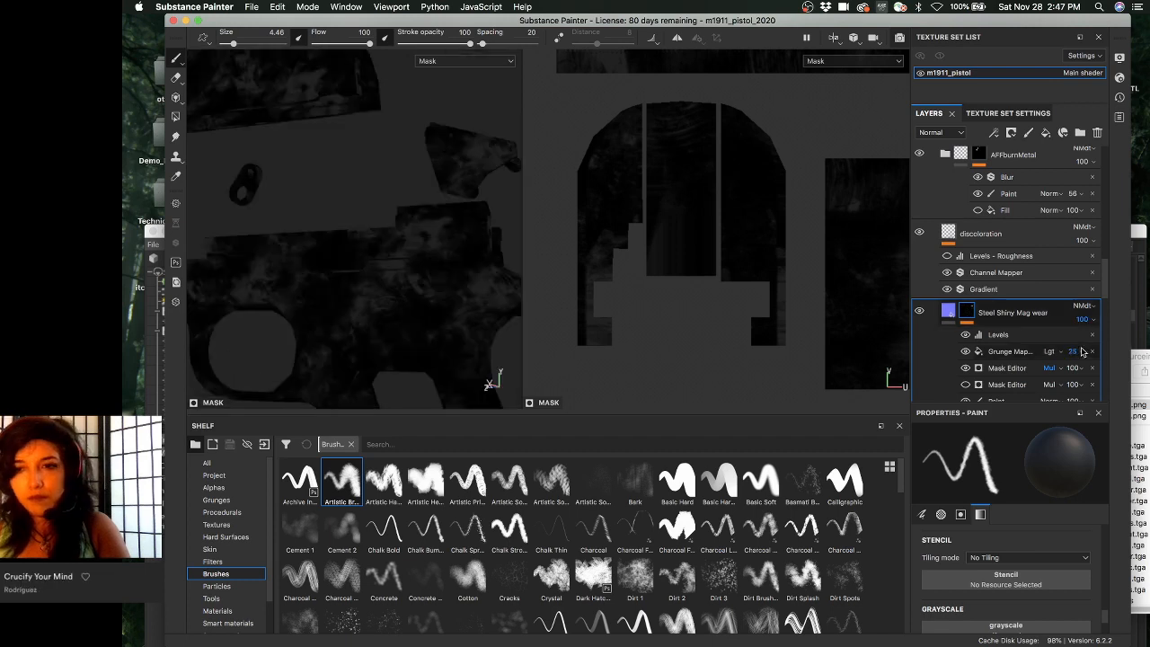
- Inspect the Mag wear mask's UV layout, re-enable its Grunge Map, and return to the material render
scroll(1081, 351, "down", 3)
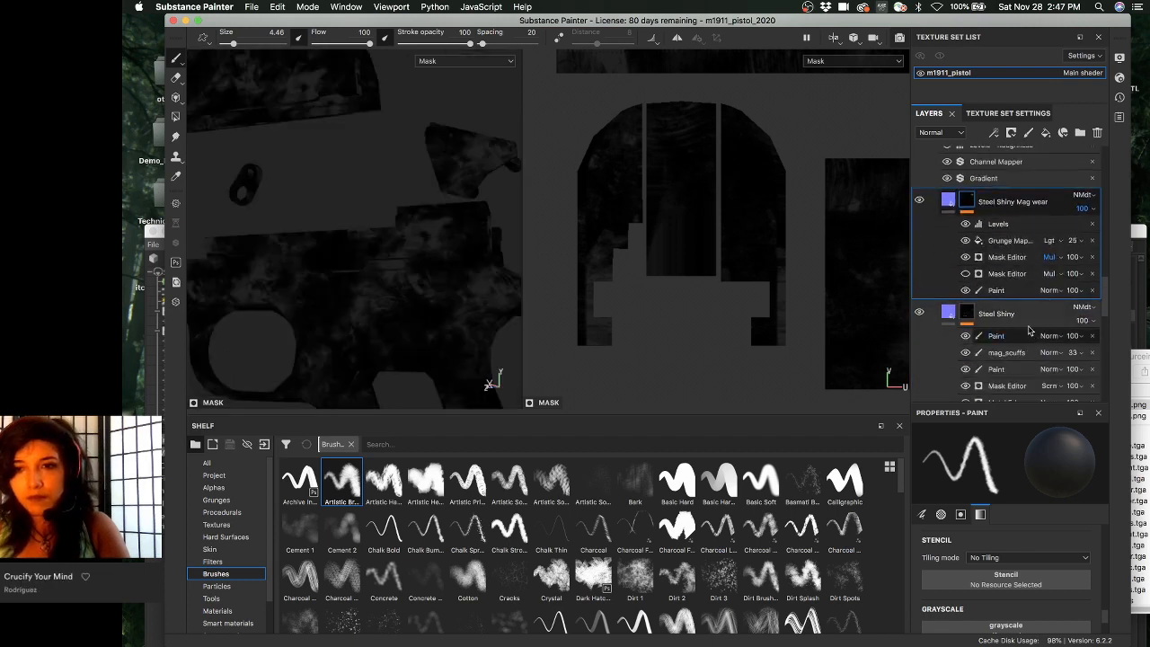
scroll(716, 284, "down", 2)
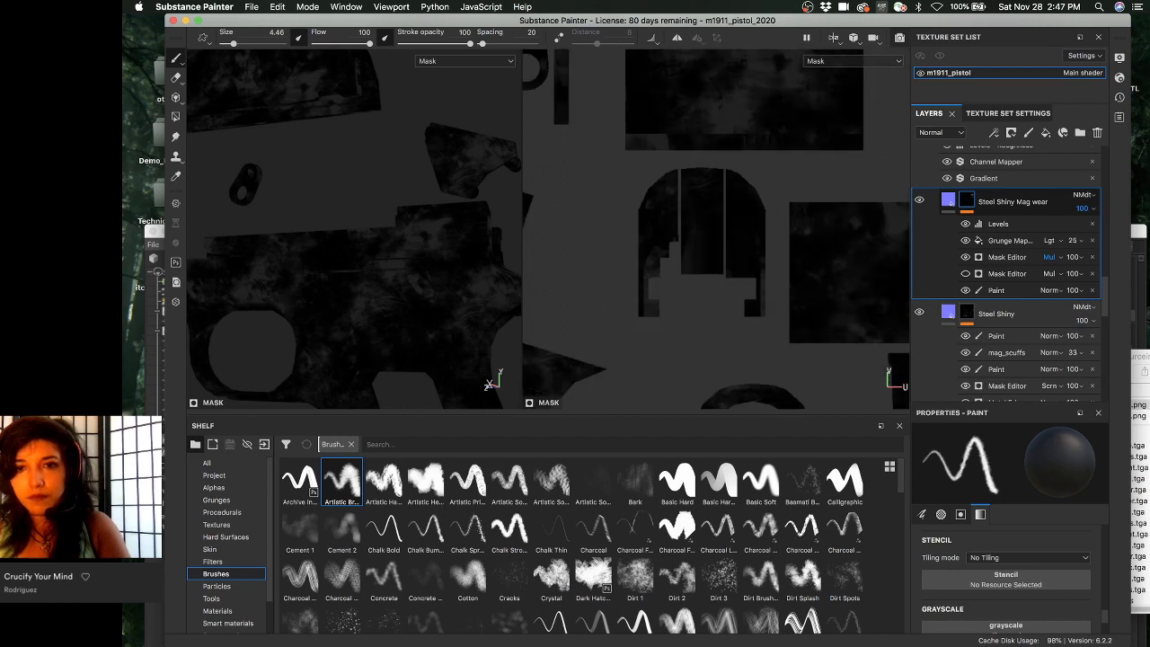
scroll(691, 242, "down", 2)
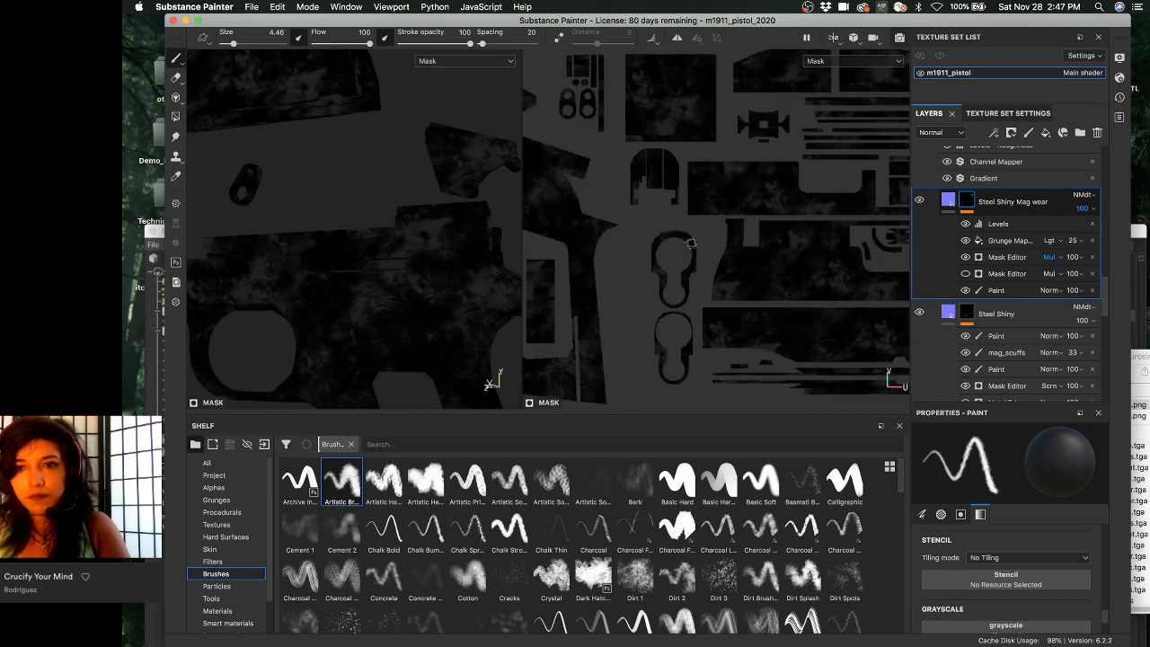
scroll(691, 242, "down", 2)
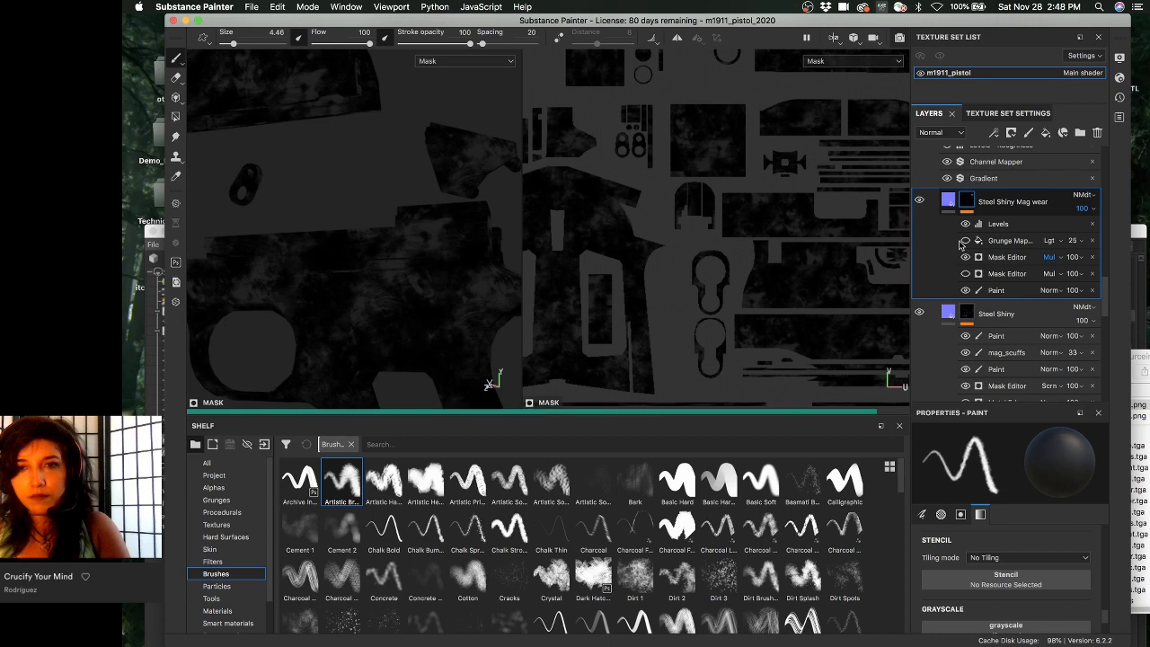
scroll(854, 255, "up", 2)
scroll(854, 256, "down", 4)
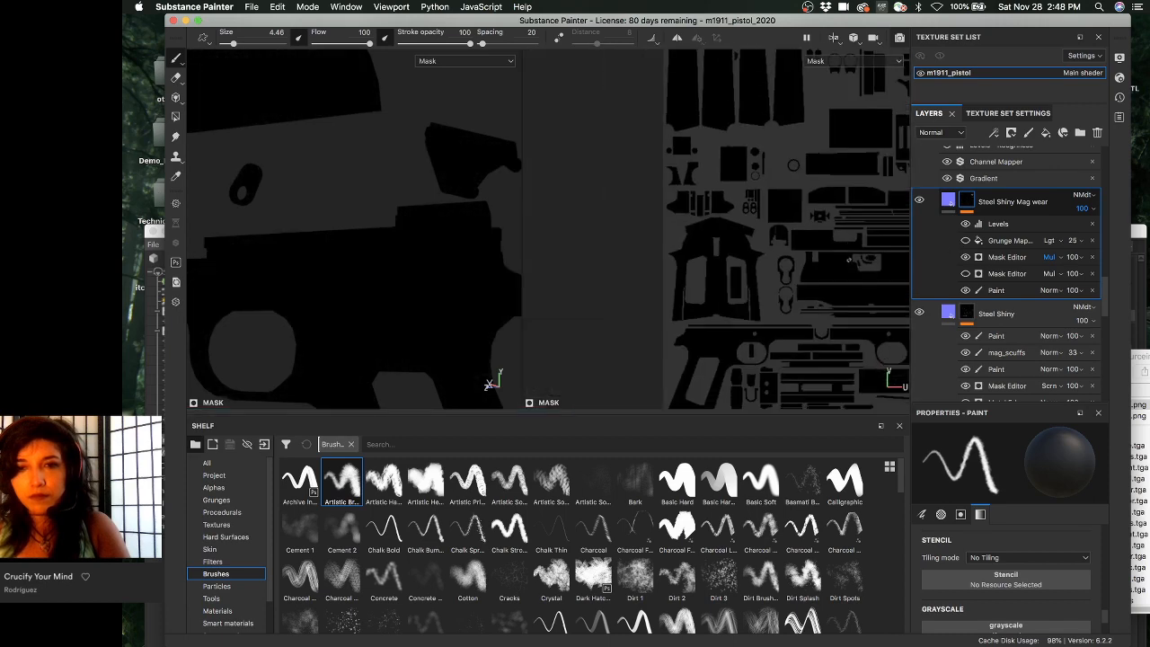
middle_click_drag(851, 259, 668, 134, "alt")
middle_click_drag(698, 227, 677, 420, "alt")
left_click(965, 239)
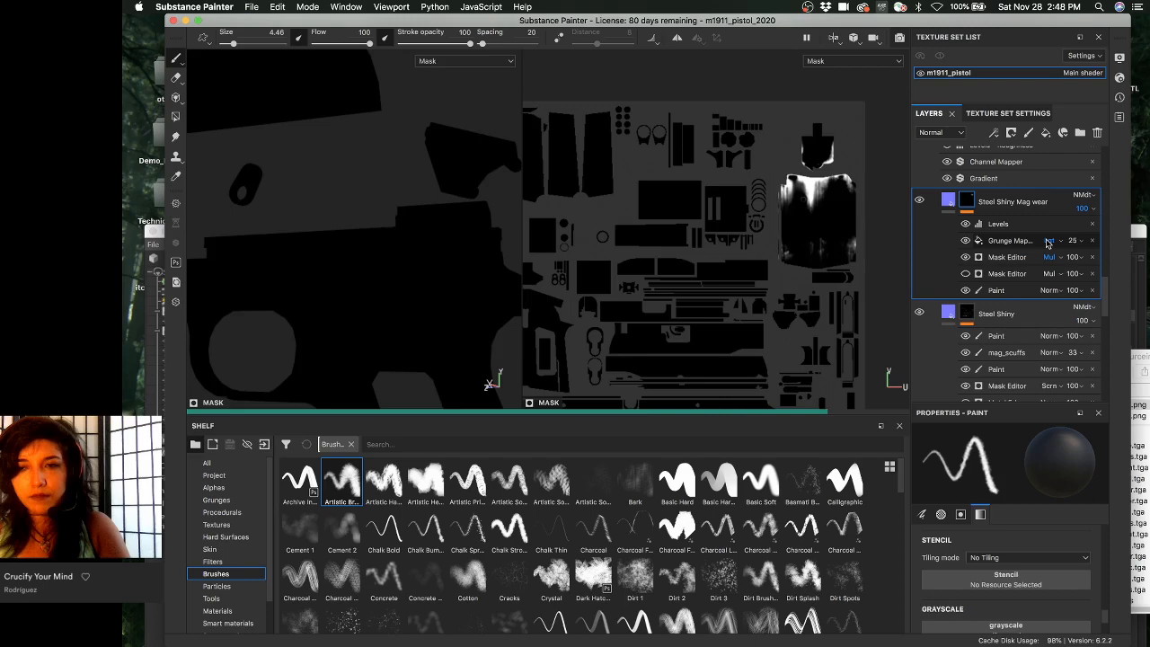
key("m")
left_click_drag(320, 179, 422, 222, "alt")
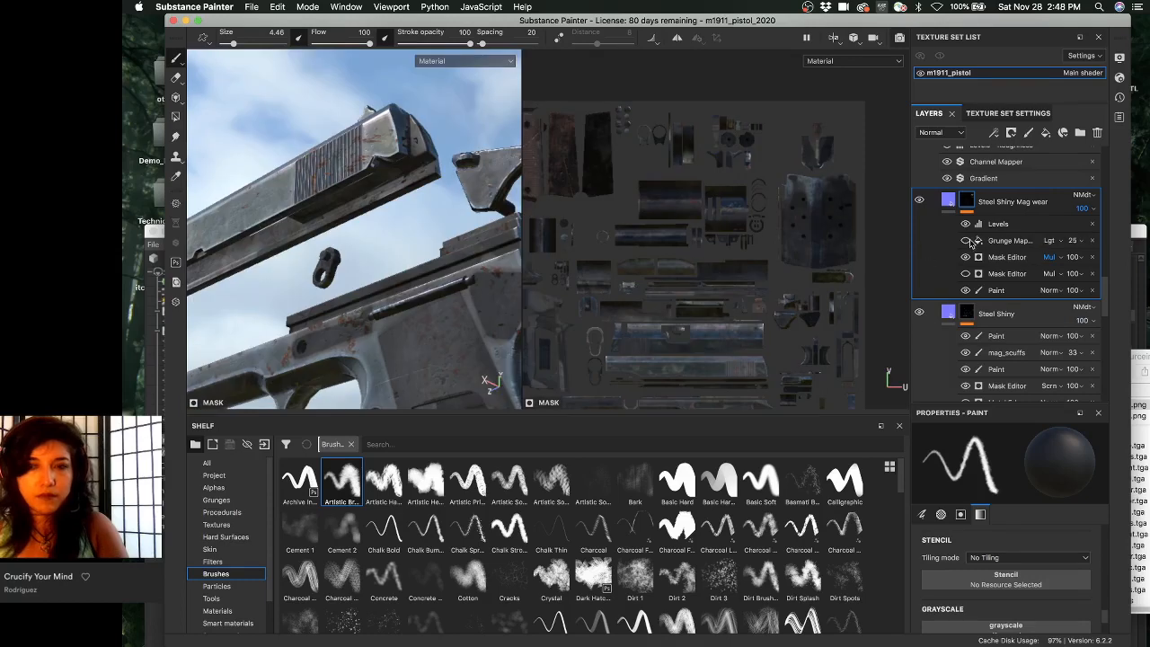
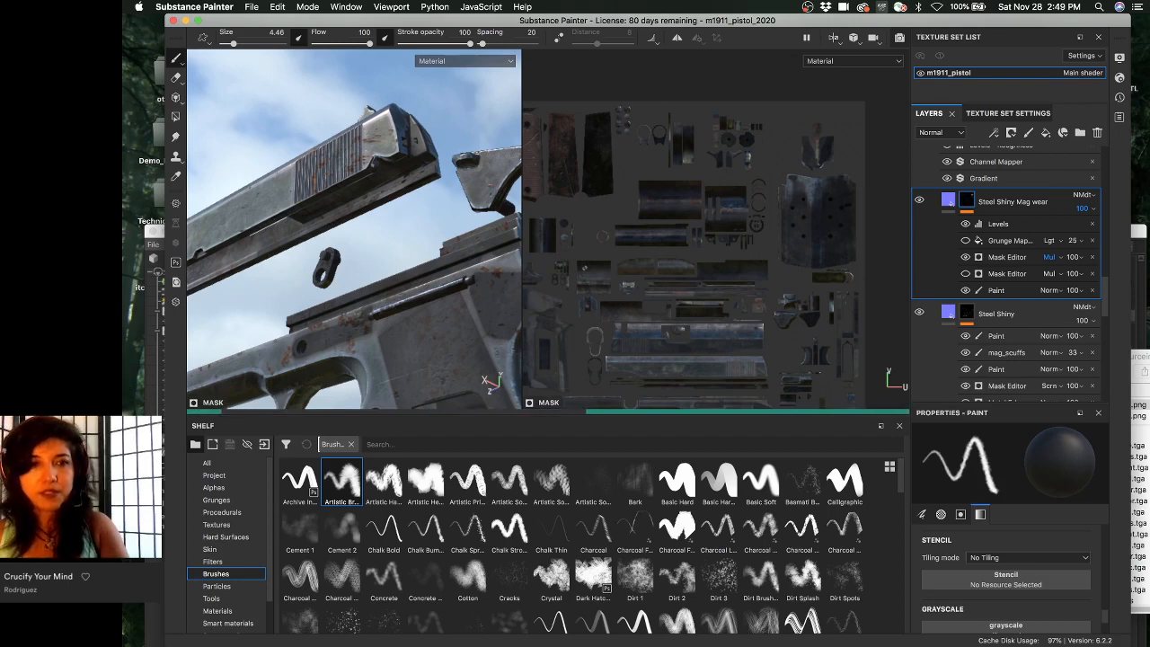
- Orbit and zoom in on the pistol's slide and link, ending with a view from below
left_click_drag(383, 293, 325, 302, "alt")
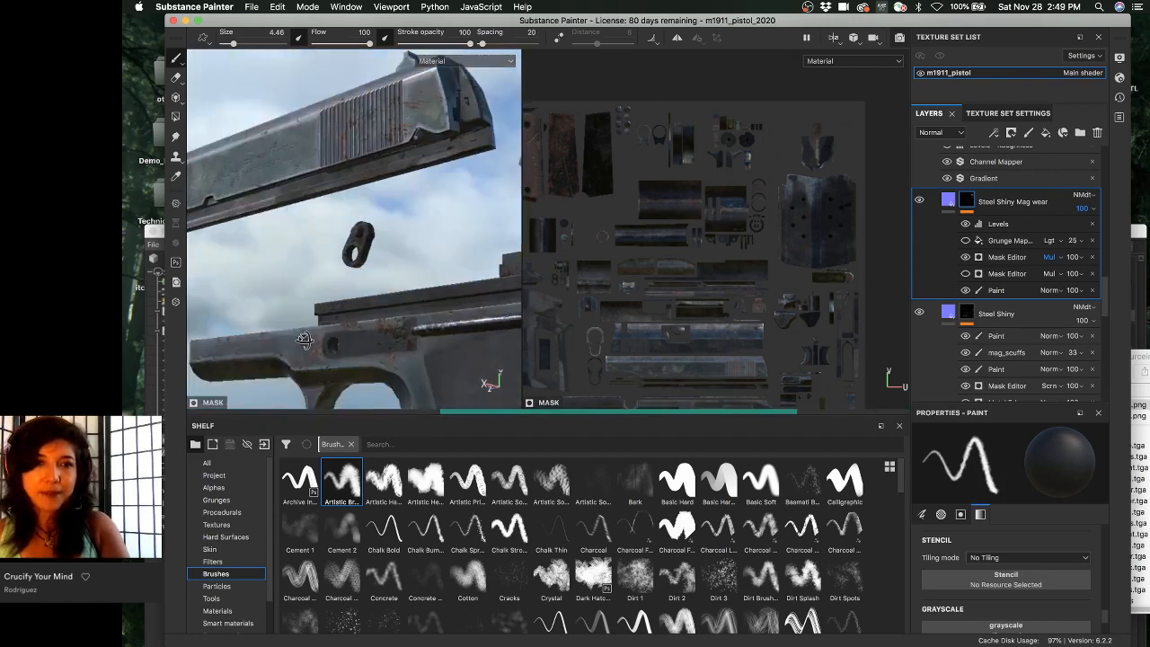
middle_click_drag(325, 302, 346, 318, "alt")
right_click_drag(346, 318, 326, 235, "alt")
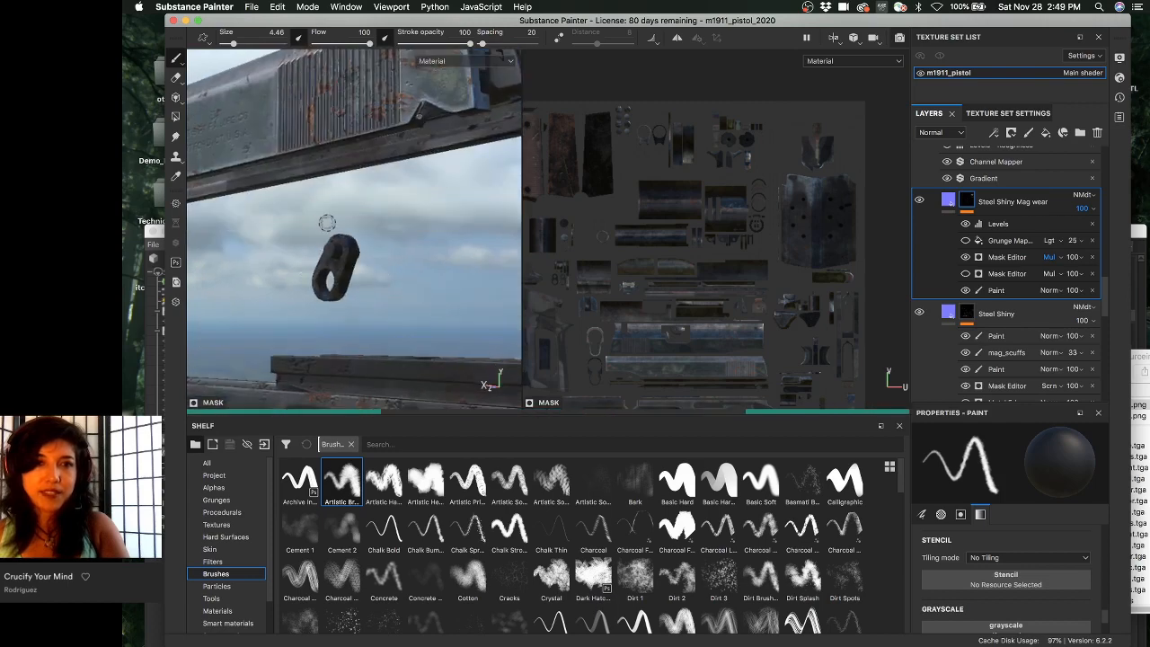
middle_click_drag(358, 247, 379, 294, "alt")
left_click_drag(379, 294, 500, 159, "alt")
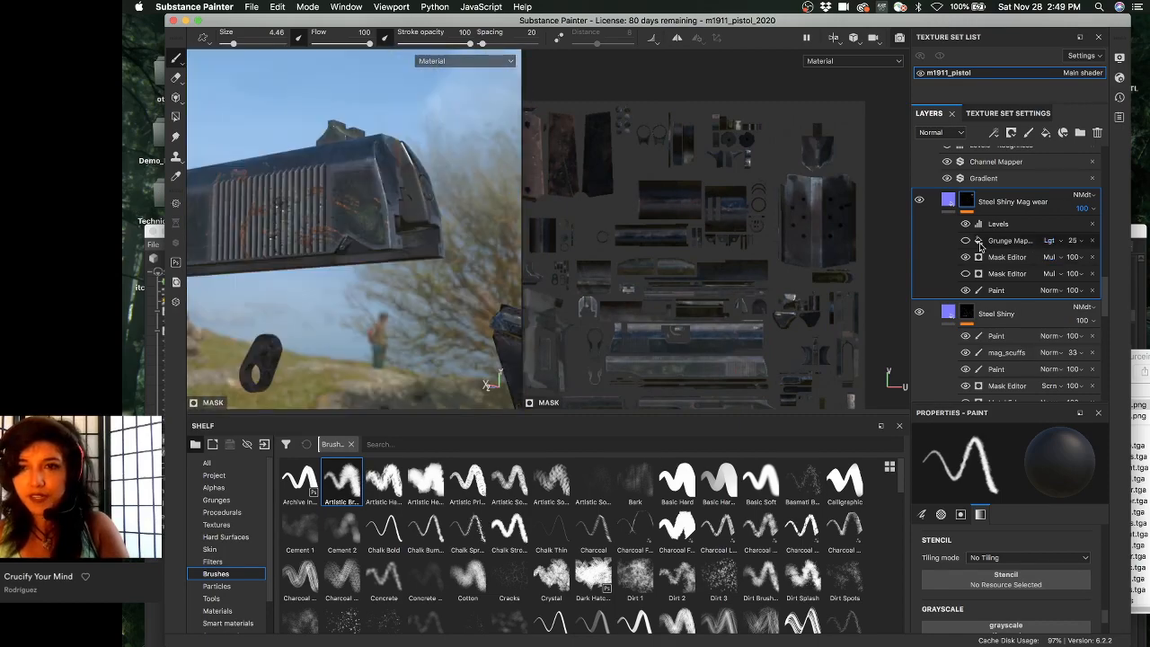
- Pull back to the frame and grip, then centre the magazine and orbit around both its sides
left_click_drag(332, 315, 452, 354, "alt")
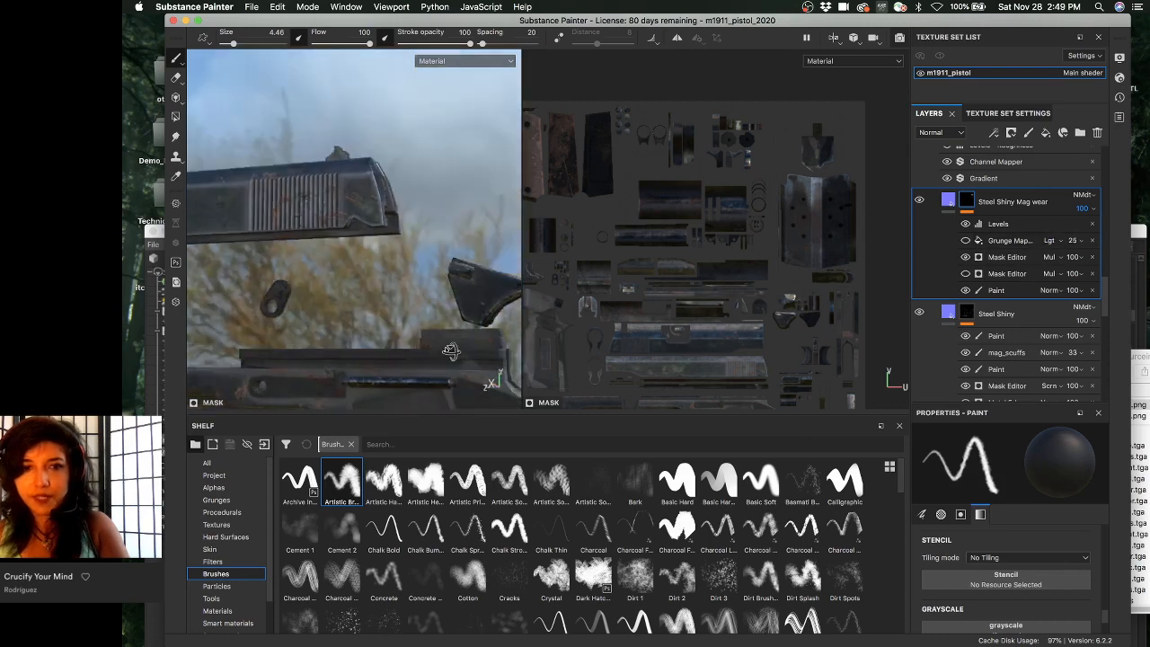
middle_click_drag(452, 354, 239, 259, "alt")
right_click_drag(239, 260, 196, 257, "alt")
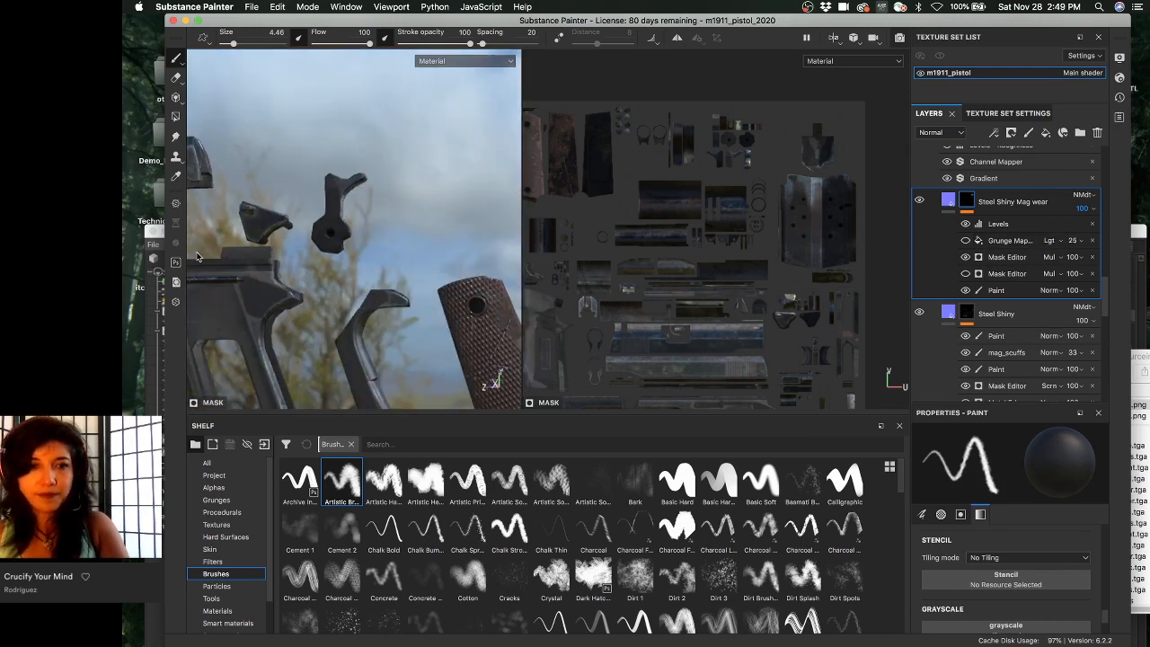
left_click_drag(196, 257, 400, 143, "alt")
middle_click_drag(215, 314, 306, 259, "alt")
left_click_drag(408, 267, 282, 237, "alt")
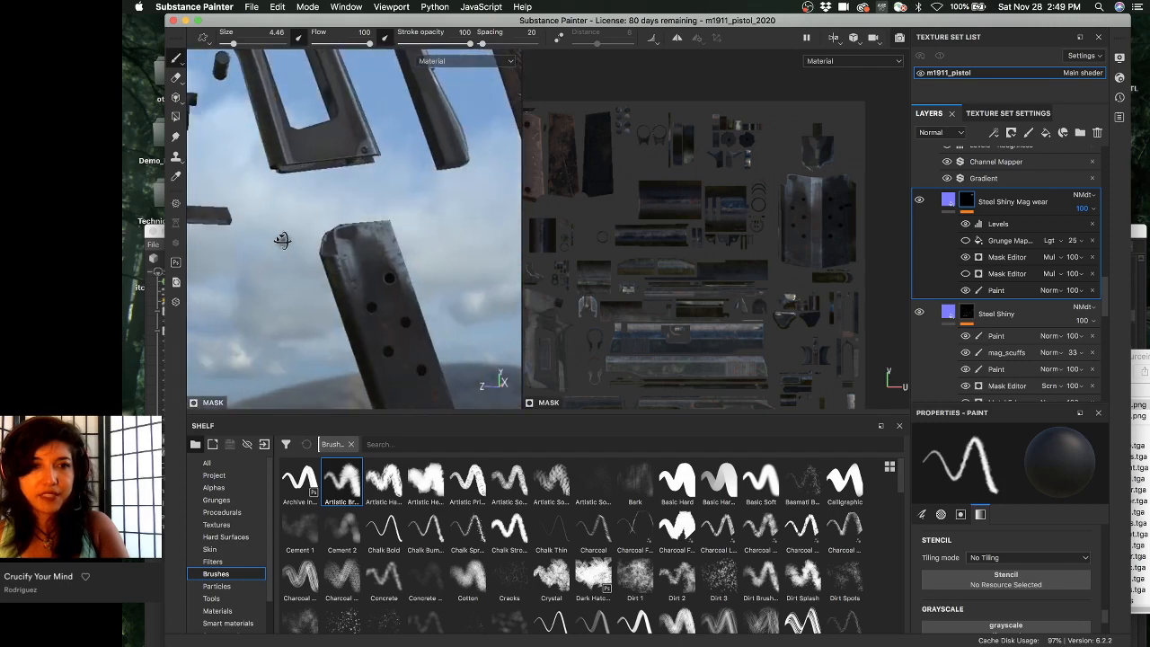
middle_click_drag(282, 236, 314, 177, "alt")
left_click_drag(335, 203, 328, 227, "alt")
right_click_drag(327, 227, 469, 320, "alt")
left_click_drag(469, 321, 308, 214, "alt")
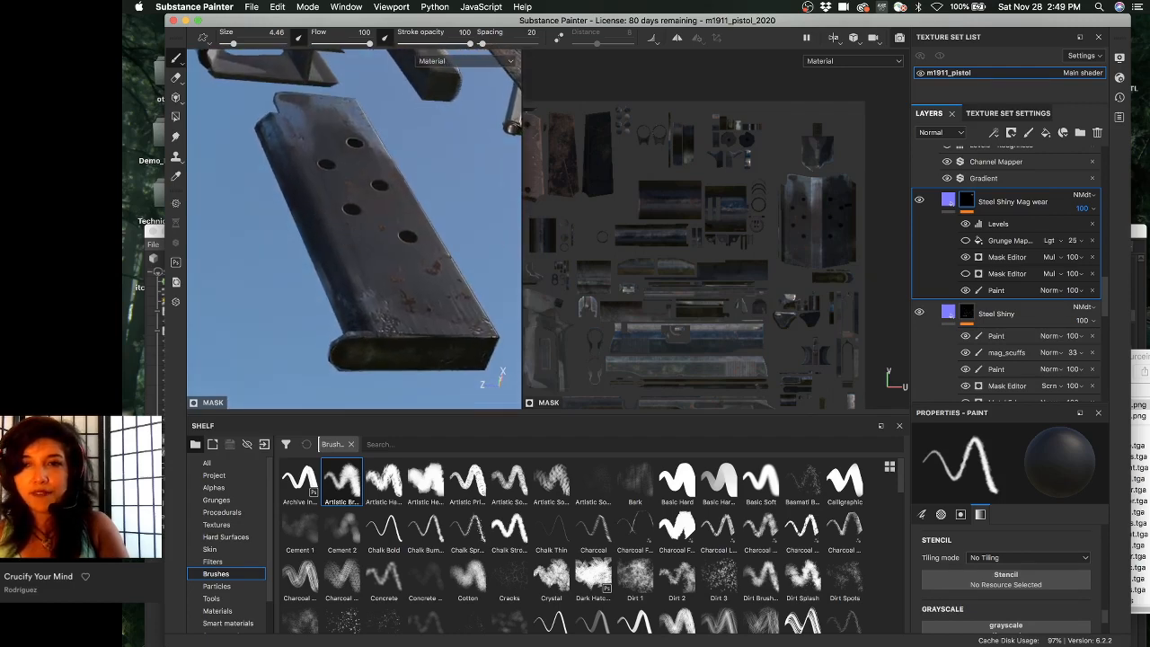
- Show the Mag wear mask in the viewports and try Multiply blending on the Grunge Map
left_click(1049, 241)
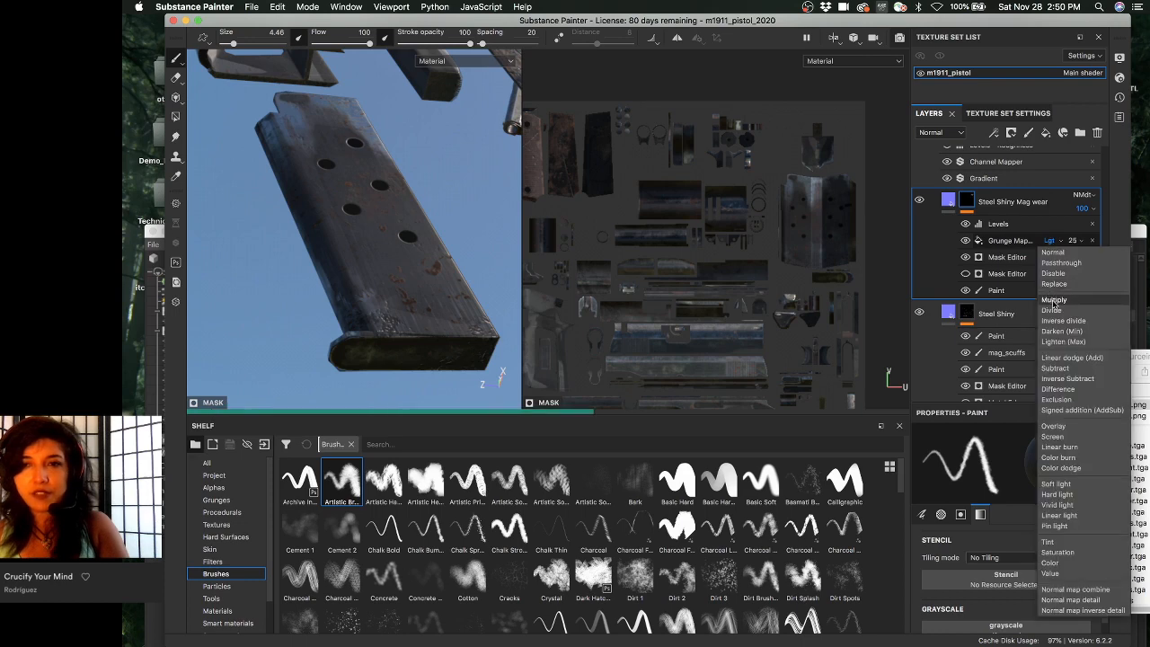
left_click(968, 203, "alt")
left_click(1048, 241)
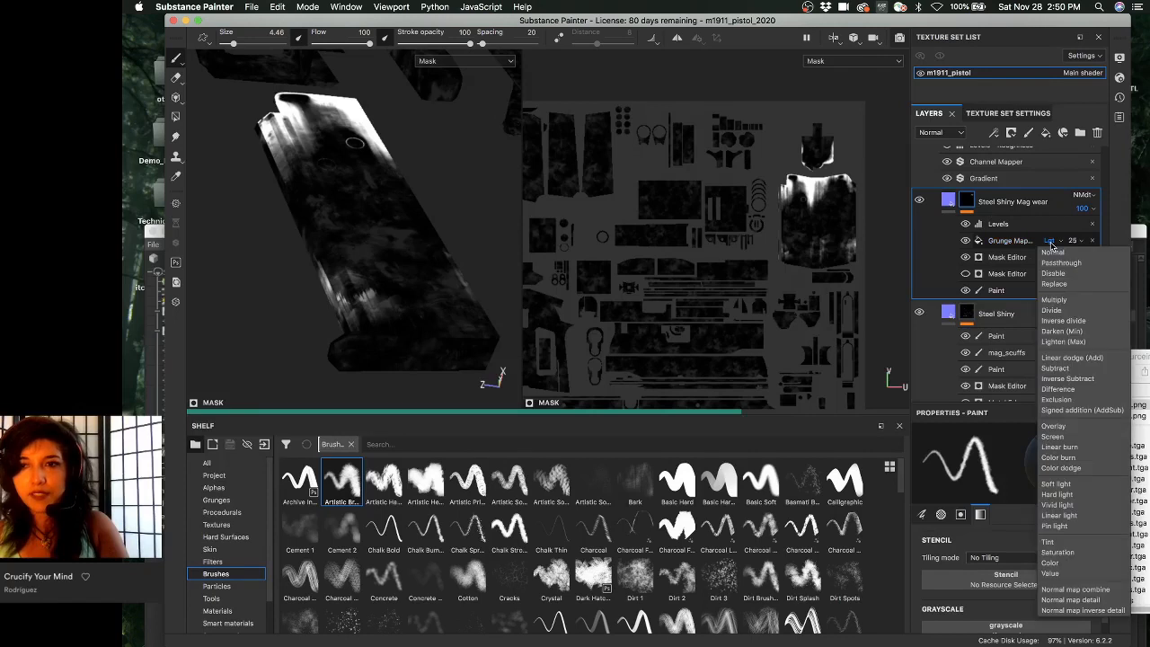
left_click(1063, 302)
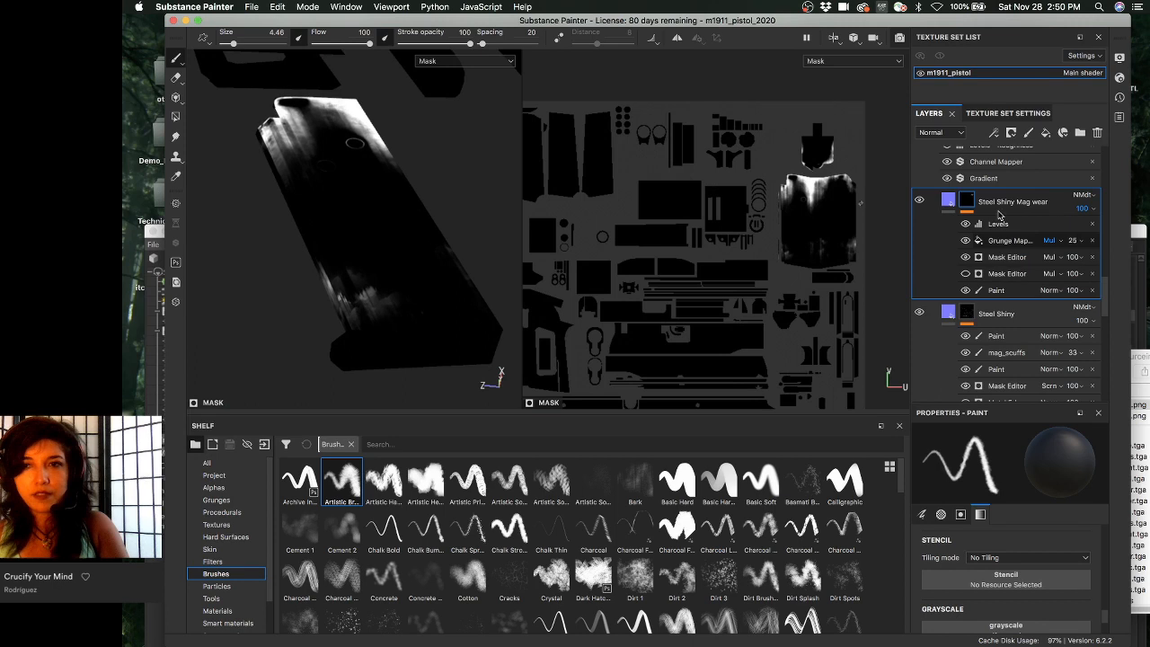
left_click(1049, 239)
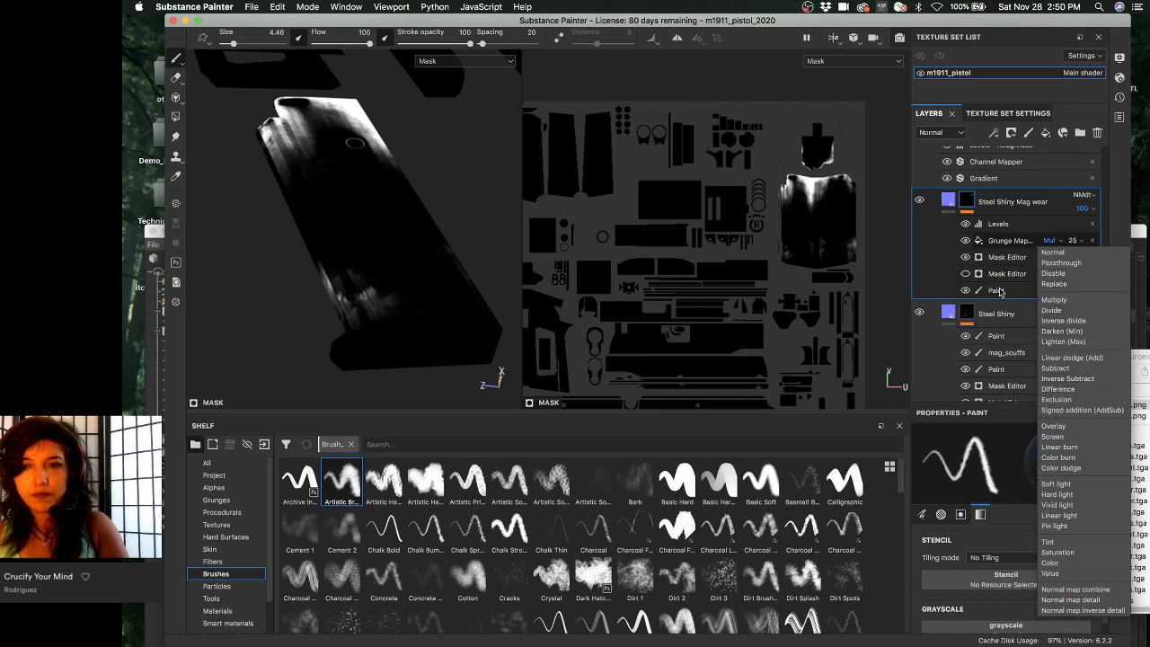
- Try moving the Grunge Map below the Mask Editor, undo it, and move the Paint effect to the top
left_click_drag(1013, 244, 1015, 269)
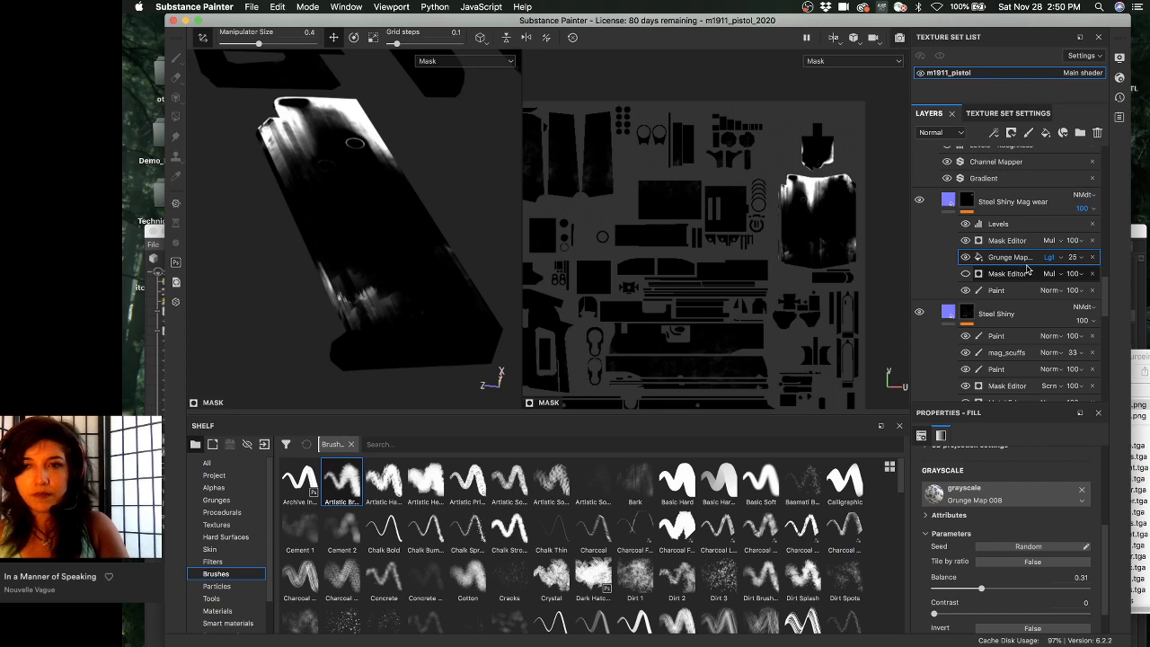
key("super+z")
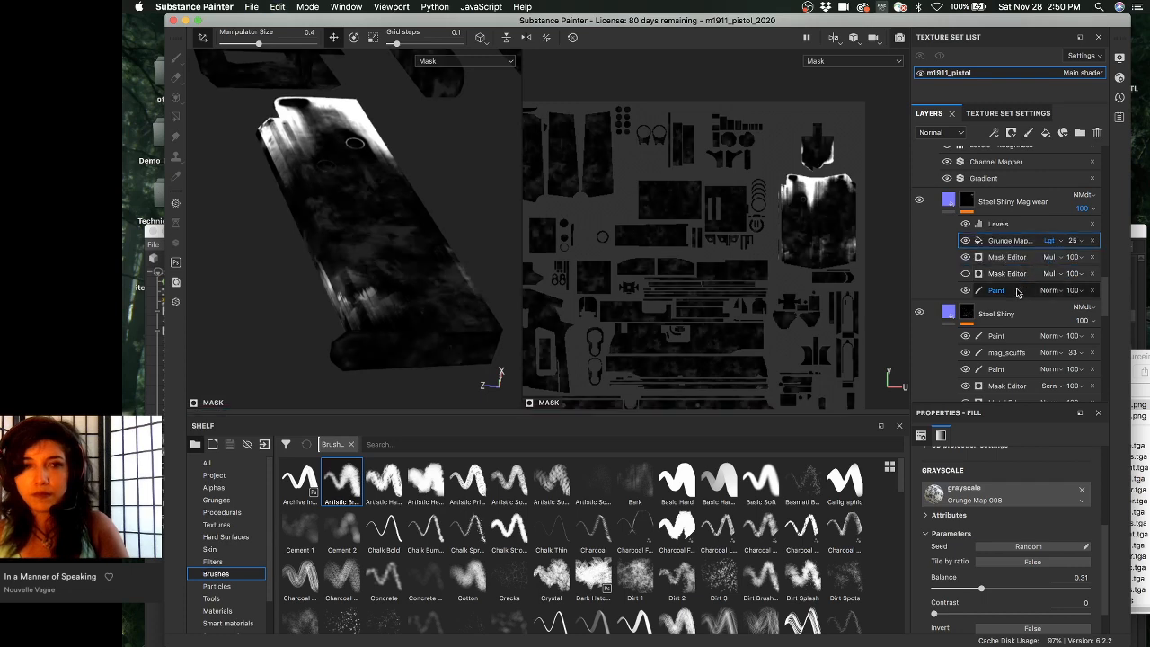
left_click_drag(1017, 290, 1044, 225)
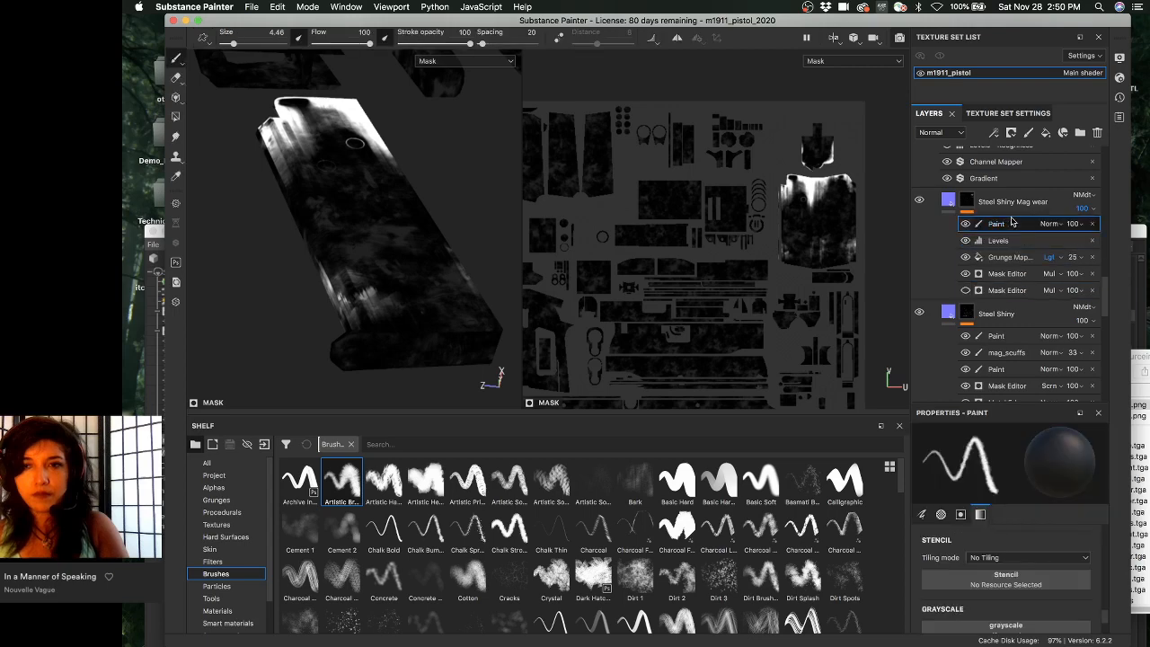
left_click(1046, 224)
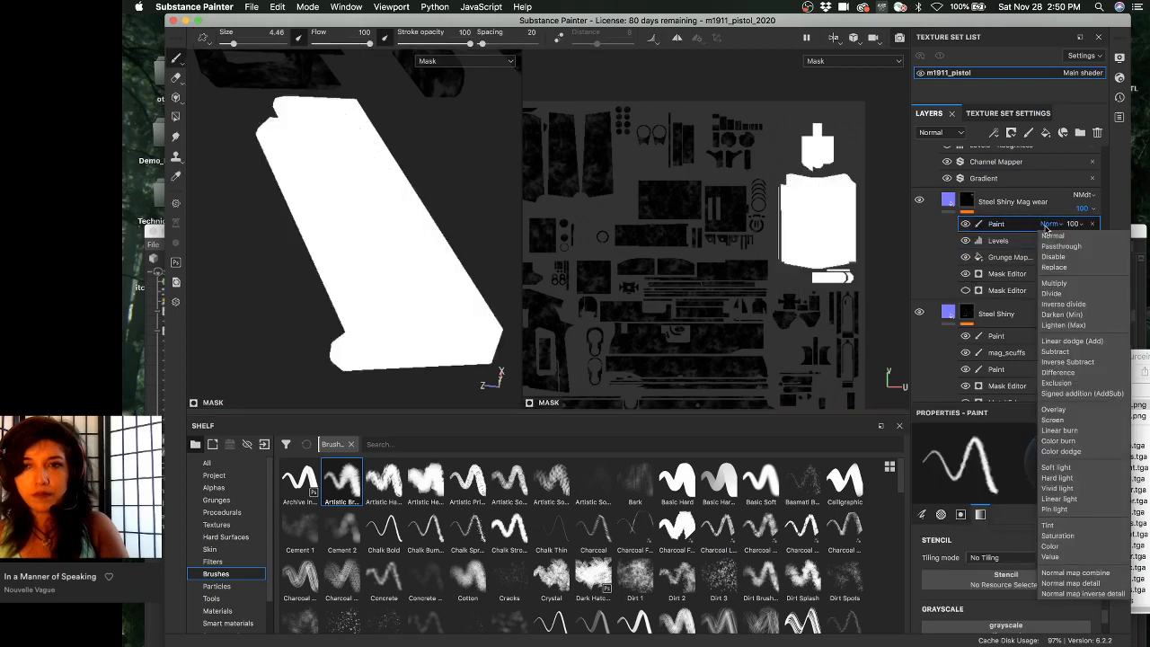
left_click(1056, 283)
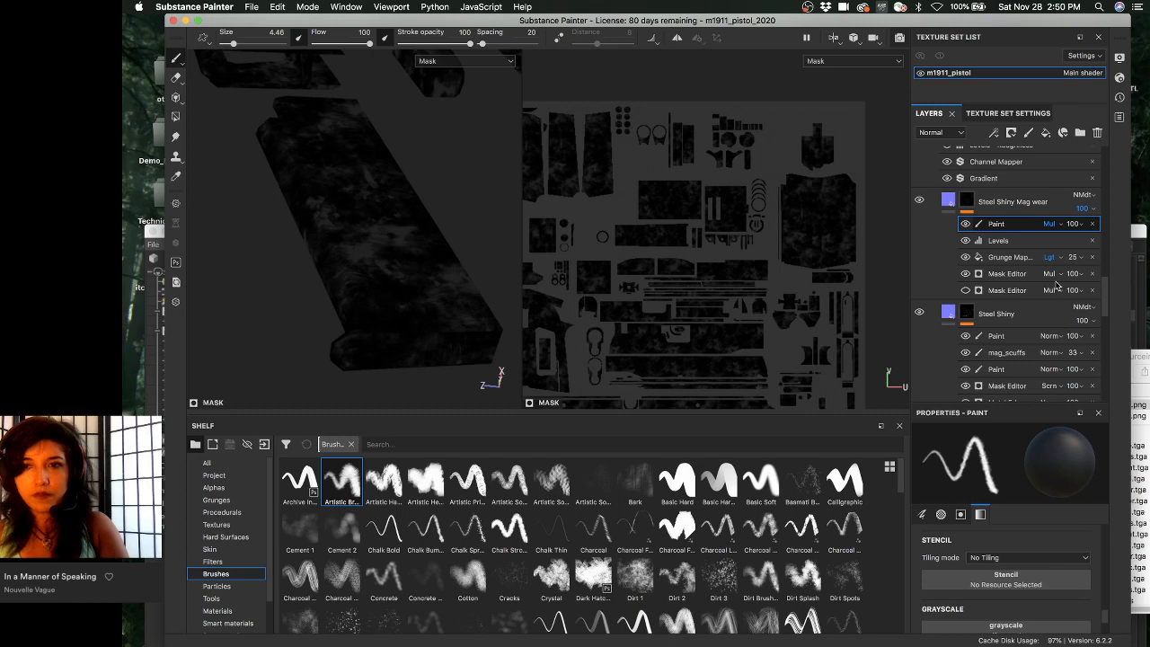
left_click(1051, 225)
left_click(1074, 410)
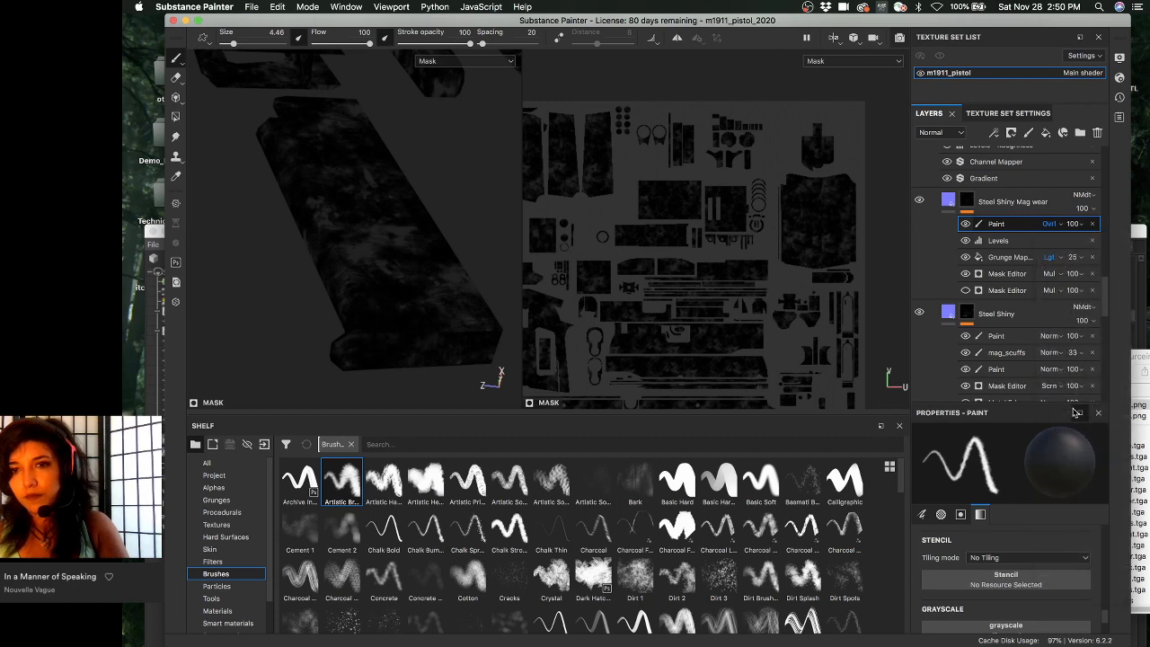
left_click(1049, 223)
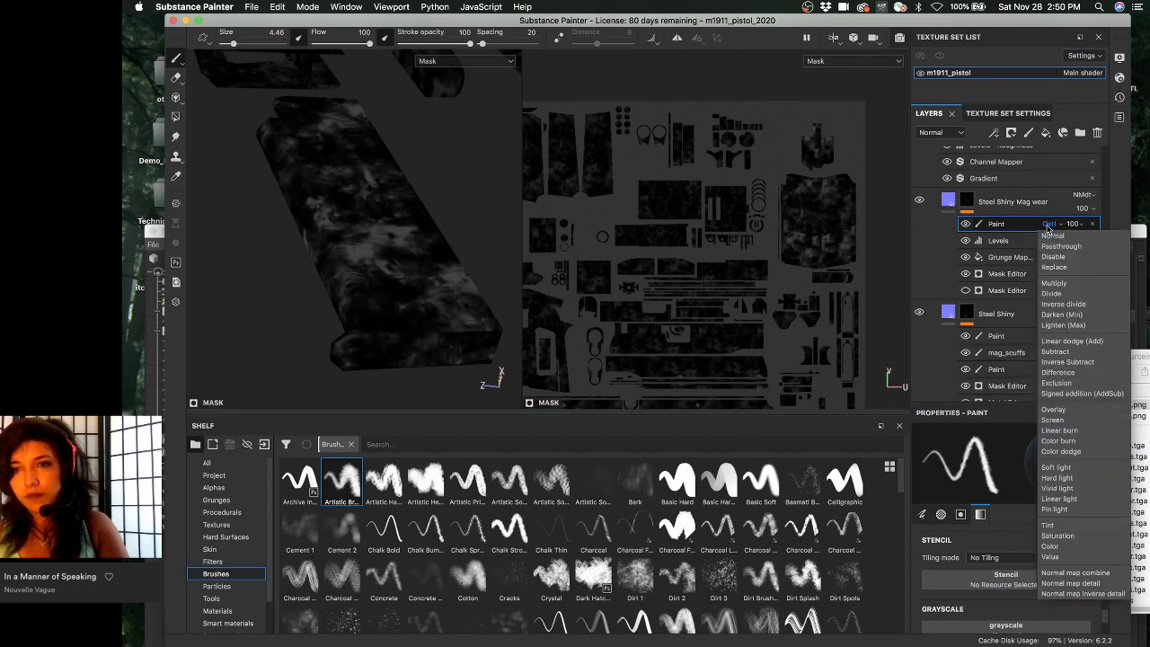
left_click(1069, 420)
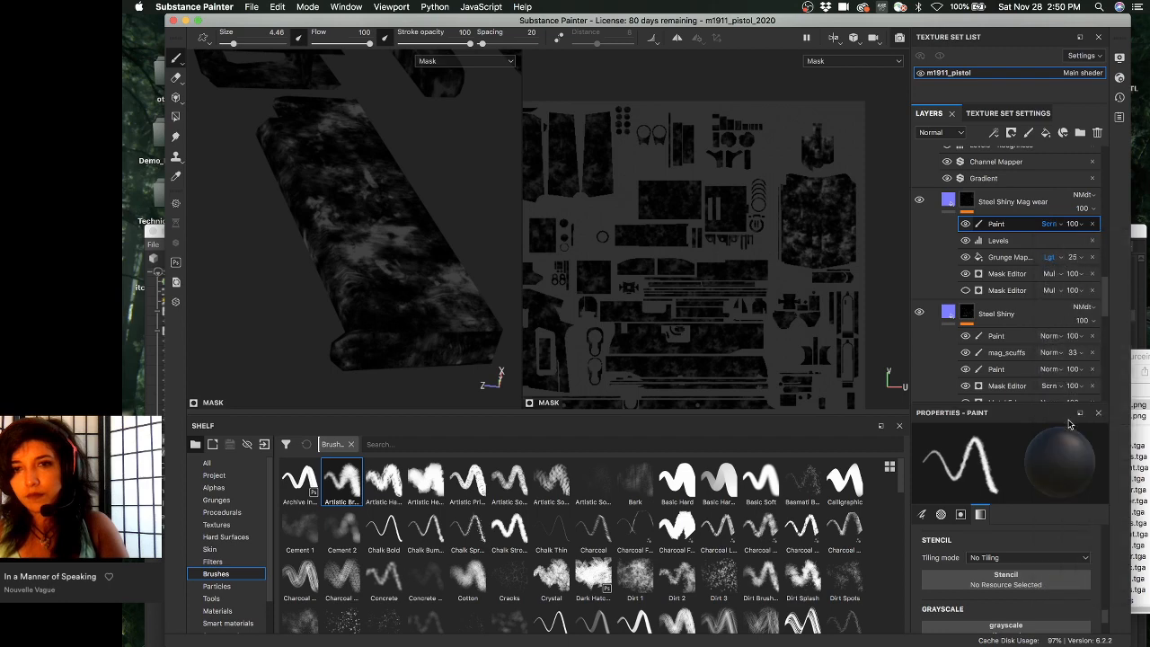
key("super+z")
key("super+z")
key("super+z")
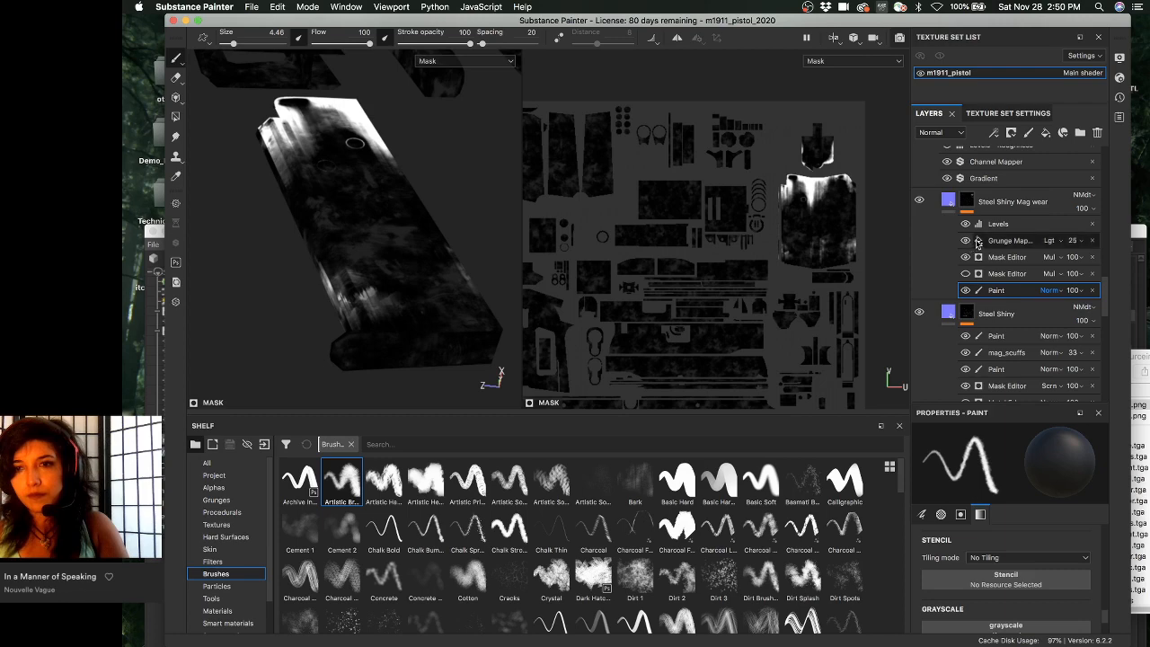
left_click(1011, 241)
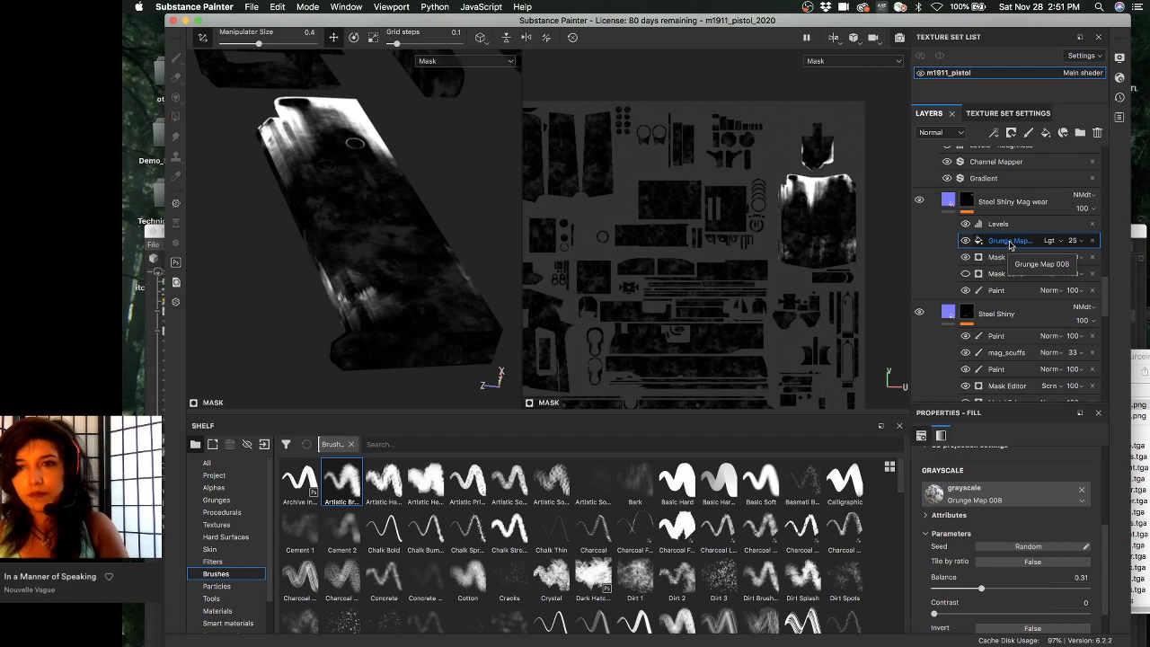
- Add a new Paint effect above Levels in the Mag wear mask and fit the texture sheet in view
right_click(1001, 224)
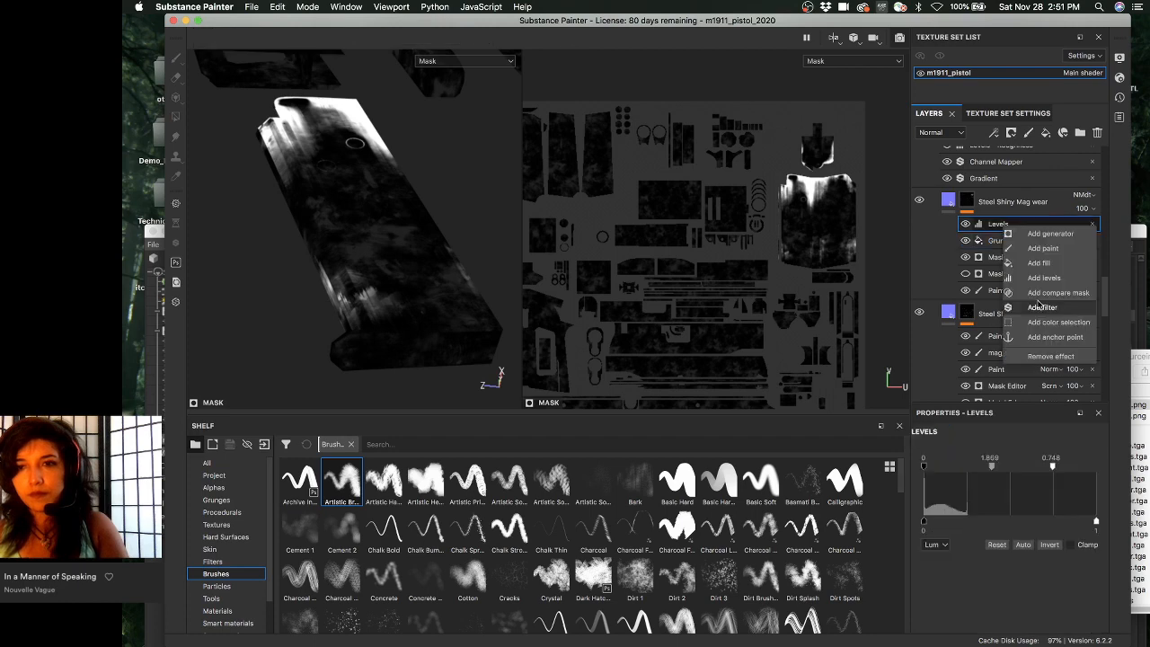
left_click(1047, 248)
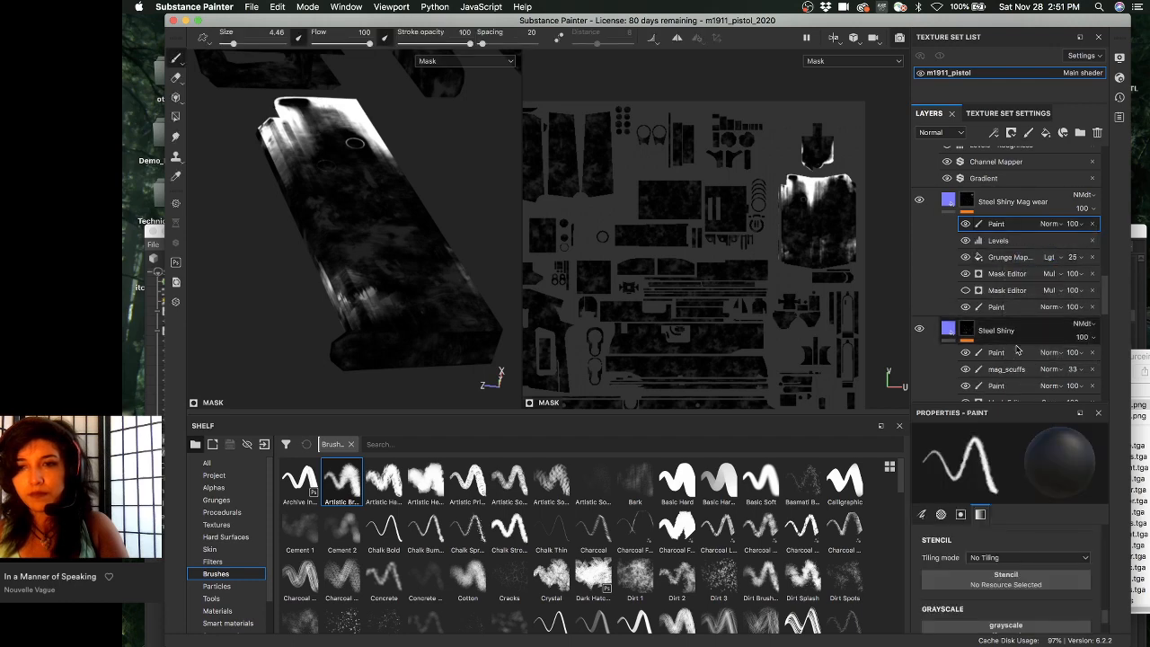
right_click_drag(737, 251, 676, 269, "alt")
middle_click_drag(675, 269, 734, 220, "alt")
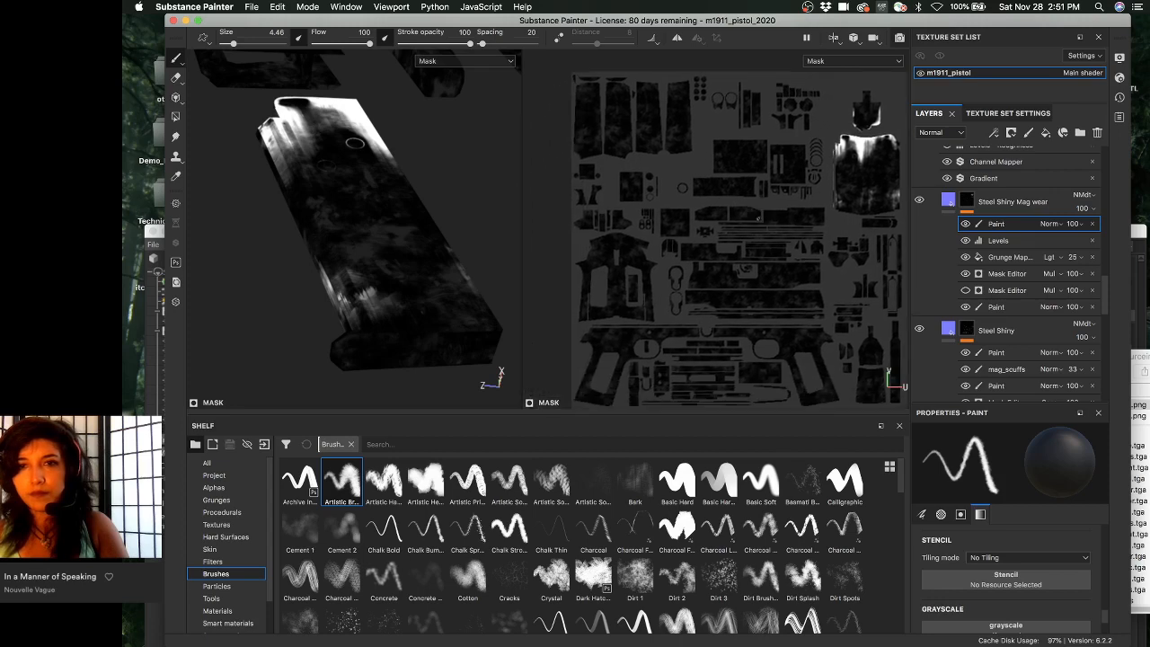
right_click_drag(734, 220, 637, 216, "alt")
scroll(979, 582, "down", 3)
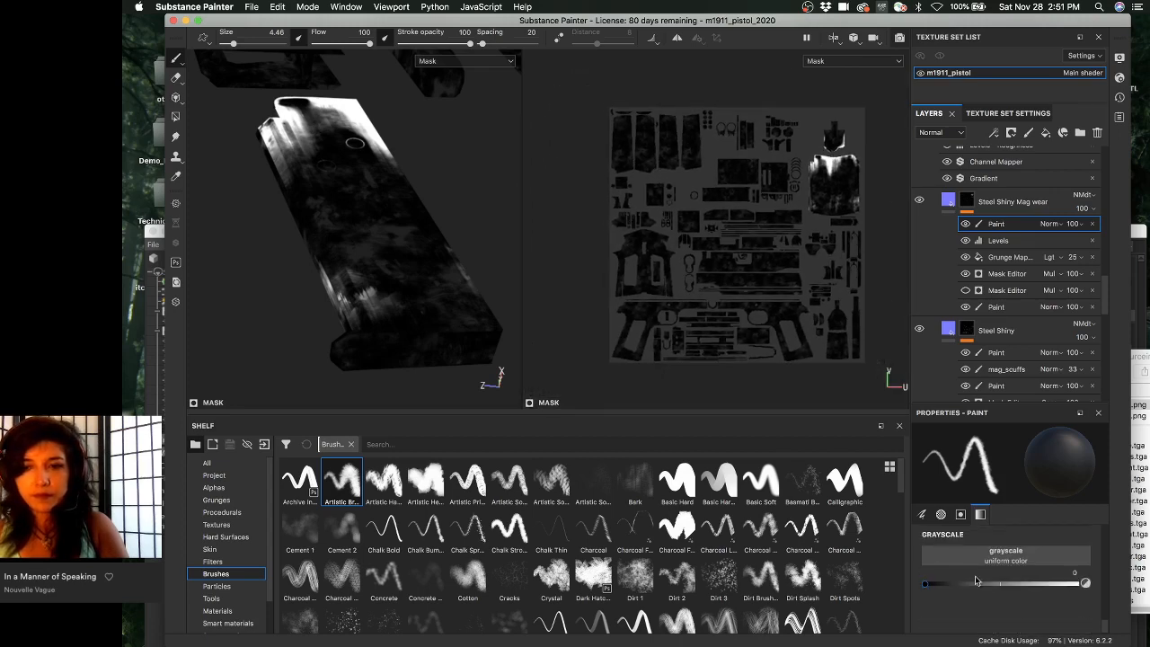
- Fill UV islands across the texture sheet with black using Polygon Fill in UV island mode
left_click(176, 116)
left_click(1021, 435)
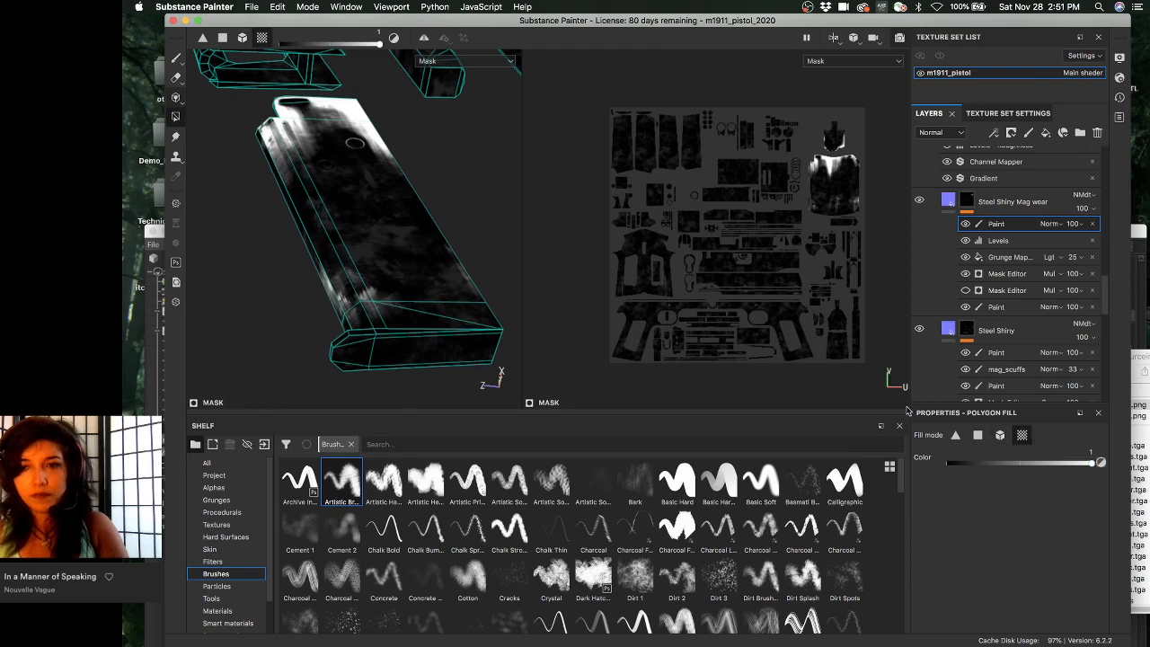
left_click(948, 462)
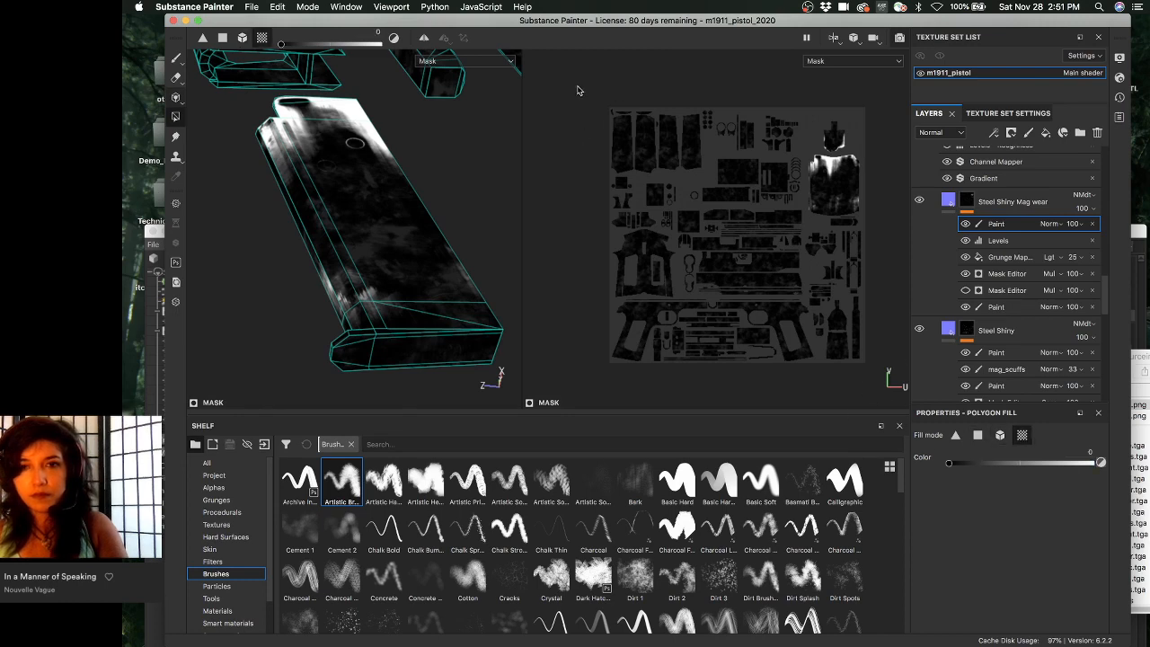
left_click_drag(583, 82, 803, 377)
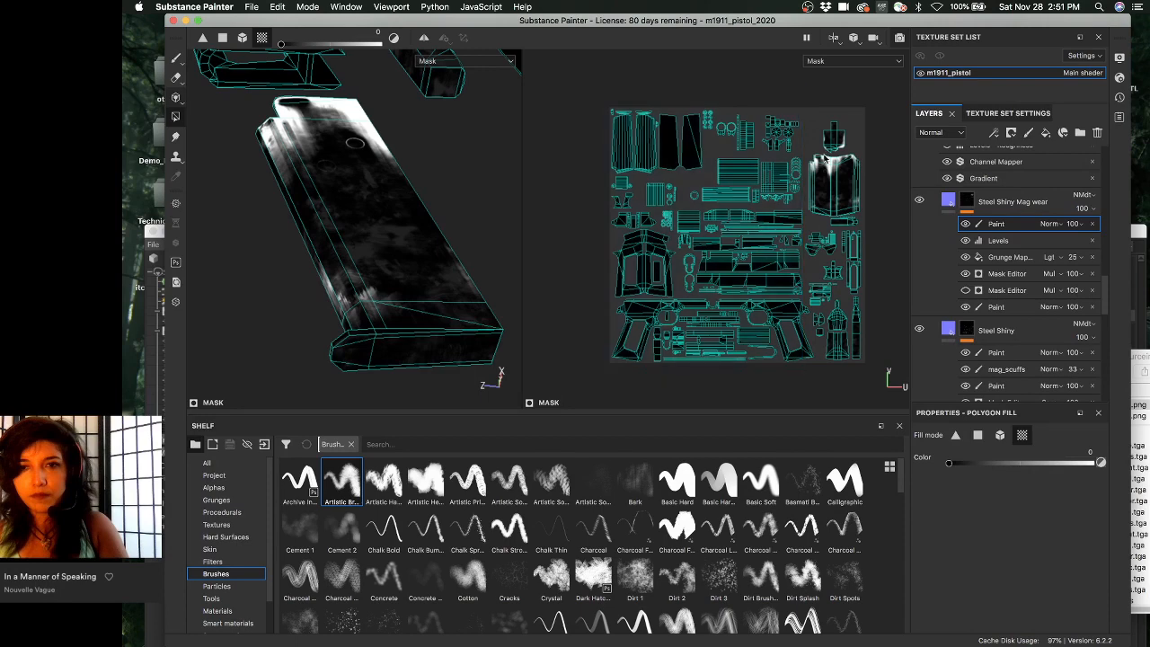
scroll(824, 158, "up", 3)
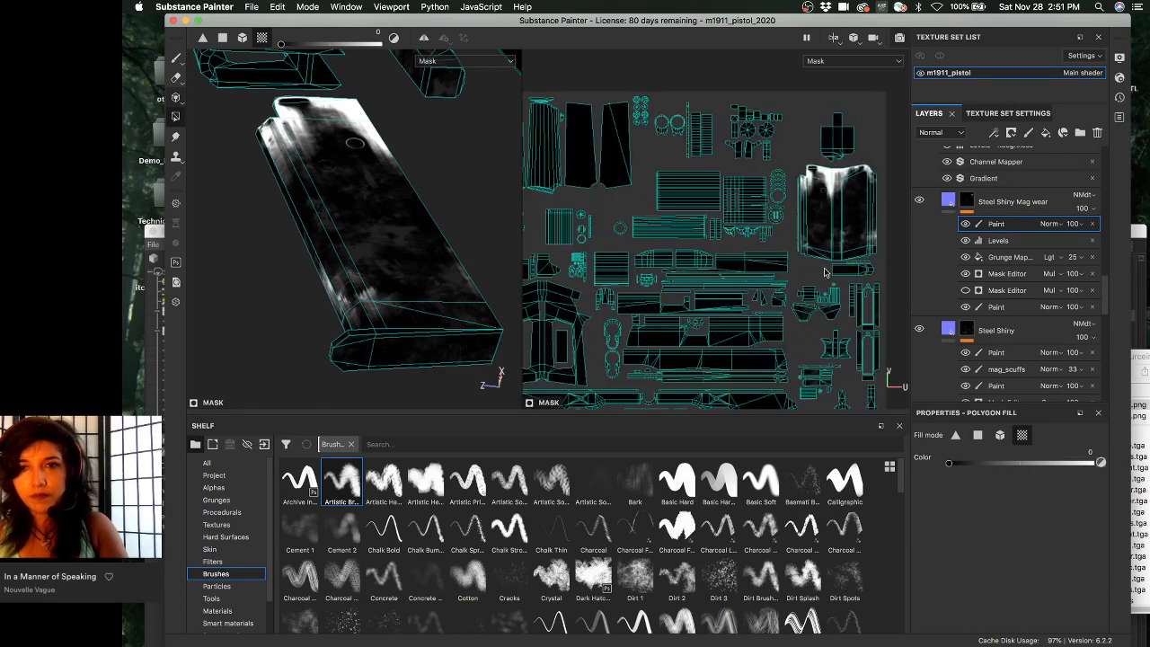
scroll(736, 197, "down", 1)
scroll(732, 190, "down", 1)
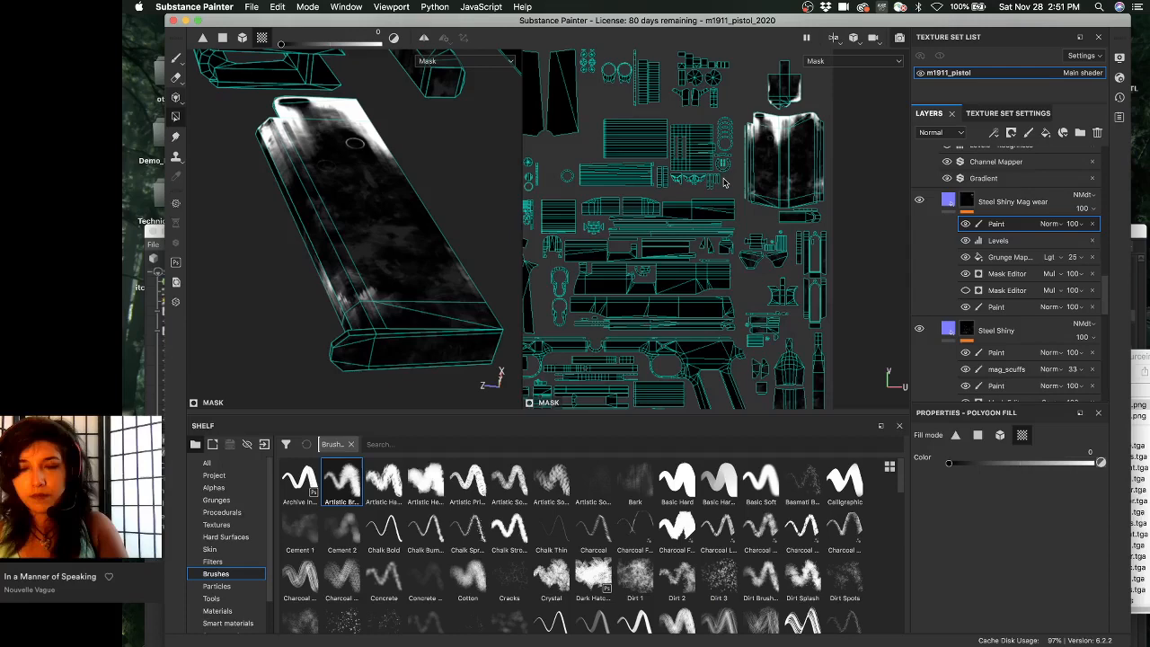
scroll(697, 179, "down", 1)
- Fill another group of UV islands, then switch to the Paint brush tool
left_click_drag(690, 174, 693, 144)
scroll(701, 135, "down", 1)
middle_click_drag(729, 61, 716, 129, "alt")
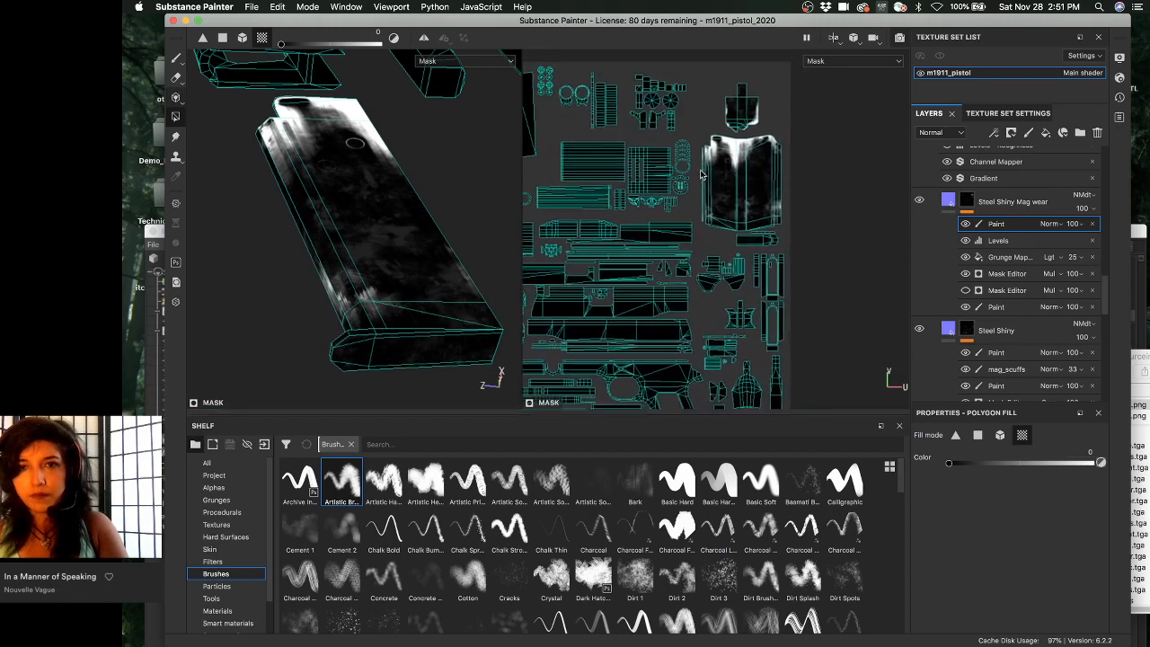
scroll(716, 129, "down", 1)
scroll(678, 142, "up", 1)
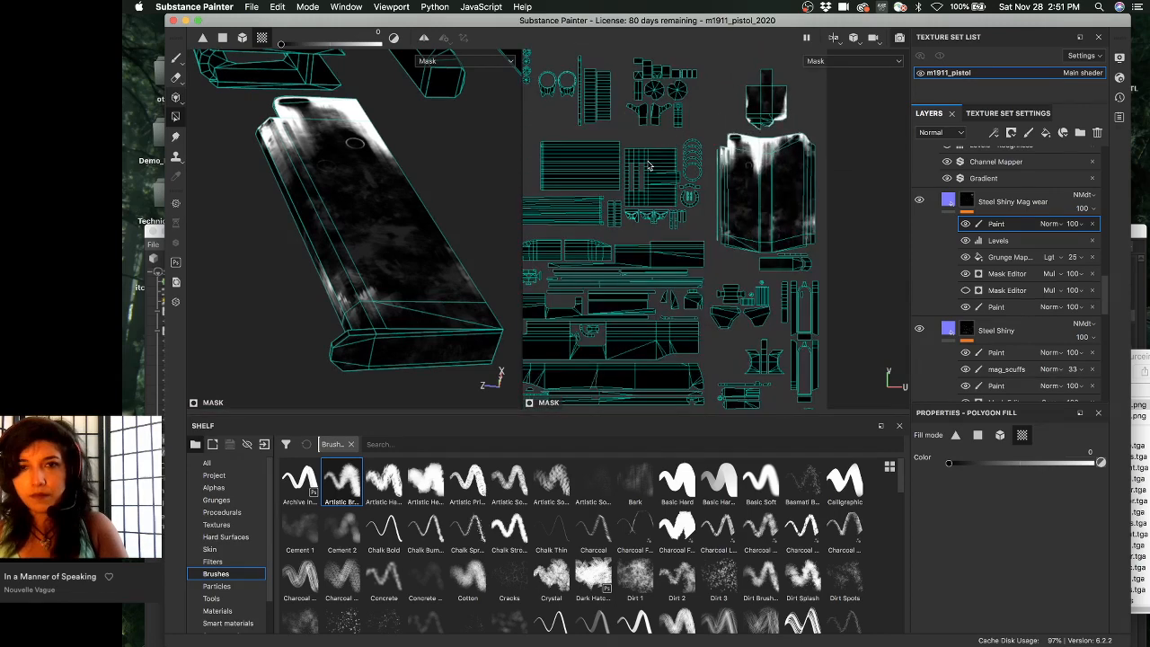
key("1")
mouse_move(689, 247)
middle_mouse_down("alt")
mouse_move(757, 220)
mouse_move(659, 210)
middle_mouse_up("alt")
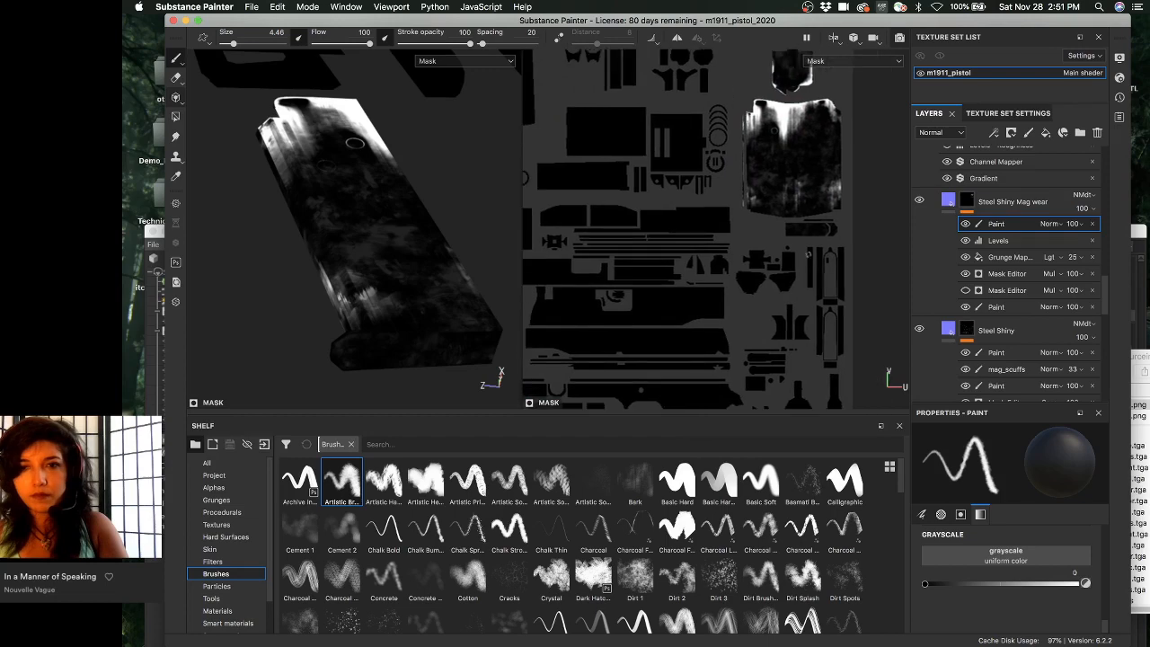
- Return to the Steel Shiny Mag wear fill material and close in on the slide's rear end
left_click(948, 201)
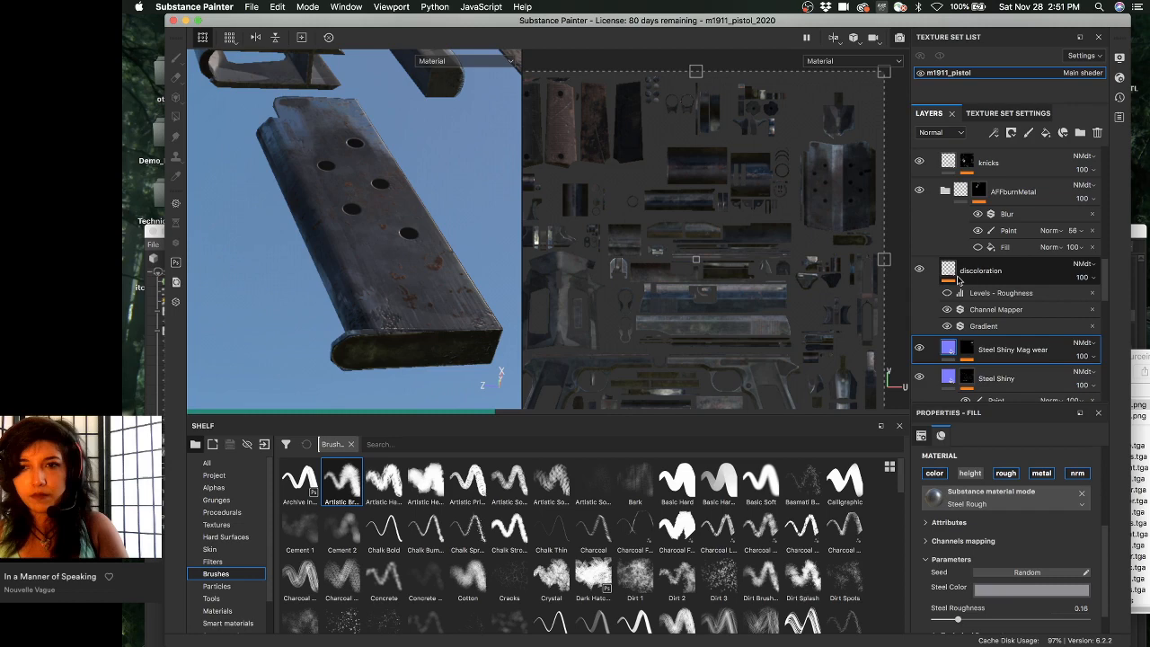
left_click_drag(422, 288, 334, 254, "alt")
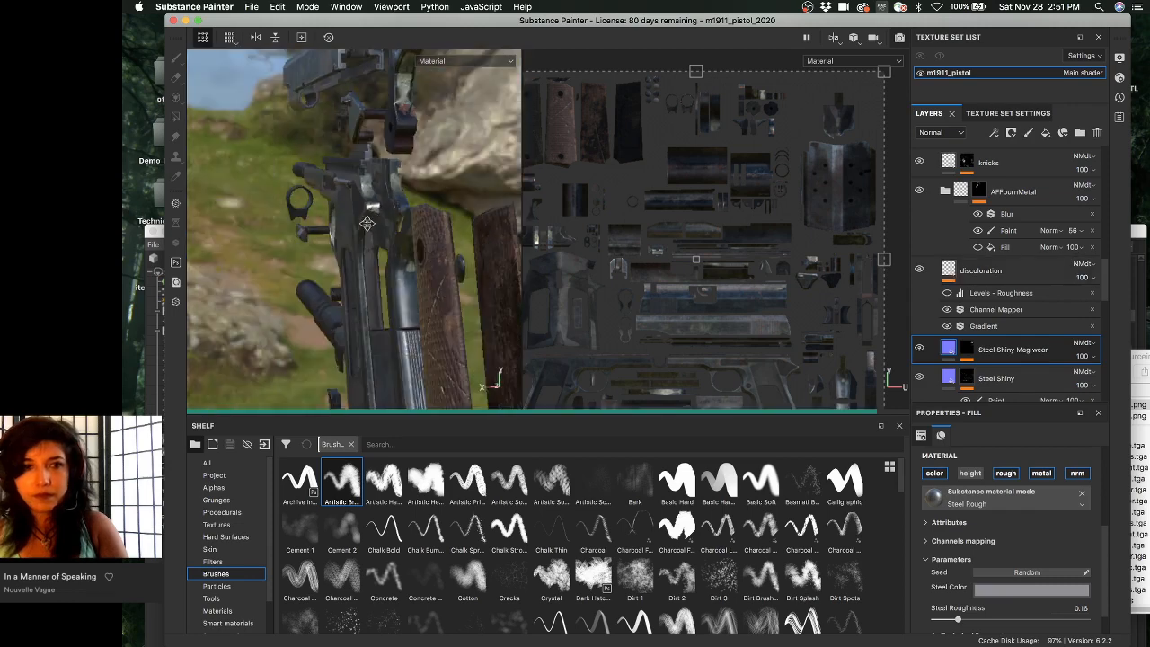
scroll(364, 232, "down", 3)
middle_click_drag(360, 239, 374, 308, "alt")
scroll(372, 296, "up", 2)
left_click_drag(377, 206, 329, 175, "alt")
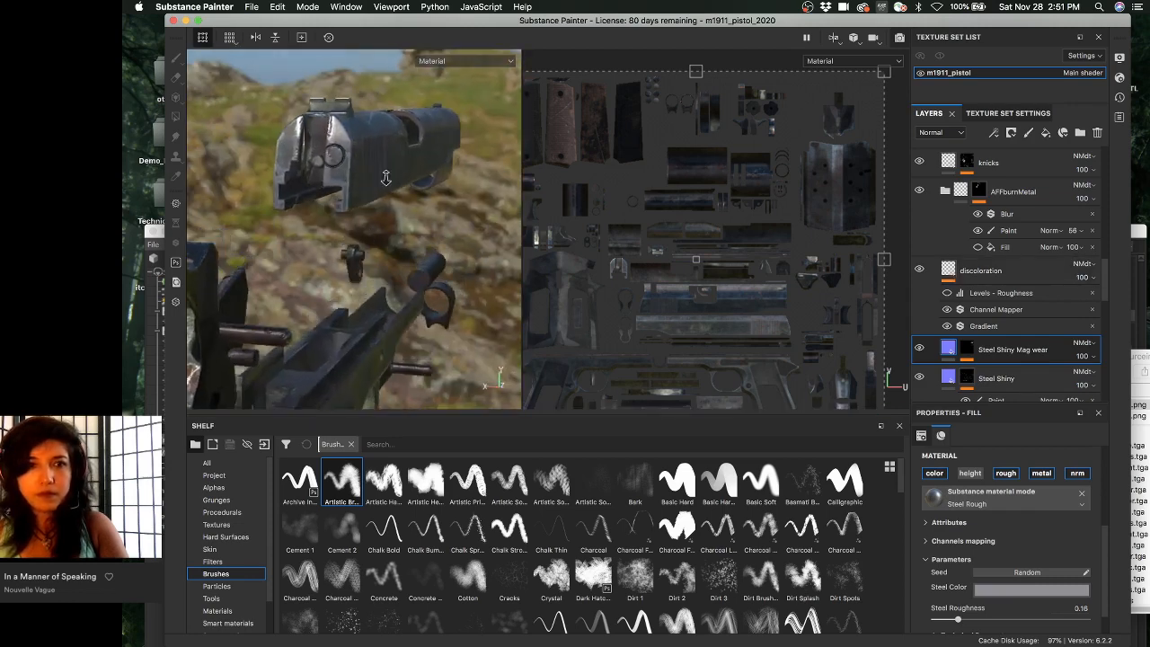
scroll(329, 171, "up", 2)
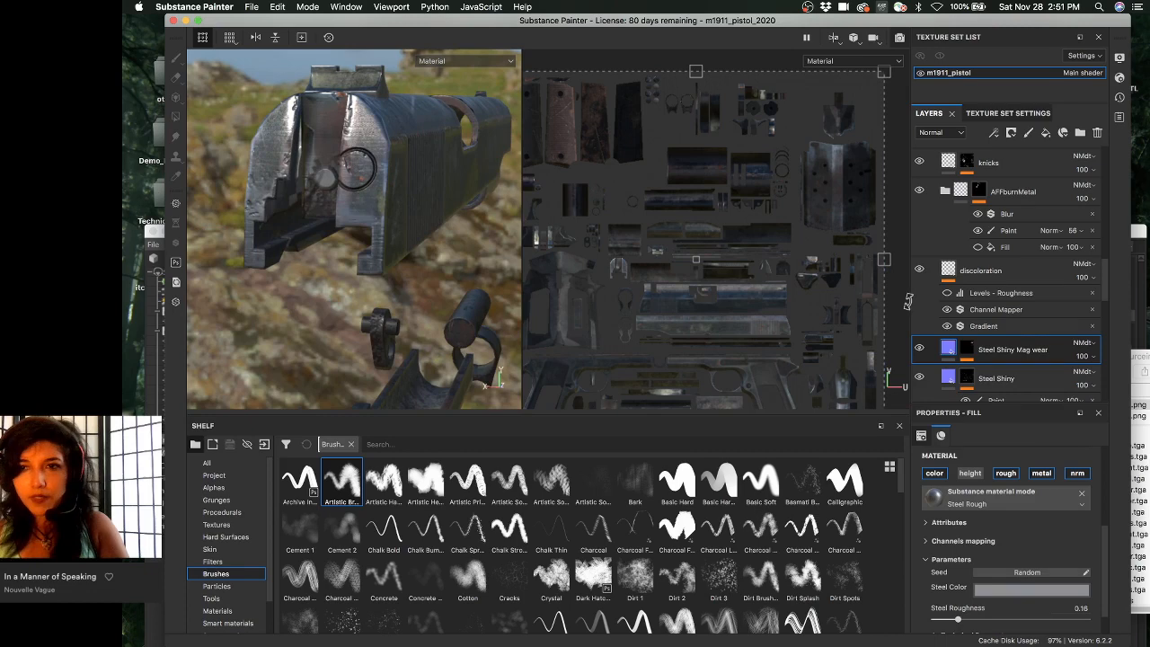
scroll(964, 192, "up", 3)
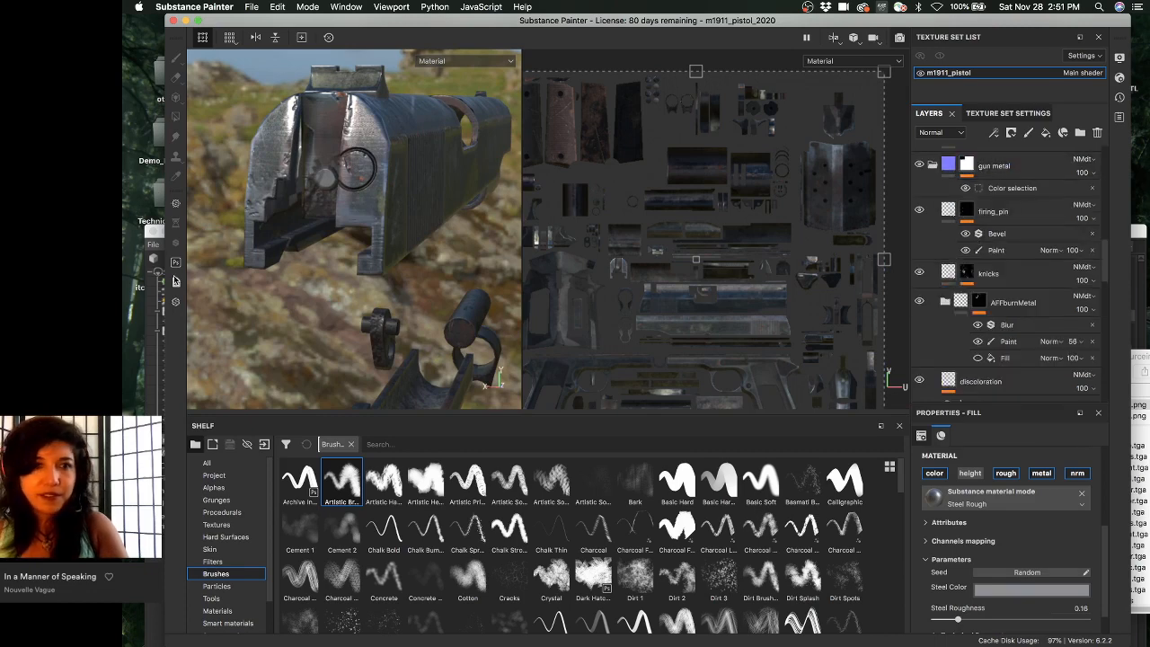
scroll(399, 242, "up", 3)
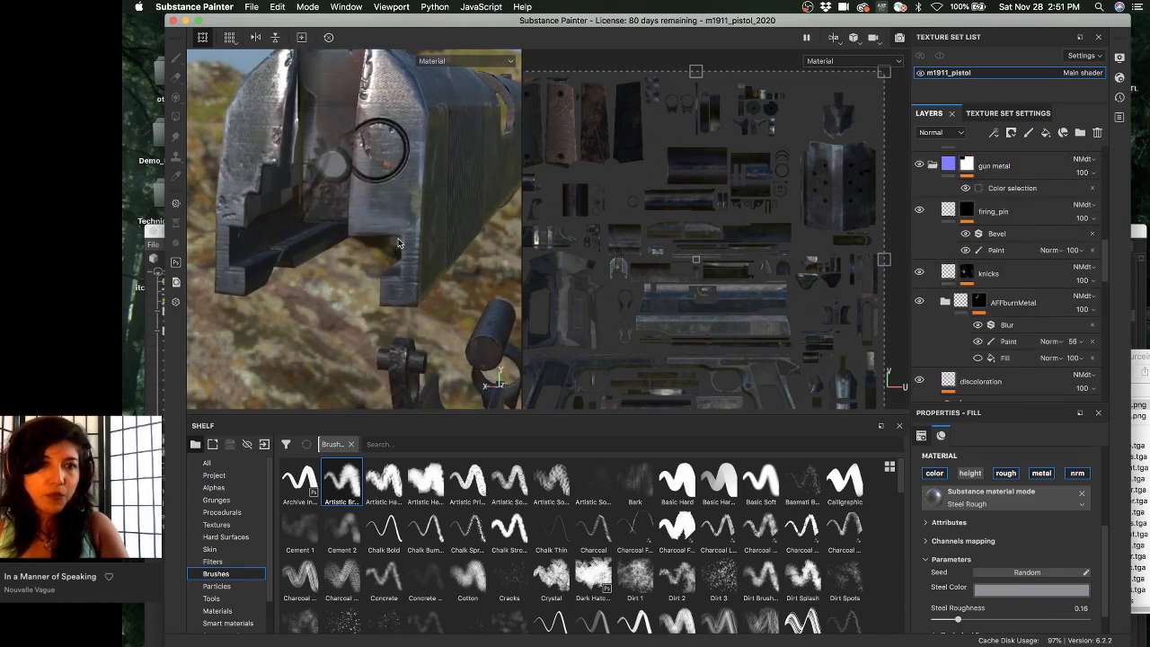
middle_click_drag(398, 243, 390, 299, "alt")
- Show the Roughness channel and hide the gun metal layer to see the bare slide
key("c")
key("c")
key("c")
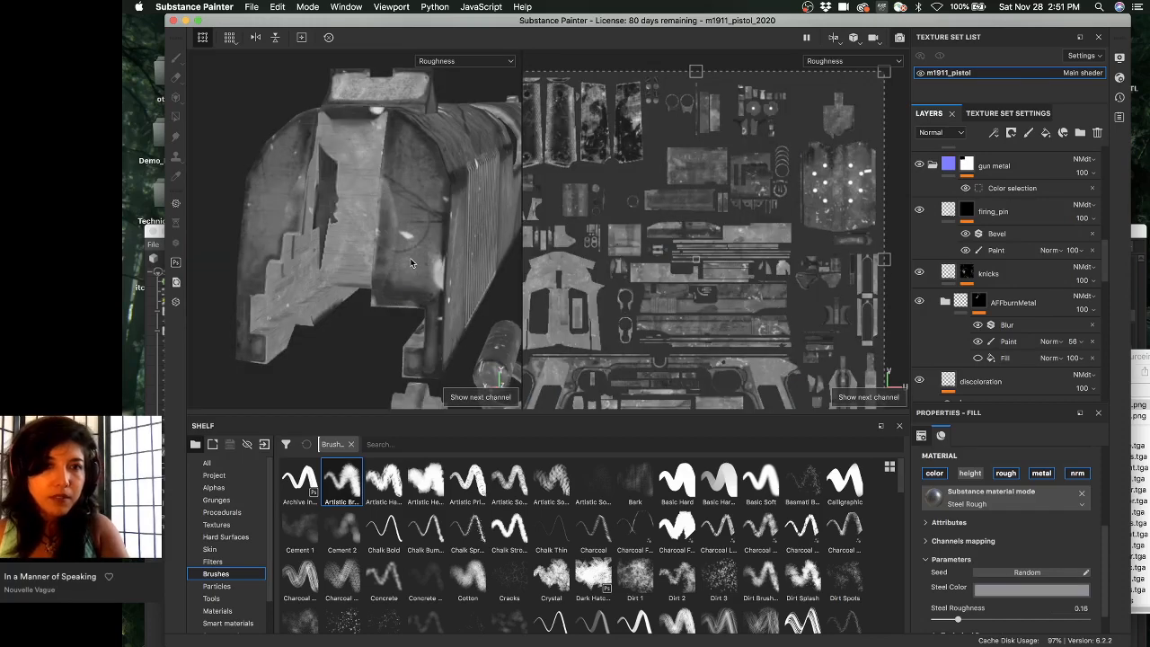
left_click_drag(411, 259, 485, 261, "alt")
scroll(919, 324, "up", 3)
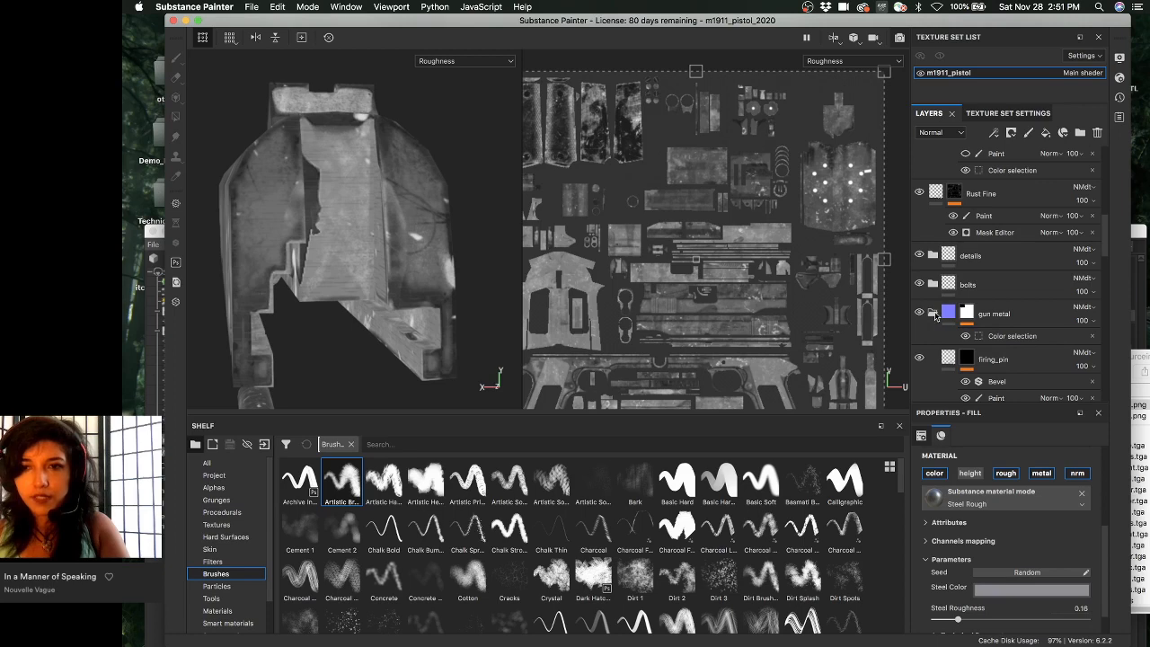
left_click(919, 311)
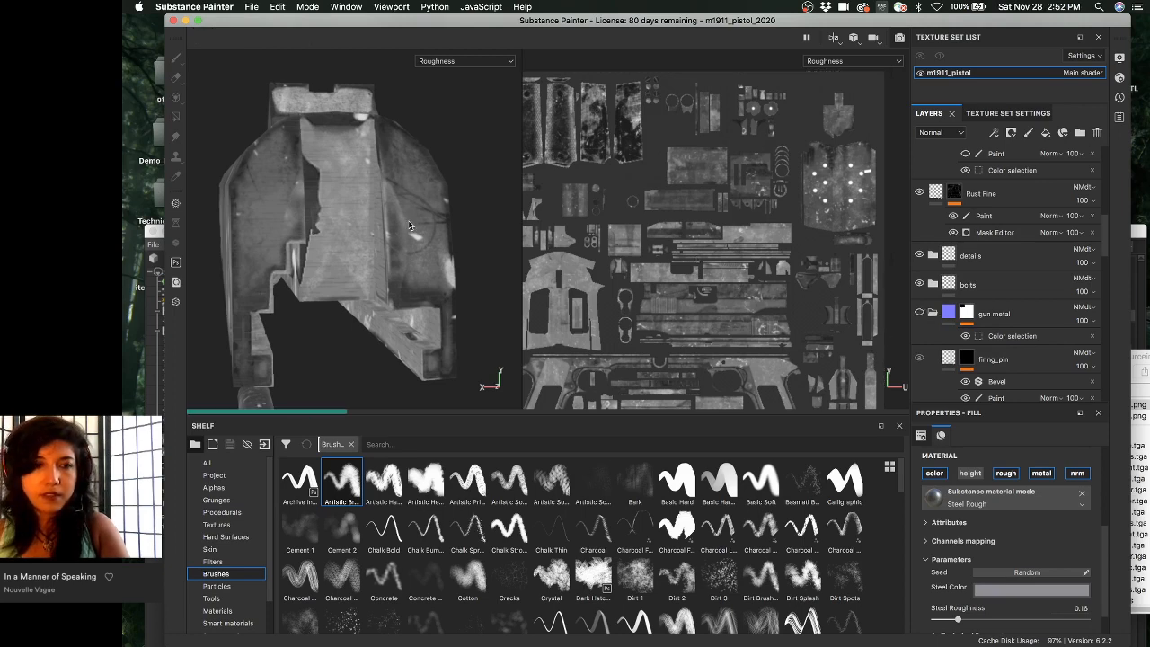
left_click_drag(409, 225, 433, 214, "alt")
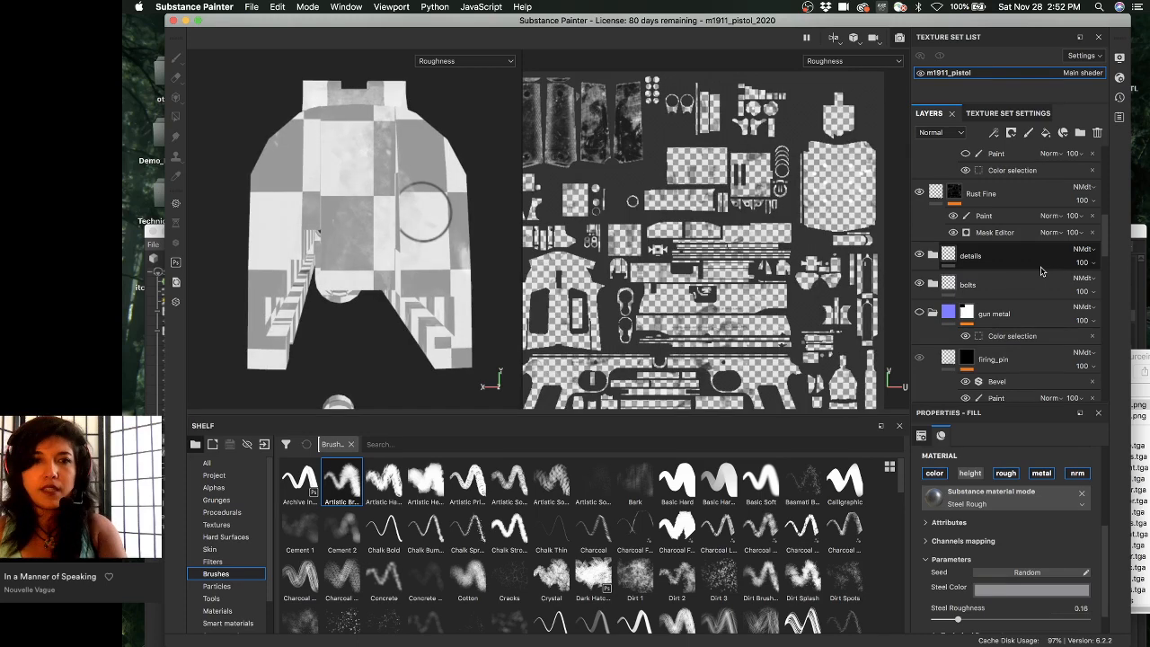
scroll(362, 206, "up", 6)
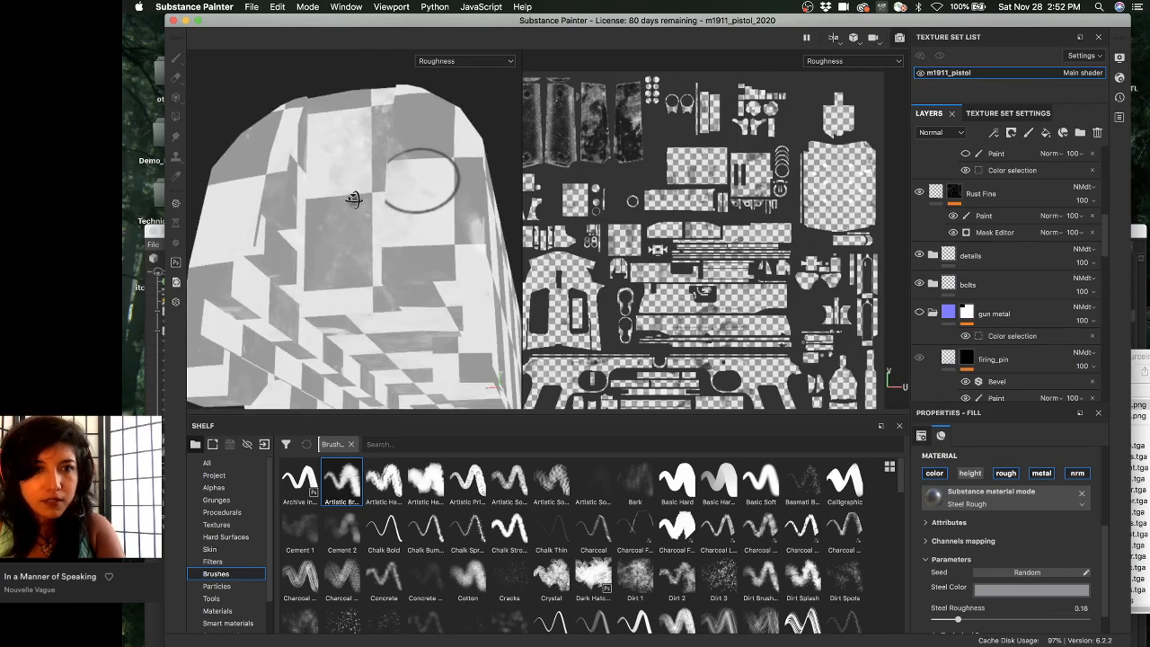
- Cycle through the Metallic and Mask channels, then return to the full material display
key("c")
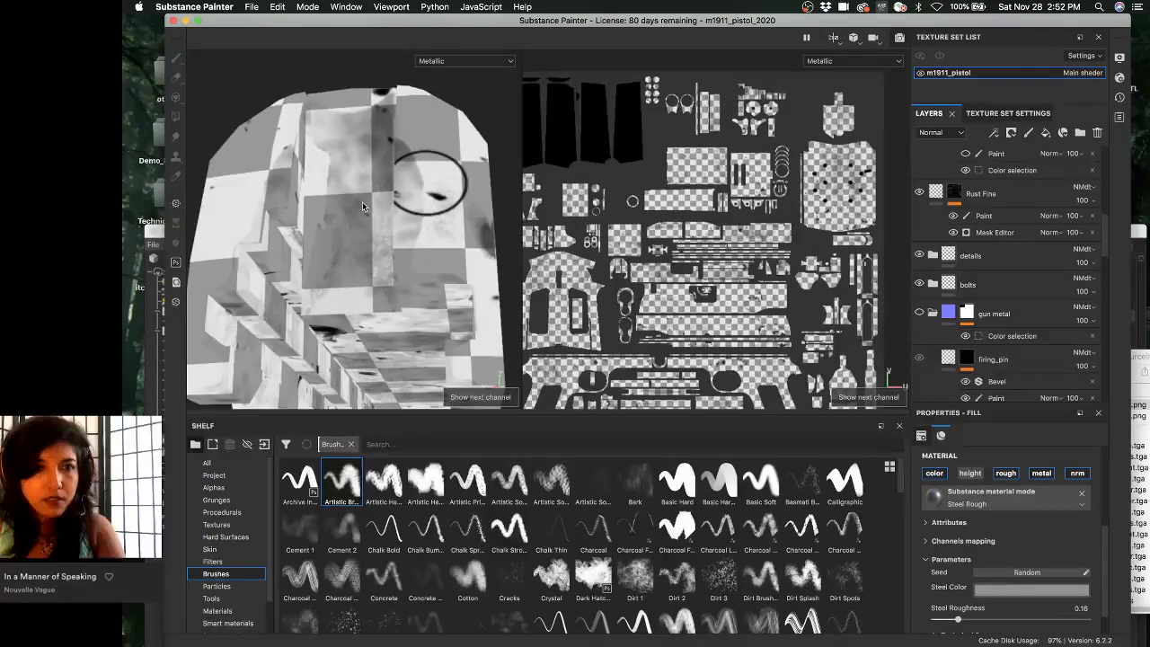
key("c")
key("c")
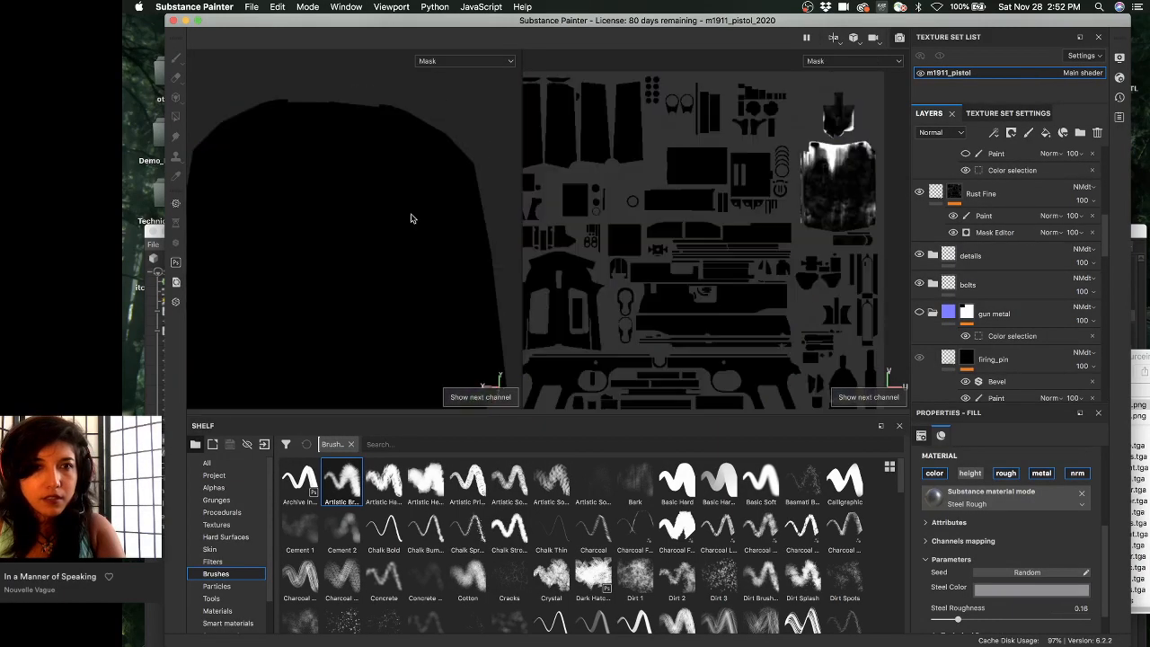
key("c")
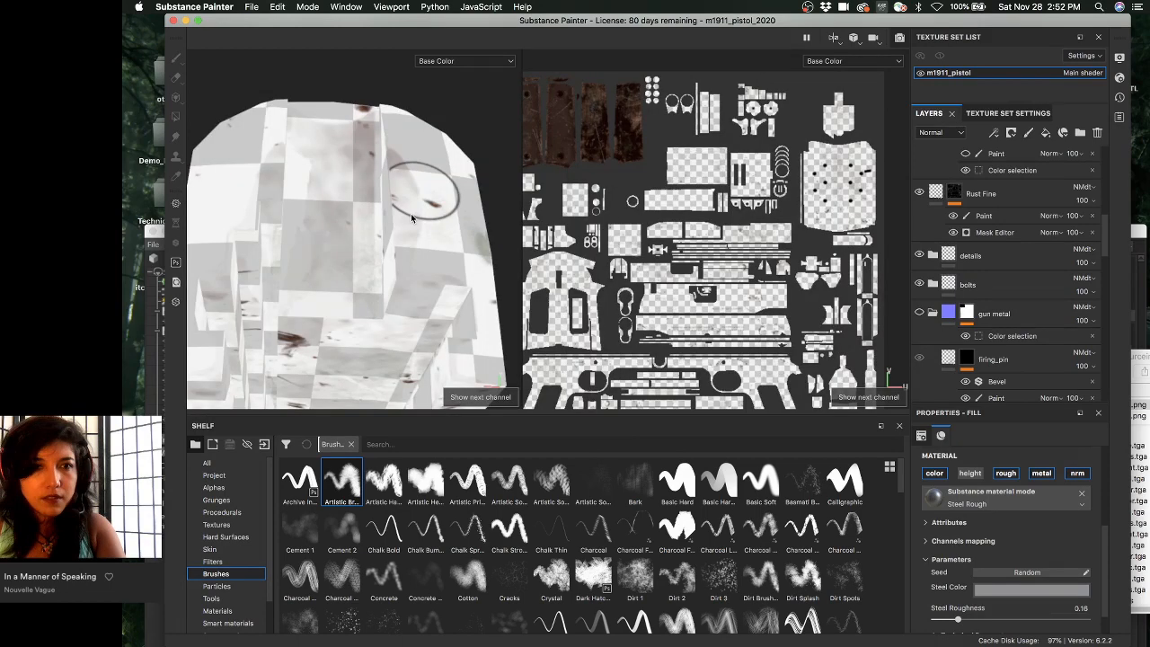
key("m")
left_click_drag(411, 217, 394, 270, "alt")
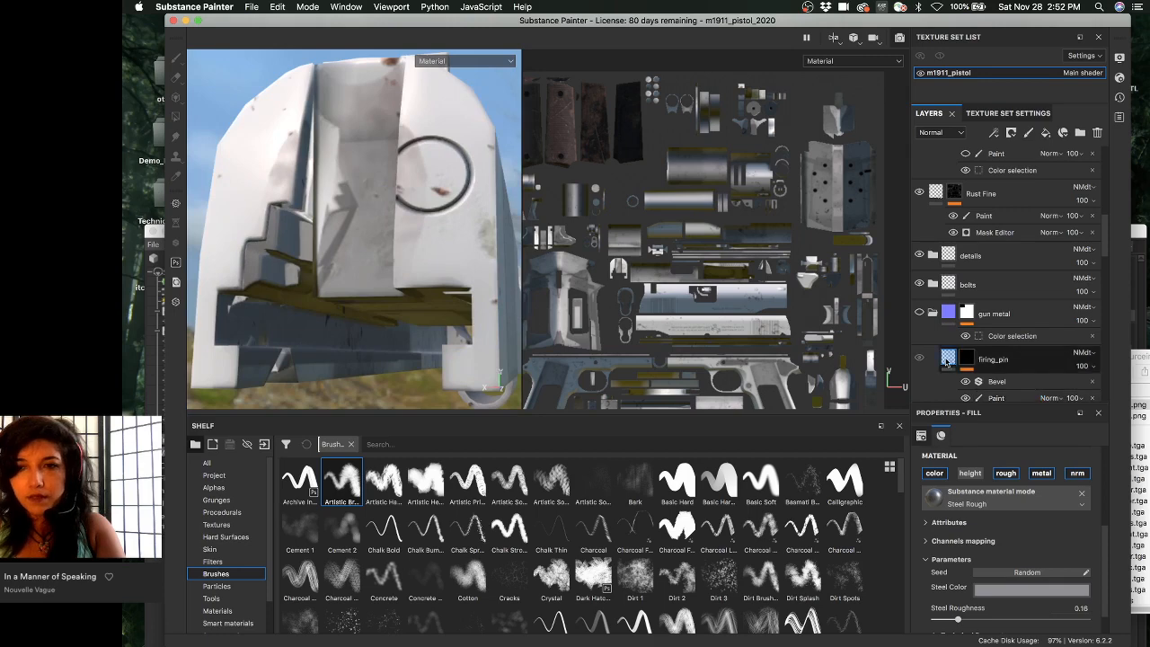
- Show the gun metal layer again, then collapse and select the wear folder
left_click(919, 314)
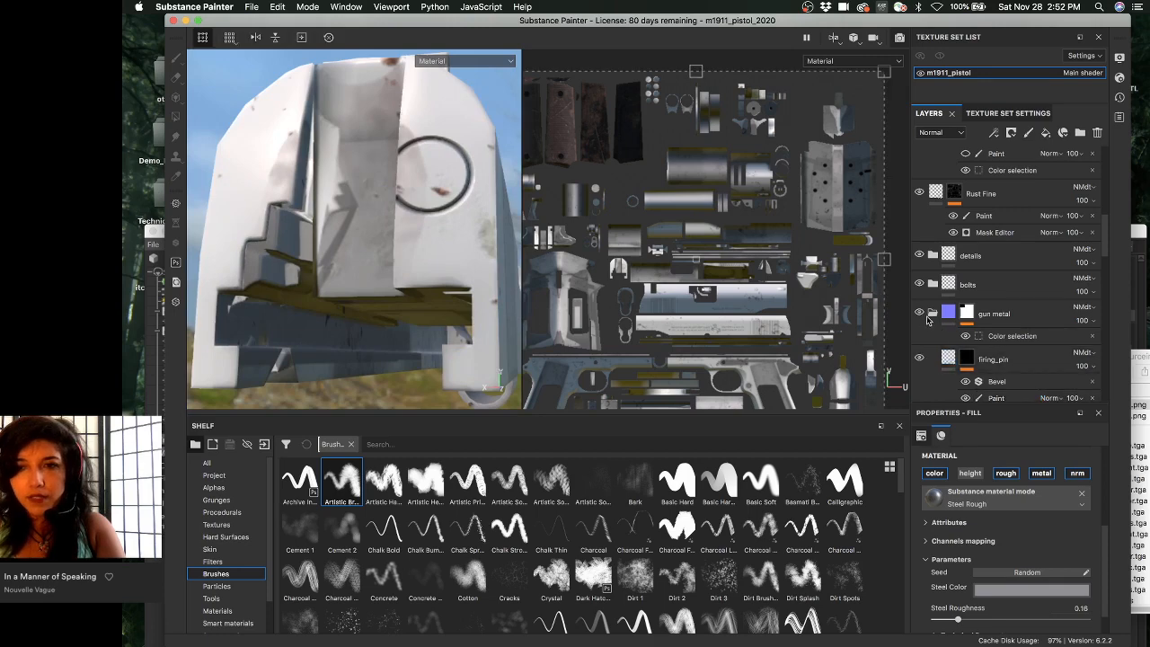
scroll(961, 296, "up", 5)
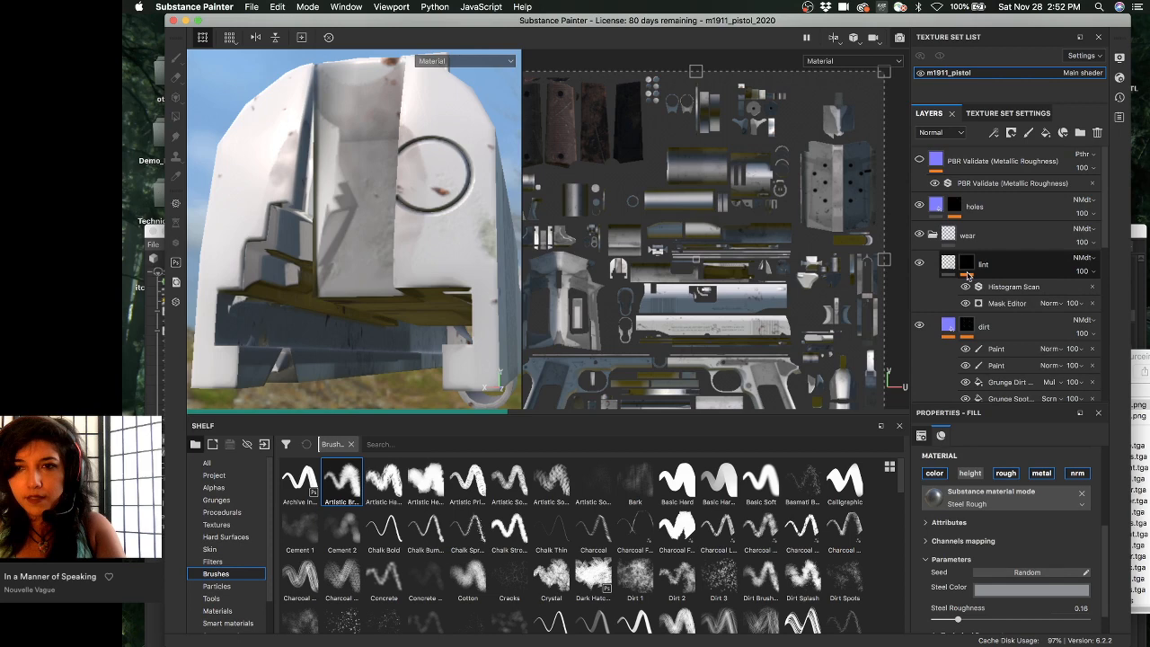
left_click(932, 235)
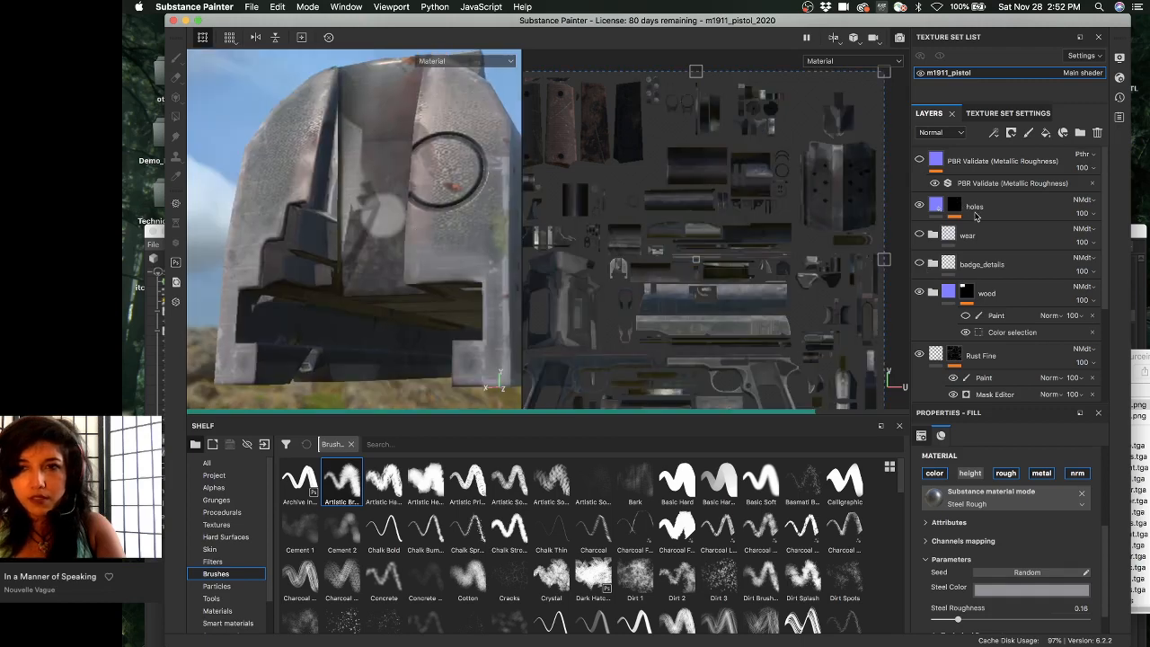
left_click(987, 239)
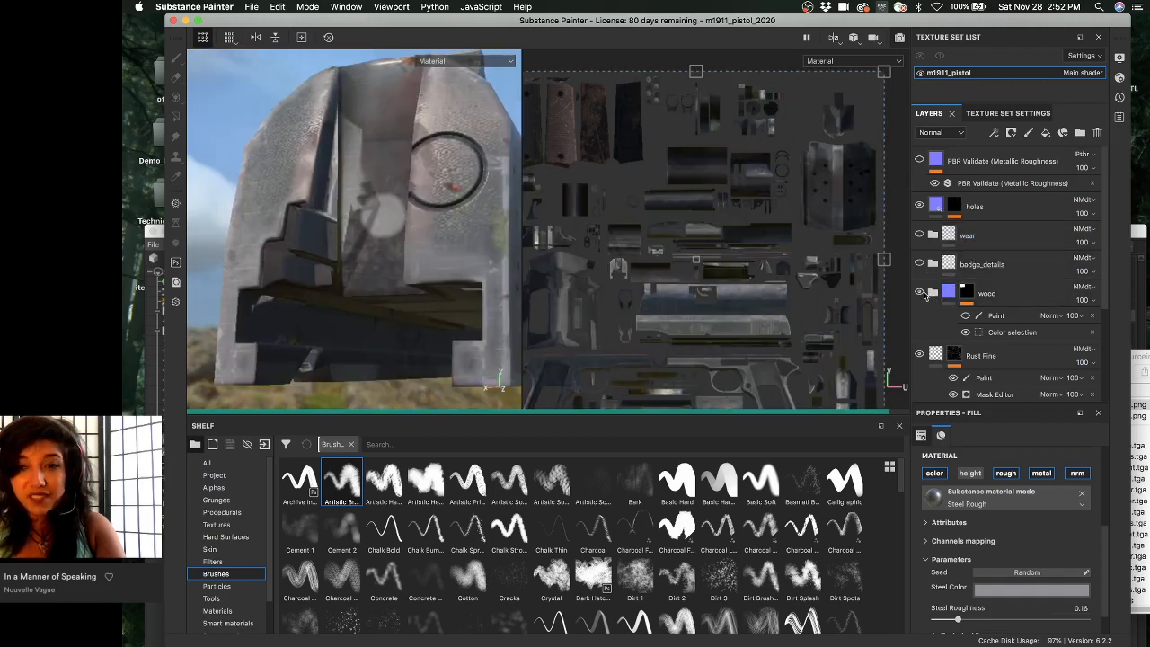
scroll(937, 295, "down", 1)
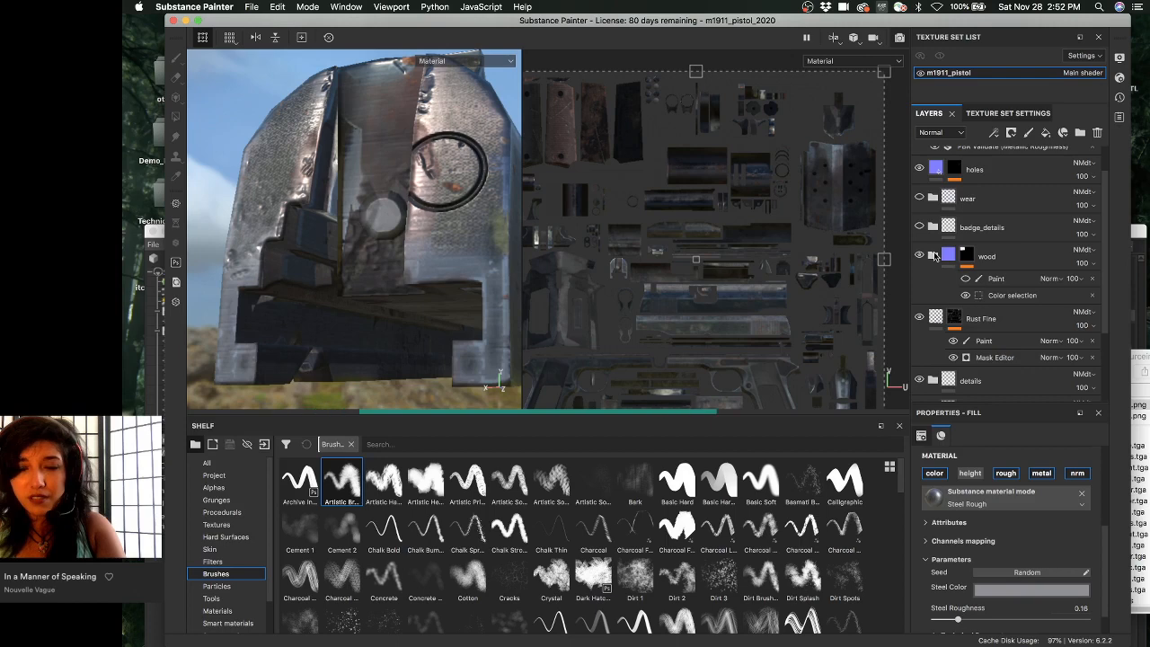
- Hide the wood layer, toggle Rust Fine's visibility off and on, and open Rust Fine's mask
left_click(919, 257)
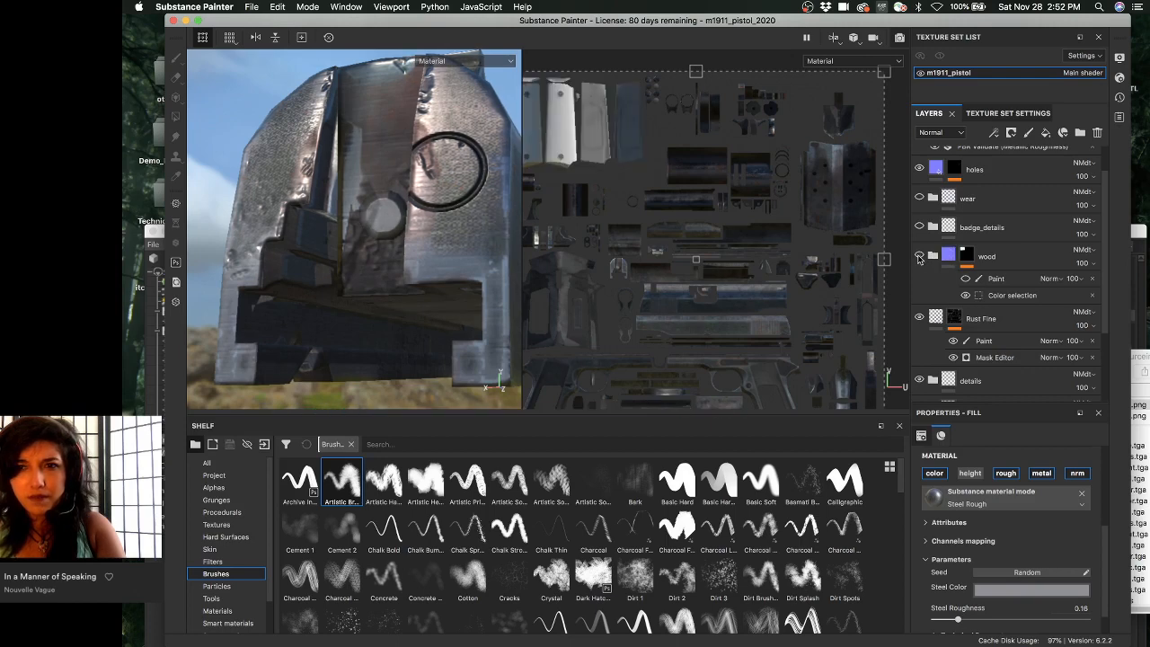
left_click(919, 318)
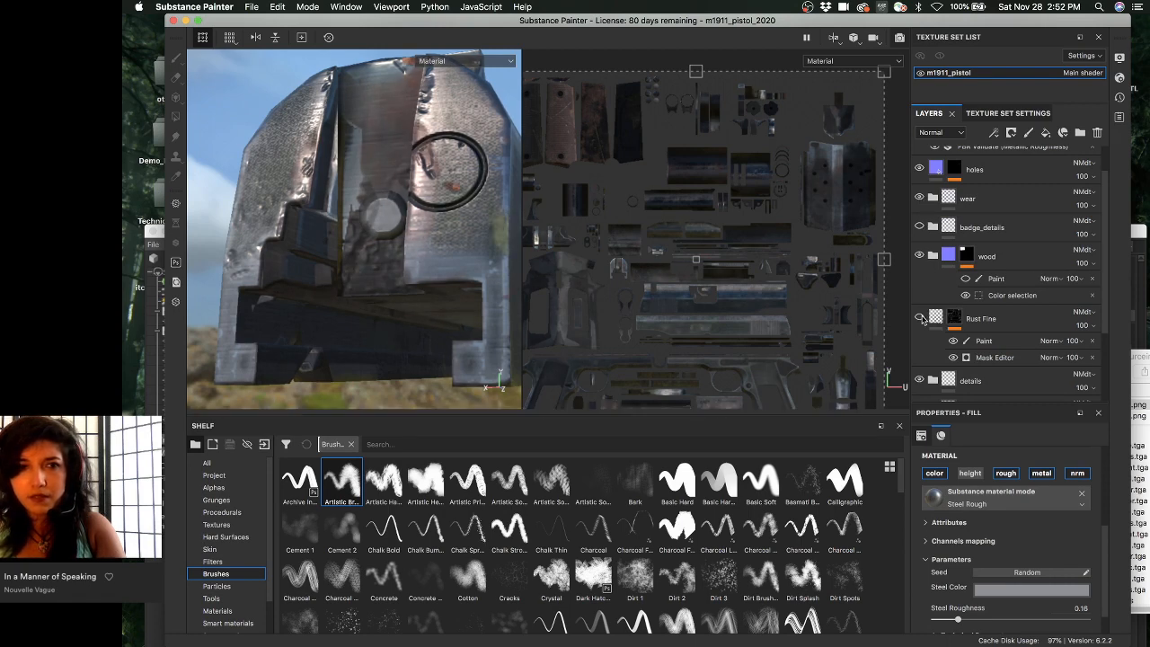
left_click(920, 318)
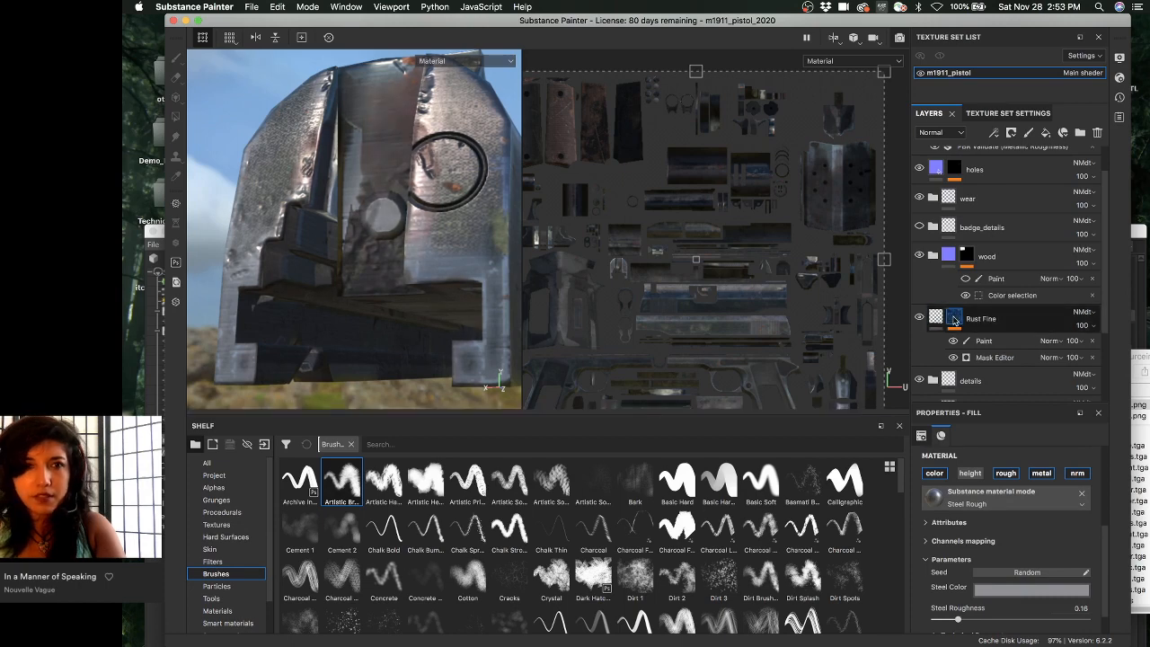
left_click(953, 319, "alt")
left_click_drag(390, 203, 652, 325, "alt")
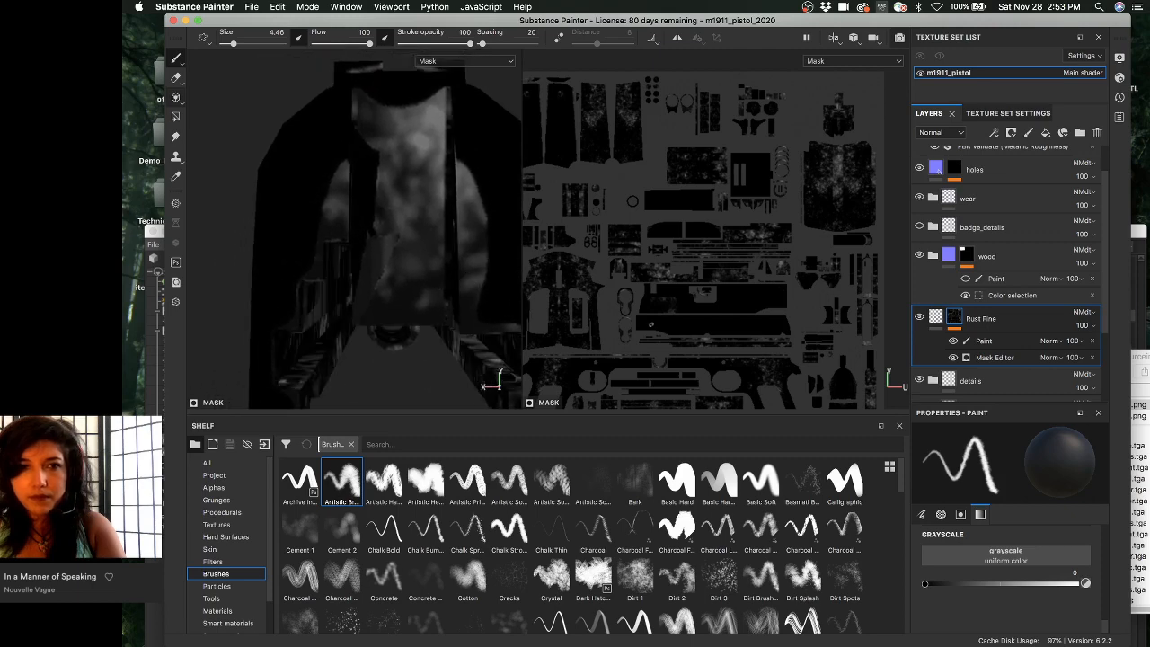
- Paint black down the slide rear's middle strip on Rust Fine's Paint mask, brush enlarged to 6.21
left_click(987, 341)
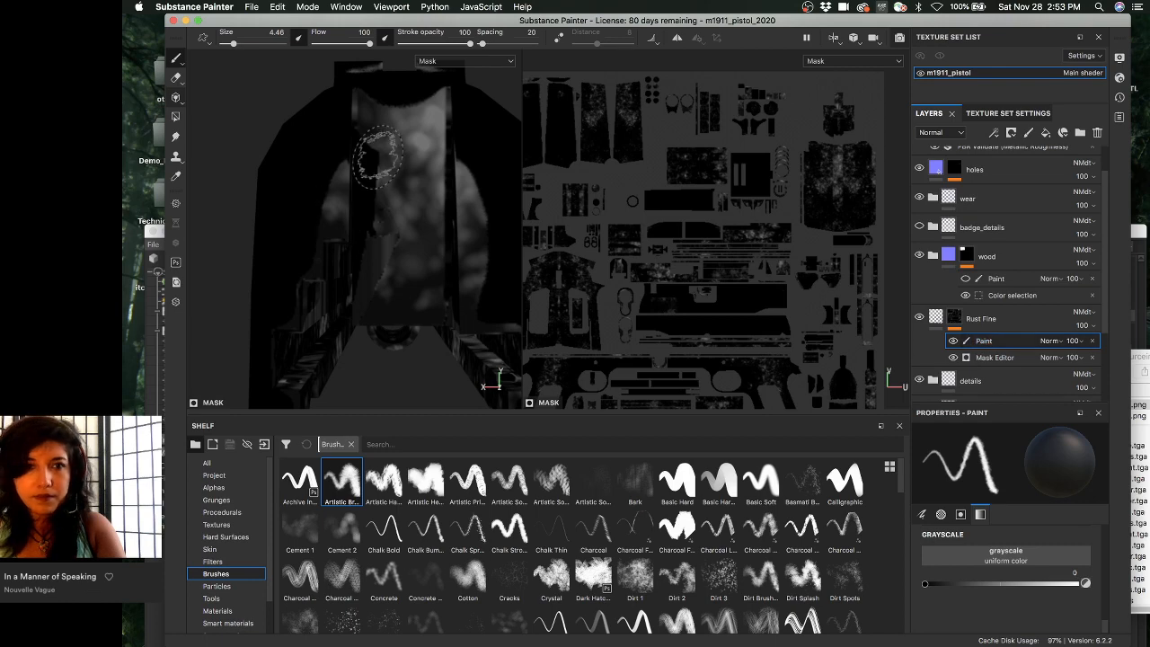
scroll(723, 218, "up", 10)
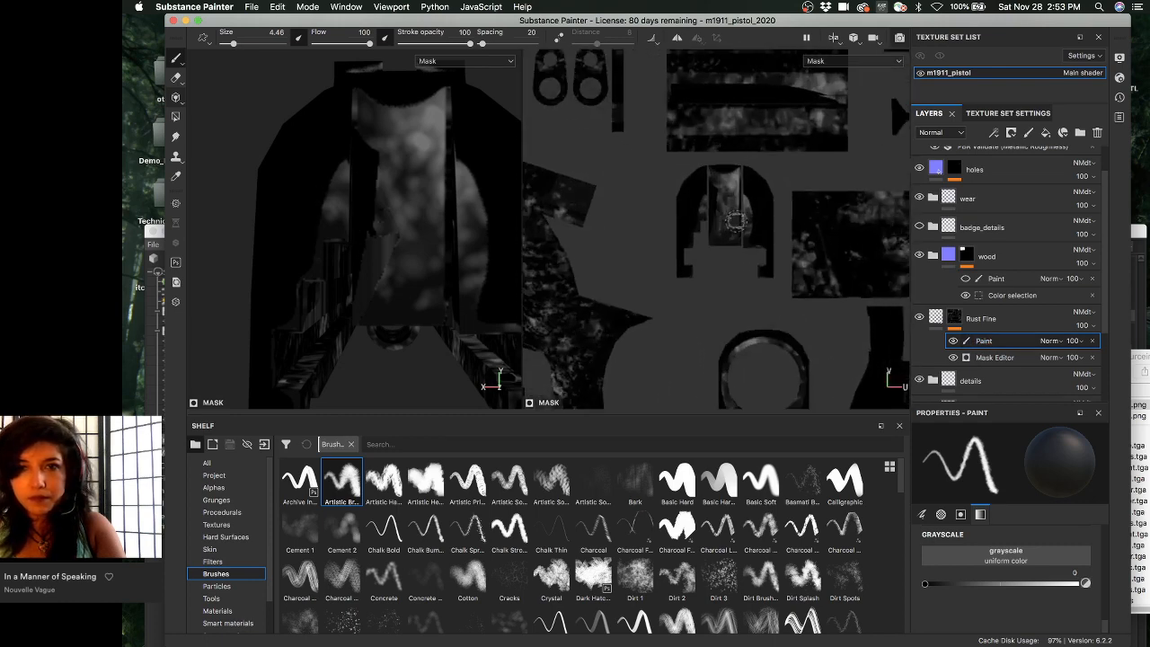
scroll(723, 219, "up", 2)
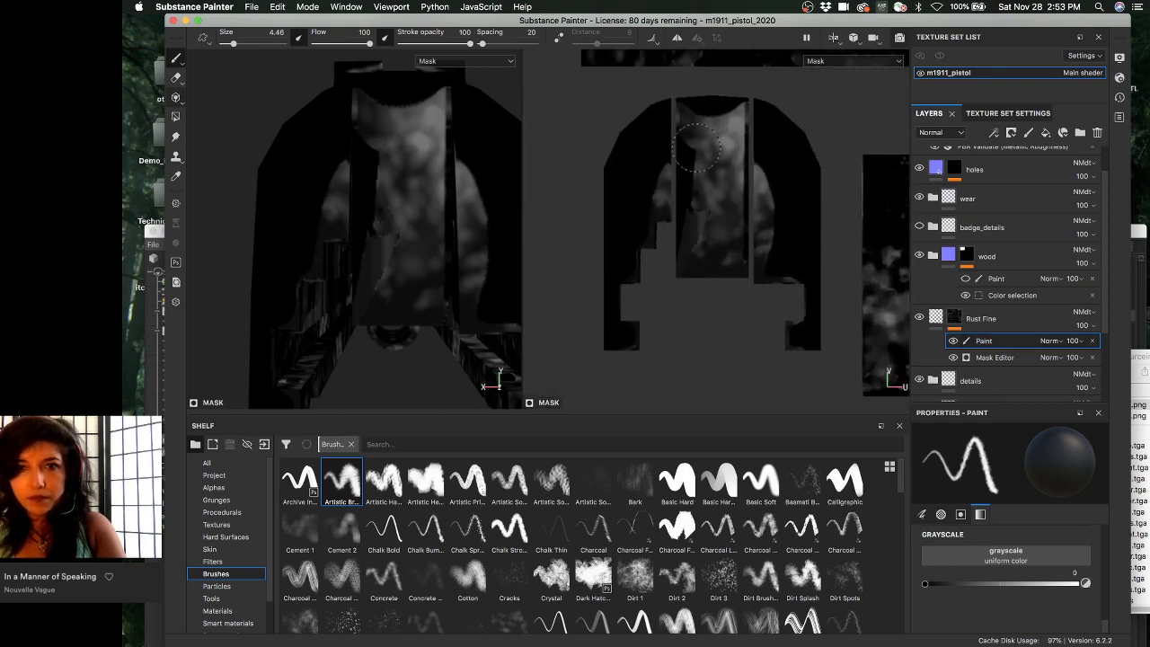
left_click_drag(696, 144, 709, 260)
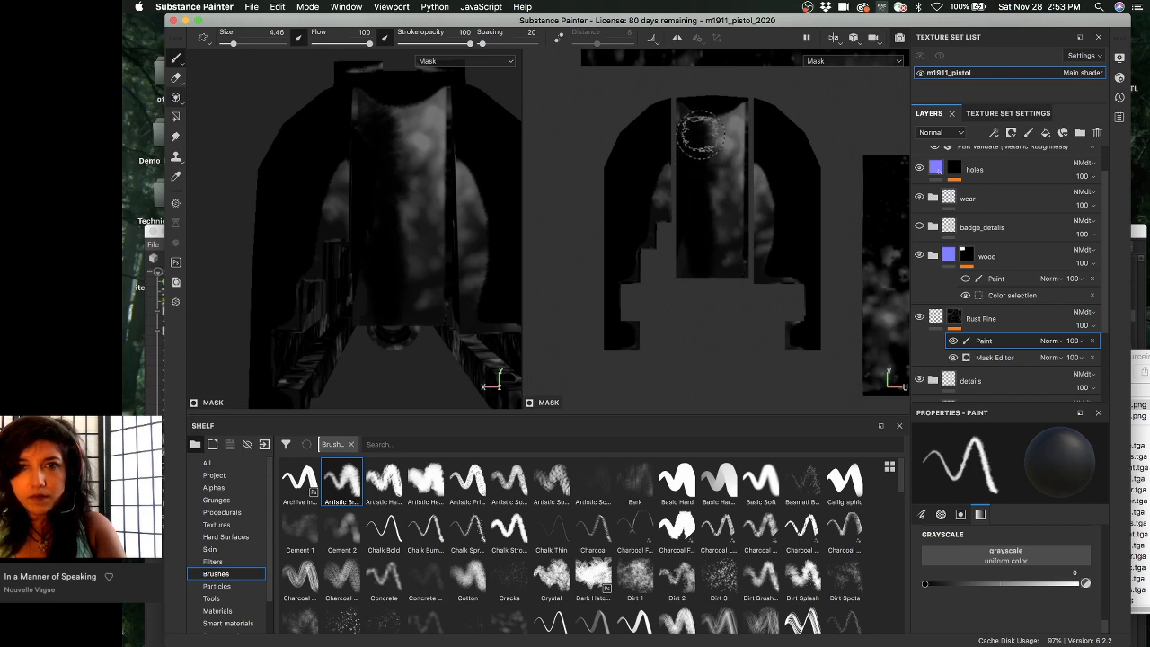
key("bracketright")
key("bracketright")
left_click_drag(701, 131, 746, 124)
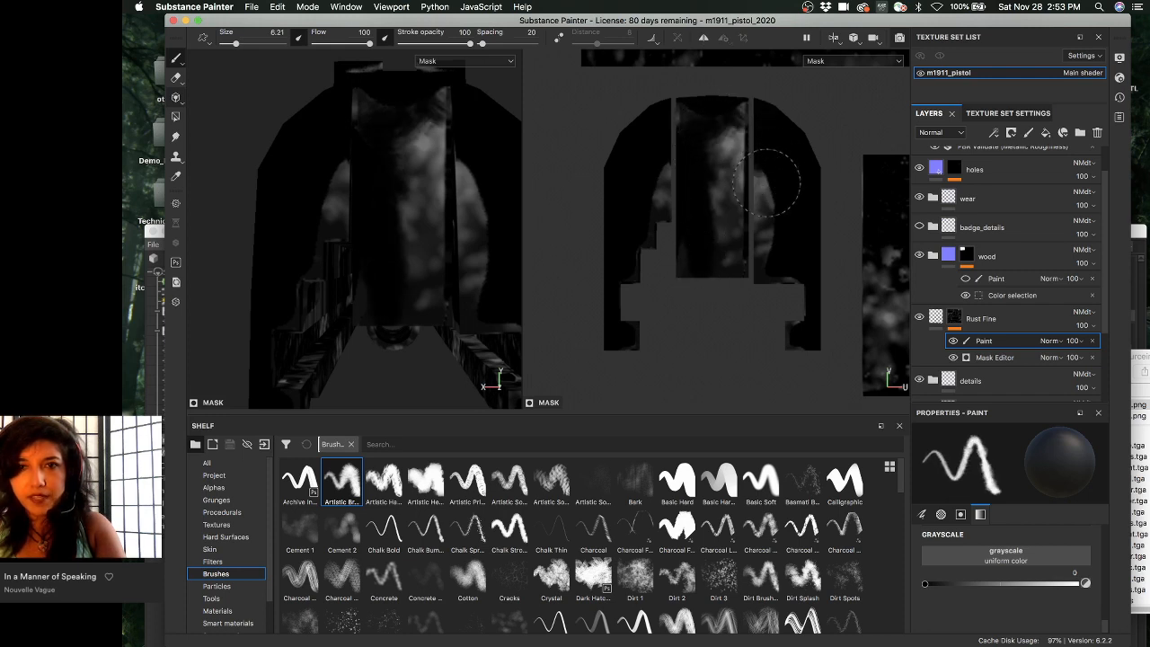
mouse_move(765, 182)
left_mouse_down()
mouse_move(777, 215)
mouse_move(765, 246)
mouse_move(746, 157)
mouse_move(711, 199)
mouse_move(714, 185)
left_mouse_up()
- Preview the full material on the slide's top, then return to the mask view
key("m")
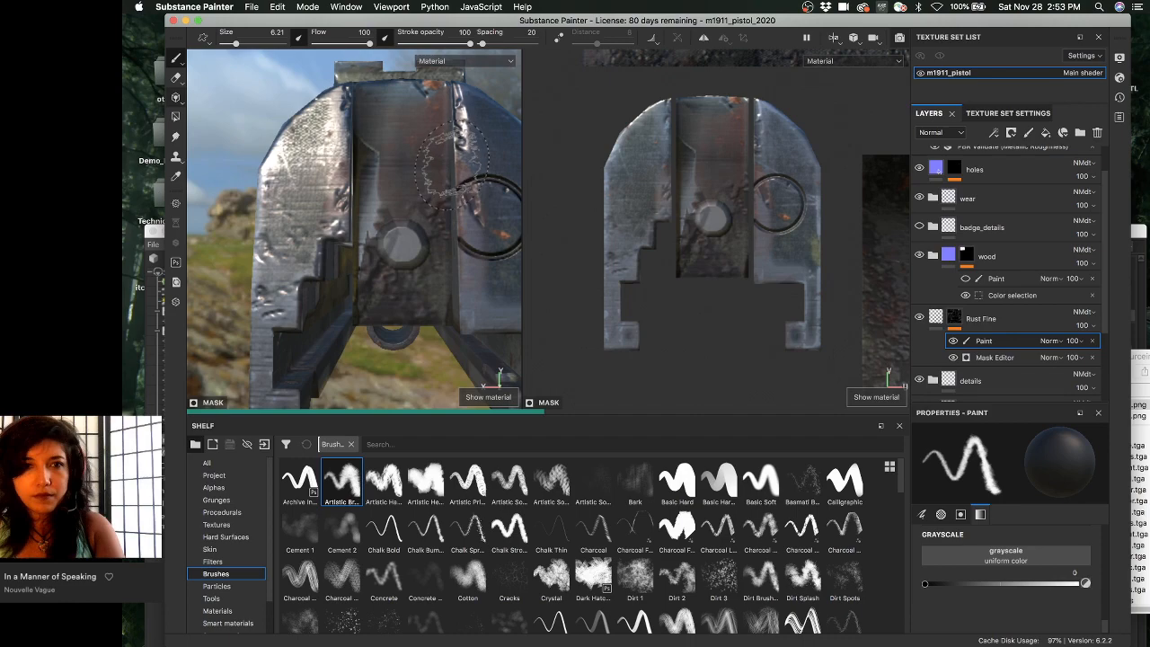
left_click_drag(448, 162, 309, 148, "alt")
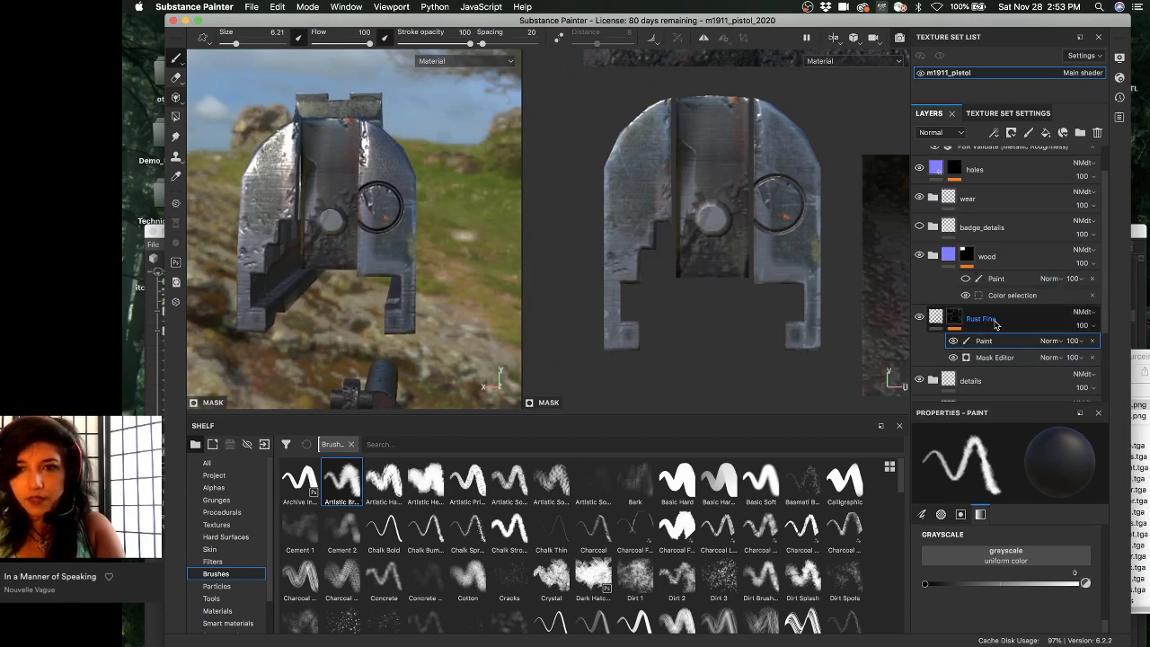
key("c")
left_click_drag(409, 260, 435, 240, "alt")
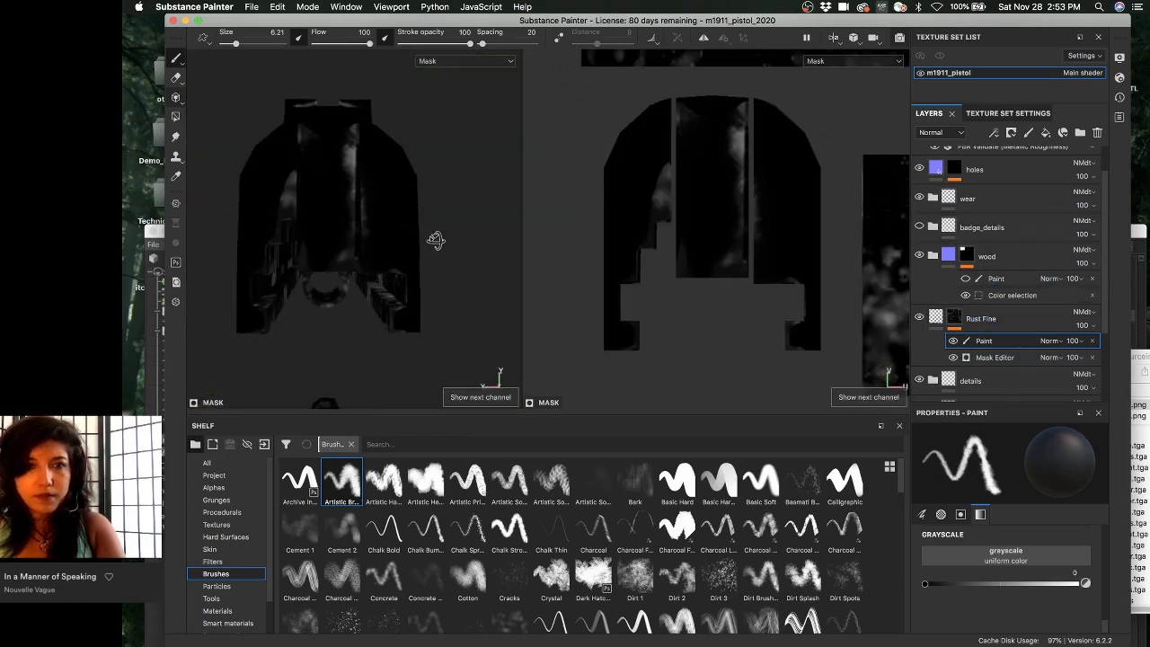
- Switch to Base Color, expand the details folder, and orbit to the slide's side
key("c")
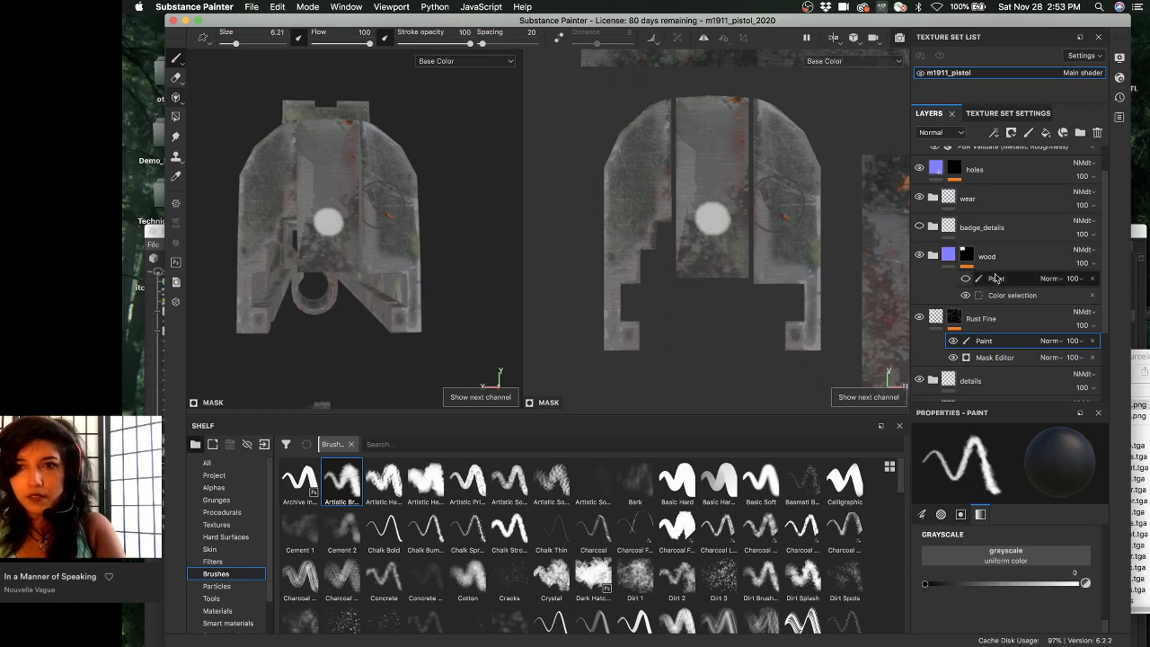
scroll(994, 278, "down", 3)
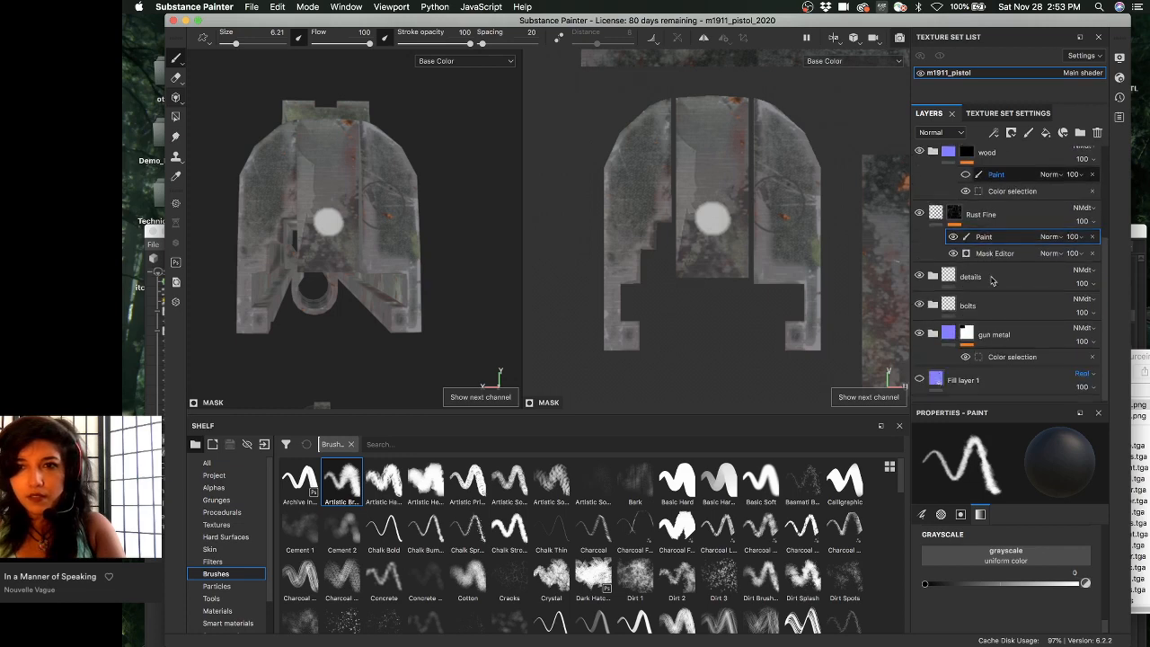
left_click(927, 276)
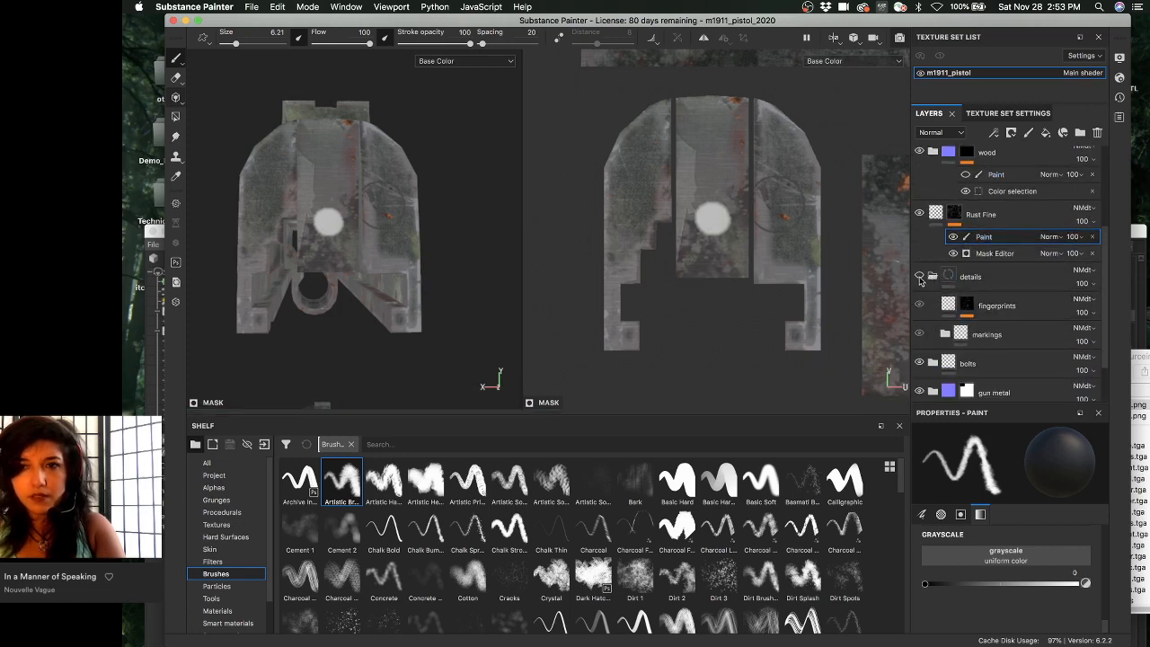
scroll(931, 278, "down", 3)
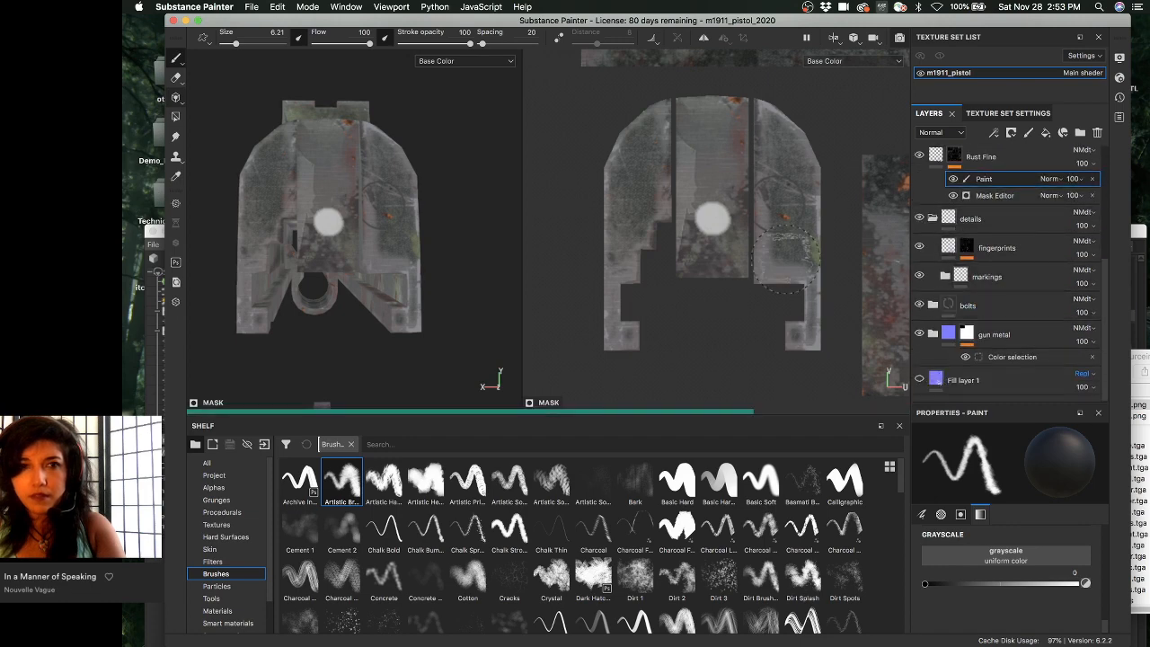
left_click_drag(387, 225, 458, 251, "alt")
scroll(331, 208, "up", 2)
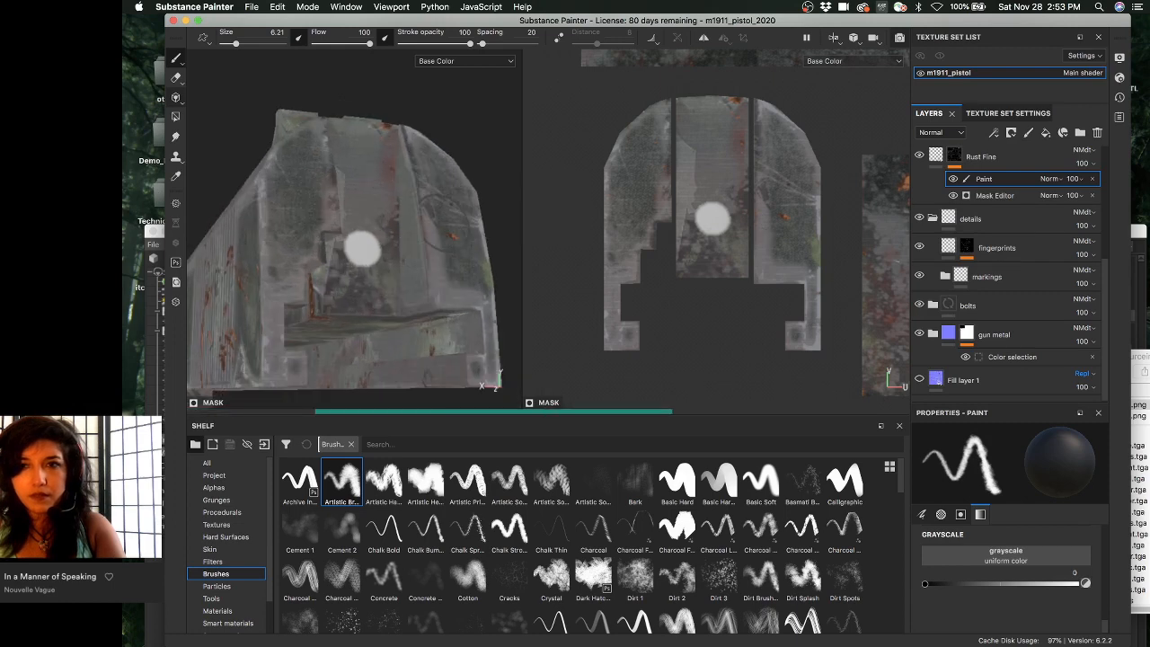
scroll(943, 269, "up", 7)
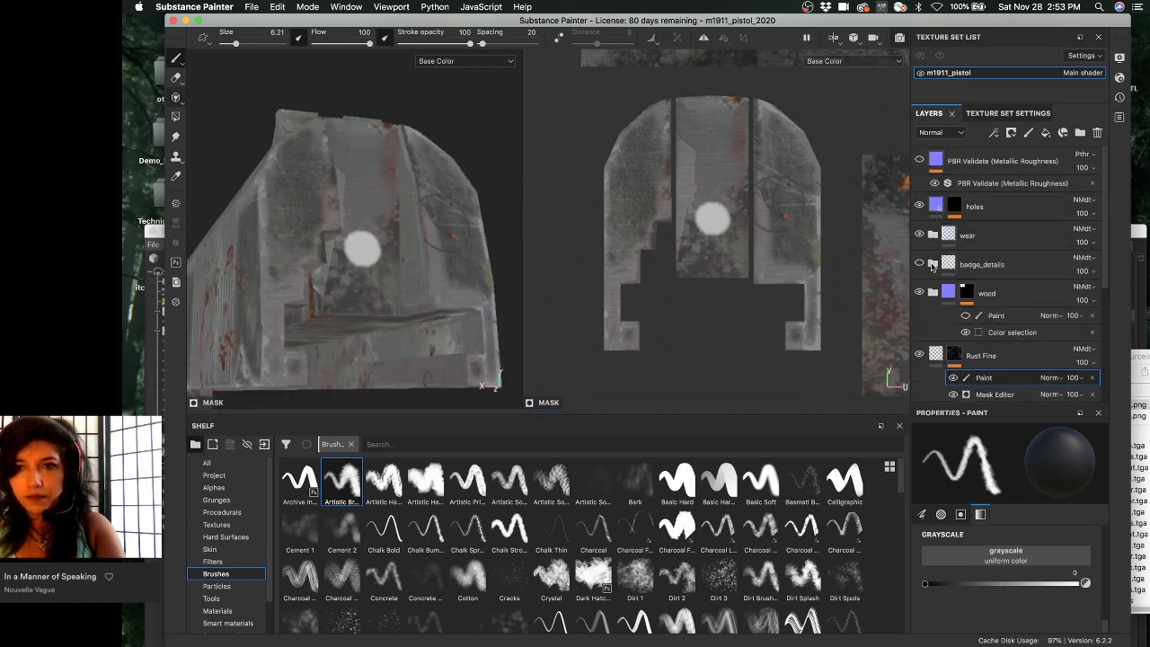
- Hide the wood layer, collapse the details folder, and rotate to a straight-on rear view
left_click(919, 294)
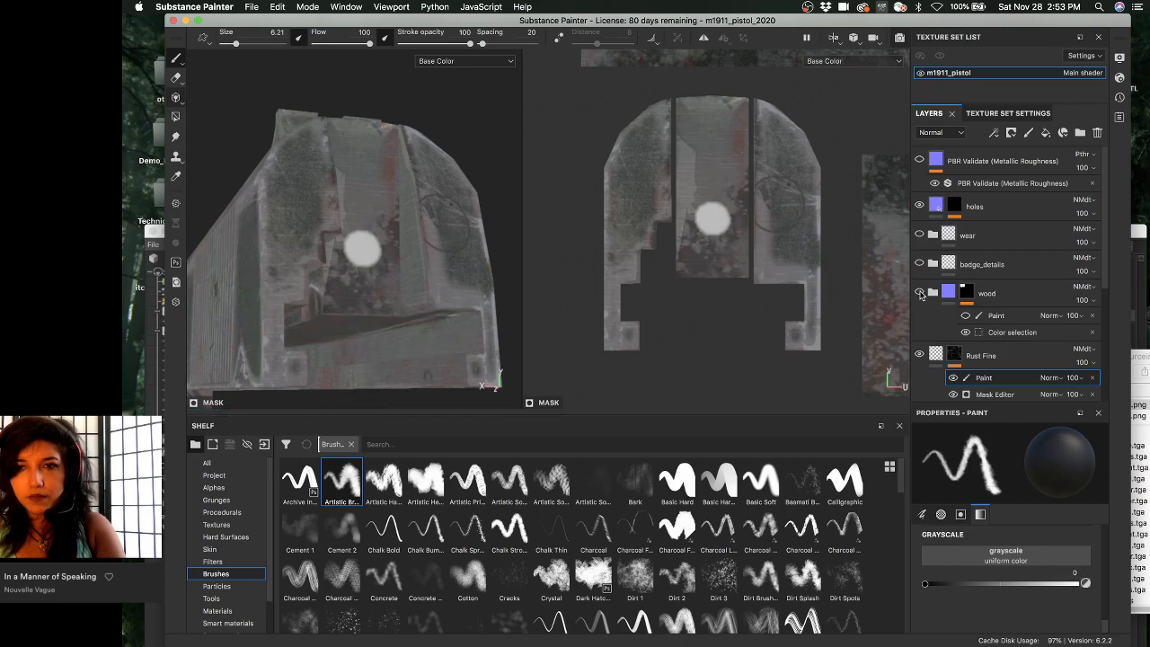
scroll(997, 283, "down", 3)
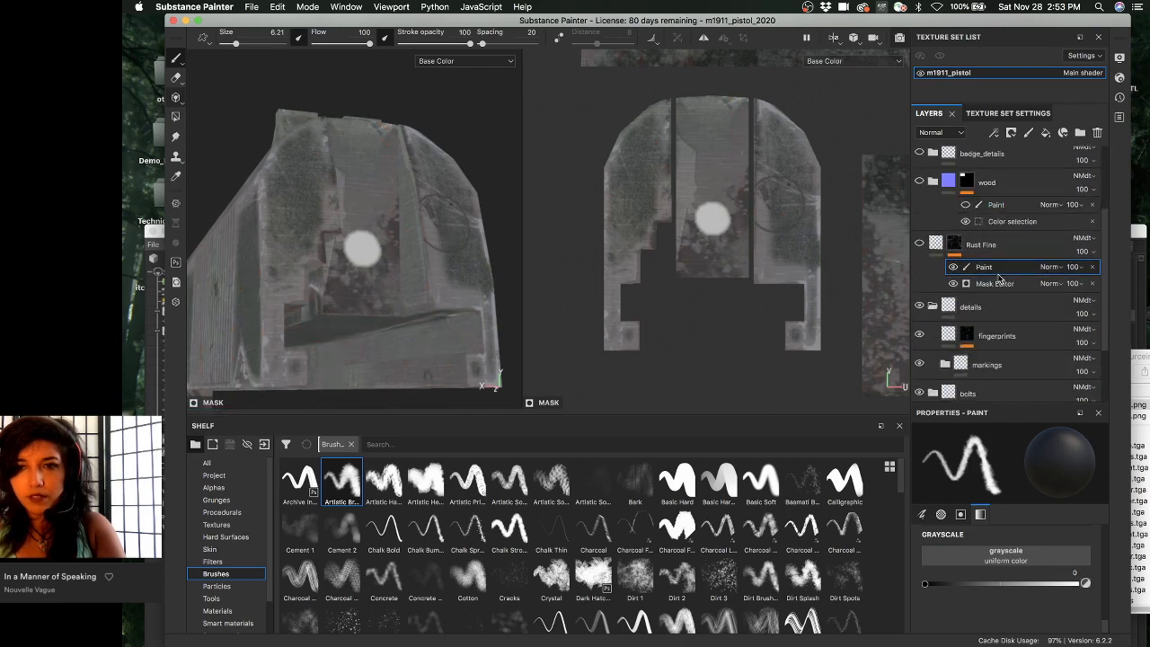
left_click(932, 308)
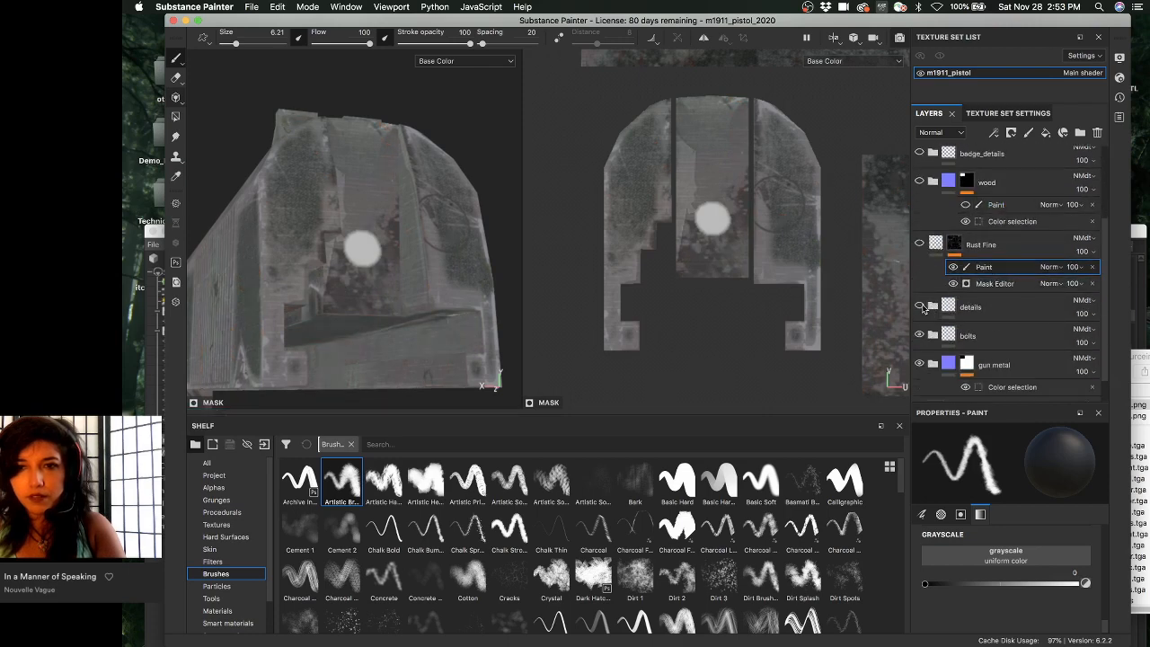
left_click_drag(395, 221, 359, 241, "alt")
right_click_drag(359, 241, 407, 245, "alt")
left_click_drag(407, 245, 397, 219, "alt")
scroll(1003, 305, "down", 1)
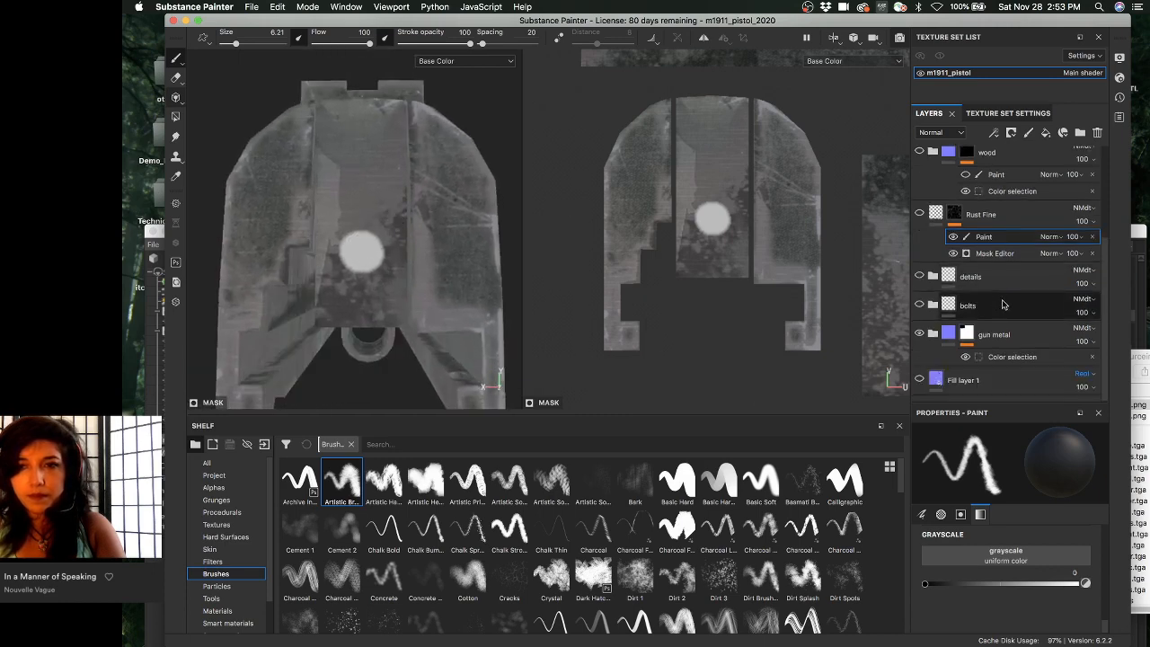
- Expand the gun metal folder and preview the knicks layer's mask, then its fill
left_click(934, 334)
scroll(1026, 315, "down", 3)
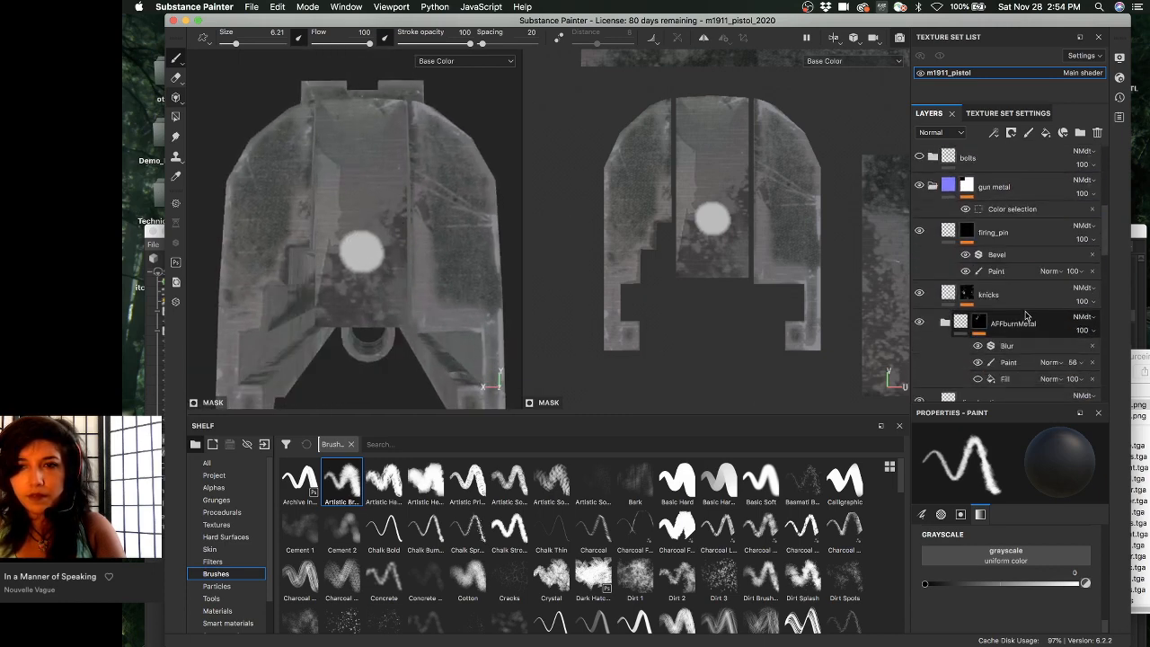
scroll(1025, 314, "down", 2)
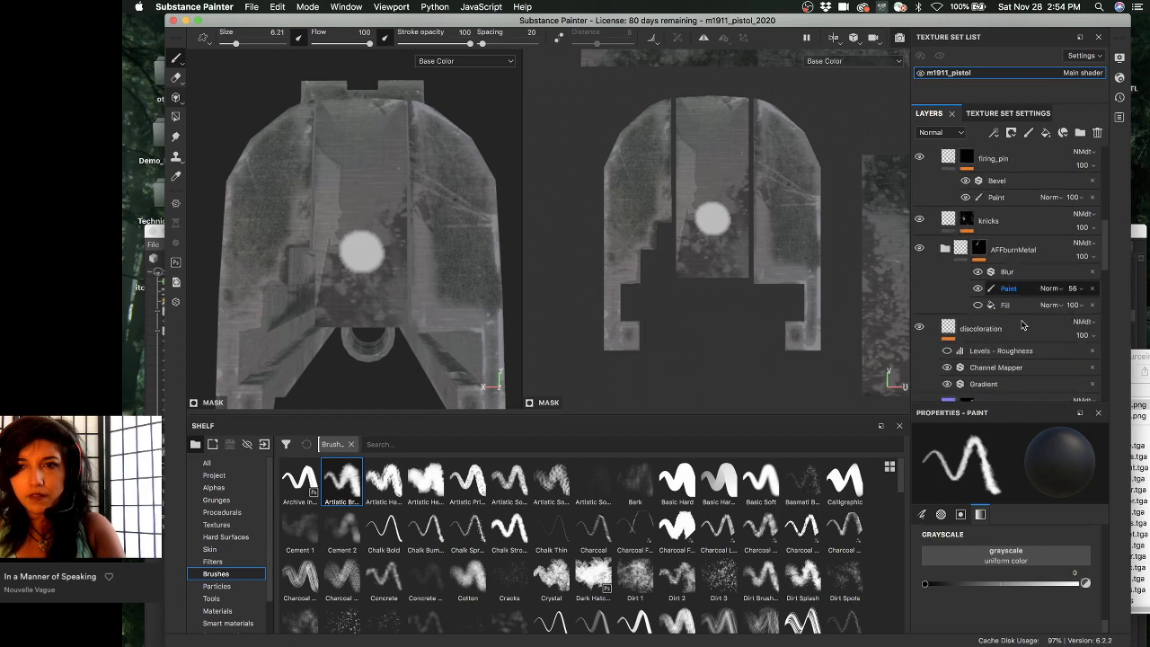
left_click(943, 223)
left_click(966, 220, "alt")
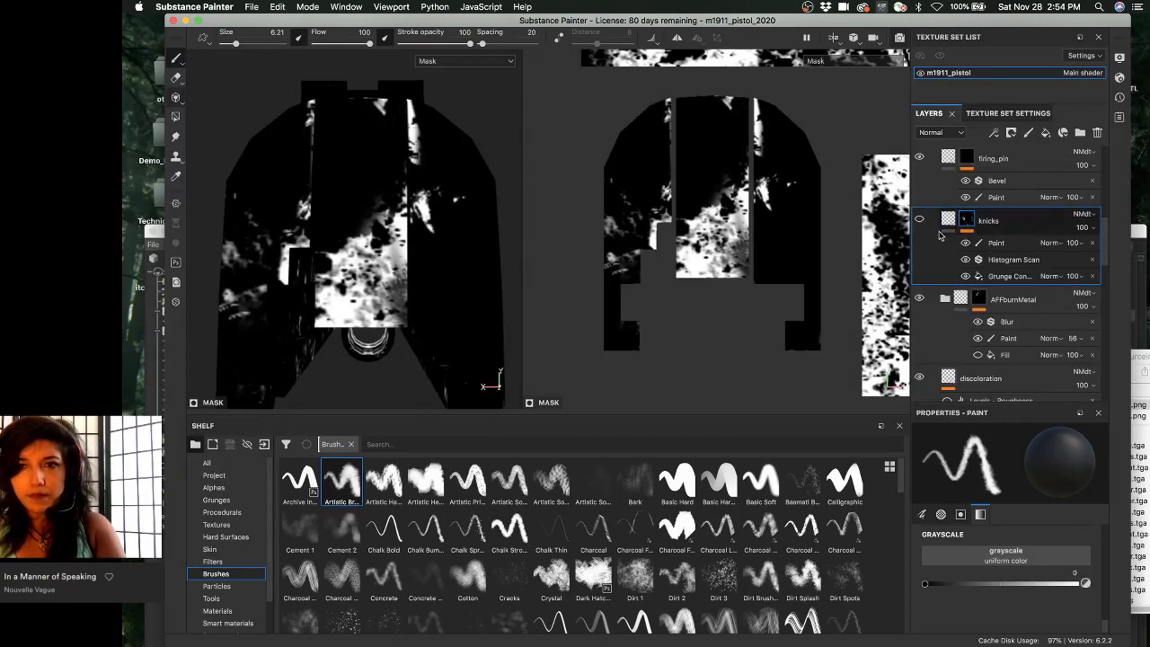
left_click(949, 224)
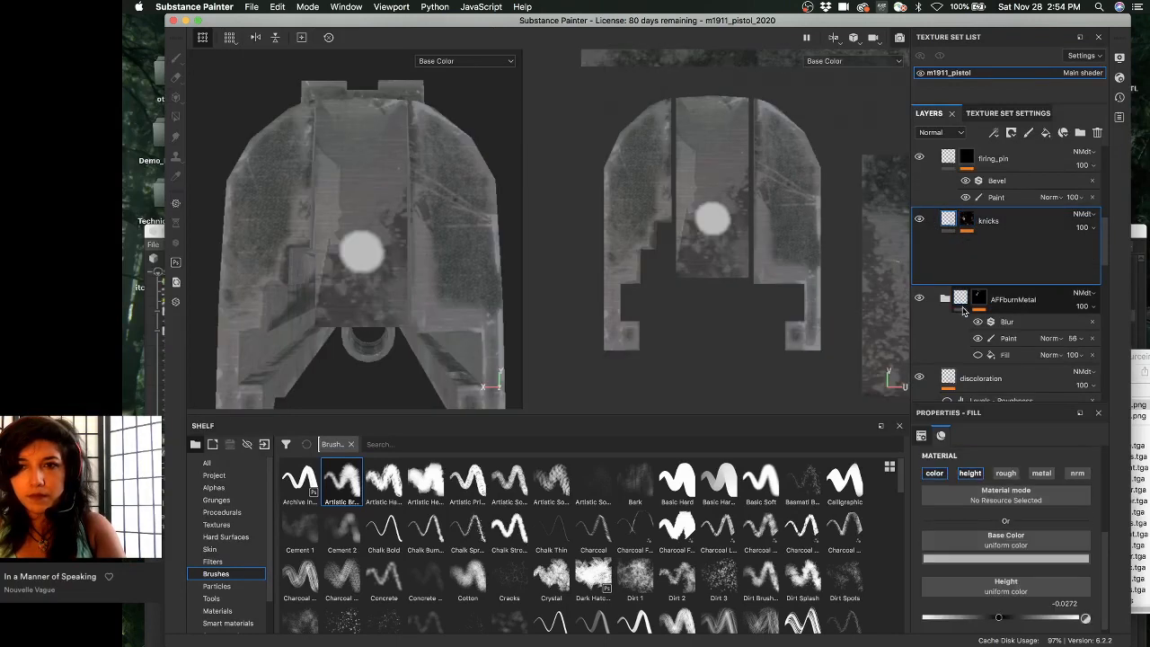
- Preview the AFFburnMetal mask, the discoloration layer, and the Steel Shiny Mag wear mask
left_click(979, 252)
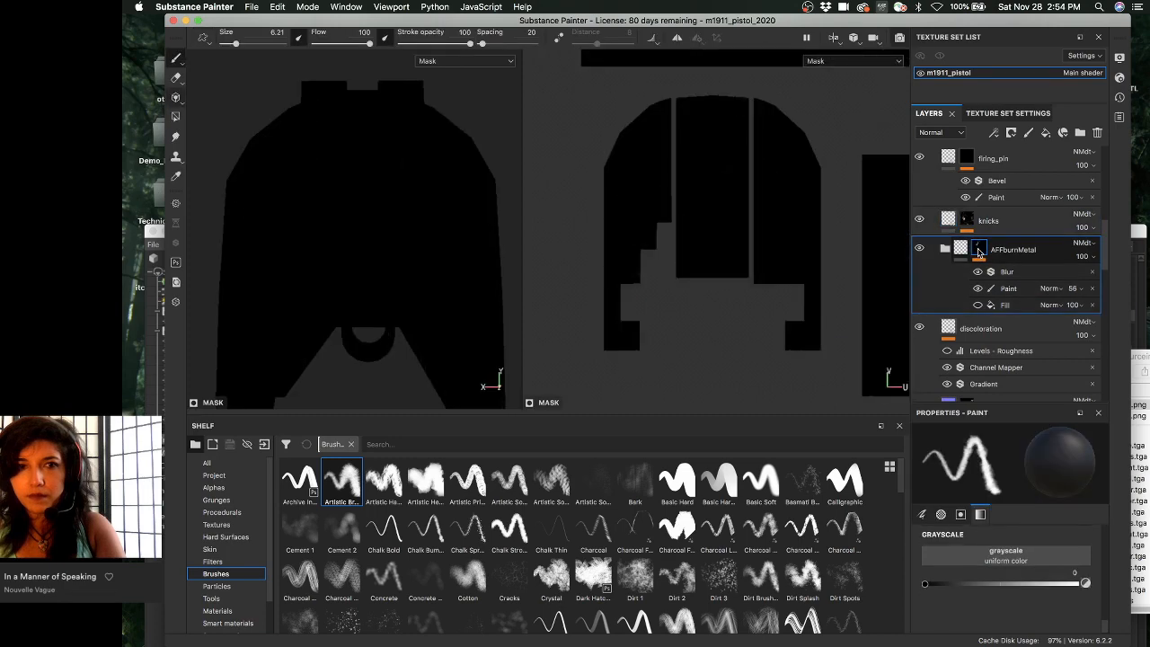
scroll(979, 253, "down", 3)
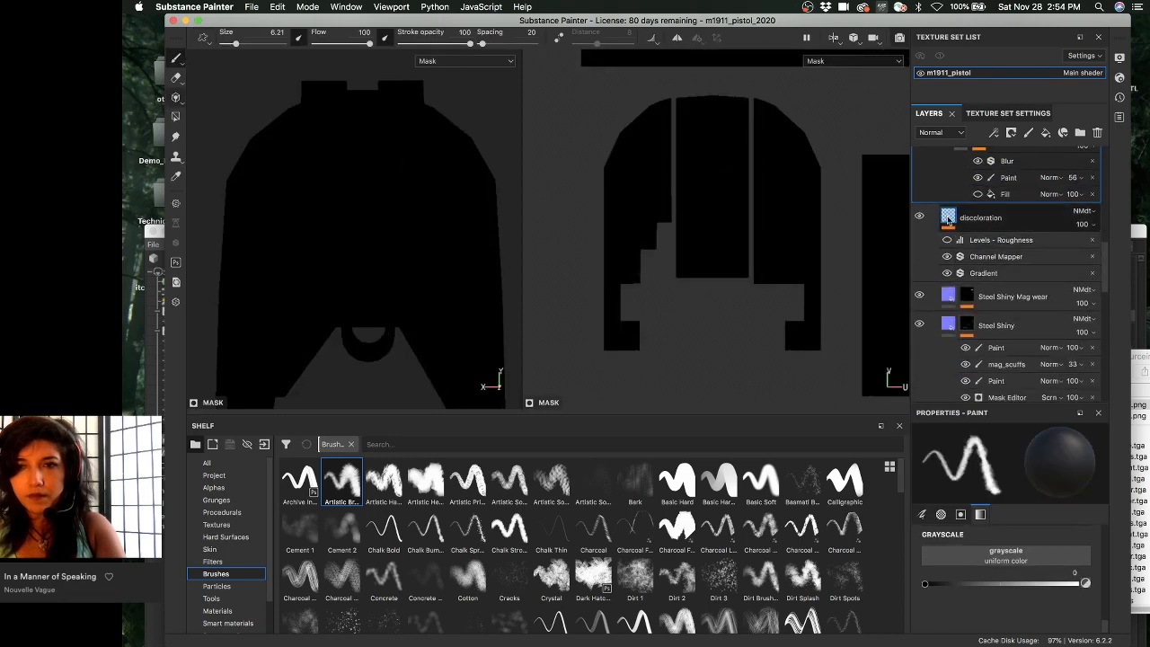
left_click(948, 219)
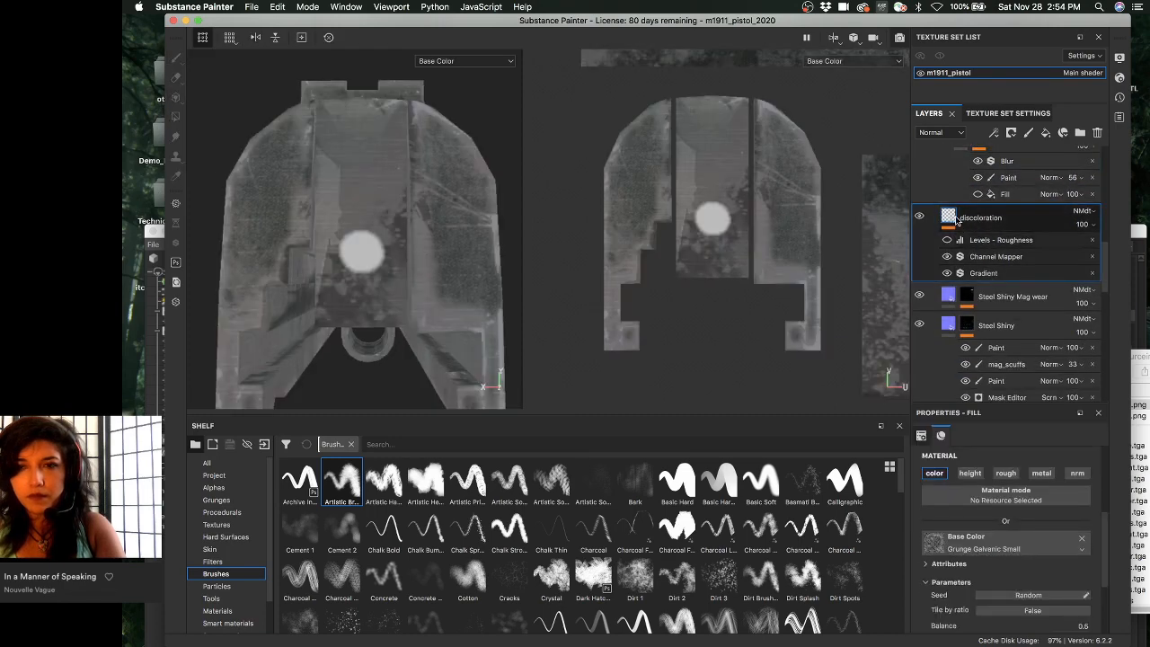
scroll(960, 232, "down", 3)
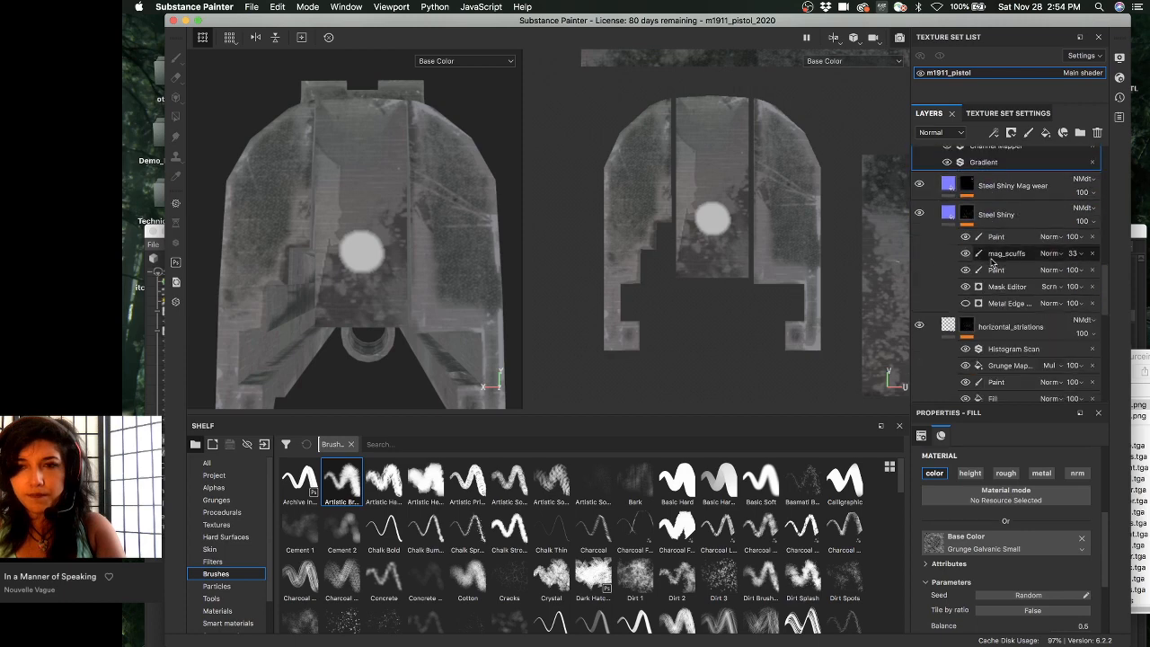
scroll(970, 238, "up", 3)
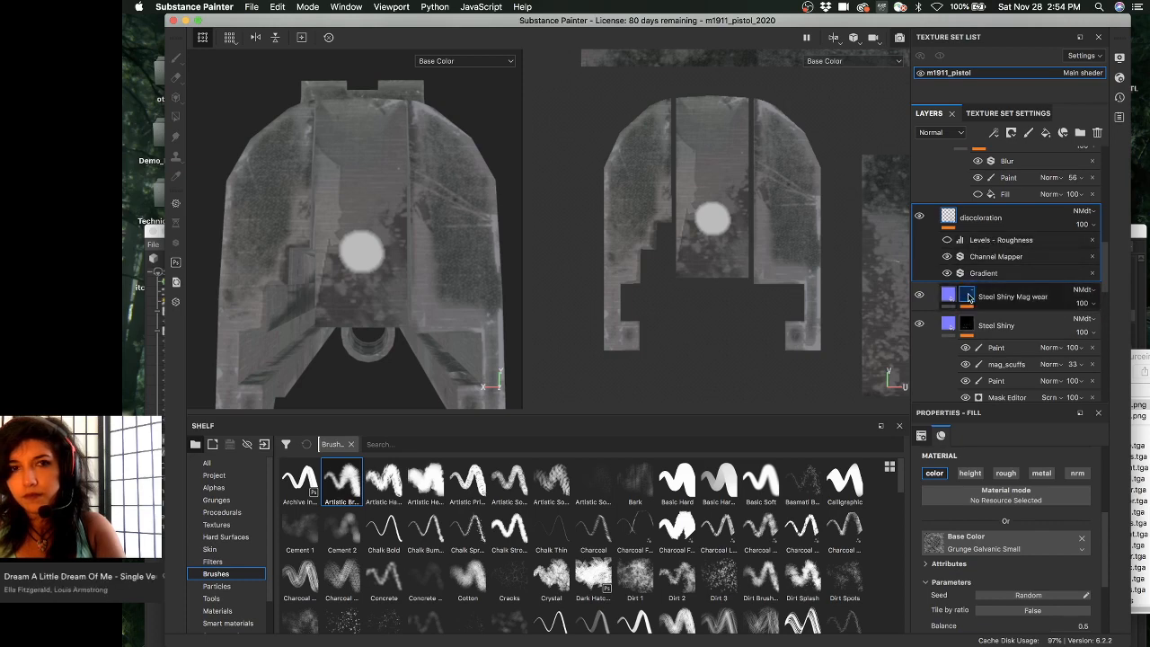
left_click(967, 296)
scroll(991, 296, "down", 3)
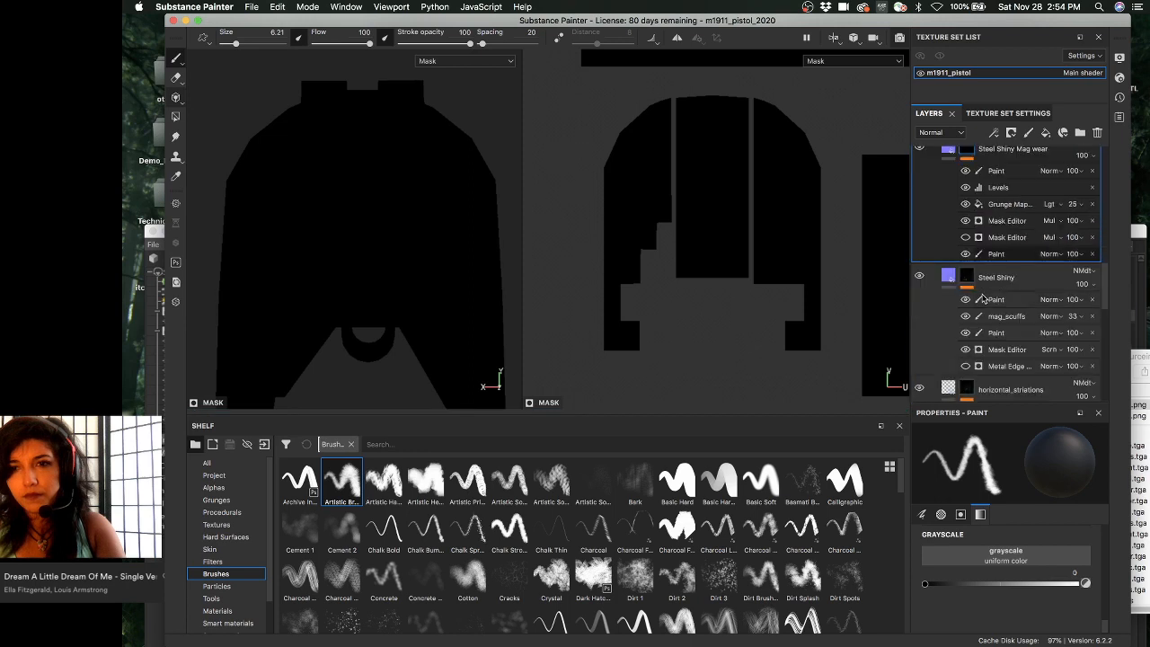
- Preview the Steel Shiny, horizontal_striations and dark_metal_parts masks in turn
left_click(974, 285)
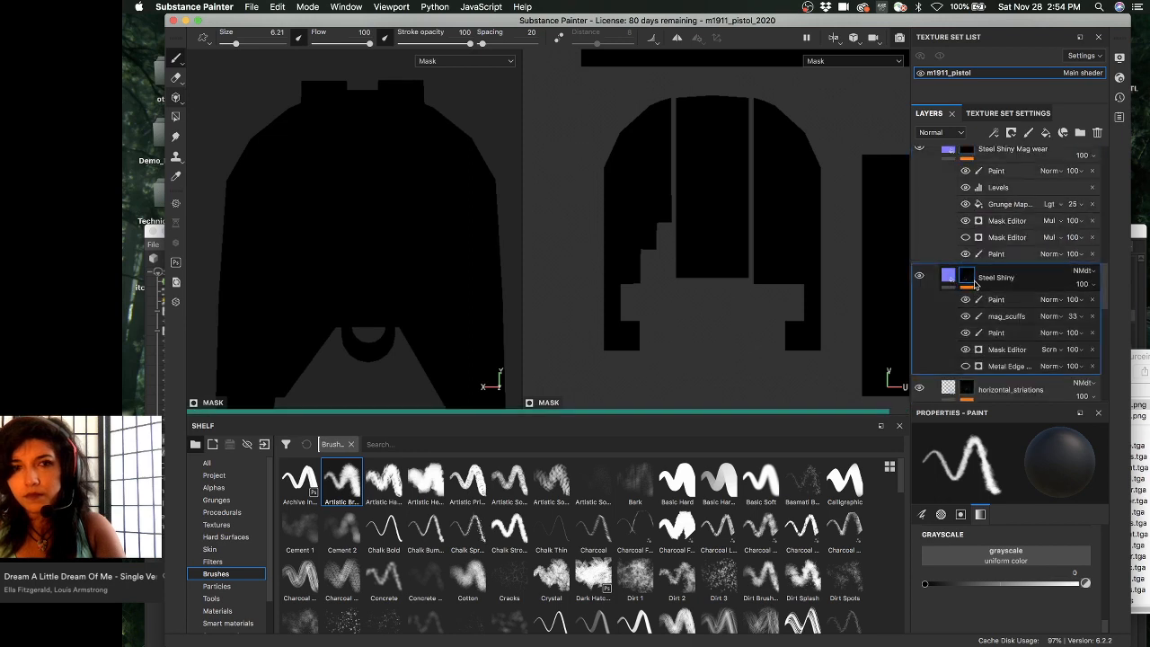
scroll(988, 278, "down", 3)
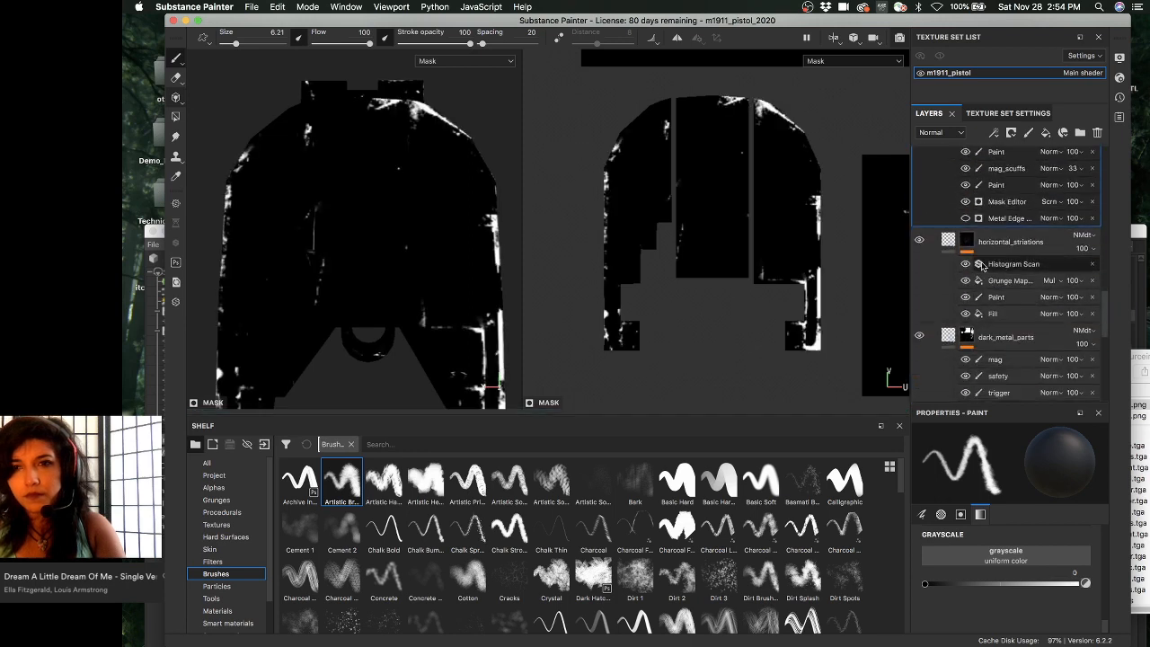
left_click(968, 244)
scroll(972, 238, "down", 2)
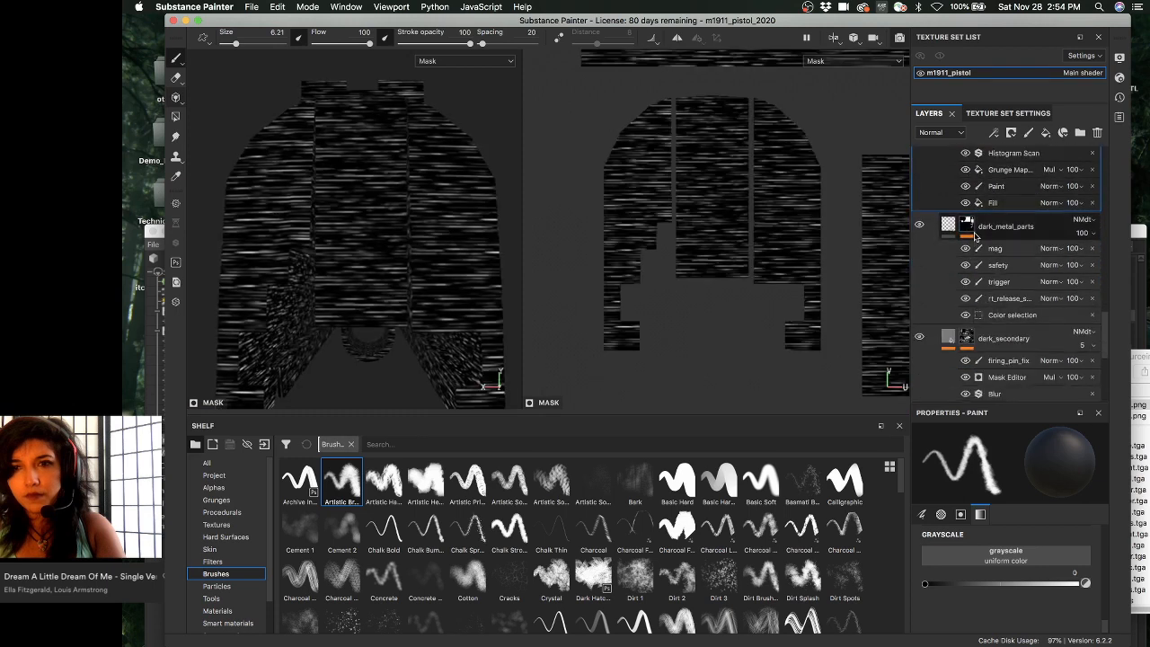
left_click(968, 225)
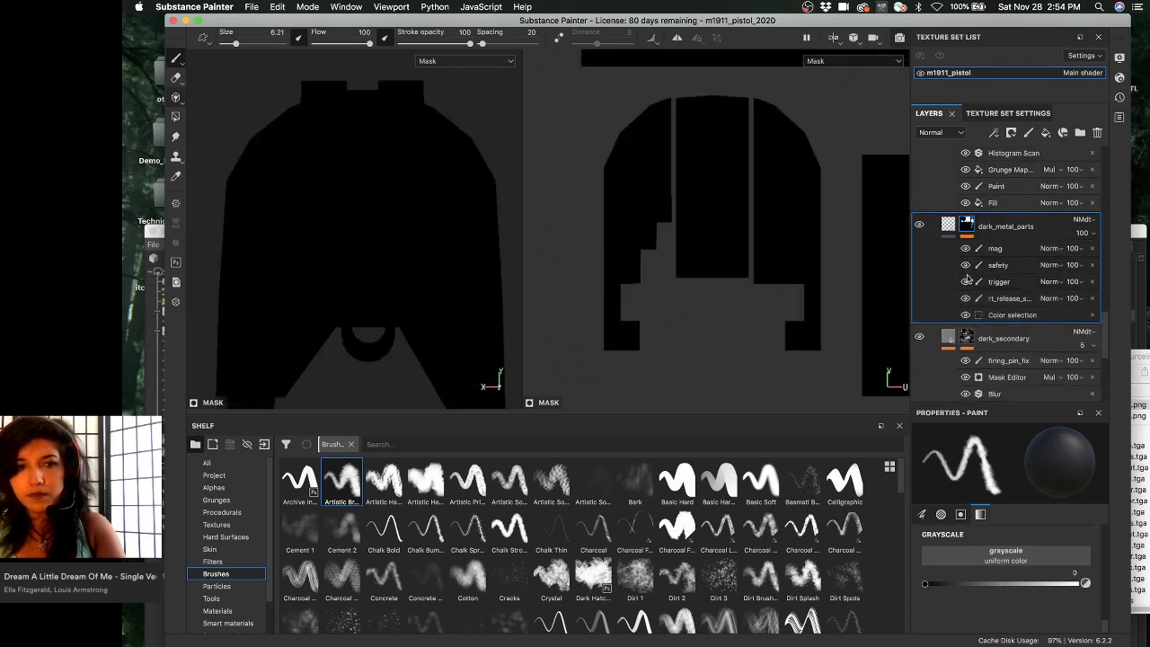
scroll(970, 225, "down", 2)
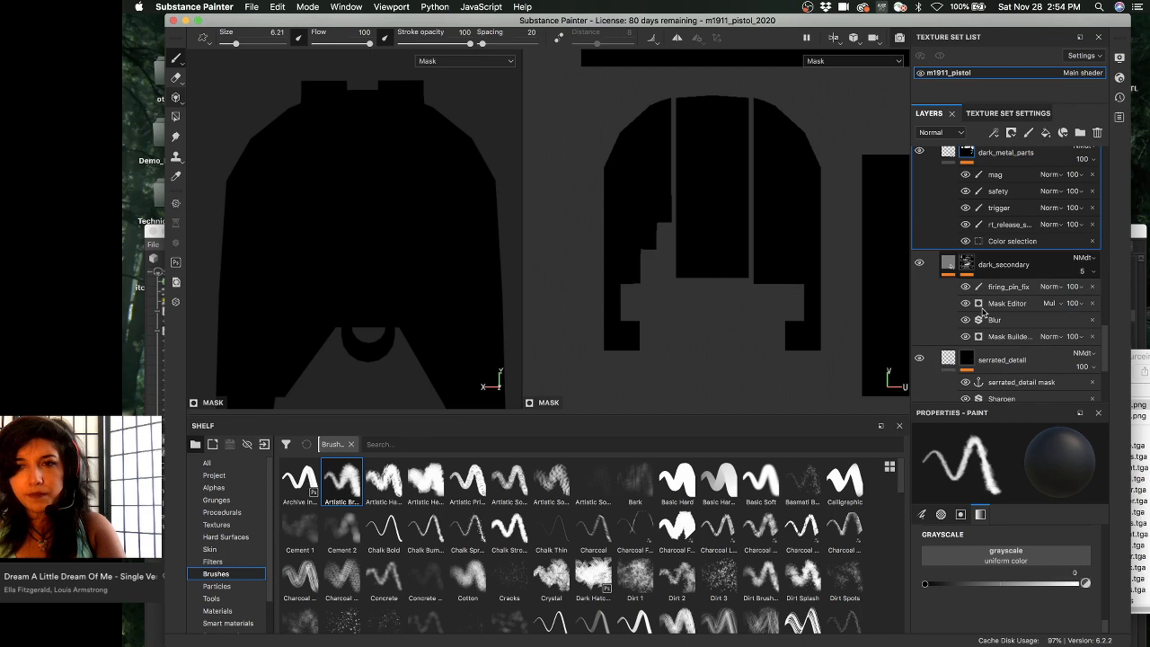
- Preview the dark_secondary grunge mask, orbit to inspect it, then switch to serrated_detail
left_click(968, 264)
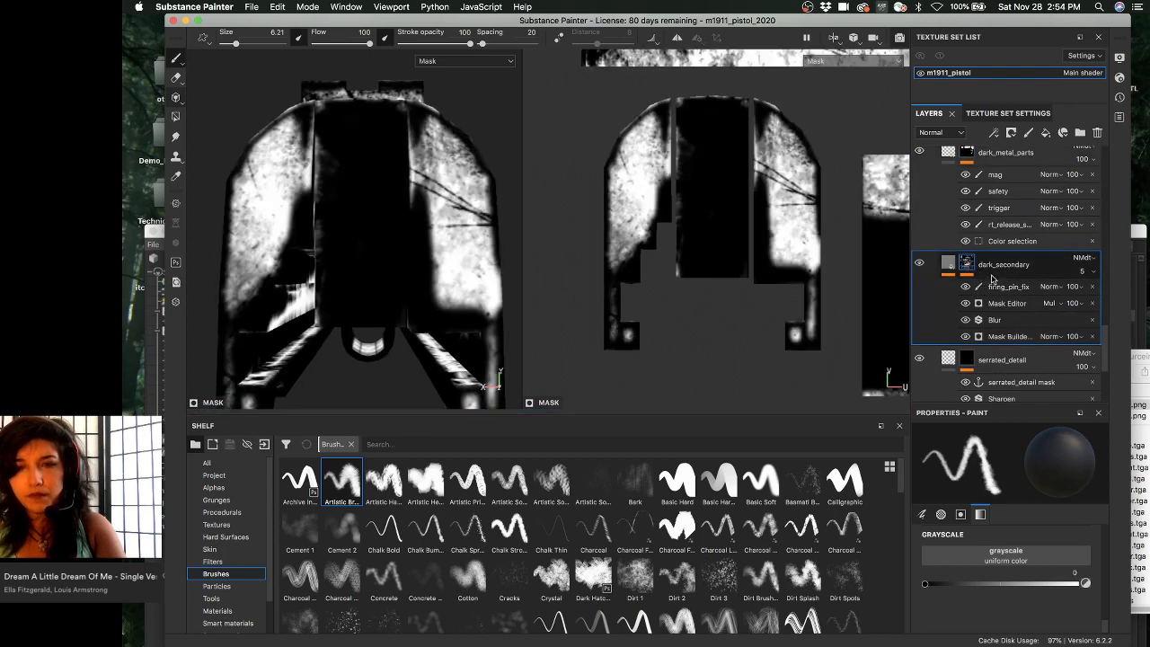
scroll(992, 279, "down", 3)
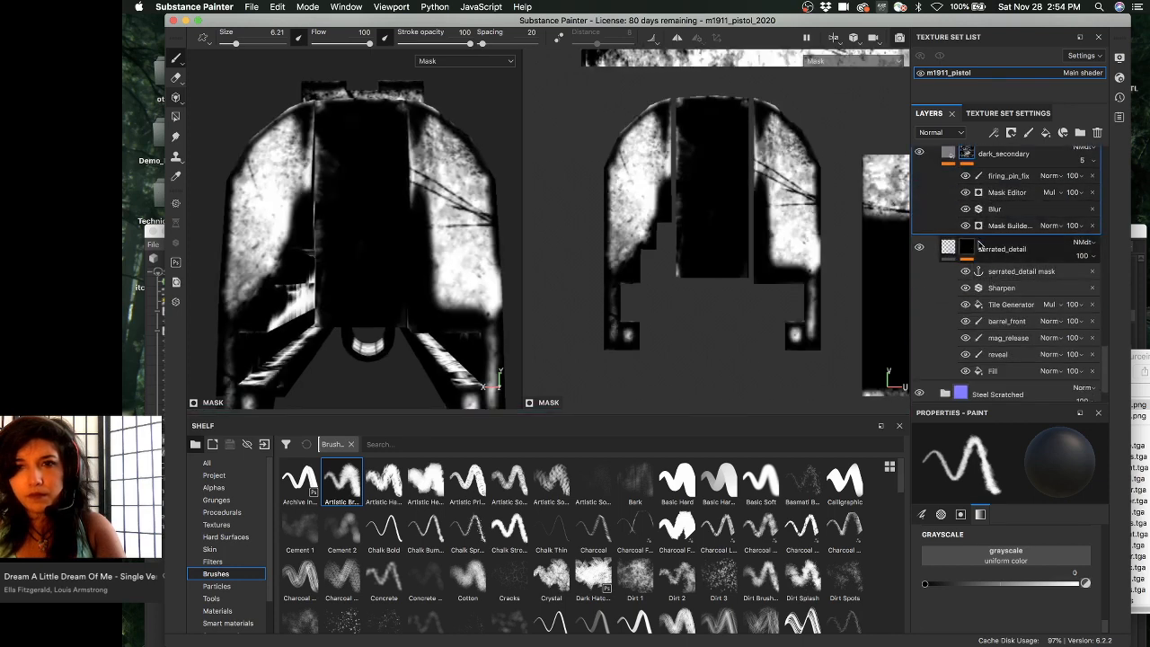
left_click_drag(371, 231, 395, 269, "alt")
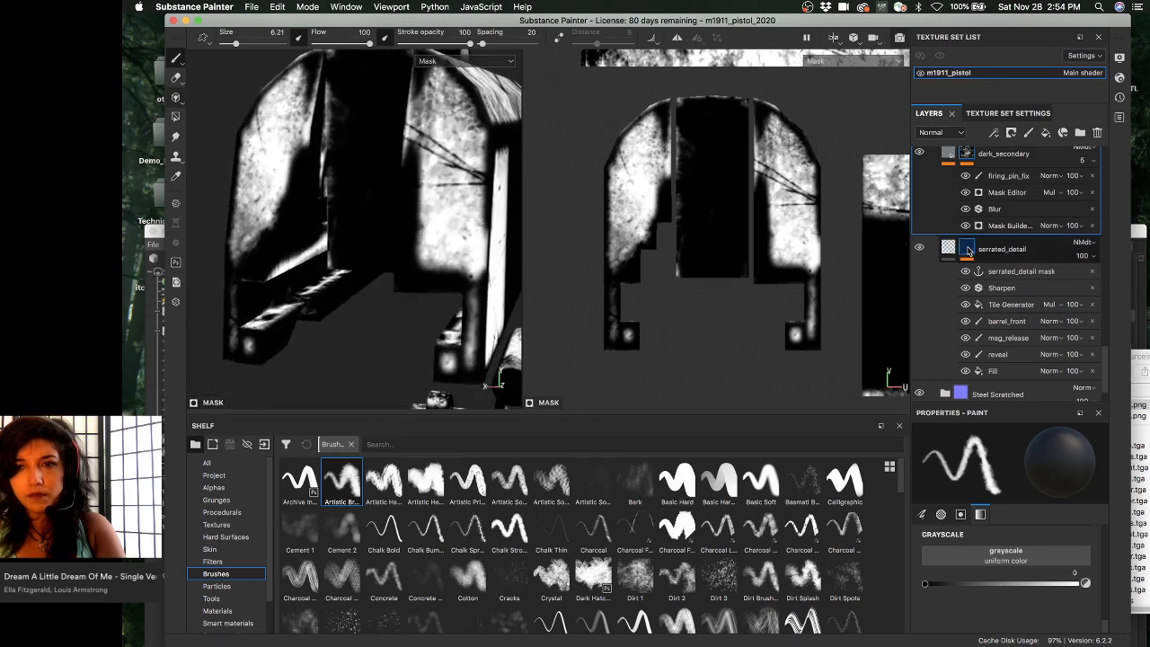
left_click(967, 251)
scroll(988, 296, "down", 4)
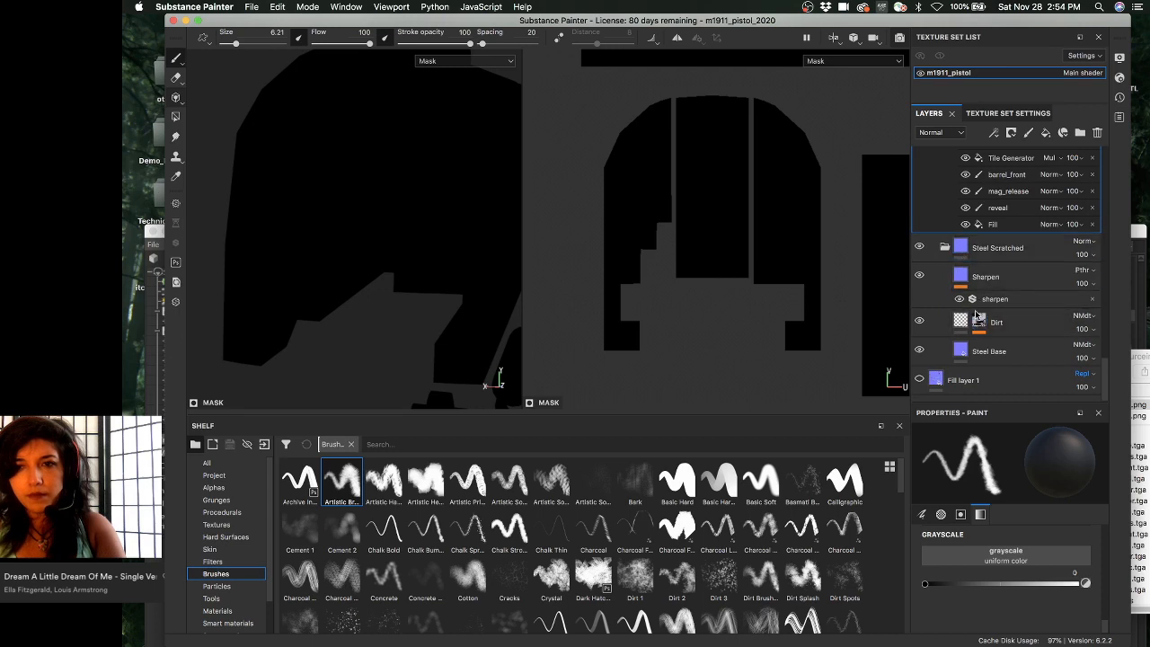
- Select Steel Base and toggle the Steel Scratched group off and on to compare the slide's colour
left_click(960, 347)
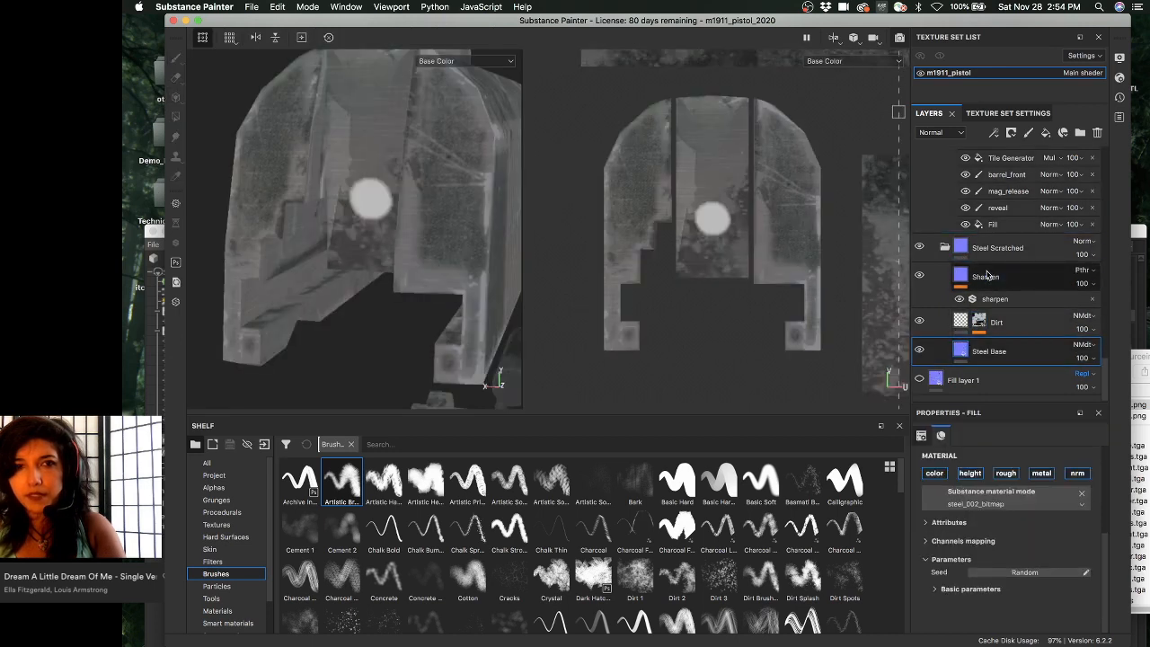
left_click(919, 248)
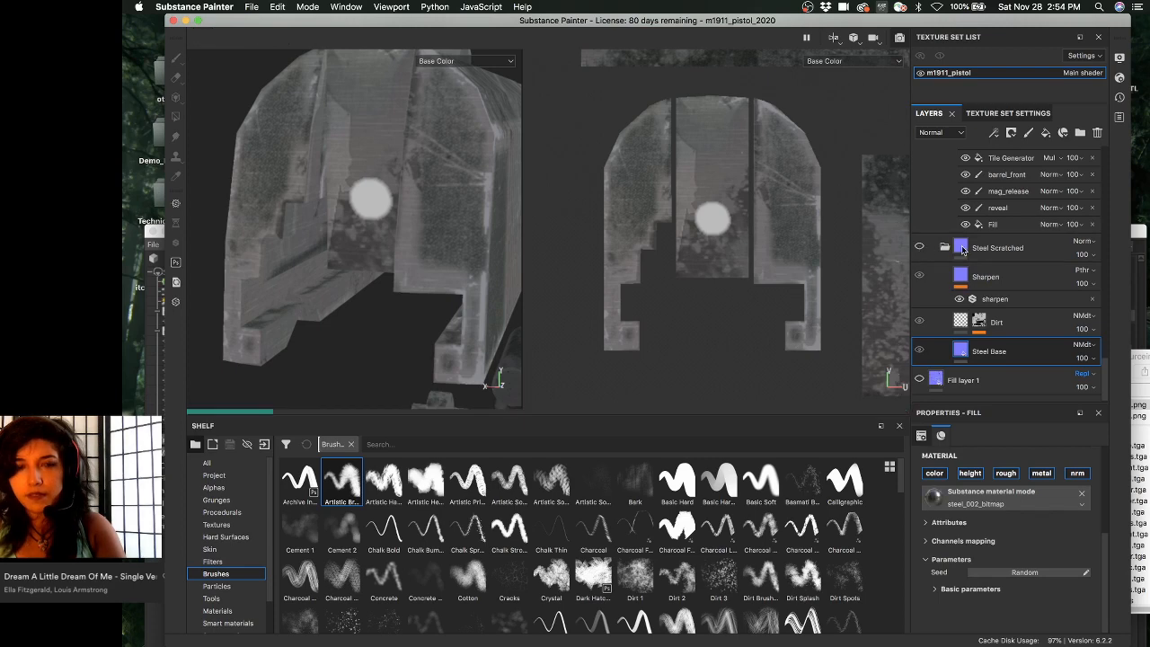
scroll(963, 250, "up", 10)
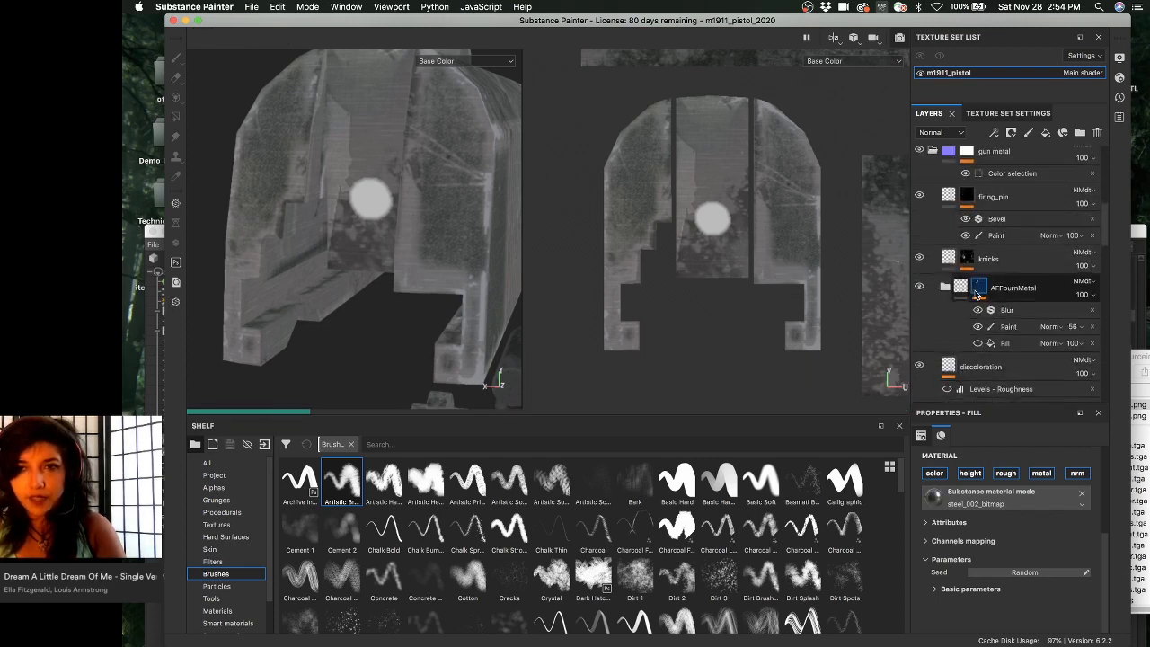
scroll(970, 287, "up", 5)
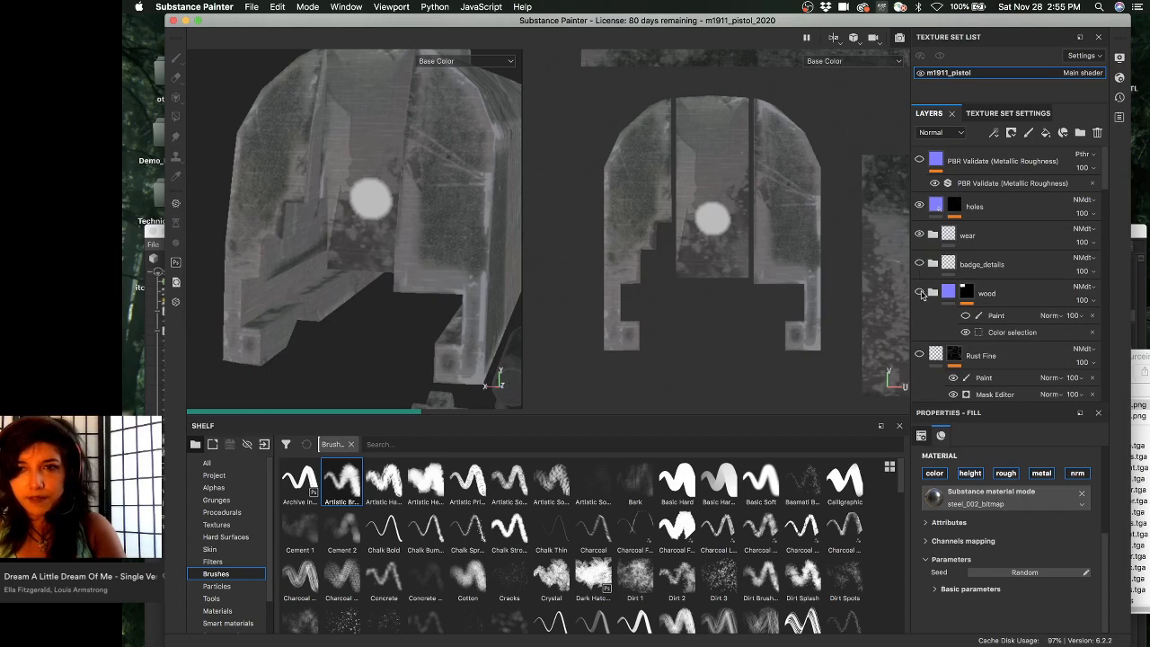
scroll(920, 269, "down", 5)
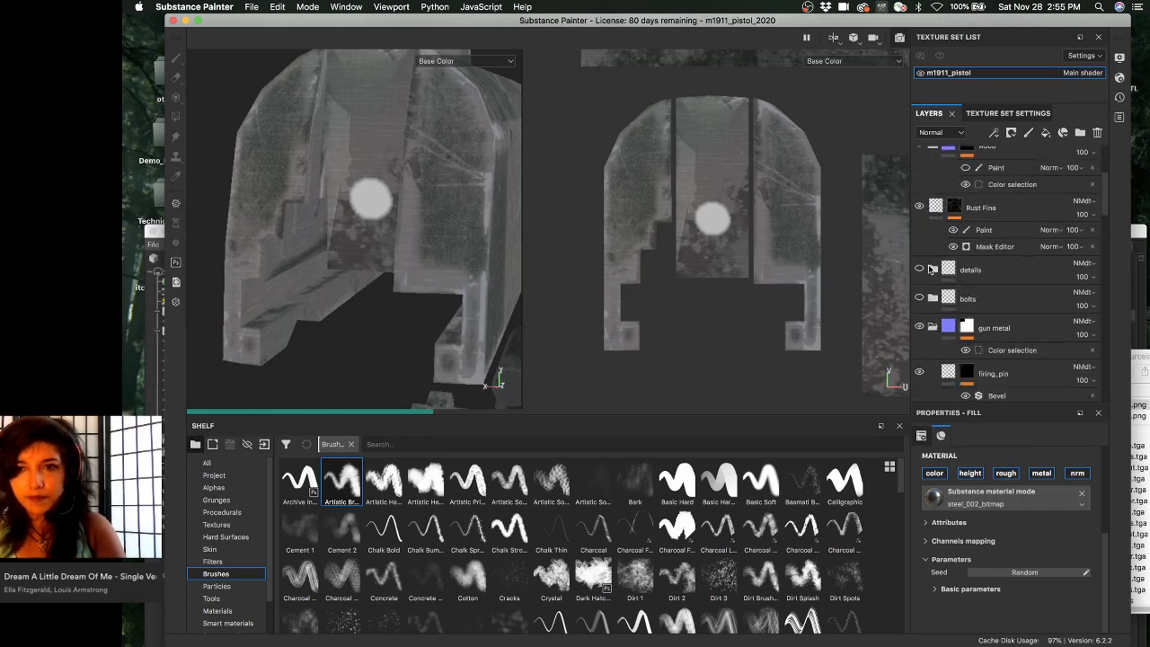
scroll(922, 269, "down", 10)
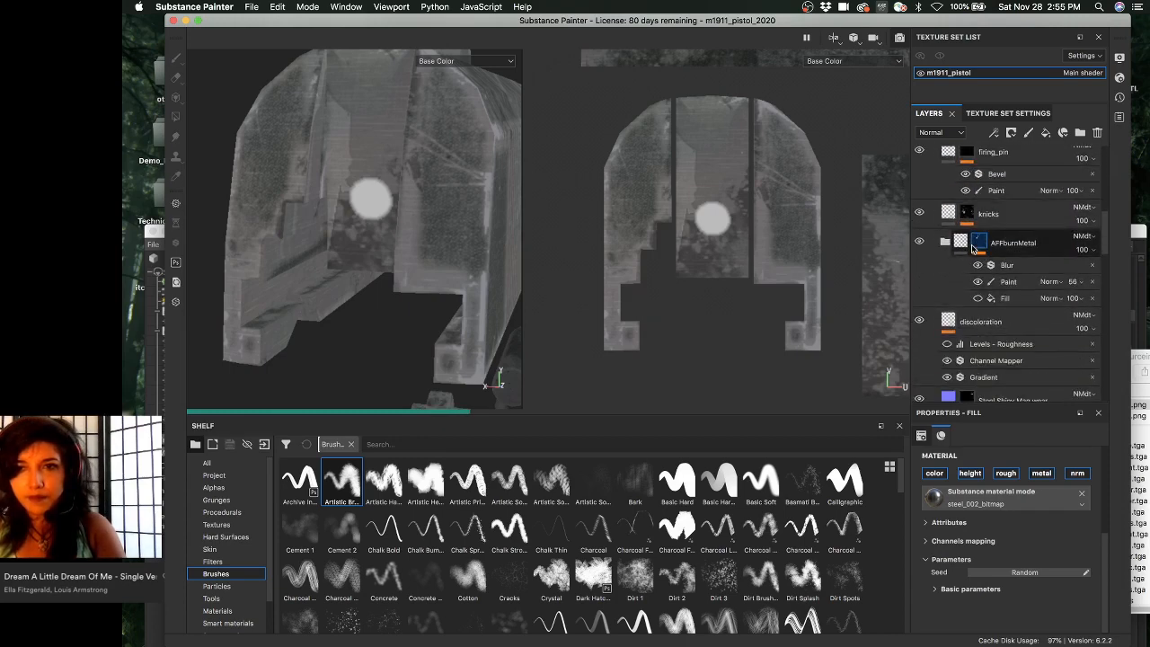
scroll(970, 274, "down", 10)
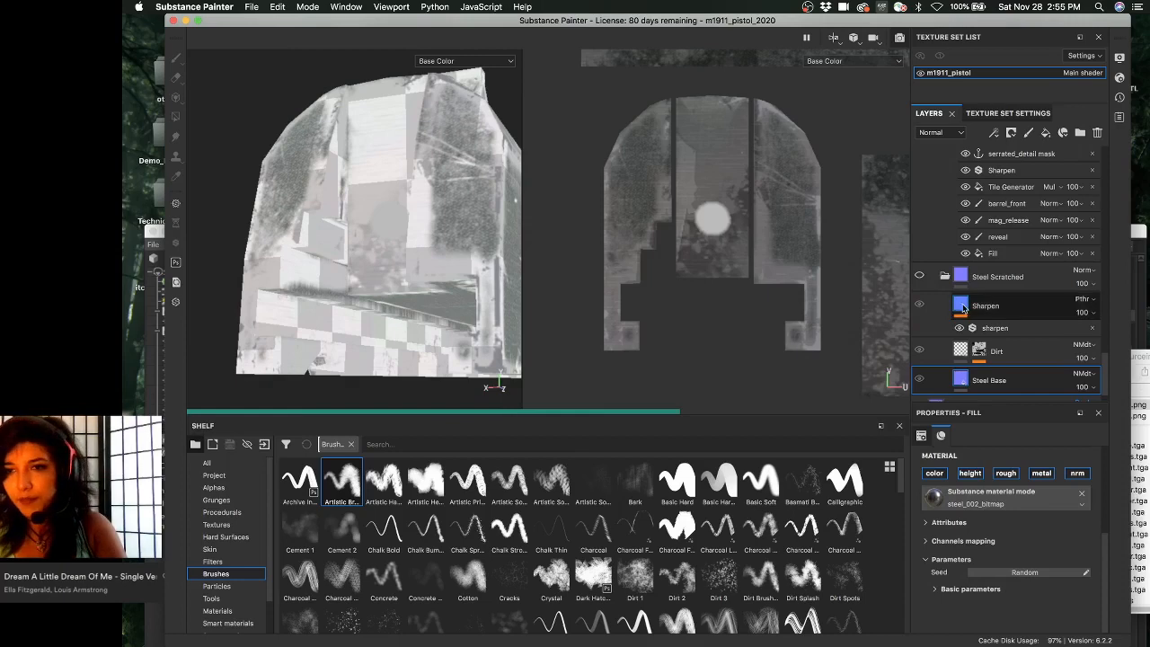
left_click(919, 279)
scroll(1004, 344, "down", 1)
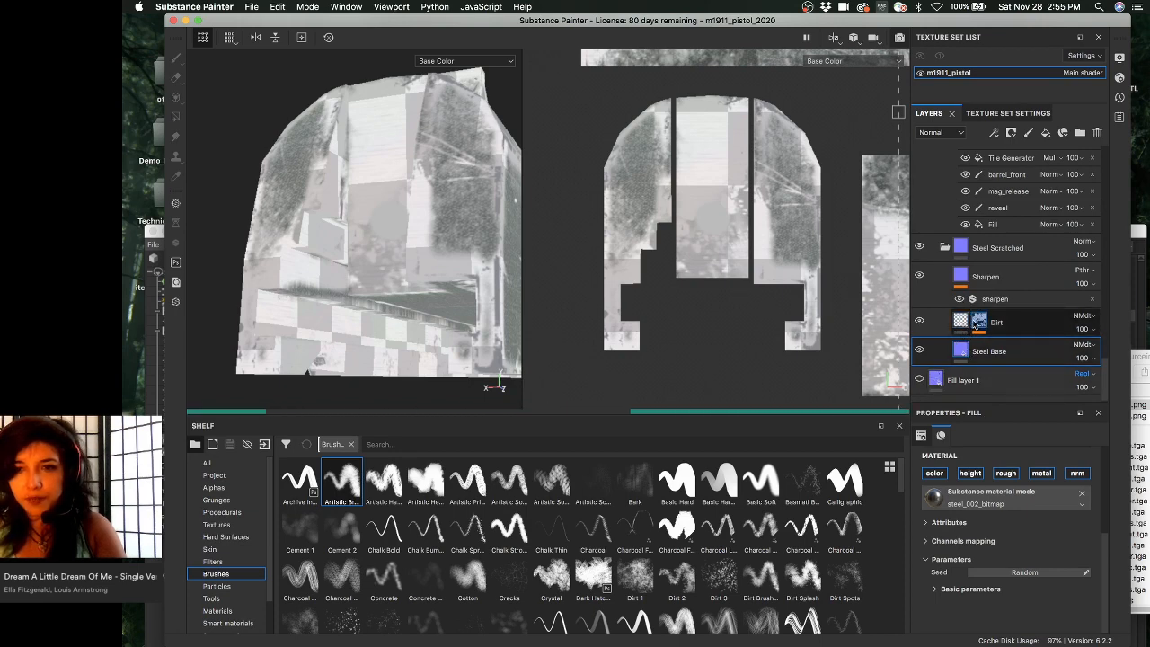
- Open the Dirt layer's mask, orbit to view it, and select its existing Paint effect
left_click(977, 321)
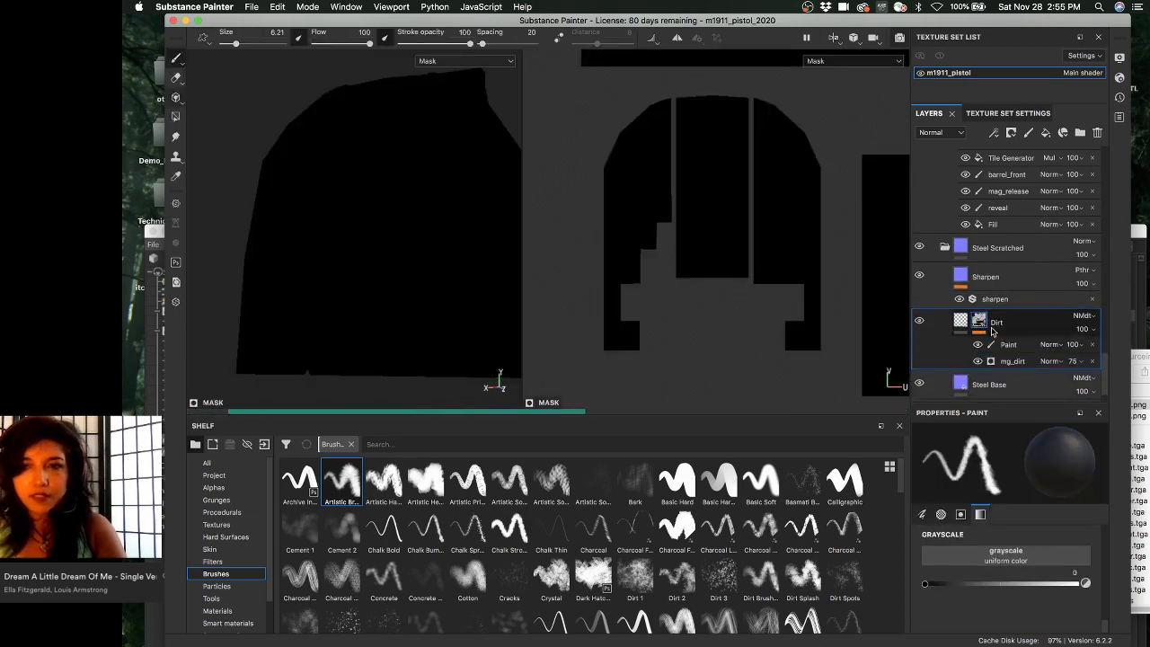
left_click_drag(388, 186, 405, 221, "alt")
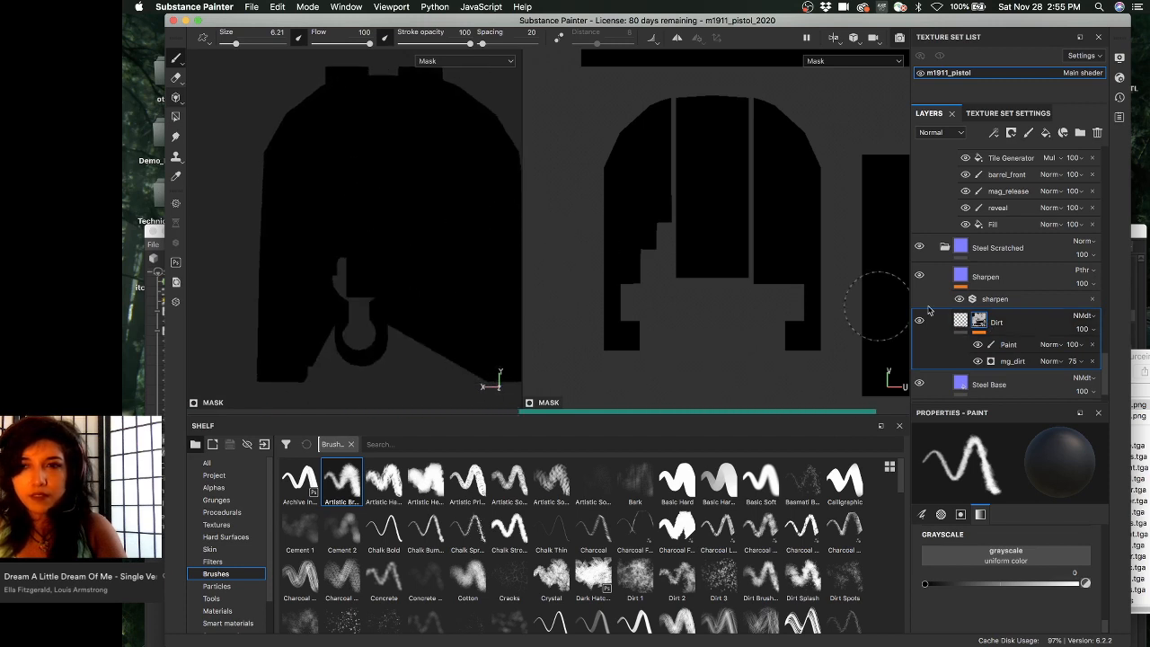
mouse_move(977, 321)
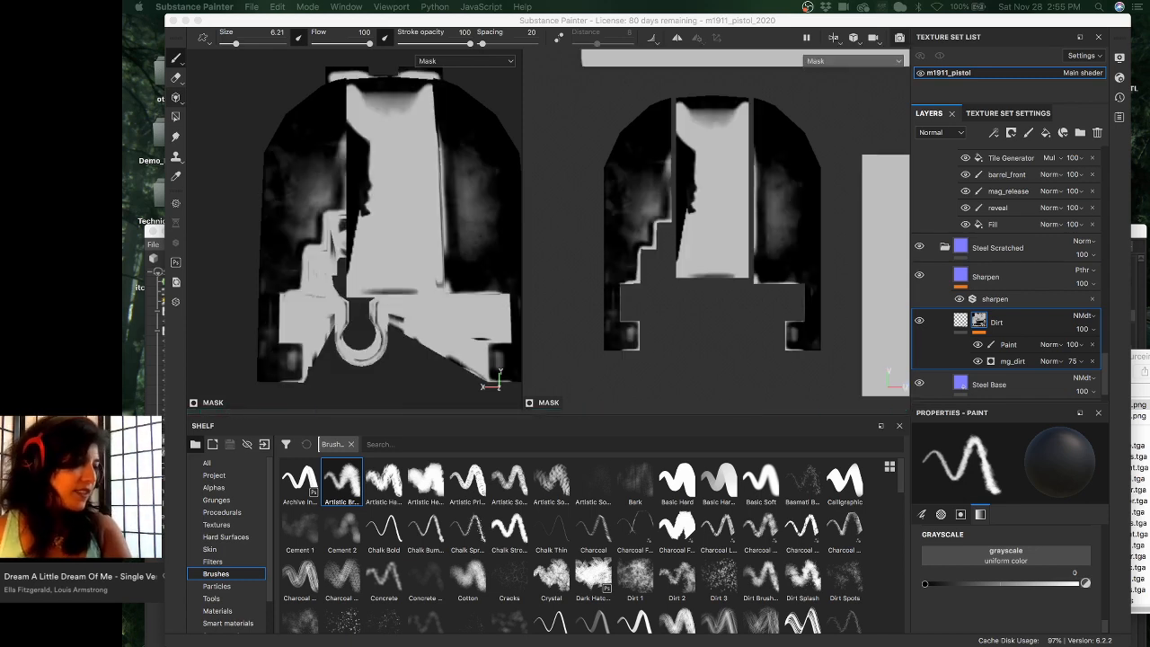
left_click(1011, 345)
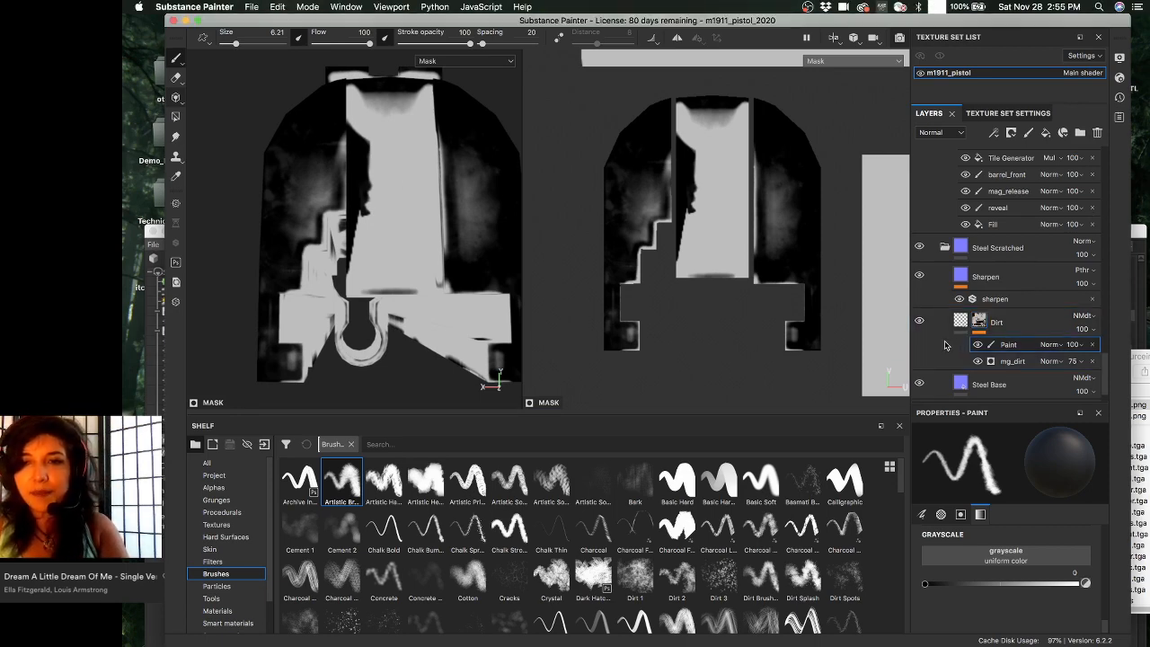
- Add a new paint effect to the Dirt mask, trying and undoing black and white test strokes
right_click(1007, 346)
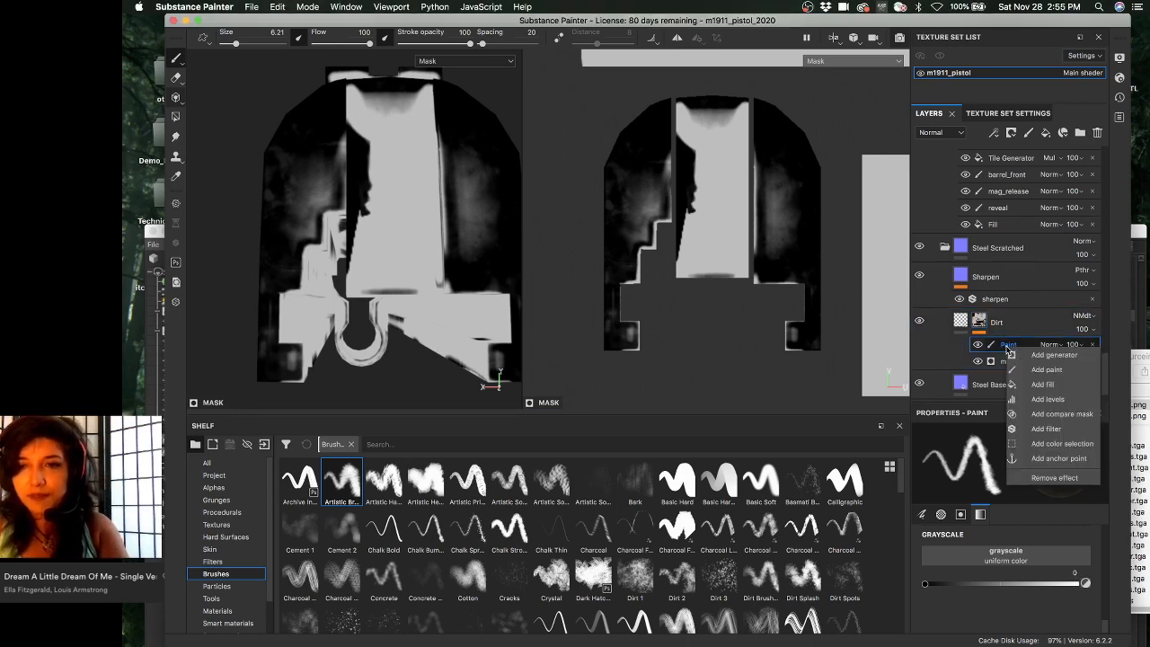
left_click(1047, 370)
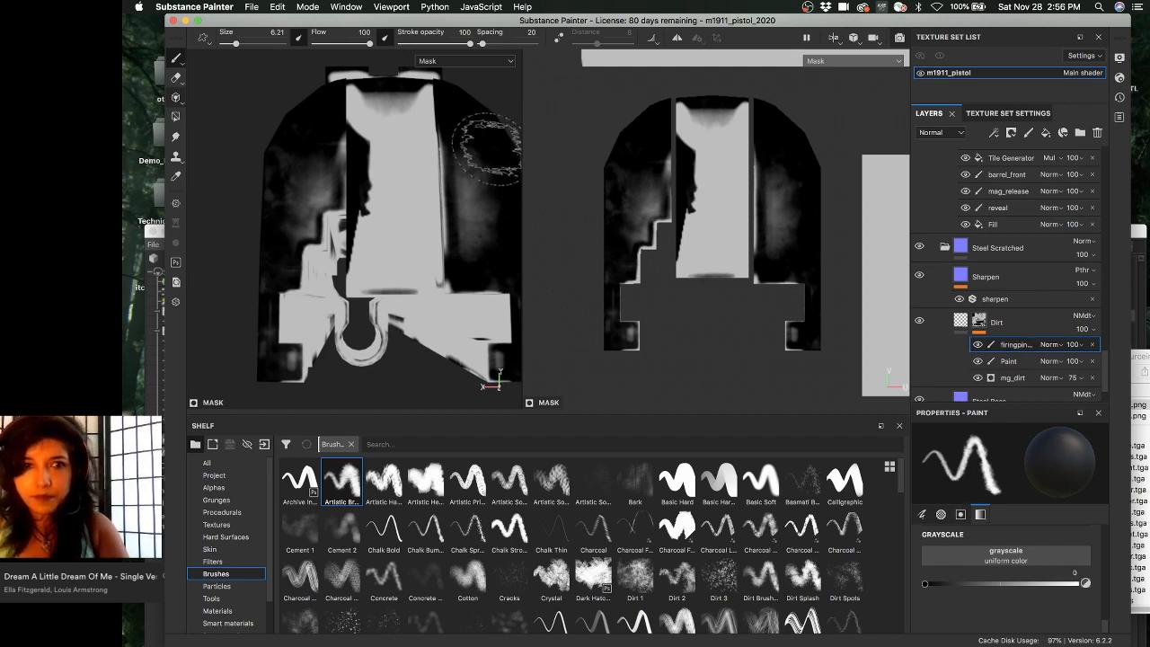
left_click_drag(703, 129, 710, 274)
key("ctrl+z")
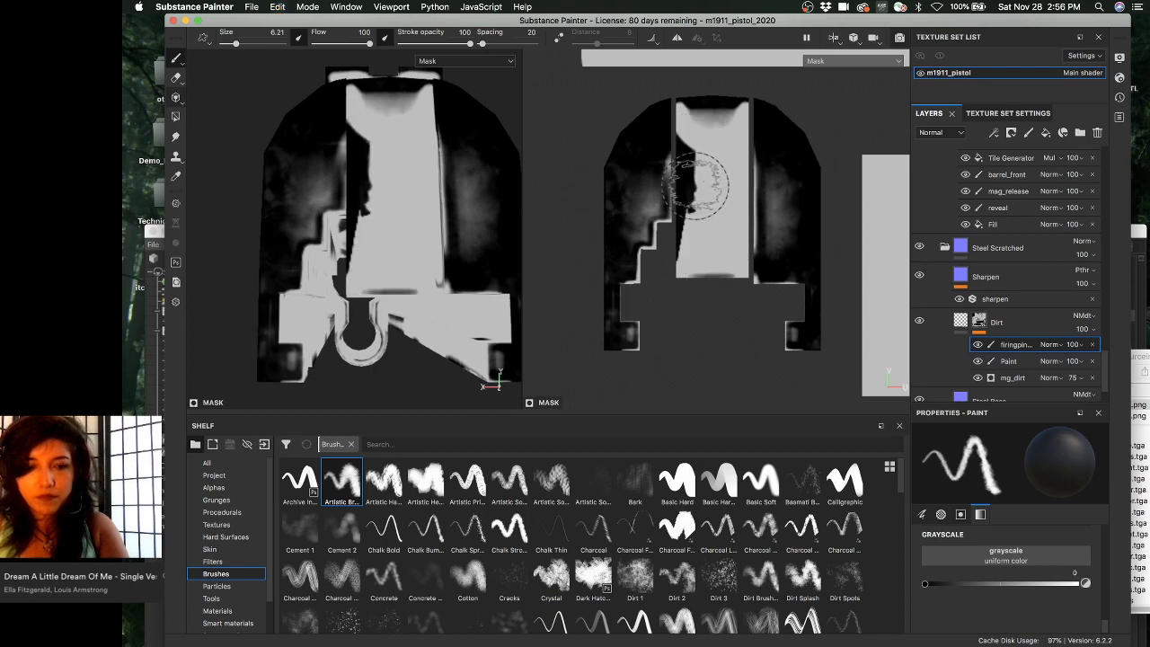
key("x")
left_click_drag(700, 166, 698, 209)
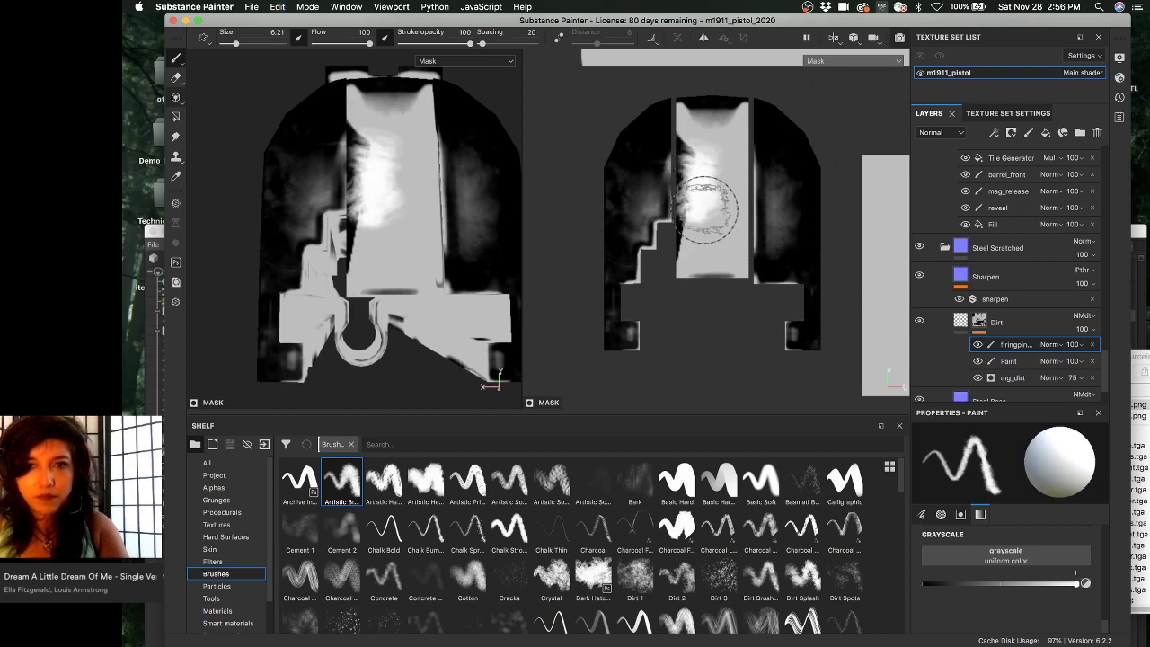
key("ctrl+z")
- Tune the paint grayscale to a mid grey and brush size to 3.72, undoing trial strokes
left_click(1012, 585)
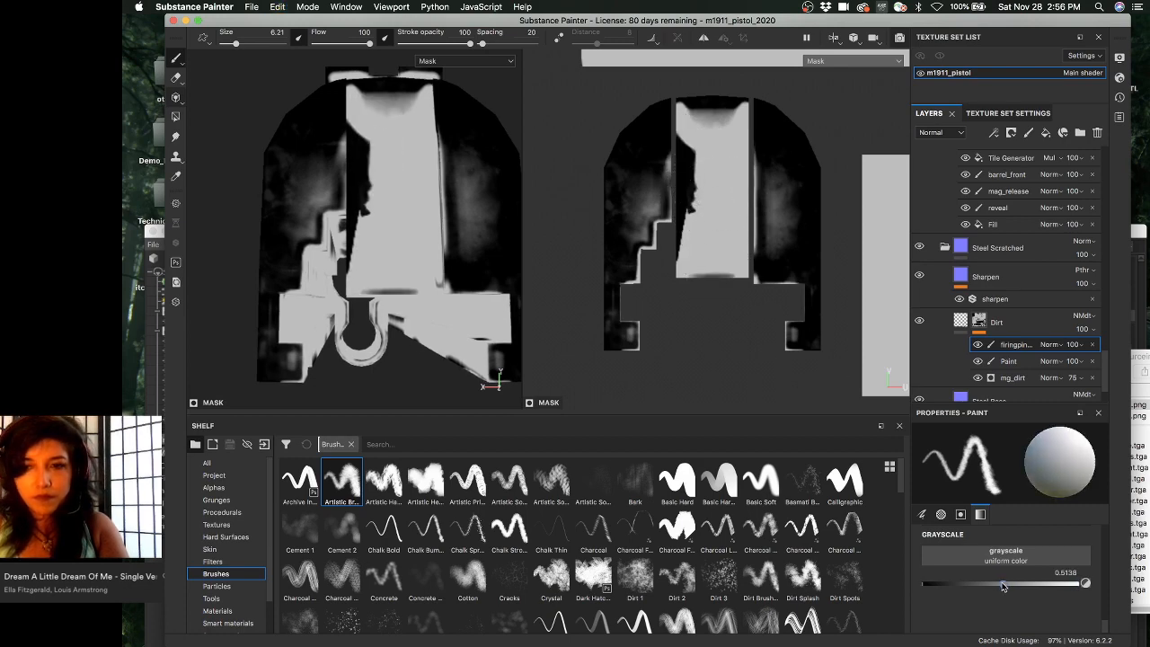
mouse_move(998, 585)
left_mouse_down()
mouse_move(1065, 584)
mouse_move(995, 584)
left_mouse_up()
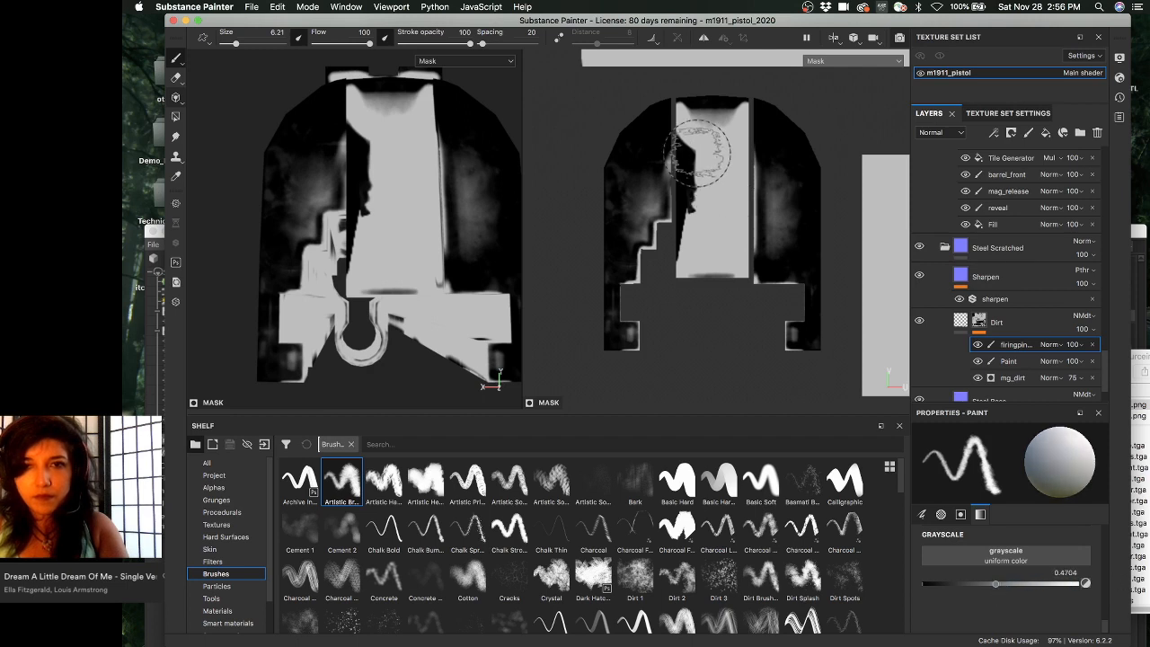
left_click_drag(697, 152, 704, 205)
key("super+z")
left_click(1018, 583)
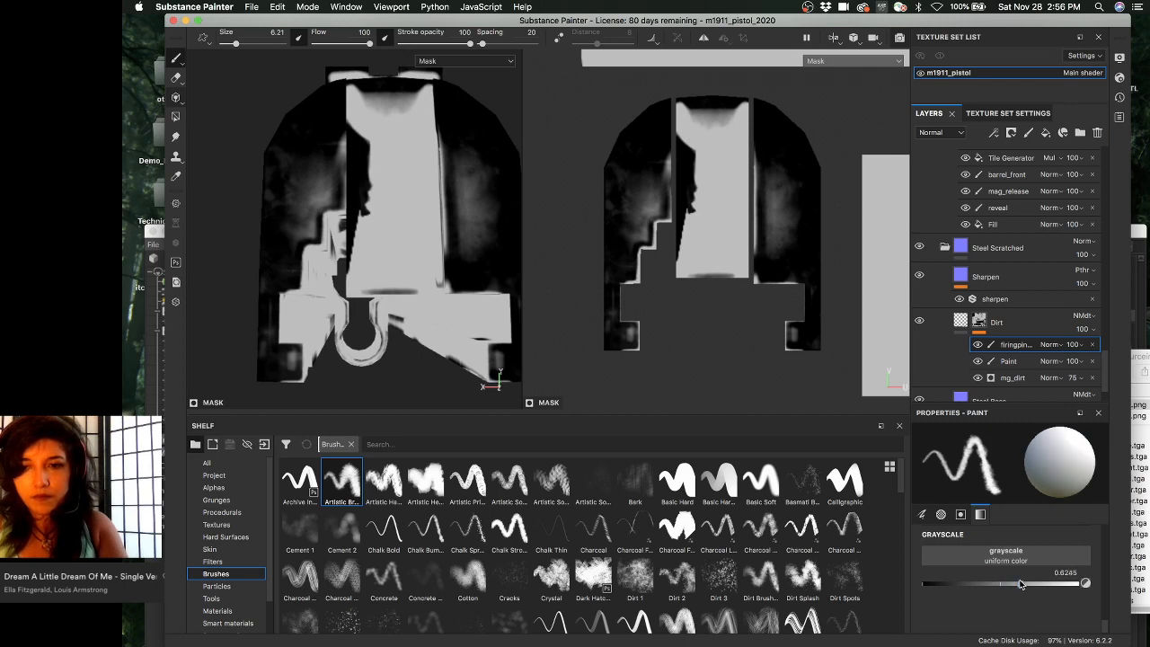
scroll(686, 147, "down", 1)
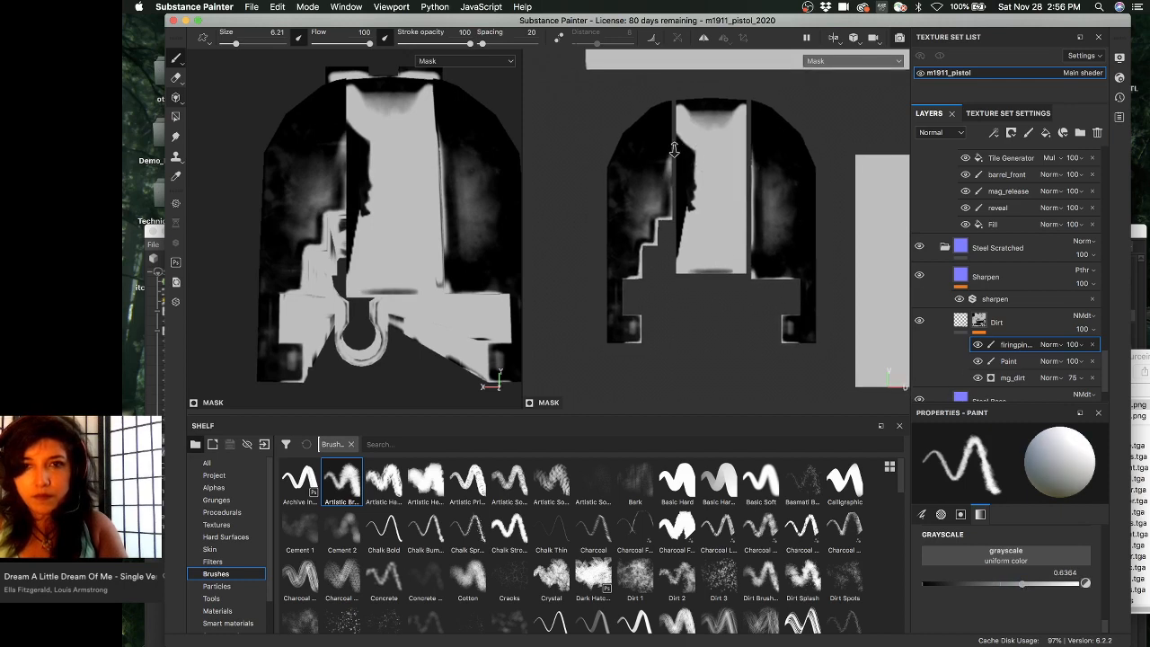
key("bracketleft")
key("bracketleft")
key("bracketleft")
key("bracketleft")
key("bracketleft")
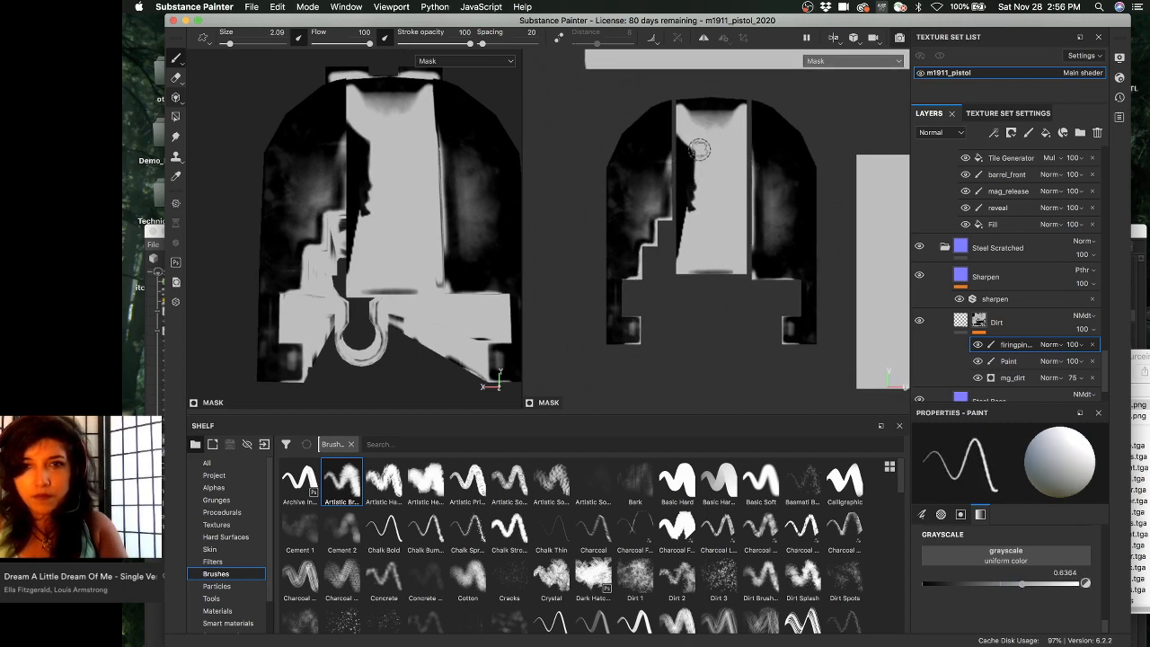
key("bracketright")
key("bracketright")
key("bracketright")
left_click_drag(693, 139, 689, 216)
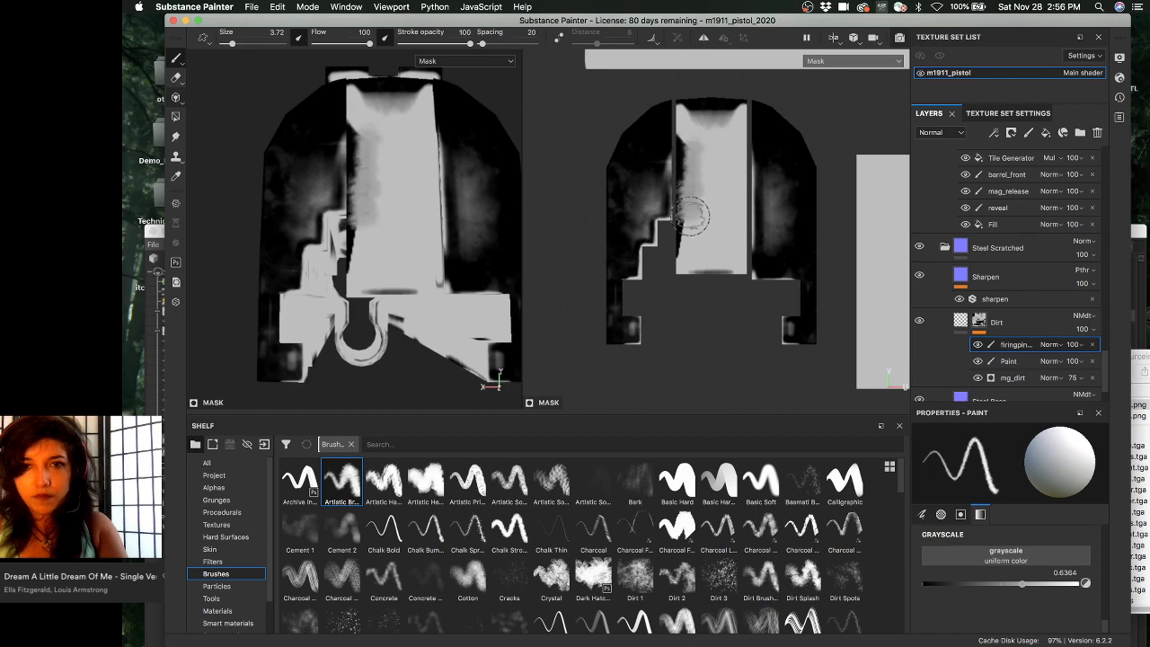
key("super+z")
key("super+z")
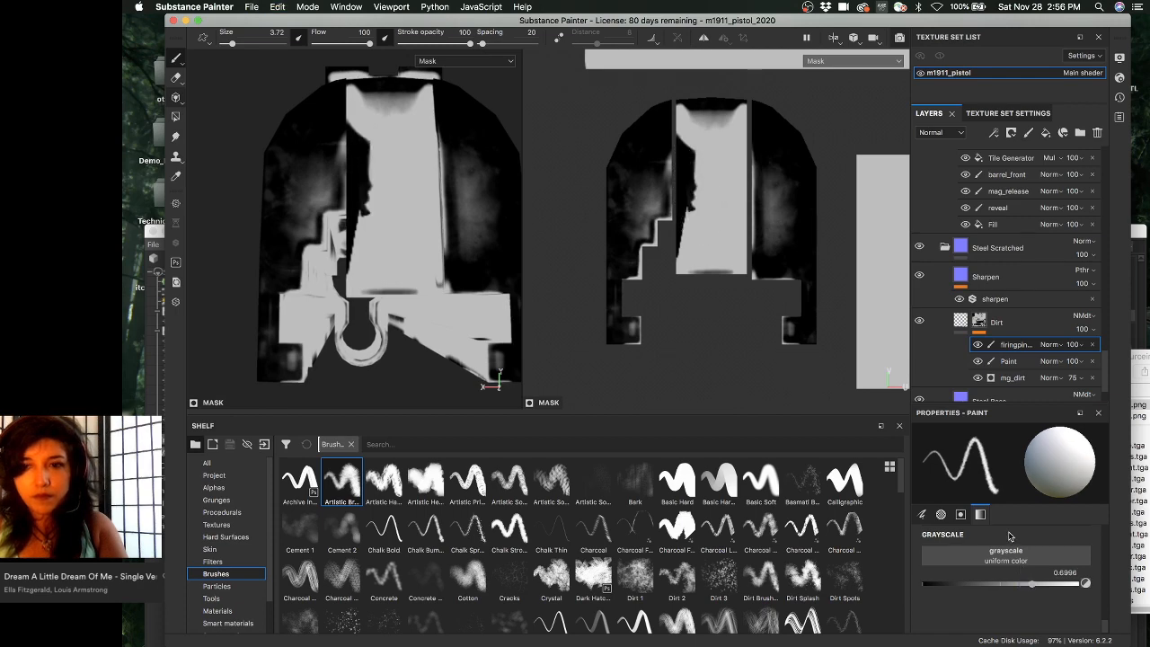
- Brighten the mask with soft grey strokes down the panel's left edge, keeping layer opacity at 100
left_click_drag(686, 135, 681, 258)
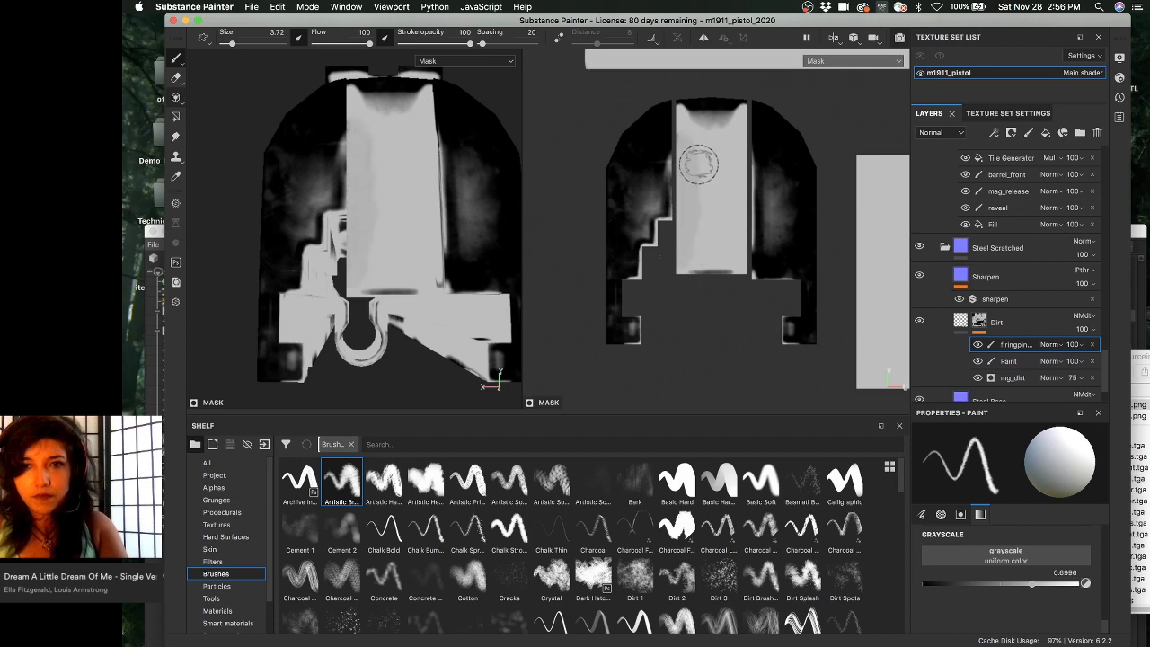
left_click(1073, 347)
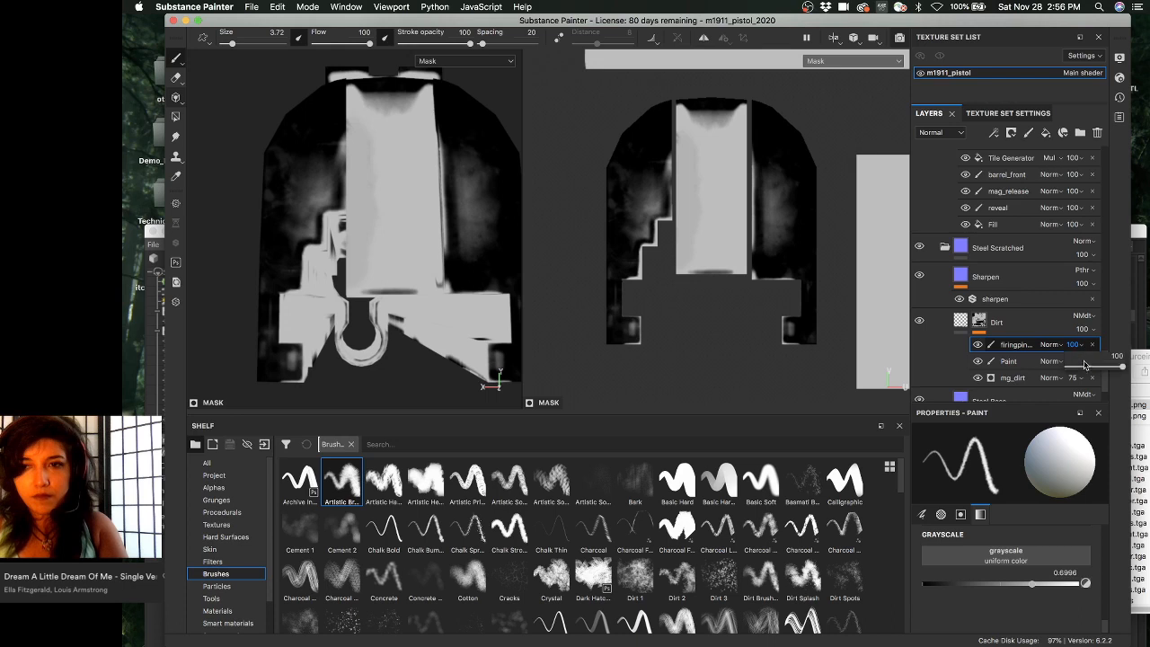
left_click_drag(1117, 367, 1122, 367)
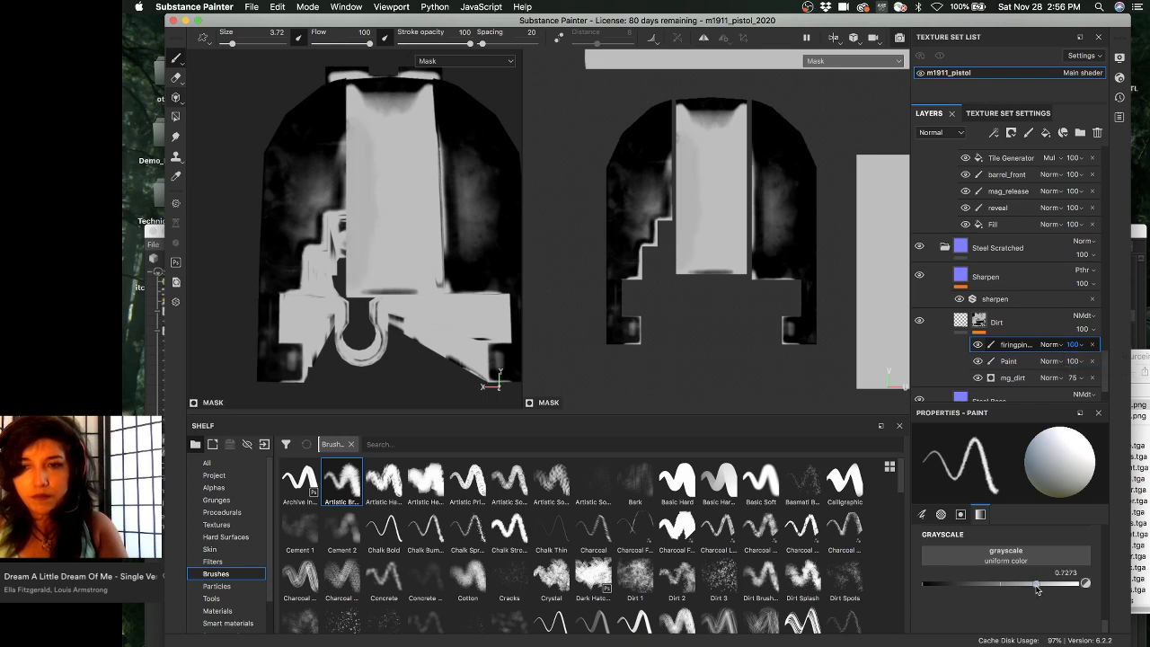
mouse_move(696, 184)
left_mouse_down()
mouse_move(693, 160)
mouse_move(685, 254)
left_mouse_up()
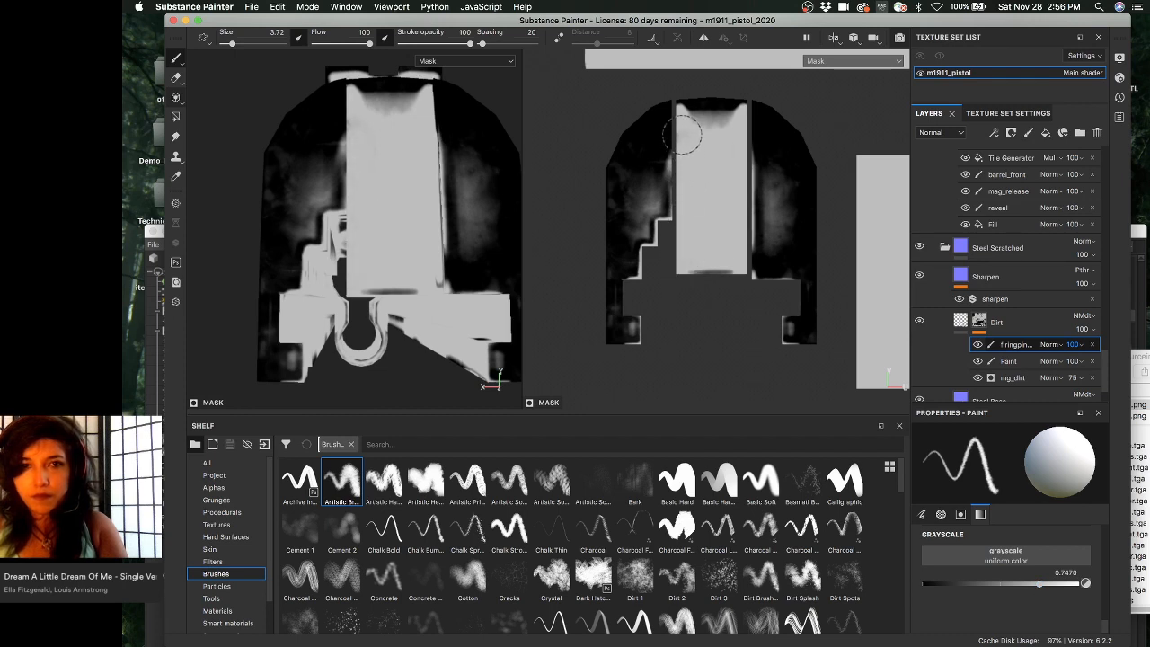
- Show the full material again, orbit the part and cycle through the texture channels
key("m")
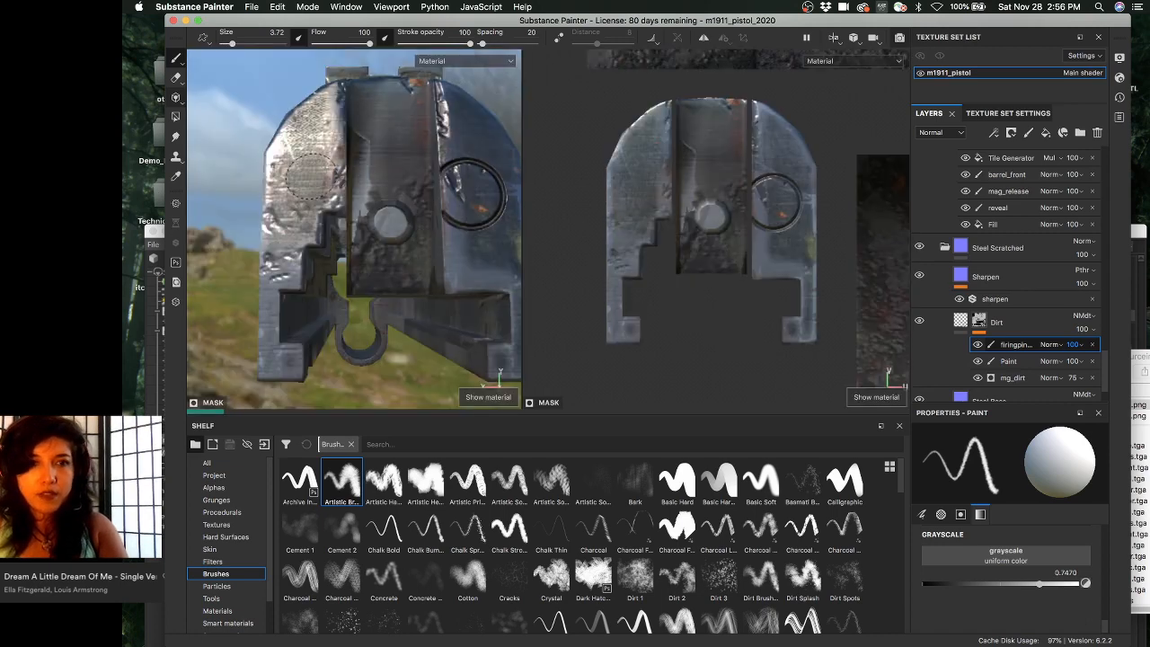
left_click_drag(309, 176, 366, 214, "alt")
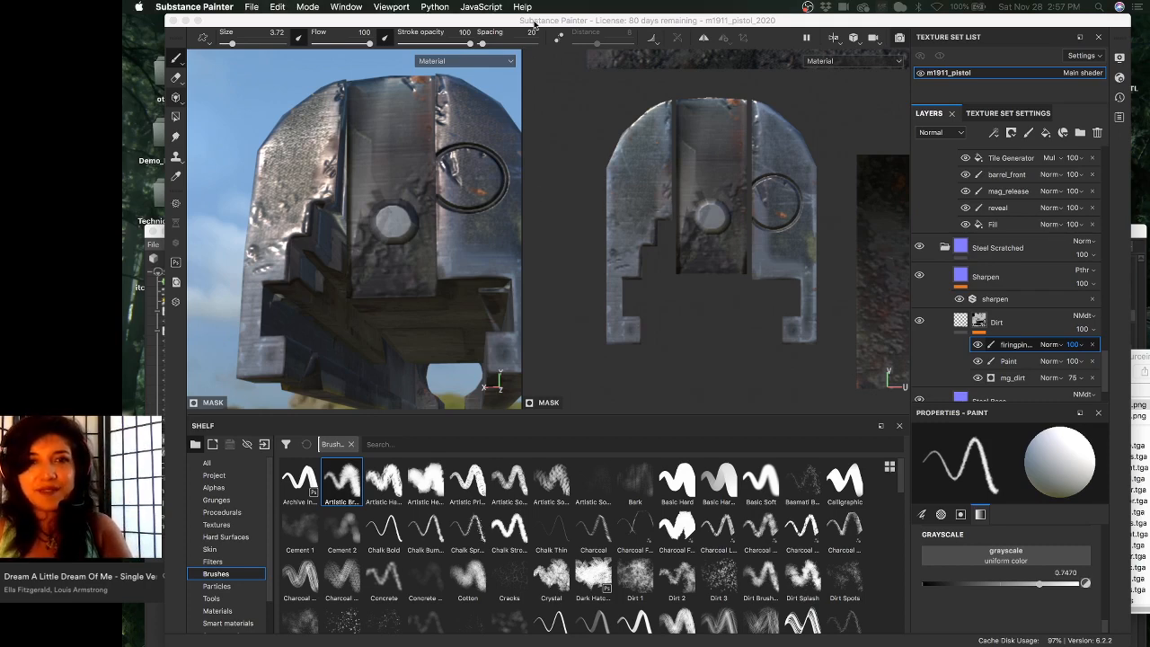
left_click_drag(407, 228, 403, 181, "alt")
key("c")
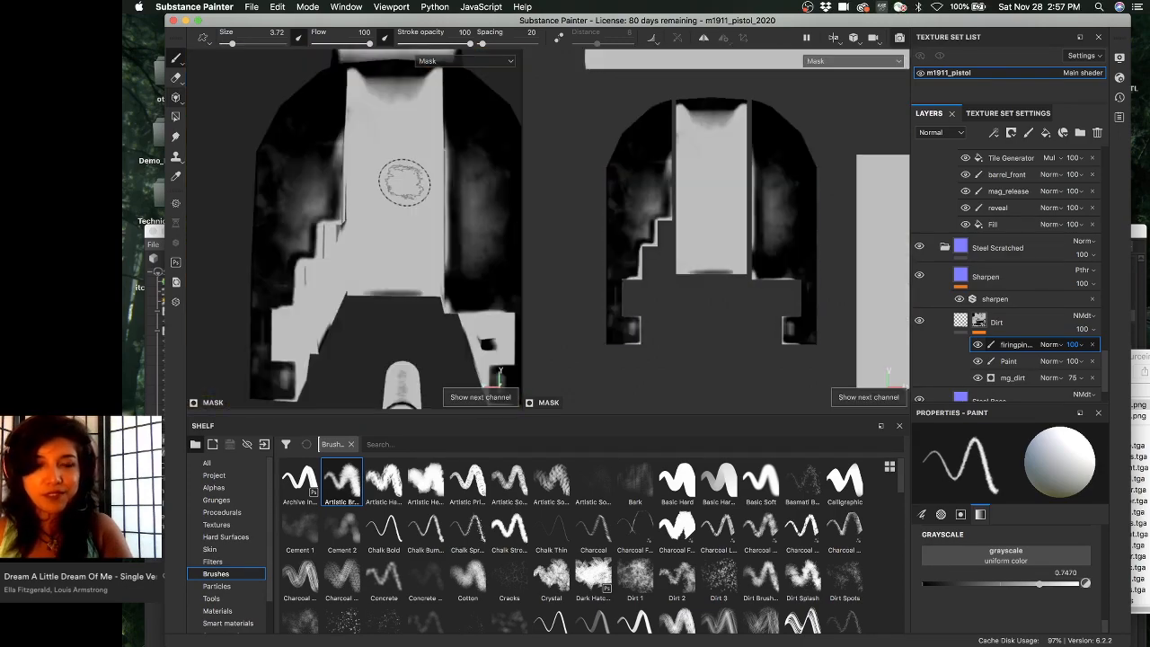
key("c")
key("c")
key("c")
key("c")
key("c")
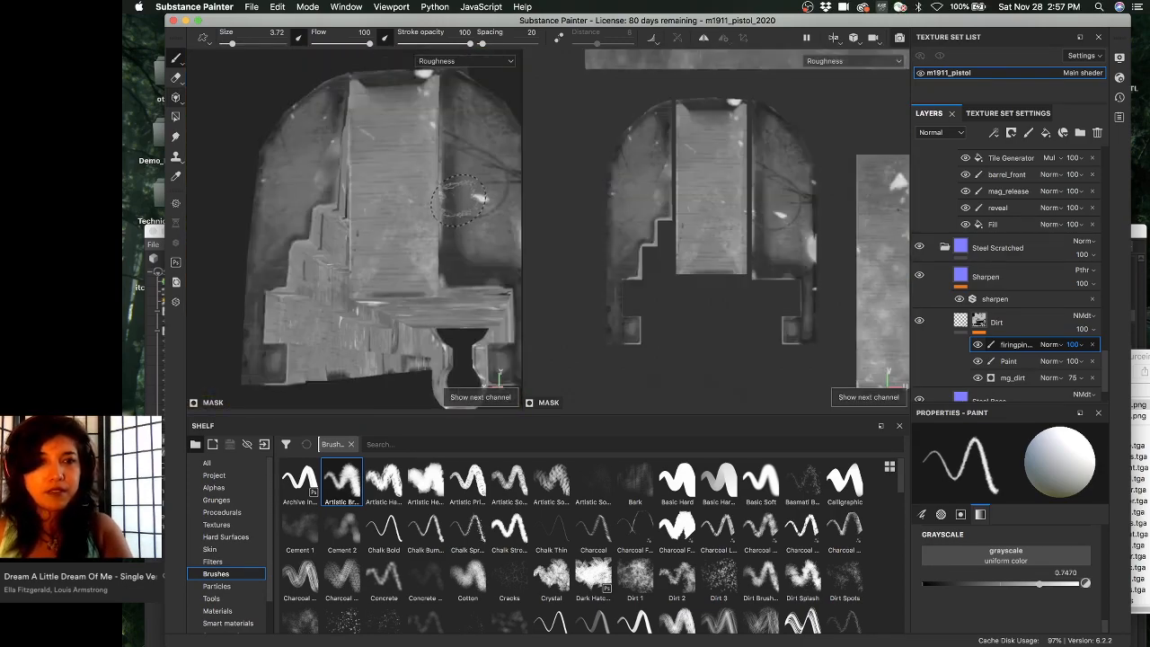
key("c")
key("c")
key("c")
key("c")
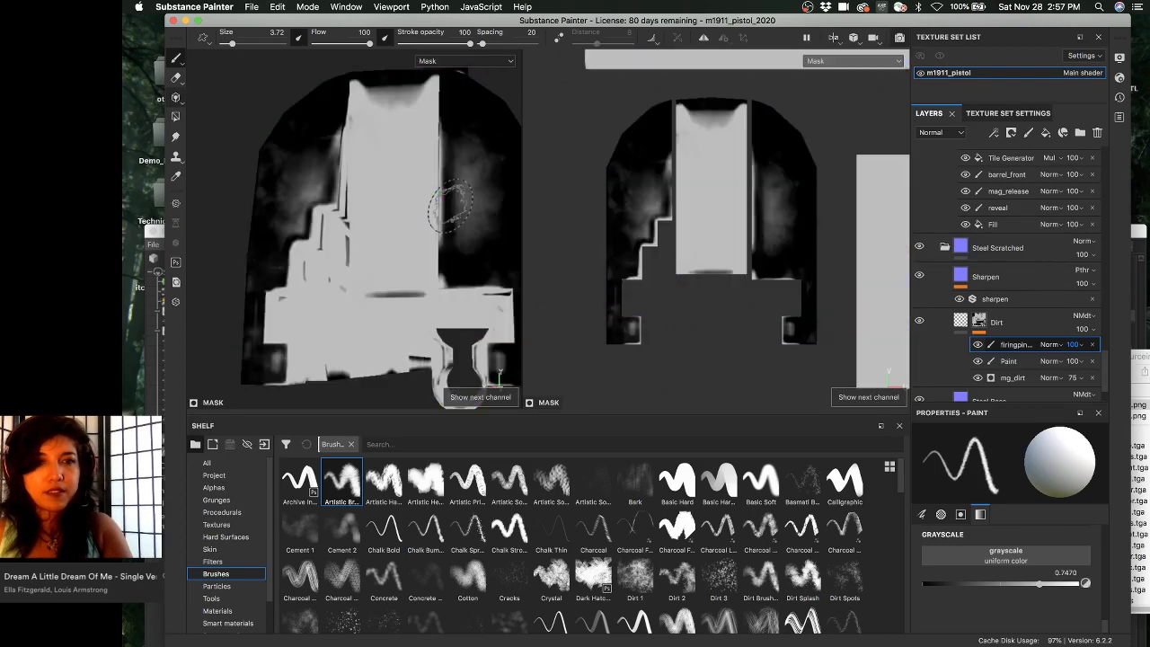
key("c")
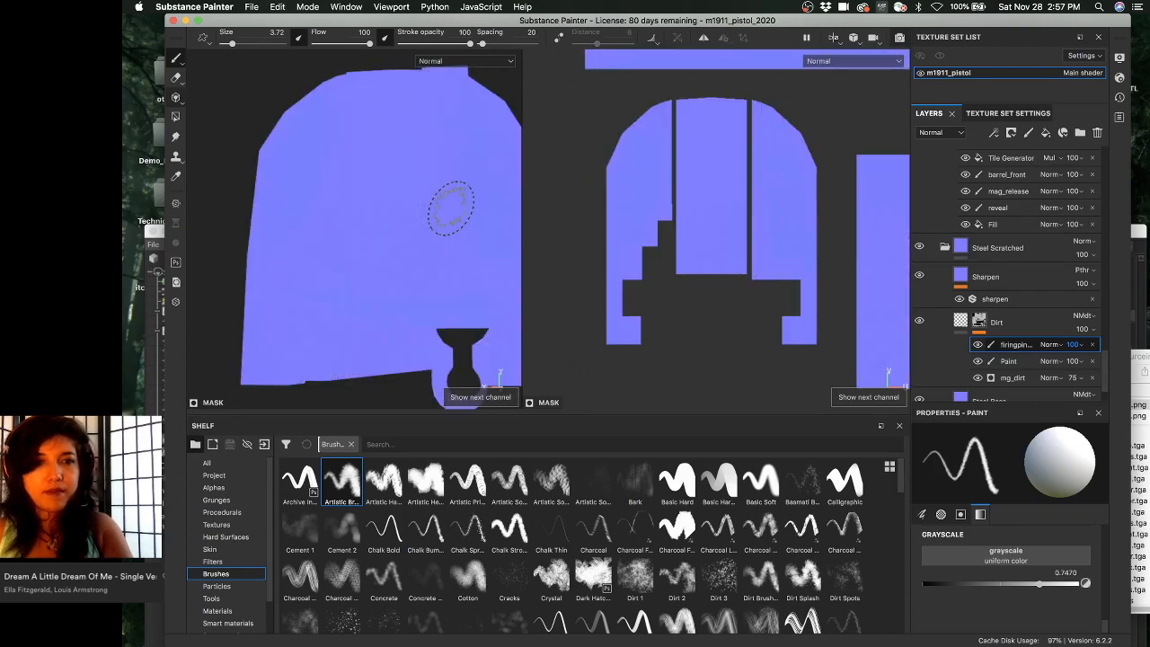
key("c")
key("c")
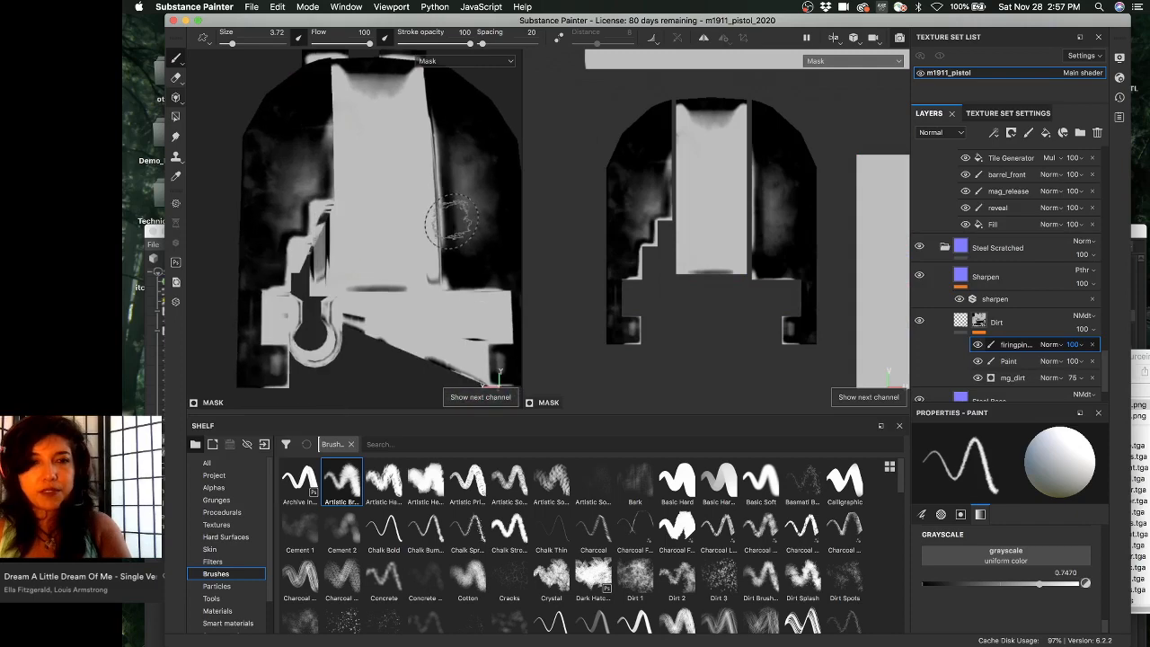
key("c")
left_click_drag(376, 190, 368, 180, "alt")
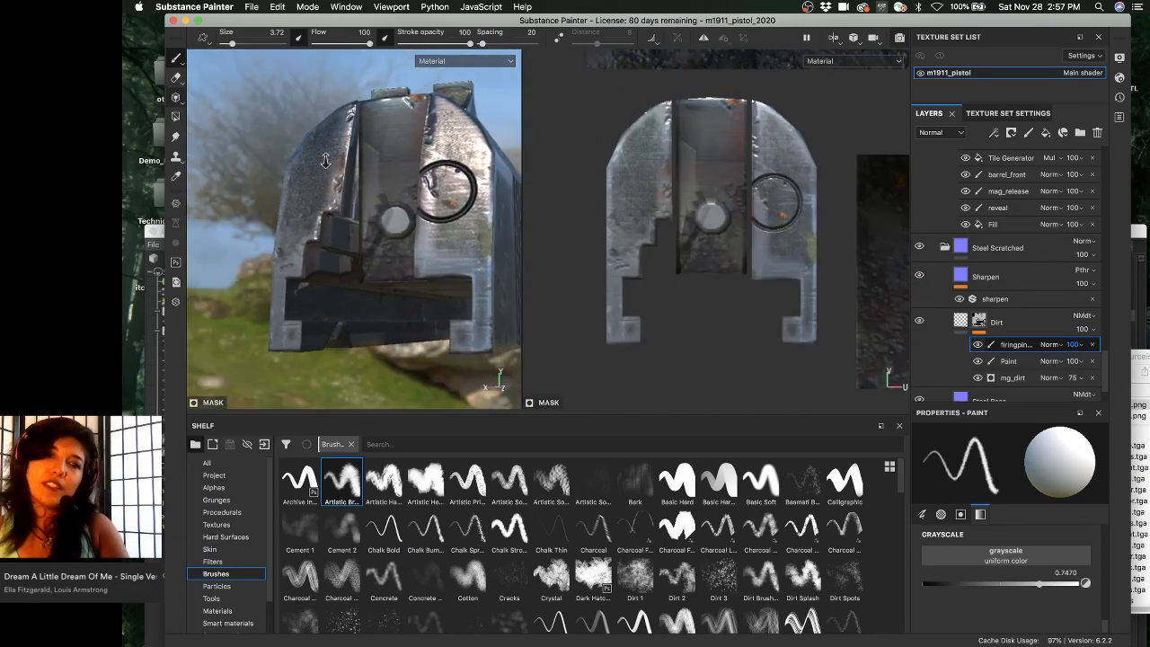
left_click_drag(237, 165, 441, 224, "alt")
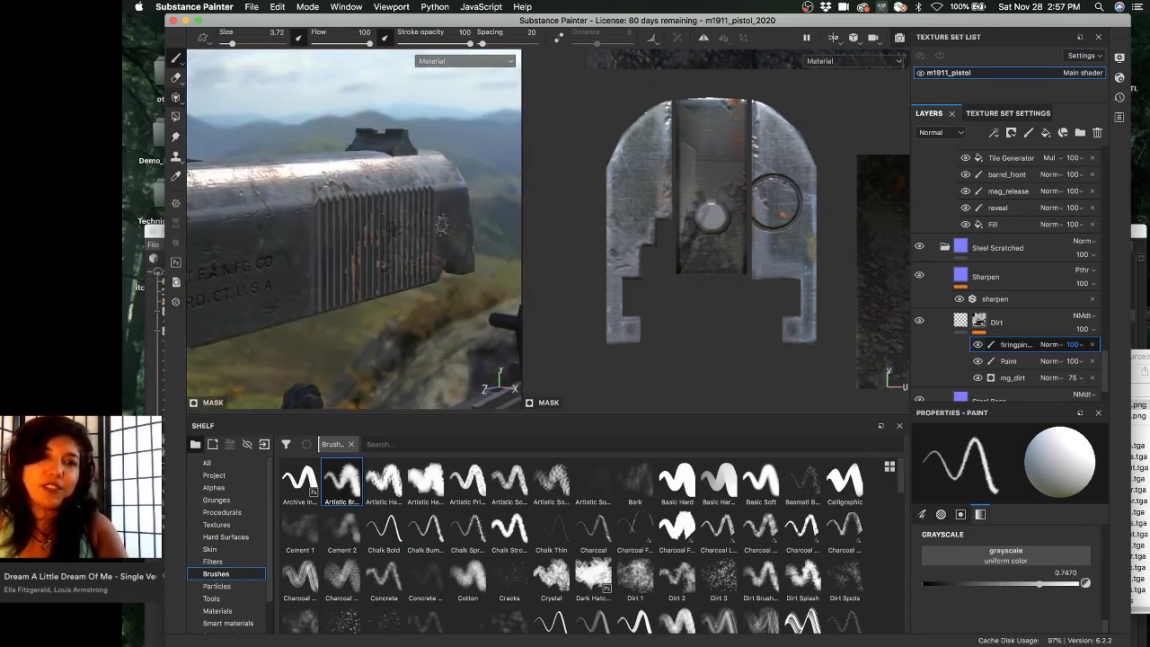
left_click_drag(315, 254, 351, 269, "alt")
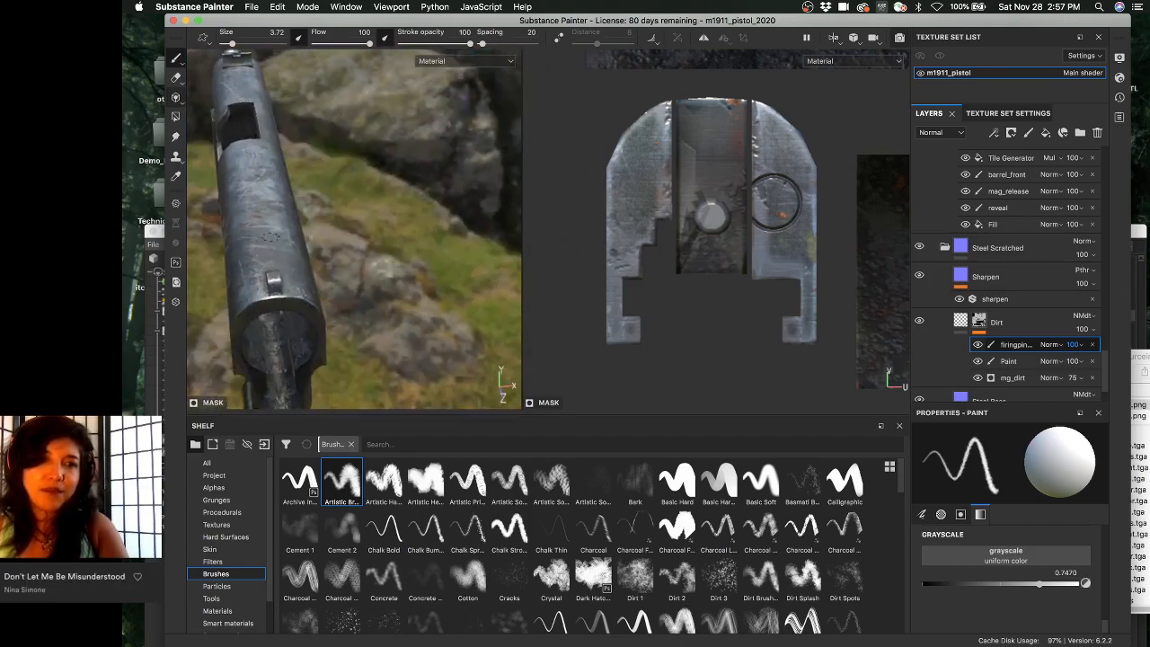
left_click_drag(408, 185, 404, 212, "alt")
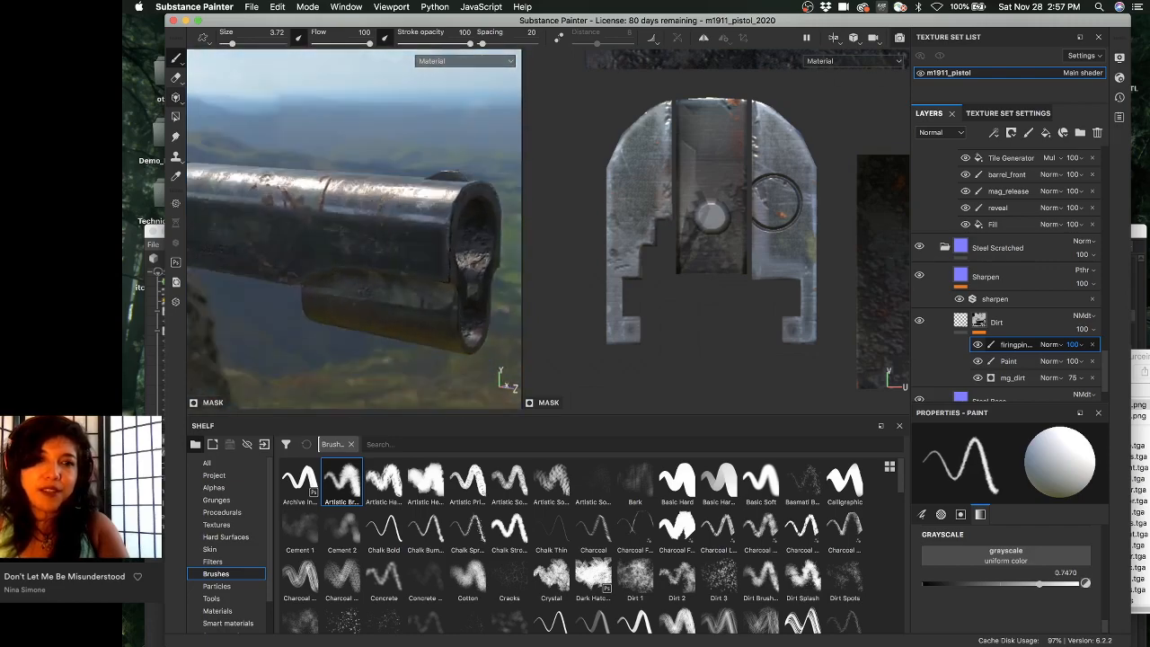
mouse_move(377, 210)
right_mouse_down("shift")
mouse_move(290, 210)
mouse_move(396, 209)
right_mouse_up("shift")
left_click_drag(395, 209, 339, 211, "alt")
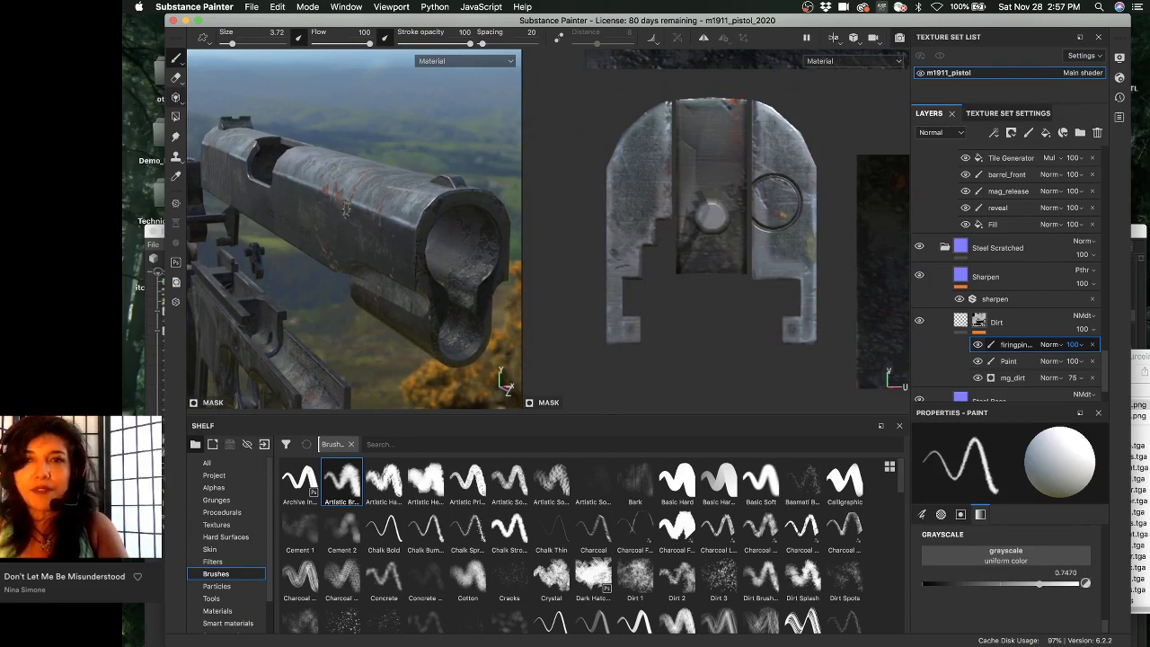
middle_click_drag(356, 208, 385, 76, "alt")
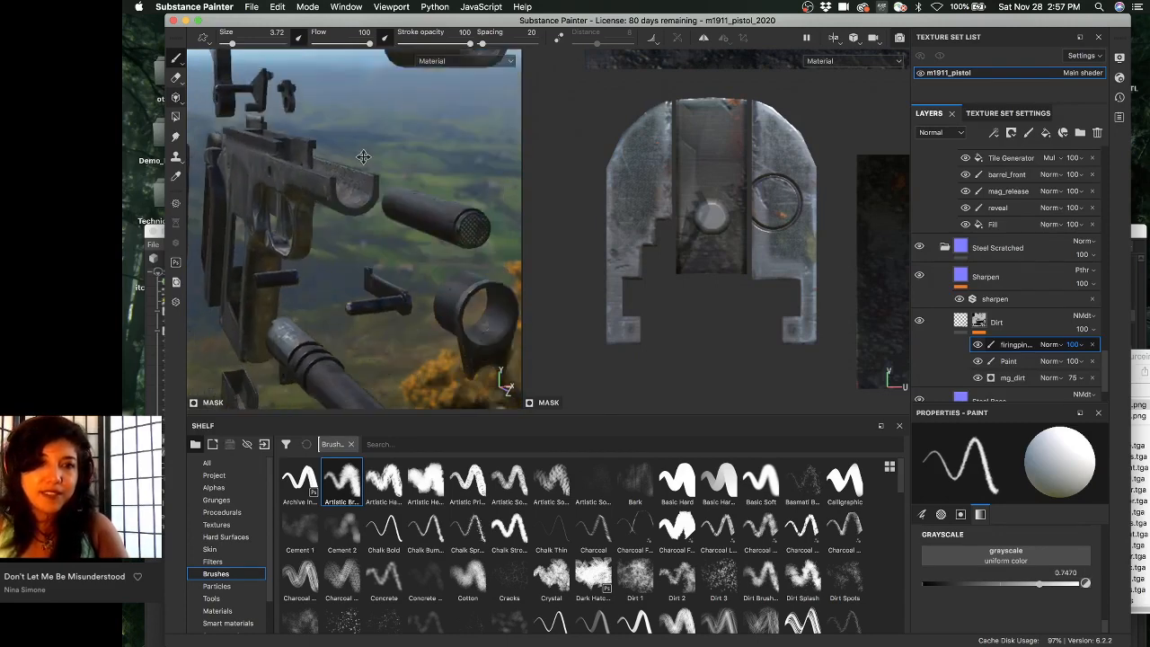
left_click_drag(377, 202, 415, 215, "alt")
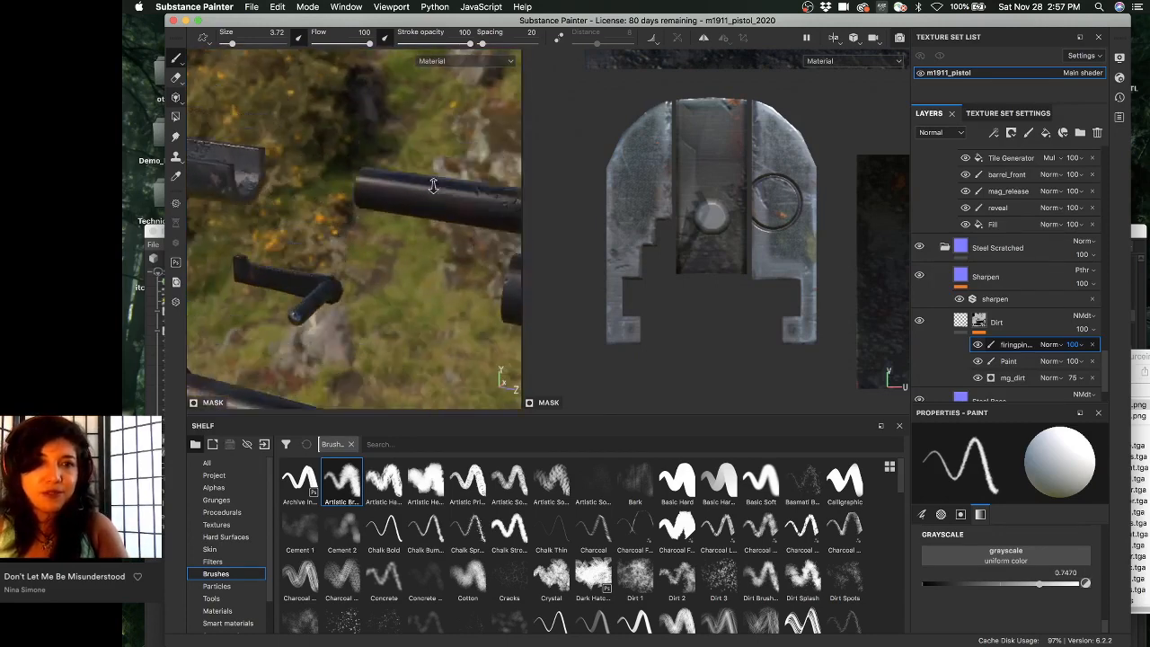
right_click_drag(415, 215, 436, 229, "alt")
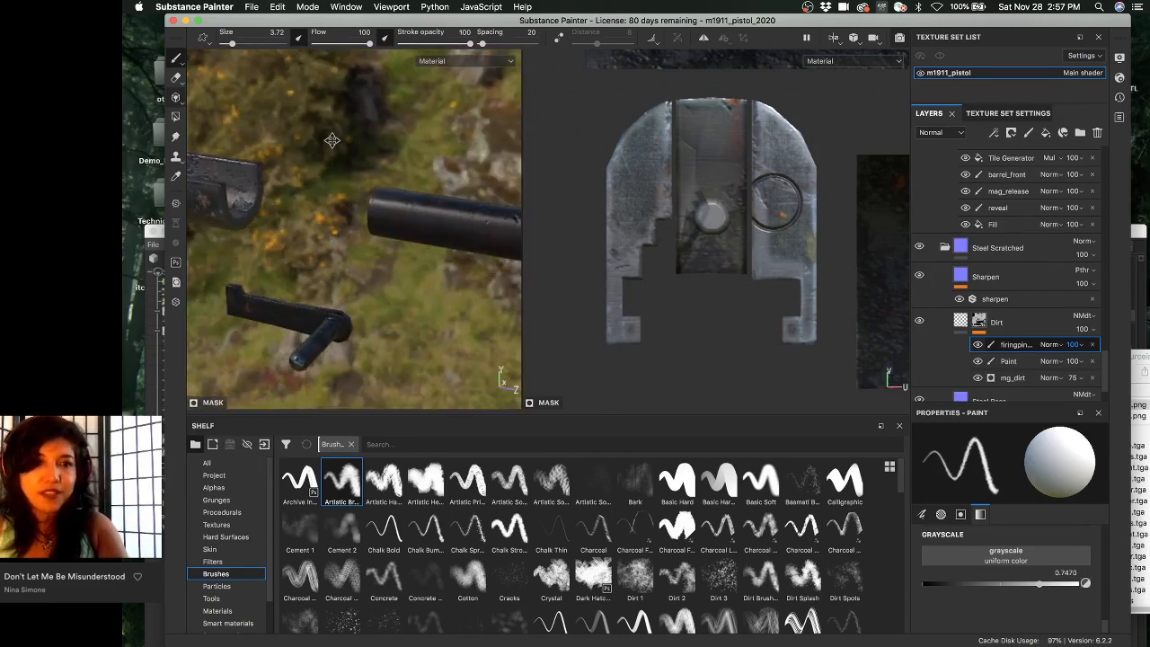
middle_click_drag(435, 229, 458, 86, "alt")
left_click_drag(379, 179, 330, 215, "alt")
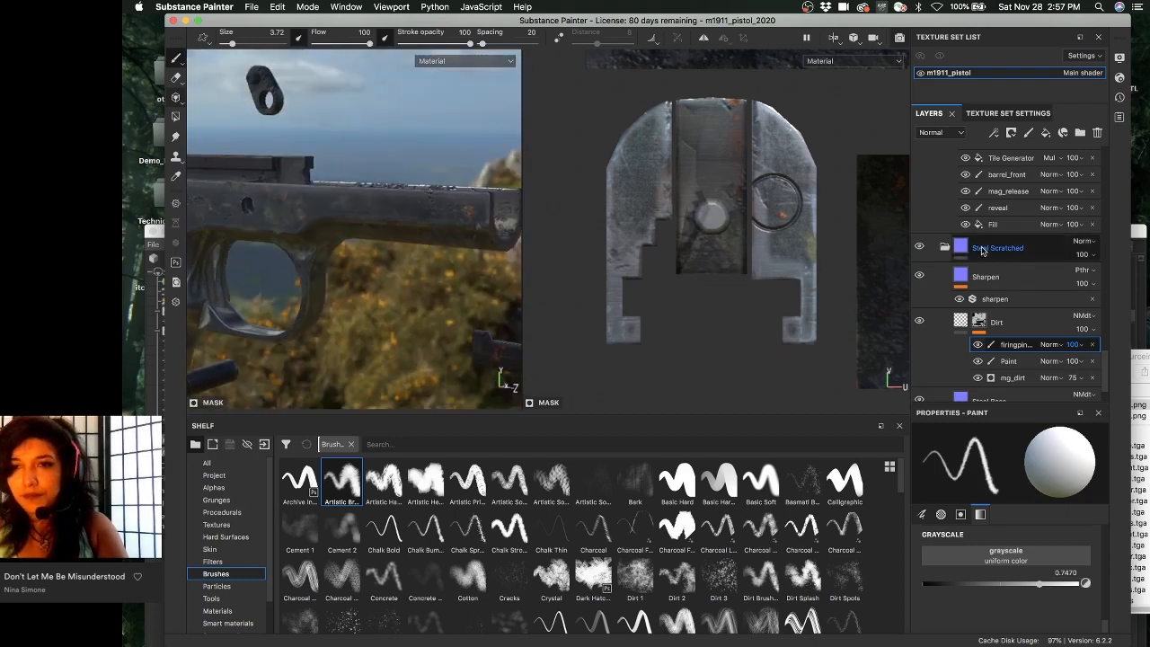
scroll(997, 269, "up", 10)
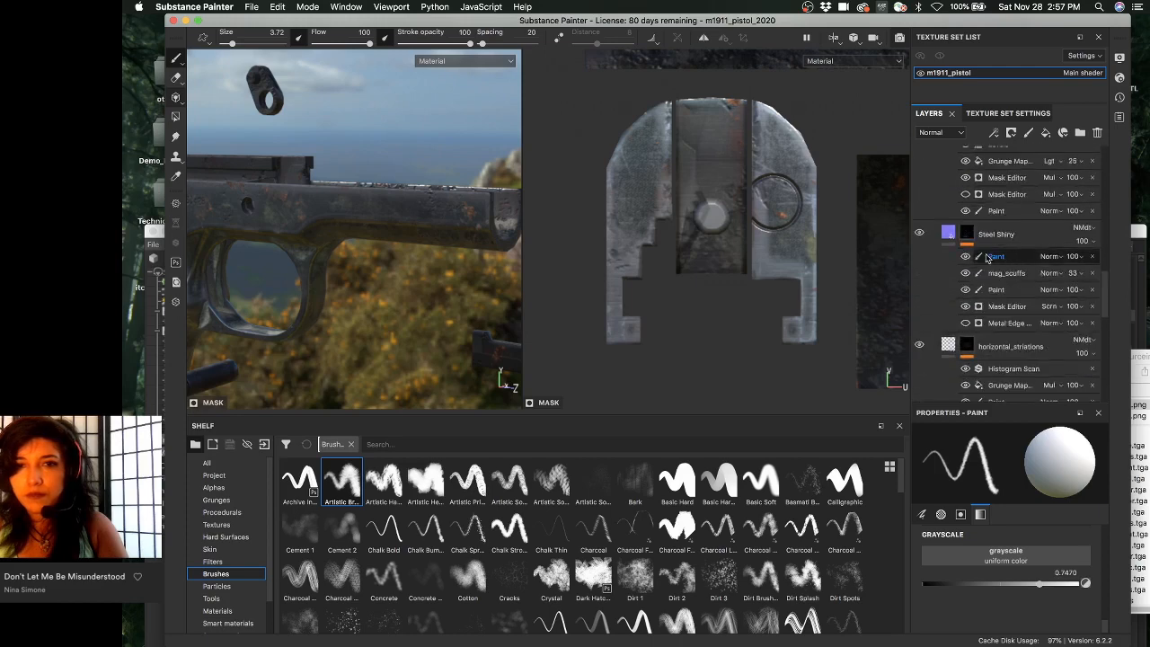
middle_click_drag(659, 202, 642, 195, "alt")
right_click_drag(687, 205, 744, 224, "alt")
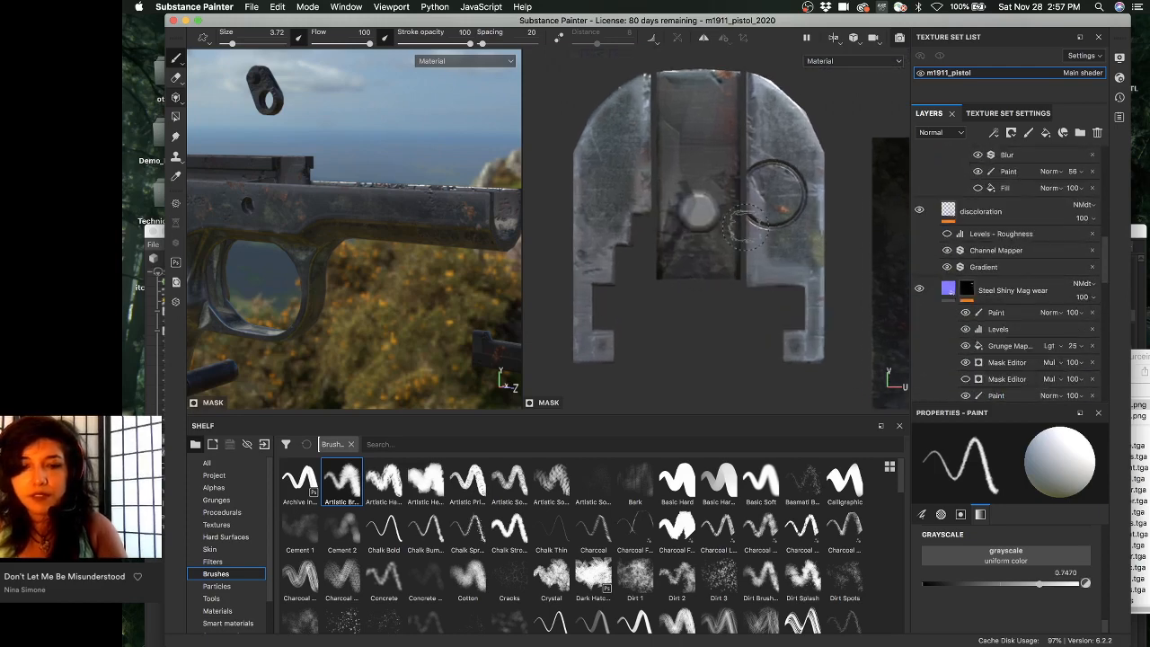
key("c")
key("c")
key("c")
key("c")
key("c")
key("c")
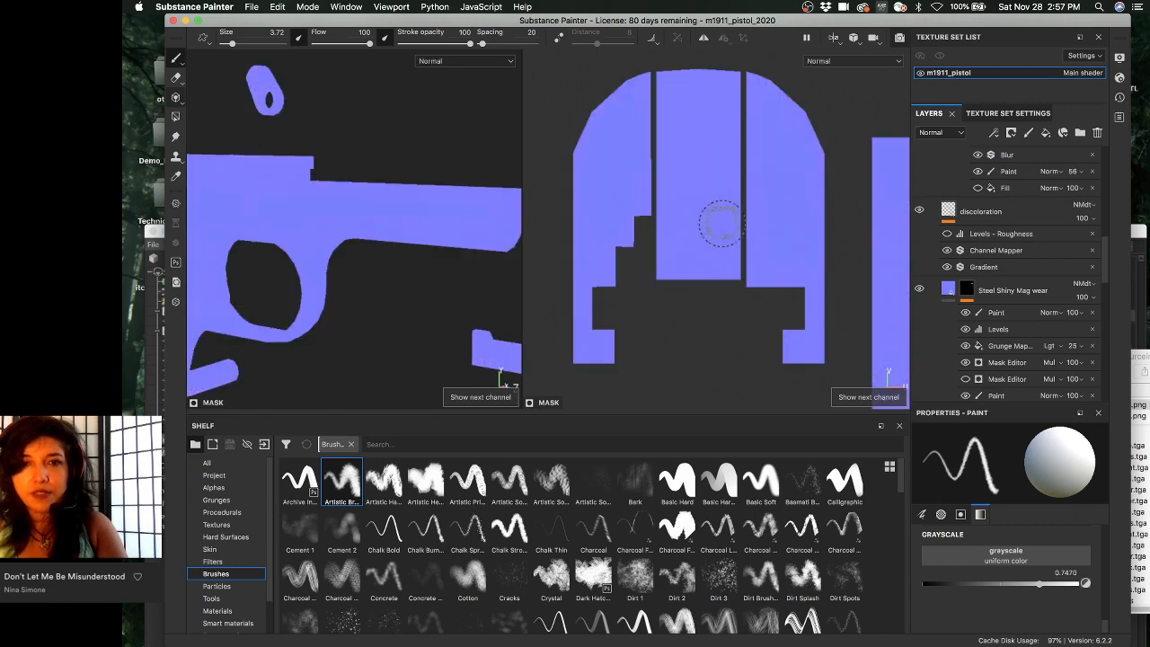
key("c")
scroll(687, 202, "up", 3)
key("c")
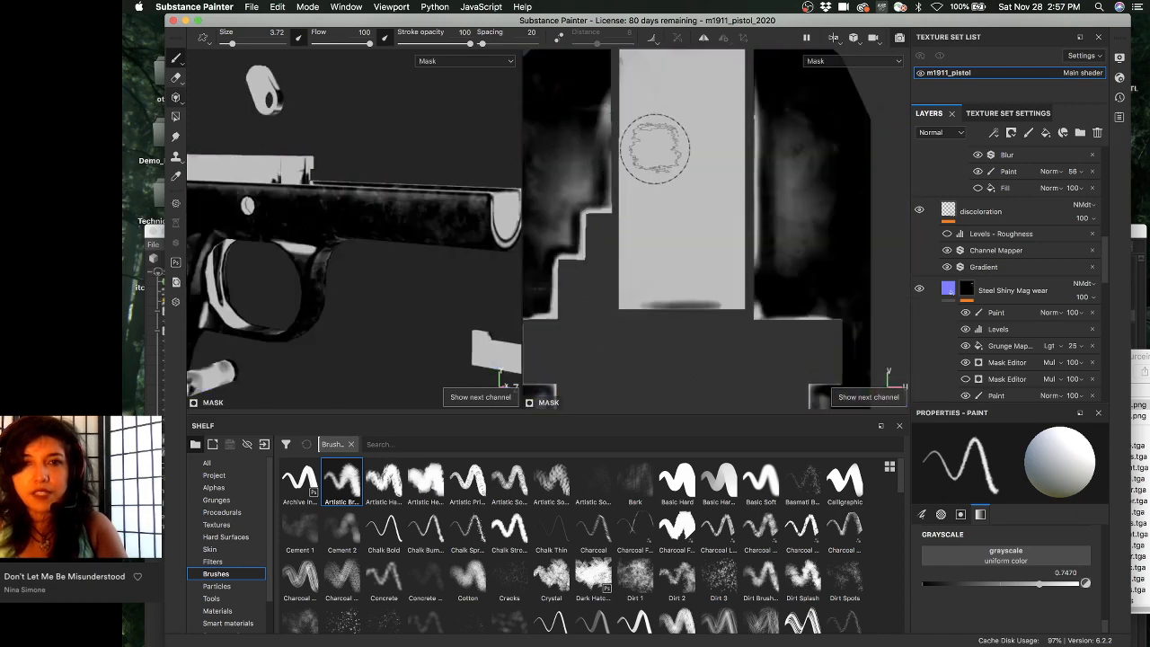
middle_click_drag(699, 179, 715, 247)
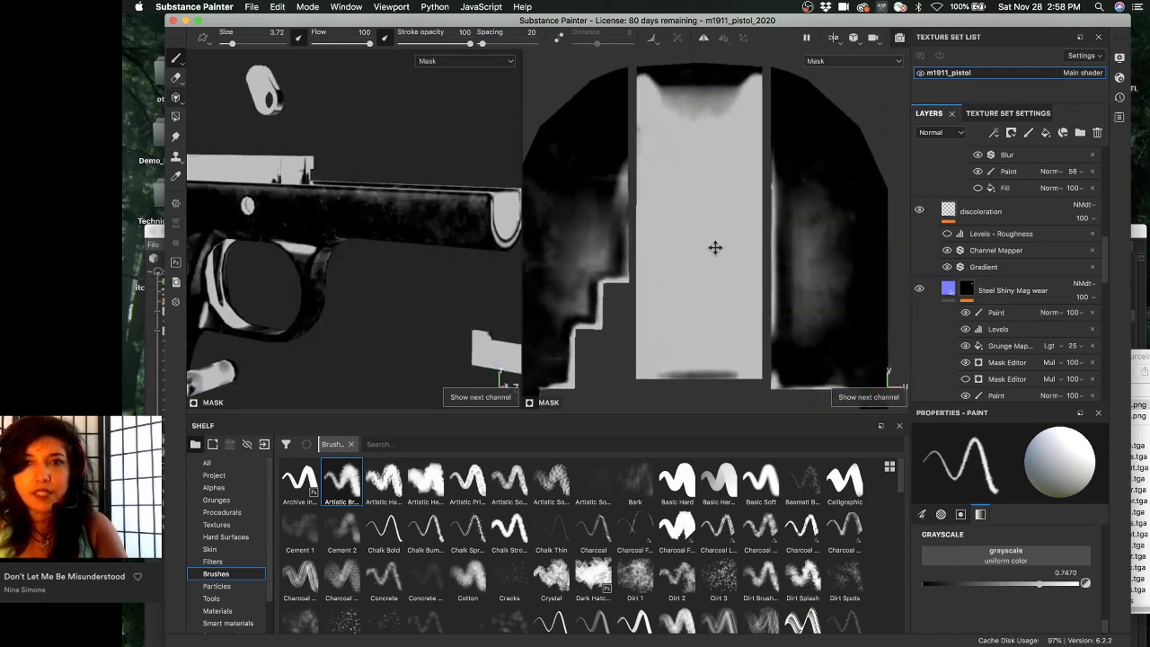
key("c")
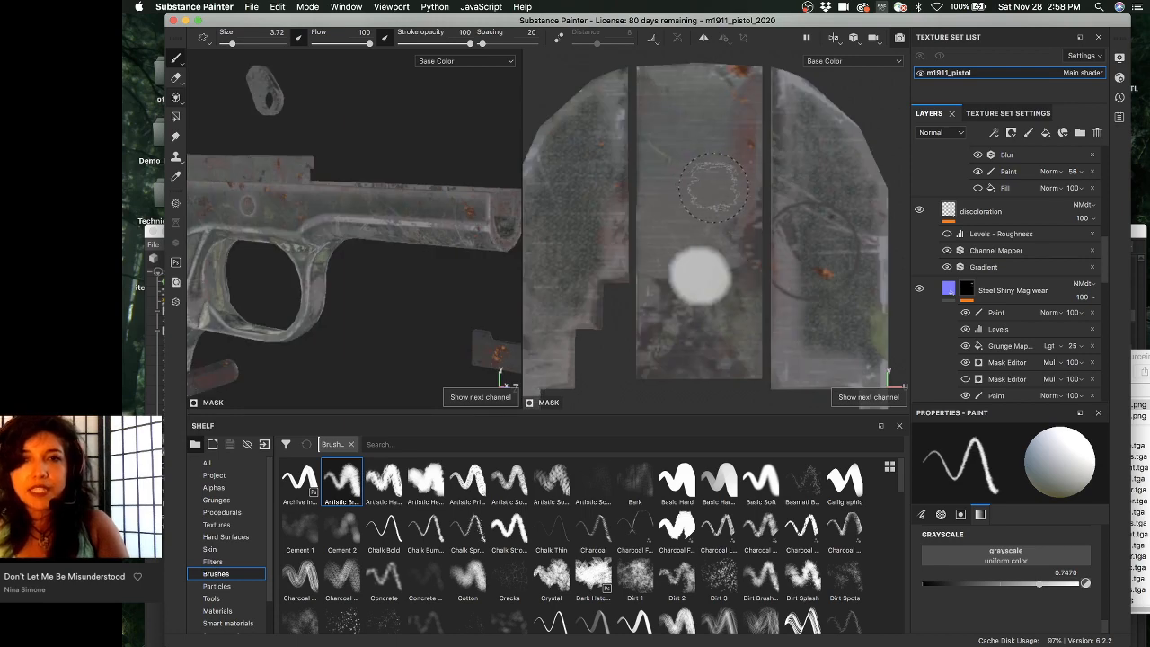
key("c")
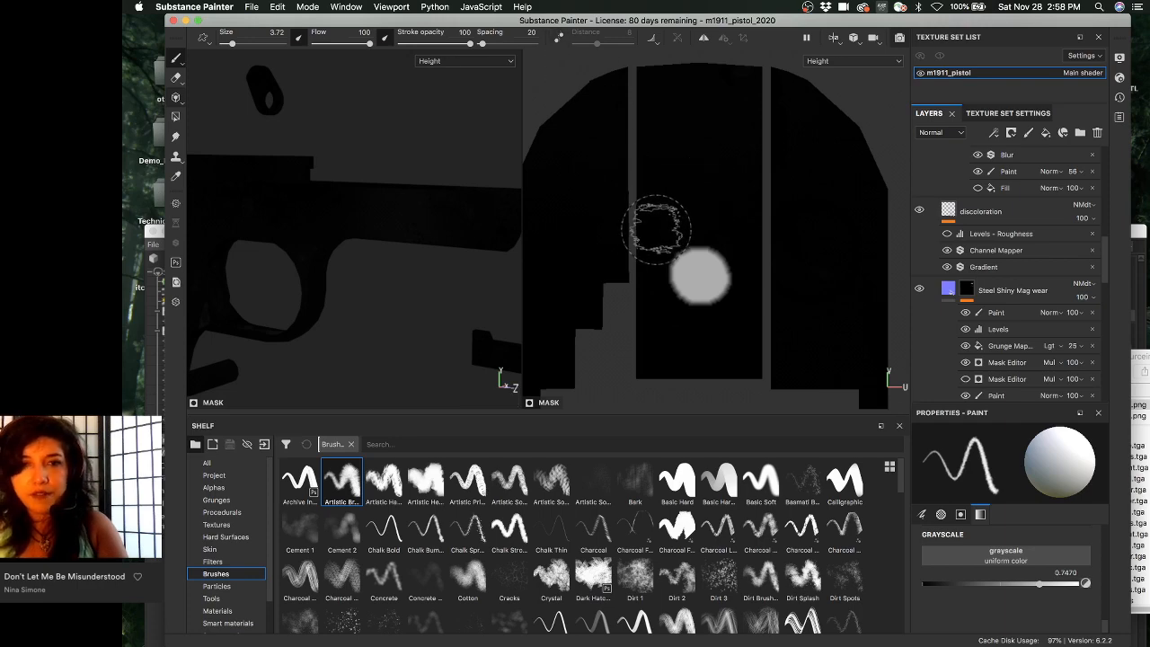
key("c")
key("m")
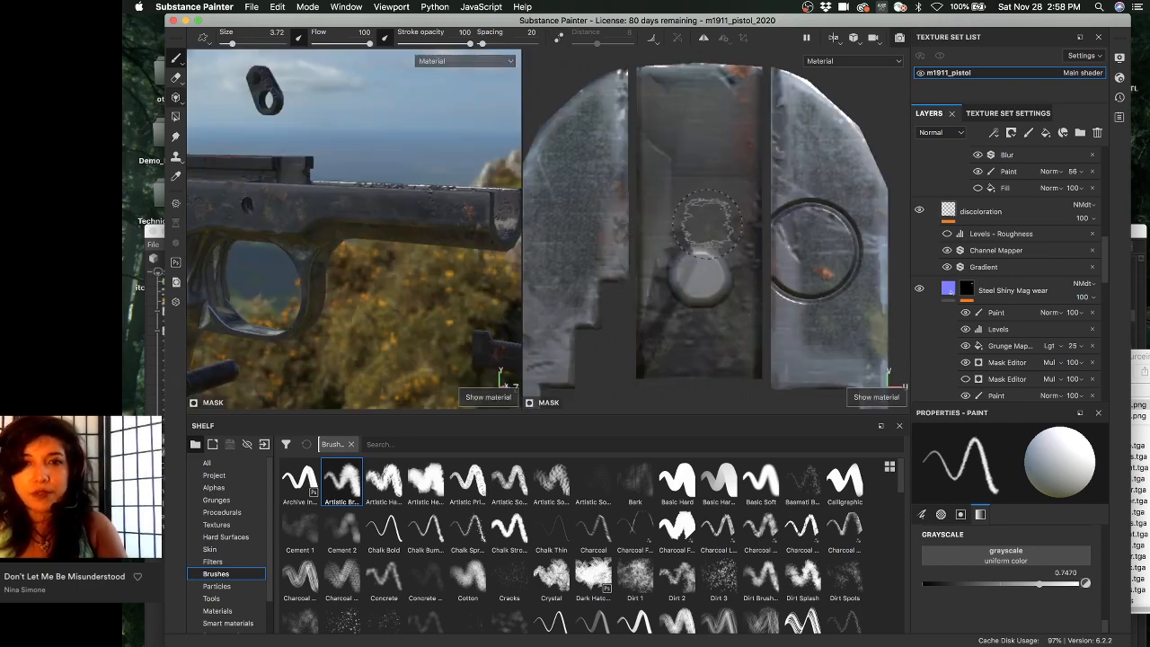
right_click_drag(708, 185, 808, 173, "alt")
left_click_drag(404, 225, 378, 179, "alt")
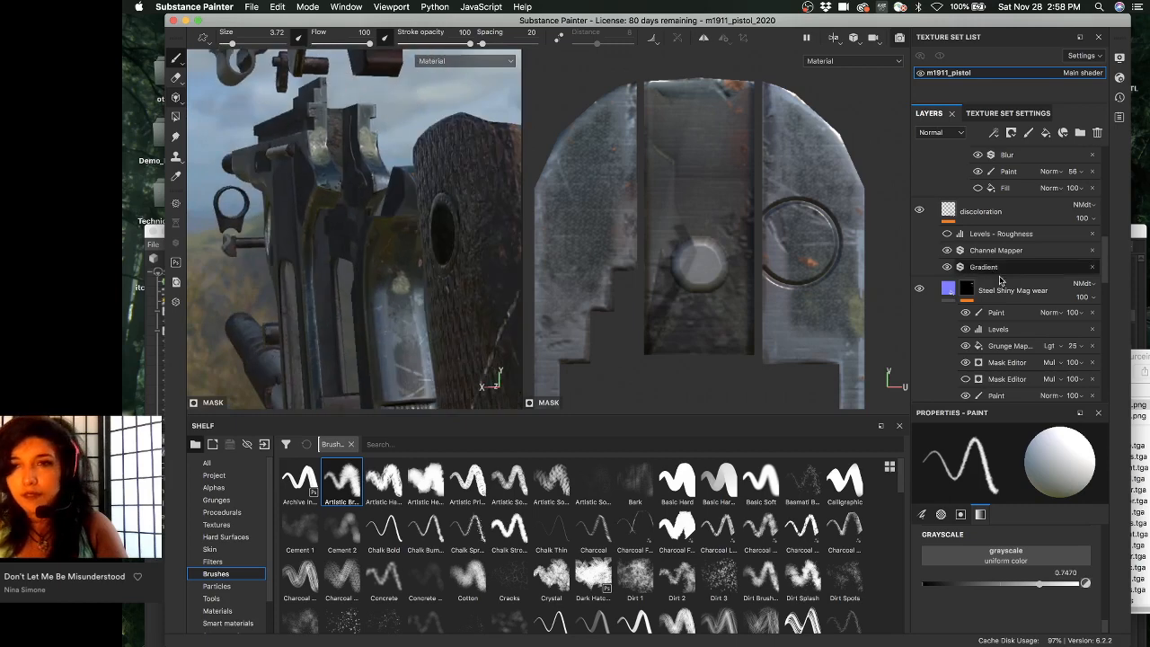
- Expand the wear folder and move the earth layer out of it
scroll(1000, 281, "up", 8)
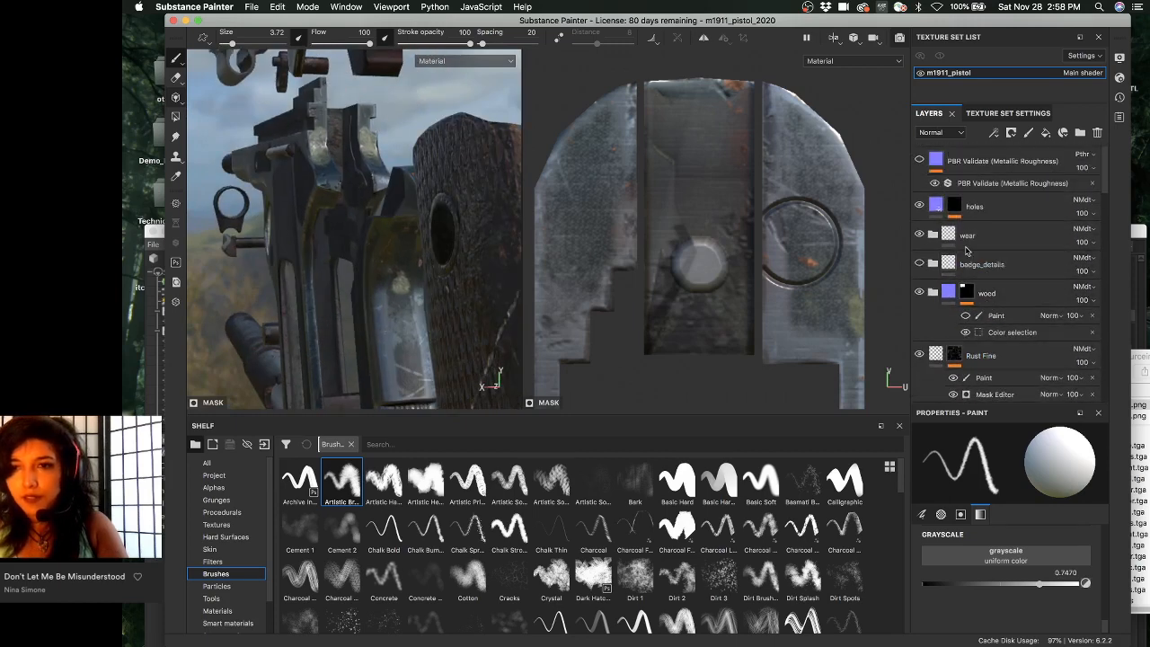
left_click(933, 235)
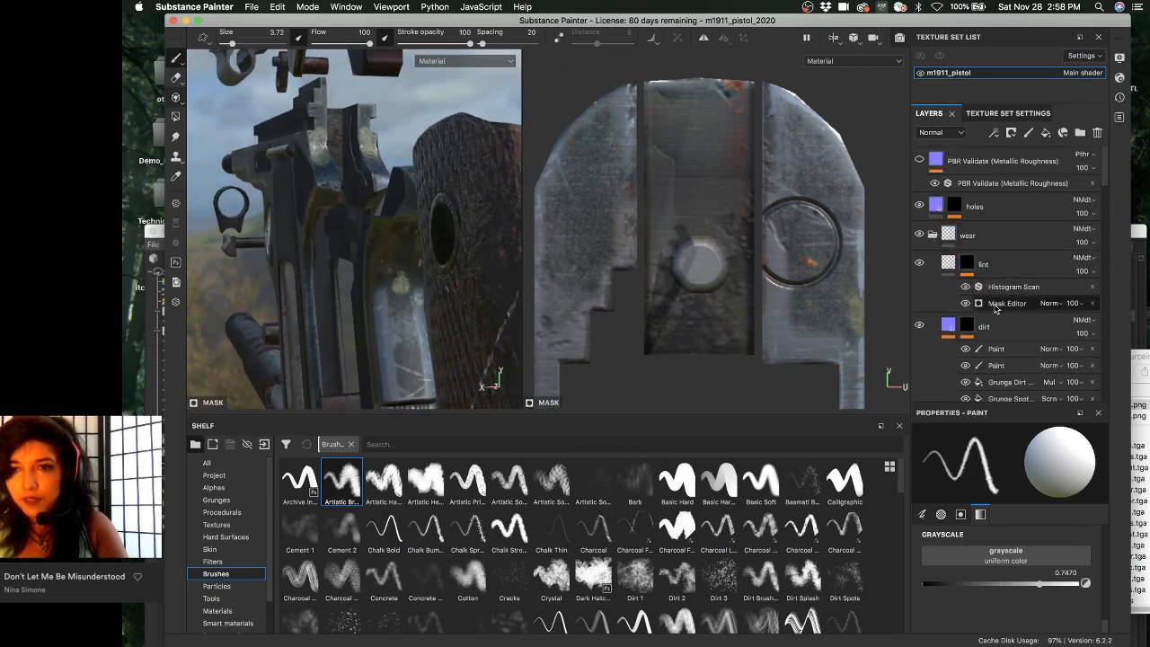
scroll(995, 308, "down", 2)
left_click(998, 365)
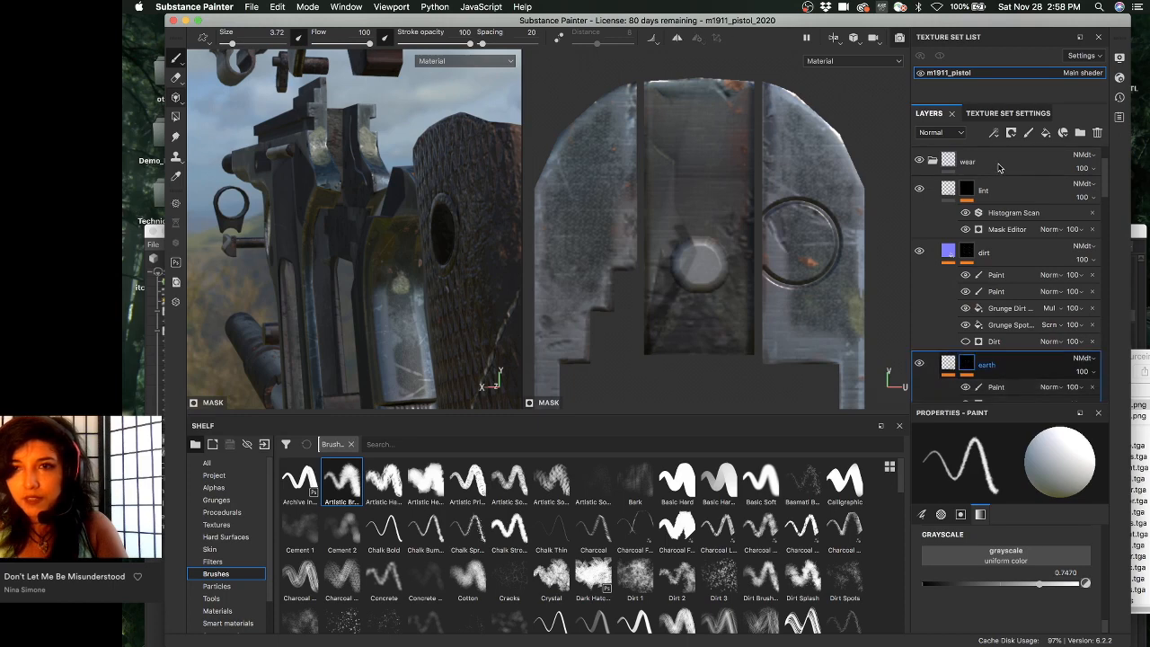
scroll(995, 331, "down", 5)
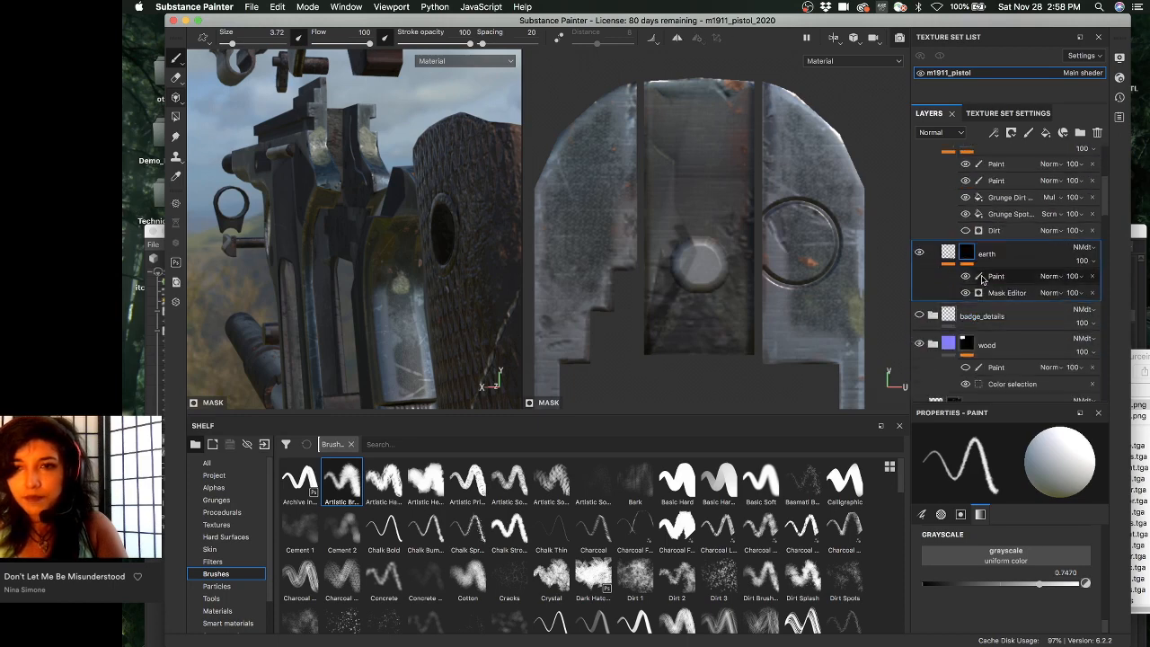
left_click_drag(948, 184, 948, 235)
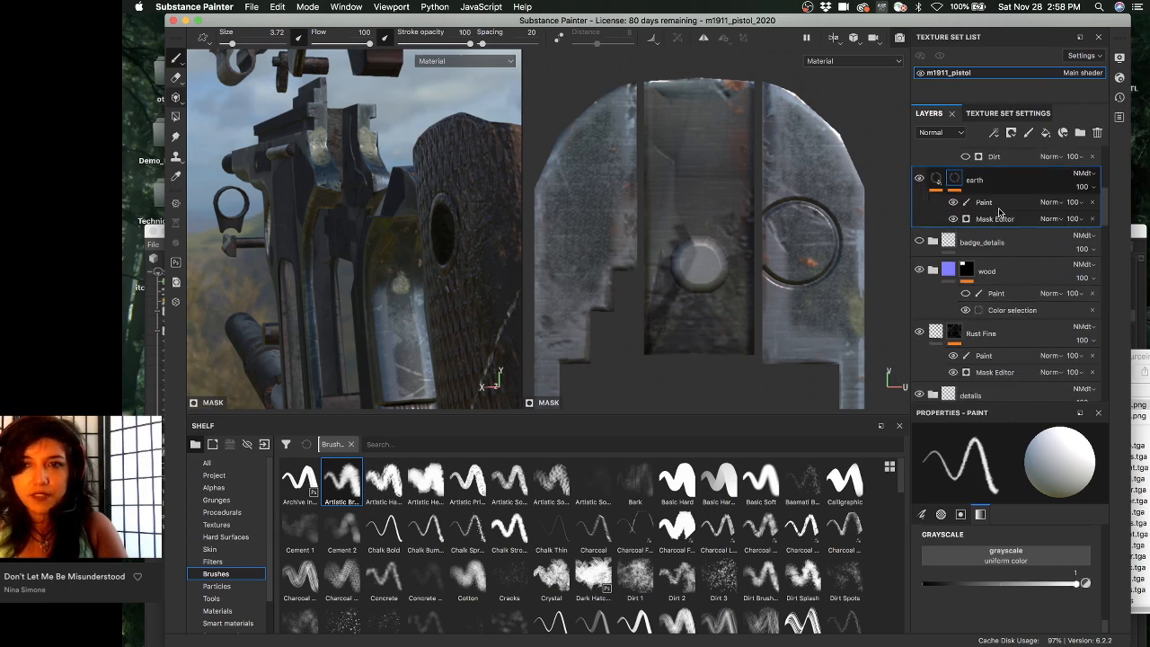
- Preview the layer thumbnails in the Base Color channel
mouse_move(388, 230)
left_mouse_down("alt")
mouse_move(398, 220)
mouse_move(417, 243)
mouse_move(388, 231)
left_mouse_up("alt")
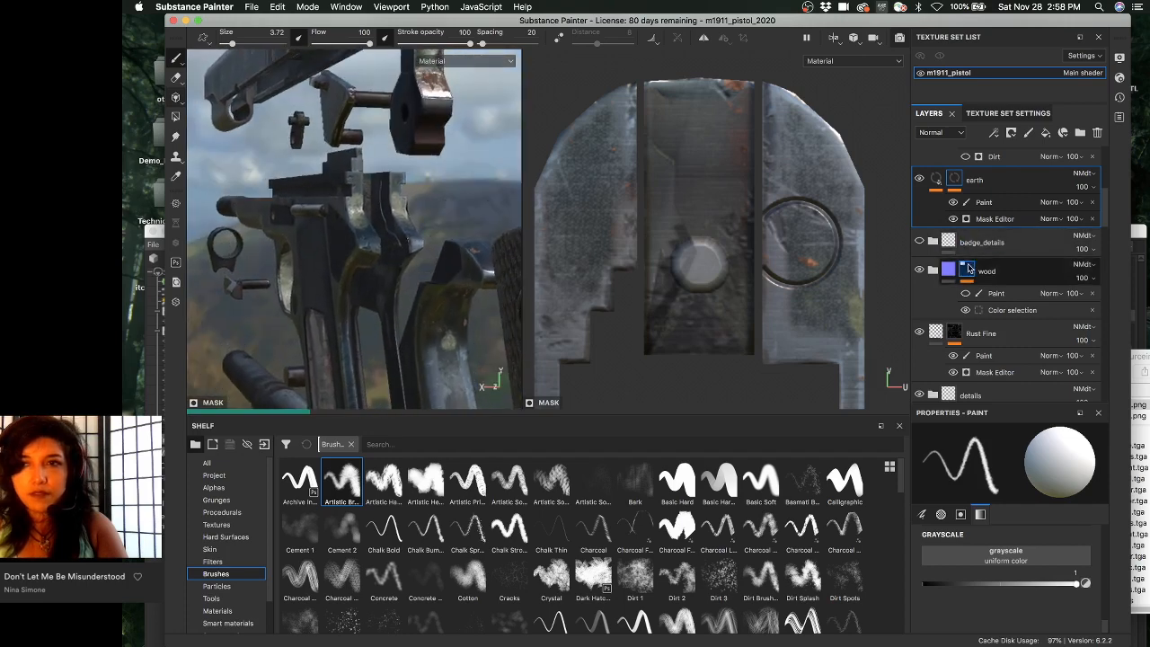
left_click(934, 133)
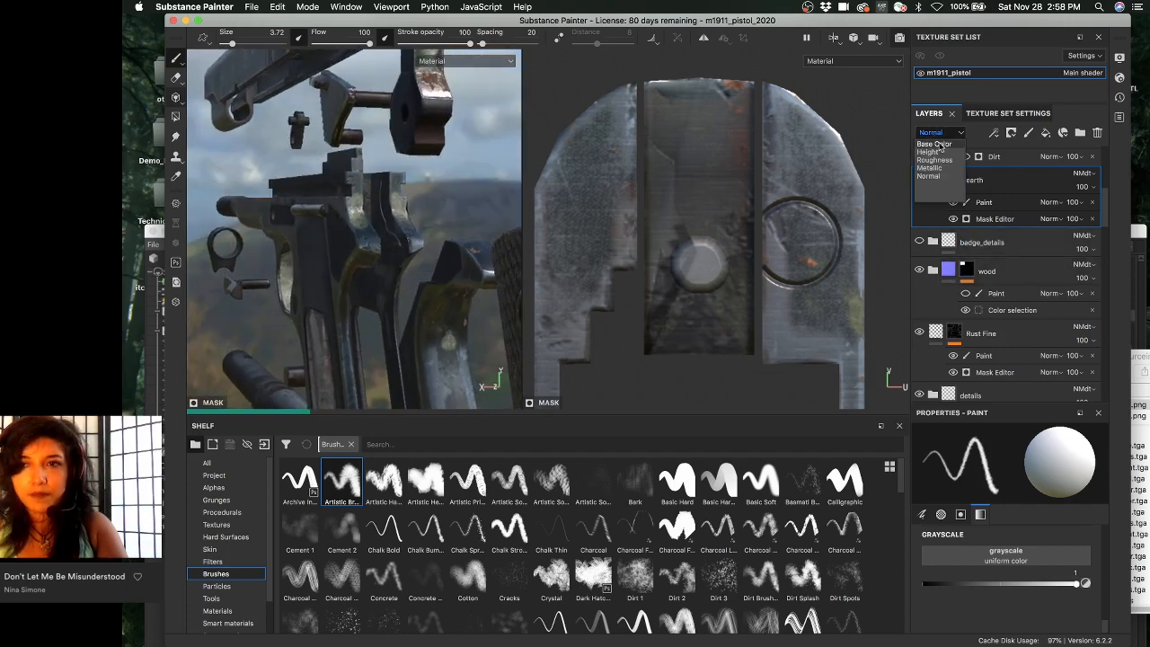
left_click(927, 145)
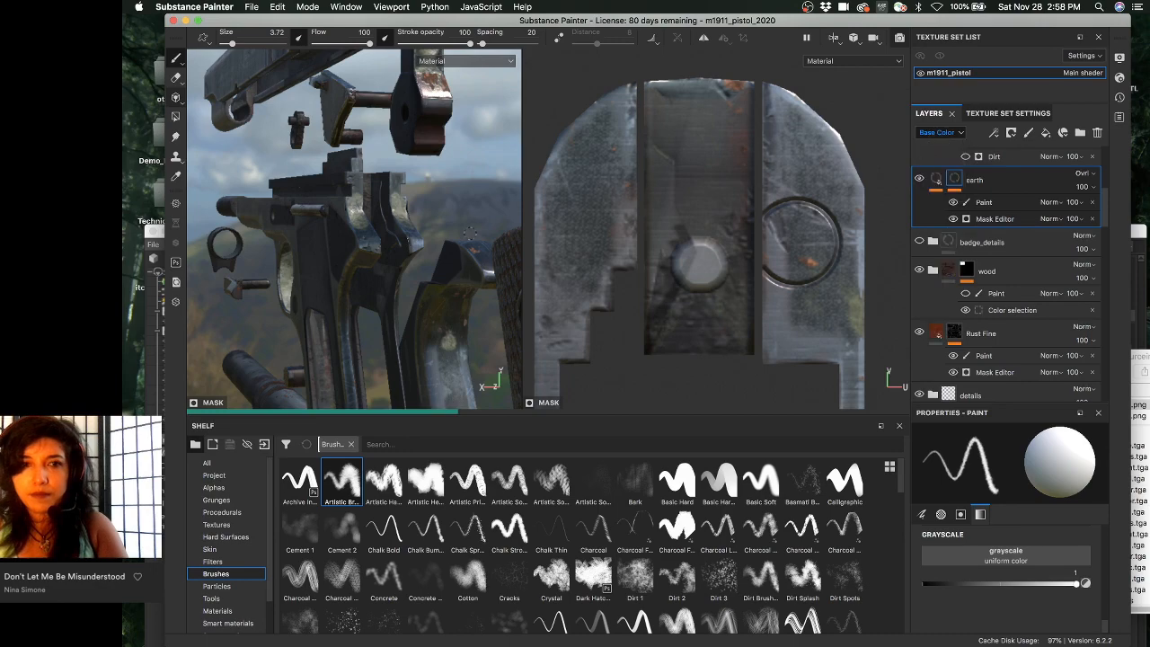
left_click_drag(396, 235, 431, 249, "alt")
- Move the lint and dirt layers above the wear folder and delete the emptied folder
scroll(984, 198, "up", 5)
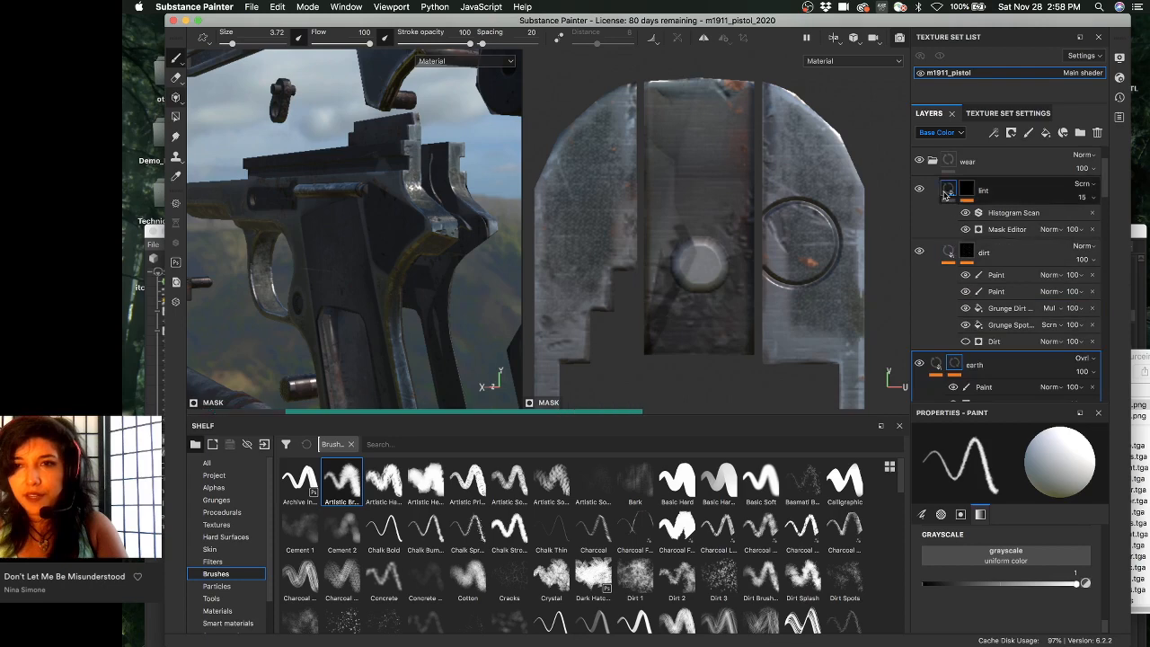
left_click_drag(1015, 175, 1012, 216)
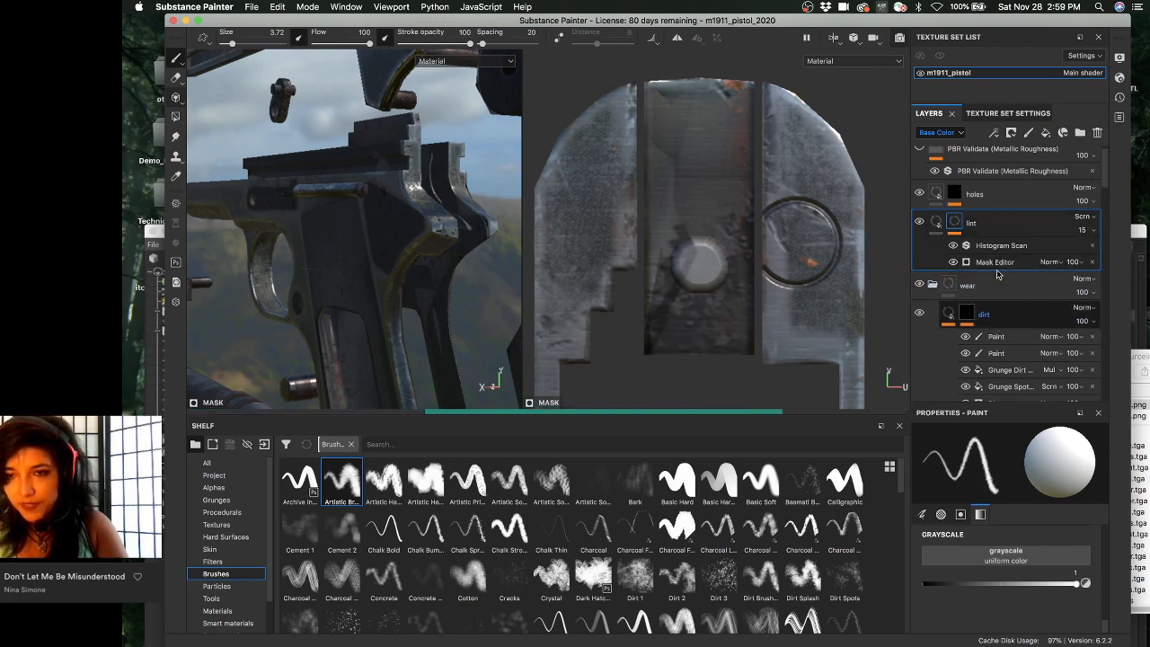
left_click(987, 314)
left_click_drag(997, 277, 997, 277)
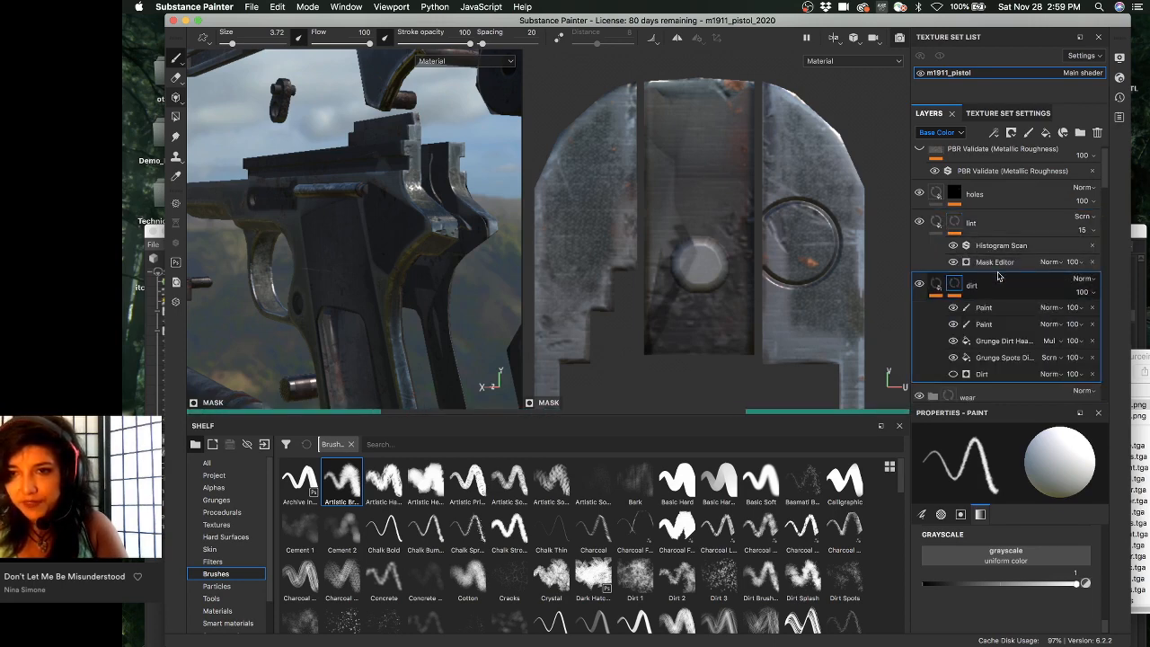
scroll(995, 281, "down", 4)
left_click(996, 249)
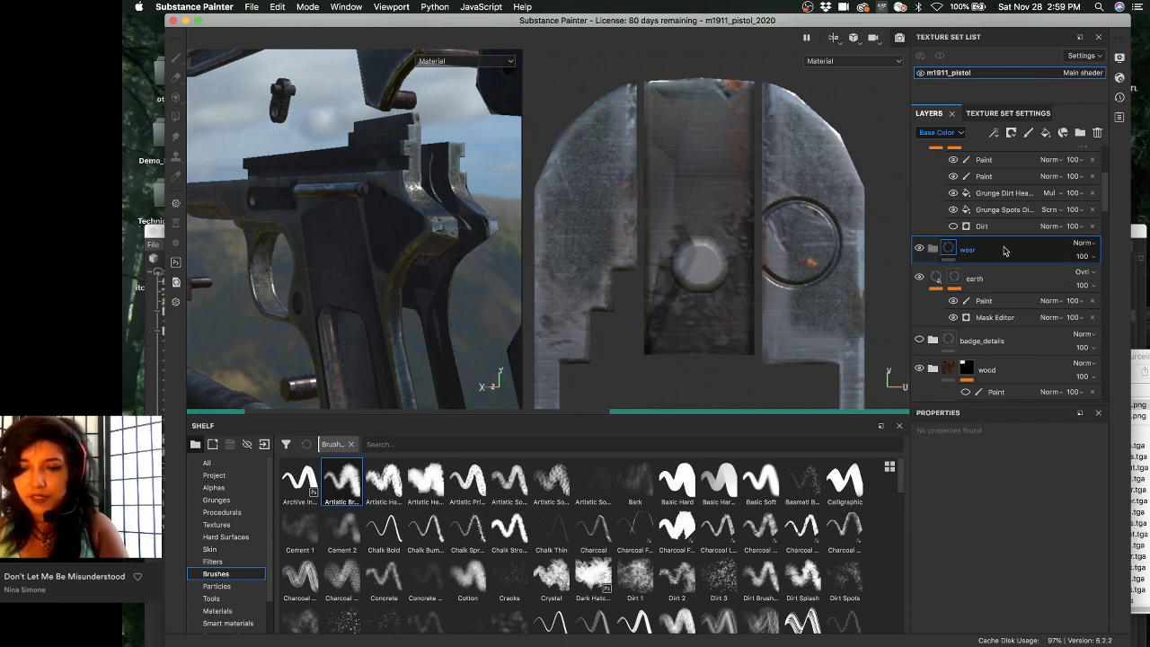
key("Delete")
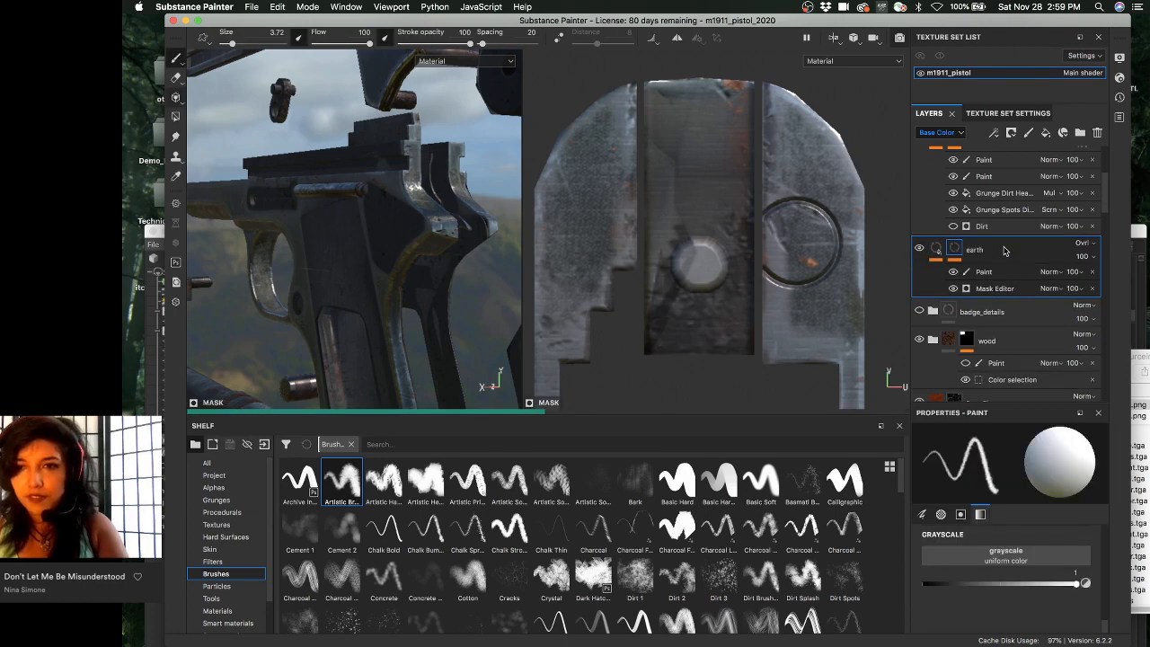
- Select the lint layer, widen the application window and orbit around the pistol's rear and side
scroll(997, 292, "up", 4)
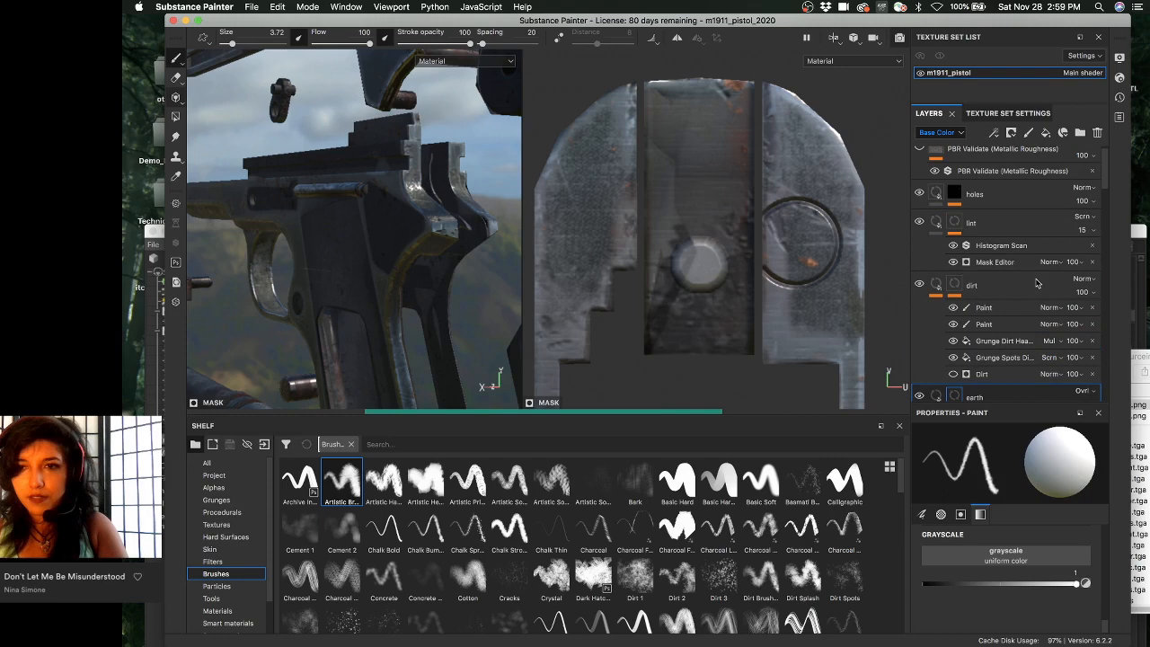
left_click(937, 225)
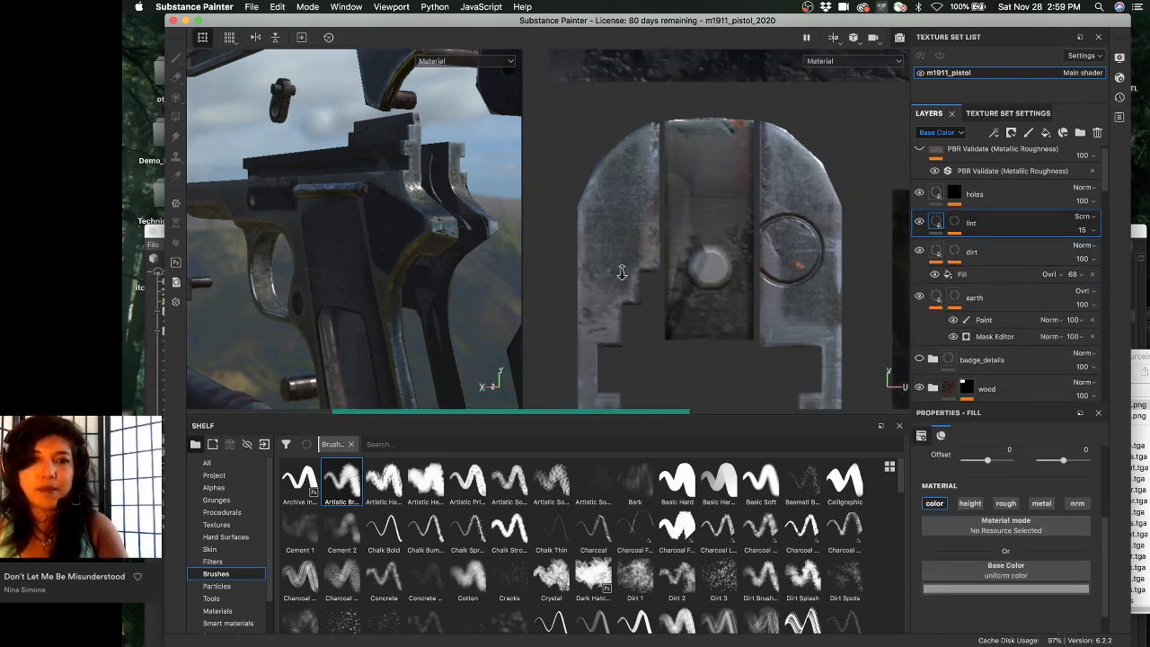
scroll(569, 261, "down", 5)
scroll(620, 215, "down", 6)
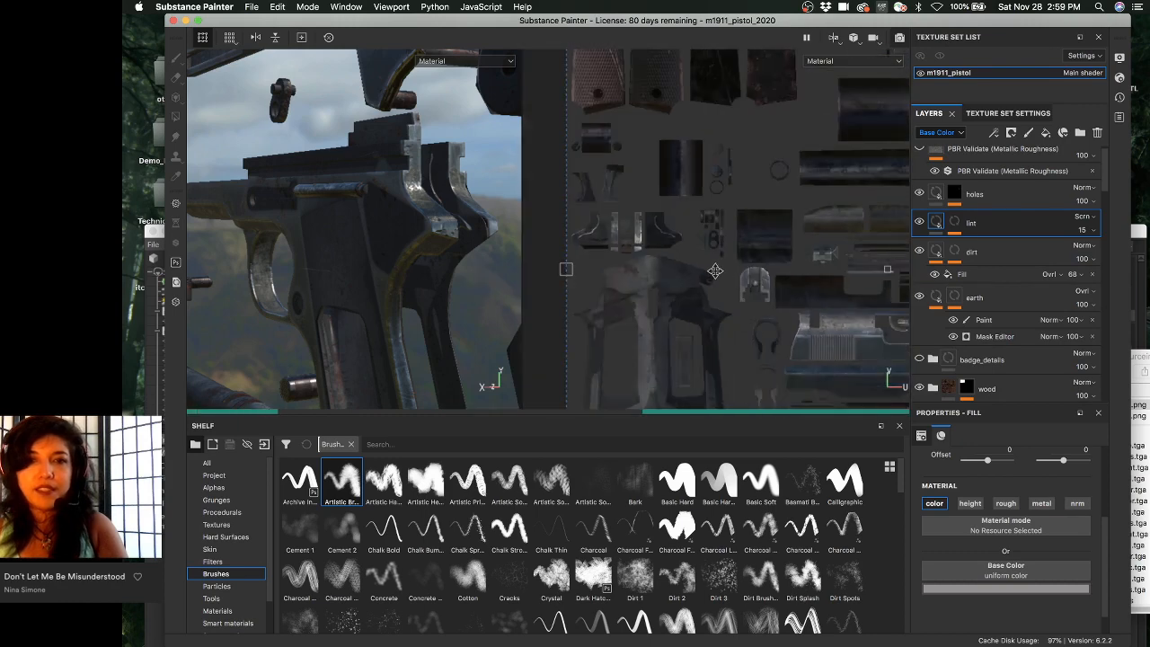
scroll(620, 216, "up", 3)
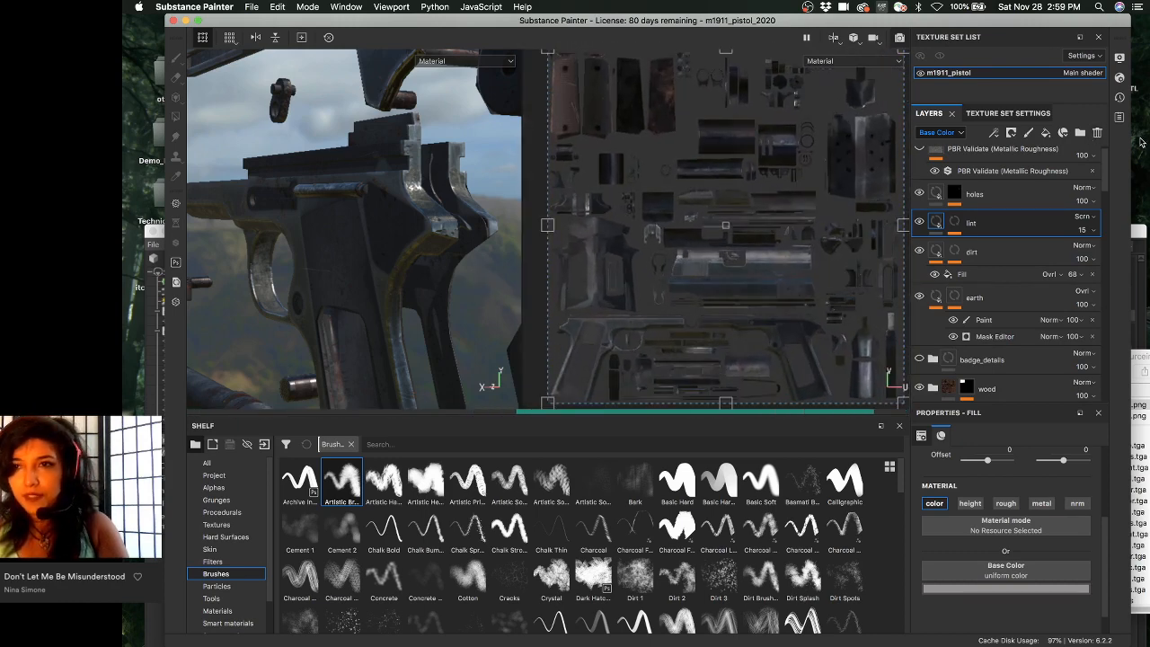
left_click_drag(1129, 72, 1149, 71)
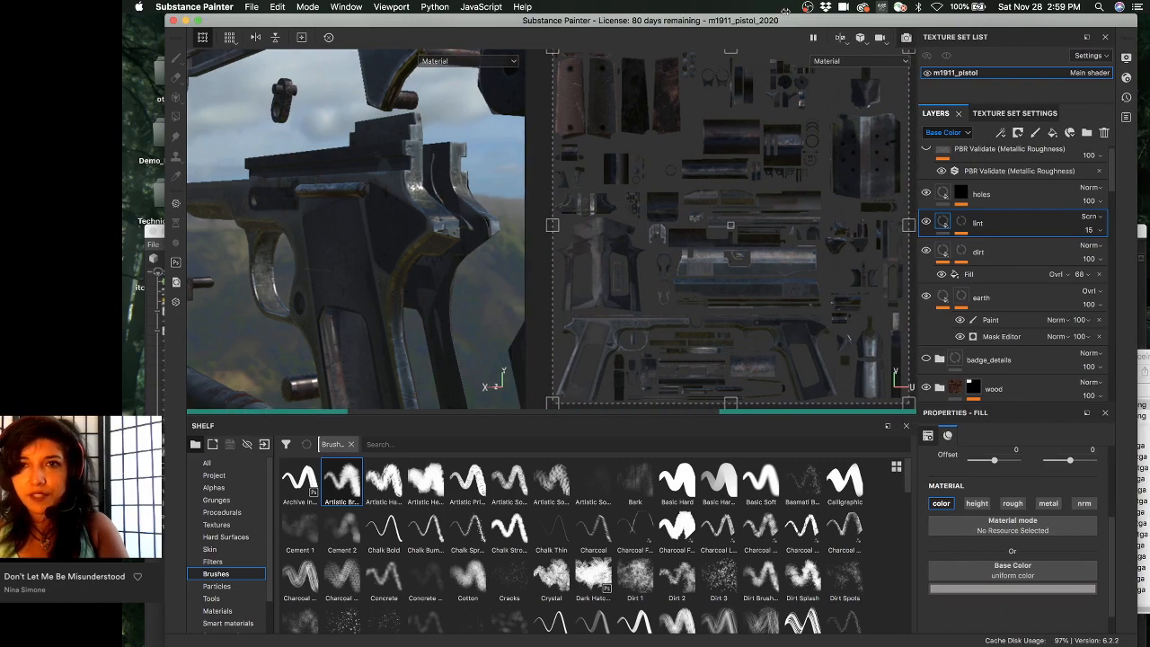
left_click_drag(784, 21, 778, 21)
right_click_drag(358, 302, 405, 282, "alt")
left_click_drag(405, 282, 356, 269, "alt")
right_click_drag(357, 270, 523, 304, "alt")
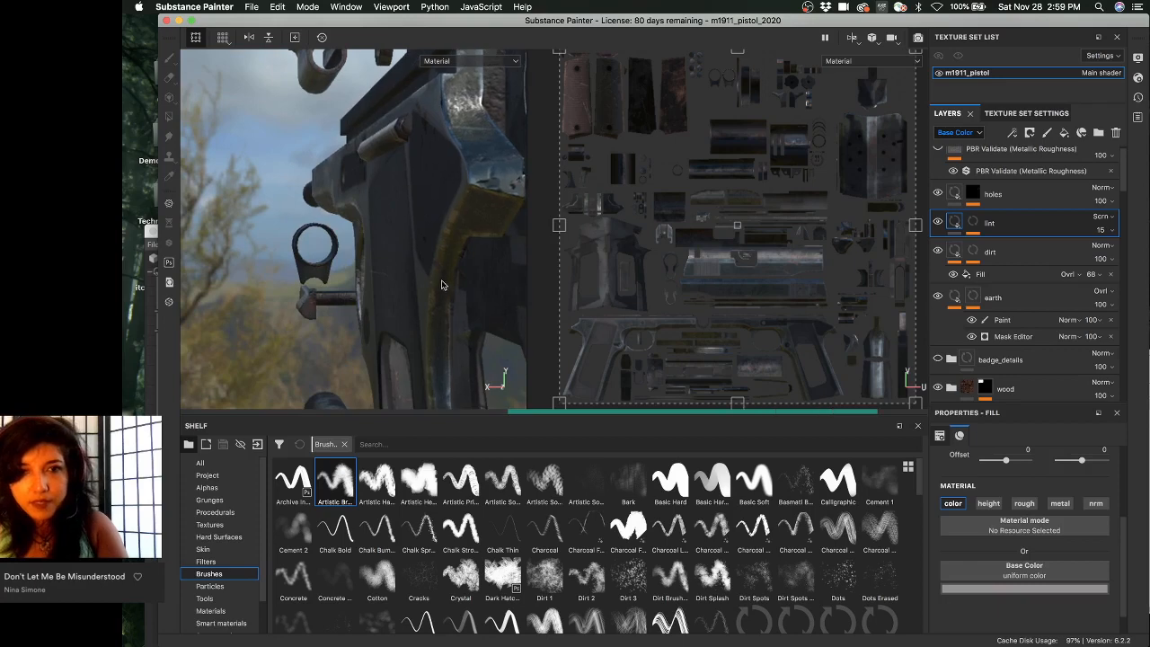
left_click_drag(391, 276, 306, 257, "alt")
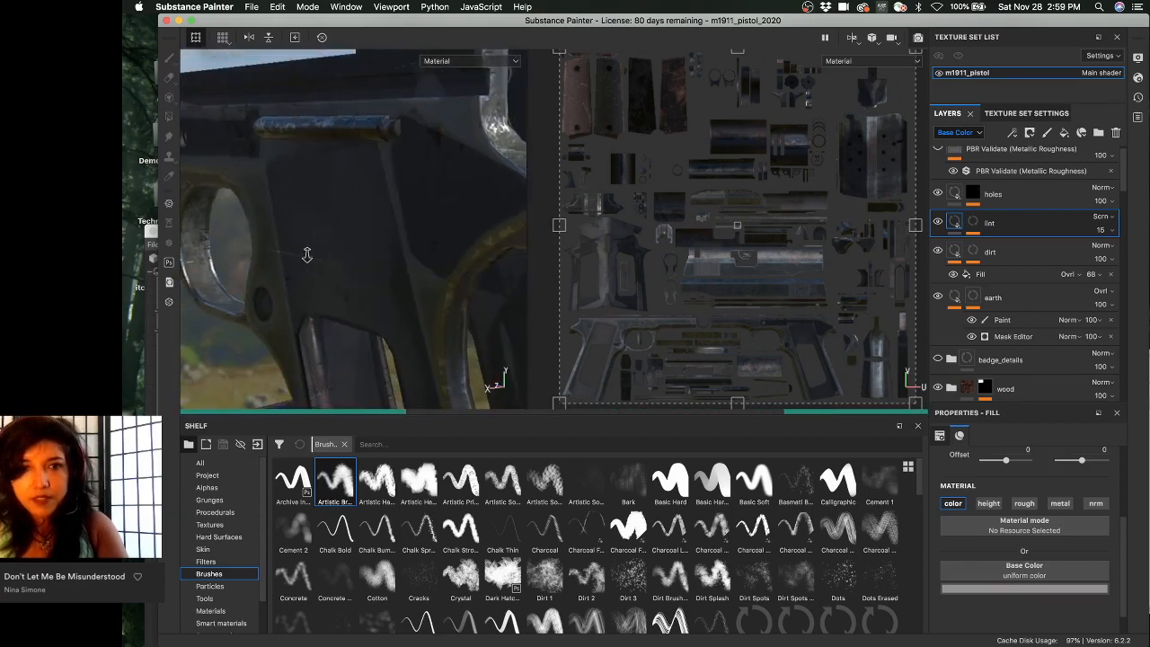
right_click_drag(306, 257, 362, 279, "alt")
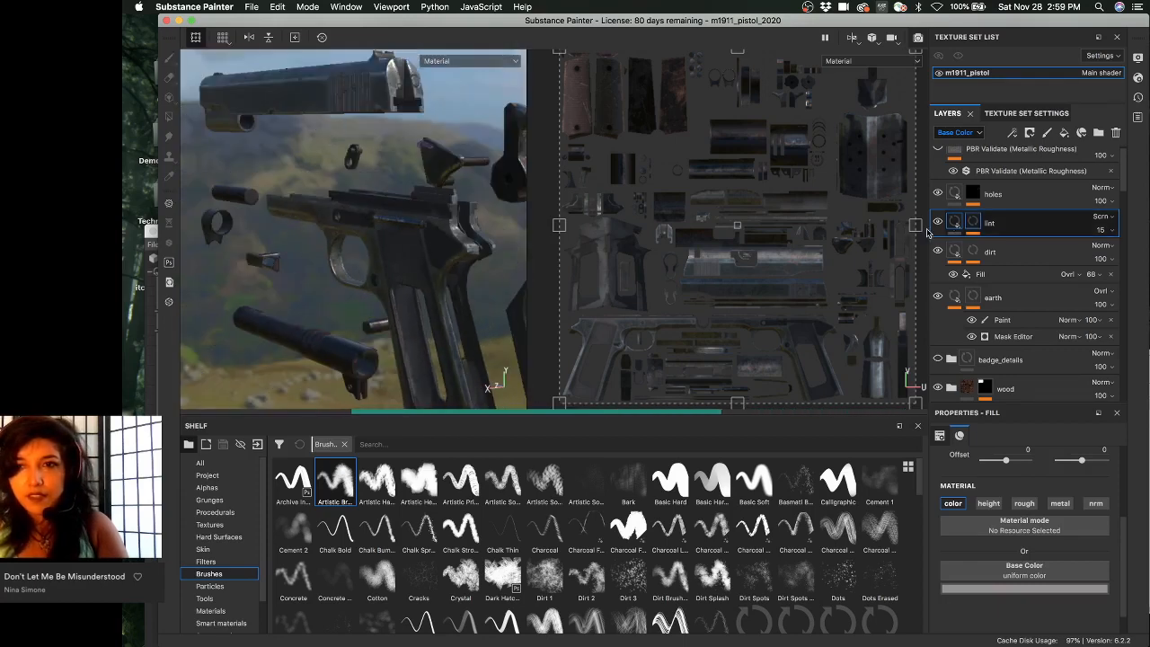
- Open the dirt layer's mask, select its top Paint effect and zoom both views onto the slide
left_click(975, 251)
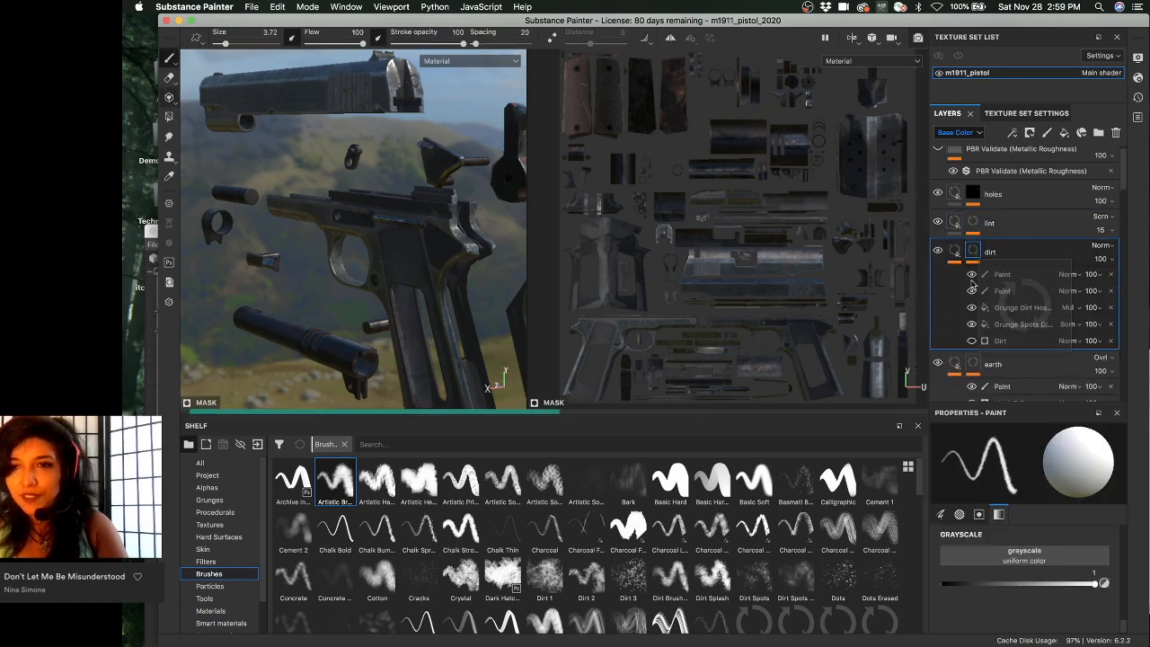
left_click(1003, 274)
scroll(633, 175, "up", 1)
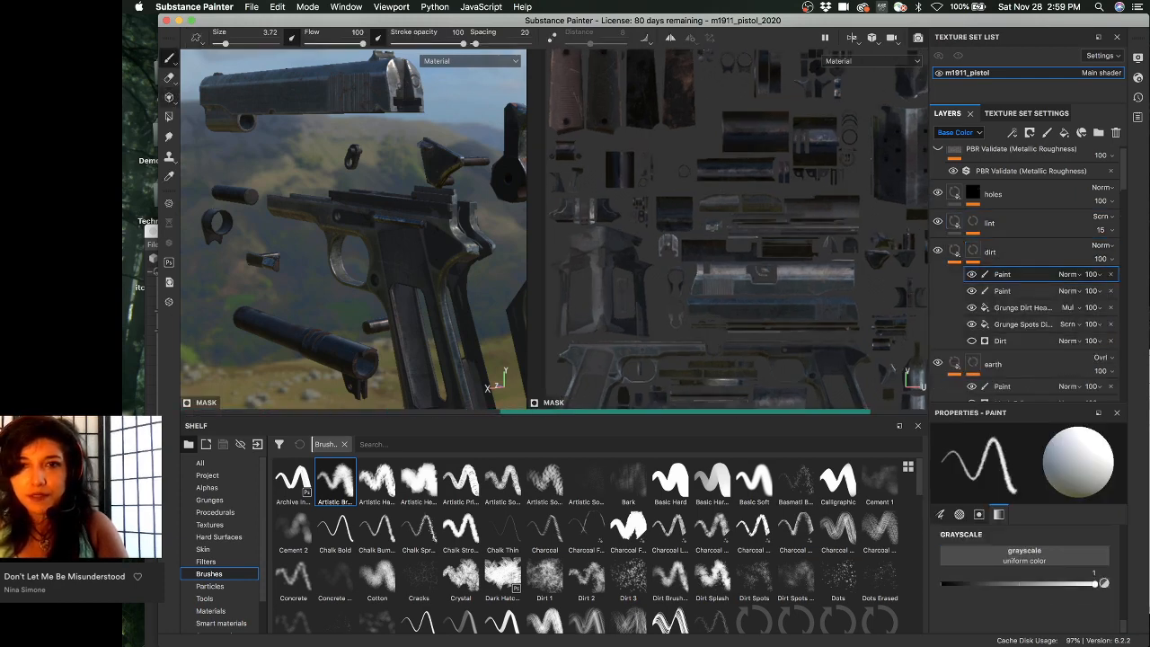
mouse_move(458, 206)
left_mouse_down("alt")
mouse_move(299, 229)
mouse_move(503, 211)
left_mouse_up("alt")
scroll(345, 217, "up", 2)
middle_click_drag(345, 218, 289, 269, "alt")
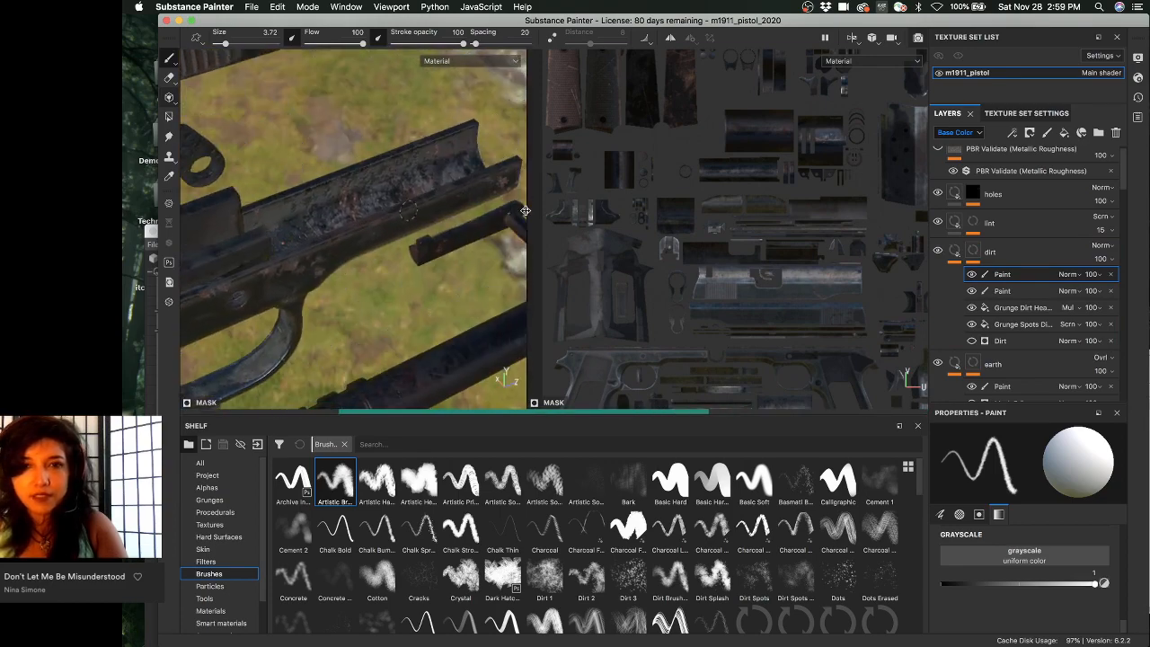
middle_click_drag(637, 247, 584, 240, "alt")
scroll(707, 141, "up", 4)
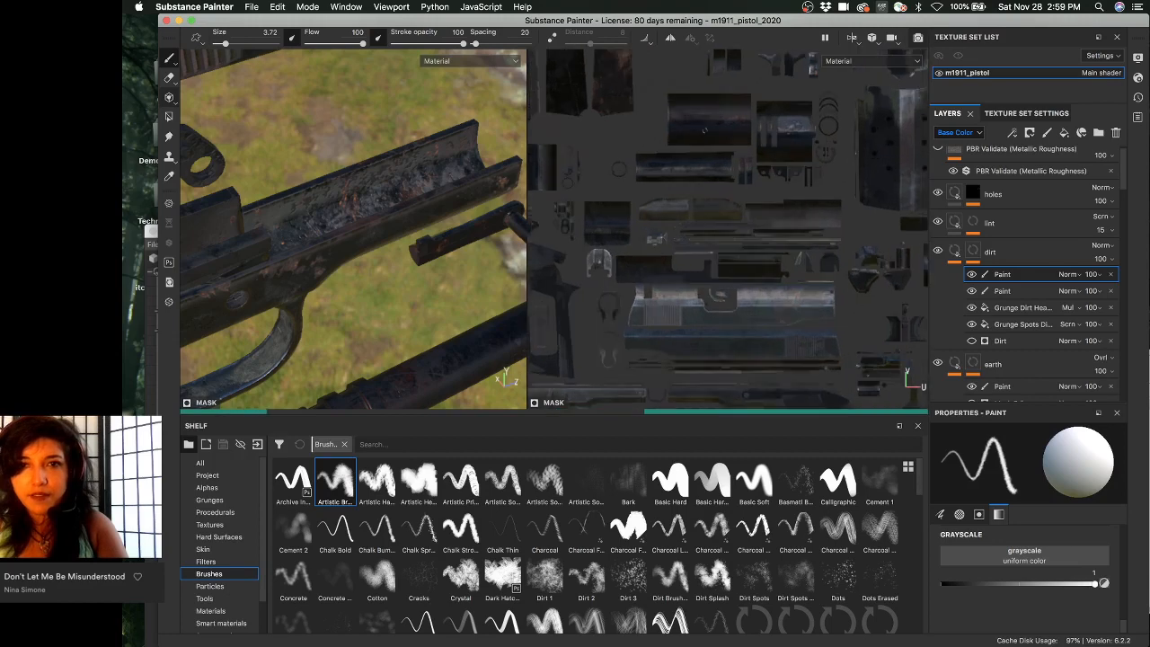
middle_click_drag(701, 126, 711, 158, "alt")
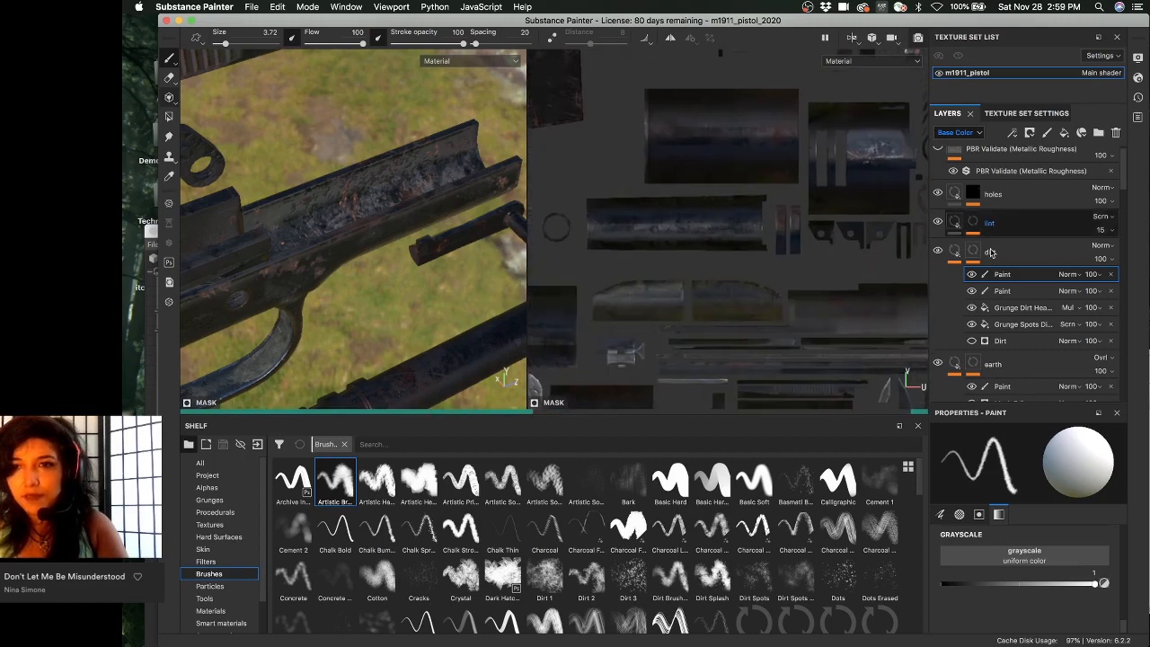
- Add another paint effect to the dirt mask and name it inside_remove
right_click(1005, 278)
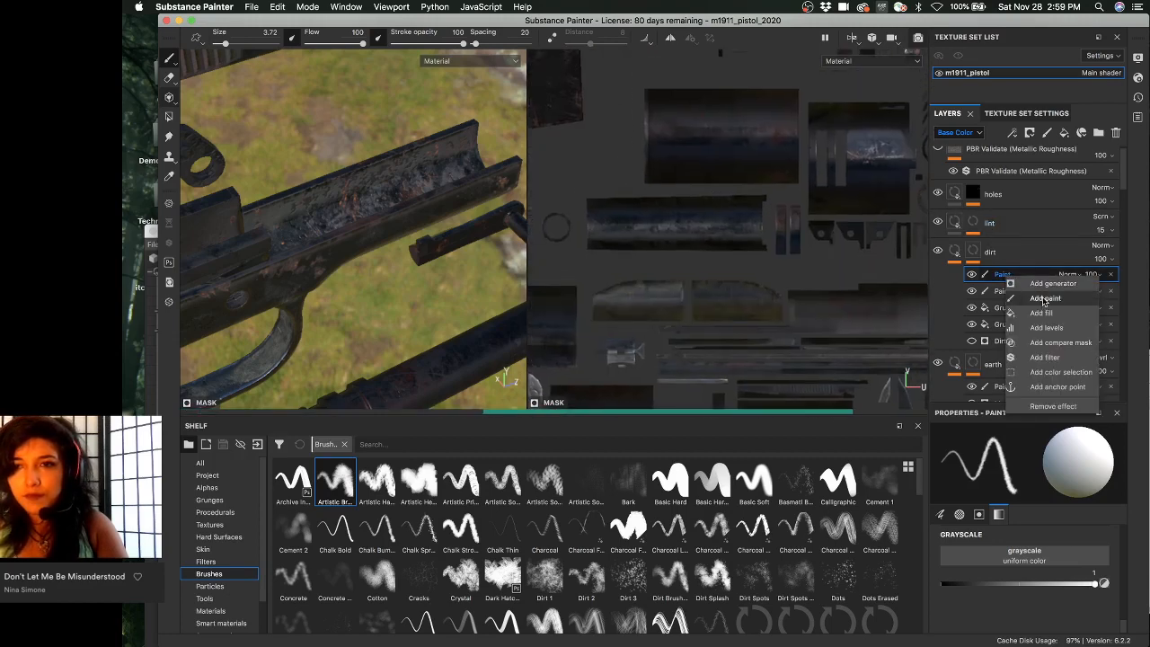
left_click(1011, 282)
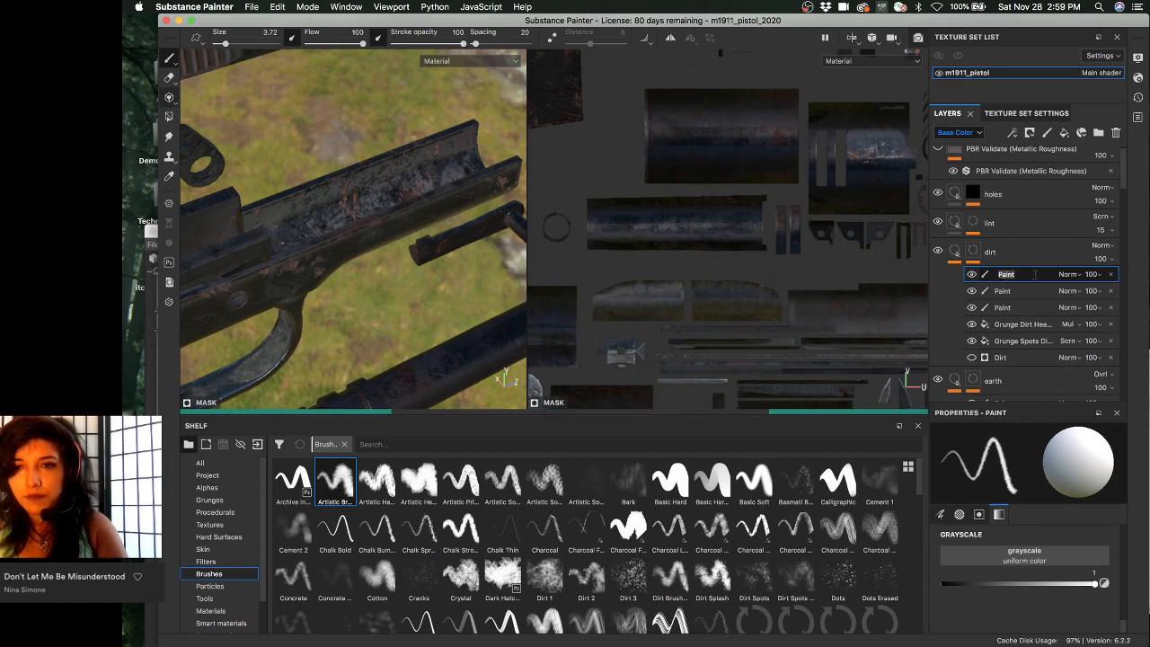
type("int")
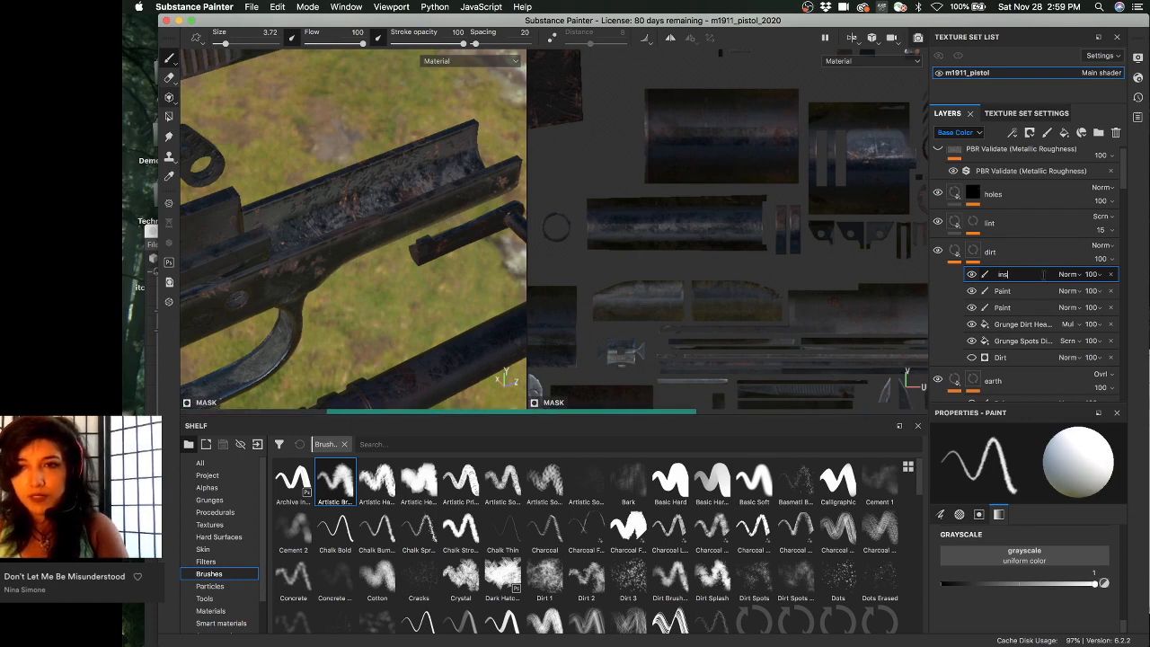
key("Return")
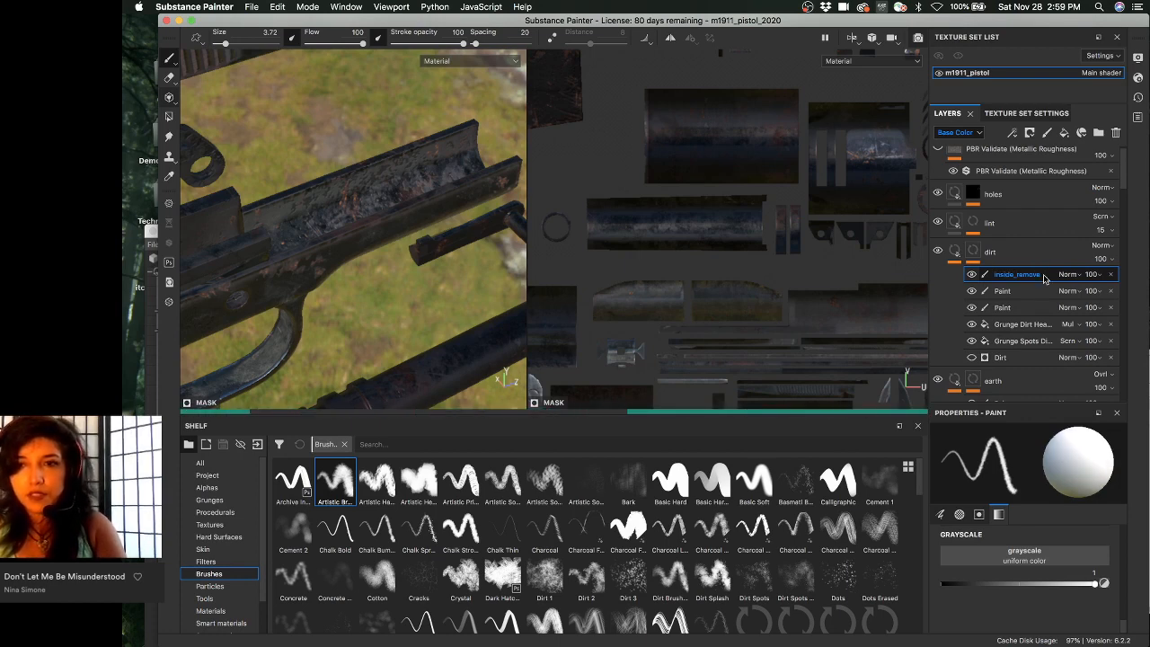
- Set the brush size to 33.94 and paint black over the upper UV island on inside_remove
scroll(702, 169, "up", 1)
middle_click_drag(709, 170, 583, 182, "alt")
right_click_drag(744, 169, 794, 169, "ctrl")
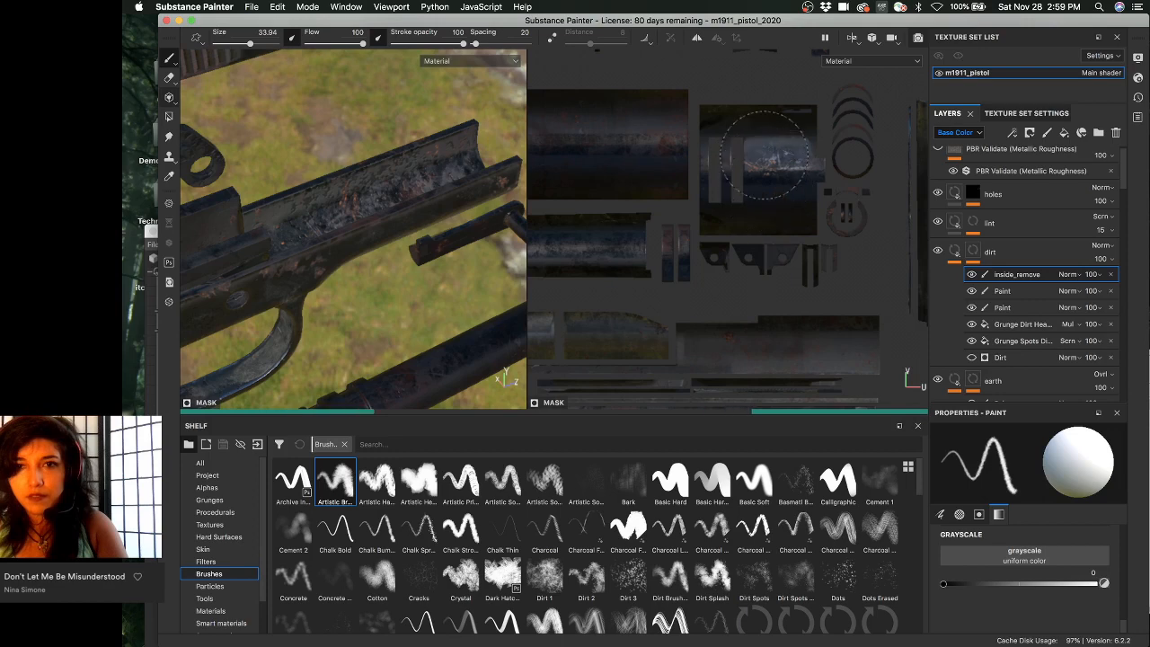
mouse_move(765, 178)
left_mouse_down()
mouse_move(780, 191)
mouse_move(758, 179)
left_mouse_up()
middle_click_drag(751, 176, 711, 190, "alt")
left_click_drag(704, 190, 723, 191)
right_click_drag(717, 190, 873, 227, "alt")
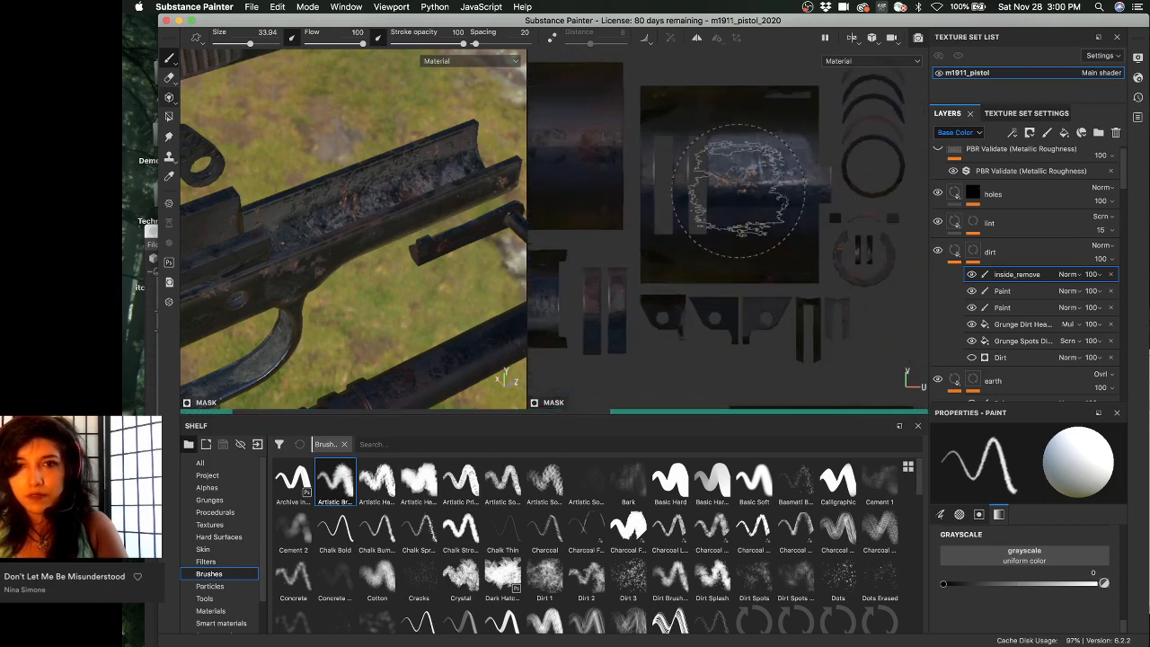
scroll(753, 196, "down", 2)
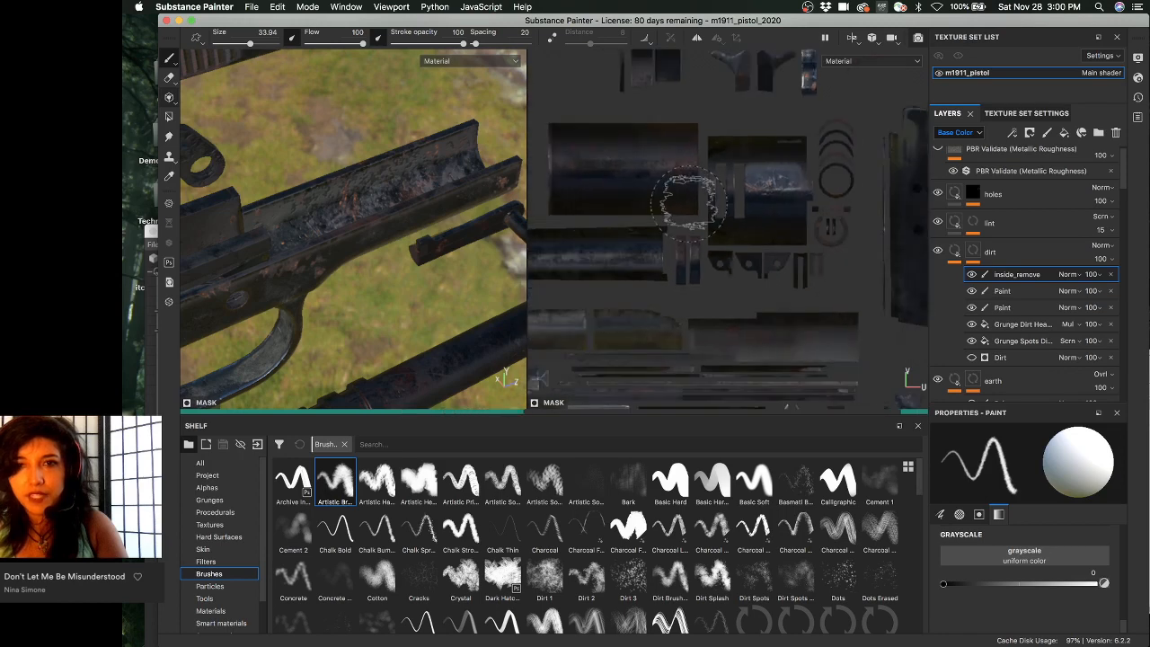
scroll(757, 207, "down", 2)
scroll(757, 208, "up", 3)
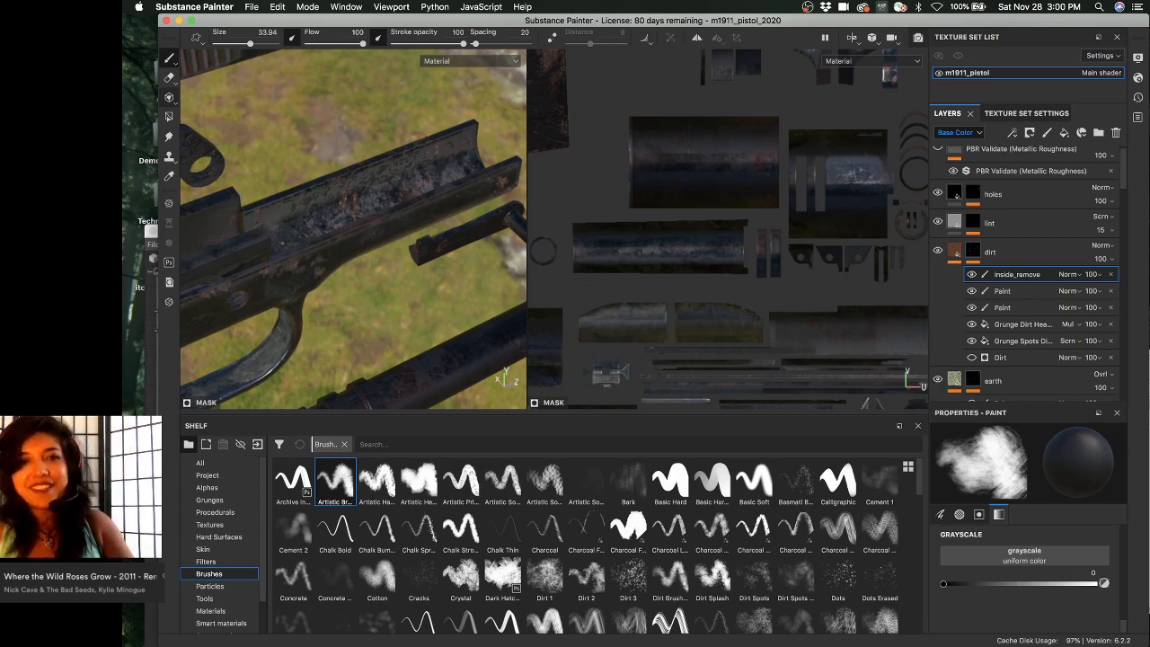
middle_click_drag(705, 202, 678, 184)
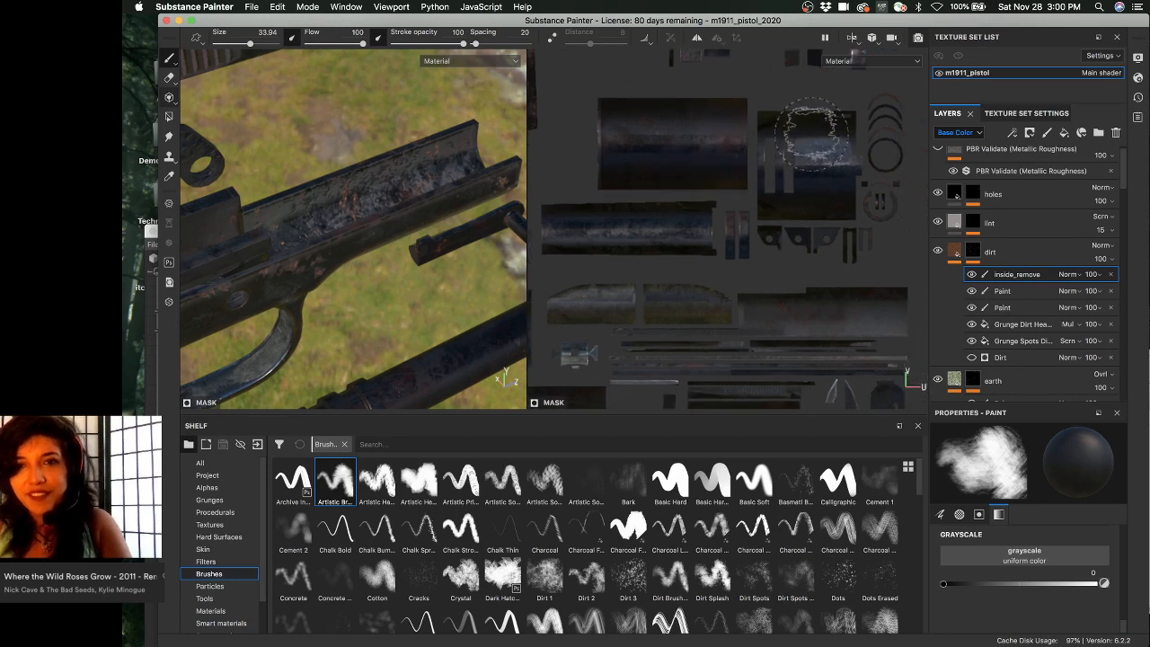
middle_click_drag(809, 172, 747, 184, "alt")
scroll(736, 165, "up", 2)
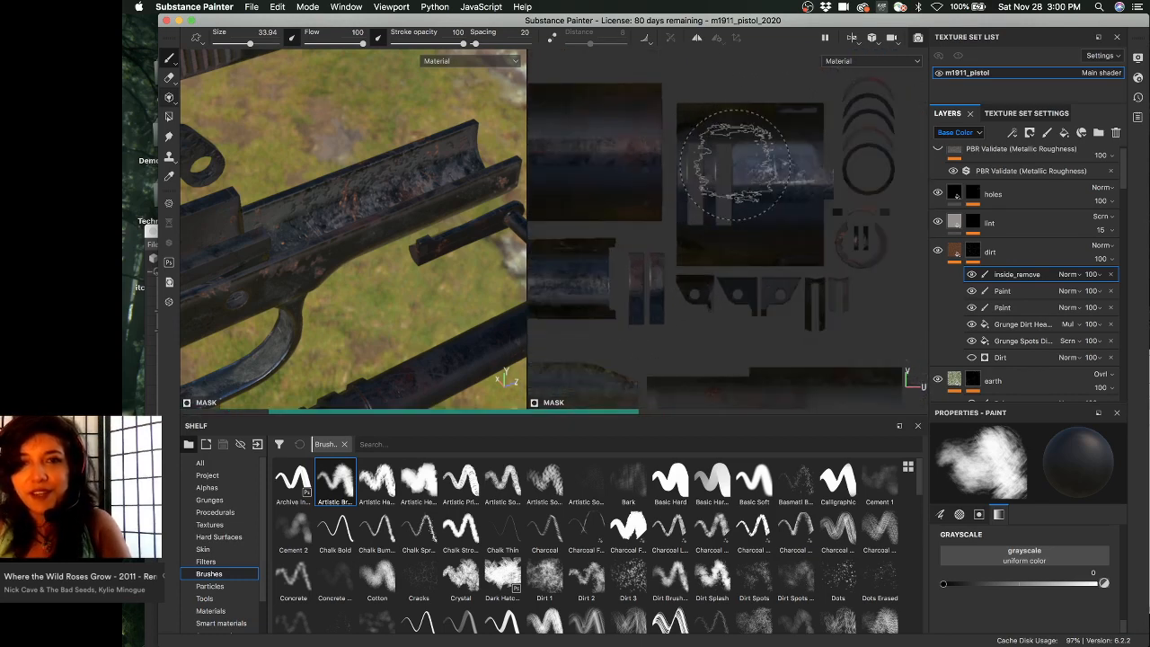
mouse_move(625, 132)
left_mouse_down("alt")
mouse_move(633, 155)
mouse_move(613, 130)
left_mouse_up("alt")
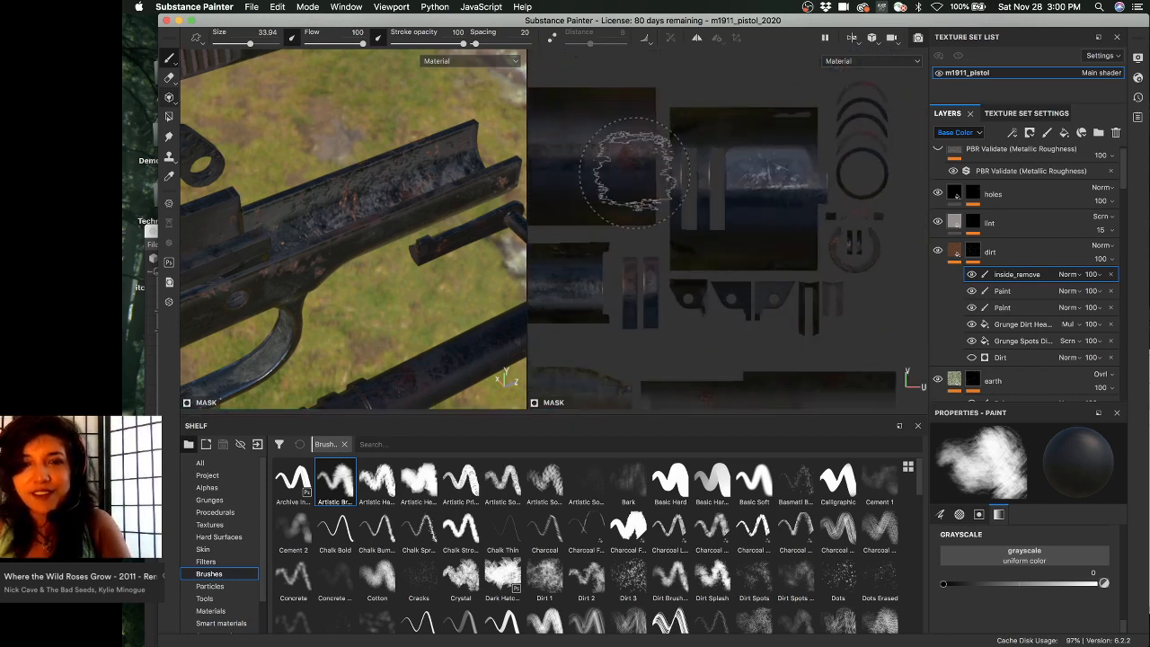
middle_click_drag(634, 171, 766, 182, "alt")
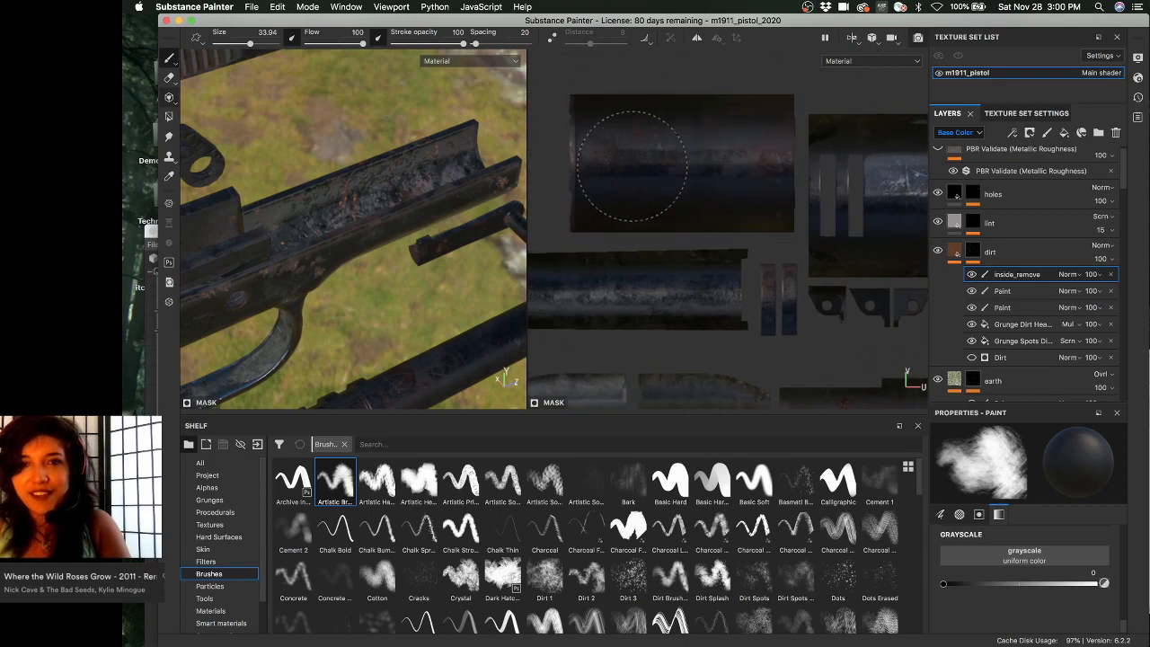
mouse_move(762, 194)
right_mouse_down("alt")
mouse_move(680, 190)
mouse_move(693, 212)
right_mouse_up("alt")
middle_click_drag(705, 212, 797, 142, "alt")
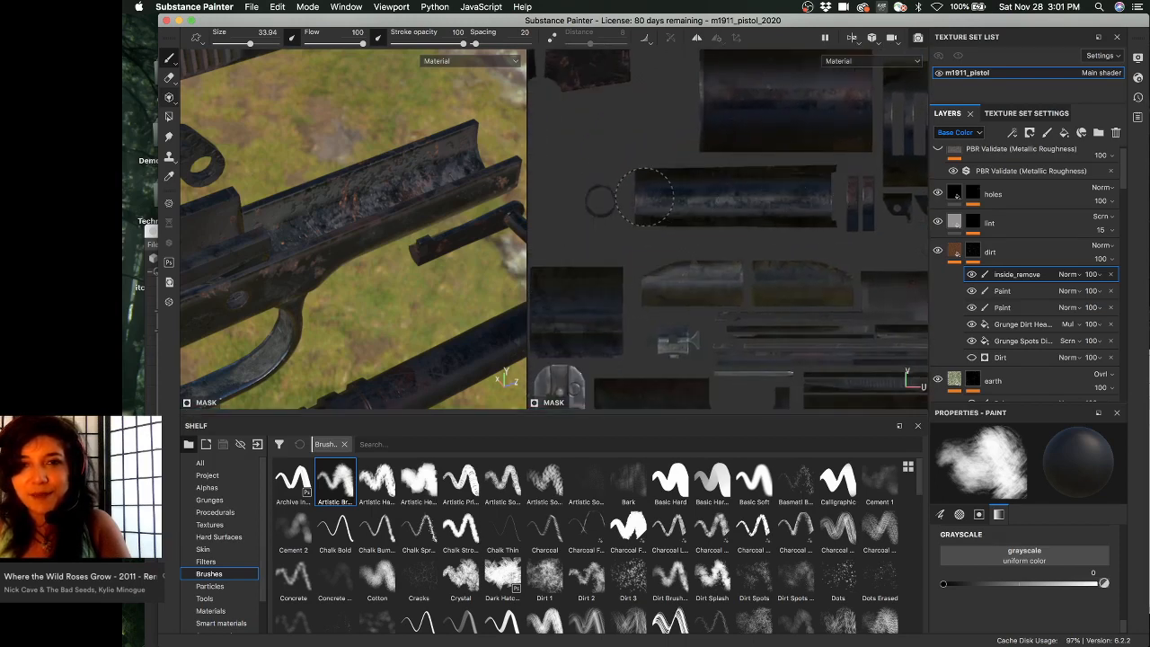
mouse_move(744, 244)
middle_mouse_down("alt")
mouse_move(691, 197)
mouse_move(647, 182)
middle_mouse_up("alt")
right_click_drag(755, 197, 614, 193, "alt")
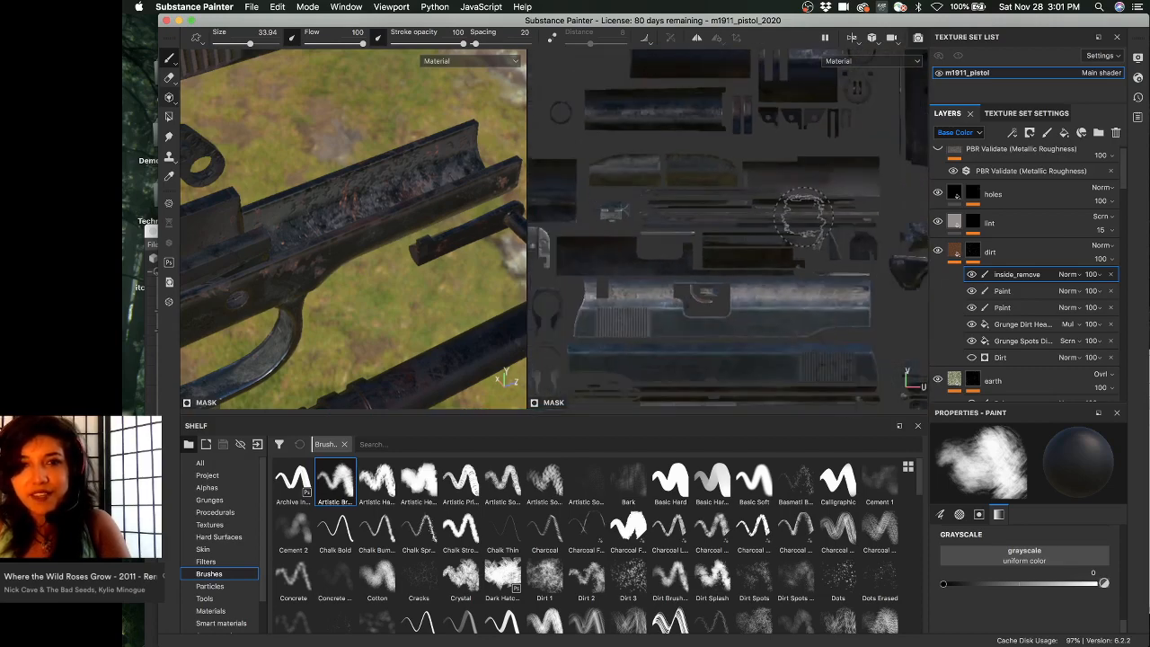
middle_click_drag(622, 212, 674, 264, "alt")
left_click_drag(349, 199, 199, 192, "alt")
middle_click_drag(432, 161, 457, 241, "alt")
right_click_drag(764, 237, 683, 226, "alt")
middle_click_drag(682, 227, 644, 114, "alt")
right_click_drag(643, 226, 688, 225, "alt")
middle_click_drag(688, 225, 667, 148, "alt")
right_click_drag(667, 147, 932, 278, "alt")
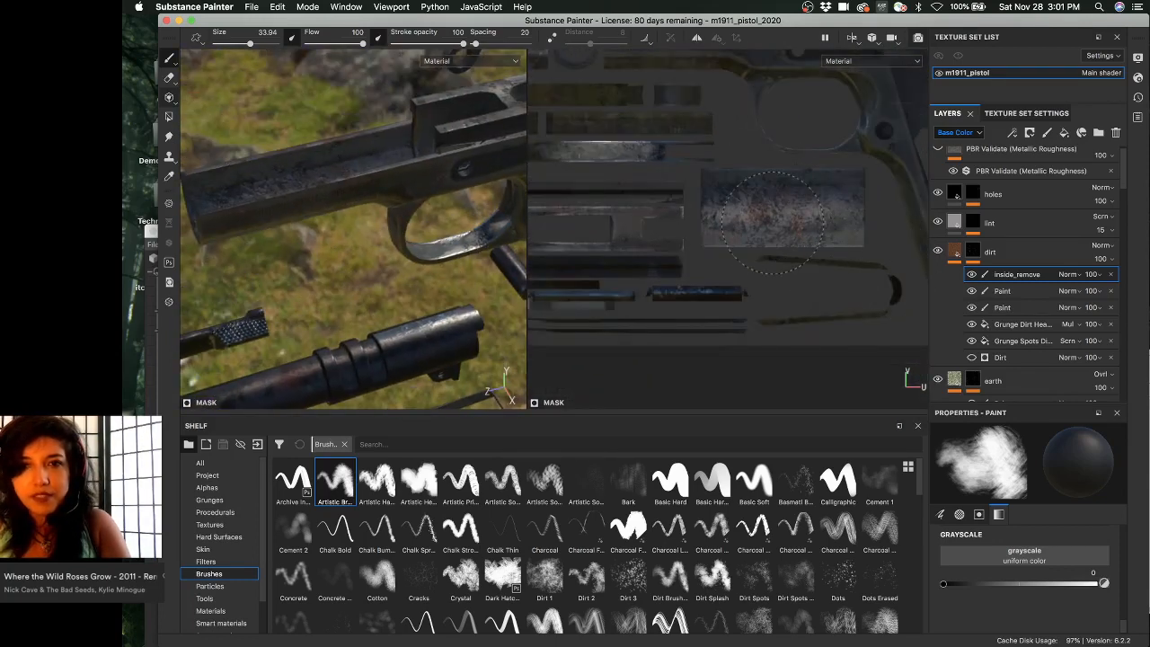
left_click_drag(428, 174, 401, 237, "alt")
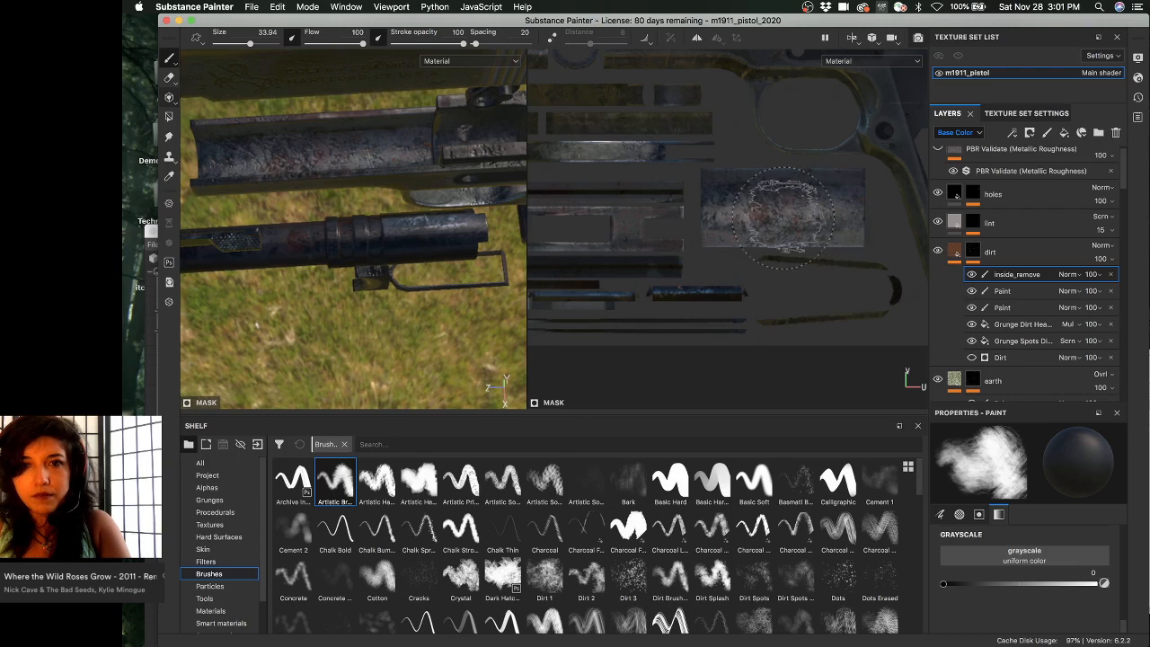
right_click_drag(633, 219, 726, 223, "alt")
middle_click_drag(726, 224, 677, 338, "alt")
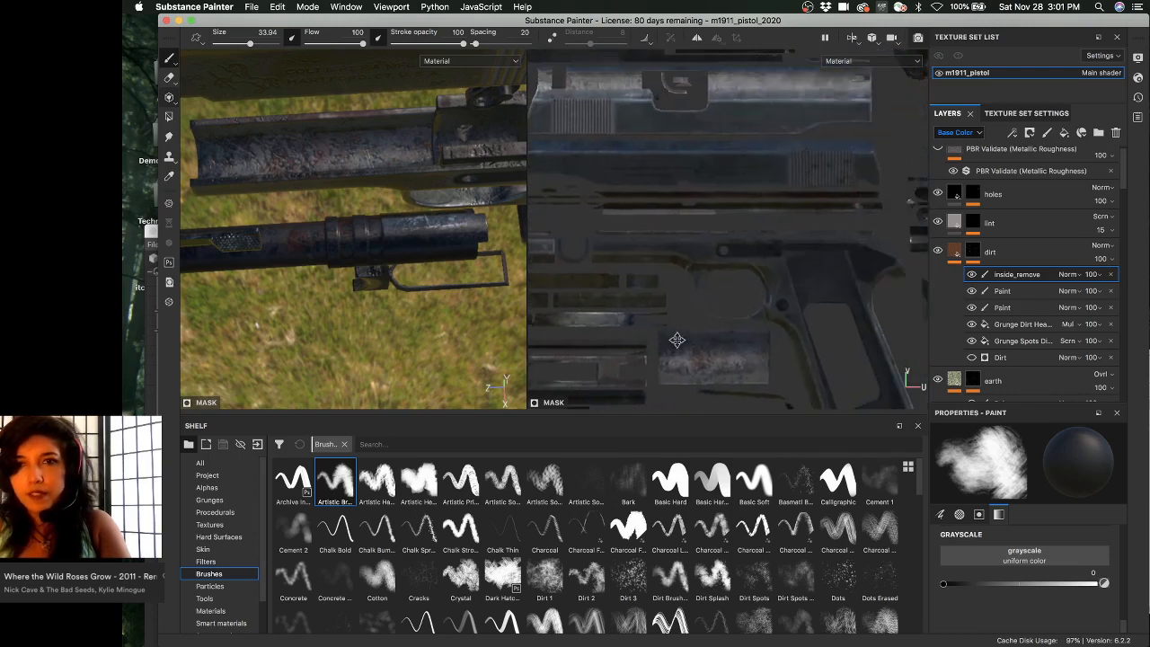
middle_click_drag(844, 193, 535, 202, "alt")
middle_click_drag(720, 185, 717, 156, "alt")
middle_click_drag(636, 201, 821, 207, "alt")
right_click_drag(821, 208, 726, 215, "alt")
middle_click_drag(726, 215, 750, 284, "alt")
scroll(742, 159, "up", 3)
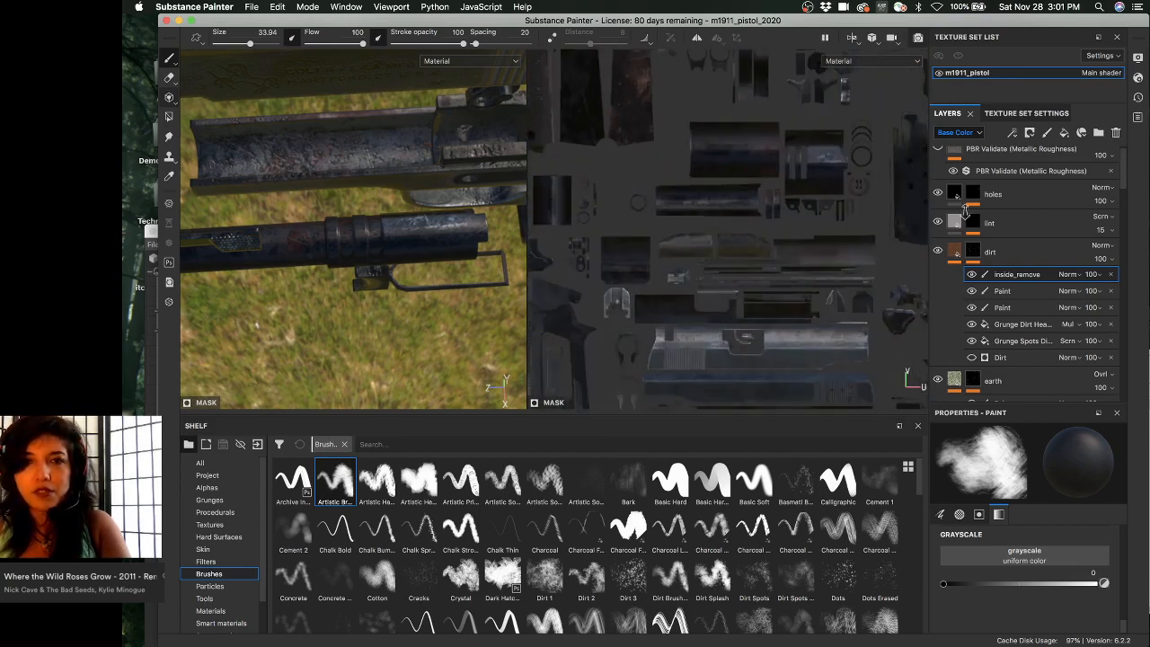
middle_click_drag(727, 180, 862, 264, "alt")
scroll(757, 231, "up", 1)
middle_click_drag(757, 231, 595, 180, "alt")
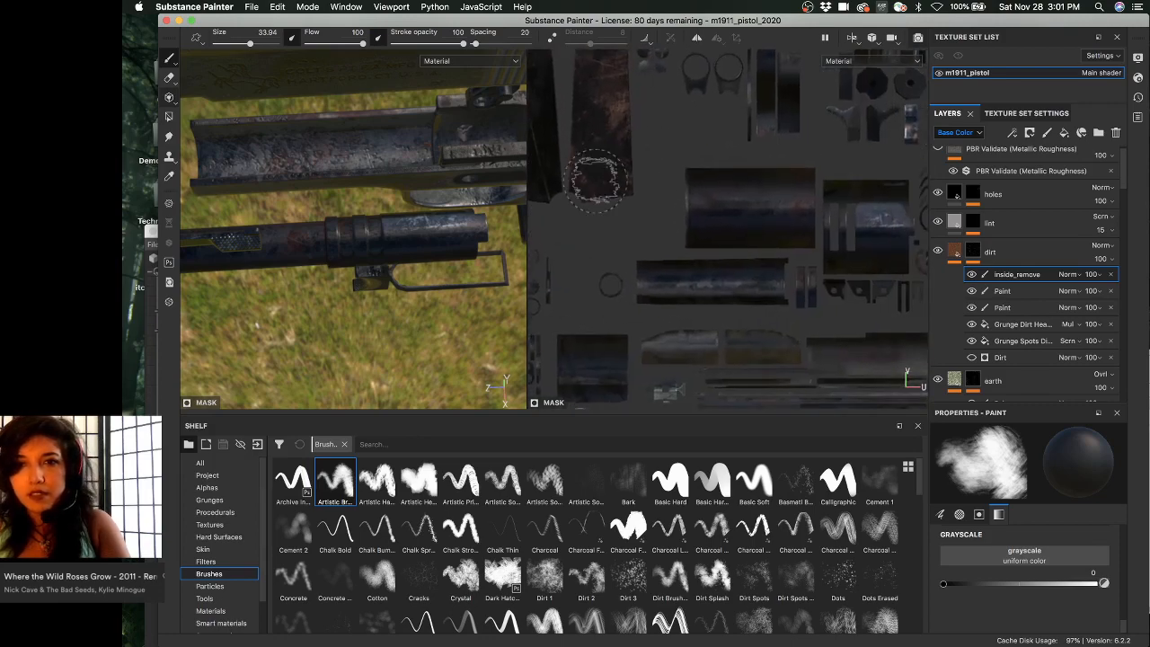
left_click_drag(321, 179, 367, 155, "alt")
- Frame the full texture layout and whole pistol, then save the m1911_pistol_2020 project
middle_click_drag(368, 155, 317, 168, "alt")
right_click_drag(661, 225, 704, 329, "alt")
middle_click_drag(632, 237, 705, 126, "alt")
mouse_move(769, 289)
middle_mouse_down("alt")
mouse_move(688, 252)
mouse_move(745, 290)
mouse_move(753, 274)
middle_mouse_up("alt")
right_click_drag(760, 234, 708, 237, "alt")
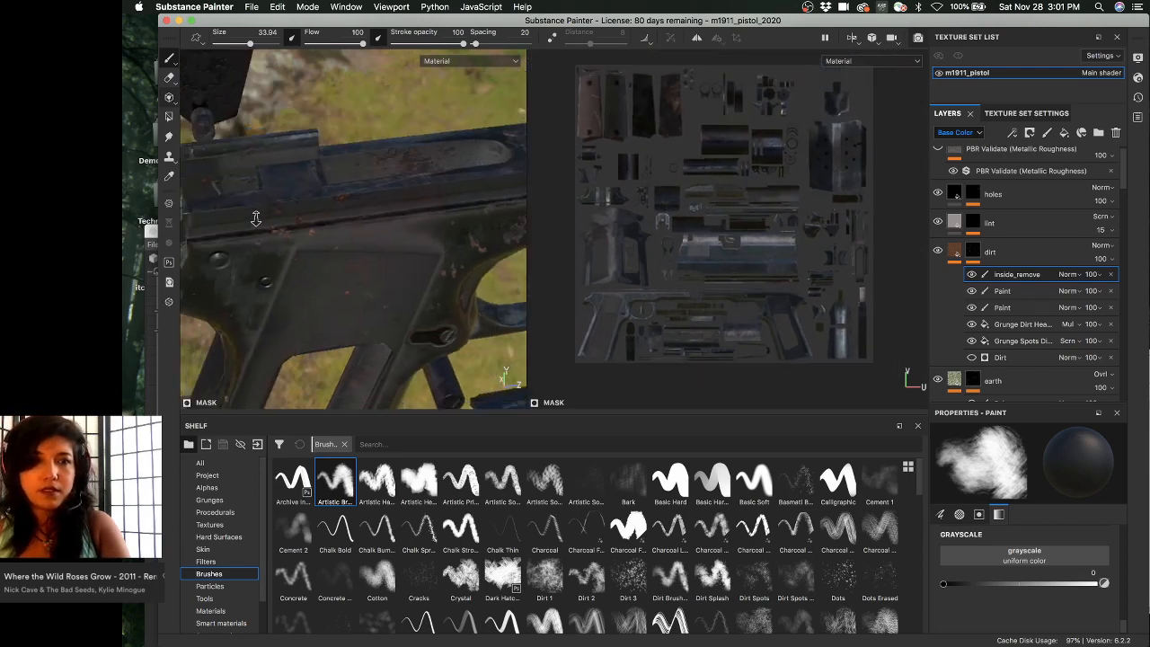
left_click_drag(261, 225, 352, 180, "alt")
middle_click_drag(352, 180, 374, 205, "alt")
left_click_drag(375, 205, 399, 180, "alt")
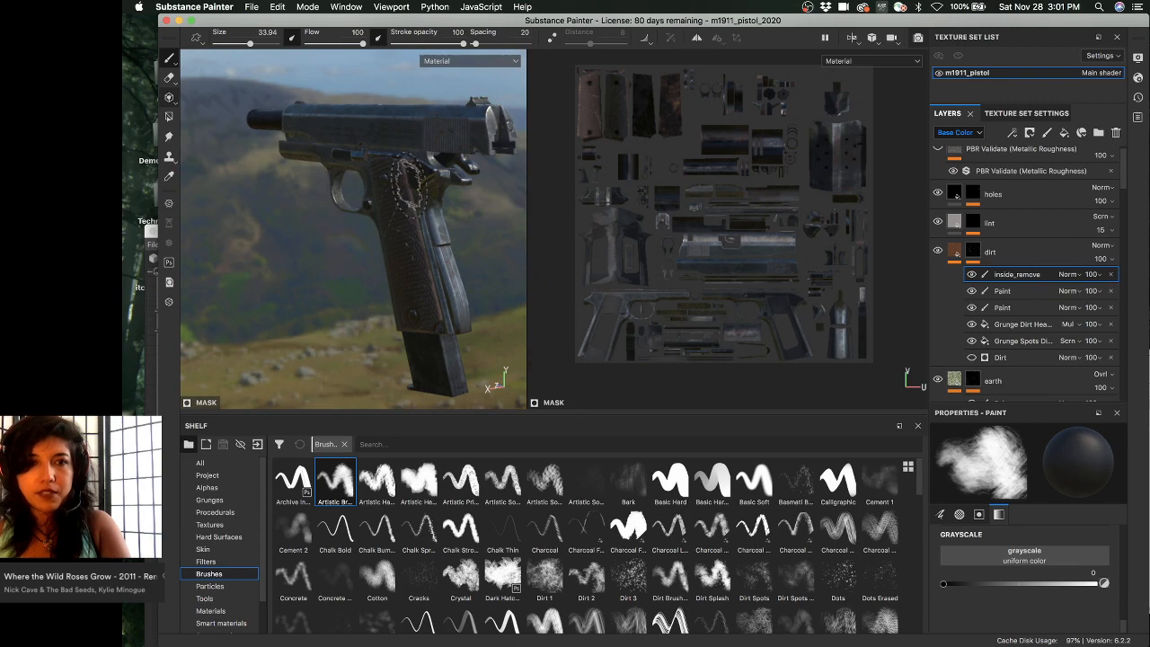
left_click_drag(408, 189, 411, 162, "alt")
key("super+s")
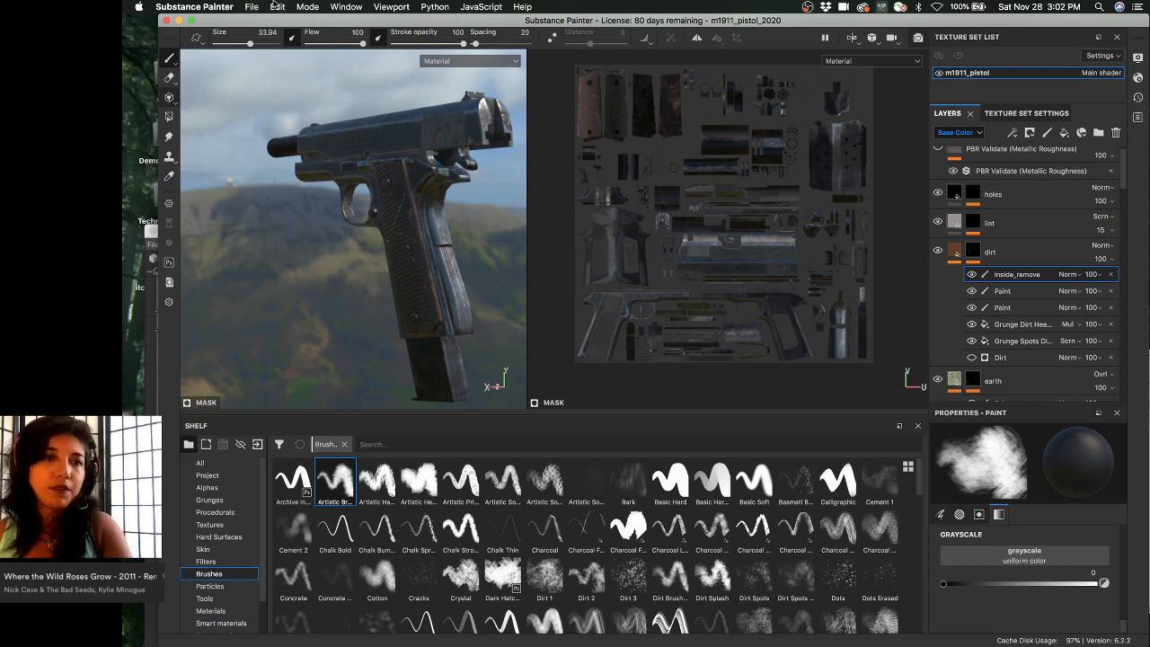
- Export the pistol's textures as 4096 targa maps from Export Textures, then close the window
left_click(246, 9)
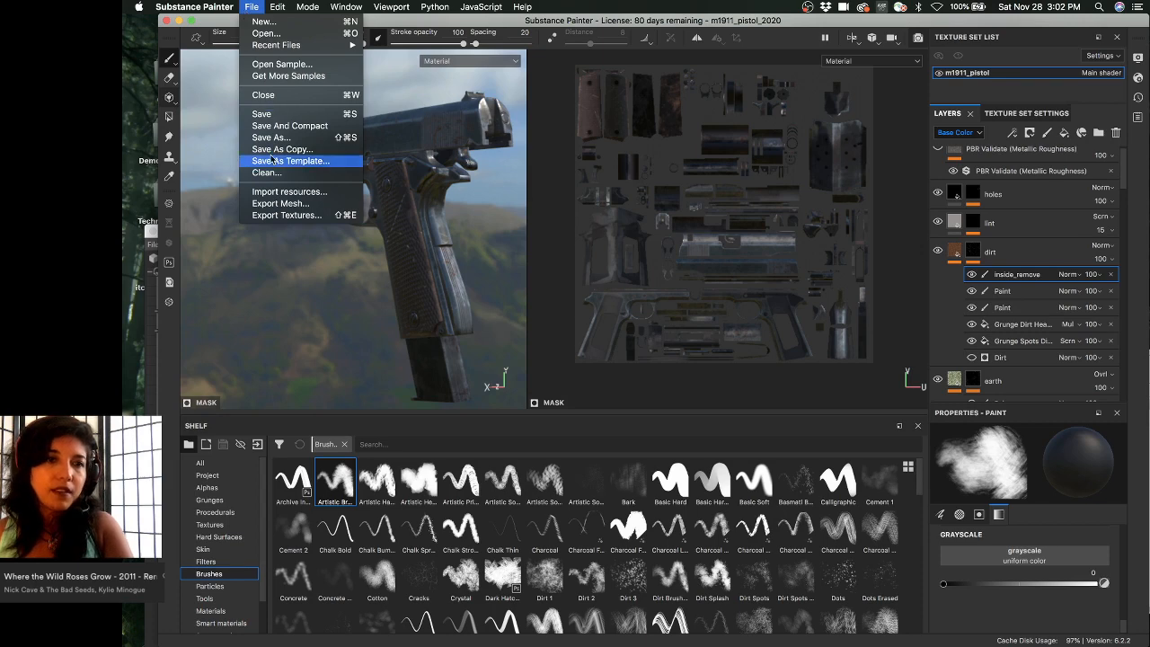
left_click(287, 215)
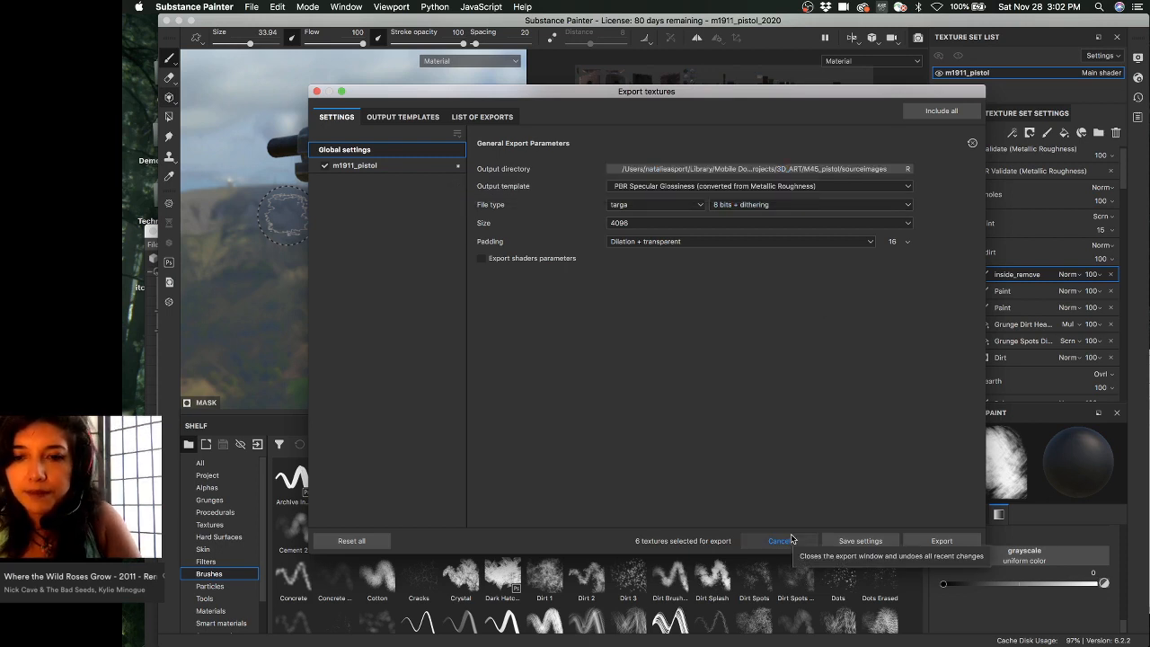
left_click(941, 541)
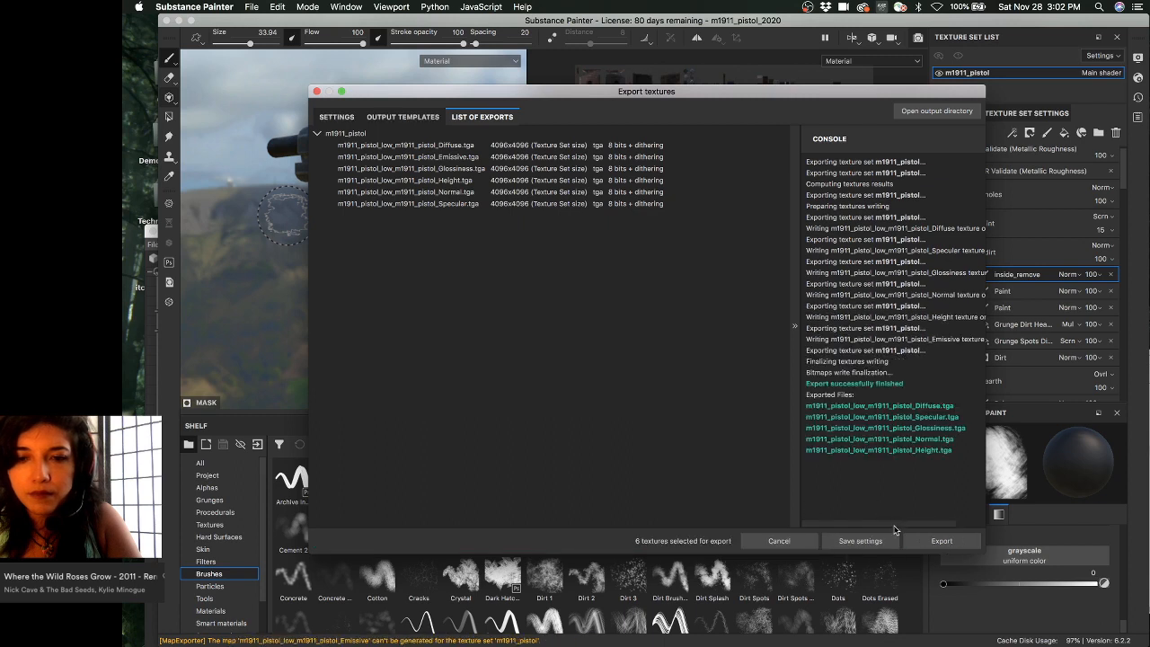
left_click(316, 91)
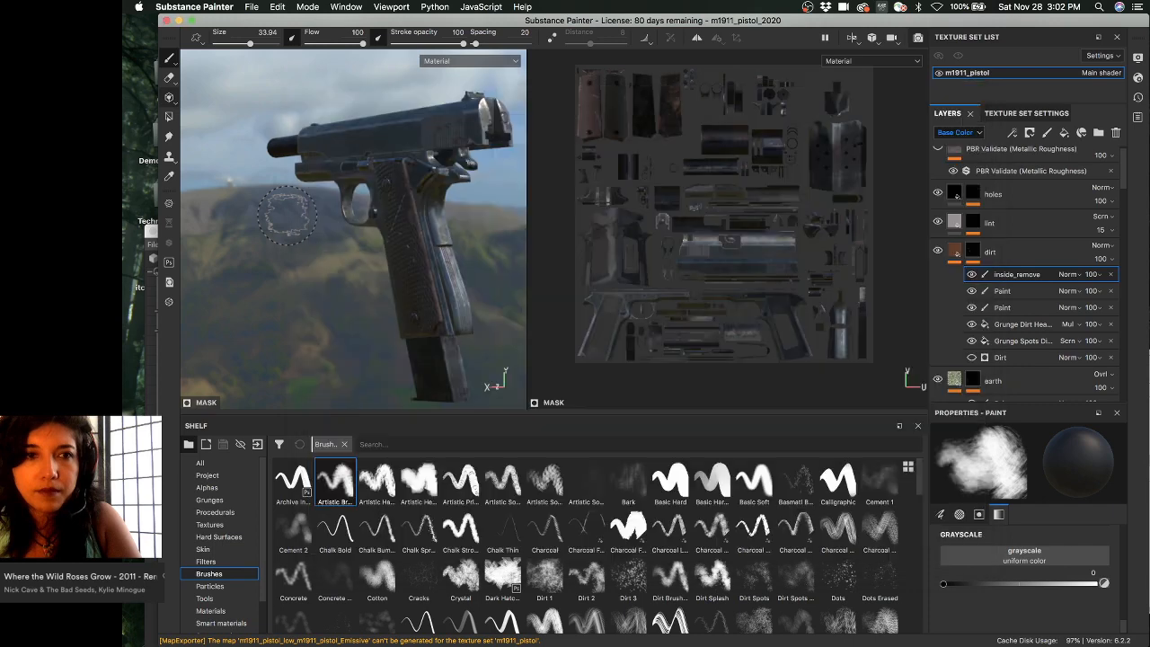
- View the finished pistol from the side, then switch over to OBS
mouse_move(354, 102)
left_mouse_down("alt")
mouse_move(429, 140)
mouse_move(449, 123)
mouse_move(438, 115)
left_mouse_up("alt")
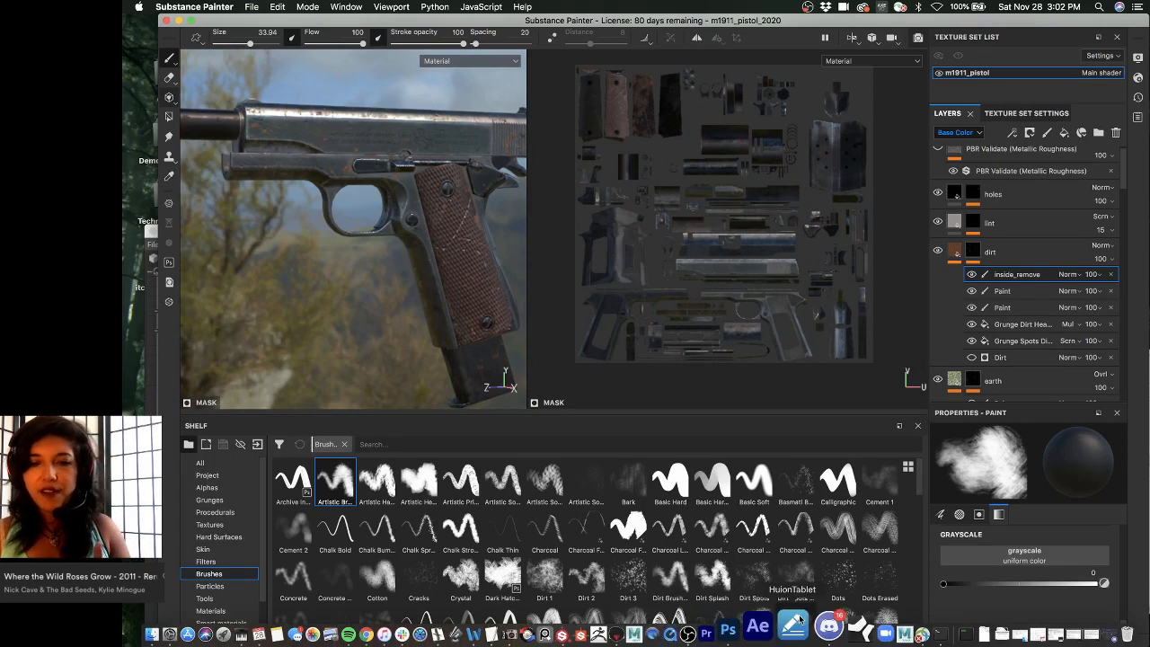
left_click(728, 639)
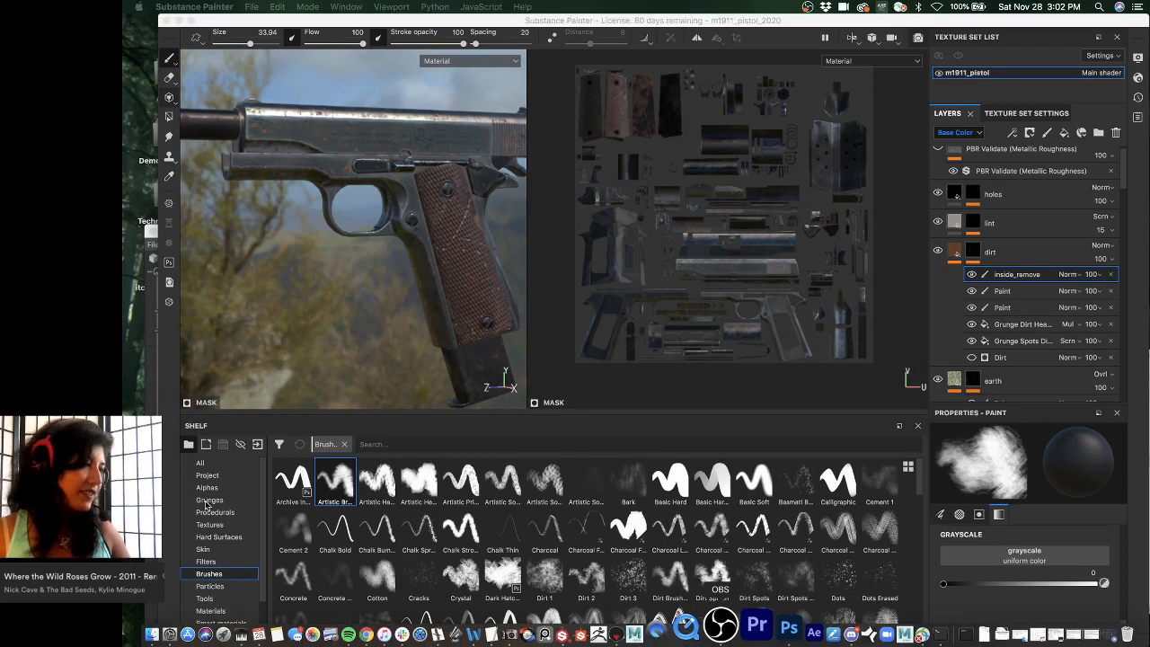